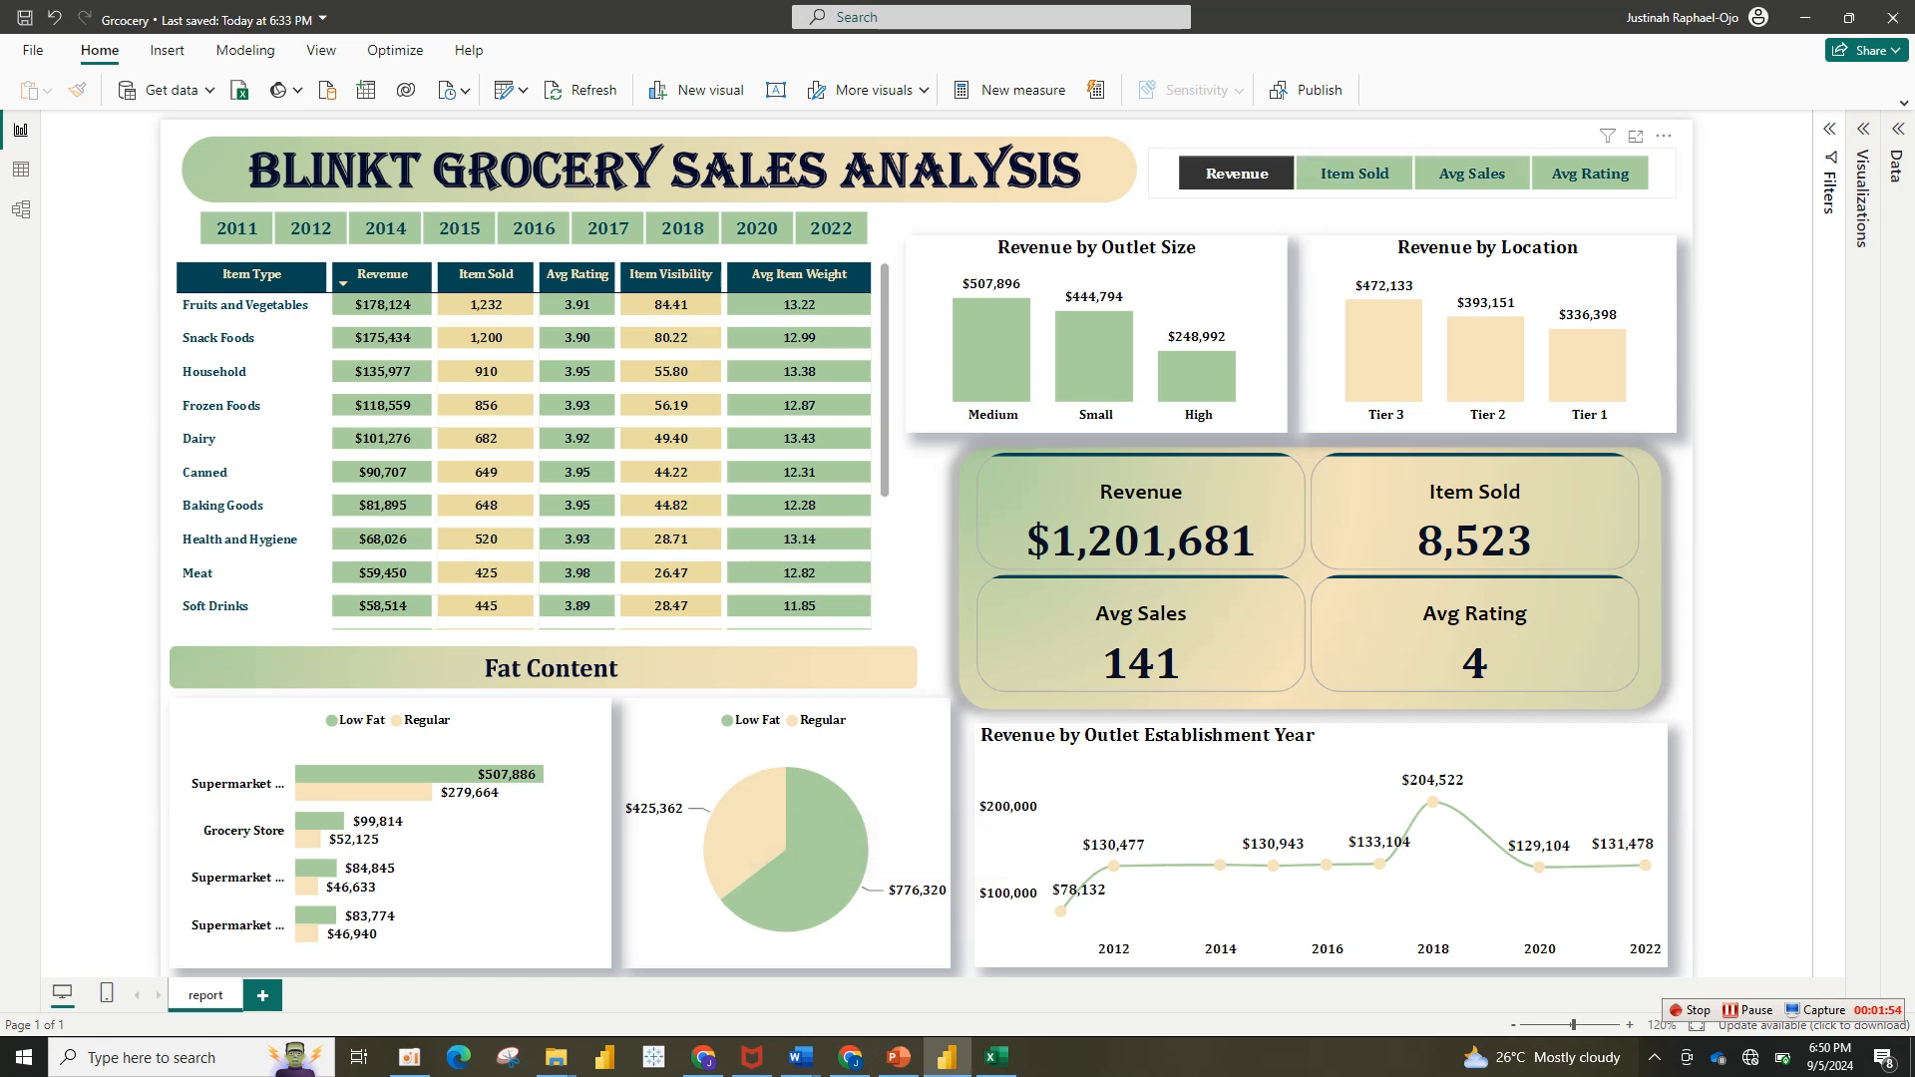
Step: Switch the dashboard's measure selector through Item Sold, Avg Sales and Avg Rating, finishing on Revenue
{"action": "left_click", "coordinate": [1354, 174]}
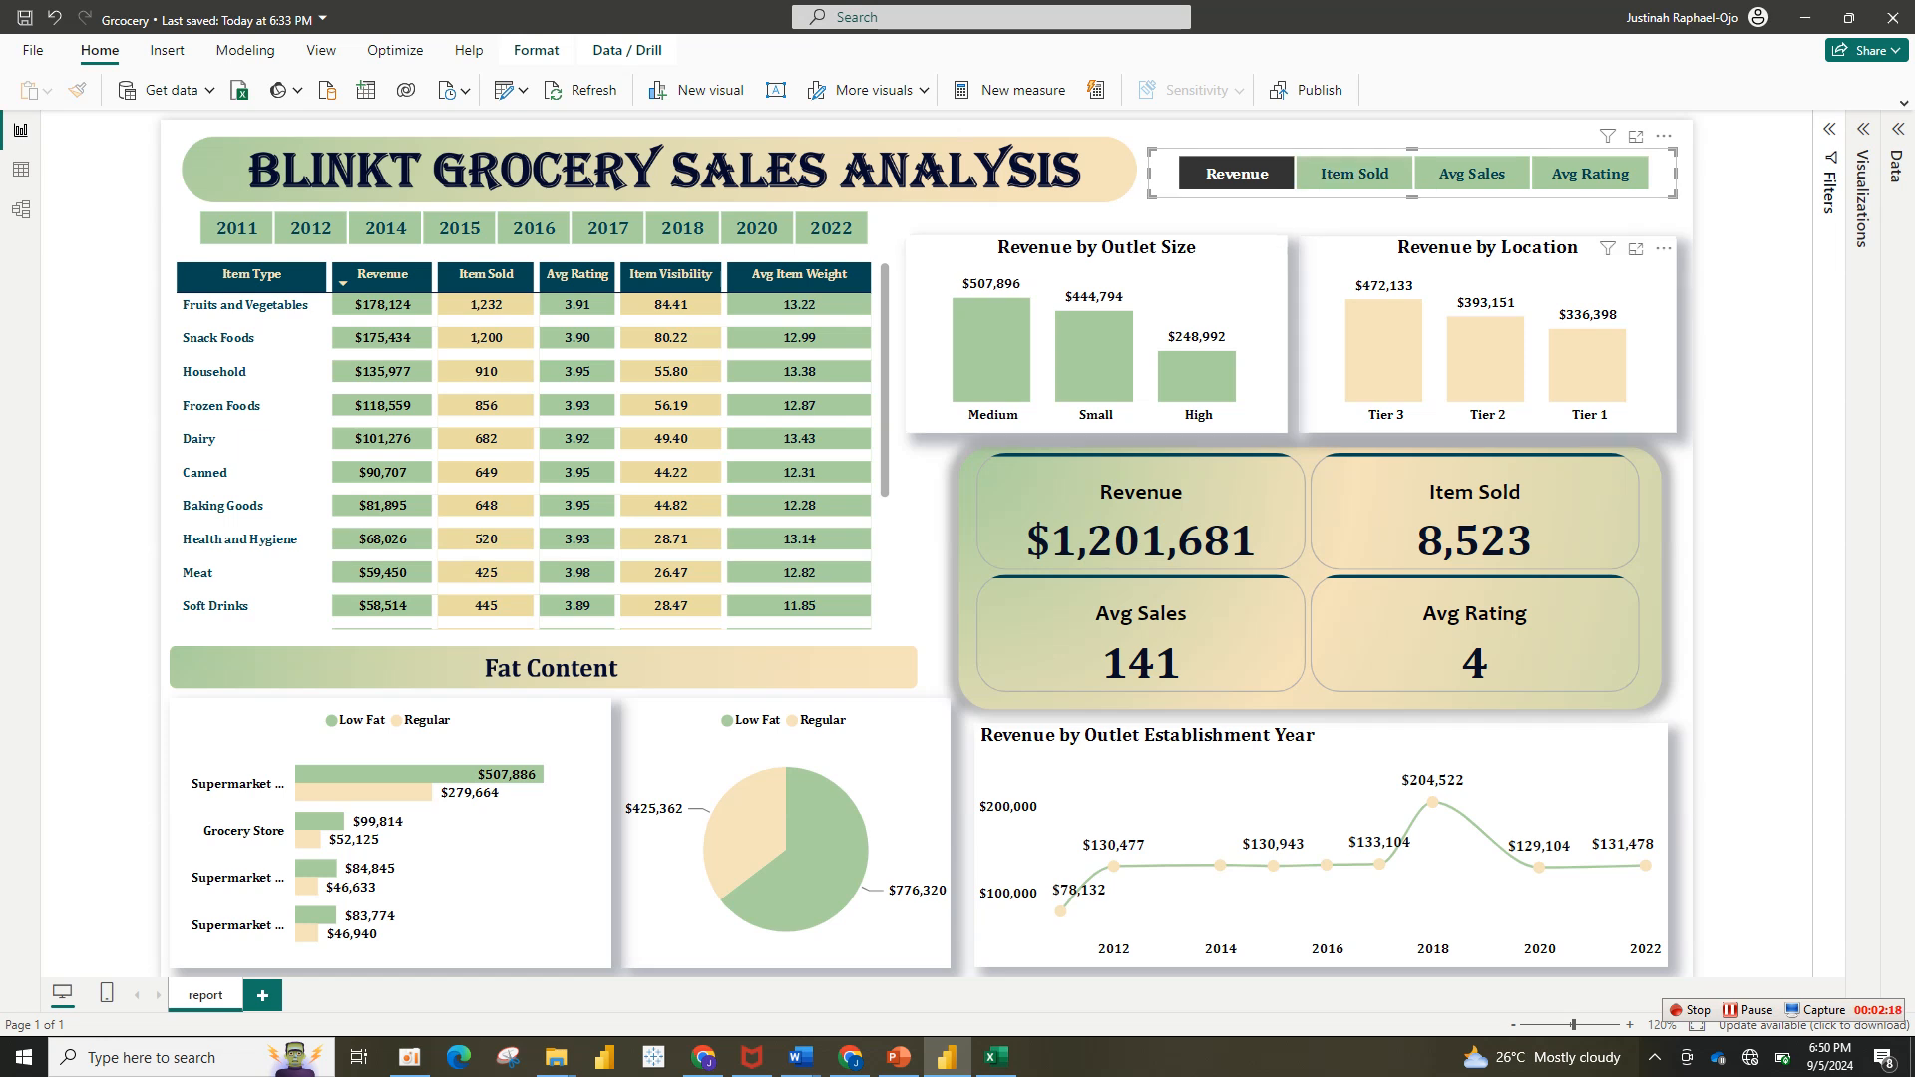
{"action": "left_click", "coordinate": [1355, 174]}
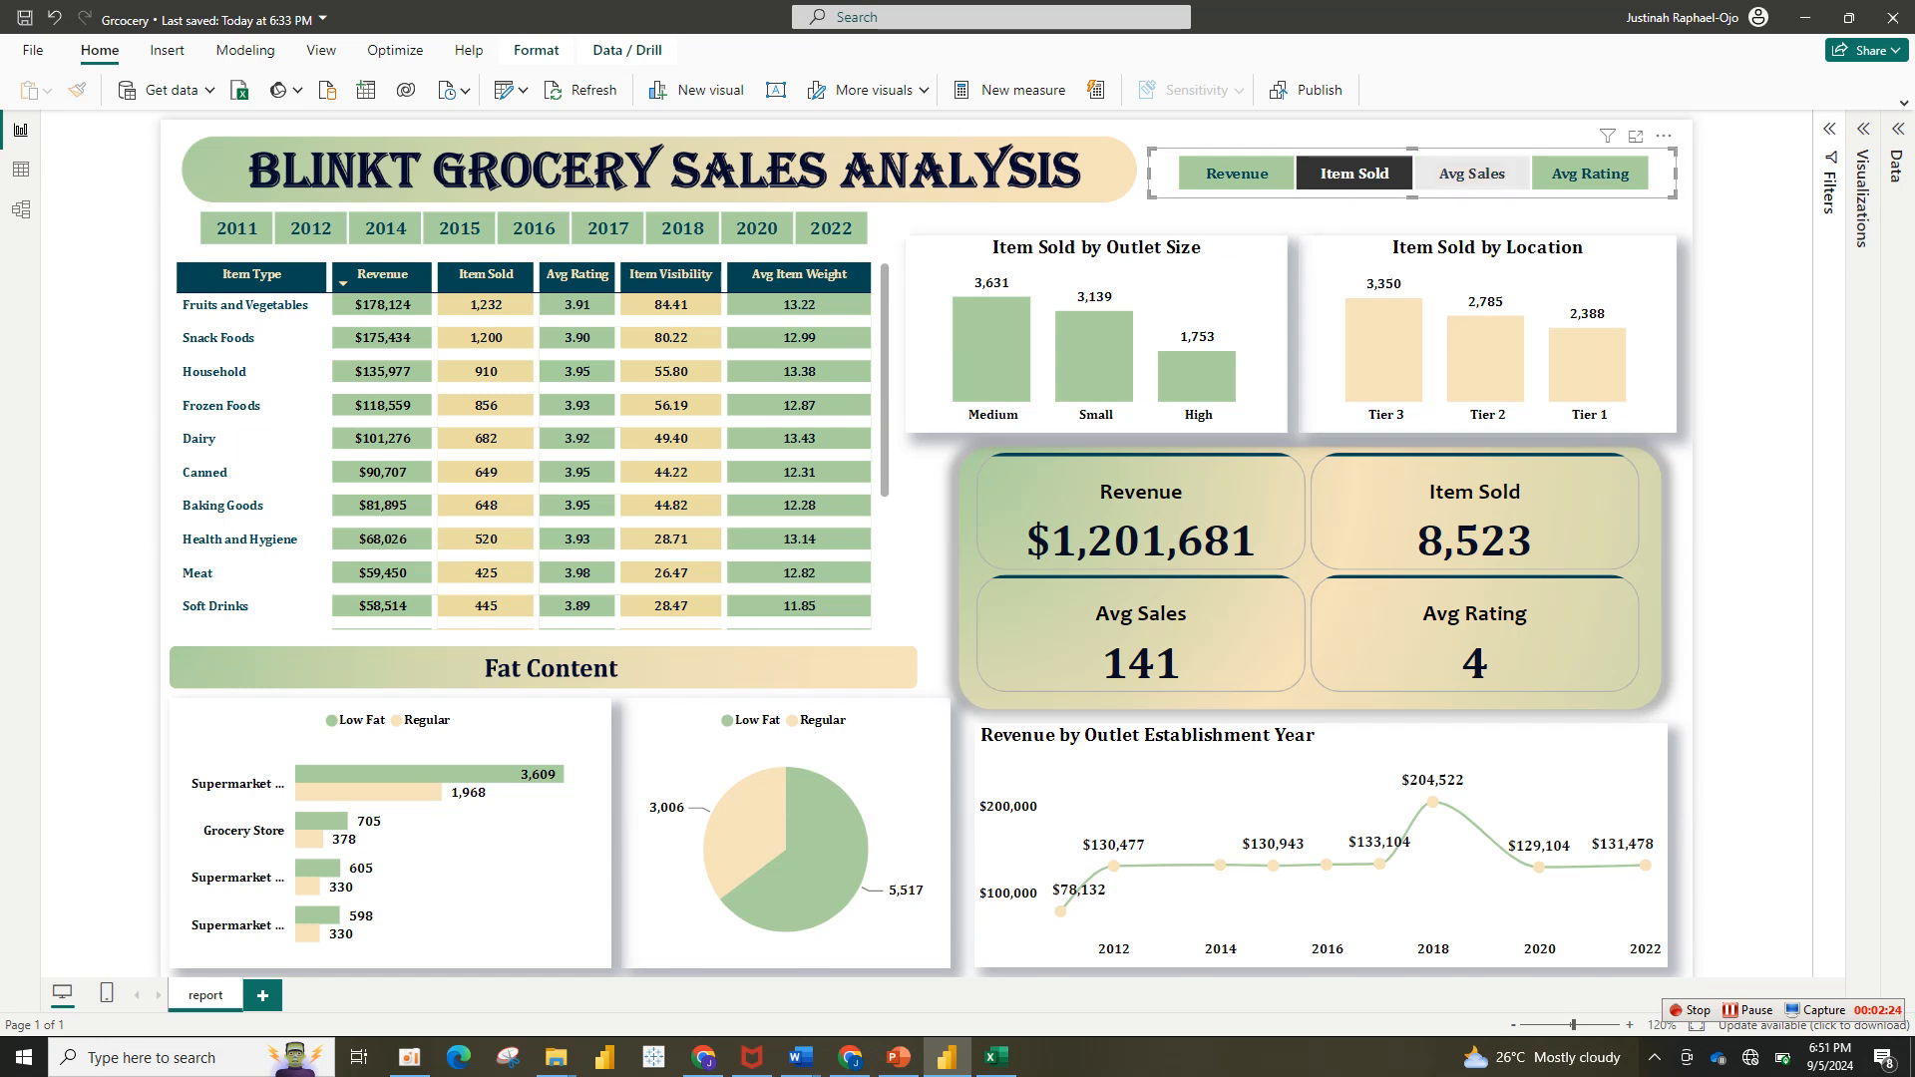
{"action": "left_click", "coordinate": [1472, 174]}
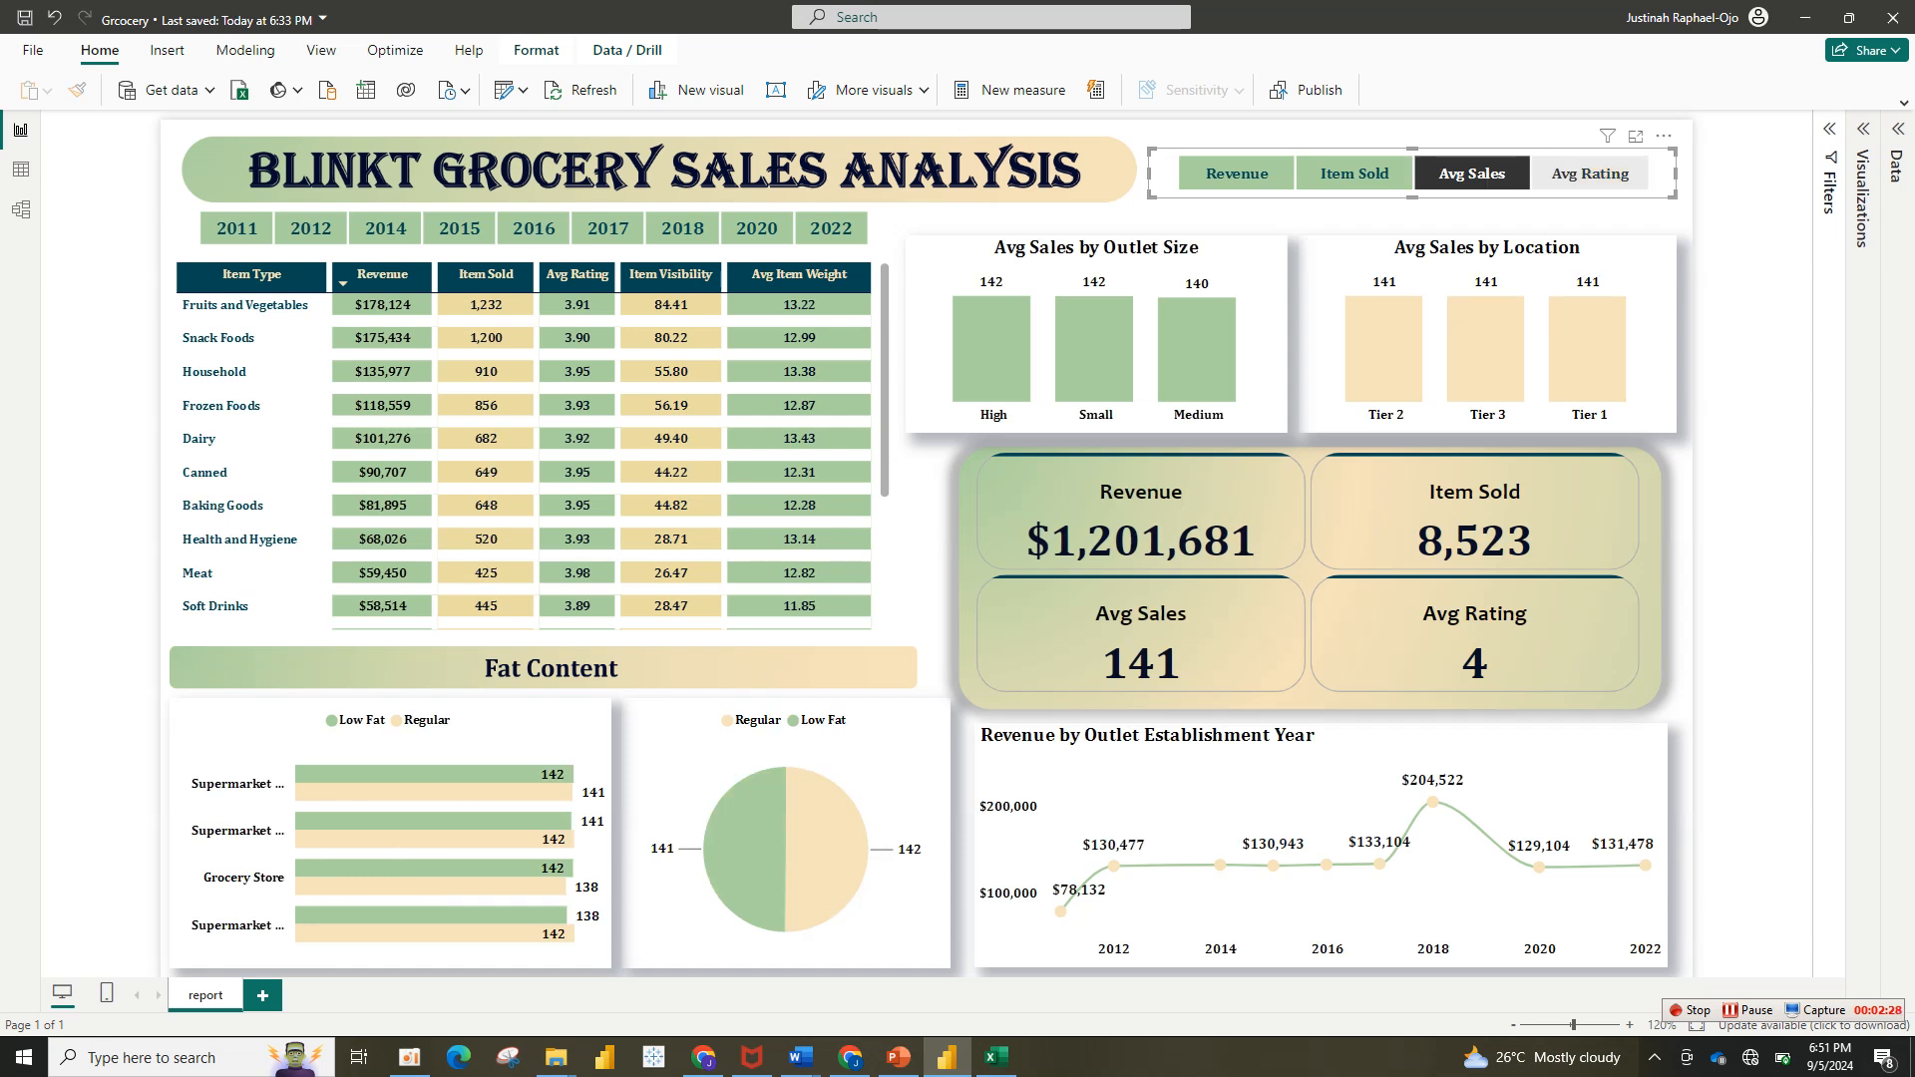
{"action": "left_click", "coordinate": [1590, 173]}
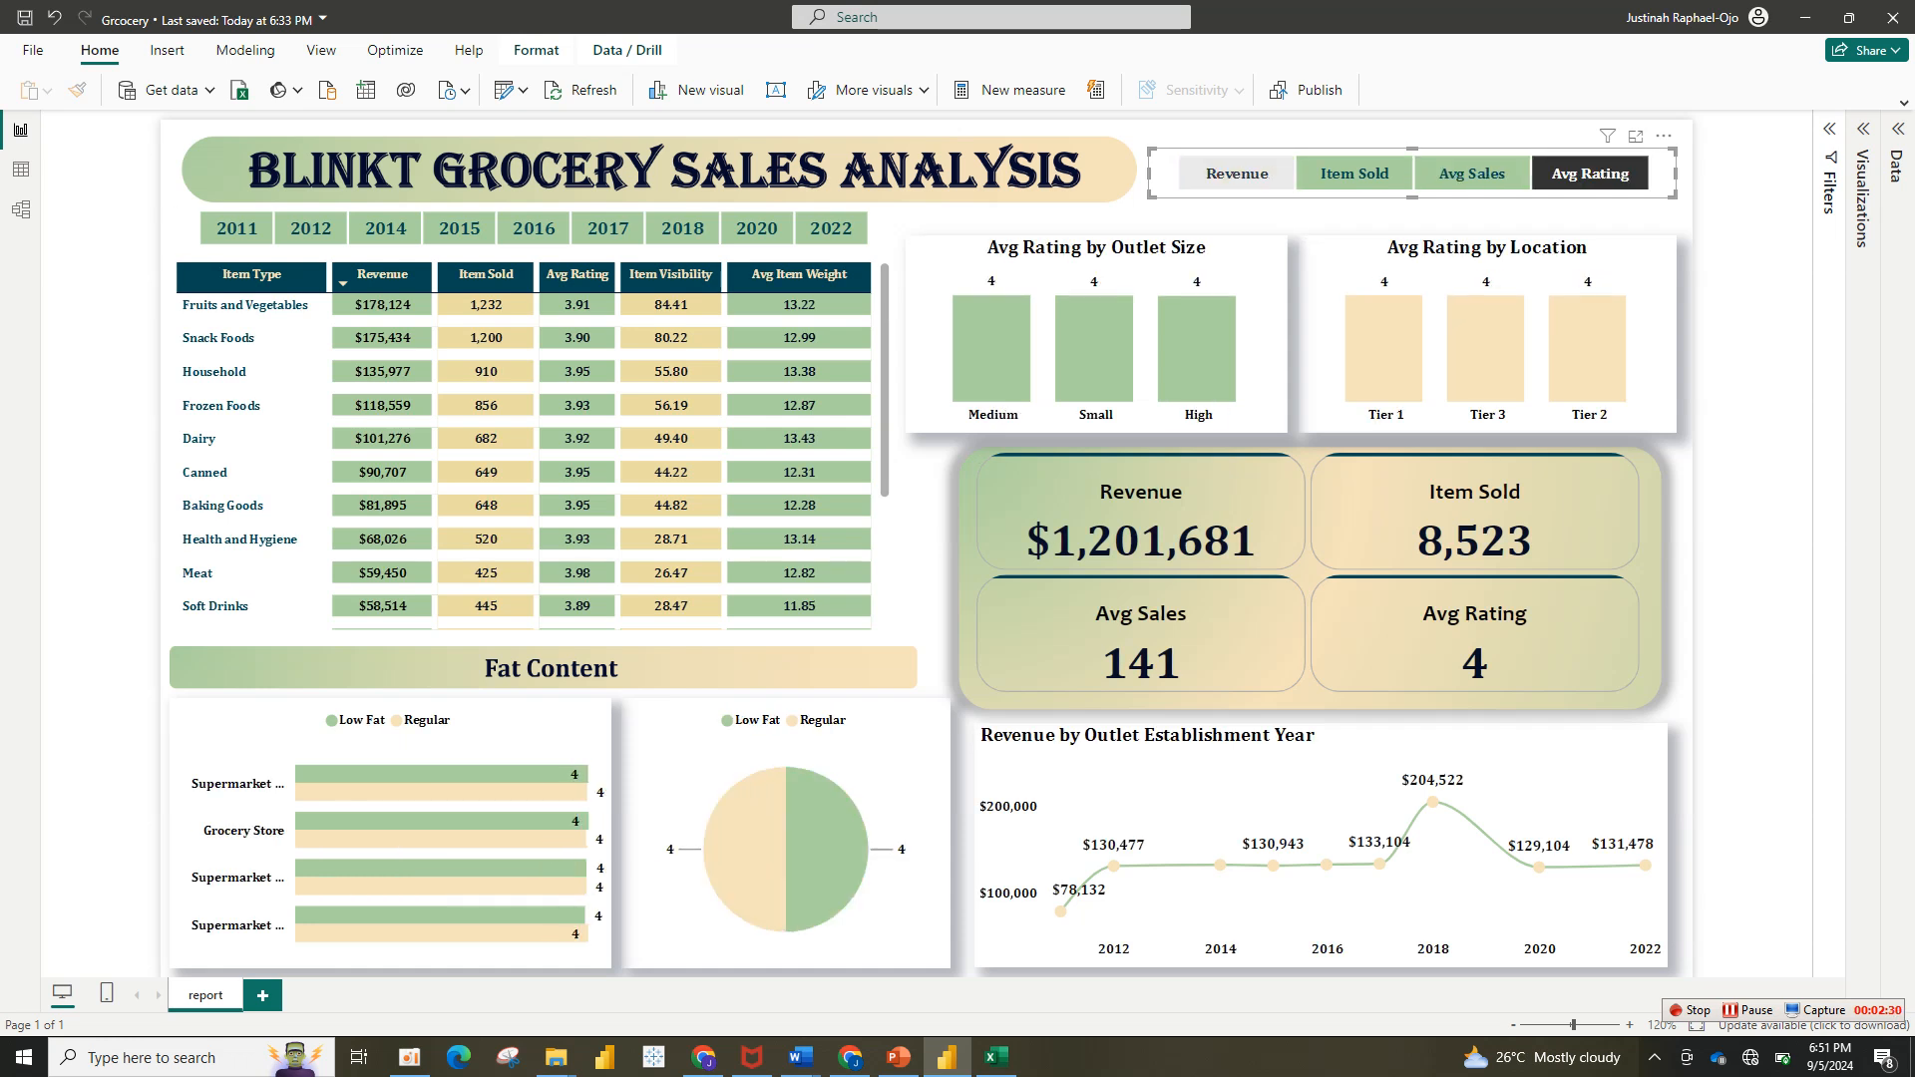
{"action": "left_click", "coordinate": [1236, 174]}
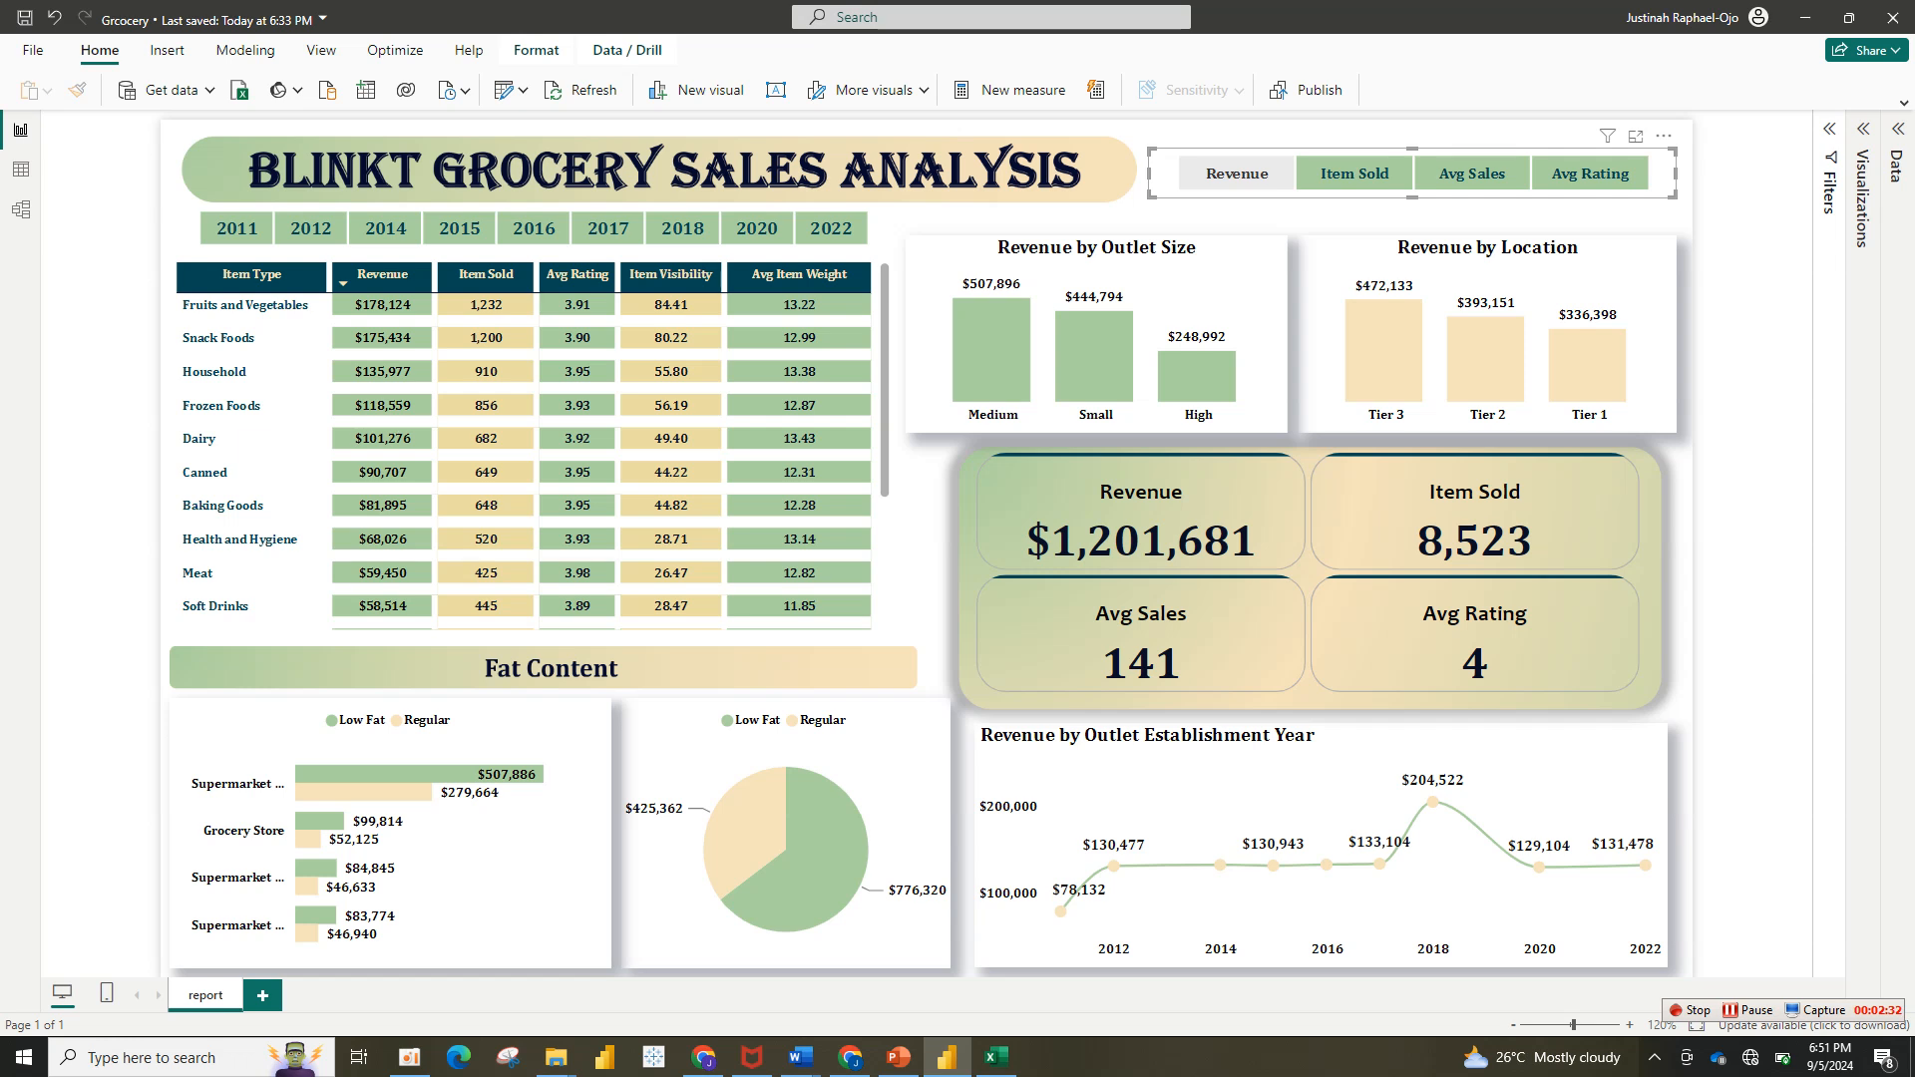
{"action": "left_click", "coordinate": [1355, 173]}
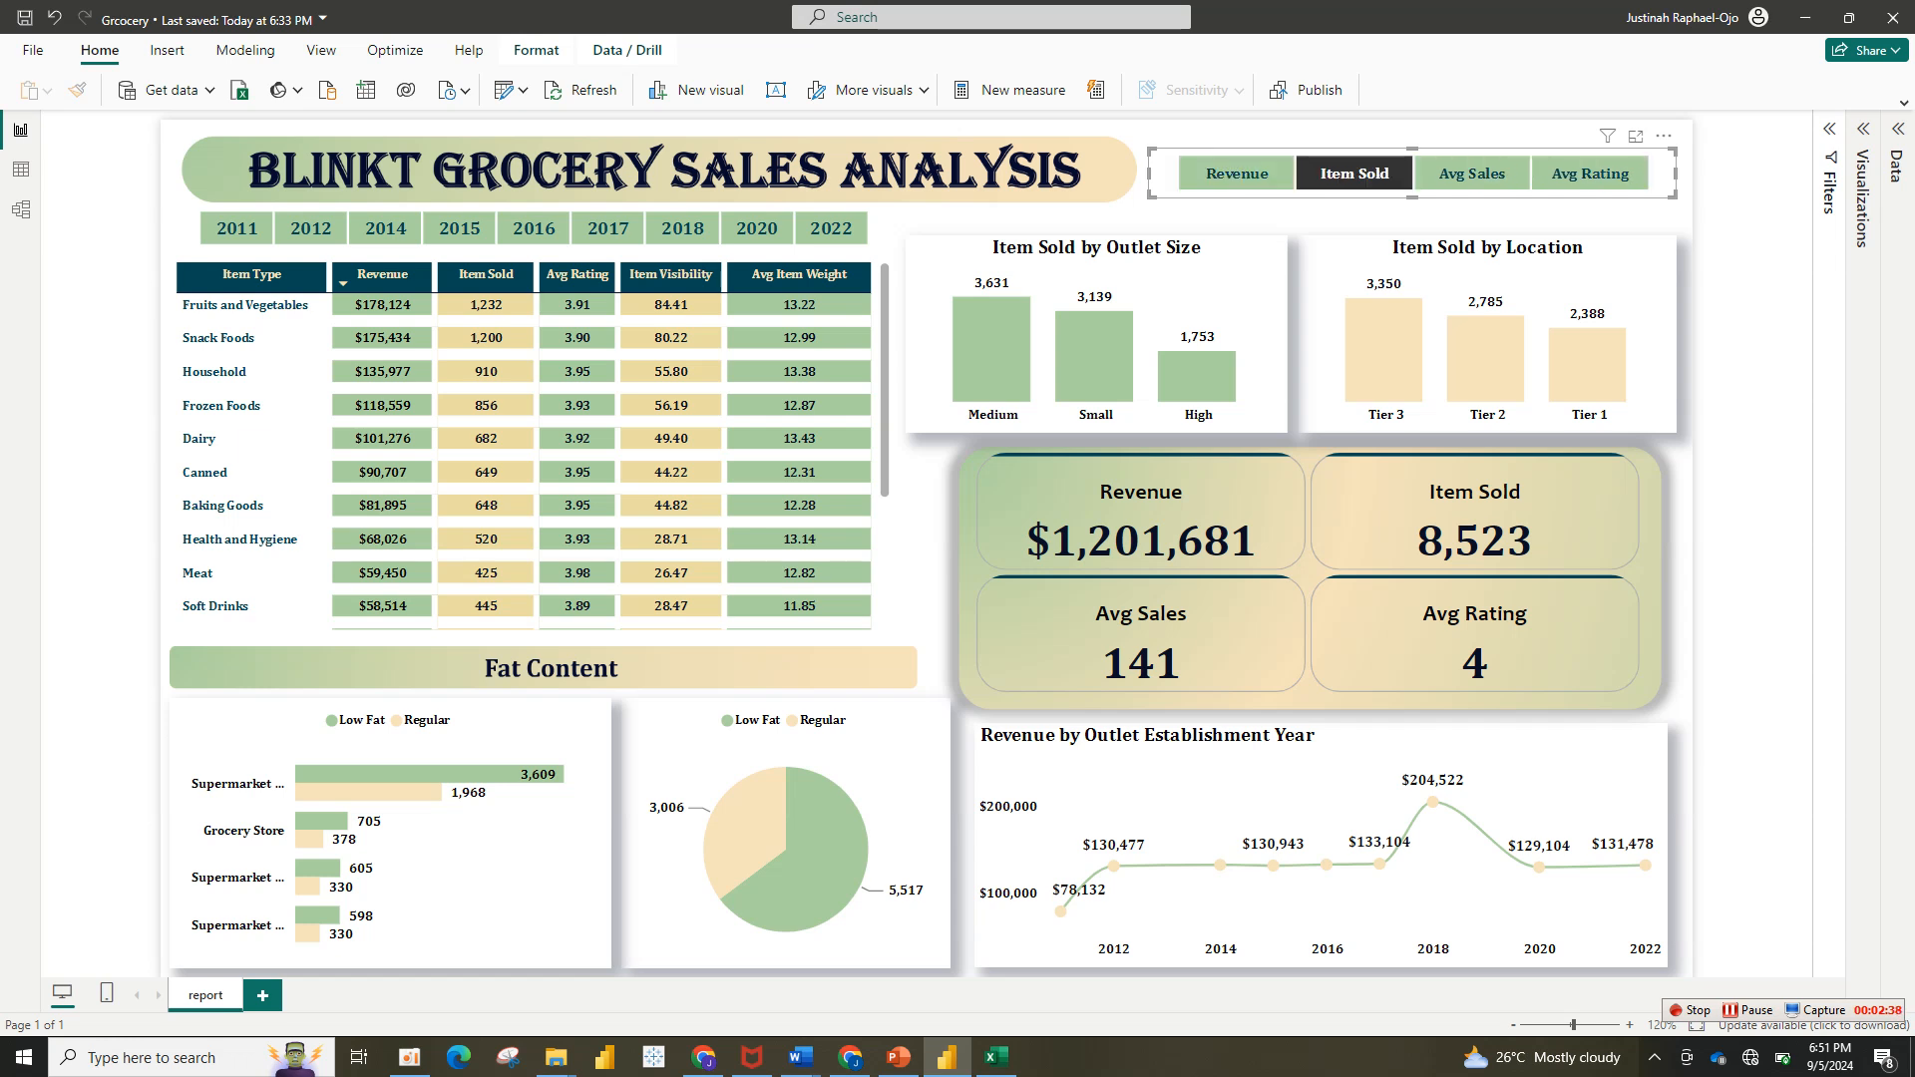
{"action": "left_click", "coordinate": [1237, 173]}
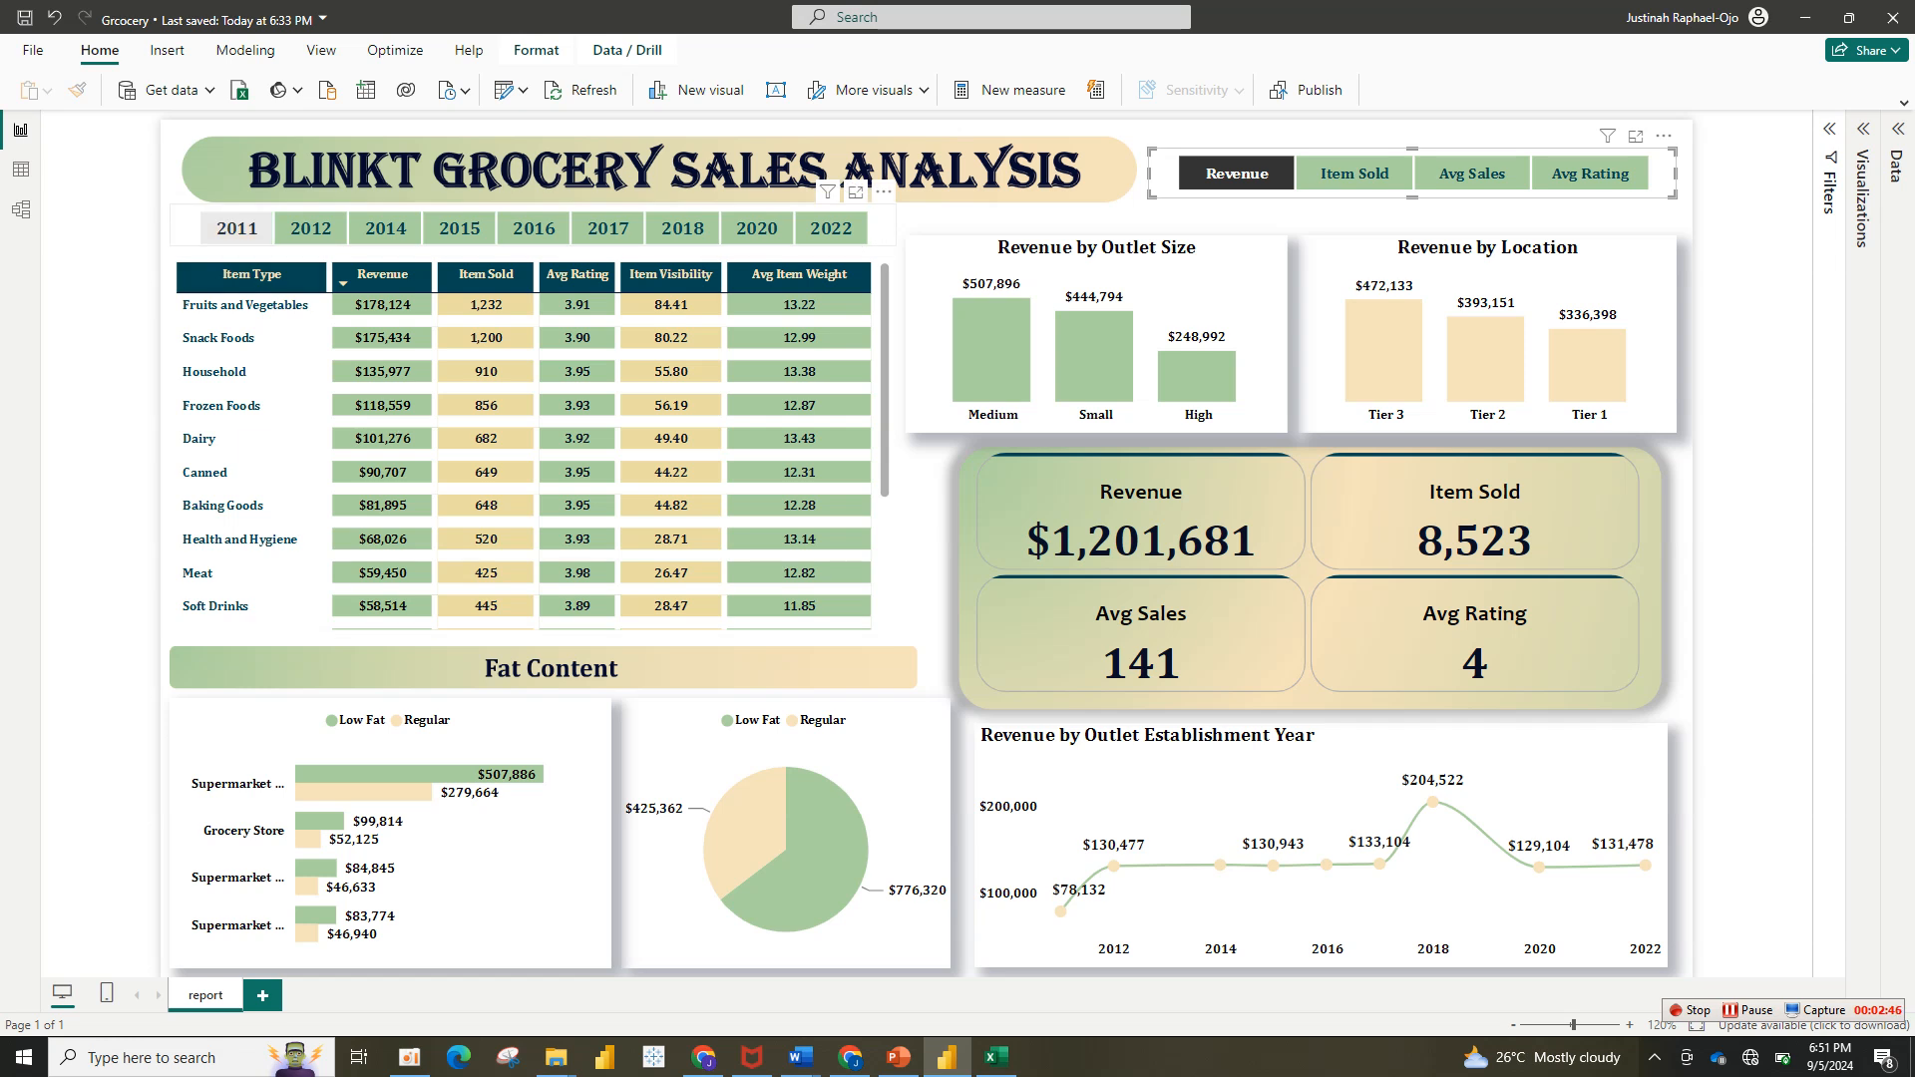
Step: Try the year slicer by filtering the dashboard to 2011 and 2012, clearing the selection after each trial
{"action": "left_click", "coordinate": [237, 229]}
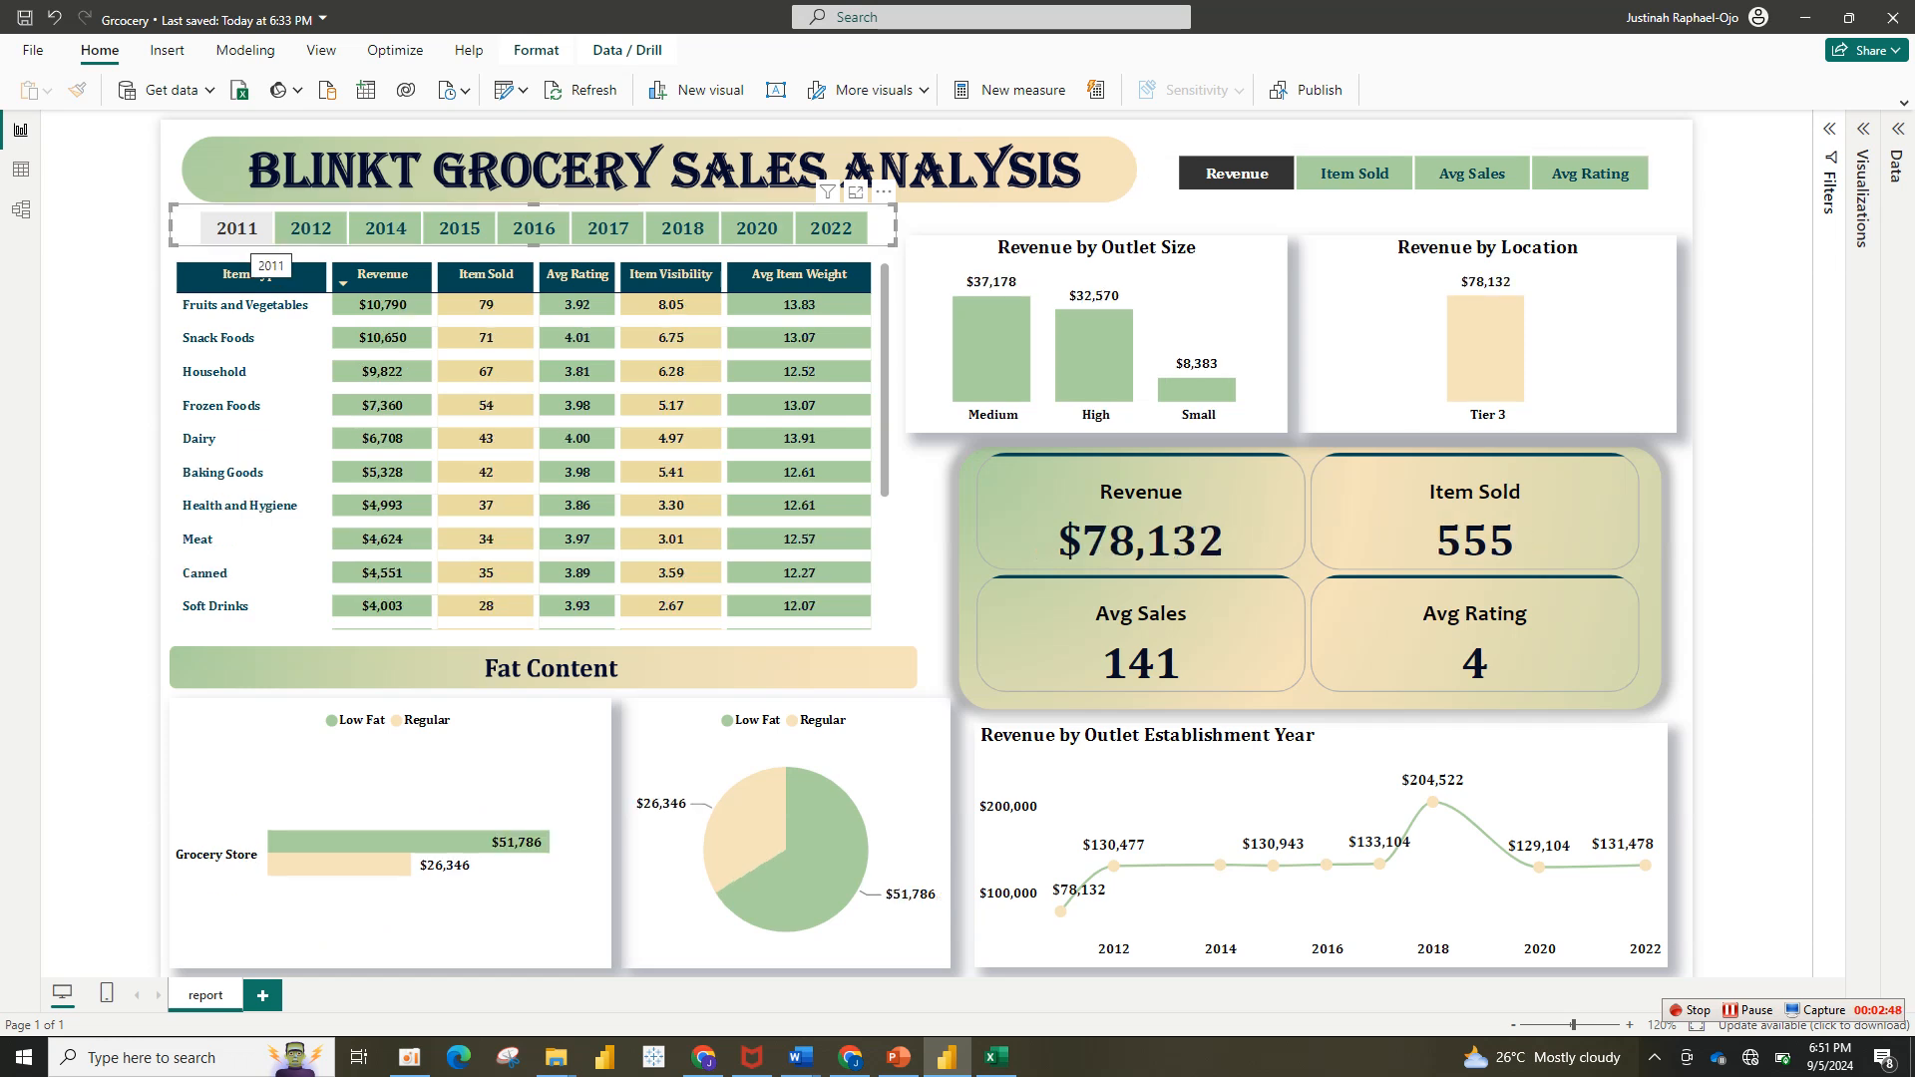
{"action": "left_click", "coordinate": [311, 228]}
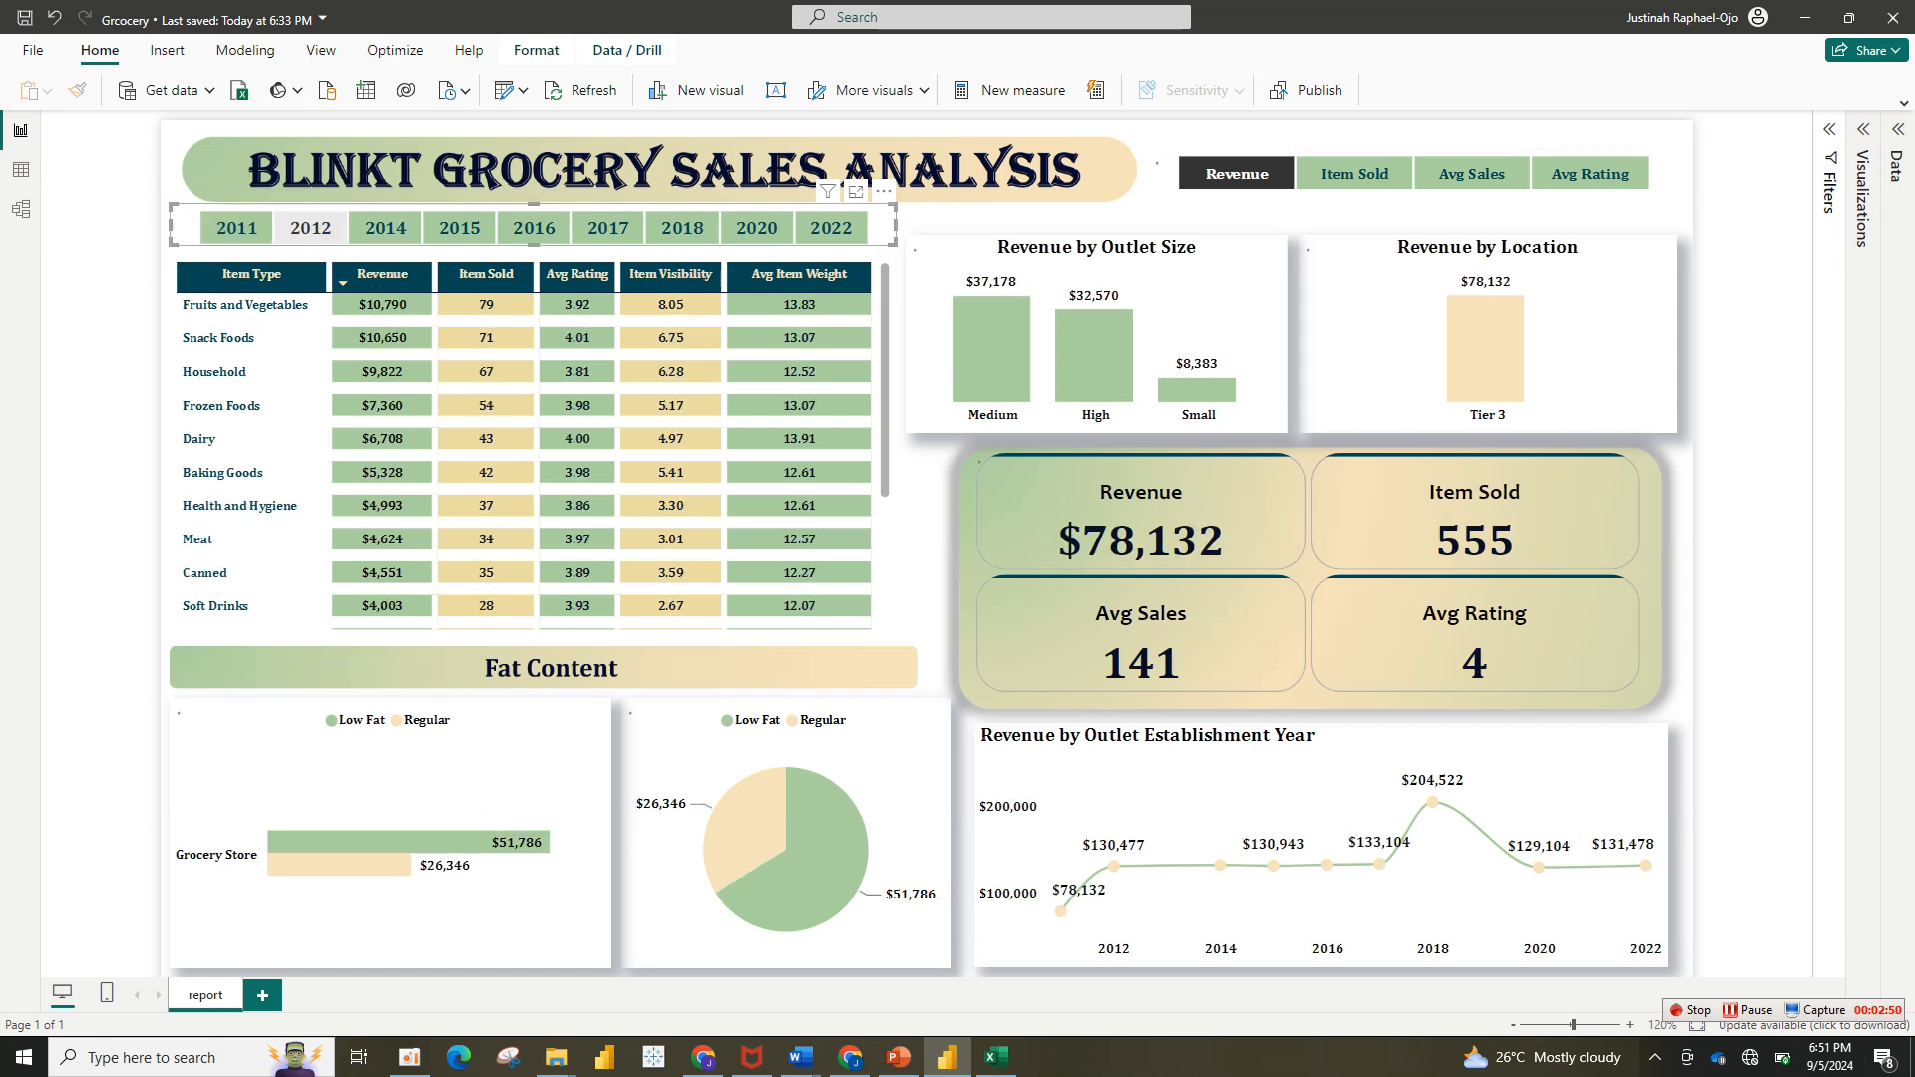
{"action": "right_click", "coordinate": [219, 232]}
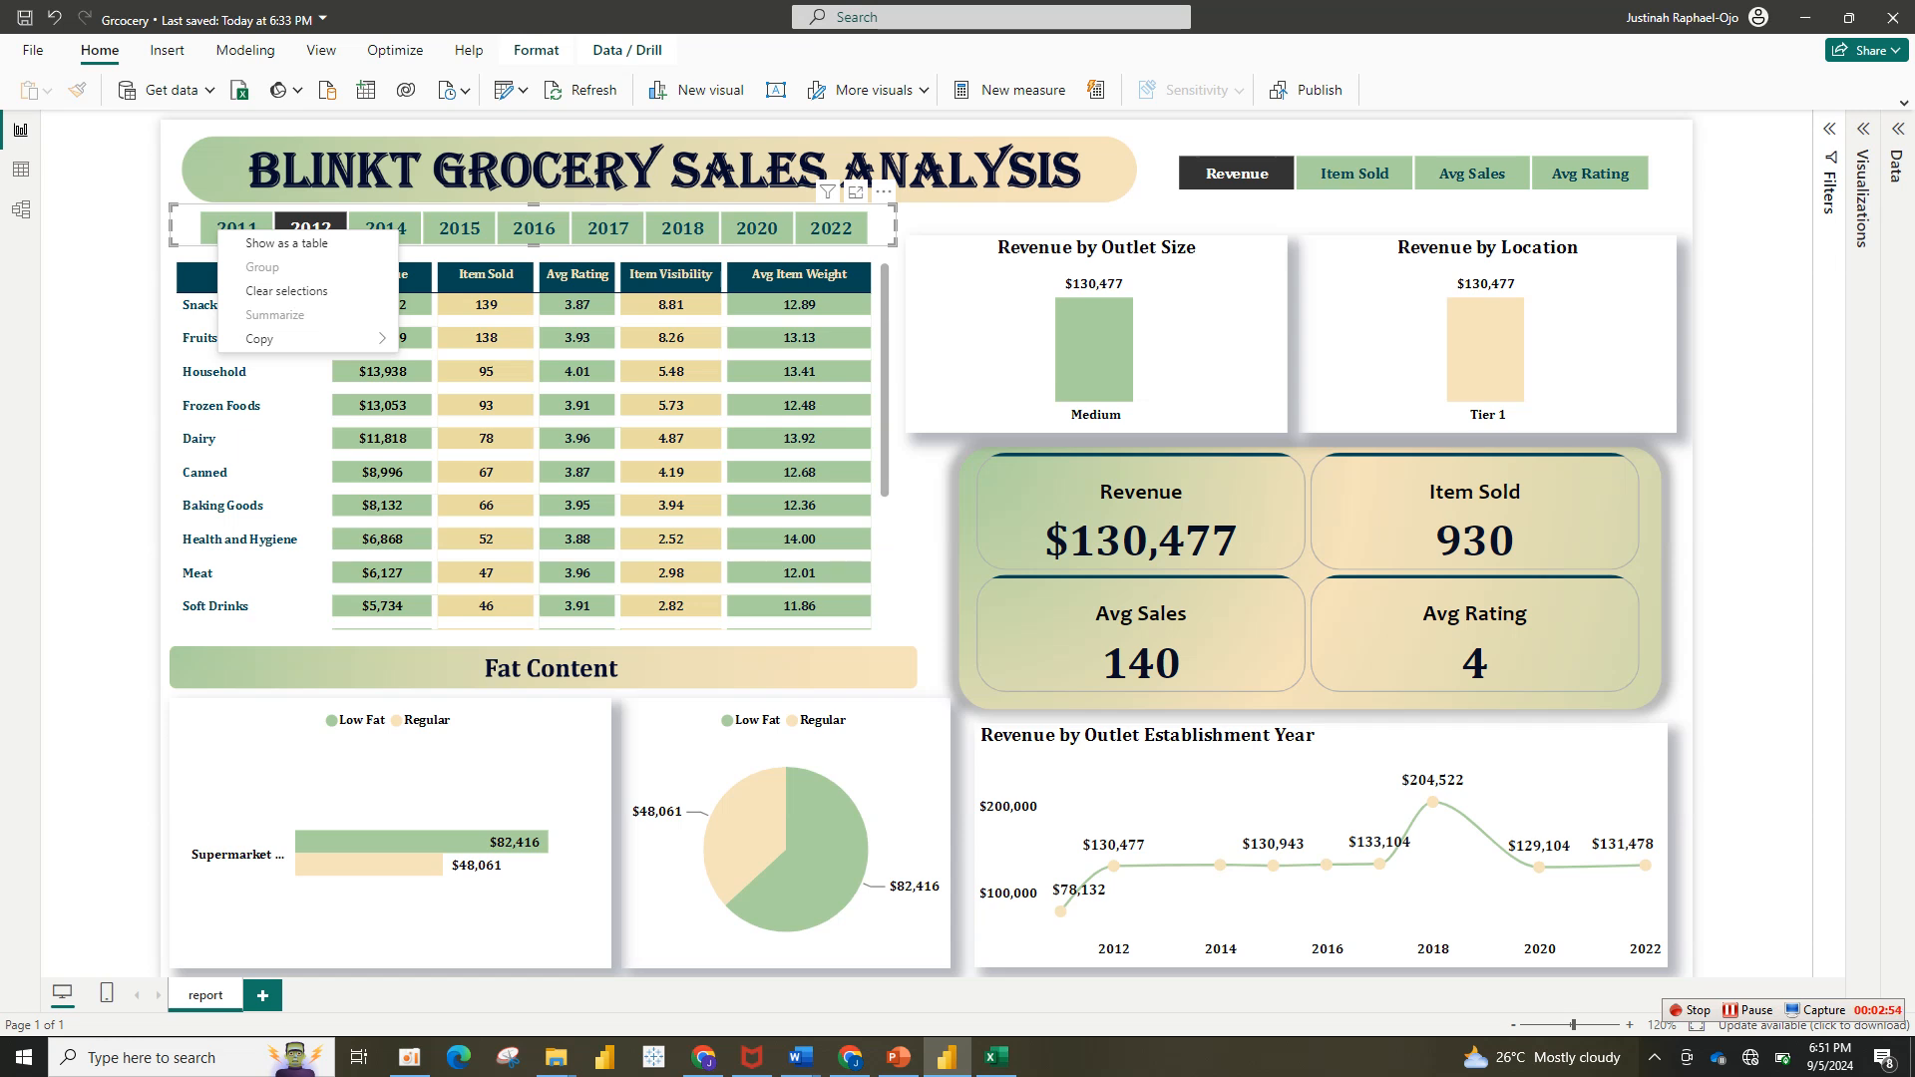
{"action": "left_click", "coordinate": [286, 290]}
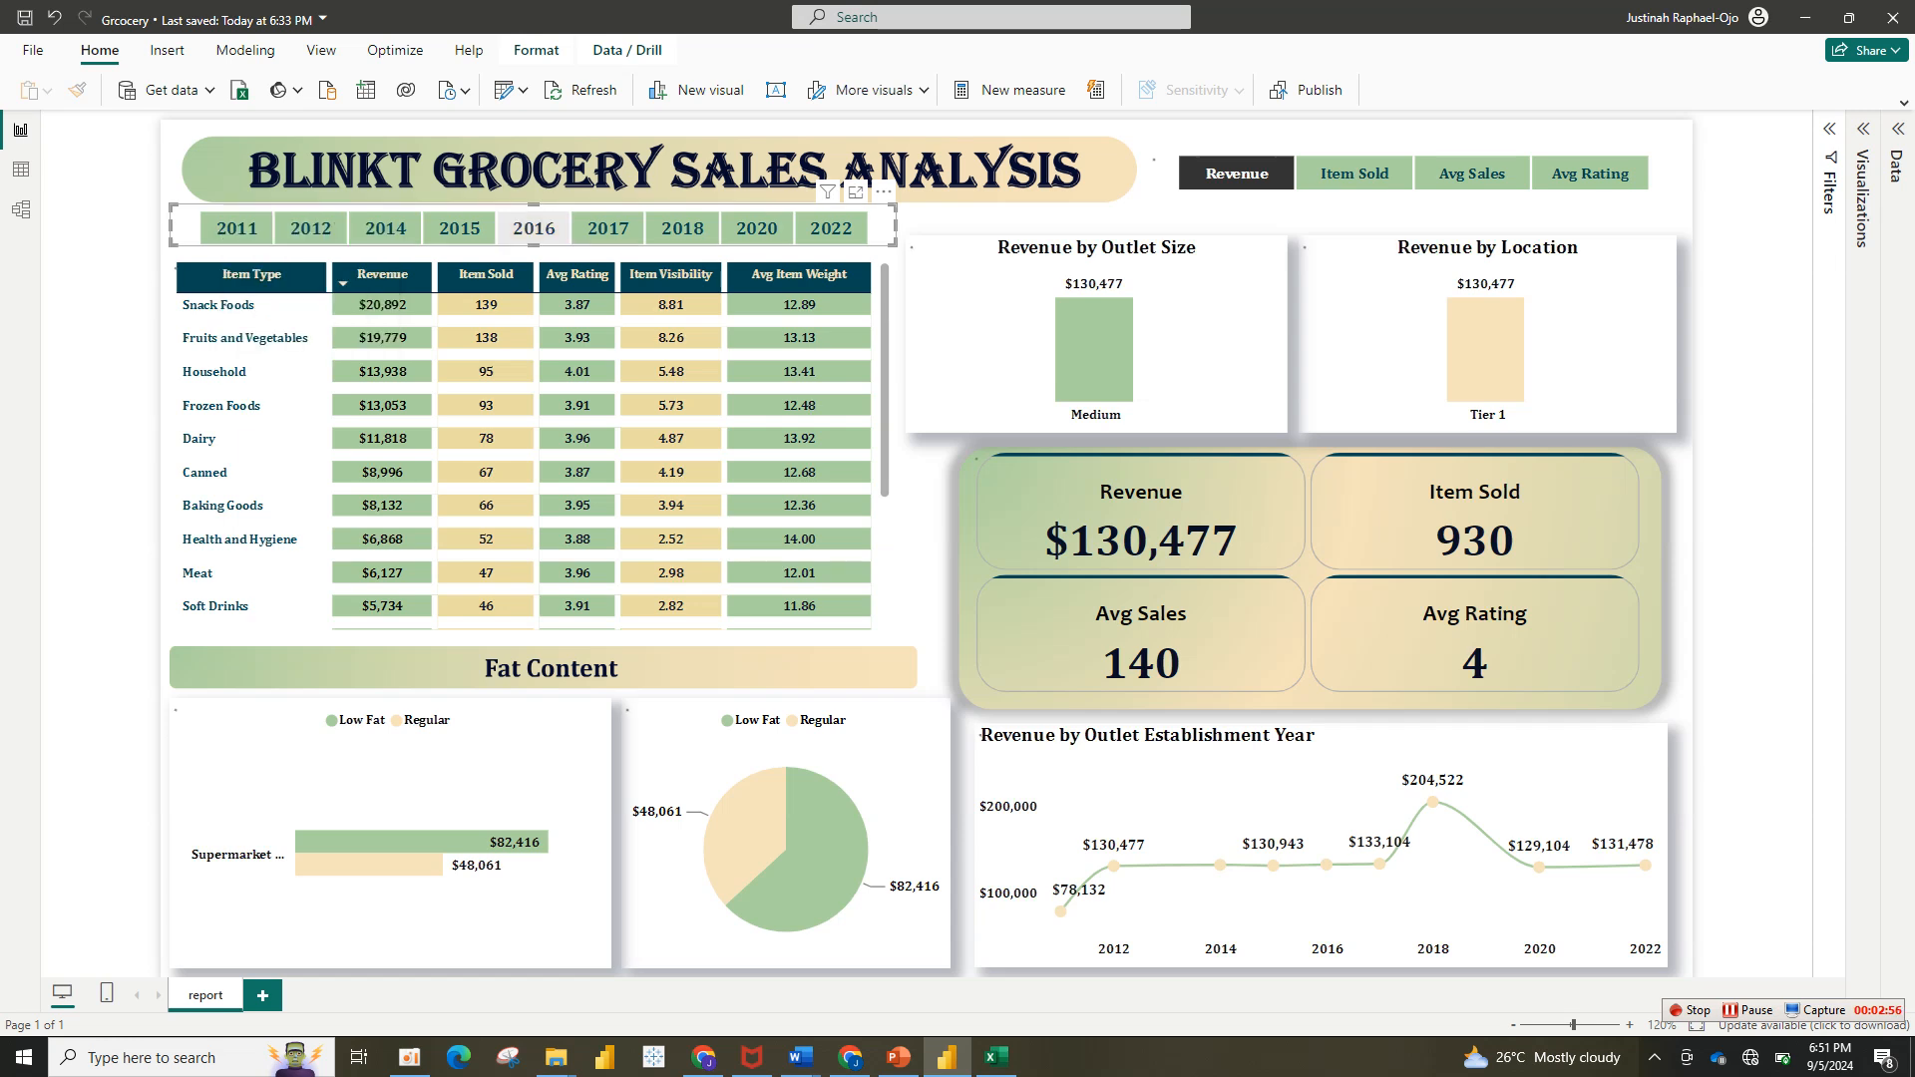
{"action": "right_click", "coordinate": [513, 231]}
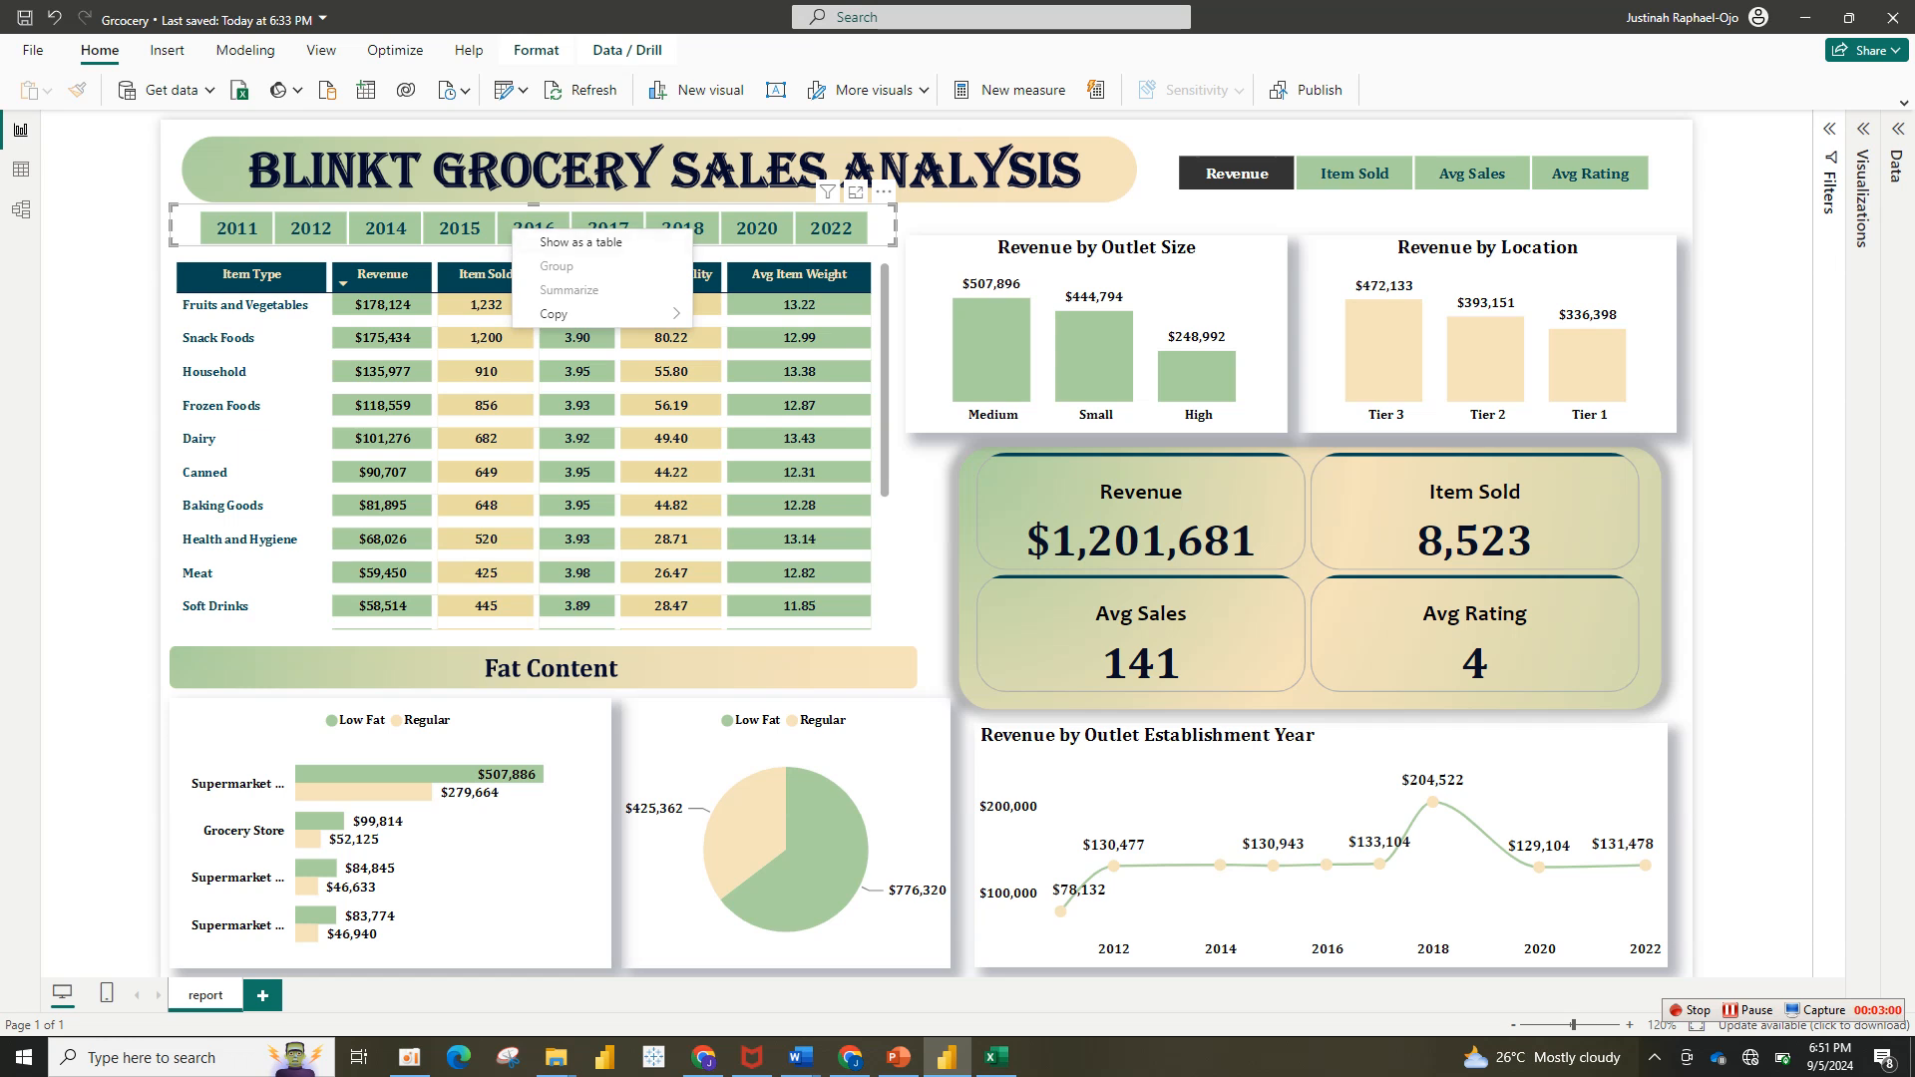
{"action": "left_click", "coordinate": [236, 228]}
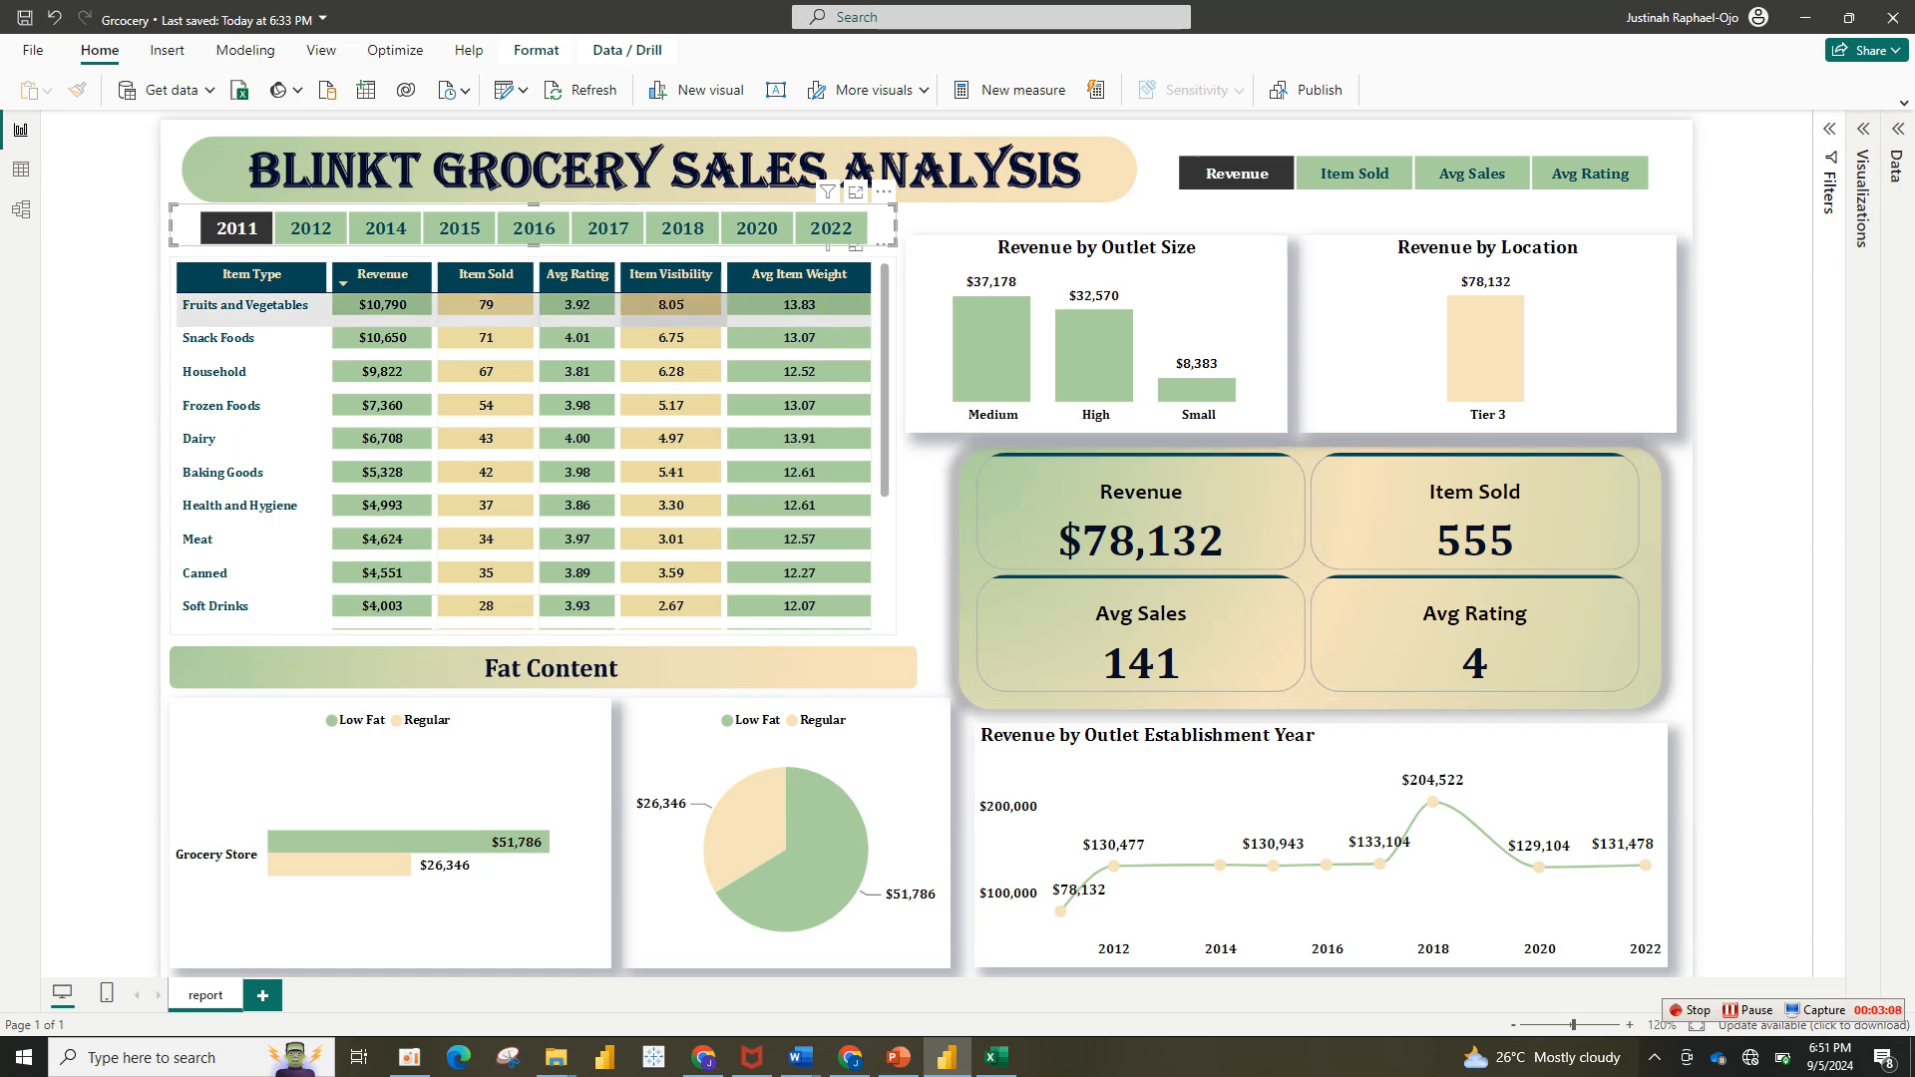
{"action": "left_click", "coordinate": [237, 228]}
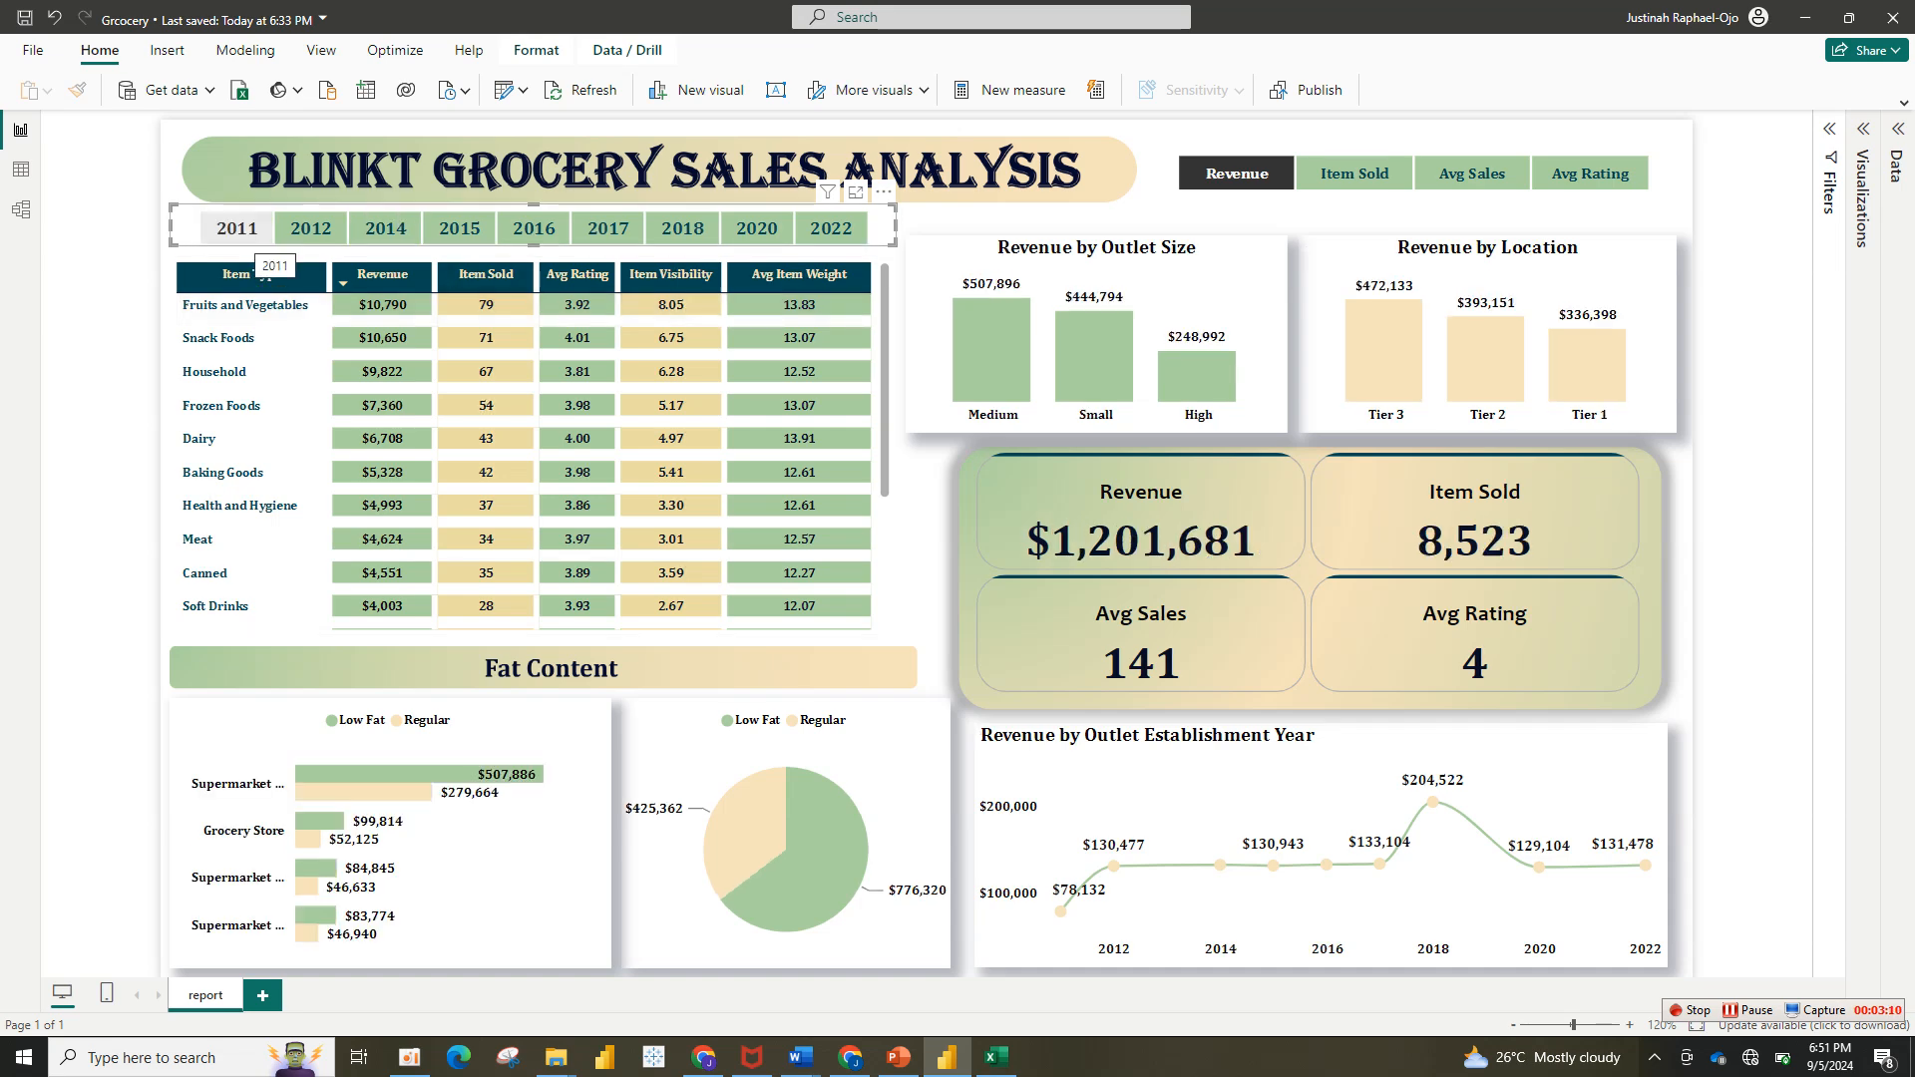
Step: Switch to PowerPoint to inspect the large gradient rounded rectangle on the dashboard background slide, and return to Power BI
{"action": "key", "text": "alt+Tab"}
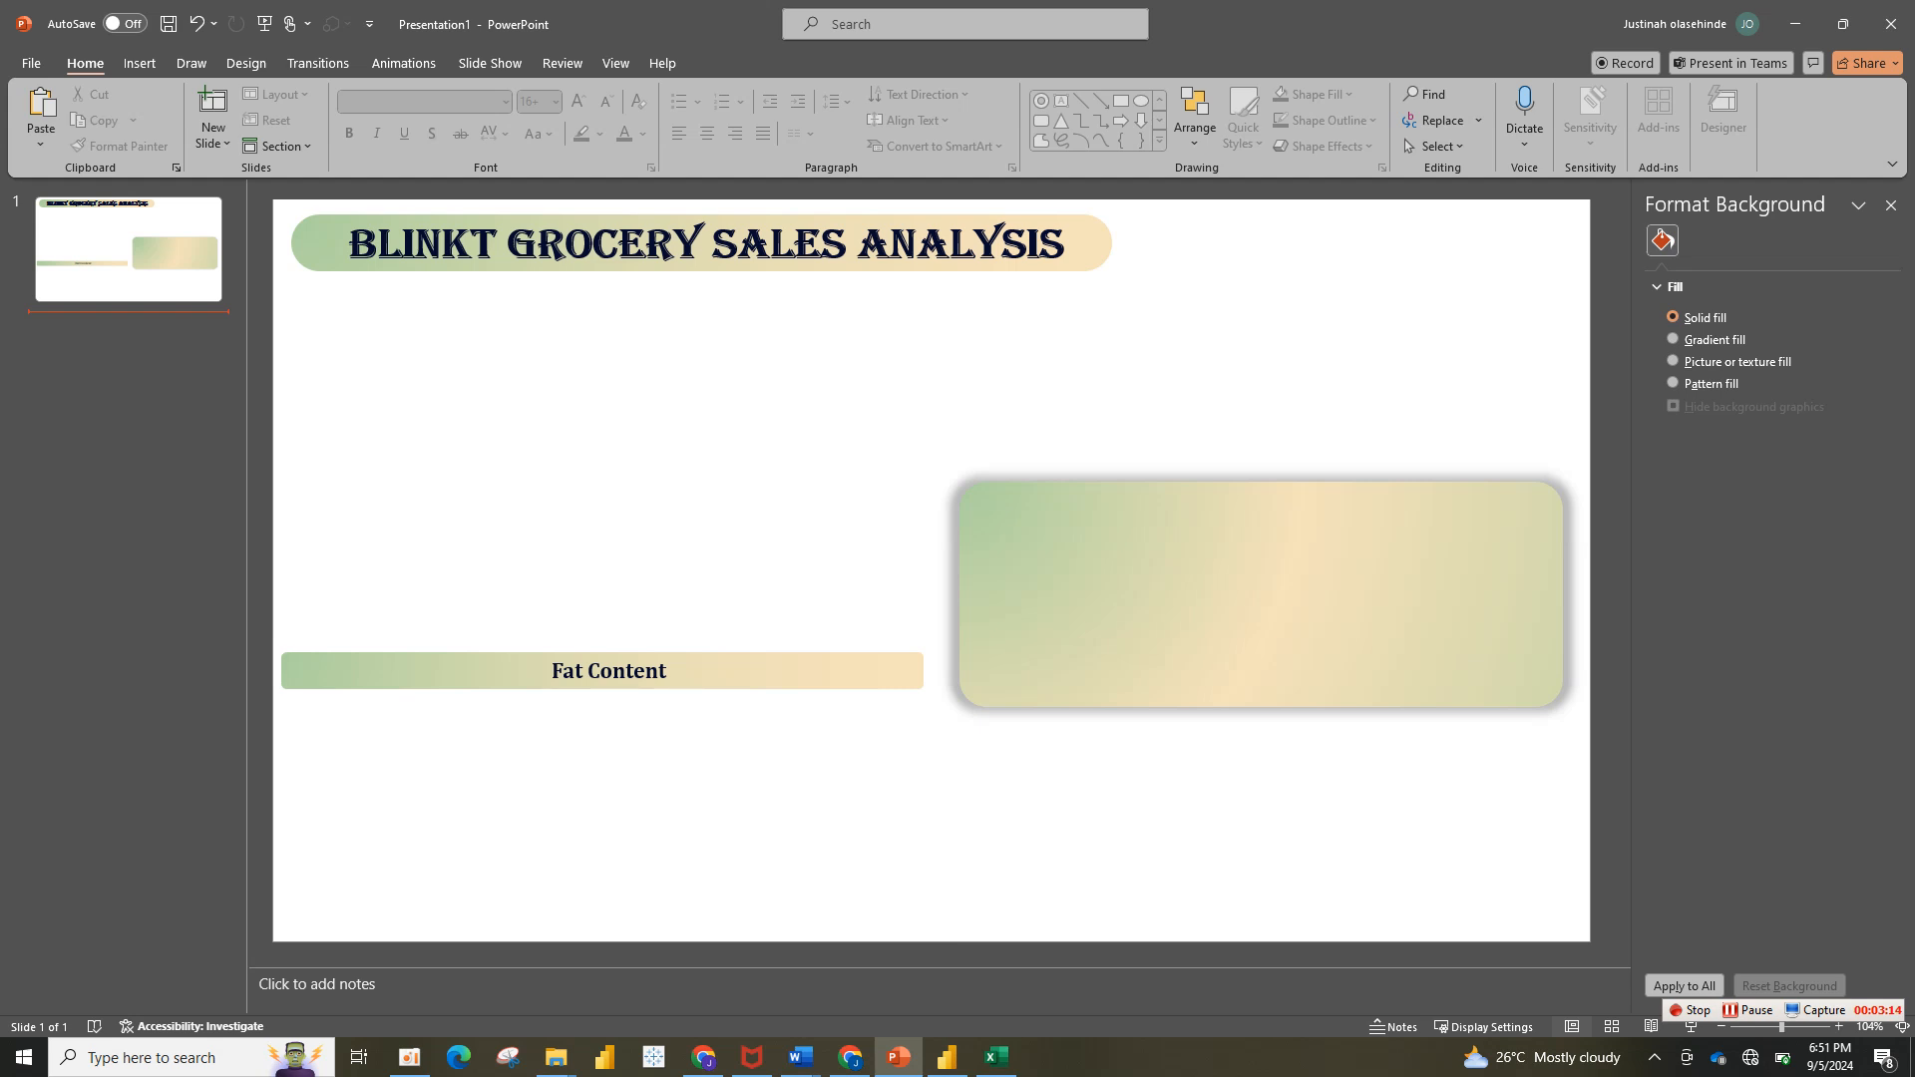
{"action": "left_click", "coordinate": [1260, 594]}
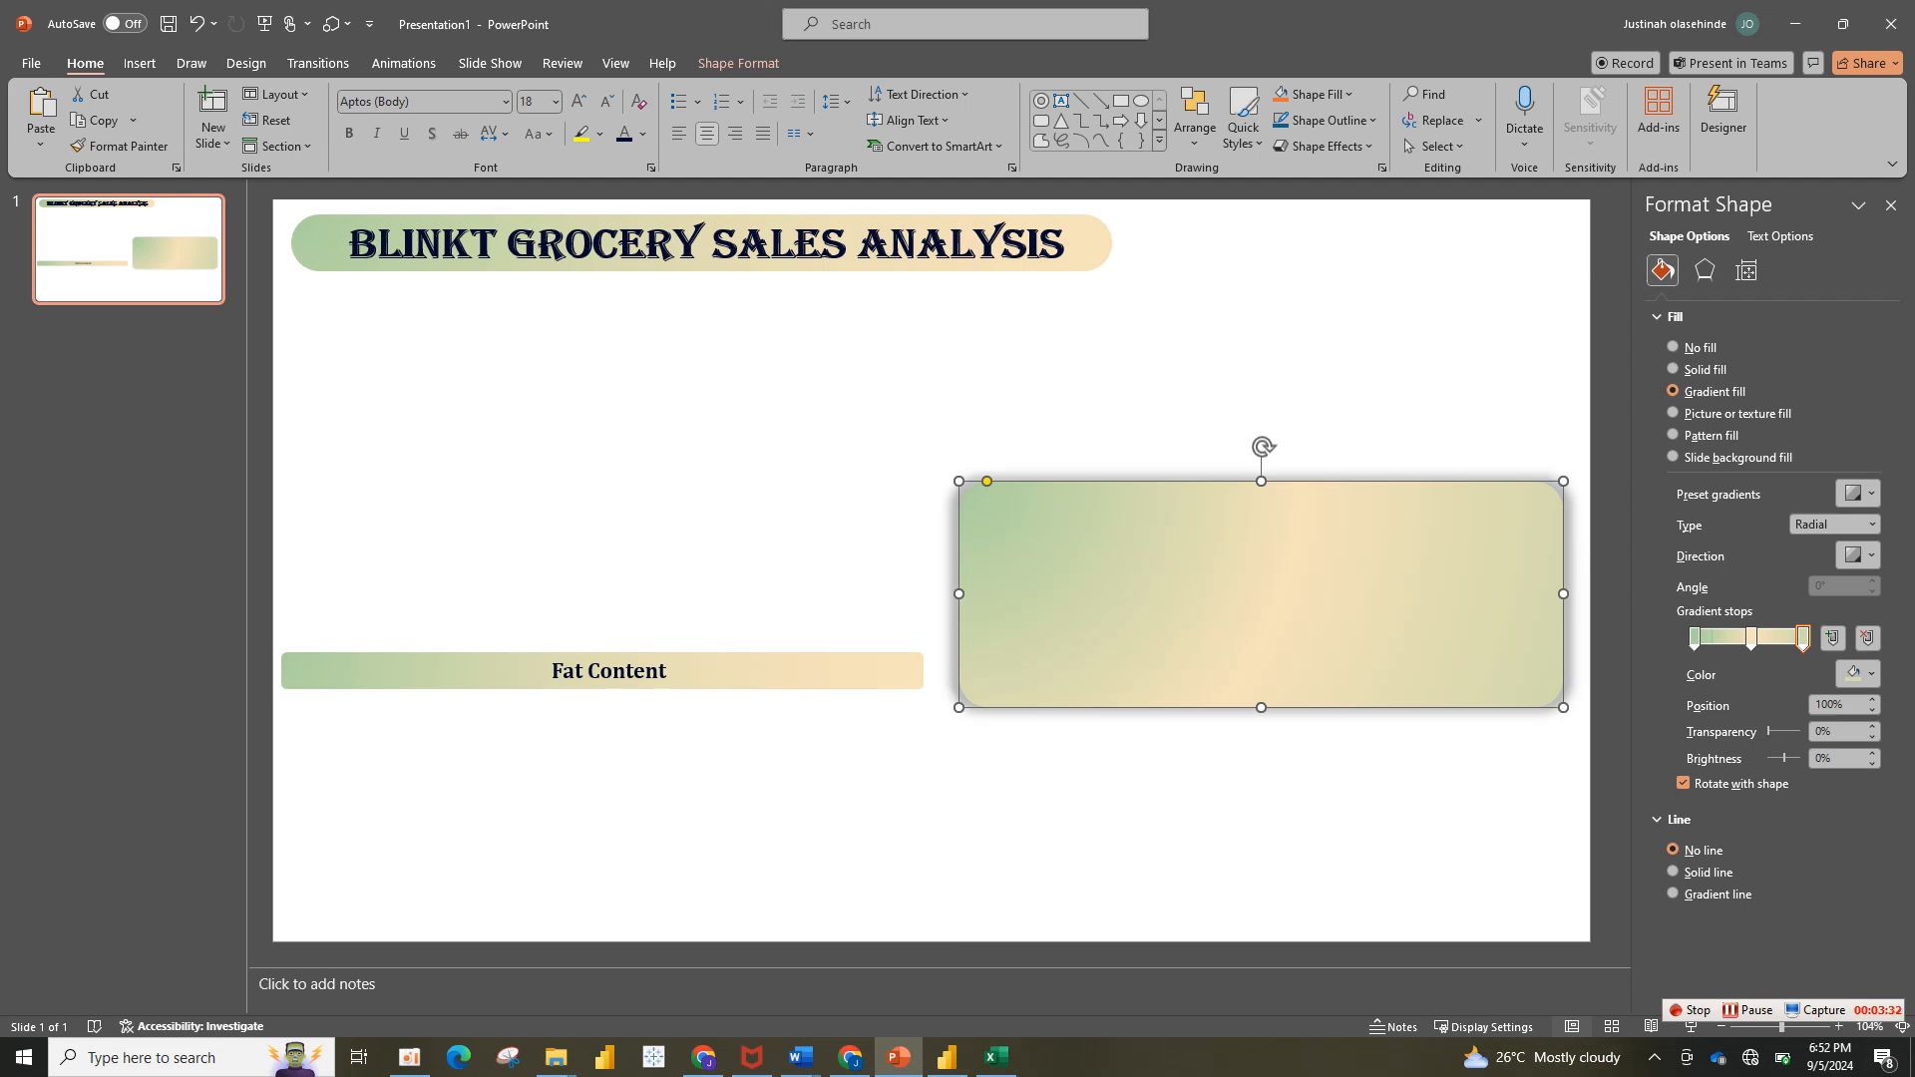
{"action": "left_click", "coordinate": [947, 1057]}
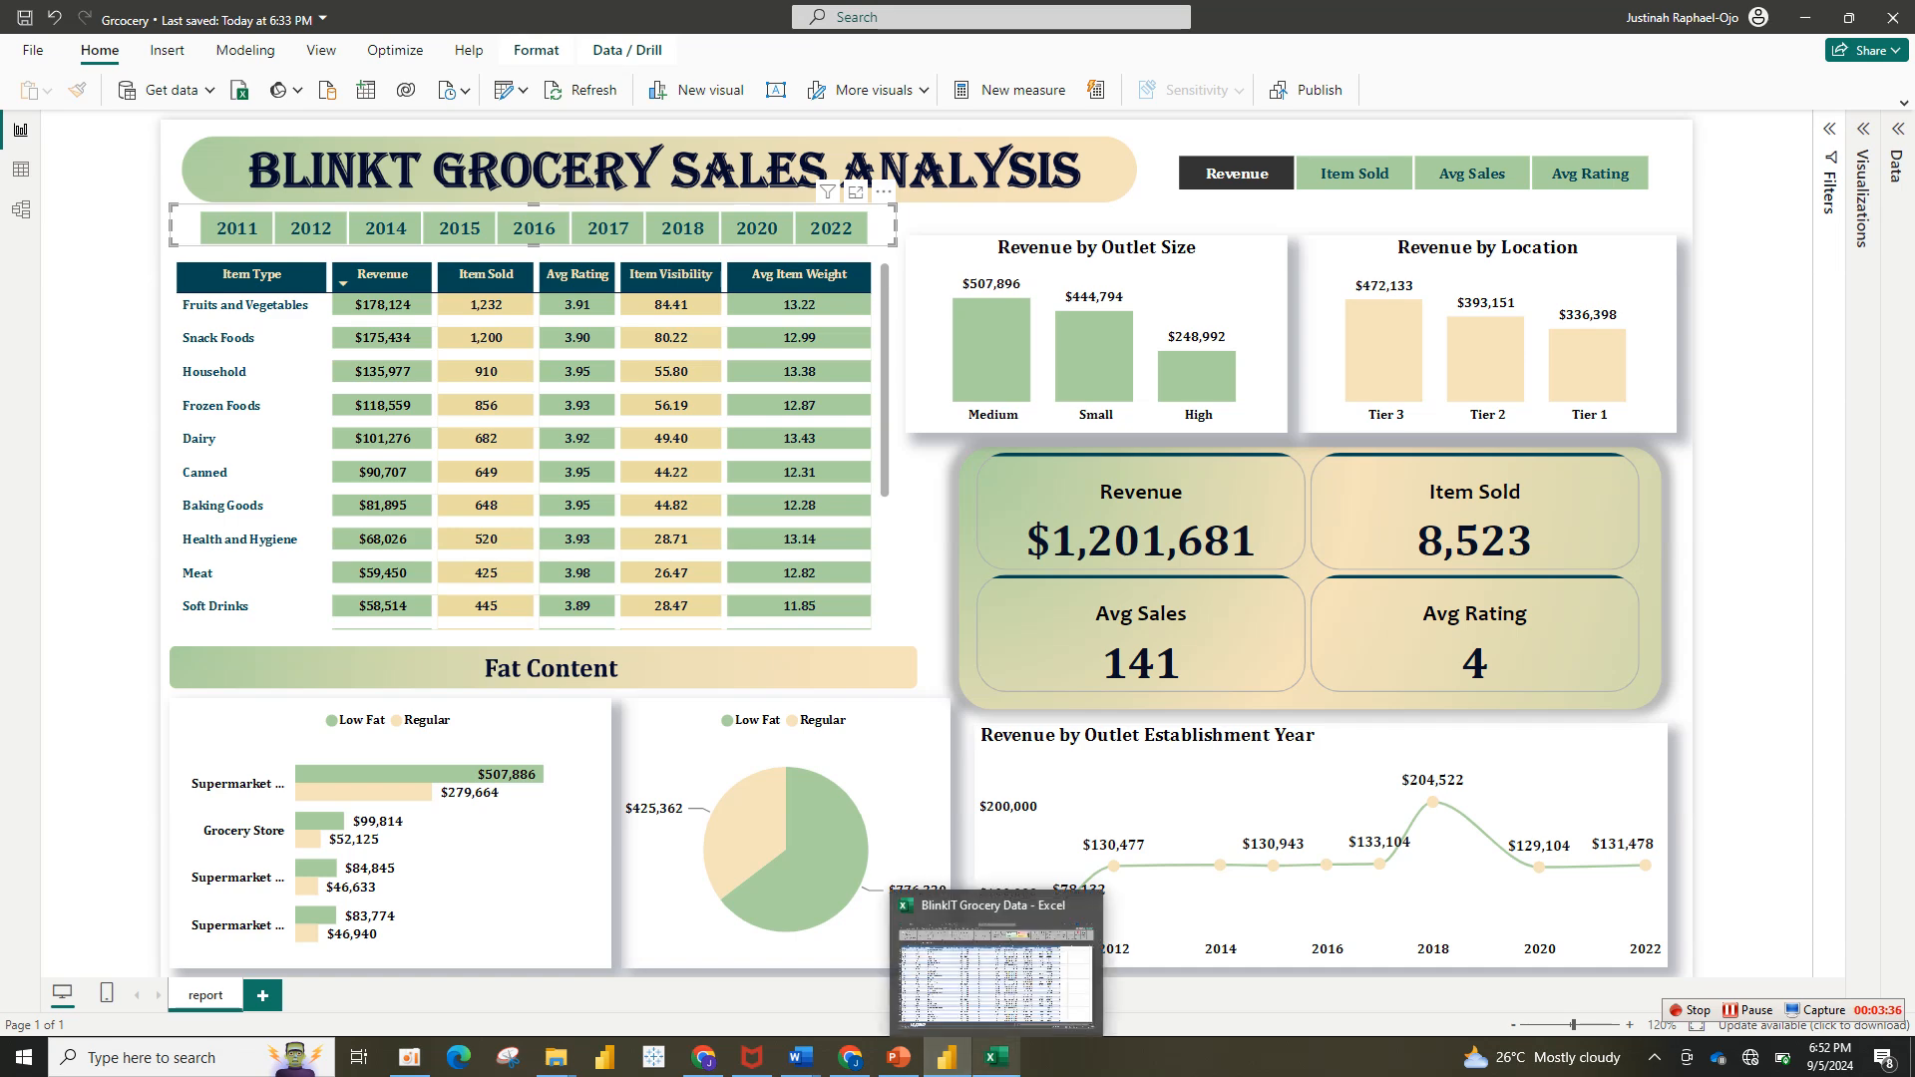
Step: Switch to Excel to look over the BlinkIT Grocery Data workbook and return to the Power BI report
{"action": "left_click", "coordinate": [994, 1057]}
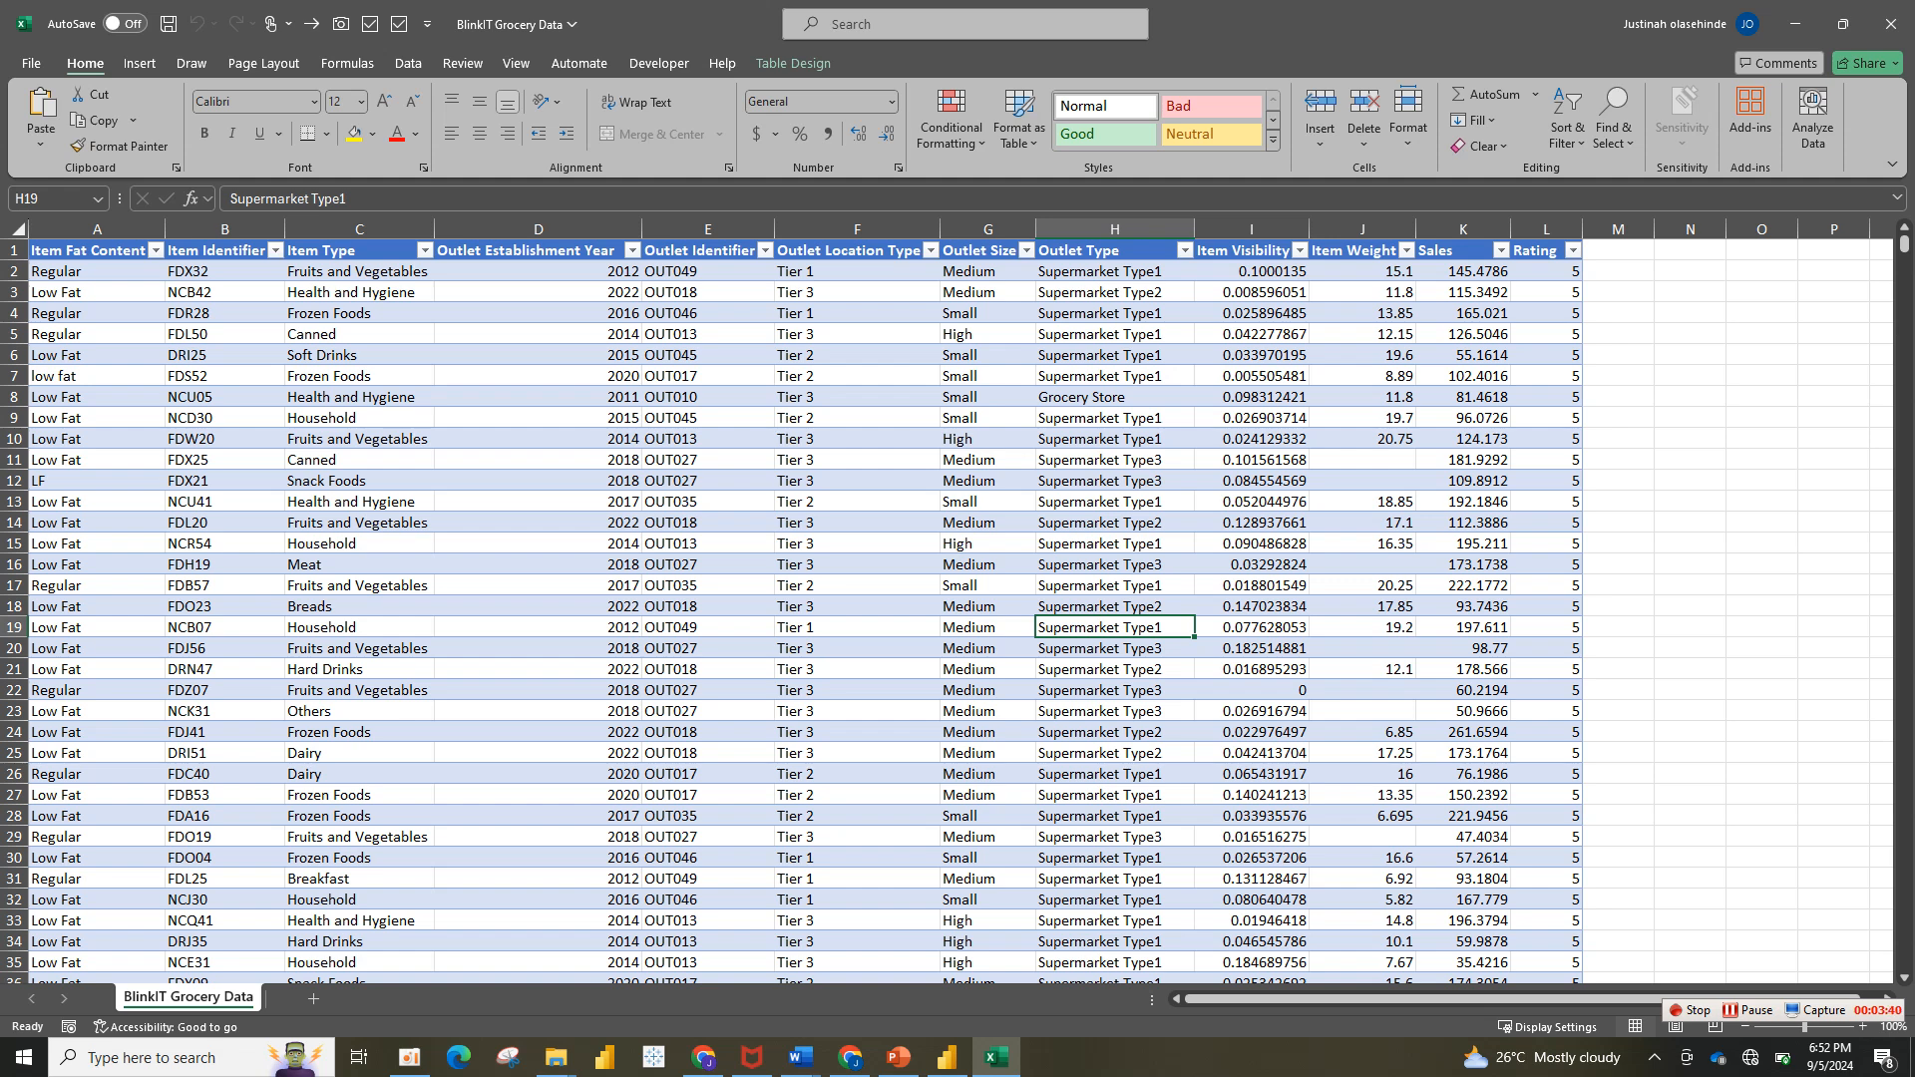
{"action": "left_click", "coordinate": [539, 648]}
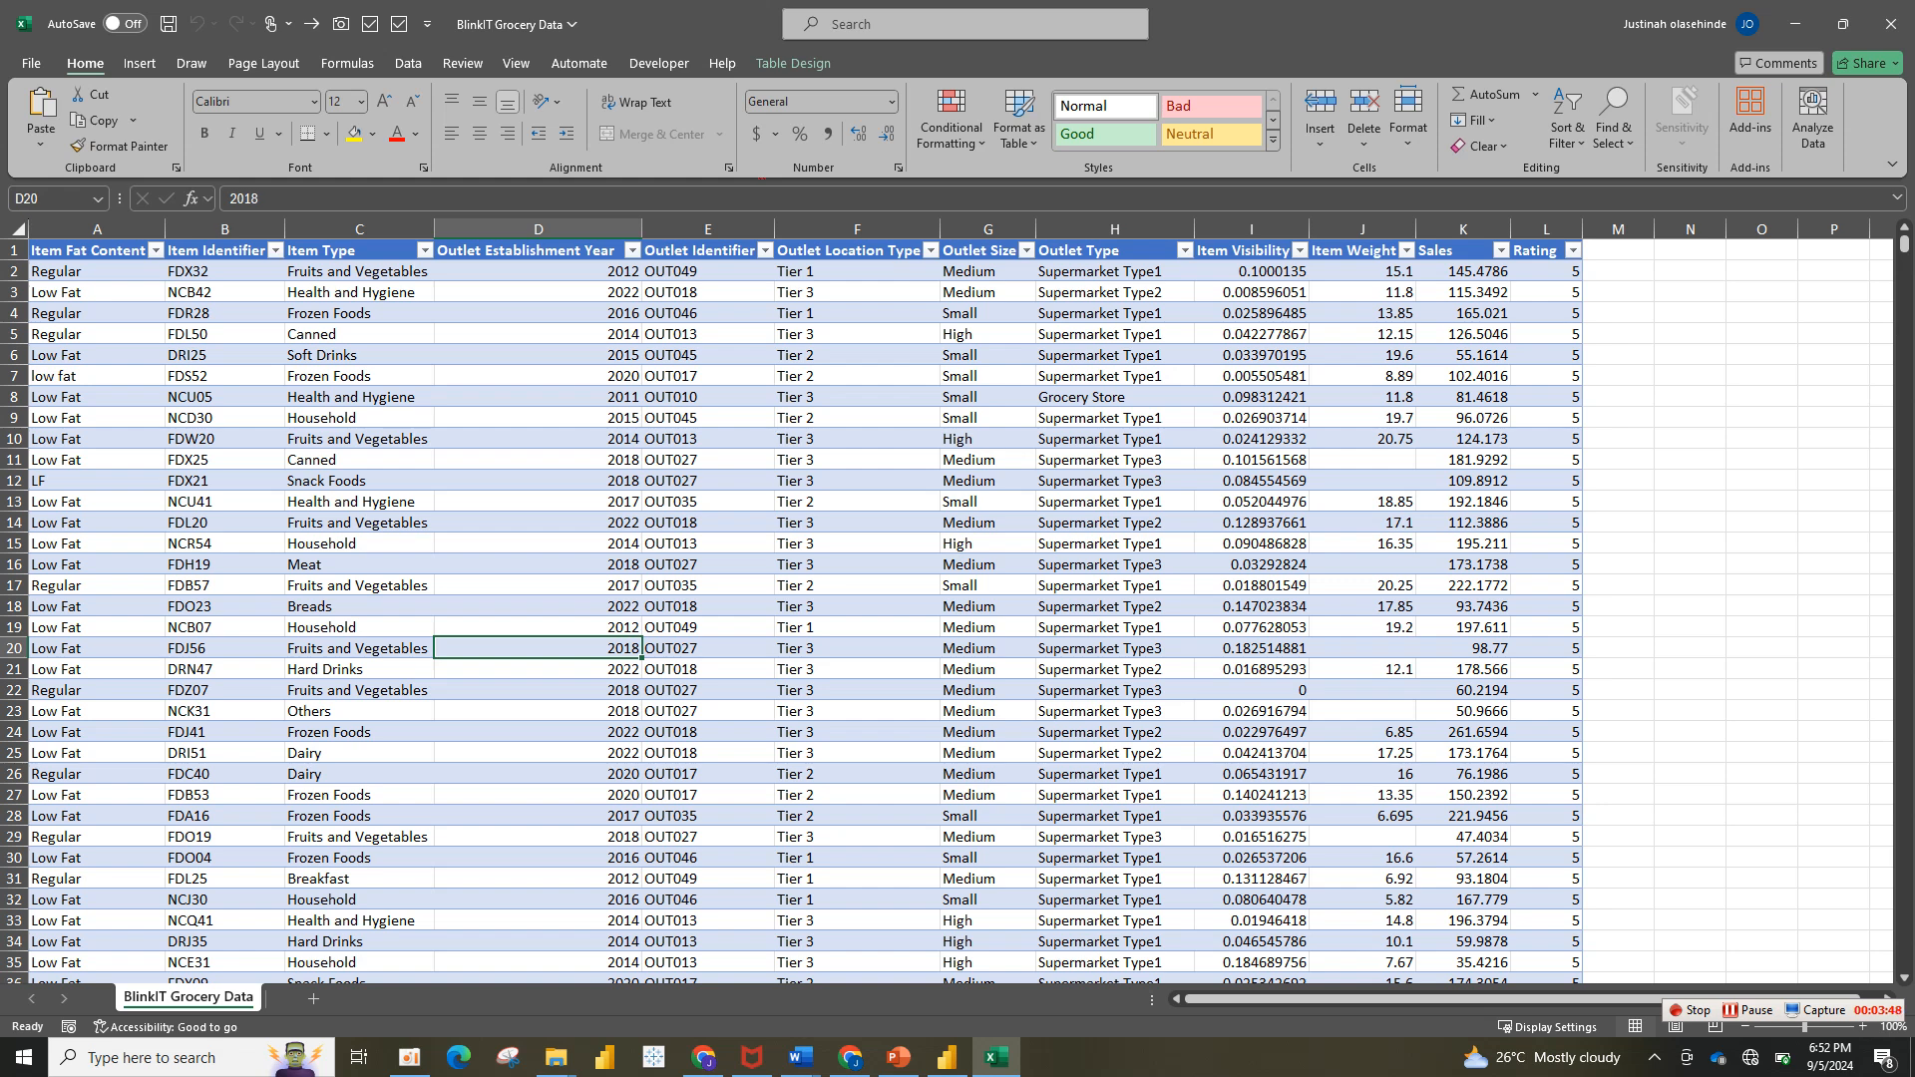
{"action": "mouse_move", "coordinate": [850, 1057]}
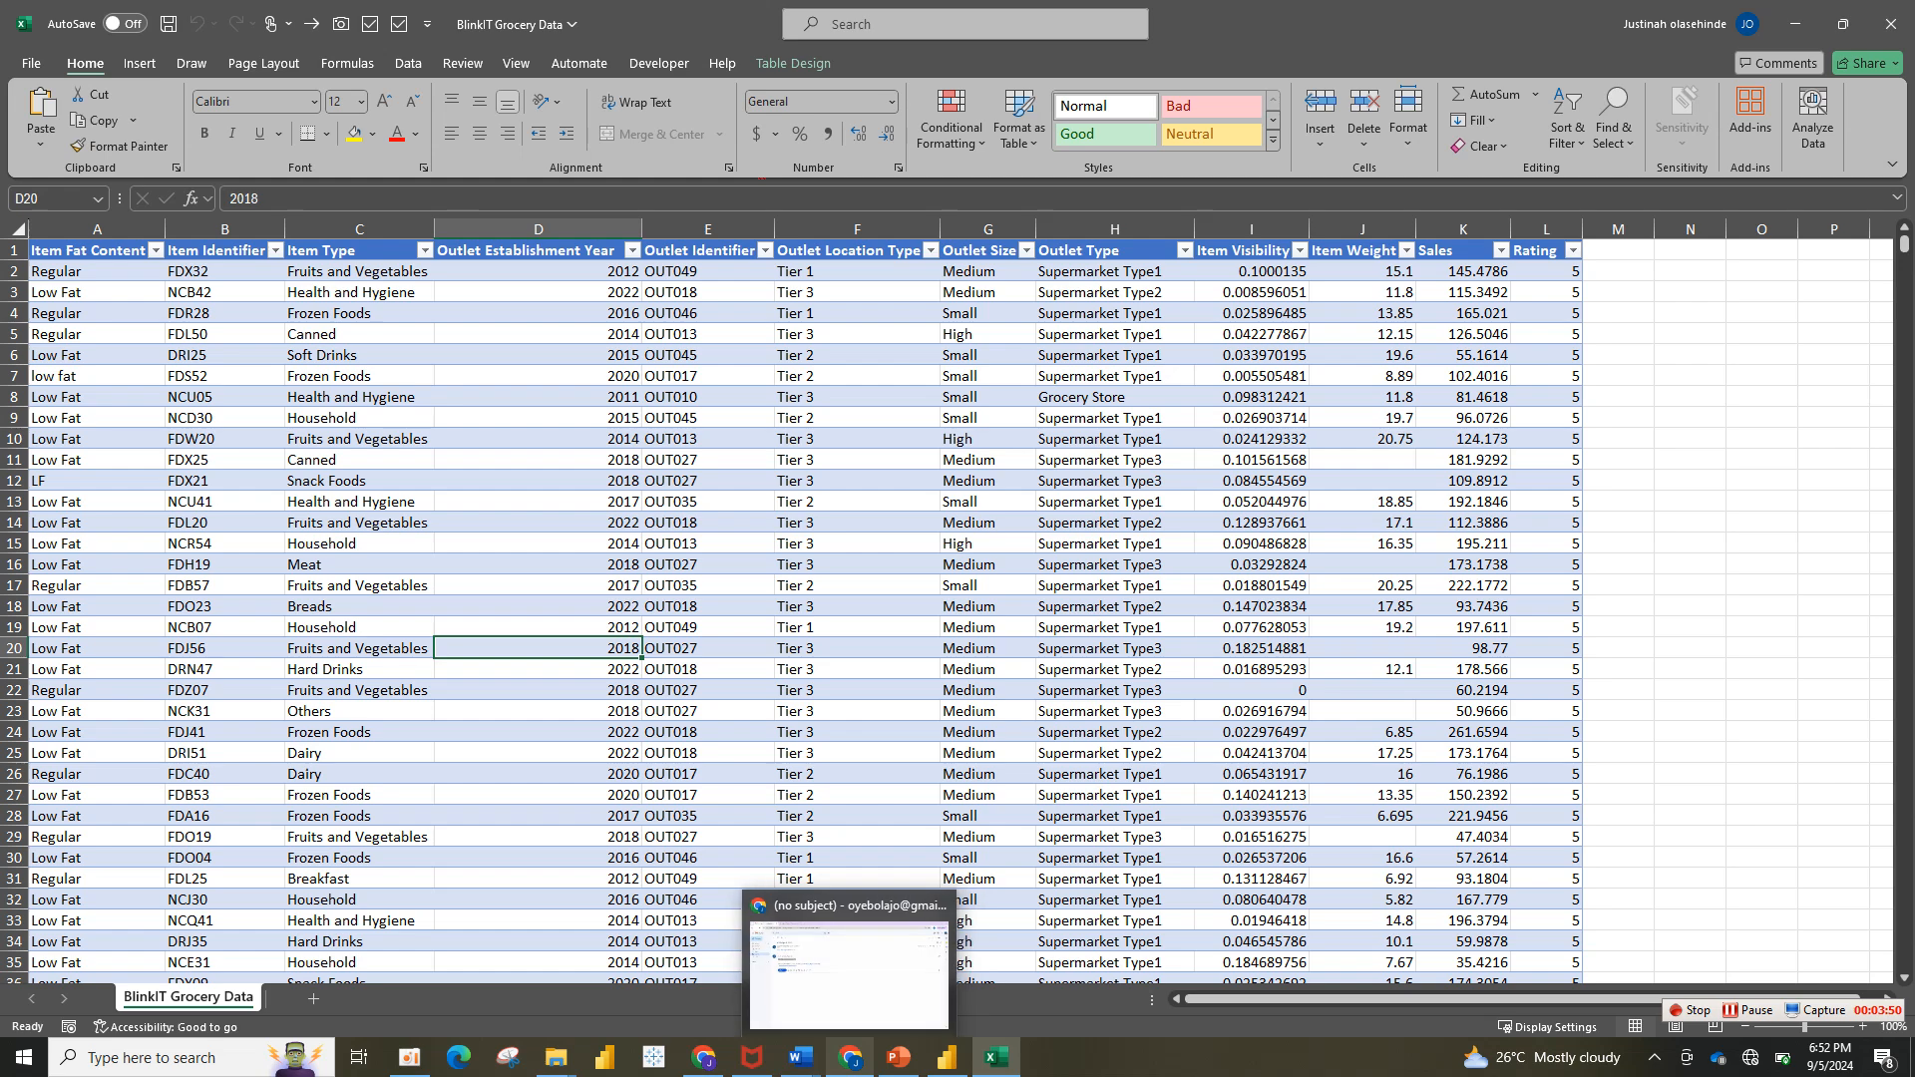
{"action": "left_click", "coordinate": [947, 1058]}
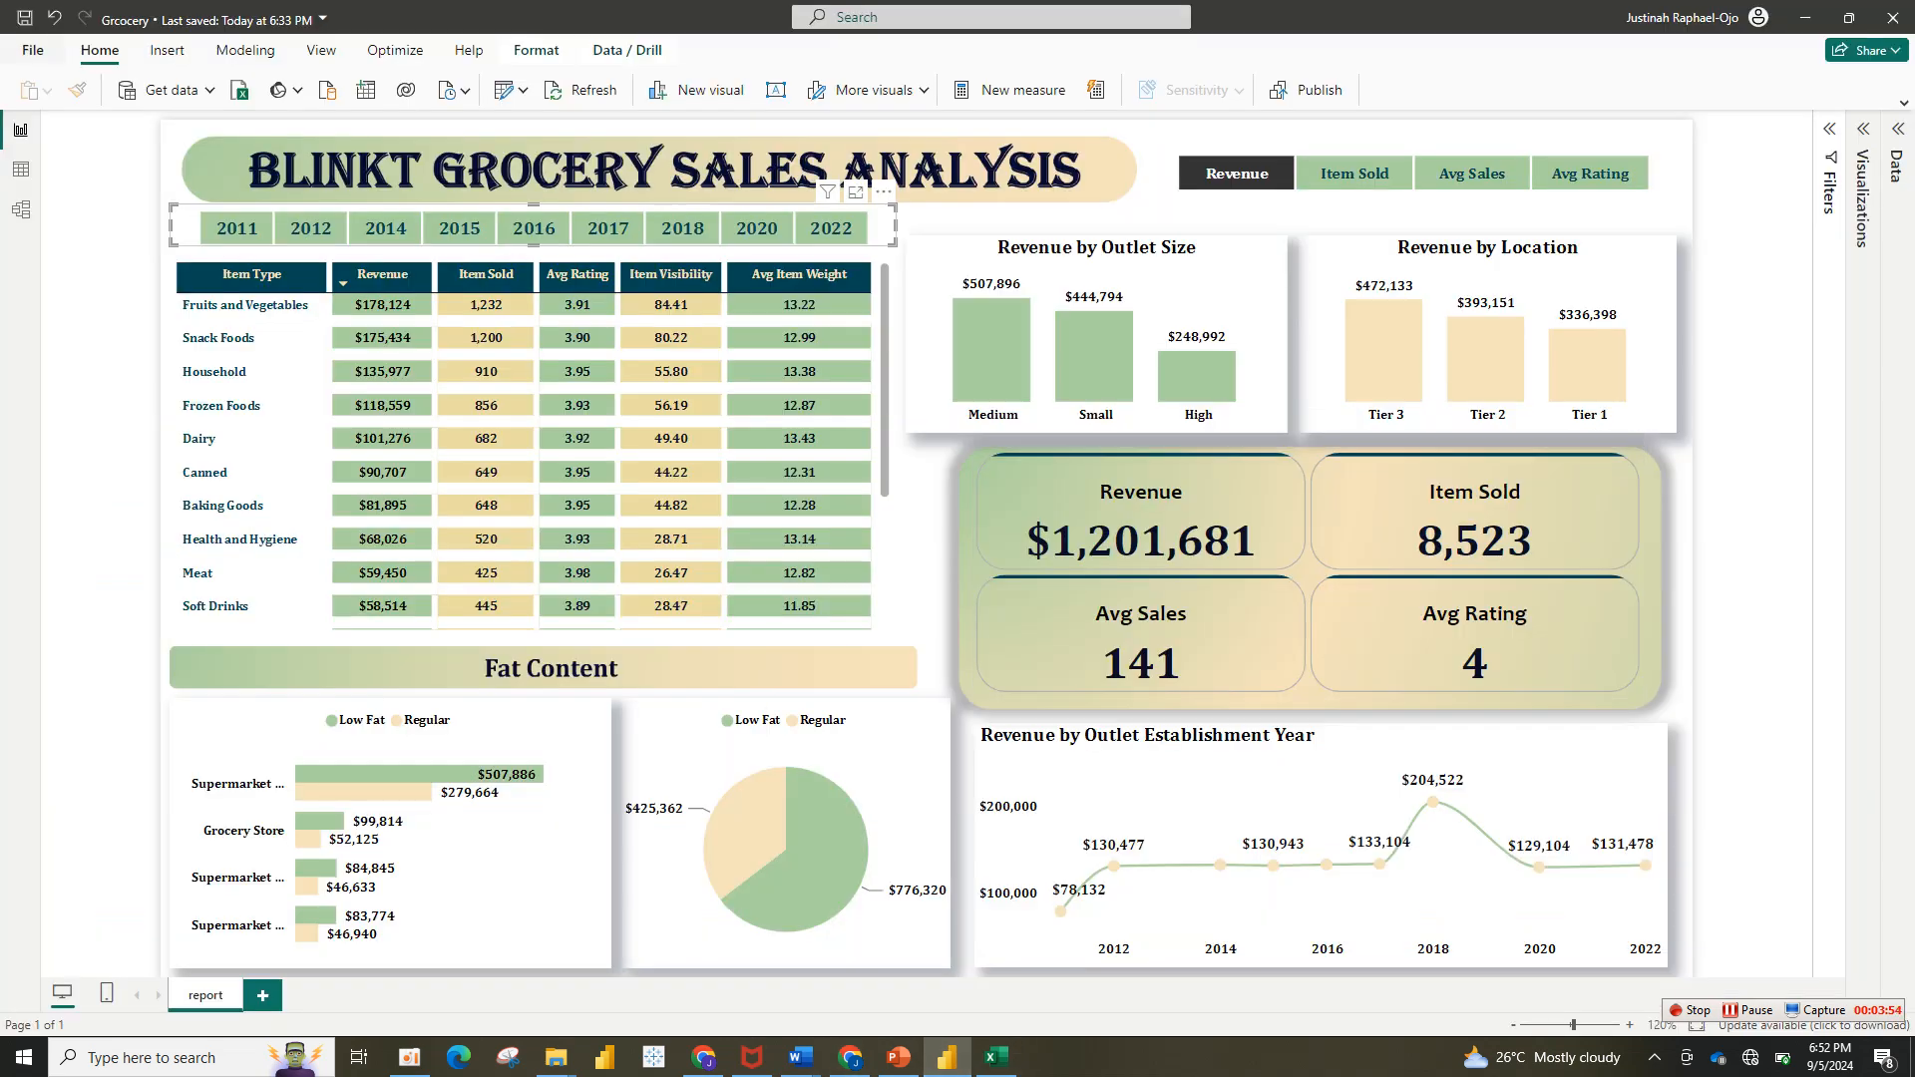
Step: Open a new blank Power BI report and dismiss the start screen
{"action": "left_click", "coordinate": [33, 50]}
{"action": "left_click", "coordinate": [31, 23]}
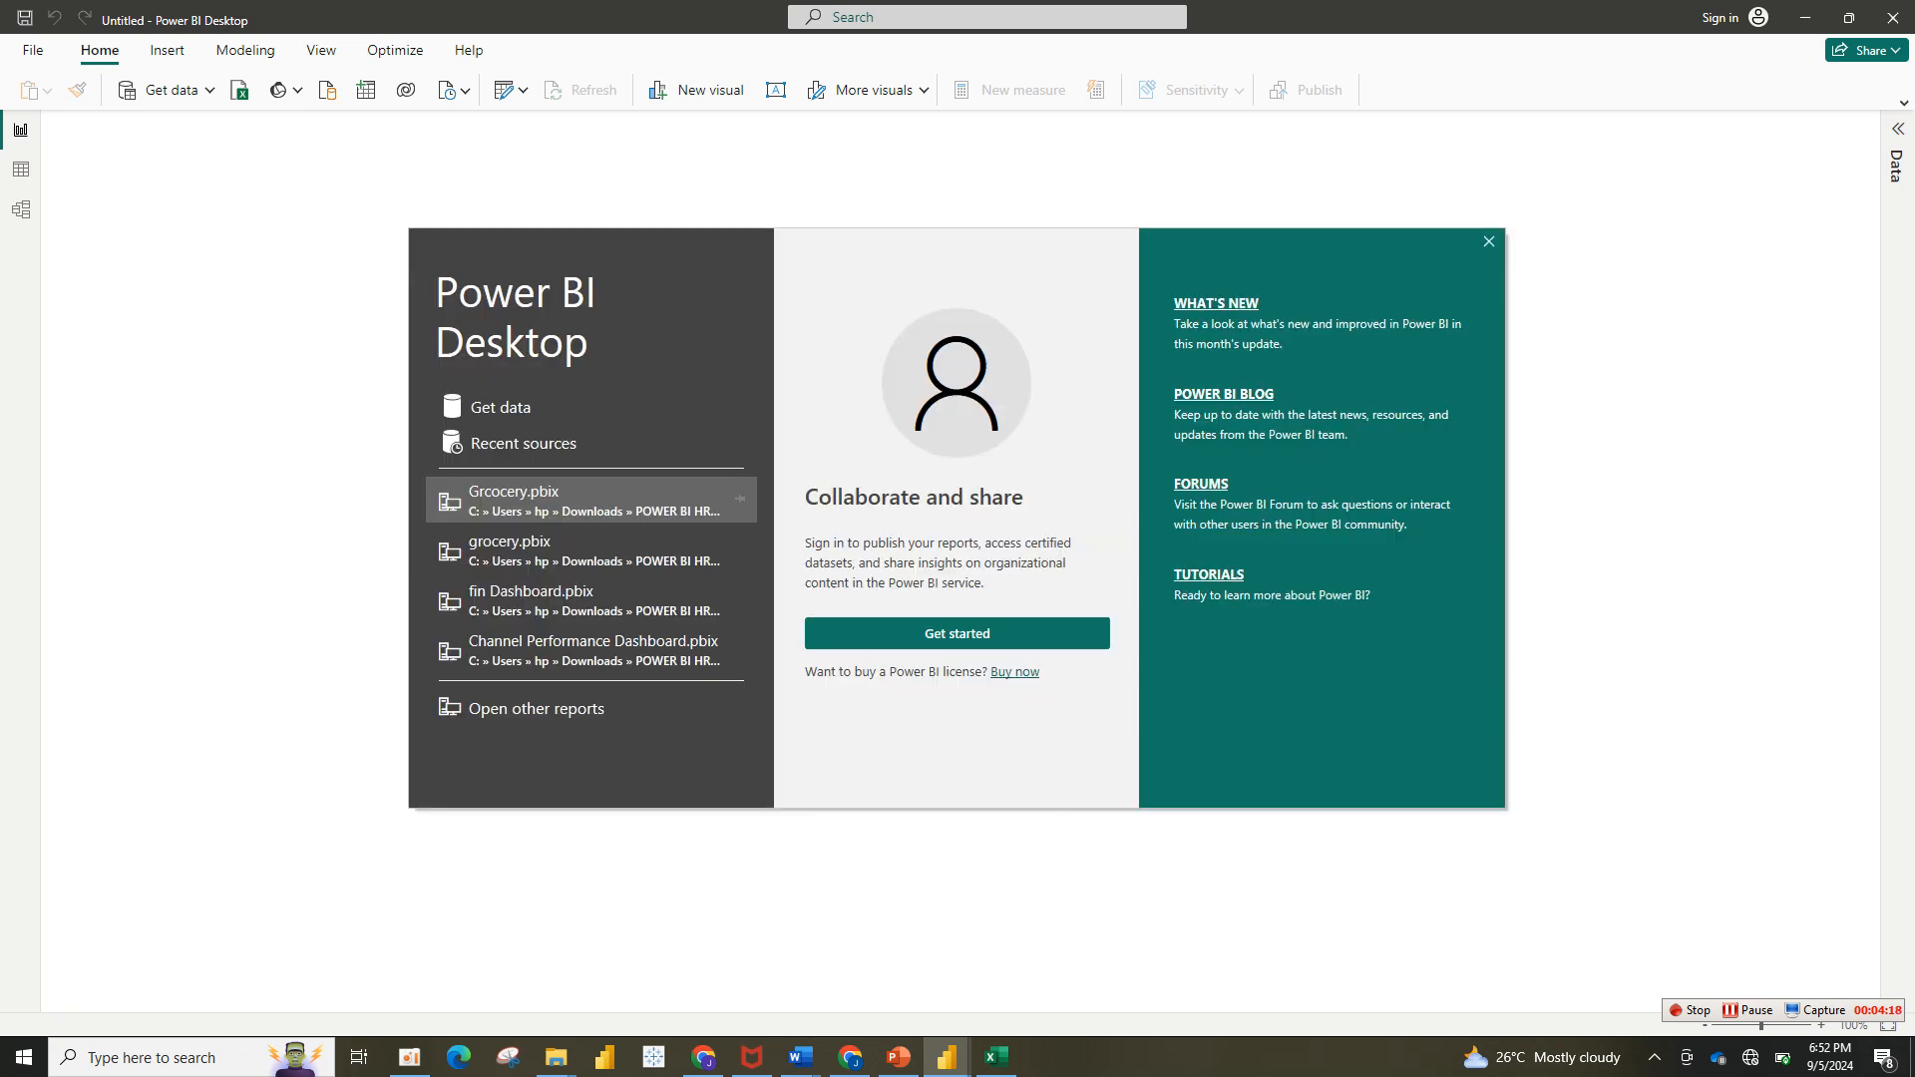
{"action": "left_click", "coordinate": [1488, 241]}
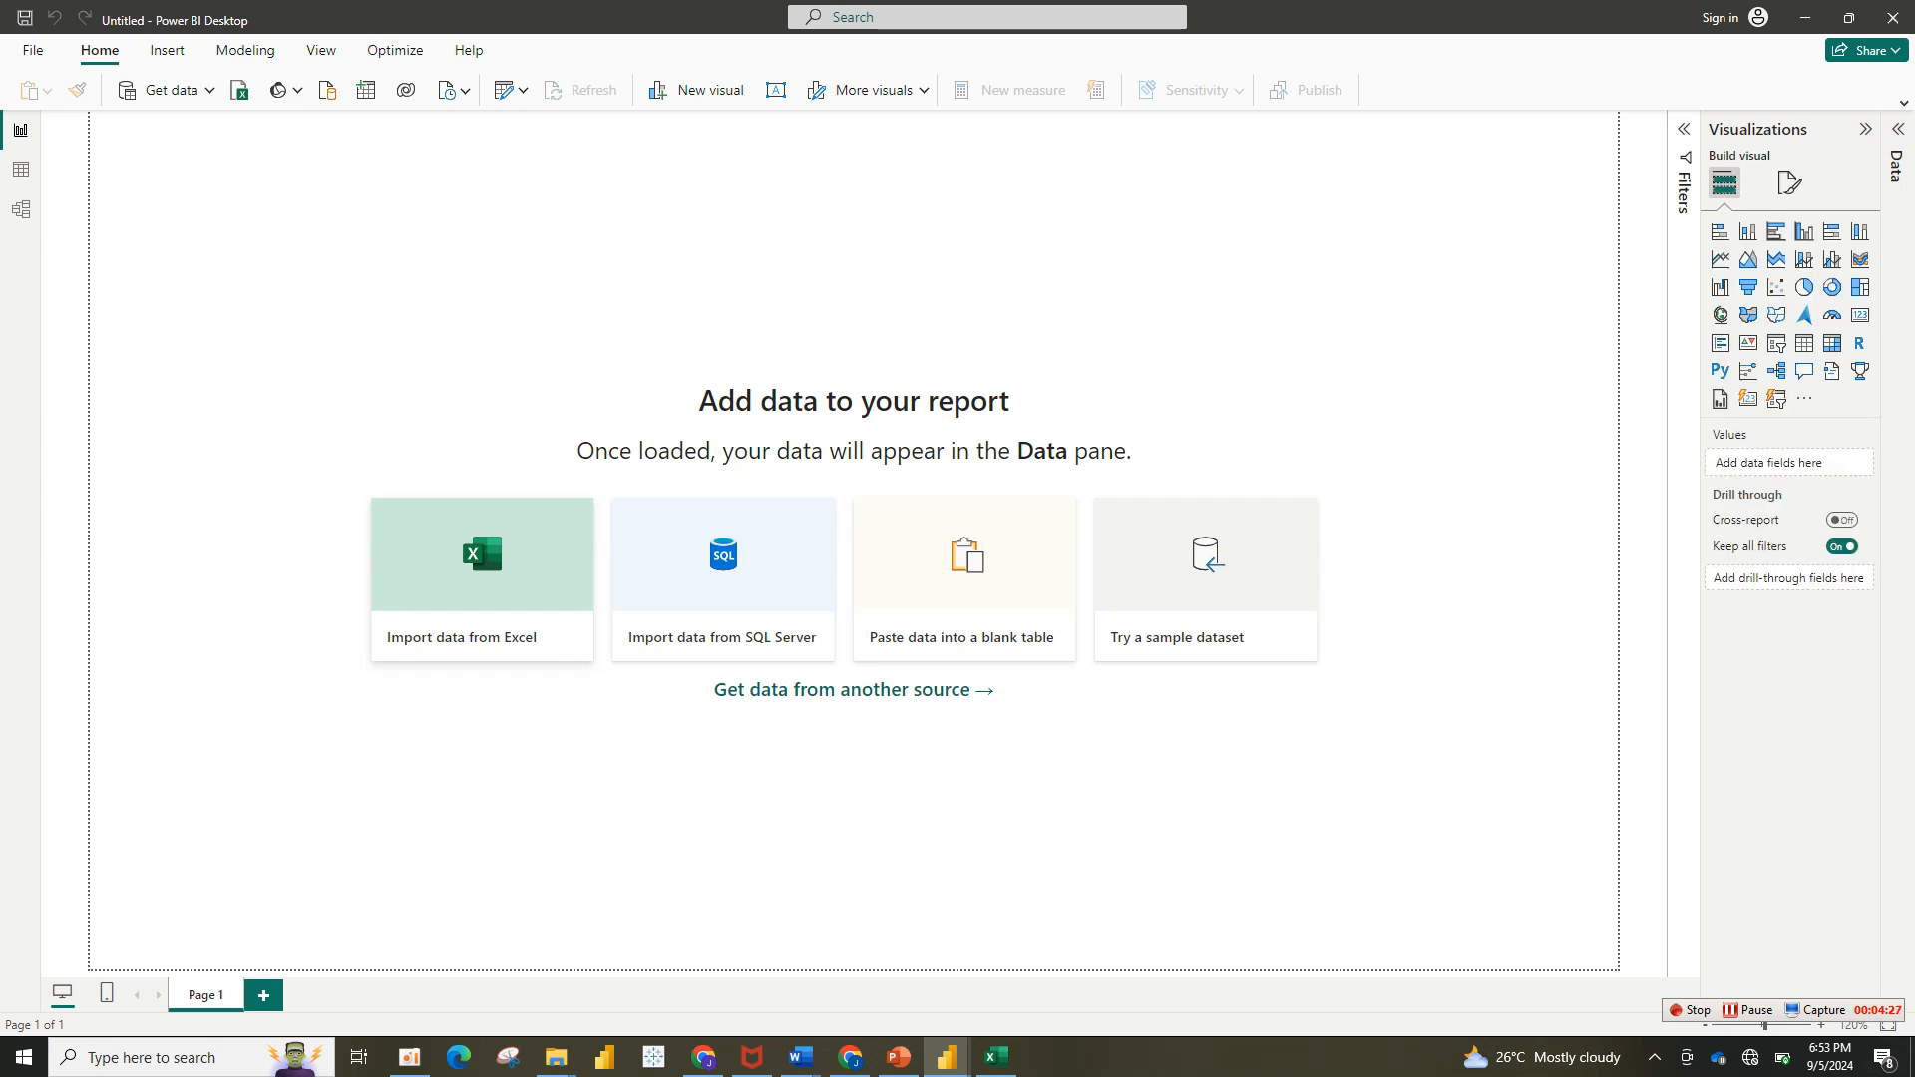
Step: Import the BlinkIT Grocery Data sheet from the Excel workbook of the same name in Downloads and open it for transformation in Power Query
{"action": "left_click", "coordinate": [483, 579]}
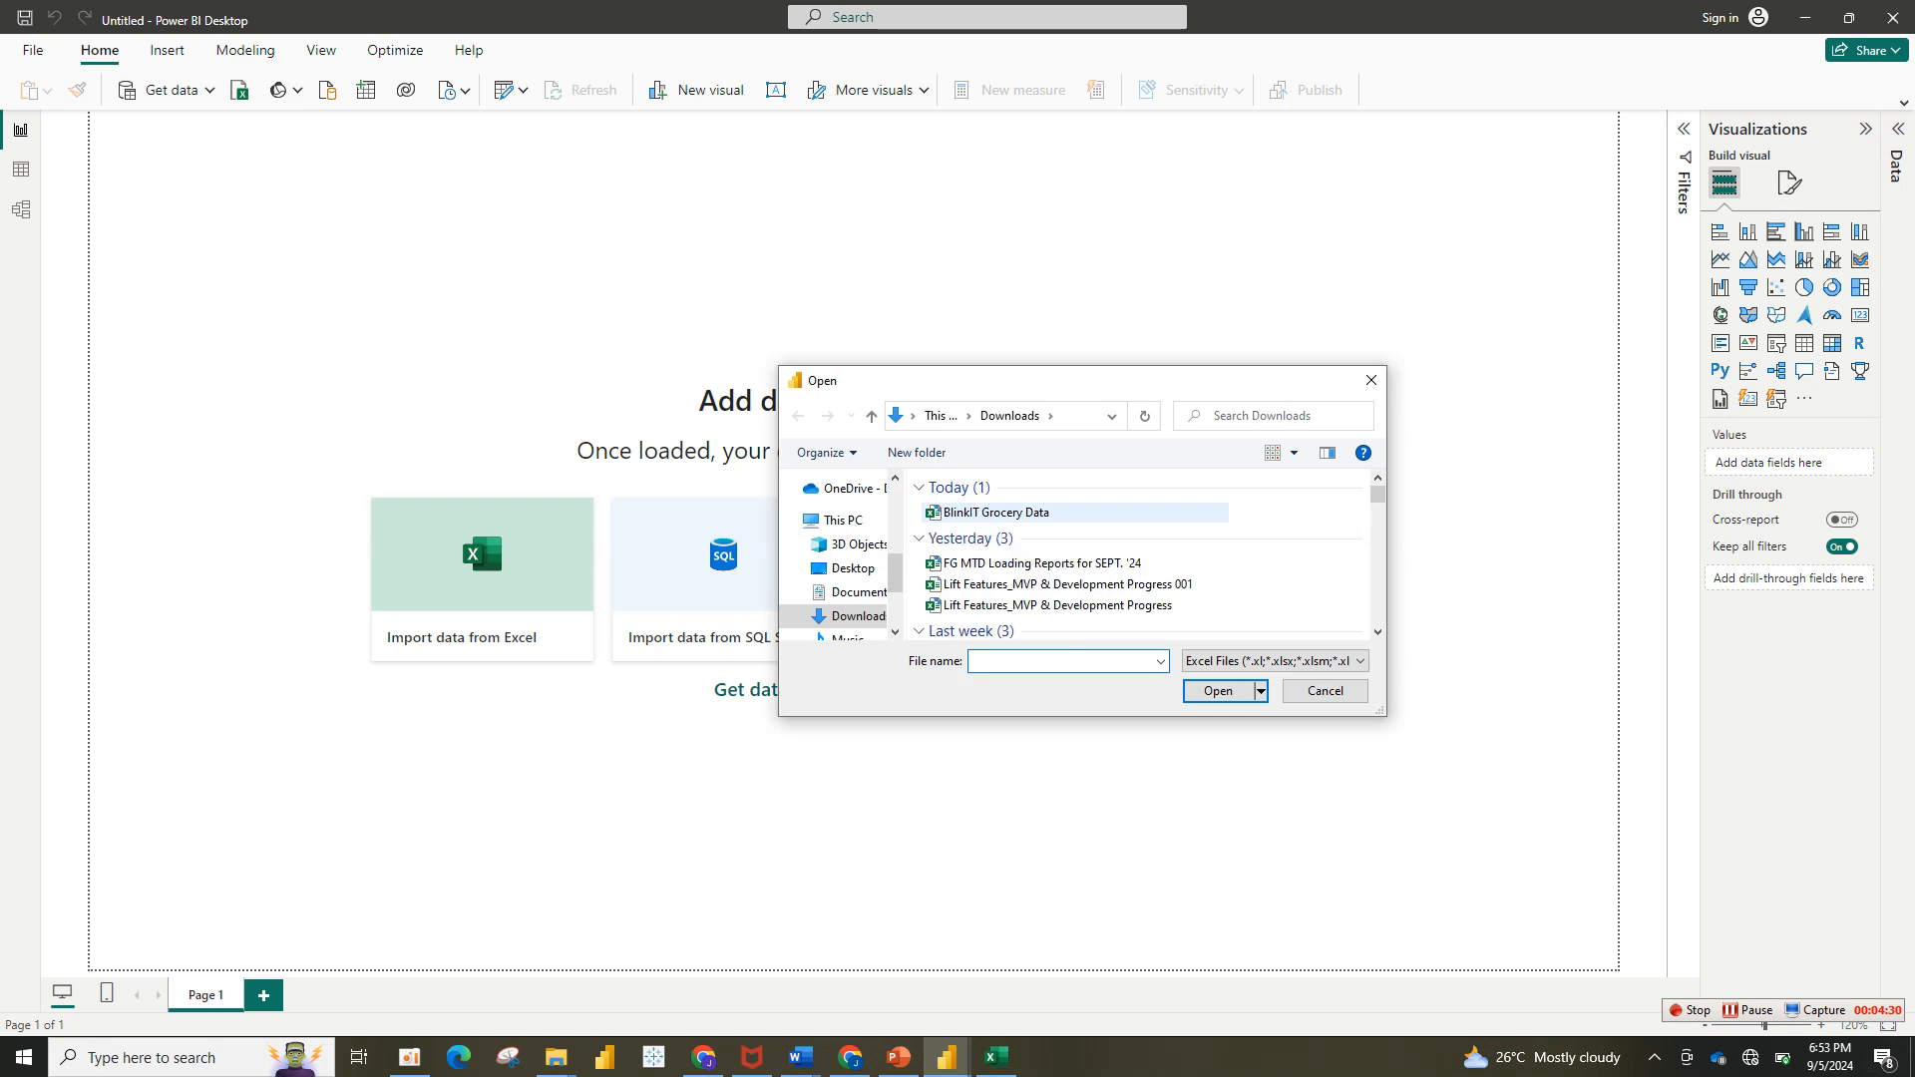
{"action": "left_click", "coordinate": [997, 513]}
{"action": "left_click", "coordinate": [1218, 691]}
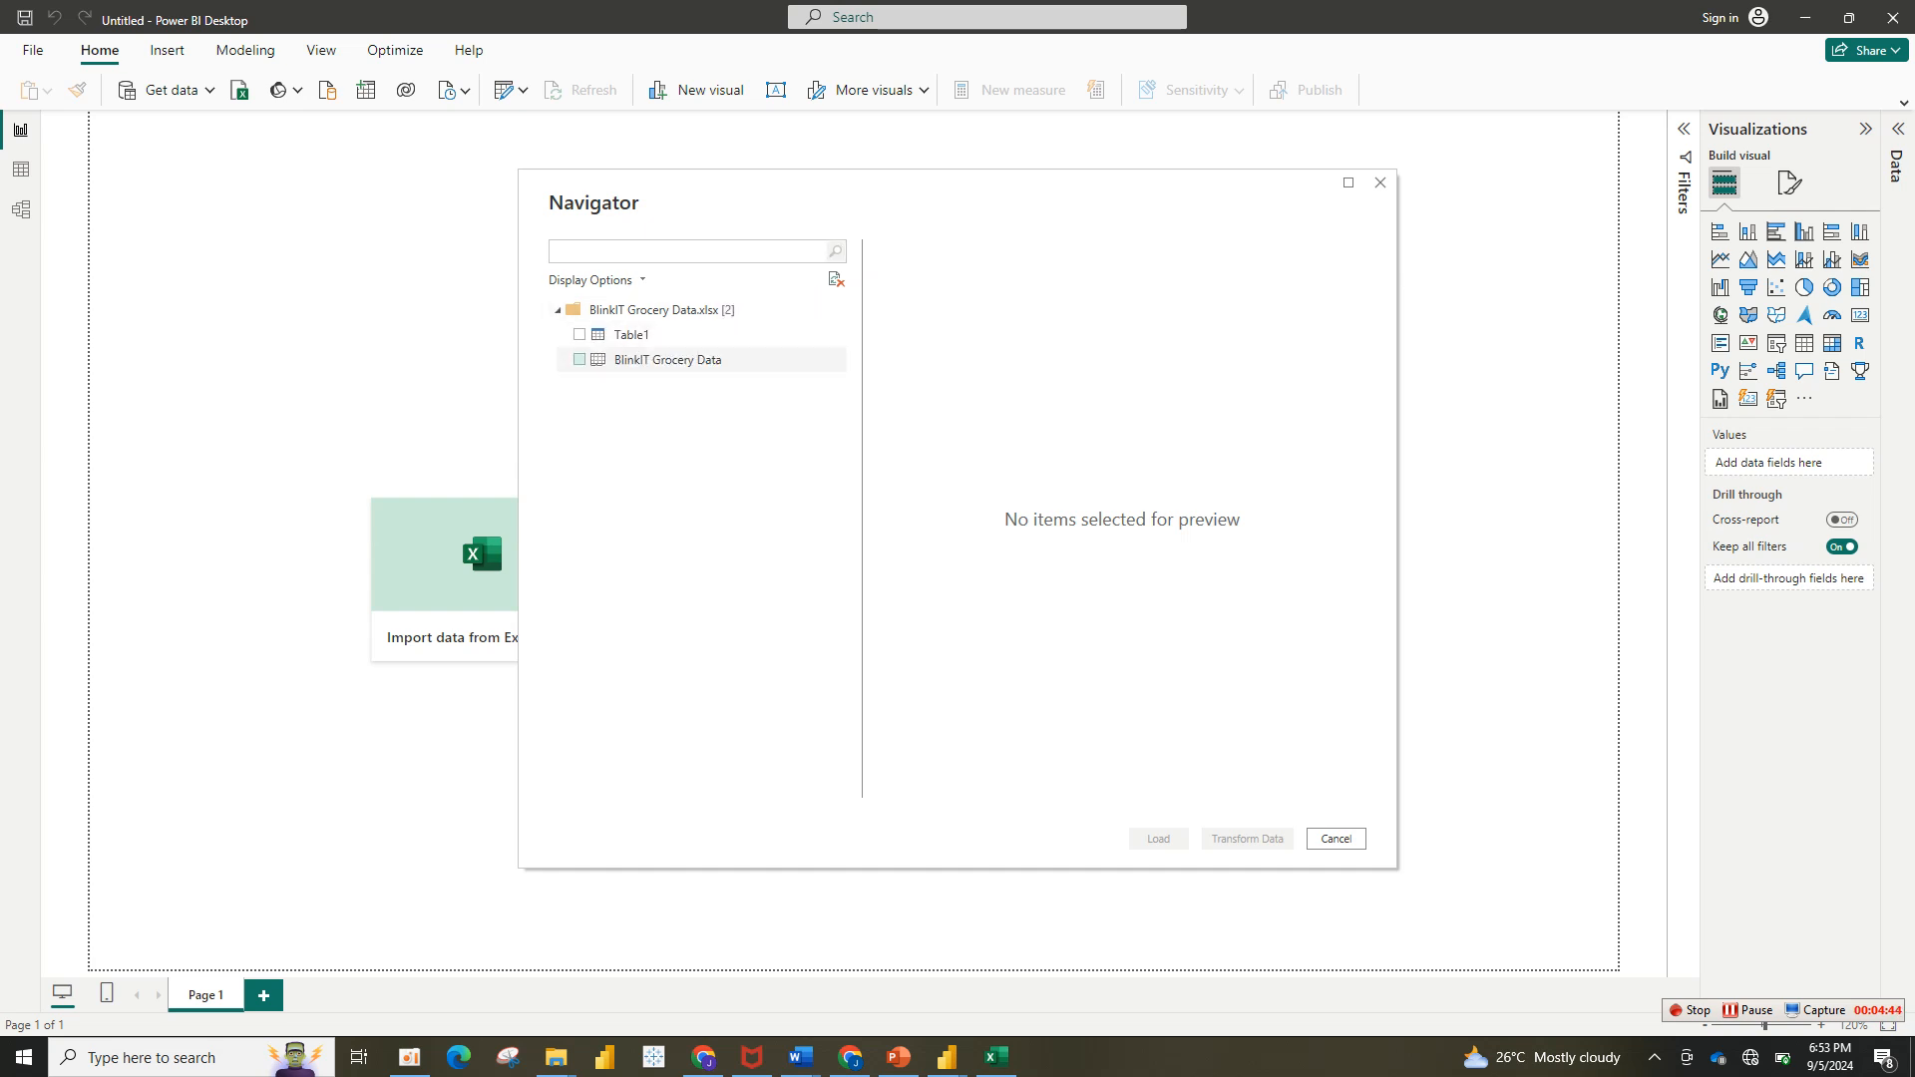
{"action": "left_click", "coordinate": [580, 360]}
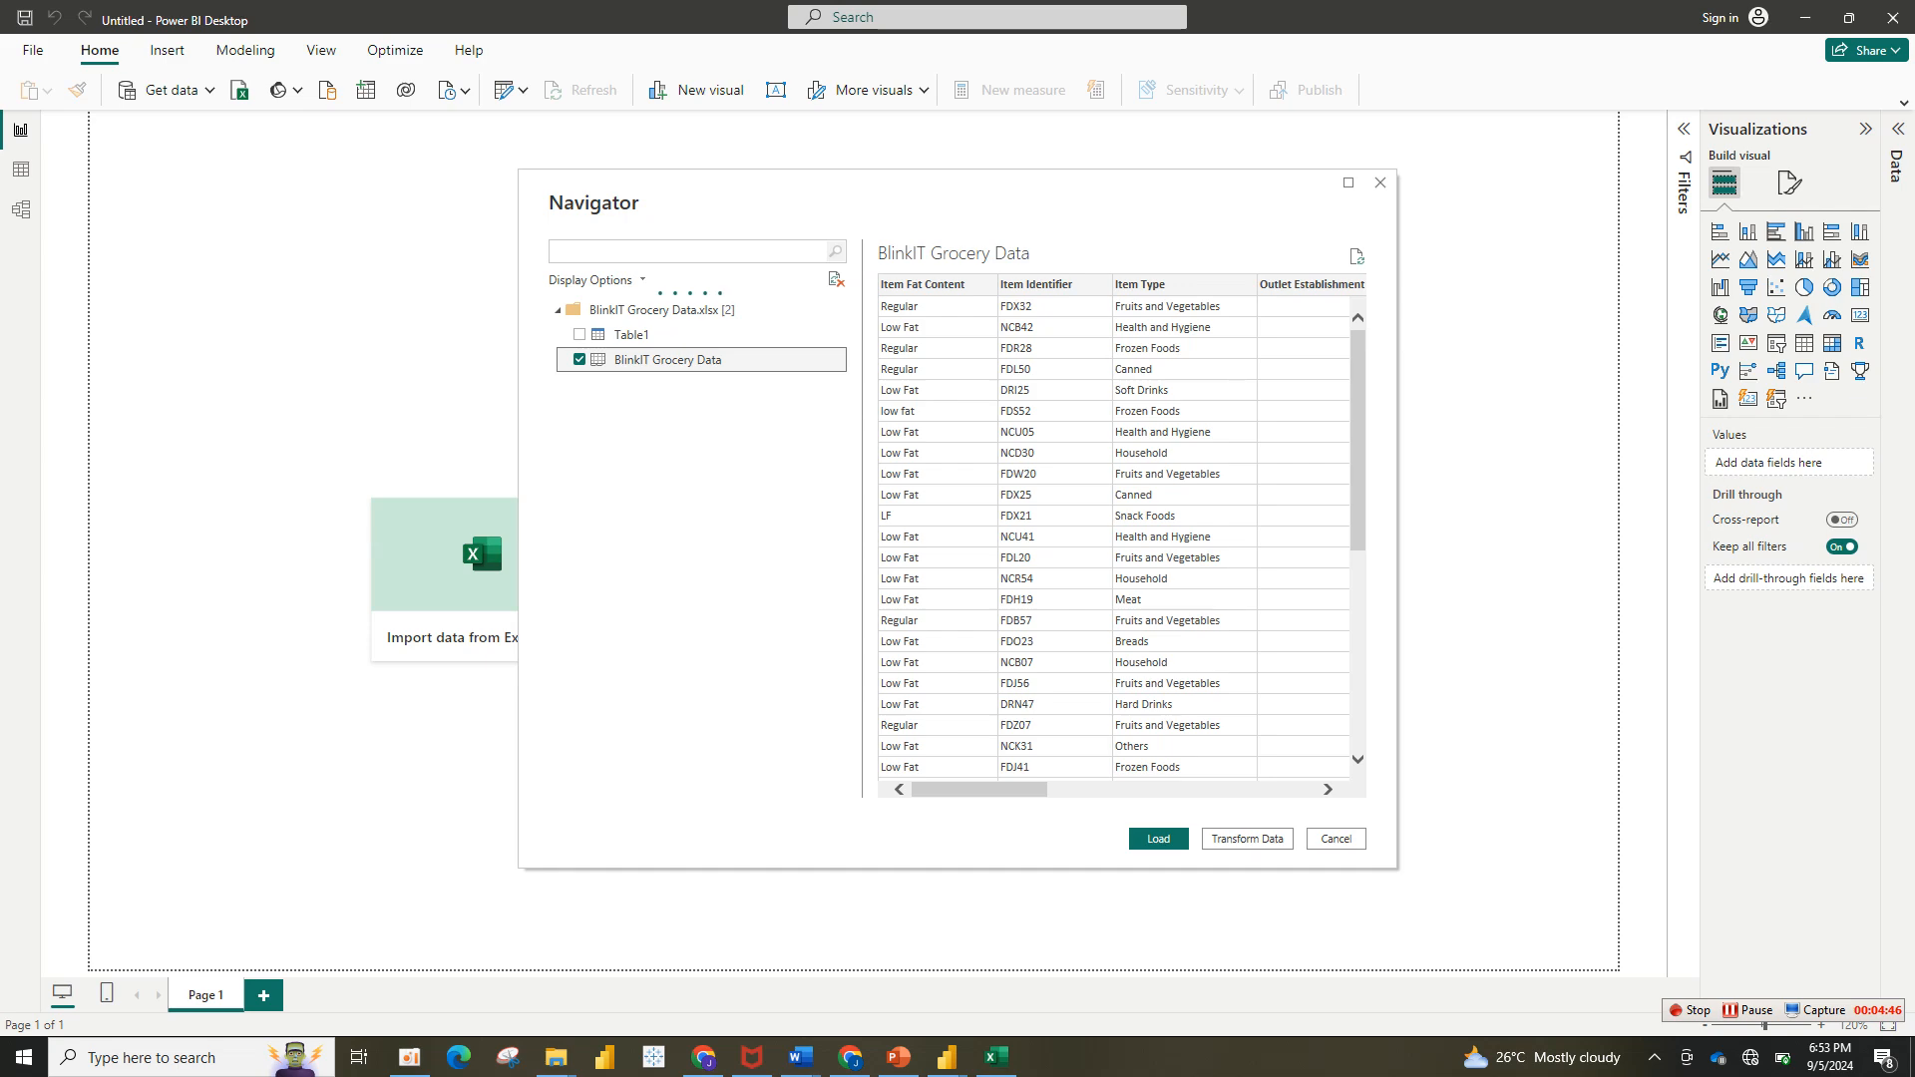
{"action": "left_click", "coordinate": [1247, 839]}
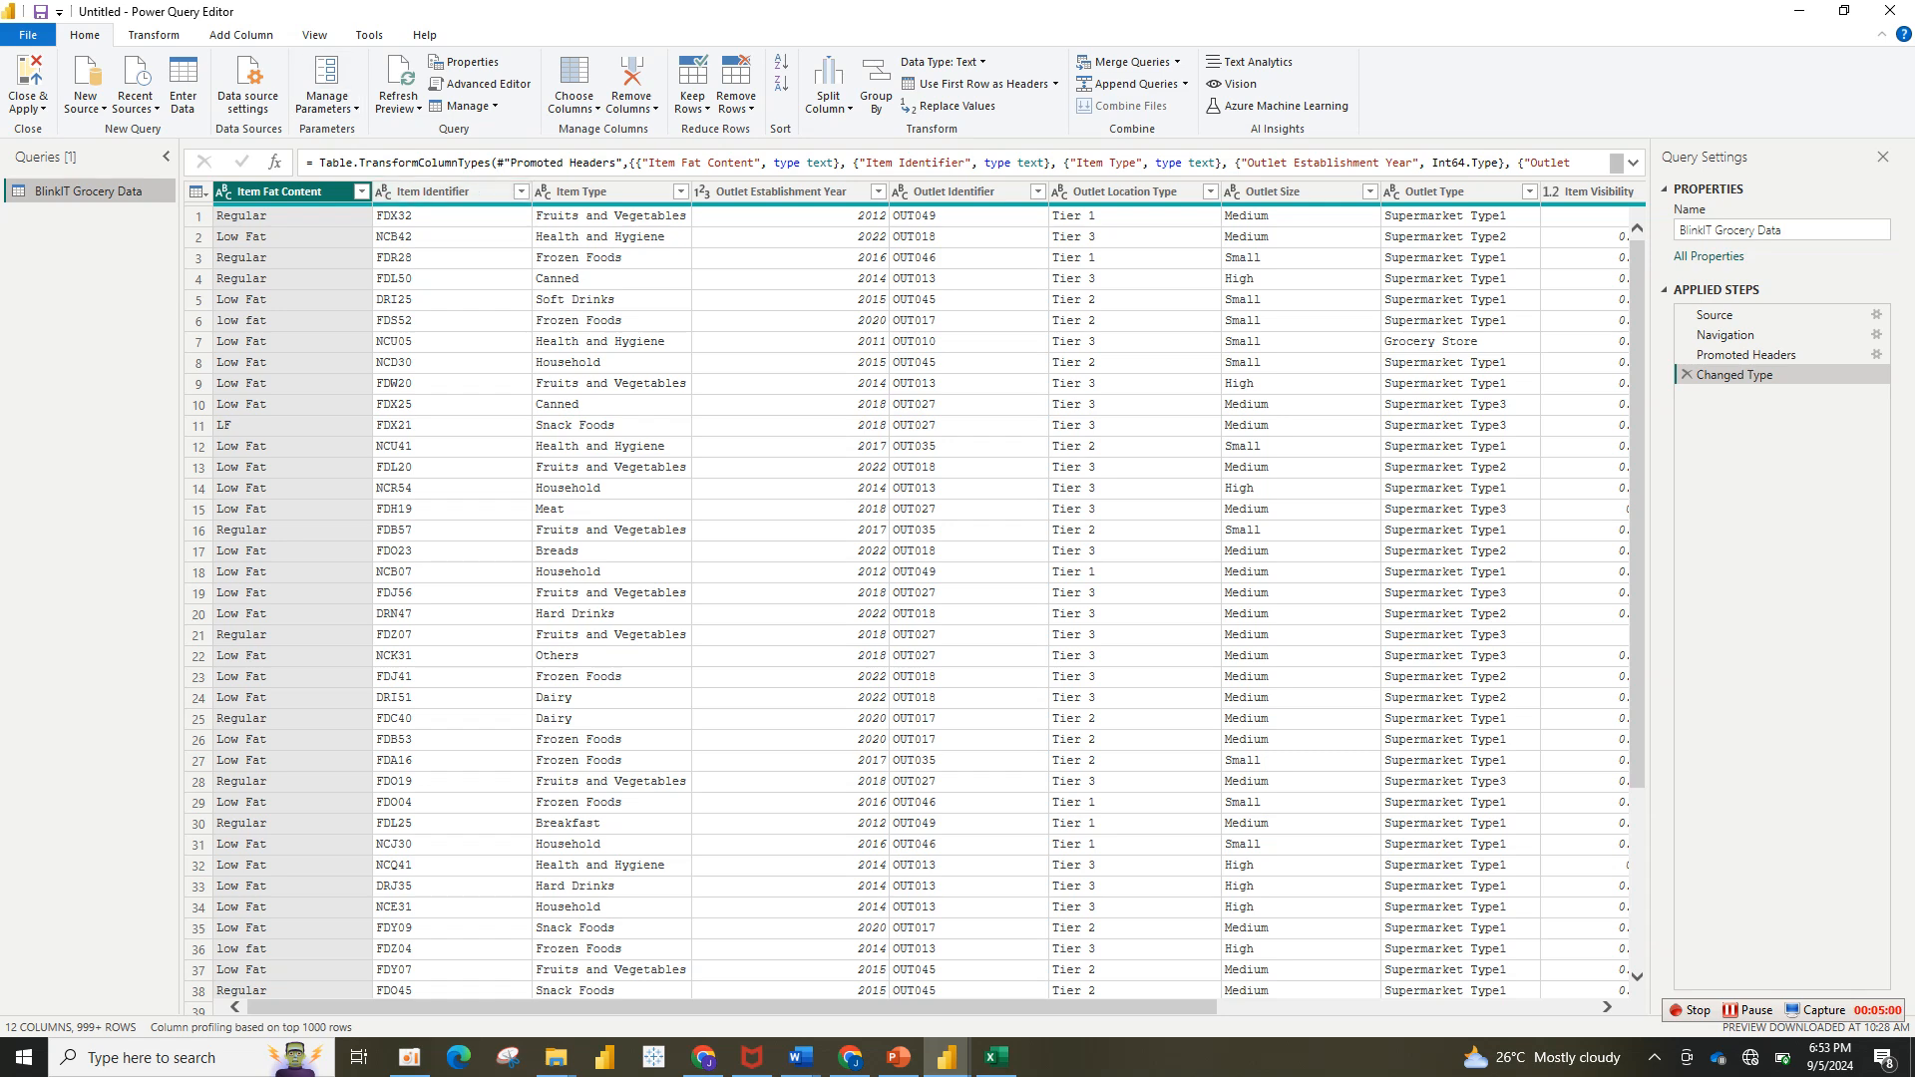
Step: Check the distinct values in the Item Fat Content column and replace "LF" with "Low Fat"
{"action": "left_click", "coordinate": [361, 192]}
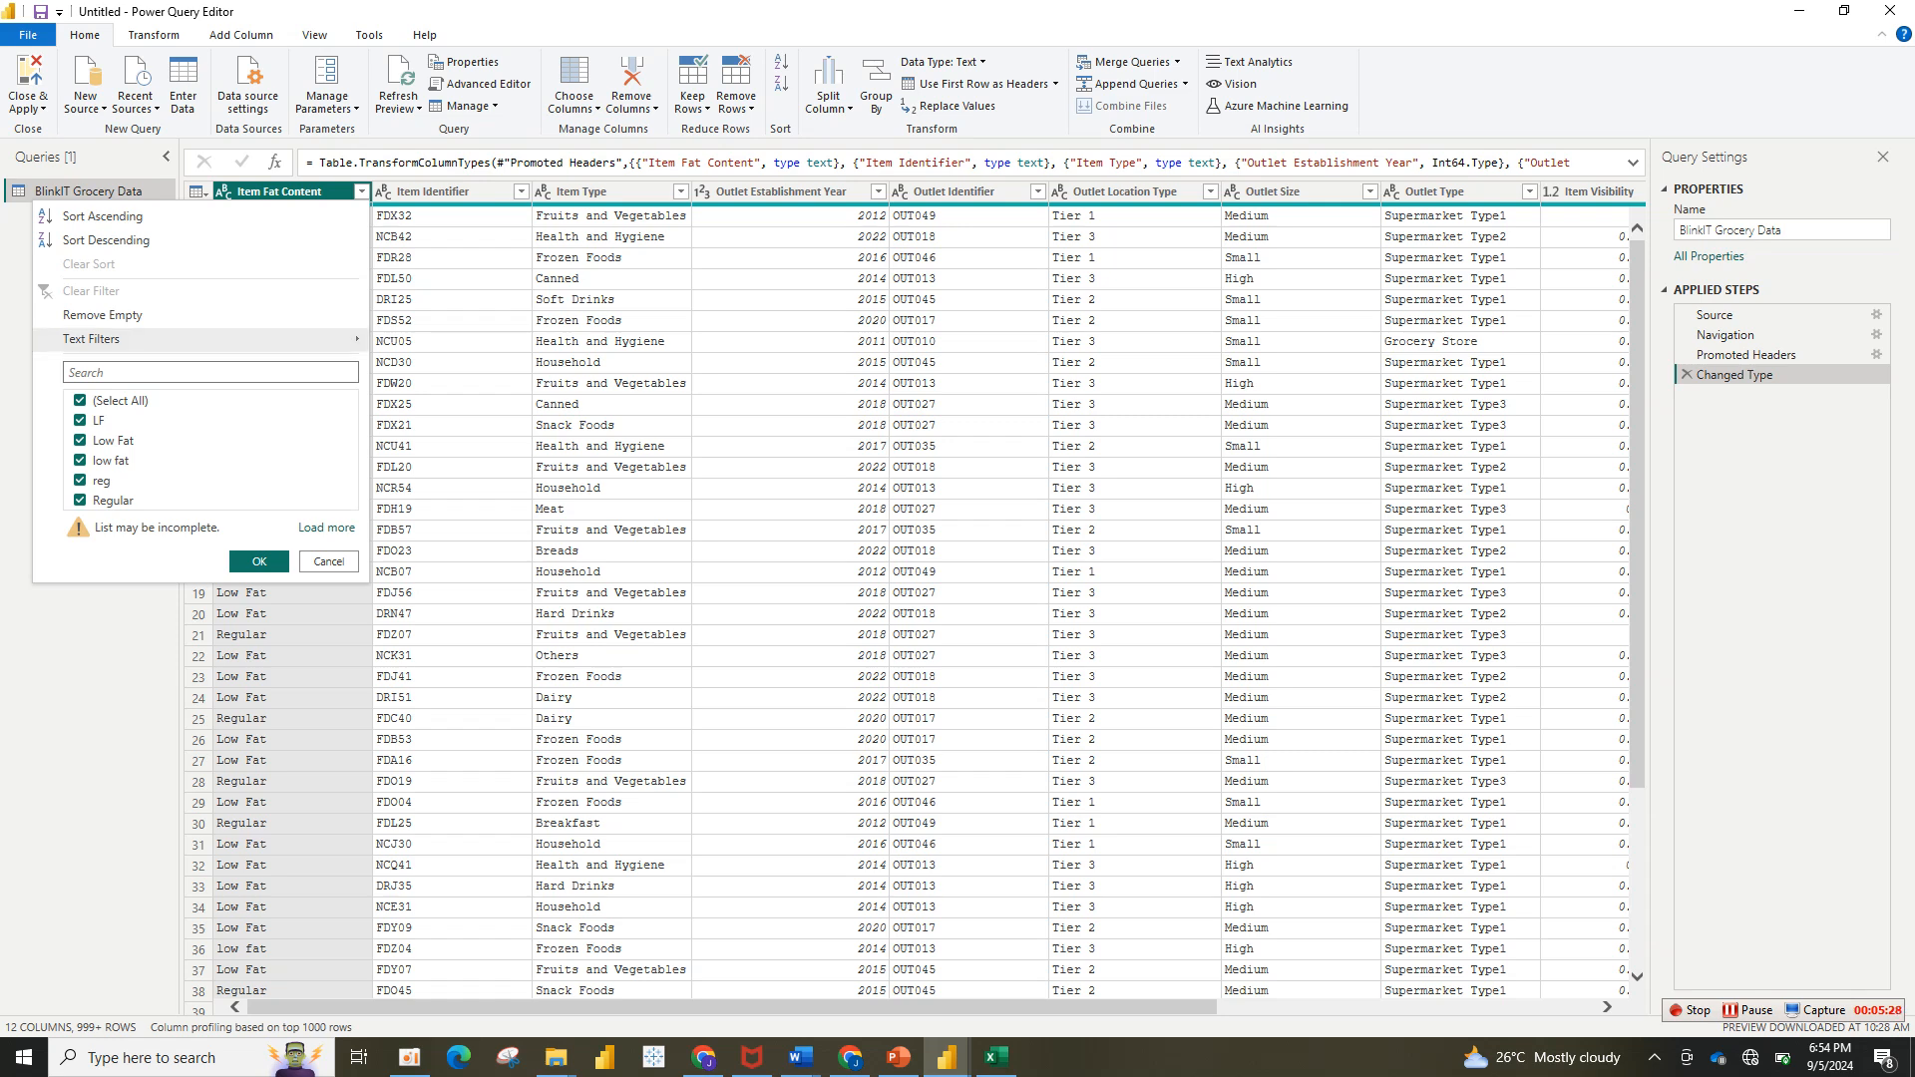
{"action": "left_click", "coordinate": [612, 216]}
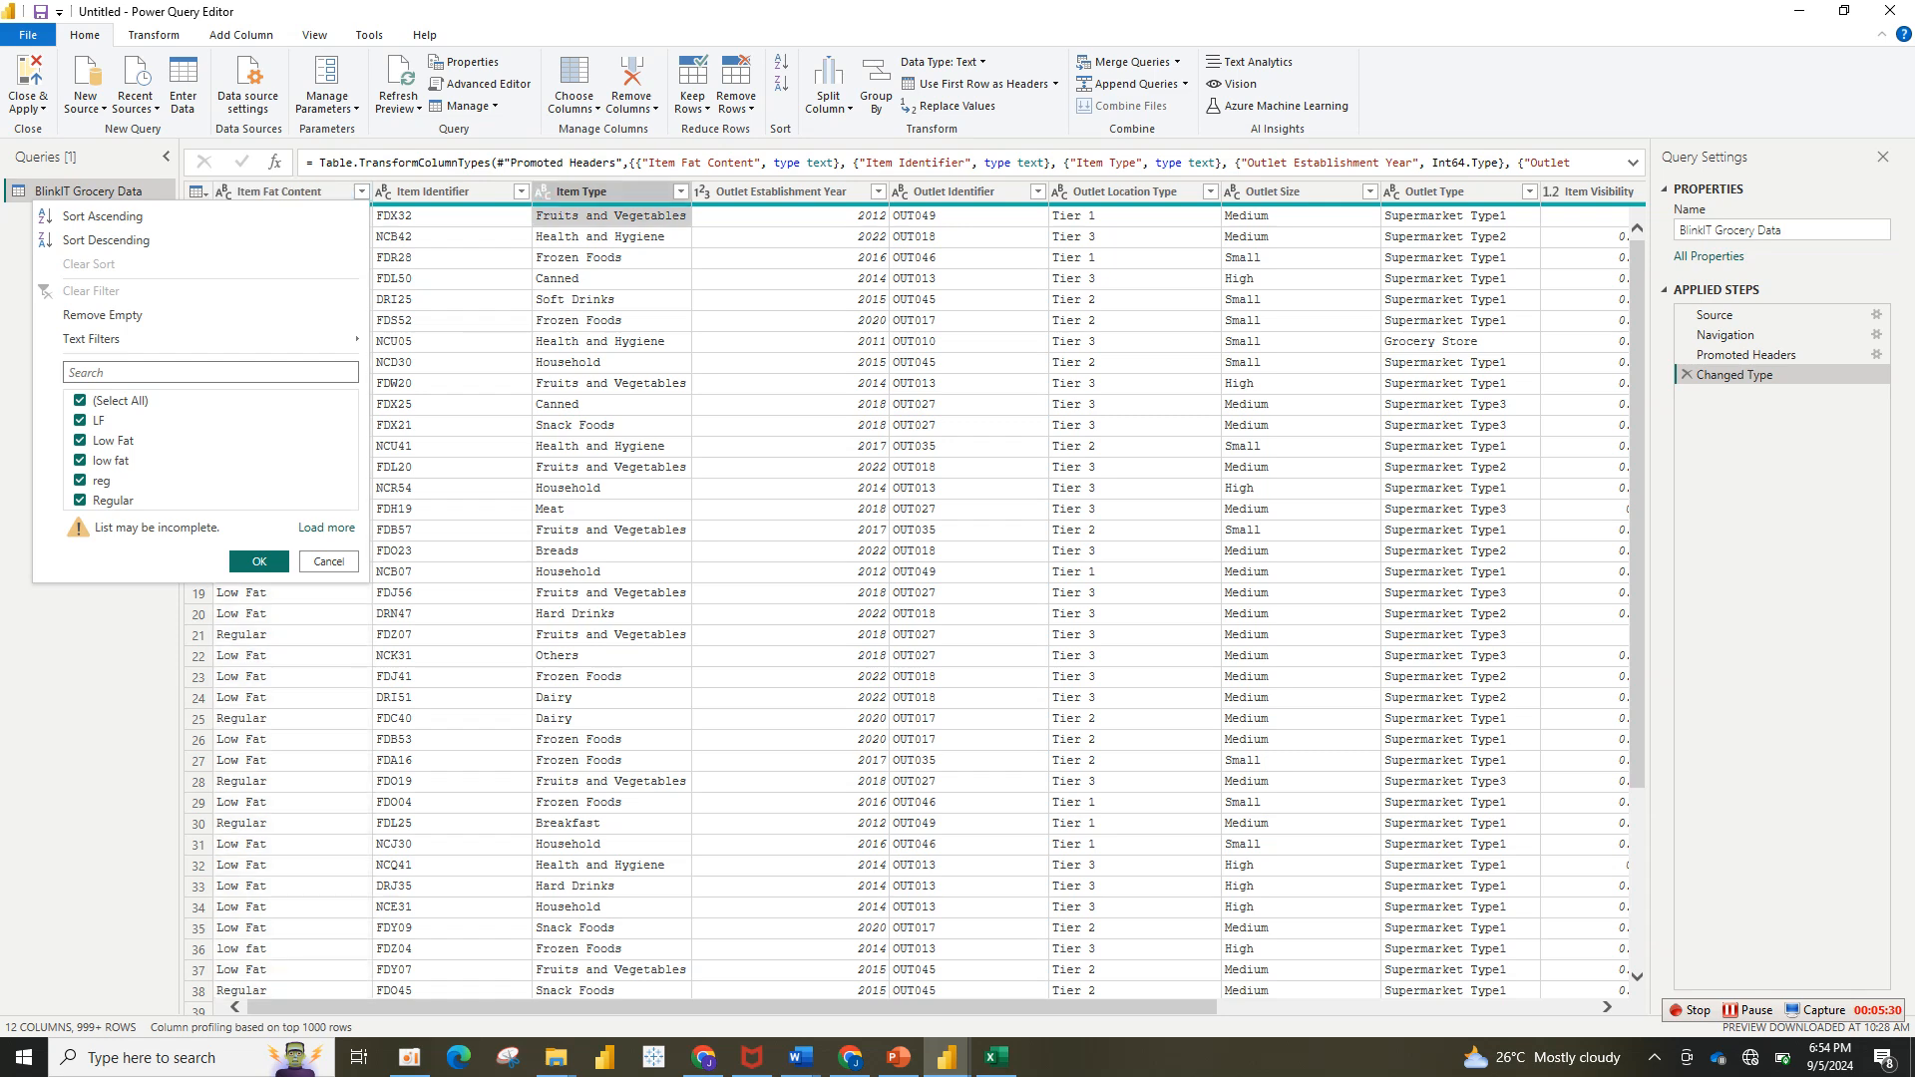
{"action": "left_click", "coordinate": [289, 192]}
{"action": "right_click", "coordinate": [330, 191]}
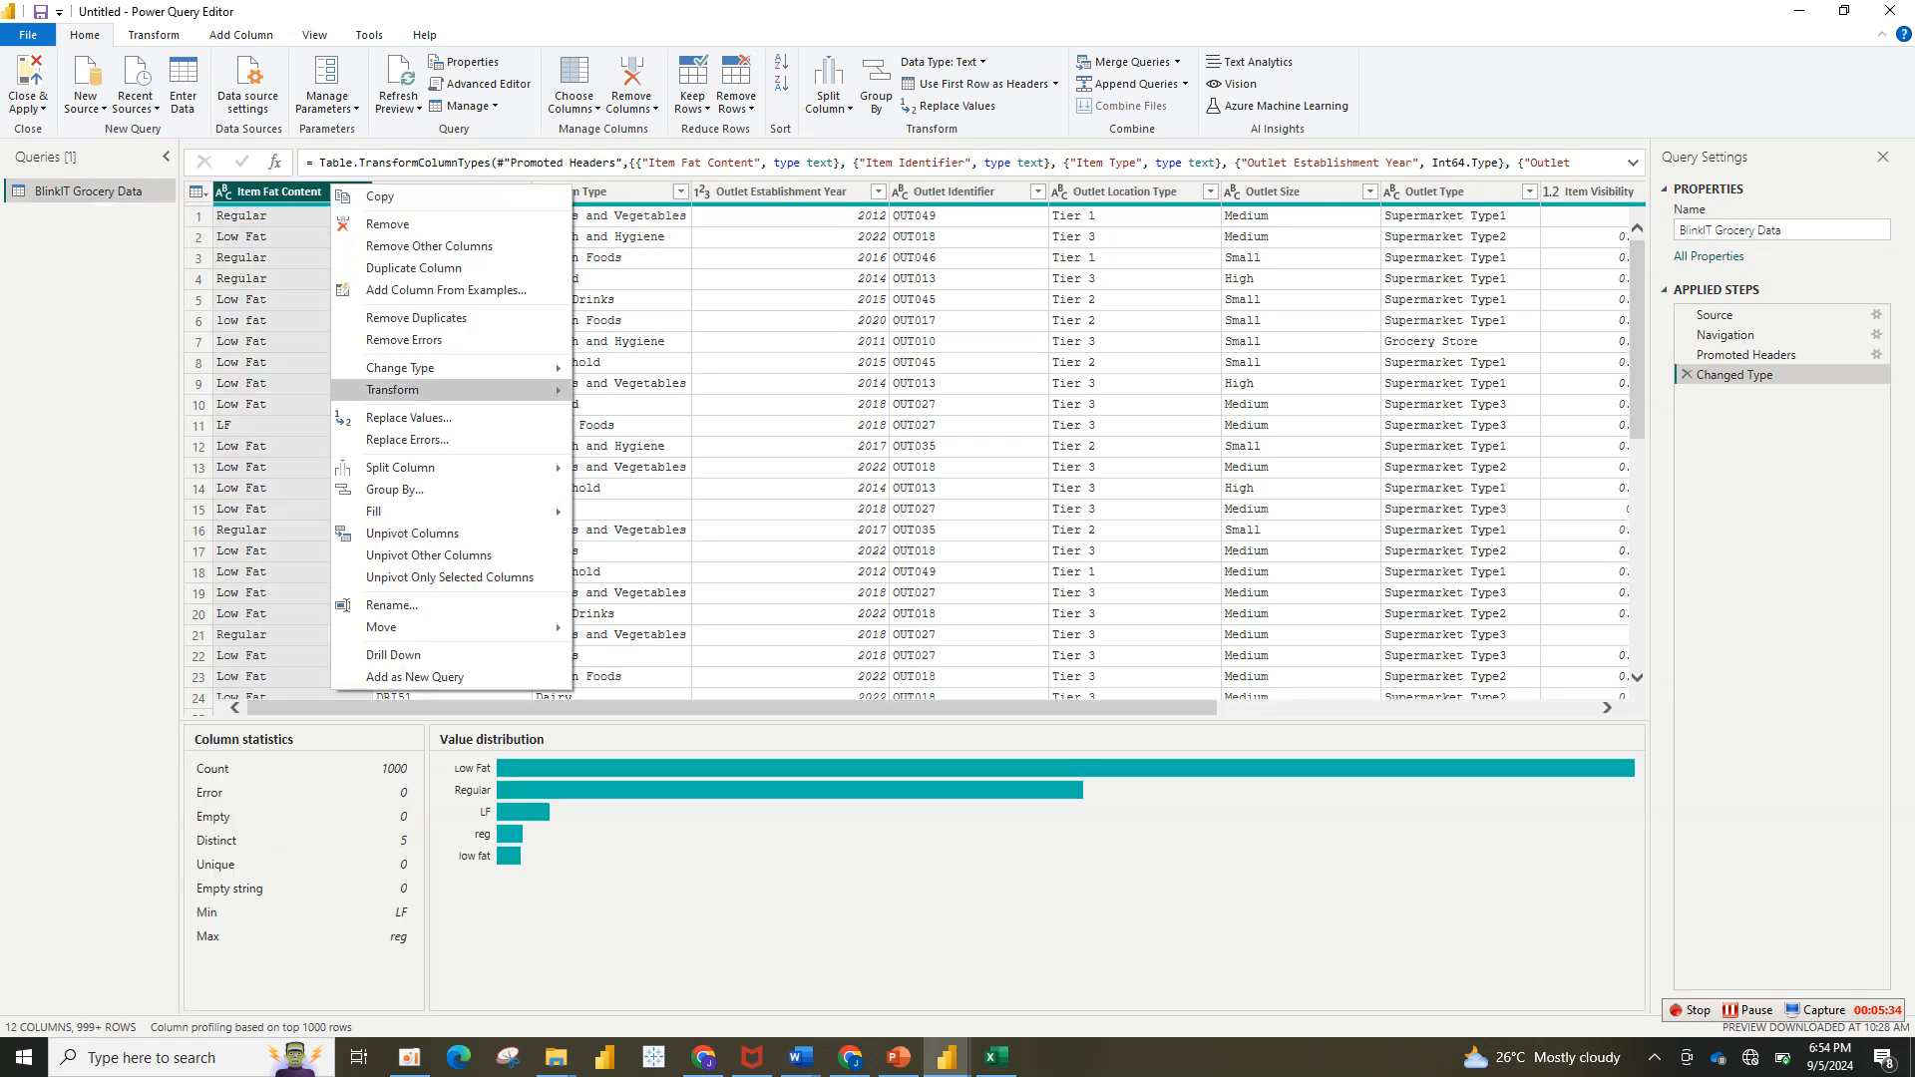
{"action": "left_click", "coordinate": [408, 417]}
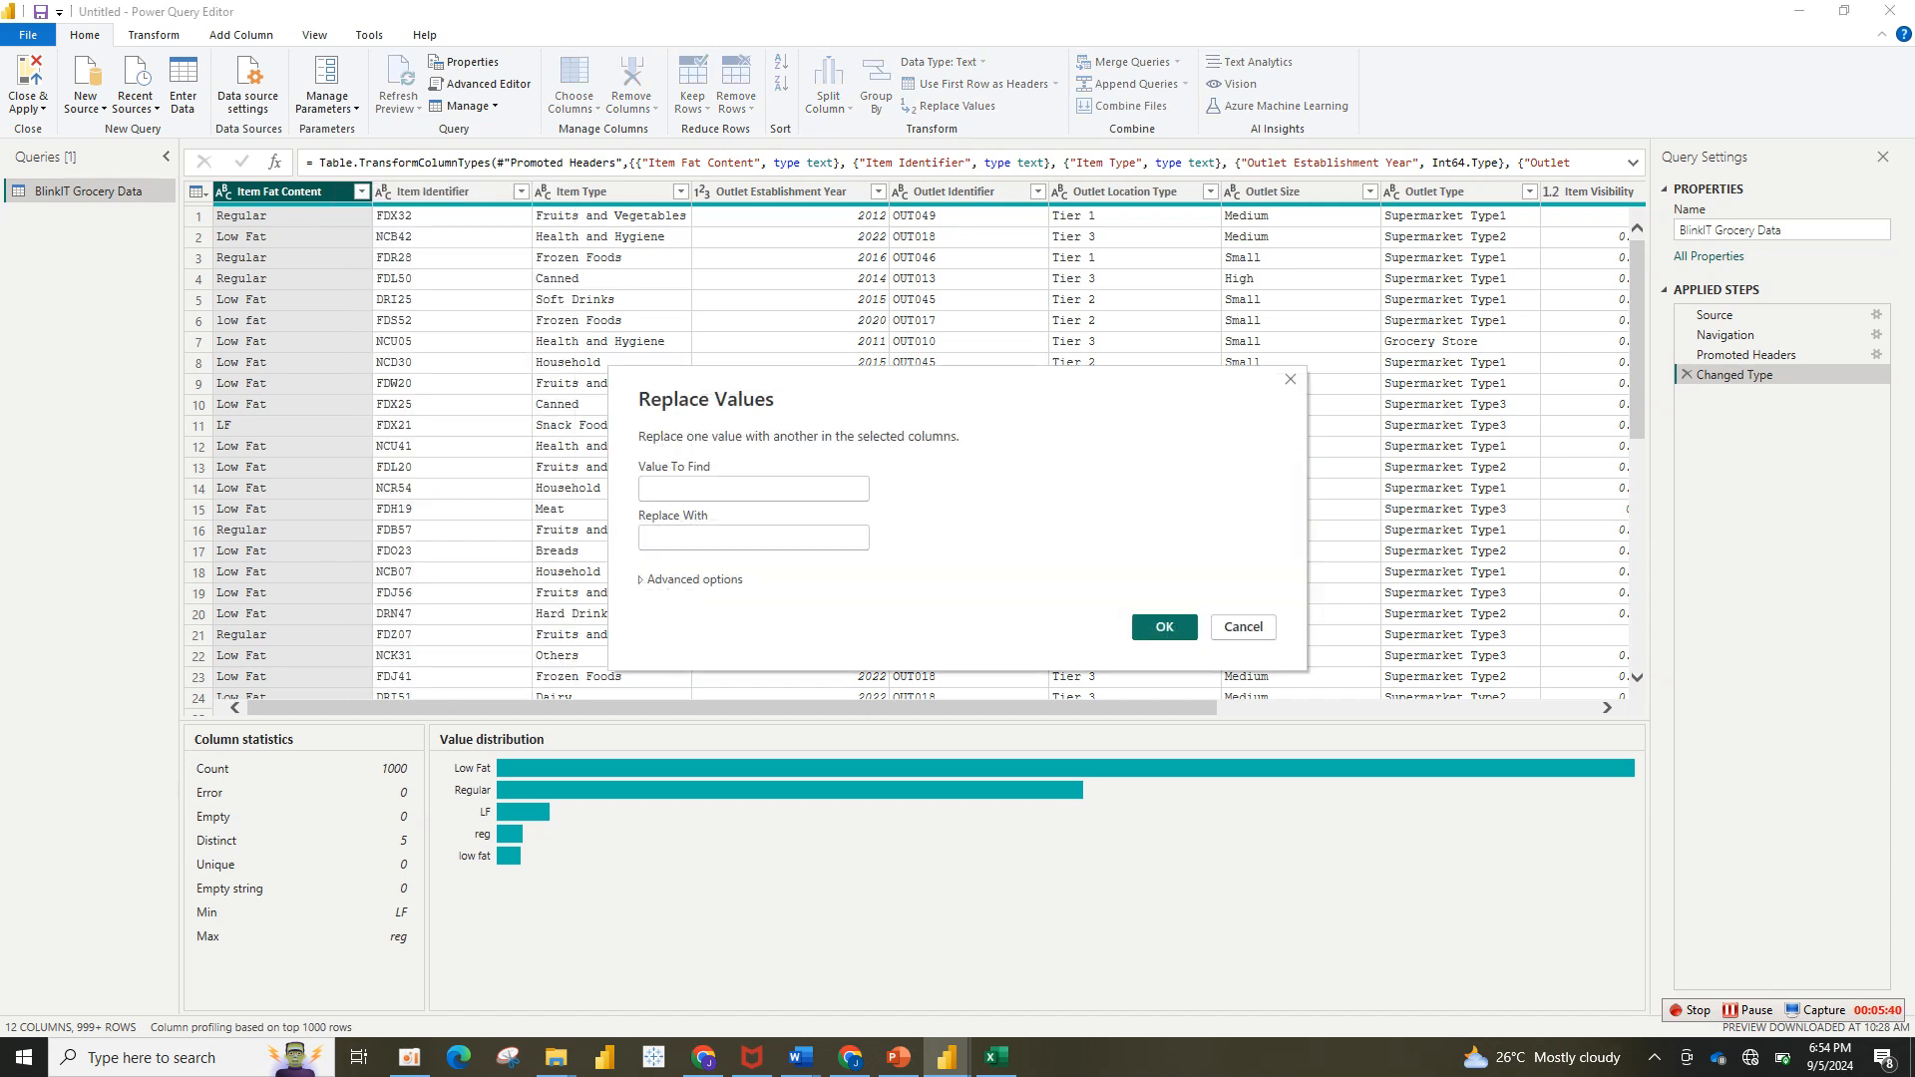
{"action": "type", "text": "LF"}
{"action": "key", "text": "Tab"}
{"action": "type", "text": "Low Fat"}
{"action": "key", "text": "Return"}
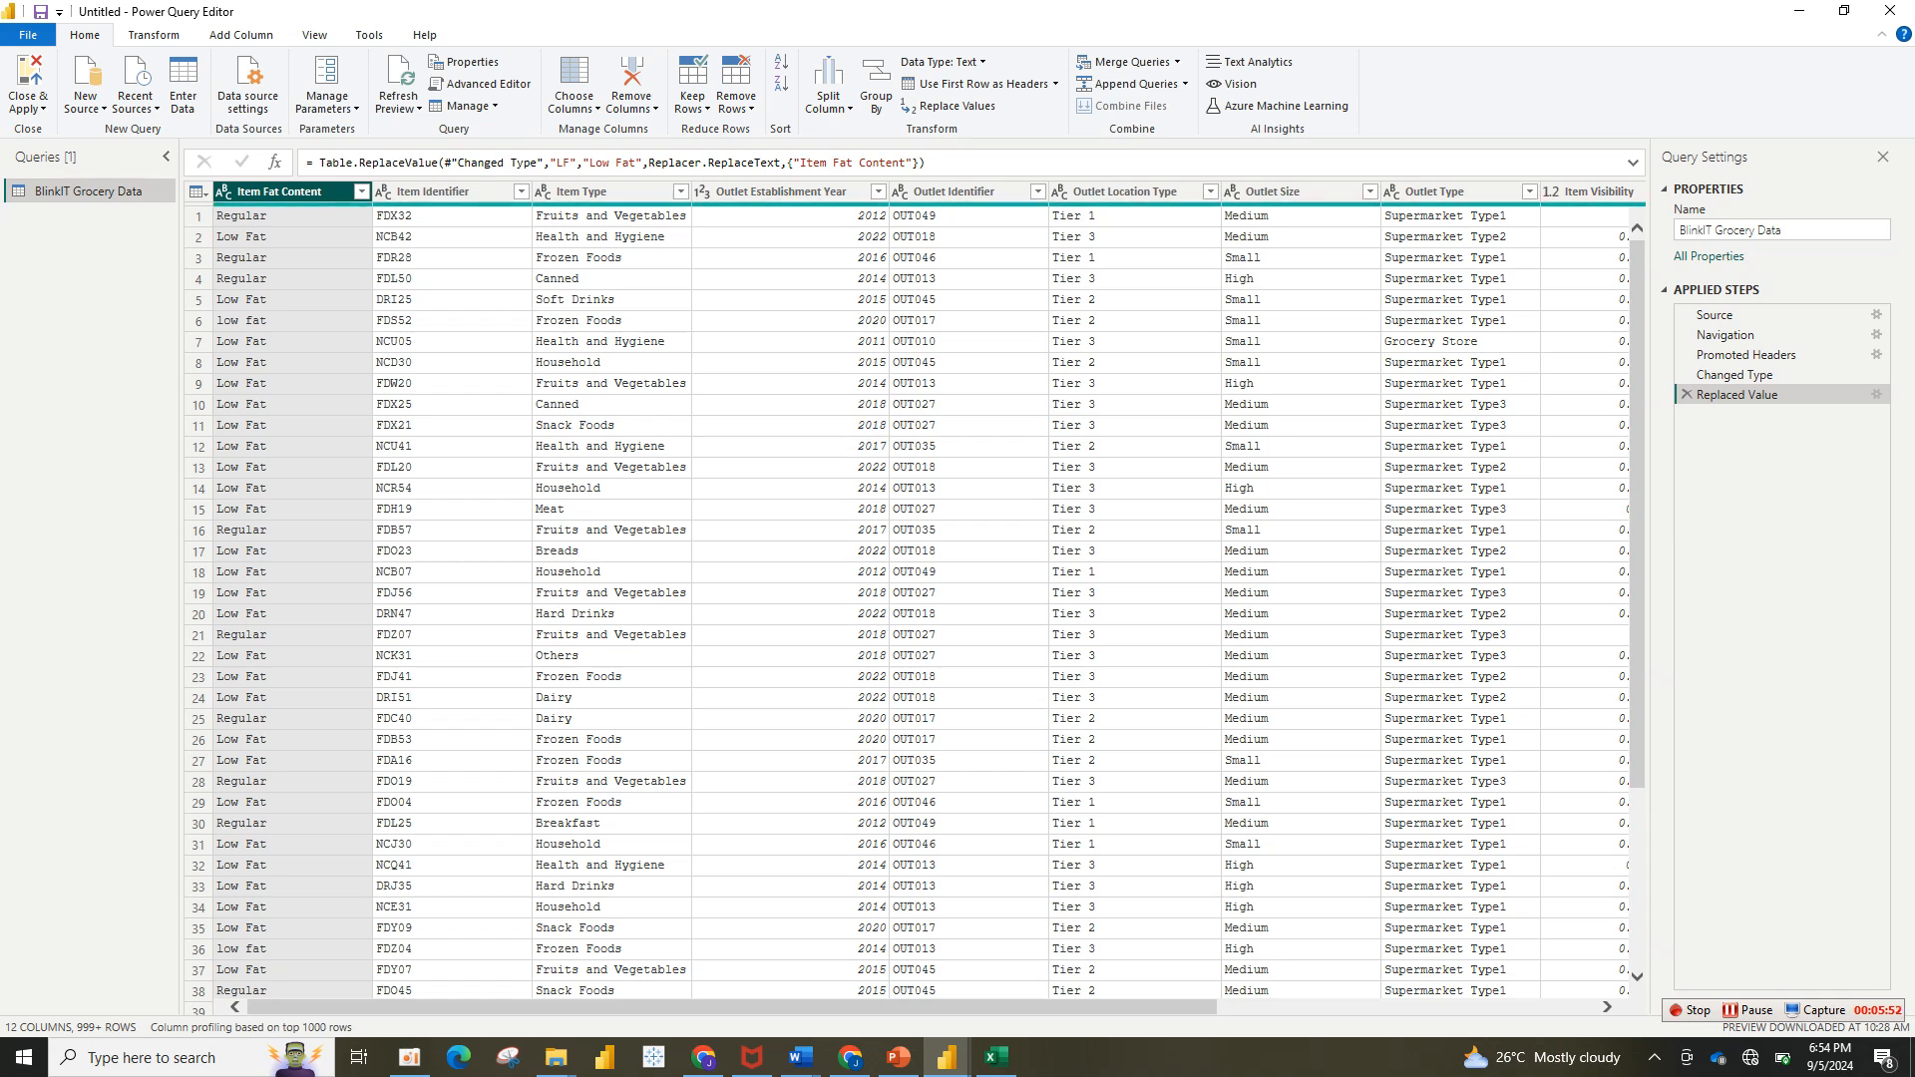
Step: Check the distinct values in the Item Fat Content column and replace "low fat" with "Low Fat"
{"action": "left_click", "coordinate": [361, 192]}
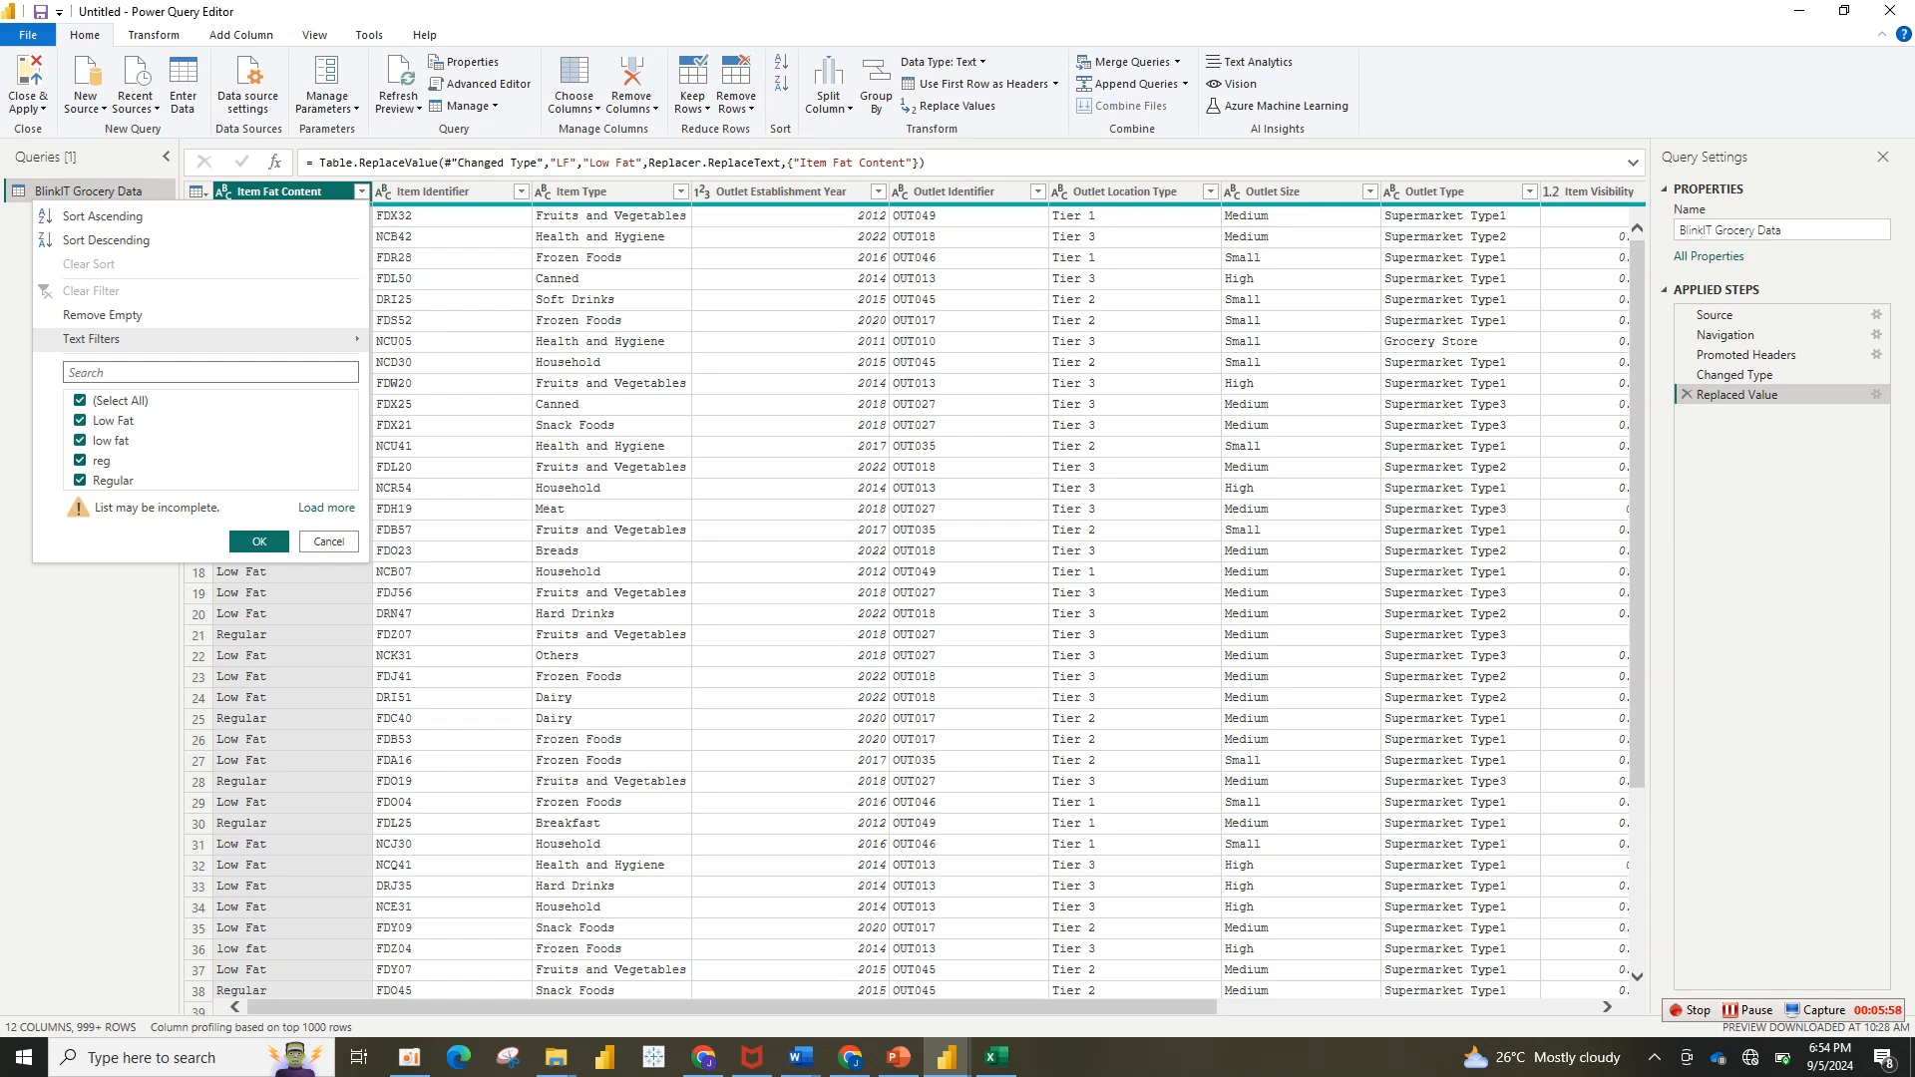
{"action": "left_click", "coordinate": [439, 363]}
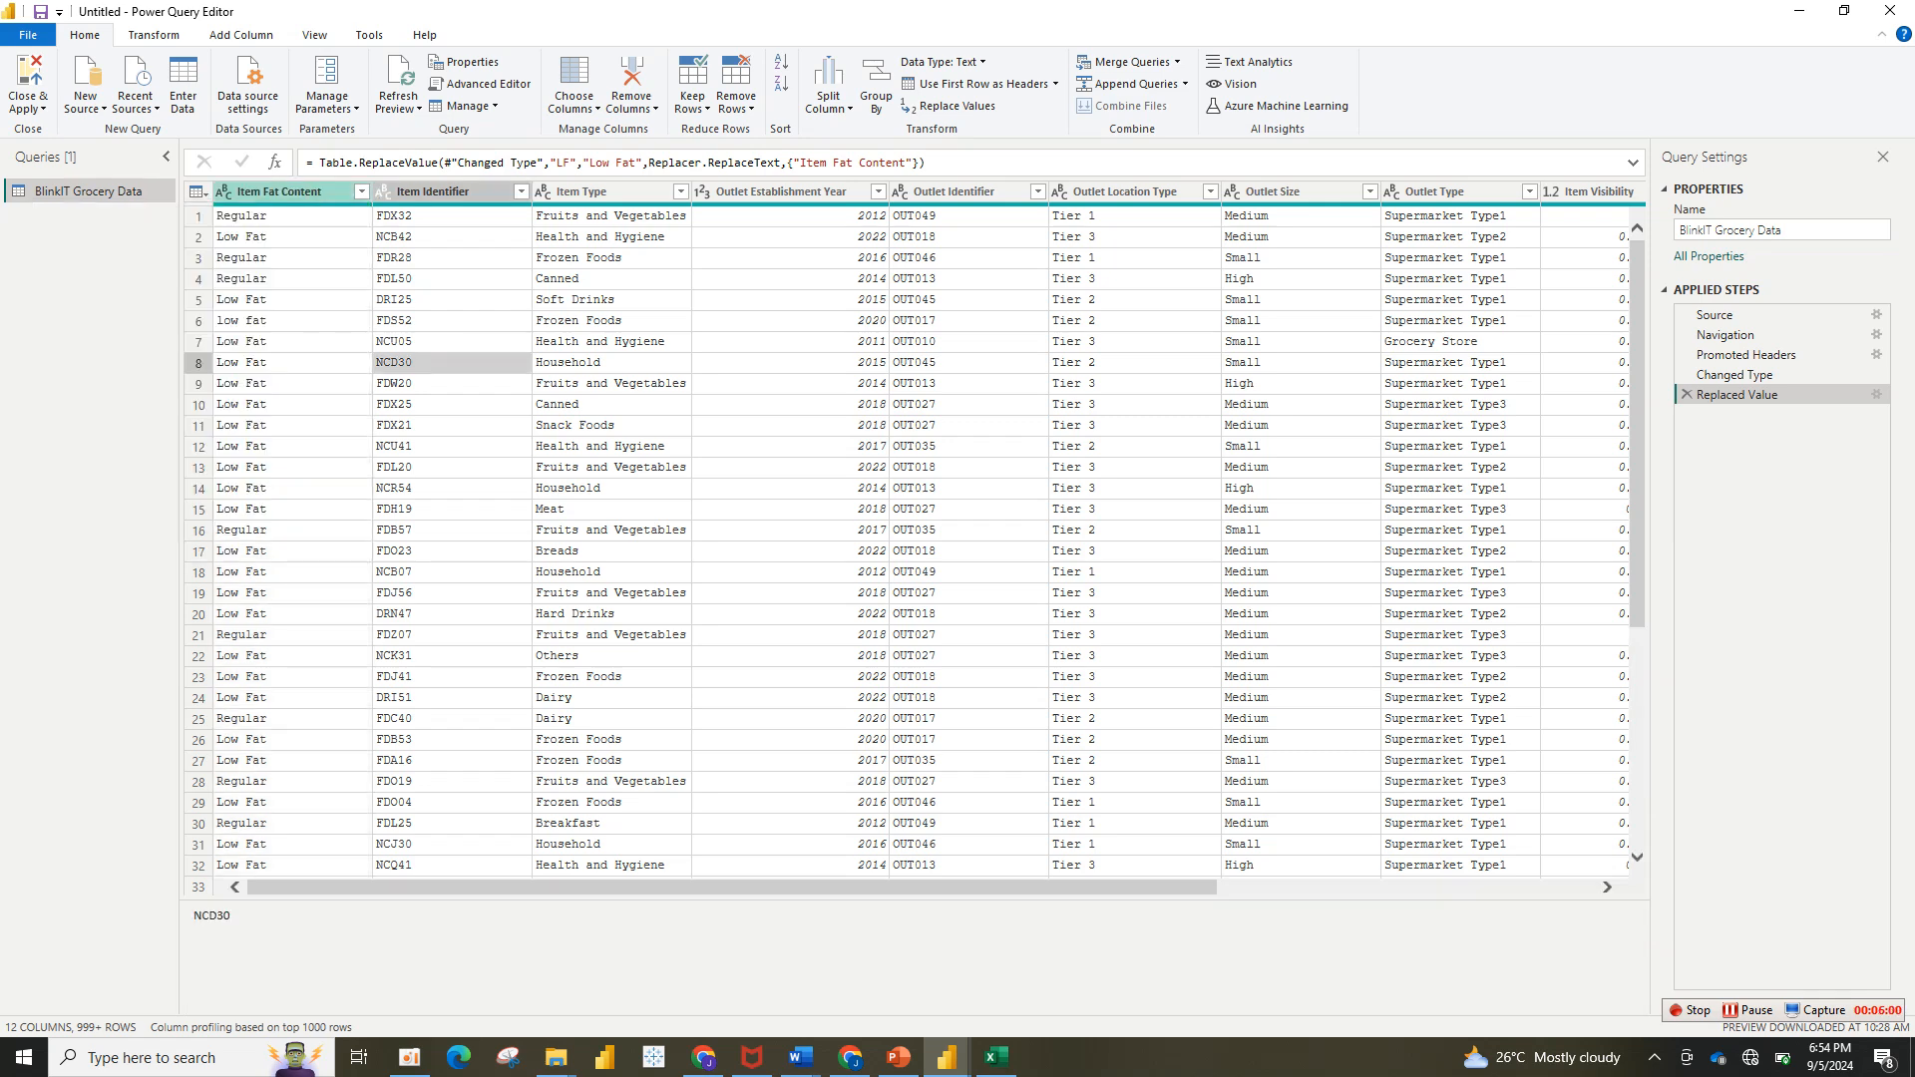
{"action": "left_click", "coordinate": [318, 193]}
{"action": "right_click", "coordinate": [317, 197]}
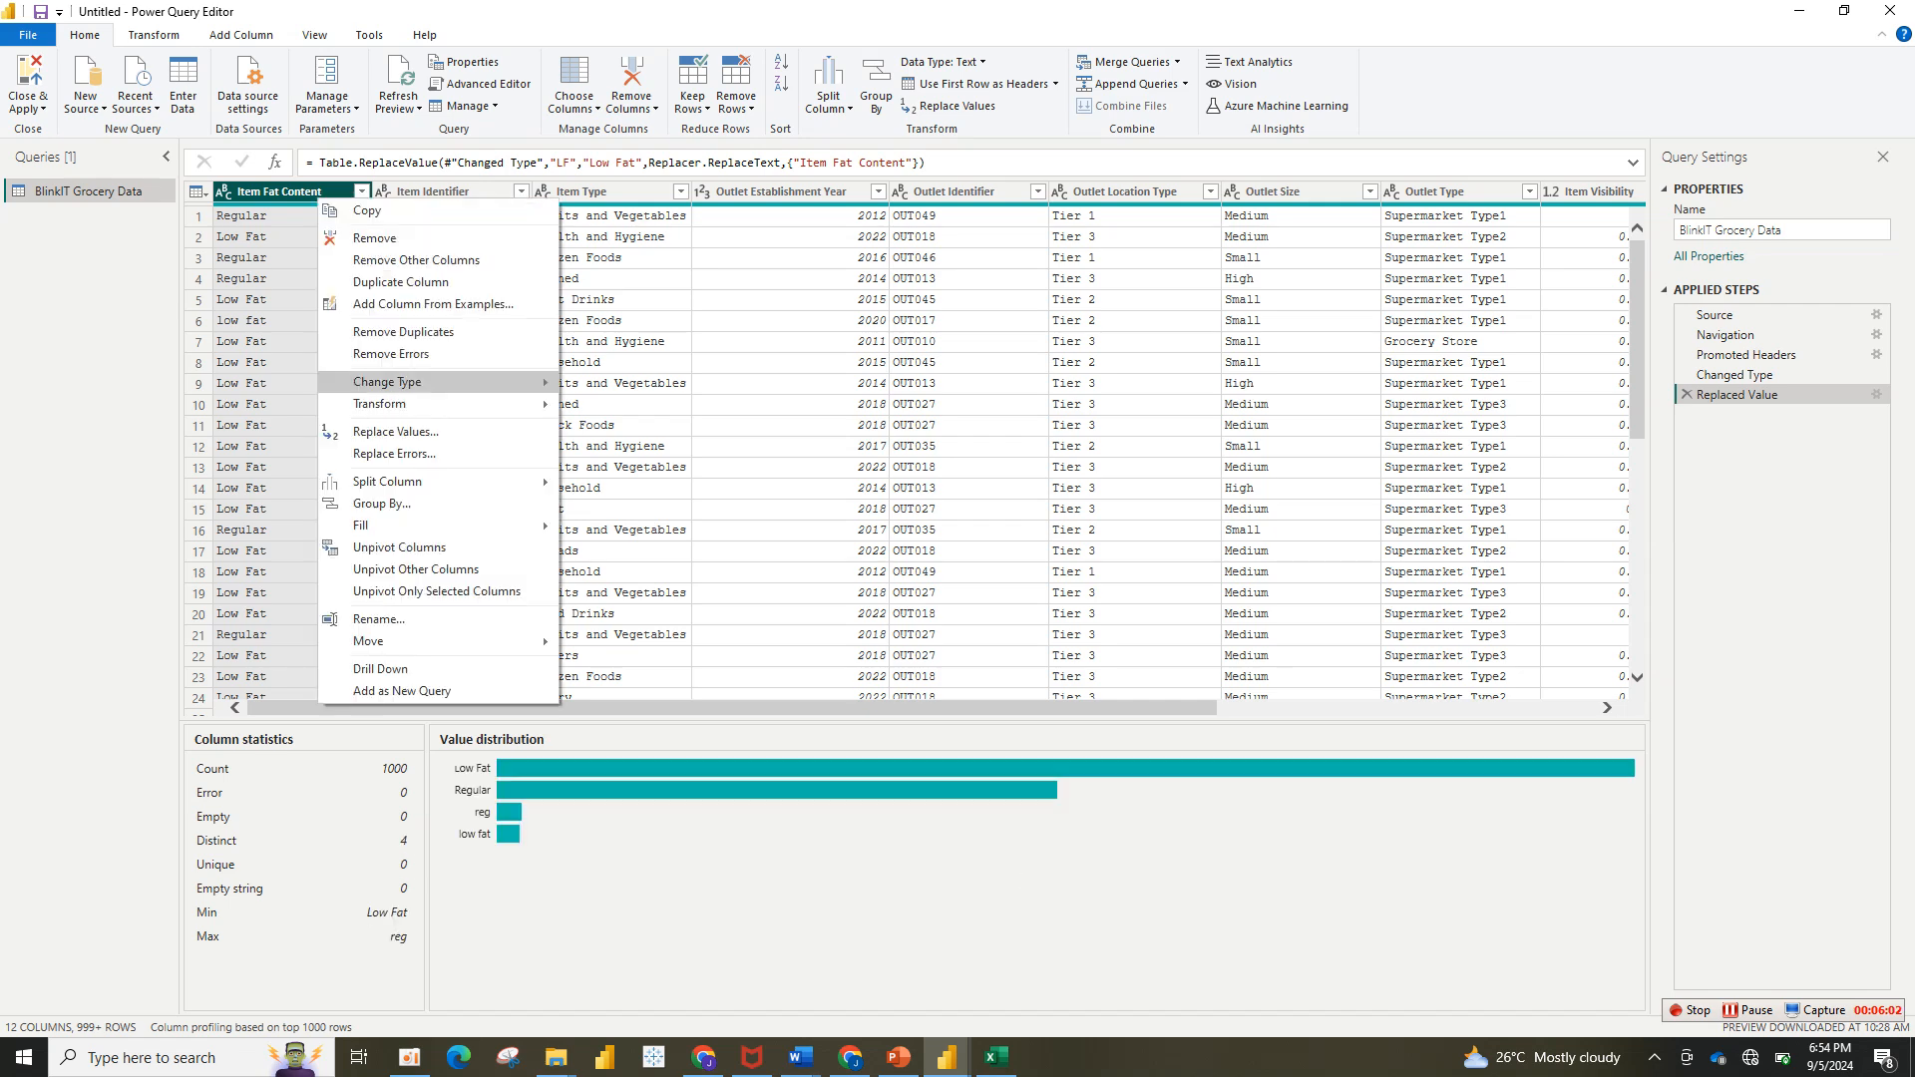
{"action": "left_click", "coordinate": [395, 432]}
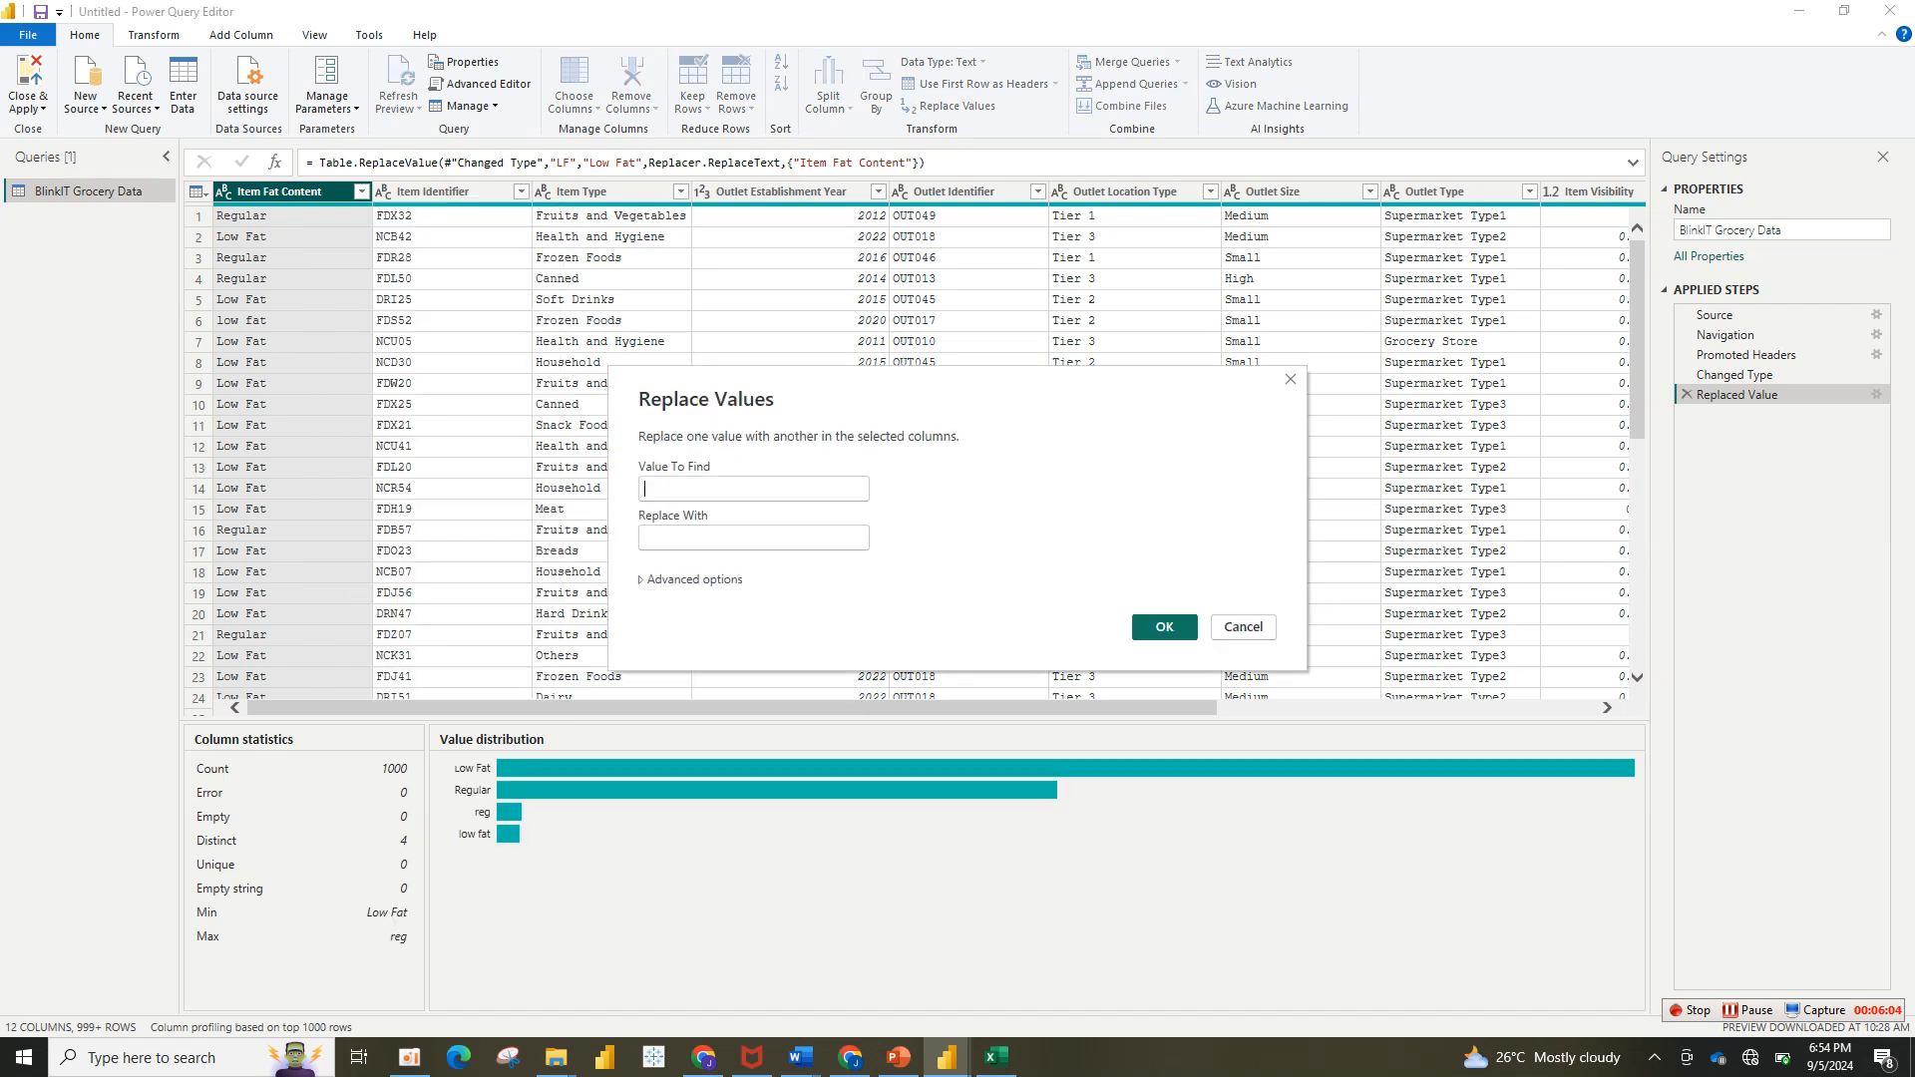
{"action": "type", "text": "low fat"}
{"action": "key", "text": "Tab"}
{"action": "type", "text": "Low Fa"}
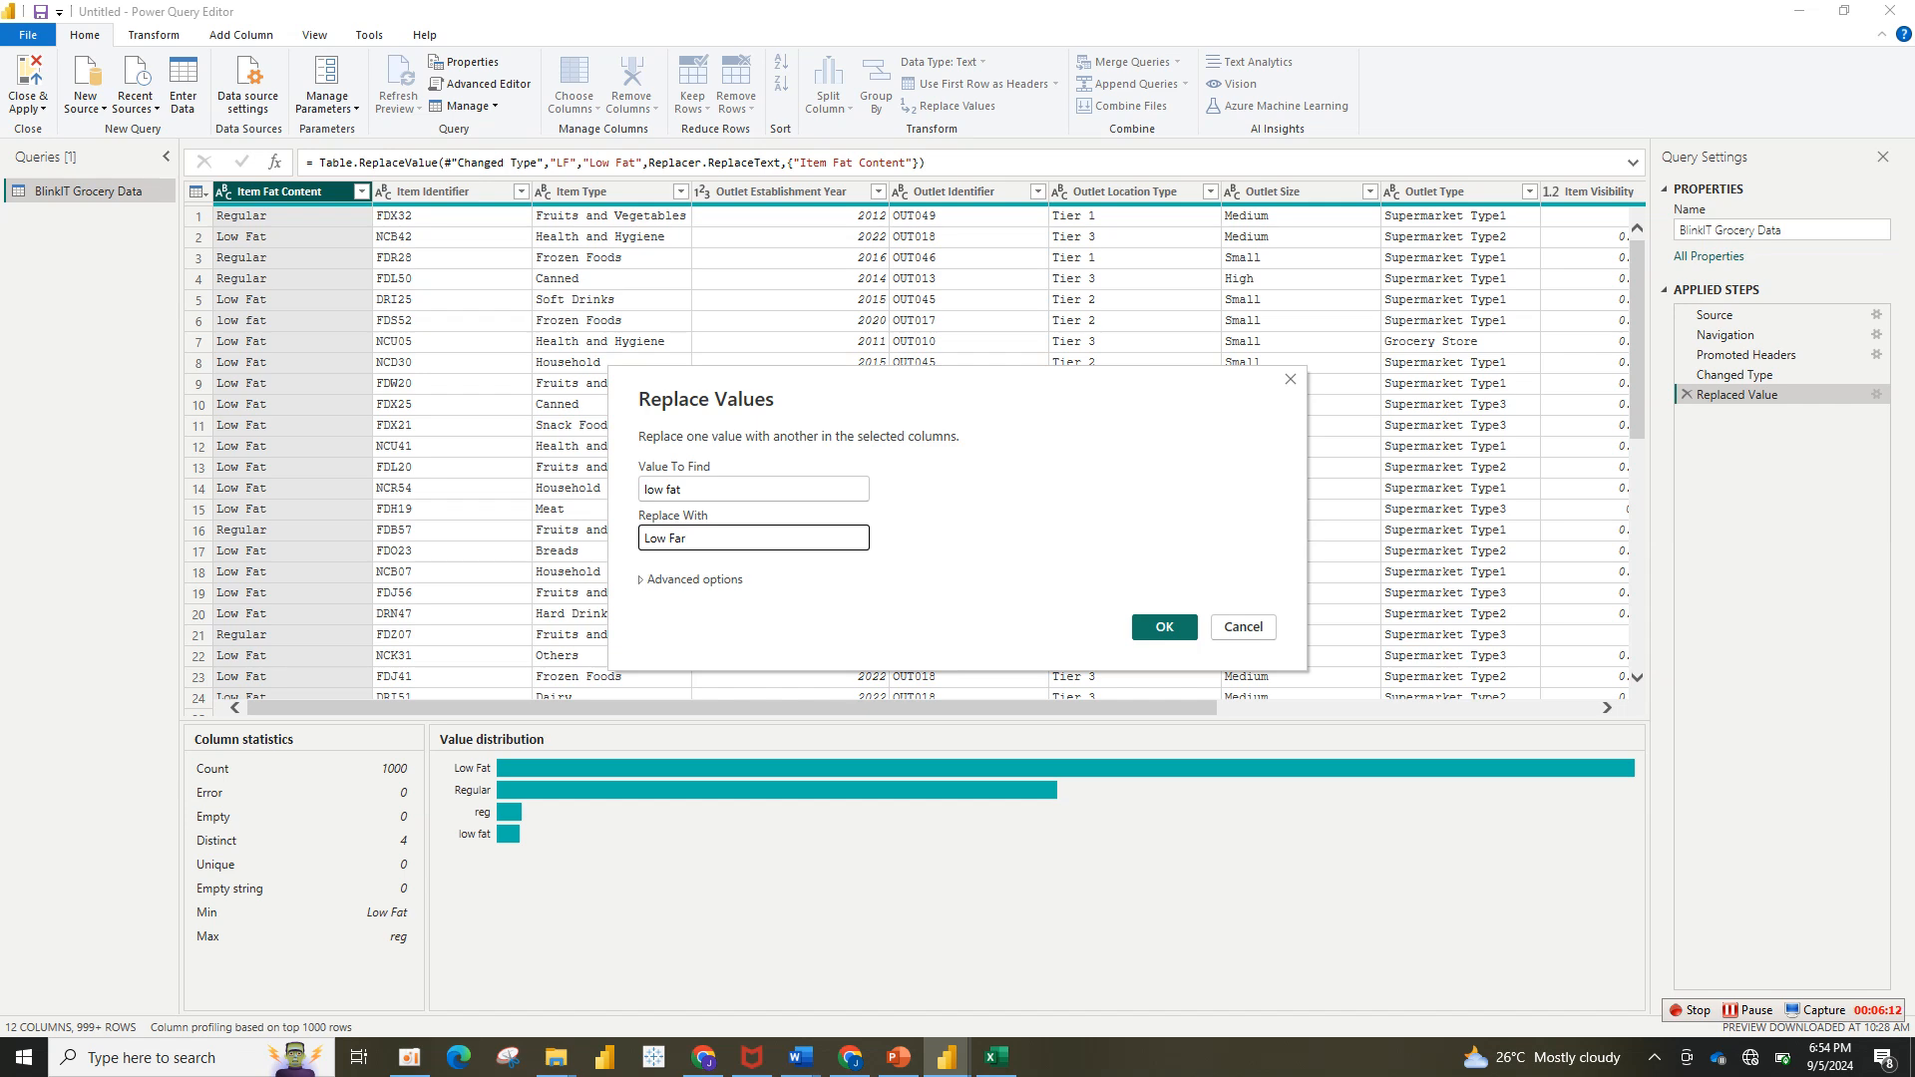
{"action": "type", "text": "t"}
{"action": "key", "text": "Return"}
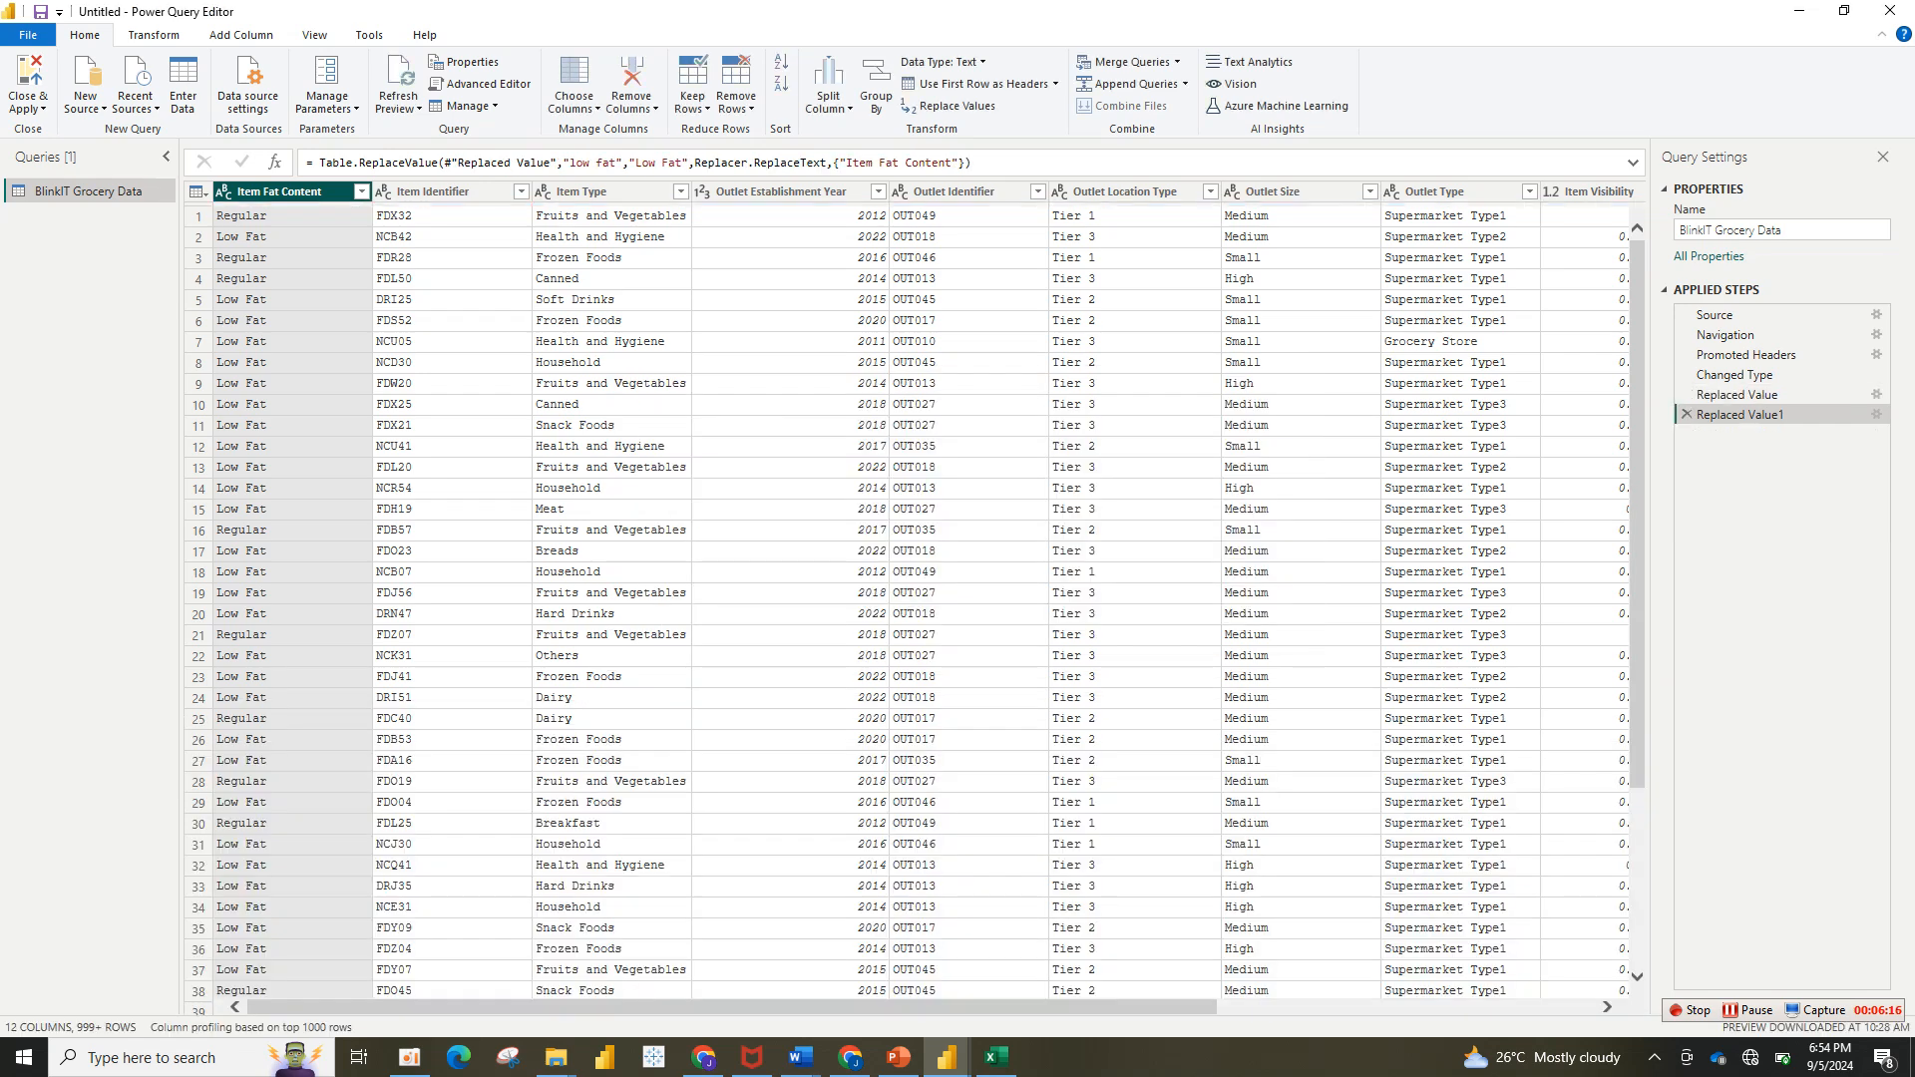
Step: Recheck the Item Fat Content values and replace "reg" with "Regular" in that column
{"action": "left_click", "coordinate": [361, 192]}
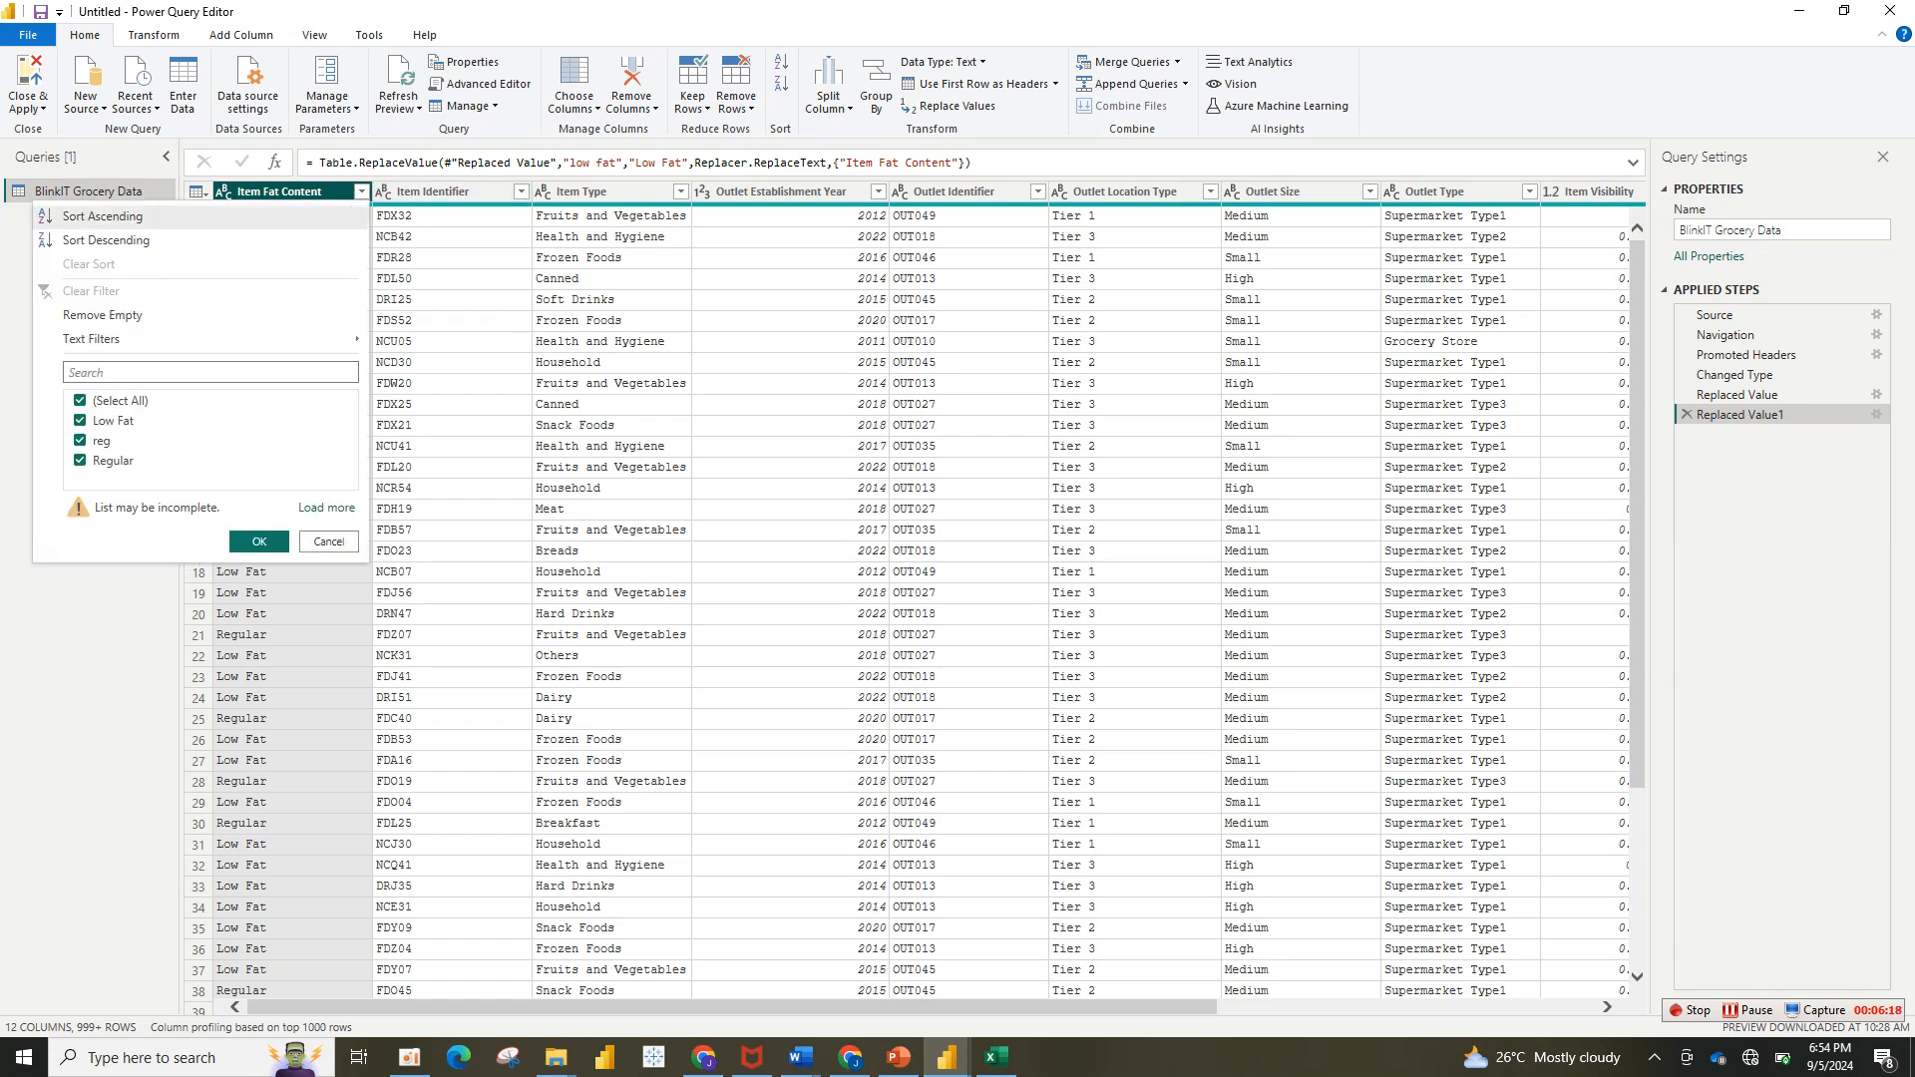
{"action": "left_click", "coordinate": [439, 341]}
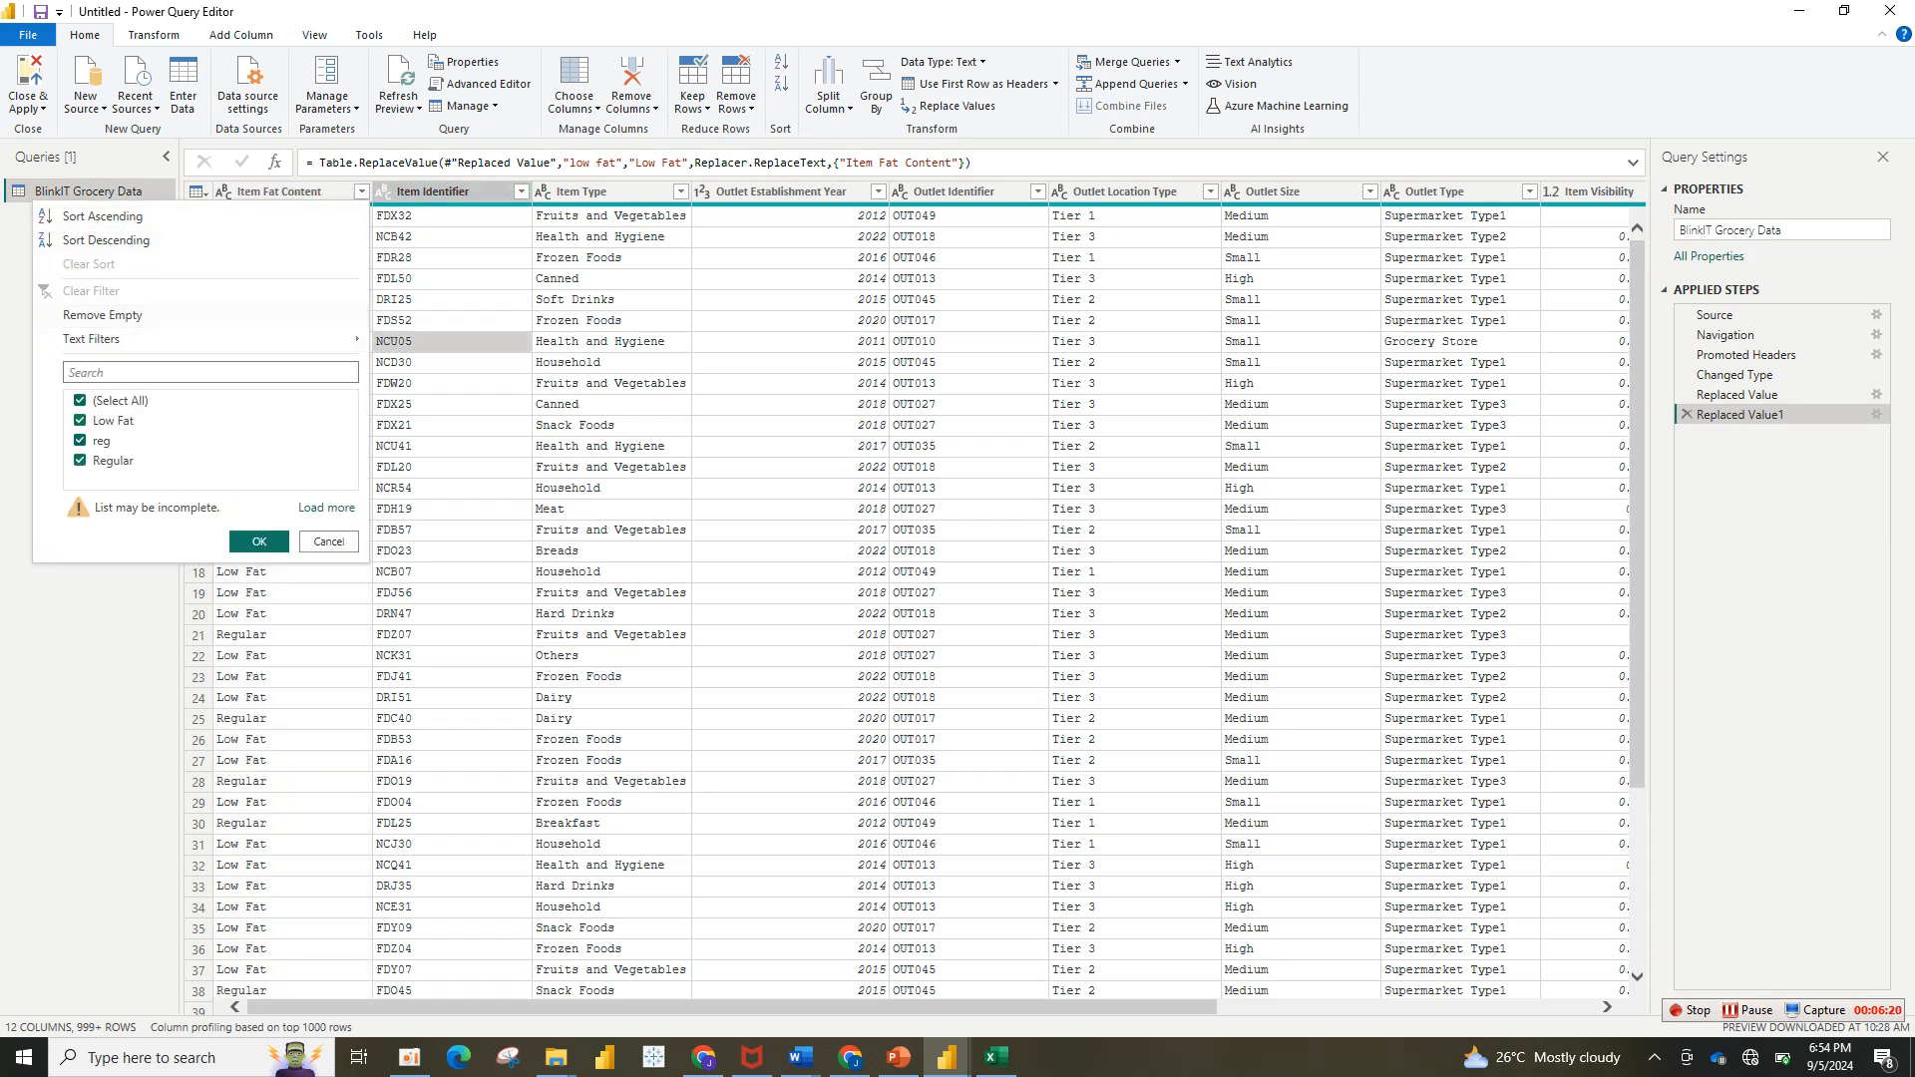
{"action": "left_click", "coordinate": [282, 191]}
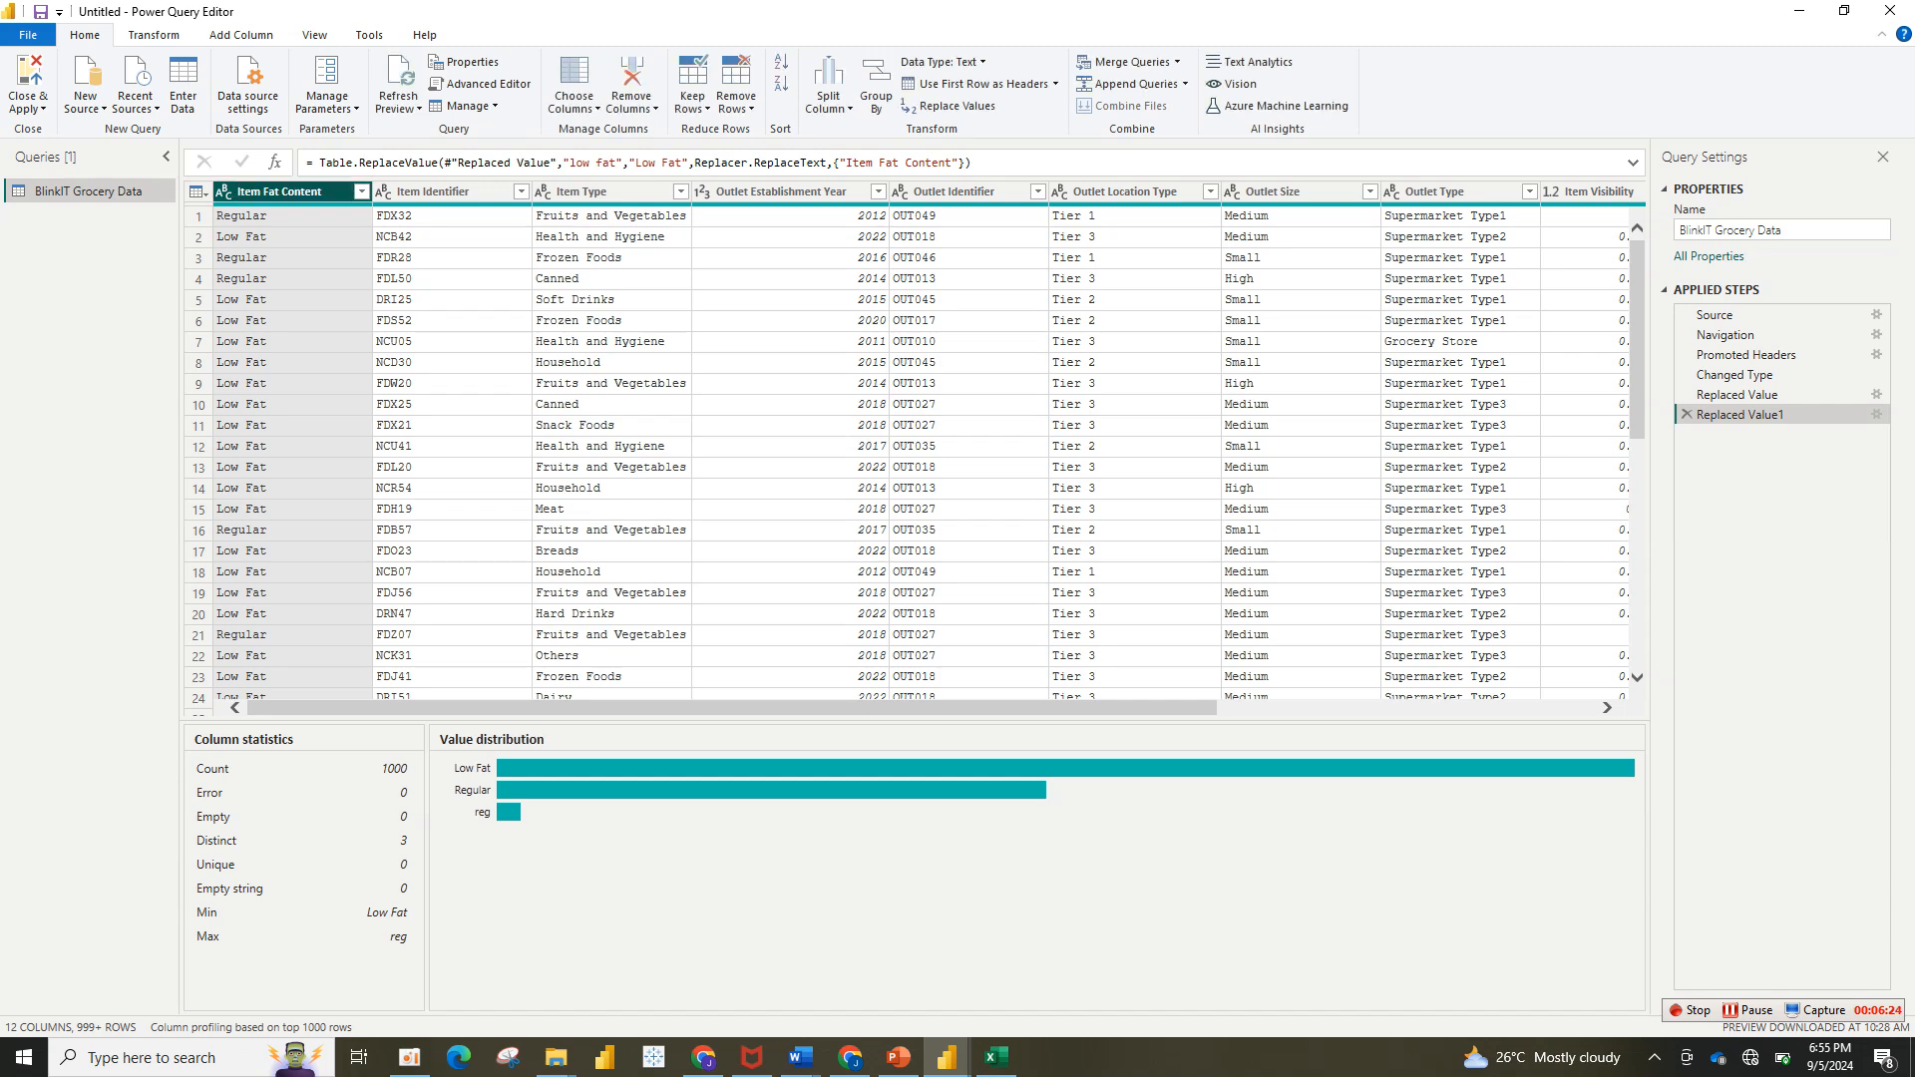
{"action": "right_click", "coordinate": [316, 195]}
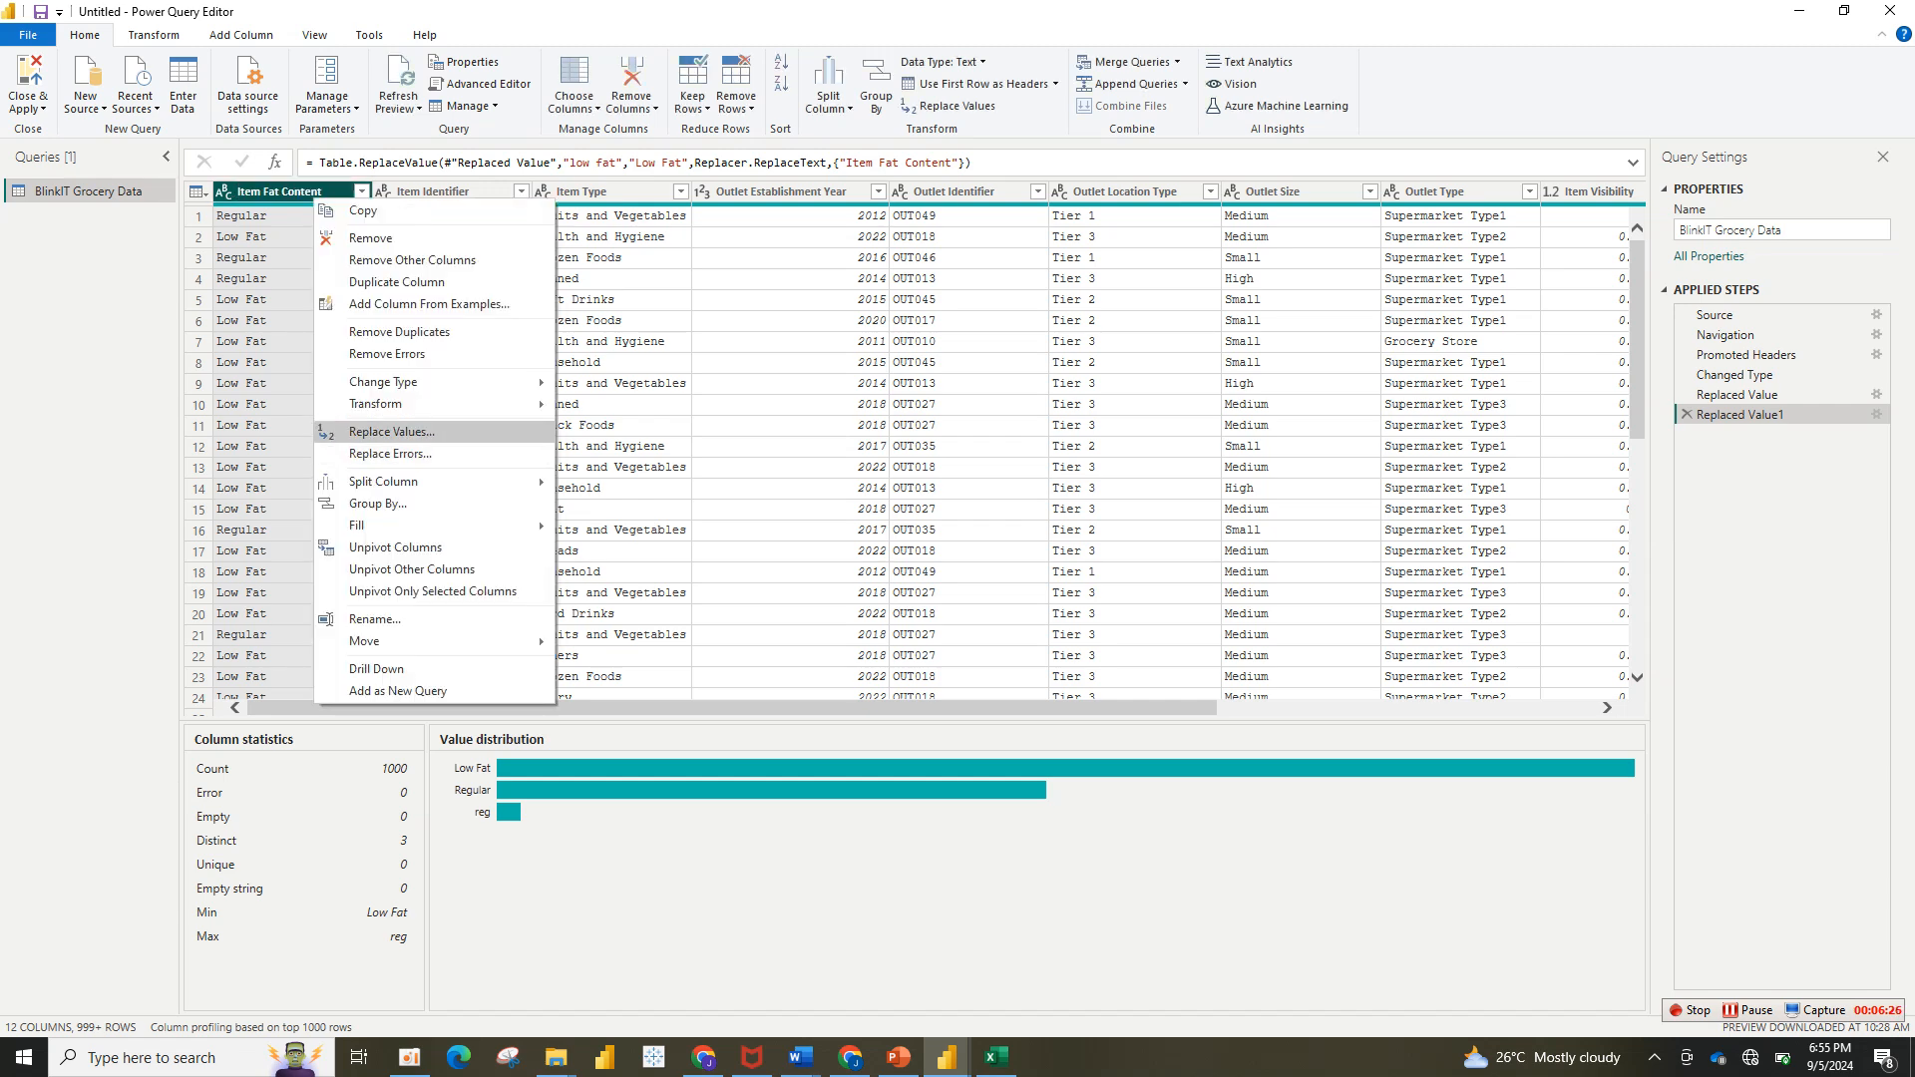
{"action": "left_click", "coordinate": [391, 432]}
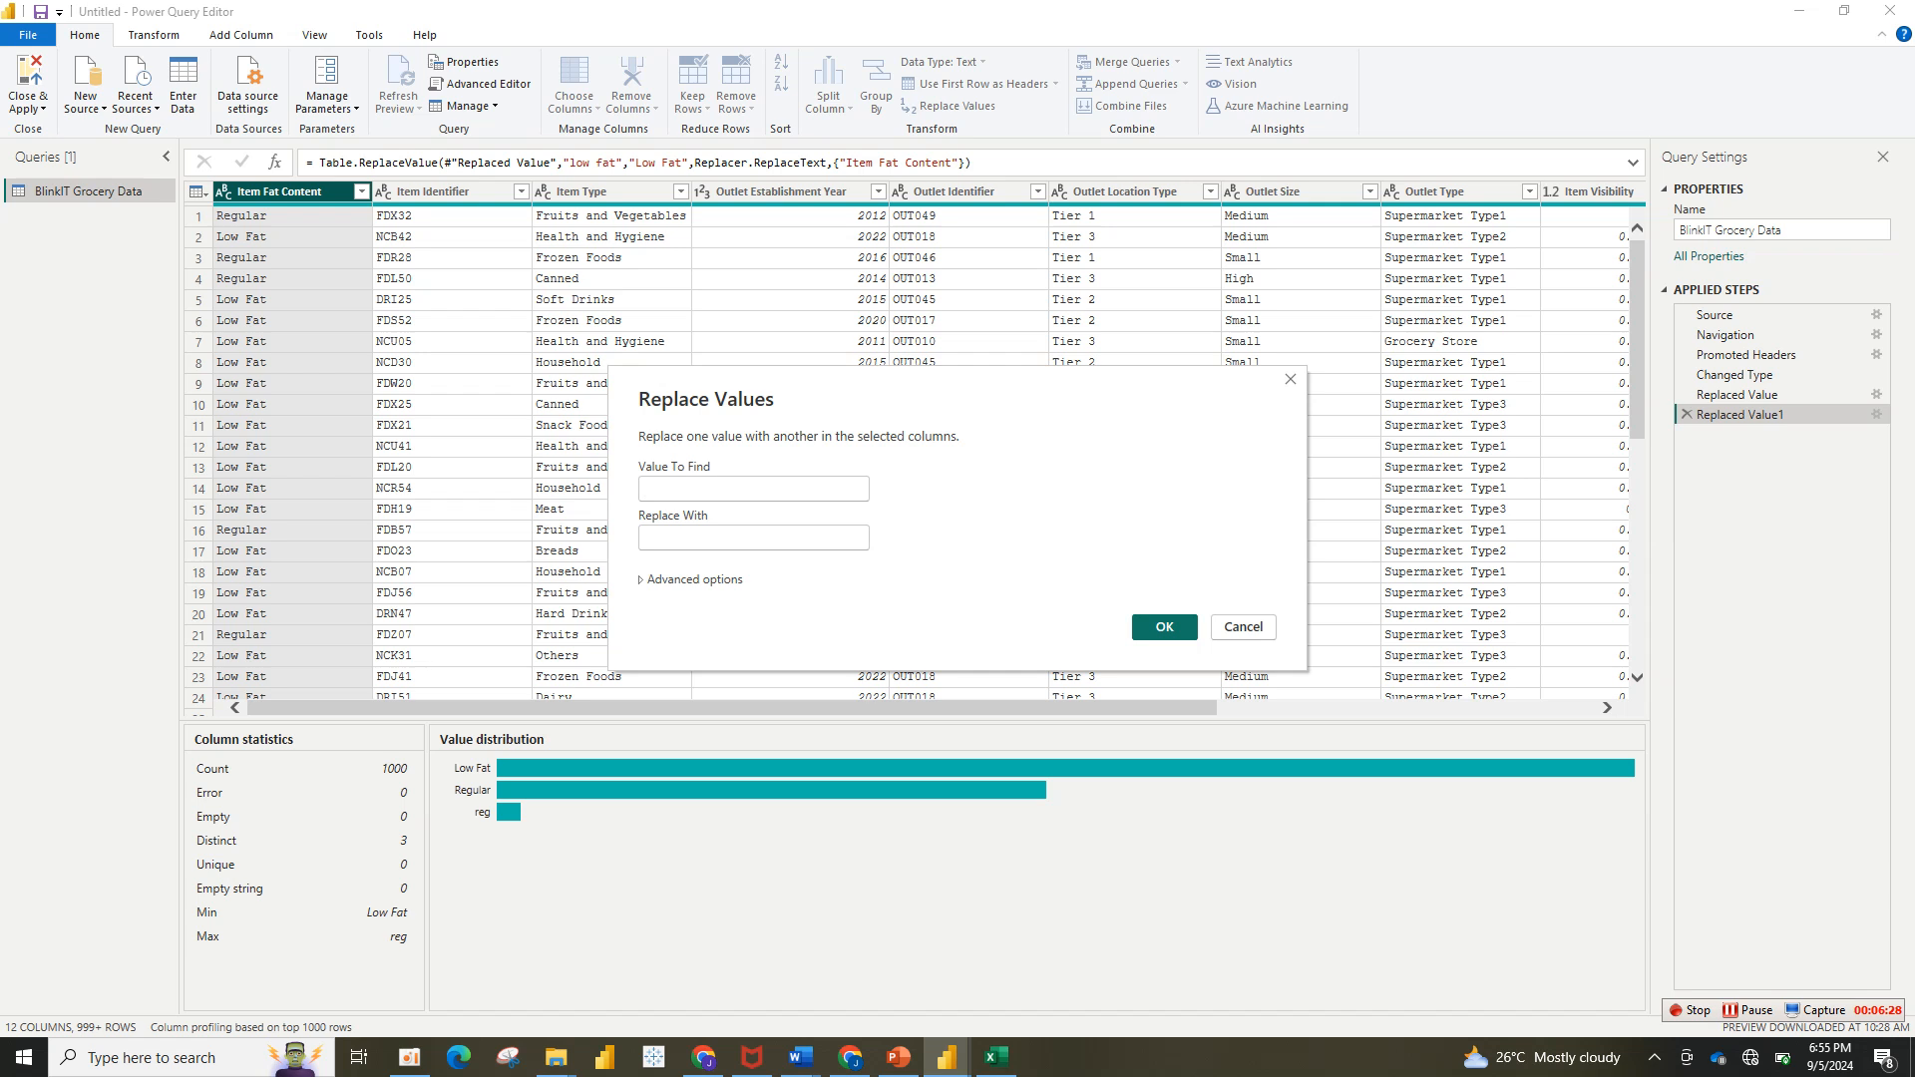
{"action": "type", "text": "reg"}
{"action": "left_click", "coordinate": [738, 538]}
{"action": "type", "text": "Regular"}
{"action": "left_click", "coordinate": [1164, 626]}
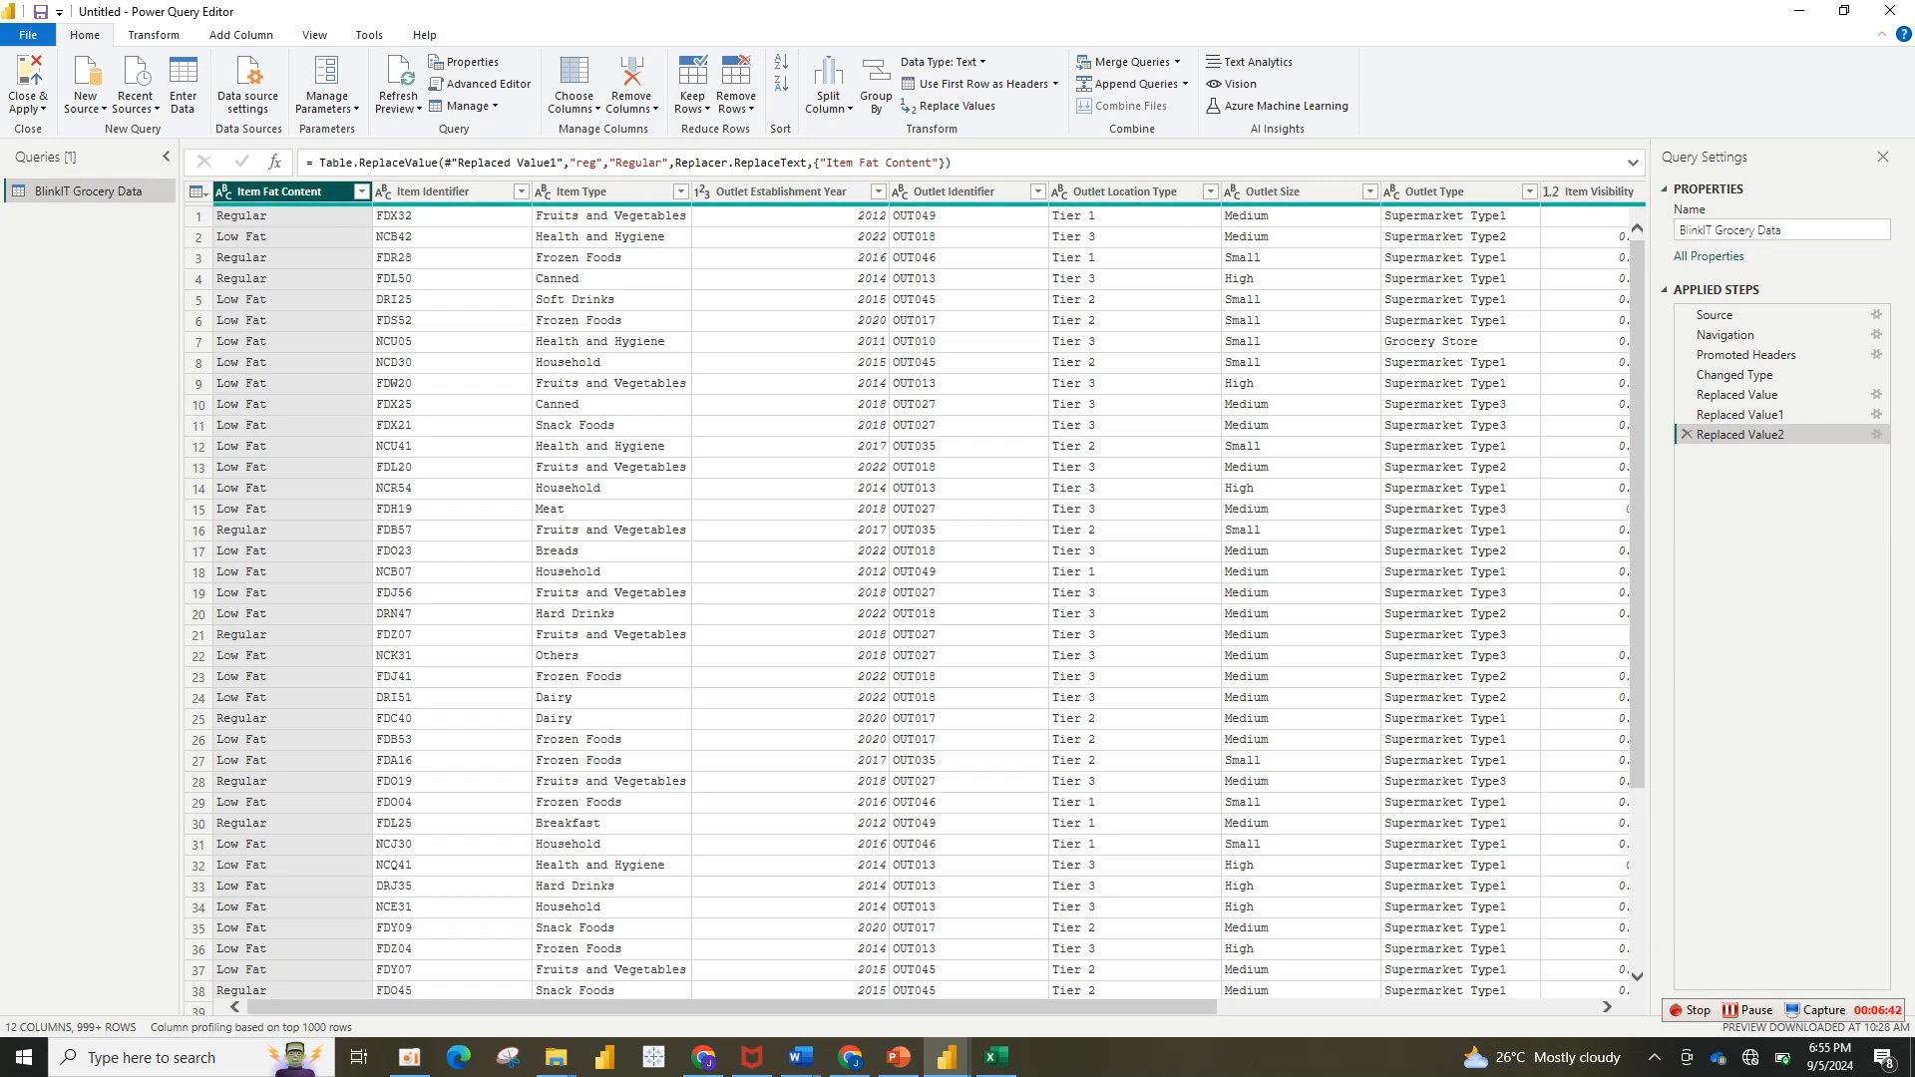
Step: Examine the distinct values in the Outlet Type column and look at the Item Weight column
{"action": "scroll", "coordinate": [929, 596], "scroll_direction": "right", "scroll_amount": 6}
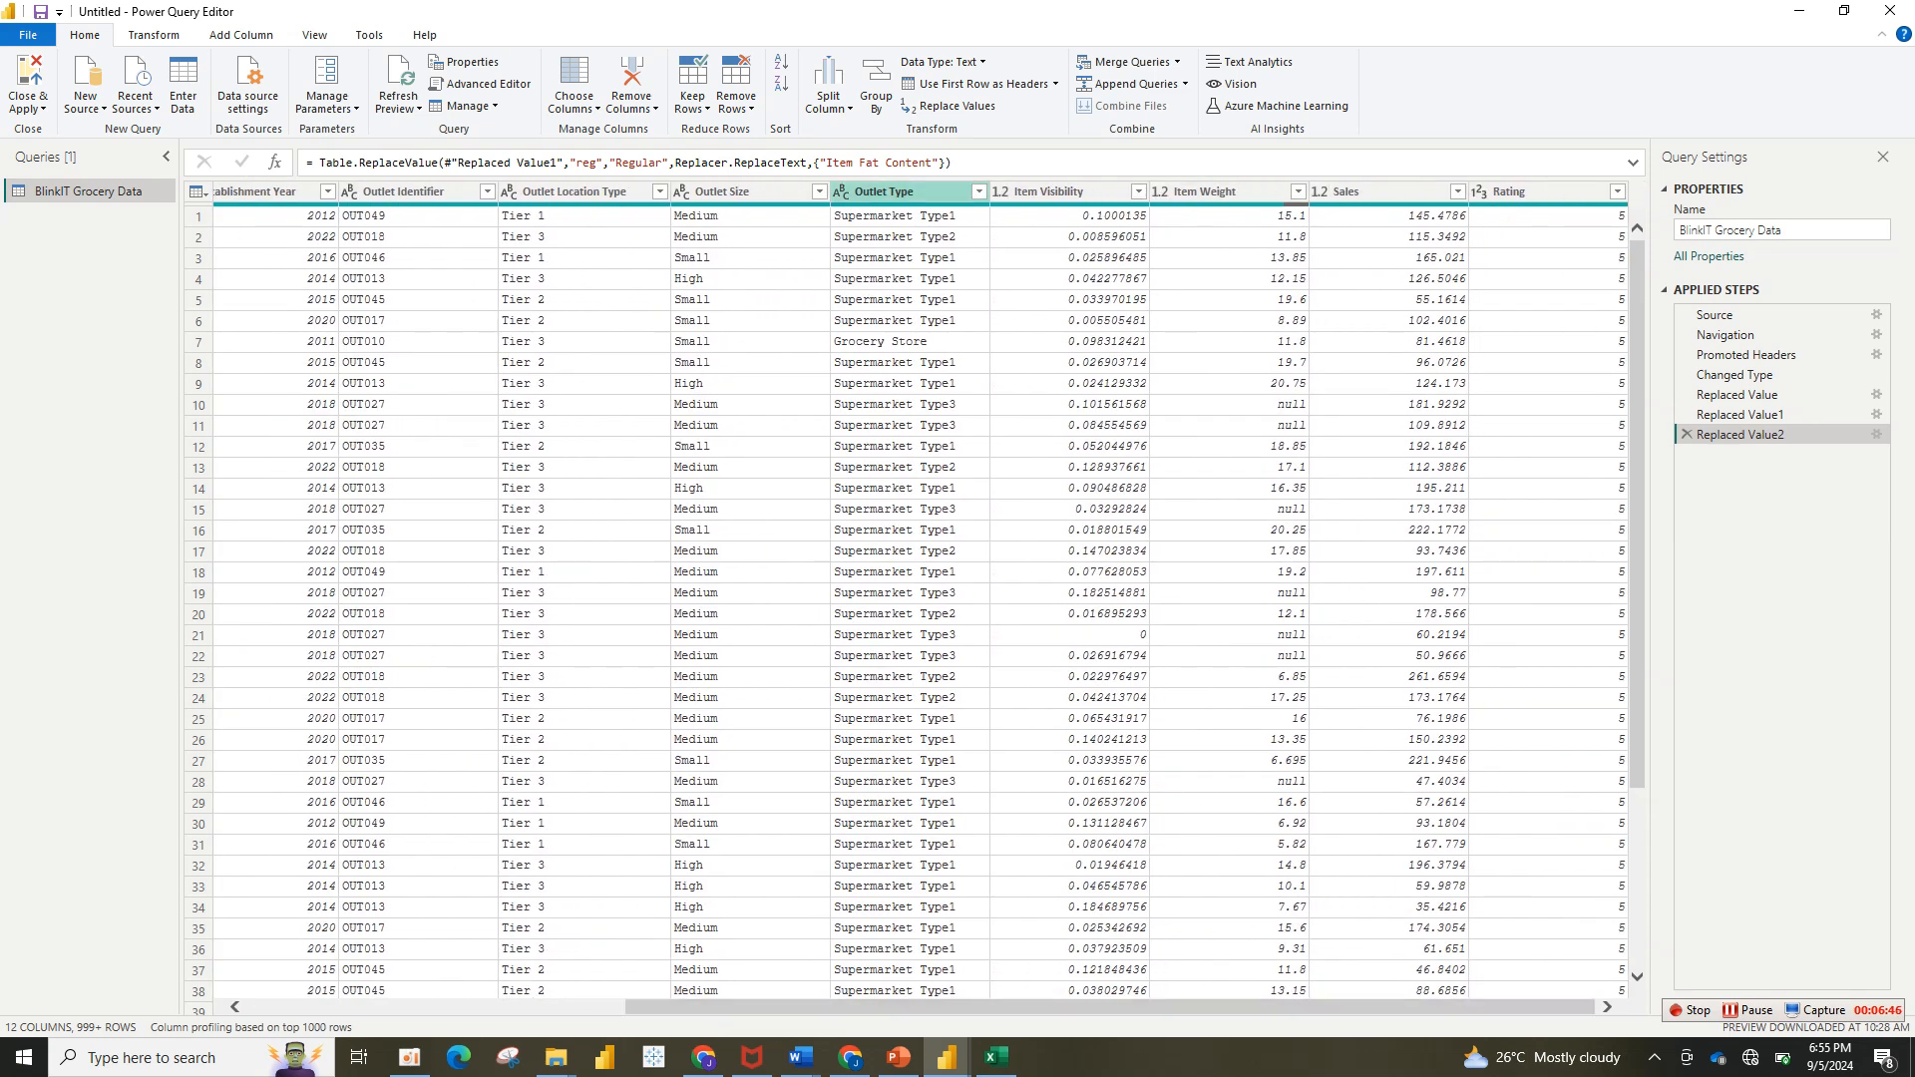
{"action": "left_click", "coordinate": [978, 192]}
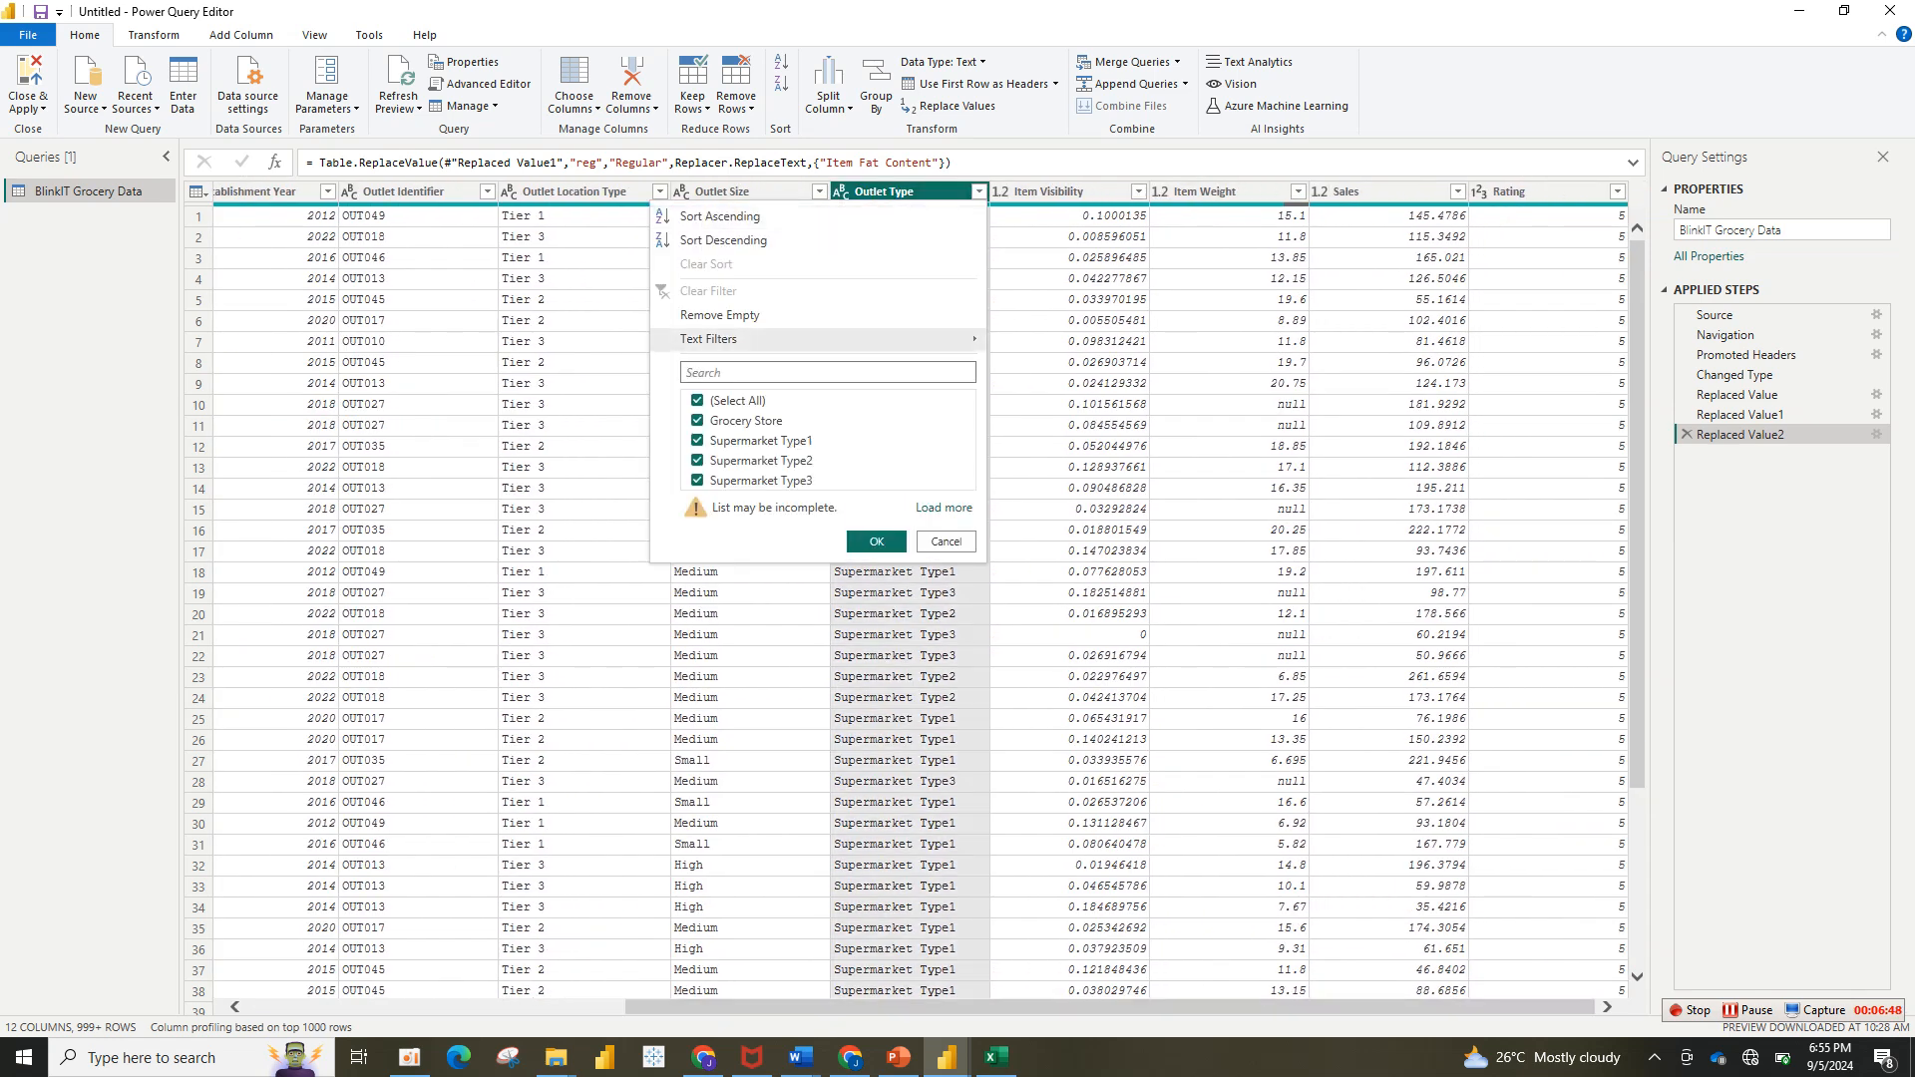
{"action": "left_click", "coordinate": [1228, 426]}
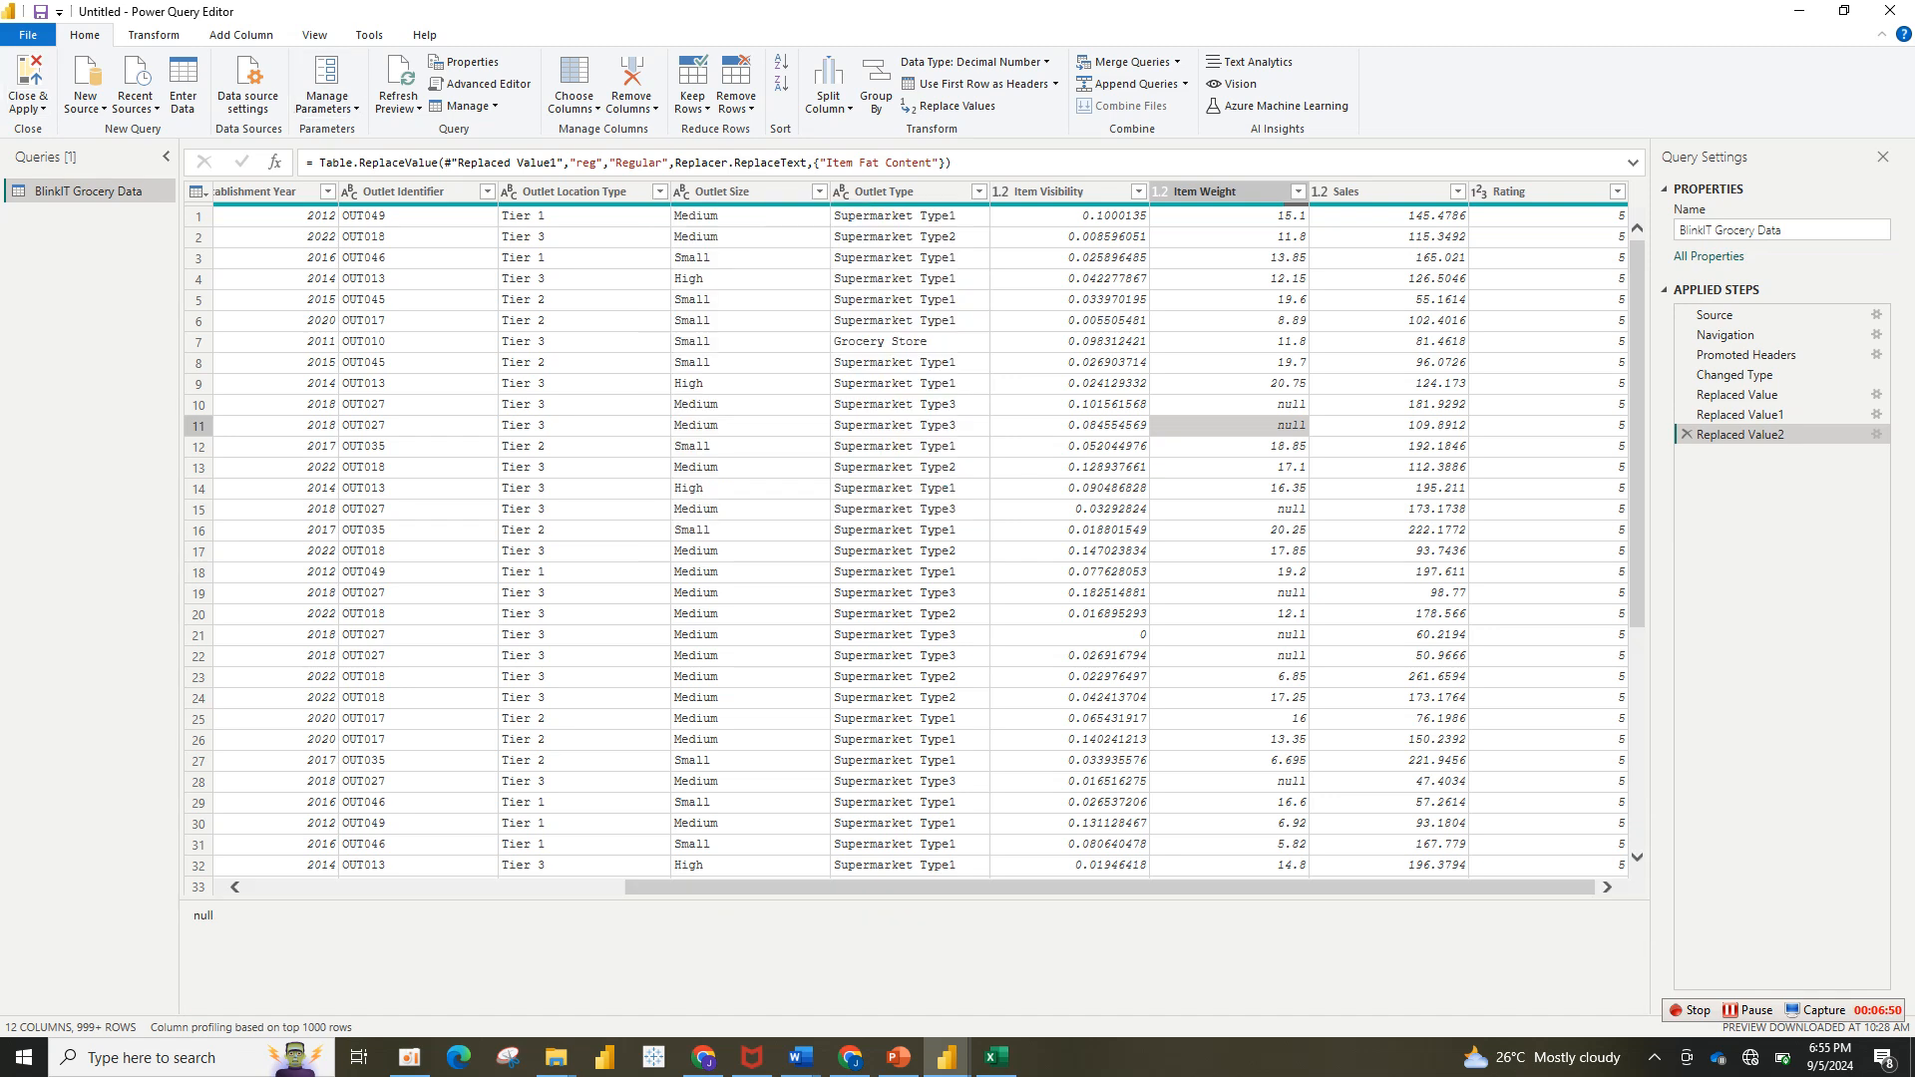
Step: Apply the query changes to load BlinkIT Grocery Data into the report, and look over the table's fields
{"action": "left_click", "coordinate": [27, 103]}
{"action": "left_click", "coordinate": [70, 129]}
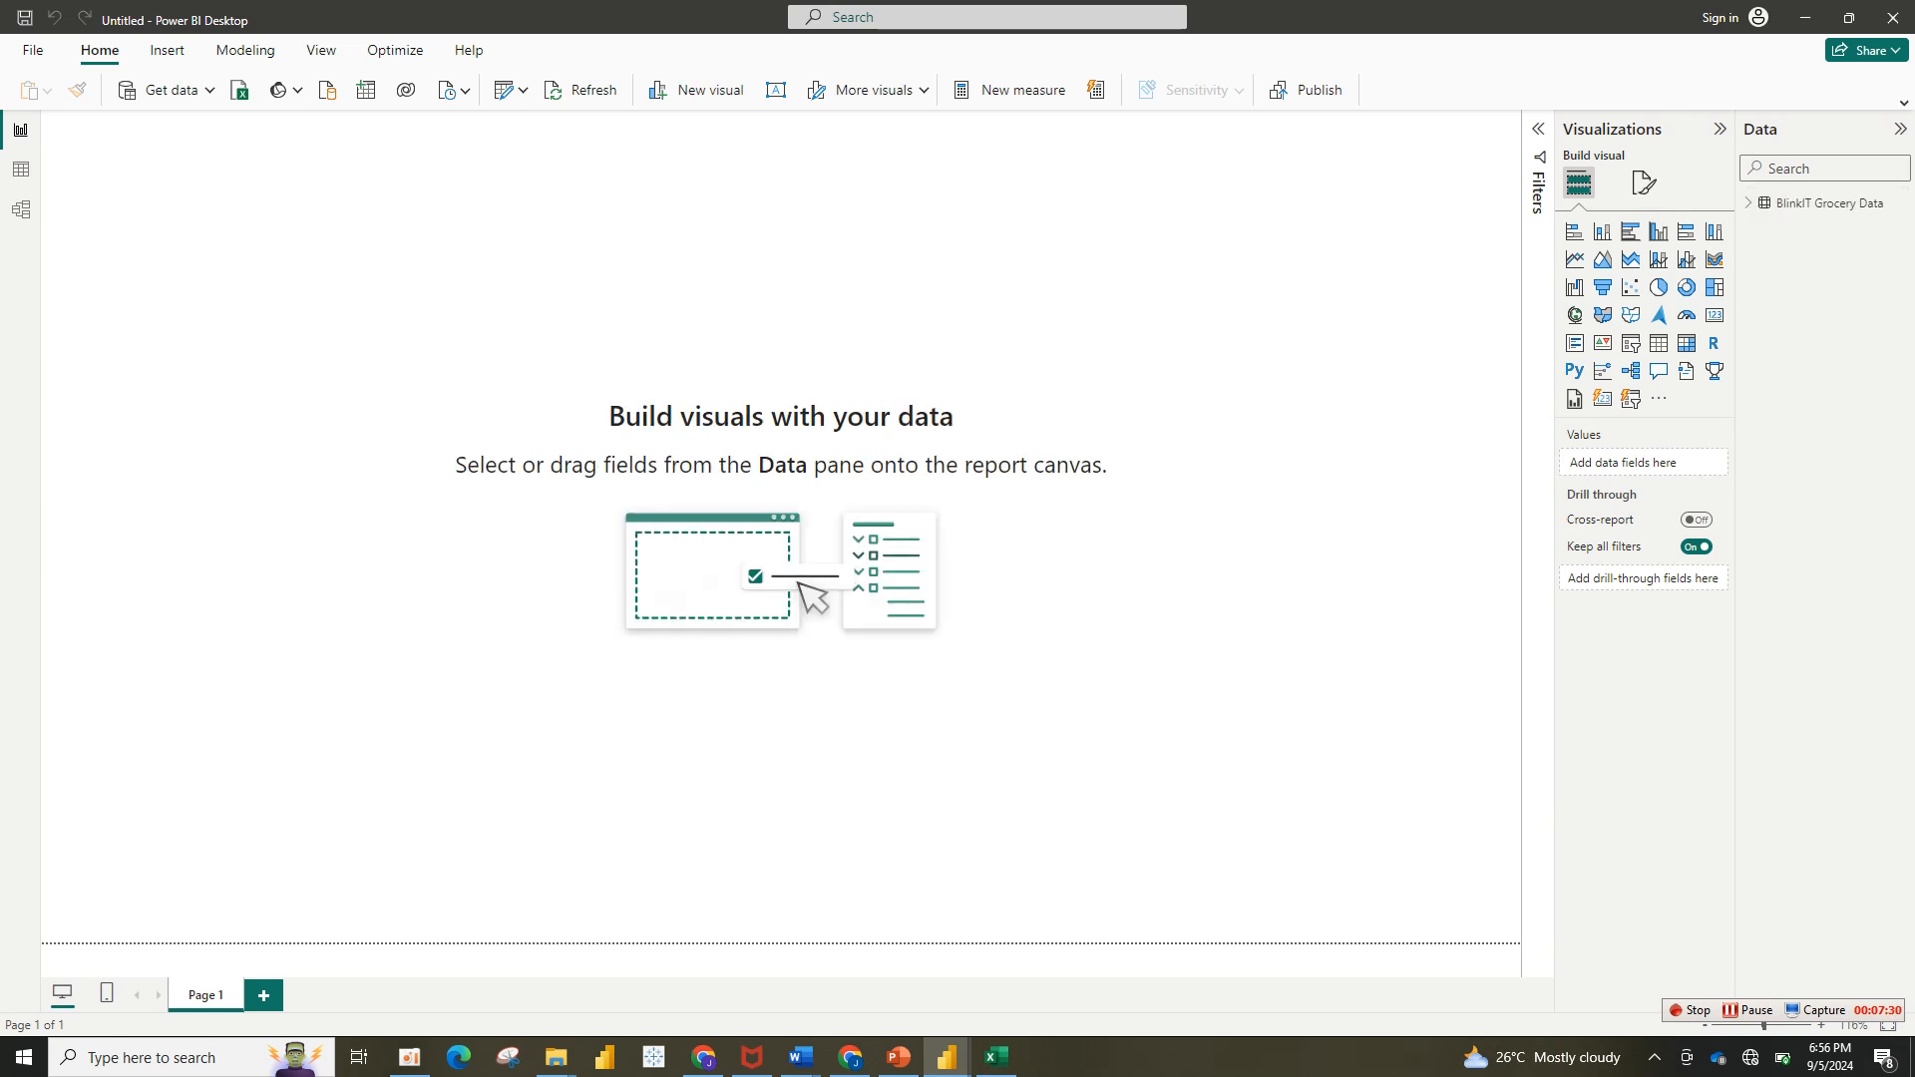
{"action": "left_click", "coordinate": [1748, 202]}
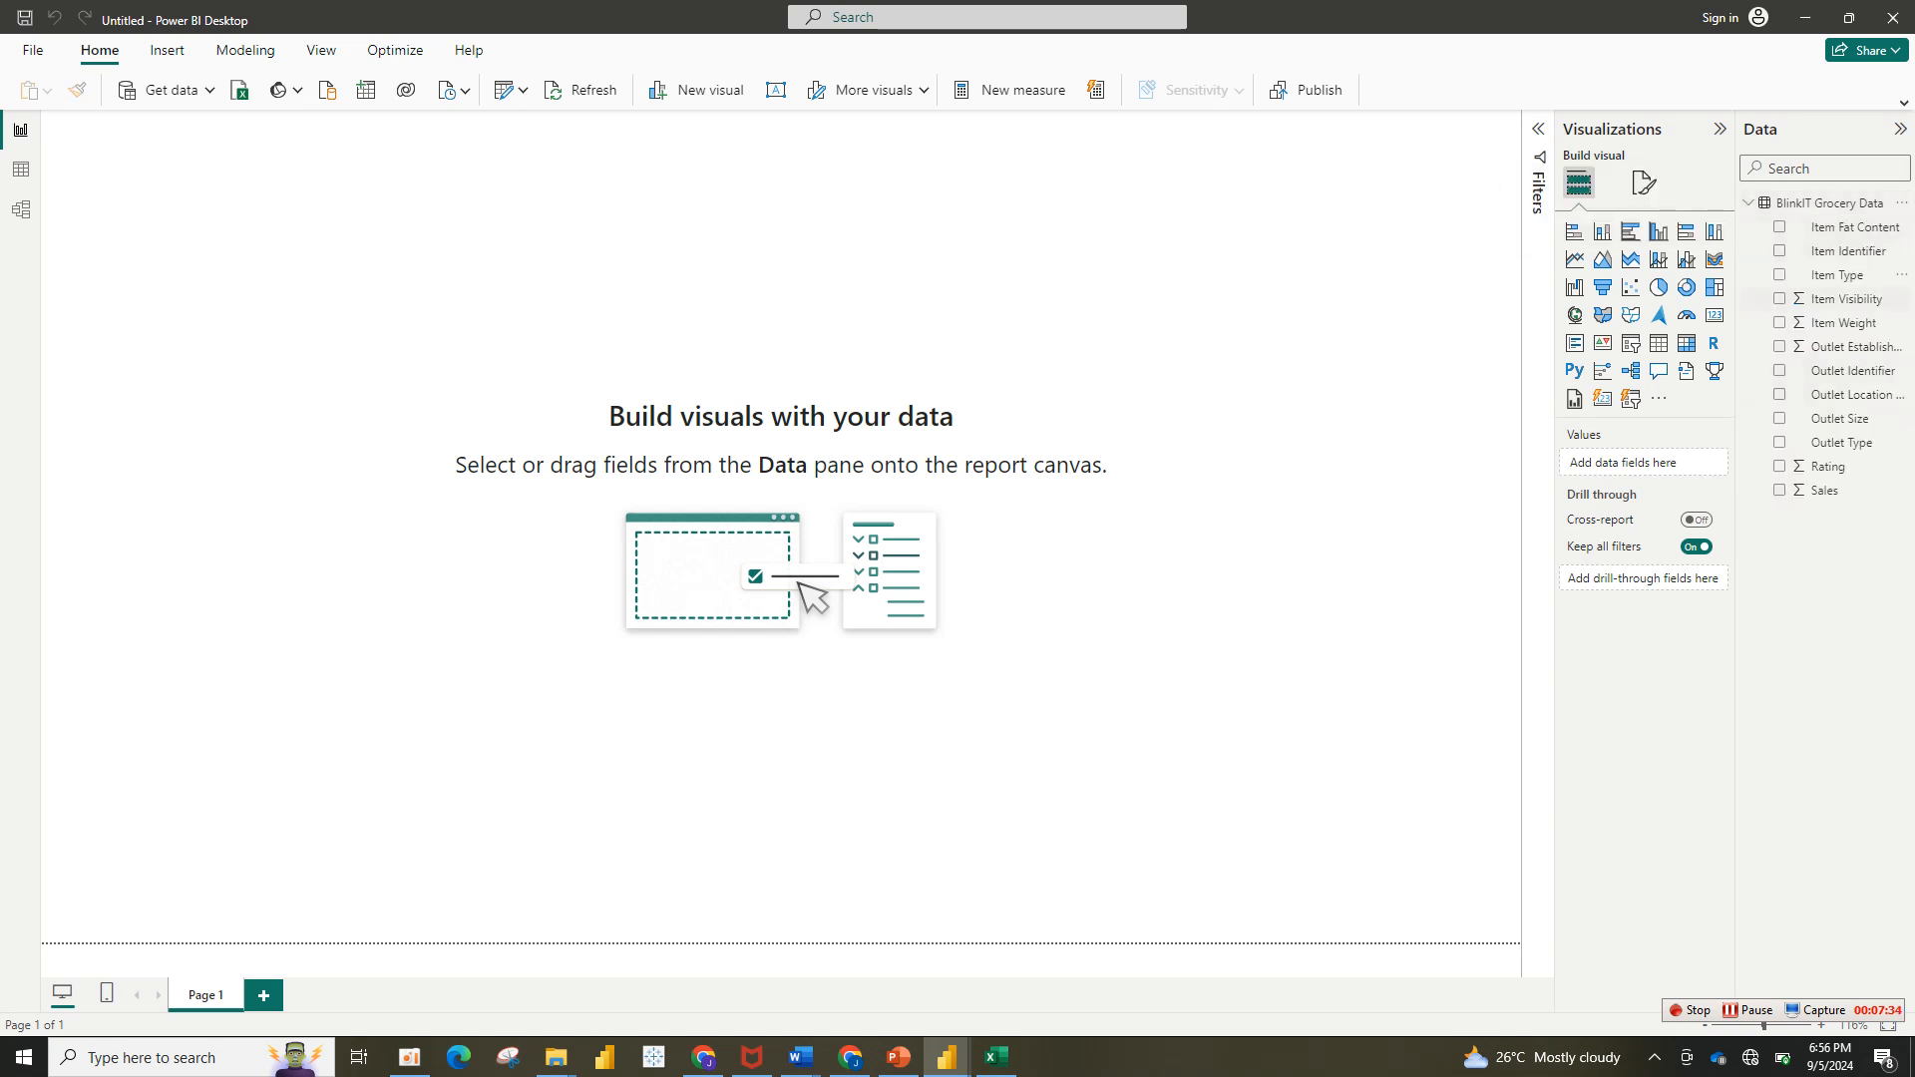
{"action": "left_click", "coordinate": [1749, 203]}
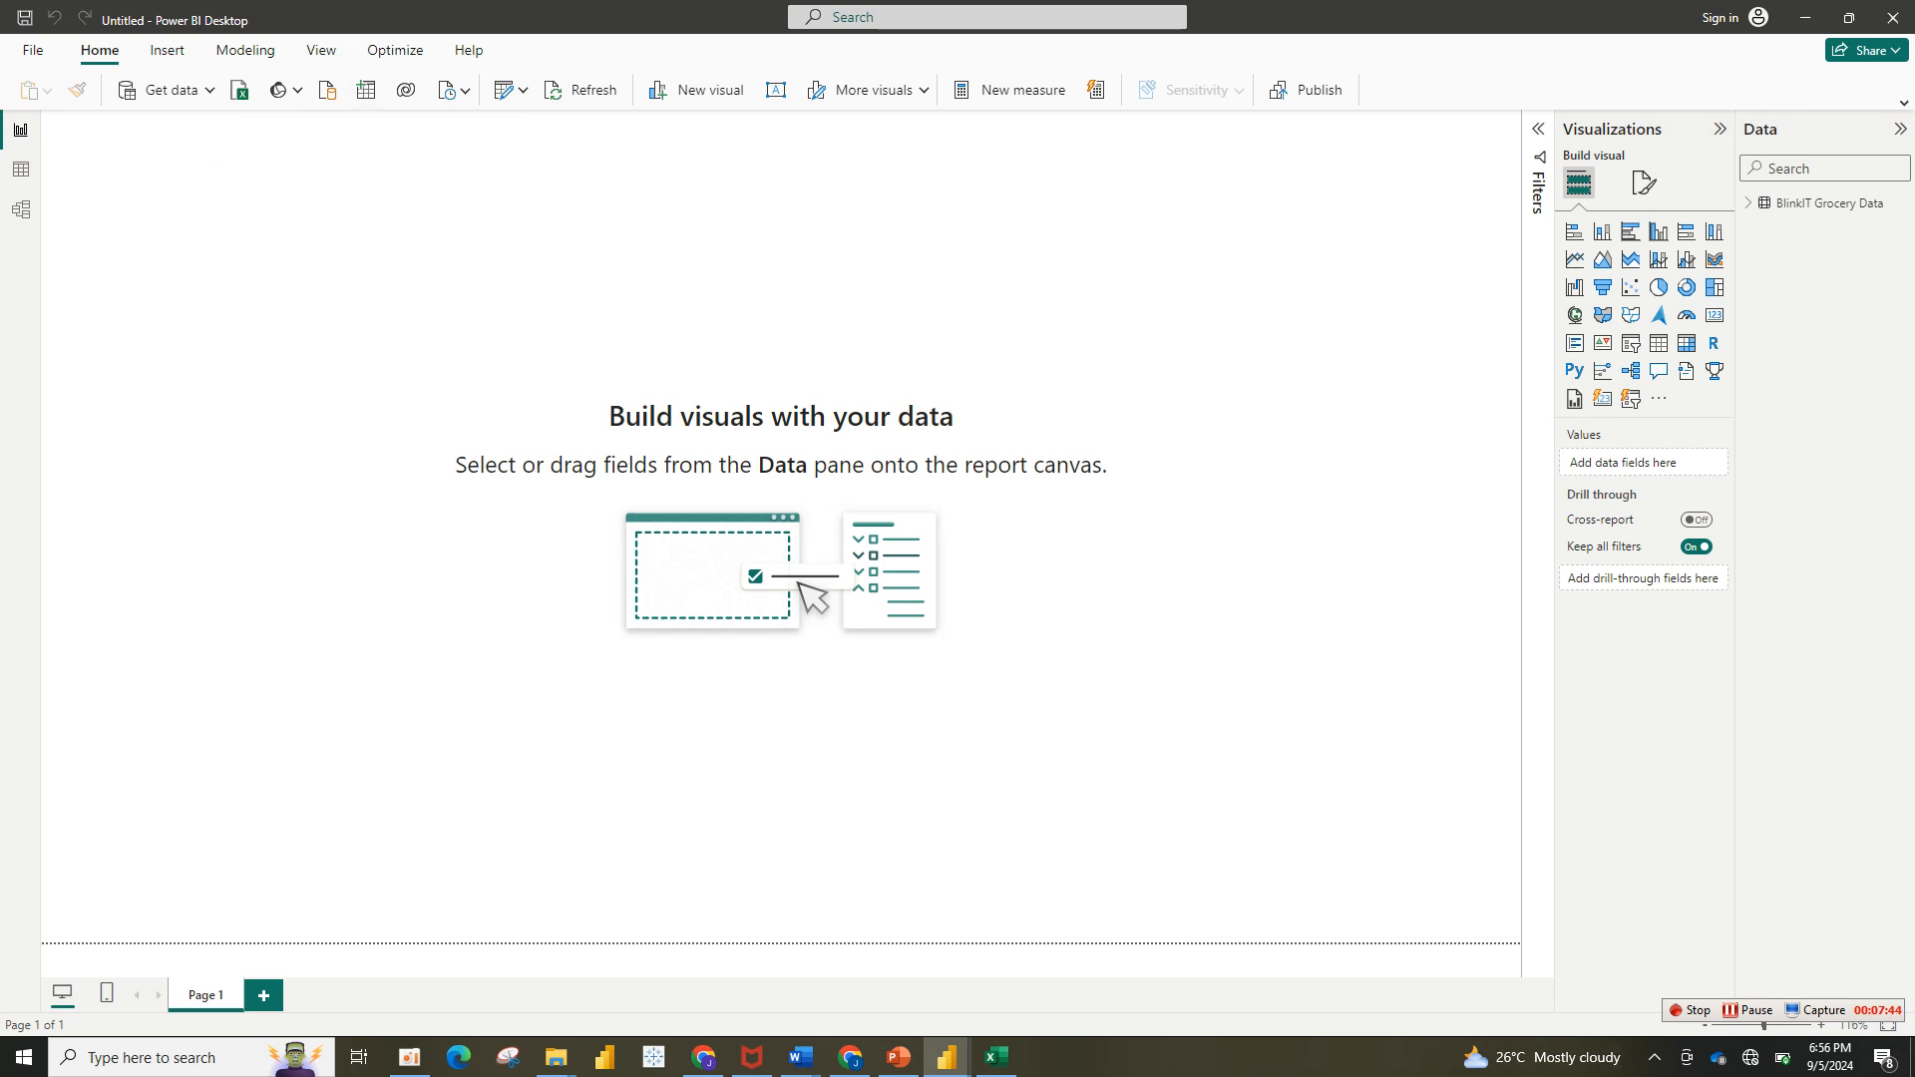
Step: Create and load an empty manually entered table named All Measure
{"action": "left_click", "coordinate": [1903, 101]}
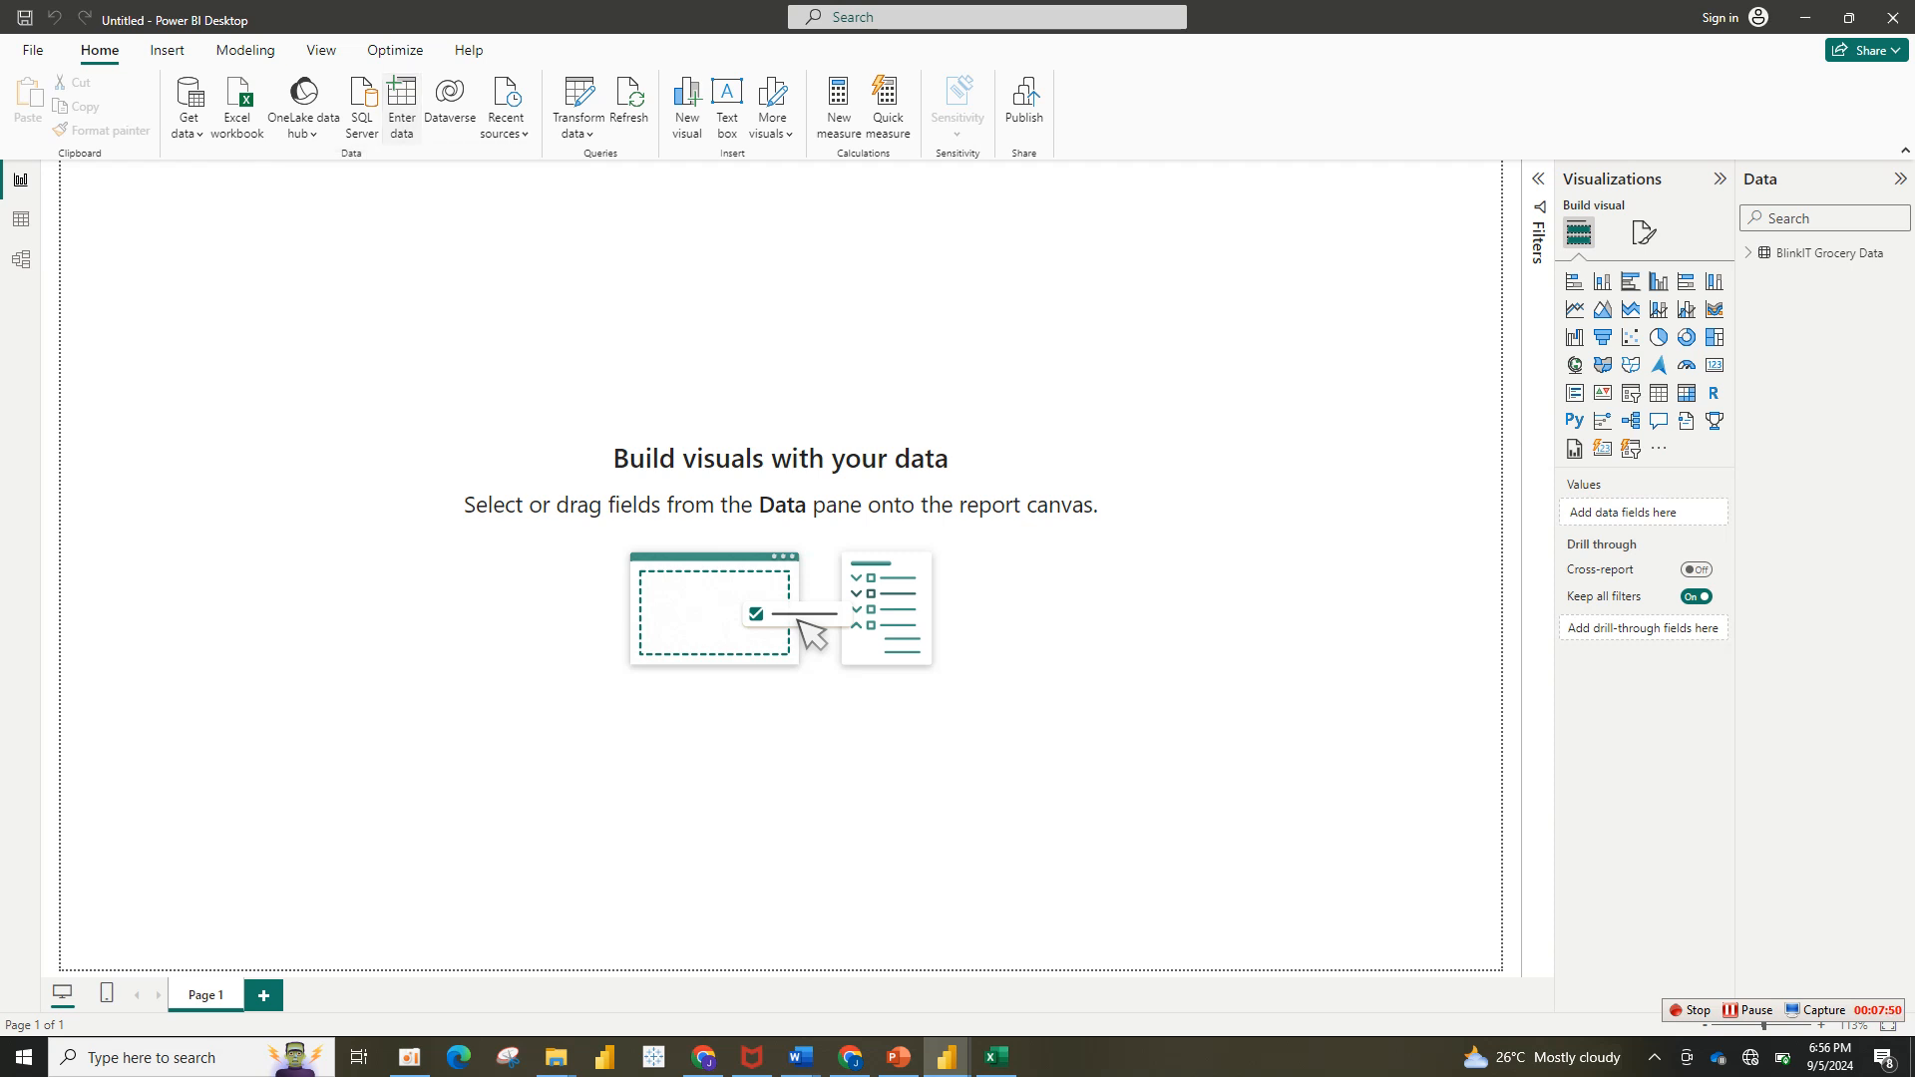
{"action": "left_click", "coordinate": [402, 108]}
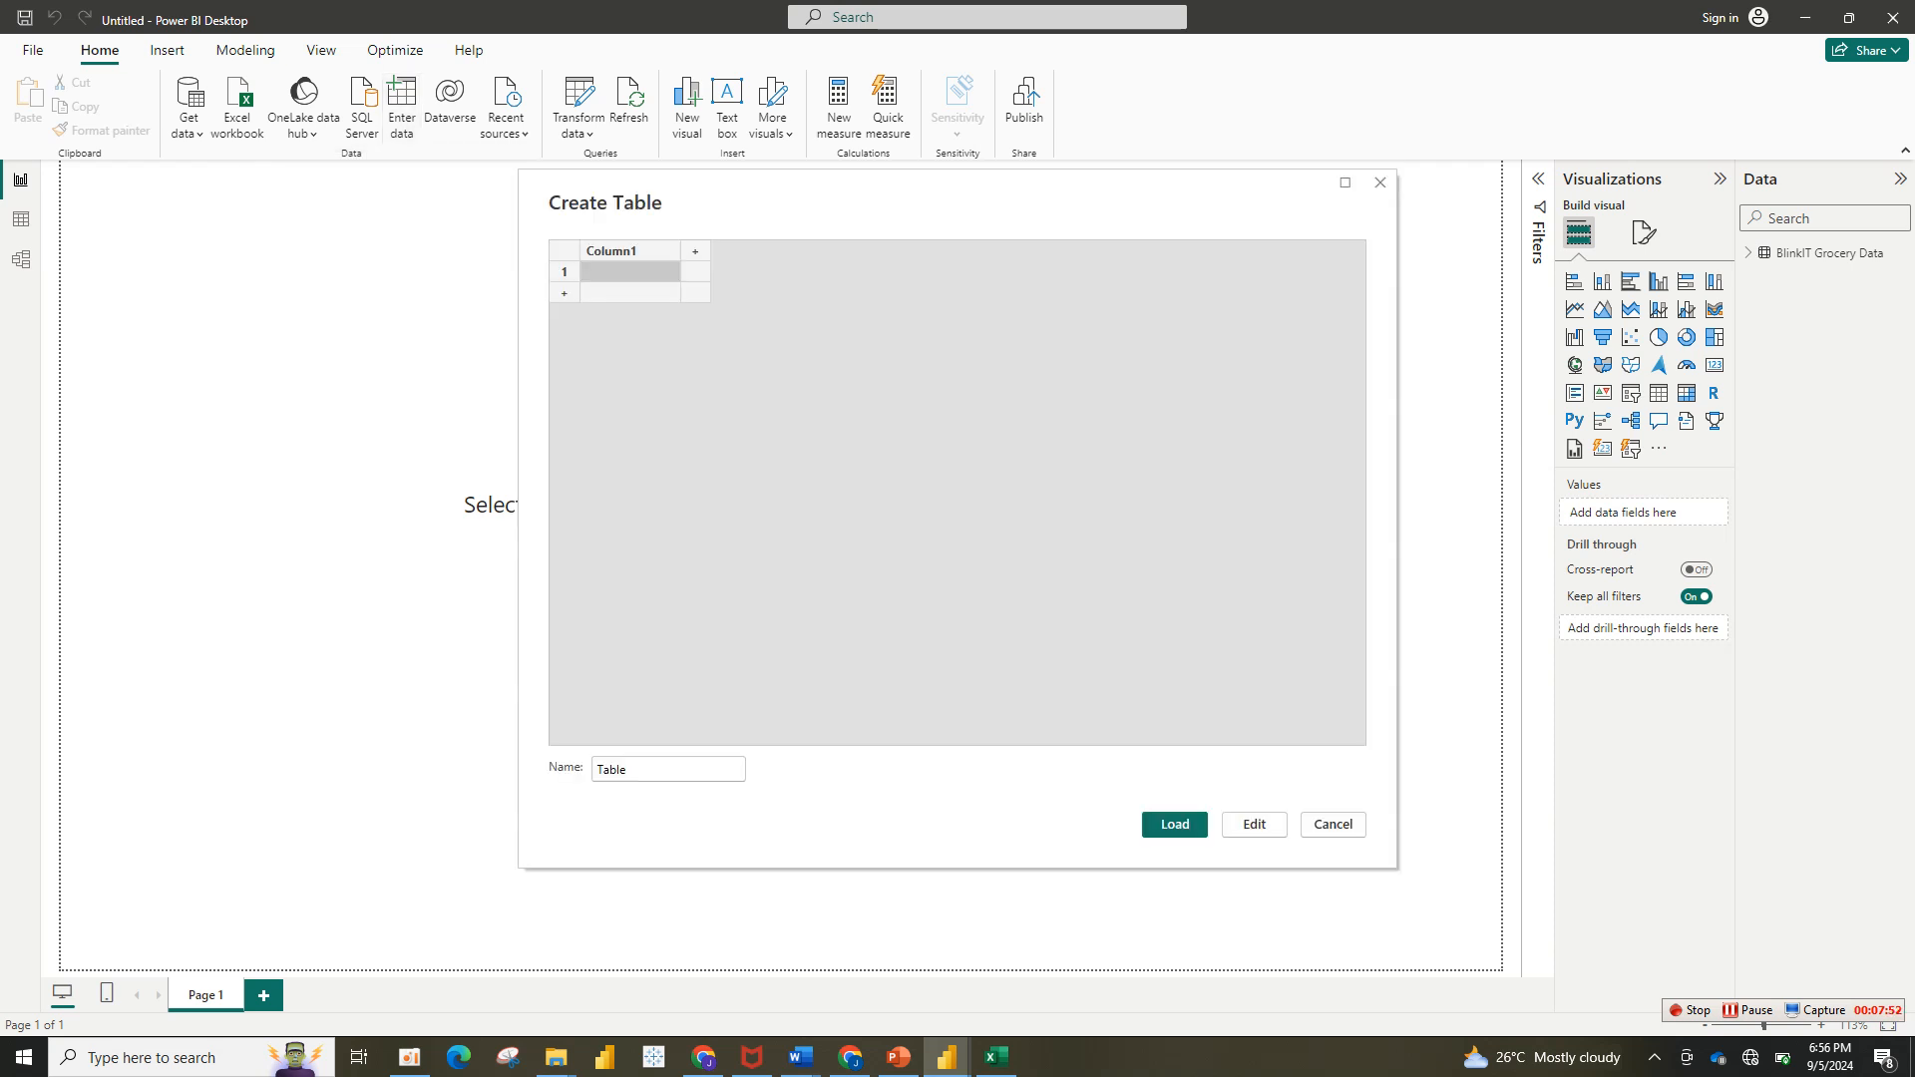
{"action": "double_click", "coordinate": [611, 769]}
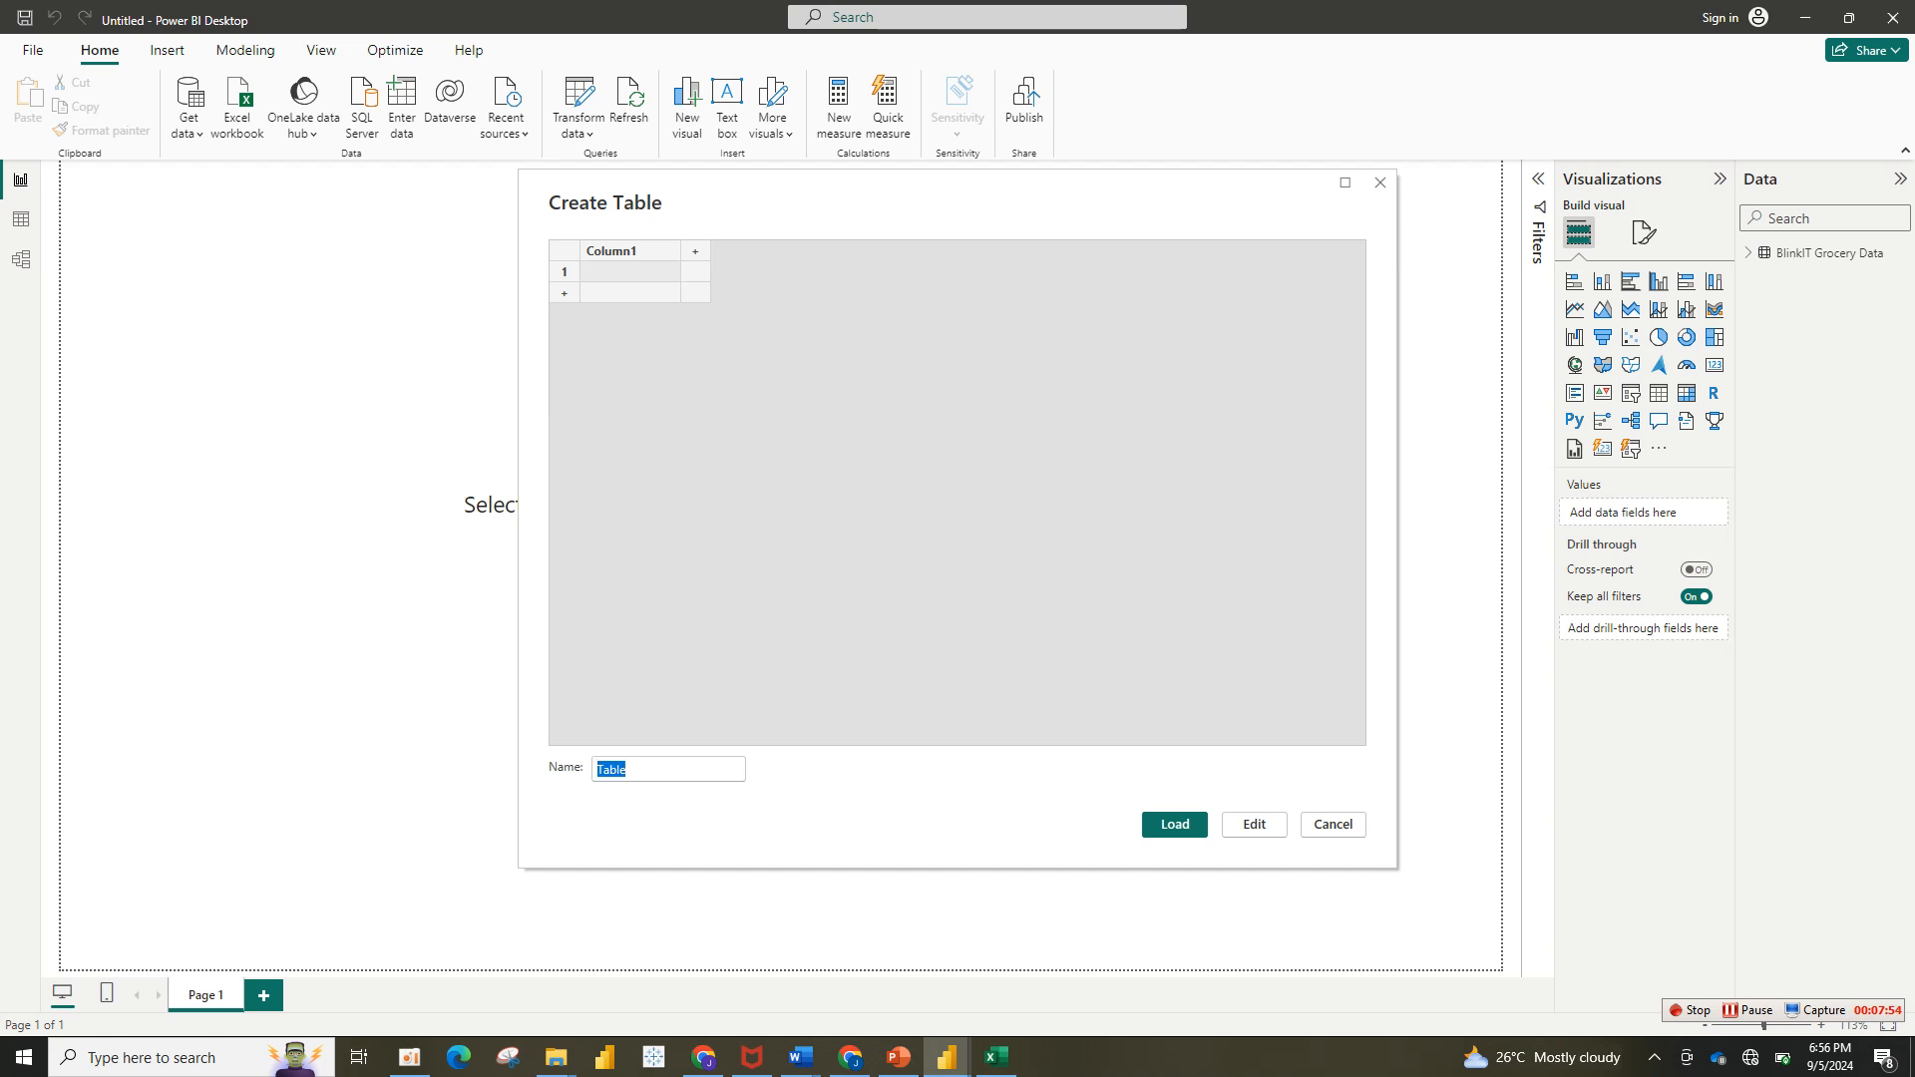
{"action": "type", "text": "All Measure"}
{"action": "key", "text": "Return"}
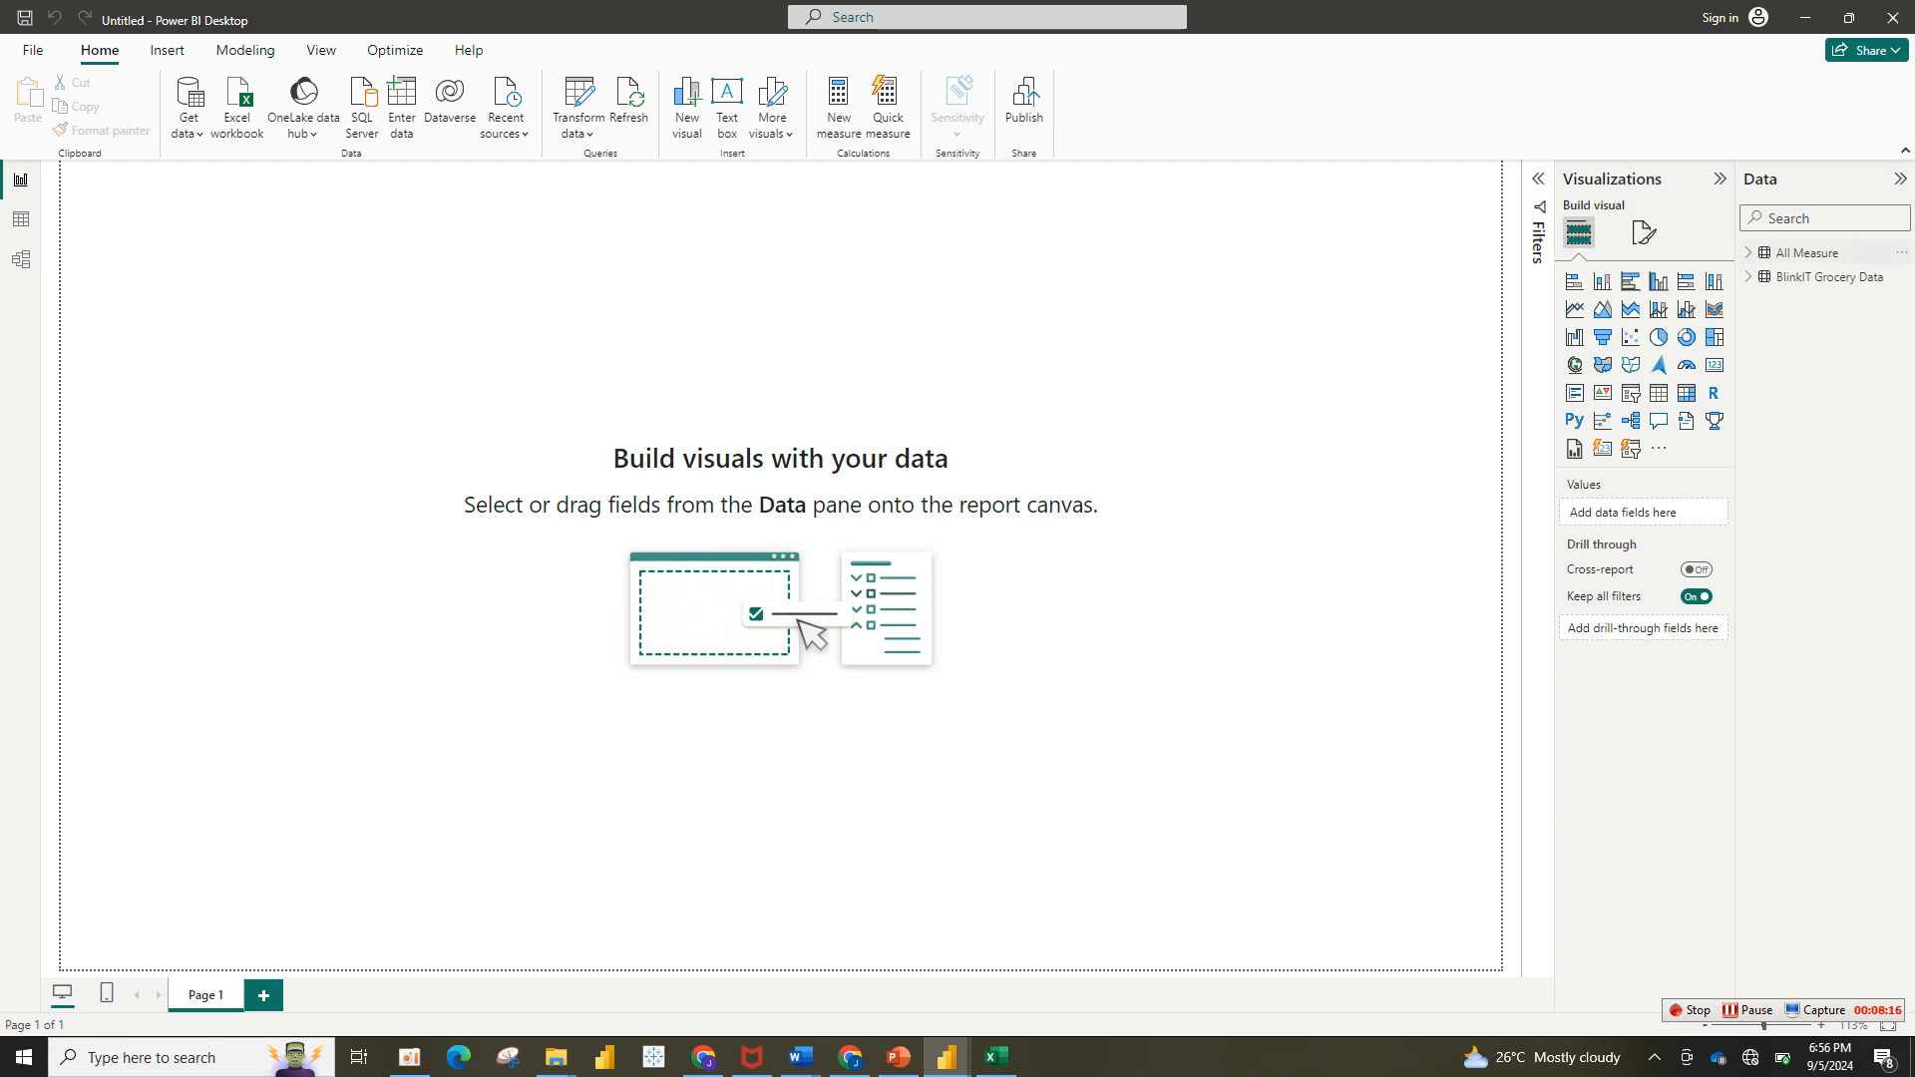
Step: Add a measure to the All Measure table defined as Revenue = SUM('BlinkIT Grocery Data'[Sales])
{"action": "left_click", "coordinate": [1749, 254]}
{"action": "right_click", "coordinate": [1812, 253]}
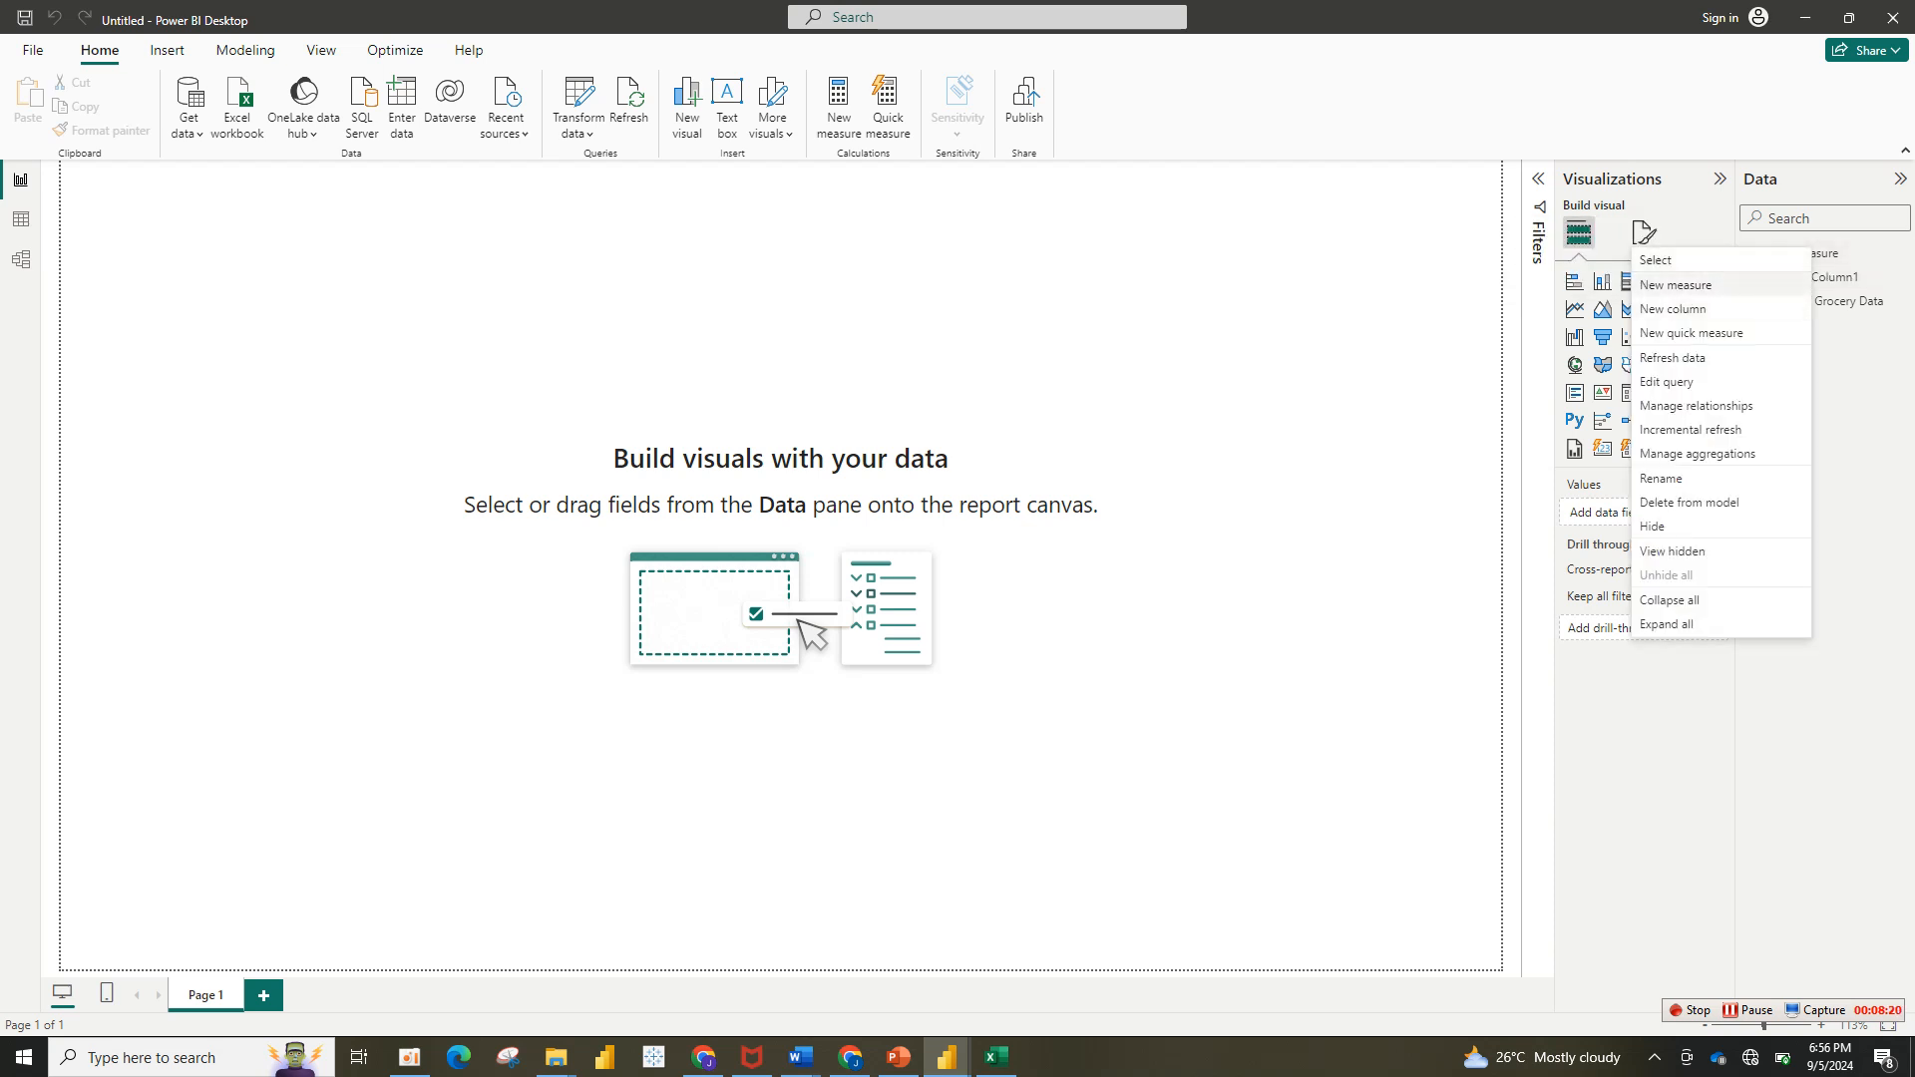
{"action": "left_click", "coordinate": [1678, 285]}
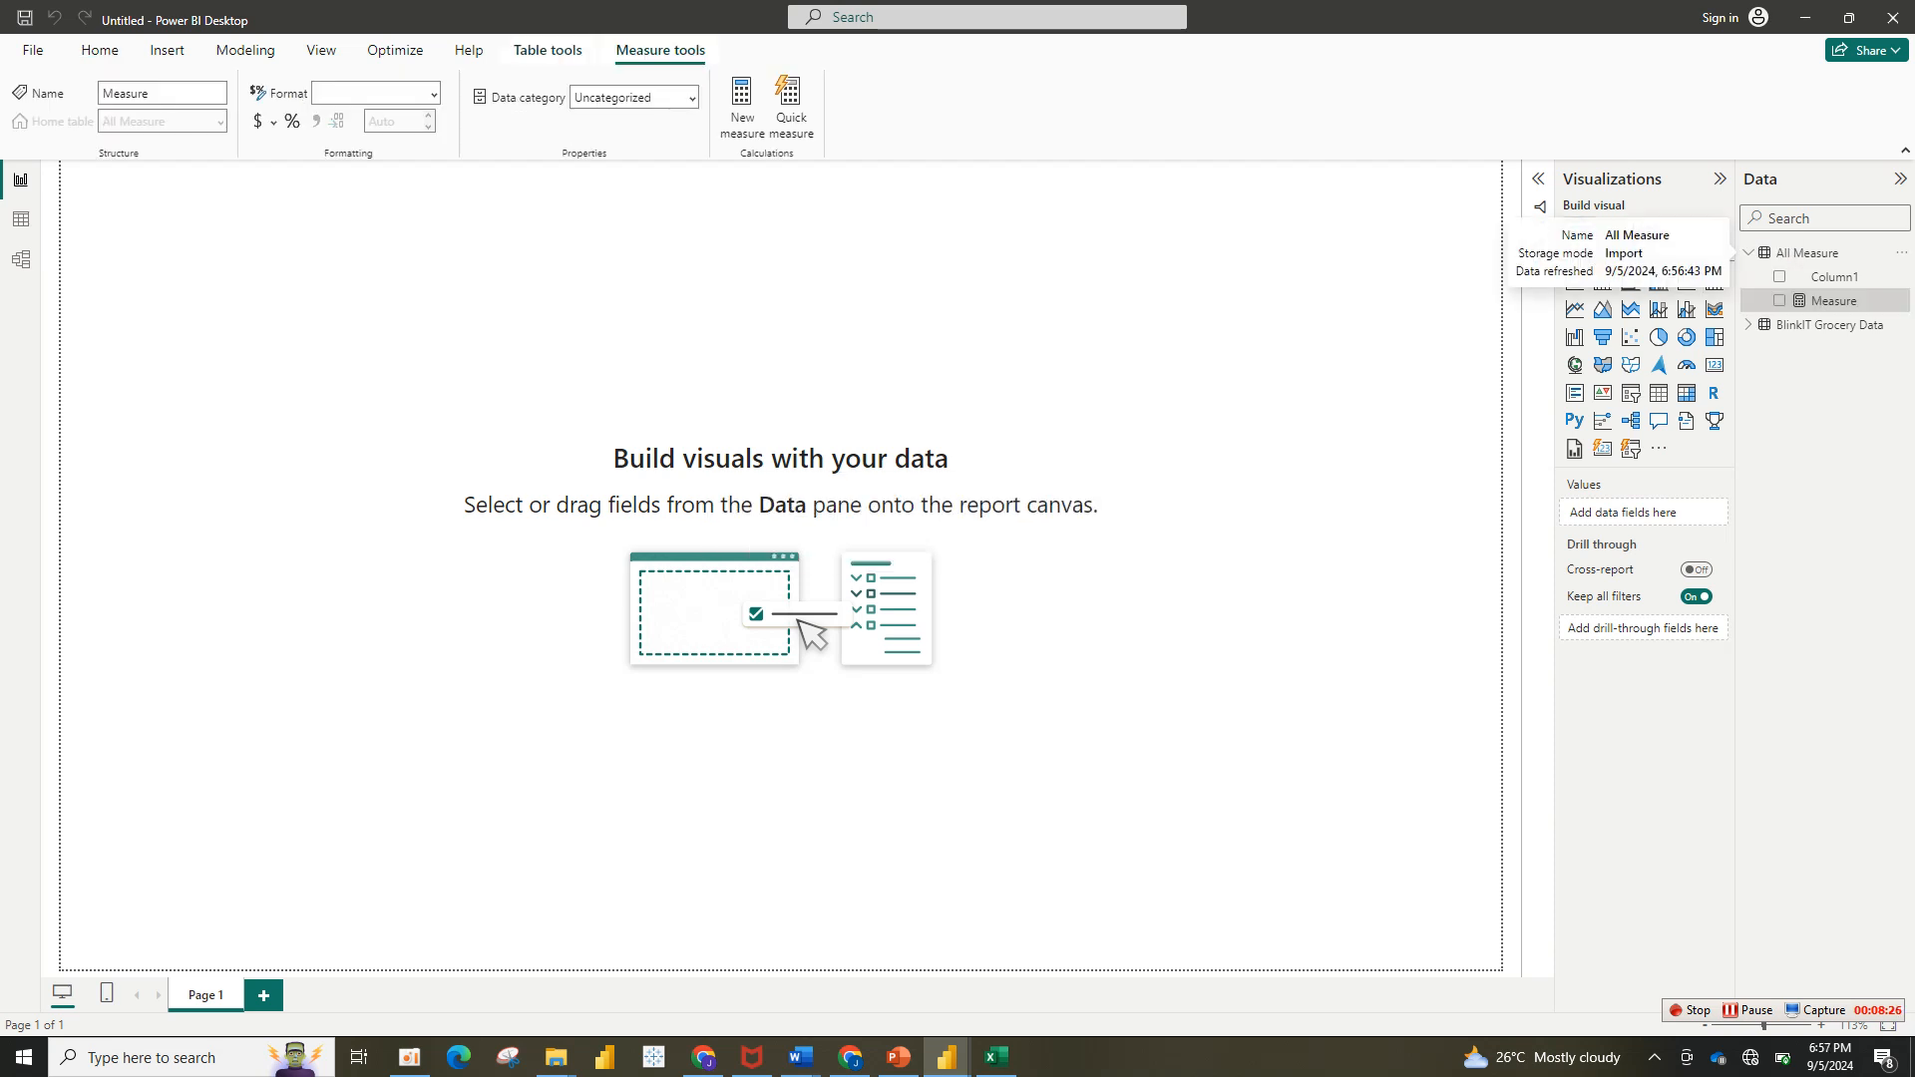
{"action": "type", "text": "Reve"}
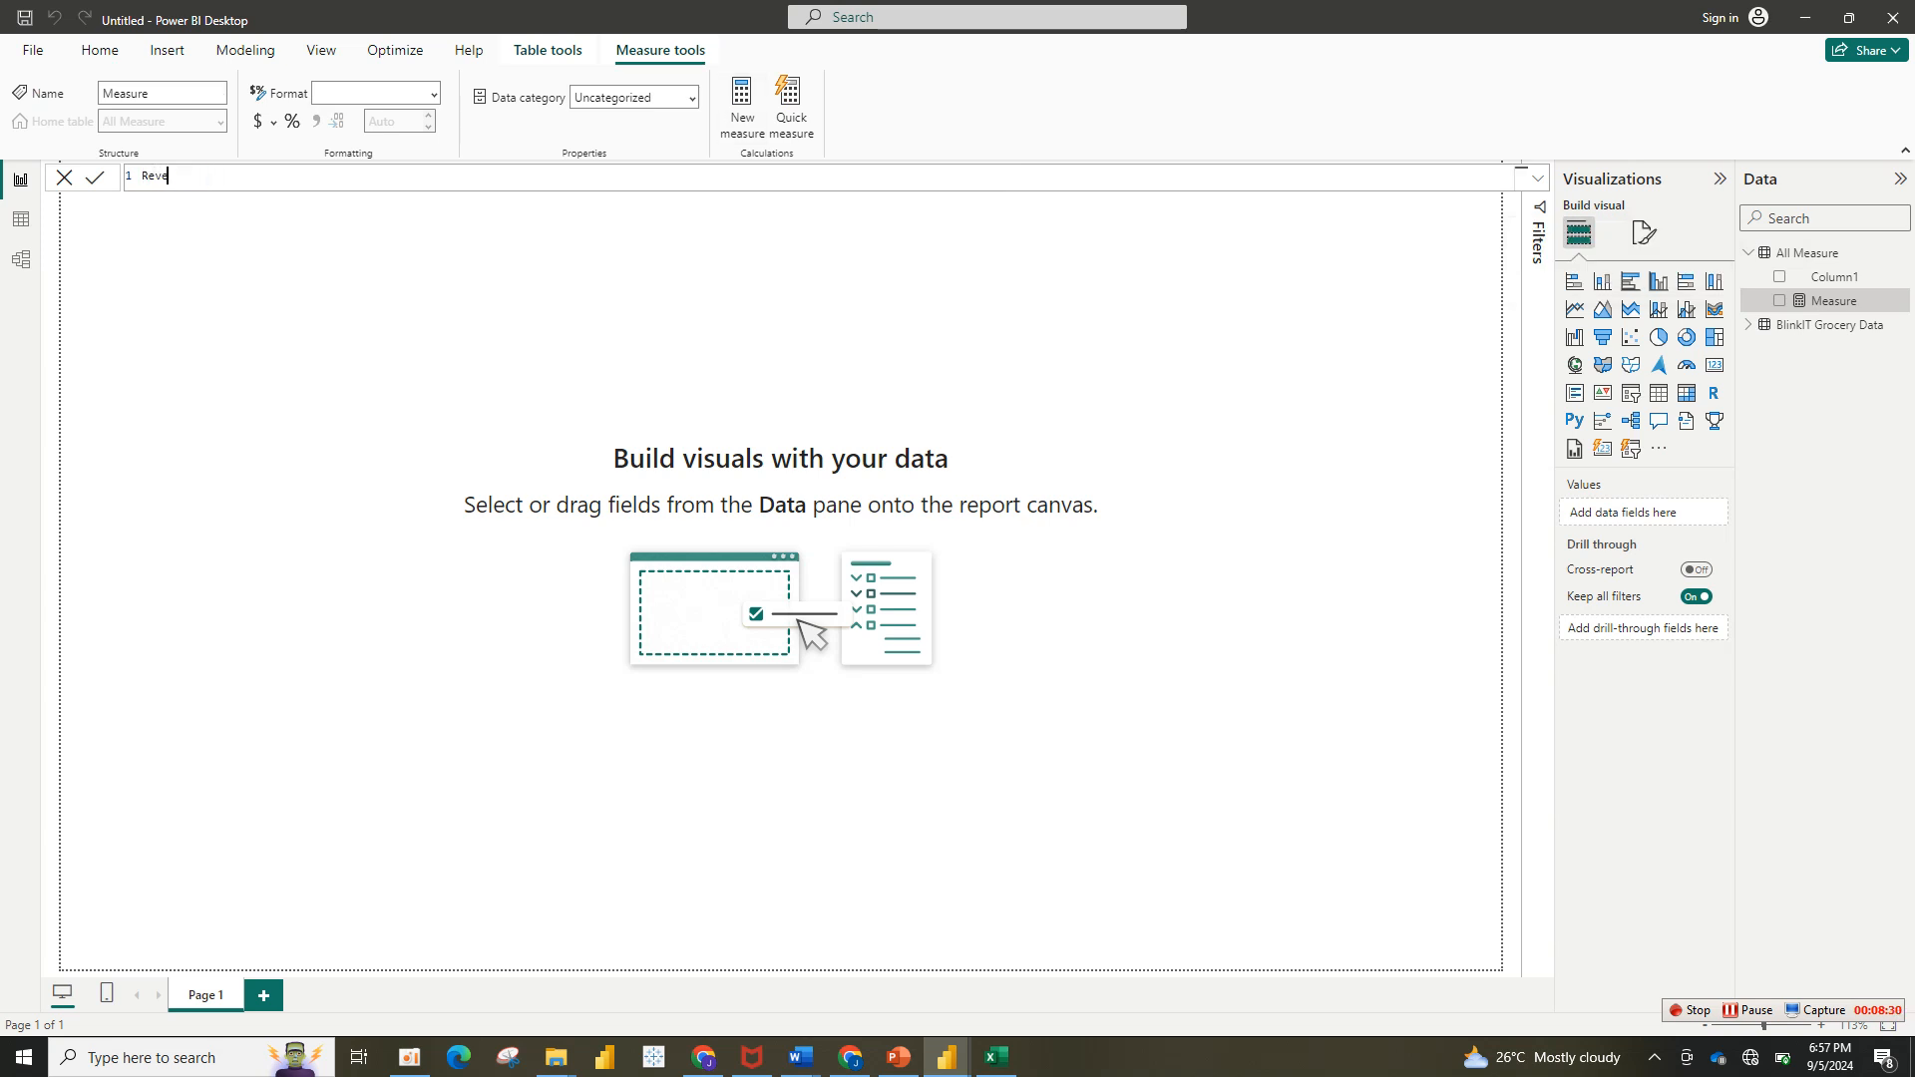
{"action": "type", "text": "nue = Su"}
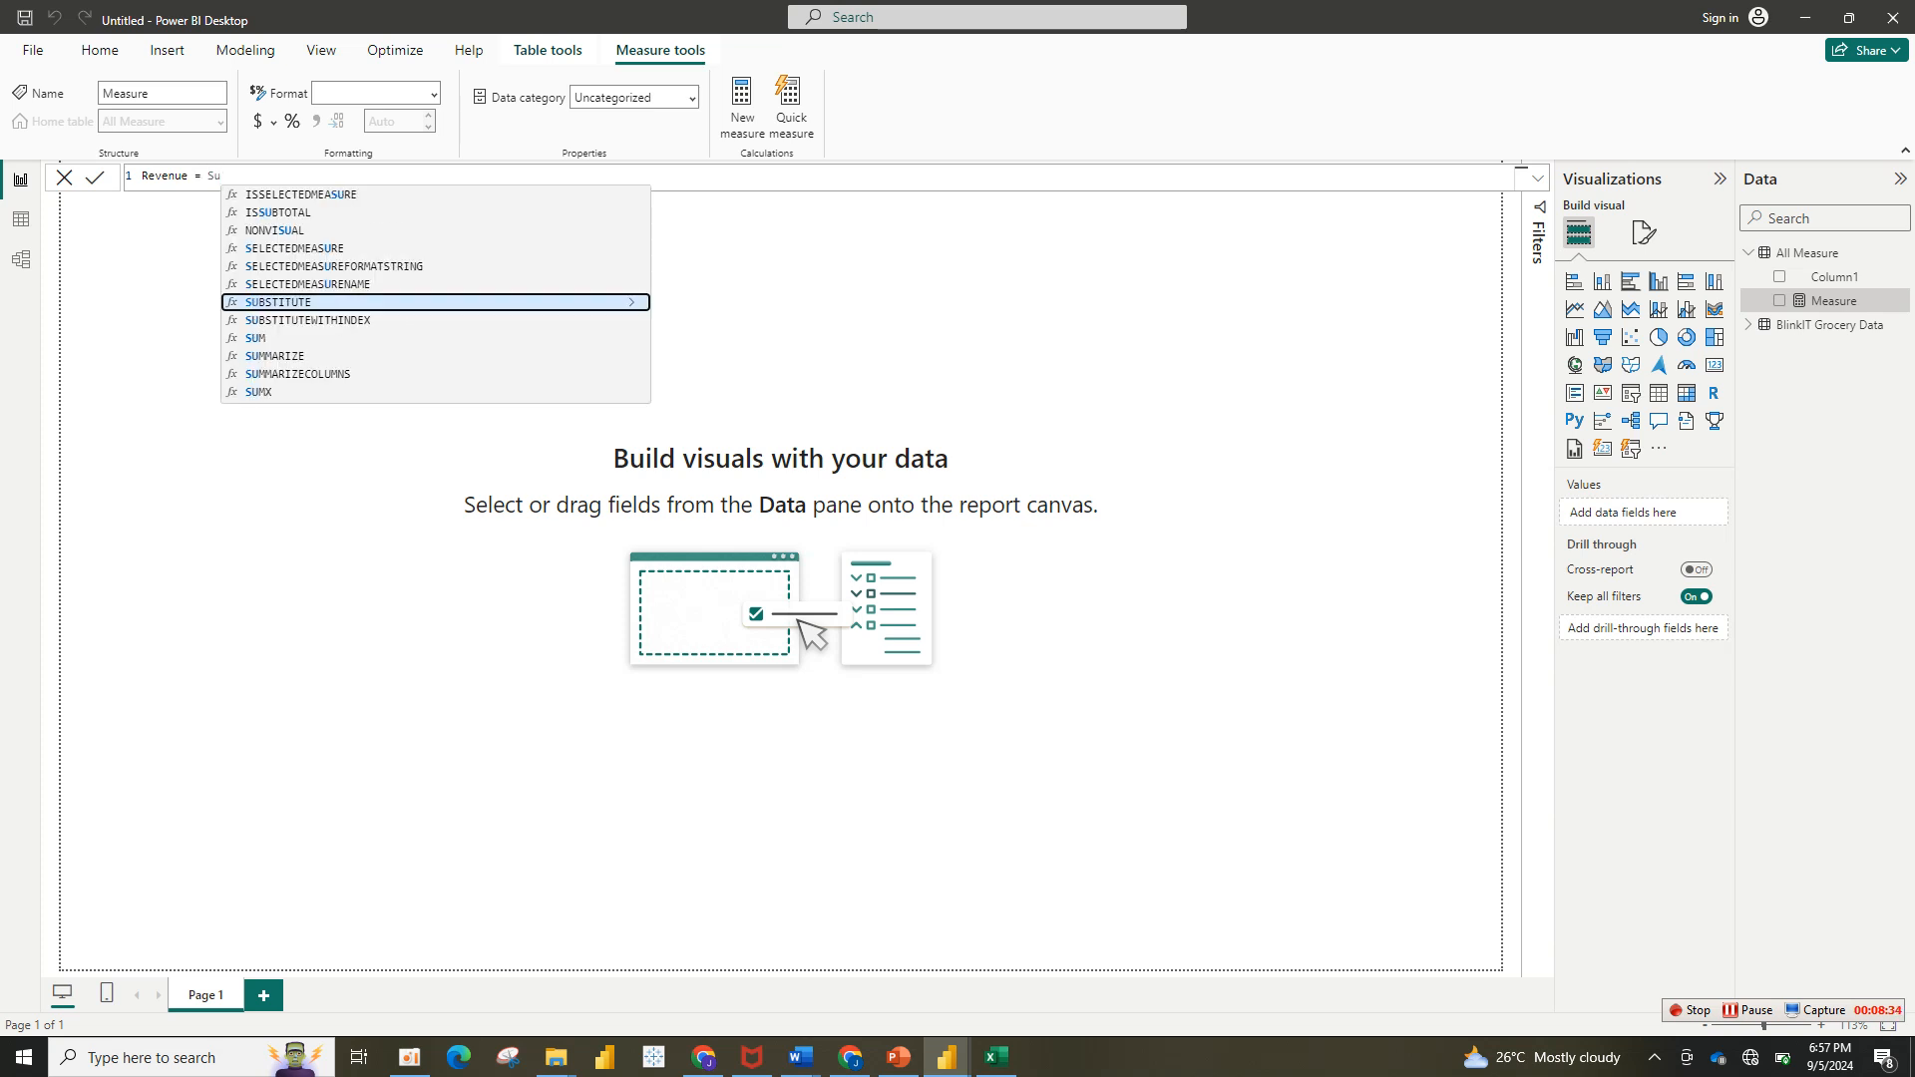
{"action": "type", "text": "m"}
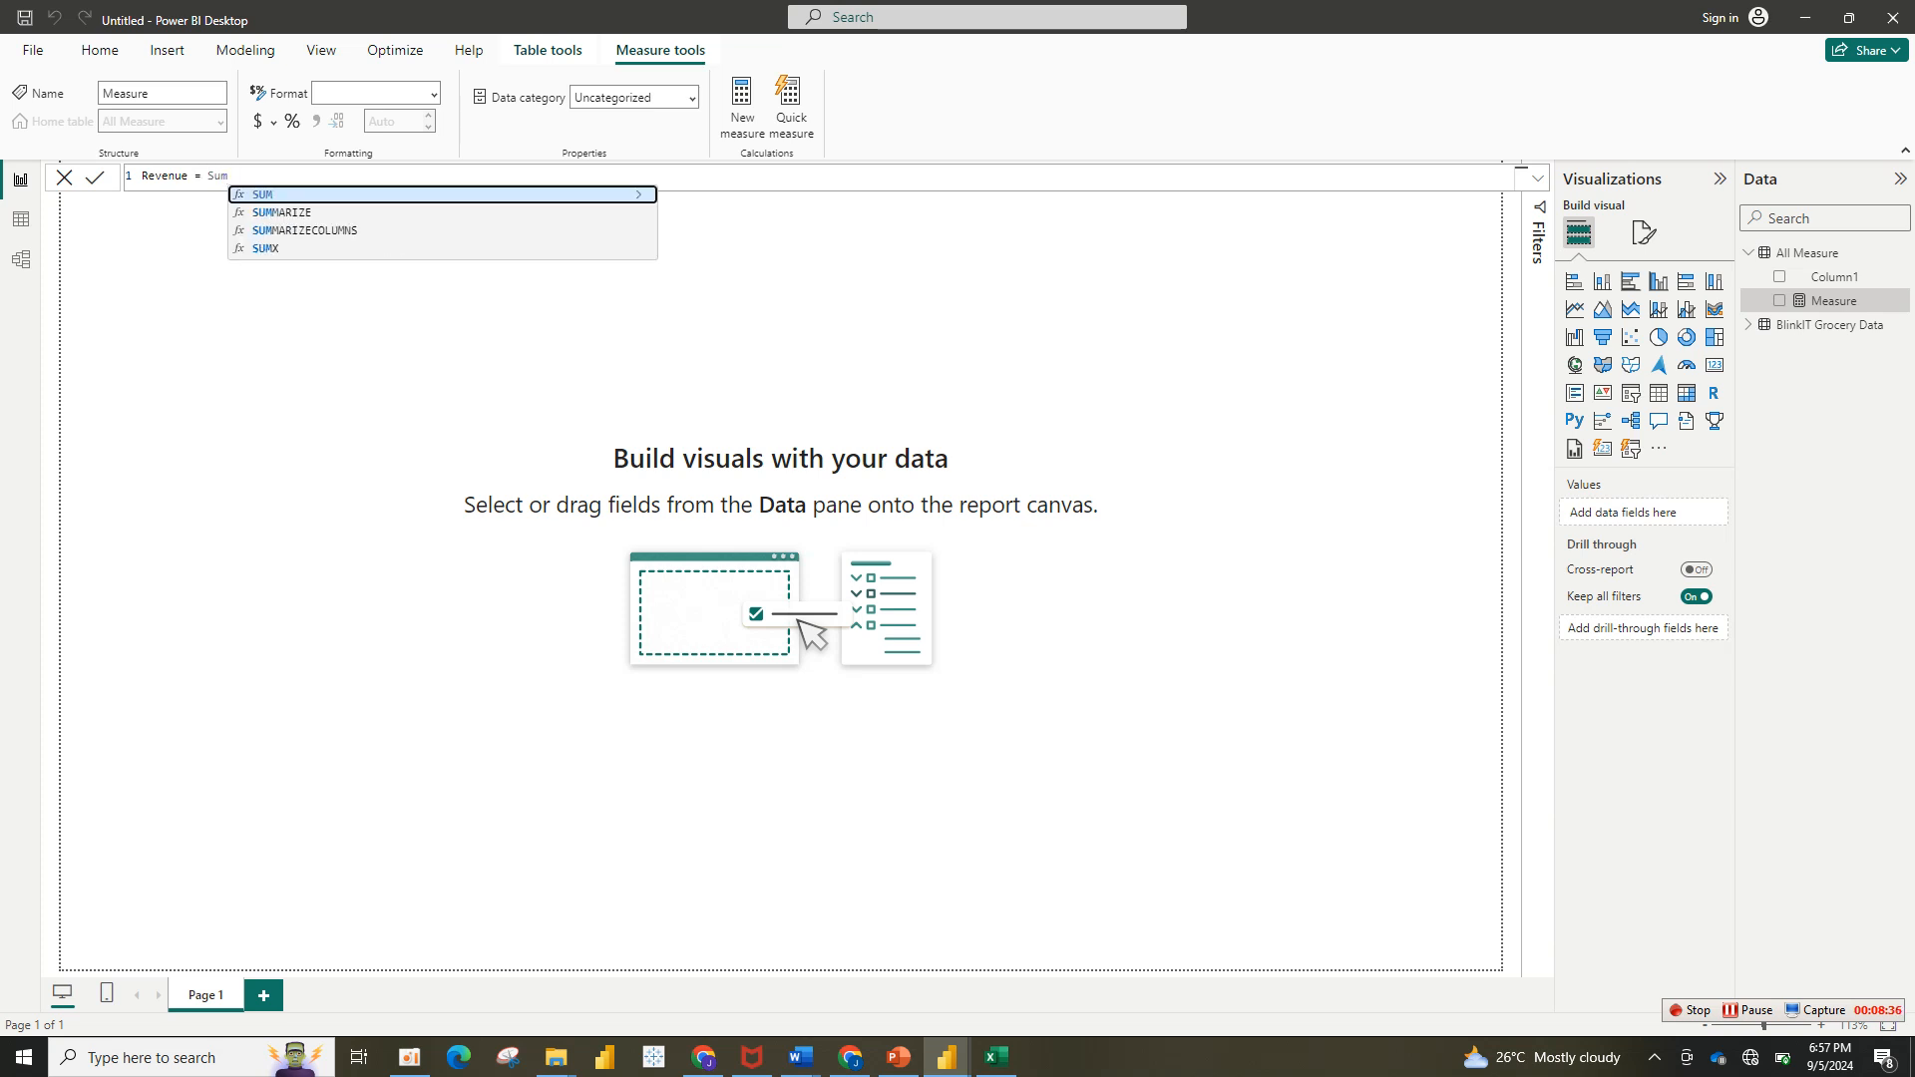
{"action": "type", "text": "(sa"}
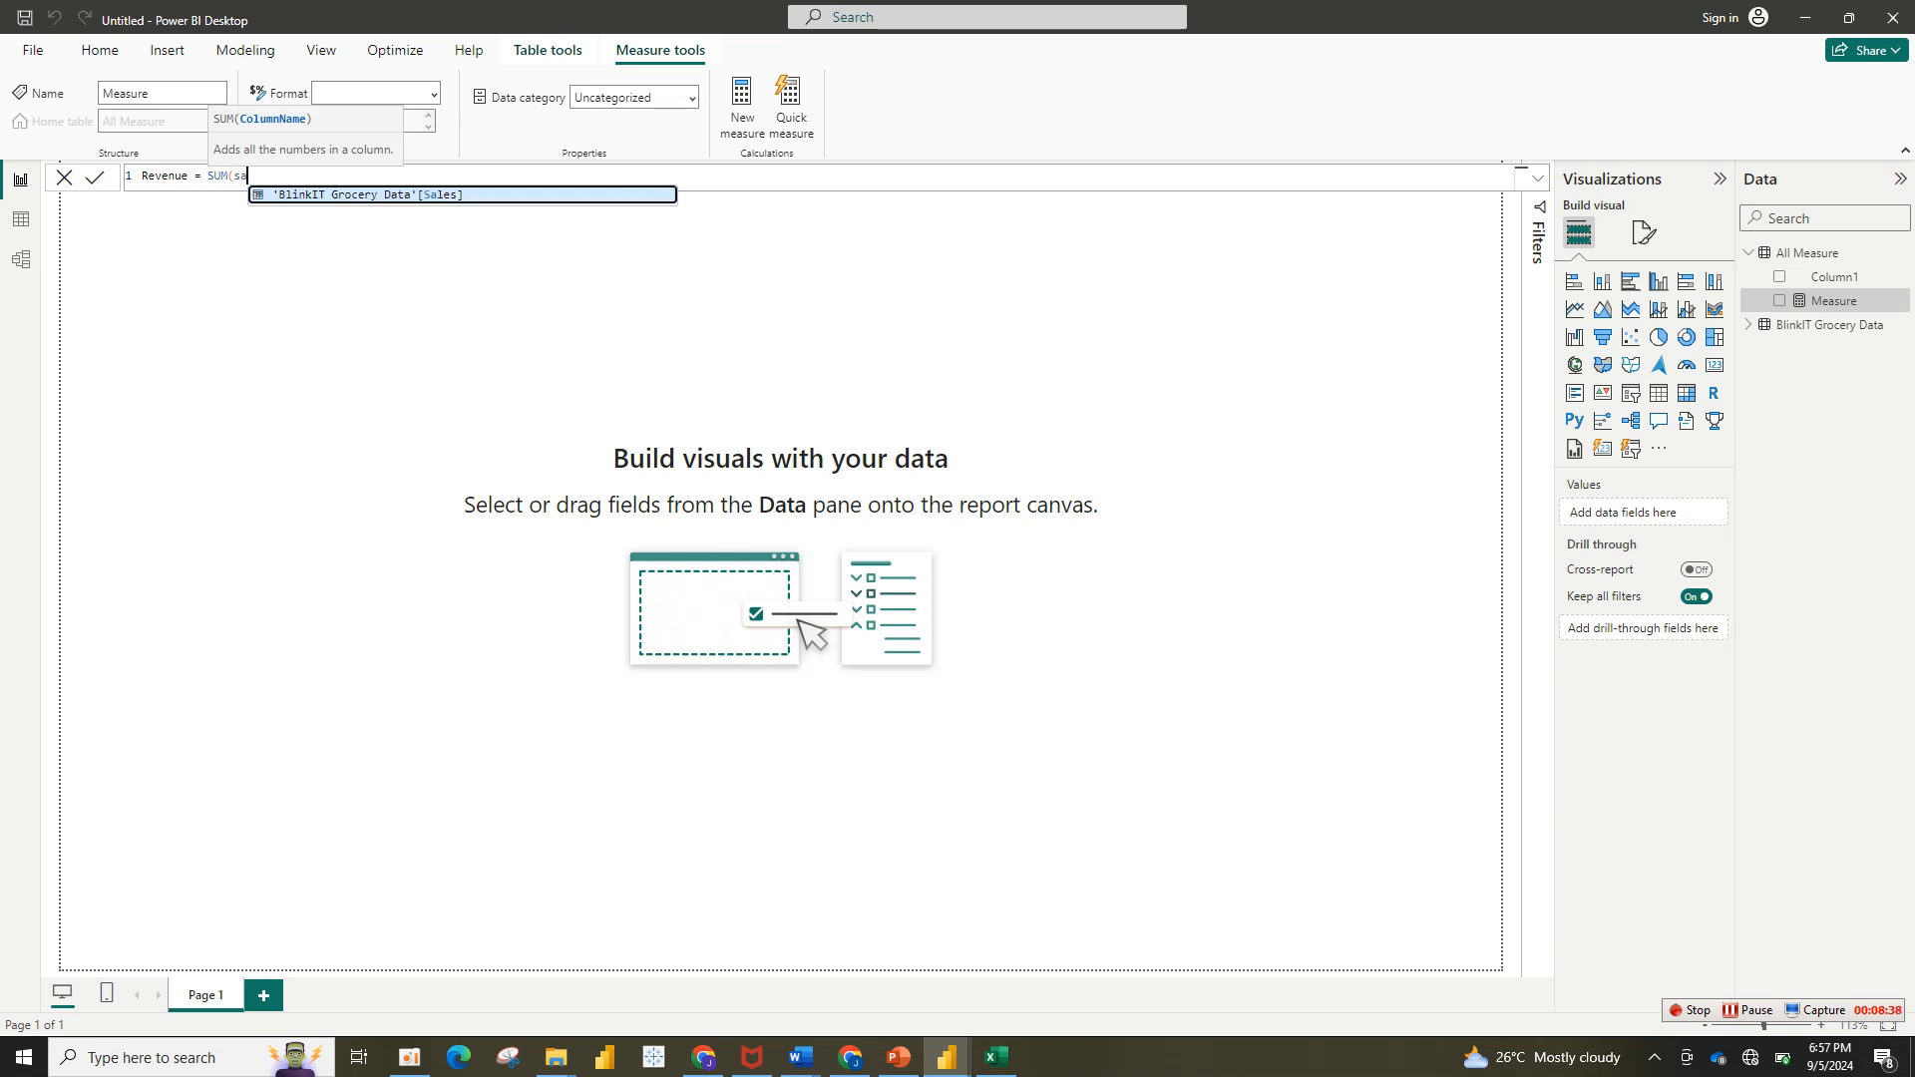
{"action": "key", "text": "Tab"}
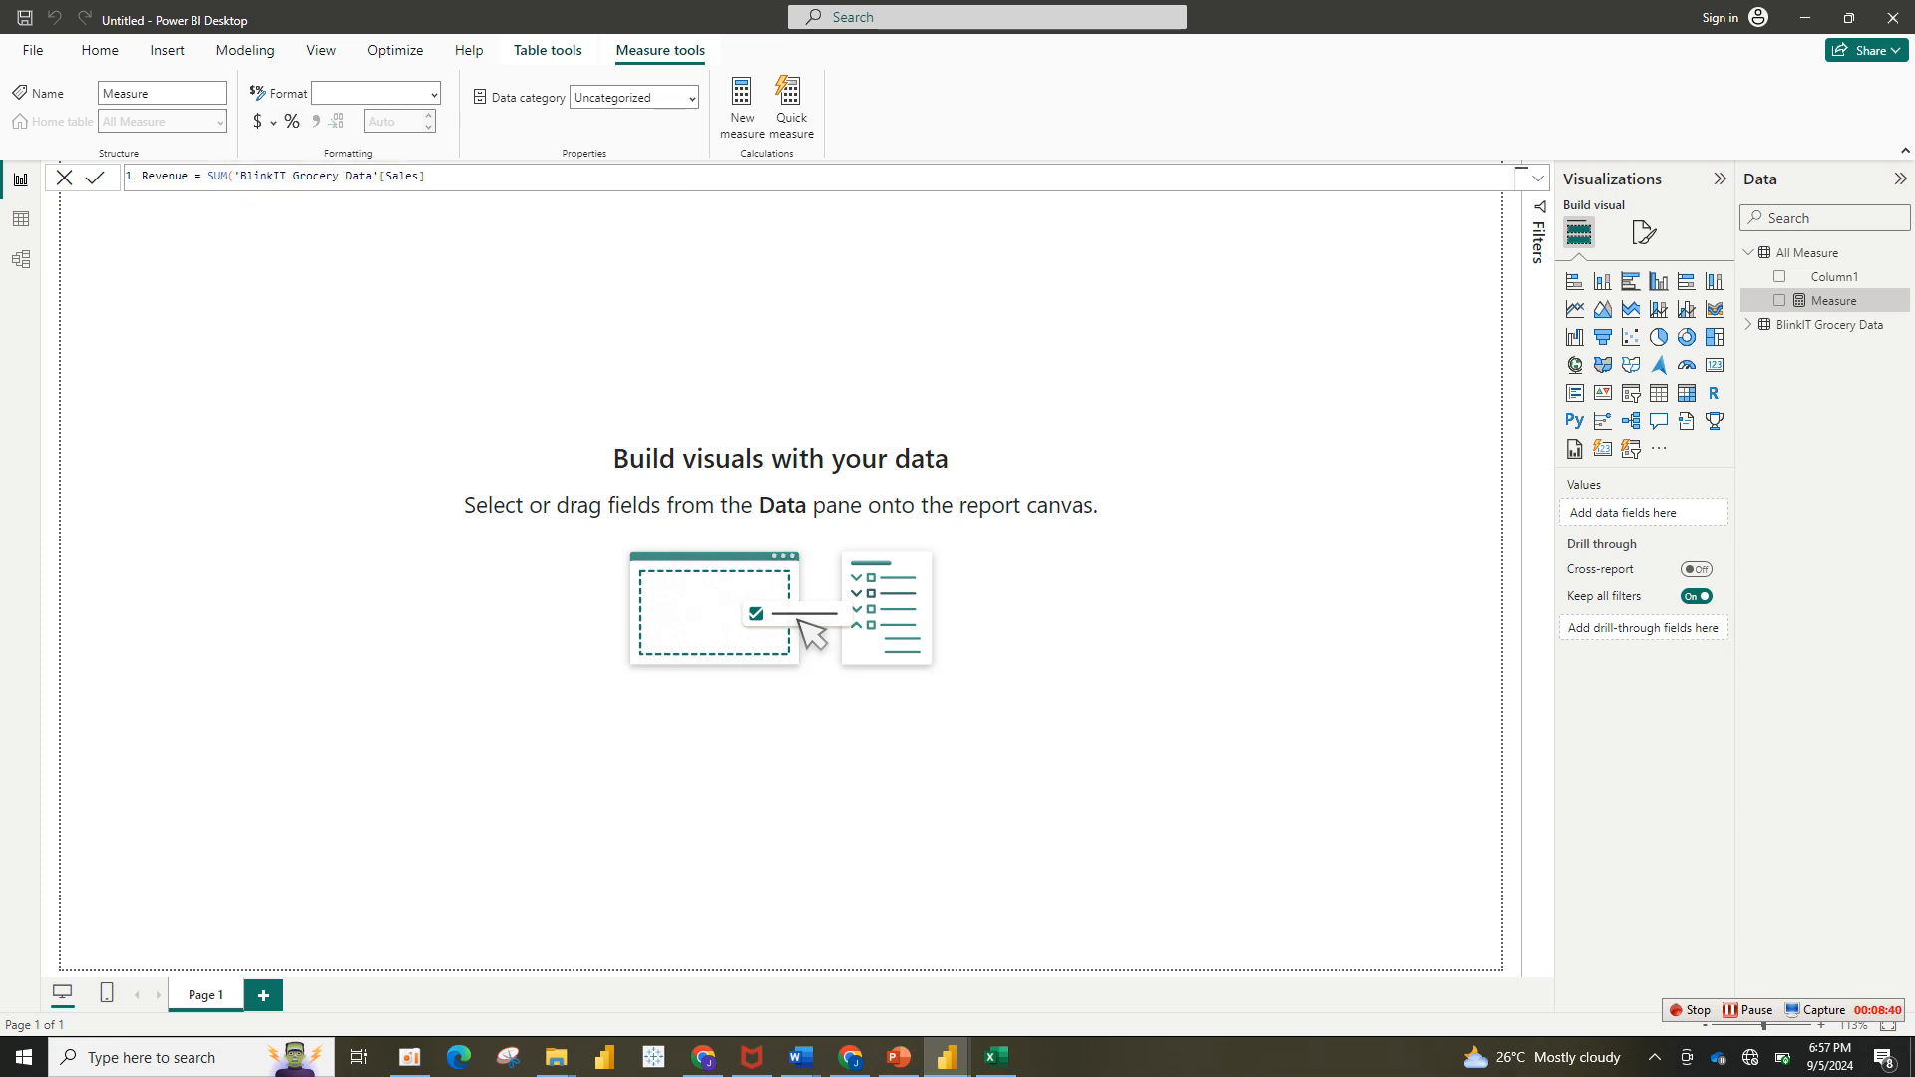
{"action": "key", "text": "Return"}
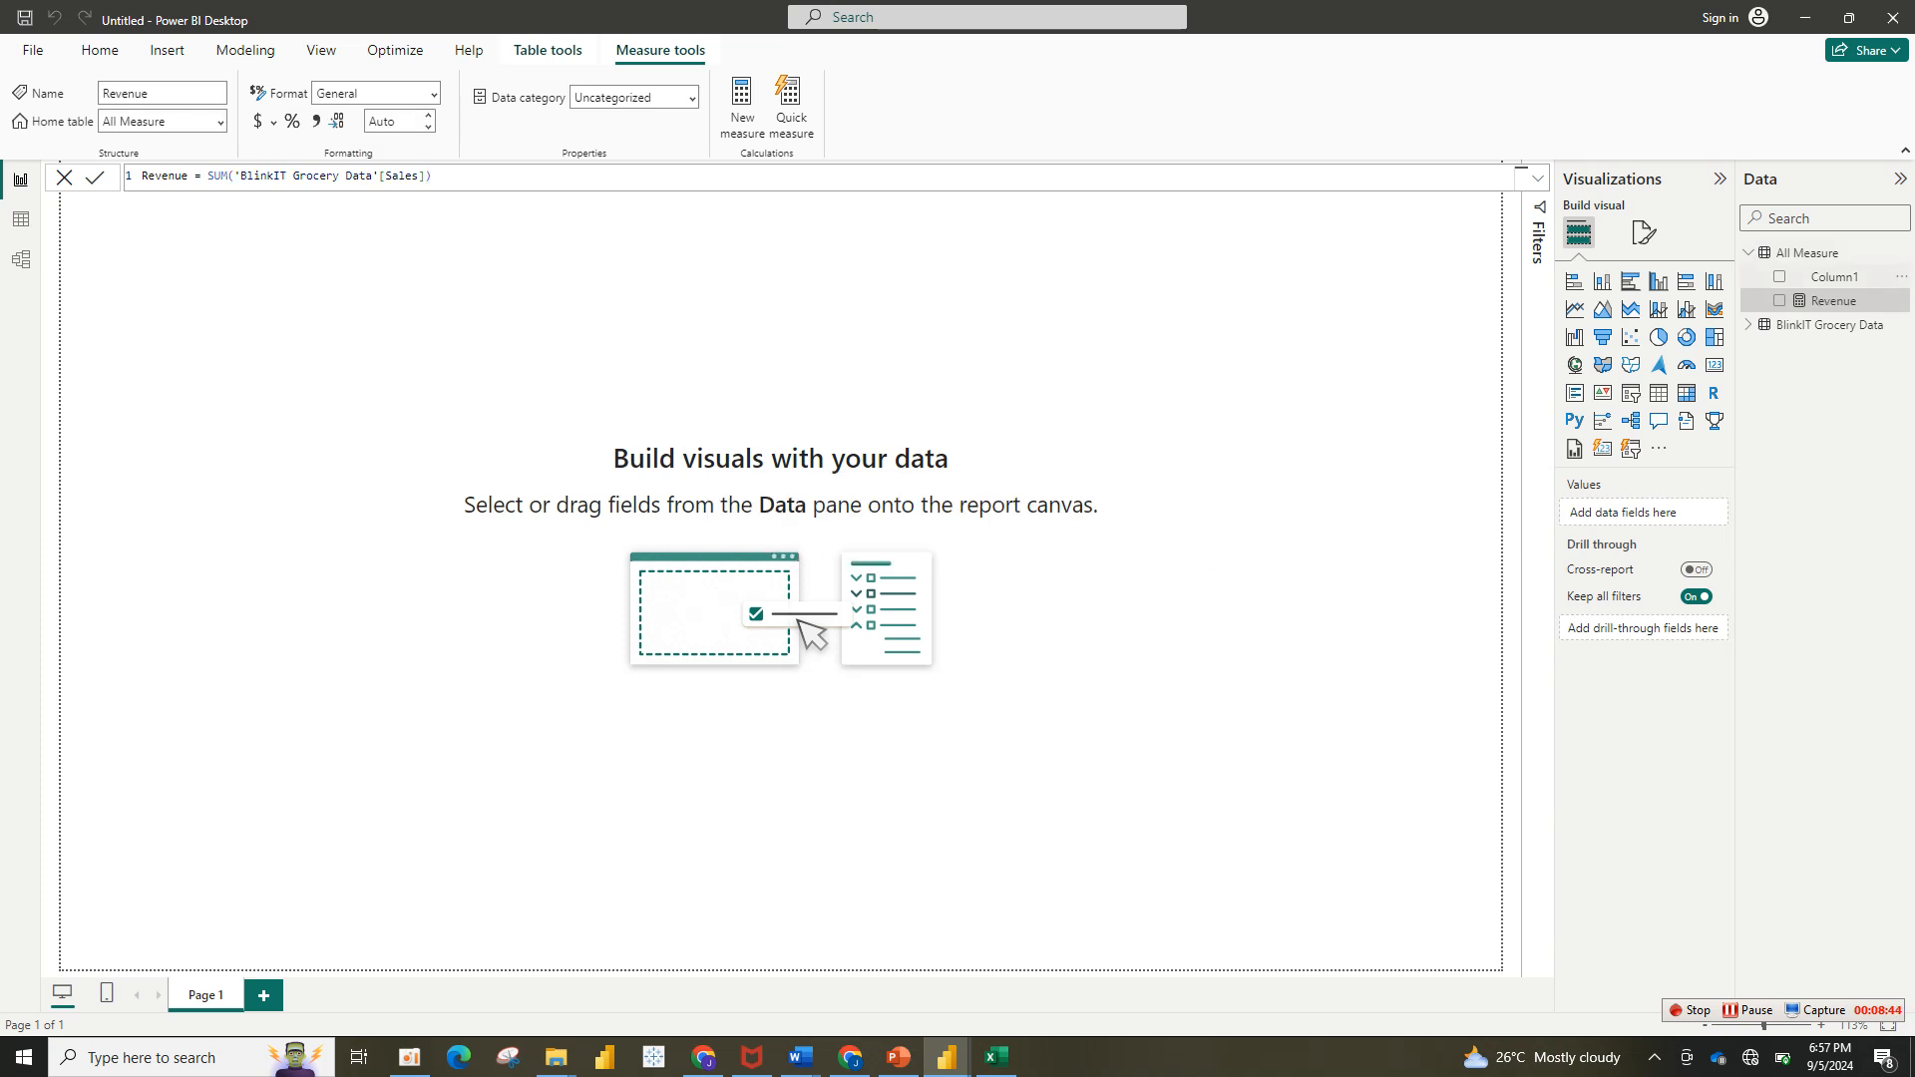
Step: Add a measure to the All Measure table defined as Item Sold = COUNTROWS('BlinkIT Grocery Data')
{"action": "right_click", "coordinate": [1792, 250]}
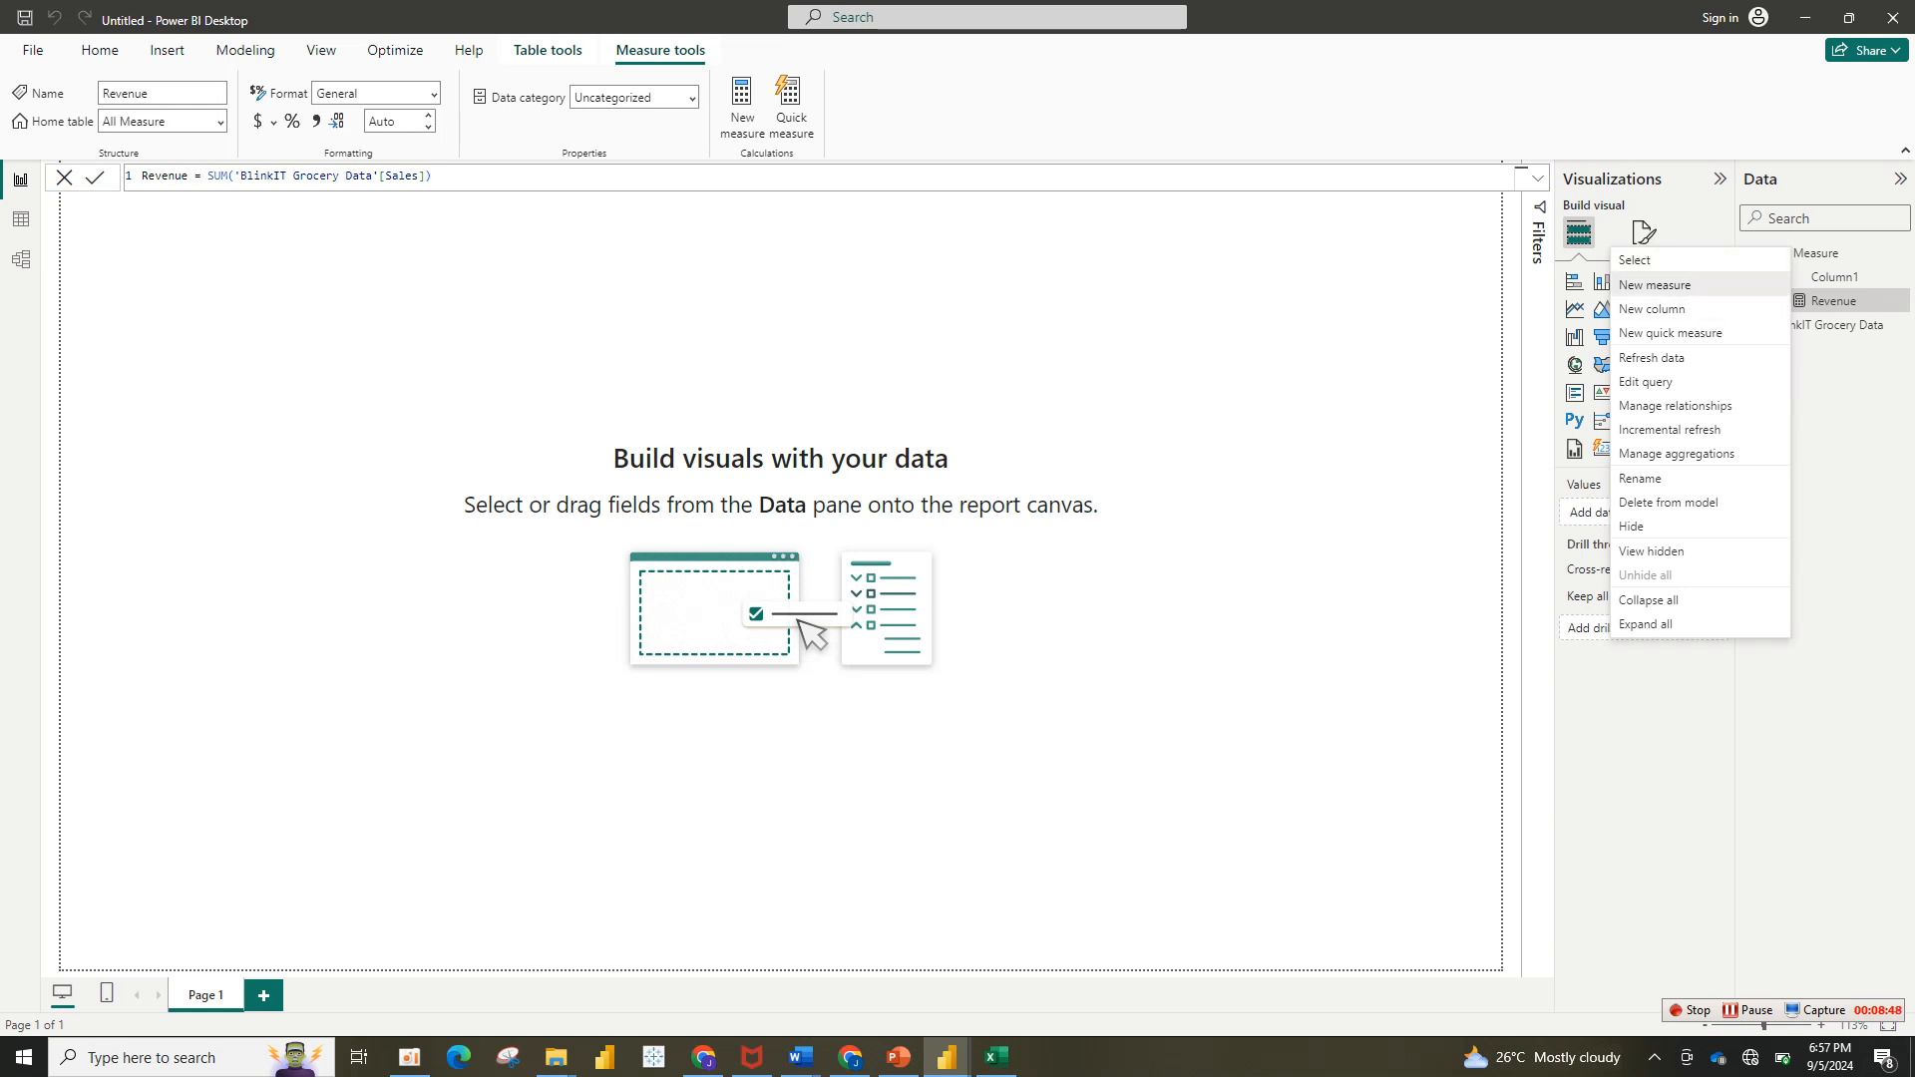
{"action": "left_click", "coordinate": [1654, 284]}
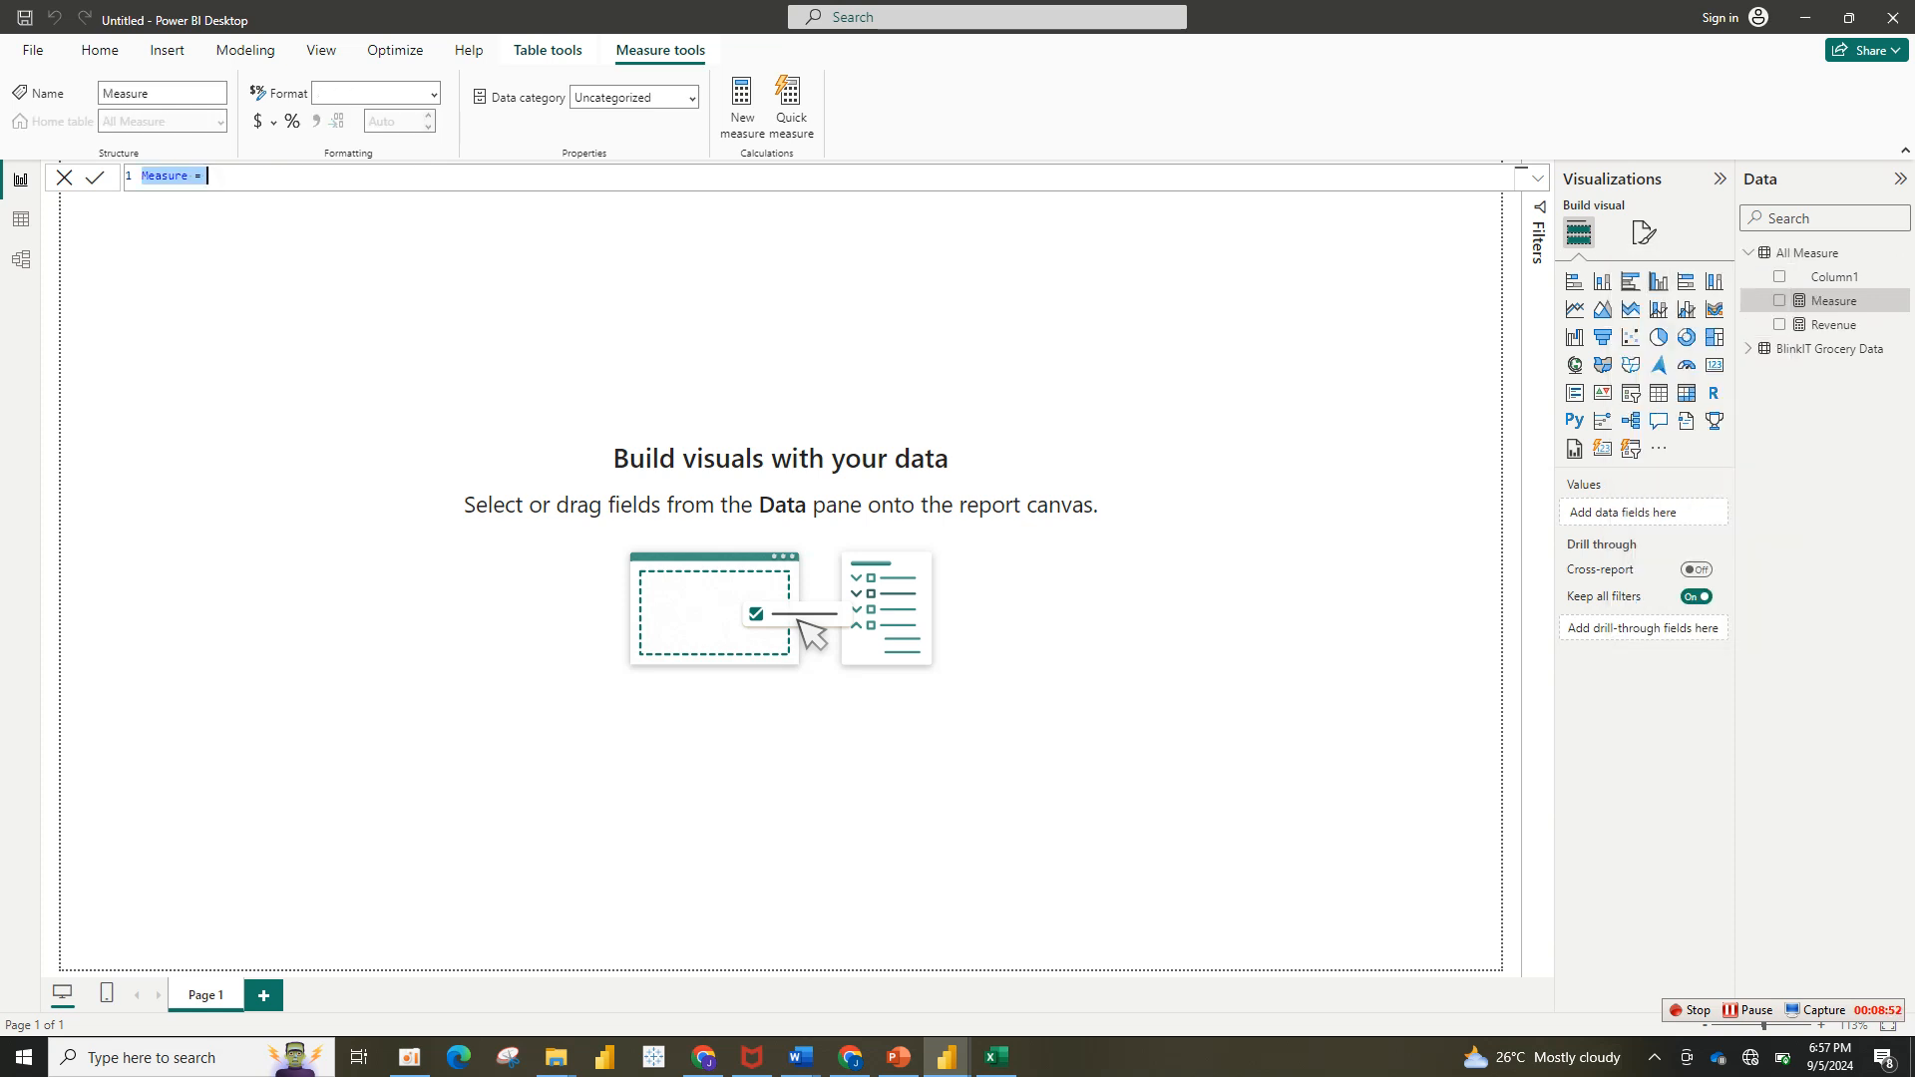
{"action": "type", "text": "Item Sold = coun"}
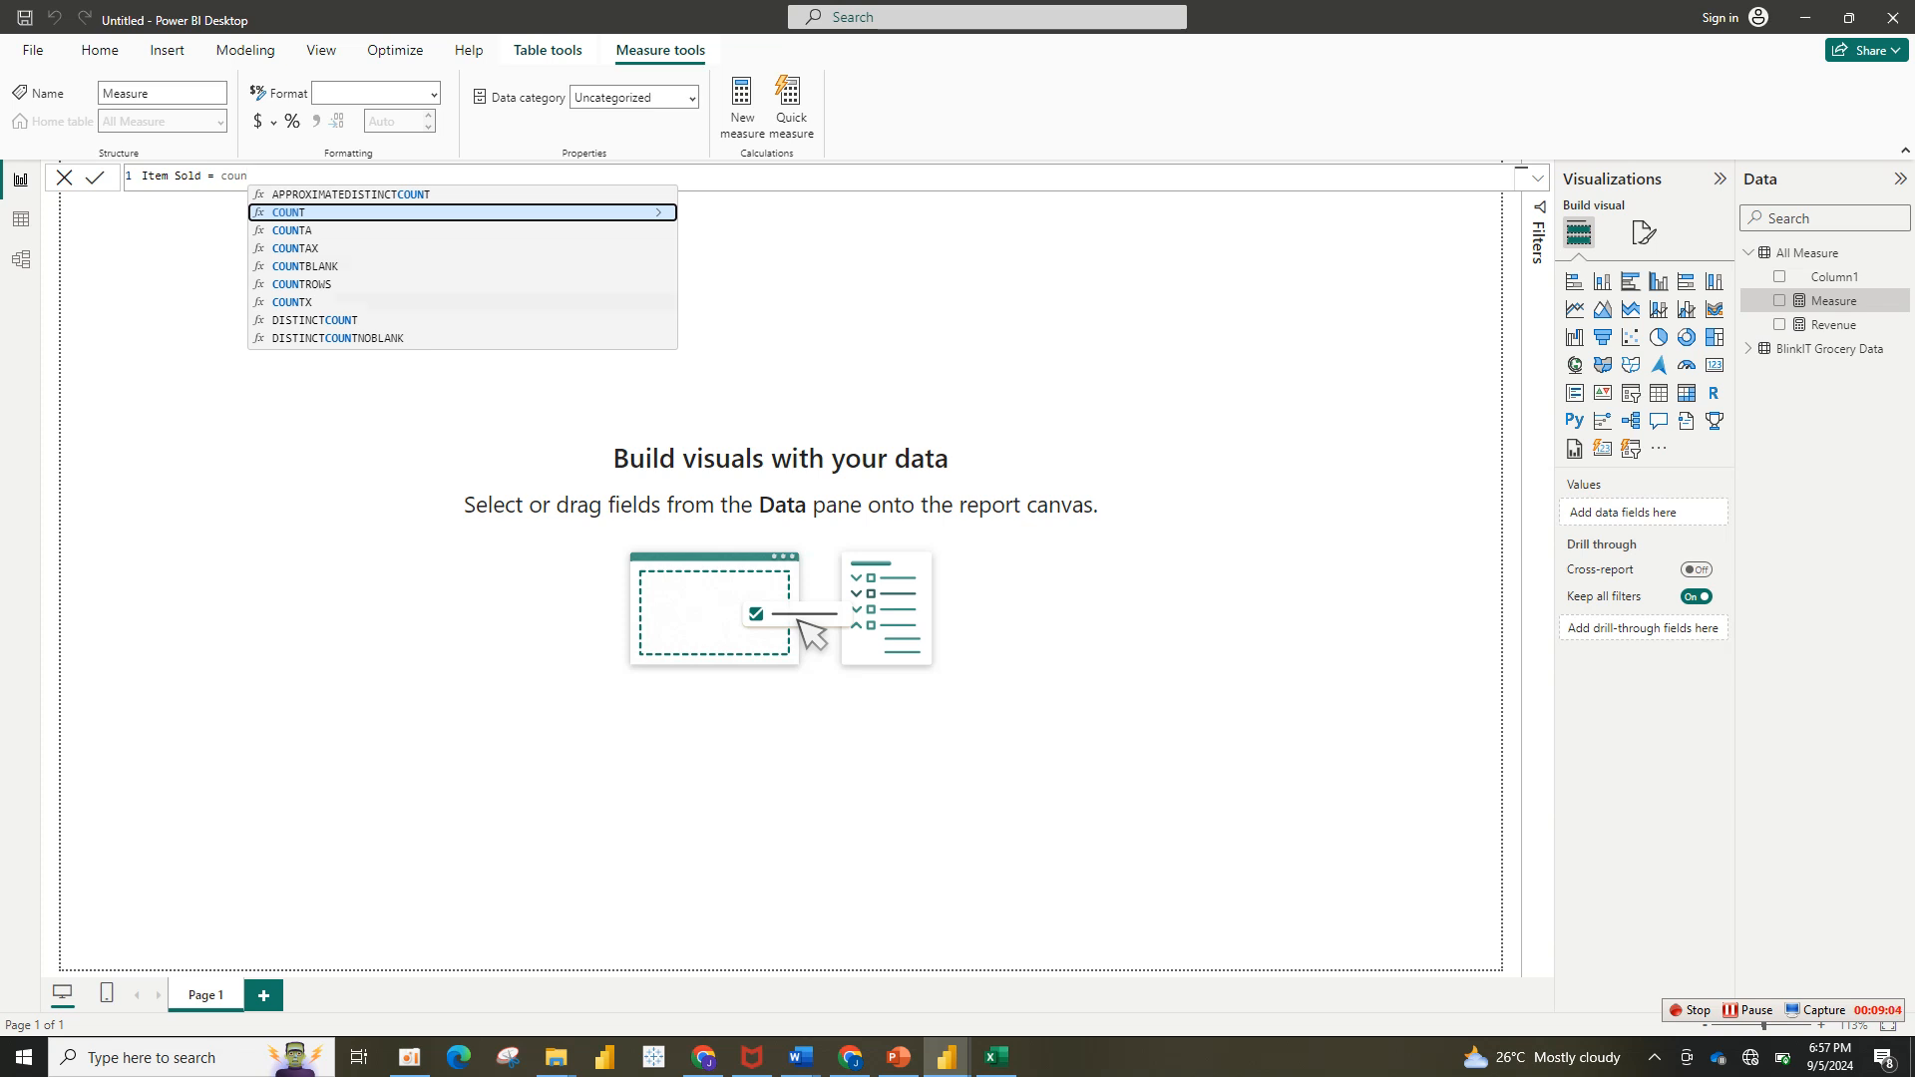
{"action": "left_click", "coordinate": [303, 284]}
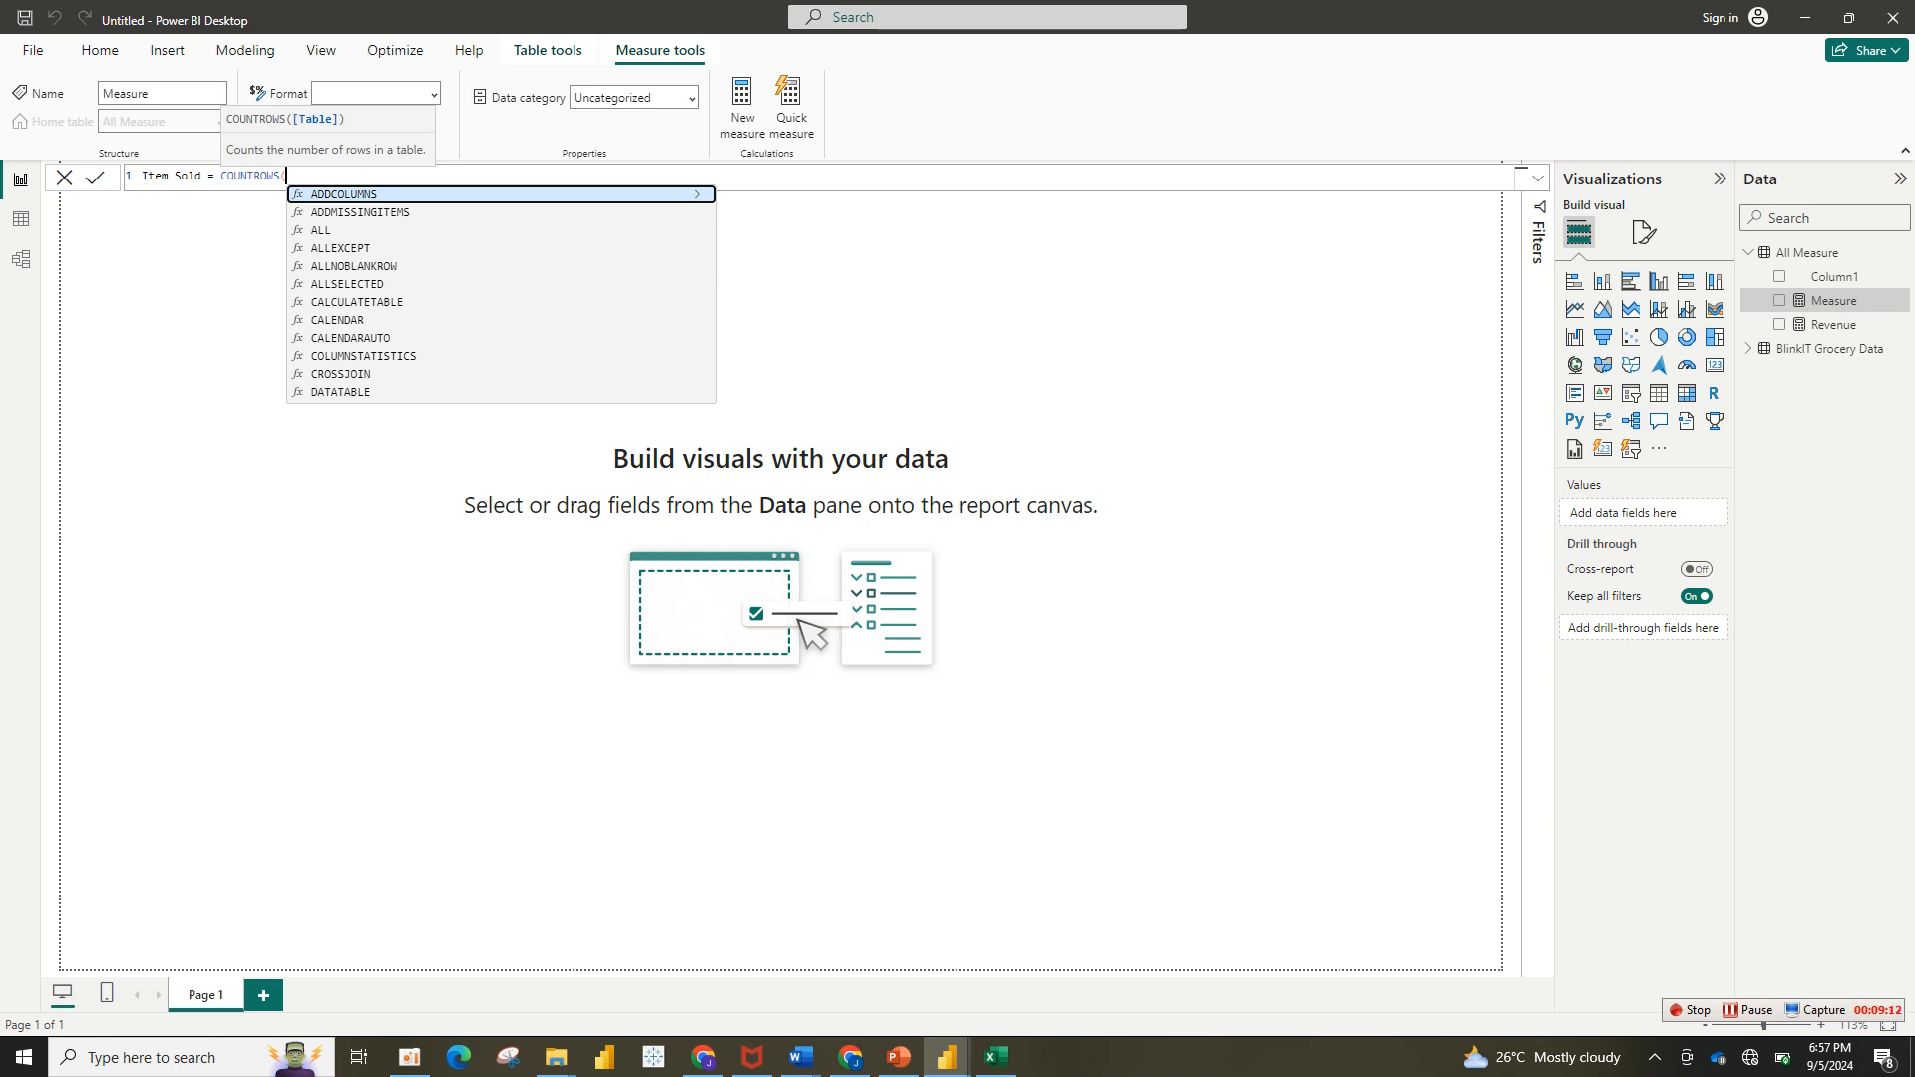
{"action": "type", "text": "ite"}
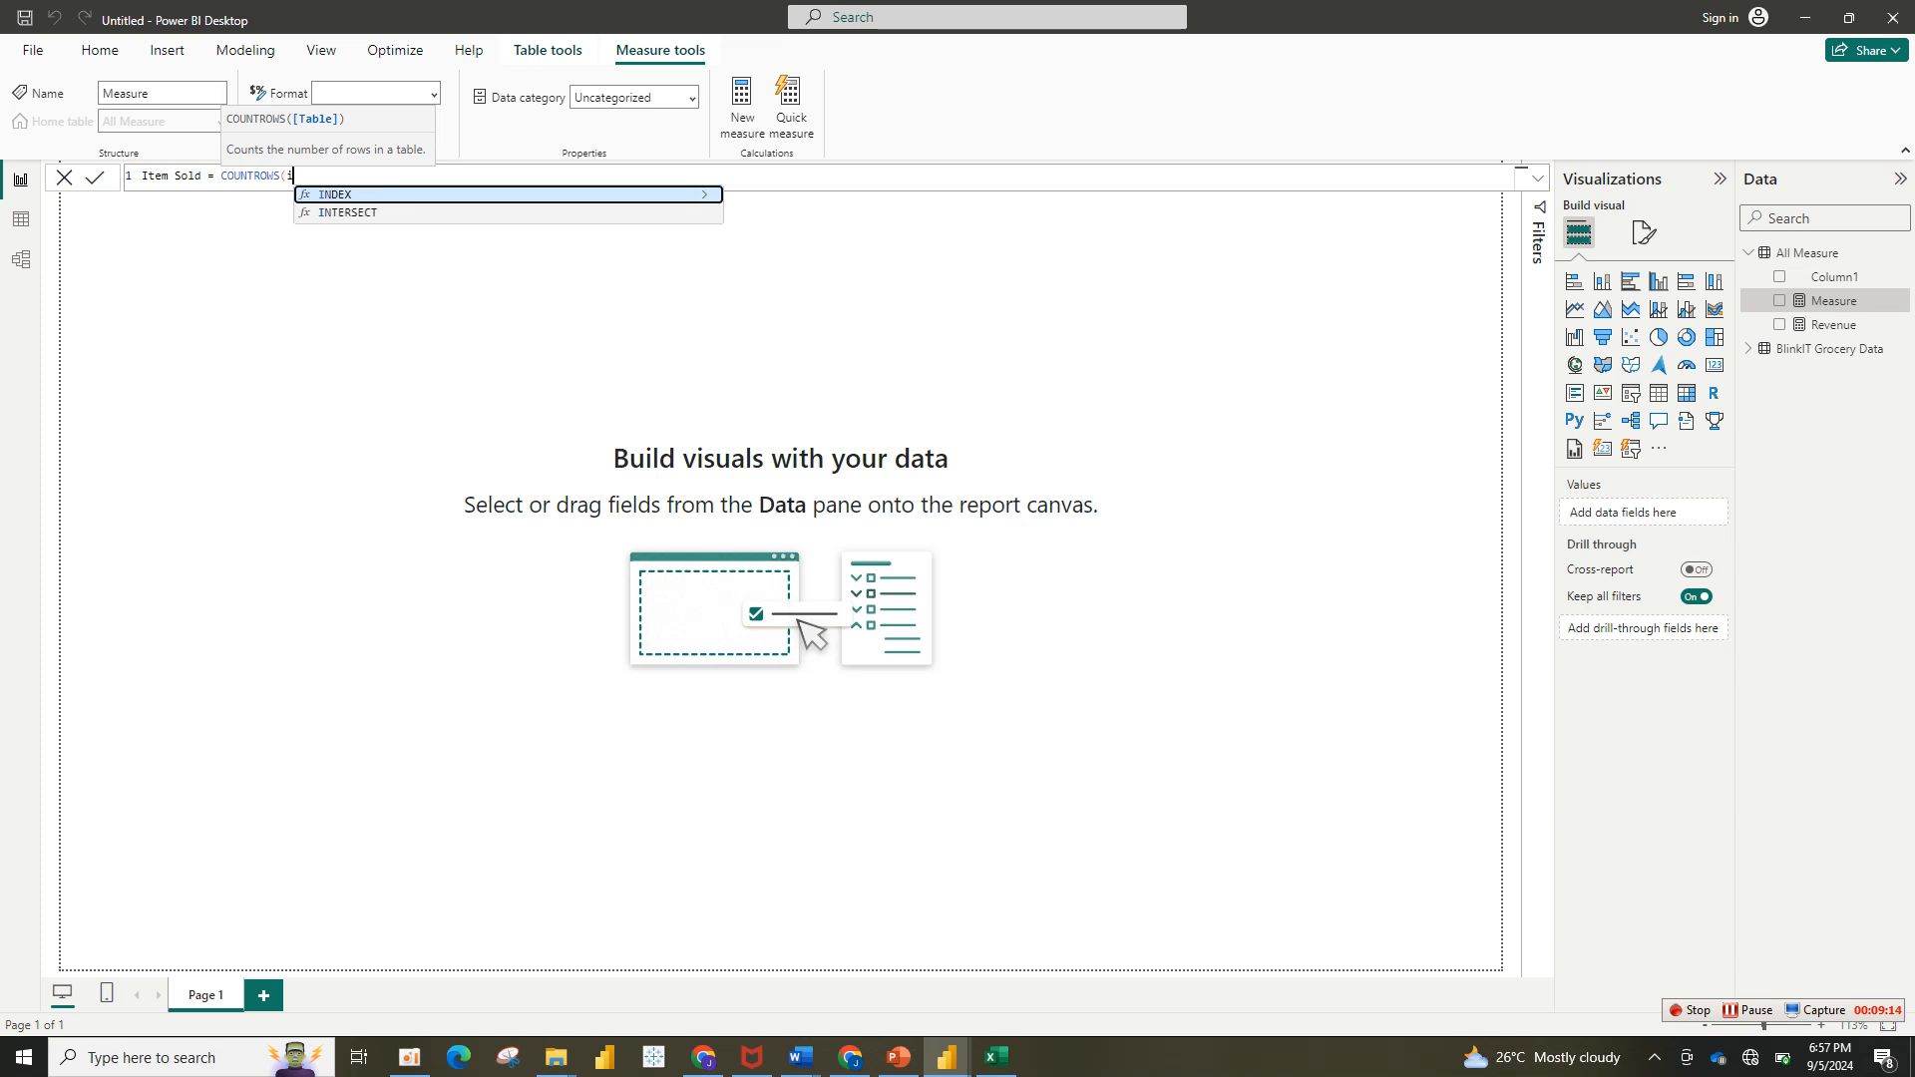
{"action": "key", "text": "BackSpace"}
{"action": "key", "text": "BackSpace"}
{"action": "key", "text": "BackSpace"}
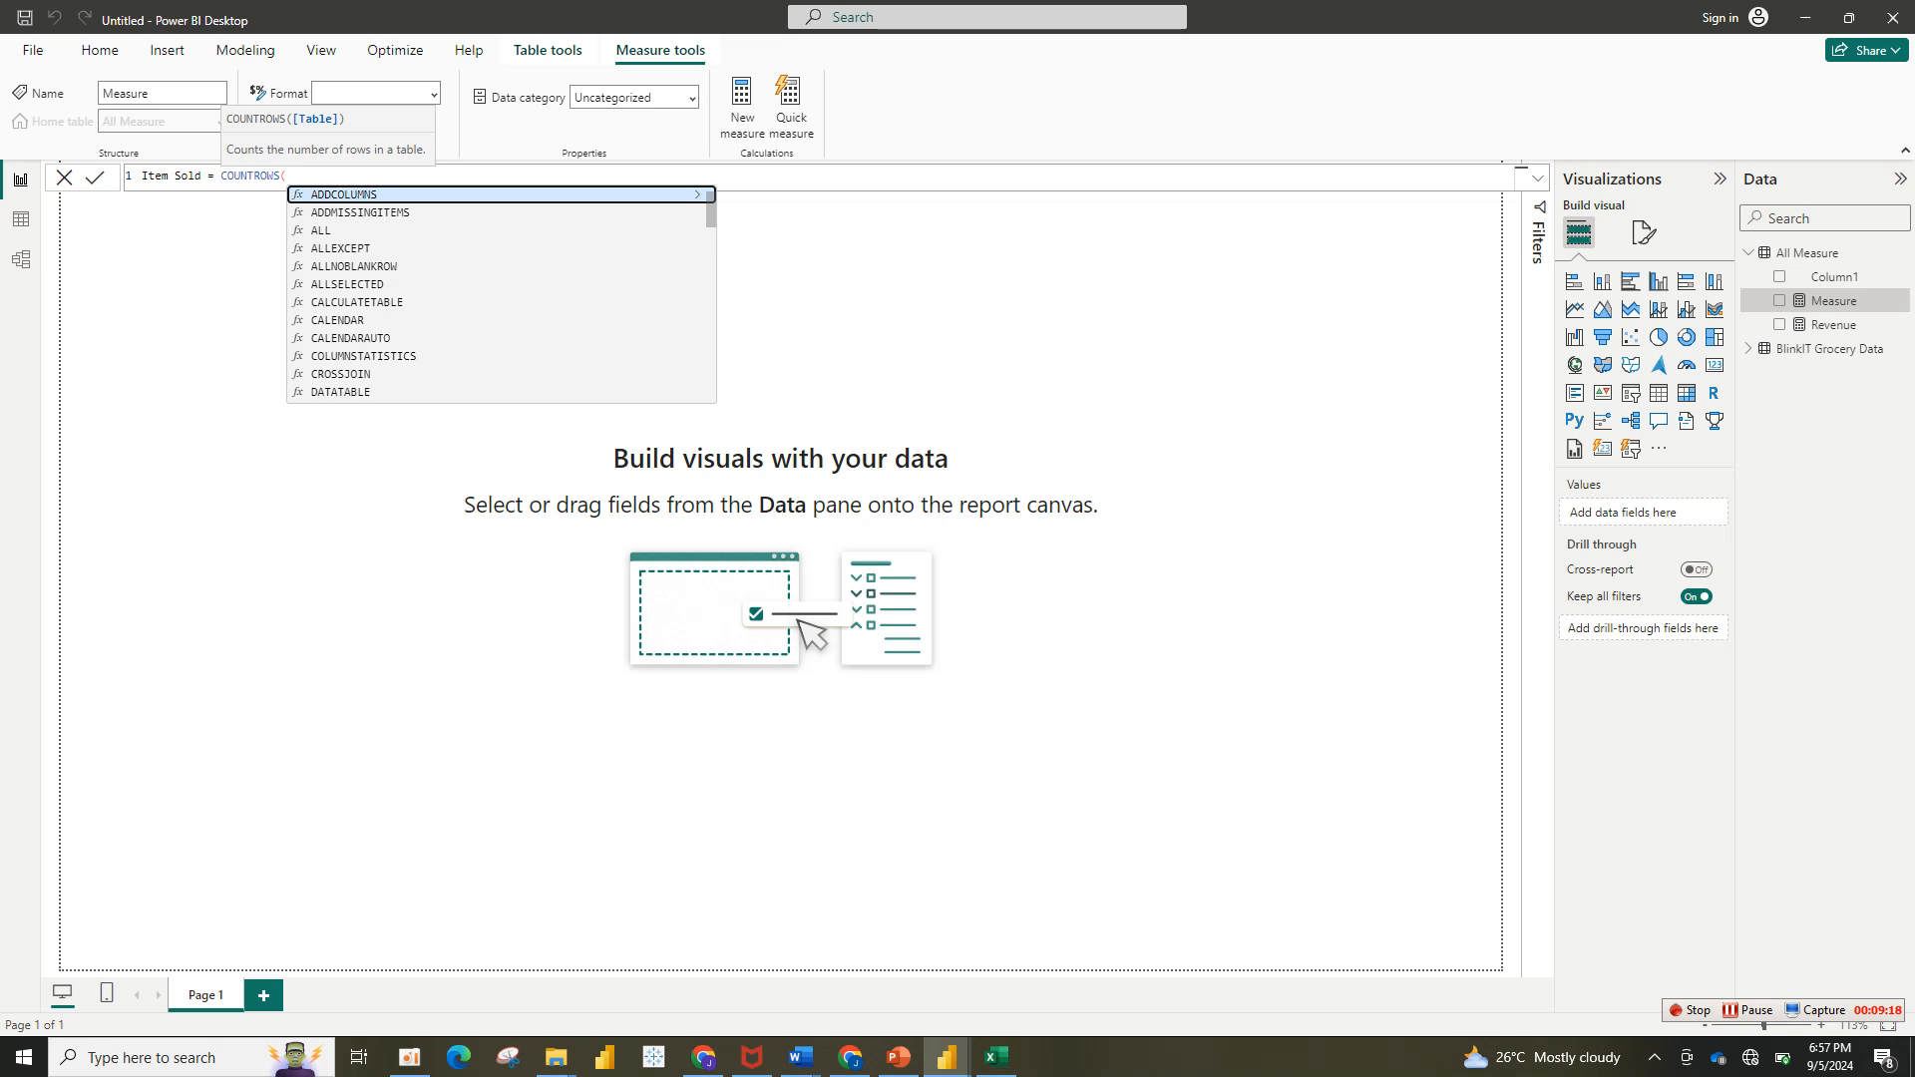
{"action": "type", "text": "gr"}
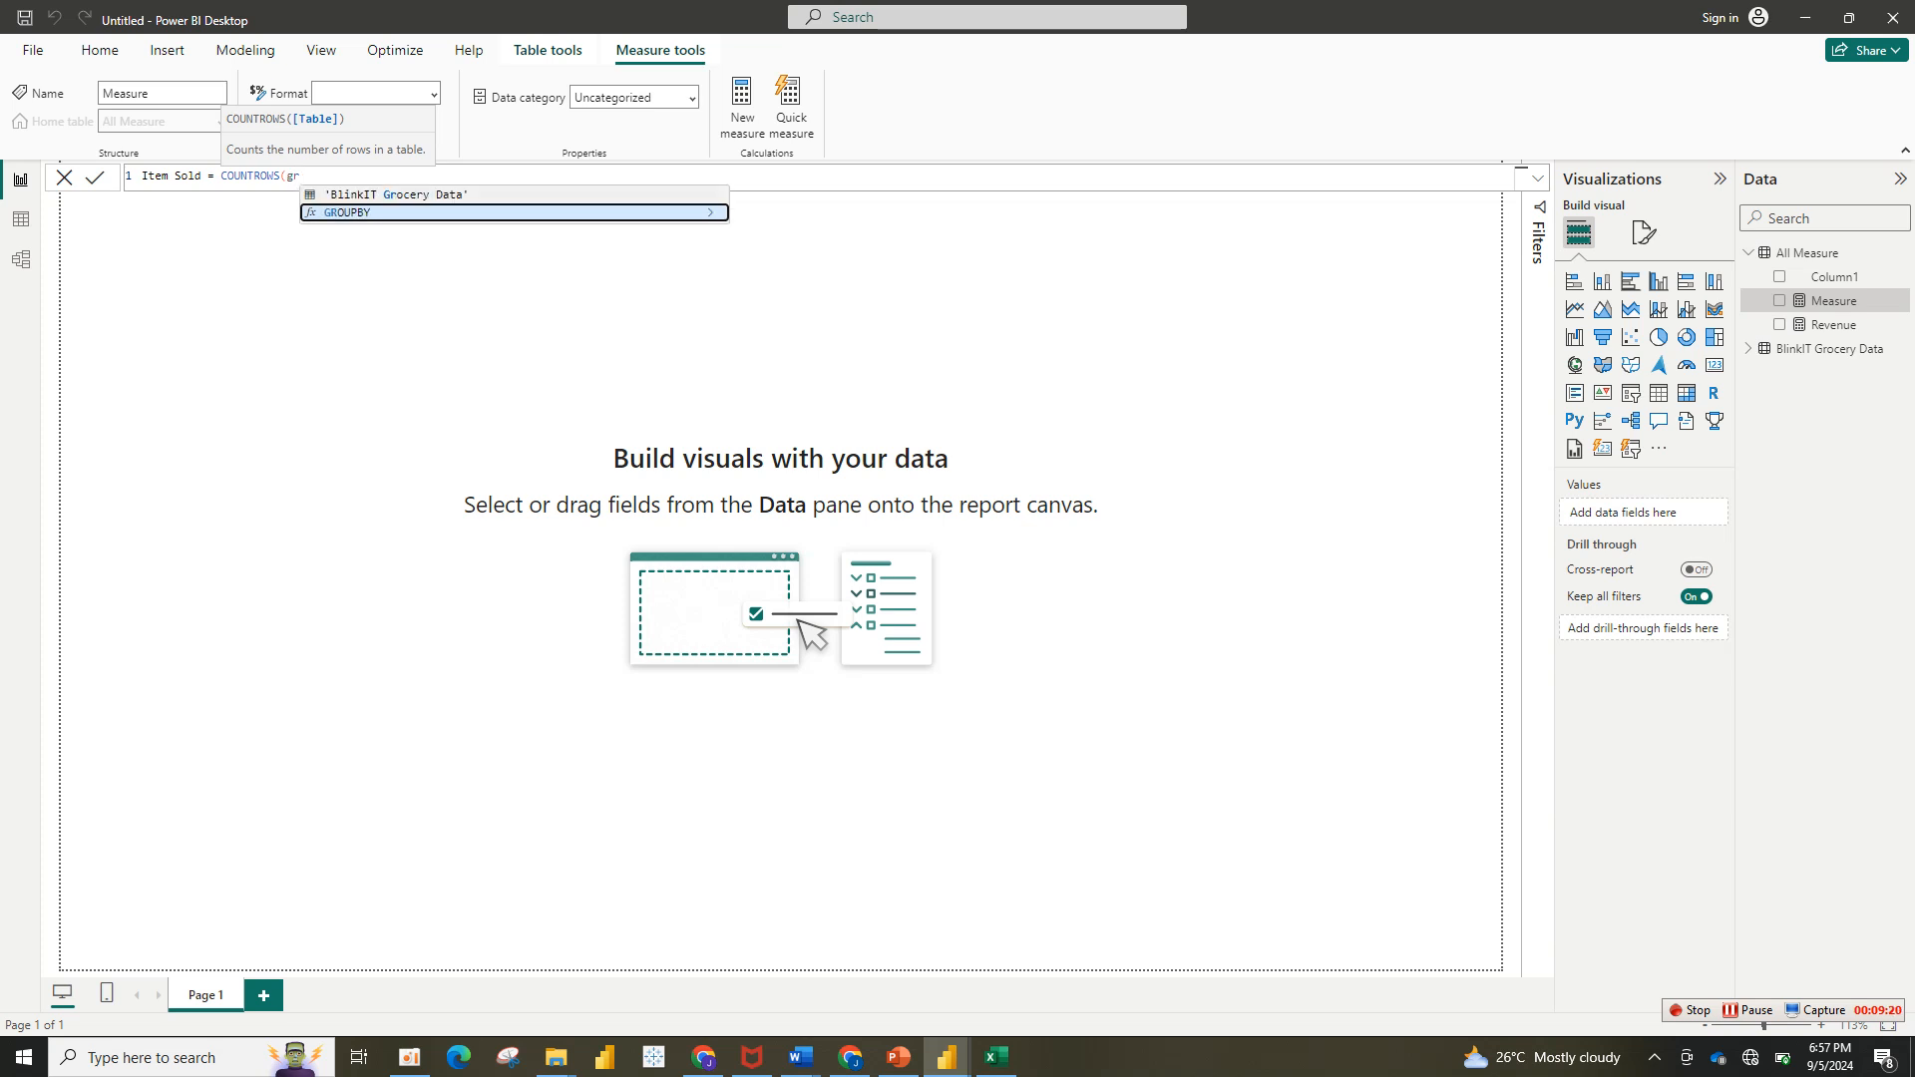
{"action": "key", "text": "Up"}
{"action": "key", "text": "Tab"}
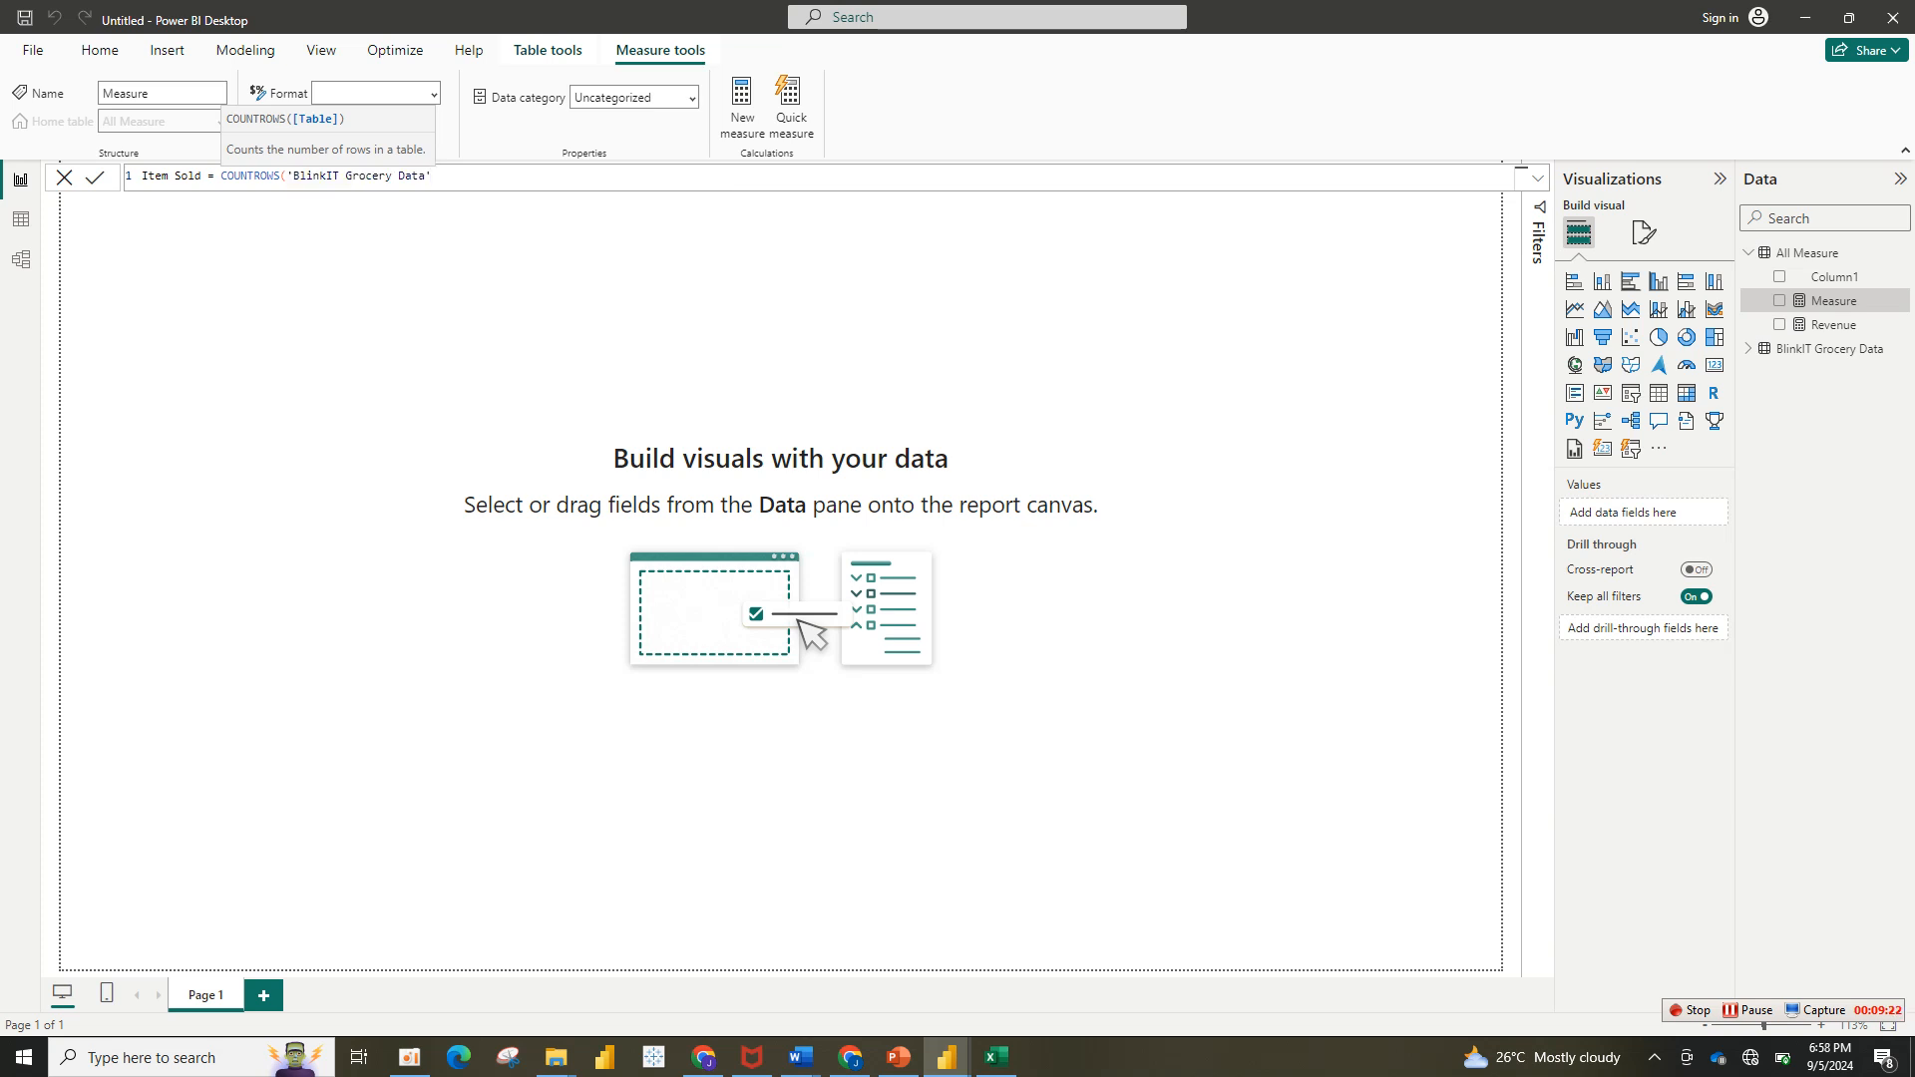
{"action": "type", "text": ")"}
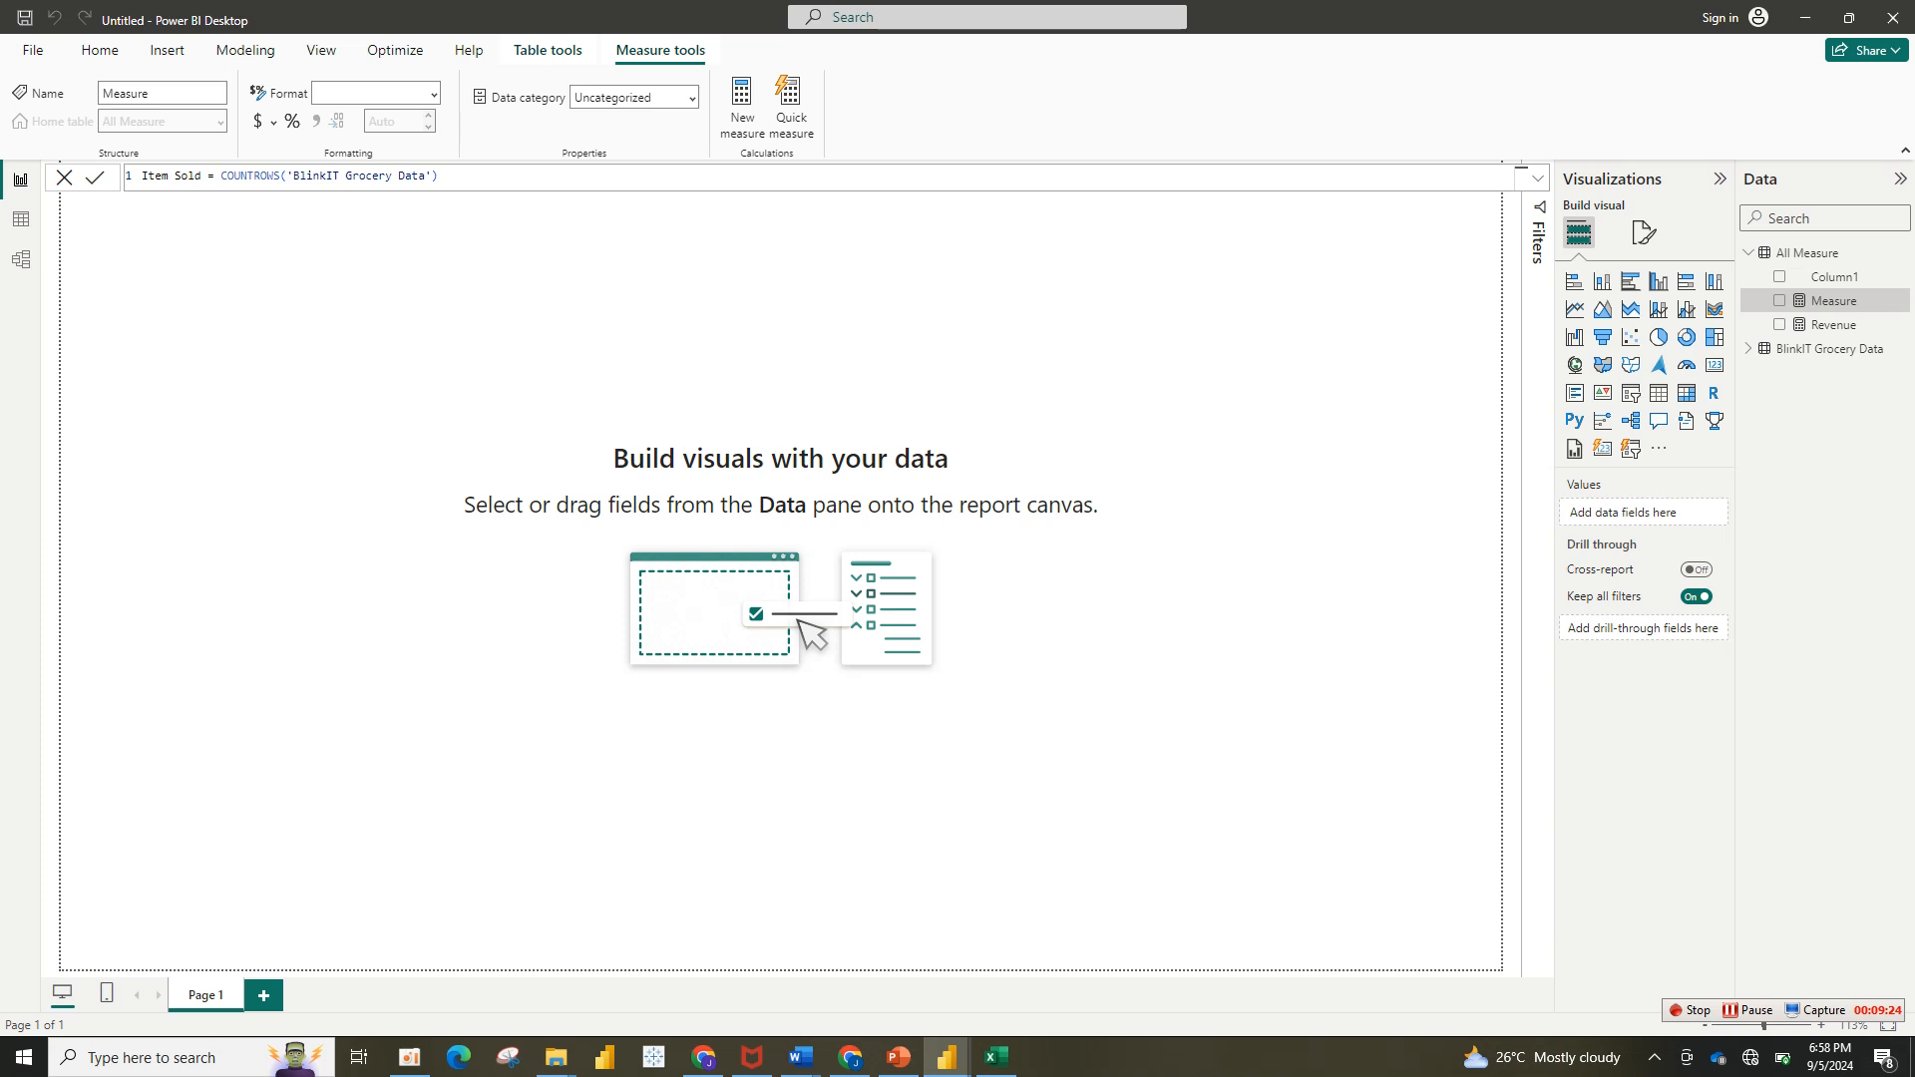
{"action": "key", "text": "Return"}
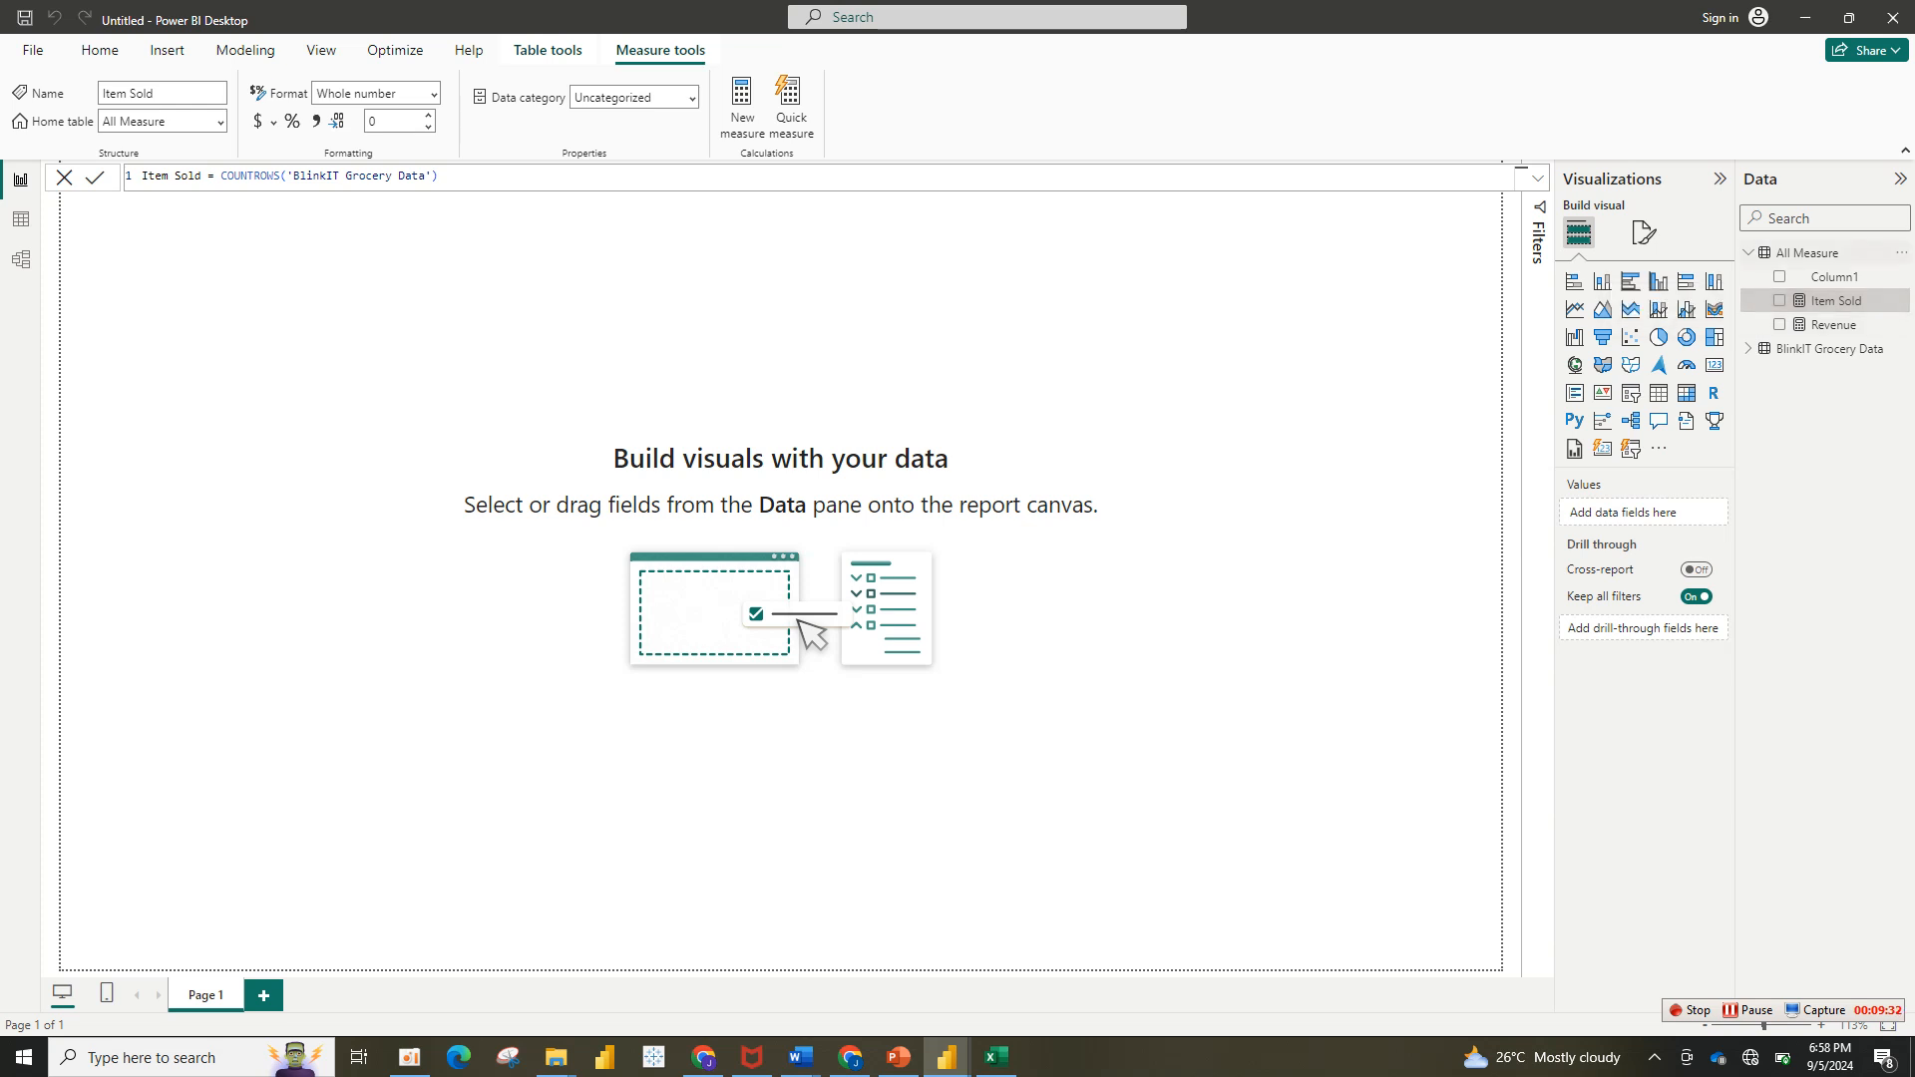
Step: Add a measure to the All Measure table defined as Avg Revenue = AVERAGE('BlinkIT Grocery Data'[Sales])
{"action": "right_click", "coordinate": [1780, 253]}
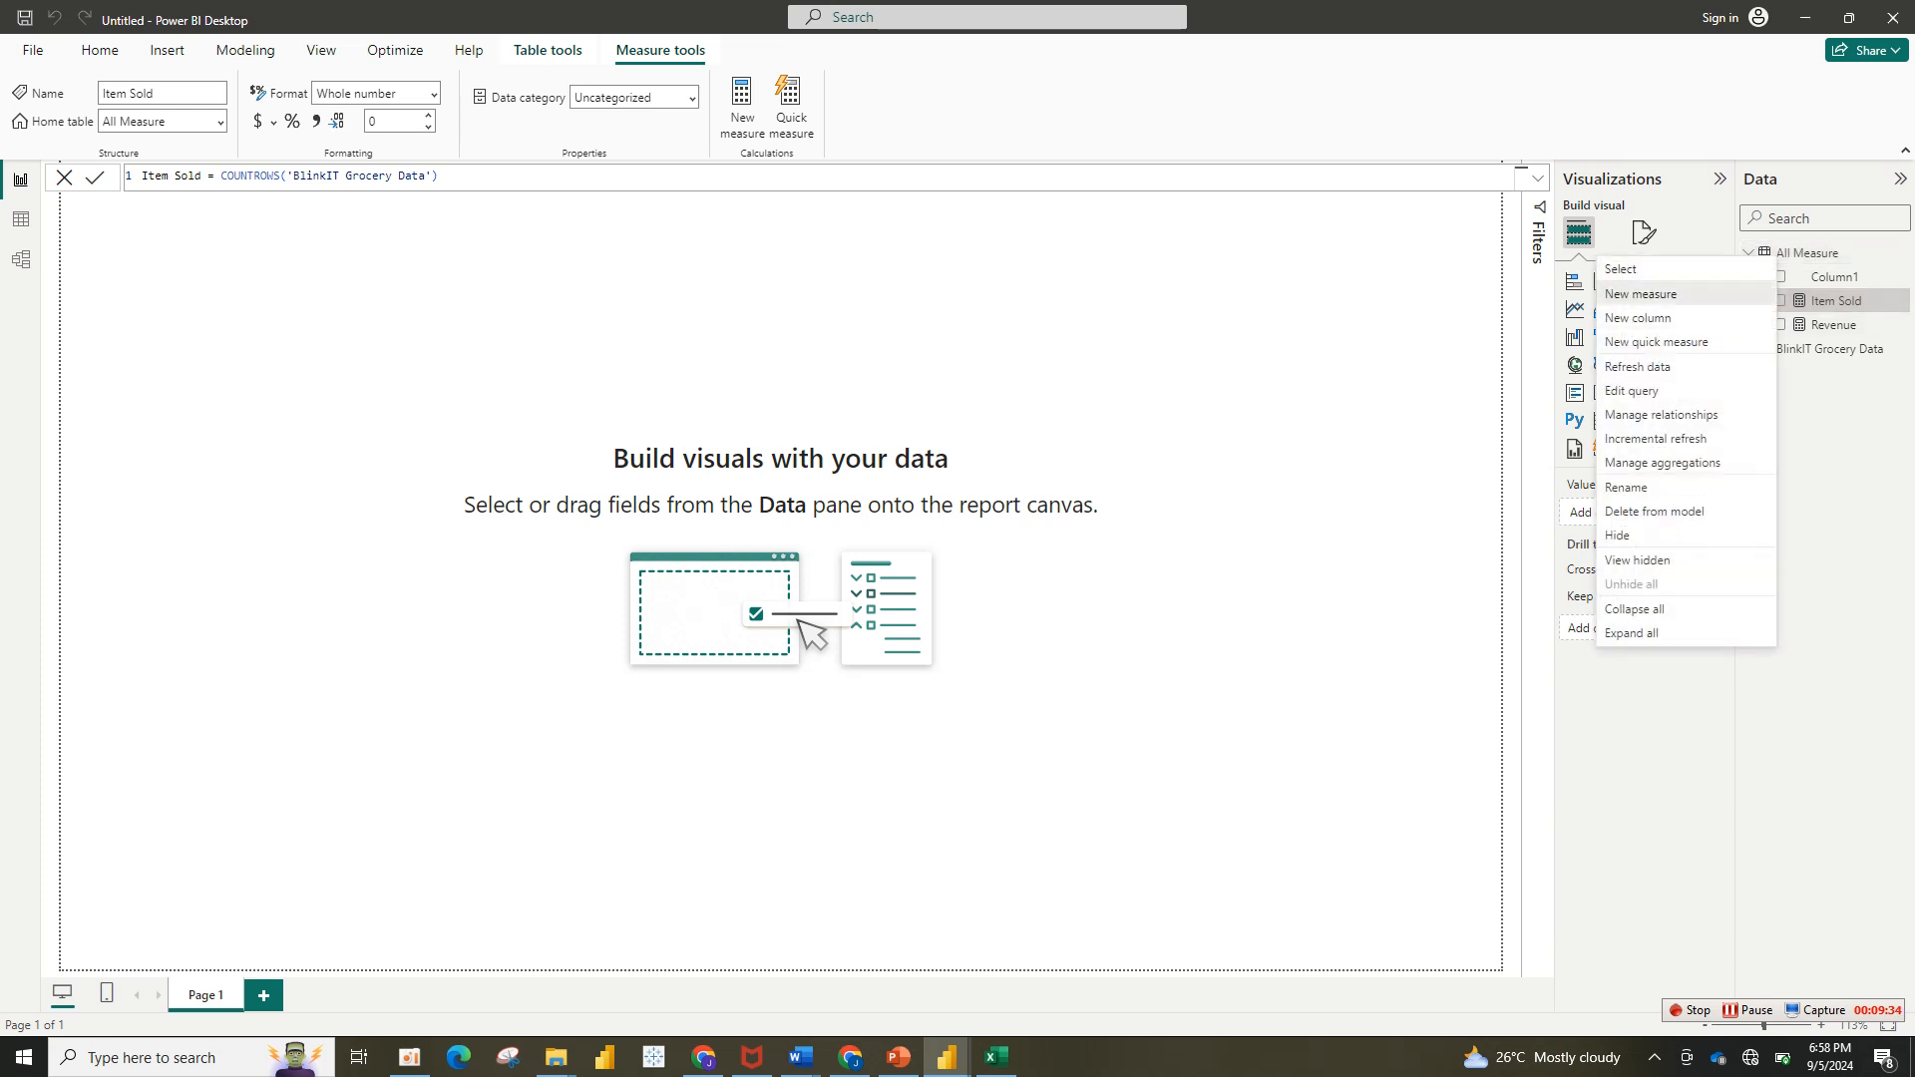
{"action": "left_click", "coordinate": [1641, 295]}
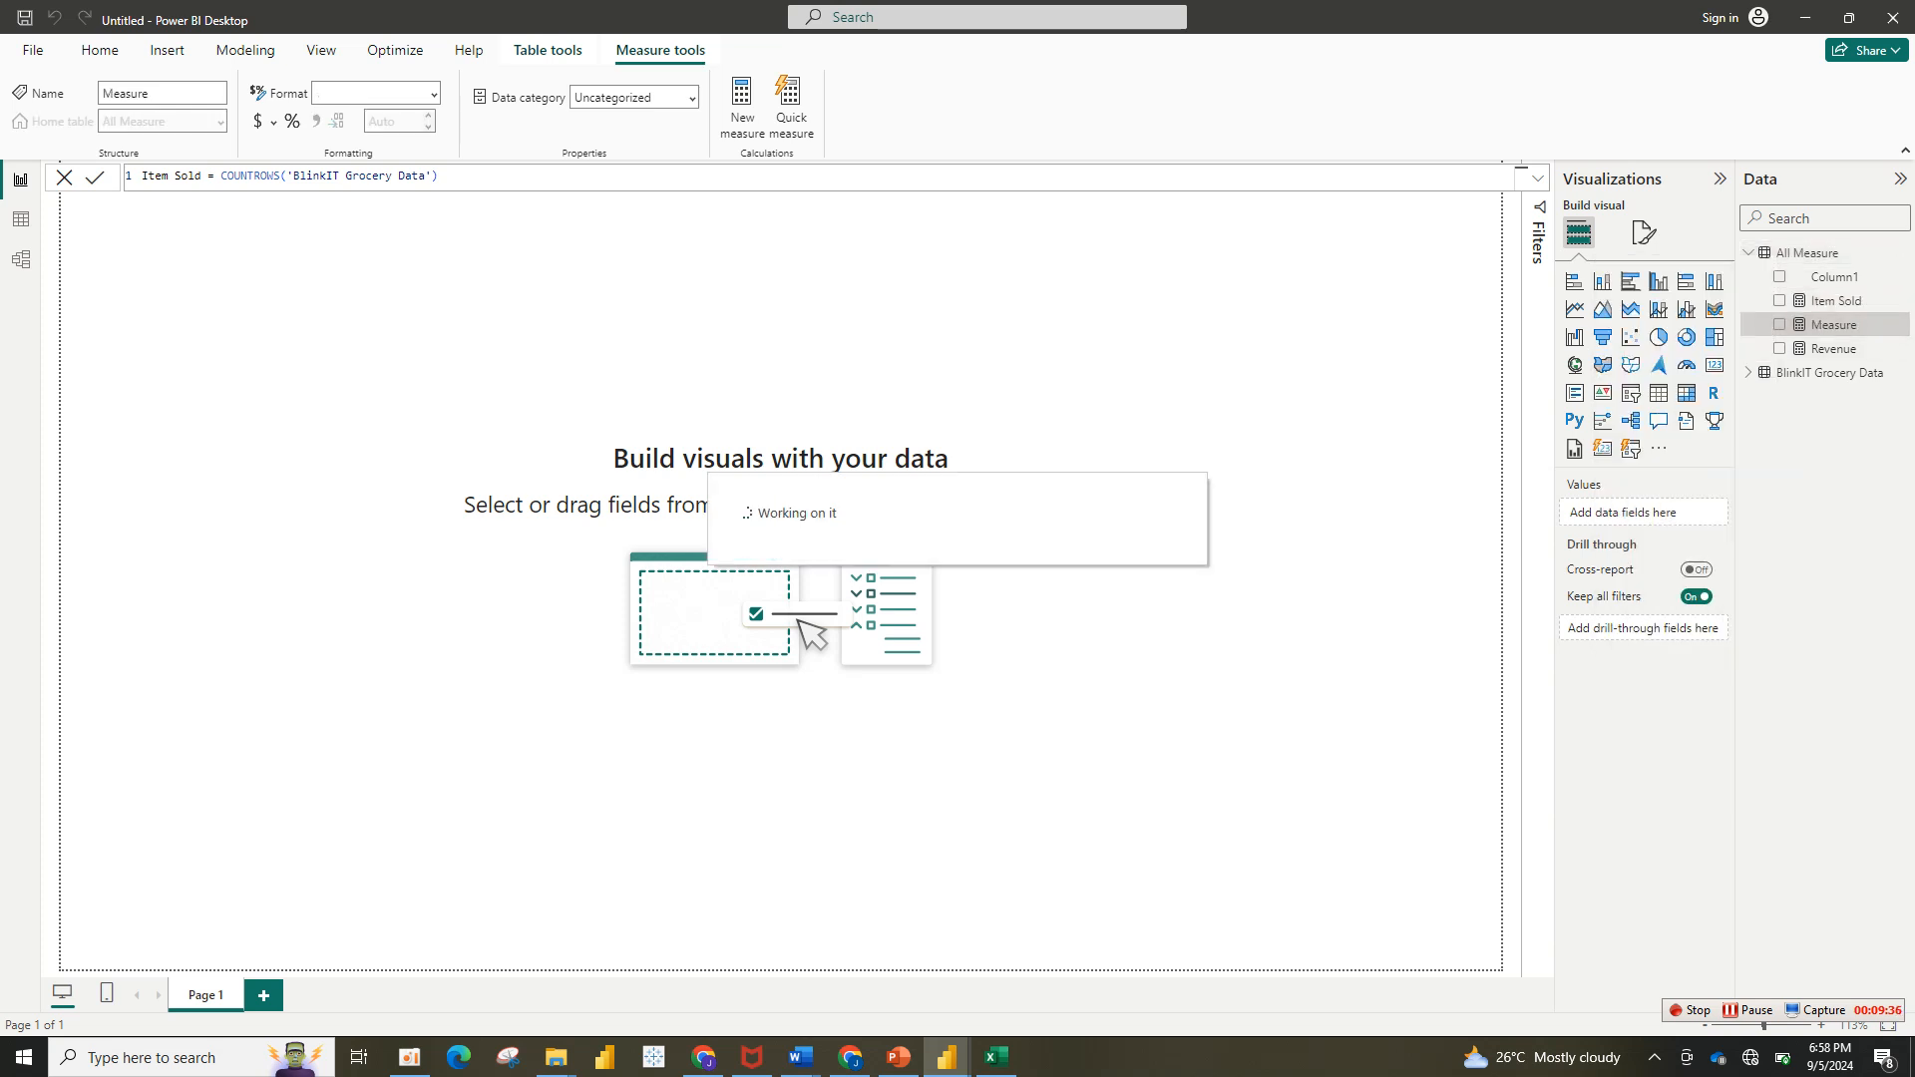
{"action": "type", "text": "A"}
{"action": "key", "text": "BackSpace"}
{"action": "type", "text": "vg R"}
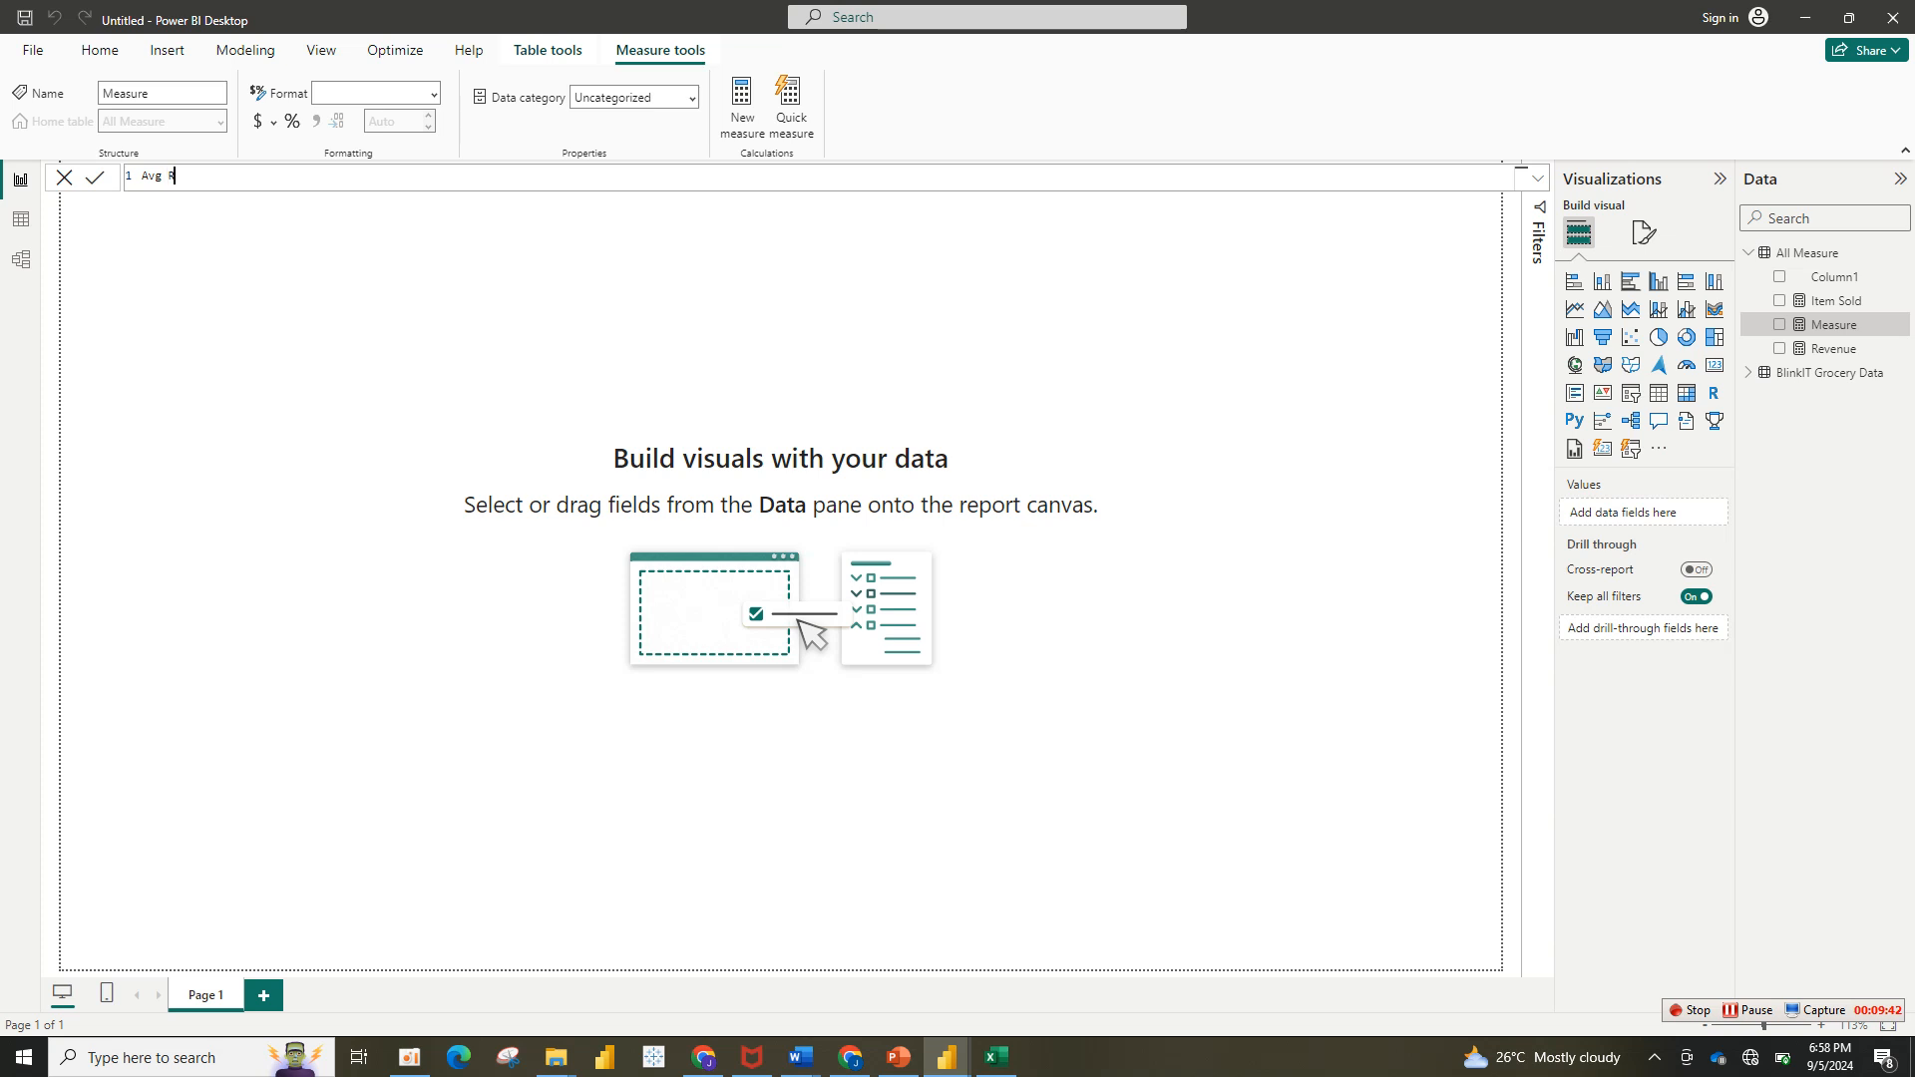
{"action": "type", "text": "evenuse = ave"}
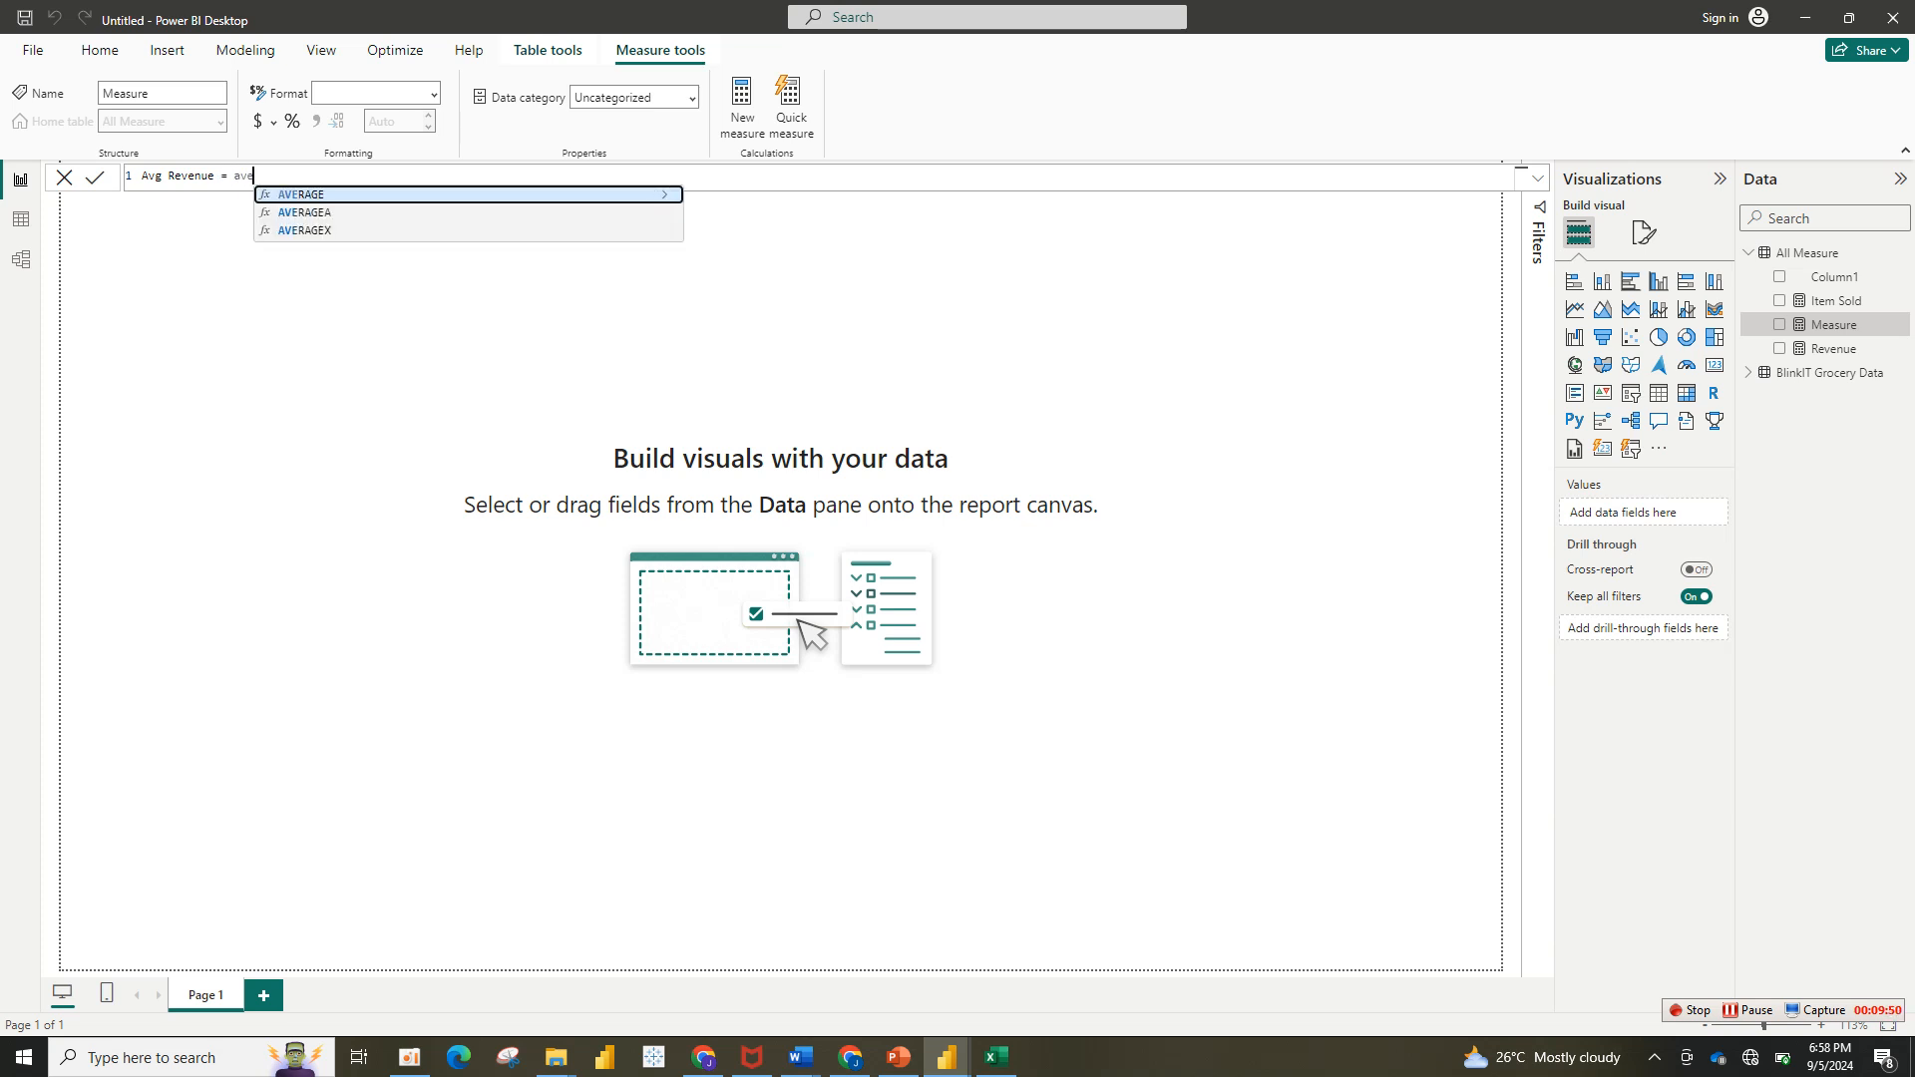
{"action": "key", "text": "Tab"}
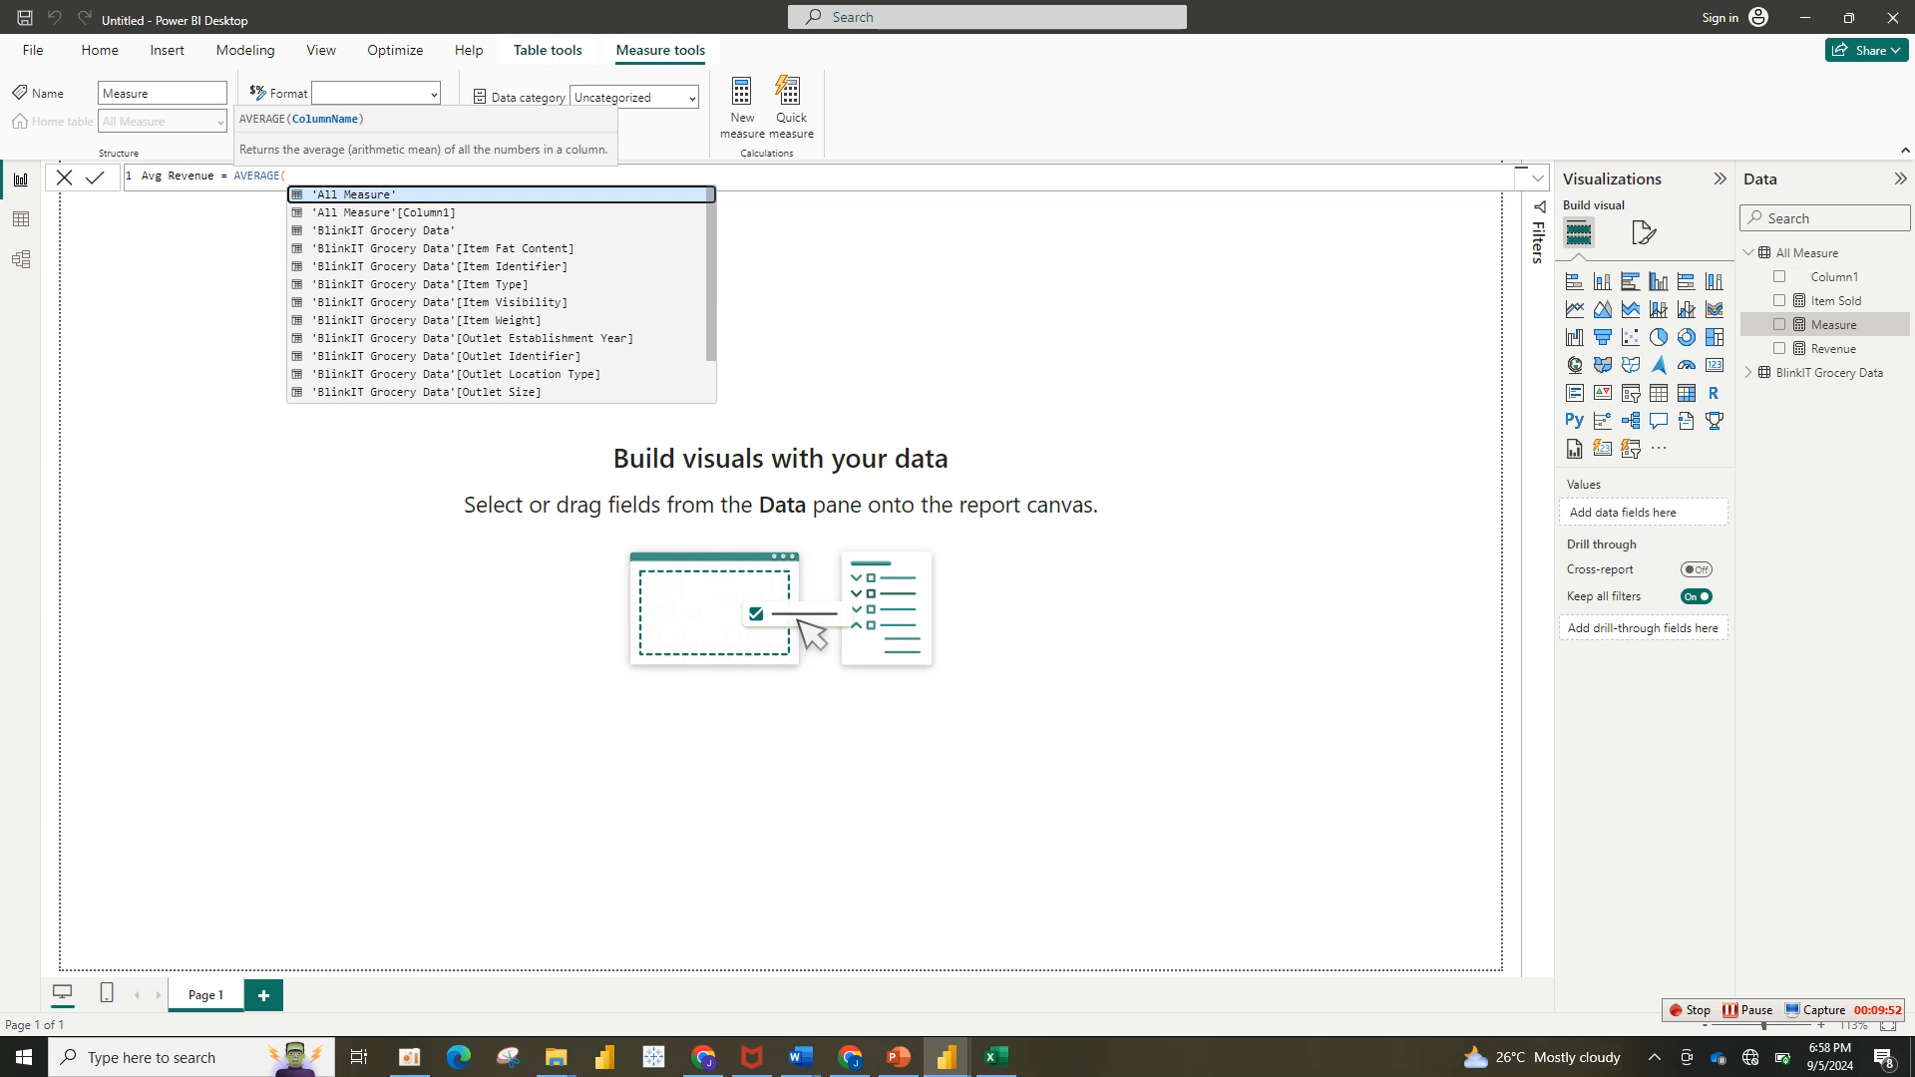
{"action": "type", "text": "'BlinkIT Grocery Data'[Sales]"}
{"action": "key", "text": "Tab"}
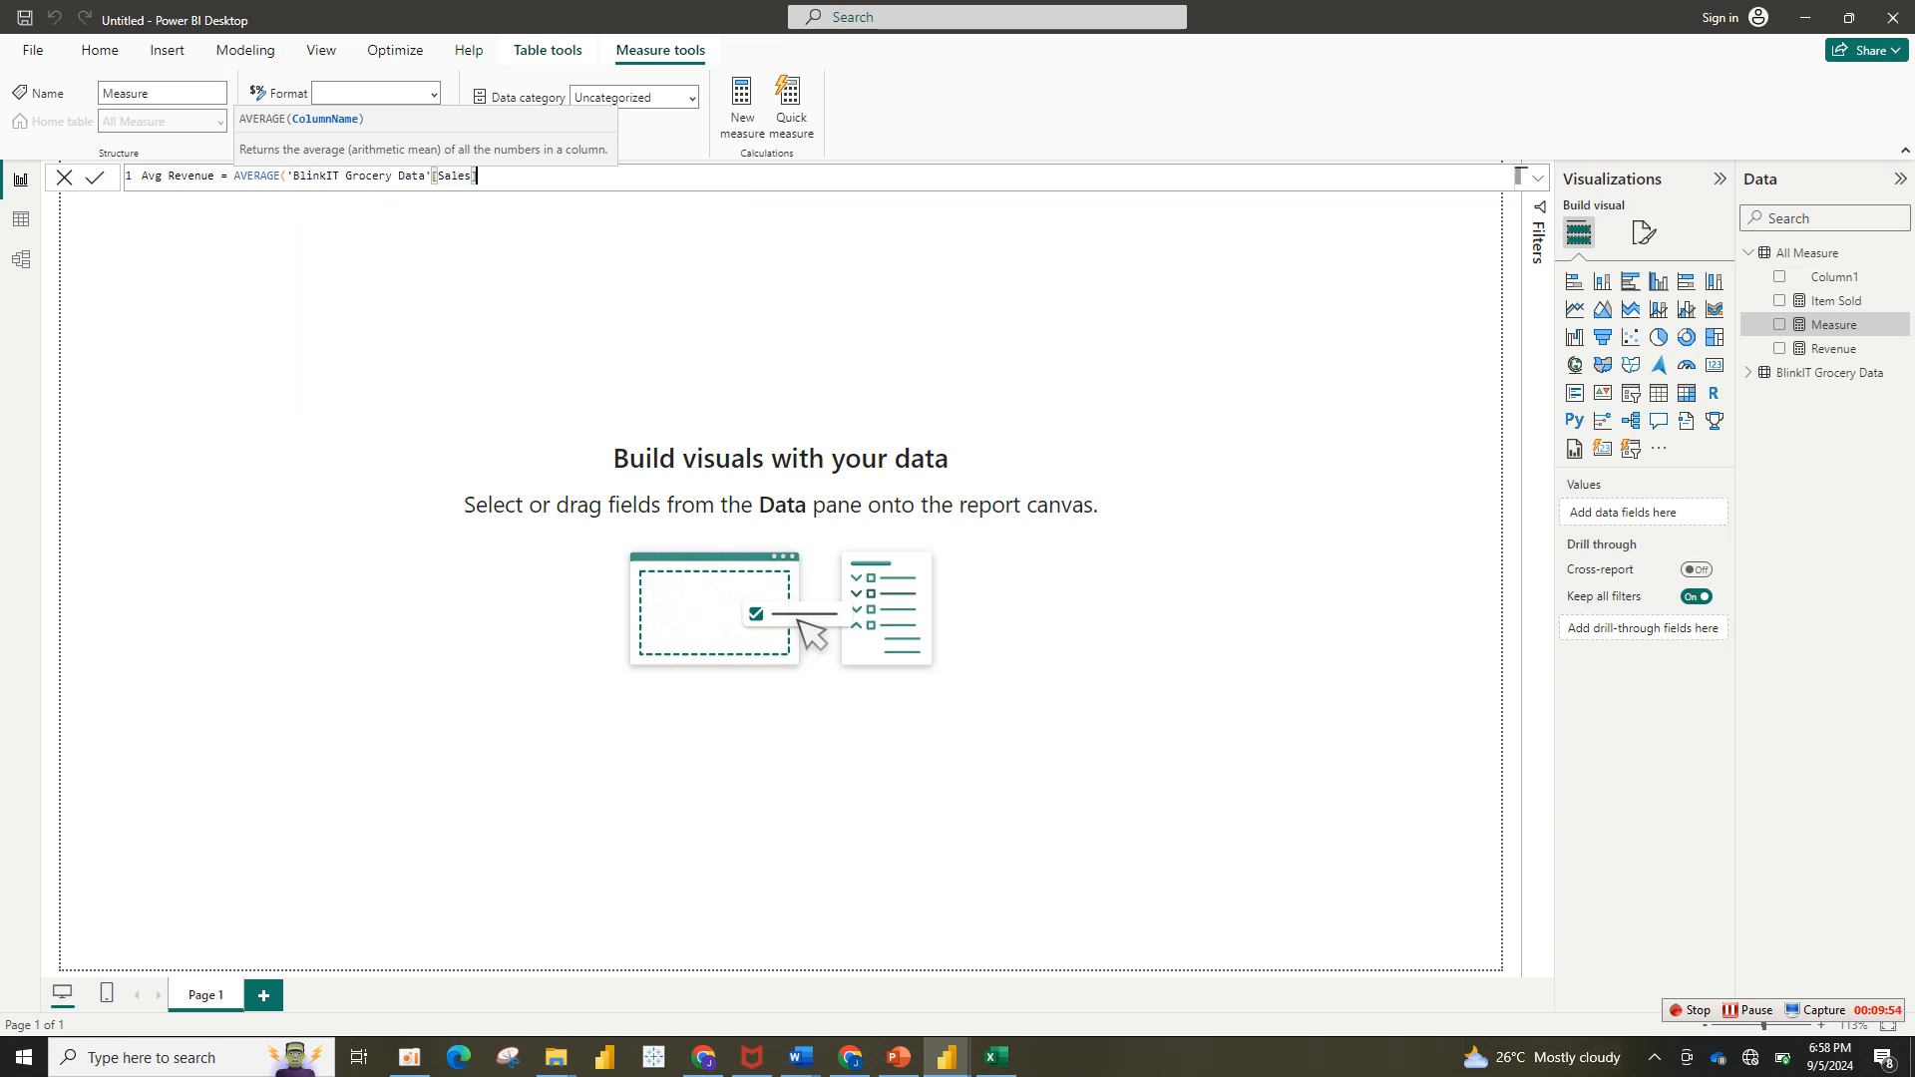
{"action": "key", "text": "Return"}
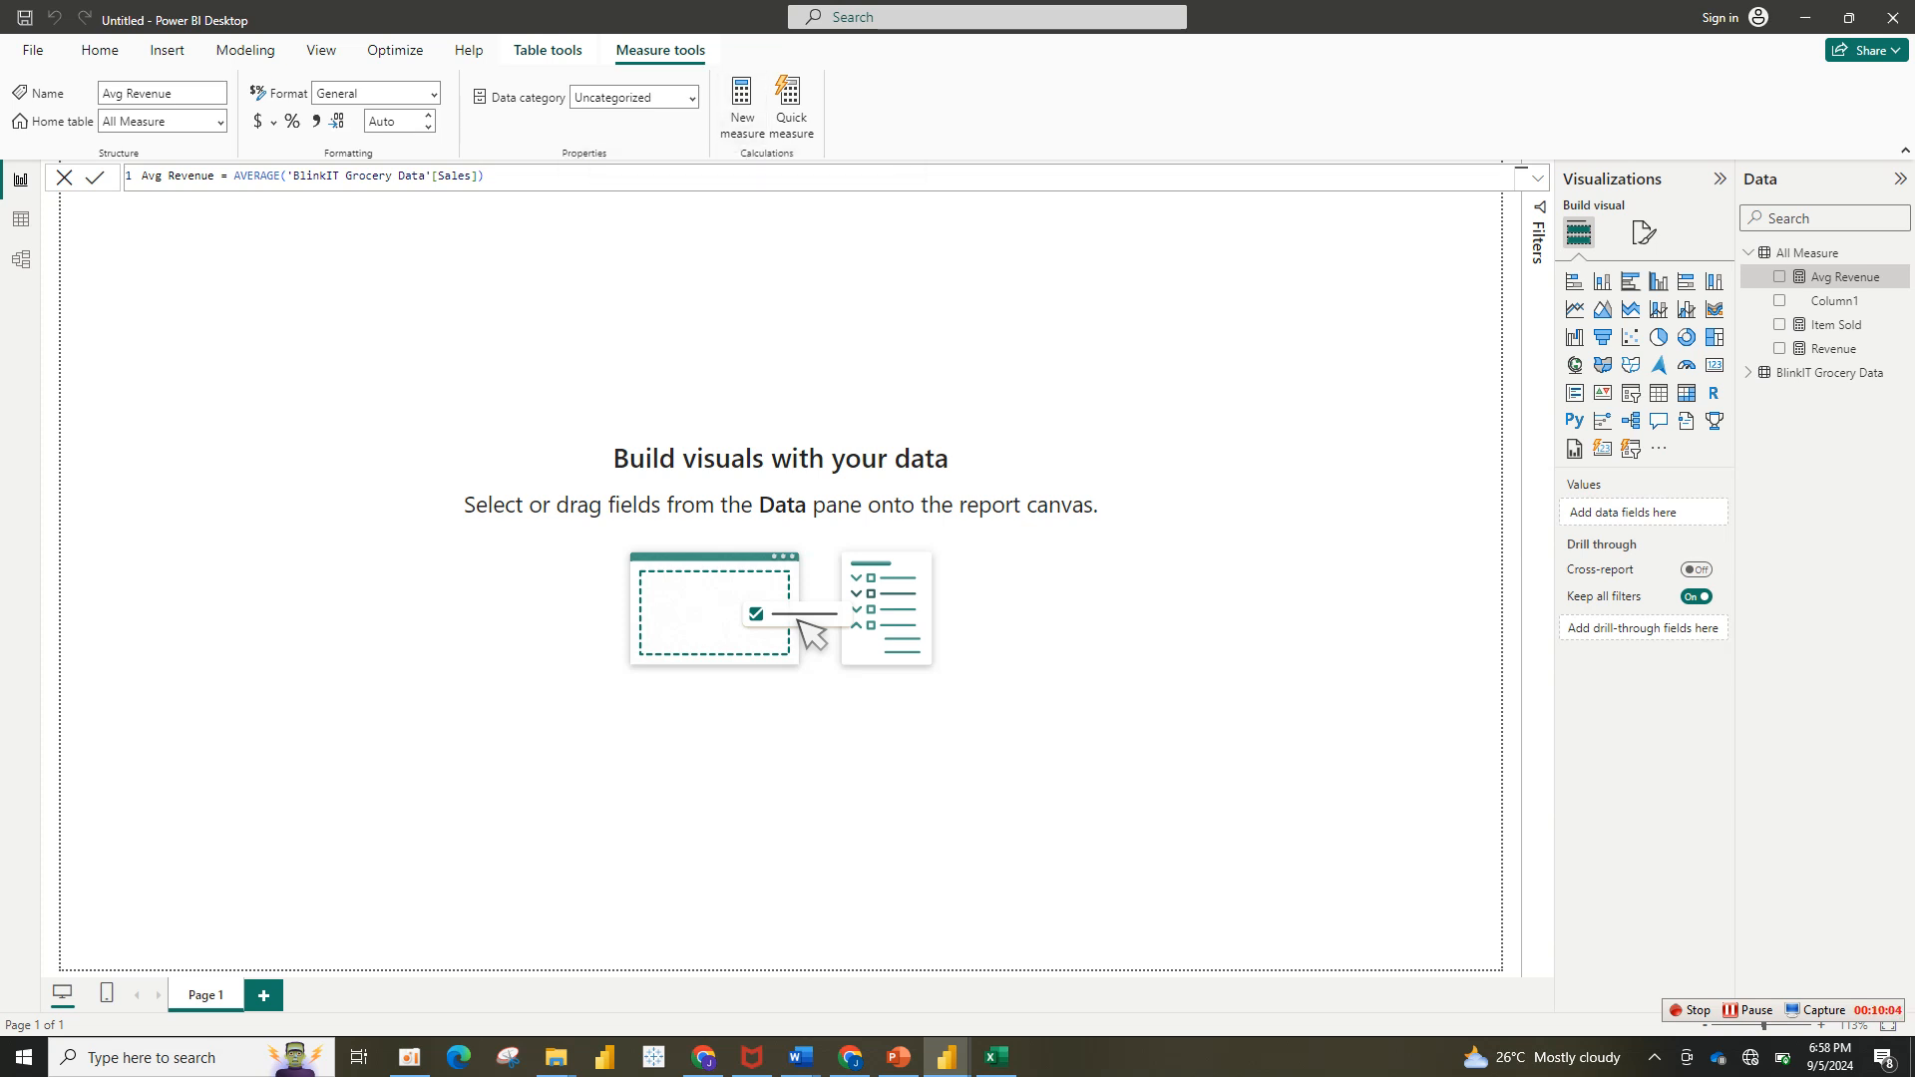
Step: Add a measure to the All Measure table defined as Avg Rating = AVERAGE('BlinkIT Grocery Data'[Rating])
{"action": "left_click", "coordinate": [742, 108]}
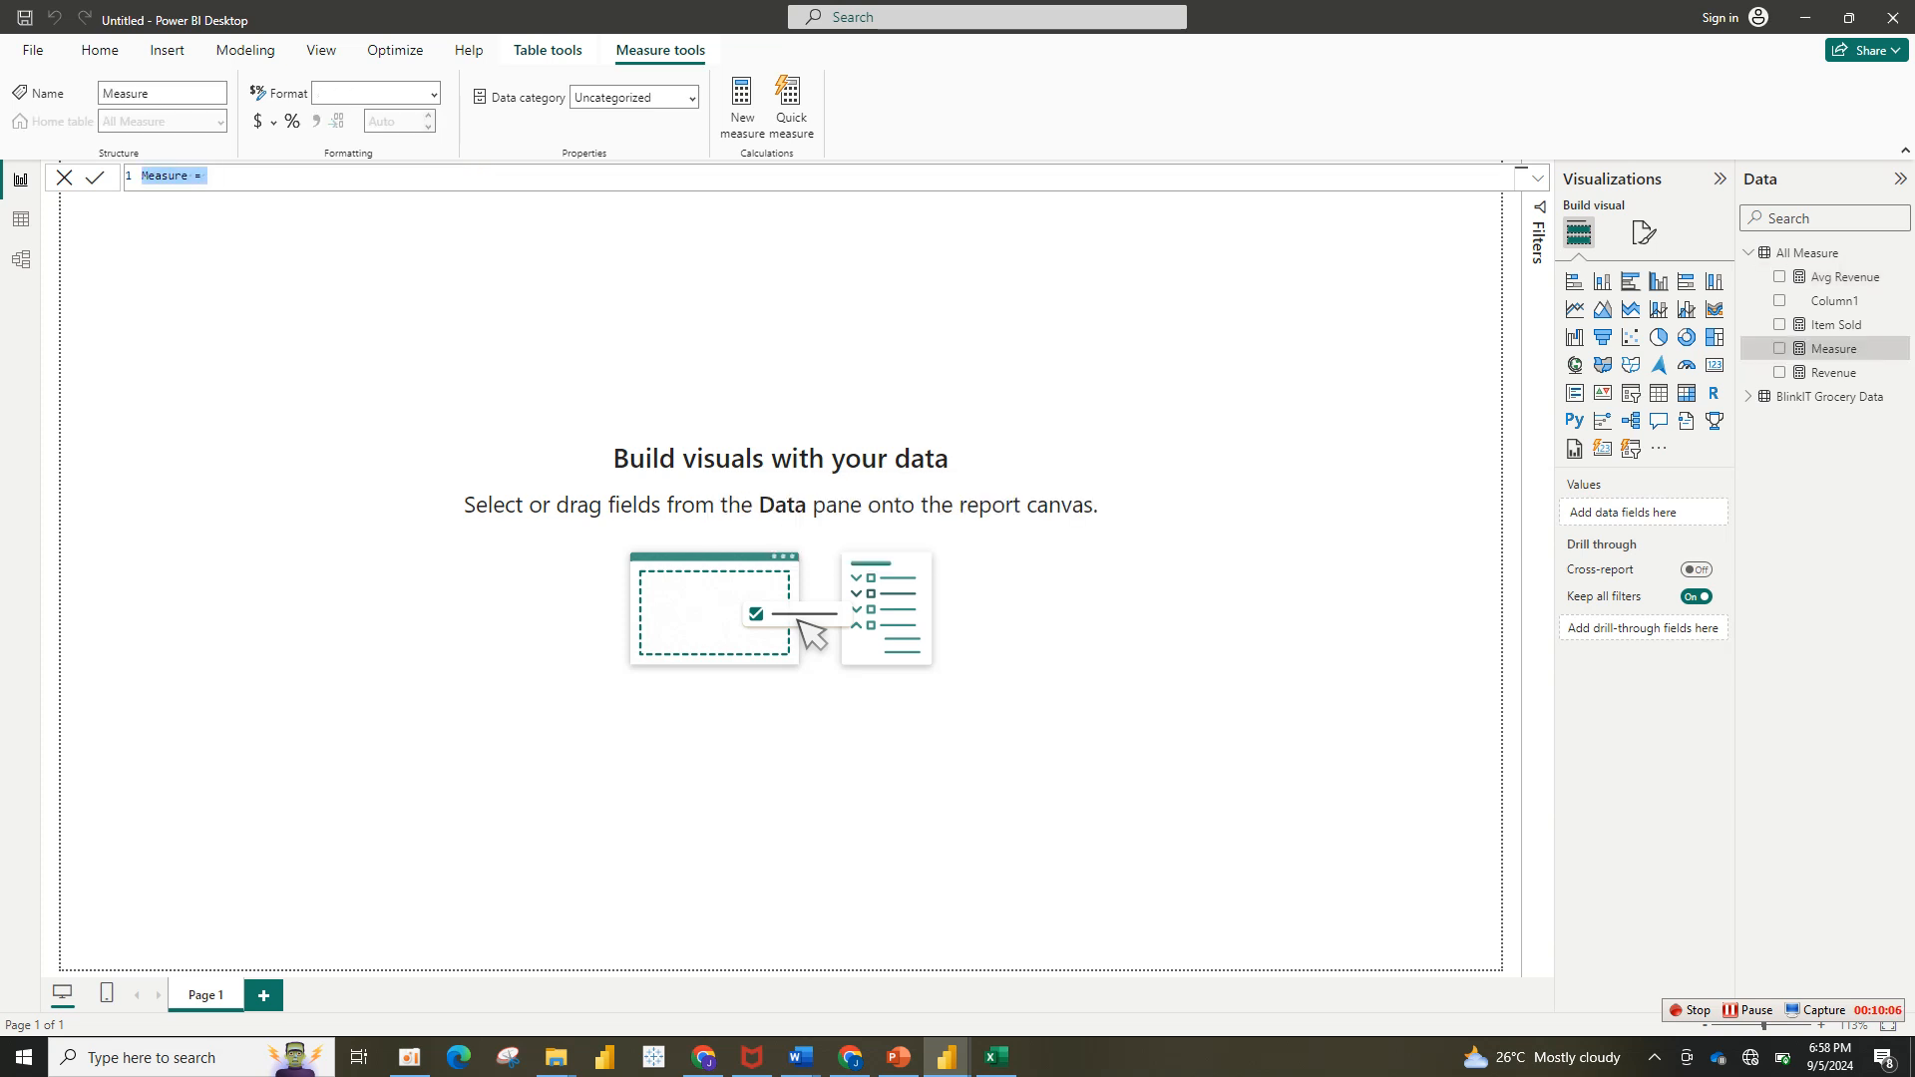
{"action": "type", "text": "a"}
{"action": "type", "text": "g Rating"}
{"action": "type", "text": "av"}
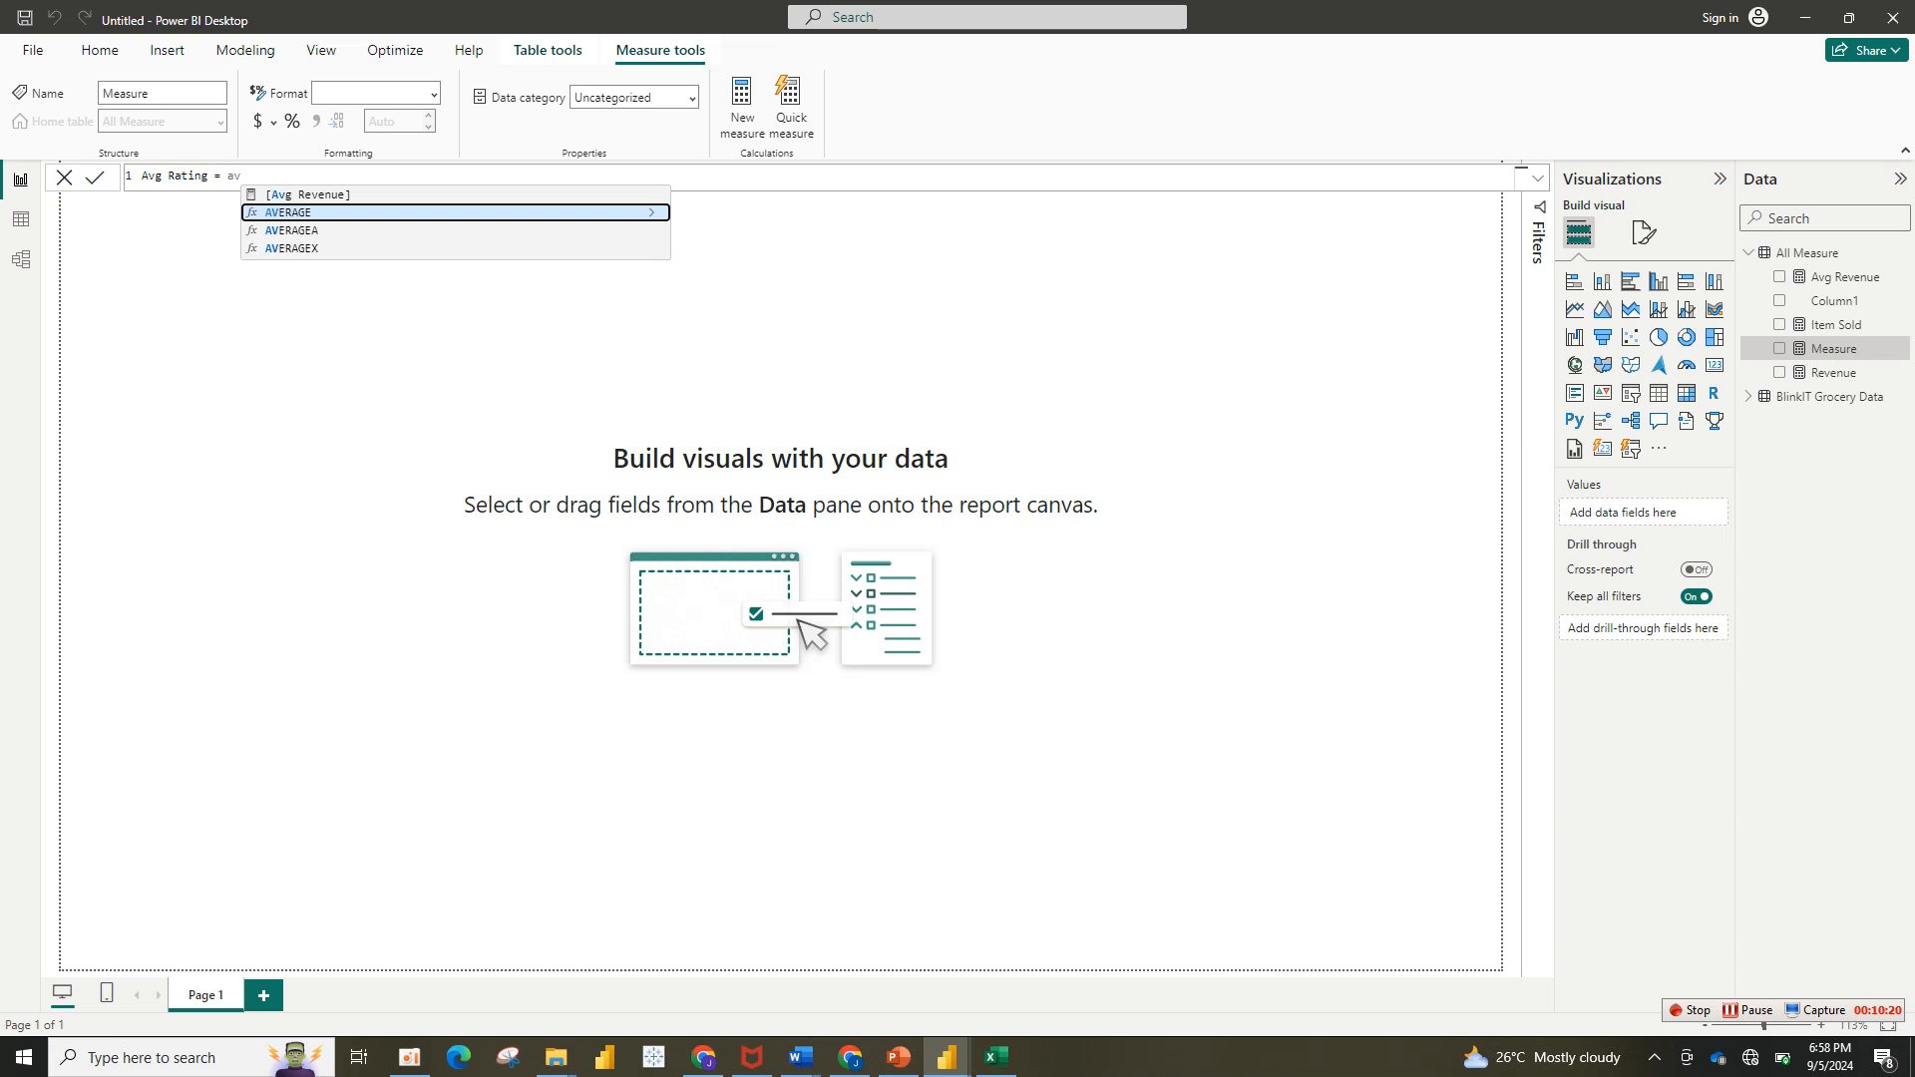
{"action": "key", "text": "Tab"}
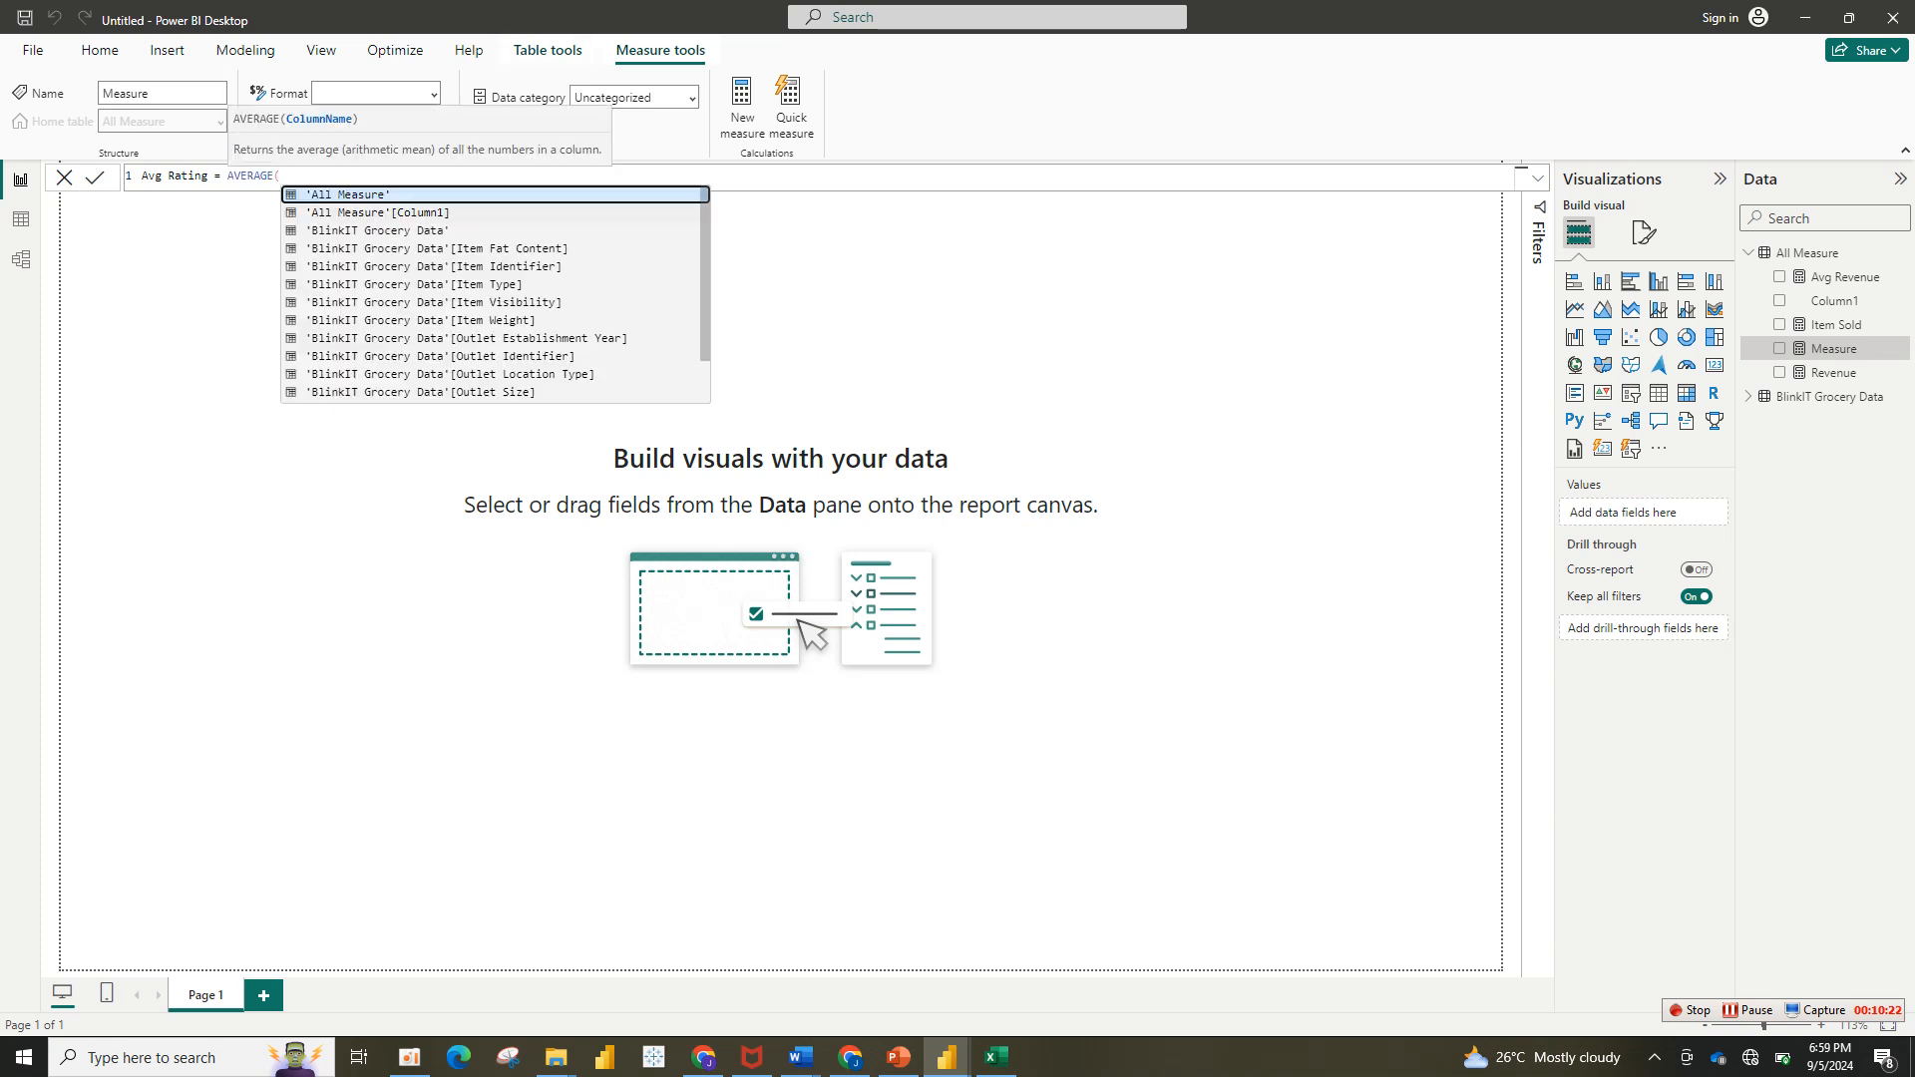
{"action": "type", "text": "rat"}
{"action": "key", "text": "Tab"}
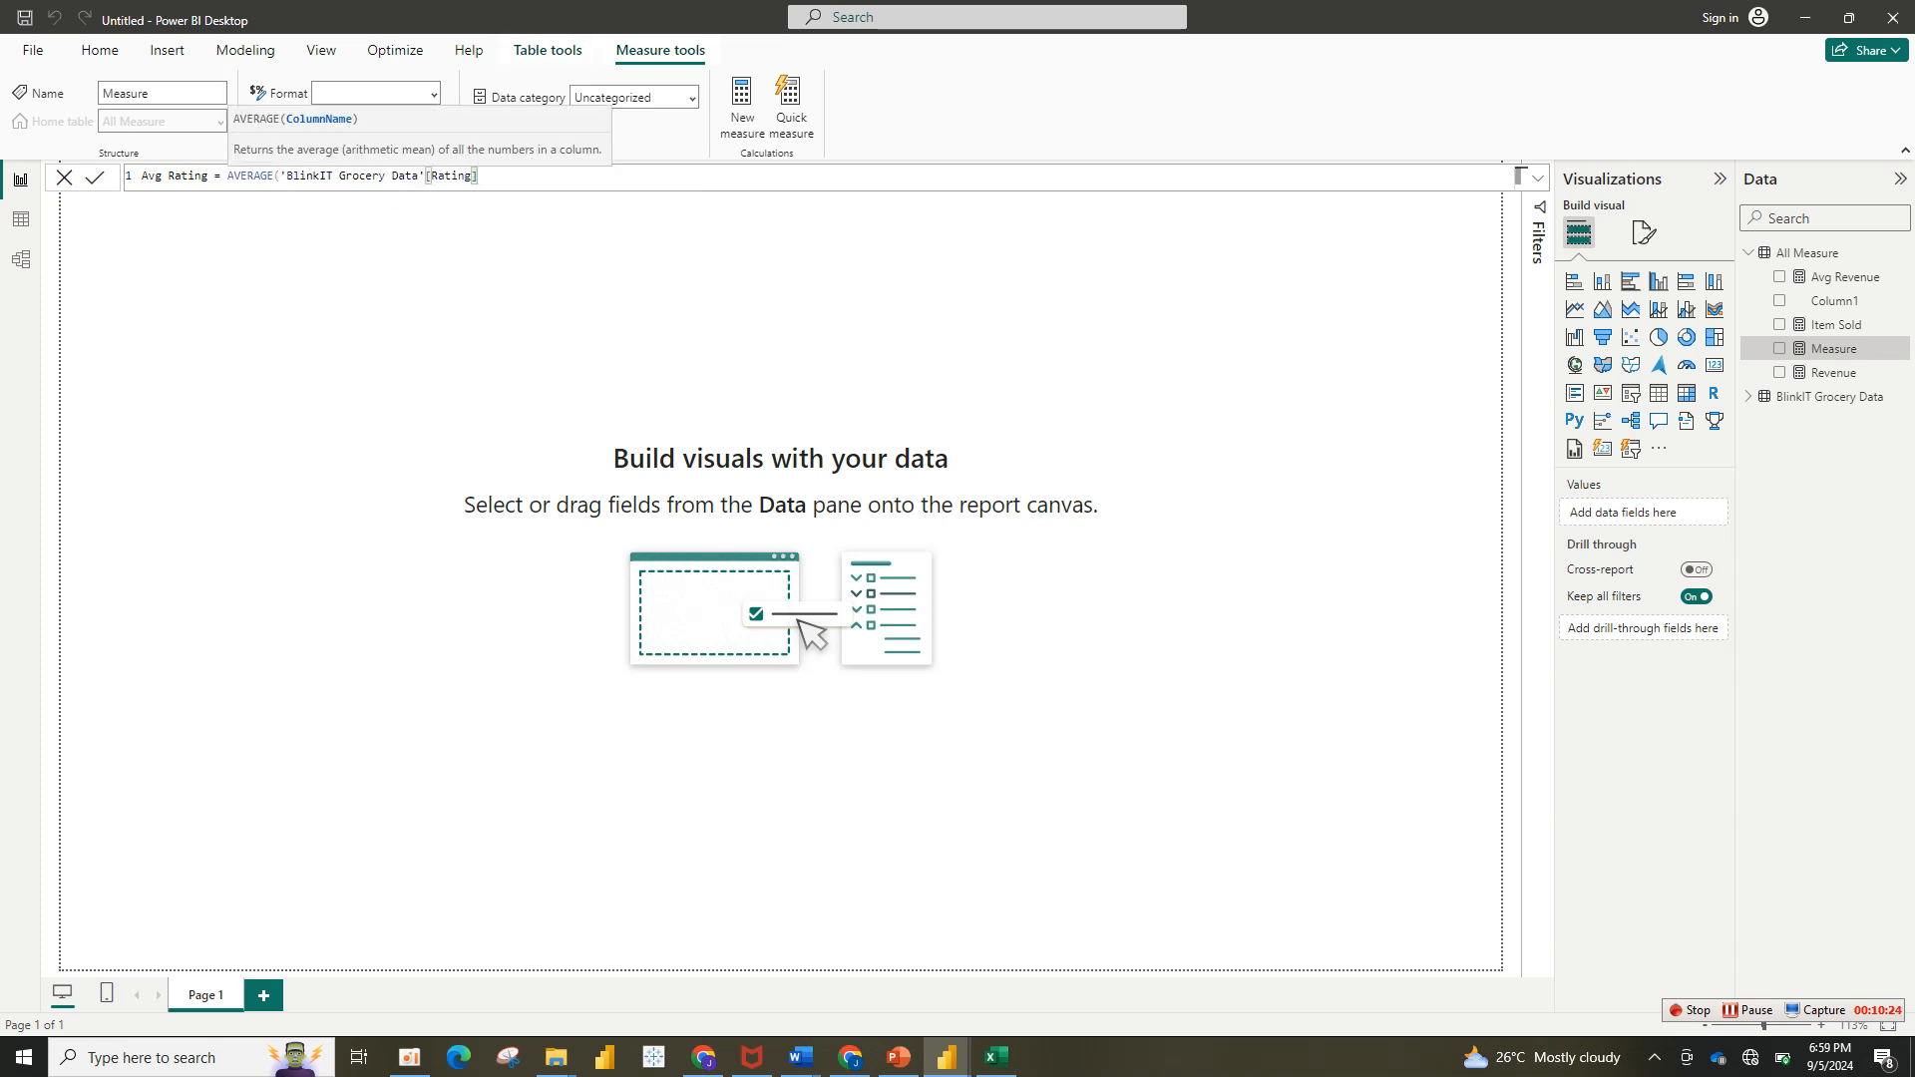
{"action": "key", "text": "Return"}
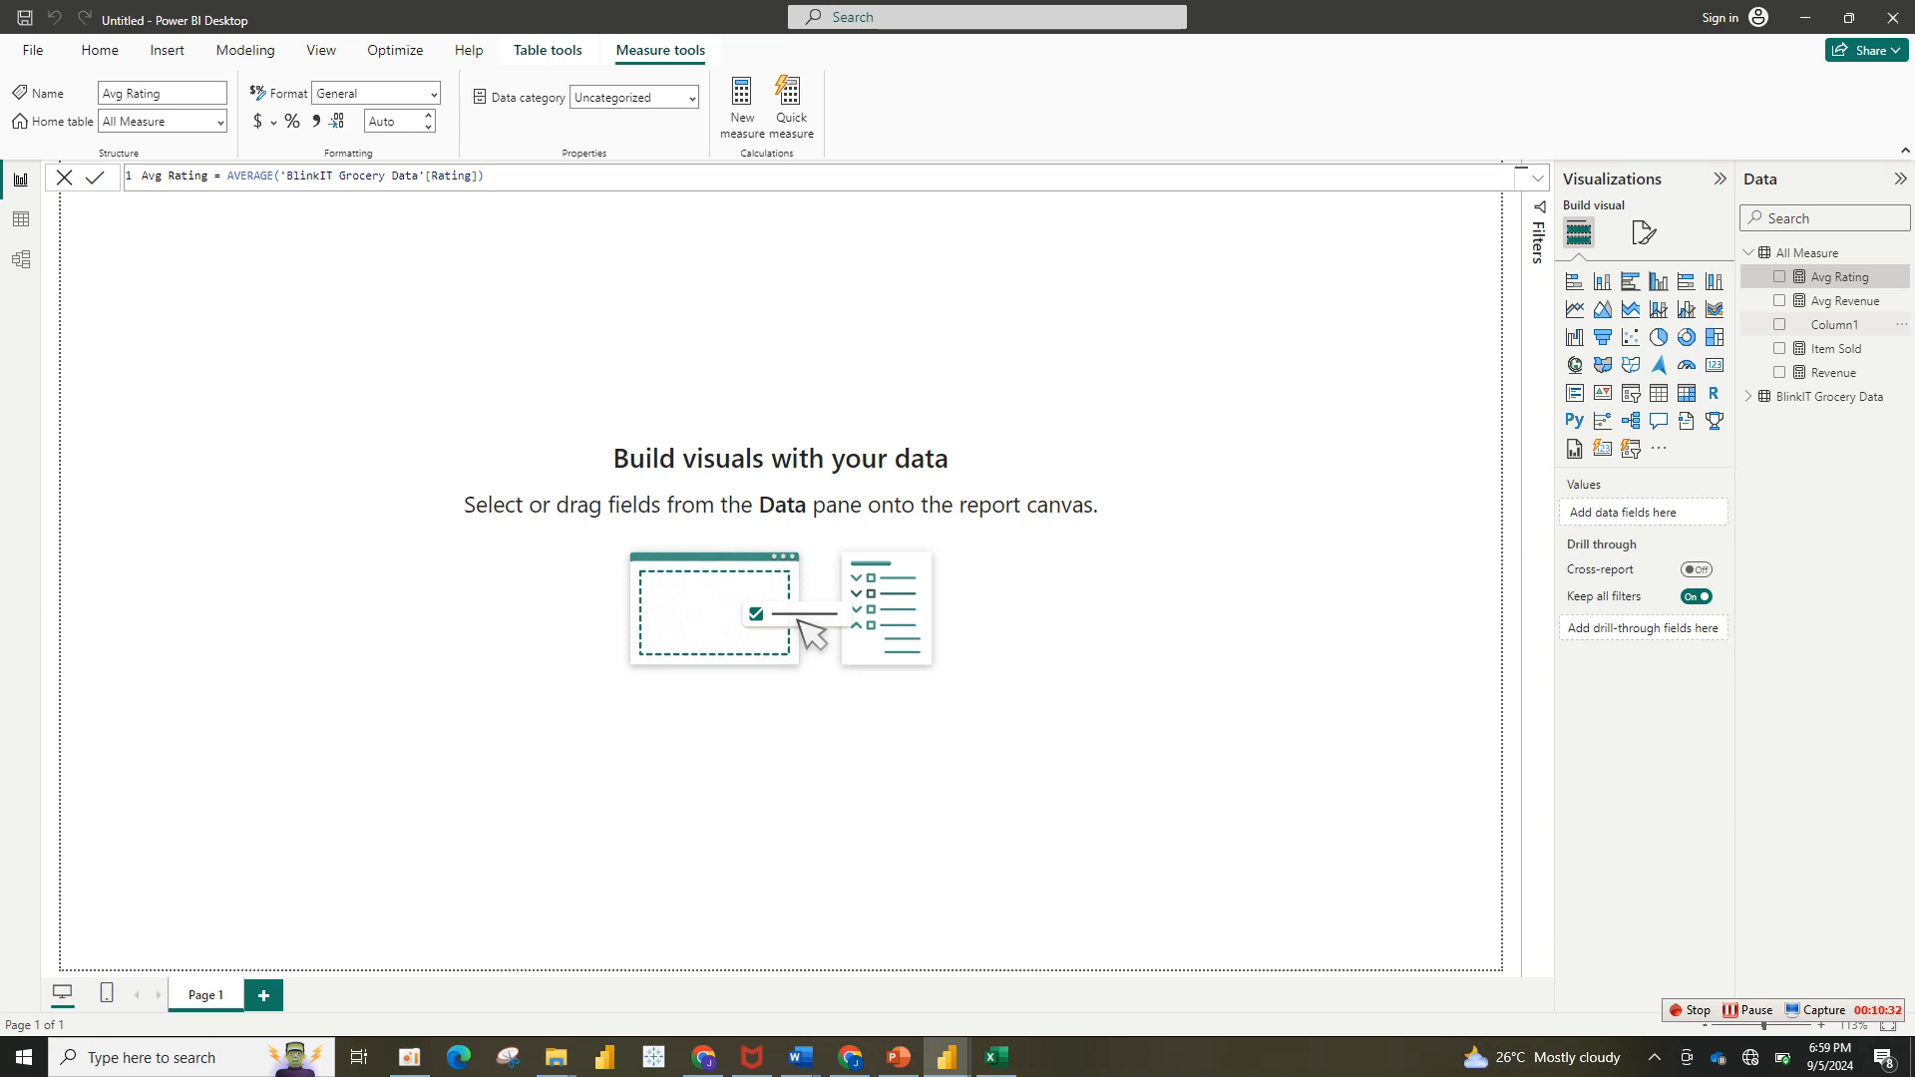
Step: Delete Column1 from the All Measure table, and collapse that table to show the BlinkIT Grocery Data fields instead
{"action": "left_click", "coordinate": [1901, 324]}
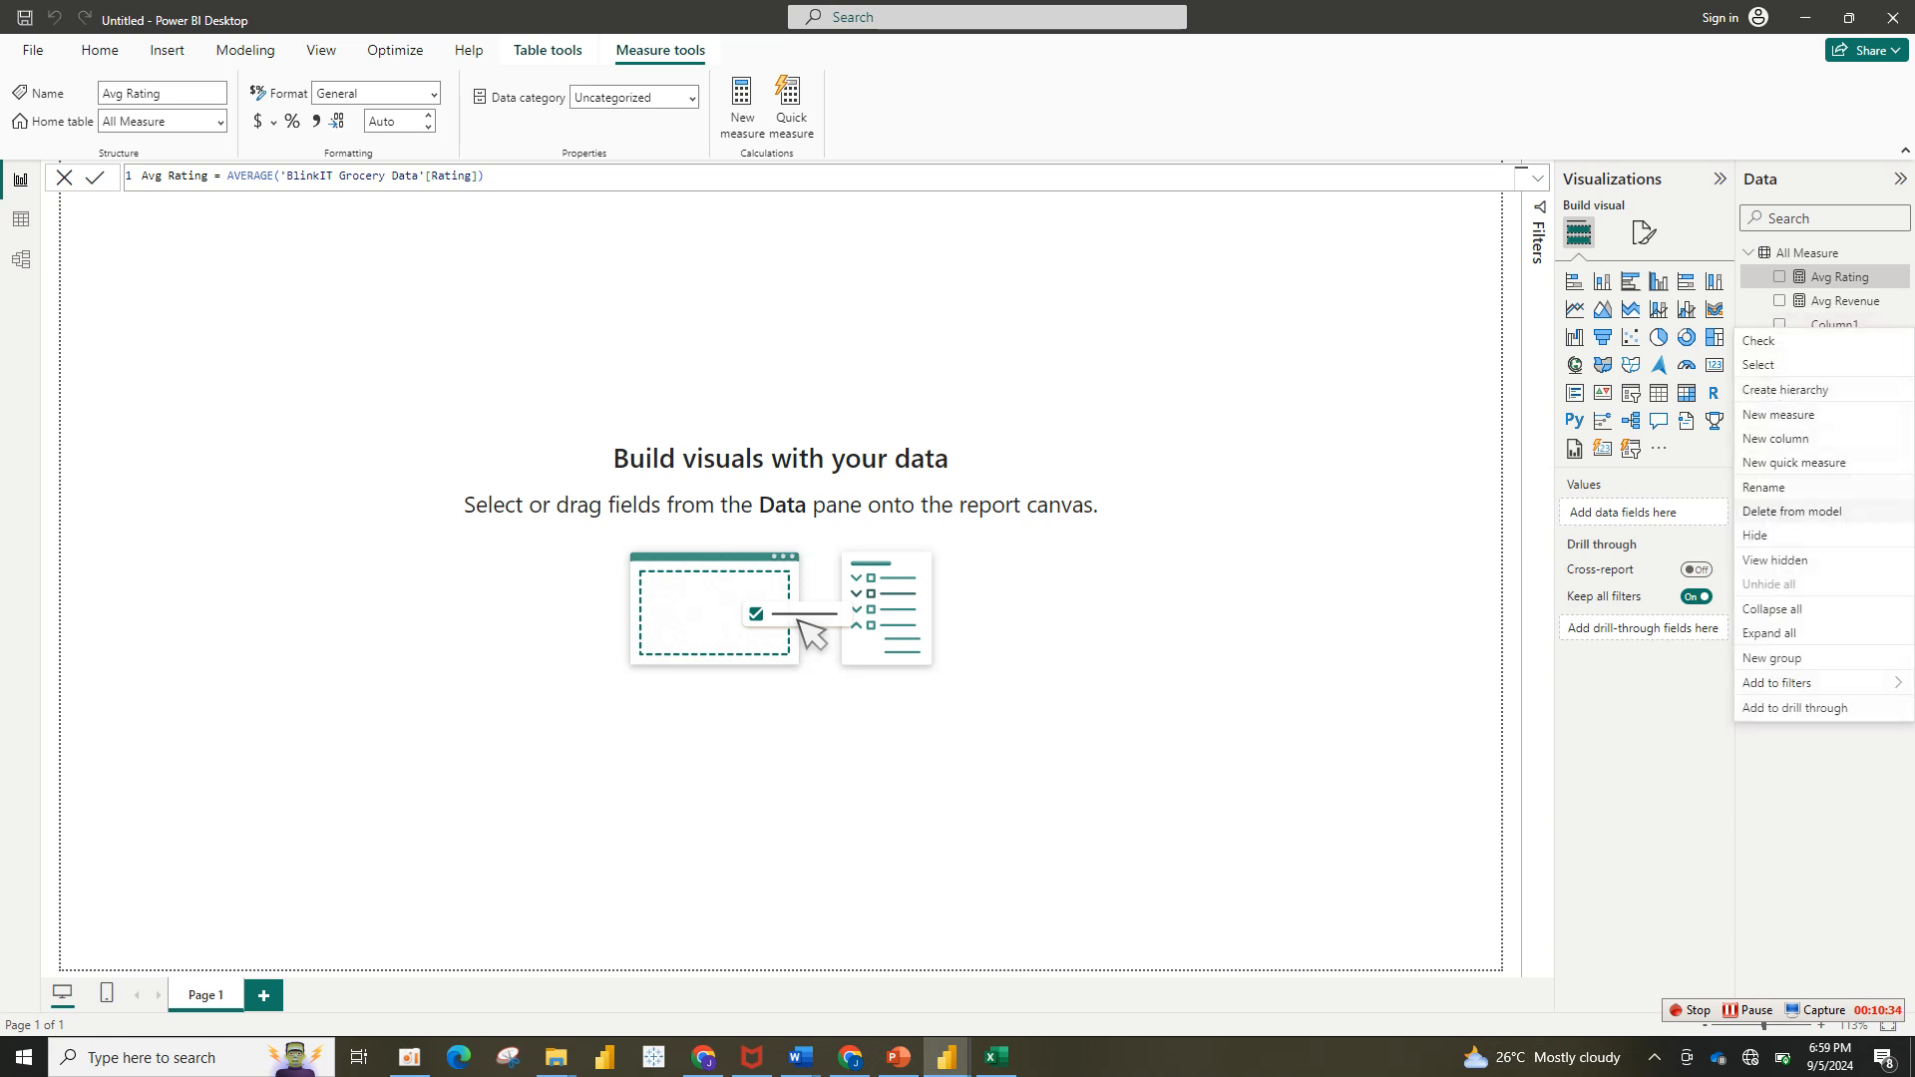
{"action": "left_click", "coordinate": [1793, 512]}
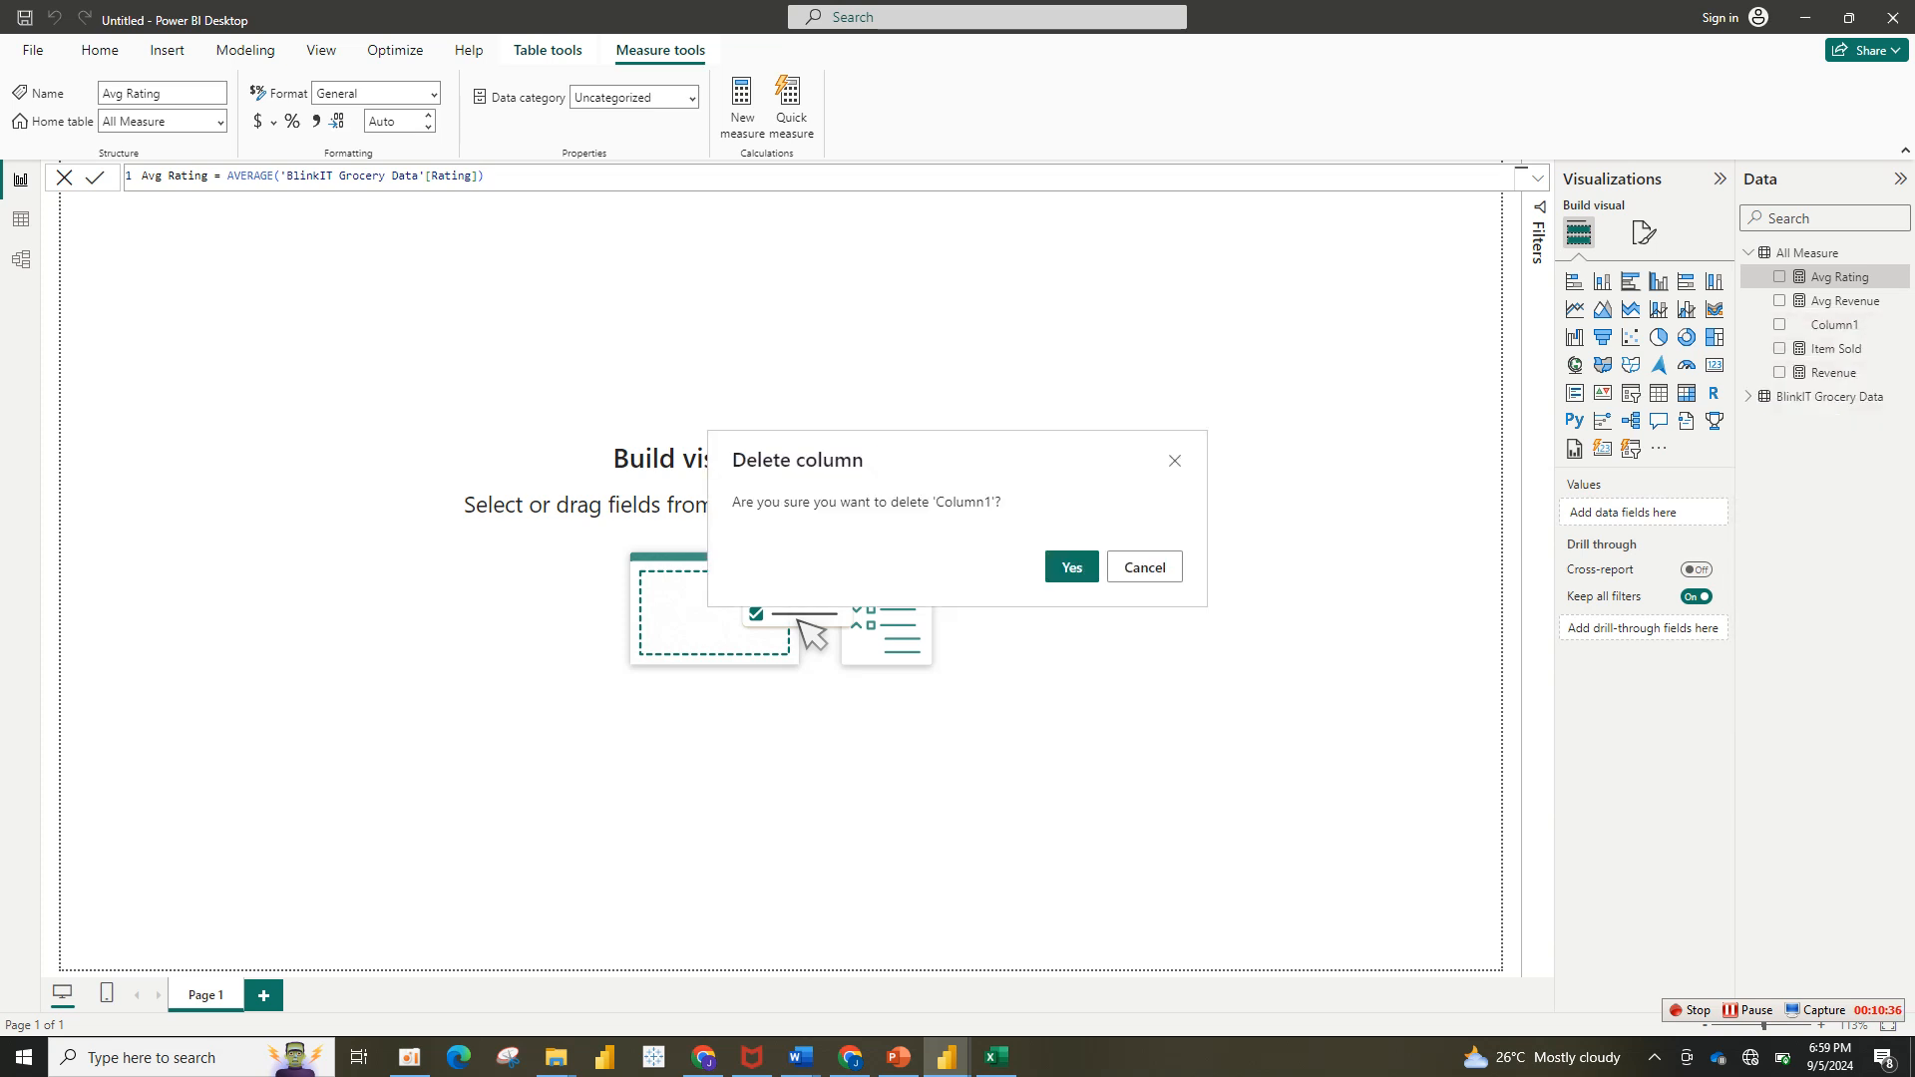
{"action": "left_click", "coordinate": [1071, 566]}
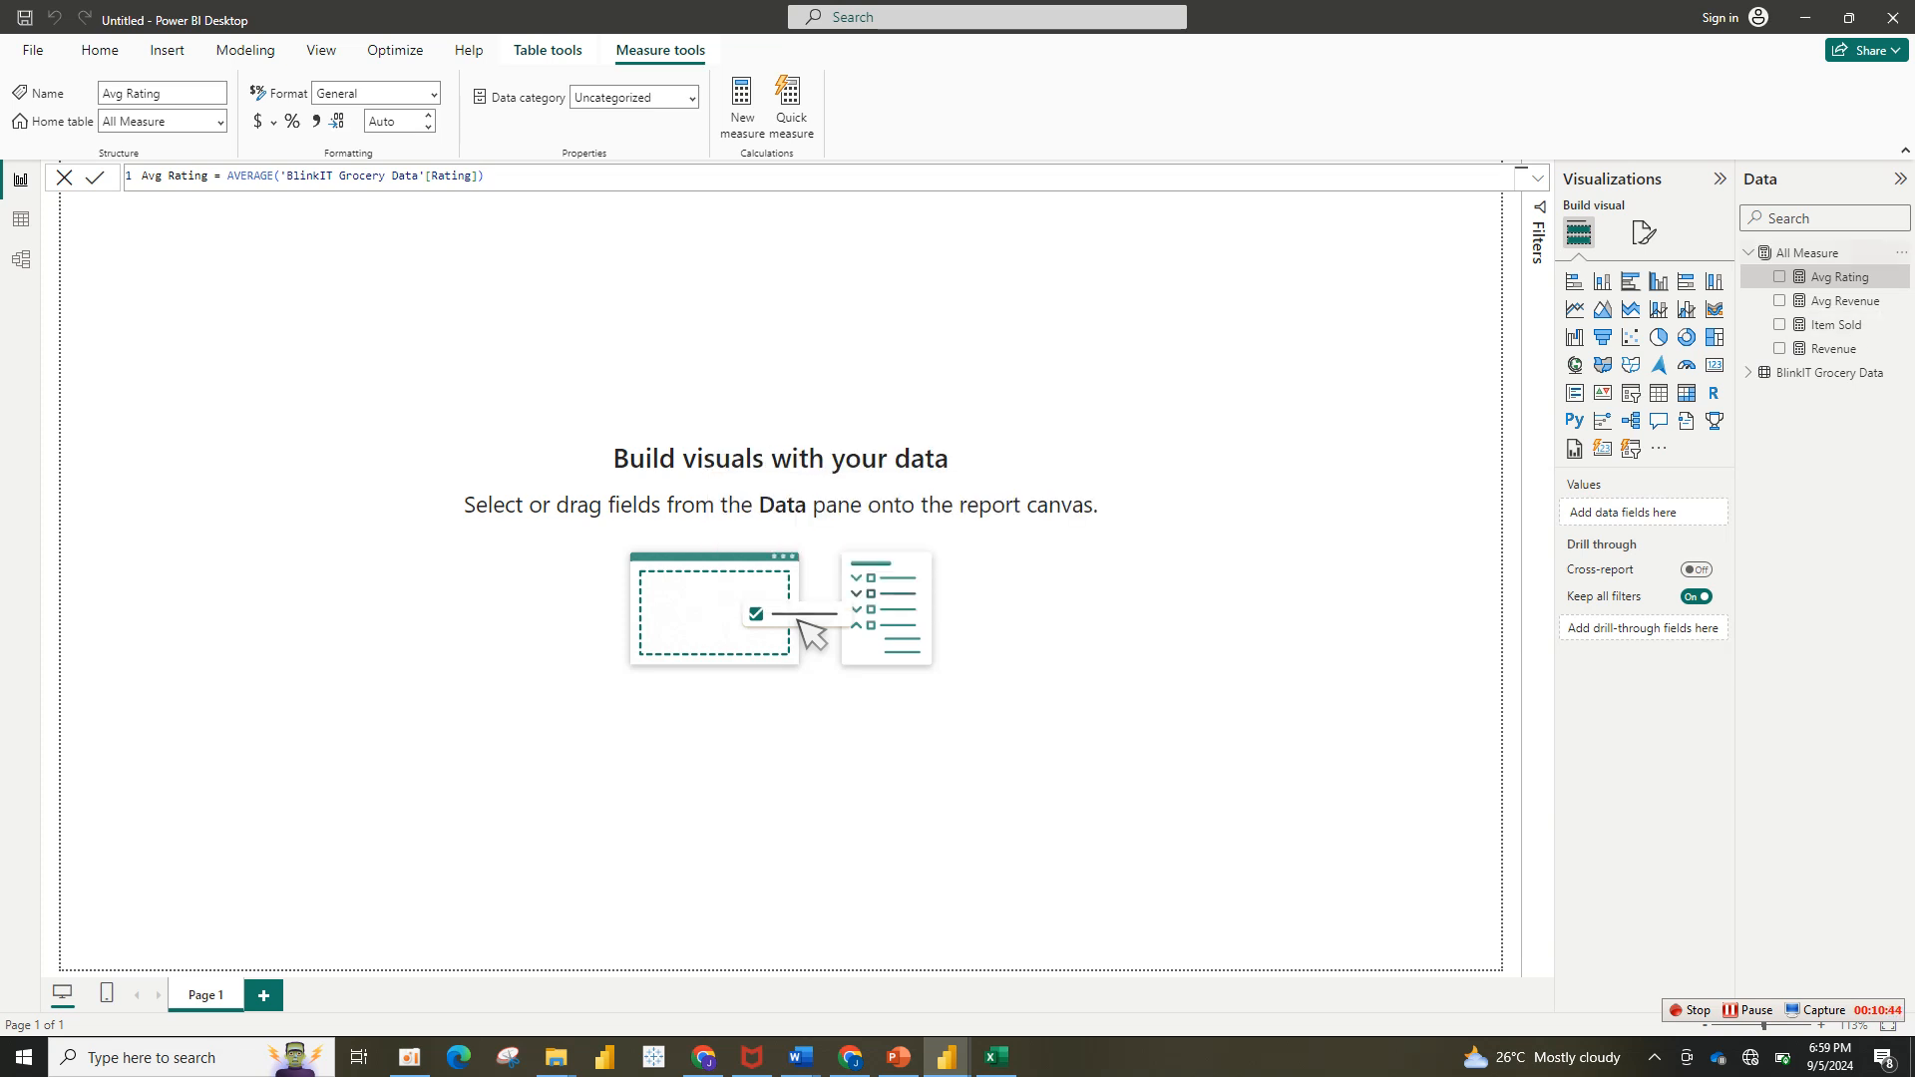
{"action": "left_click", "coordinate": [1749, 252]}
{"action": "left_click", "coordinate": [1748, 277]}
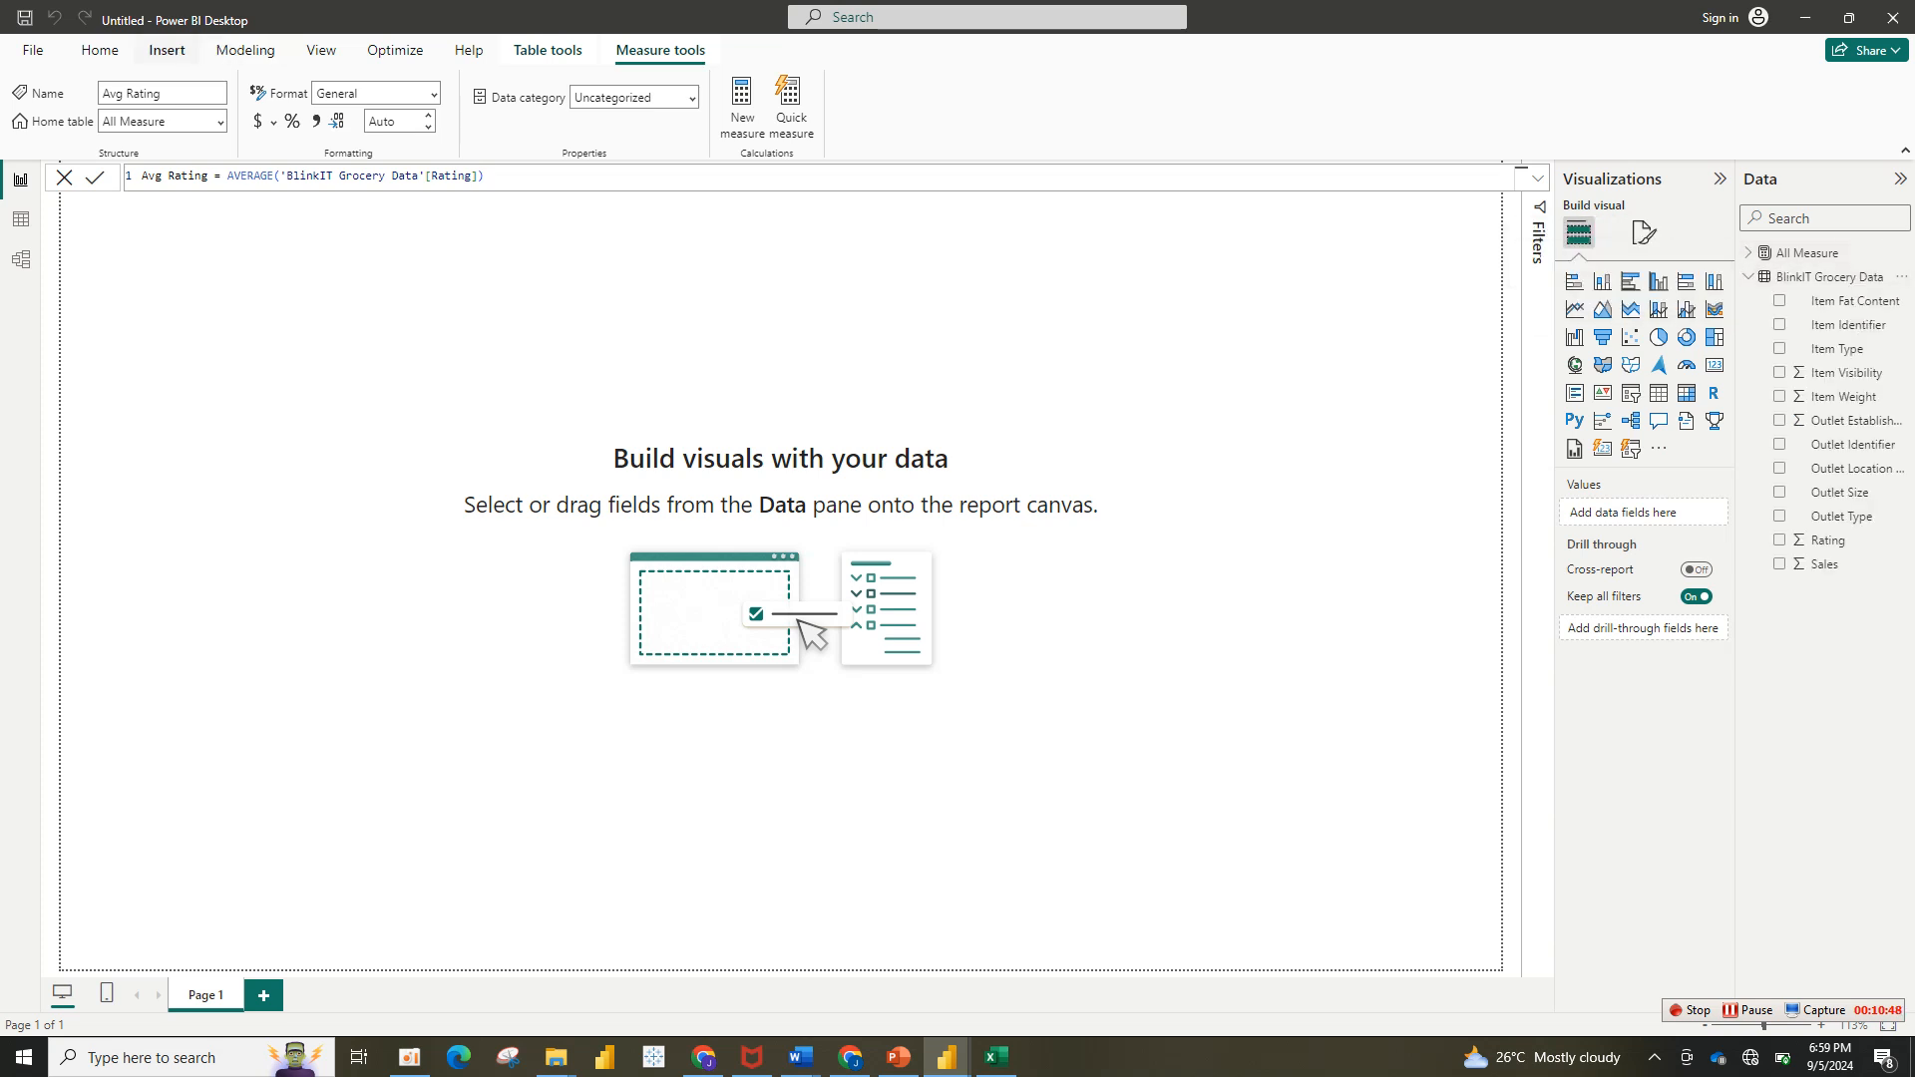
Step: Create a fields parameter from Revenue, Avg Revenue, Item Sold and Avg Rating with a page slicer, and move the slicer toward the canvas's upper middle
{"action": "left_click", "coordinate": [246, 50]}
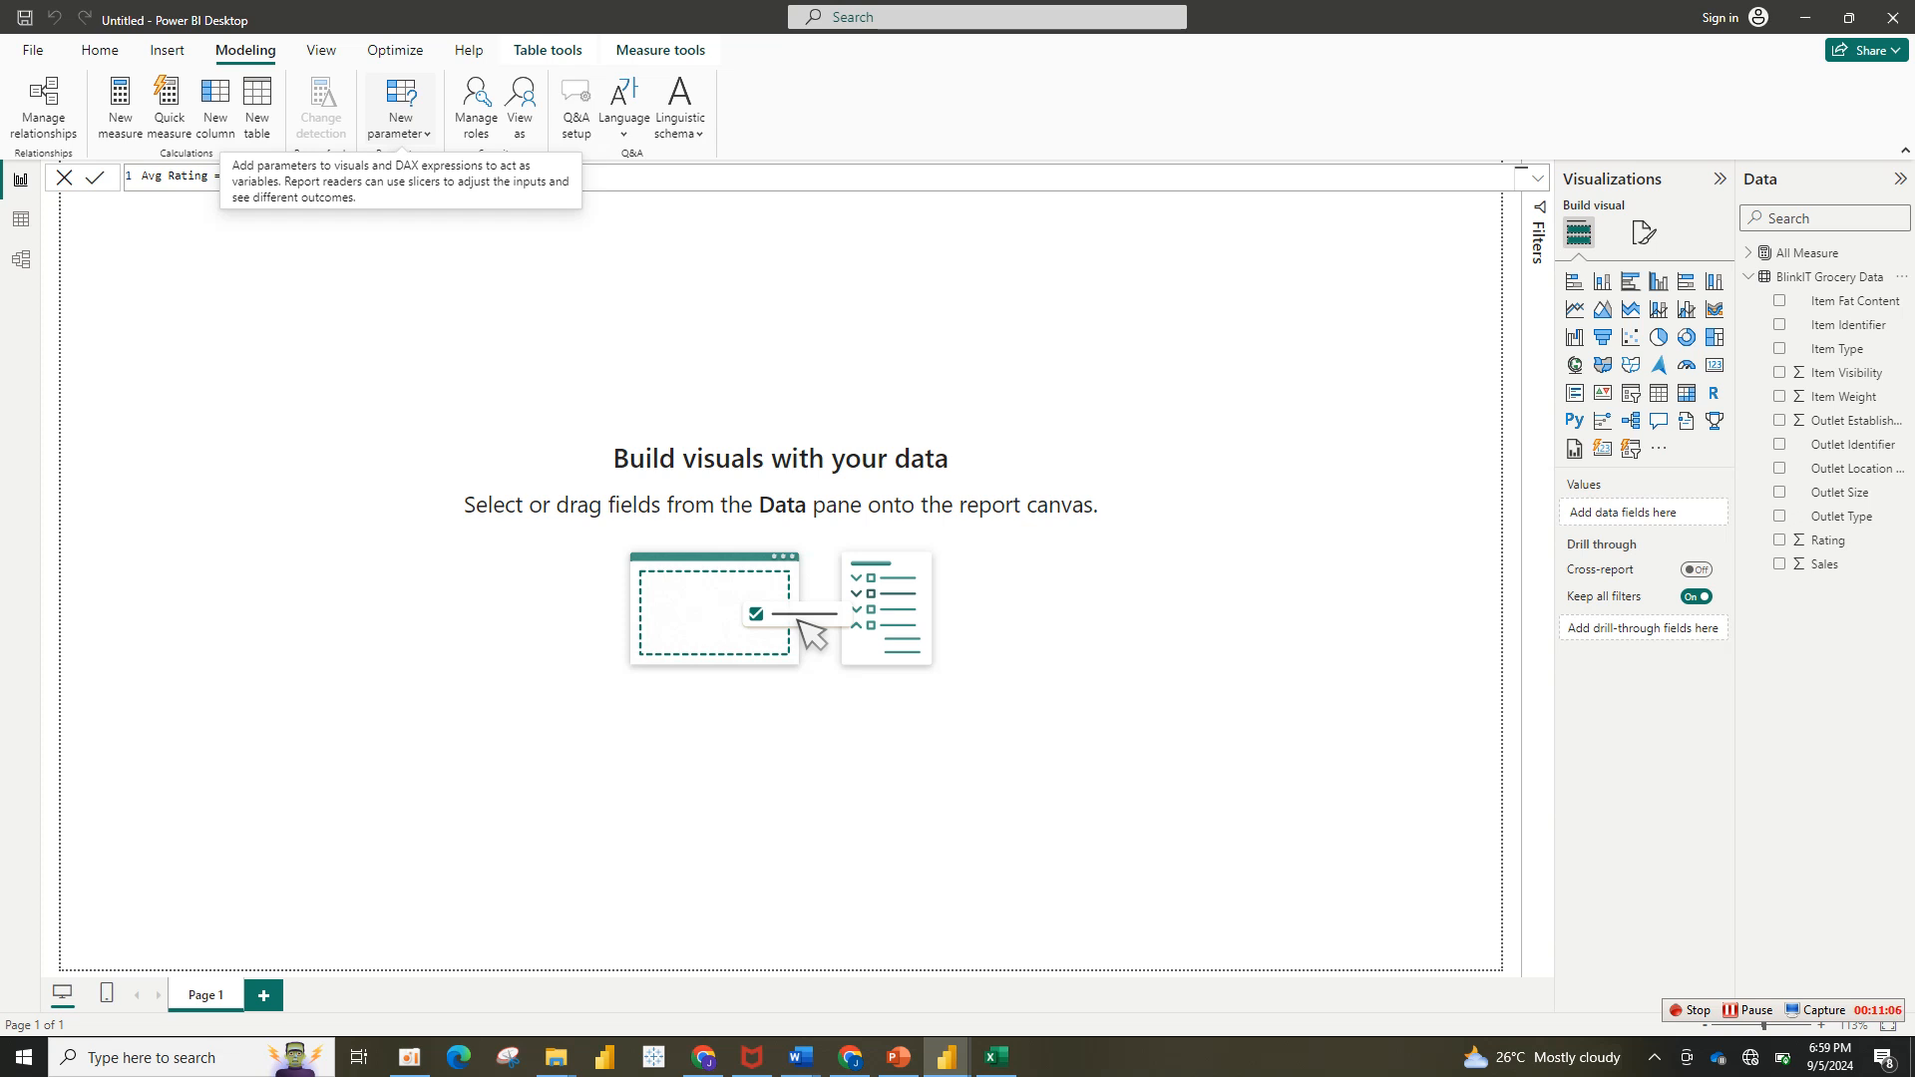
{"action": "left_click", "coordinate": [400, 110]}
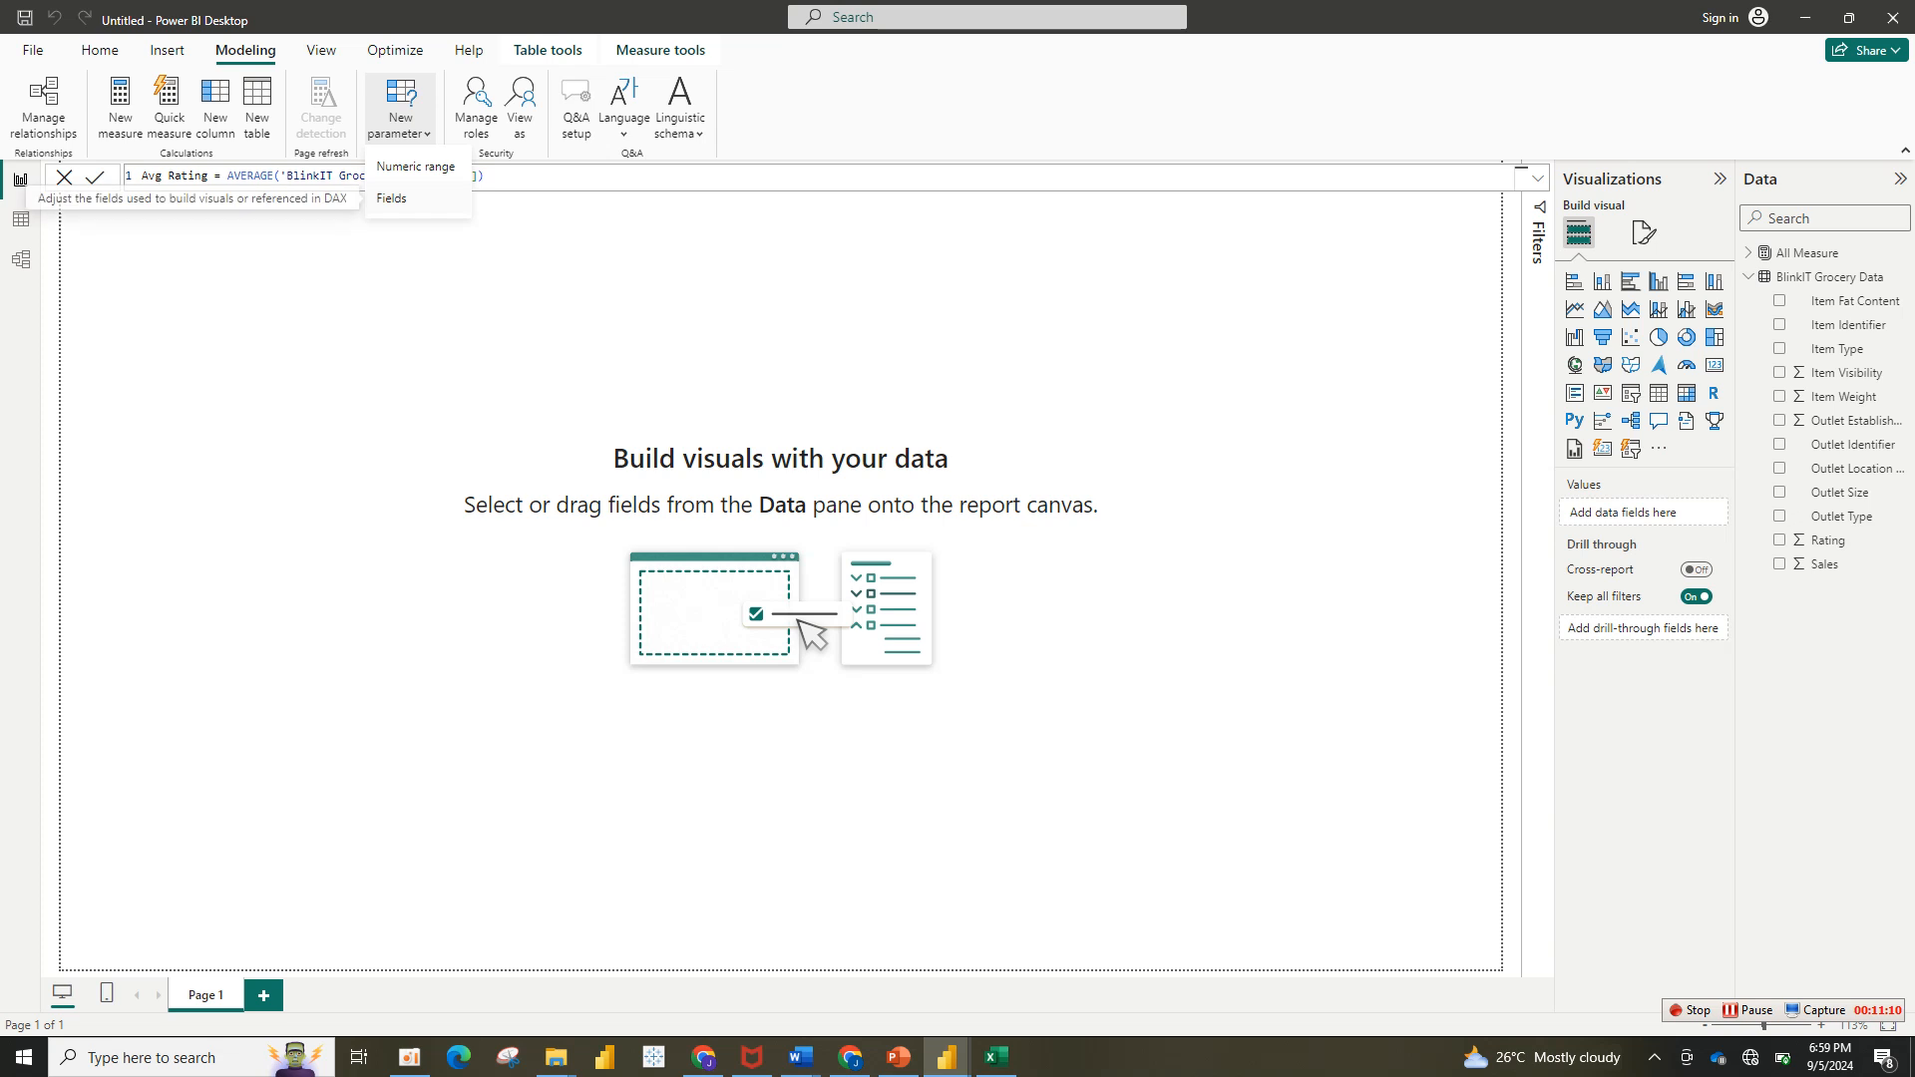
{"action": "left_click", "coordinate": [392, 197]}
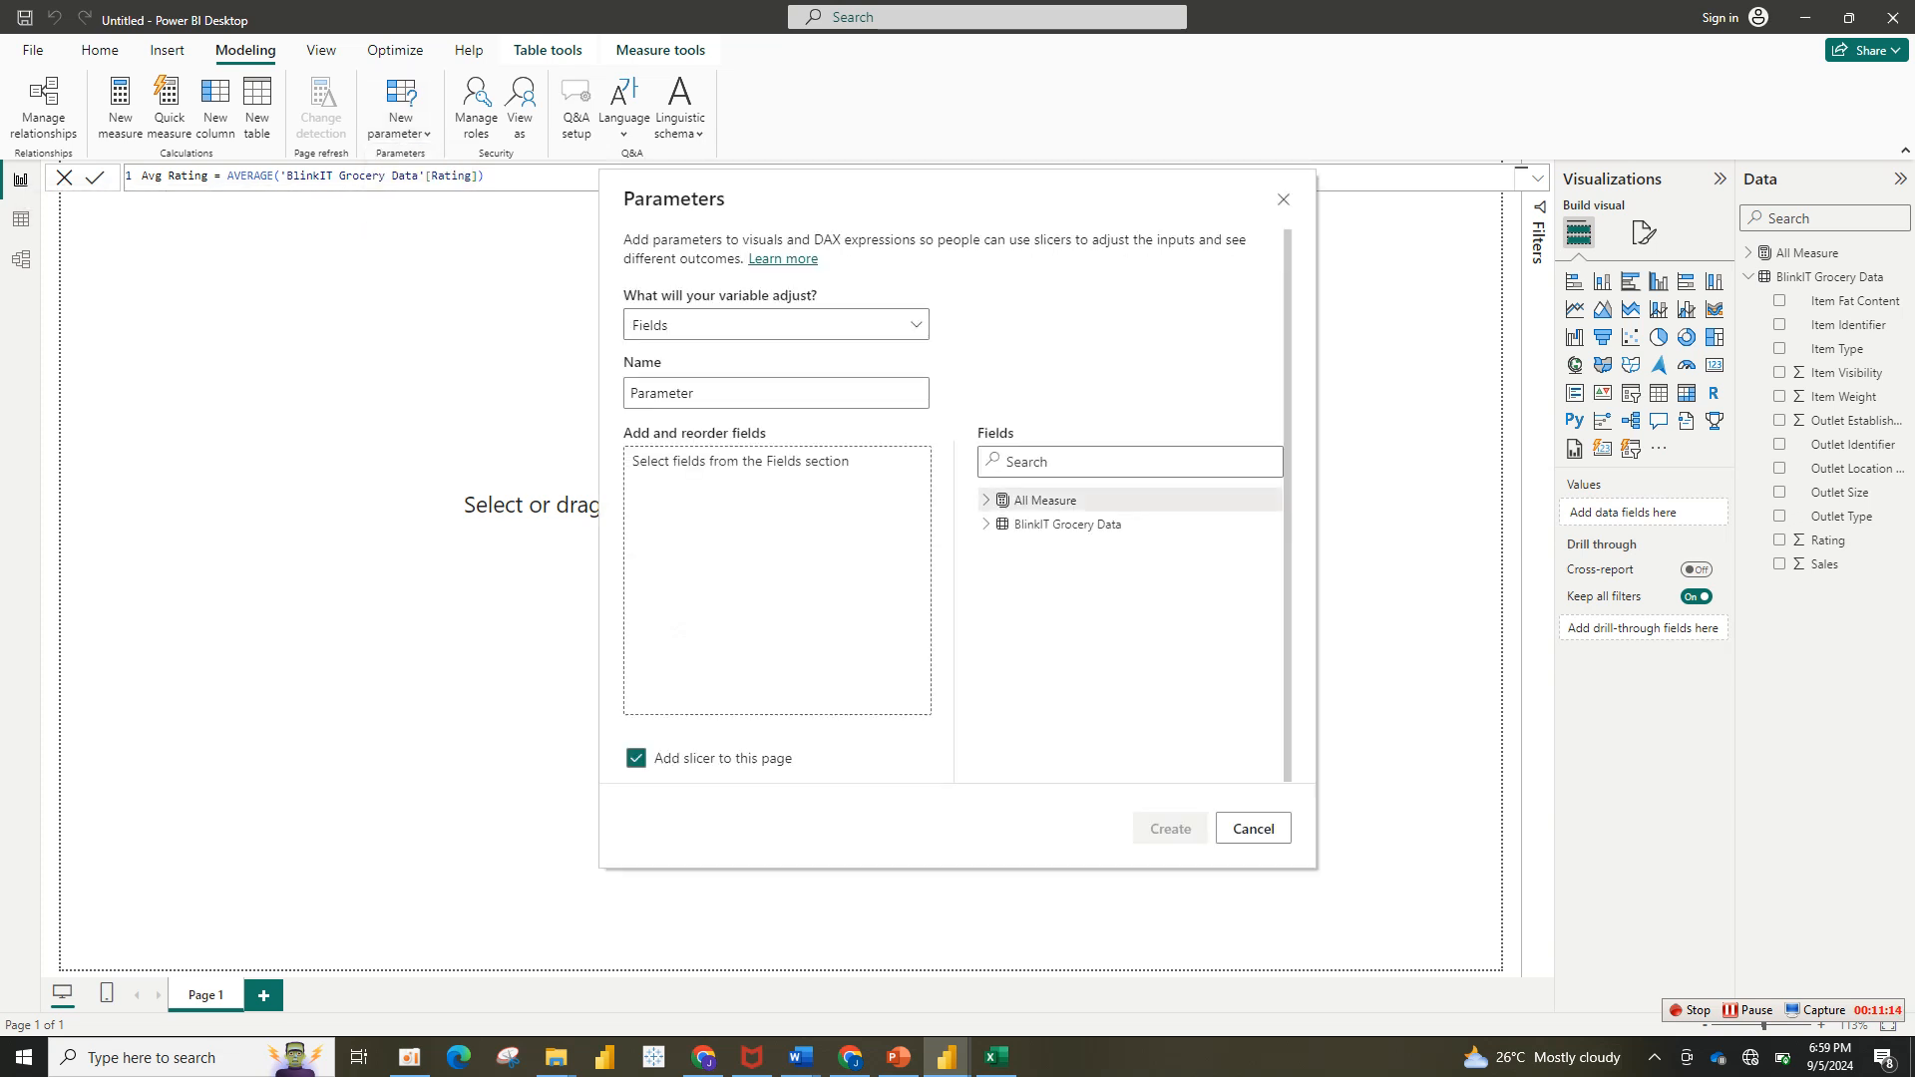
{"action": "left_click", "coordinate": [987, 500]}
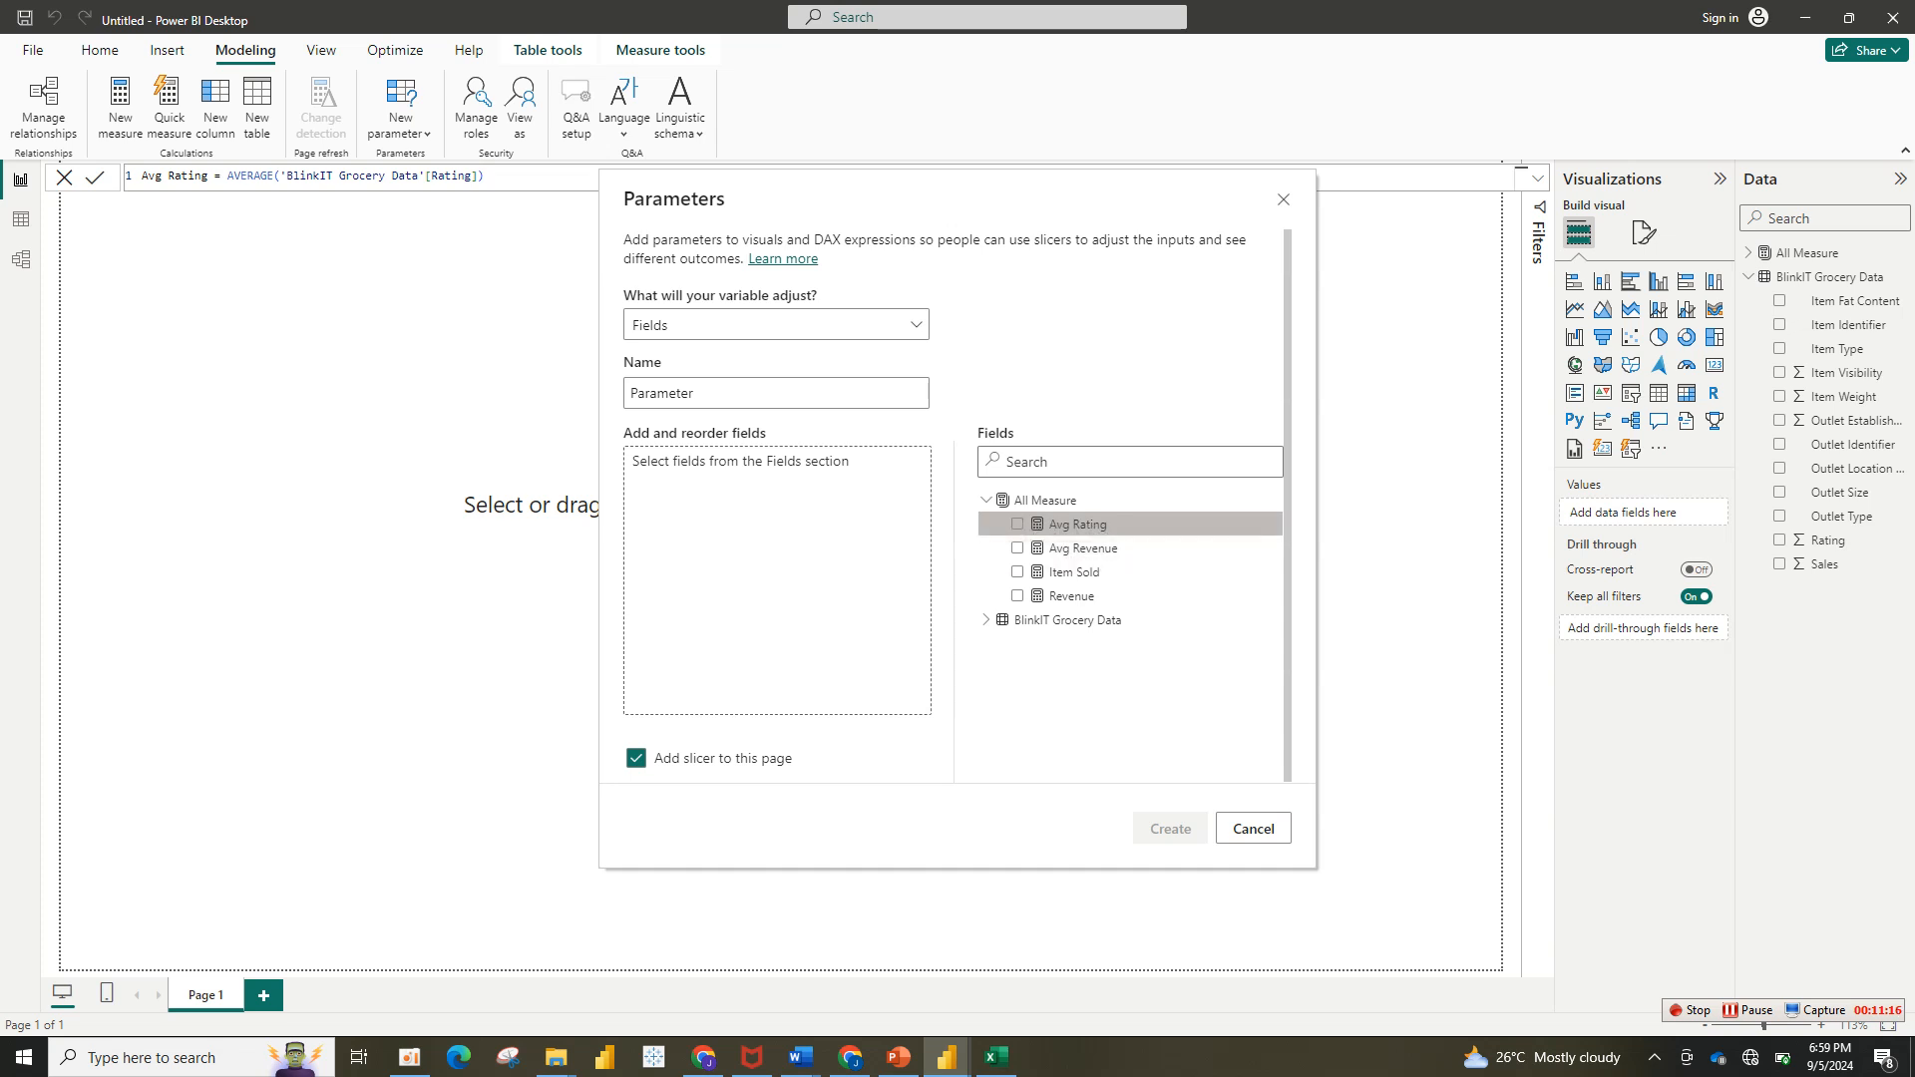
{"action": "left_click", "coordinate": [1018, 596]}
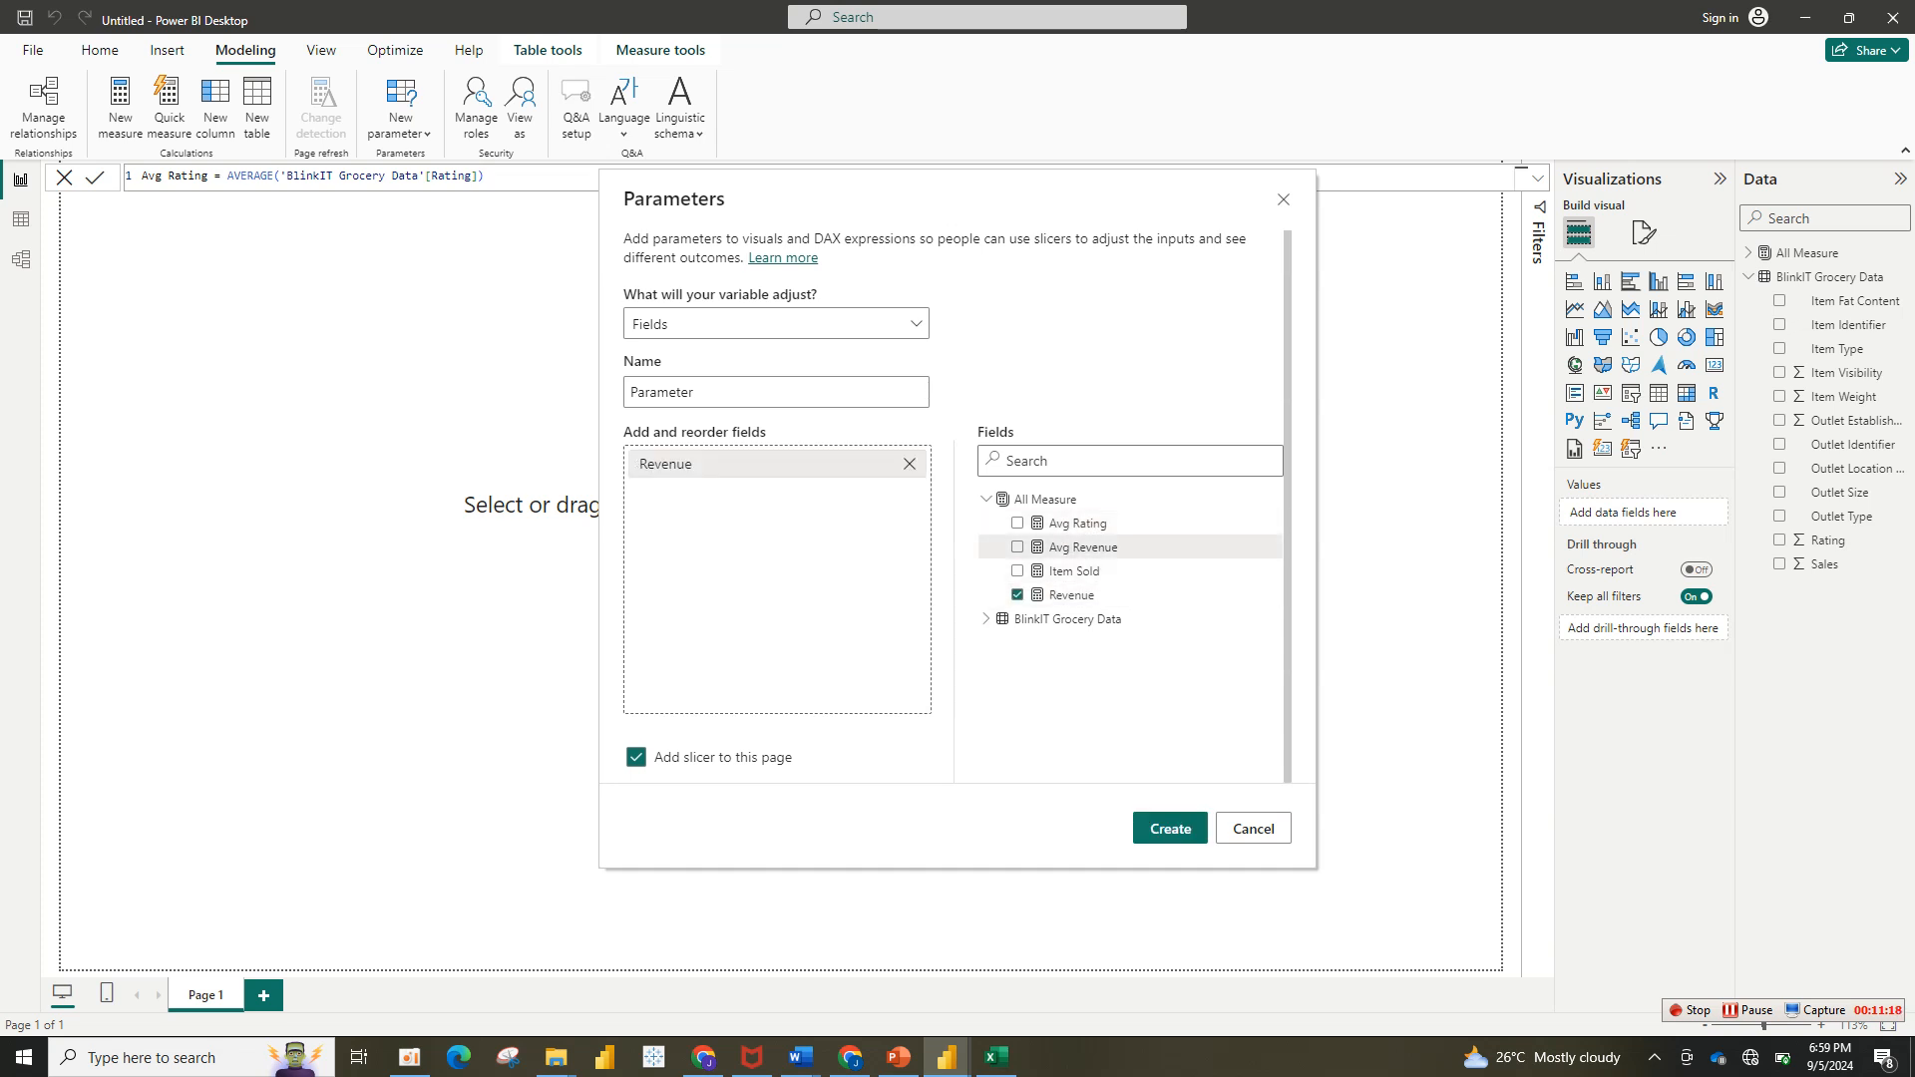
{"action": "left_click", "coordinate": [1017, 548]}
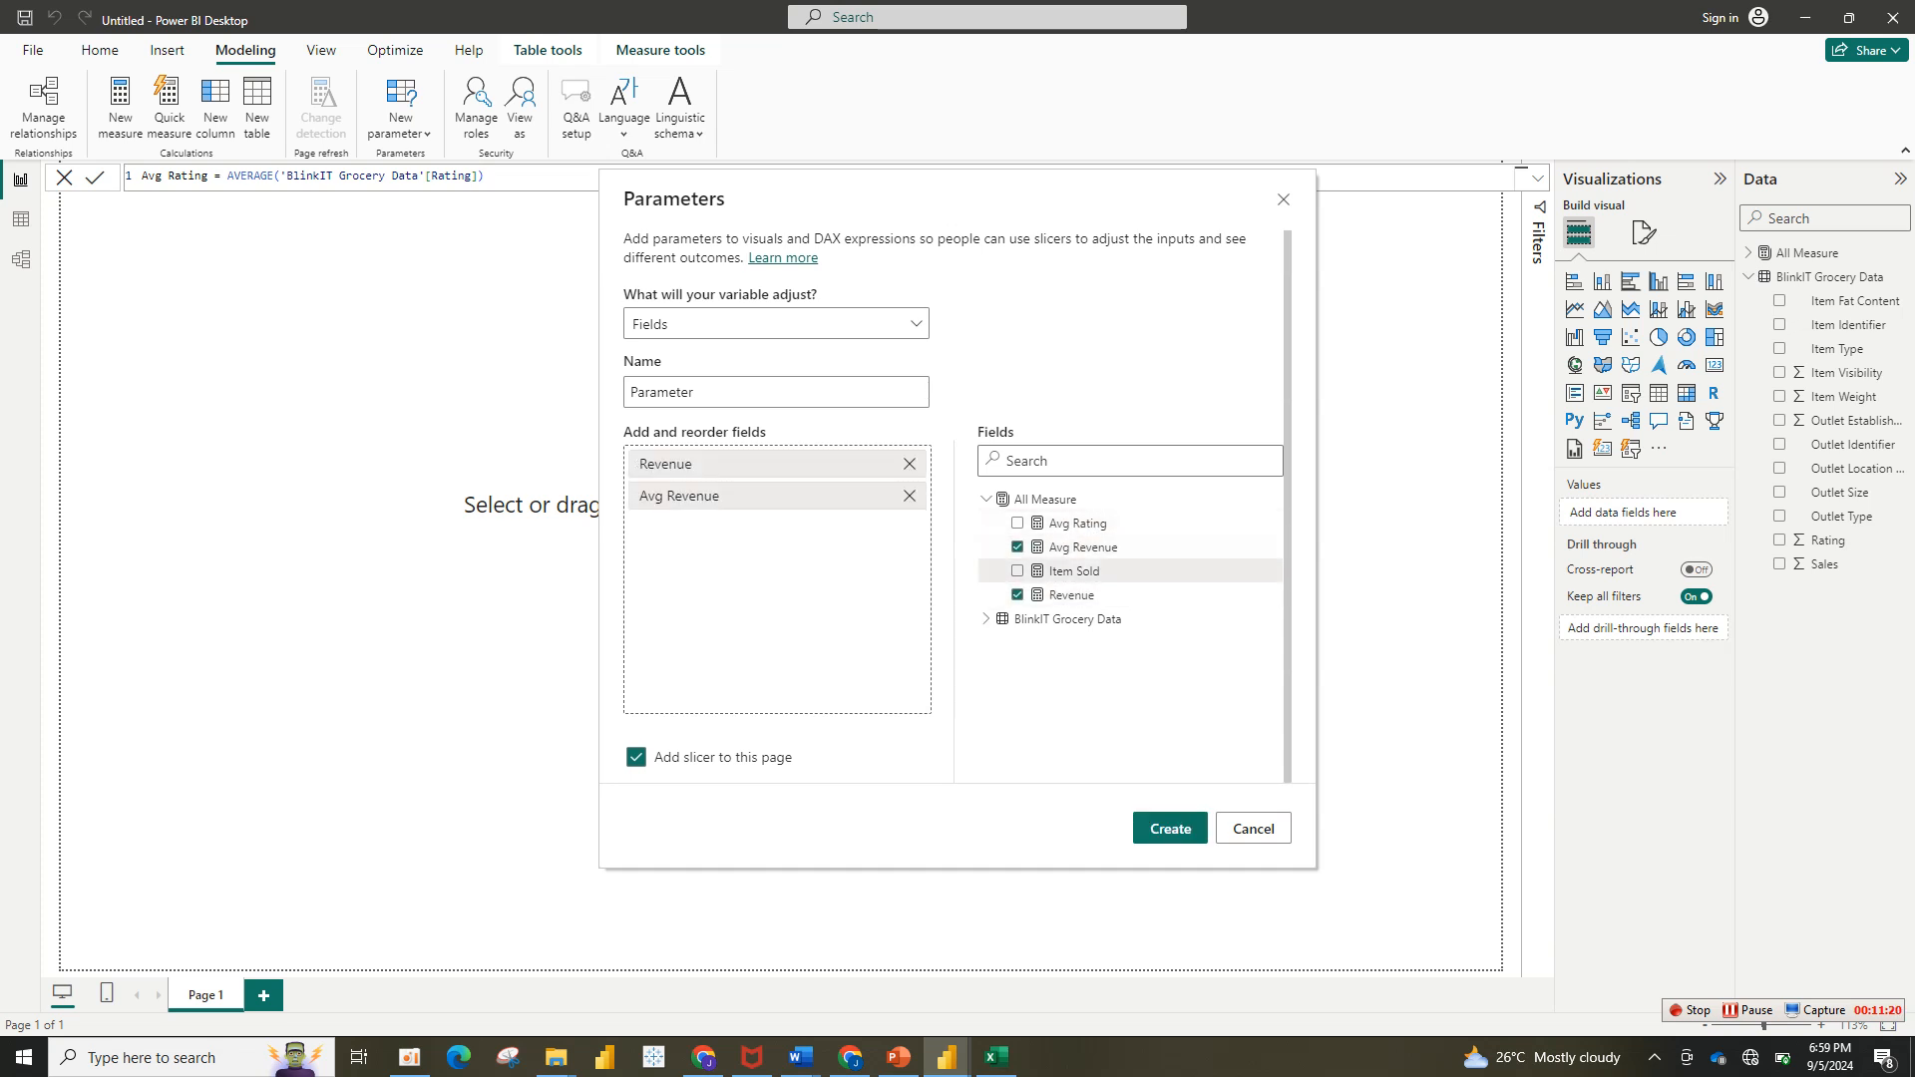
{"action": "left_click", "coordinate": [1017, 572]}
{"action": "left_click", "coordinate": [1017, 524]}
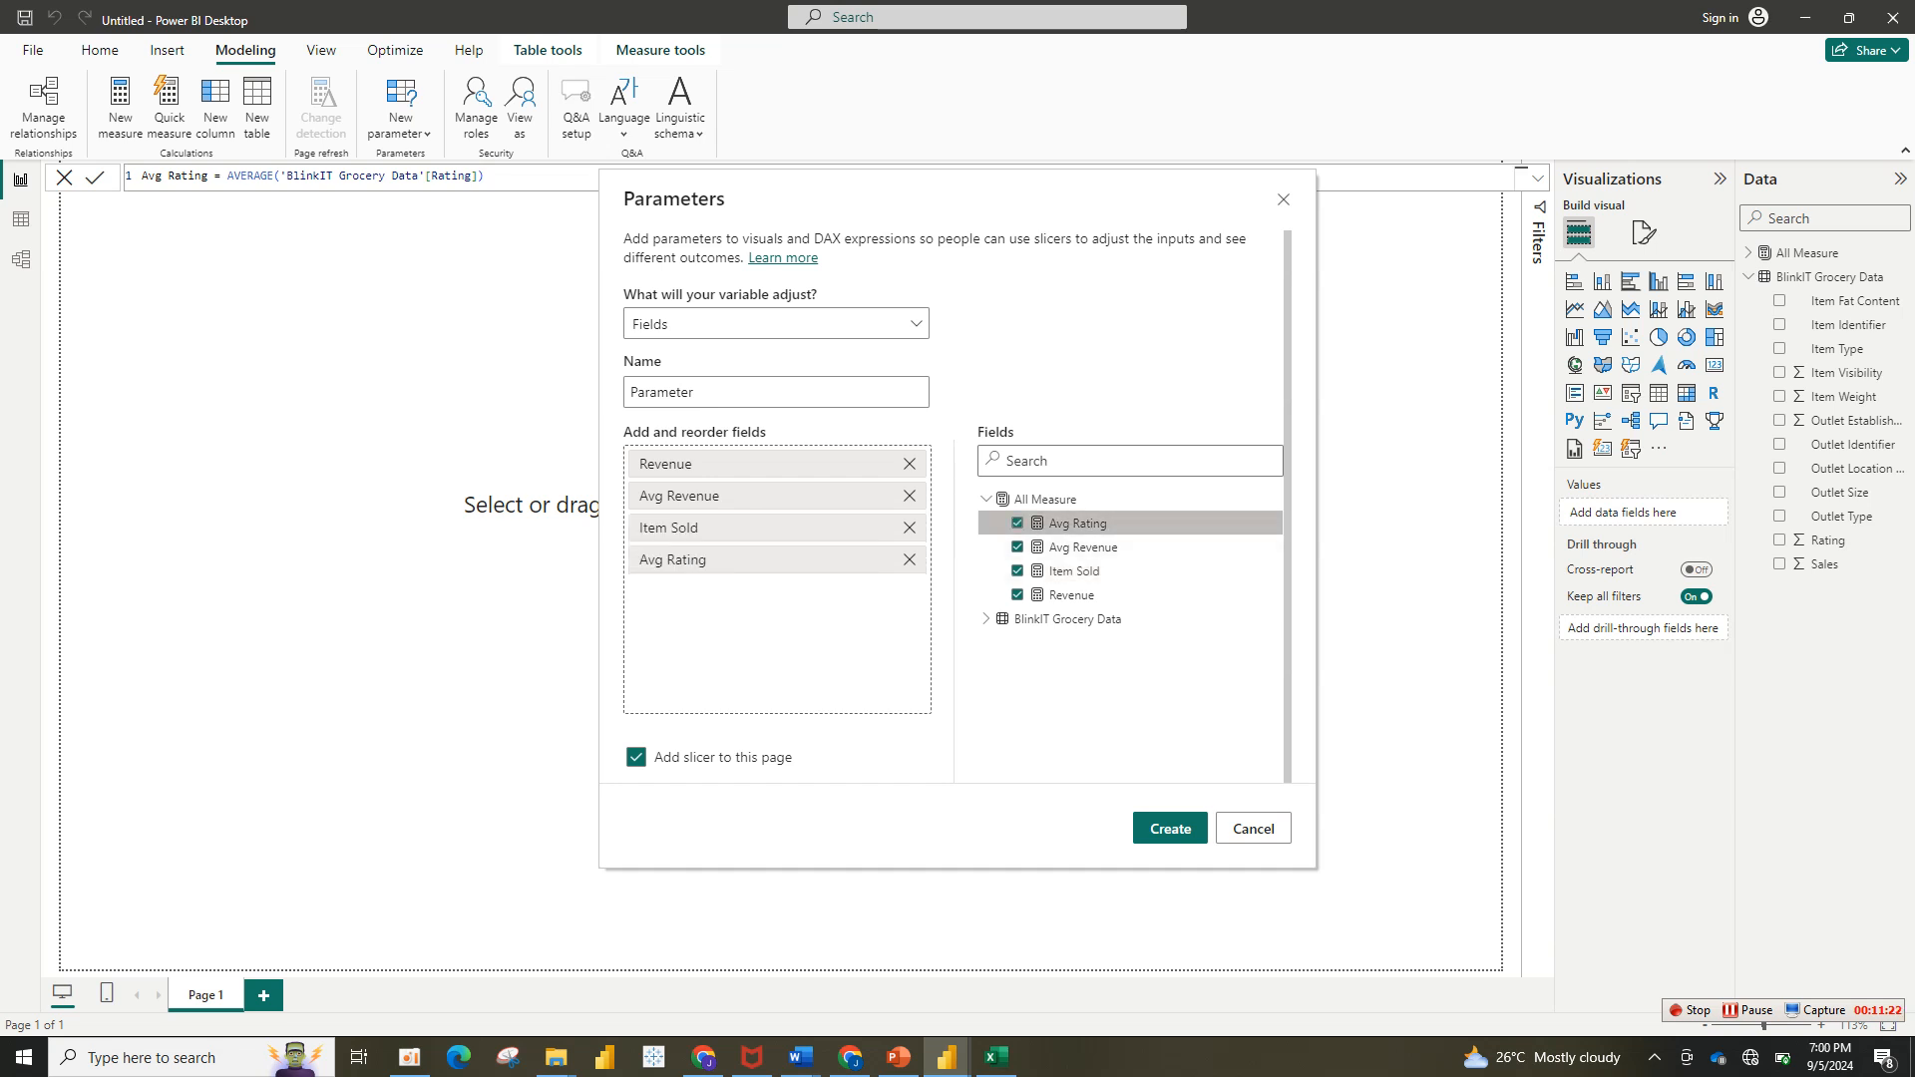
{"action": "left_click", "coordinate": [1170, 829]}
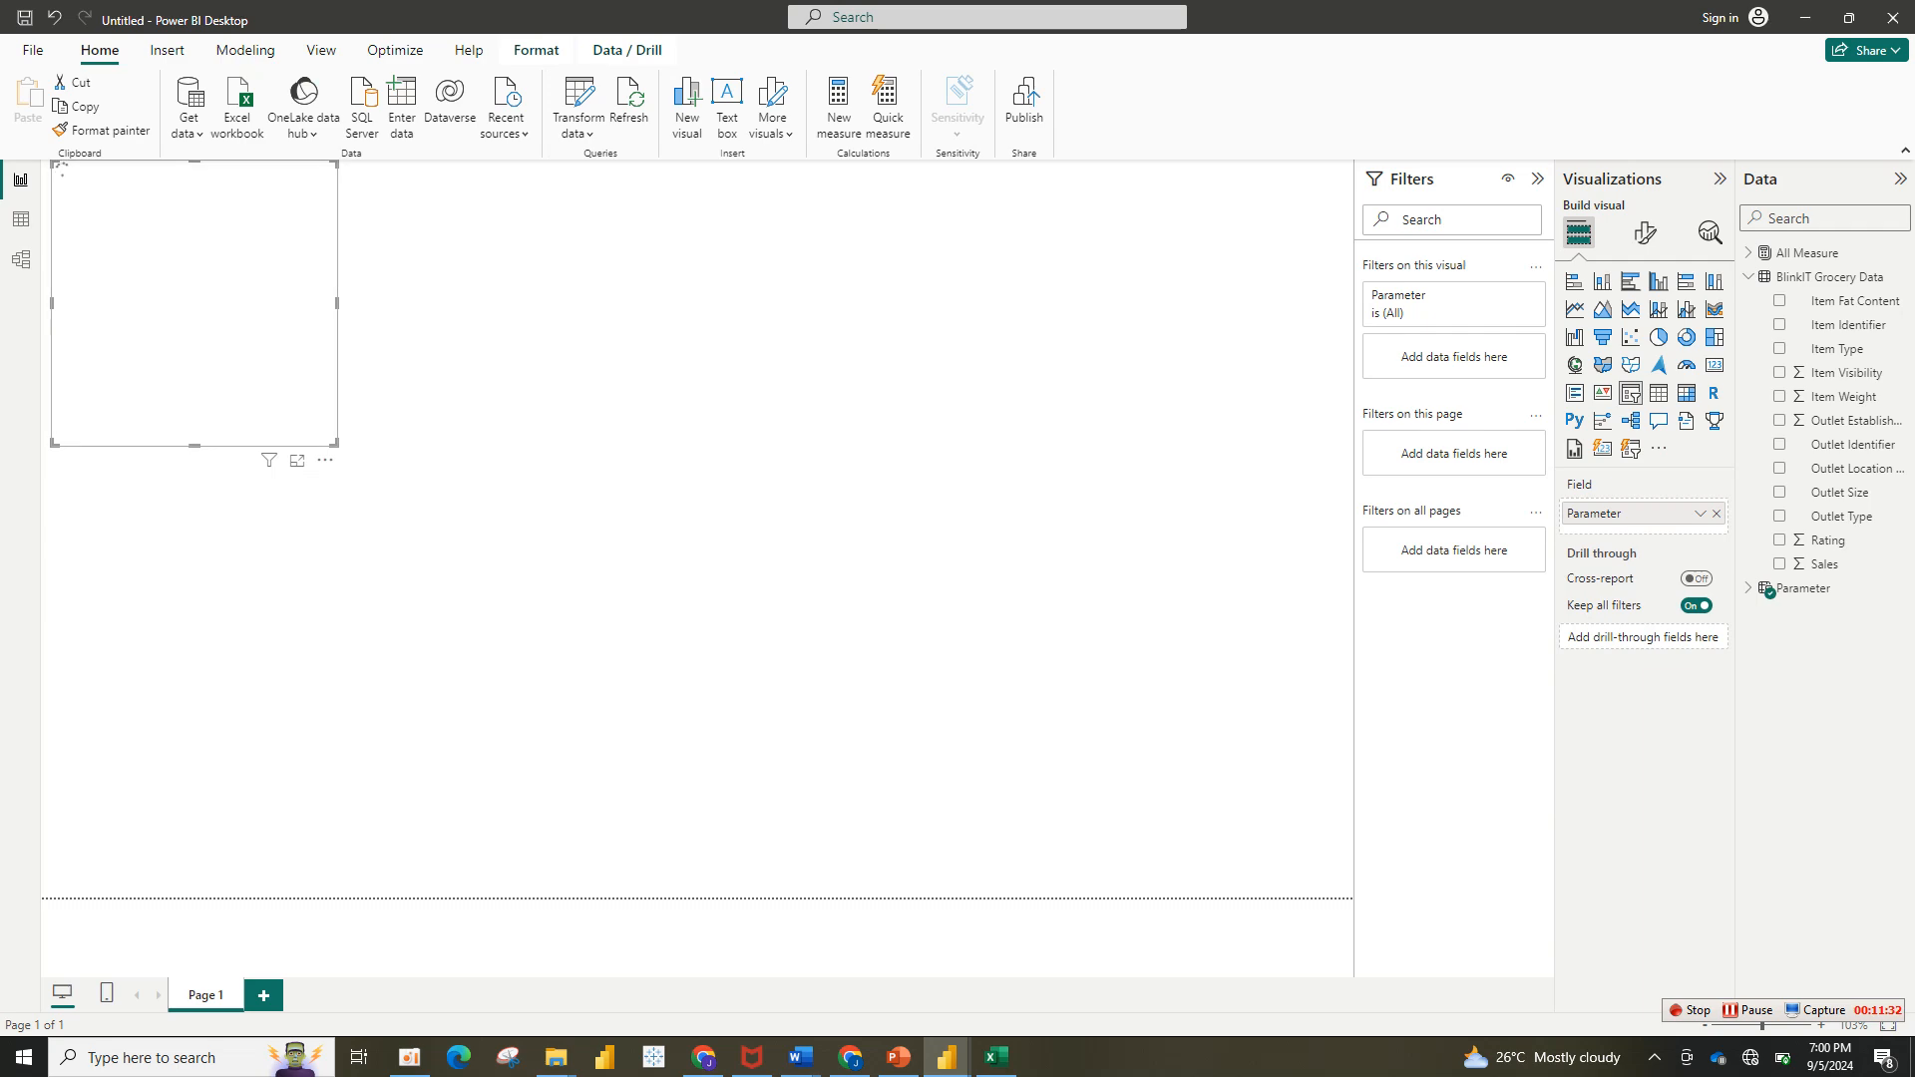
{"action": "left_click_drag", "start_coordinate": [221, 173], "coordinate": [979, 270]}
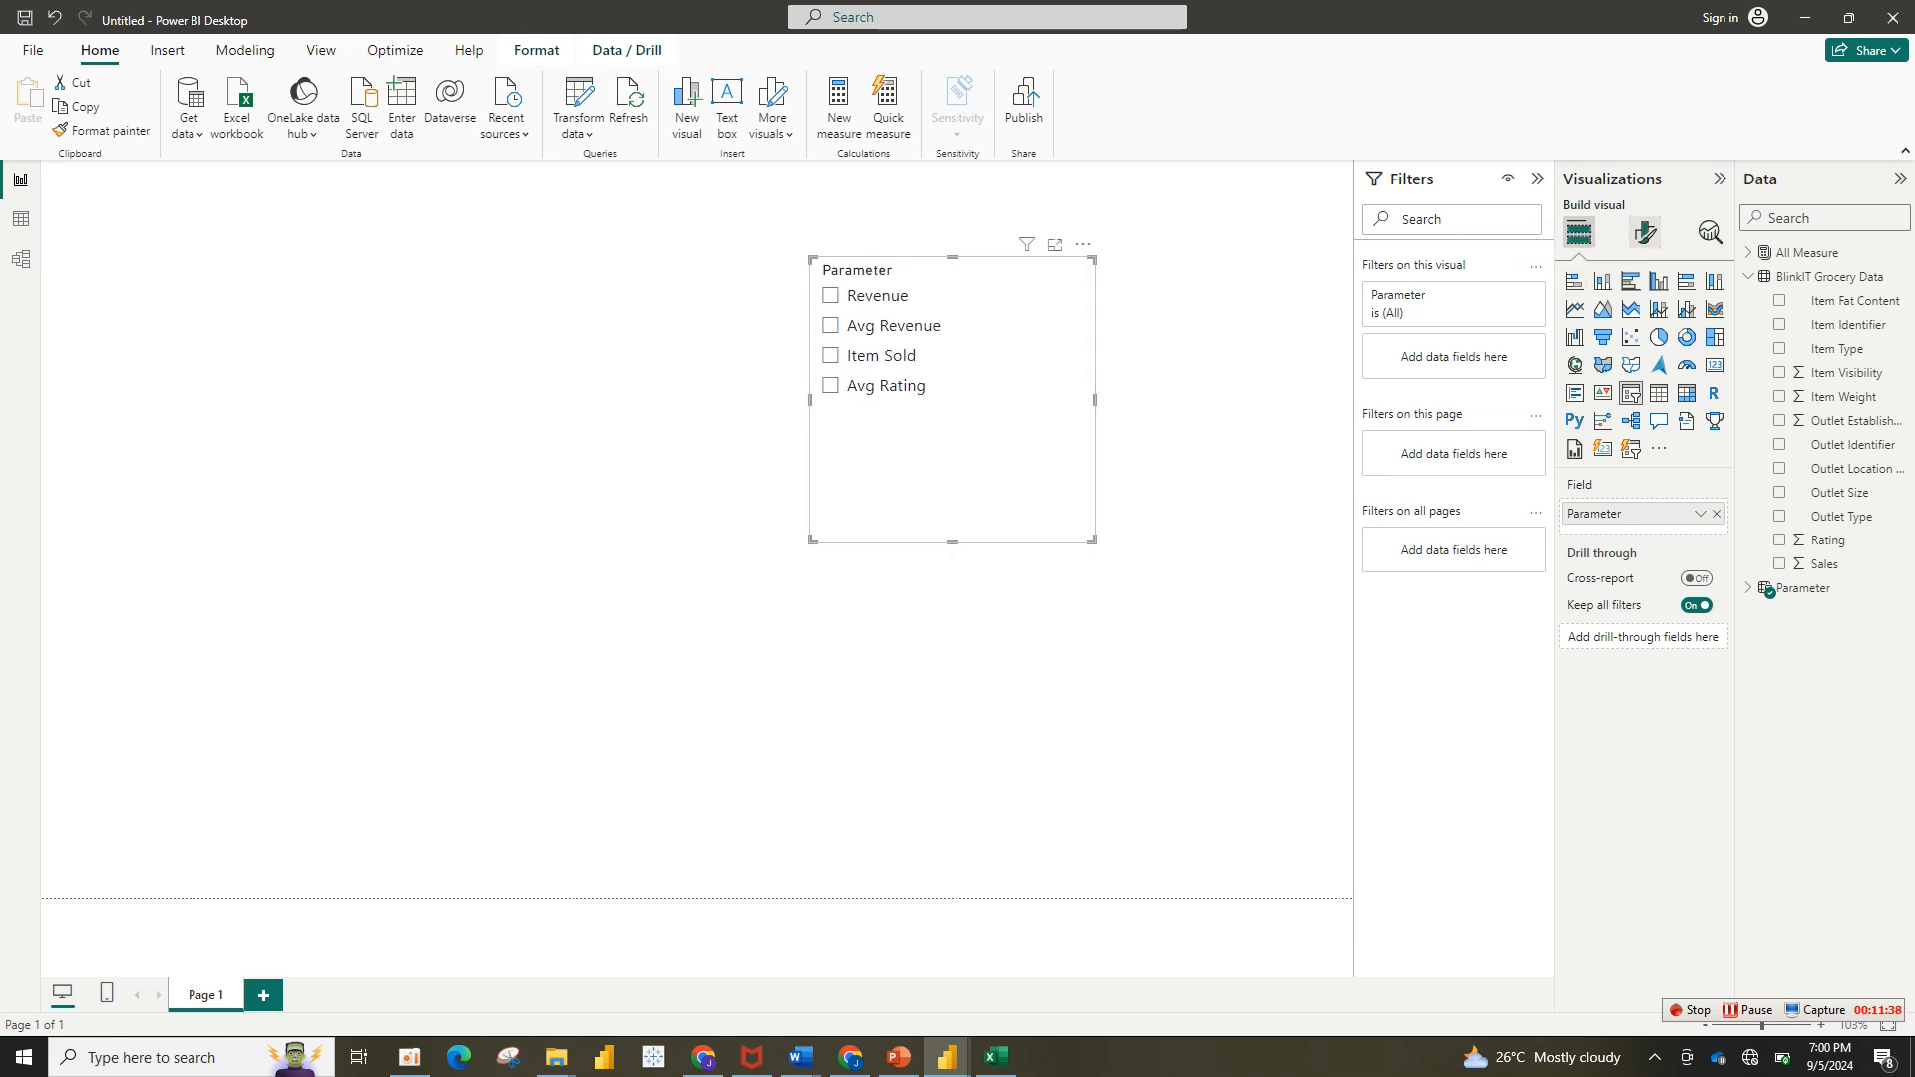
Step: Set the parameter slicer's style to Tile, resize it into a single row of four tiles, and move it to the page's upper-right corner
{"action": "left_click", "coordinate": [1644, 232]}
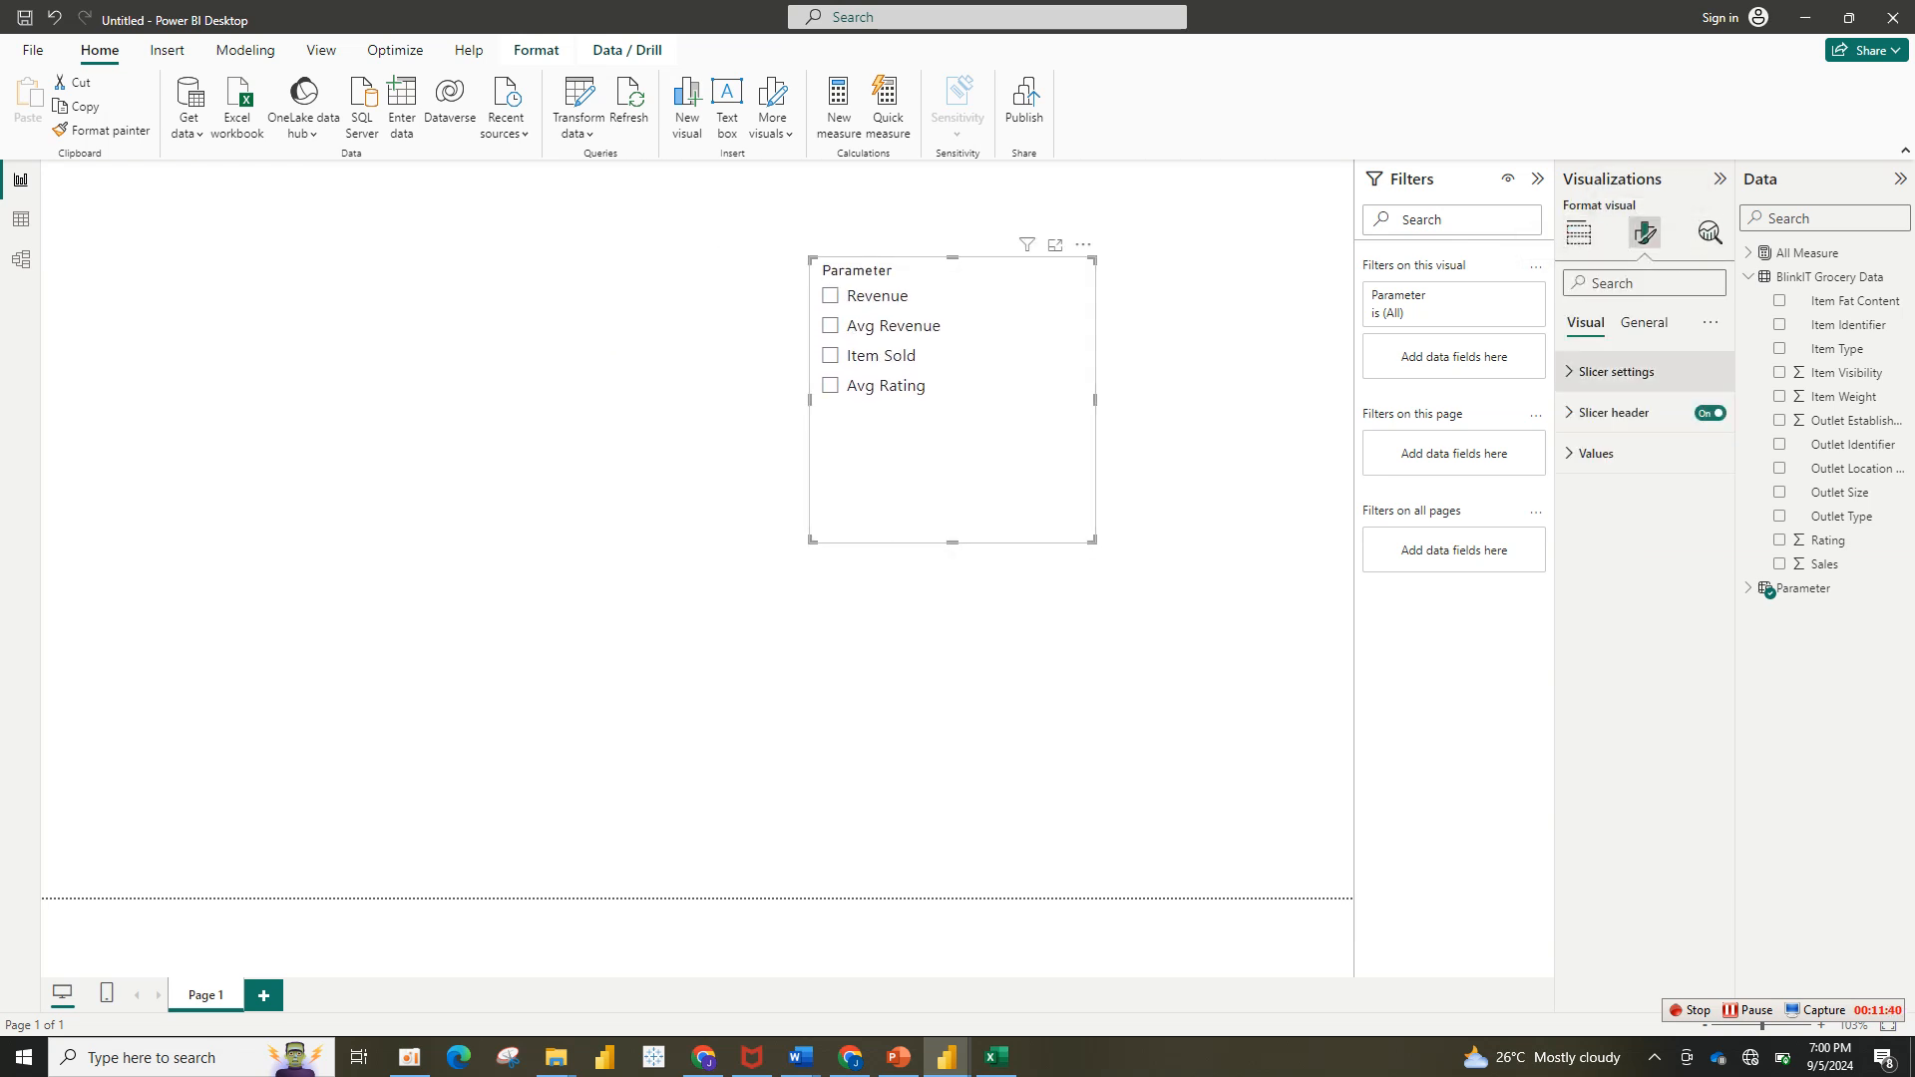
{"action": "left_click", "coordinate": [1616, 372]}
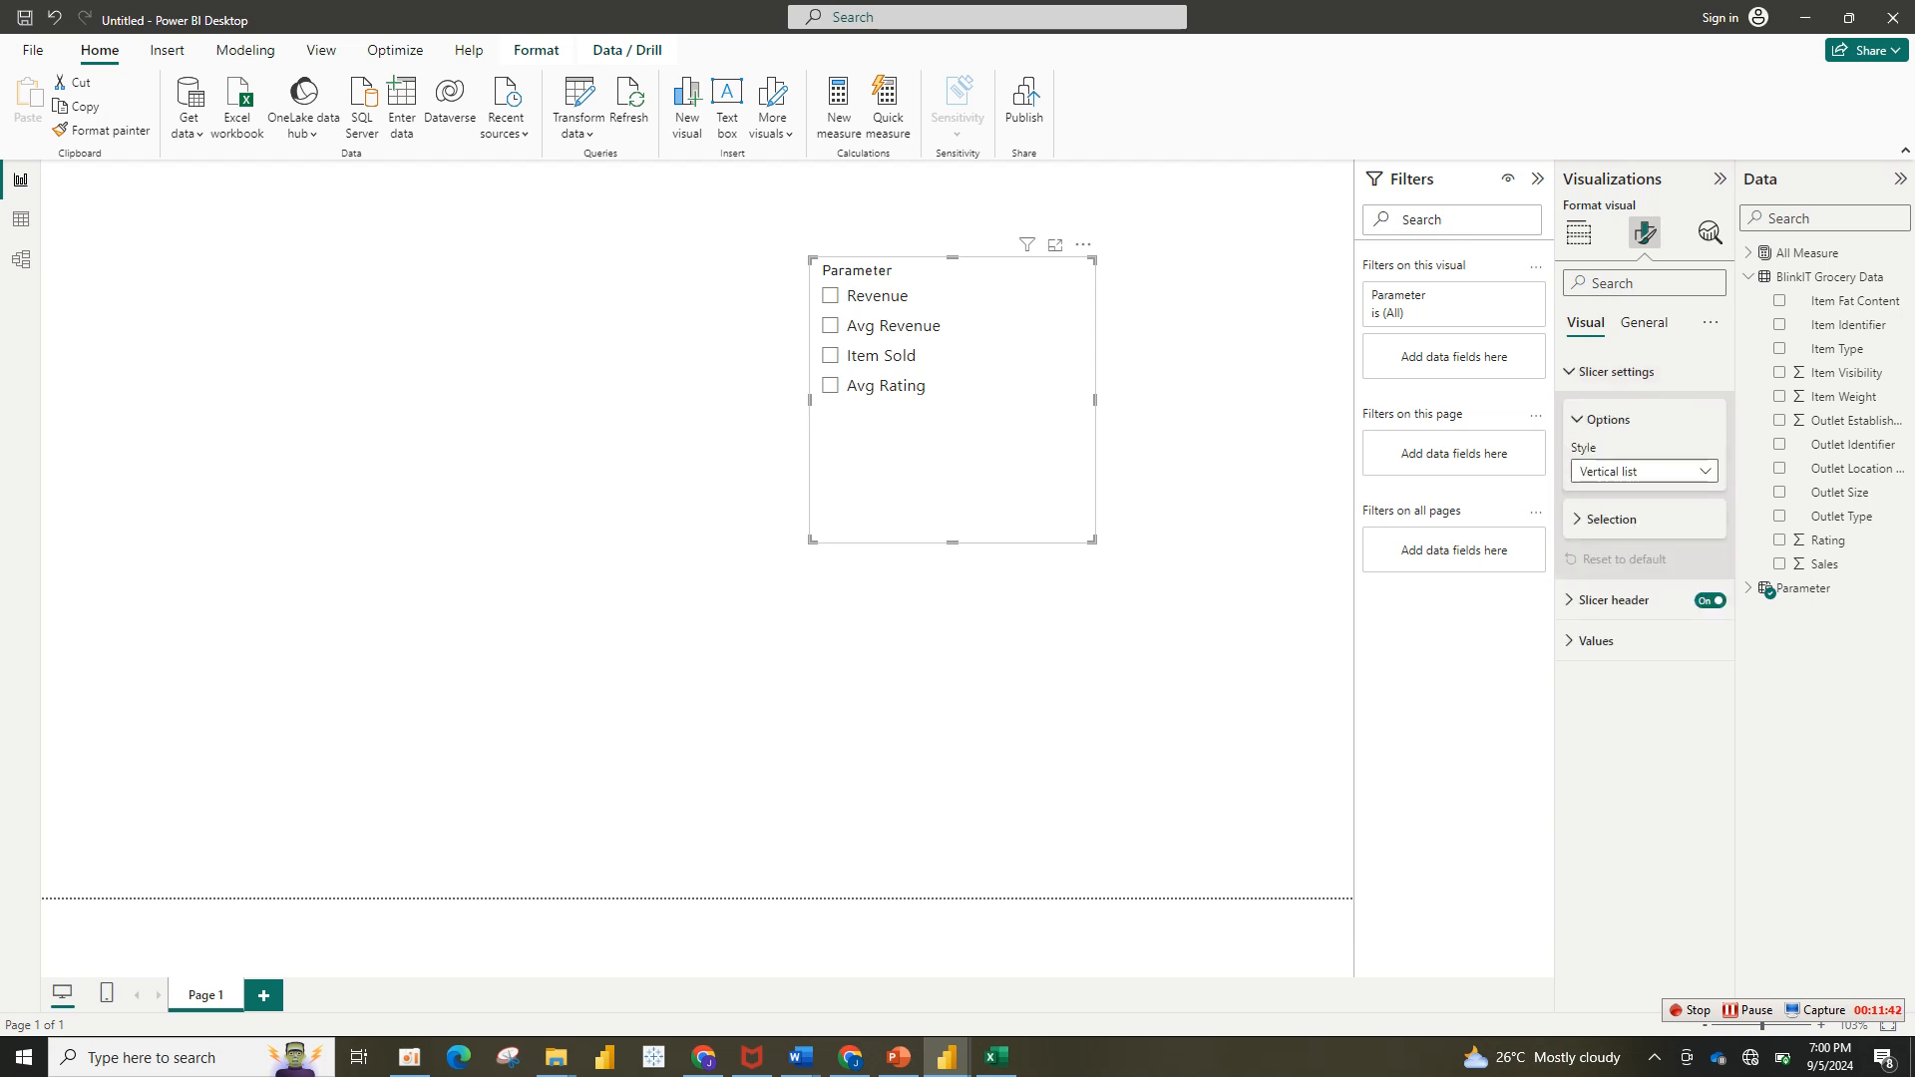
{"action": "left_click", "coordinate": [1644, 471]}
{"action": "left_click", "coordinate": [1596, 518]}
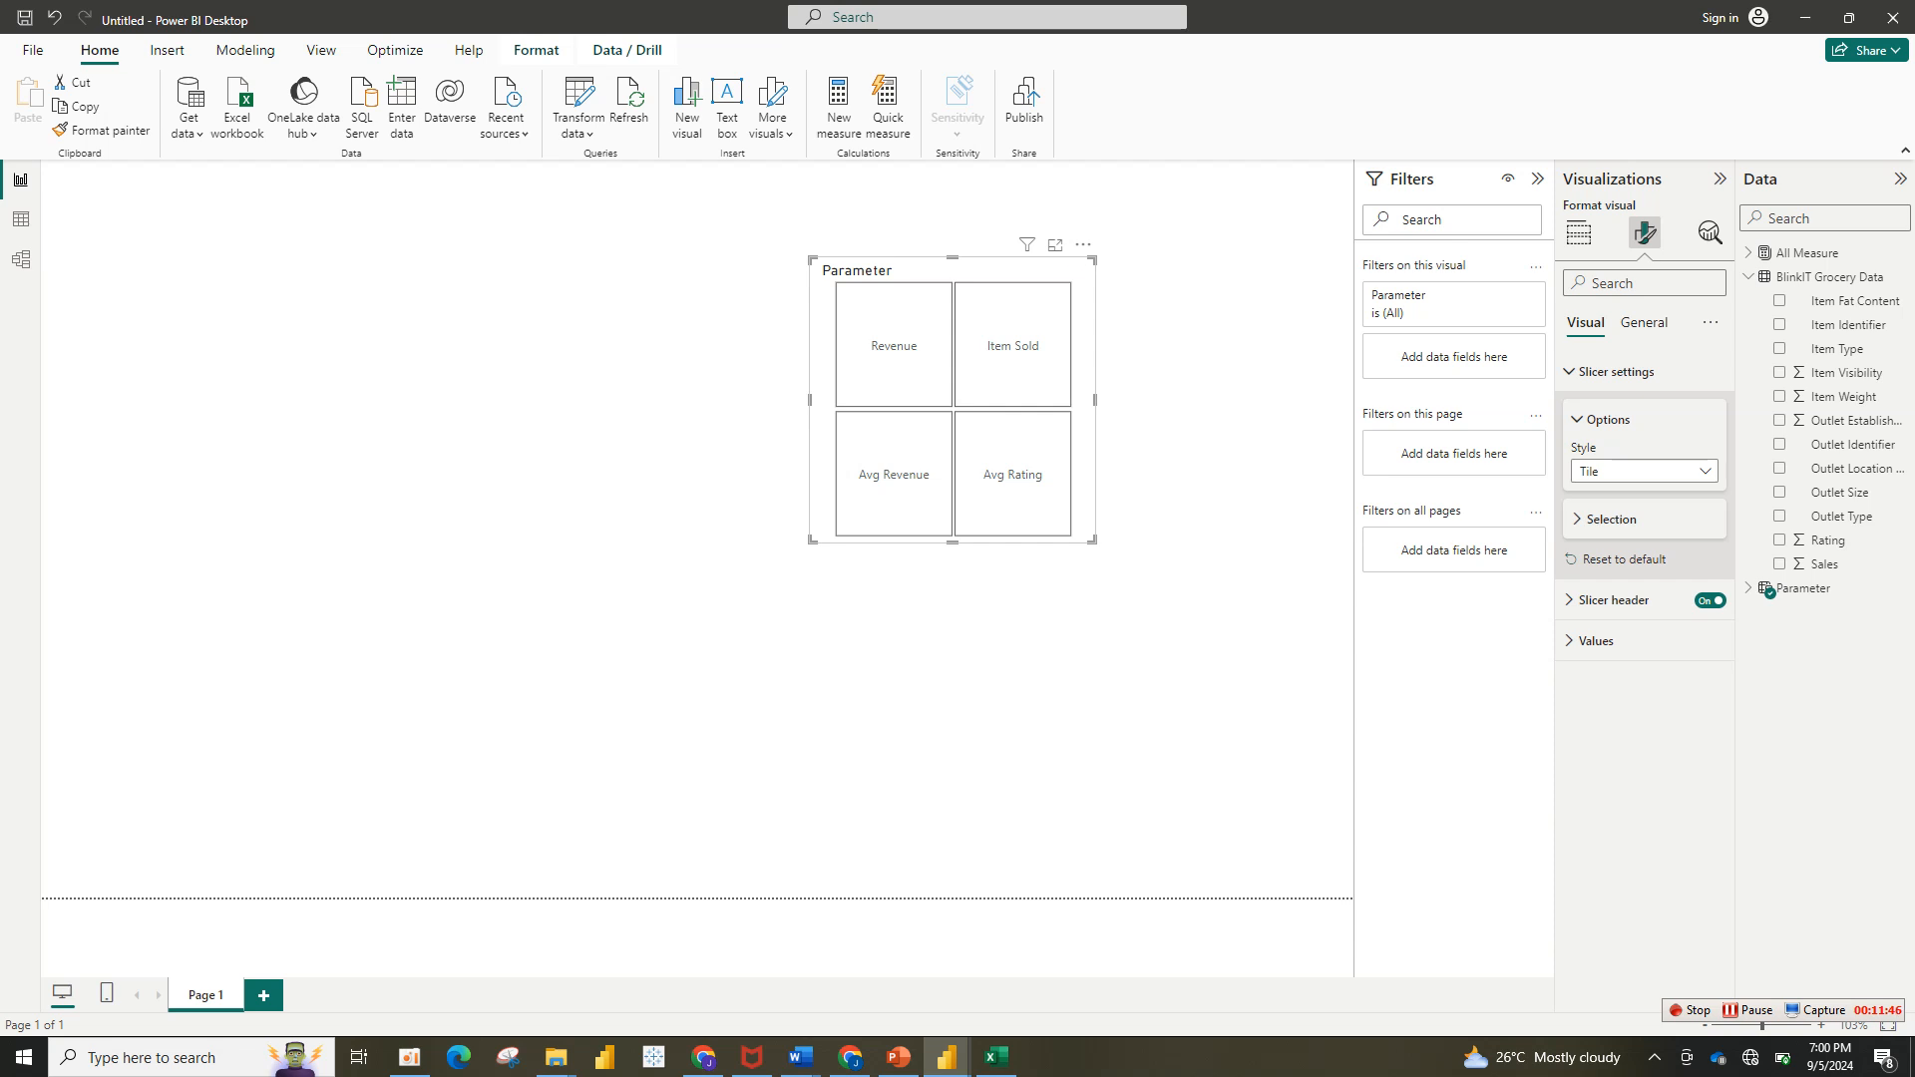
{"action": "left_click_drag", "start_coordinate": [1093, 541], "coordinate": [1327, 299]}
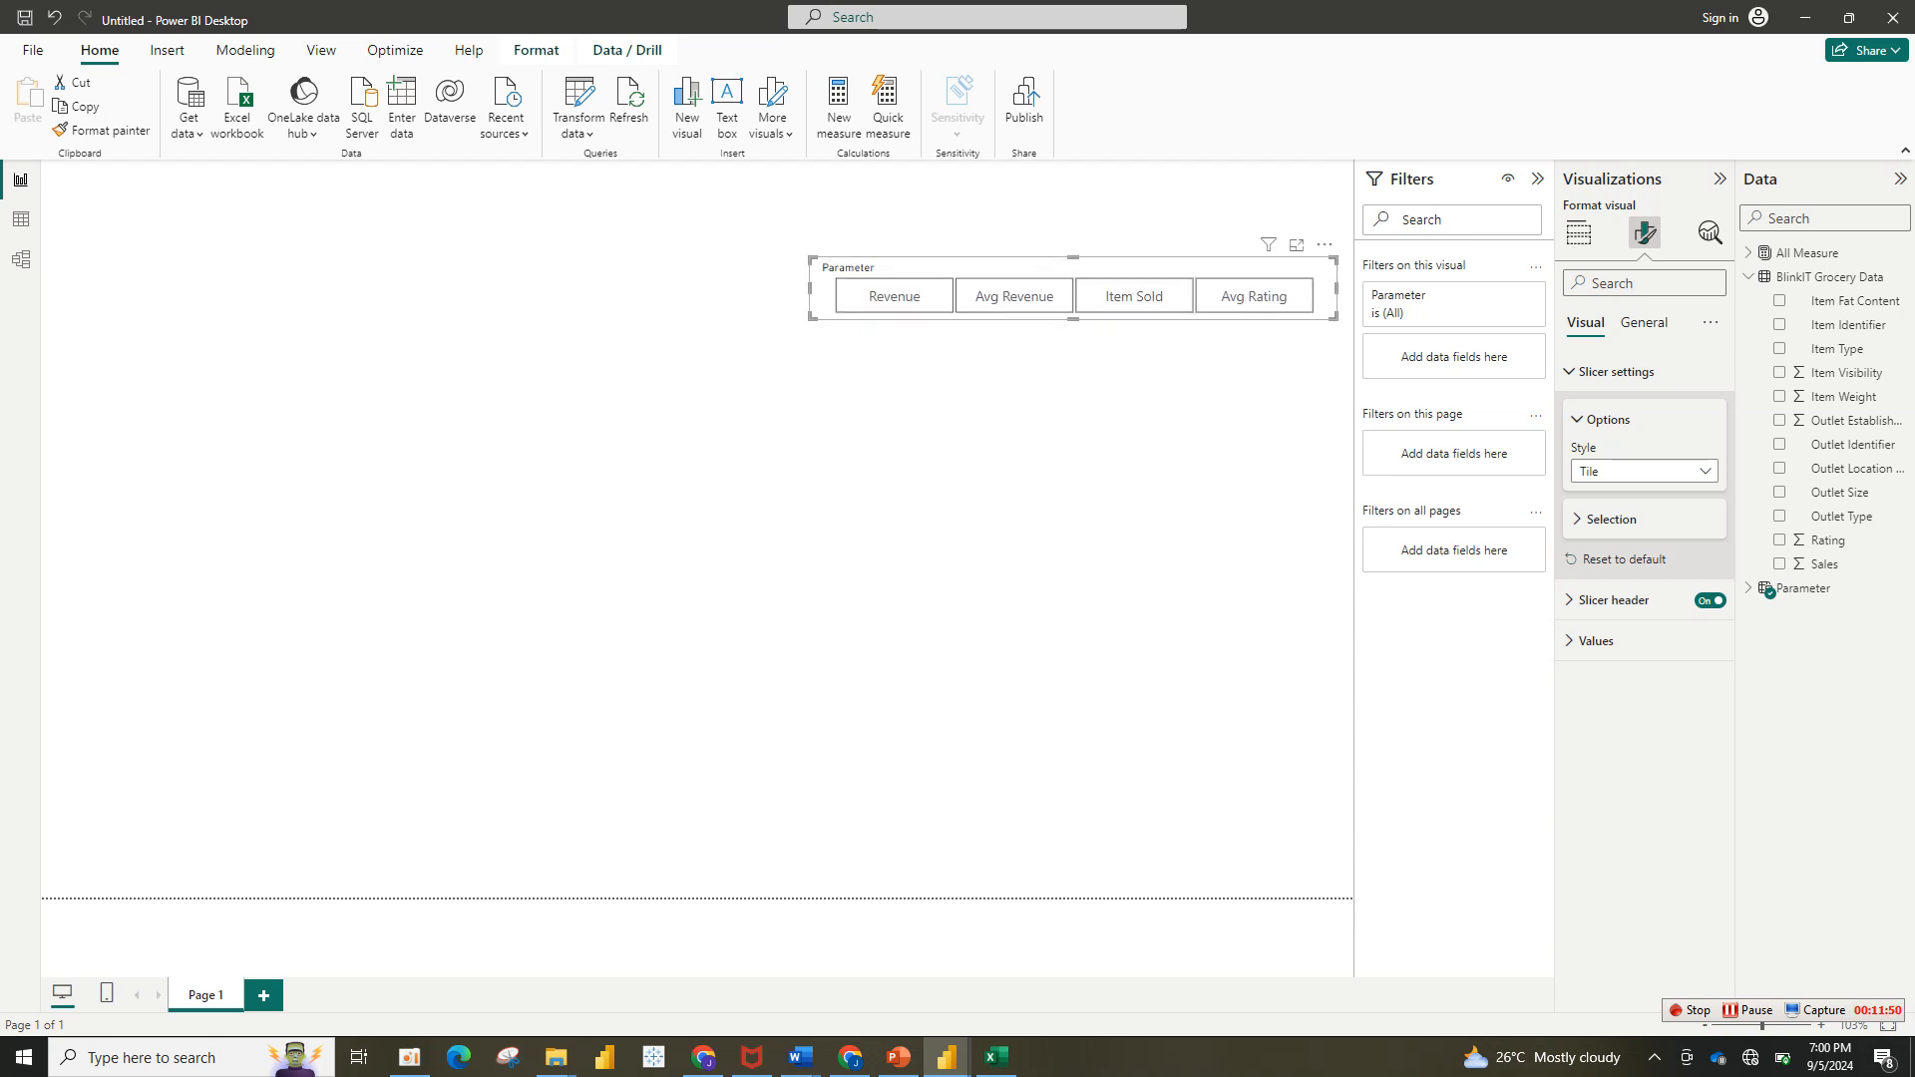
{"action": "left_click_drag", "start_coordinate": [1227, 267], "coordinate": [1243, 188]}
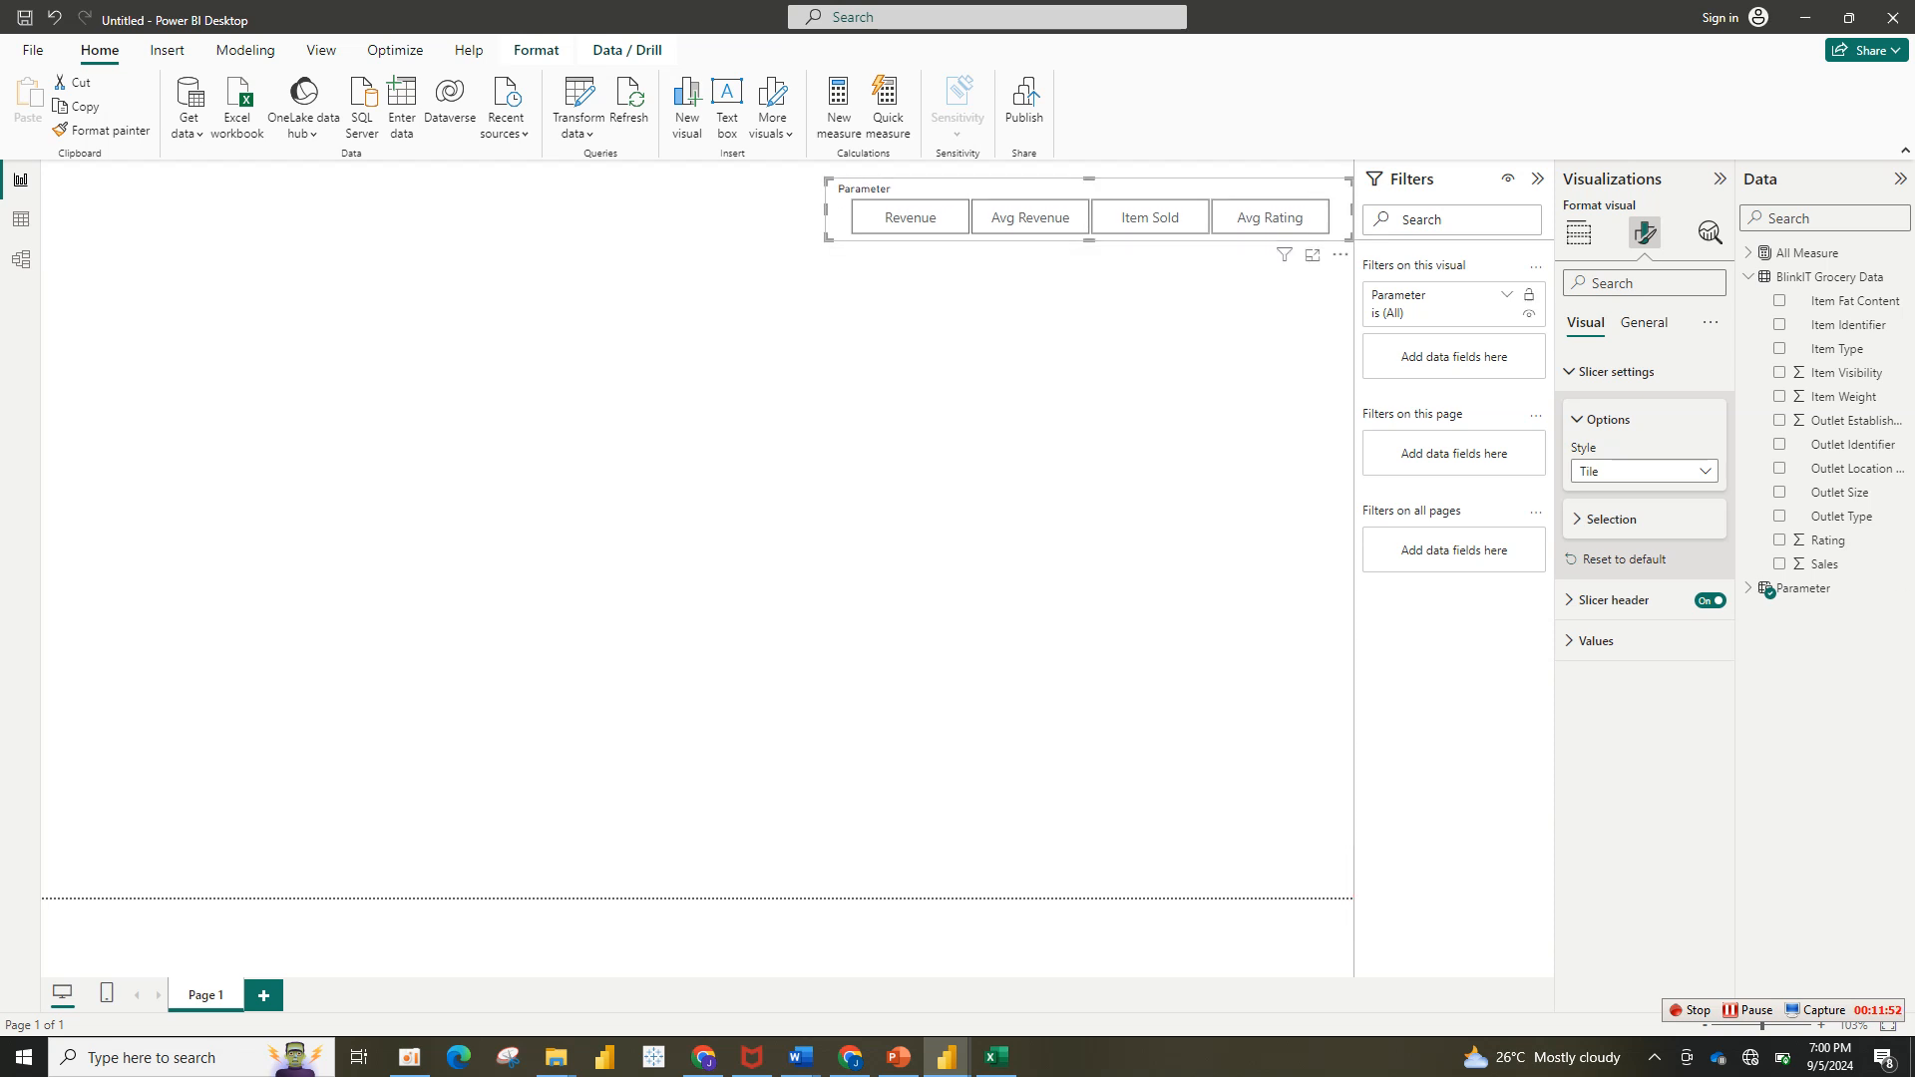
Step: Turn off the header of the parameter slicer
{"action": "left_click", "coordinate": [1644, 322]}
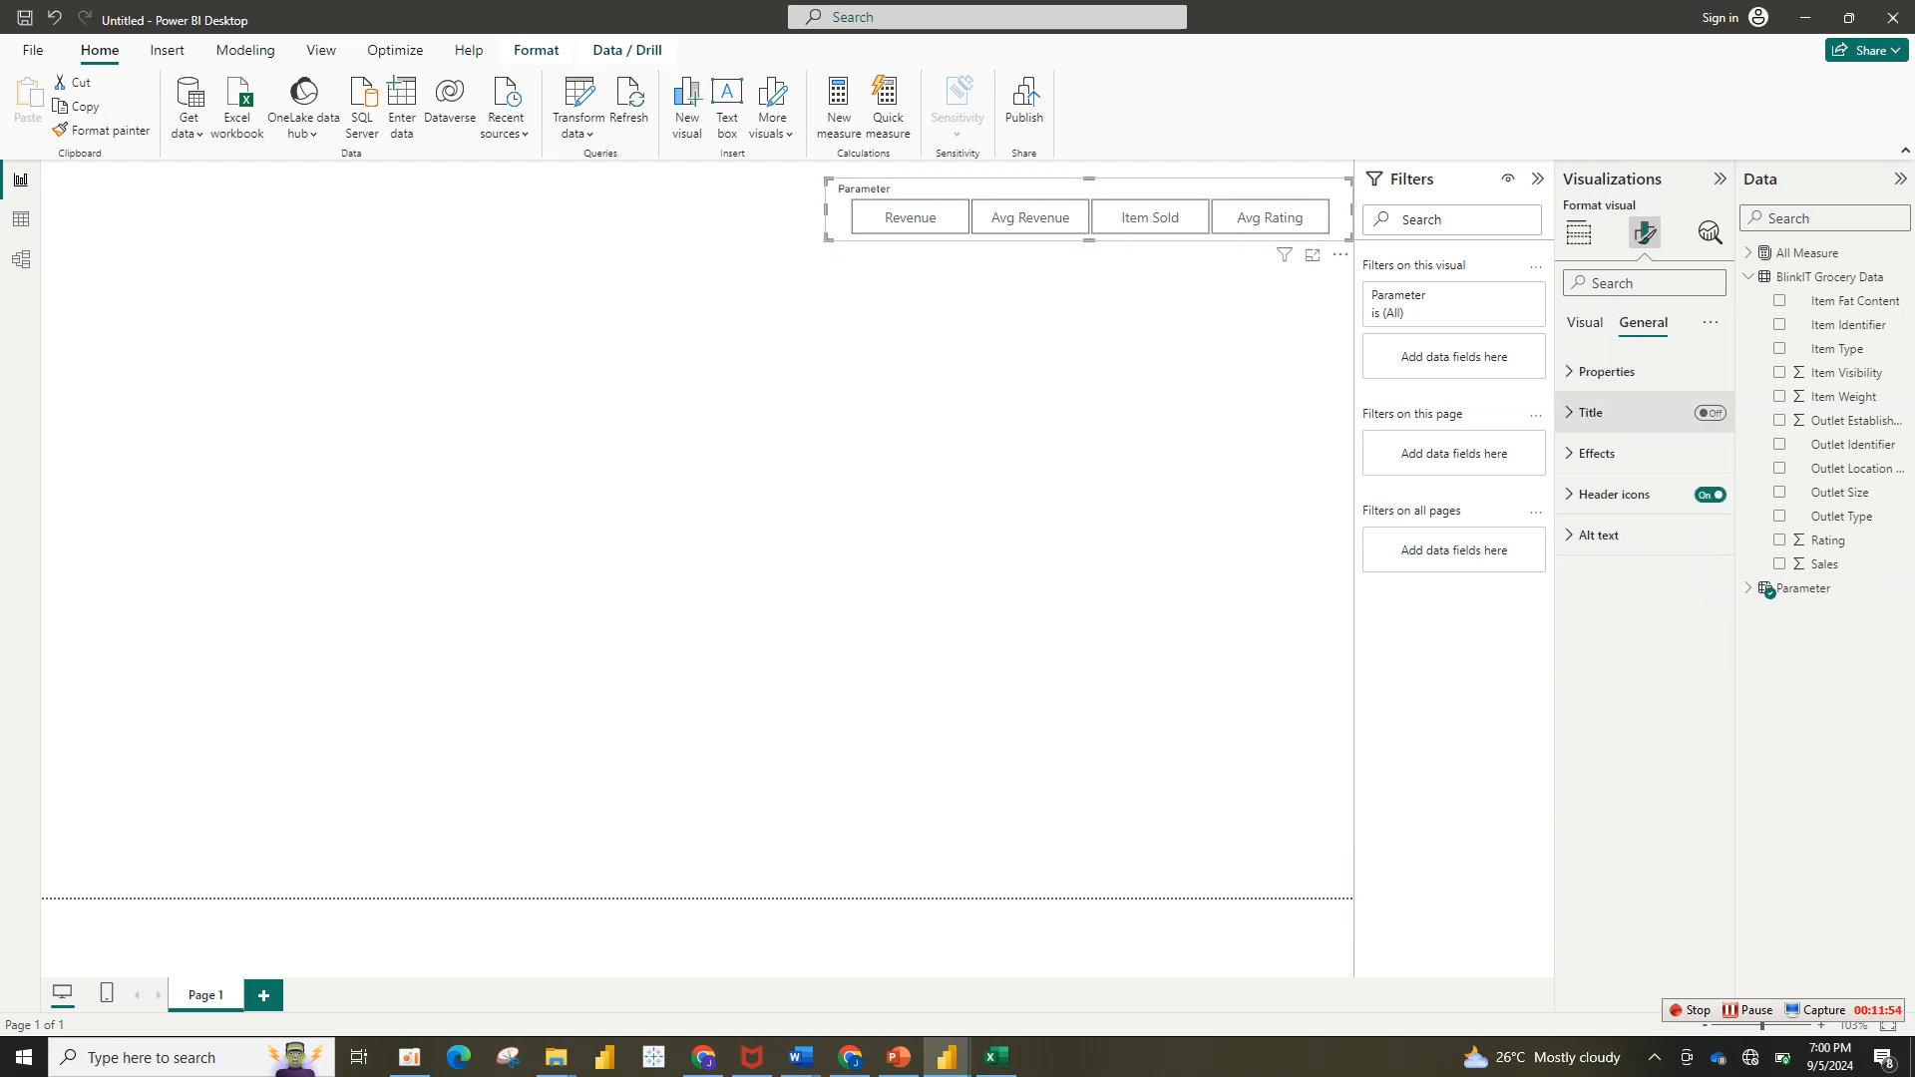
{"action": "left_click", "coordinate": [1585, 322]}
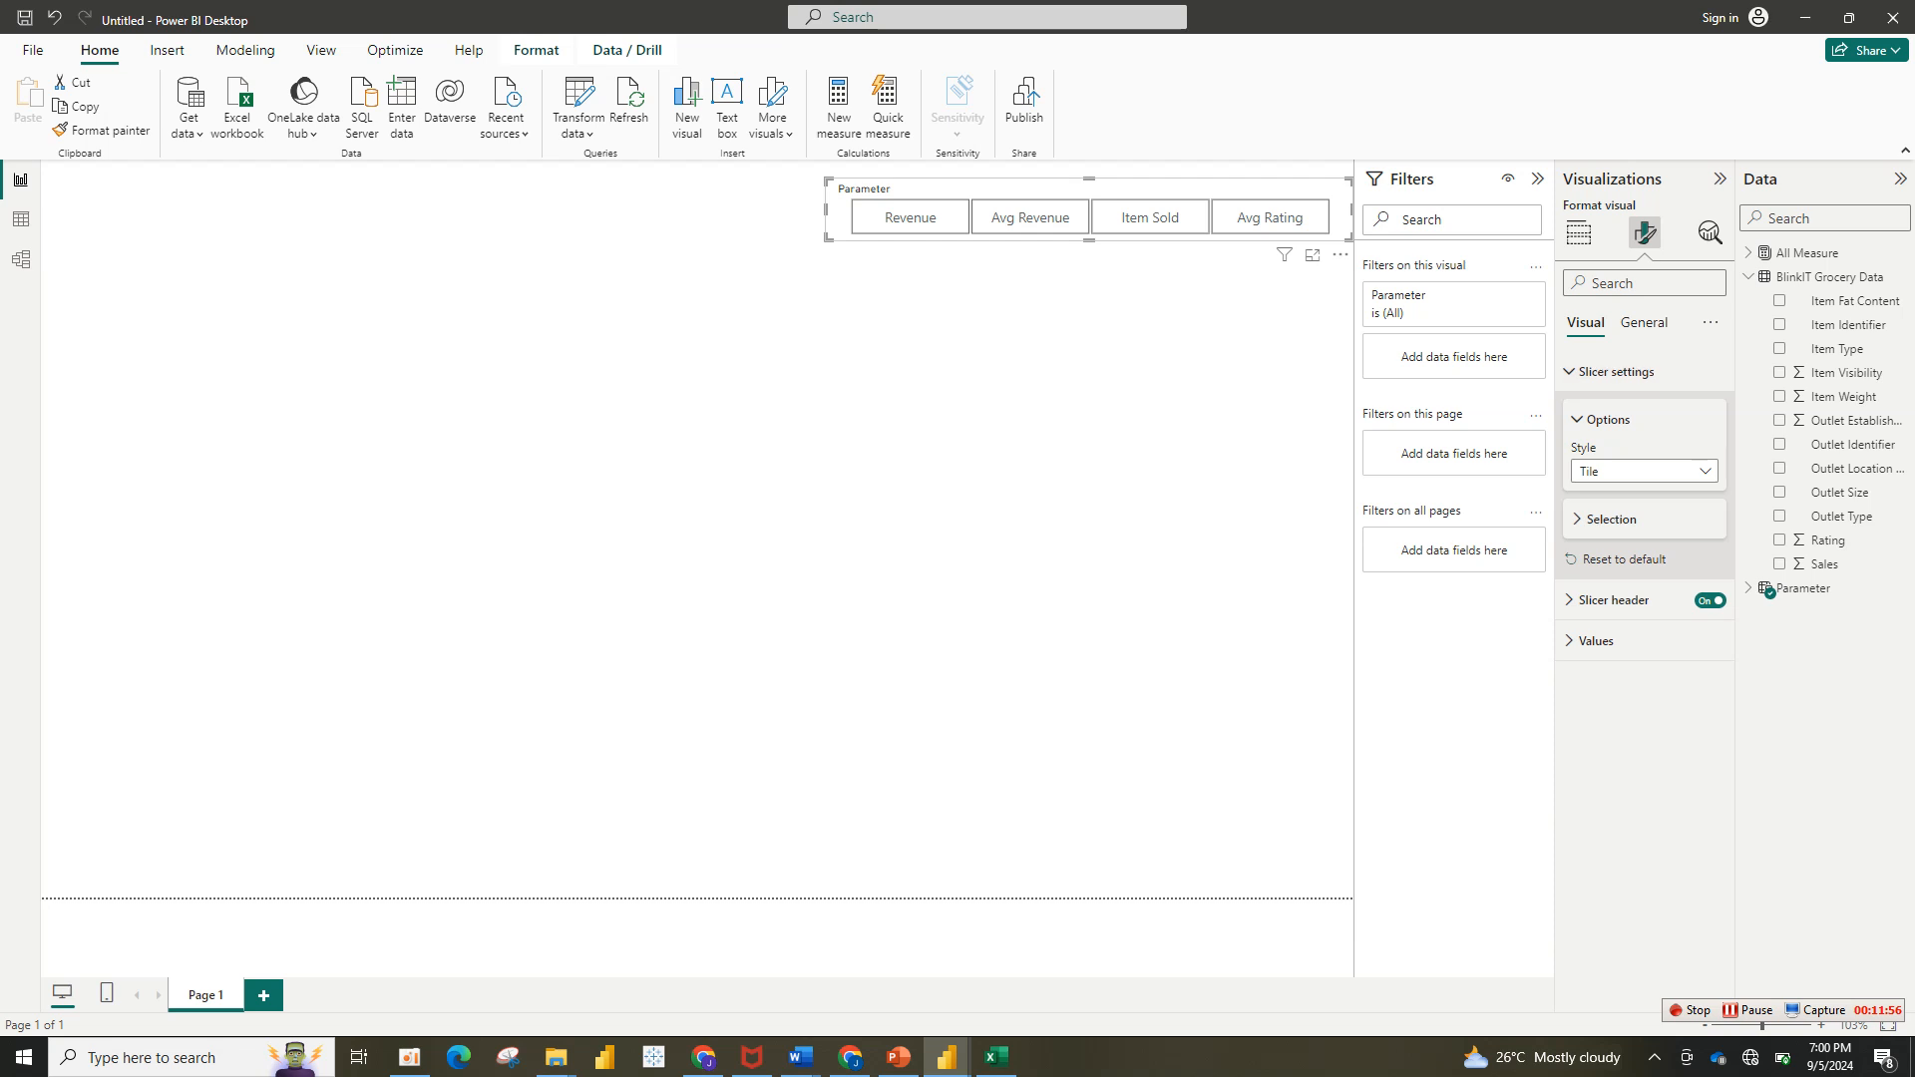
{"action": "left_click", "coordinate": [1709, 599]}
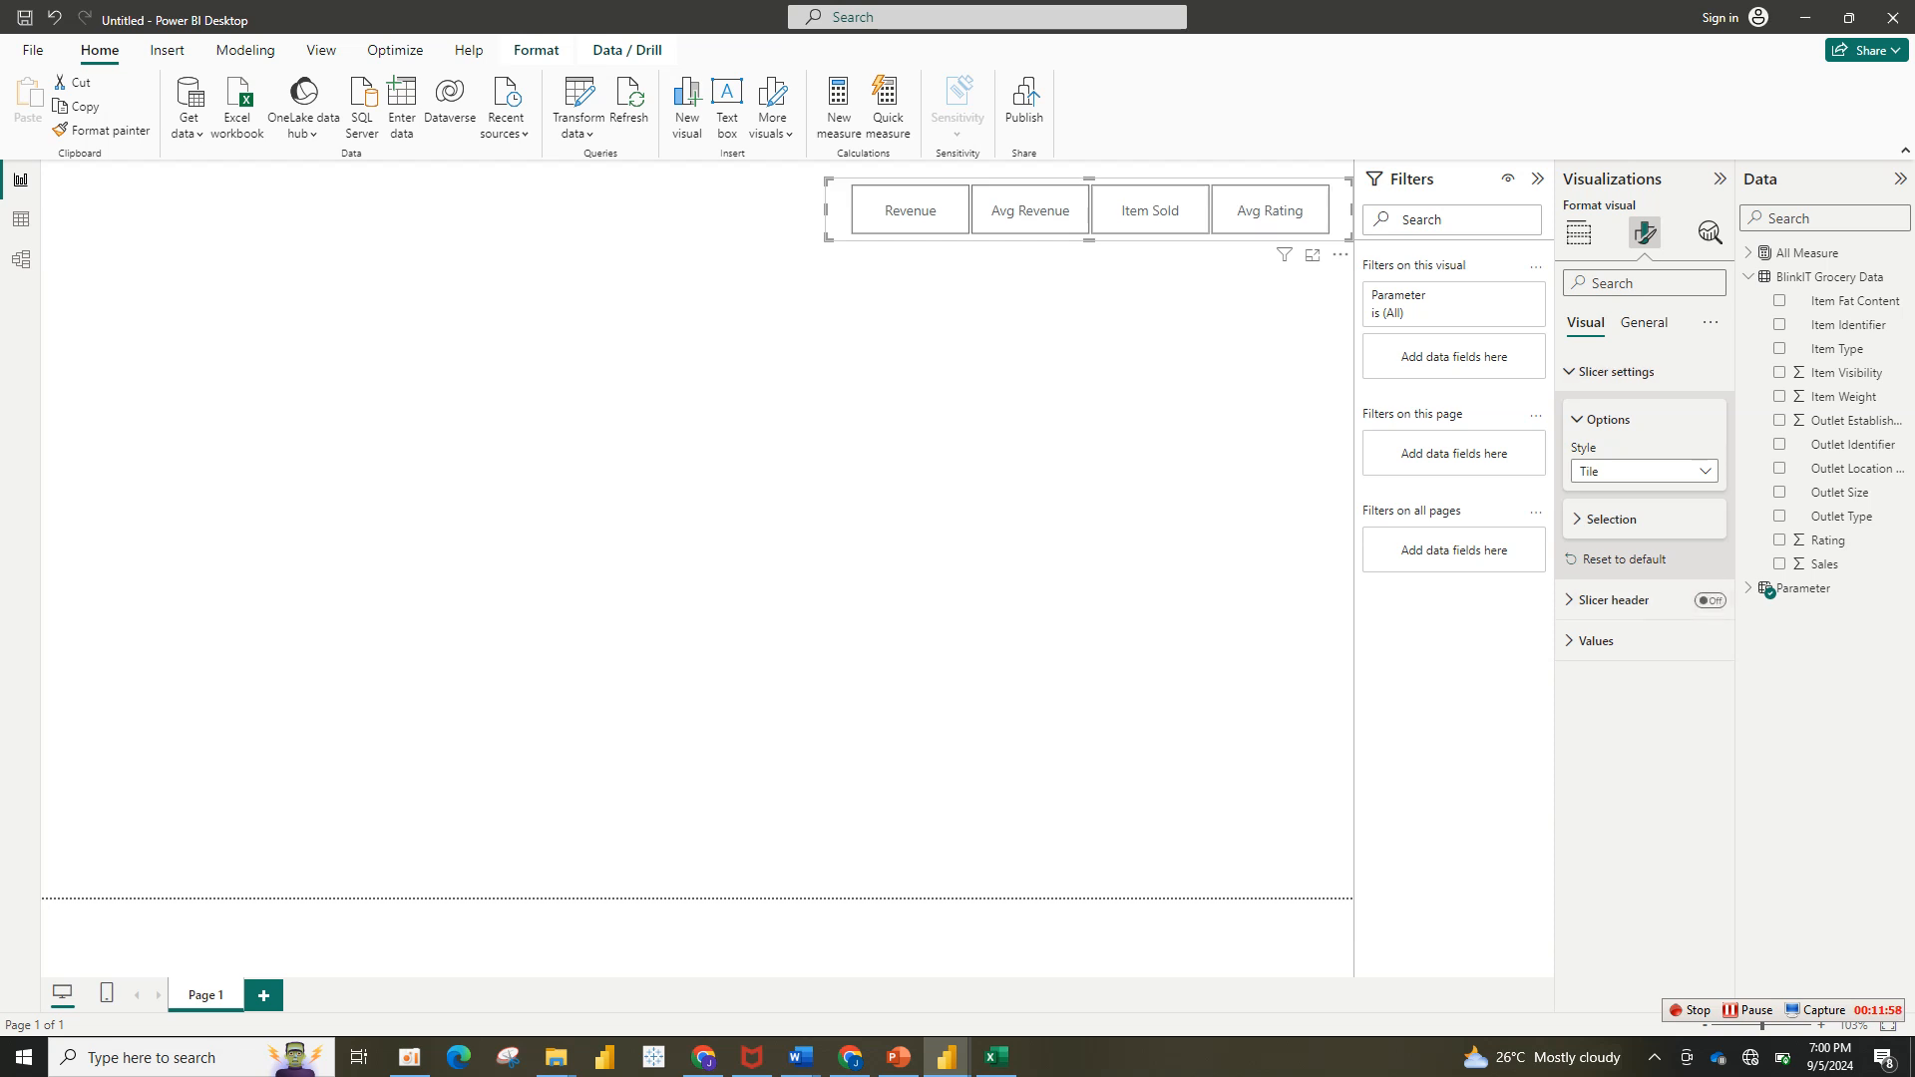
Step: Set Picture4.png as the page's canvas background with 0% transparency and image fit set to Fit
{"action": "left_click", "coordinate": [1038, 449]}
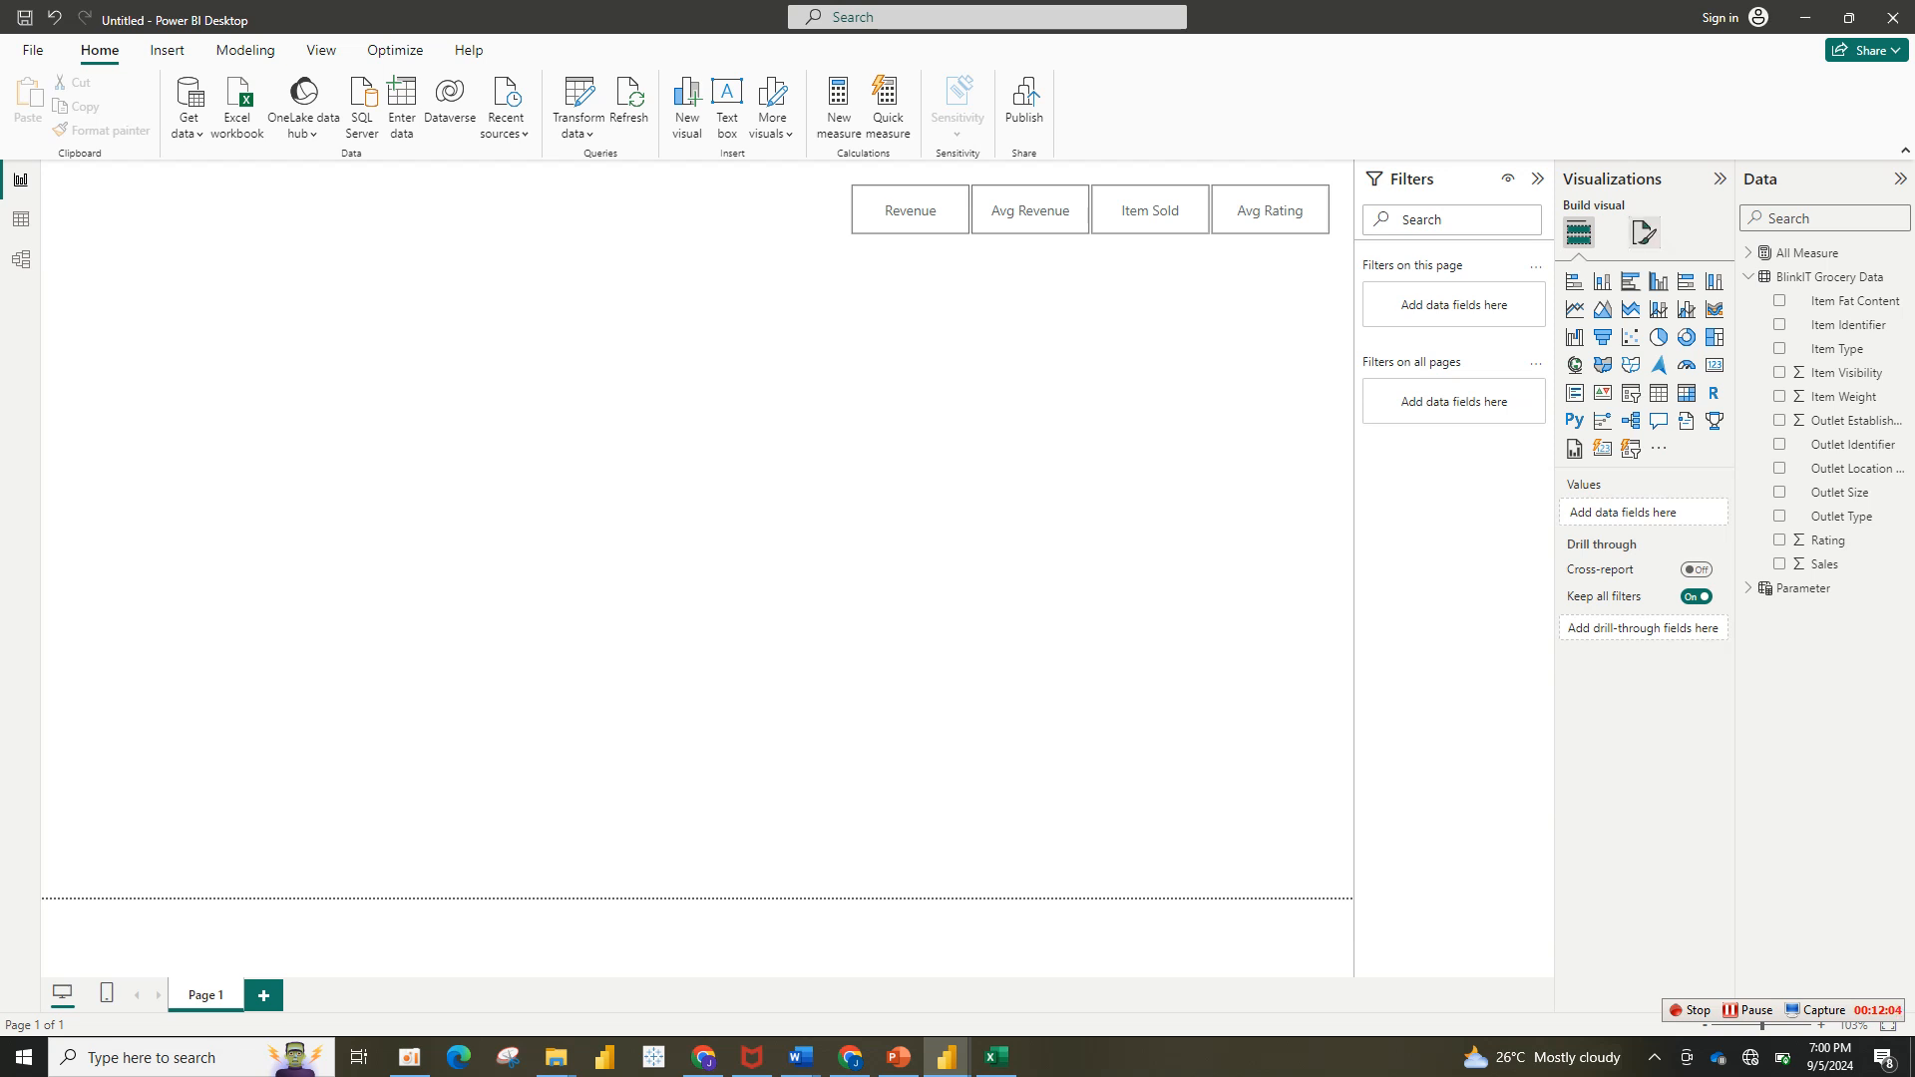
{"action": "left_click", "coordinate": [1644, 235]}
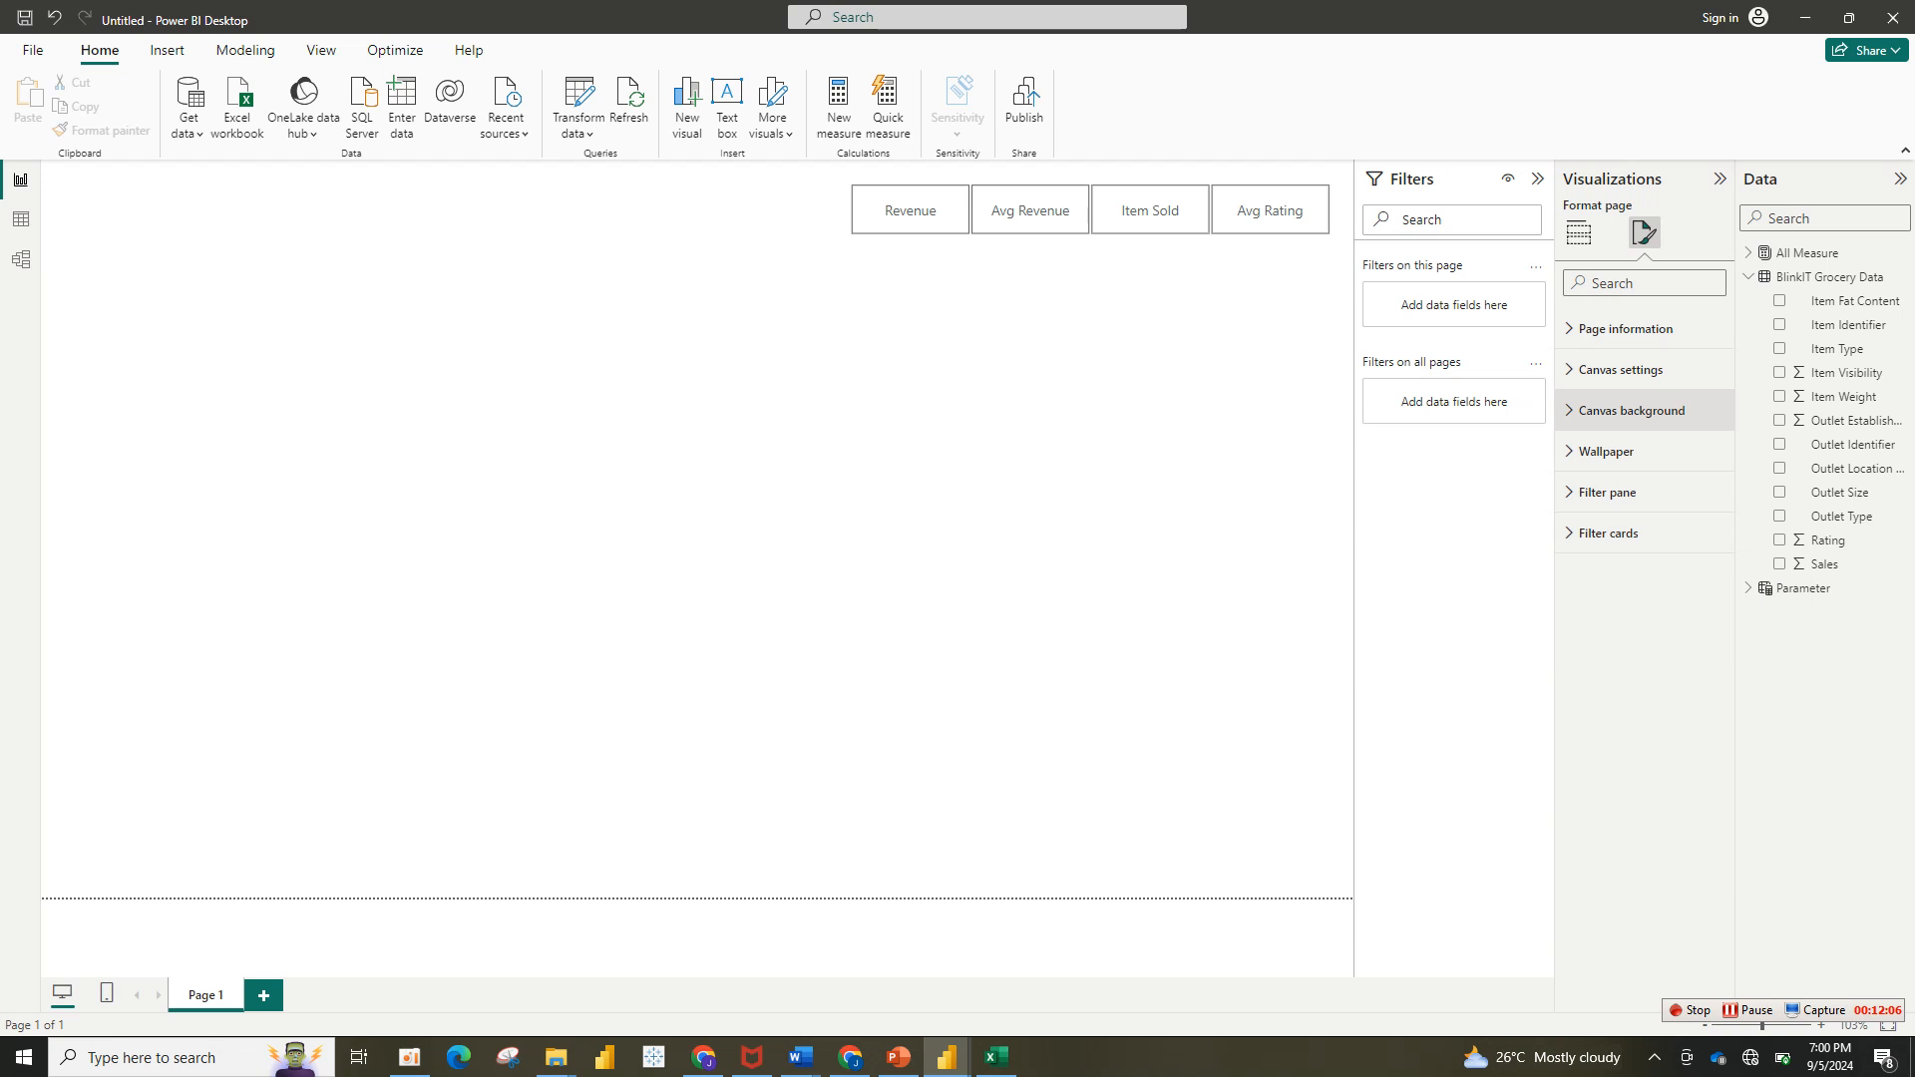
{"action": "left_click", "coordinate": [1632, 410]}
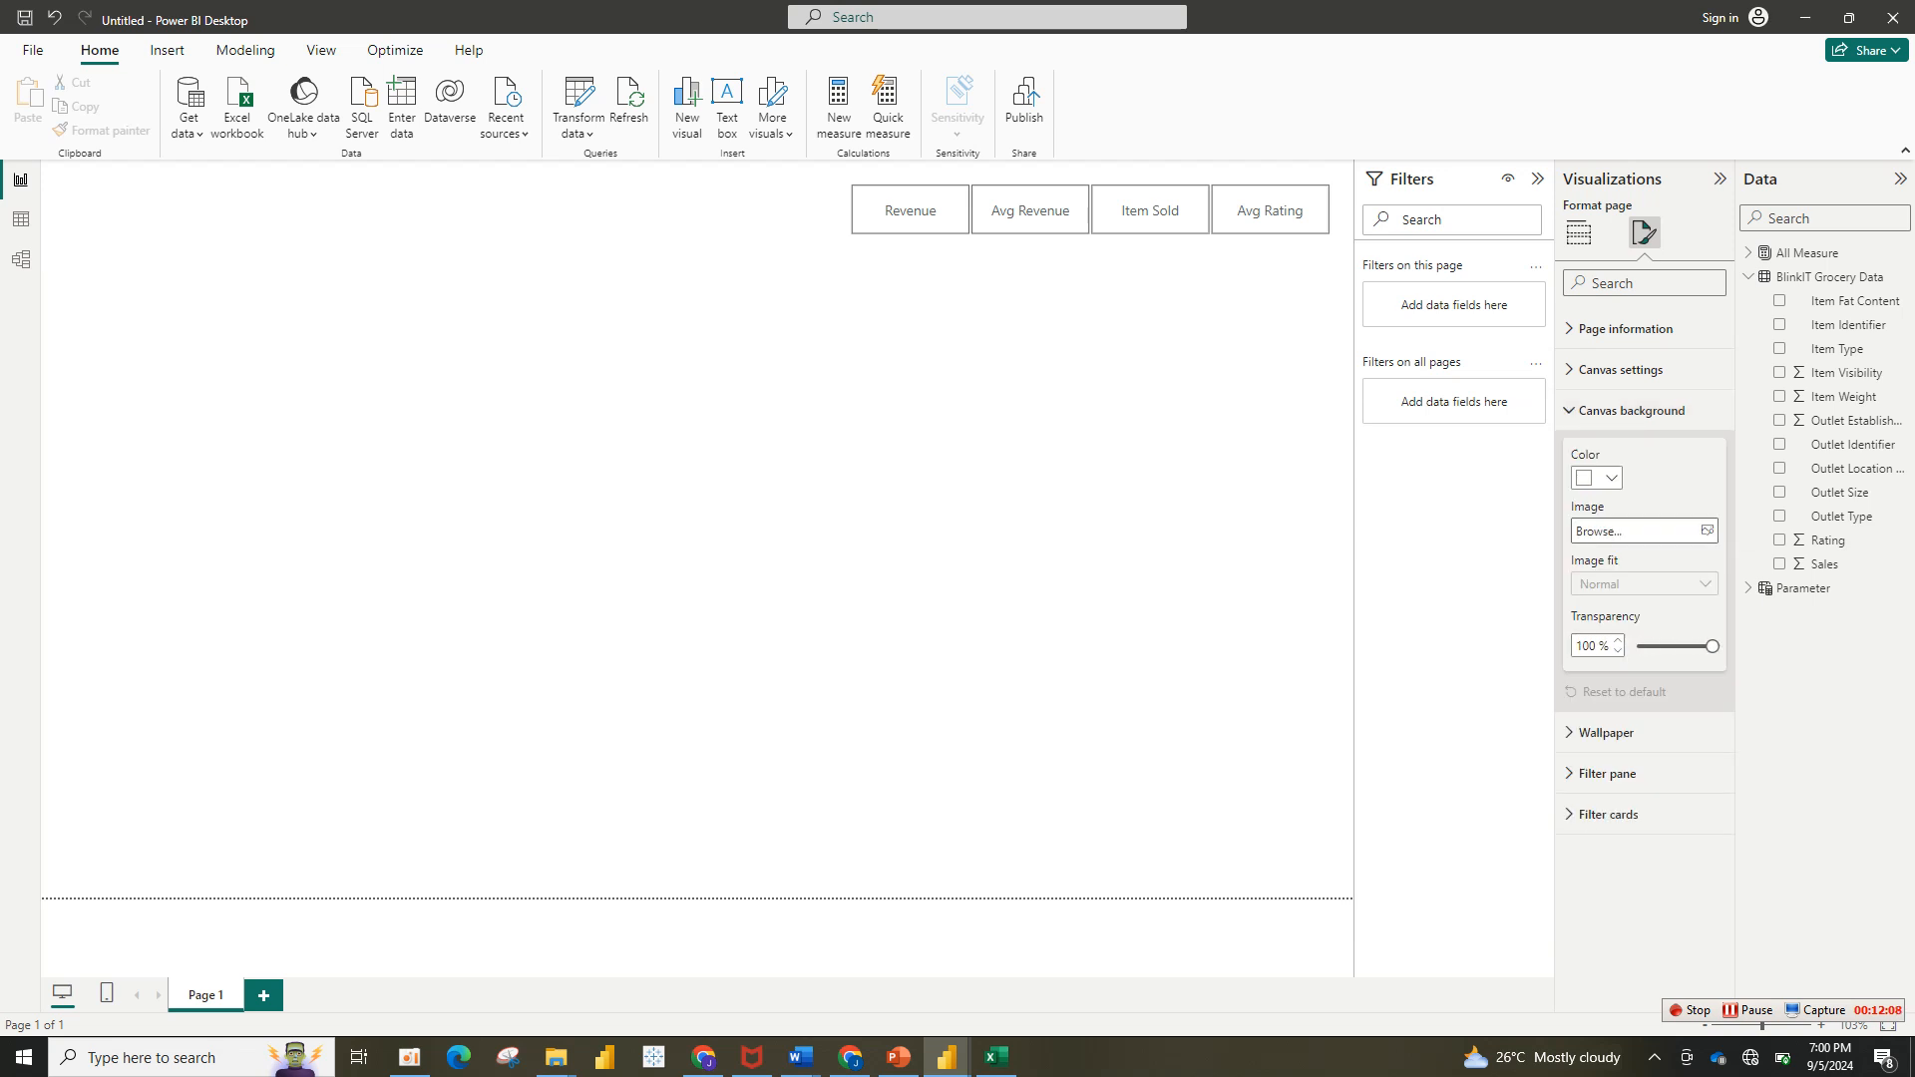
{"action": "left_click", "coordinate": [1643, 531]}
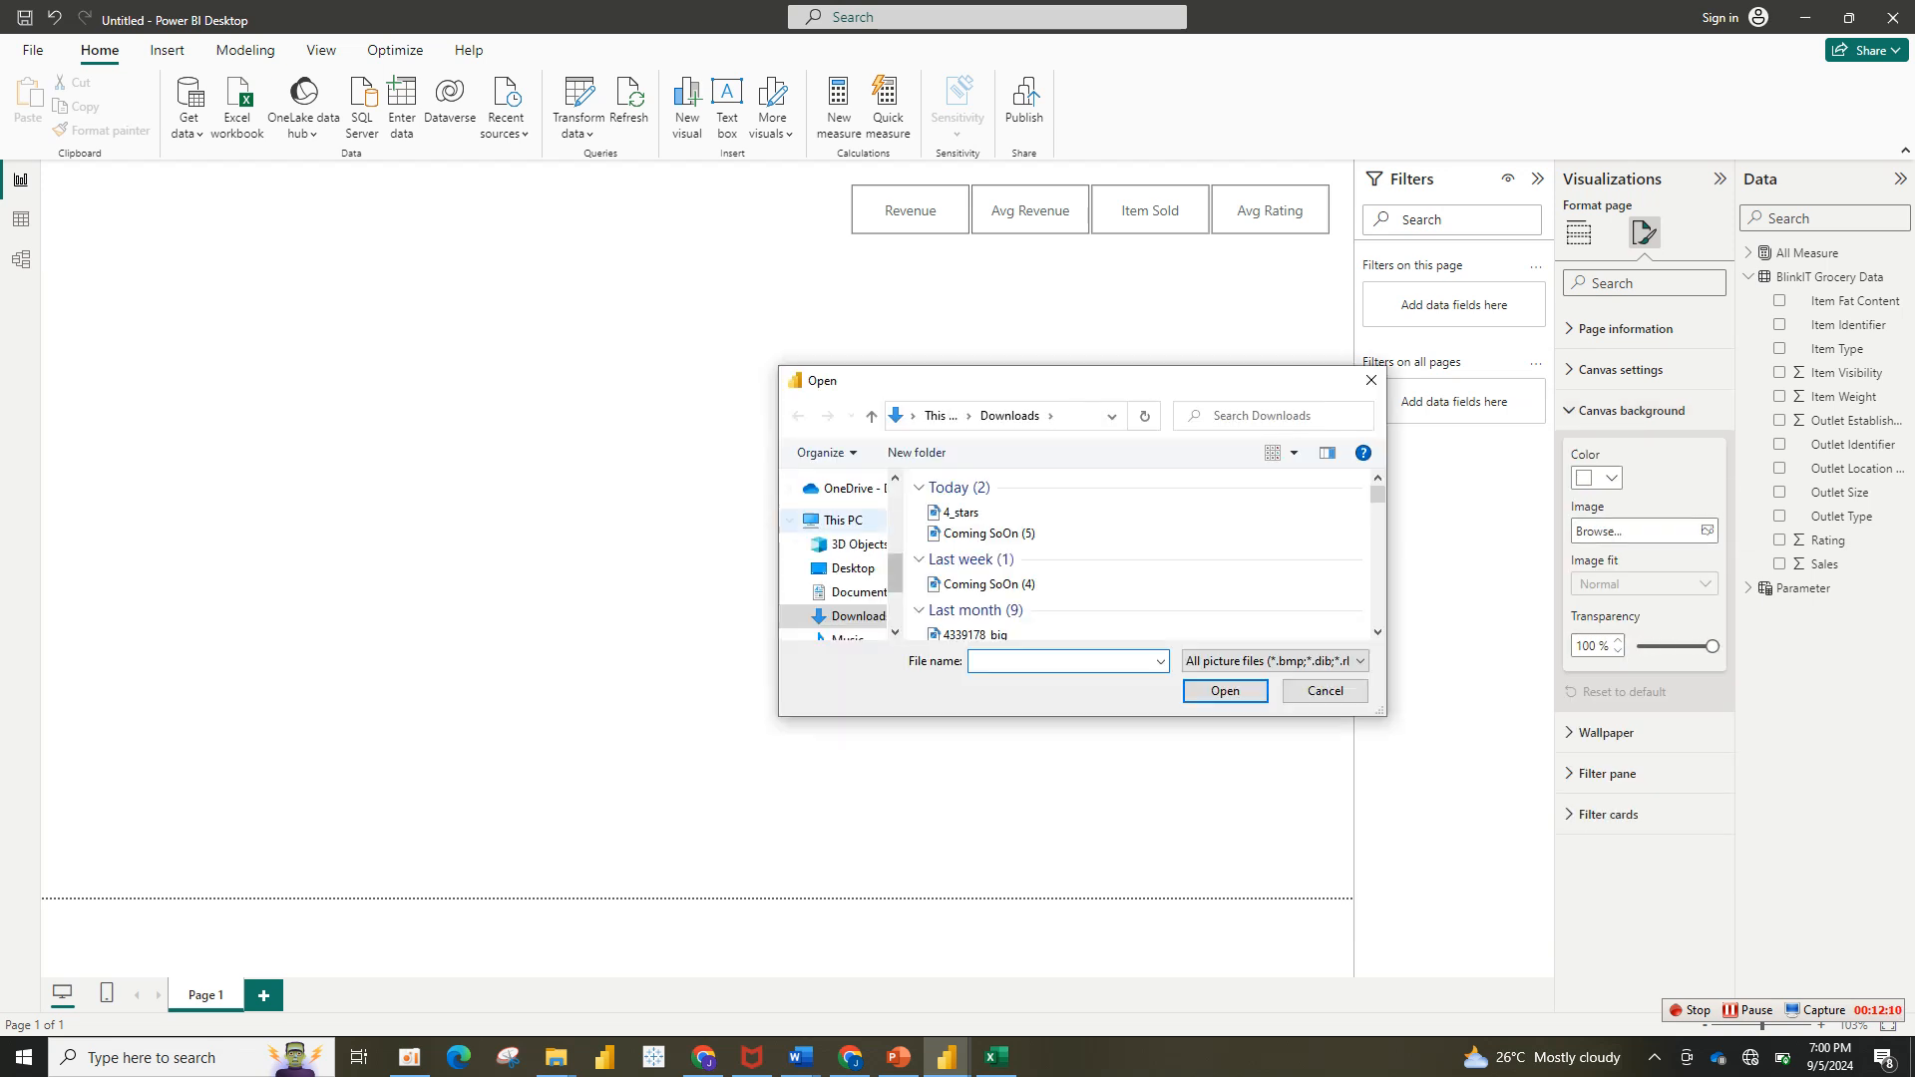
{"action": "double_click", "coordinate": [965, 596]}
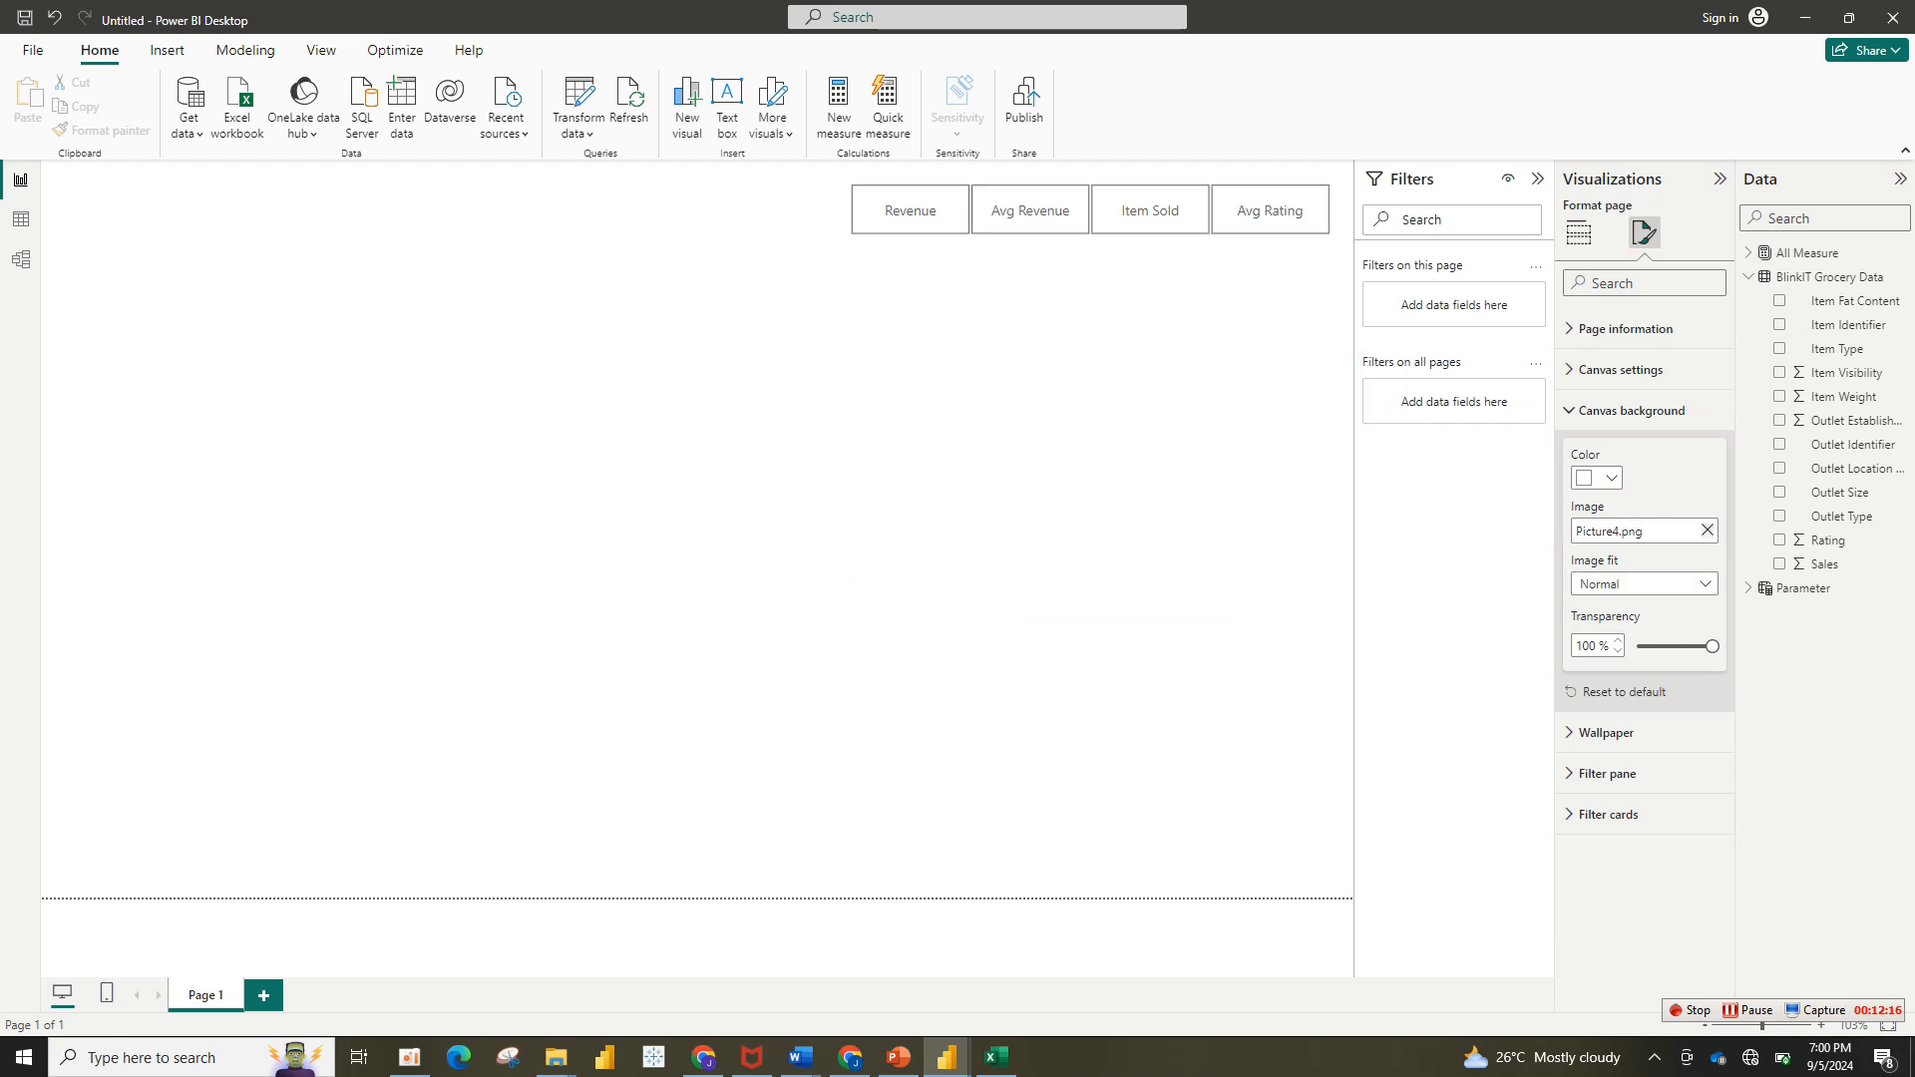
{"action": "left_click_drag", "start_coordinate": [1712, 646], "coordinate": [1637, 647]}
{"action": "left_click", "coordinate": [1704, 584]}
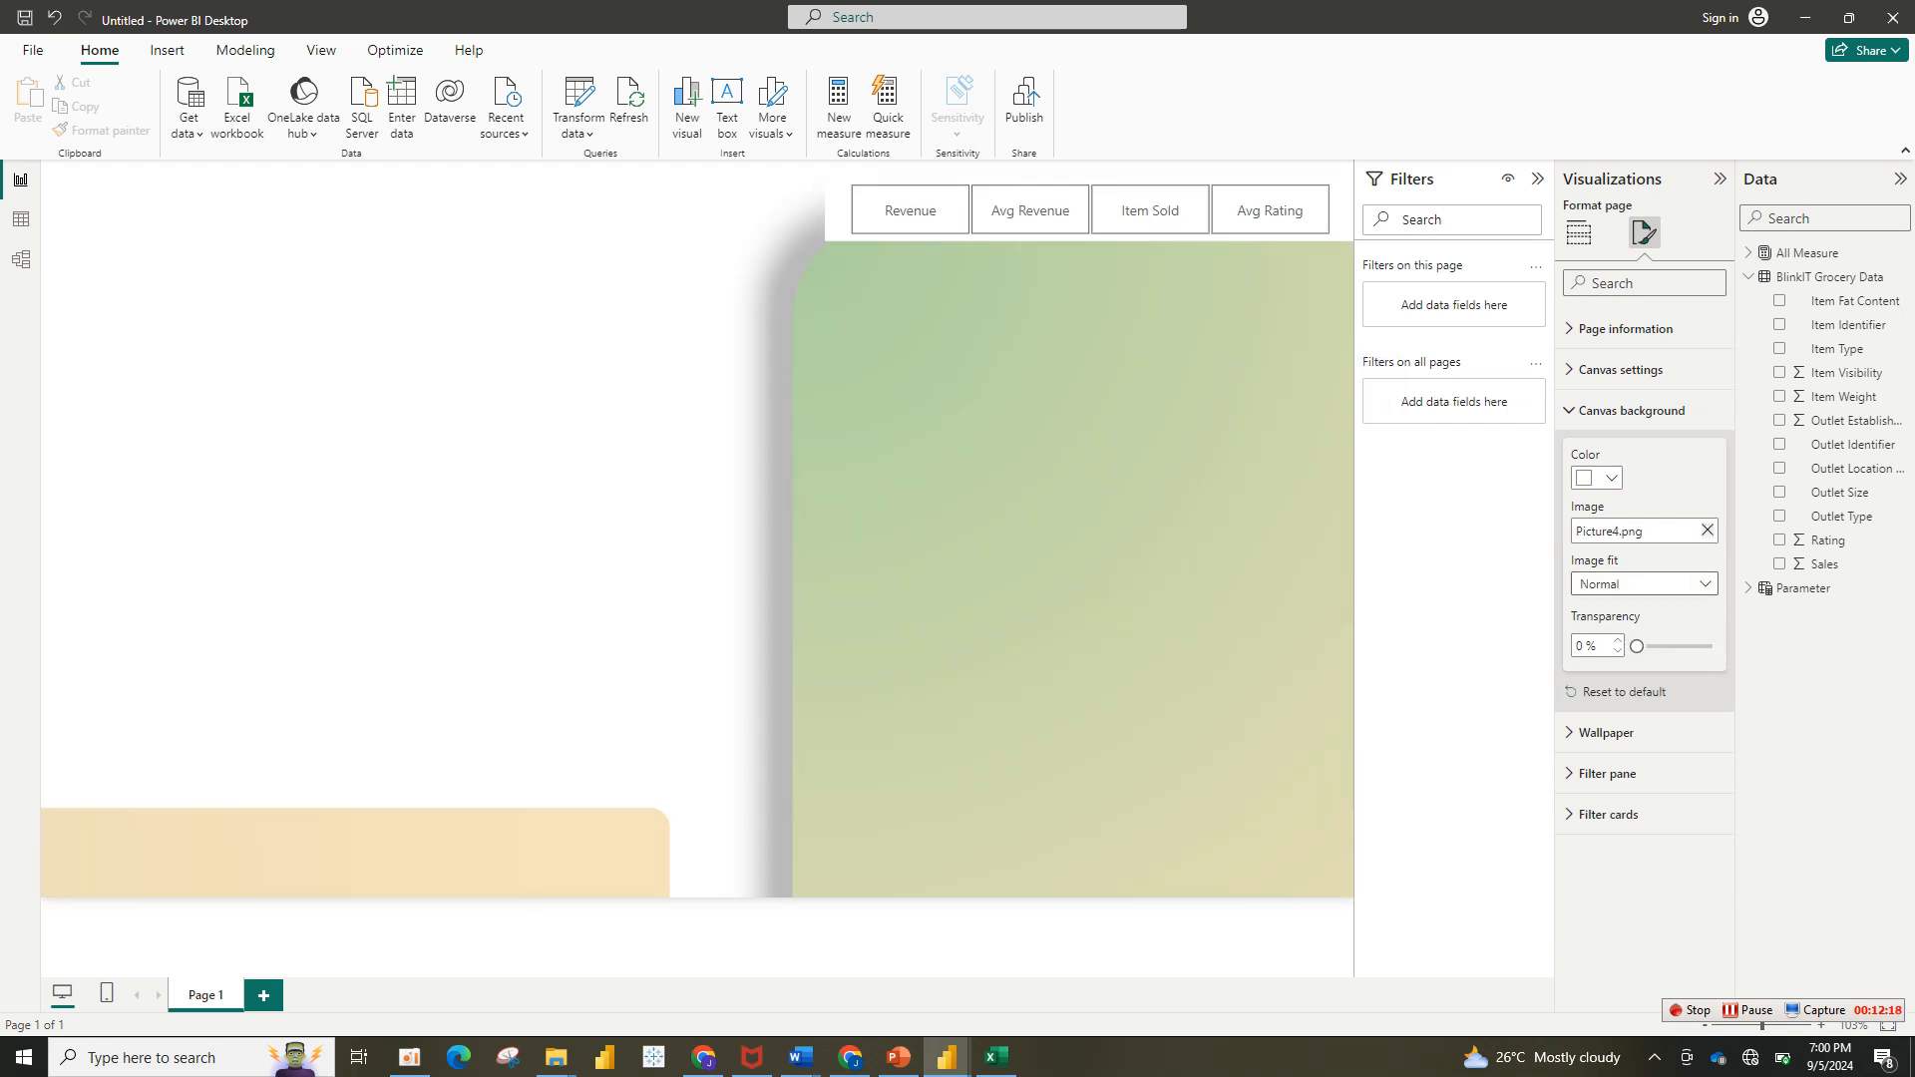
{"action": "left_click", "coordinate": [1644, 632]}
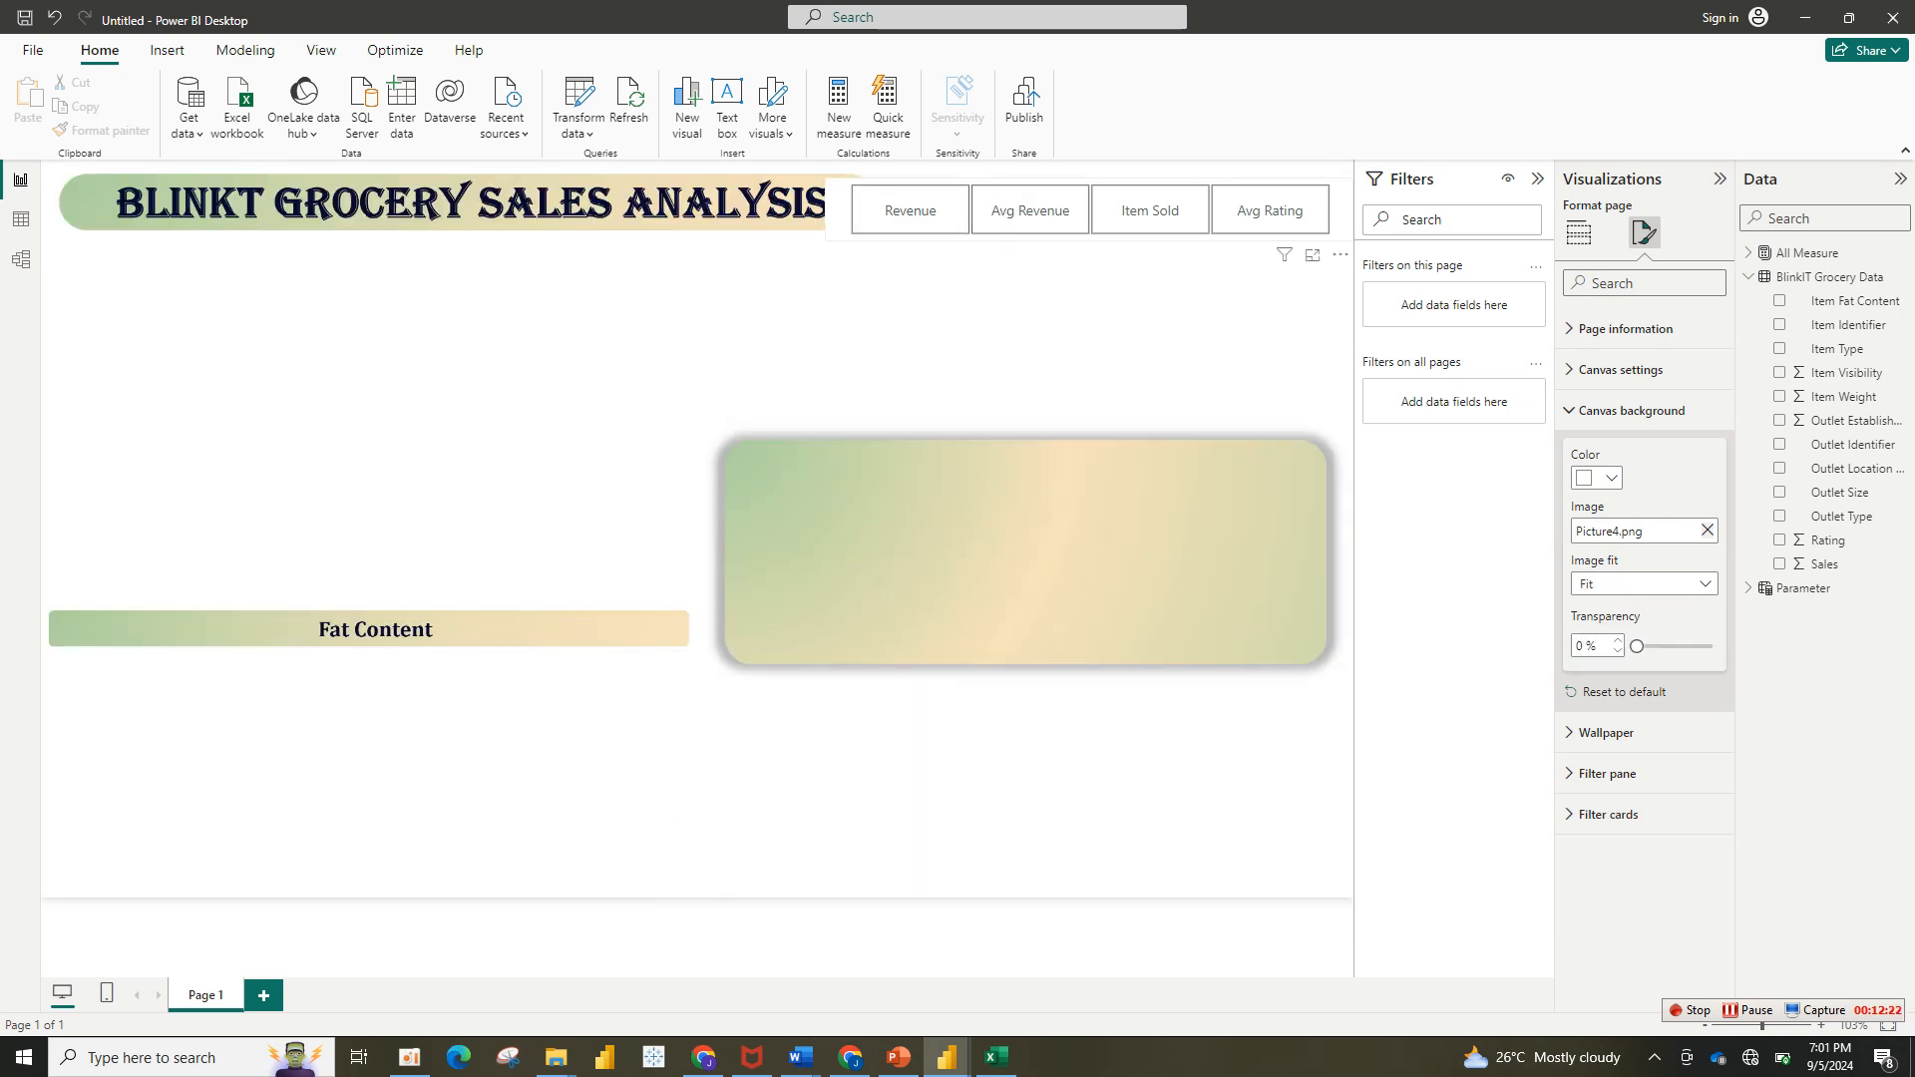
Step: Flatten and narrow the parameter slicer so it sits beside the dashboard title without covering the title banner
{"action": "left_click_drag", "start_coordinate": [839, 211], "coordinate": [866, 287]}
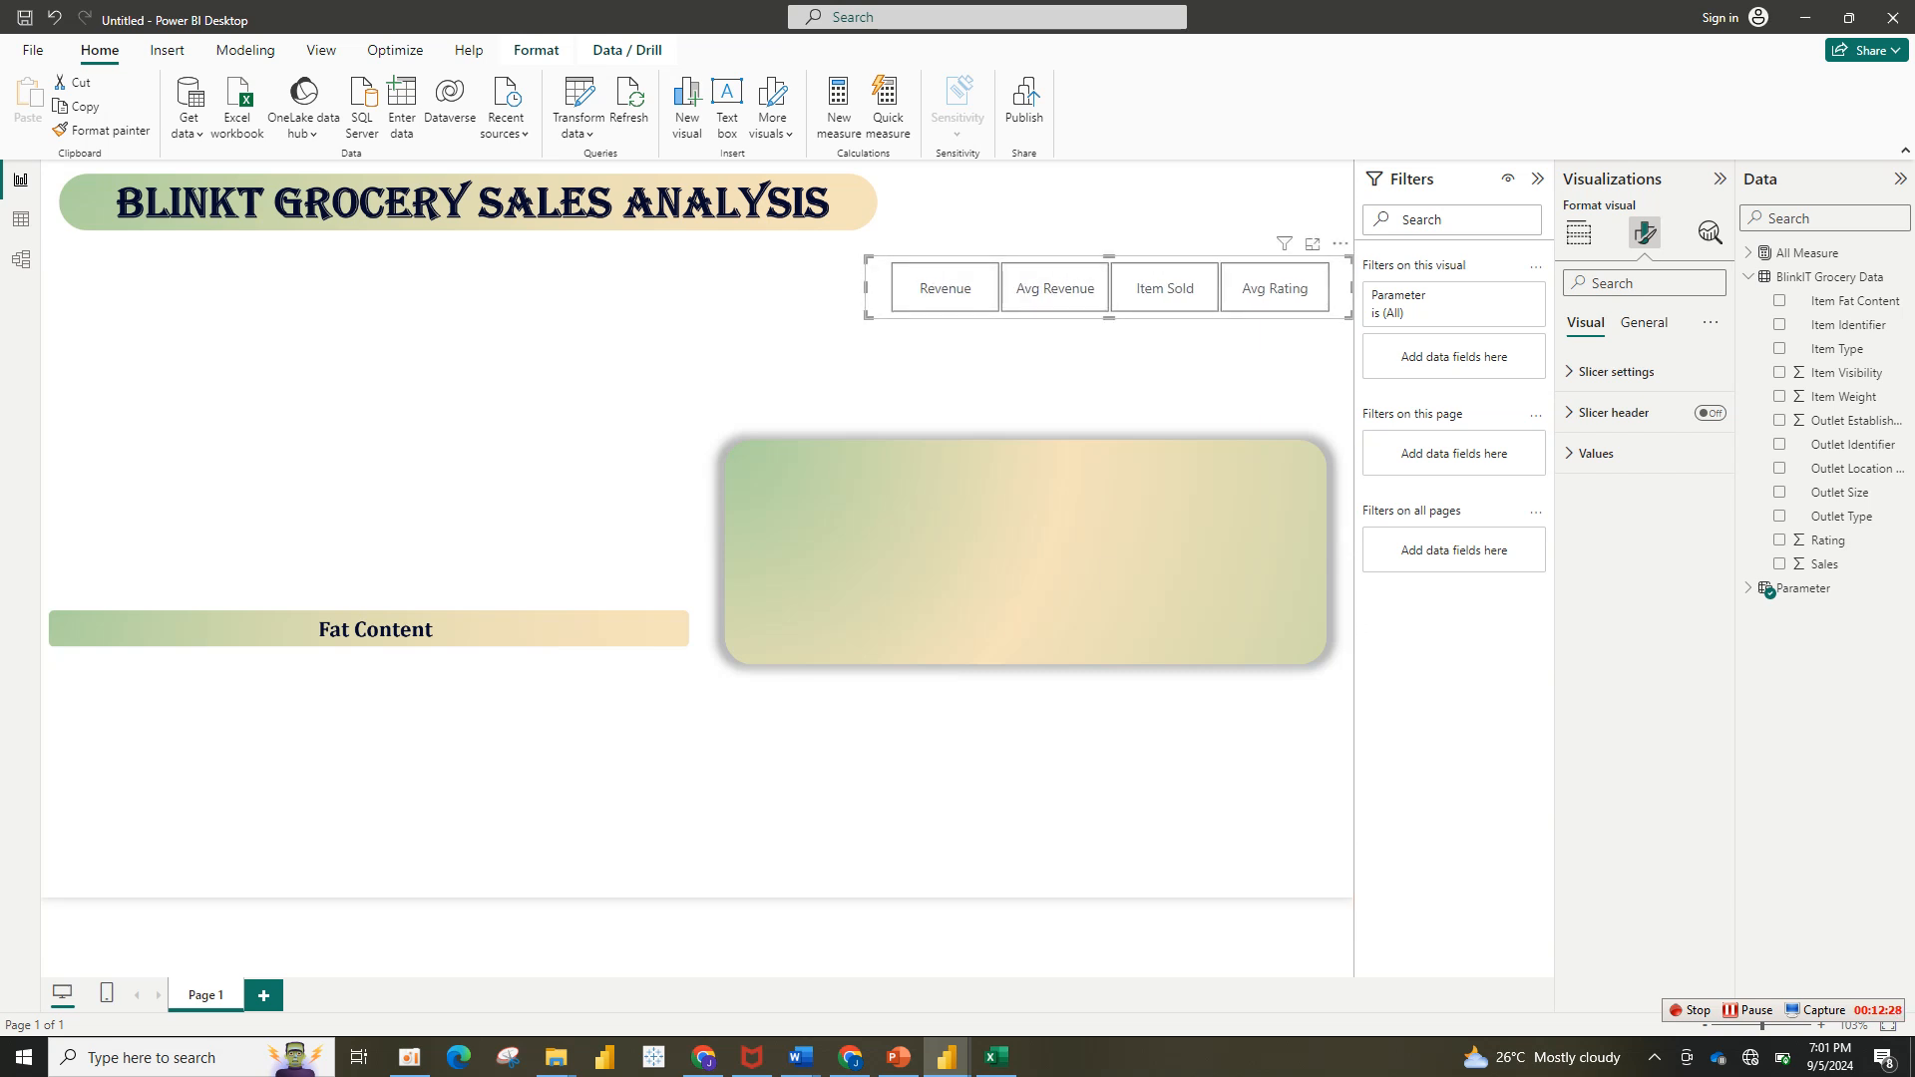
{"action": "left_click_drag", "start_coordinate": [1108, 318], "coordinate": [1109, 202]}
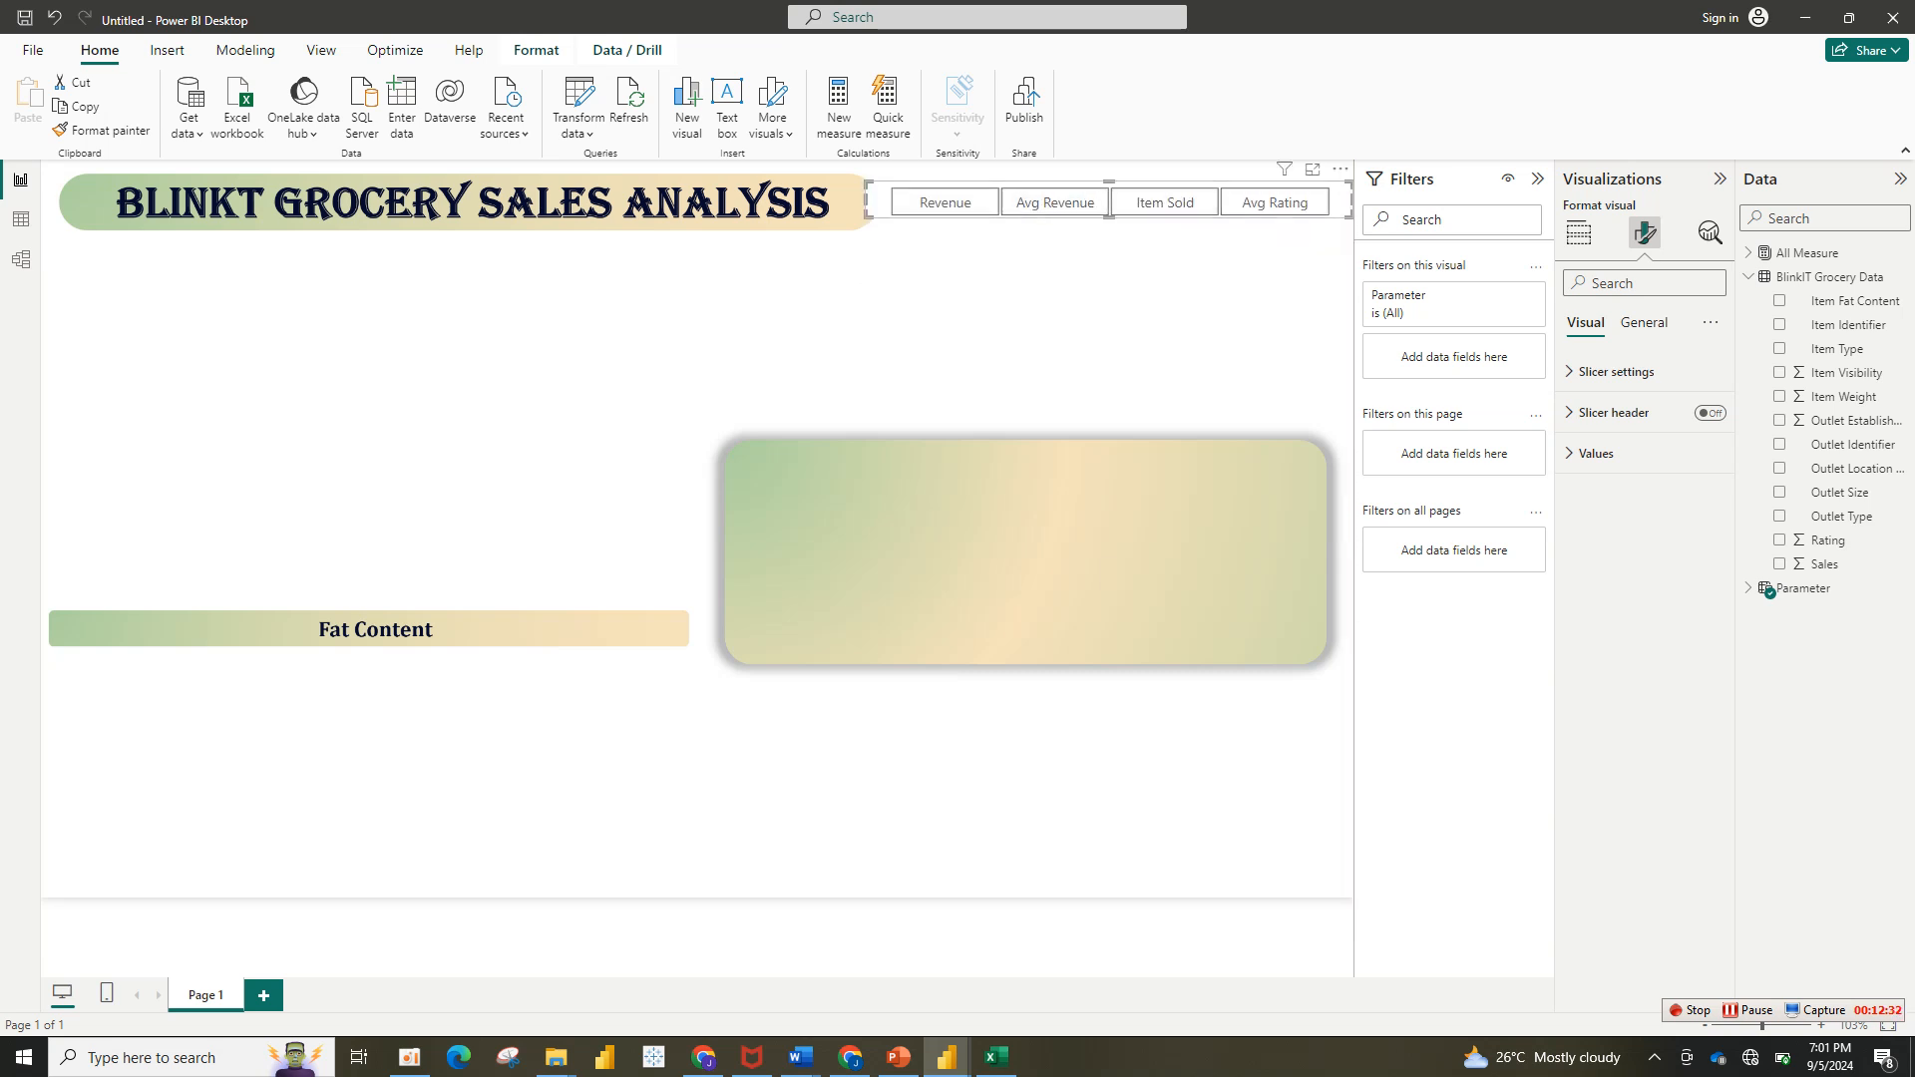
{"action": "left_click_drag", "start_coordinate": [869, 200], "coordinate": [903, 200]}
{"action": "left_click", "coordinate": [946, 324]}
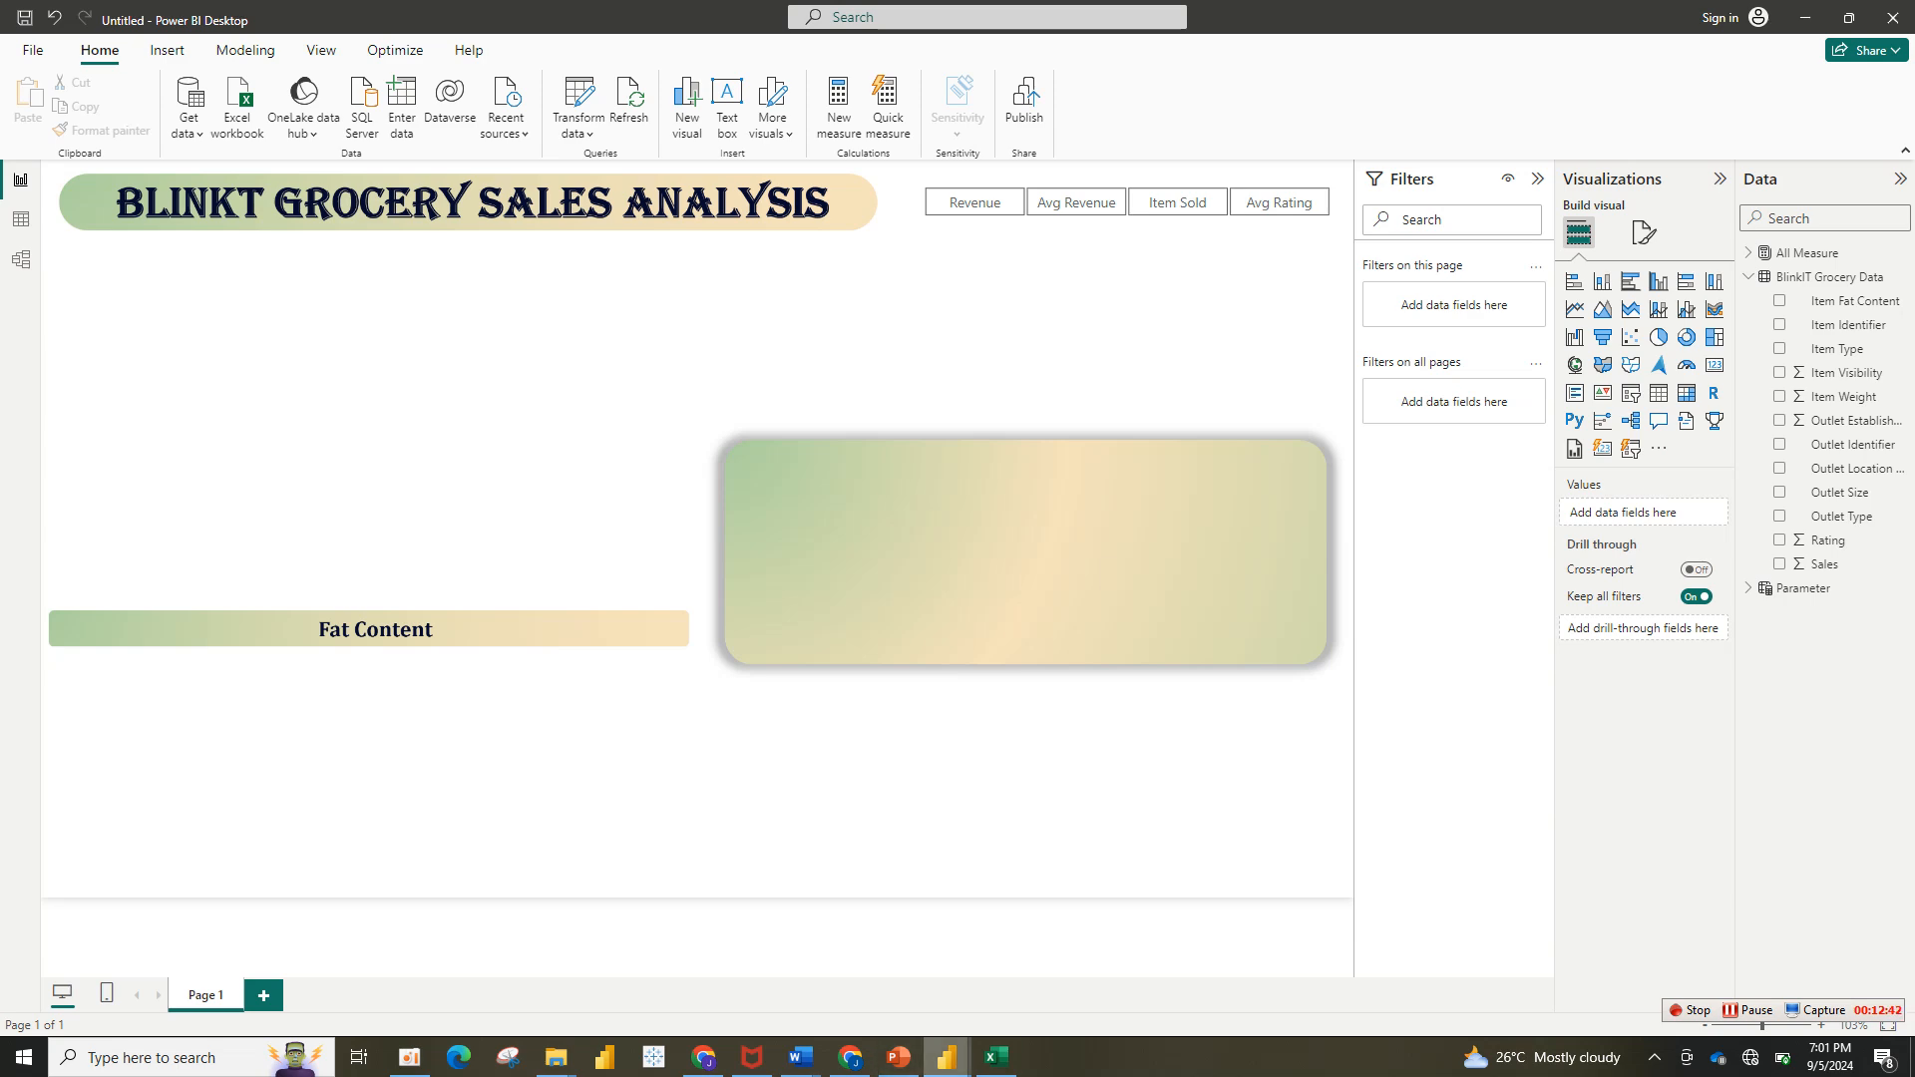
Step: Switch to the finished Grcocery report to examine its dashboard layout, and return to the untitled report
{"action": "mouse_move", "coordinate": [947, 1057]}
{"action": "left_click", "coordinate": [838, 963]}
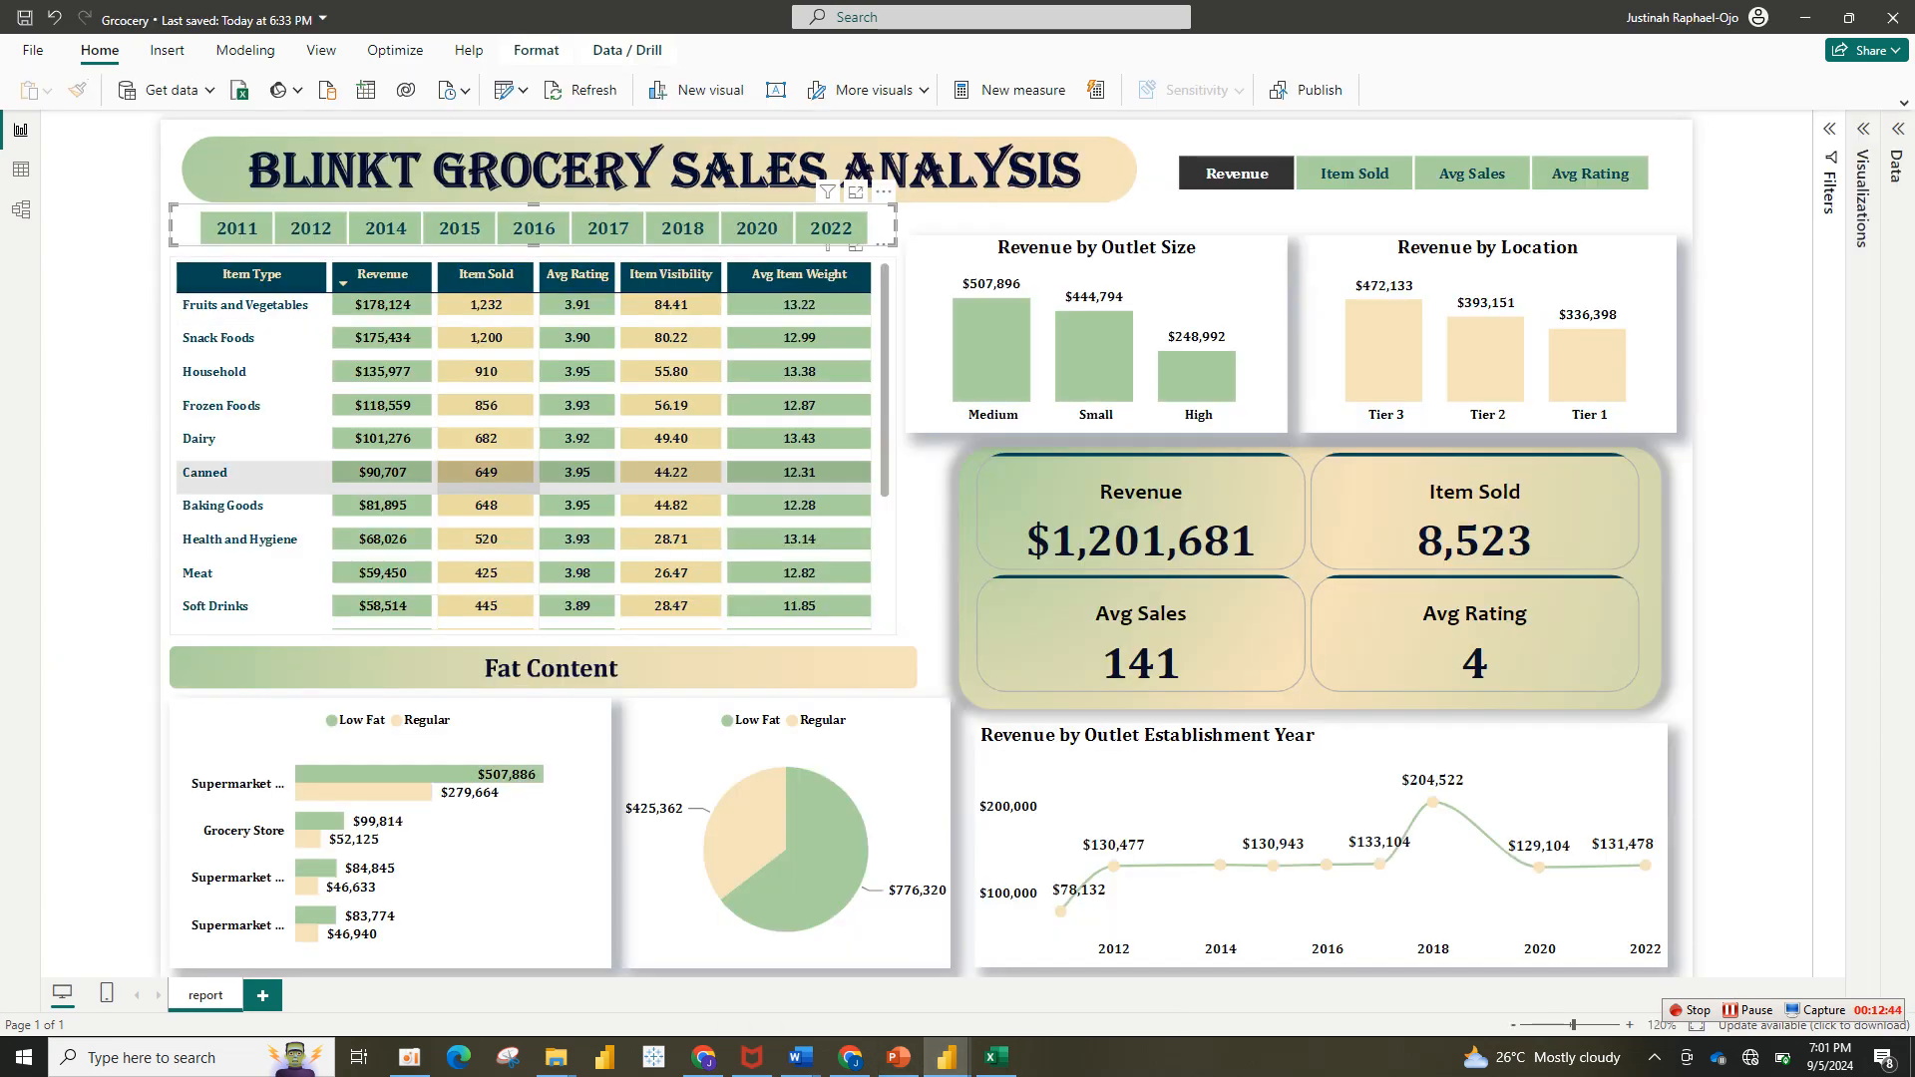
{"action": "left_click", "coordinate": [930, 543]}
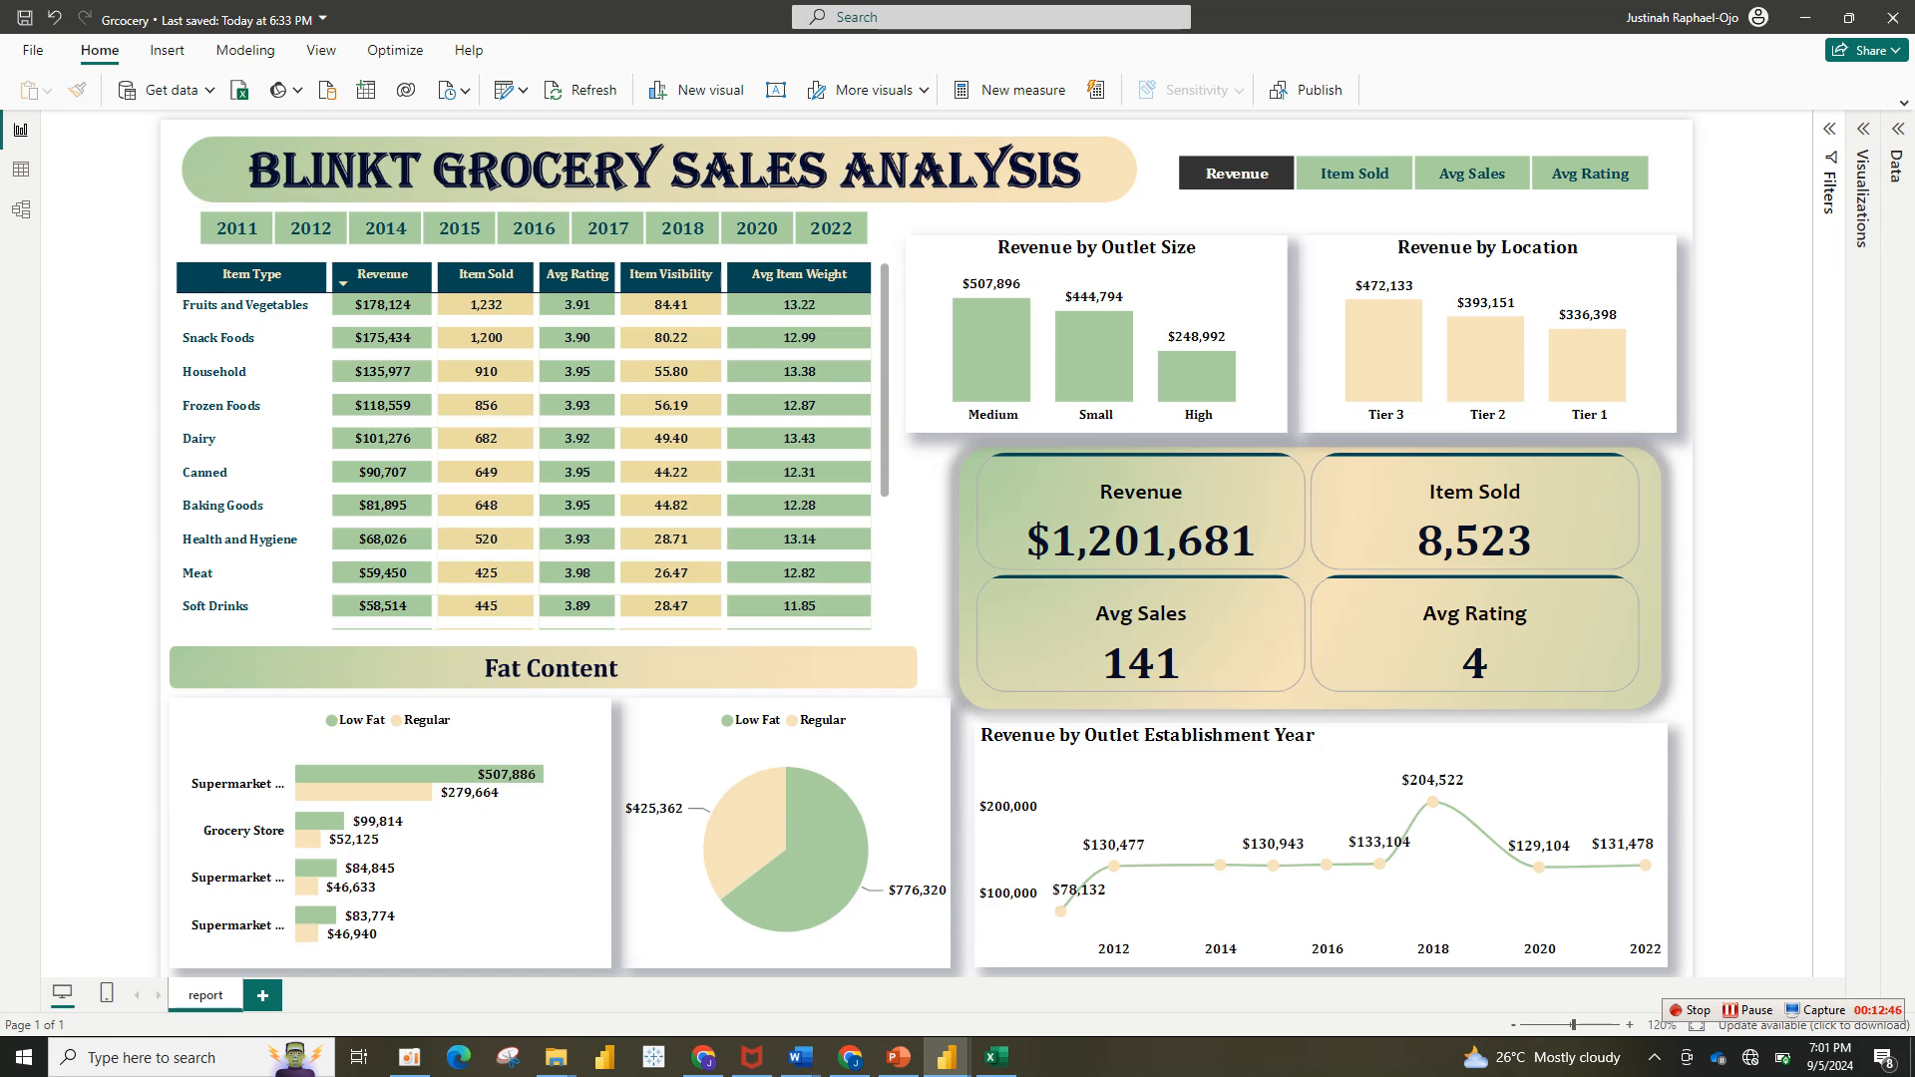
{"action": "mouse_move", "coordinate": [995, 1058]}
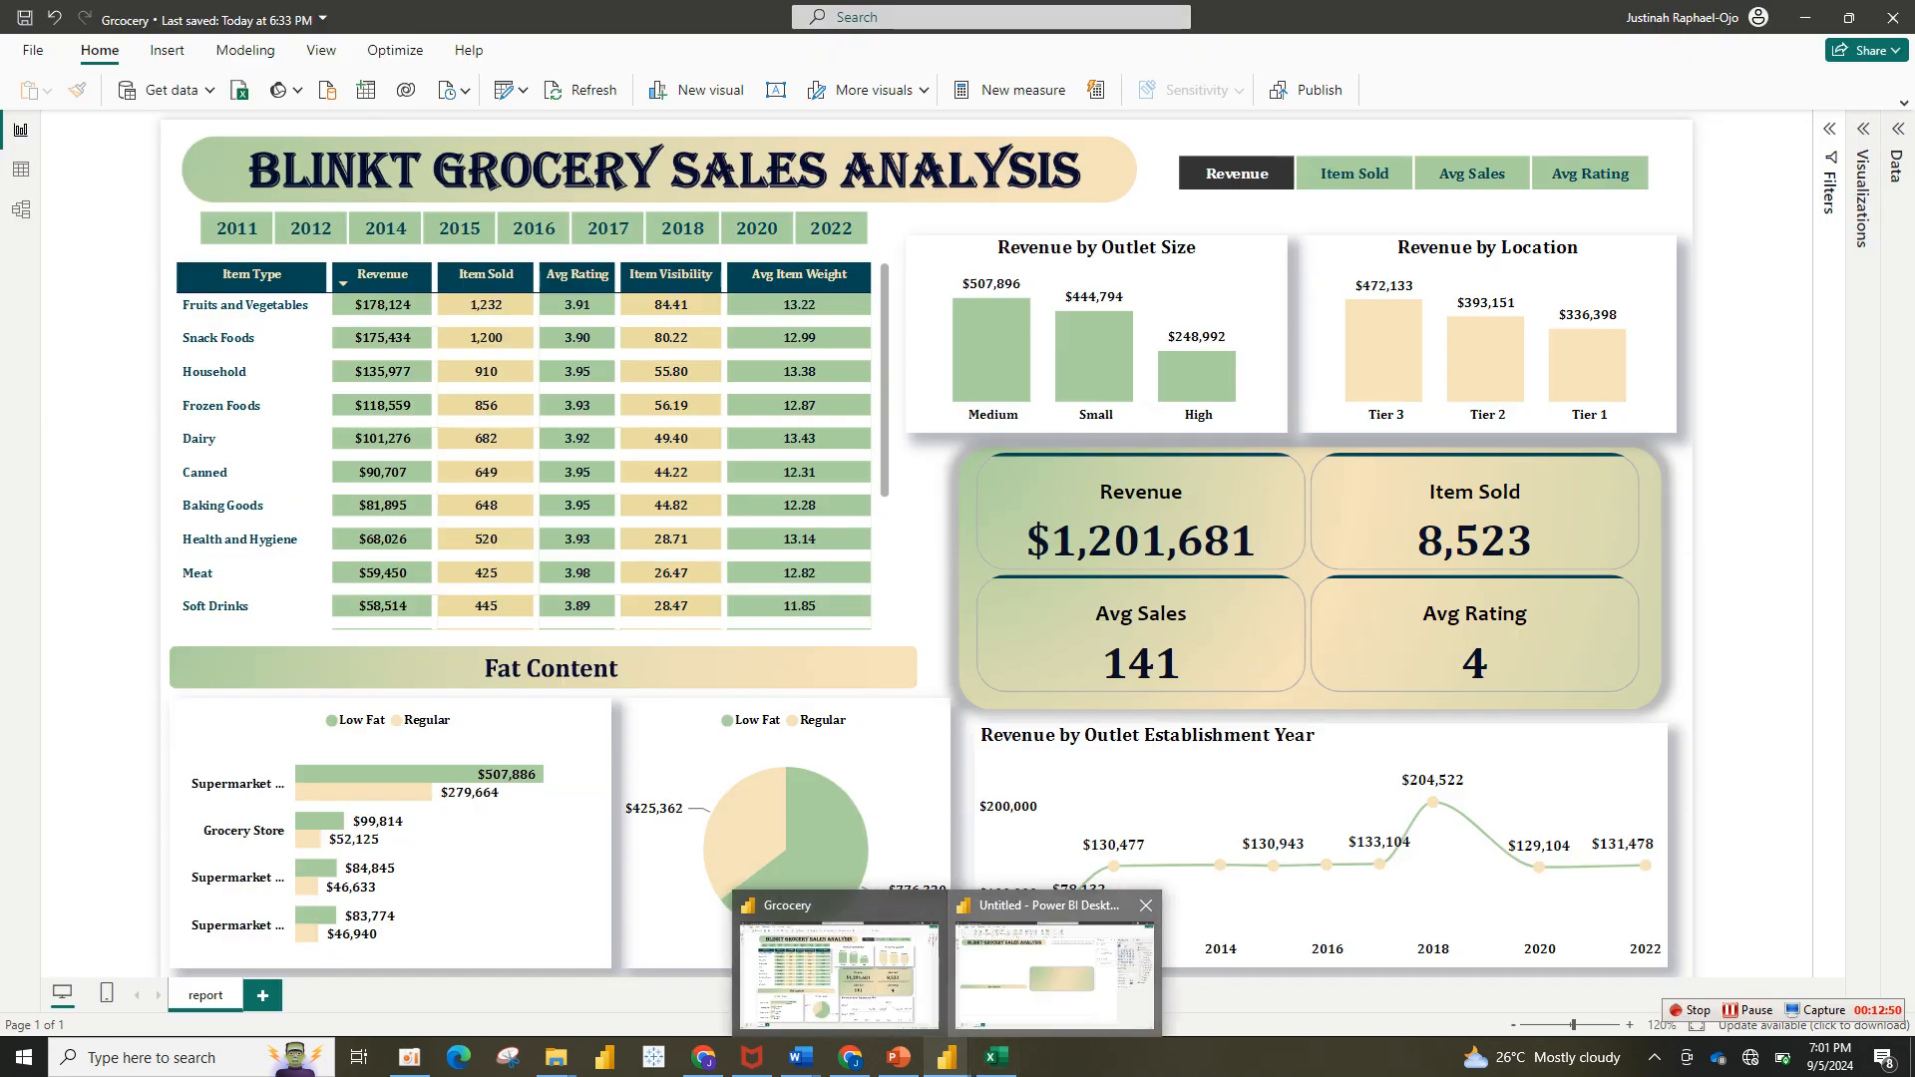
{"action": "left_click", "coordinate": [1052, 963]}
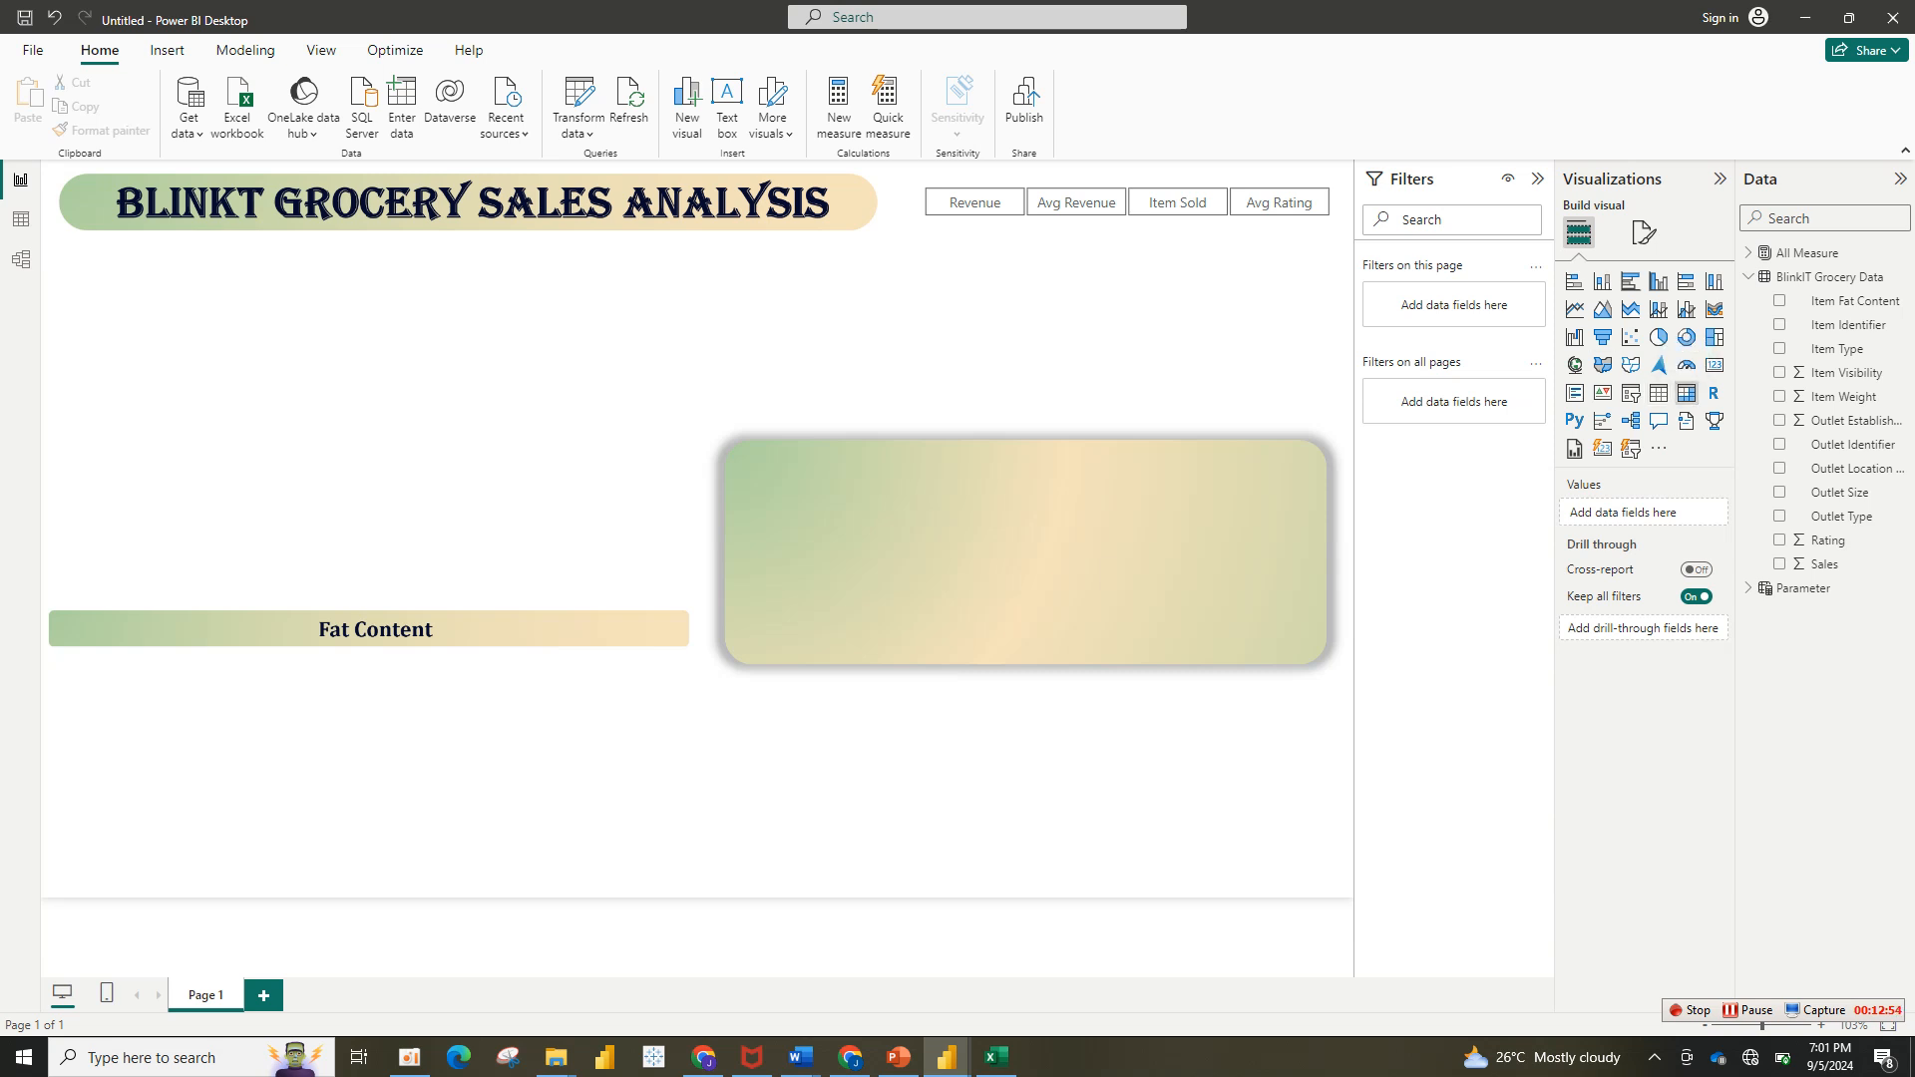
Step: Insert a table visual and widen it to fill the space between the dashboard title and the Fat Content bar
{"action": "left_click", "coordinate": [1658, 393]}
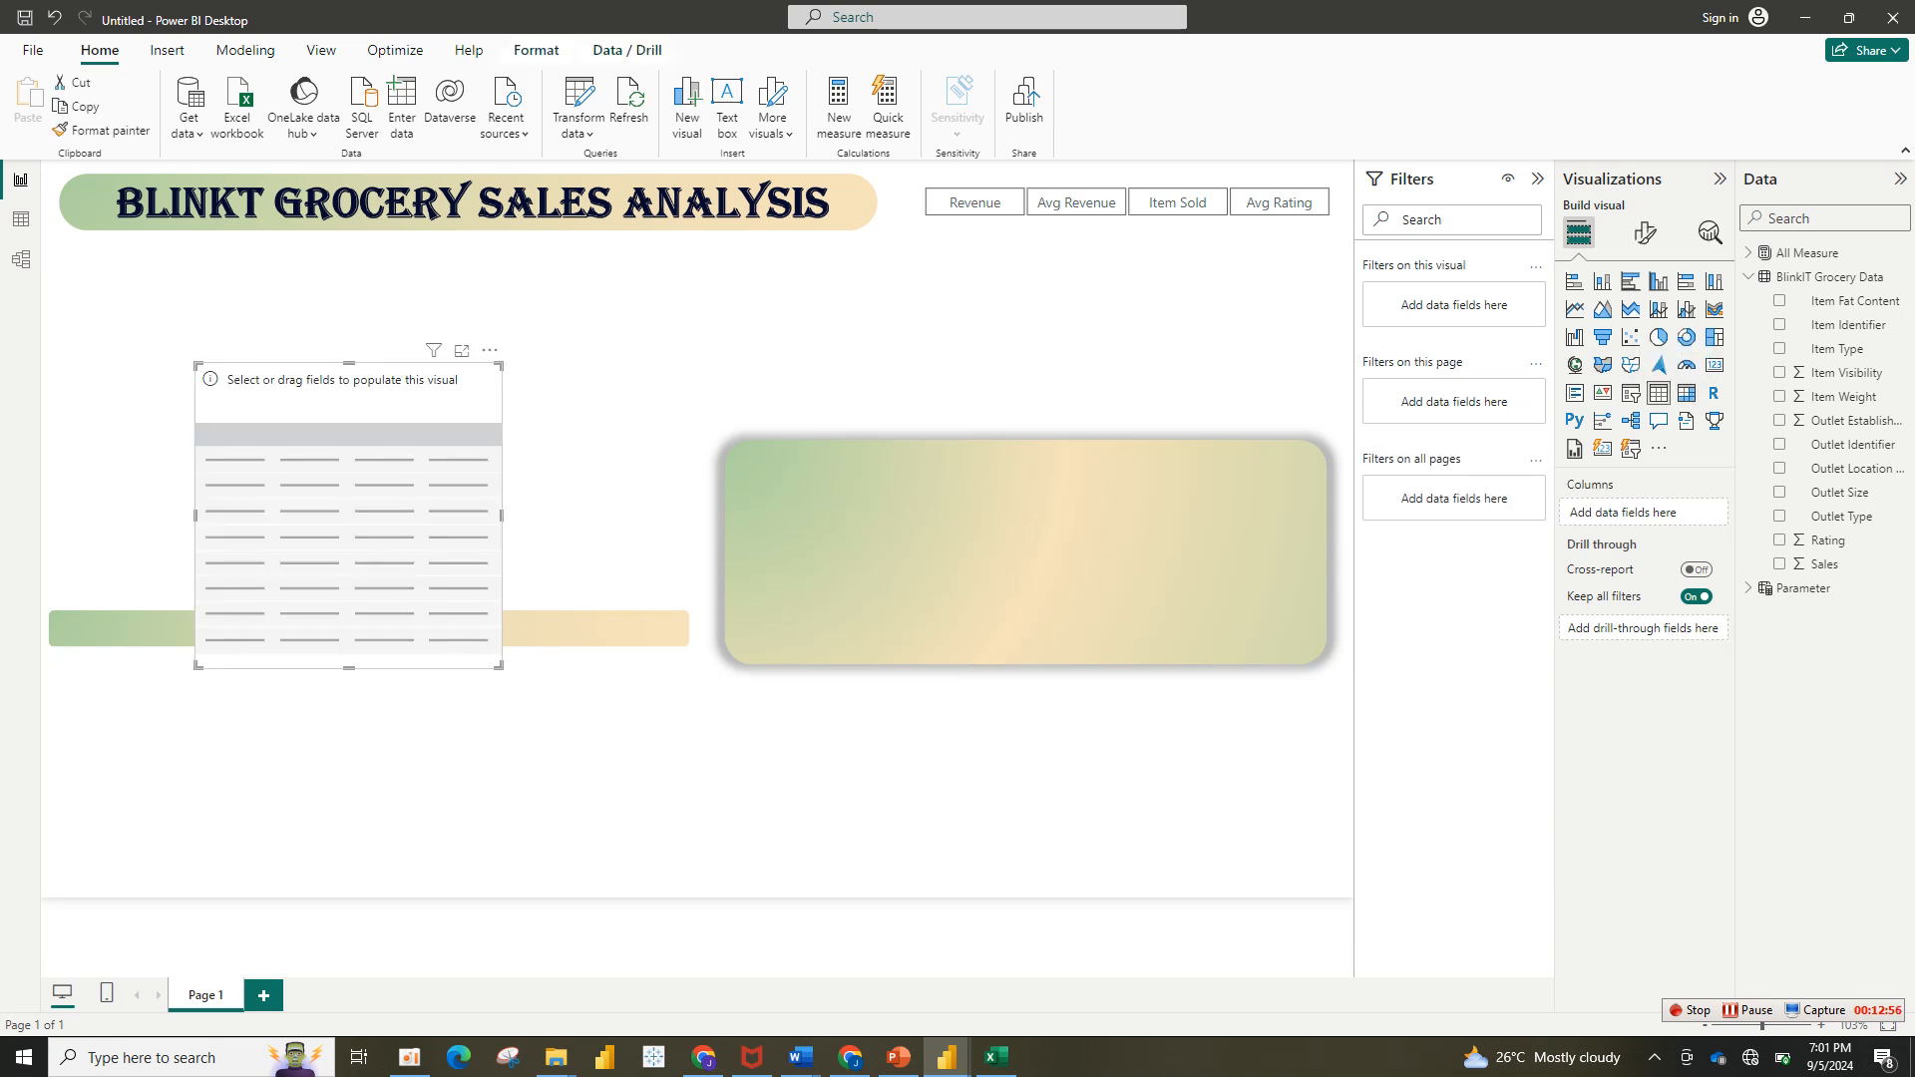
{"action": "left_click_drag", "start_coordinate": [349, 519], "coordinate": [211, 396]}
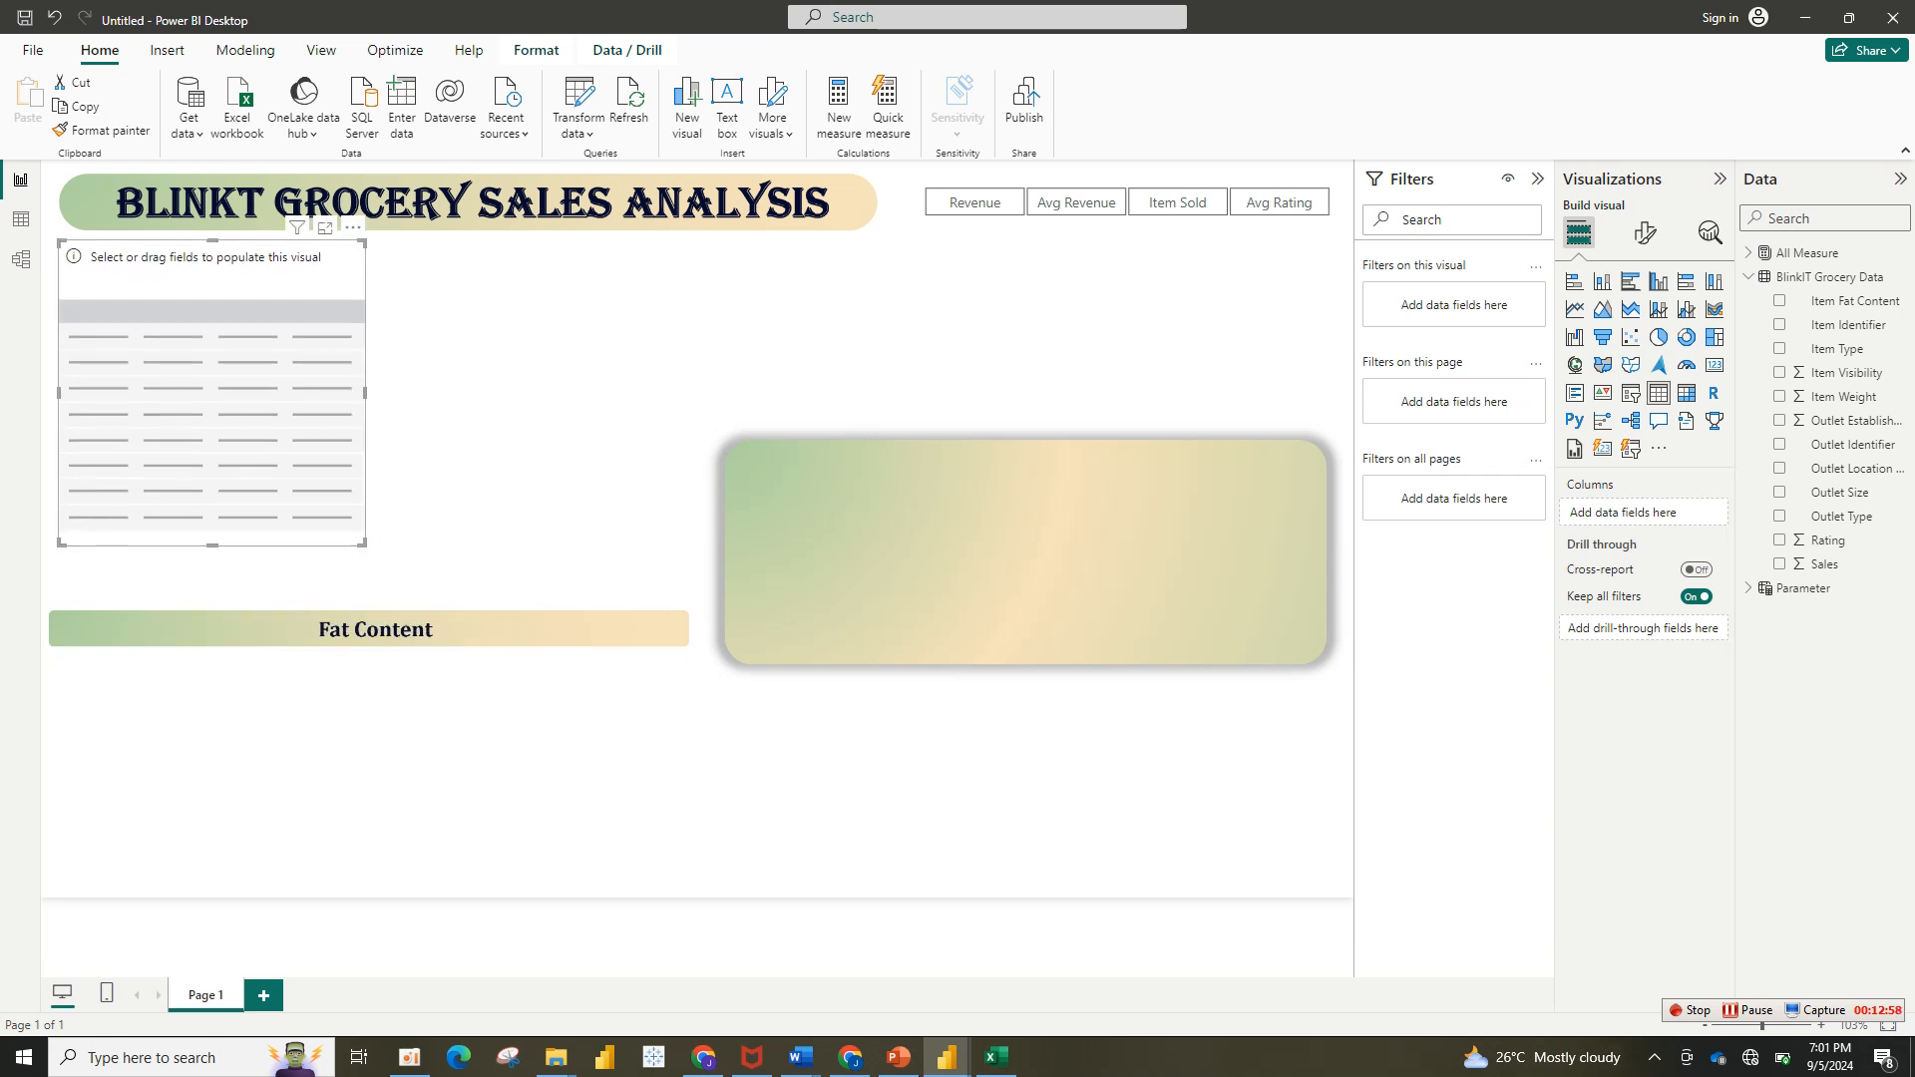
{"action": "left_click_drag", "start_coordinate": [365, 392], "coordinate": [631, 392]}
{"action": "left_click_drag", "start_coordinate": [449, 399], "coordinate": [449, 441]}
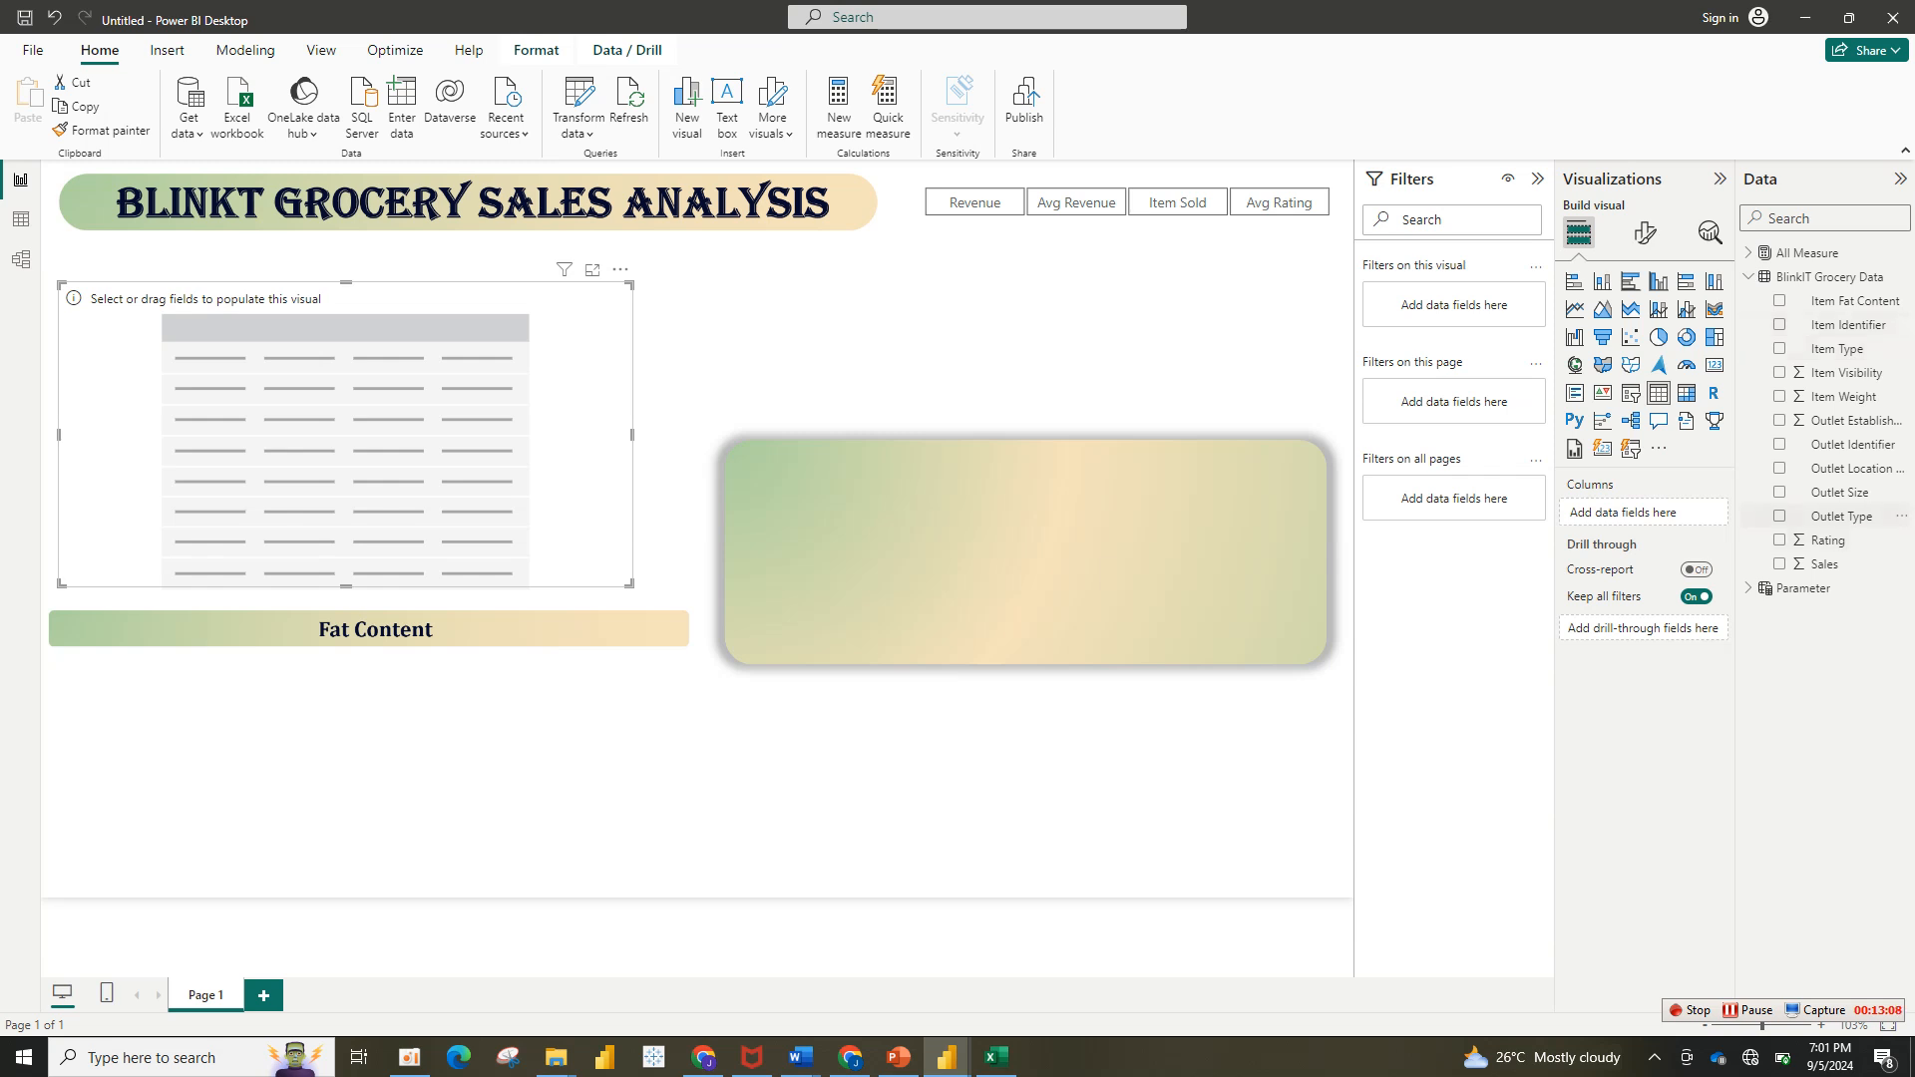
Step: Populate the table with the columns Item Type, Revenue, Item Sold, Avg Revenue and Avg Rating
{"action": "left_click_drag", "start_coordinate": [1837, 348], "coordinate": [1635, 513]}
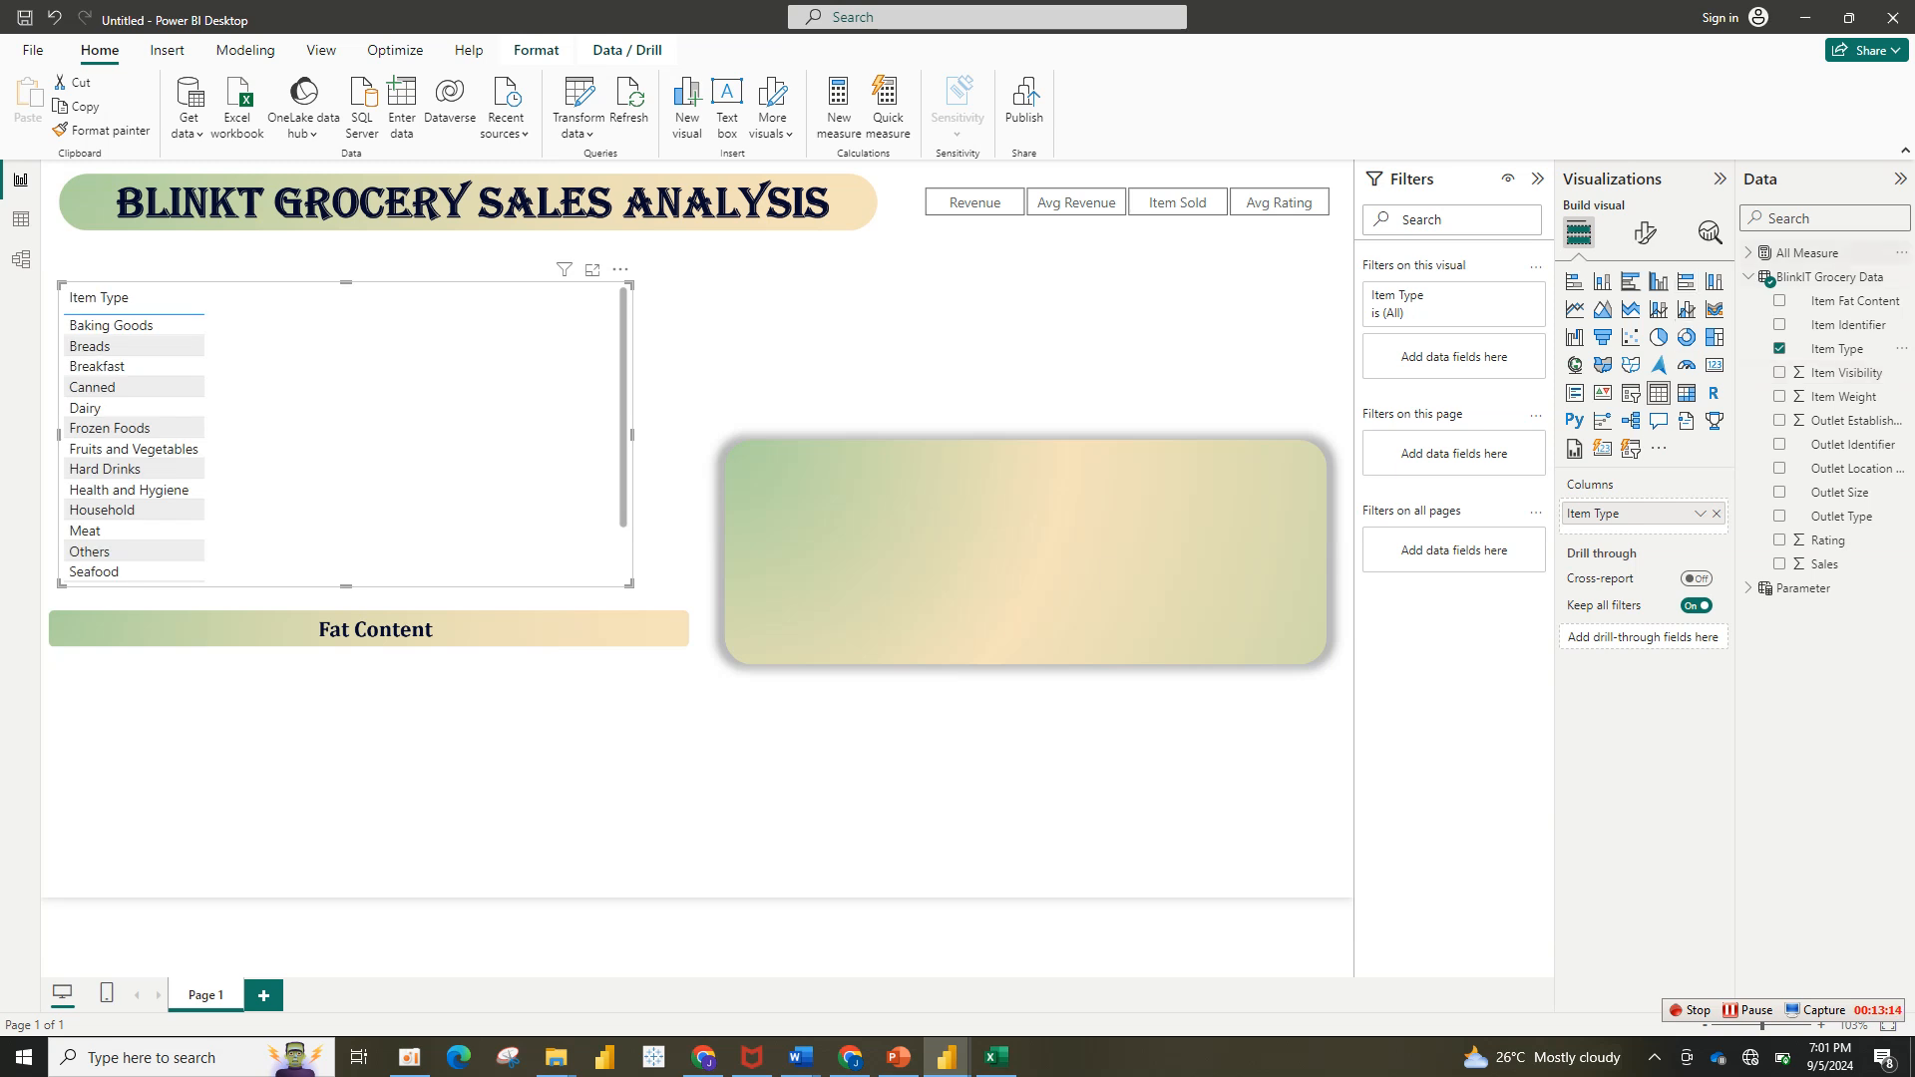
{"action": "left_click", "coordinate": [1748, 252]}
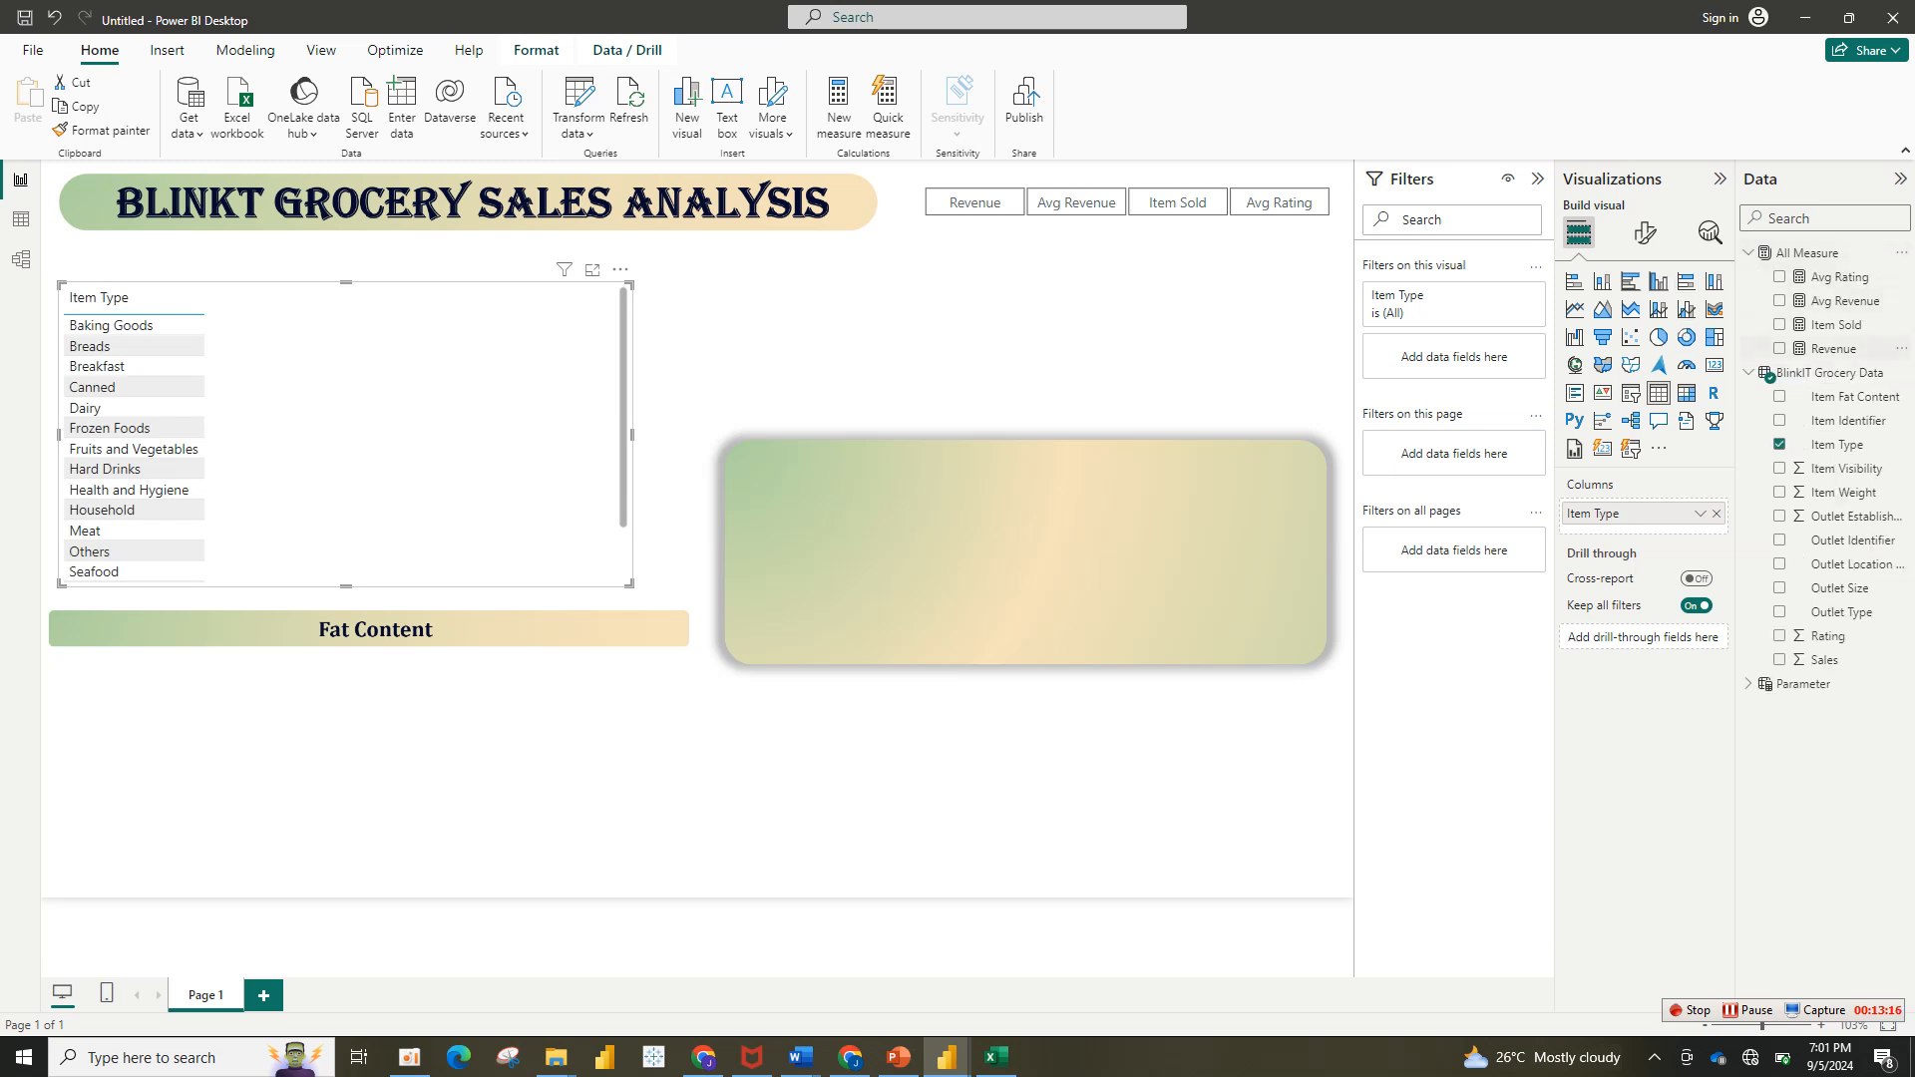
{"action": "left_click", "coordinate": [1780, 348]}
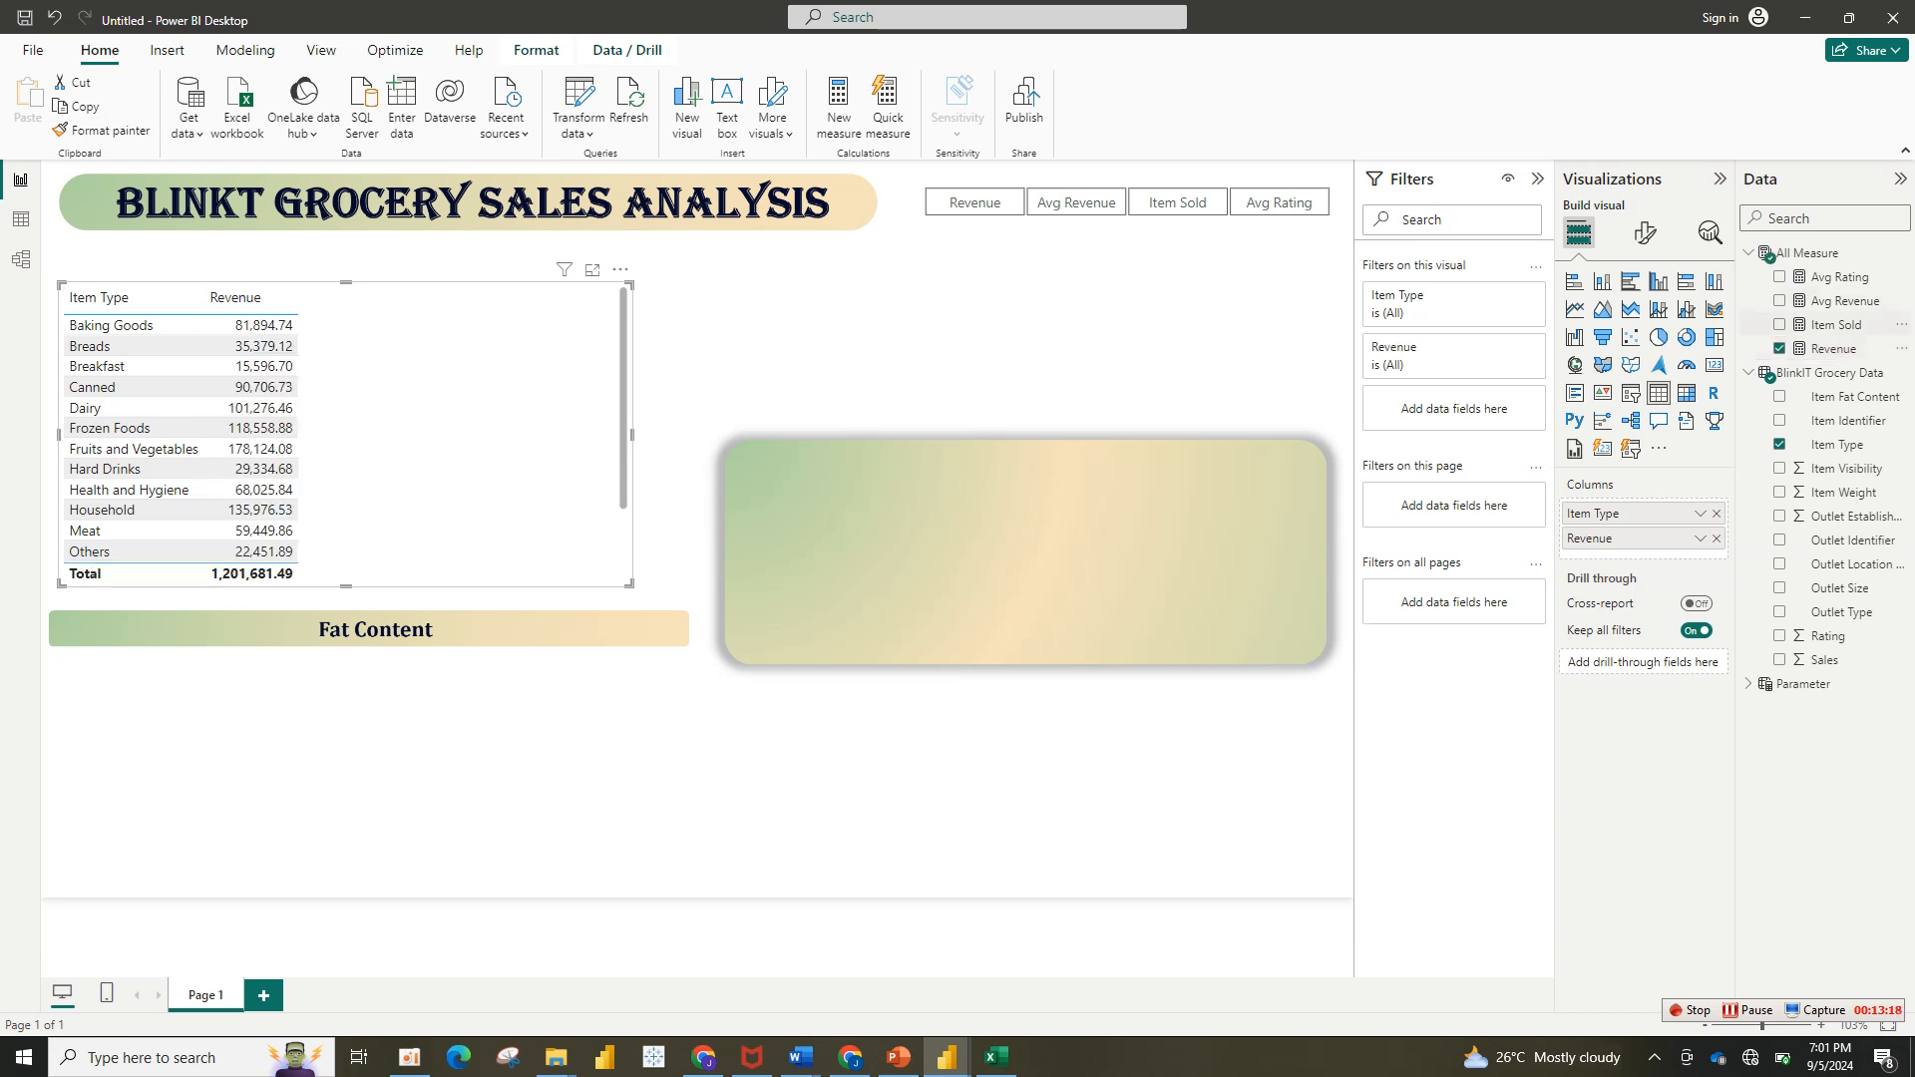
{"action": "left_click", "coordinate": [1780, 324]}
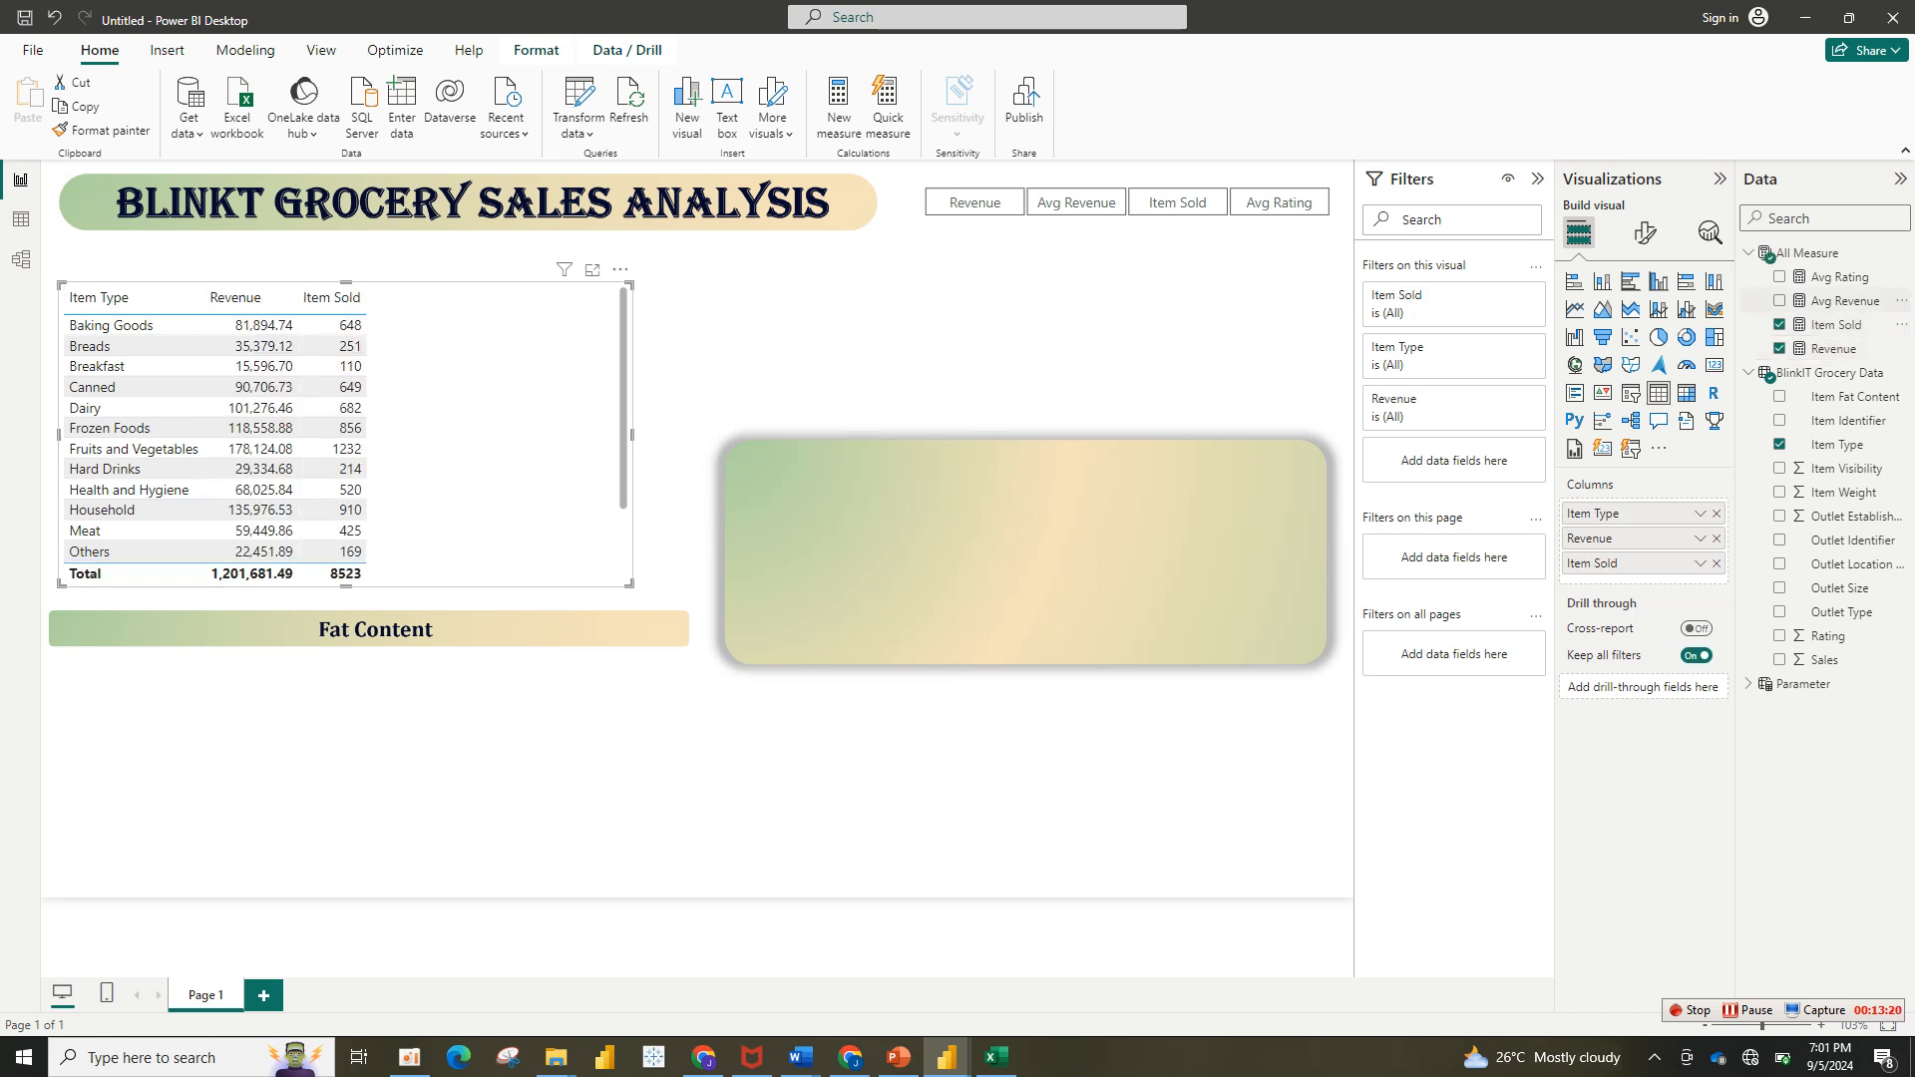
{"action": "left_click", "coordinate": [1780, 300]}
{"action": "left_click", "coordinate": [1780, 276]}
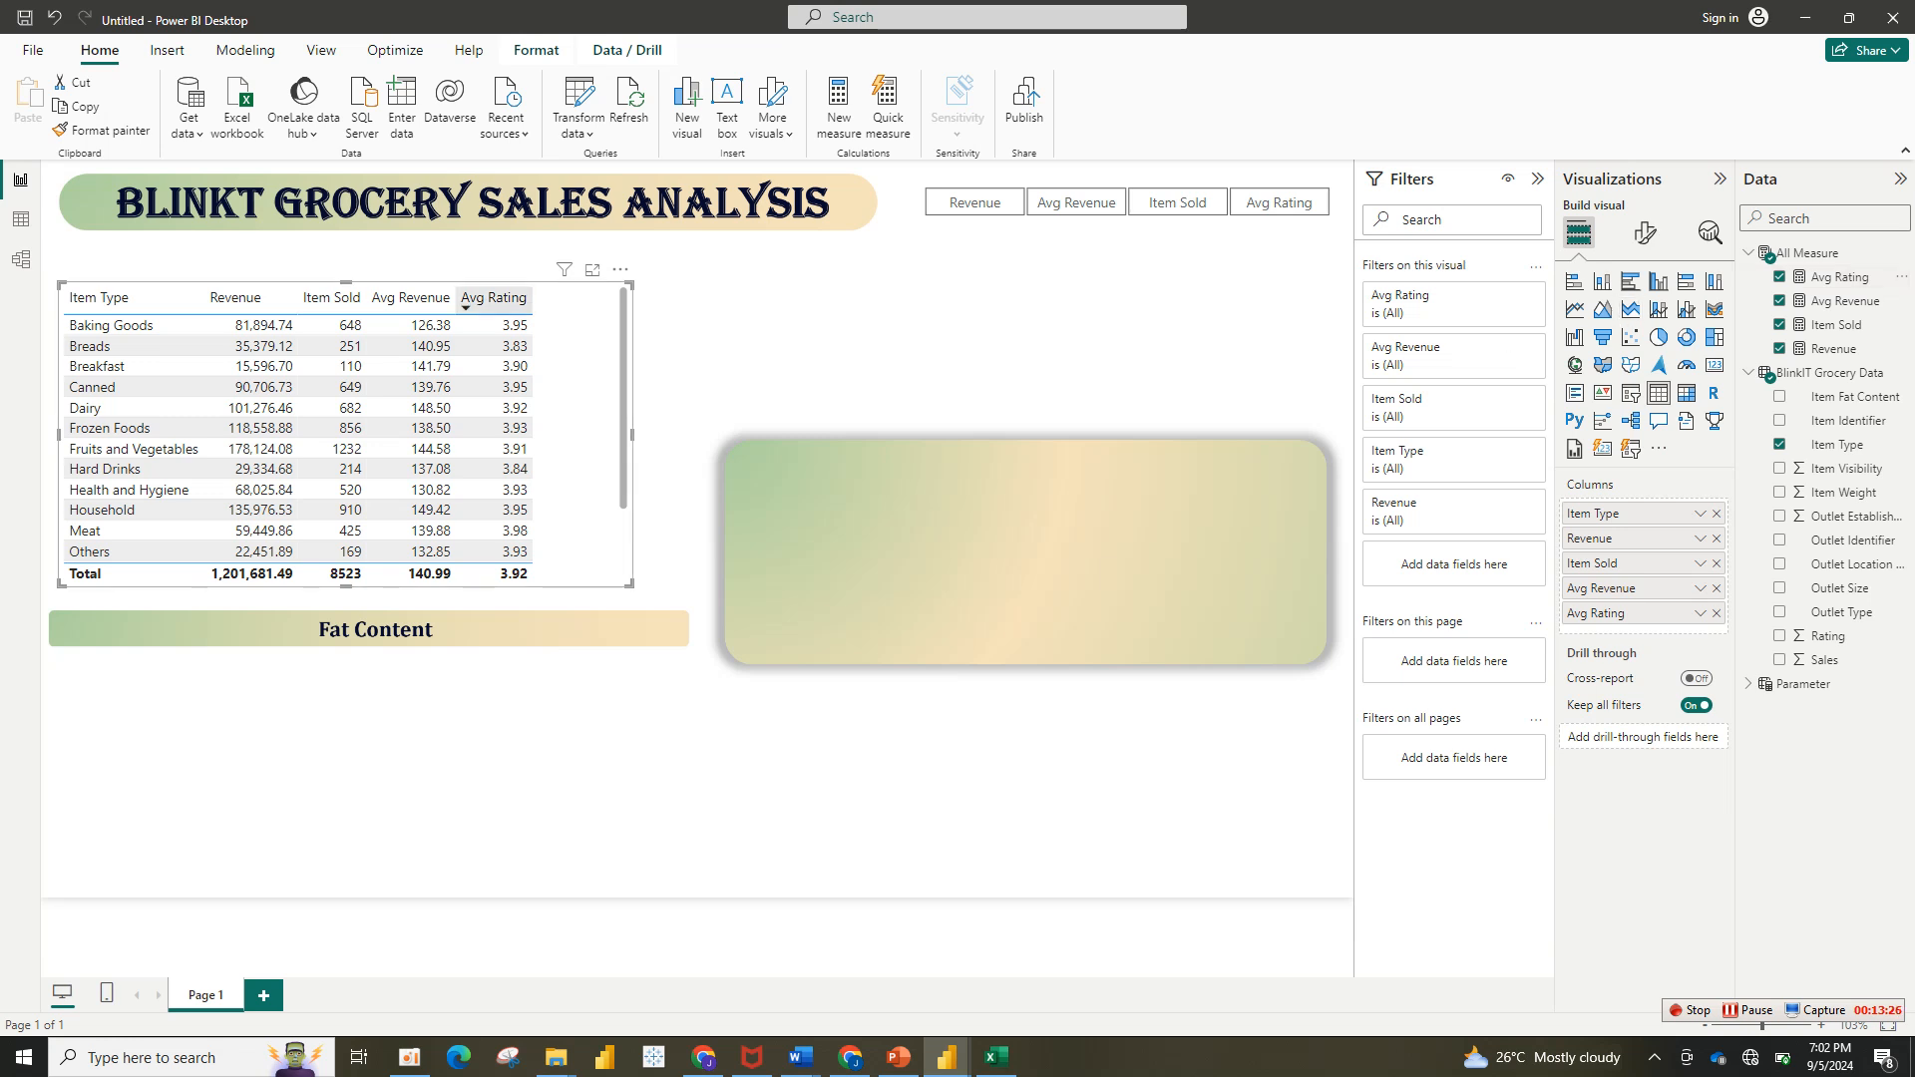
Step: Widen the table's Avg Rating column to fill the visual's width, and try a wider Avg Revenue column before narrowing it again
{"action": "left_click_drag", "start_coordinate": [532, 300], "coordinate": [593, 300]}
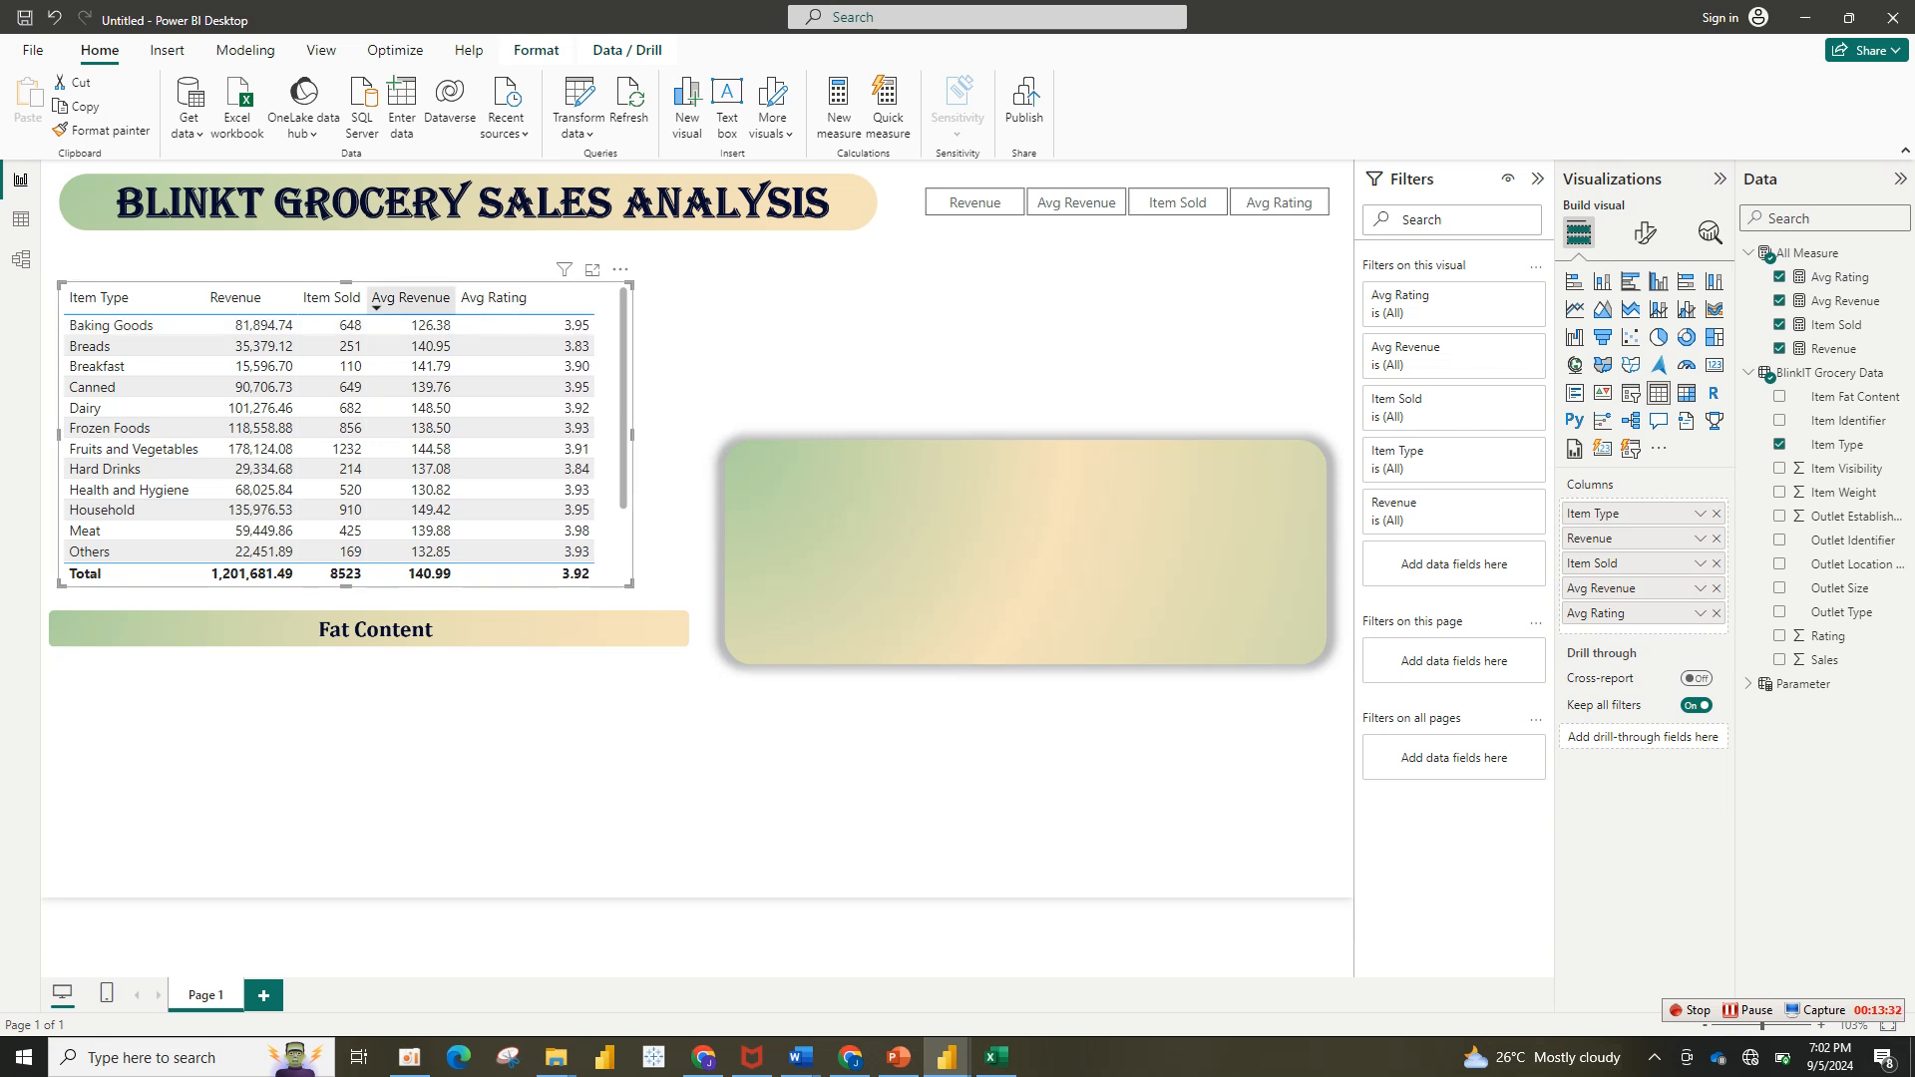
{"action": "left_click_drag", "start_coordinate": [455, 298], "coordinate": [489, 299]}
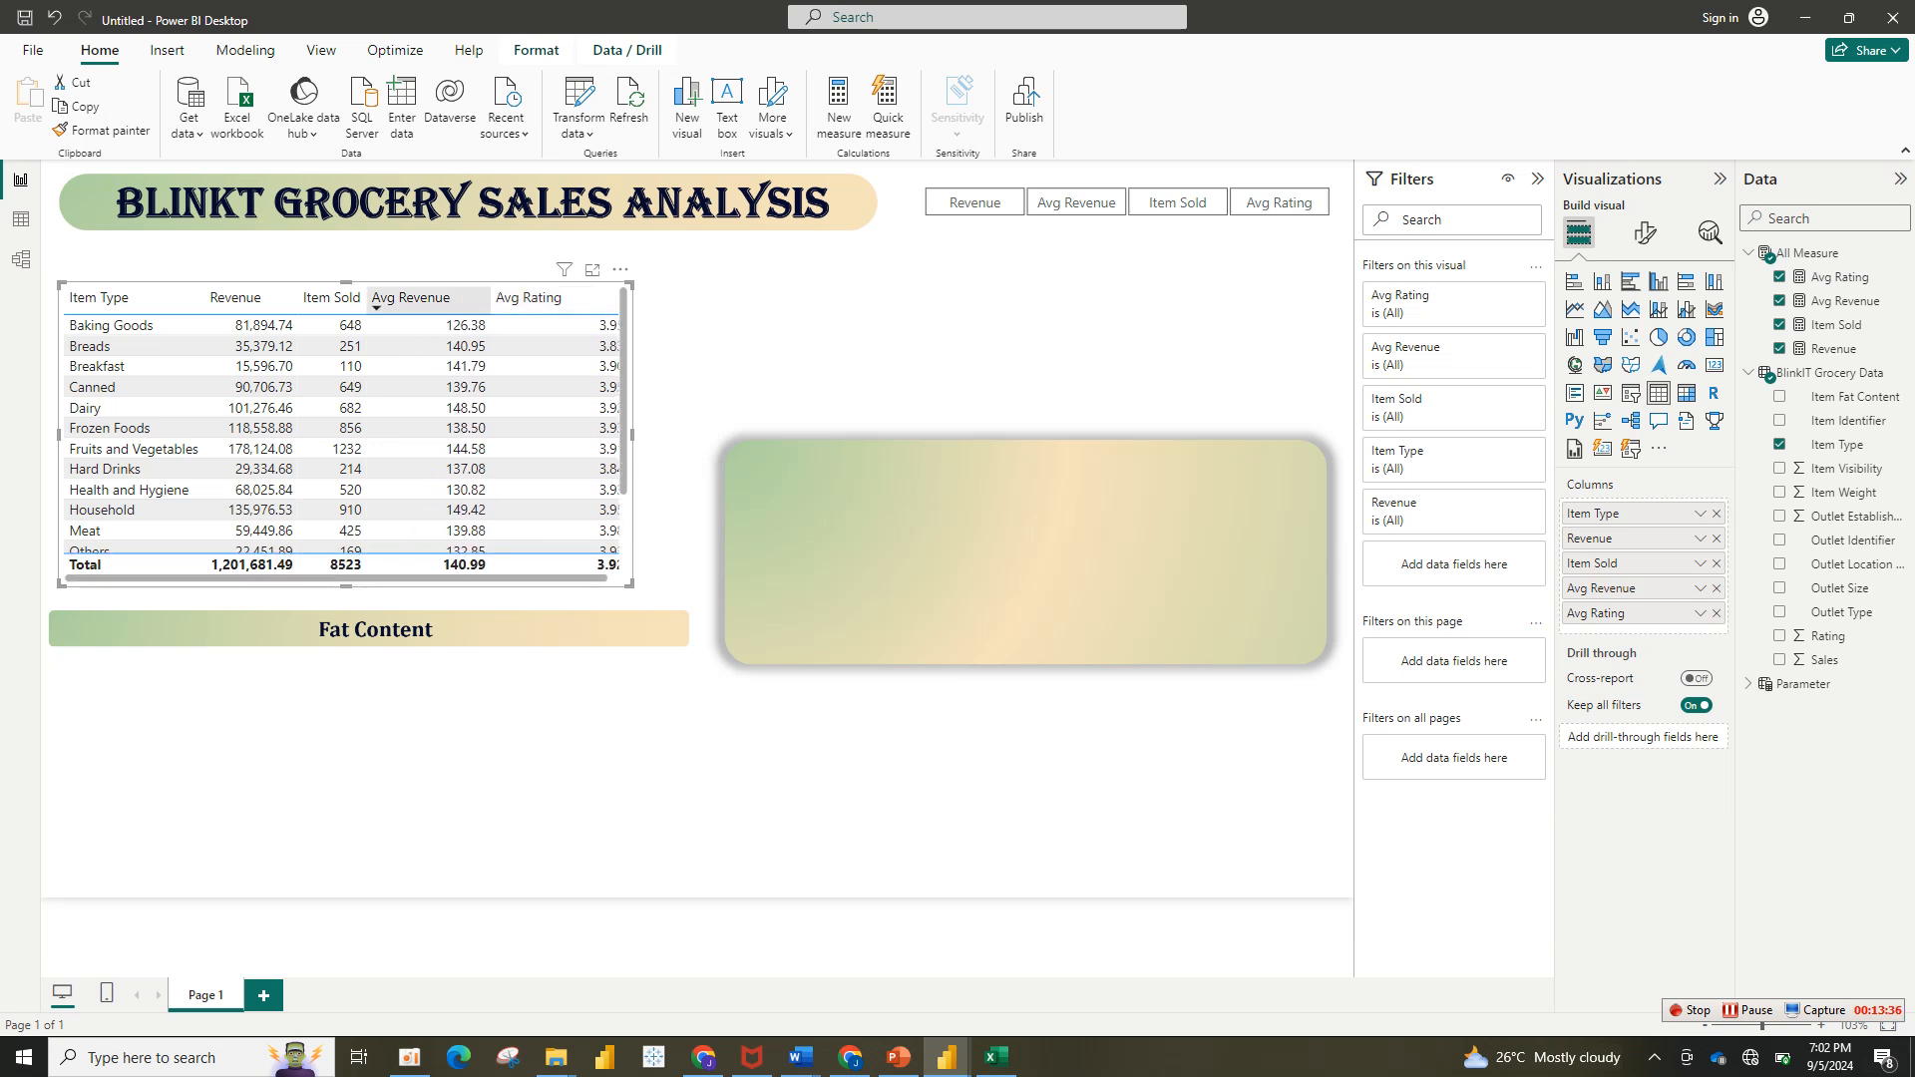
{"action": "left_click_drag", "start_coordinate": [490, 298], "coordinate": [457, 298]}
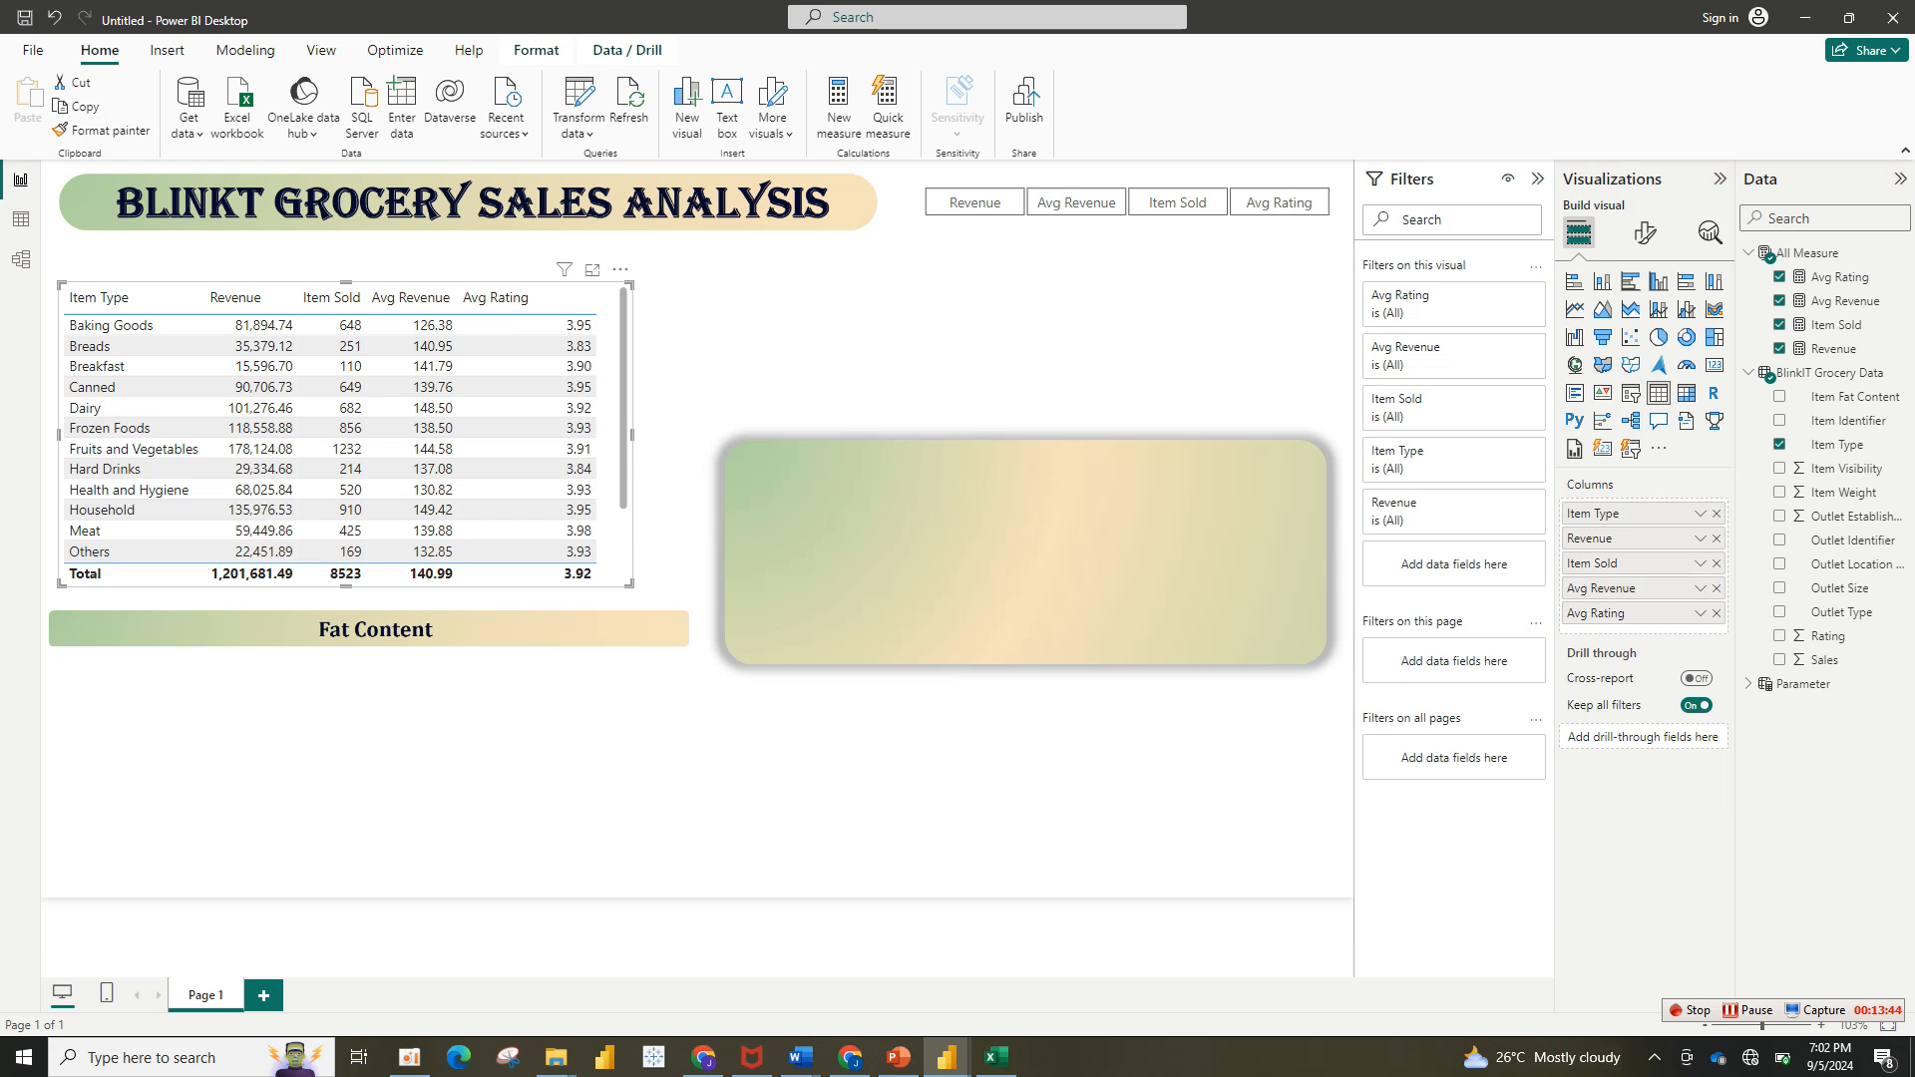
Step: Turn off the totals row in the item-type table's formatting
{"action": "left_click", "coordinate": [1645, 232]}
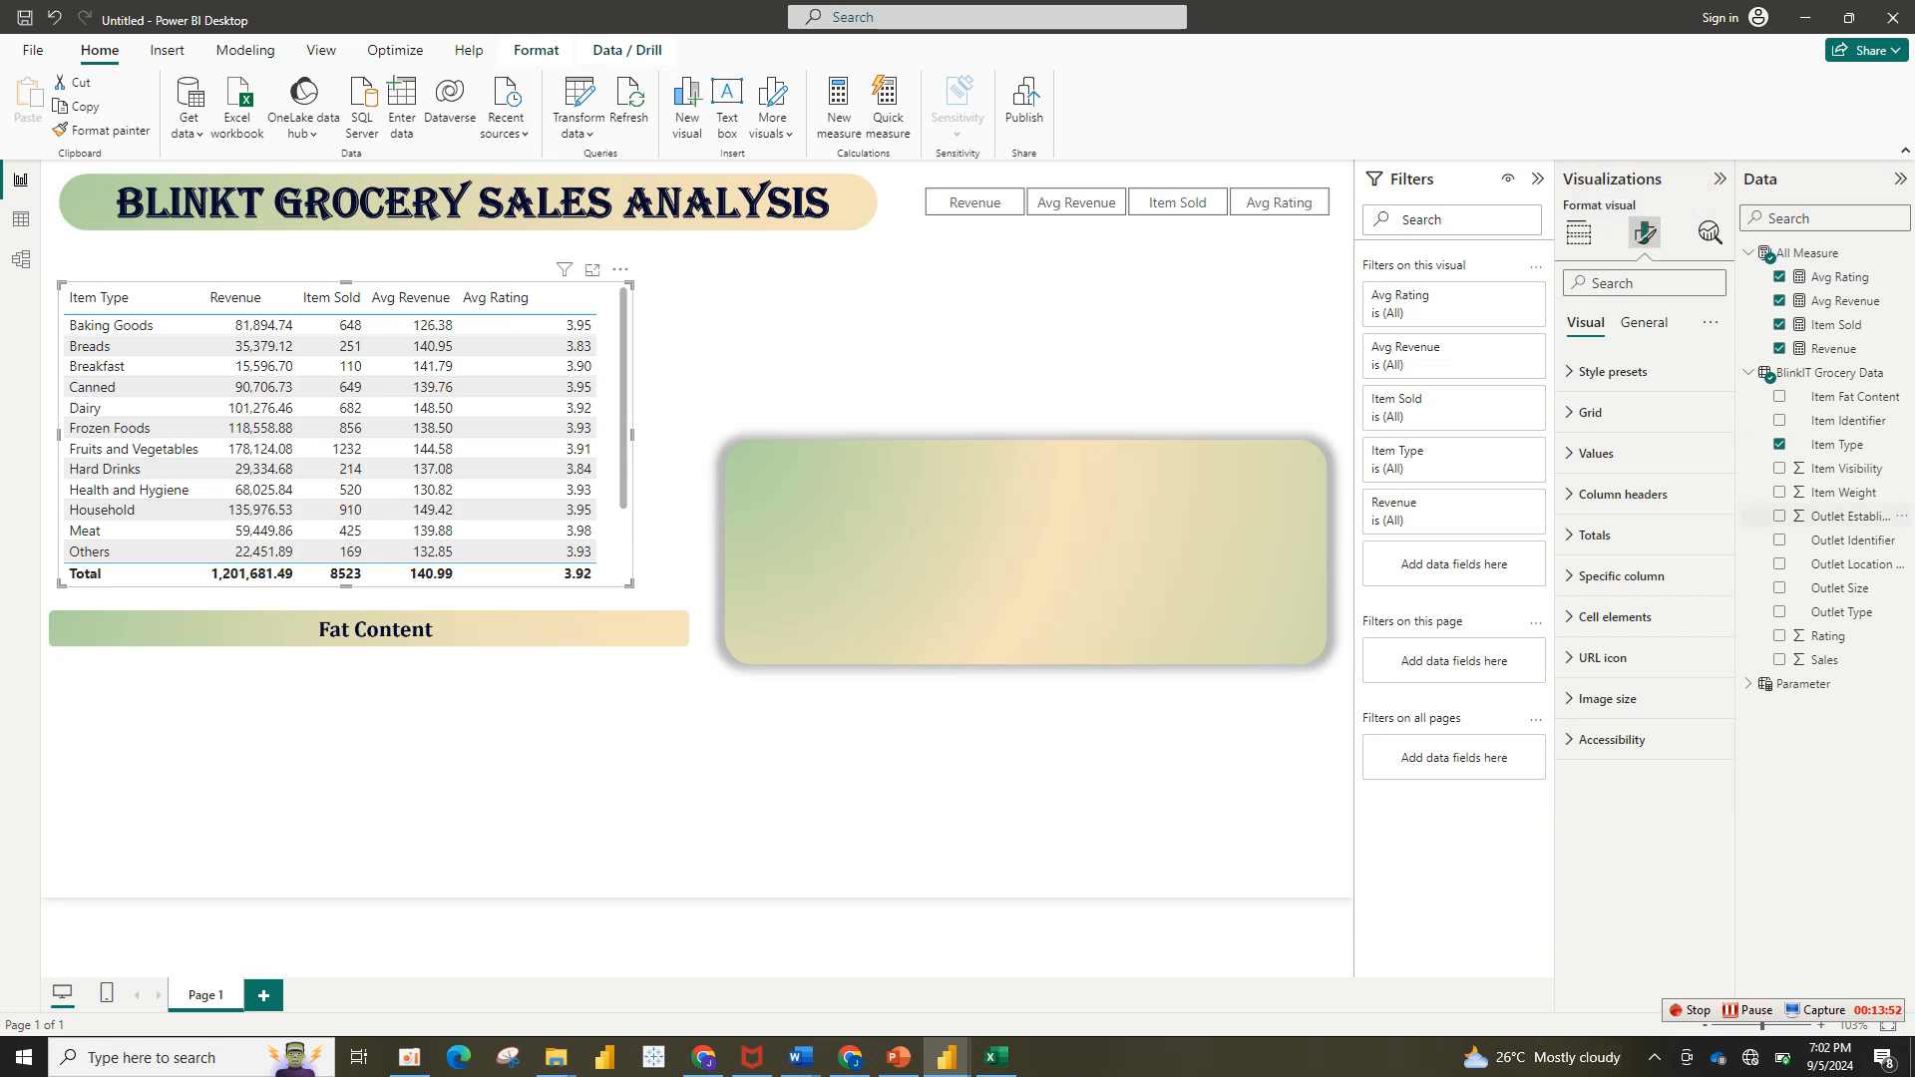
{"action": "left_click", "coordinate": [1596, 534]}
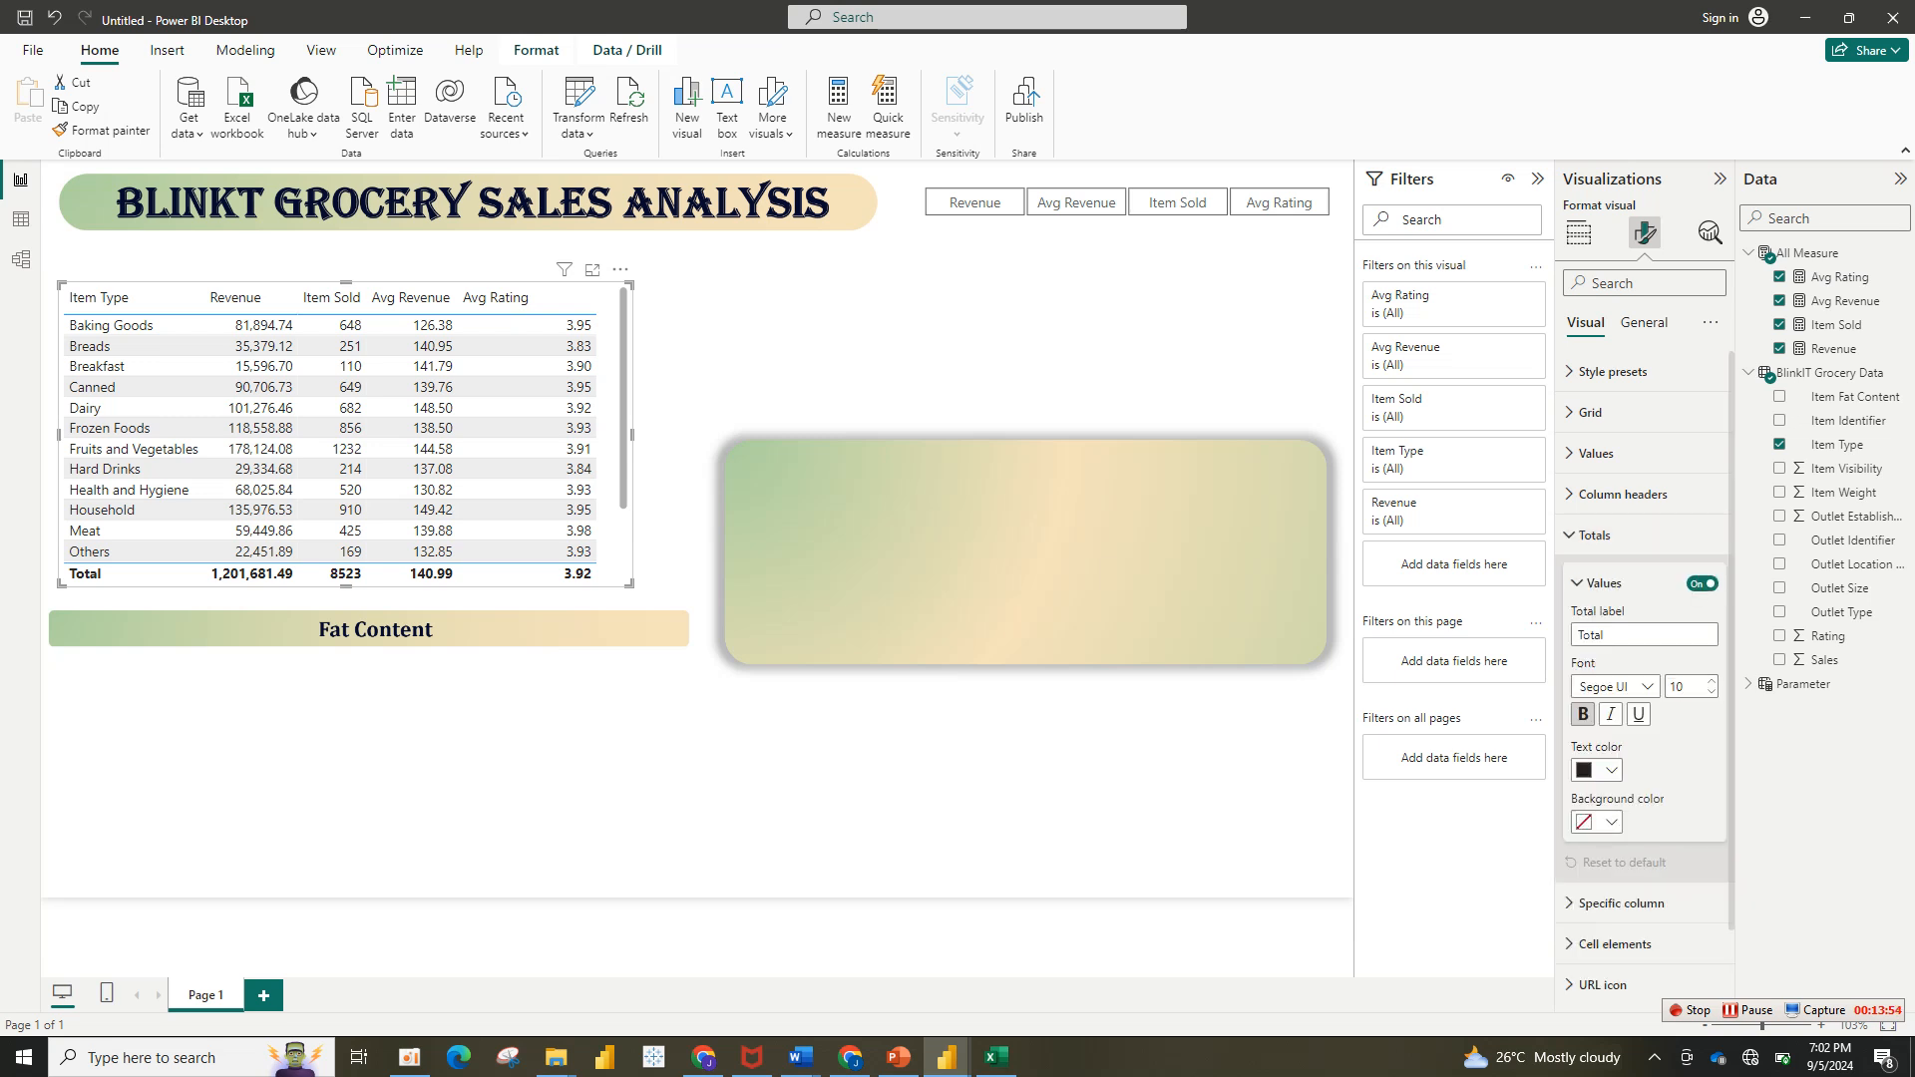
{"action": "left_click", "coordinate": [1702, 583]}
{"action": "left_click", "coordinate": [1596, 535]}
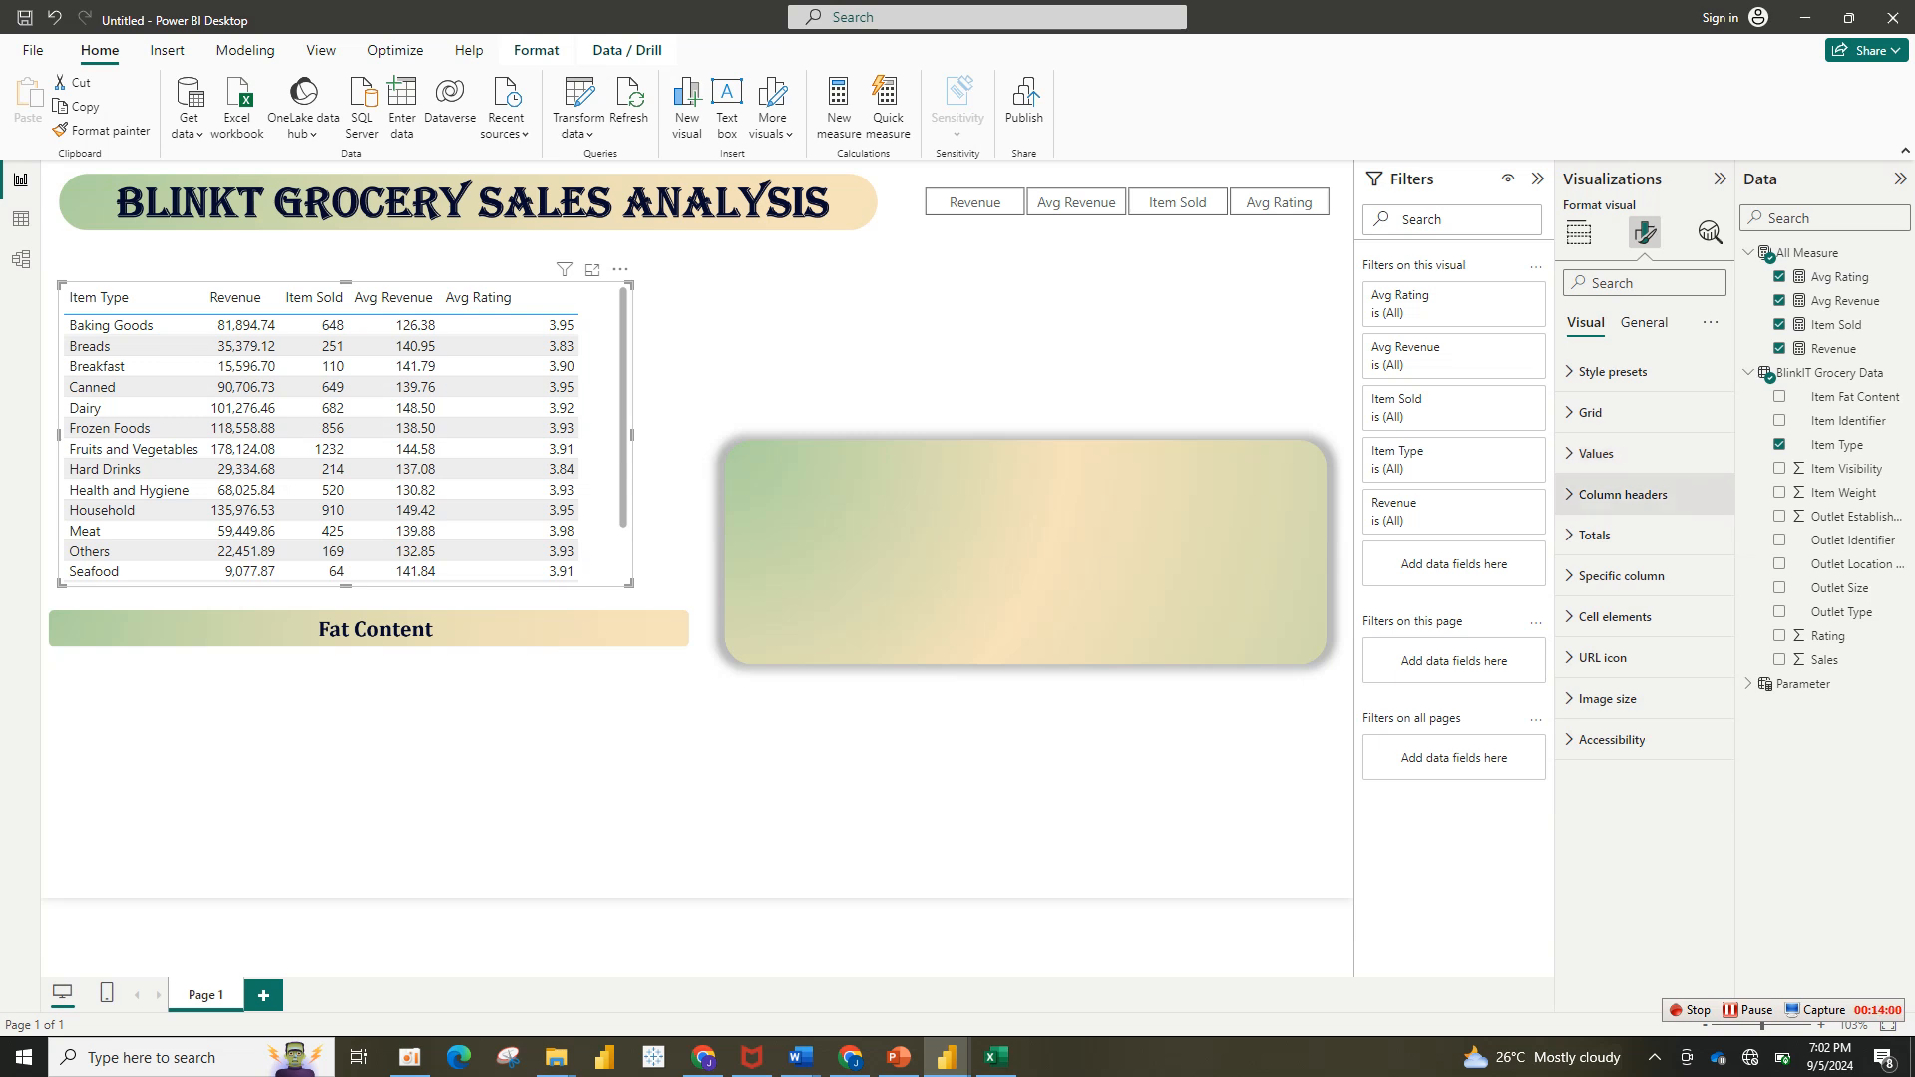
Step: Set the table's column header font to Cambria and make it bold
{"action": "left_click", "coordinate": [1623, 494]}
{"action": "left_click", "coordinate": [1623, 494]}
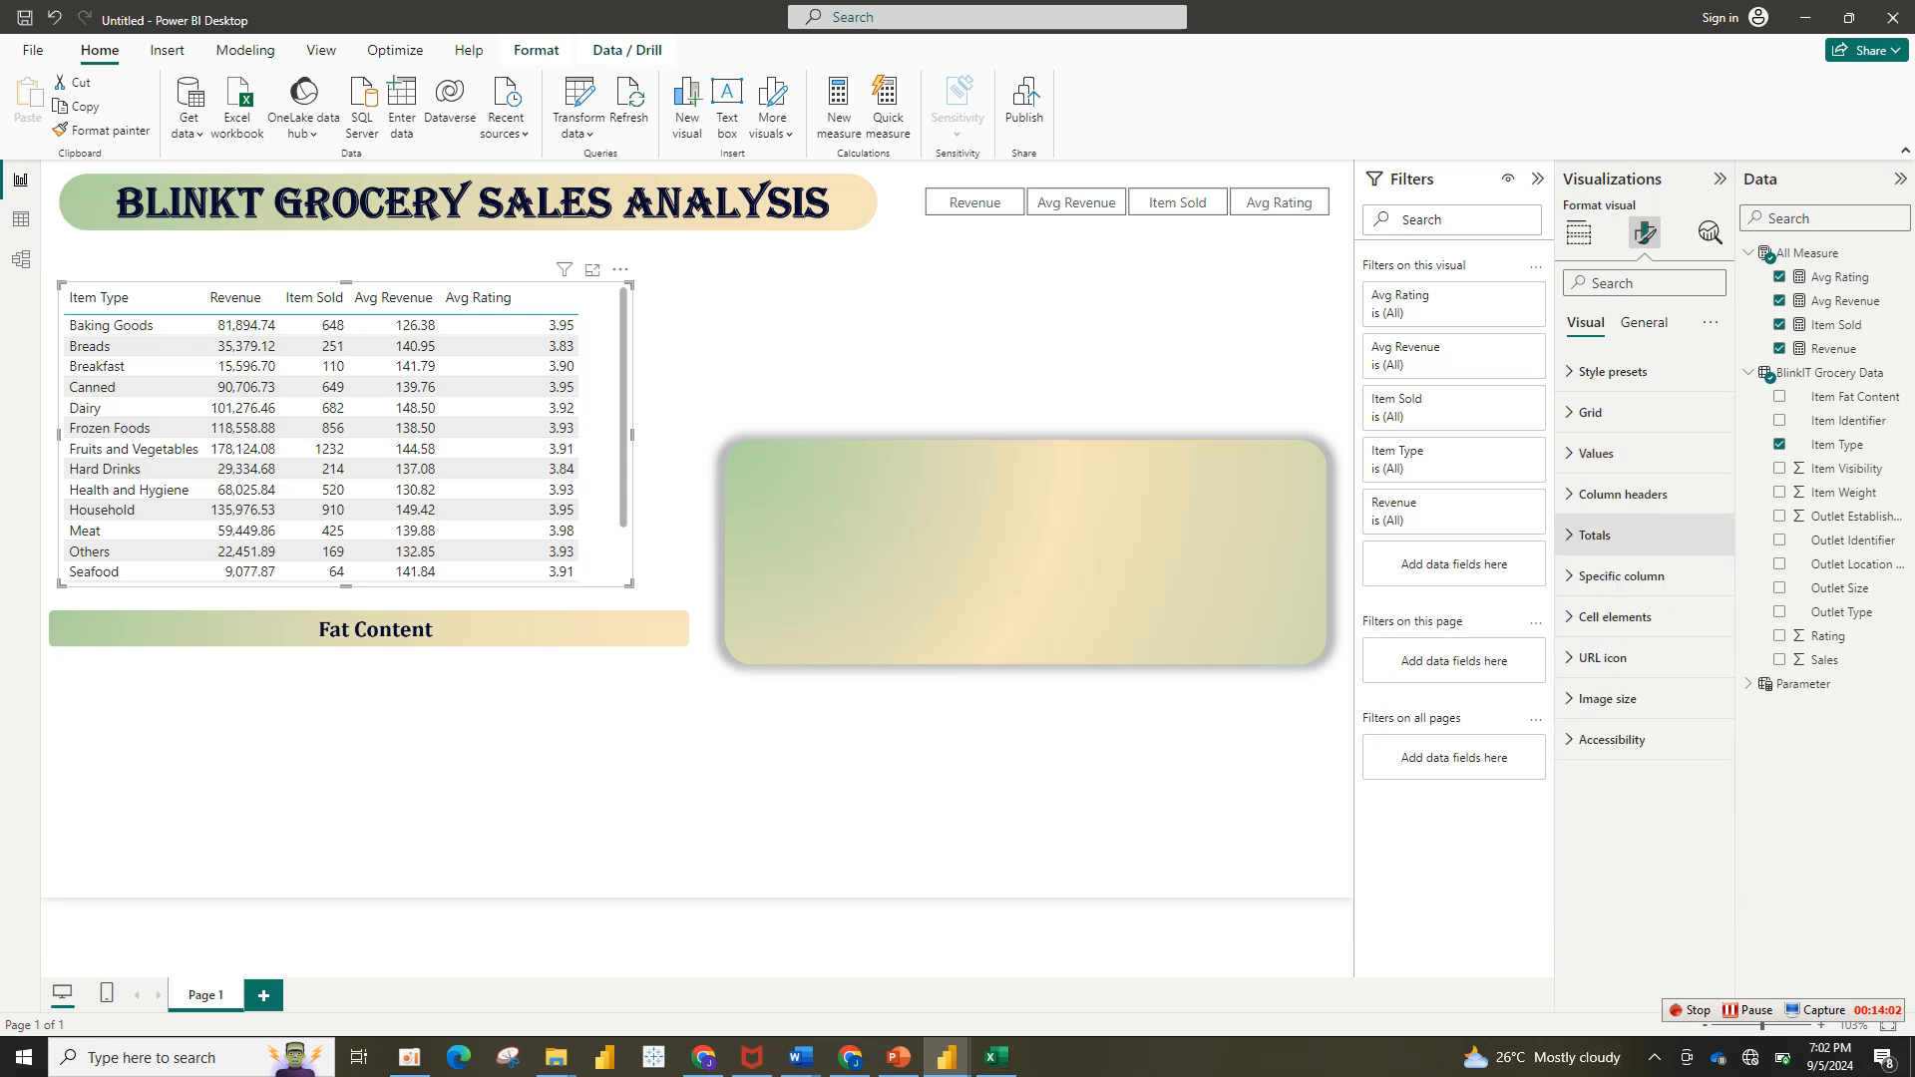
{"action": "left_click", "coordinate": [1623, 494]}
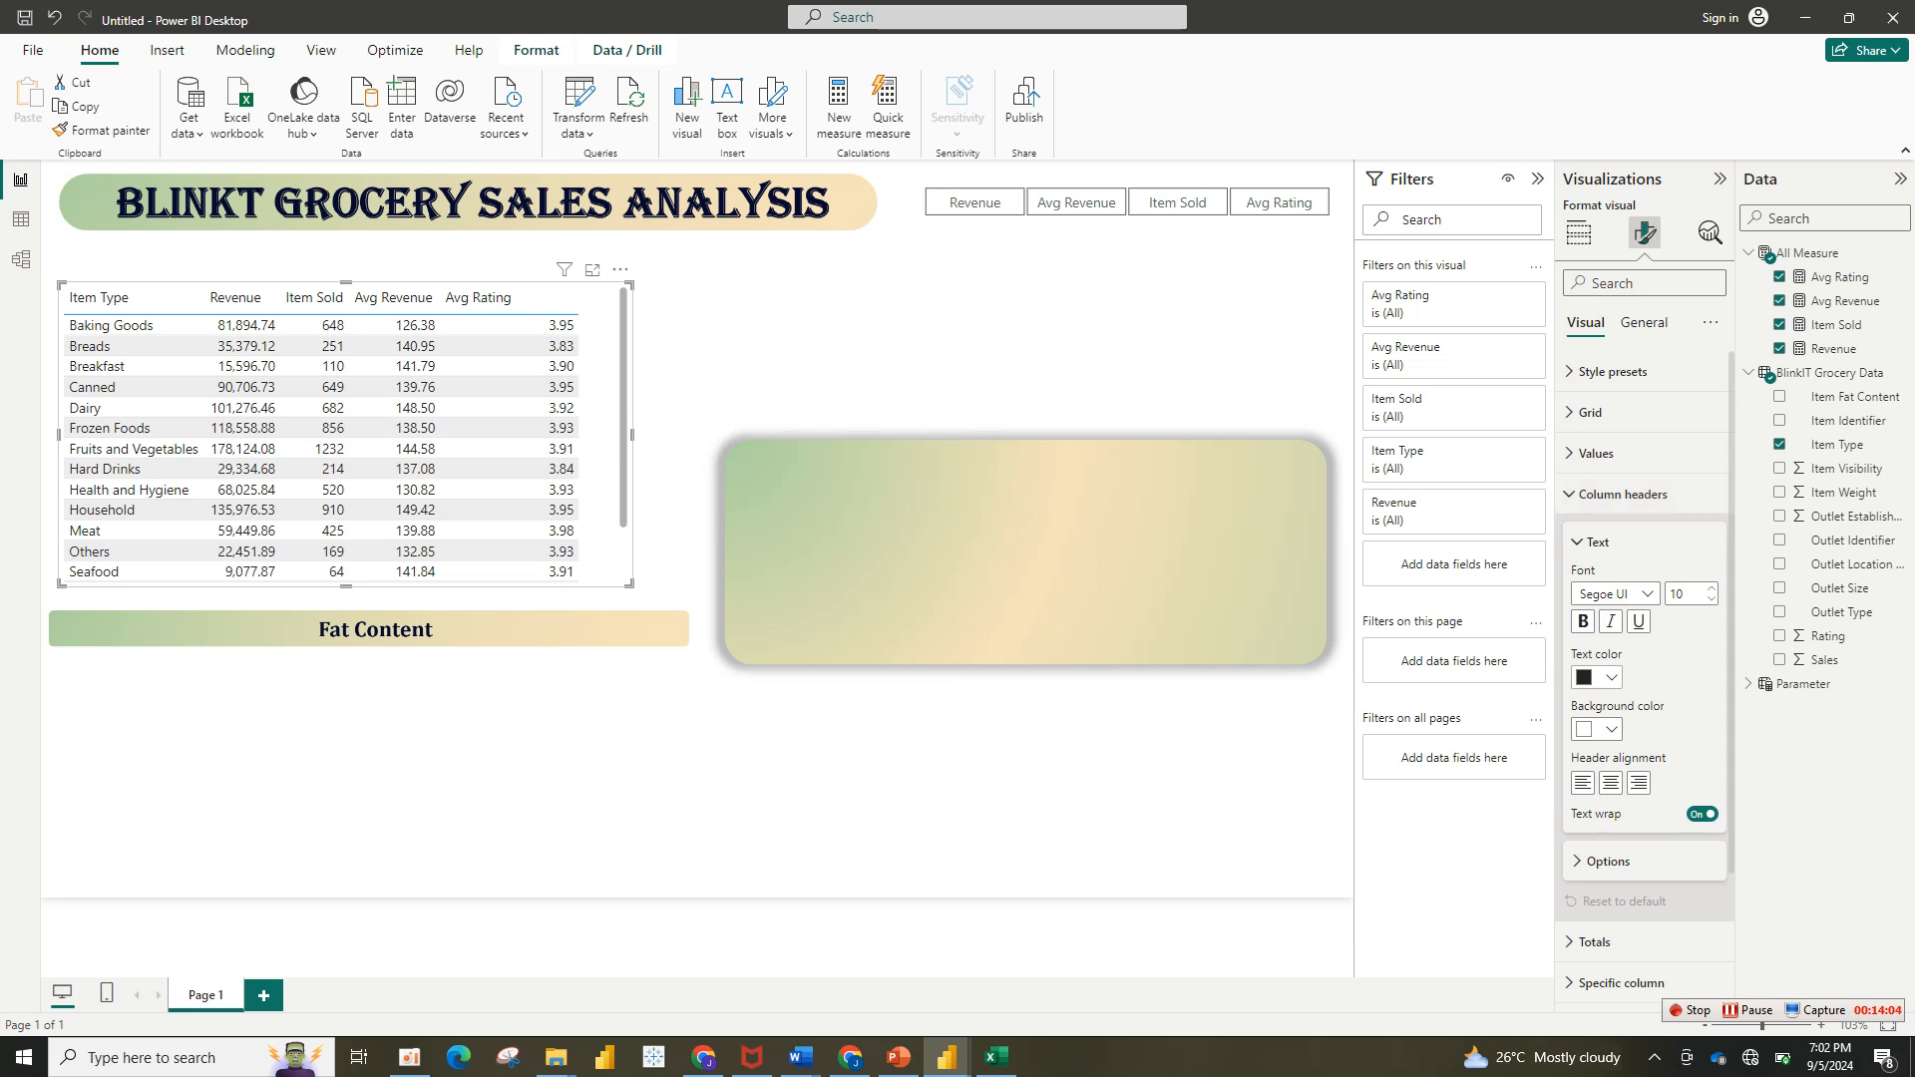
{"action": "left_click", "coordinate": [1615, 594]}
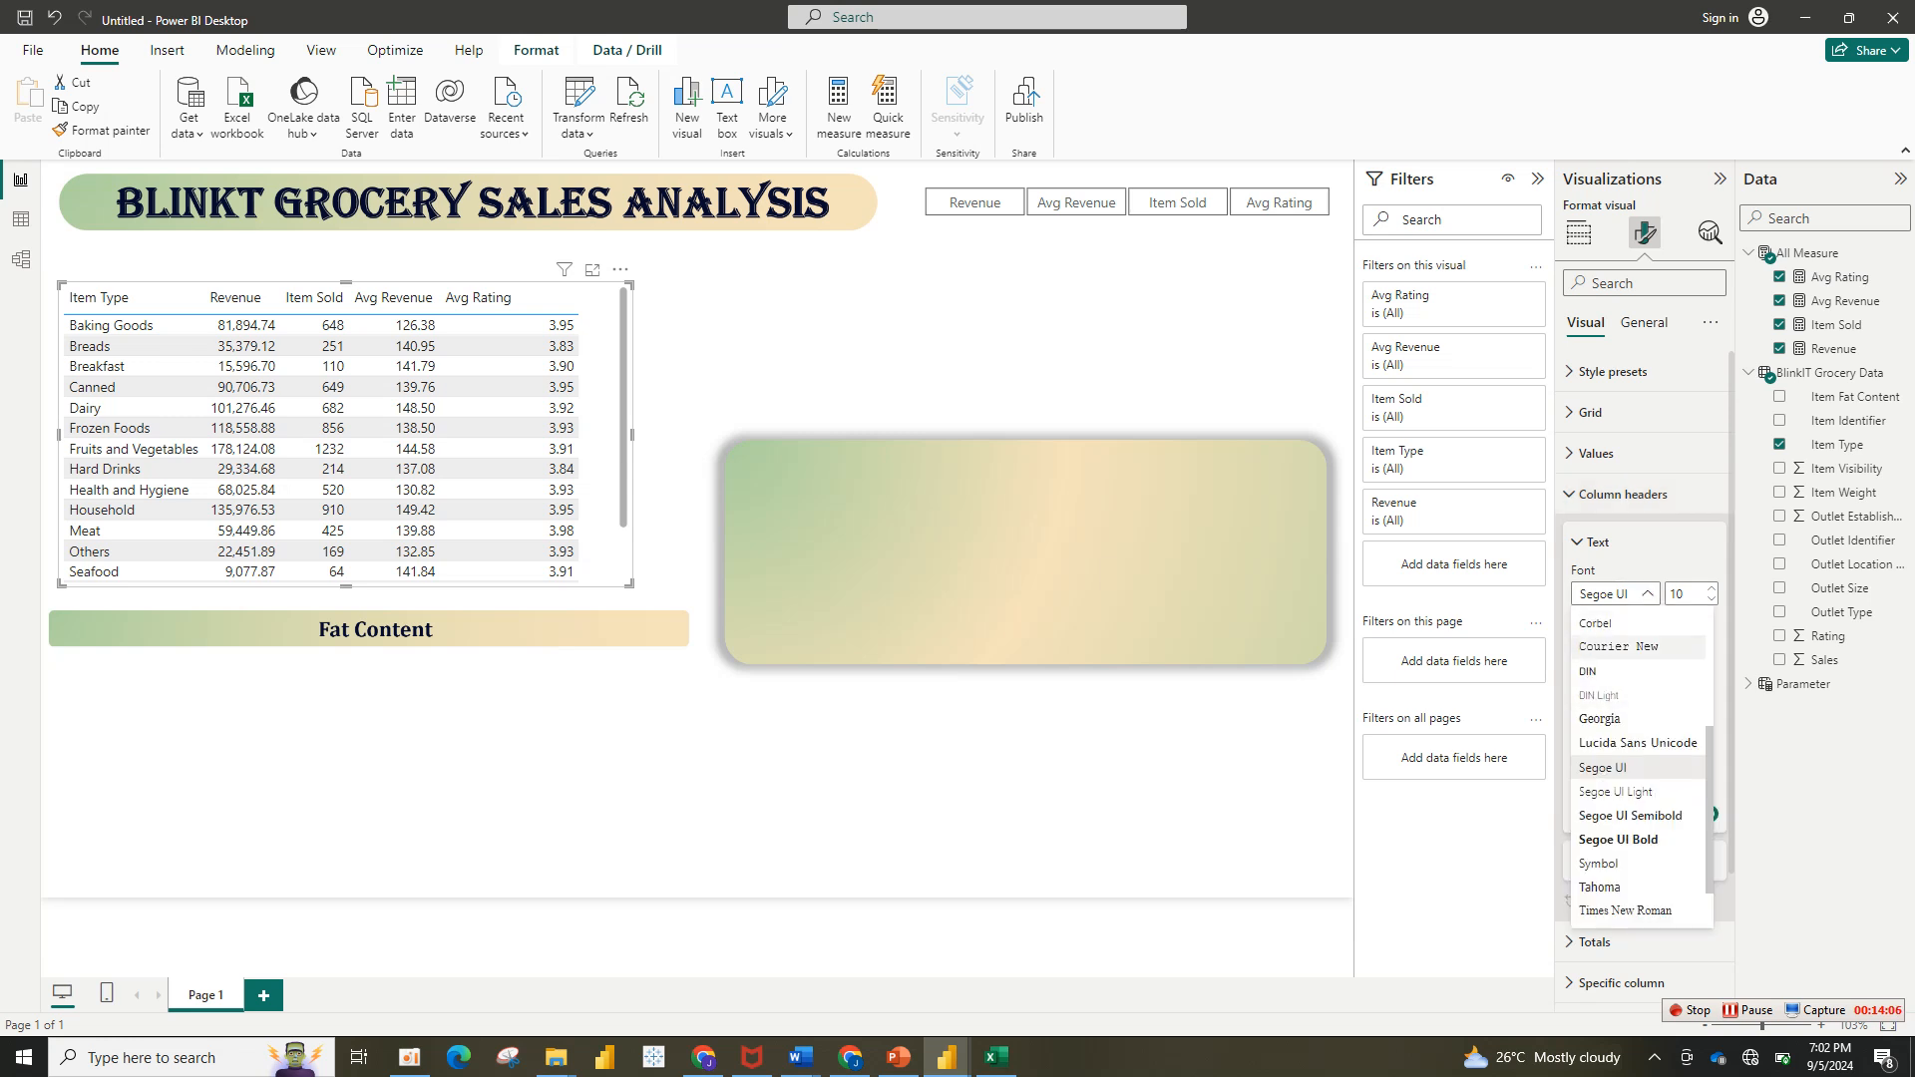
{"action": "scroll", "coordinate": [1631, 638], "scroll_direction": "up", "scroll_amount": 2}
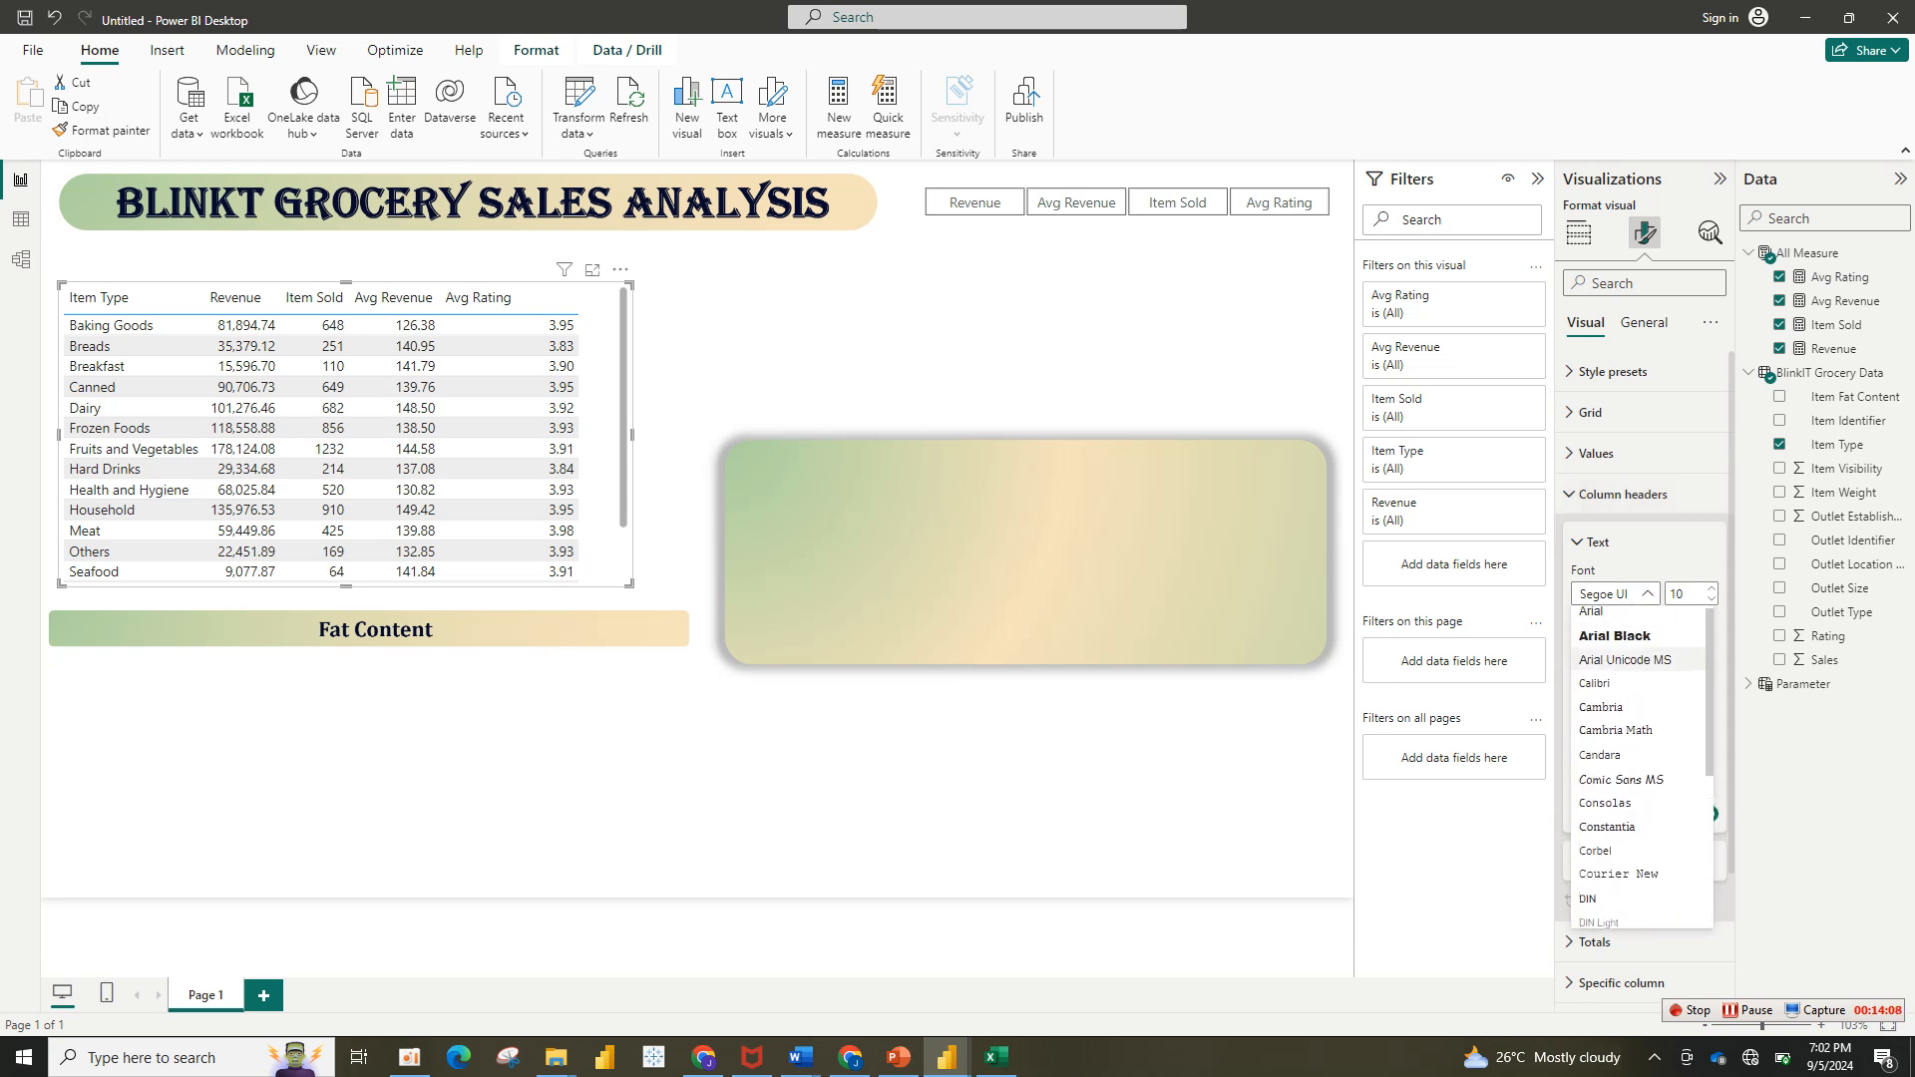
{"action": "left_click", "coordinate": [1608, 707]}
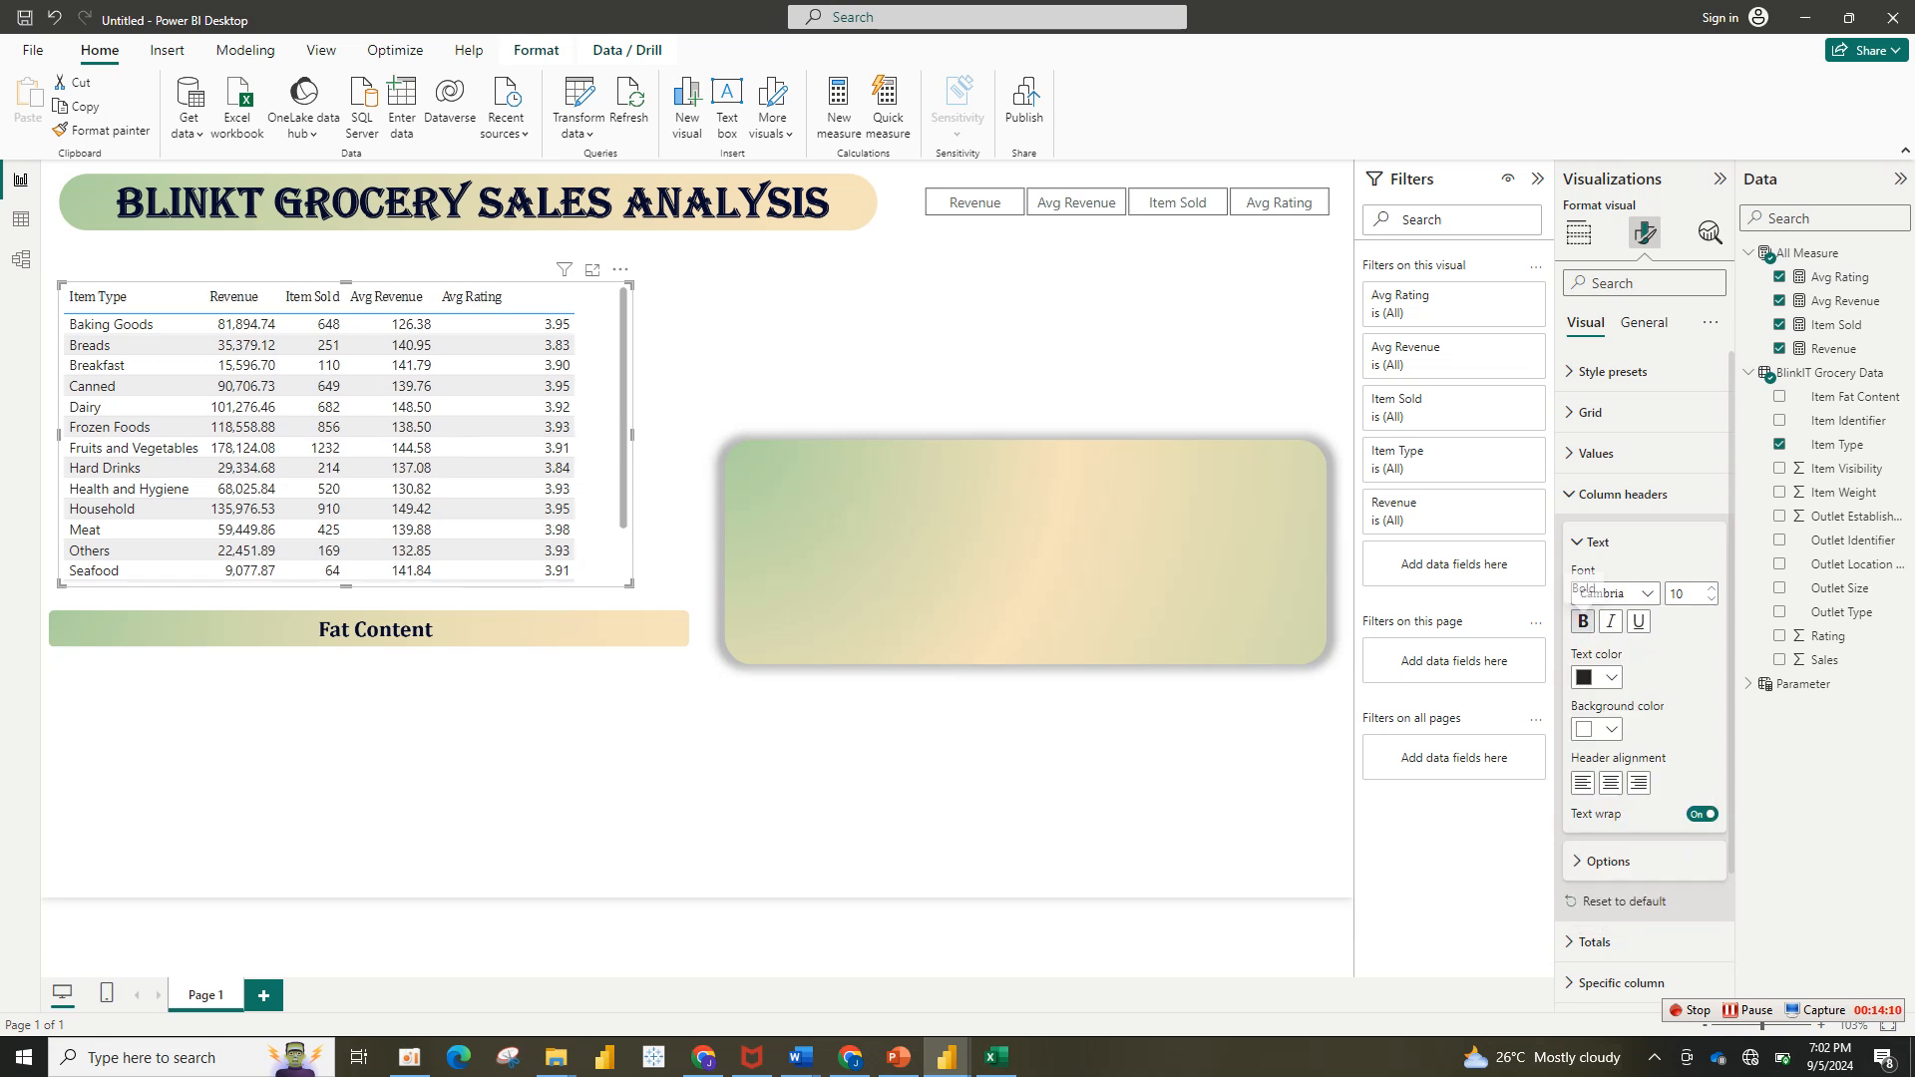
{"action": "left_click", "coordinate": [1583, 621]}
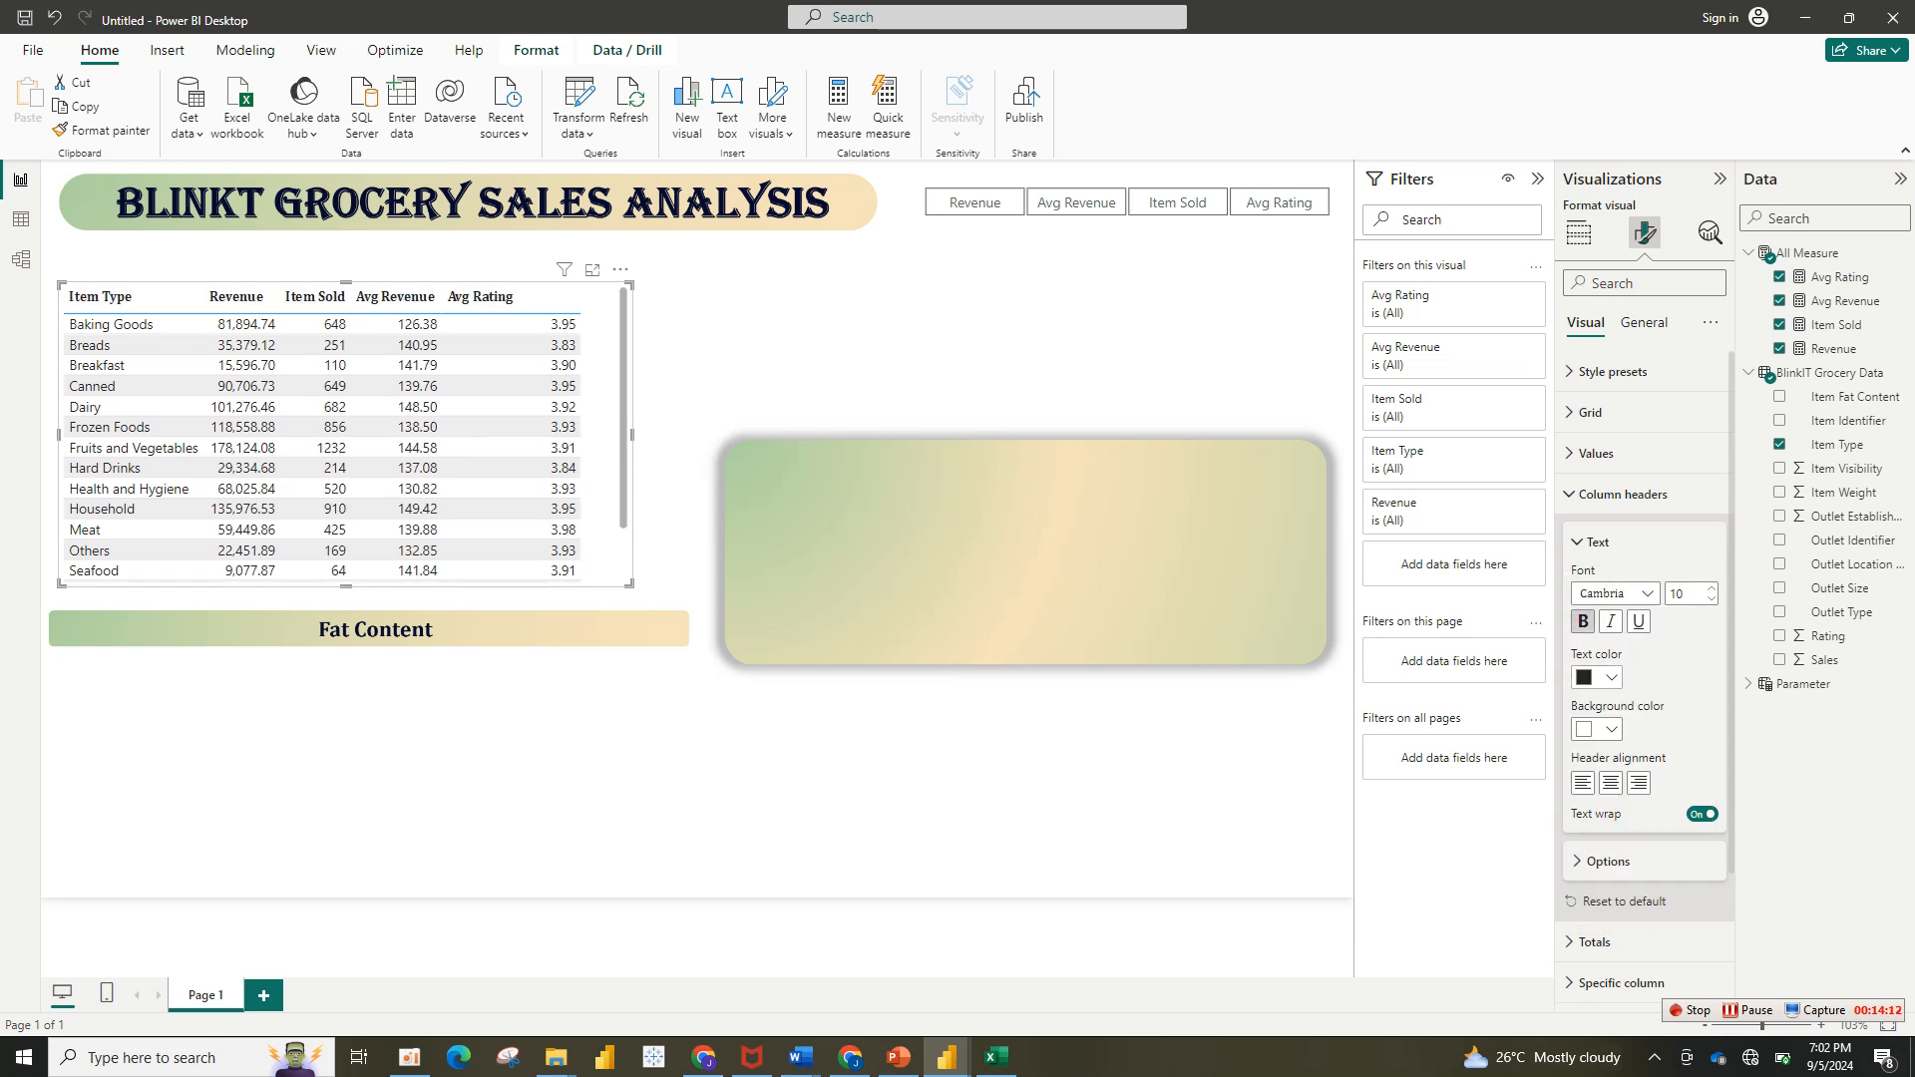
{"action": "left_click", "coordinate": [1597, 678]}
{"action": "left_click", "coordinate": [1596, 679]}
{"action": "mouse_move", "coordinate": [946, 1057]}
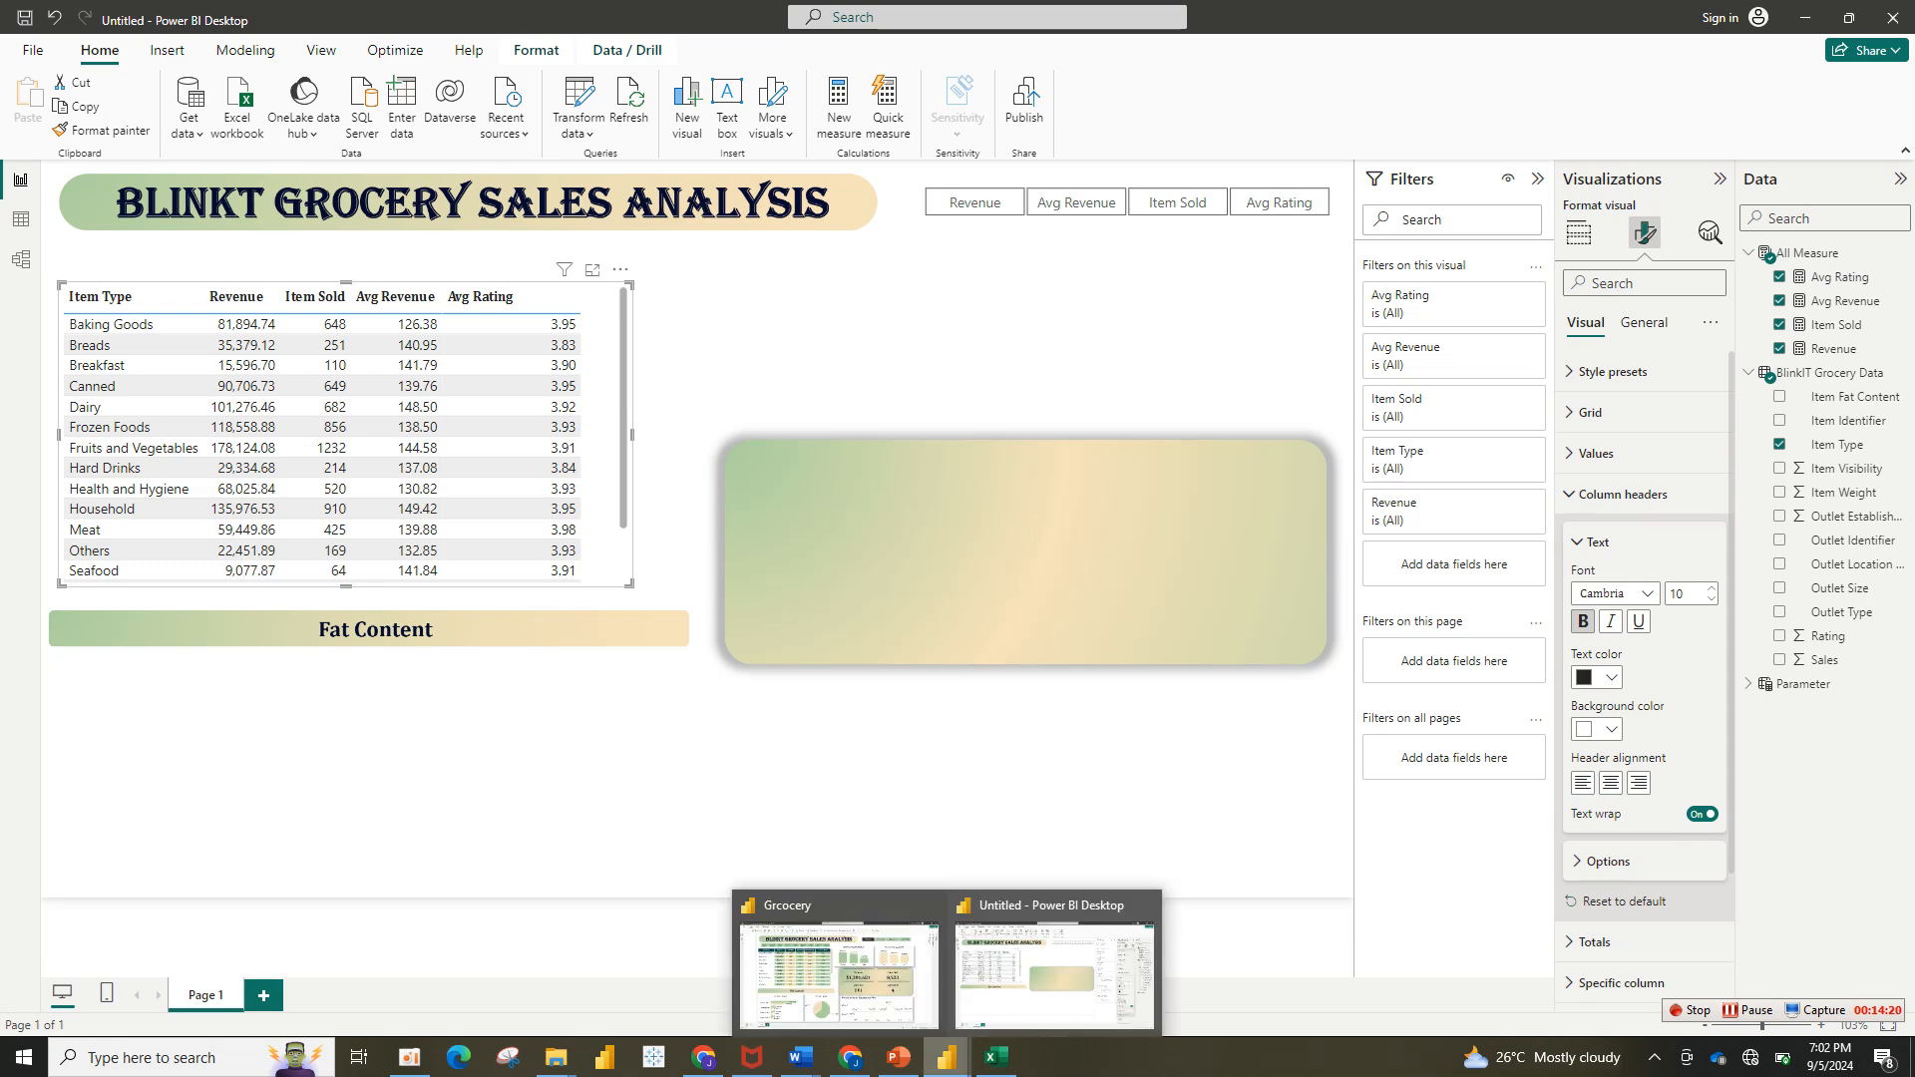
{"action": "mouse_move", "coordinate": [838, 972]}
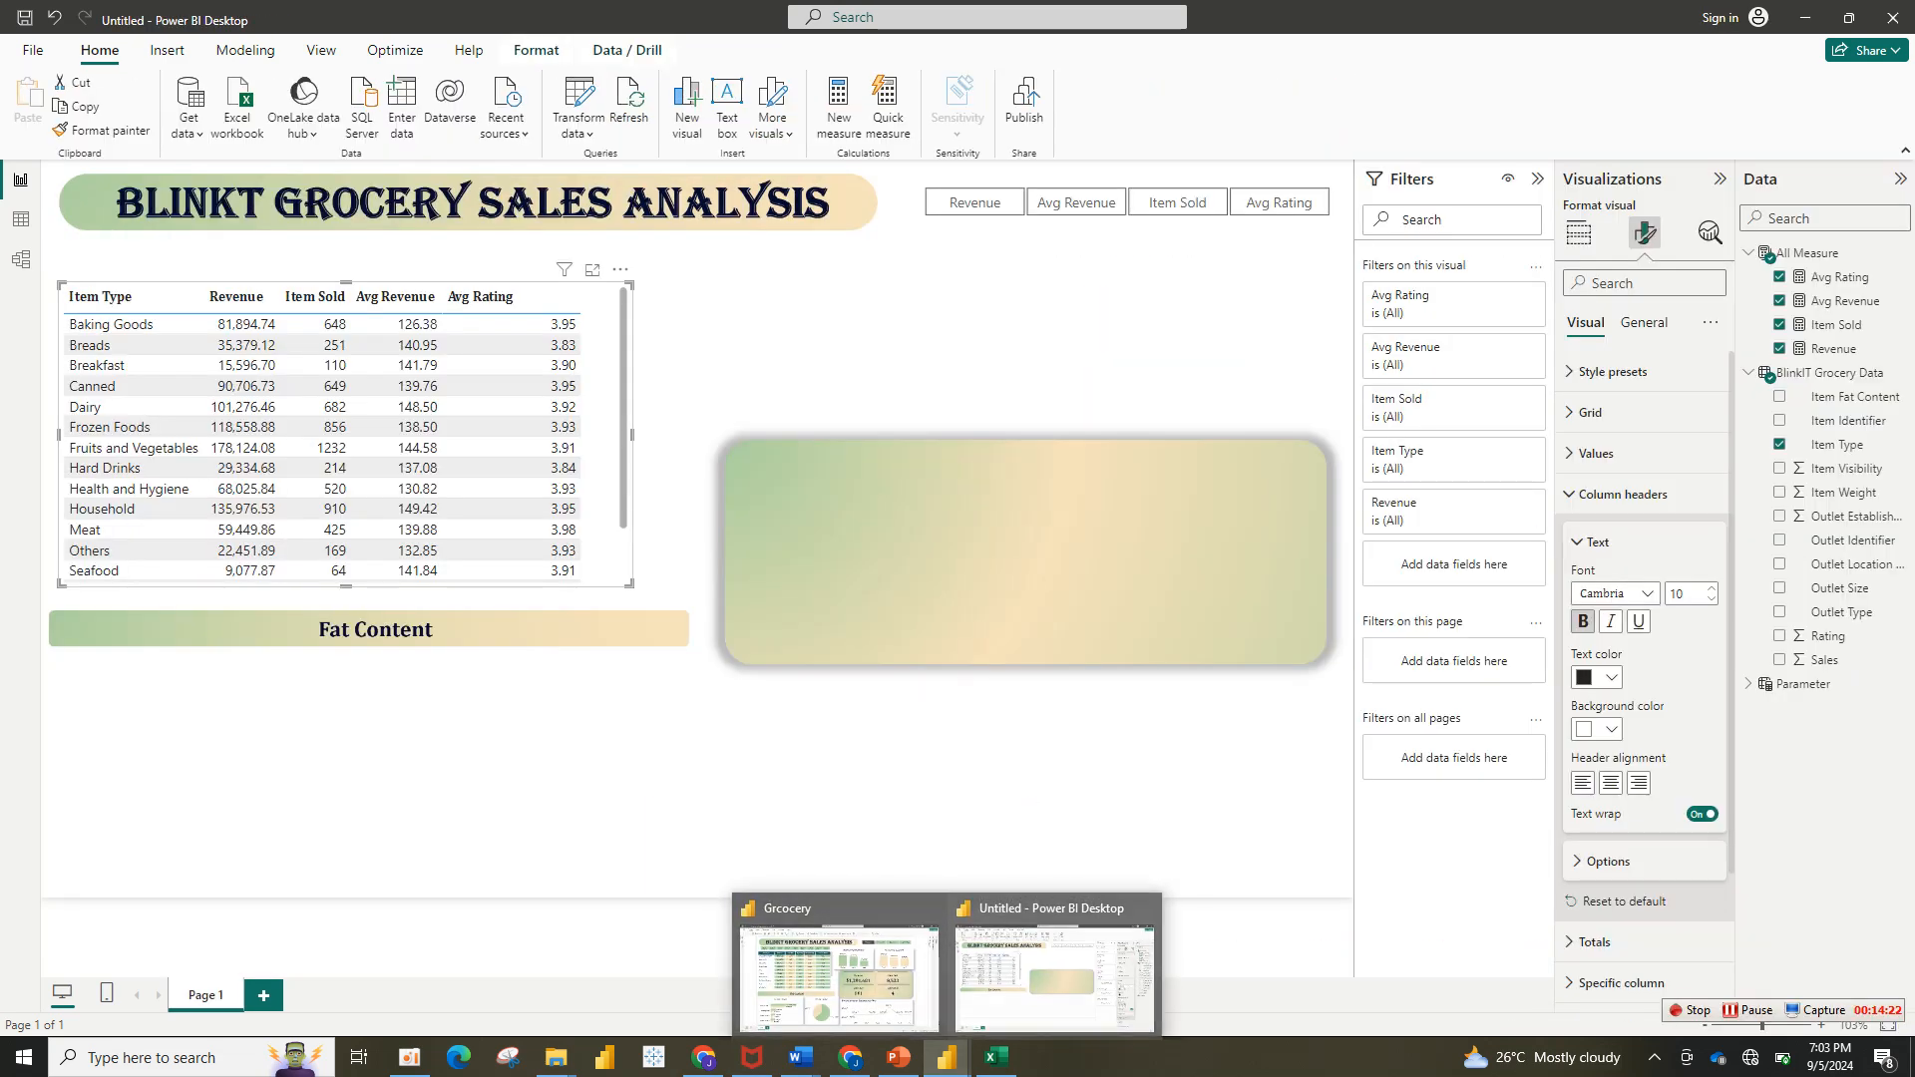
{"action": "left_click", "coordinate": [1054, 972]}
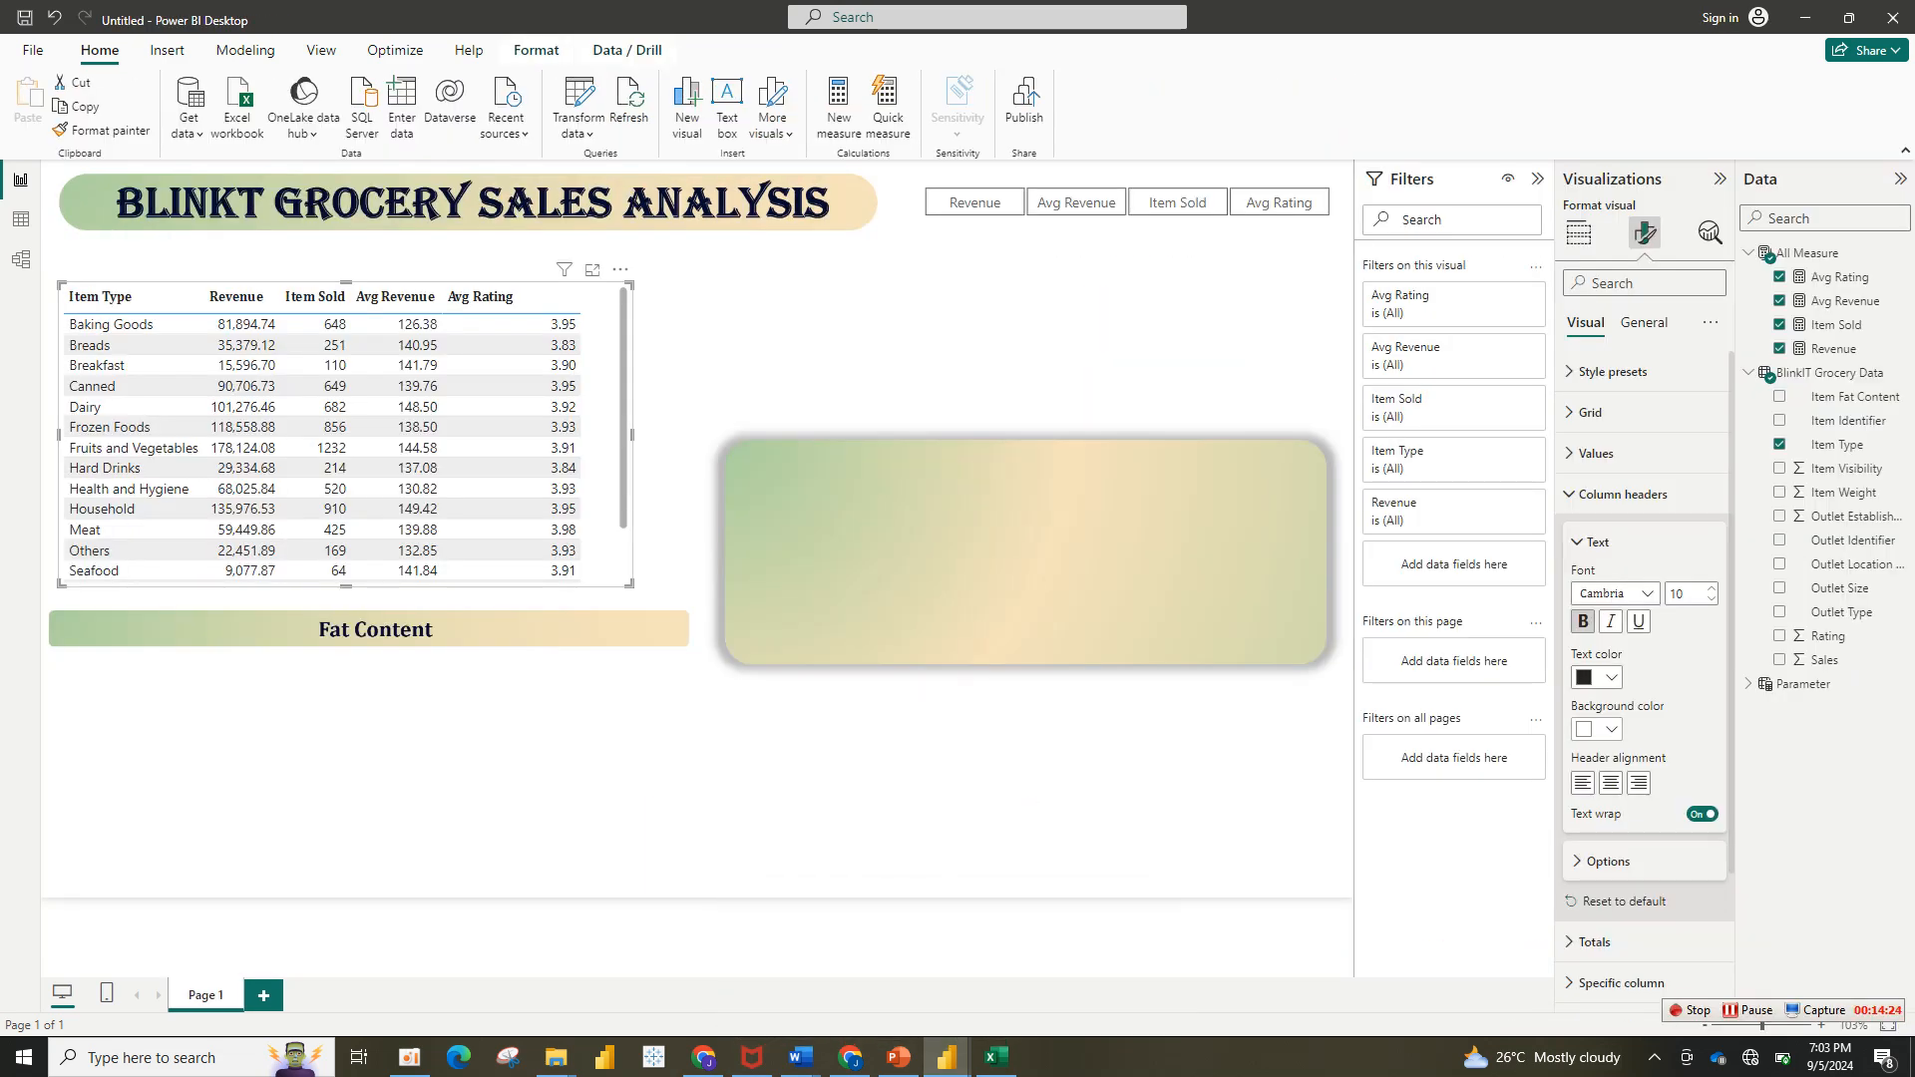
{"action": "left_click", "coordinate": [1598, 729]}
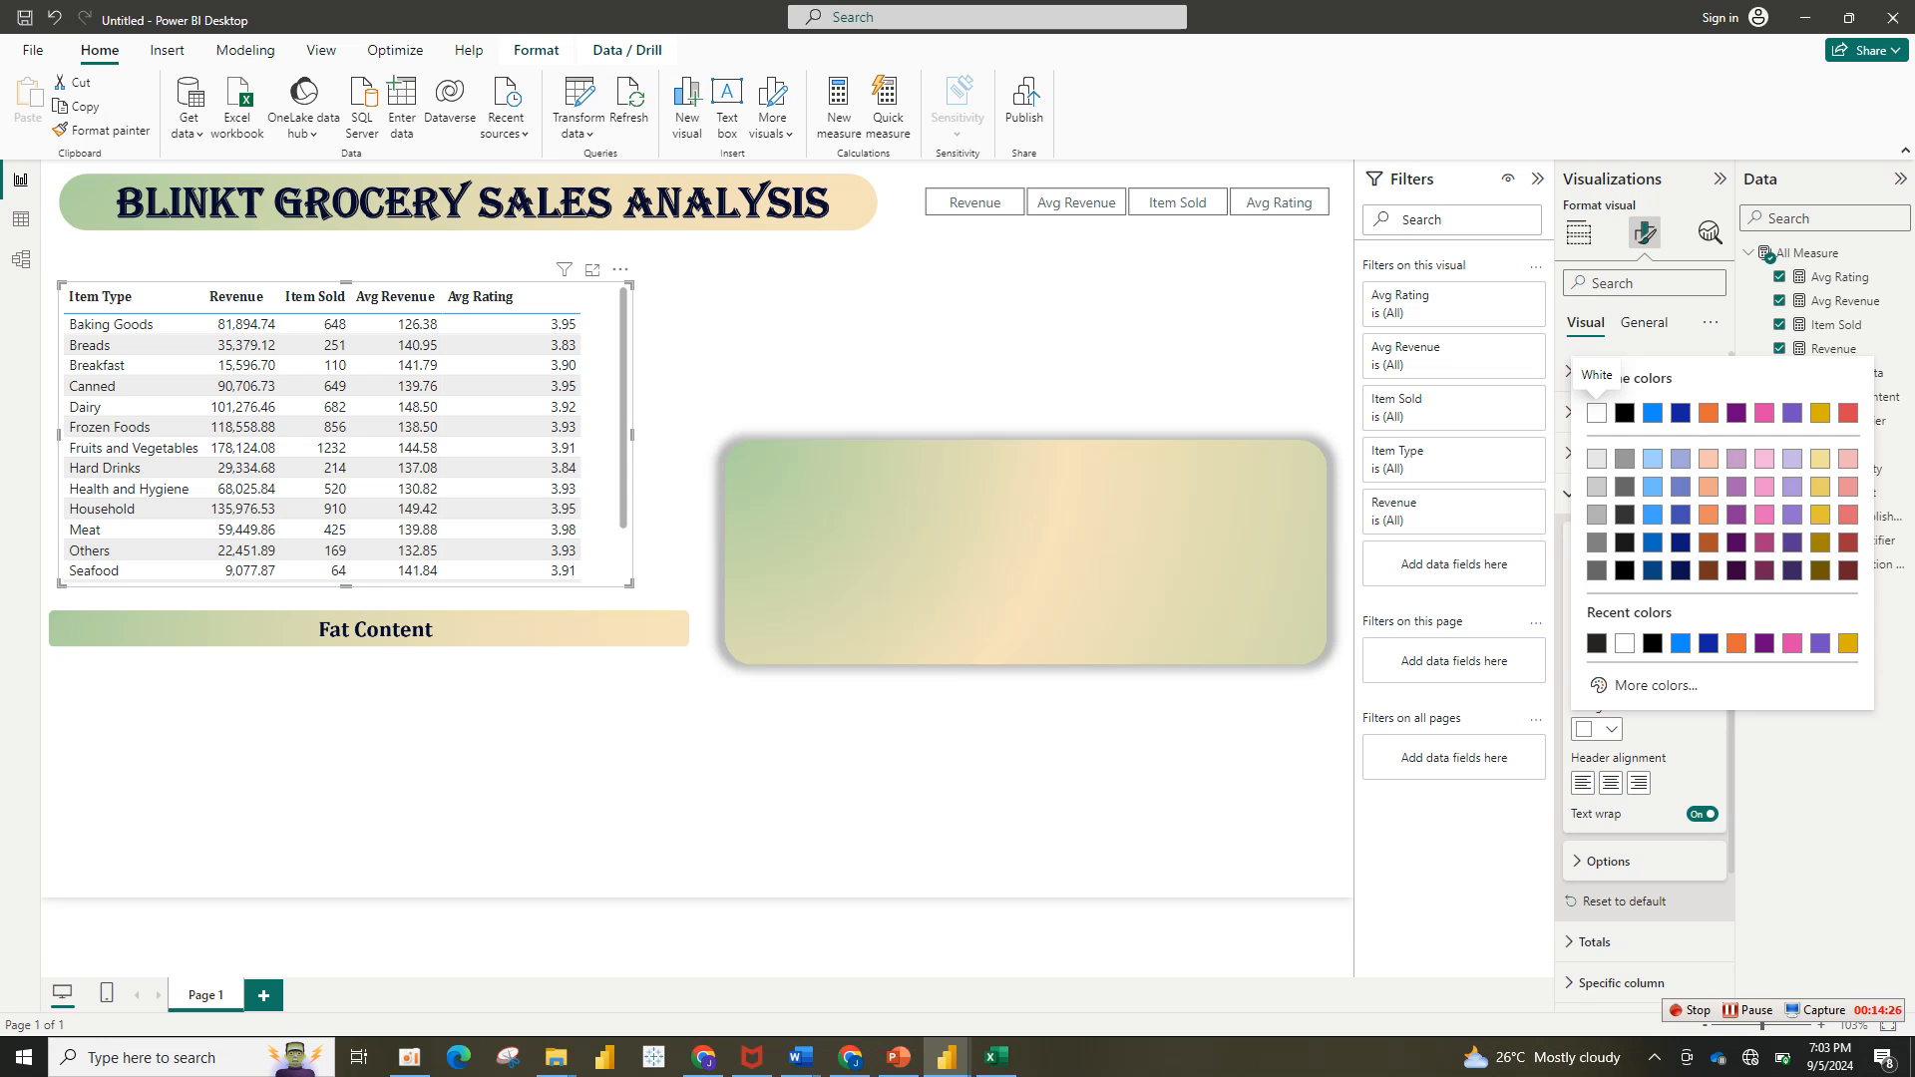
{"action": "left_click", "coordinate": [1656, 686]}
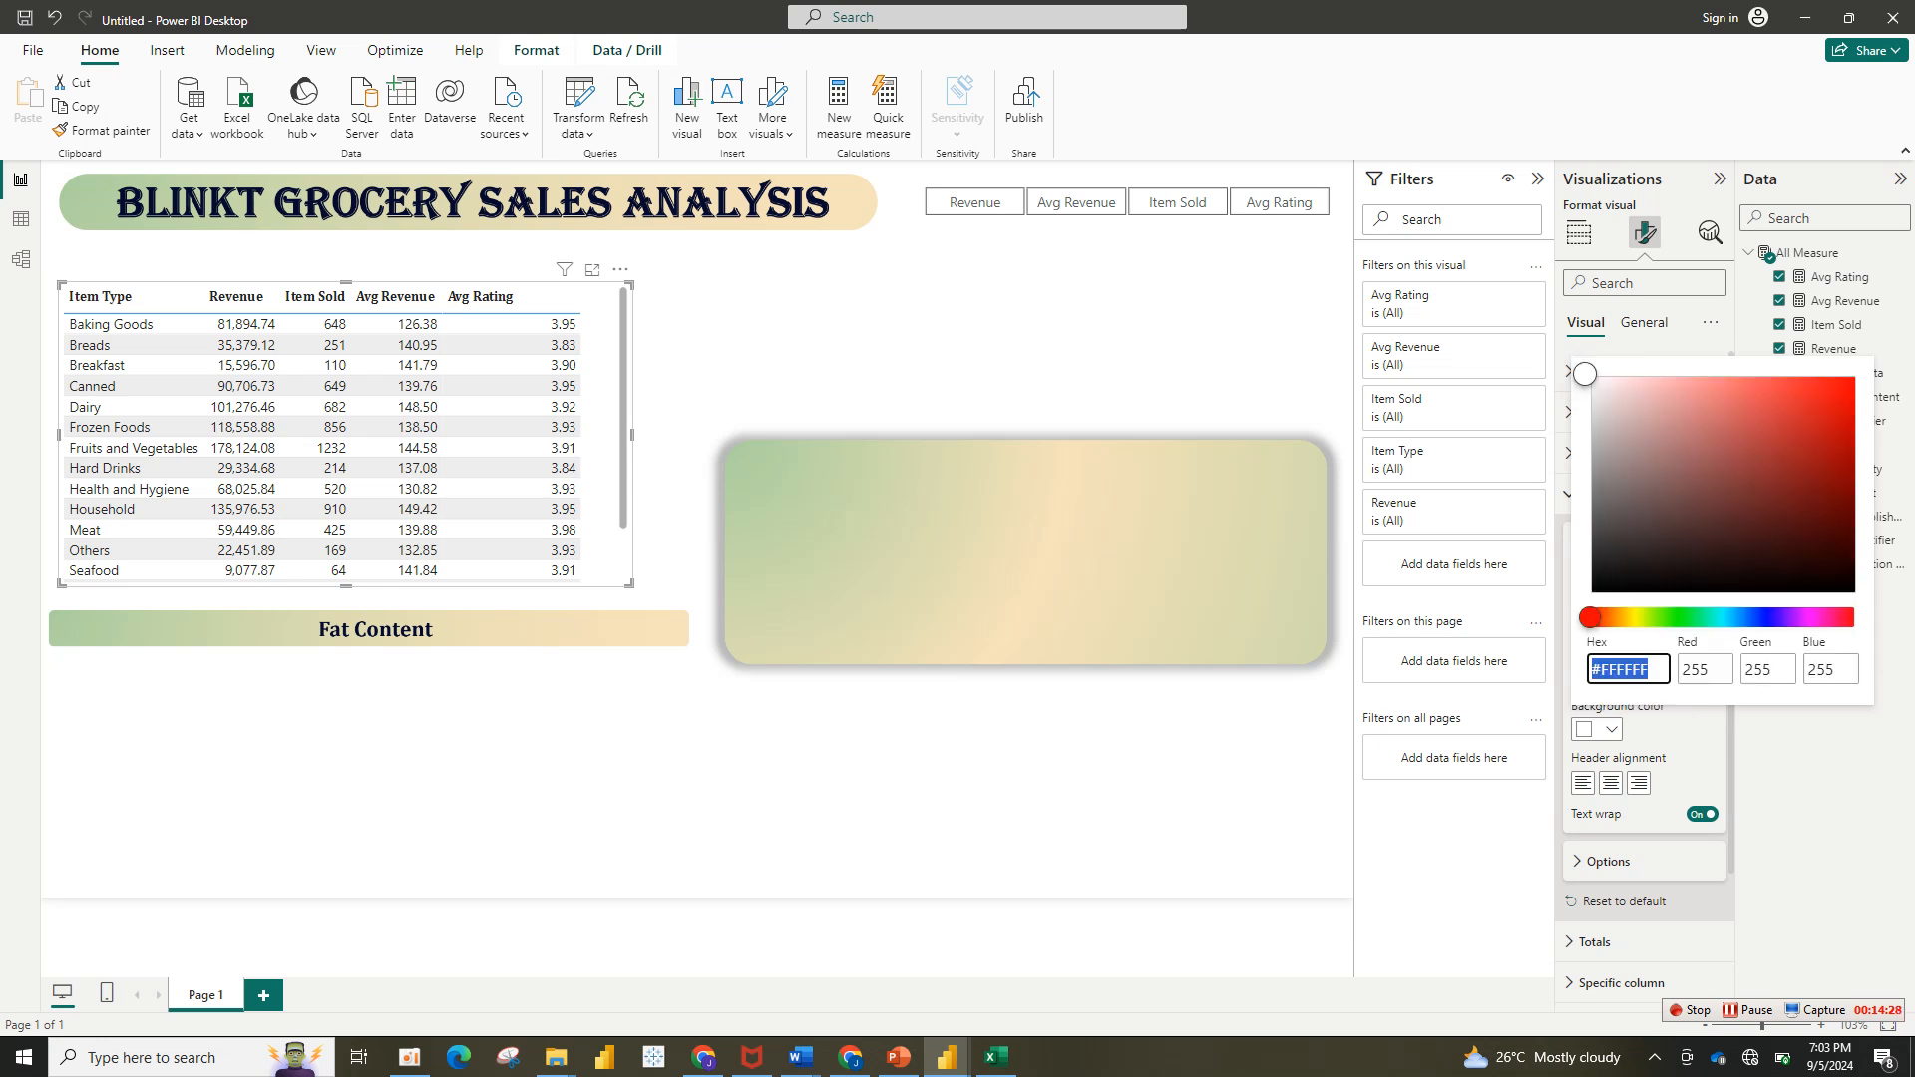
Step: Switch to the finished Grcocery report and copy the background color hex code of its item table's column headers
{"action": "mouse_move", "coordinate": [946, 1057]}
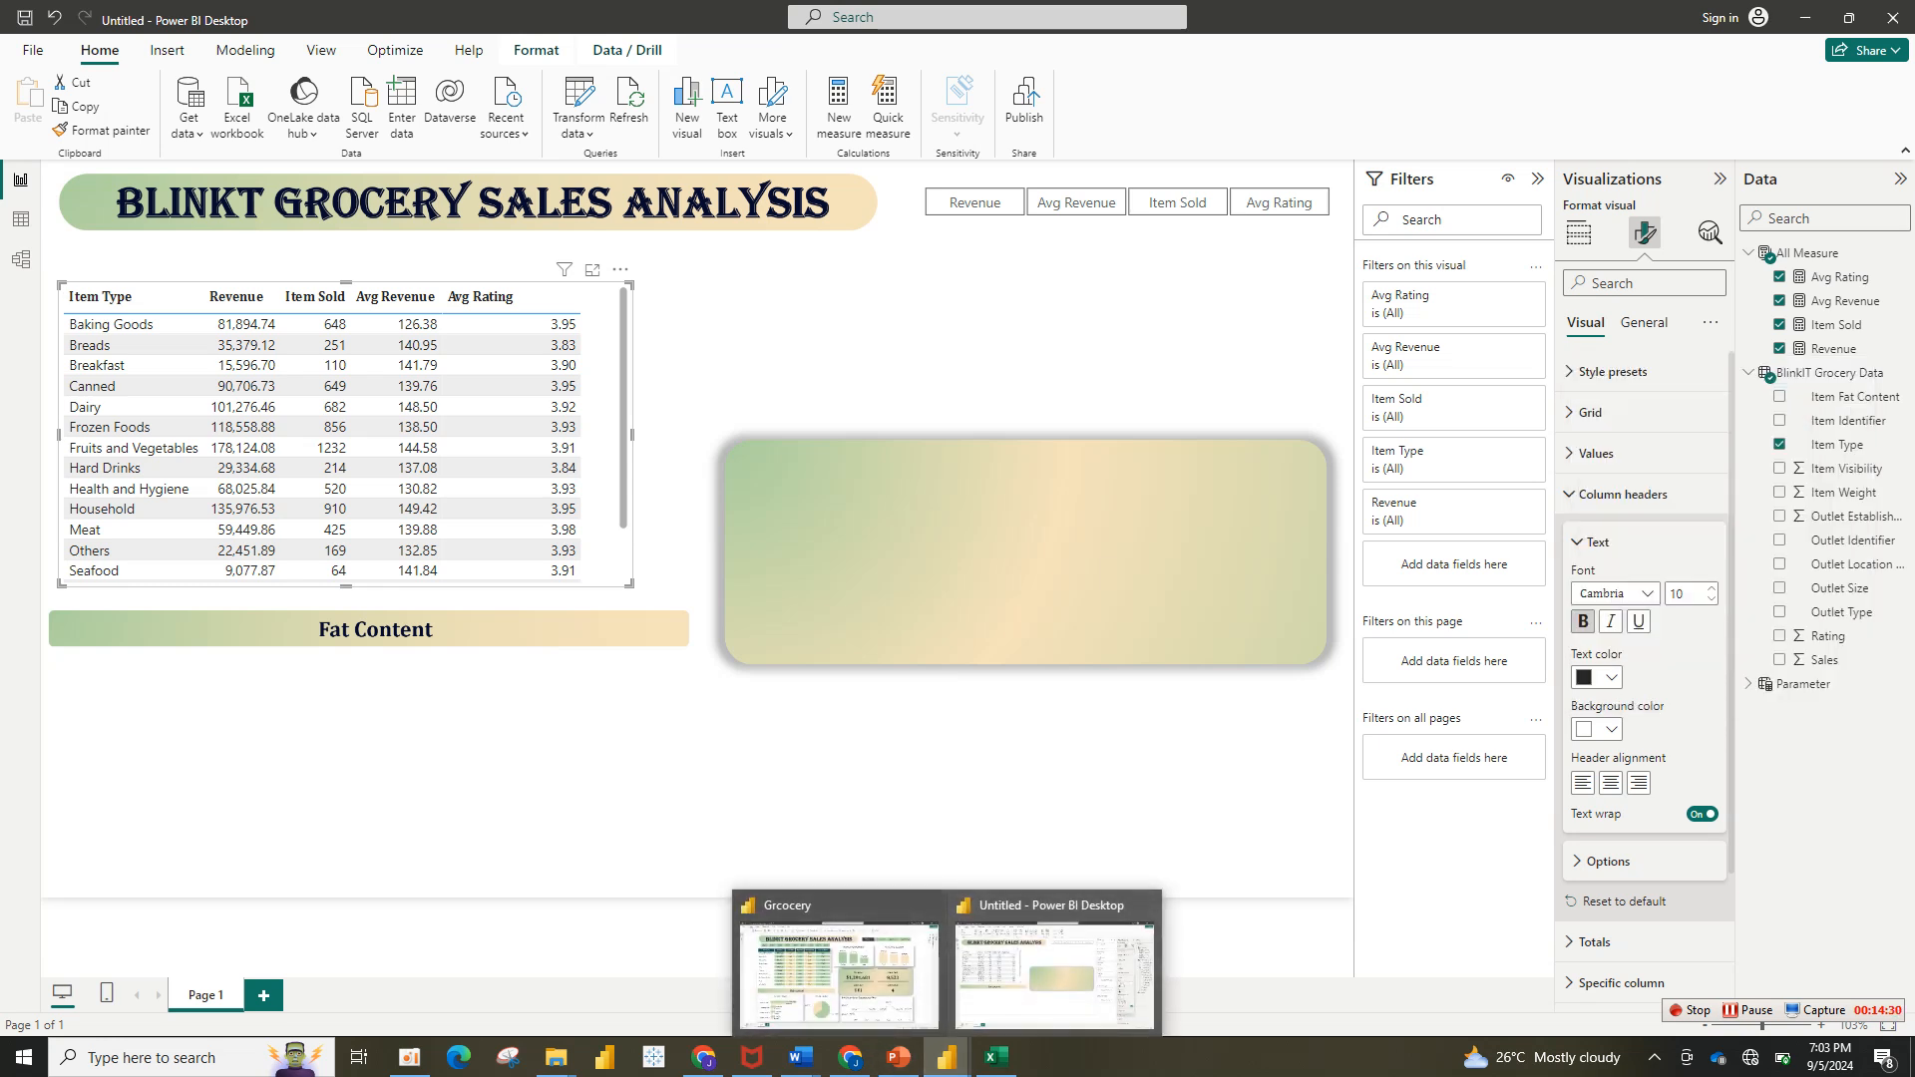
{"action": "left_click", "coordinate": [837, 973]}
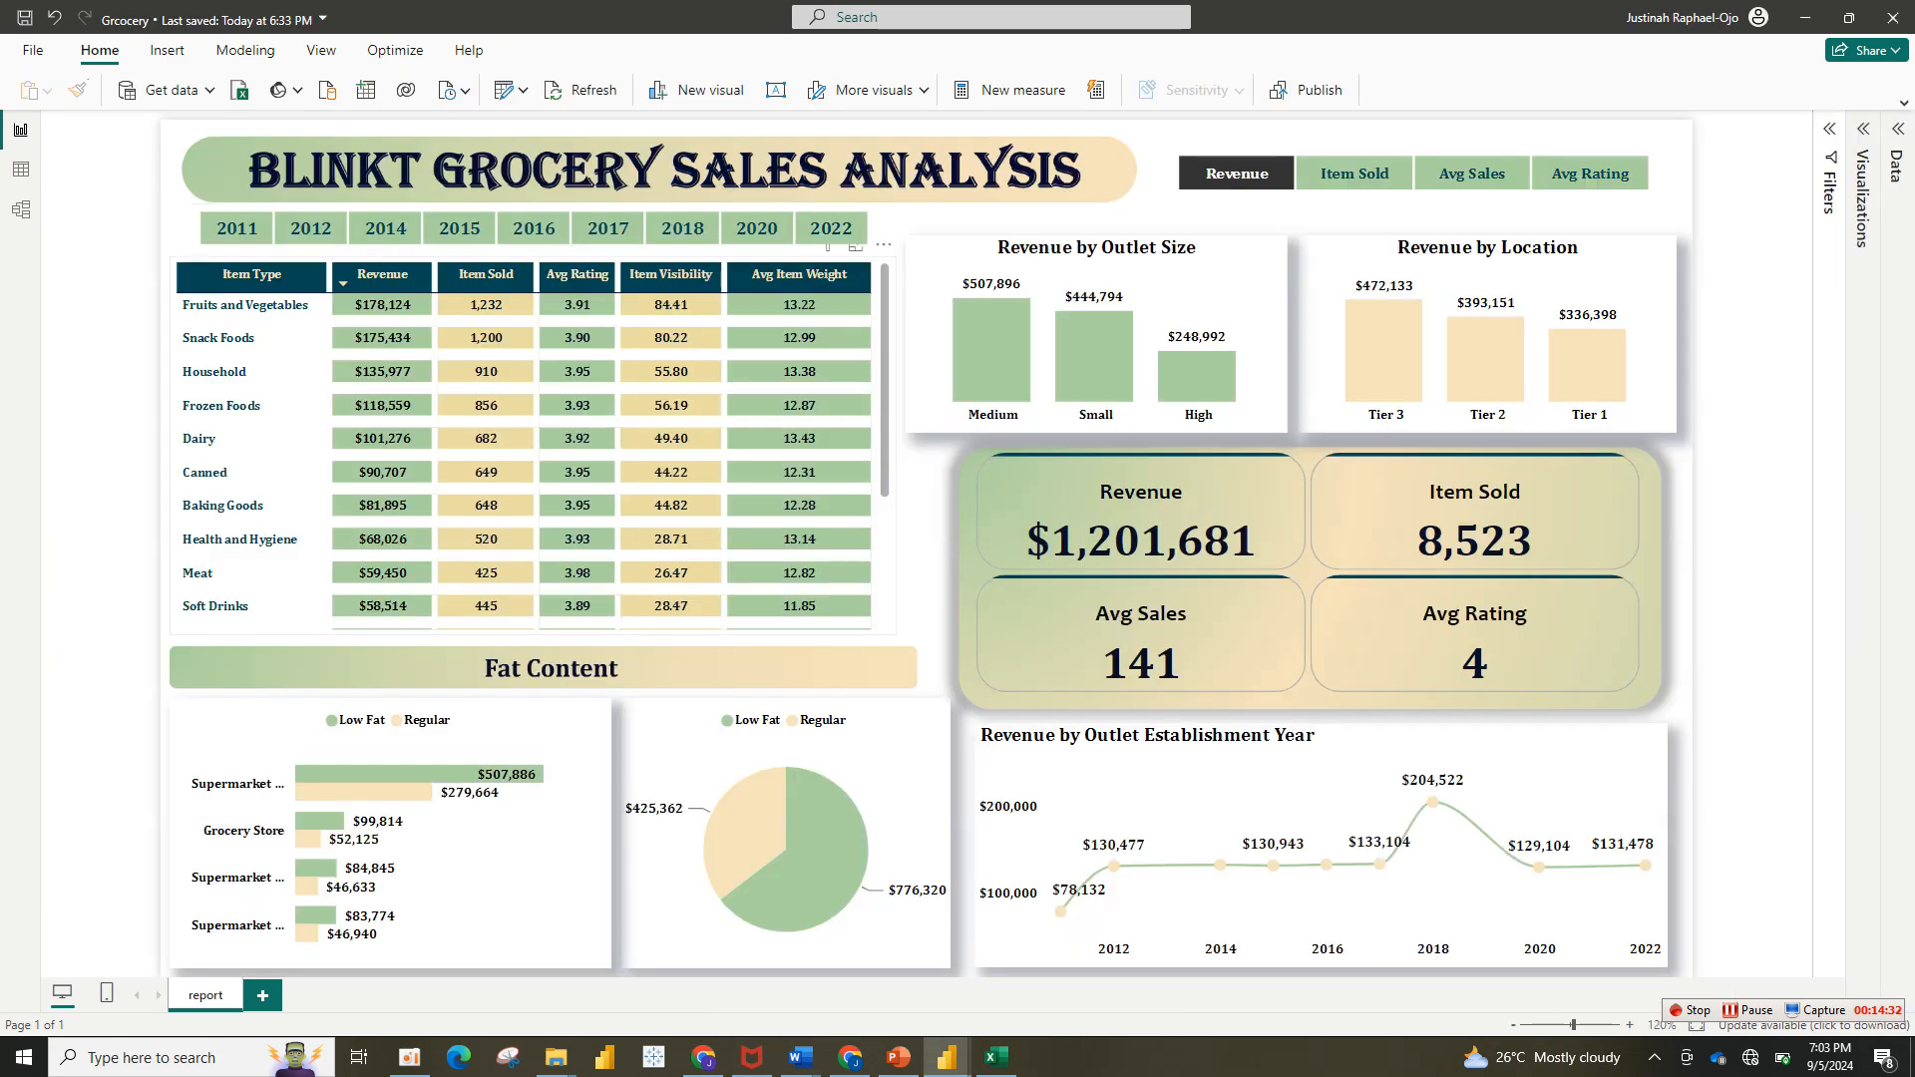
{"action": "left_click", "coordinate": [533, 446]}
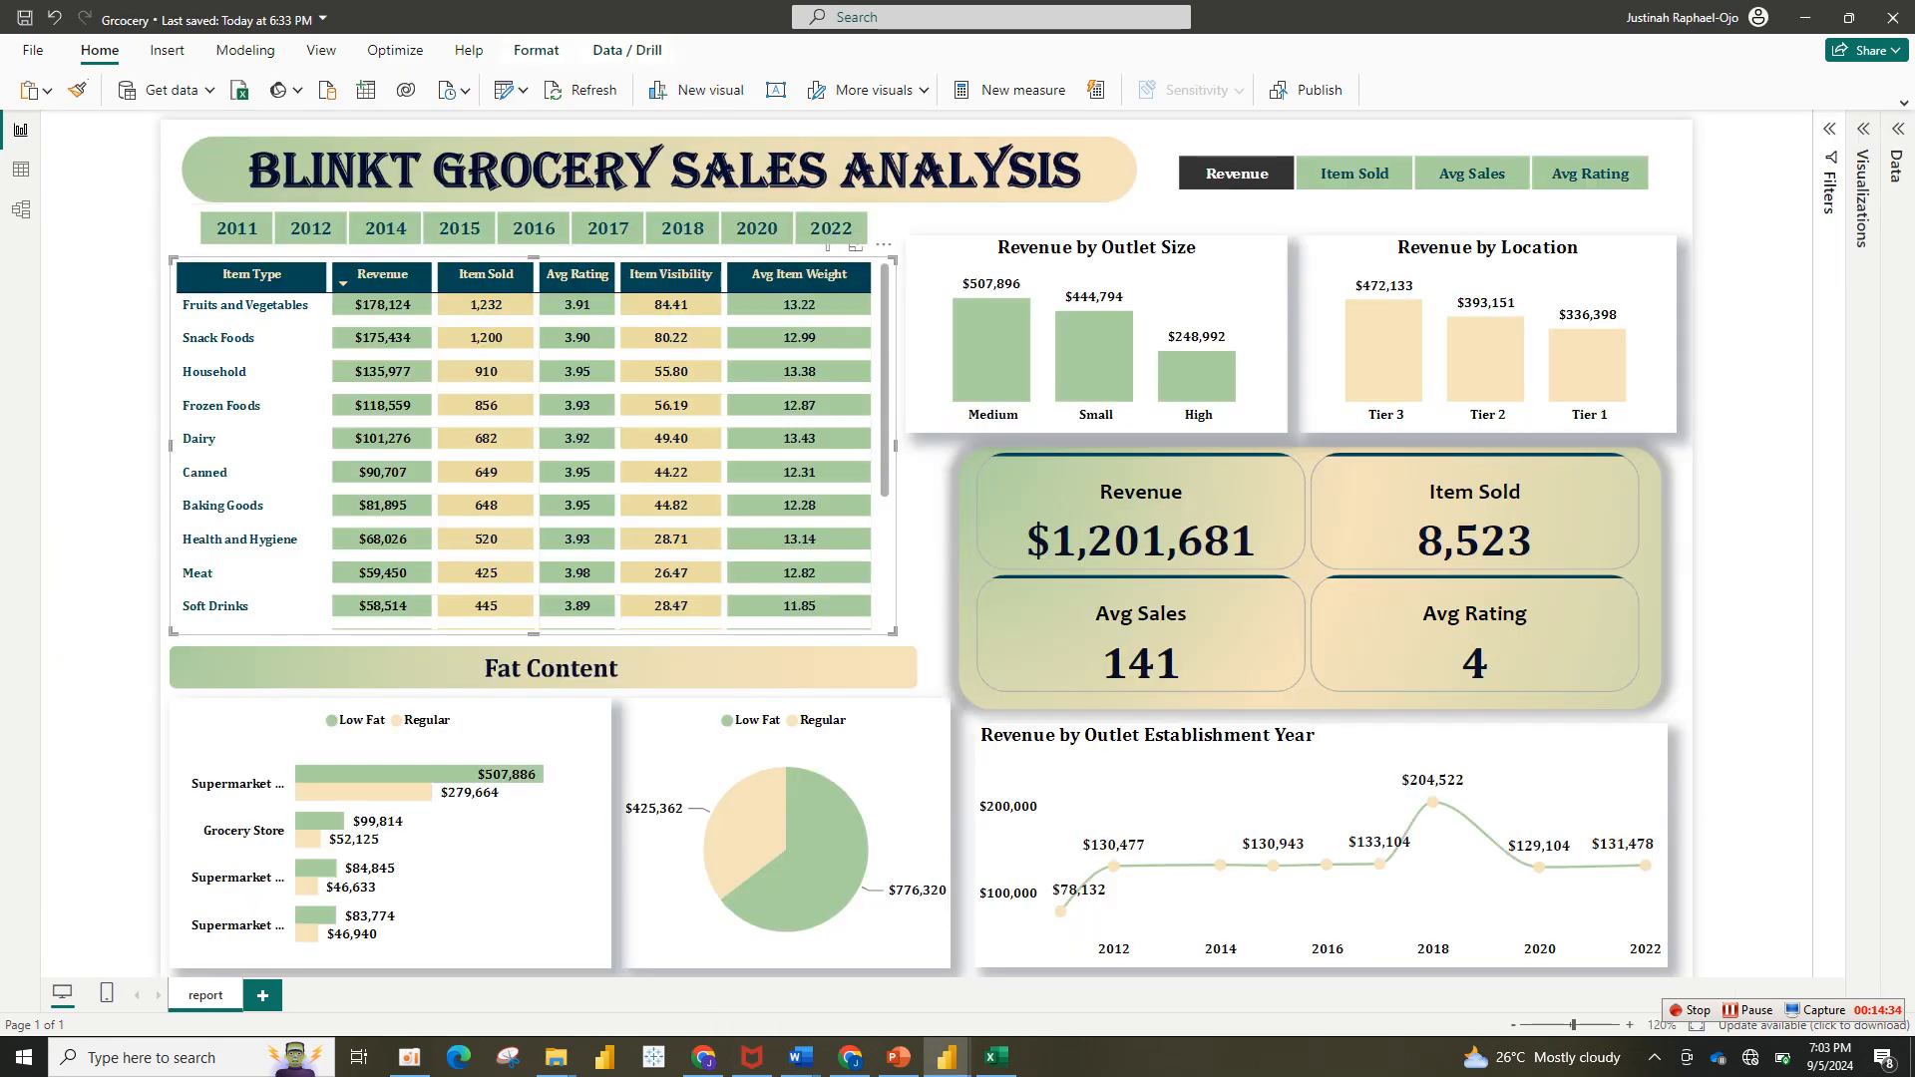
{"action": "left_click", "coordinate": [1863, 129]}
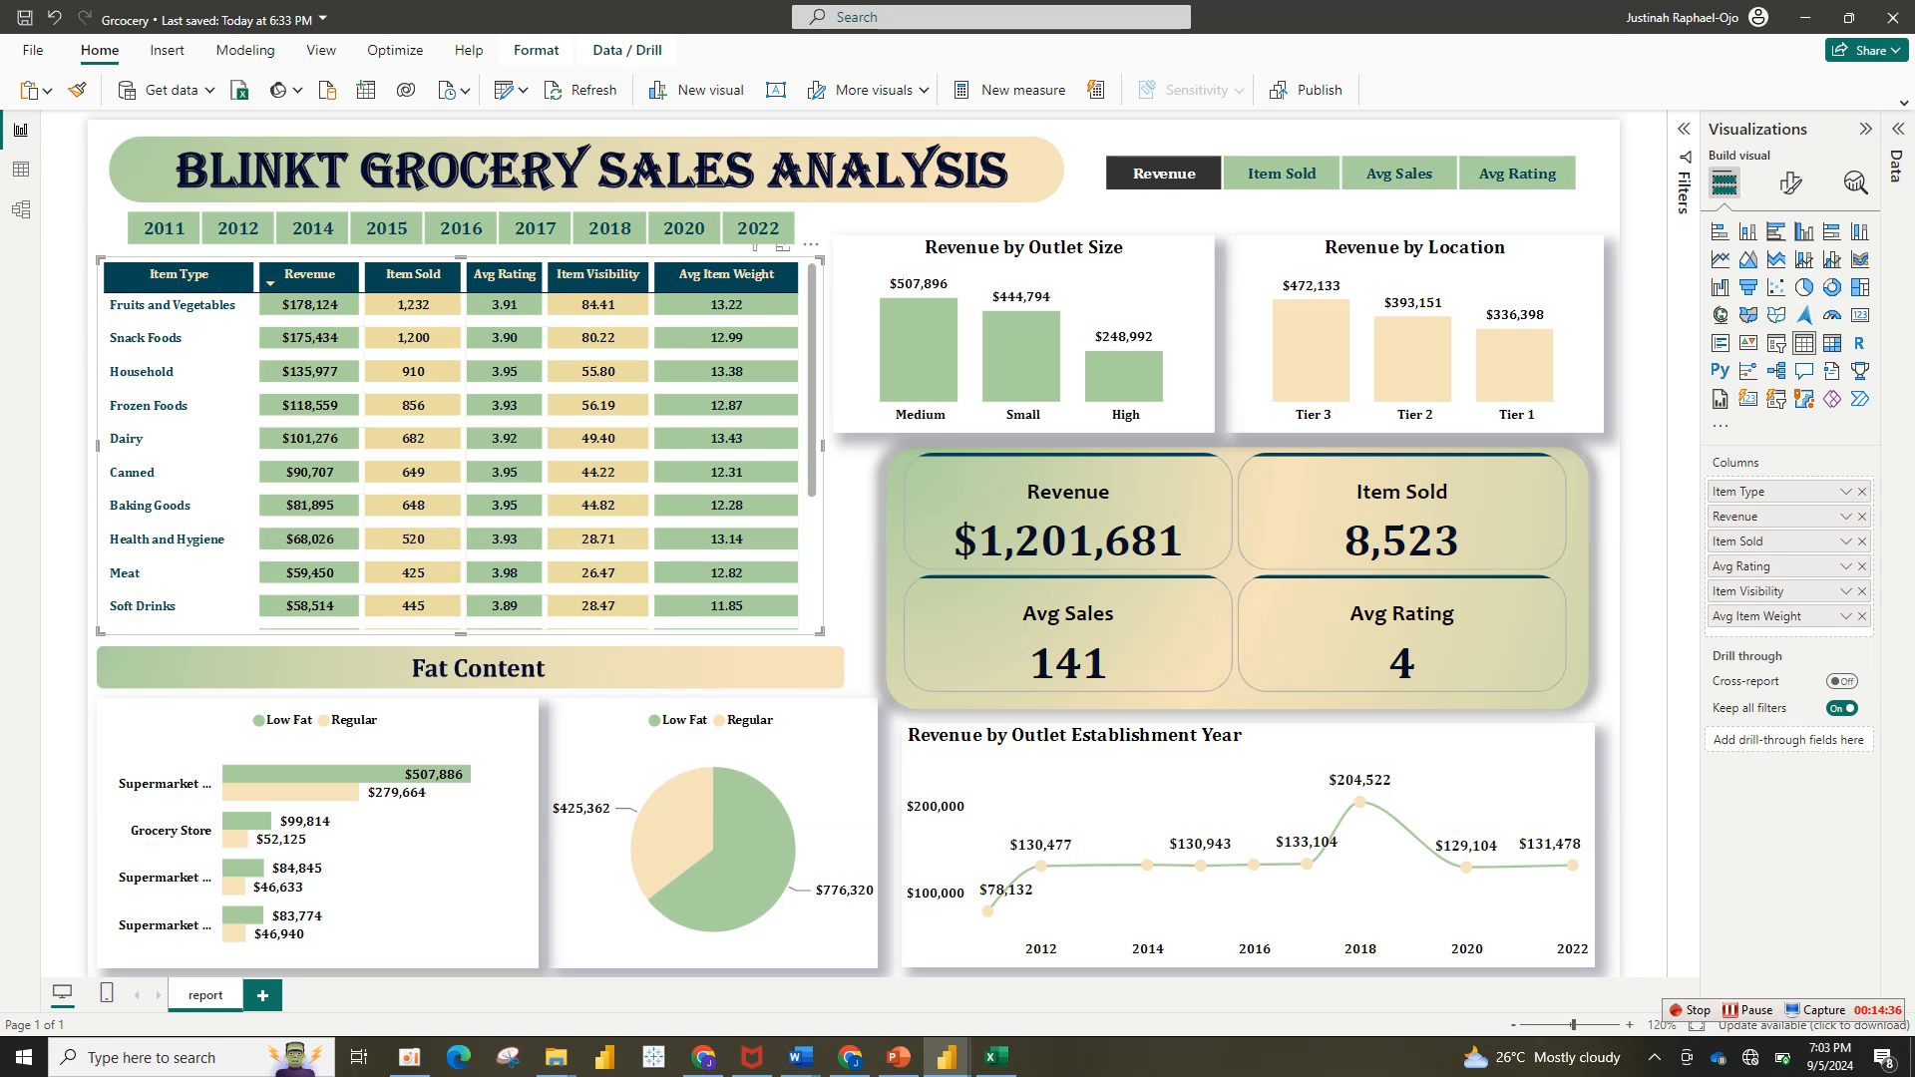
{"action": "left_click", "coordinate": [1790, 182]}
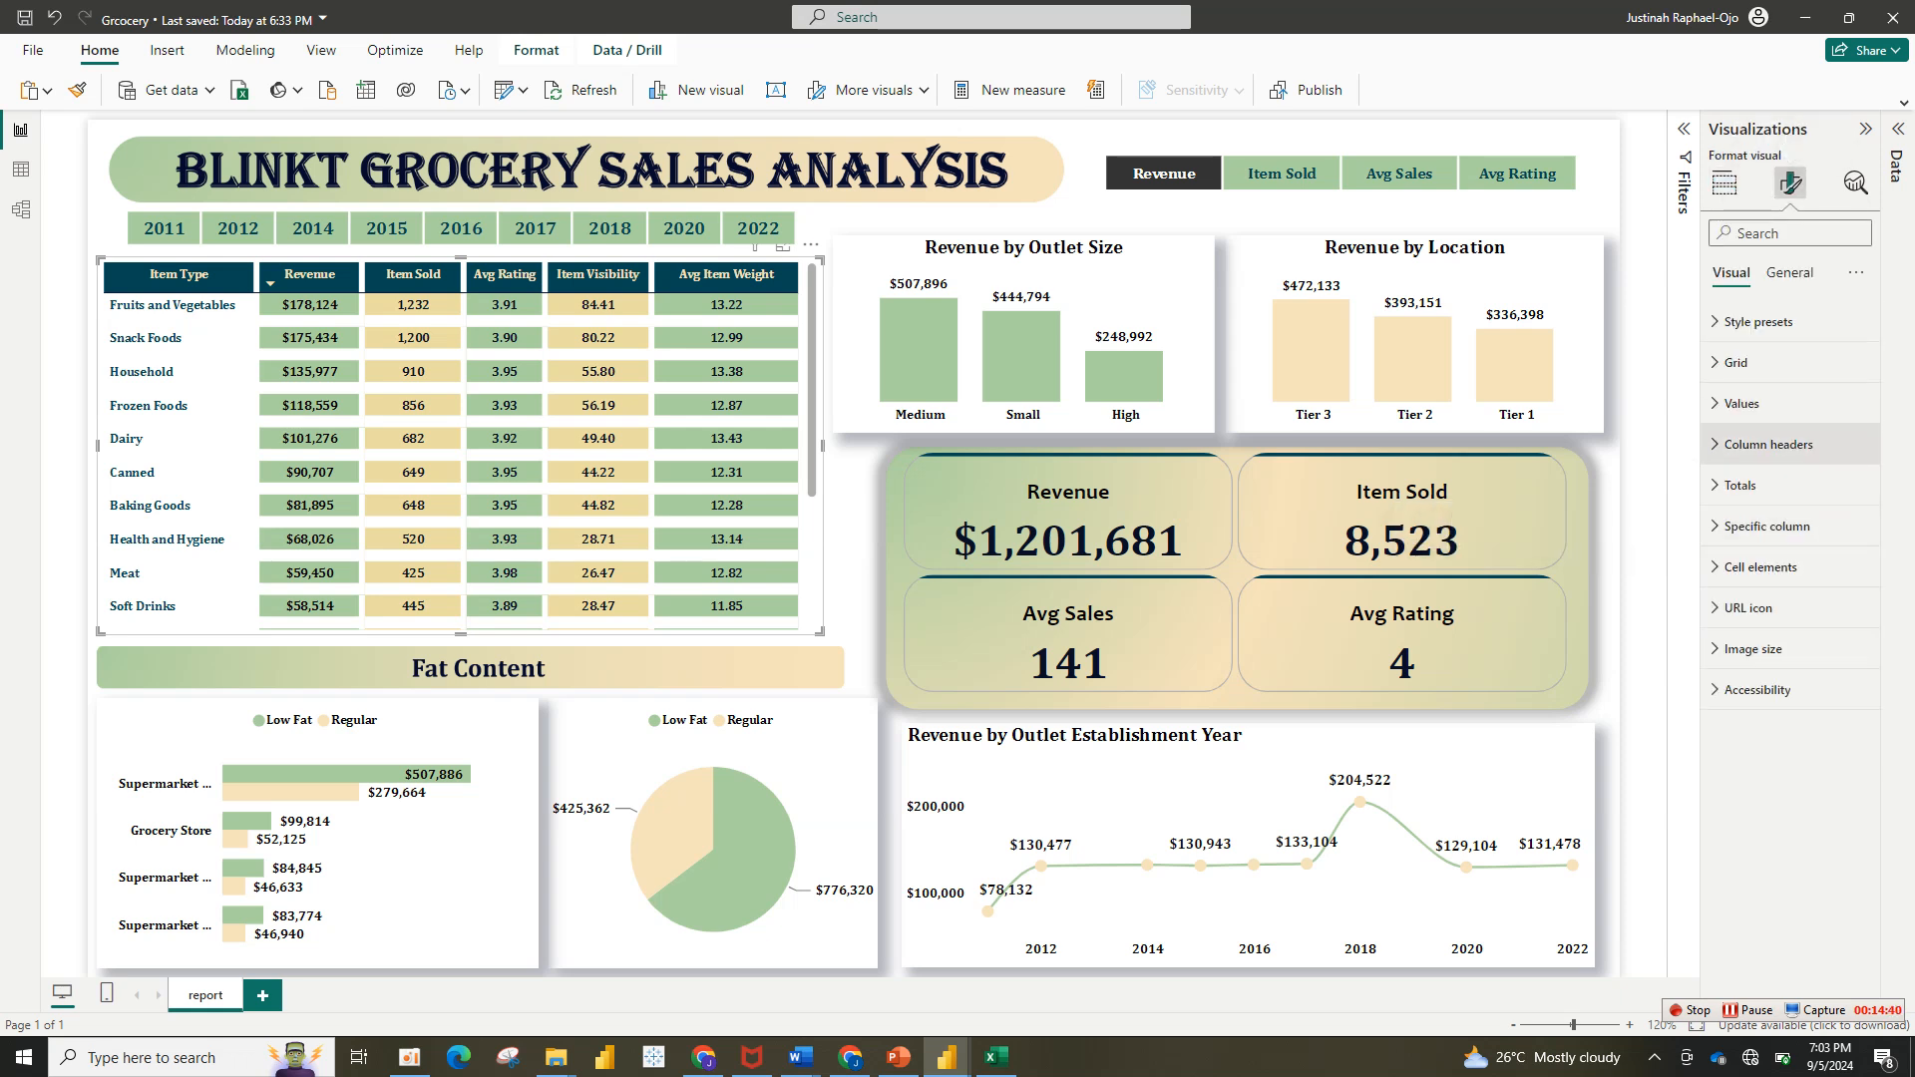
{"action": "left_click", "coordinate": [1768, 444]}
{"action": "left_click", "coordinate": [1744, 627]}
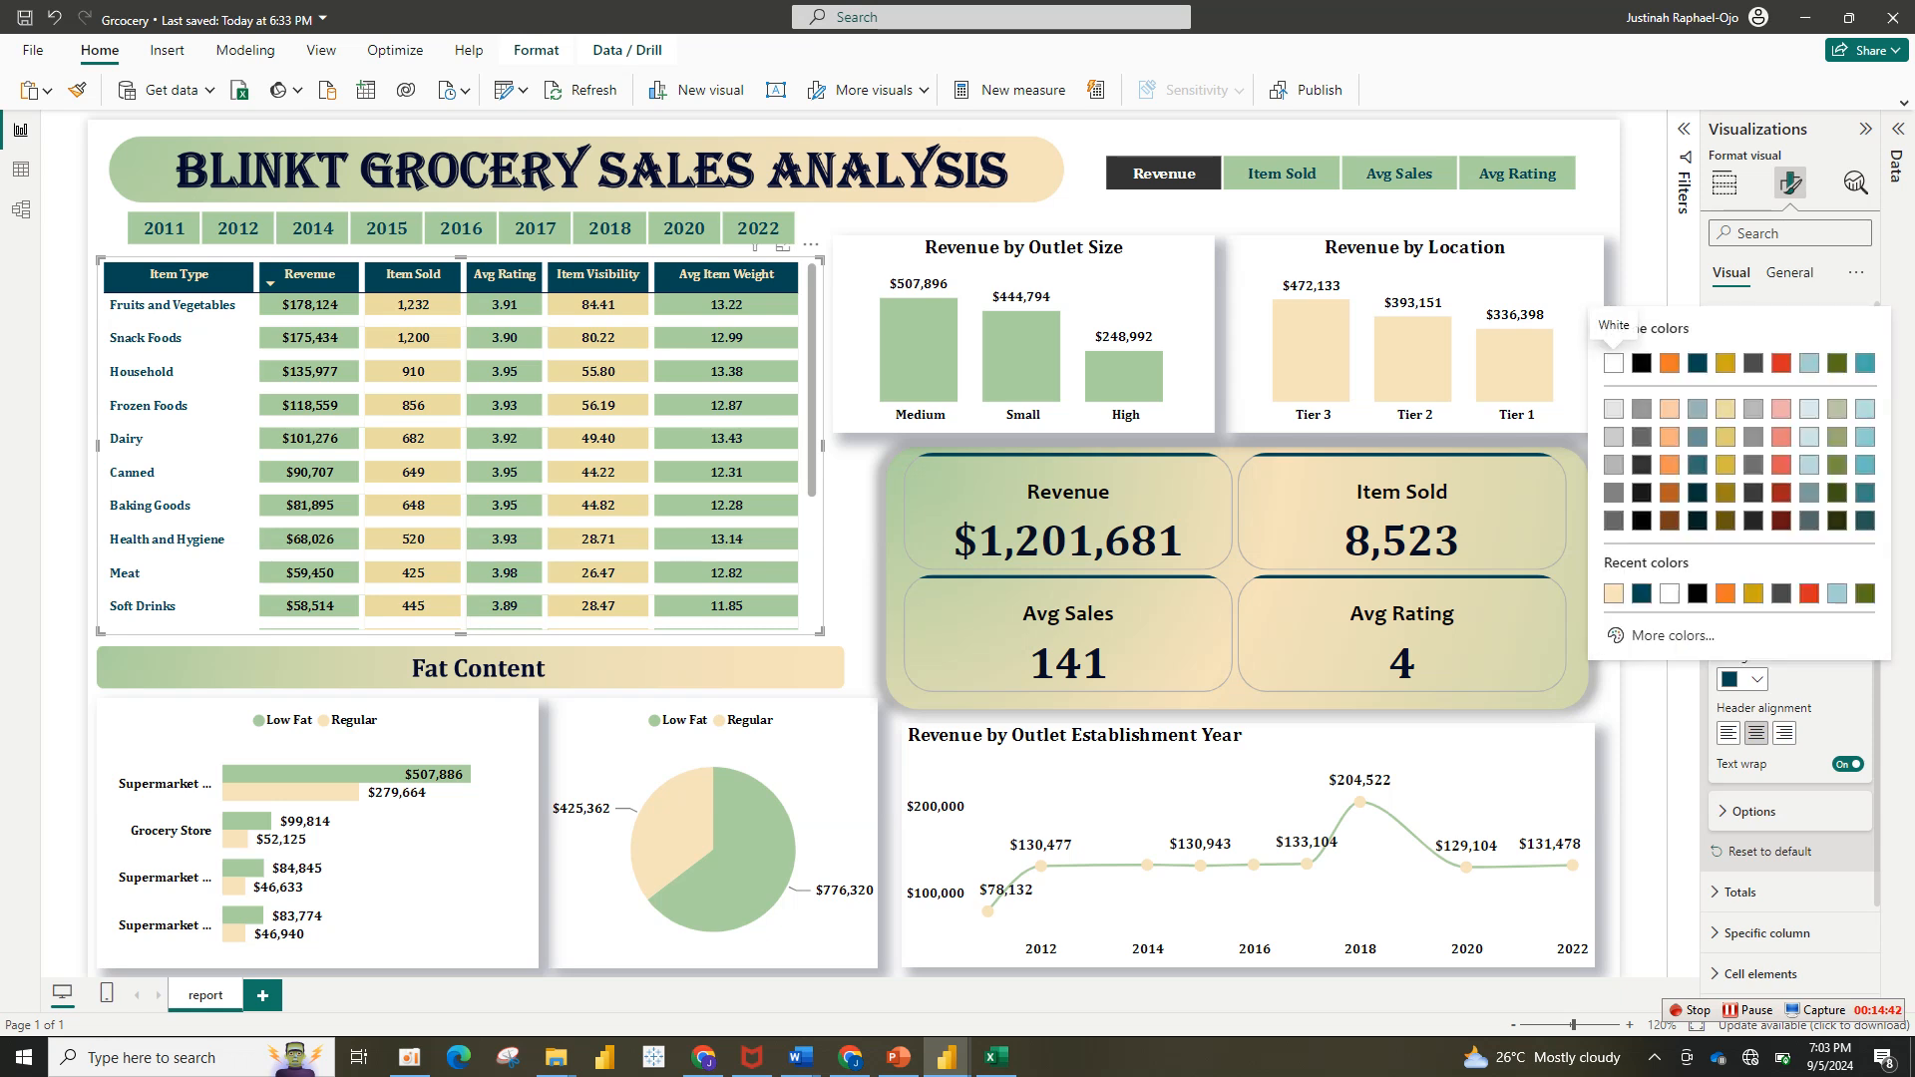
{"action": "left_click", "coordinate": [1661, 635]}
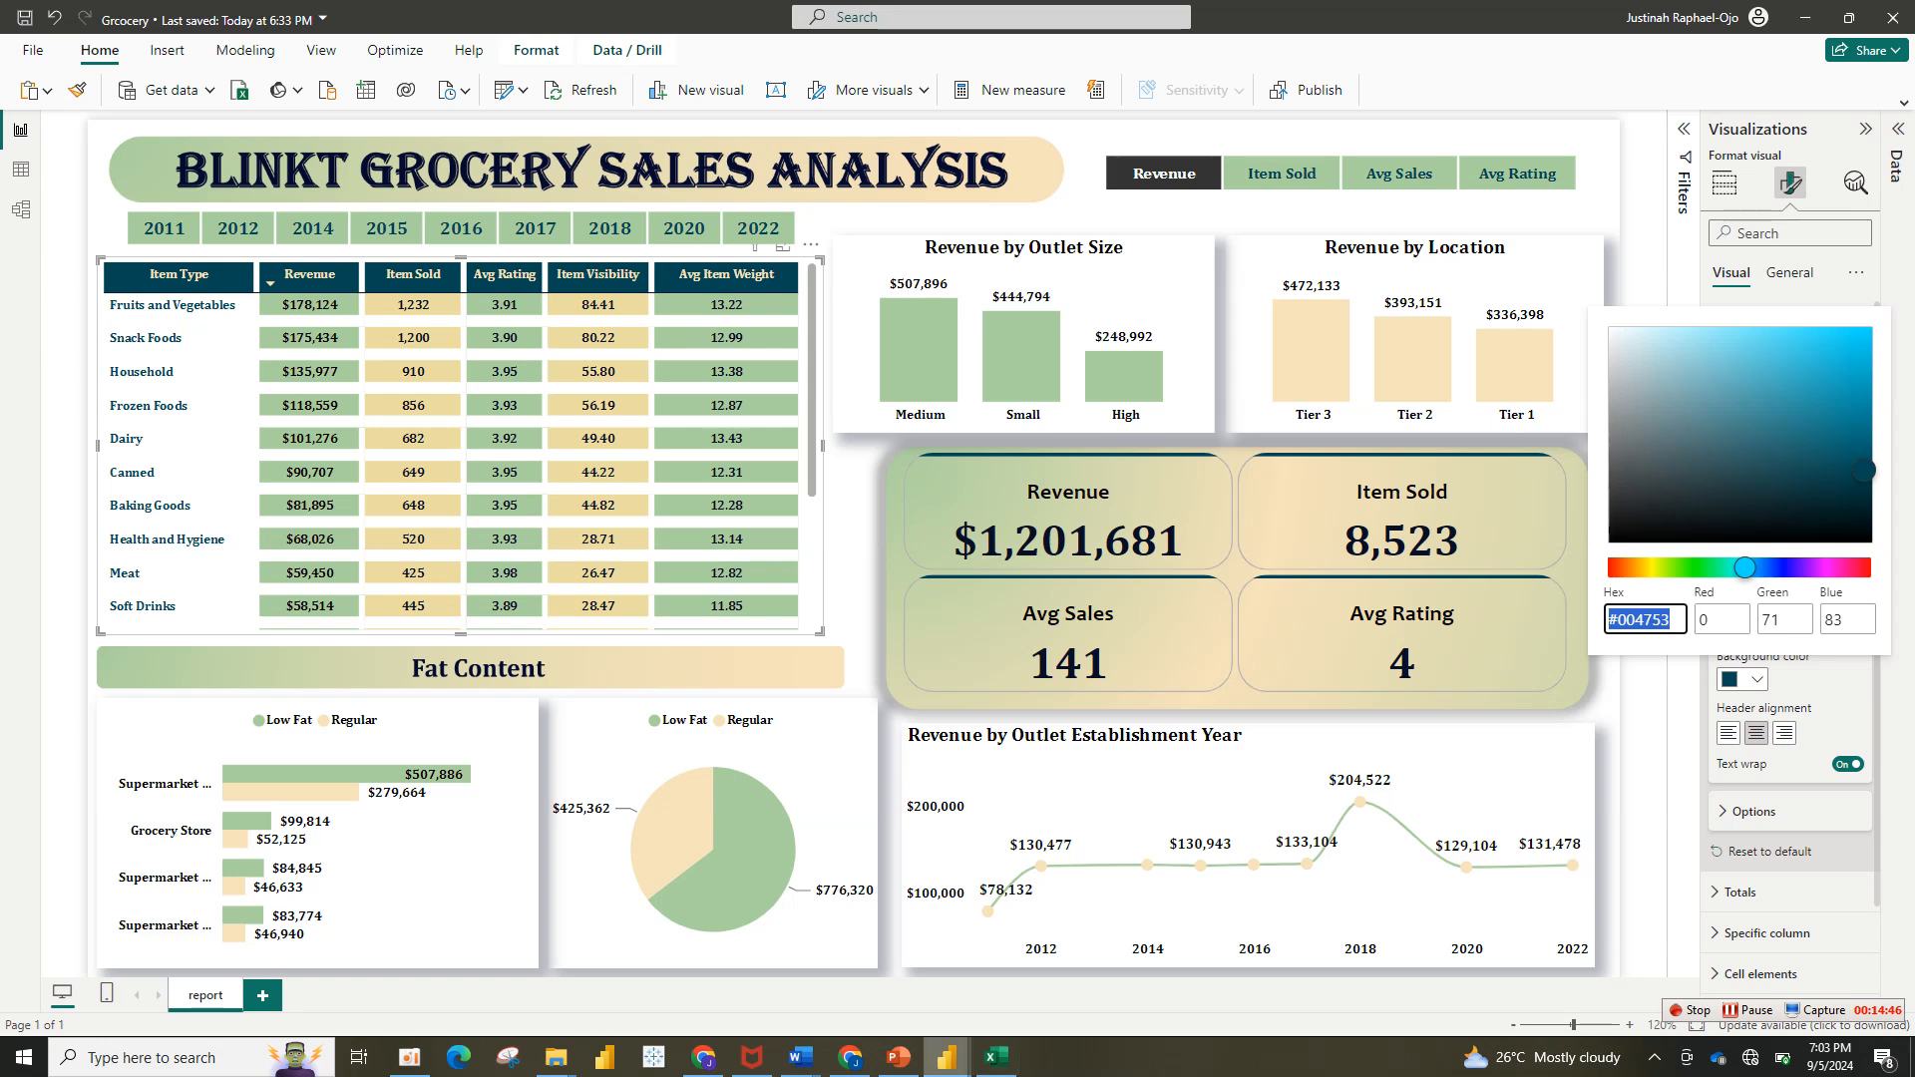
Step: Return to the untitled report and set the table's column header background color to #004753
{"action": "mouse_move", "coordinate": [946, 1057]}
{"action": "left_click", "coordinate": [1055, 957]}
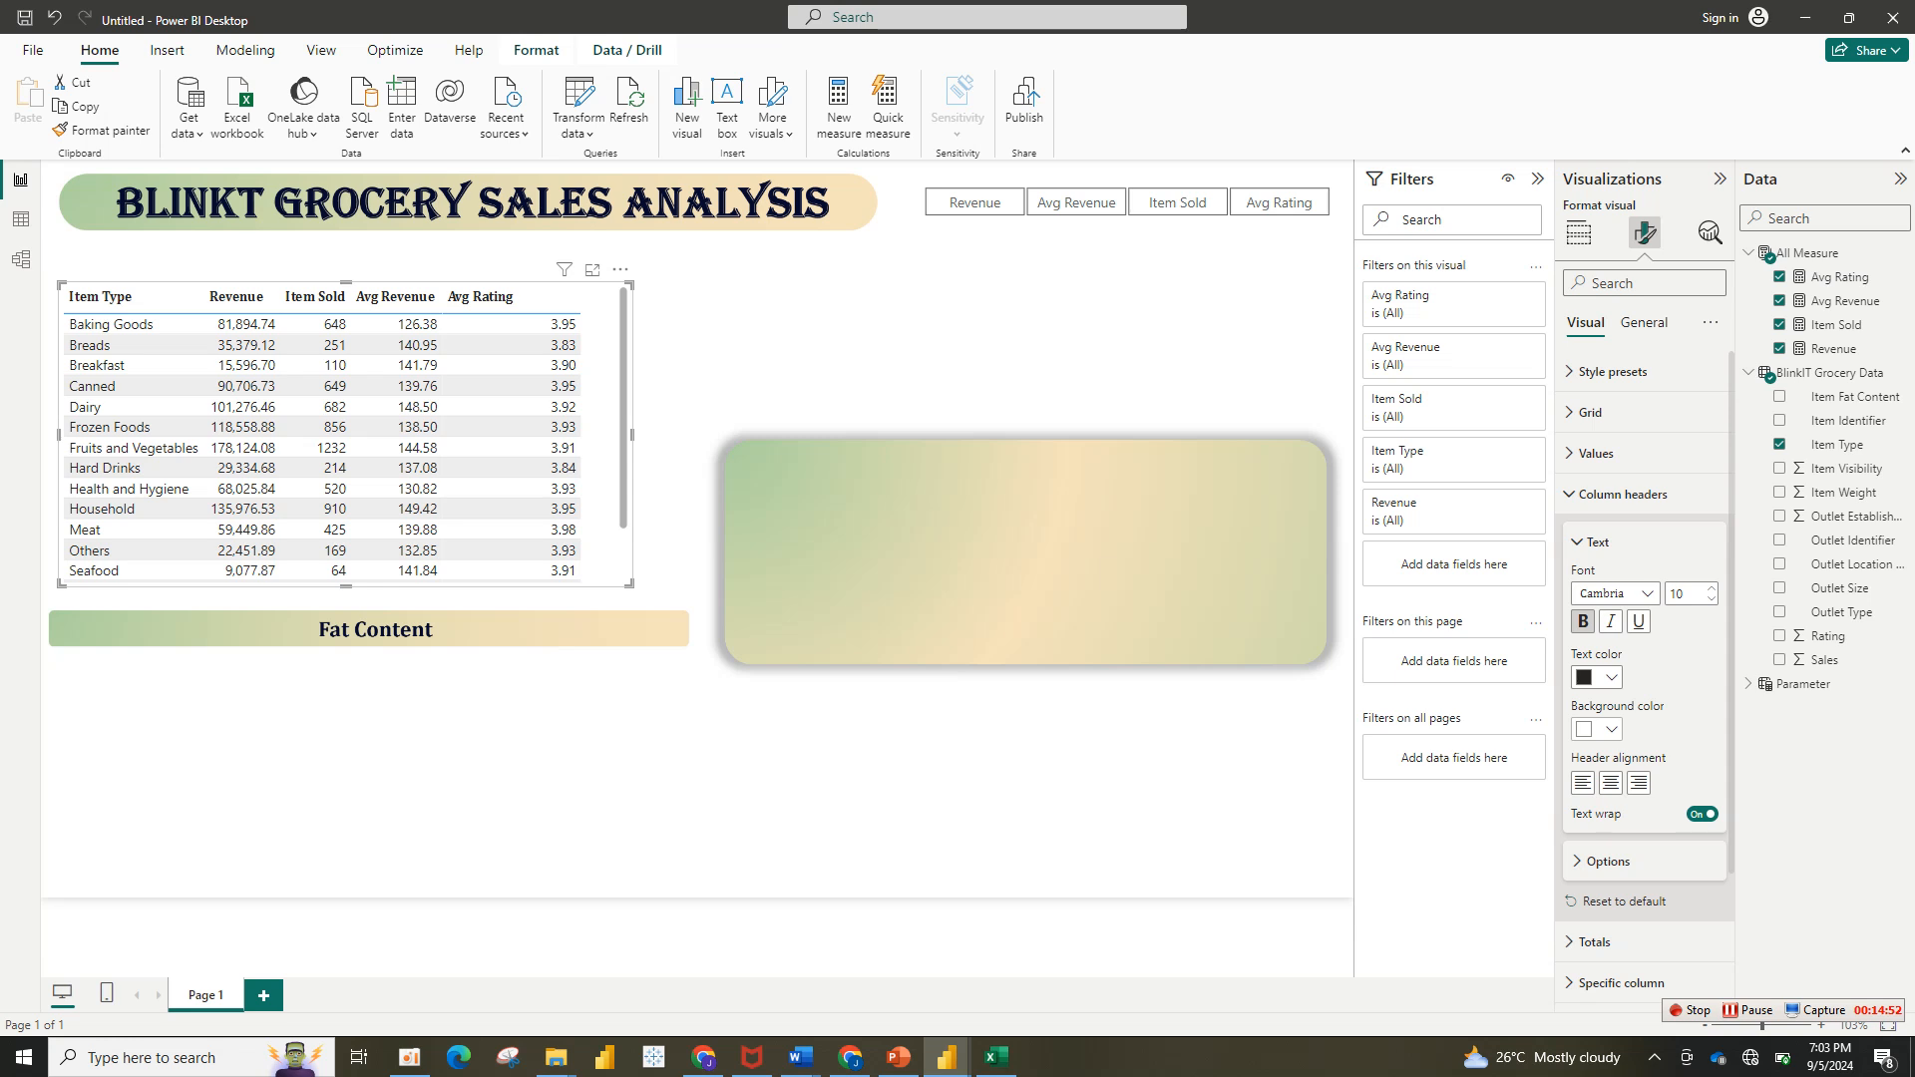
{"action": "left_click", "coordinate": [1610, 729]}
{"action": "left_click", "coordinate": [1654, 685]}
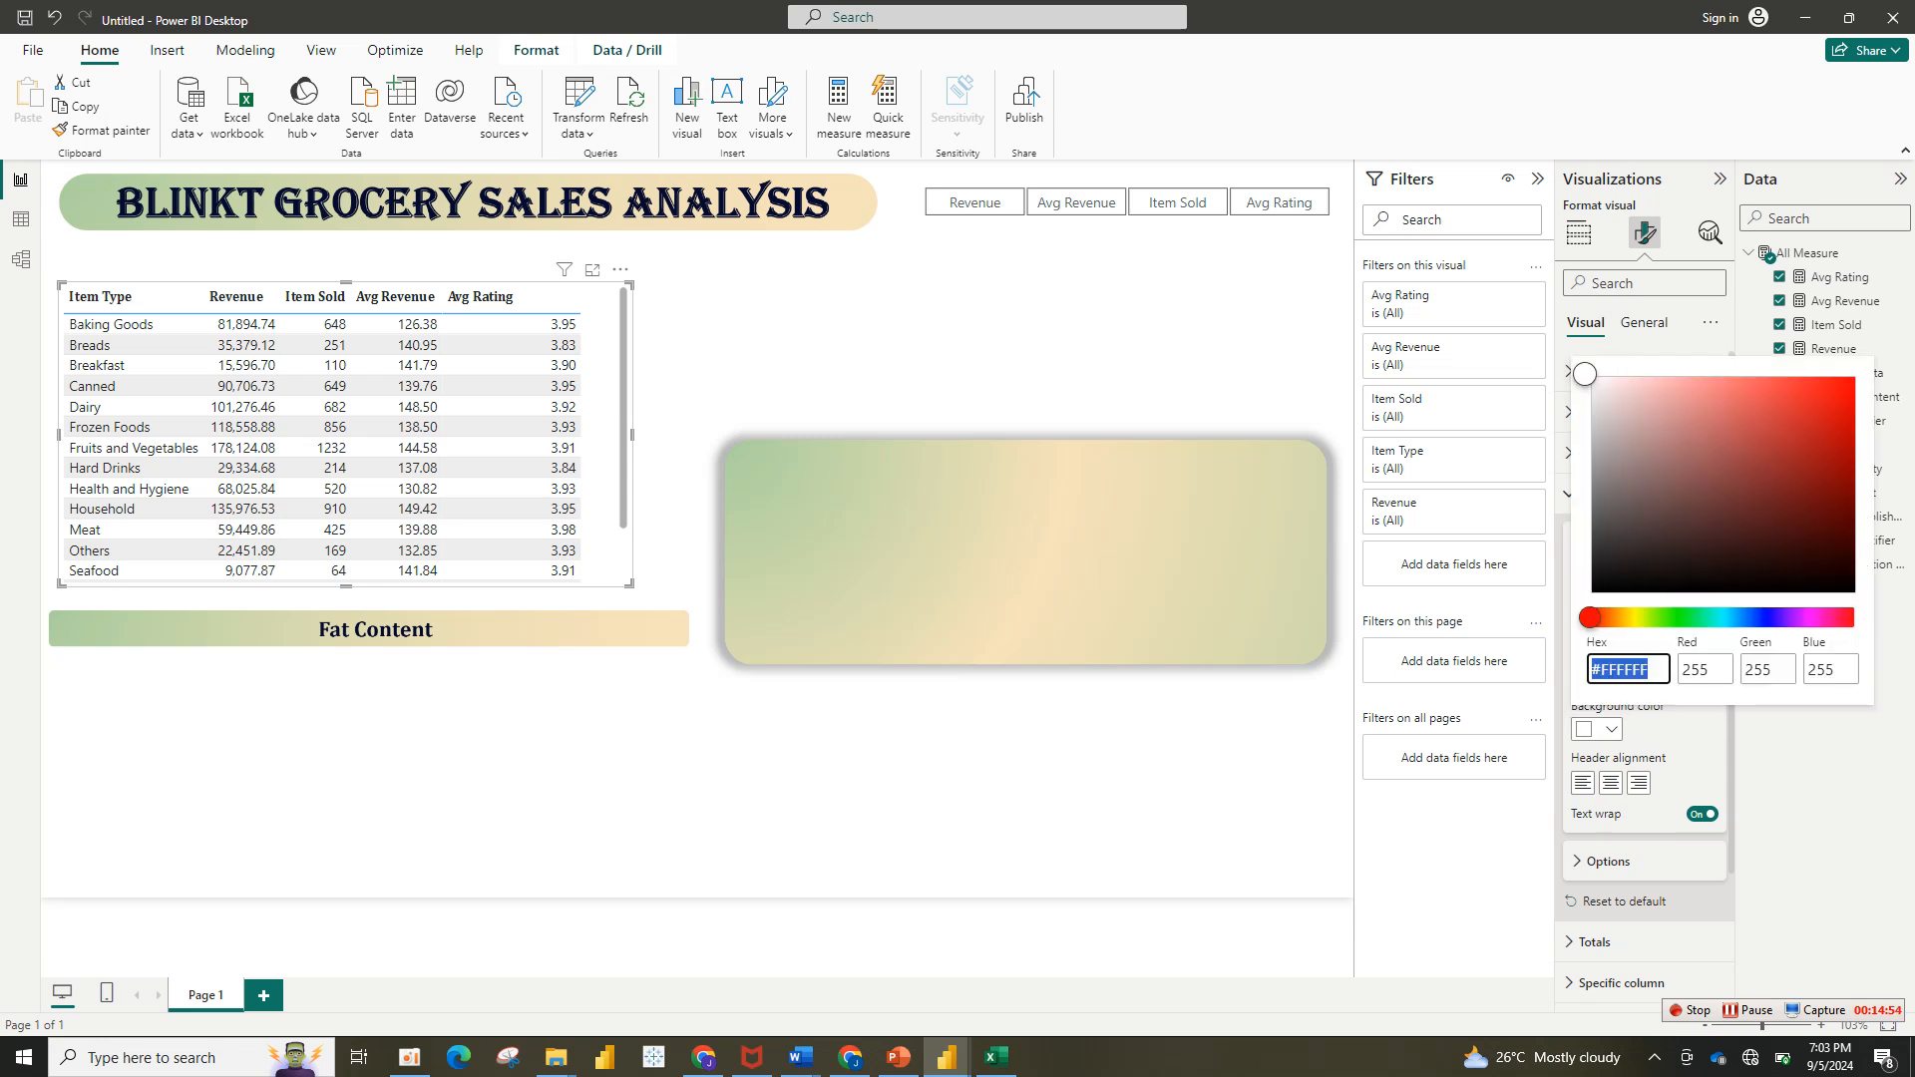
{"action": "type", "text": "#004753"}
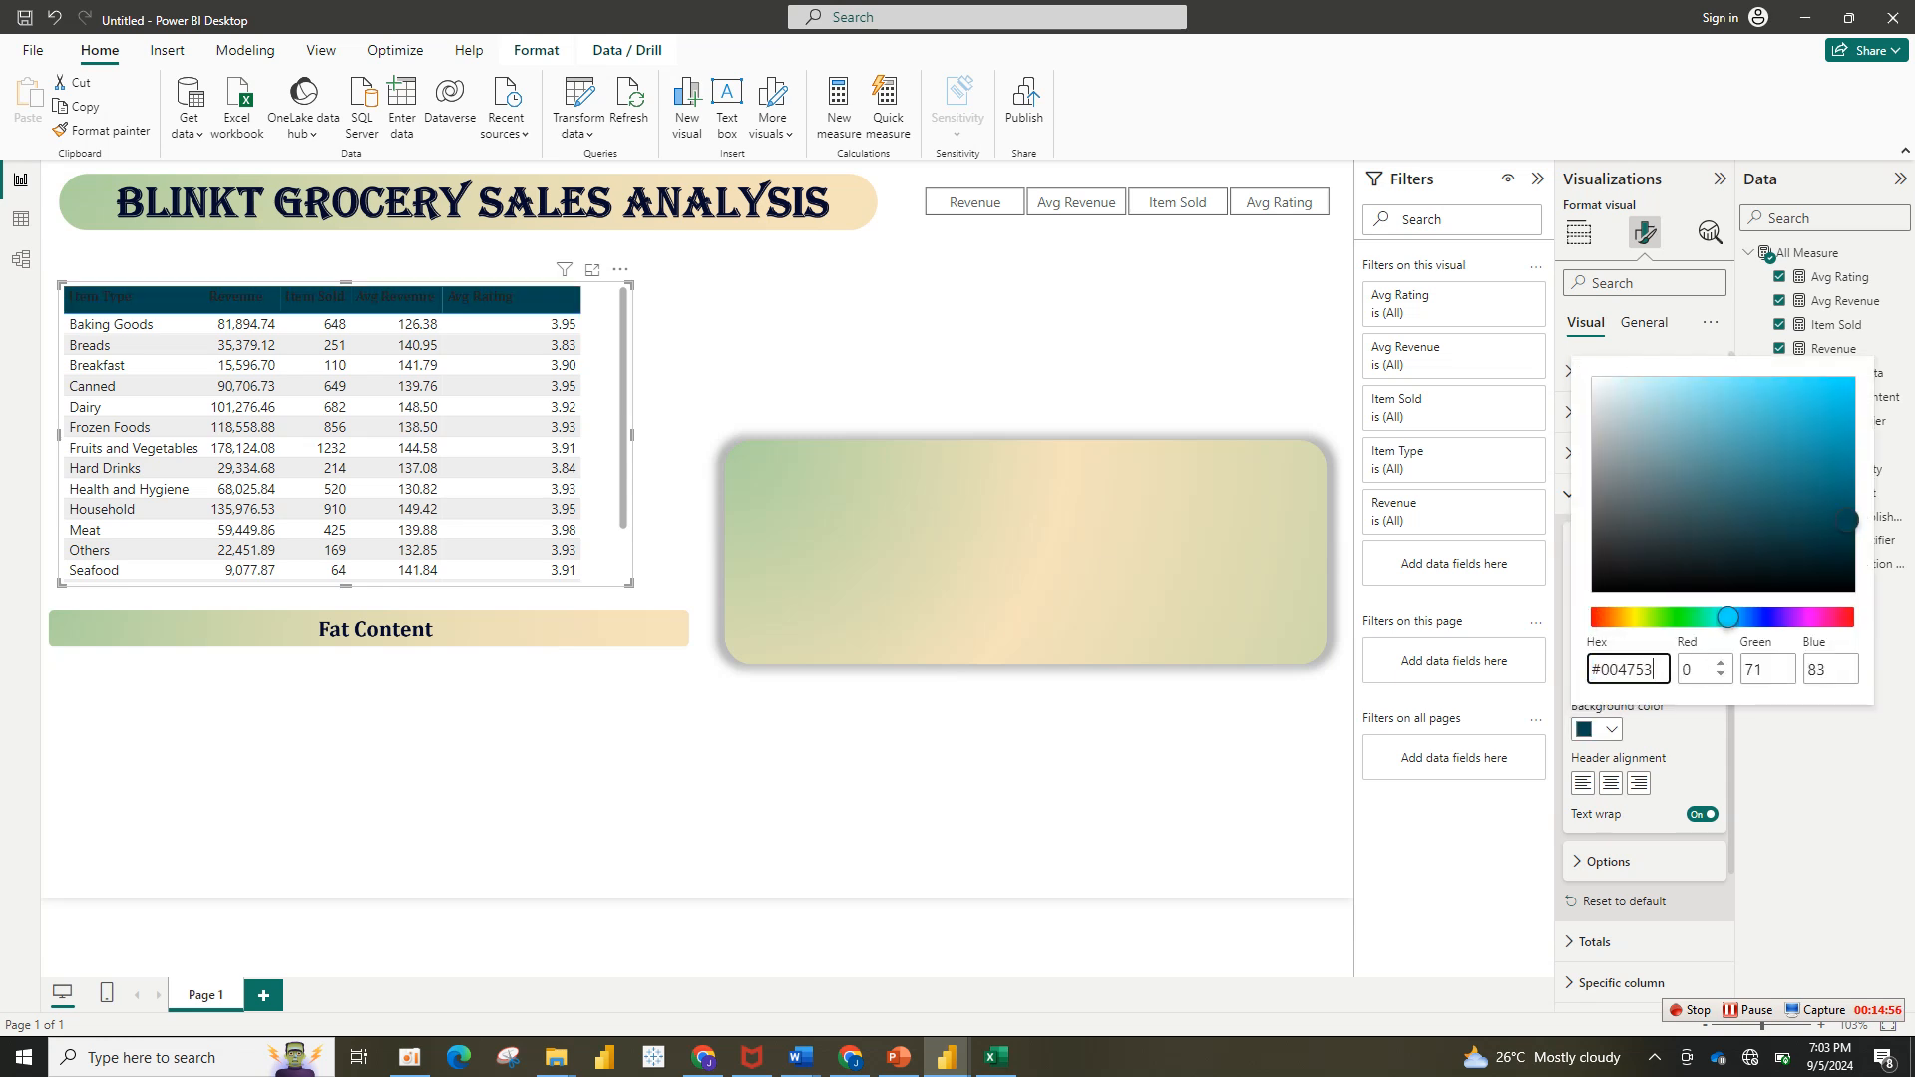
{"action": "left_click", "coordinate": [1677, 733]}
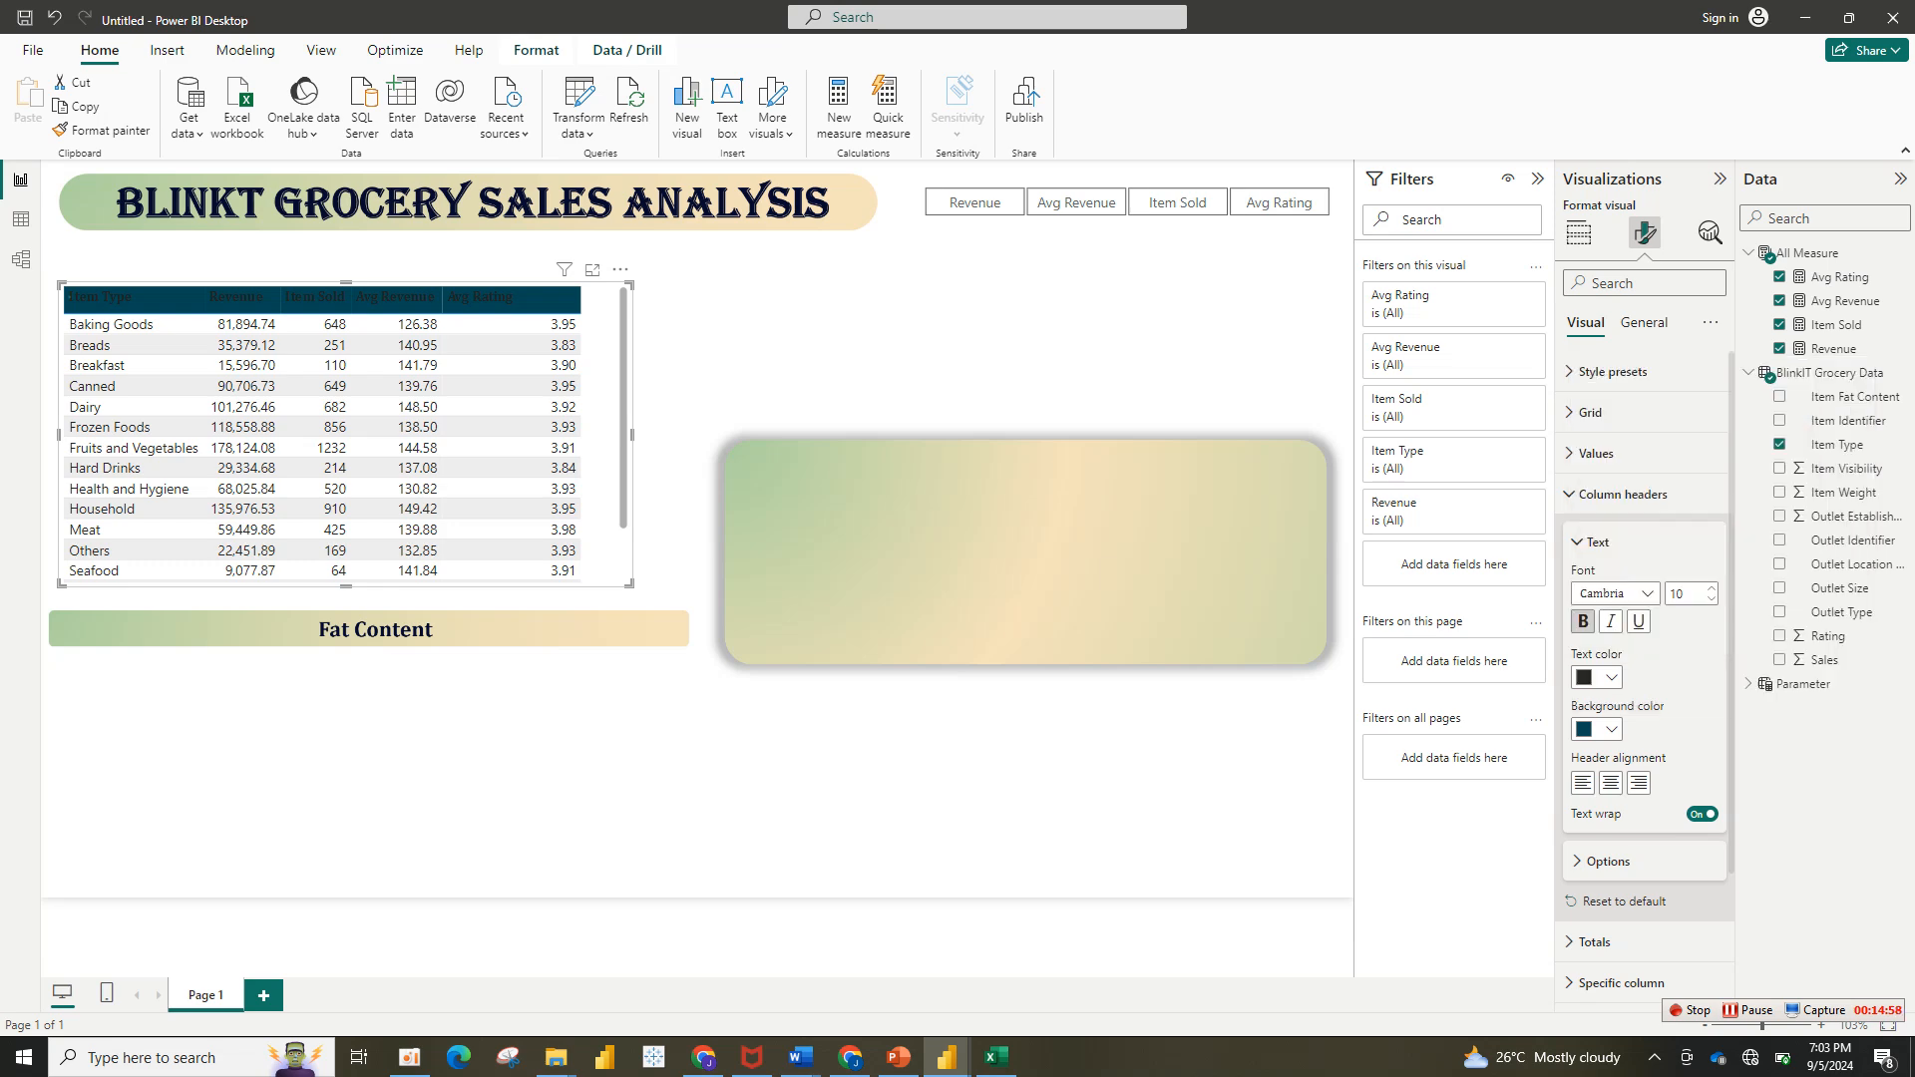
Step: Switch to the Grcocery report and copy the text color hex code of its item table's column headers
{"action": "left_click", "coordinate": [1610, 677]}
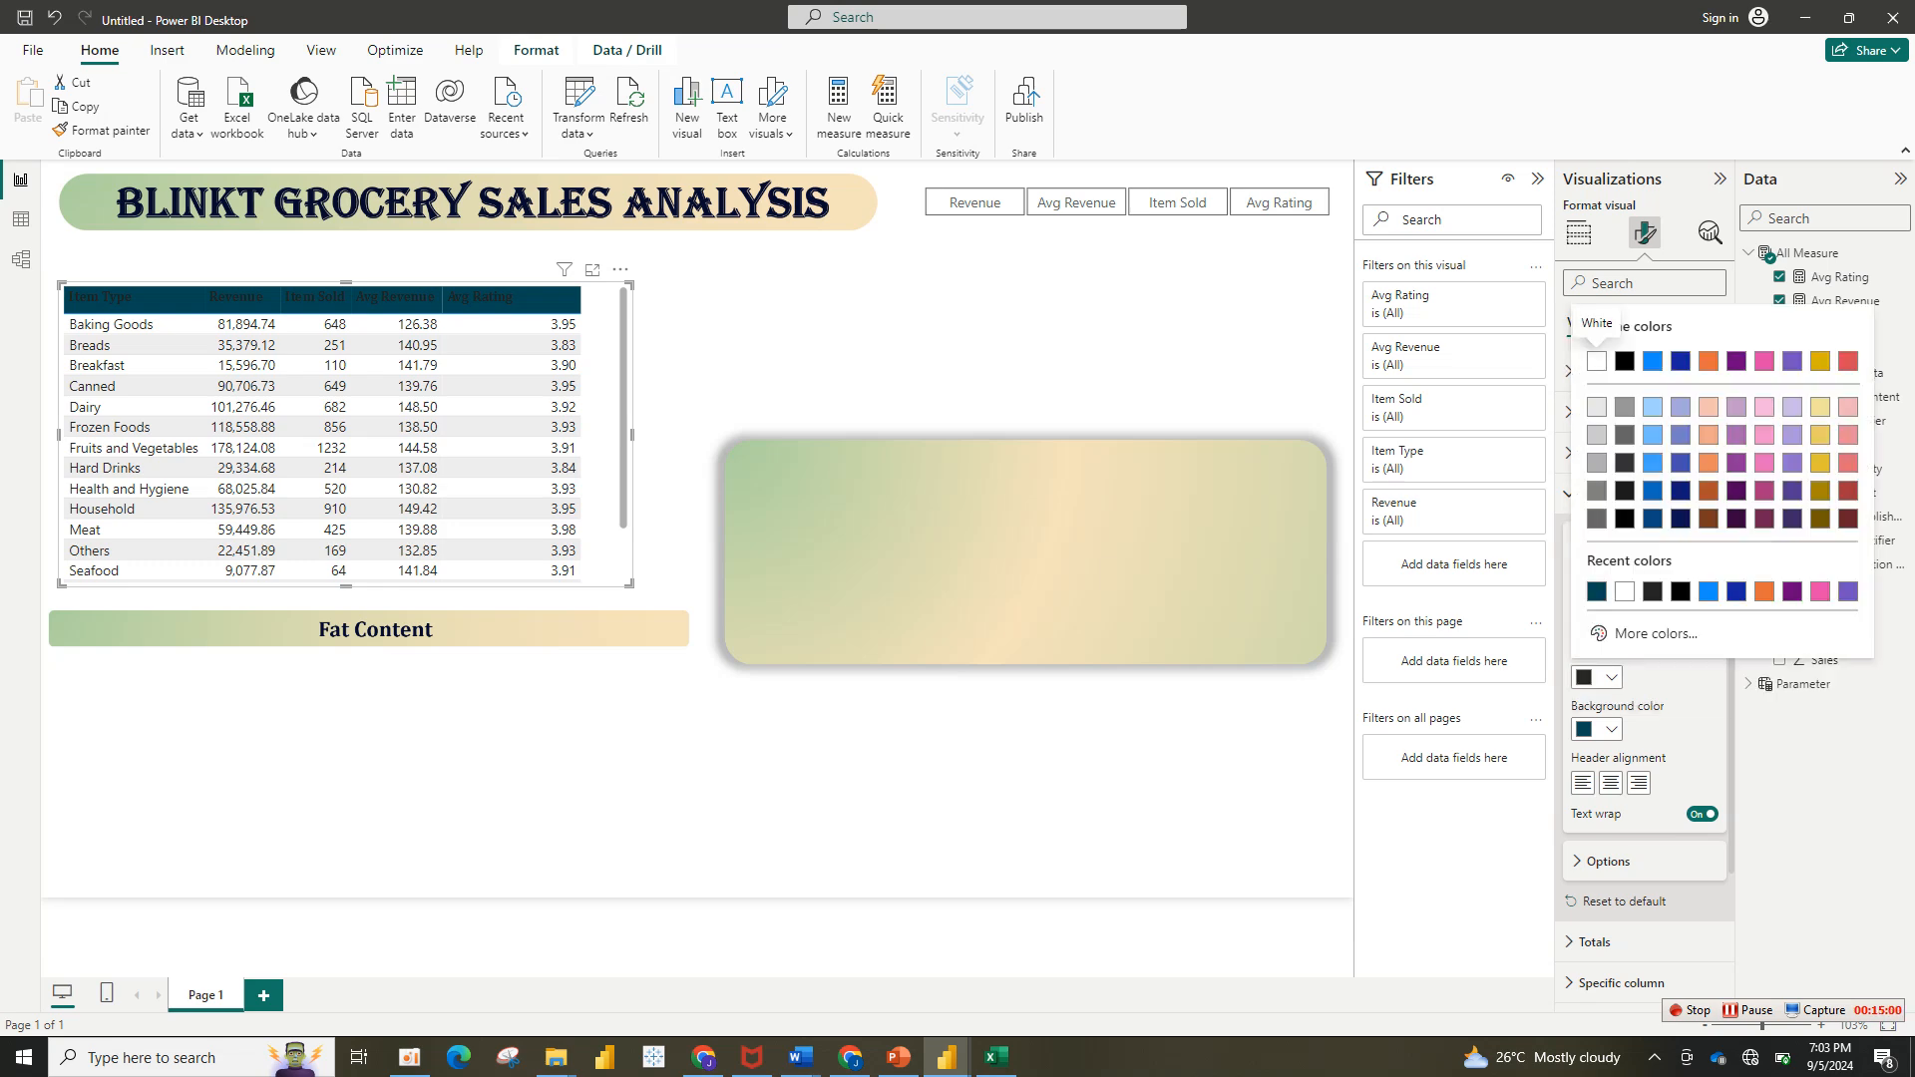
{"action": "mouse_move", "coordinate": [946, 1057]}
{"action": "left_click", "coordinate": [828, 958]}
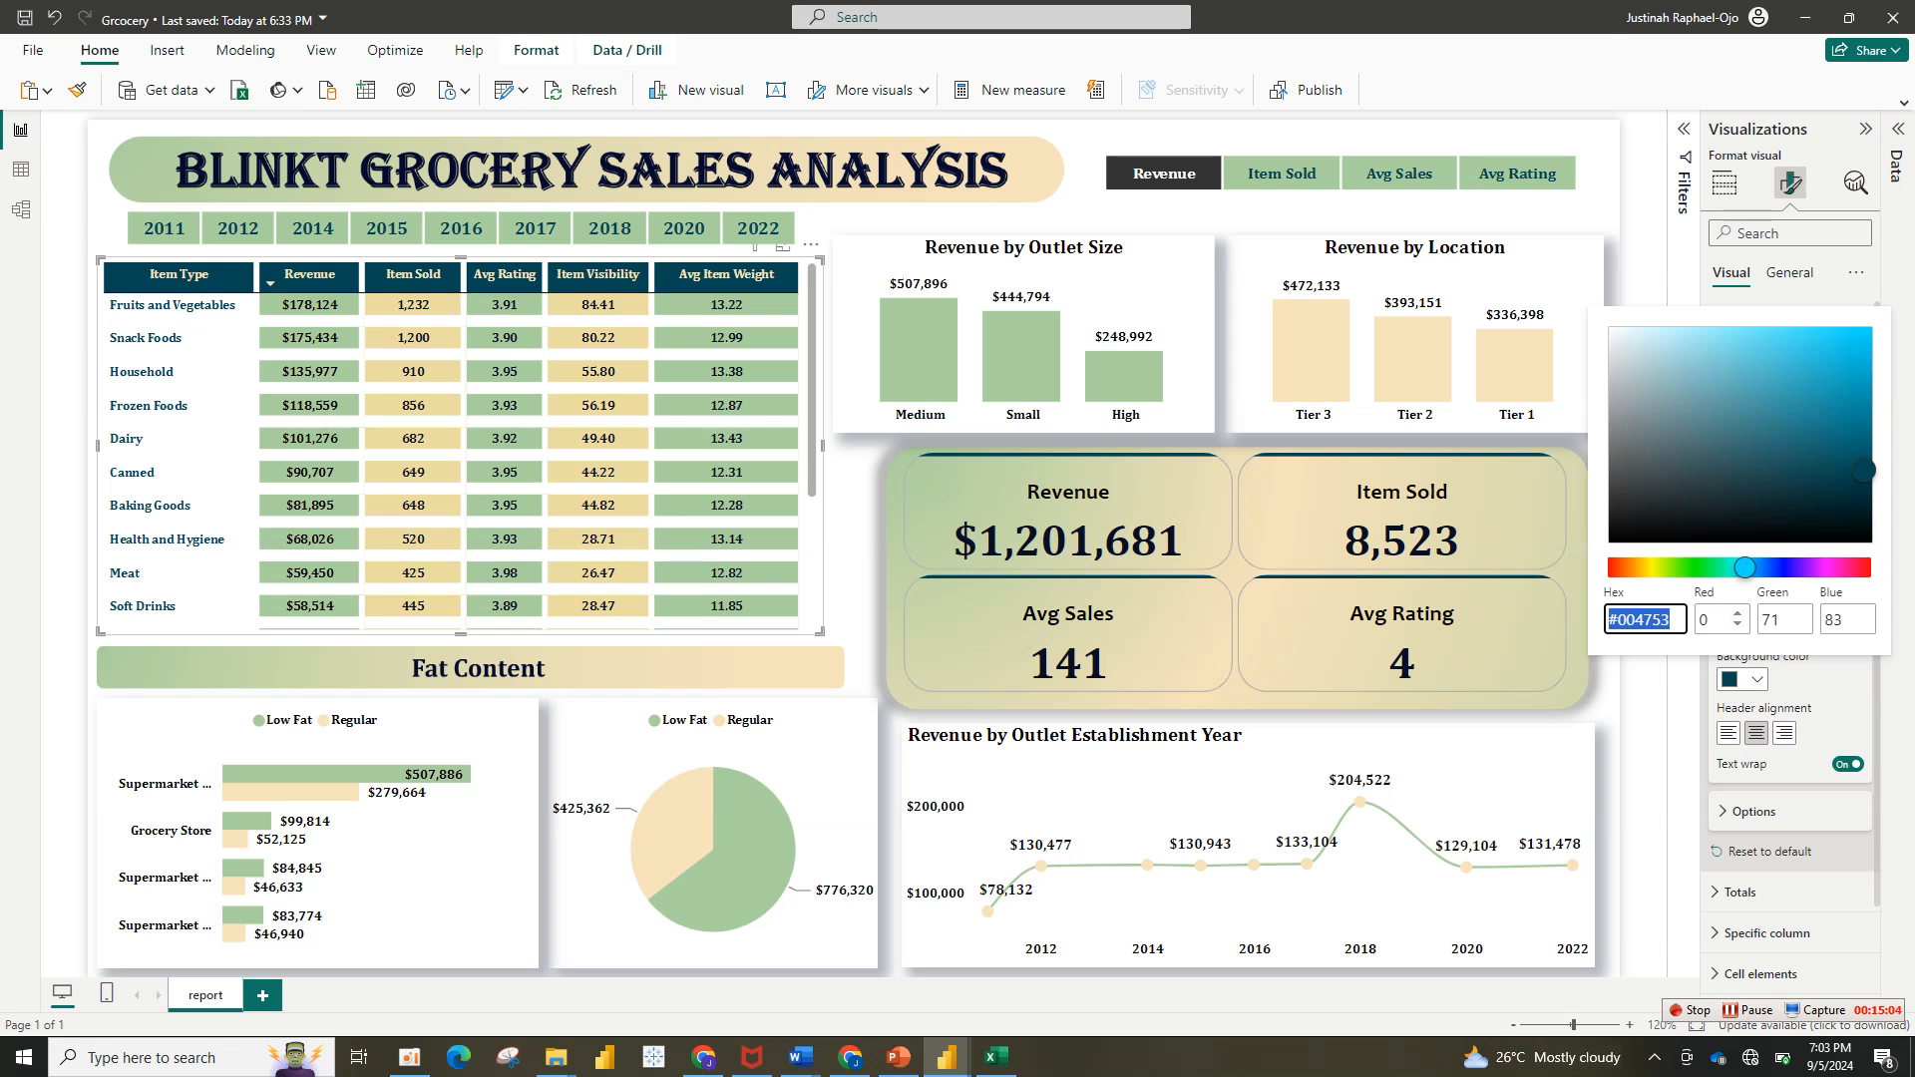
{"action": "left_click", "coordinate": [1822, 689]}
{"action": "left_click", "coordinate": [1756, 627]}
{"action": "key", "text": "Escape"}
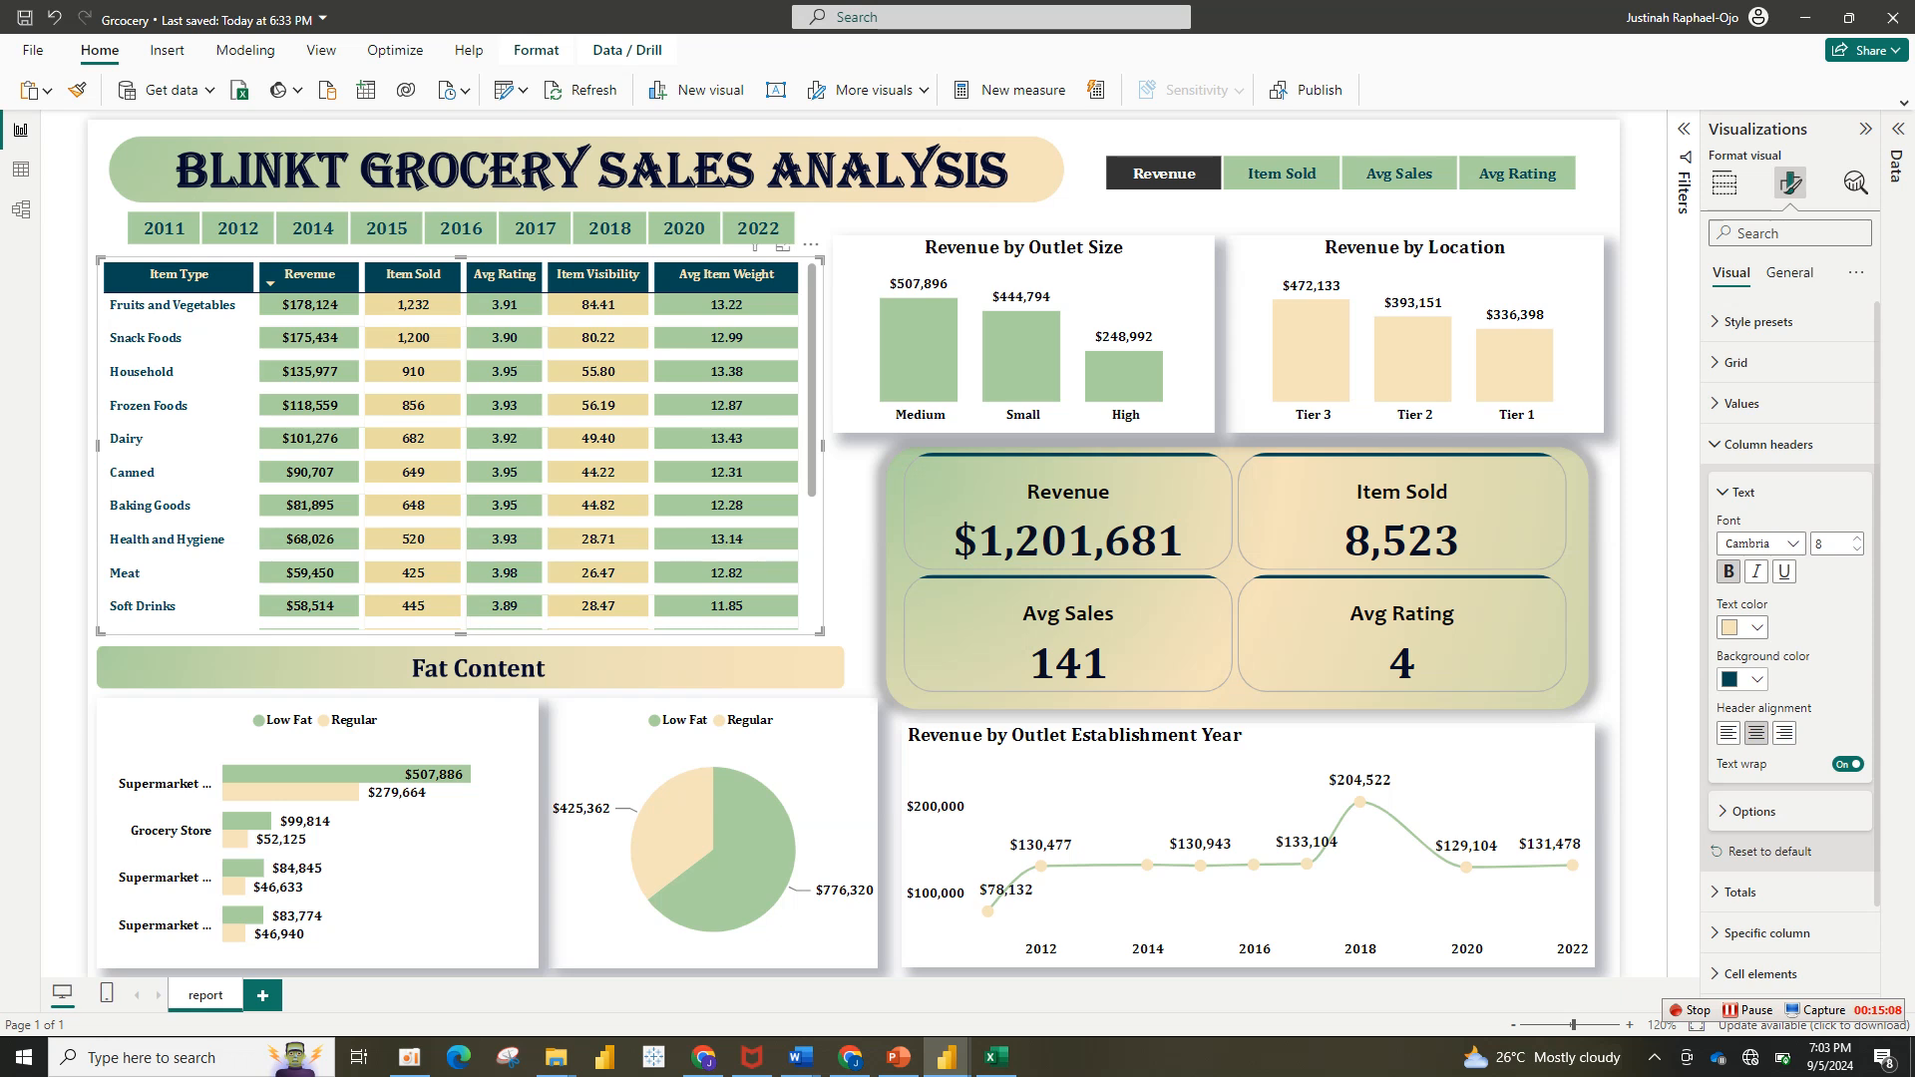
{"action": "left_click", "coordinate": [1756, 627]}
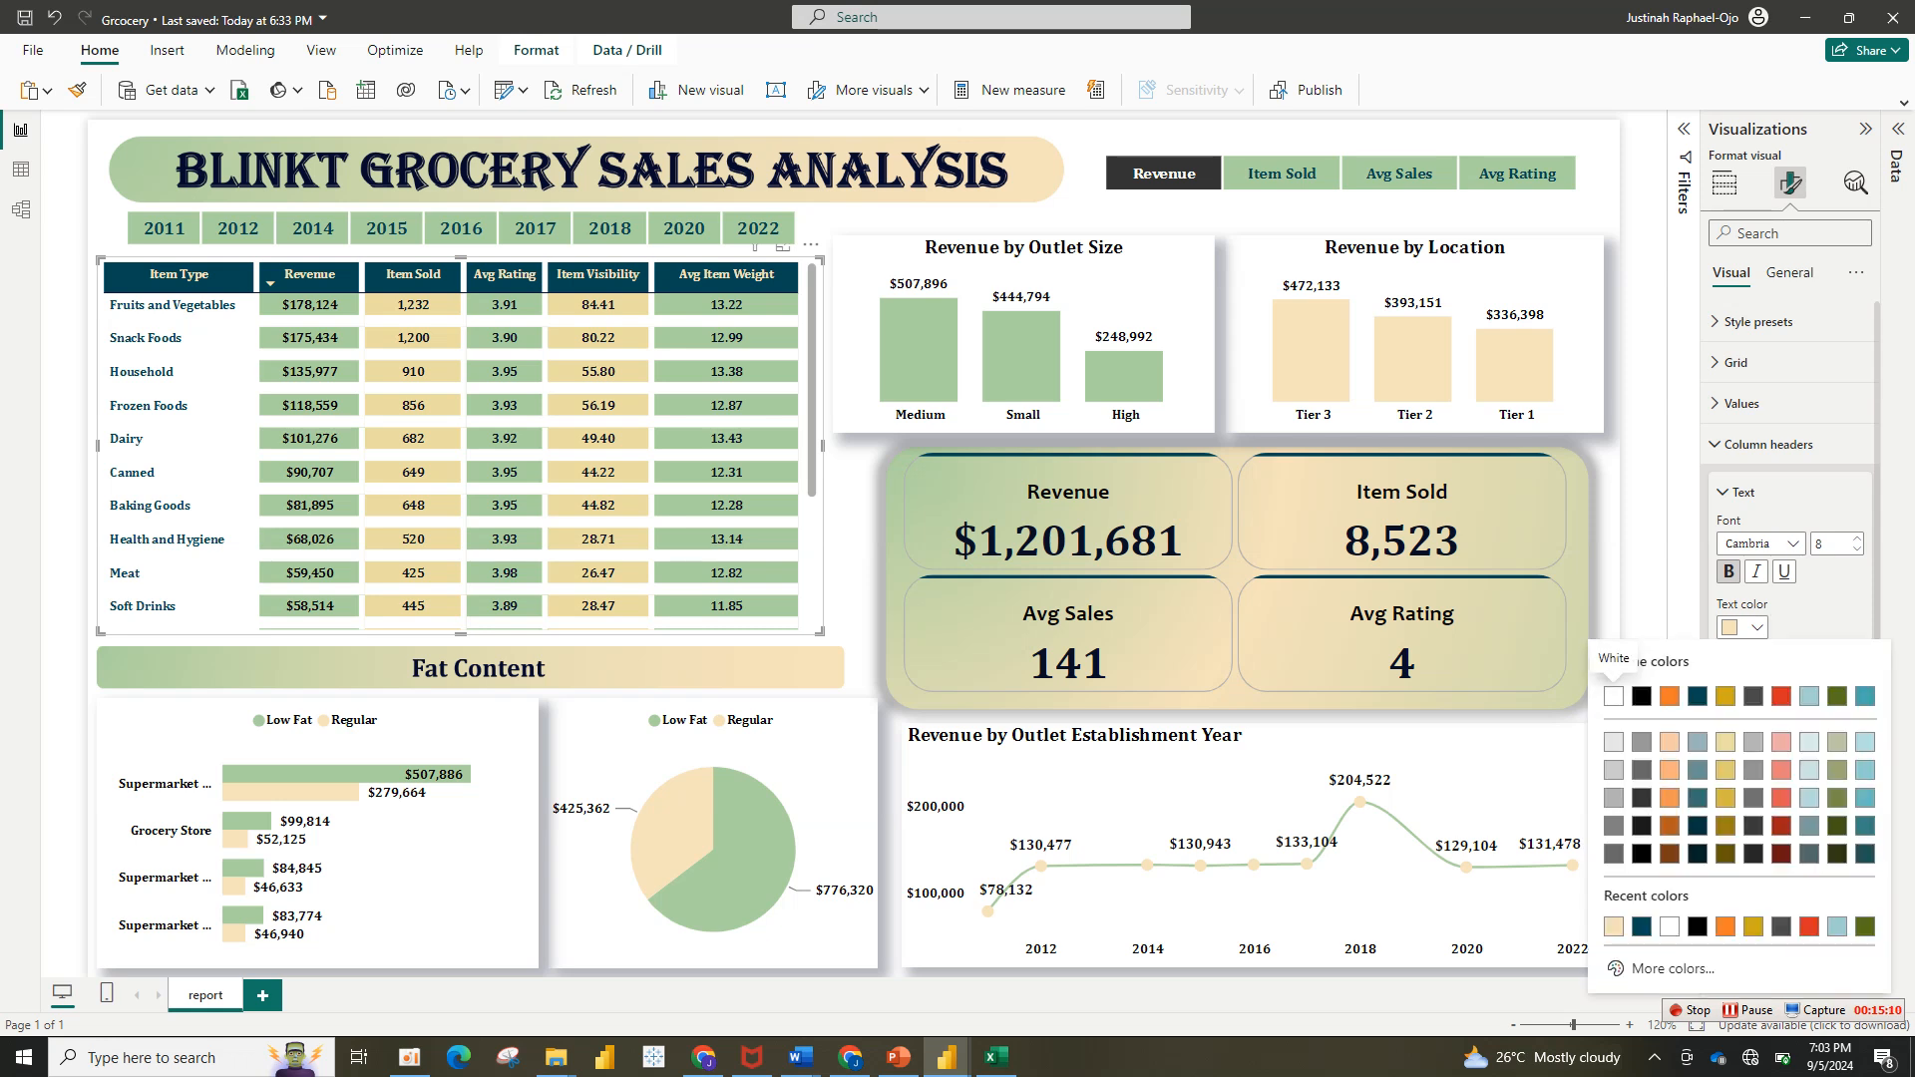
{"action": "key", "text": "Escape"}
{"action": "left_click", "coordinate": [1755, 627]}
{"action": "left_click", "coordinate": [1658, 969]}
{"action": "key", "text": "ctrl+c"}
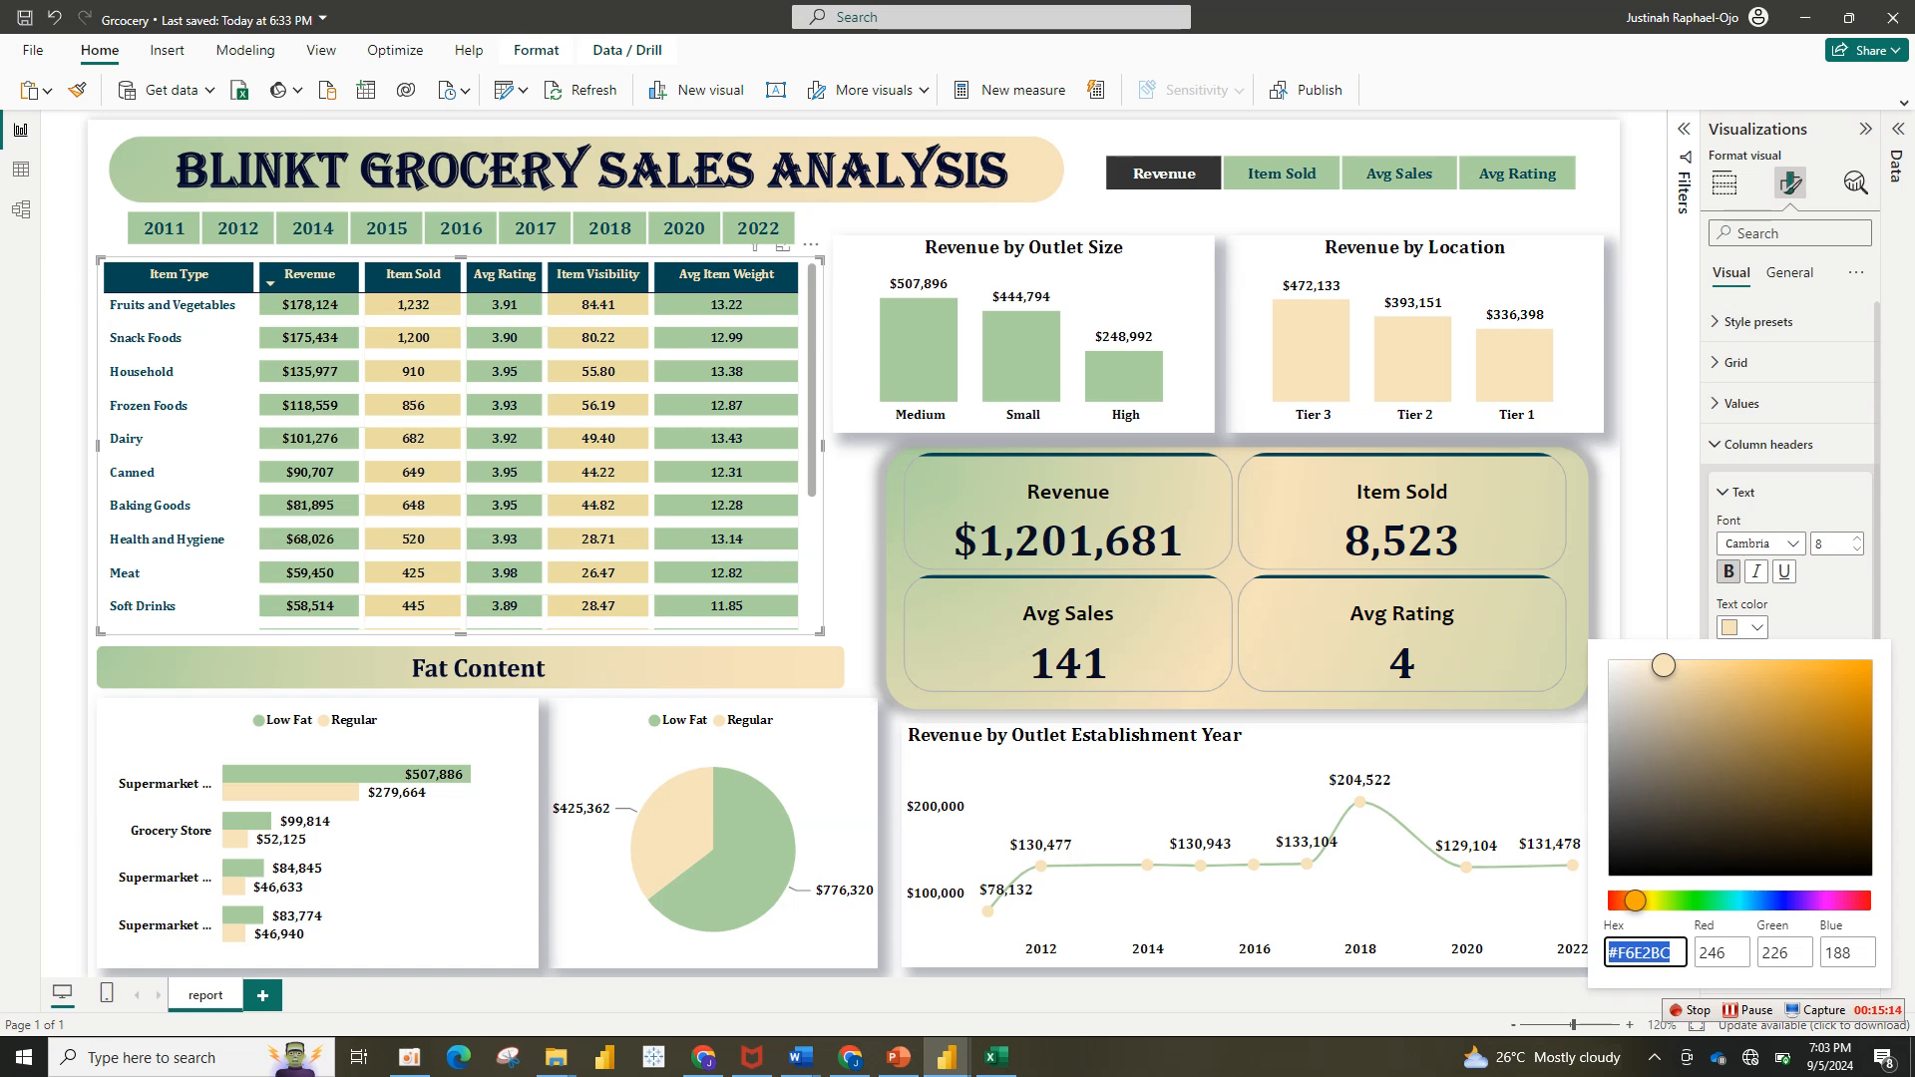
Step: Return to the untitled report, set the table's column header text color to #F6E2BC and center the headers
{"action": "mouse_move", "coordinate": [946, 1058]}
{"action": "left_click", "coordinate": [1054, 975]}
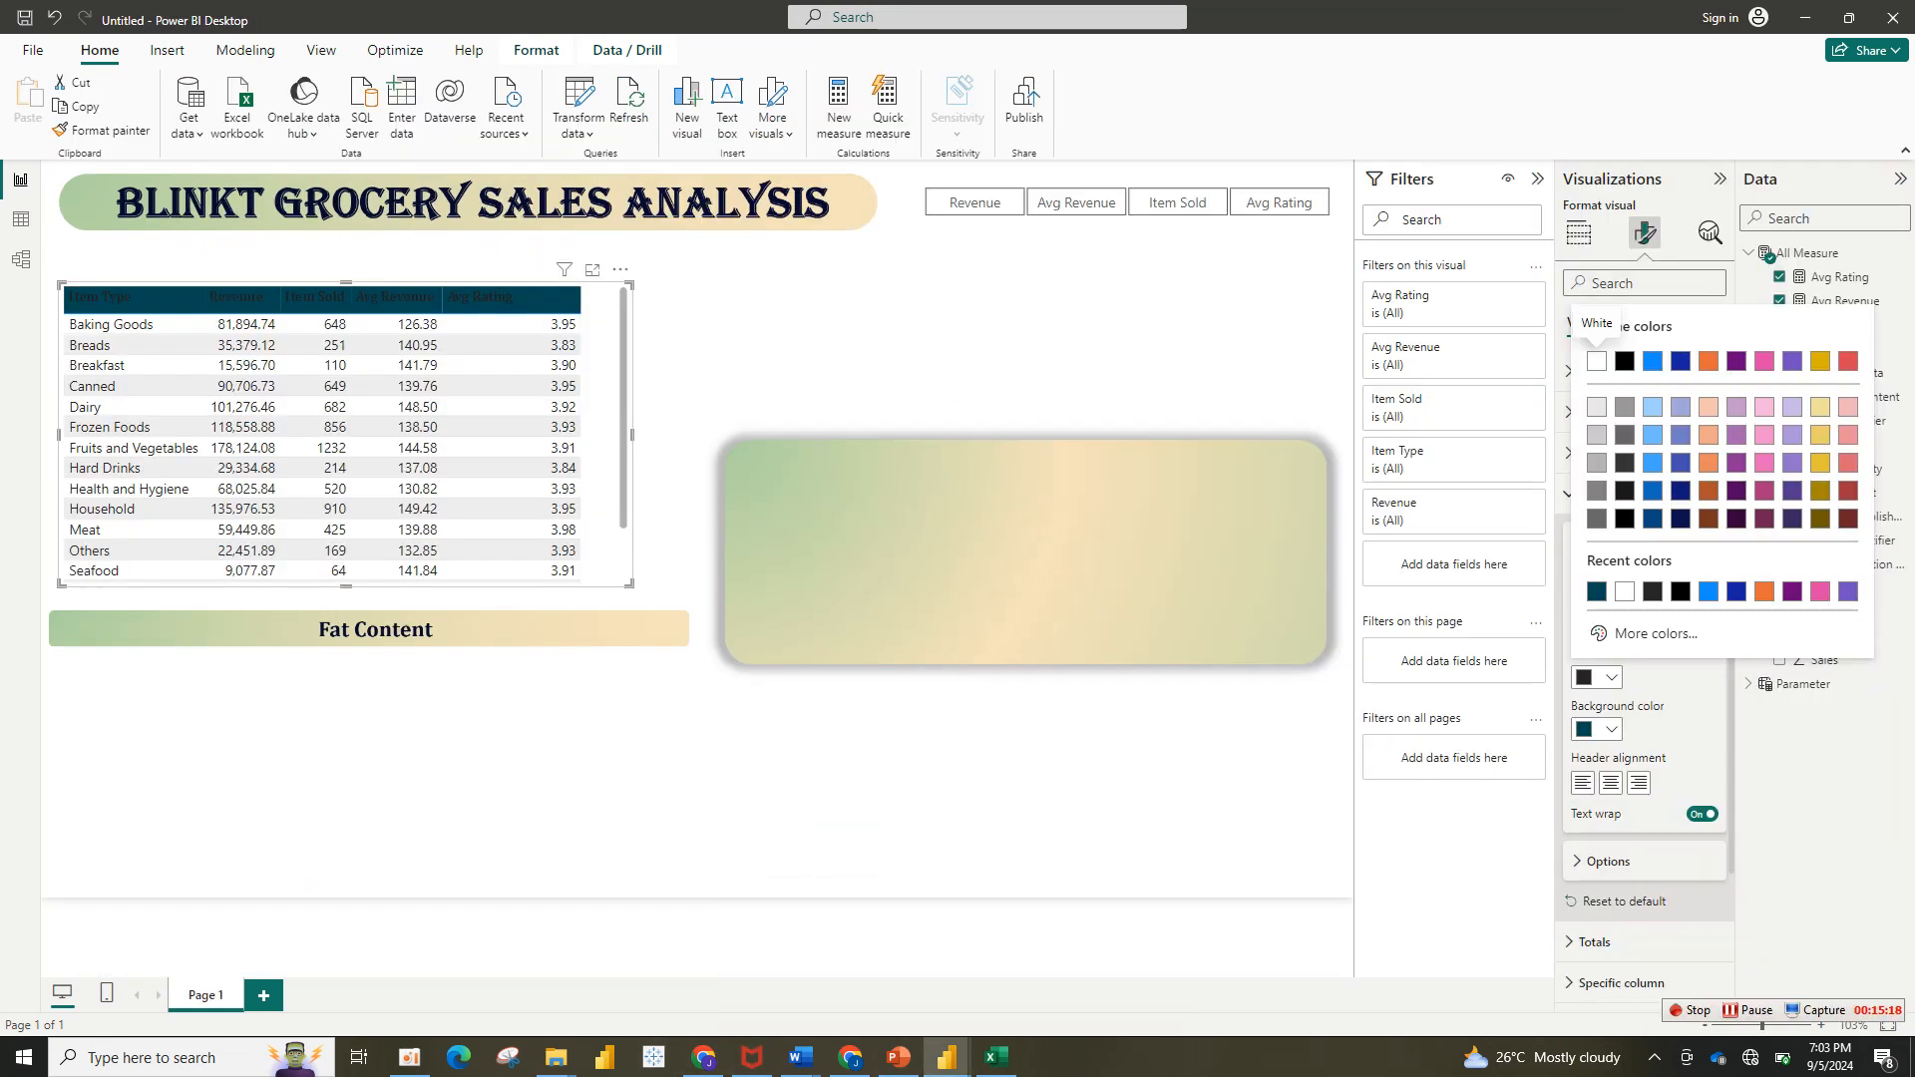
{"action": "left_click", "coordinate": [1655, 633]}
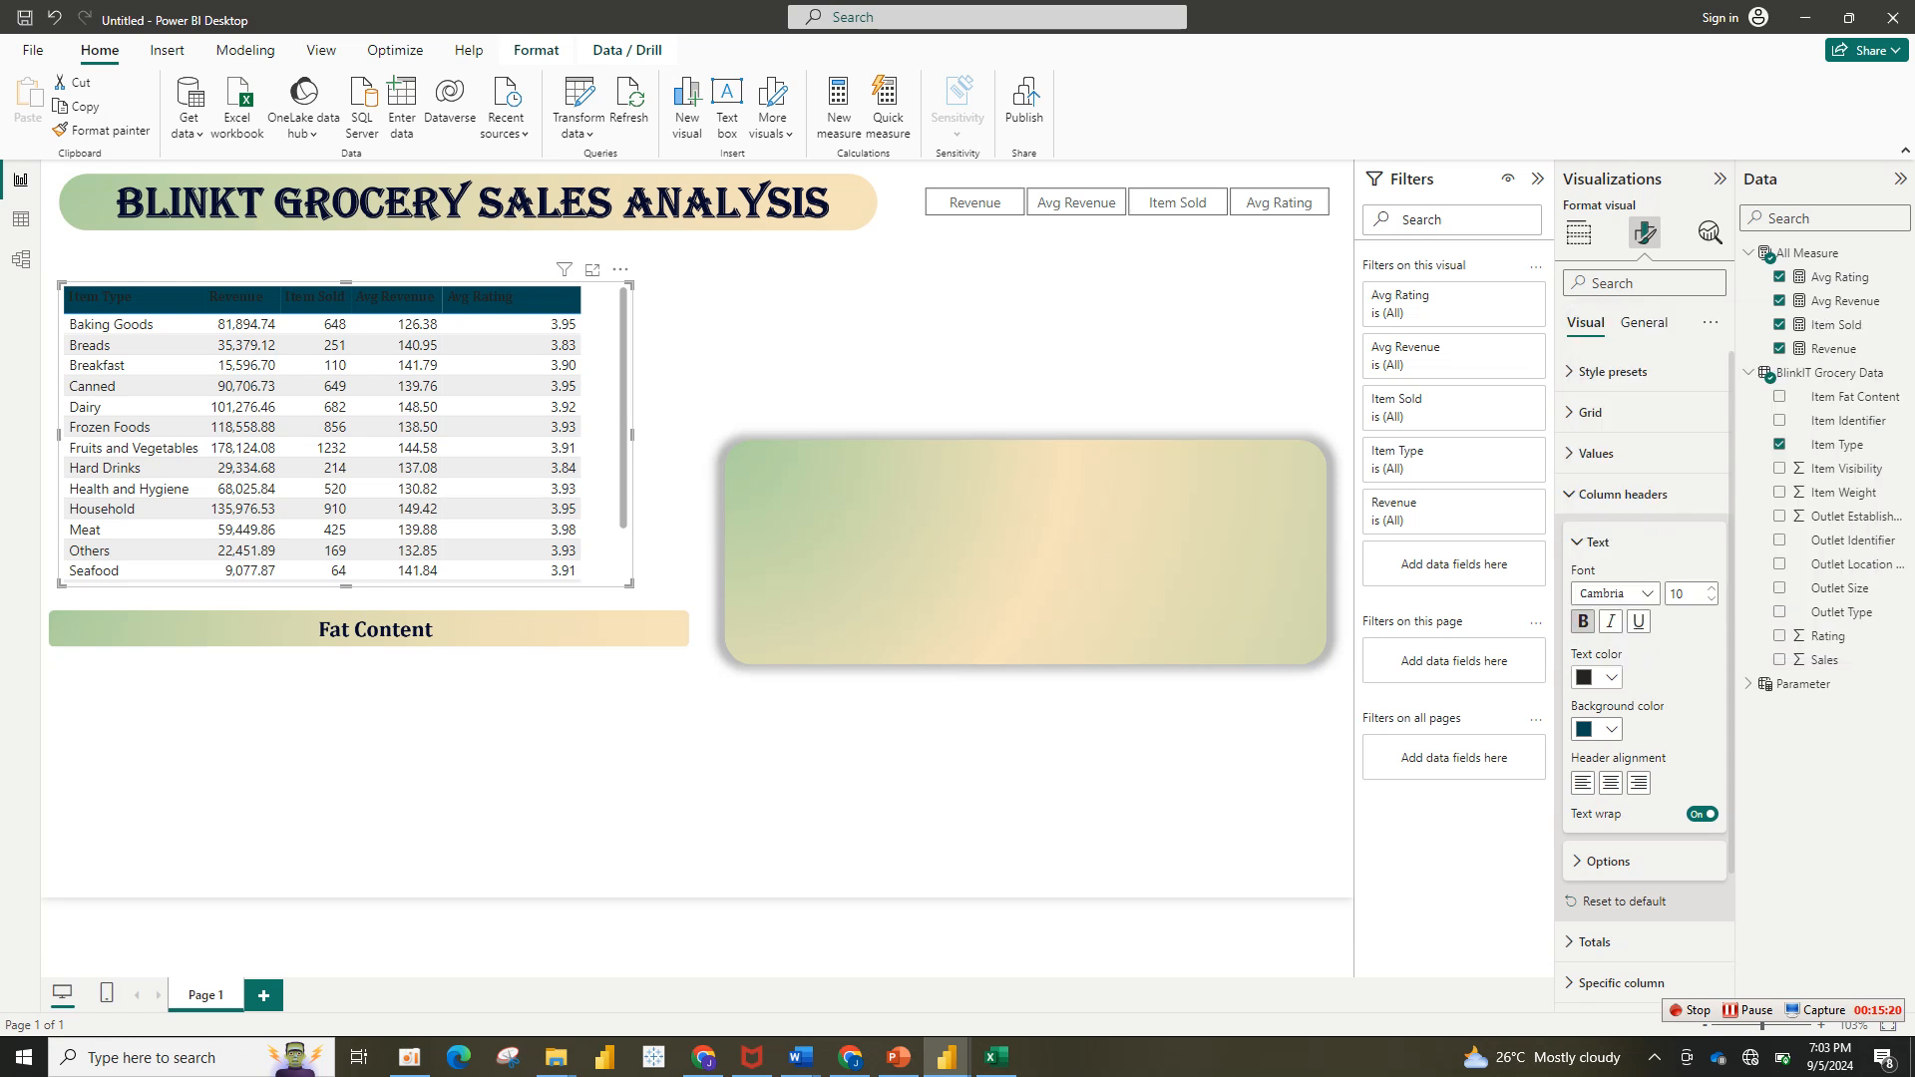
{"action": "left_click", "coordinate": [1601, 677]}
{"action": "left_click", "coordinate": [1642, 632]}
{"action": "key", "text": "ctrl+v"}
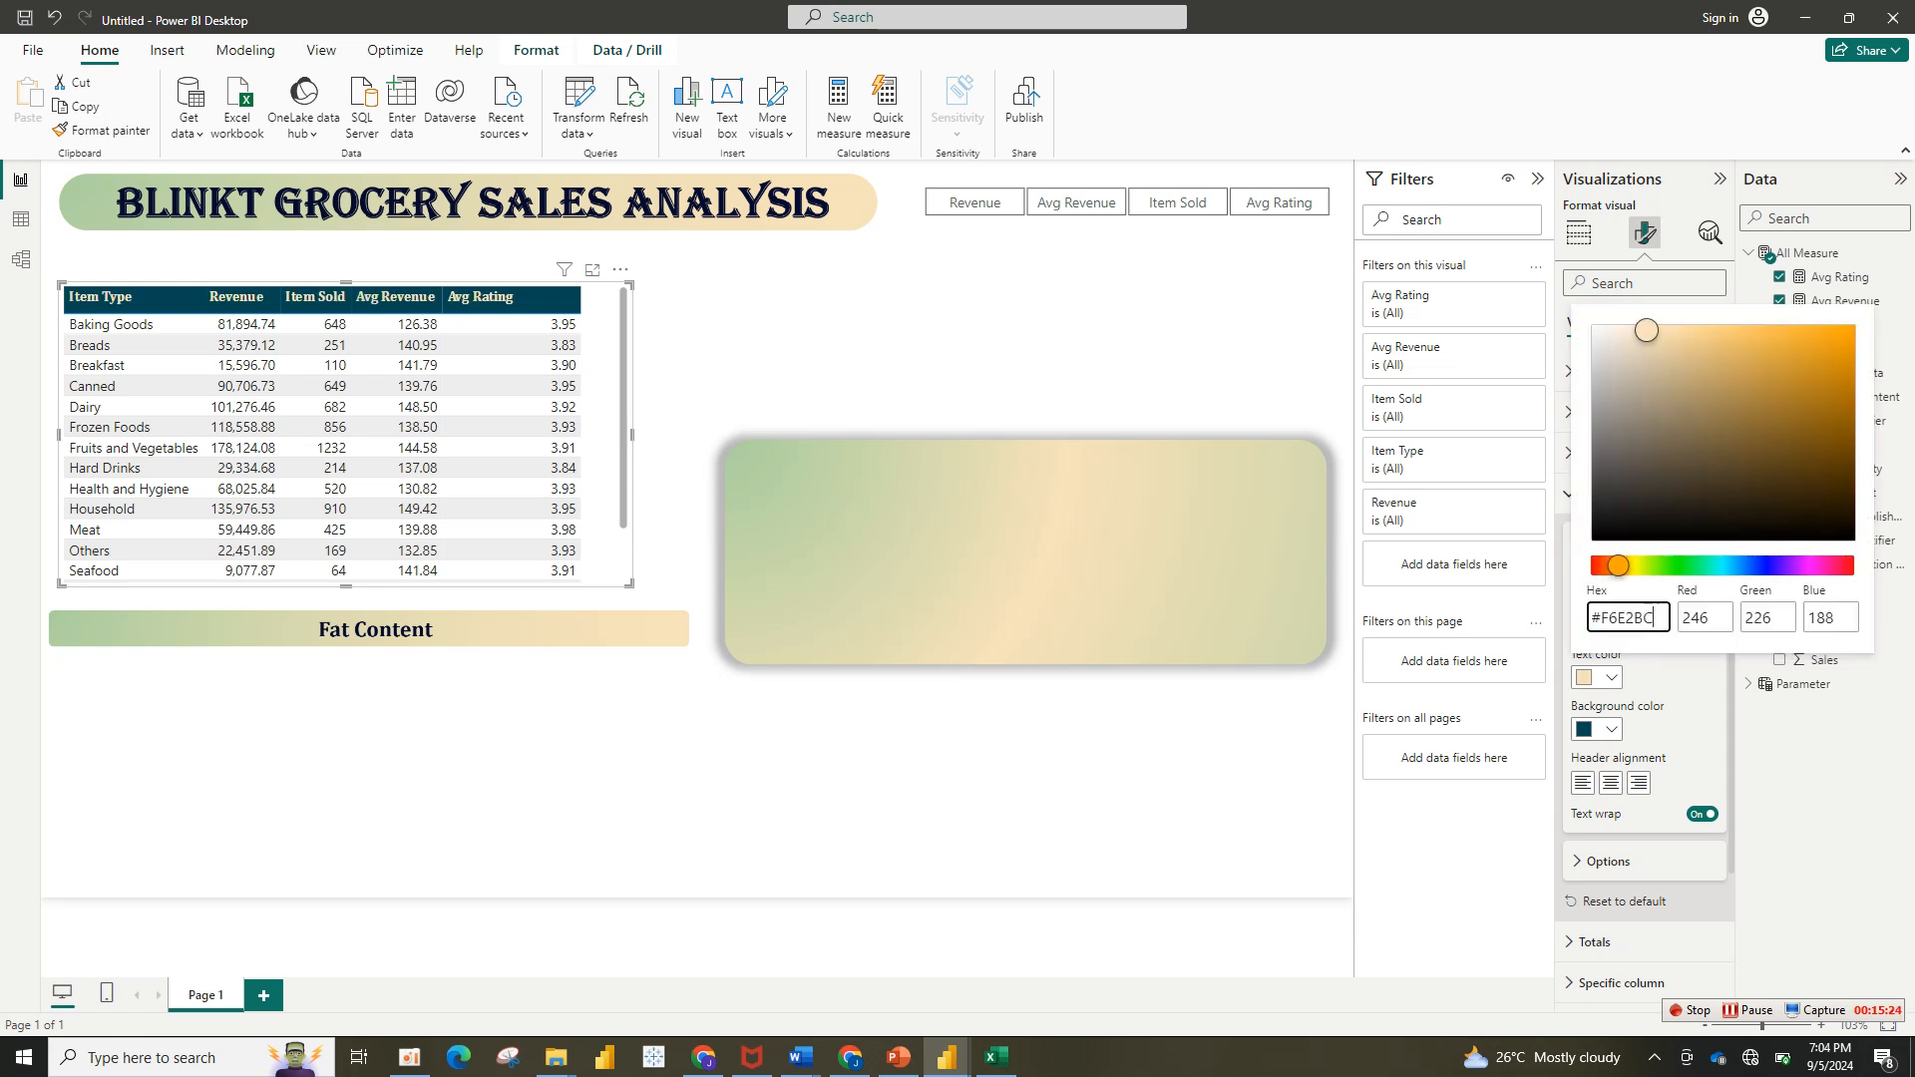
{"action": "key", "text": "Return"}
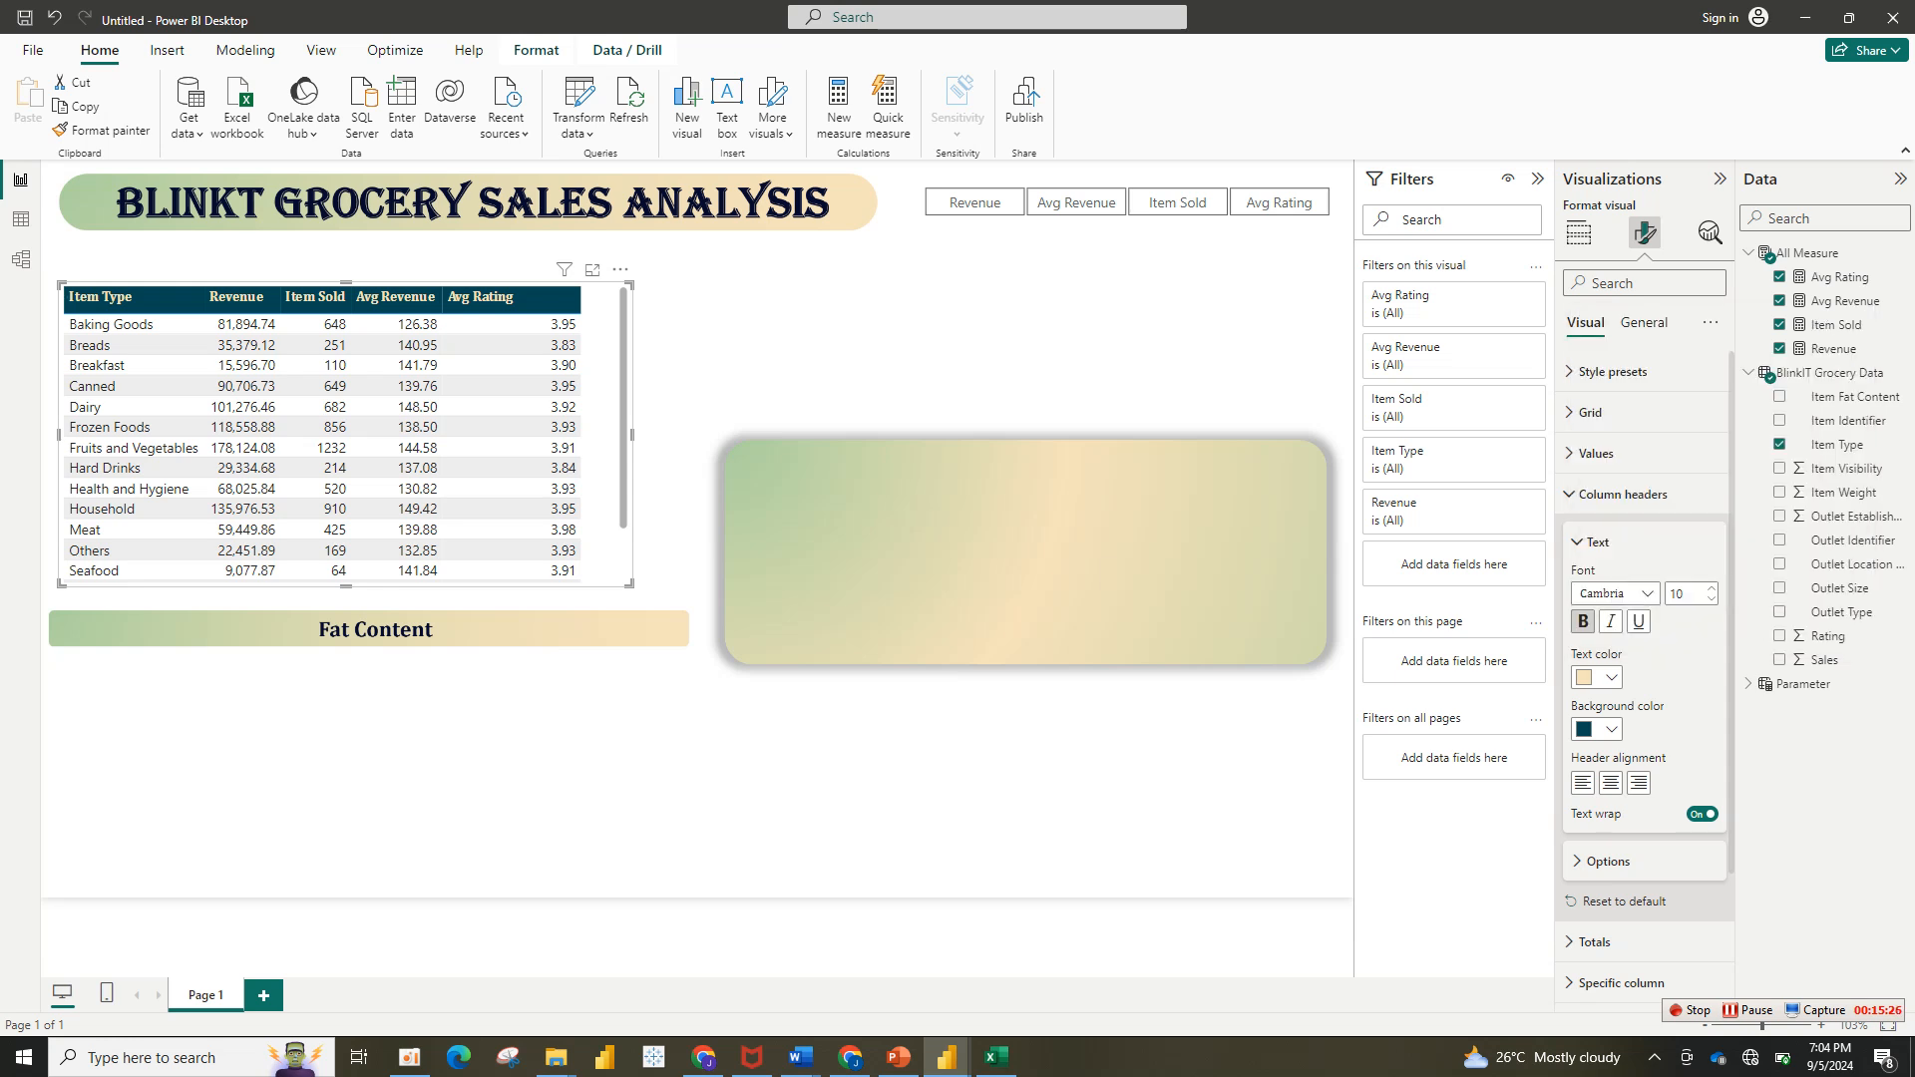
{"action": "left_click", "coordinate": [1610, 783]}
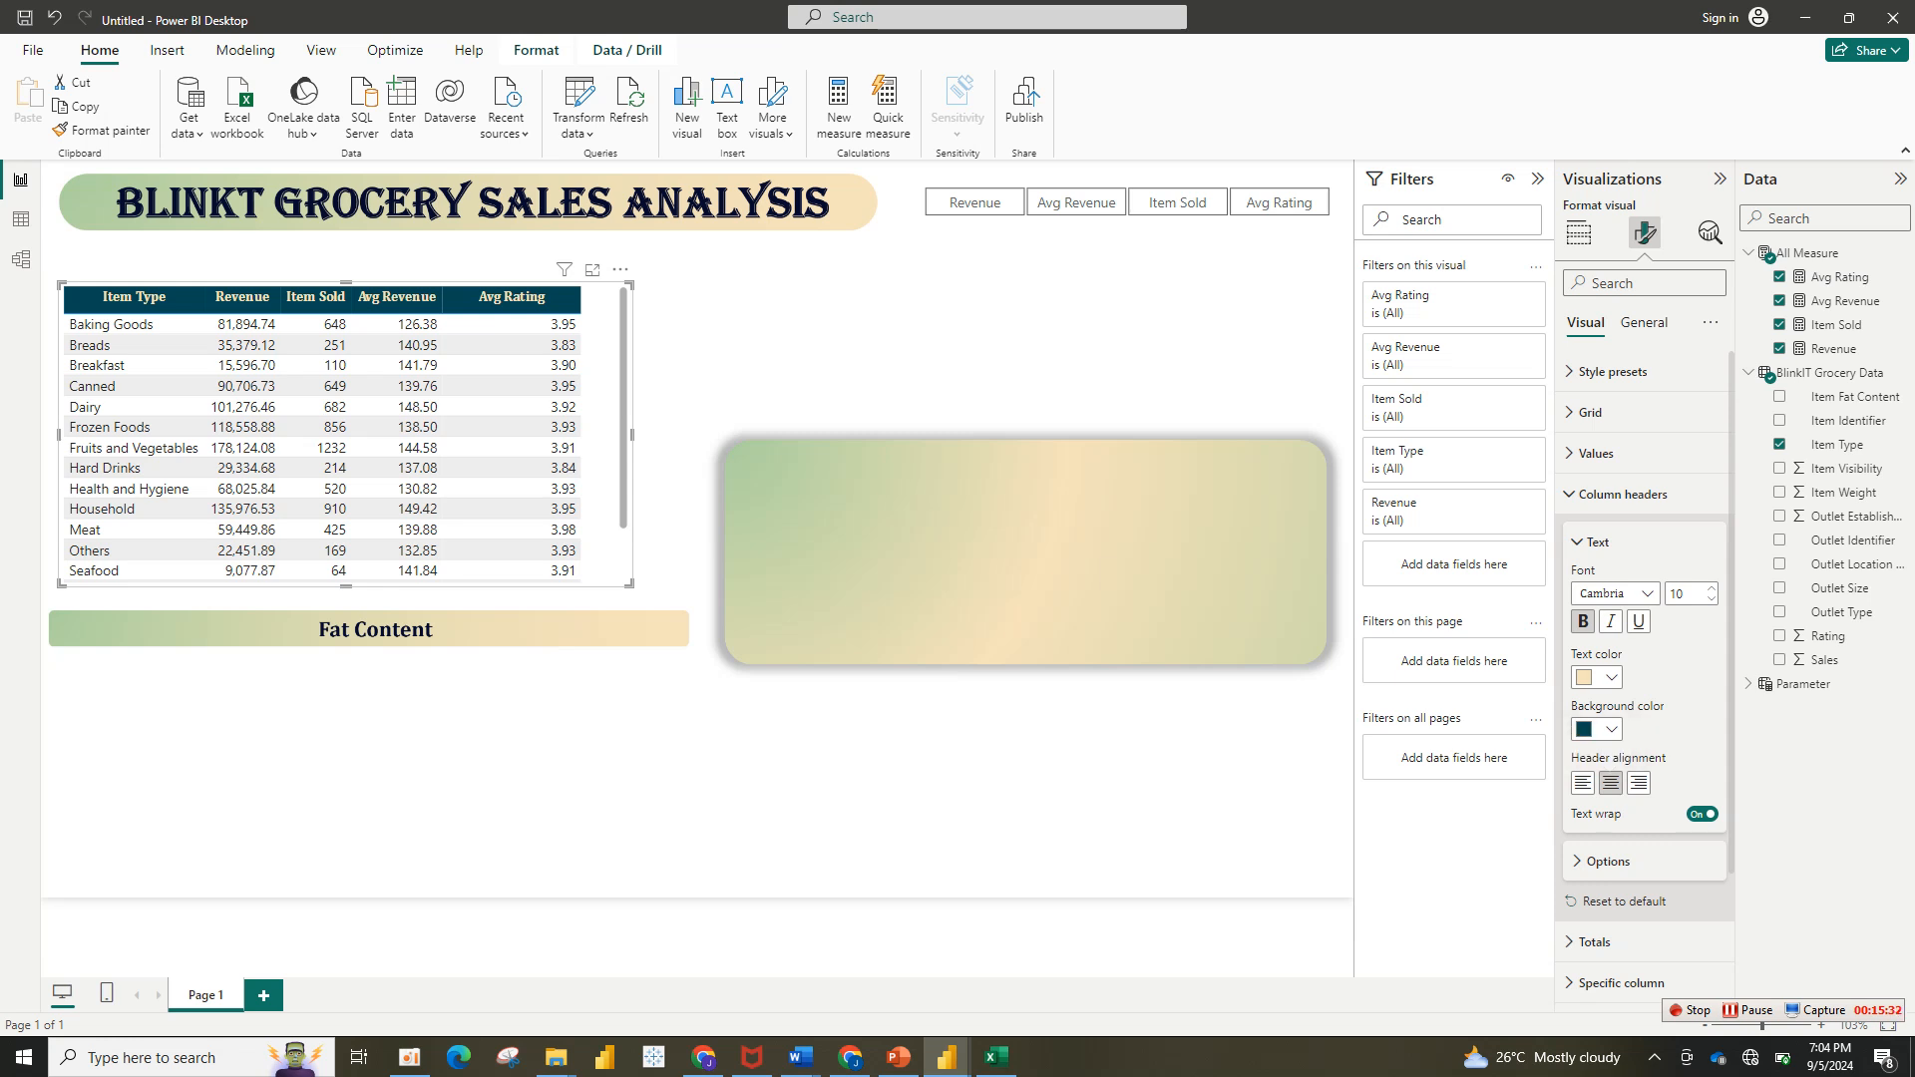
Step: Apply column-specific formatting to the Item Type column, setting its values' text color to #004753
{"action": "left_click", "coordinate": [1598, 542]}
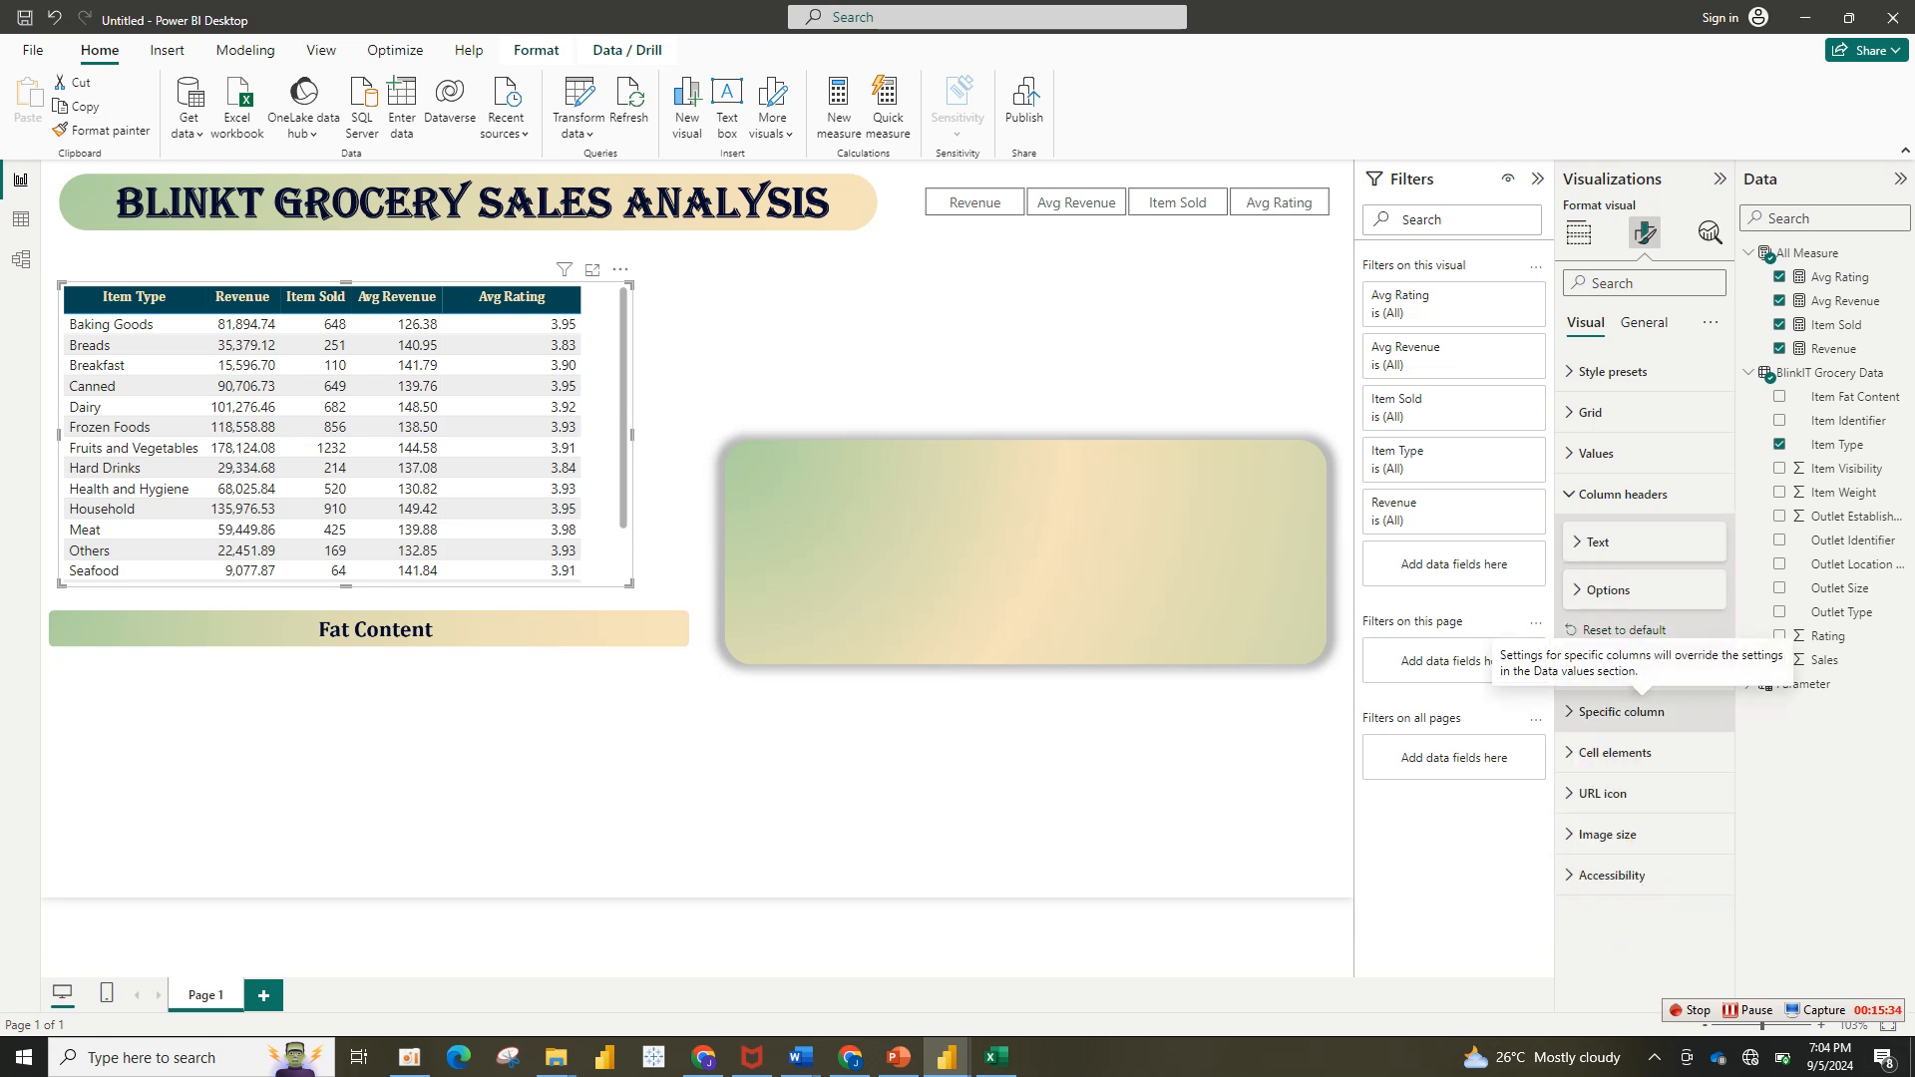
{"action": "left_click", "coordinate": [1641, 711]}
{"action": "scroll", "coordinate": [1643, 758], "scroll_direction": "down", "scroll_amount": 1}
{"action": "scroll", "coordinate": [1644, 638], "scroll_direction": "up", "scroll_amount": 1}
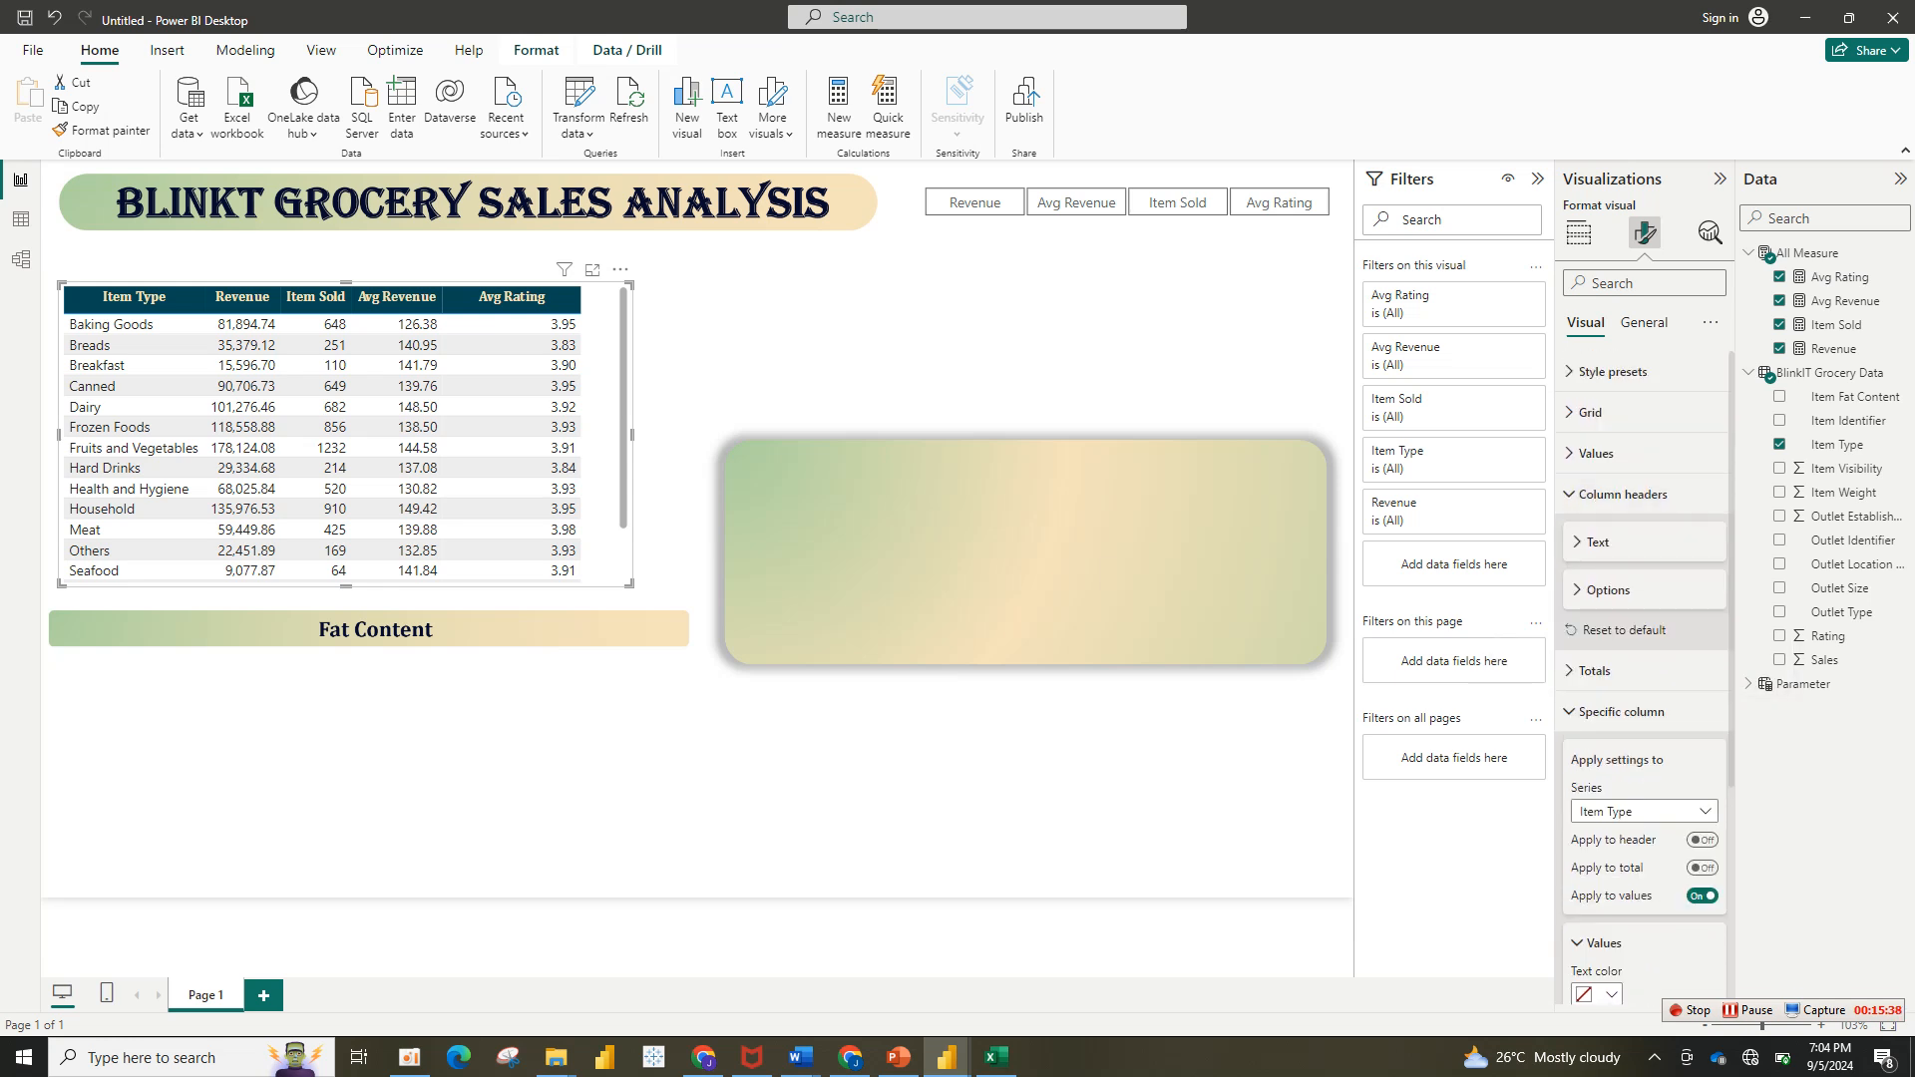
{"action": "scroll", "coordinate": [1644, 698], "scroll_direction": "down", "scroll_amount": 2}
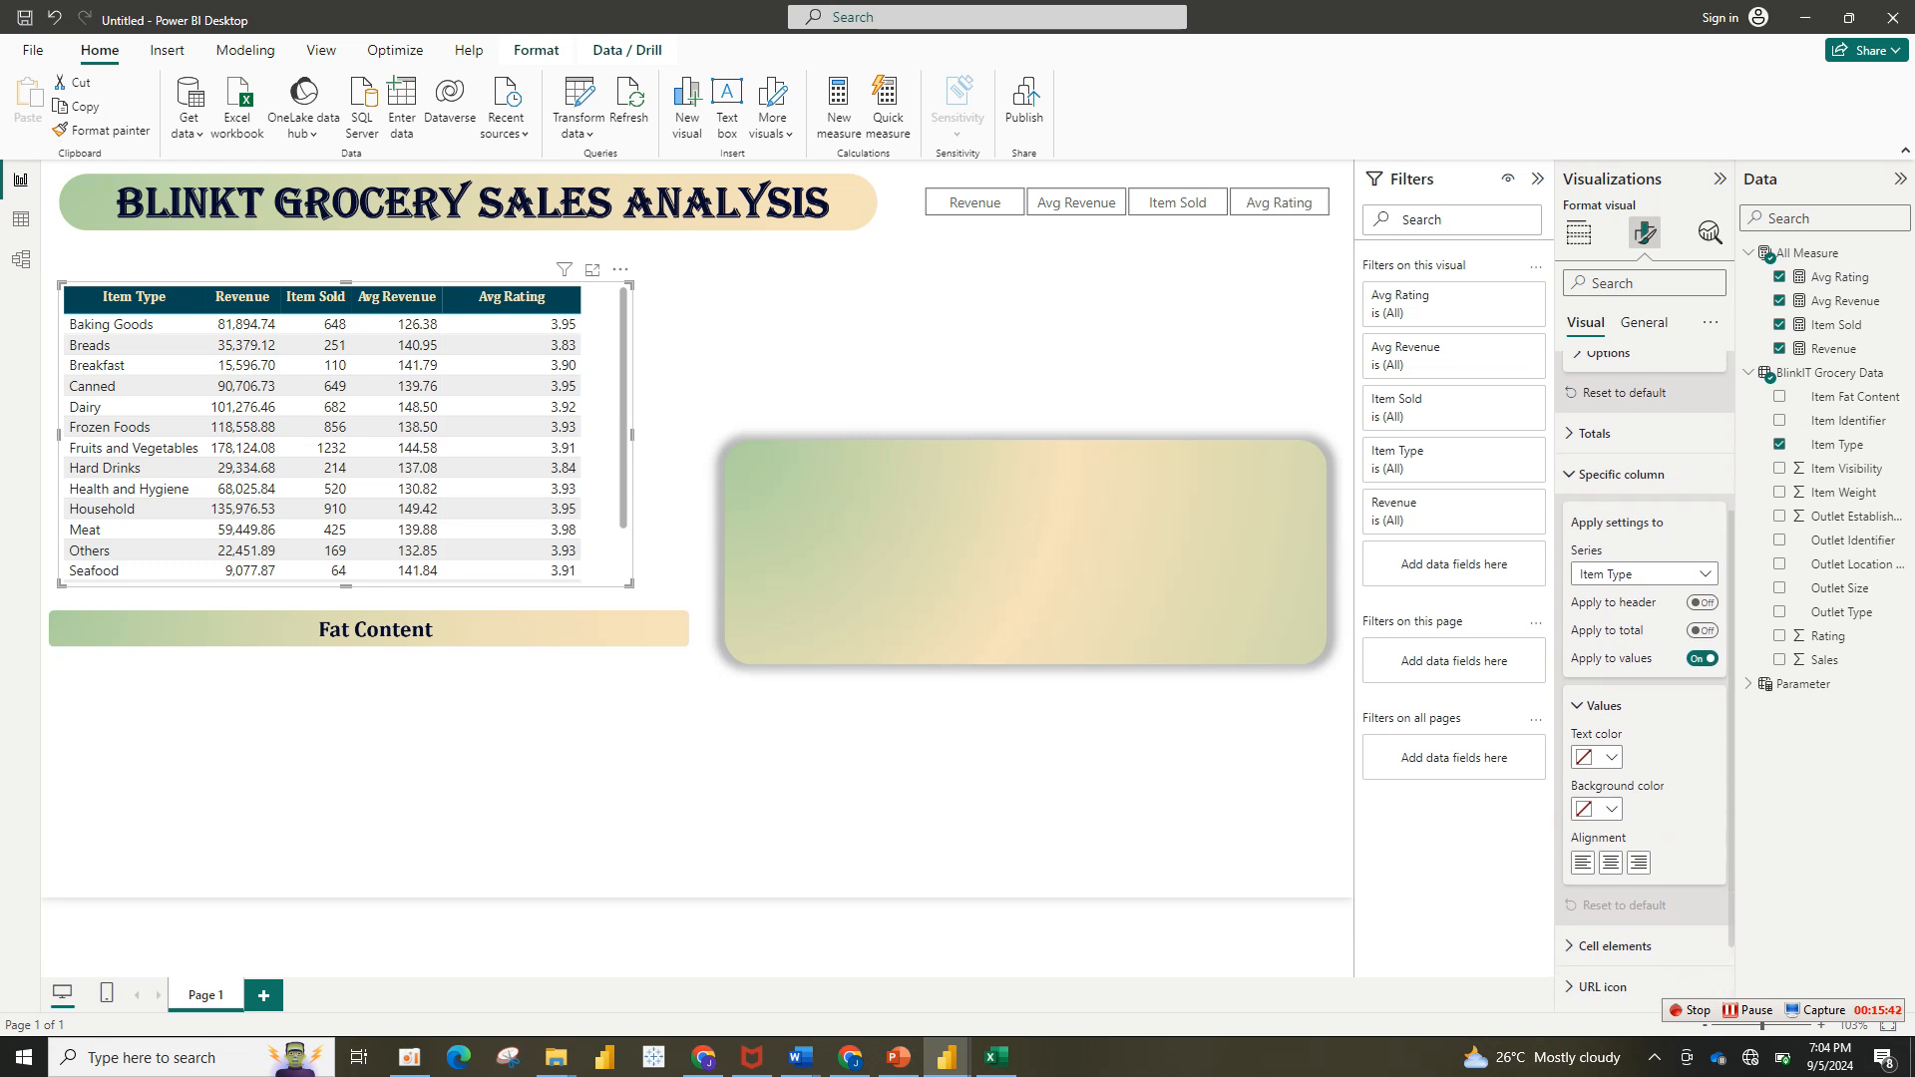
{"action": "left_click", "coordinate": [1644, 574]}
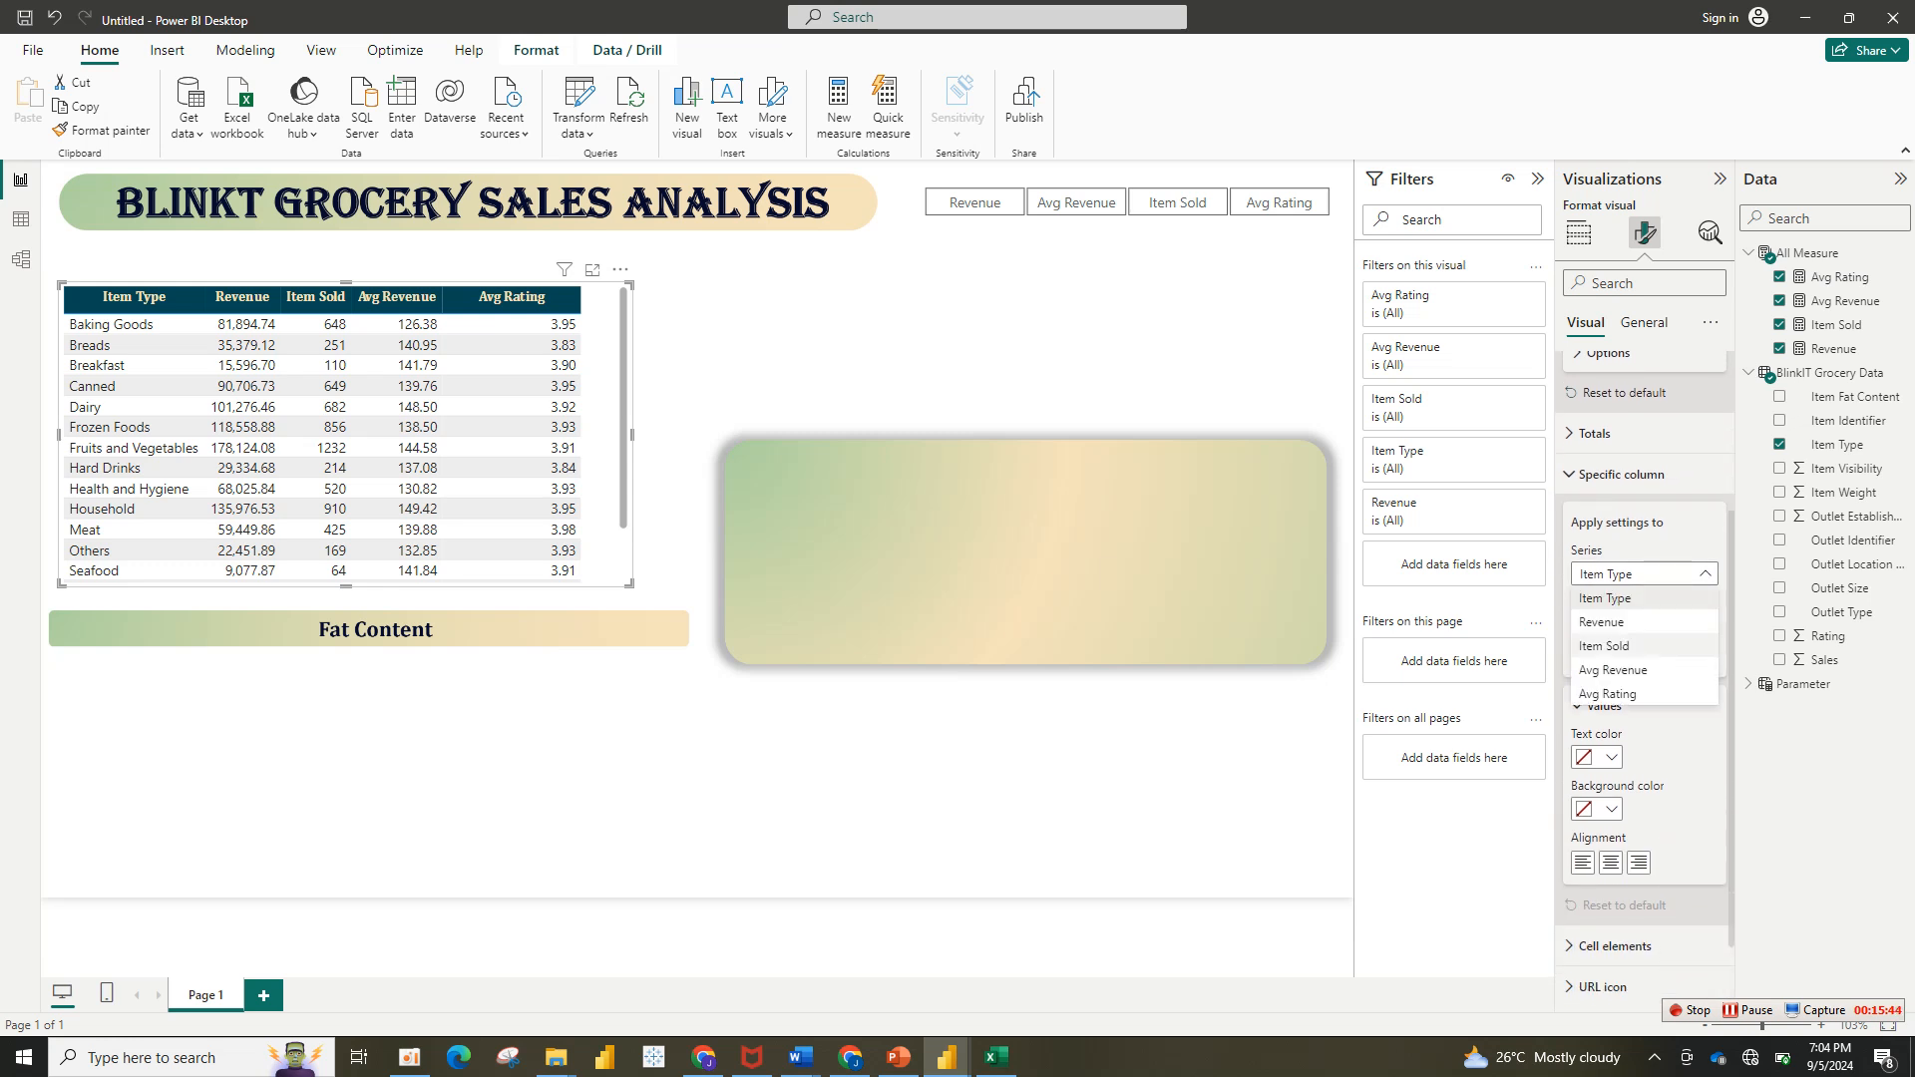
{"action": "left_click", "coordinate": [1602, 621]}
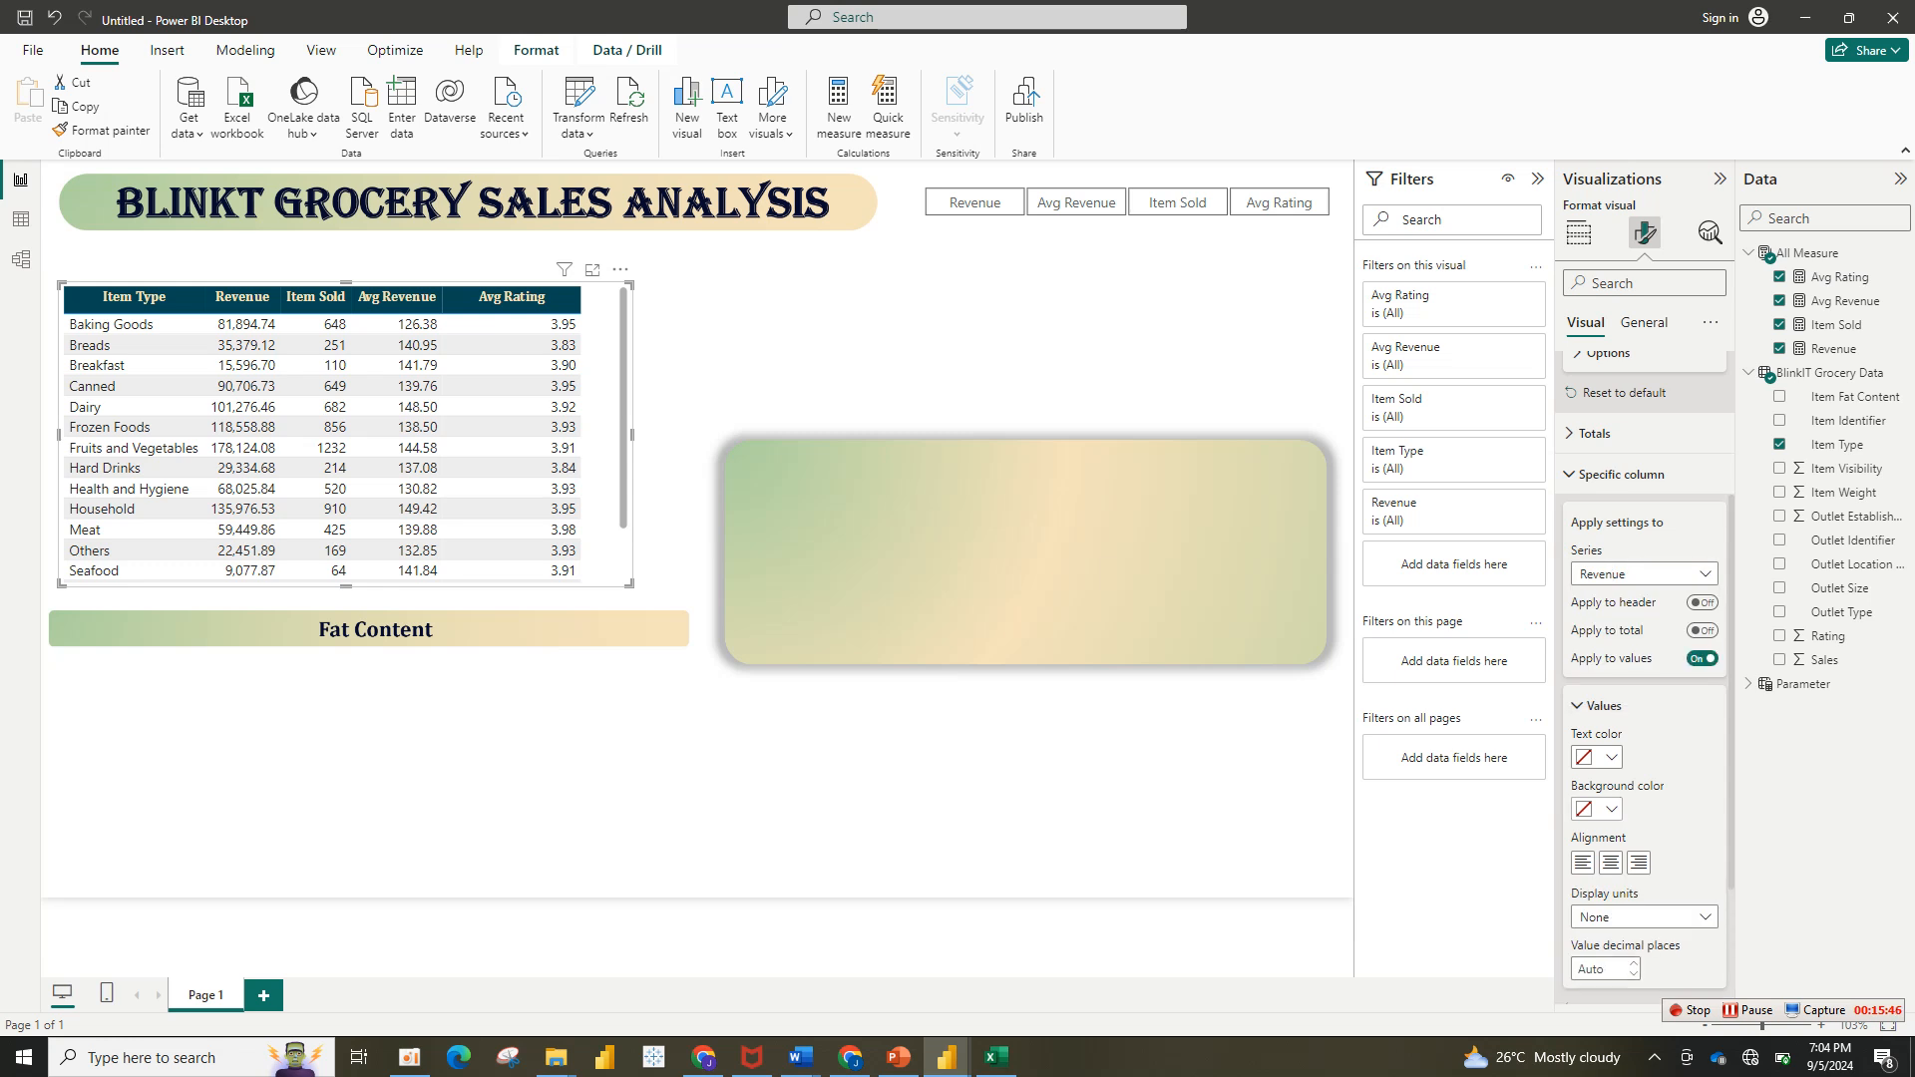
{"action": "left_click", "coordinate": [1643, 574]}
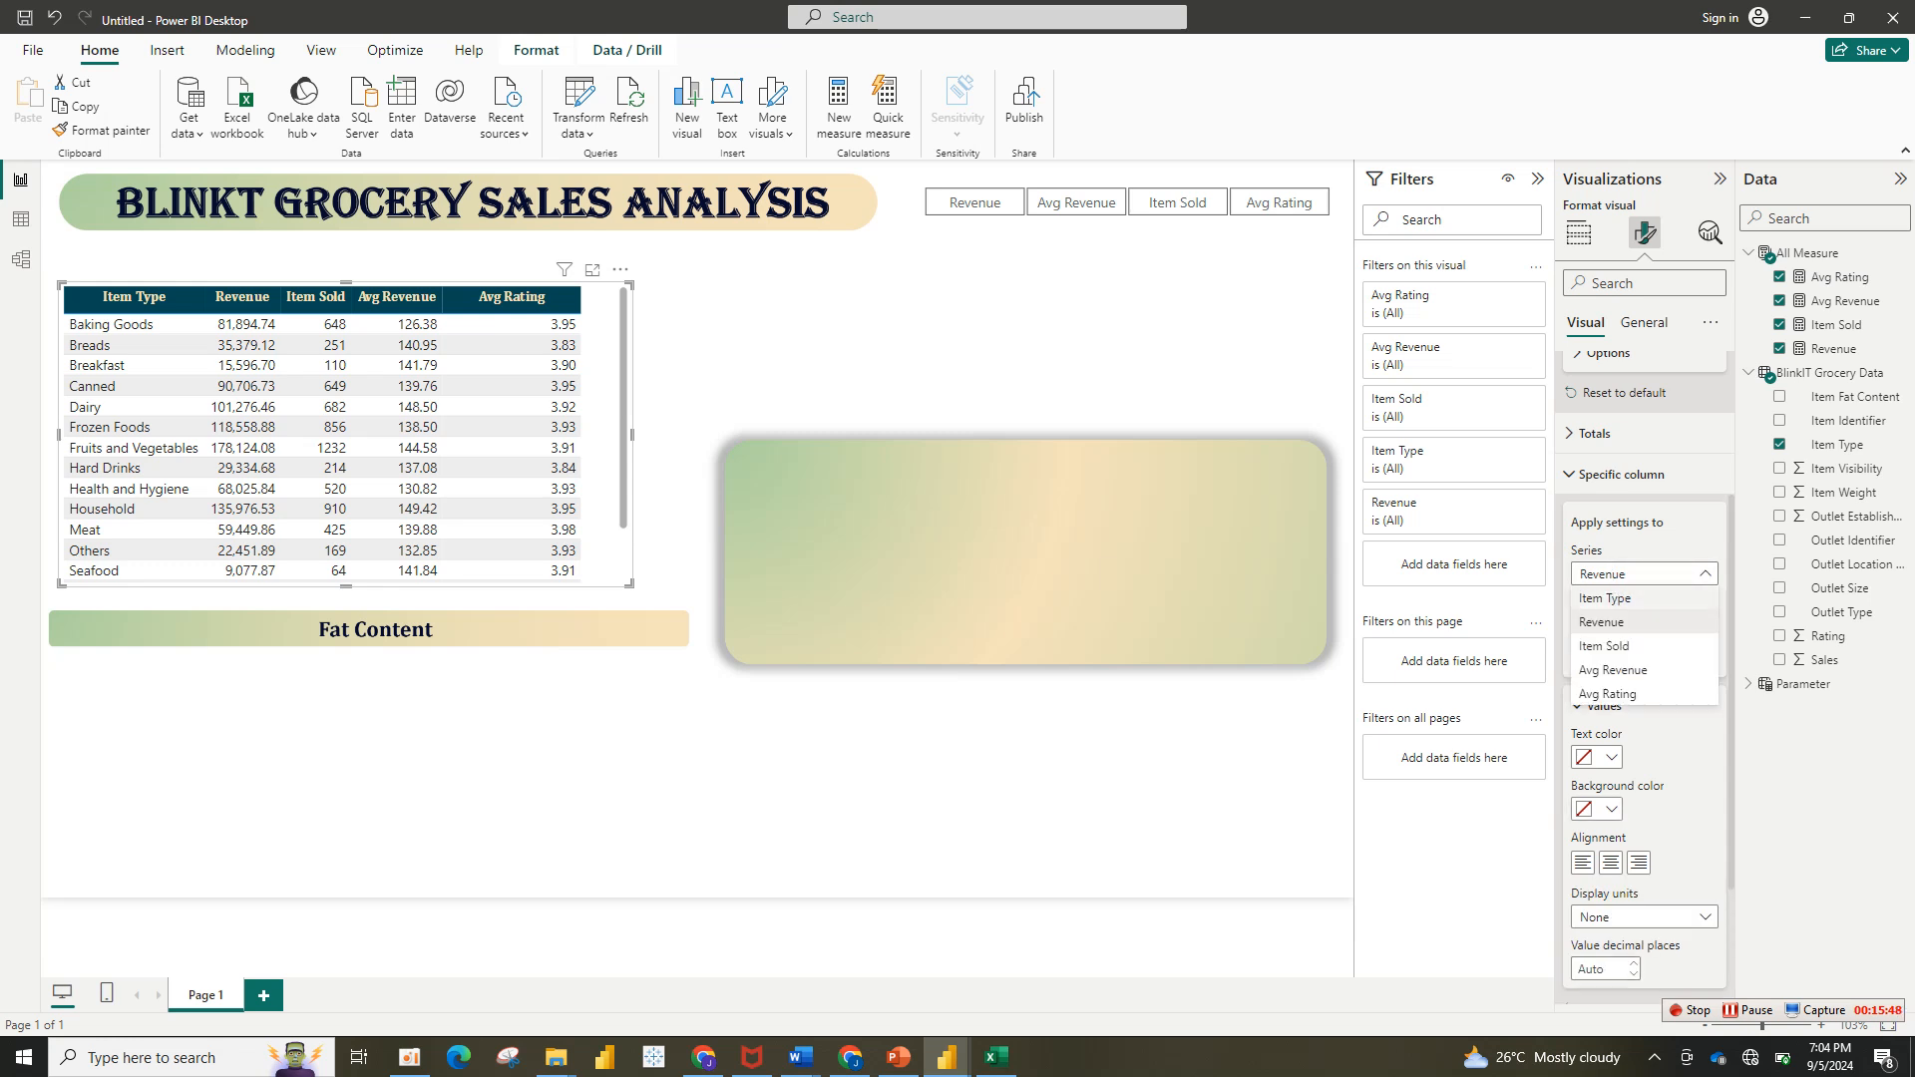
{"action": "left_click", "coordinate": [1605, 598]}
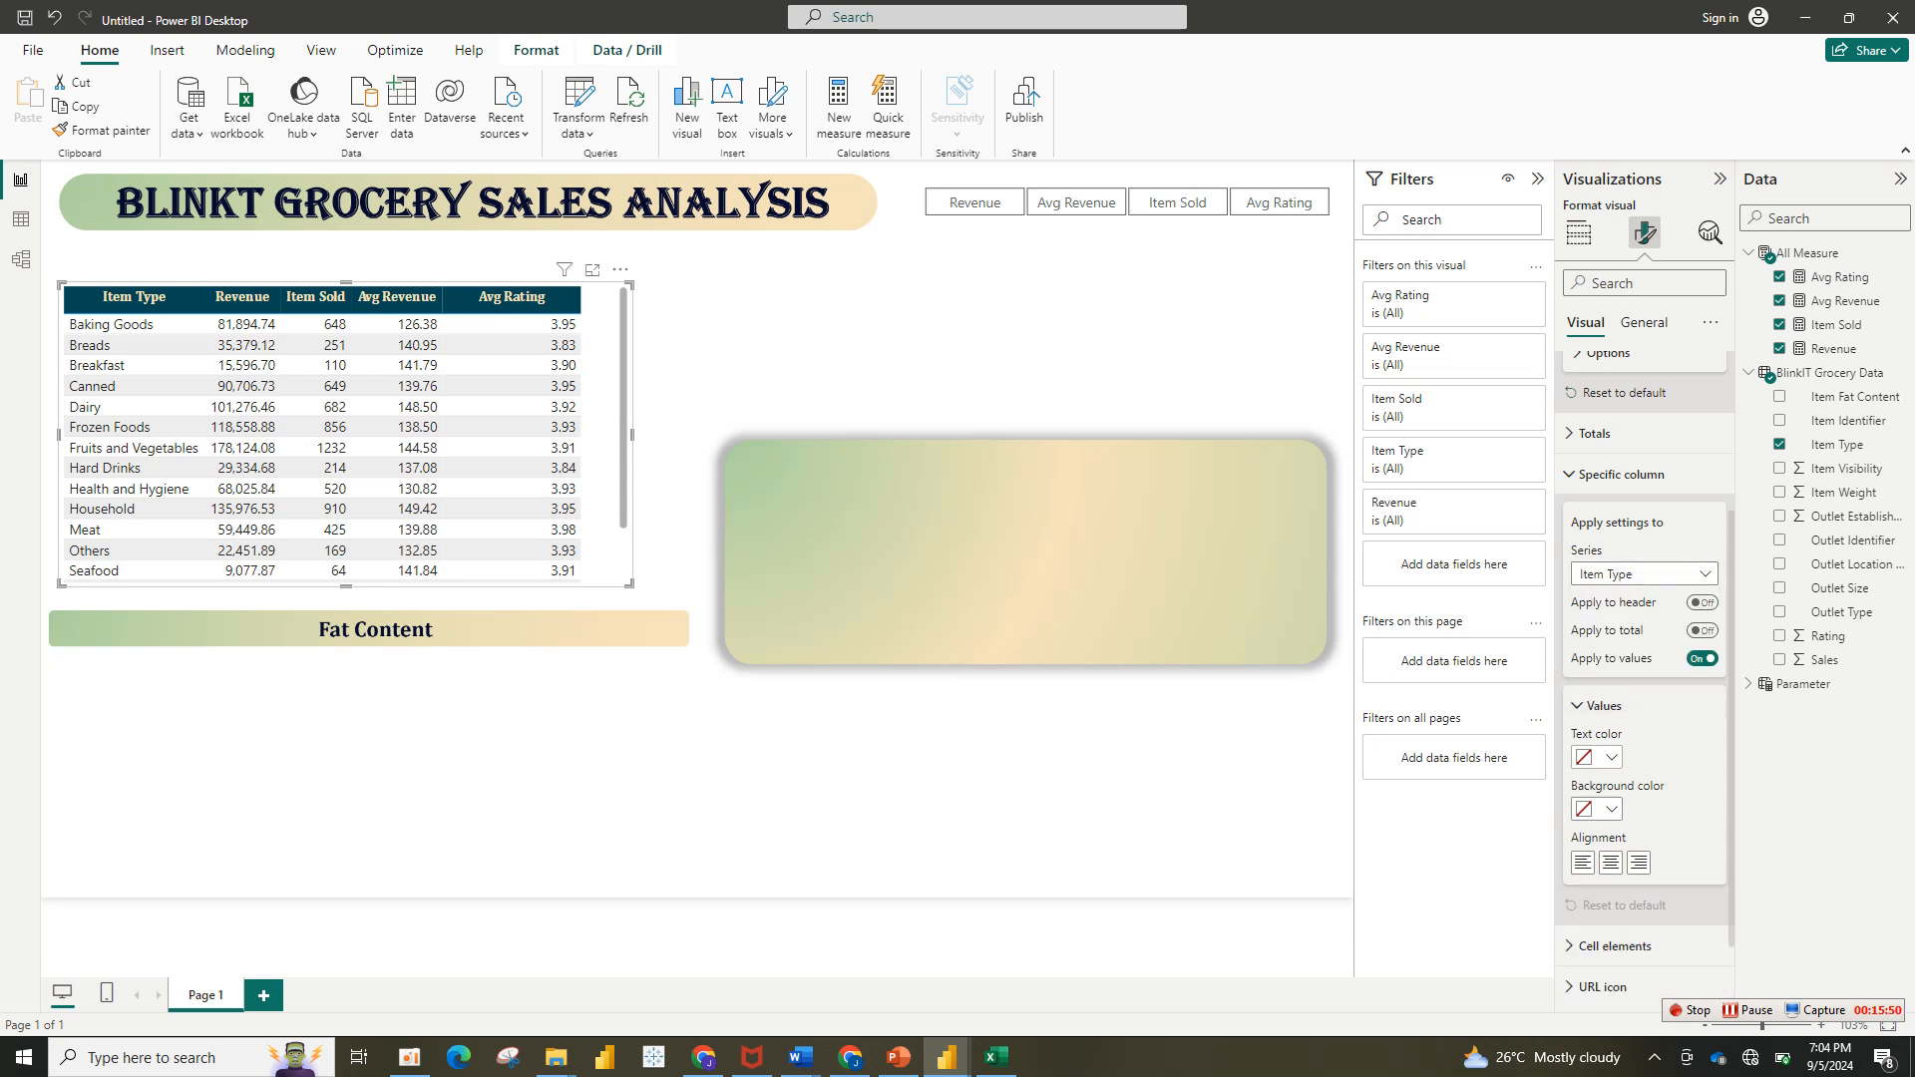
{"action": "left_click", "coordinate": [1601, 757]}
{"action": "left_click", "coordinate": [1596, 669]}
Step: Set the background color of the Revenue column's values to #004753
{"action": "left_click", "coordinate": [1641, 573]}
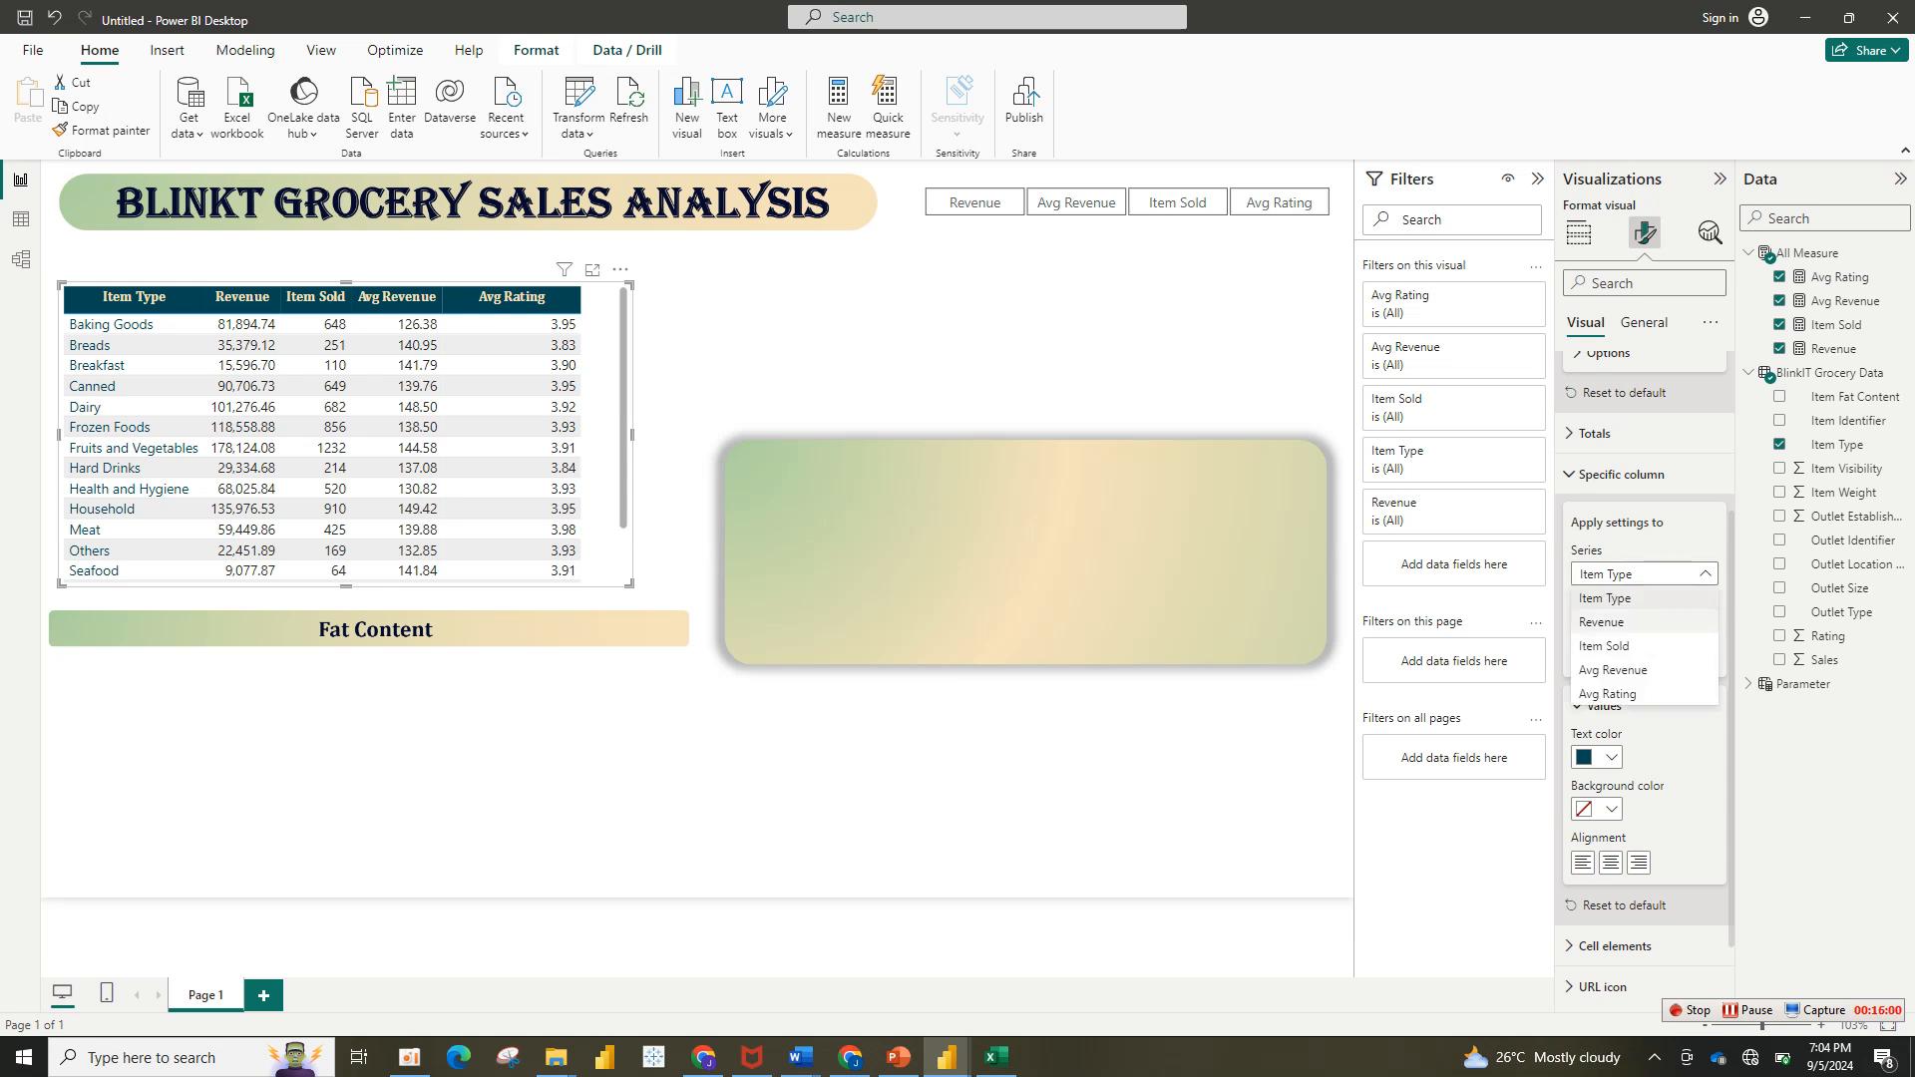
{"action": "left_click", "coordinate": [1601, 621]}
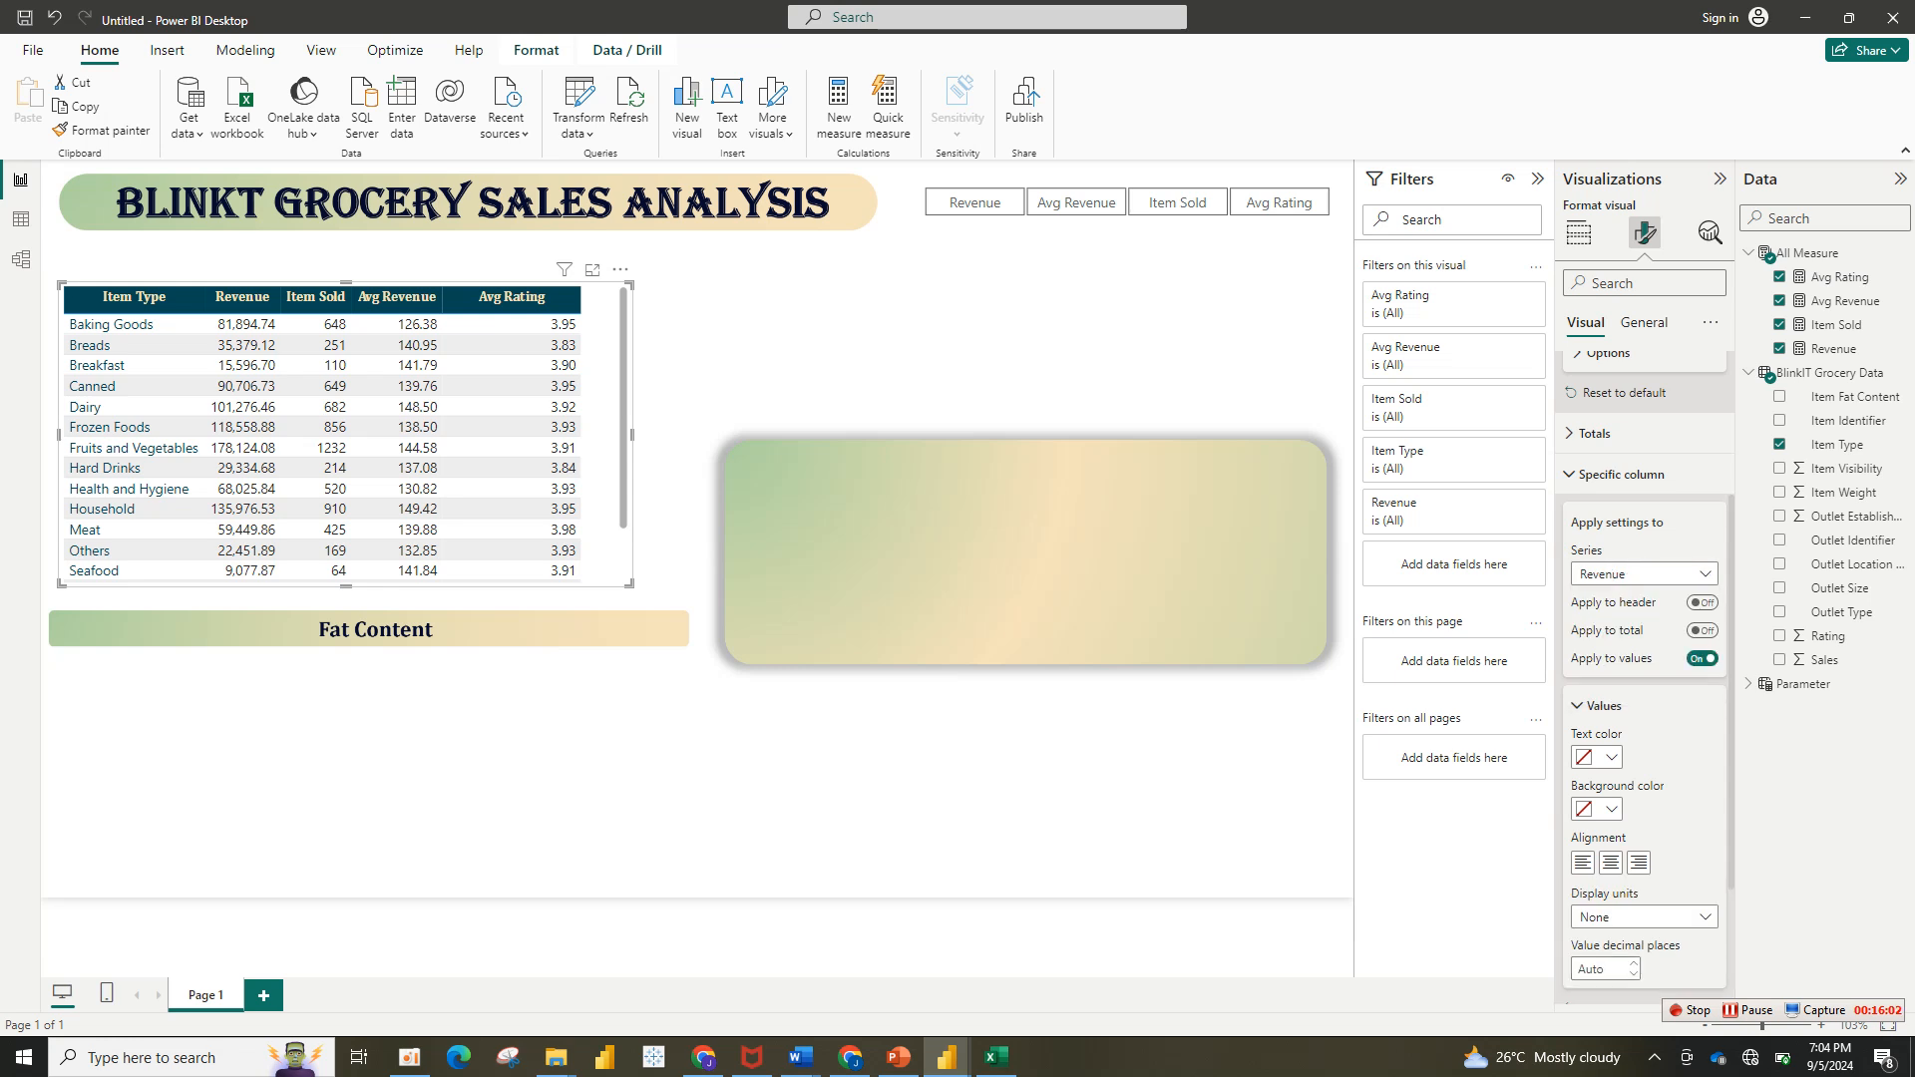
{"action": "left_click", "coordinate": [1601, 756]}
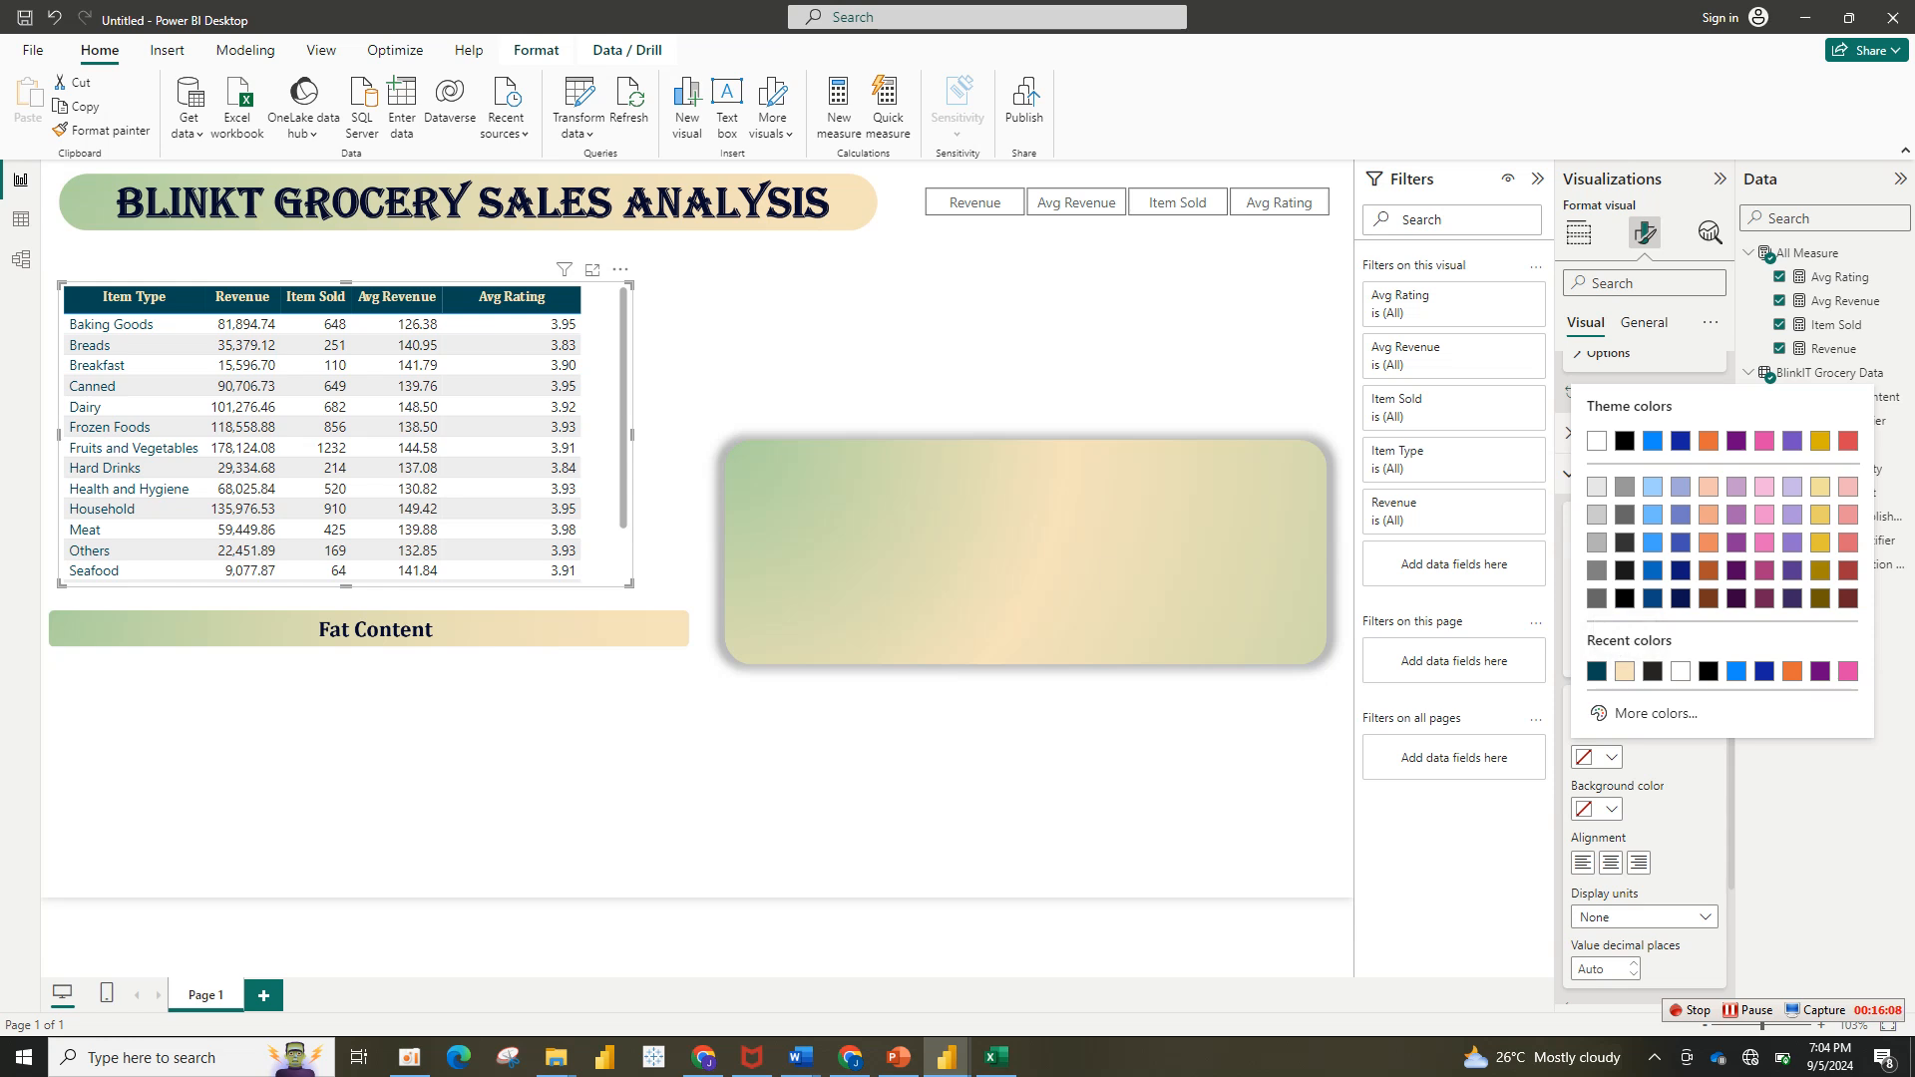
{"action": "key", "text": "Escape"}
{"action": "left_click", "coordinate": [1601, 809]}
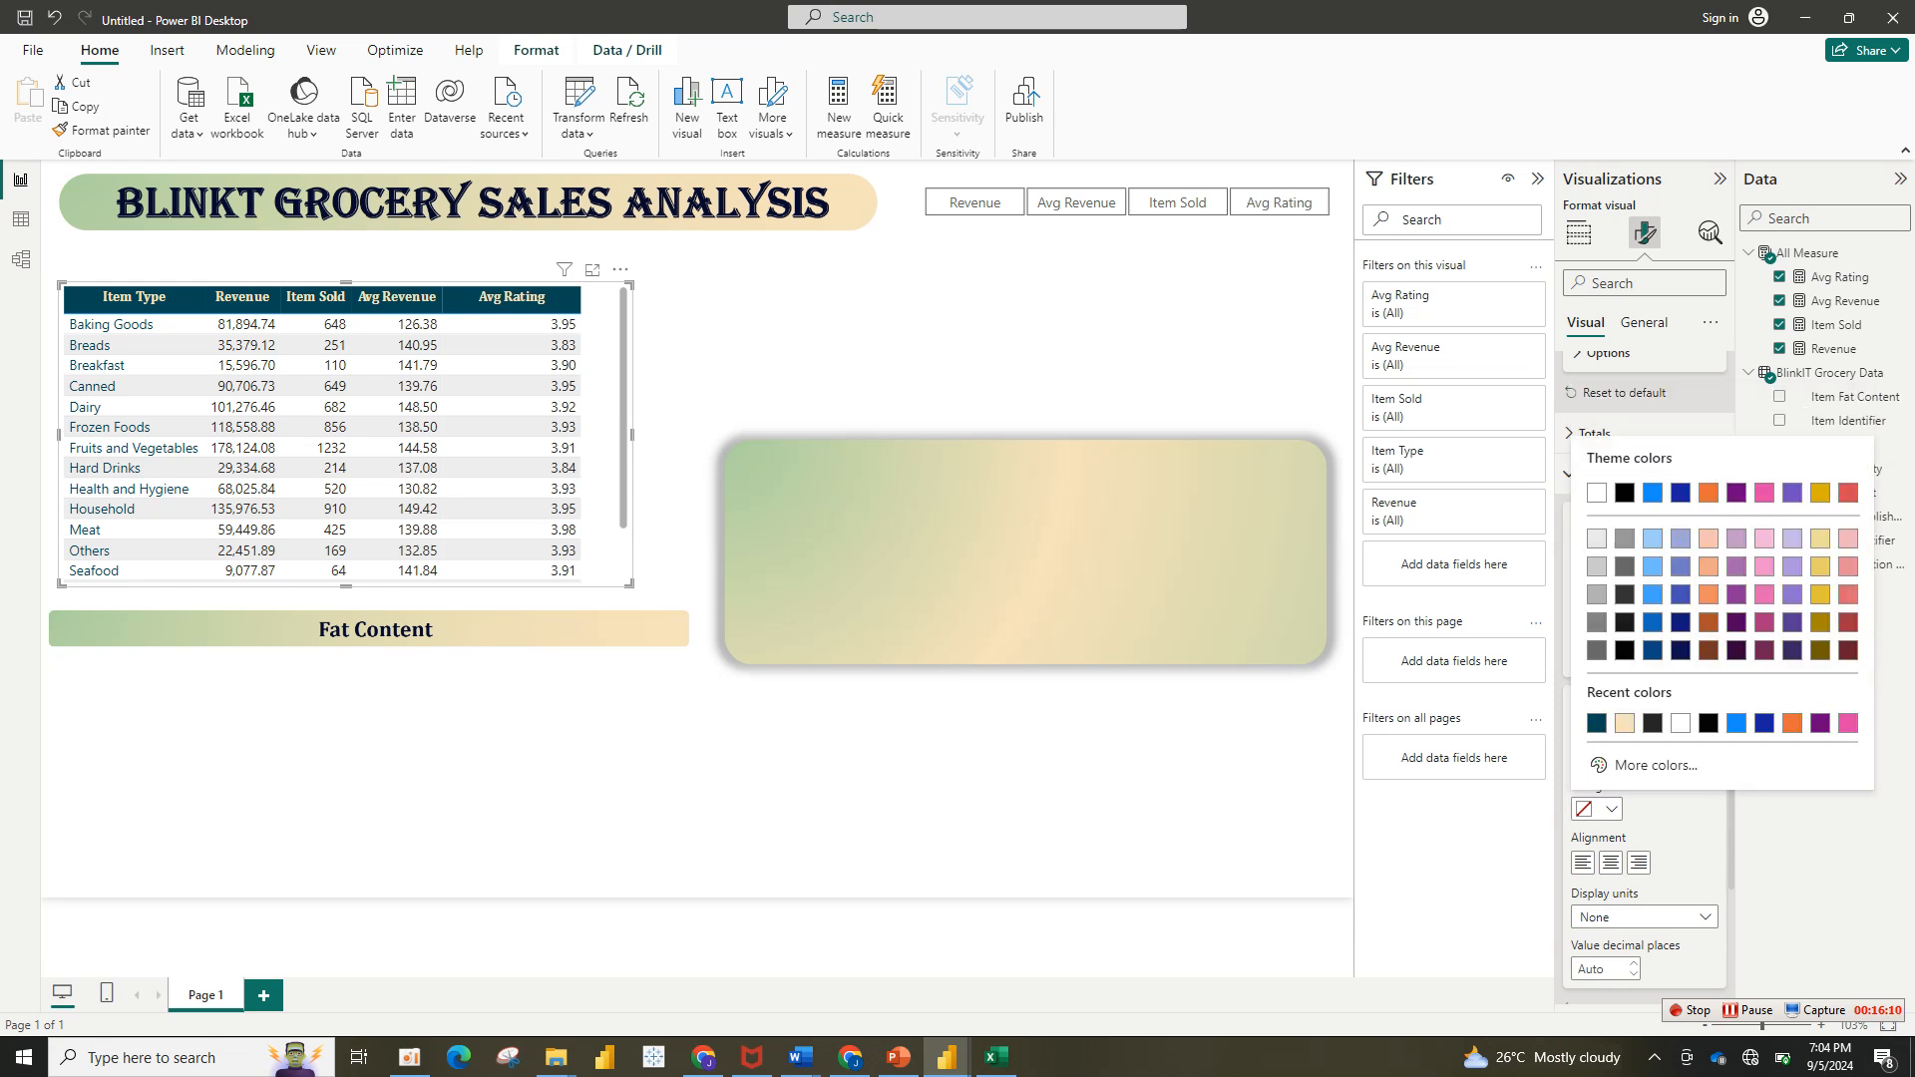
{"action": "left_click", "coordinate": [1597, 722]}
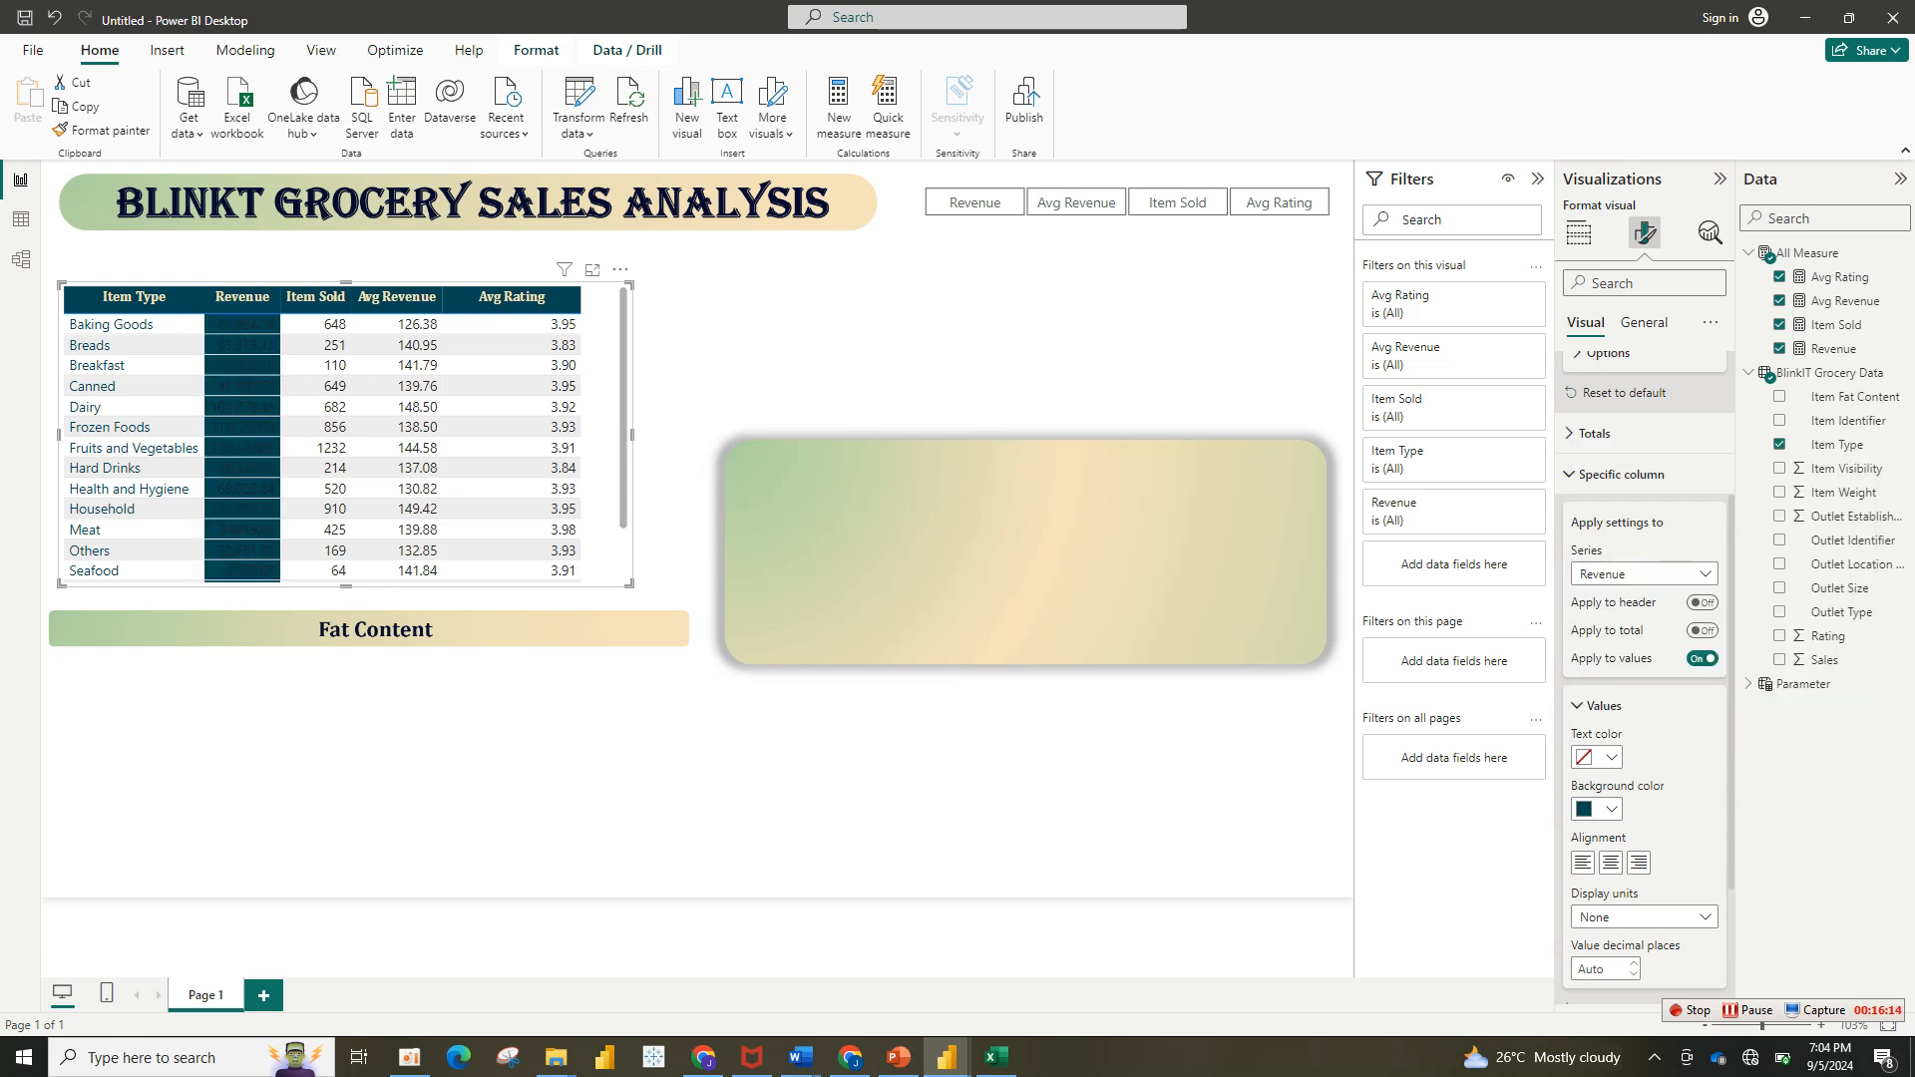
{"action": "left_click", "coordinate": [1598, 757]}
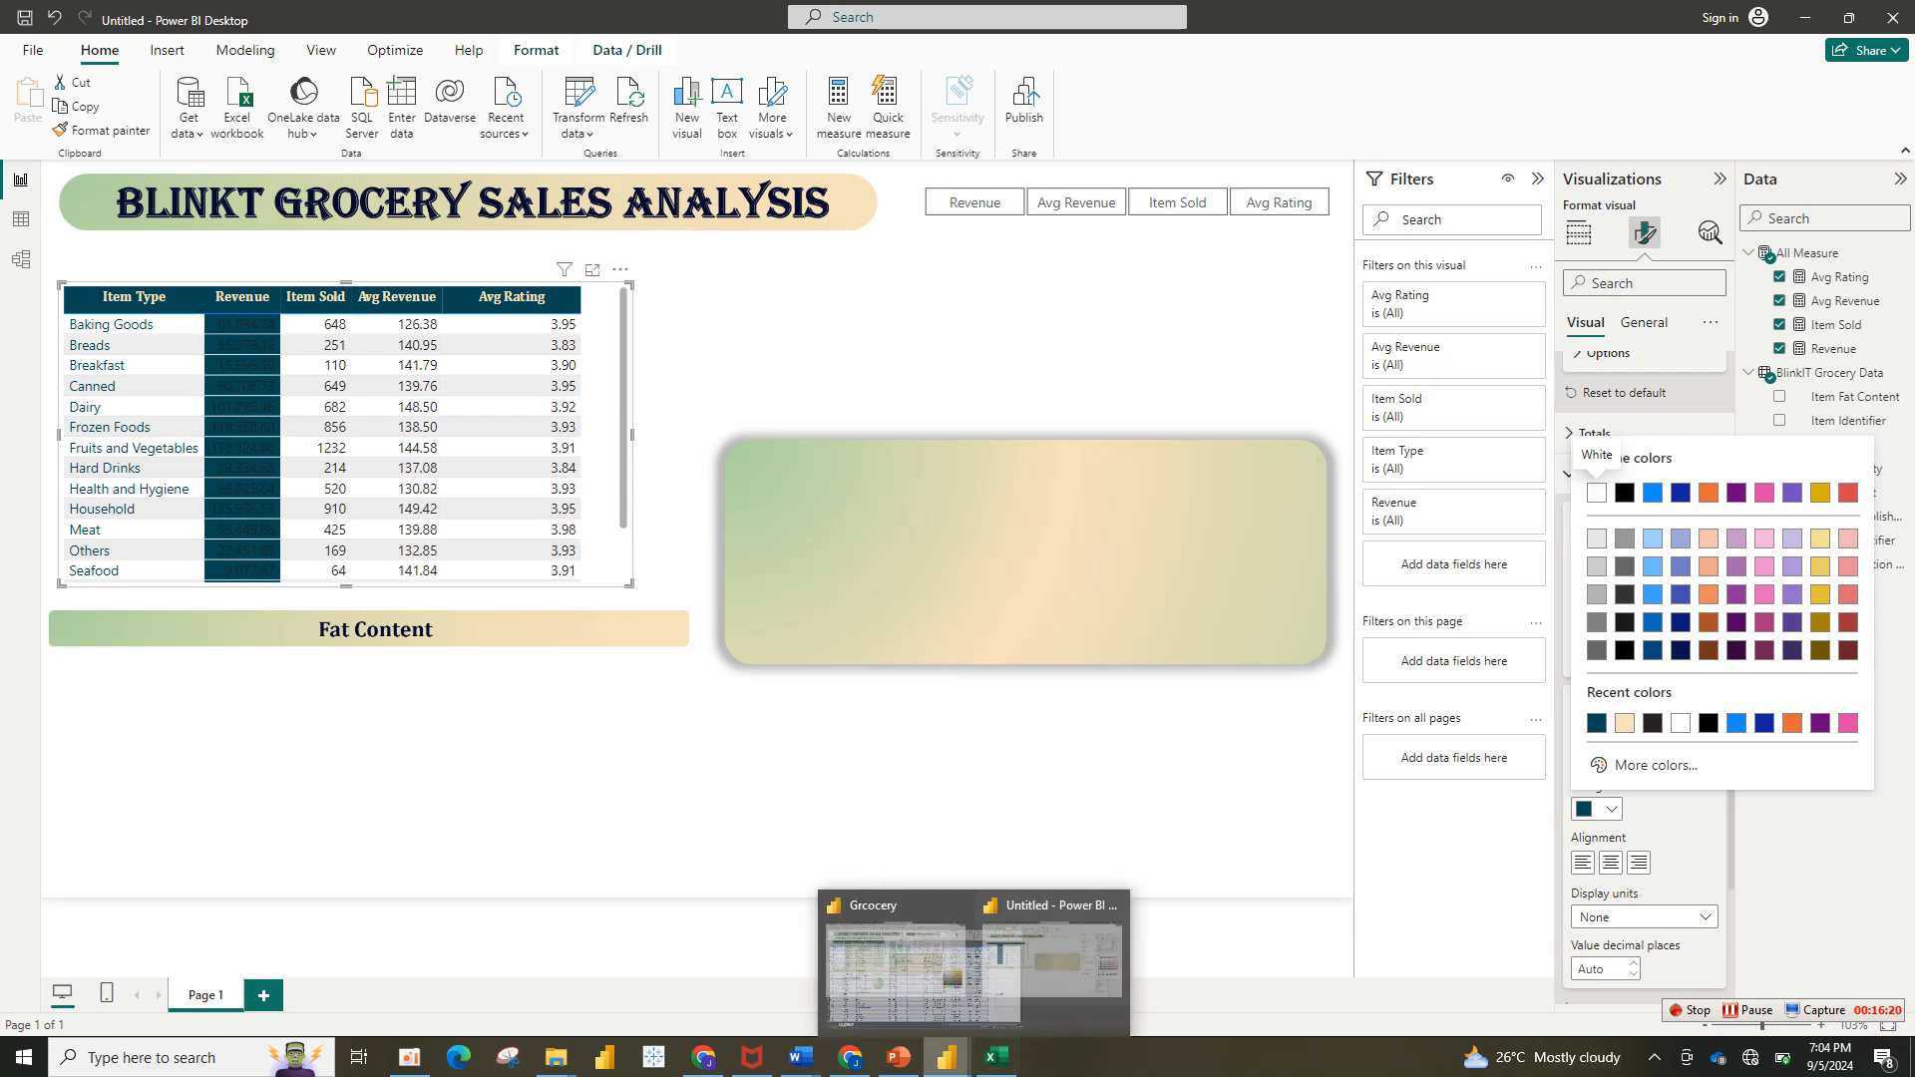
Step: Switch to the Grcocery report and copy the background color hex code of its item table's Revenue column values
{"action": "left_click", "coordinate": [824, 974]}
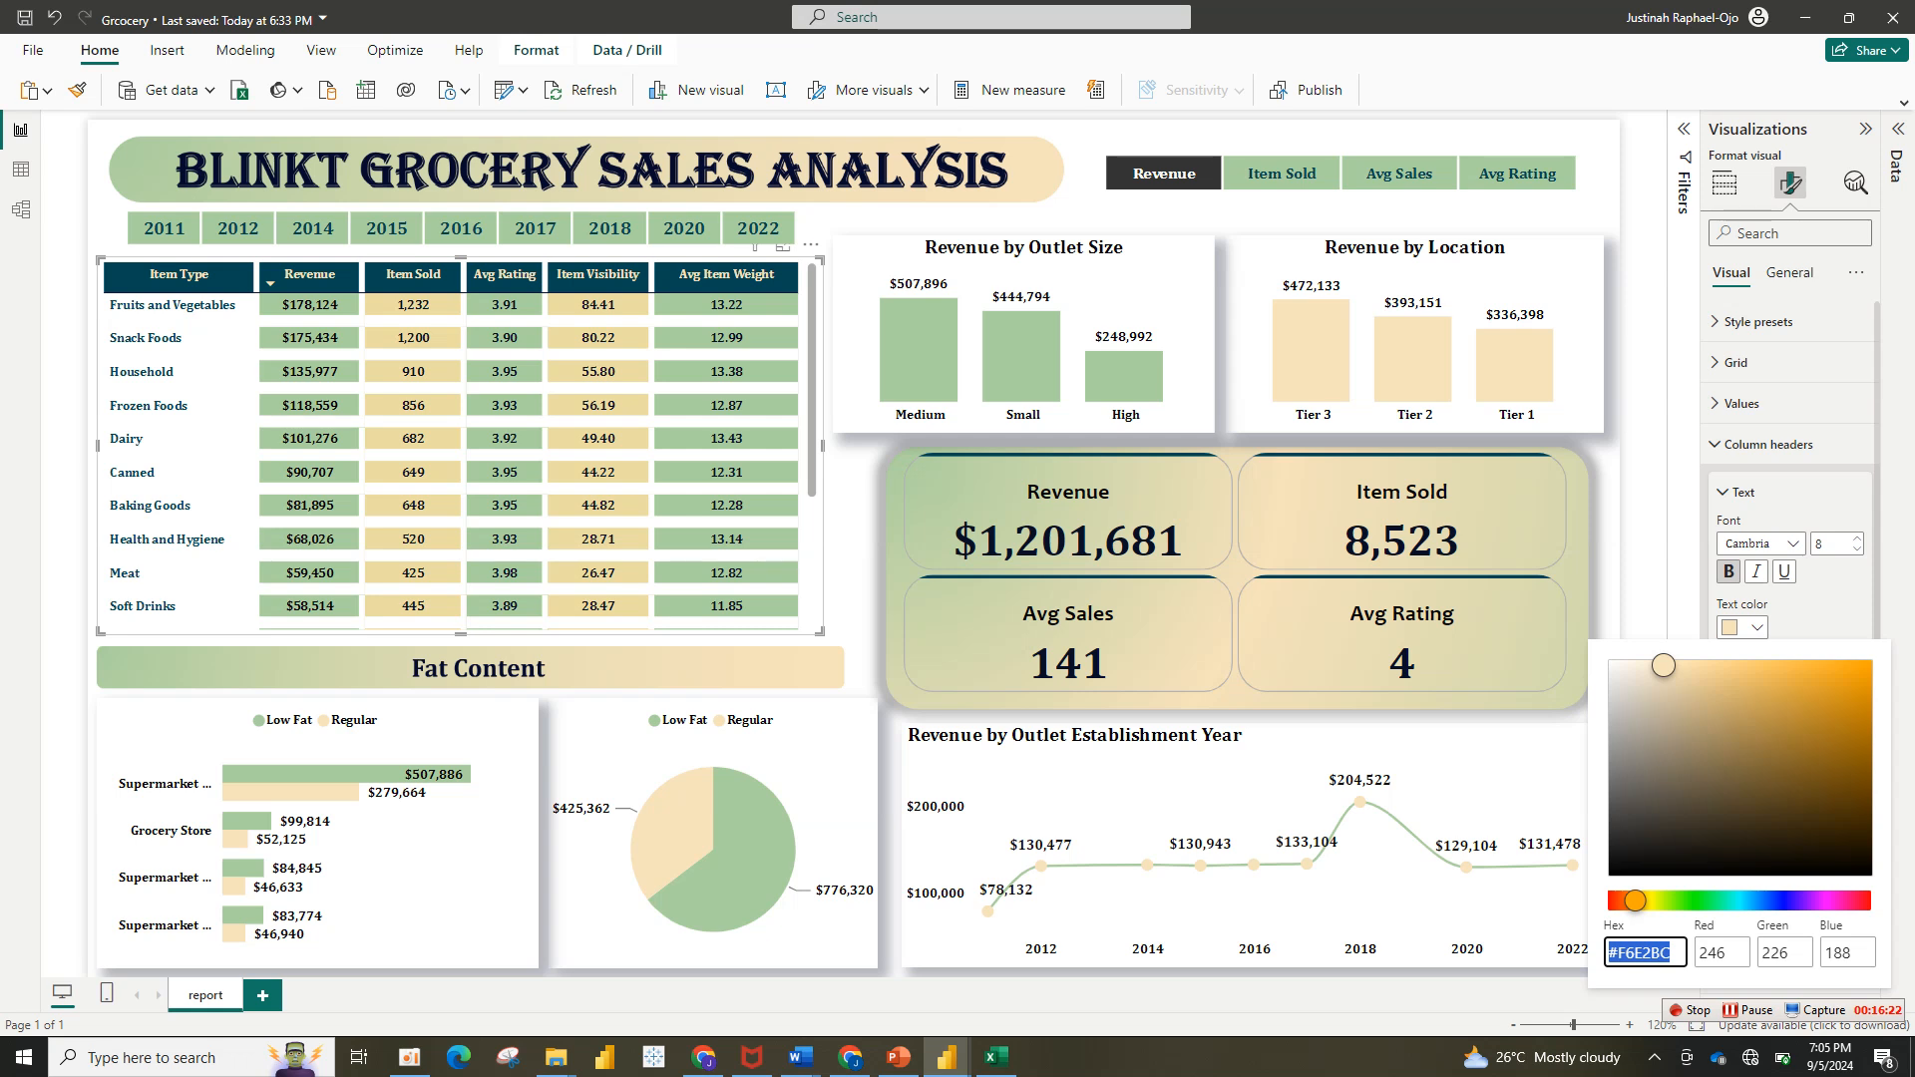
{"action": "key", "text": "Escape"}
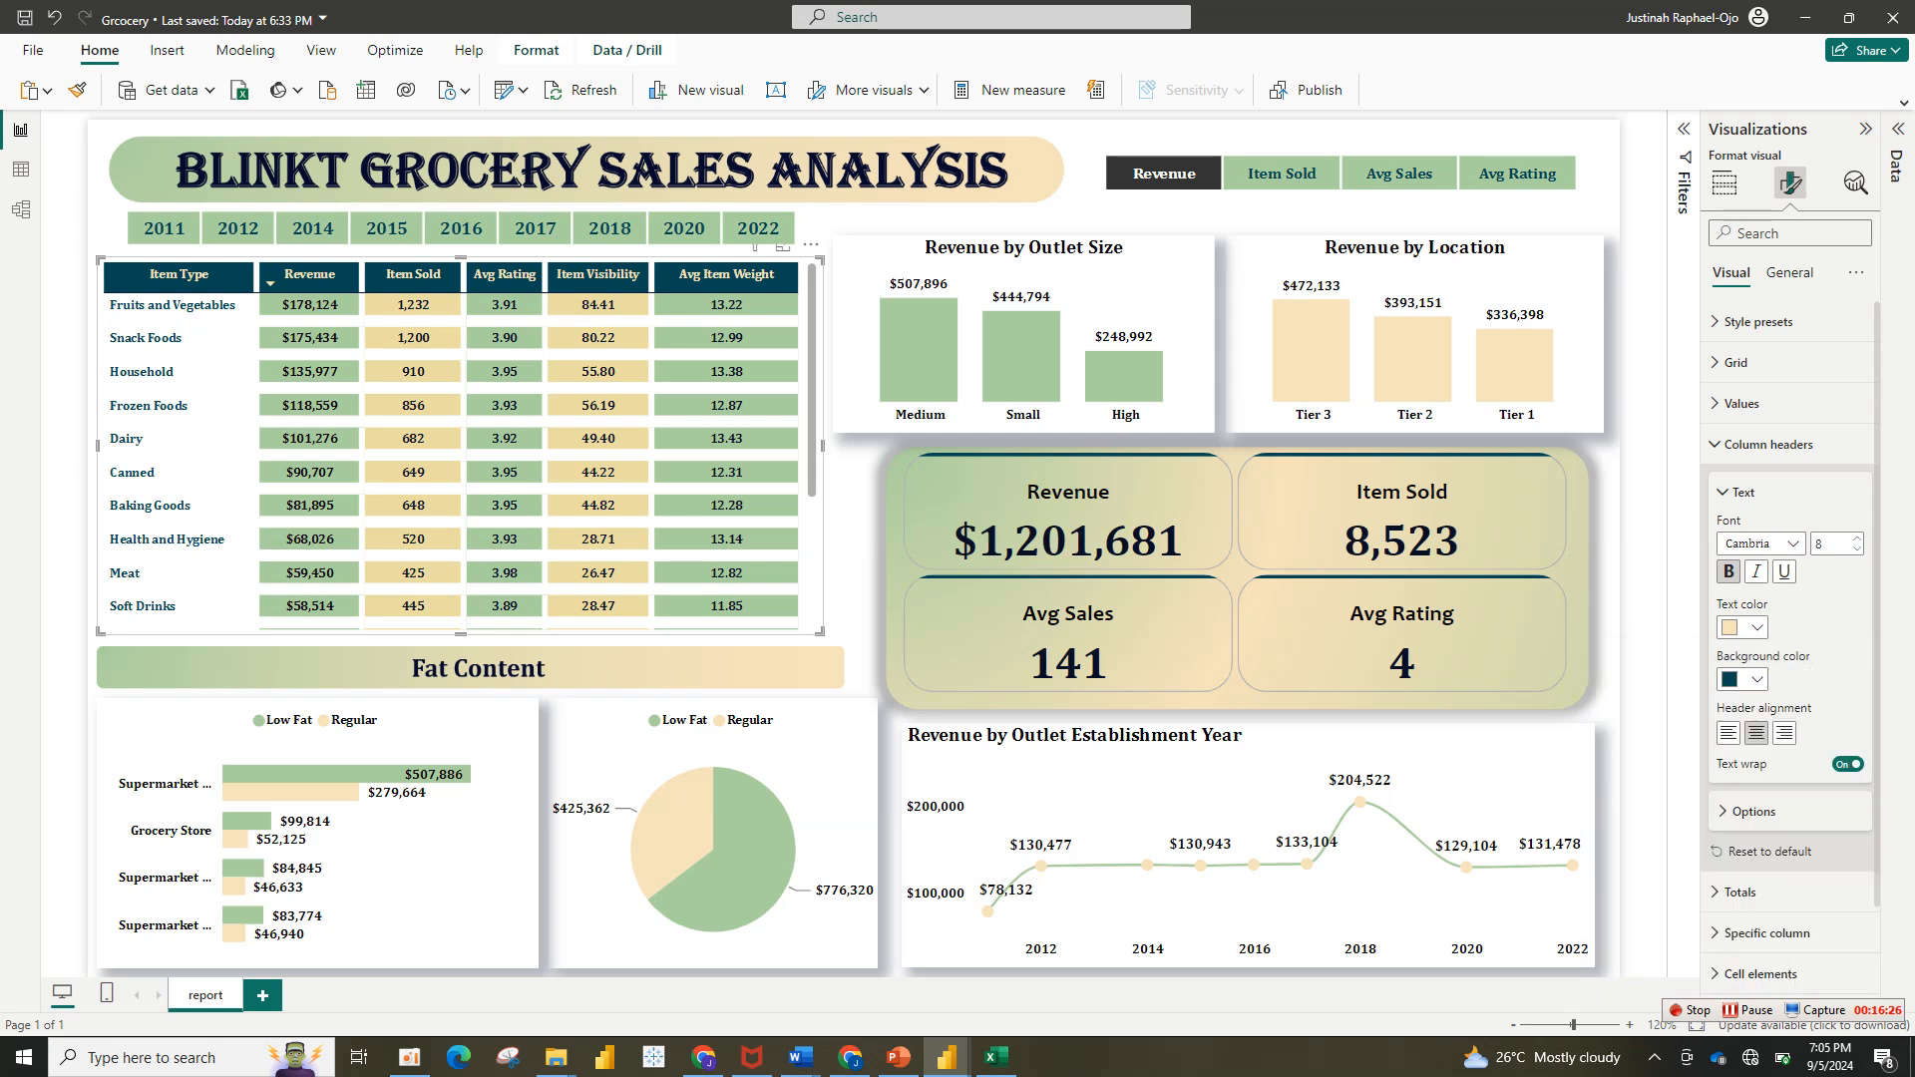
{"action": "left_click", "coordinate": [1743, 492]}
{"action": "left_click", "coordinate": [1767, 661]}
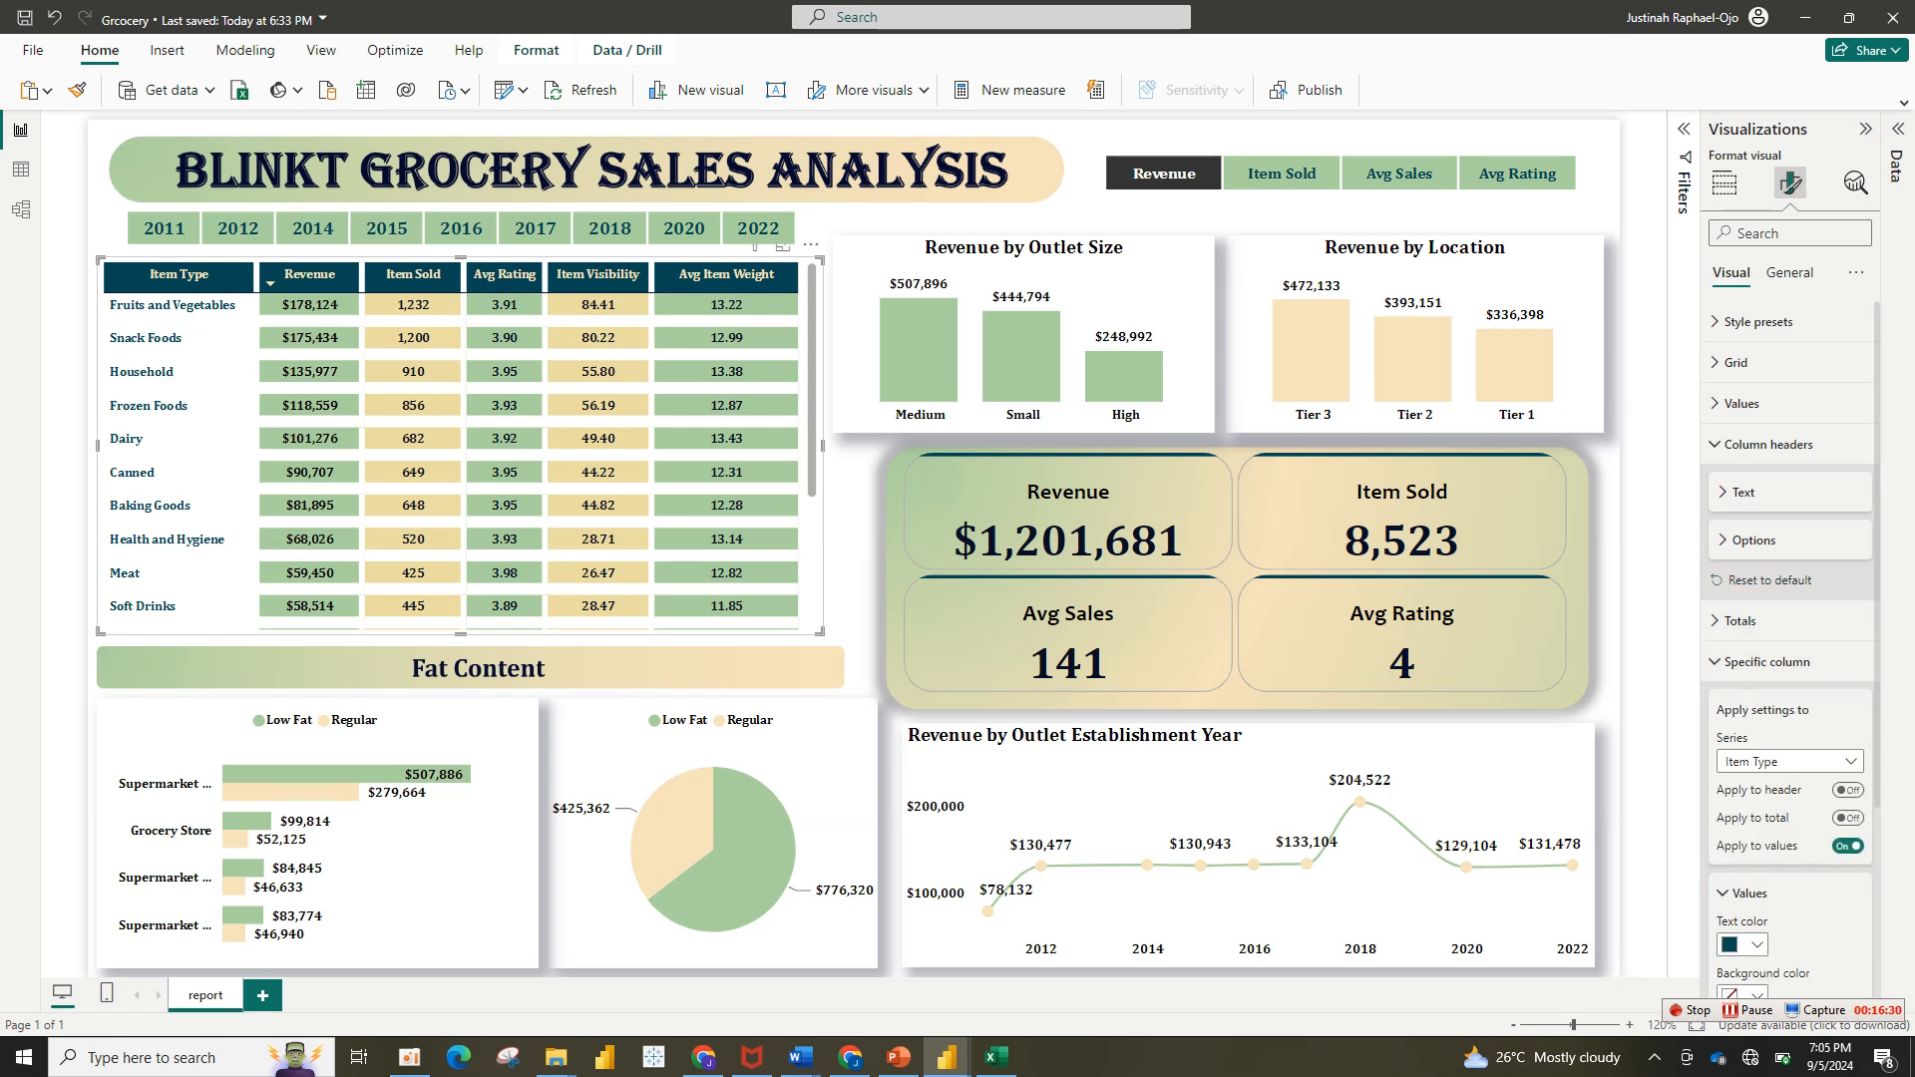
{"action": "scroll", "coordinate": [1791, 648], "scroll_direction": "down", "scroll_amount": 3}
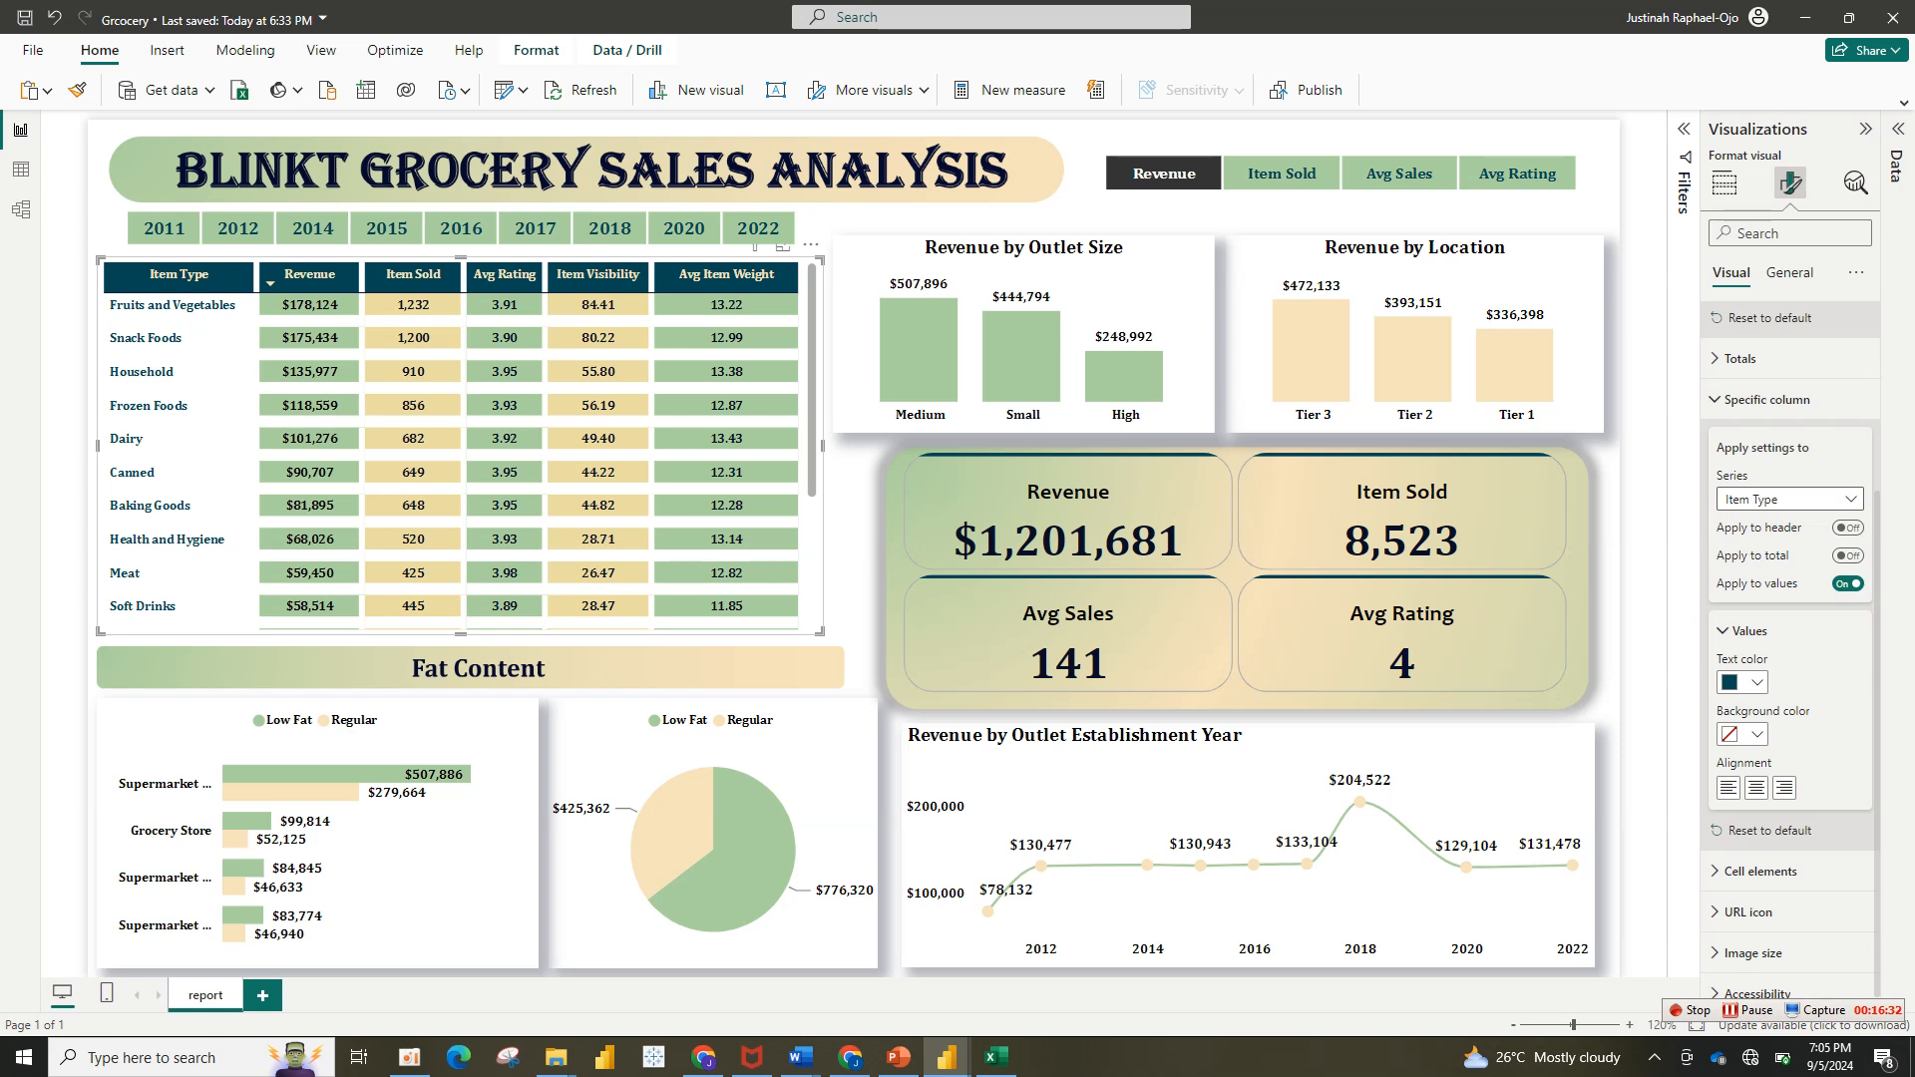
{"action": "left_click", "coordinate": [1789, 498]}
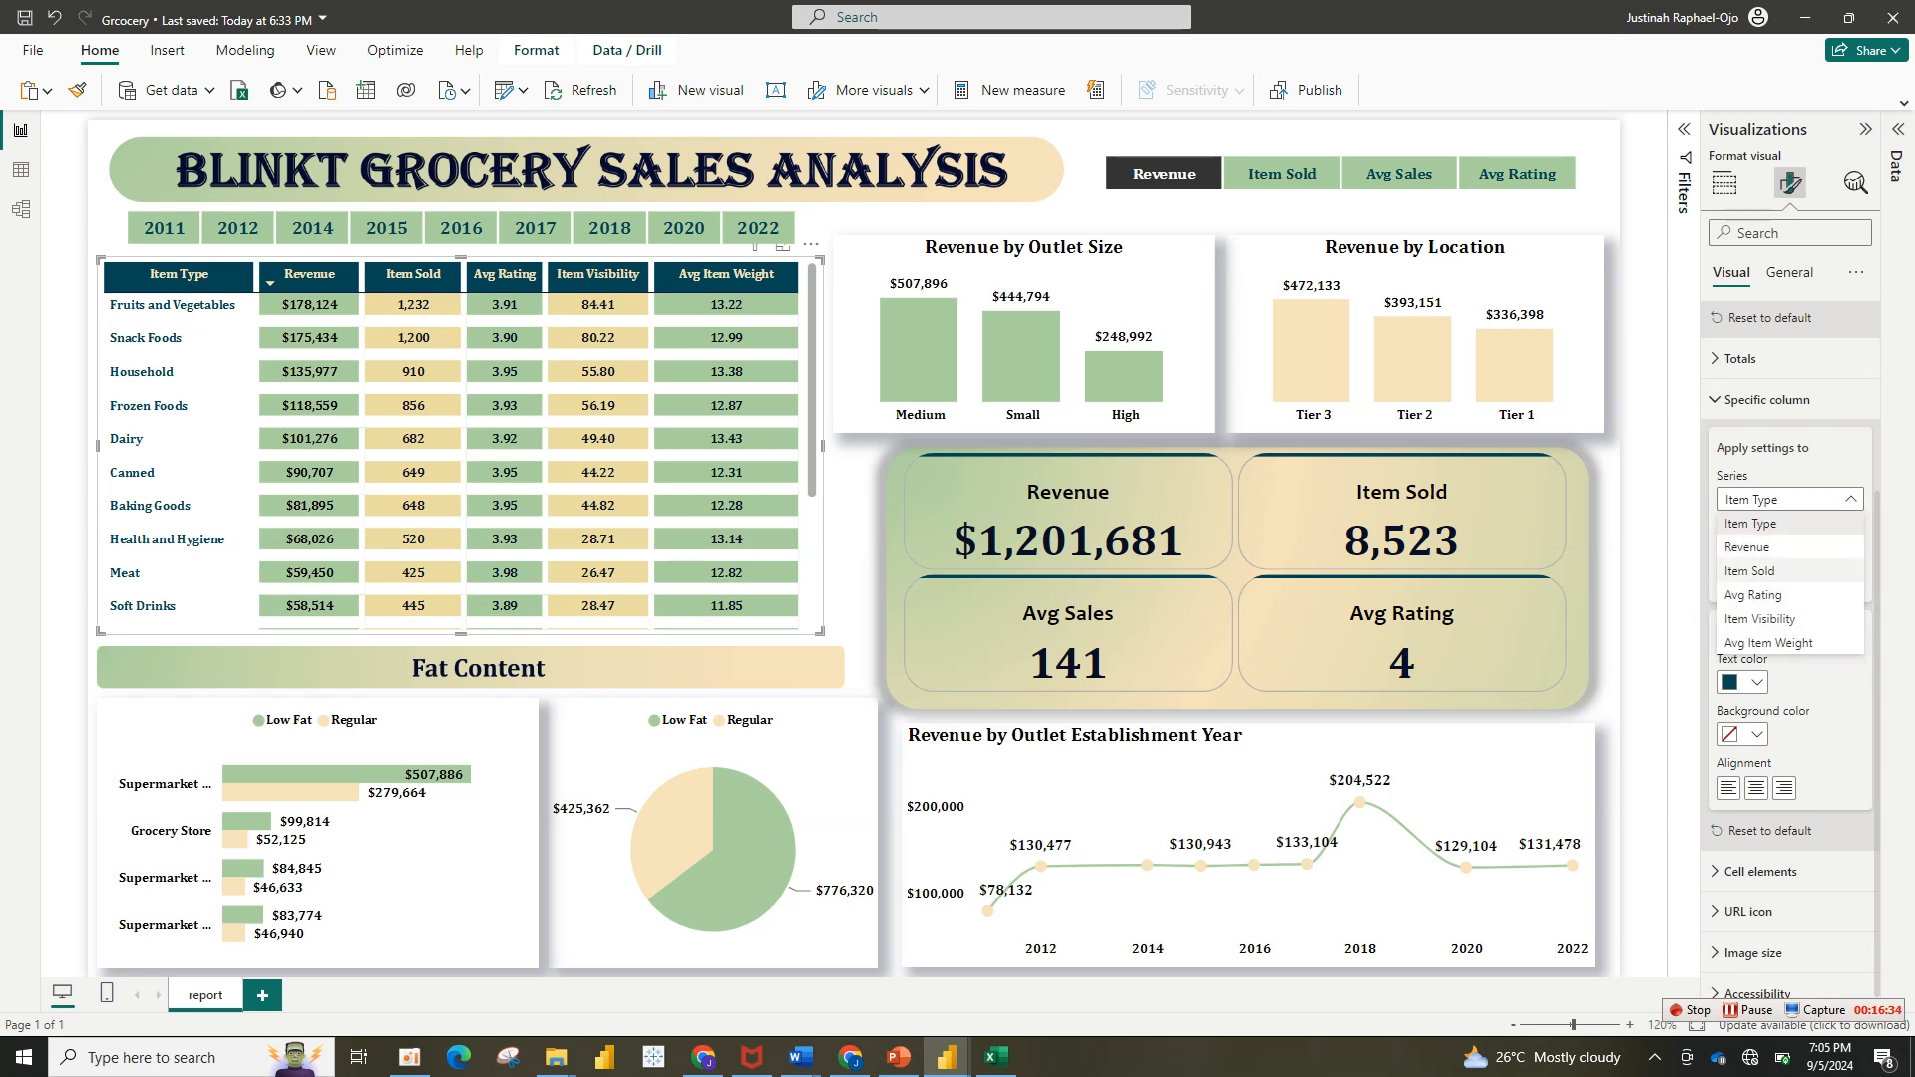
{"action": "left_click", "coordinate": [1746, 547]}
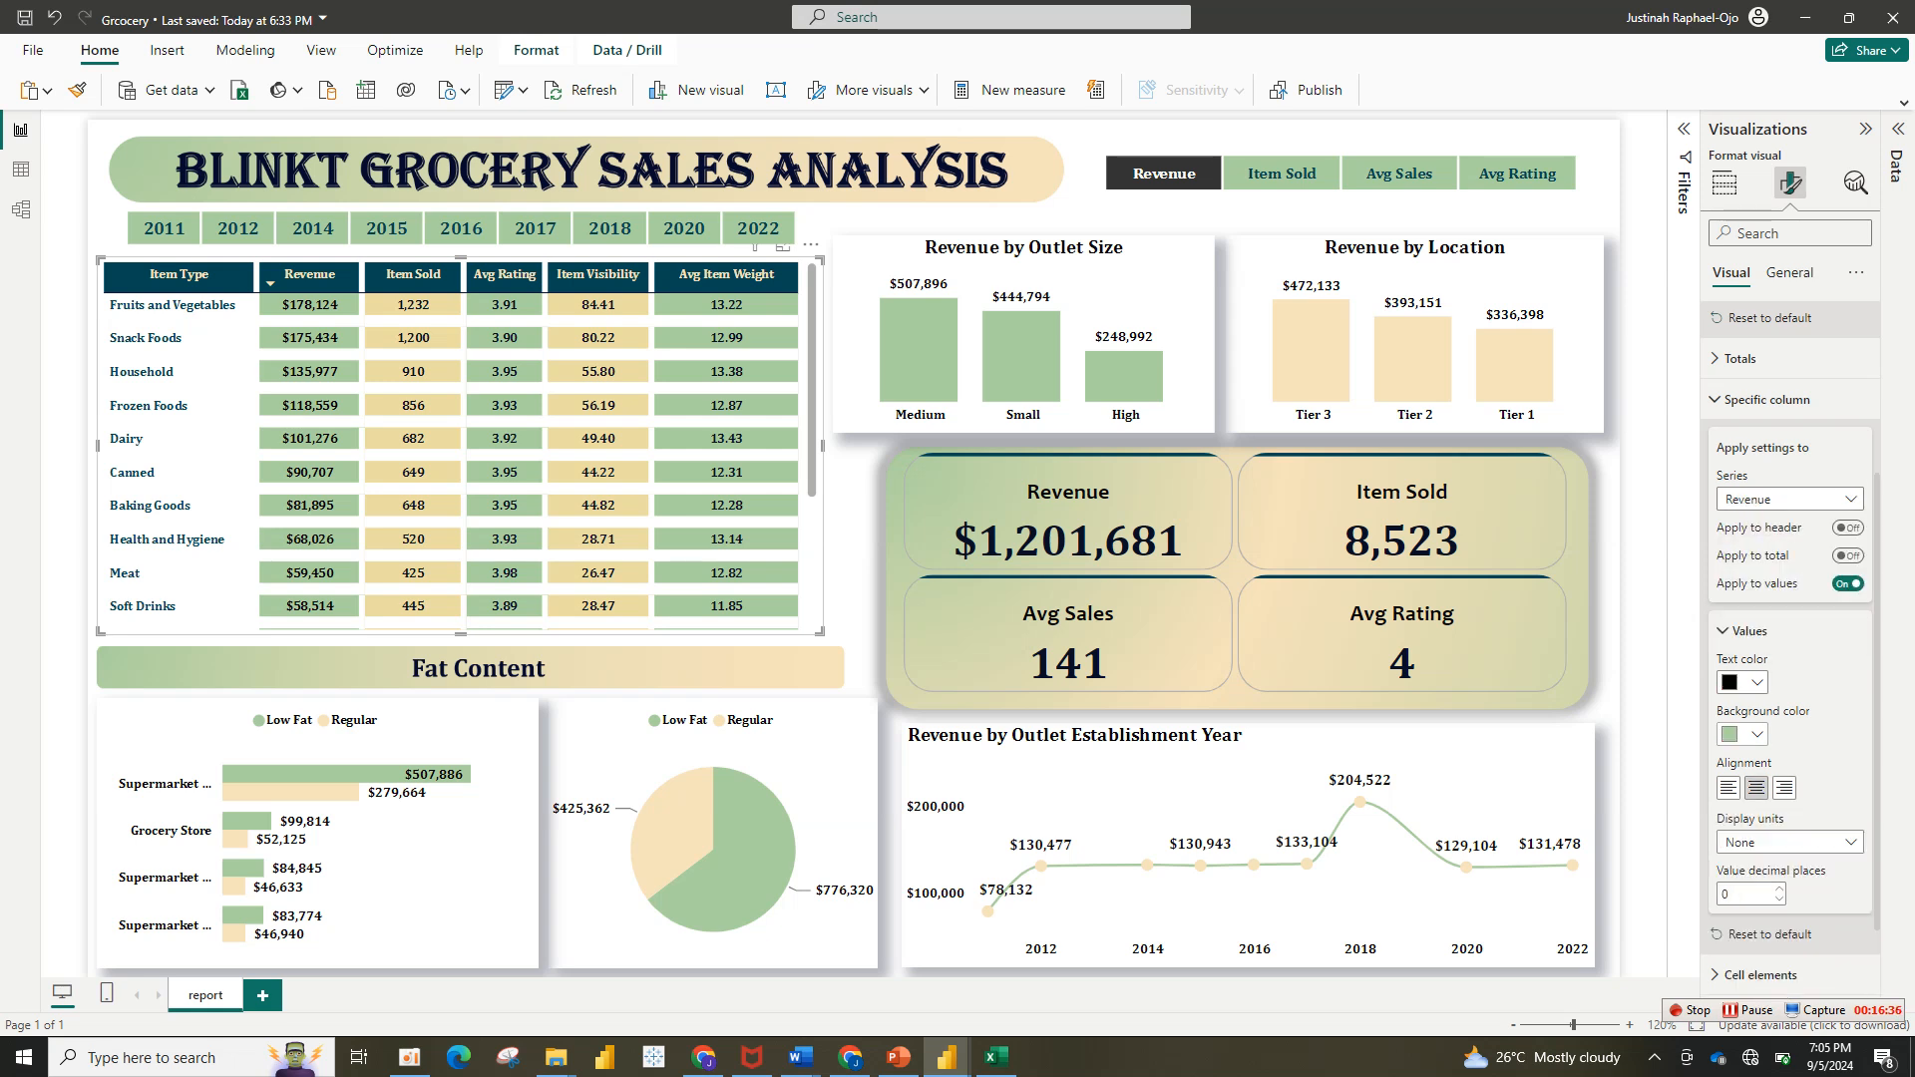
{"action": "left_click", "coordinate": [1755, 734]}
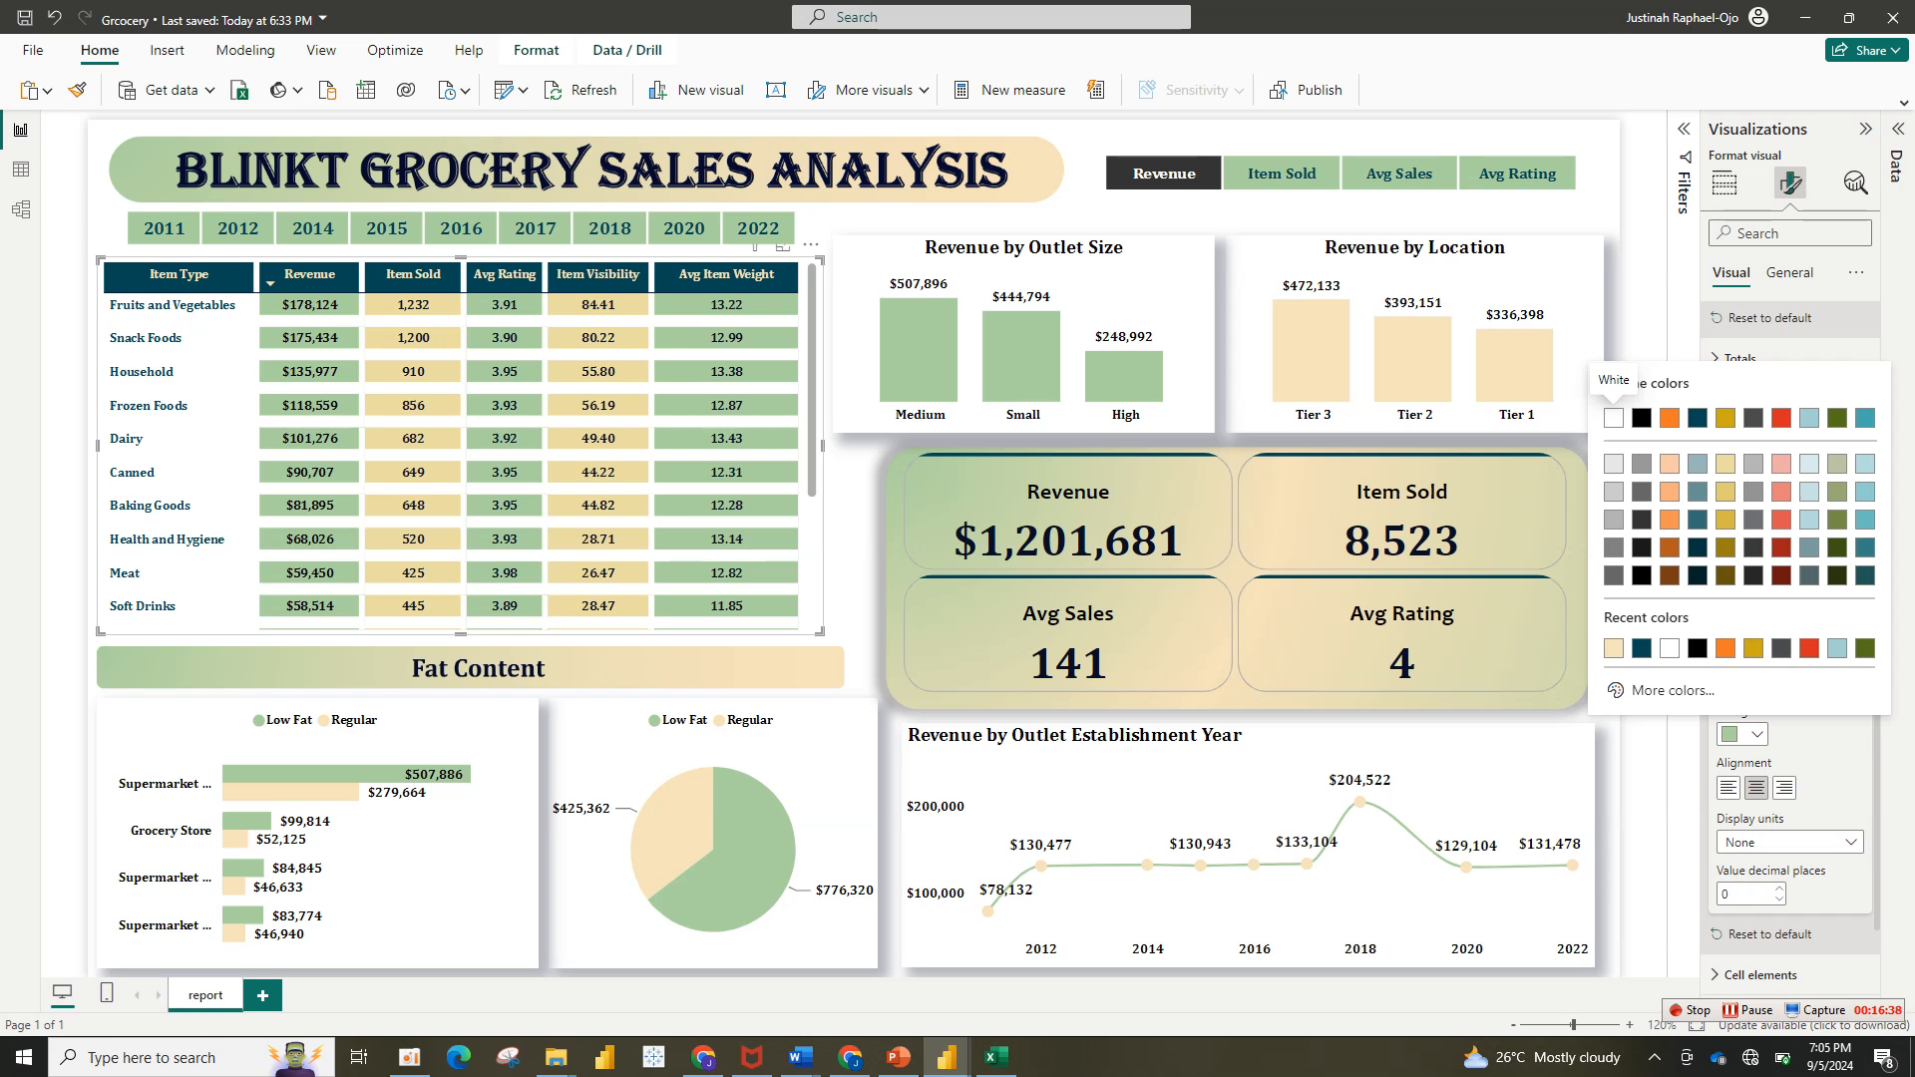
{"action": "left_click", "coordinate": [1666, 690]}
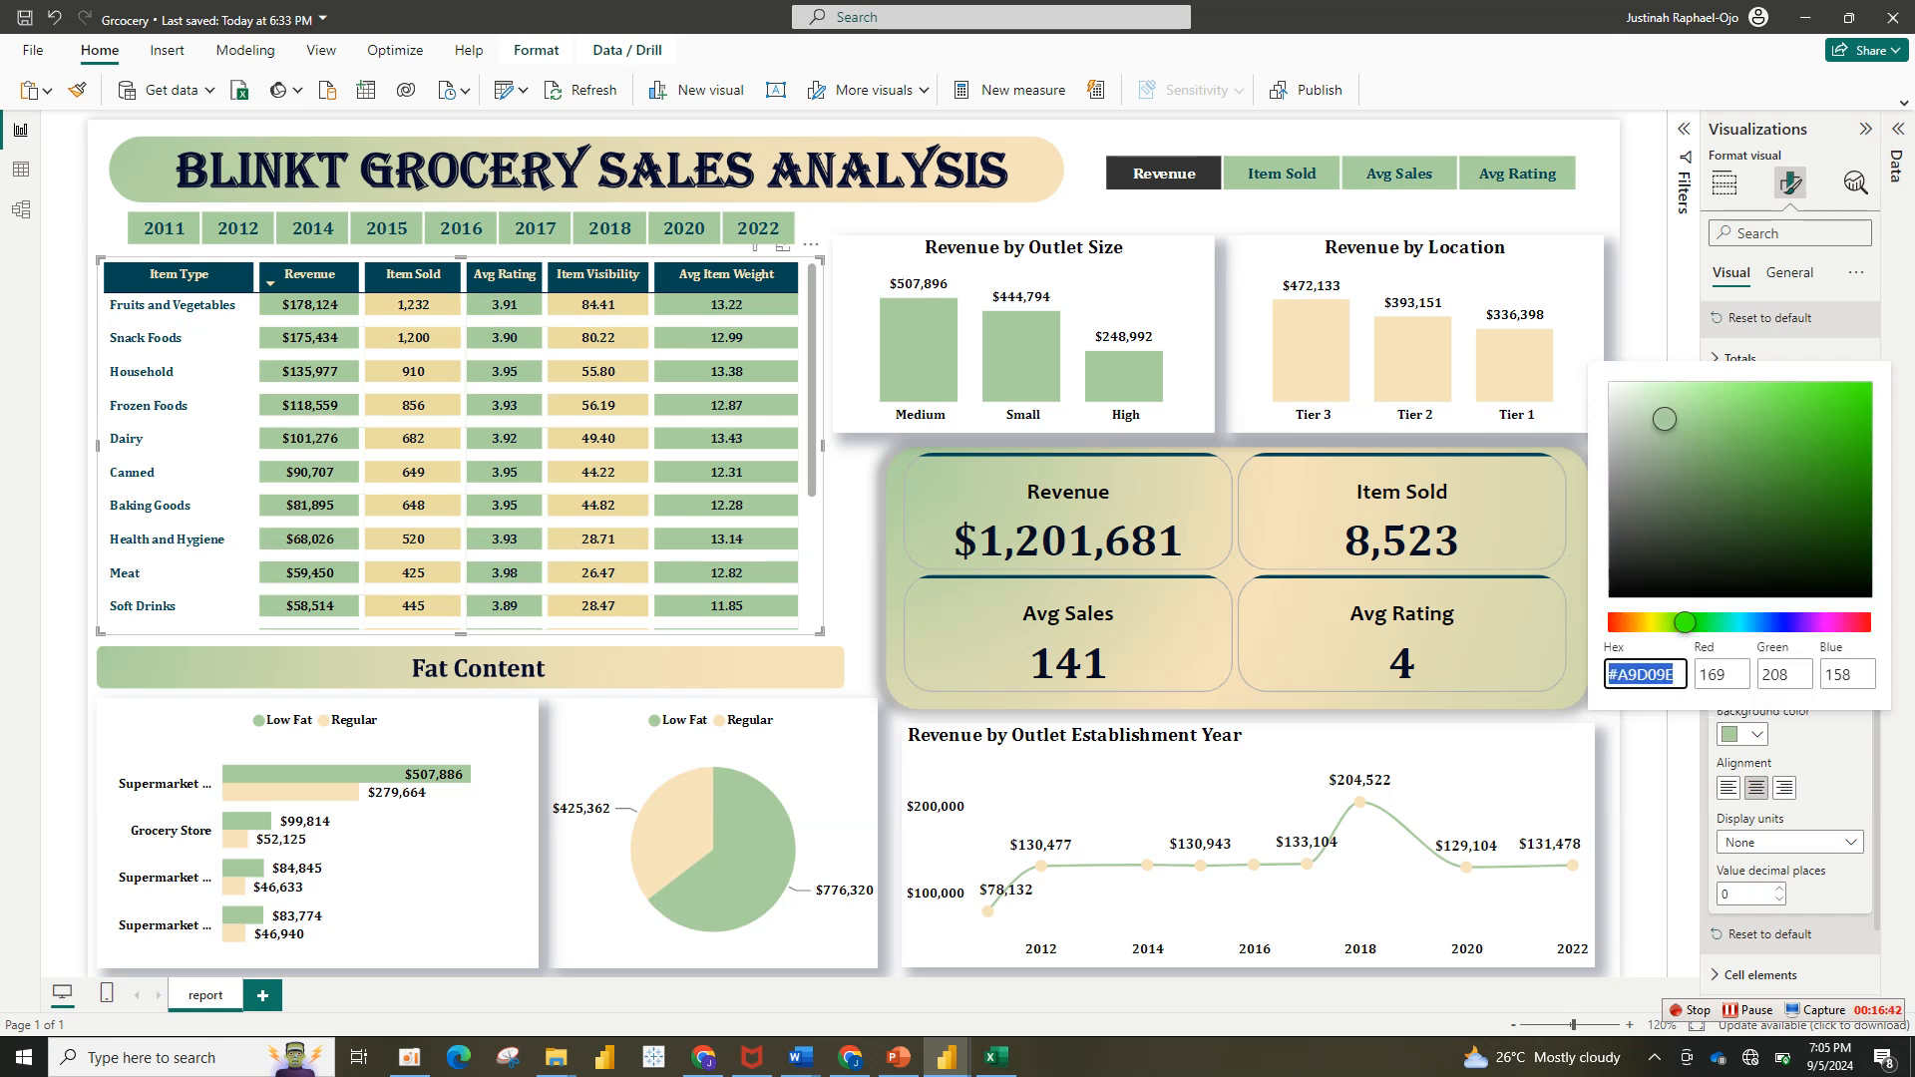
Step: Return to the untitled report and set the background color of the Revenue column's values to #A9D09E
{"action": "mouse_move", "coordinate": [946, 1058]}
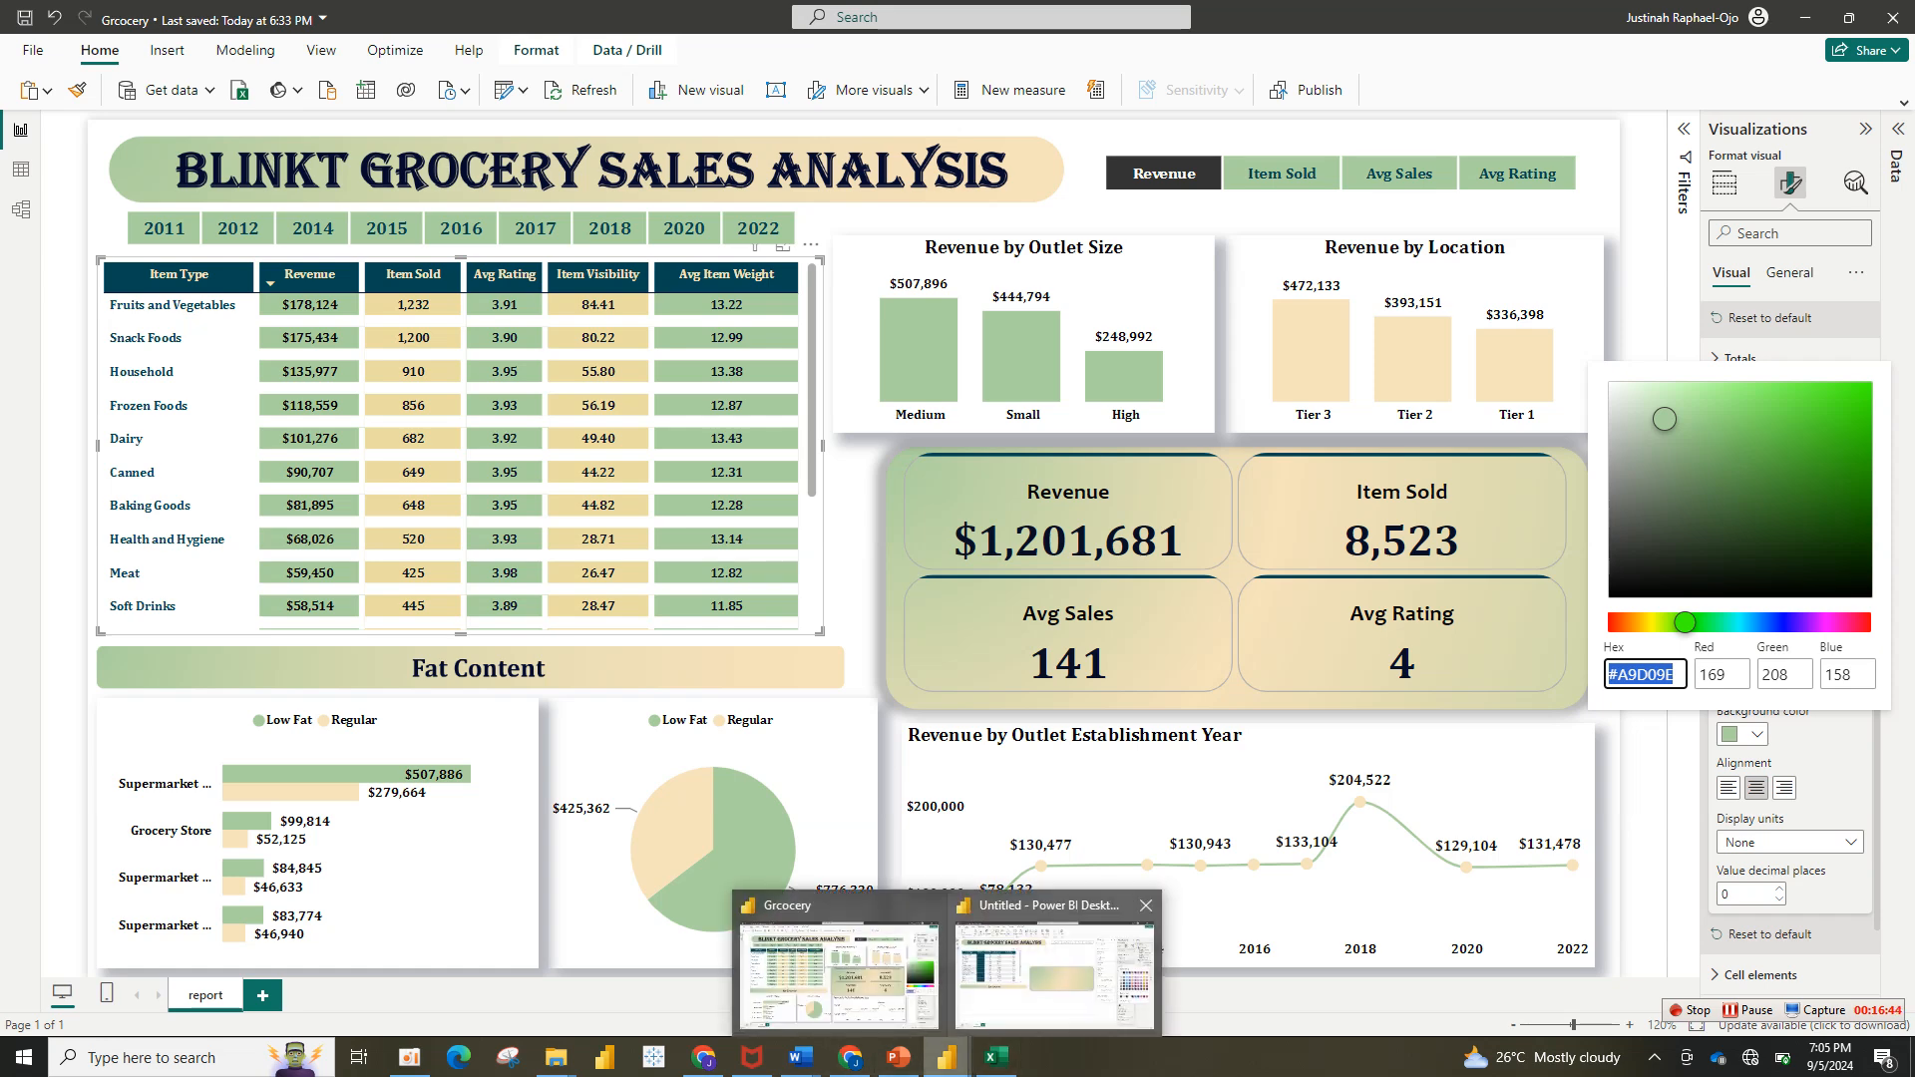
{"action": "mouse_move", "coordinate": [1054, 973]}
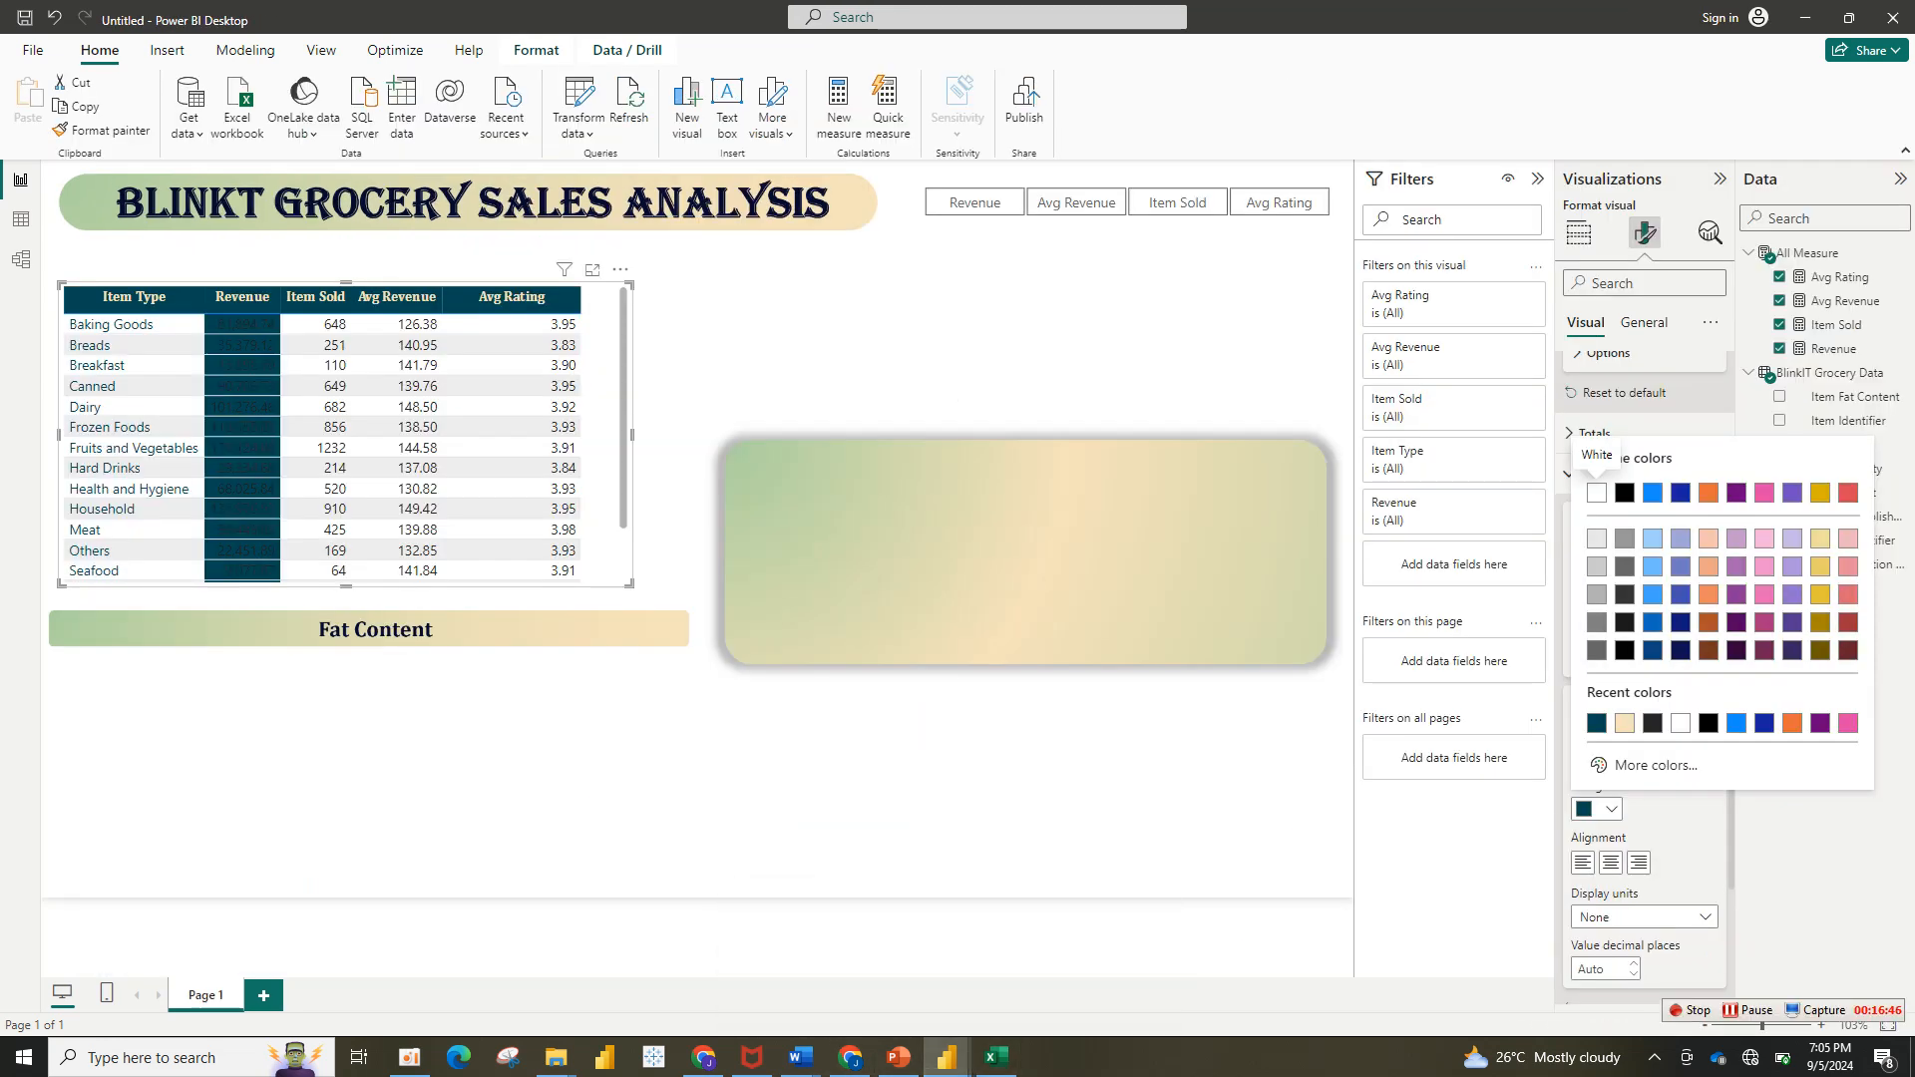
{"action": "left_click", "coordinate": [1597, 493]}
{"action": "left_click", "coordinate": [1598, 809]}
{"action": "left_click", "coordinate": [1643, 765]}
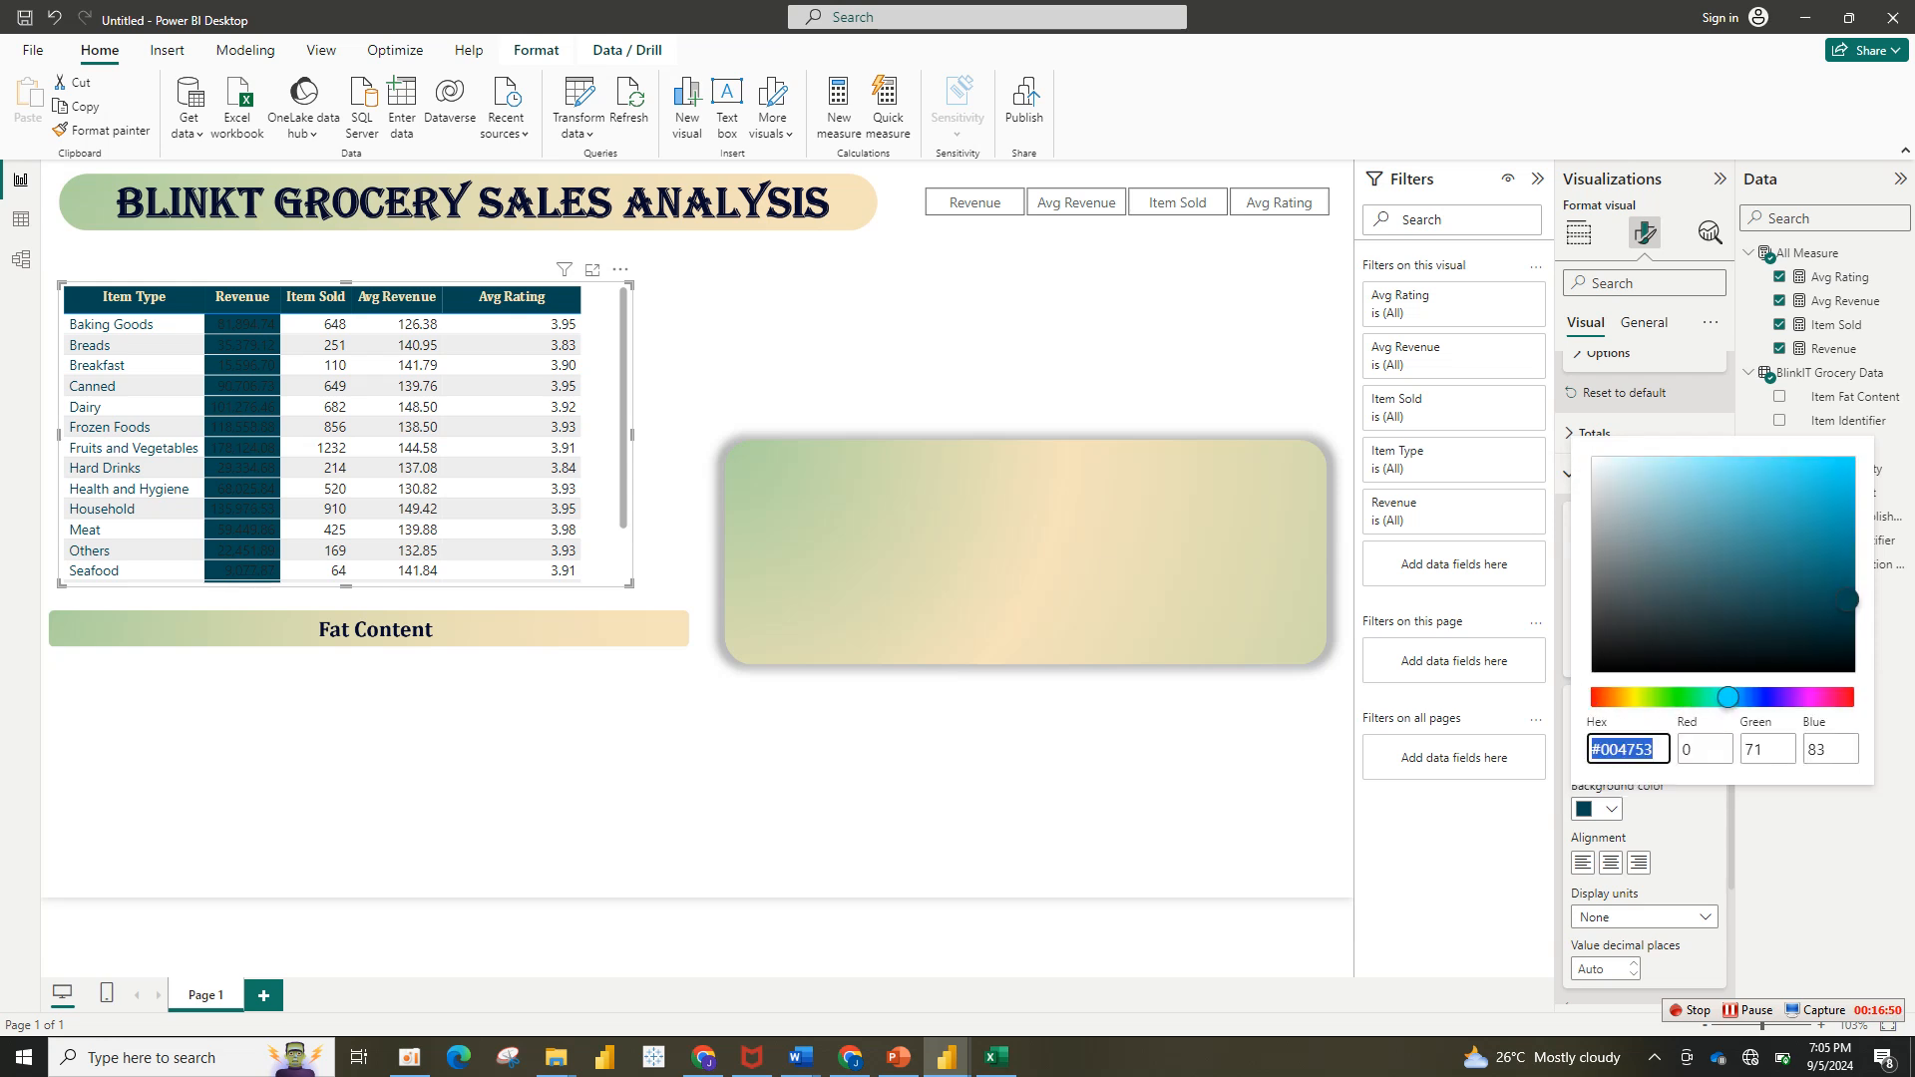
{"action": "type", "text": "#A9D09E"}
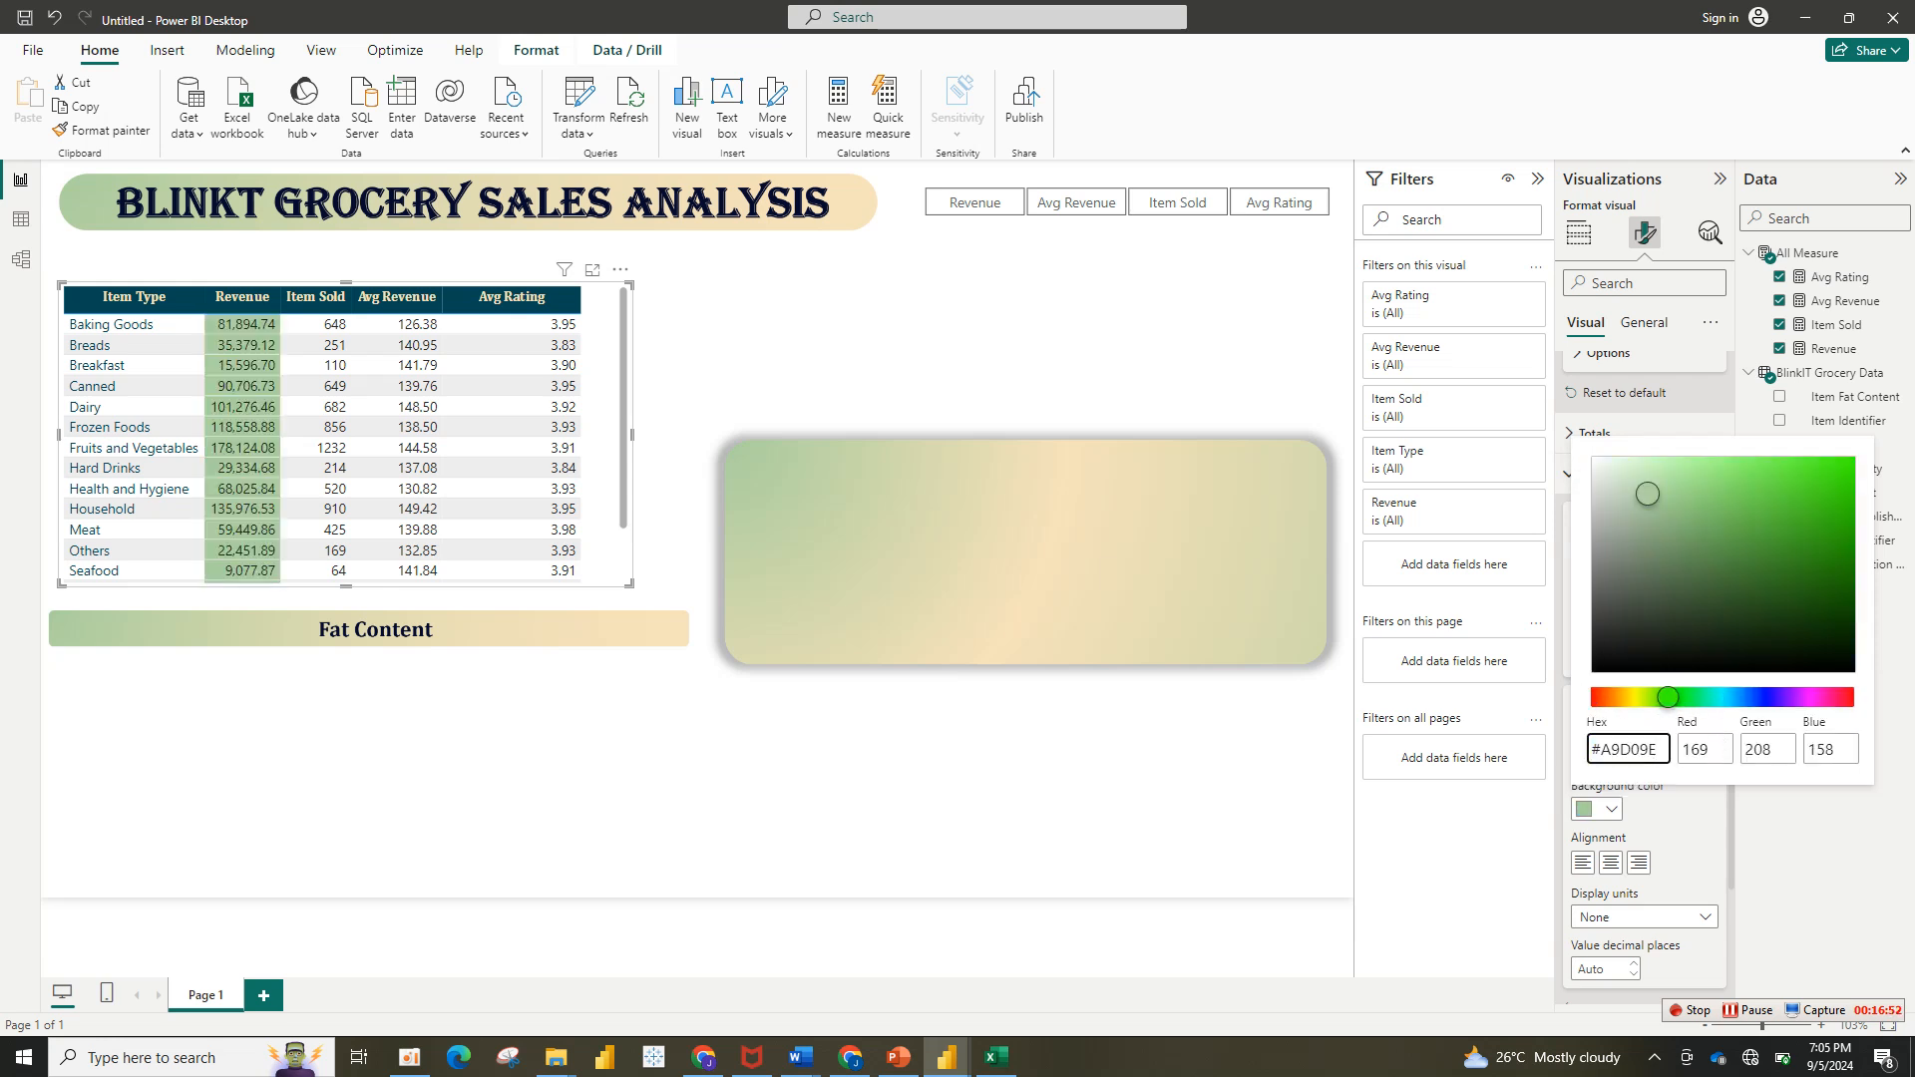
{"action": "key", "text": "Return"}
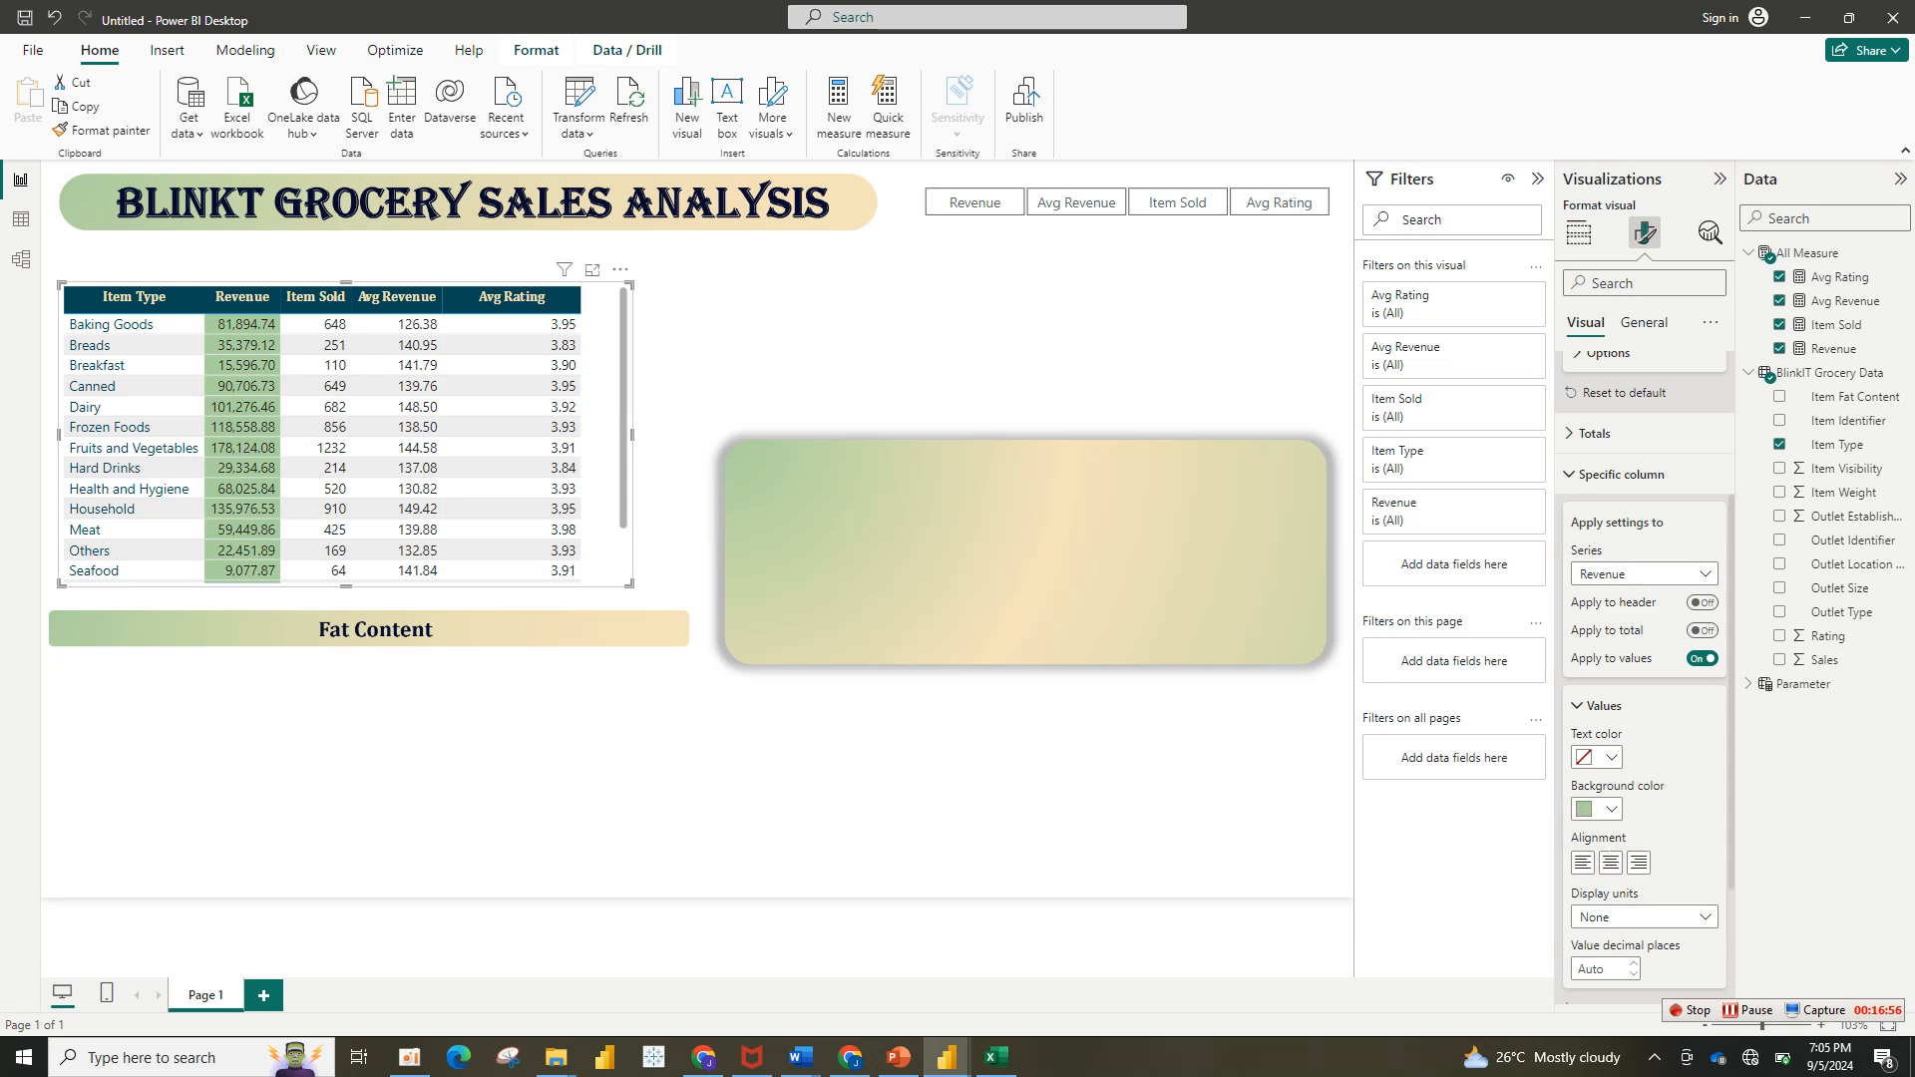
Step: Set the background color of the Item Sold column's values to the recently used cream #F6E2BC
{"action": "left_click", "coordinate": [1656, 574]}
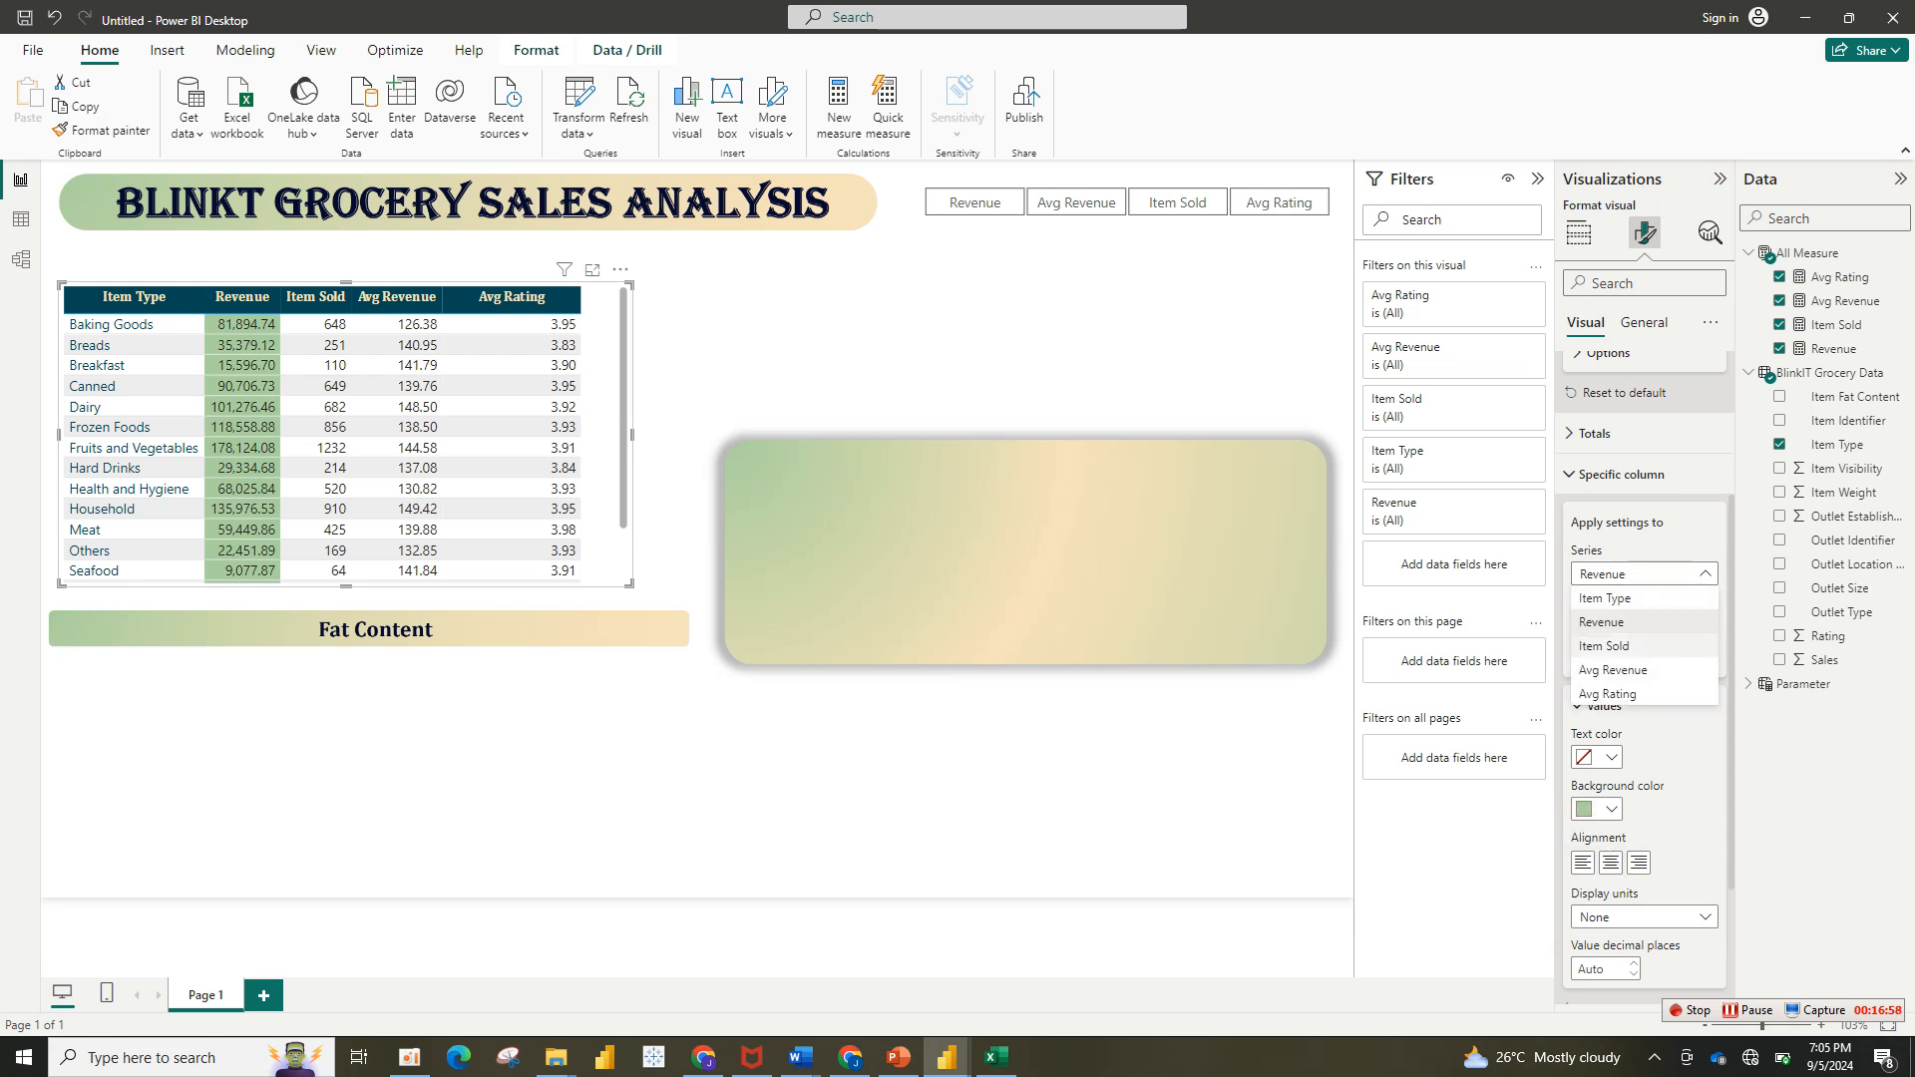
{"action": "left_click", "coordinate": [1605, 646]}
{"action": "left_click", "coordinate": [1702, 659]}
{"action": "left_click", "coordinate": [1599, 809]}
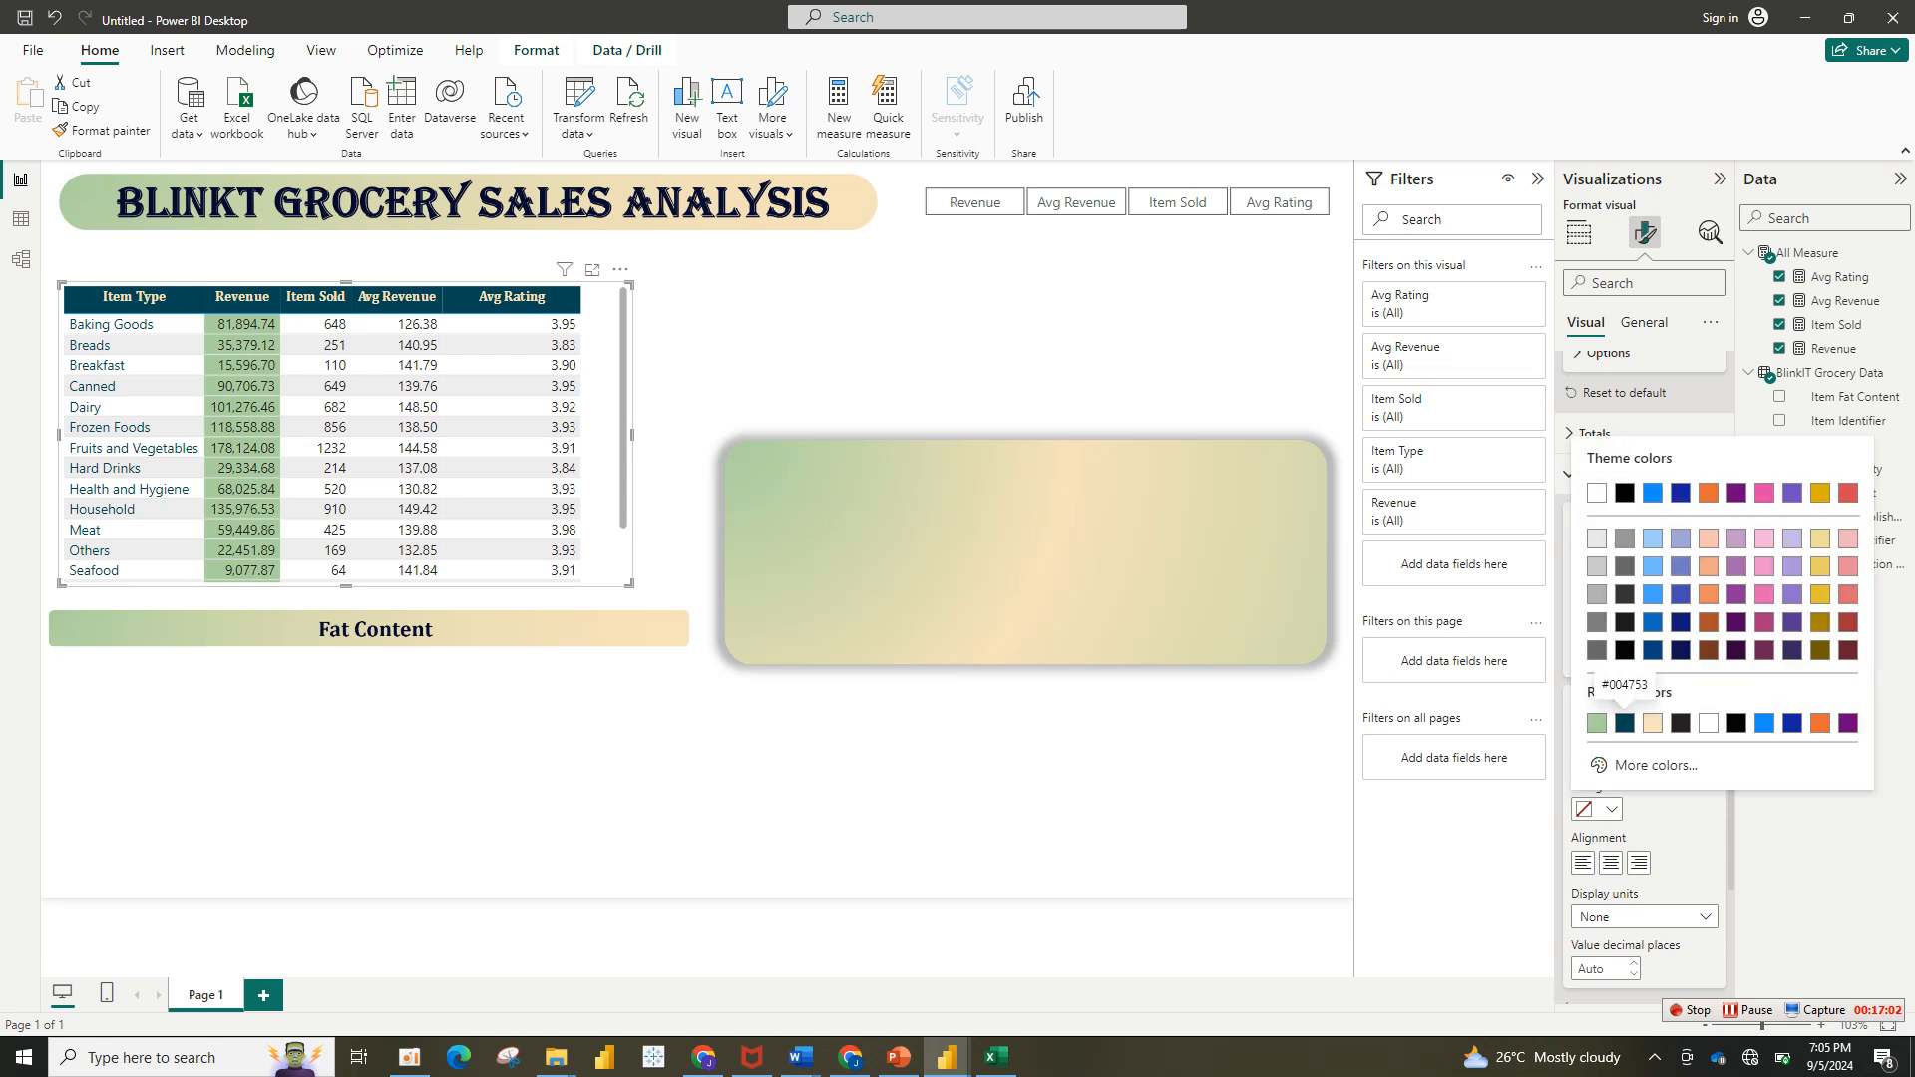
{"action": "left_click", "coordinate": [1652, 722]}
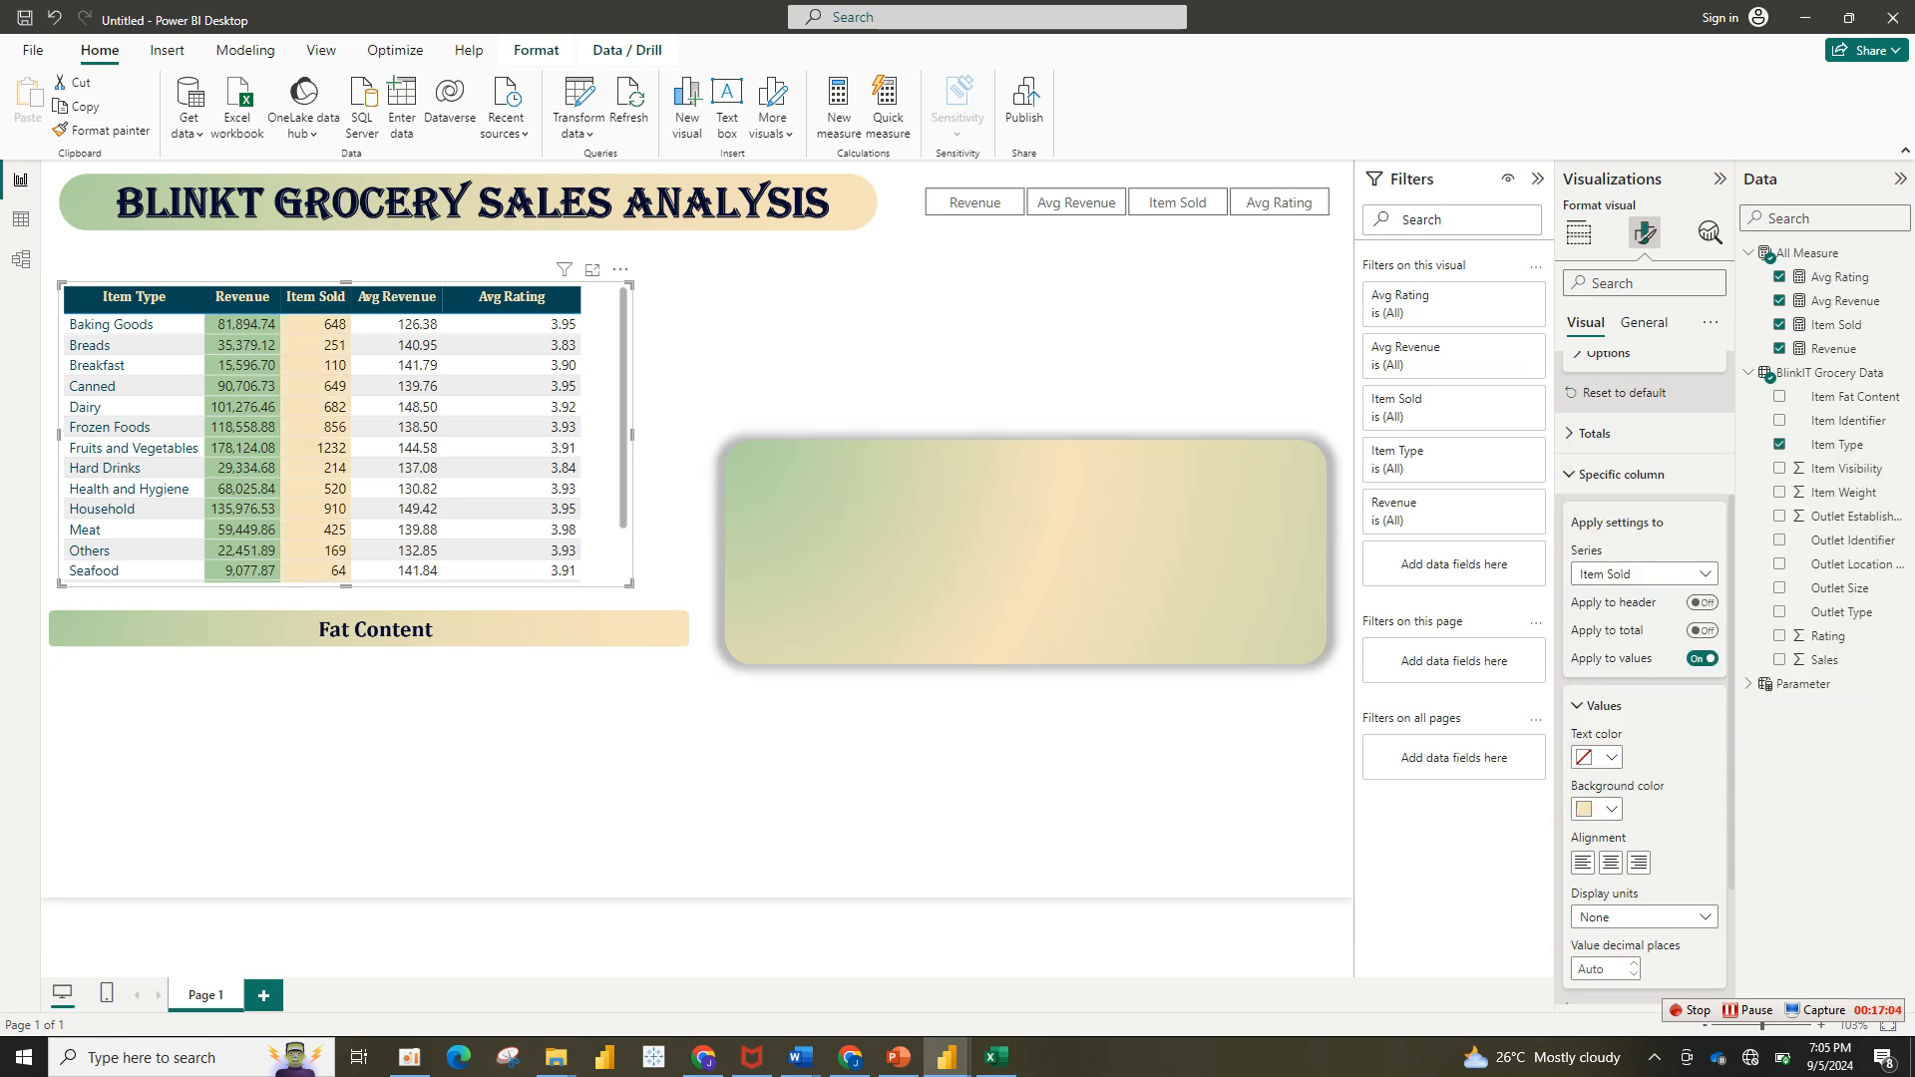
Step: Center the Avg Revenue column's values and set their background color to the recently used green #A9D09E
{"action": "left_click", "coordinate": [1644, 573]}
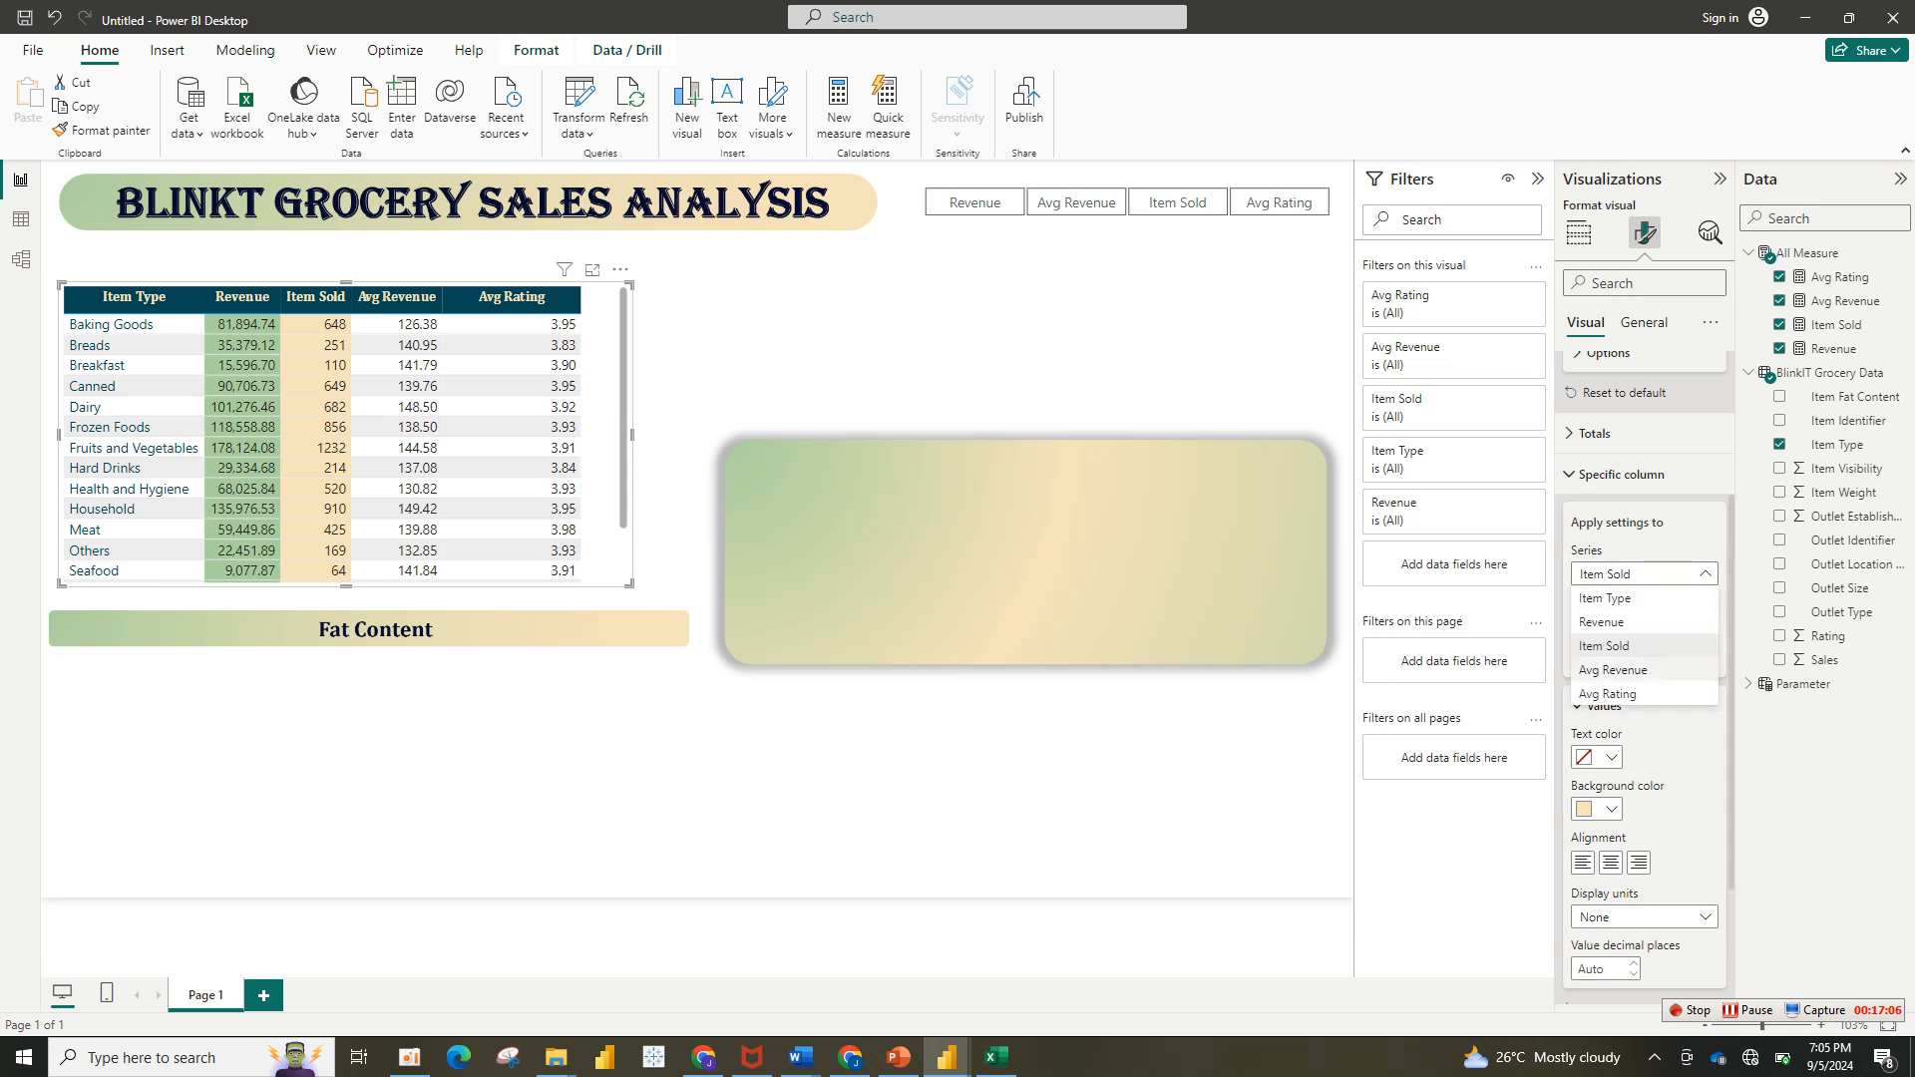
{"action": "left_click", "coordinate": [1611, 670]}
{"action": "left_click", "coordinate": [1702, 658]}
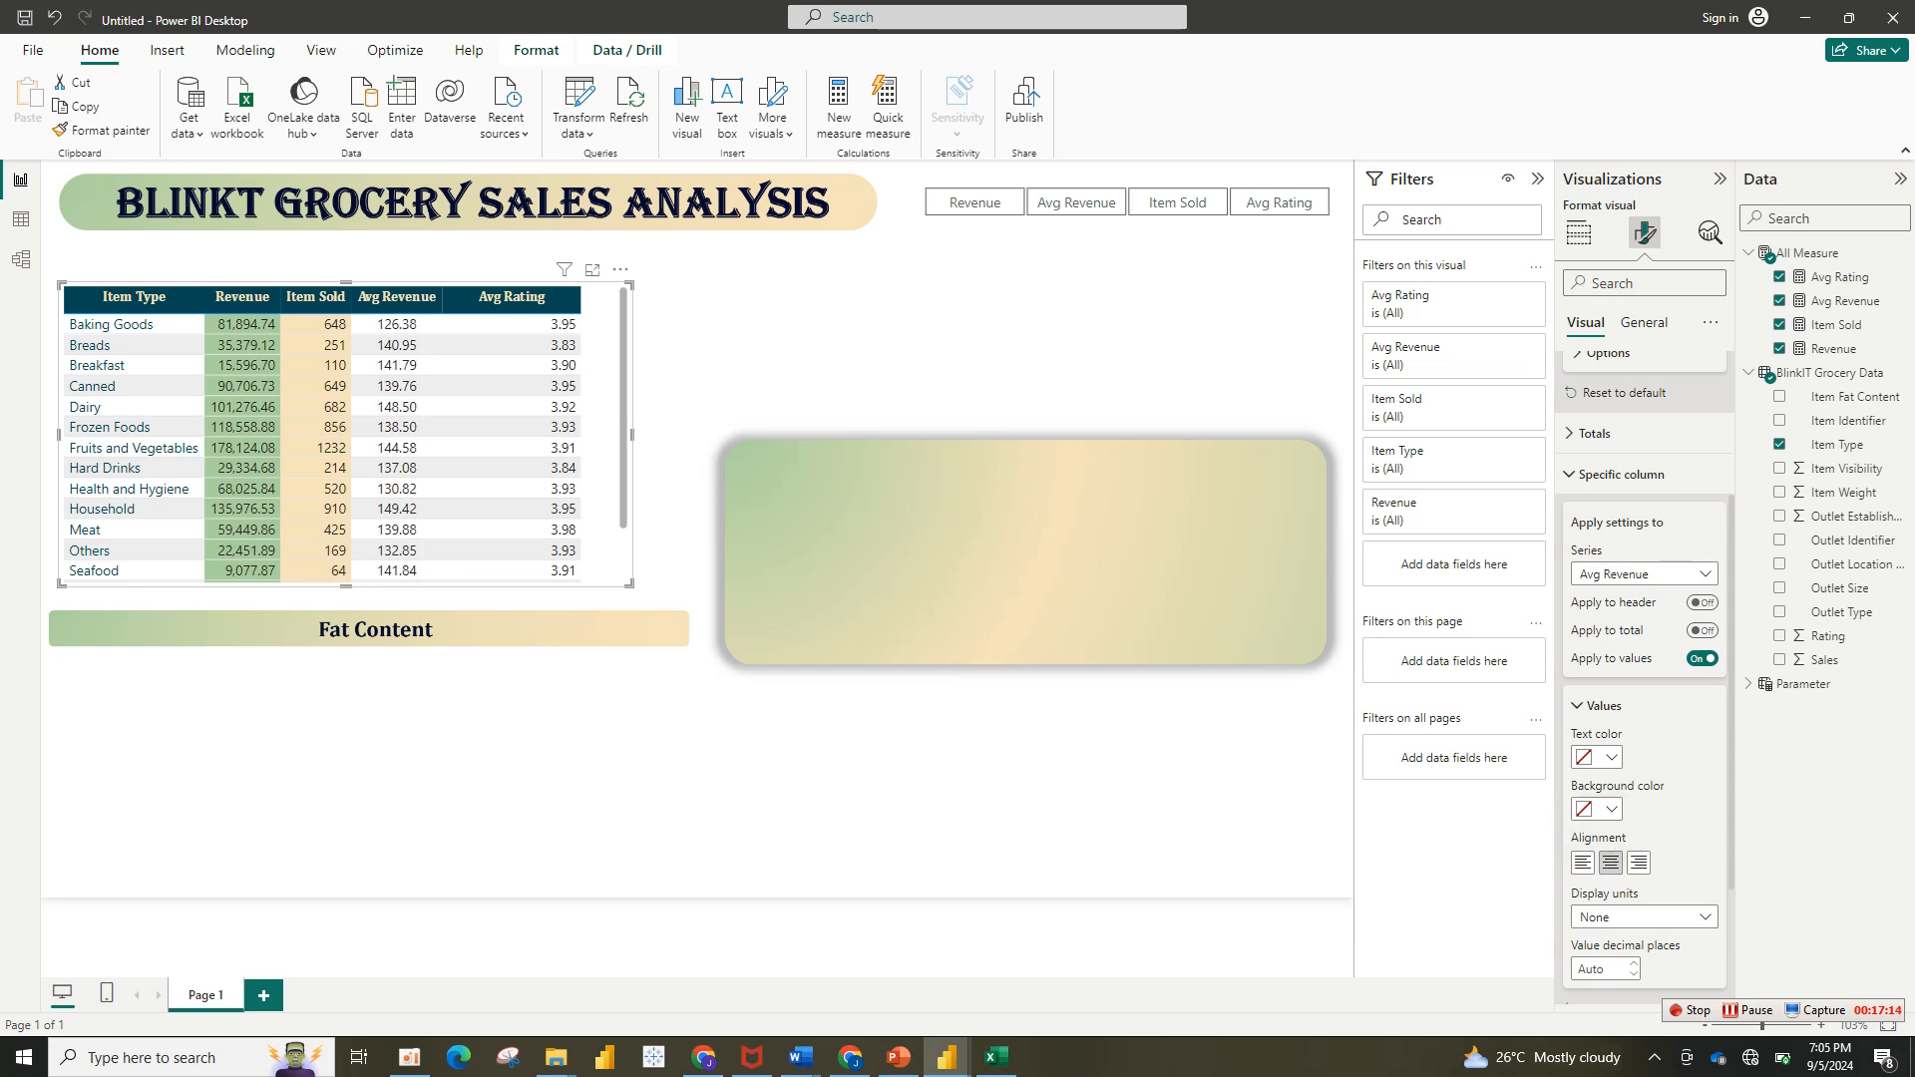
{"action": "left_click", "coordinate": [1642, 574]}
{"action": "left_click", "coordinate": [1642, 671]}
{"action": "left_click", "coordinate": [1597, 809]}
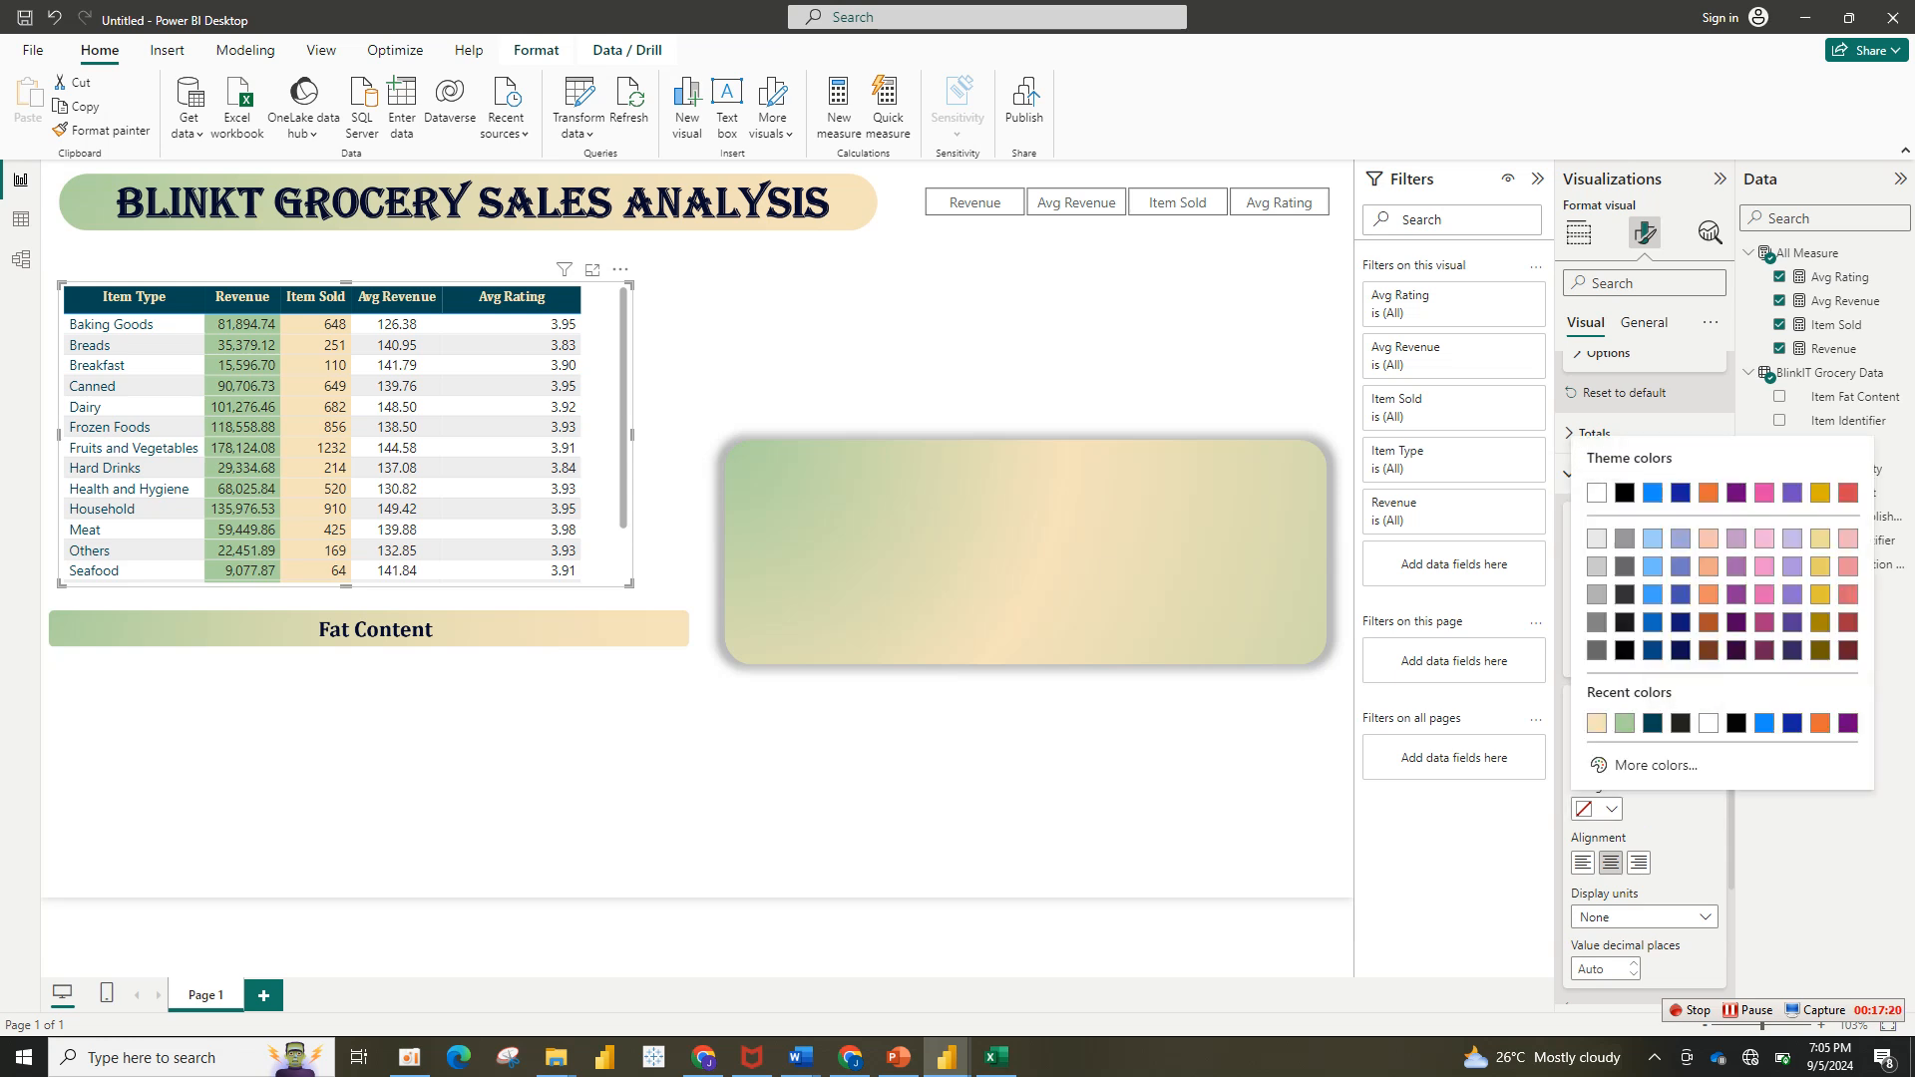
{"action": "left_click", "coordinate": [1625, 722]}
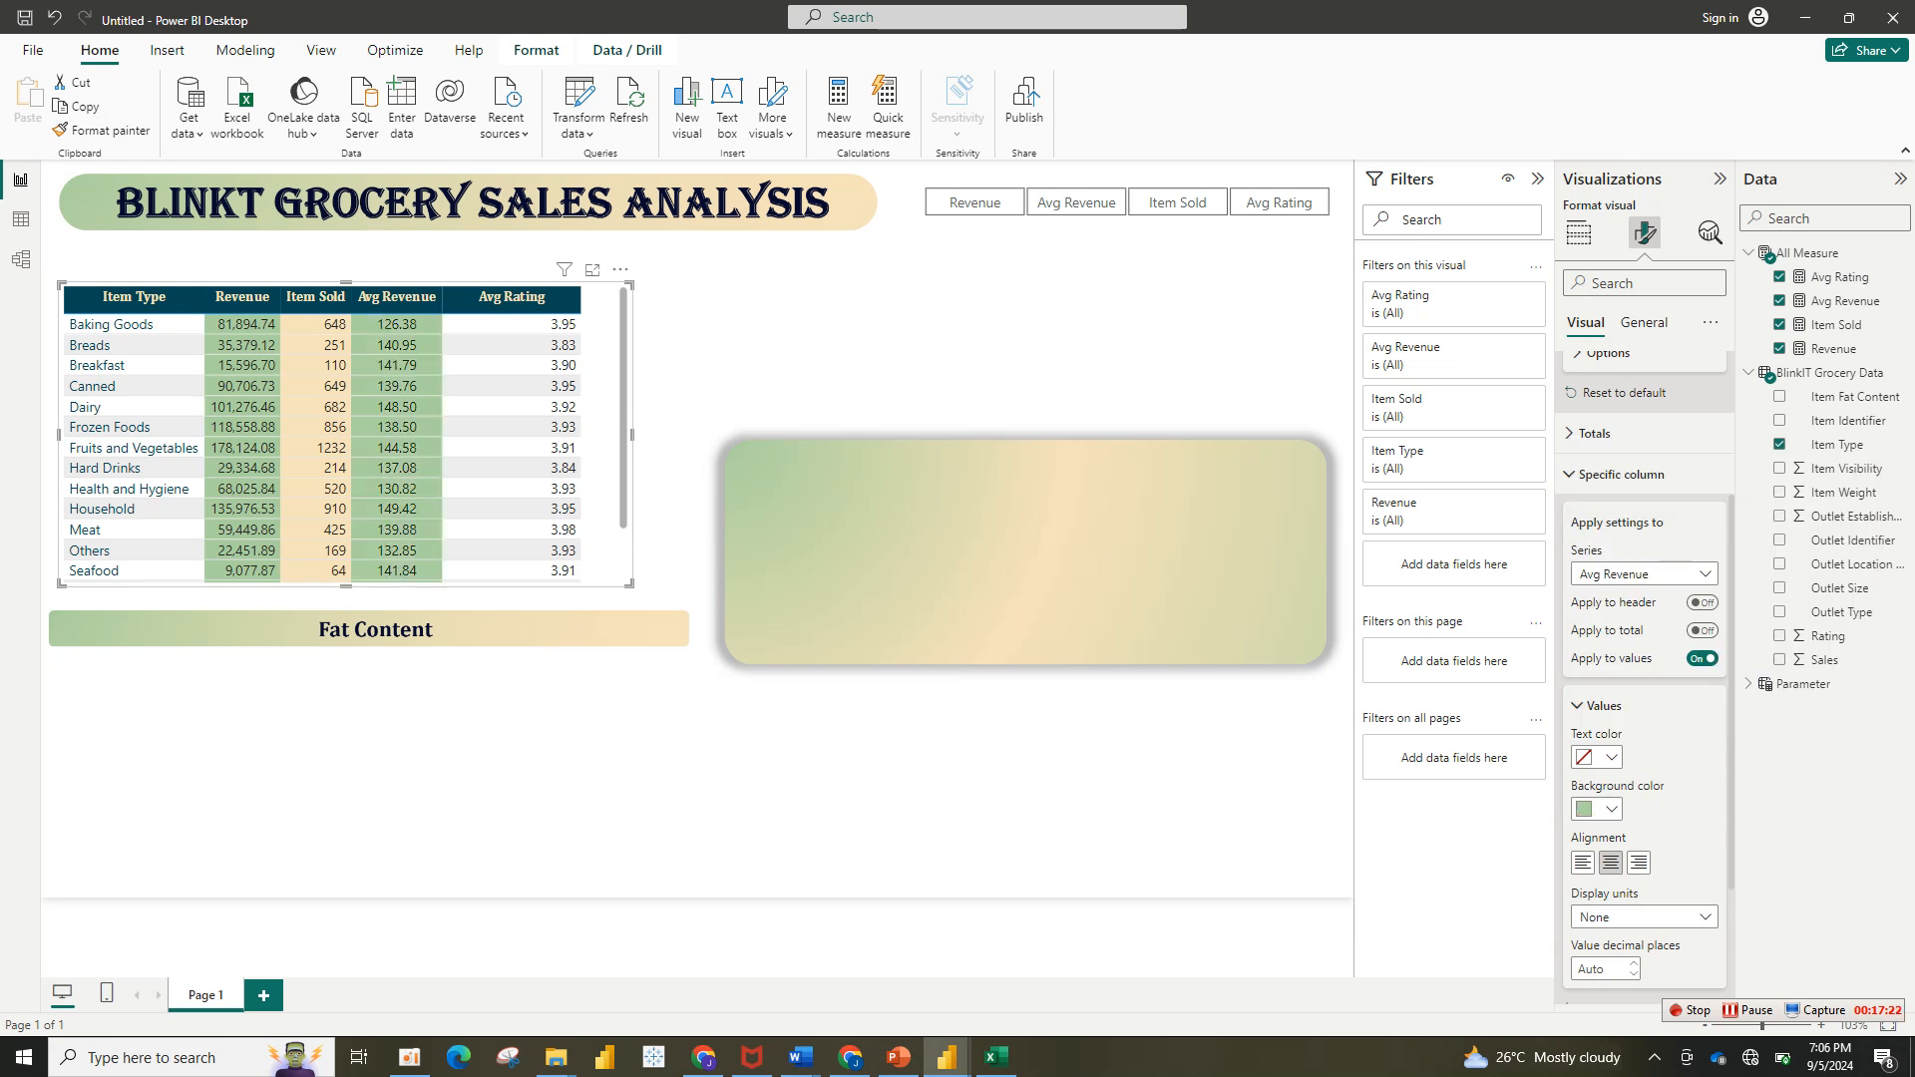
Step: Center the Avg Rating column's values and set their text color to the recently used cream
{"action": "left_click", "coordinate": [1644, 574]}
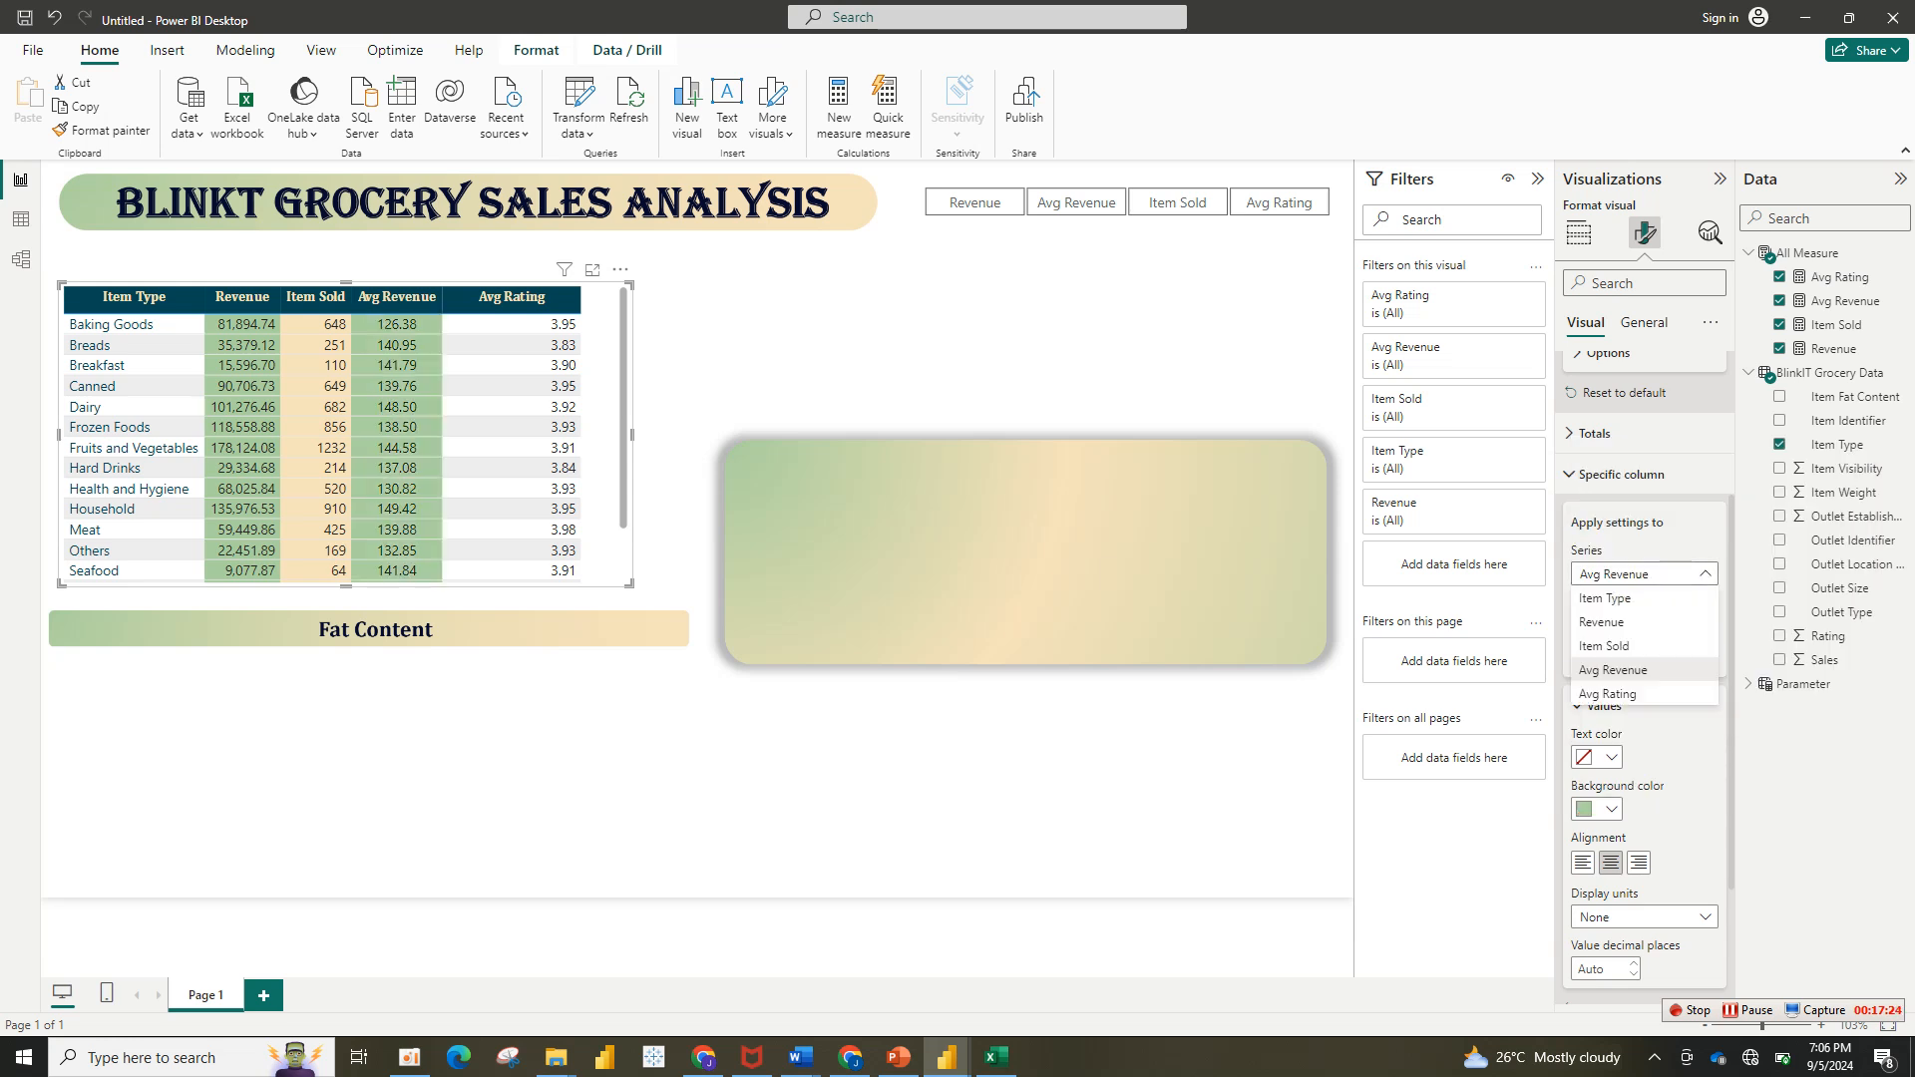
{"action": "left_click", "coordinate": [1606, 693]}
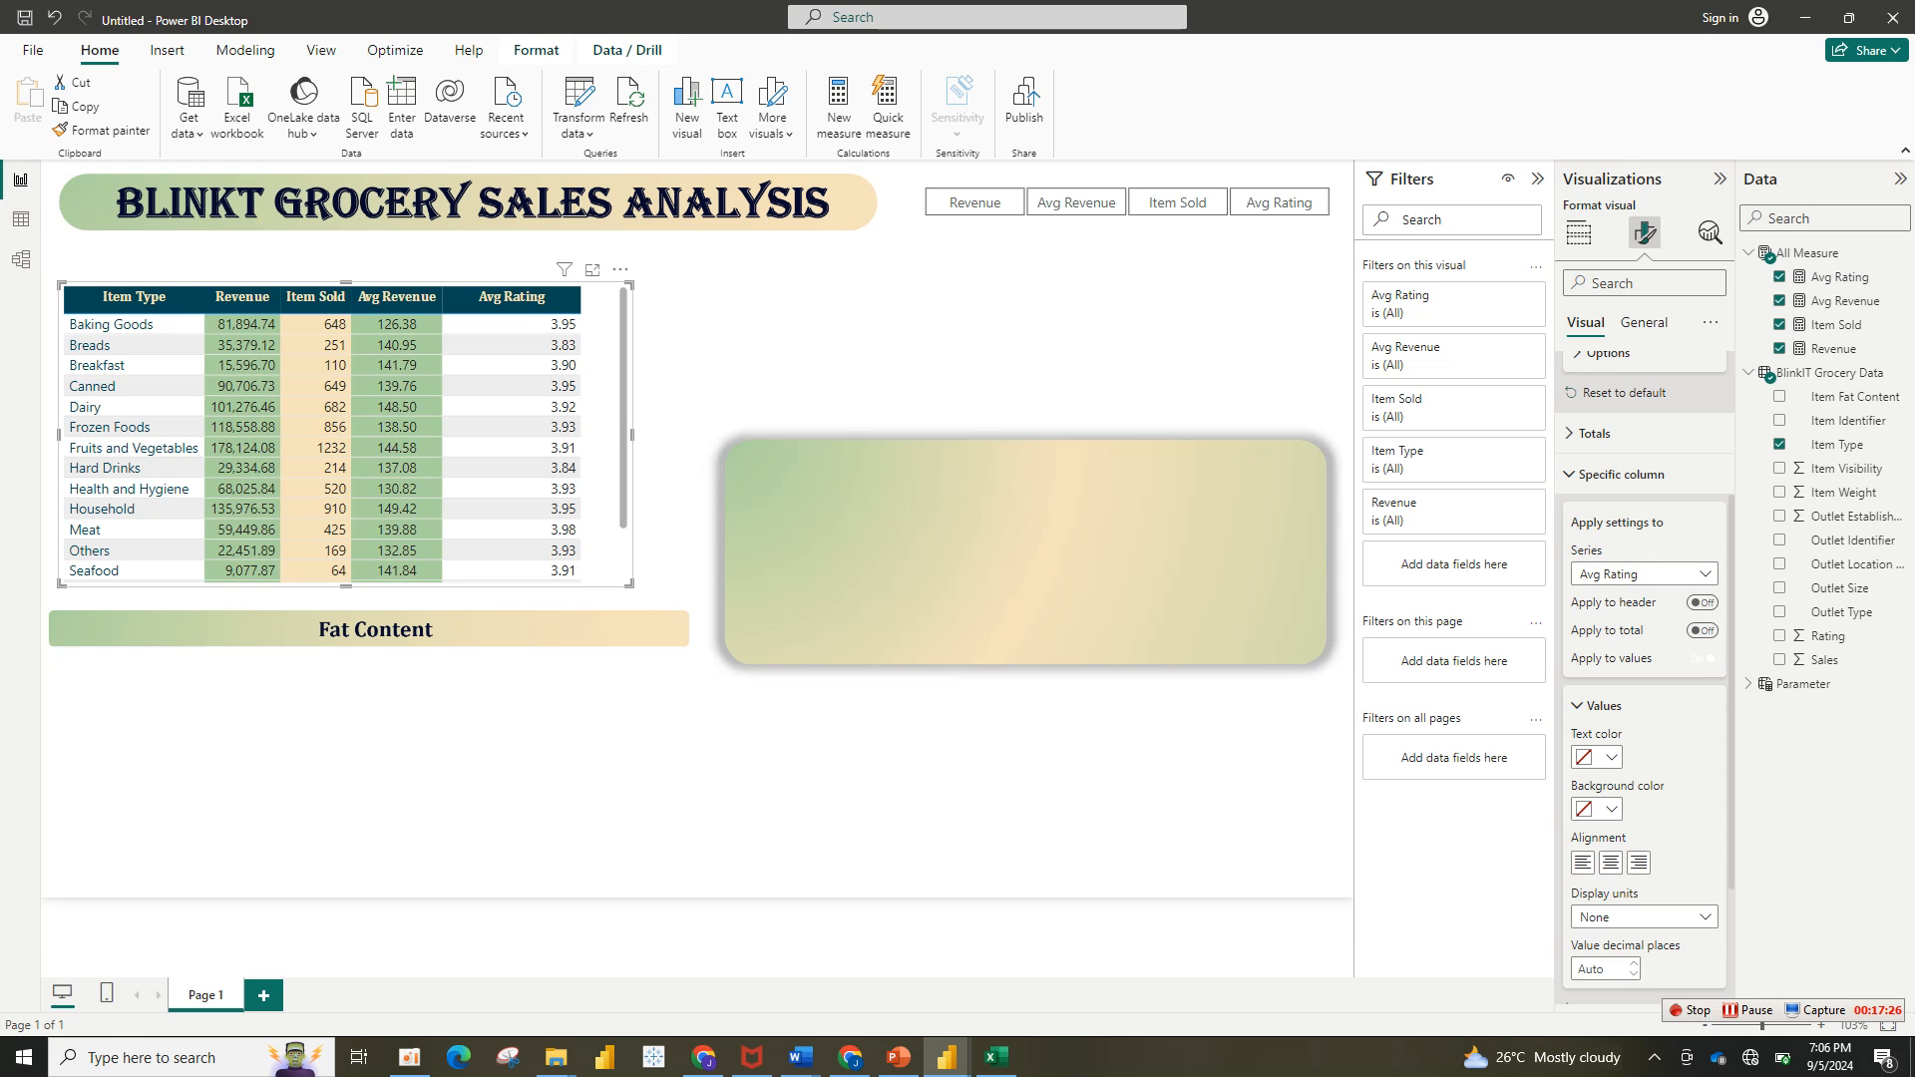
{"action": "left_click", "coordinate": [1610, 862]}
{"action": "left_click", "coordinate": [1596, 757]}
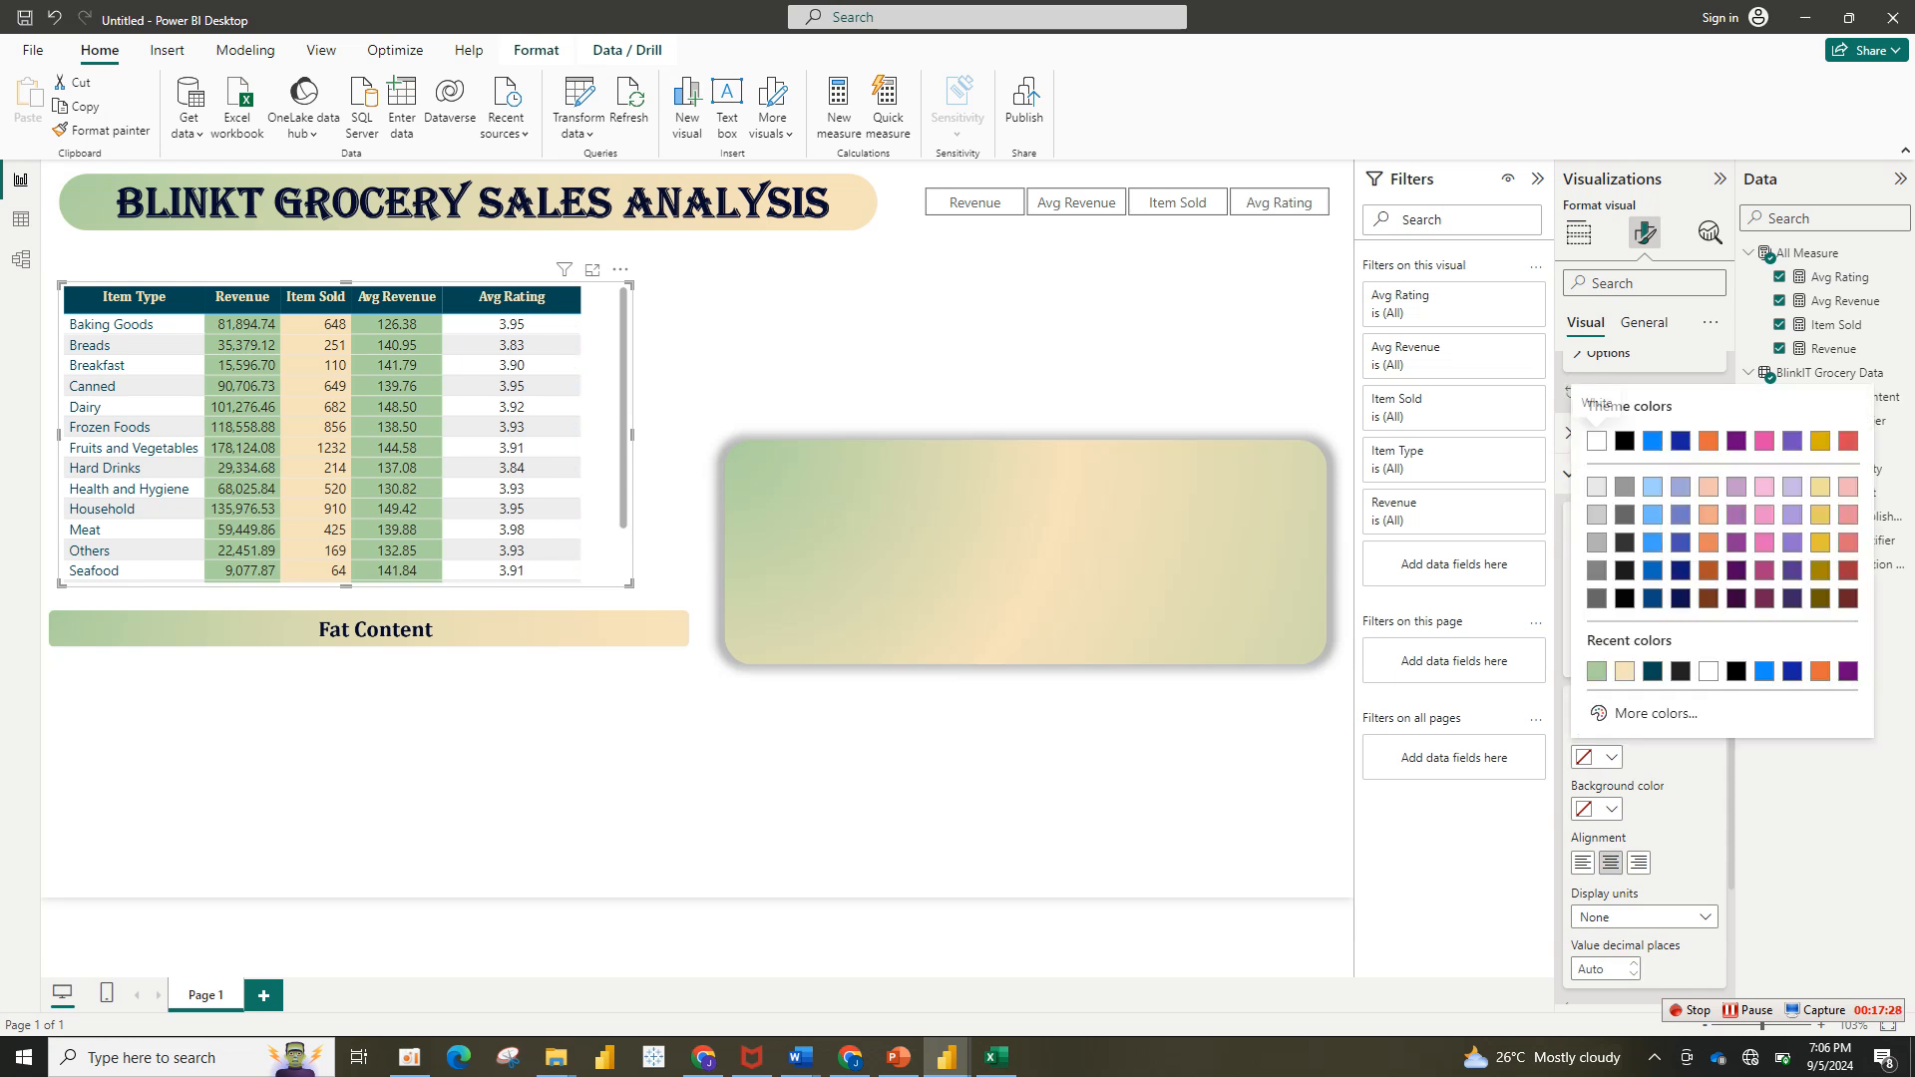
{"action": "left_click", "coordinate": [1624, 671]}
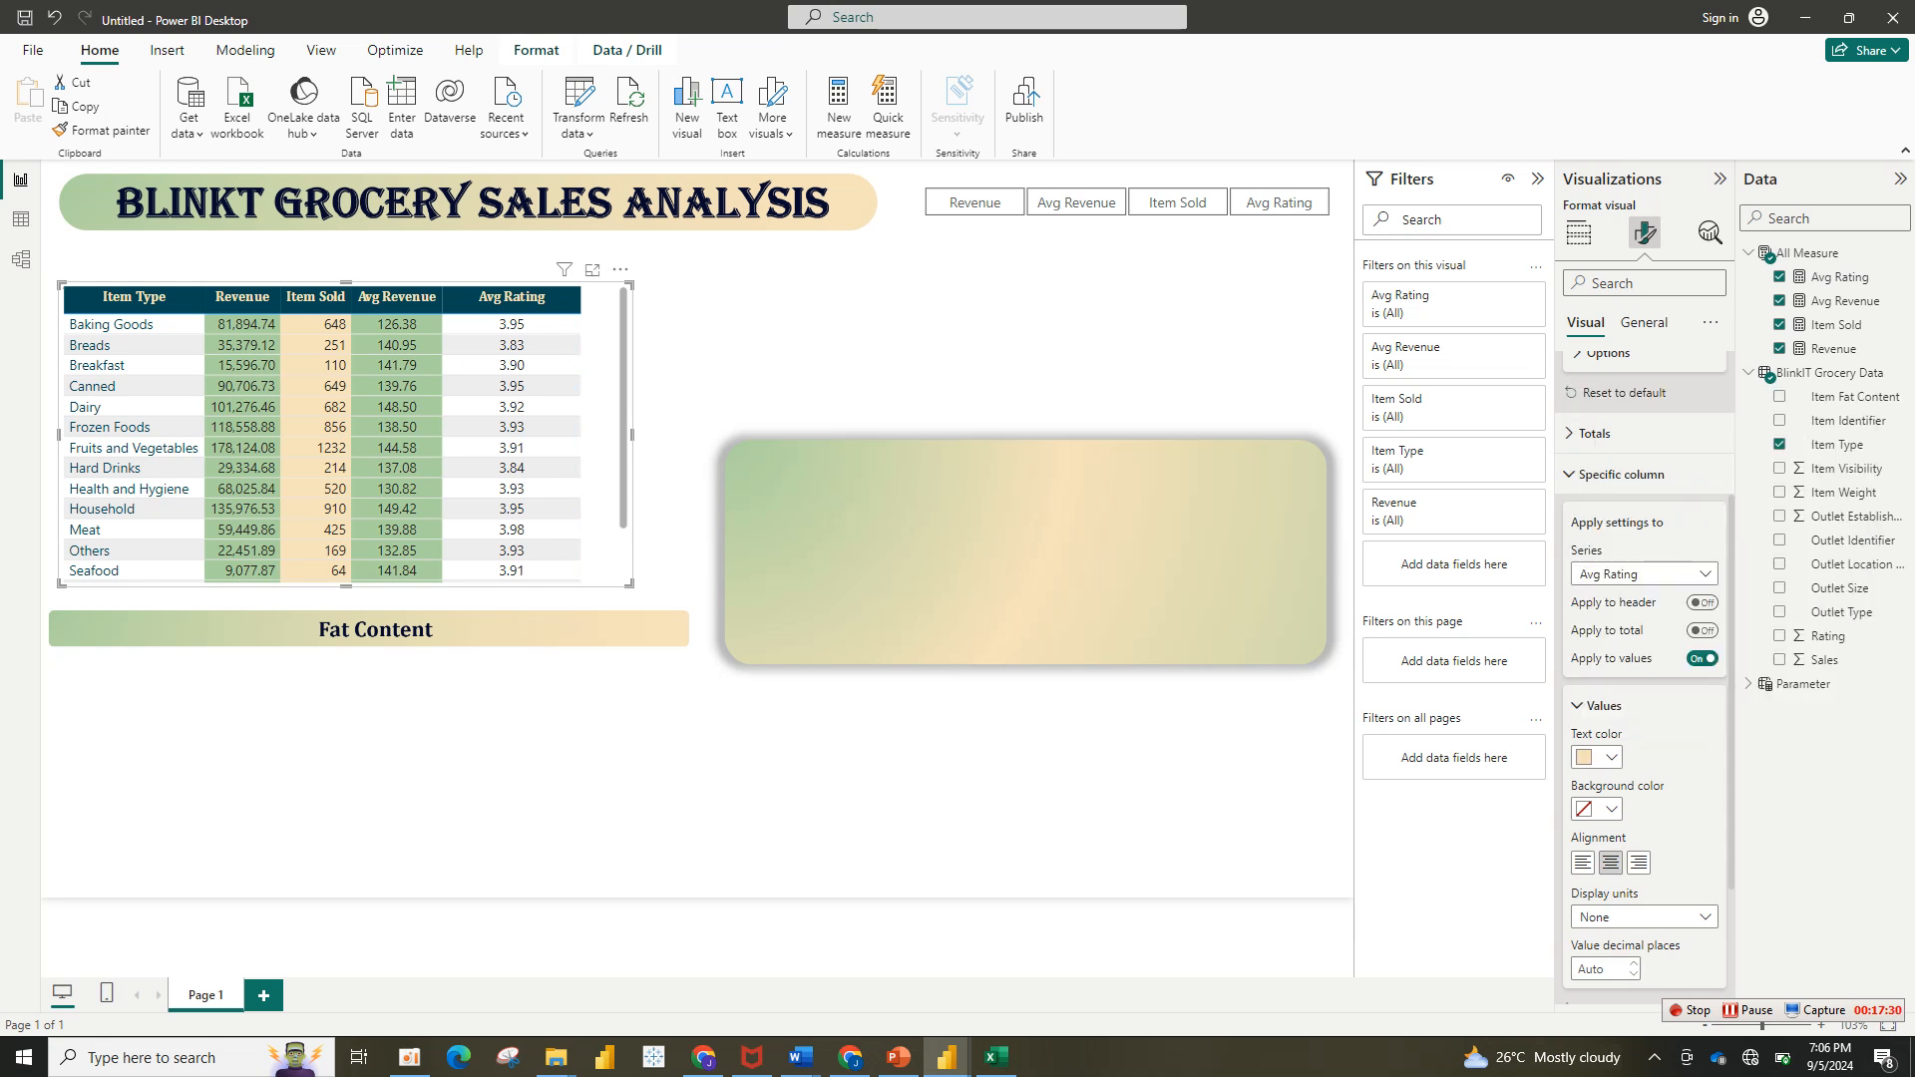
Step: Set the Avg Rating values' text color to the recently used near-black and their background to the recently used cream
{"action": "left_click", "coordinate": [1644, 573]}
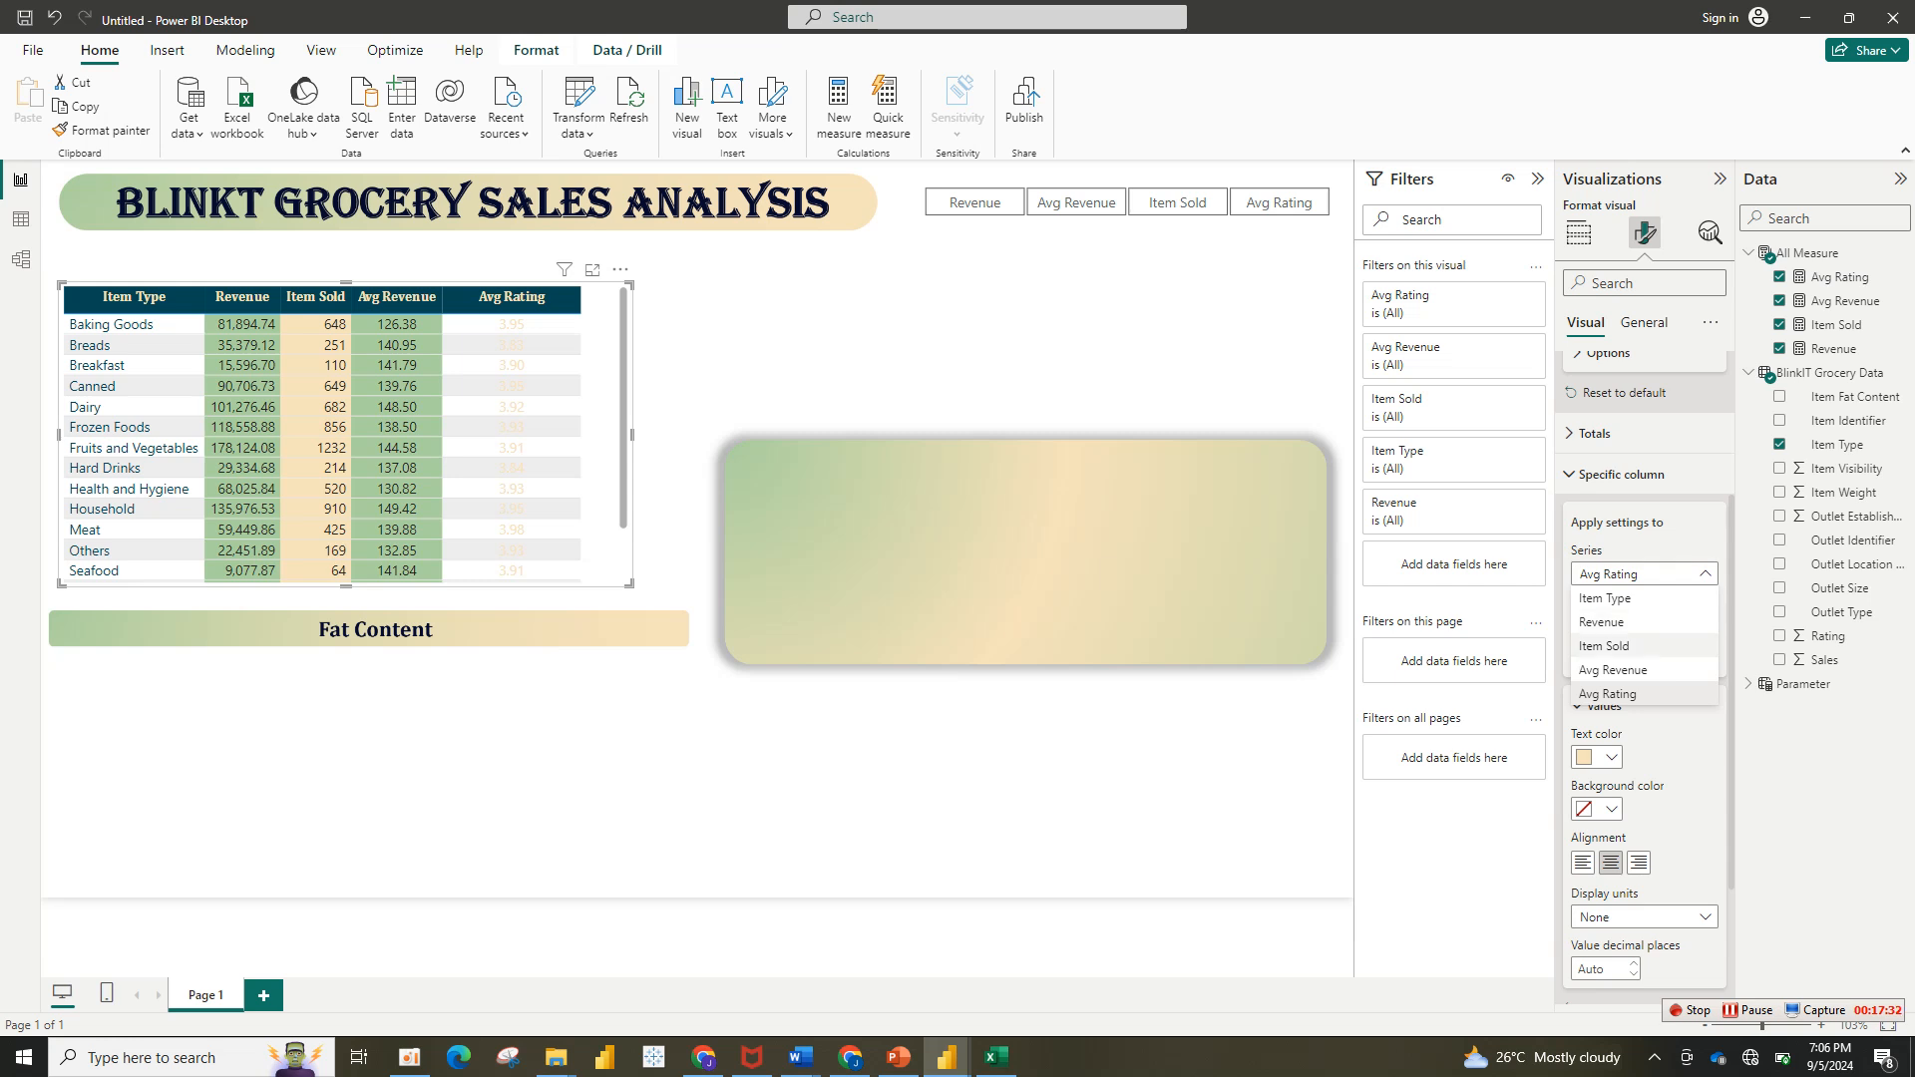
{"action": "left_click", "coordinate": [1596, 757]}
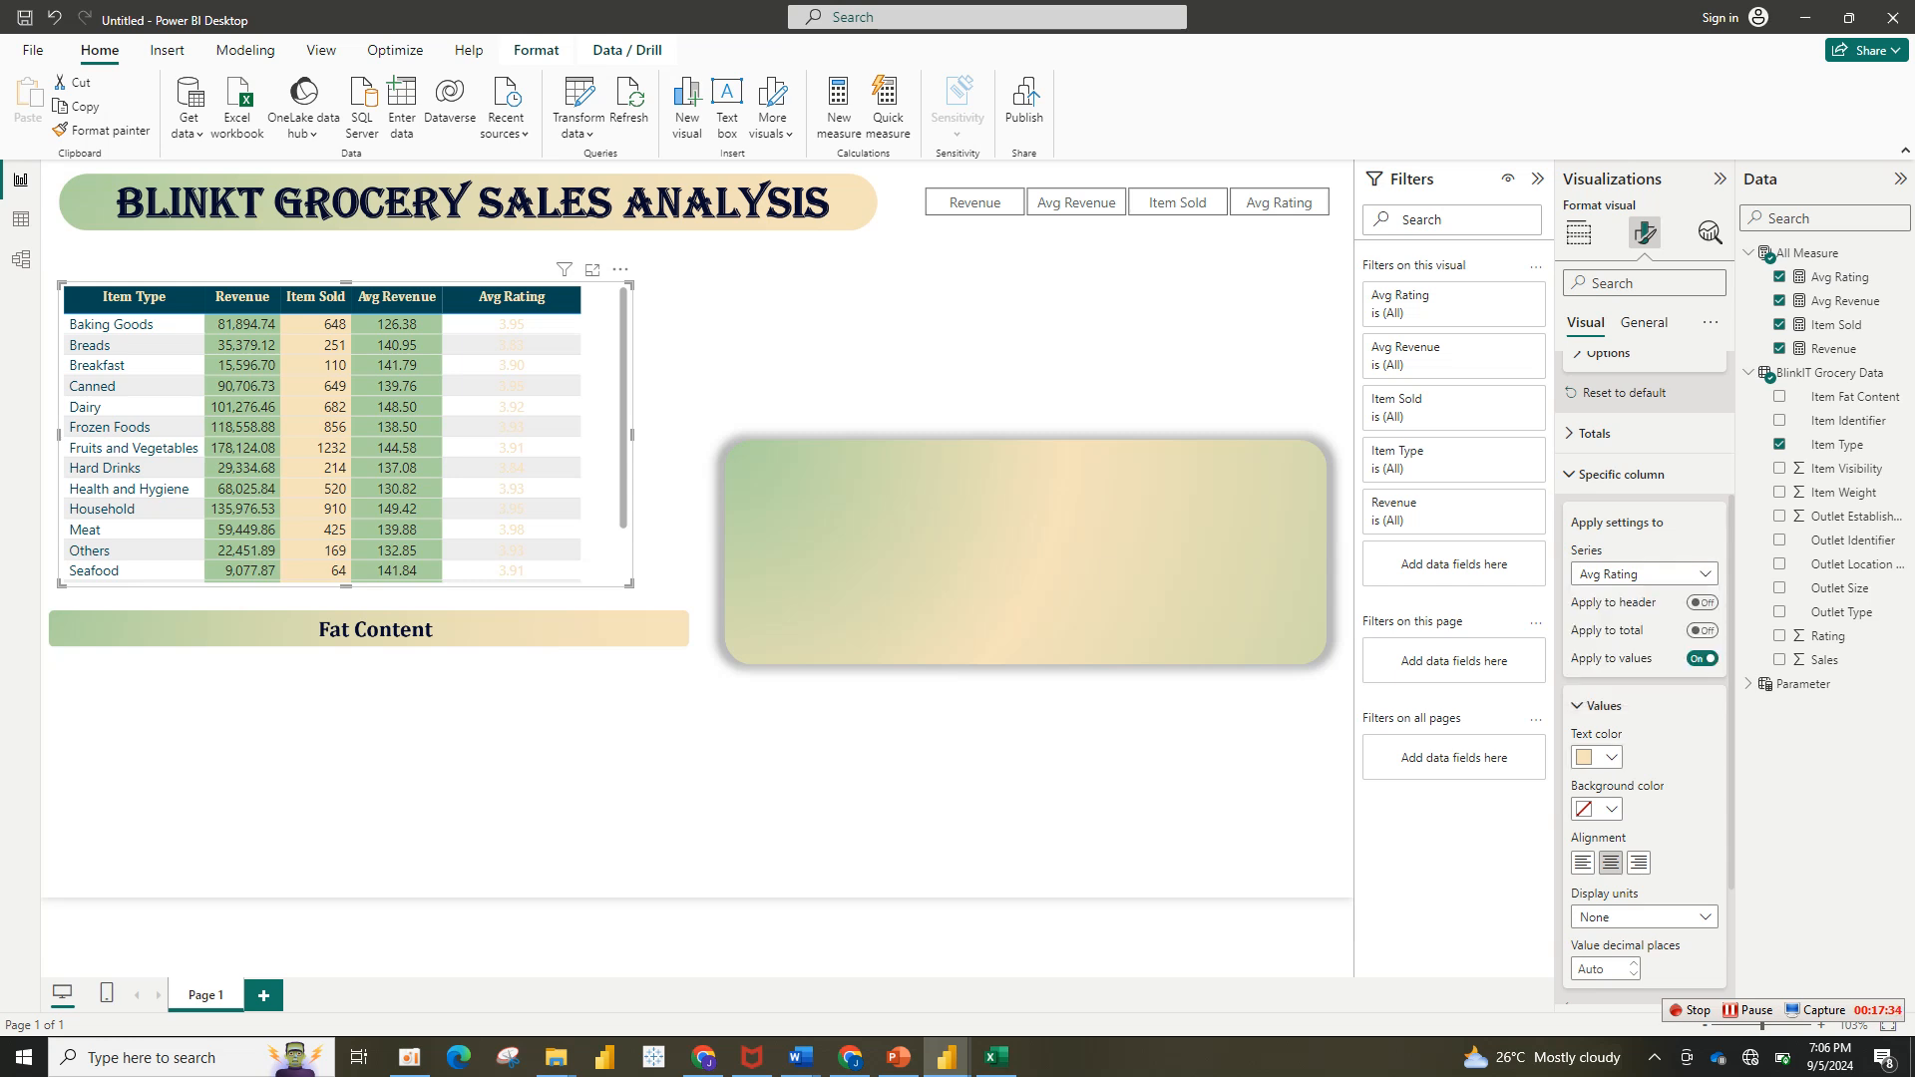
{"action": "left_click", "coordinate": [1595, 757]}
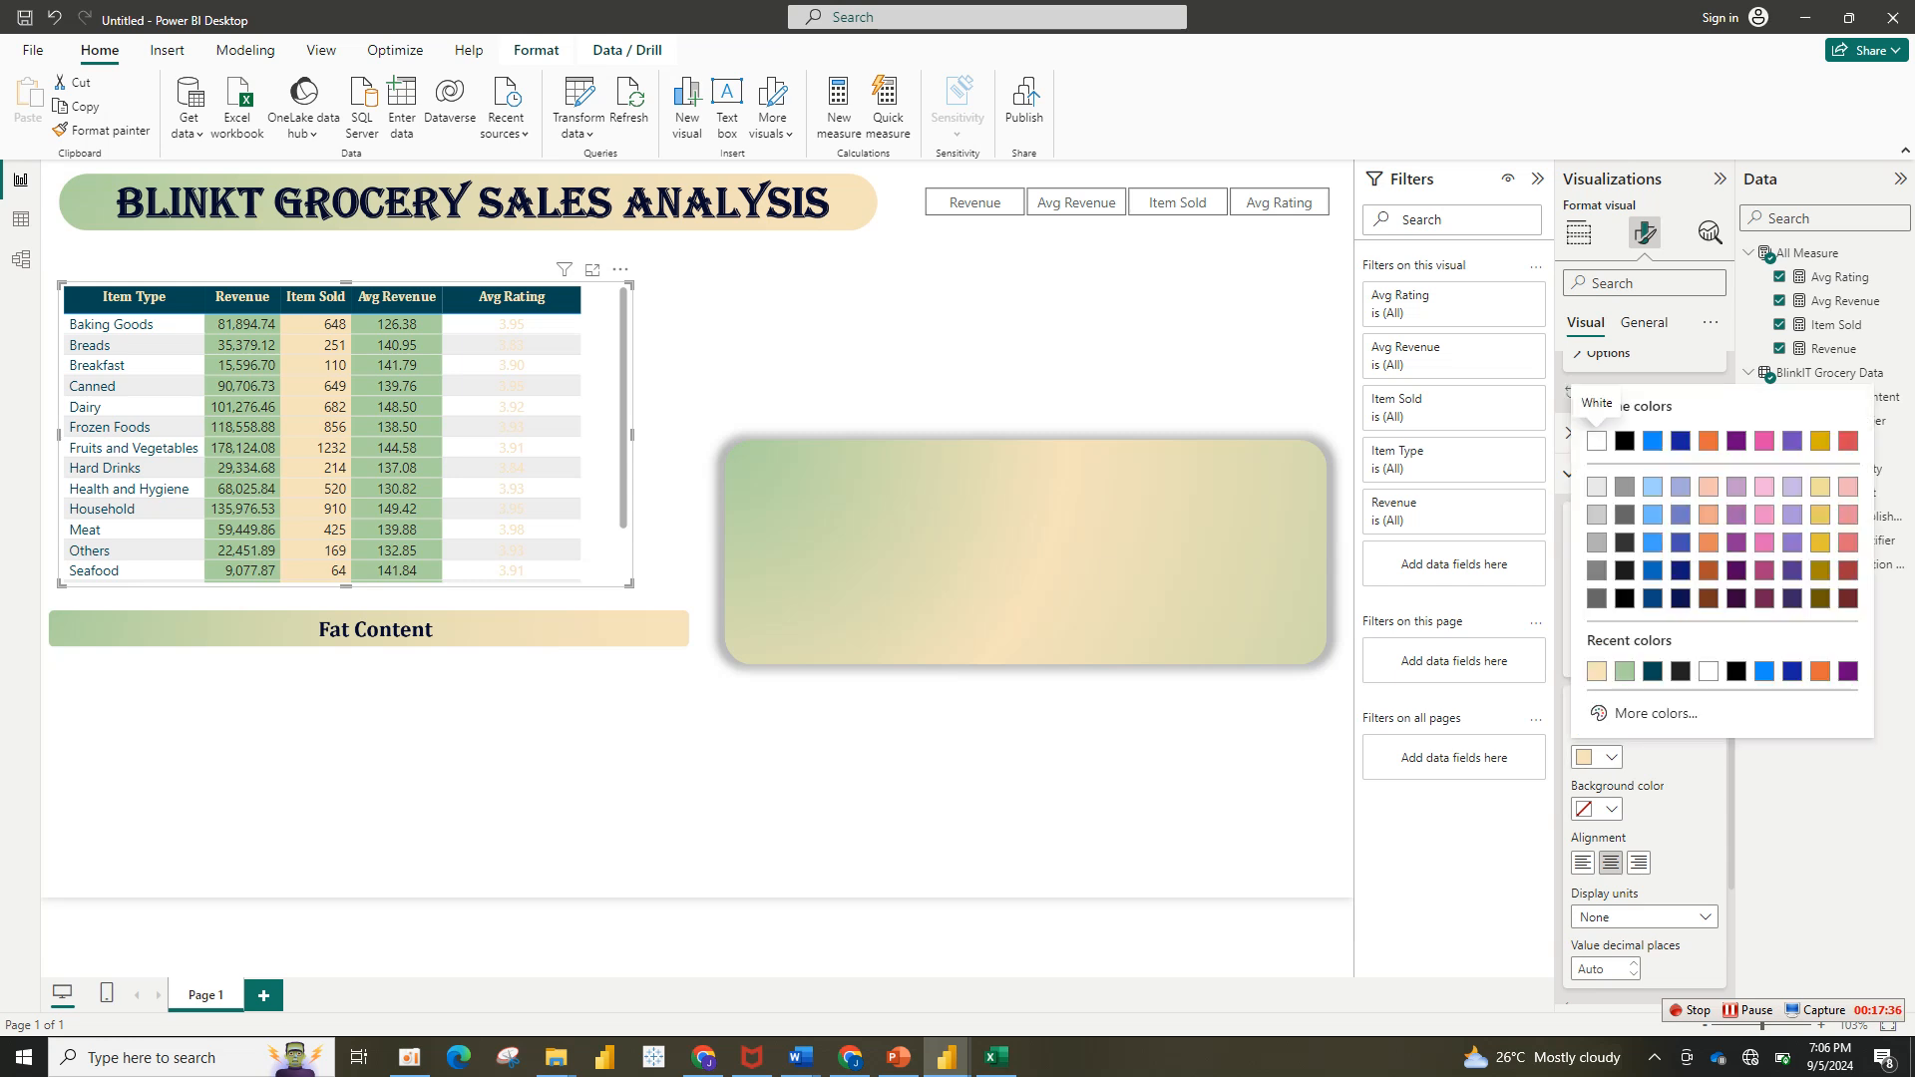
{"action": "left_click", "coordinate": [1680, 671]}
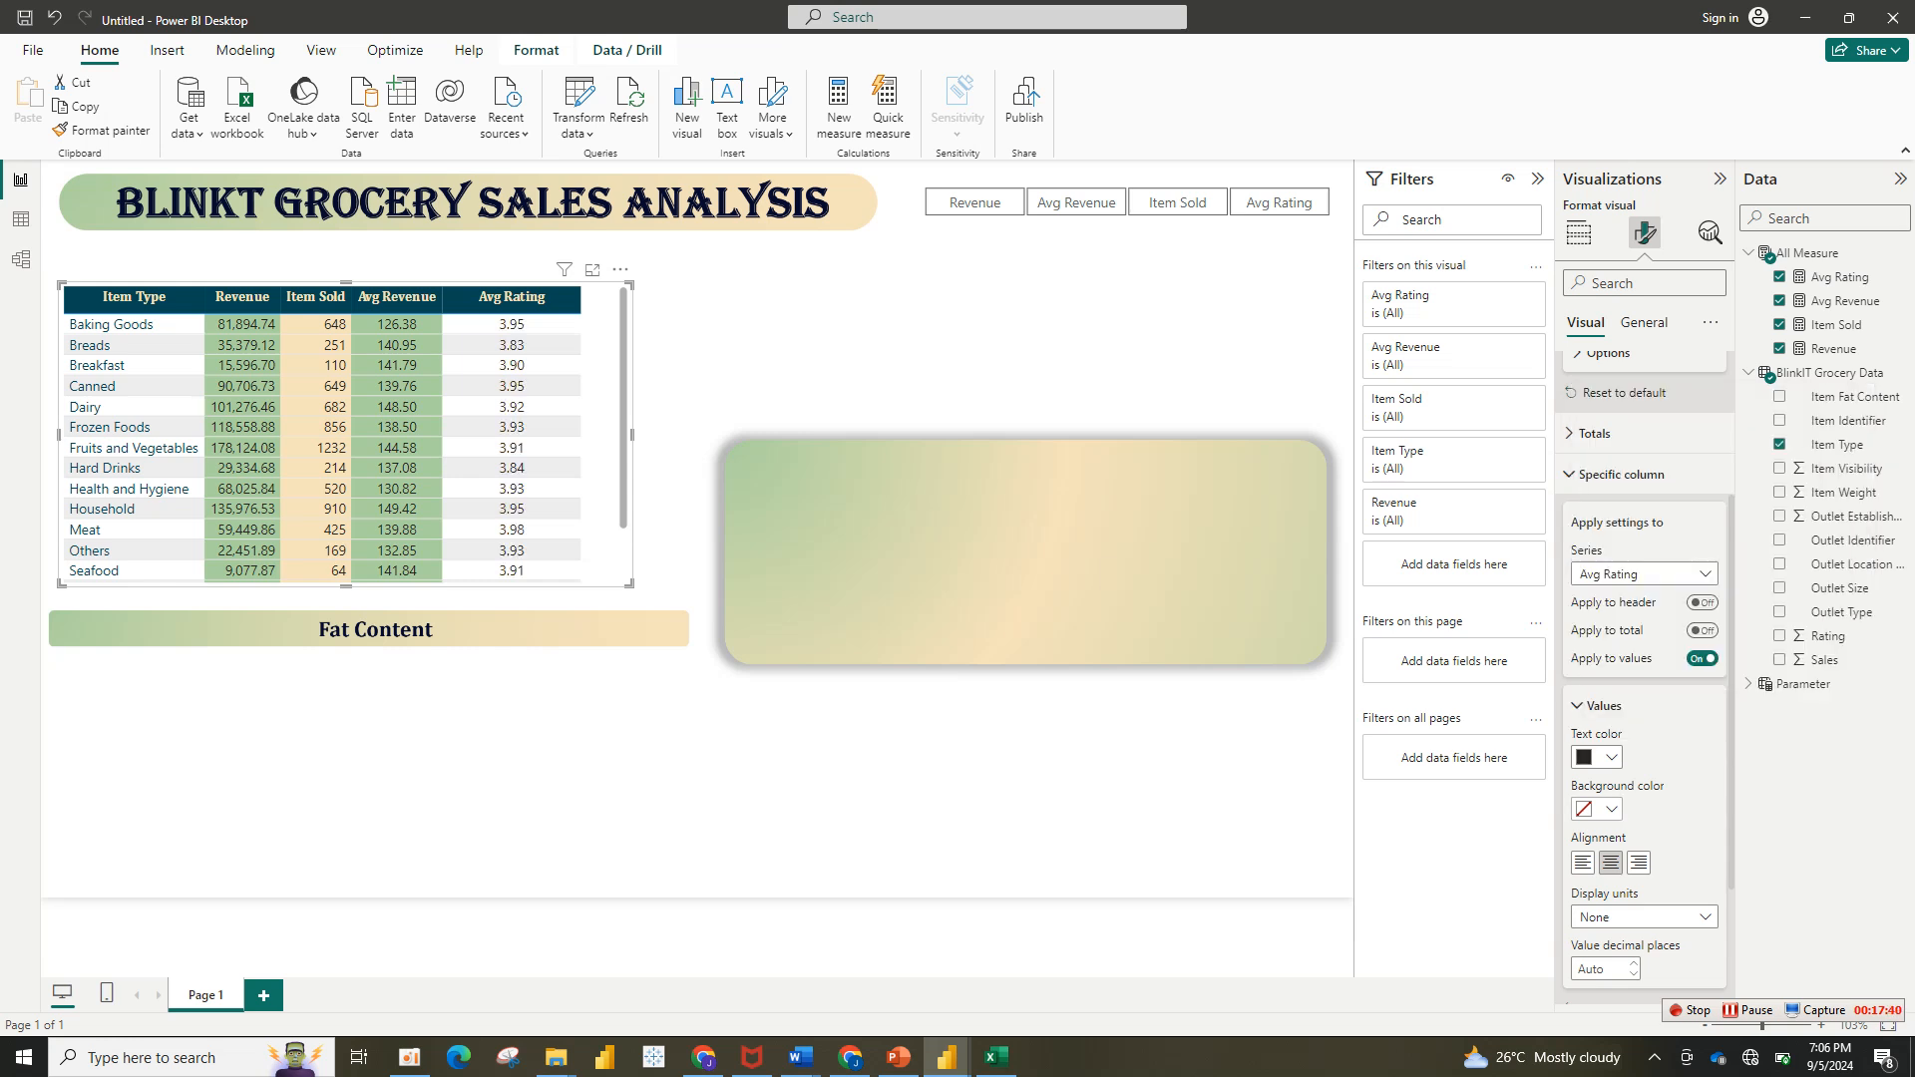
{"action": "left_click", "coordinate": [1596, 809]}
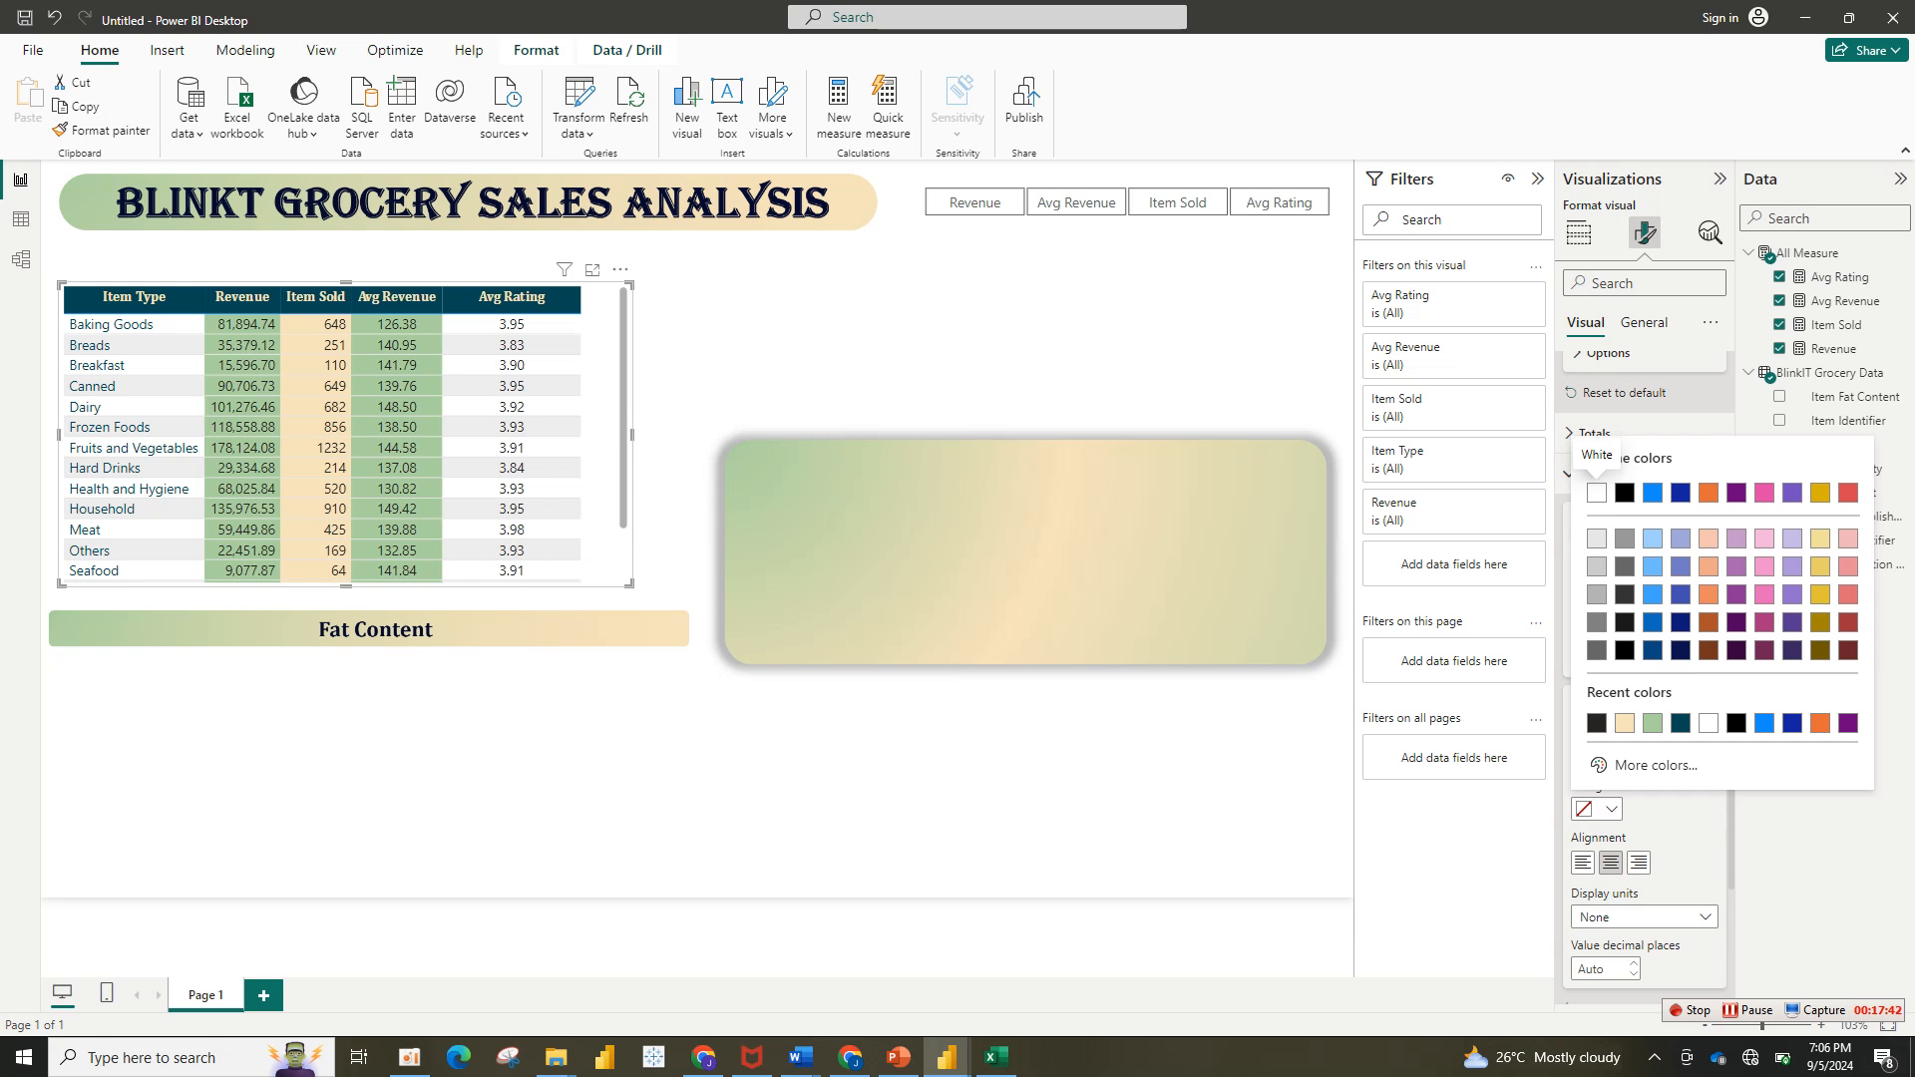
{"action": "left_click", "coordinate": [1624, 722]}
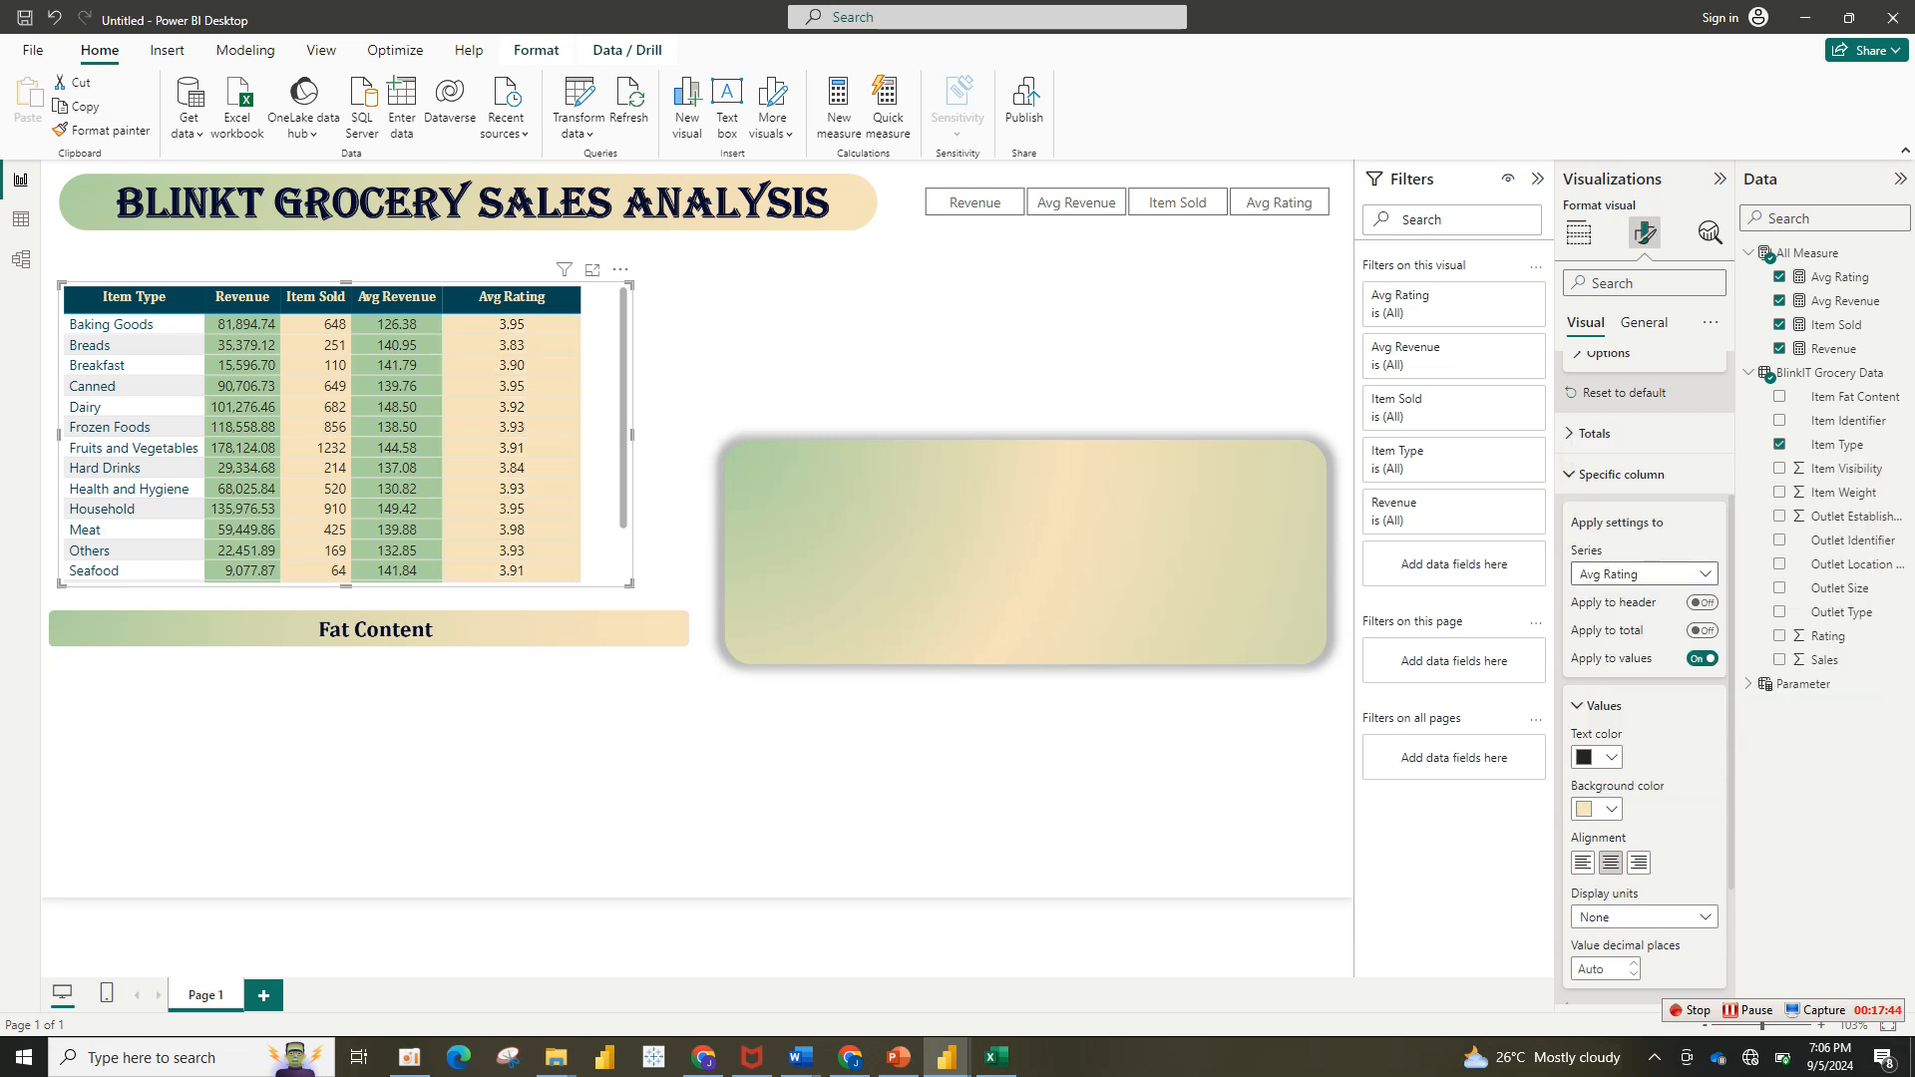
Step: Center the values of the table's Item Sold and Revenue columns
{"action": "left_click", "coordinate": [1643, 574]}
{"action": "left_click", "coordinate": [1604, 645]}
{"action": "left_click", "coordinate": [1644, 573]}
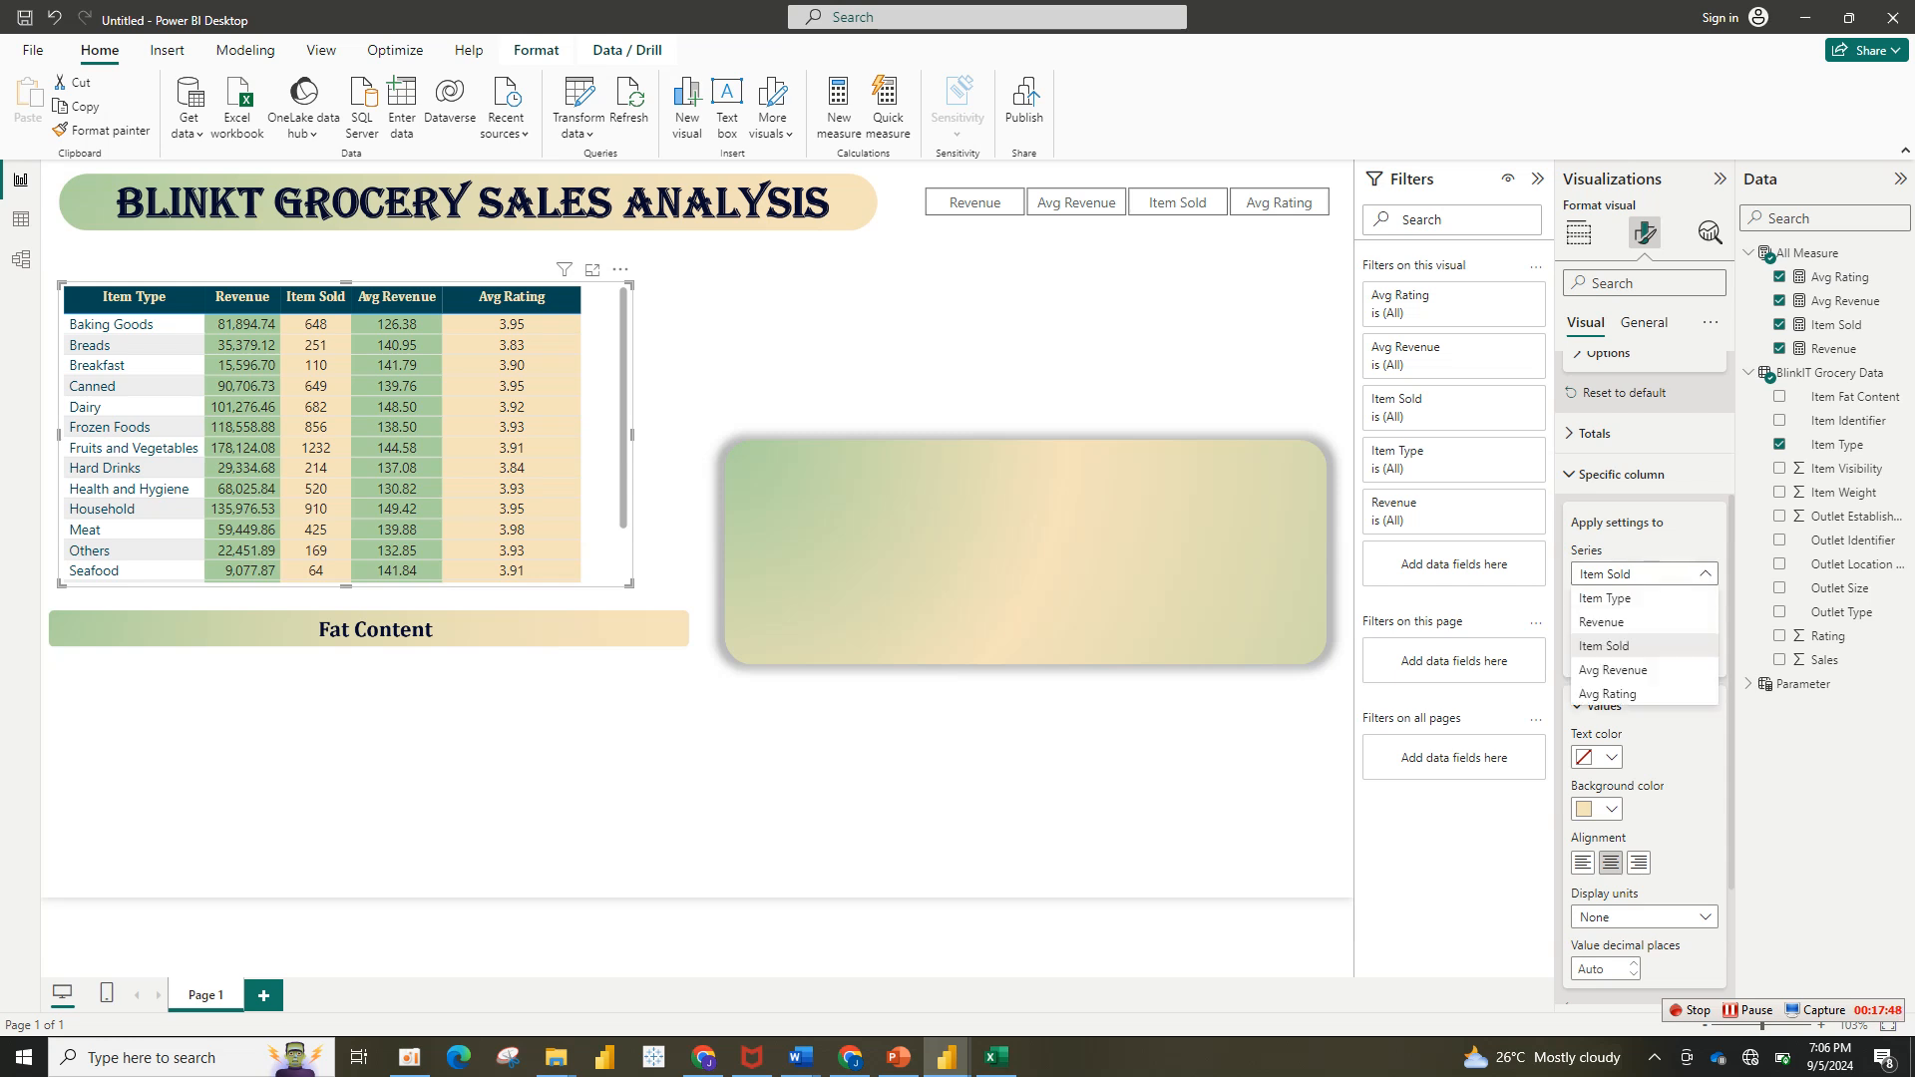
{"action": "left_click", "coordinate": [1601, 621]}
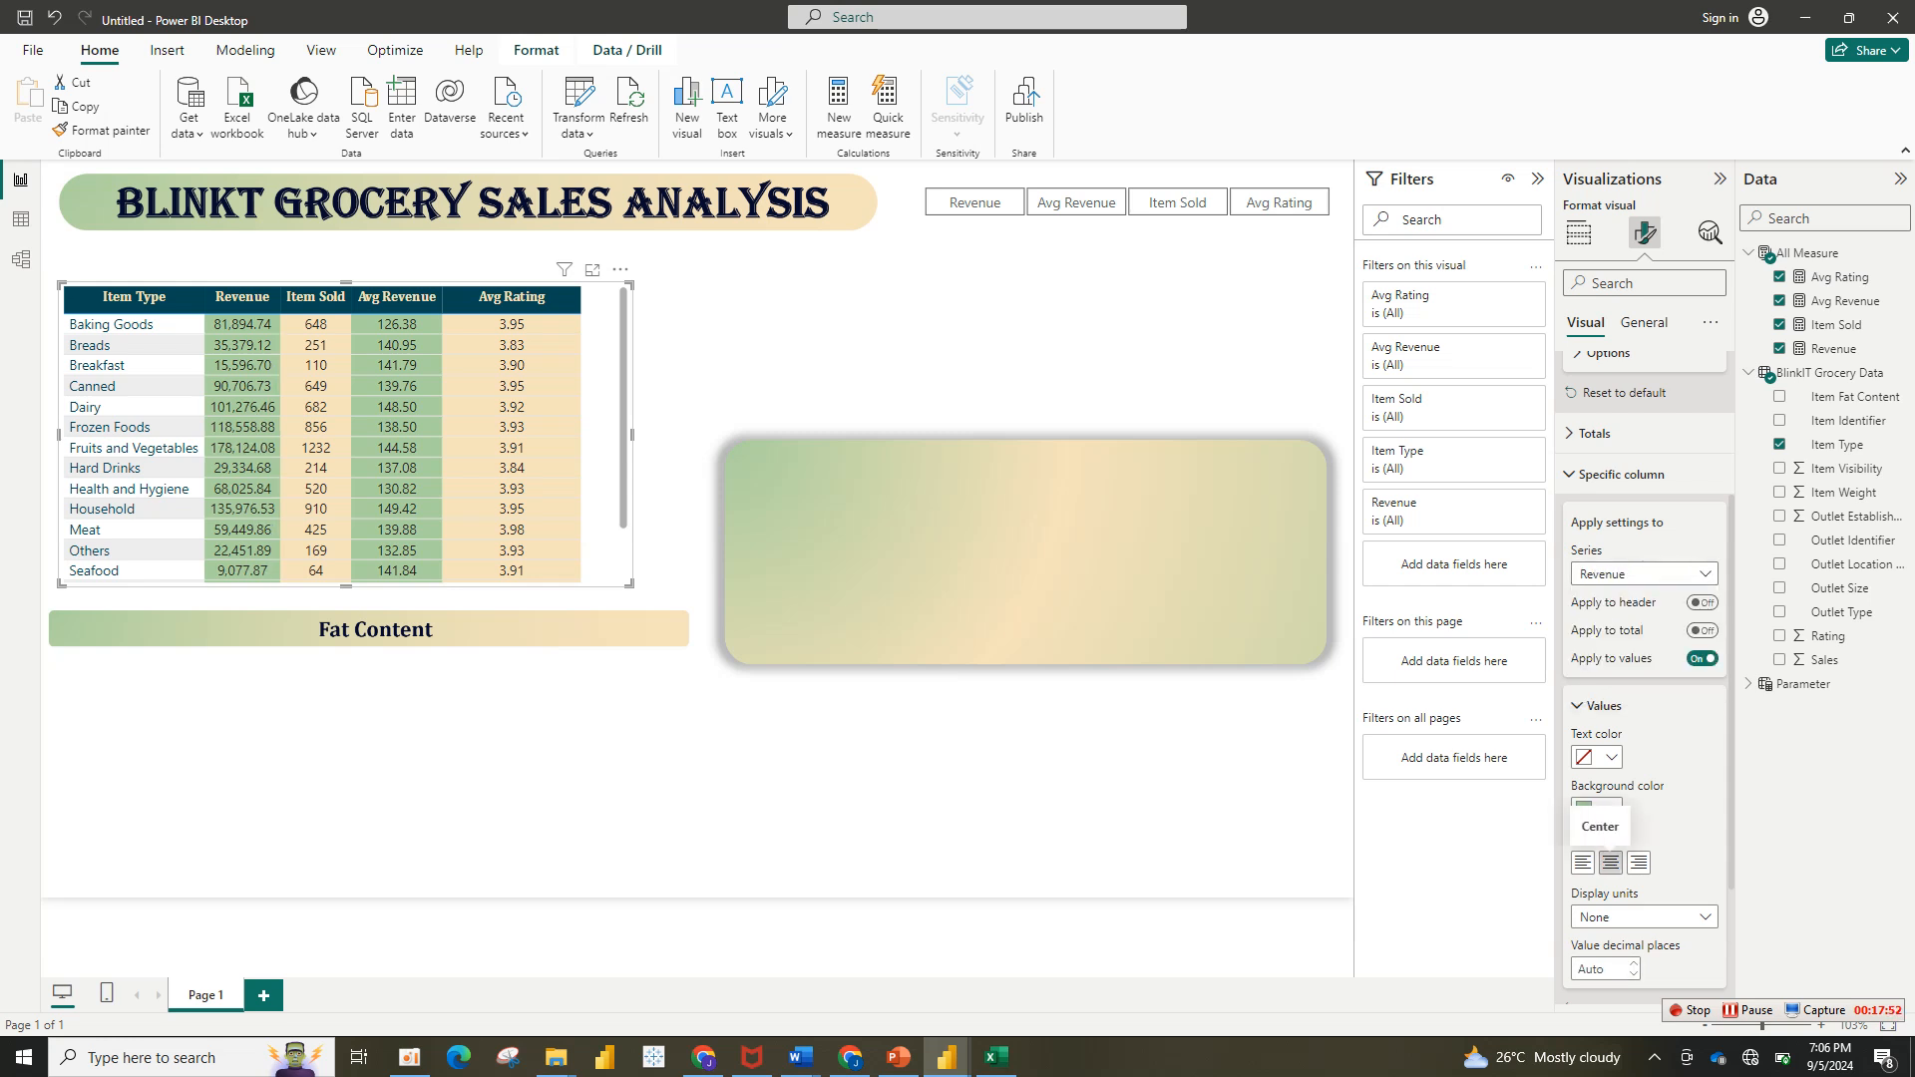
{"action": "left_click", "coordinate": [1621, 474]}
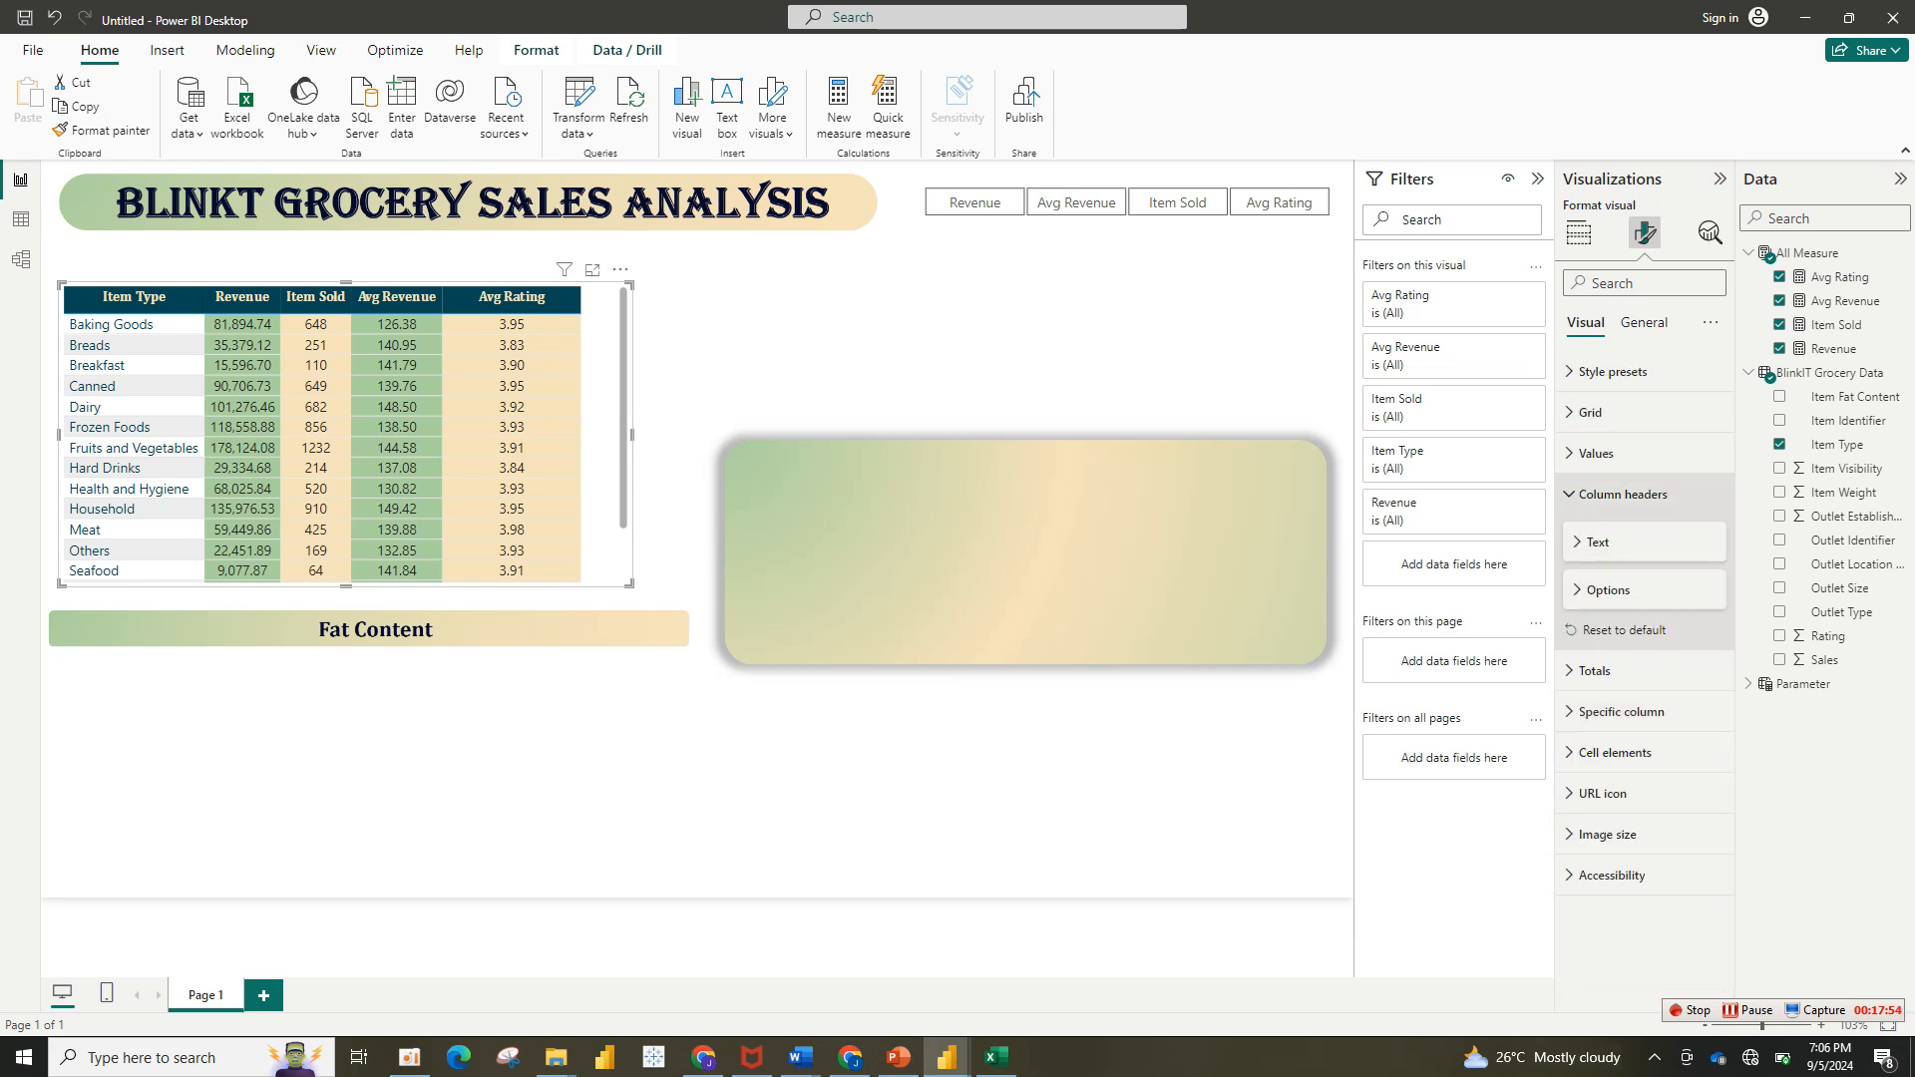
{"action": "left_click", "coordinate": [1623, 494]}
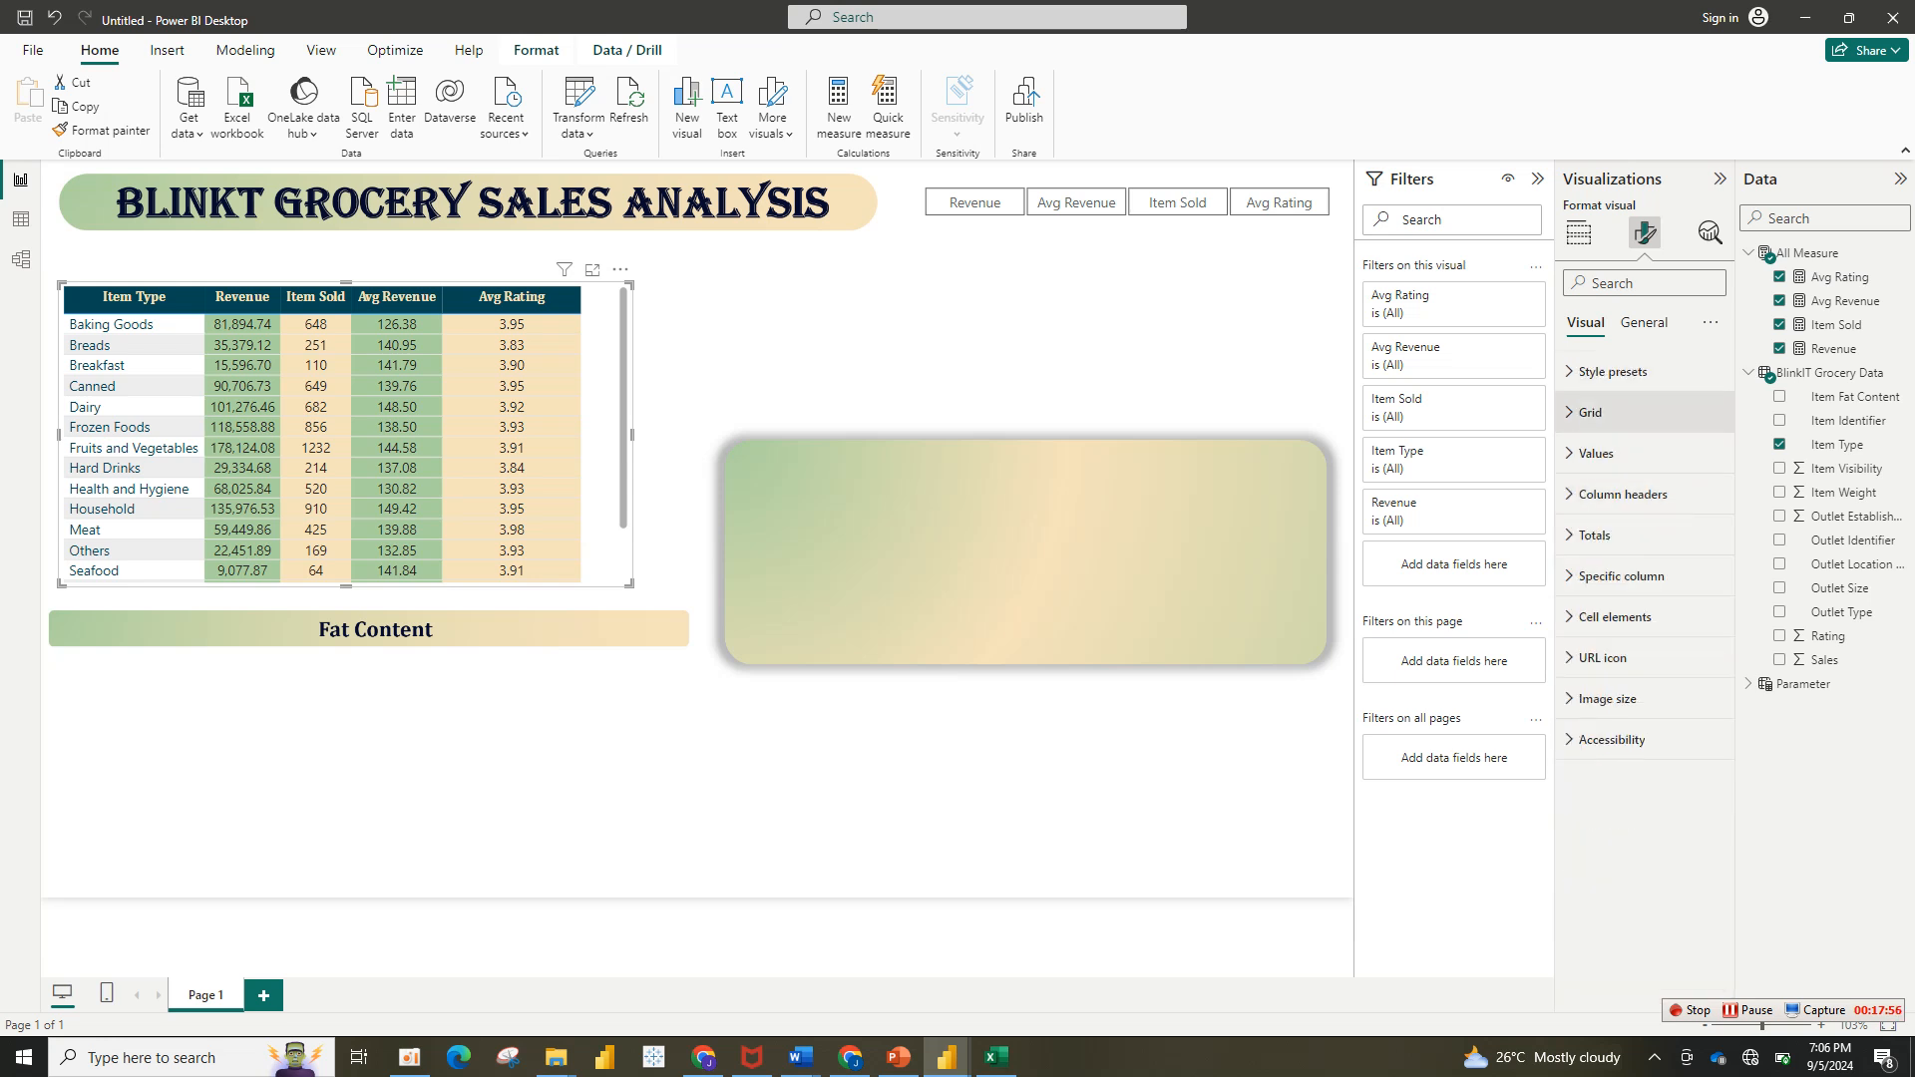
Step: Apply the Minimal style preset to the item-type table
{"action": "left_click", "coordinate": [1613, 371]}
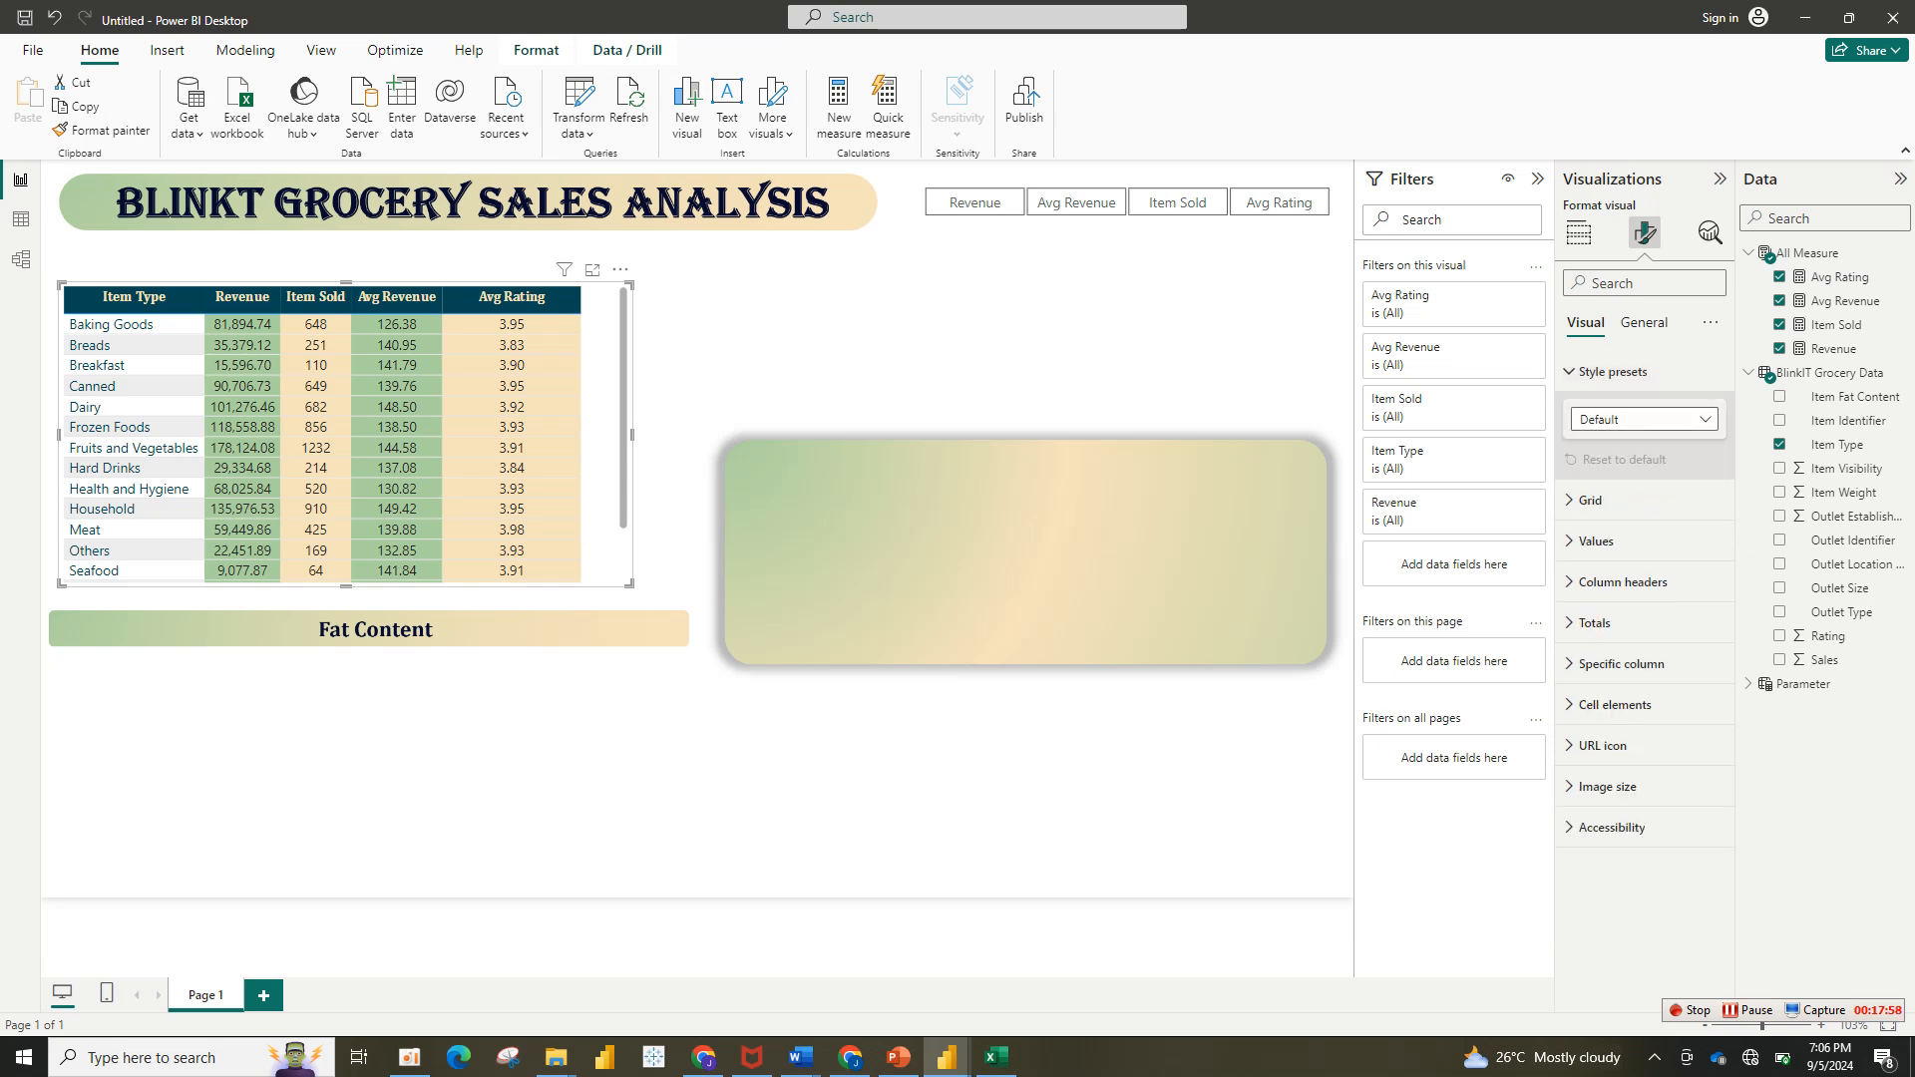
{"action": "left_click", "coordinate": [1643, 418]}
{"action": "left_click", "coordinate": [1600, 491]}
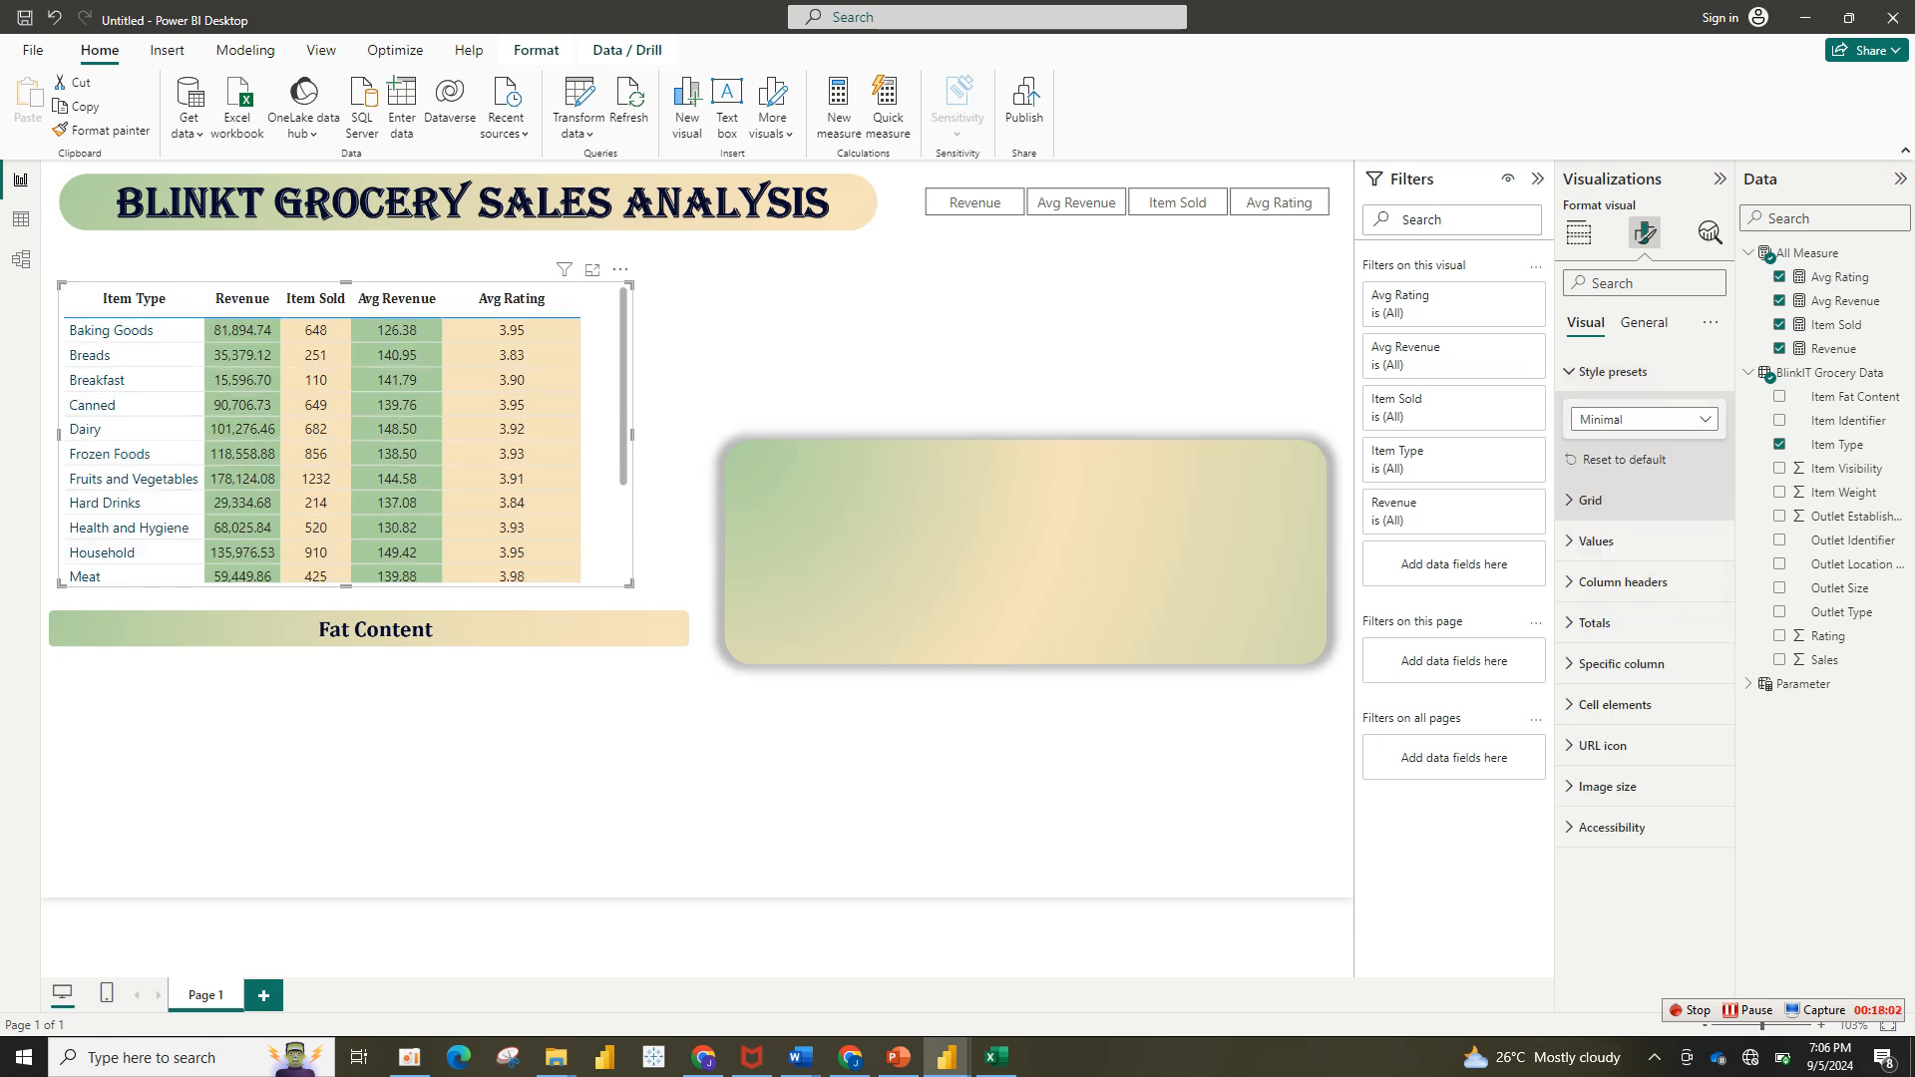
{"action": "left_click", "coordinate": [1612, 372]}
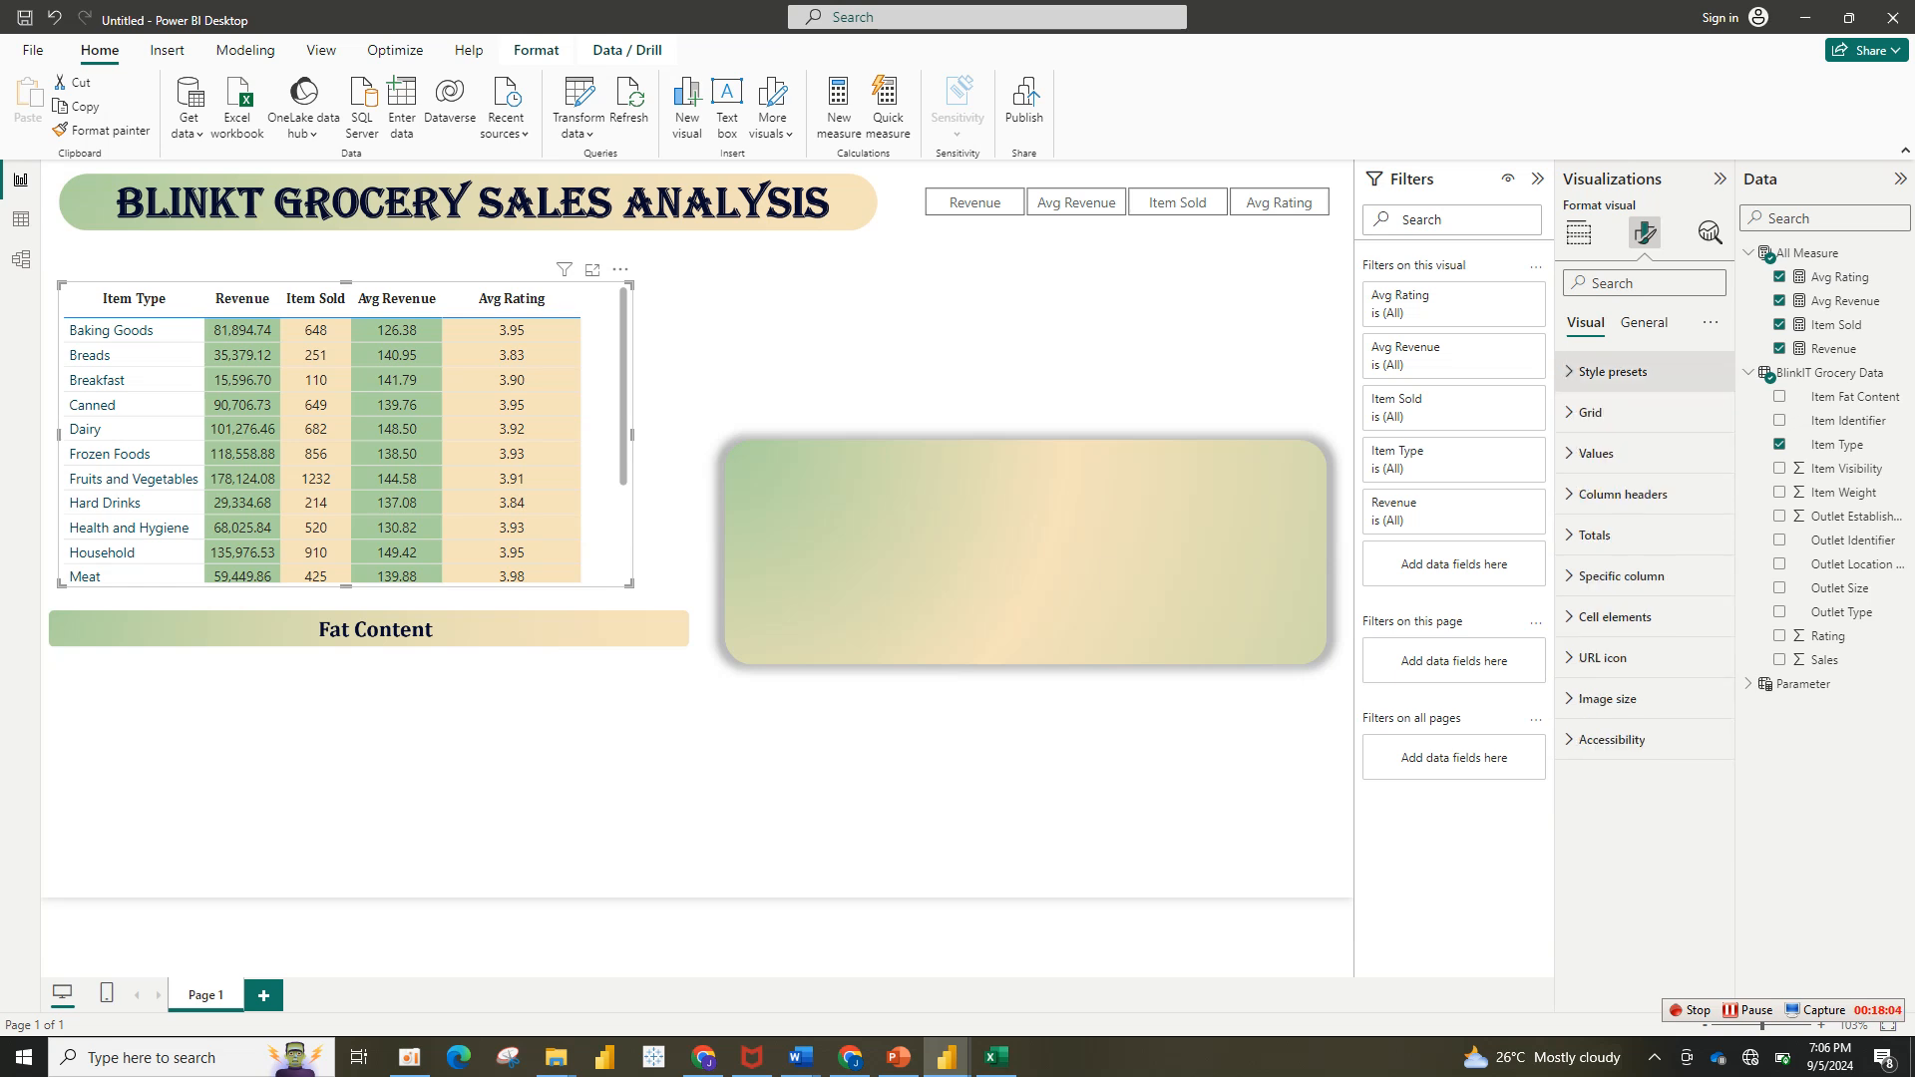
Step: Set the table's horizontal gridlines to white with a width of 10
{"action": "left_click", "coordinate": [1589, 413]}
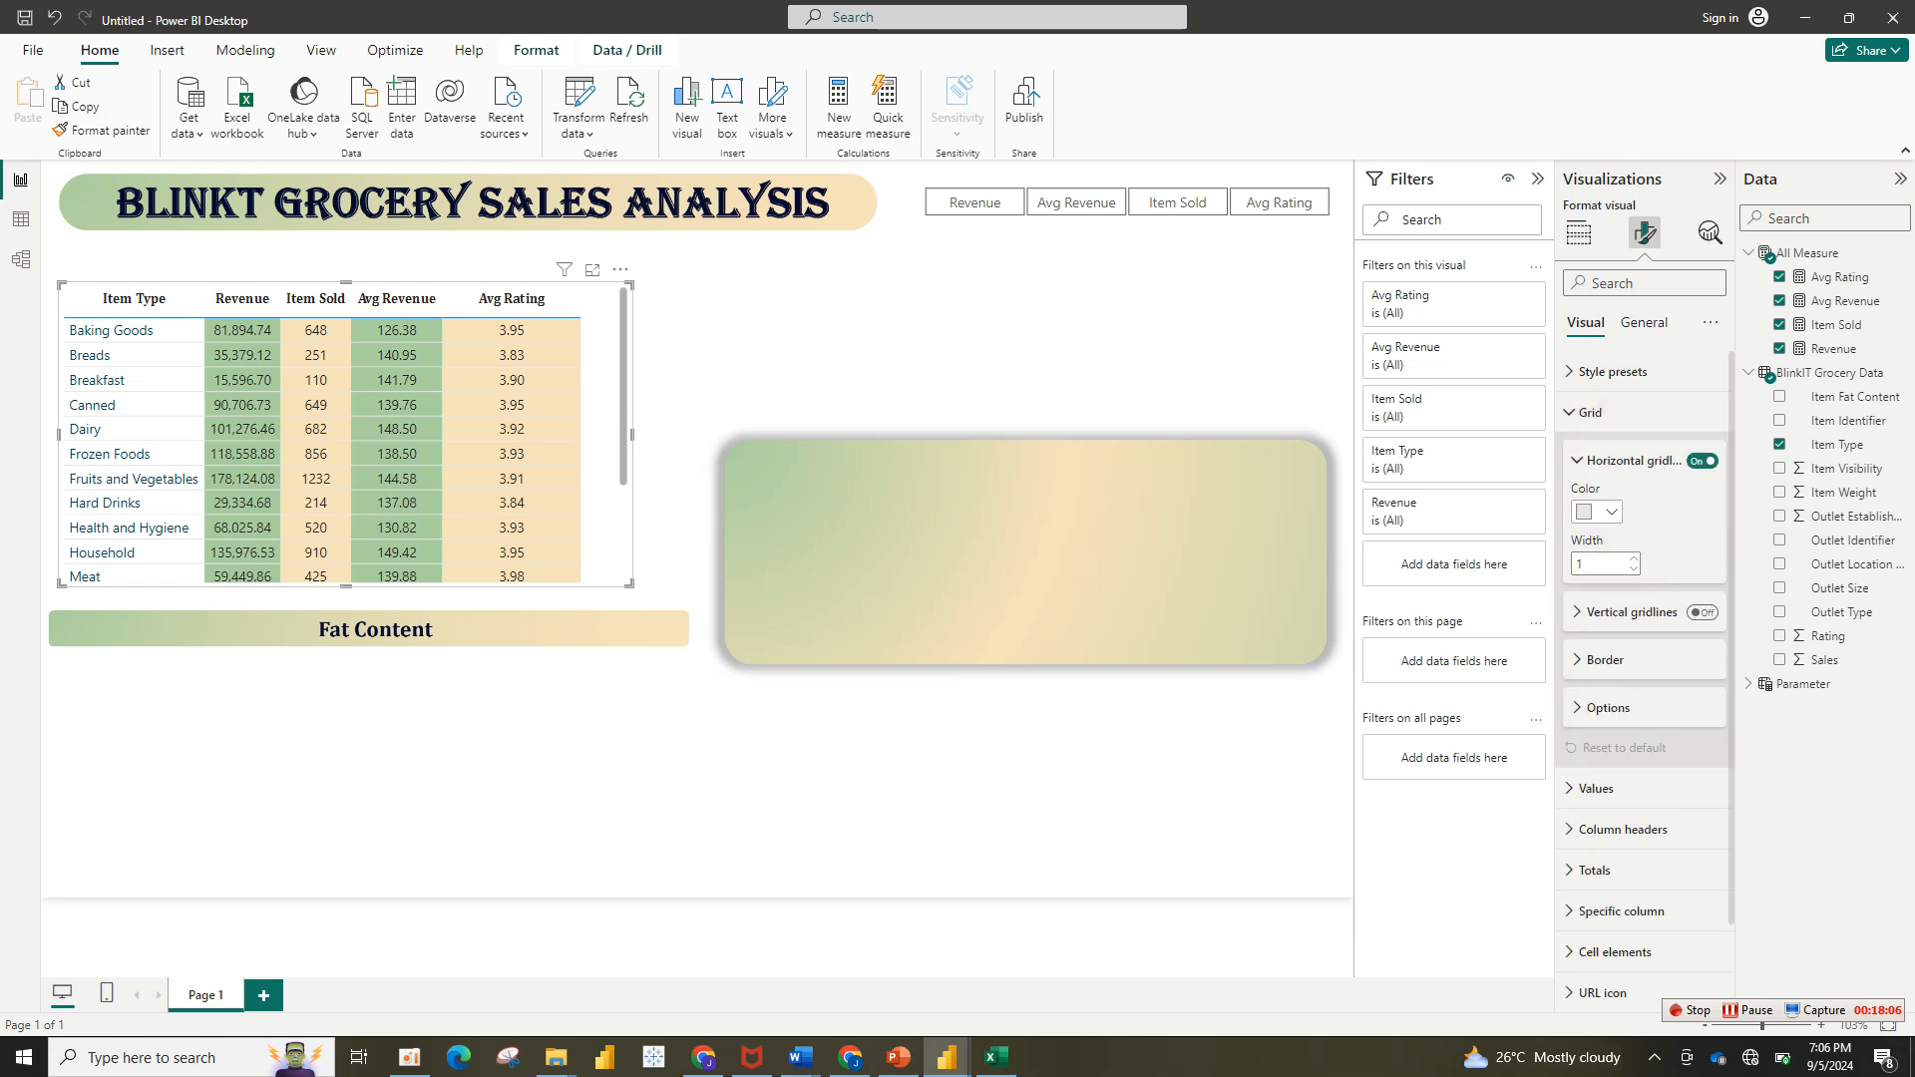
{"action": "left_click", "coordinate": [1597, 512]}
{"action": "left_click", "coordinate": [1597, 580]}
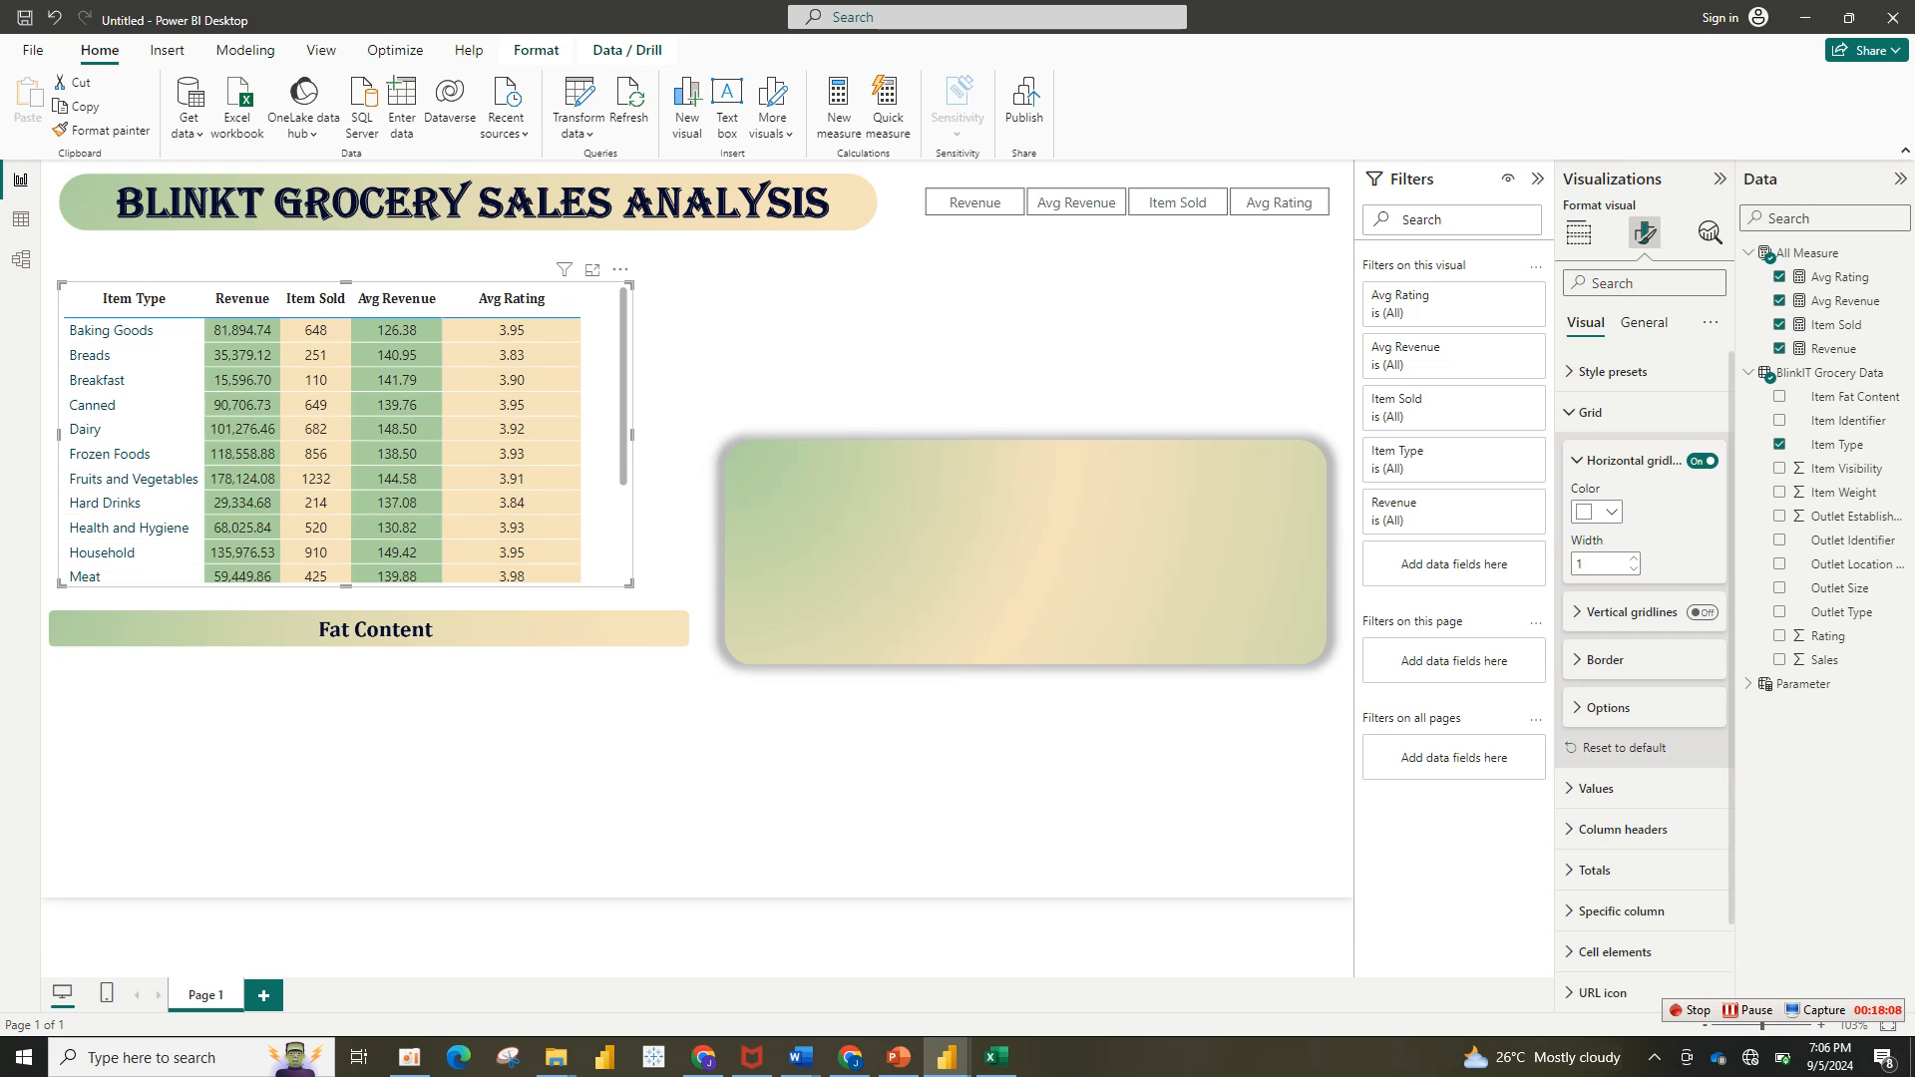
{"action": "double_click", "coordinate": [1580, 564]}
{"action": "type", "text": "10"}
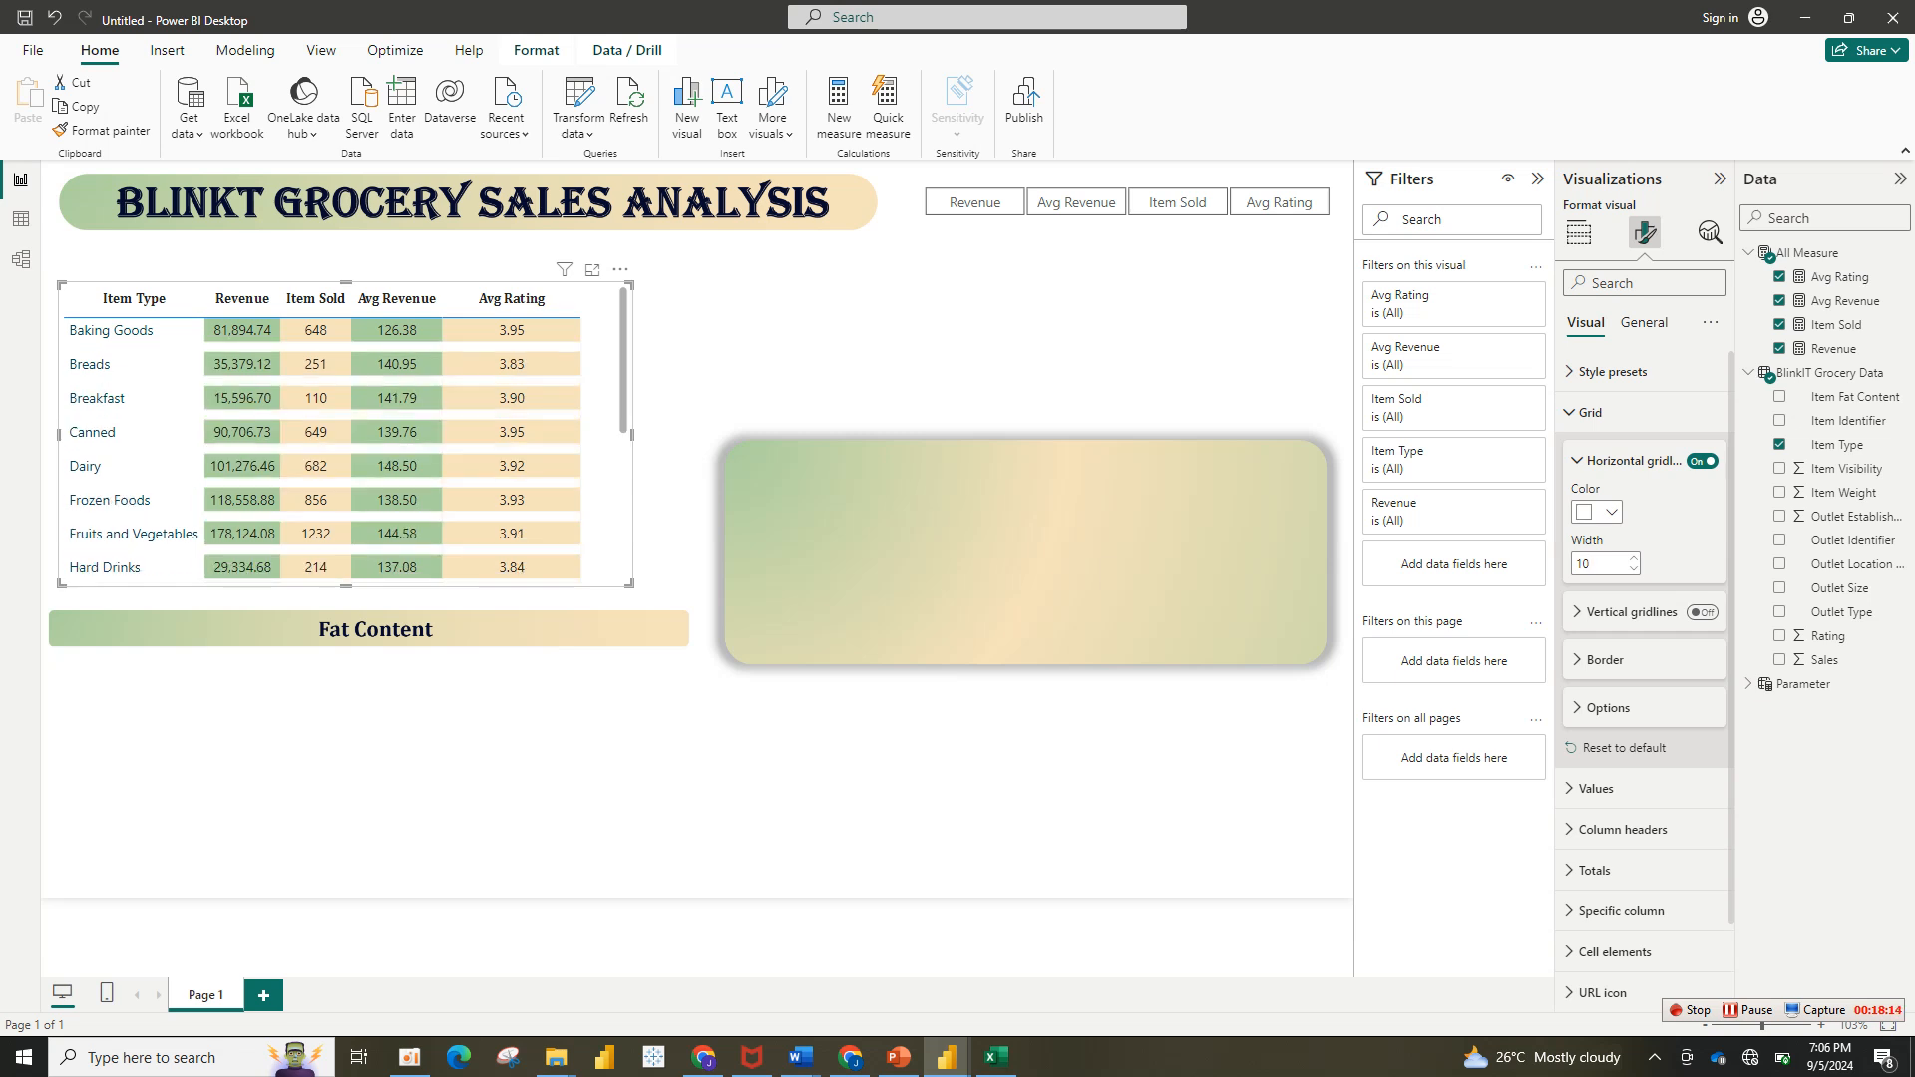
Step: Turn on the table's vertical gridlines and make them white with a width of 5
{"action": "left_click", "coordinate": [1702, 612]}
{"action": "left_click", "coordinate": [1616, 613]}
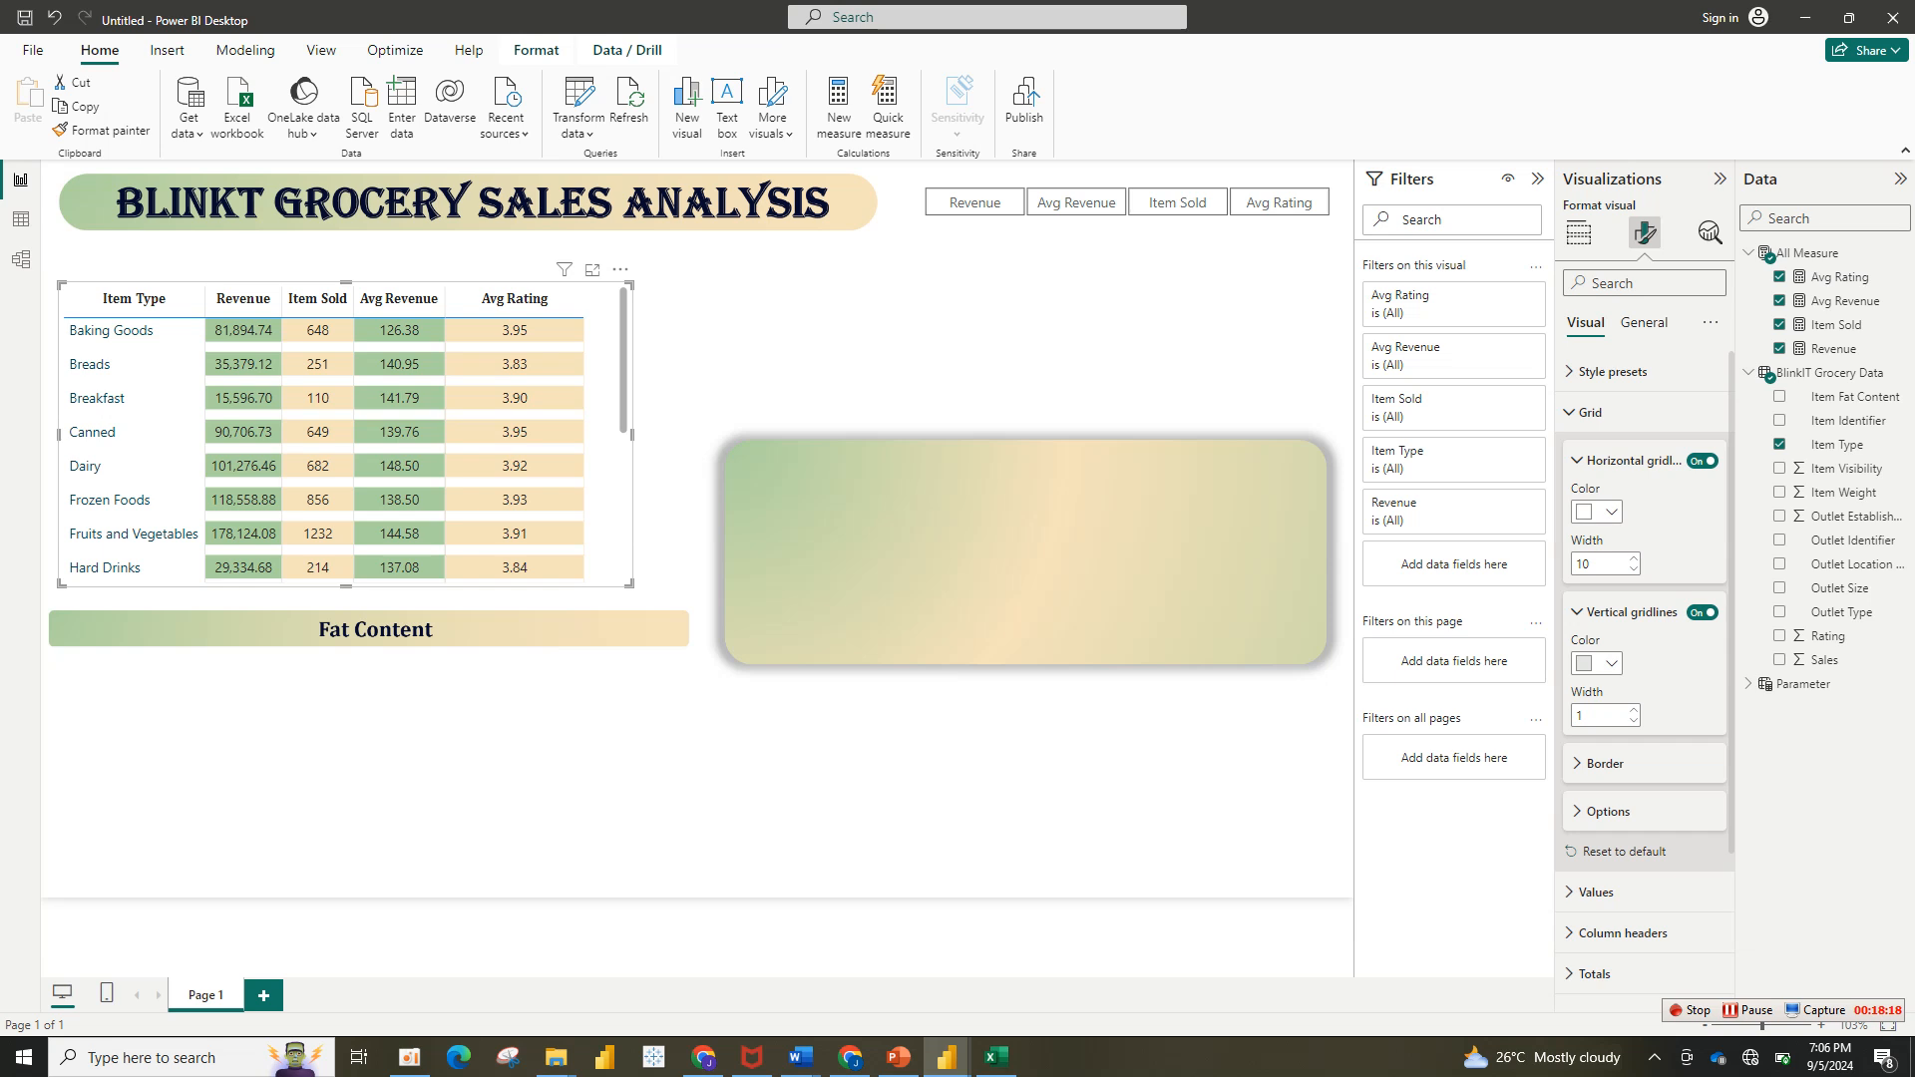
{"action": "left_click", "coordinate": [1595, 663]}
{"action": "left_click", "coordinate": [1597, 732]}
{"action": "left_click", "coordinate": [1601, 715]}
{"action": "type", "text": "5"}
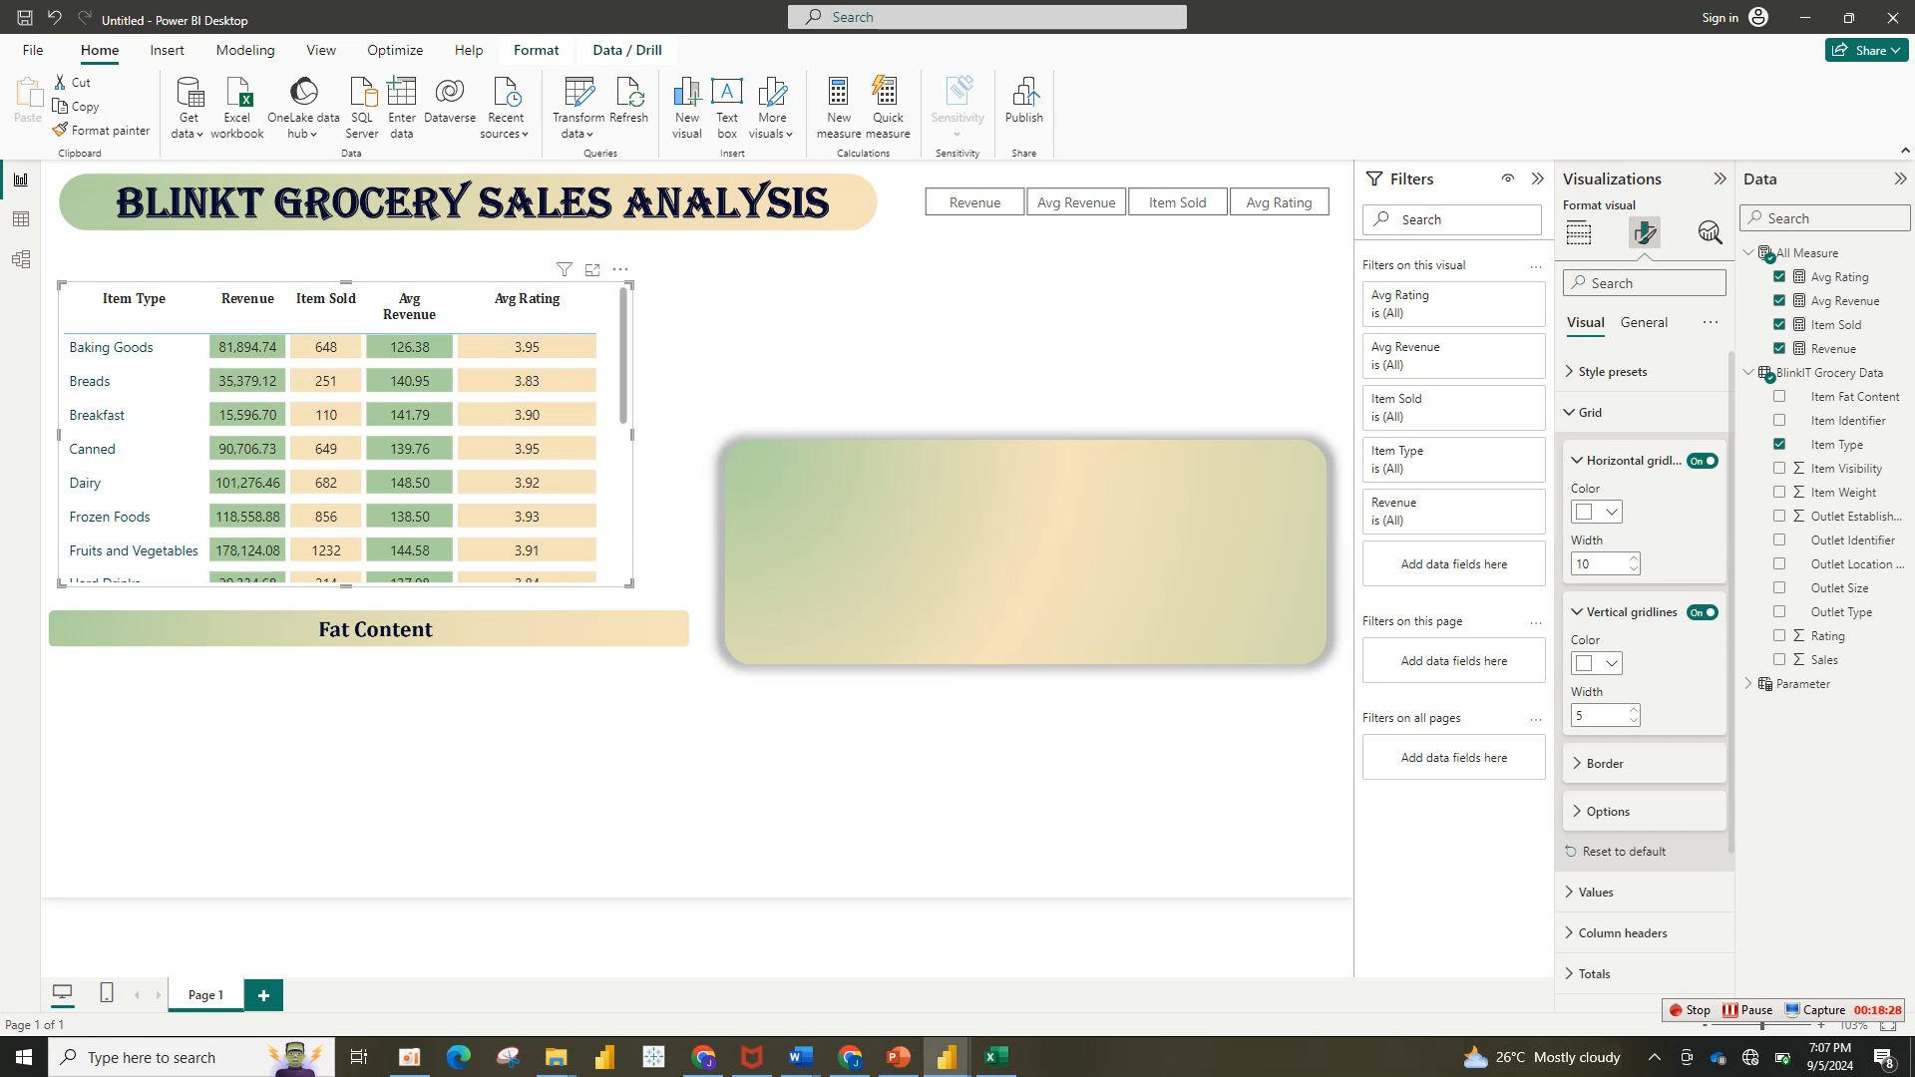
{"action": "left_click", "coordinate": [1578, 612]}
{"action": "left_click", "coordinate": [1577, 460]}
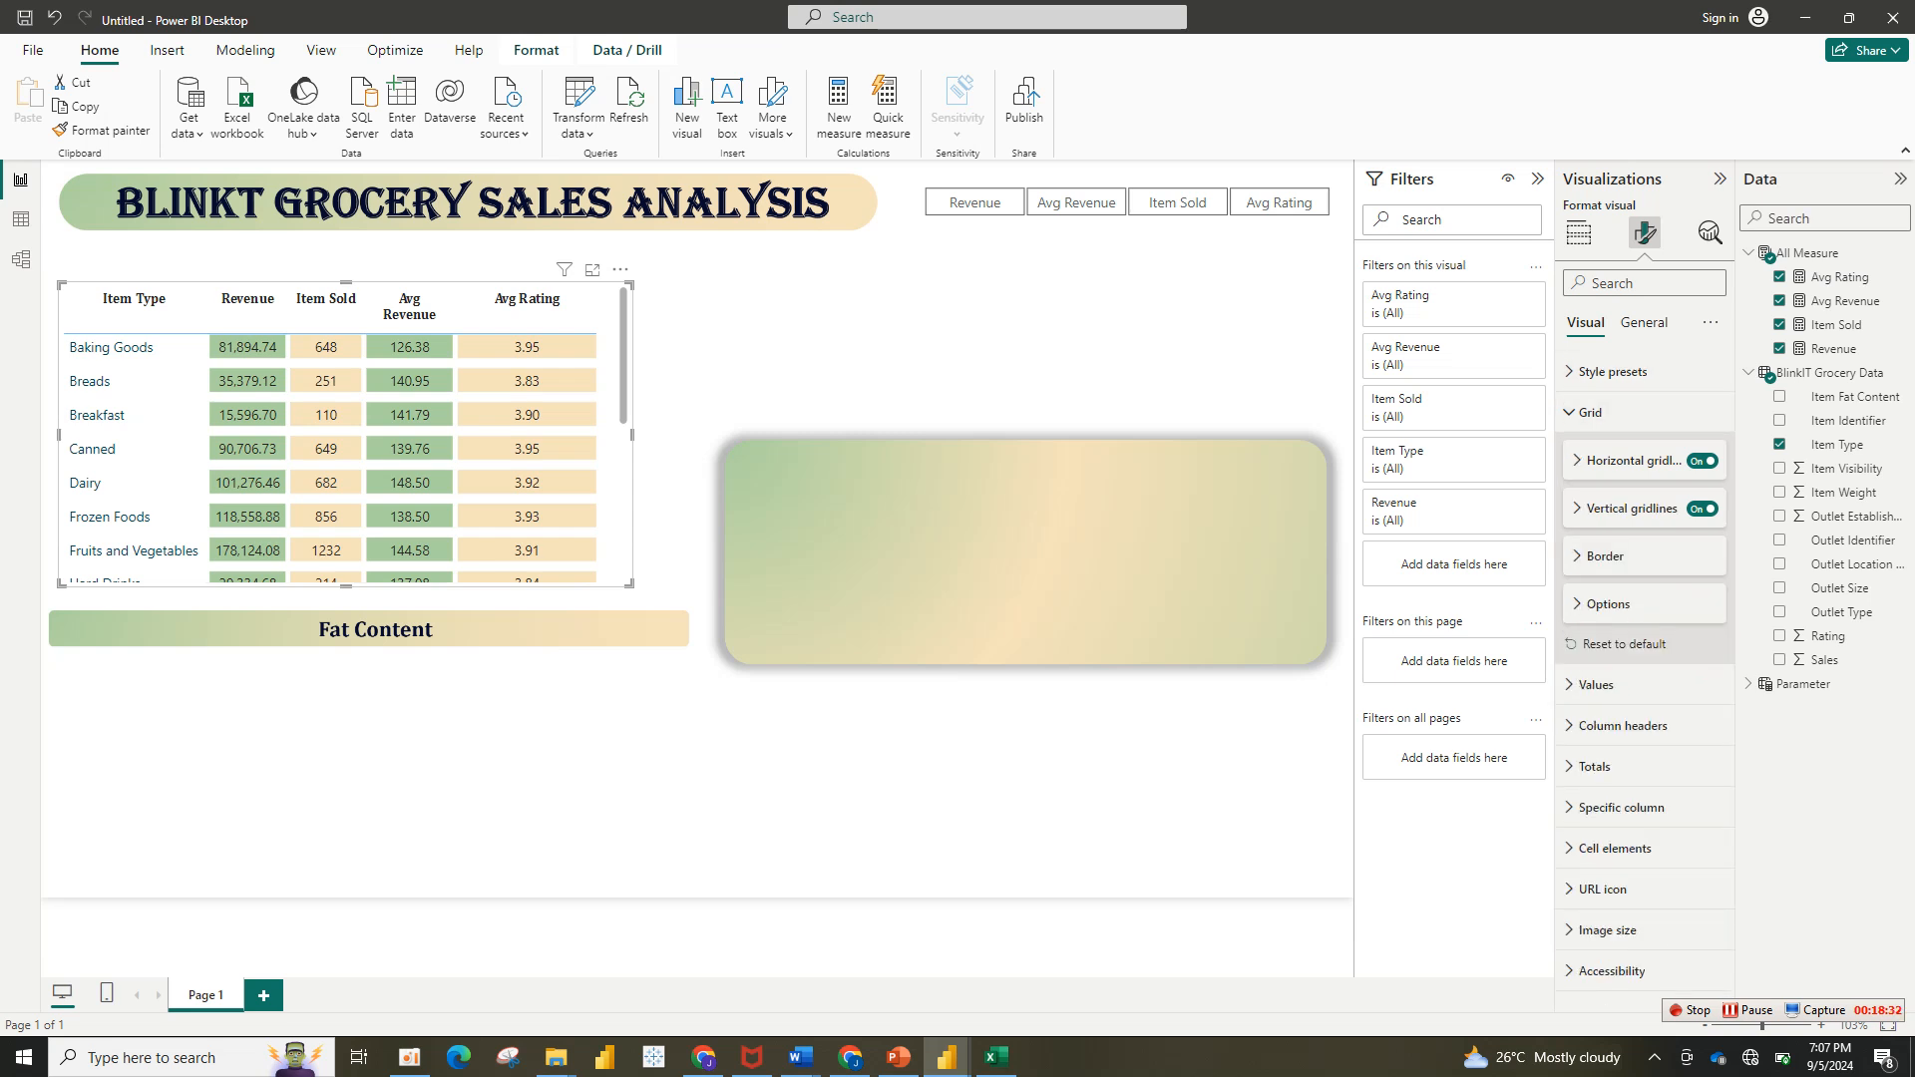
Step: Make the table's values bold and set their font to Cambria
{"action": "left_click", "coordinate": [1596, 684]}
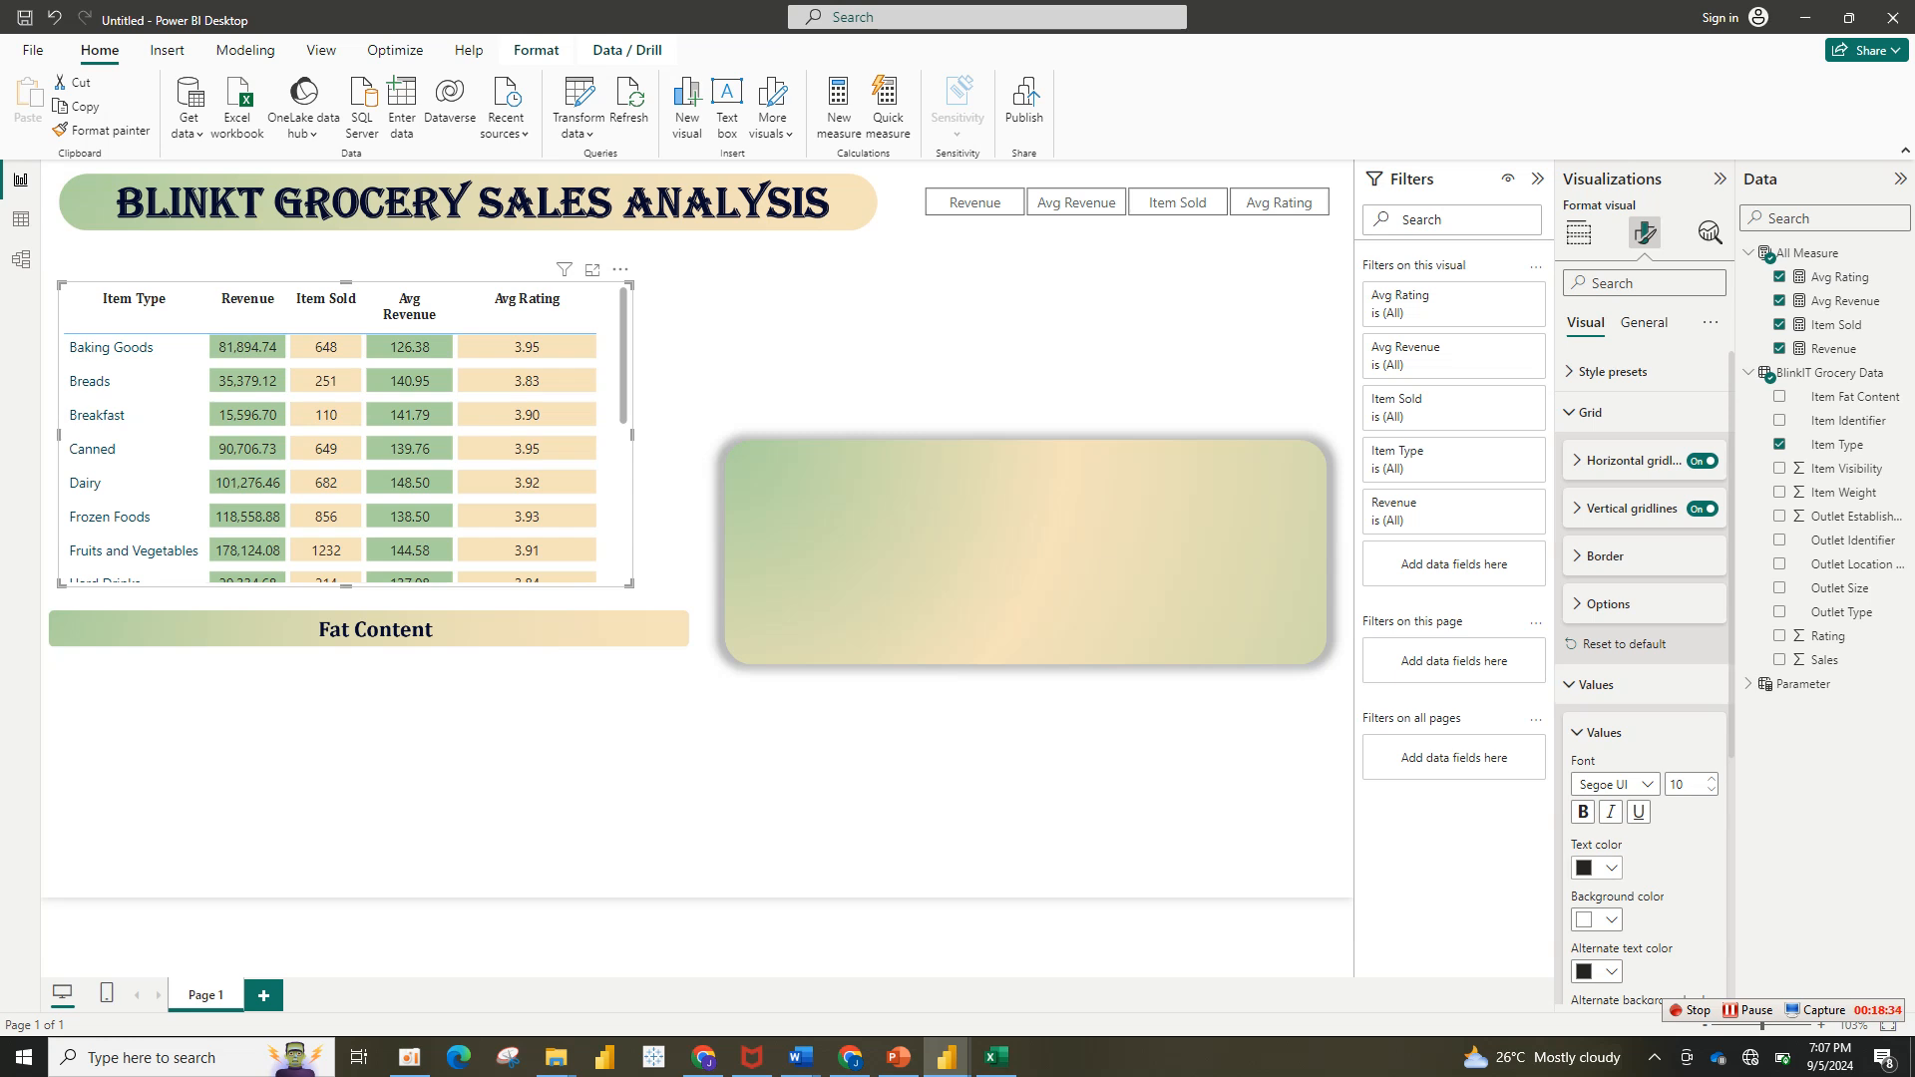
{"action": "left_click", "coordinate": [1583, 811]}
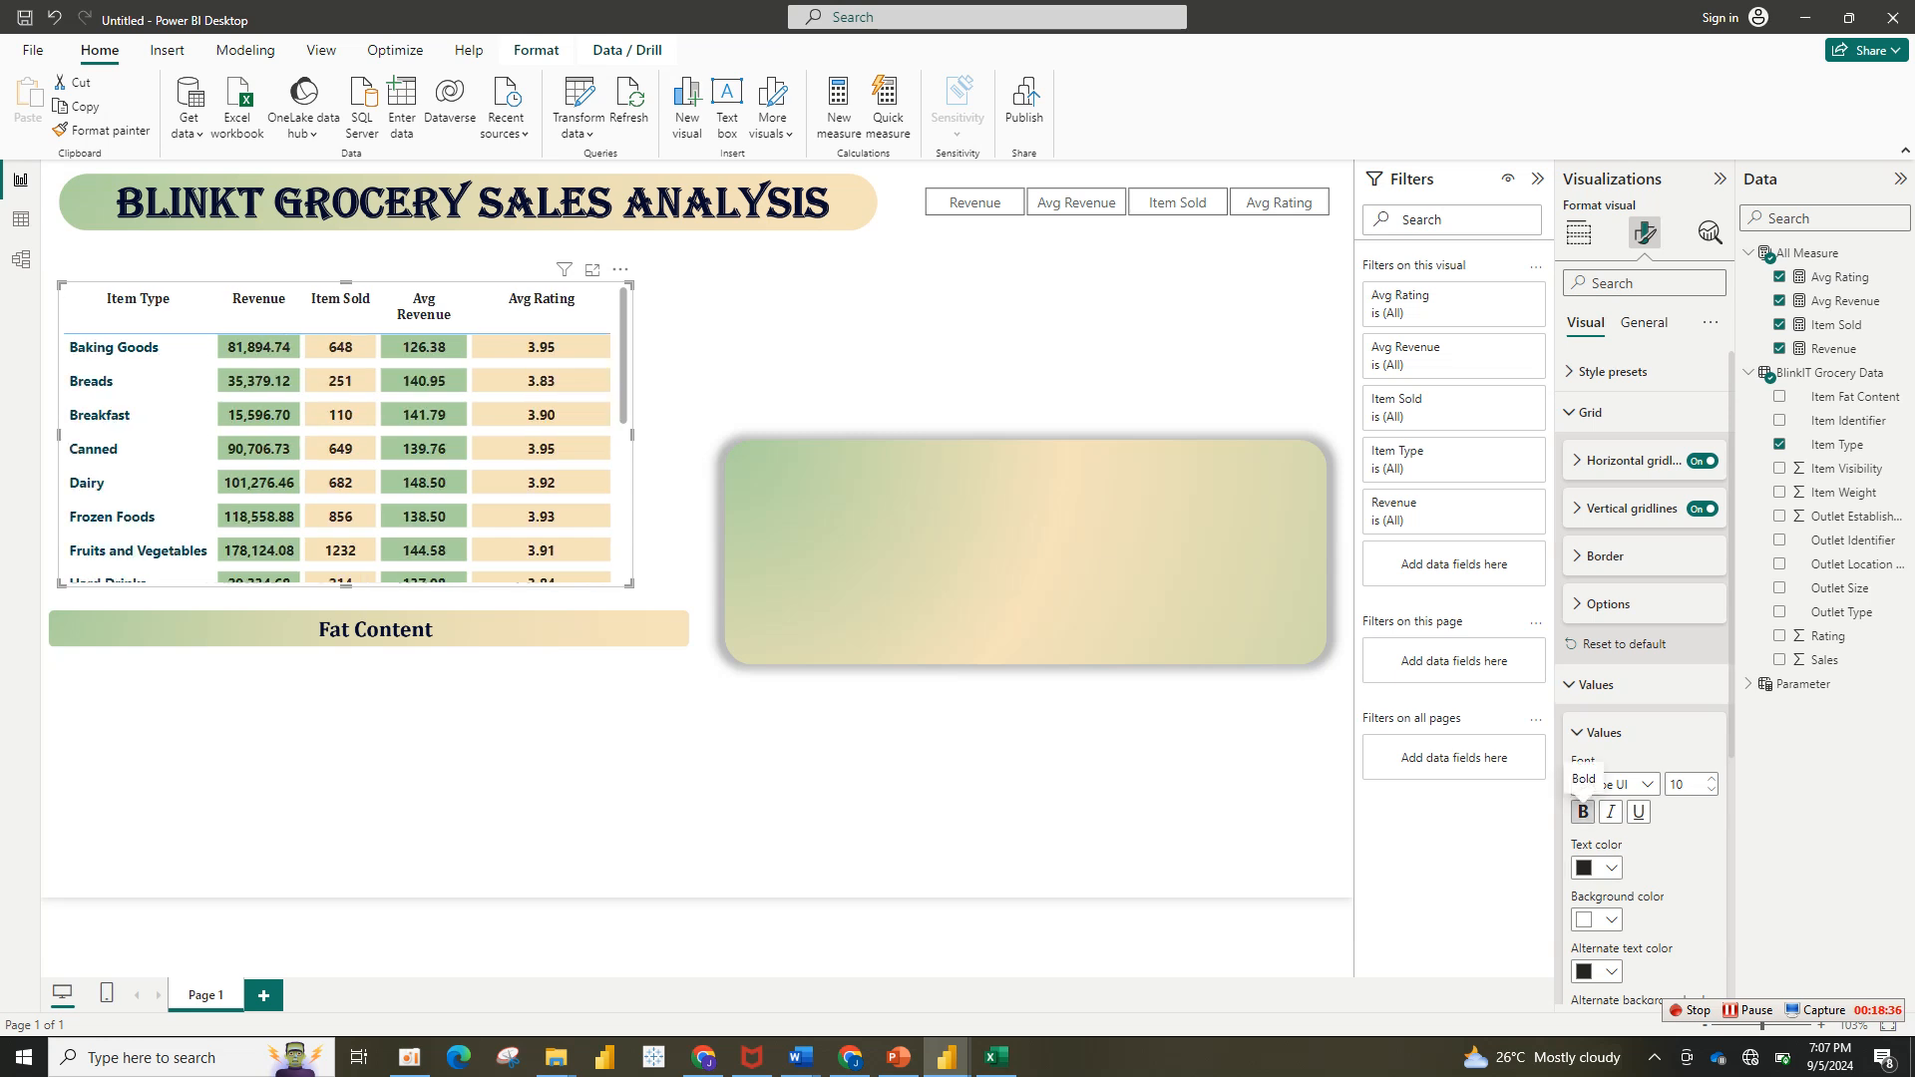
{"action": "left_click", "coordinate": [1616, 784]}
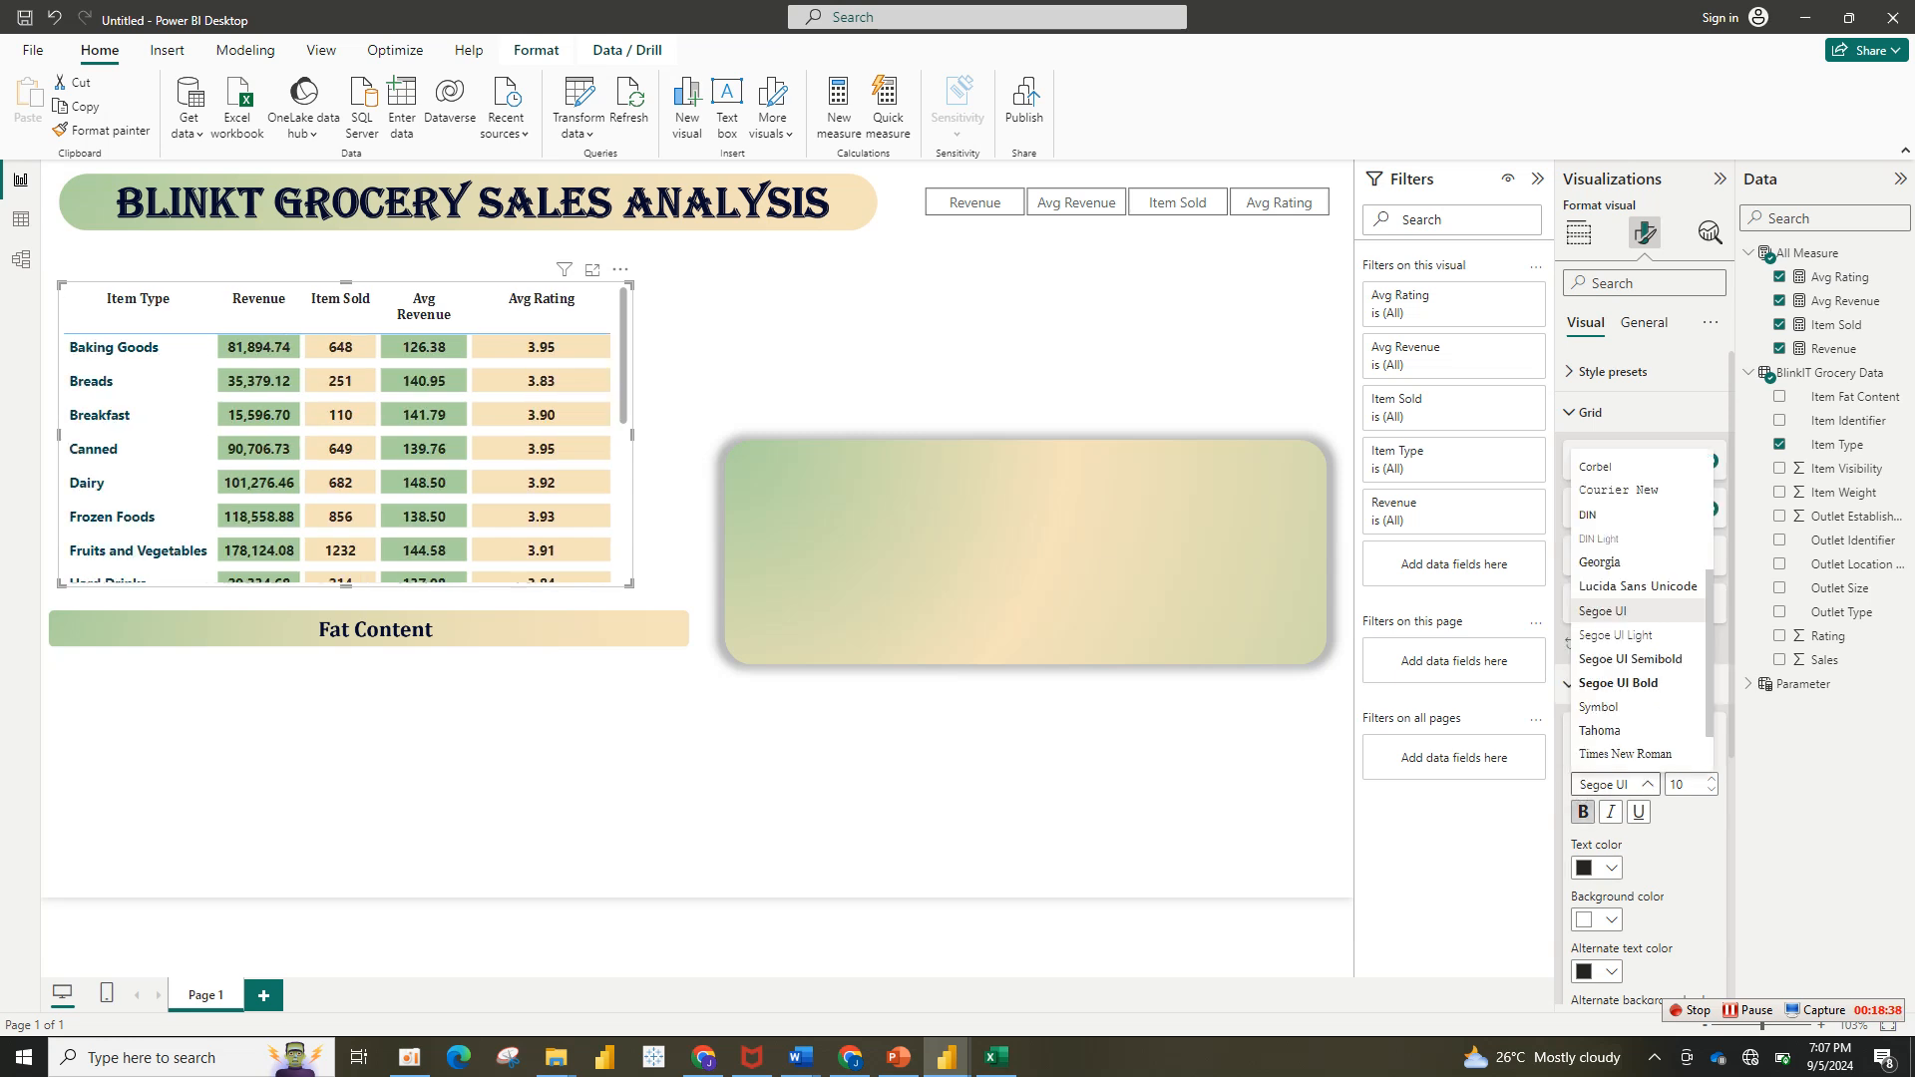
{"action": "scroll", "coordinate": [1636, 549], "scroll_direction": "up", "scroll_amount": 3}
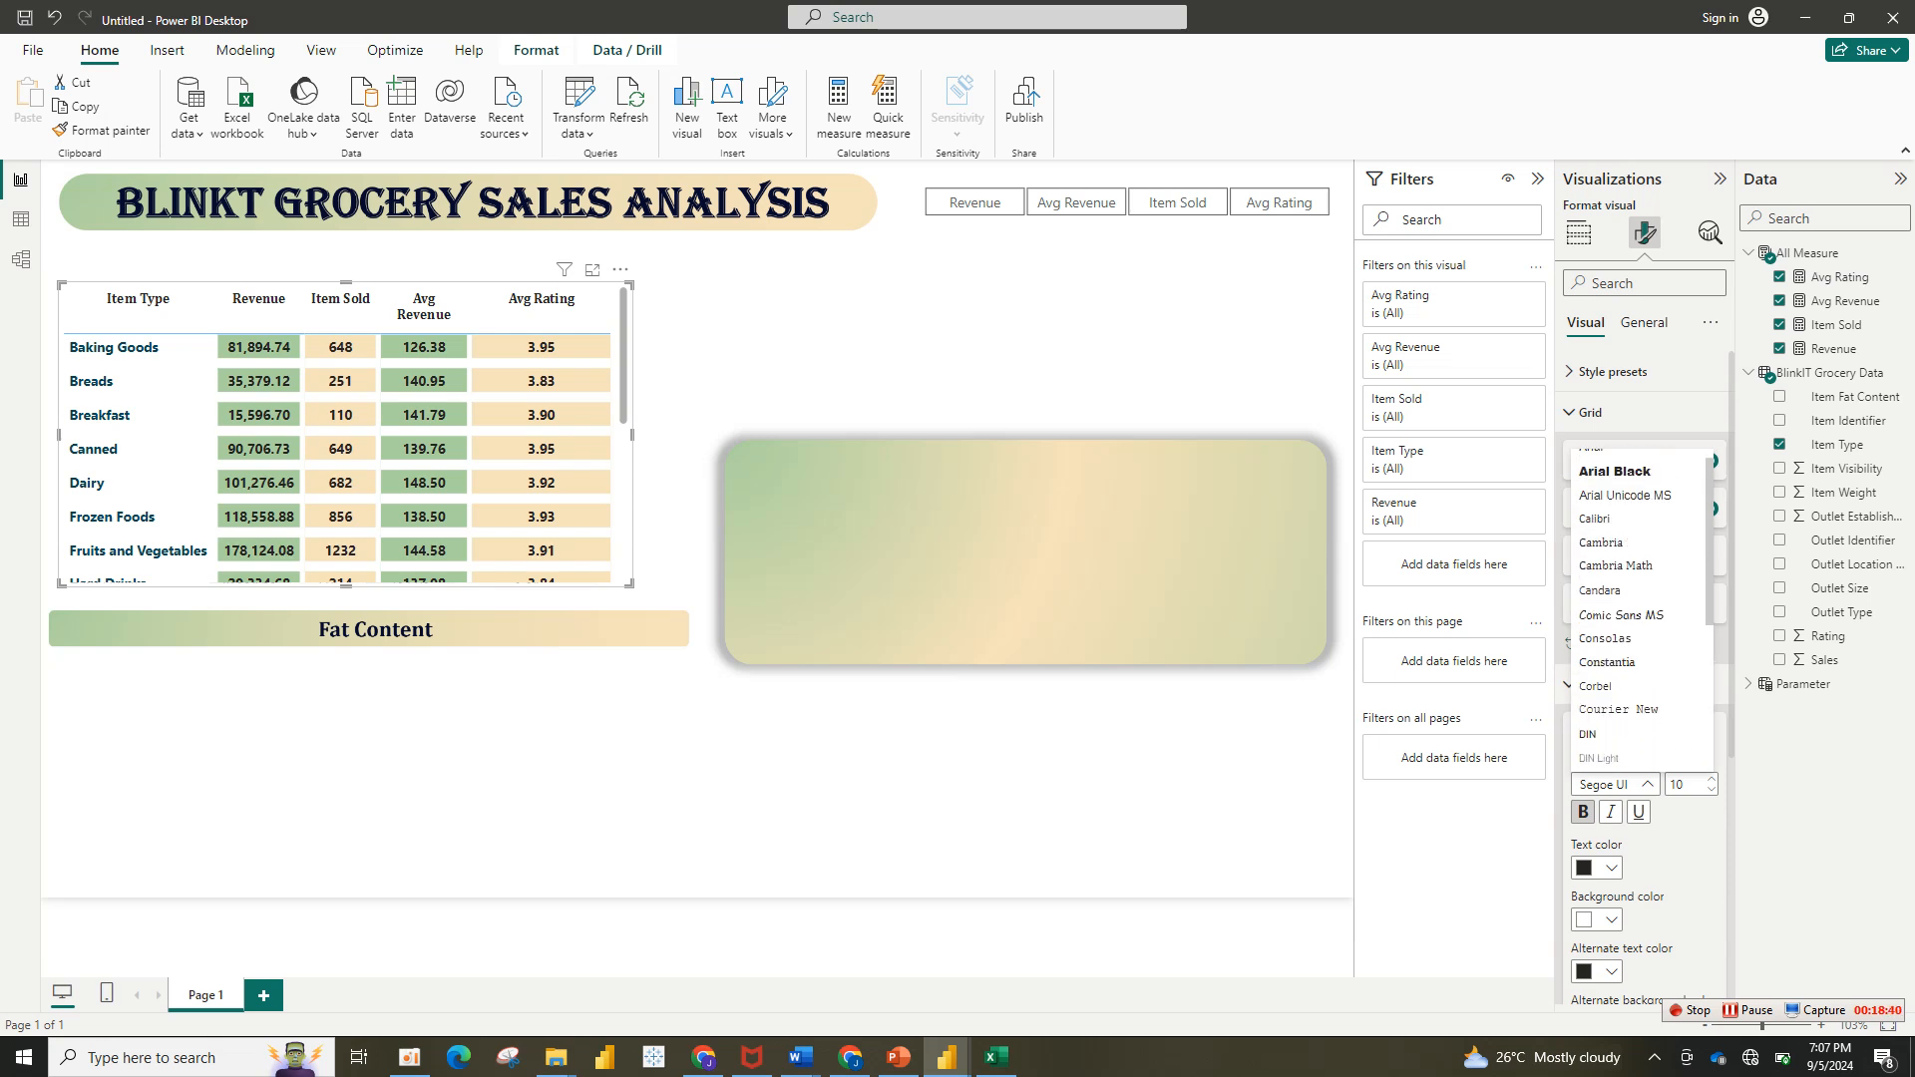
{"action": "left_click", "coordinate": [1601, 556]}
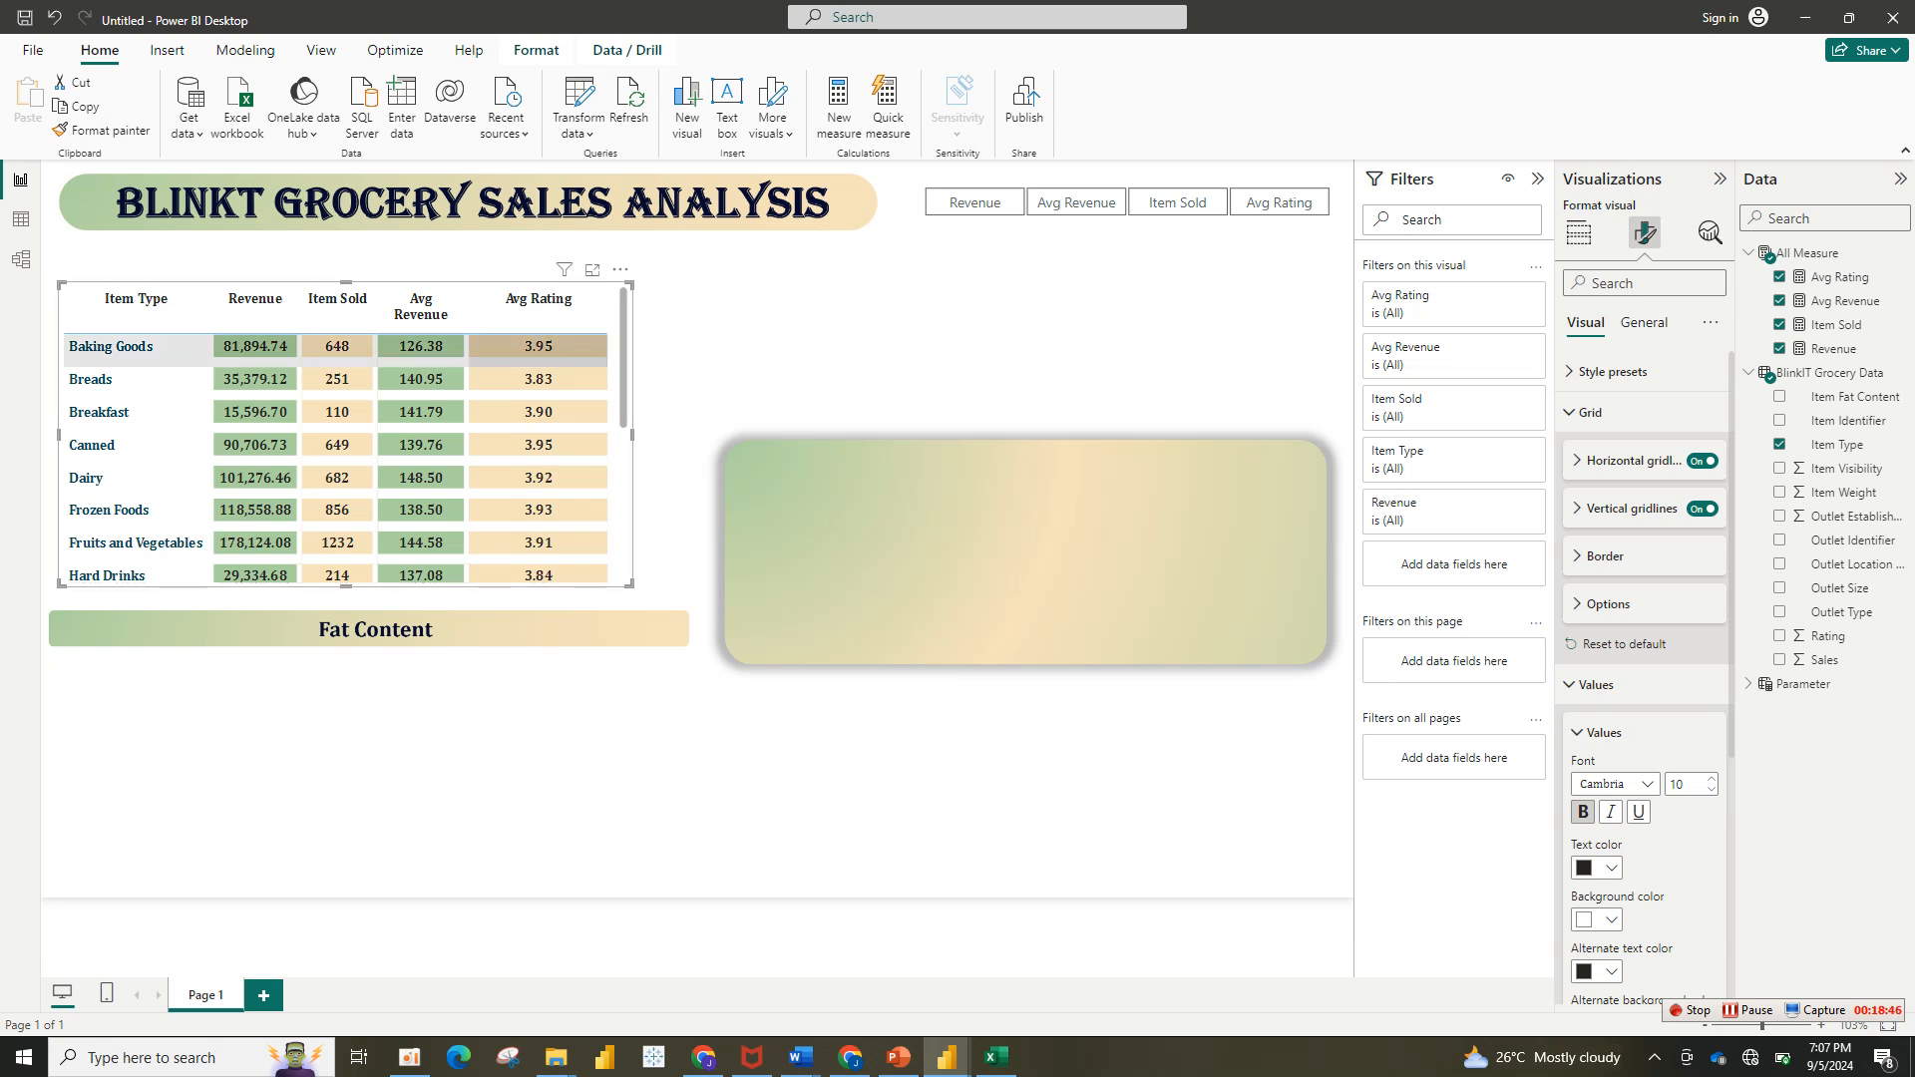
Step: Widen the Avg Revenue column so its header fits on one line, and sort the table by Revenue in descending order
{"action": "left_click", "coordinate": [421, 307]}
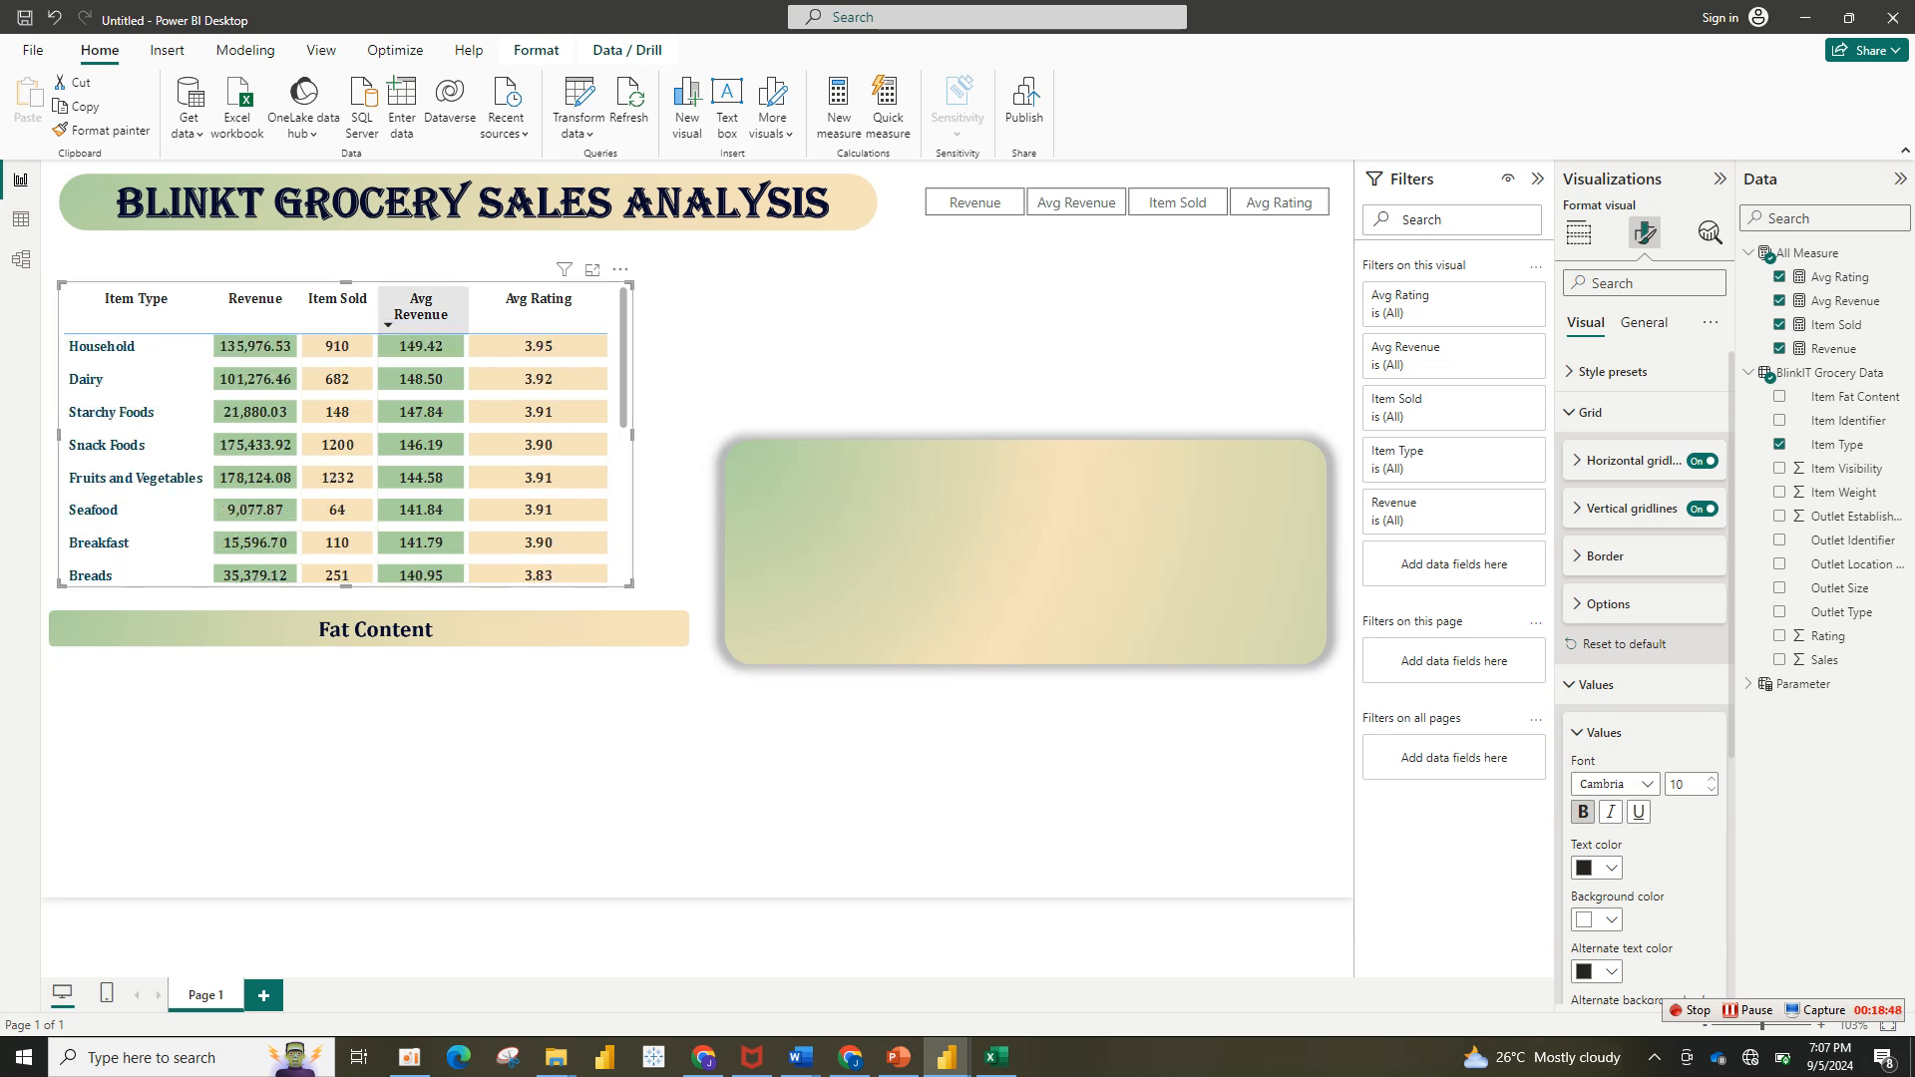
{"action": "left_click_drag", "start_coordinate": [469, 304], "coordinate": [492, 304]}
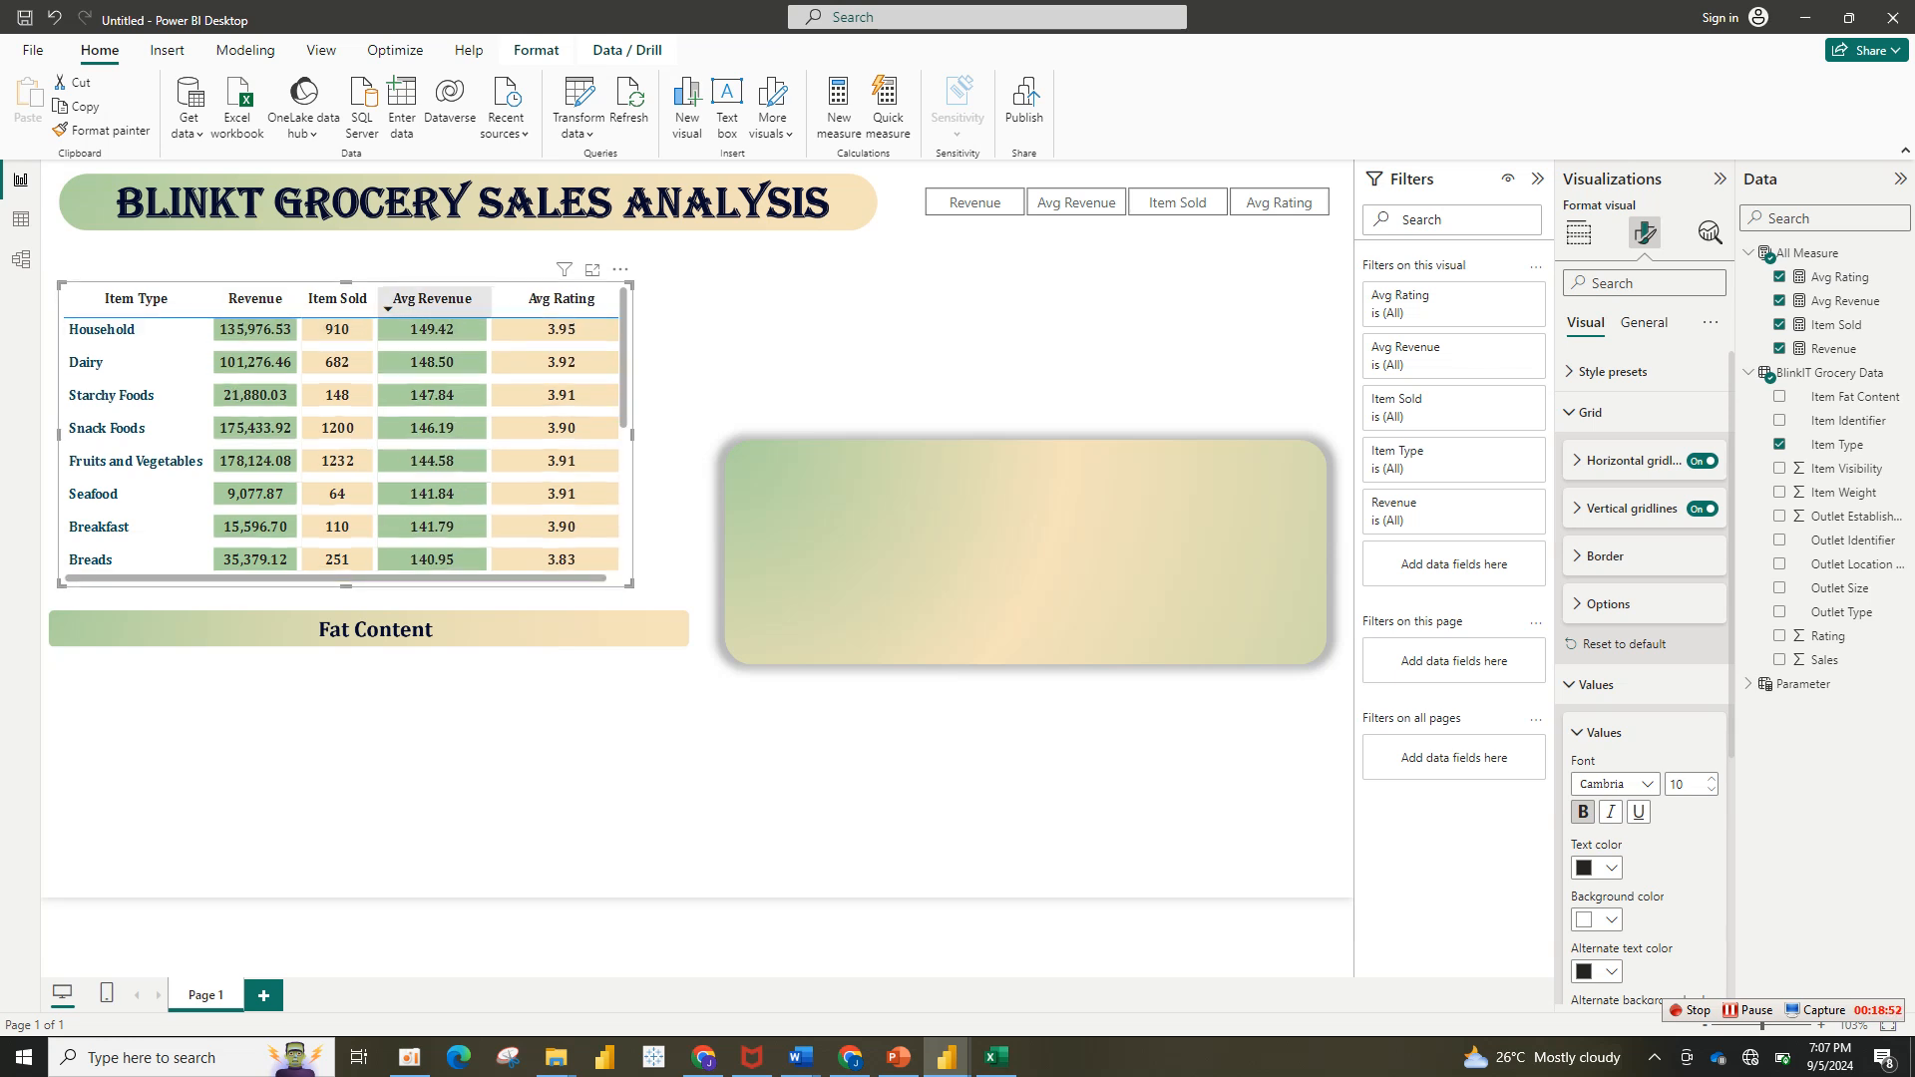
{"action": "left_click", "coordinate": [255, 300]}
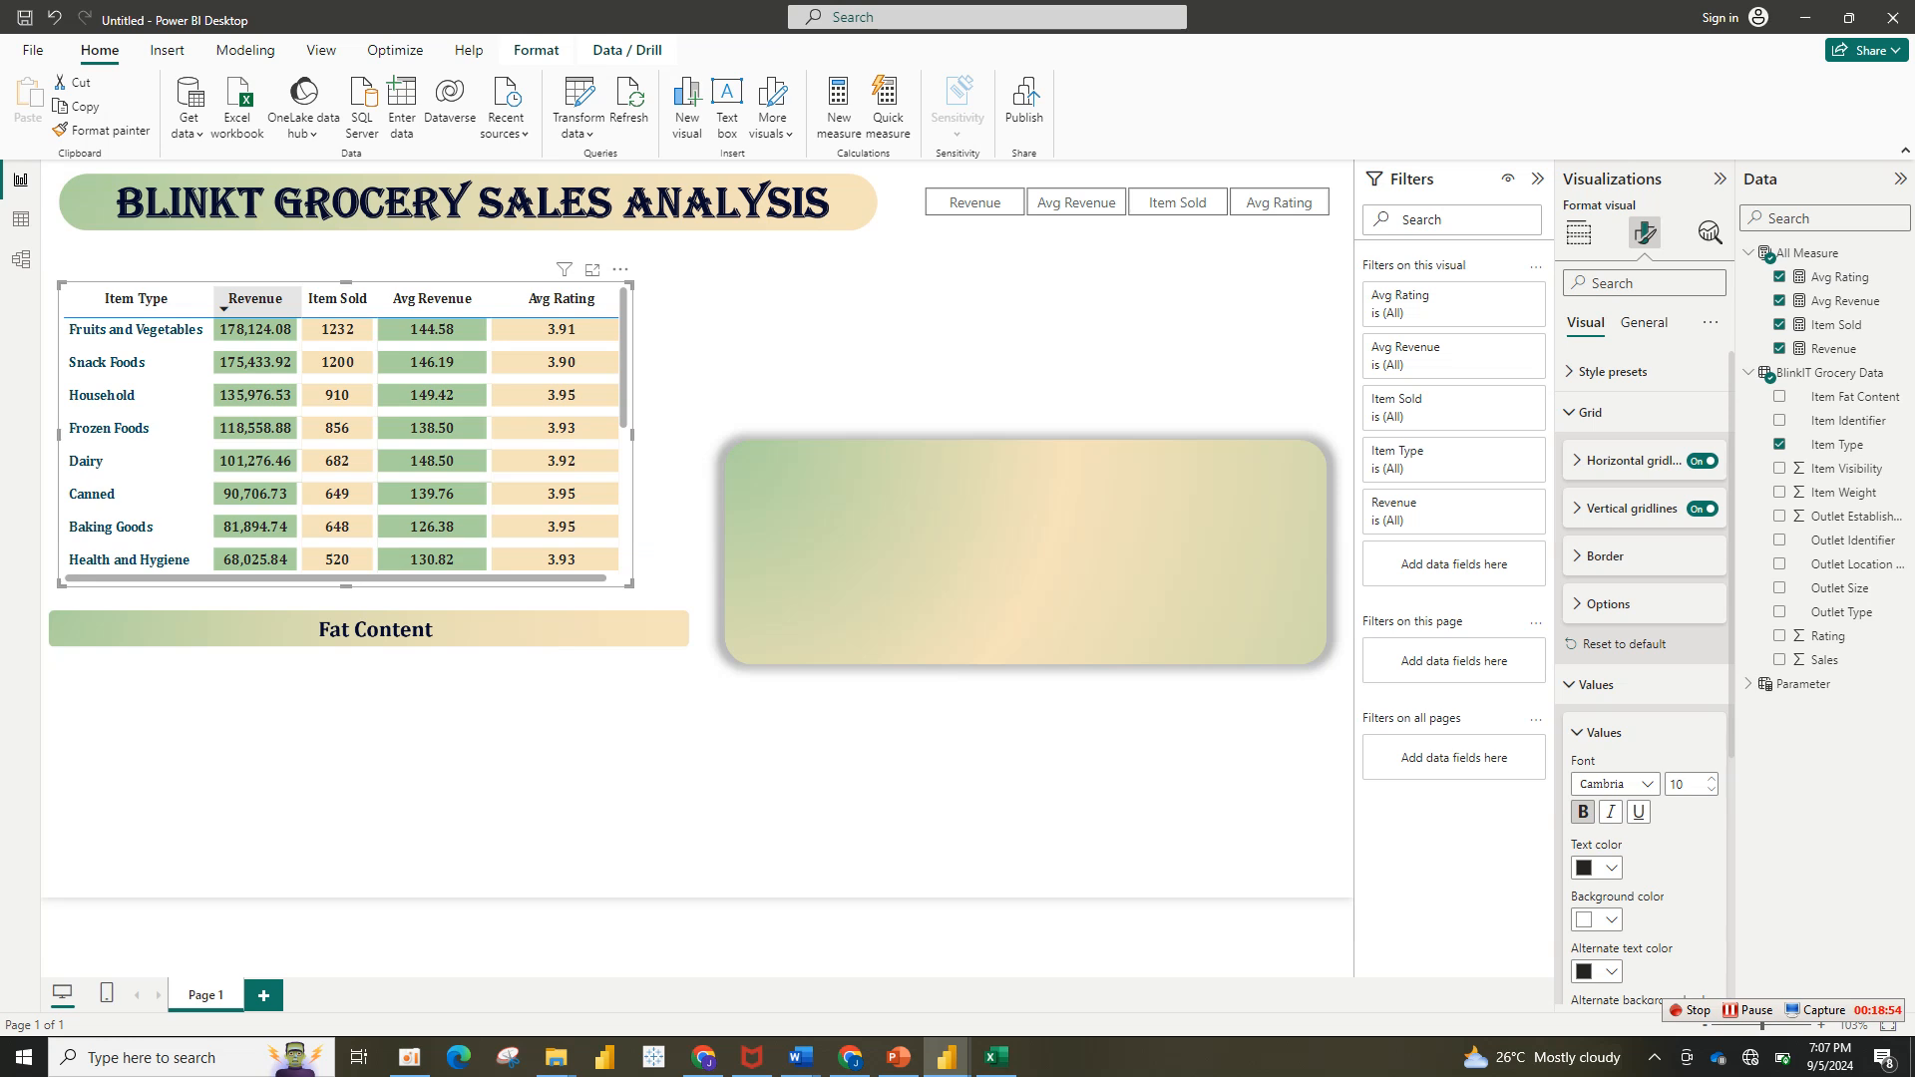
{"action": "left_click", "coordinate": [768, 317]}
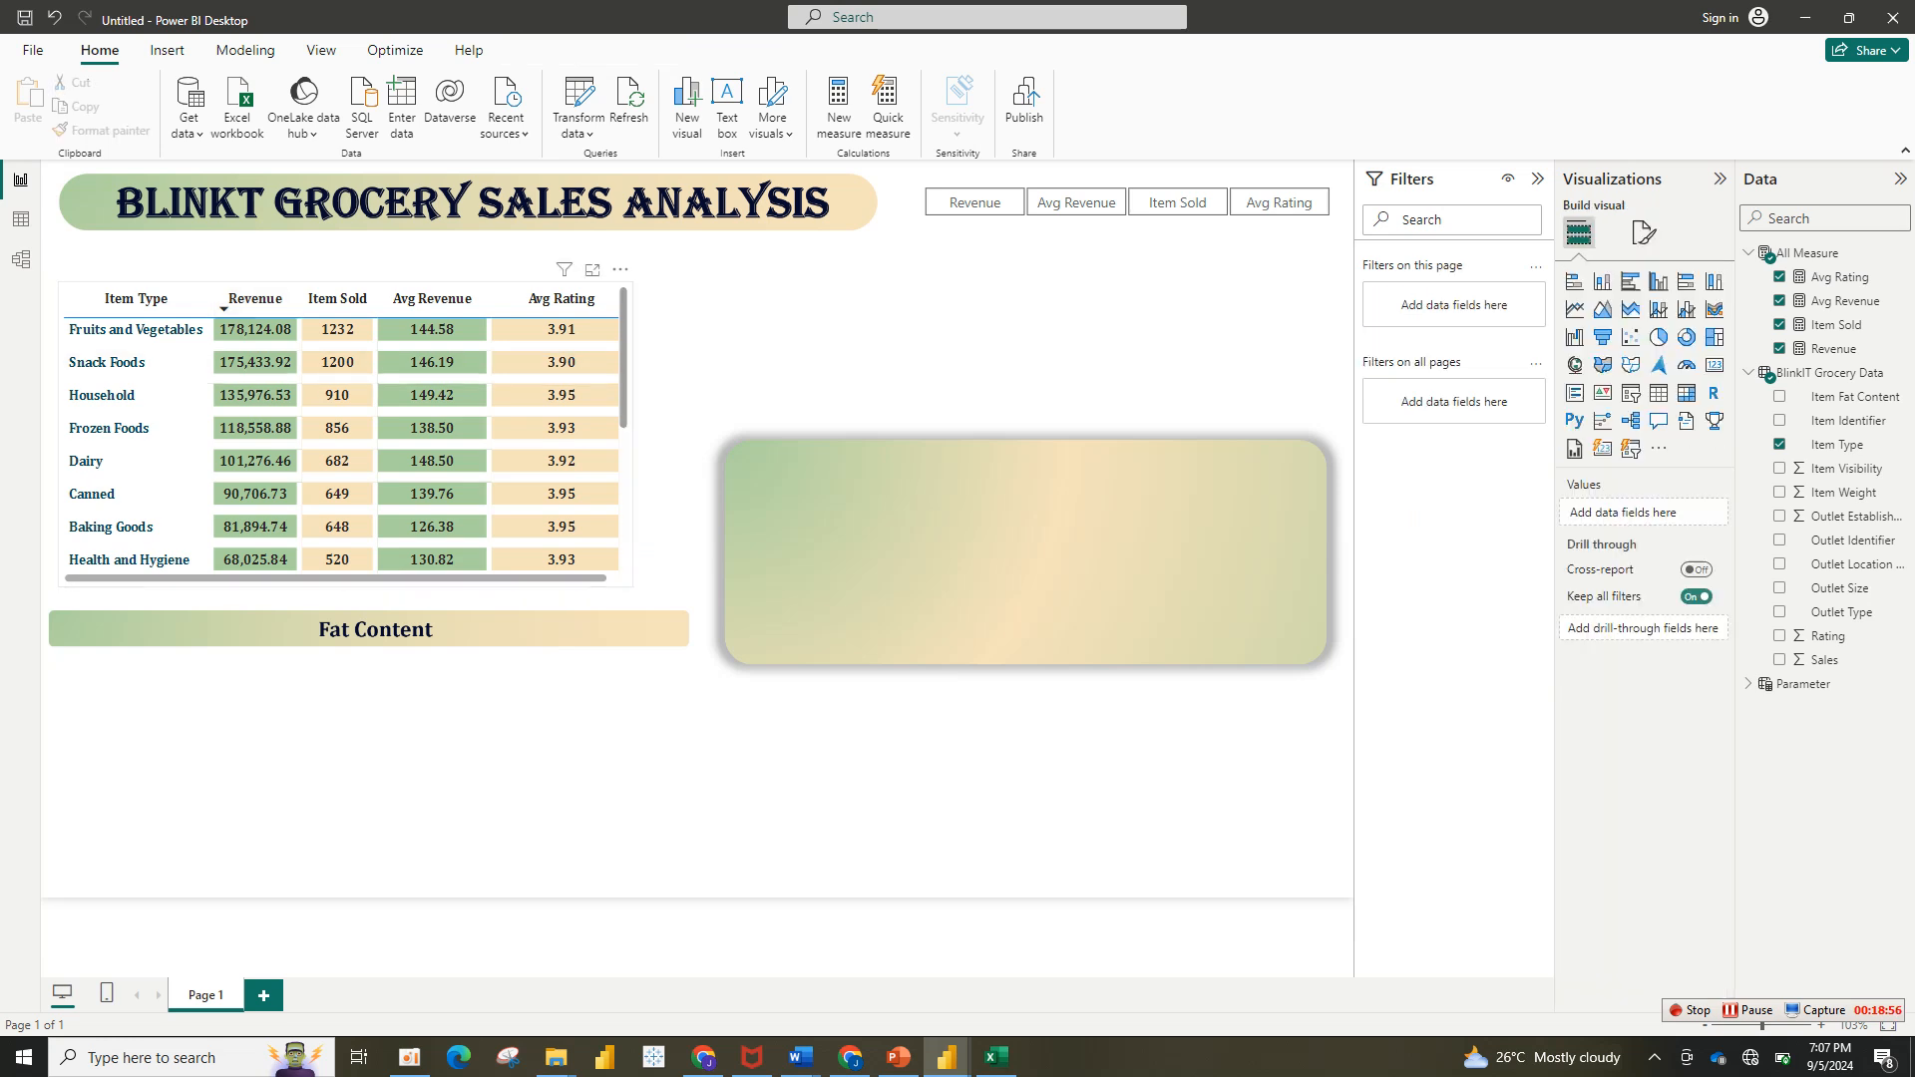
{"action": "left_click", "coordinate": [560, 299]}
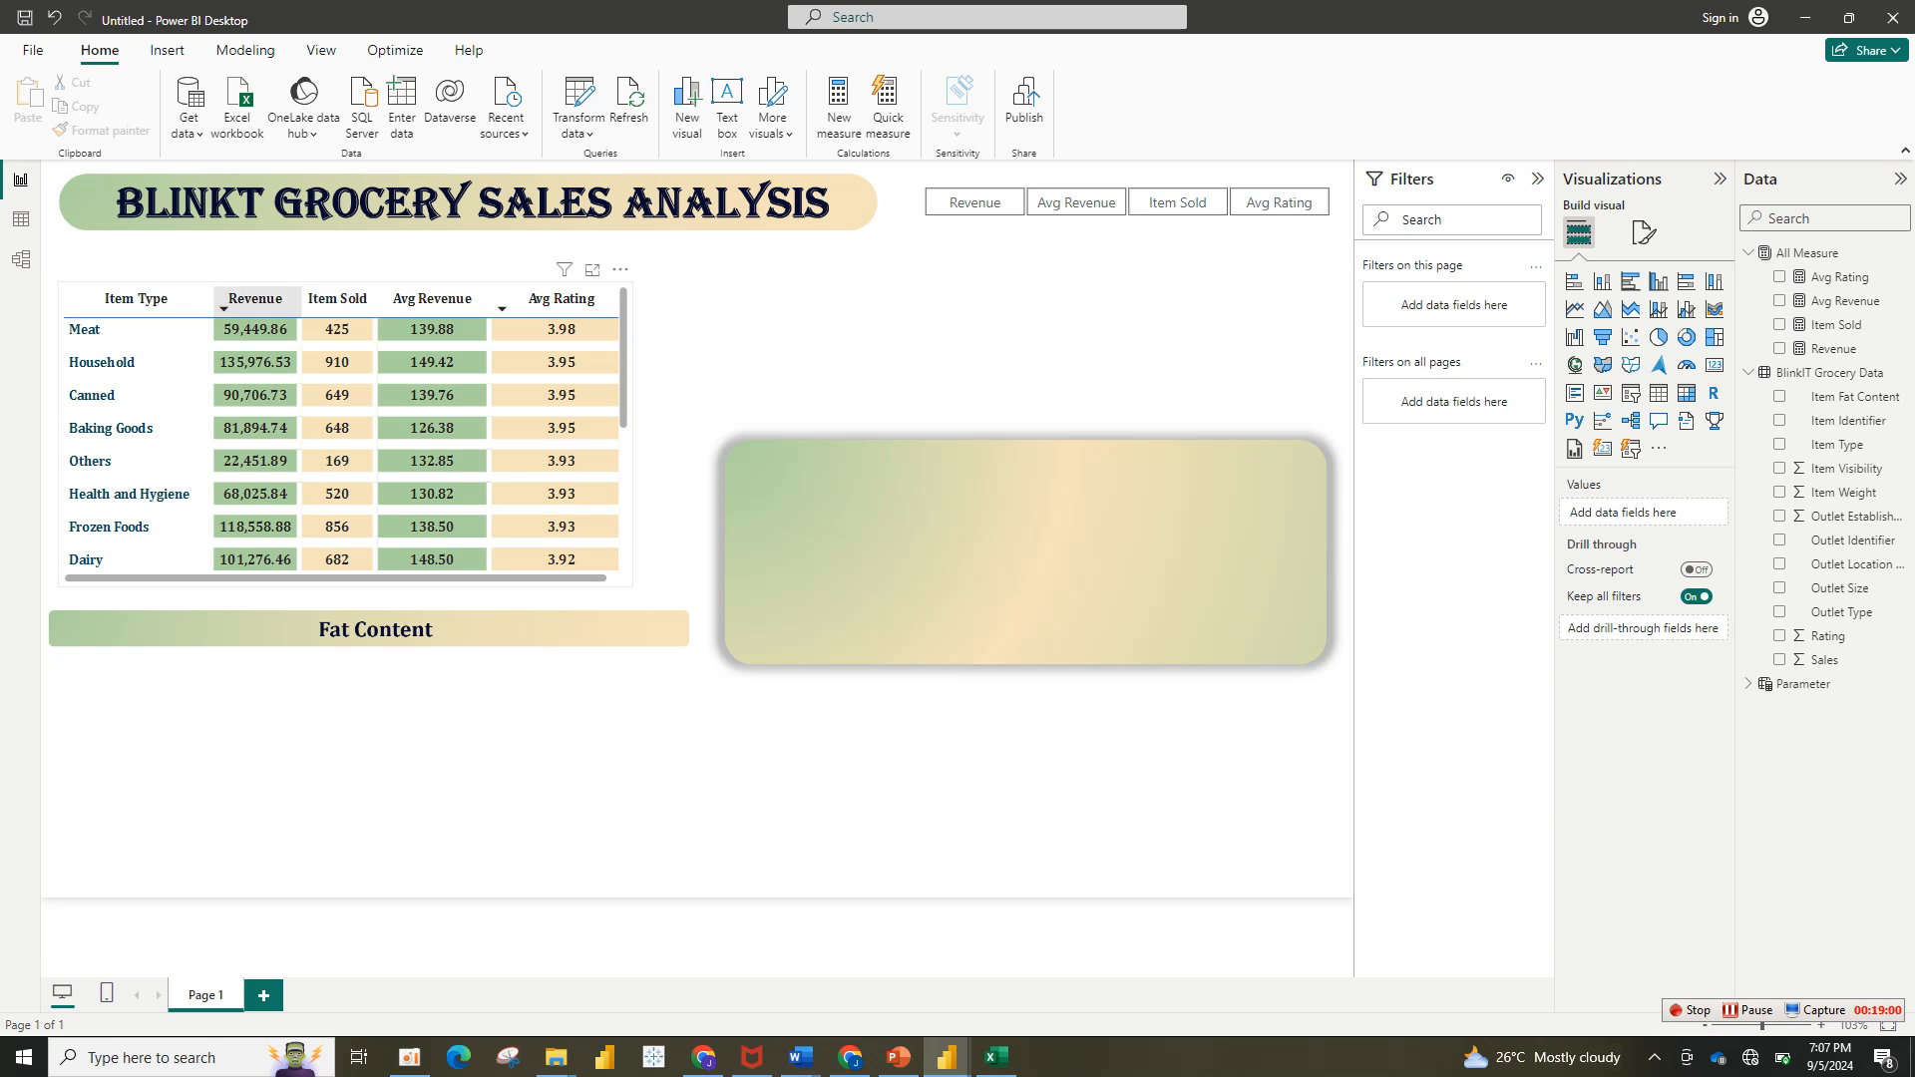
{"action": "left_click", "coordinate": [256, 299]}
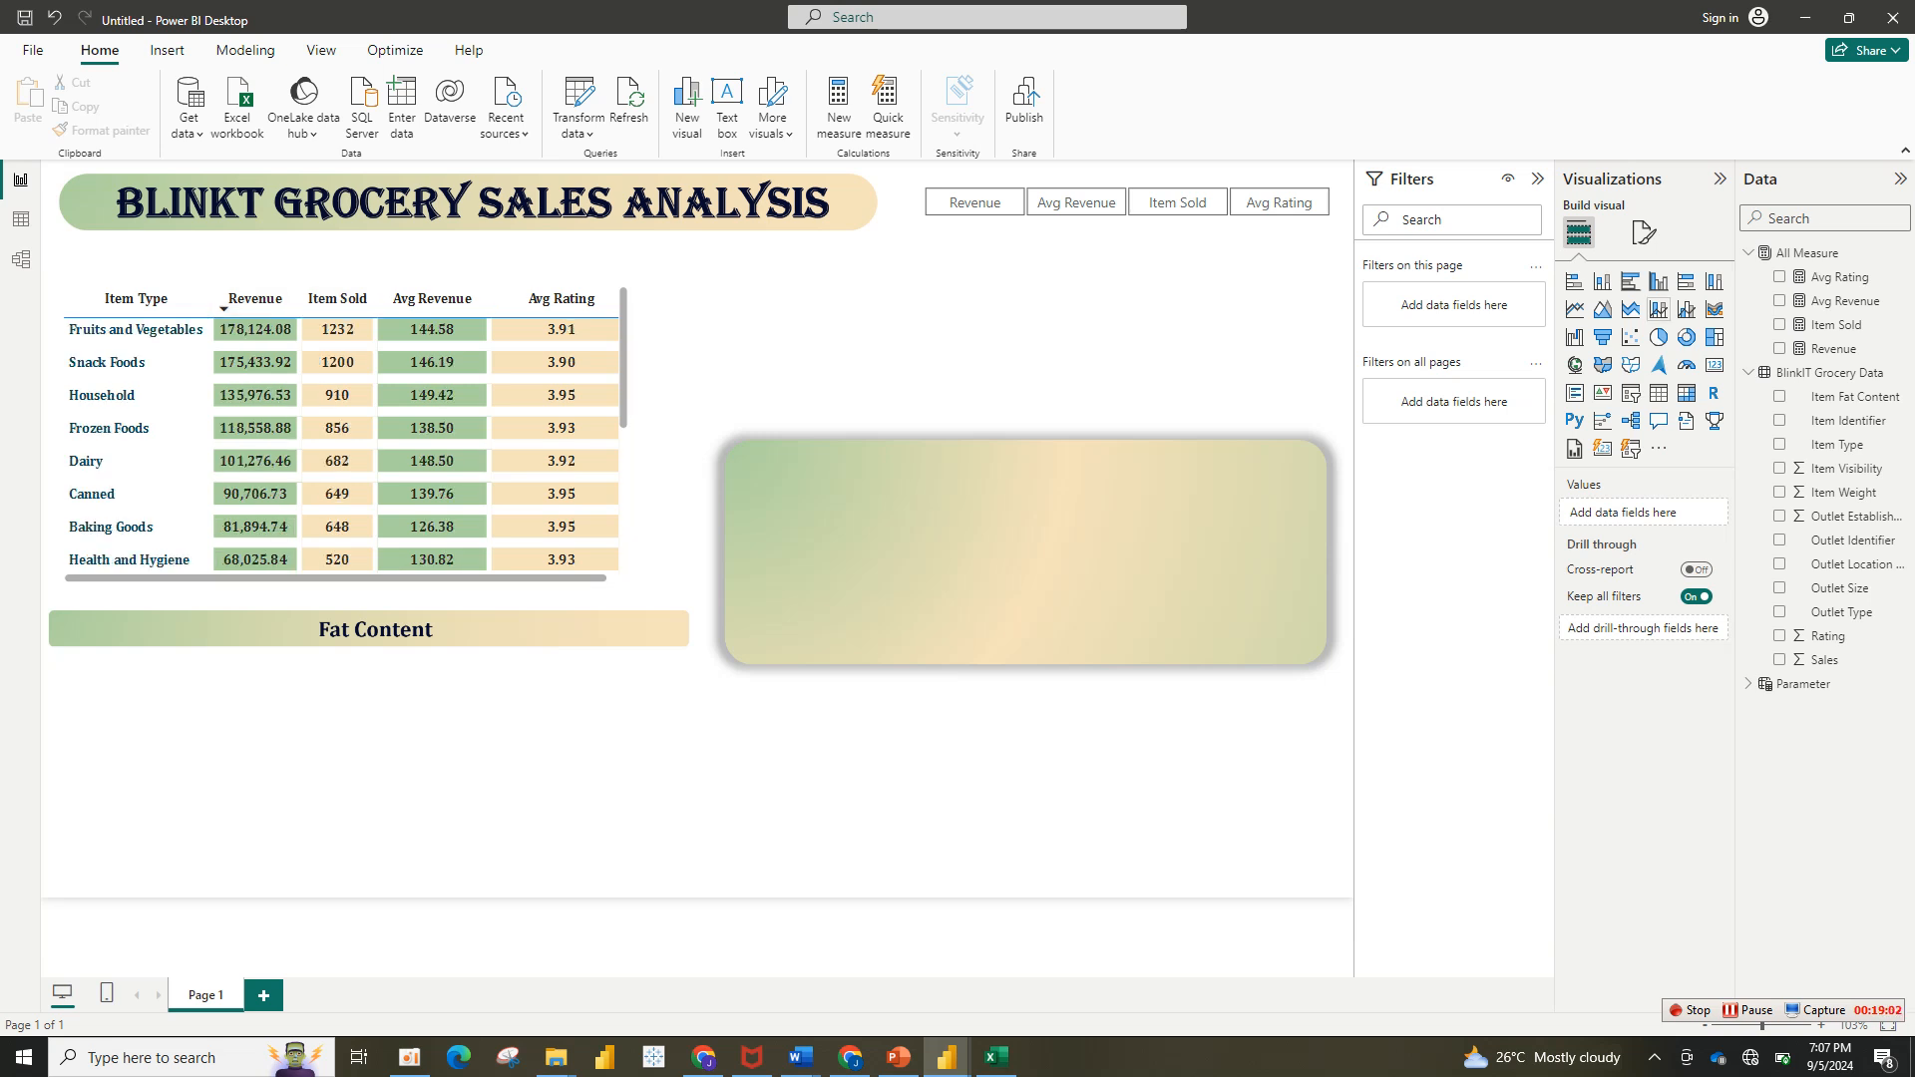
{"action": "left_click", "coordinate": [1644, 232]}
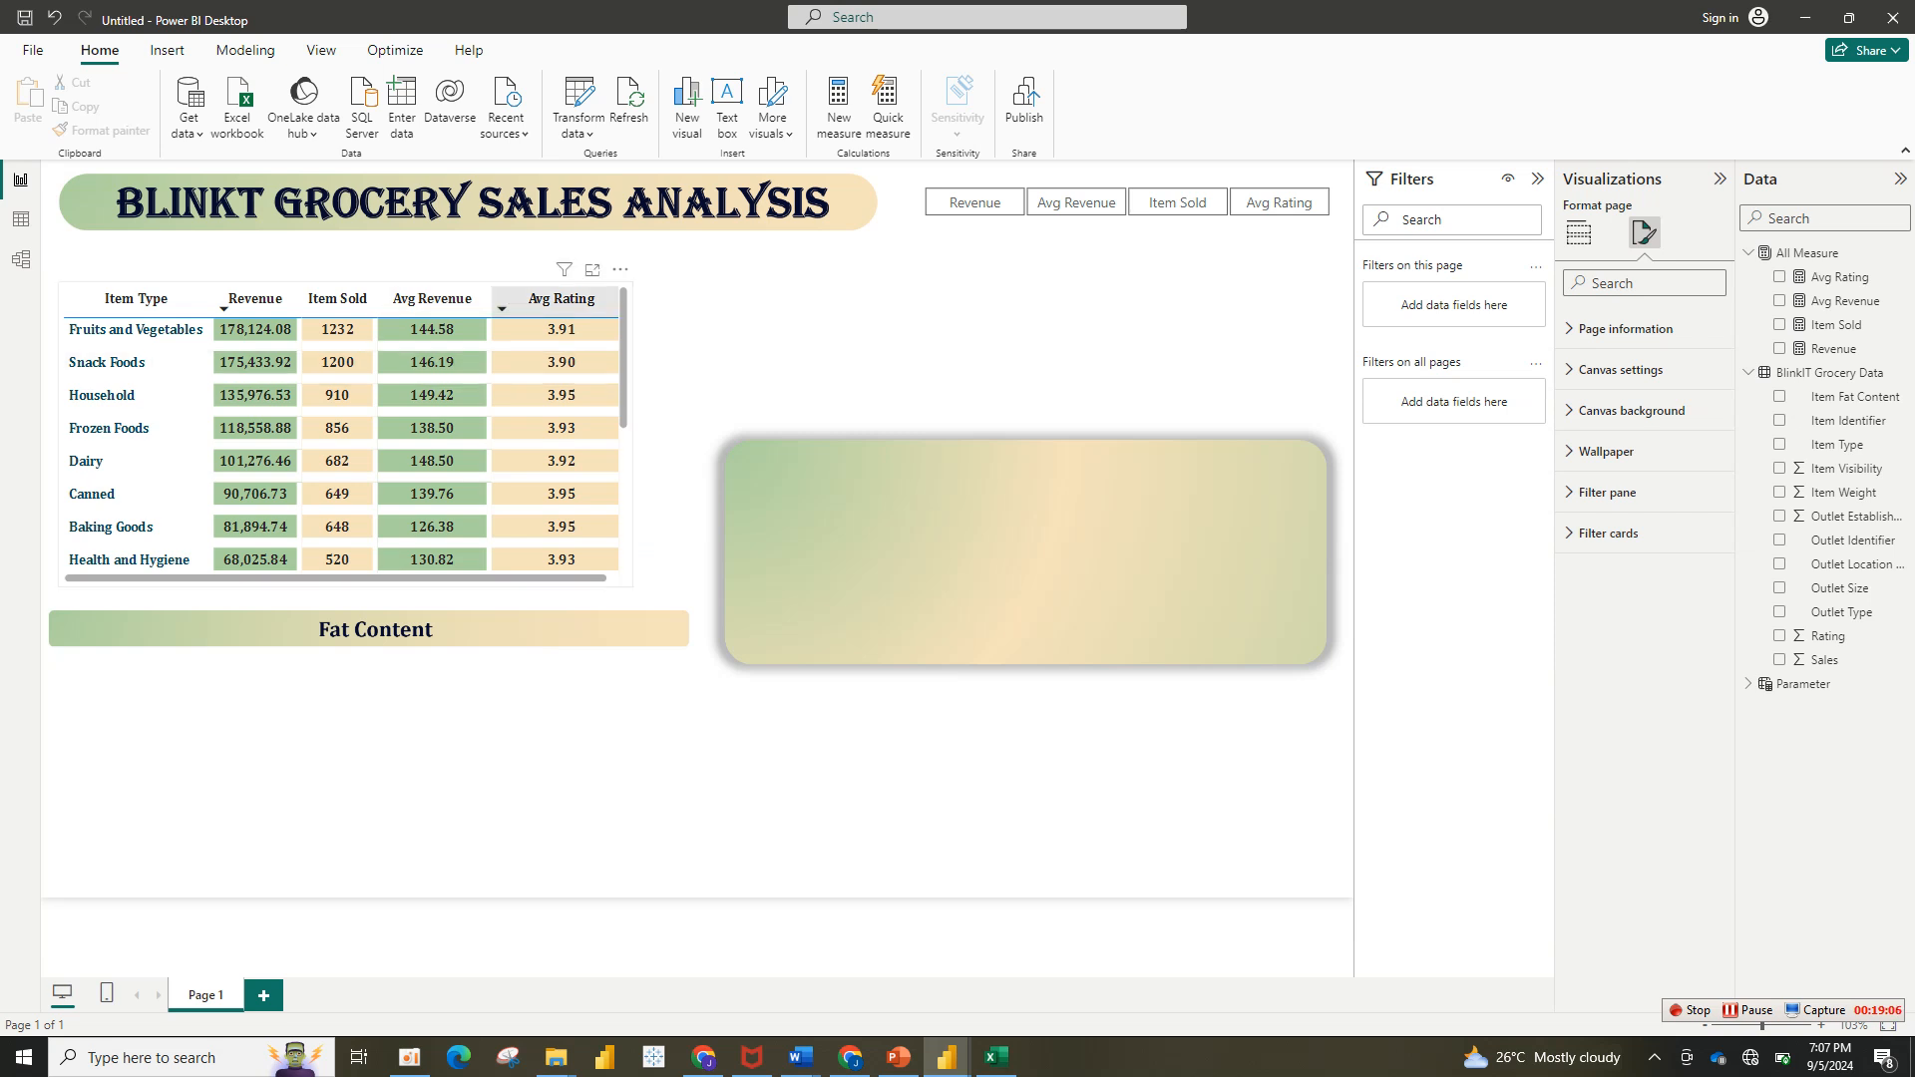
{"action": "left_click", "coordinate": [561, 299]}
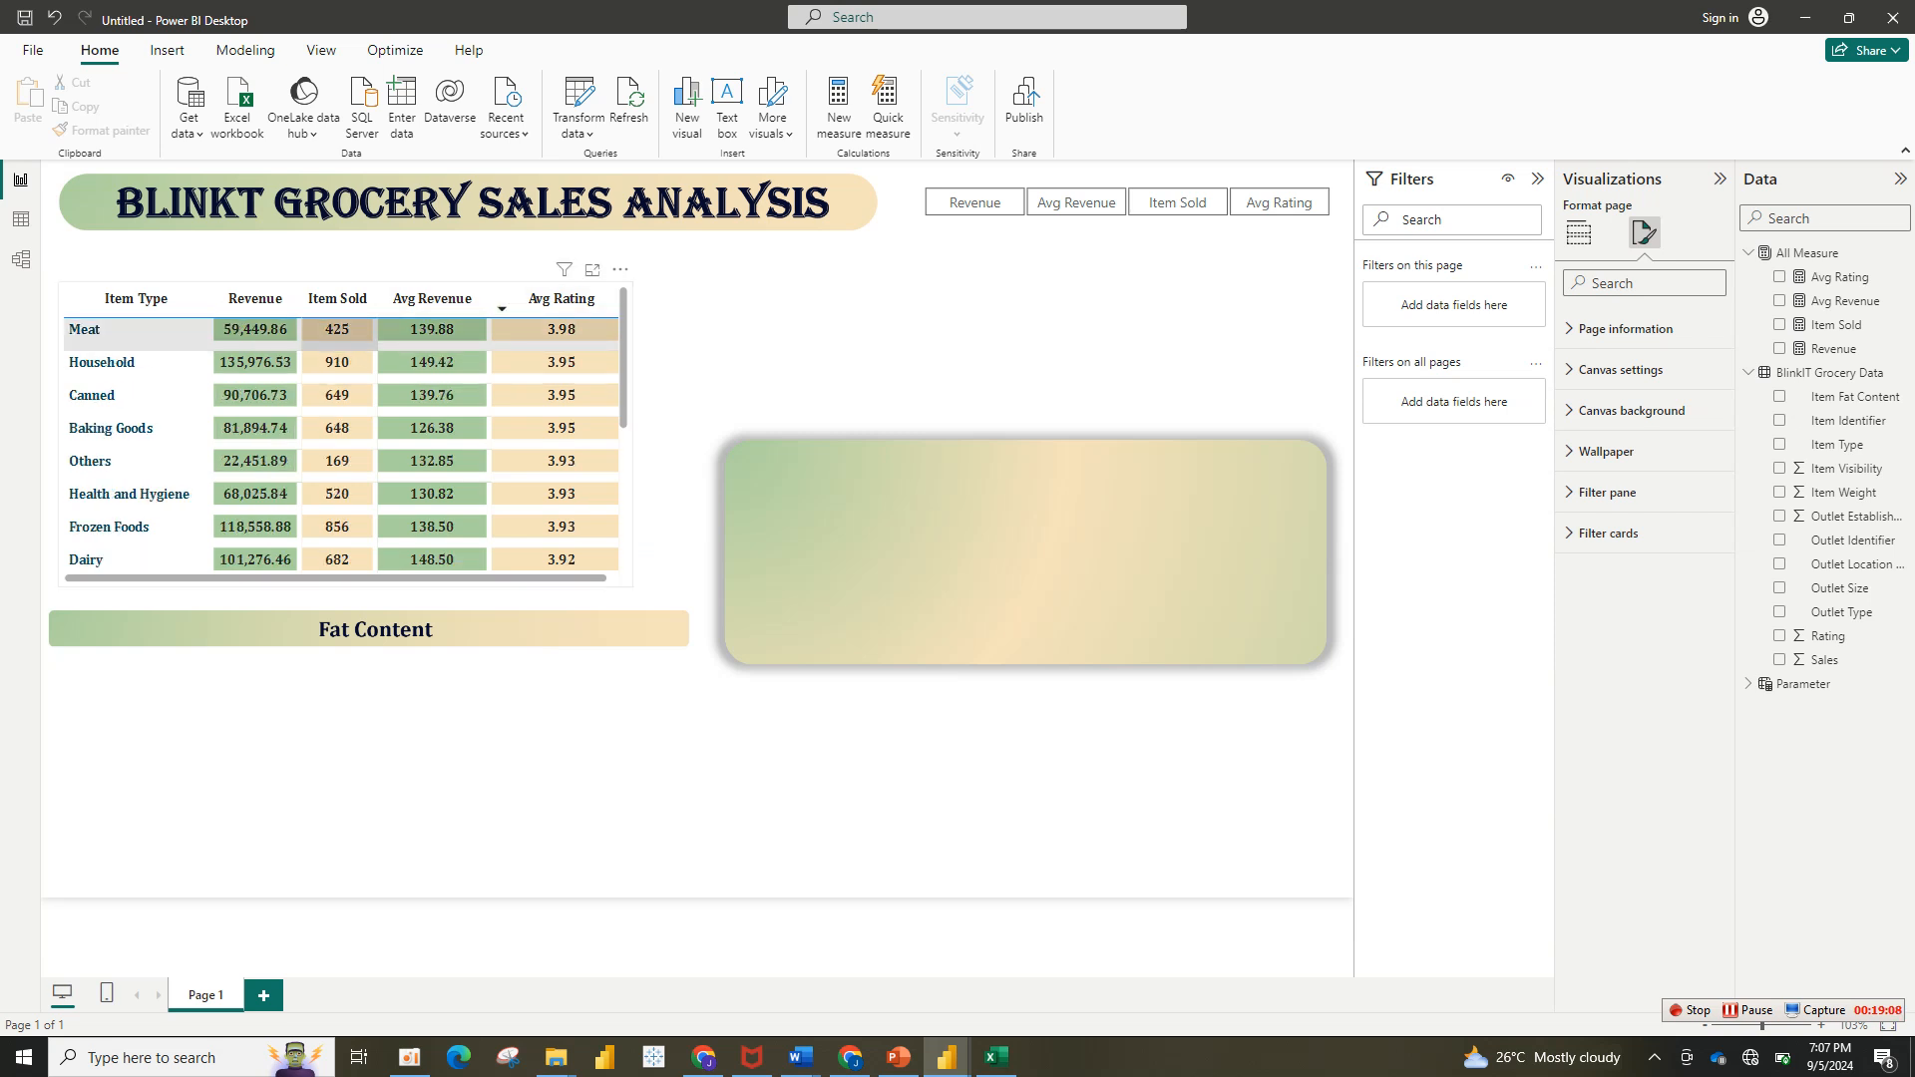
{"action": "left_click", "coordinate": [337, 298]}
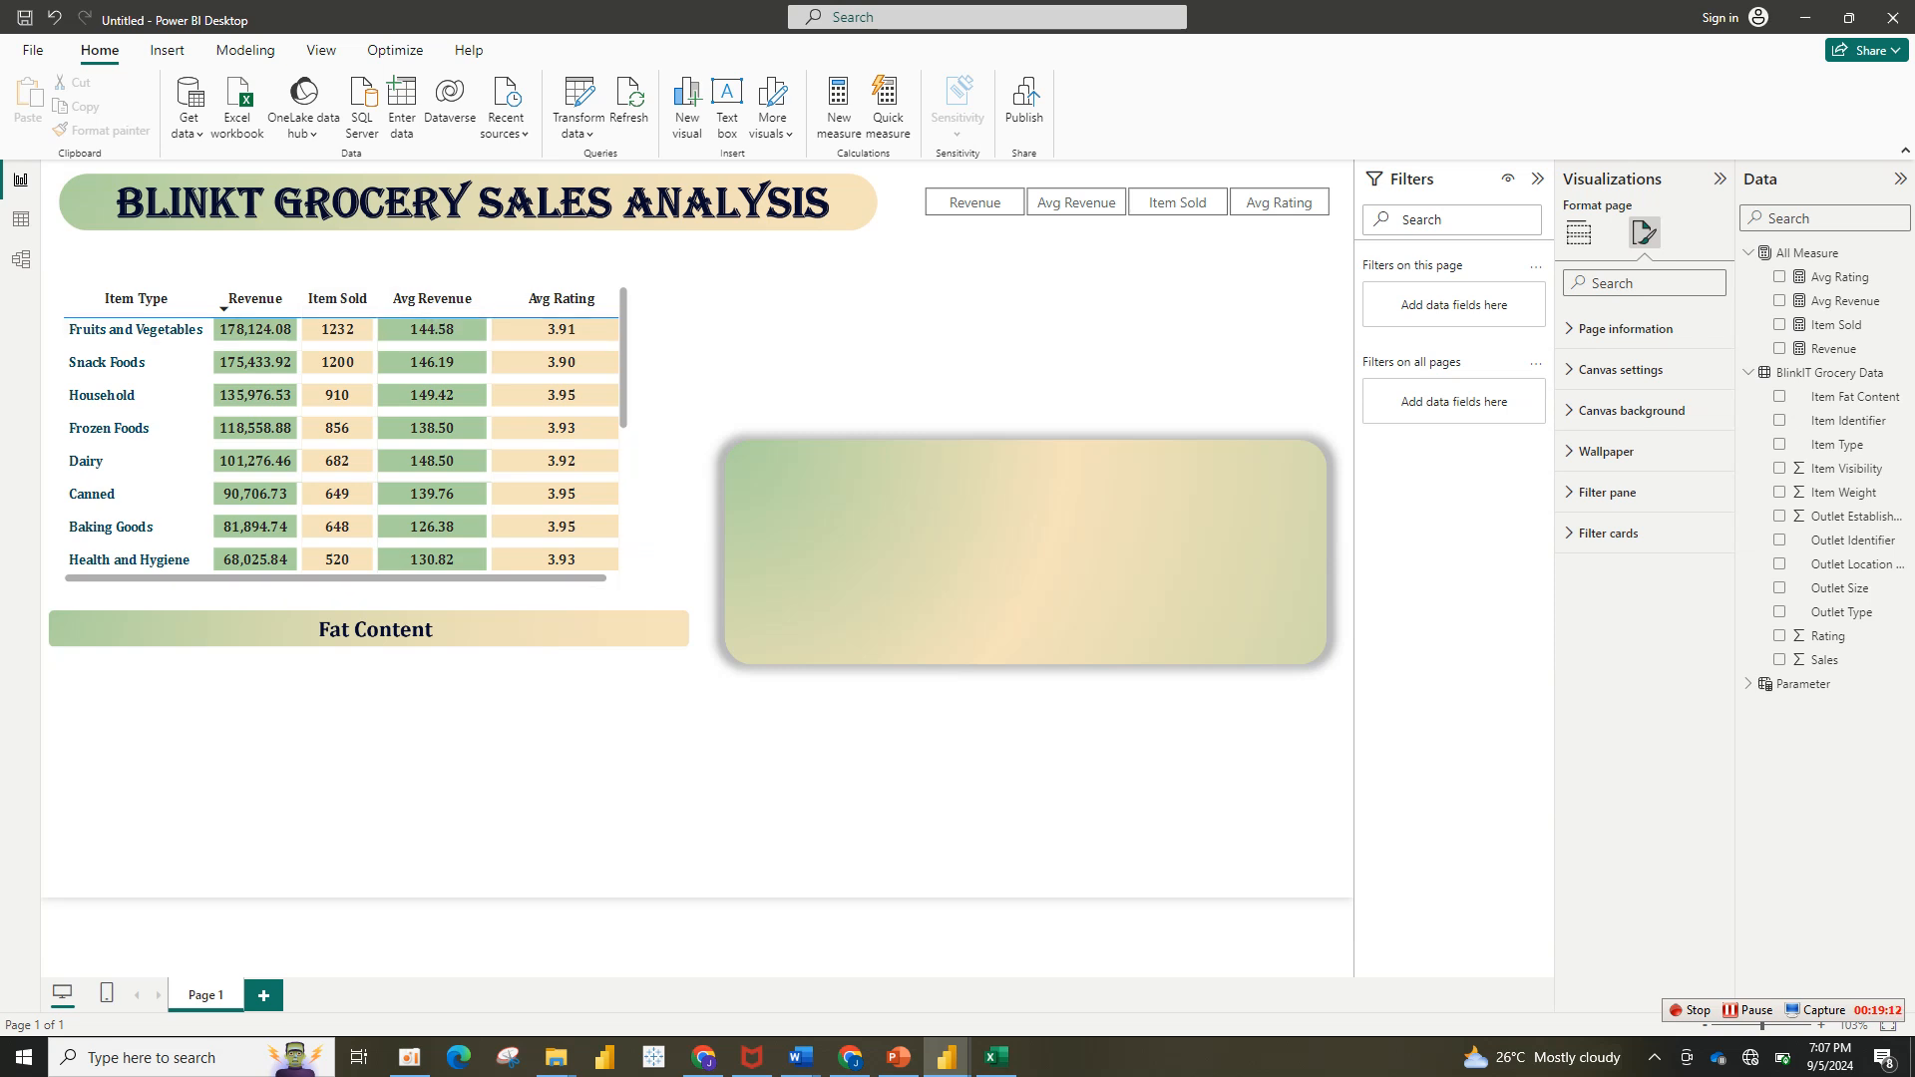
Step: Set the background color of the item-type table's column headers to dark teal
{"action": "left_click", "coordinate": [345, 435]}
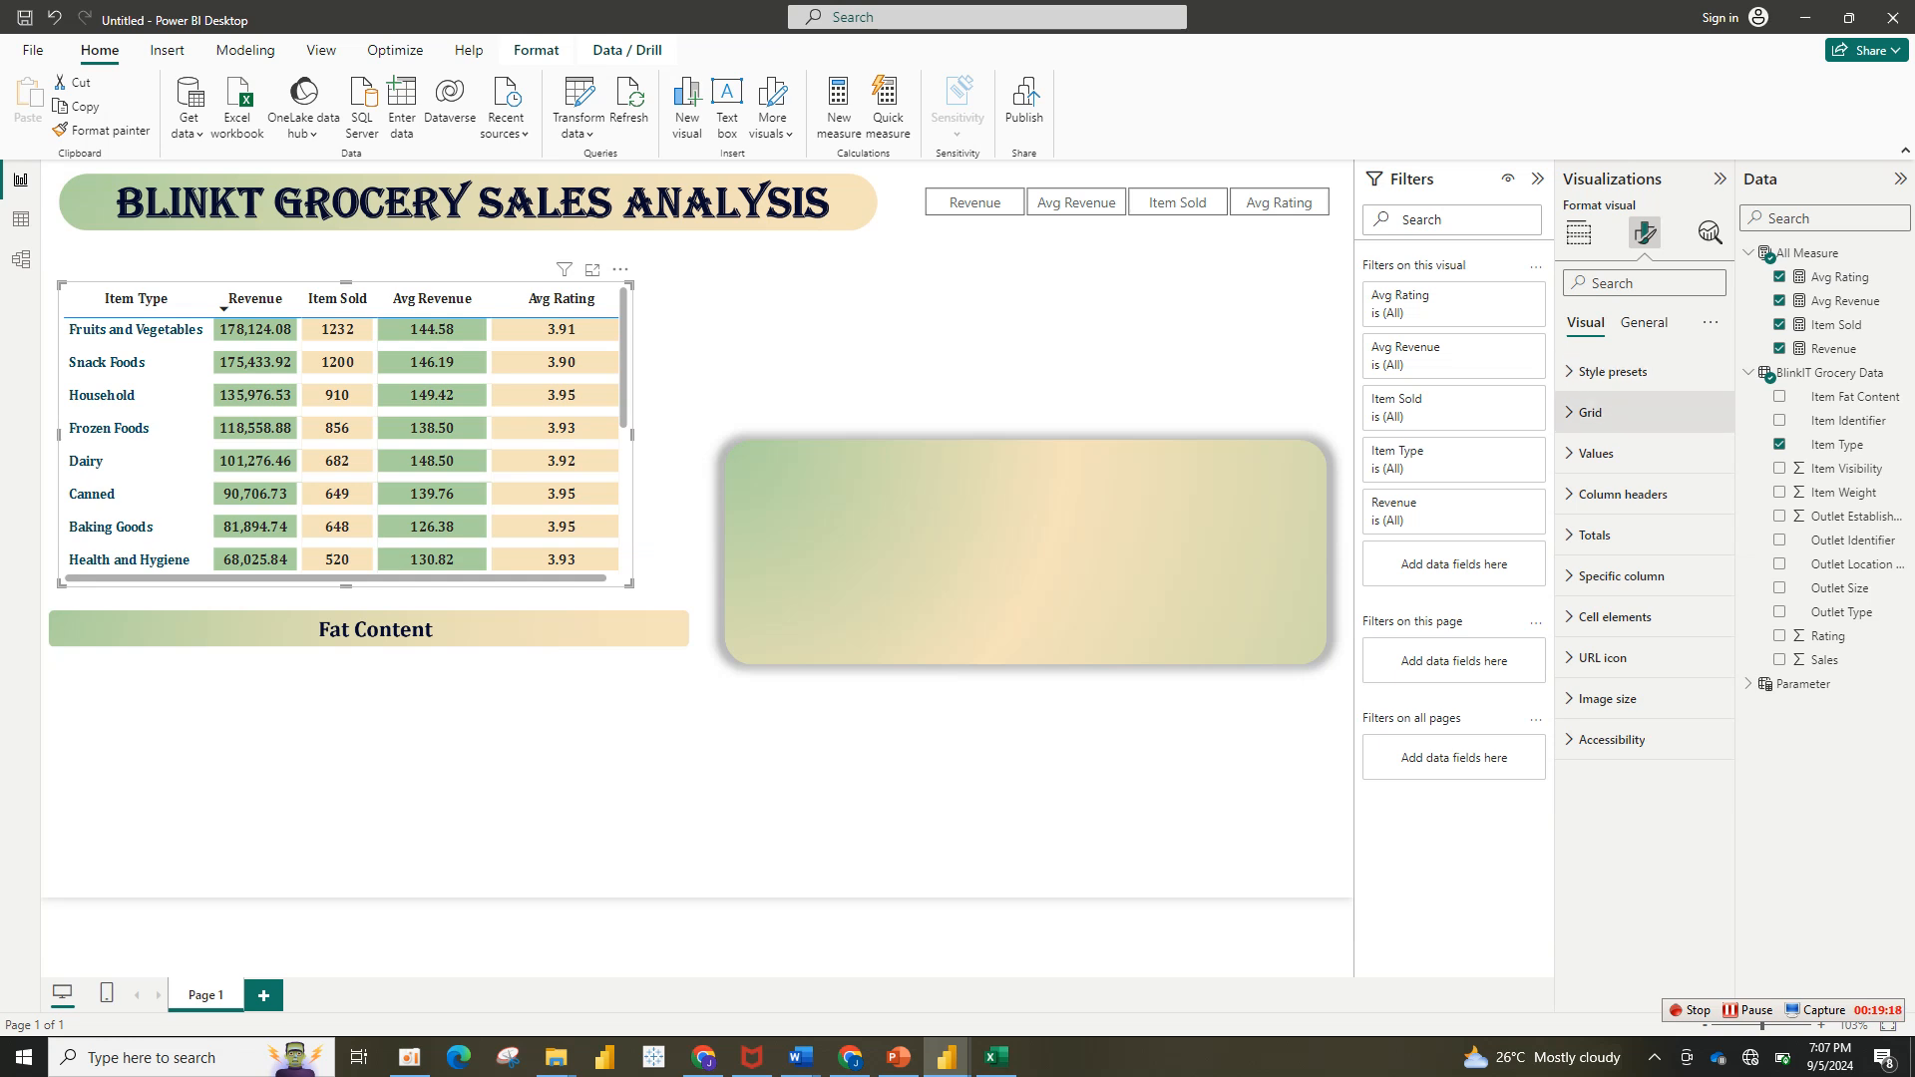
{"action": "left_click", "coordinate": [1623, 494]}
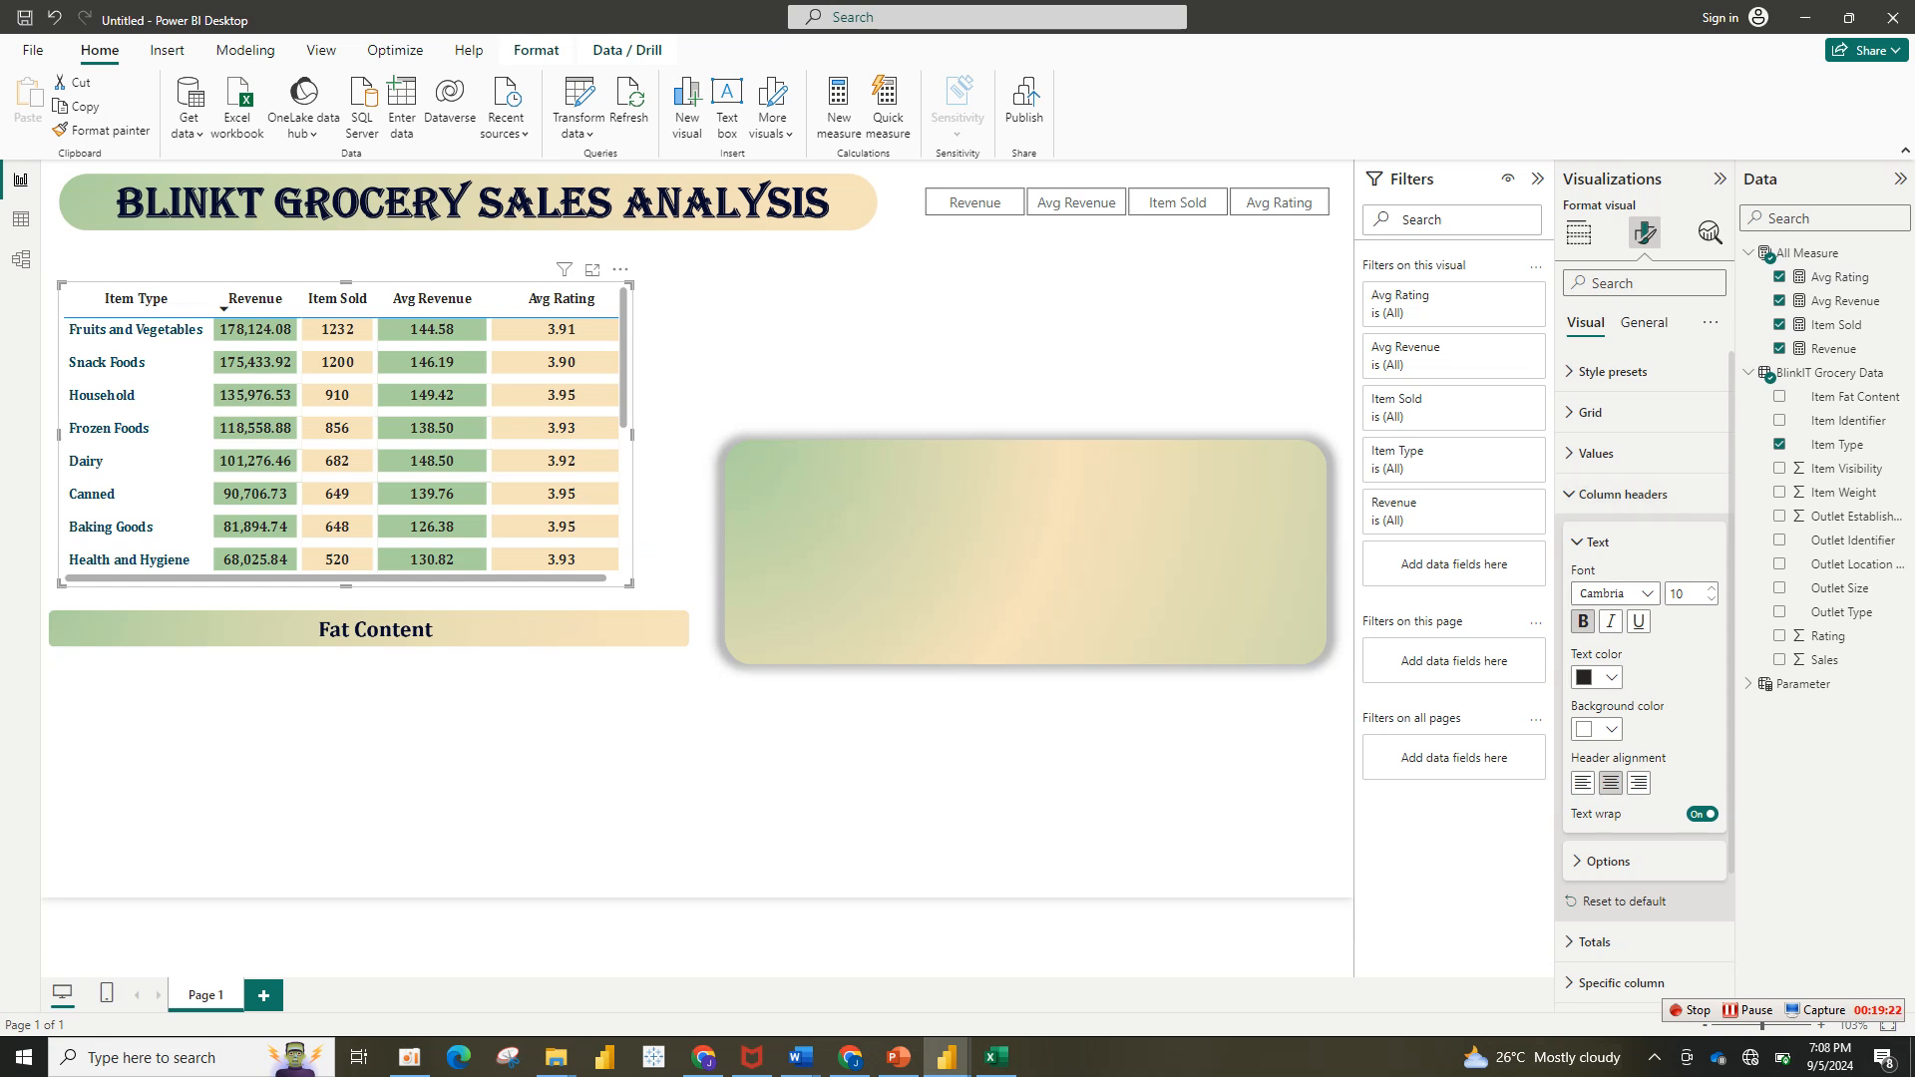
{"action": "left_click", "coordinate": [1597, 729]}
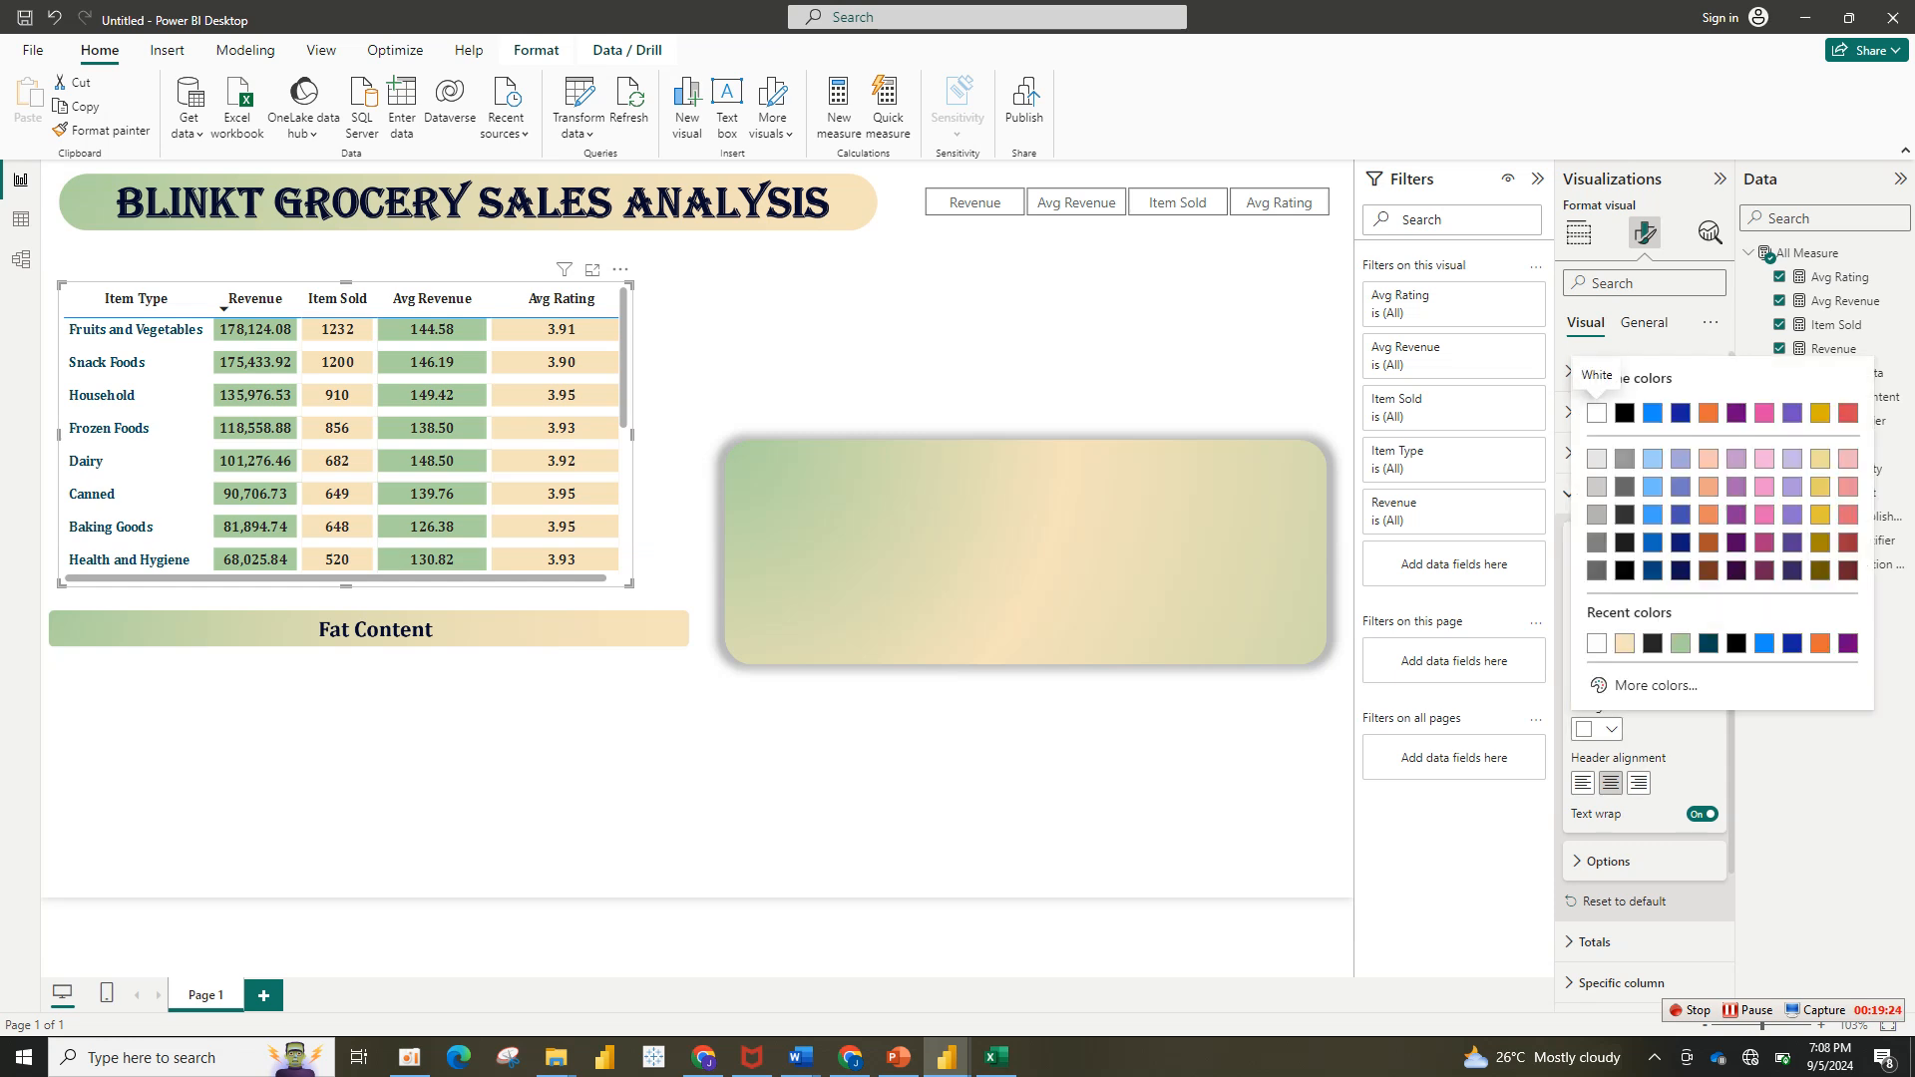
{"action": "left_click", "coordinate": [1709, 643]}
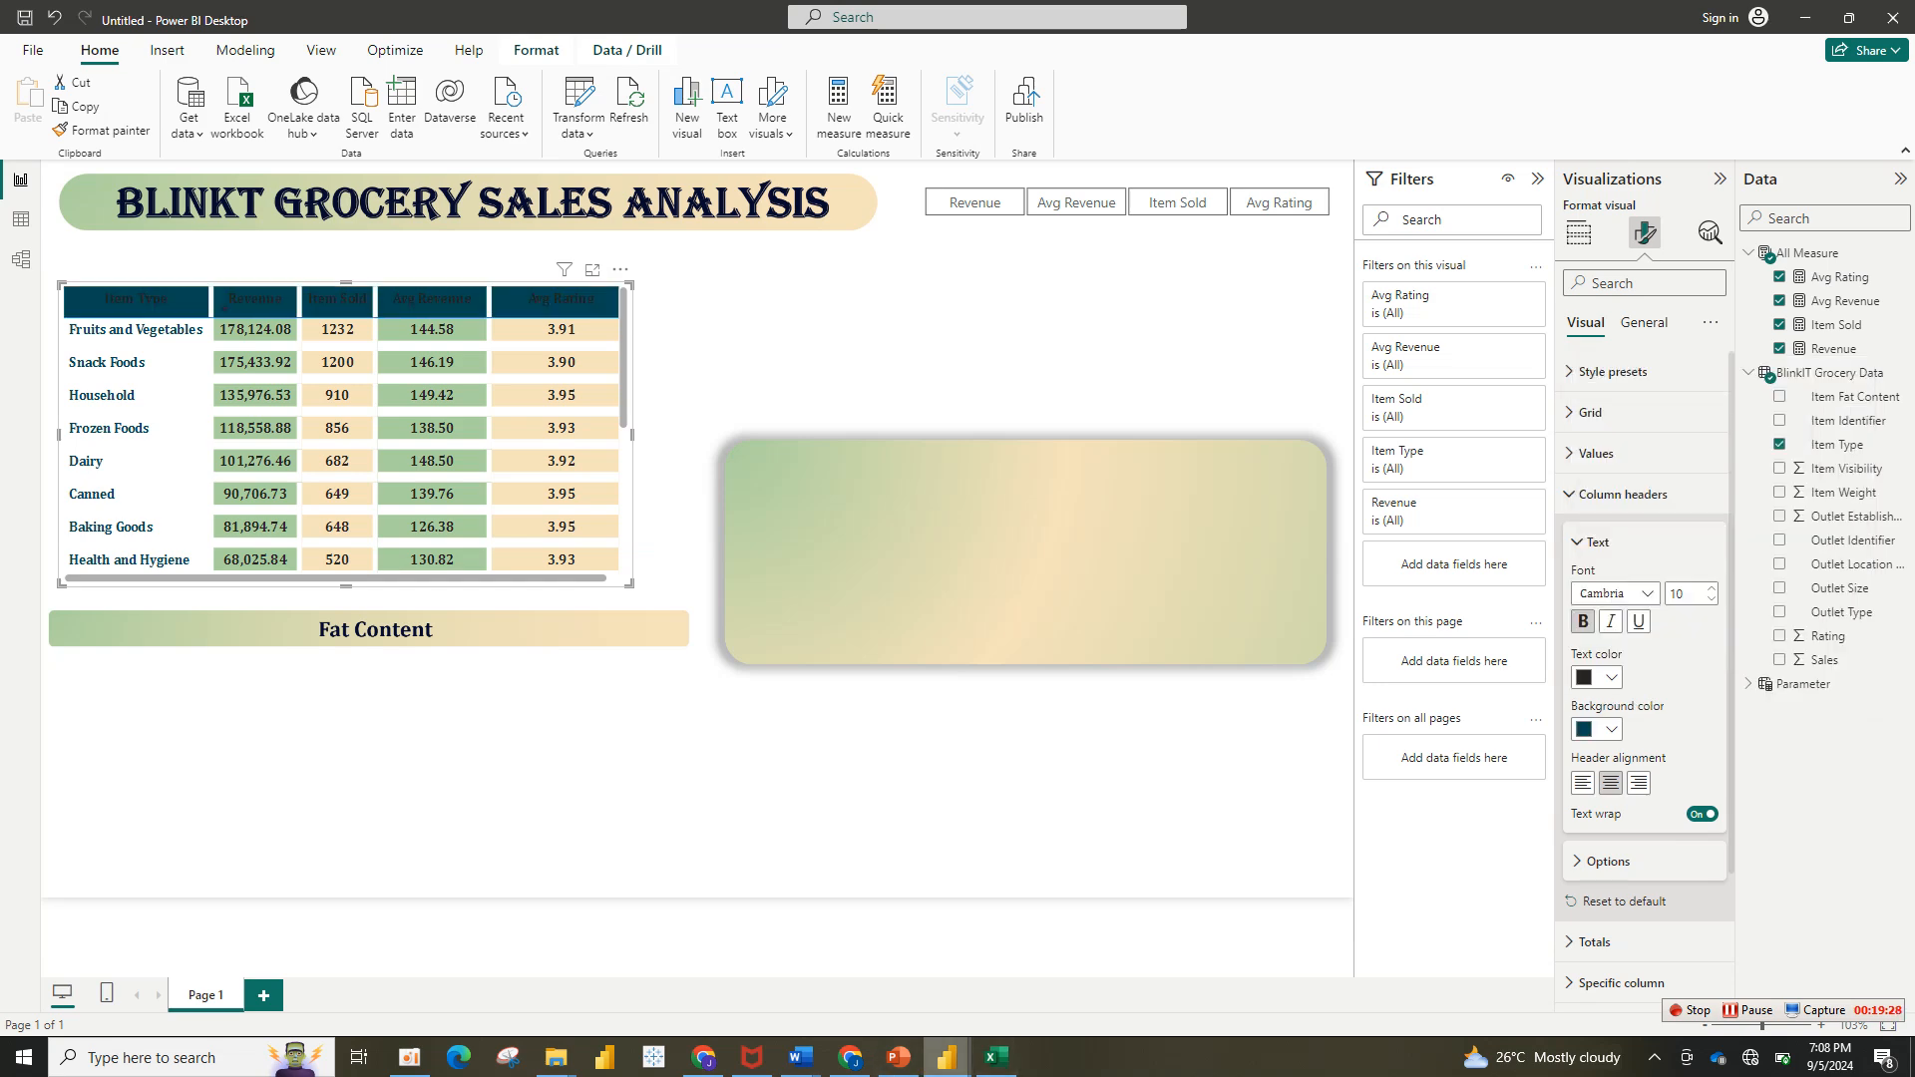
Step: Check the finished report for reference and set the text color of the table's column headers to light beige
{"action": "mouse_move", "coordinate": [946, 1057]}
{"action": "mouse_move", "coordinate": [839, 974]}
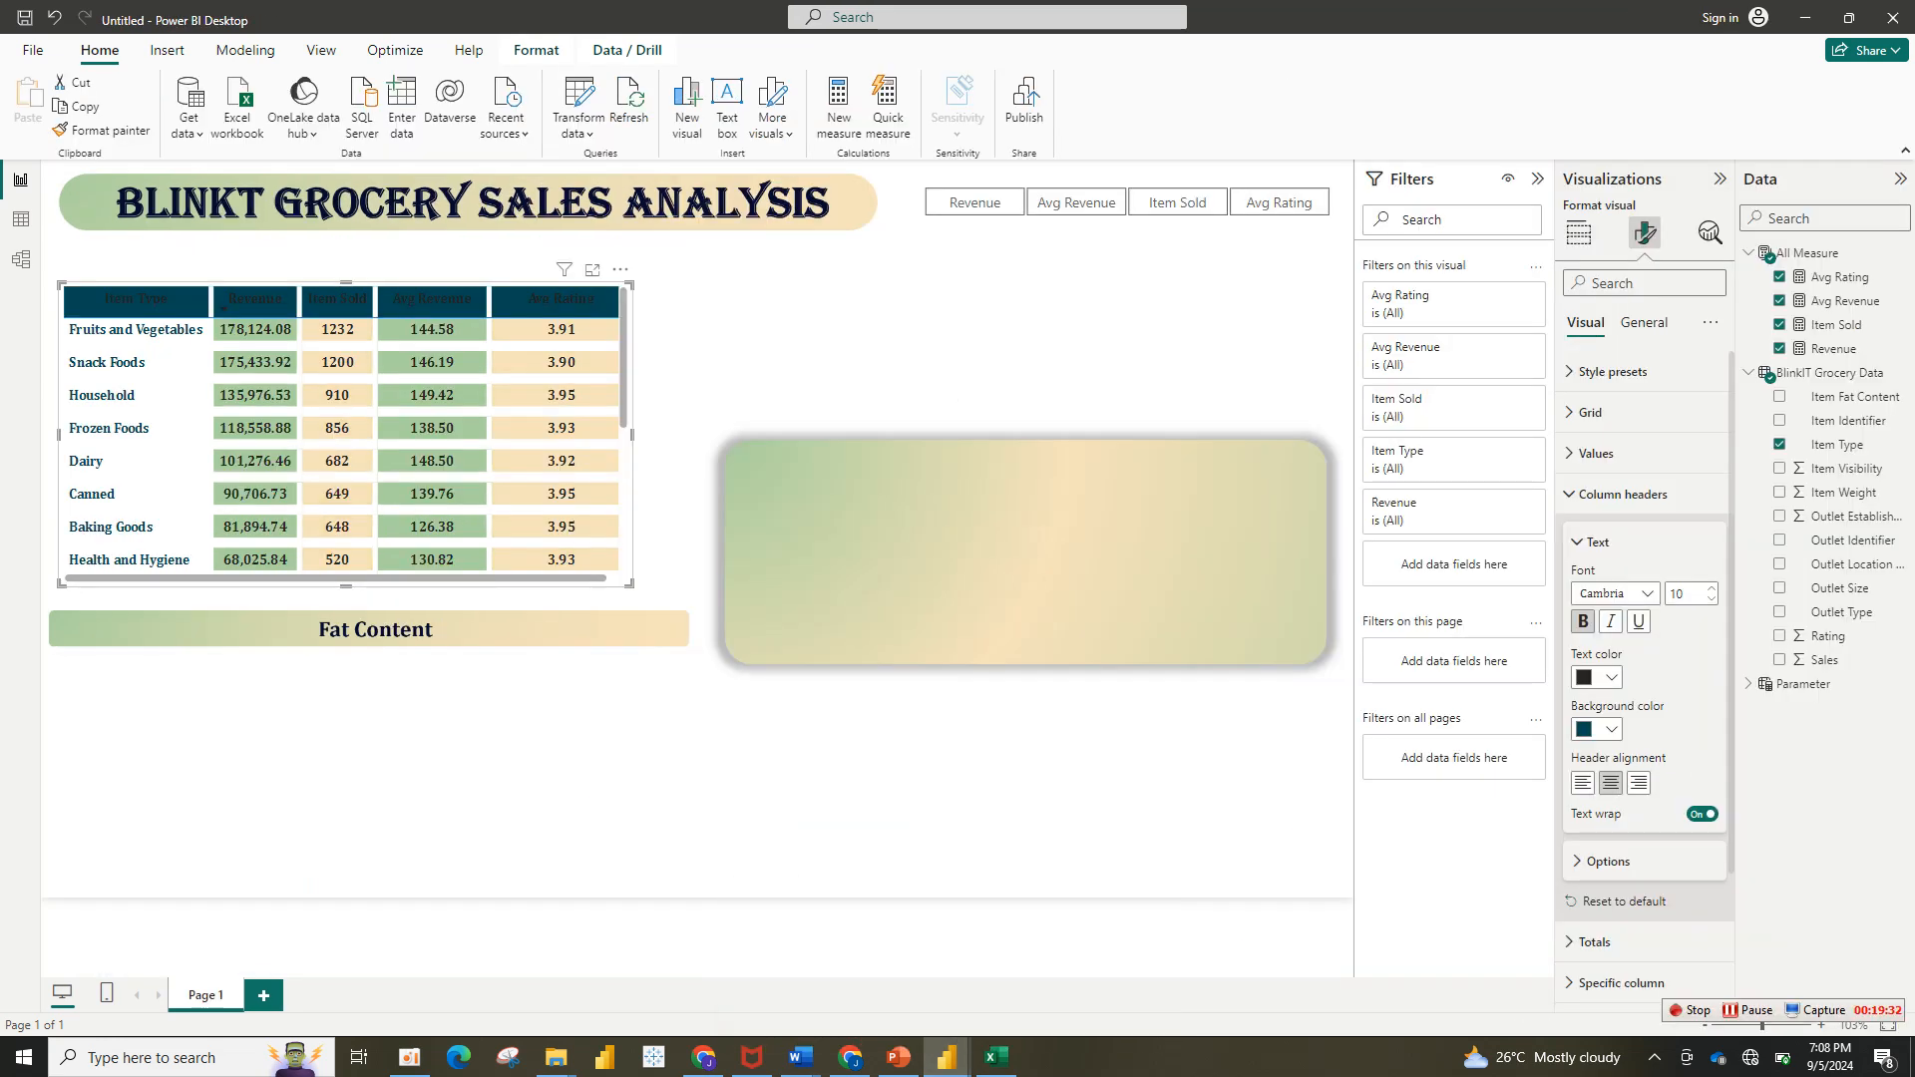
{"action": "left_click", "coordinate": [1054, 975]}
{"action": "left_click", "coordinate": [1600, 678]}
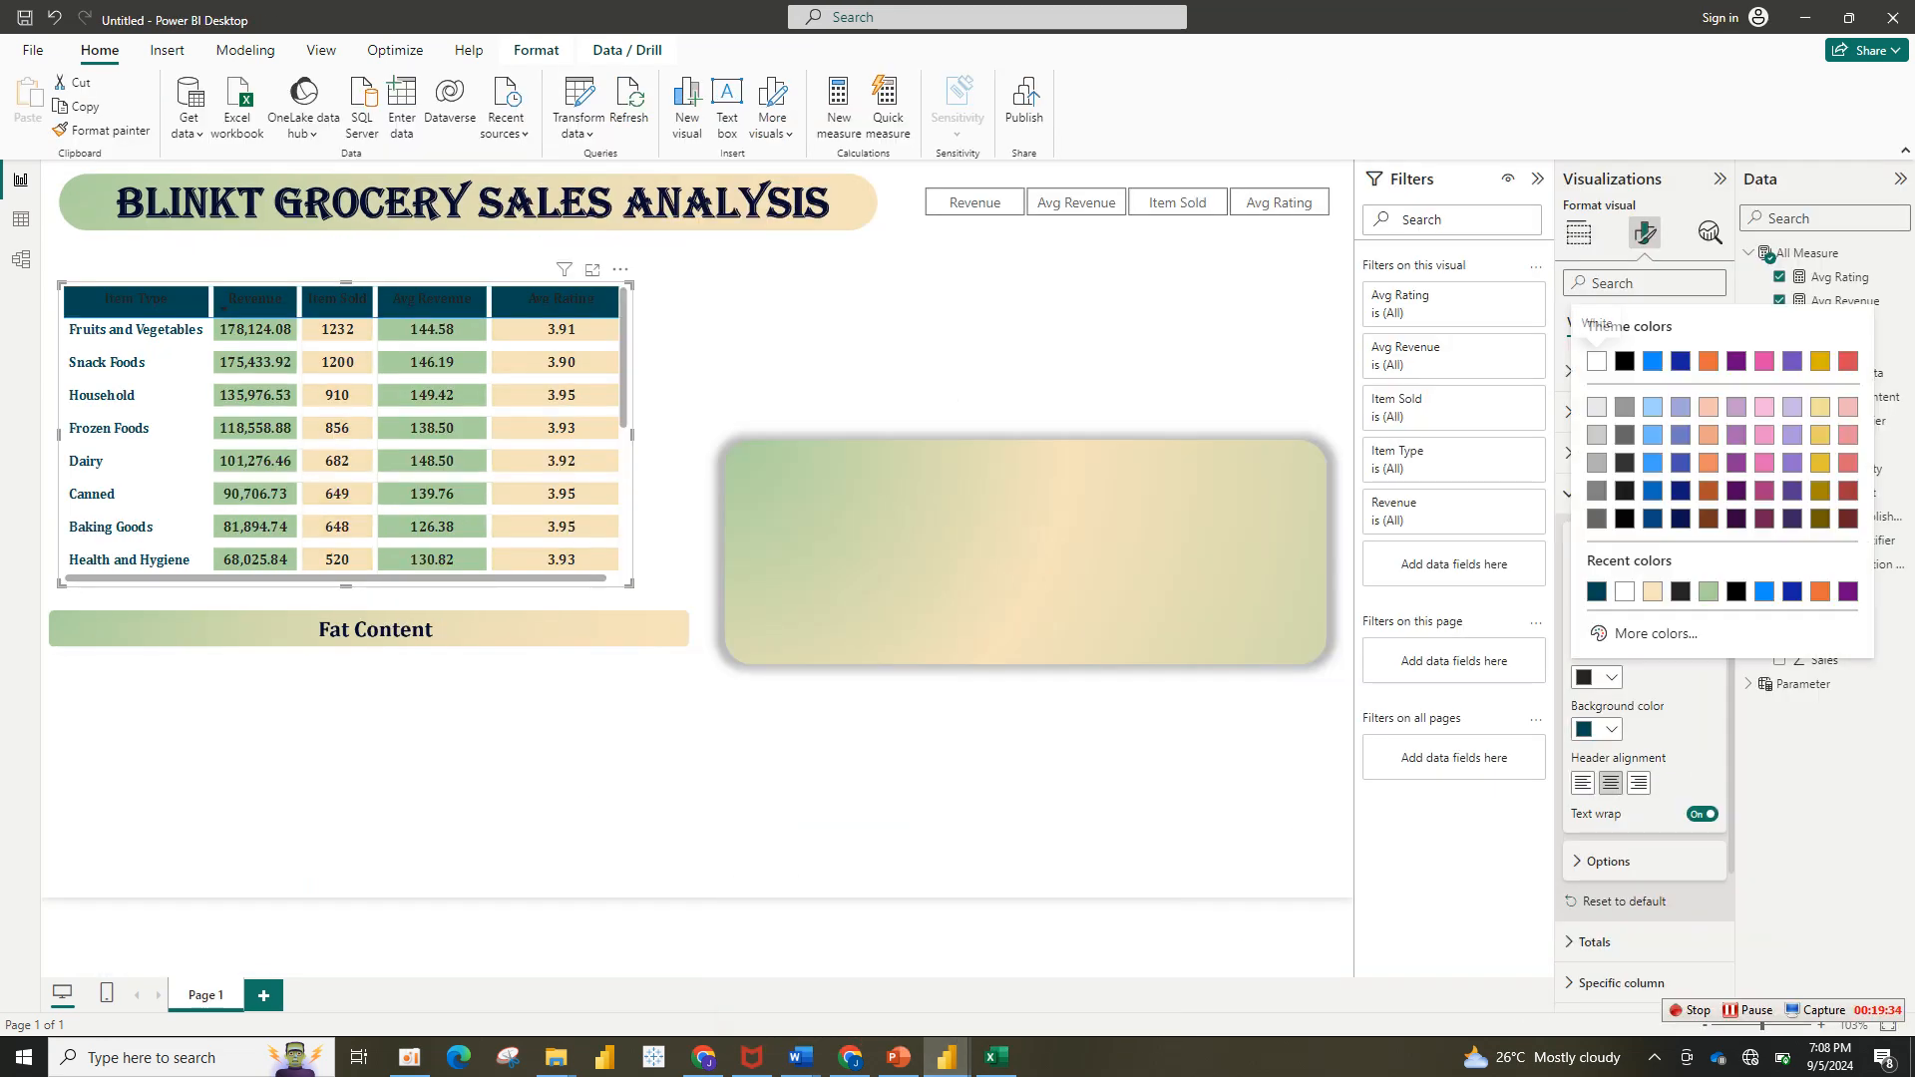
{"action": "left_click", "coordinate": [1653, 592]}
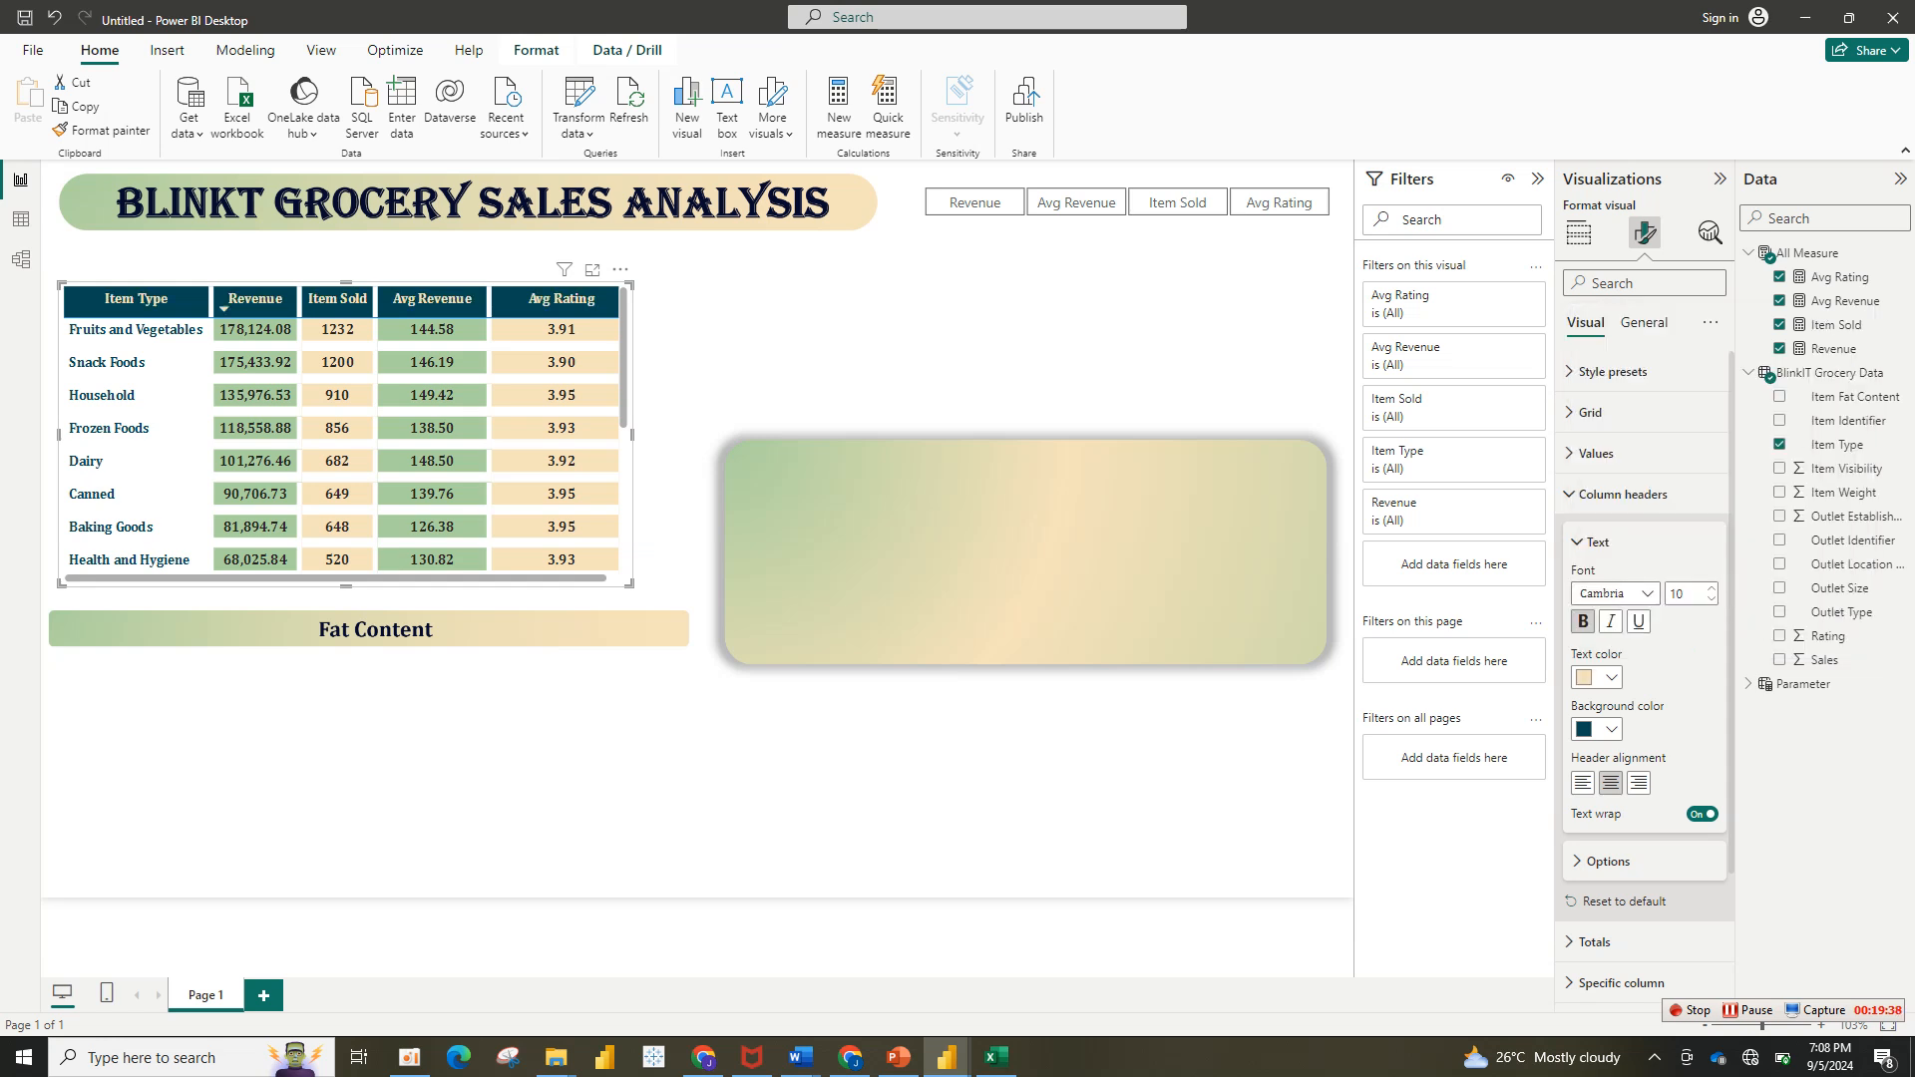
{"action": "left_click", "coordinate": [897, 344]}
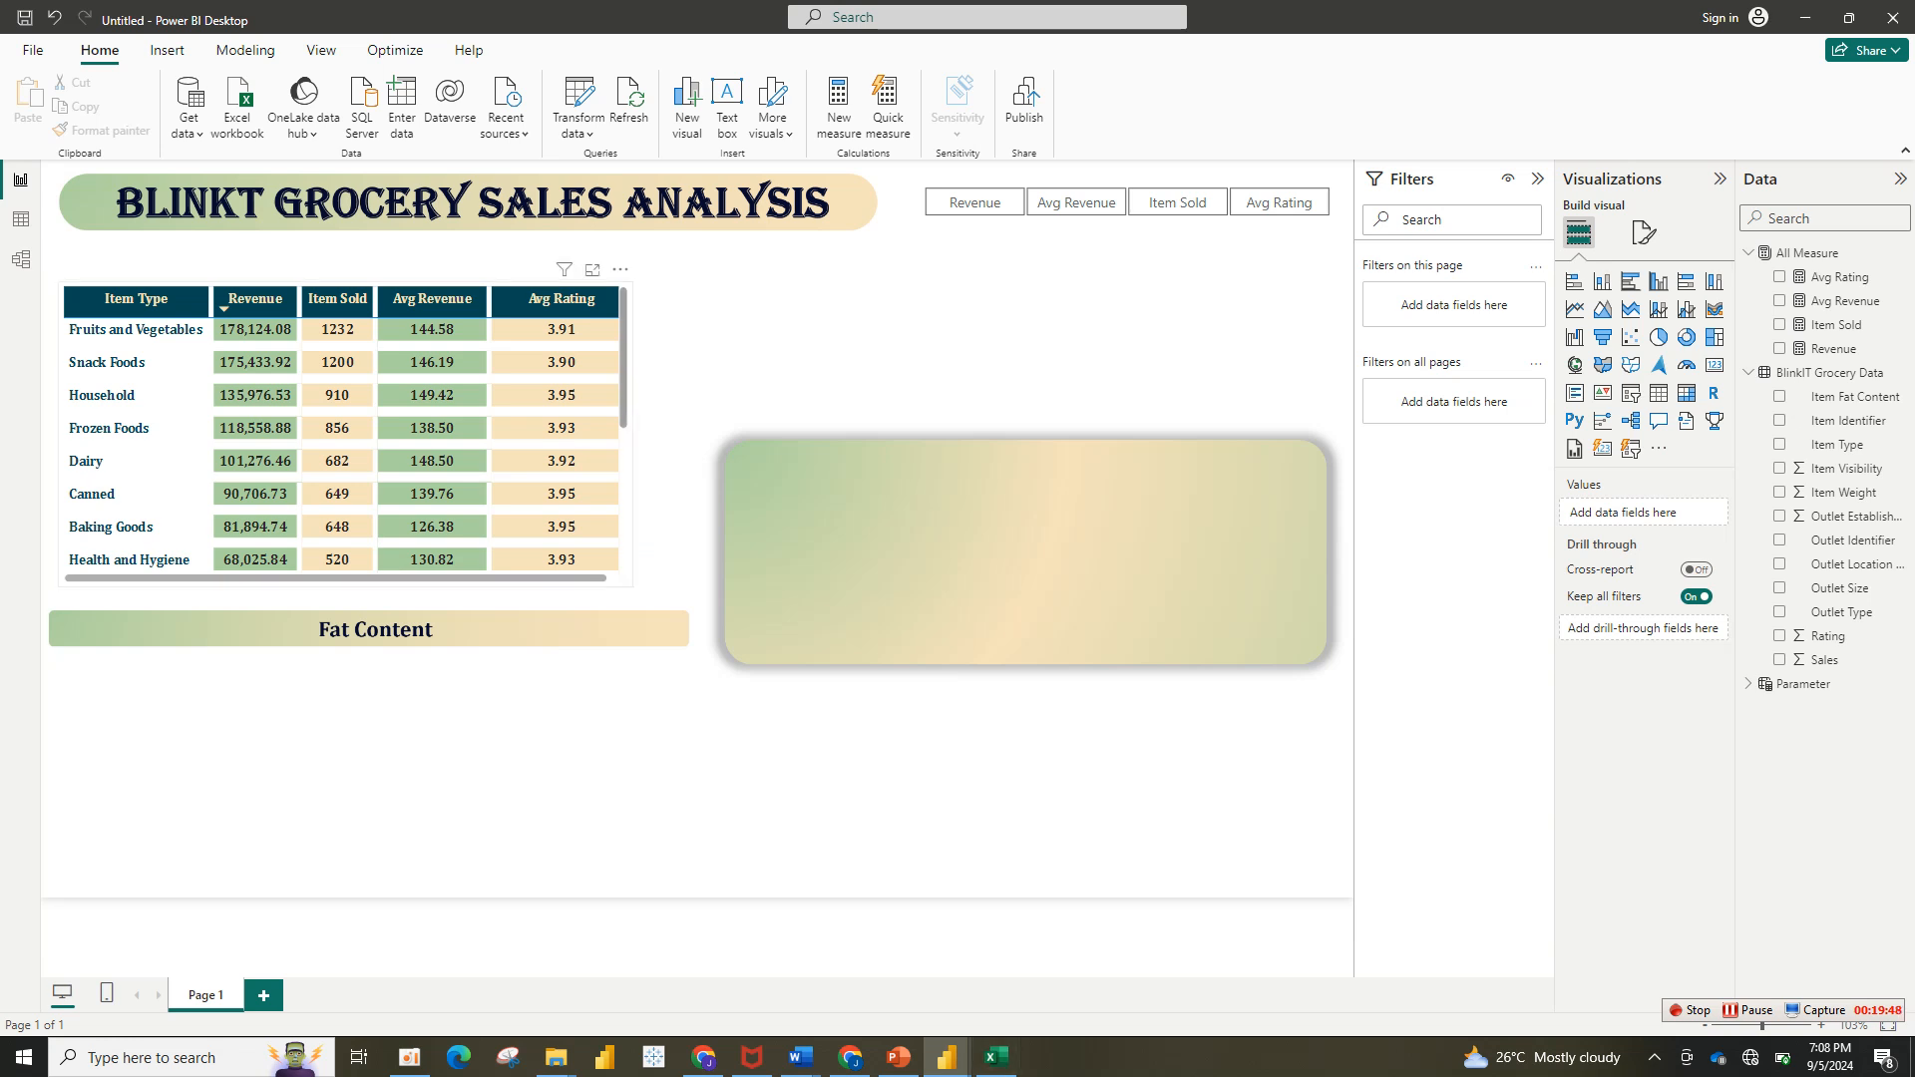
Step: Enlarge the table slightly and widen its Item Type and Revenue columns so their entries fit on one line
{"action": "left_click", "coordinate": [623, 506]}
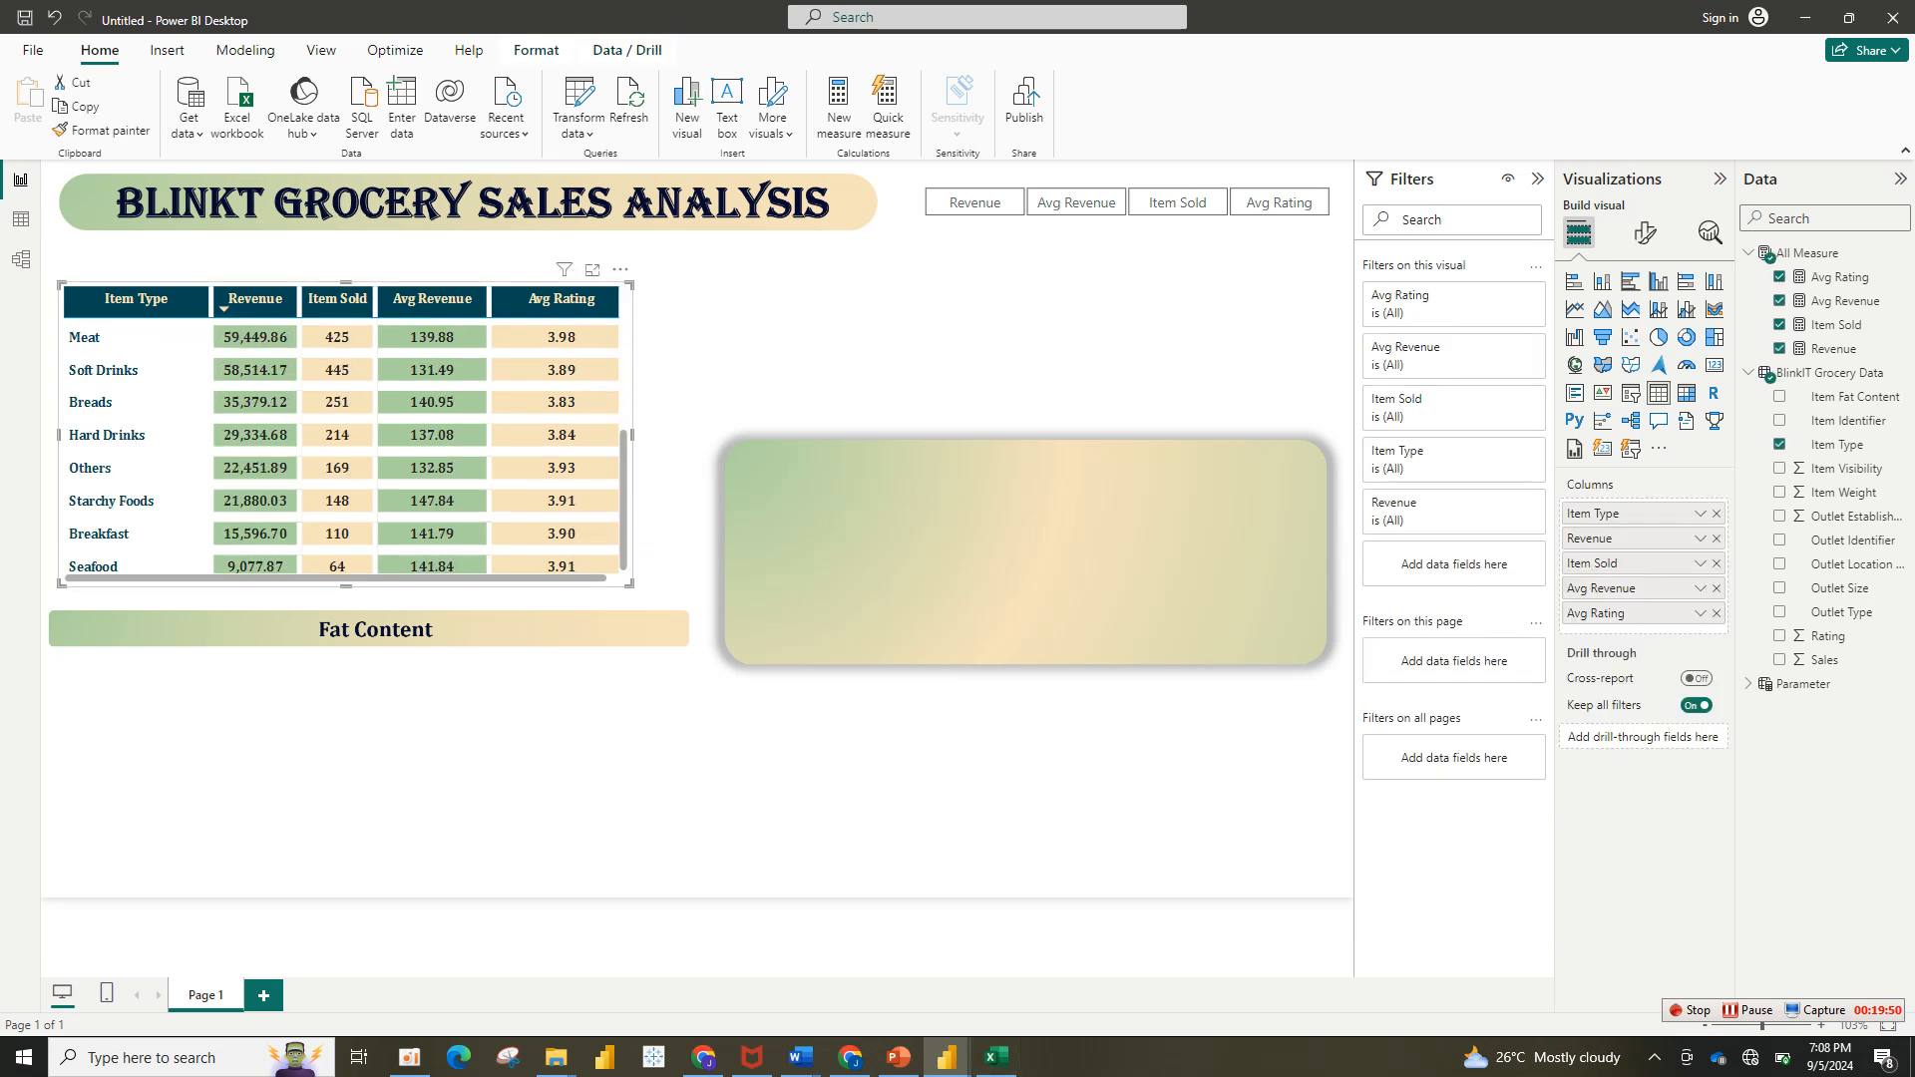
{"action": "left_click_drag", "start_coordinate": [631, 585], "coordinate": [659, 591]}
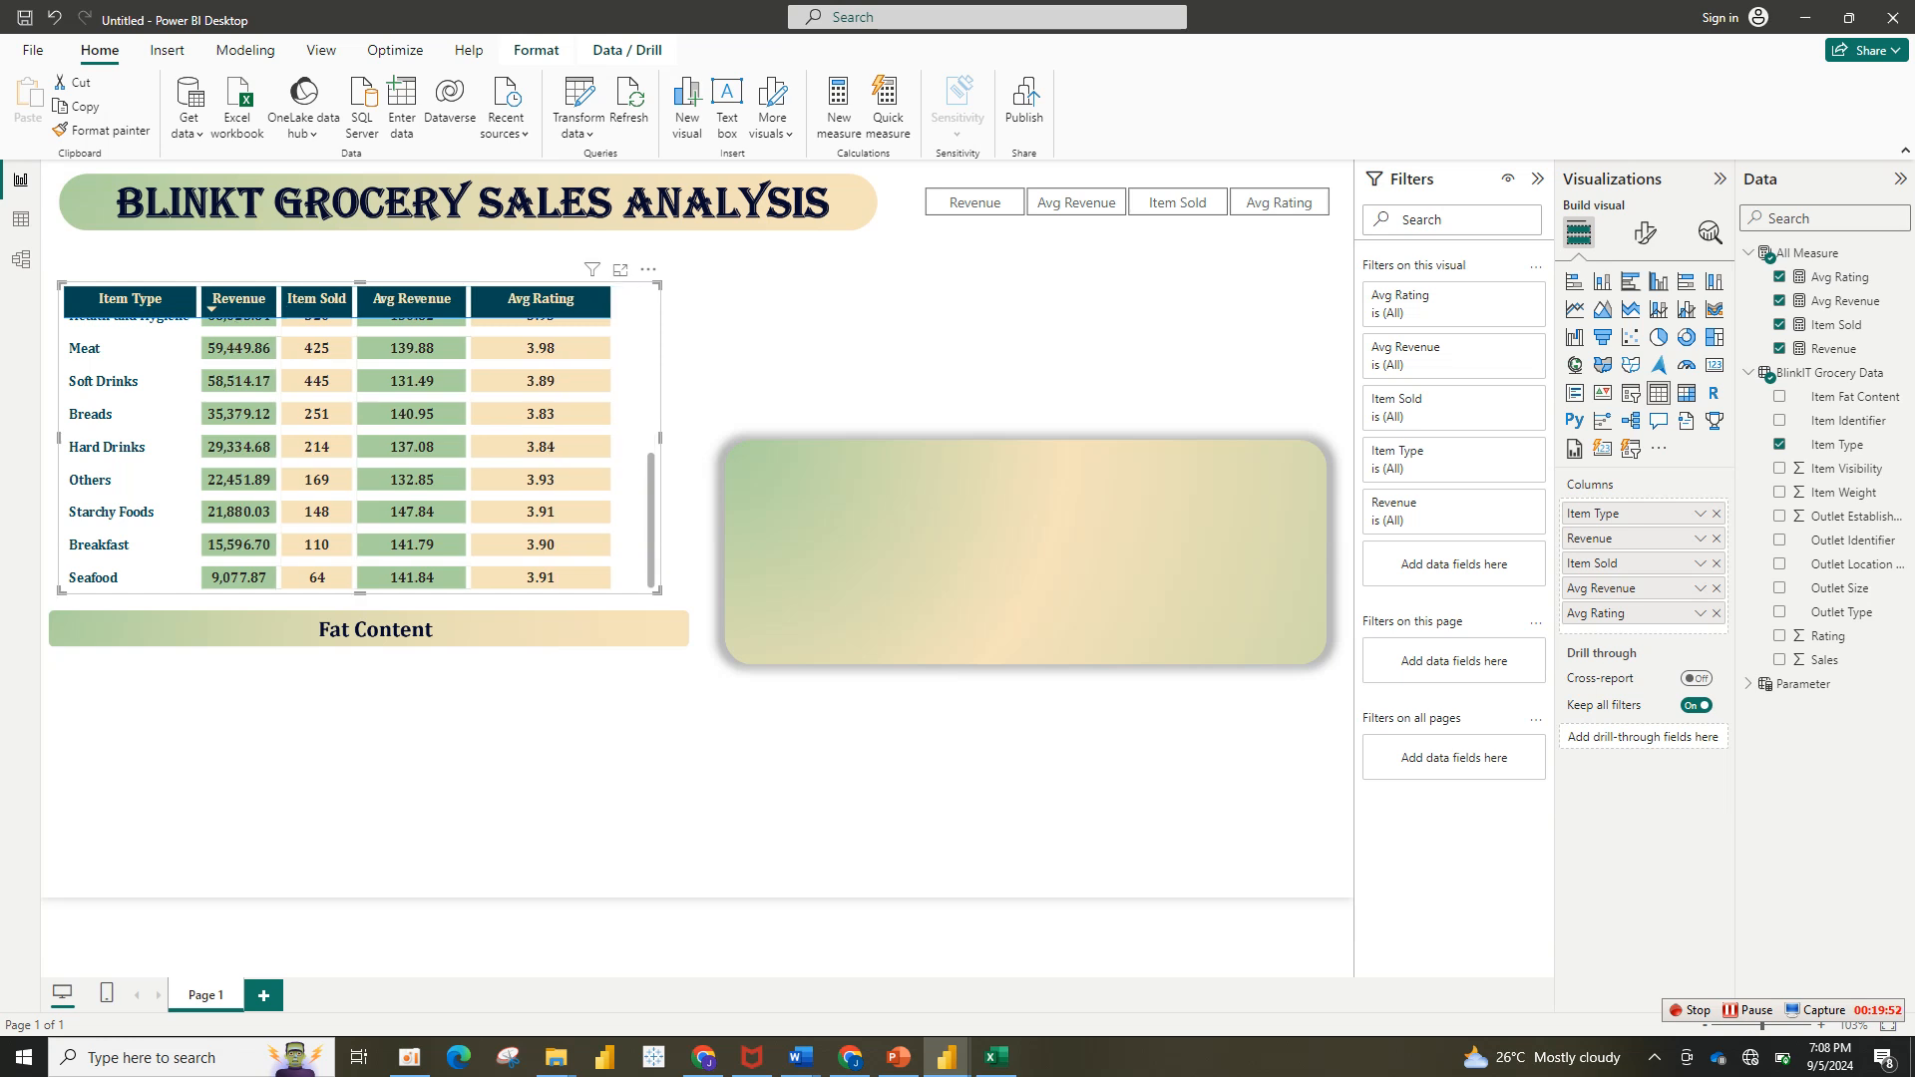
{"action": "scroll", "coordinate": [359, 449], "scroll_direction": "up", "scroll_amount": 5}
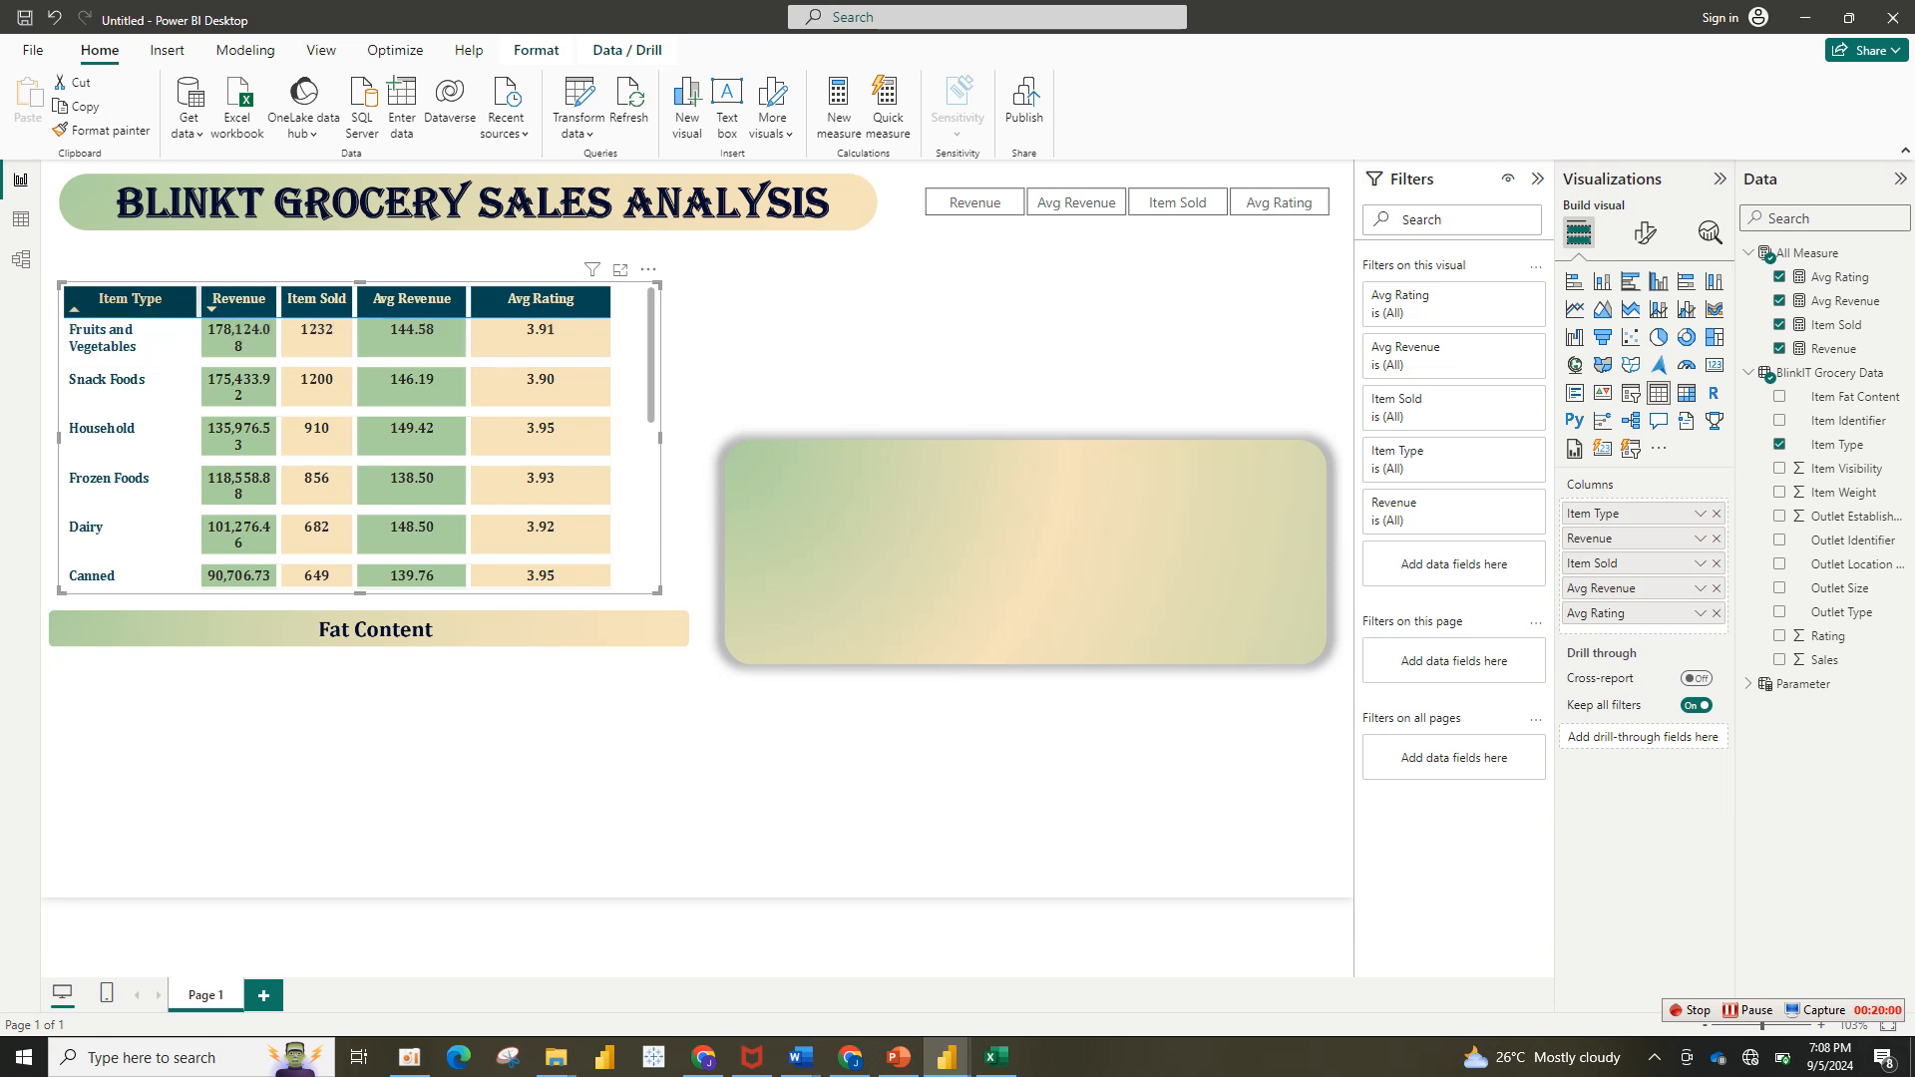
{"action": "left_click_drag", "start_coordinate": [199, 302], "coordinate": [222, 303]}
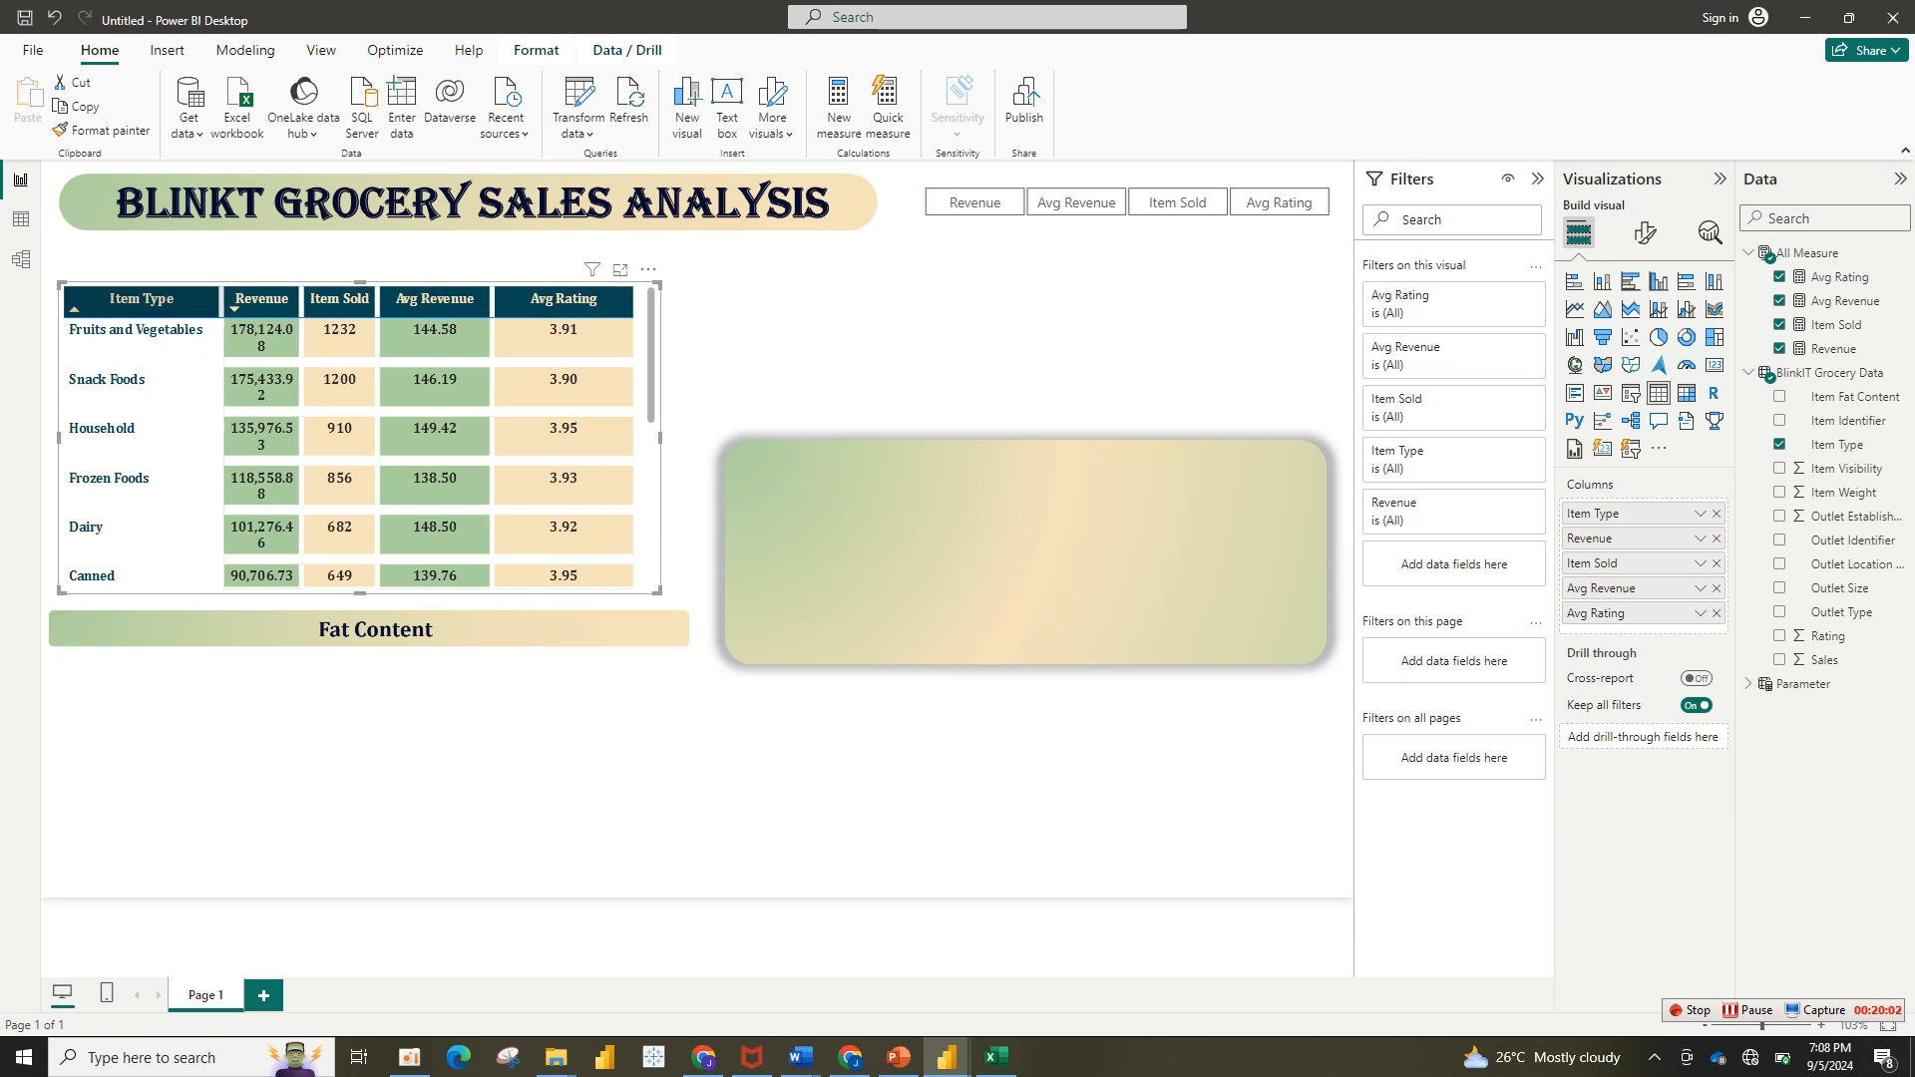
Step: Look through the table's totals, column header and values formatting for a setting that controls decimal places
{"action": "left_click", "coordinate": [1644, 233]}
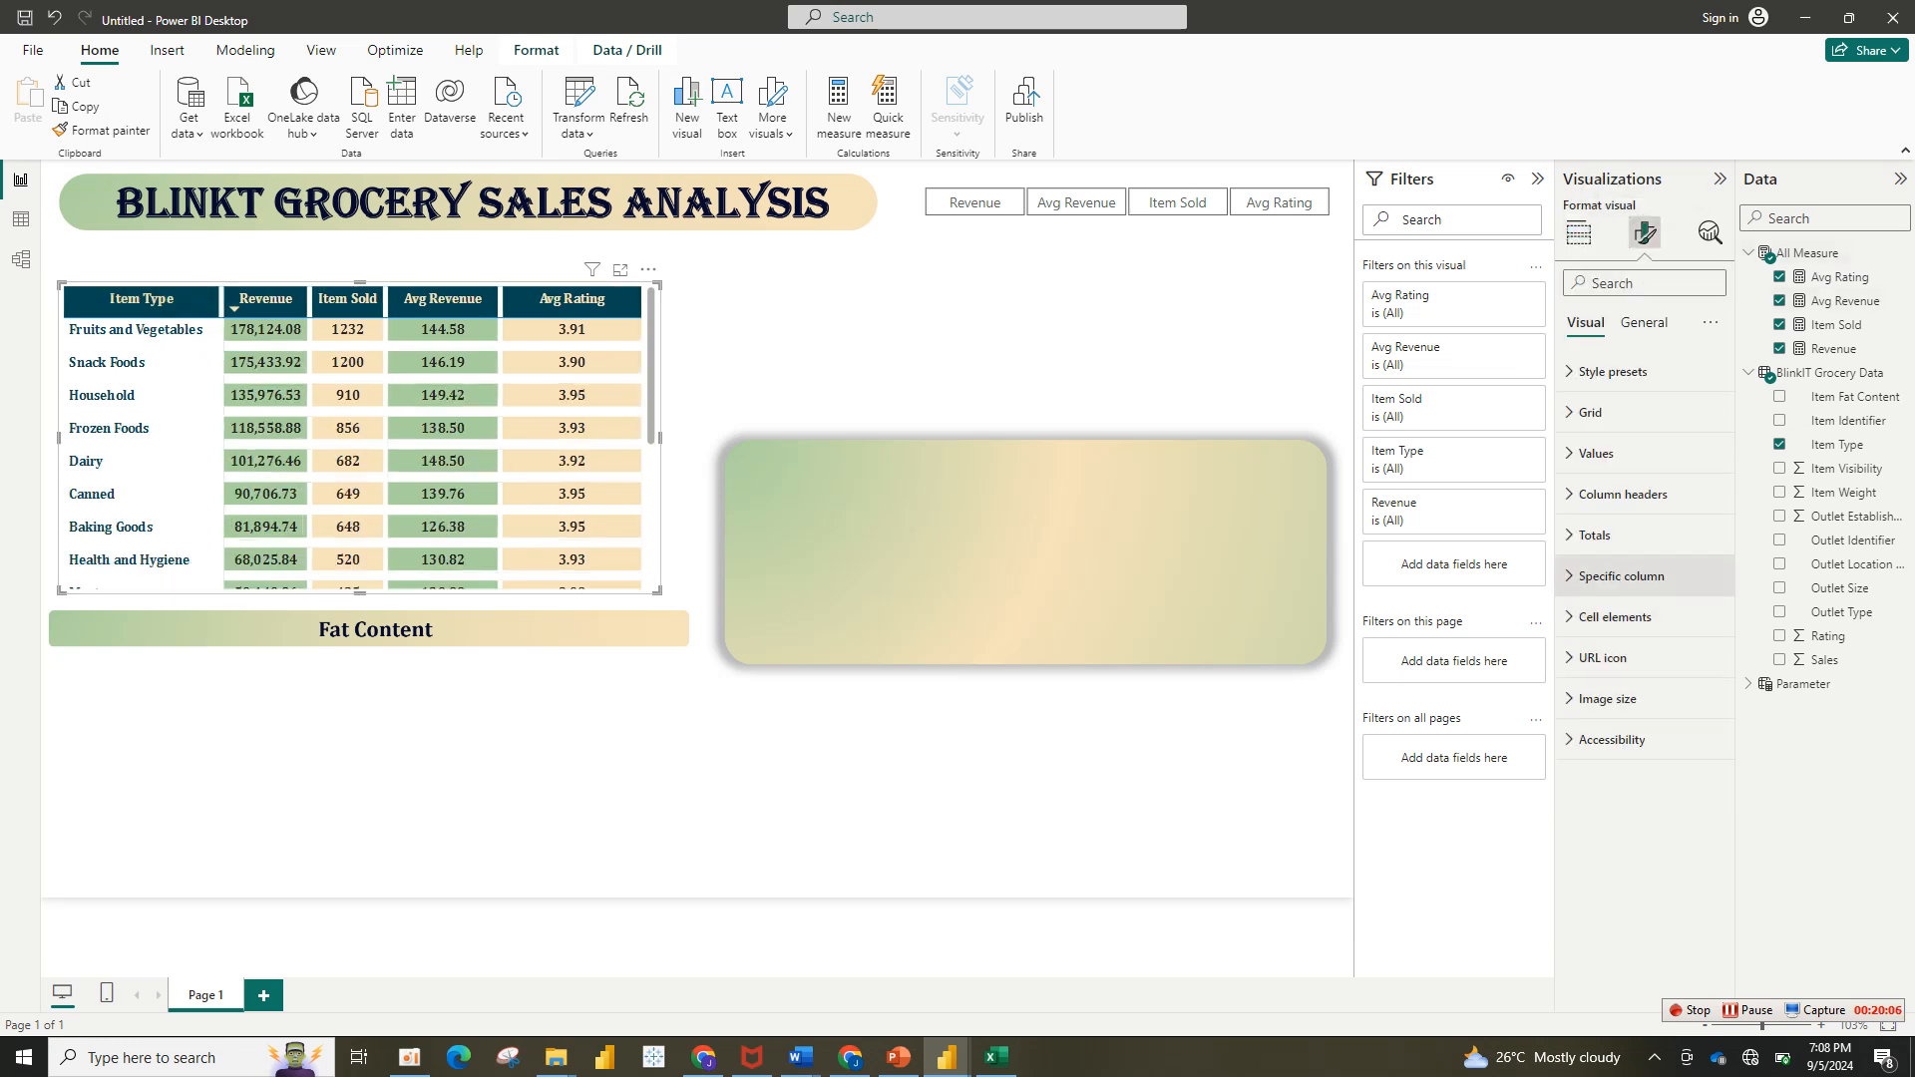
{"action": "left_click", "coordinate": [1596, 536]}
{"action": "left_click", "coordinate": [1596, 536]}
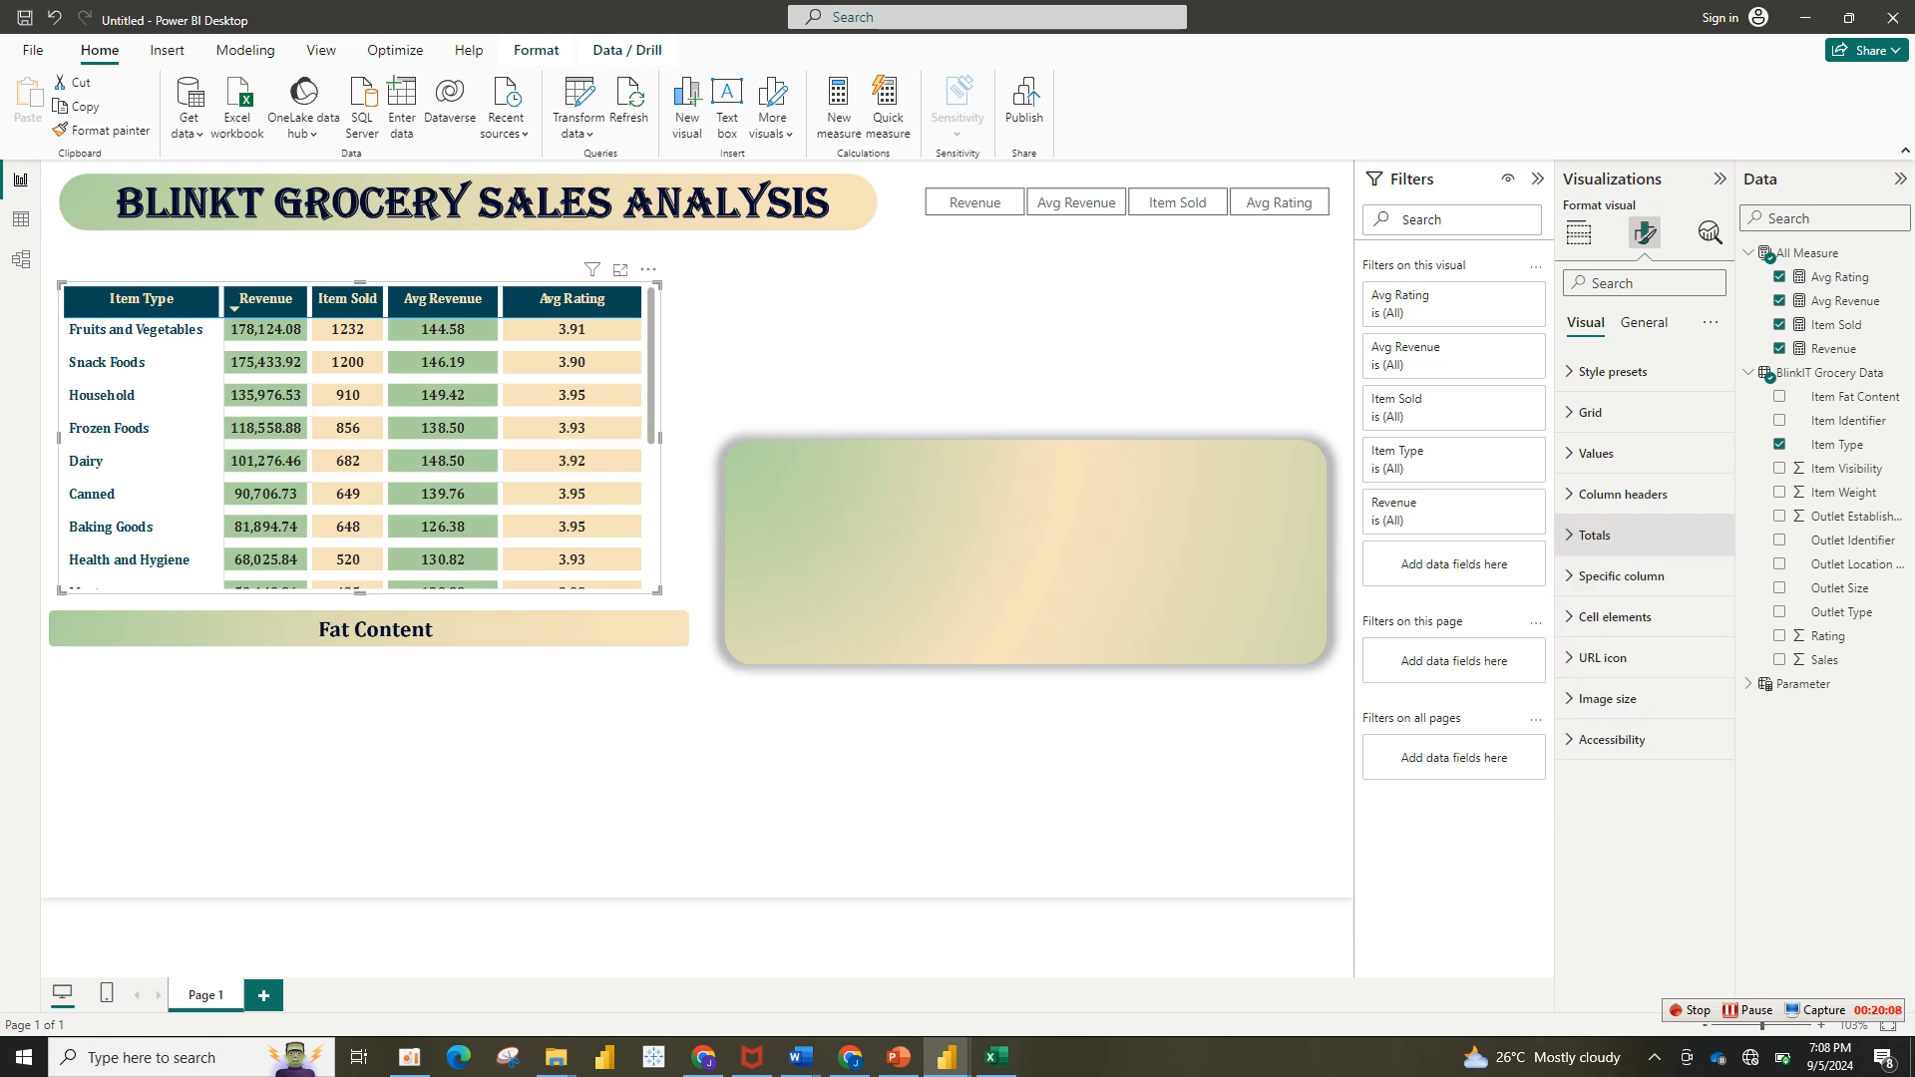
{"action": "left_click", "coordinate": [1622, 494]}
{"action": "left_click", "coordinate": [1595, 453]}
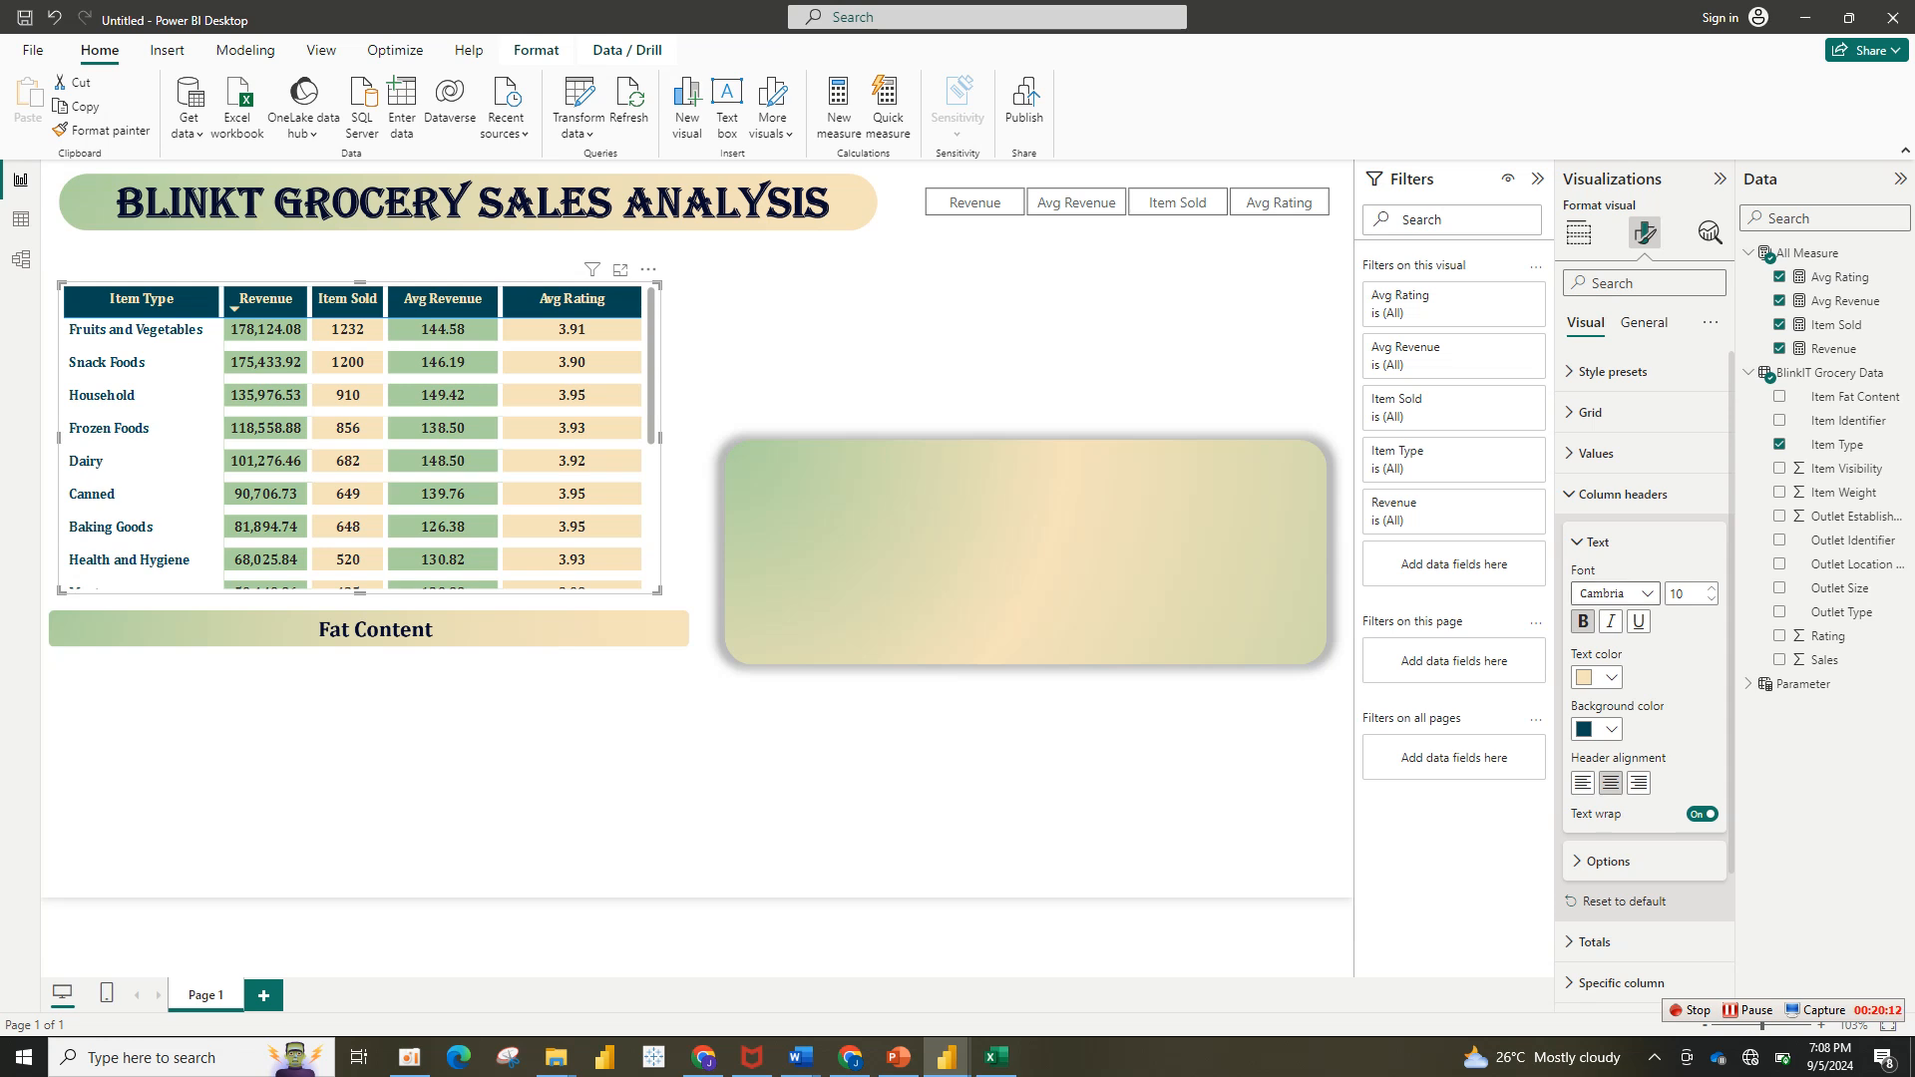
{"action": "scroll", "coordinate": [1645, 668], "scroll_direction": "down", "scroll_amount": 3}
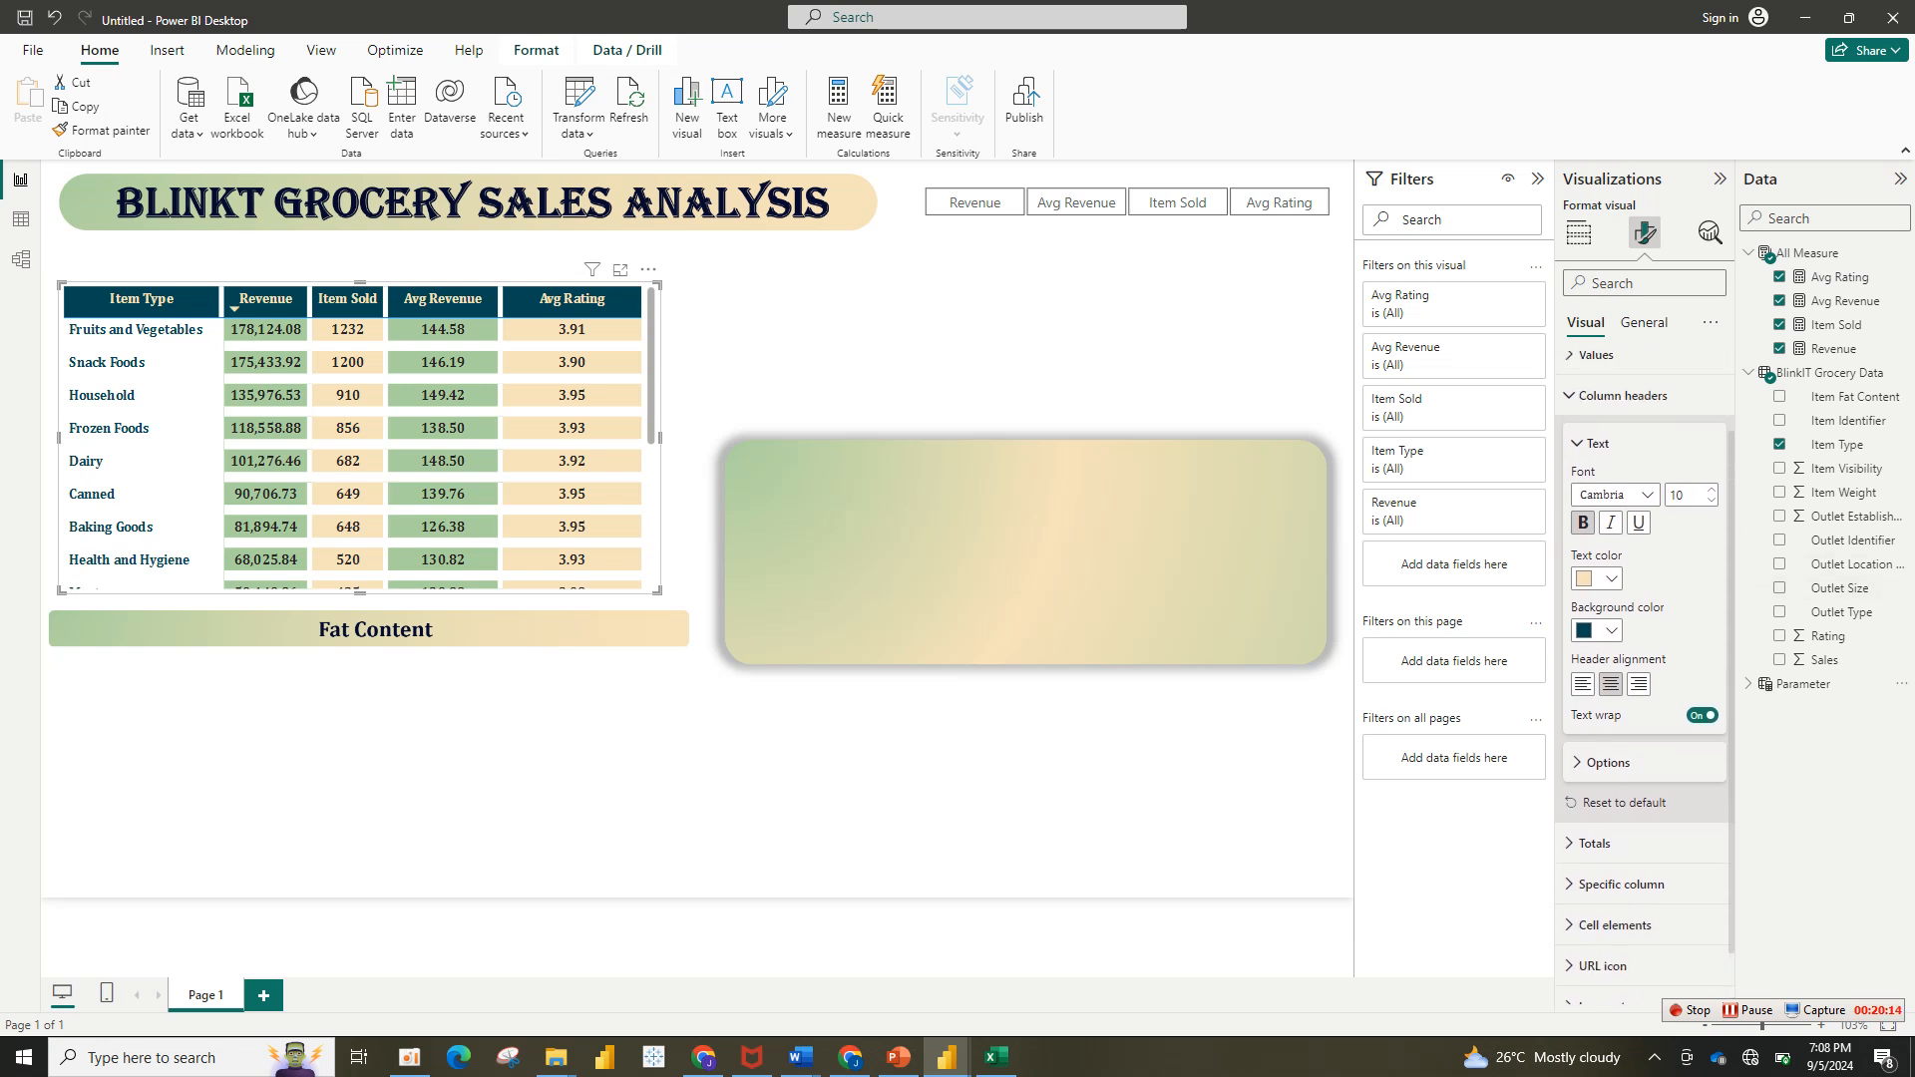
{"action": "scroll", "coordinate": [1646, 668], "scroll_direction": "up", "scroll_amount": 3}
{"action": "left_click", "coordinate": [1597, 543]}
{"action": "left_click", "coordinate": [1596, 454]}
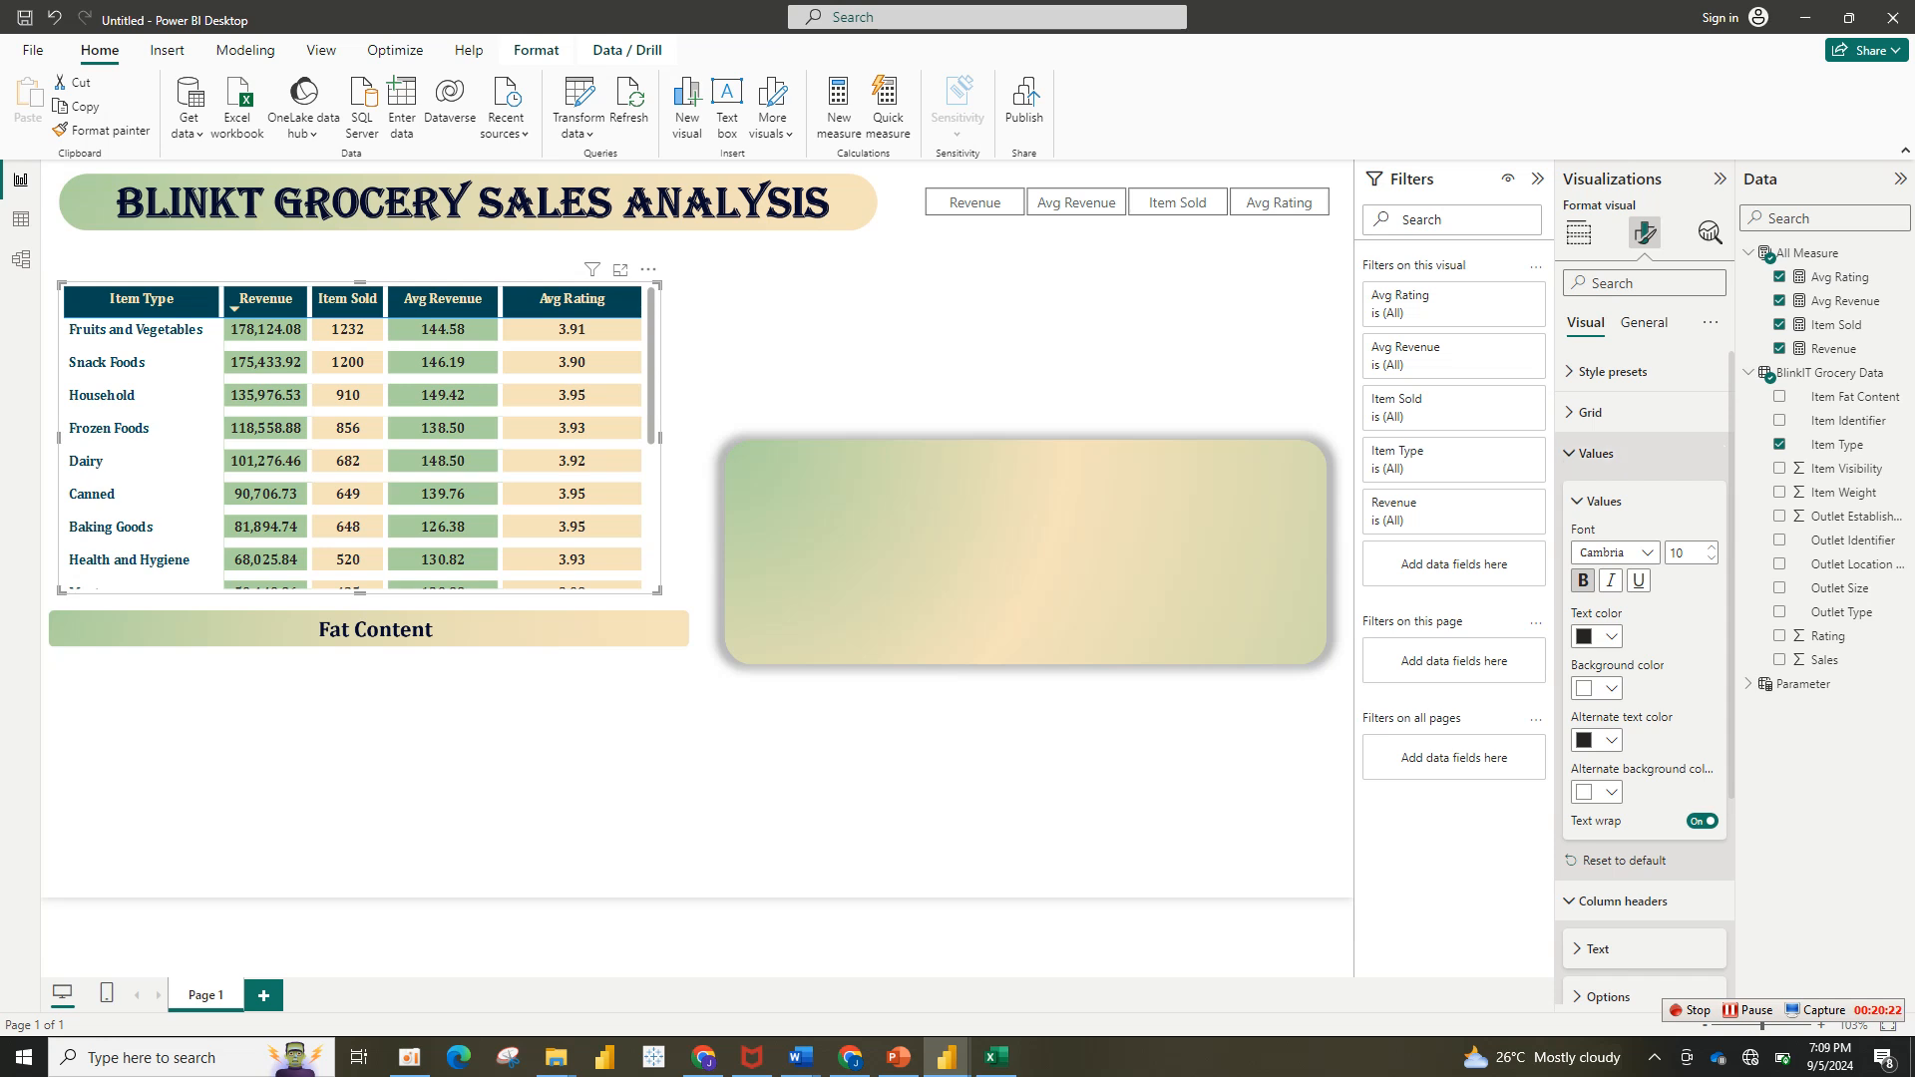
{"action": "left_click", "coordinate": [1596, 454]}
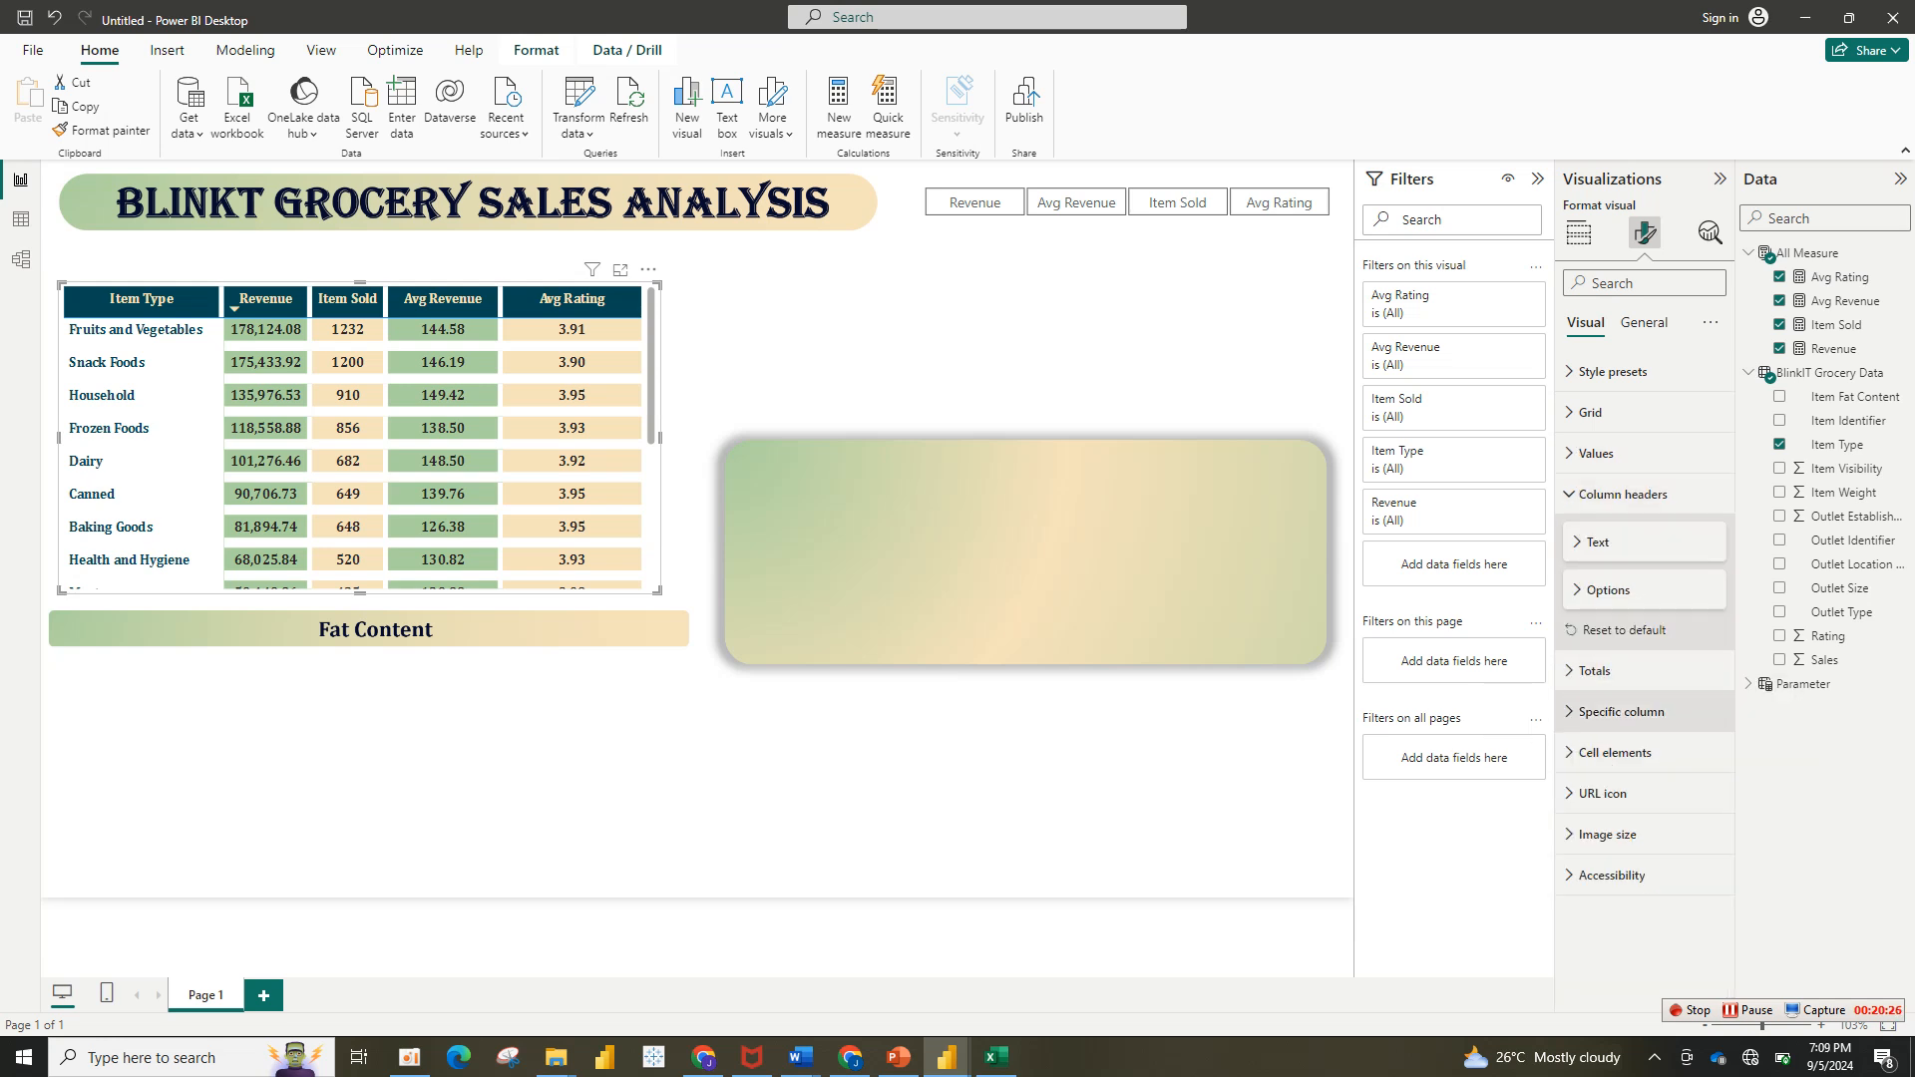
Step: In the column-specific formatting, set the Revenue values to display units None and 0 decimal places
{"action": "left_click", "coordinate": [1621, 711]}
{"action": "scroll", "coordinate": [1643, 698], "scroll_direction": "down", "scroll_amount": 4}
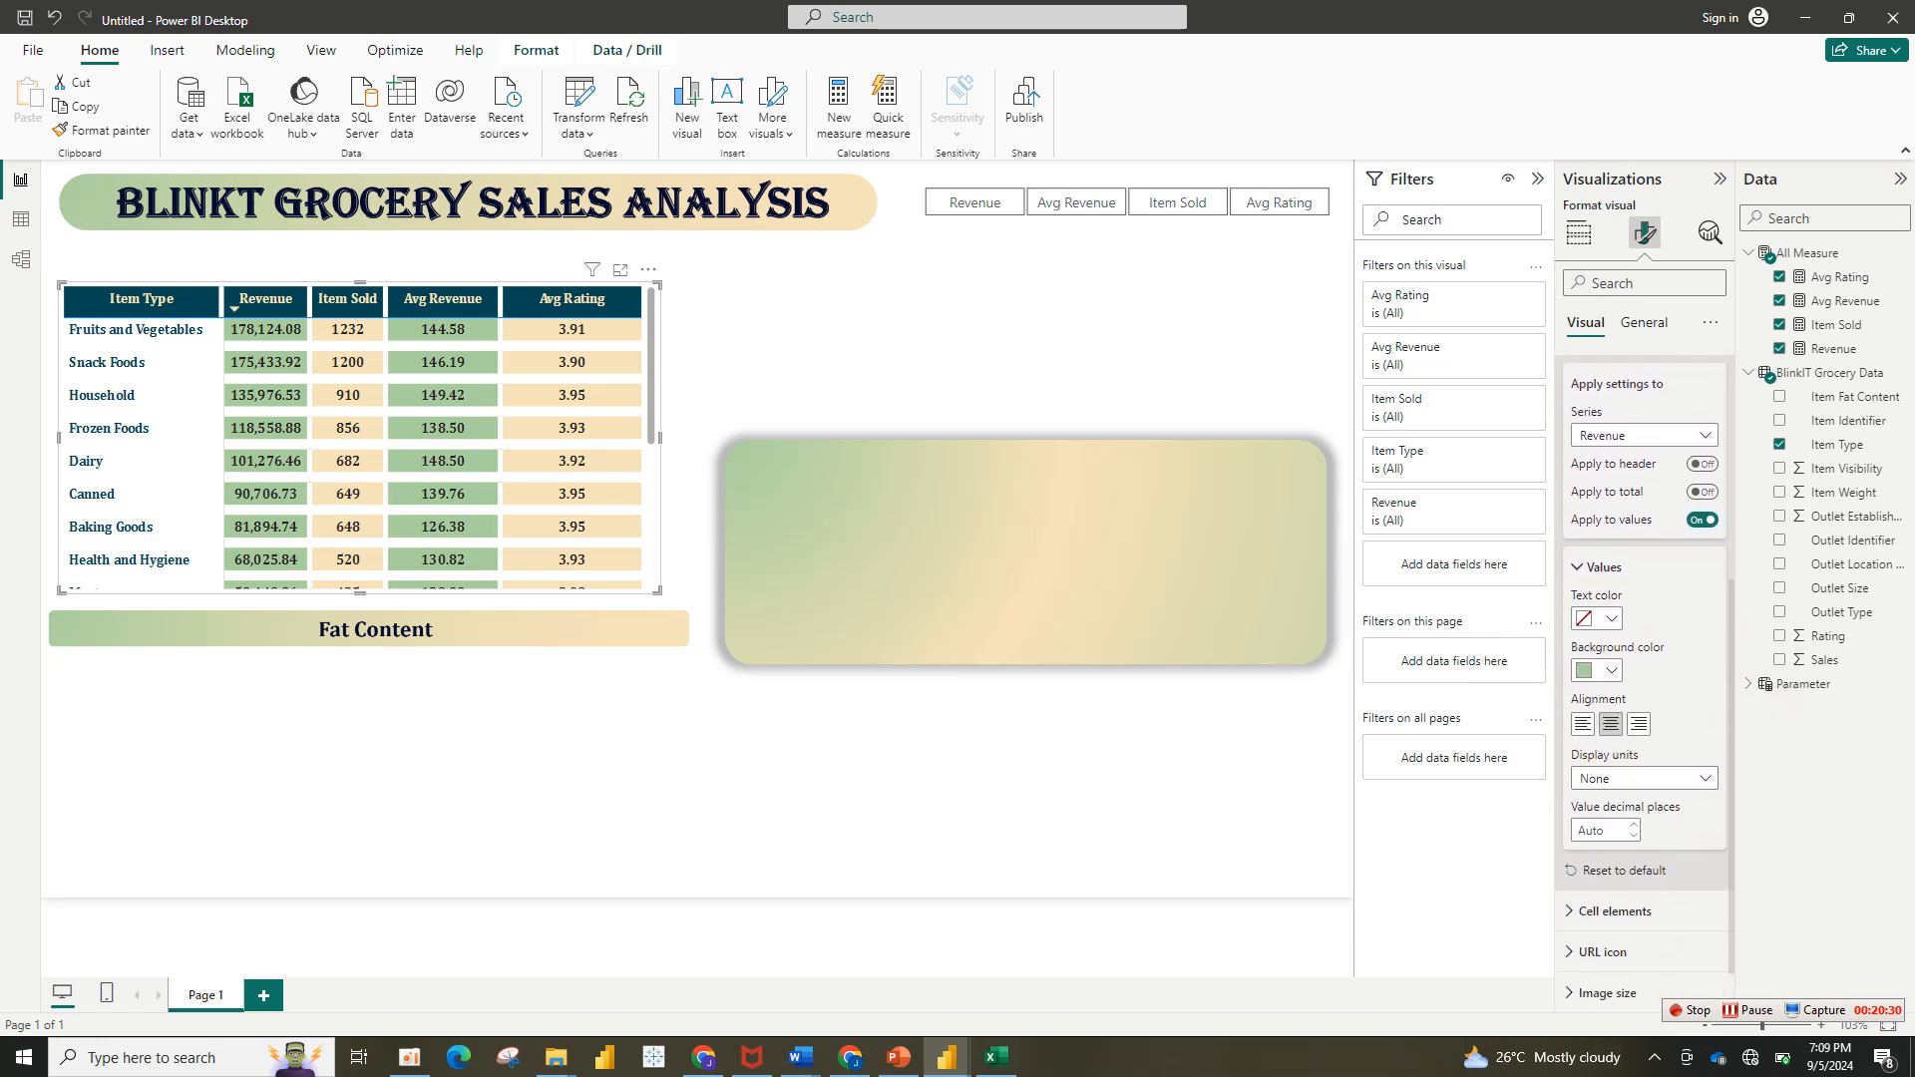
{"action": "left_click", "coordinate": [1644, 778]}
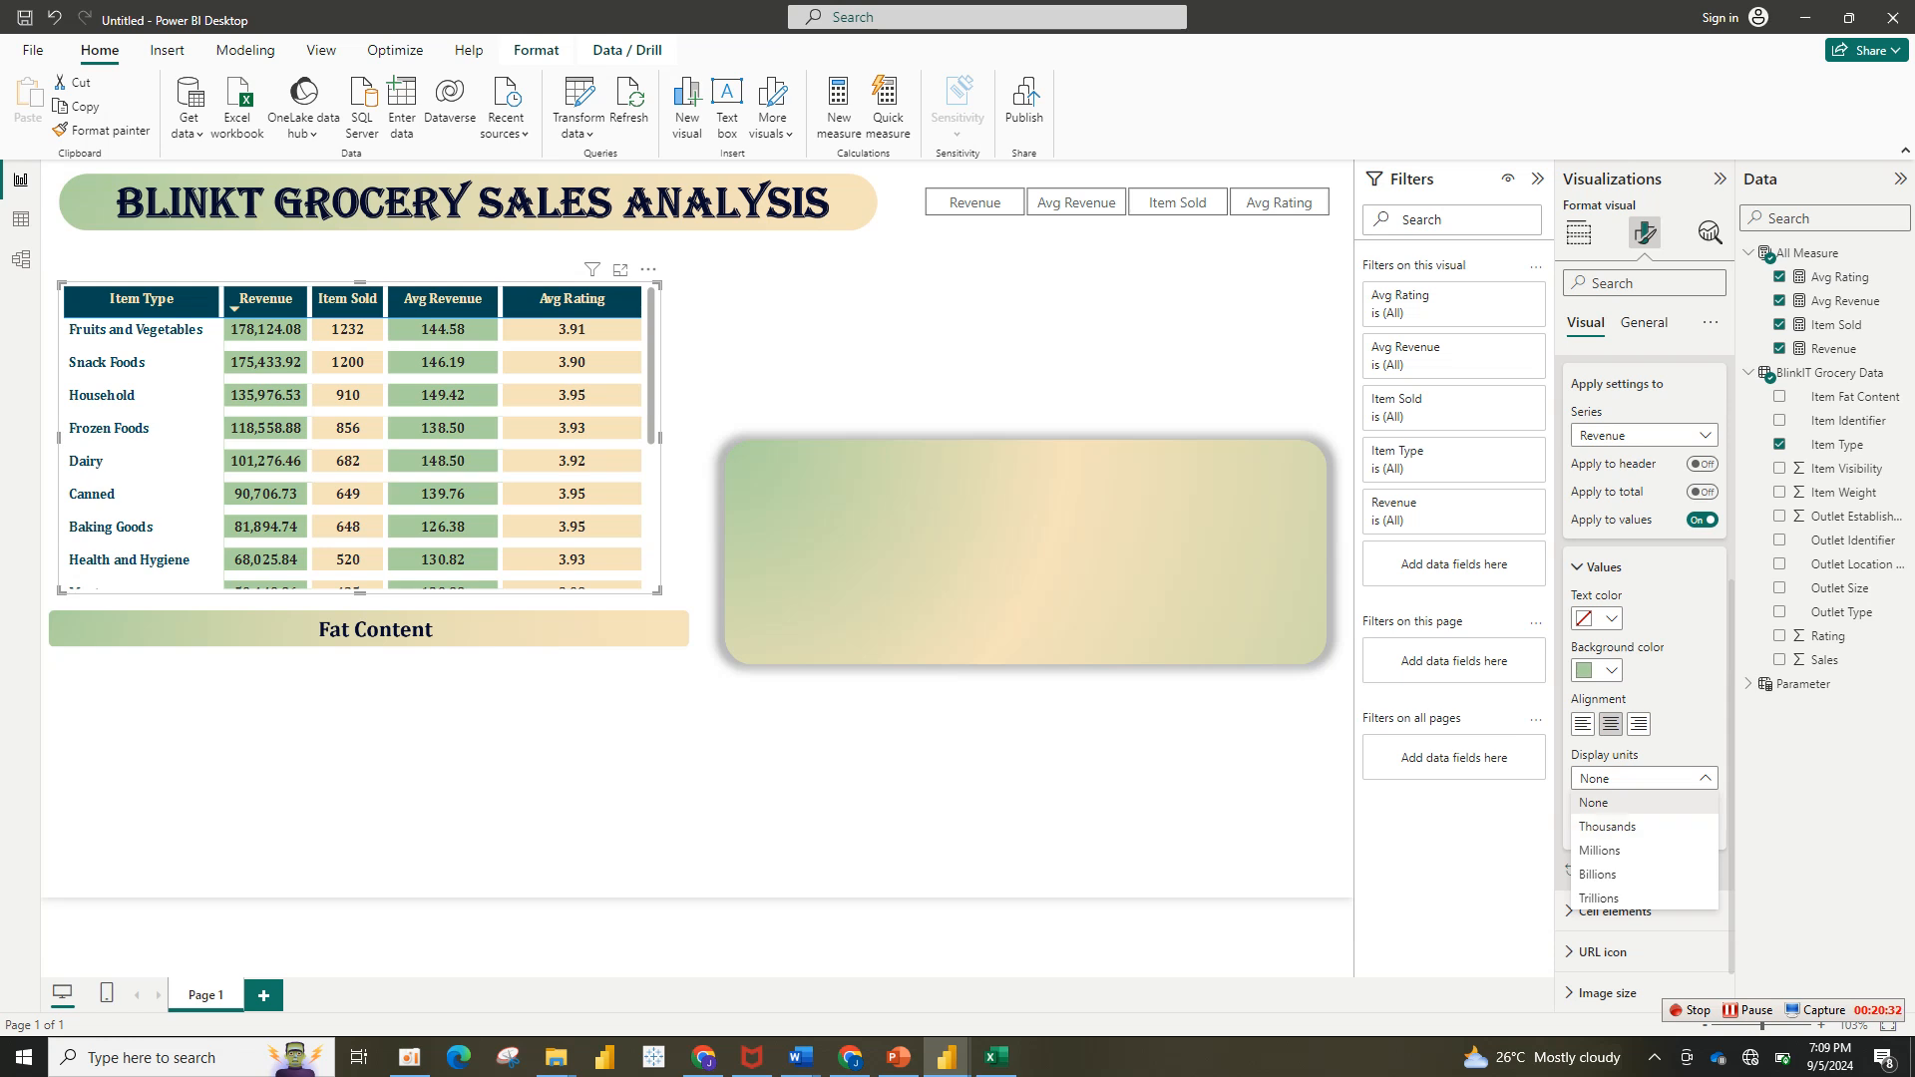
{"action": "left_click", "coordinate": [1594, 802]}
{"action": "left_click", "coordinate": [1634, 835]}
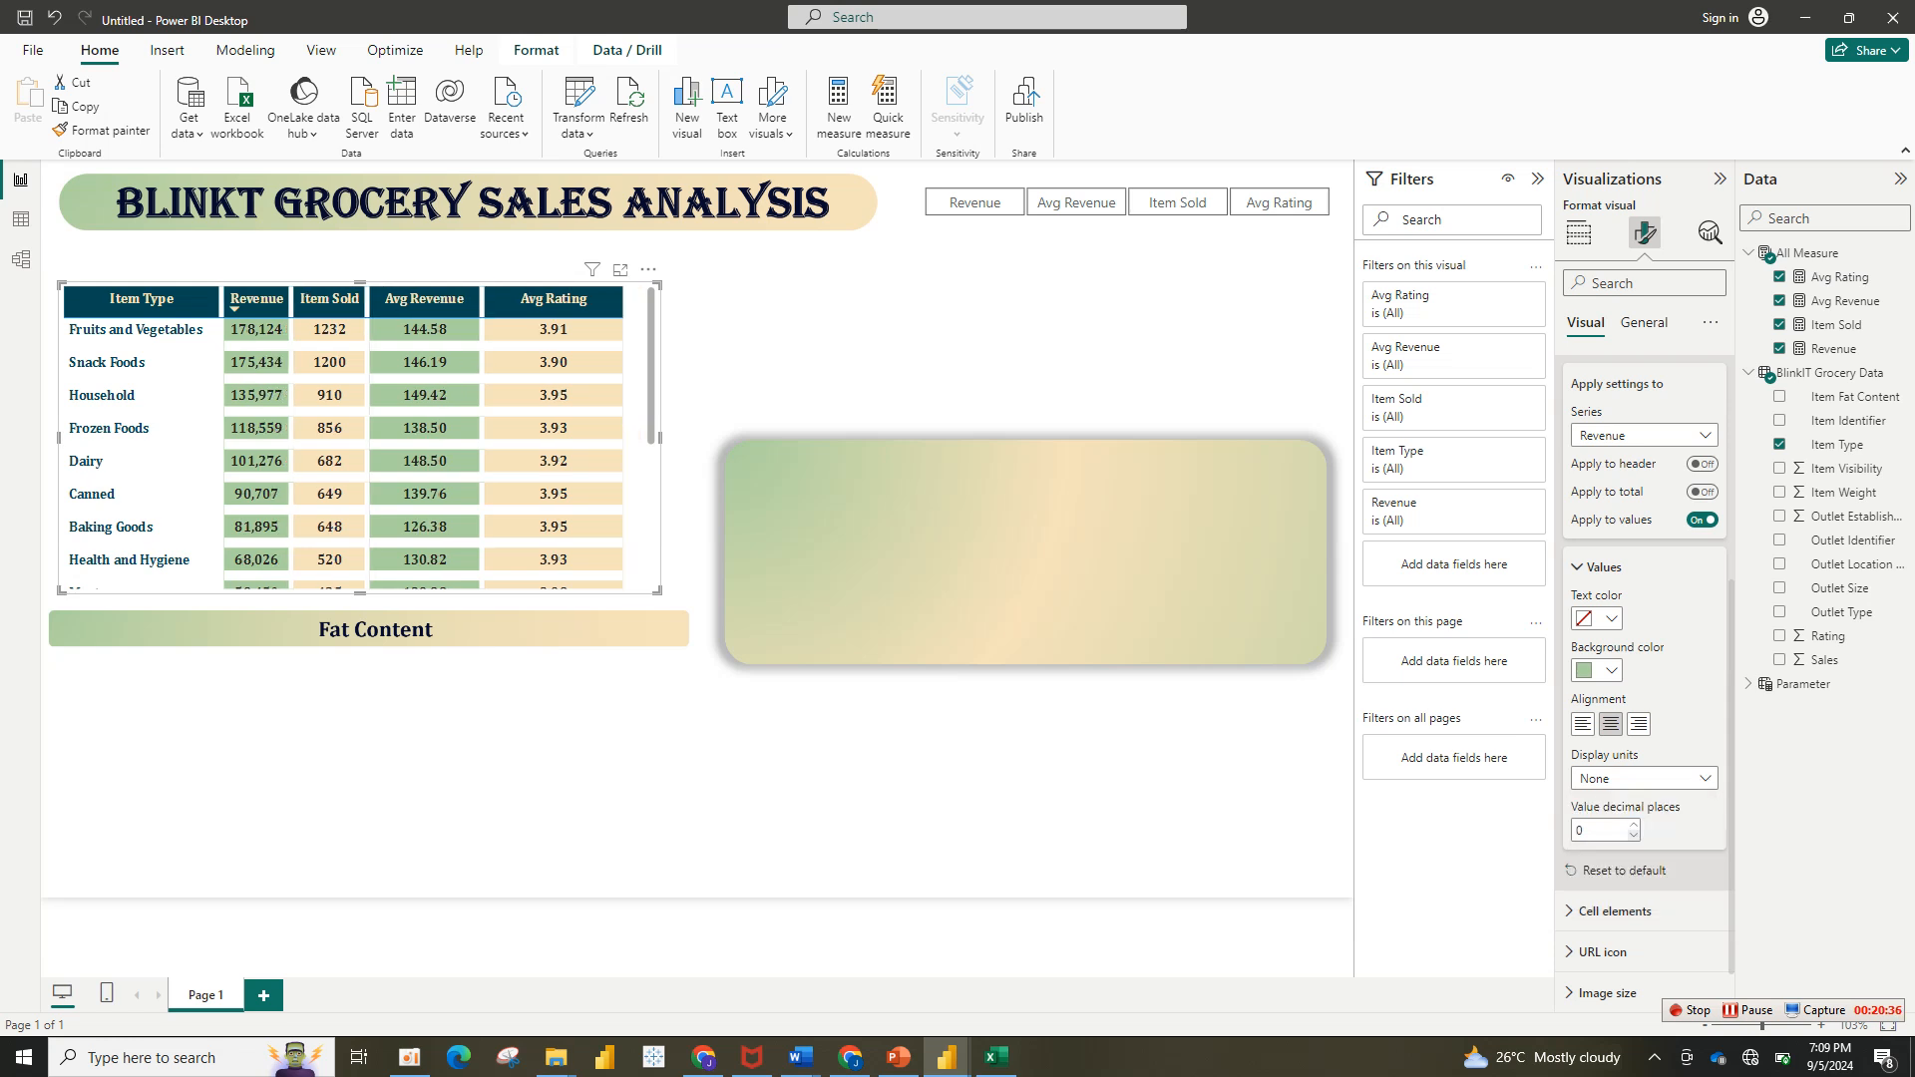
Step: Set the Item Sold column's values to 0 decimal places
{"action": "left_click", "coordinate": [1644, 435]}
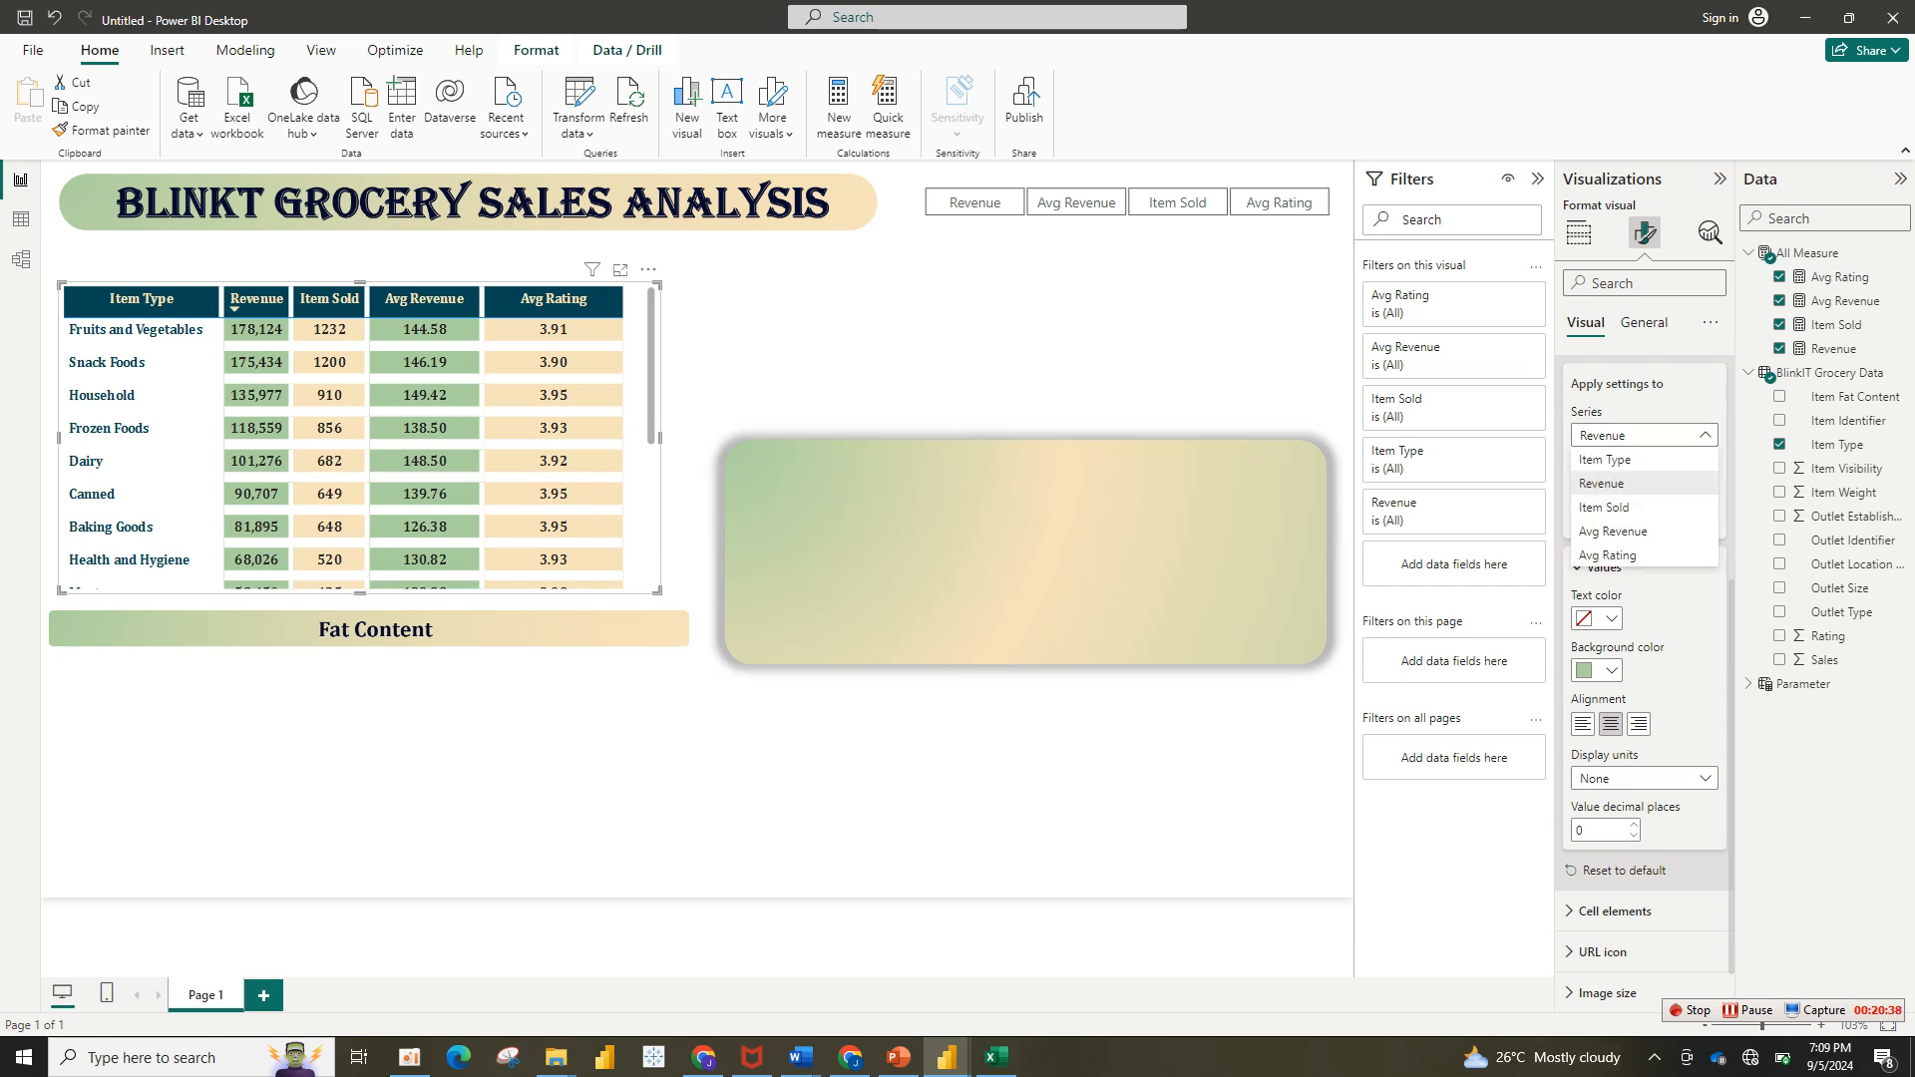
{"action": "left_click", "coordinate": [1604, 506]}
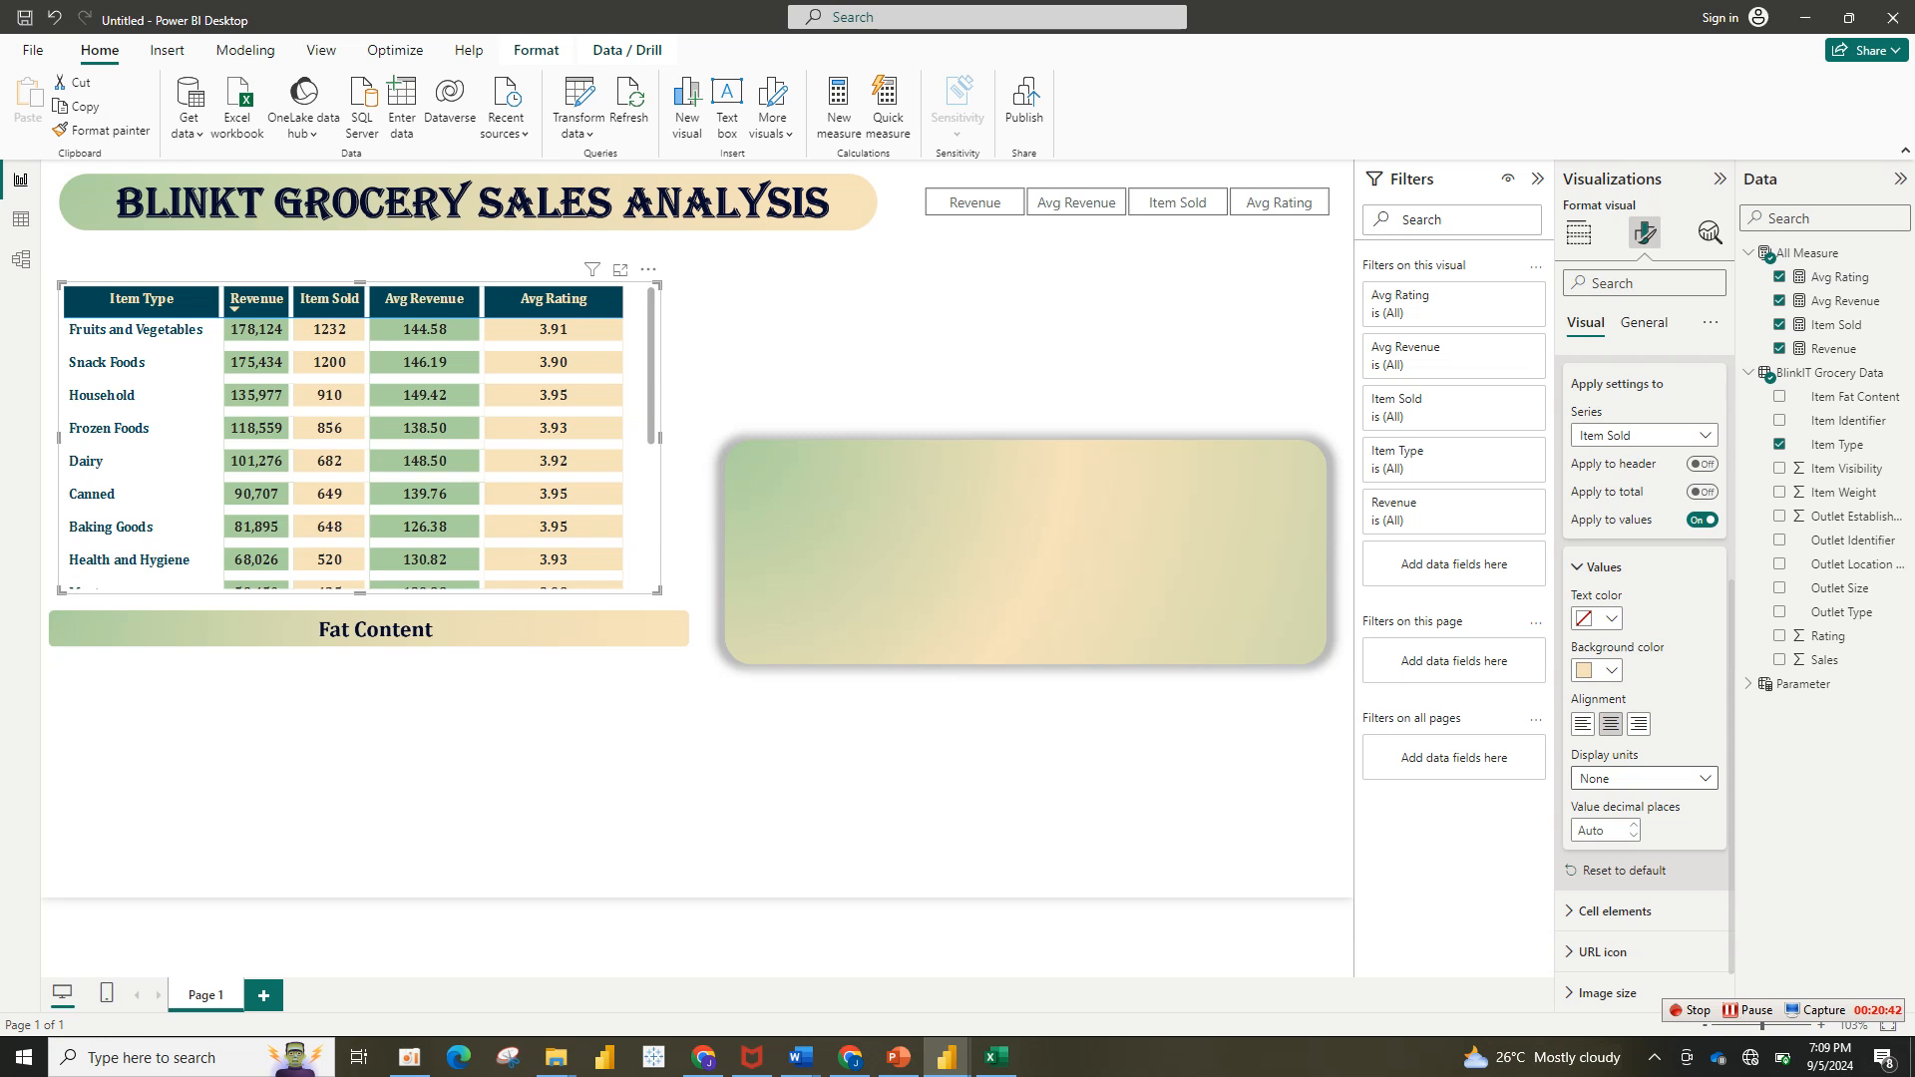
{"action": "left_click", "coordinate": [1644, 434]}
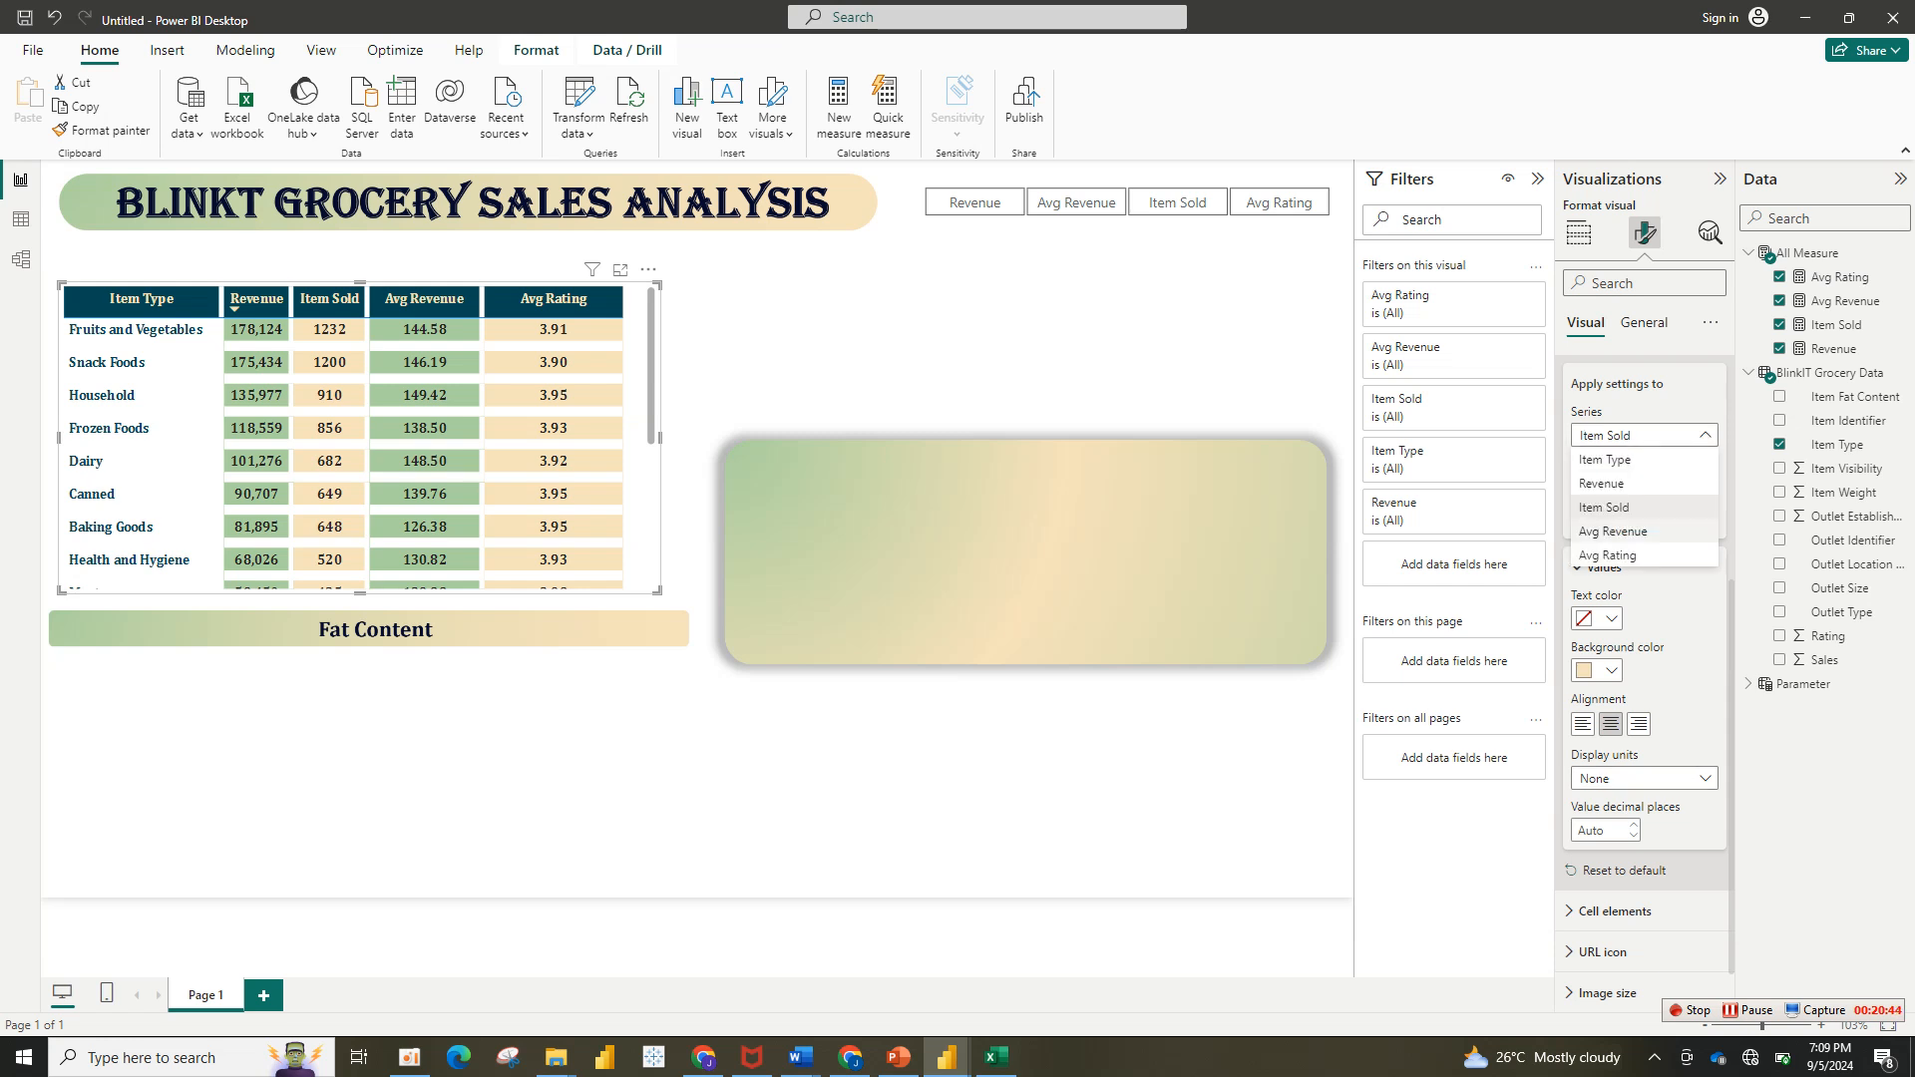
{"action": "left_click", "coordinate": [1604, 507]}
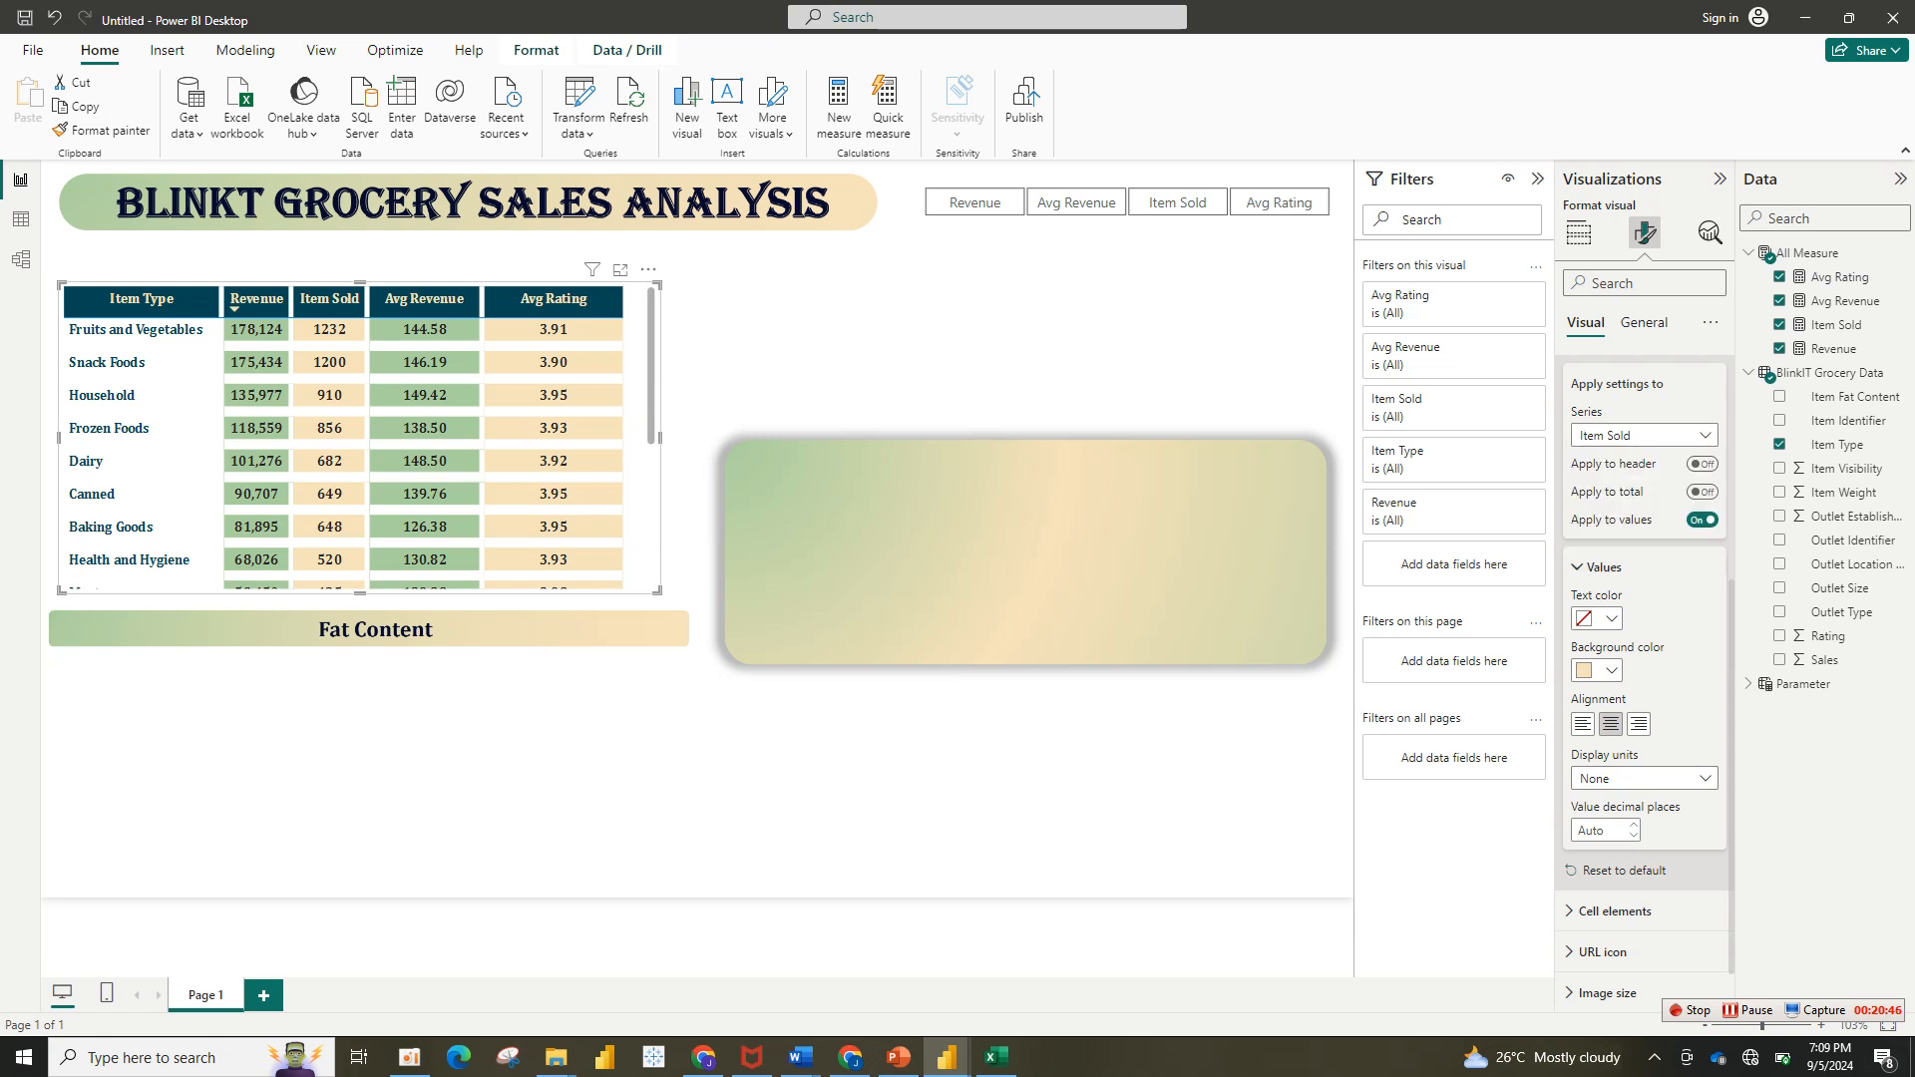
{"action": "left_click", "coordinate": [1633, 836]}
Step: Set the Avg Revenue column's values to 0 decimal places
{"action": "left_click", "coordinate": [1644, 435]}
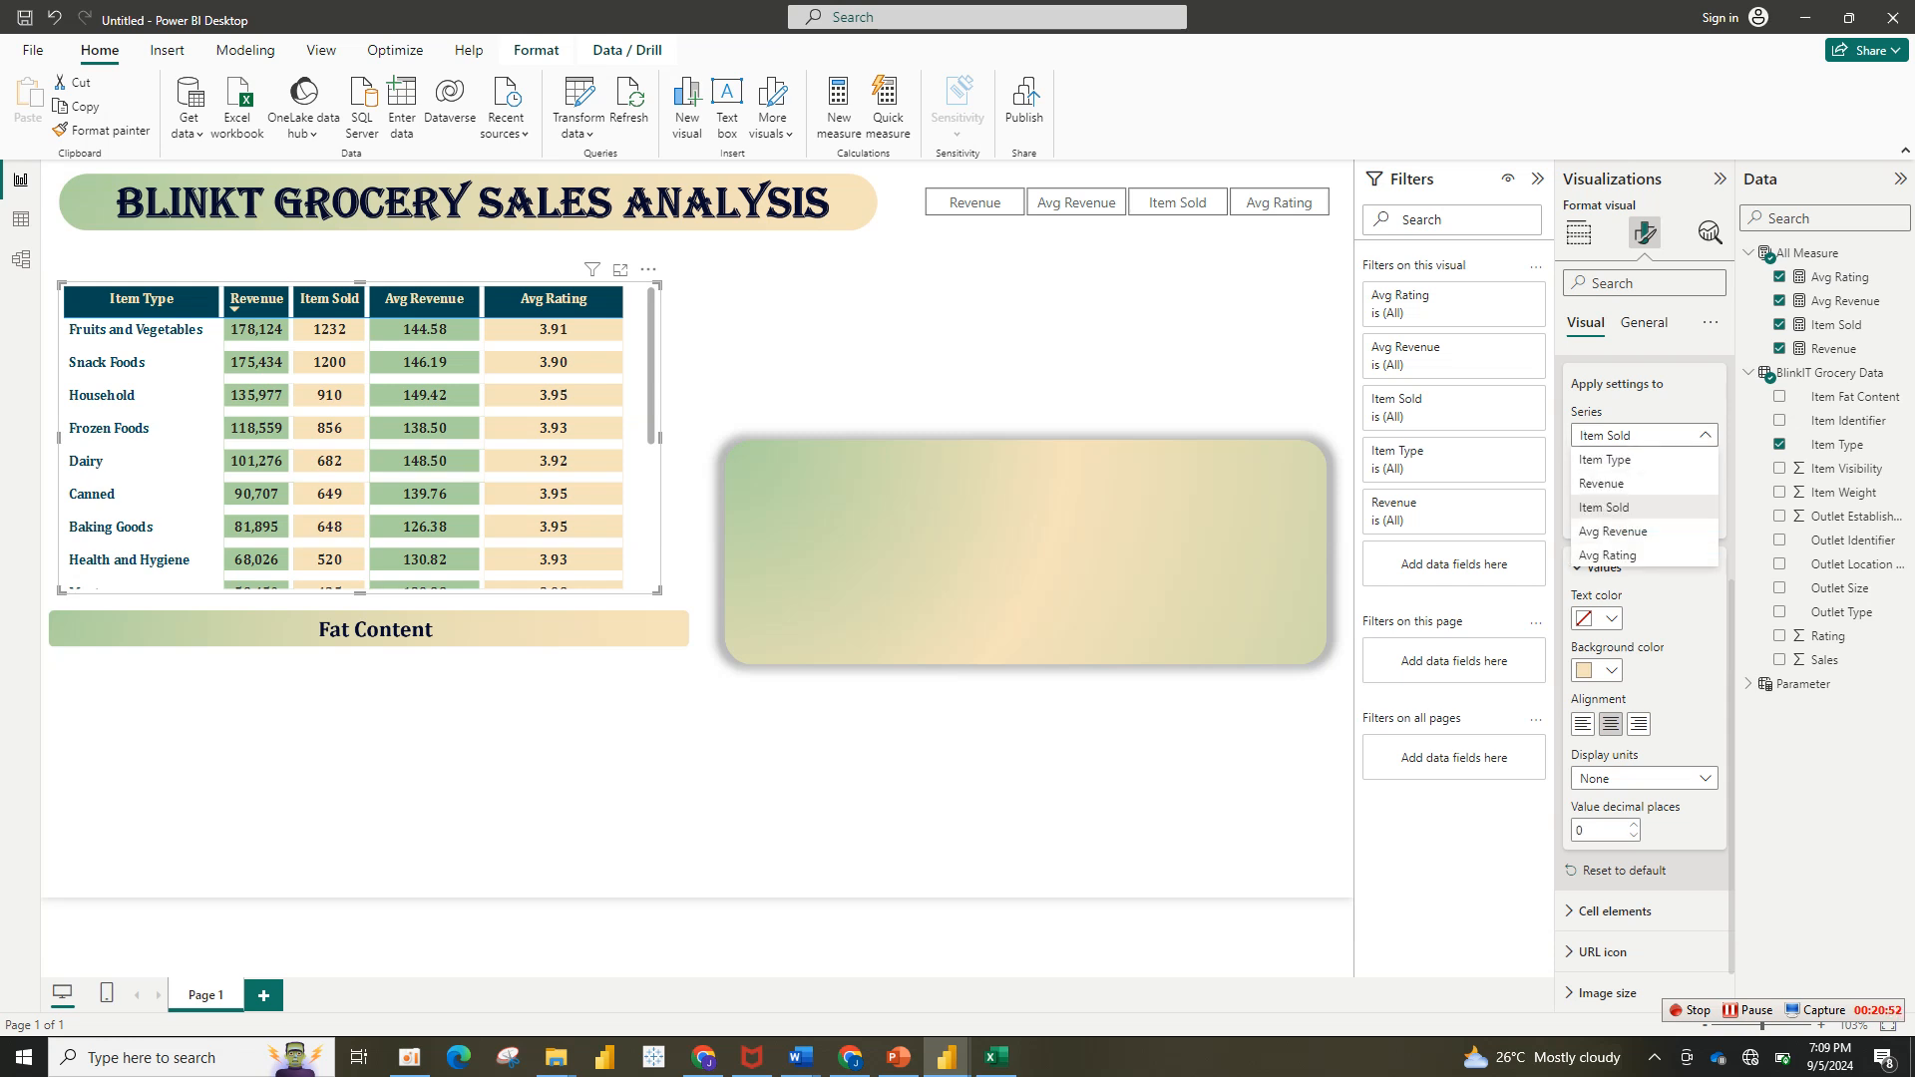
{"action": "left_click", "coordinate": [1613, 531]}
{"action": "left_click", "coordinate": [1634, 836]}
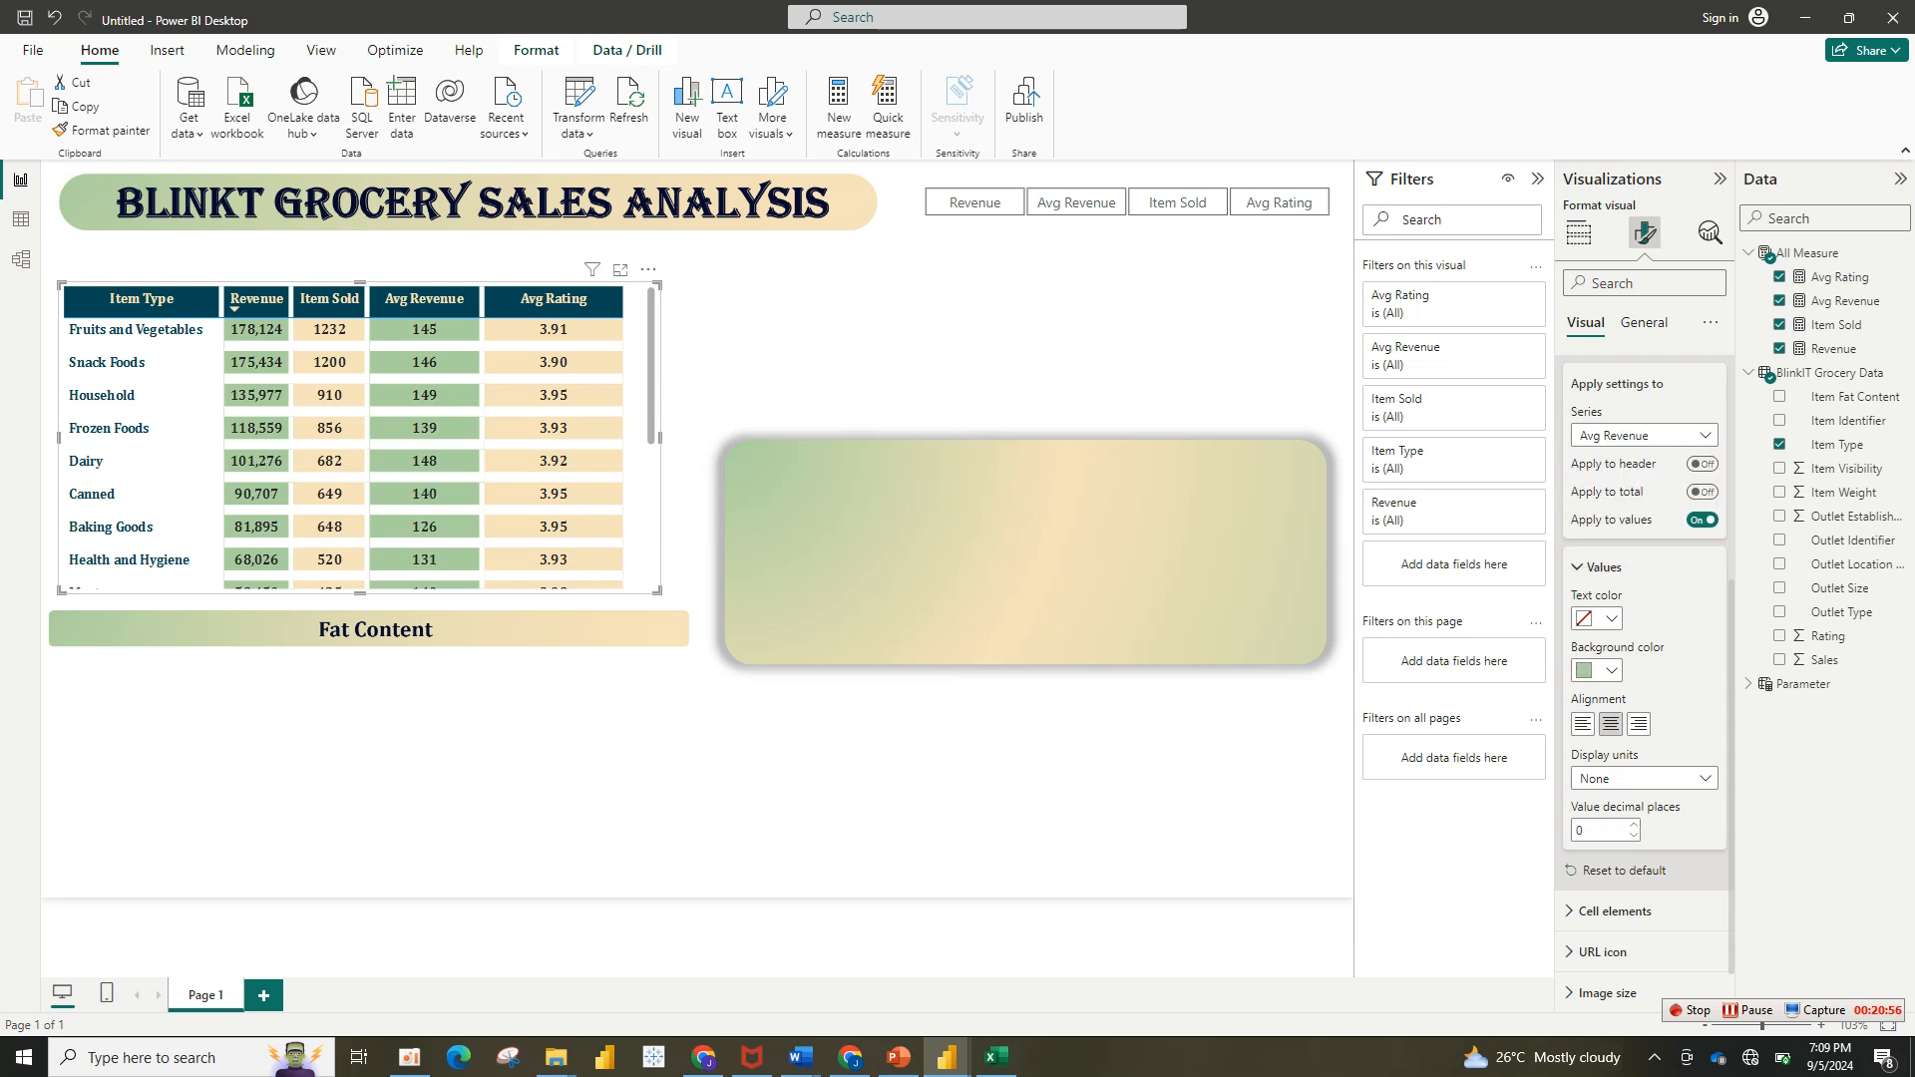
Step: Set the Avg Rating column's values to 1 decimal place and deselect the table
{"action": "left_click", "coordinate": [1644, 435]}
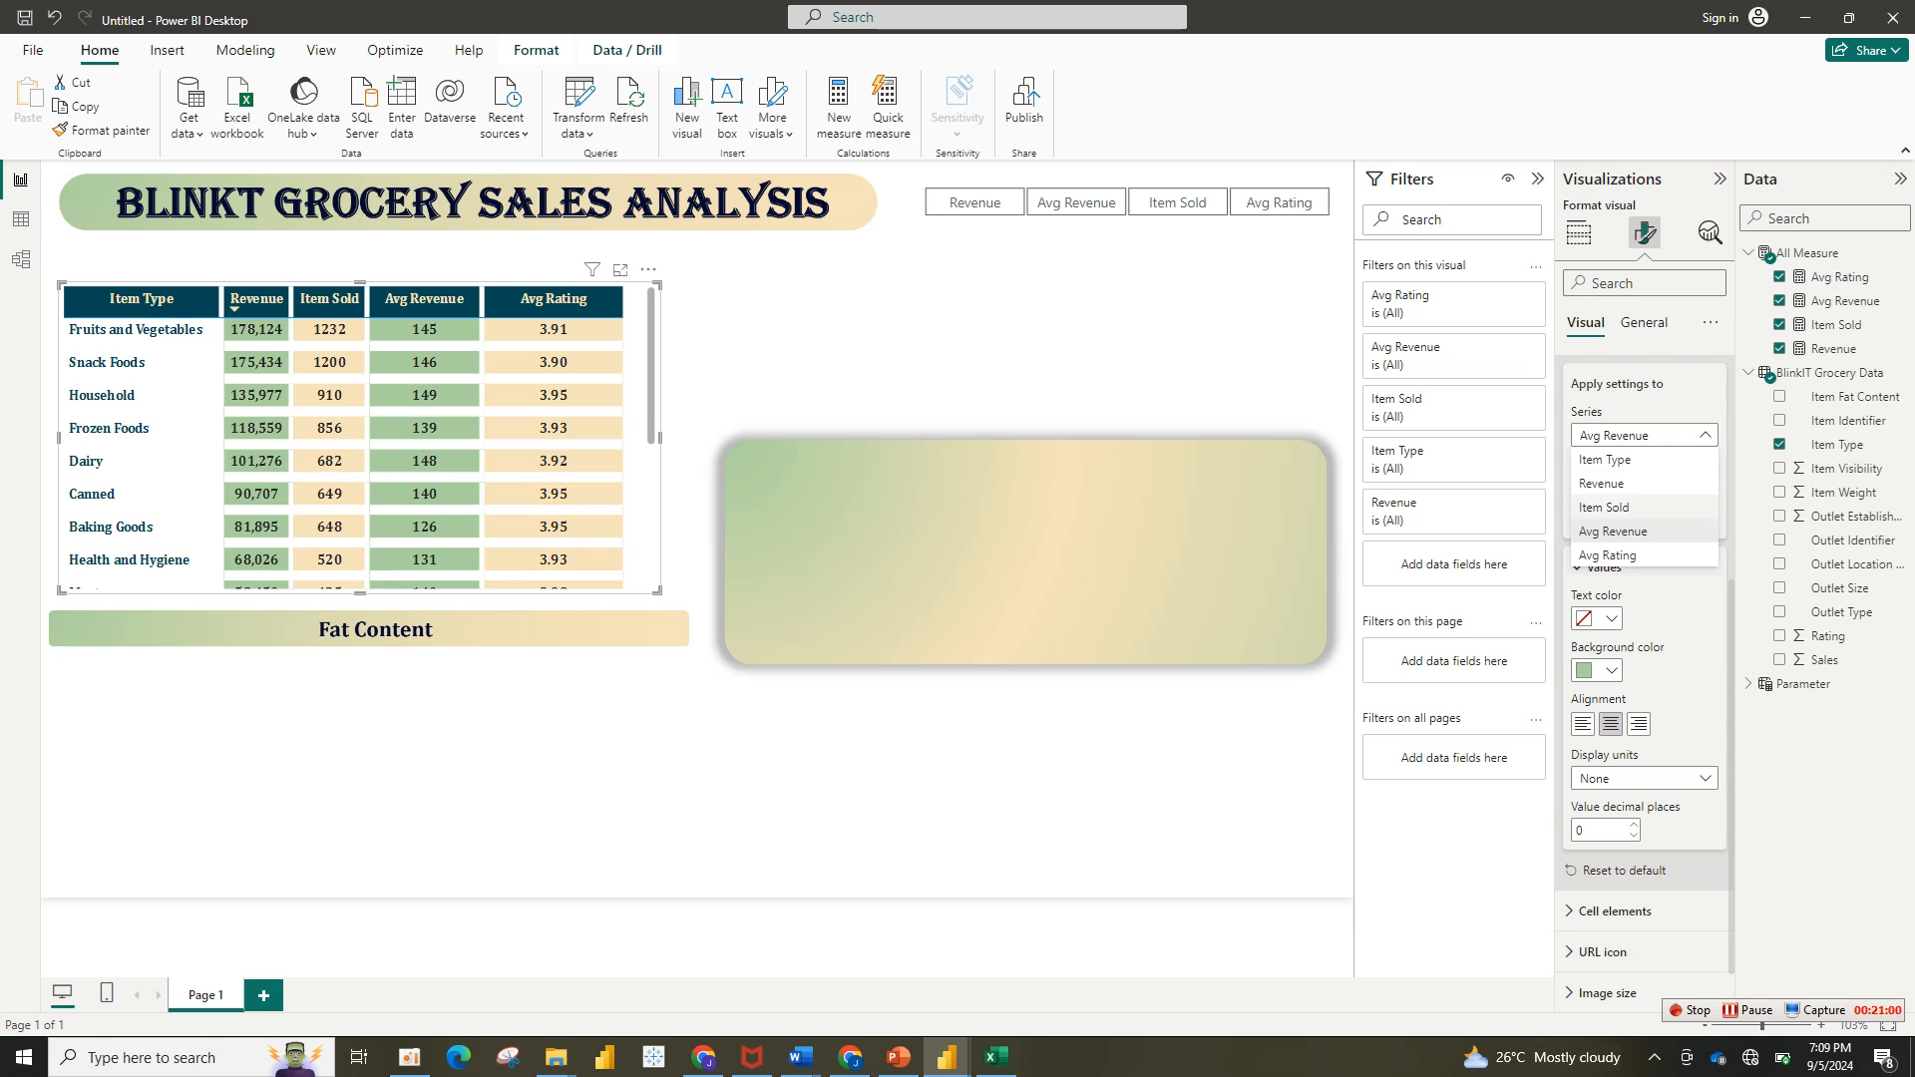
{"action": "left_click", "coordinate": [1608, 555]}
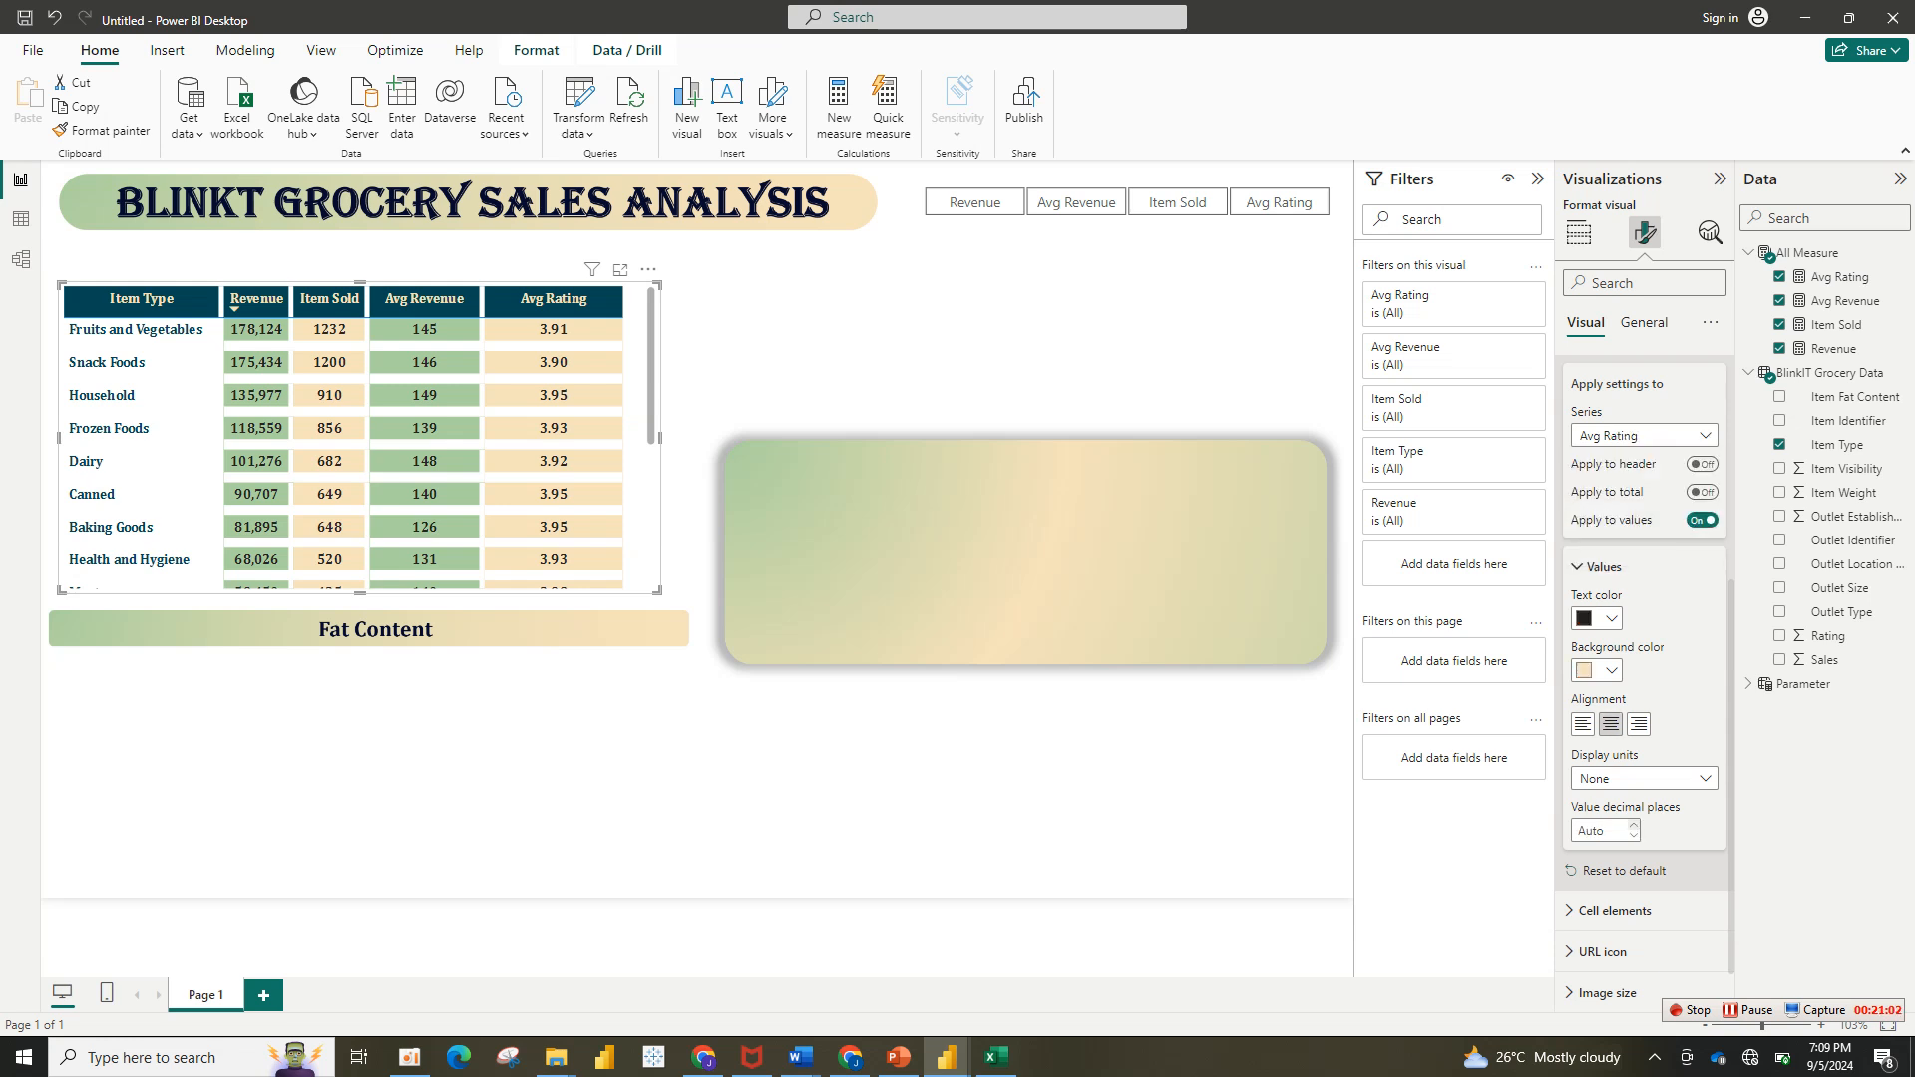
{"action": "left_click", "coordinate": [1634, 836]}
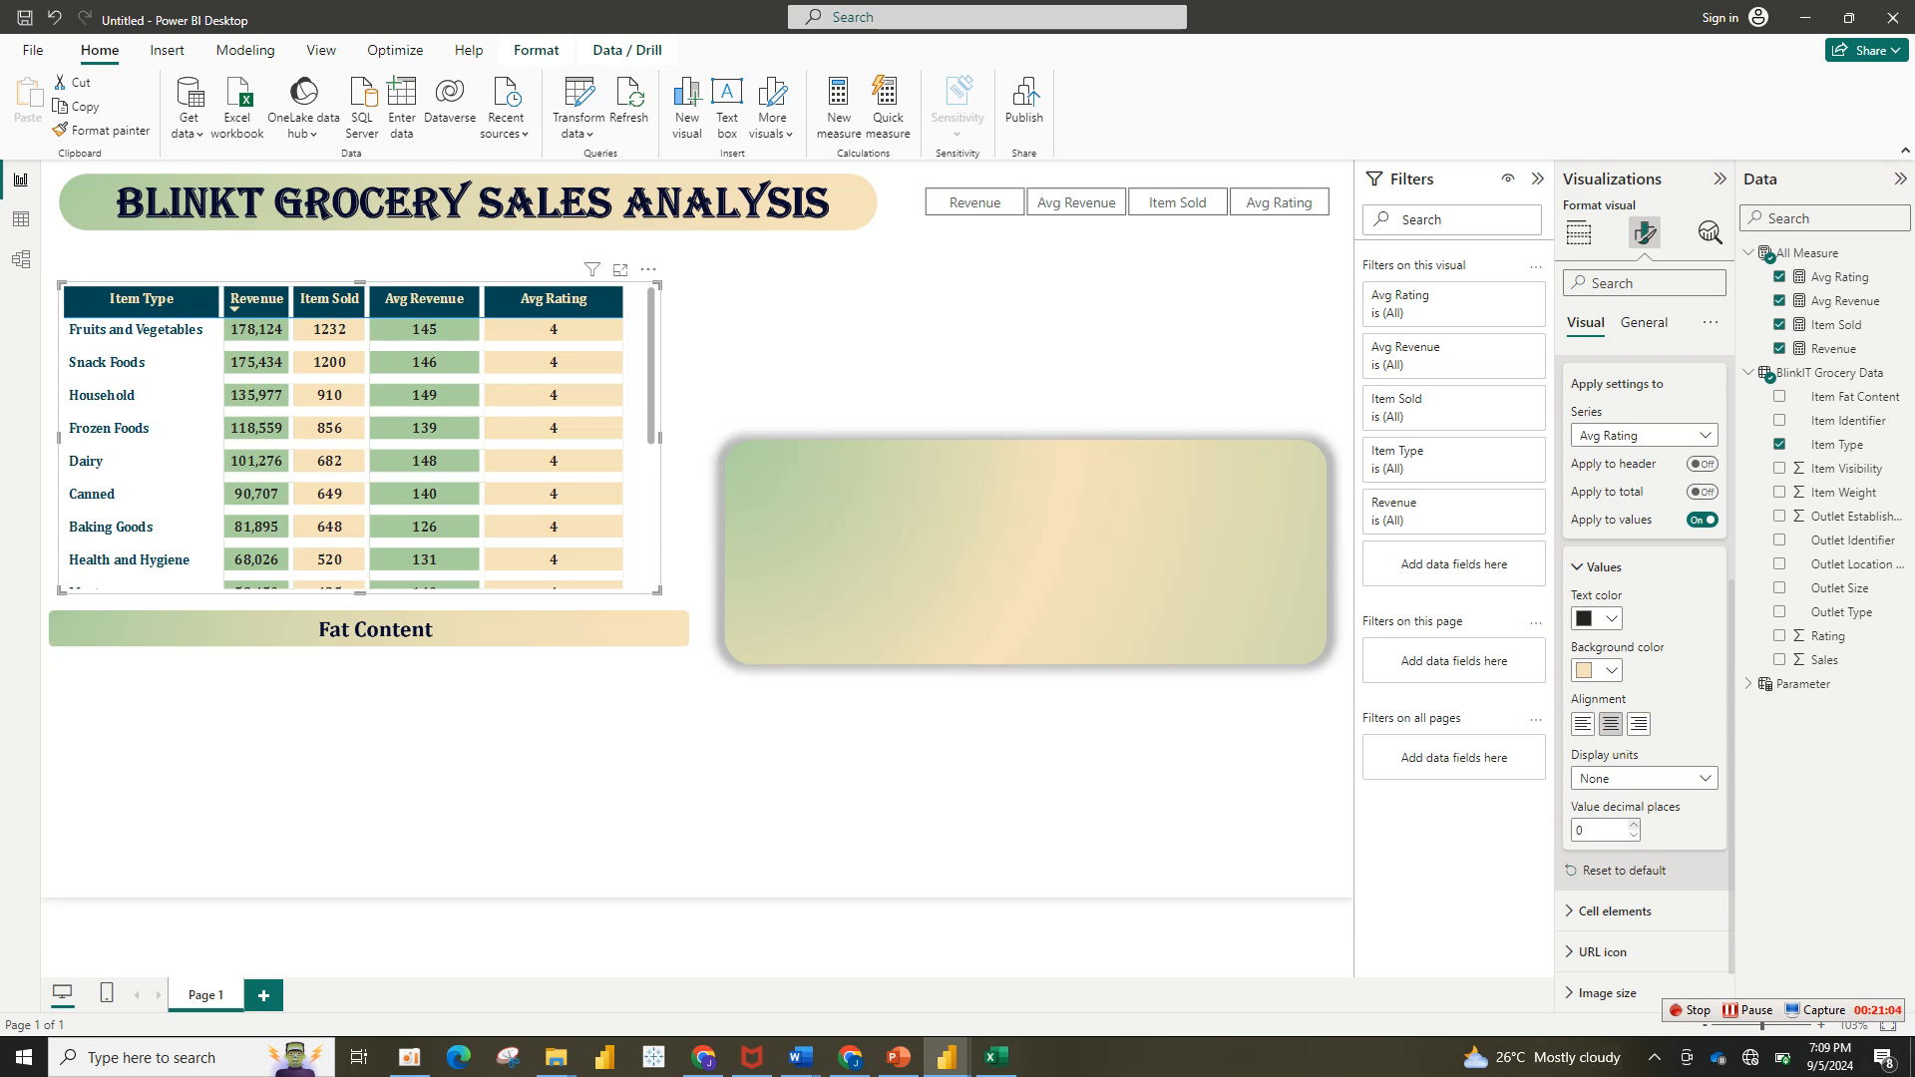
{"action": "left_click", "coordinate": [1633, 825]}
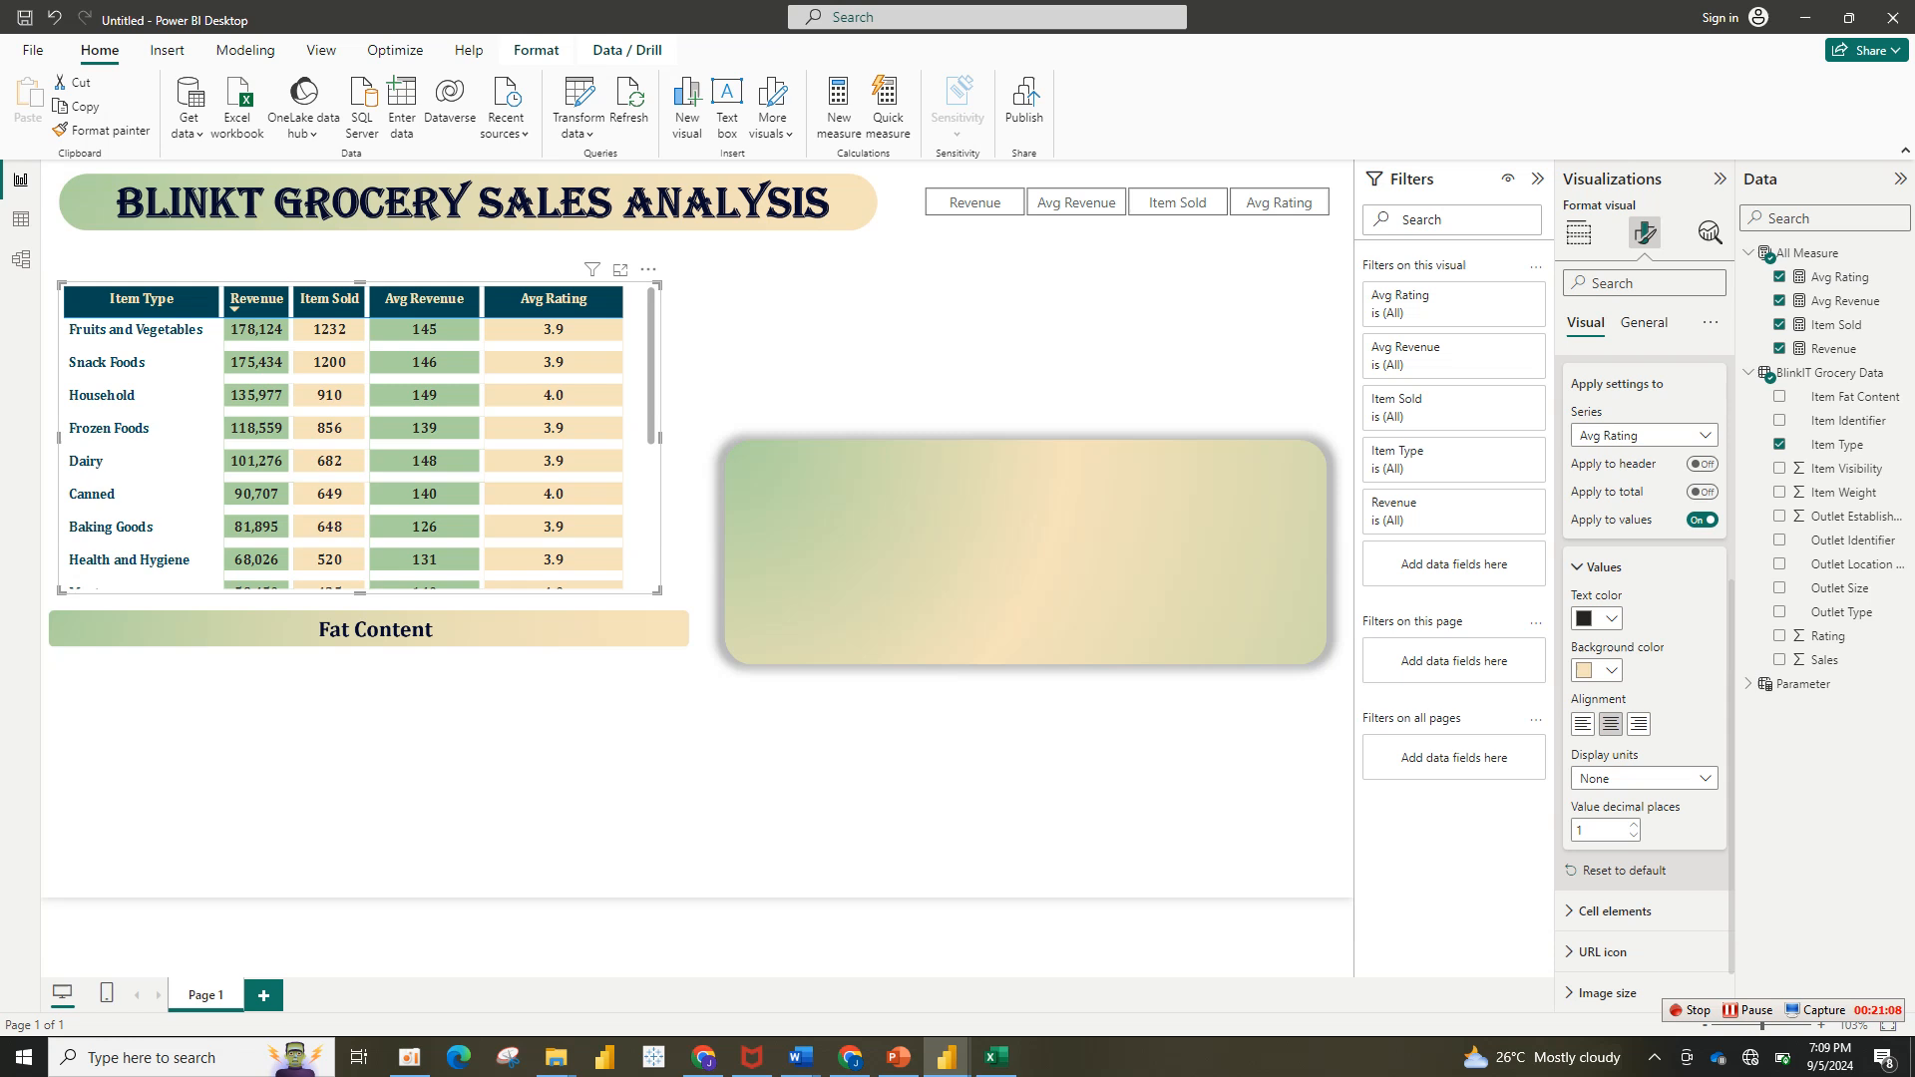
{"action": "left_click", "coordinate": [1077, 770]}
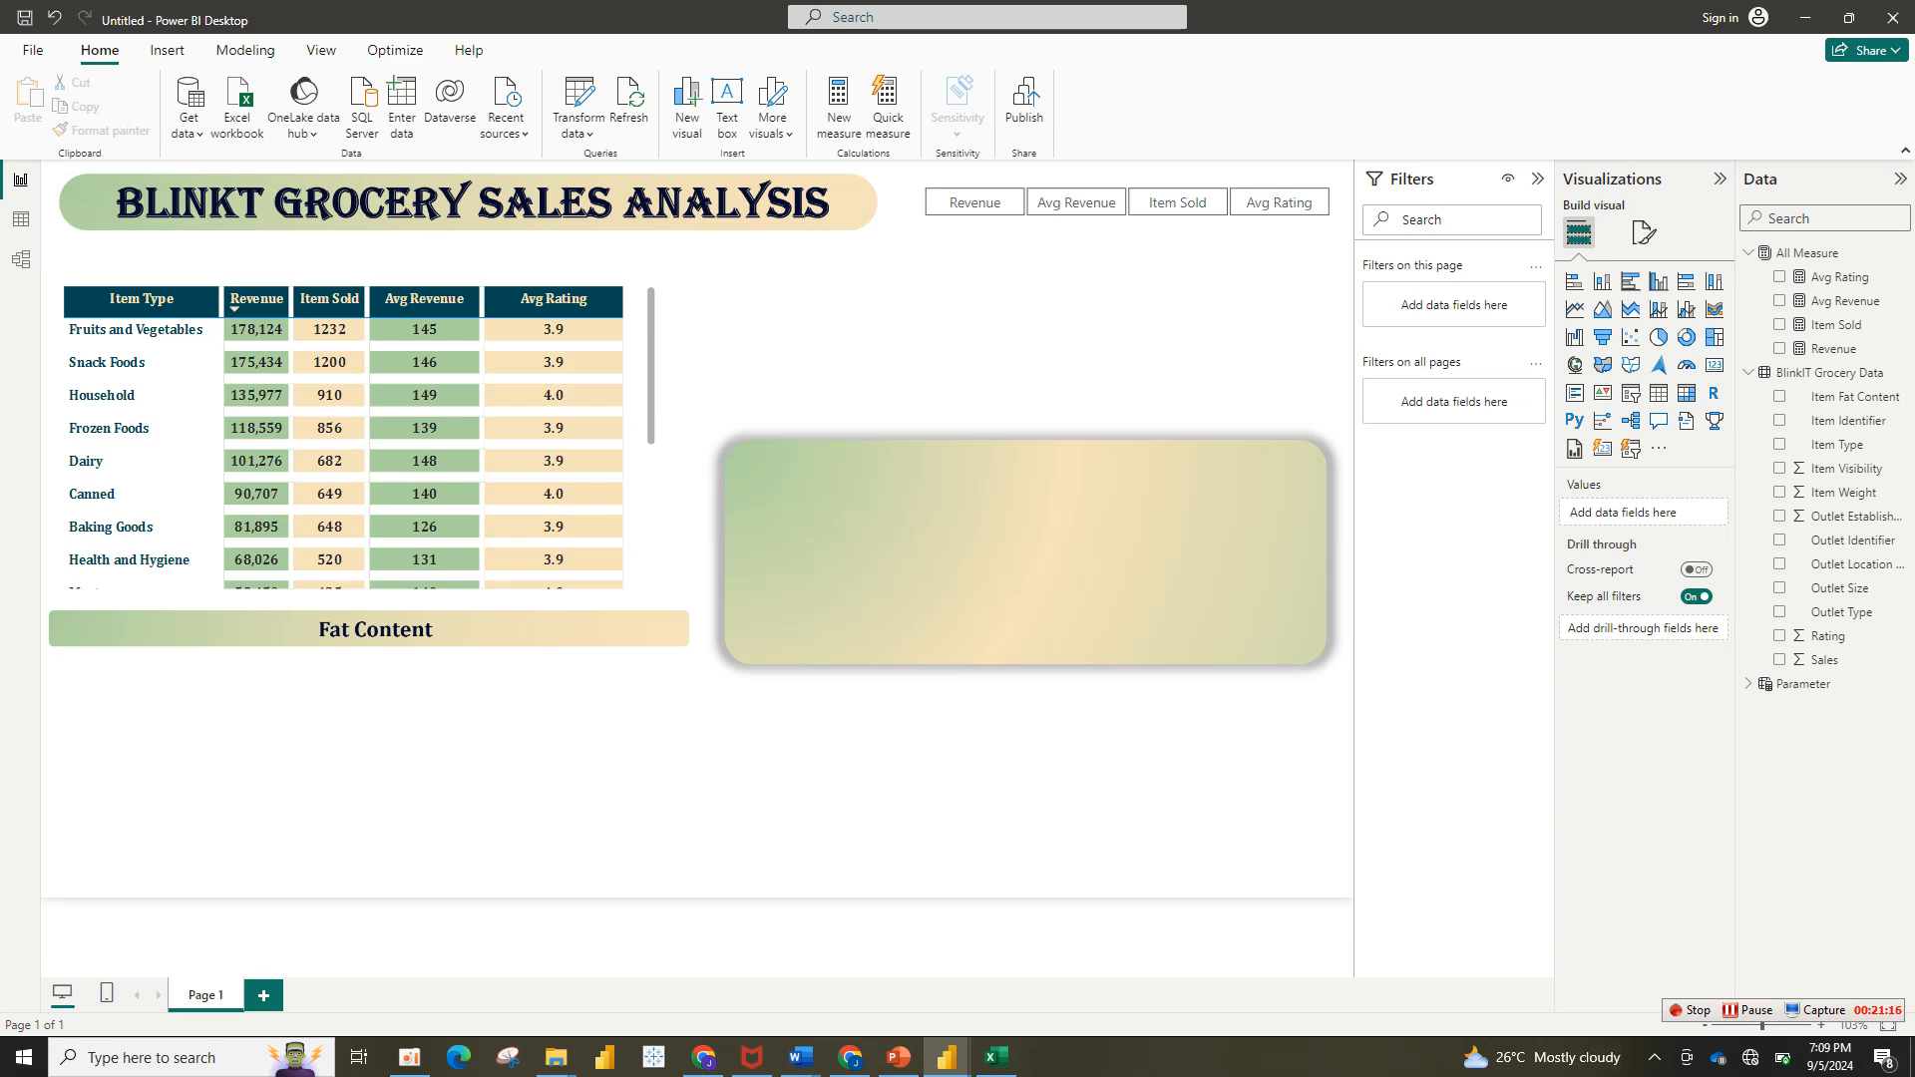
Step: Examine the layout of the finished Grcocery report and return to the untitled report
{"action": "mouse_move", "coordinate": [946, 1058]}
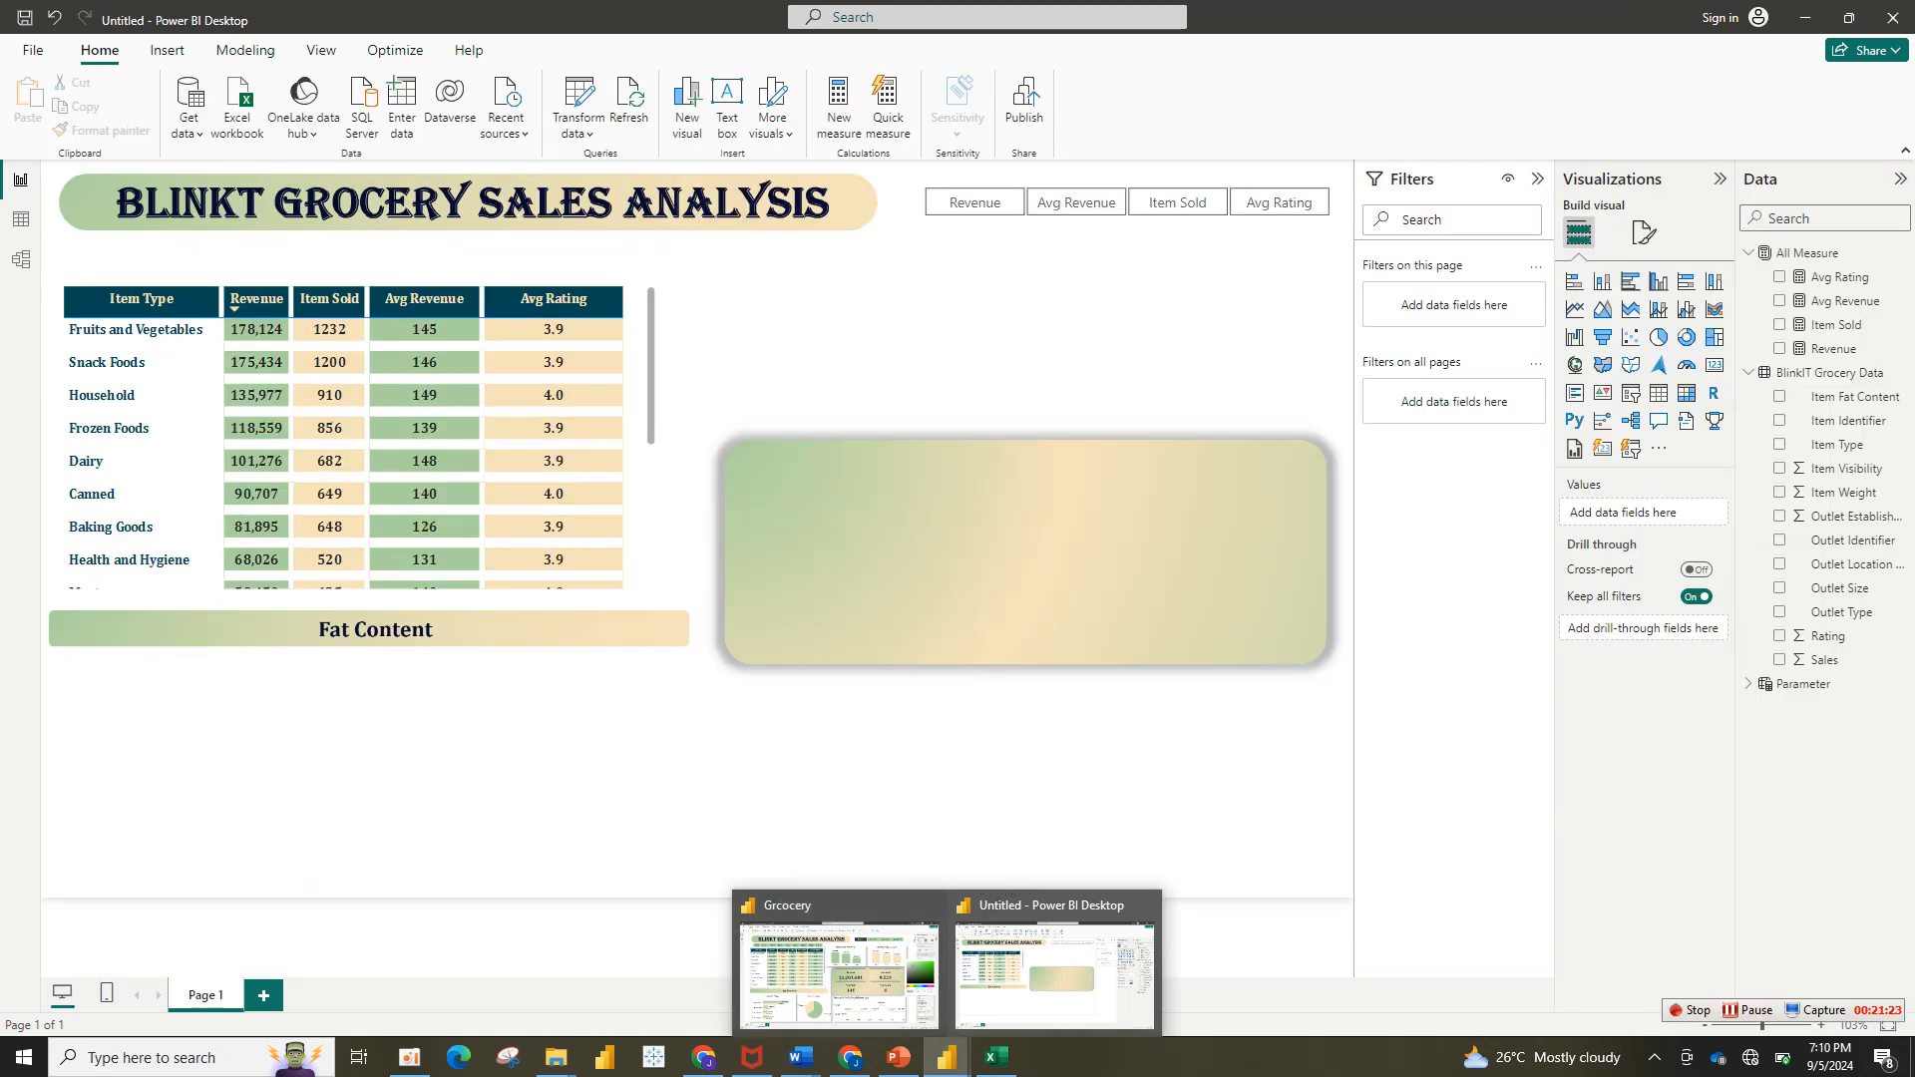
{"action": "left_click", "coordinate": [1054, 973]}
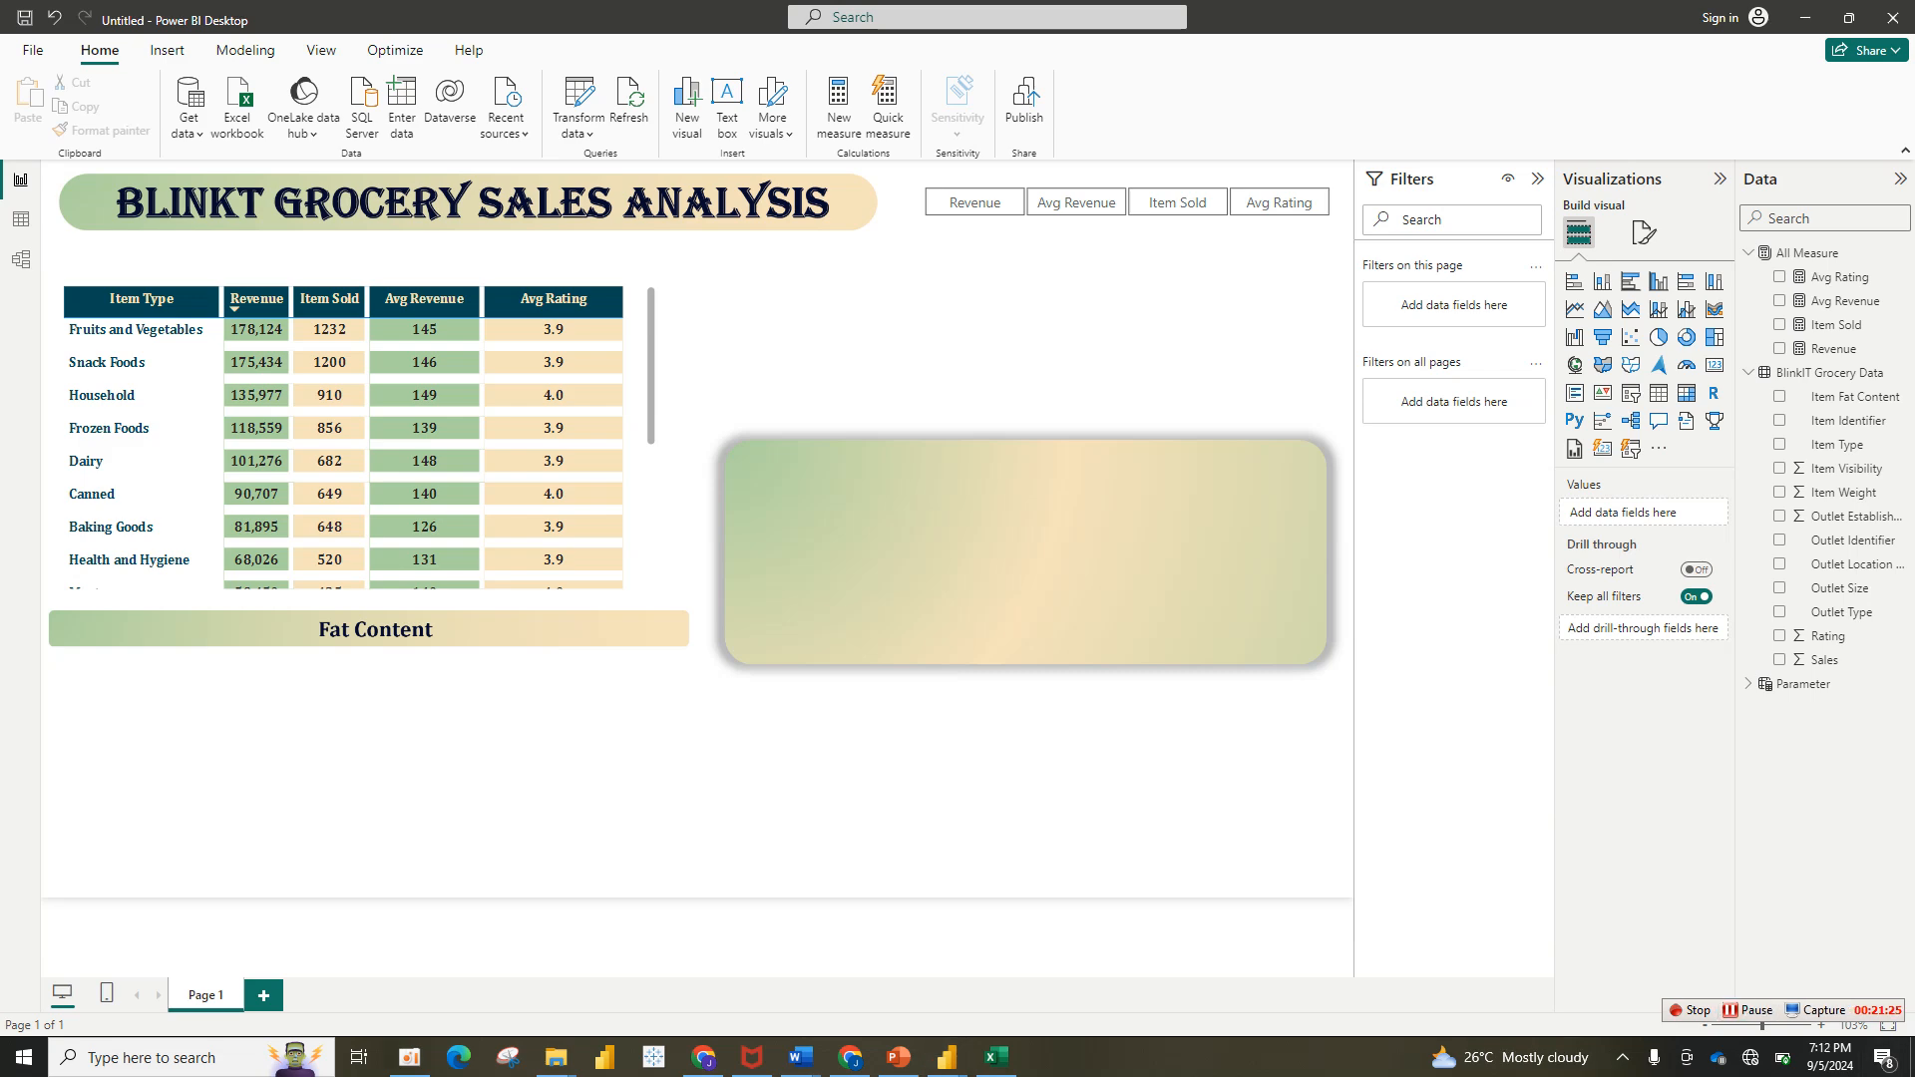
{"action": "mouse_move", "coordinate": [947, 1056]}
{"action": "left_click", "coordinate": [838, 973]}
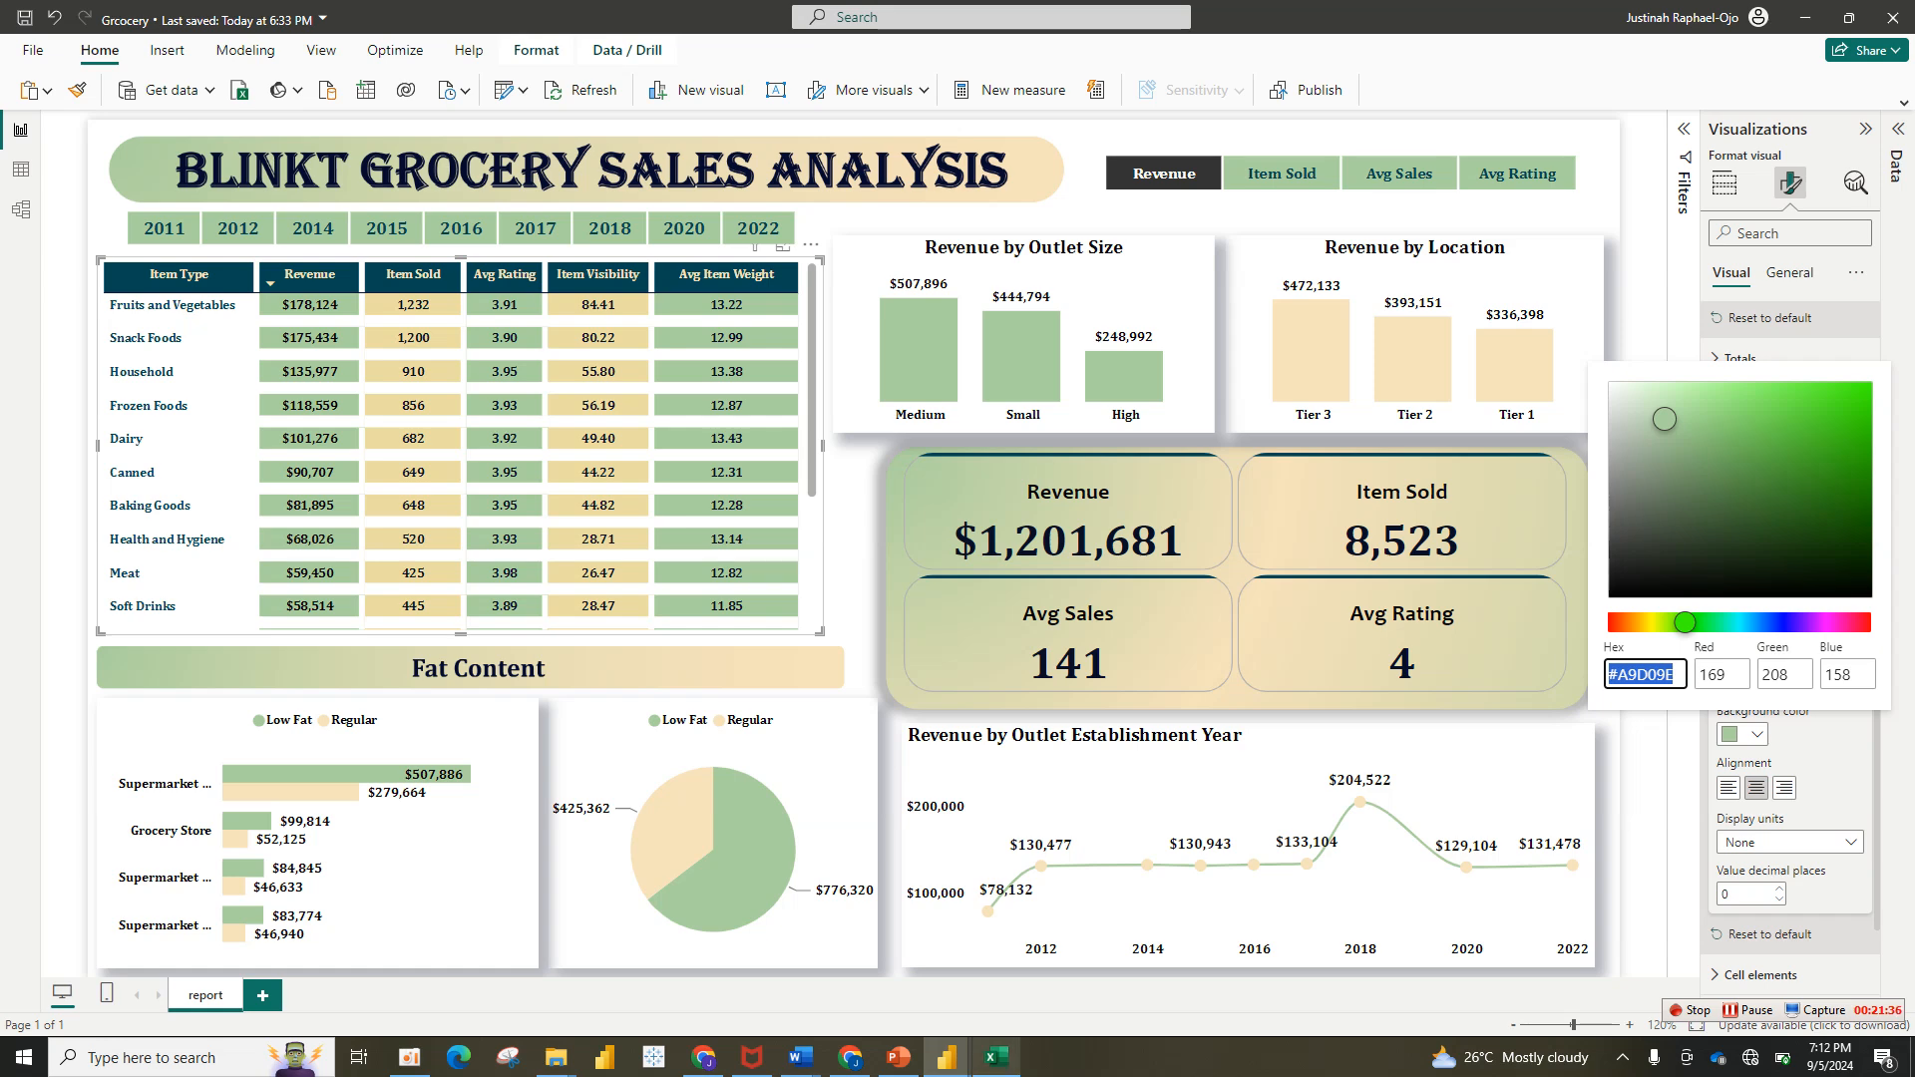
{"action": "mouse_move", "coordinate": [994, 1057]}
{"action": "left_click", "coordinate": [1060, 969]}
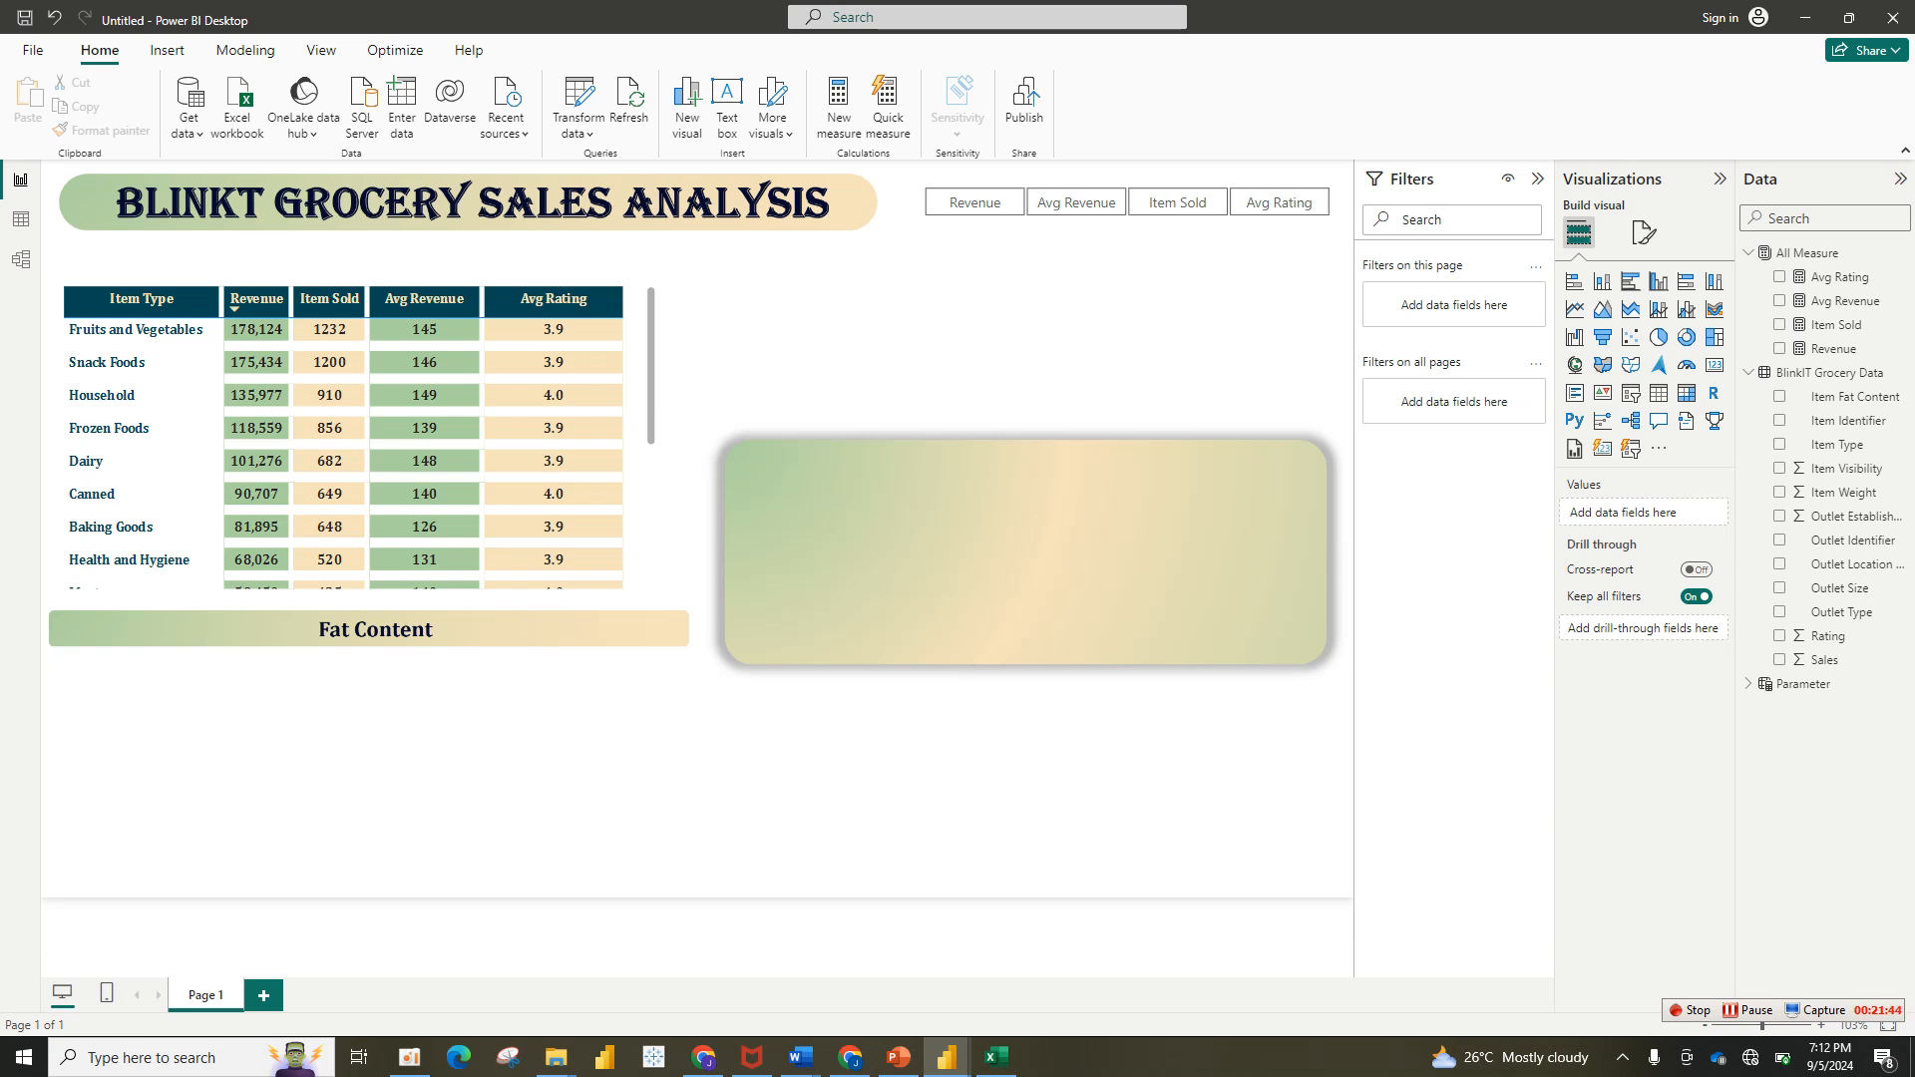
{"action": "mouse_move", "coordinate": [946, 1057]}
{"action": "mouse_move", "coordinate": [840, 973]}
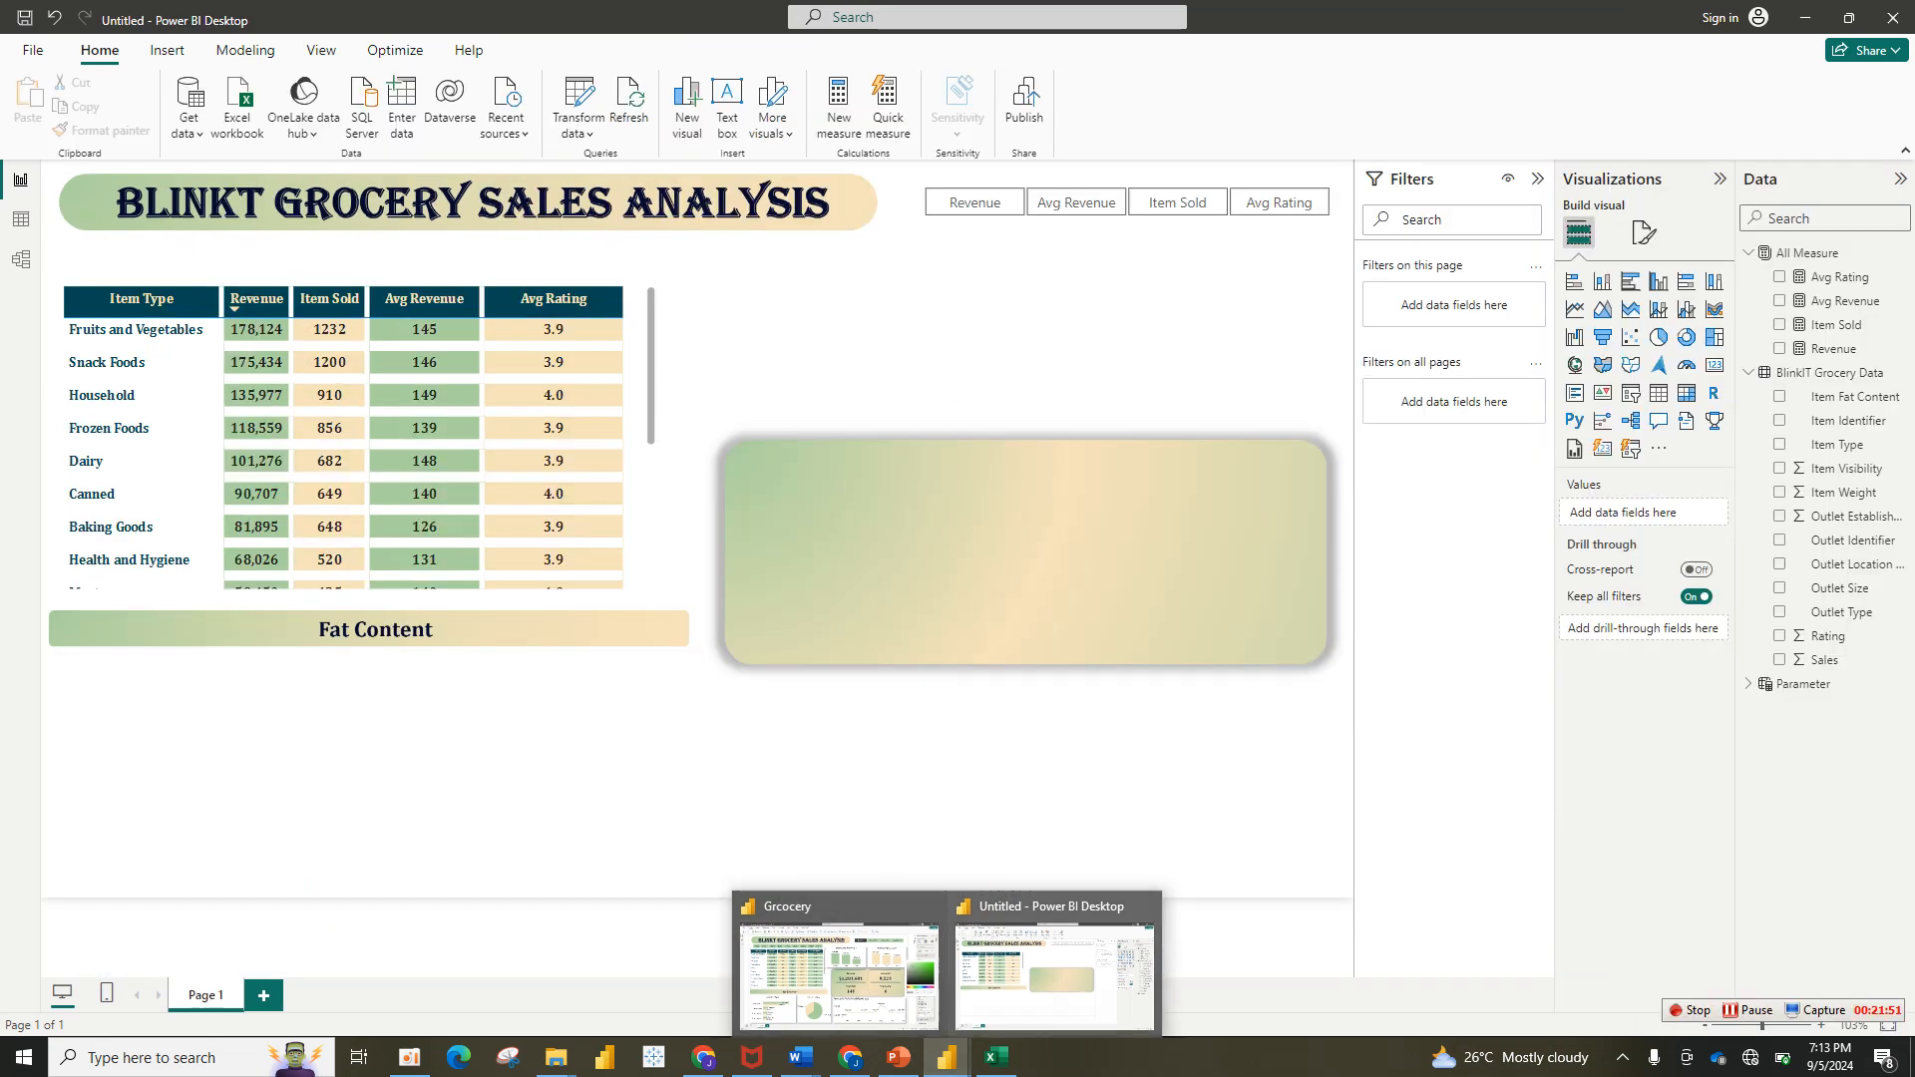
{"action": "left_click", "coordinate": [1055, 973]}
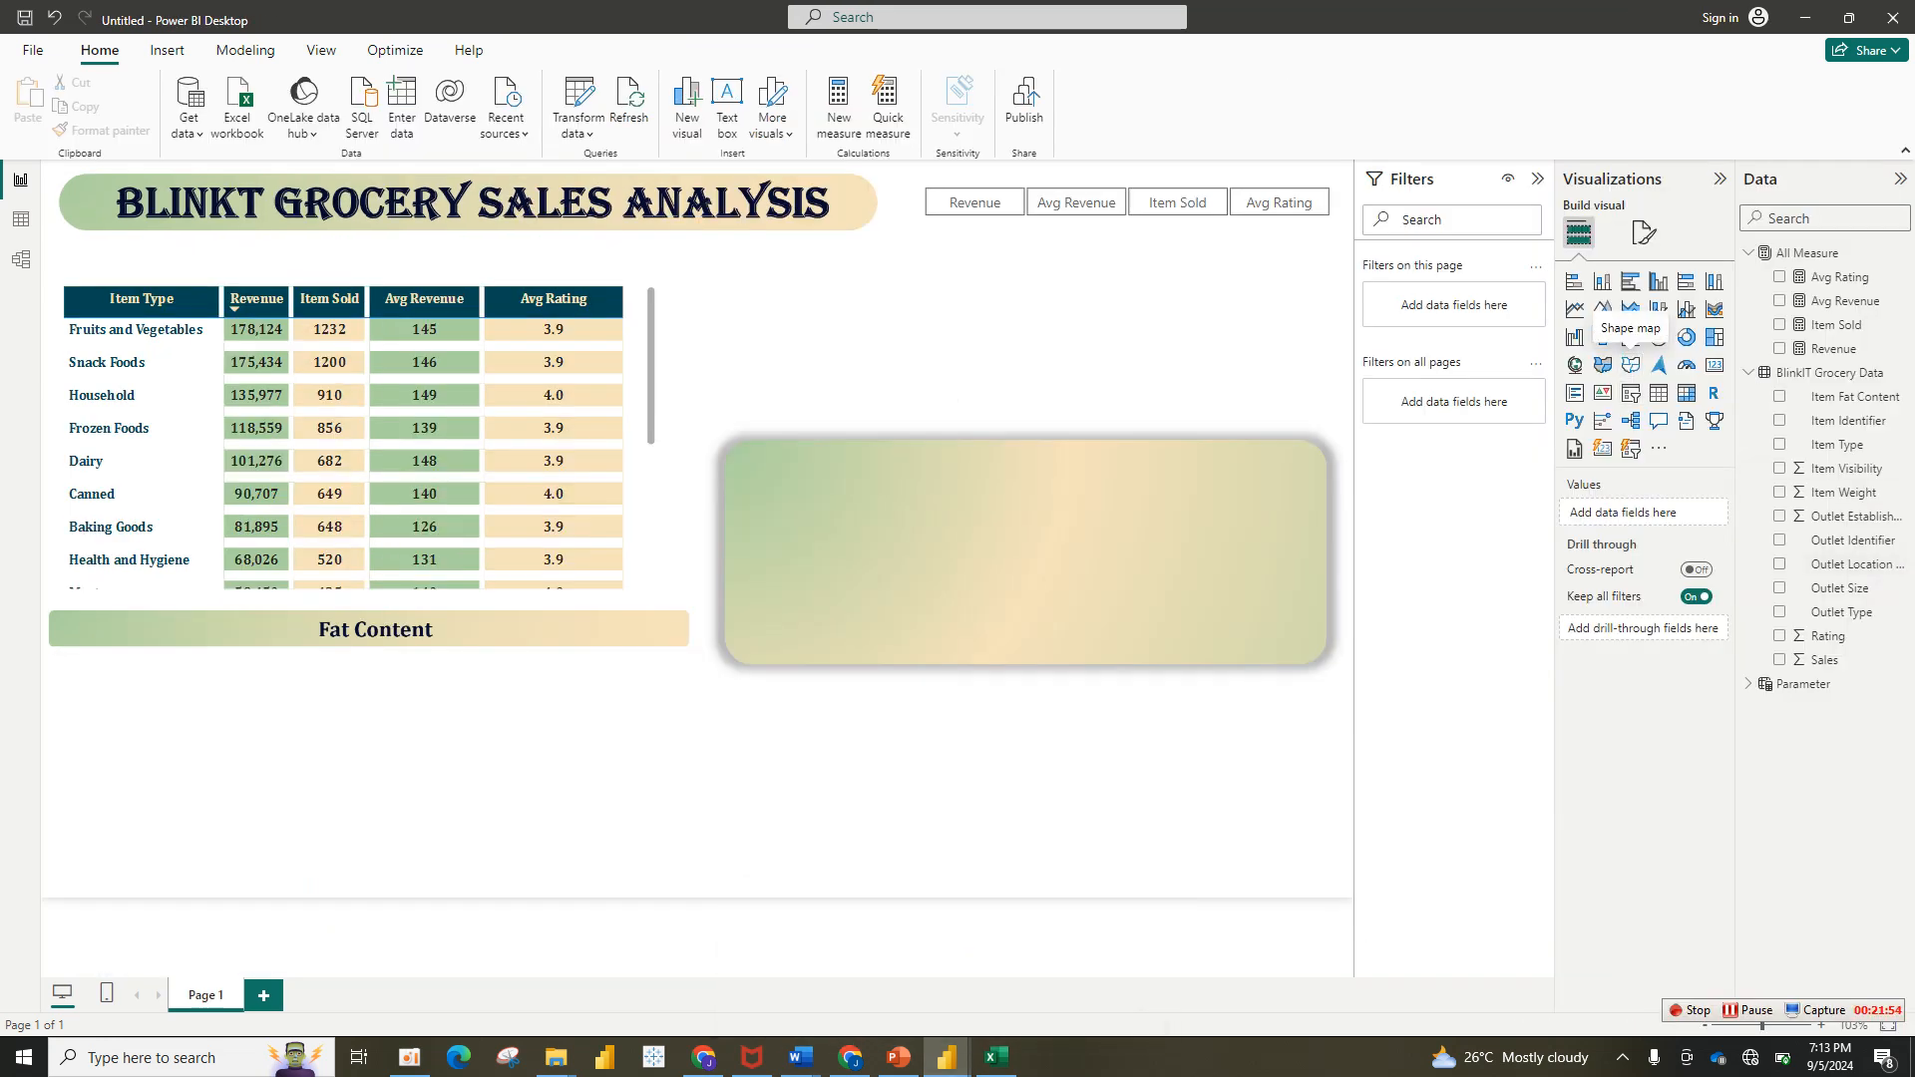
Step: Insert a clustered bar chart and resize it to fit below the left half of the Fat Content banner
{"action": "left_click", "coordinate": [1577, 233]}
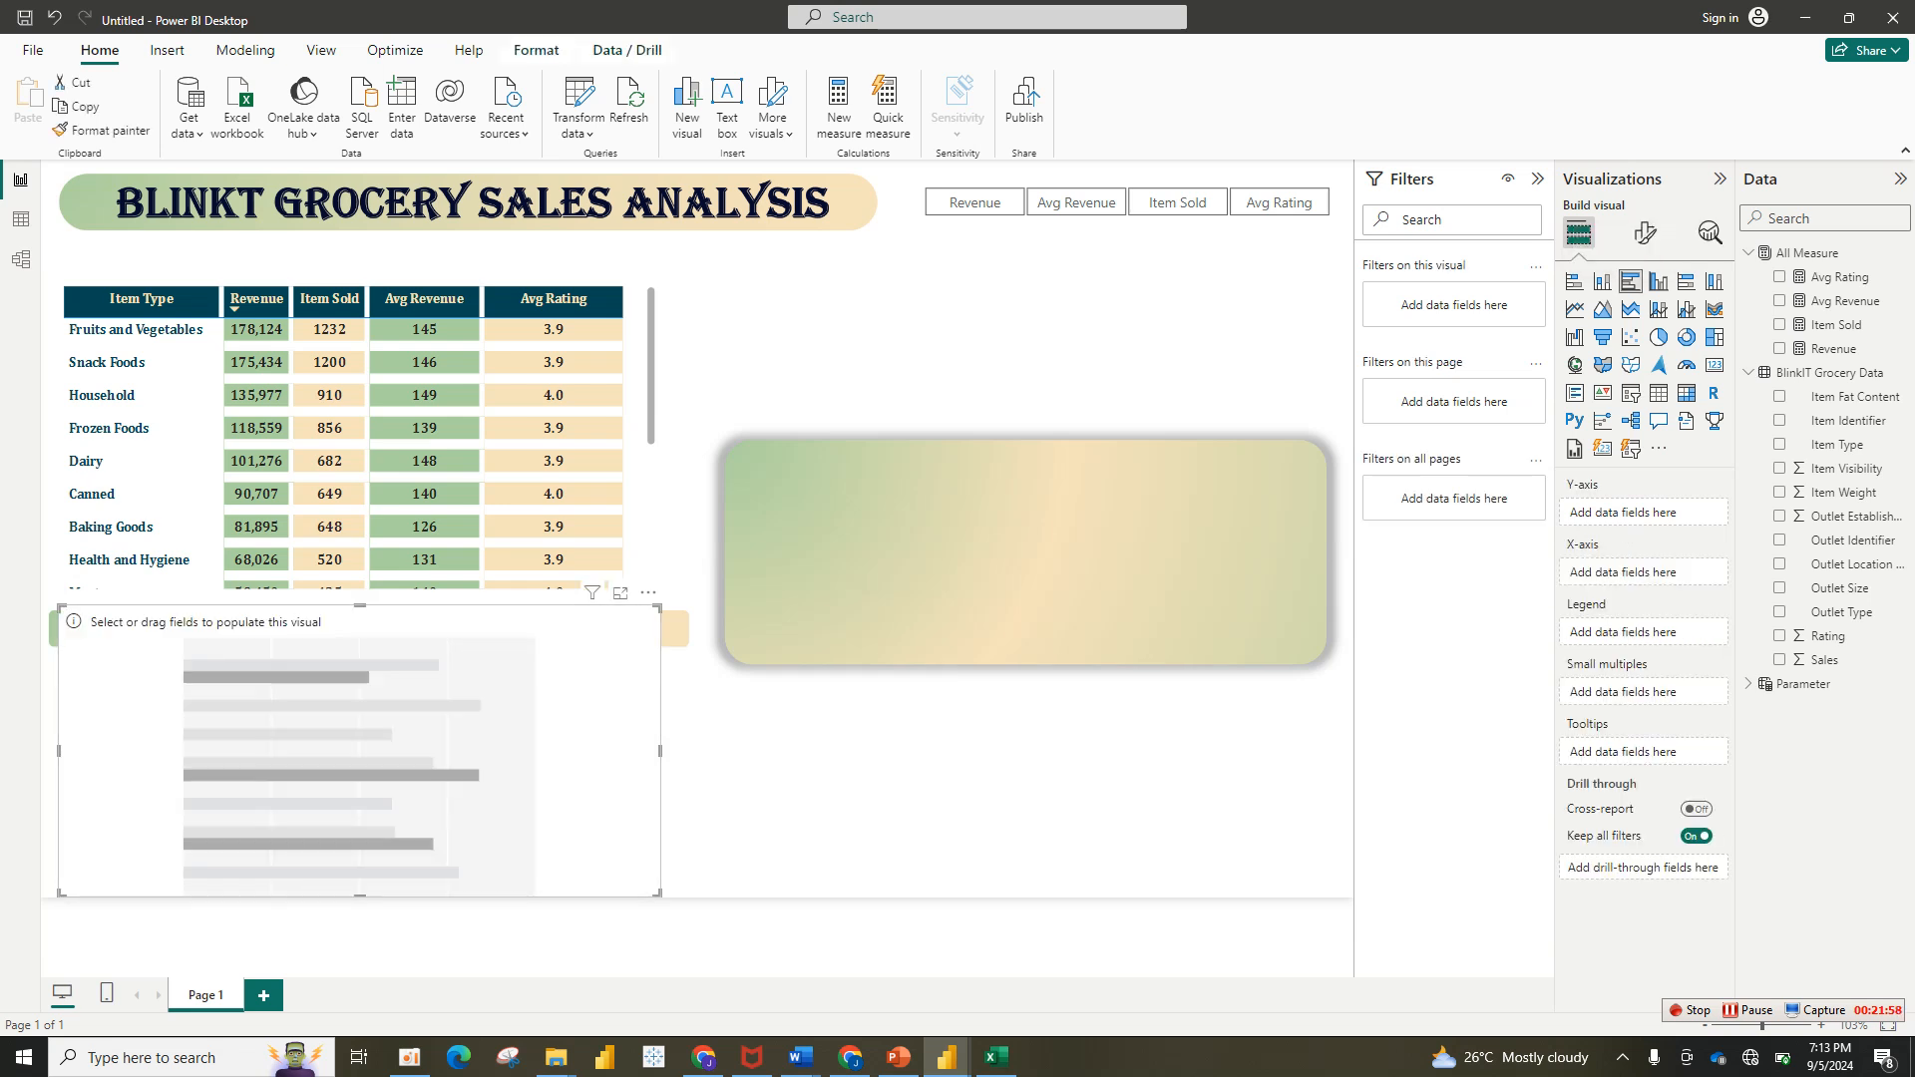
{"action": "left_click_drag", "start_coordinate": [659, 895], "coordinate": [403, 865]}
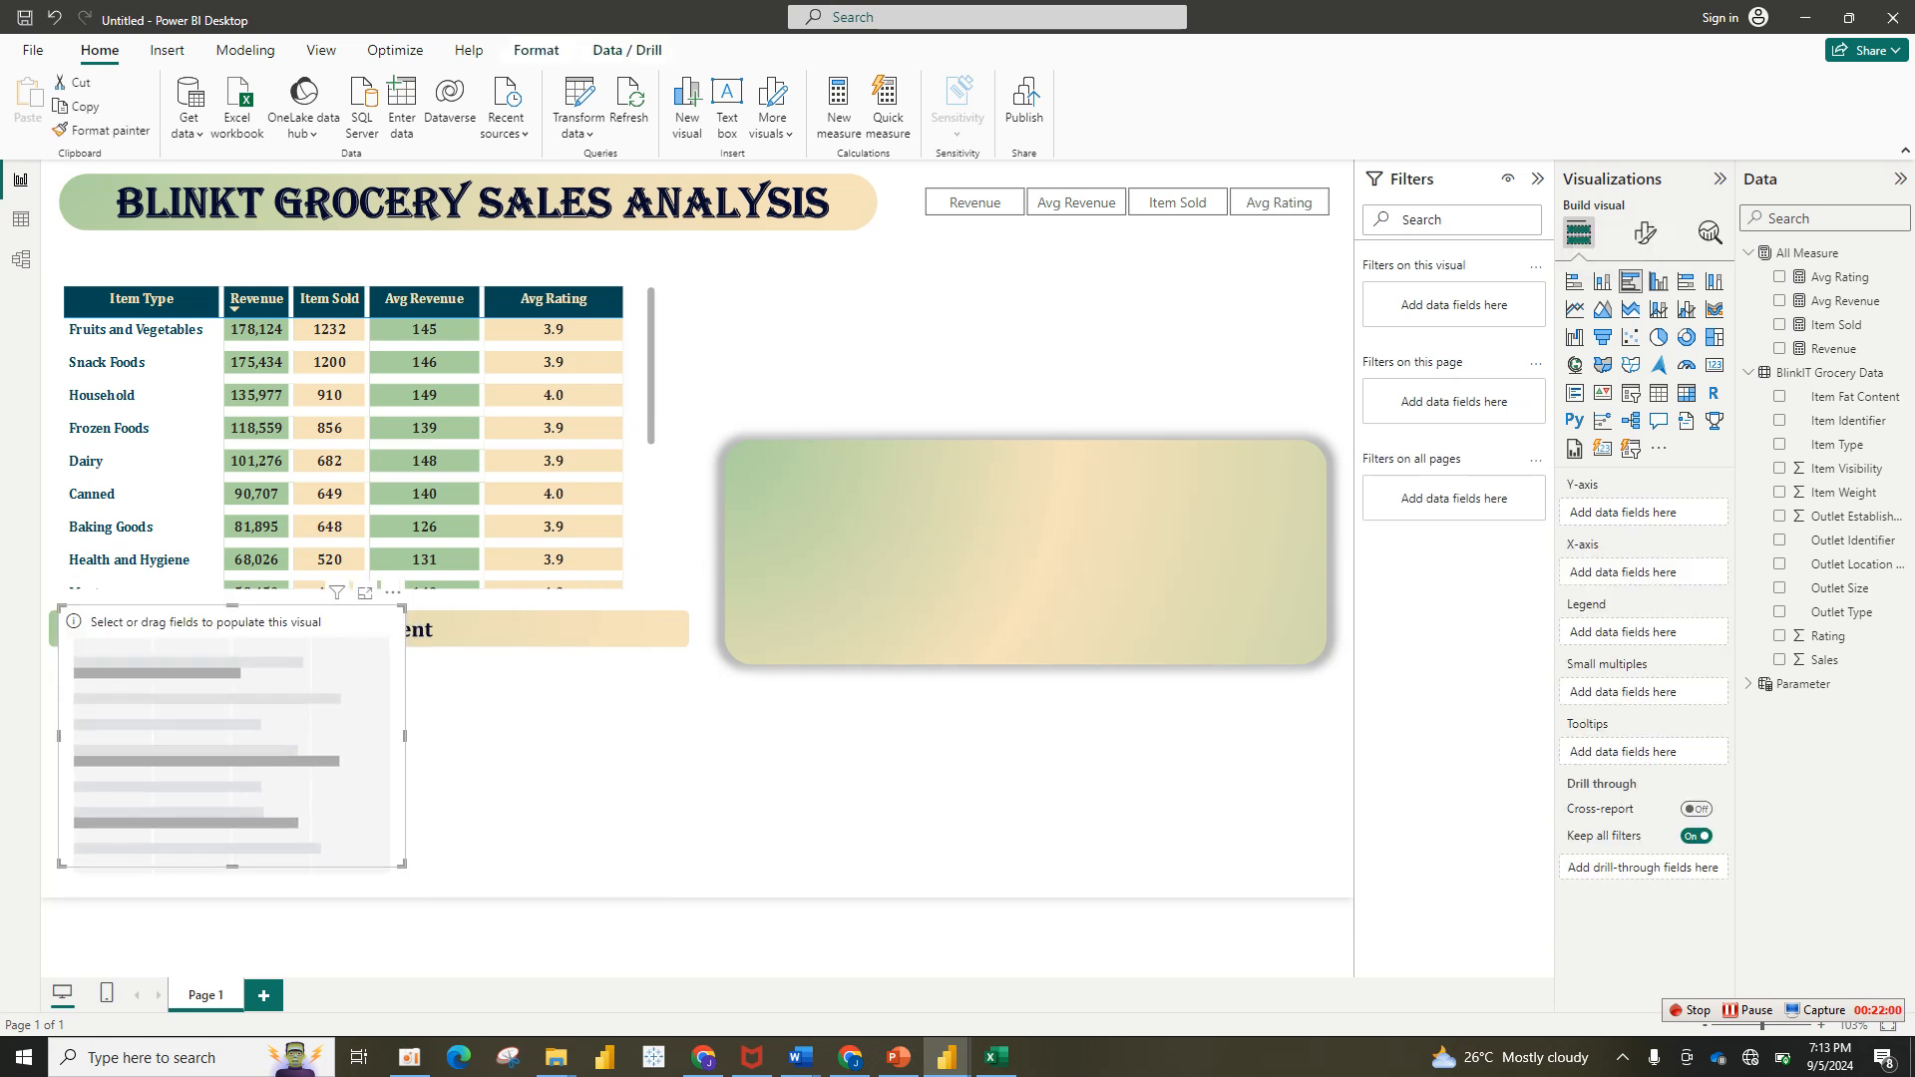
{"action": "left_click_drag", "start_coordinate": [404, 607], "coordinate": [394, 659]}
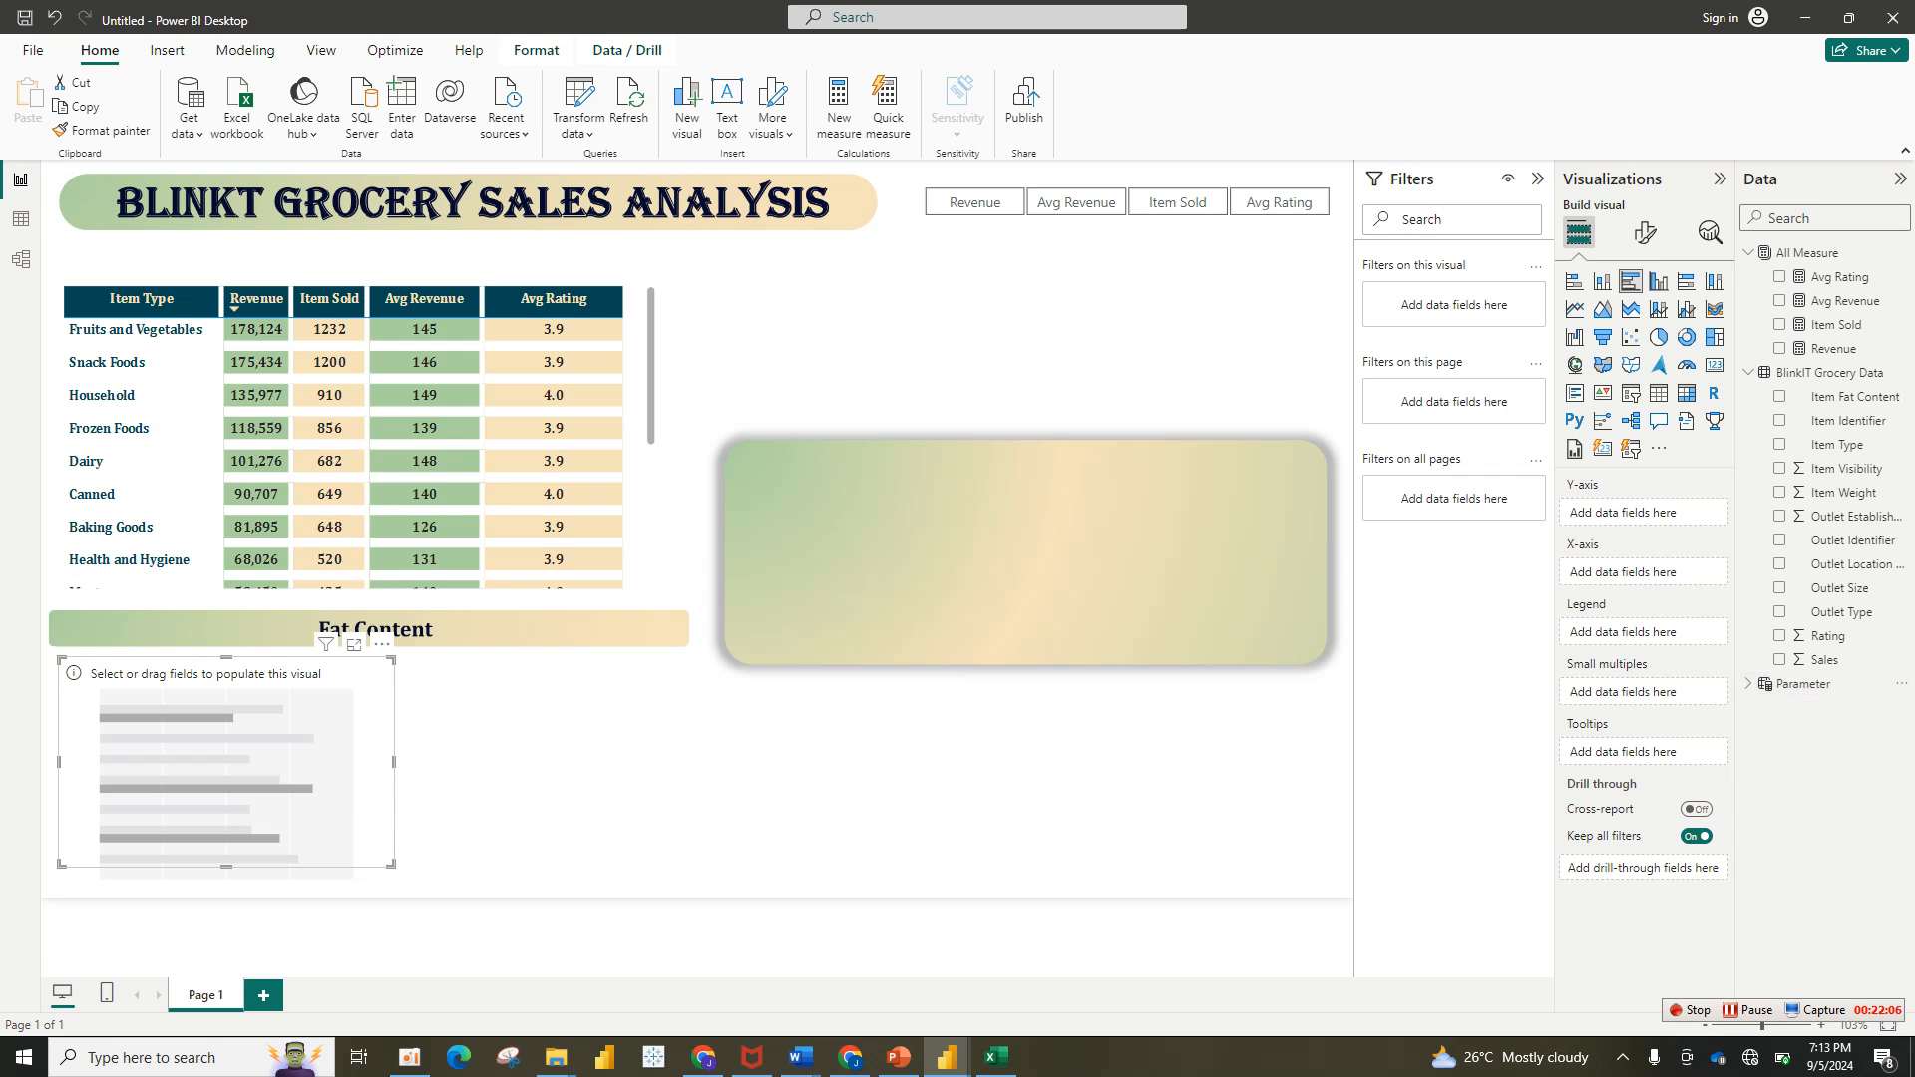
Step: Assign Parameter to the new bar chart's X-axis and Outlet Type to its Y-axis
{"action": "left_click", "coordinate": [1803, 683]}
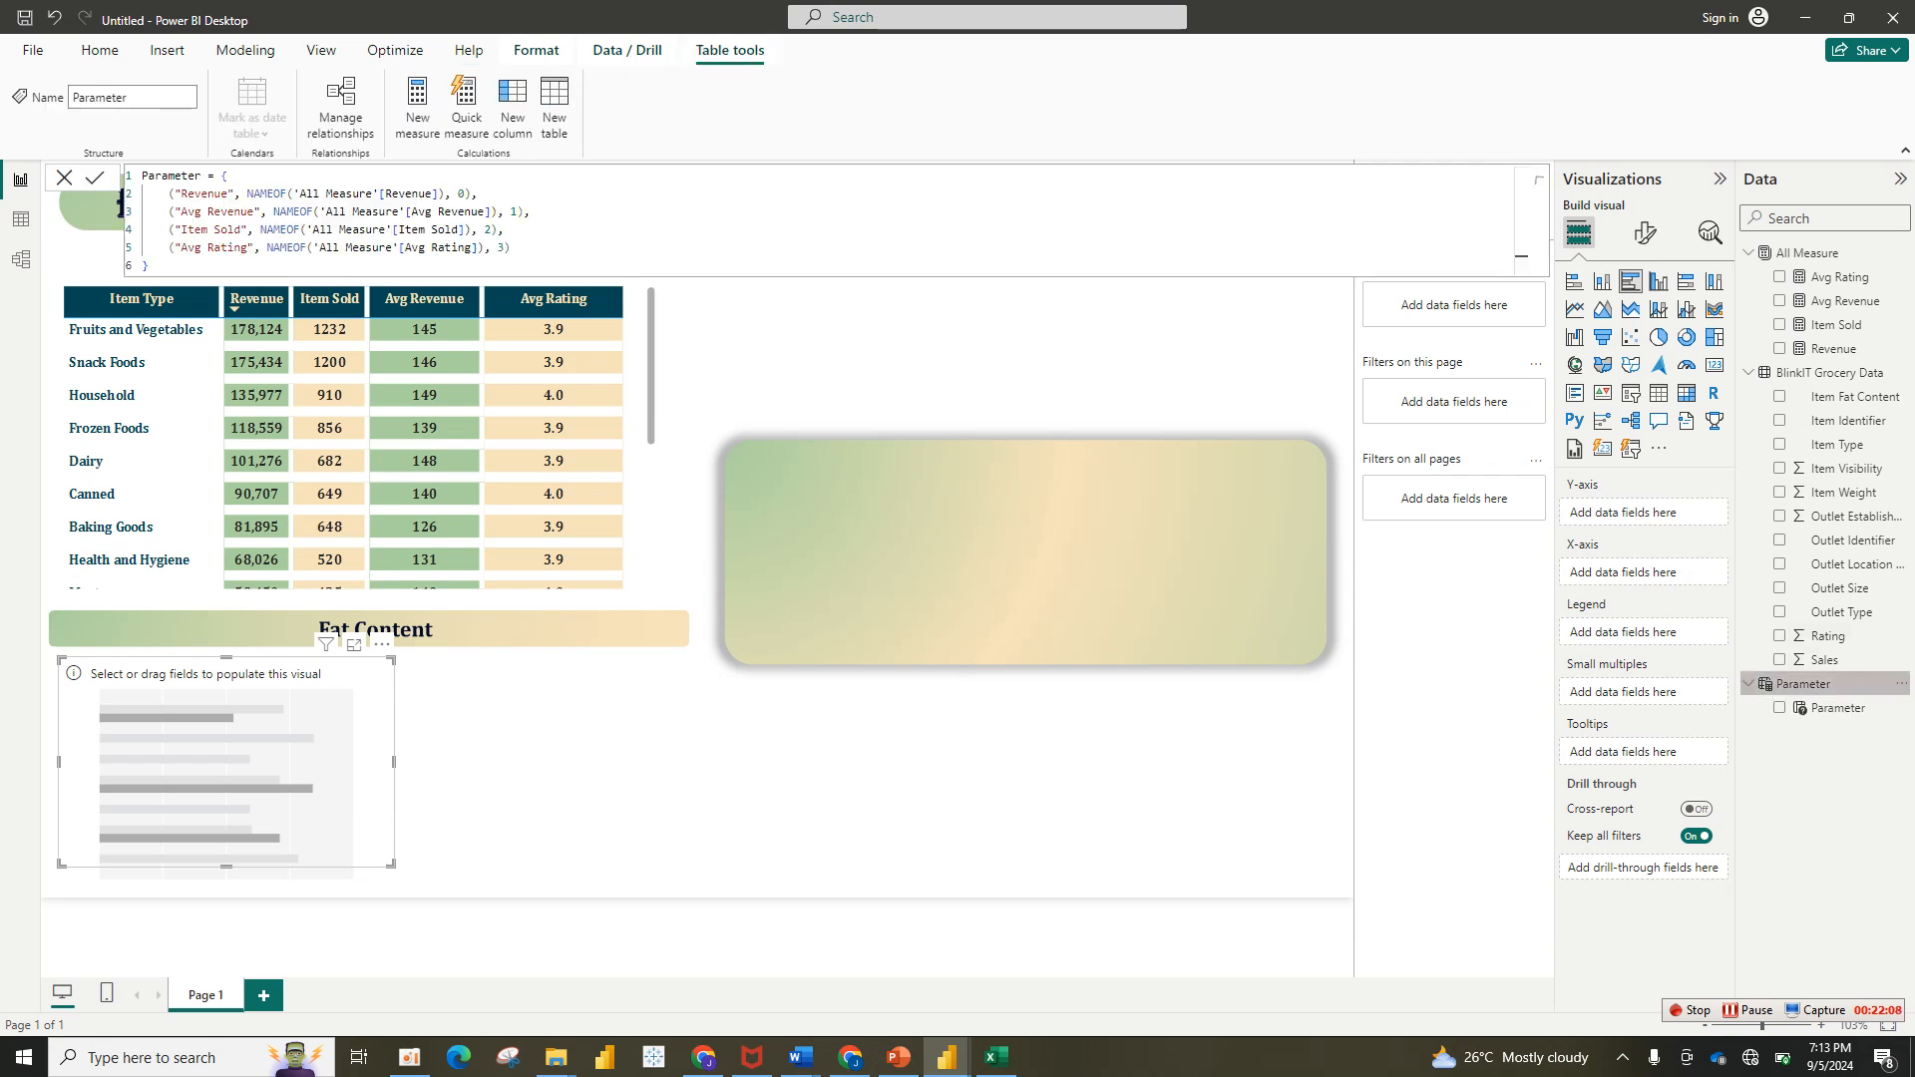
{"action": "left_click_drag", "start_coordinate": [1839, 707], "coordinate": [1645, 574]}
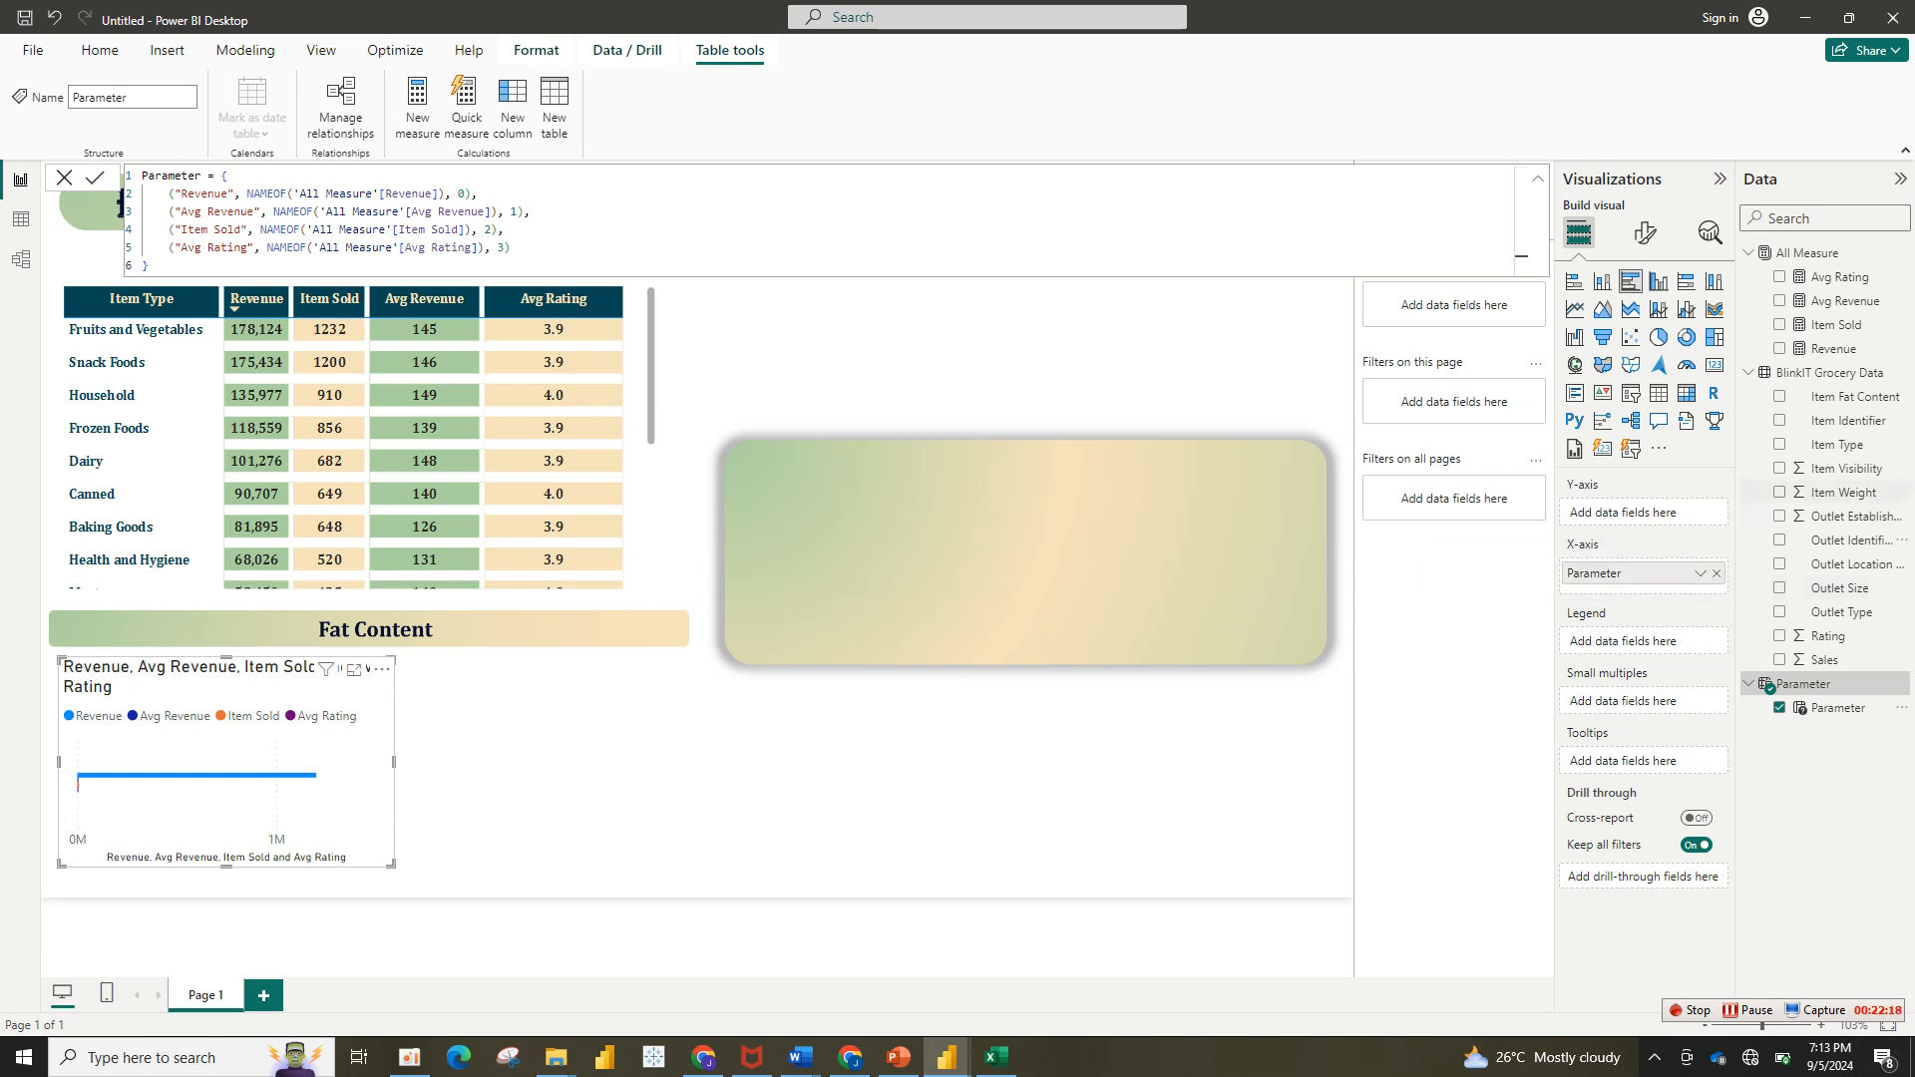
{"action": "left_click_drag", "start_coordinate": [1846, 611], "coordinate": [1610, 512]}
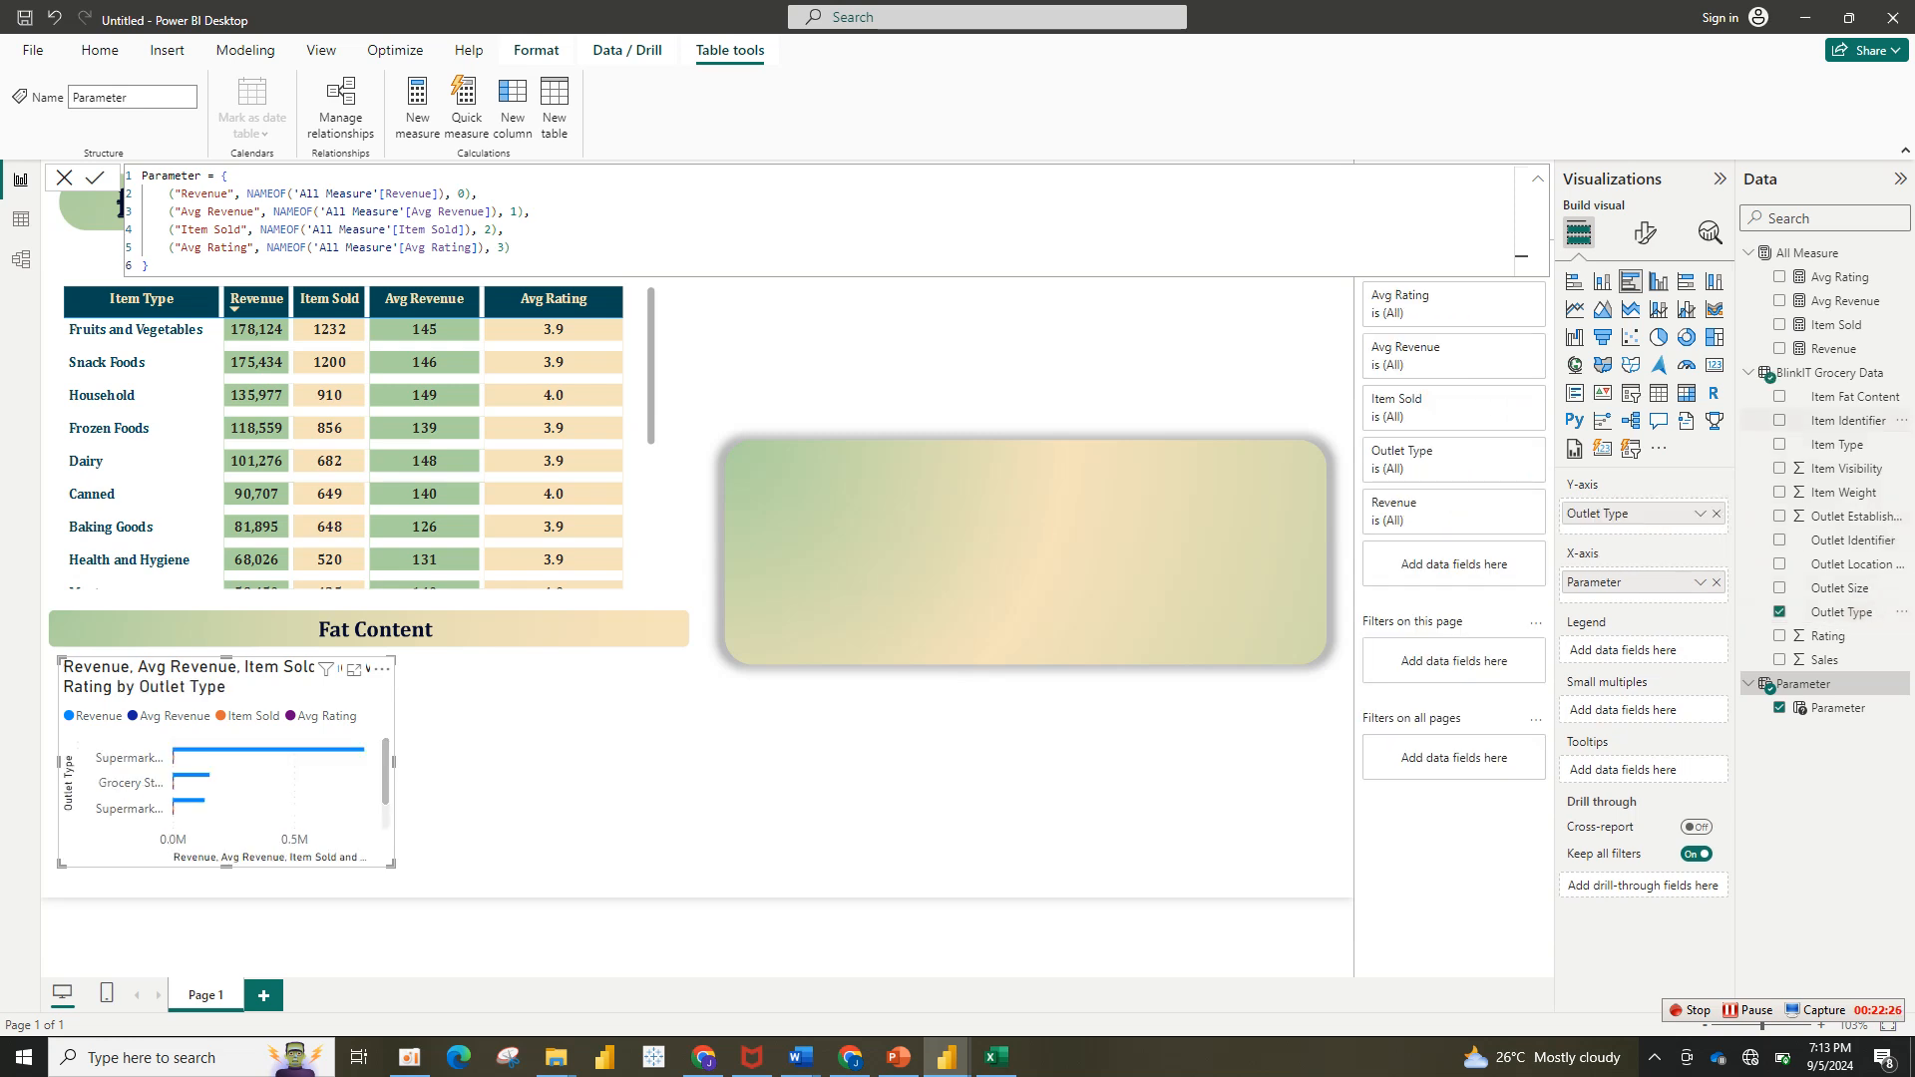
Step: Try to set Item Fat Content as the bar chart's legend, and remove Parameter from the X-axis
{"action": "left_click_drag", "start_coordinate": [1845, 396], "coordinate": [1605, 656]}
{"action": "left_click_drag", "start_coordinate": [1843, 397], "coordinate": [1673, 656]}
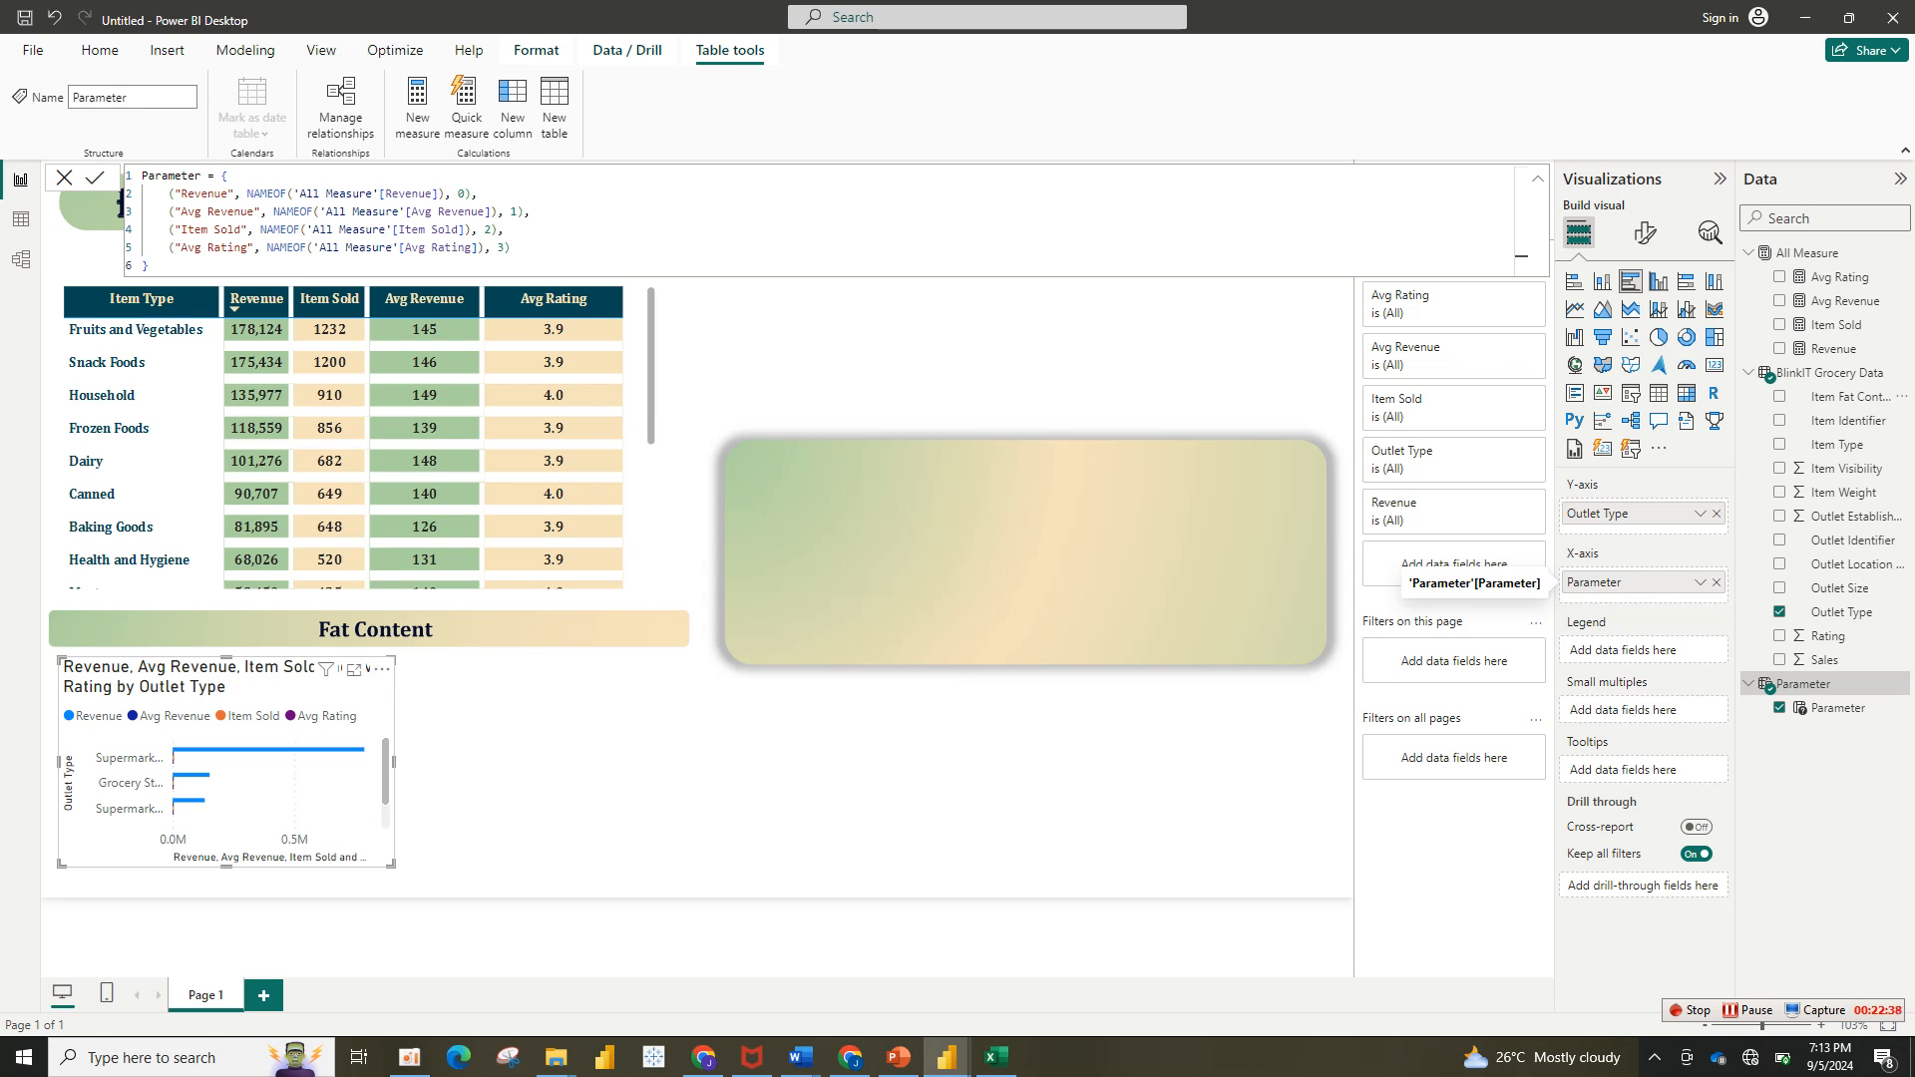
{"action": "left_click", "coordinate": [1717, 582]}
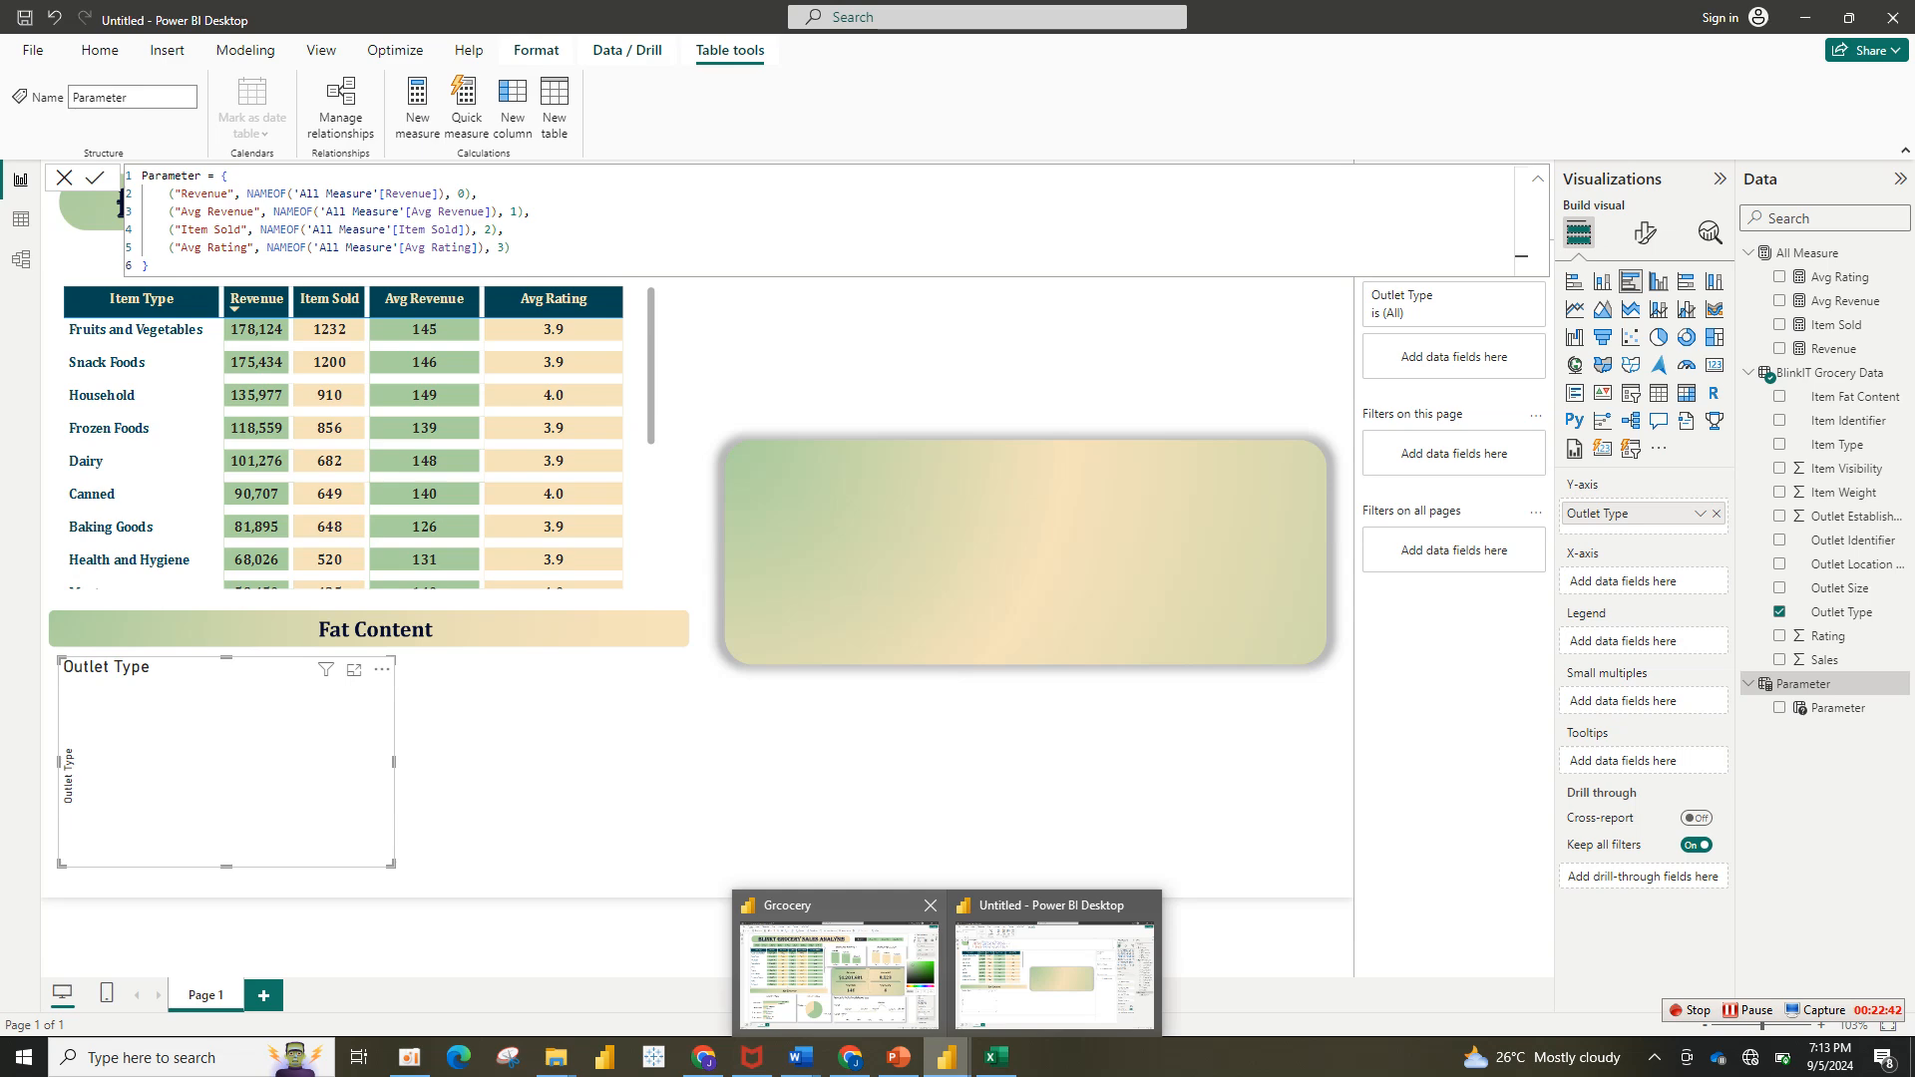
Step: In the finished Grcocery report, examine the field assignments of the Fat Content bar chart, and return to the untitled report
{"action": "left_click", "coordinate": [838, 973]}
{"action": "key", "text": "Escape"}
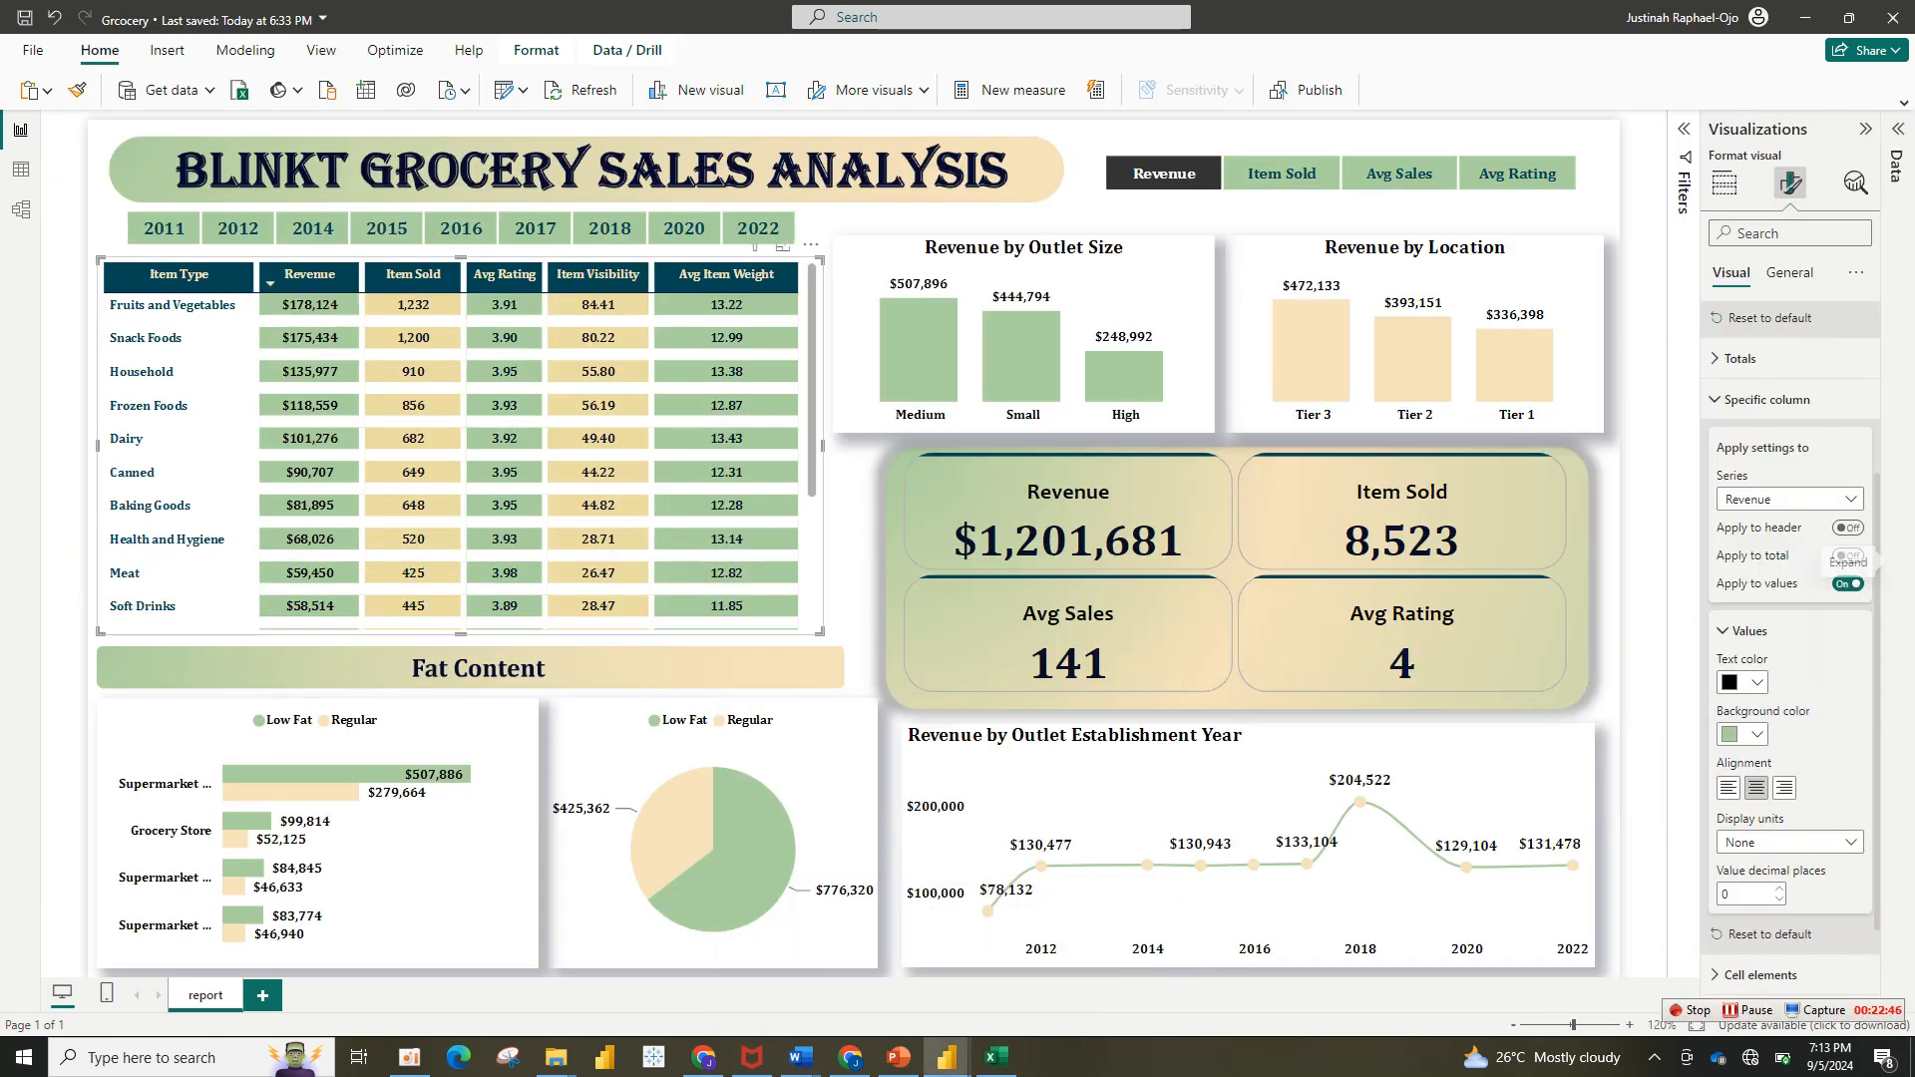
{"action": "left_click", "coordinate": [1892, 558]}
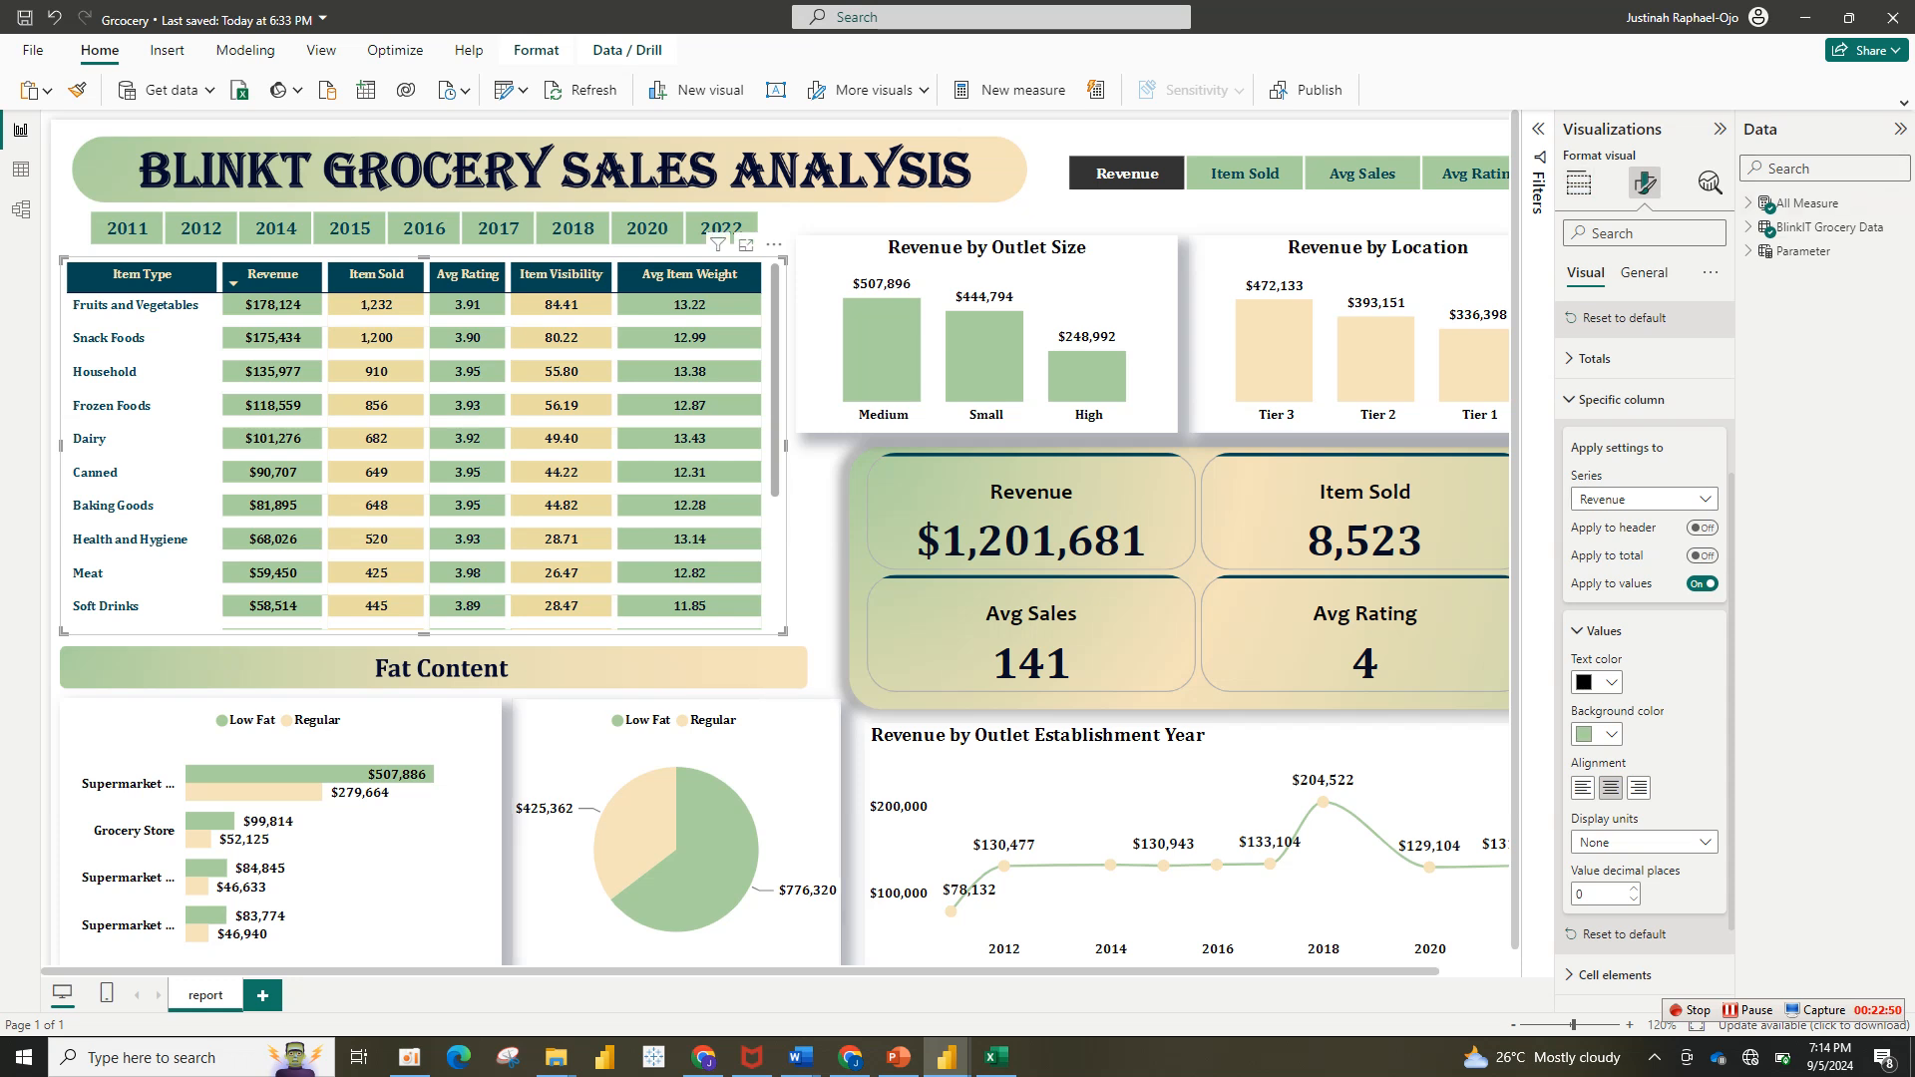
{"action": "left_click", "coordinate": [389, 865]}
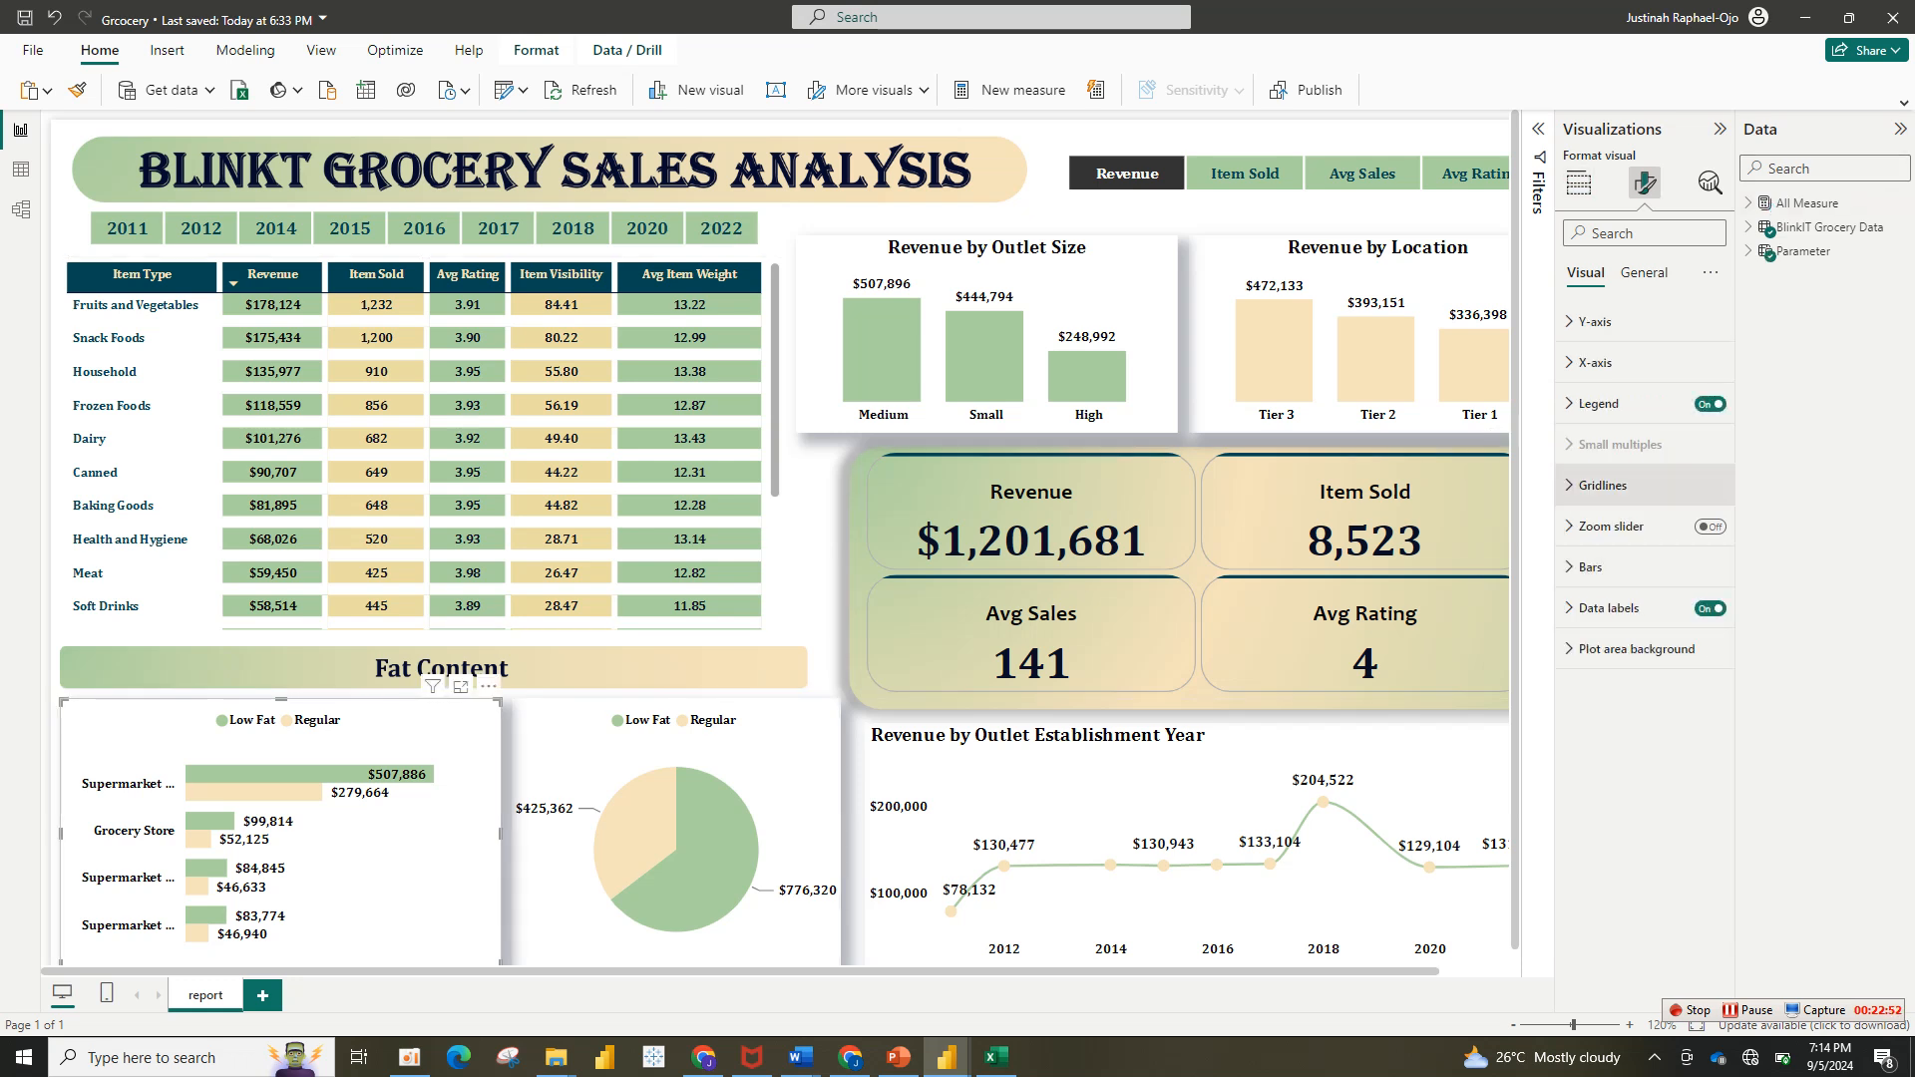
{"action": "left_click", "coordinate": [1538, 184]}
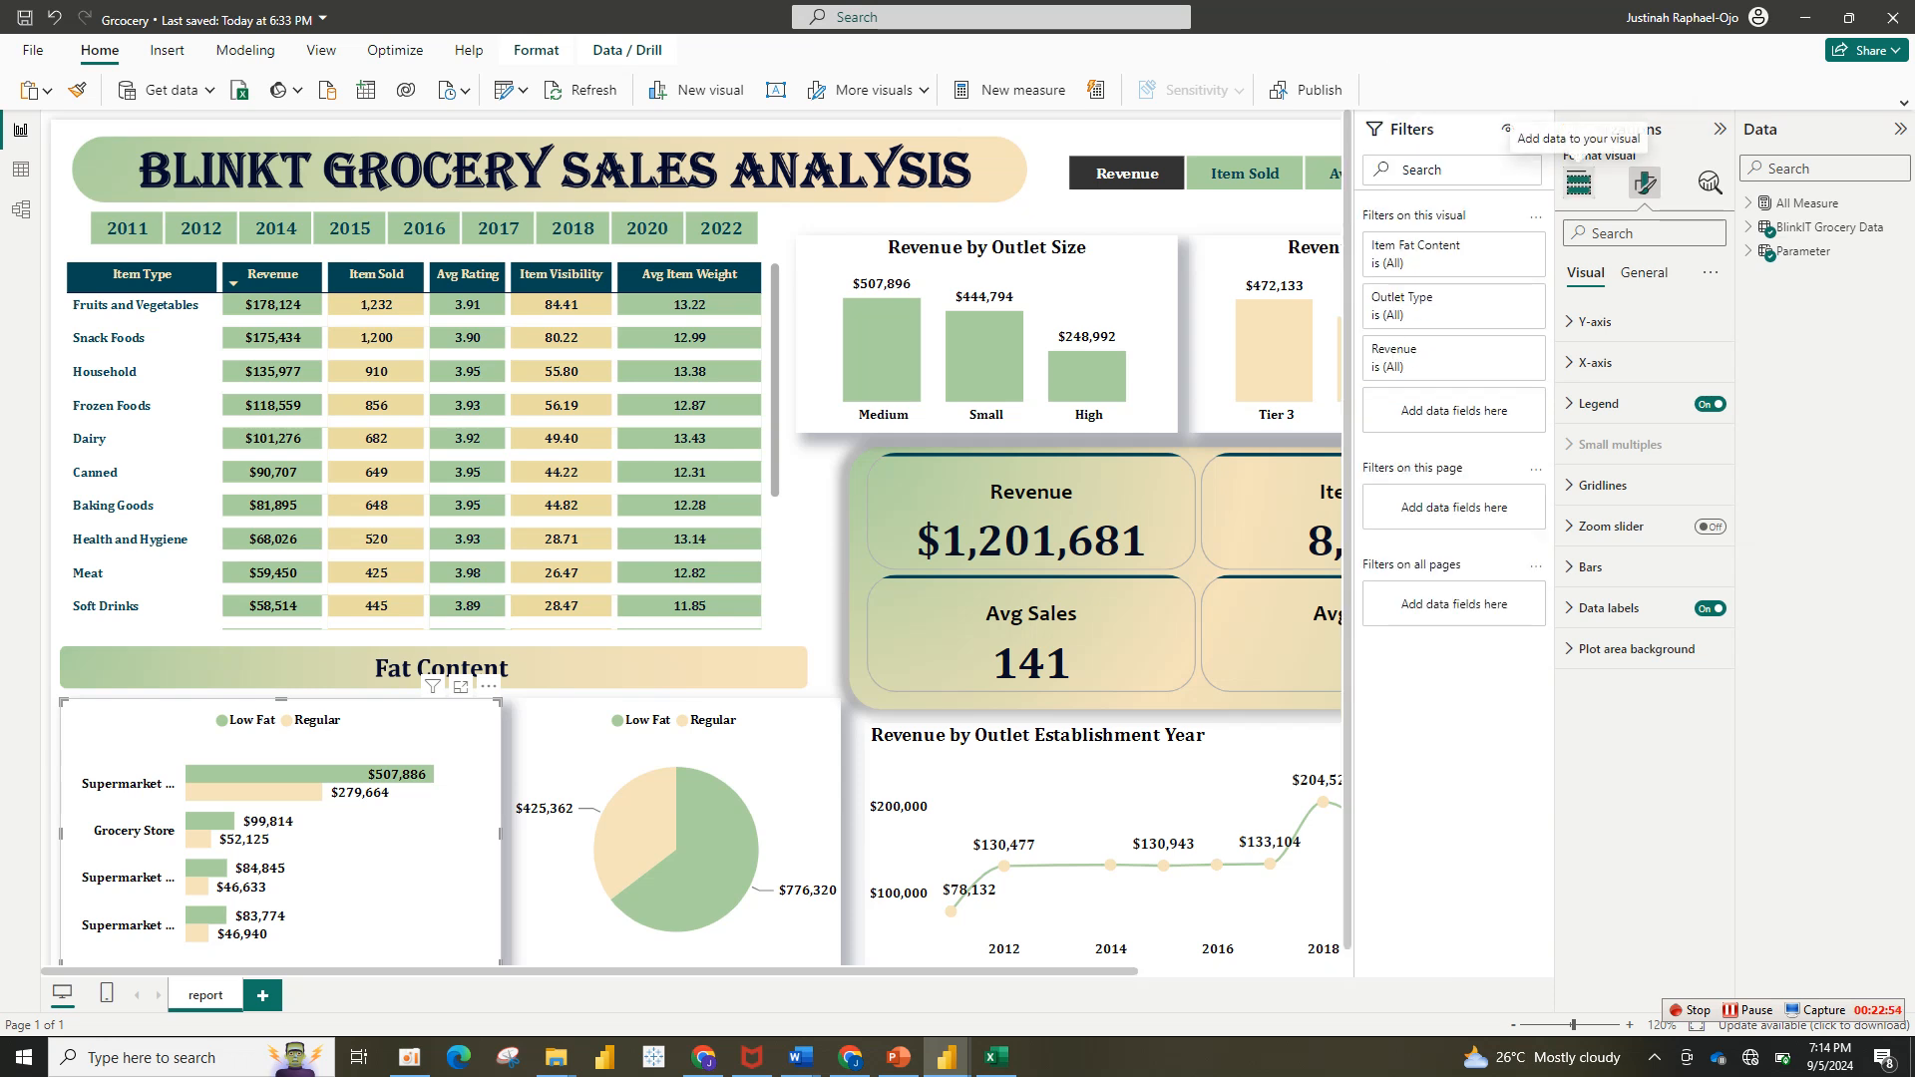
{"action": "left_click", "coordinate": [1578, 183]}
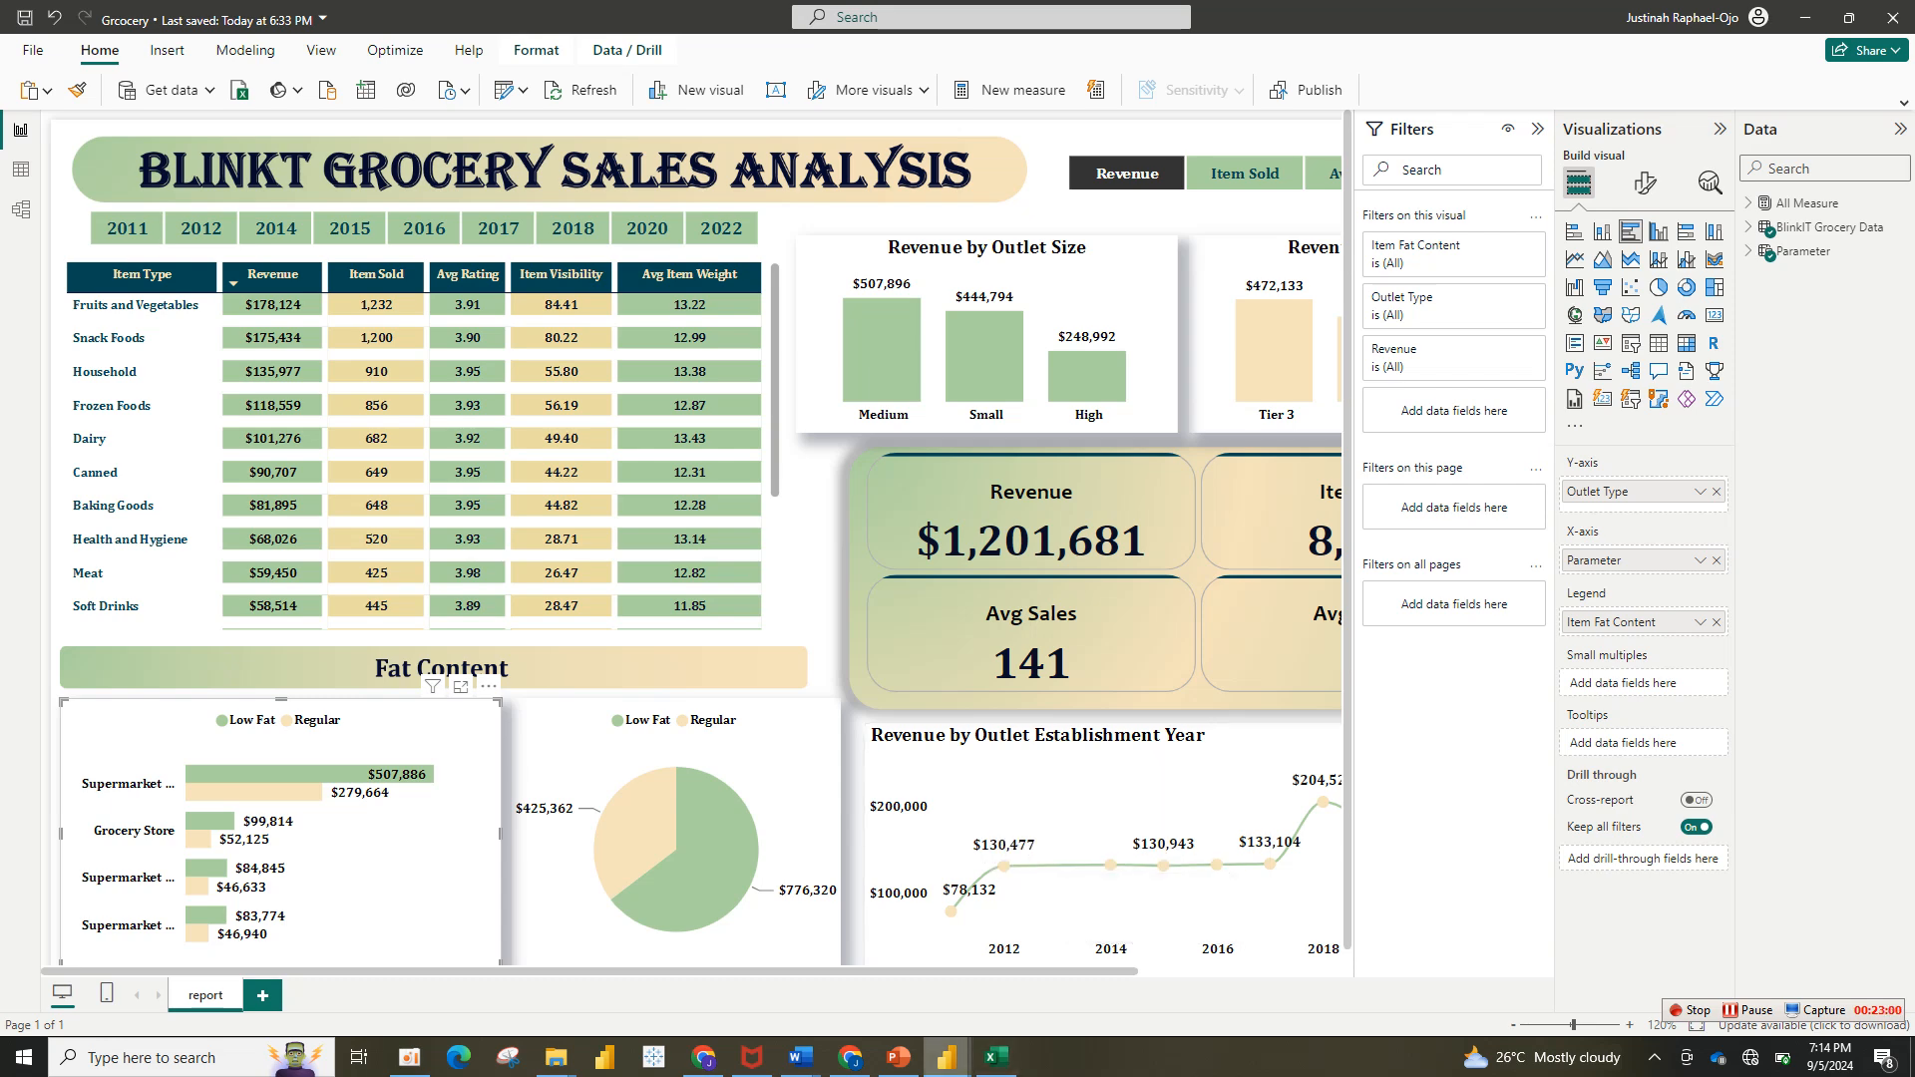
{"action": "mouse_move", "coordinate": [947, 1057]}
{"action": "mouse_move", "coordinate": [1054, 972]}
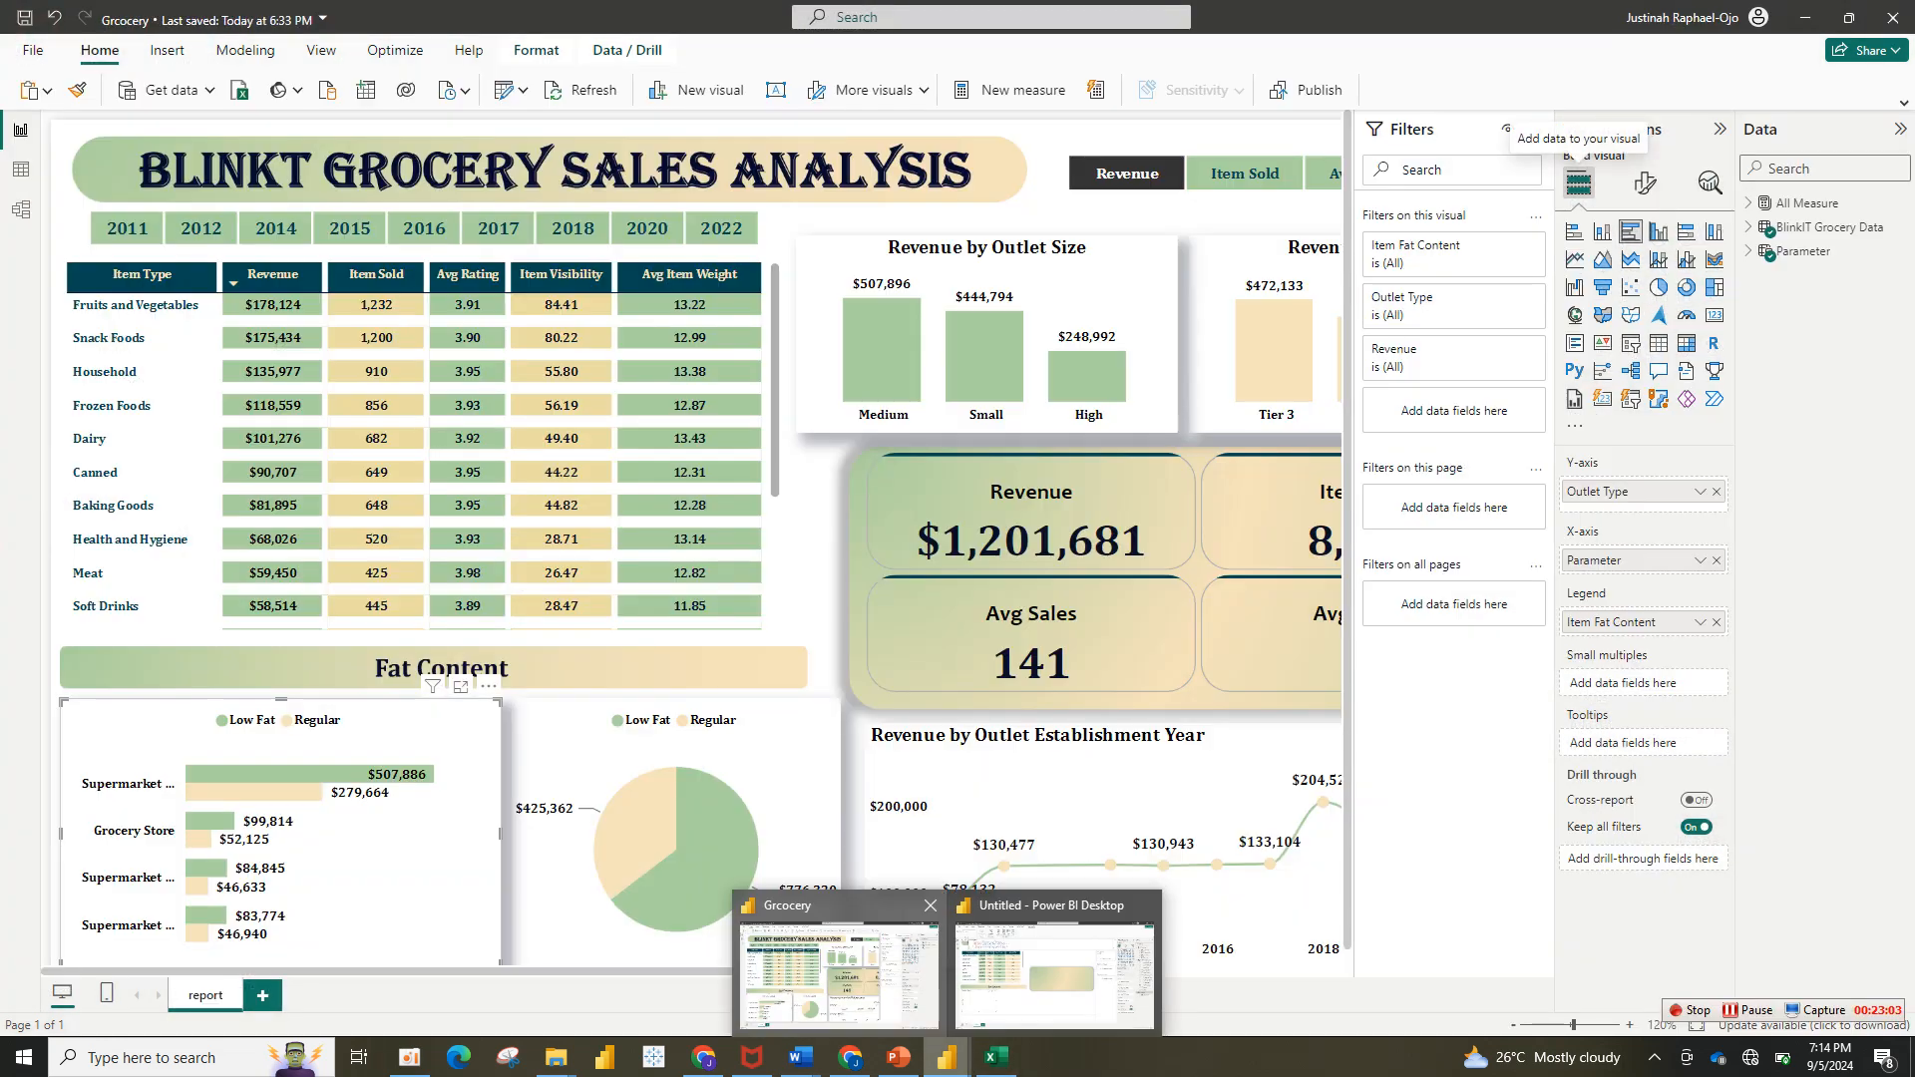
{"action": "left_click", "coordinate": [839, 972]}
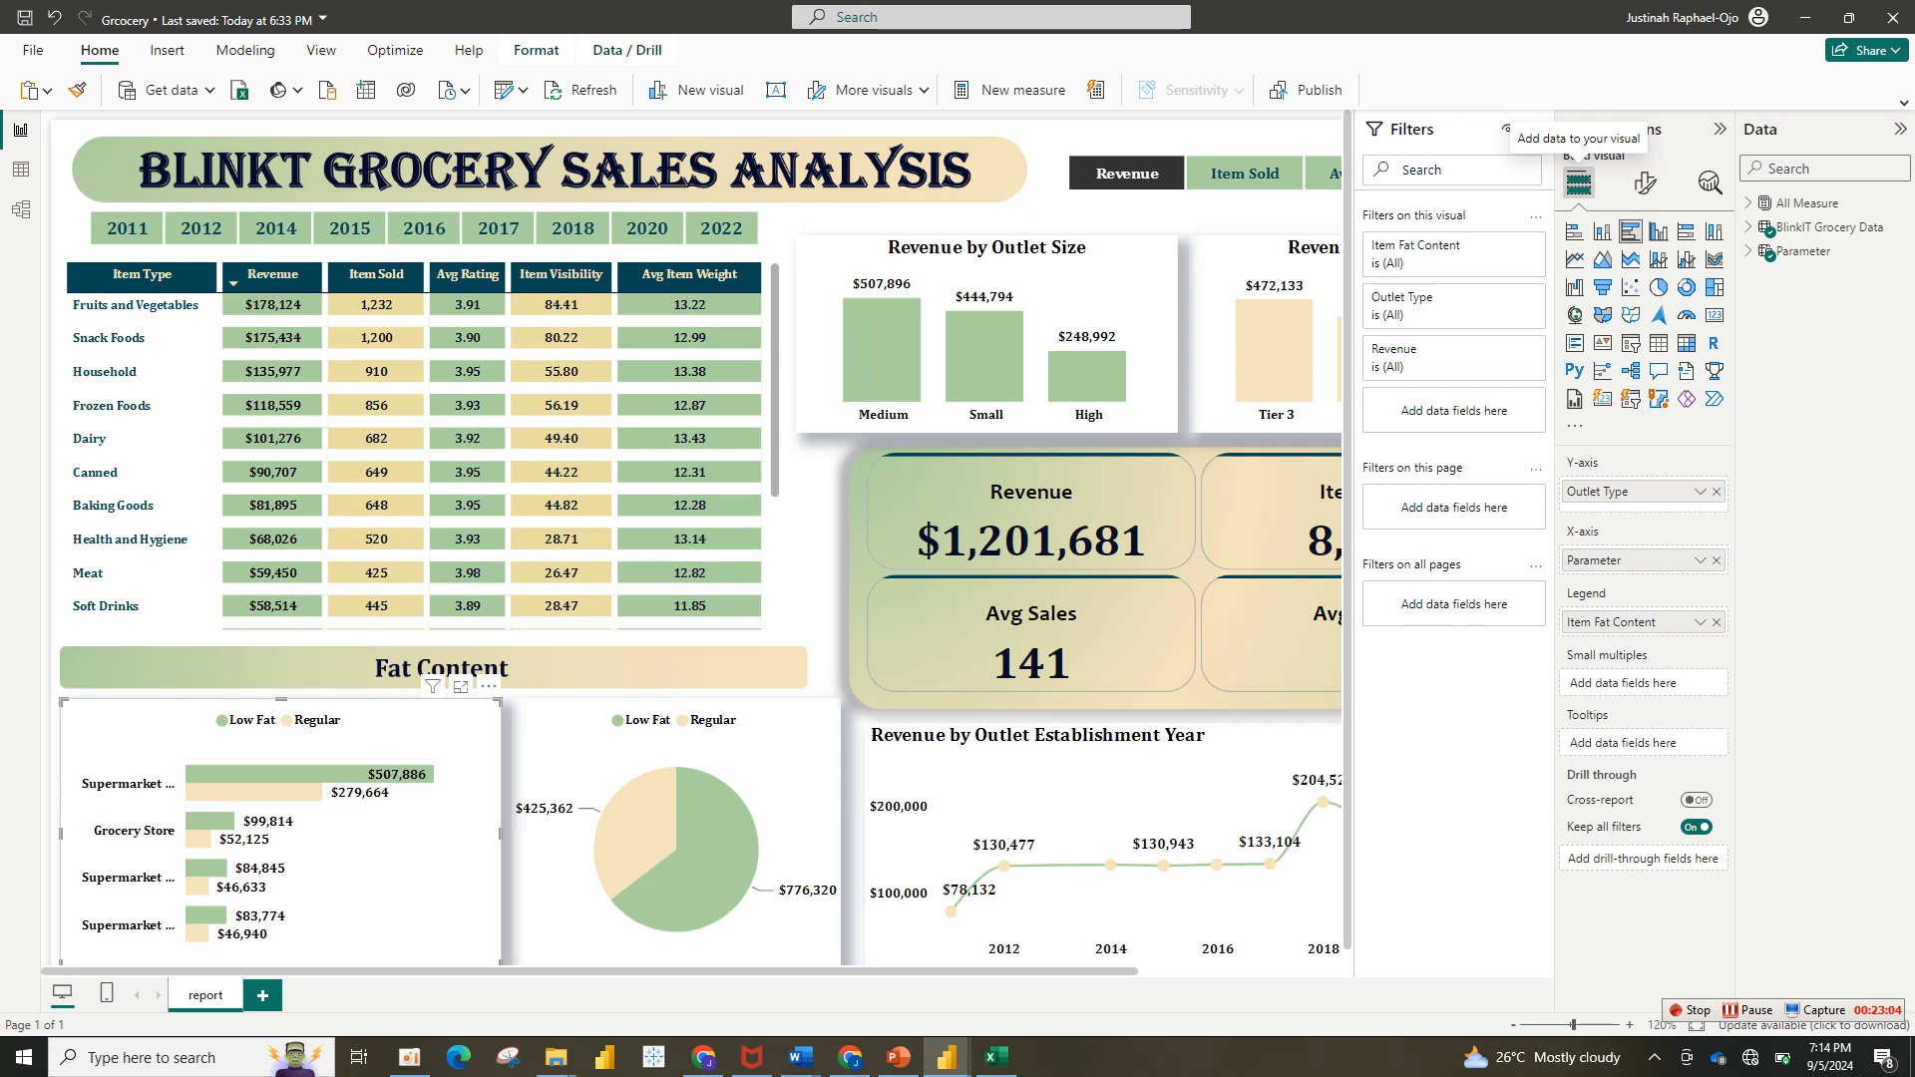
{"action": "mouse_move", "coordinate": [947, 1057]}
{"action": "left_click", "coordinate": [1007, 958]}
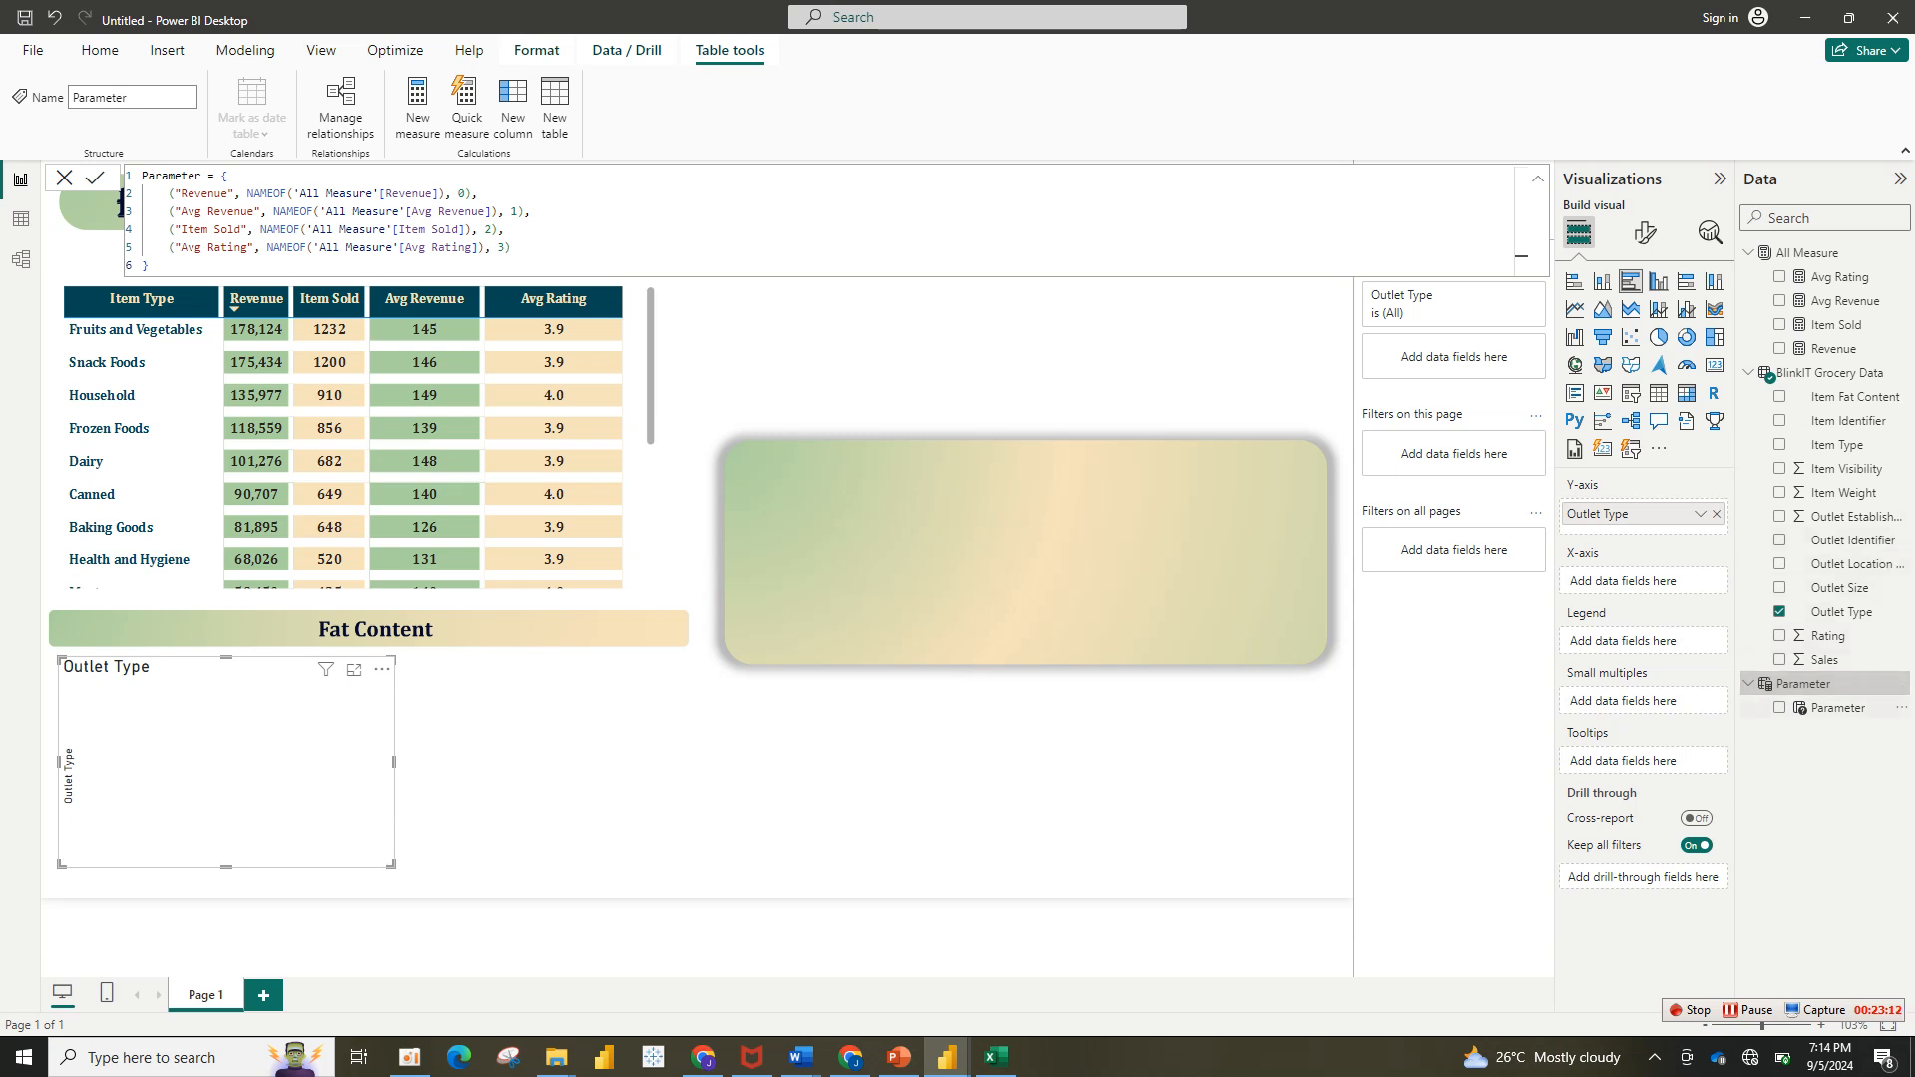
{"action": "left_click_drag", "start_coordinate": [1835, 707], "coordinate": [1641, 582]}
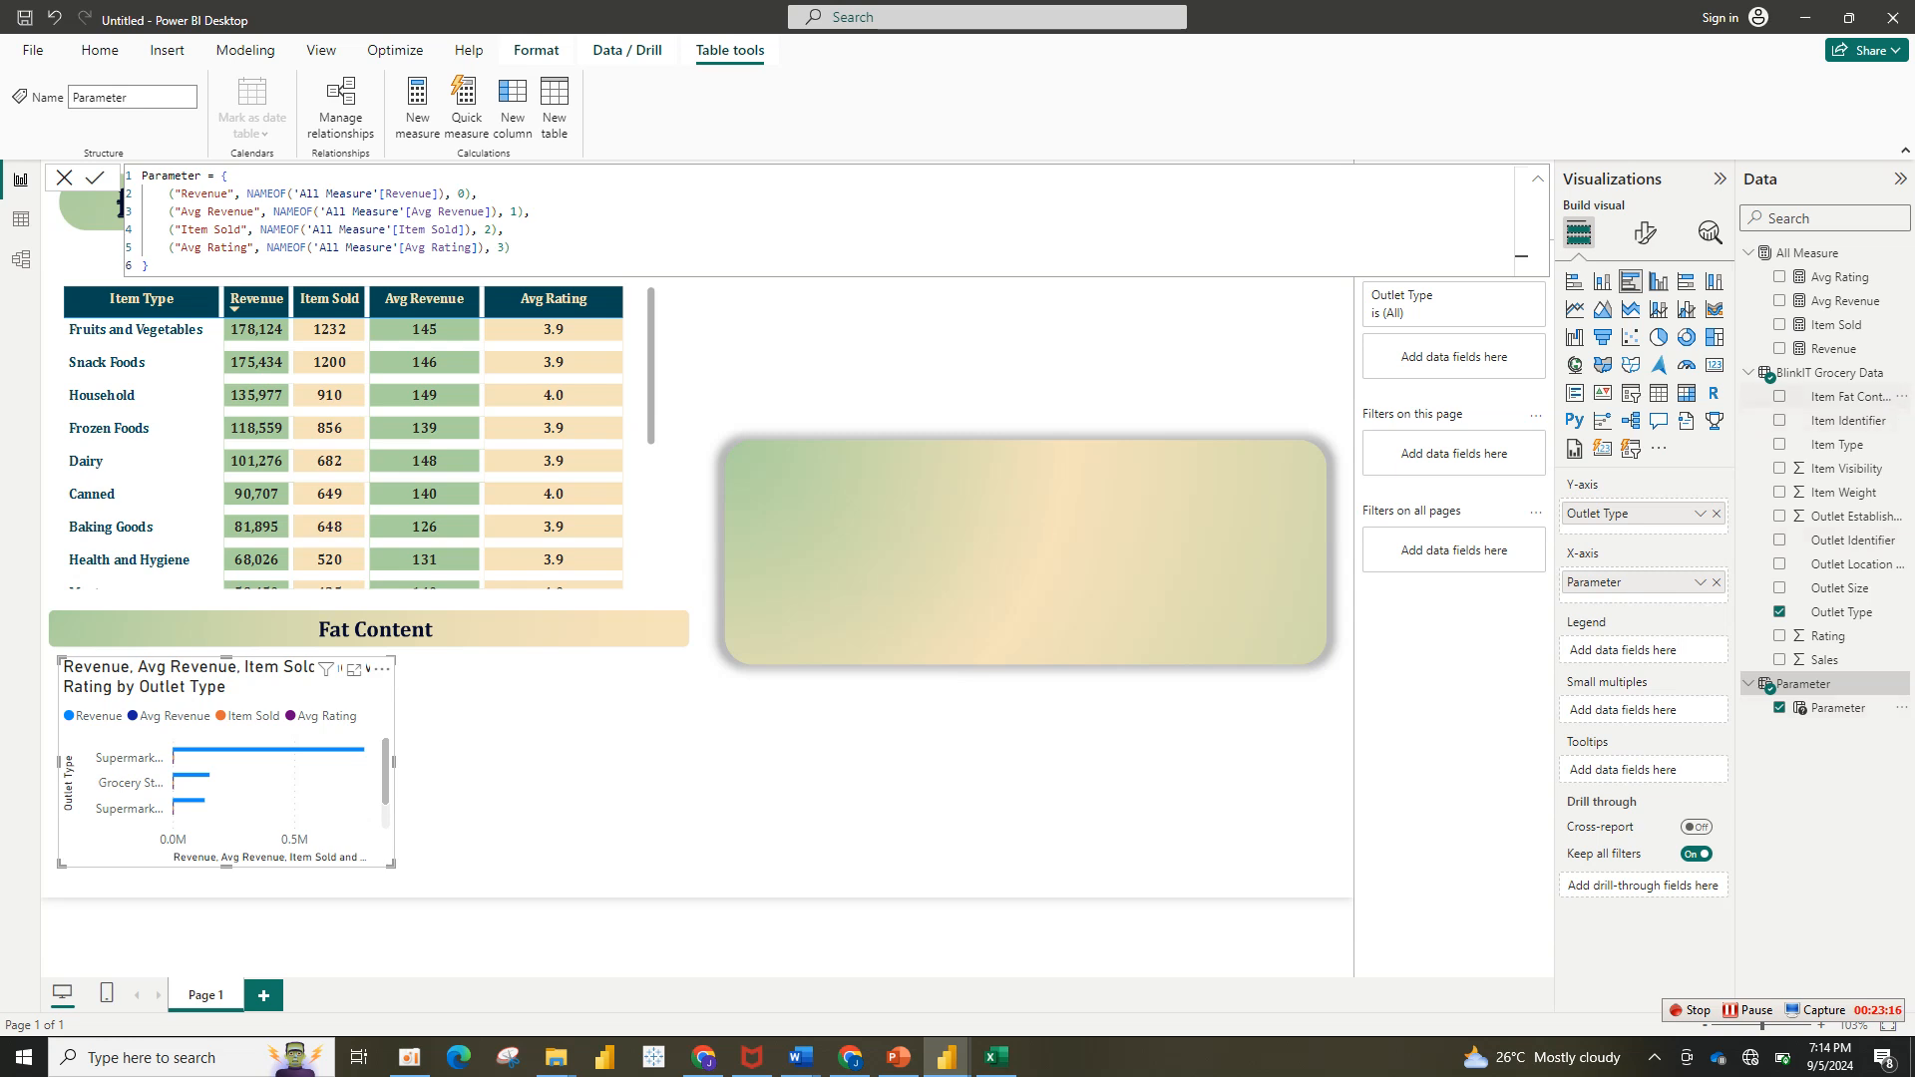
{"action": "left_click_drag", "start_coordinate": [1846, 397], "coordinate": [1670, 650]}
{"action": "left_click_drag", "start_coordinate": [1627, 581], "coordinate": [1453, 692]}
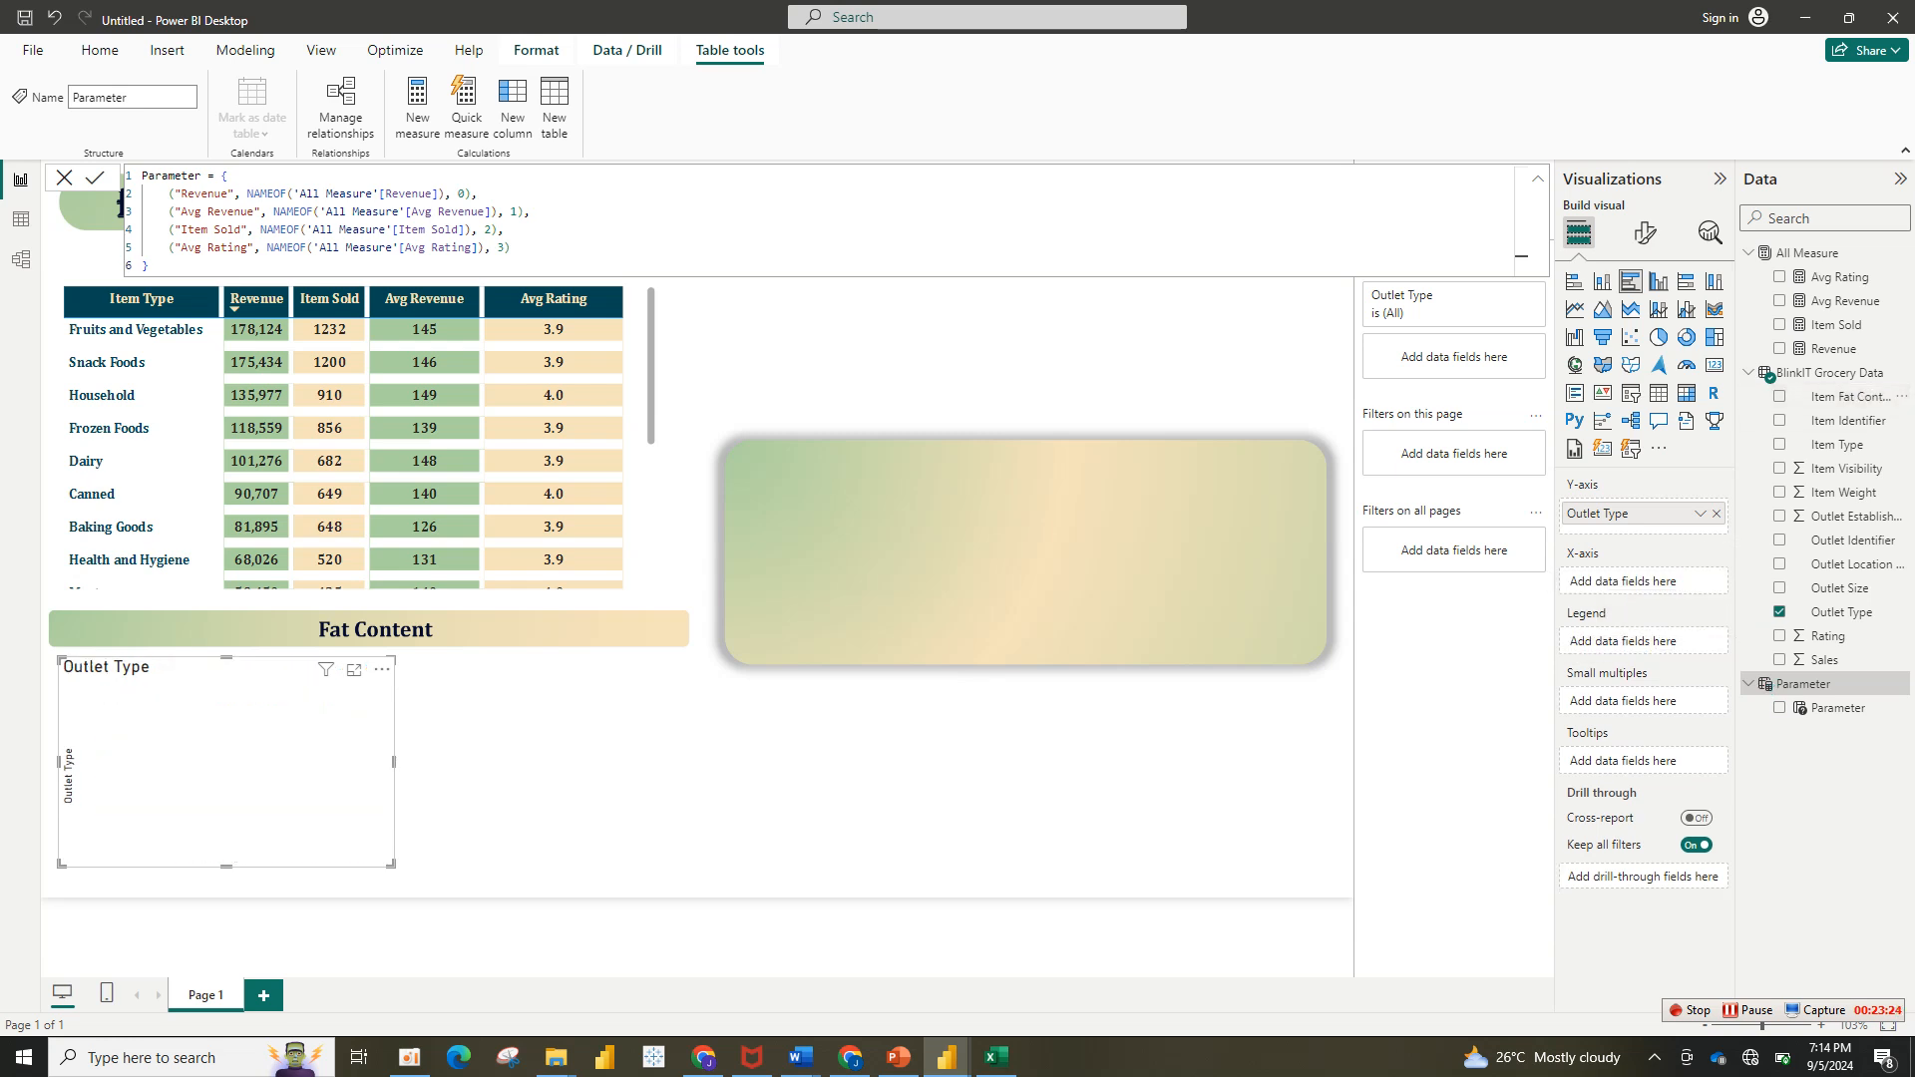
Step: Set Item Fat Content as the bar chart's legend and put Parameter on its X-axis
{"action": "left_click_drag", "start_coordinate": [1850, 397], "coordinate": [1644, 642]}
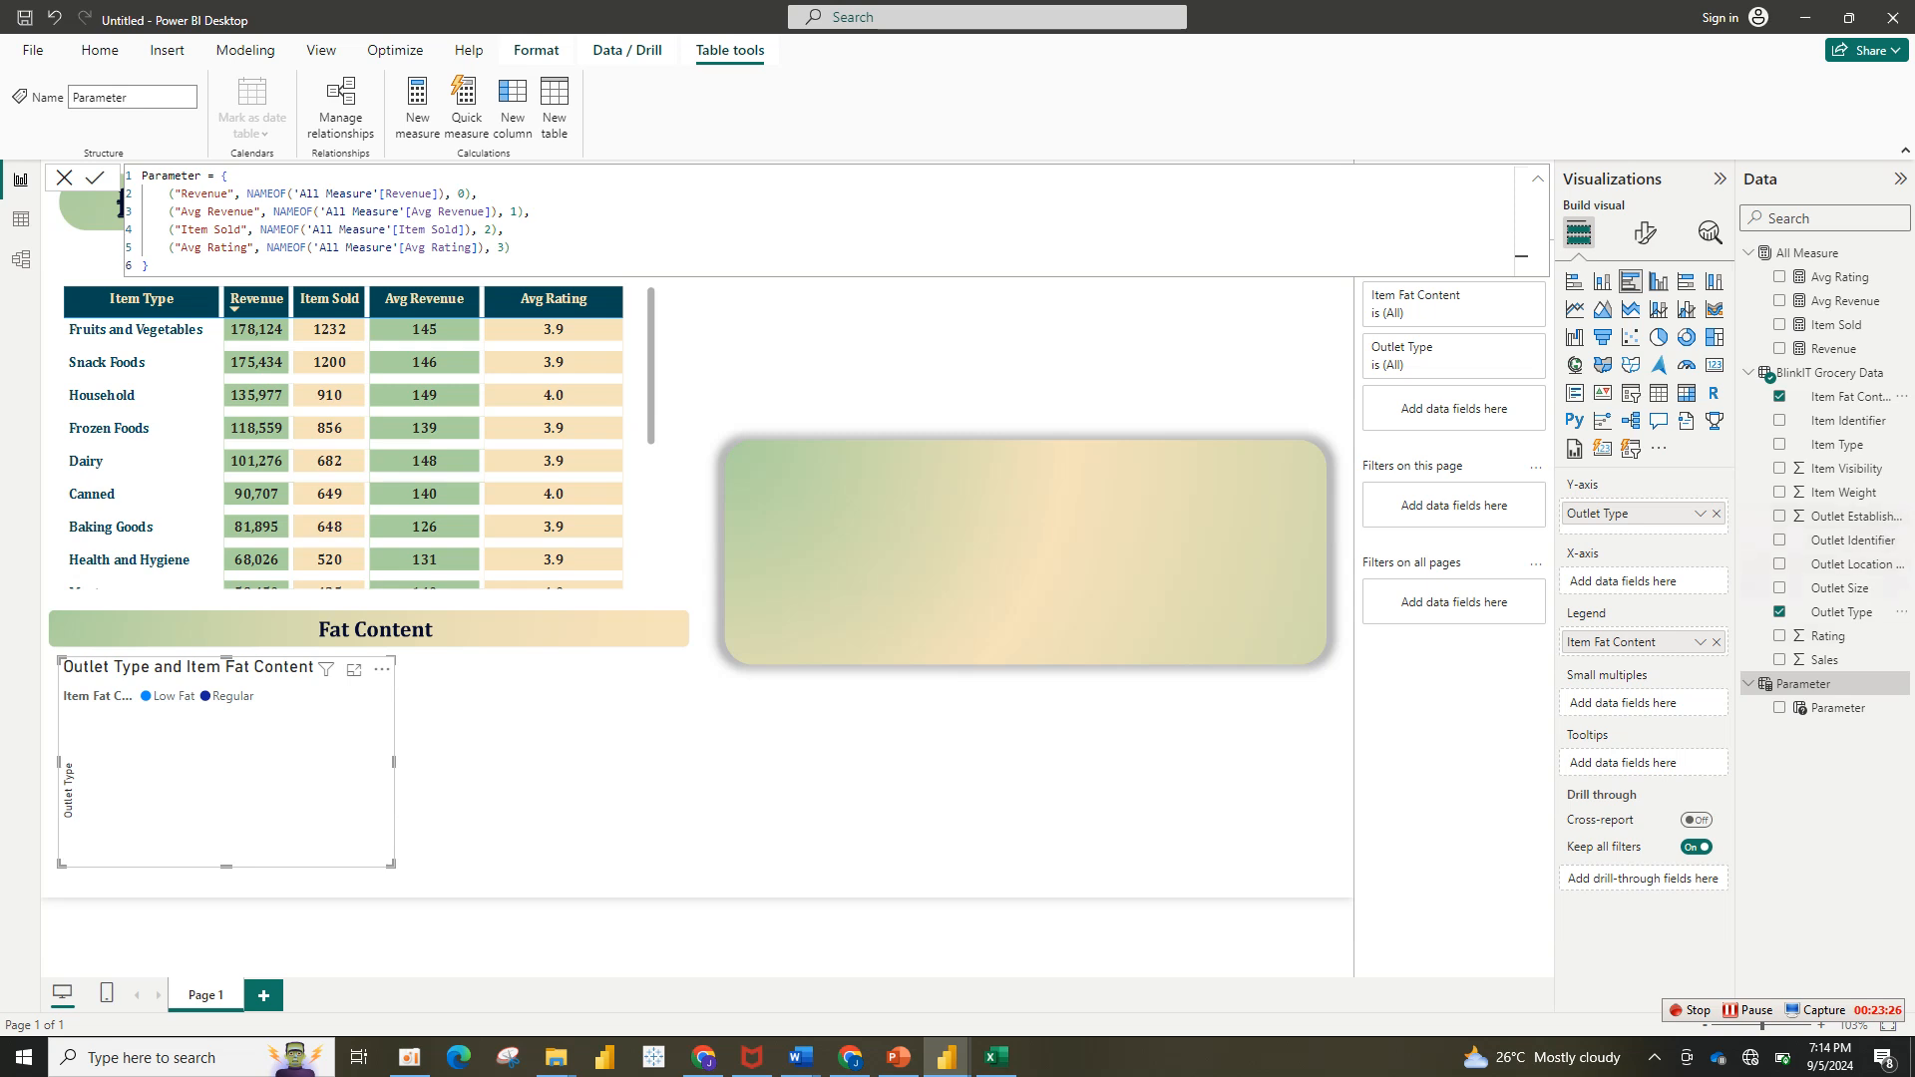
{"action": "left_click_drag", "start_coordinate": [1839, 707], "coordinate": [1636, 582]}
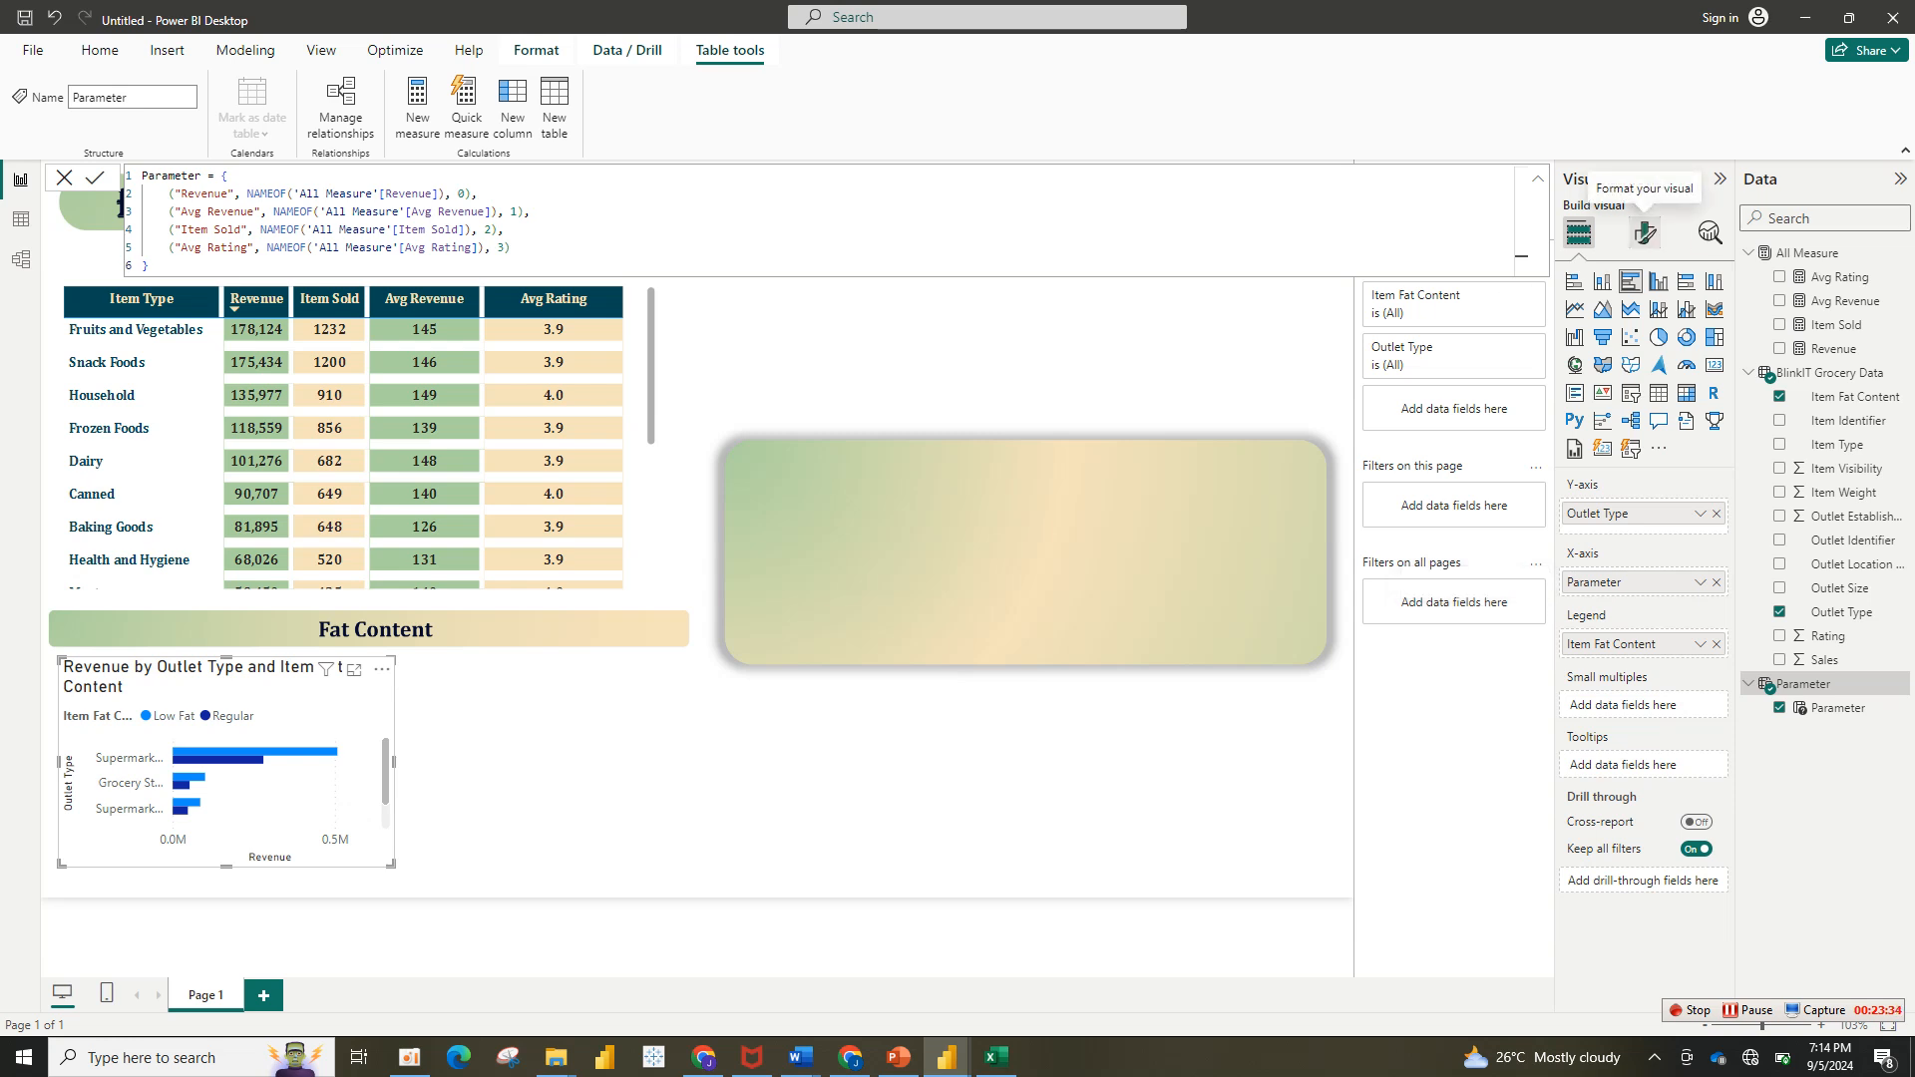
Step: Turn off the bar chart's legend title and its chart title
{"action": "left_click", "coordinate": [1644, 233]}
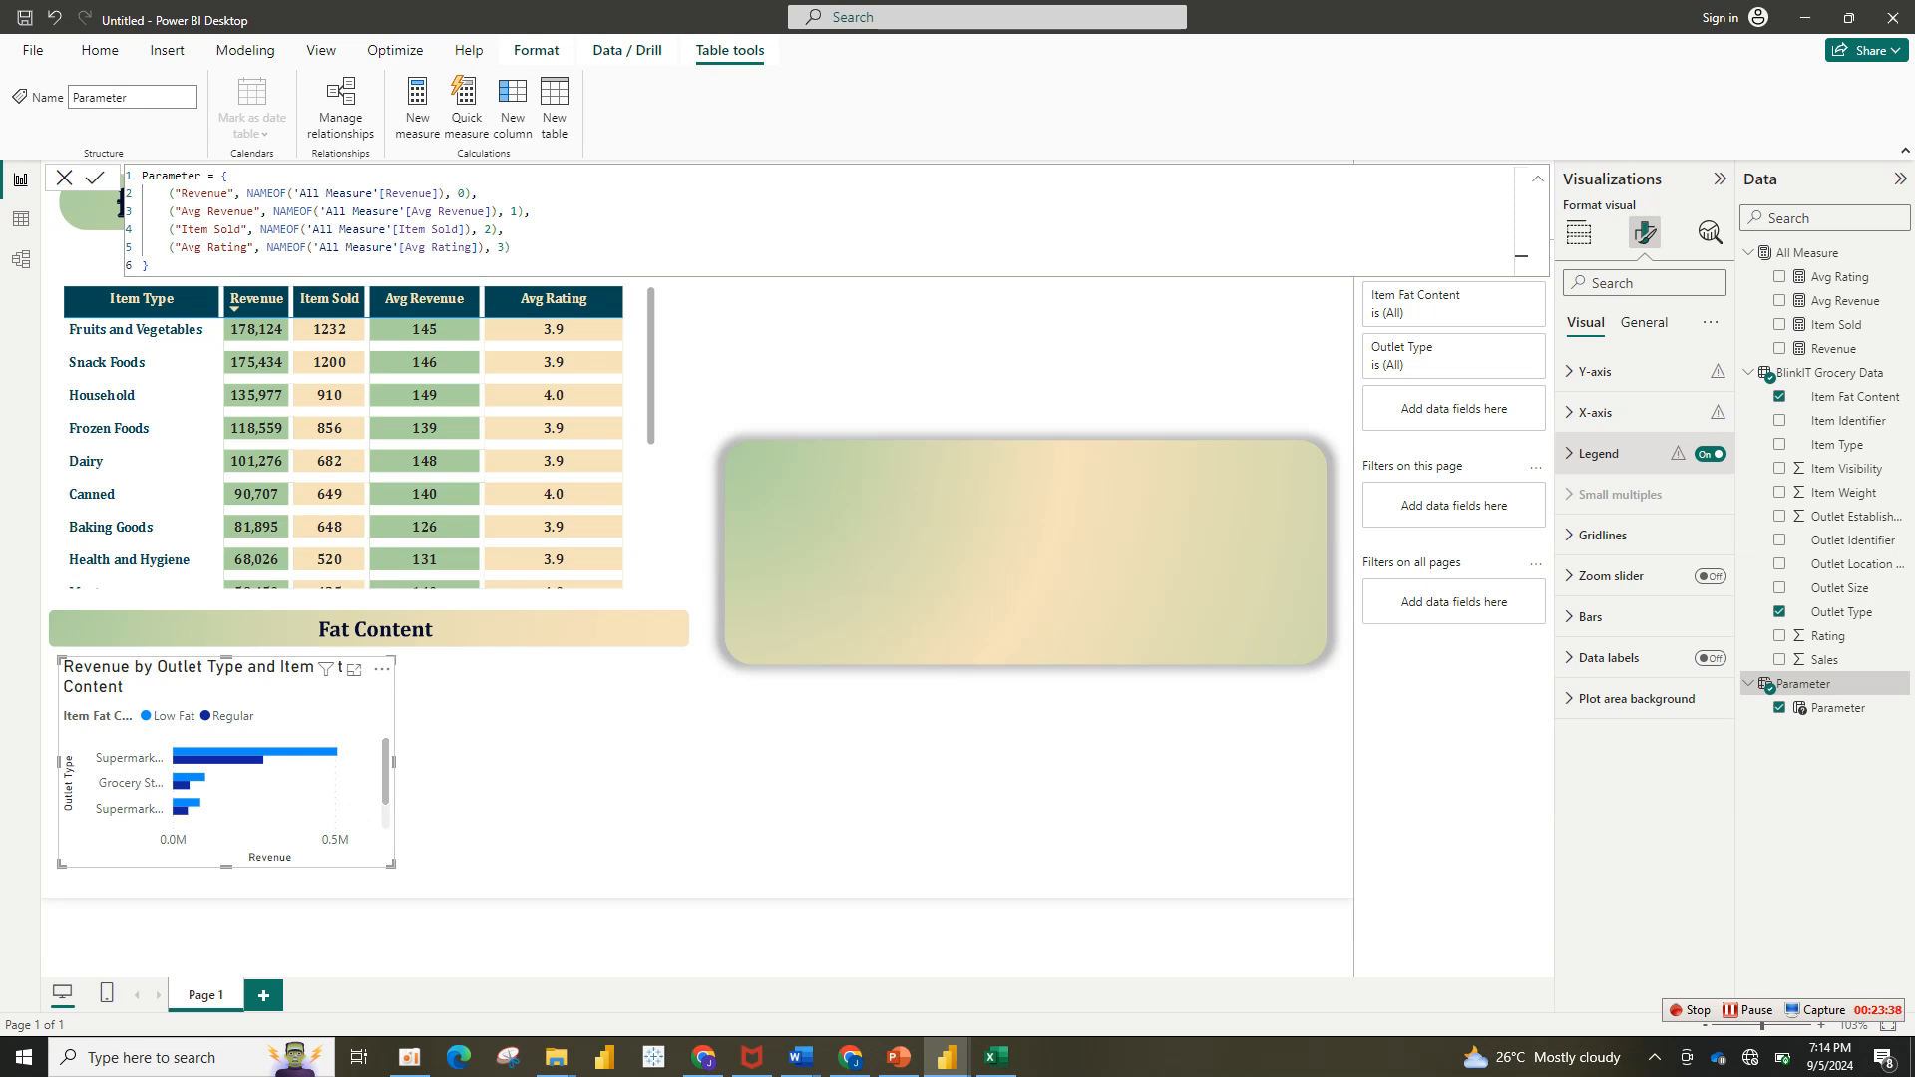
{"action": "left_click", "coordinate": [1599, 453]}
{"action": "left_click", "coordinate": [1703, 649]}
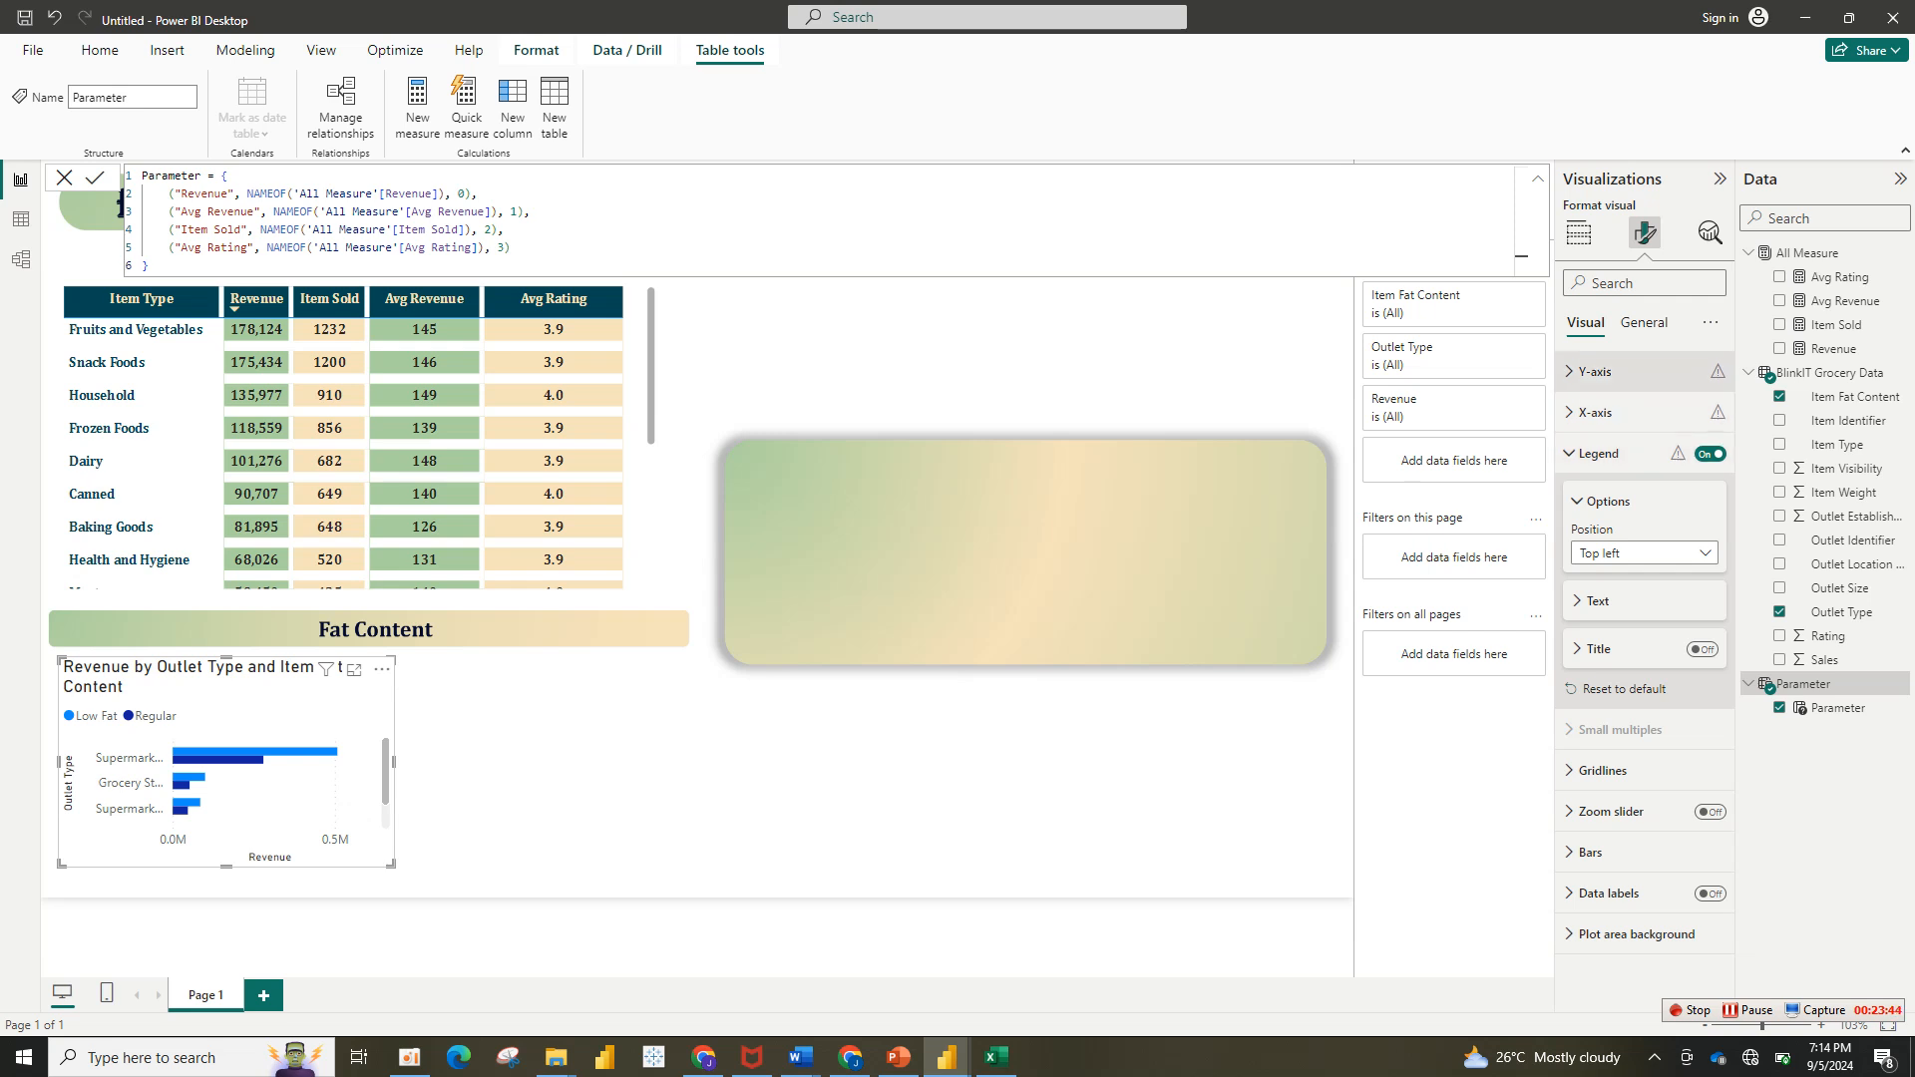
{"action": "left_click", "coordinate": [1643, 323]}
{"action": "left_click", "coordinate": [1710, 412]}
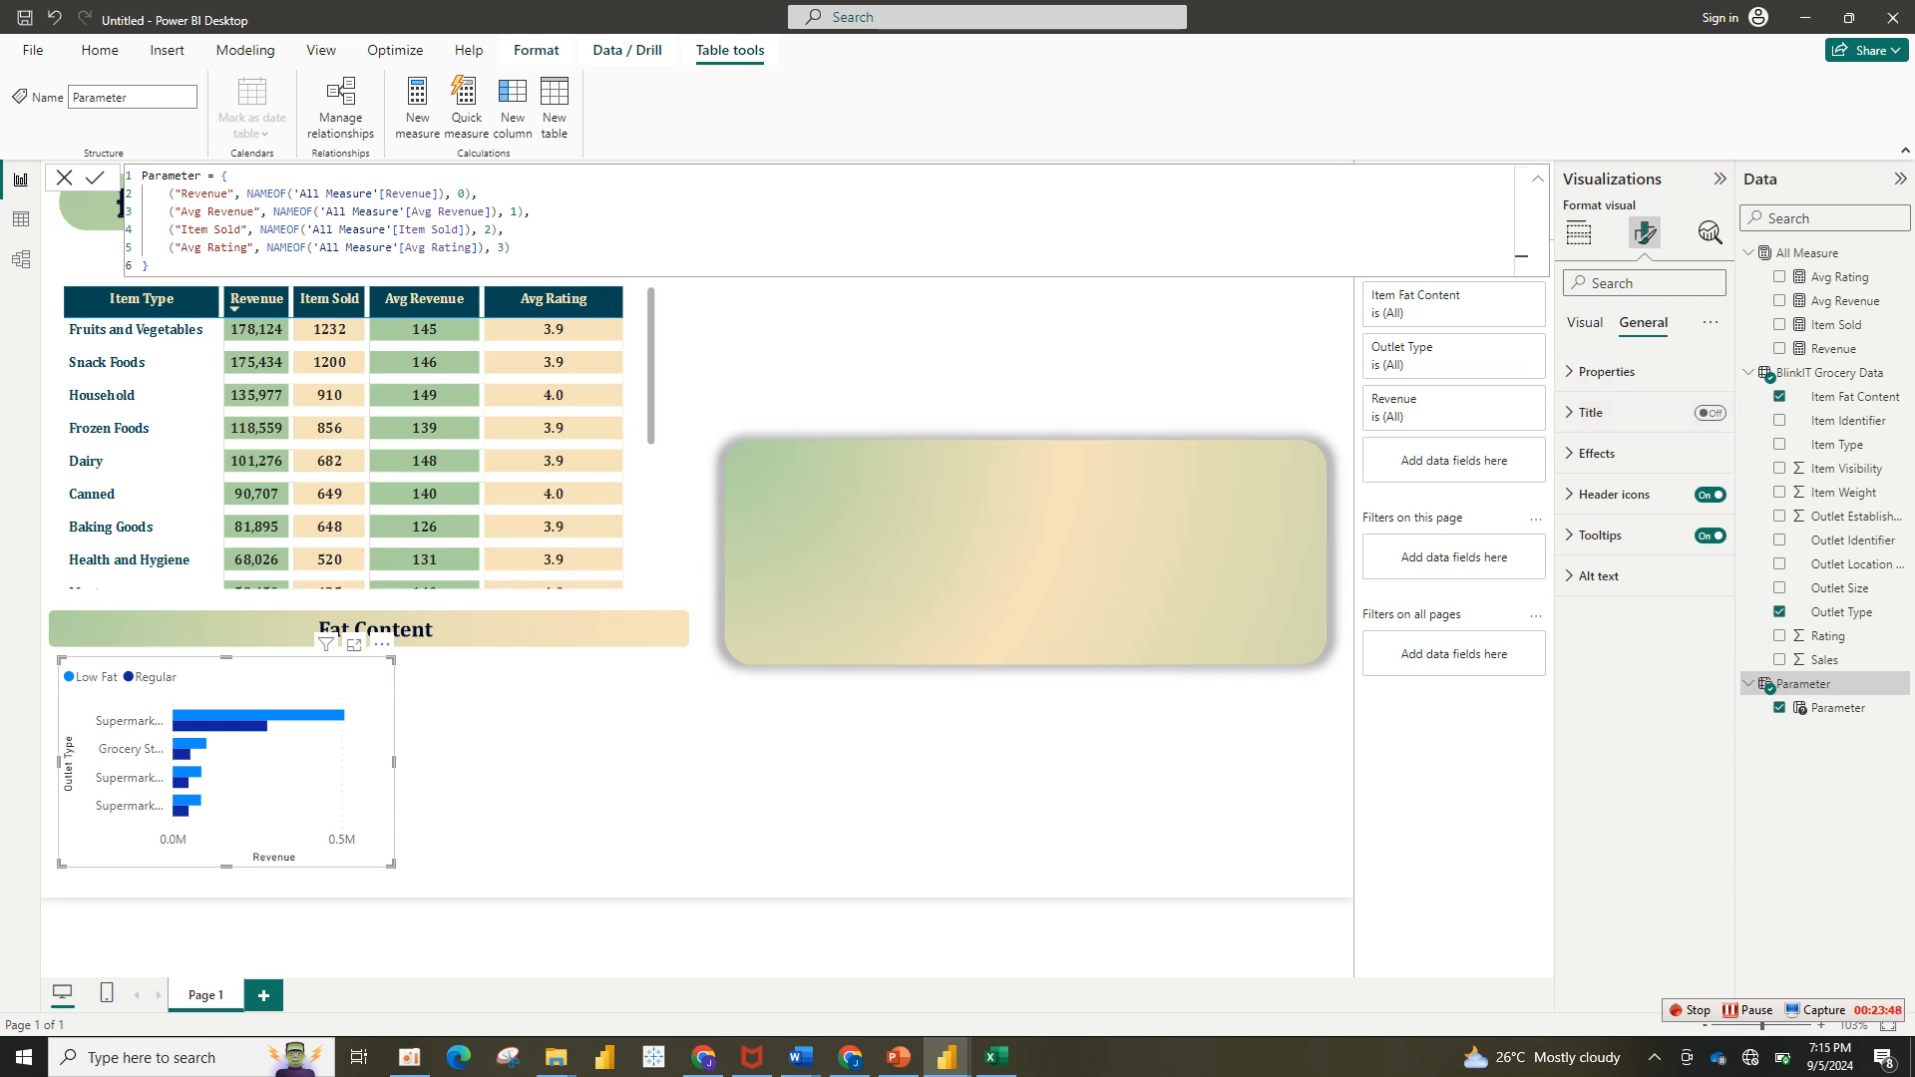
Step: Turn on the shadow effect for the Fat Content bar chart, leaving its background enabled
{"action": "left_click", "coordinate": [1596, 453]}
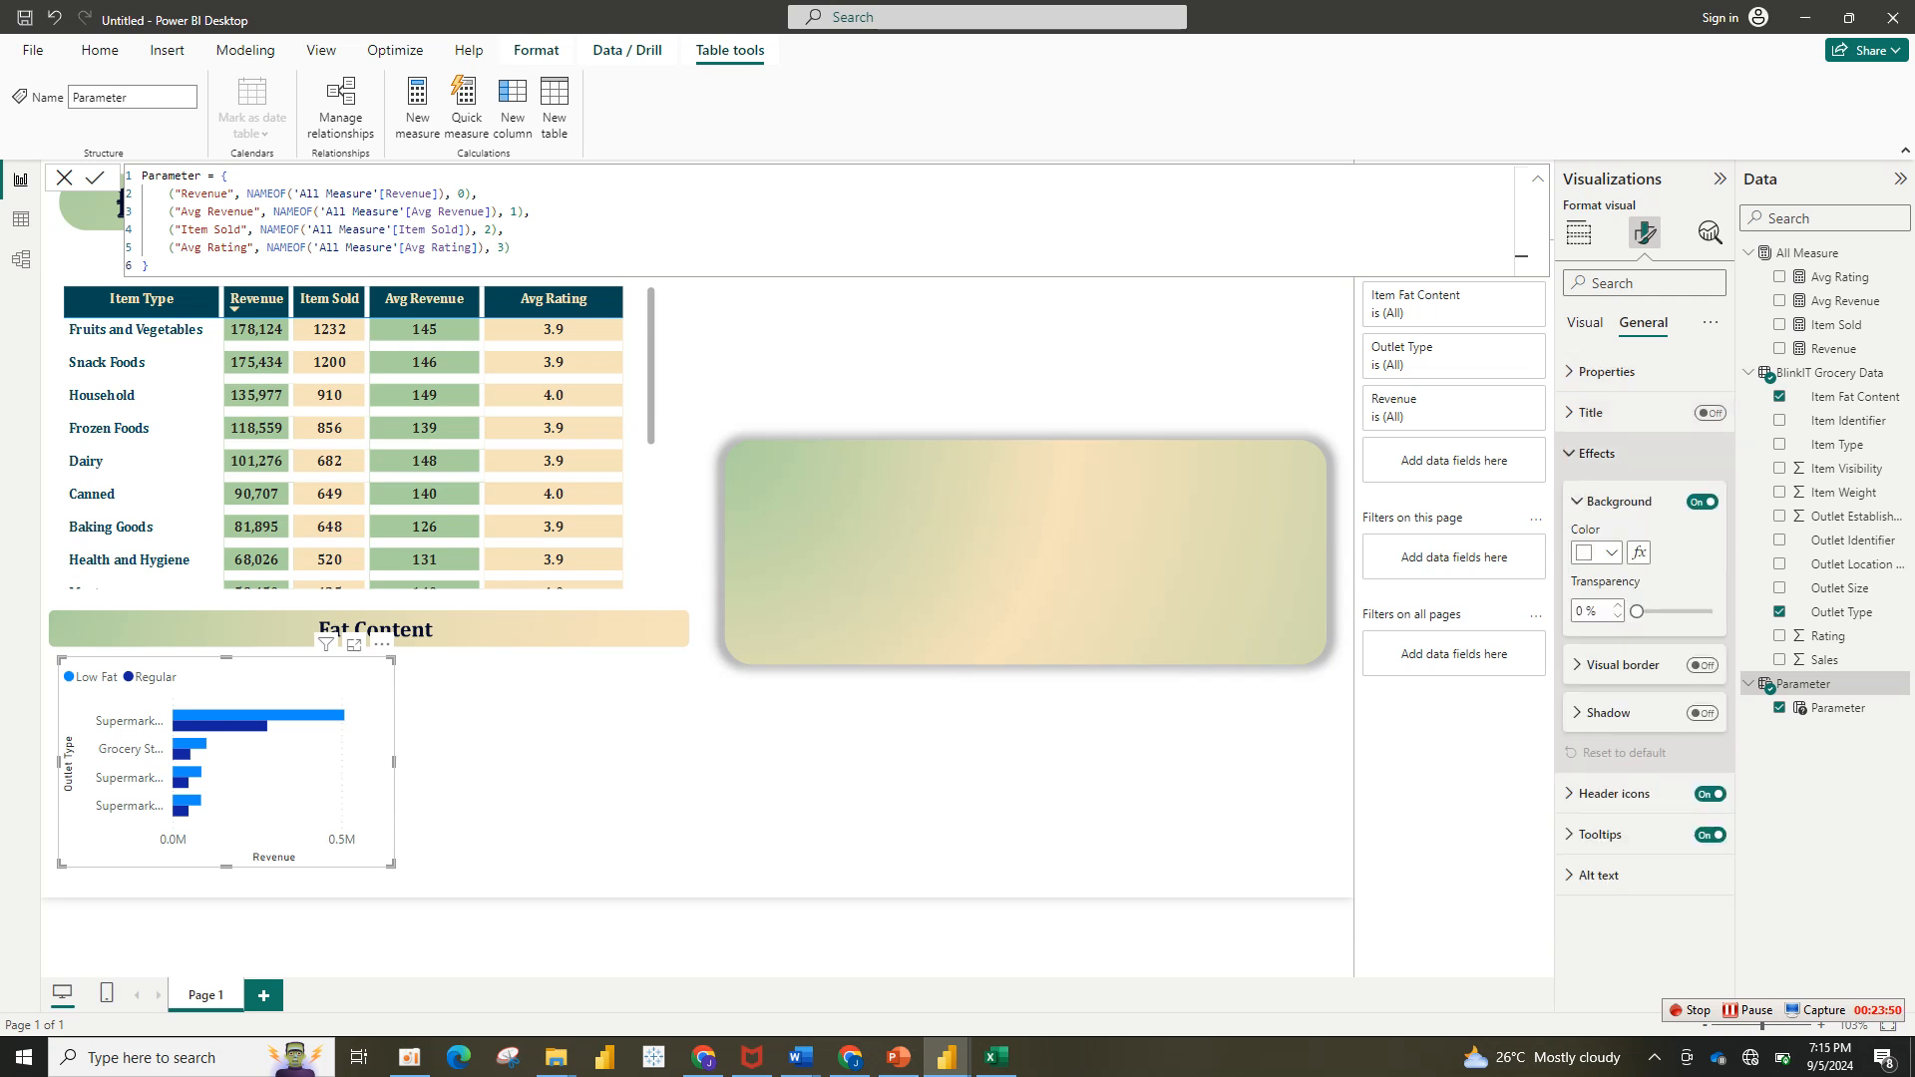
{"action": "left_click", "coordinate": [1597, 453]}
{"action": "left_click", "coordinate": [1597, 455]}
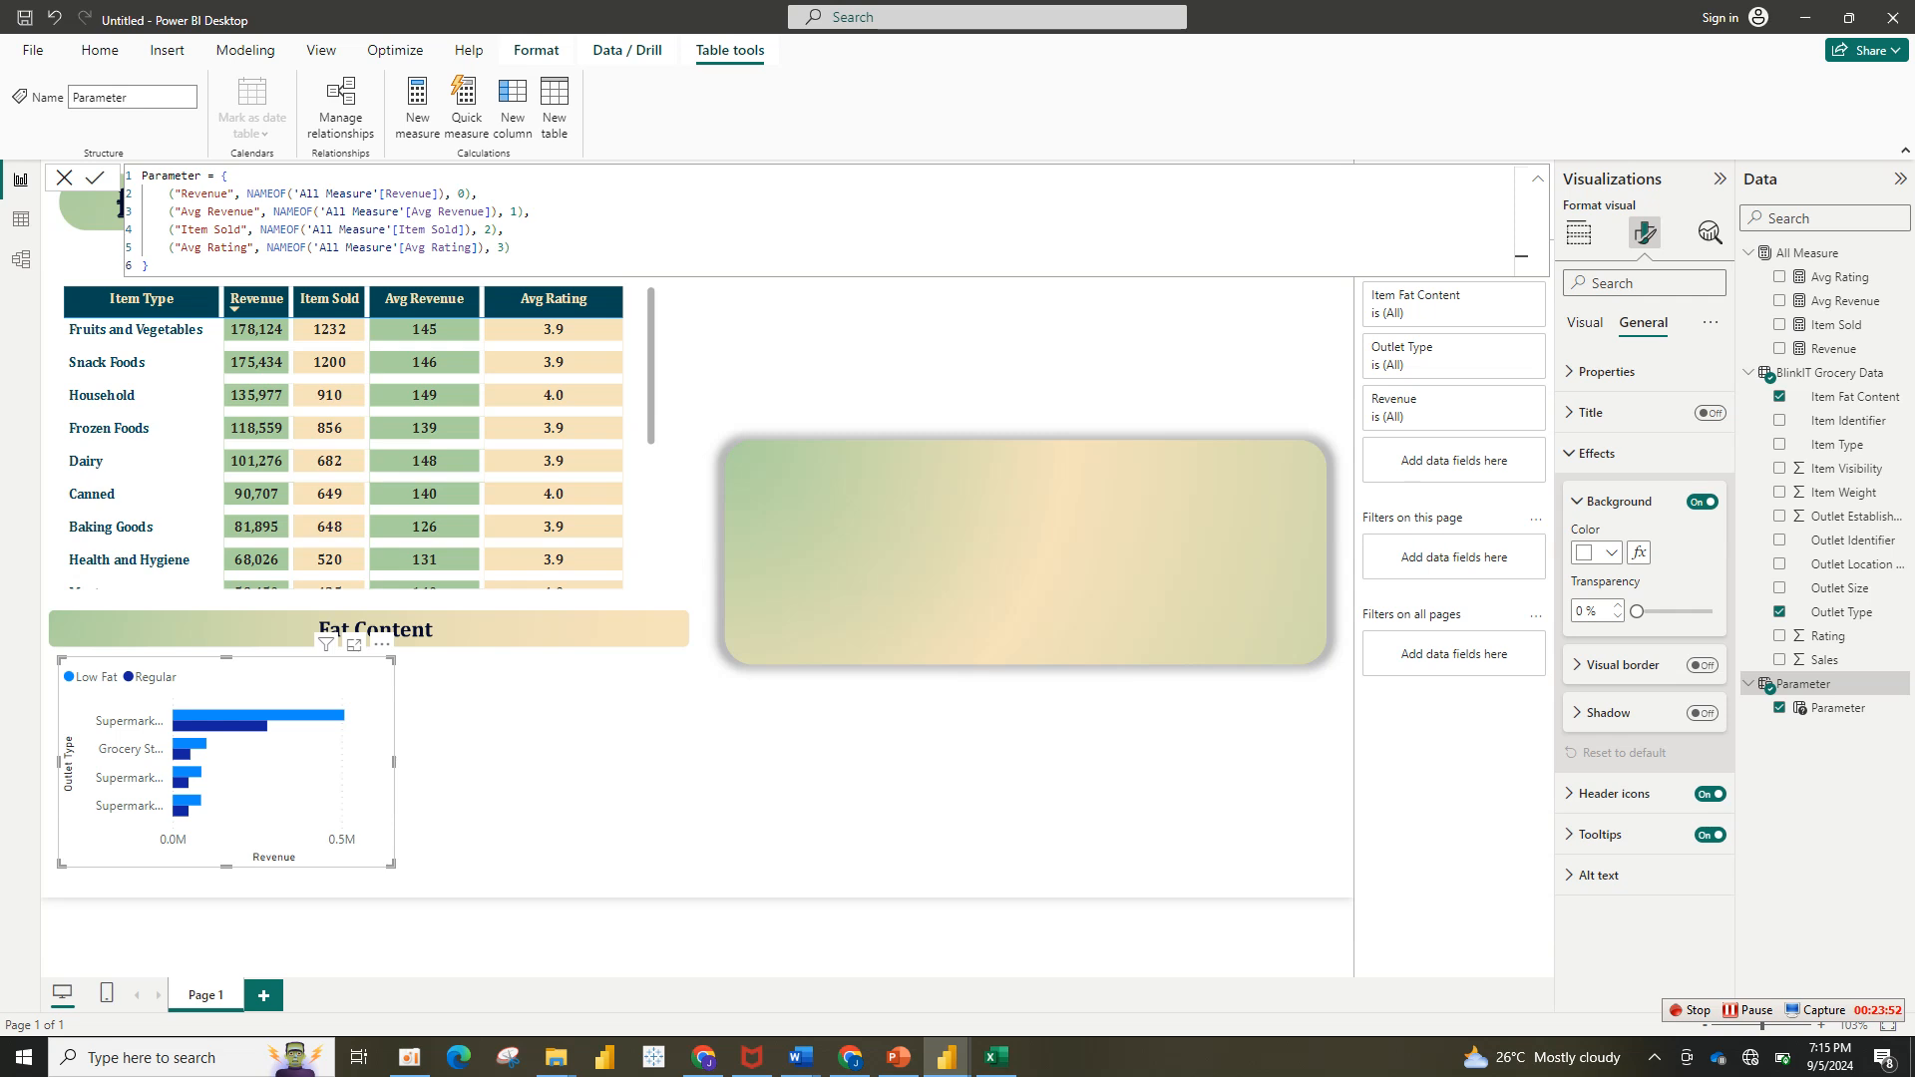
{"action": "left_click", "coordinate": [1703, 502]}
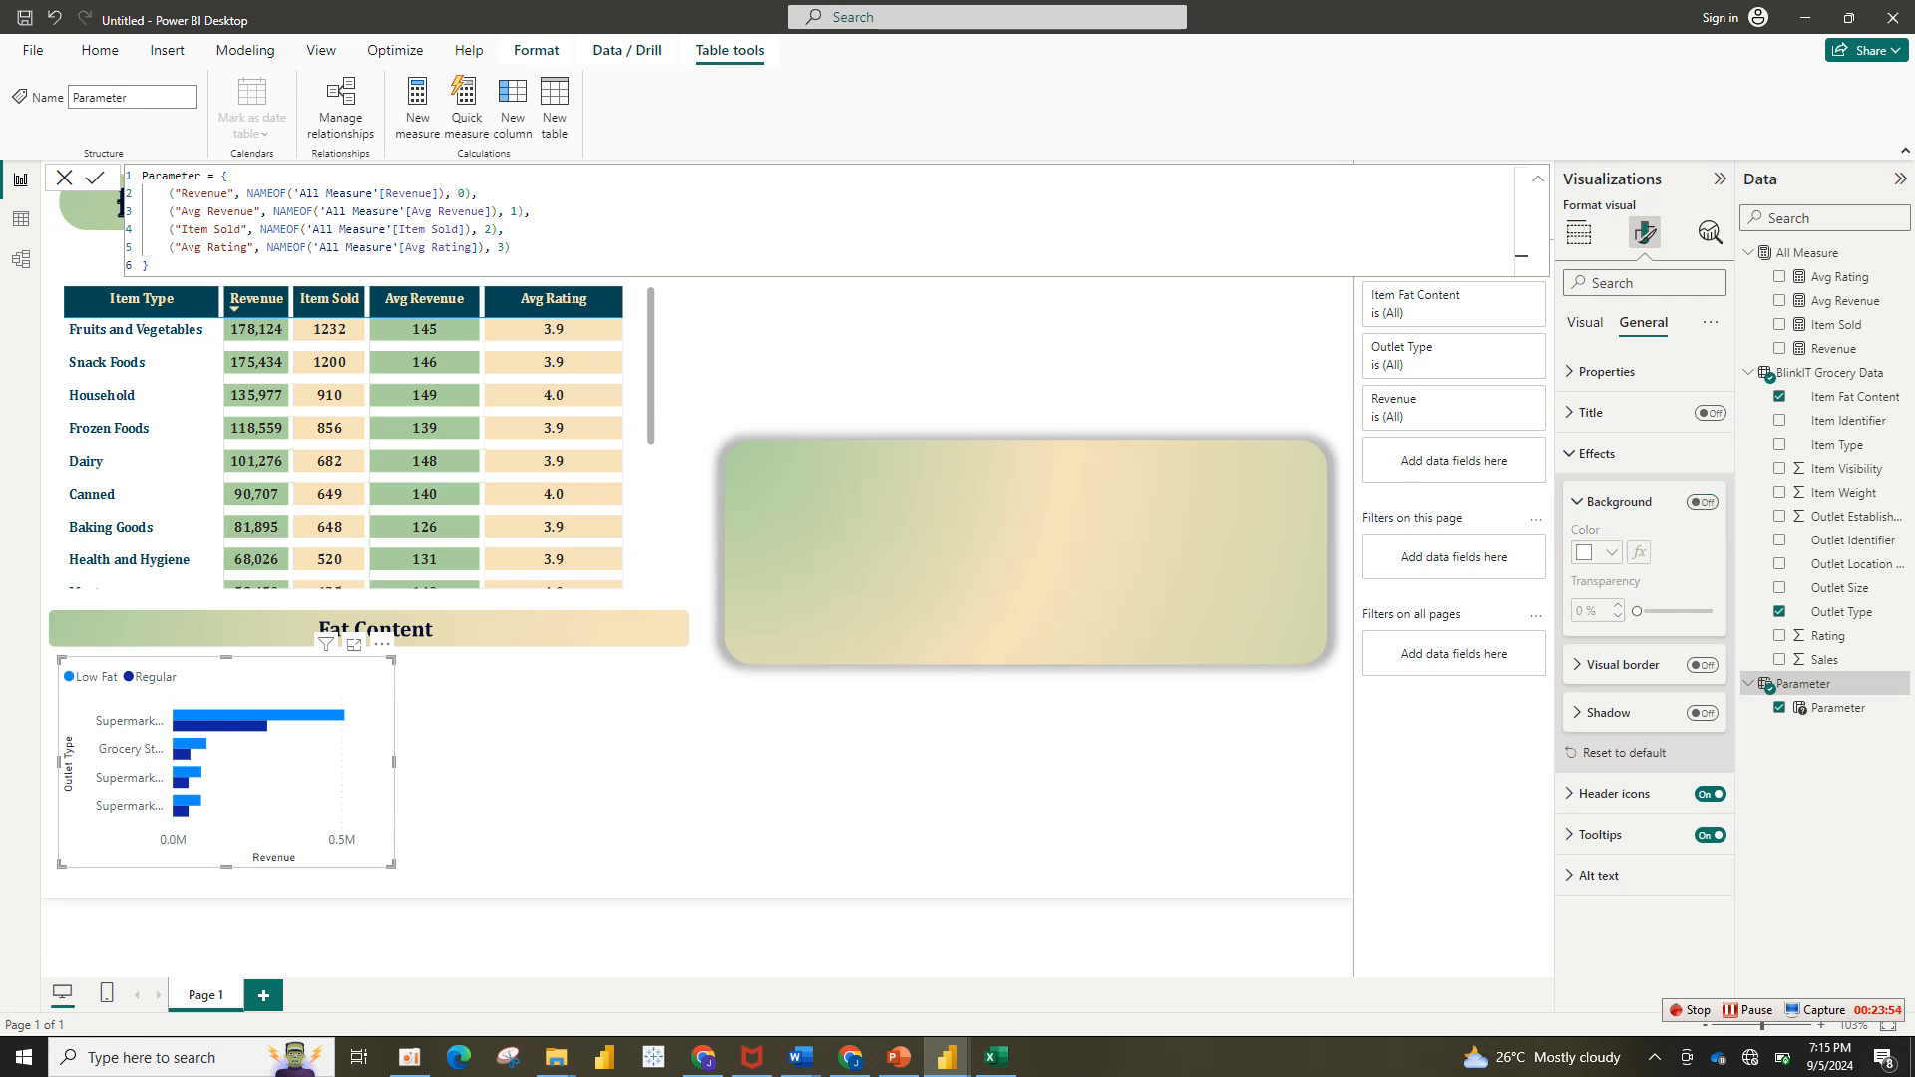
{"action": "left_click", "coordinate": [1703, 501]}
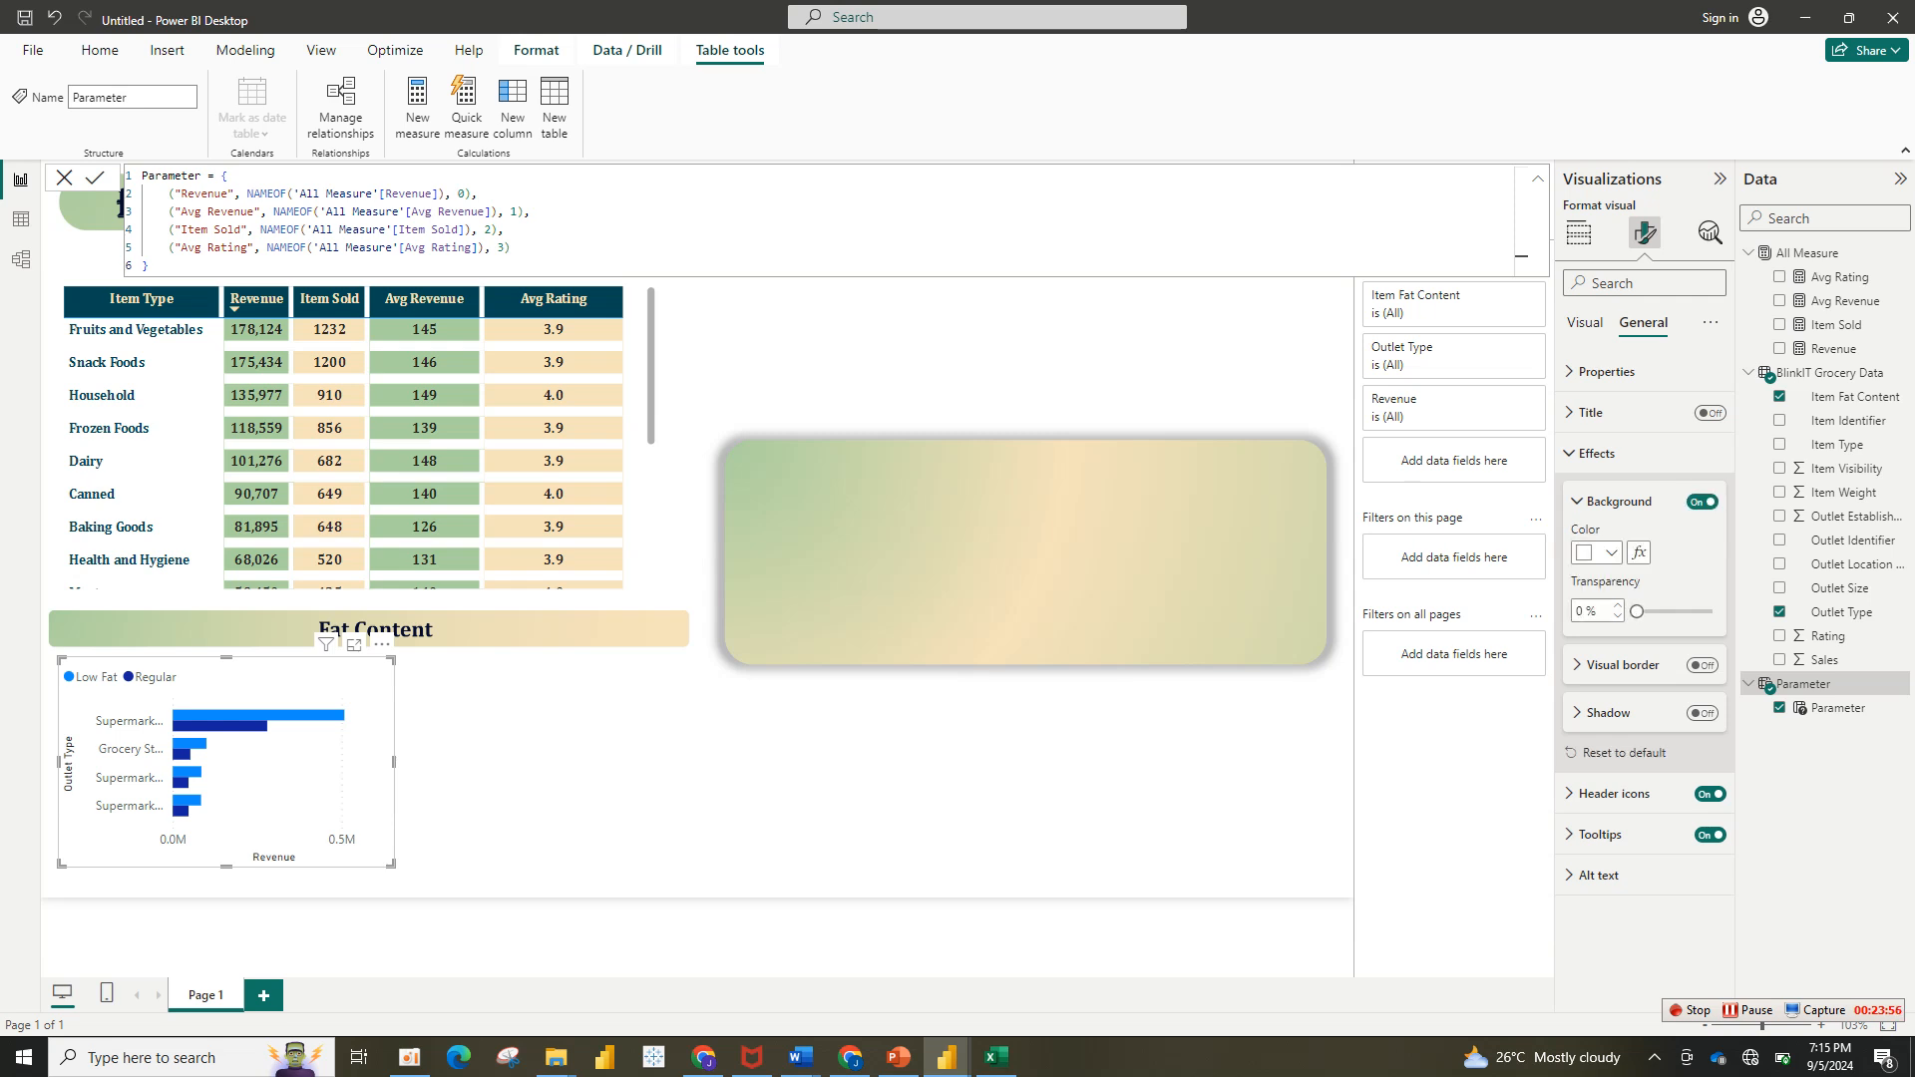
{"action": "left_click", "coordinate": [1703, 713]}
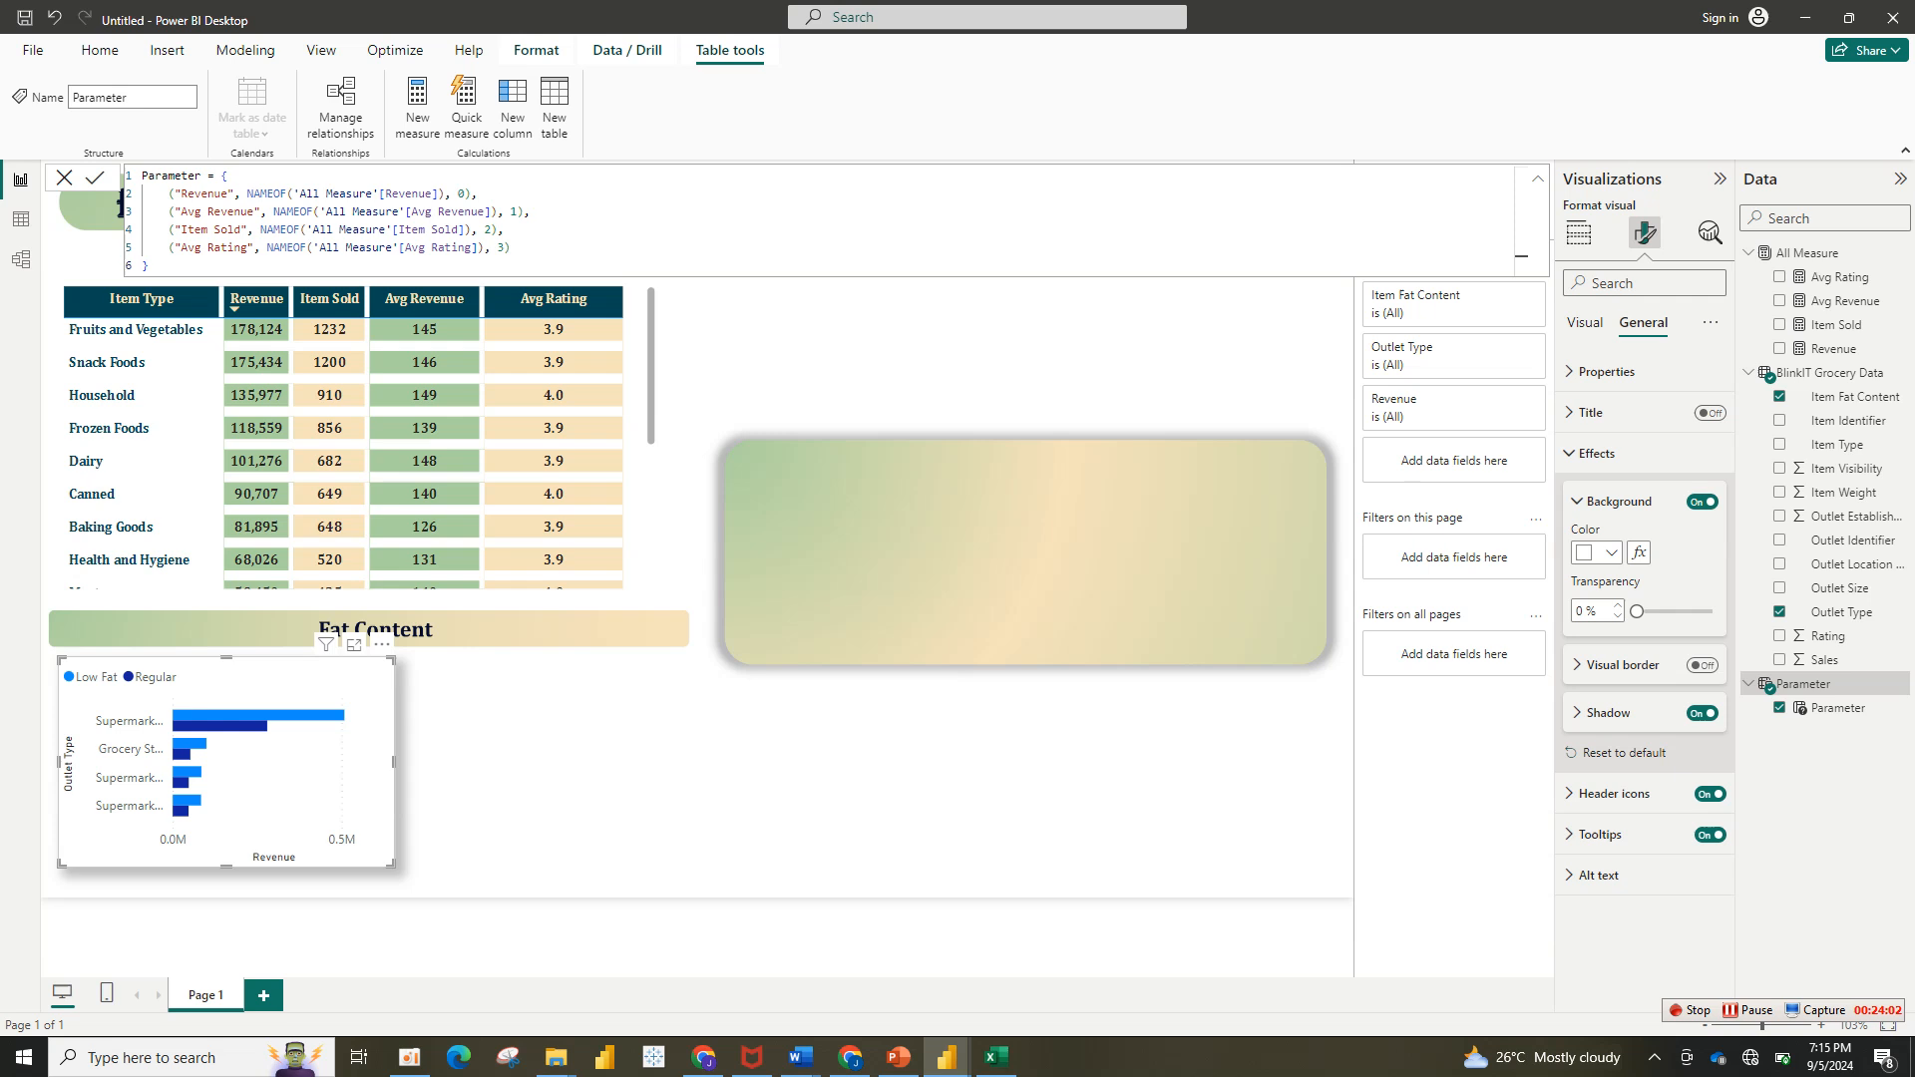
{"action": "left_click", "coordinate": [1585, 323]}
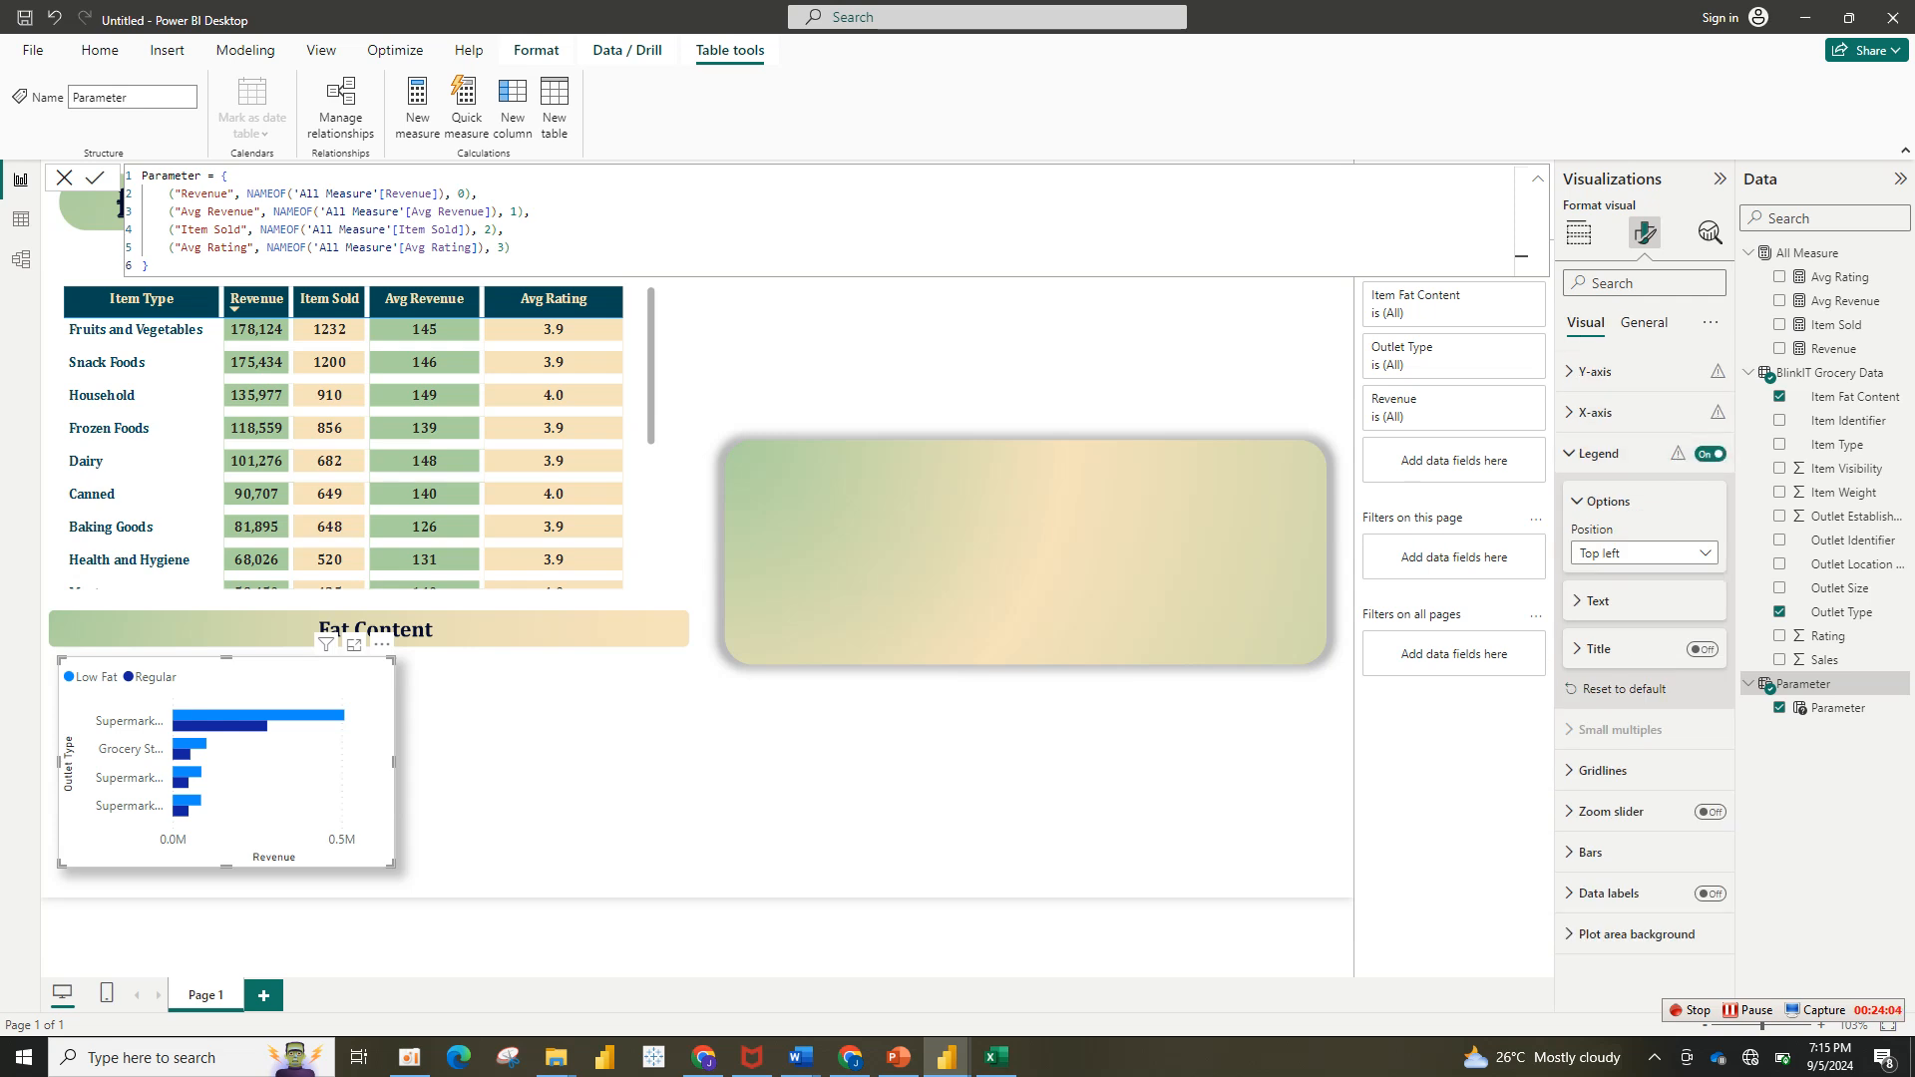
Step: Set the Fat Content bar chart's legend position to Top center
{"action": "left_click", "coordinate": [1607, 502]}
{"action": "left_click", "coordinate": [1607, 502]}
{"action": "left_click", "coordinate": [1644, 552]}
{"action": "left_click", "coordinate": [1606, 600]}
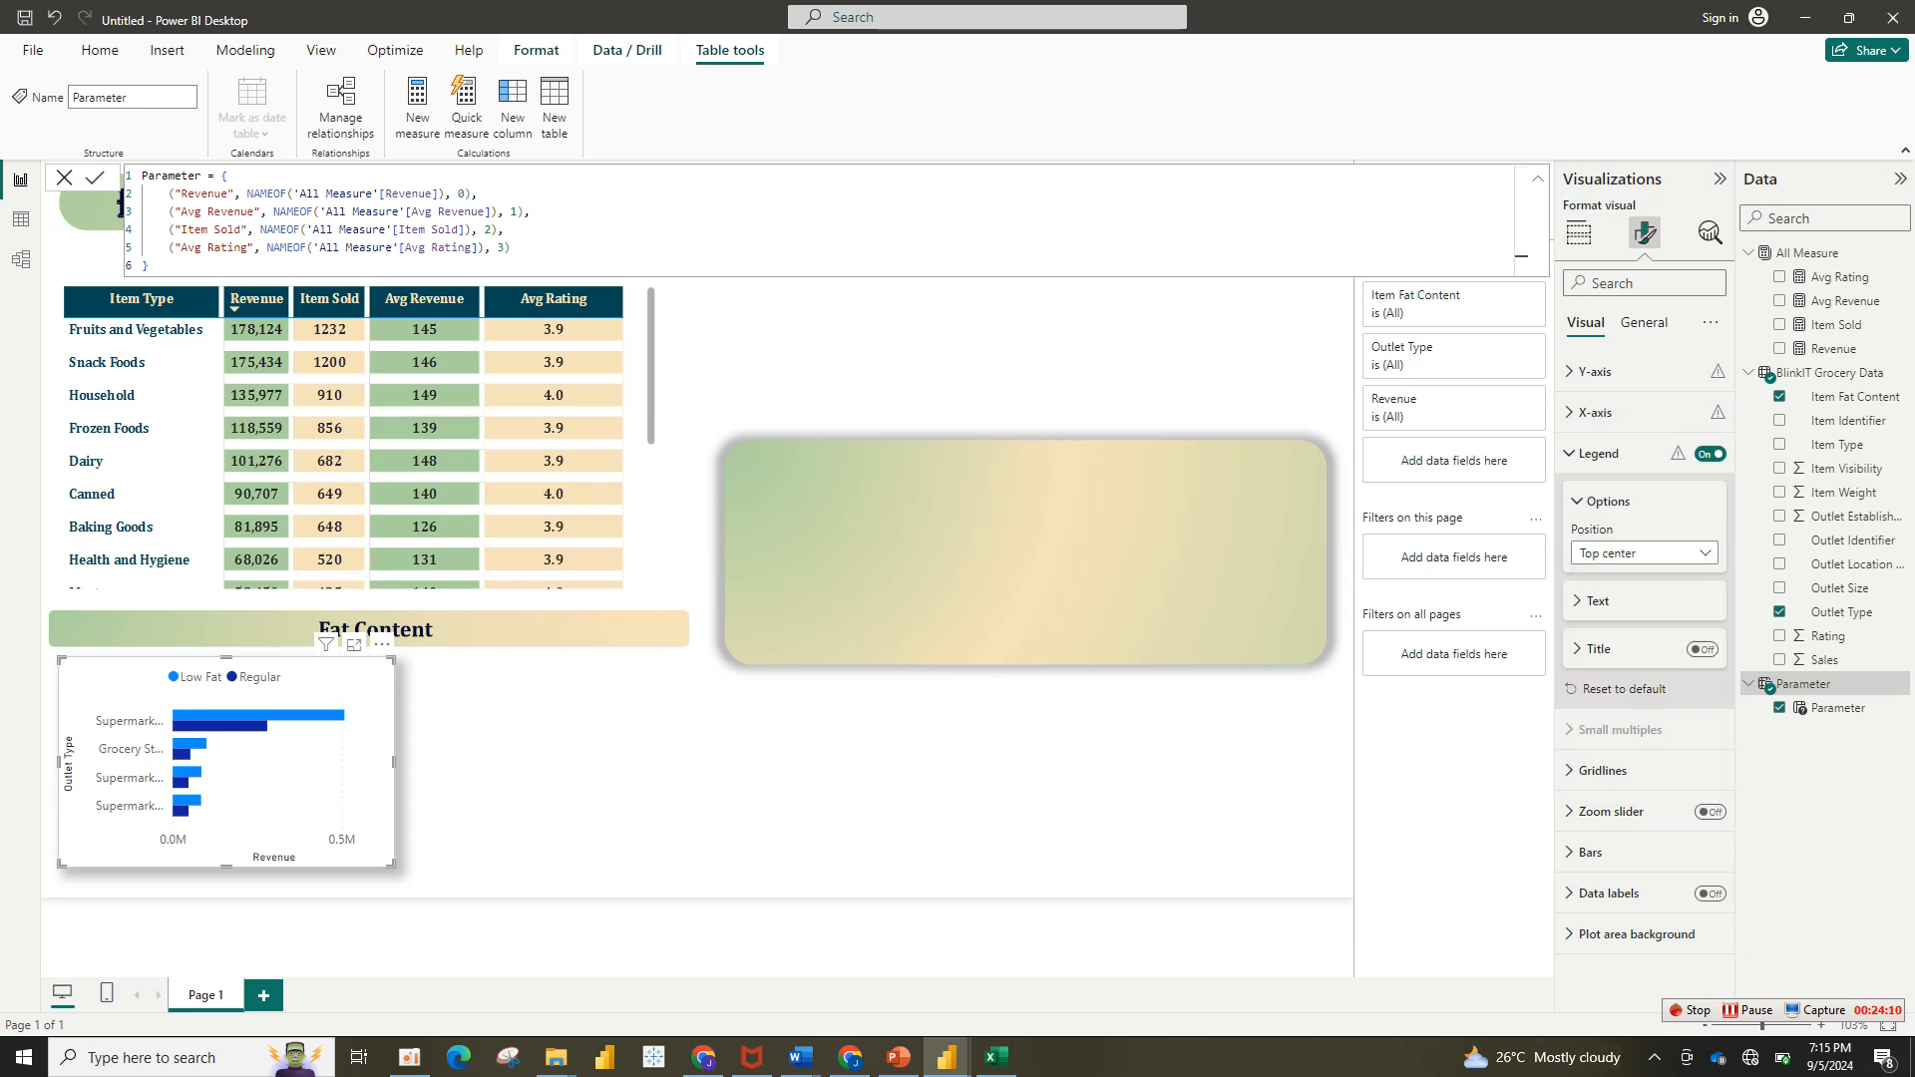
Step: Make the bar chart's legend text bold and color it #252423
{"action": "left_click", "coordinate": [1598, 601]}
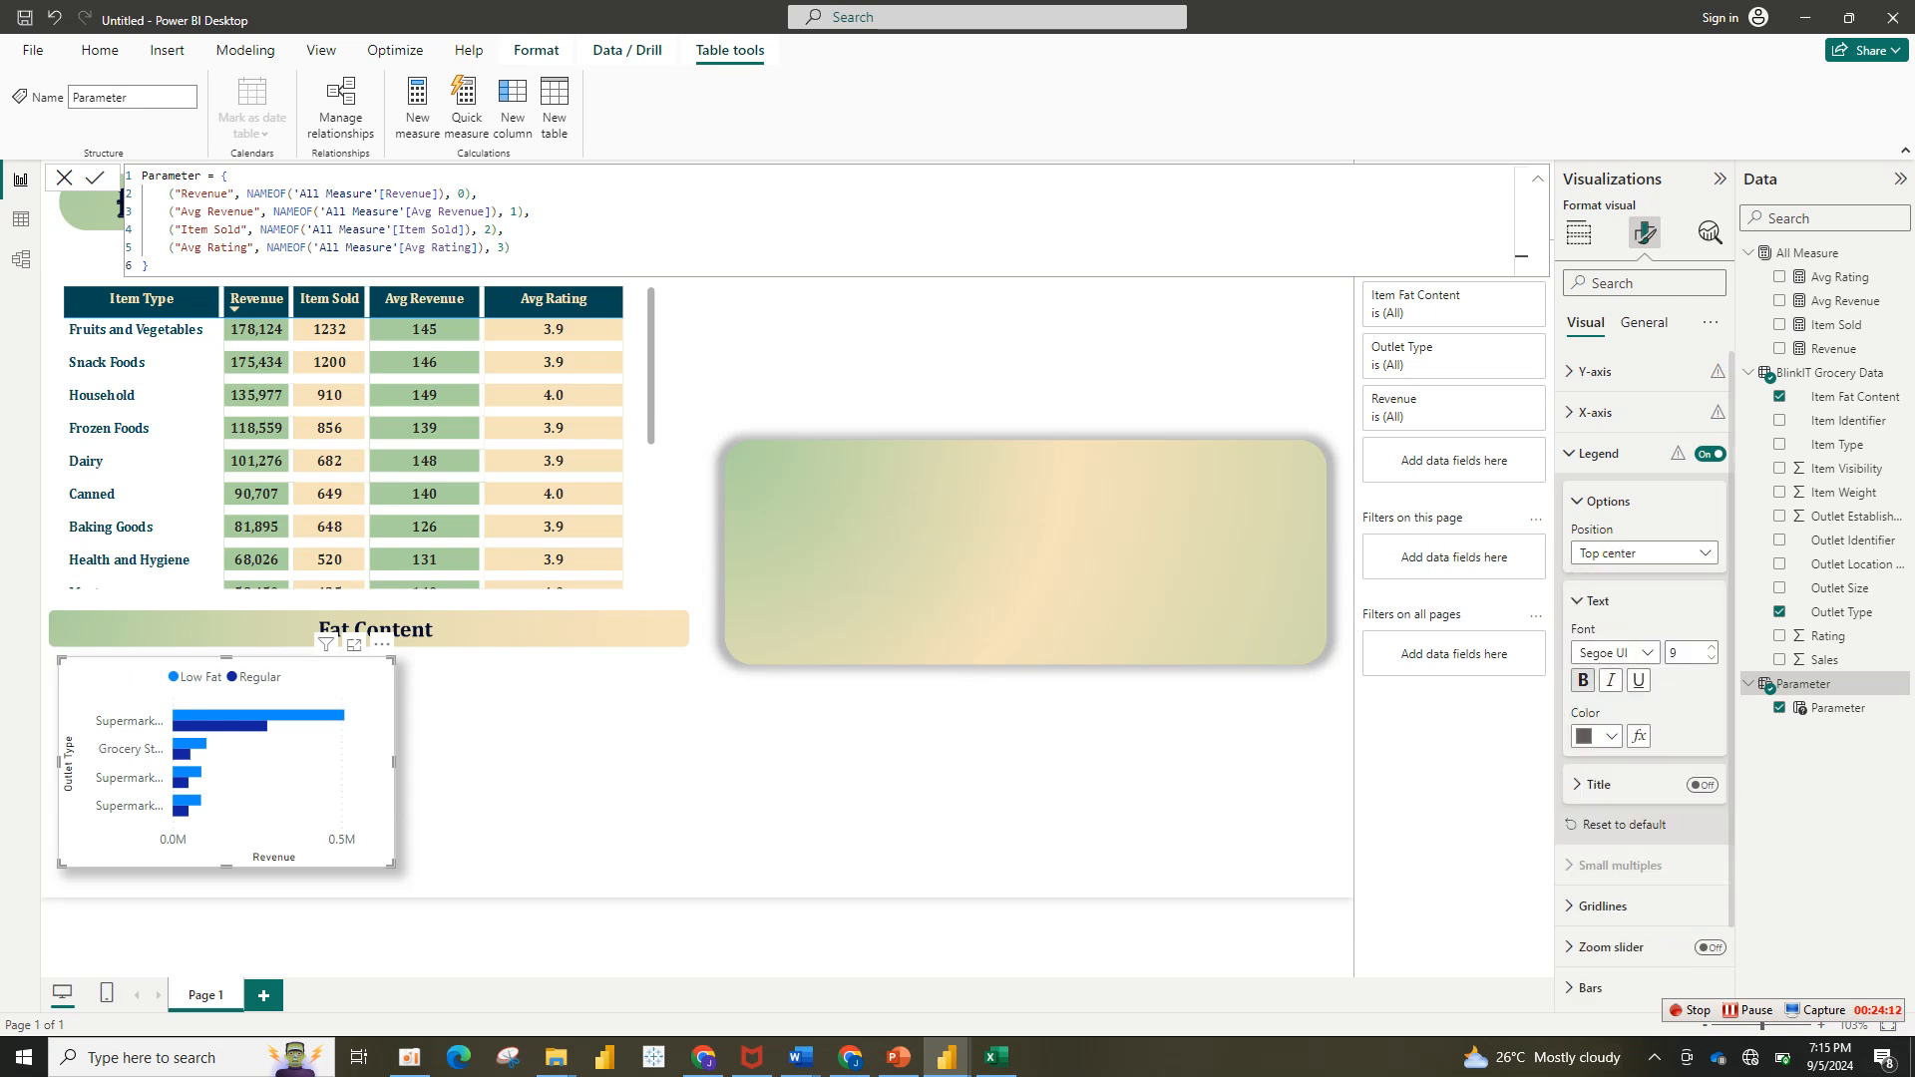
{"action": "left_click", "coordinate": [1582, 680]}
{"action": "left_click", "coordinate": [1600, 736]}
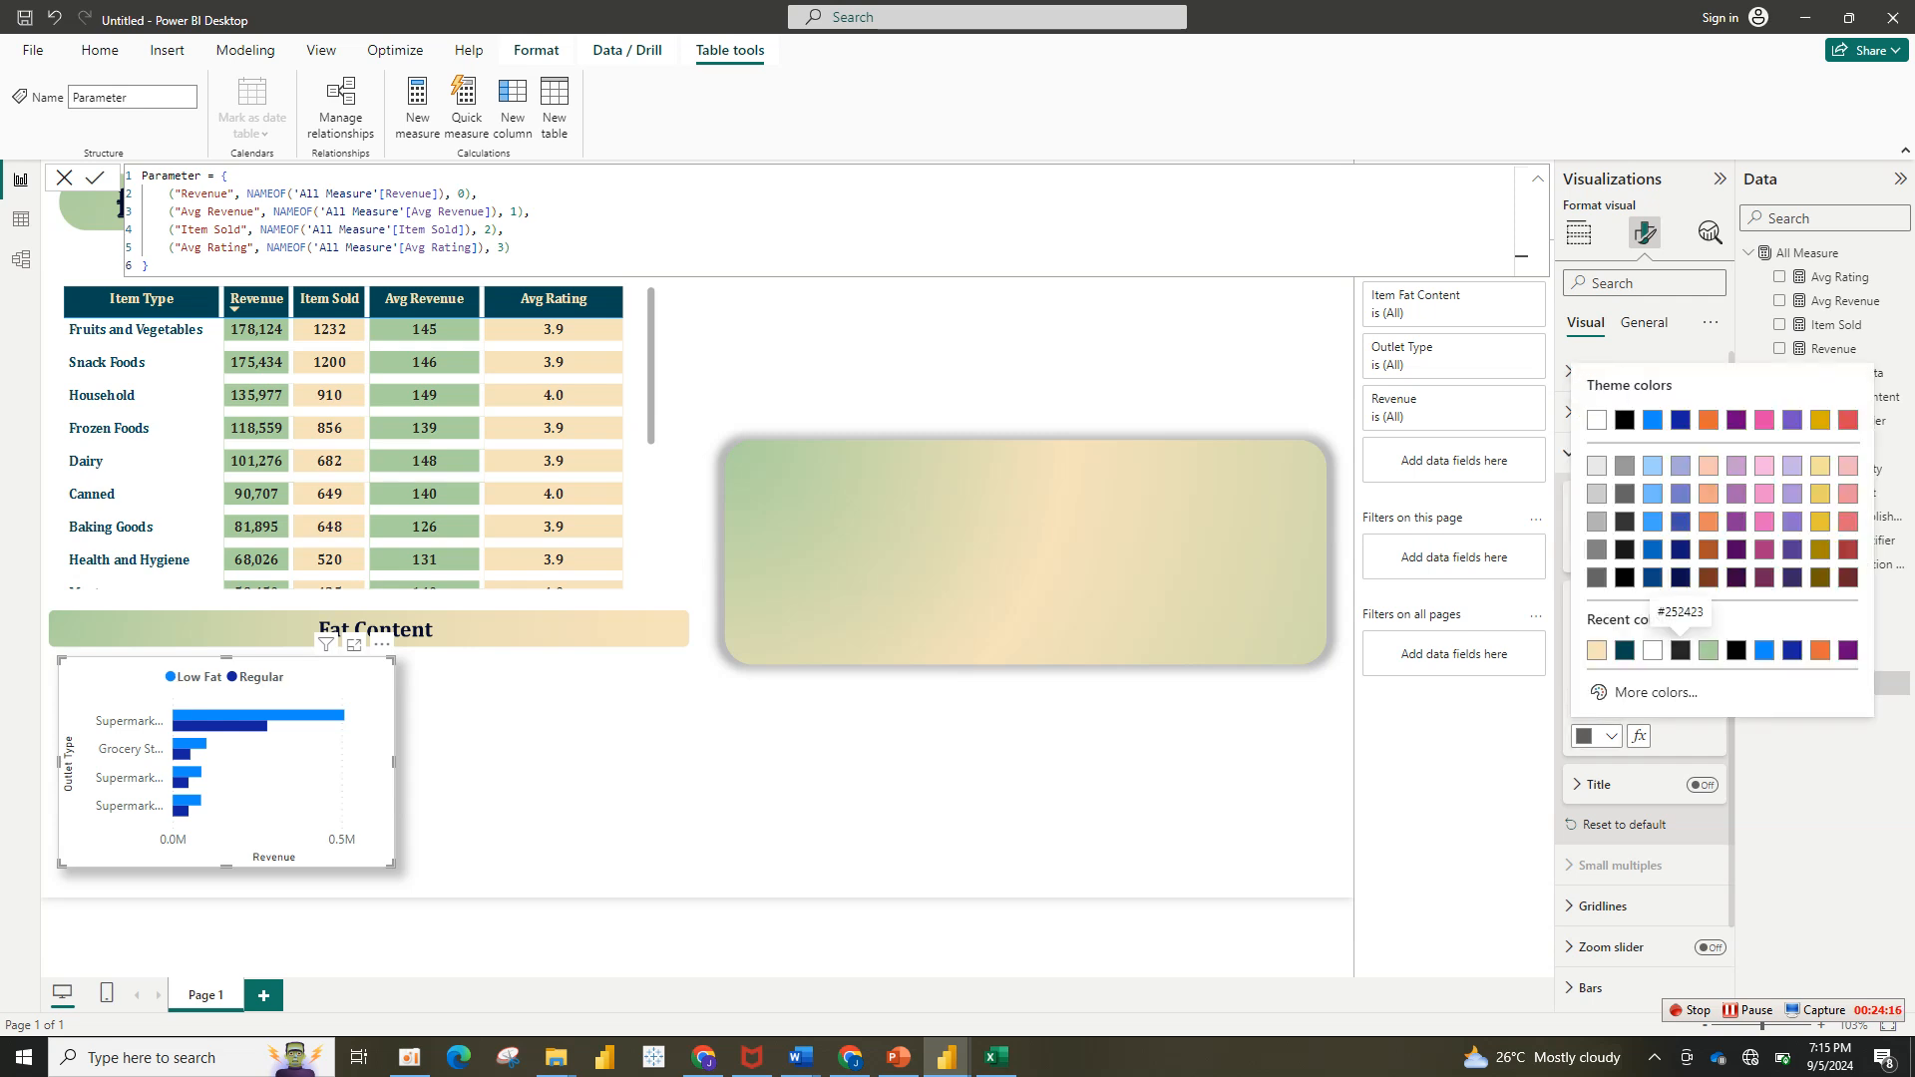
{"action": "left_click", "coordinate": [1681, 650]}
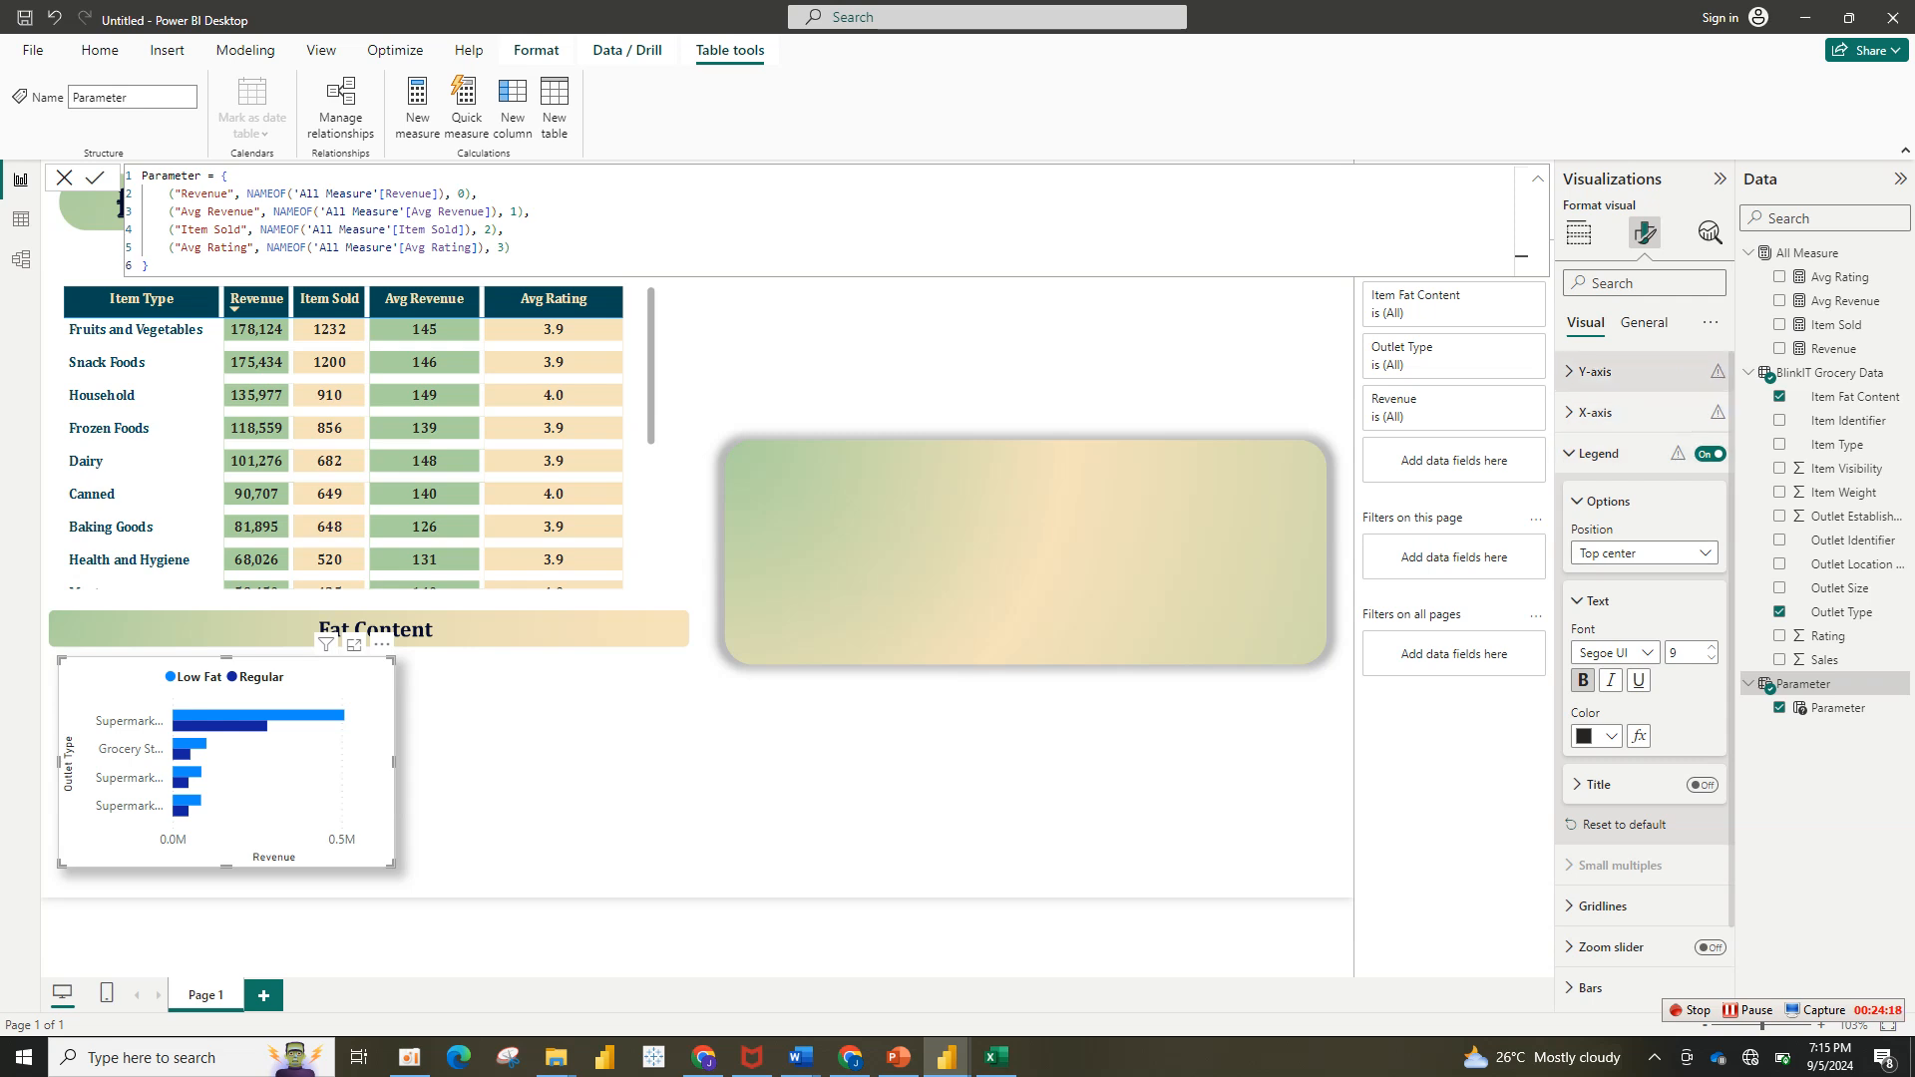
{"action": "left_click", "coordinate": [1598, 452]}
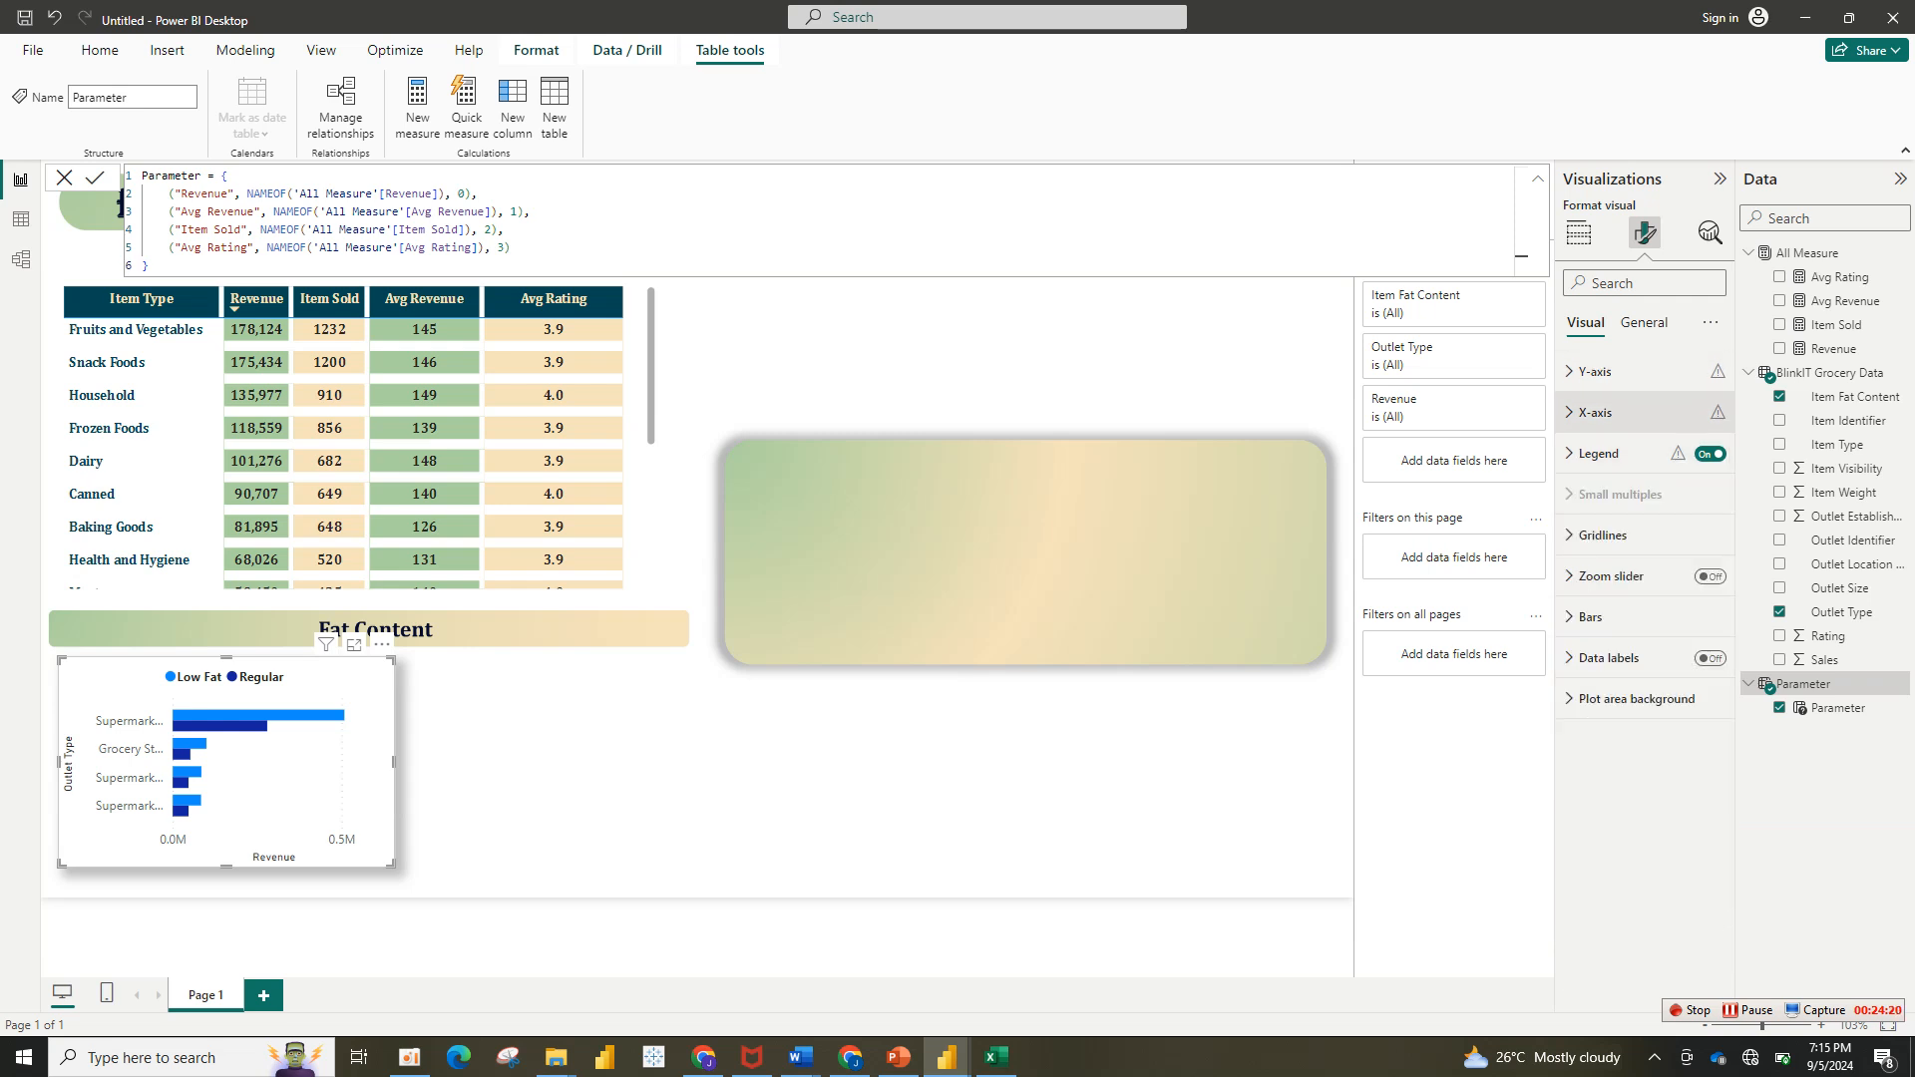
Step: Turn off the X-axis values and the X-axis title of the Fat Content bar chart
{"action": "left_click", "coordinate": [1595, 412]}
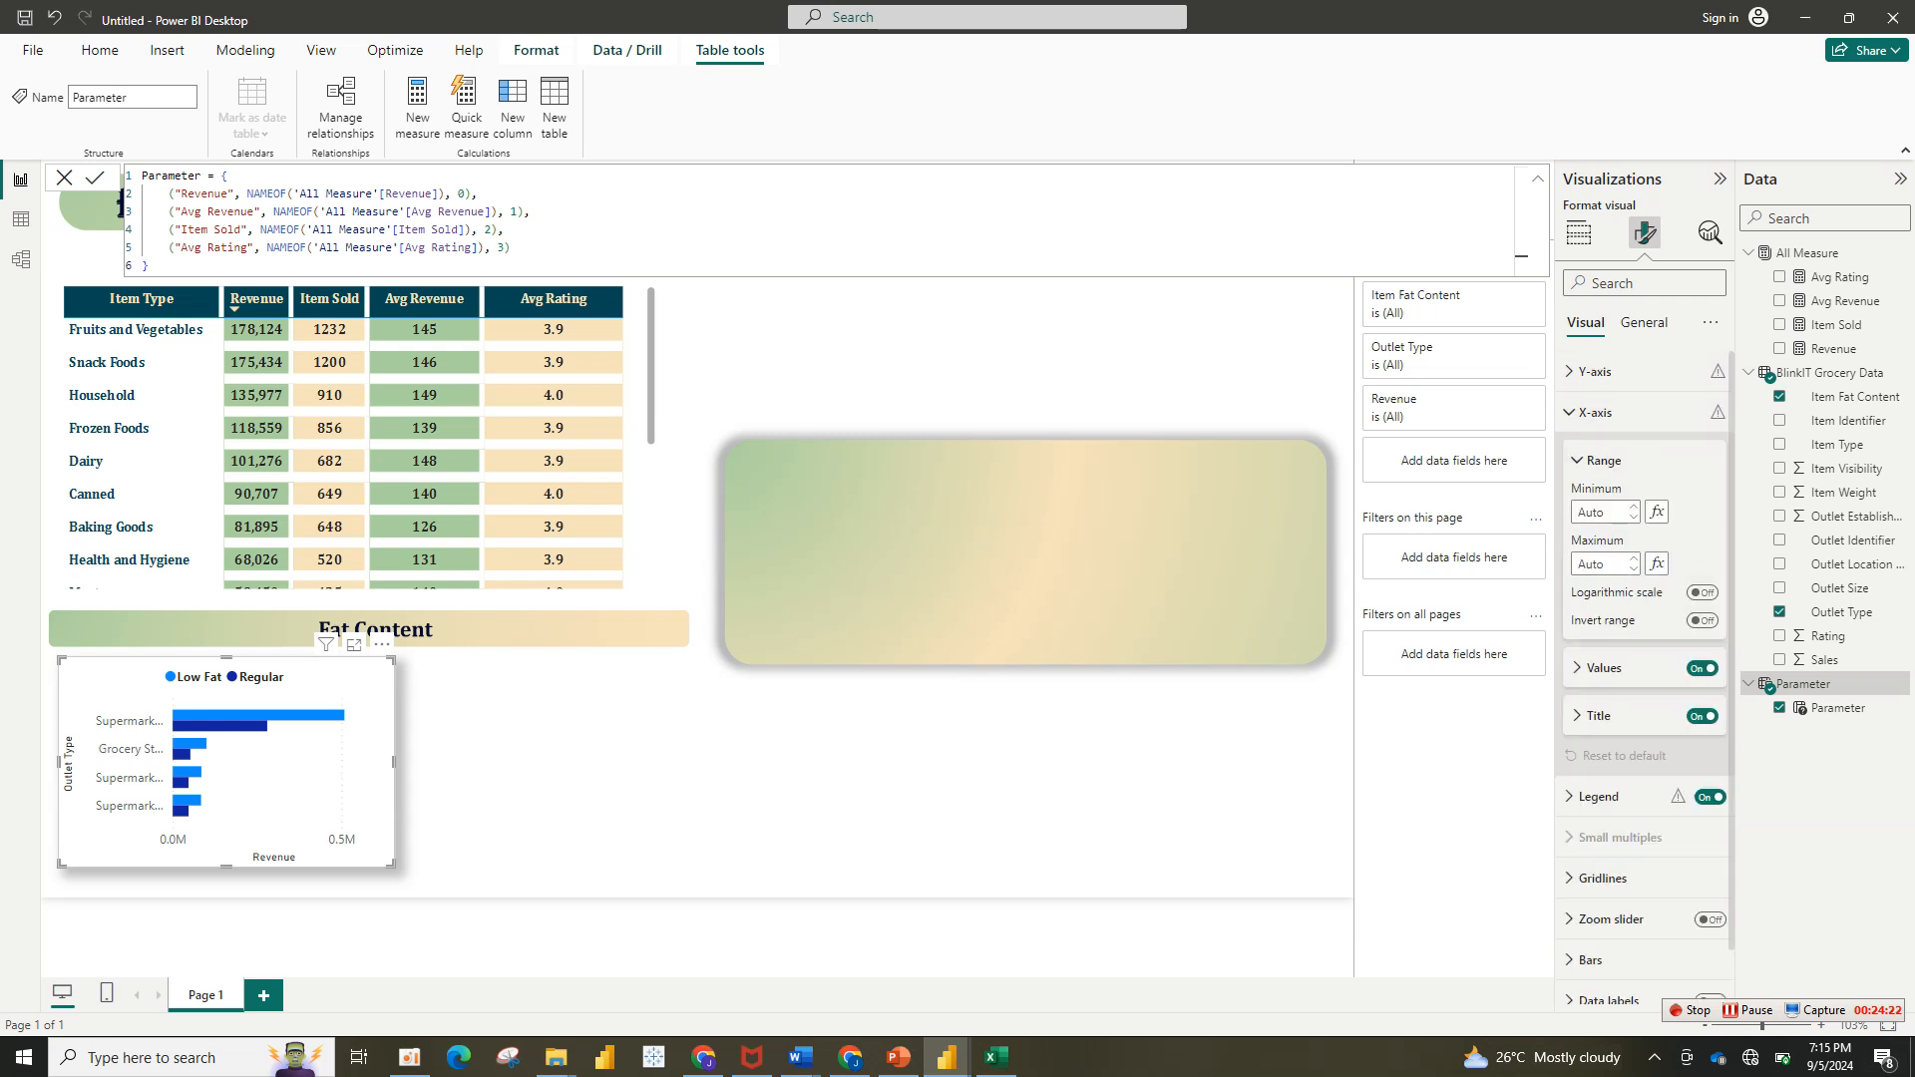
{"action": "left_click", "coordinate": [1702, 668]}
{"action": "left_click", "coordinate": [1599, 715]}
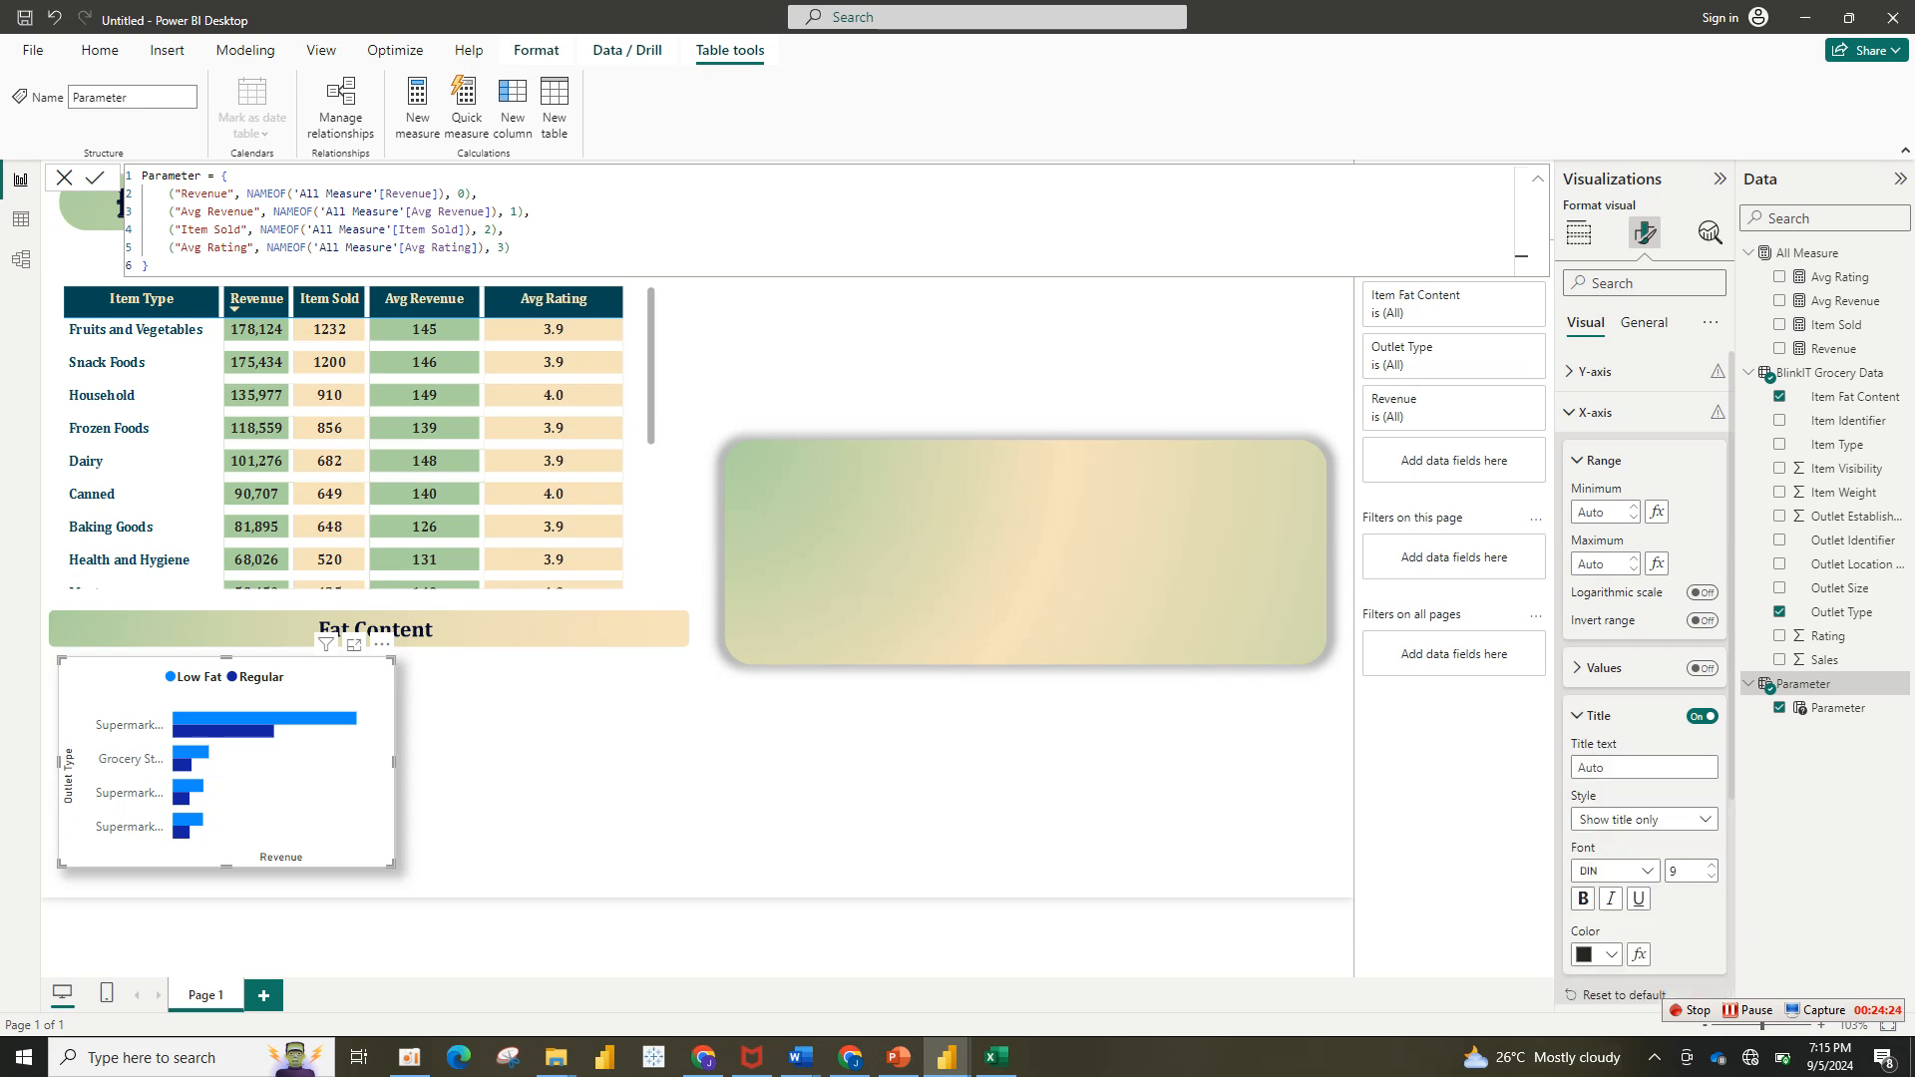
{"action": "left_click", "coordinate": [1702, 715]}
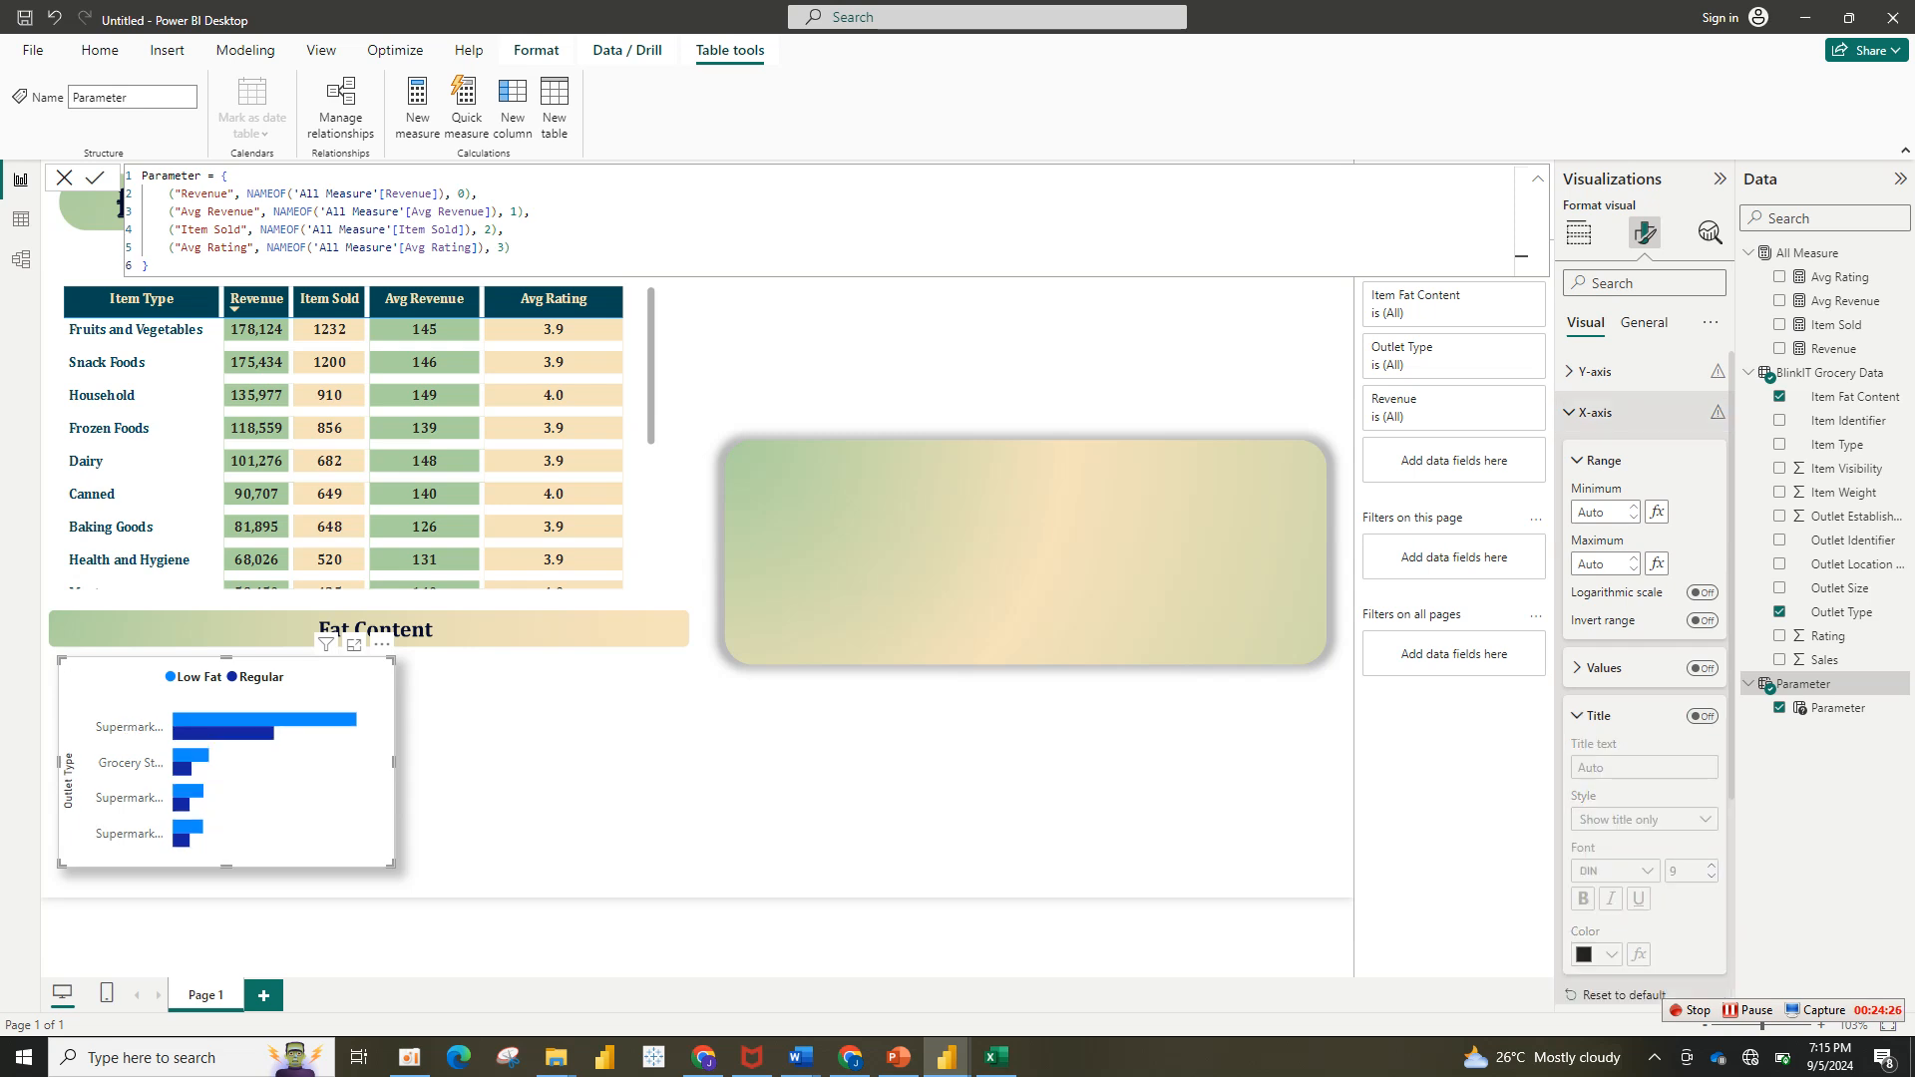
{"action": "left_click", "coordinate": [1595, 412]}
Step: Turn off the Y-axis title of the Fat Content bar chart
{"action": "left_click", "coordinate": [1595, 371]}
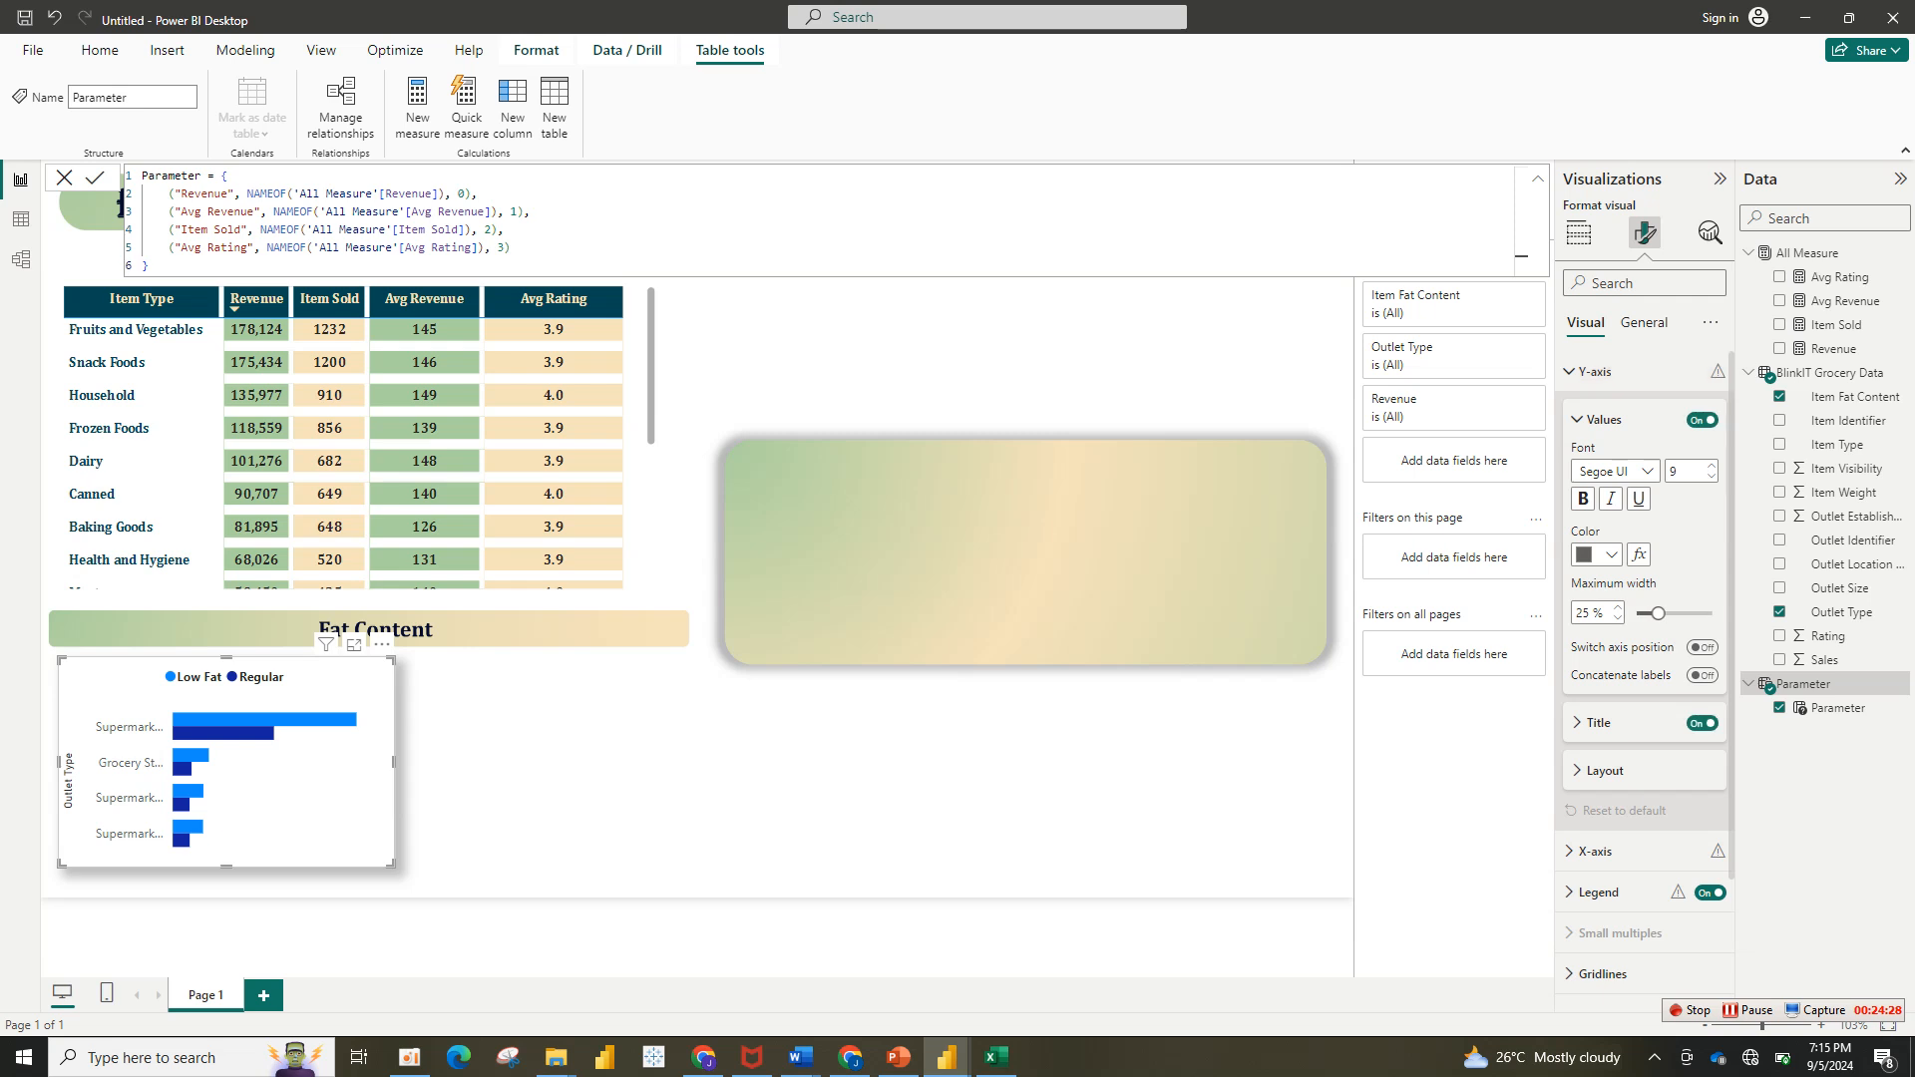
{"action": "left_click", "coordinate": [1598, 722]}
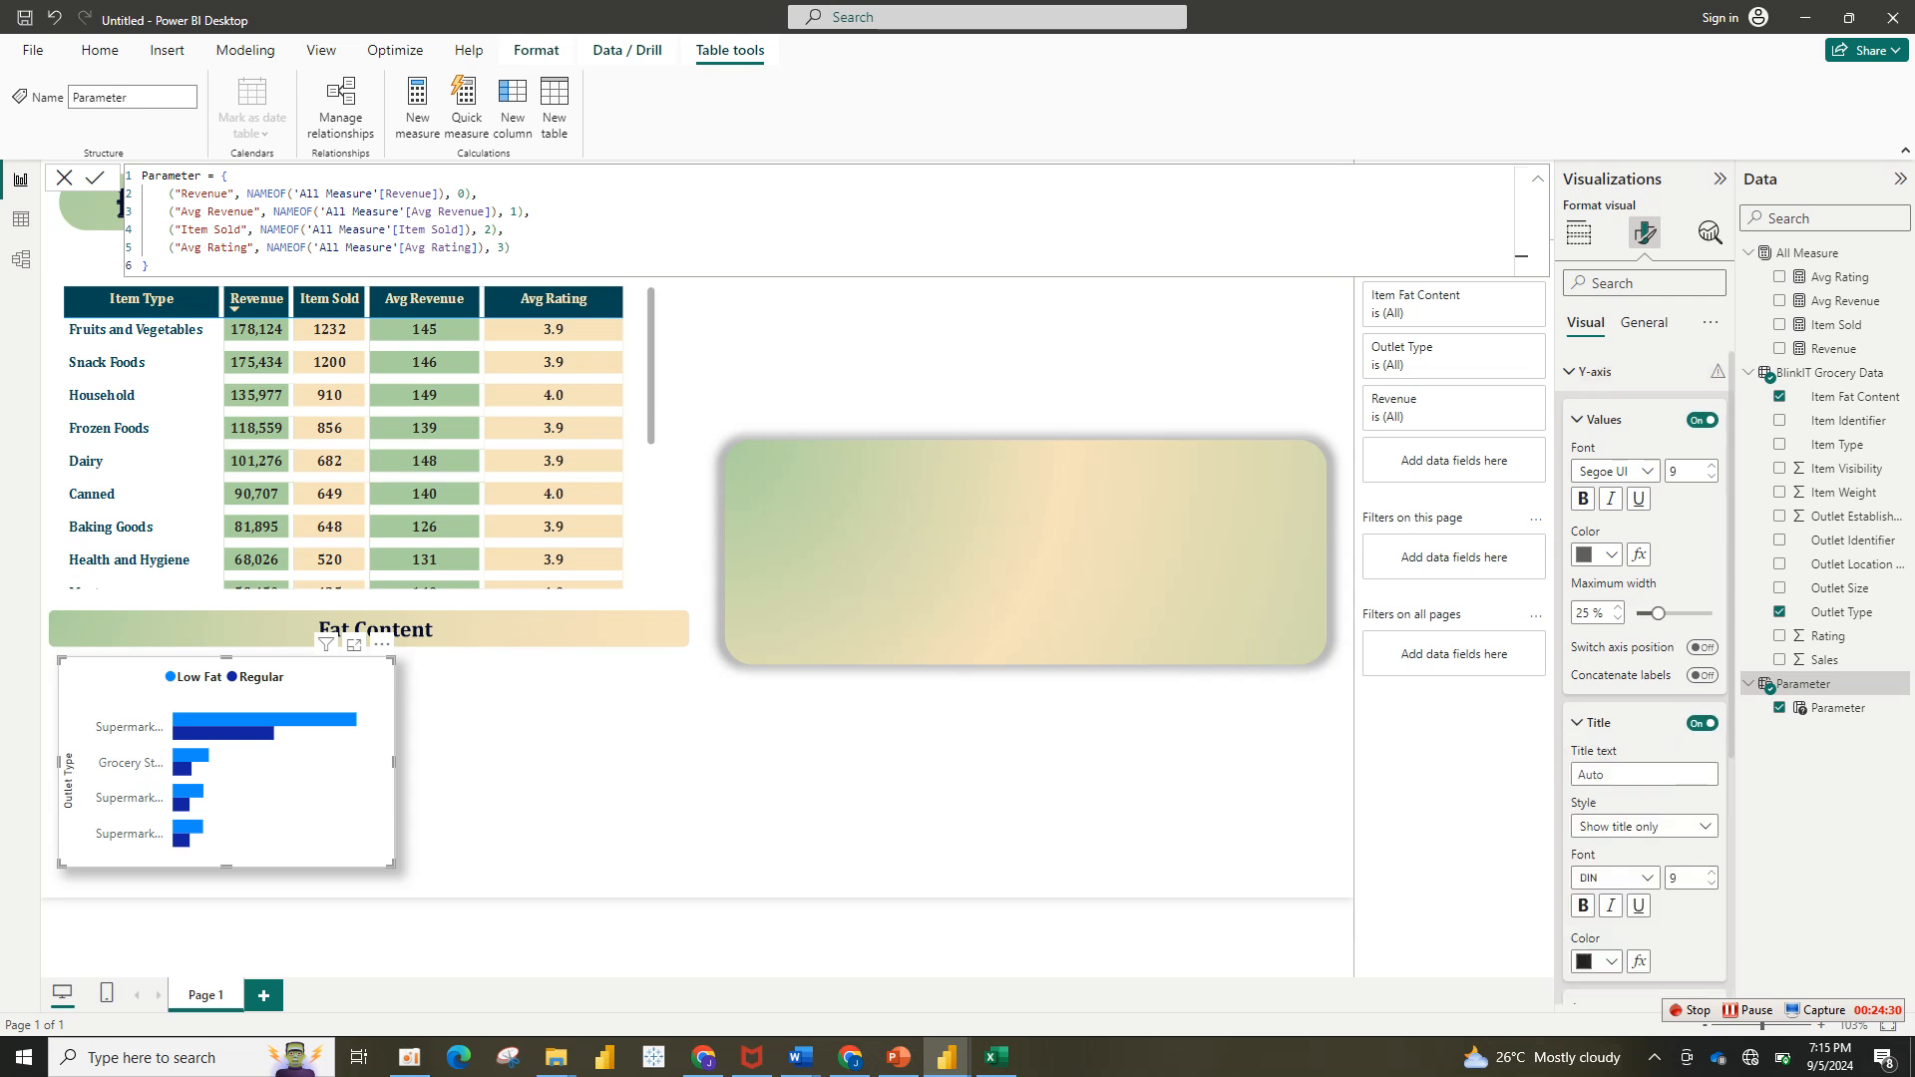
{"action": "left_click", "coordinate": [1703, 723]}
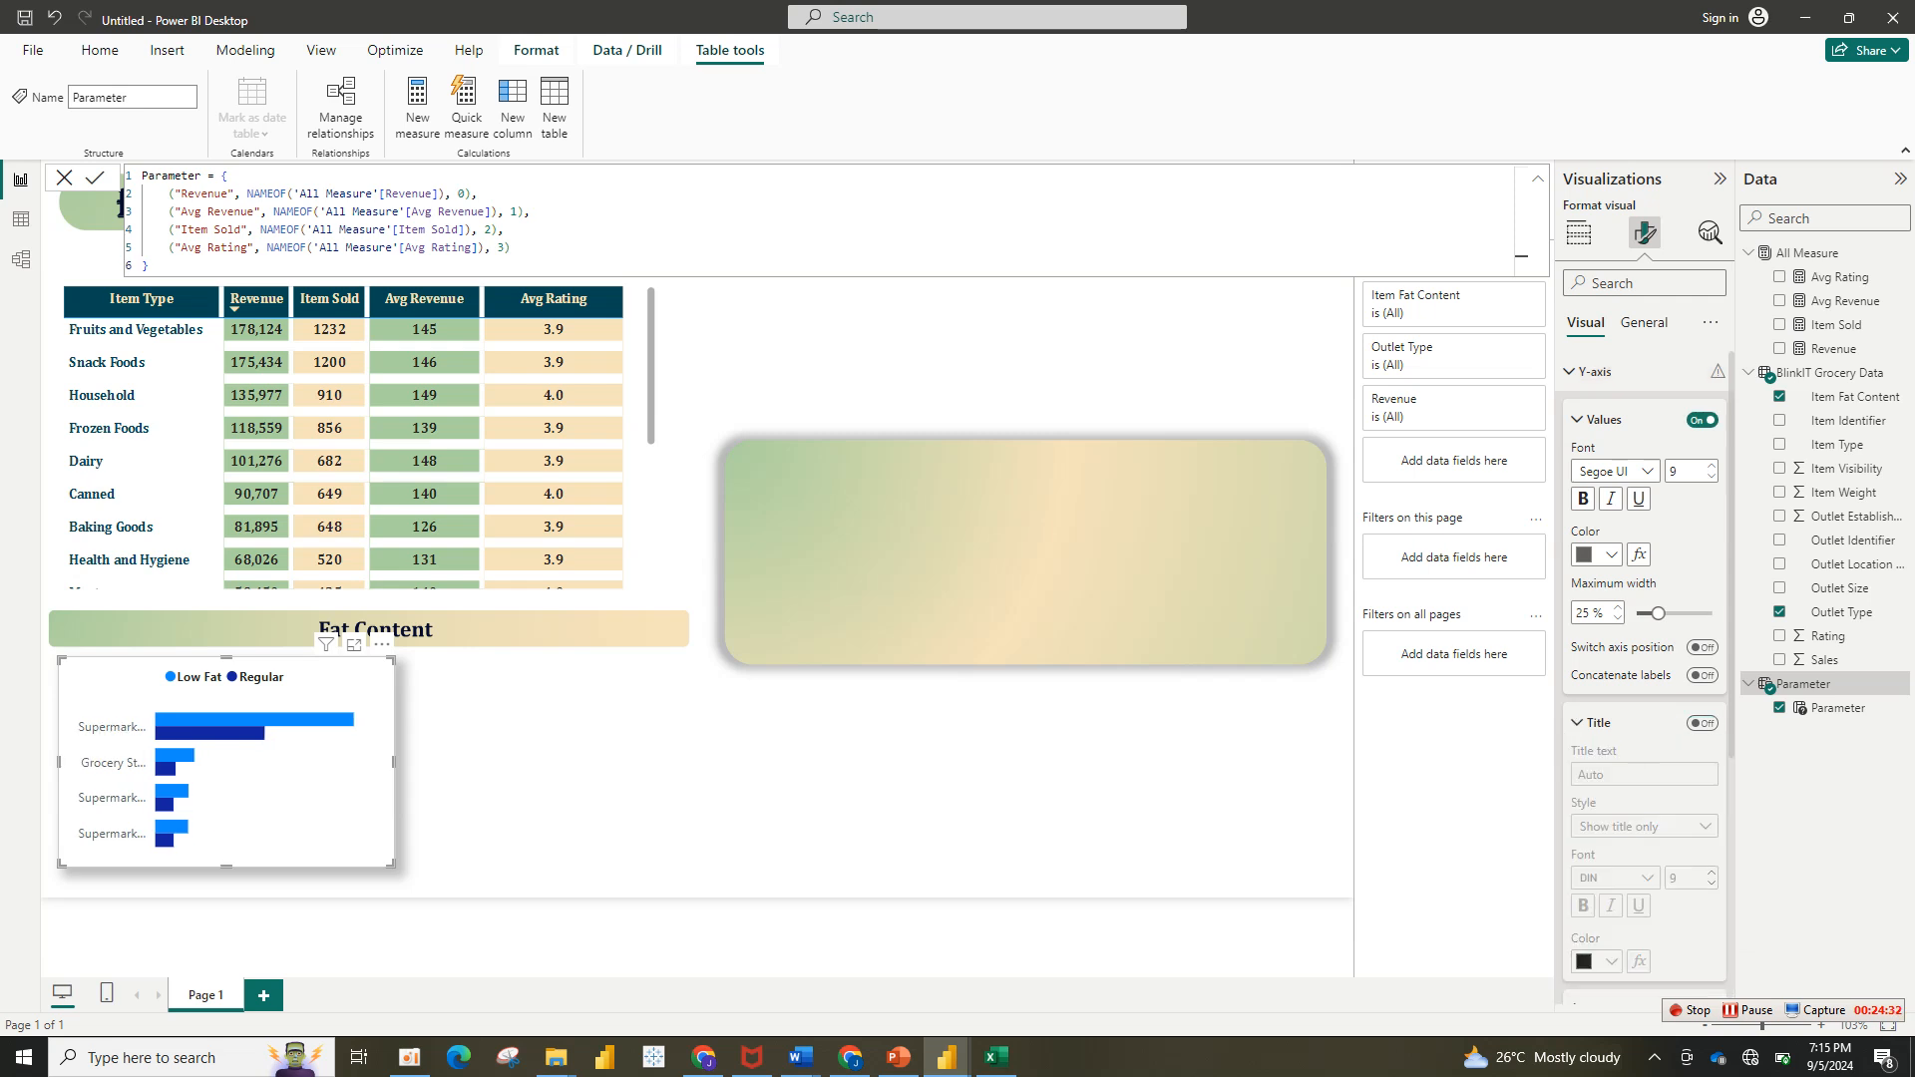
Step: Format the bar chart's Y-axis values in the Cambria font, bold and black
{"action": "left_click", "coordinate": [1613, 471]}
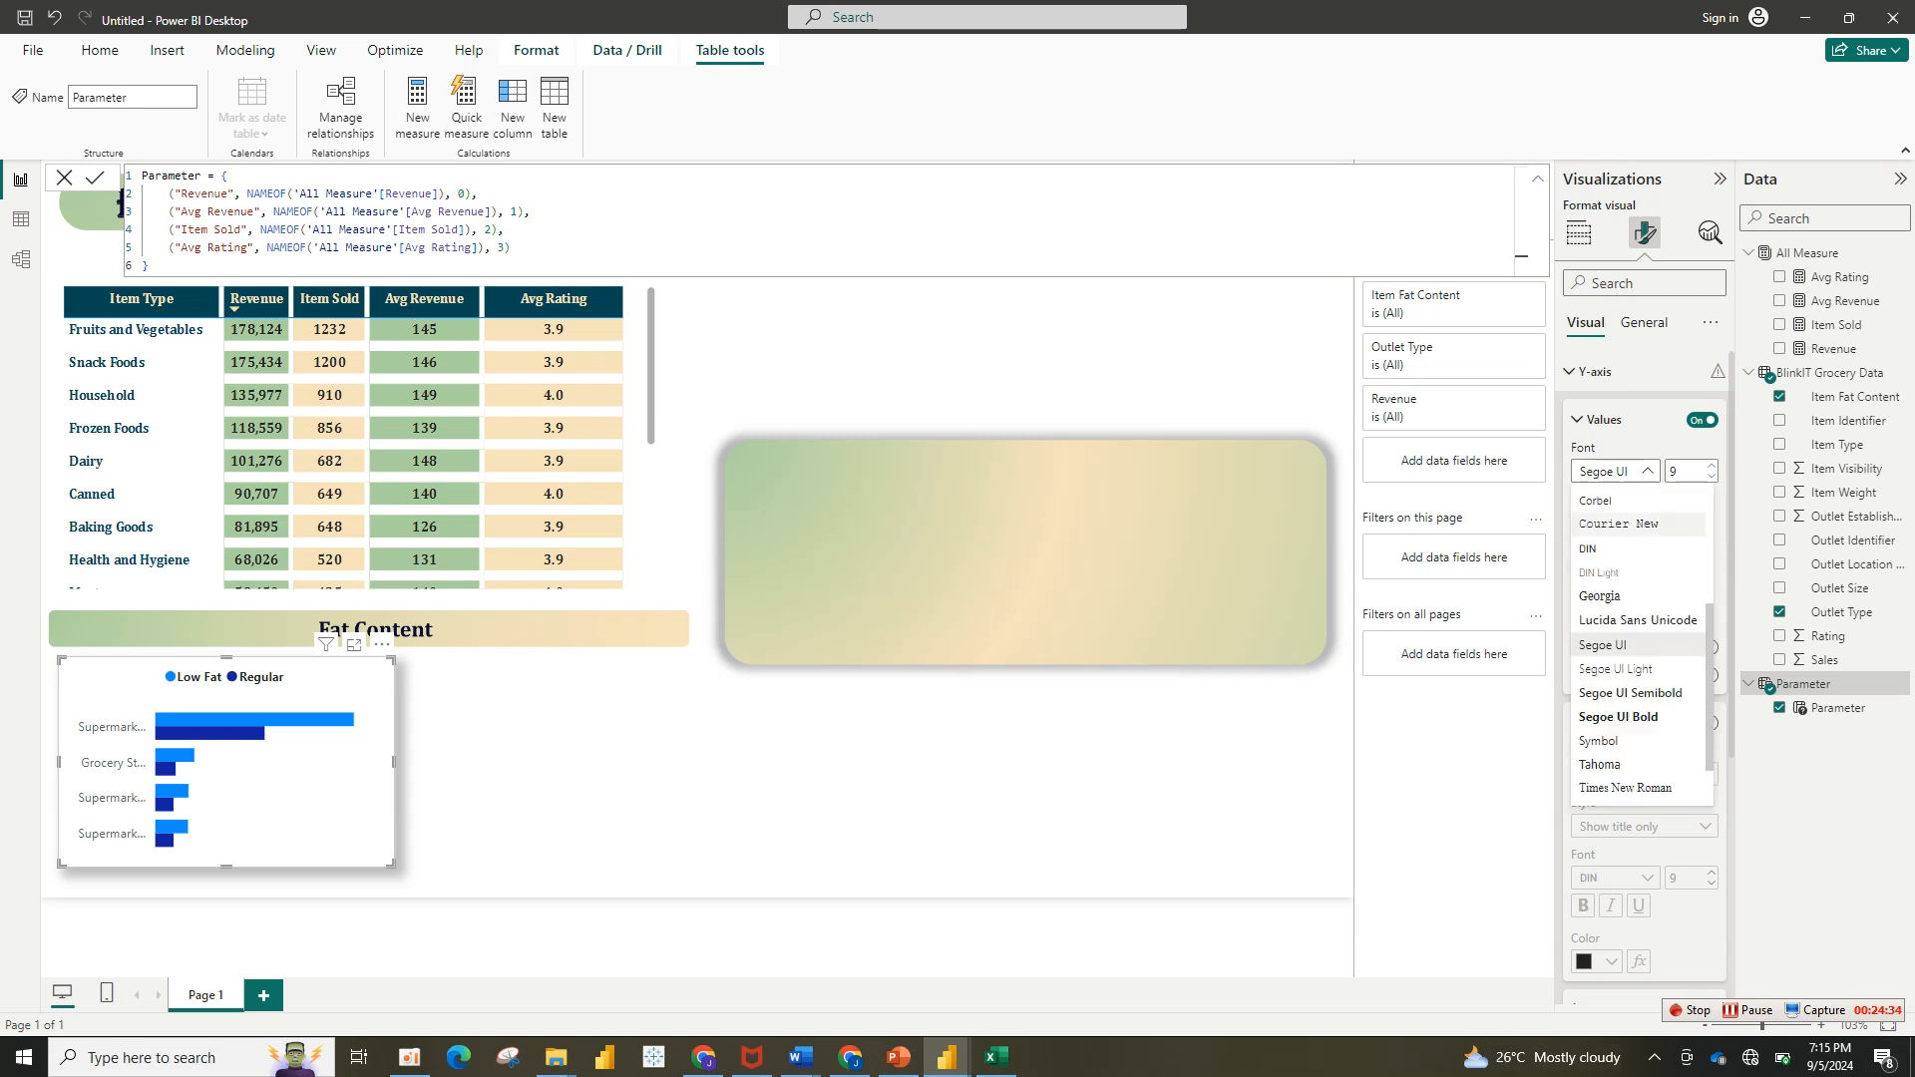
{"action": "scroll", "coordinate": [1641, 639], "scroll_direction": "up", "scroll_amount": 3}
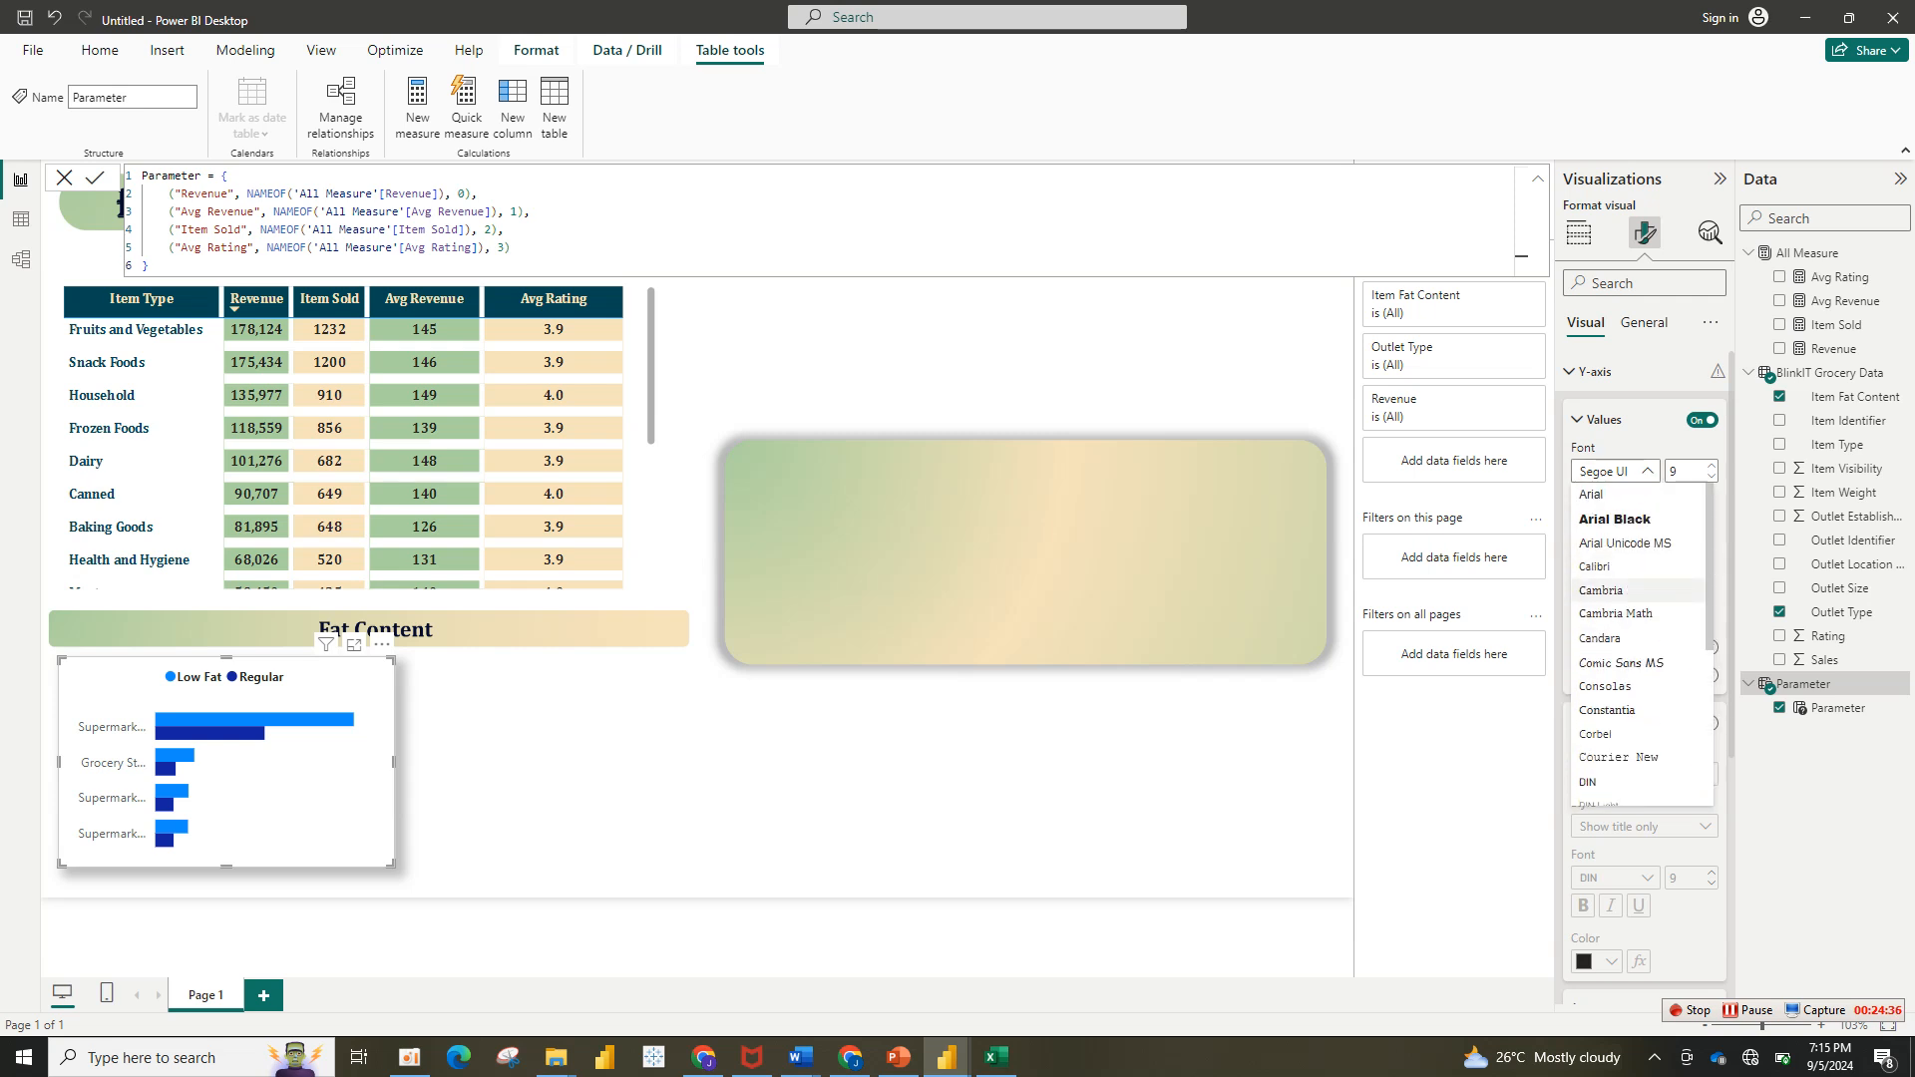
{"action": "left_click", "coordinate": [1615, 590]}
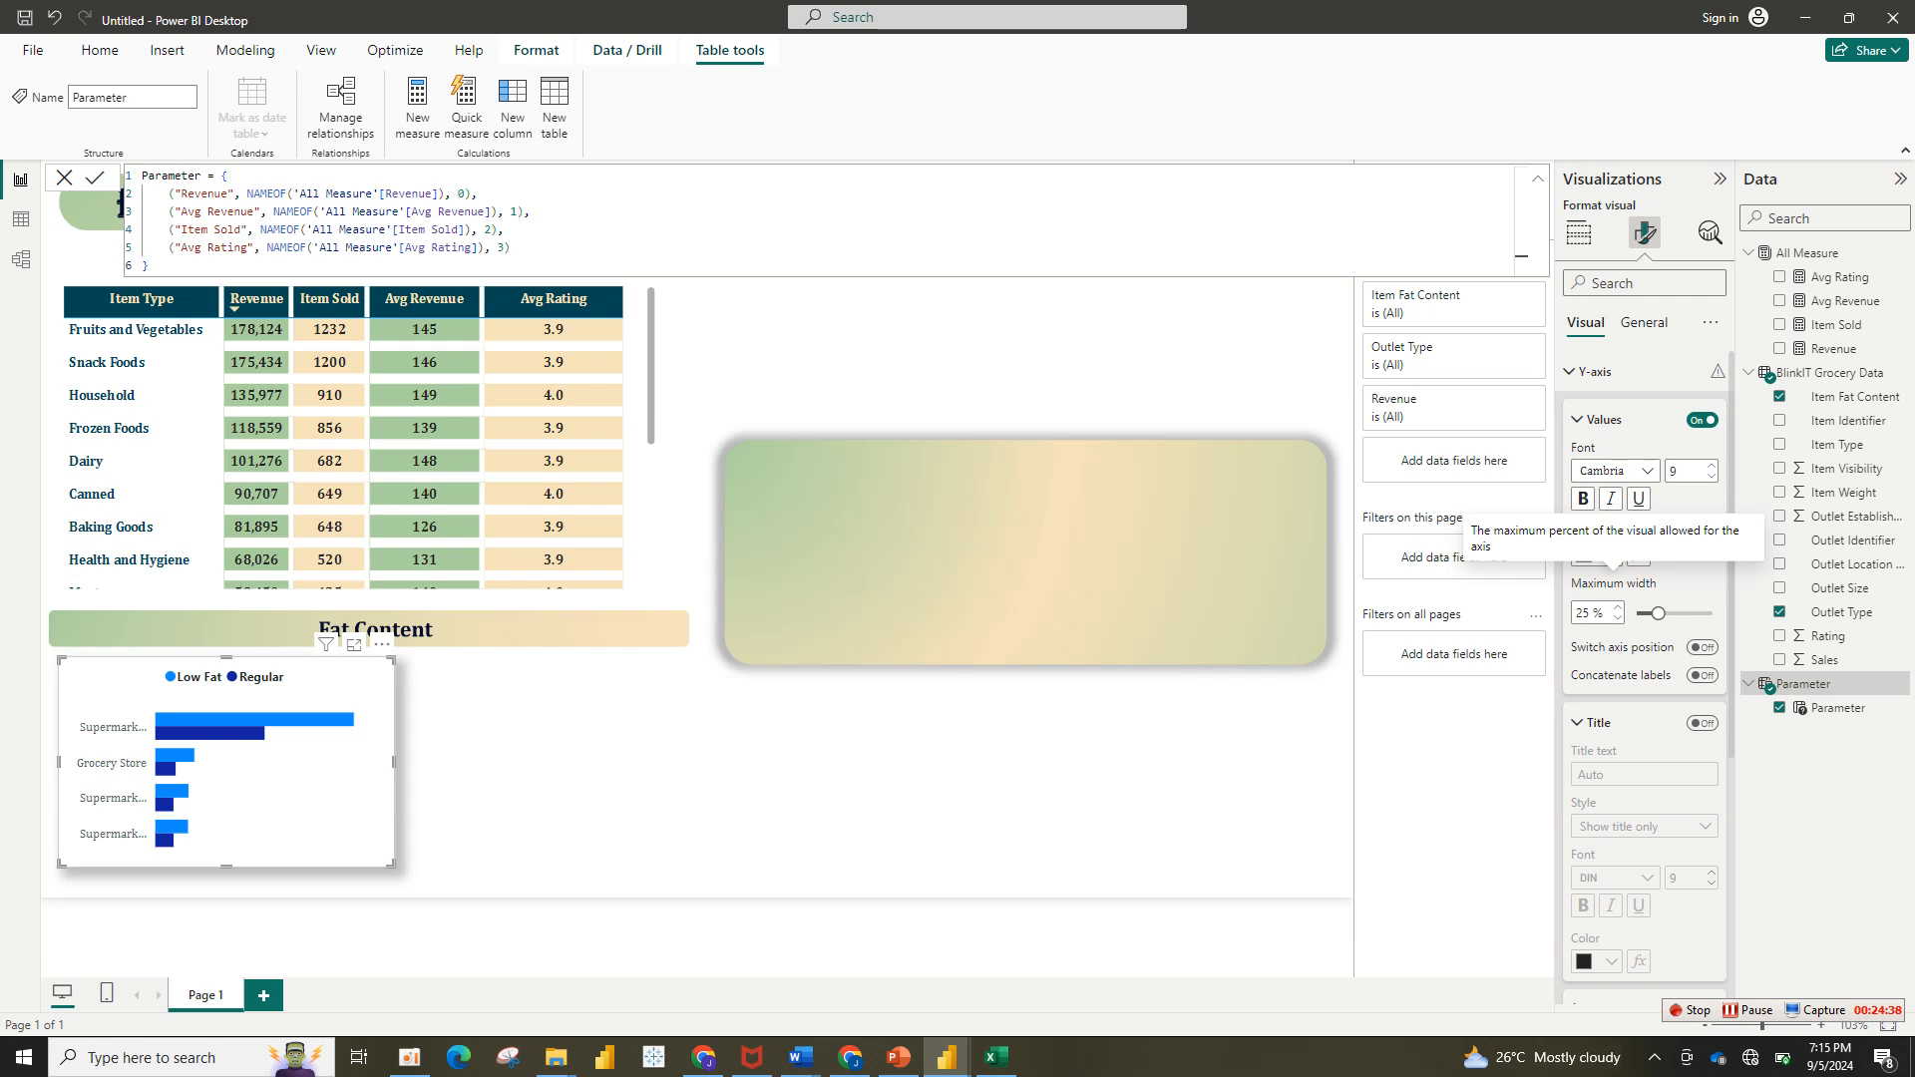
{"action": "left_click", "coordinate": [1583, 499]}
{"action": "left_click", "coordinate": [1599, 555]}
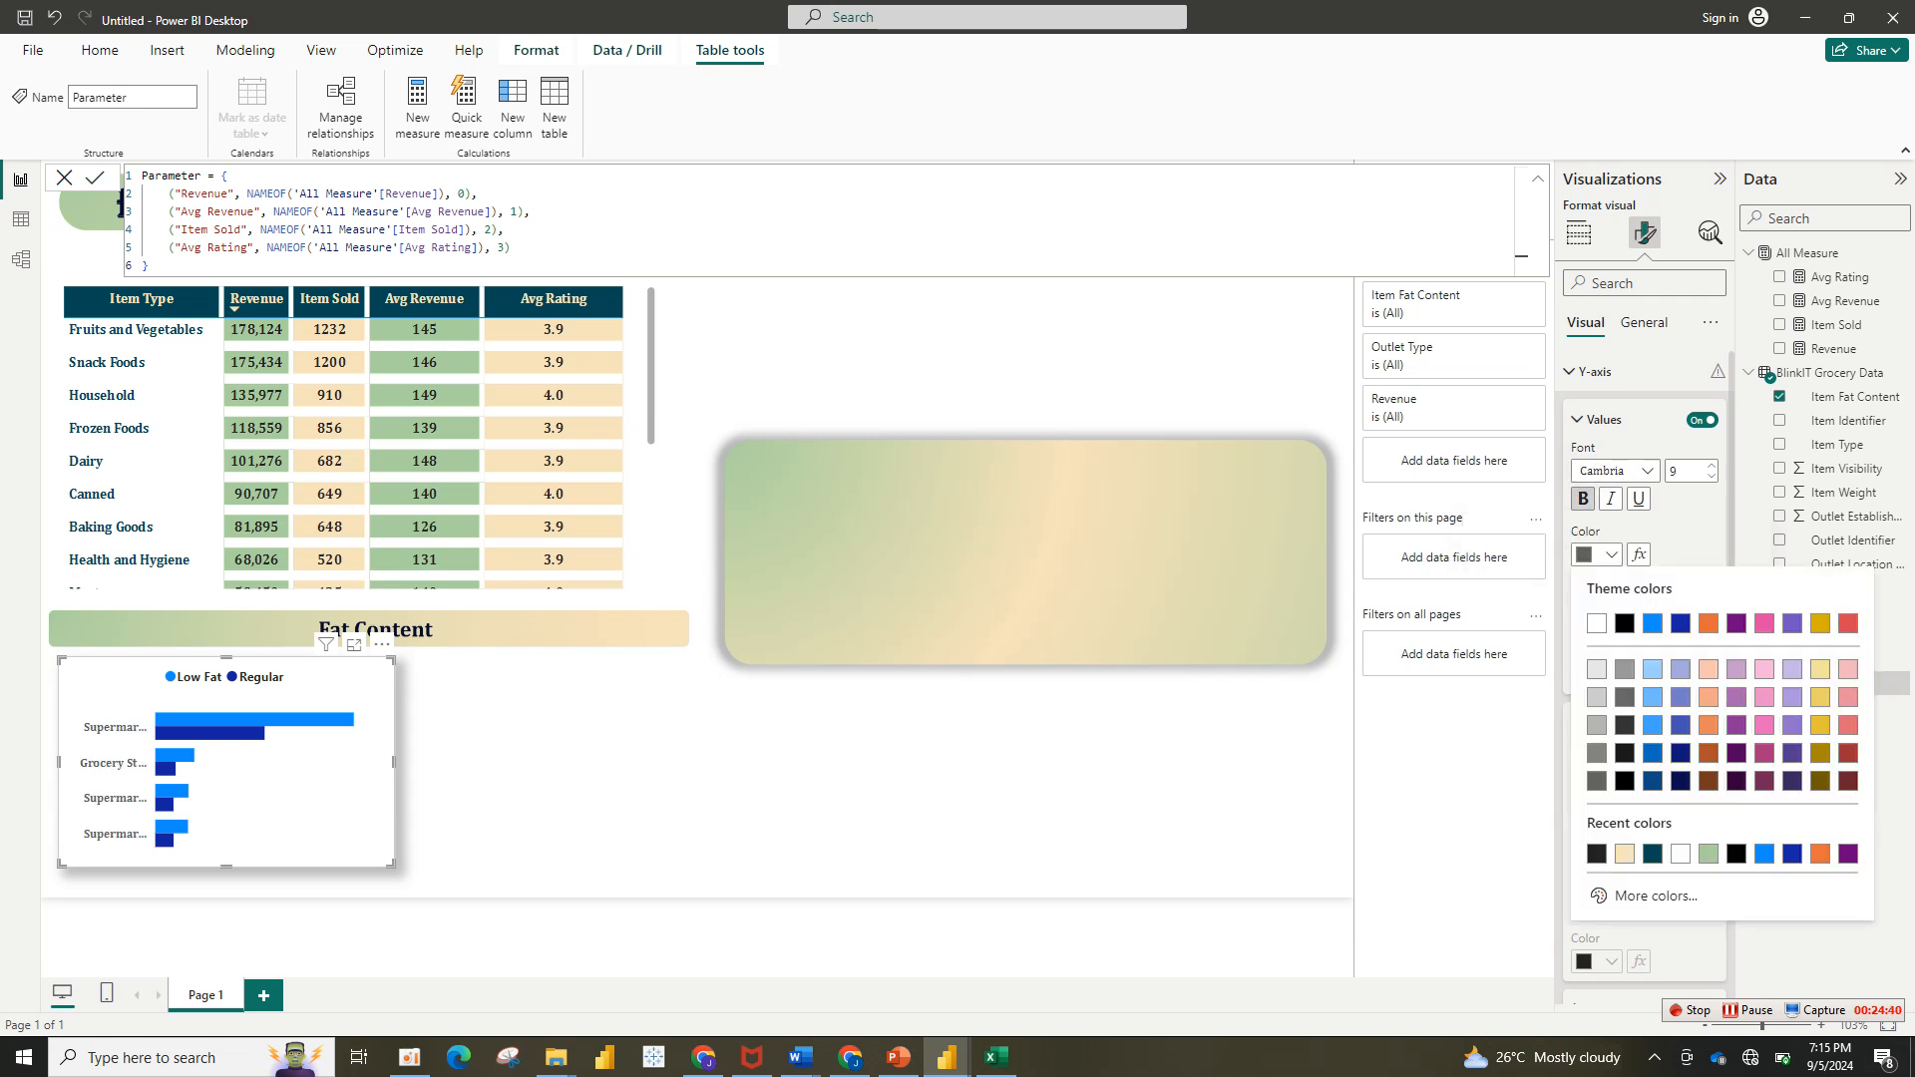
{"action": "left_click", "coordinate": [1624, 623]}
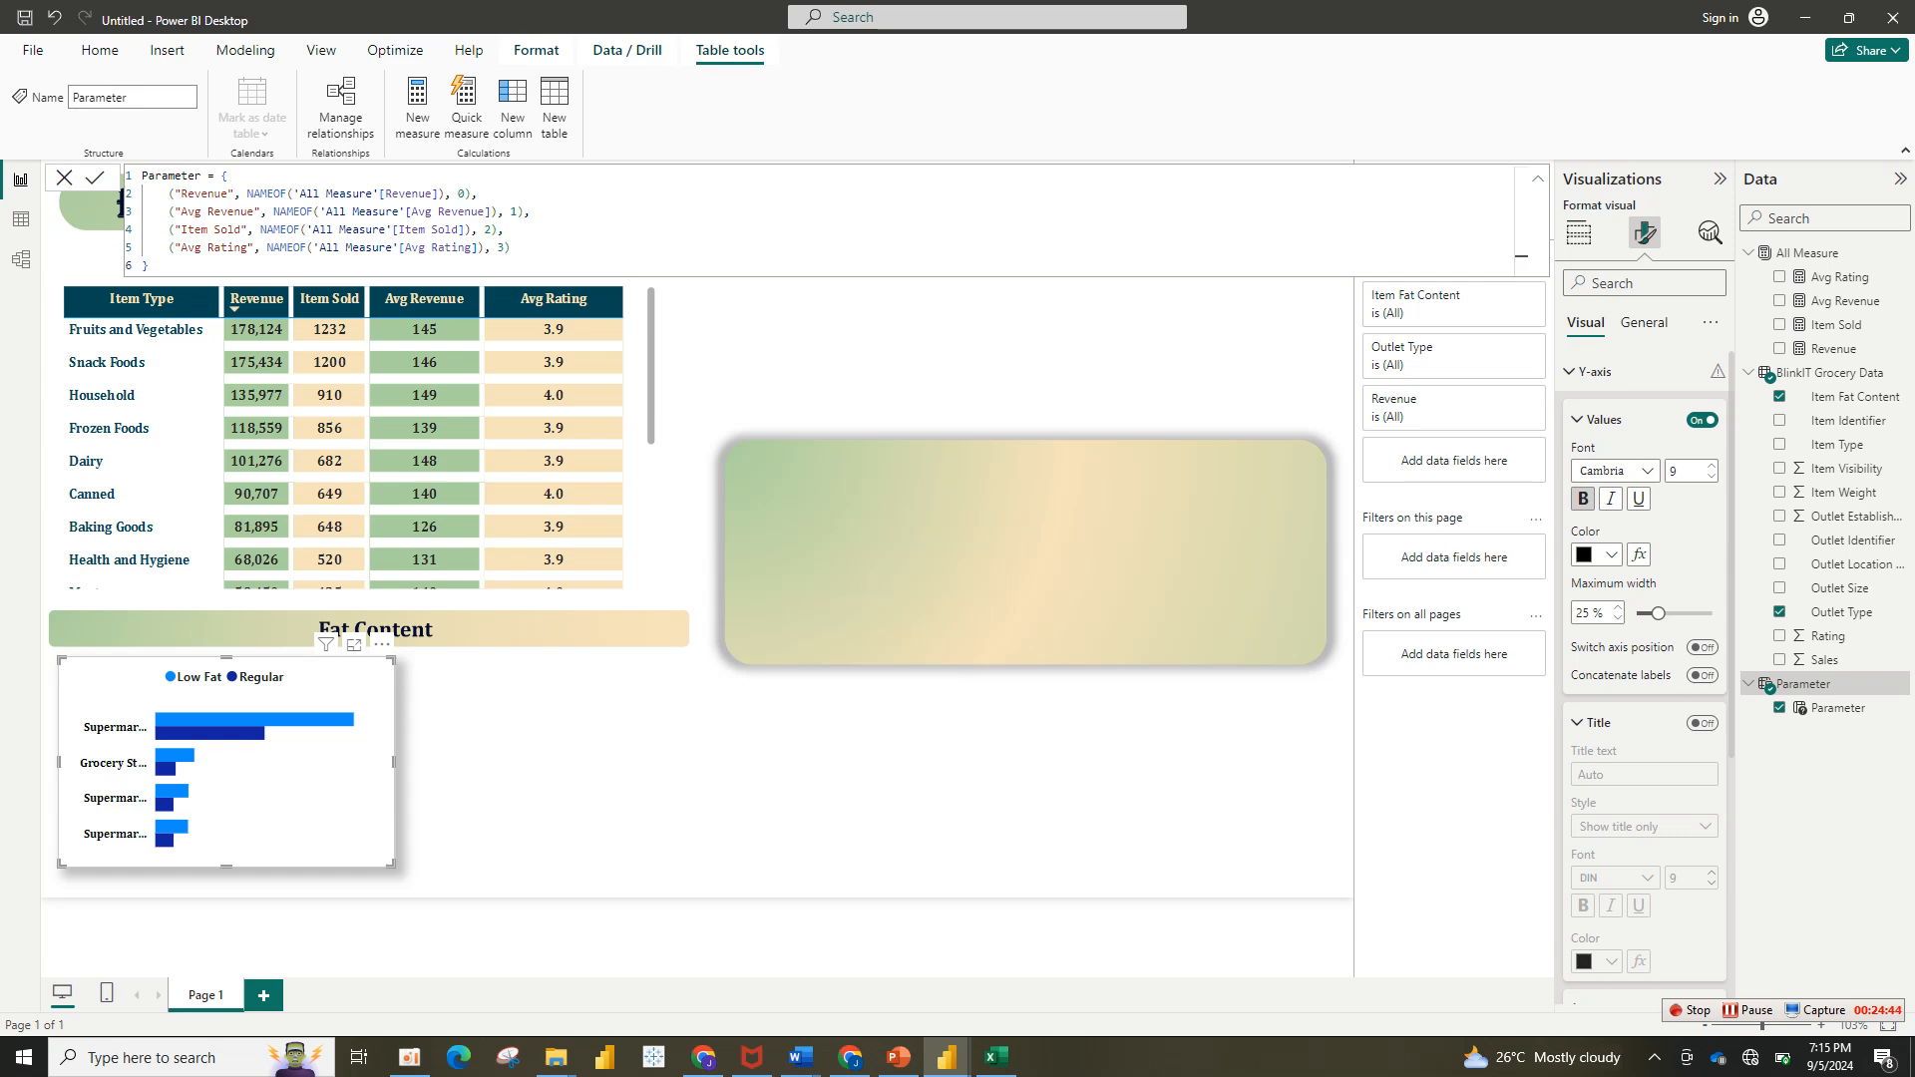
Step: Enlarge the Fat Content bar chart to about 70 percent of its header banner's width and make it slightly taller
{"action": "left_click", "coordinate": [718, 778]}
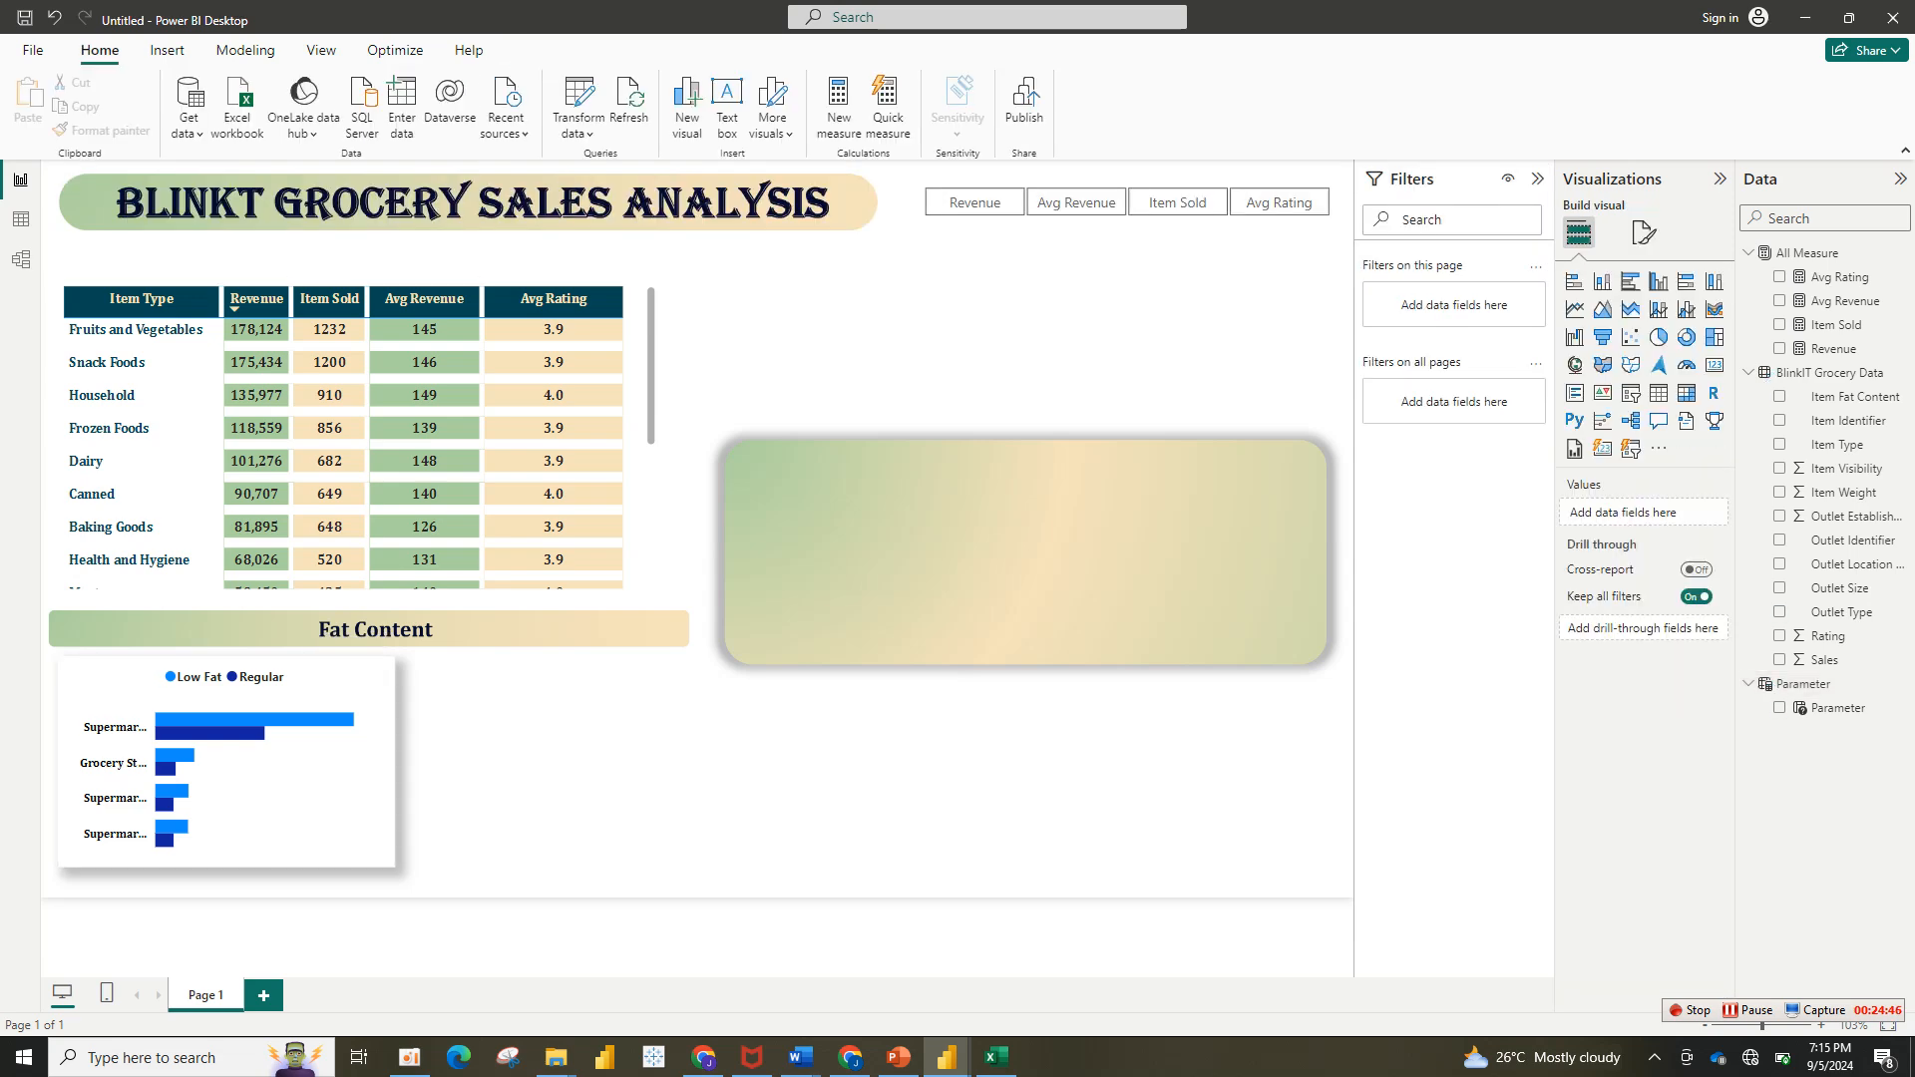
{"action": "left_click", "coordinate": [280, 788]}
{"action": "left_click_drag", "start_coordinate": [392, 865], "coordinate": [517, 885]}
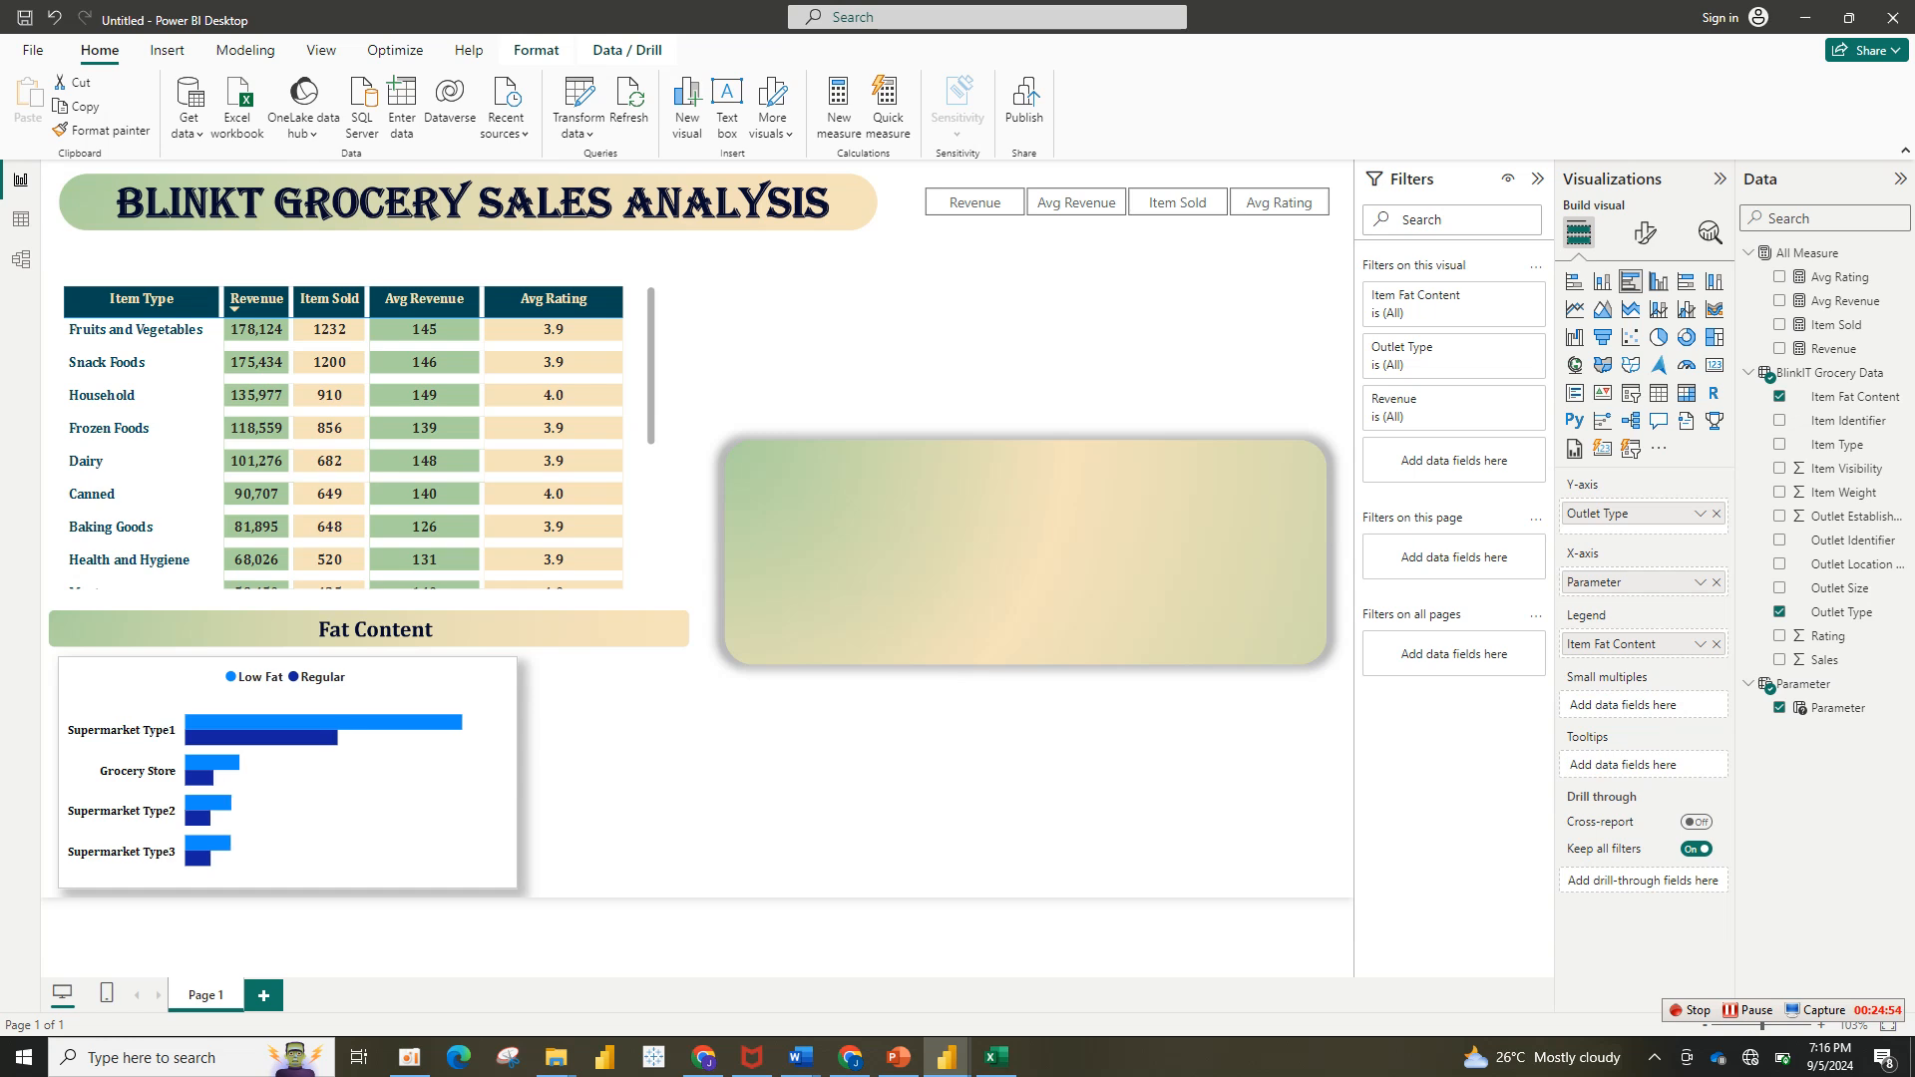
Step: Open the Y-axis formatting settings of the resized Fat Content bar chart
{"action": "left_click", "coordinate": [1645, 233]}
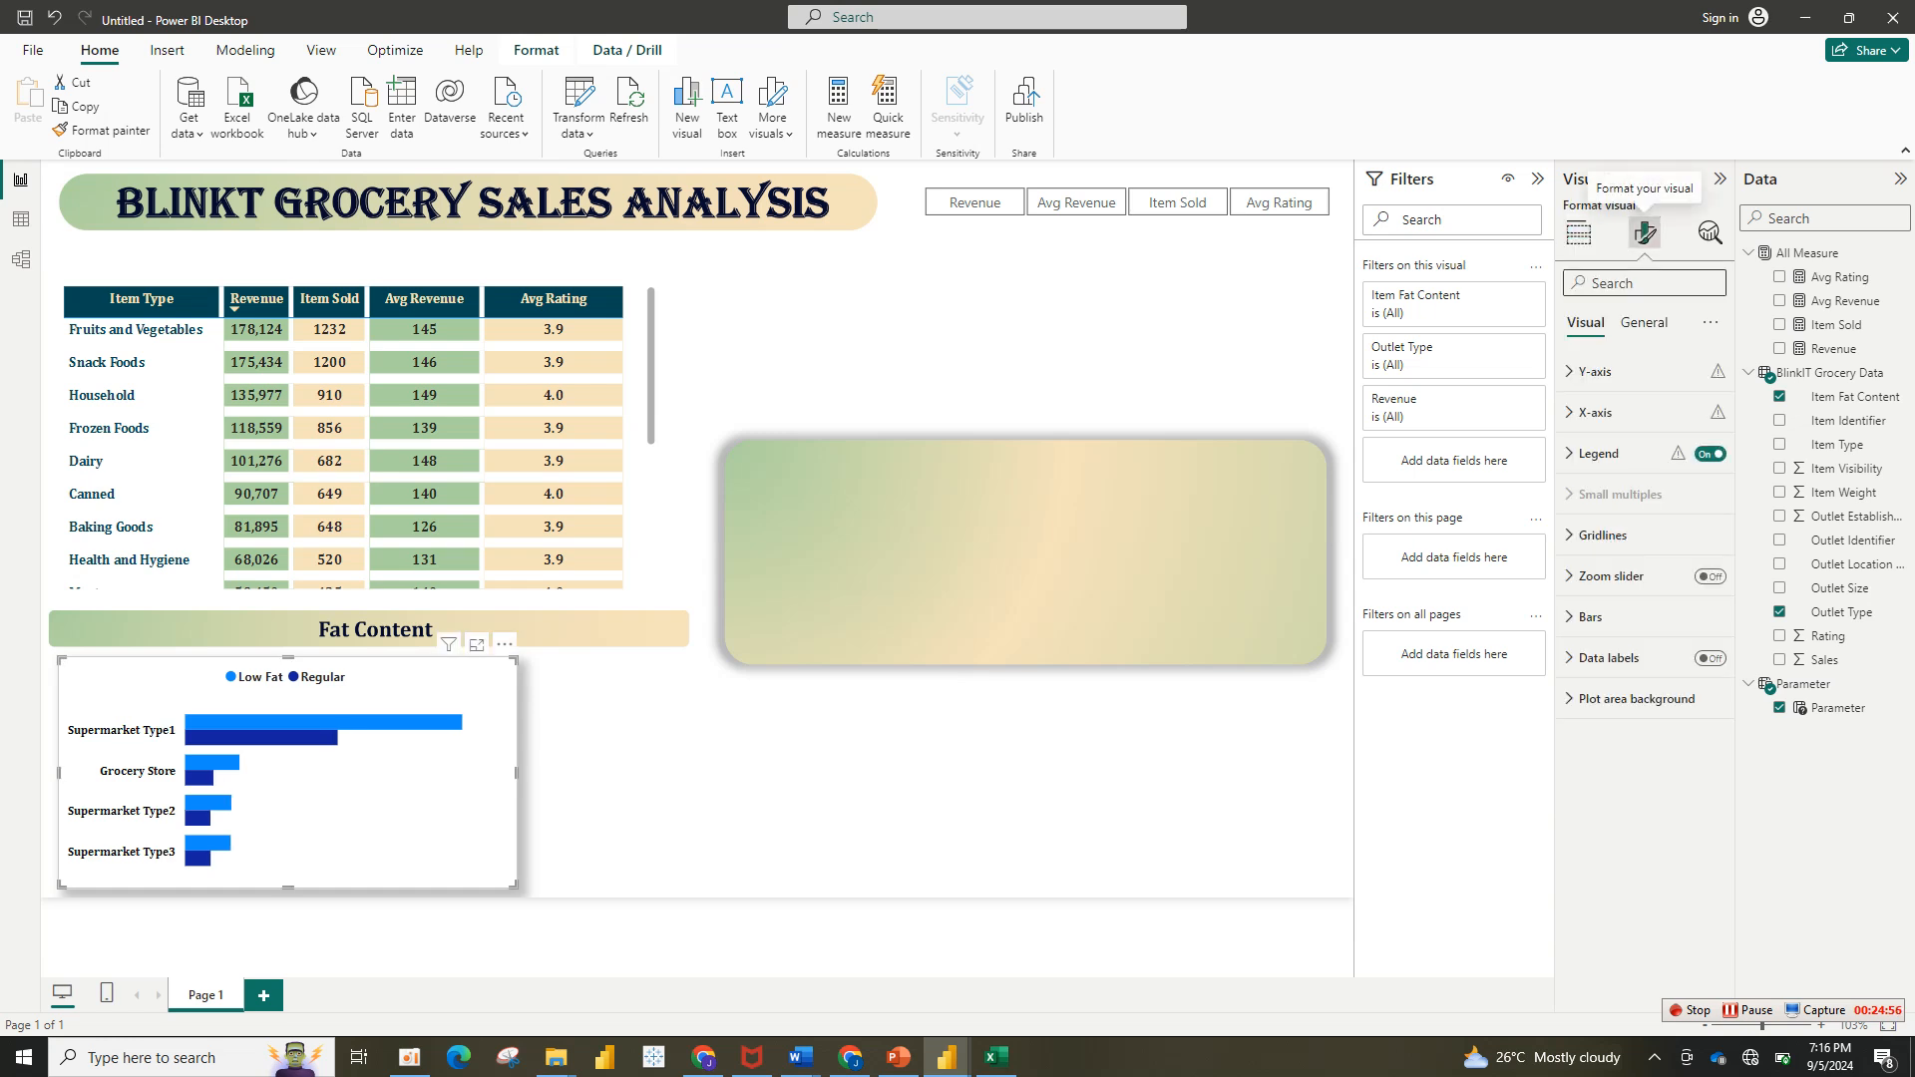
{"action": "left_click", "coordinate": [1596, 371]}
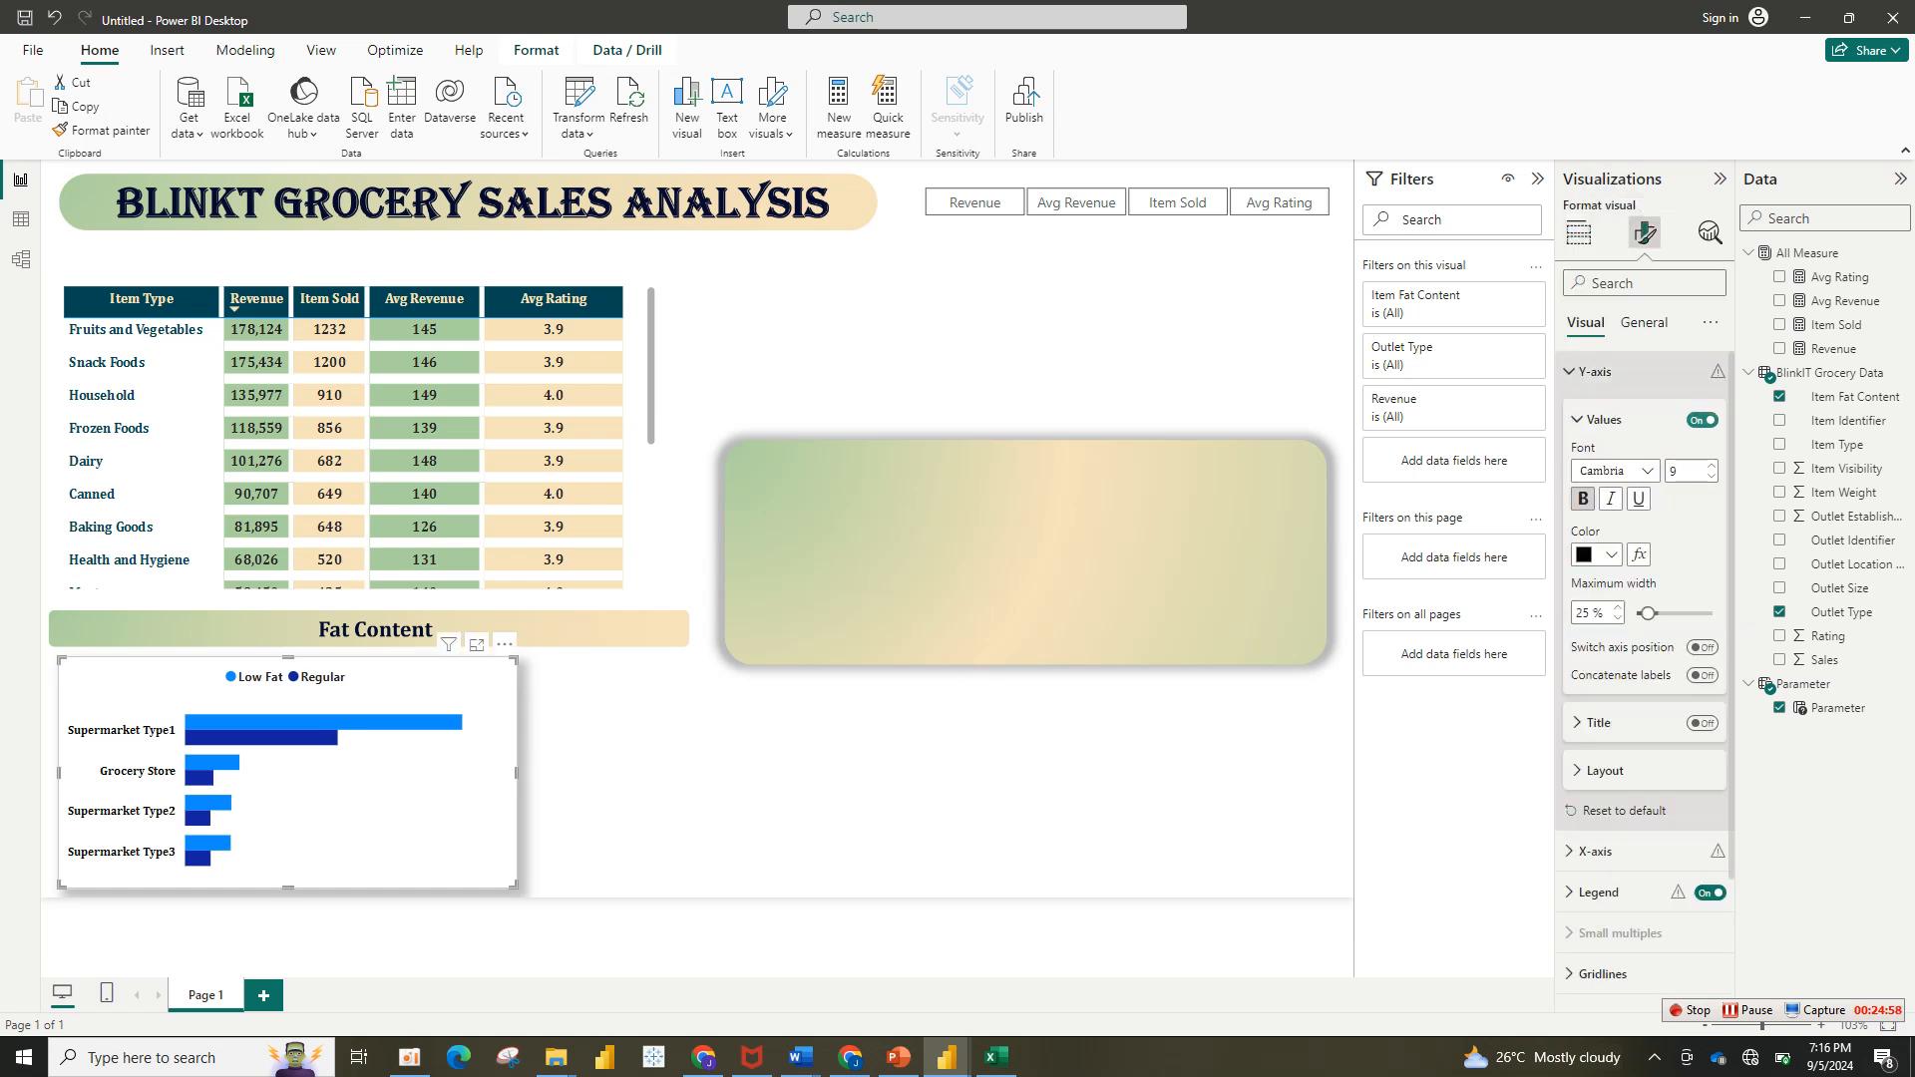
Step: Set the bar chart's Y-axis label font size to 8 and narrow the chart slightly
{"action": "left_click", "coordinate": [1711, 477]}
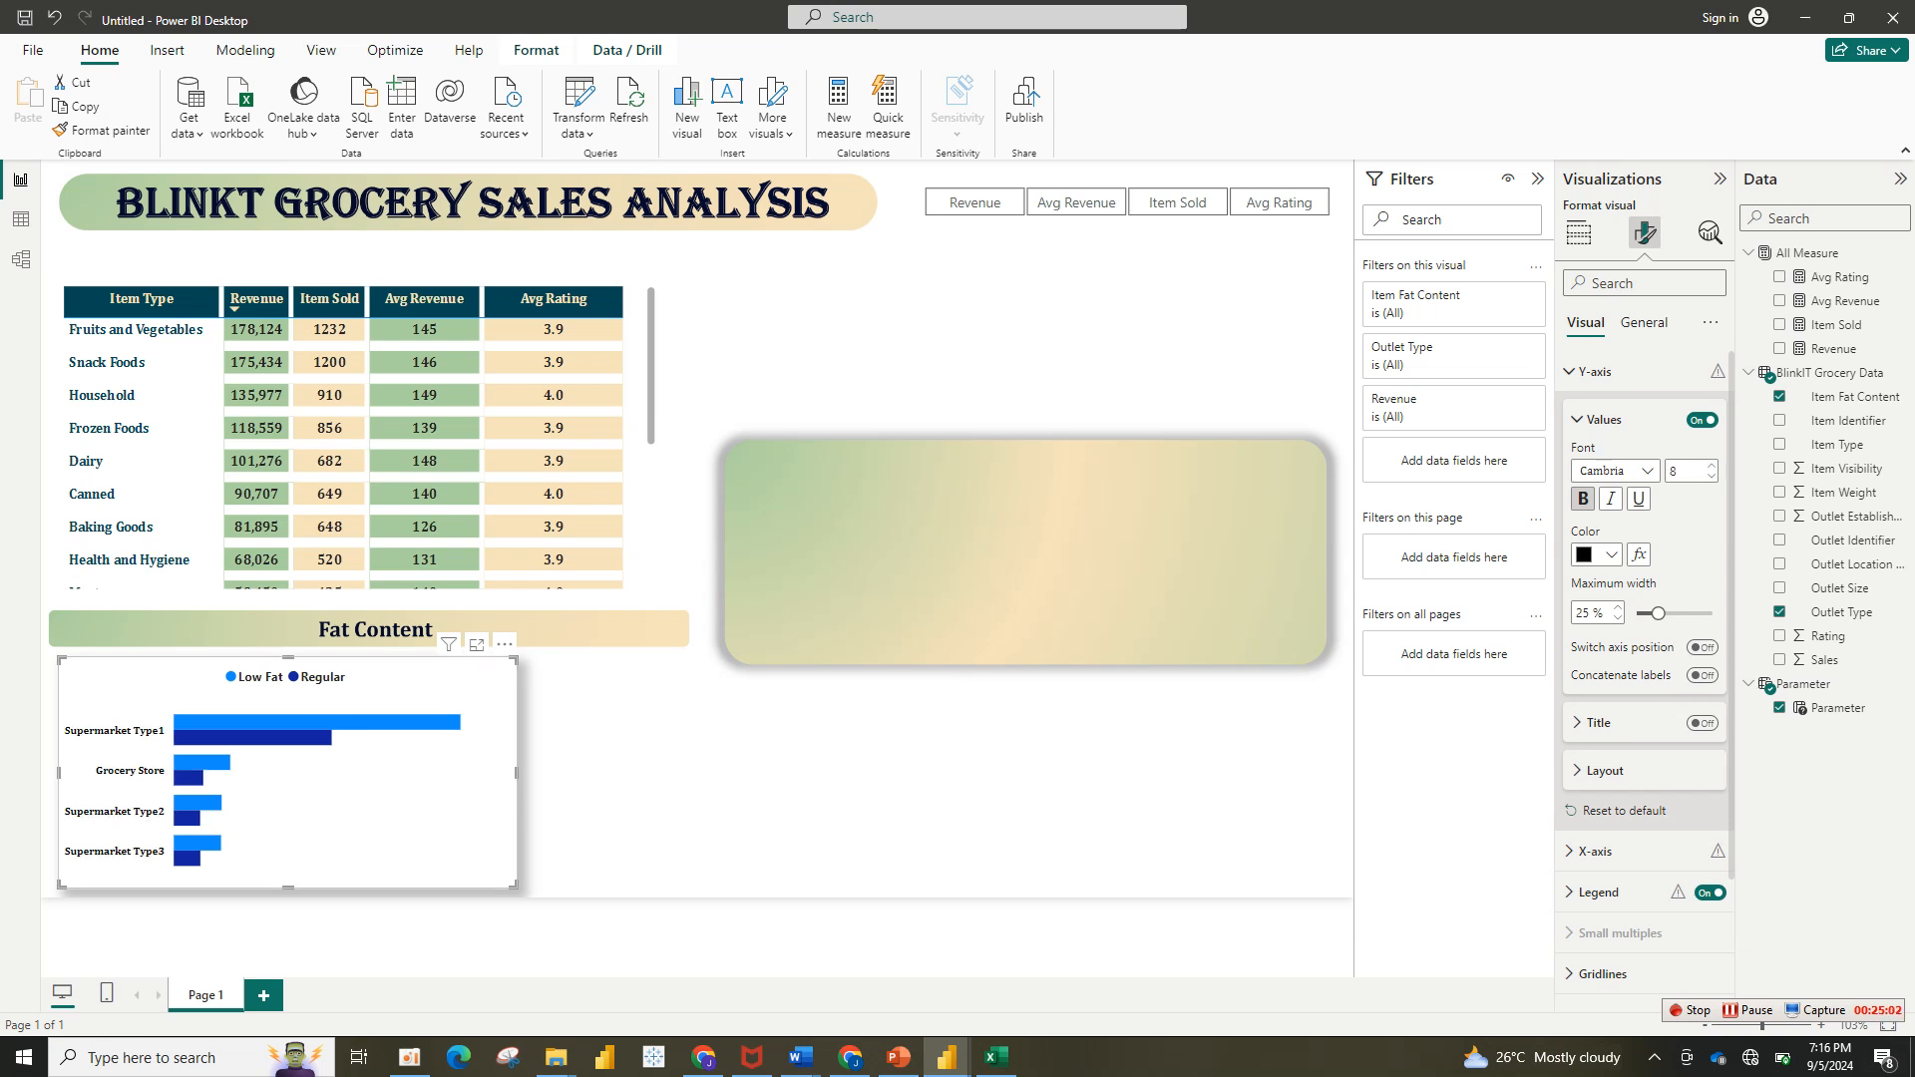
{"action": "mouse_move", "coordinate": [516, 773]}
{"action": "left_mouse_down"}
{"action": "mouse_move", "coordinate": [462, 773]}
{"action": "mouse_move", "coordinate": [479, 773]}
{"action": "left_mouse_up"}
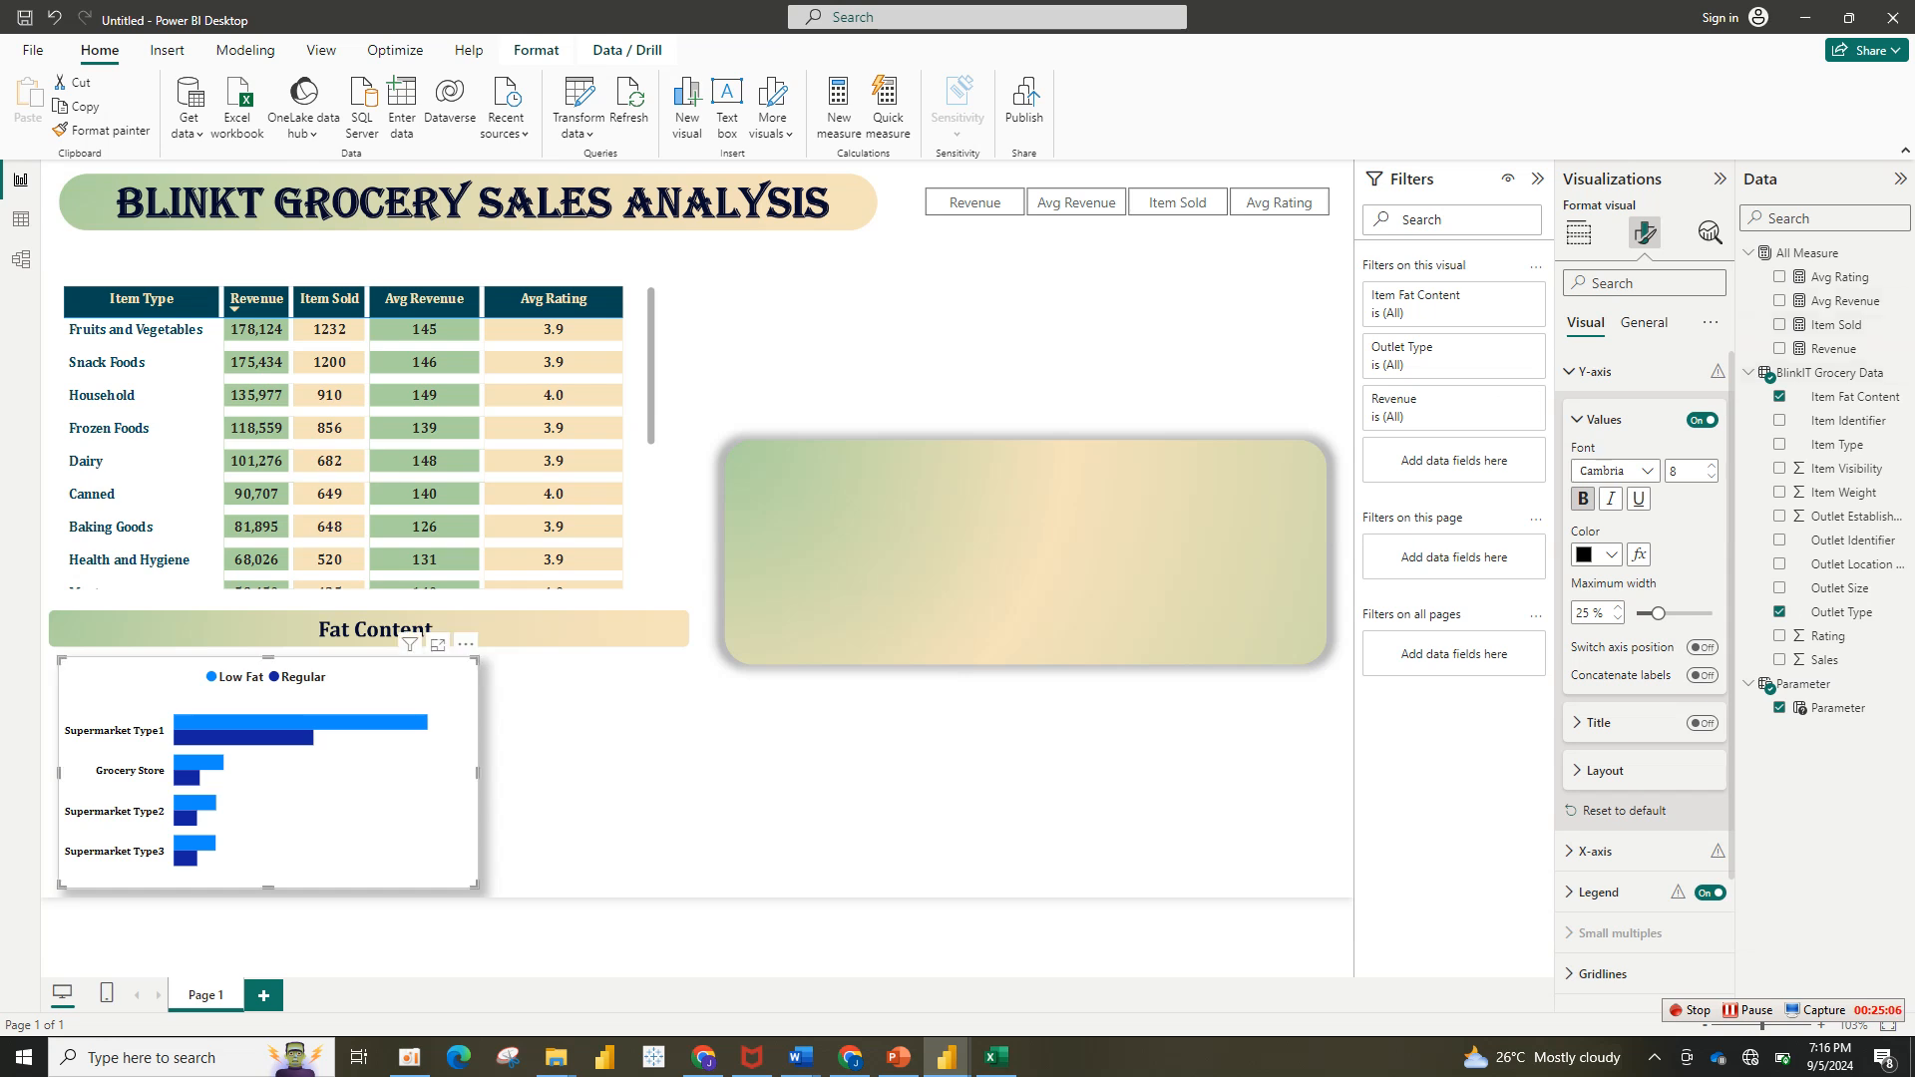
{"action": "left_click", "coordinate": [1604, 419]}
{"action": "left_click", "coordinate": [1595, 371]}
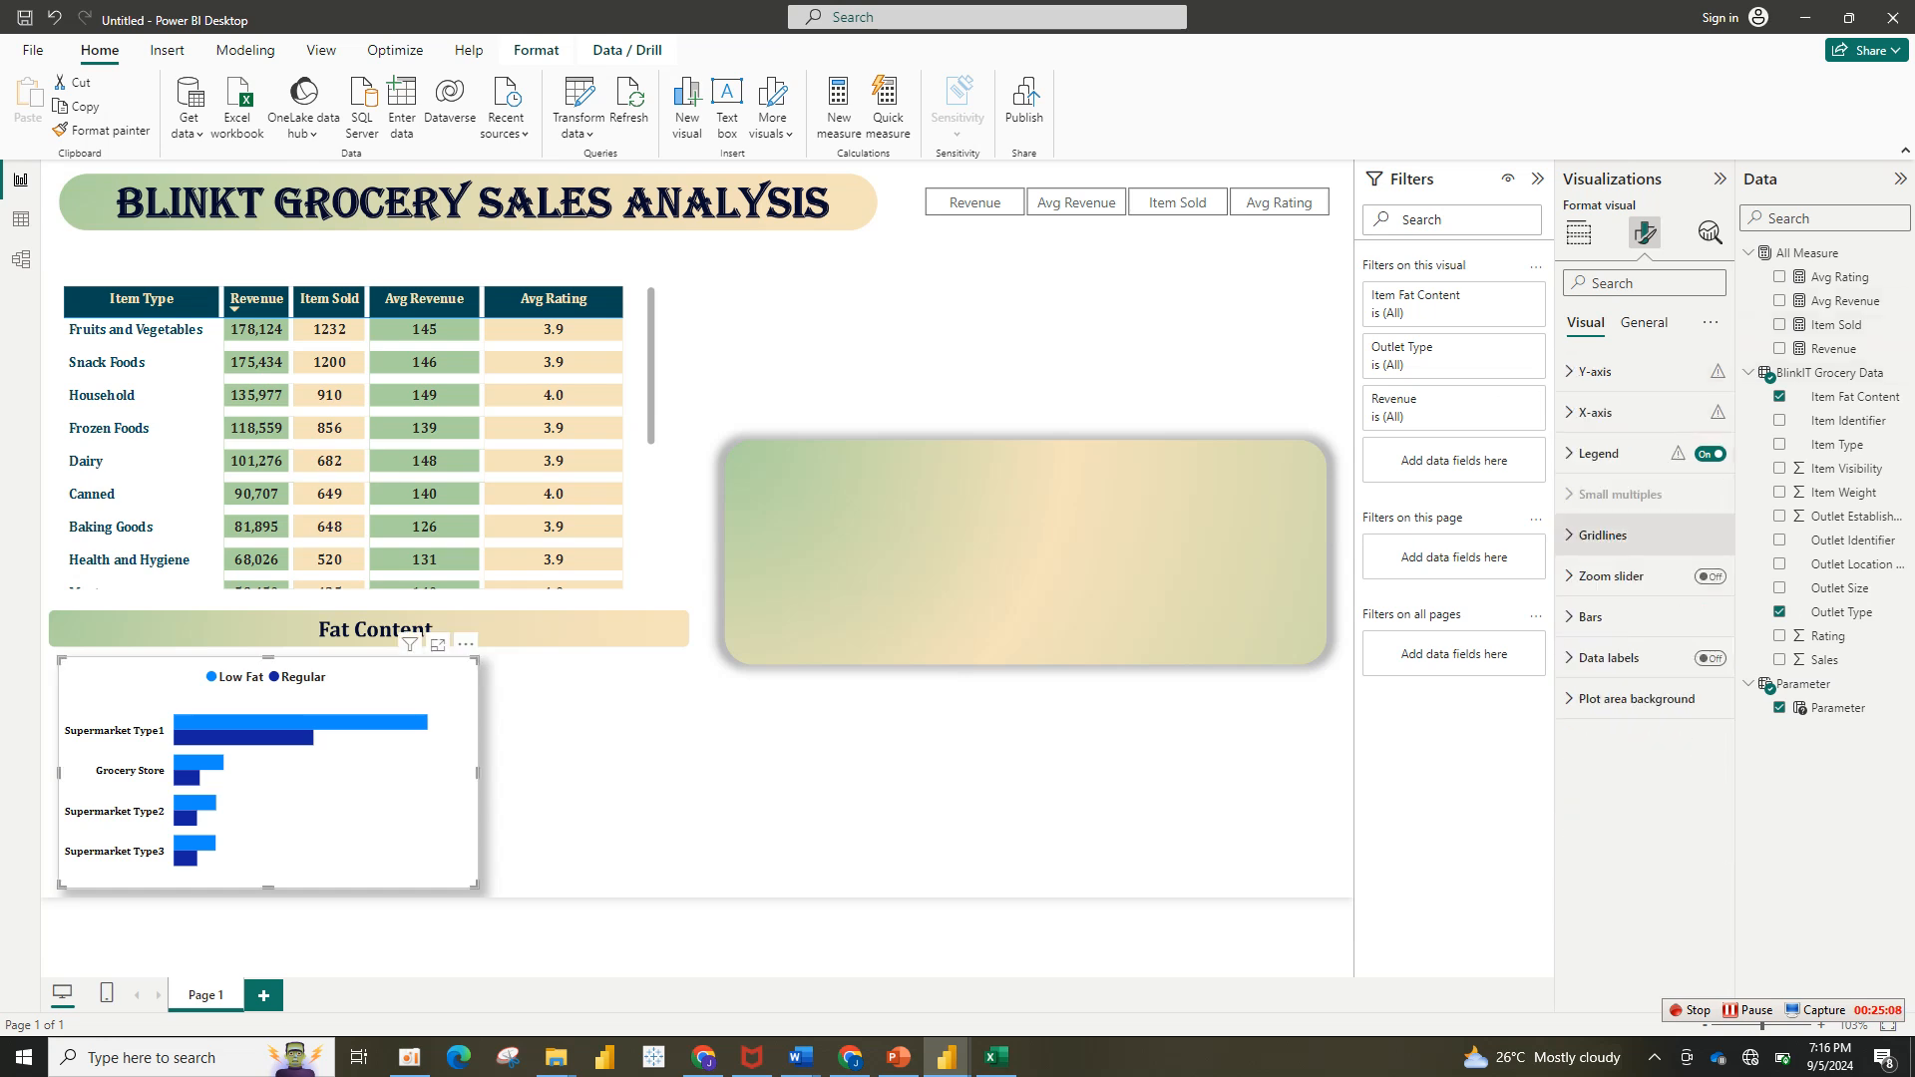
Step: Color the Low Fat bars light green and the Regular bars beige, and shrink the chart slightly
{"action": "left_click", "coordinate": [1603, 534]}
{"action": "left_click", "coordinate": [1602, 536]}
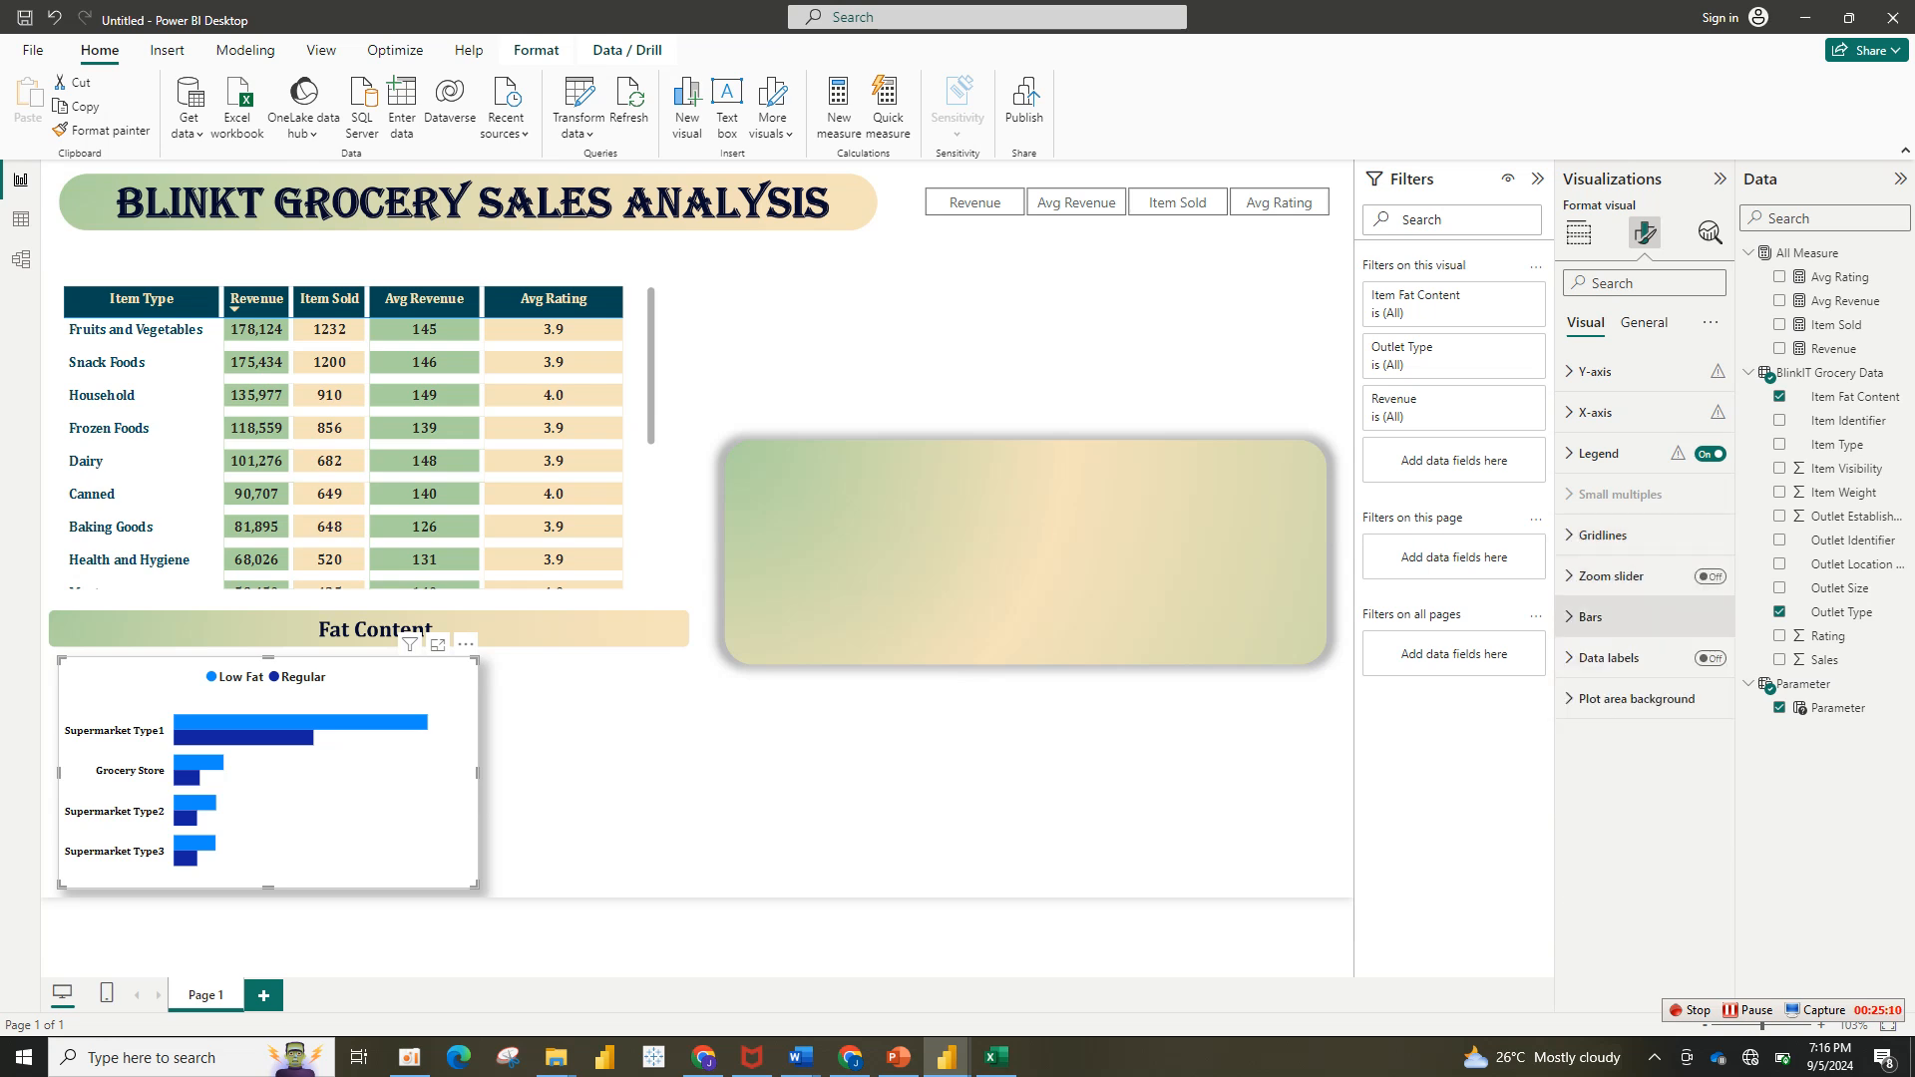
{"action": "left_click", "coordinate": [1590, 616]}
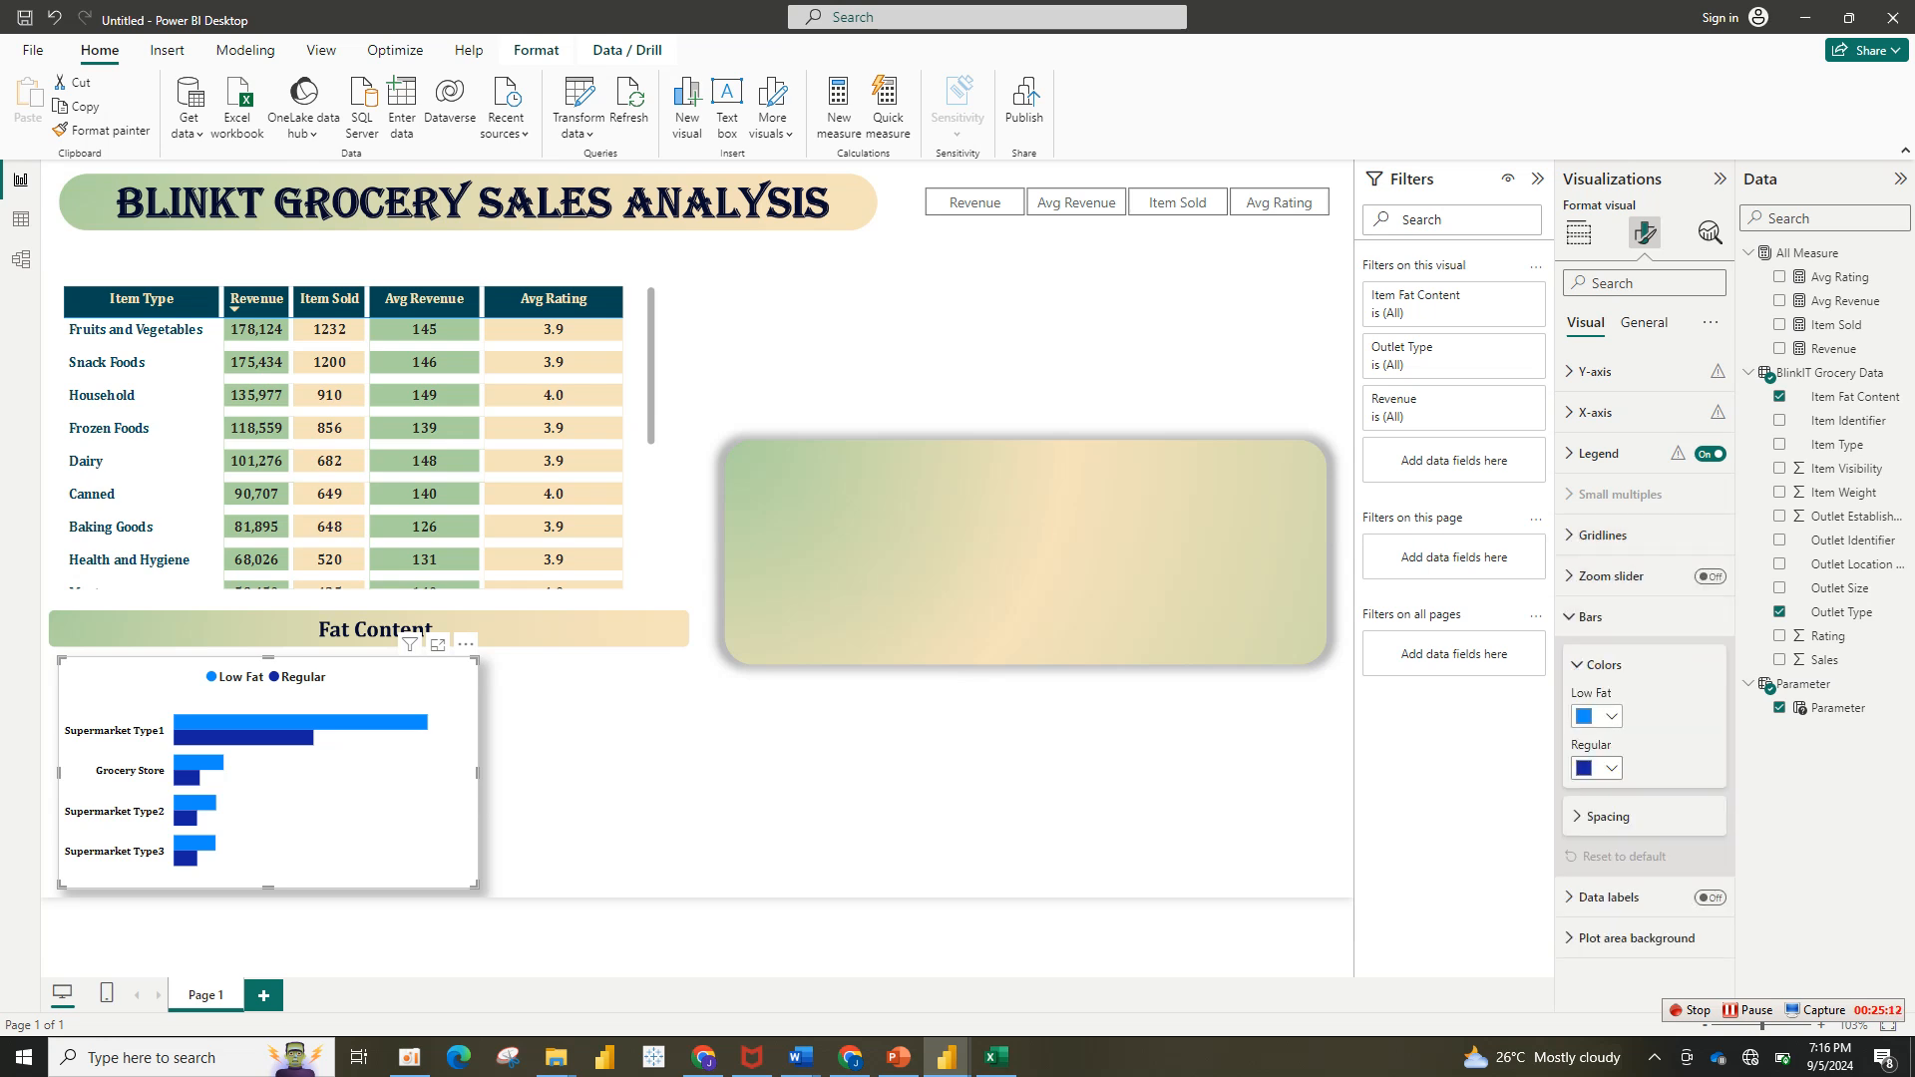
{"action": "left_click", "coordinate": [1597, 716]}
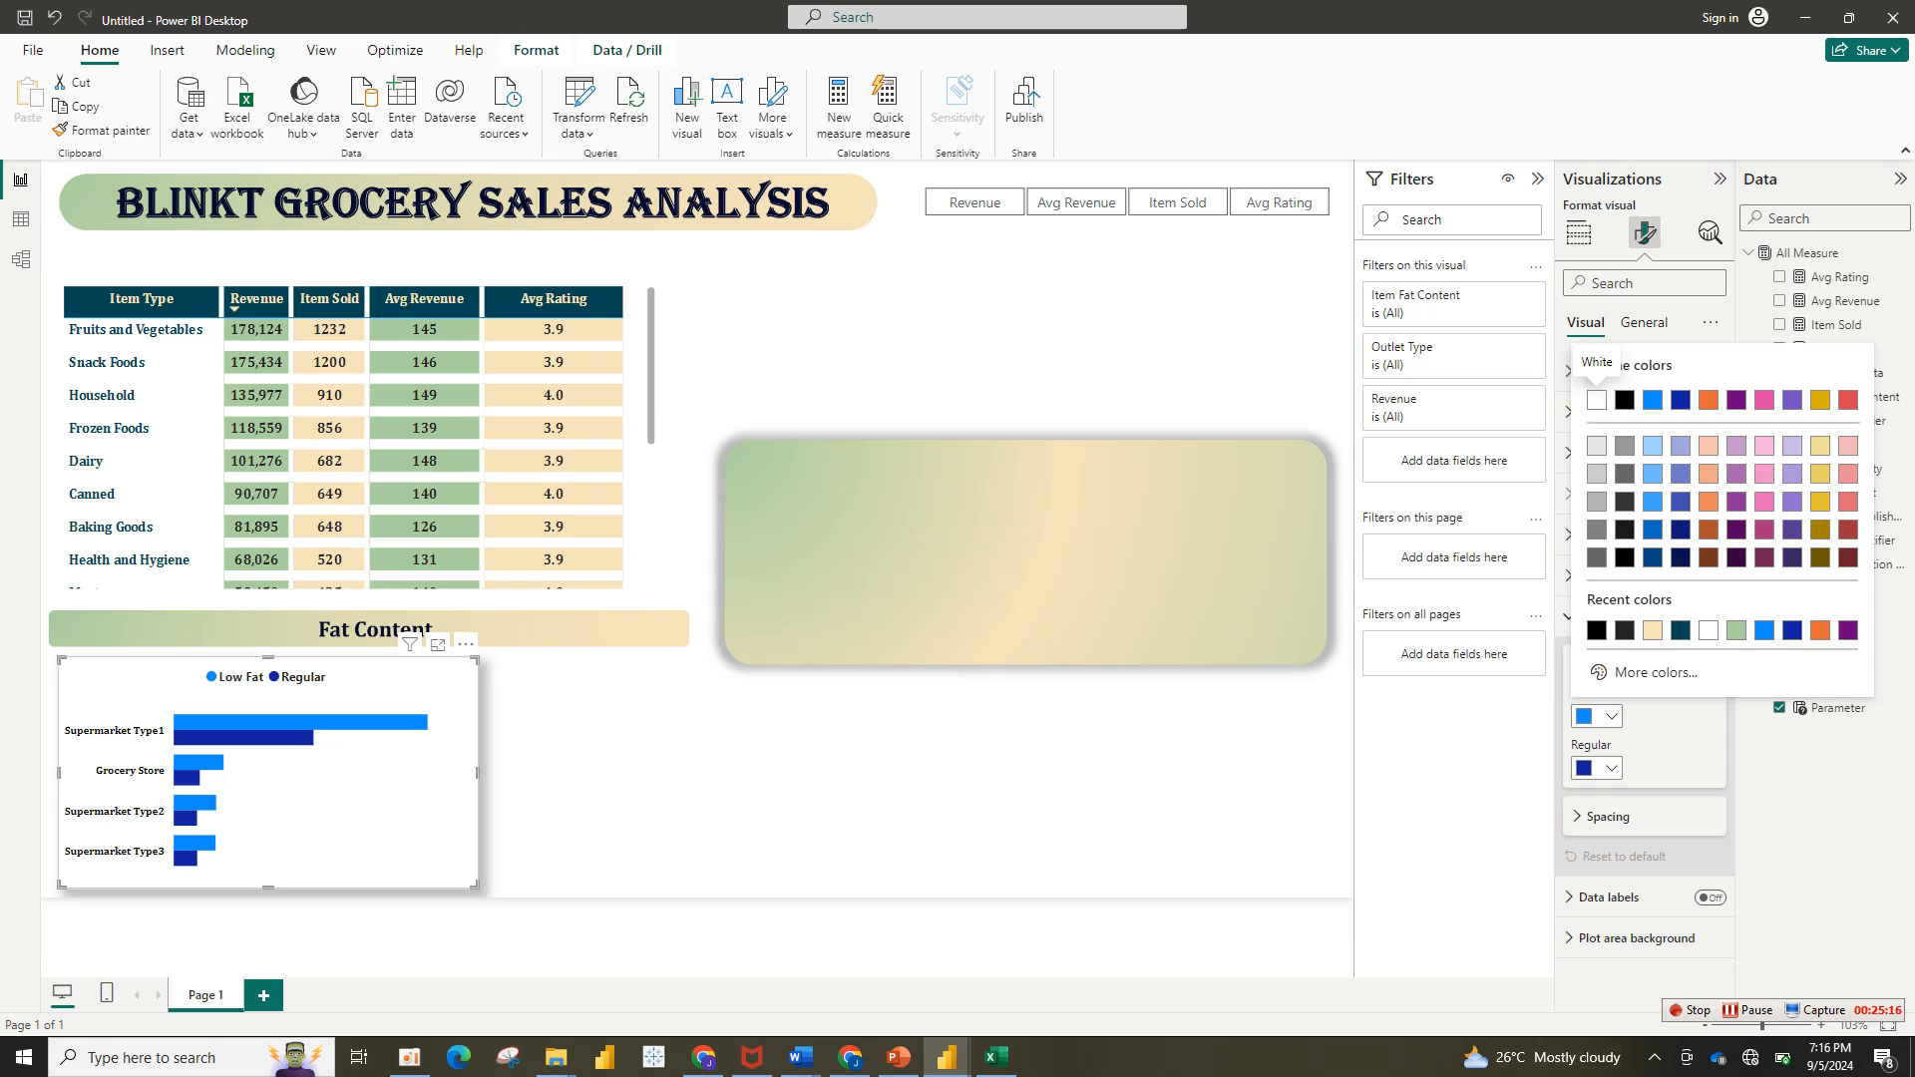
{"action": "left_click", "coordinate": [1736, 631]}
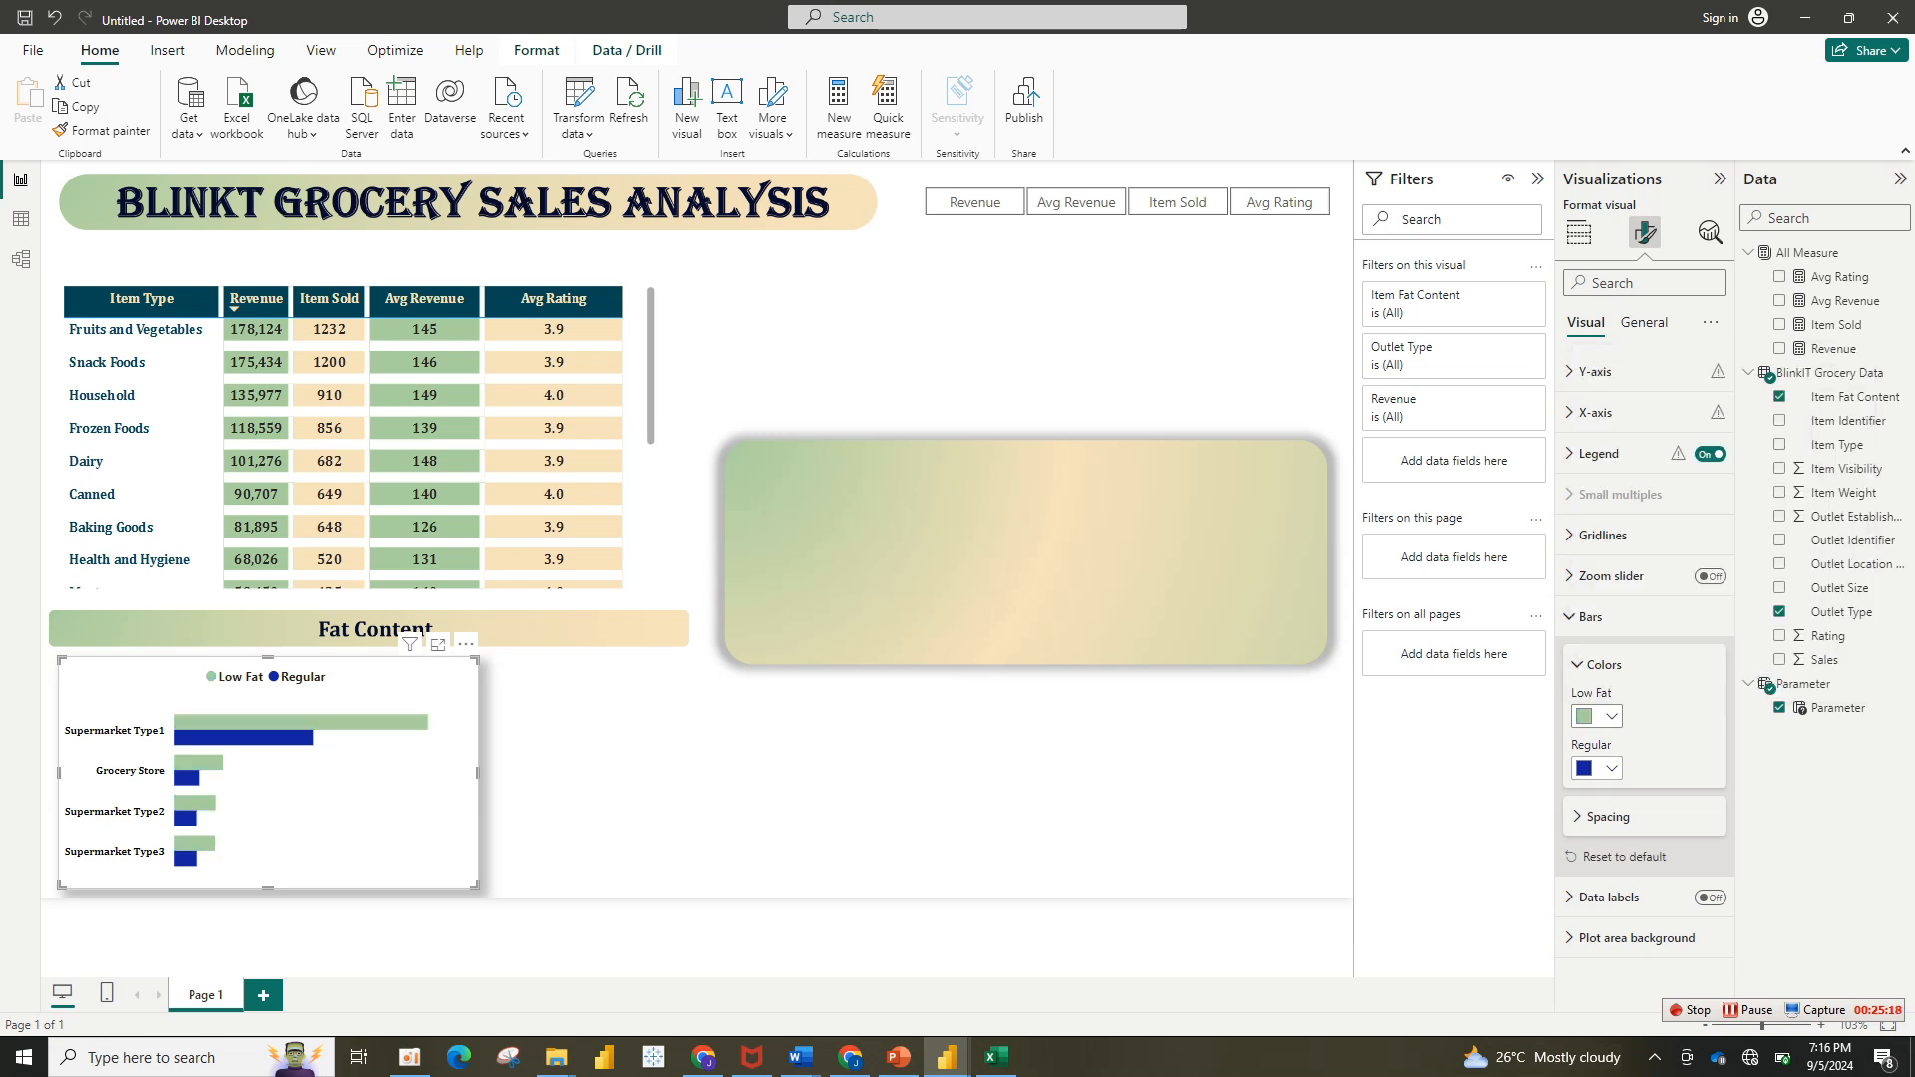
{"action": "left_click", "coordinate": [1597, 716]}
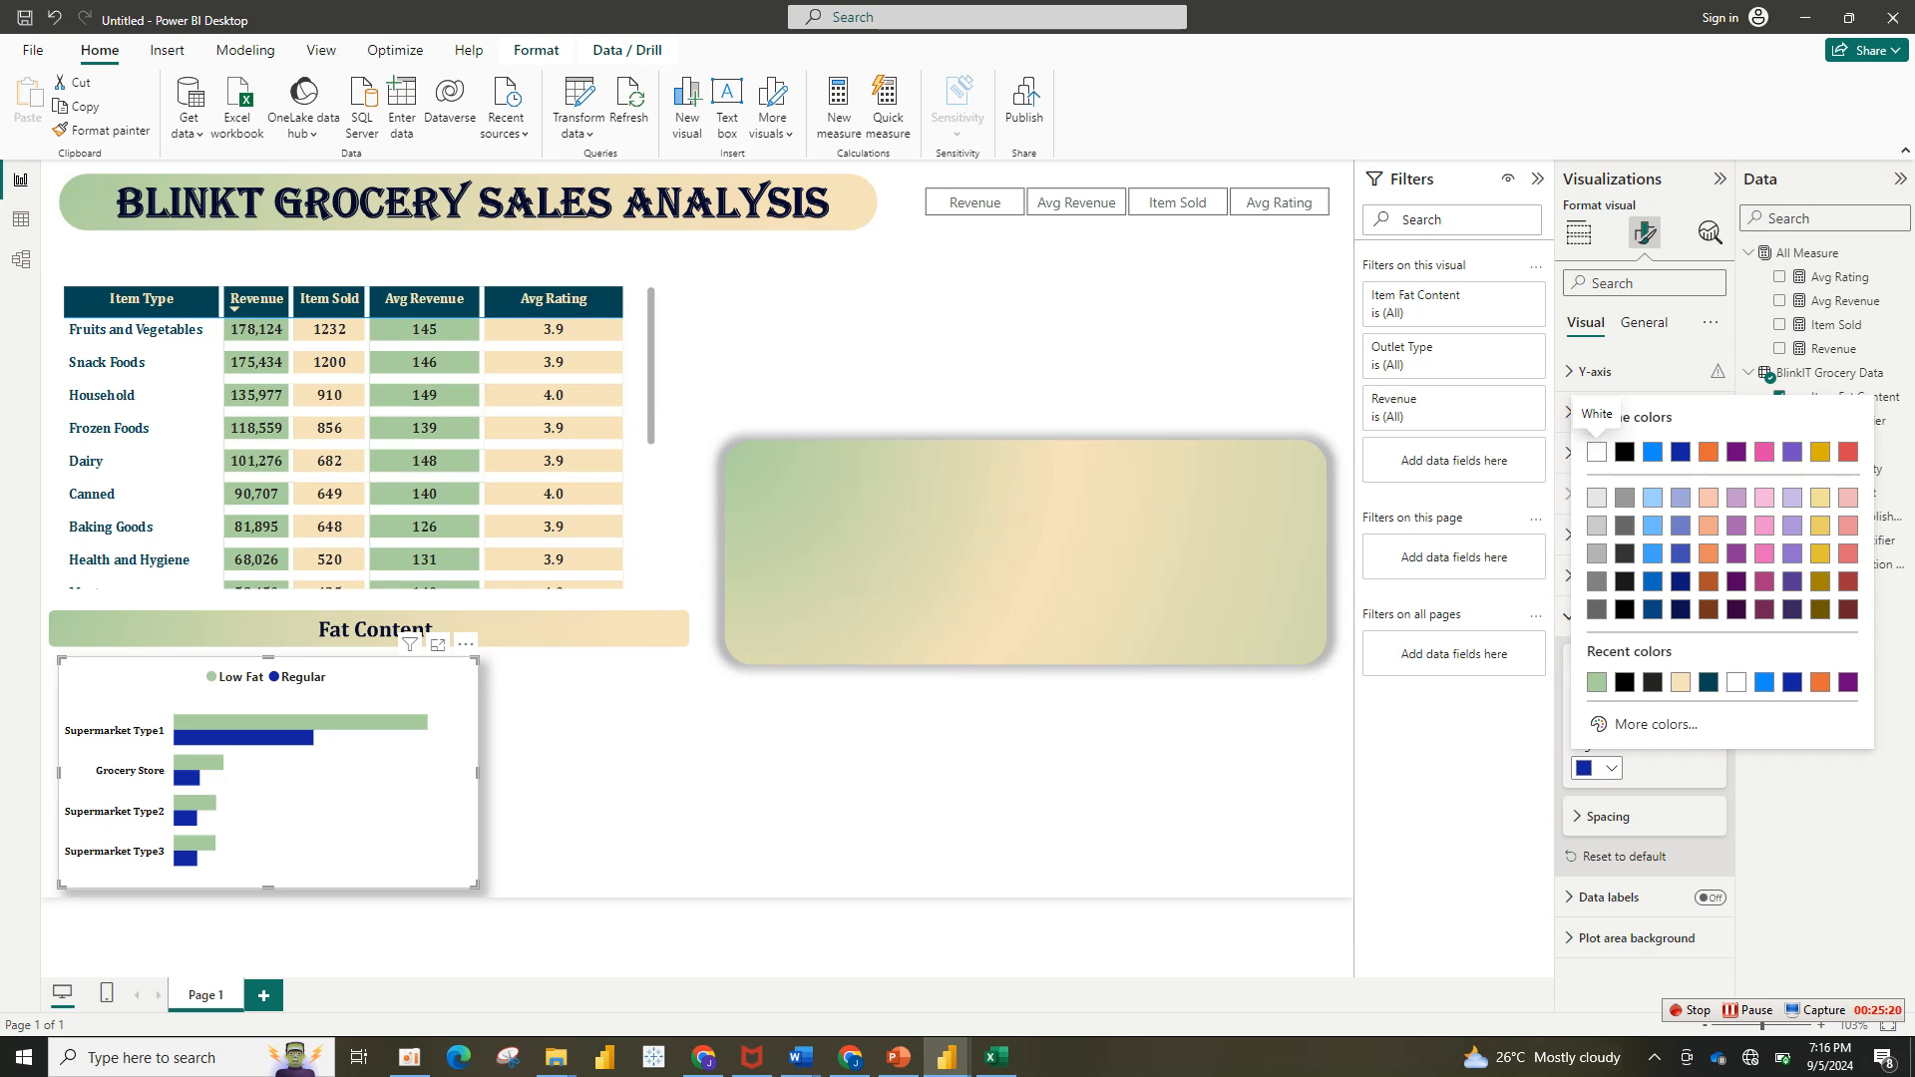
{"action": "left_click", "coordinate": [1680, 682]}
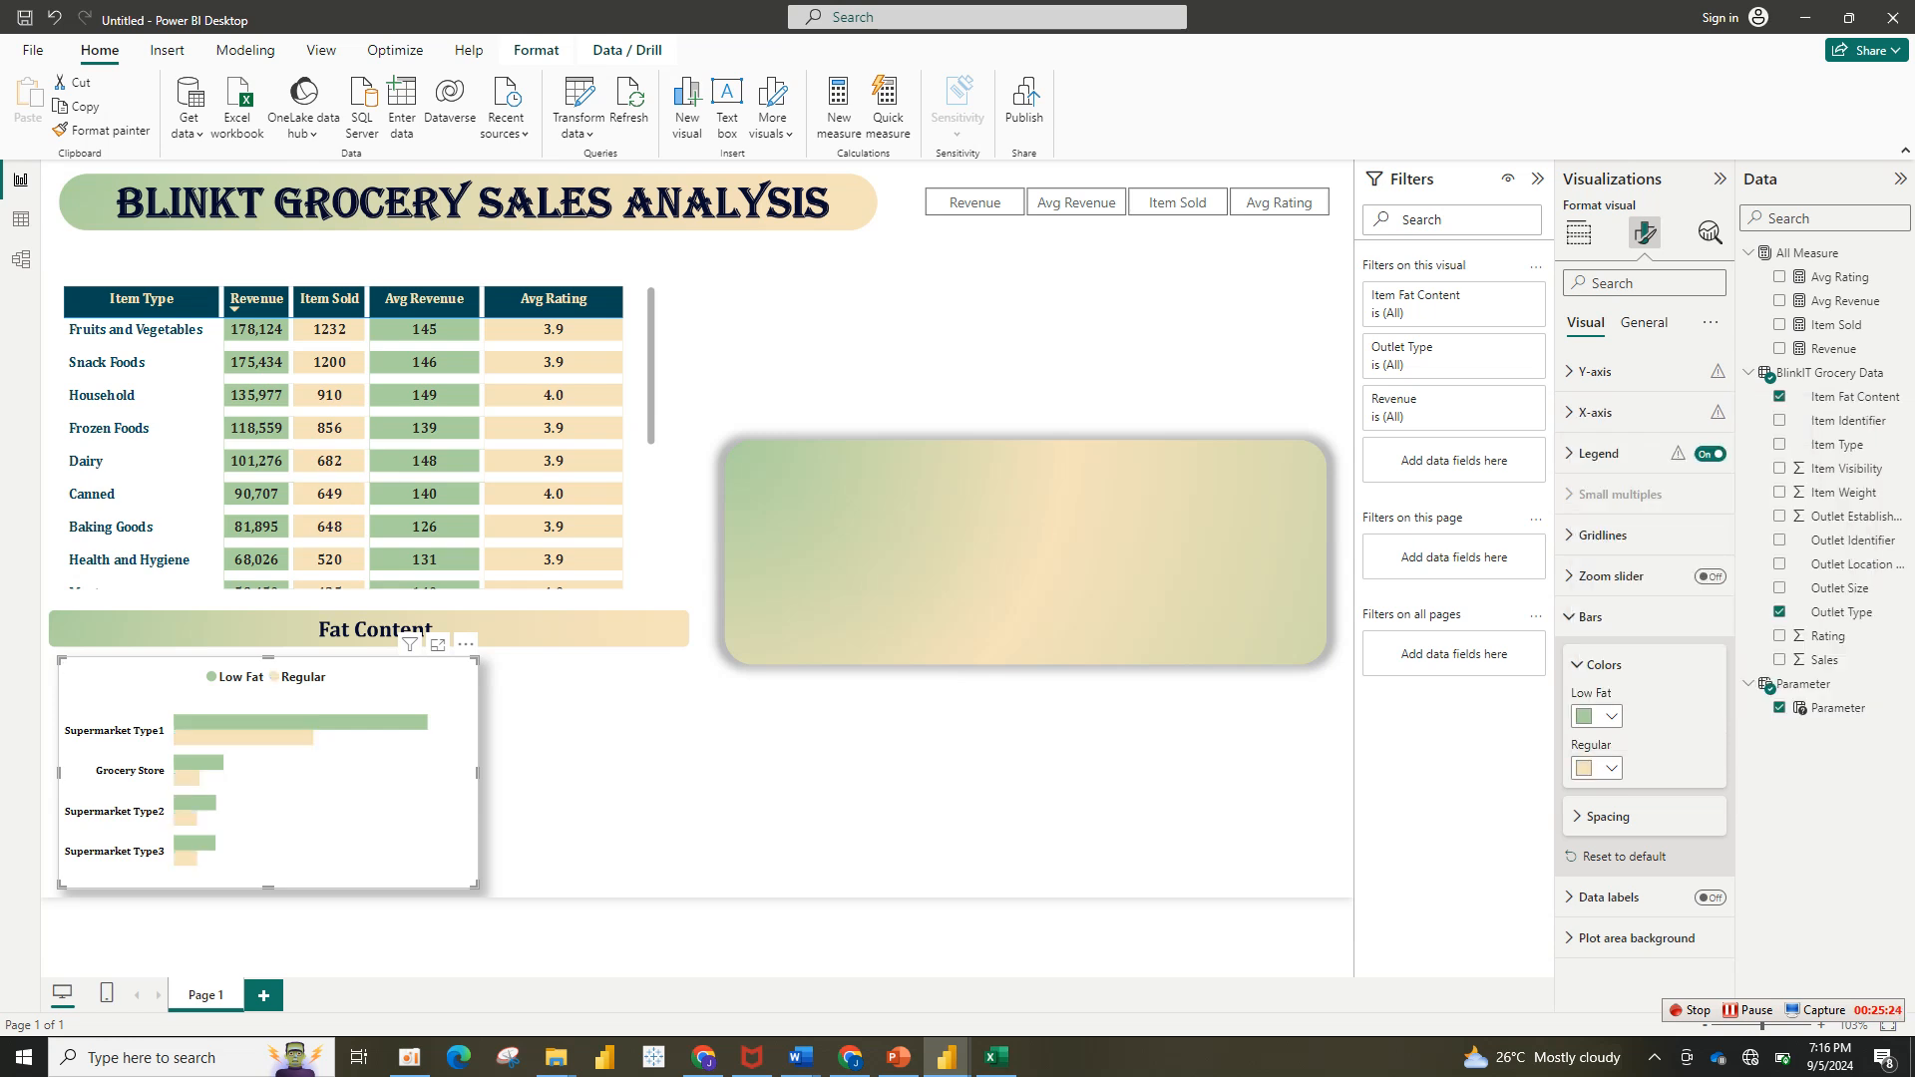
{"action": "left_click_drag", "start_coordinate": [476, 885], "coordinate": [470, 881]}
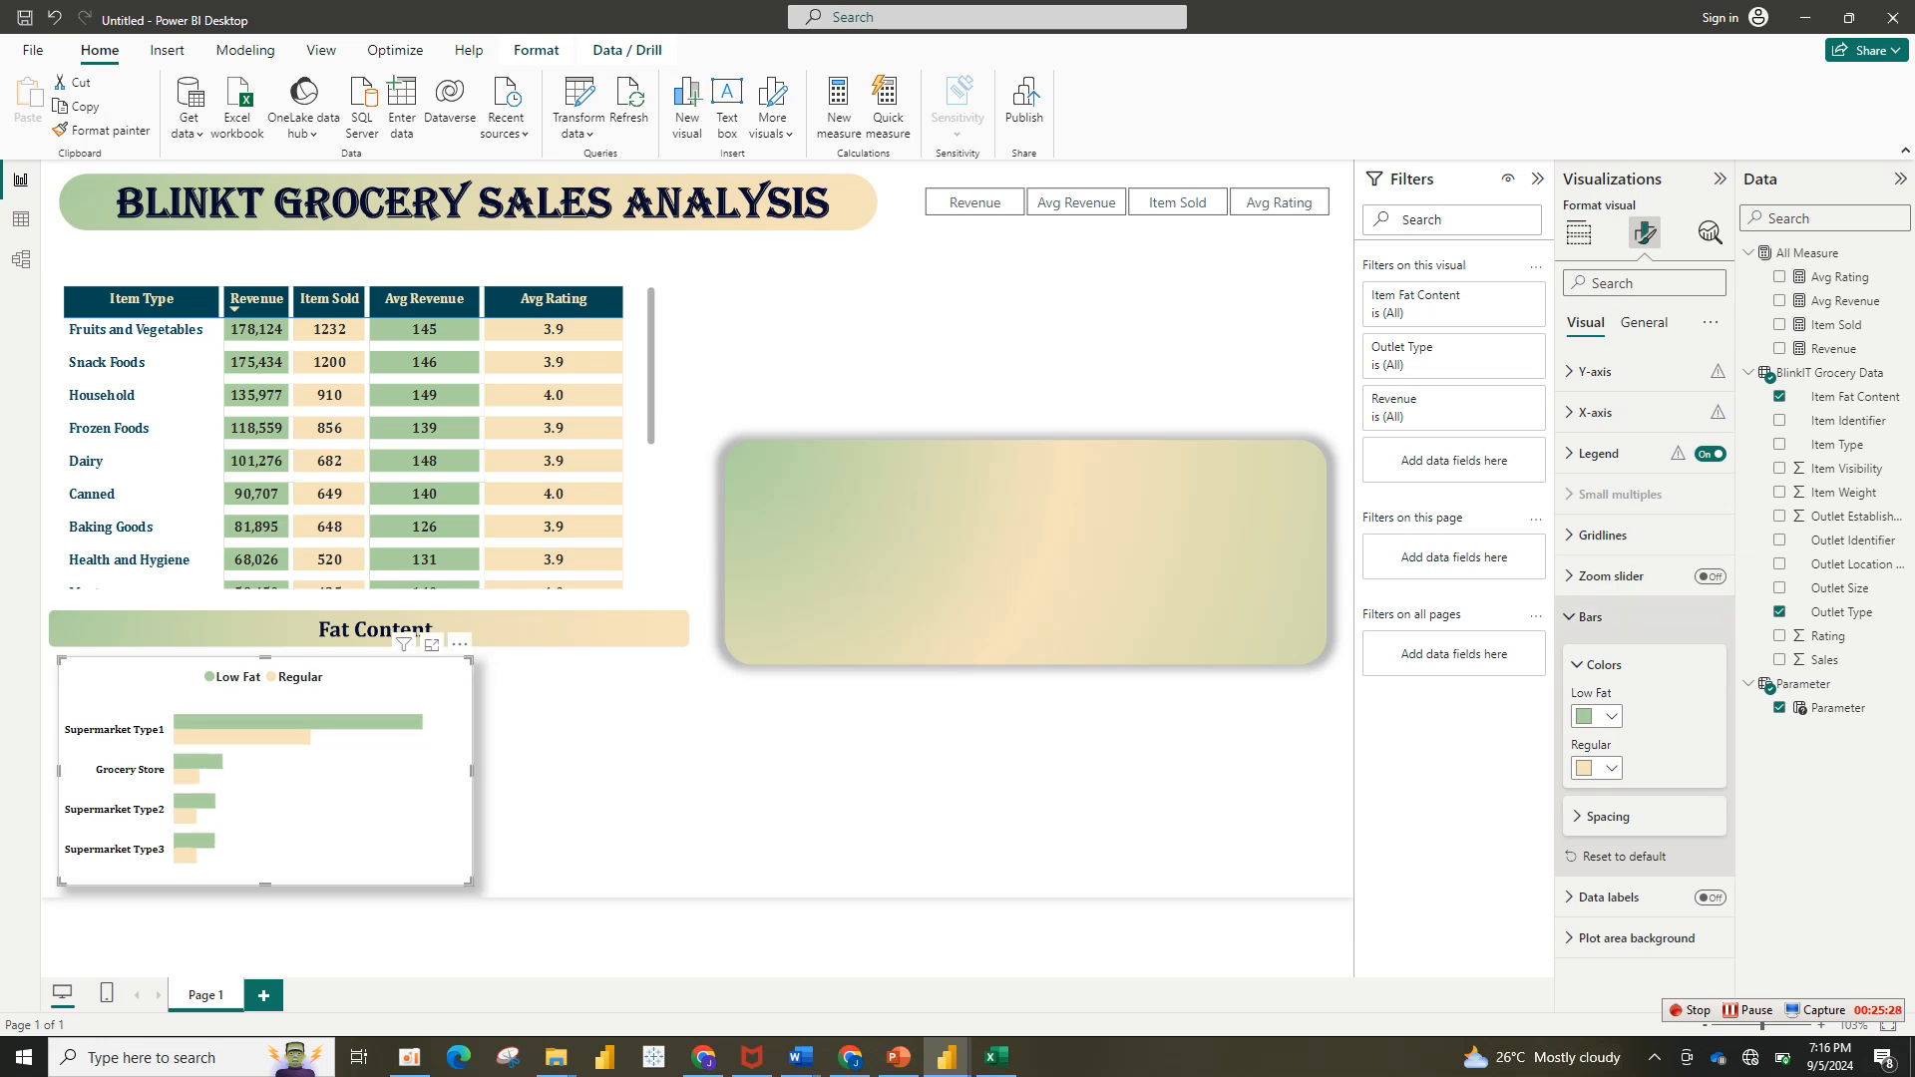
Step: Turn on data labels for the Fat Content bar chart and make their values black
{"action": "left_click", "coordinate": [1591, 616]}
{"action": "left_click", "coordinate": [1709, 658]}
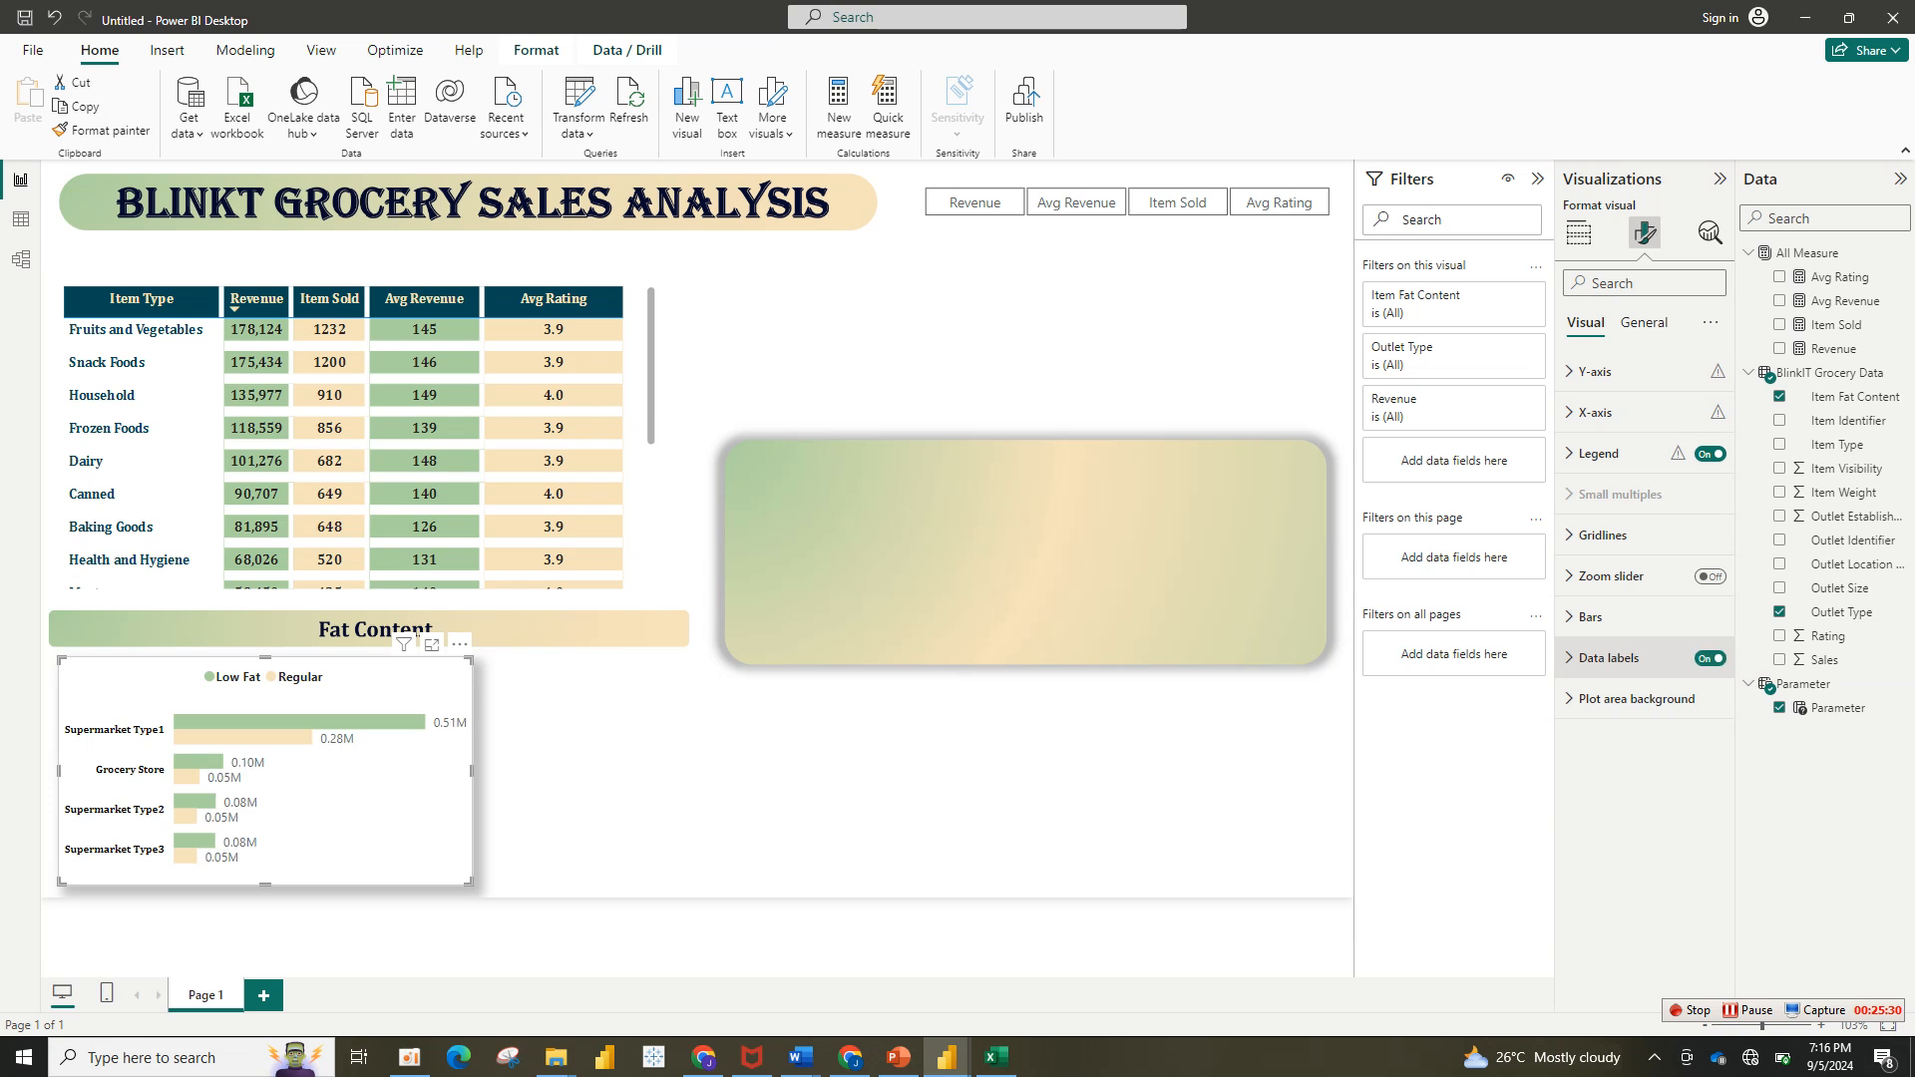
{"action": "left_click", "coordinate": [1607, 659]}
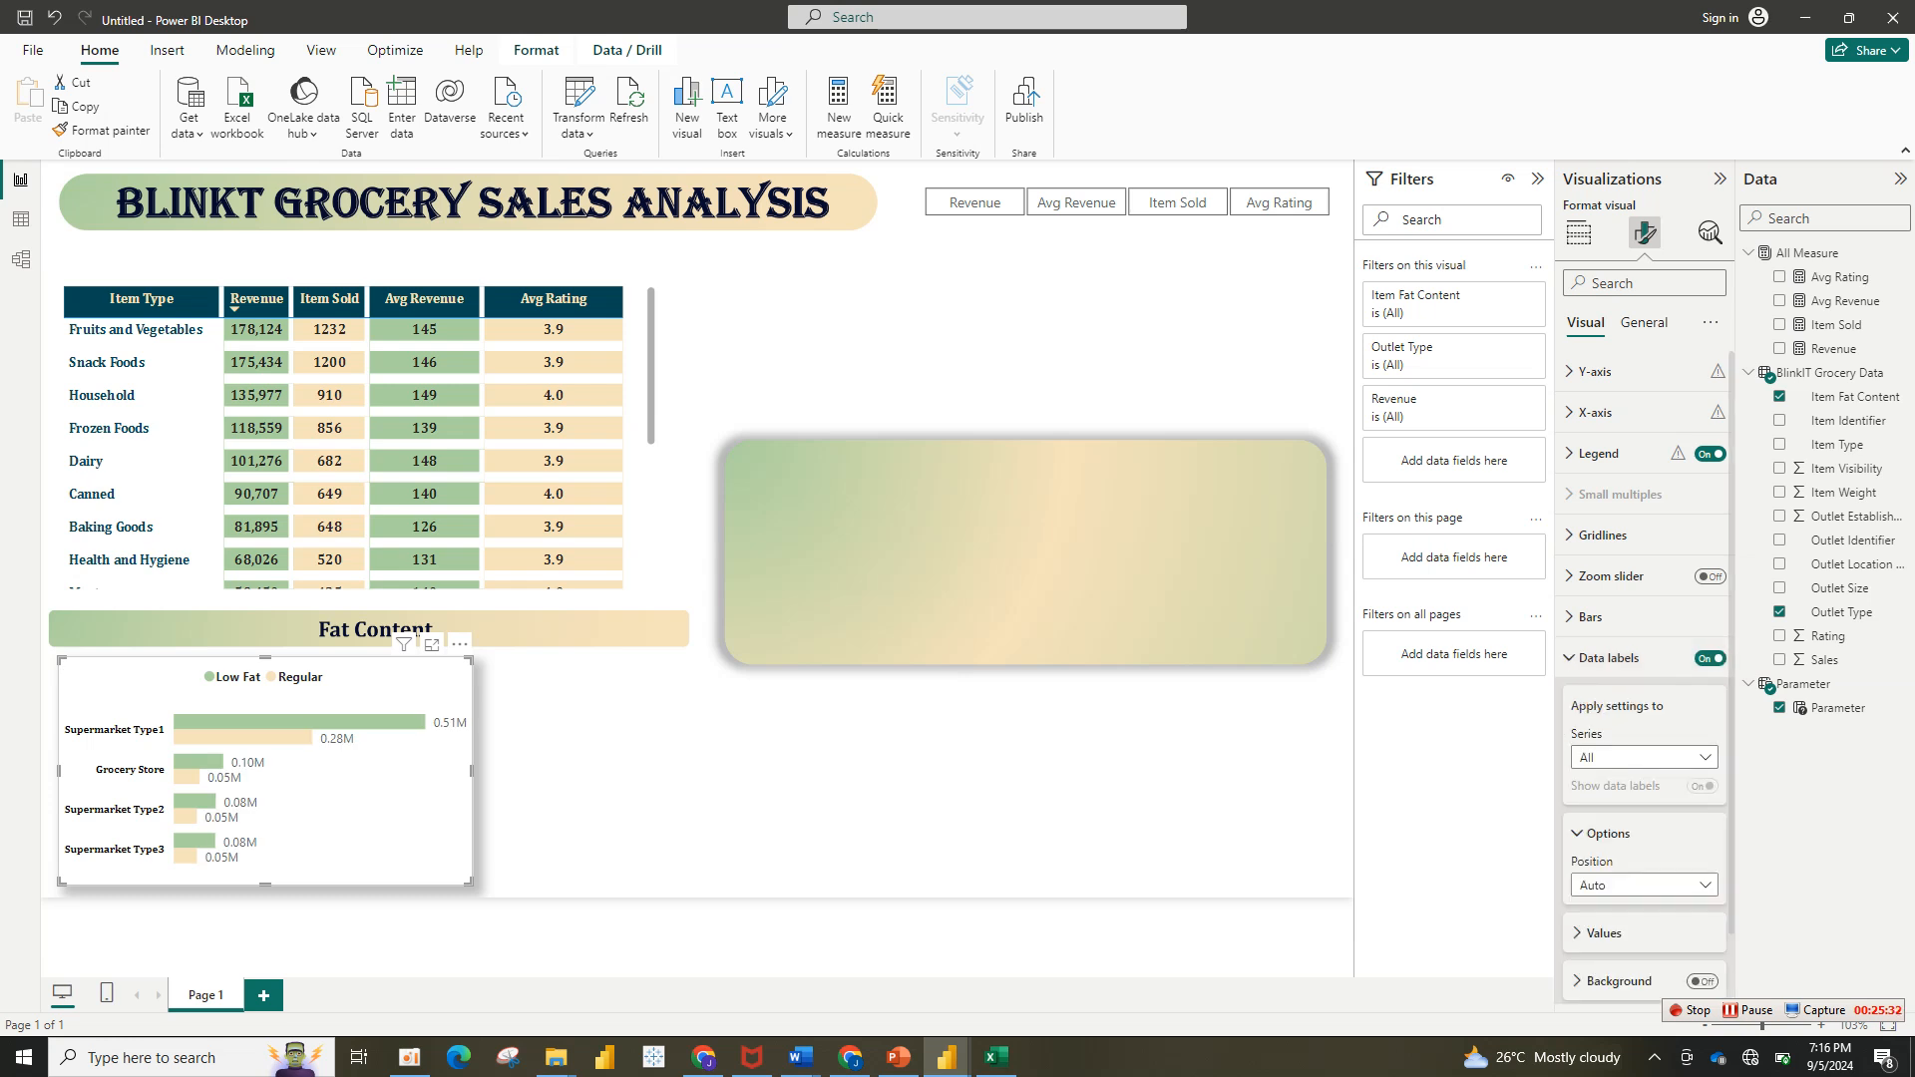
{"action": "scroll", "coordinate": [1646, 678], "scroll_direction": "down", "scroll_amount": 1}
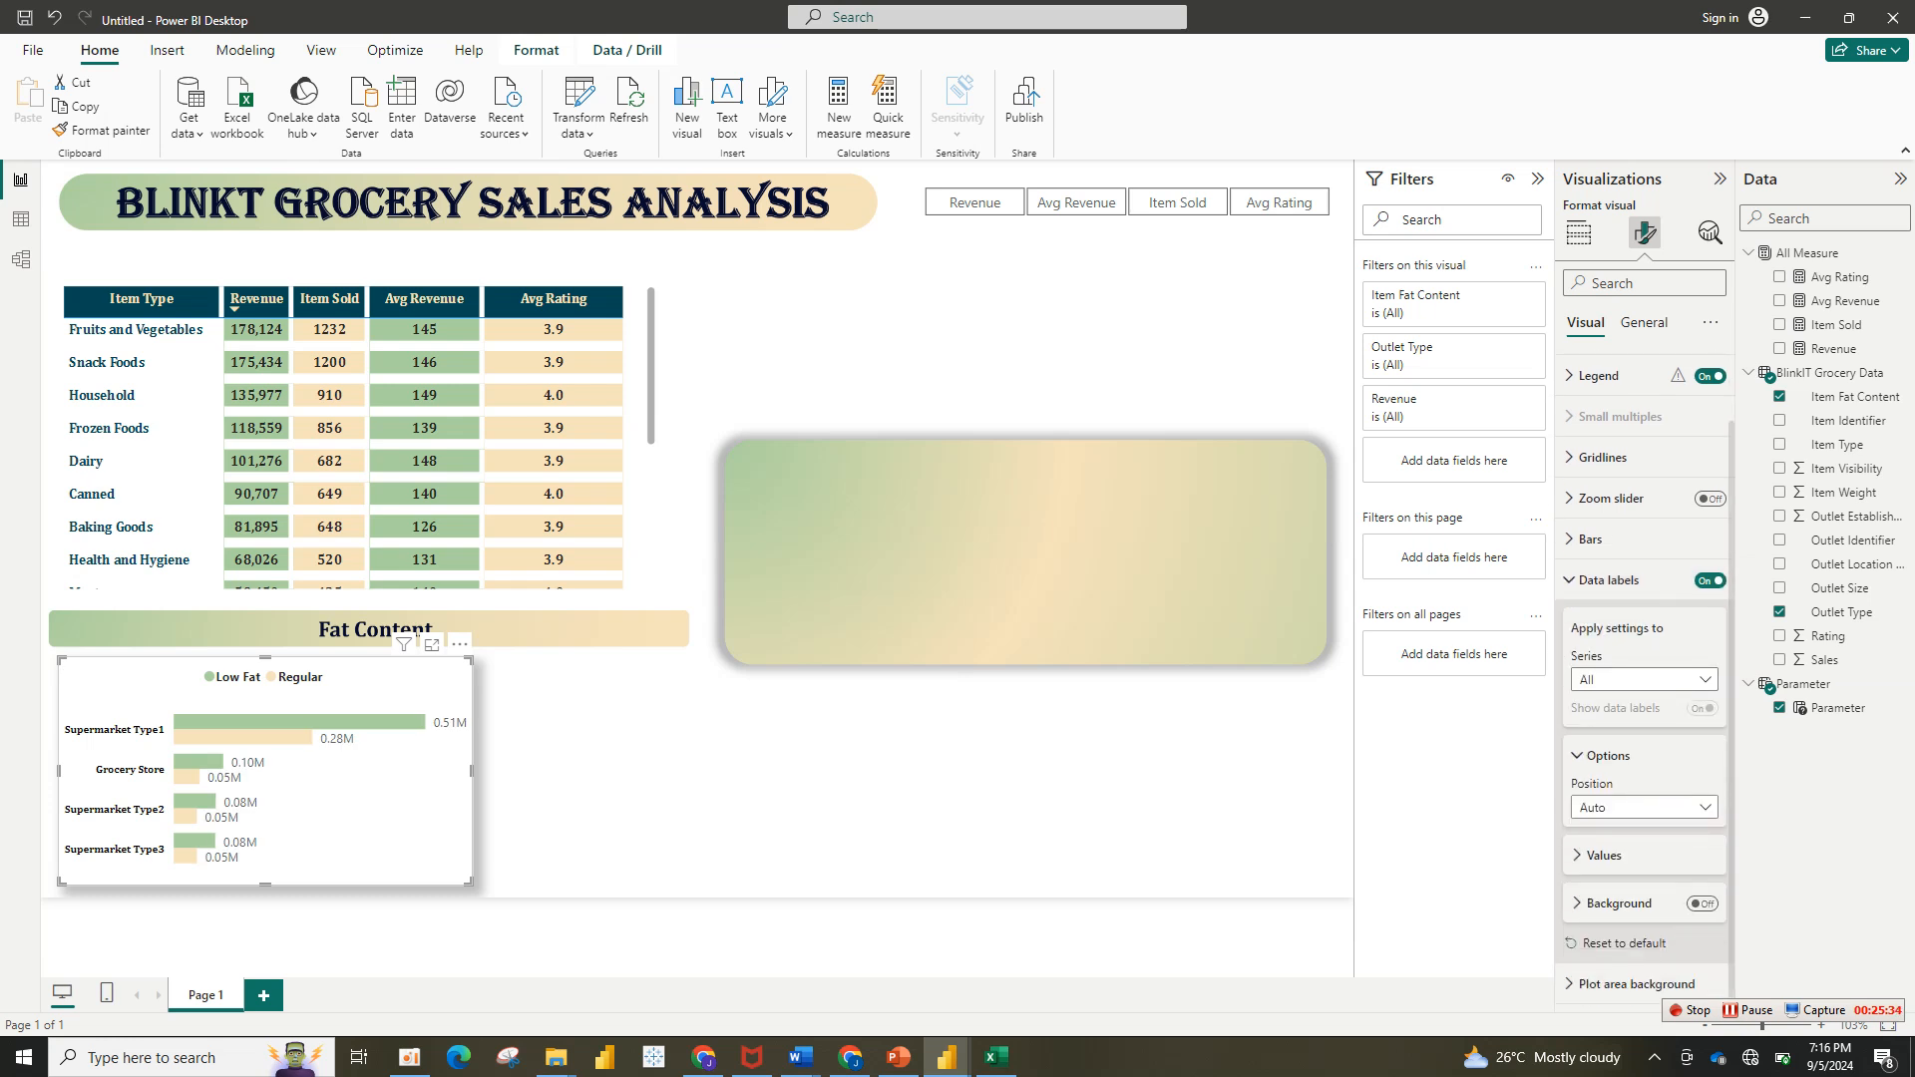
{"action": "left_click", "coordinate": [1604, 856]}
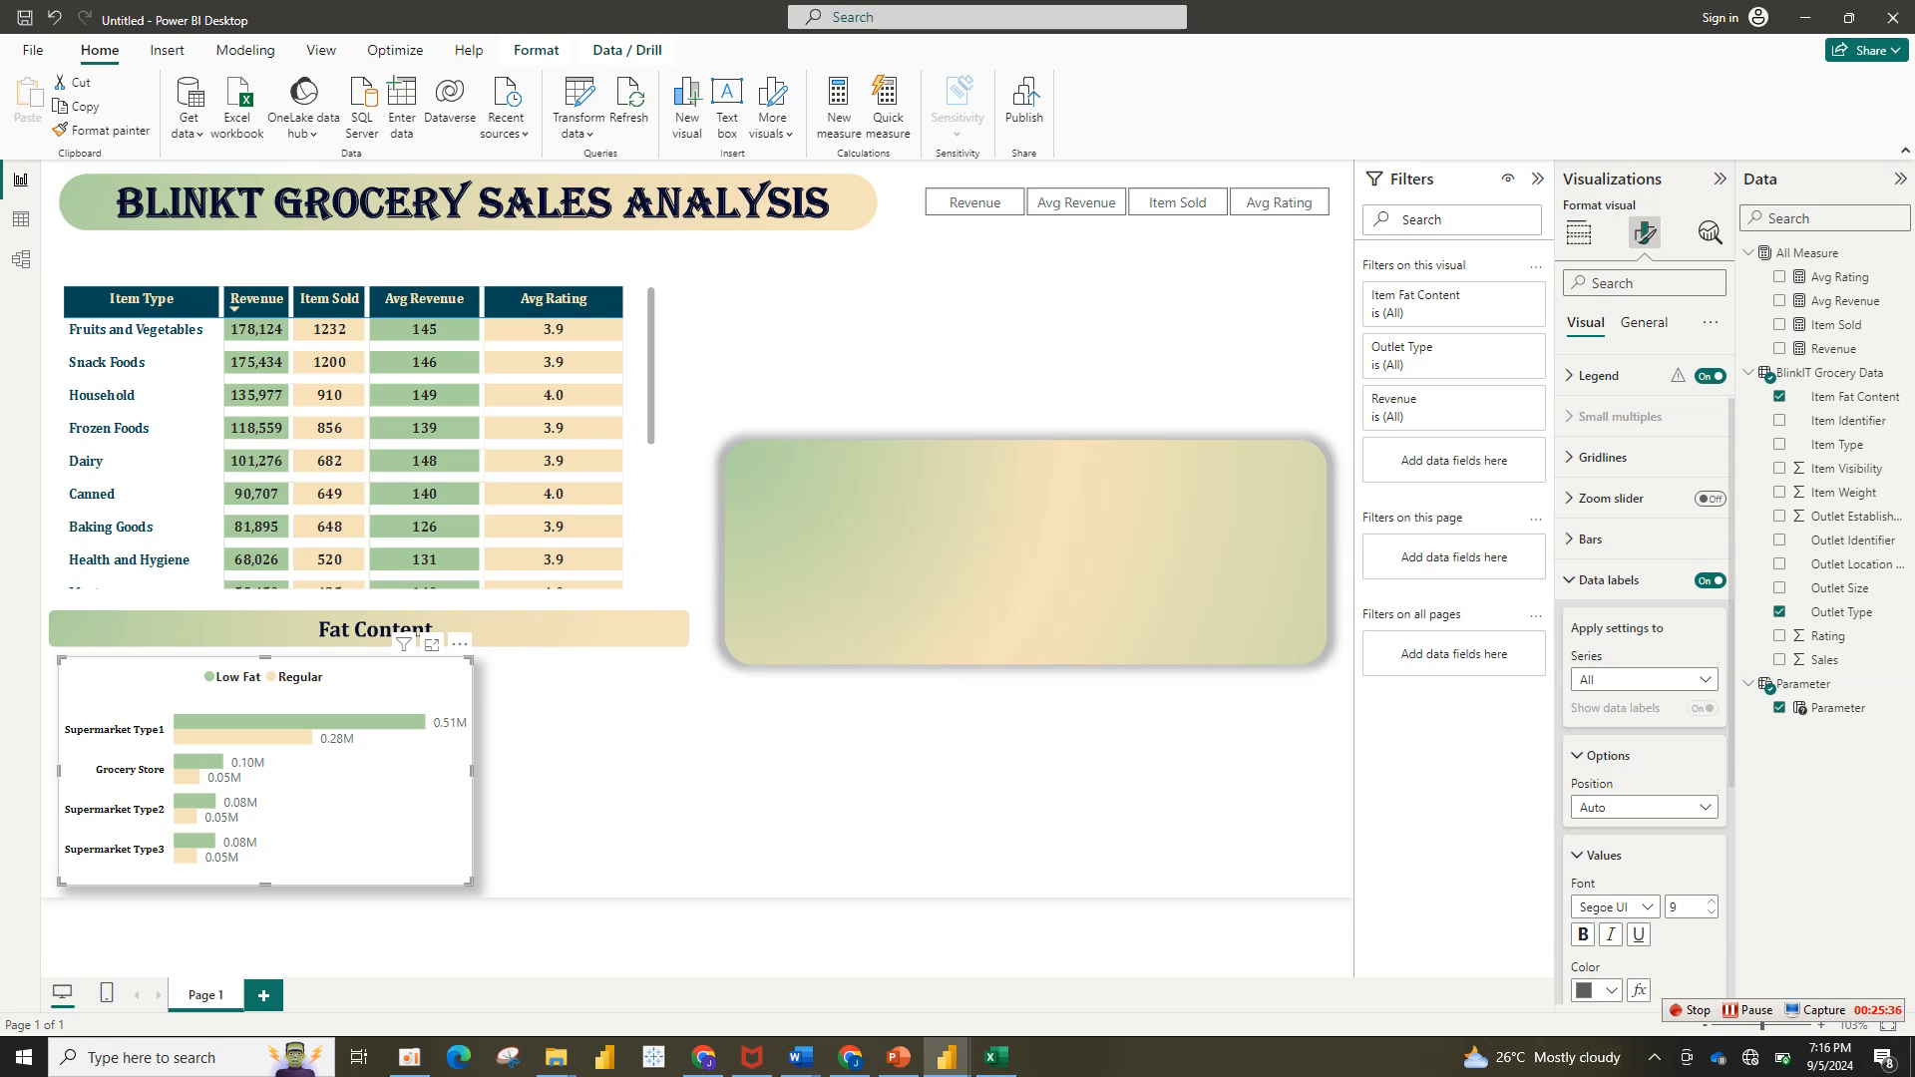
{"action": "scroll", "coordinate": [1646, 678], "scroll_direction": "down", "scroll_amount": 2}
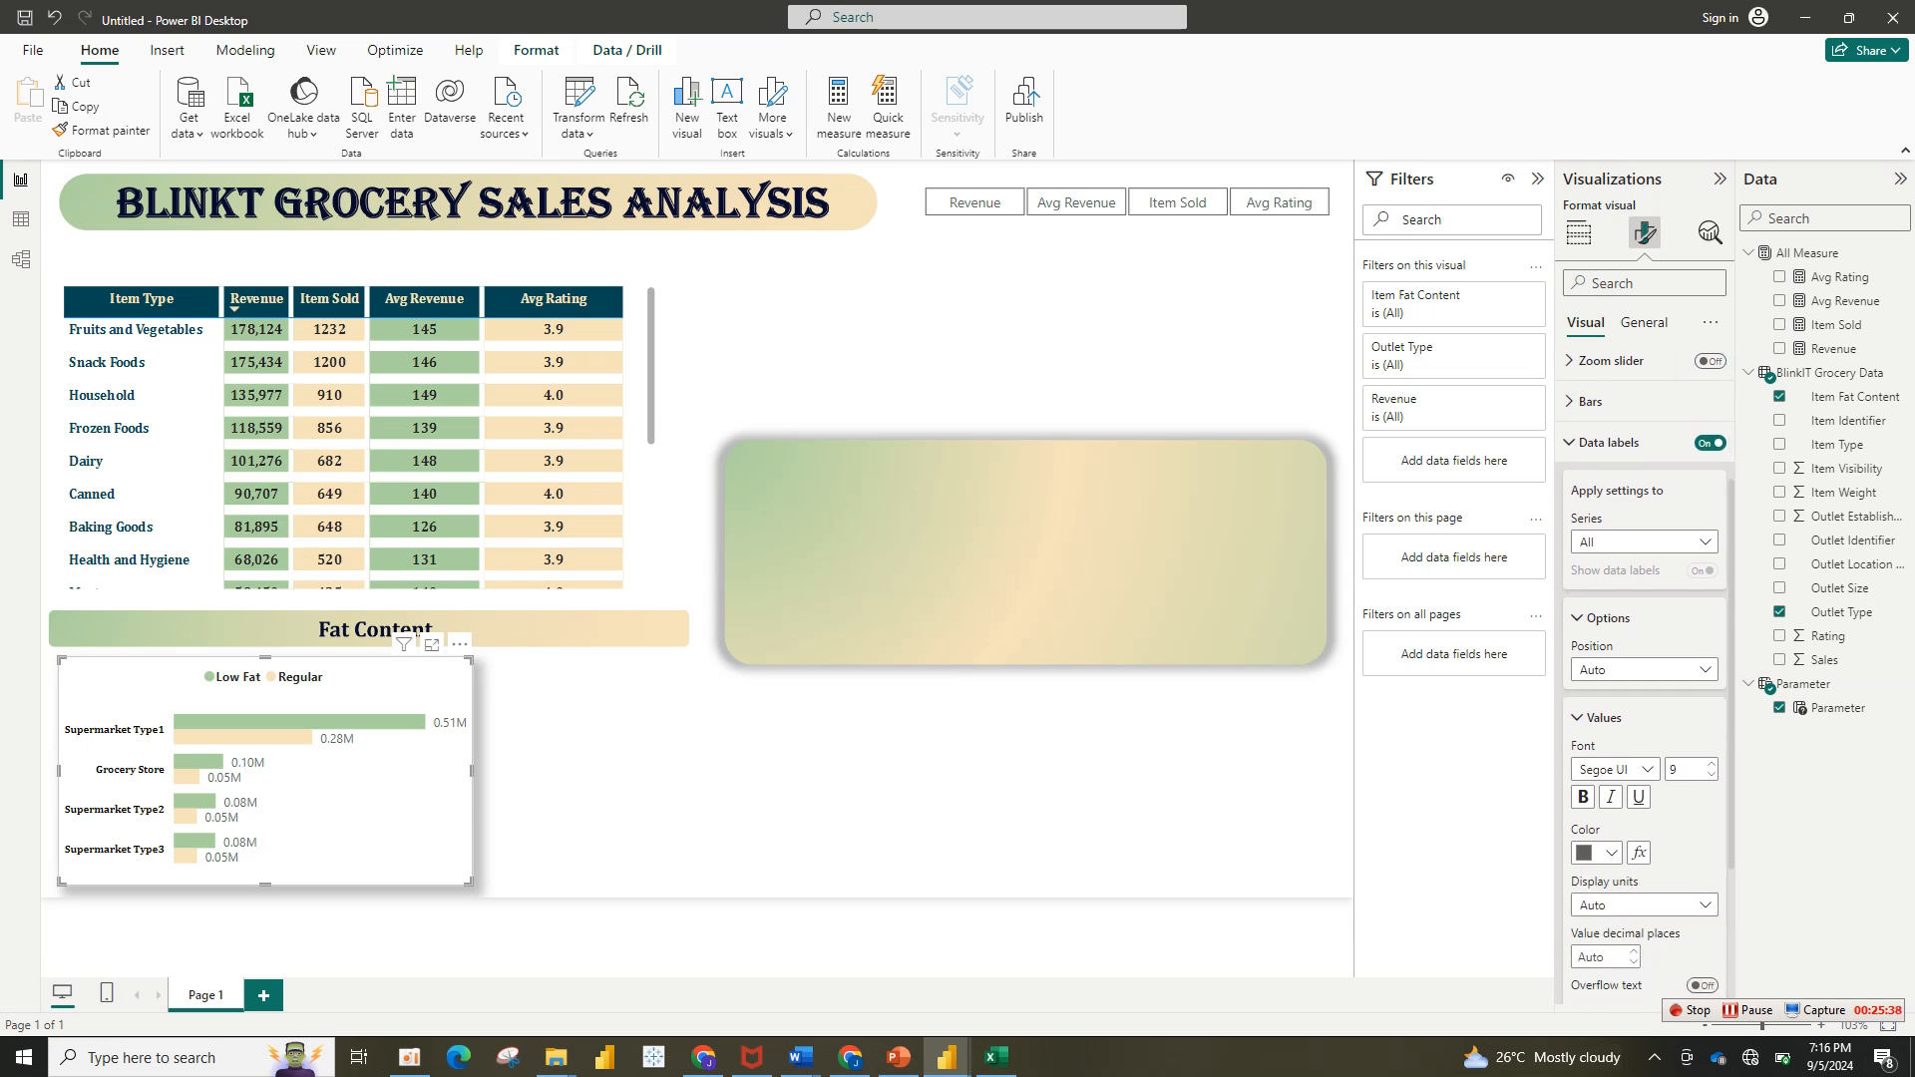
{"action": "left_click", "coordinate": [1611, 802]}
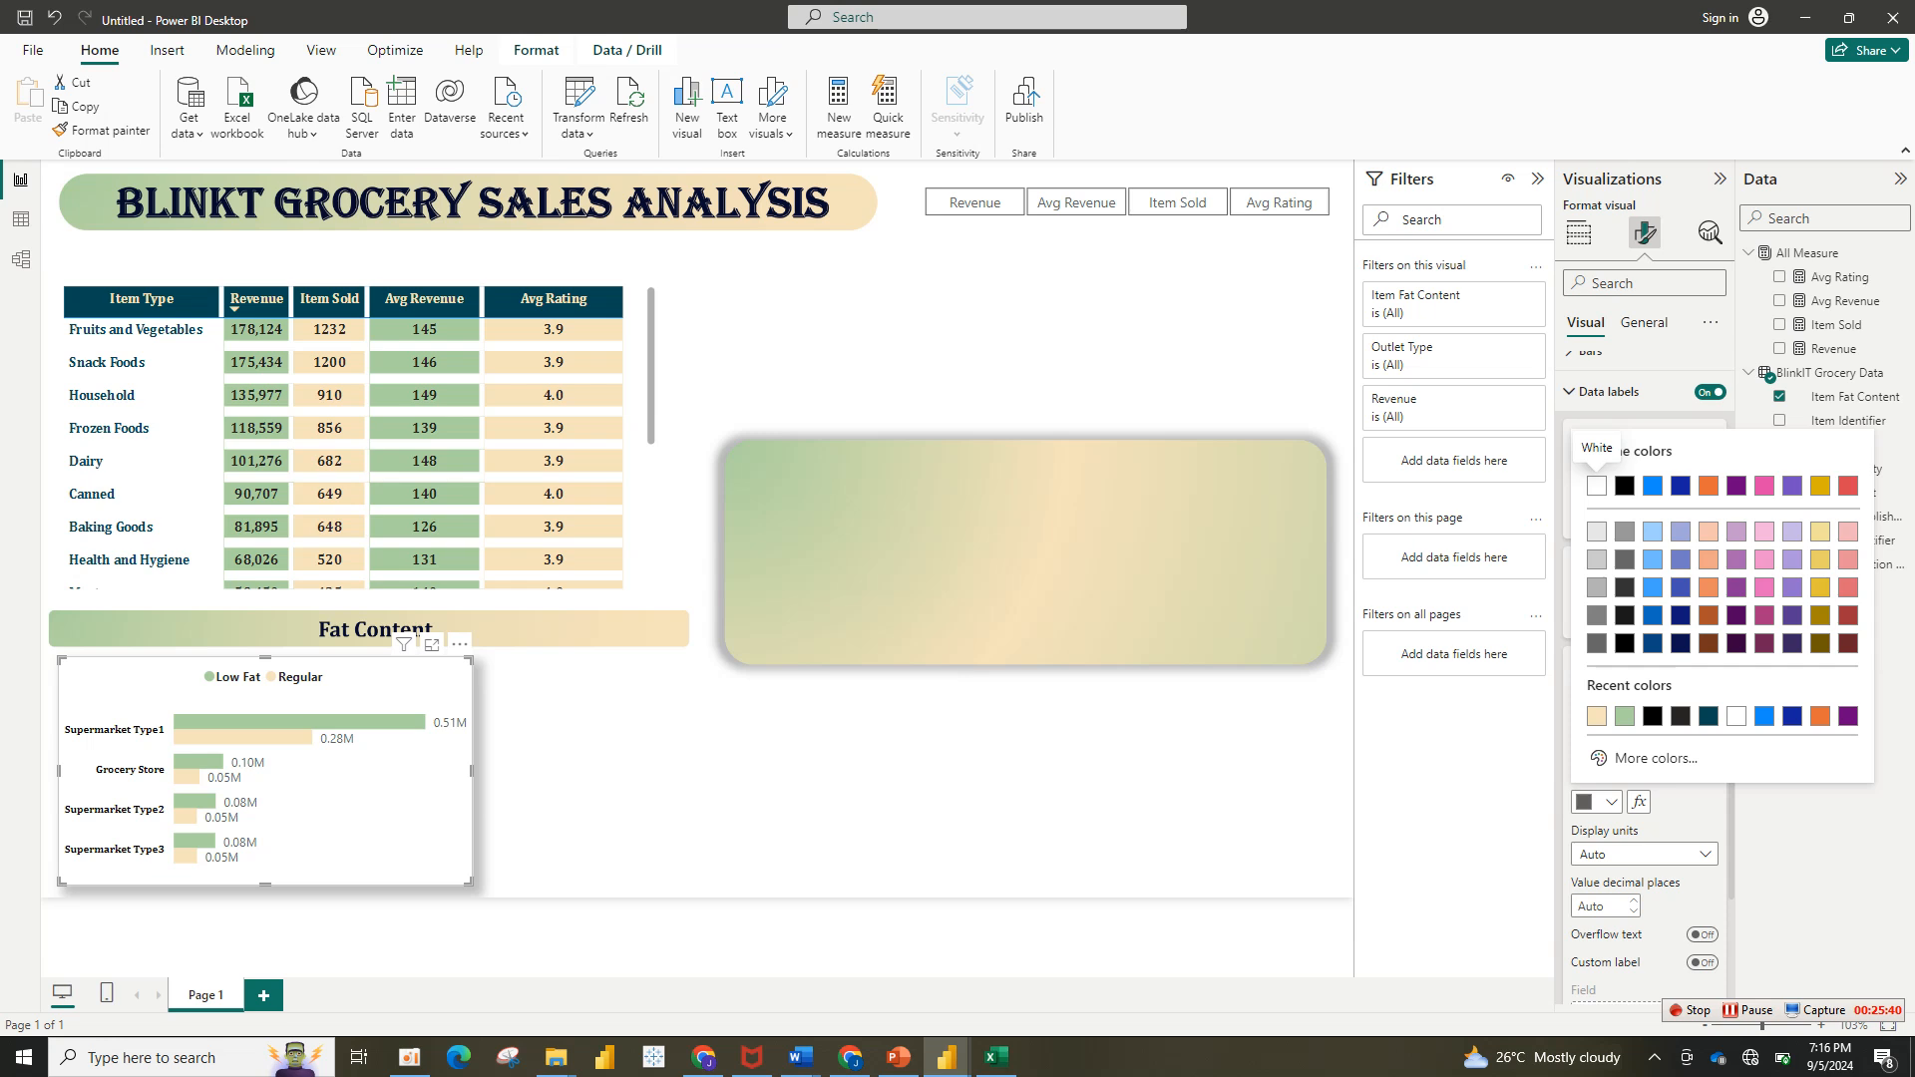
{"action": "left_click", "coordinate": [1625, 485]}
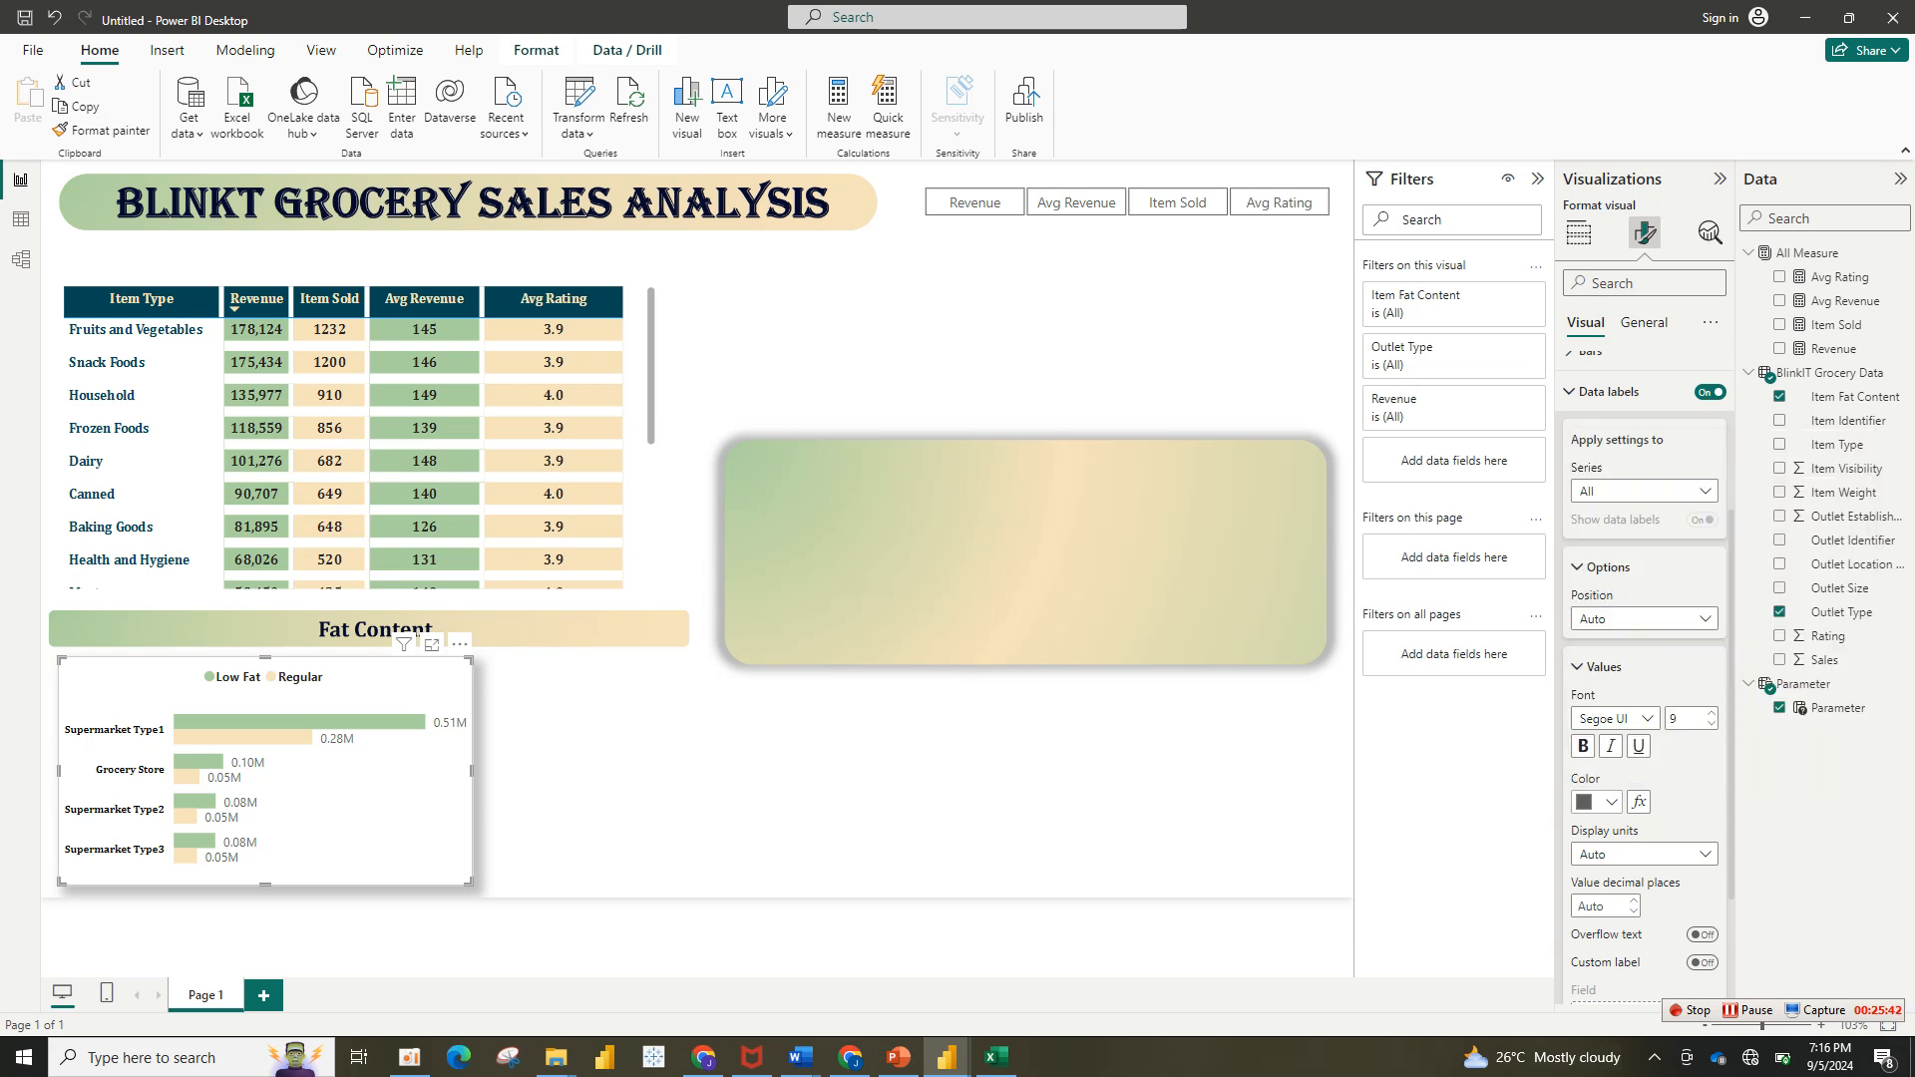
{"action": "left_click", "coordinate": [1602, 802]}
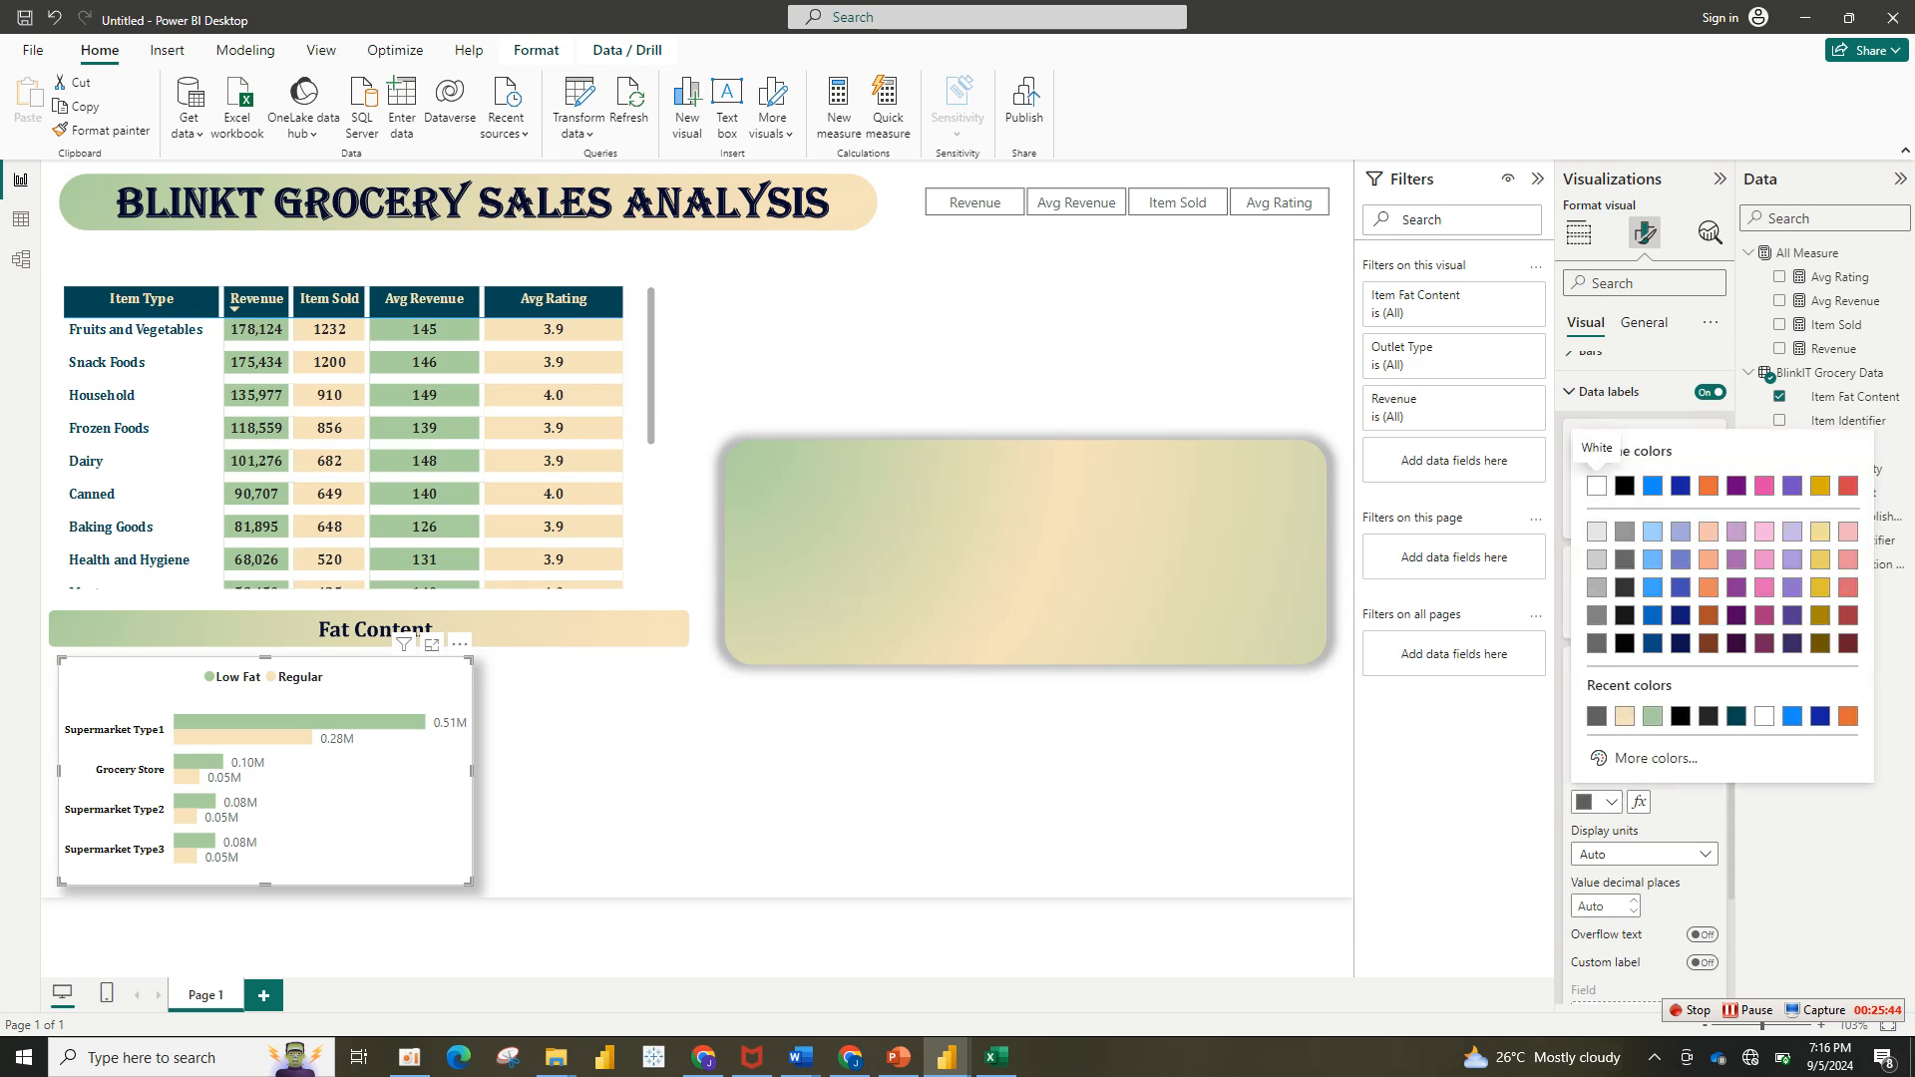
{"action": "left_click", "coordinate": [1624, 486]}
Step: Set the data labels' display units to None with 0 decimal places
{"action": "left_click", "coordinate": [1644, 854]}
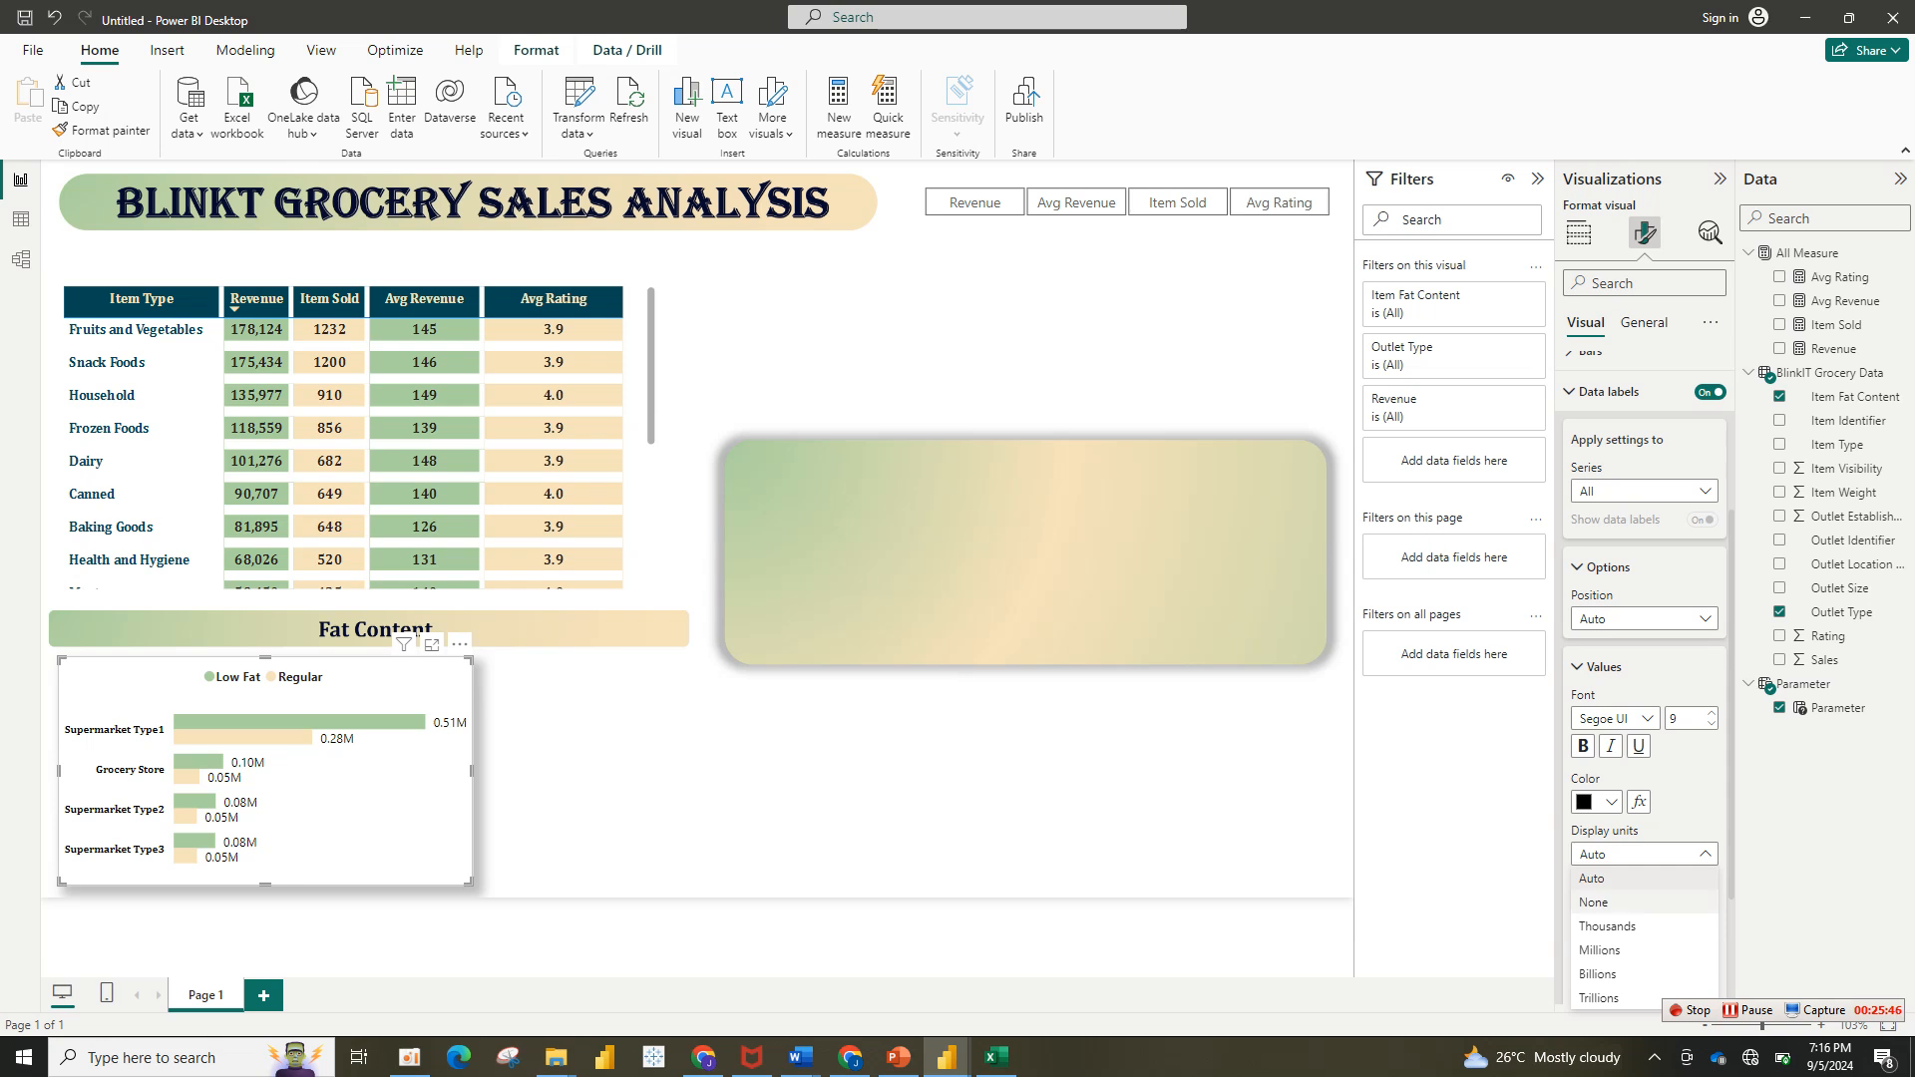
{"action": "left_click", "coordinate": [1594, 902]}
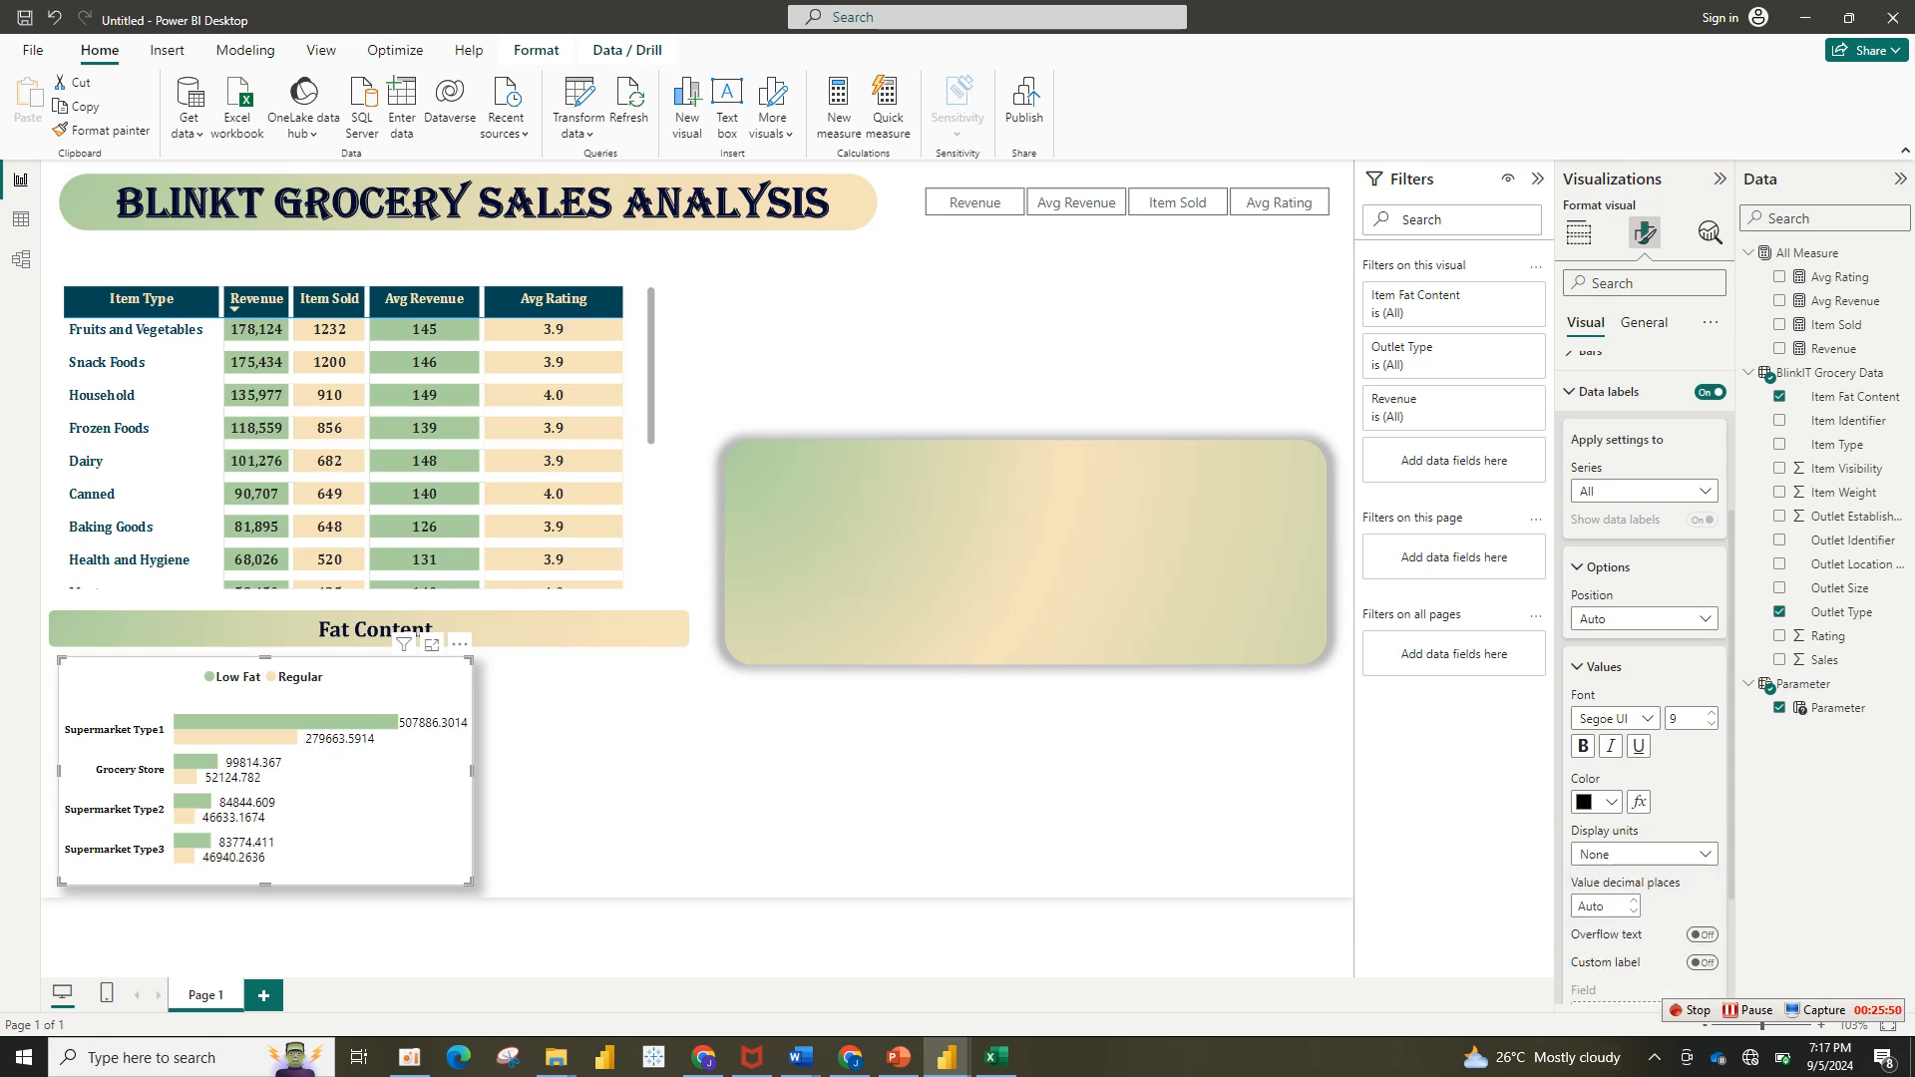
{"action": "scroll", "coordinate": [1644, 678], "scroll_direction": "down", "scroll_amount": 3}
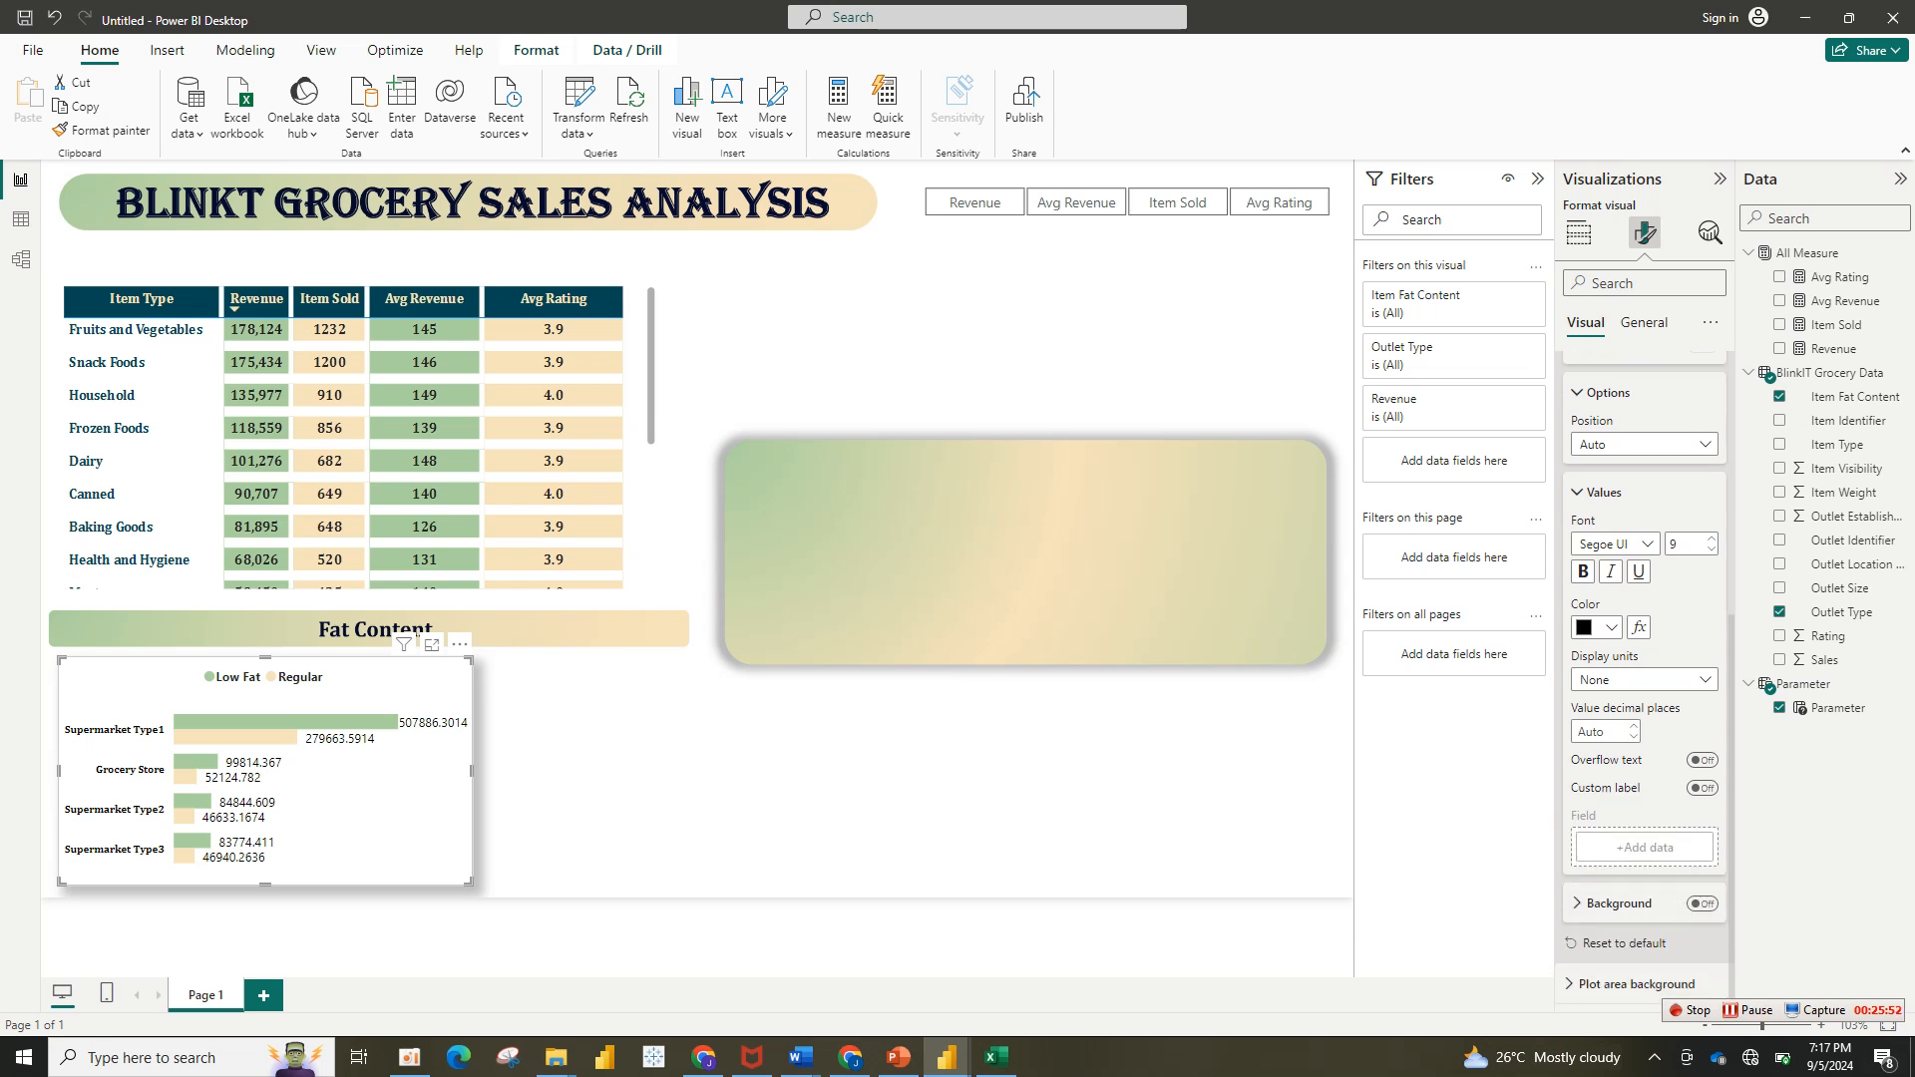
{"action": "left_click", "coordinate": [1634, 737]}
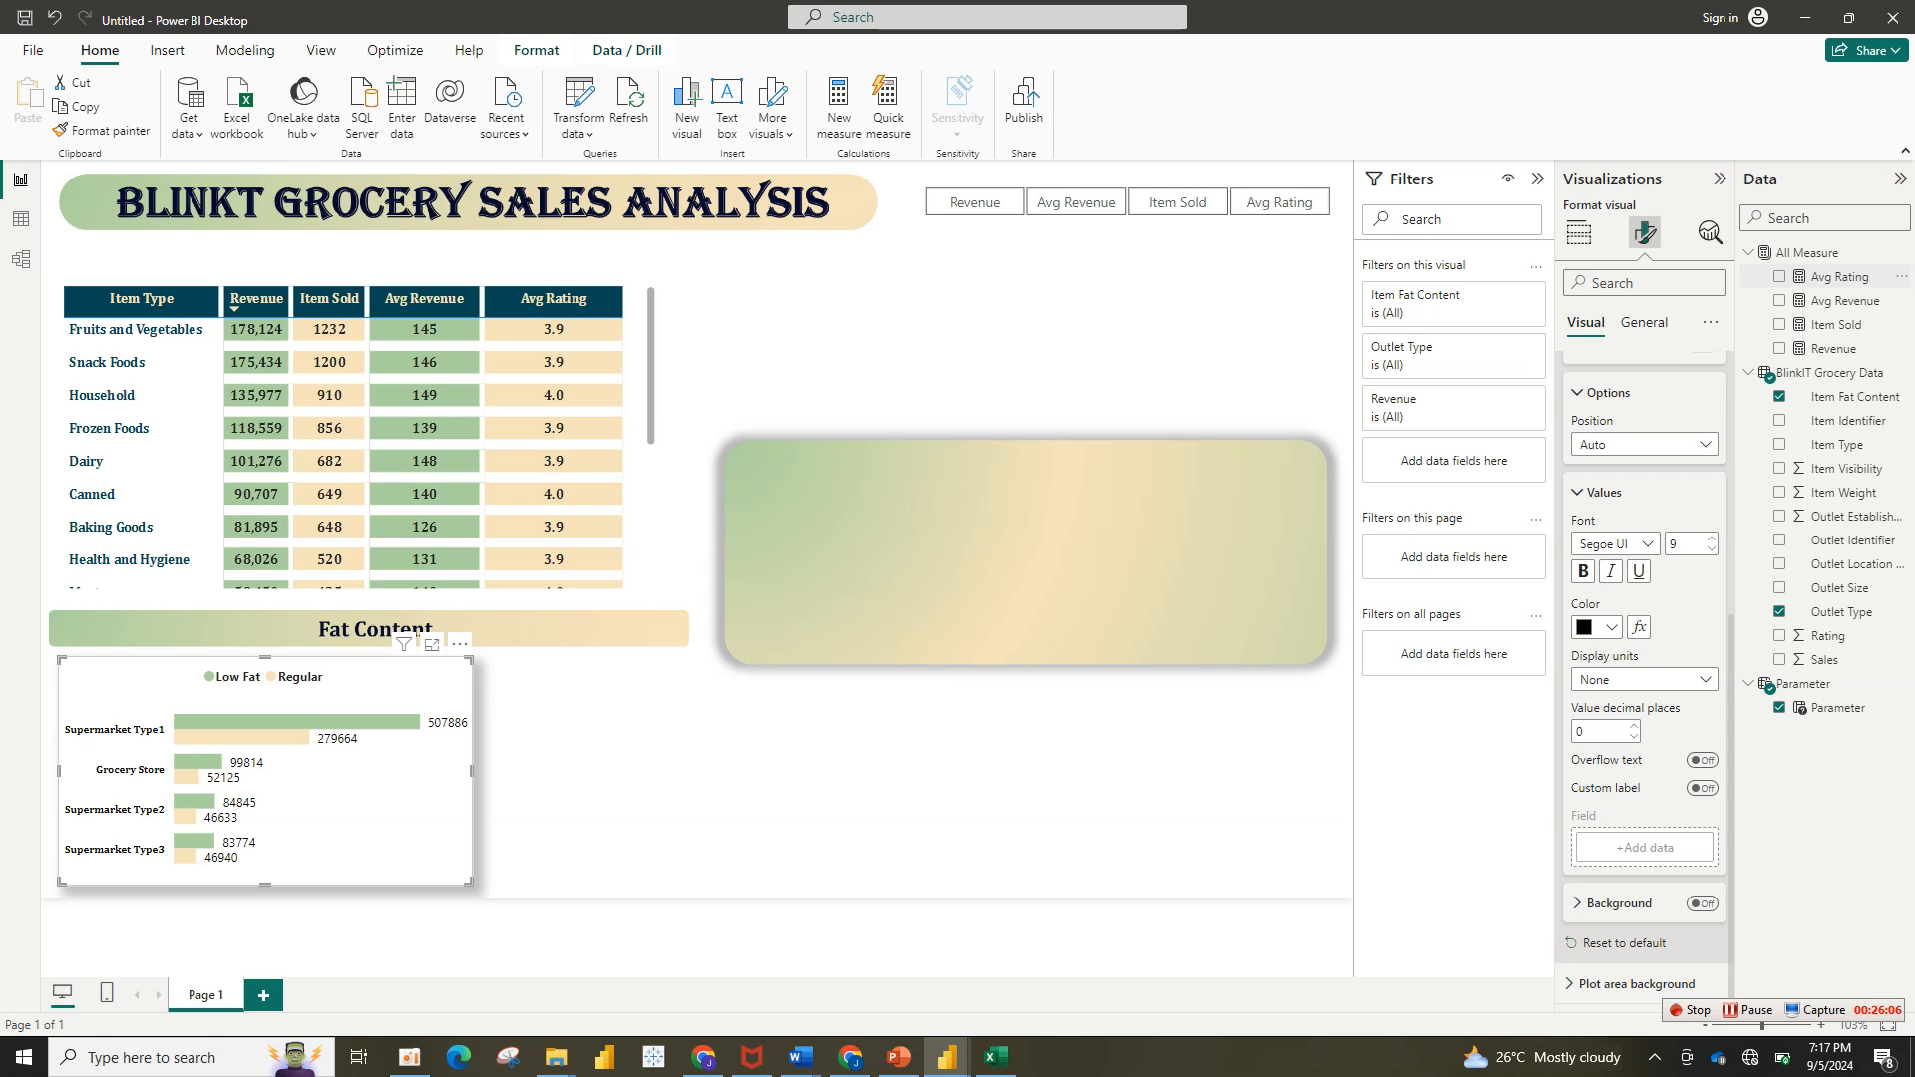
Step: Format the Avg Revenue measure as a decimal number with a thousands separator
{"action": "left_click", "coordinate": [1839, 277]}
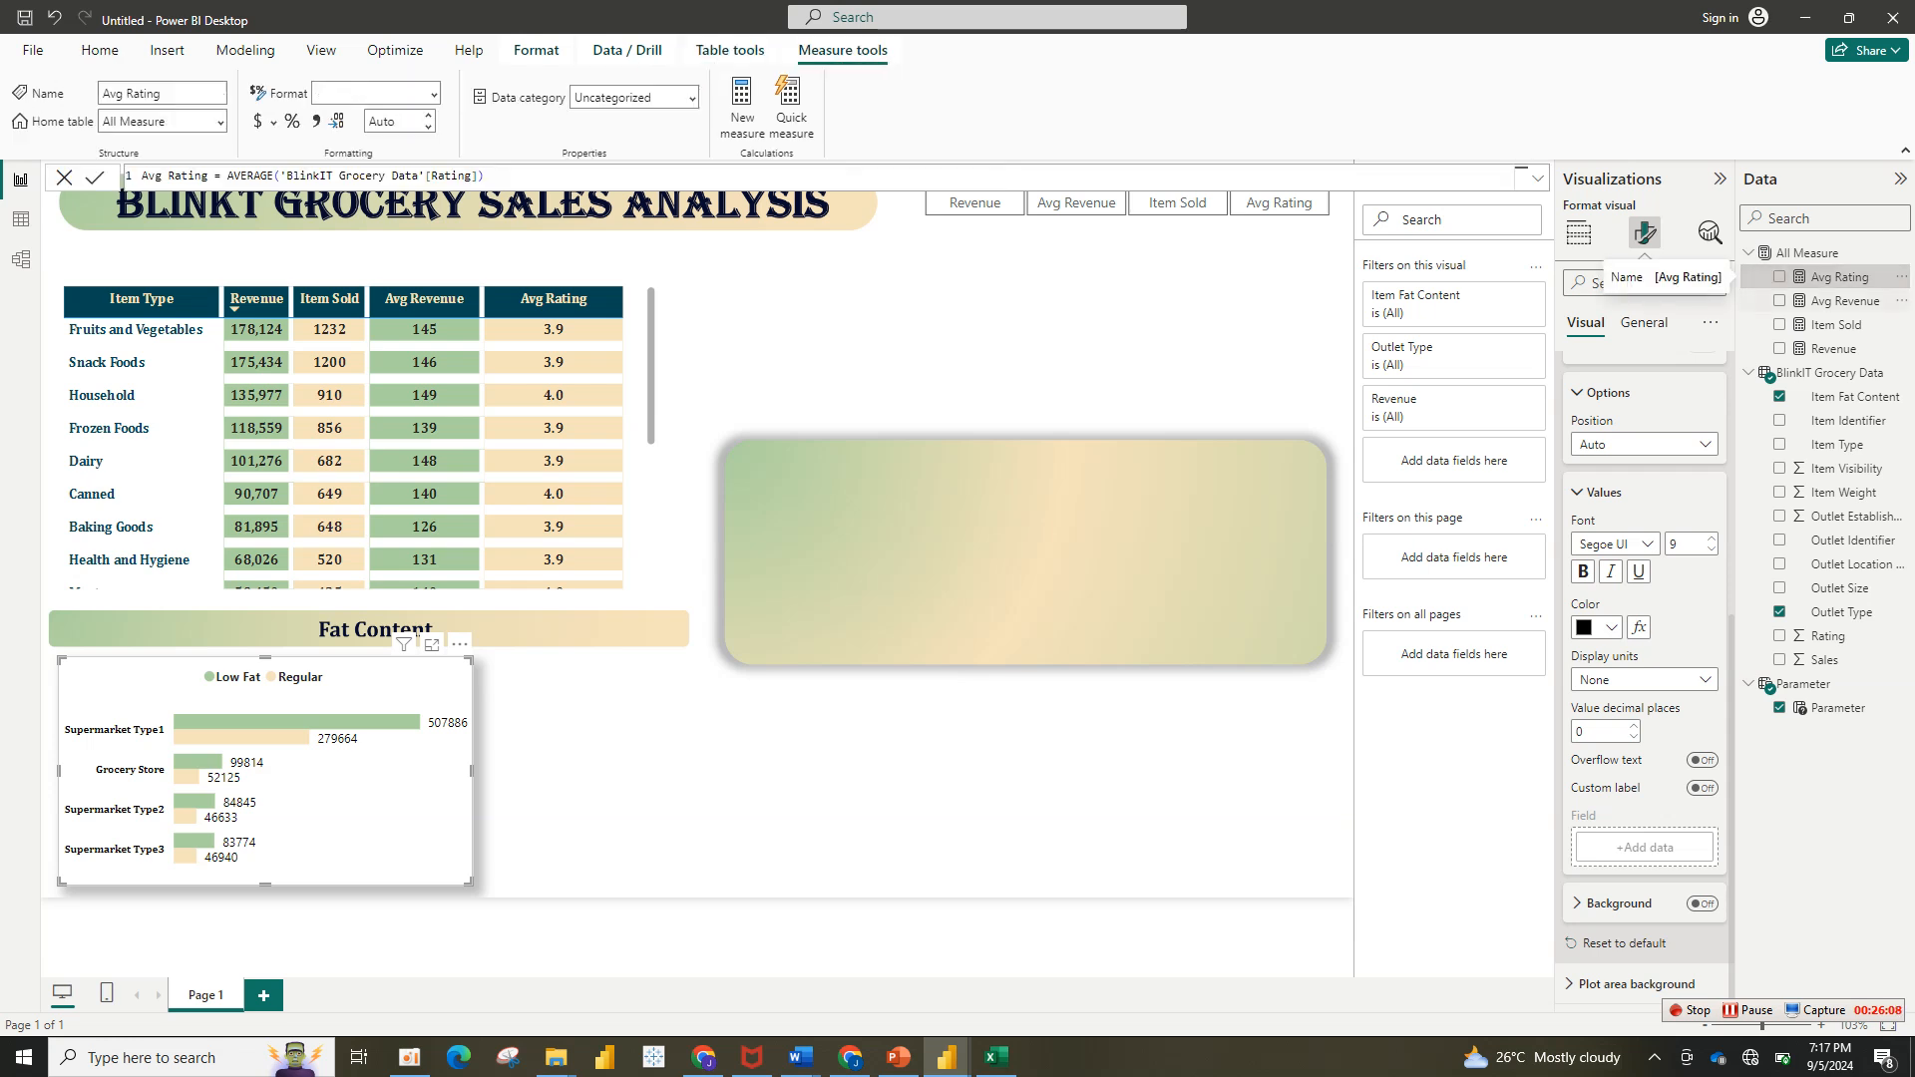
{"action": "left_click", "coordinate": [1845, 302]}
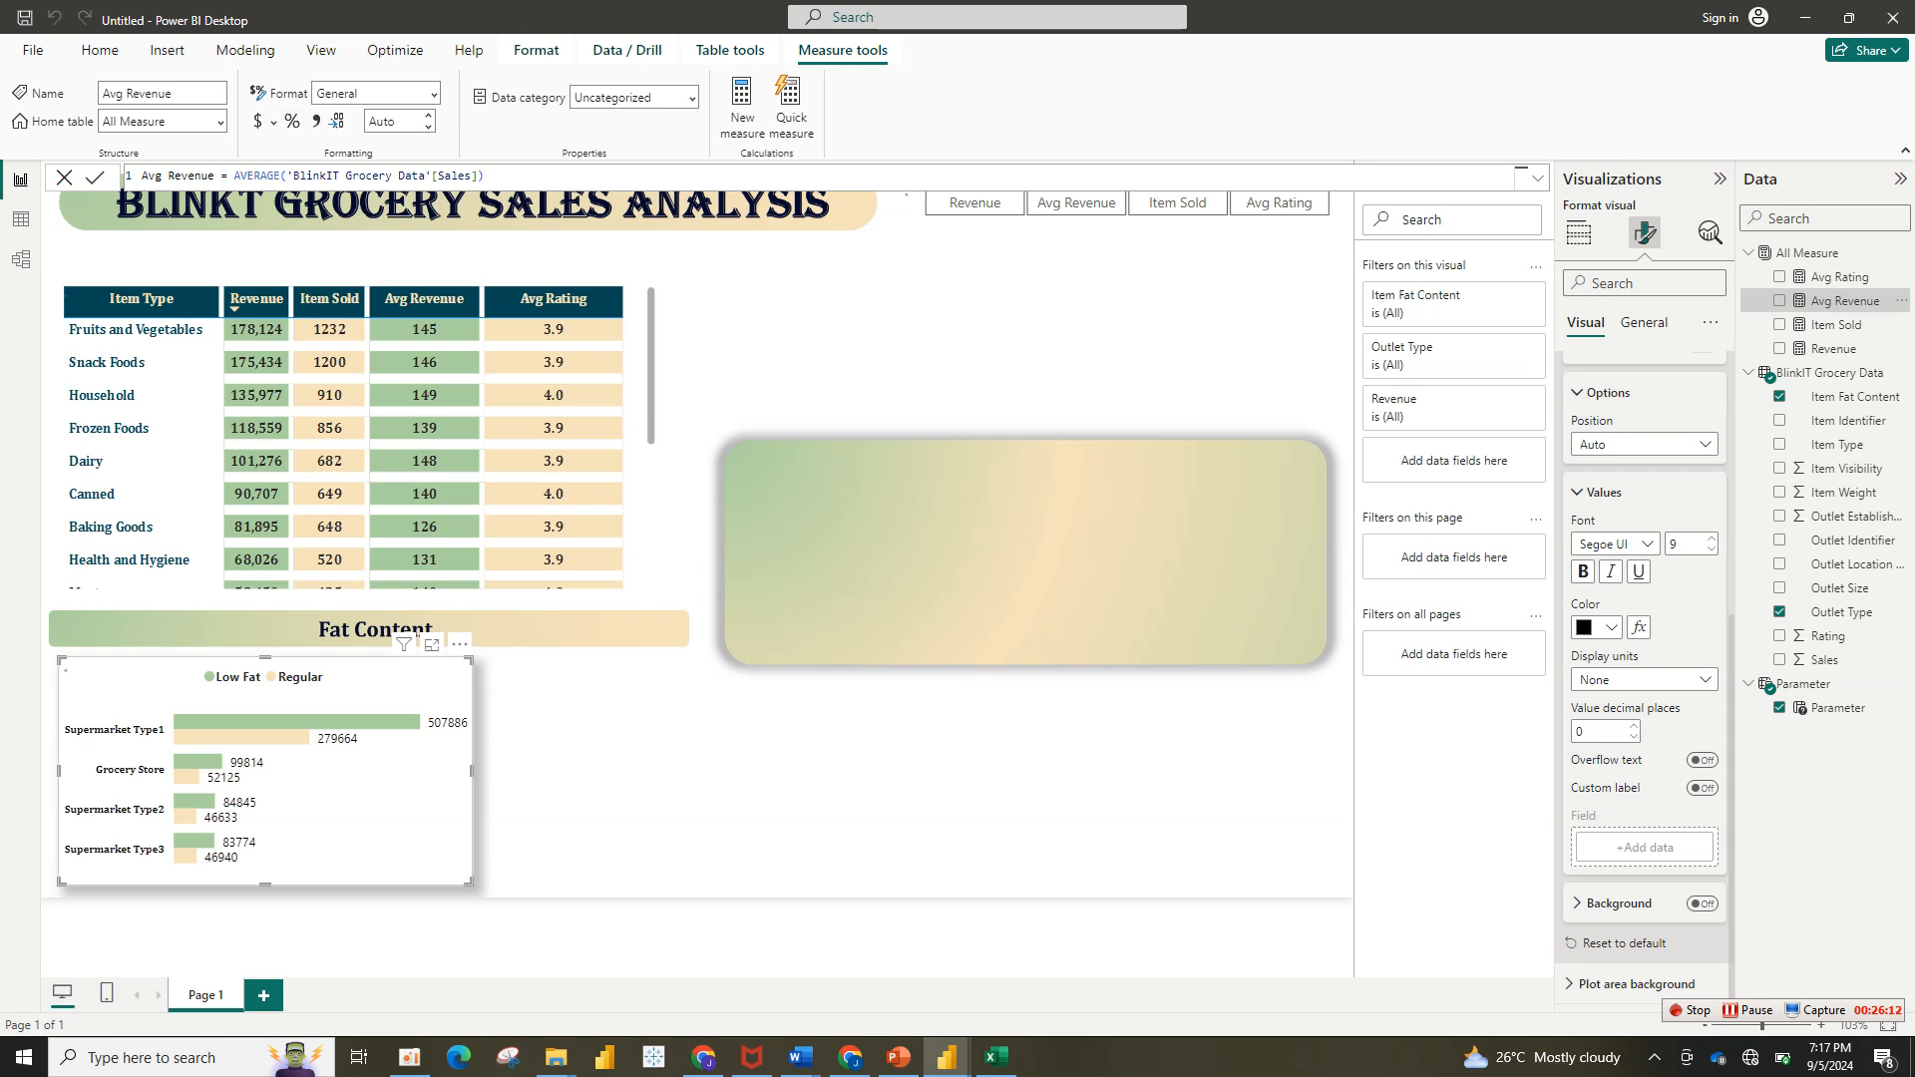
{"action": "left_click", "coordinate": [315, 121]}
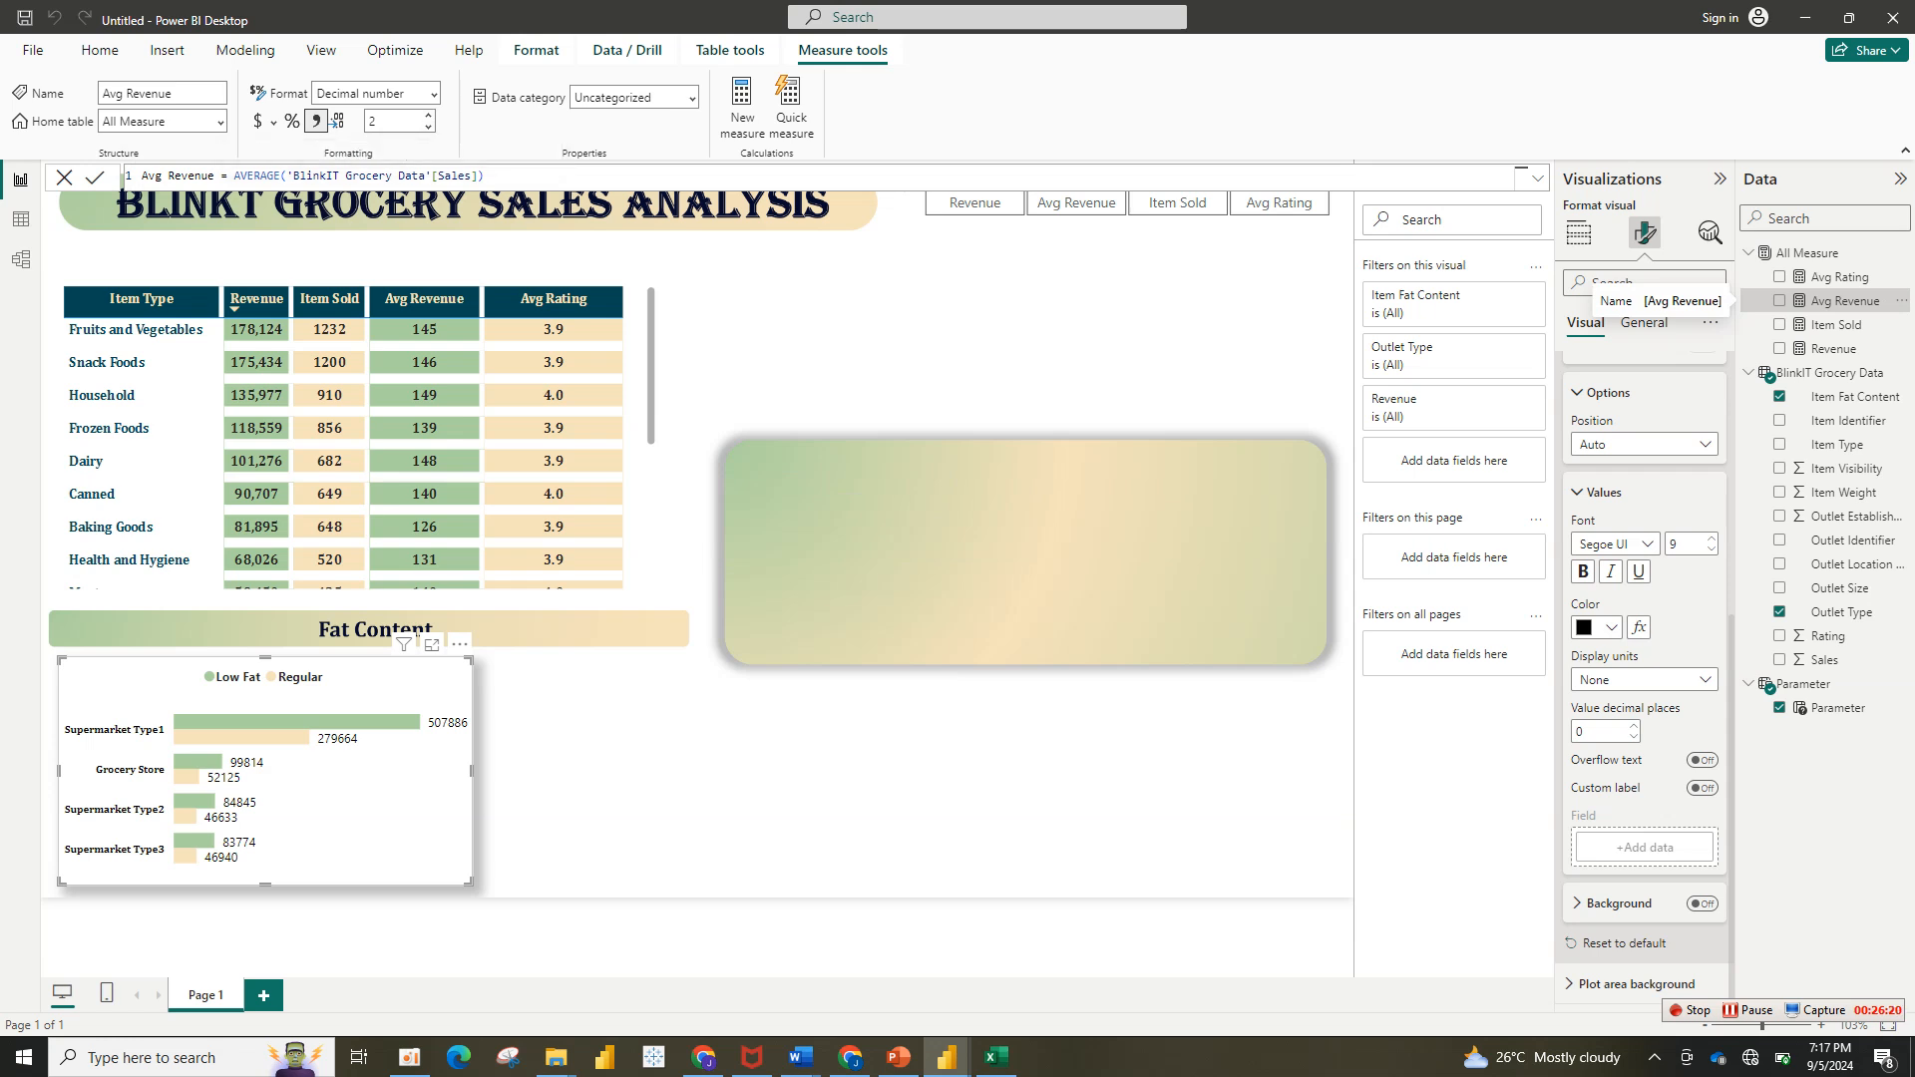
Step: Format the Revenue measure as dollar currency
{"action": "left_click", "coordinate": [1839, 278]}
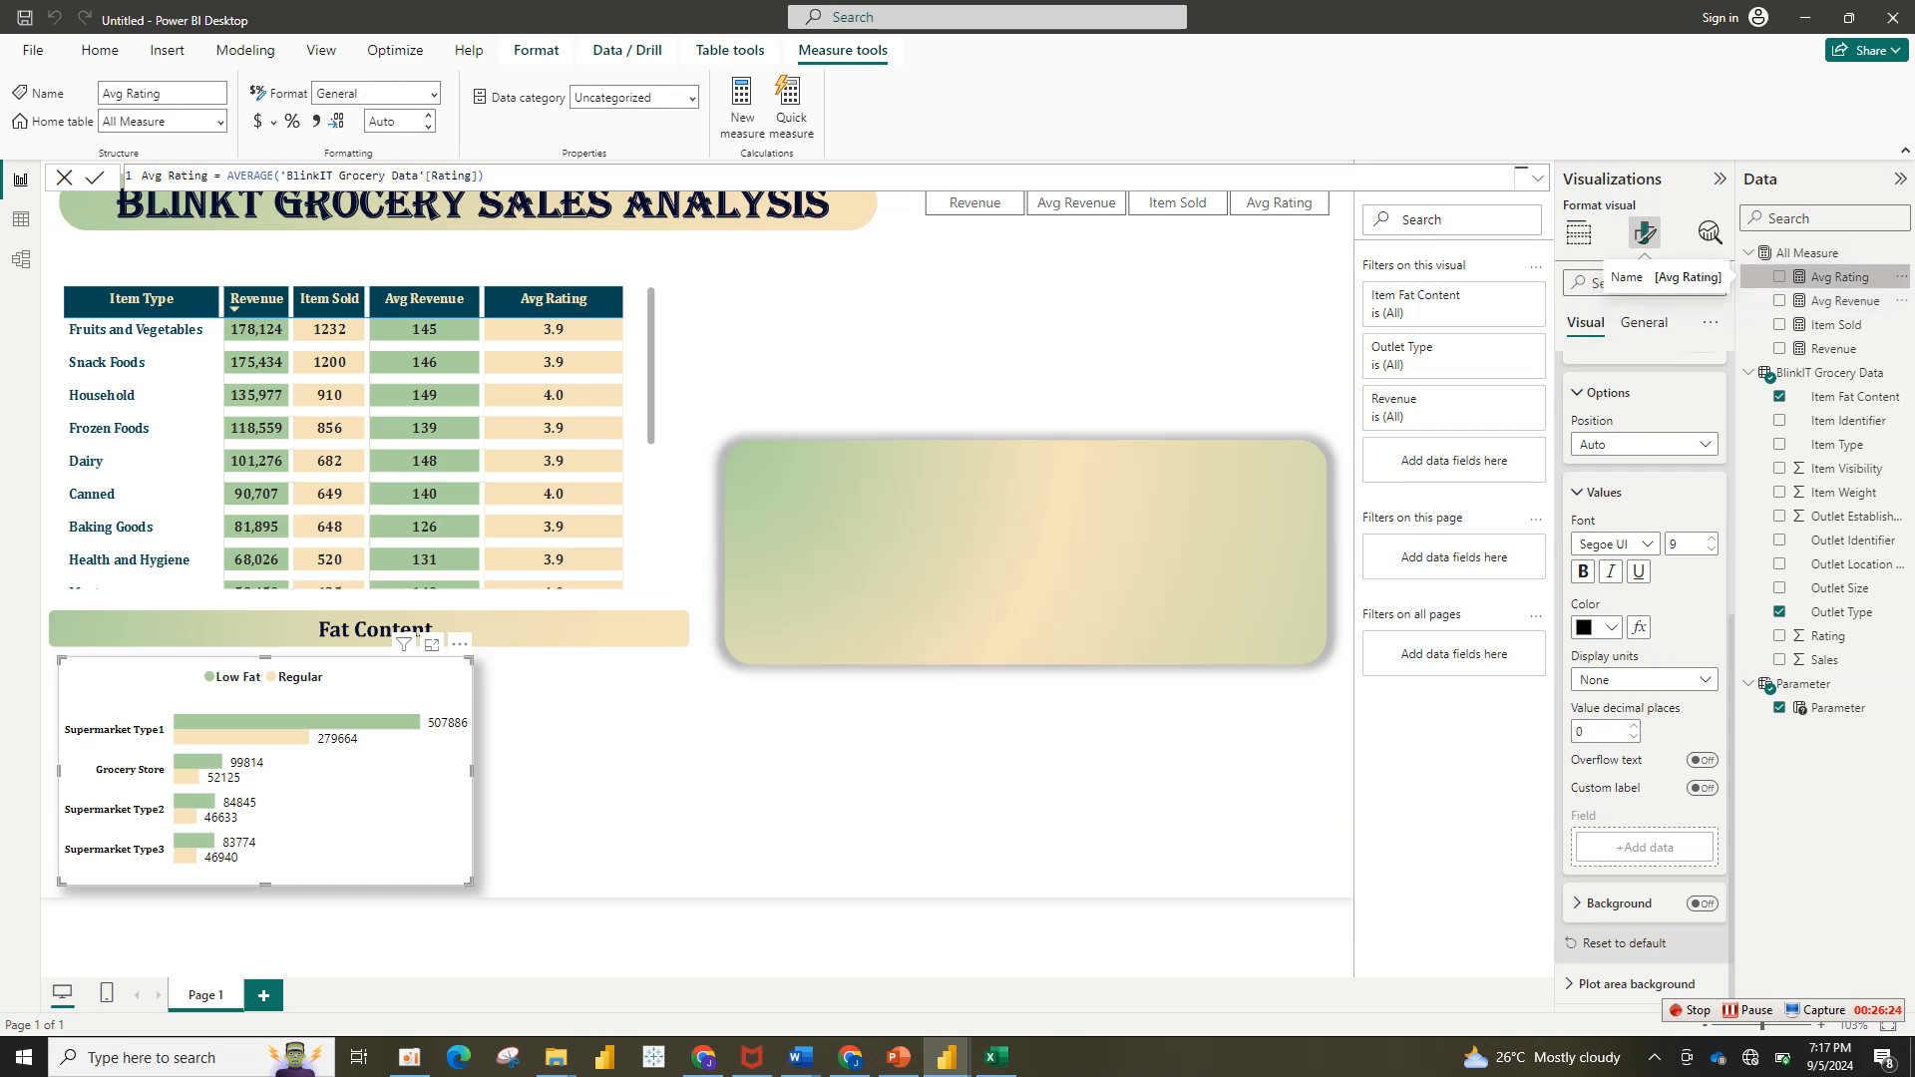
{"action": "left_click", "coordinate": [1834, 349]}
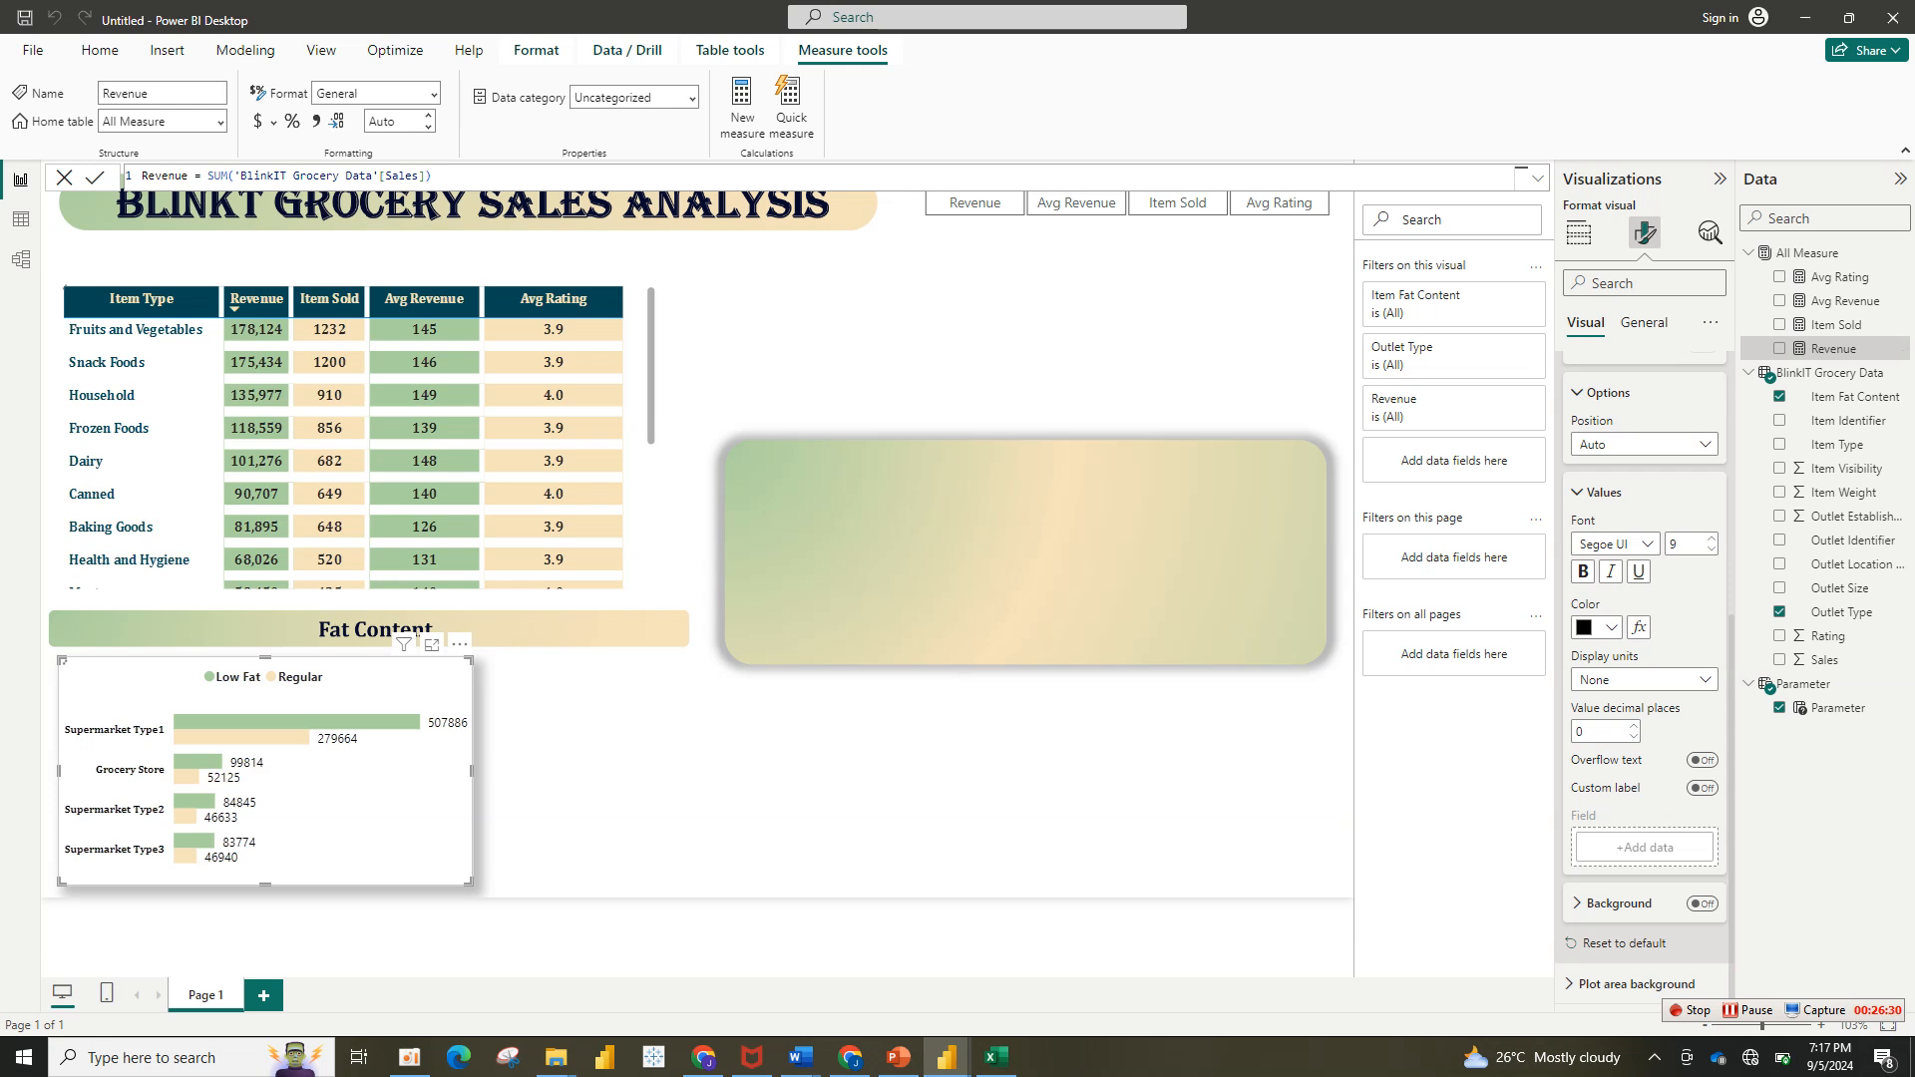
{"action": "left_click", "coordinate": [259, 121]}
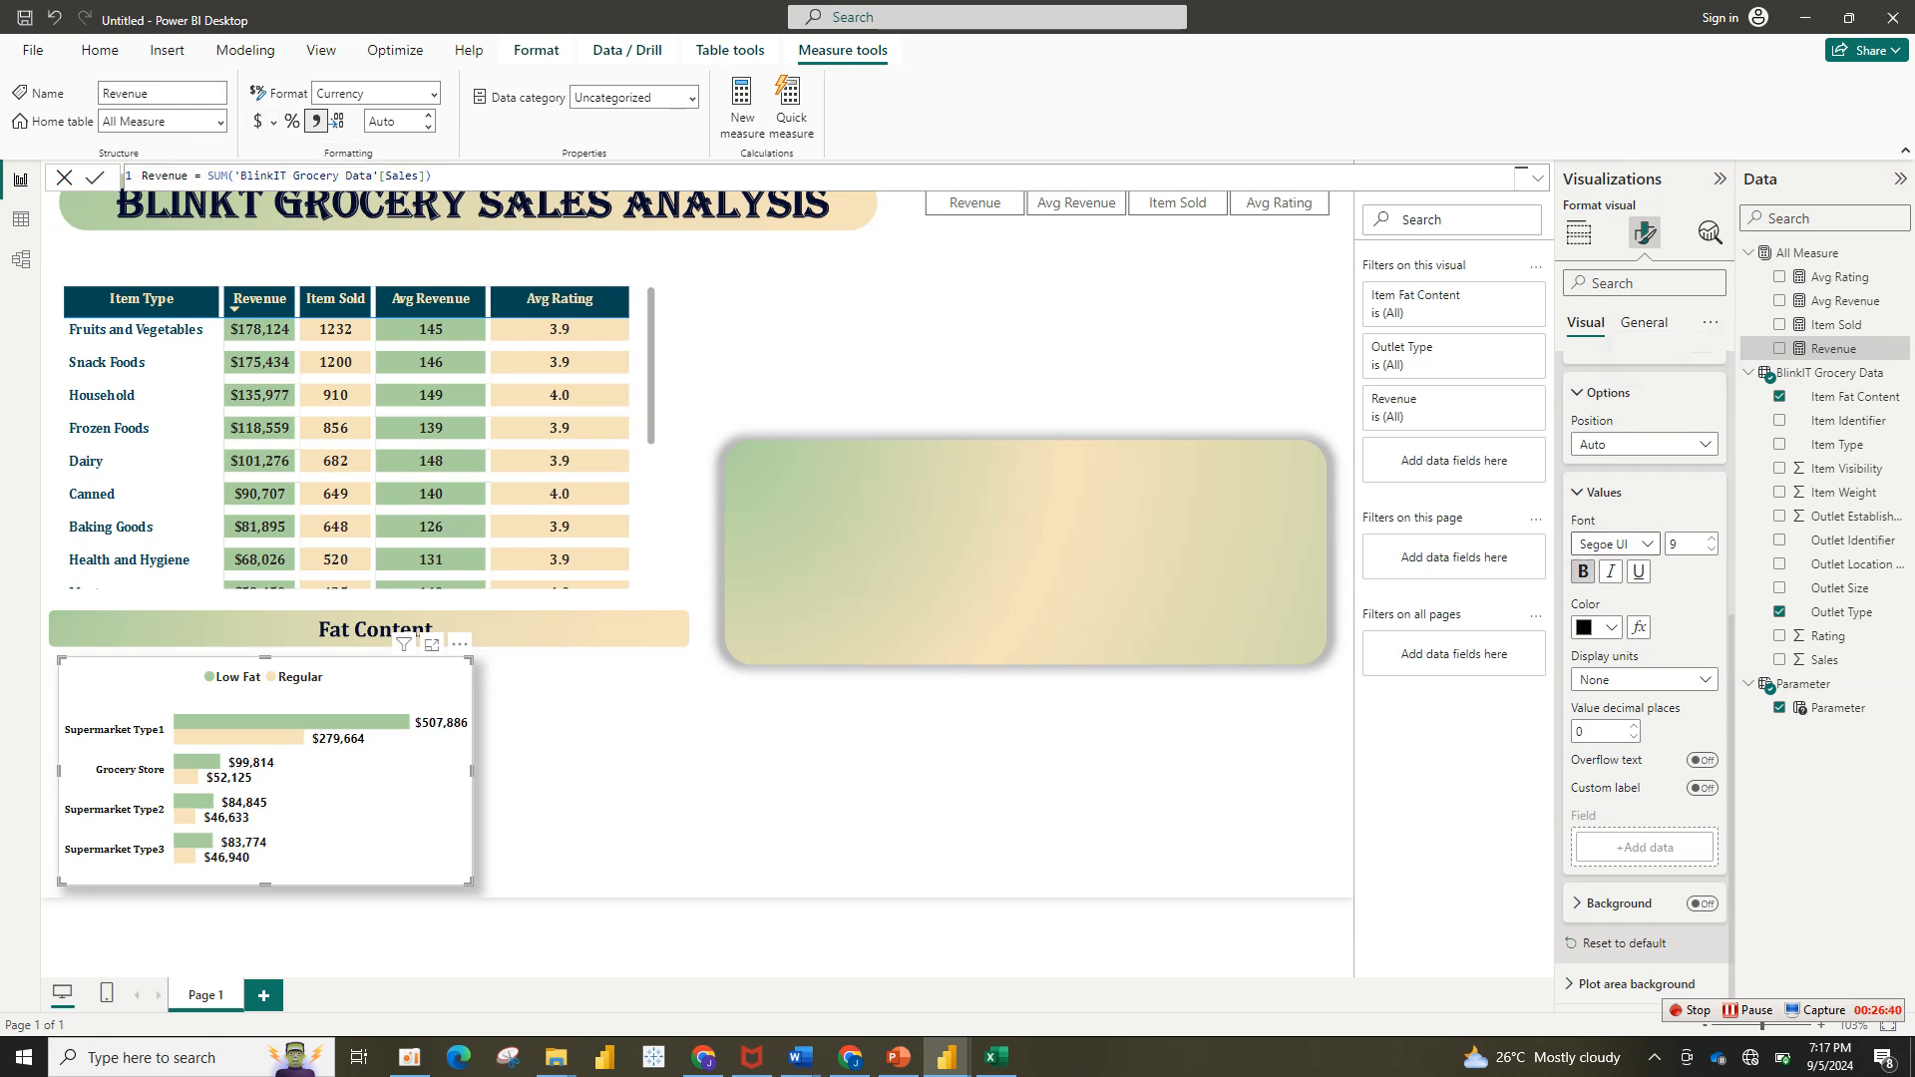
Step: Set the bar chart's data labels to bold Cambria at size 8, and deselect the chart
{"action": "left_click", "coordinate": [1611, 544]}
{"action": "scroll", "coordinate": [1641, 698], "scroll_direction": "up", "scroll_amount": 3}
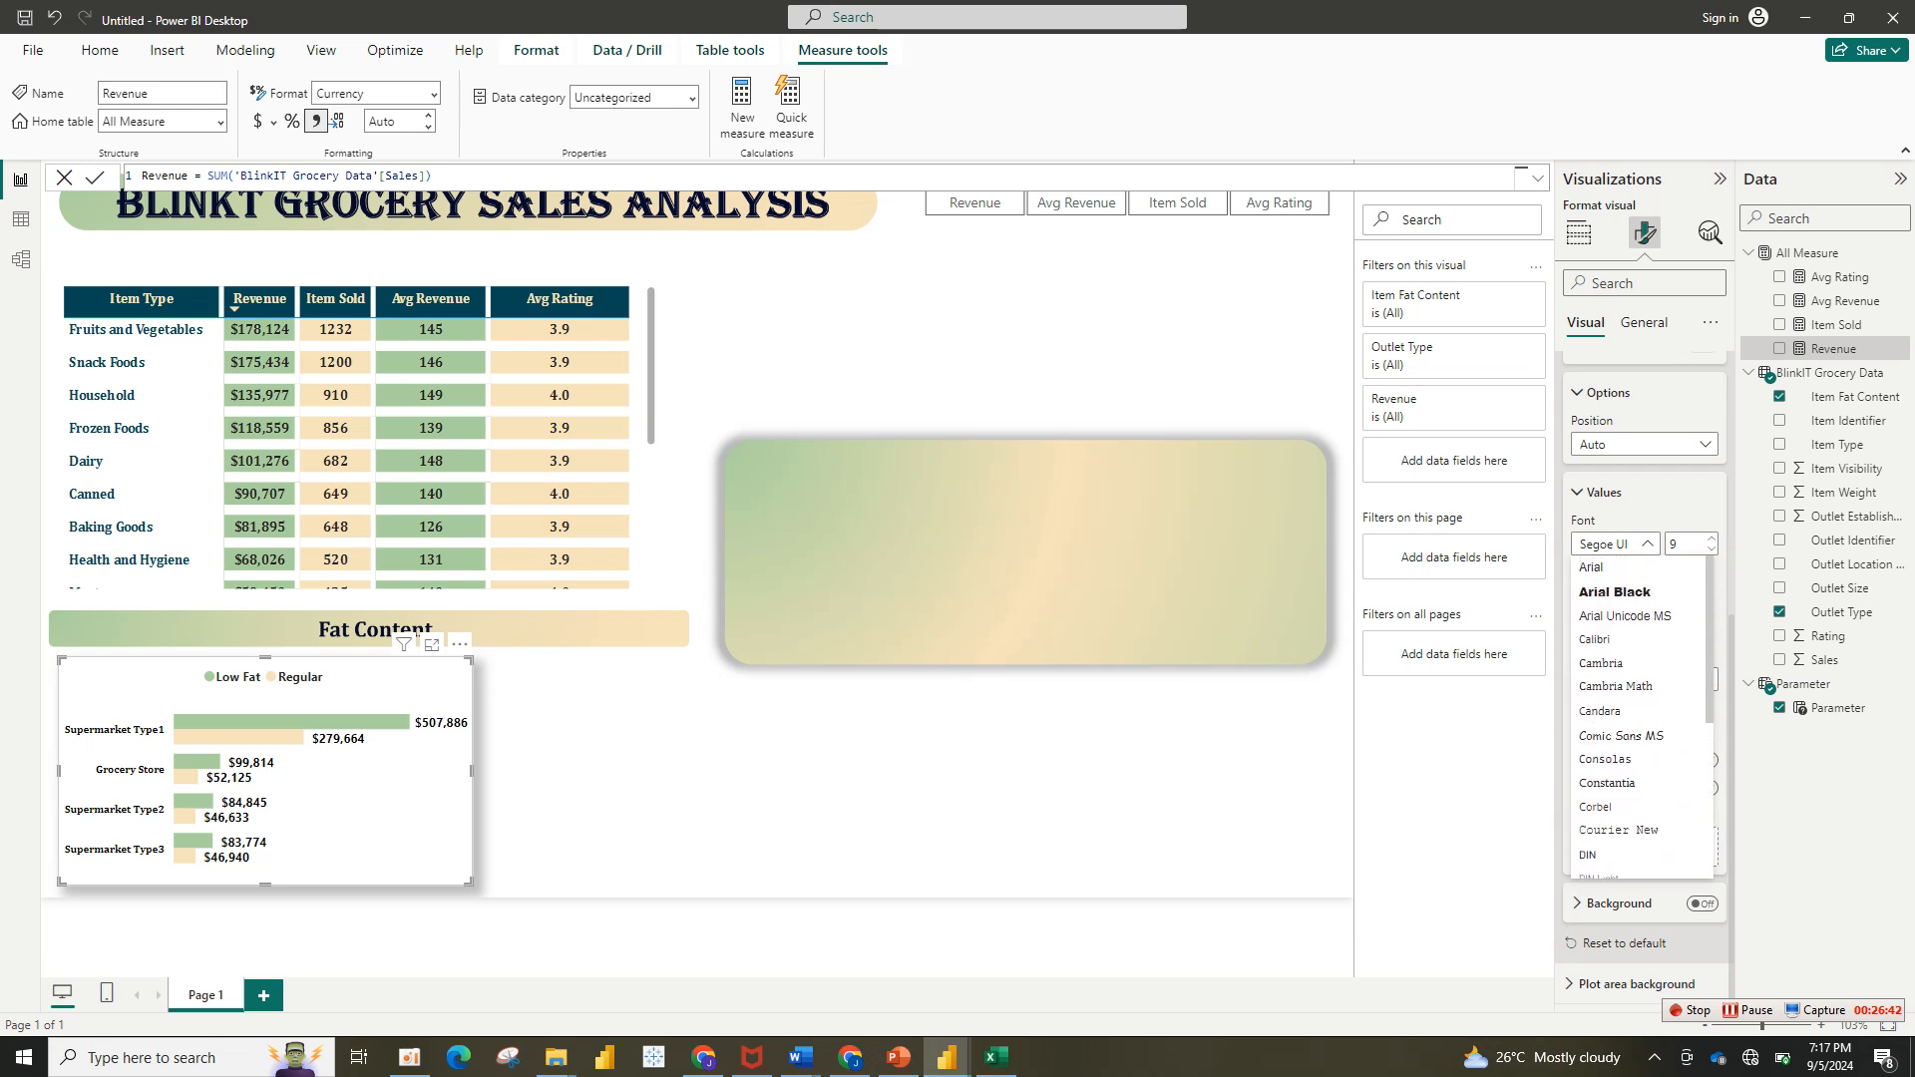
{"action": "left_click", "coordinate": [1601, 664]}
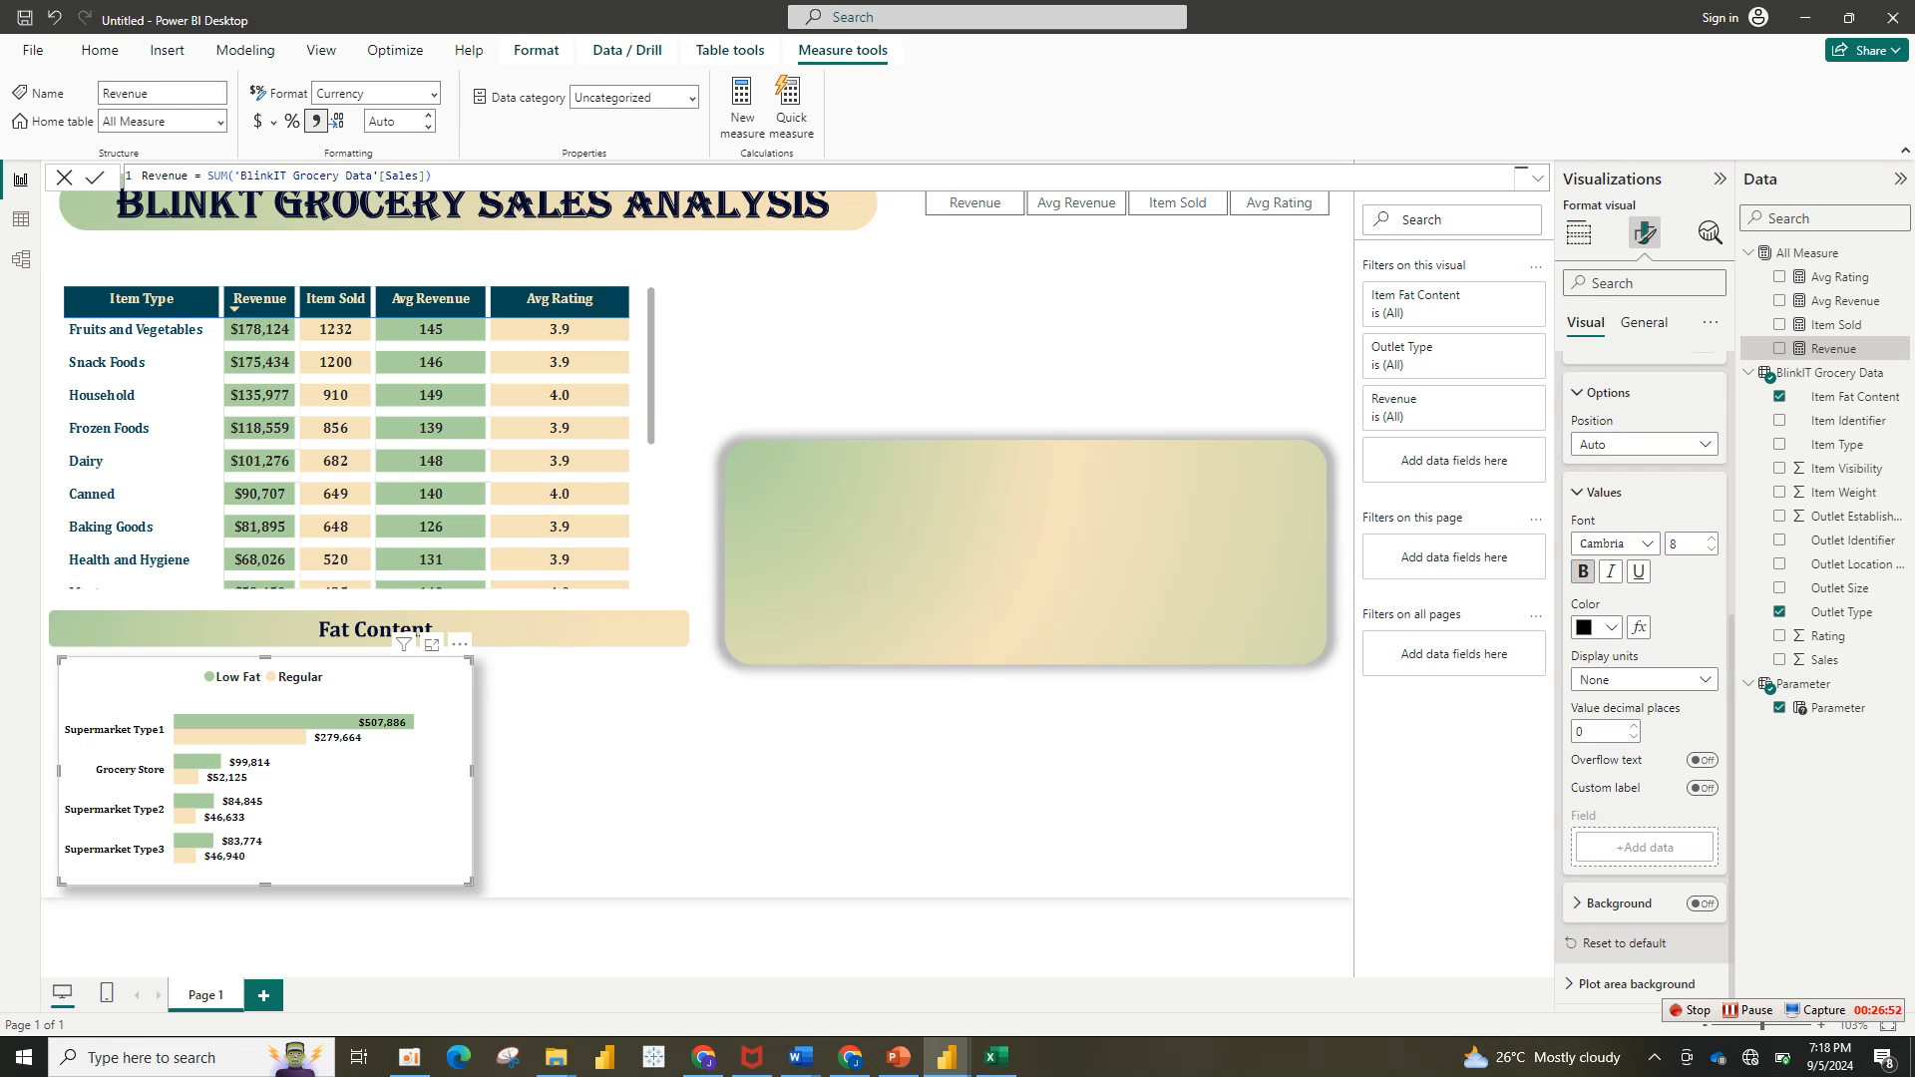
{"action": "left_click", "coordinate": [604, 773]}
{"action": "left_click", "coordinate": [416, 635]}
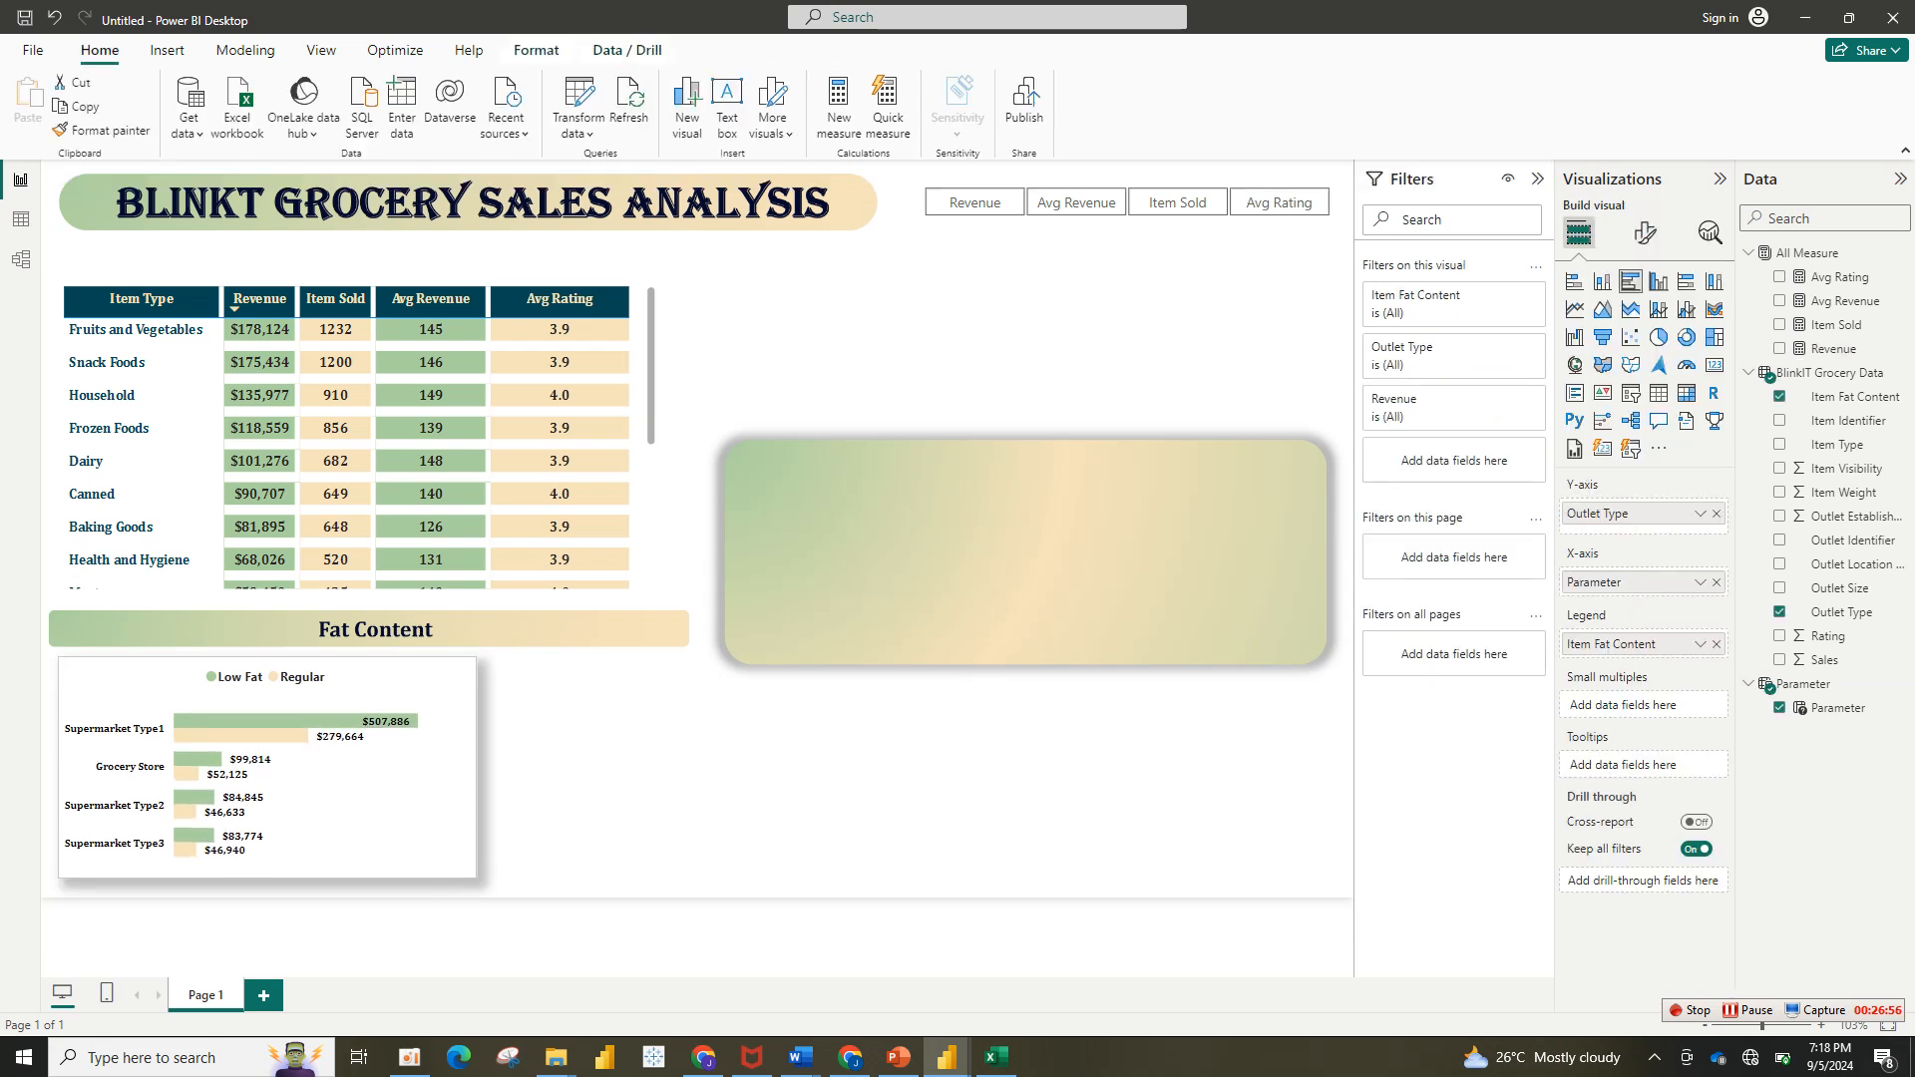
{"action": "left_click", "coordinate": [604, 773]}
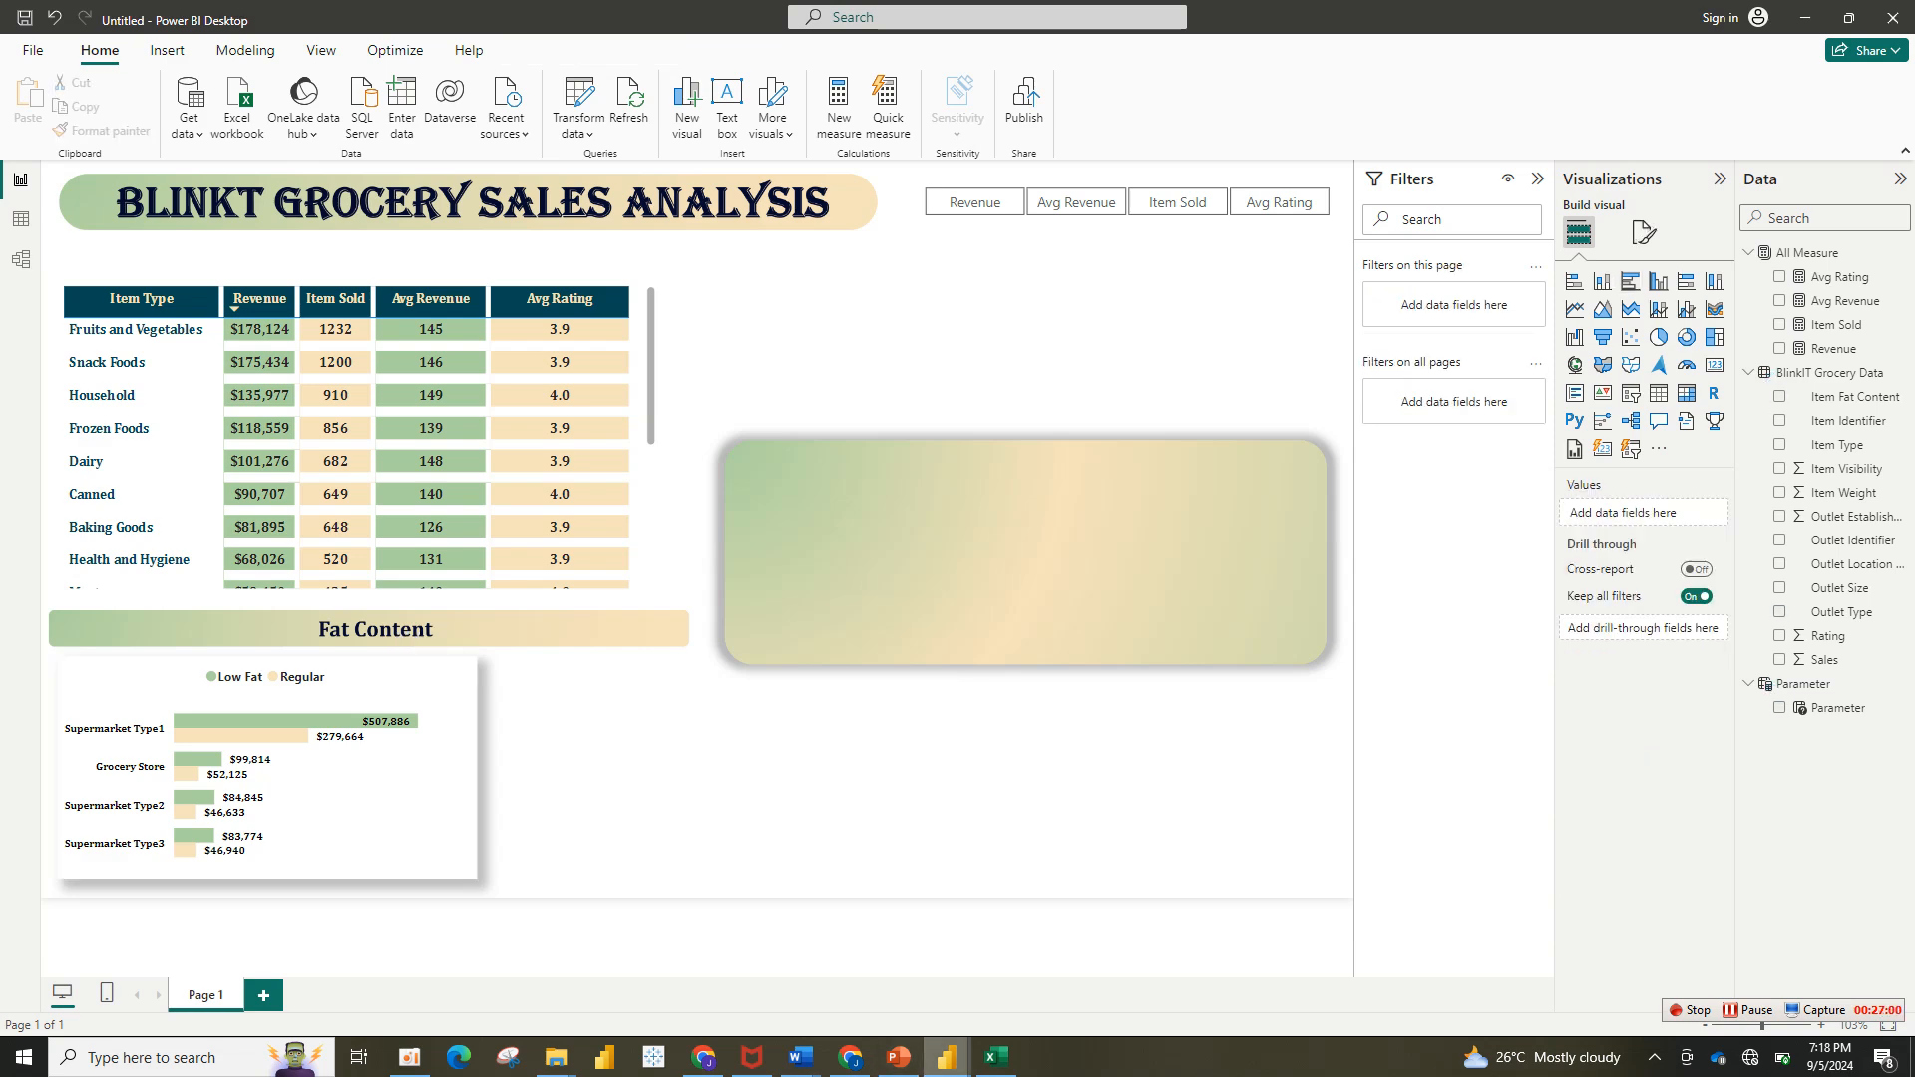
Step: Switch to the Grcocery report and select its Low Fat/Regular pie chart to examine the fields it uses
{"action": "mouse_move", "coordinate": [947, 1058]}
{"action": "mouse_move", "coordinate": [838, 975]}
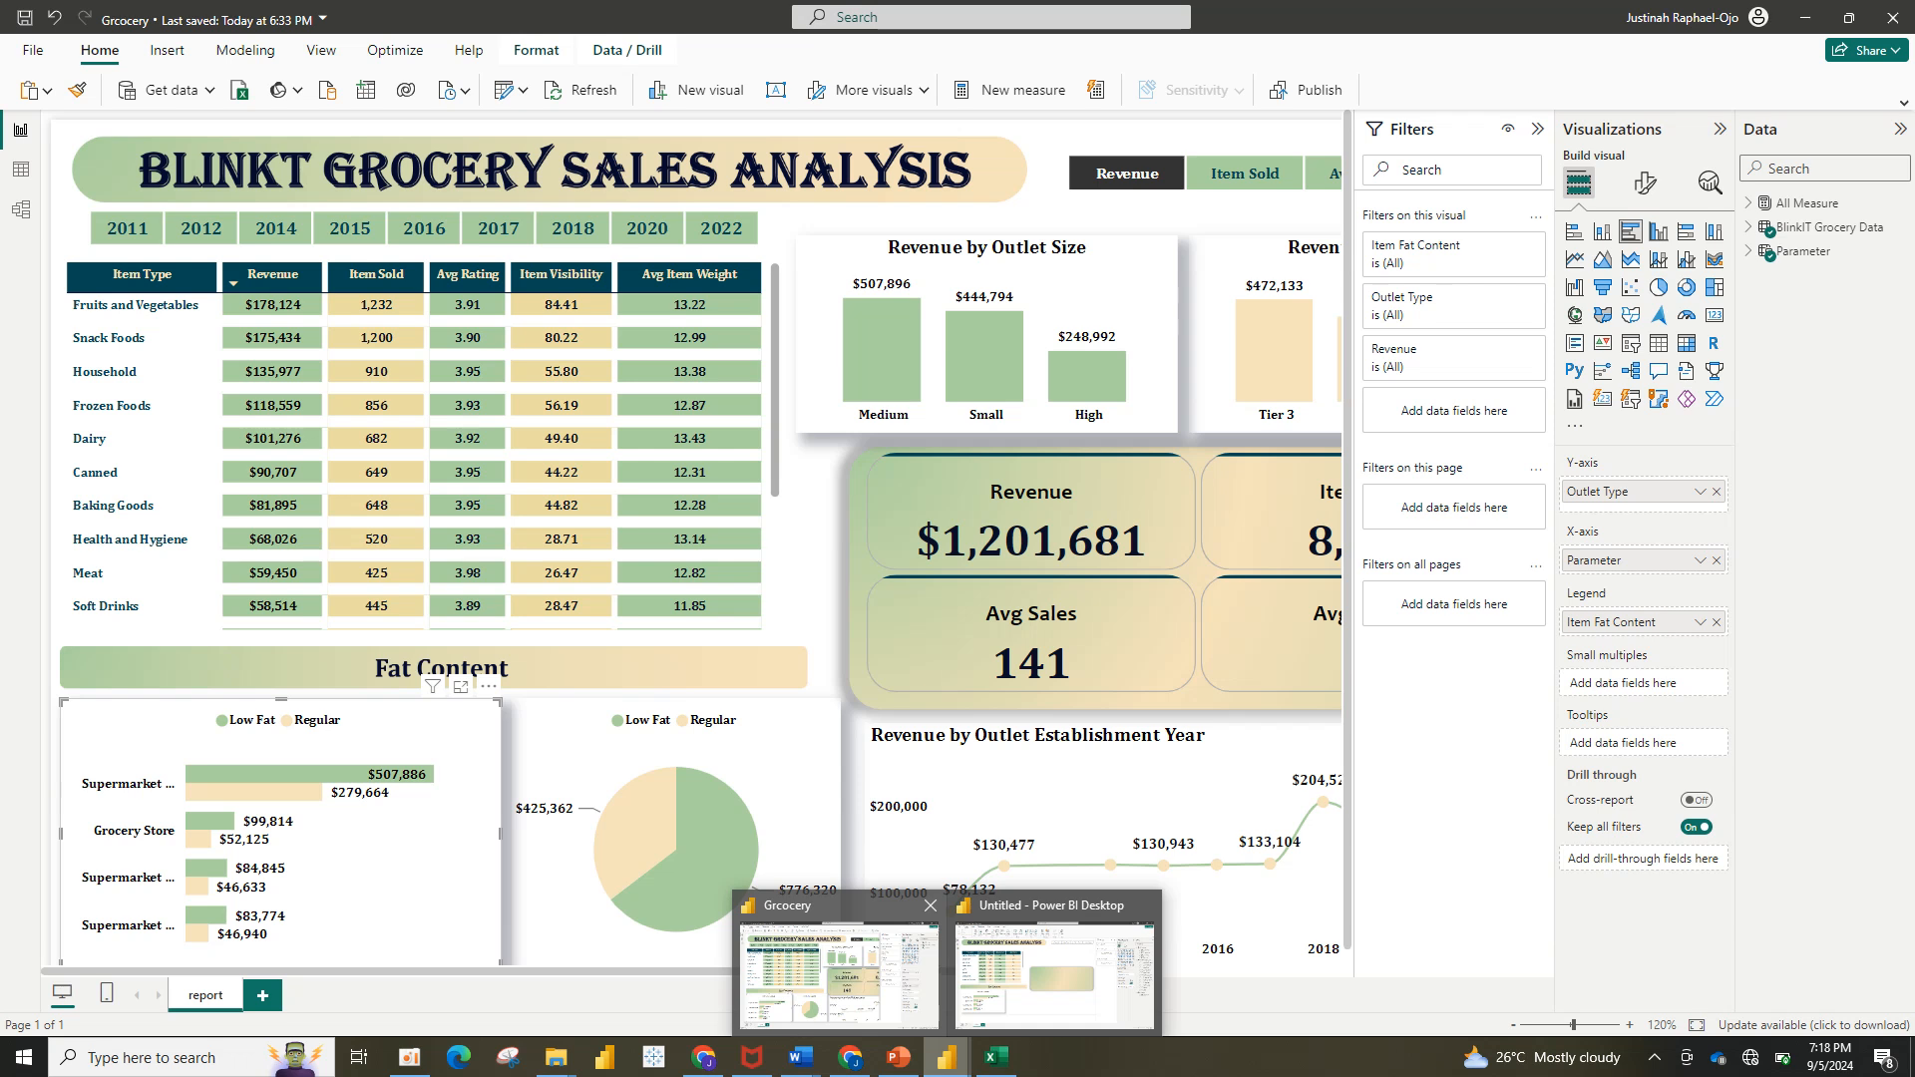
{"action": "left_click", "coordinate": [839, 976]}
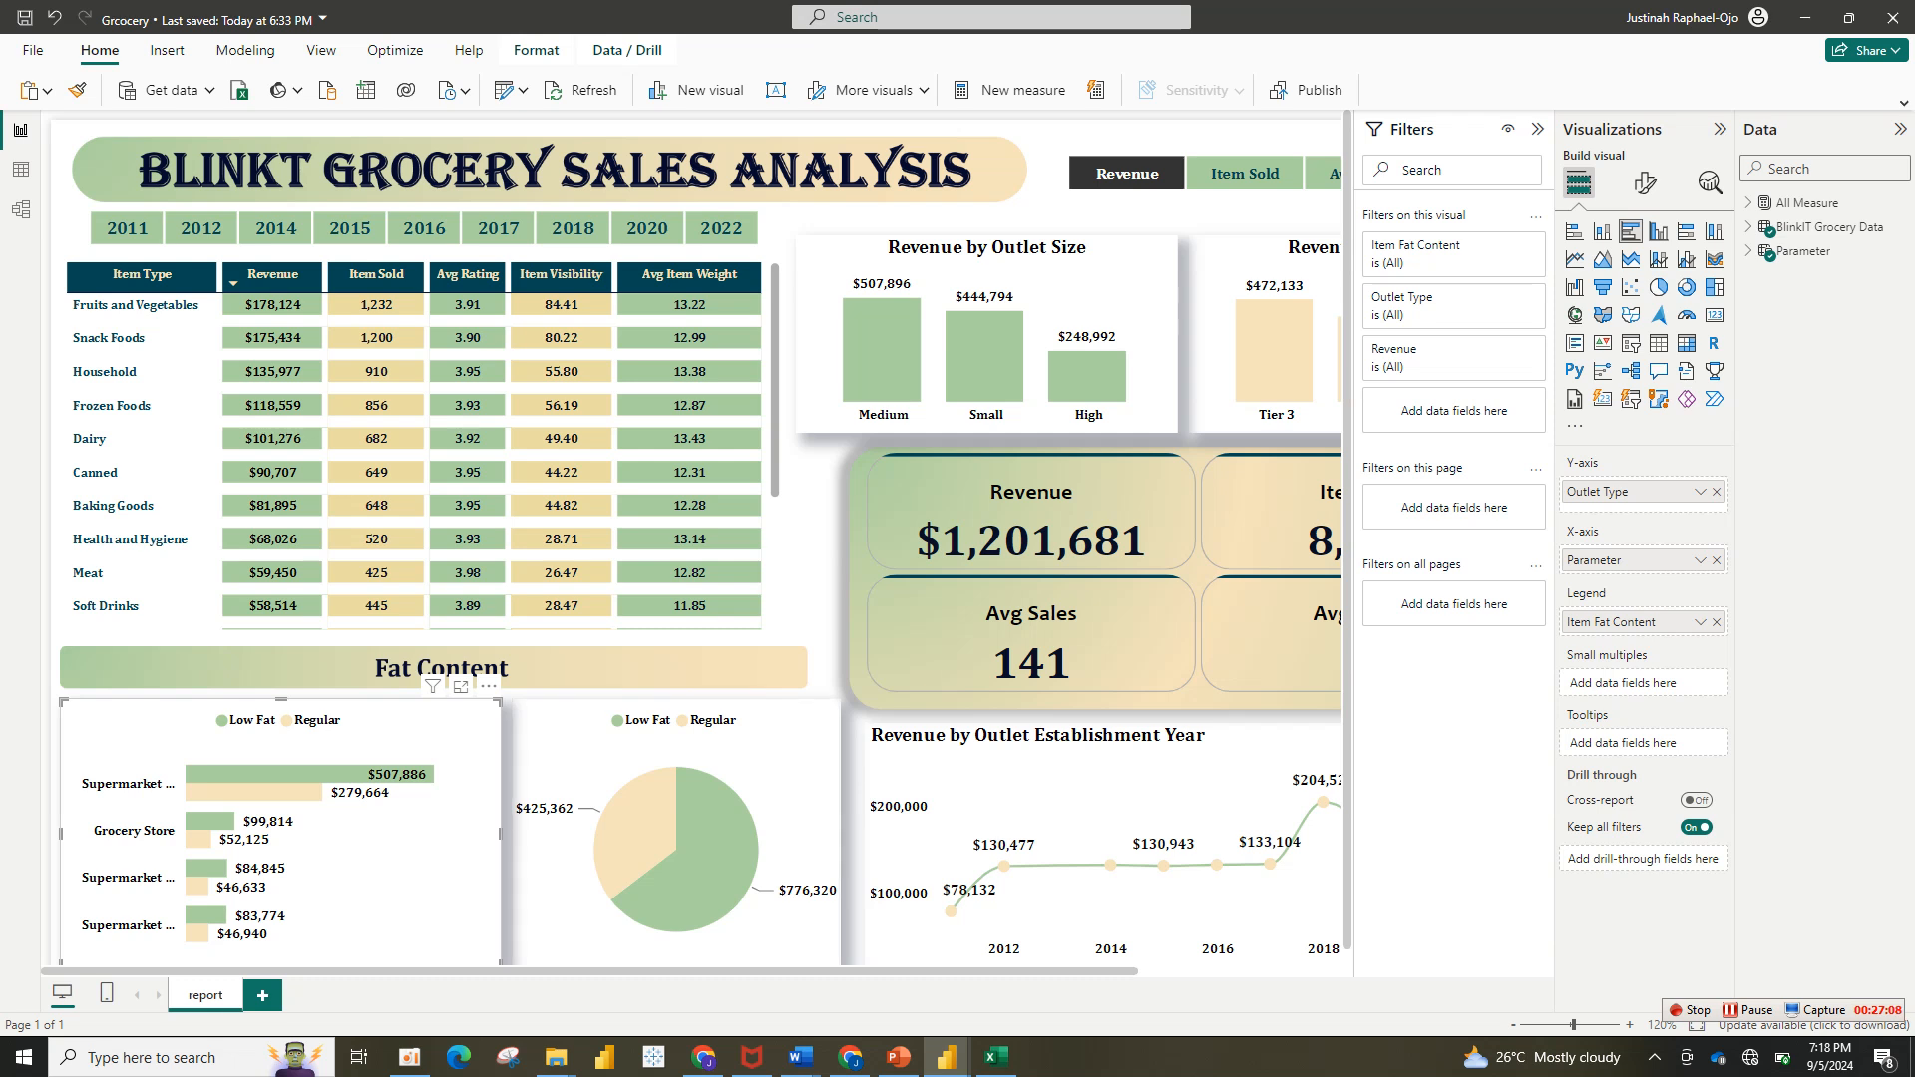
{"action": "left_click", "coordinate": [704, 854]}
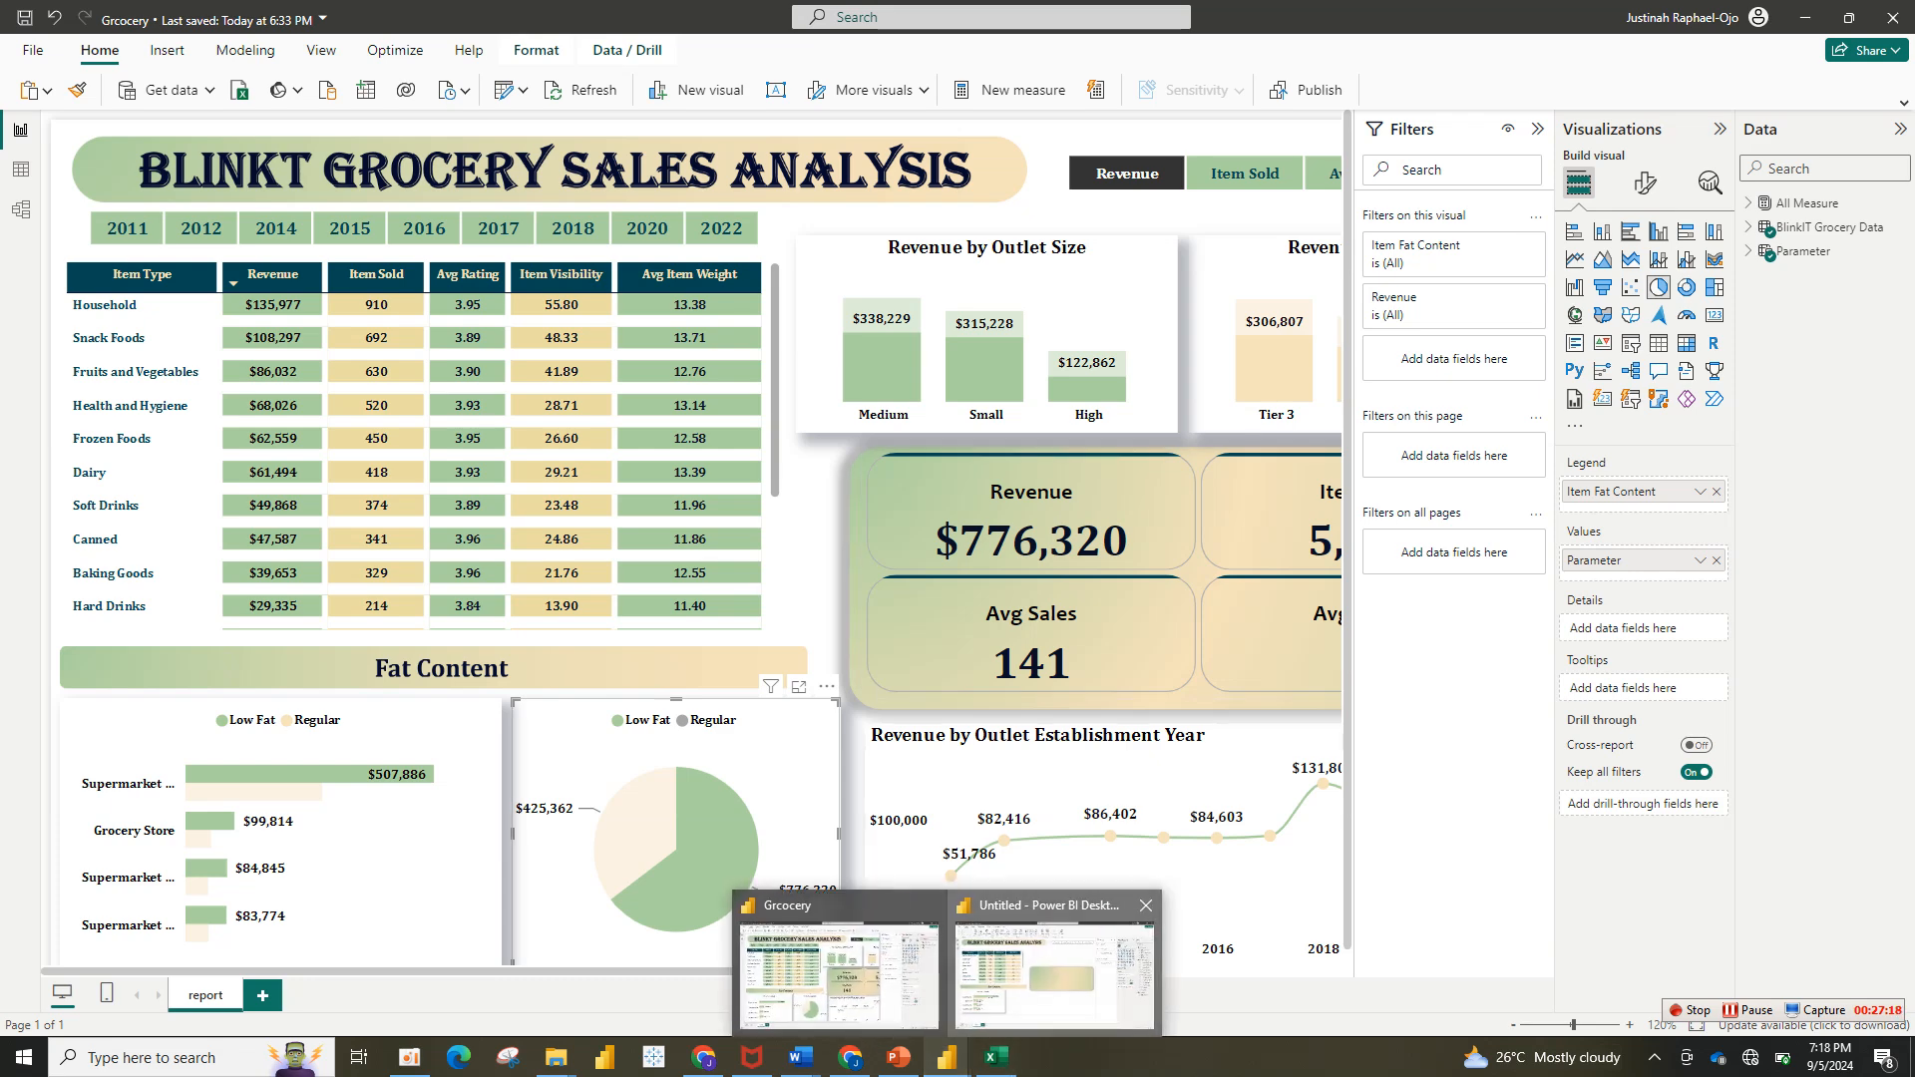
Step: Return to the Untitled report, duplicate the Fat Content bar chart, and place the narrower copy directly beside the original
{"action": "left_click", "coordinate": [1045, 977]}
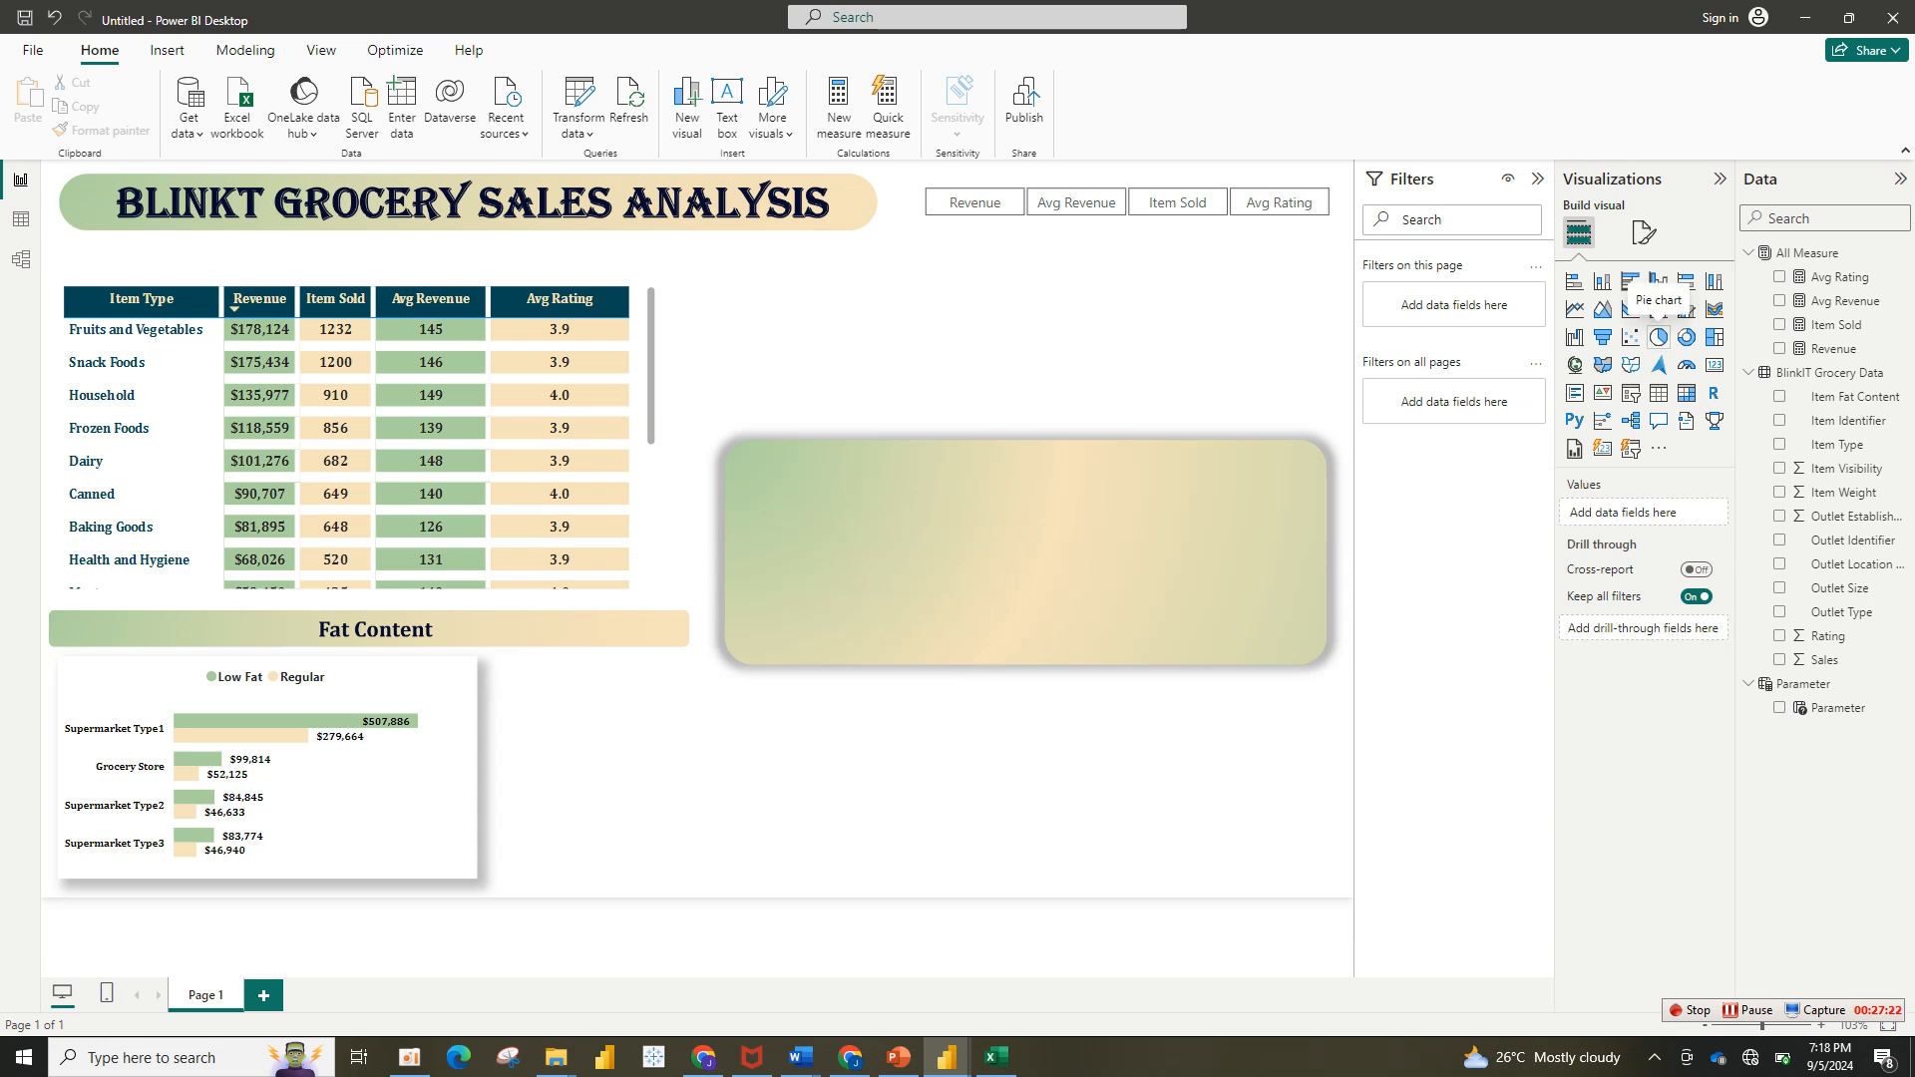
{"action": "left_click", "coordinate": [379, 798]}
{"action": "key", "text": "ctrl+c"}
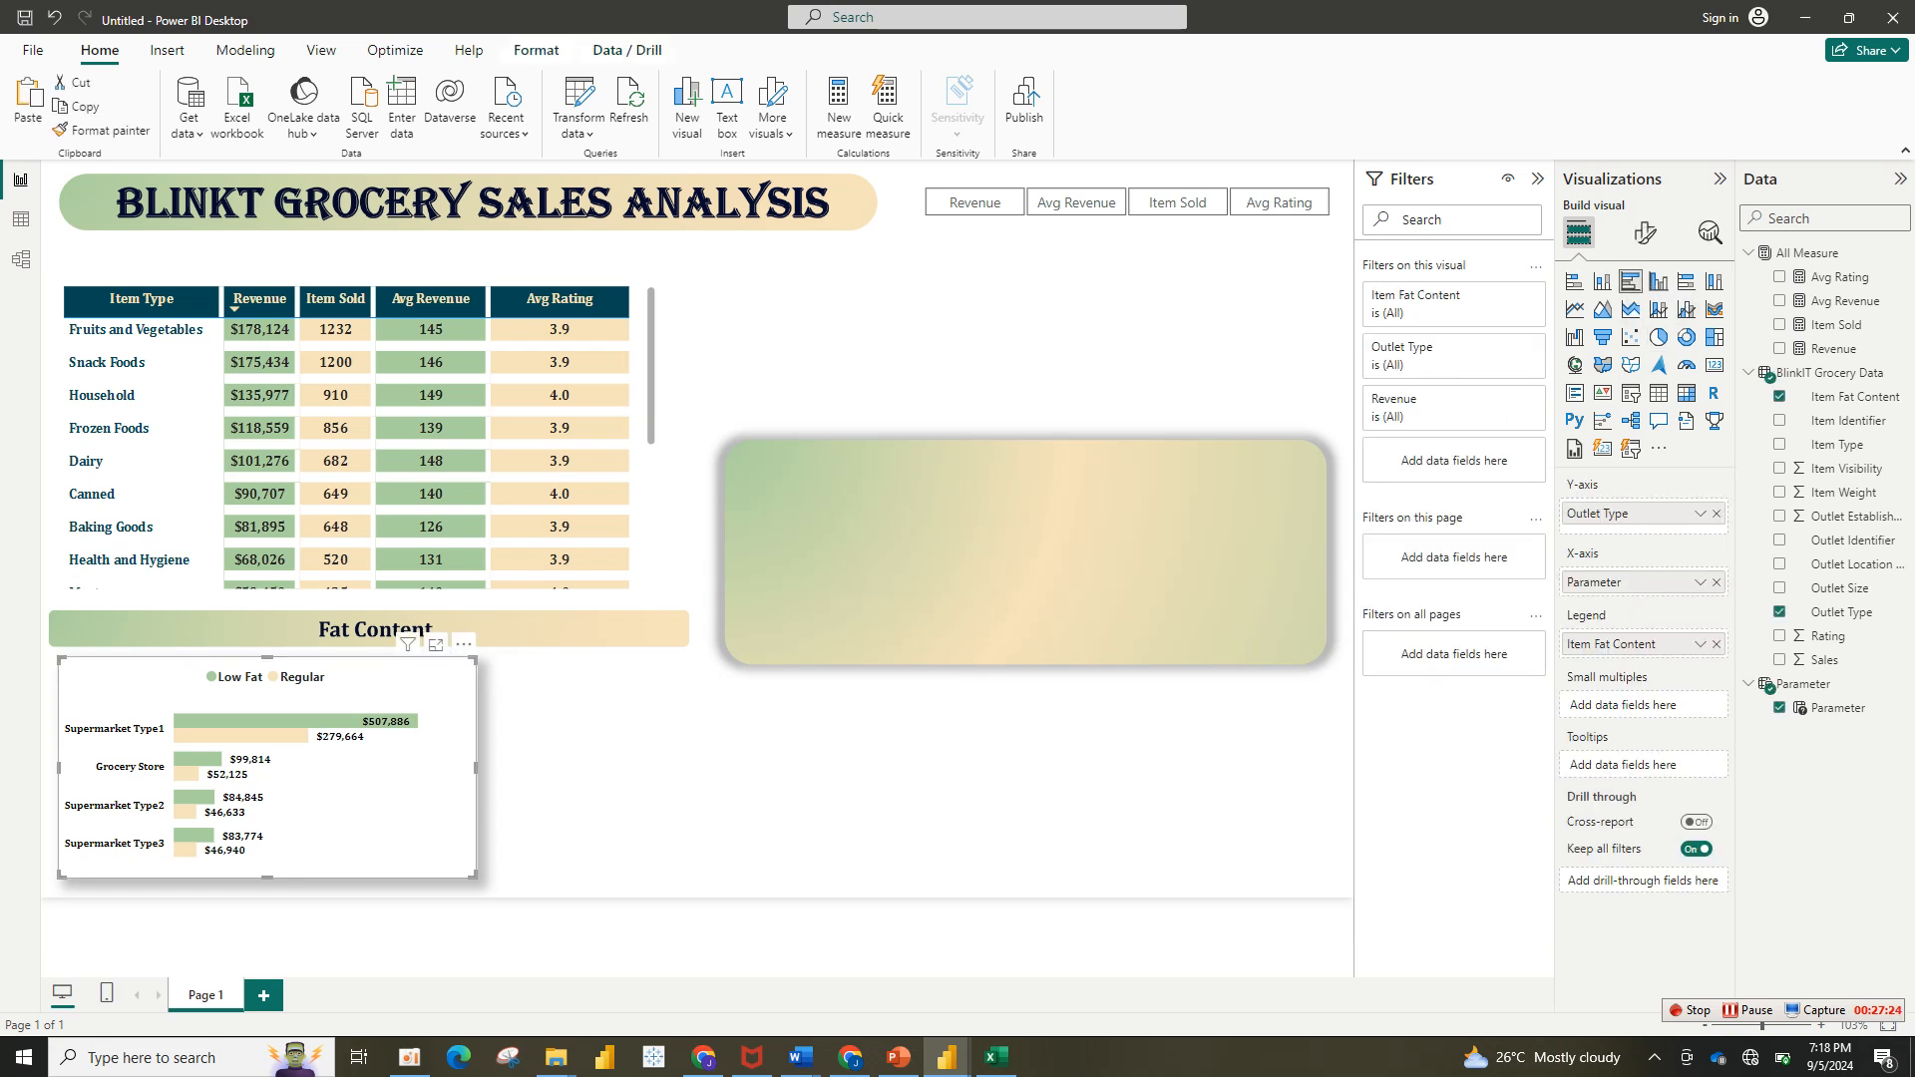
{"action": "key", "text": "ctrl+v"}
{"action": "left_click_drag", "start_coordinate": [379, 798], "coordinate": [791, 768]}
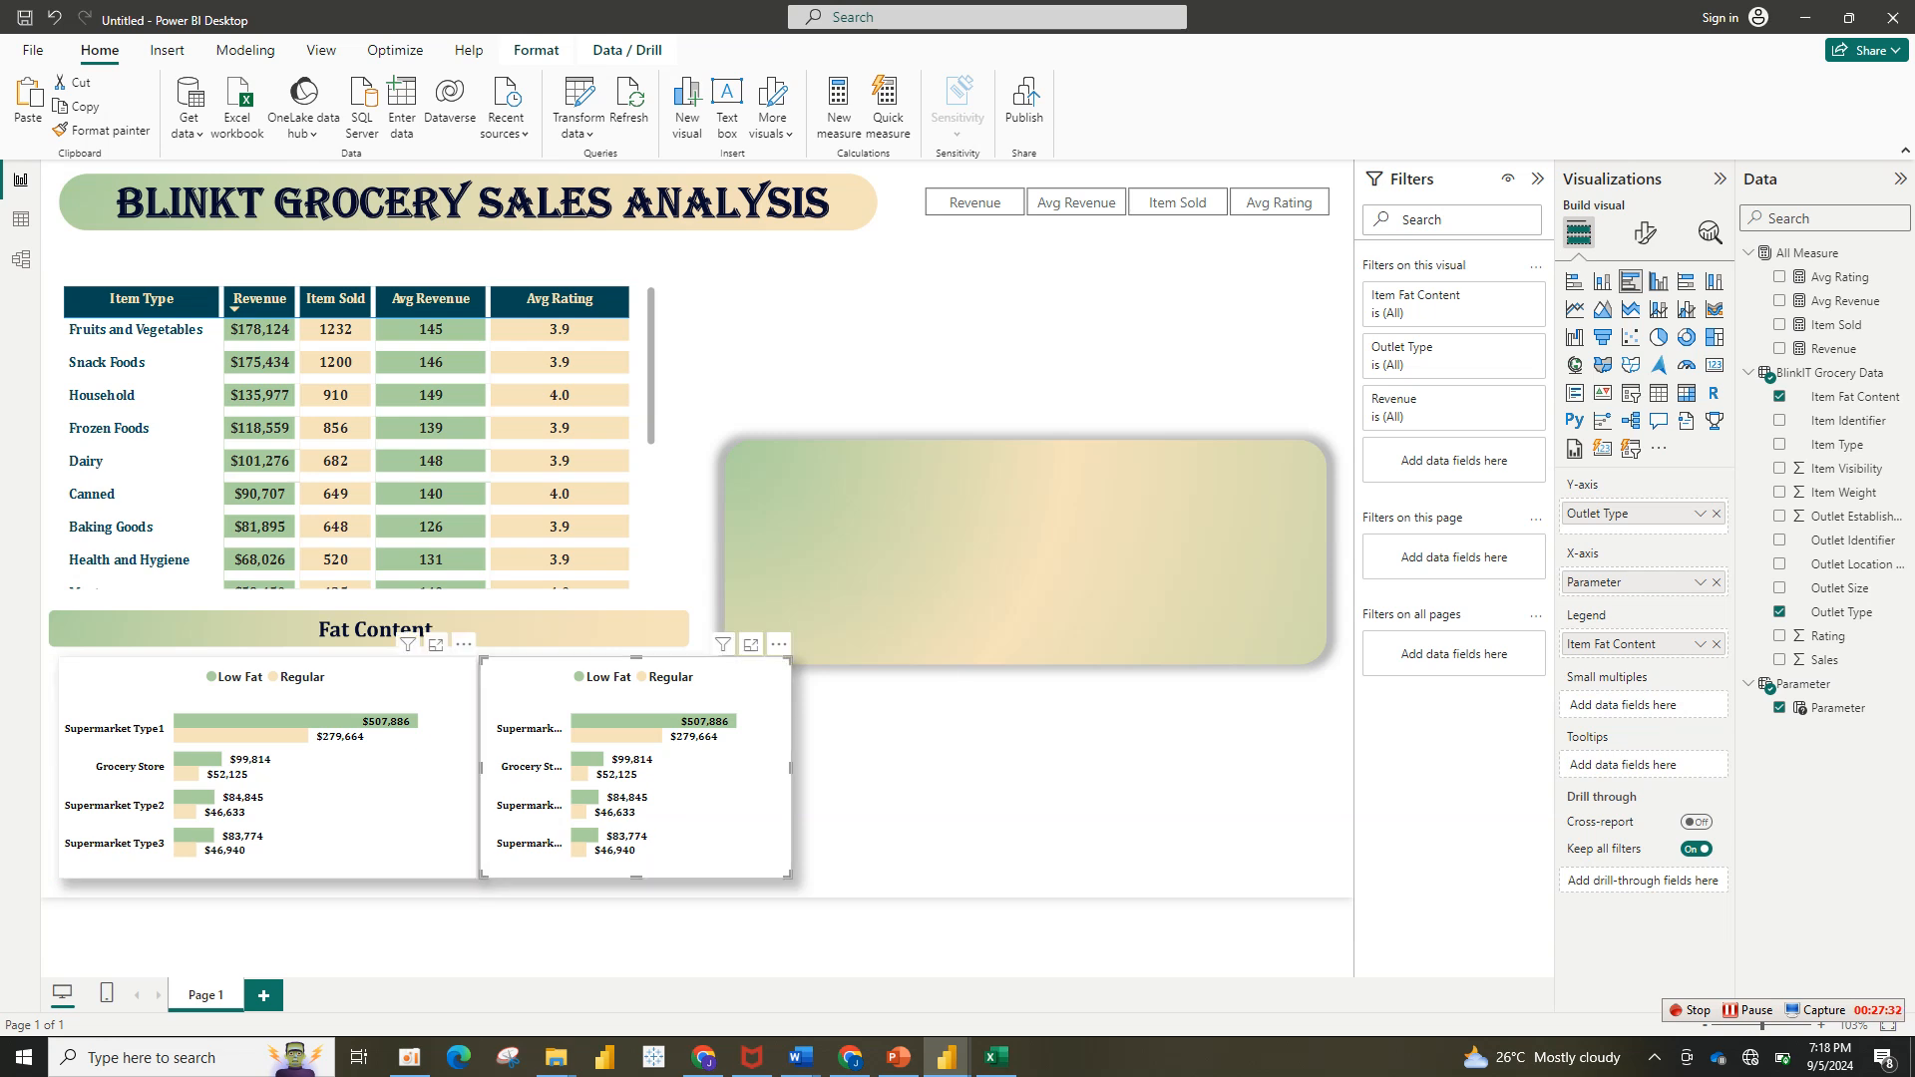
Step: Nudge the original Fat Content bar chart left to line up with the left edge of the Fat Content header
{"action": "left_click", "coordinate": [424, 778]}
{"action": "key", "text": "Left"}
{"action": "key", "text": "Left"}
{"action": "key", "text": "Left"}
{"action": "key", "text": "Left"}
{"action": "key", "text": "Left"}
{"action": "key", "text": "Left"}
{"action": "key", "text": "Left"}
{"action": "key", "text": "Left"}
{"action": "key", "text": "Left"}
{"action": "key", "text": "Left"}
{"action": "key", "text": "Left"}
{"action": "key", "text": "Left"}
{"action": "key", "text": "Left"}
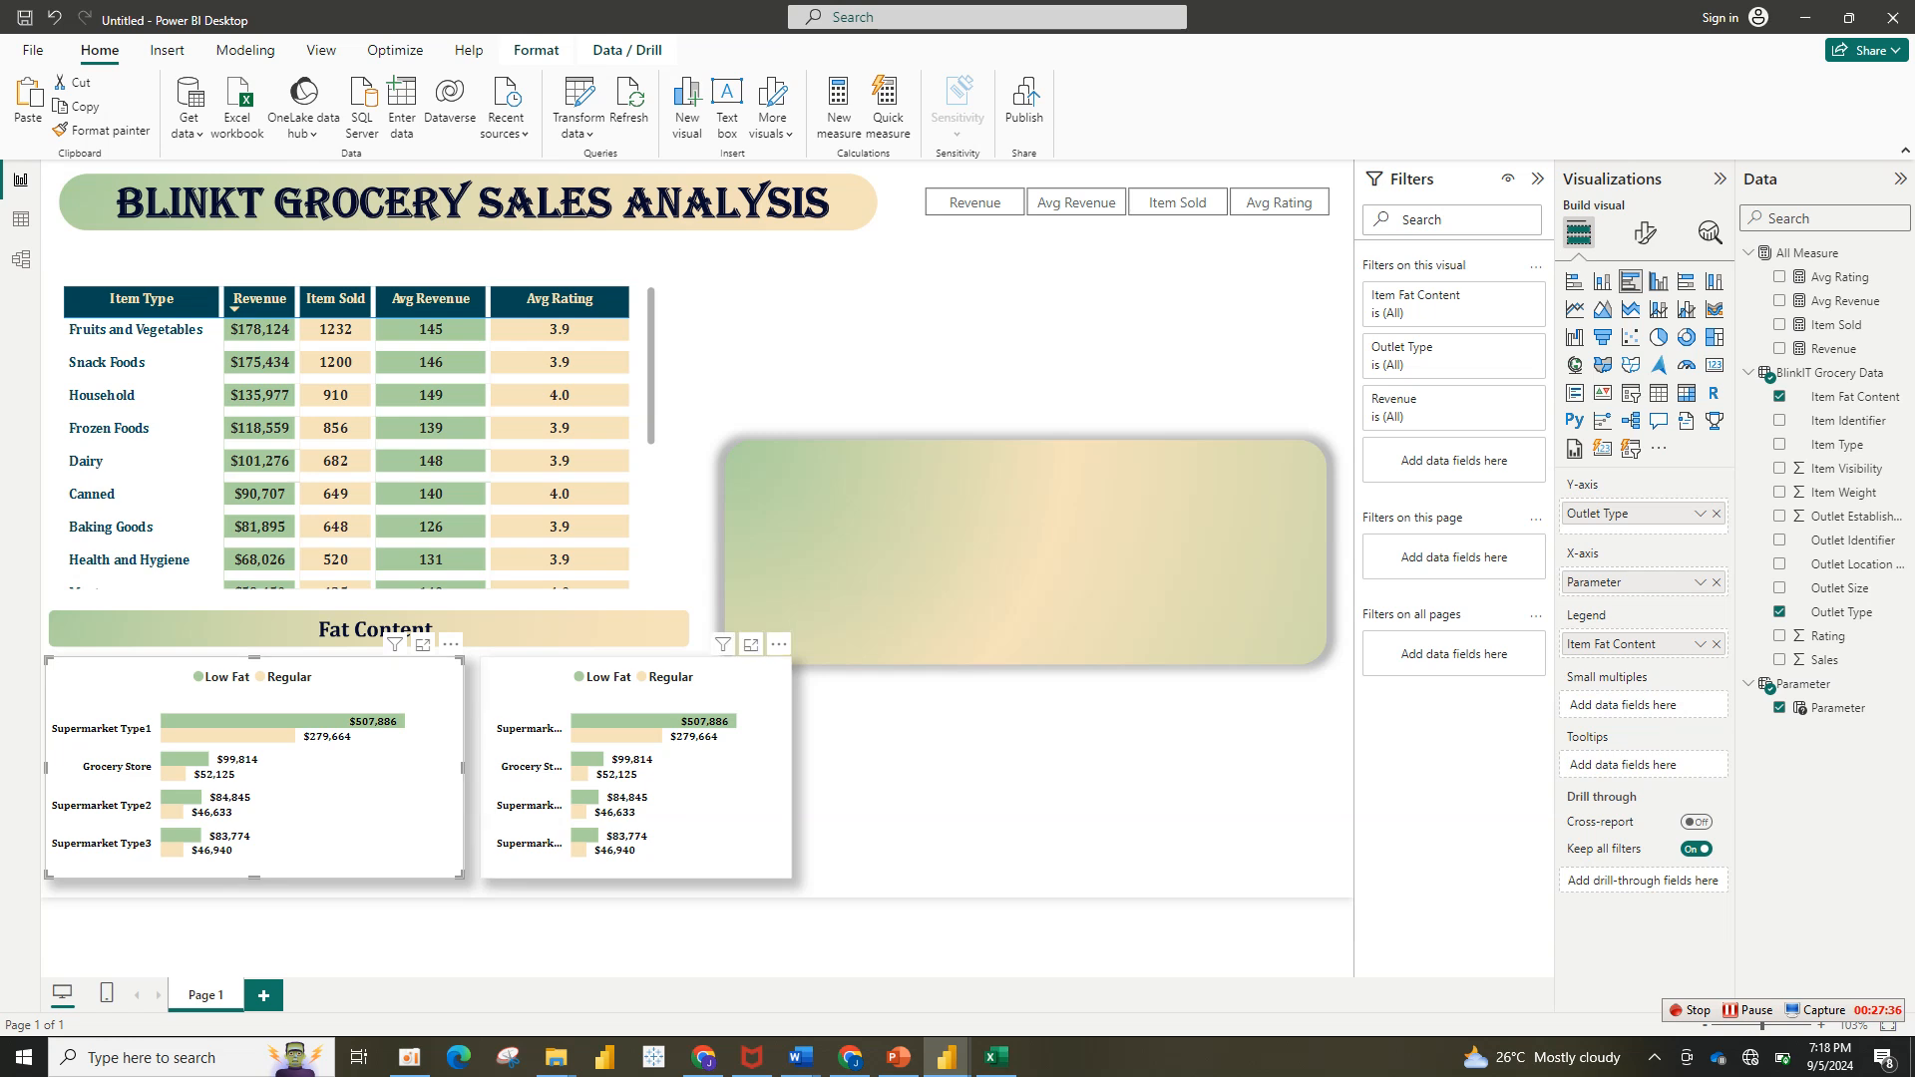
Step: Narrow both Fat Content charts slightly and move the copy close beside the original, leaving a small gap between them
{"action": "mouse_move", "coordinate": [688, 788]}
{"action": "left_mouse_down"}
{"action": "mouse_move", "coordinate": [647, 788]}
{"action": "mouse_move", "coordinate": [672, 788]}
{"action": "left_mouse_up"}
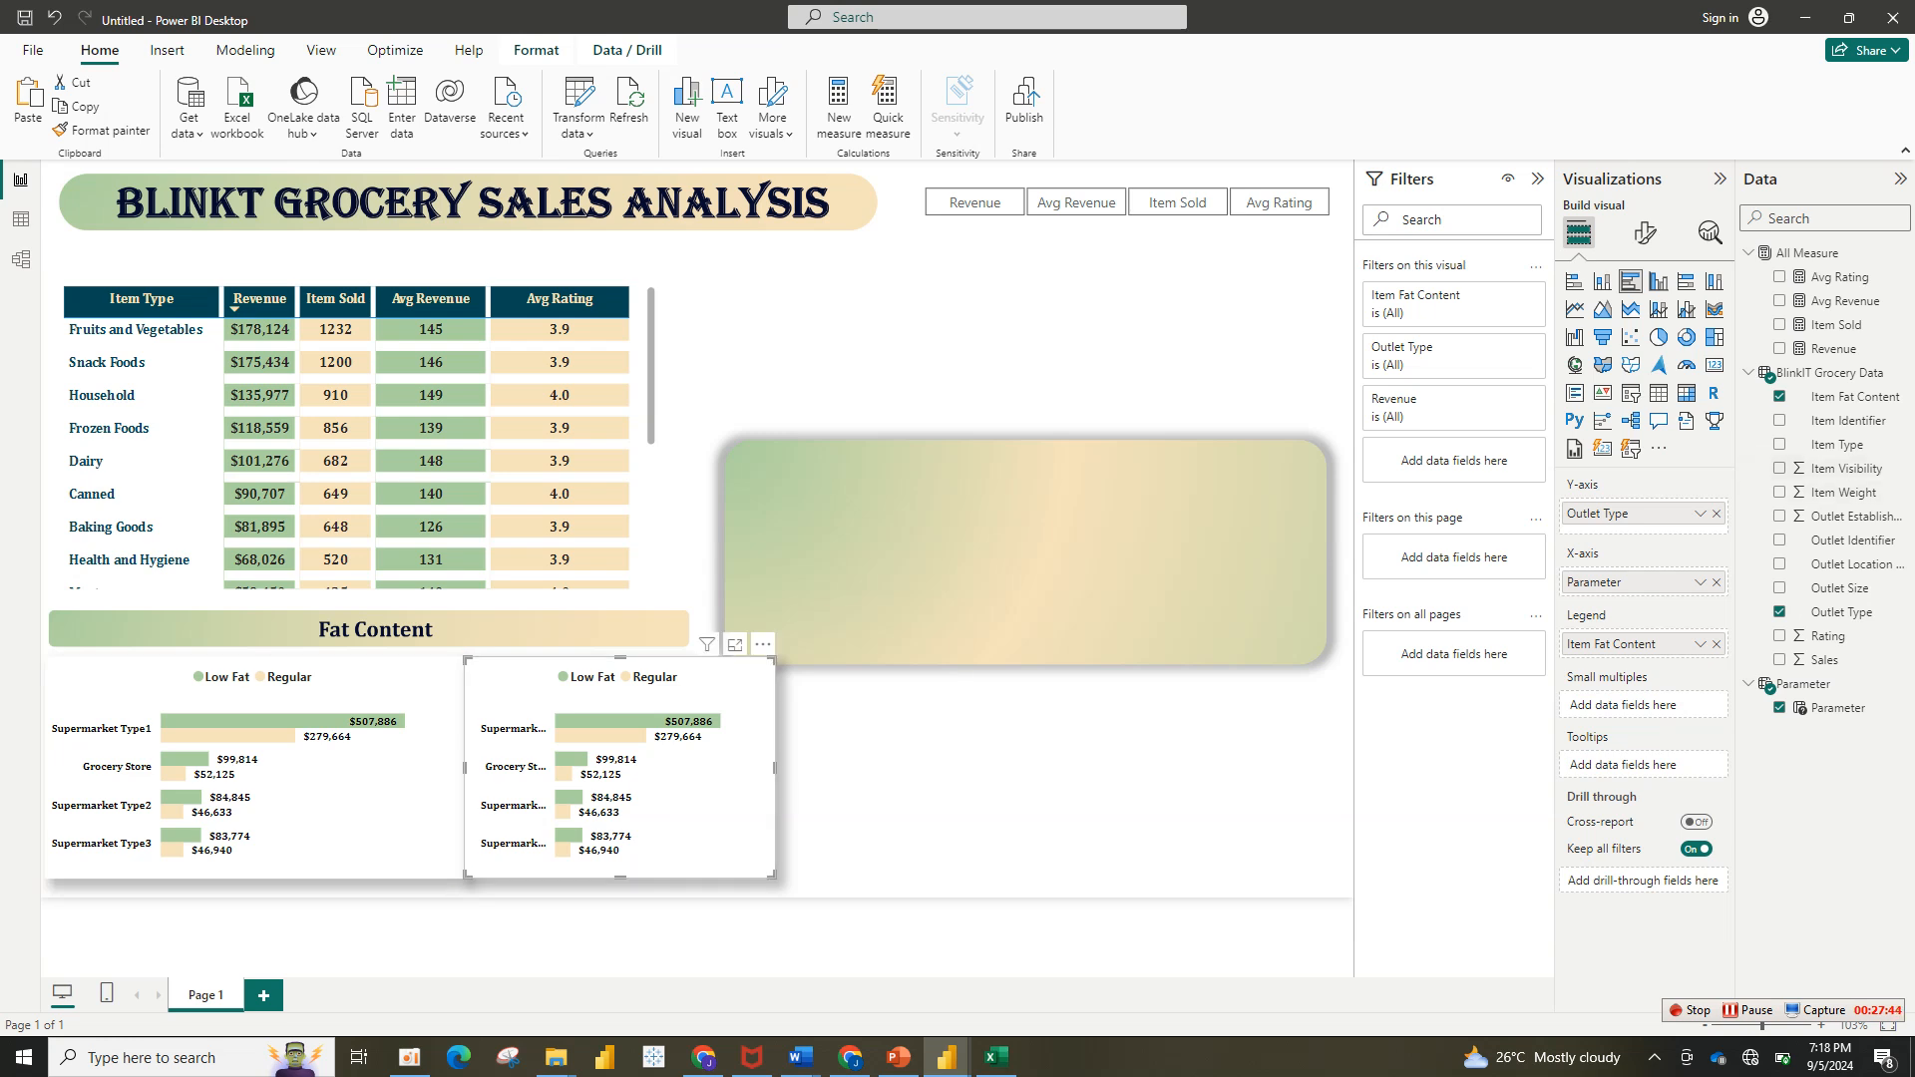
{"action": "left_click_drag", "start_coordinate": [774, 660], "coordinate": [733, 667]}
{"action": "left_click", "coordinate": [399, 778]}
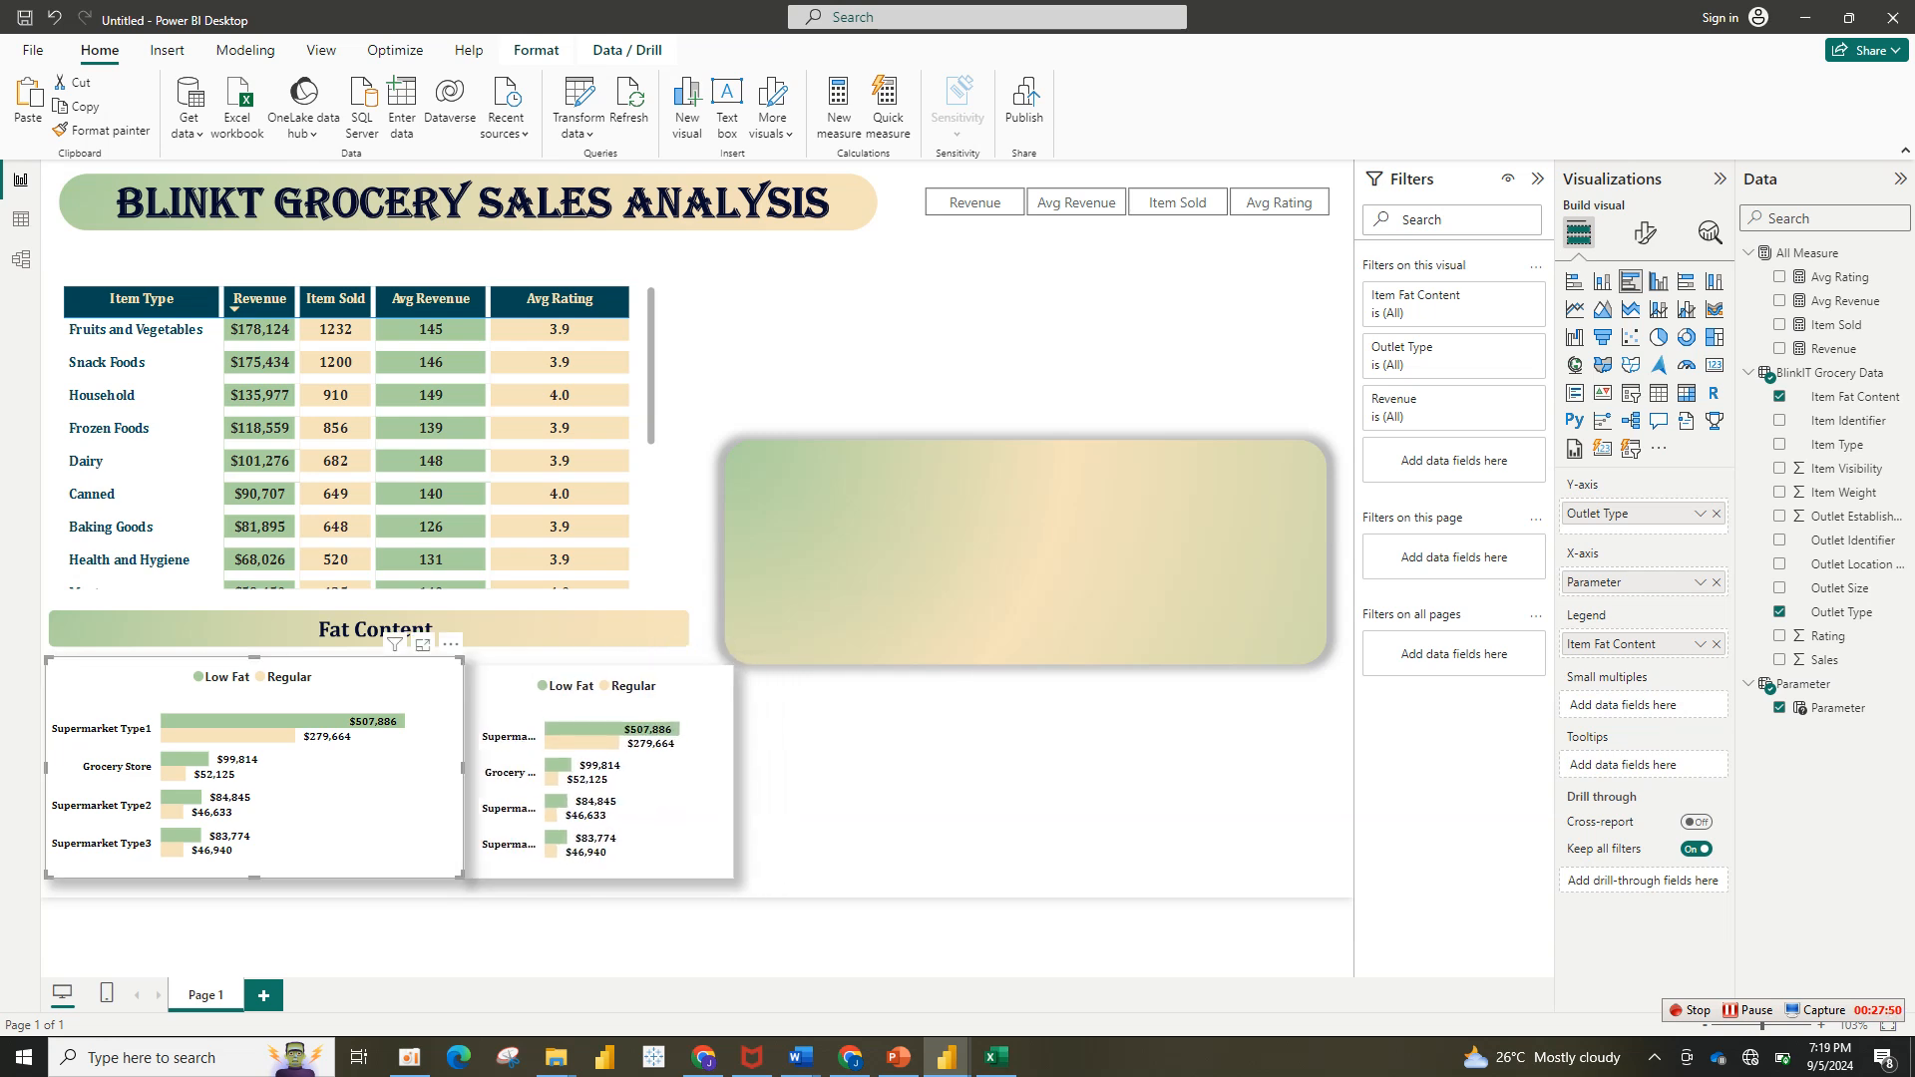
{"action": "left_click_drag", "start_coordinate": [463, 768], "coordinate": [448, 768]}
{"action": "left_click_drag", "start_coordinate": [608, 773], "coordinate": [601, 769]}
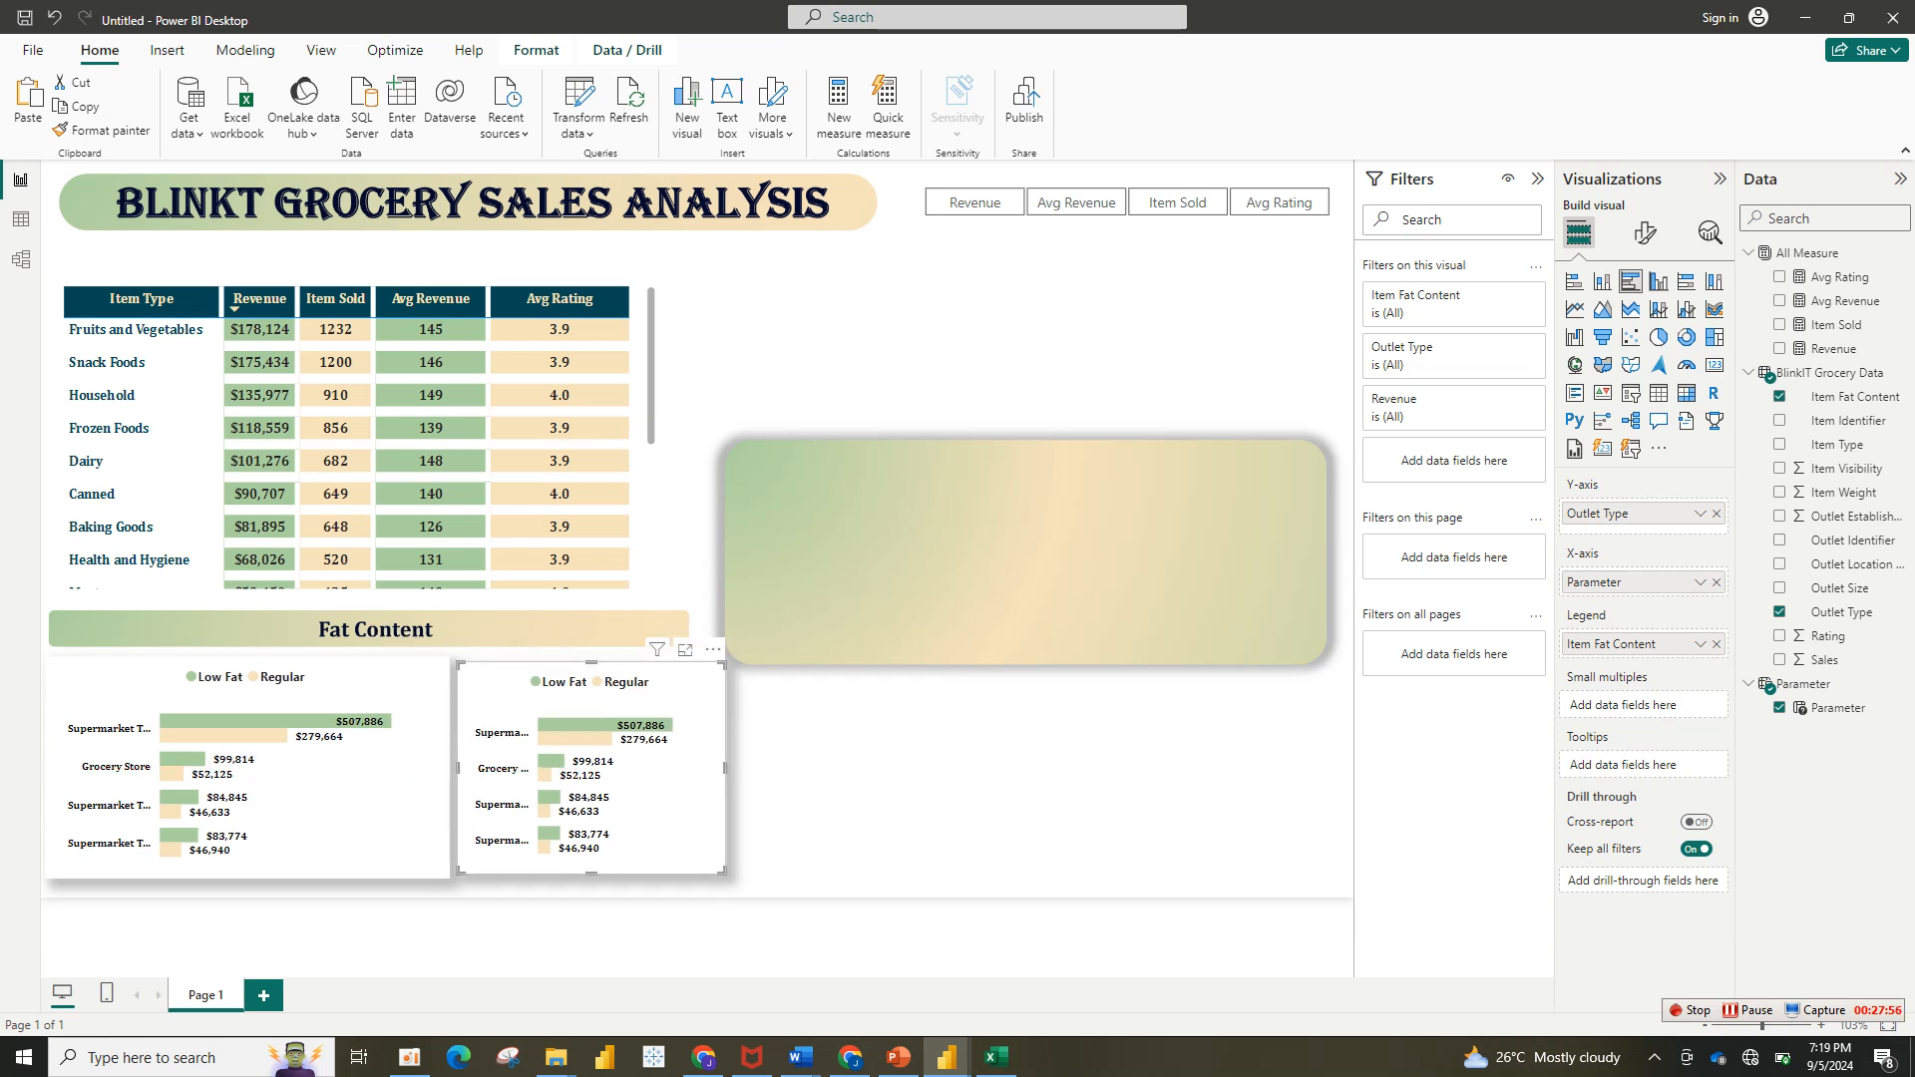
{"action": "left_click_drag", "start_coordinate": [724, 873], "coordinate": [727, 876]}
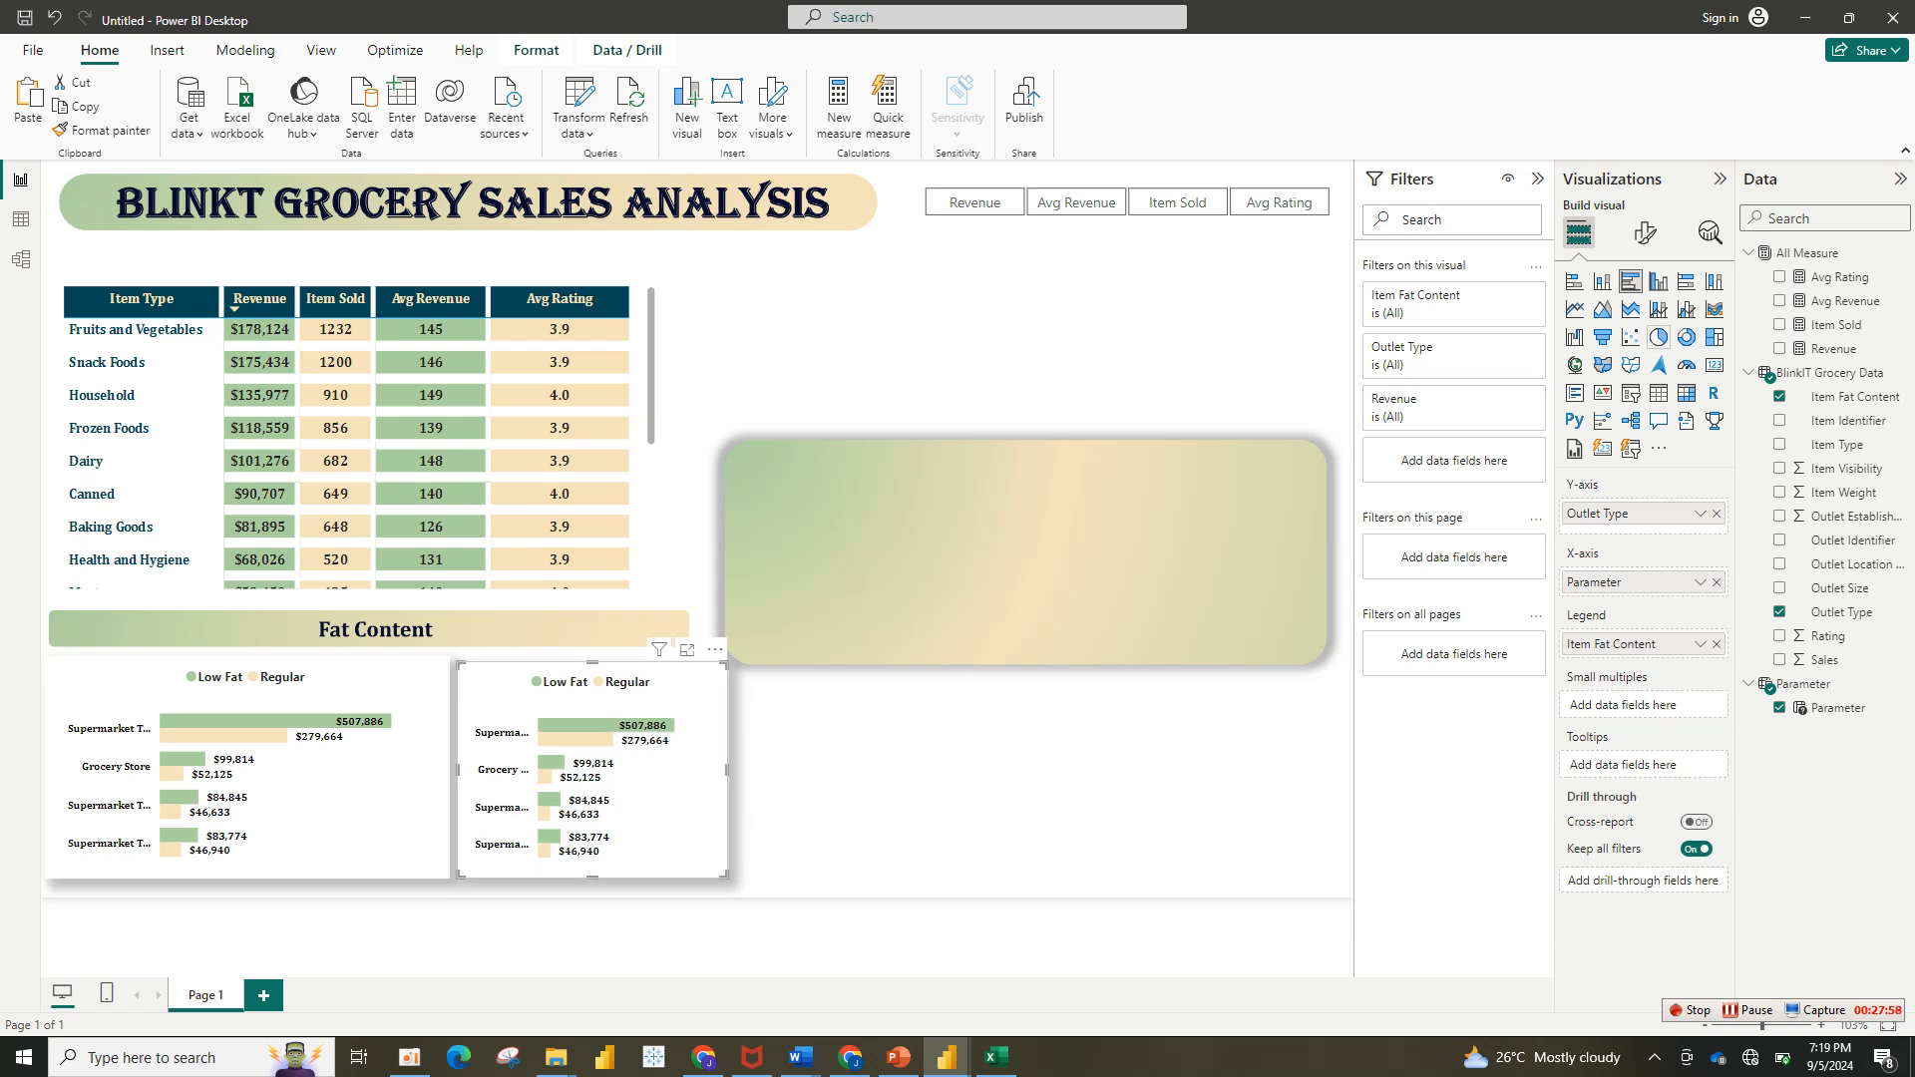
Step: Convert the copied chart to a pie chart, remove its Outlet Type field, and use Item Fat Content as the legend
{"action": "left_click", "coordinate": [1657, 336]}
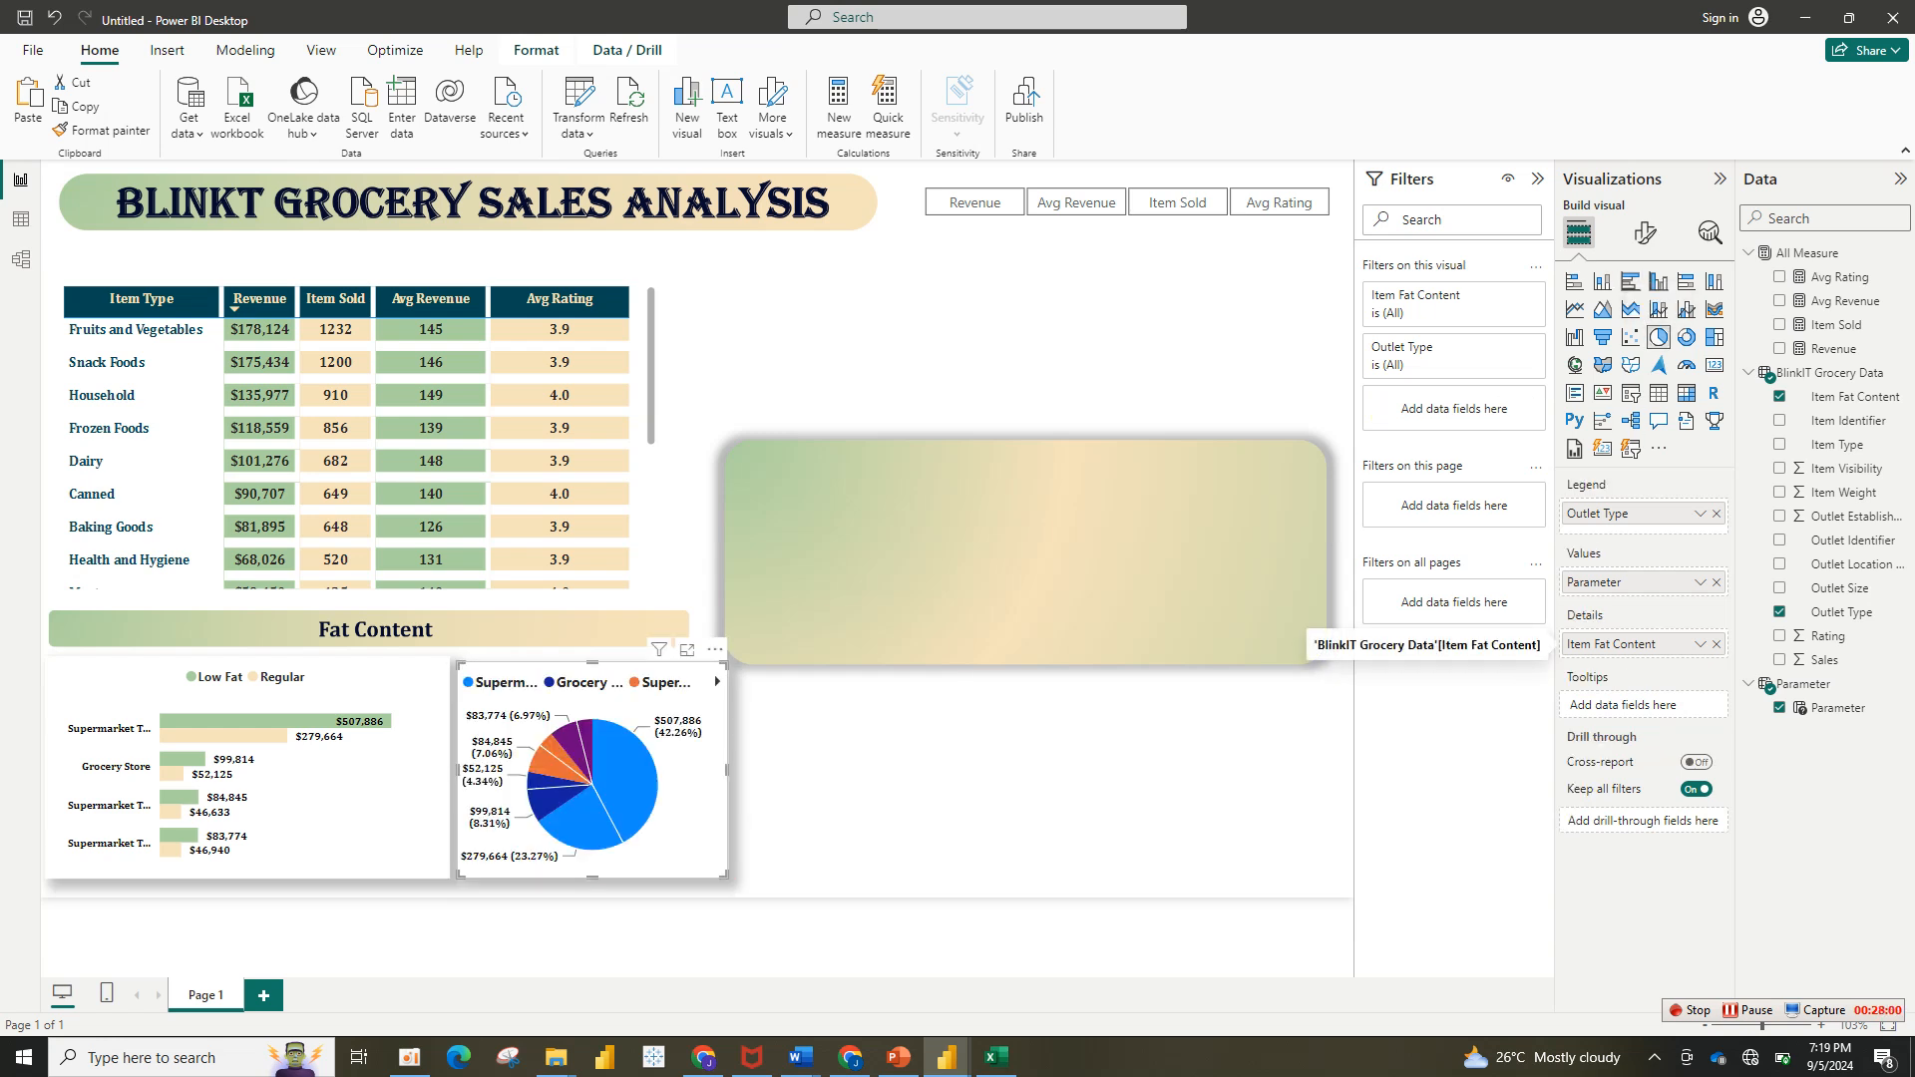
{"action": "left_click", "coordinate": [1715, 643]}
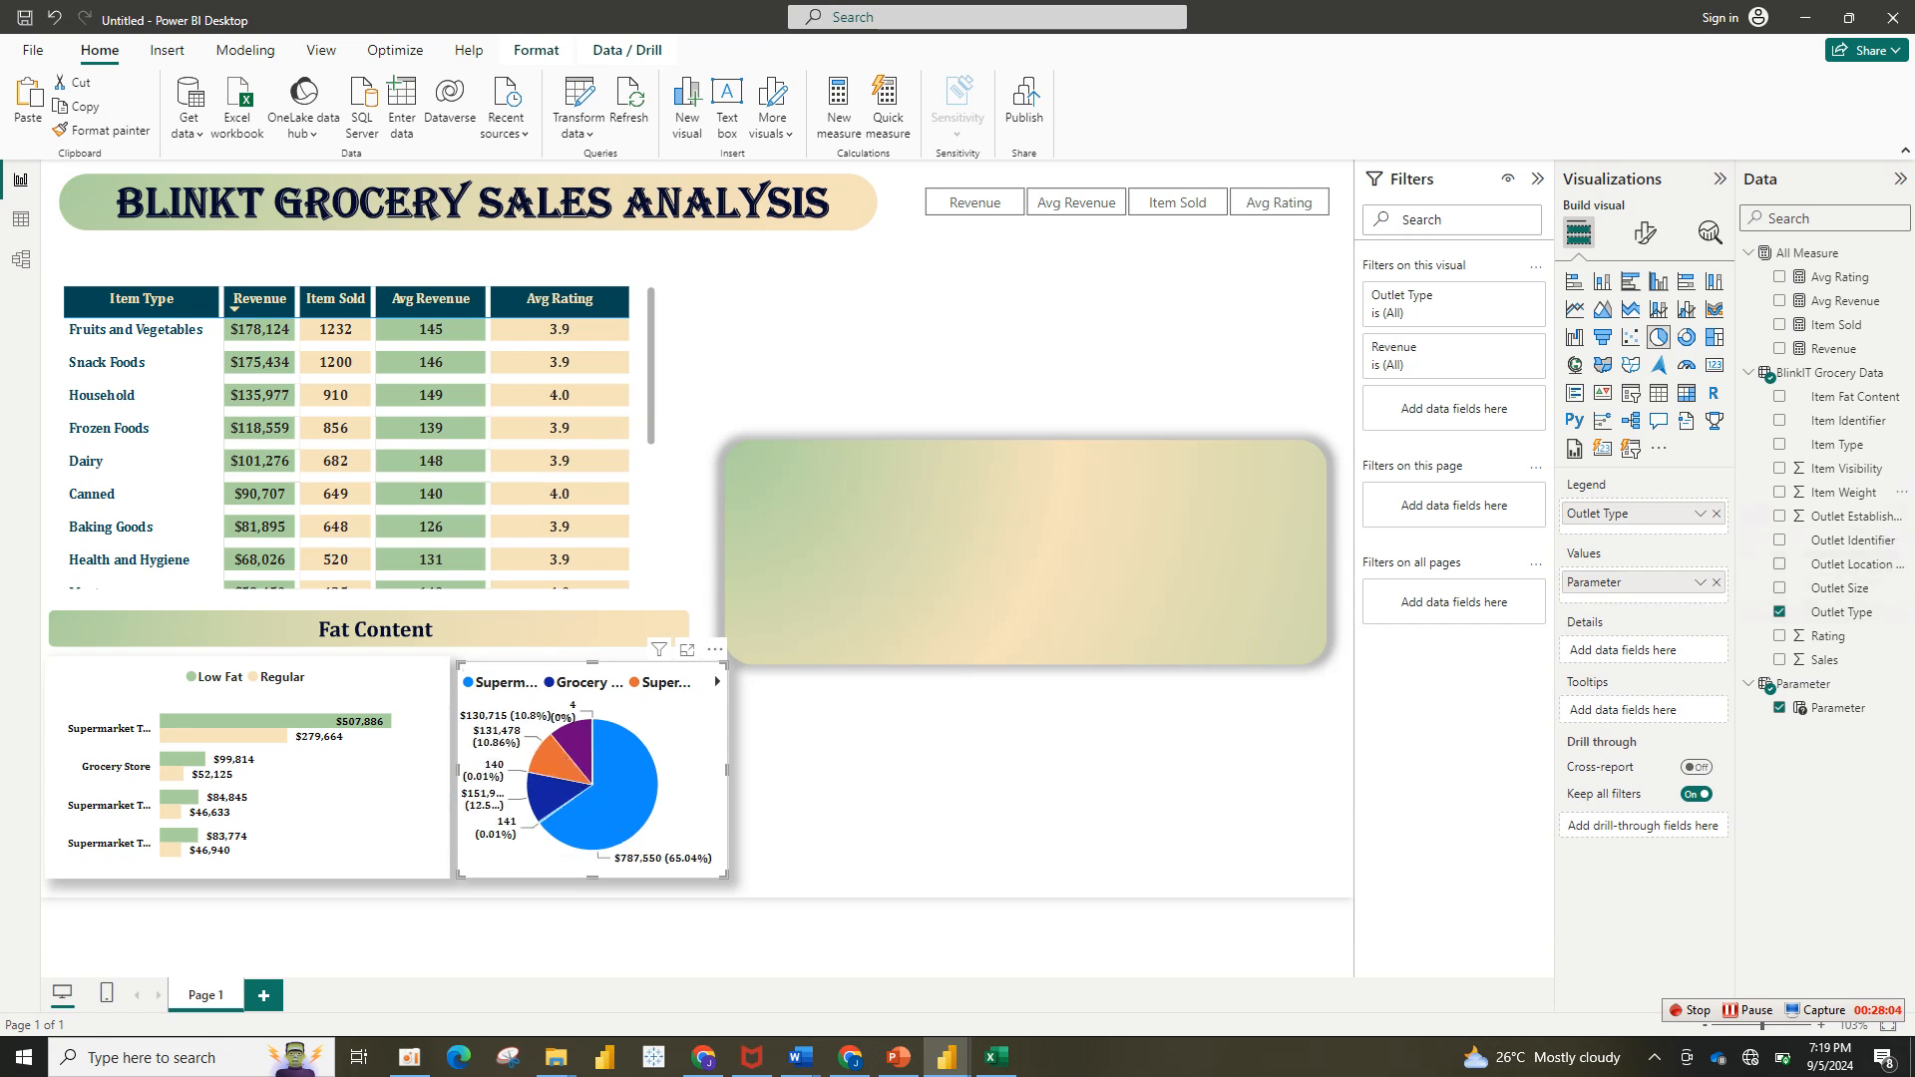
{"action": "left_click_drag", "start_coordinate": [1845, 396], "coordinate": [1636, 510]}
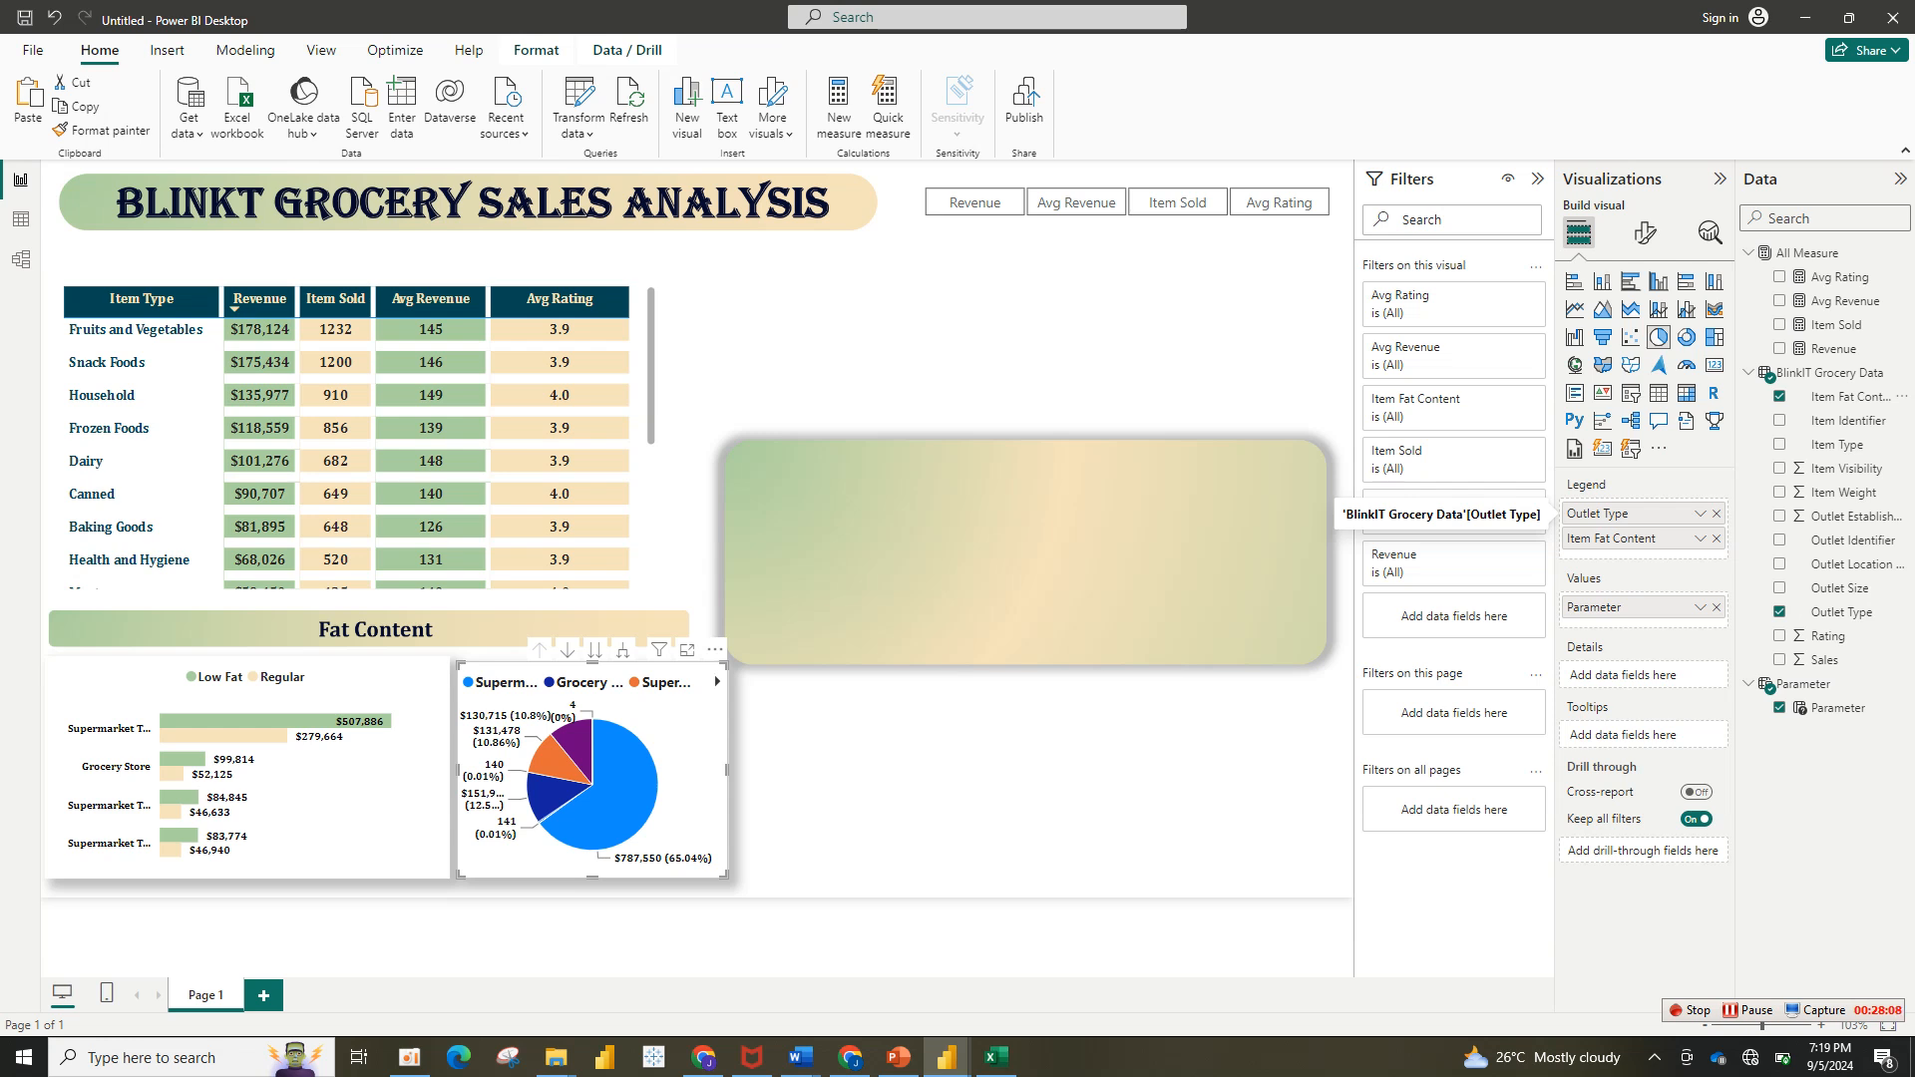
{"action": "left_click", "coordinate": [1716, 513]}
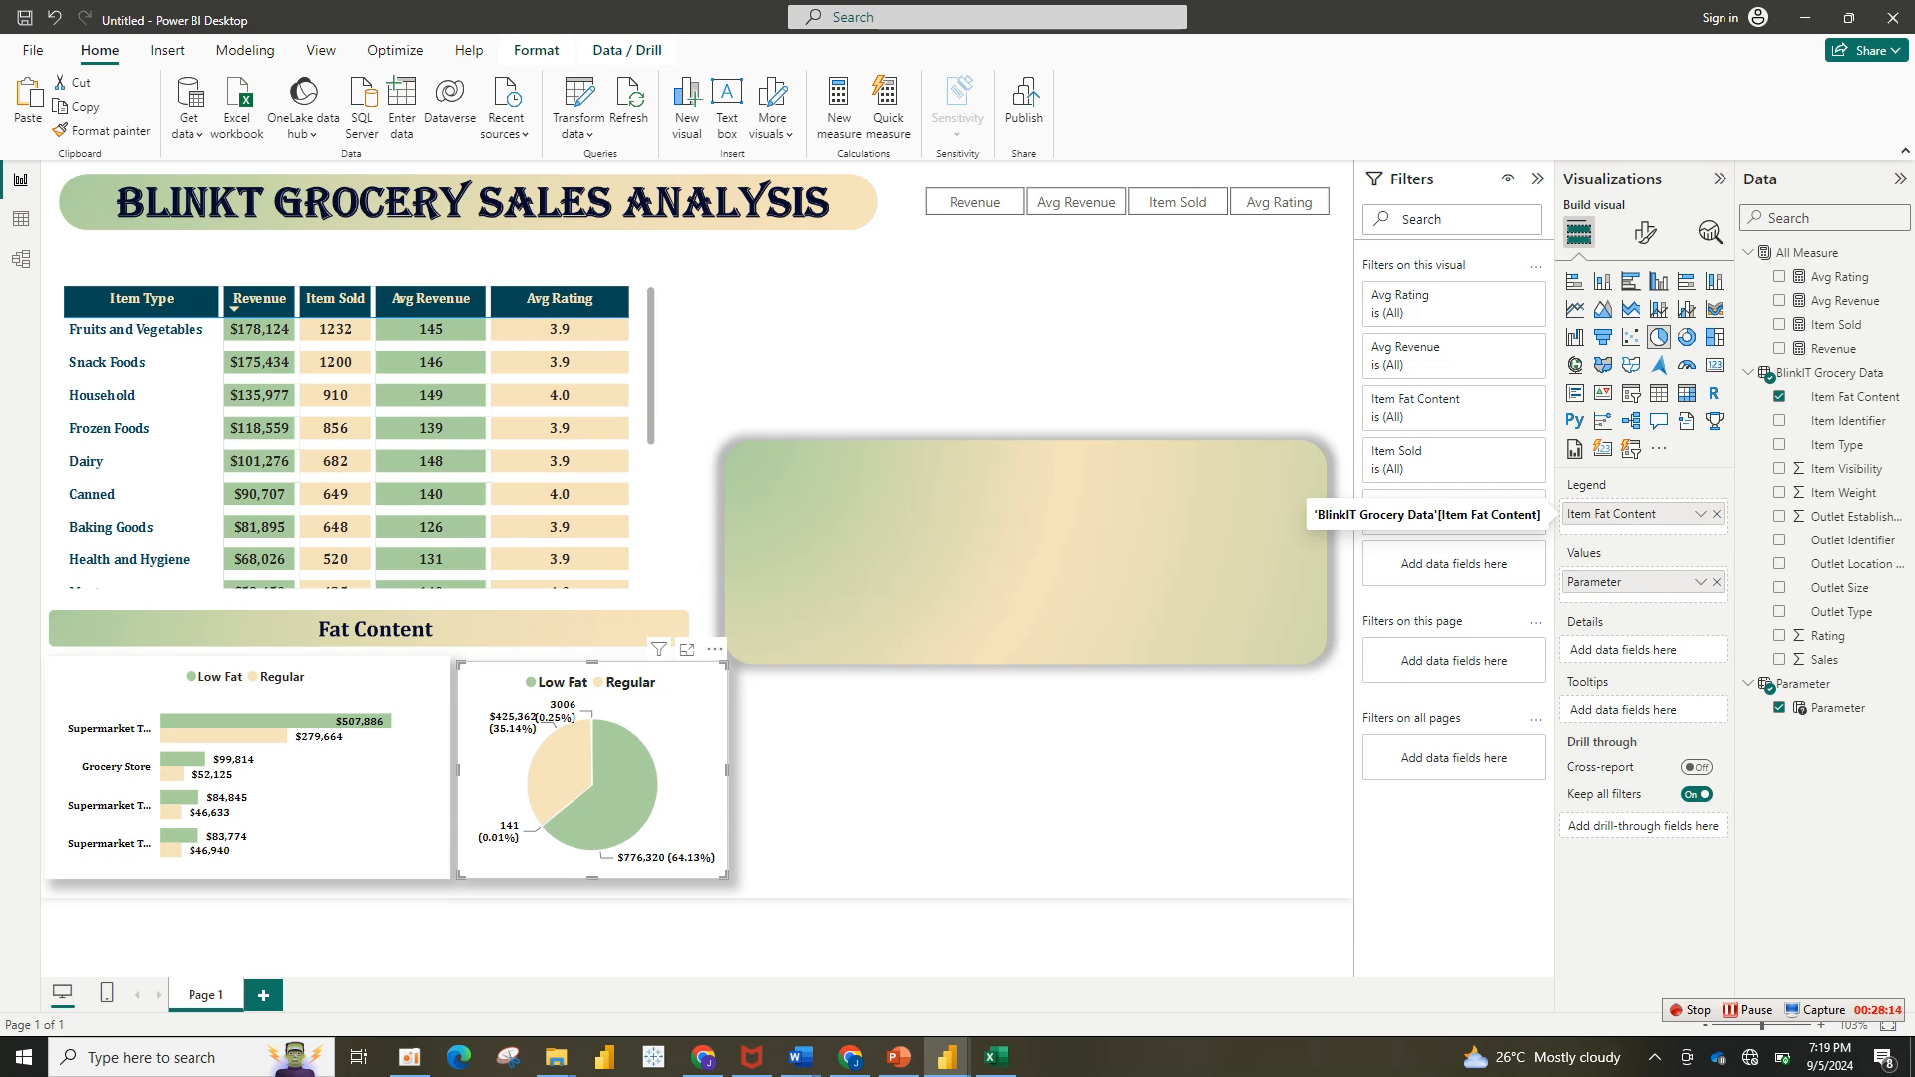
Step: Set the pie chart's detail labels to show only the data value
{"action": "left_click", "coordinate": [1645, 232]}
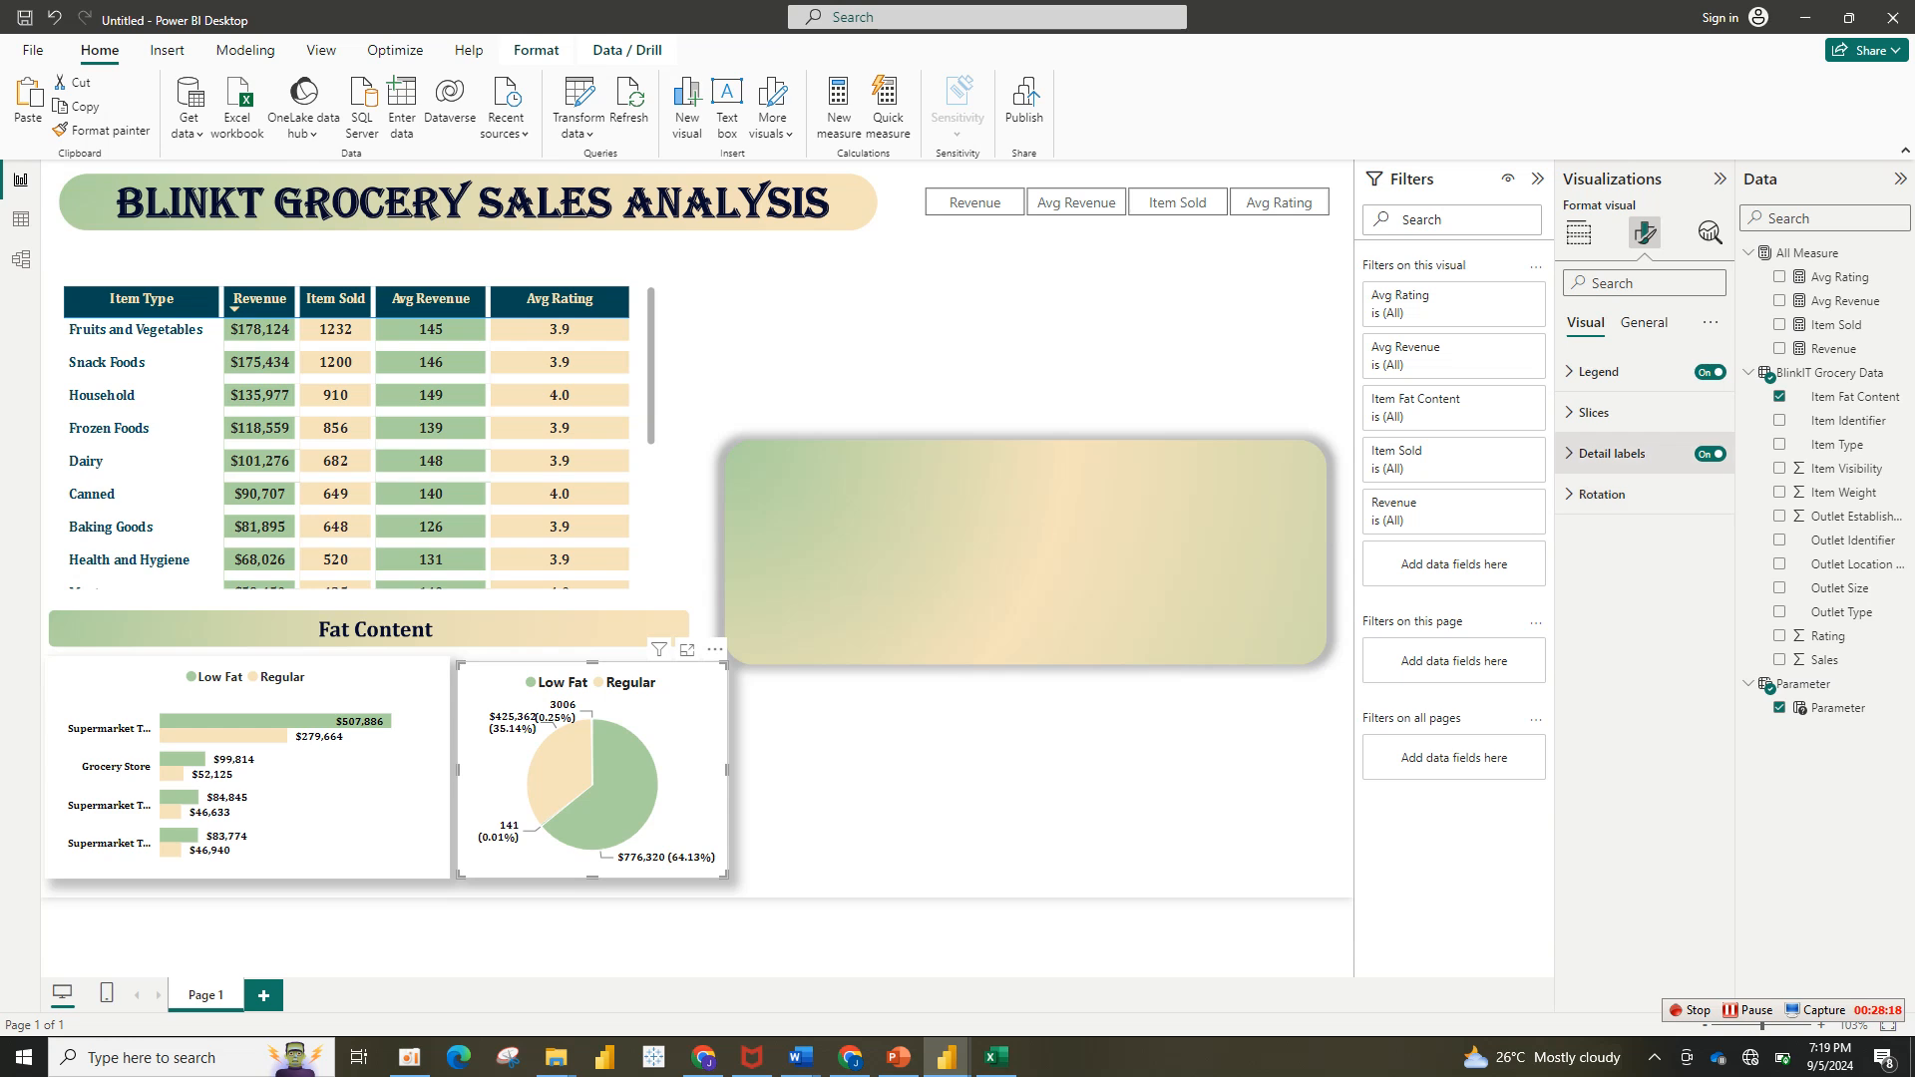
{"action": "left_click", "coordinate": [1612, 453]}
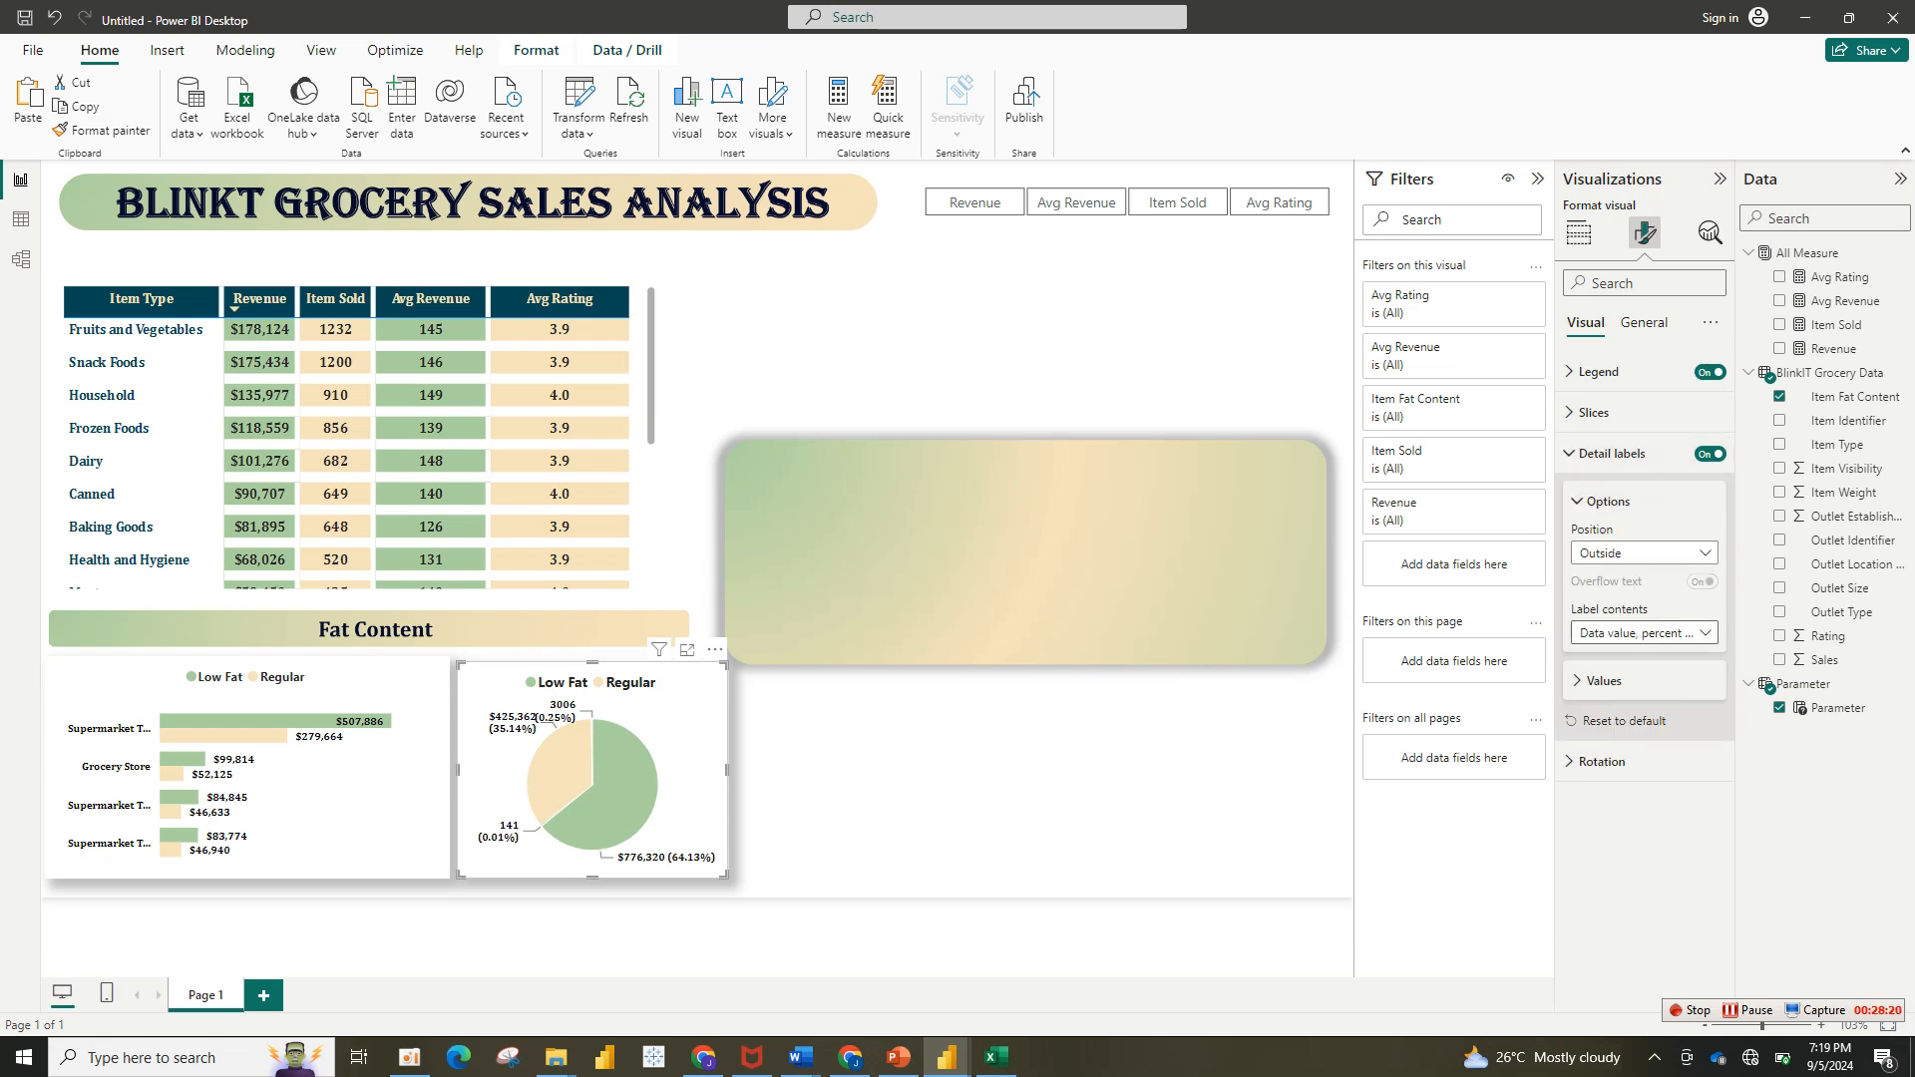
{"action": "left_click", "coordinate": [1643, 633]}
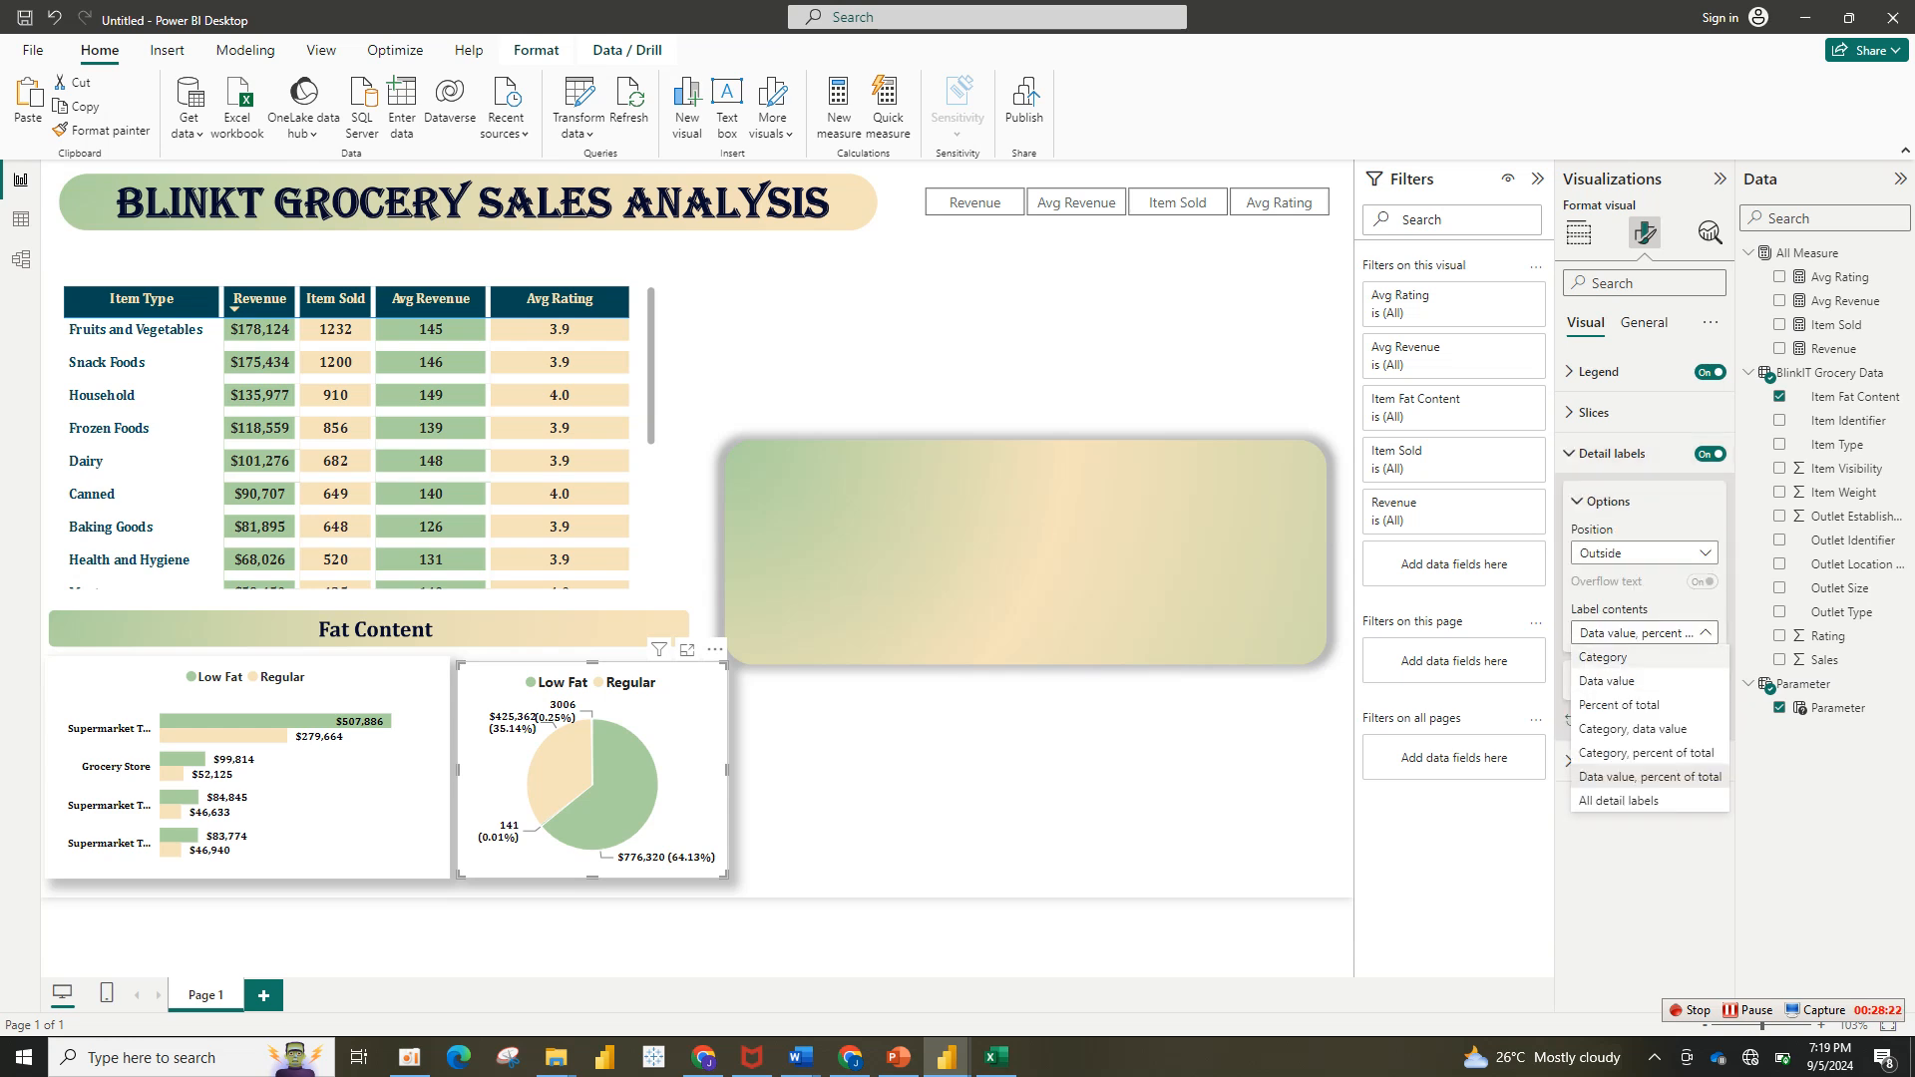
{"action": "left_click", "coordinate": [1607, 680]}
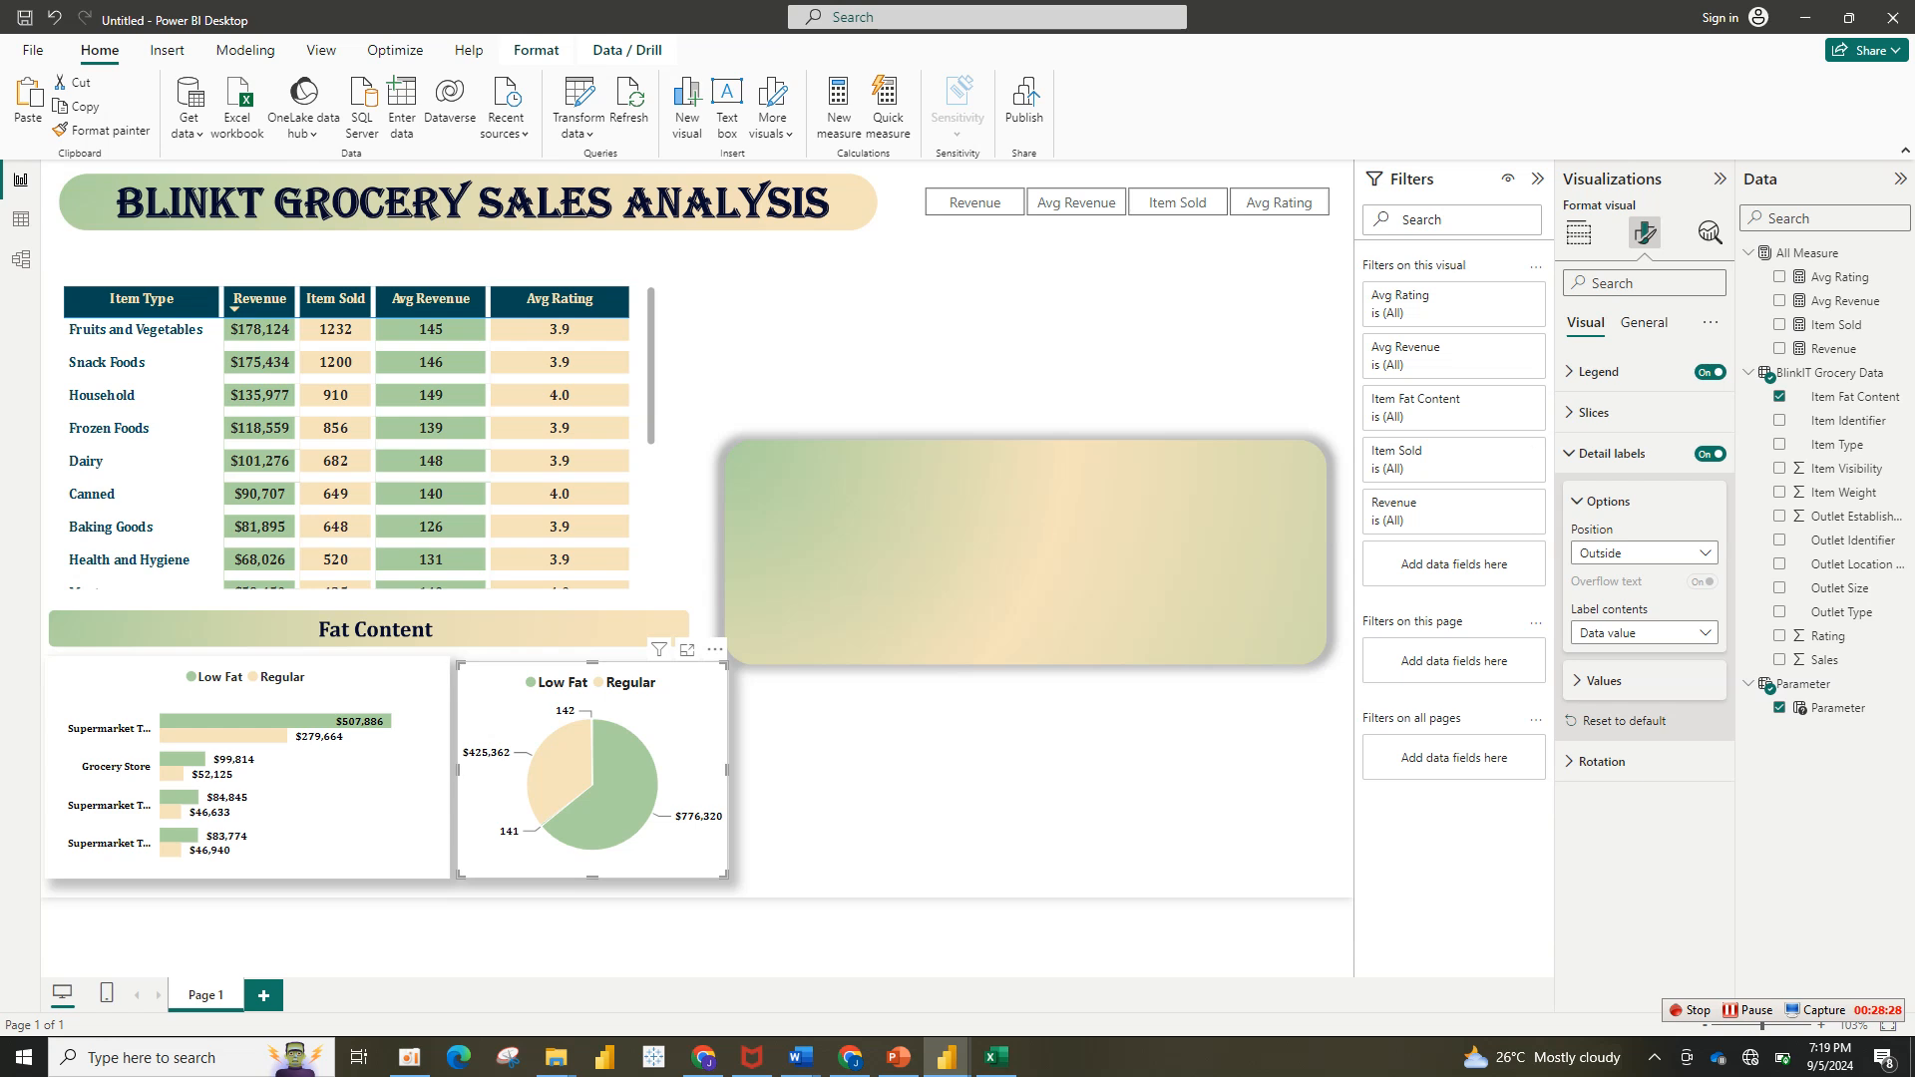
Step: Test the measure slicer with Revenue, Avg Revenue, Item Sold and Avg Rating, return it to Revenue, and move it up slightly
{"action": "left_click", "coordinate": [975, 203]}
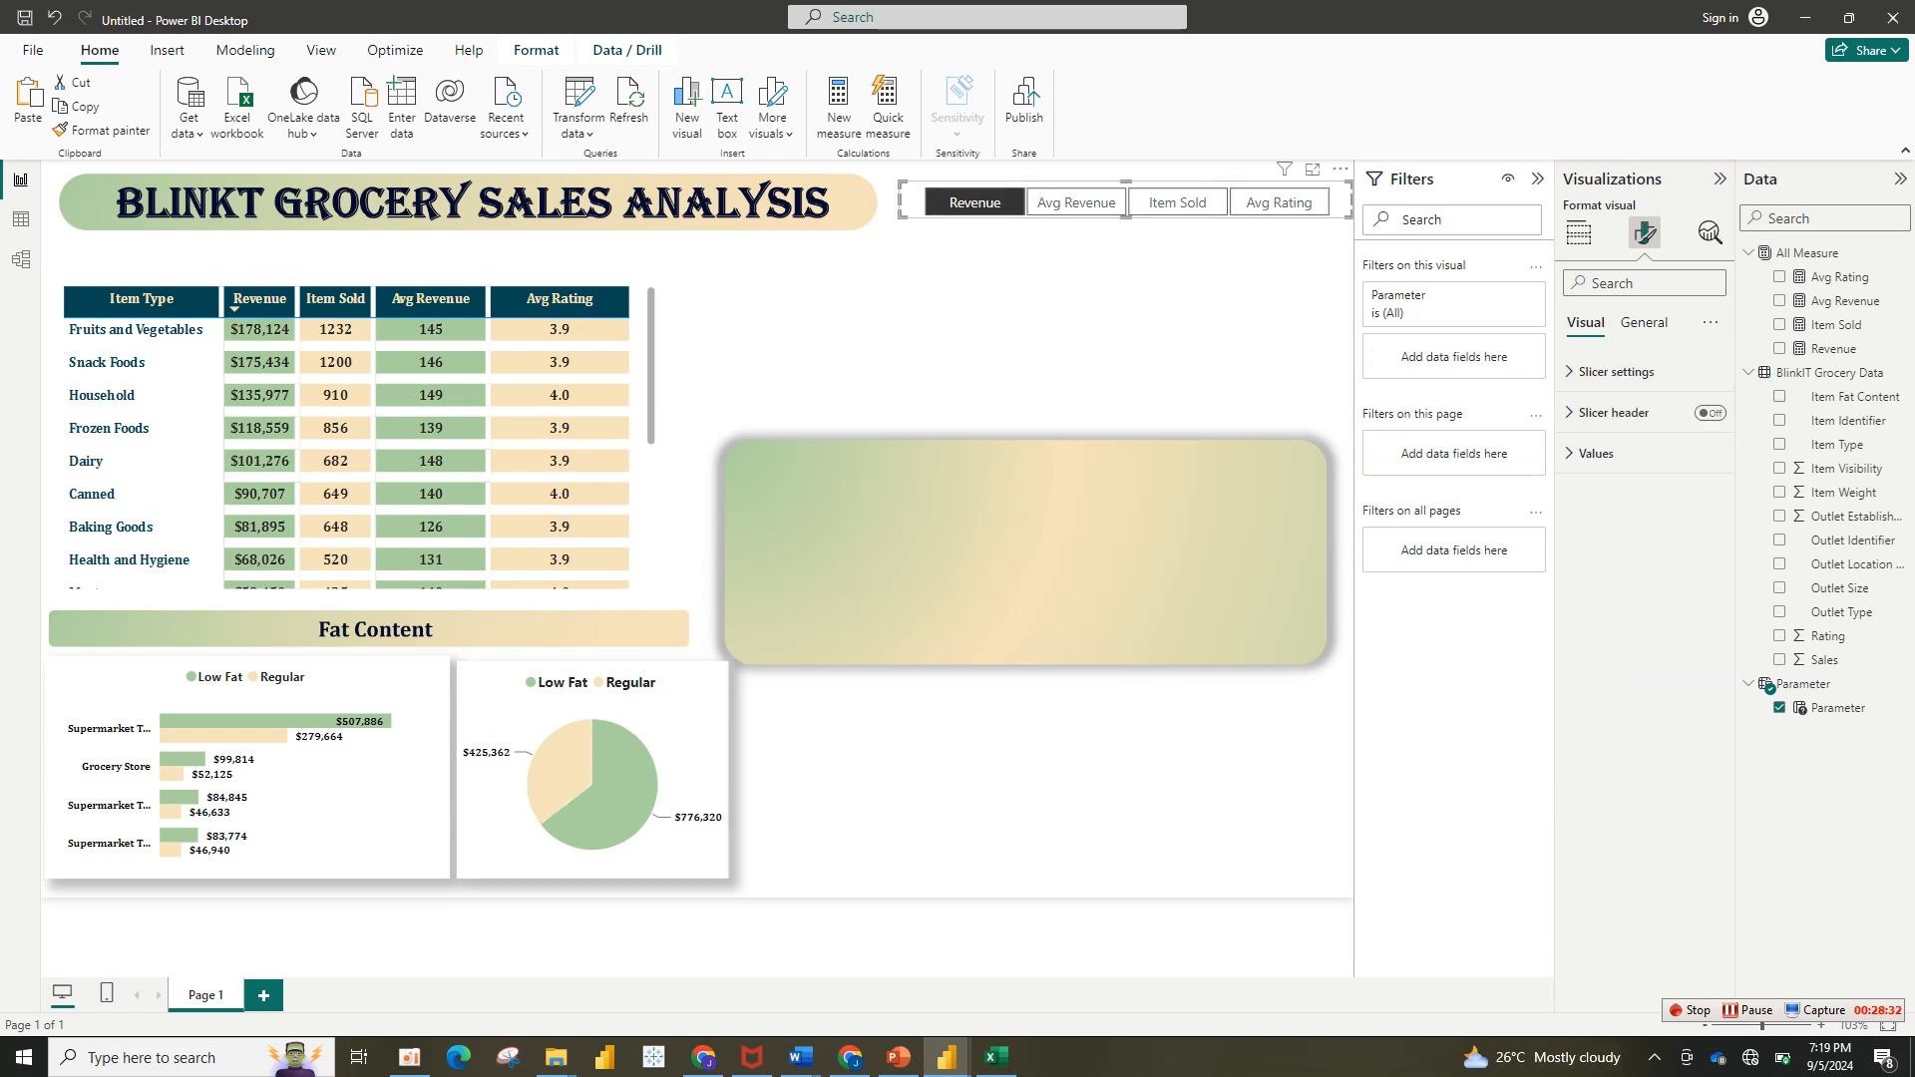
{"action": "left_click", "coordinate": [1076, 202]}
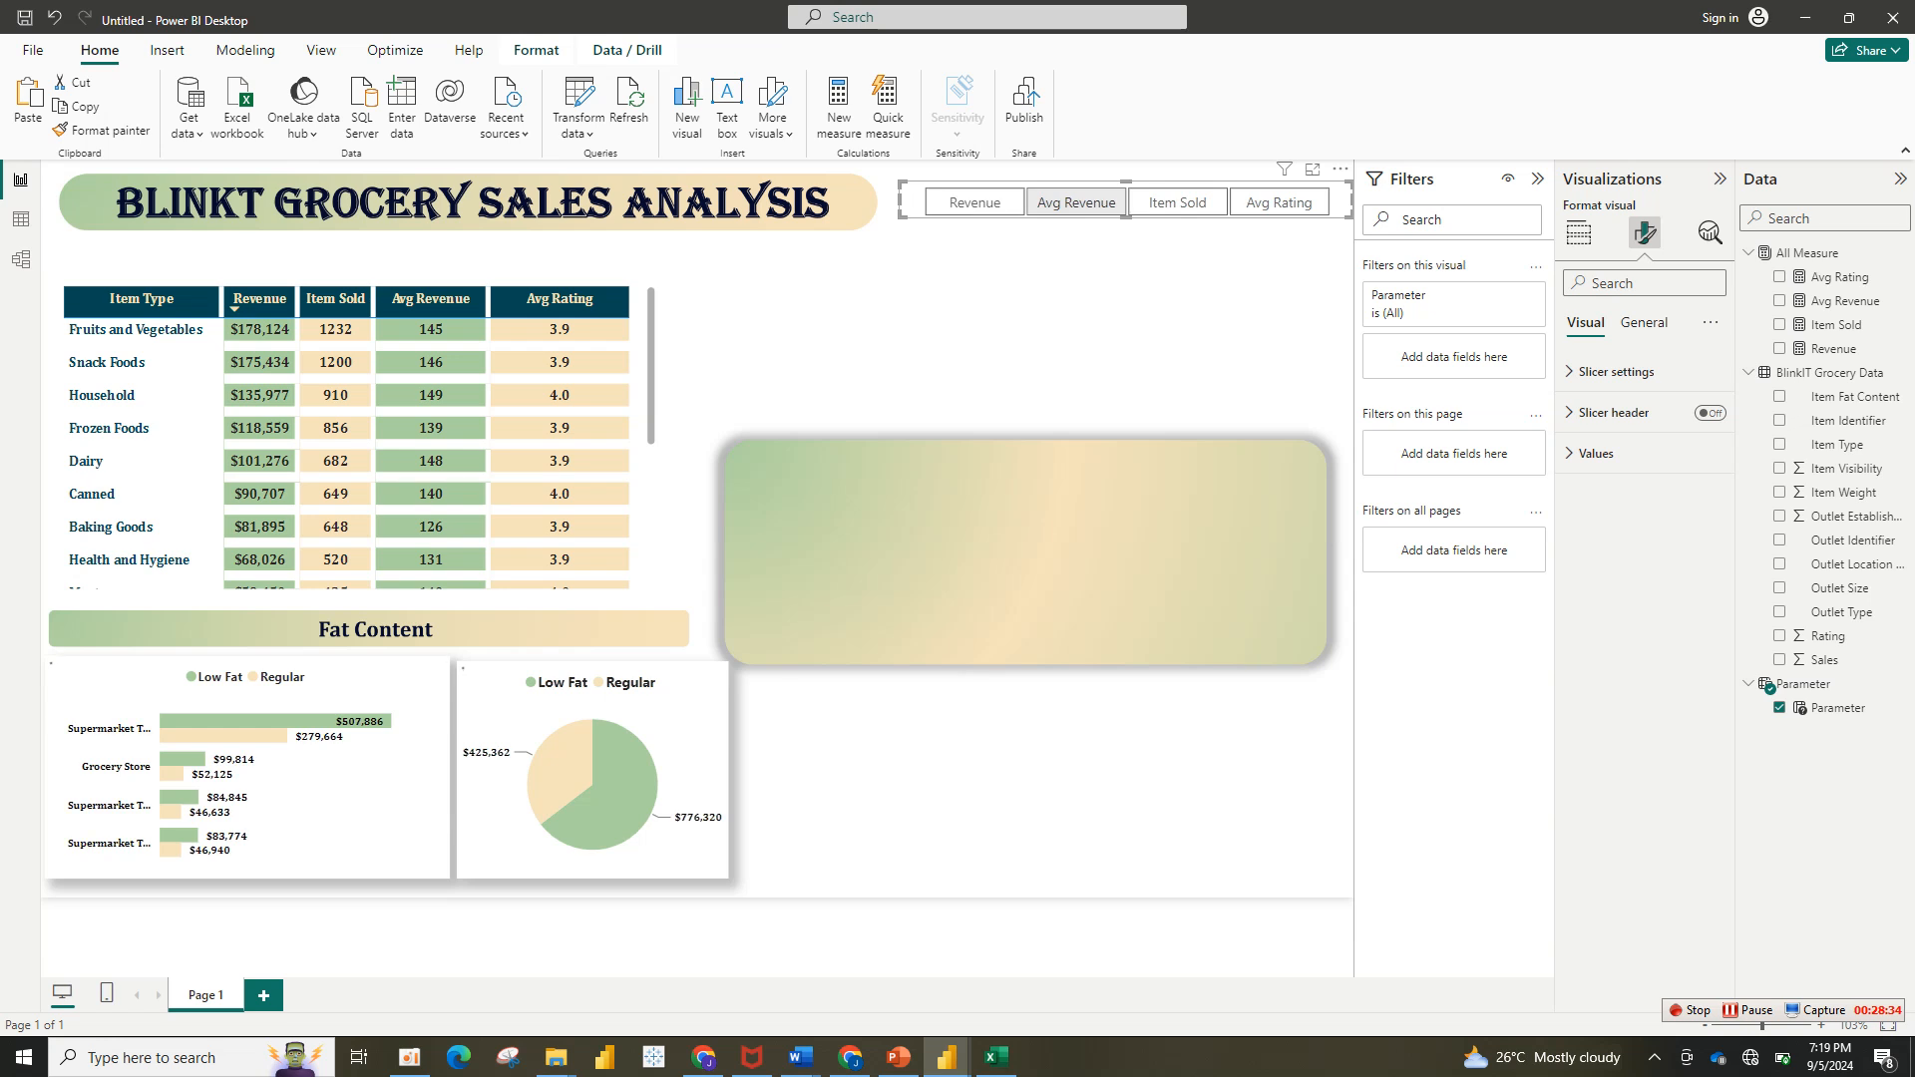
{"action": "left_click", "coordinate": [1177, 202]}
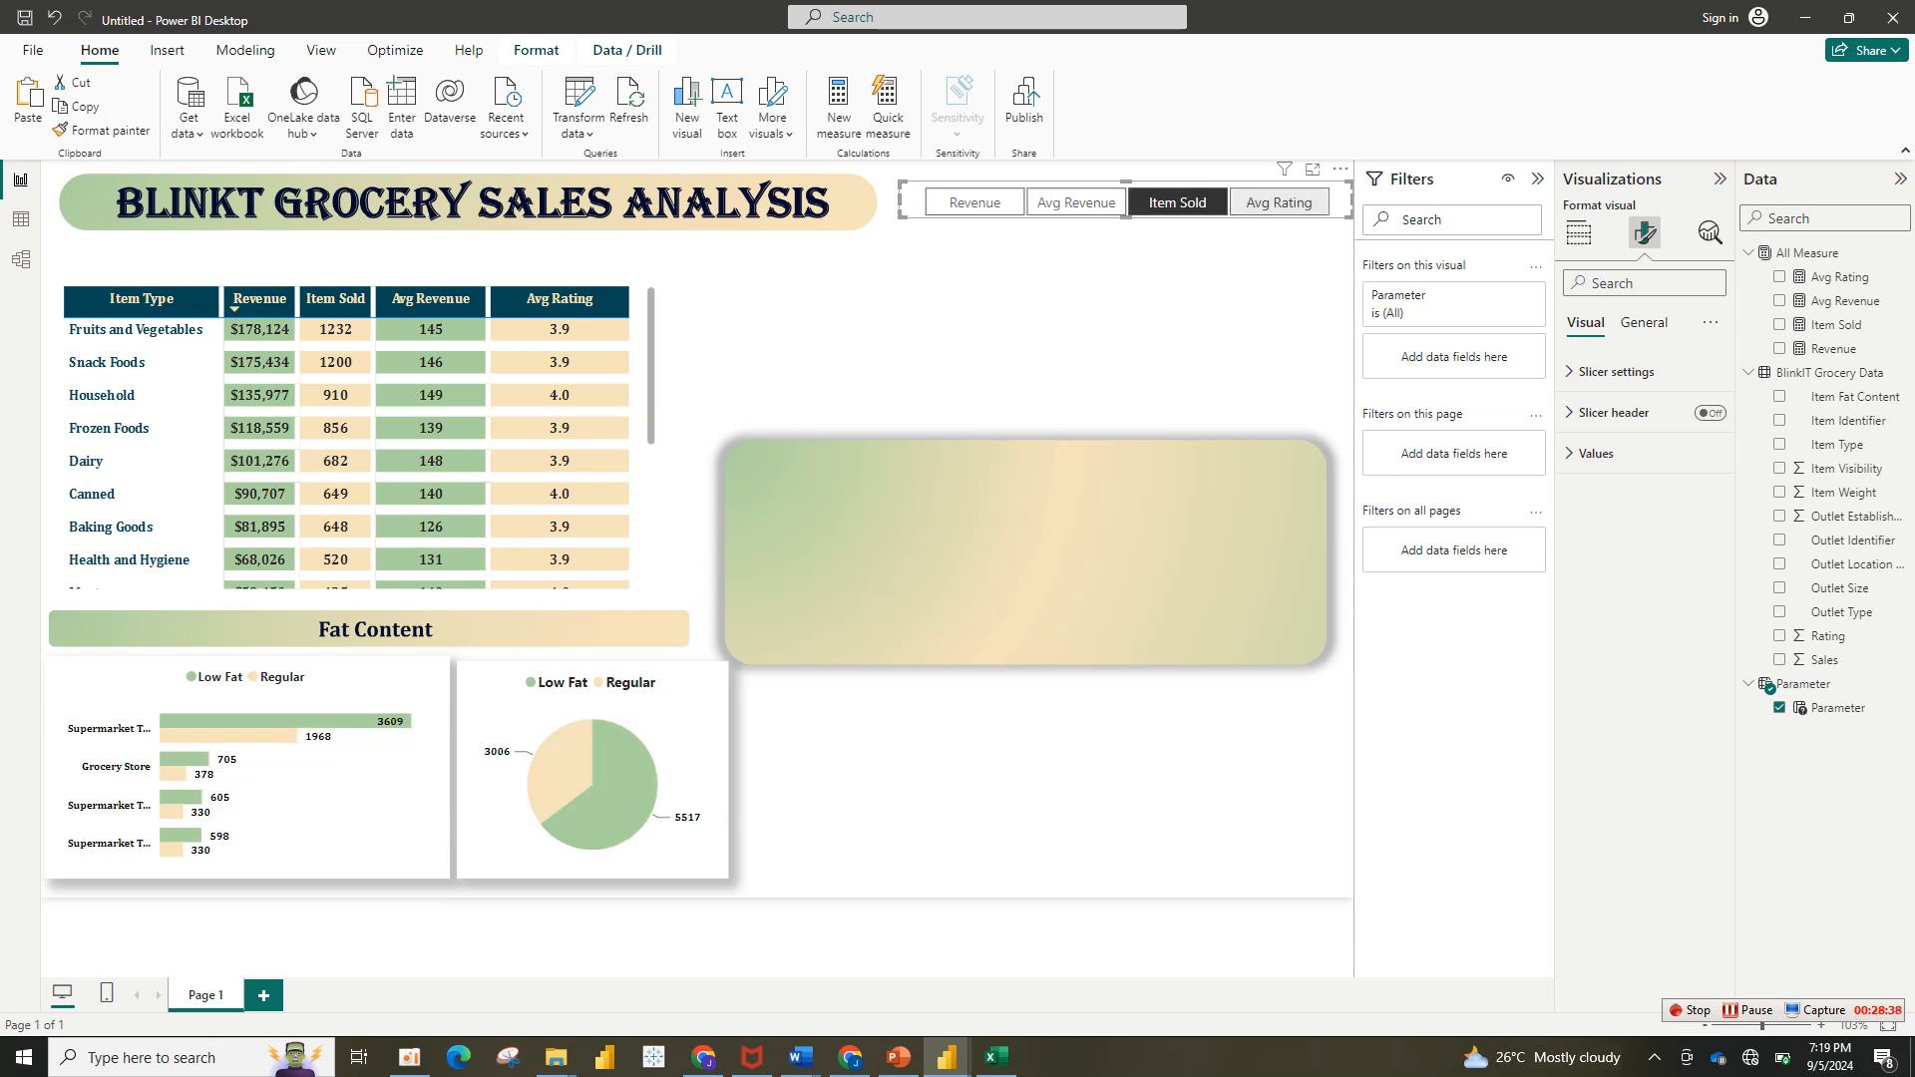
{"action": "left_click", "coordinate": [1278, 203]}
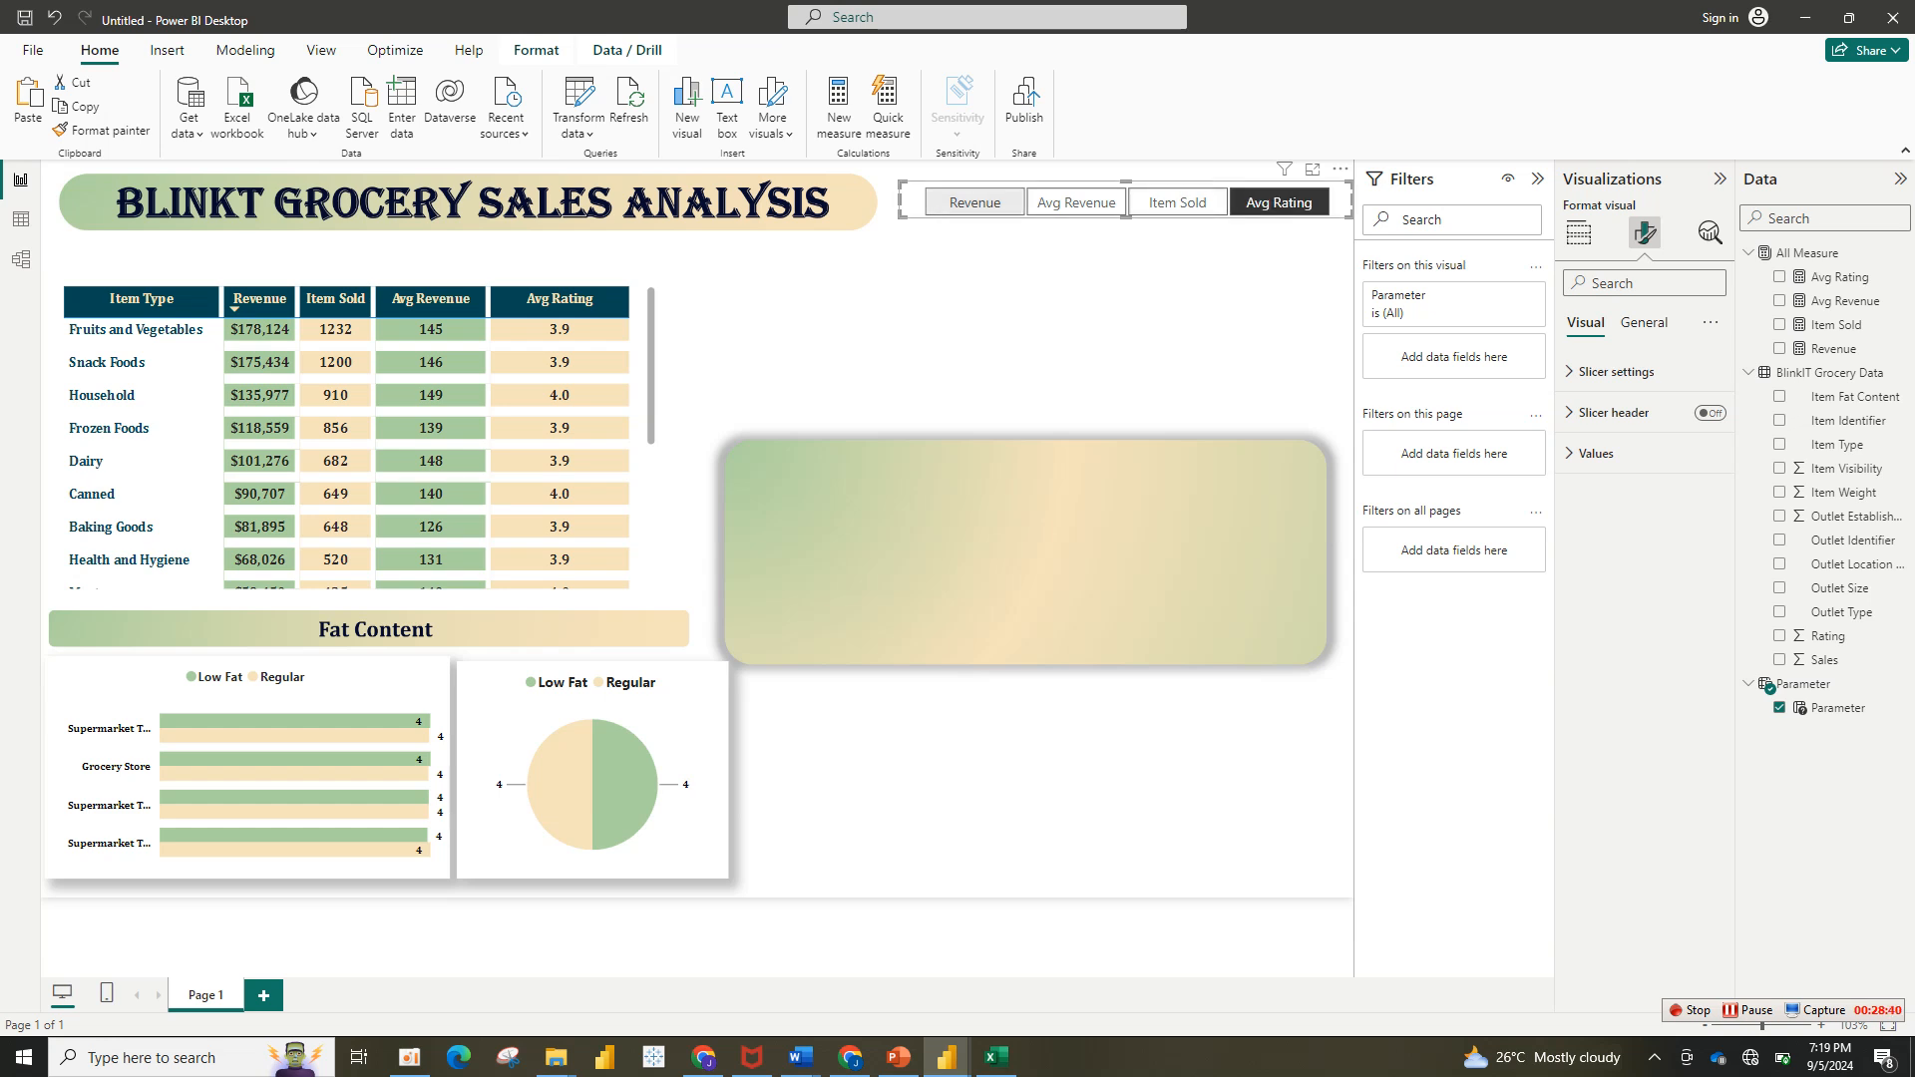
{"action": "left_click", "coordinate": [974, 202]}
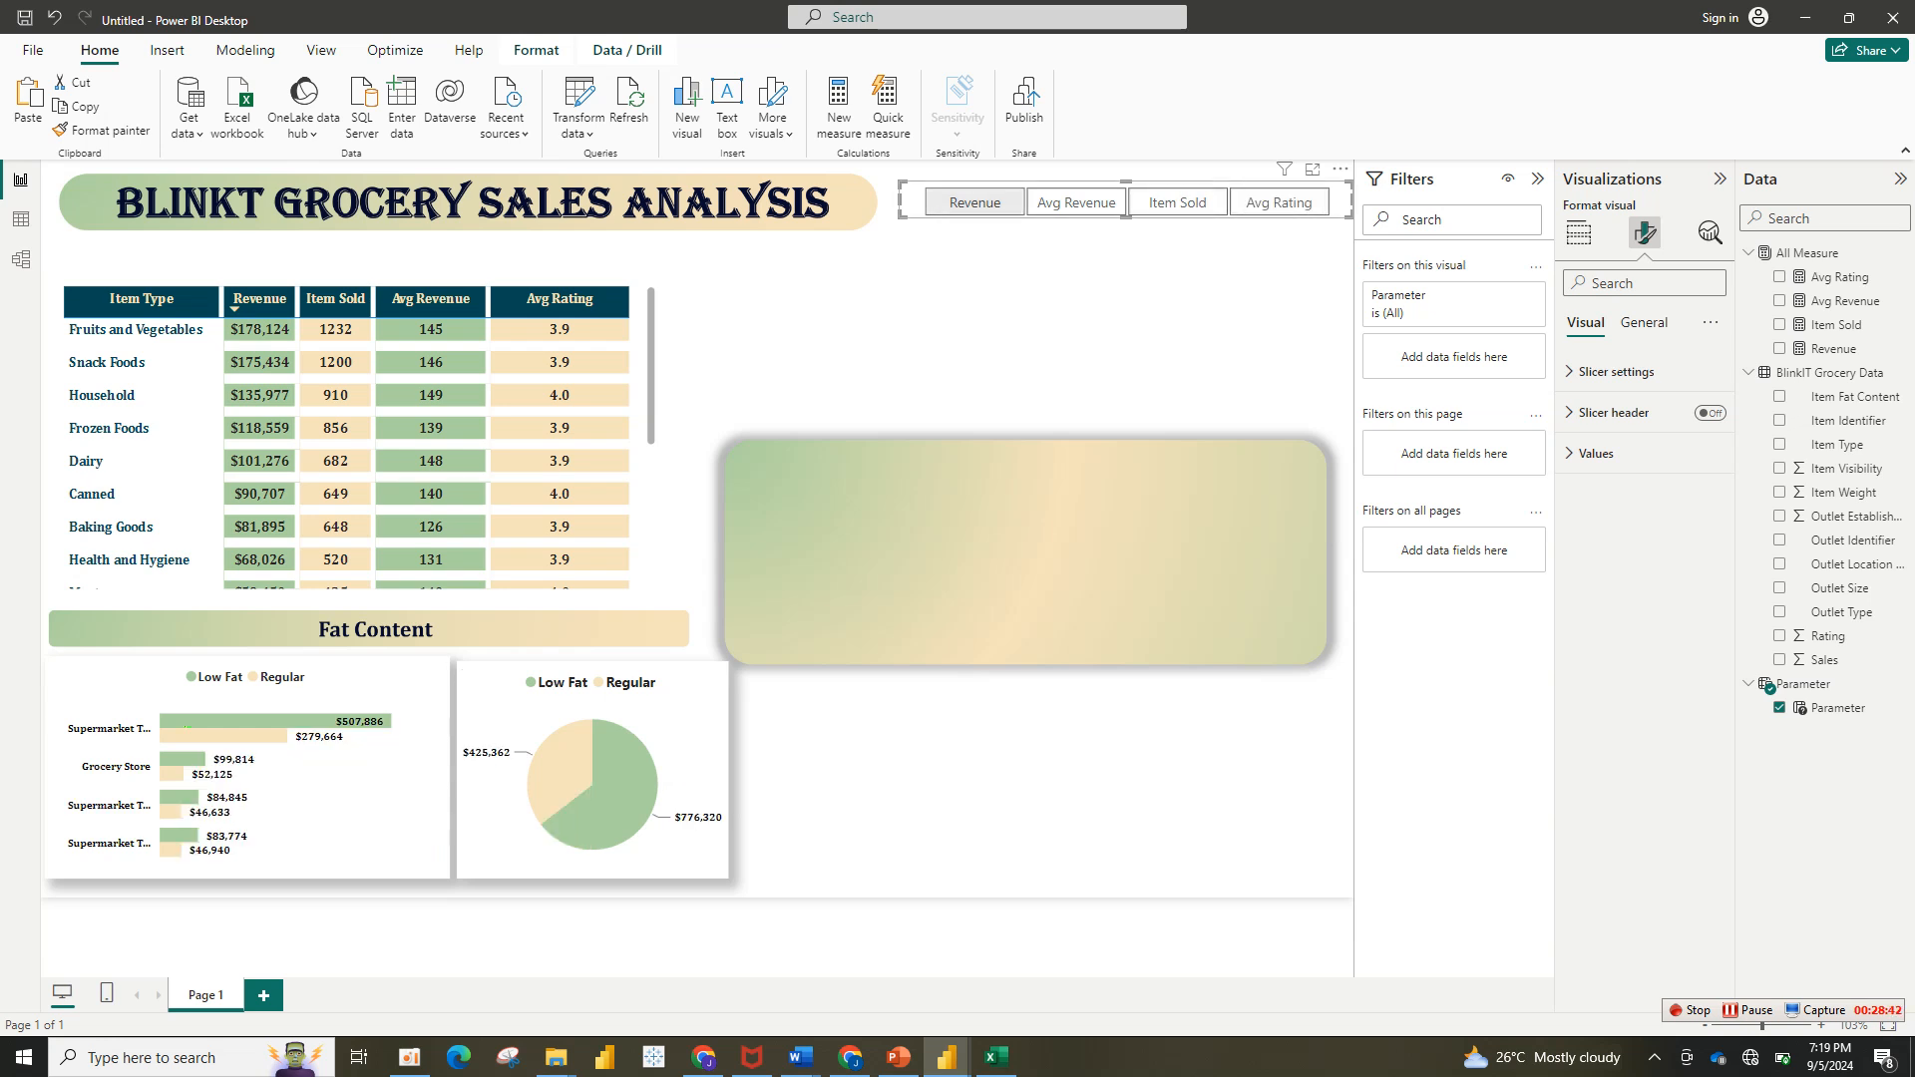
{"action": "mouse_move", "coordinate": [1077, 204]}
{"action": "left_mouse_down"}
{"action": "mouse_move", "coordinate": [1077, 304]}
{"action": "mouse_move", "coordinate": [1077, 190]}
{"action": "left_mouse_up"}
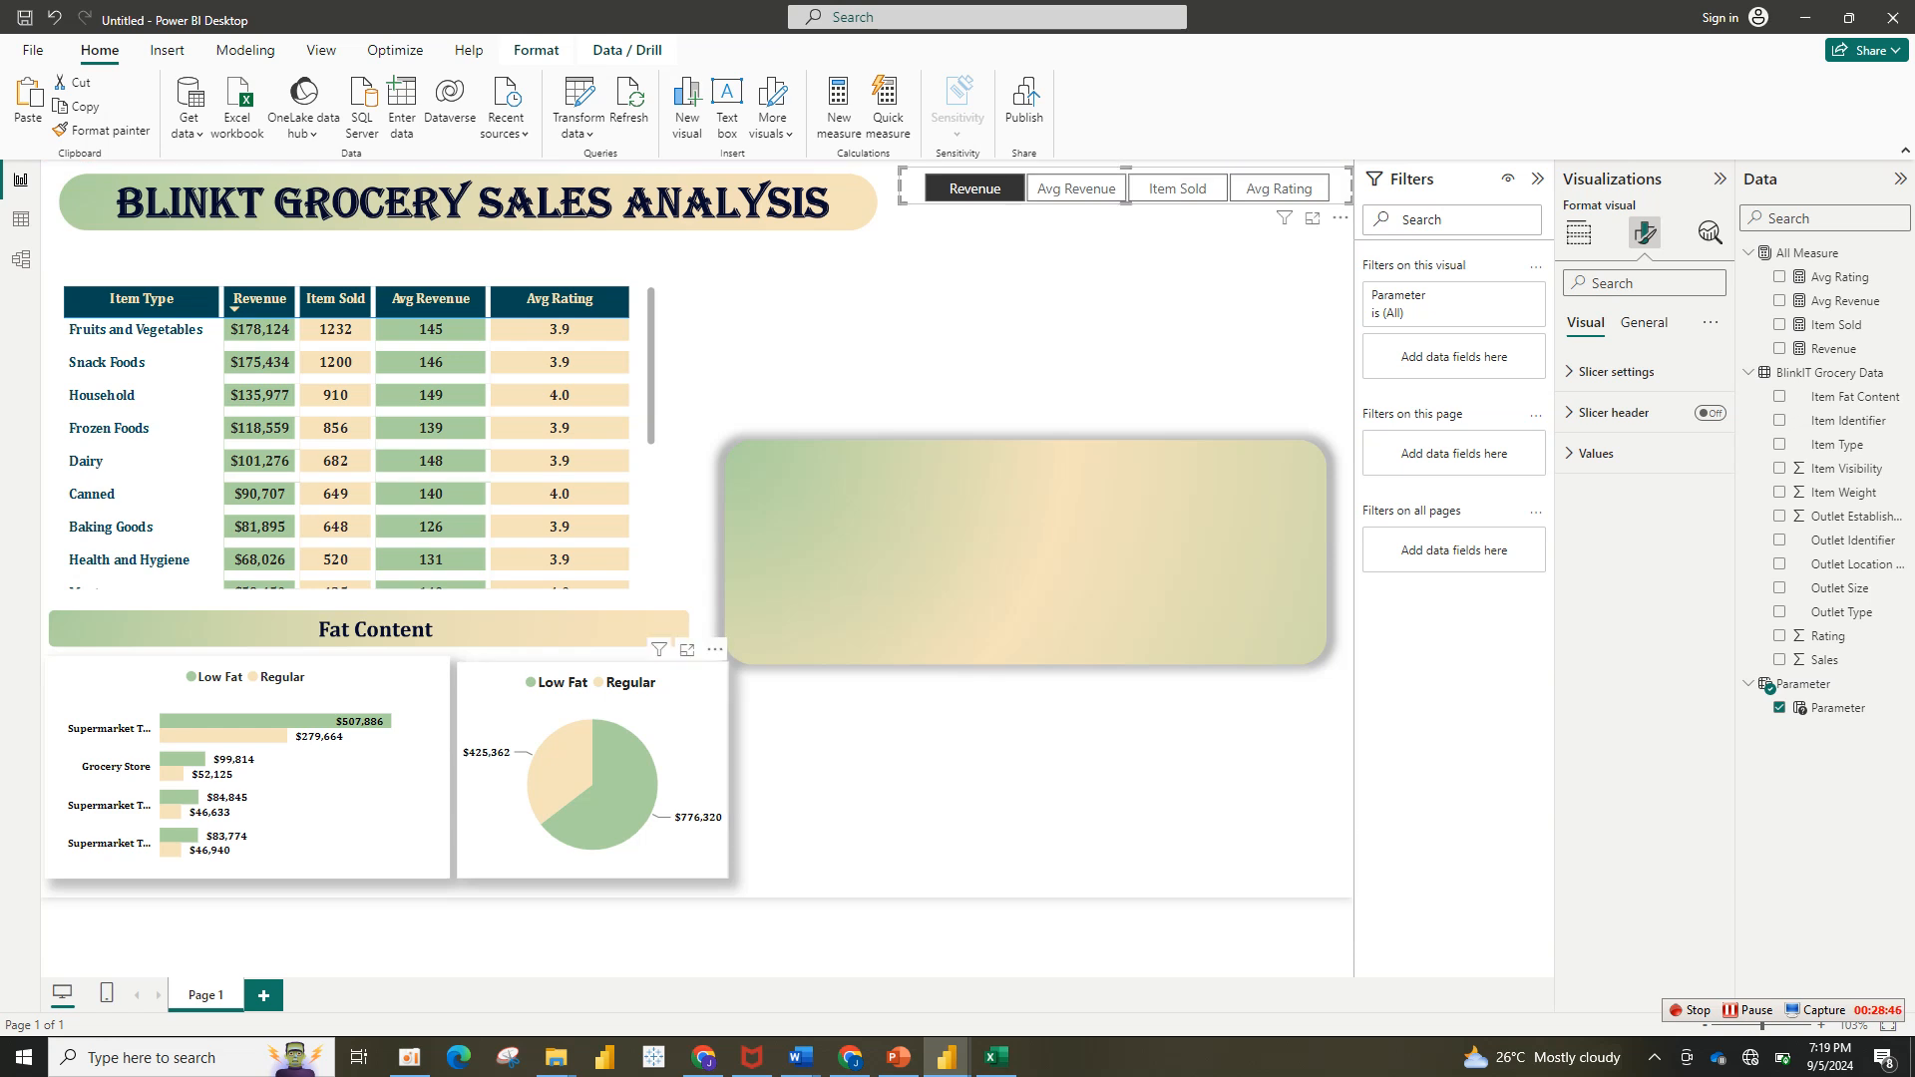
Step: Narrow the Fat Content bar chart further, shift the pie chart against it with matching height, and deselect both
{"action": "left_click", "coordinate": [300, 798]}
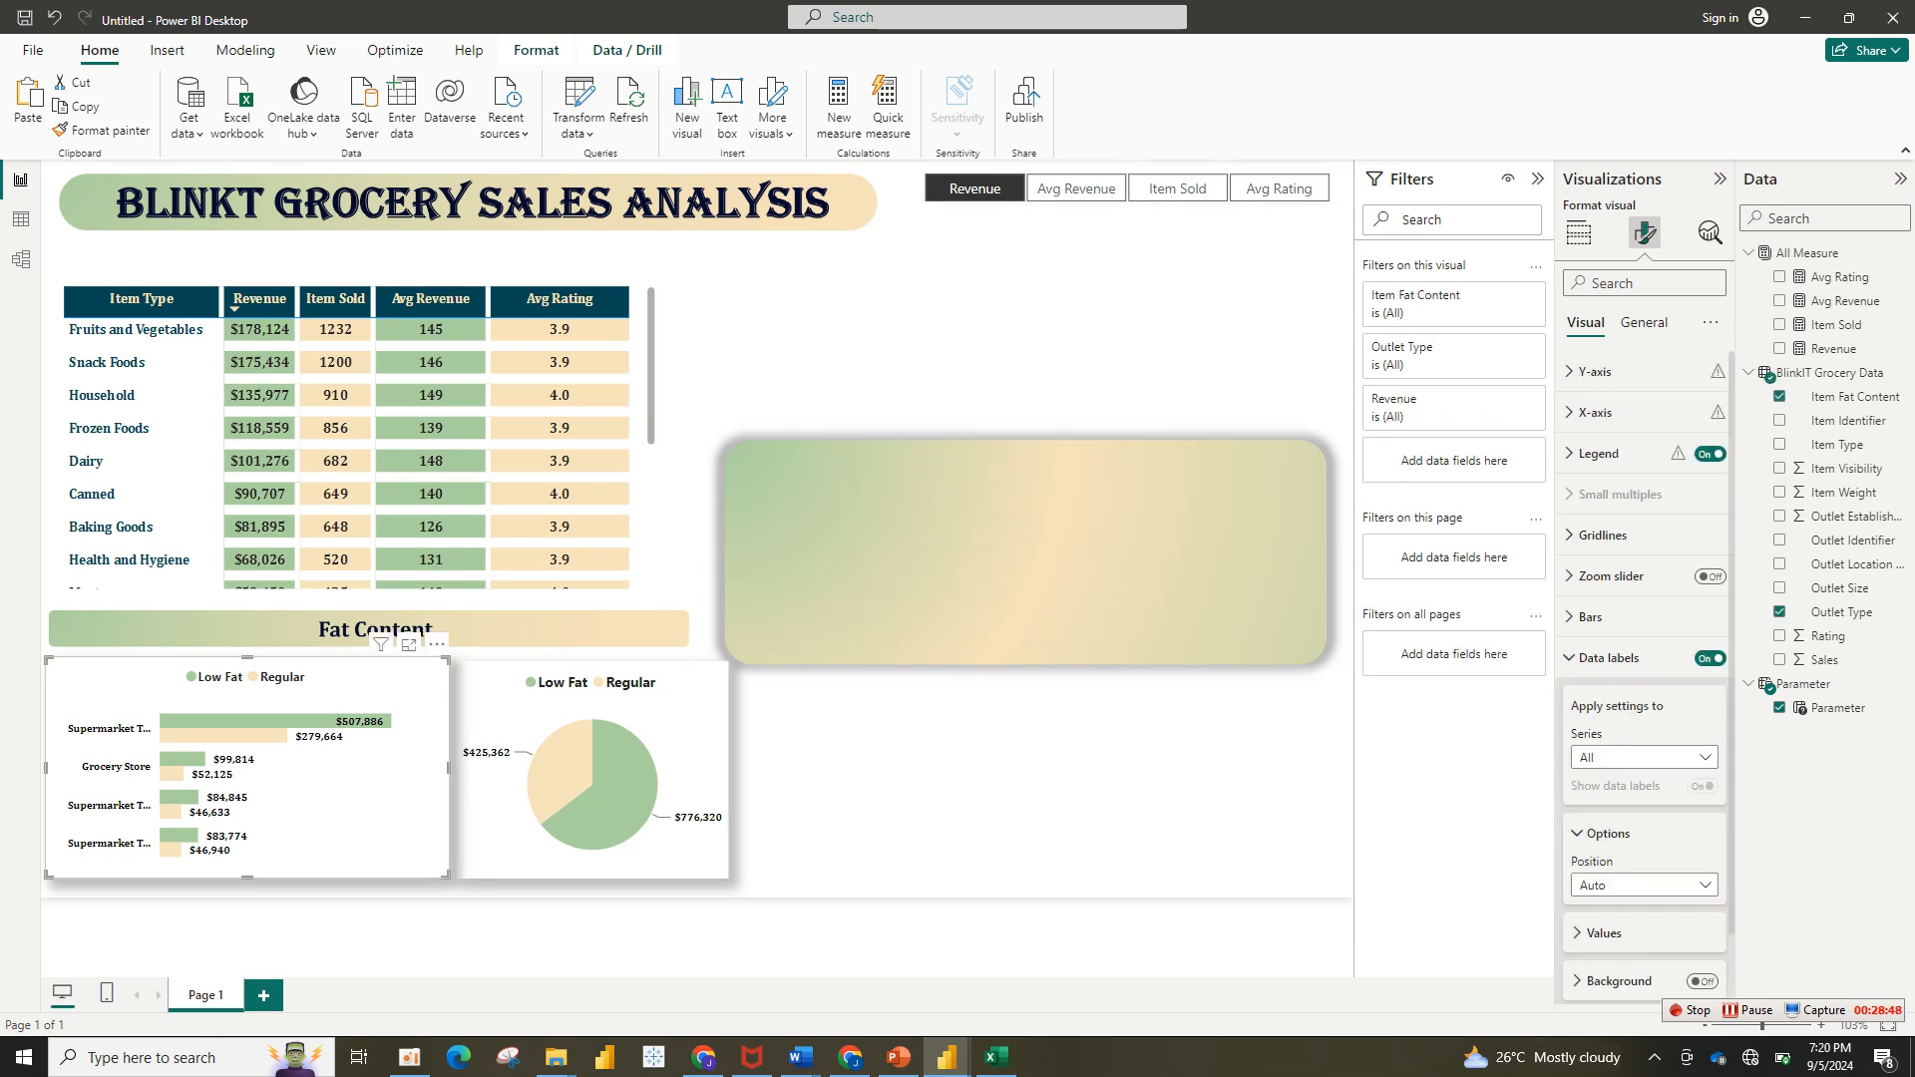
{"action": "left_click_drag", "start_coordinate": [449, 768], "coordinate": [425, 768]}
{"action": "left_click_drag", "start_coordinate": [593, 778], "coordinate": [572, 773]}
{"action": "left_click_drag", "start_coordinate": [570, 872], "coordinate": [570, 877]}
{"action": "left_click", "coordinate": [844, 786]}
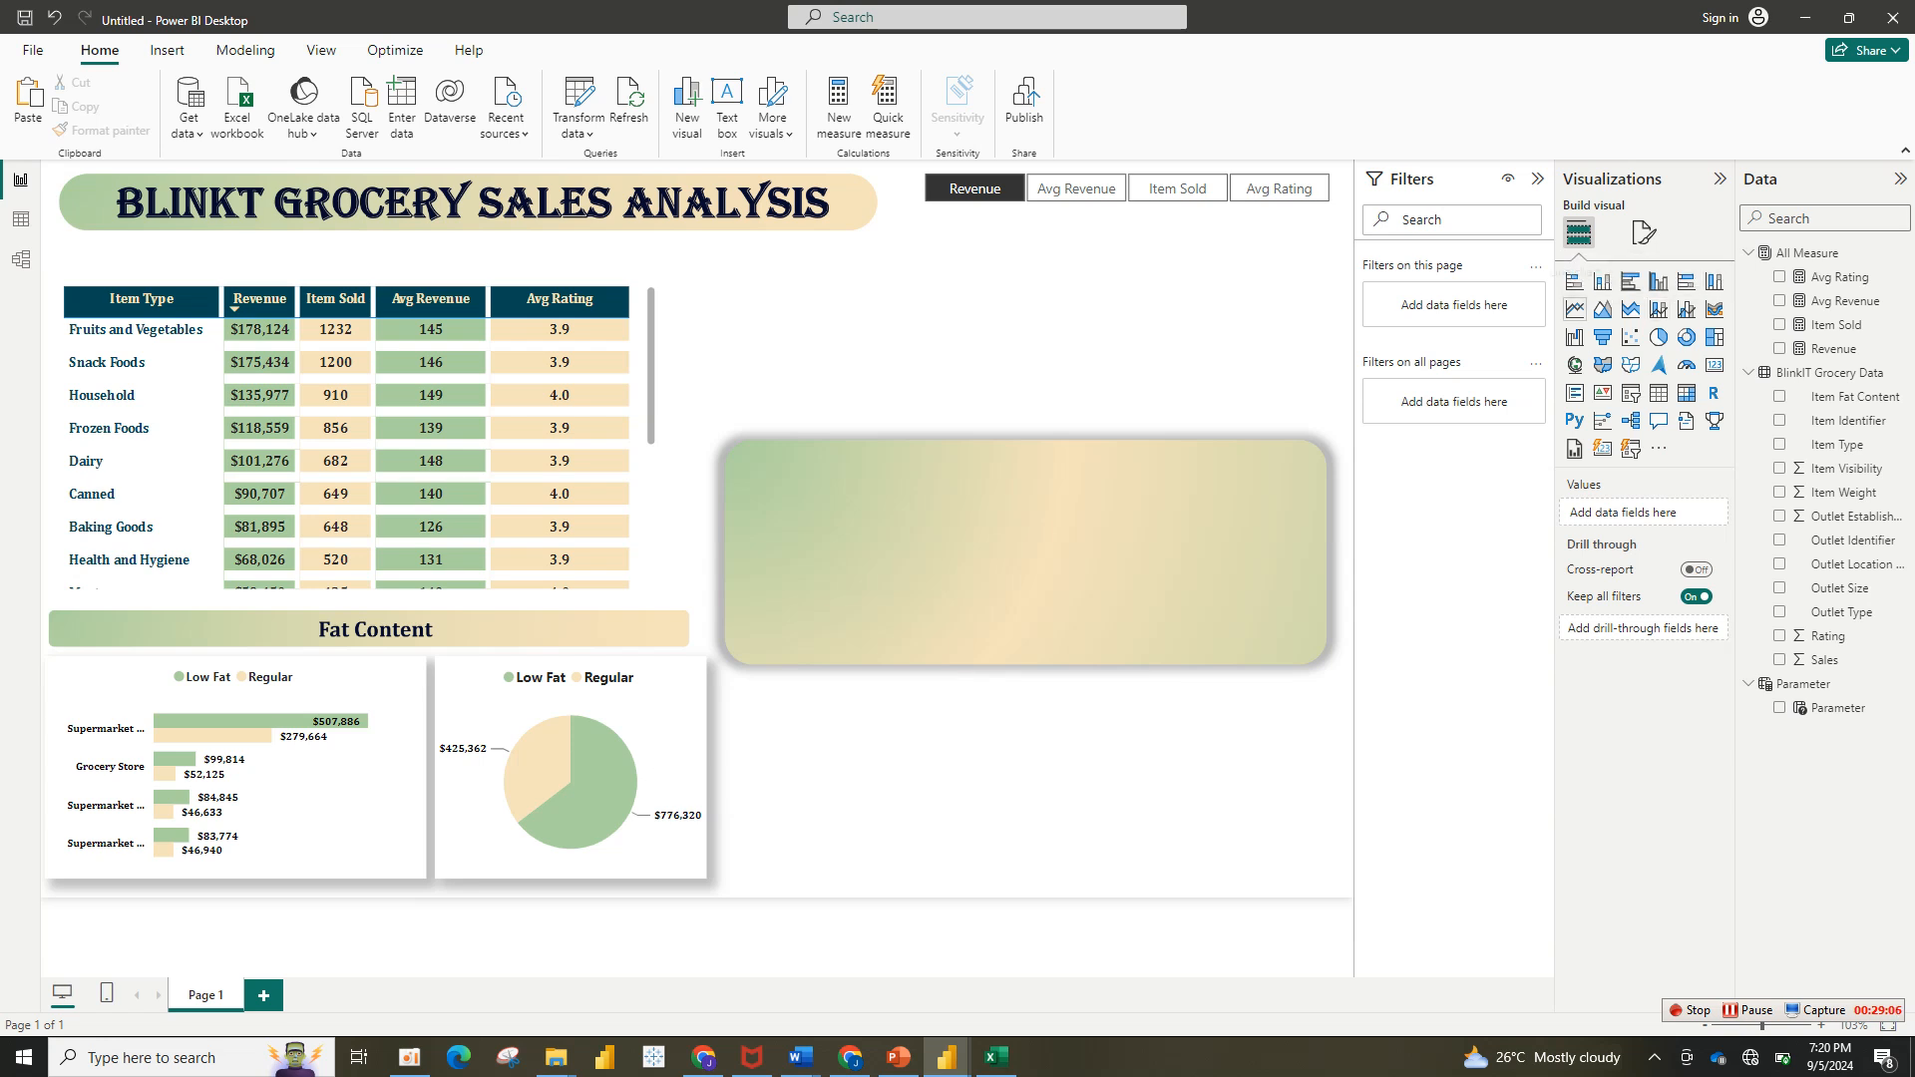
Step: Add a line chart and fit it in the space below the gradient panel
{"action": "left_click", "coordinate": [1574, 308]}
{"action": "left_click_drag", "start_coordinate": [1047, 289], "coordinate": [1127, 584]}
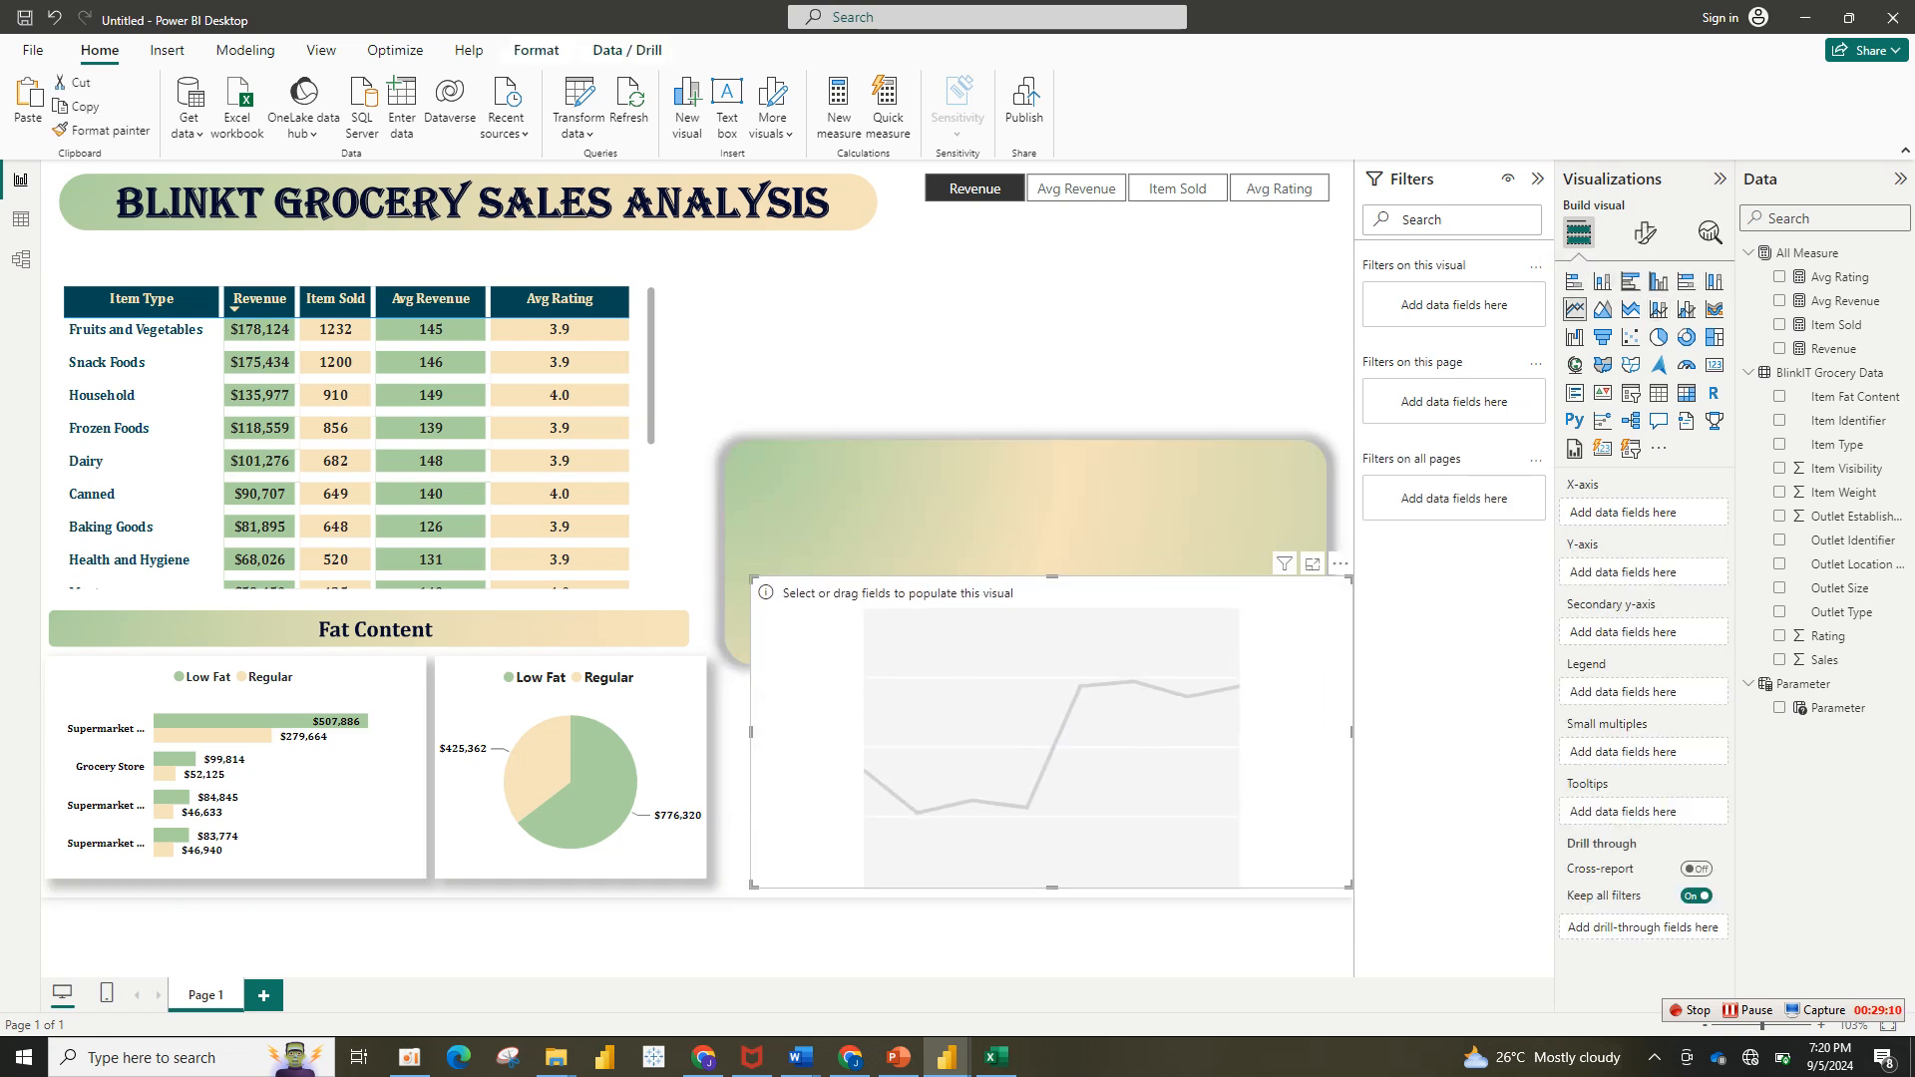
{"action": "left_click_drag", "start_coordinate": [1350, 579], "coordinate": [1337, 676]}
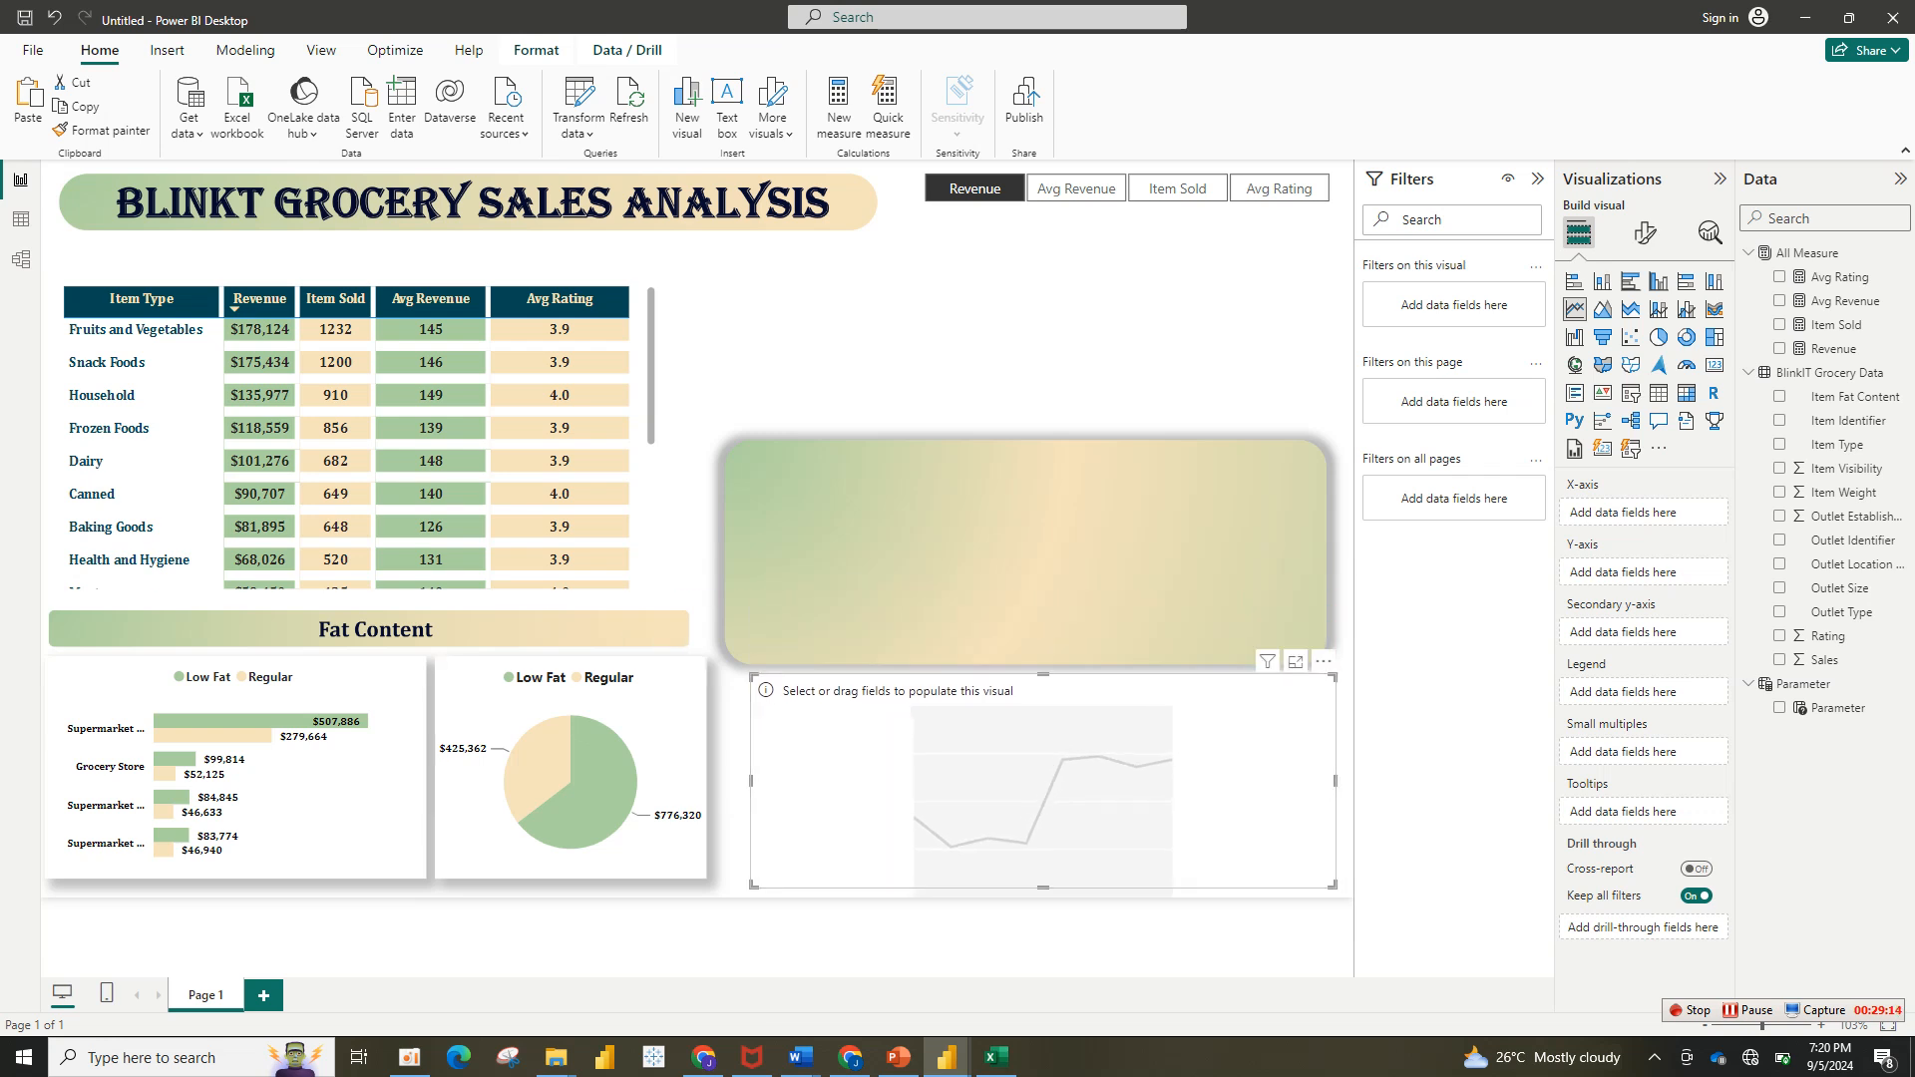
{"action": "left_click_drag", "start_coordinate": [1825, 660], "coordinate": [1646, 513]}
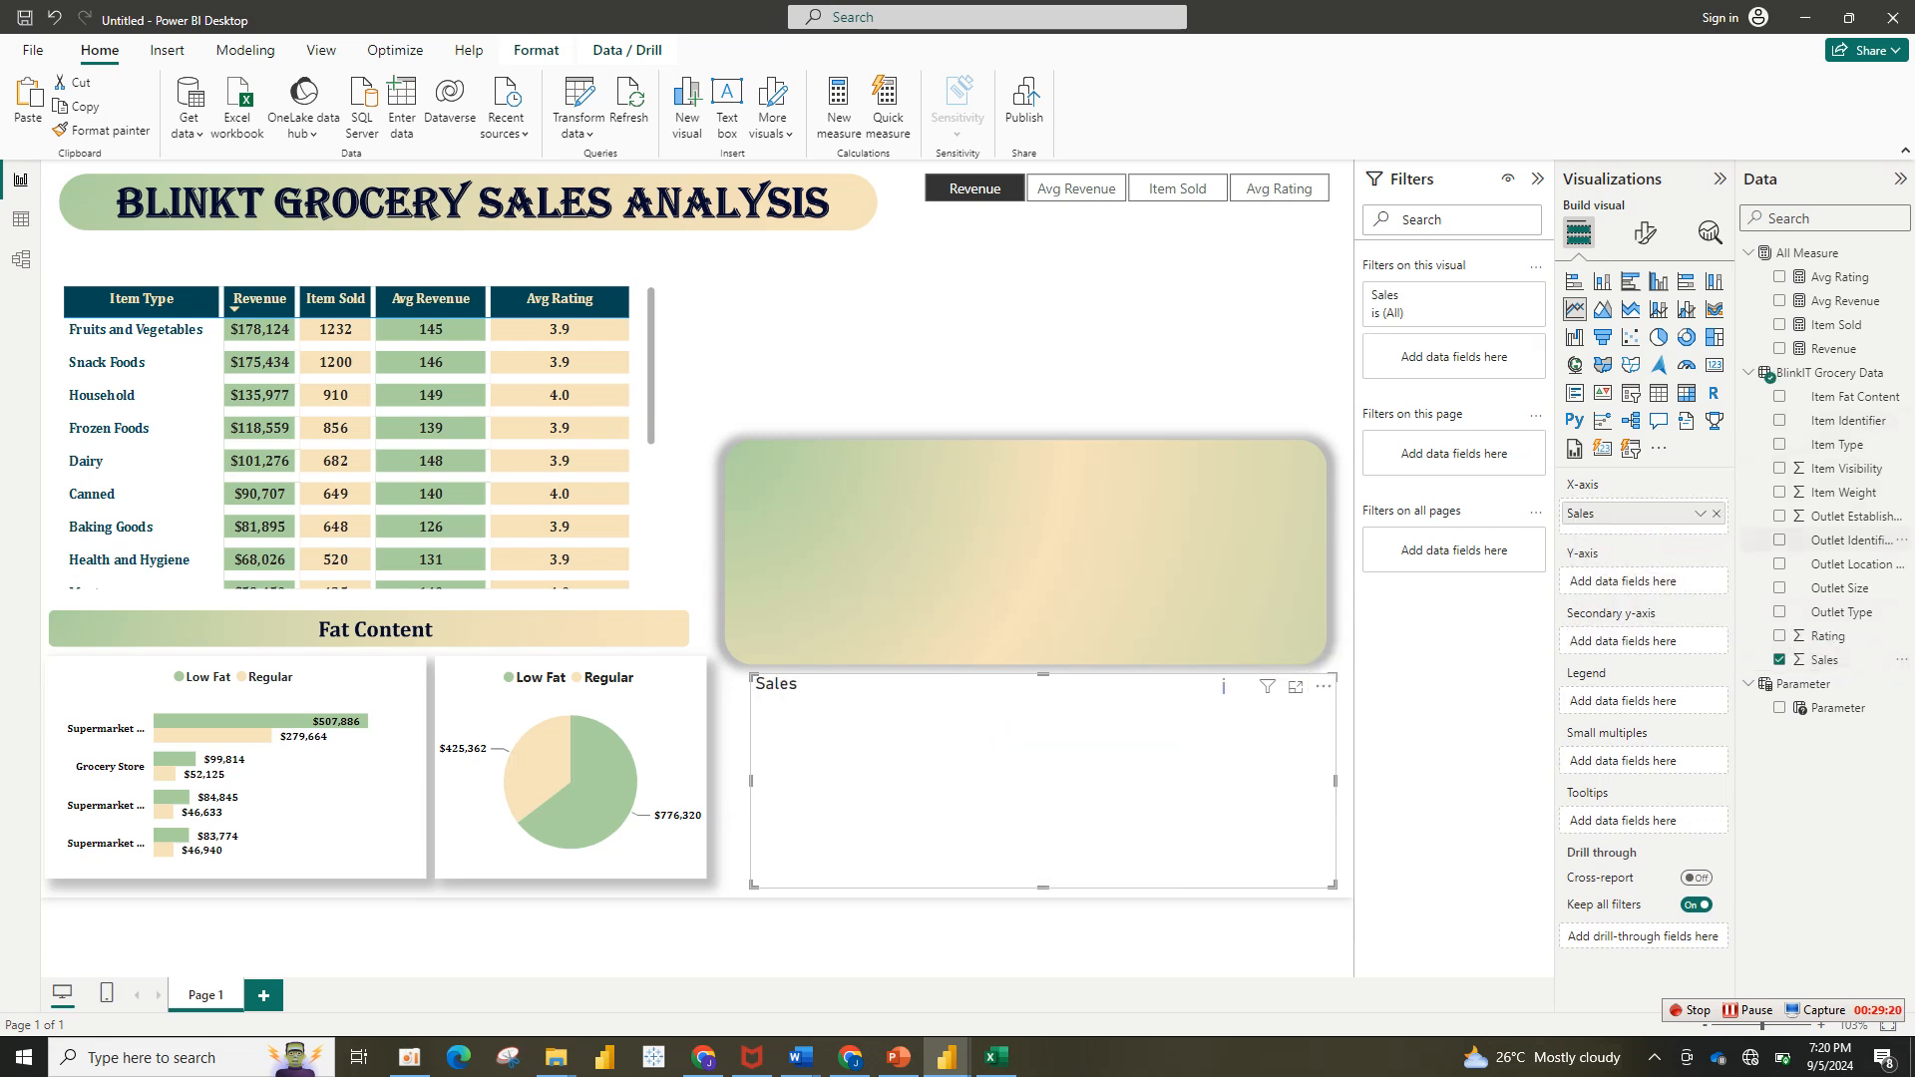
{"action": "left_click_drag", "start_coordinate": [1850, 539], "coordinate": [1596, 586]}
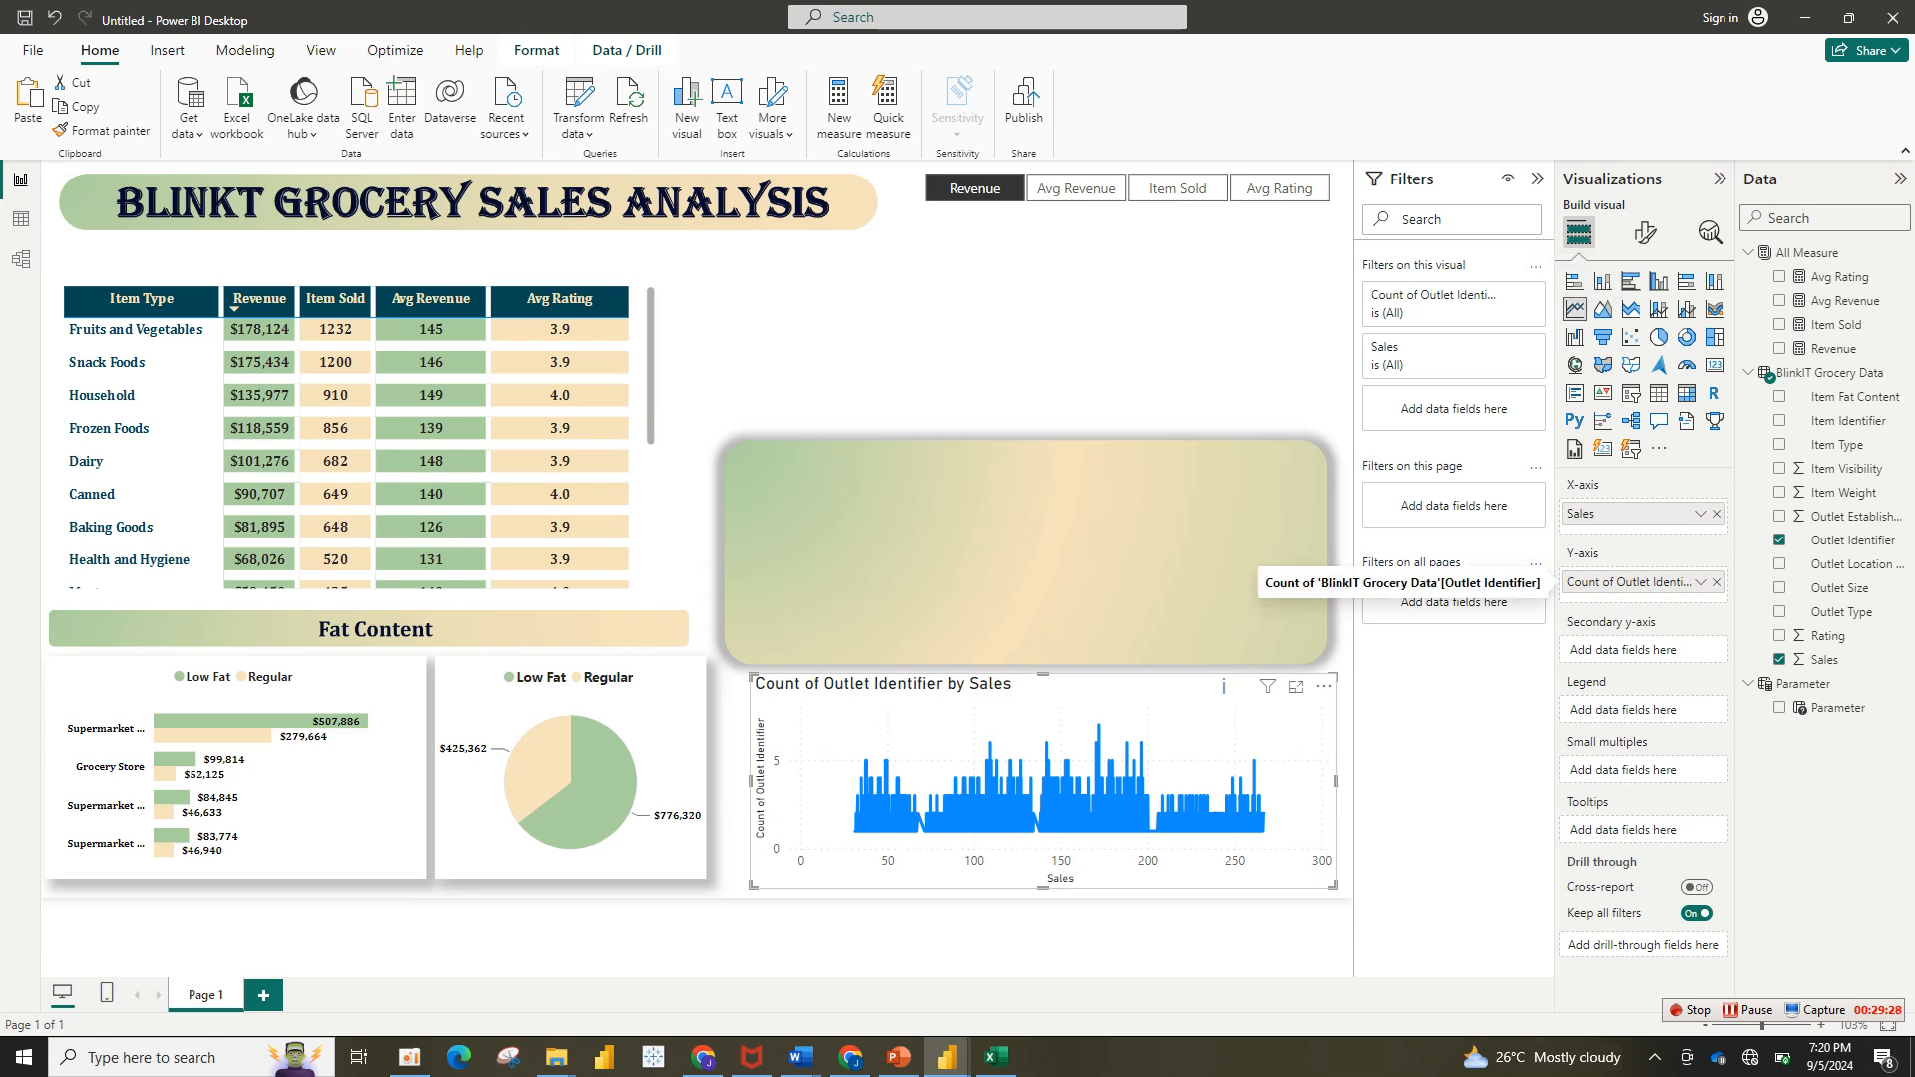
{"action": "left_click", "coordinate": [1715, 582]}
{"action": "left_click", "coordinate": [1716, 512]}
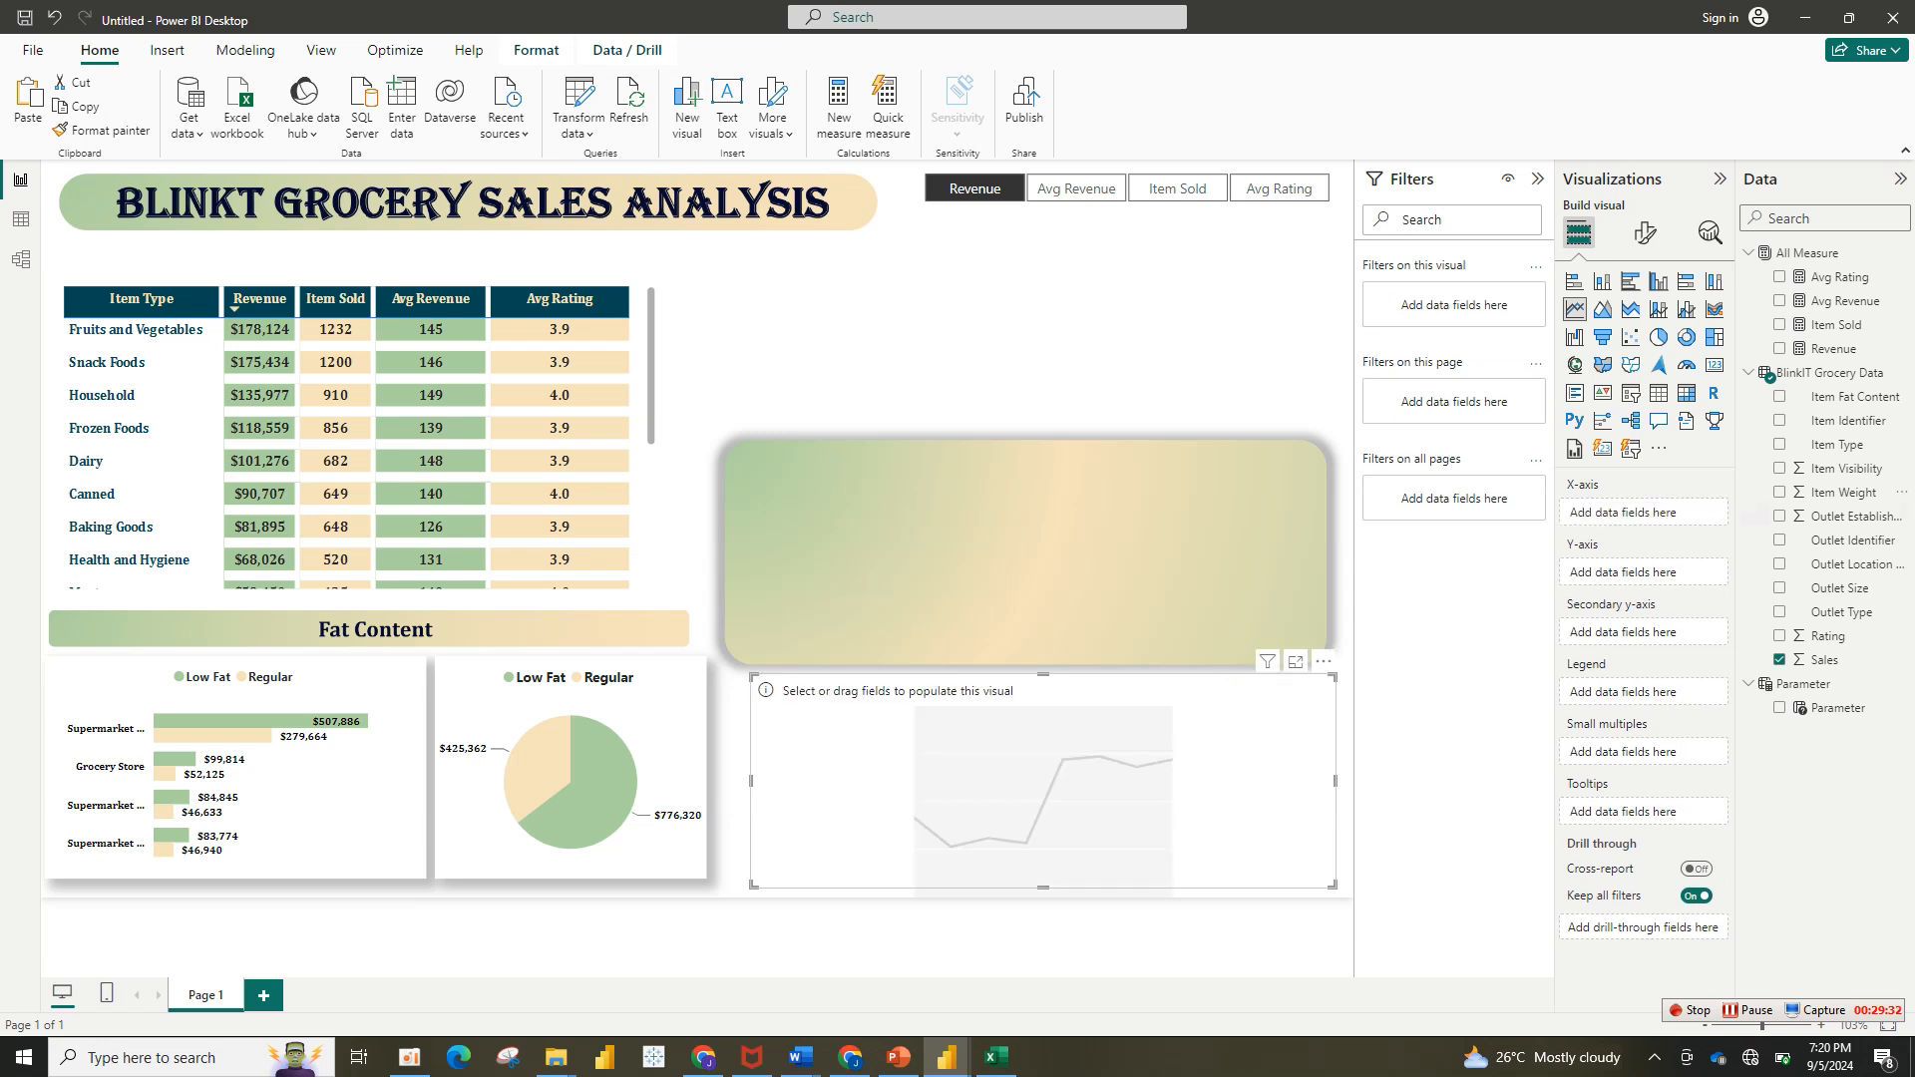
Step: Plot Revenue on the line chart's Y-axis against Outlet Establishment Year on the X-axis
{"action": "left_click", "coordinate": [1780, 516]}
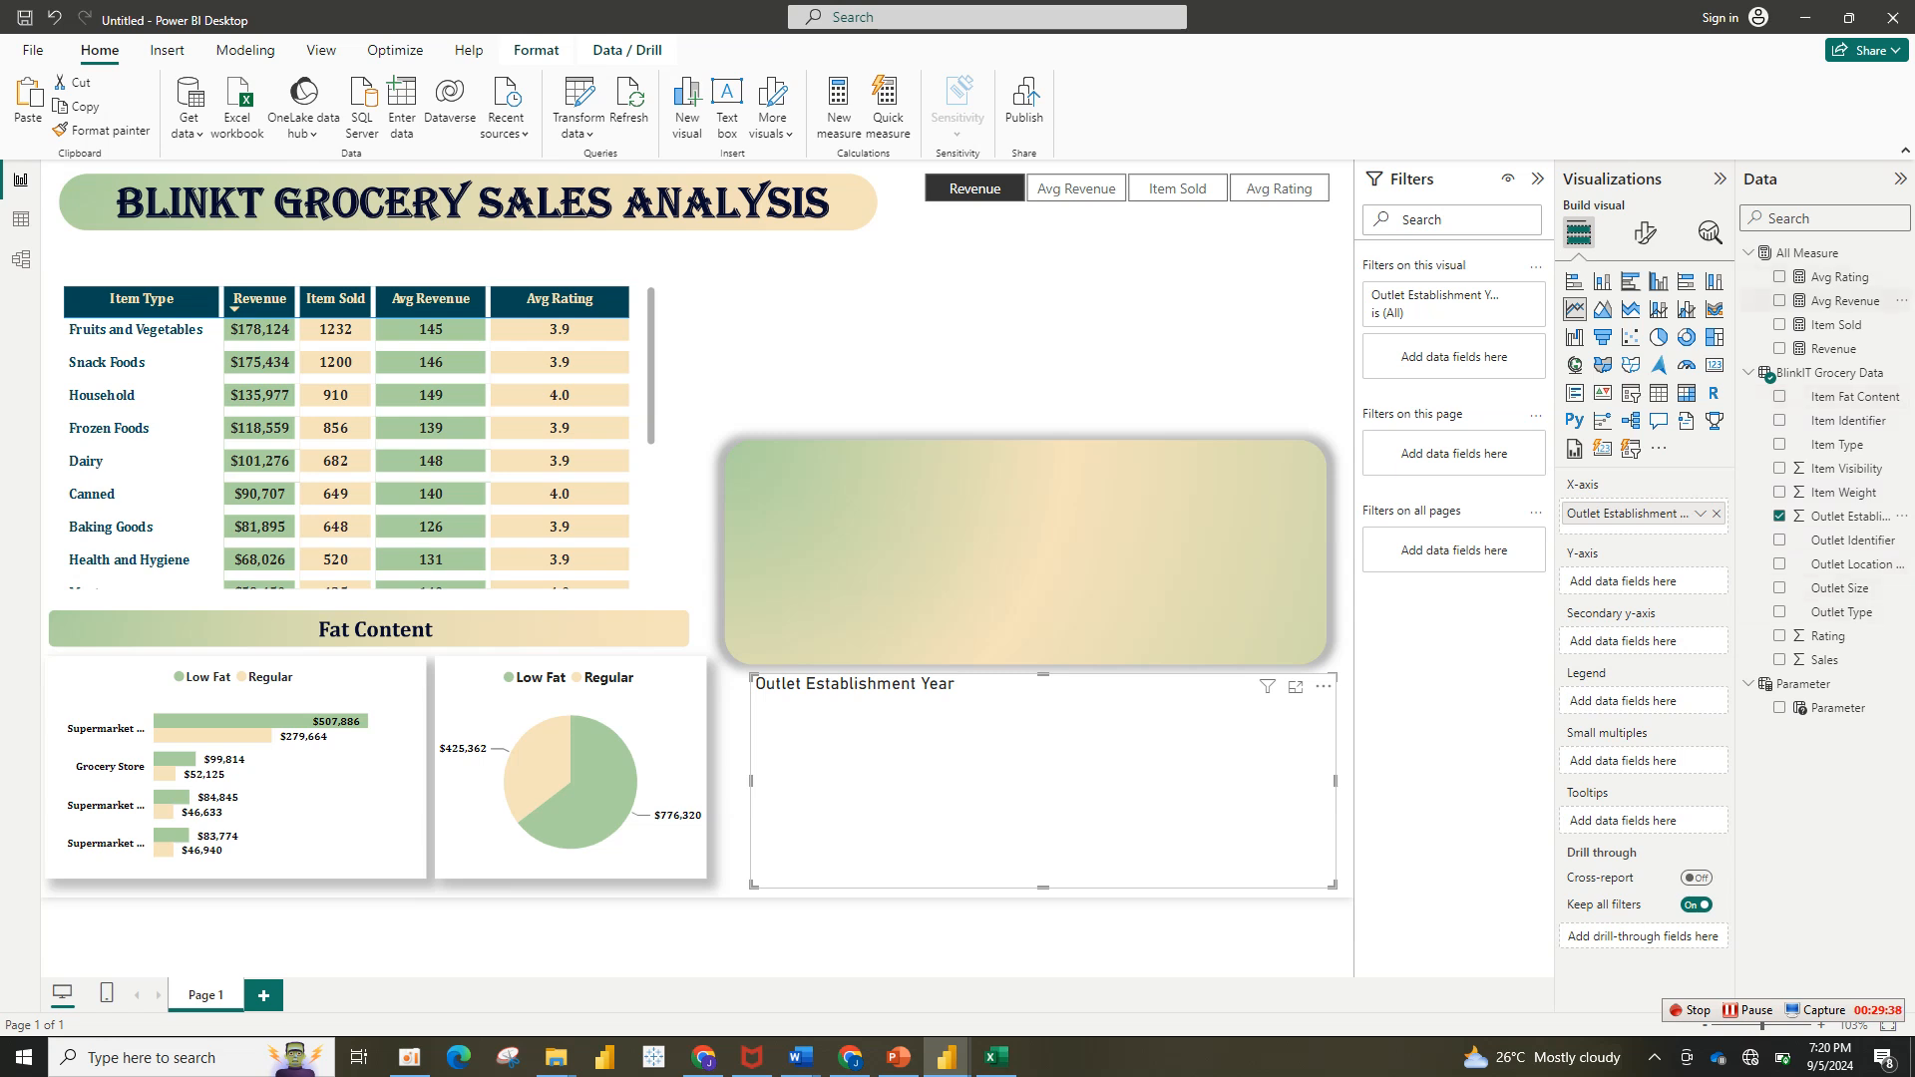
{"action": "left_click_drag", "start_coordinate": [1833, 348], "coordinate": [1644, 581]}
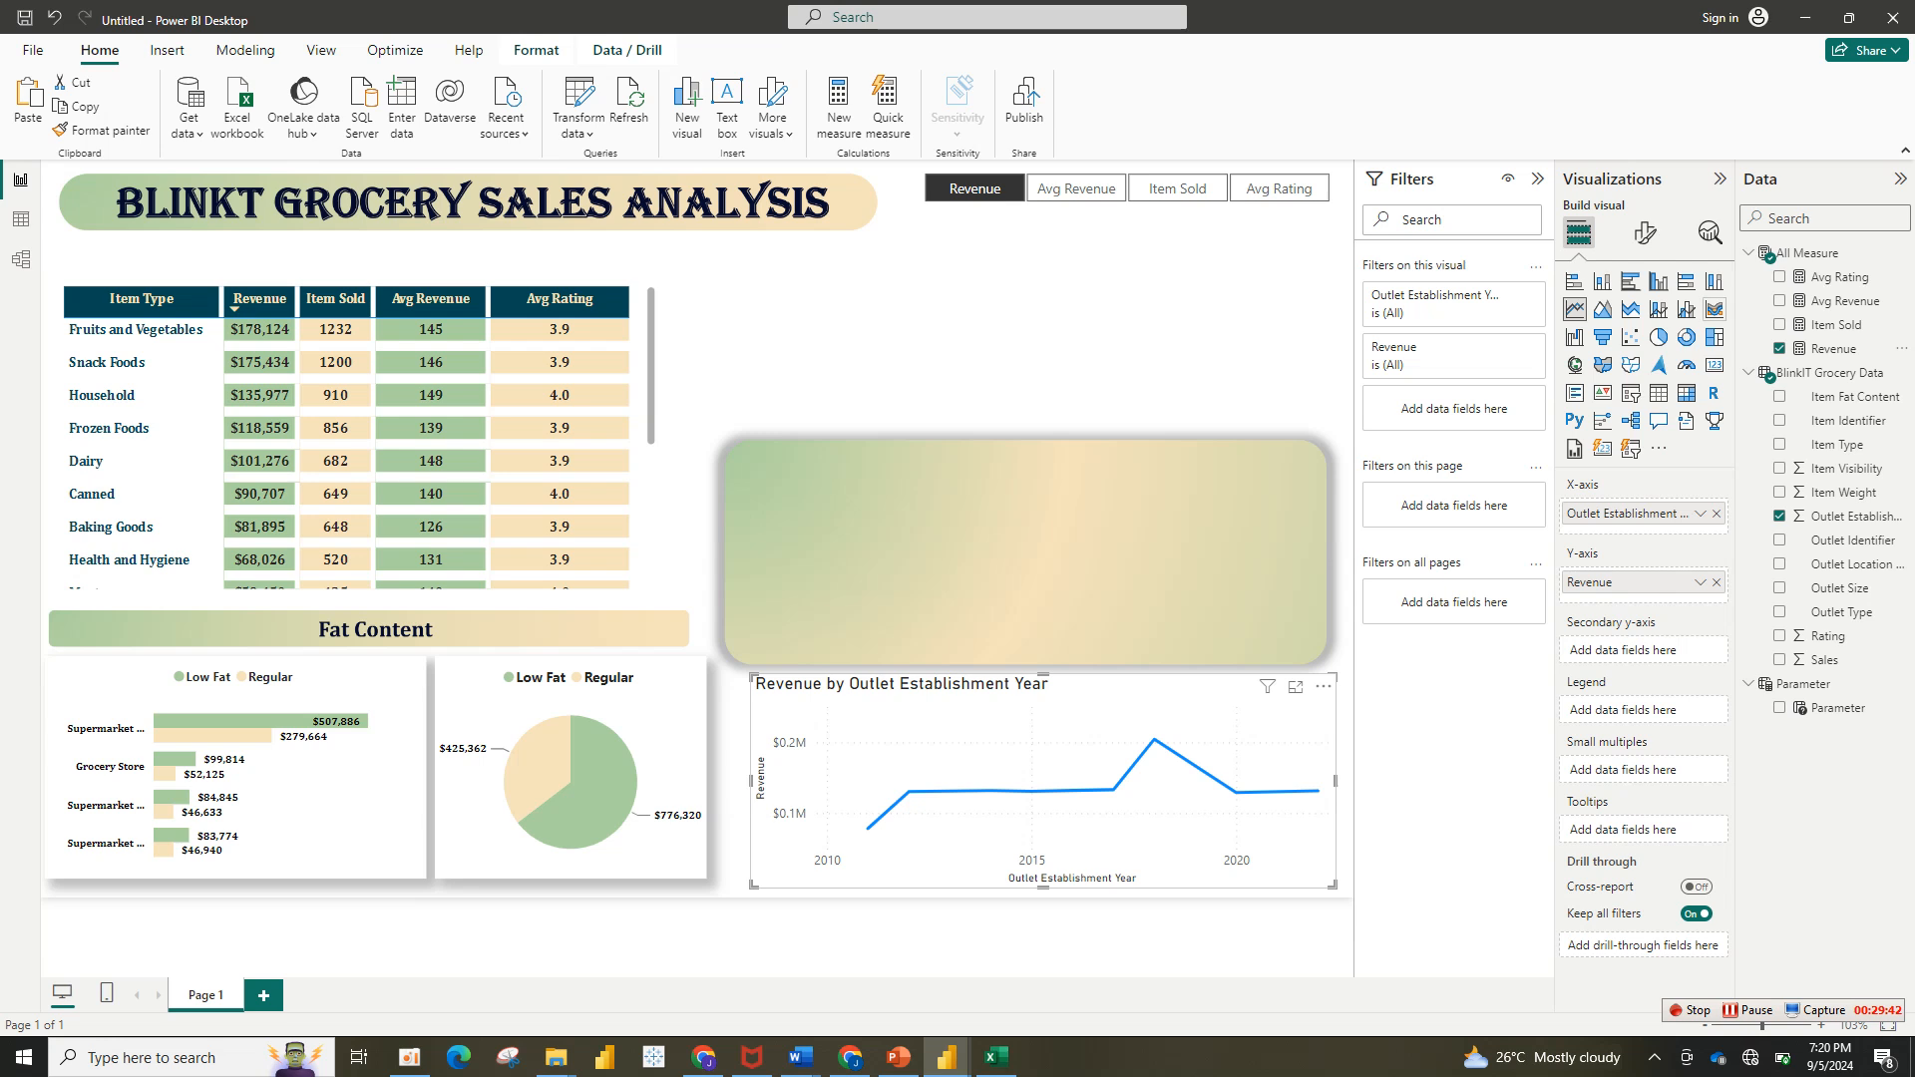
Step: Turn off the line chart's horizontal gridlines
{"action": "left_click", "coordinate": [1645, 233]}
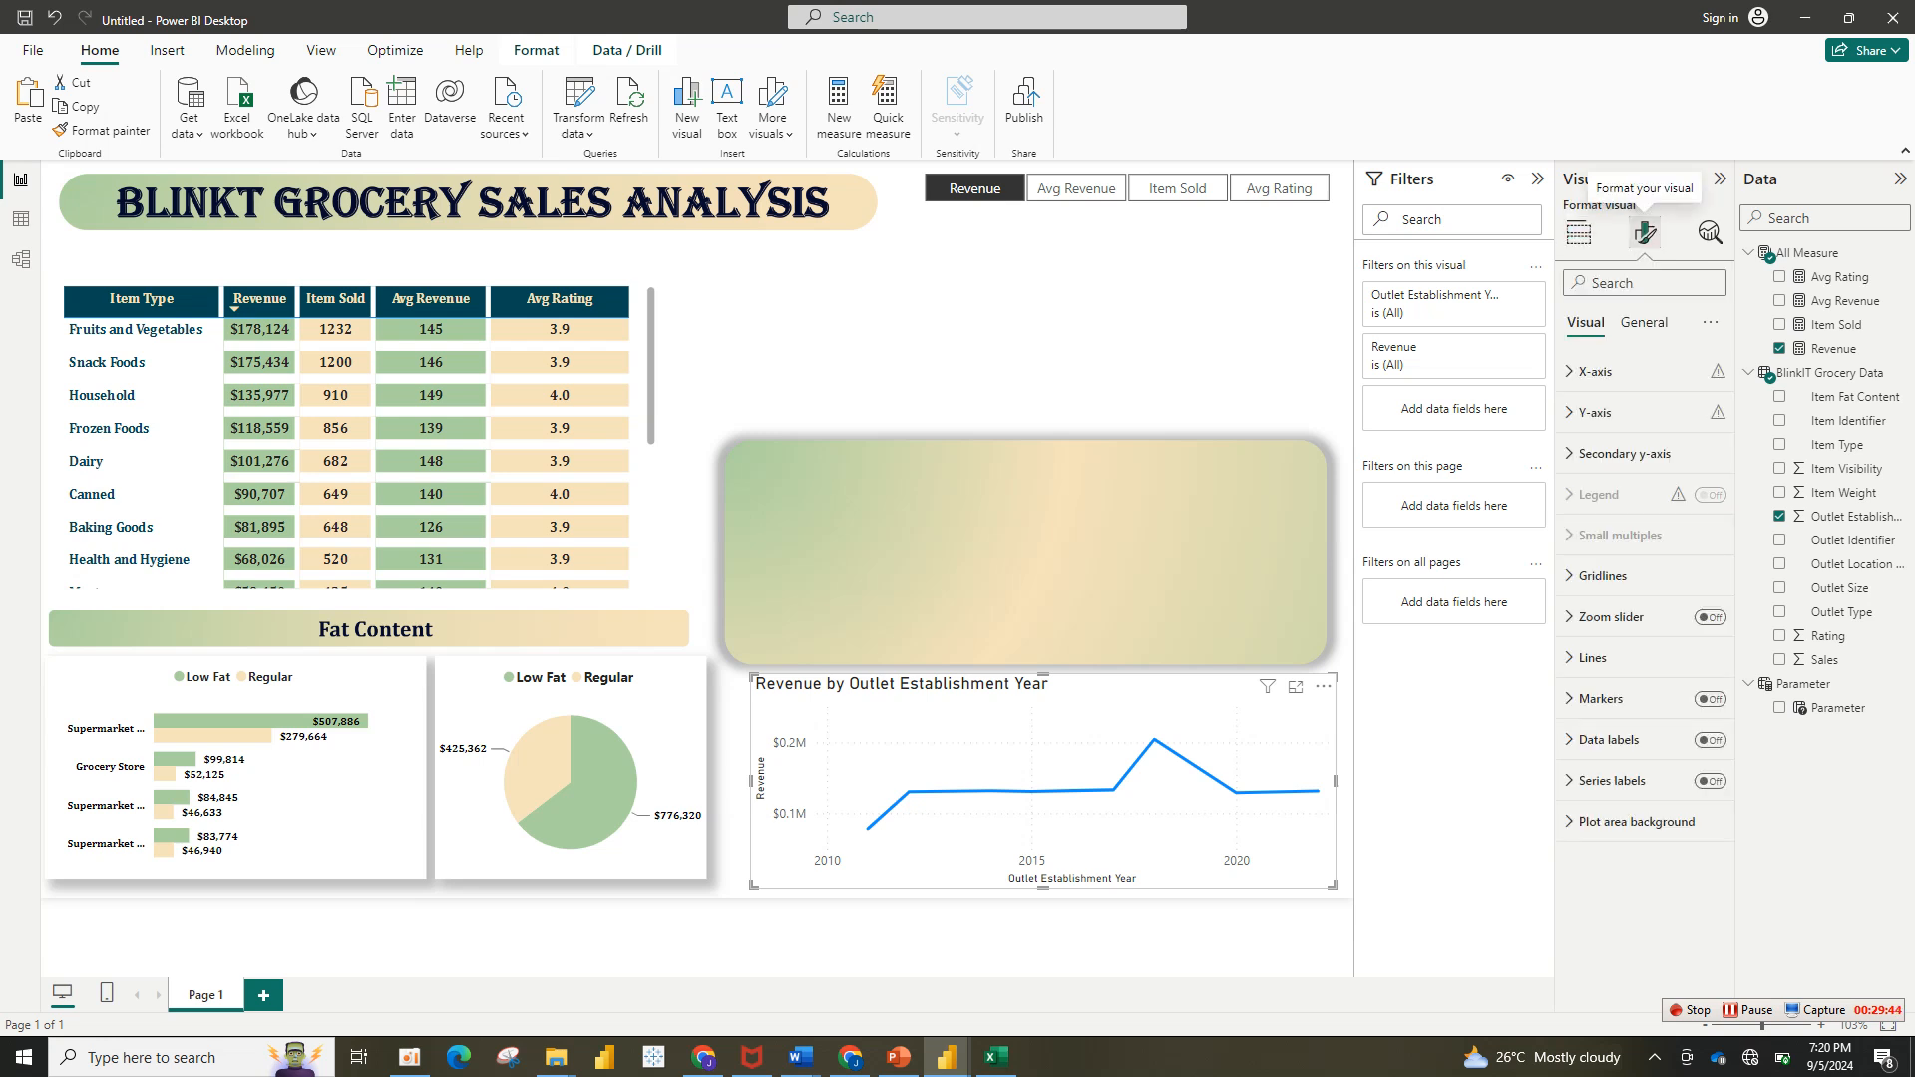
{"action": "left_click", "coordinate": [1602, 576]}
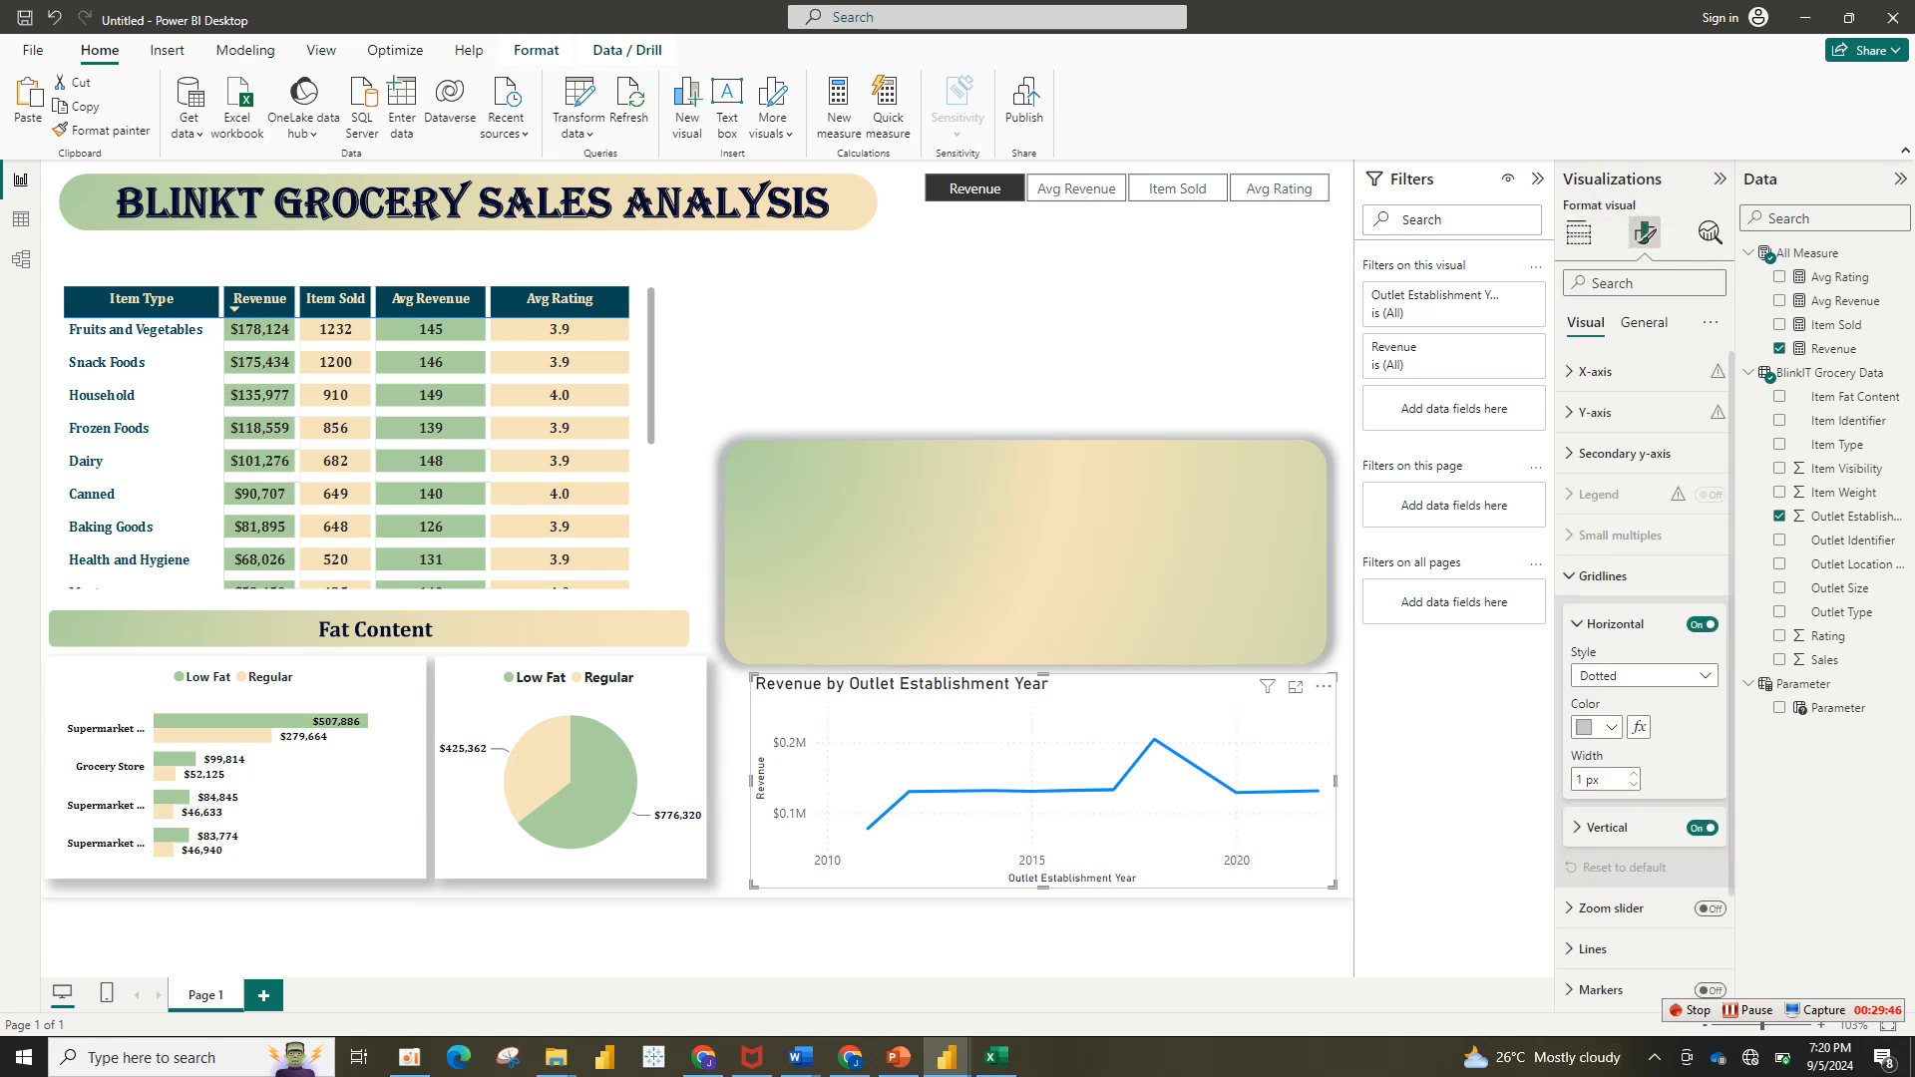
{"action": "left_click", "coordinate": [1703, 624]}
{"action": "left_click", "coordinate": [1603, 576]}
Step: Turn on the shadow effect for the line chart
{"action": "left_click", "coordinate": [1643, 324]}
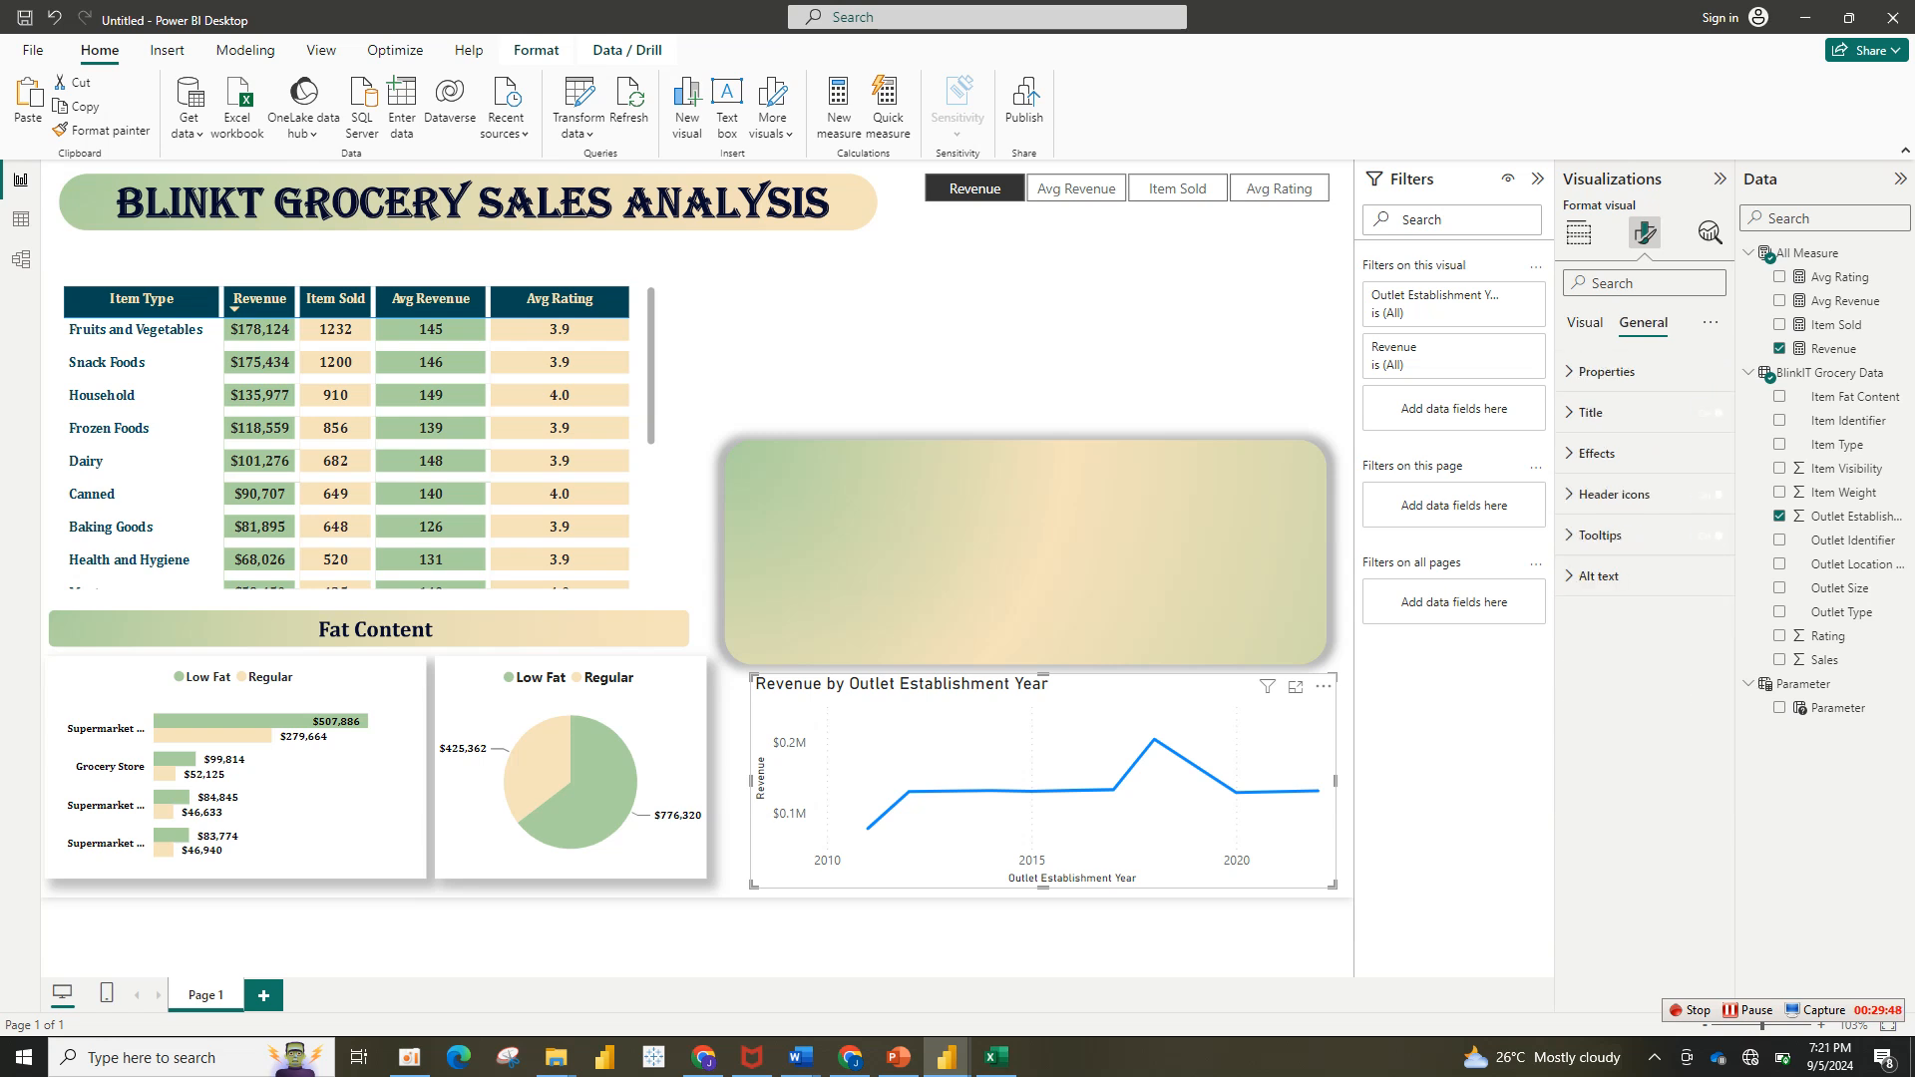
{"action": "left_click", "coordinate": [1597, 452]}
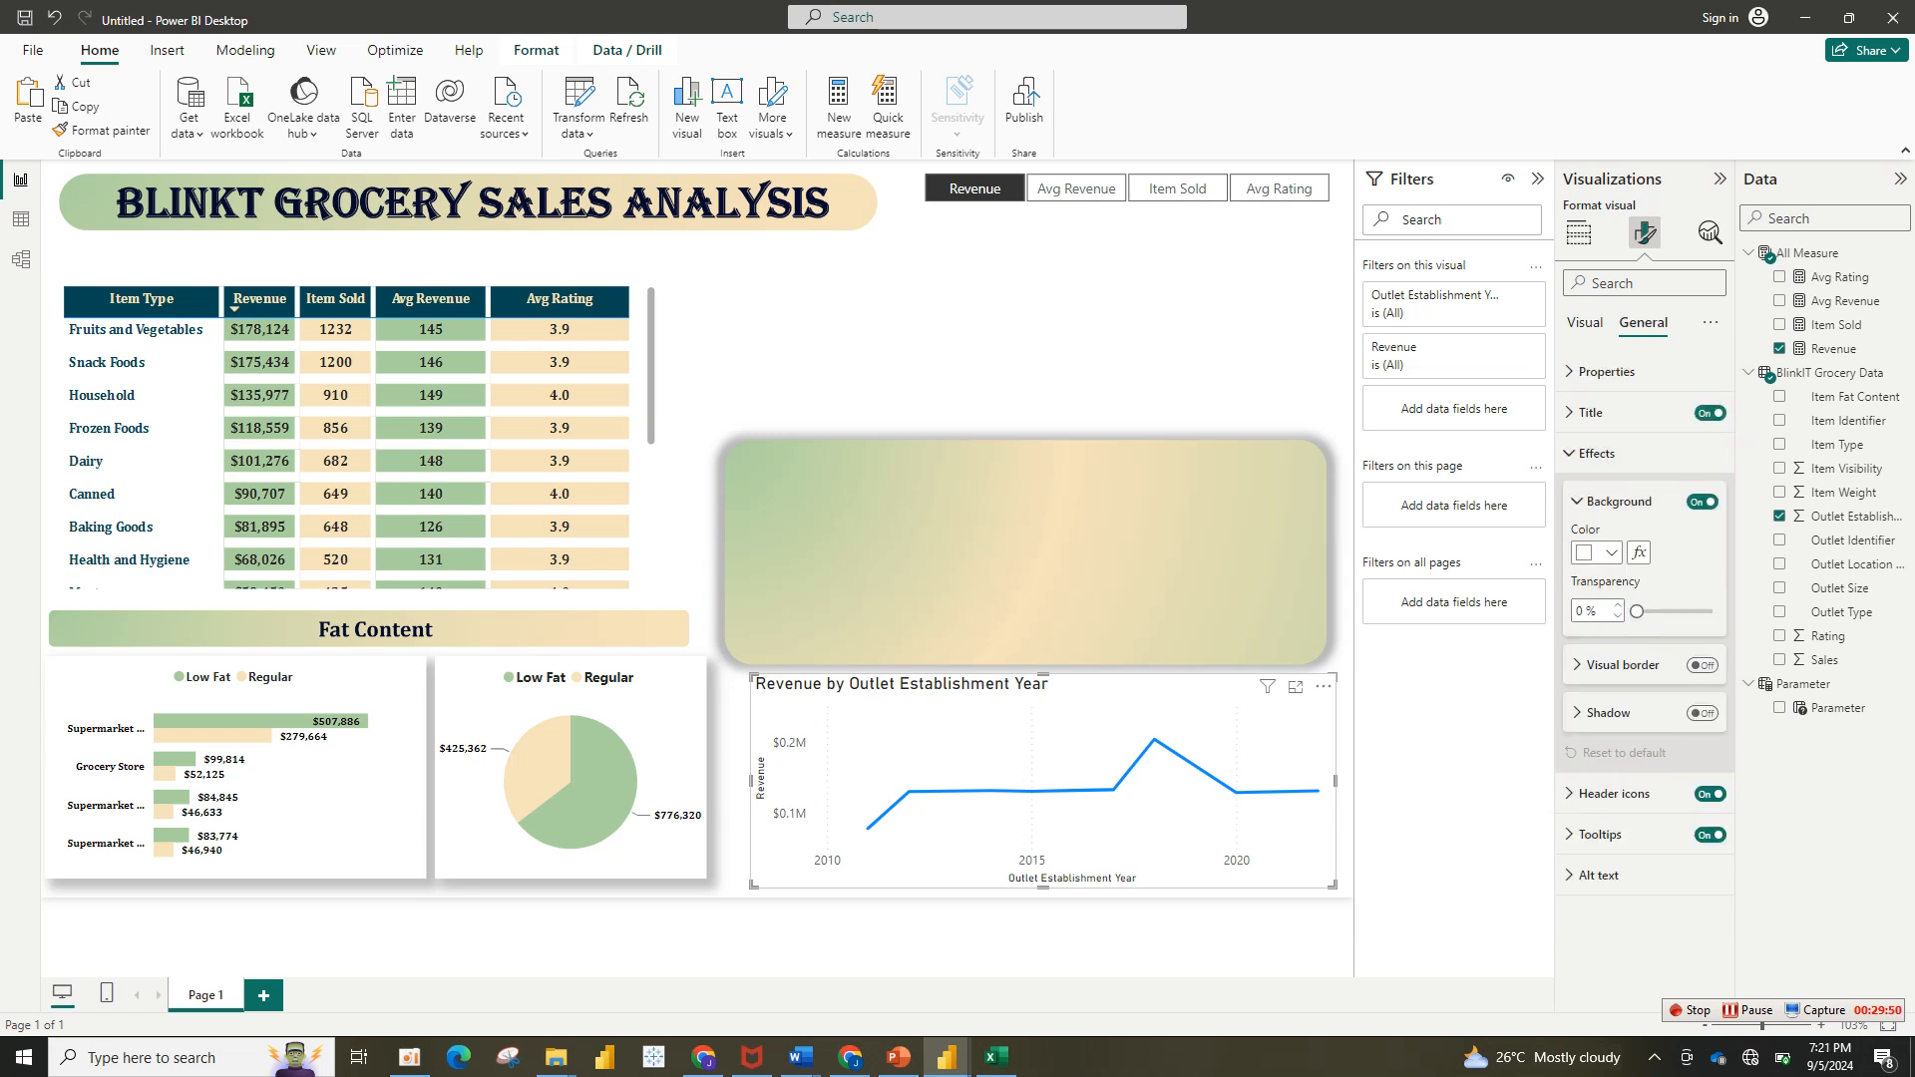
{"action": "left_click", "coordinate": [1703, 713]}
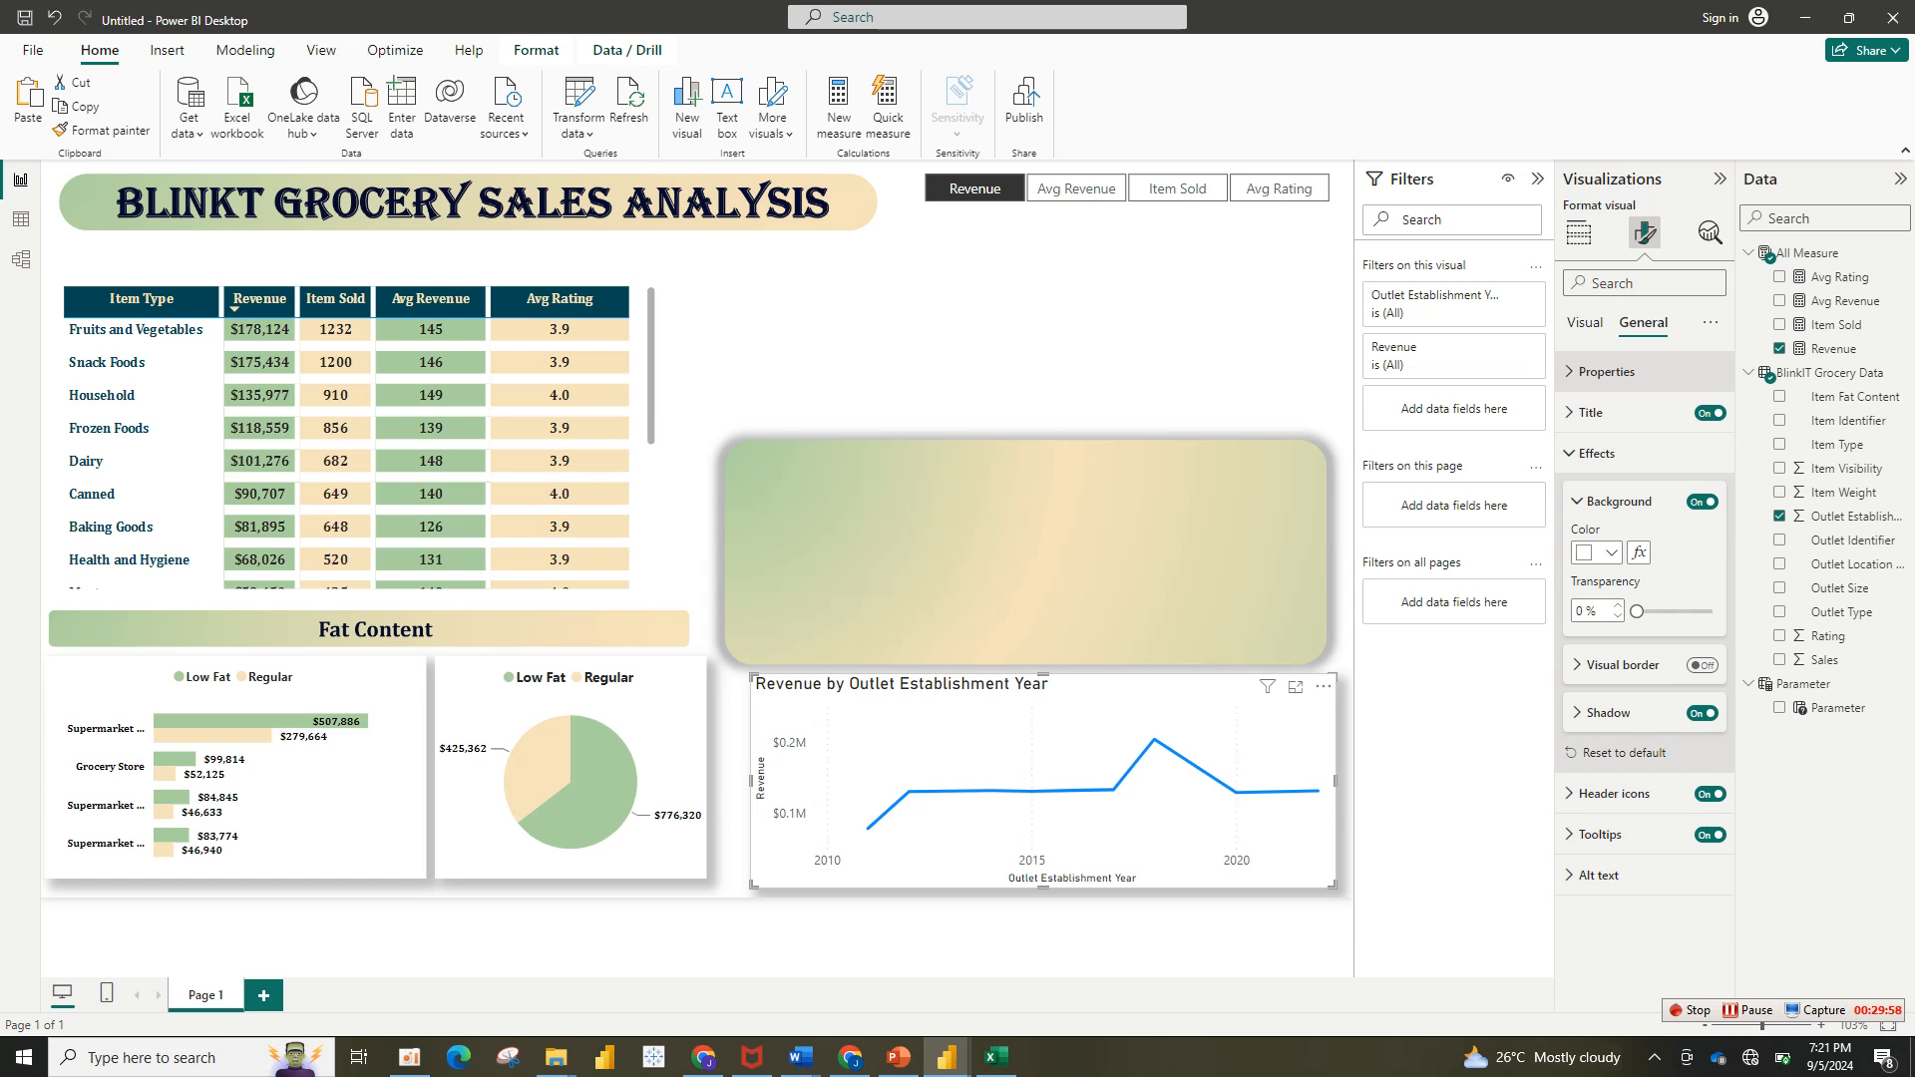
Step: Centre the line chart's title and set its font to bold Cambria at size 12
{"action": "left_click", "coordinate": [1590, 412]}
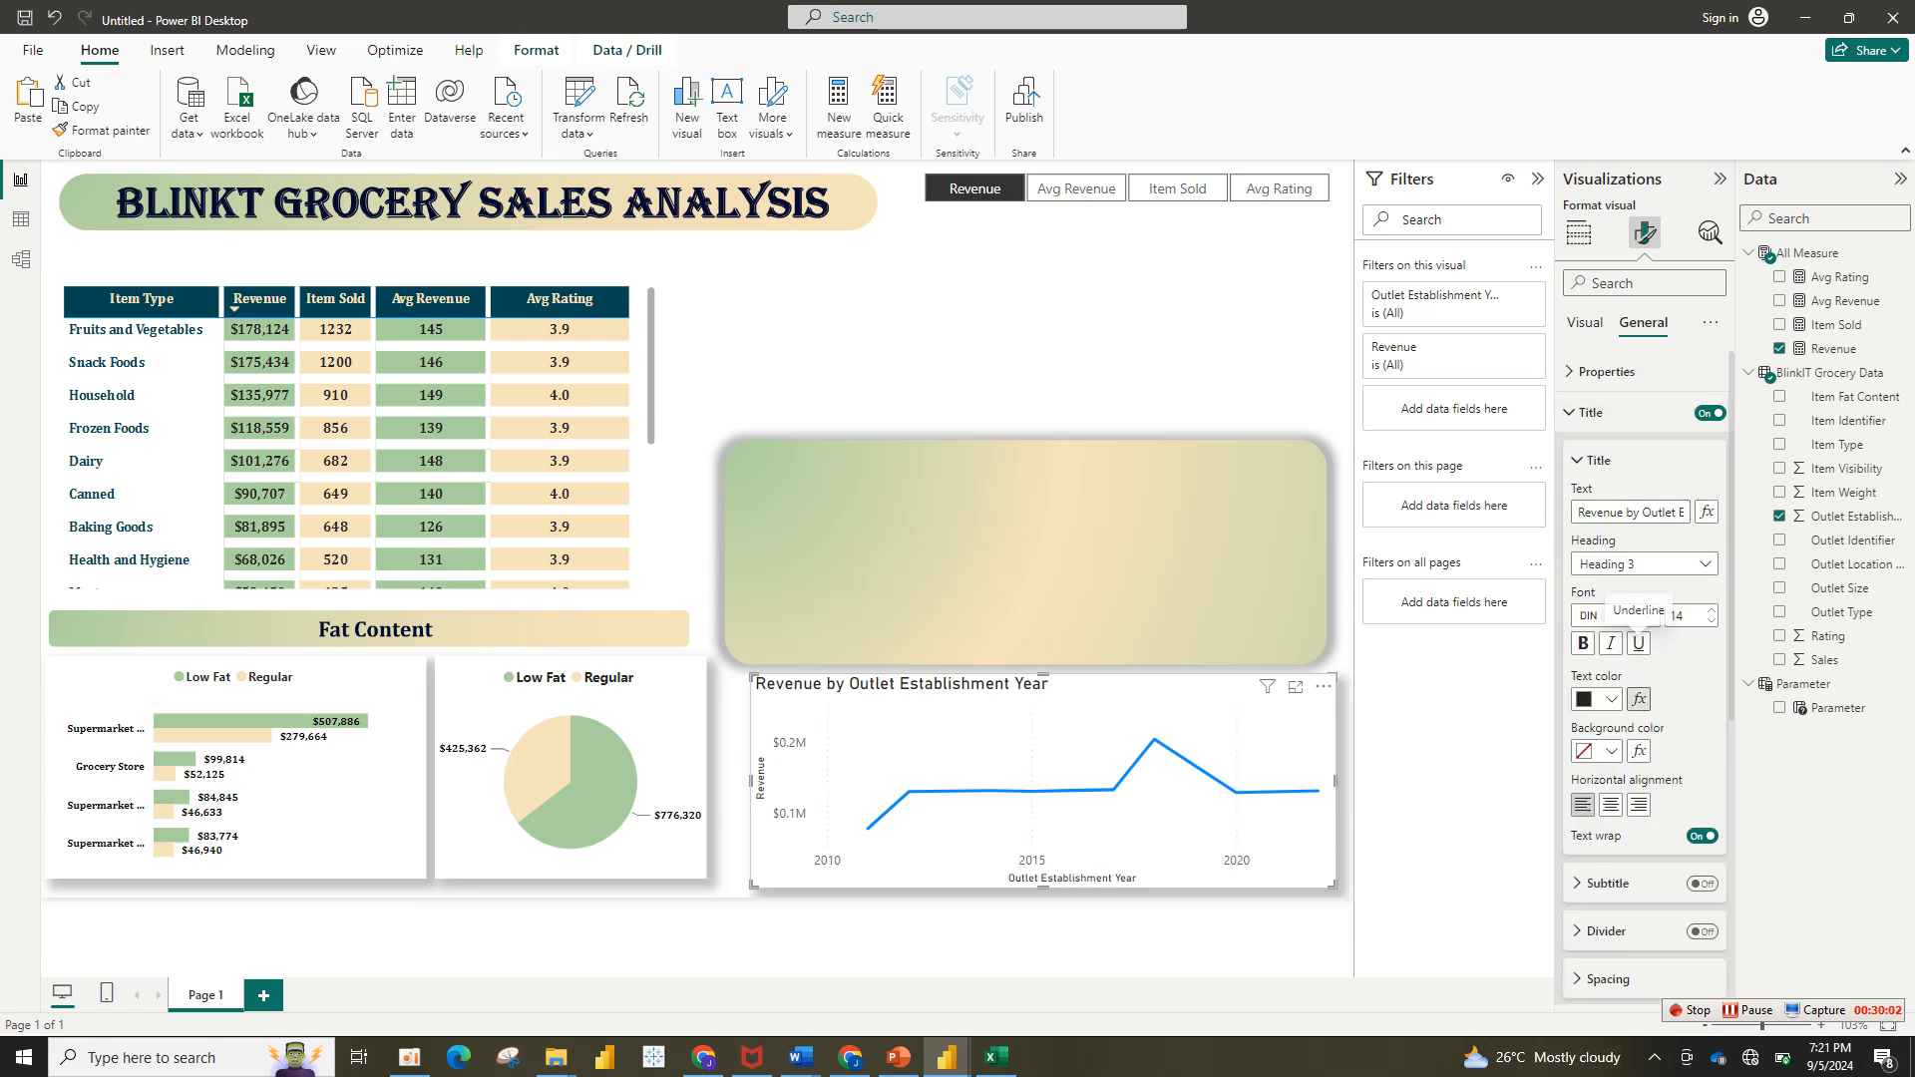
{"action": "left_click", "coordinate": [1610, 804]}
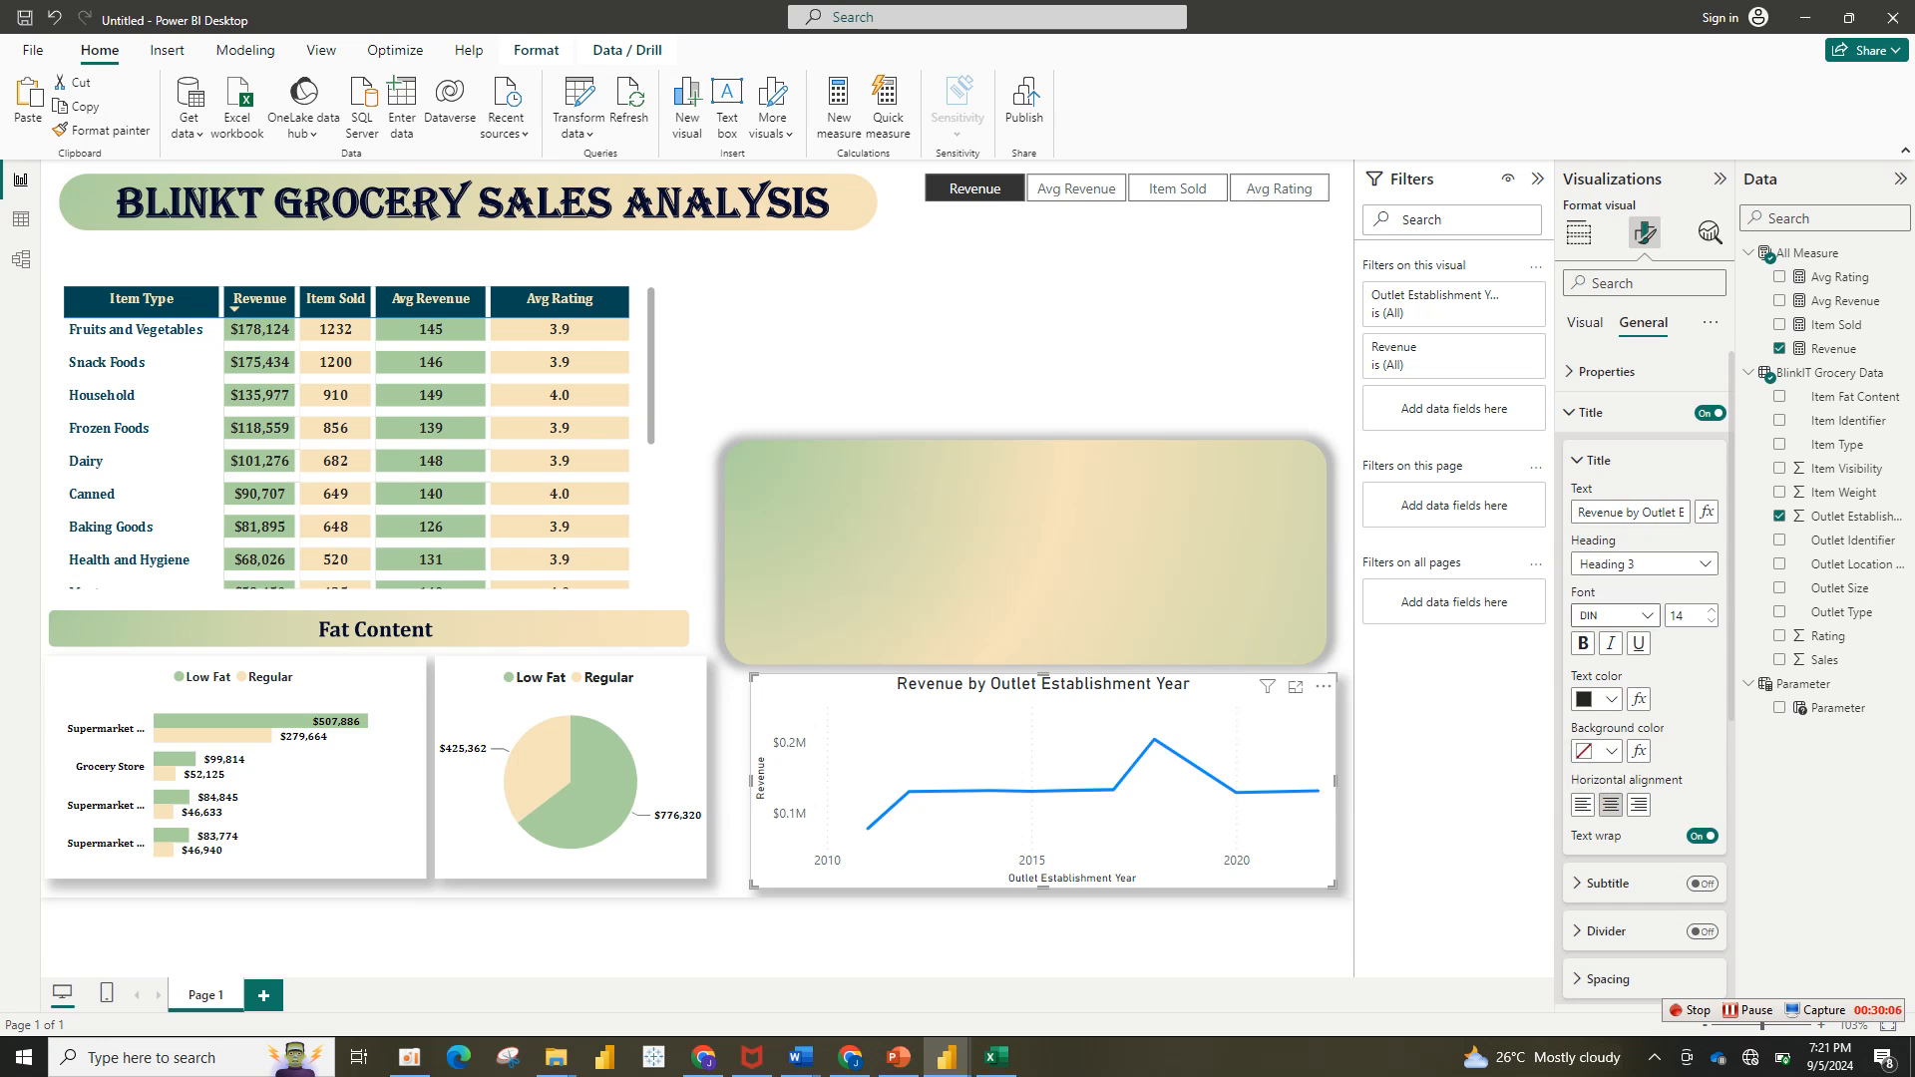
{"action": "left_click", "coordinate": [1616, 615]}
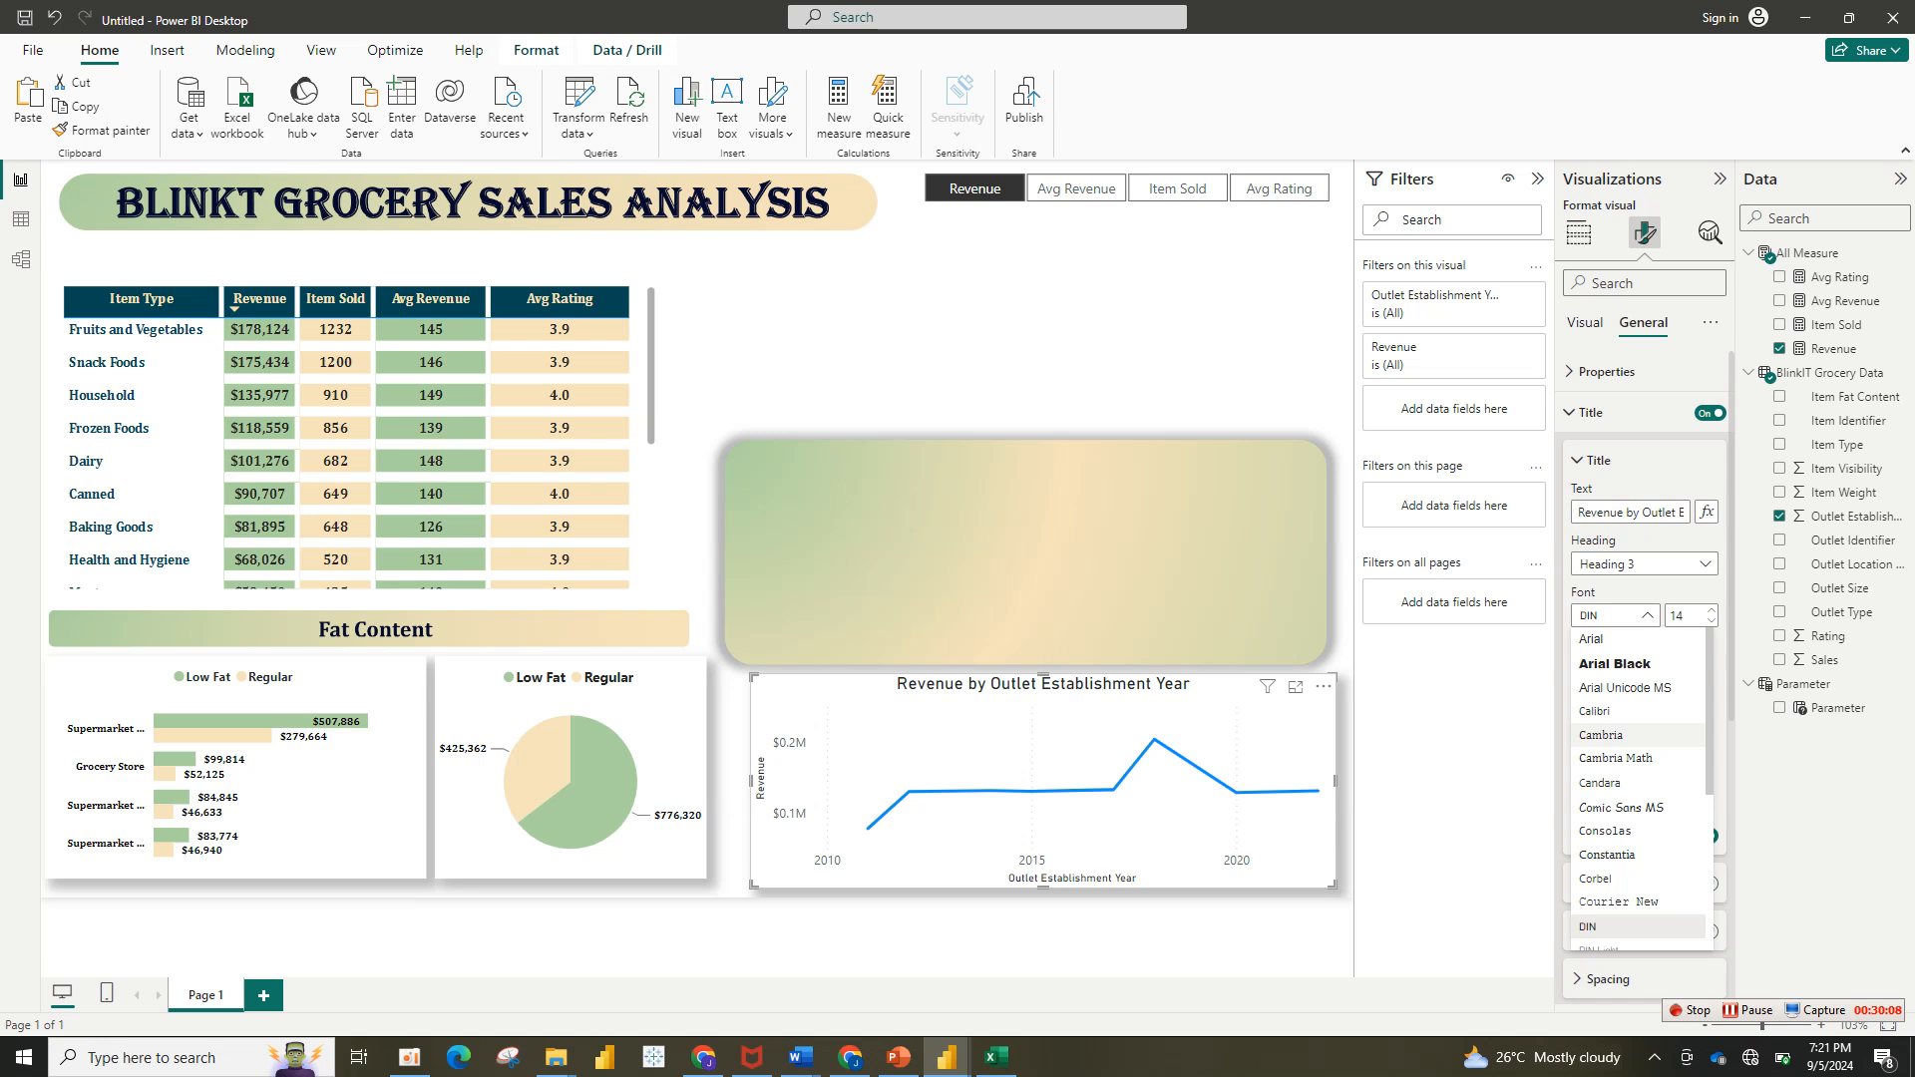
{"action": "left_click", "coordinate": [1600, 735]}
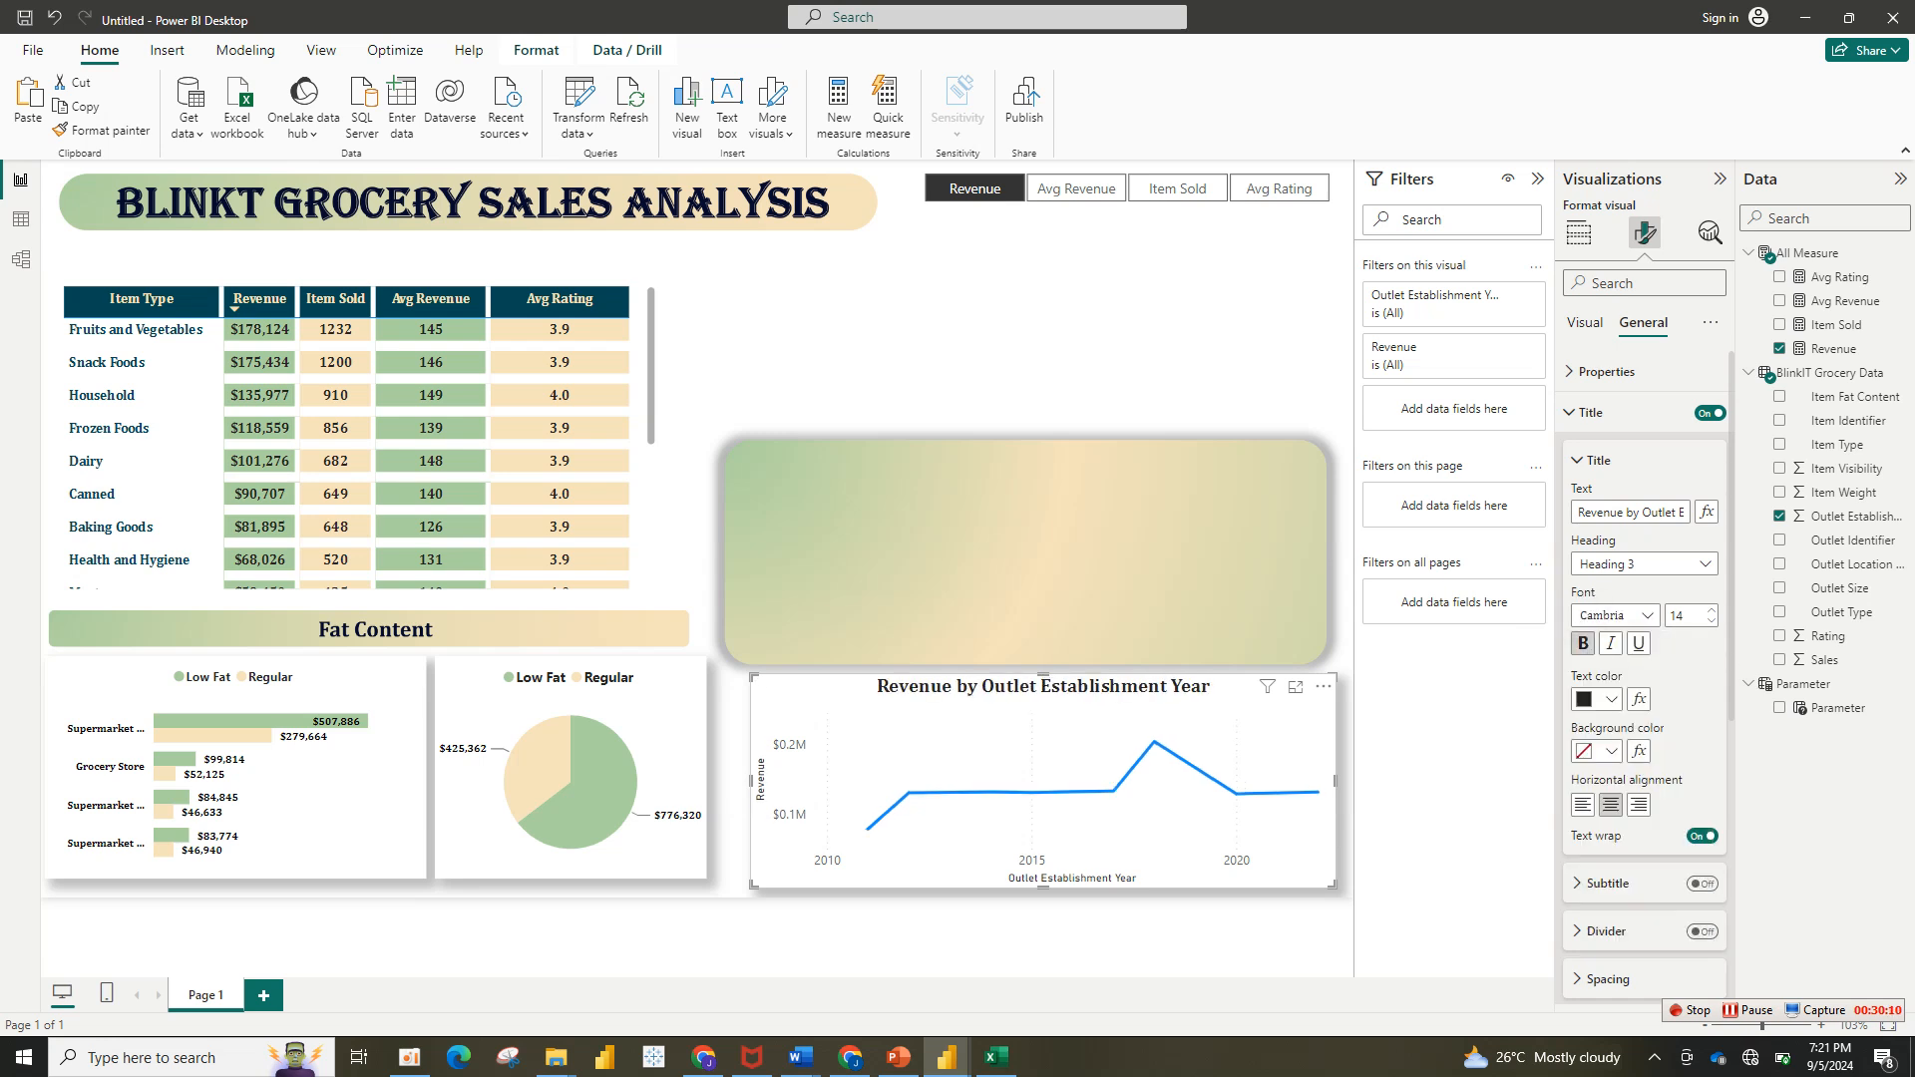
{"action": "double_click", "coordinate": [1712, 622]}
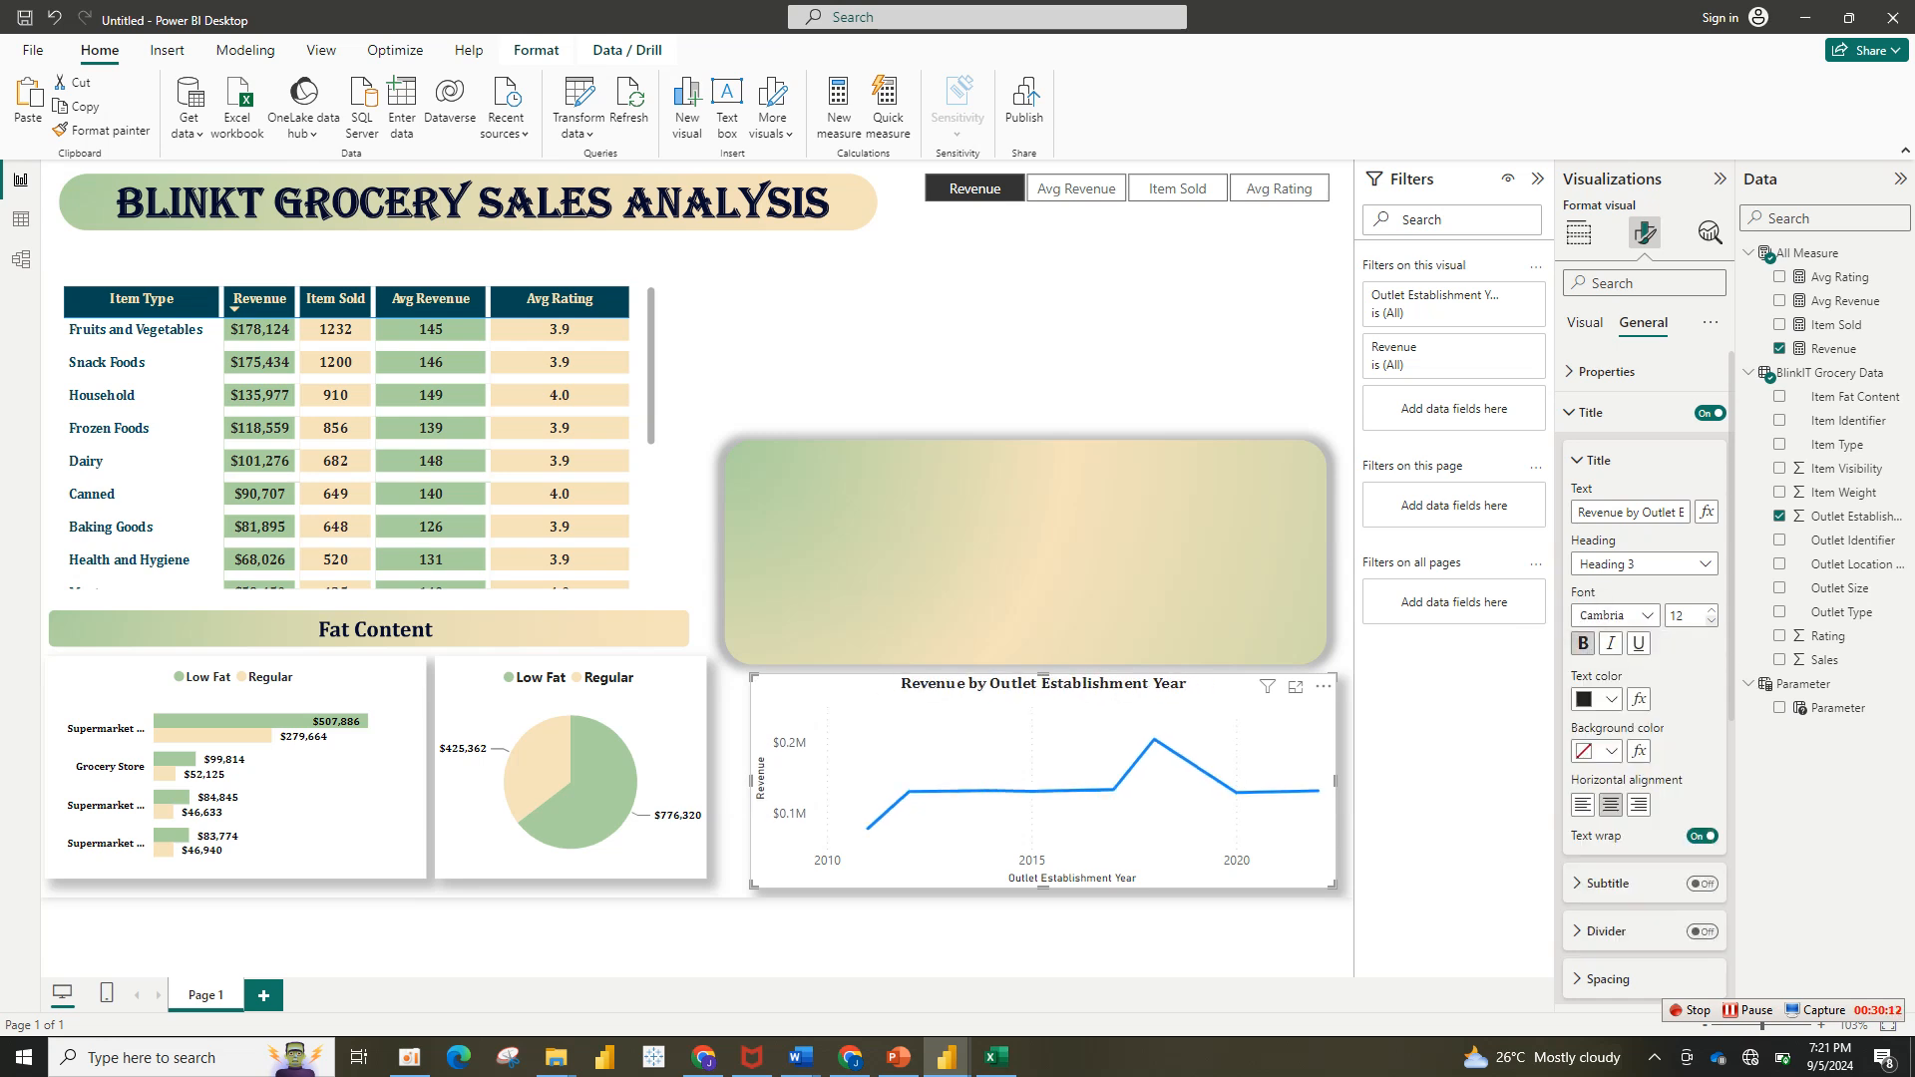
{"action": "left_click", "coordinate": [1597, 460]}
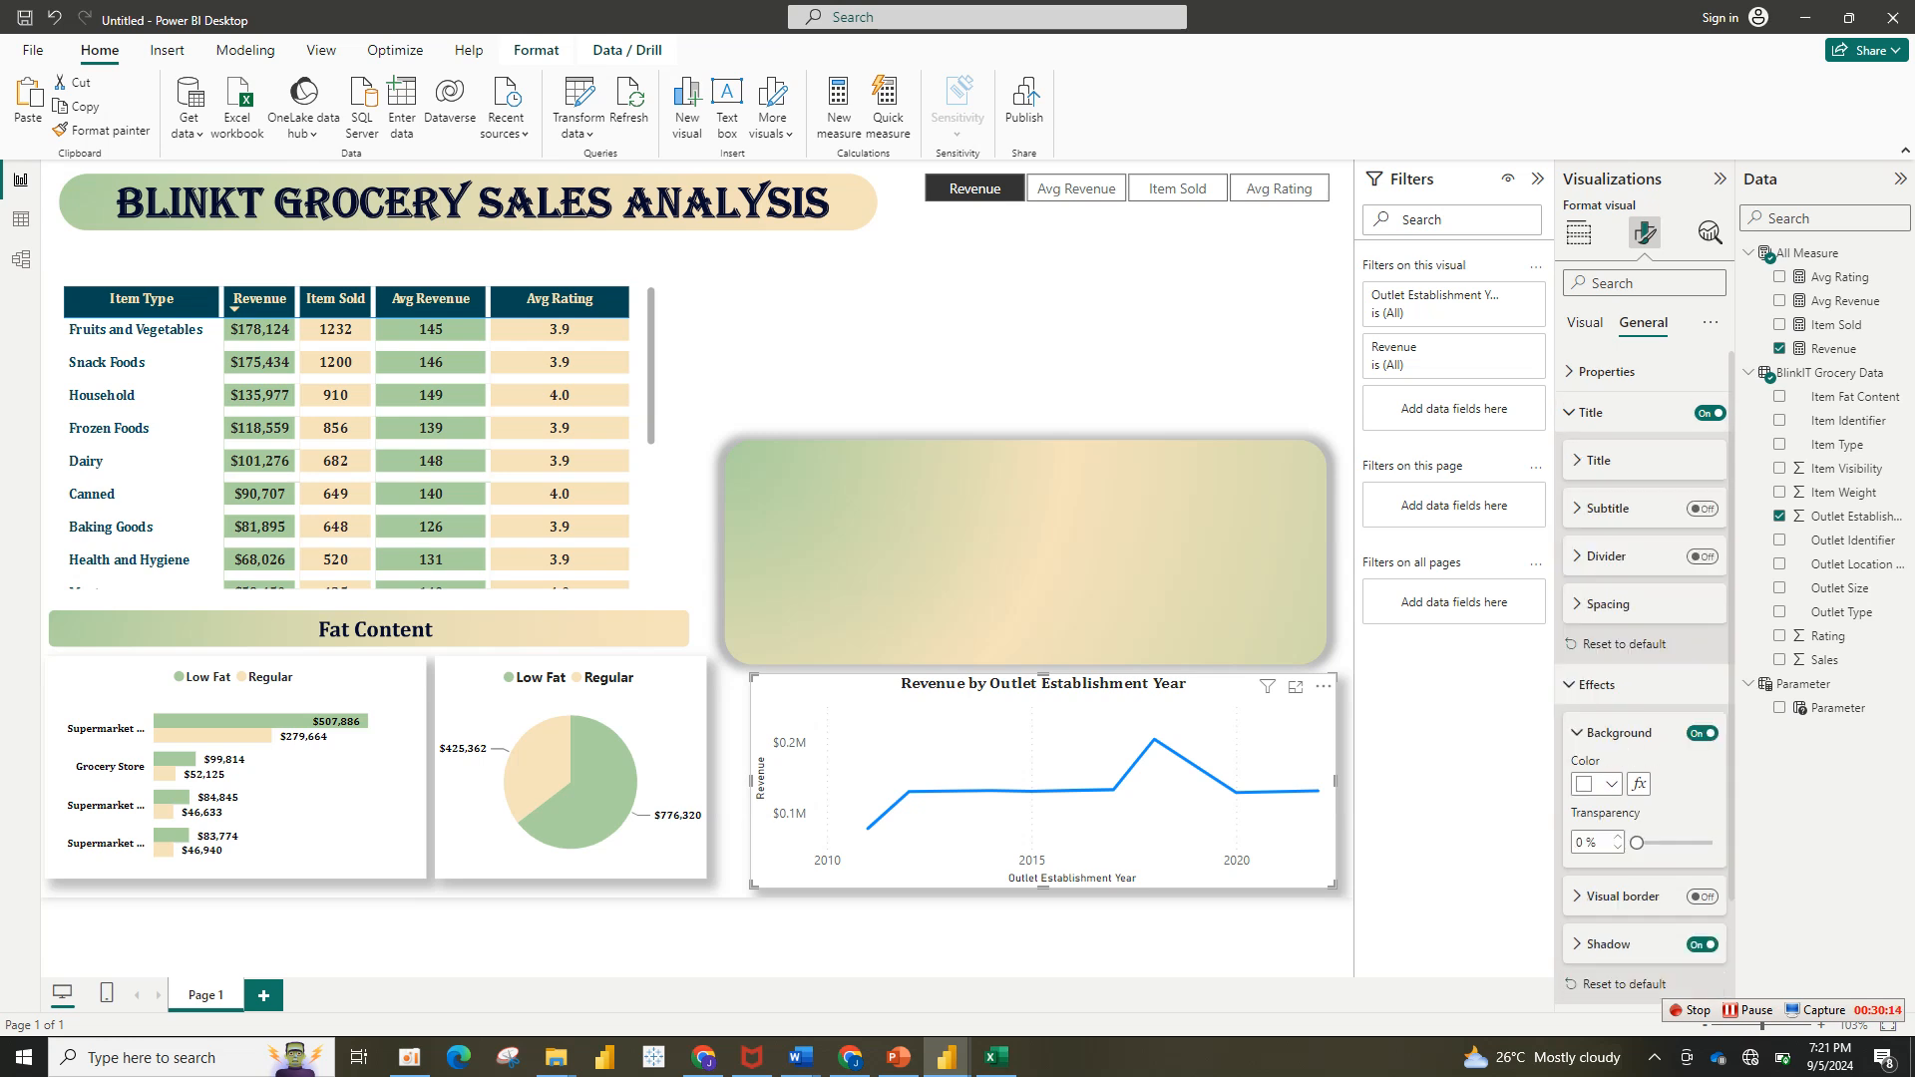
Step: Turn off the line chart's gridlines and turn on its markers
{"action": "left_click", "coordinate": [1585, 323]}
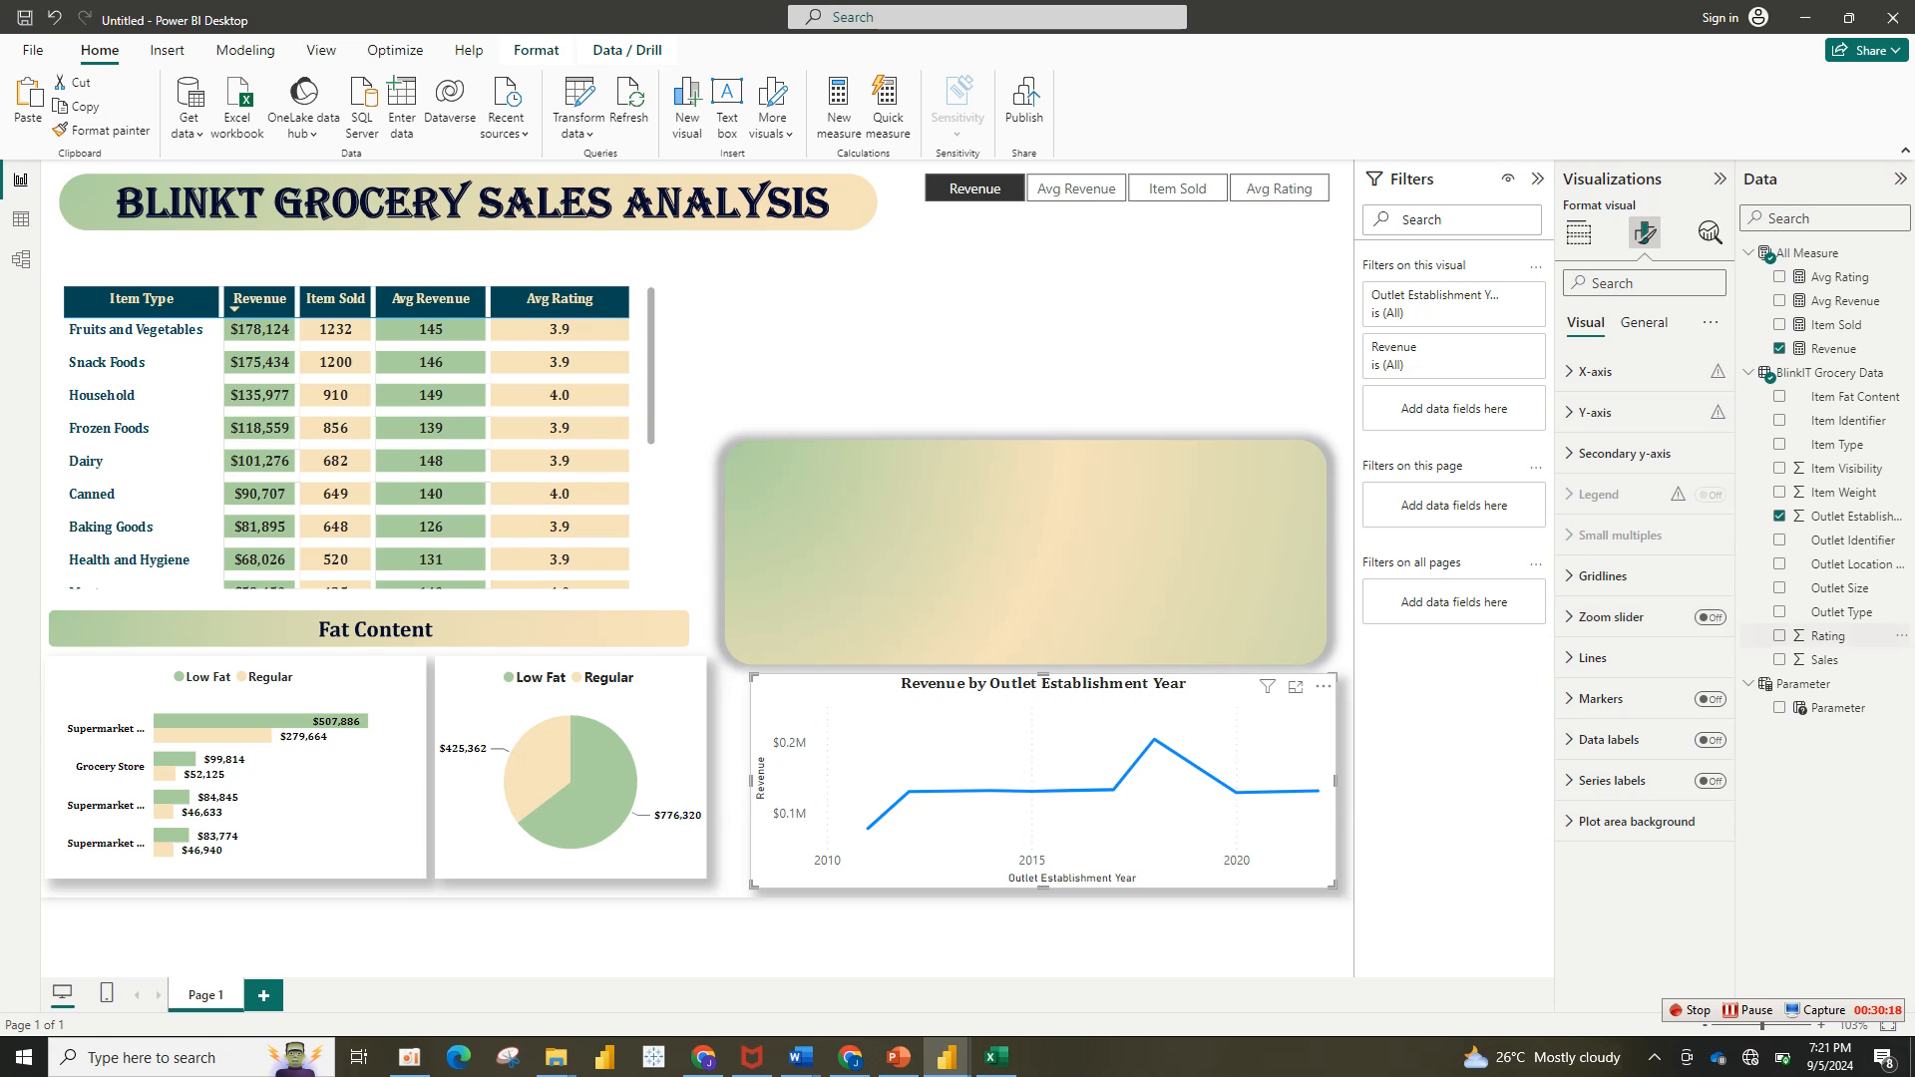
{"action": "left_click", "coordinate": [1602, 575]}
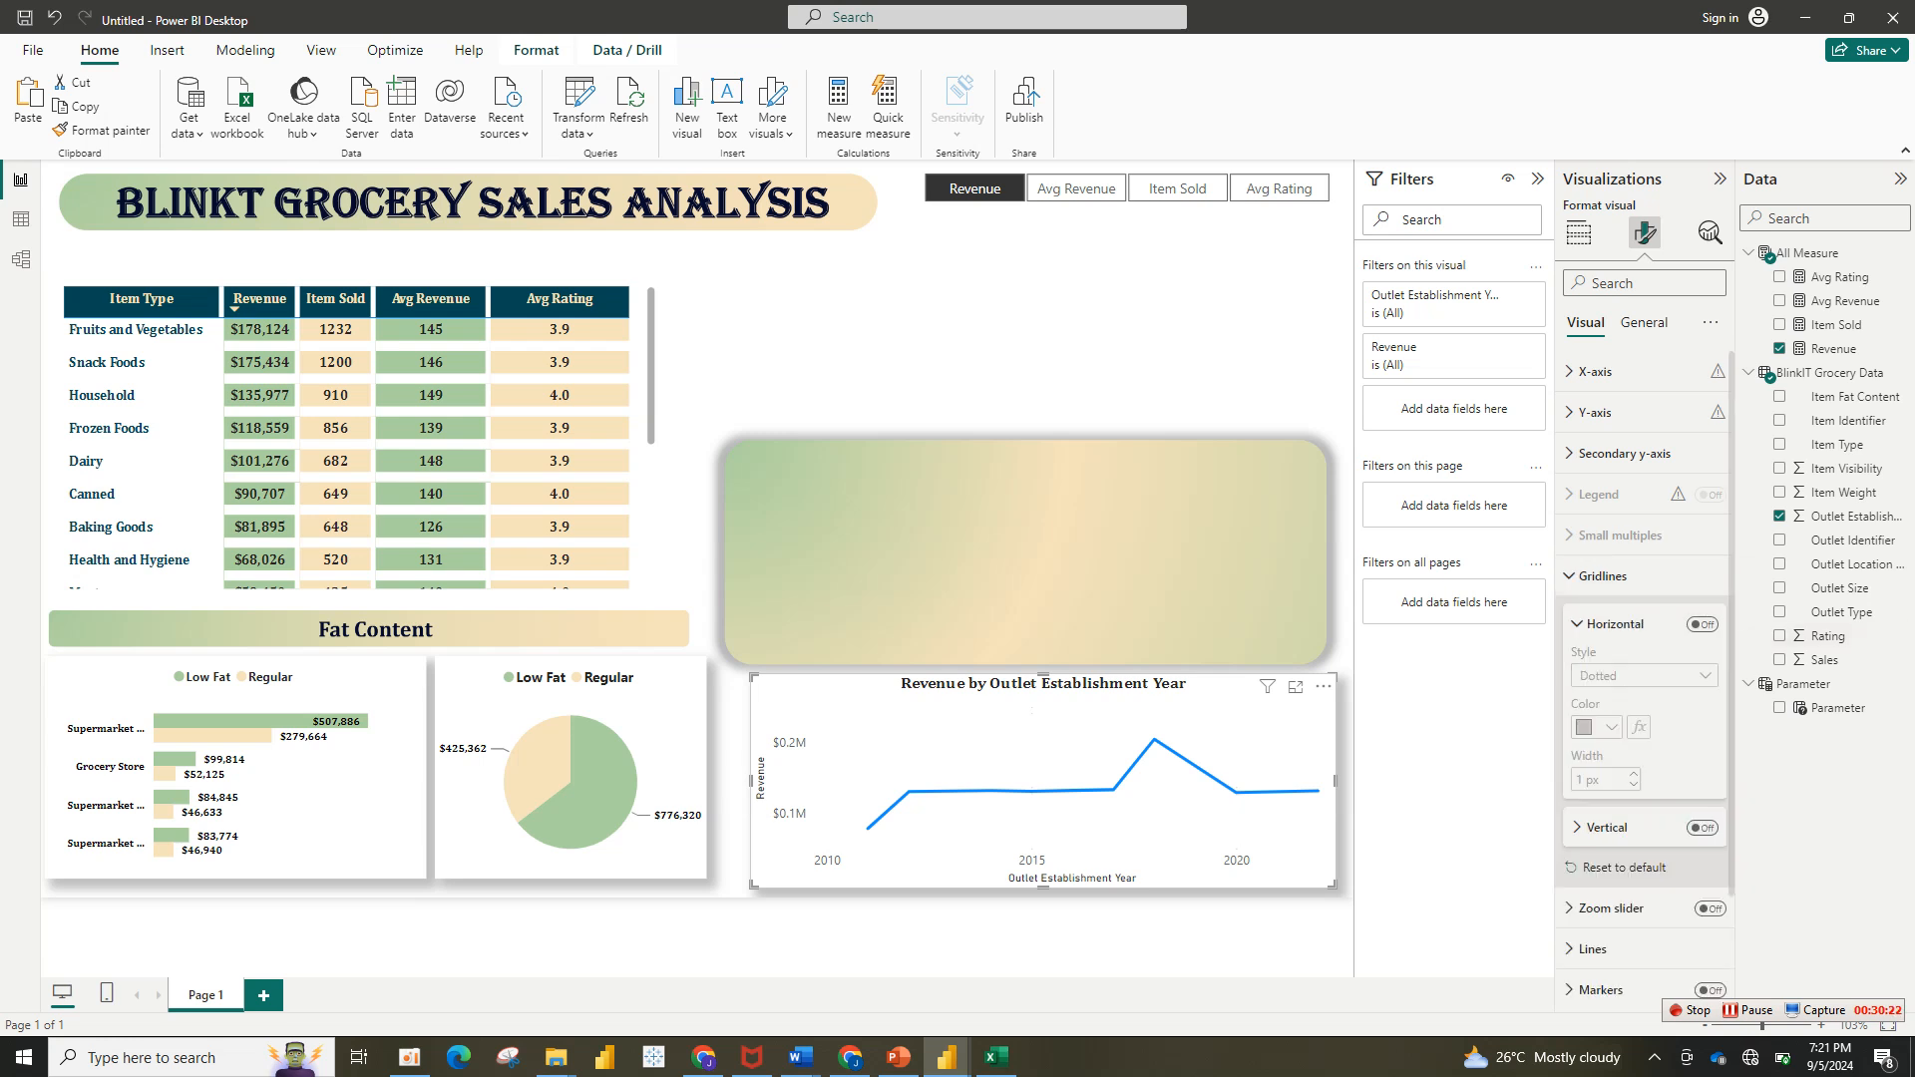
{"action": "left_click", "coordinate": [1602, 576]}
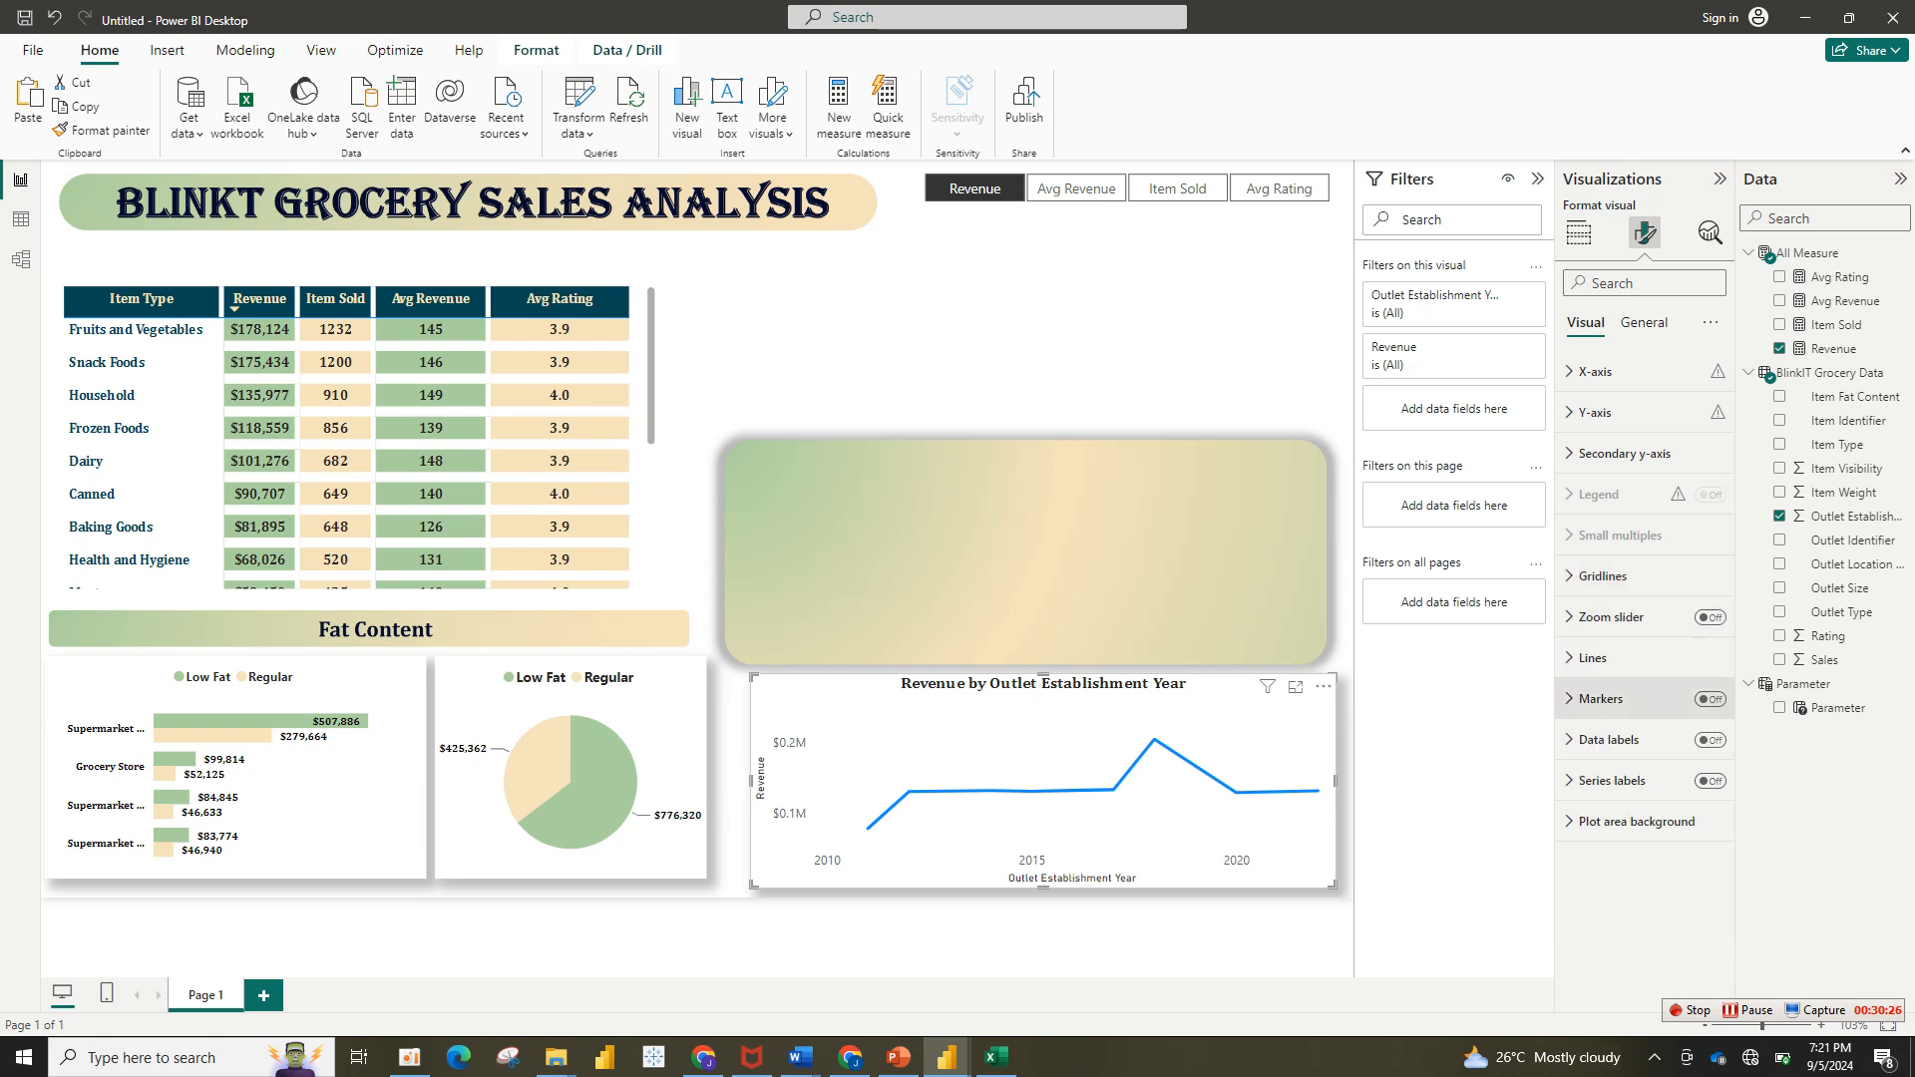
{"action": "left_click", "coordinate": [1709, 698]}
Step: Set the line type of the revenue line to Smooth
{"action": "left_click", "coordinate": [1593, 657]}
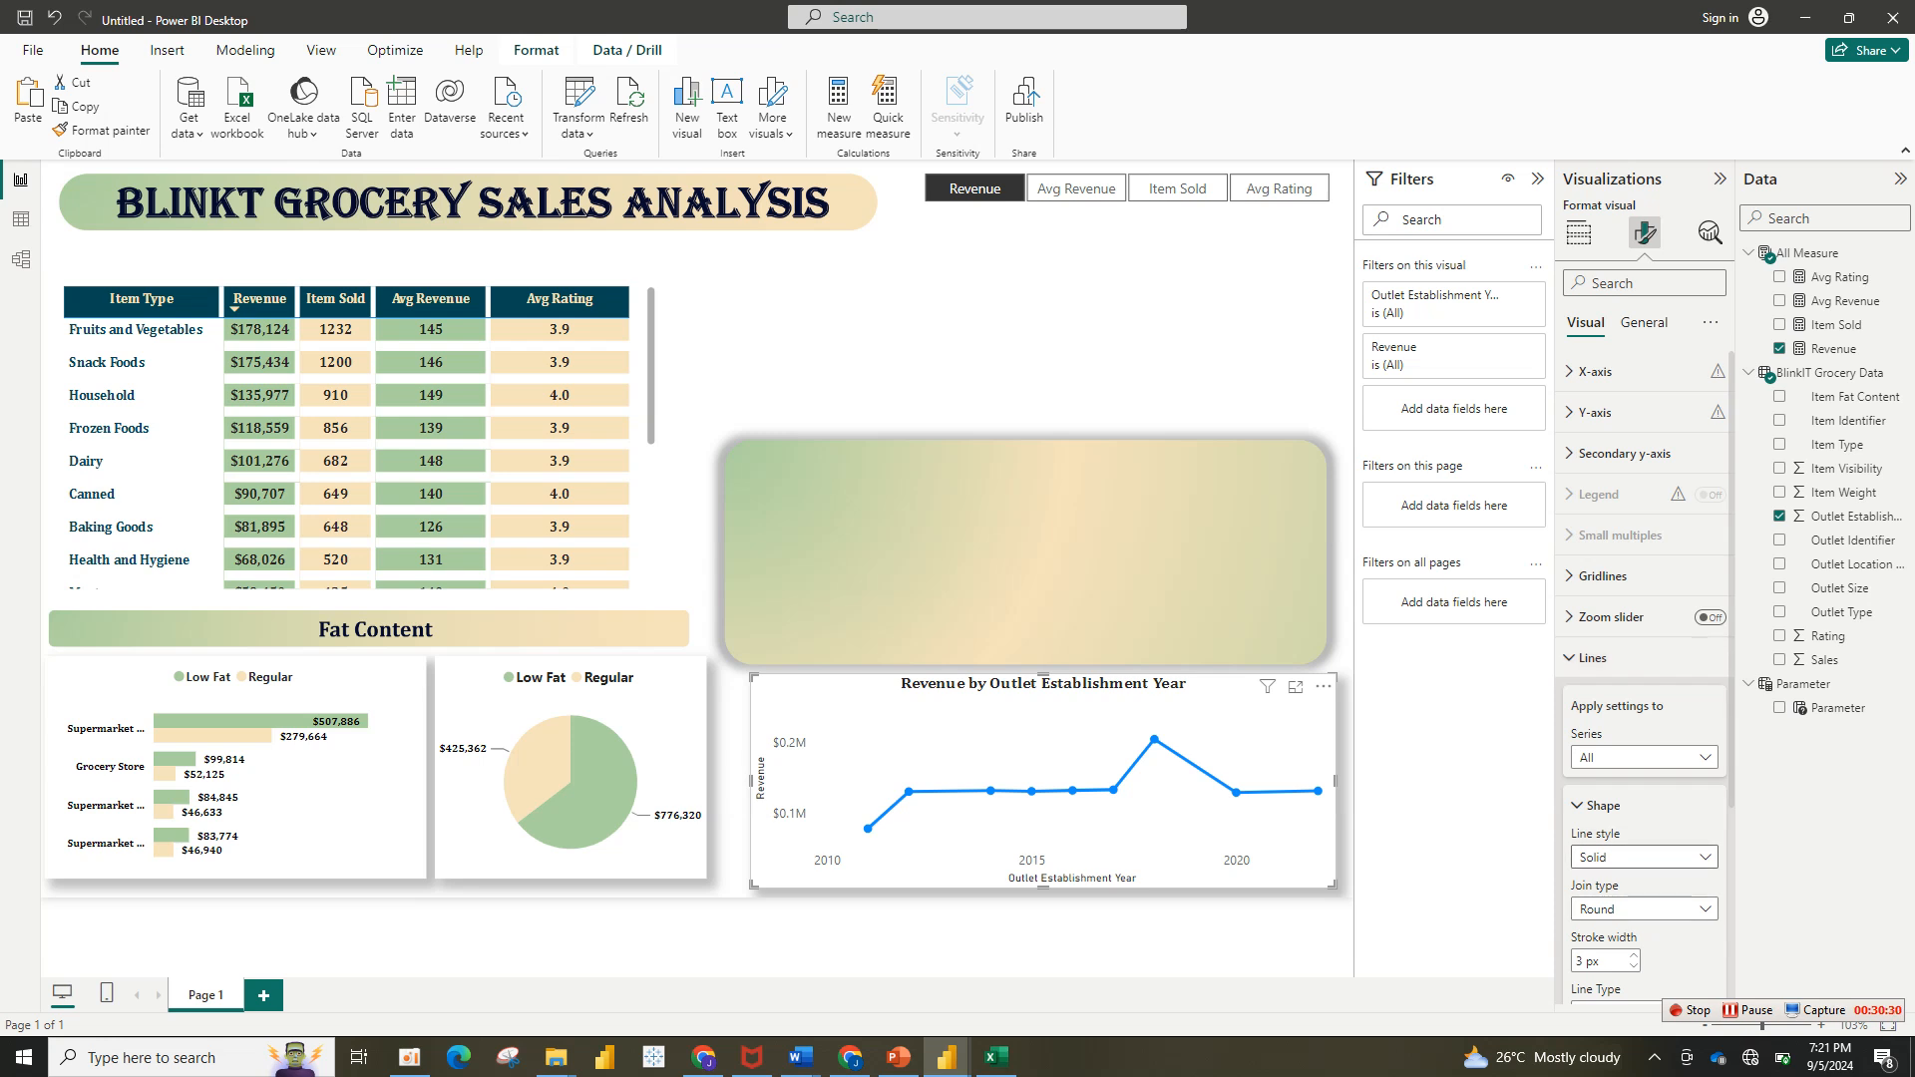
{"action": "scroll", "coordinate": [1644, 848], "scroll_direction": "down", "scroll_amount": 2}
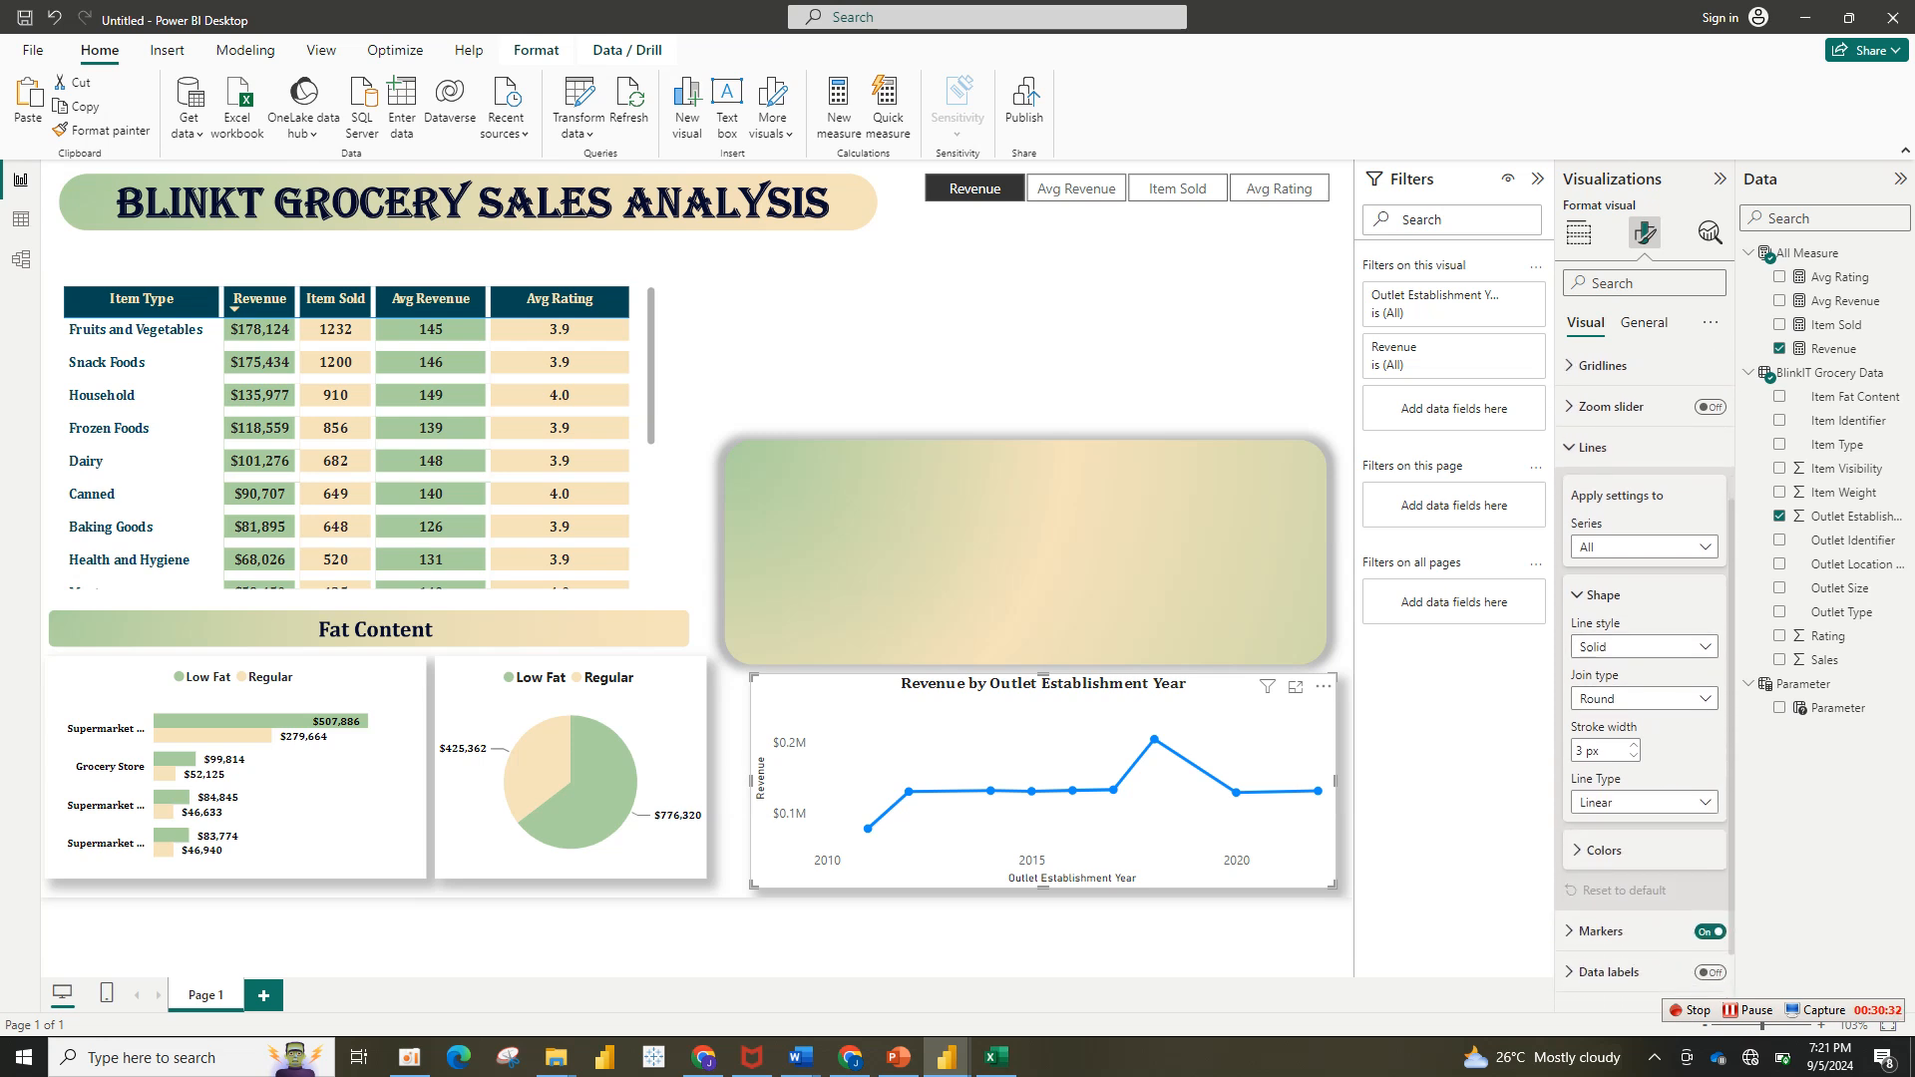
{"action": "left_click", "coordinate": [1643, 802]}
{"action": "left_click", "coordinate": [1599, 849]}
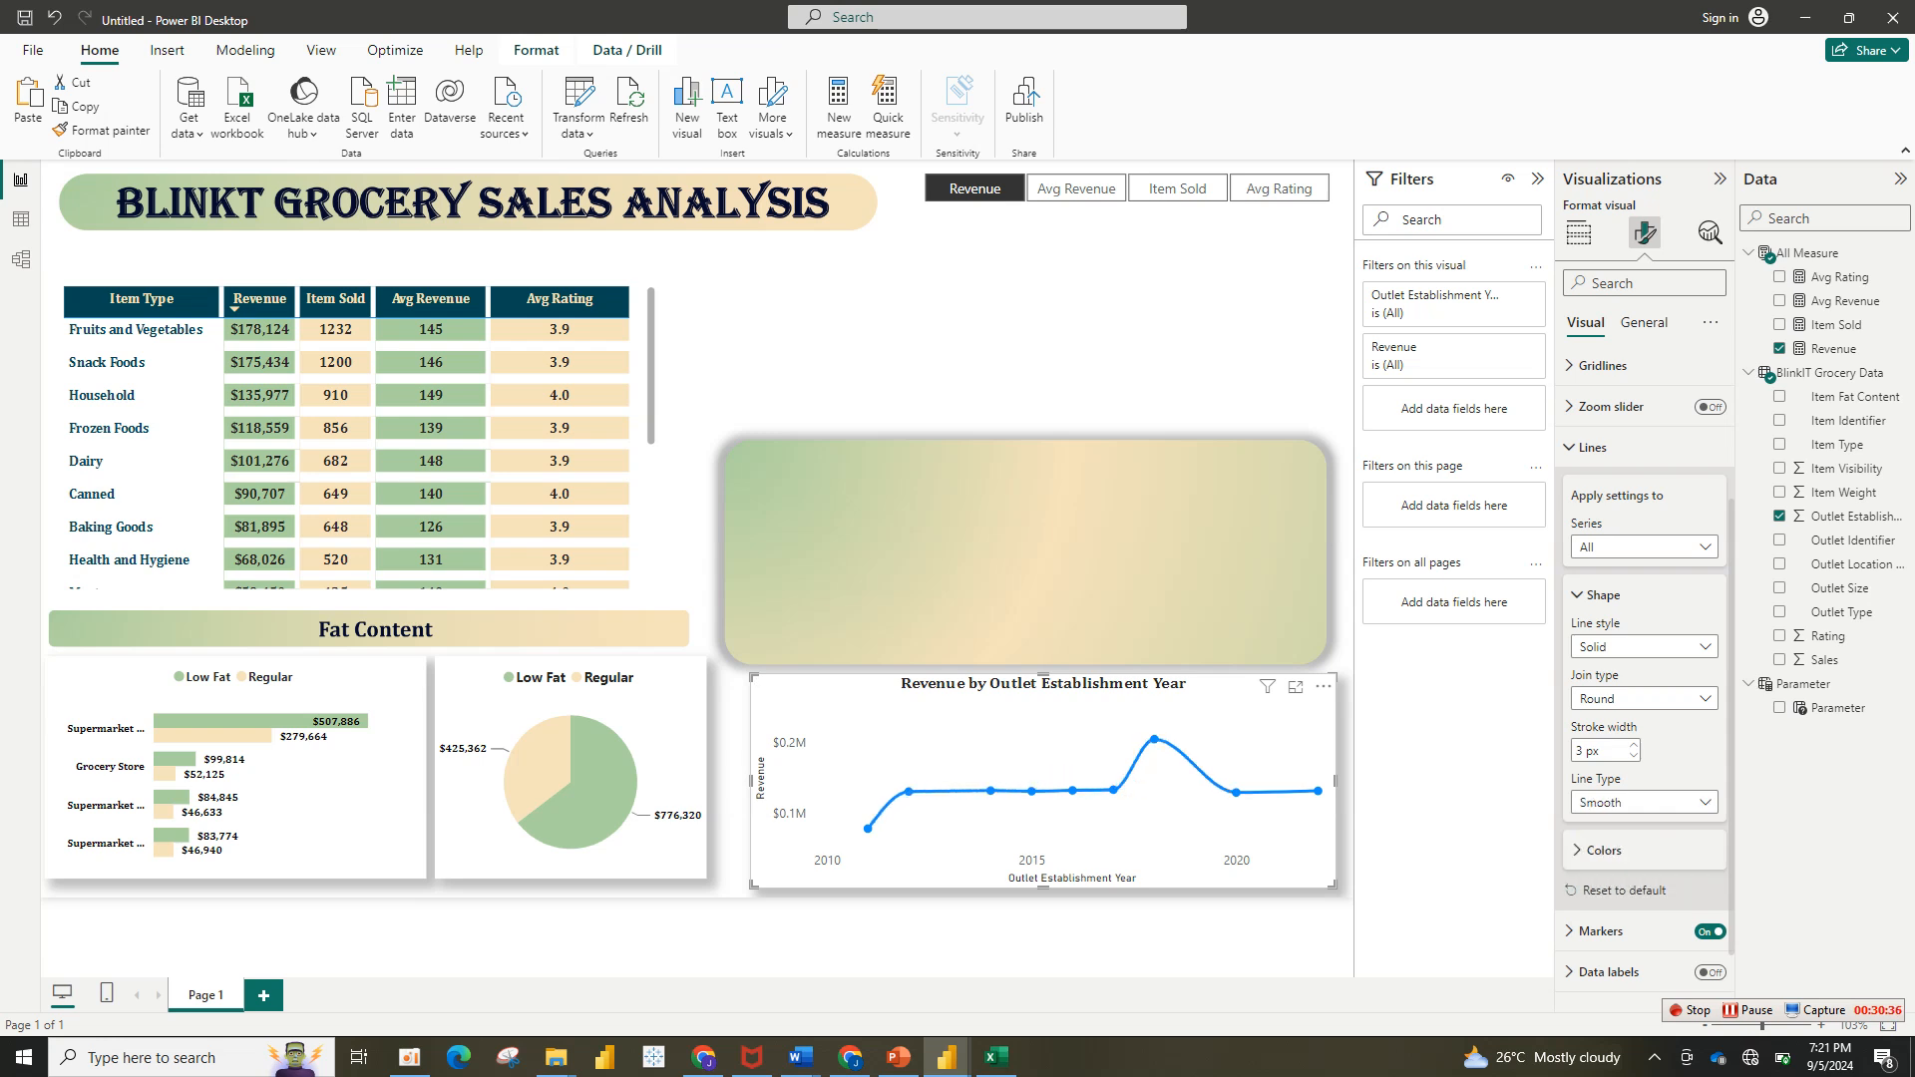
Step: Colour the Revenue line with the light green from the recent colors
{"action": "left_click", "coordinate": [1599, 850]}
{"action": "left_click", "coordinate": [1596, 901]}
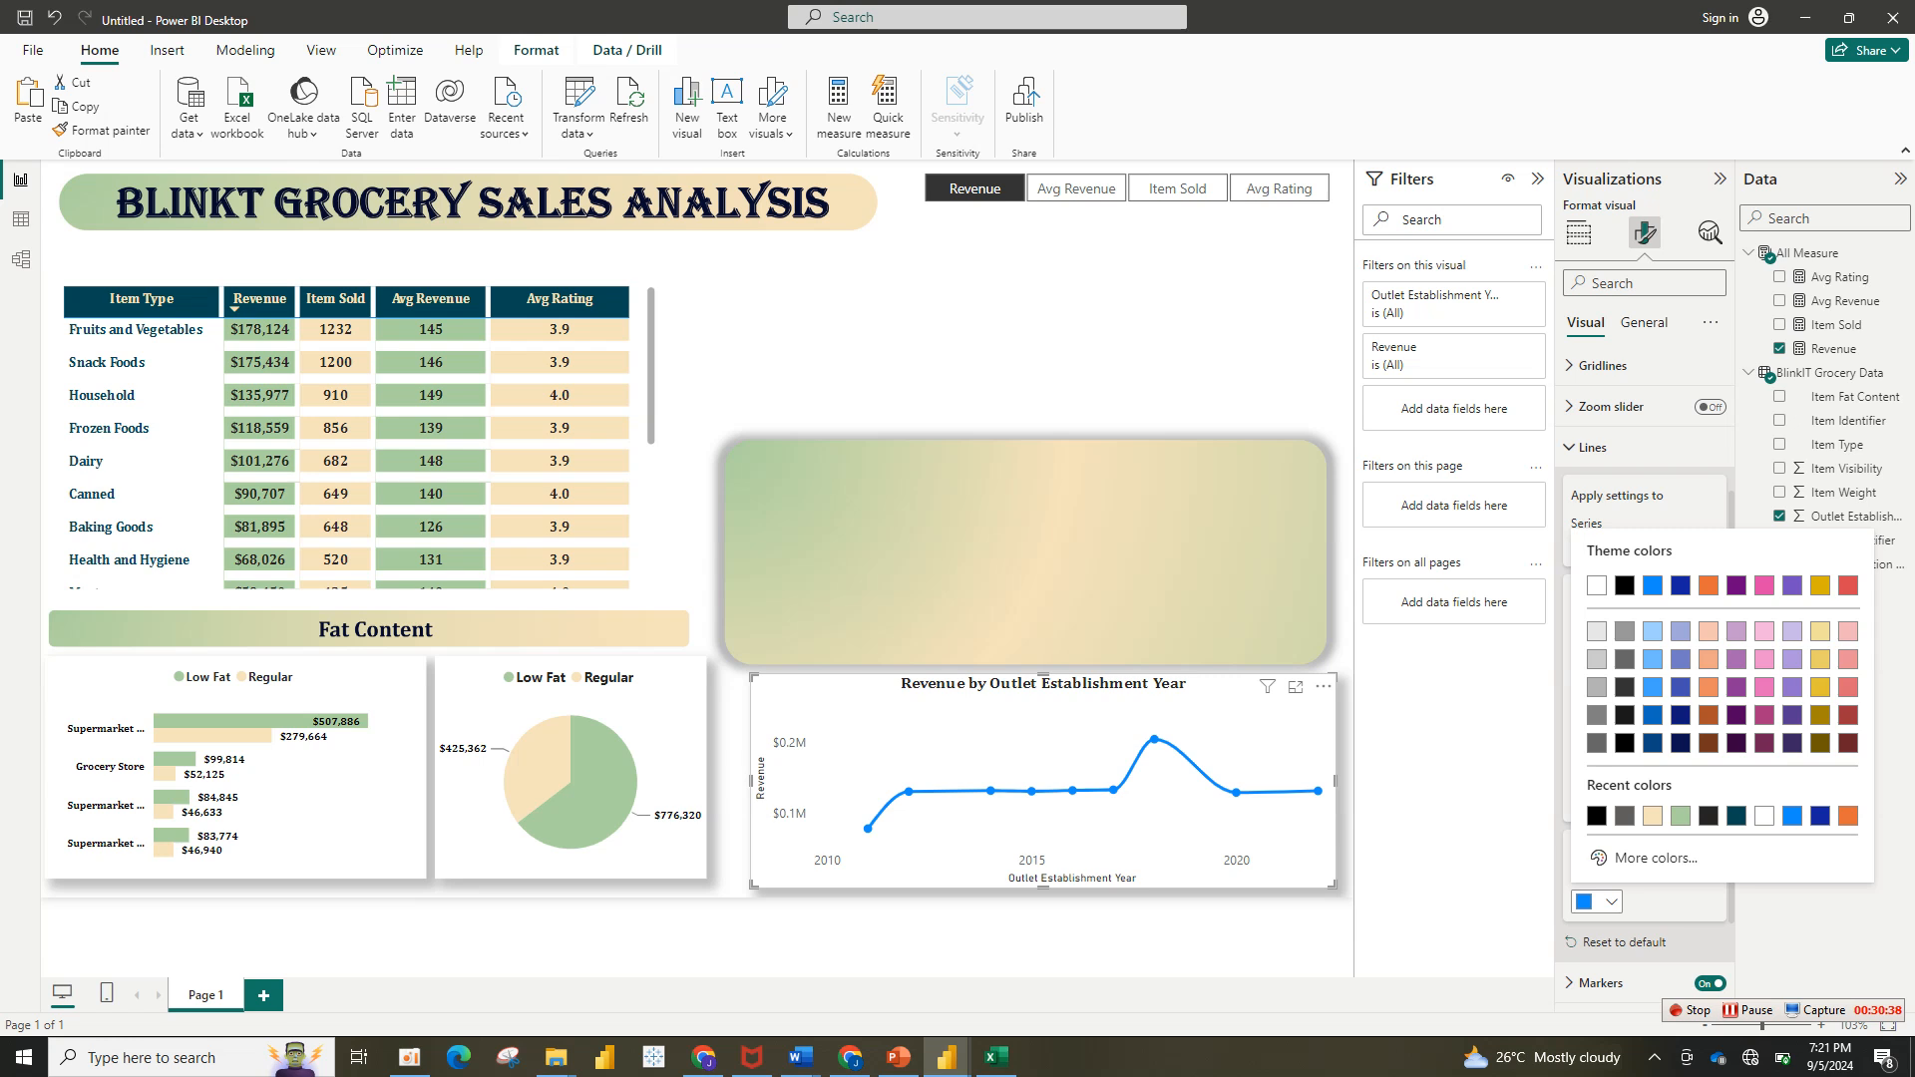
{"action": "left_click", "coordinate": [1681, 816]}
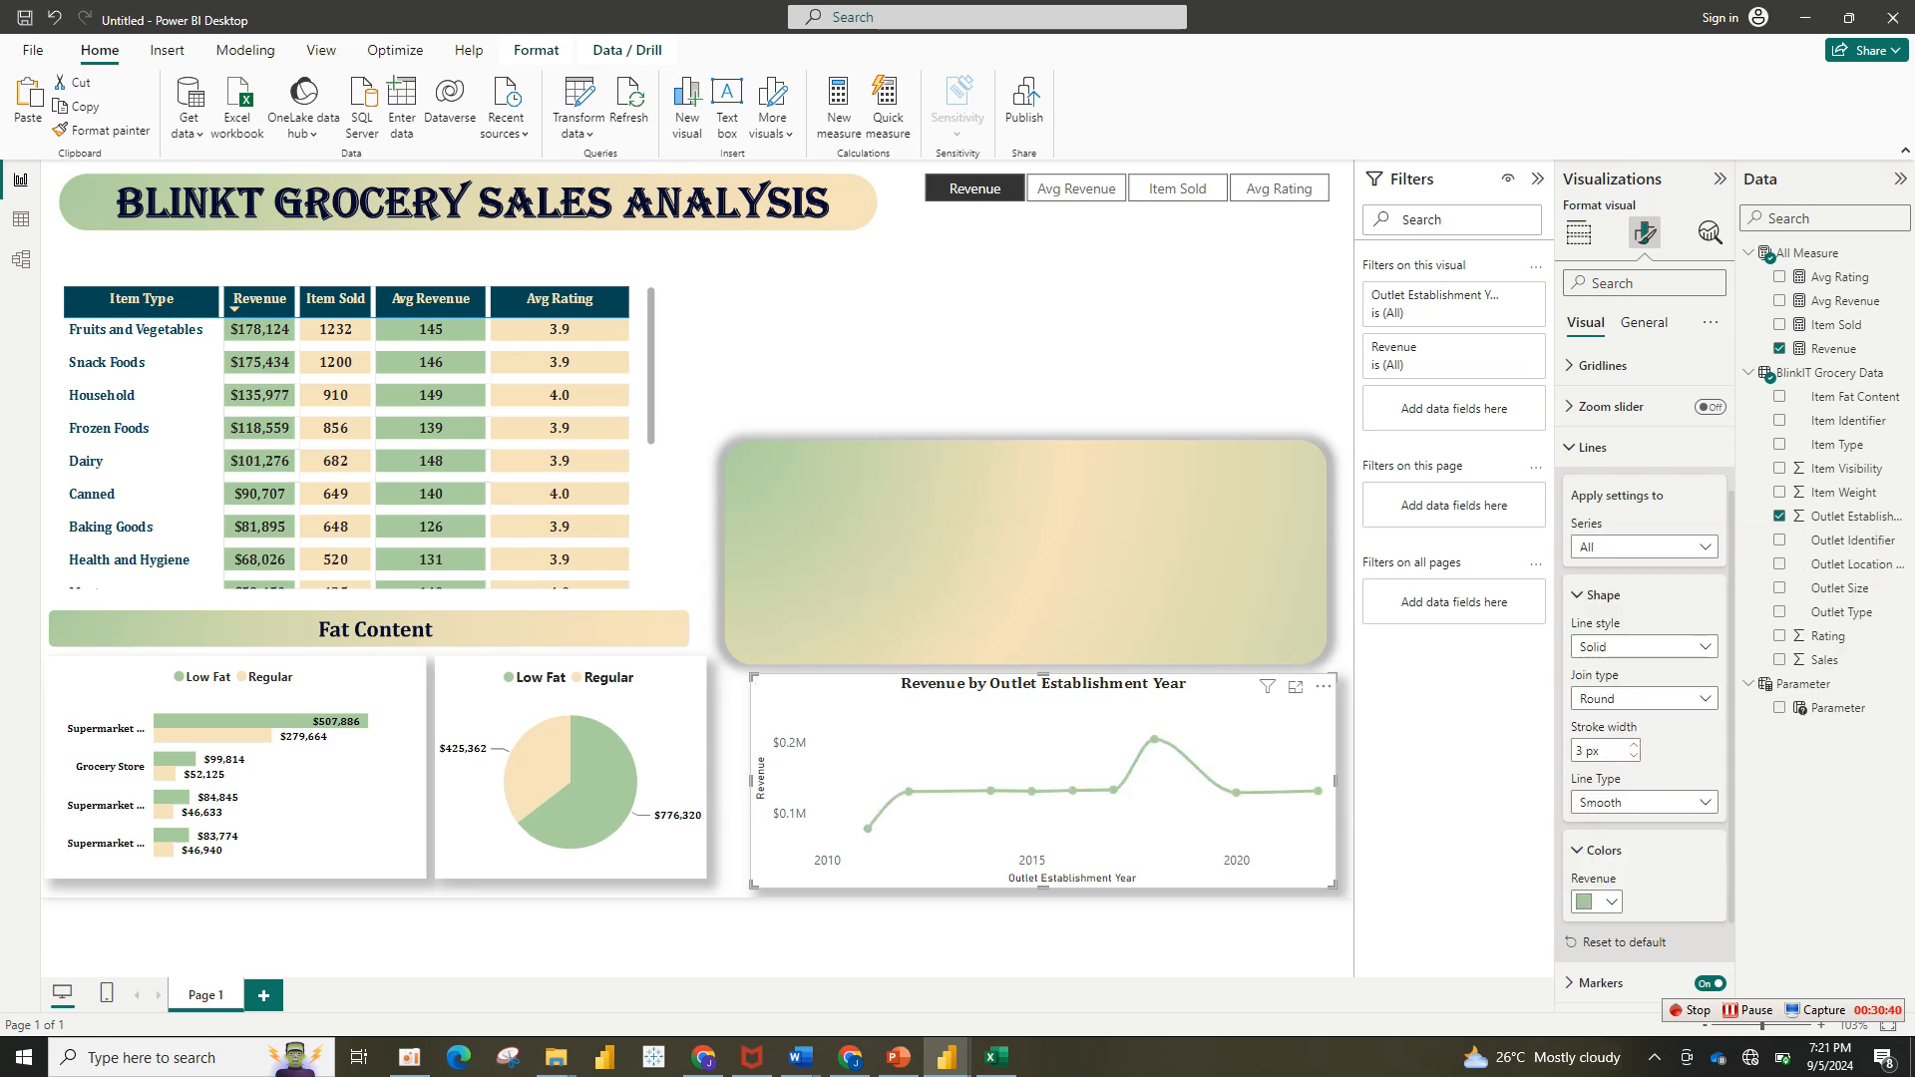
{"action": "left_click", "coordinate": [1602, 595]}
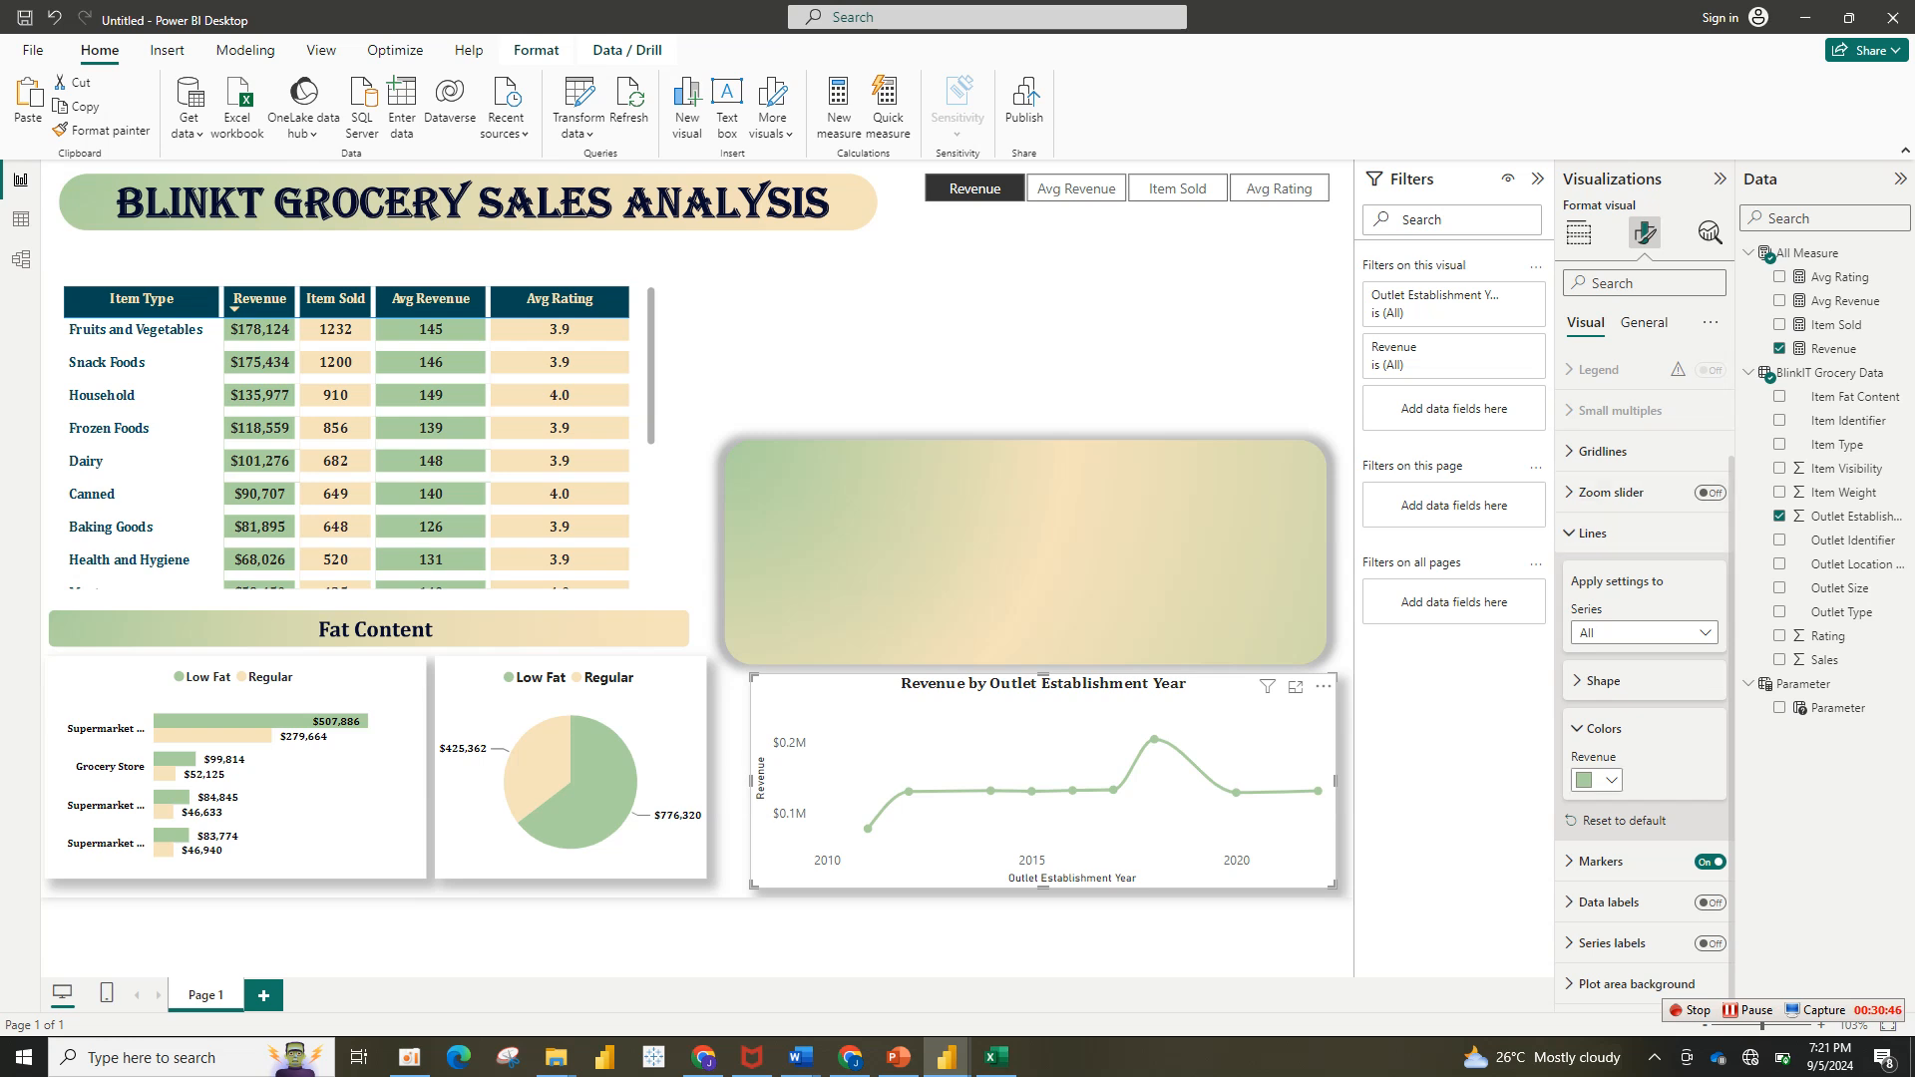
{"action": "left_click", "coordinate": [1593, 532]}
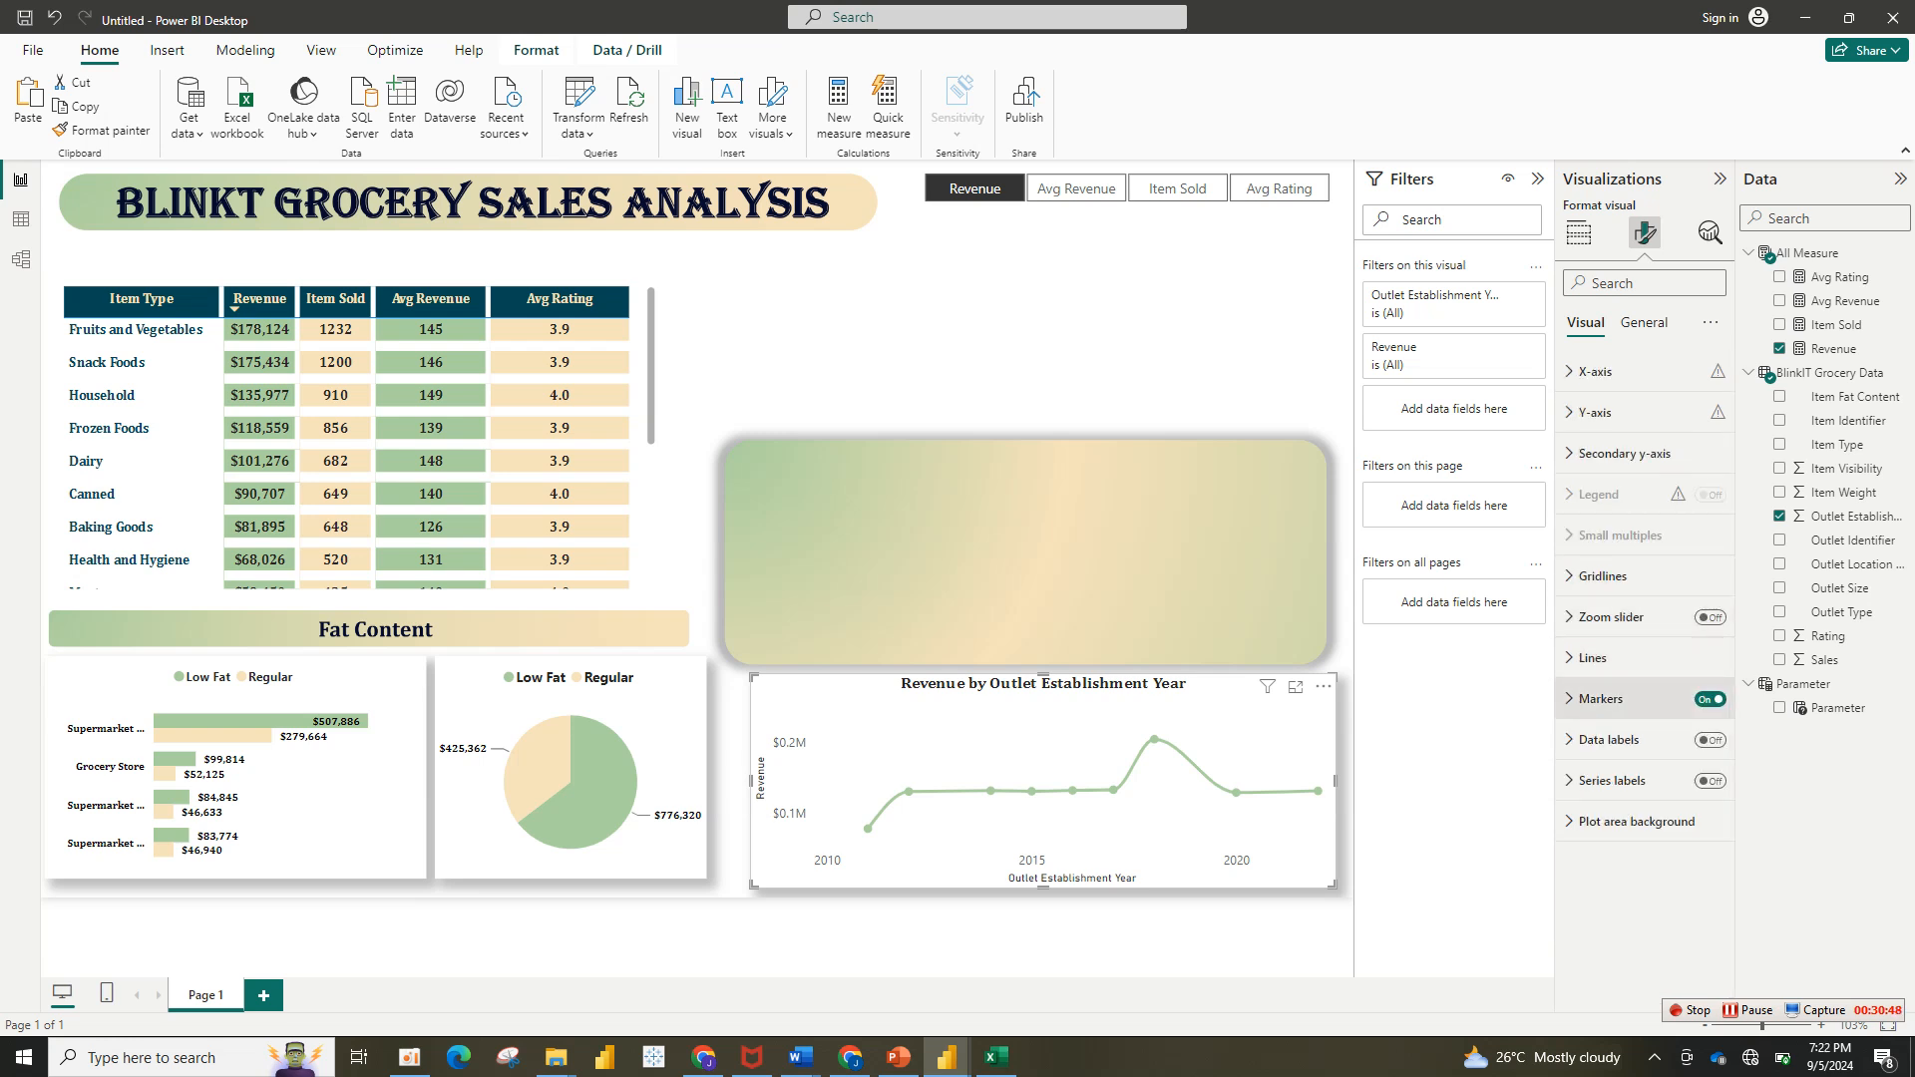
Step: Colour the line chart's markers with the recent light tan and set their size to 7 px
{"action": "left_click", "coordinate": [1600, 698]}
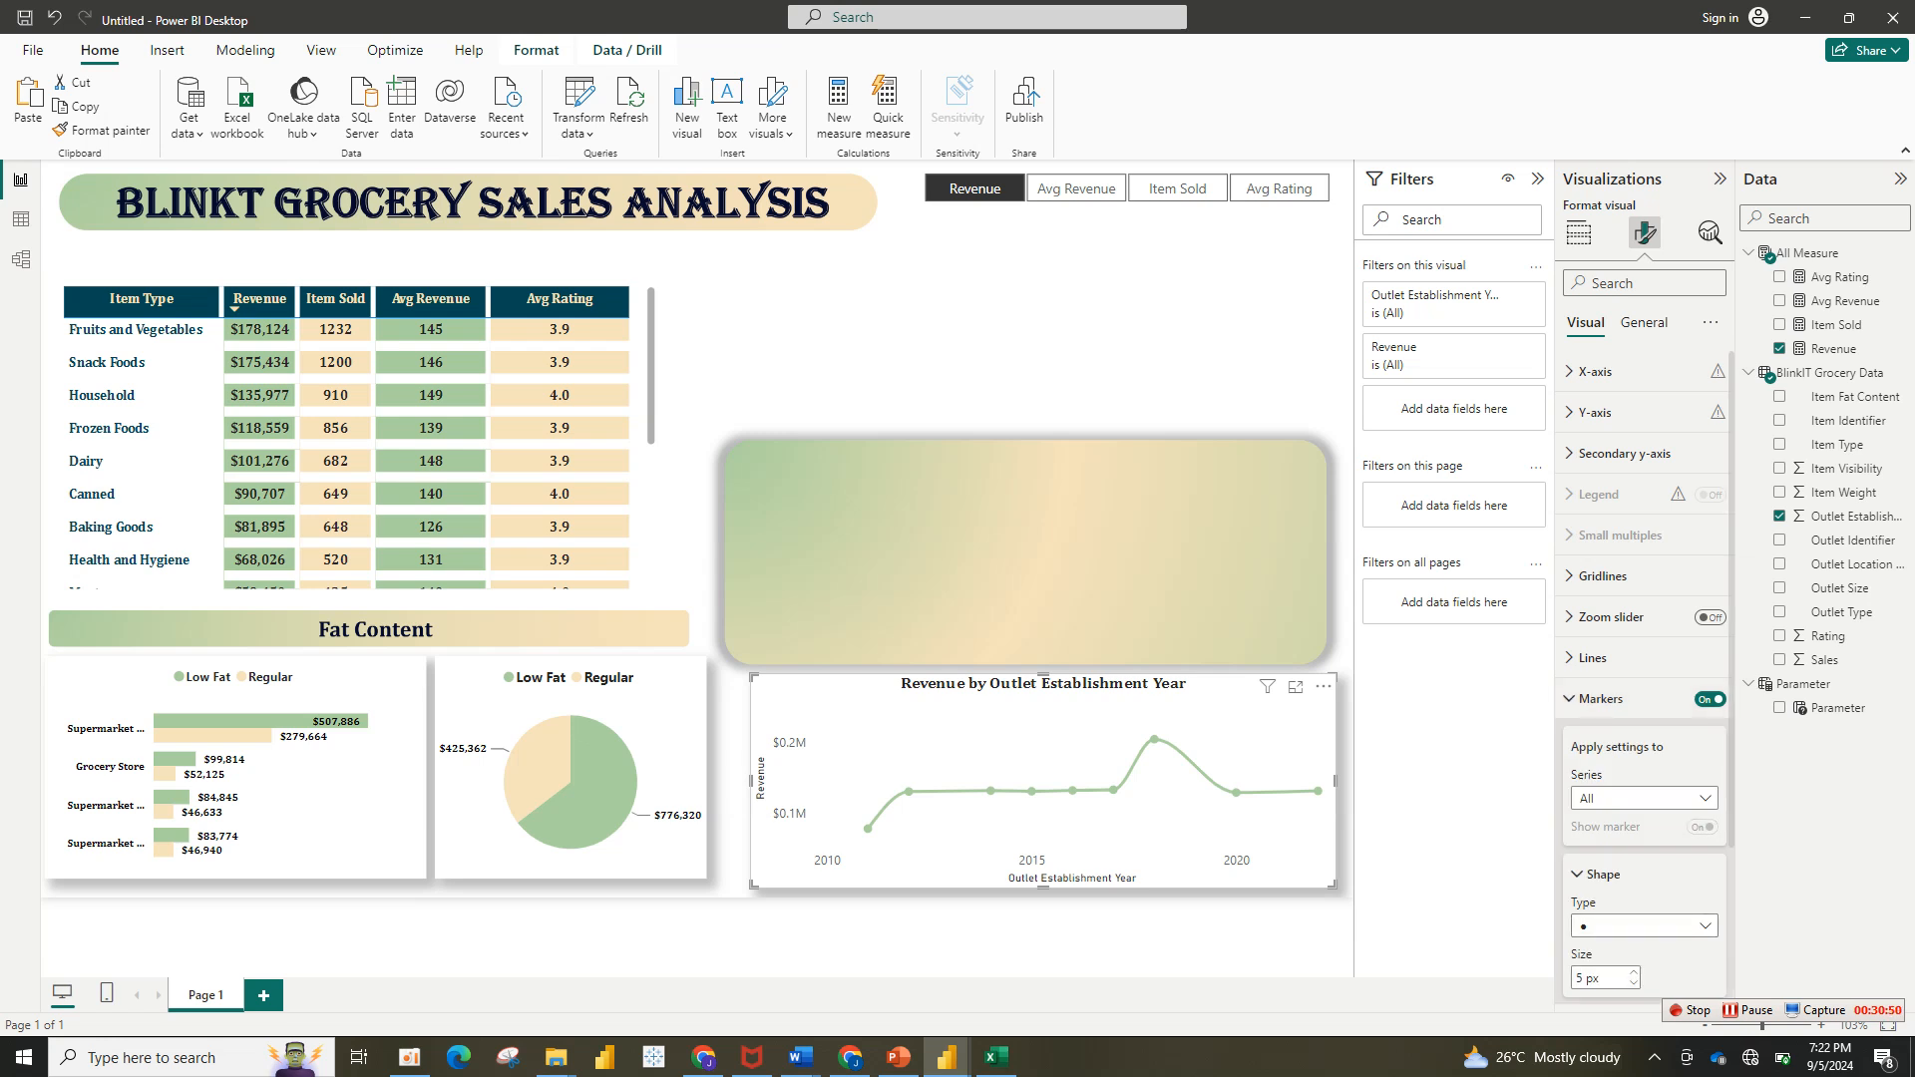
{"action": "scroll", "coordinate": [1646, 678], "scroll_direction": "down", "scroll_amount": 3}
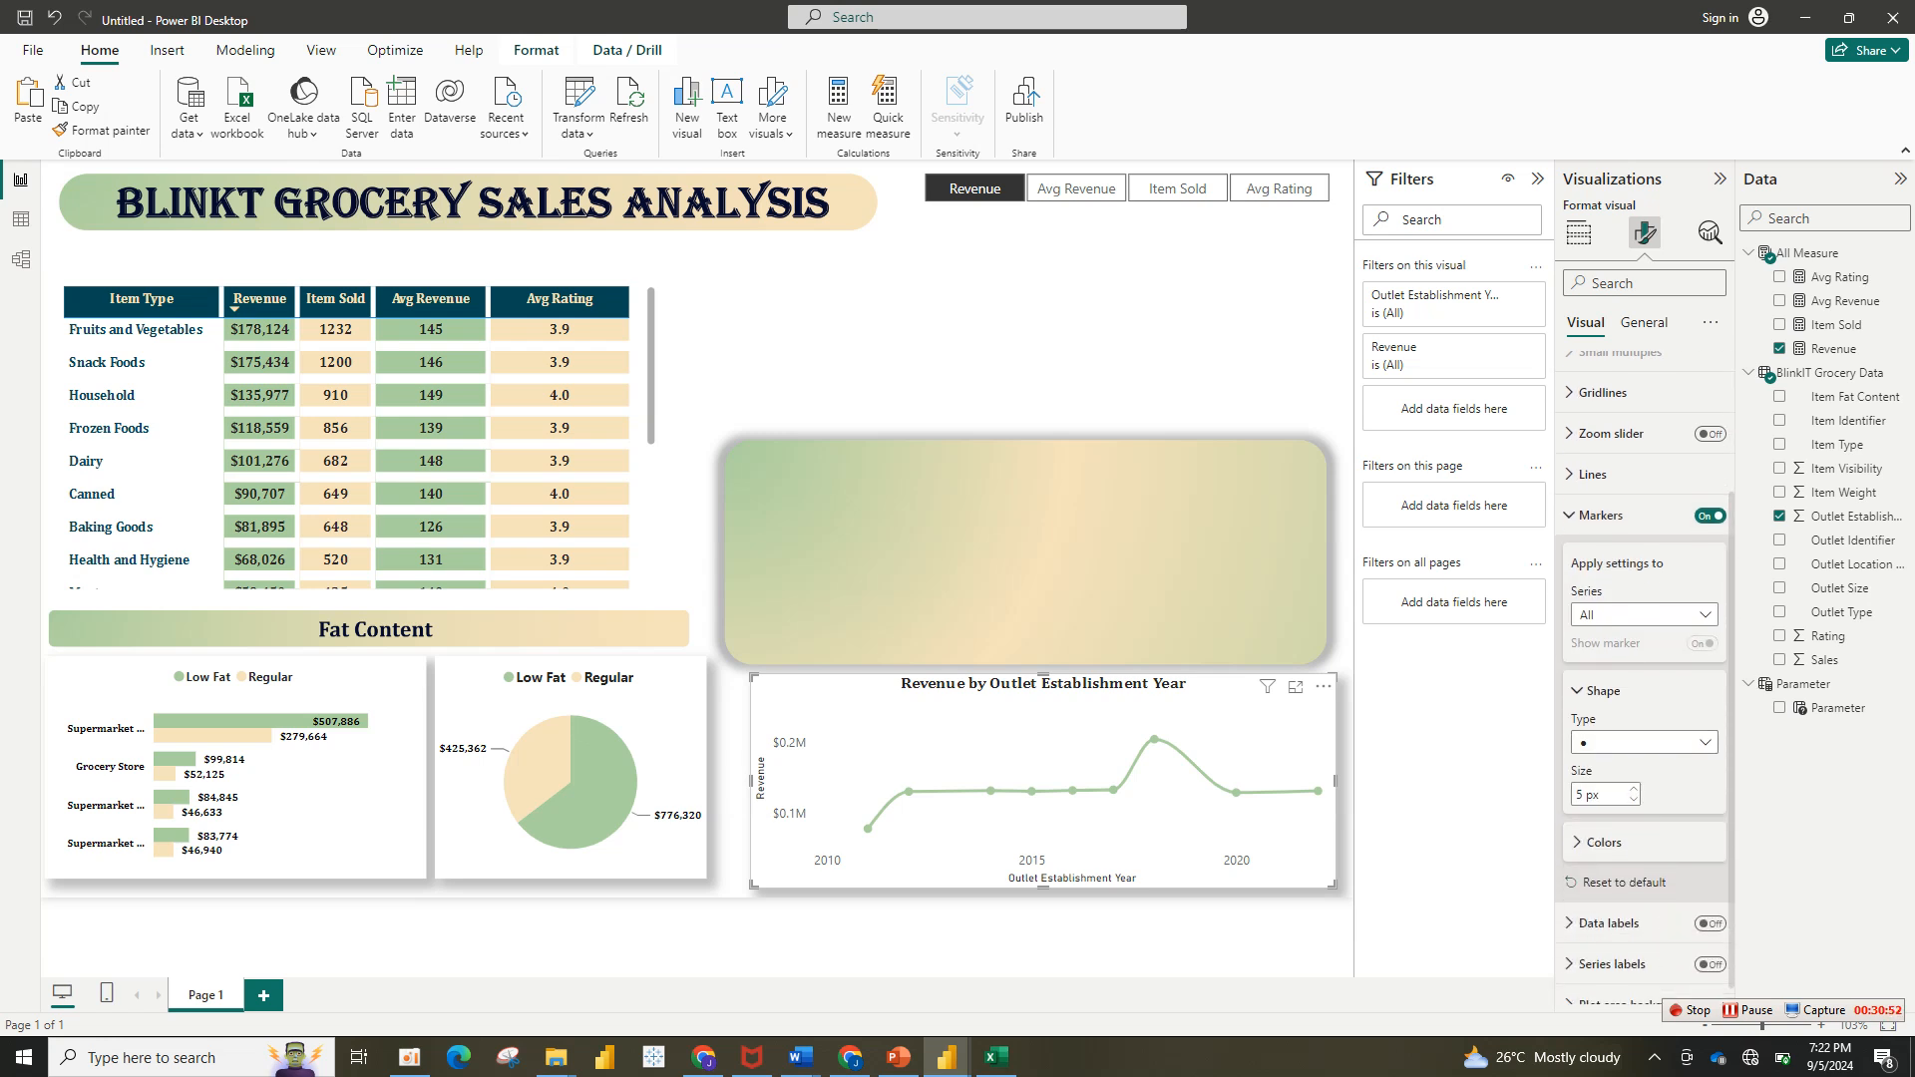
{"action": "left_click", "coordinate": [1600, 894]}
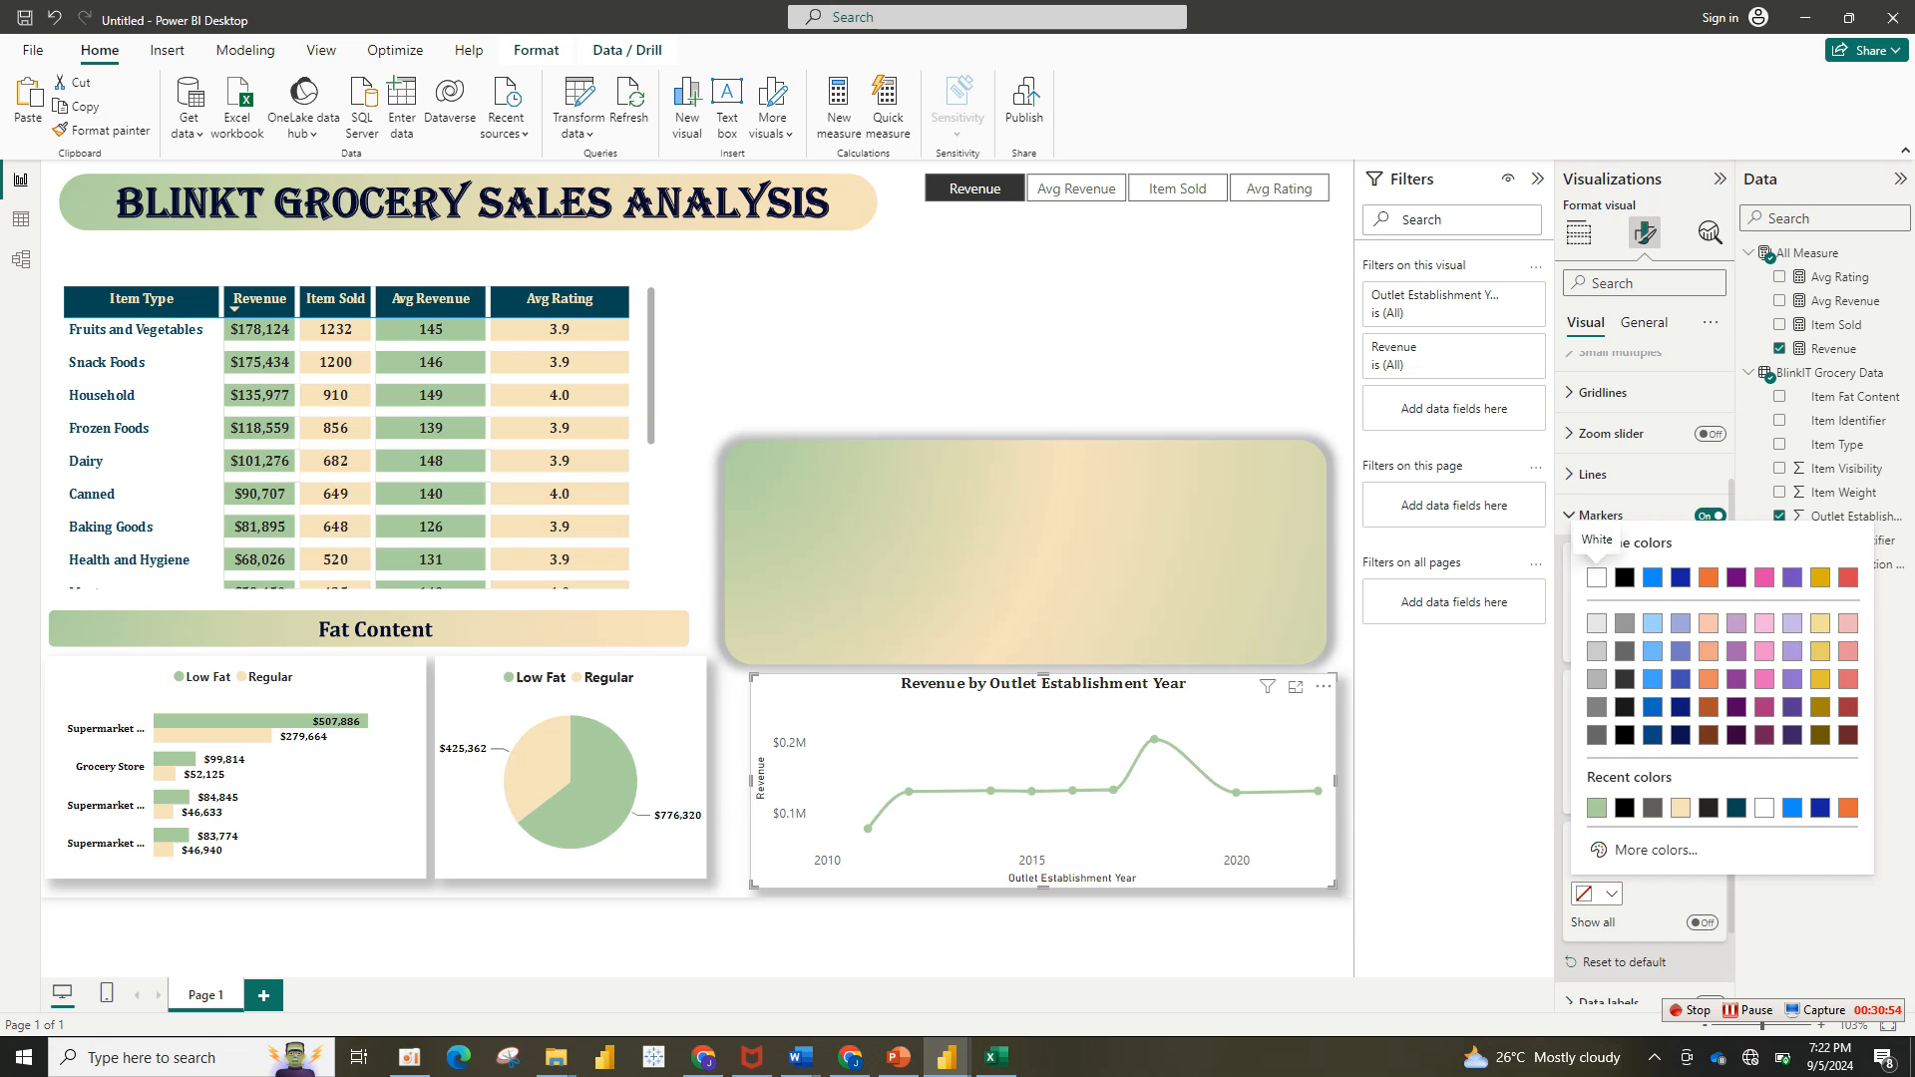
{"action": "left_click", "coordinate": [1680, 807]}
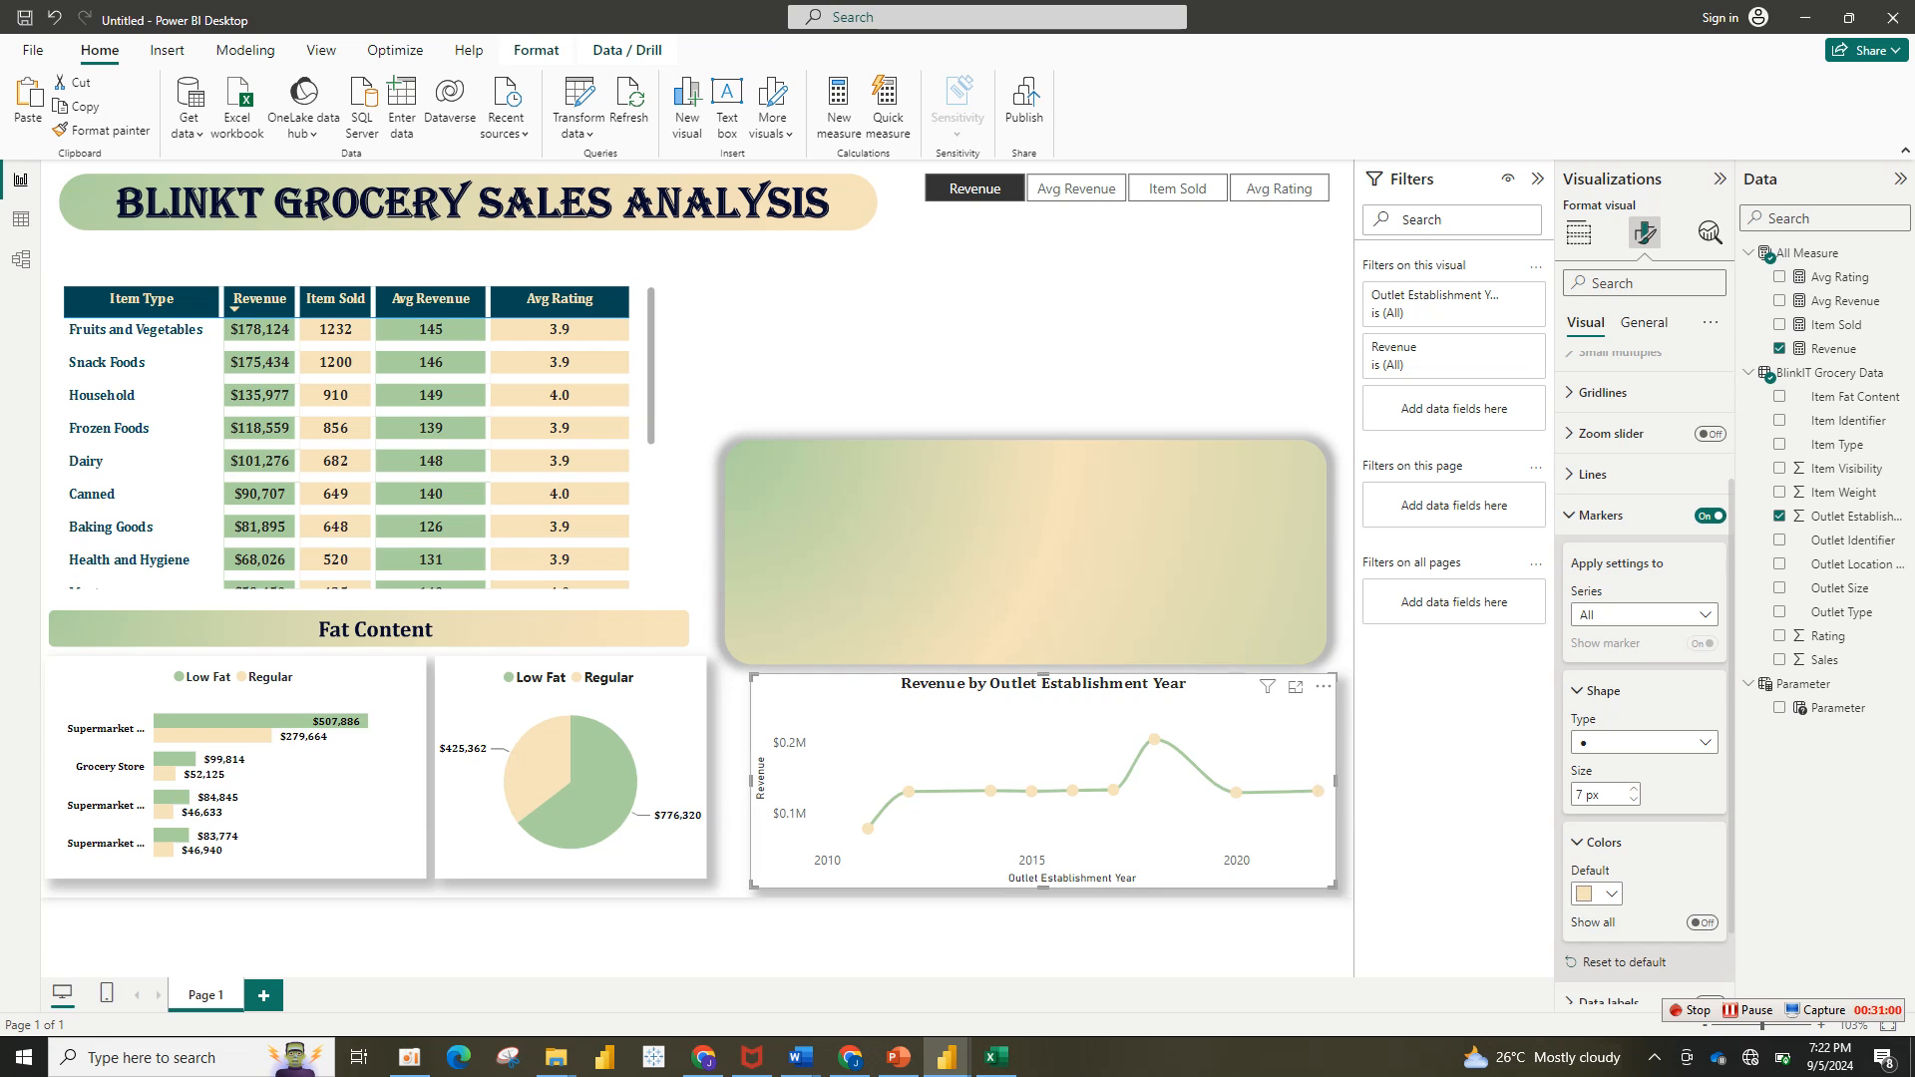
Step: Widen the line chart to match the gradient panel above and align its lower edge with the neighbouring pie chart
{"action": "left_click_drag", "start_coordinate": [1336, 886], "coordinate": [1341, 888]}
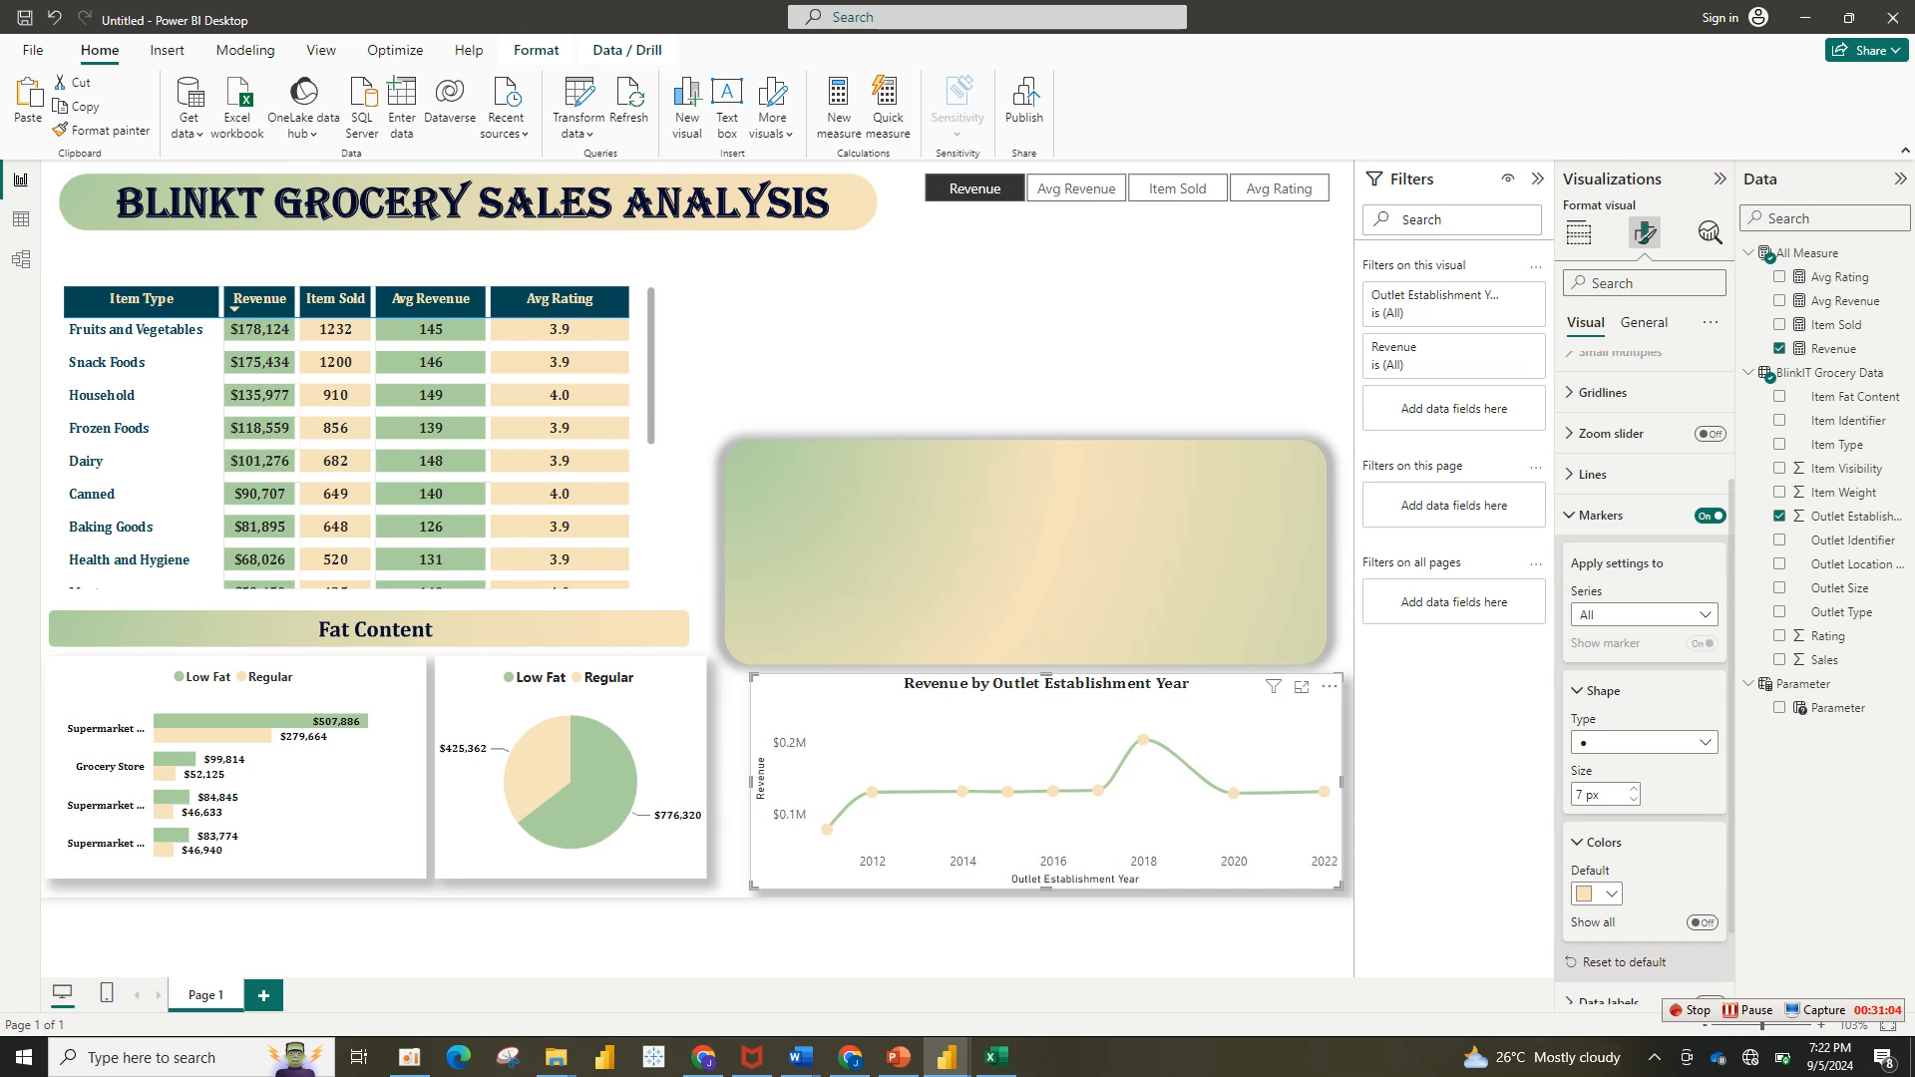
{"action": "left_click_drag", "start_coordinate": [752, 675], "coordinate": [727, 671]}
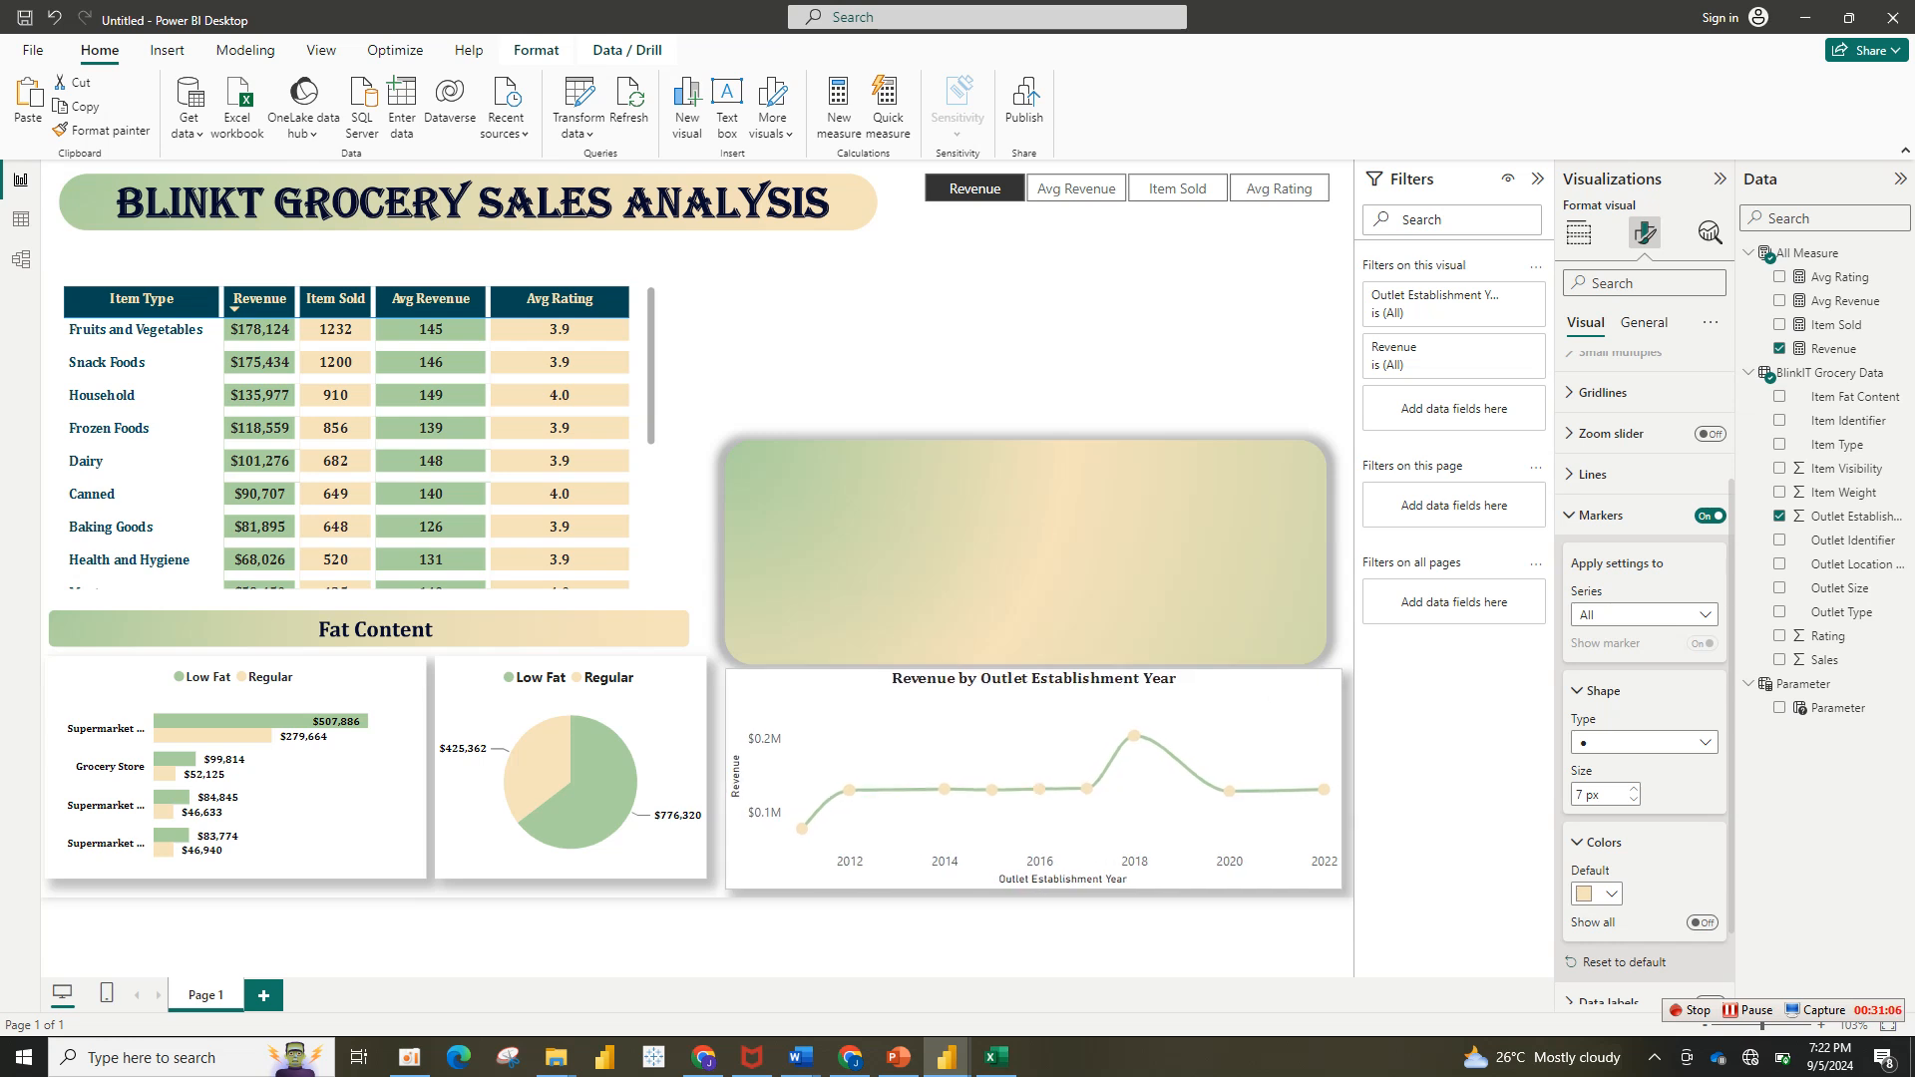
{"action": "left_click_drag", "start_coordinate": [1034, 888], "coordinate": [1034, 878]}
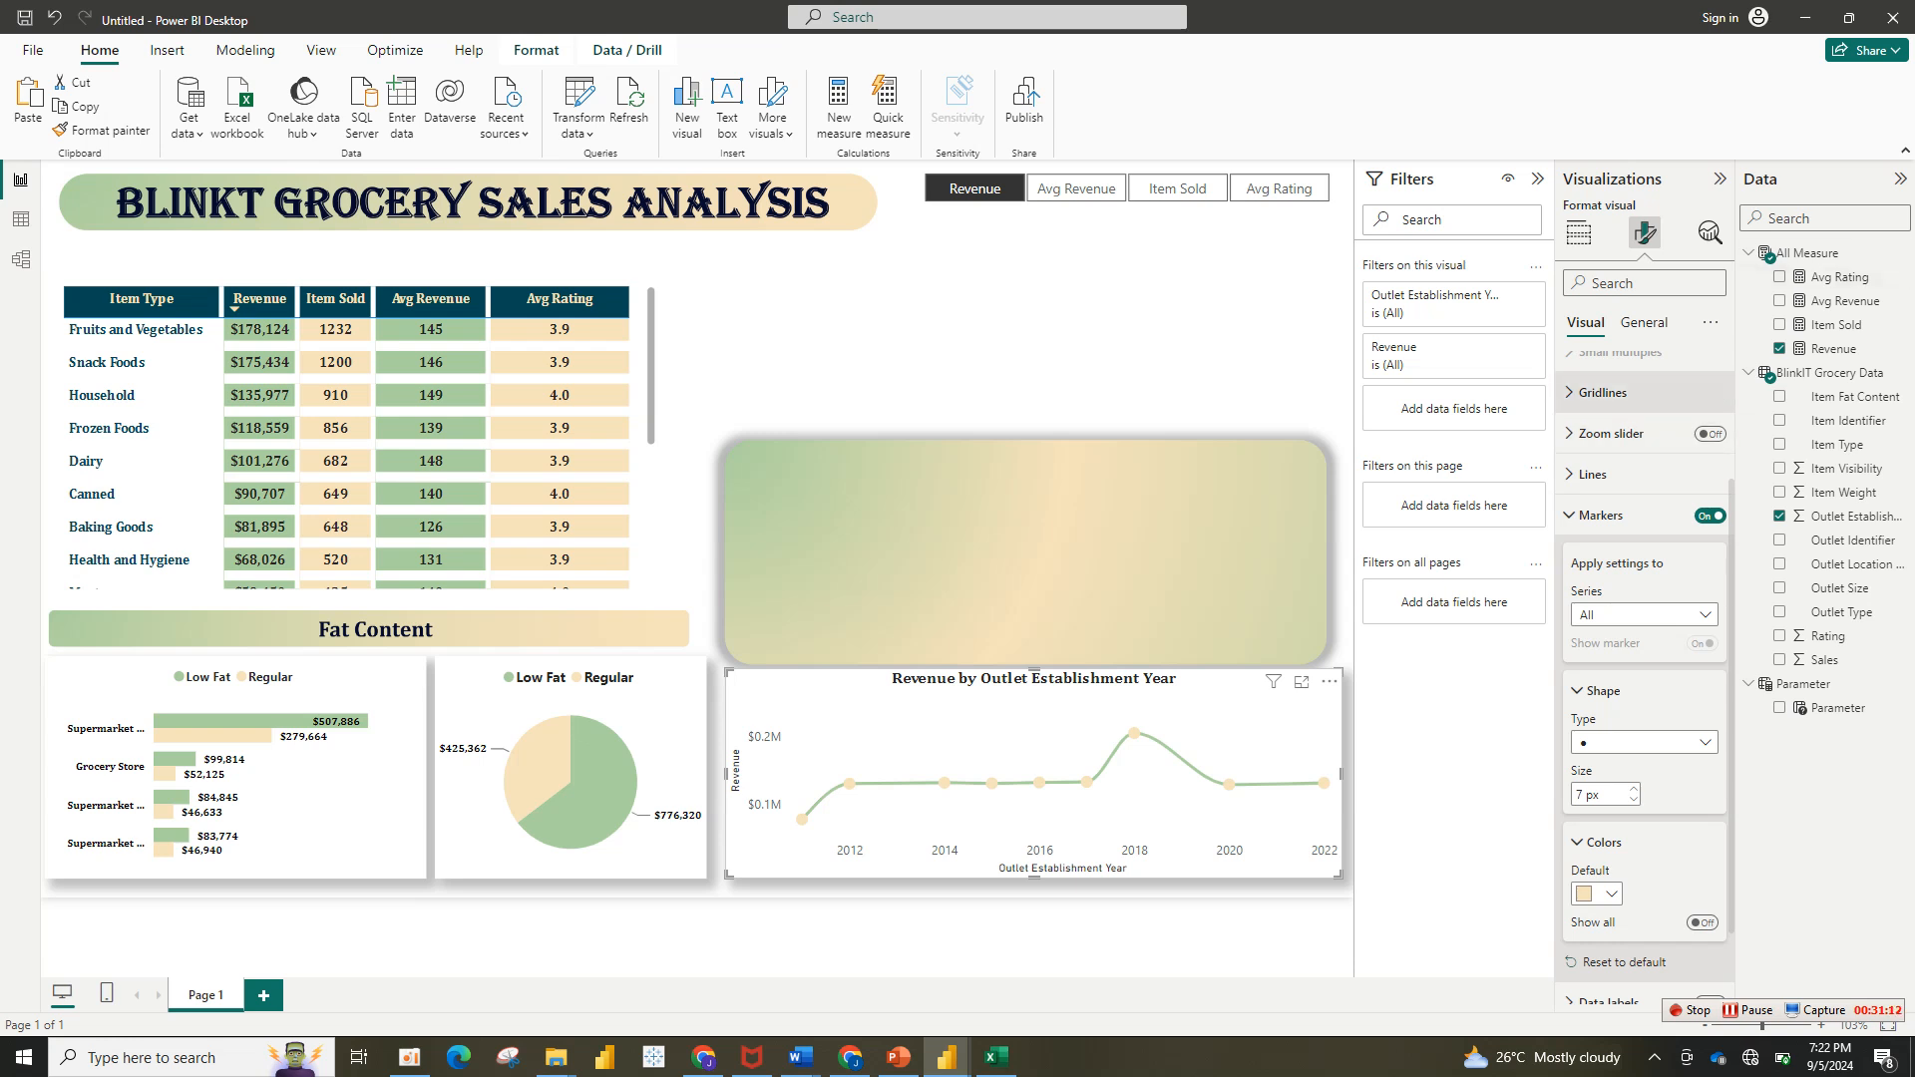
Step: Turn off the X-axis title of the line chart
{"action": "left_click", "coordinate": [1601, 515]}
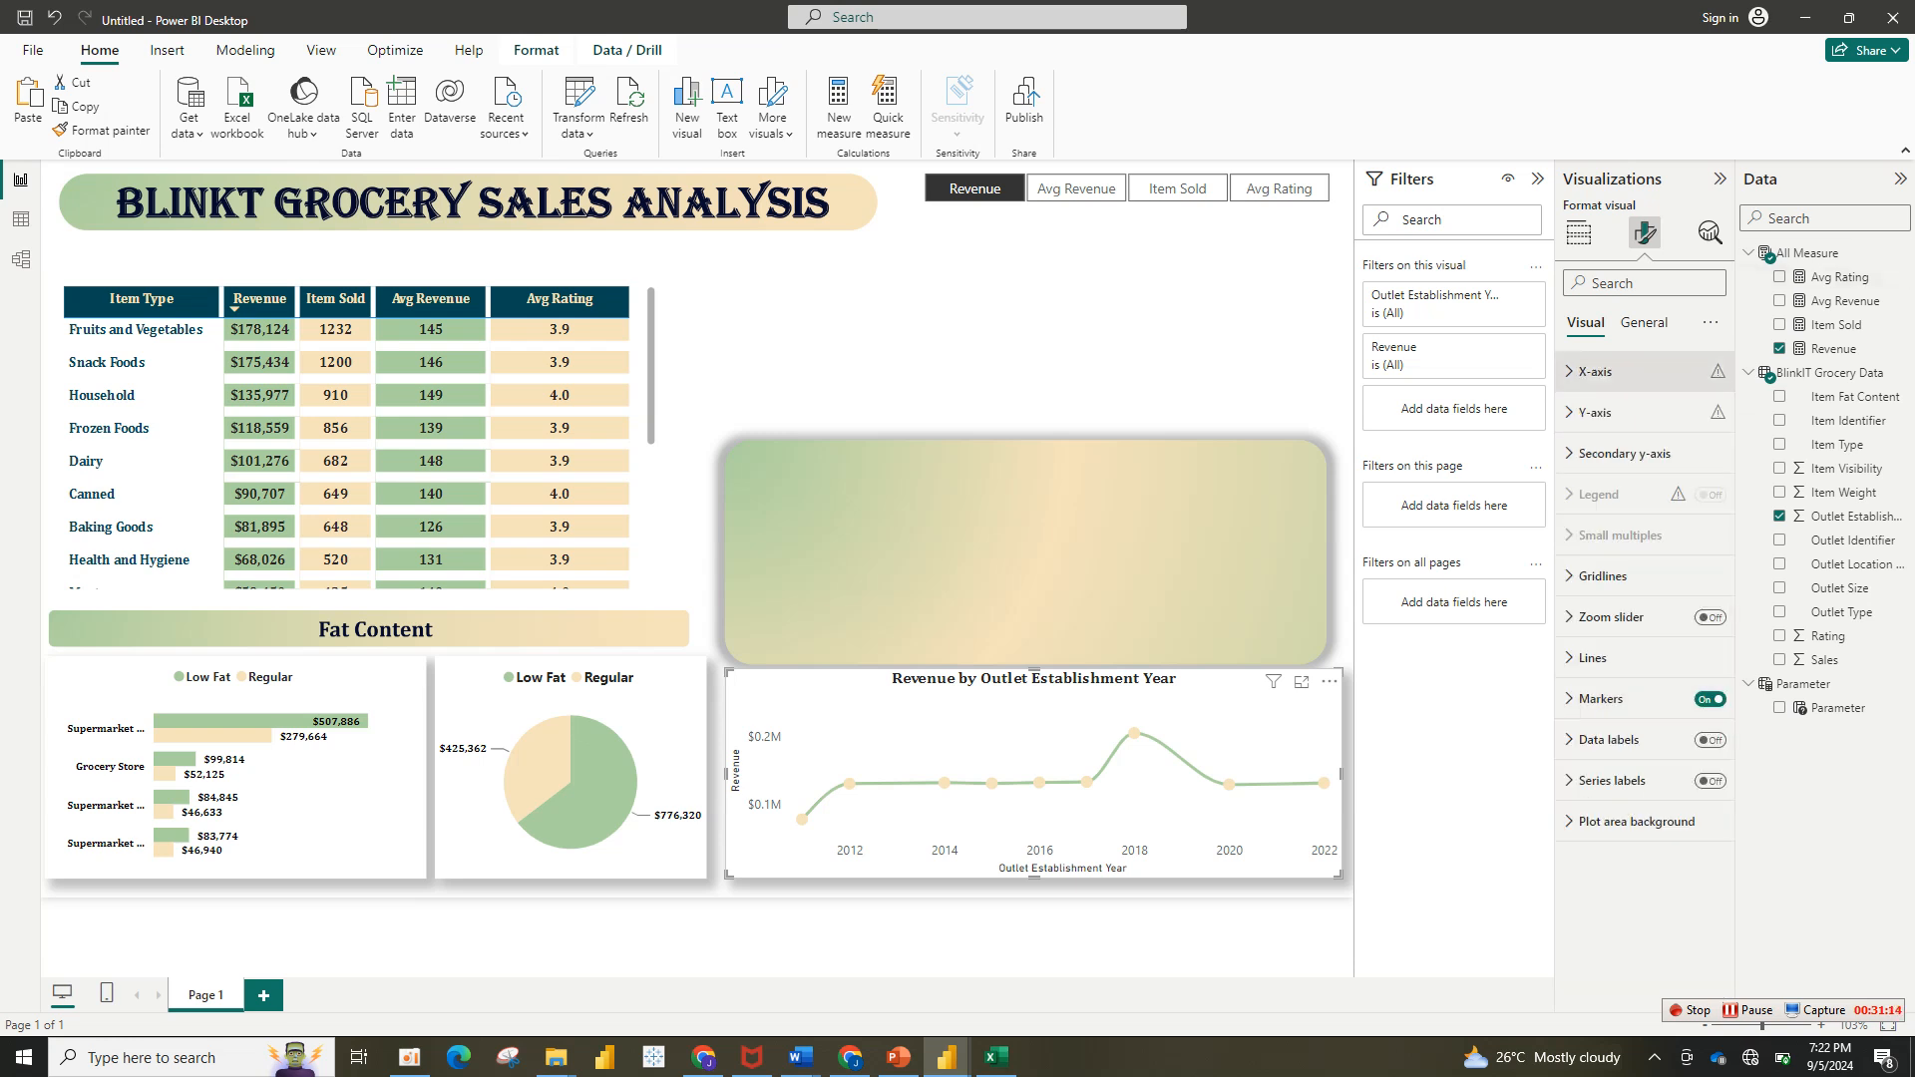
{"action": "left_click", "coordinate": [1596, 371]}
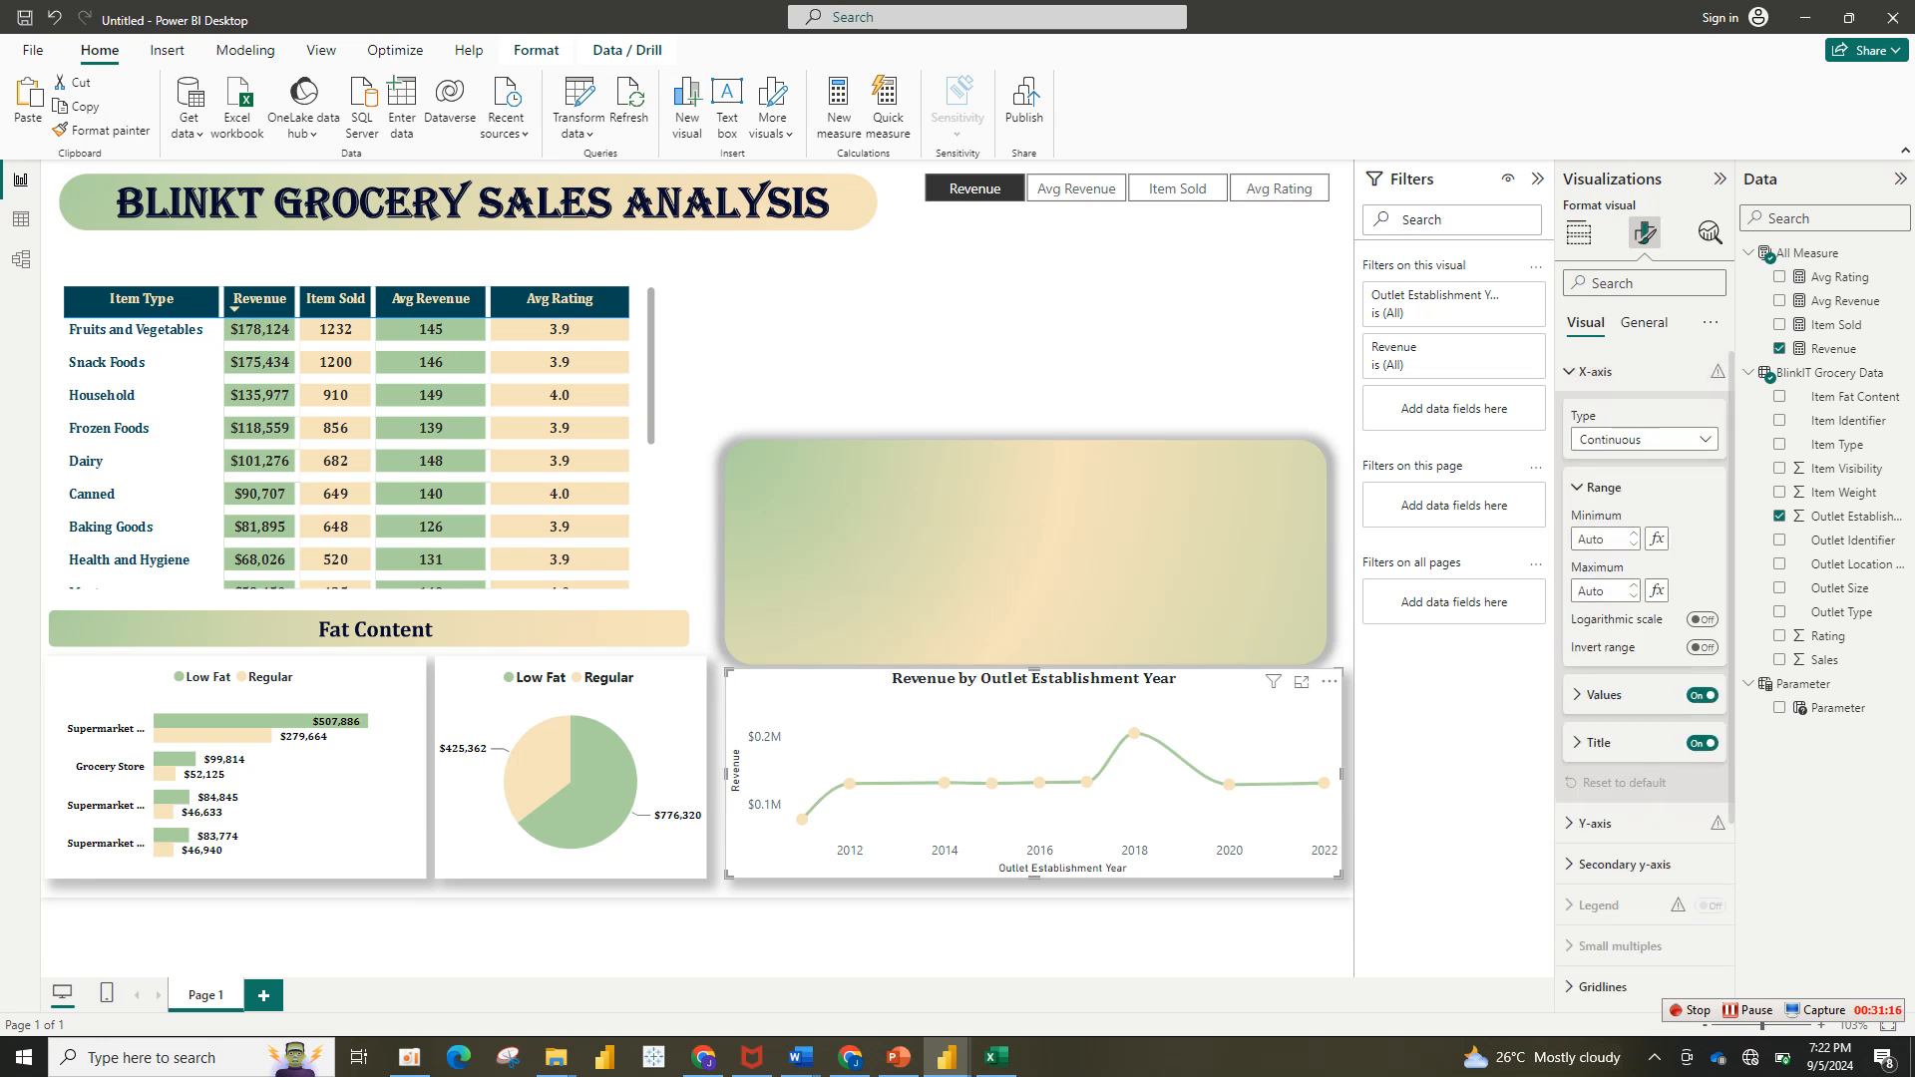
{"action": "left_click", "coordinate": [1598, 743]}
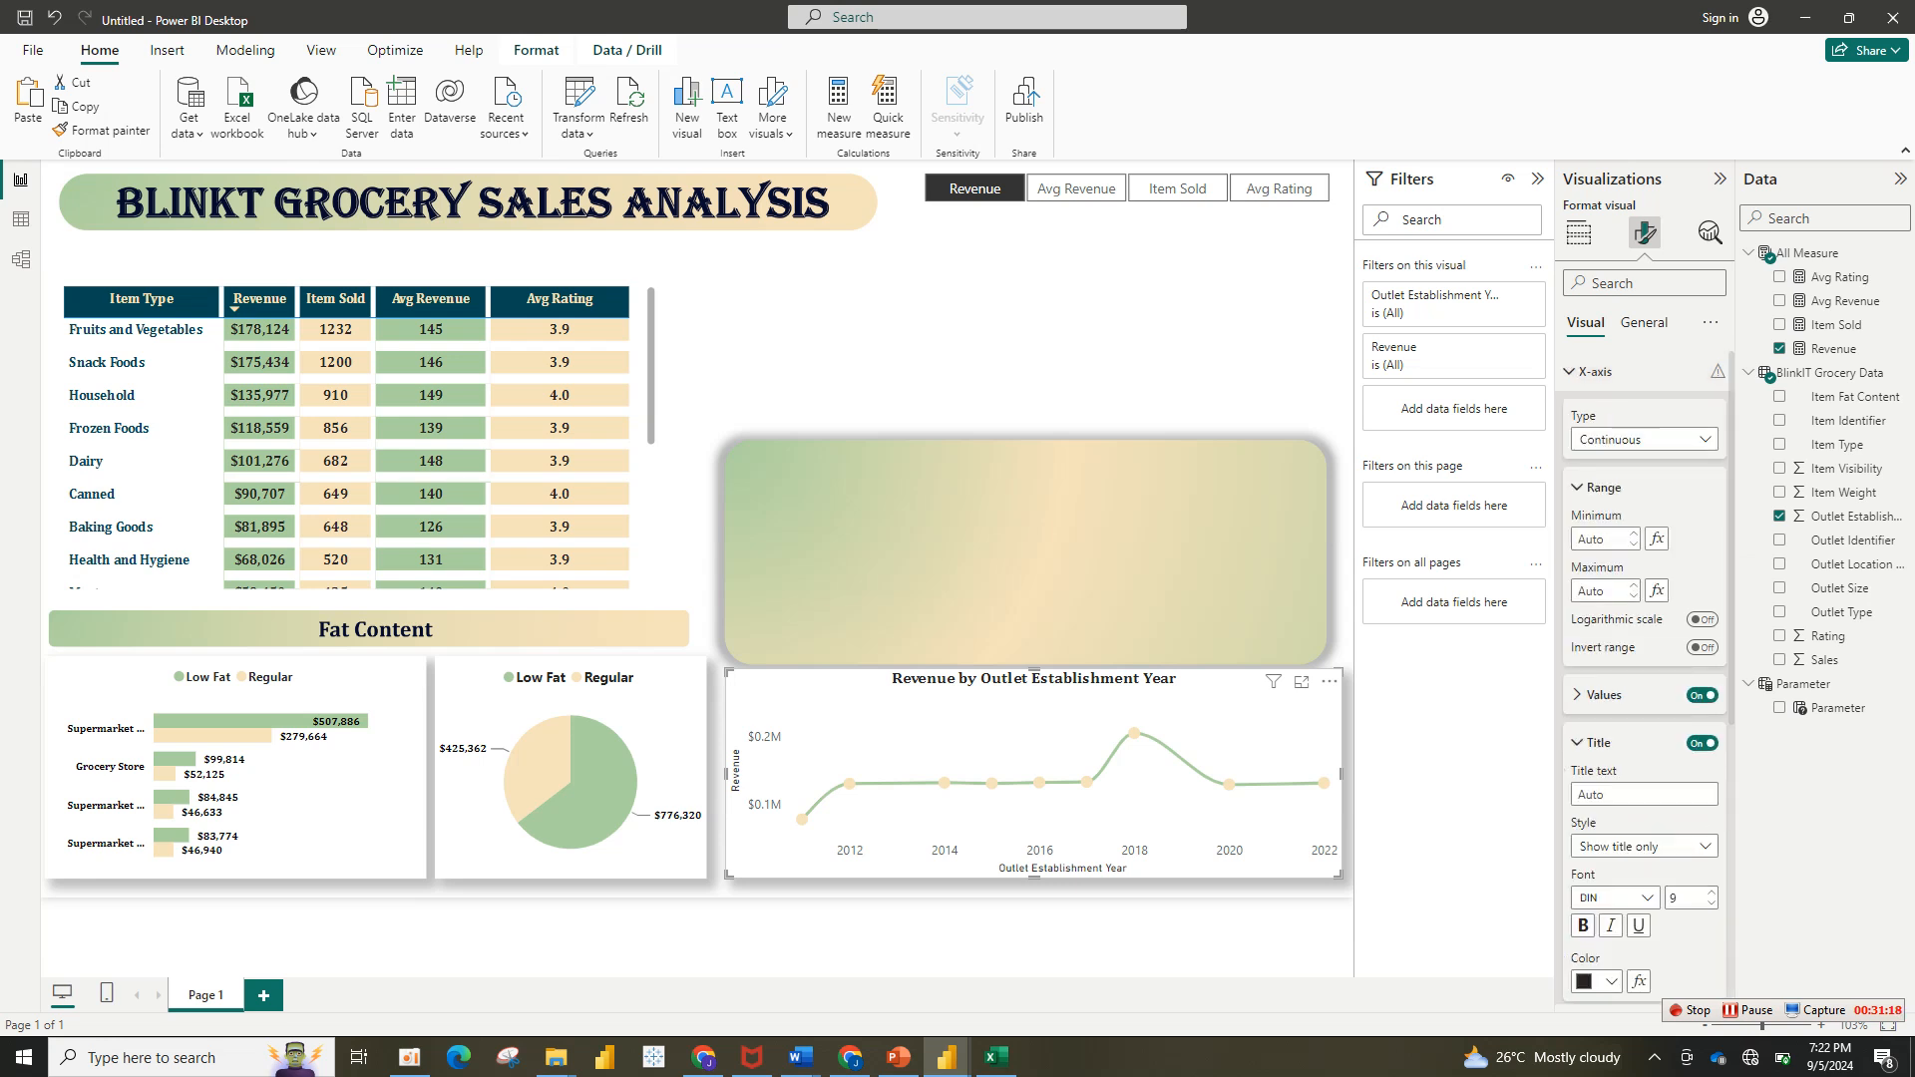
{"action": "left_click", "coordinate": [1598, 743]}
{"action": "left_click", "coordinate": [1702, 743]}
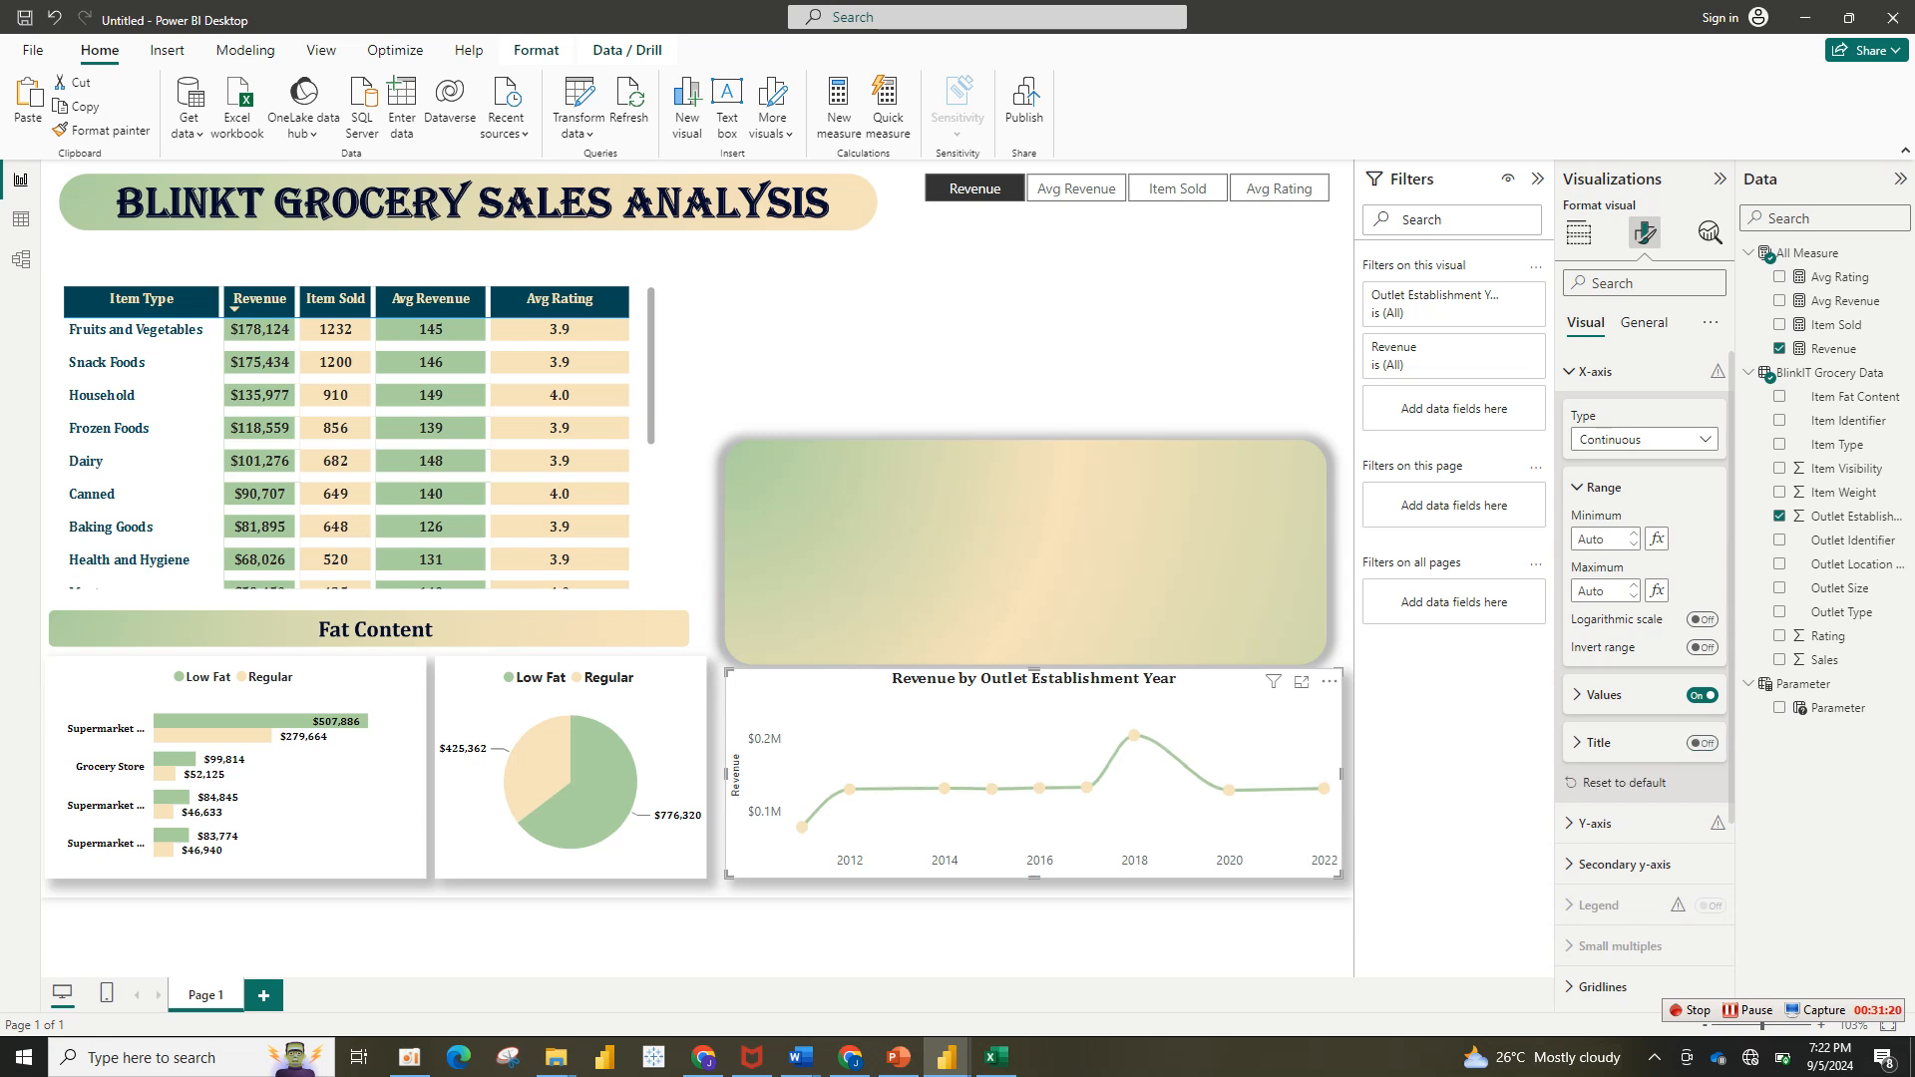
Step: Make the line chart's X-axis values black and bold
{"action": "left_click", "coordinate": [1604, 695]}
{"action": "left_click", "coordinate": [1596, 830]}
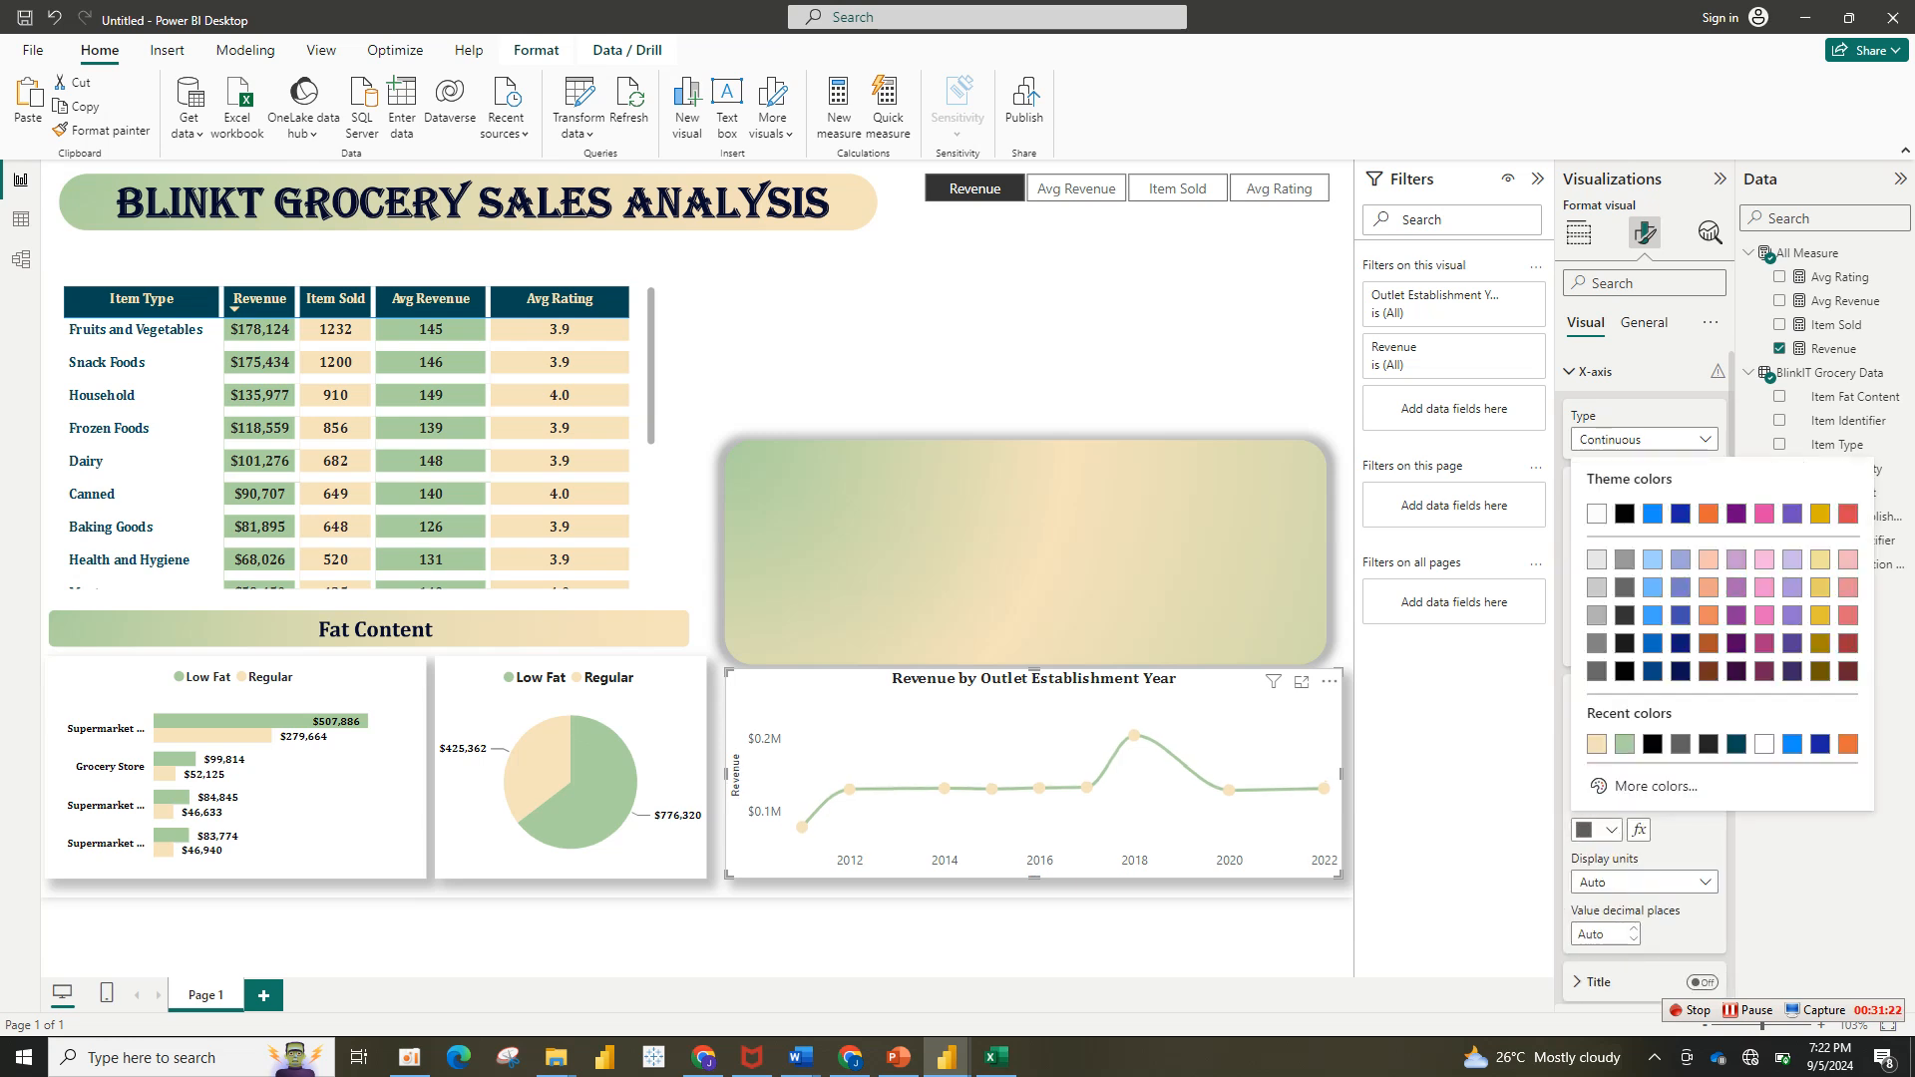
{"action": "left_click", "coordinate": [1624, 514]}
{"action": "left_click", "coordinate": [1583, 774]}
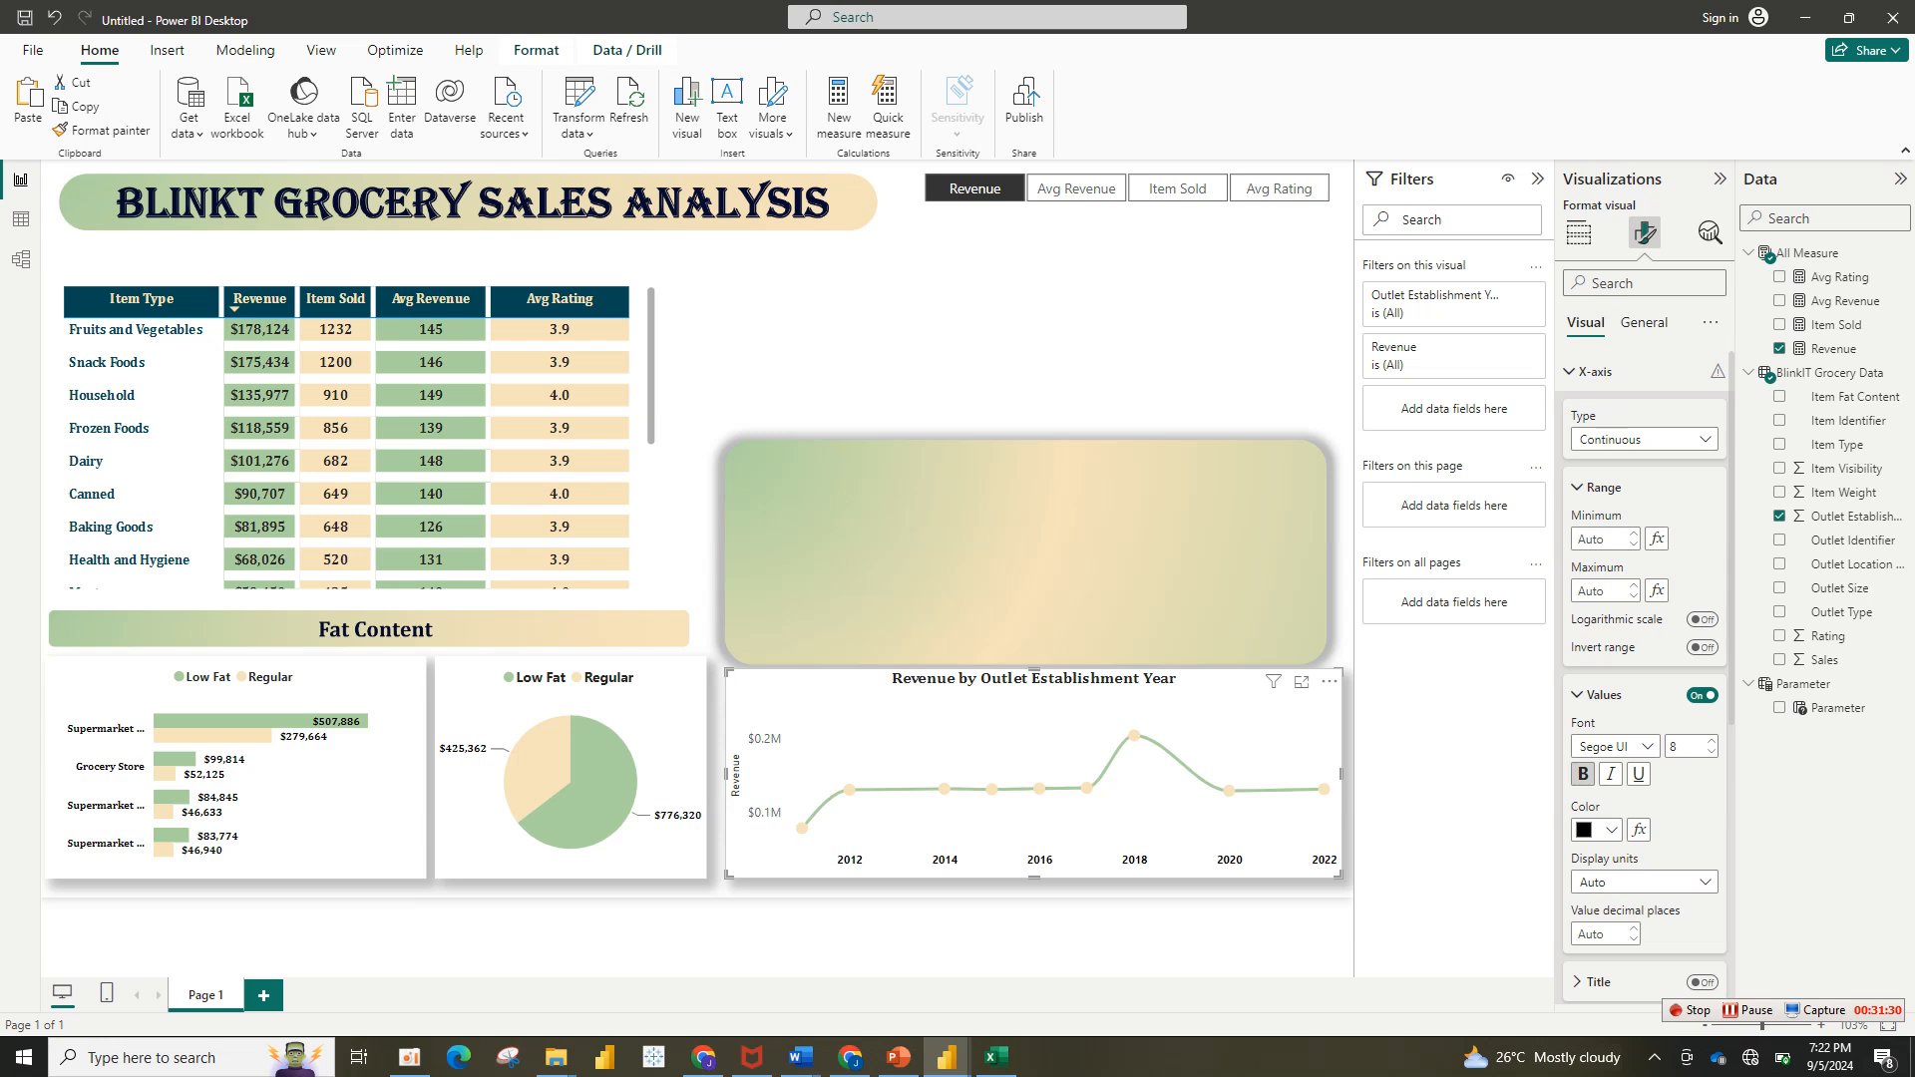
Step: Turn off the values and title of the line chart's Y-axis
{"action": "left_click", "coordinate": [1601, 487]}
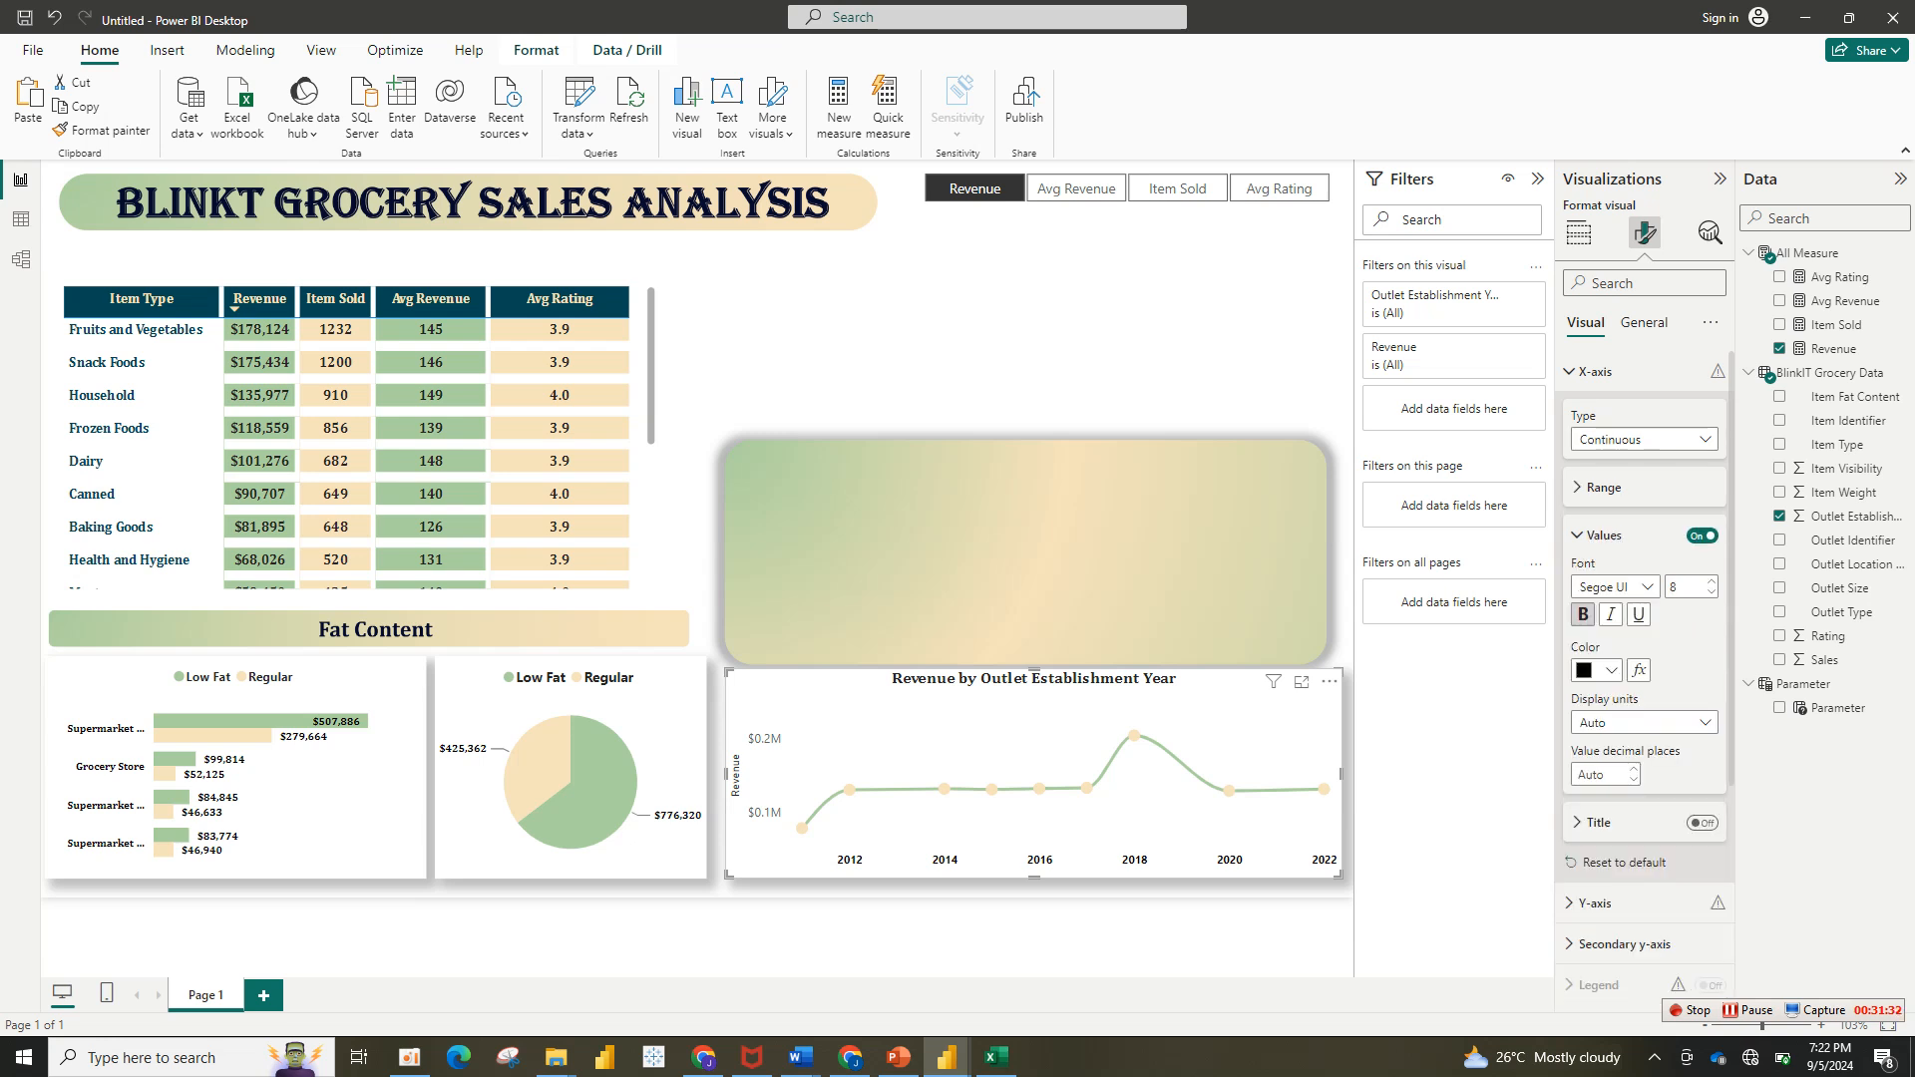
{"action": "left_click", "coordinate": [1595, 371]}
{"action": "left_click", "coordinate": [1595, 412]}
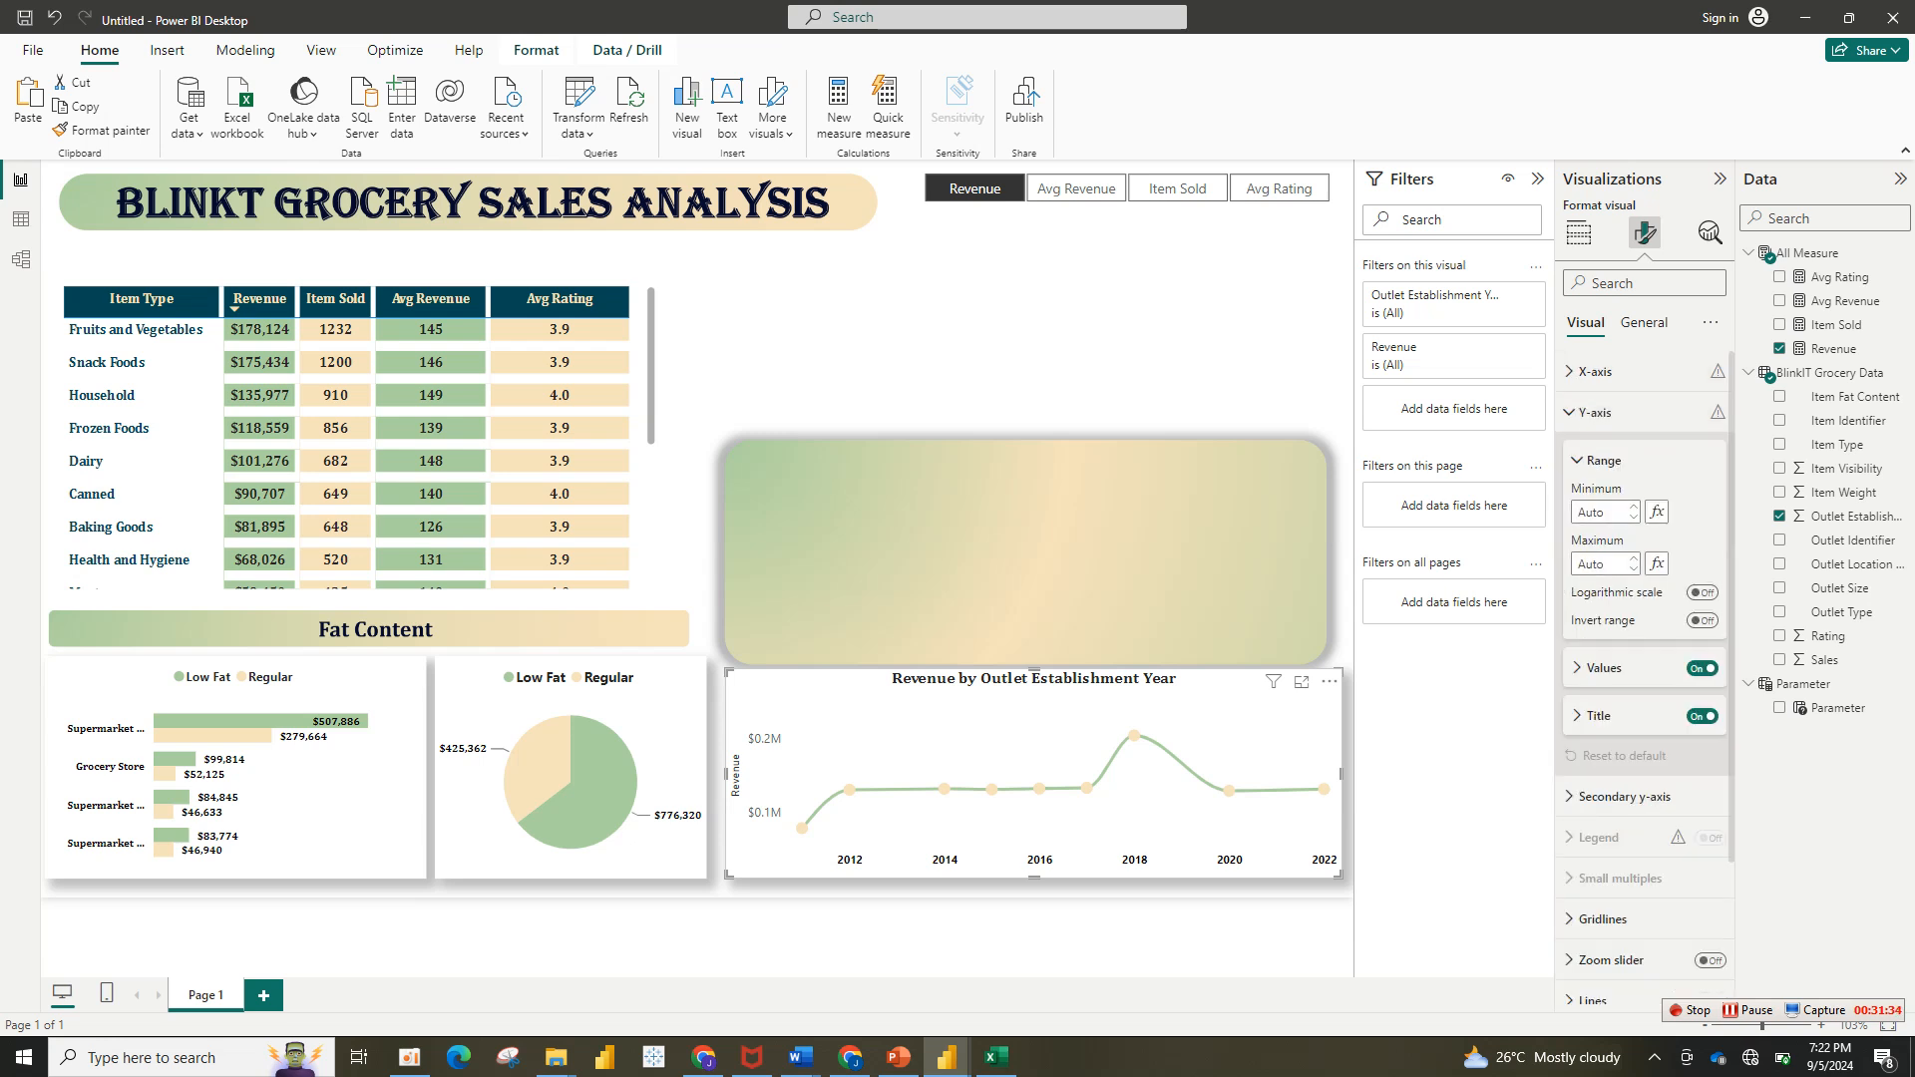
{"action": "left_click", "coordinate": [1702, 669]}
{"action": "left_click", "coordinate": [1703, 716]}
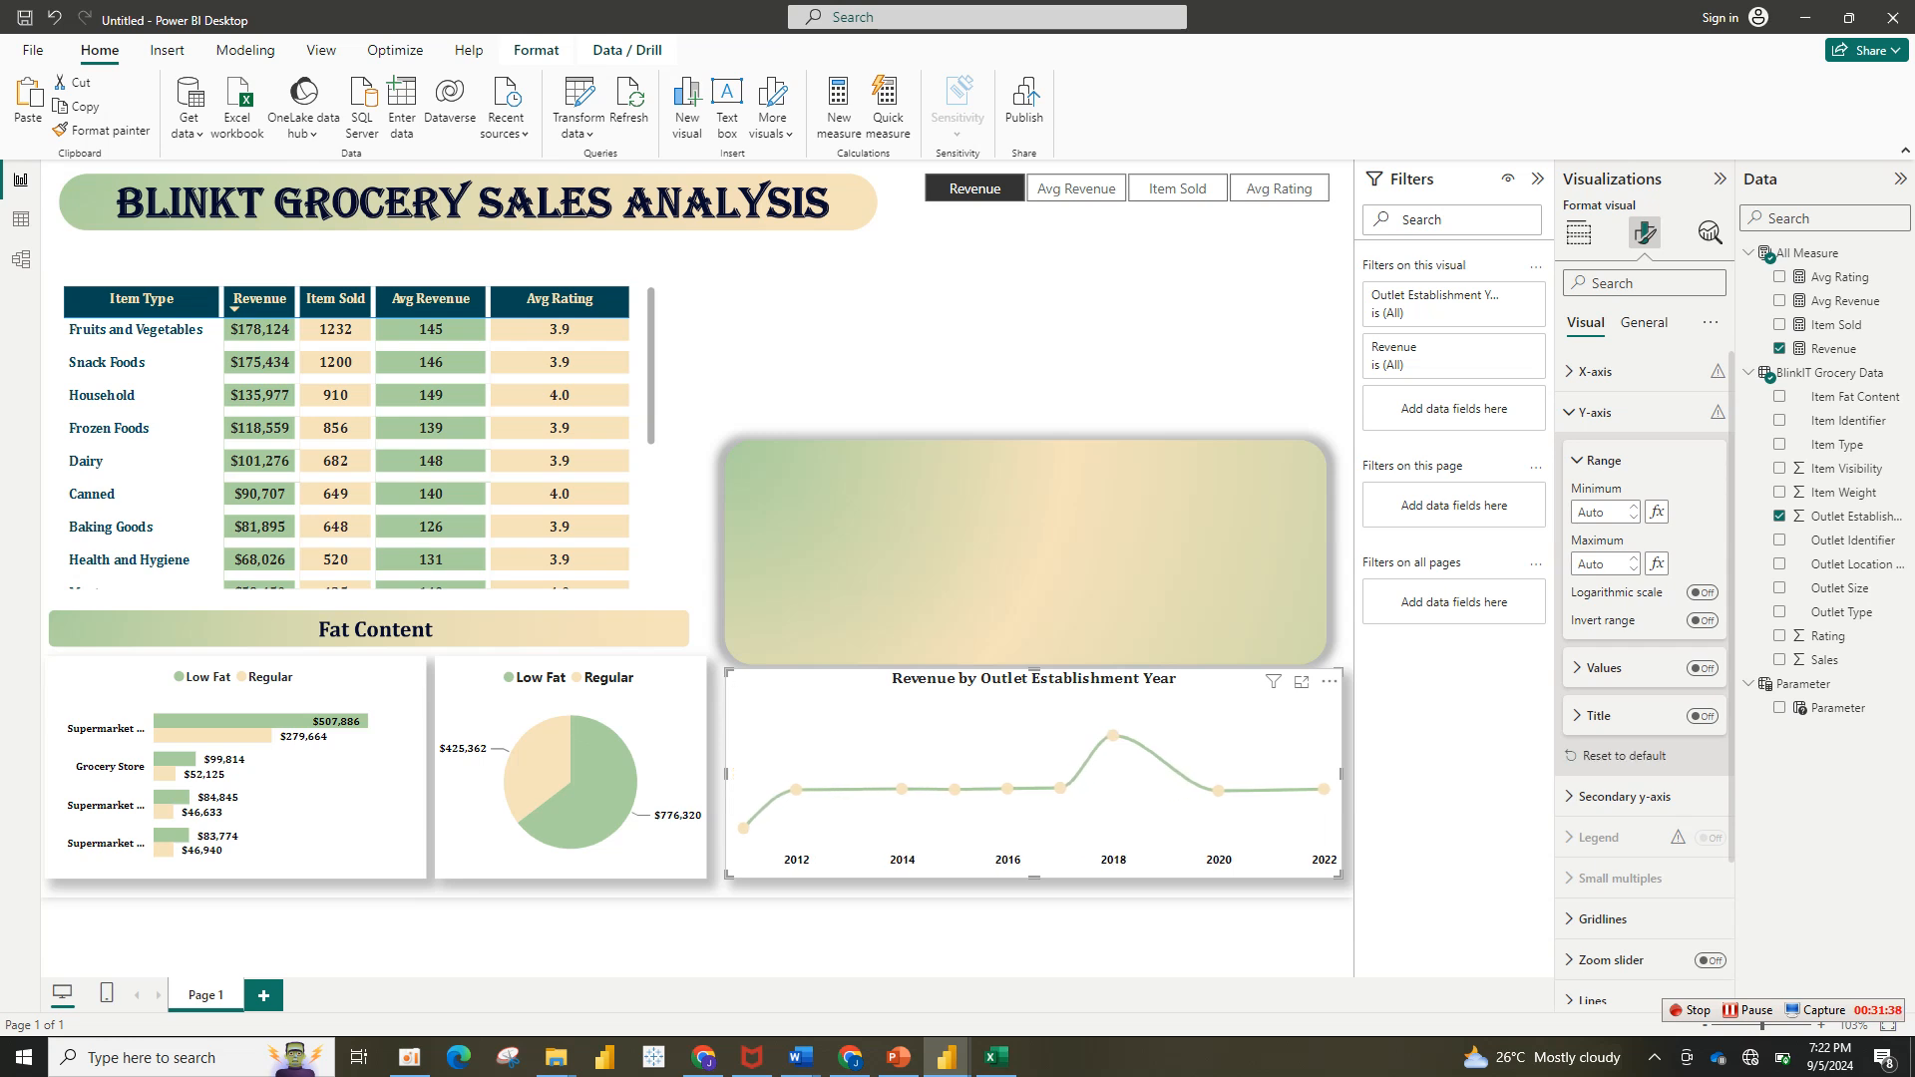
Step: Turn on the data labels of the revenue line chart
{"action": "left_click", "coordinate": [1603, 460]}
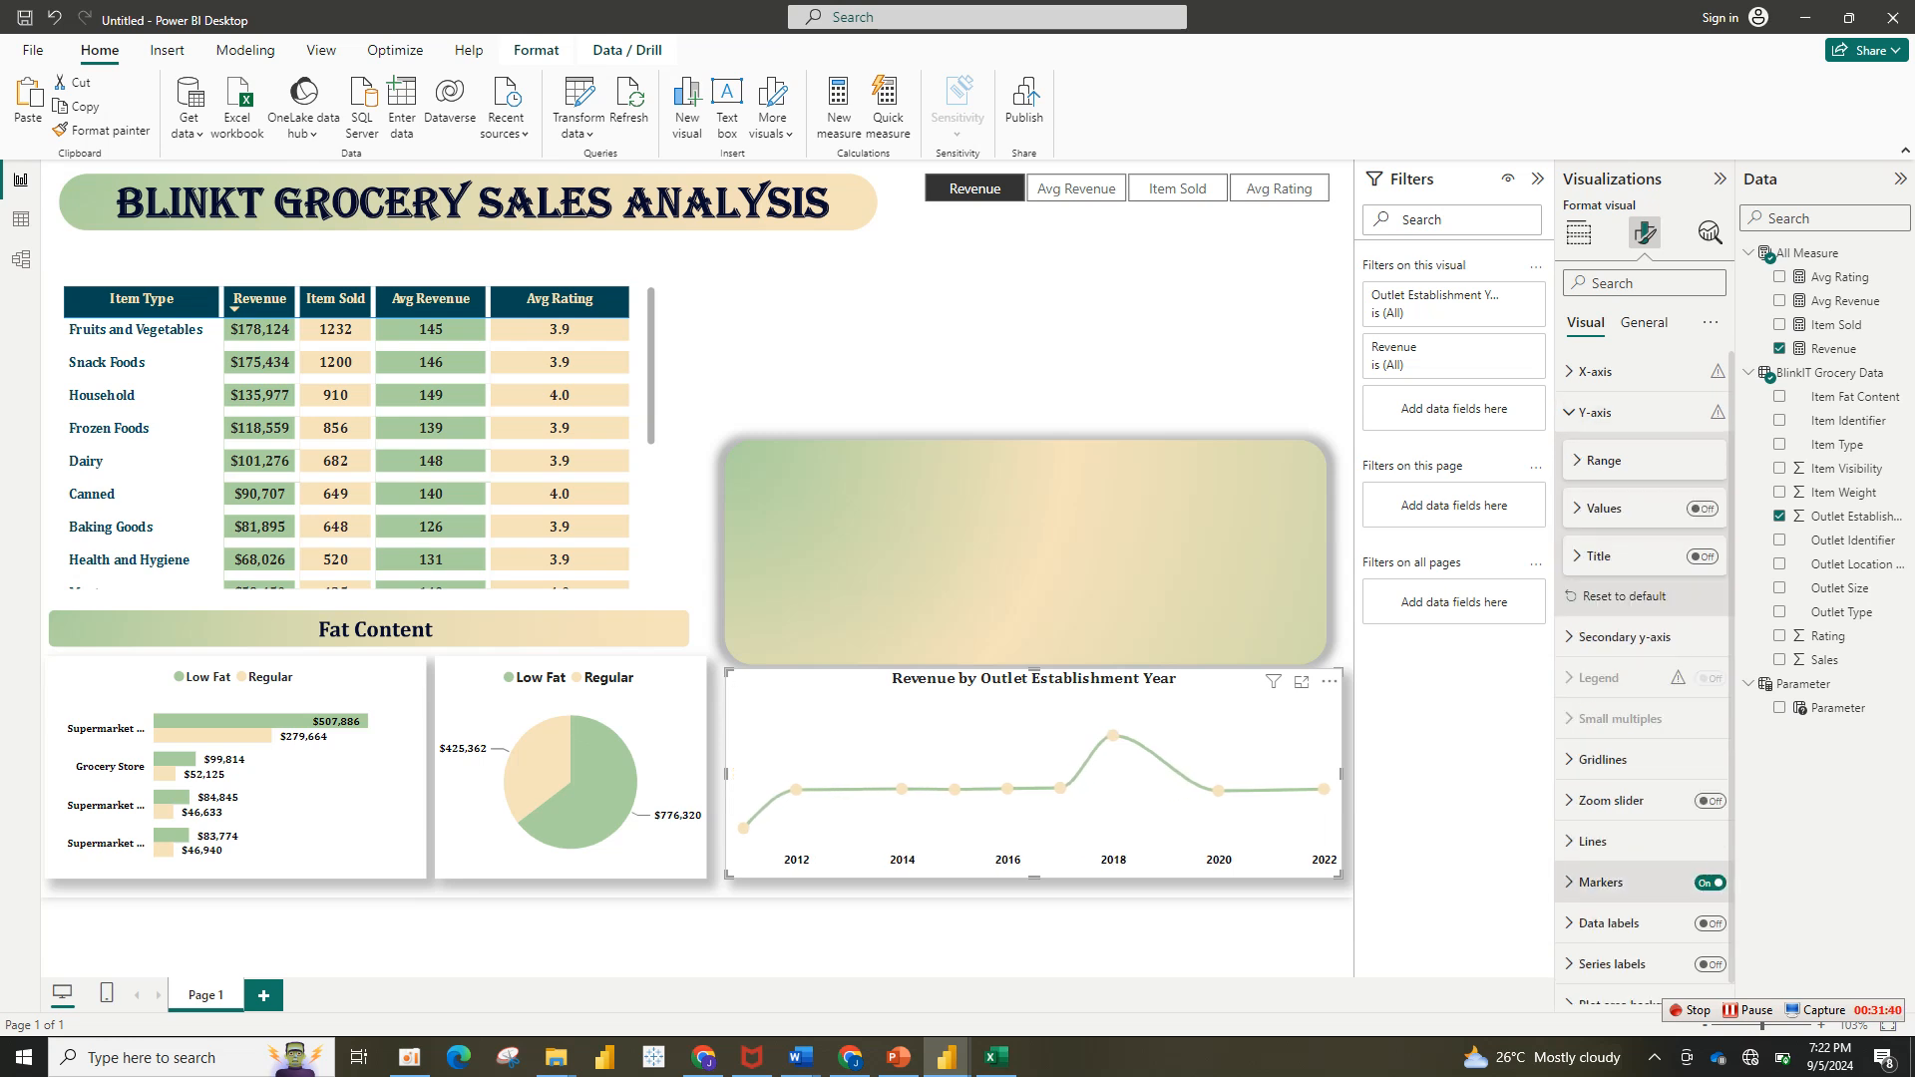
{"action": "left_click", "coordinate": [1709, 924]}
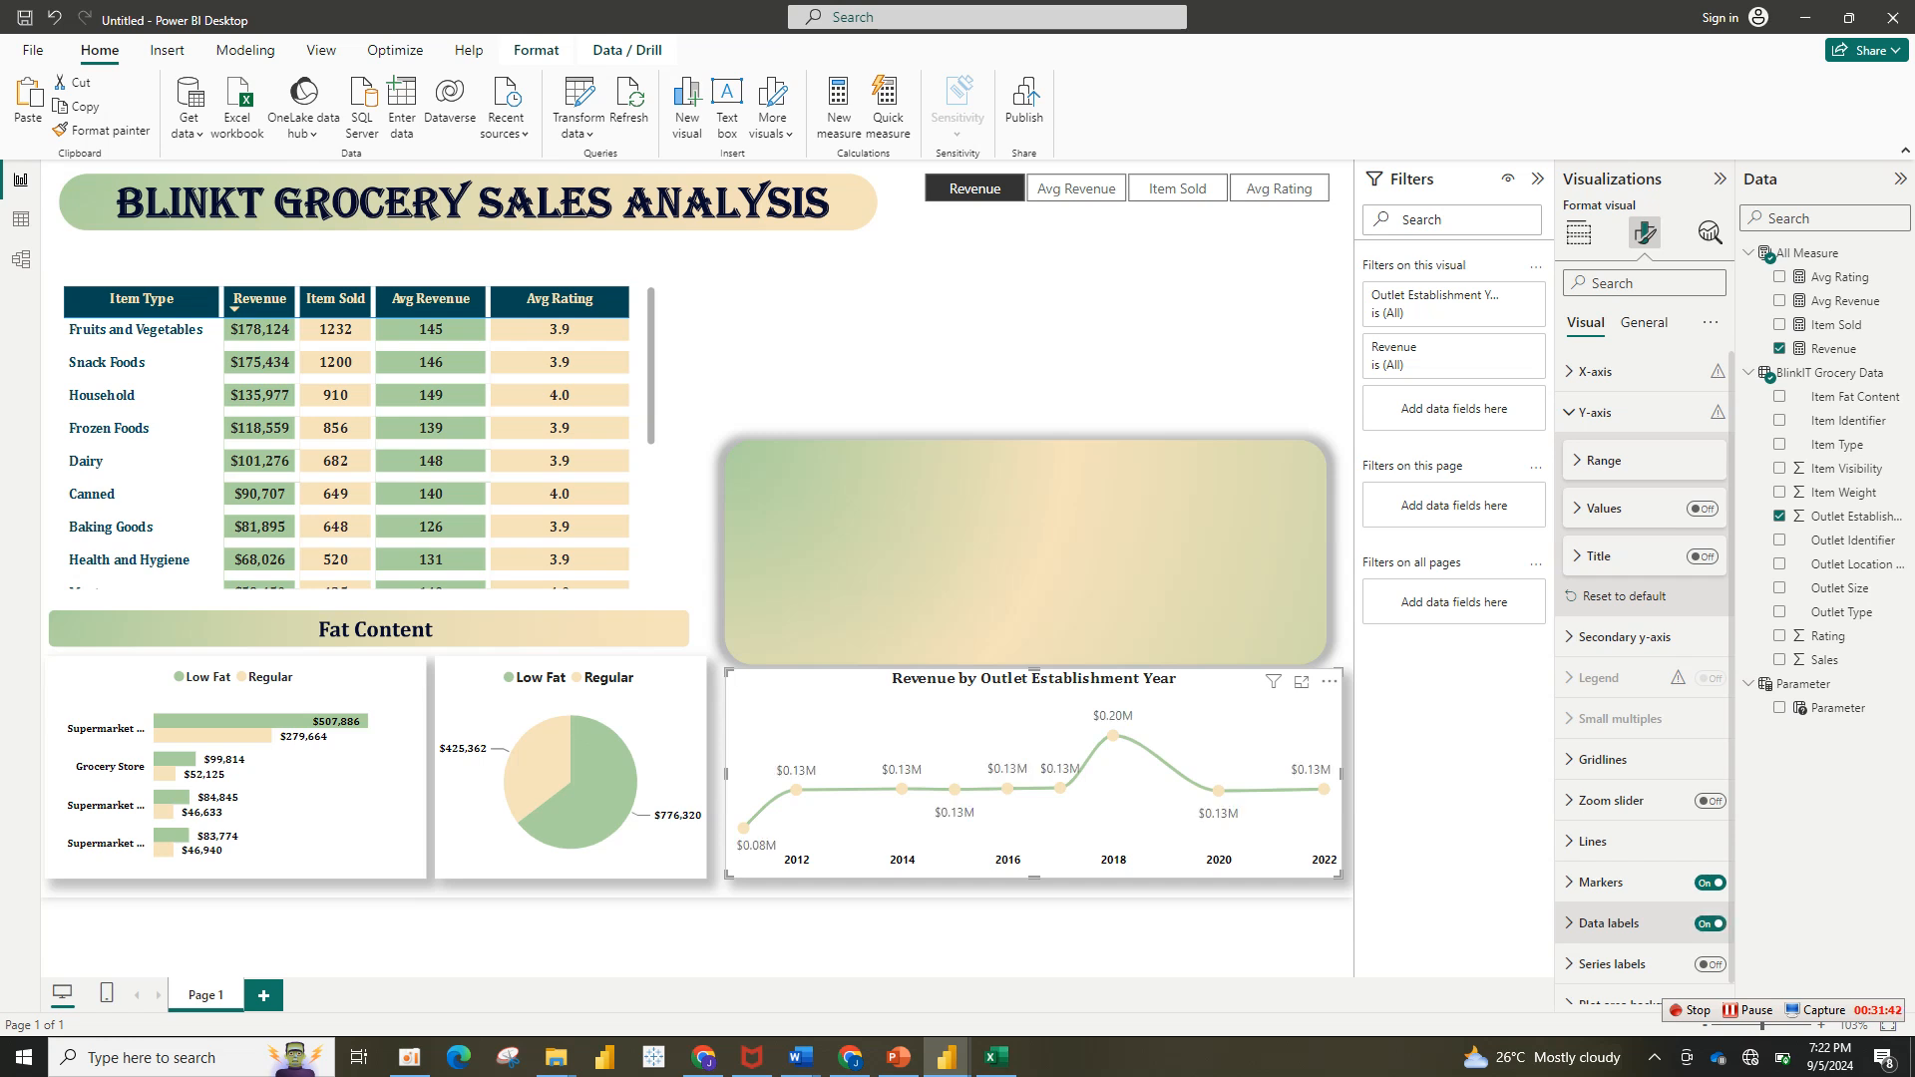
{"action": "scroll", "coordinate": [1646, 932], "scroll_direction": "down", "scroll_amount": 1}
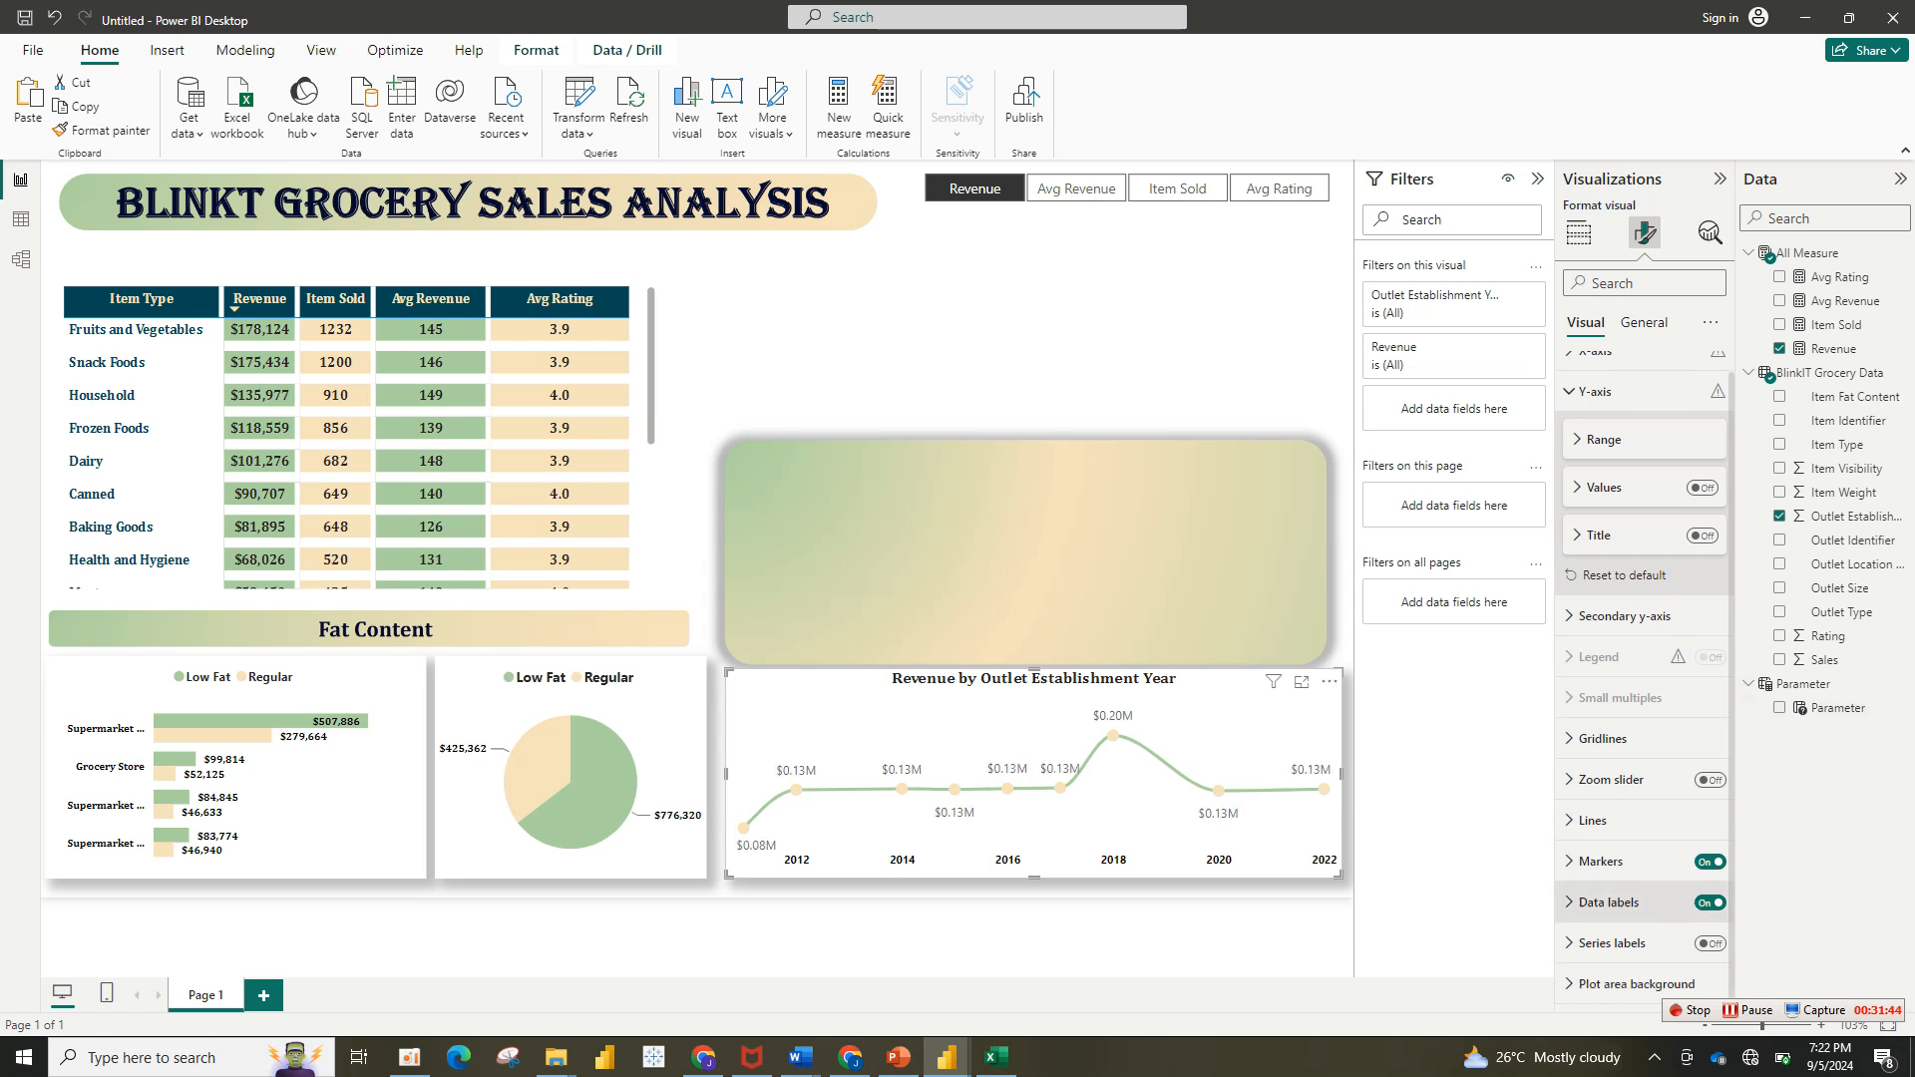
{"action": "left_click", "coordinate": [1601, 861]}
{"action": "left_click", "coordinate": [1601, 862]}
Step: Show the line chart's data labels as full values, with display units None and 0 decimal places
{"action": "left_click", "coordinate": [1608, 903]}
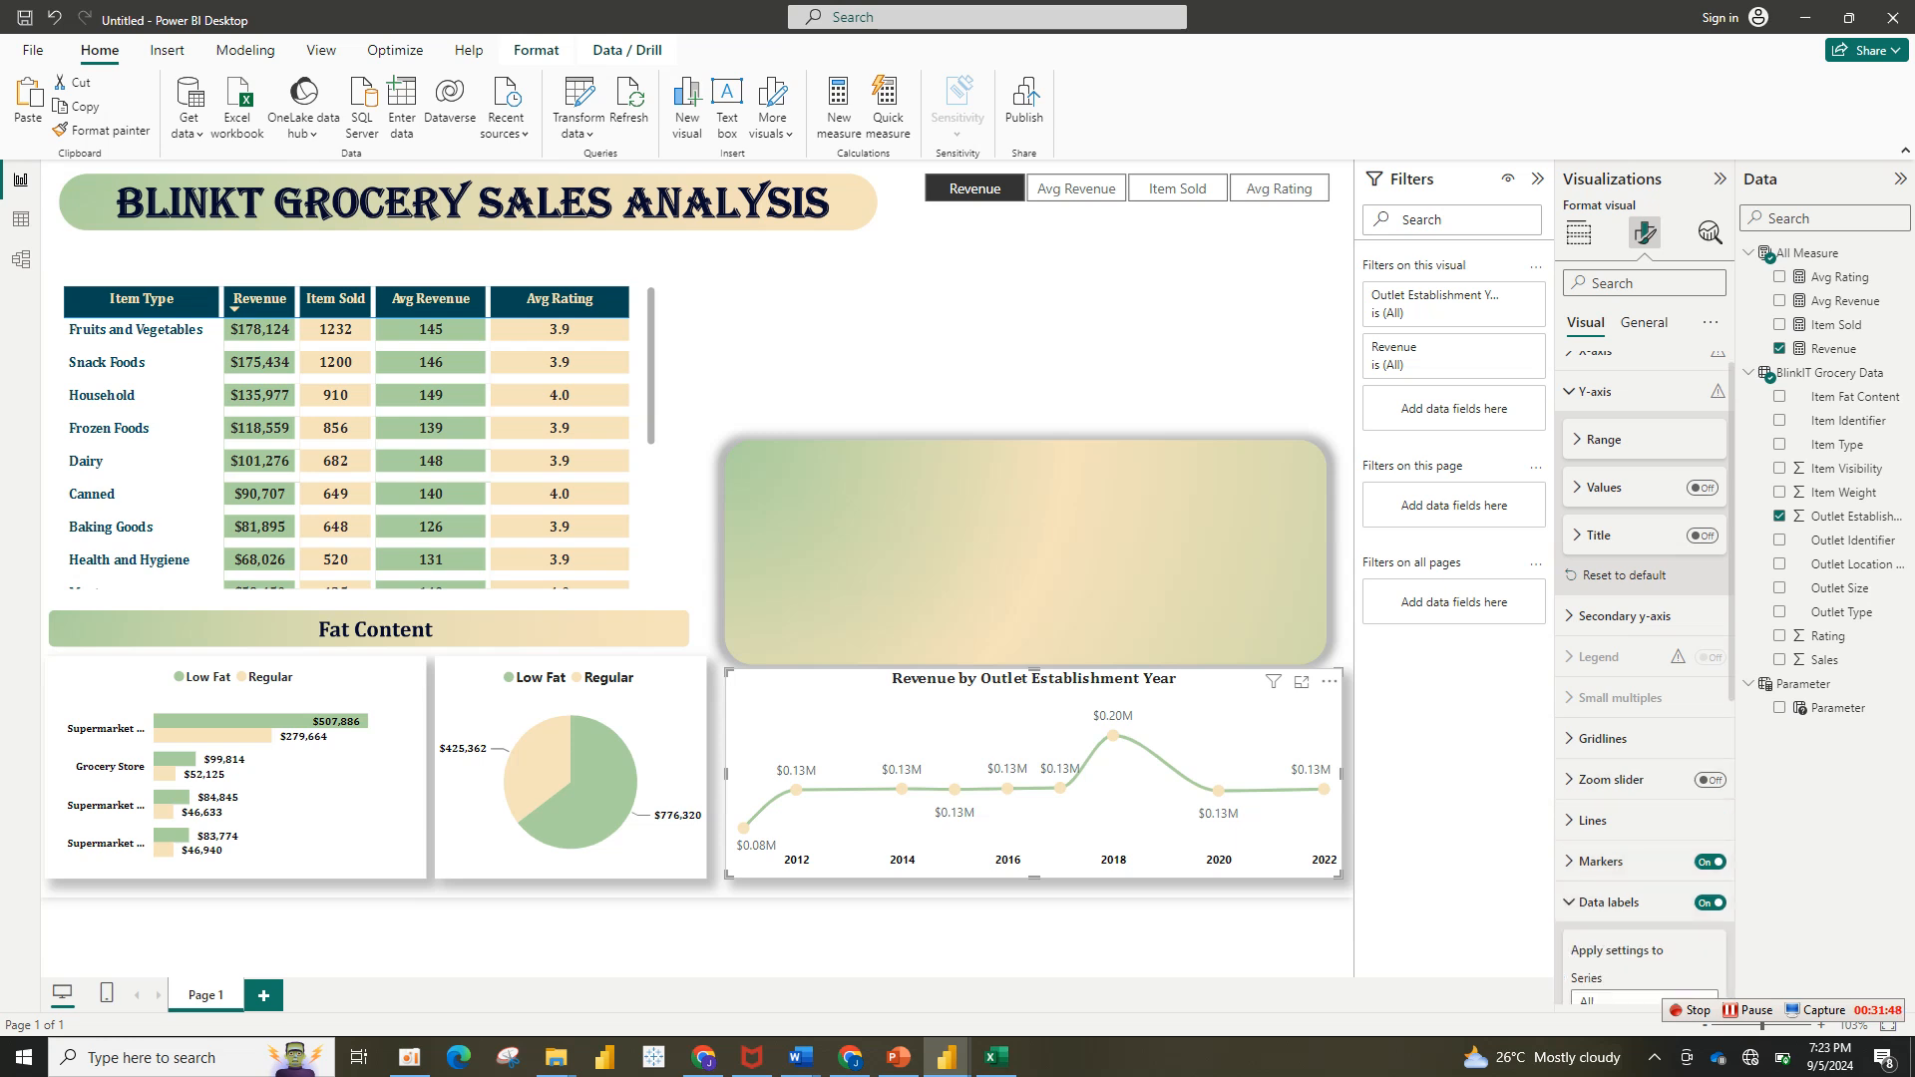
{"action": "scroll", "coordinate": [1646, 638], "scroll_direction": "down", "scroll_amount": 5}
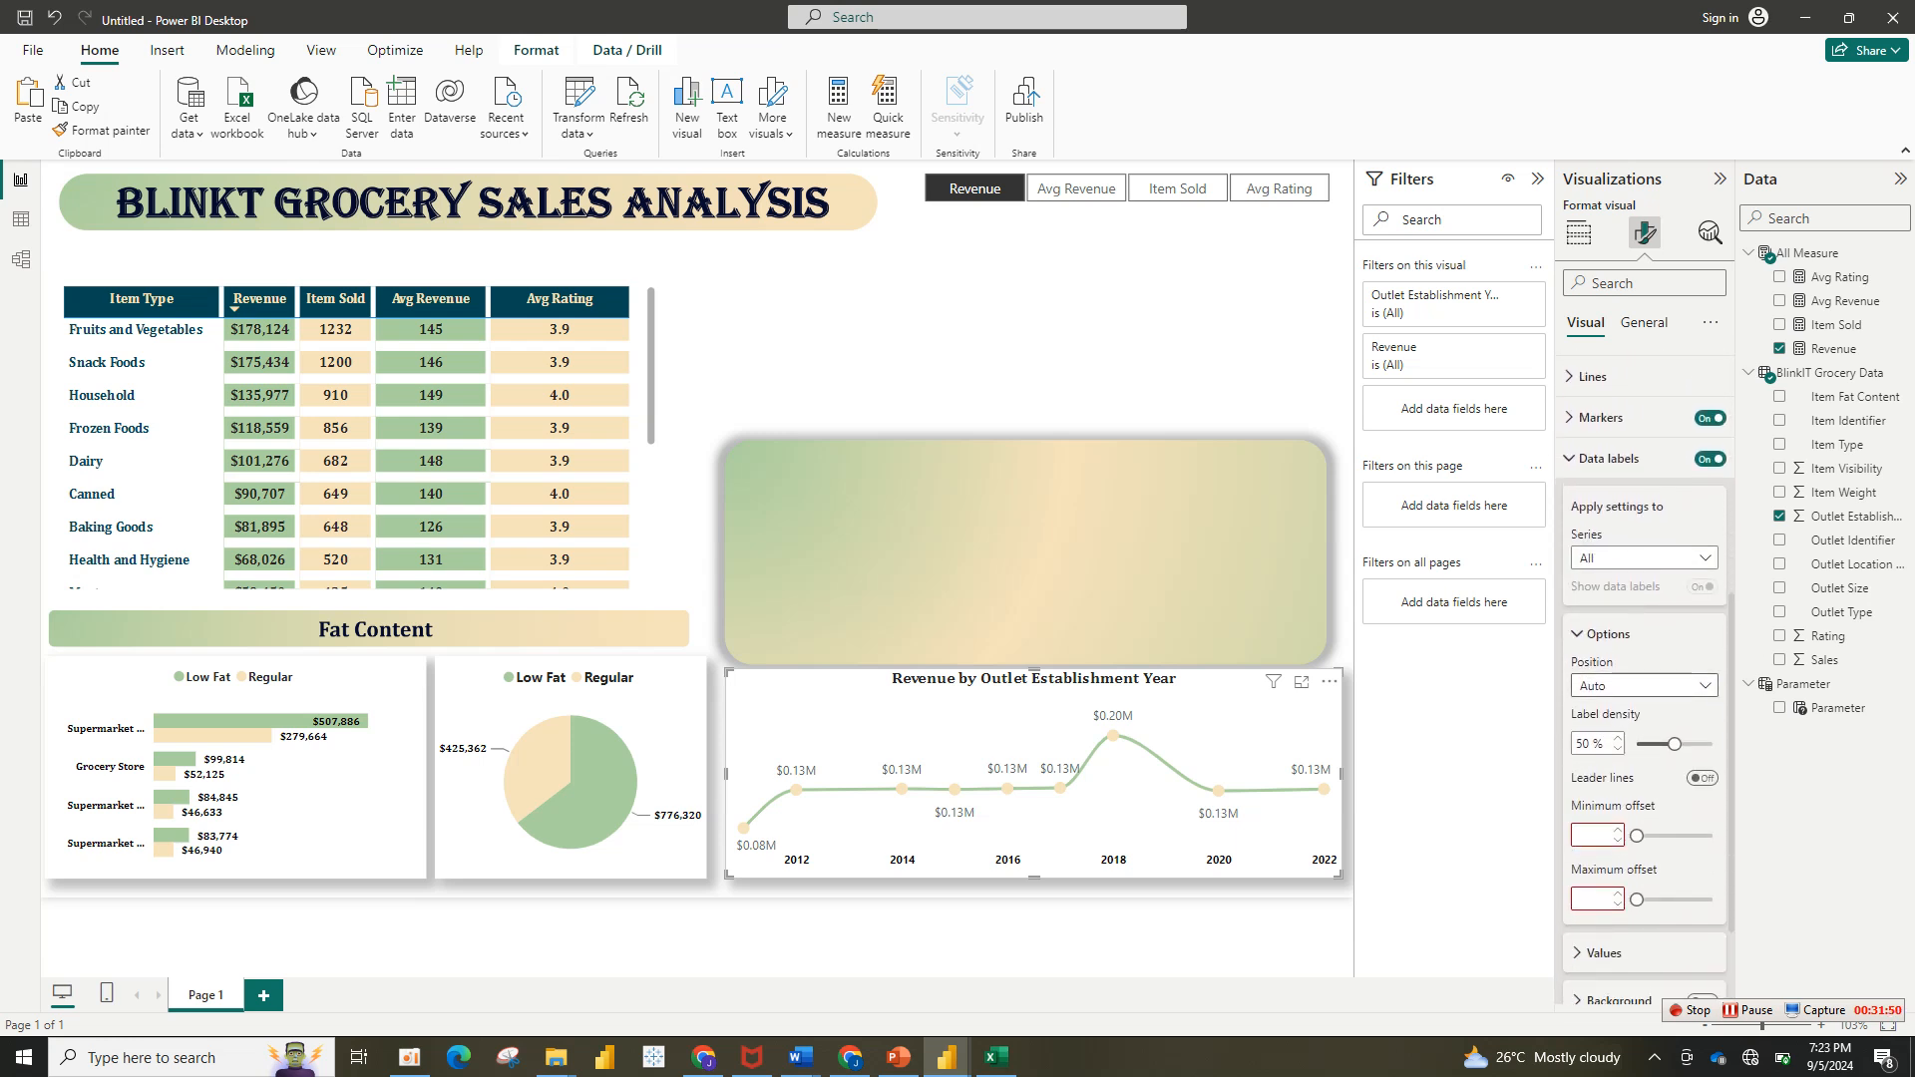
{"action": "left_click", "coordinate": [1643, 685]}
{"action": "left_click", "coordinate": [1643, 685]}
{"action": "scroll", "coordinate": [1646, 688], "scroll_direction": "down", "scroll_amount": 3}
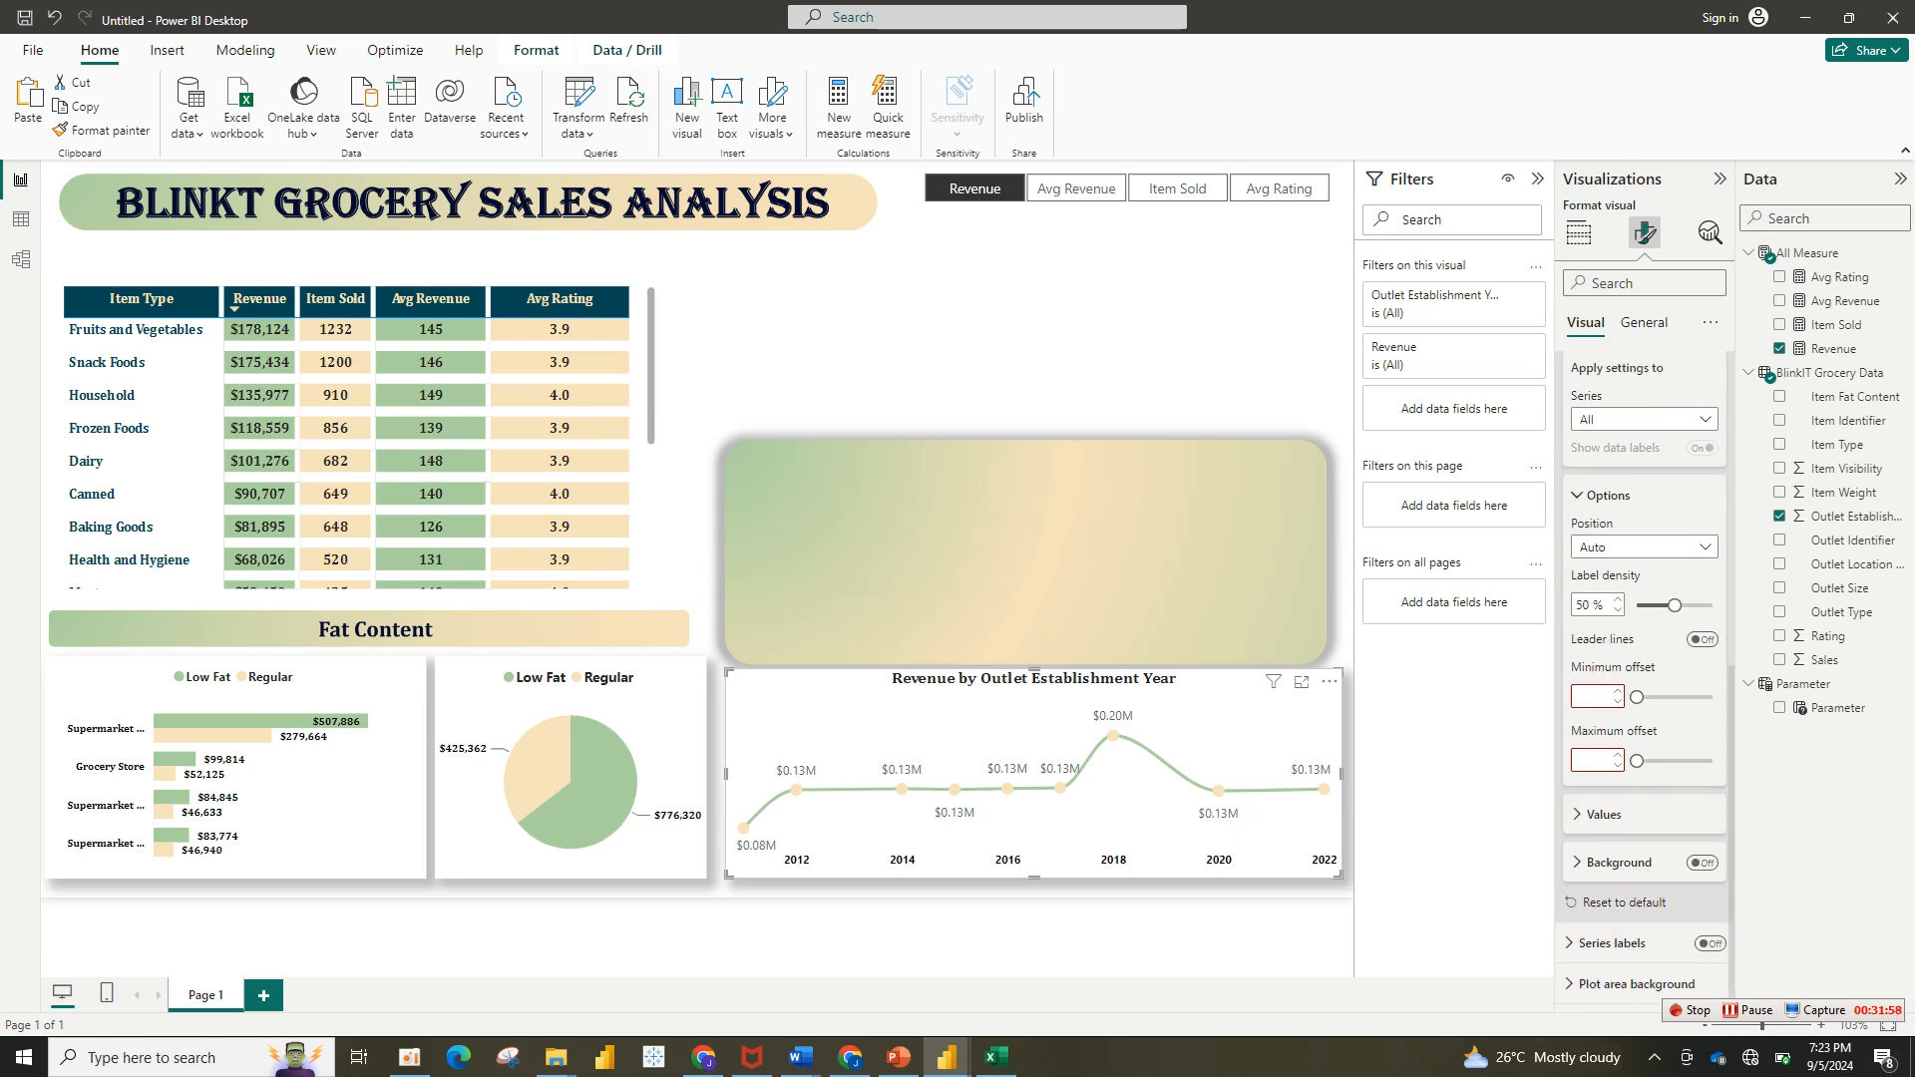
{"action": "left_click", "coordinate": [1603, 815]}
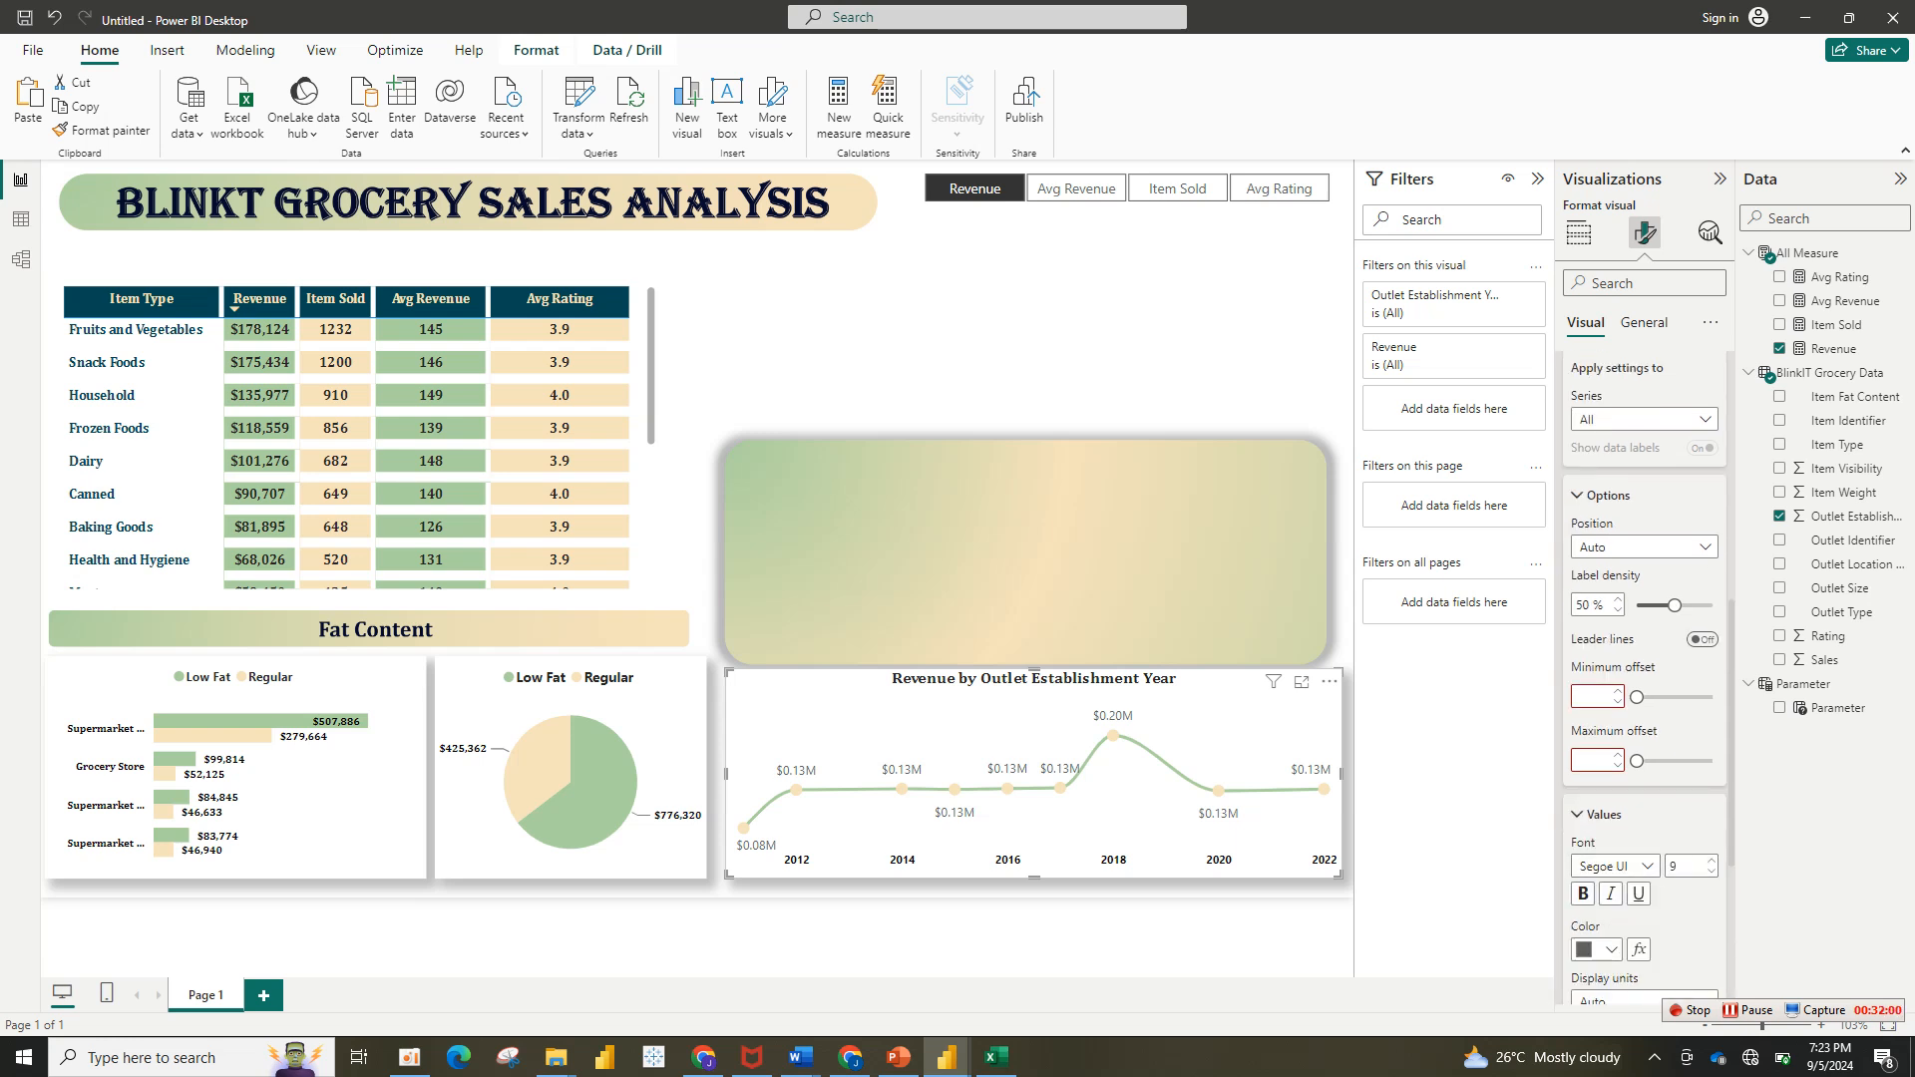
{"action": "scroll", "coordinate": [1646, 689], "scroll_direction": "down", "scroll_amount": 6}
{"action": "left_click", "coordinate": [1634, 724]}
{"action": "left_click", "coordinate": [1644, 666]}
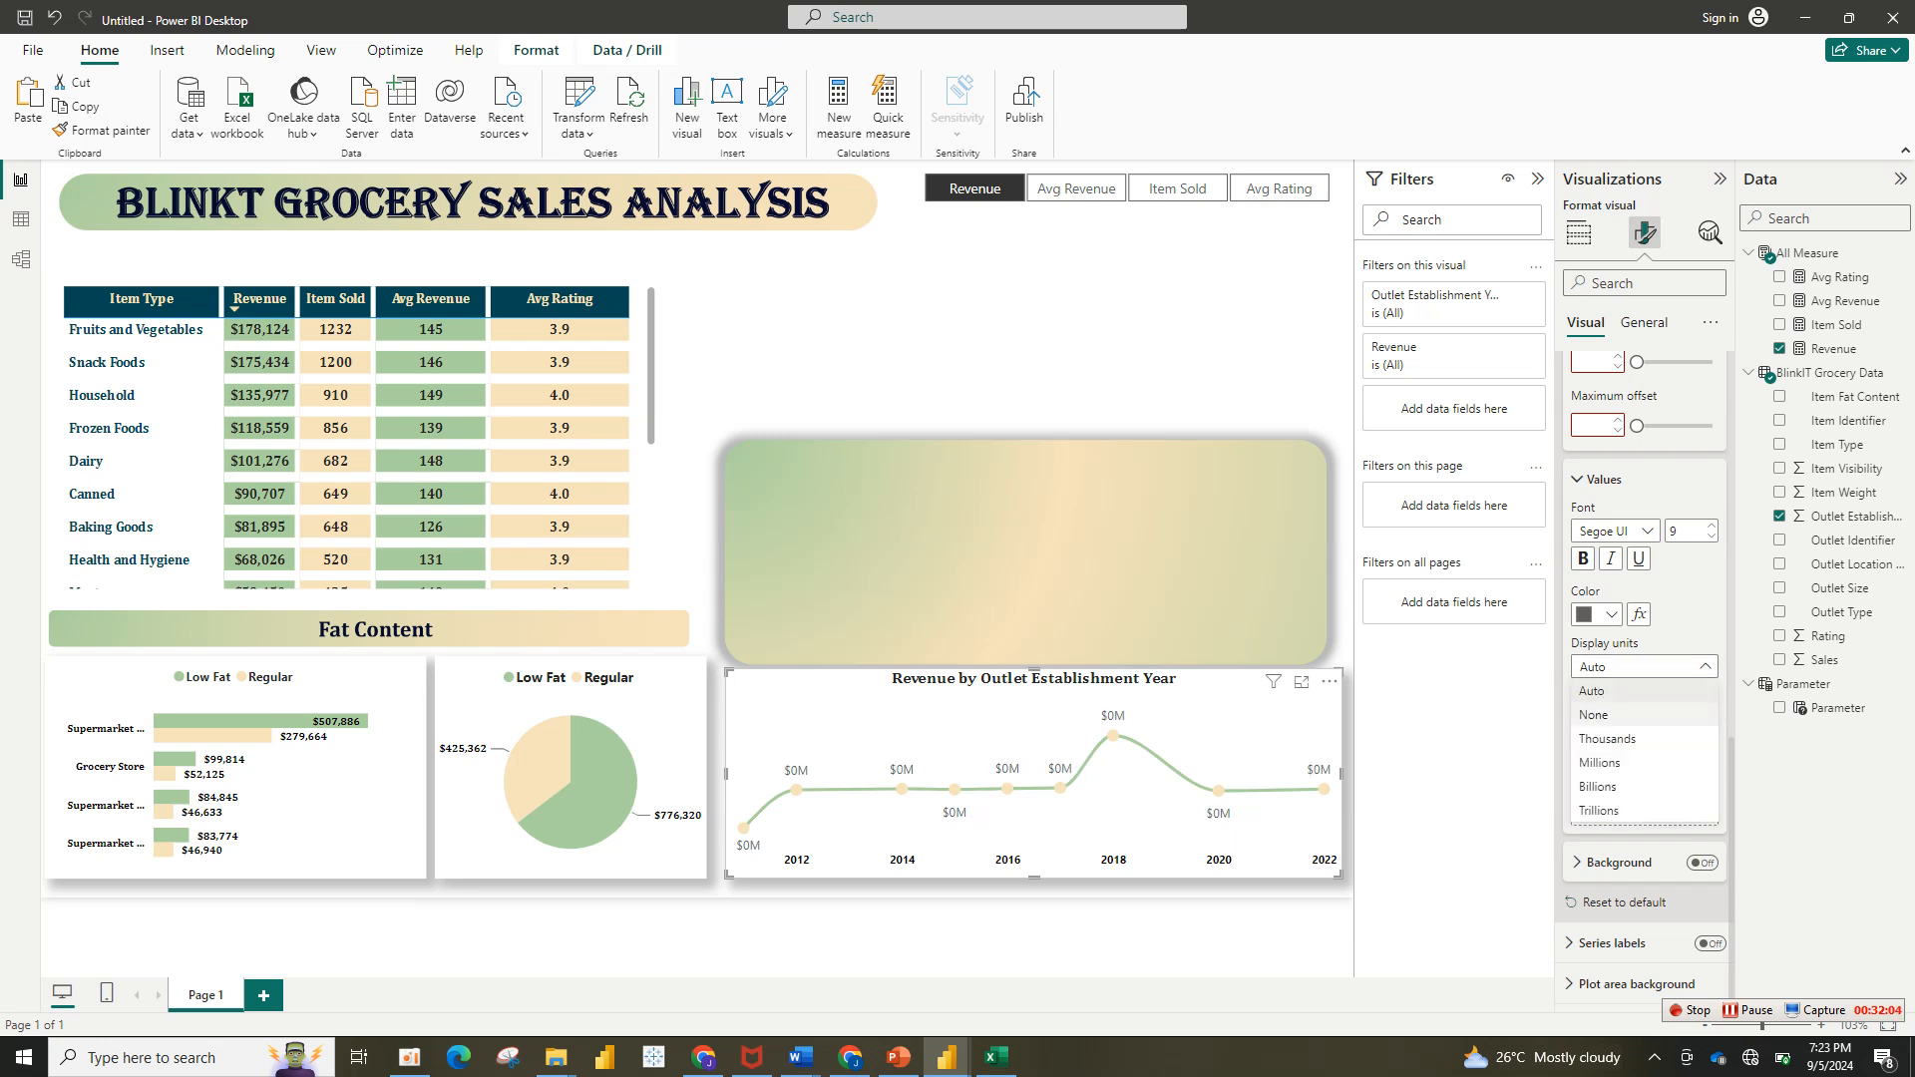
{"action": "left_click", "coordinate": [1606, 714]}
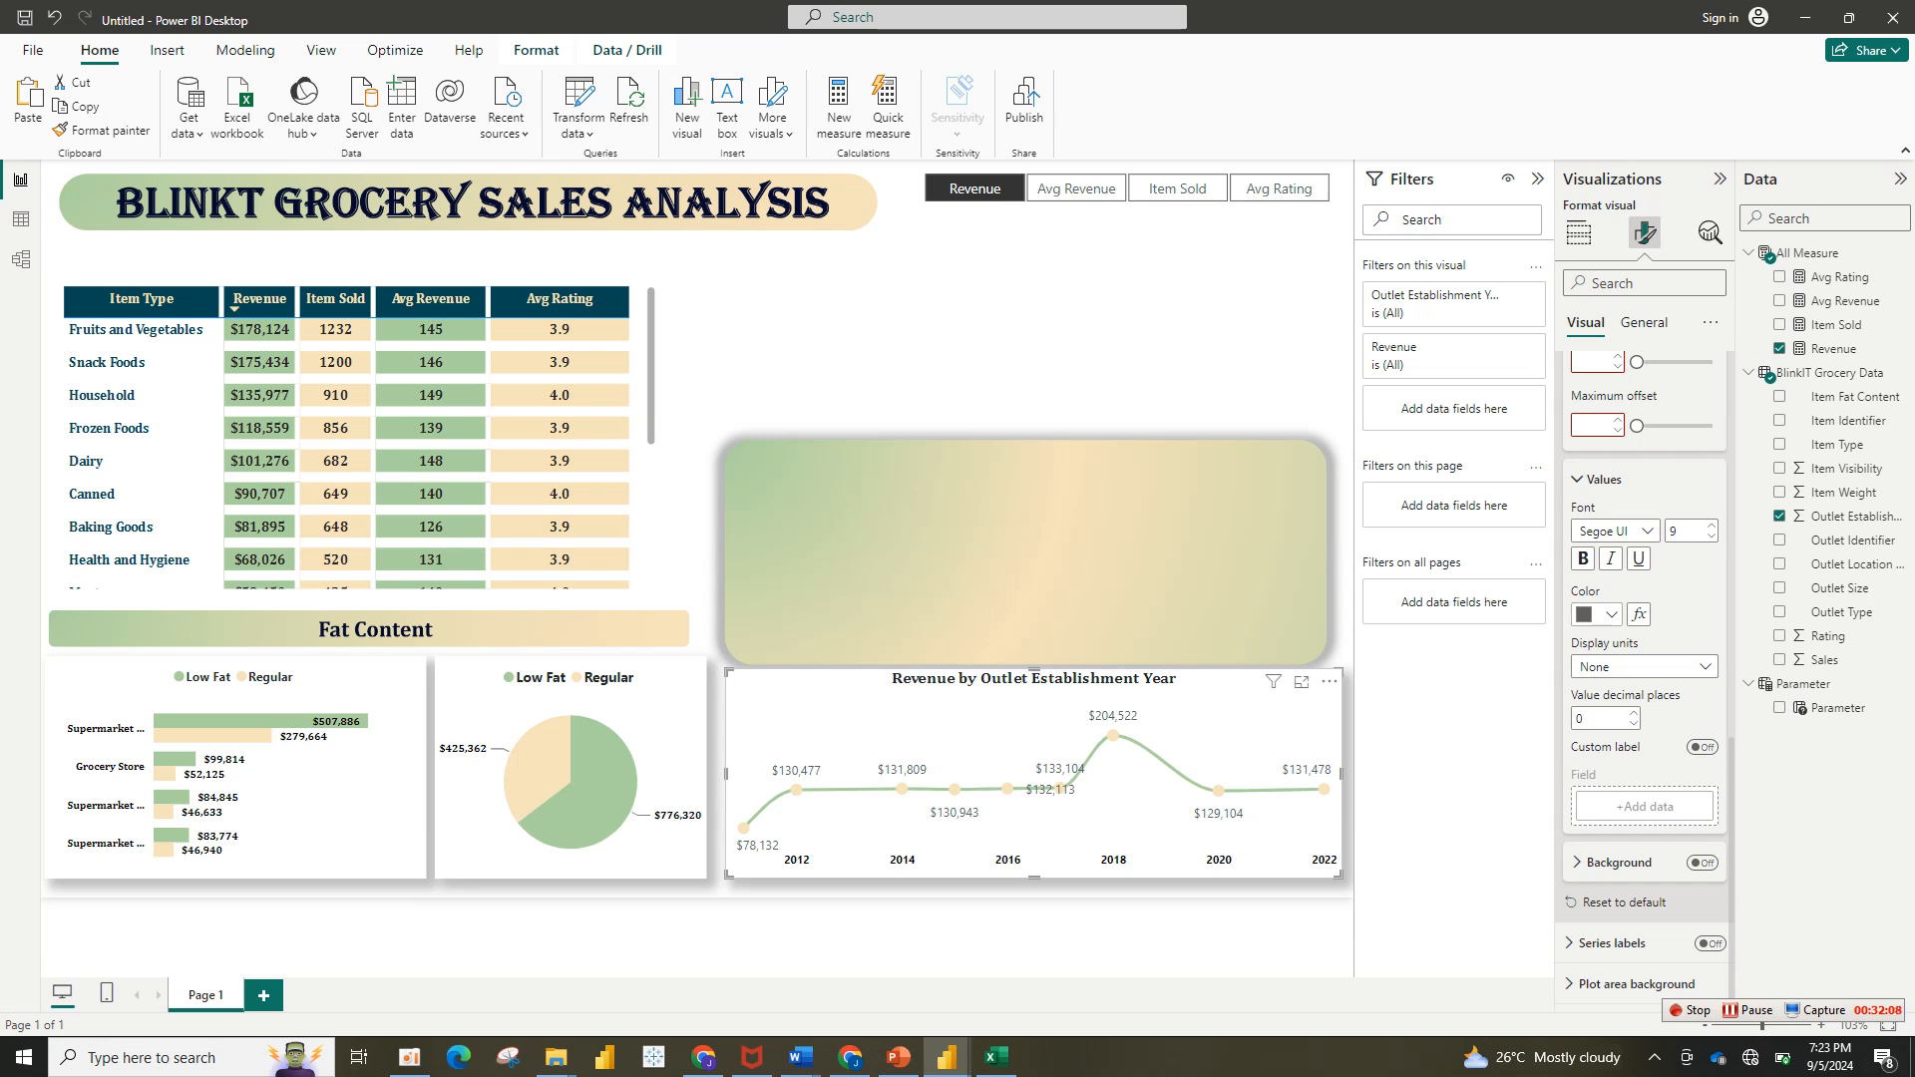
Step: Make the line chart's data label values black and bold
{"action": "left_click", "coordinate": [1601, 614]}
{"action": "left_click", "coordinate": [1625, 683]}
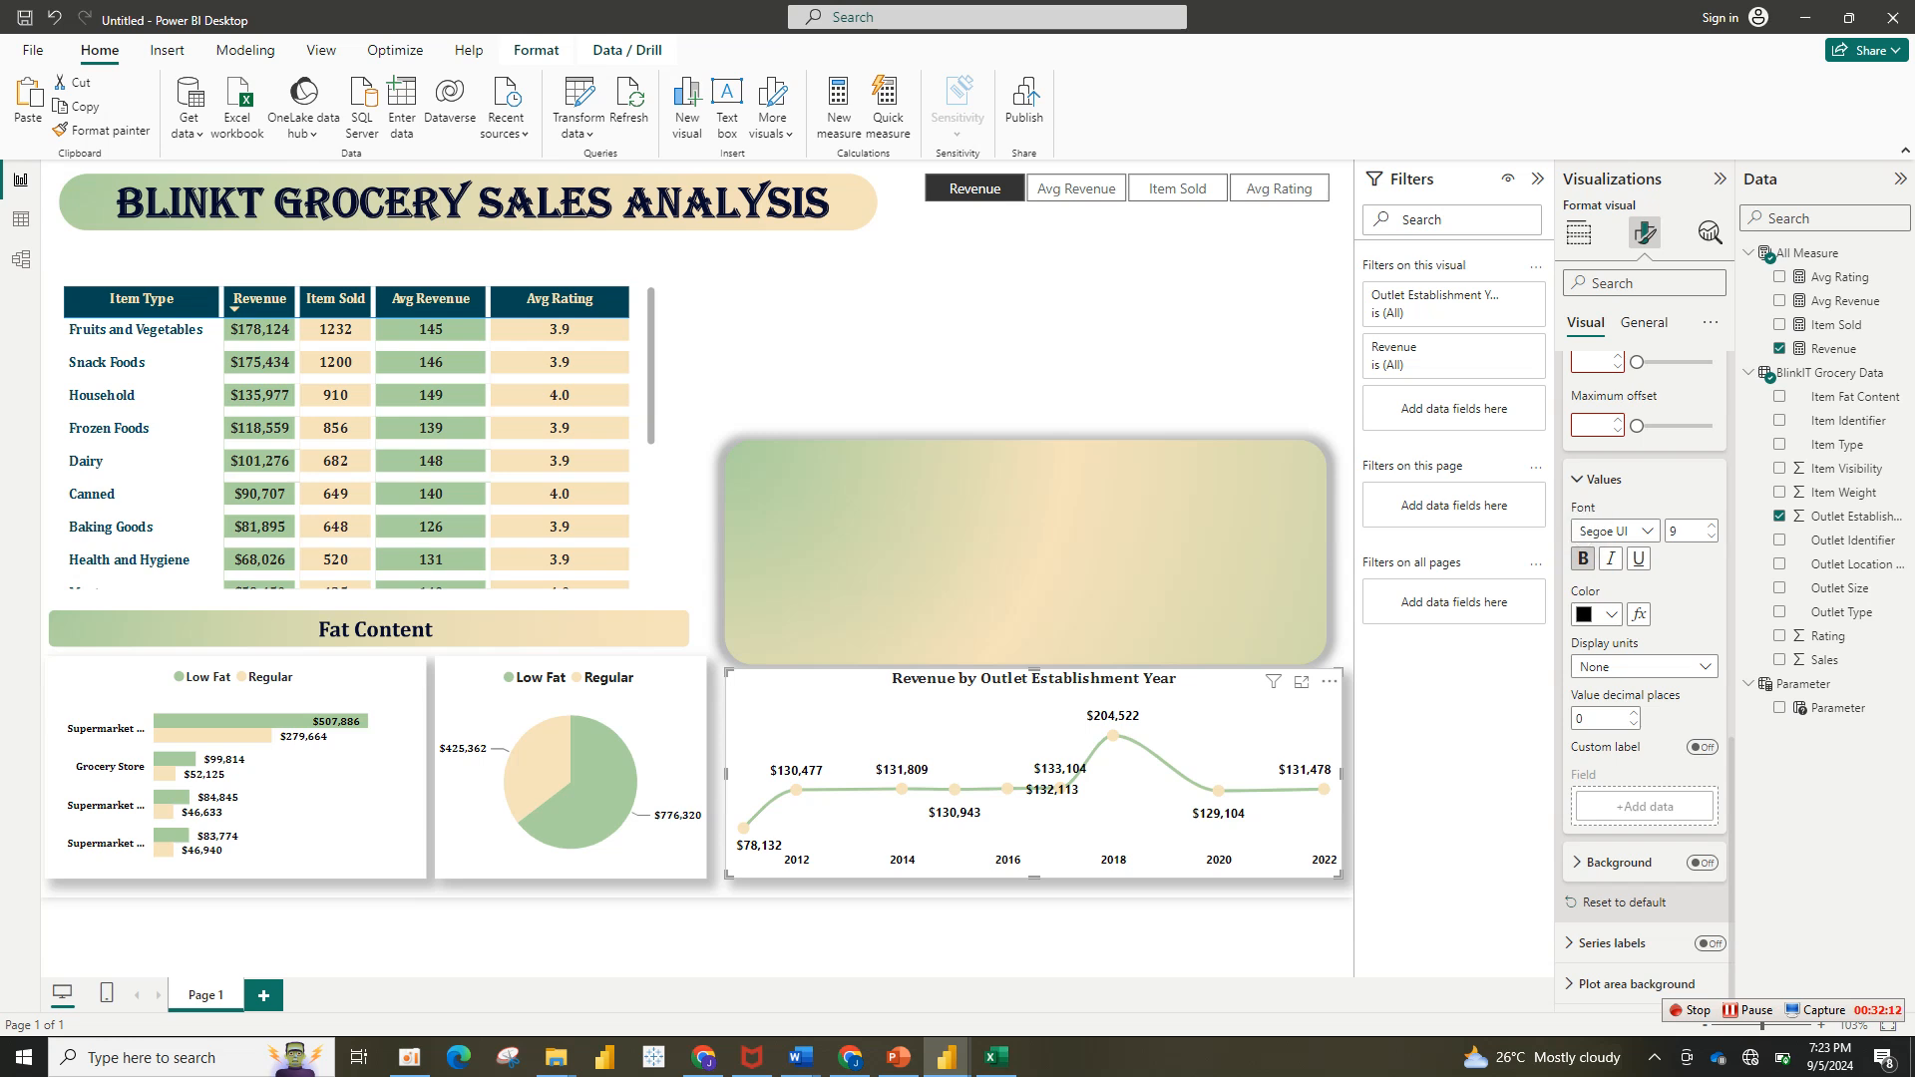
{"action": "left_click", "coordinate": [1177, 933]}
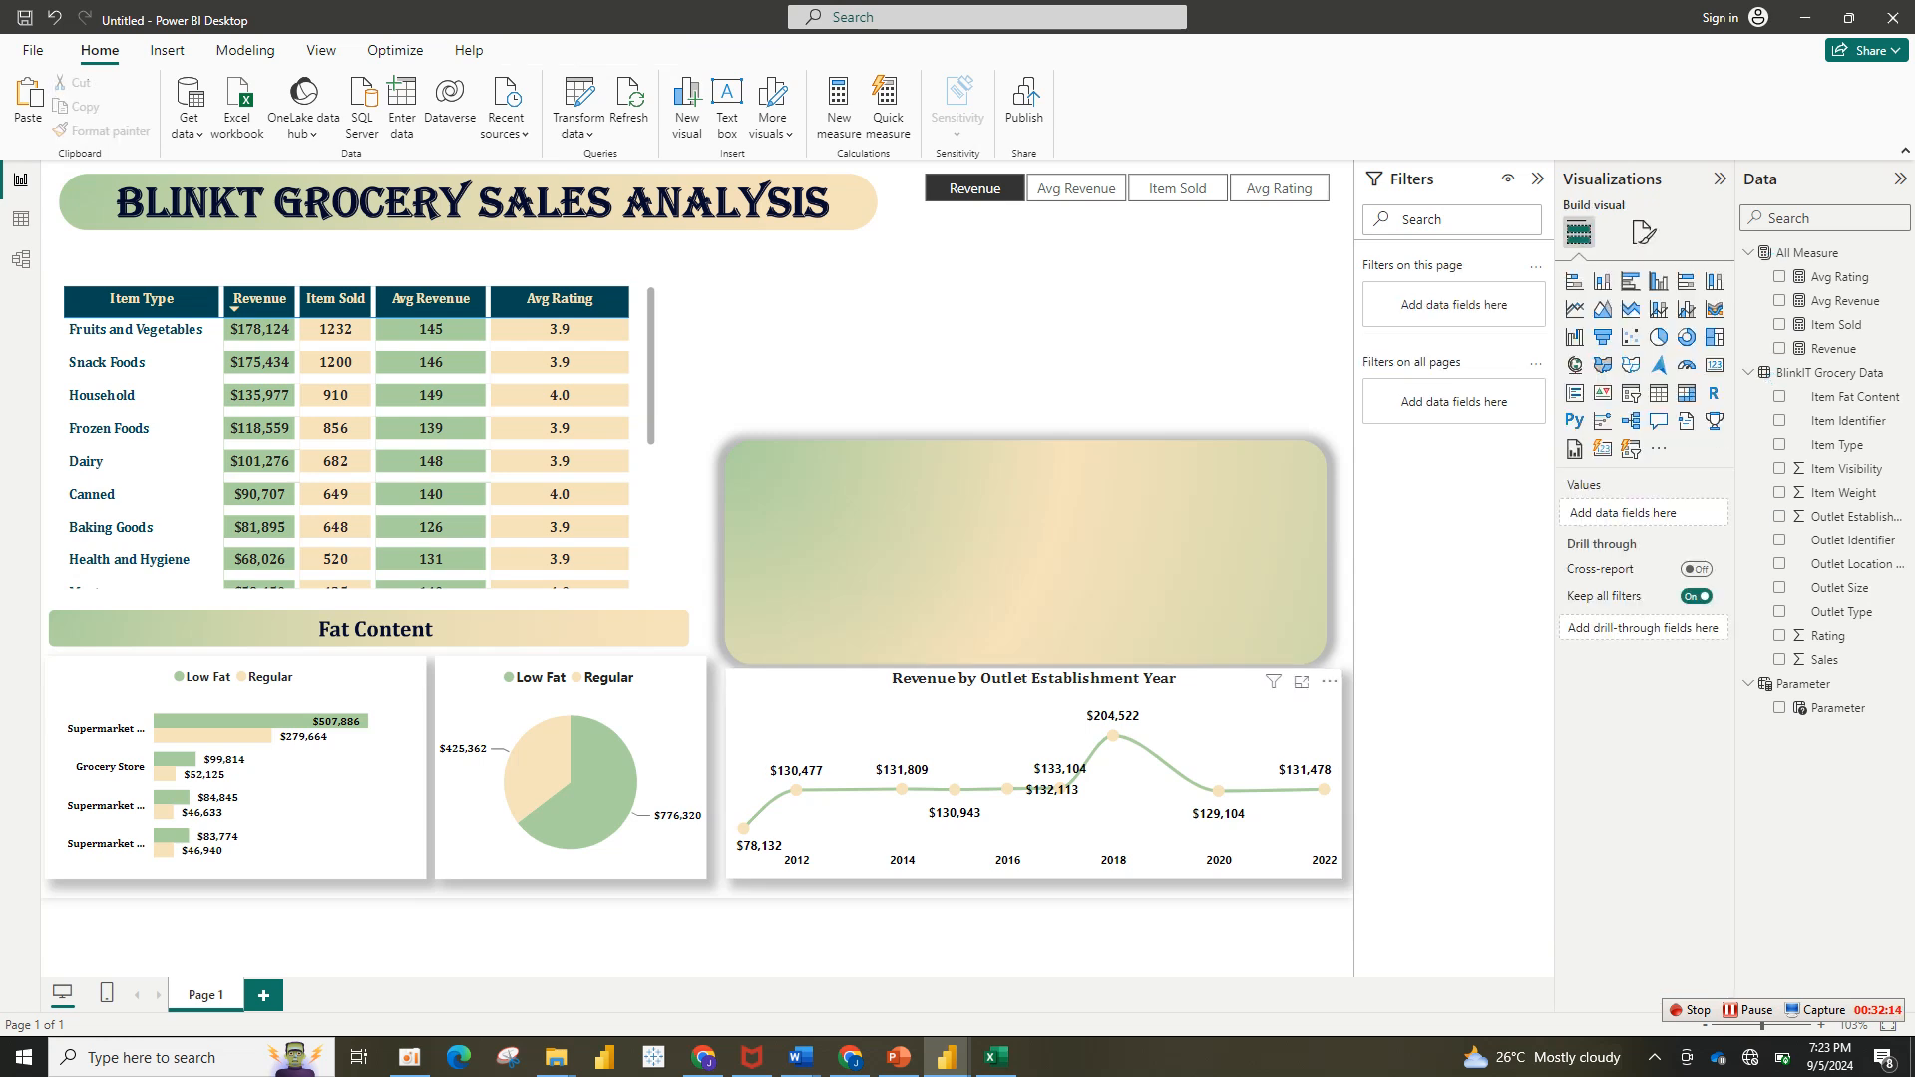
Step: Nudge the line chart slightly down to leave a small gap below the gradient panel
{"action": "left_click", "coordinate": [1139, 824]}
{"action": "key", "text": "Down"}
{"action": "key", "text": "Down"}
{"action": "key", "text": "Down"}
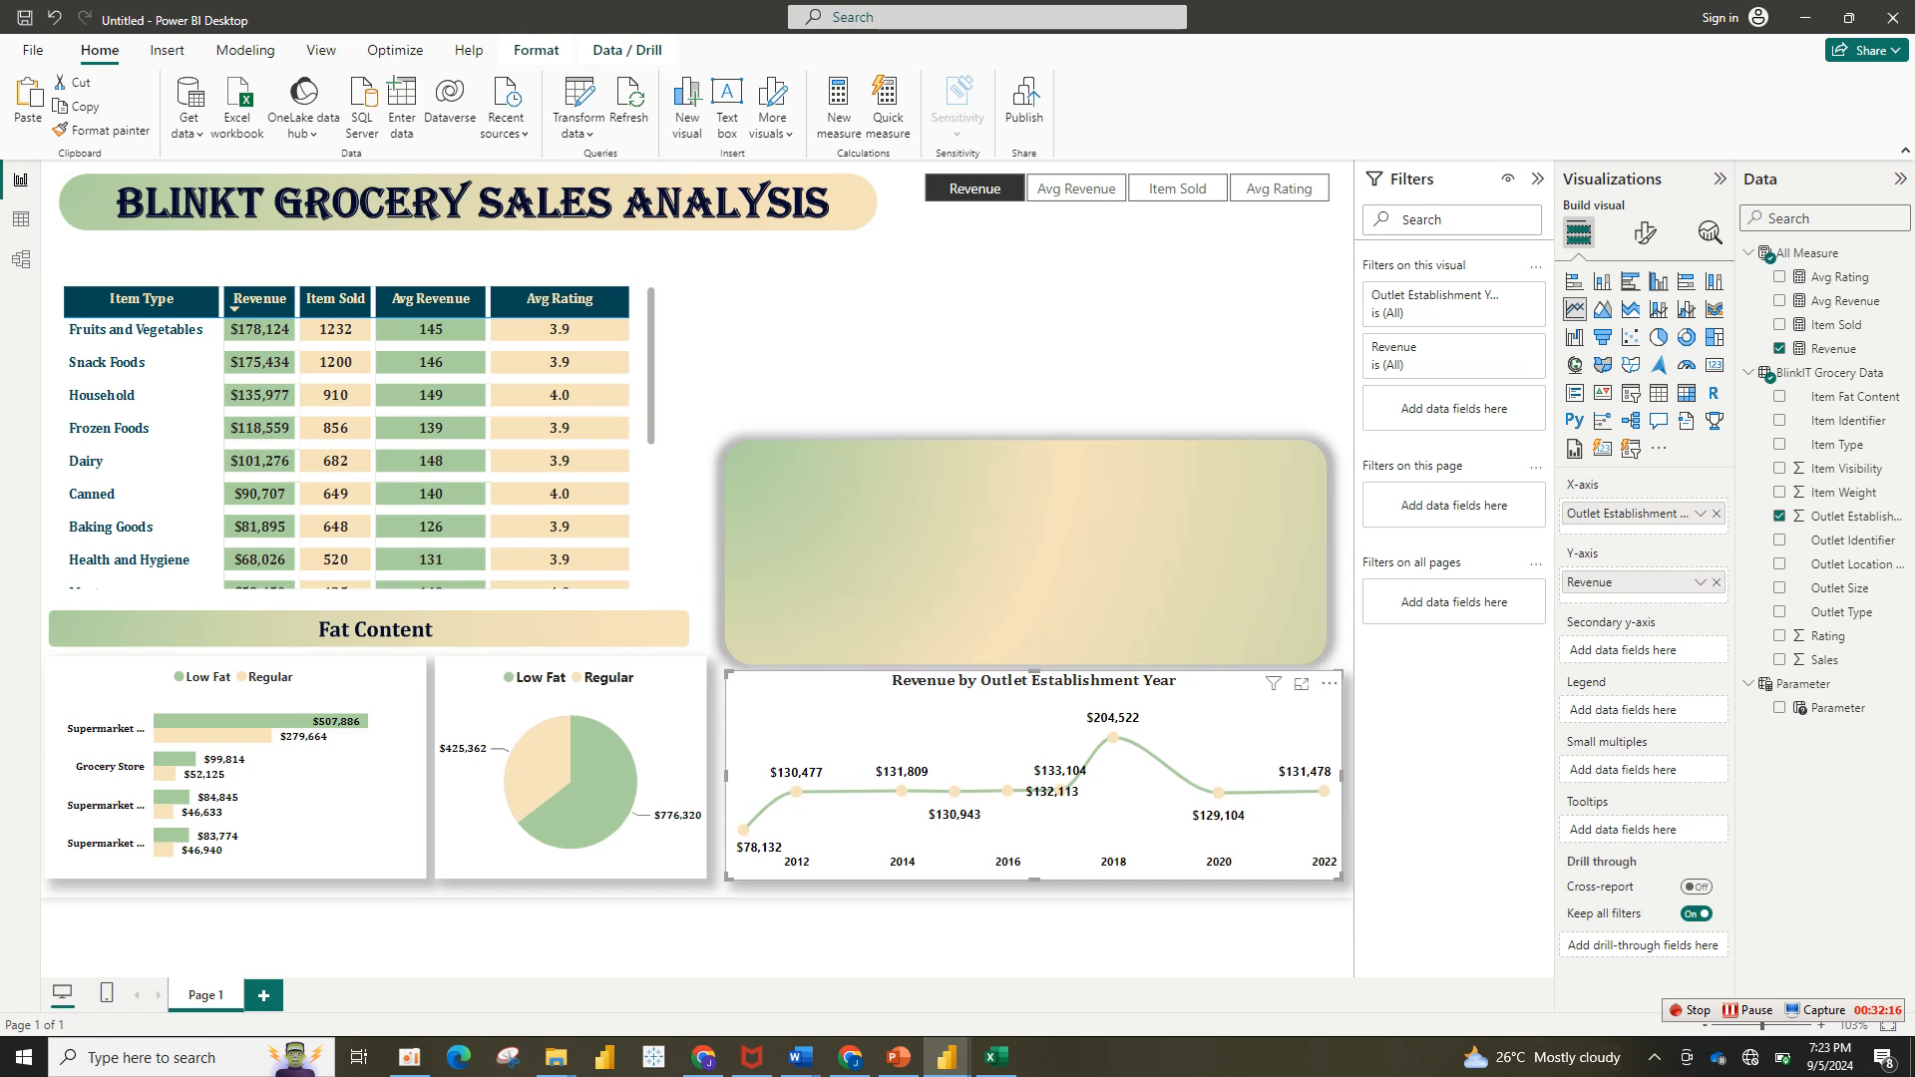
{"action": "key", "text": "Down"}
{"action": "key", "text": "Down"}
{"action": "key", "text": "Down"}
{"action": "key", "text": "Down"}
{"action": "key", "text": "Down"}
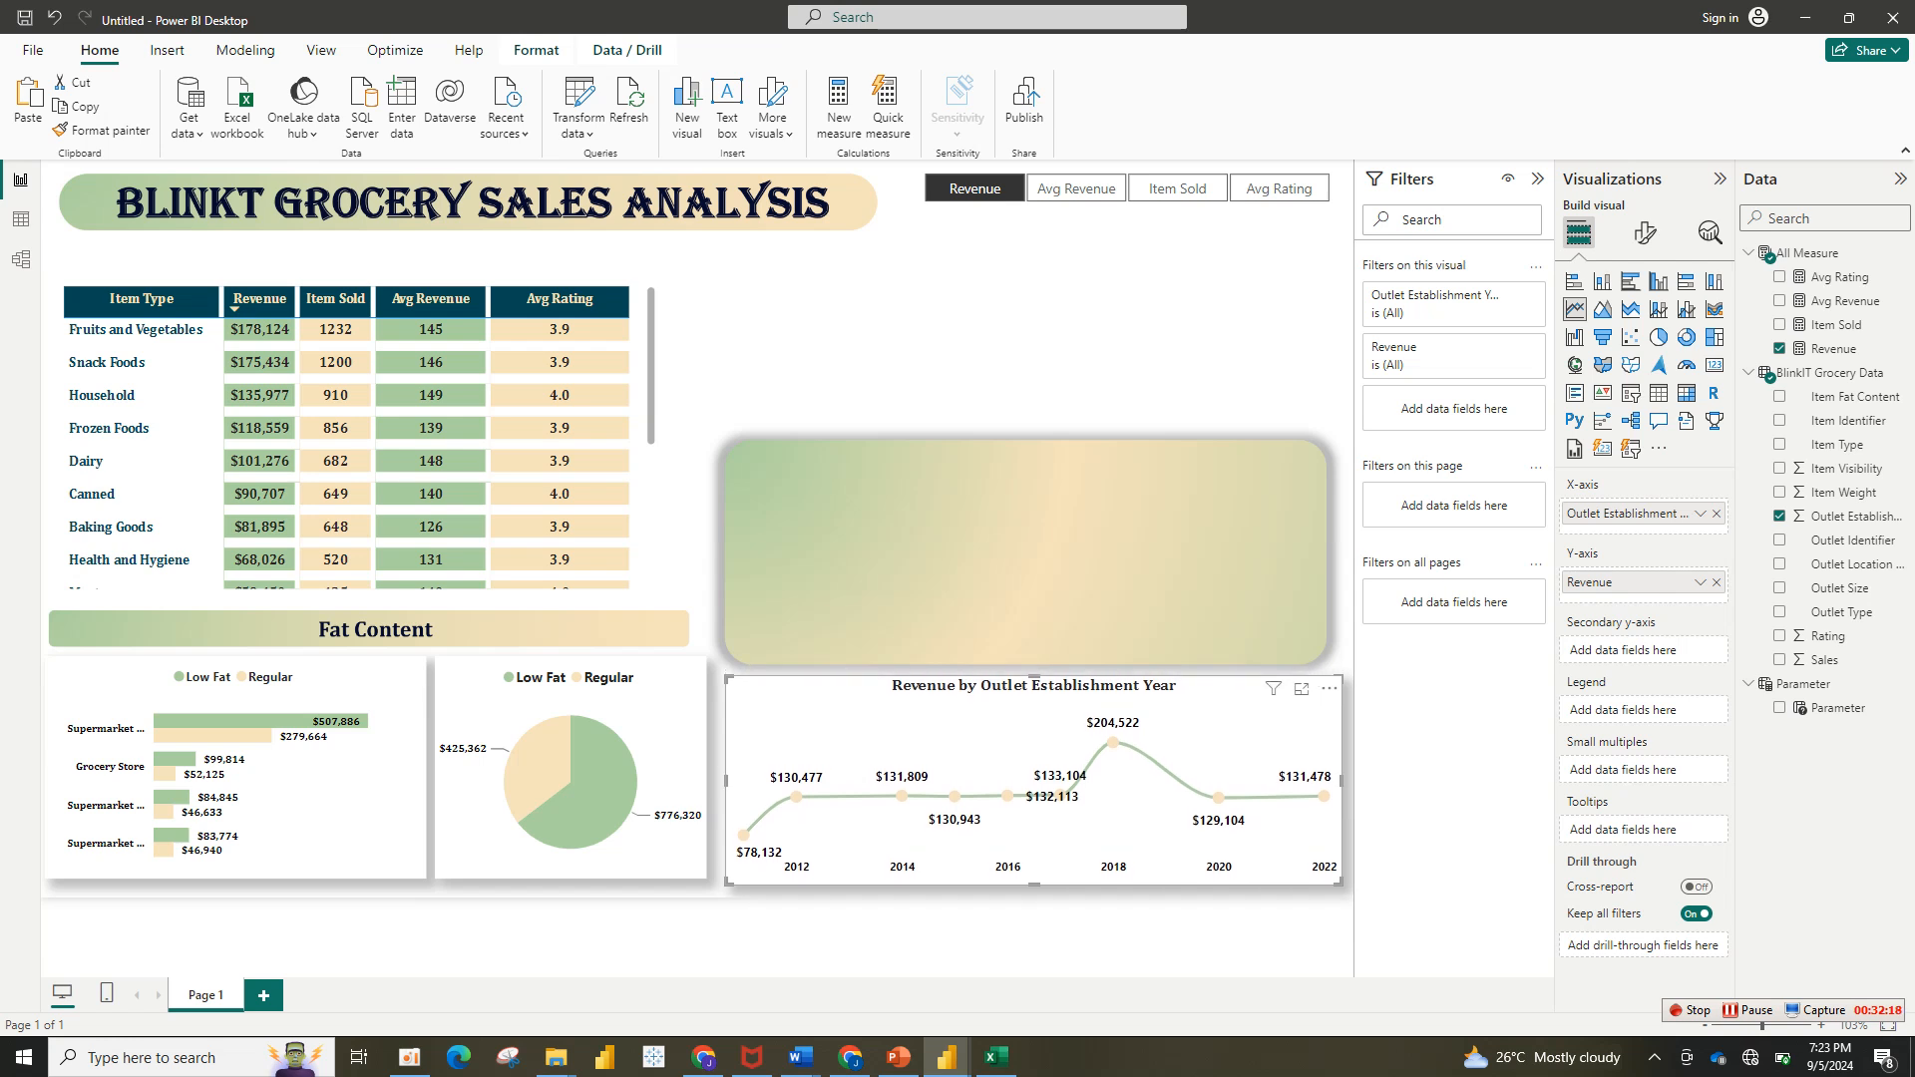
{"action": "key", "text": "Escape"}
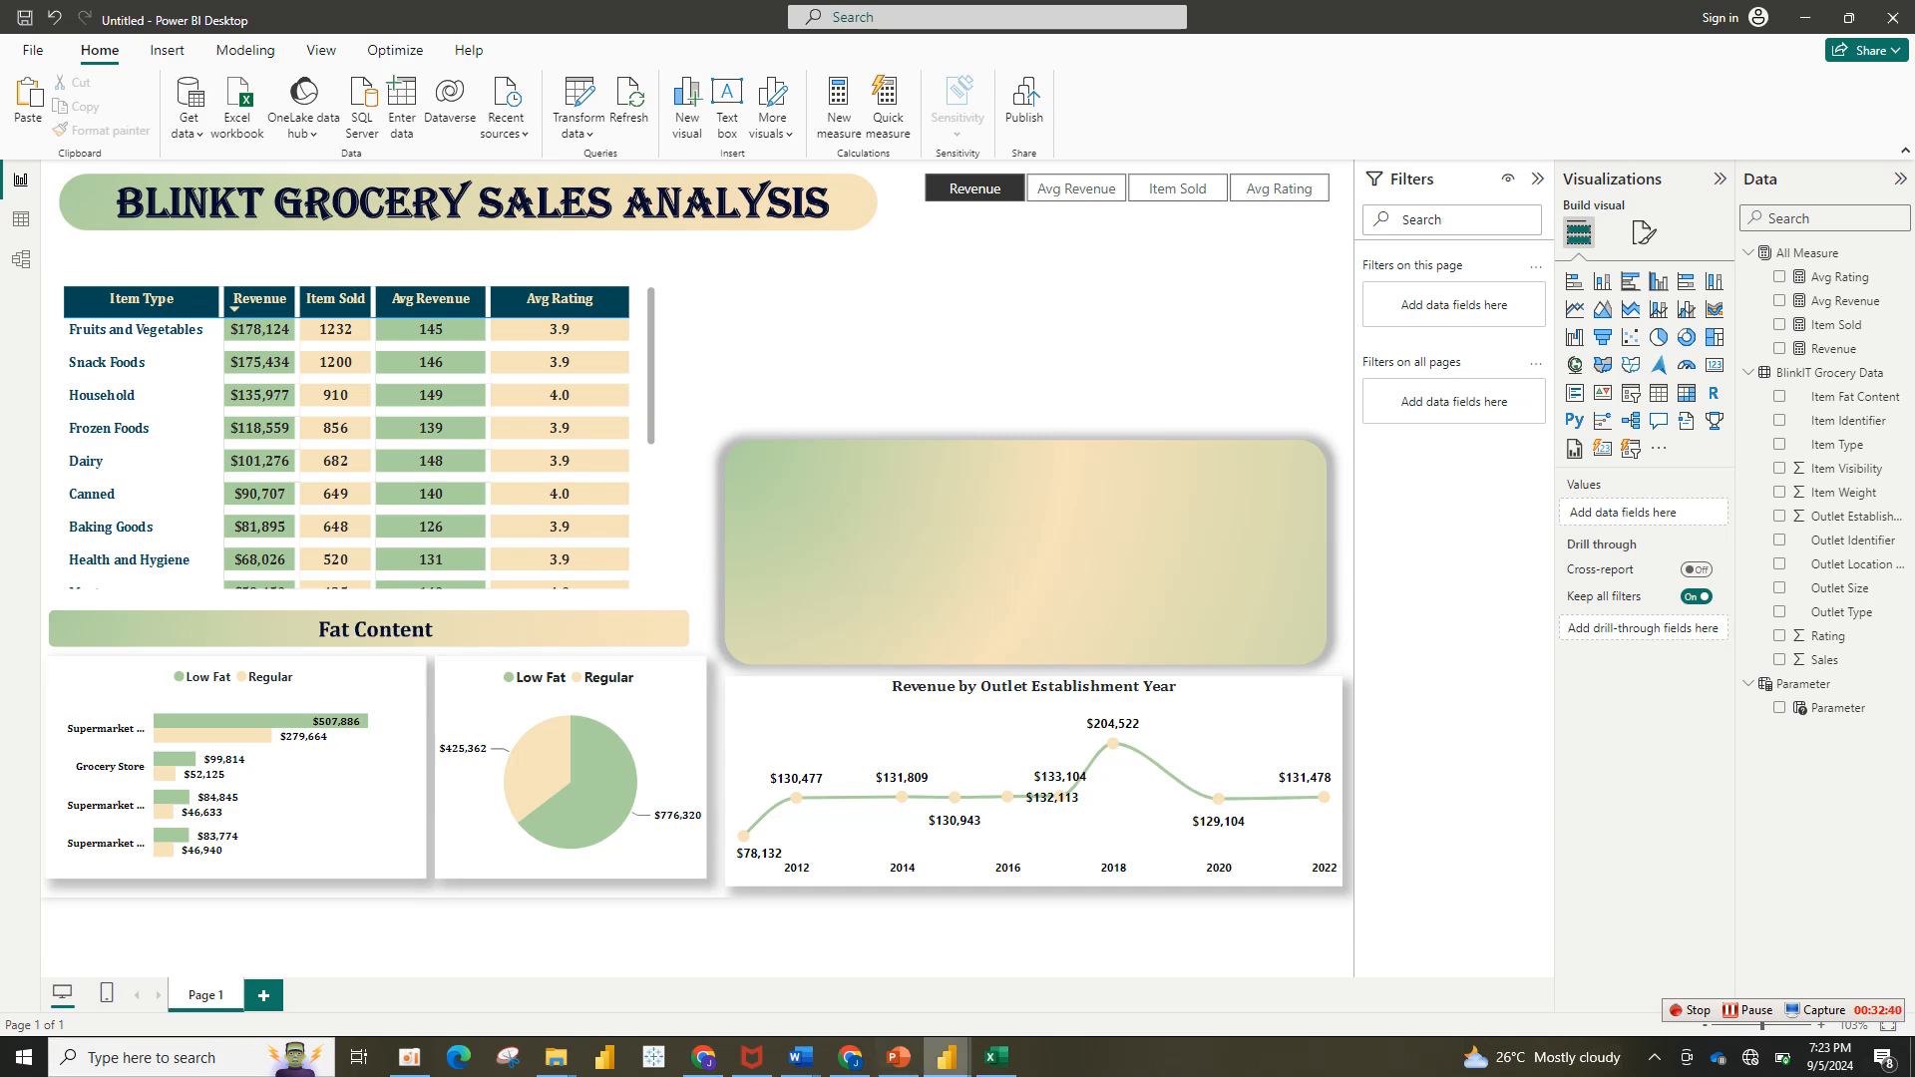
Step: Insert a clustered column chart, shrink it and place it above the gradient panel's left half
{"action": "mouse_move", "coordinate": [947, 1057]}
{"action": "left_click", "coordinate": [838, 972]}
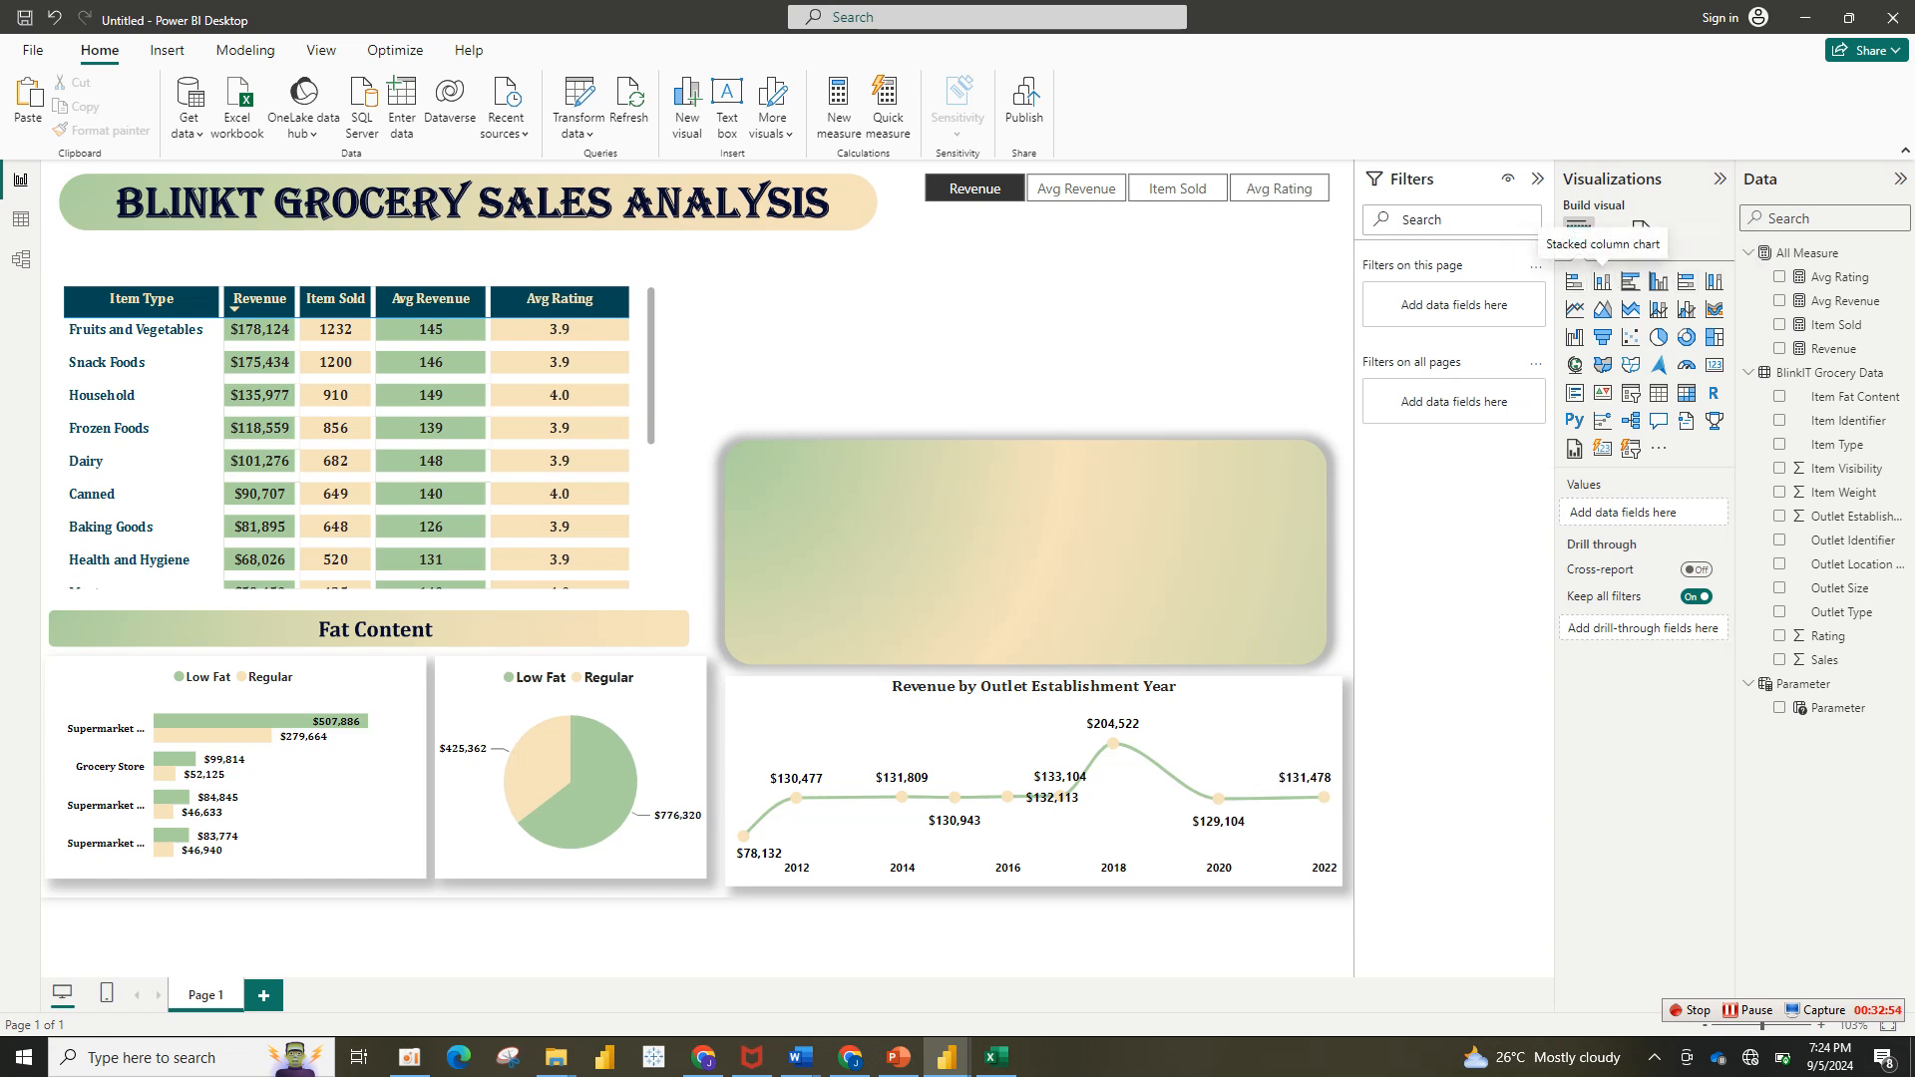
{"action": "left_click", "coordinate": [1658, 281]}
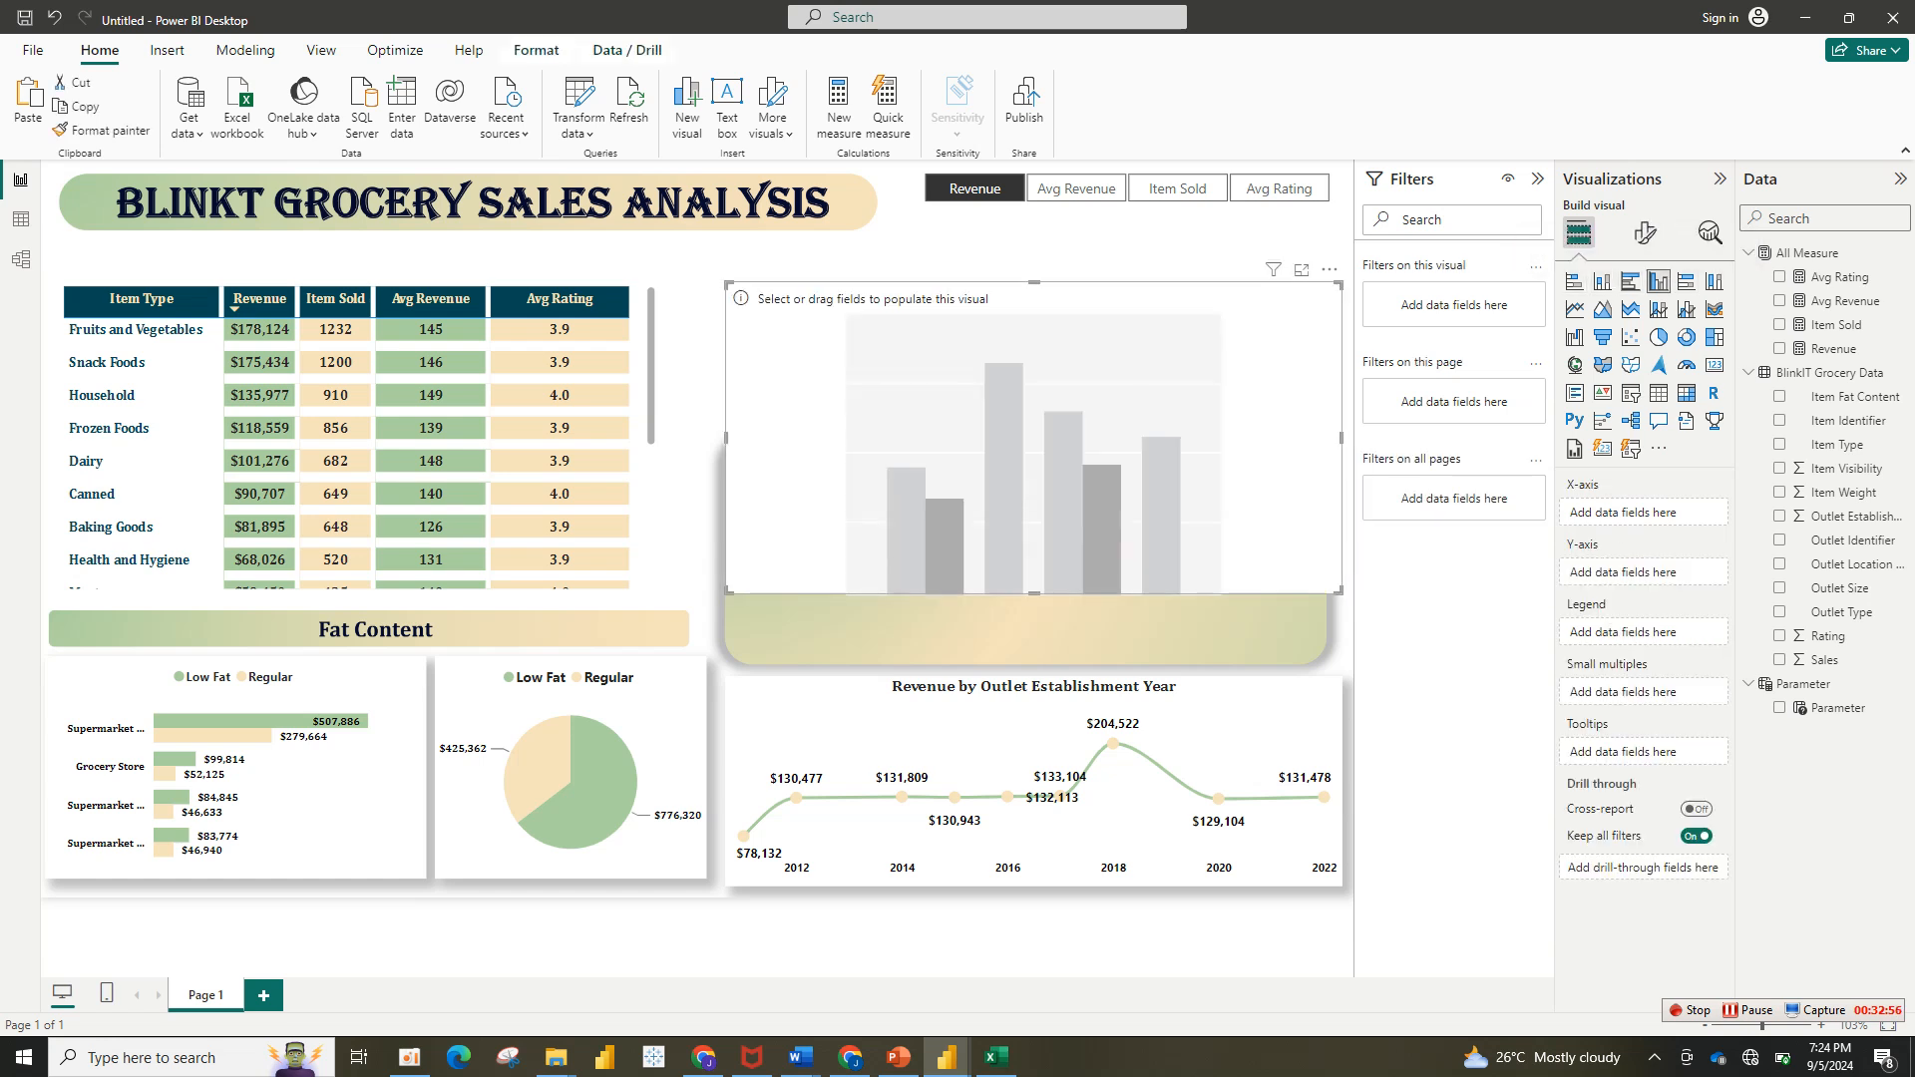
{"action": "left_click_drag", "start_coordinate": [1339, 591], "coordinate": [1065, 427]}
{"action": "left_click_drag", "start_coordinate": [938, 364], "coordinate": [918, 325]}
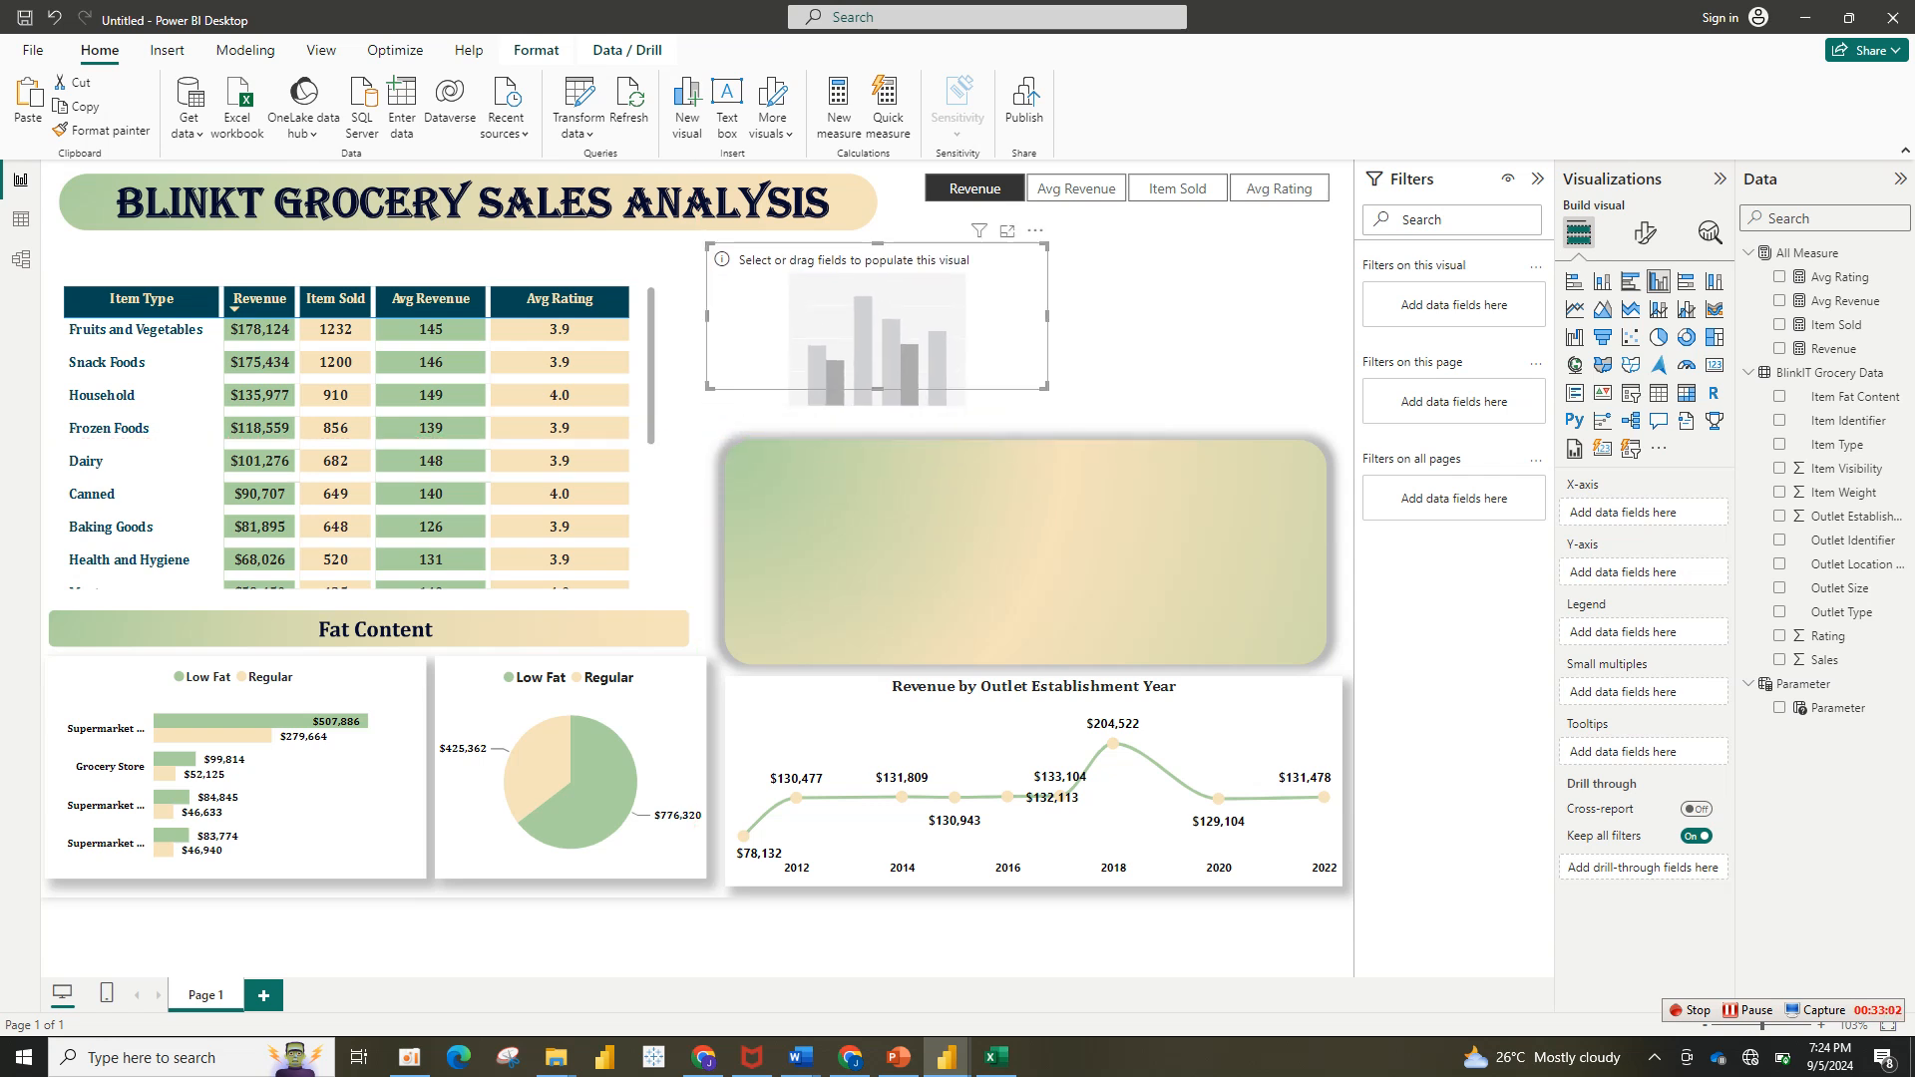
{"action": "left_click_drag", "start_coordinate": [877, 389], "coordinate": [878, 415]}
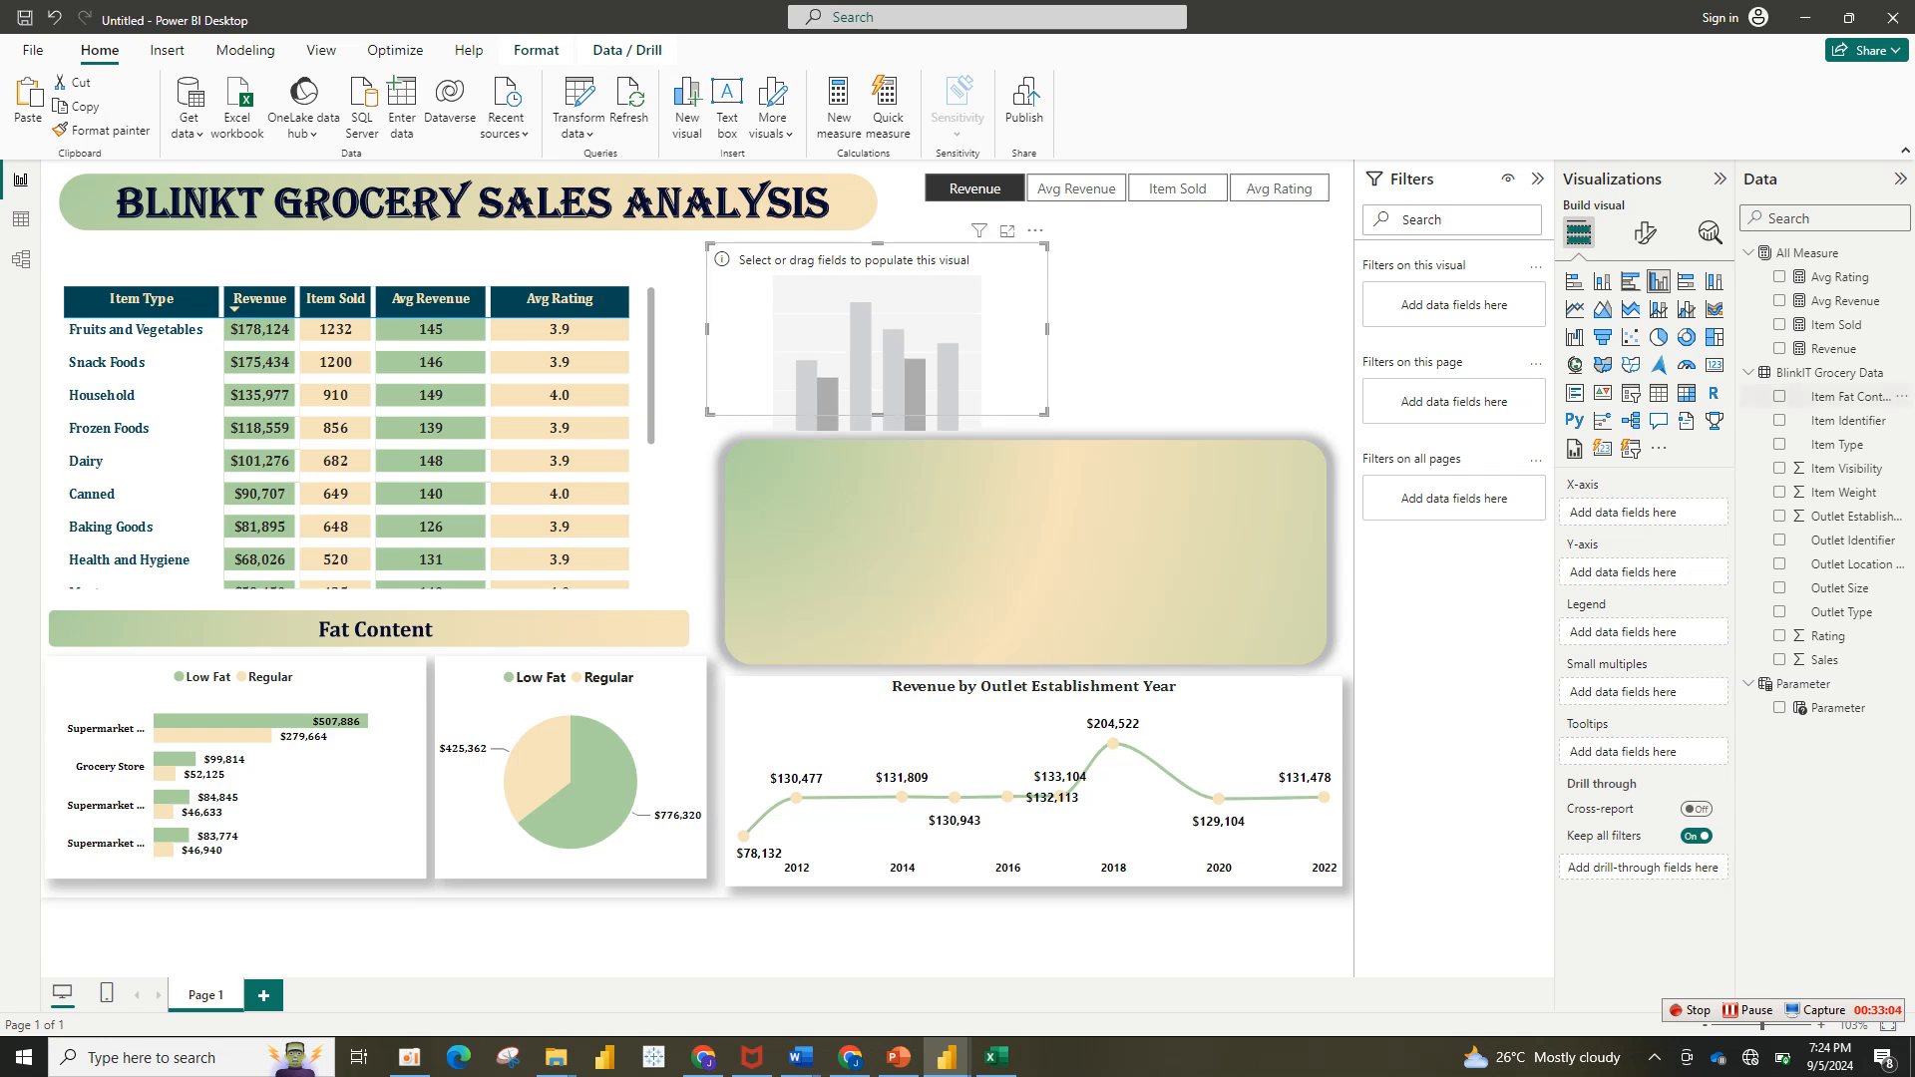
Step: Plot the Parameter measure by Outlet Size in the new column chart and make the chart slightly wider and shorter
{"action": "left_click_drag", "start_coordinate": [1840, 587], "coordinate": [1661, 513]}
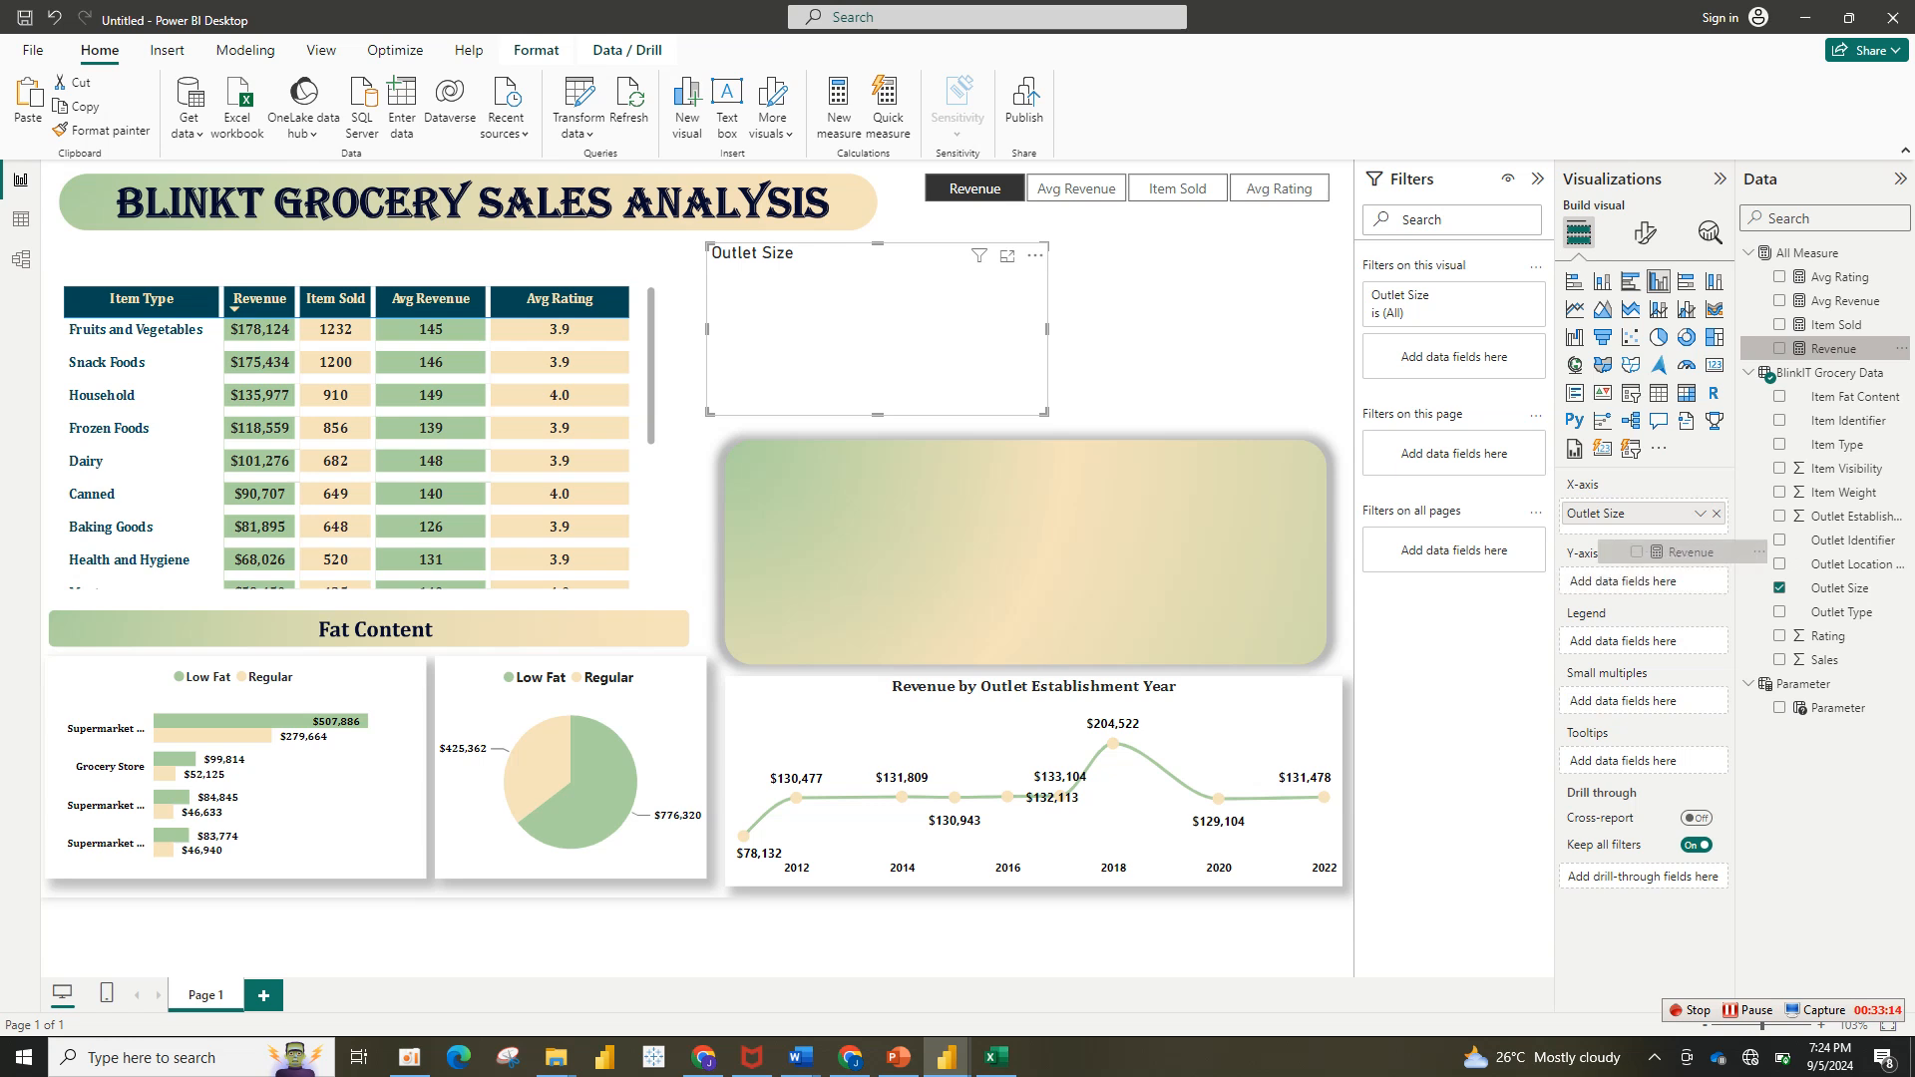
{"action": "left_click_drag", "start_coordinate": [1838, 707], "coordinate": [1641, 586]}
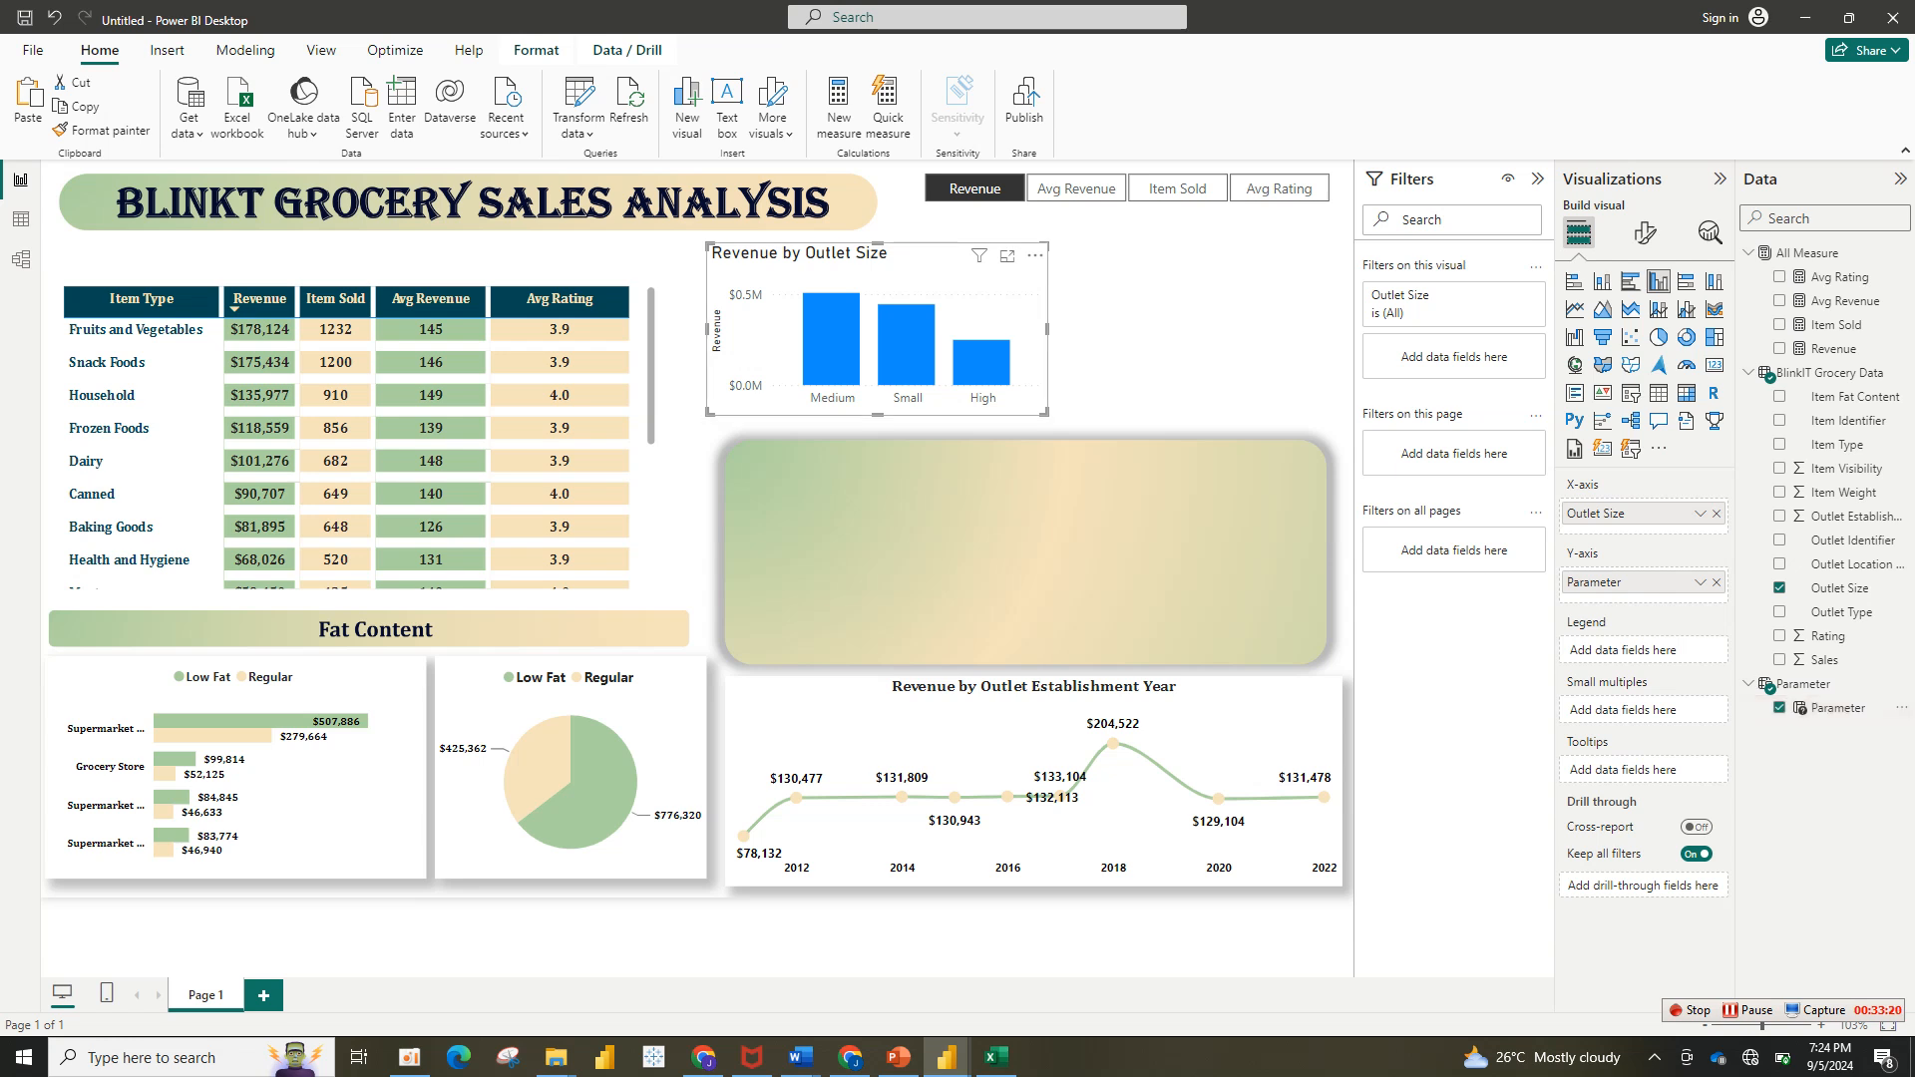
{"action": "left_click_drag", "start_coordinate": [1046, 413], "coordinate": [1072, 403]}
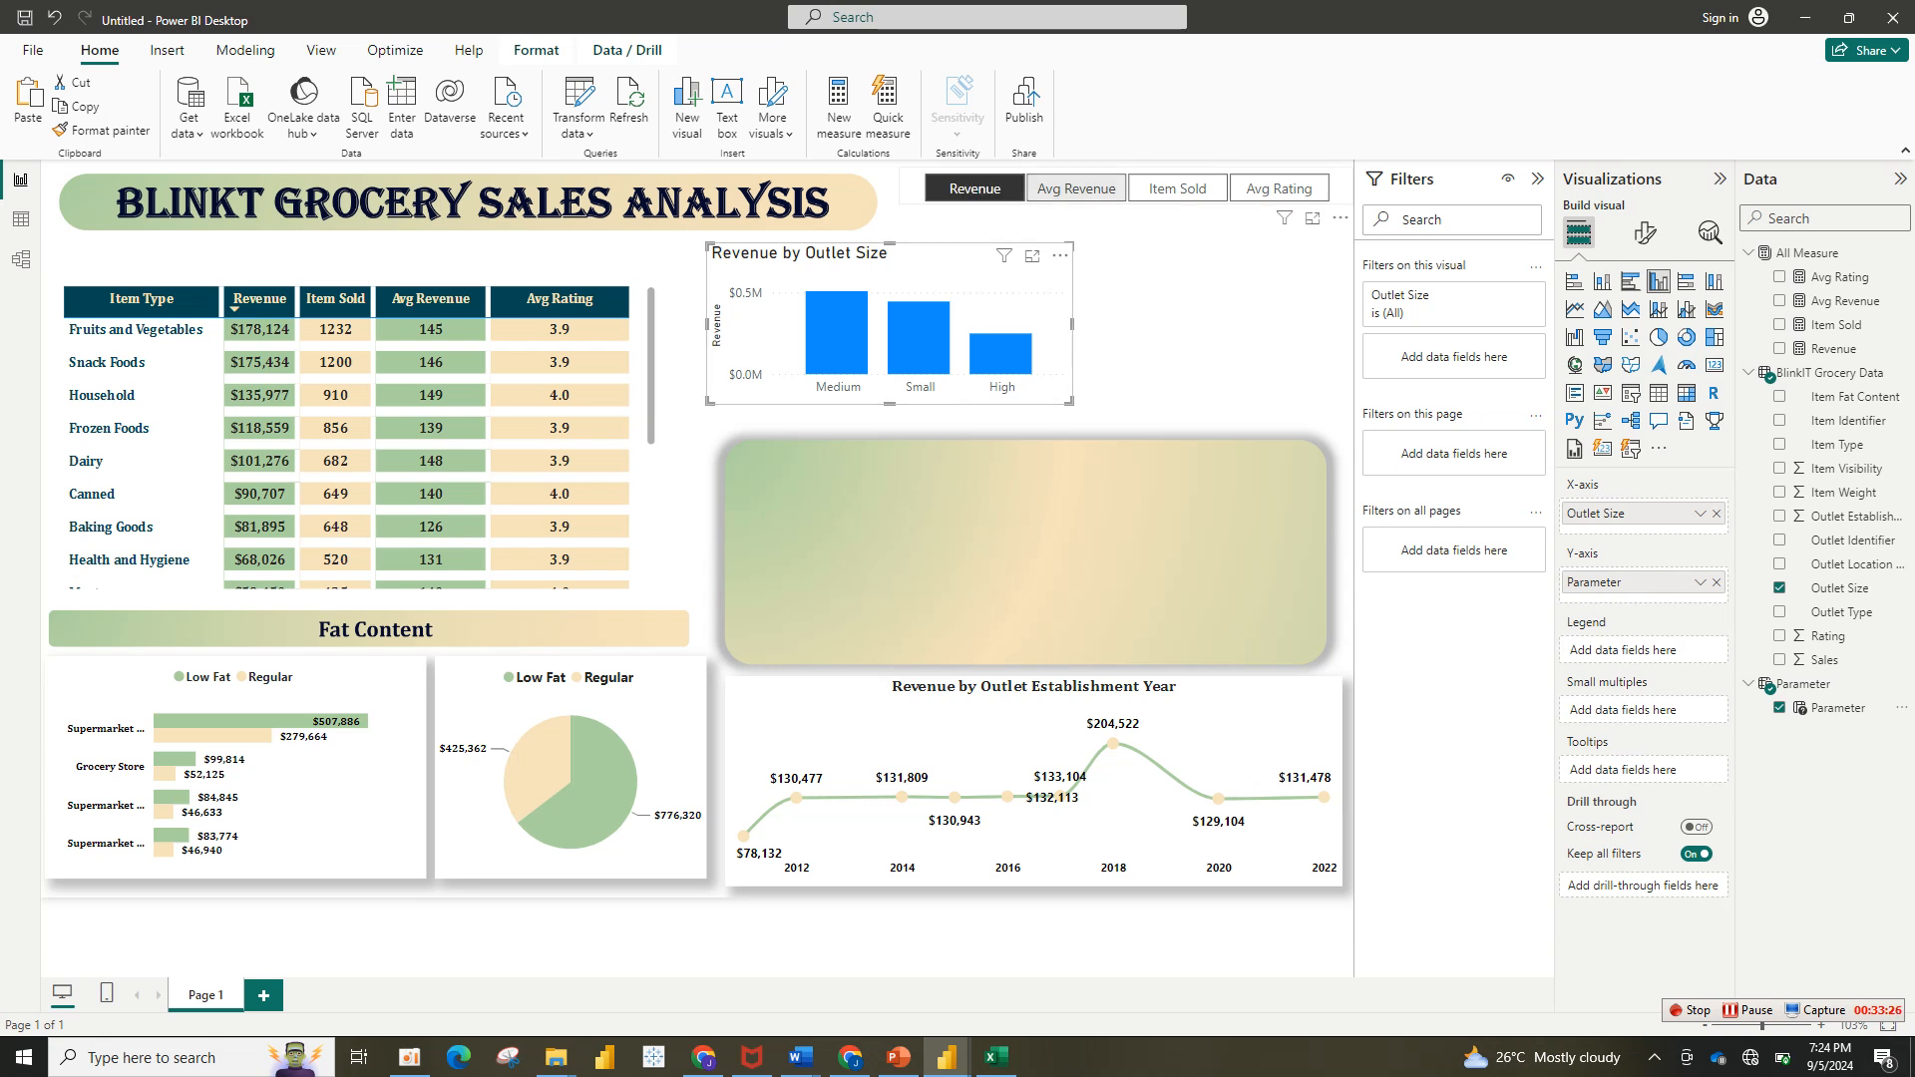
Step: Check that the column chart responds to the measure slicer using Avg Revenue and Item Sold, ending on Revenue
{"action": "left_click", "coordinate": [1076, 189]}
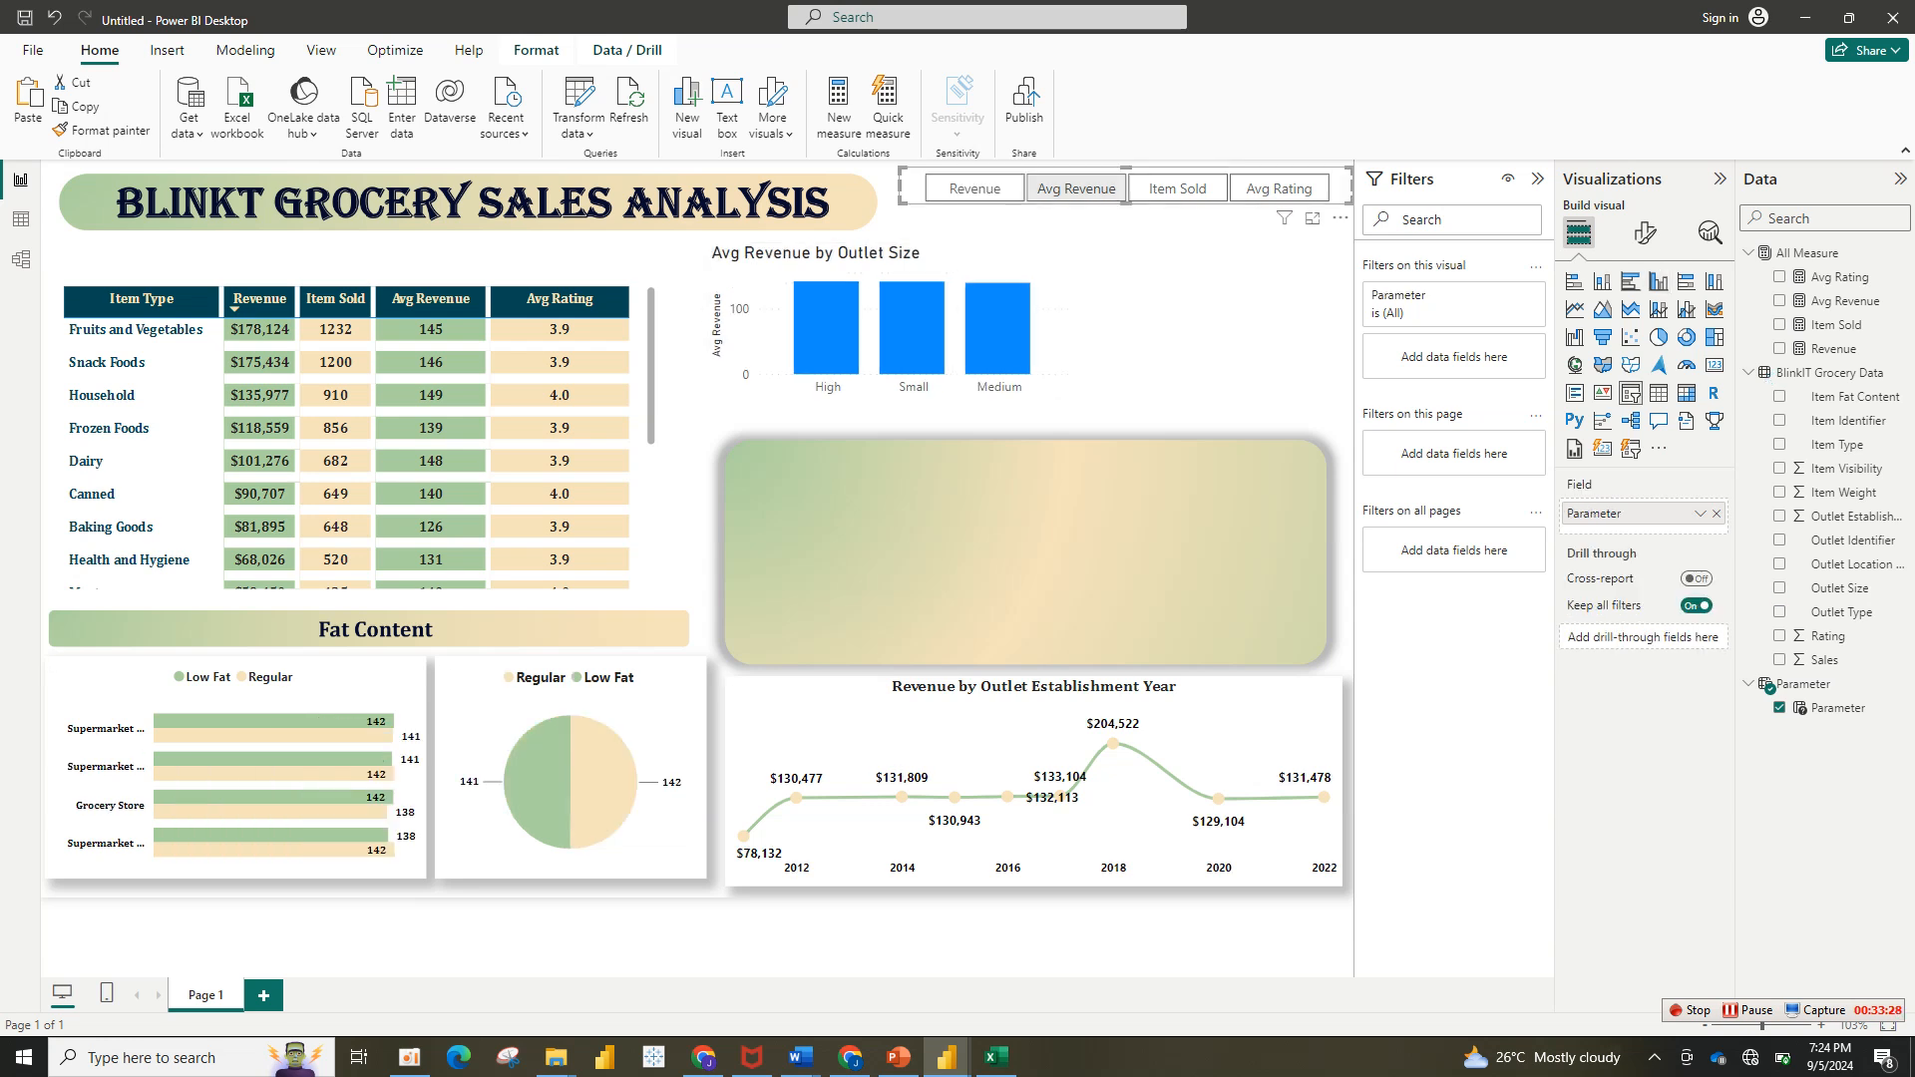
{"action": "left_click", "coordinate": [1177, 189]}
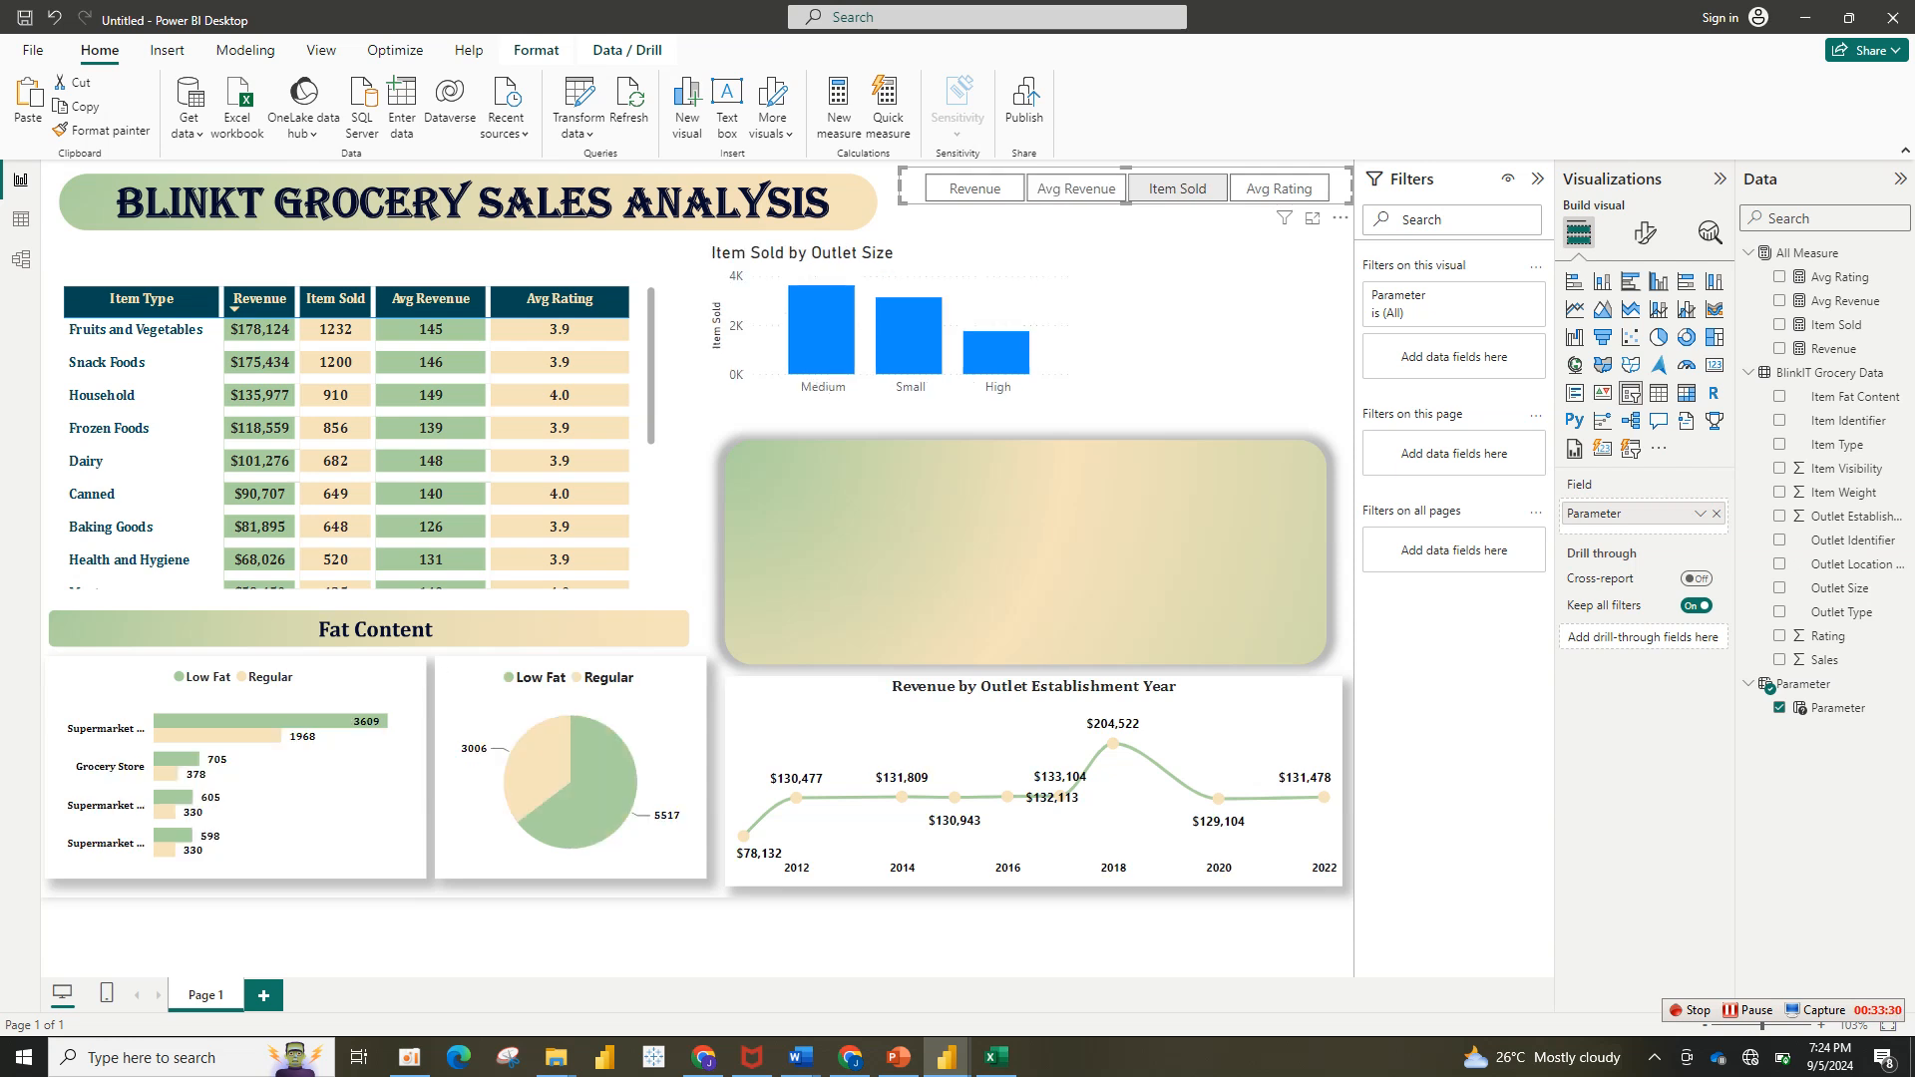
{"action": "left_click", "coordinate": [1076, 188]}
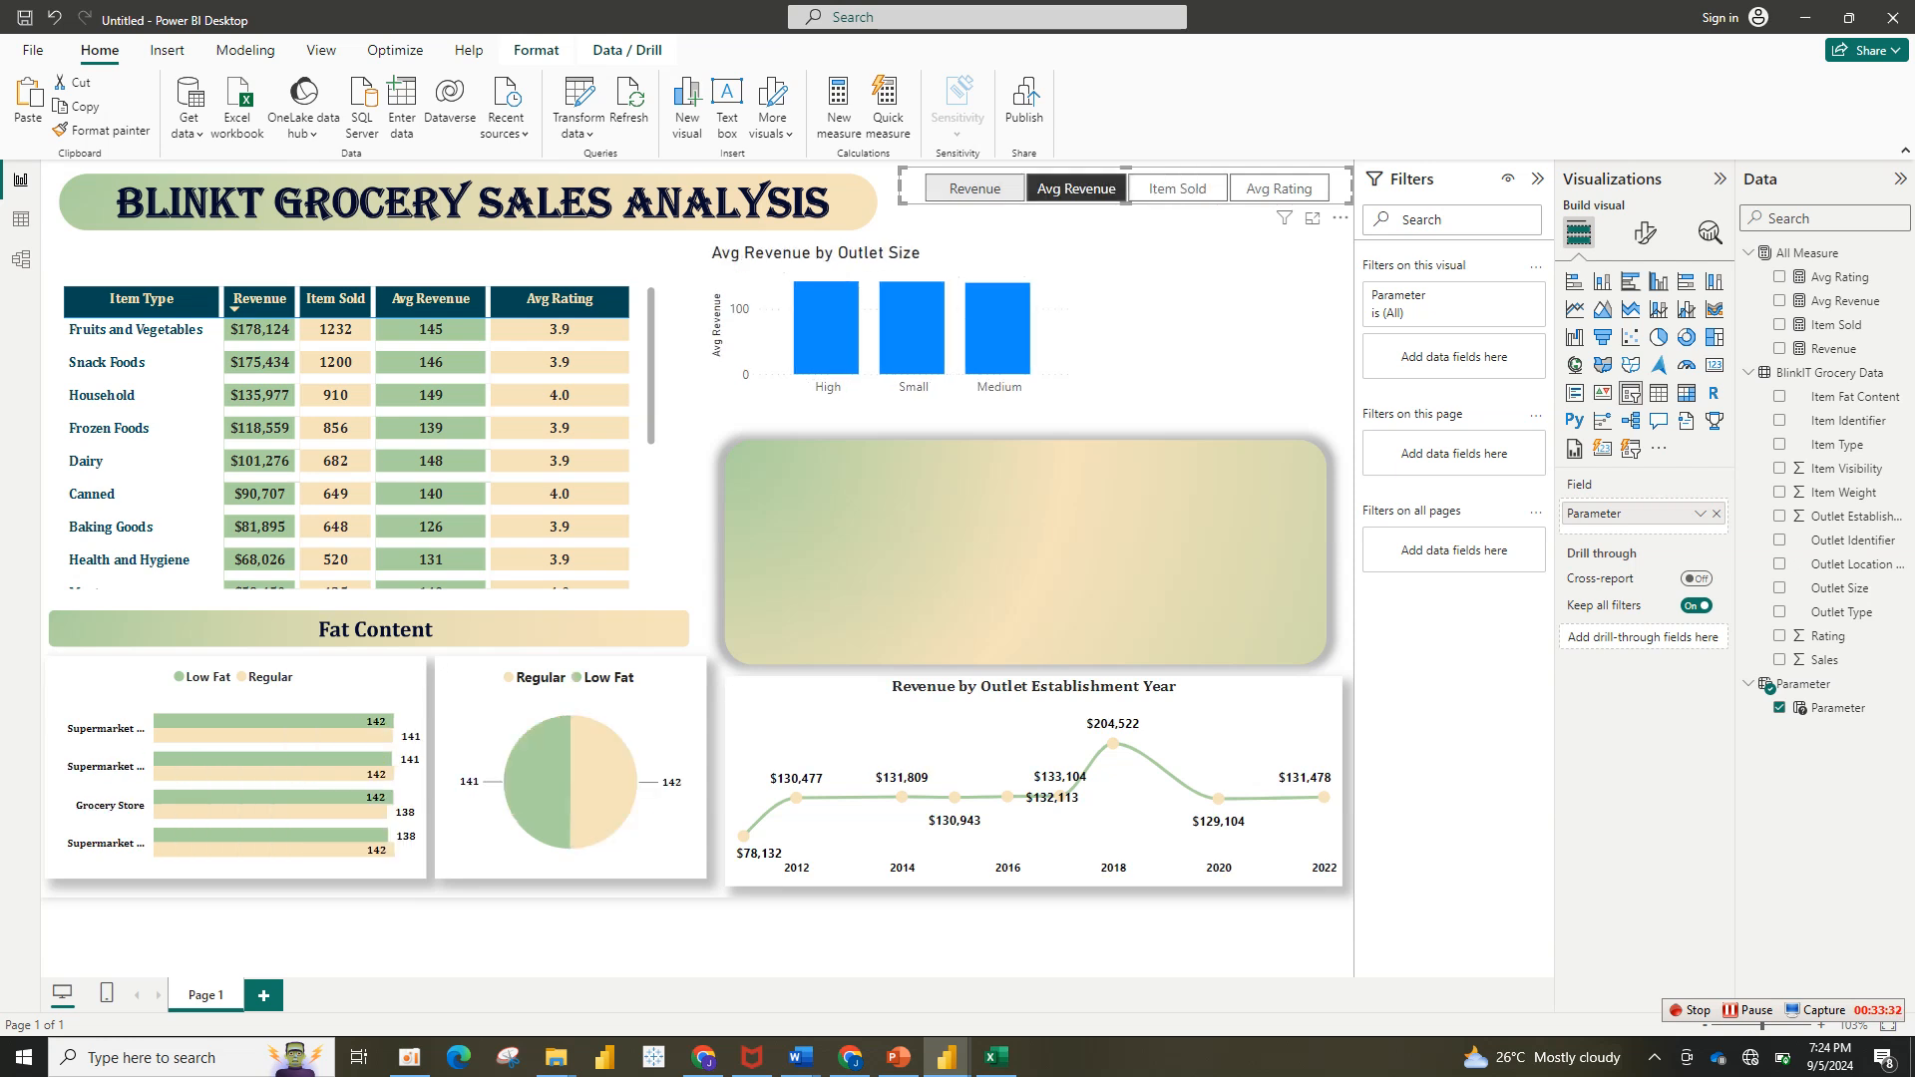
{"action": "left_click", "coordinate": [982, 188]}
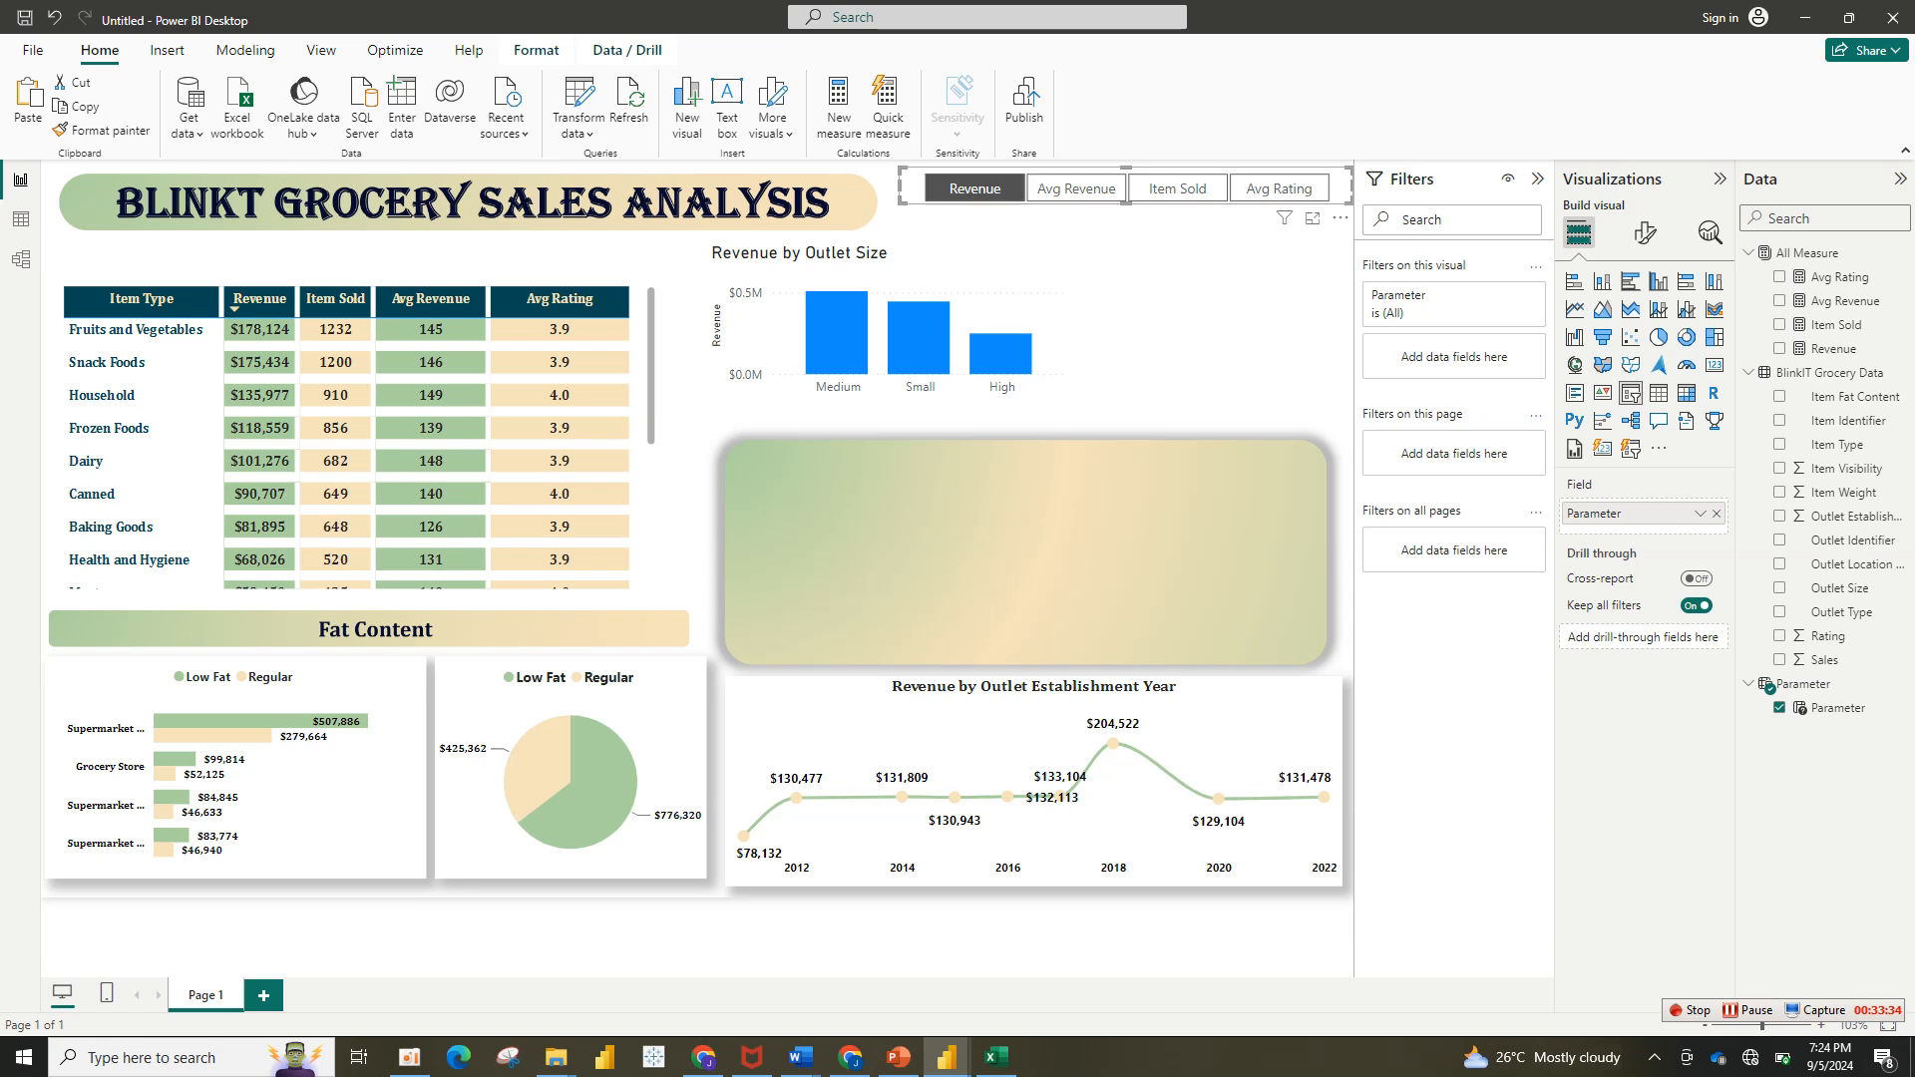
Step: Recolor the columns of the outlet size chart with the dashboard's light green
{"action": "left_click", "coordinate": [962, 271]}
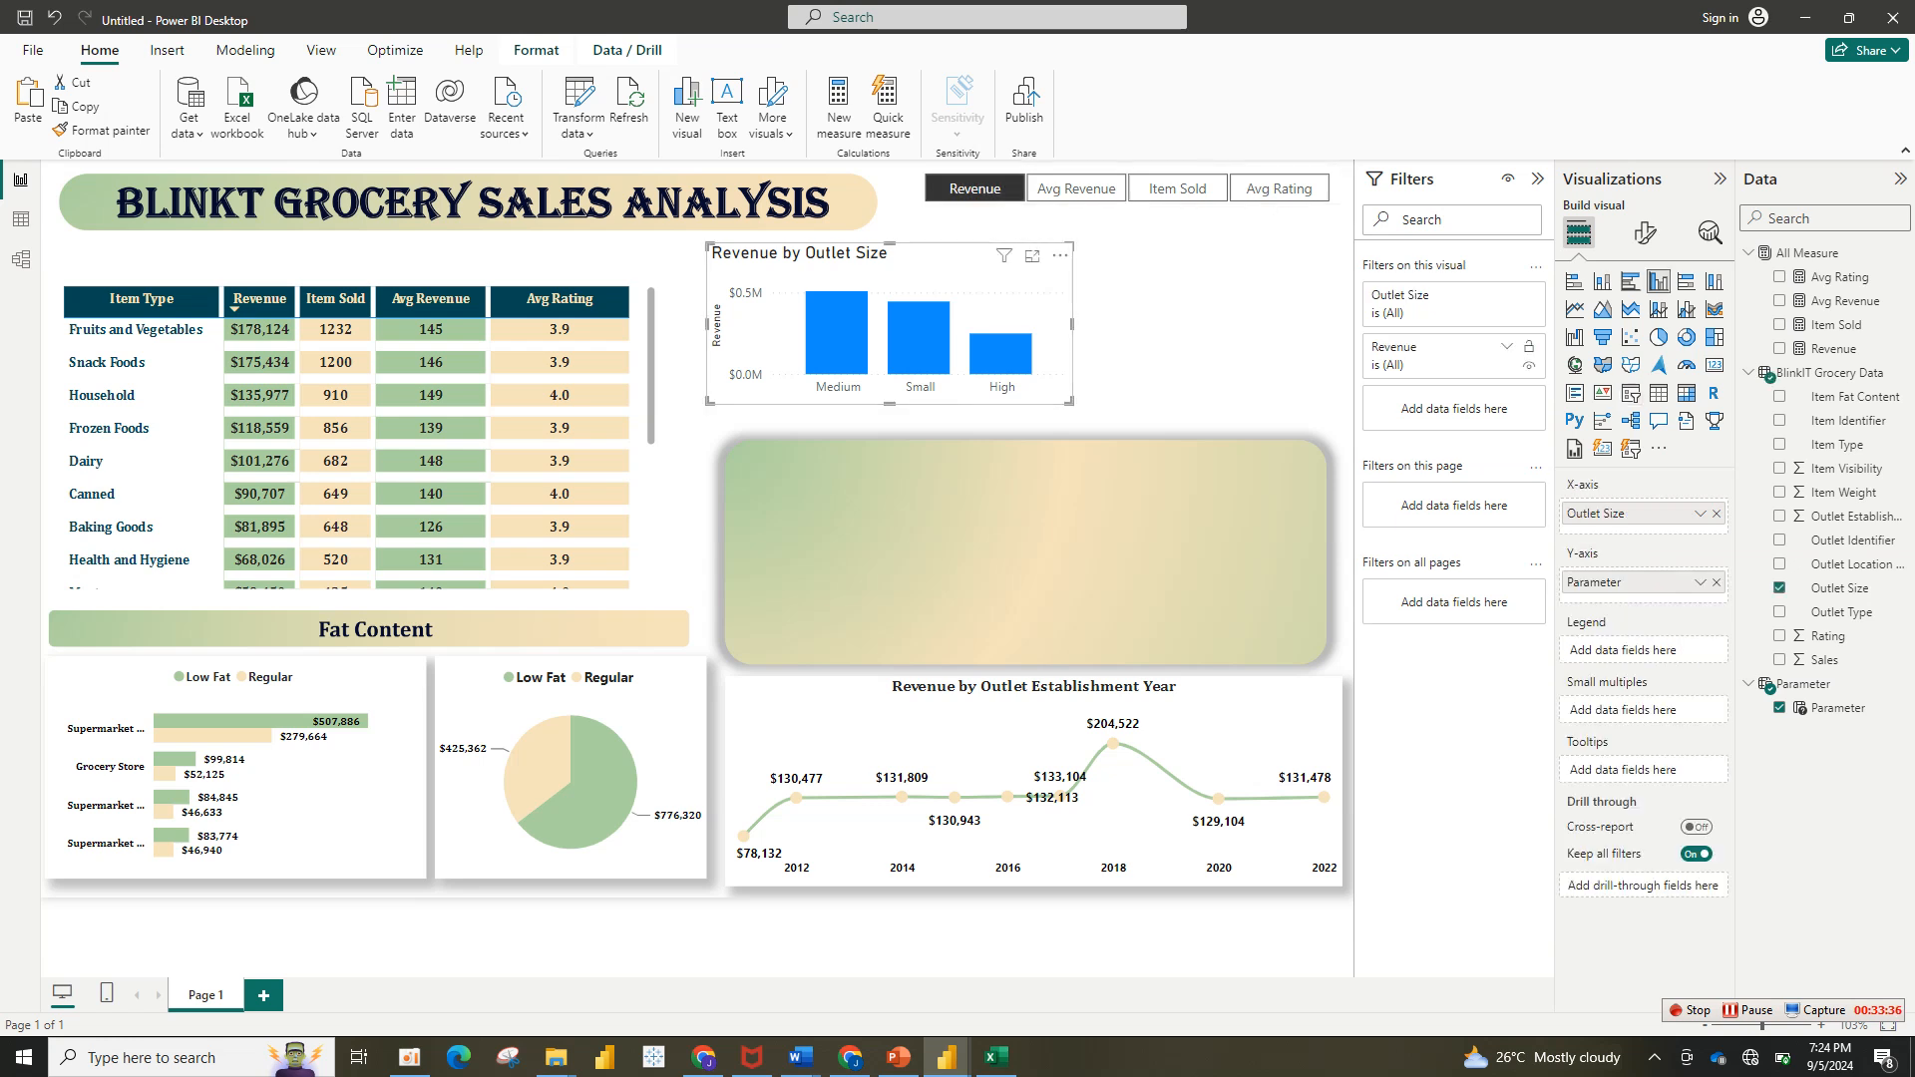
{"action": "mouse_move", "coordinate": [867, 330]}
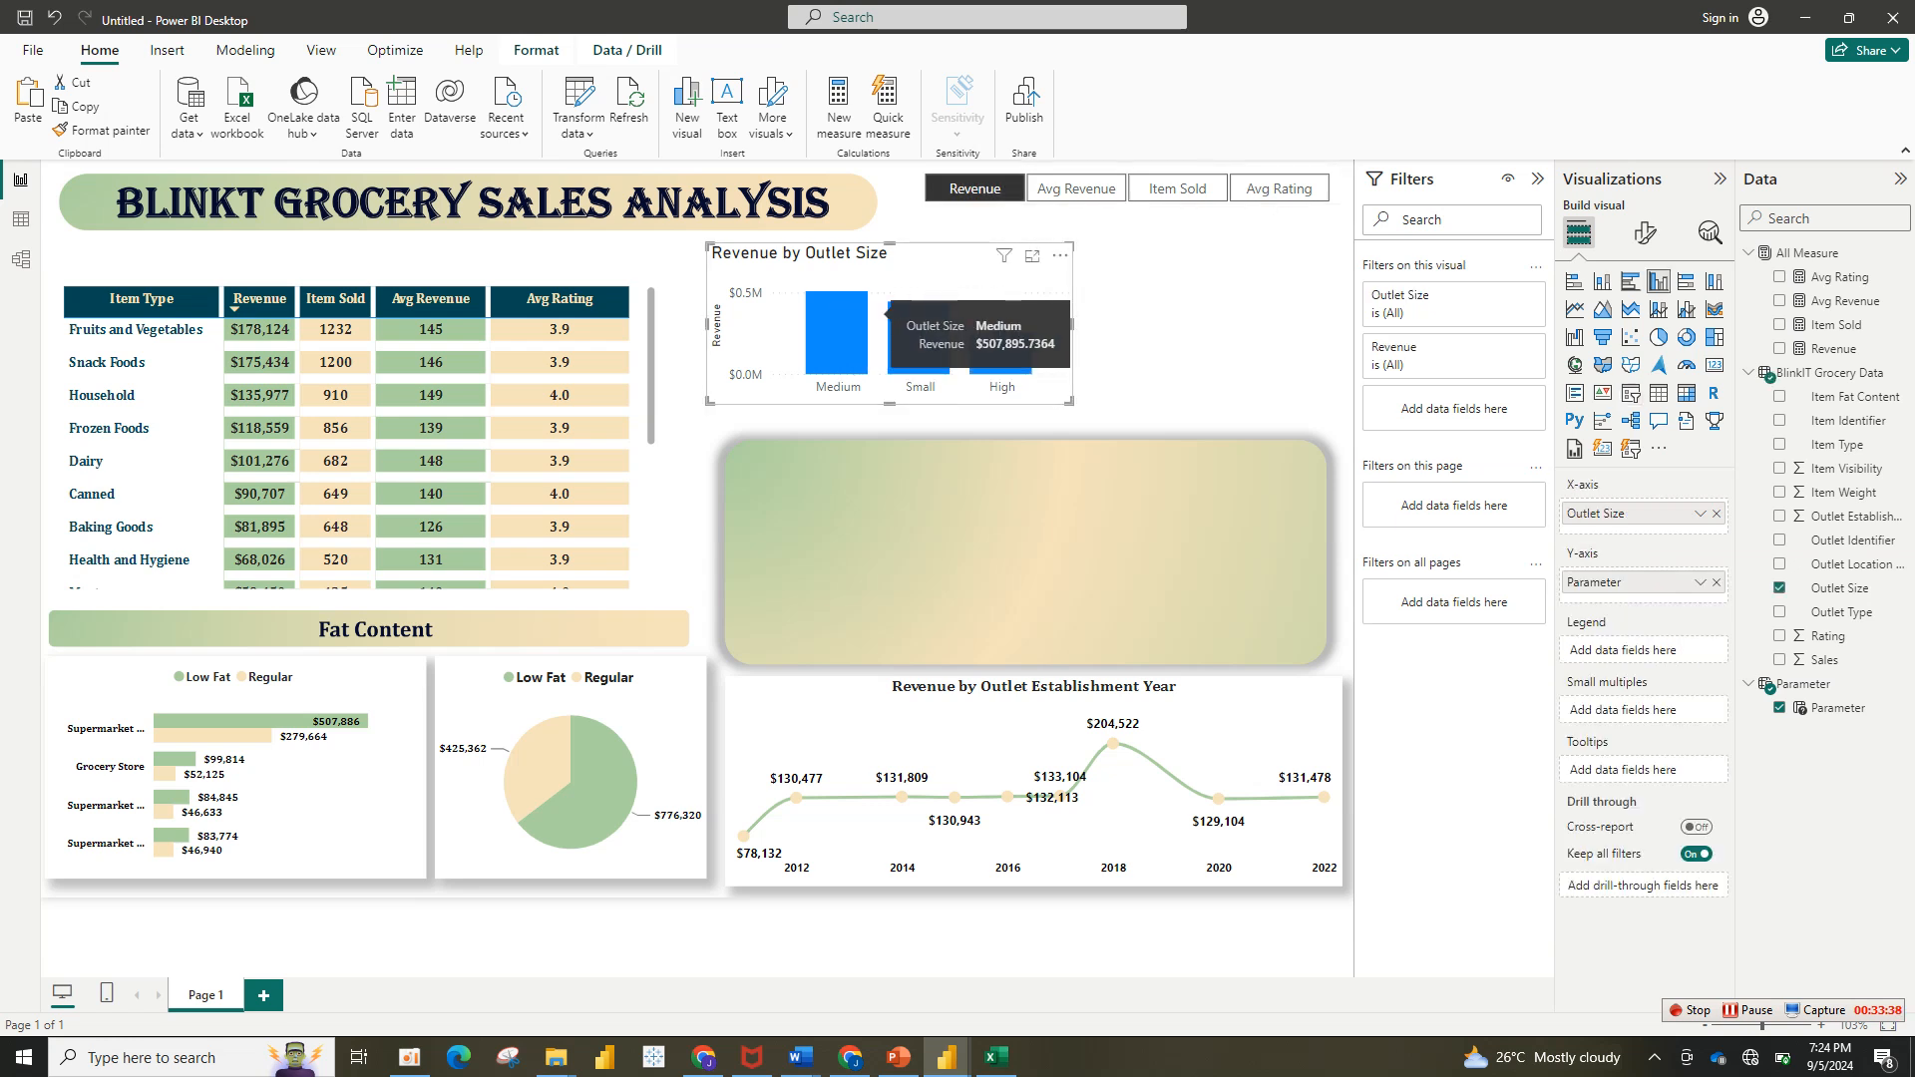
{"action": "left_click", "coordinate": [1645, 232]}
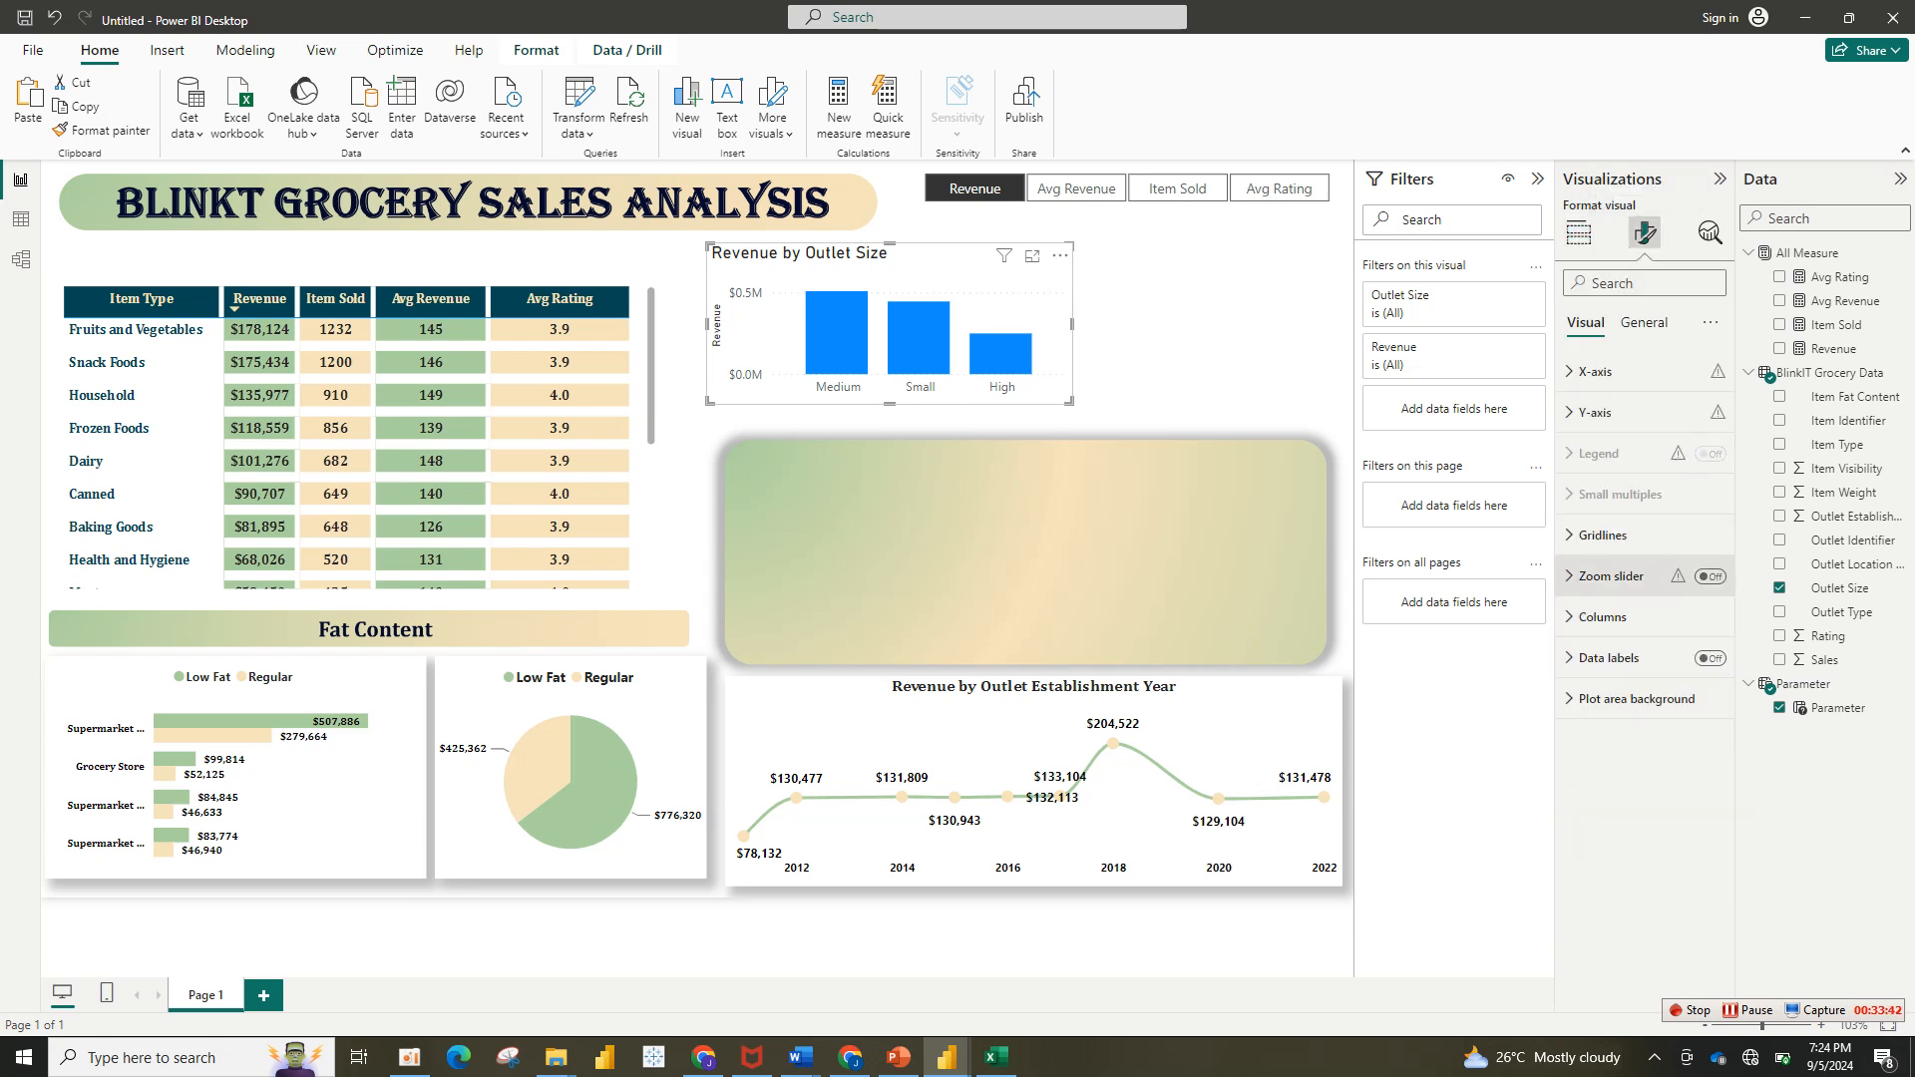
{"action": "left_click", "coordinate": [1603, 534]}
{"action": "left_click", "coordinate": [1603, 535]}
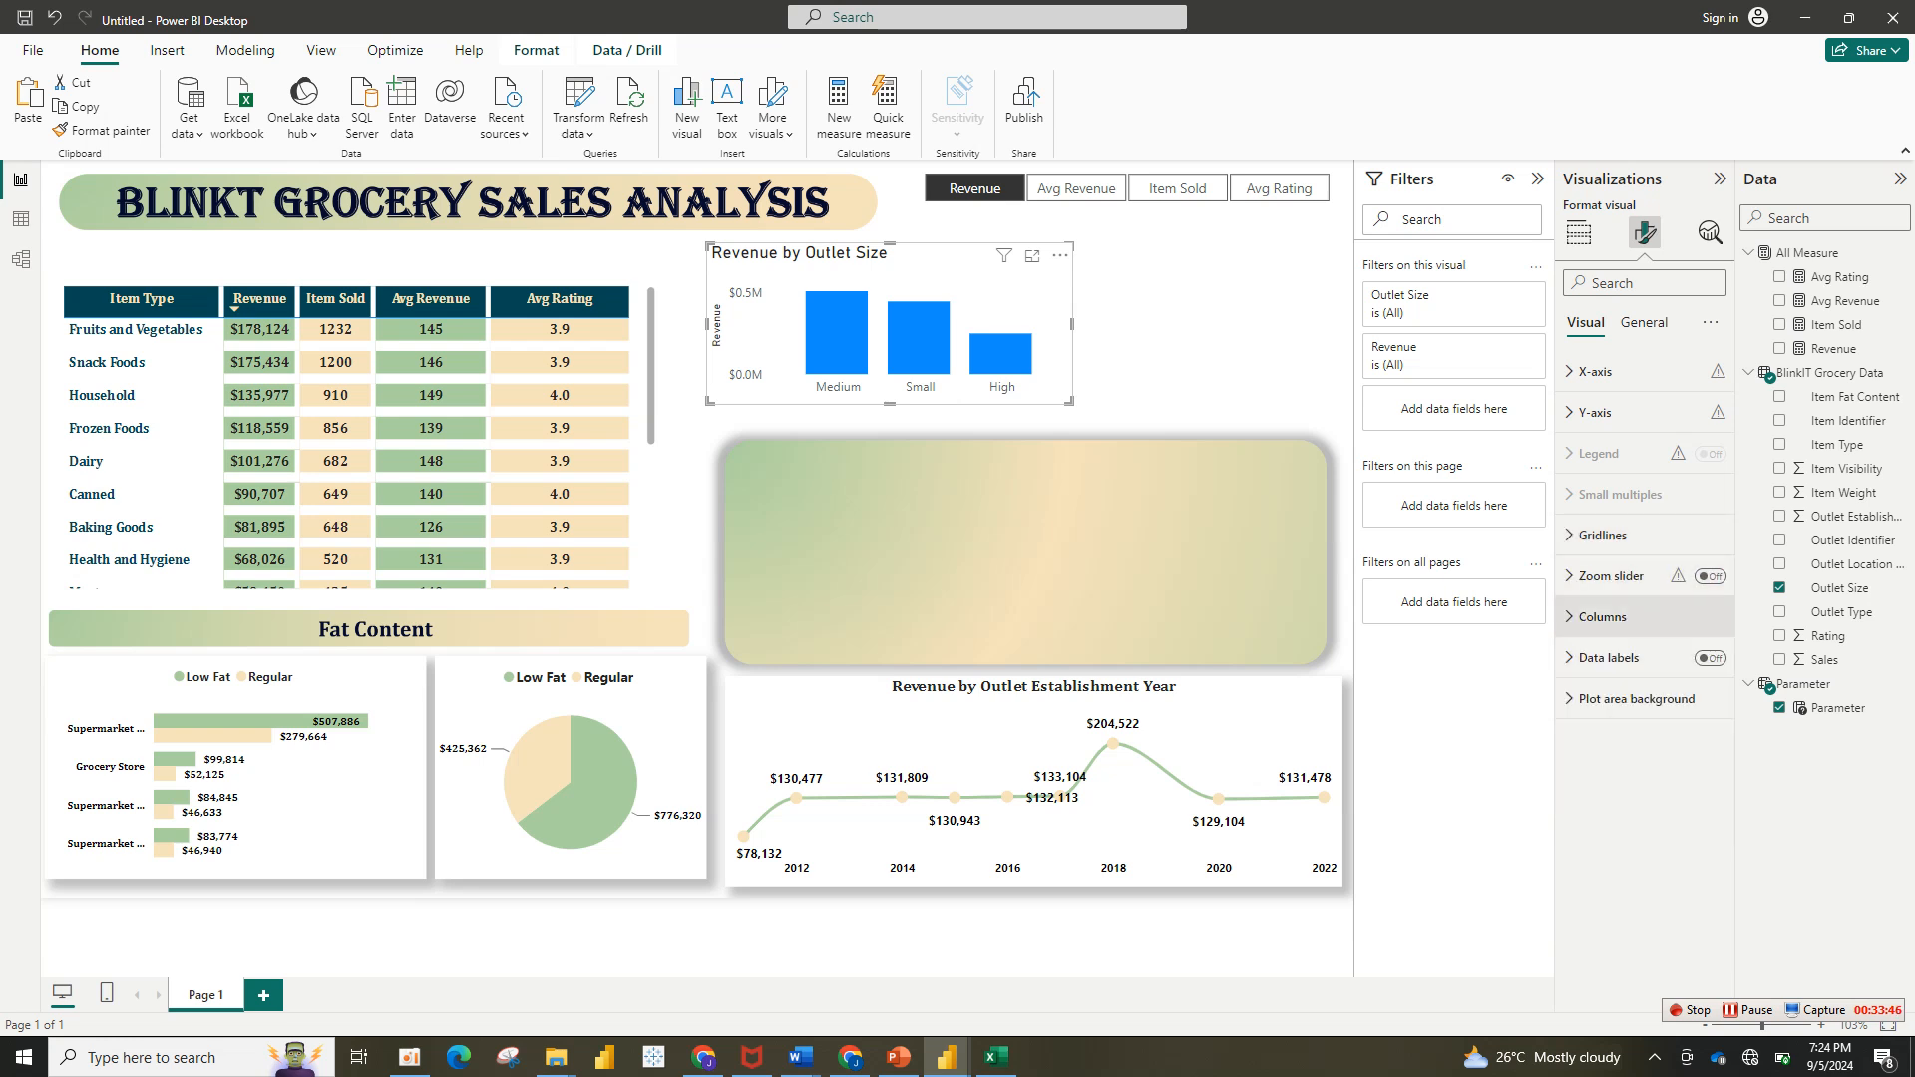
{"action": "left_click", "coordinate": [1603, 617]}
{"action": "left_click", "coordinate": [1595, 716]}
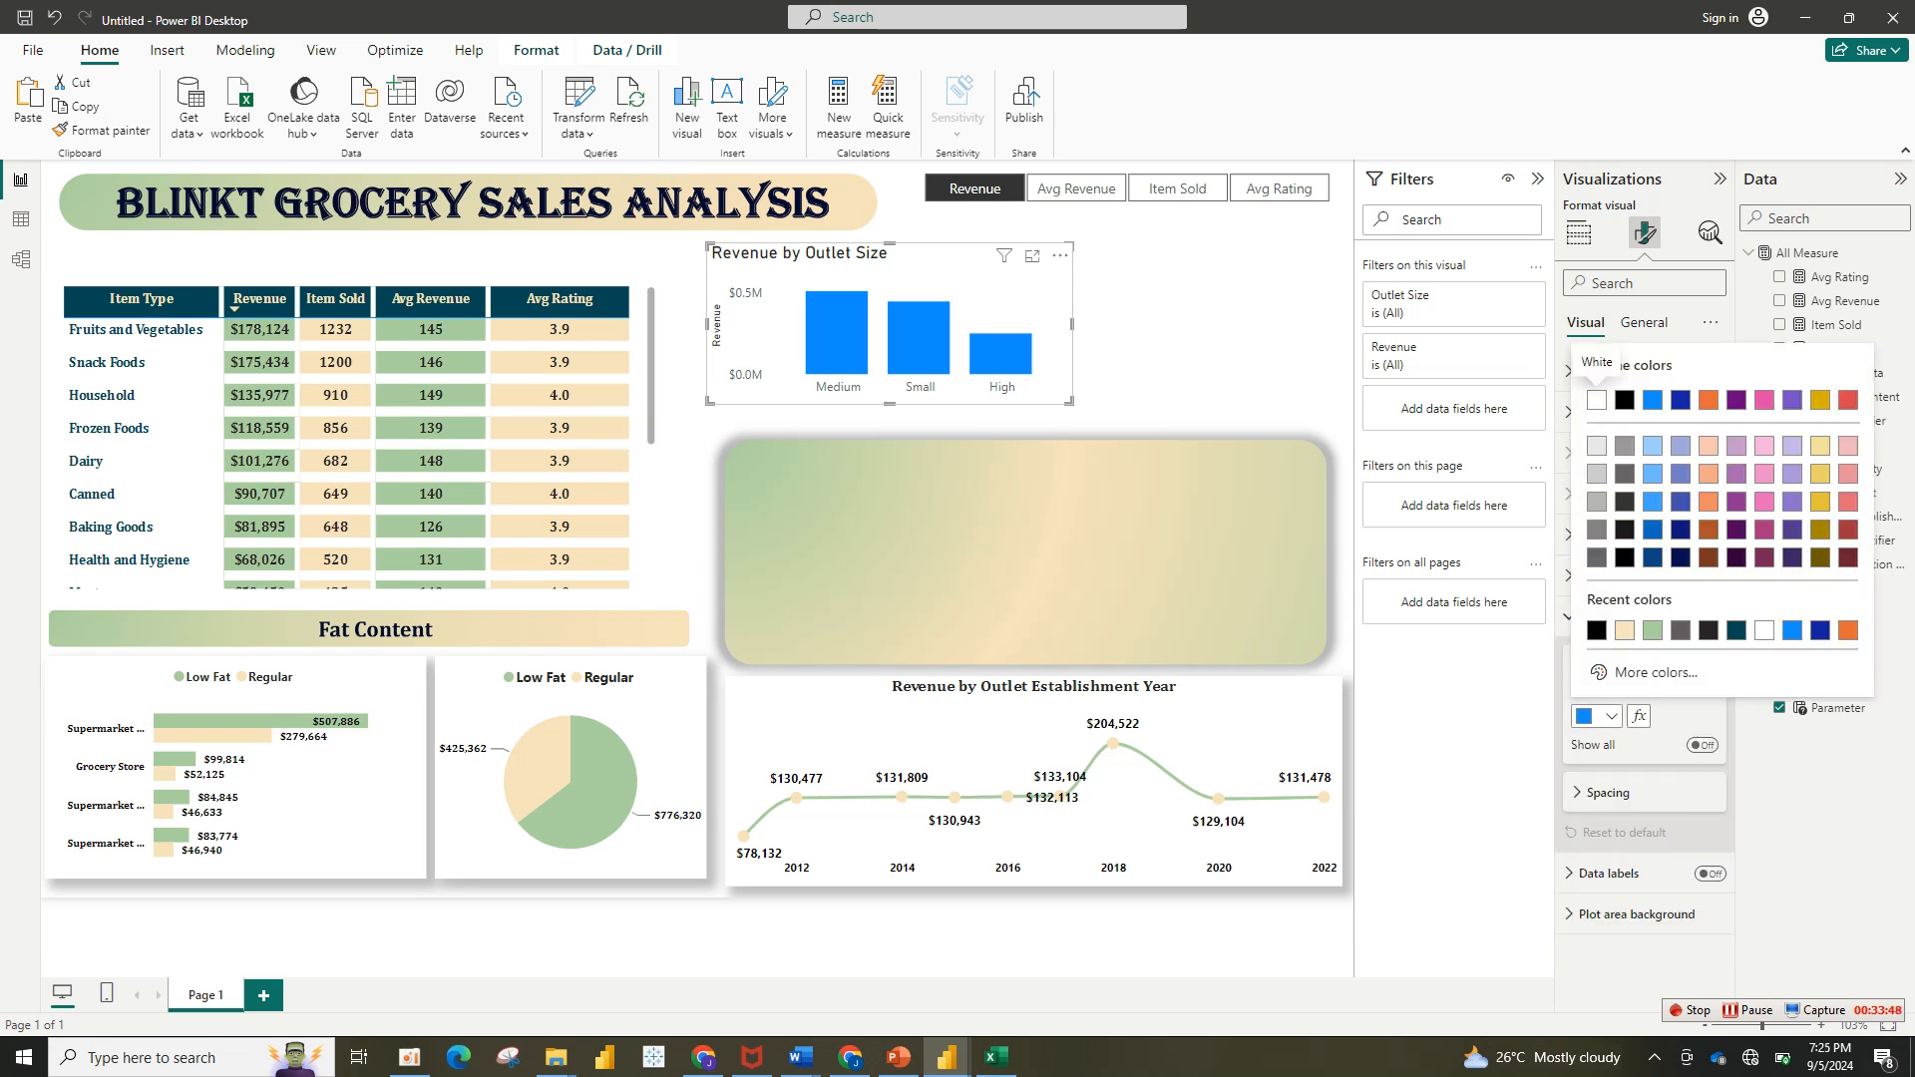
{"action": "left_click", "coordinate": [1653, 630]}
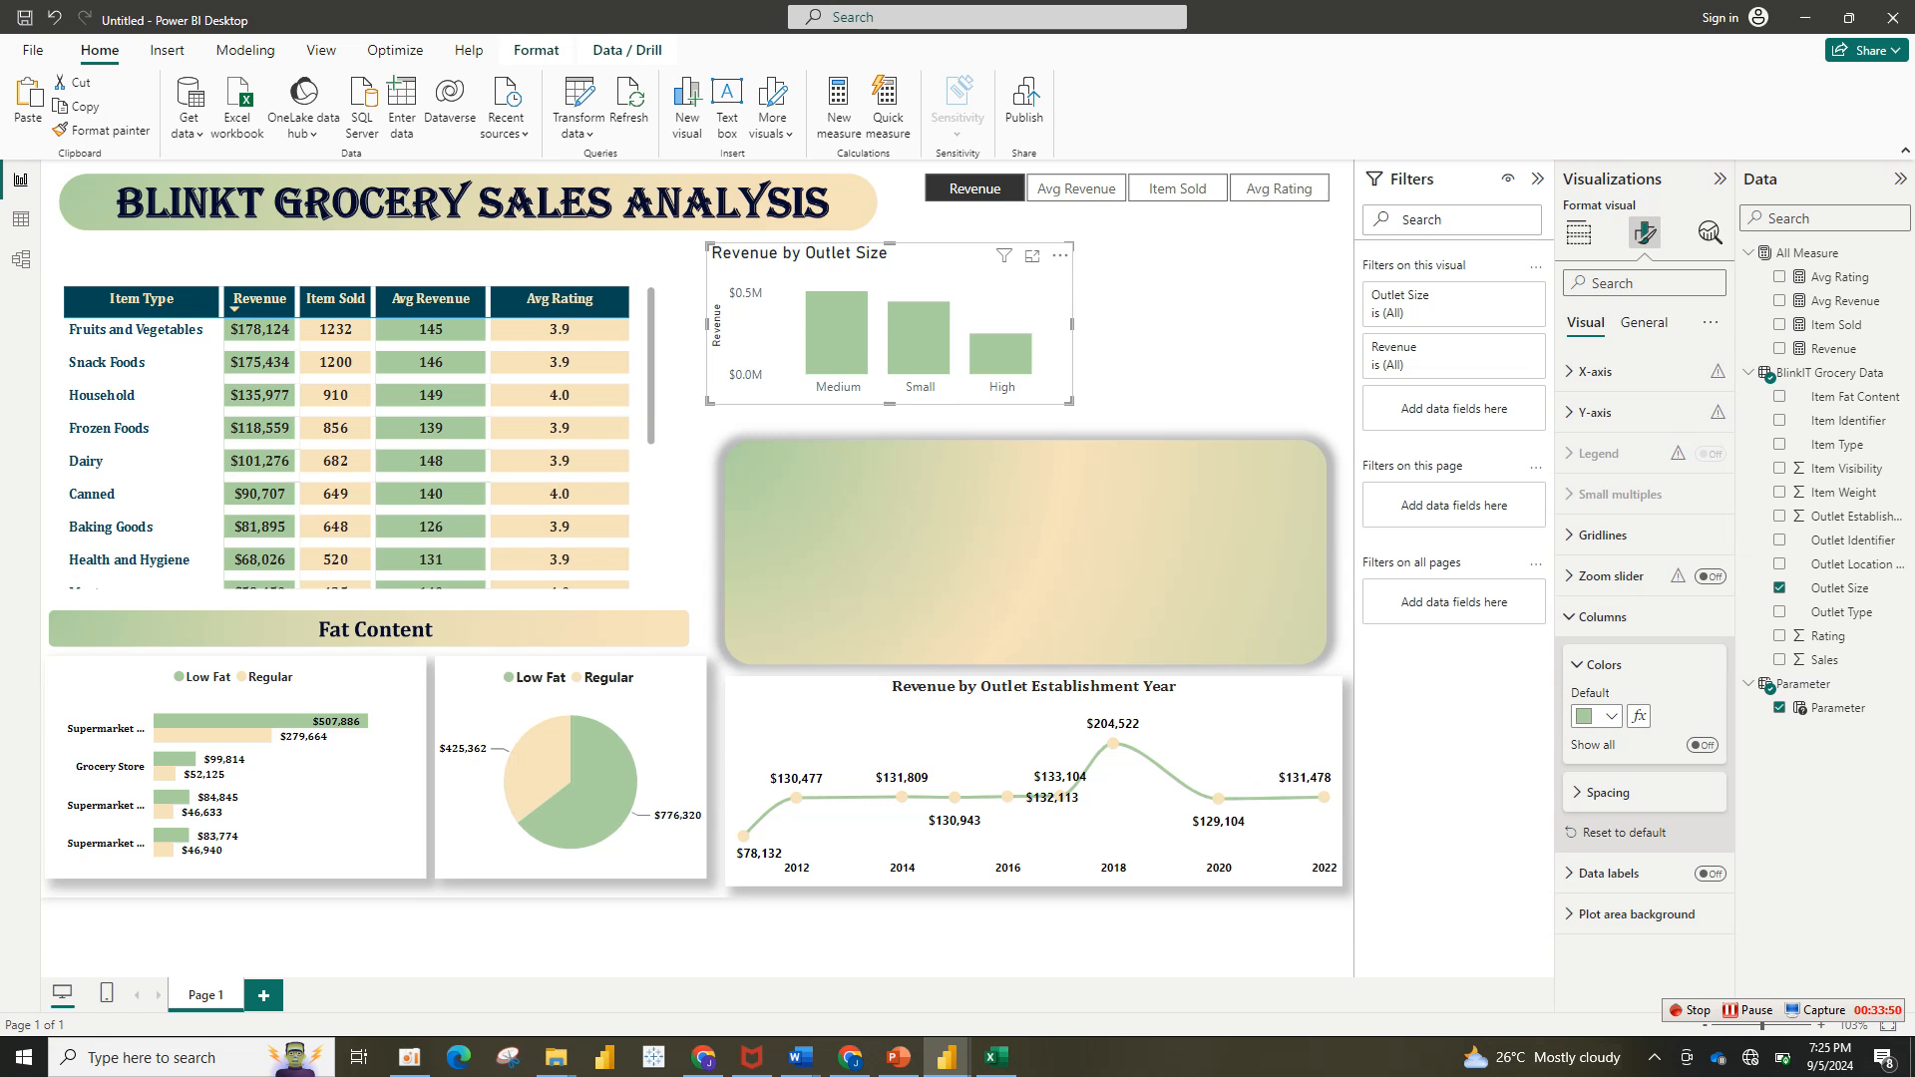
{"action": "left_click", "coordinate": [1596, 371]}
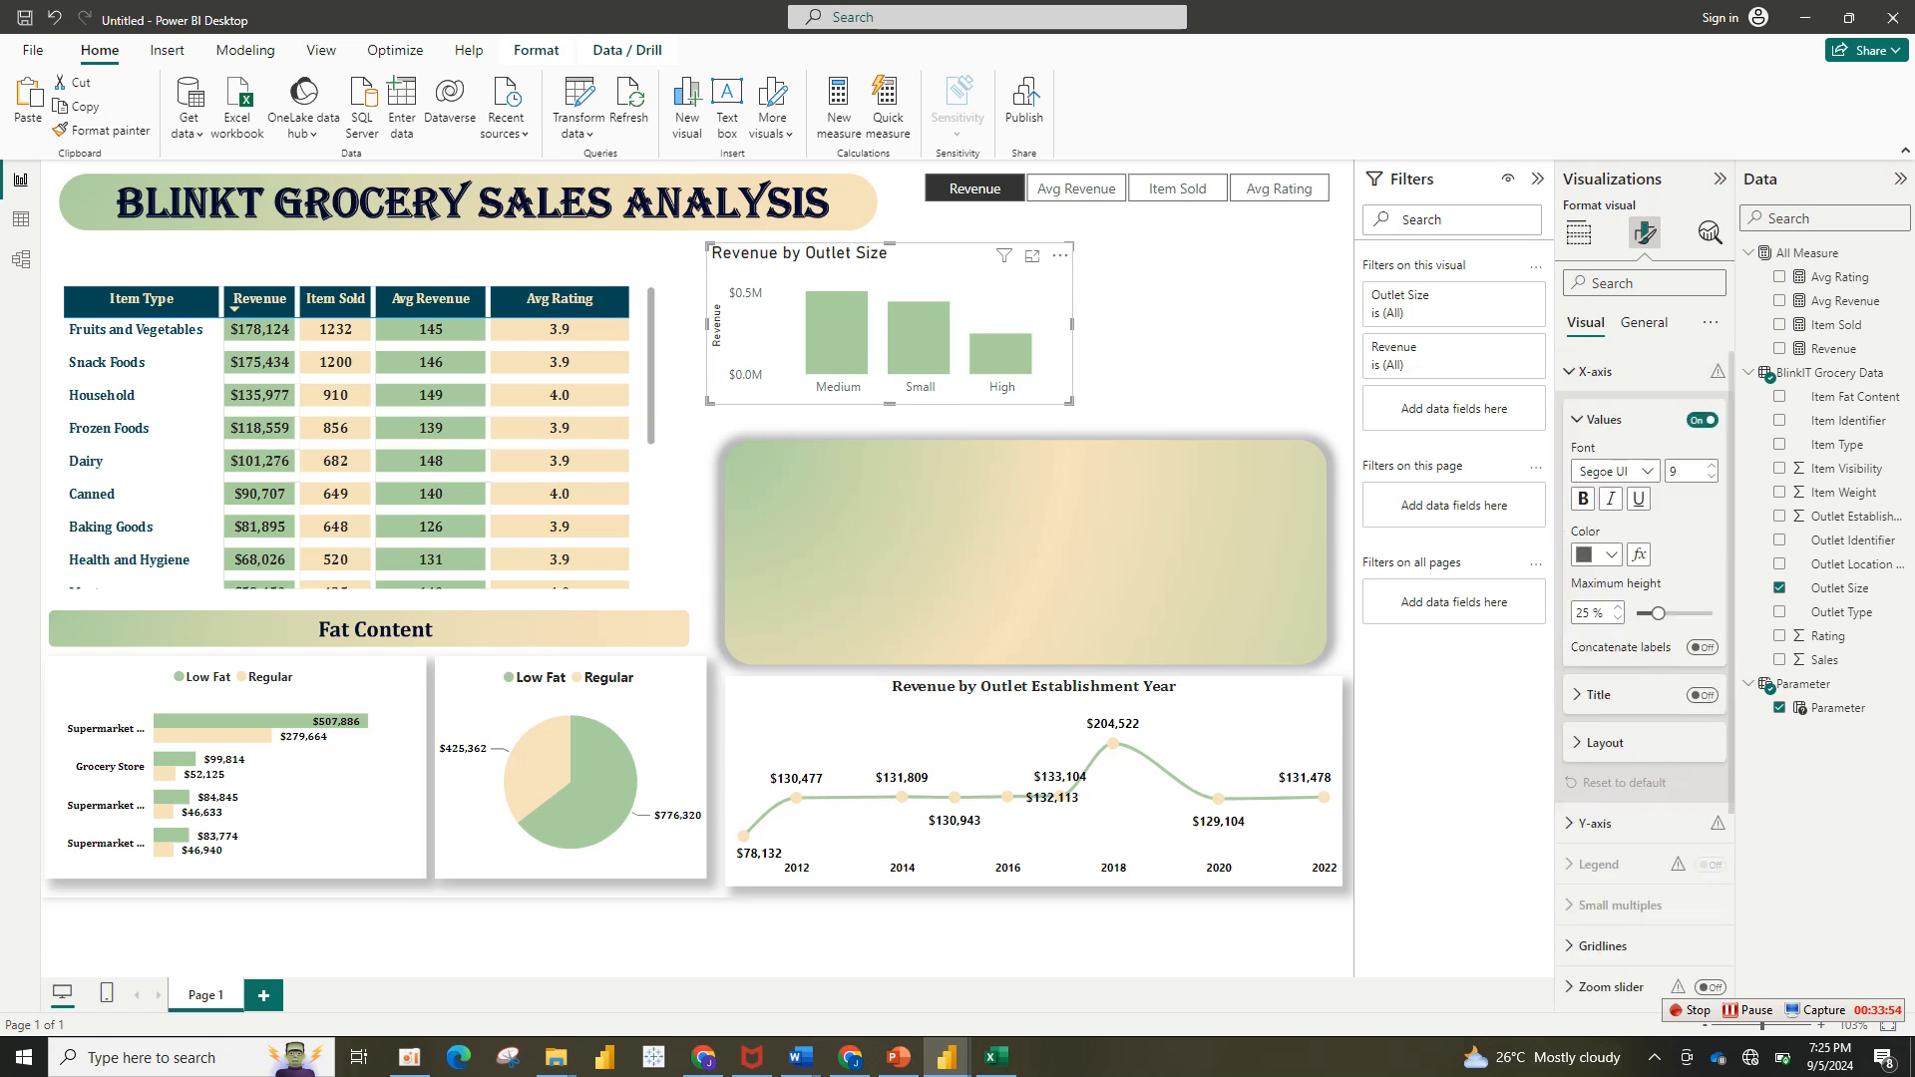
{"action": "left_click", "coordinate": [1702, 420]}
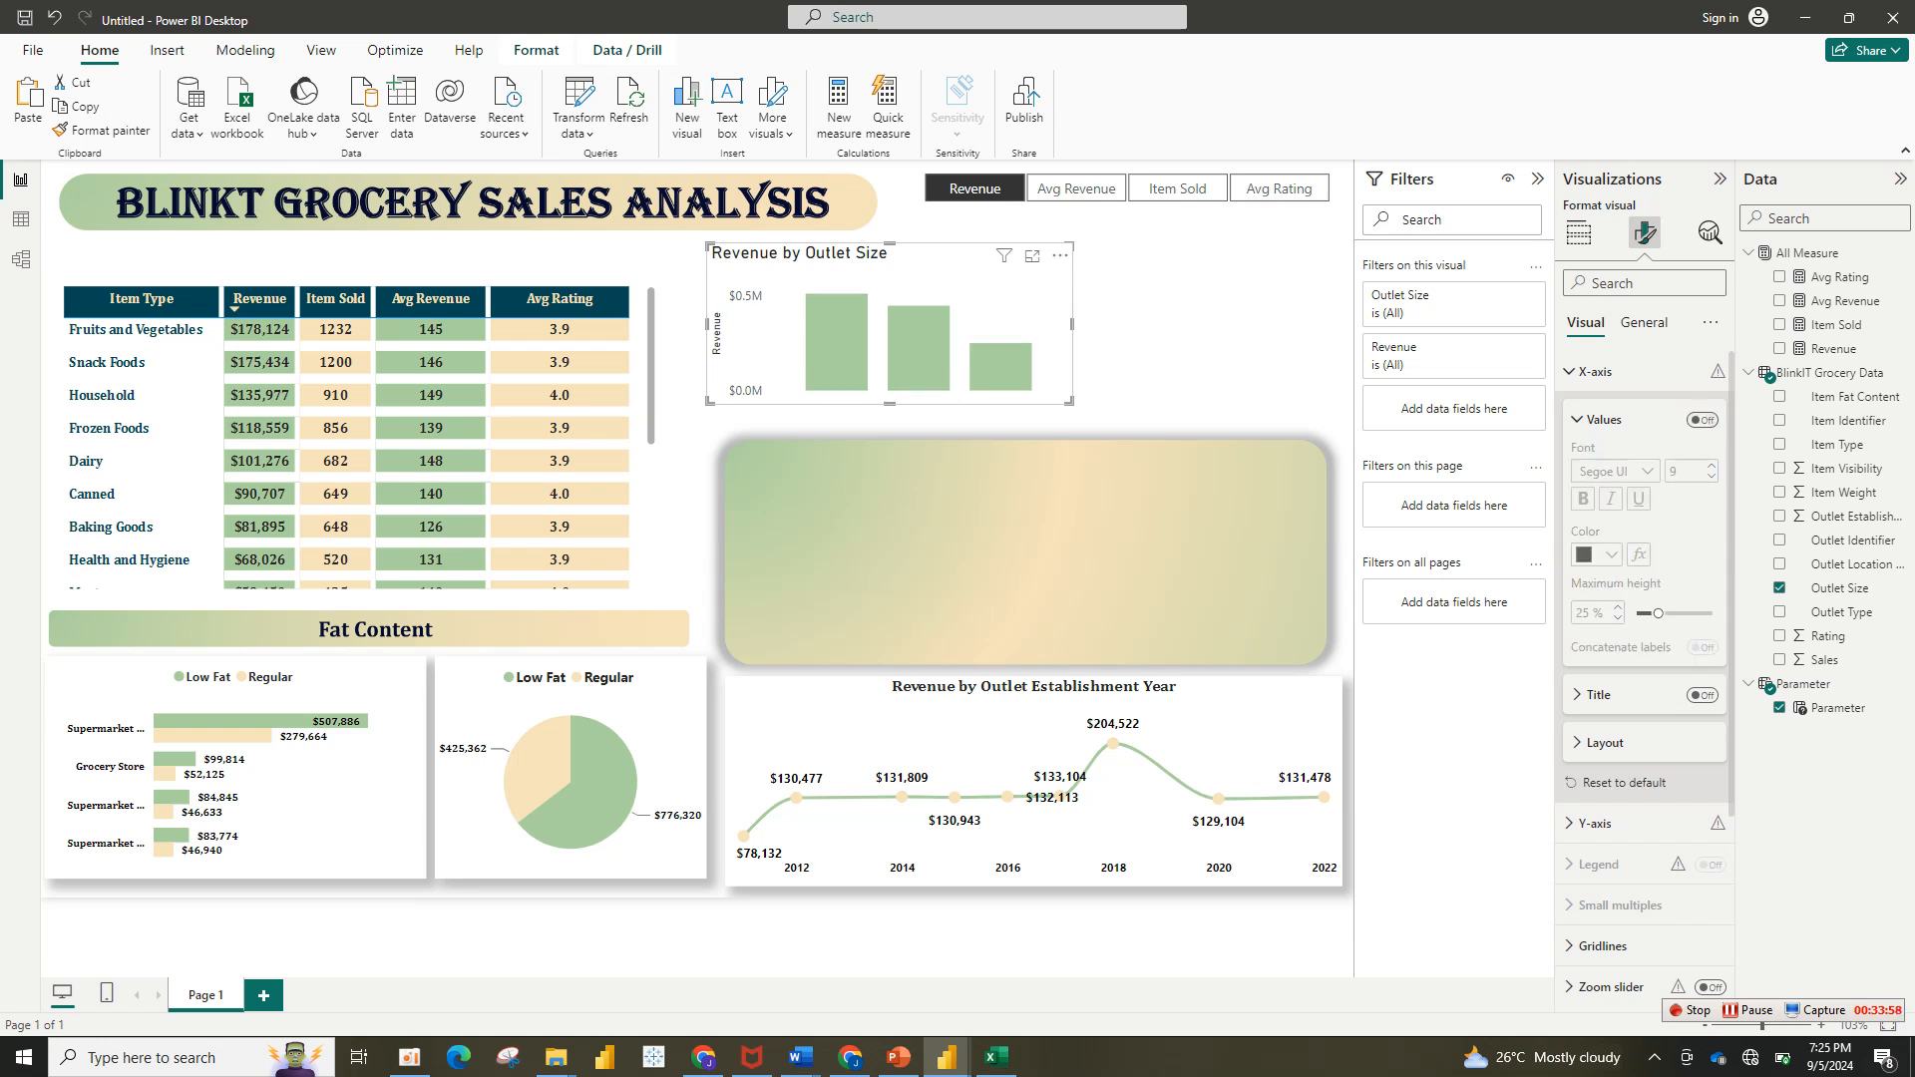
{"action": "left_click", "coordinate": [1702, 420]}
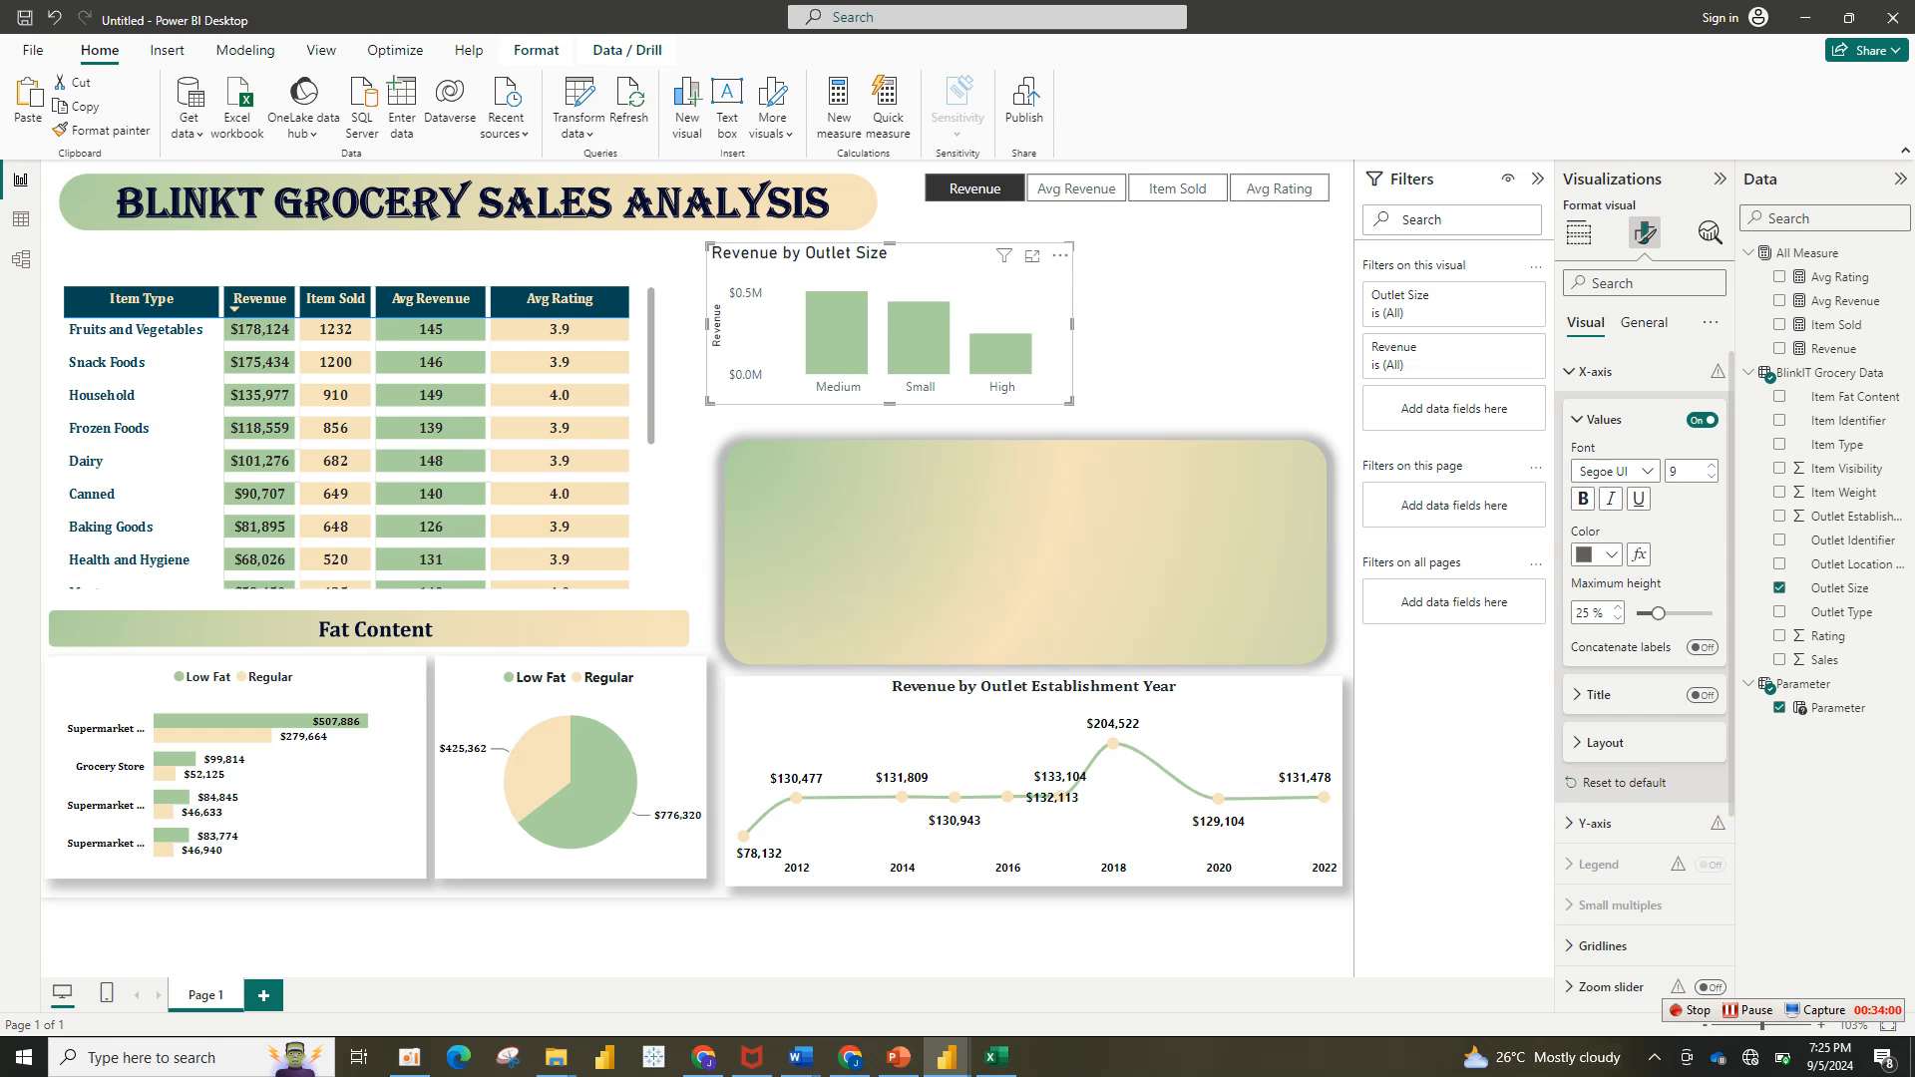
{"action": "left_click", "coordinate": [1596, 371]}
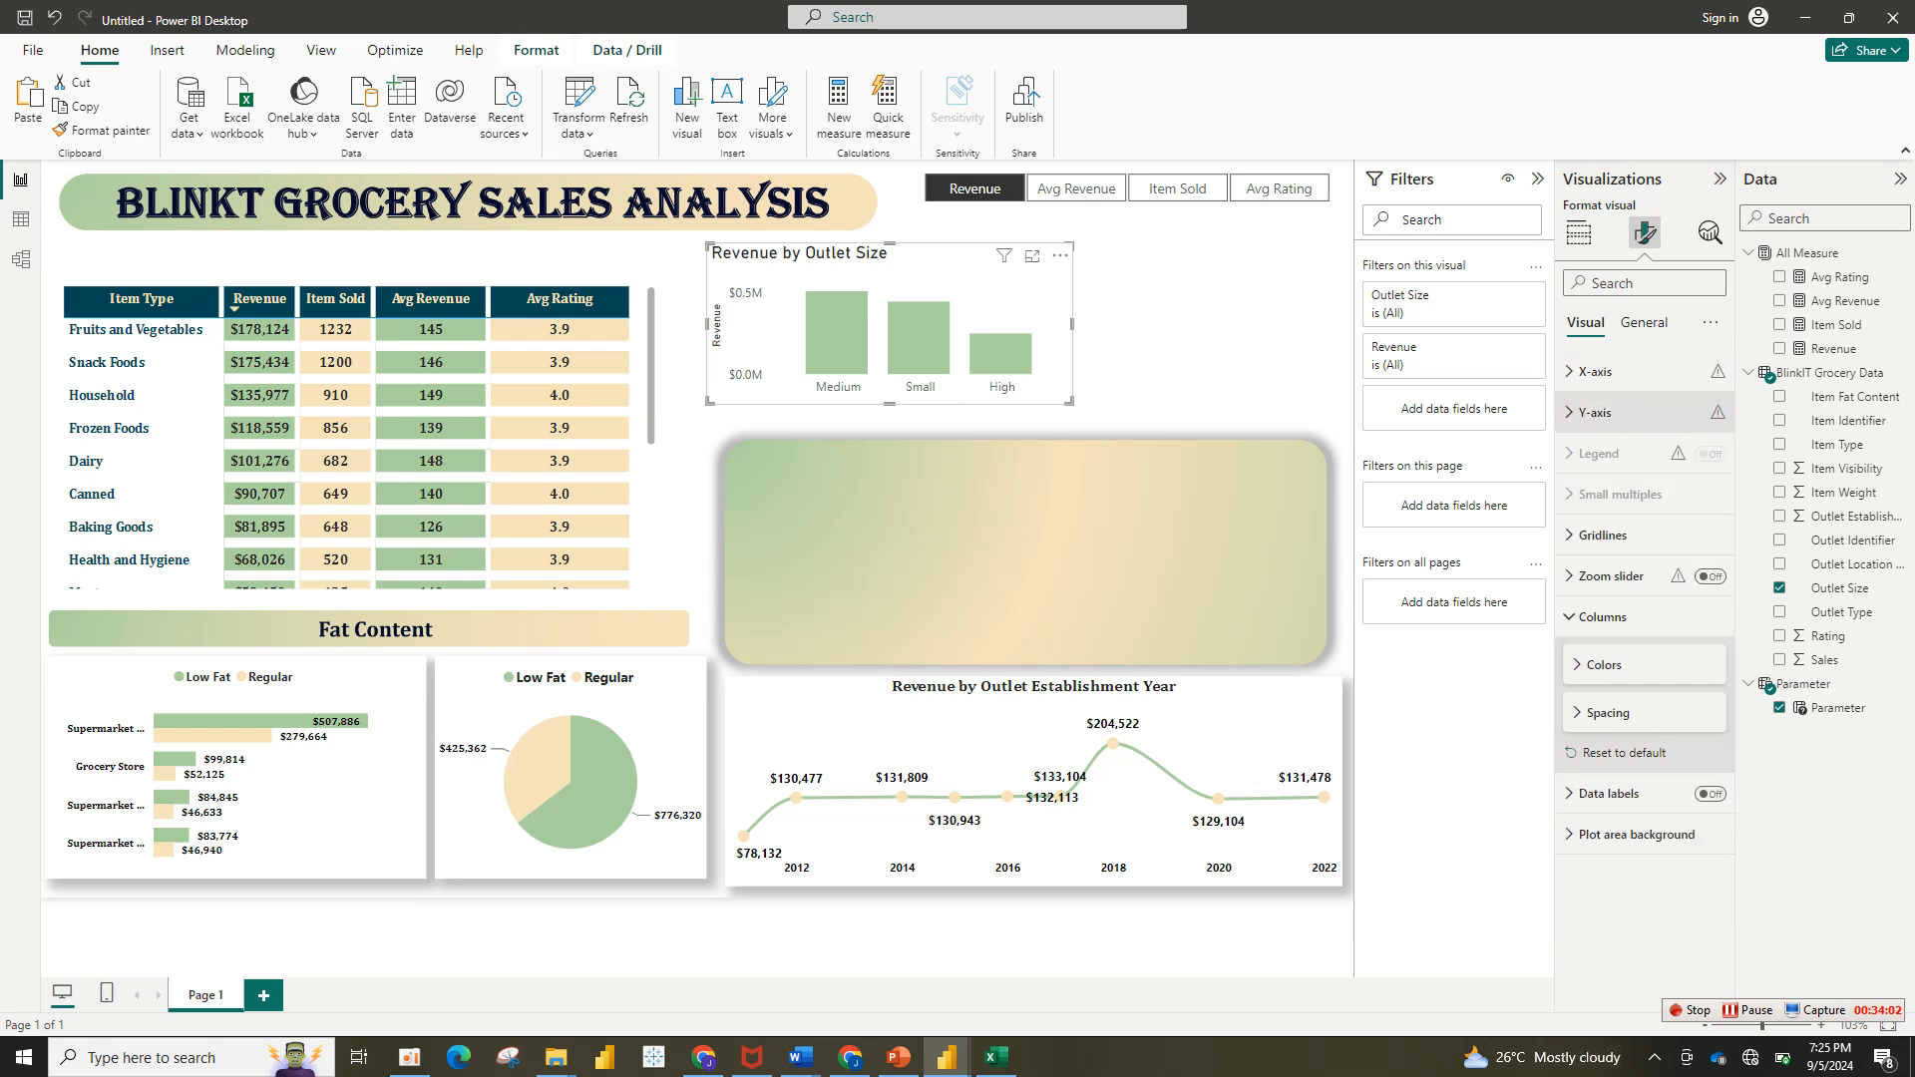
Step: Hide the Y-axis values and title of the outlet size column chart
{"action": "left_click", "coordinate": [1596, 412]}
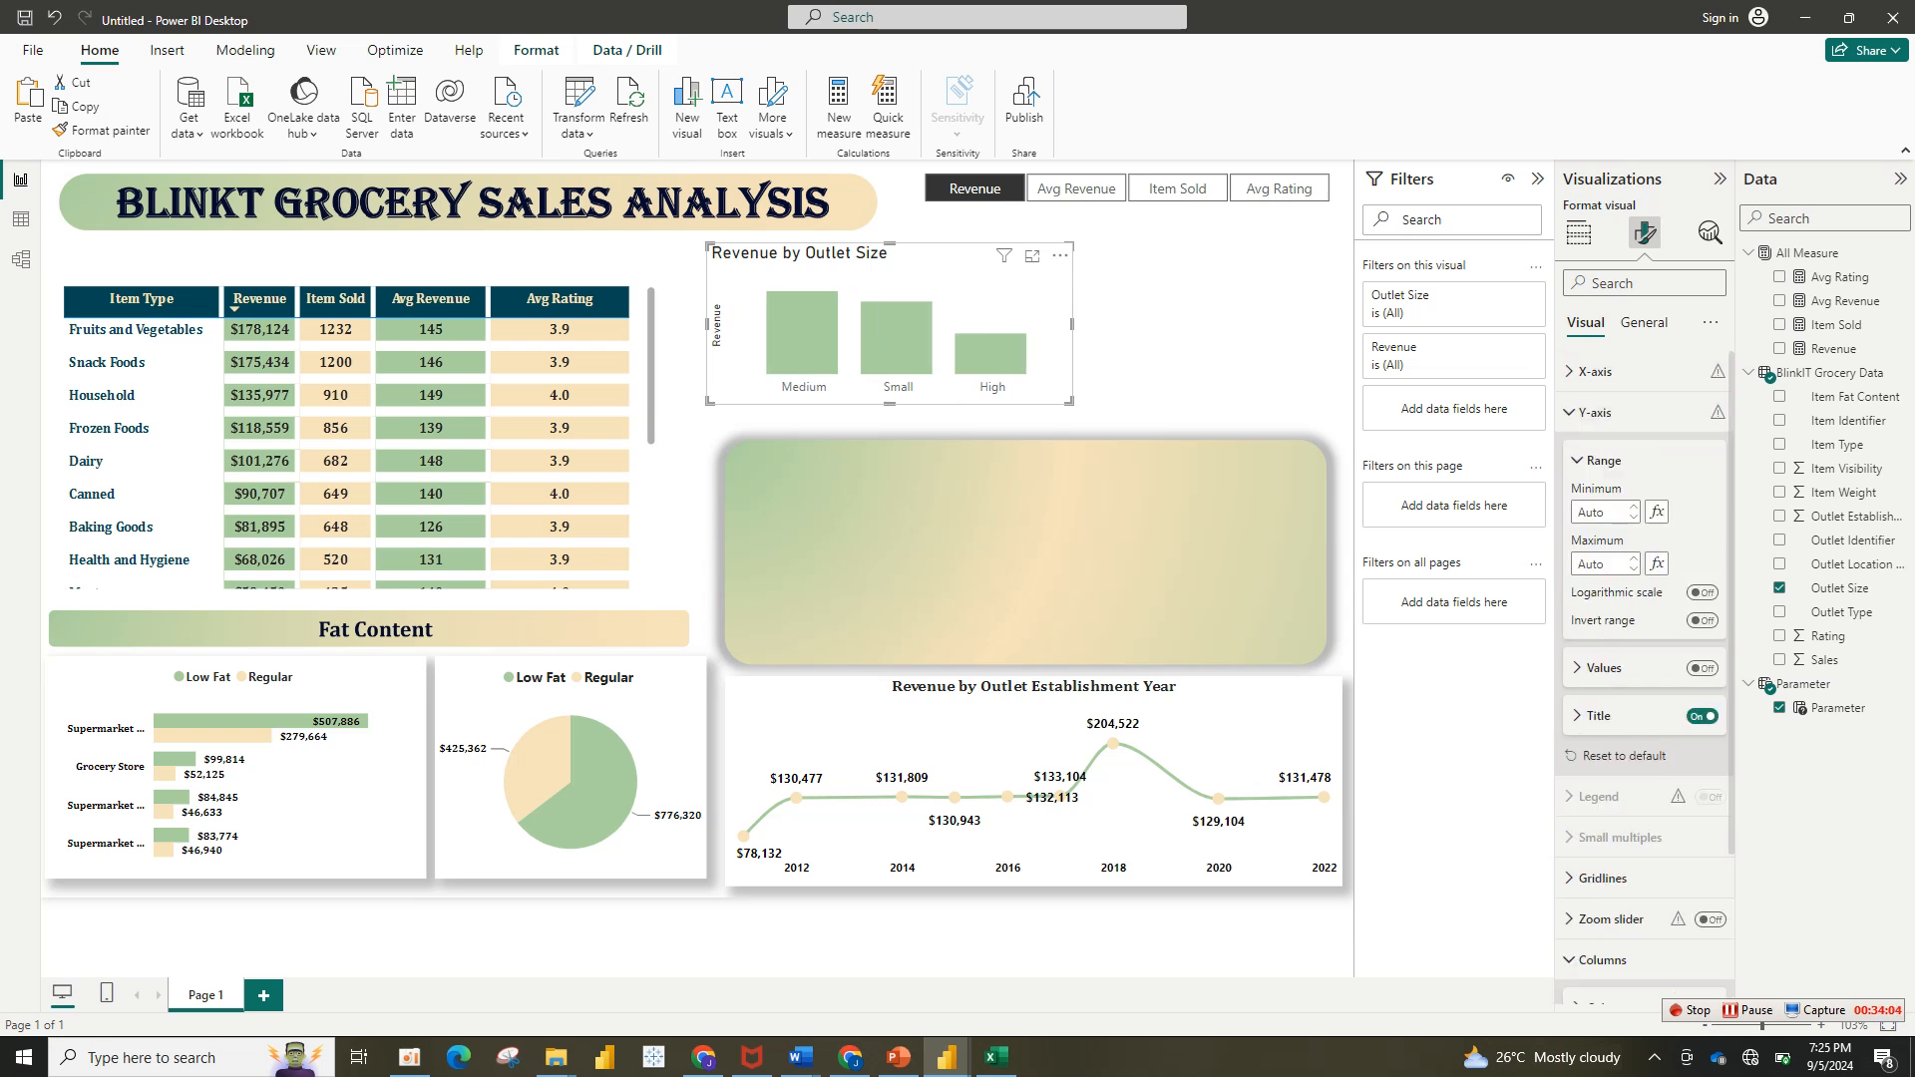
{"action": "left_click", "coordinate": [1702, 716]}
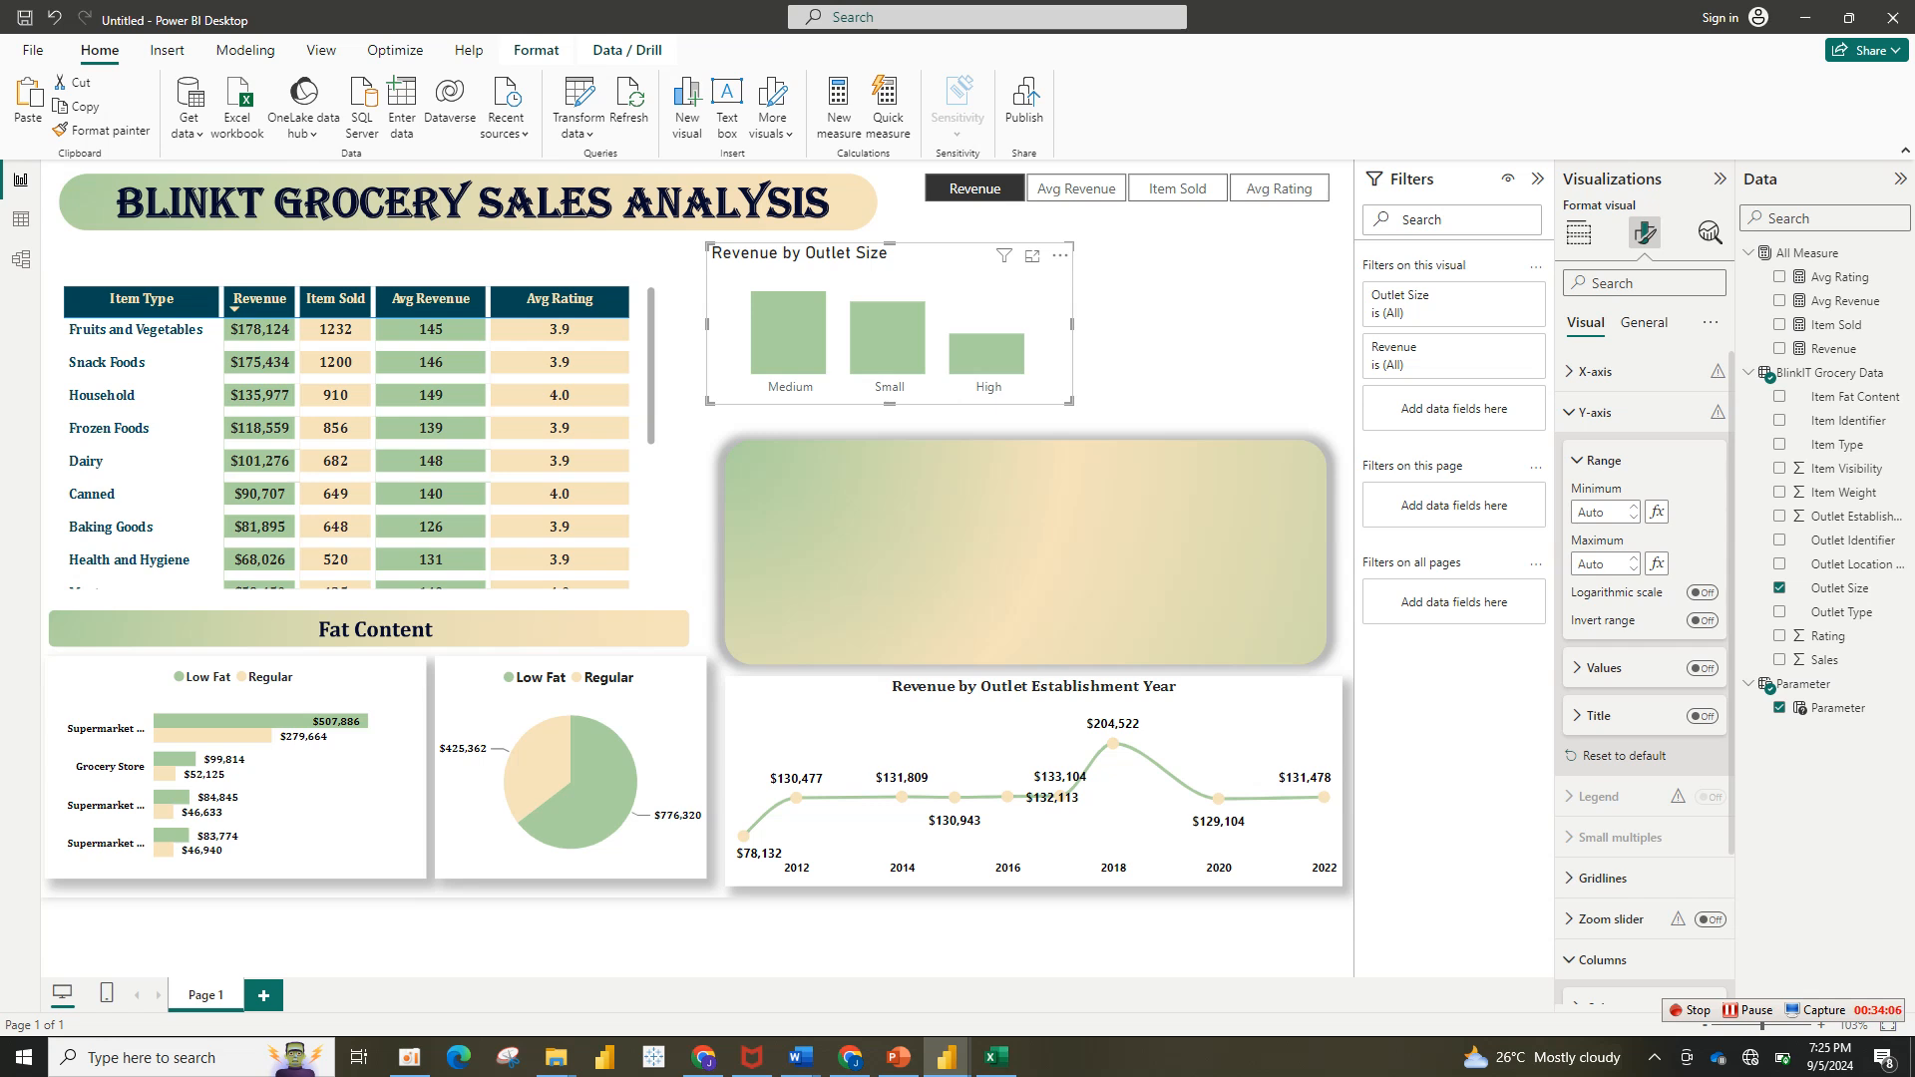
{"action": "left_click", "coordinate": [1603, 461]}
Step: Make the X-axis labels of the outlet size chart bold and black
{"action": "left_click", "coordinate": [1596, 371]}
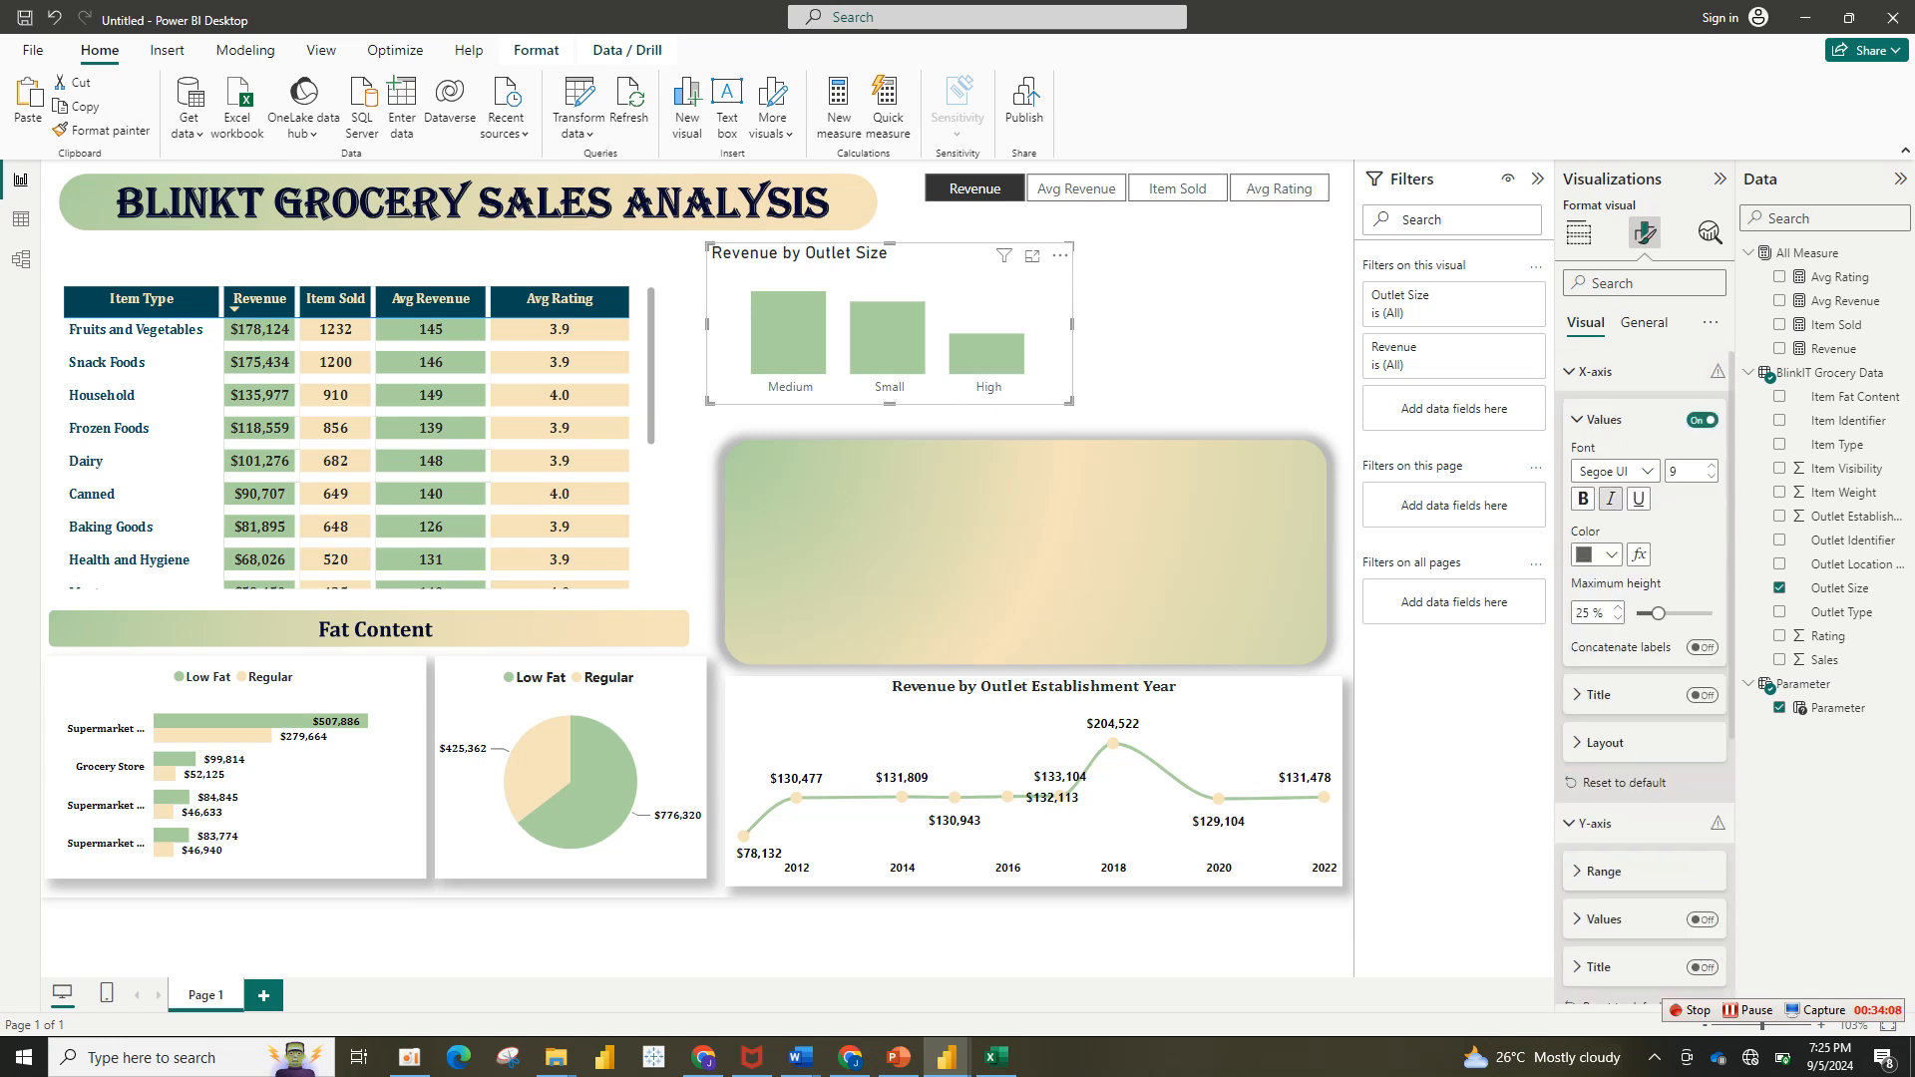
{"action": "left_click", "coordinate": [1583, 499]}
{"action": "left_click", "coordinate": [1596, 555]}
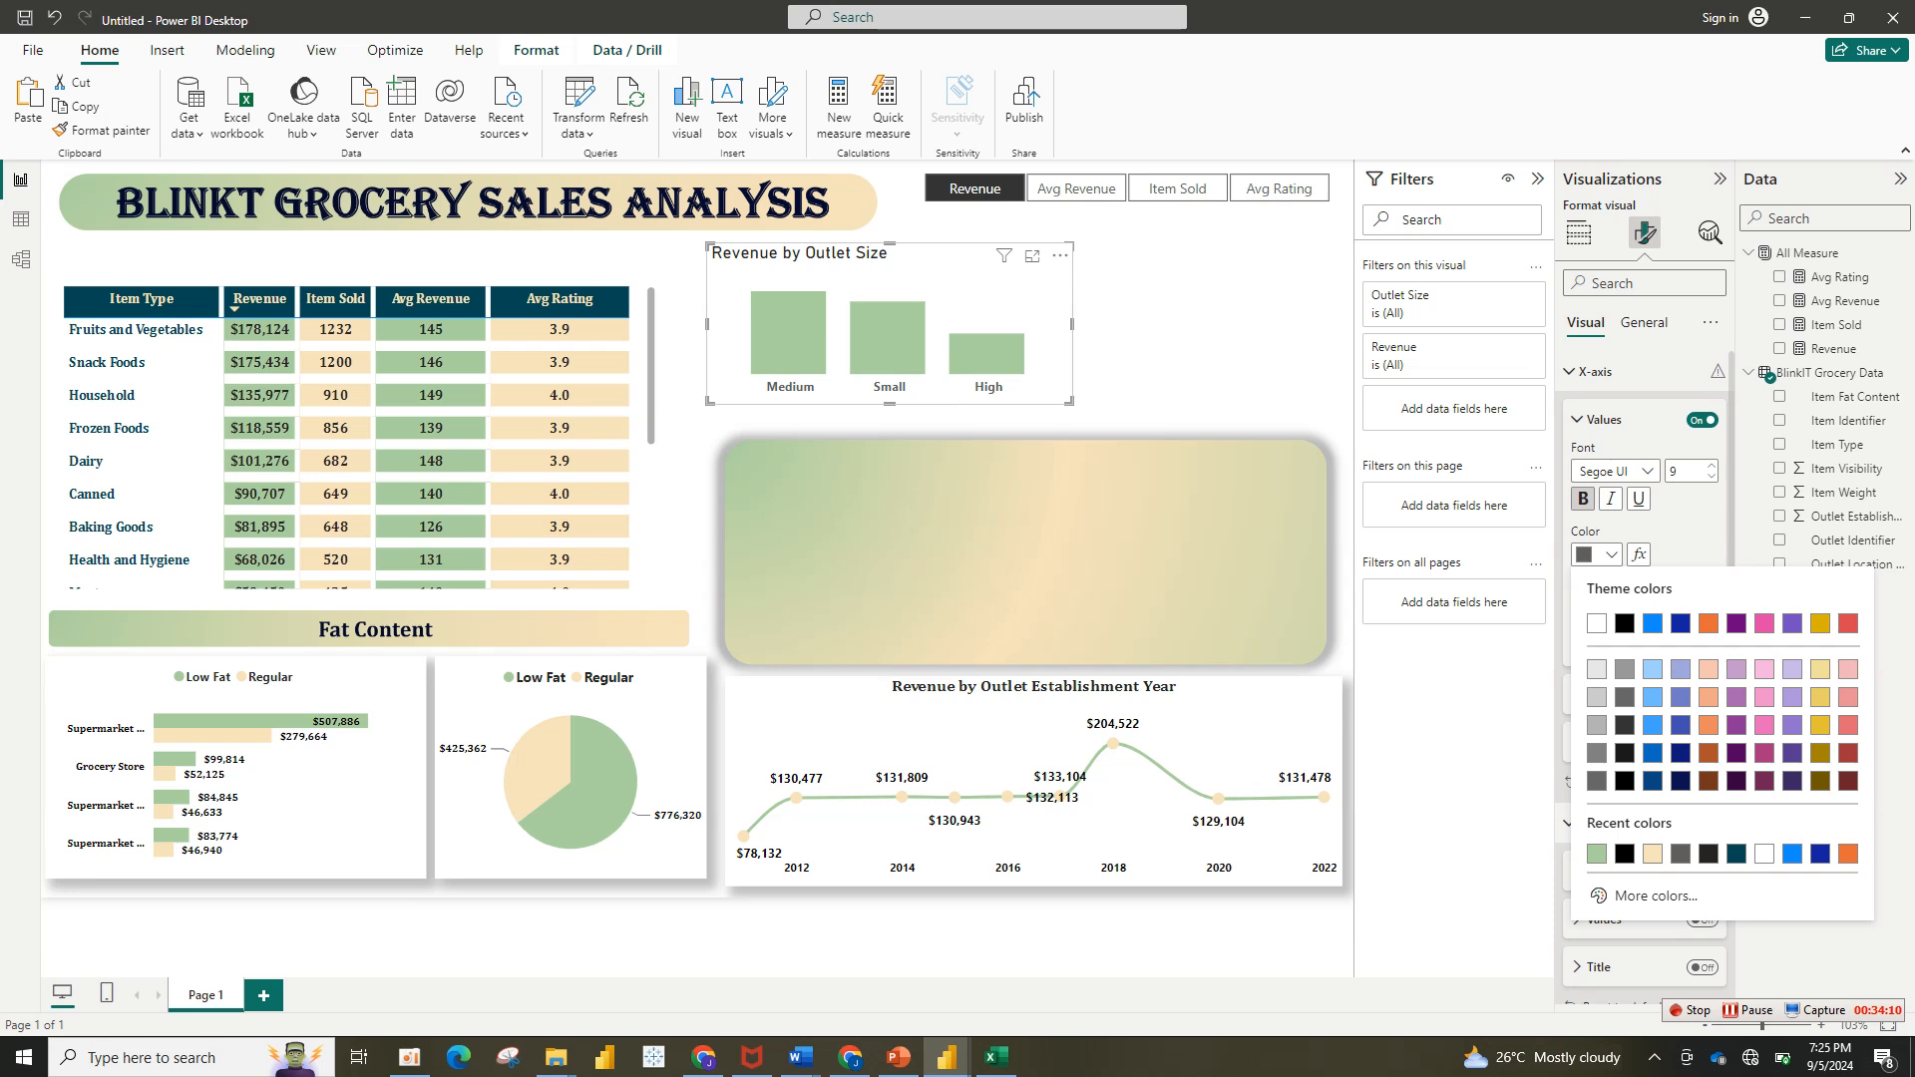
{"action": "left_click", "coordinate": [1625, 623]}
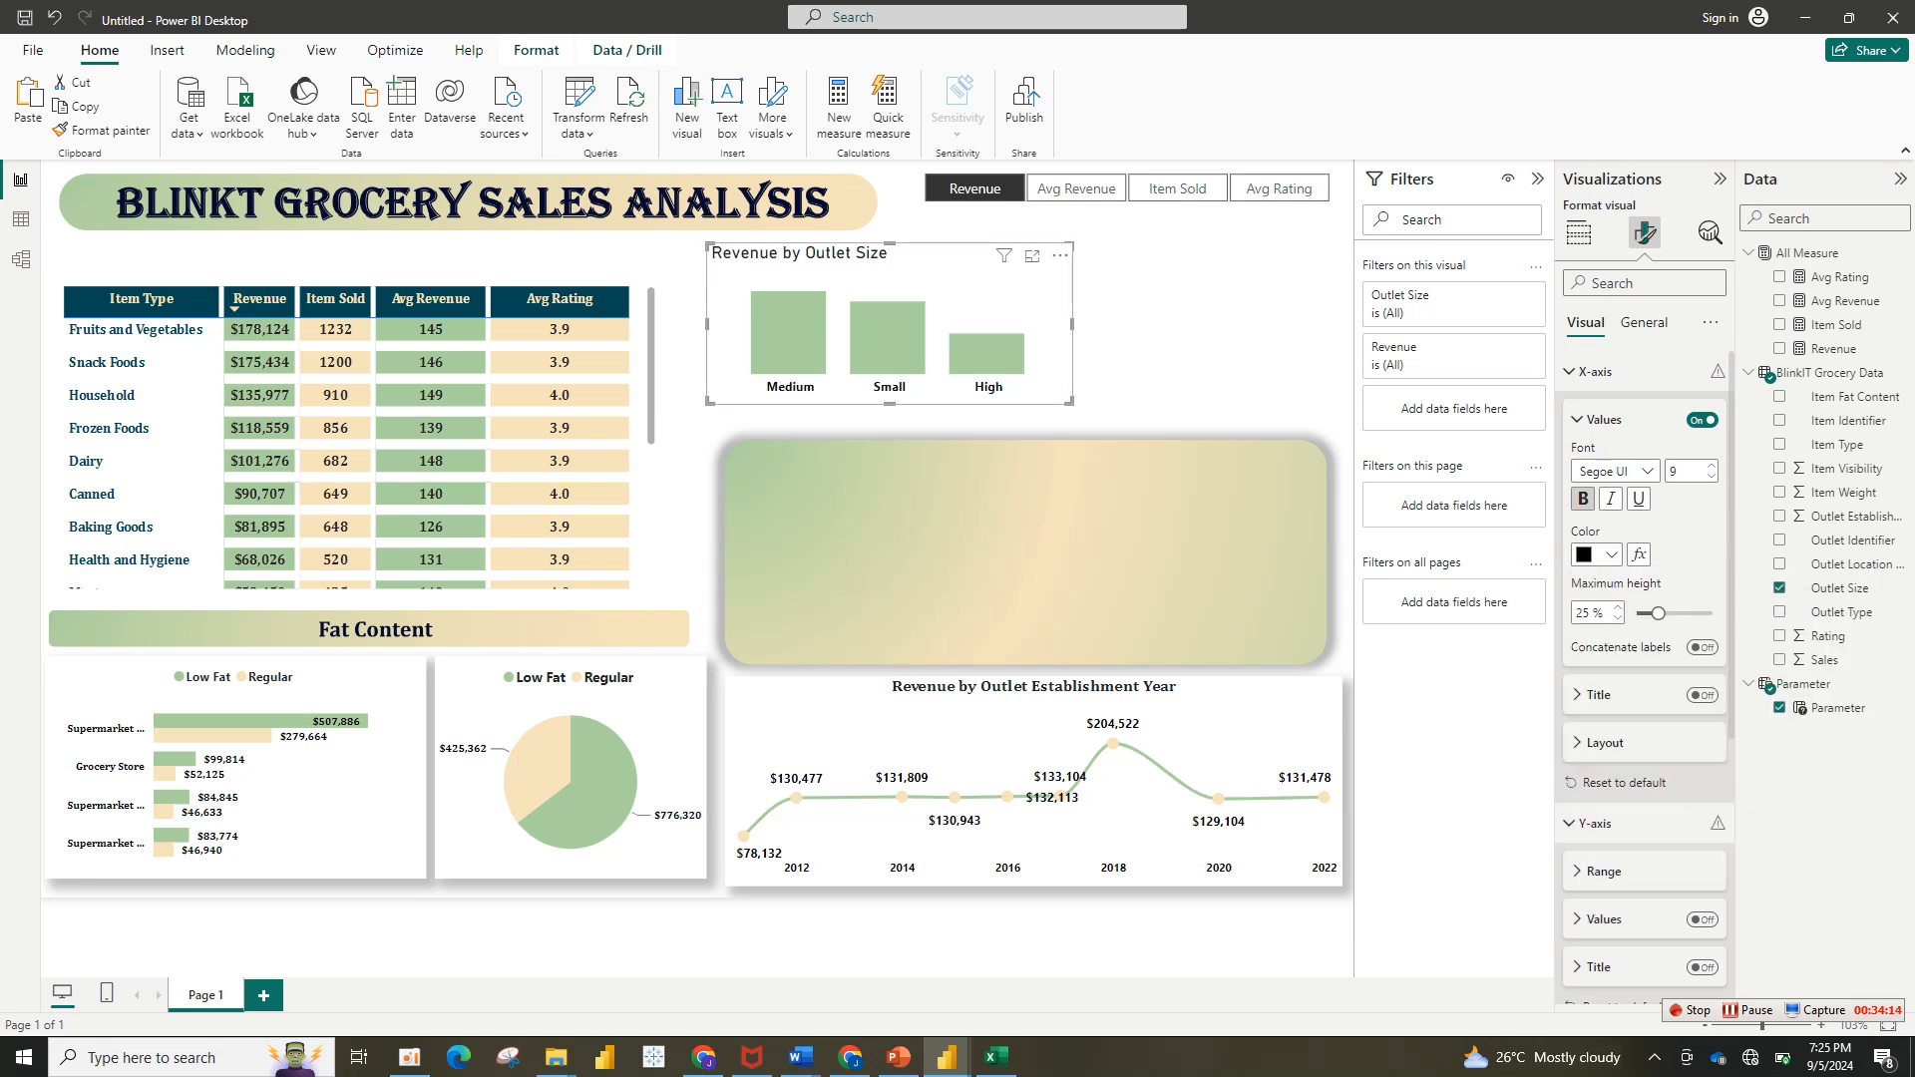
Step: Make the outlet size chart slightly narrower and taller, and turn off its X-axis title
{"action": "mouse_move", "coordinate": [1072, 402]}
{"action": "left_mouse_down"}
{"action": "mouse_move", "coordinate": [1064, 426]}
{"action": "mouse_move", "coordinate": [1041, 420]}
{"action": "left_mouse_up"}
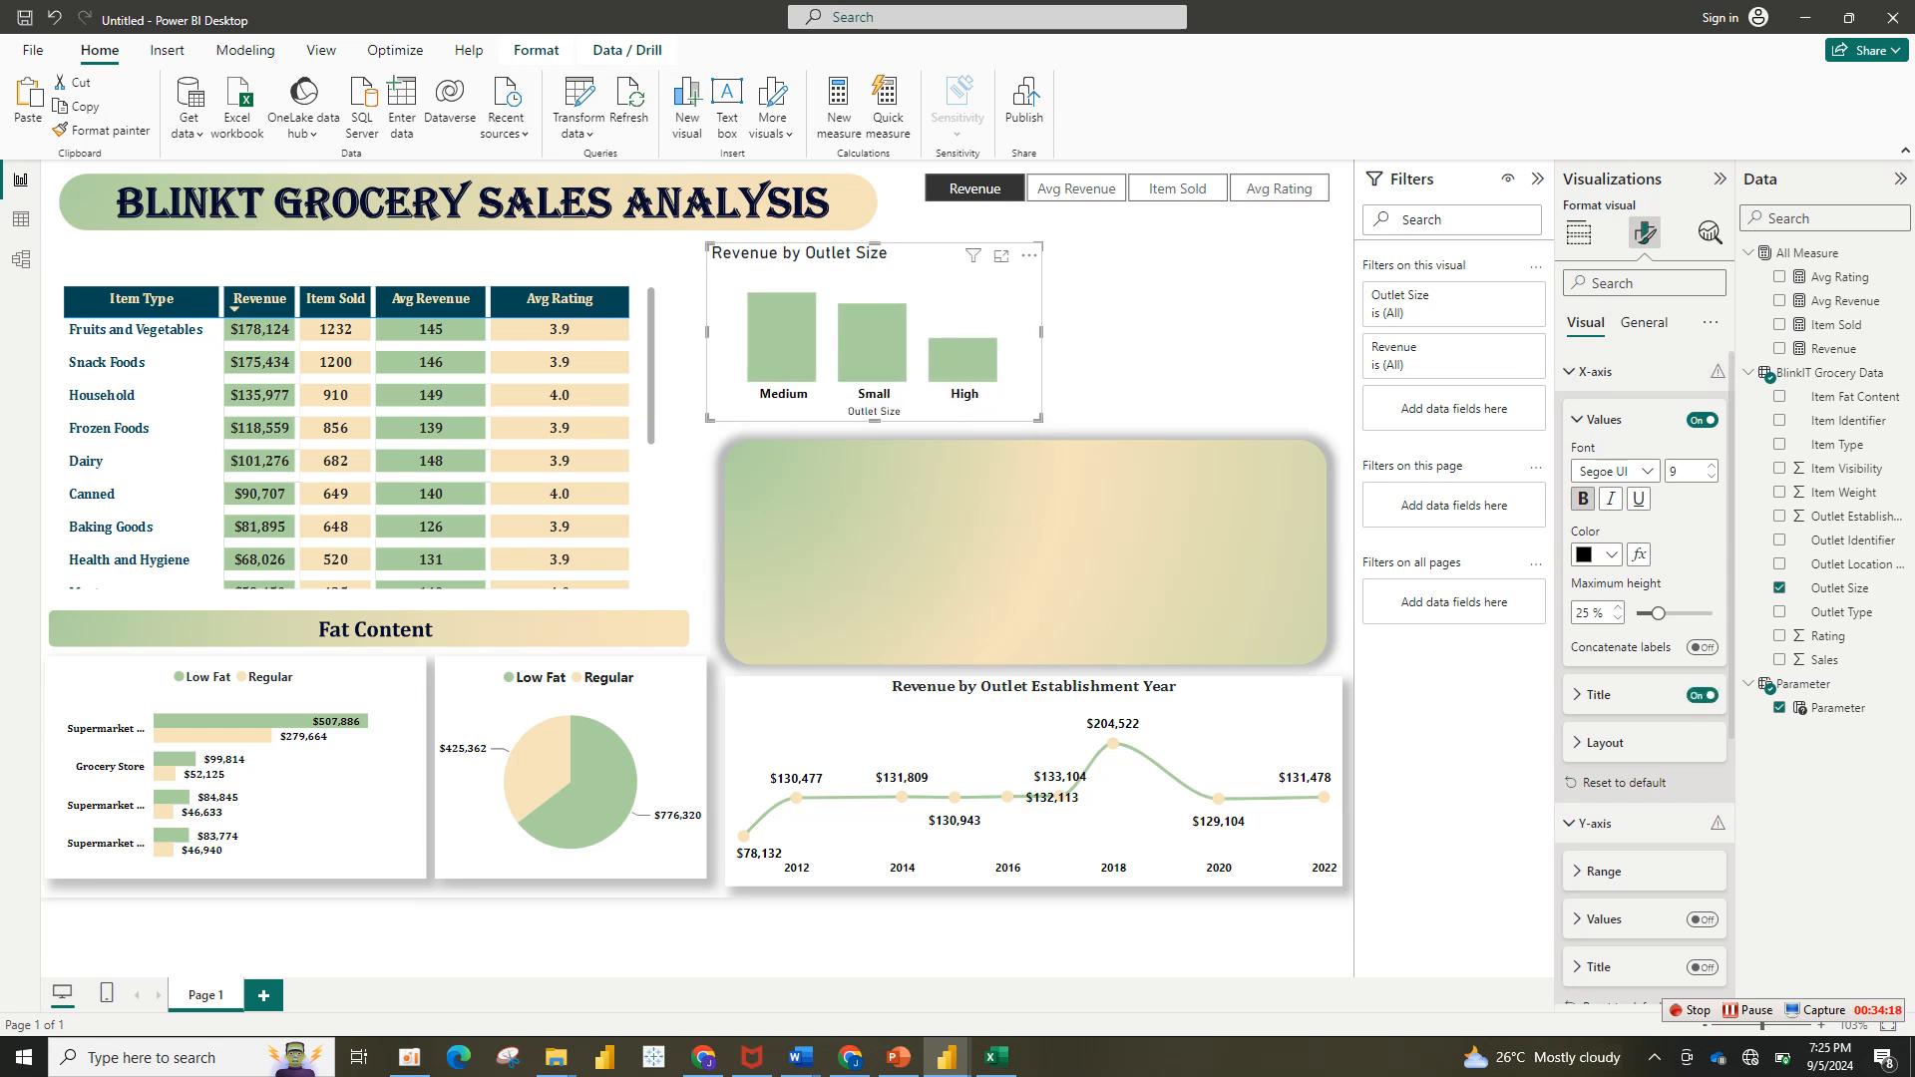
{"action": "left_click", "coordinate": [1596, 695]}
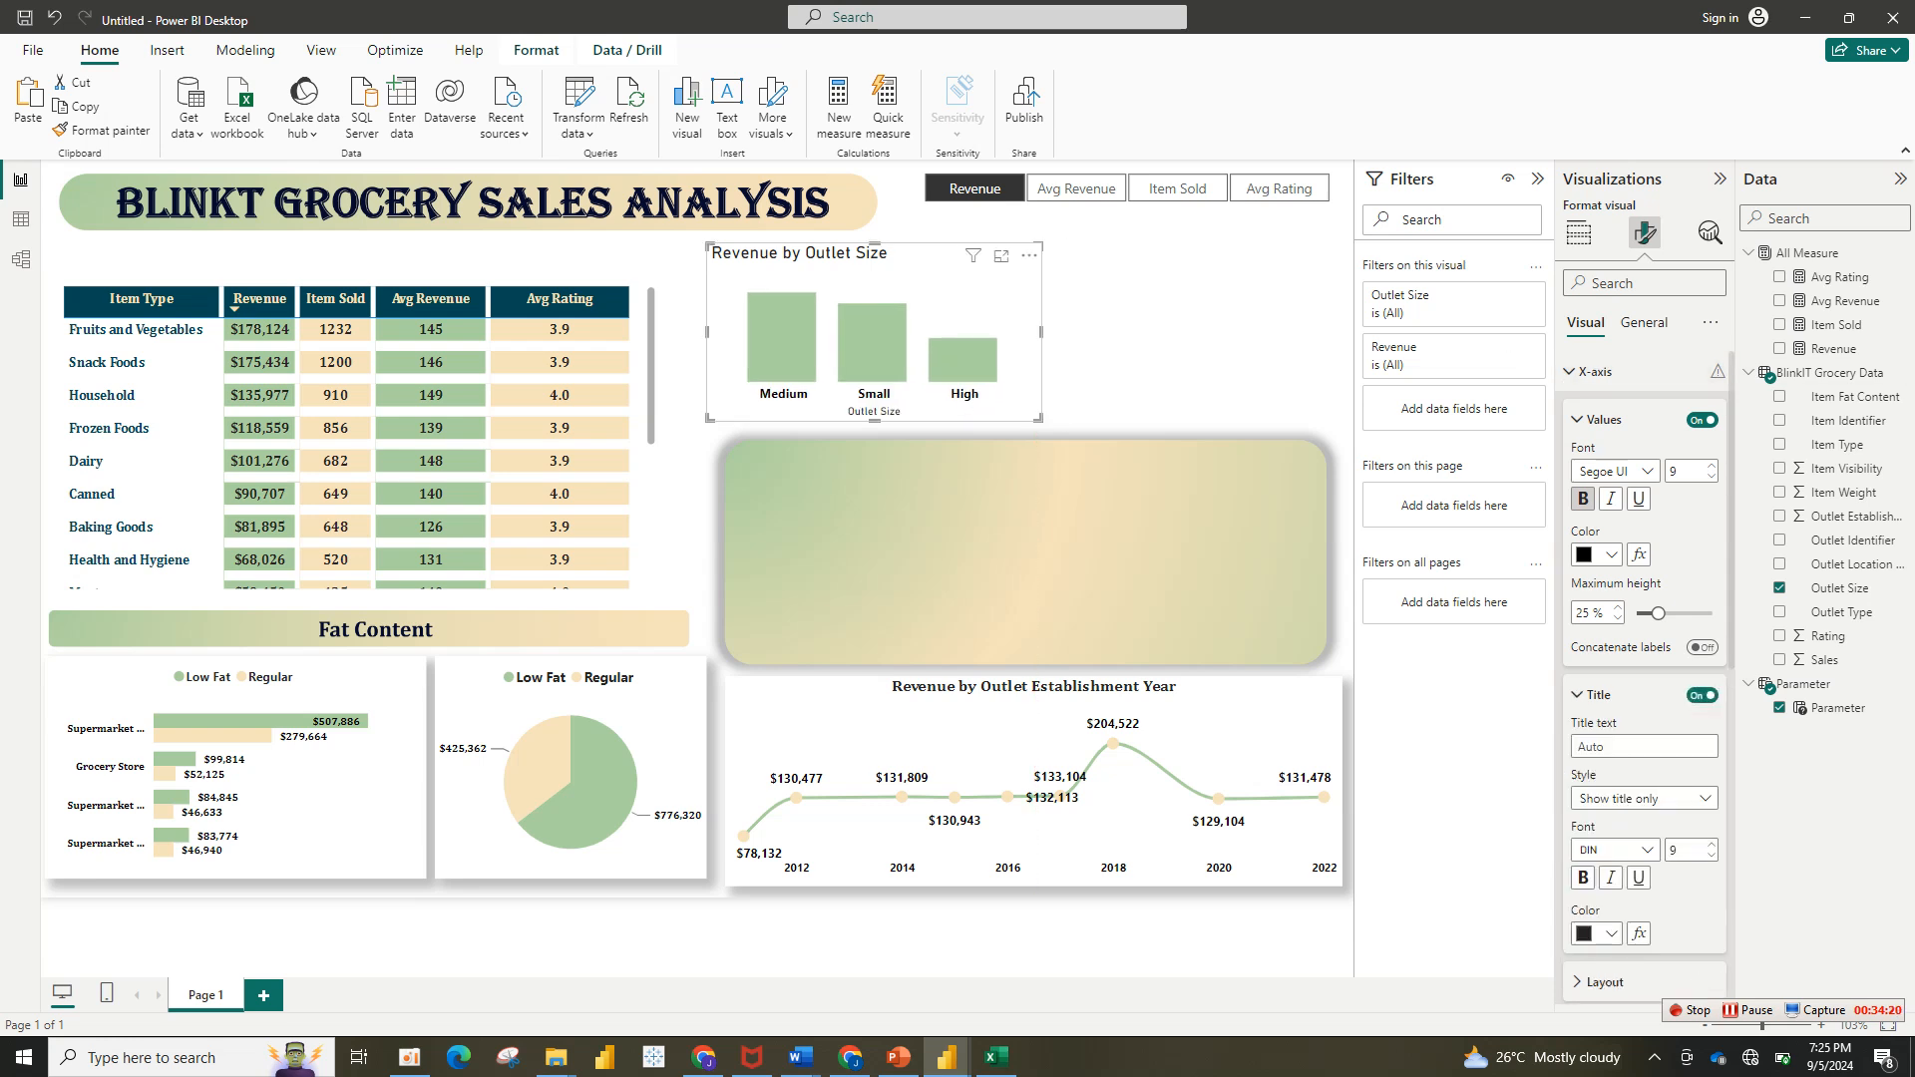
{"action": "left_click", "coordinate": [1702, 695]}
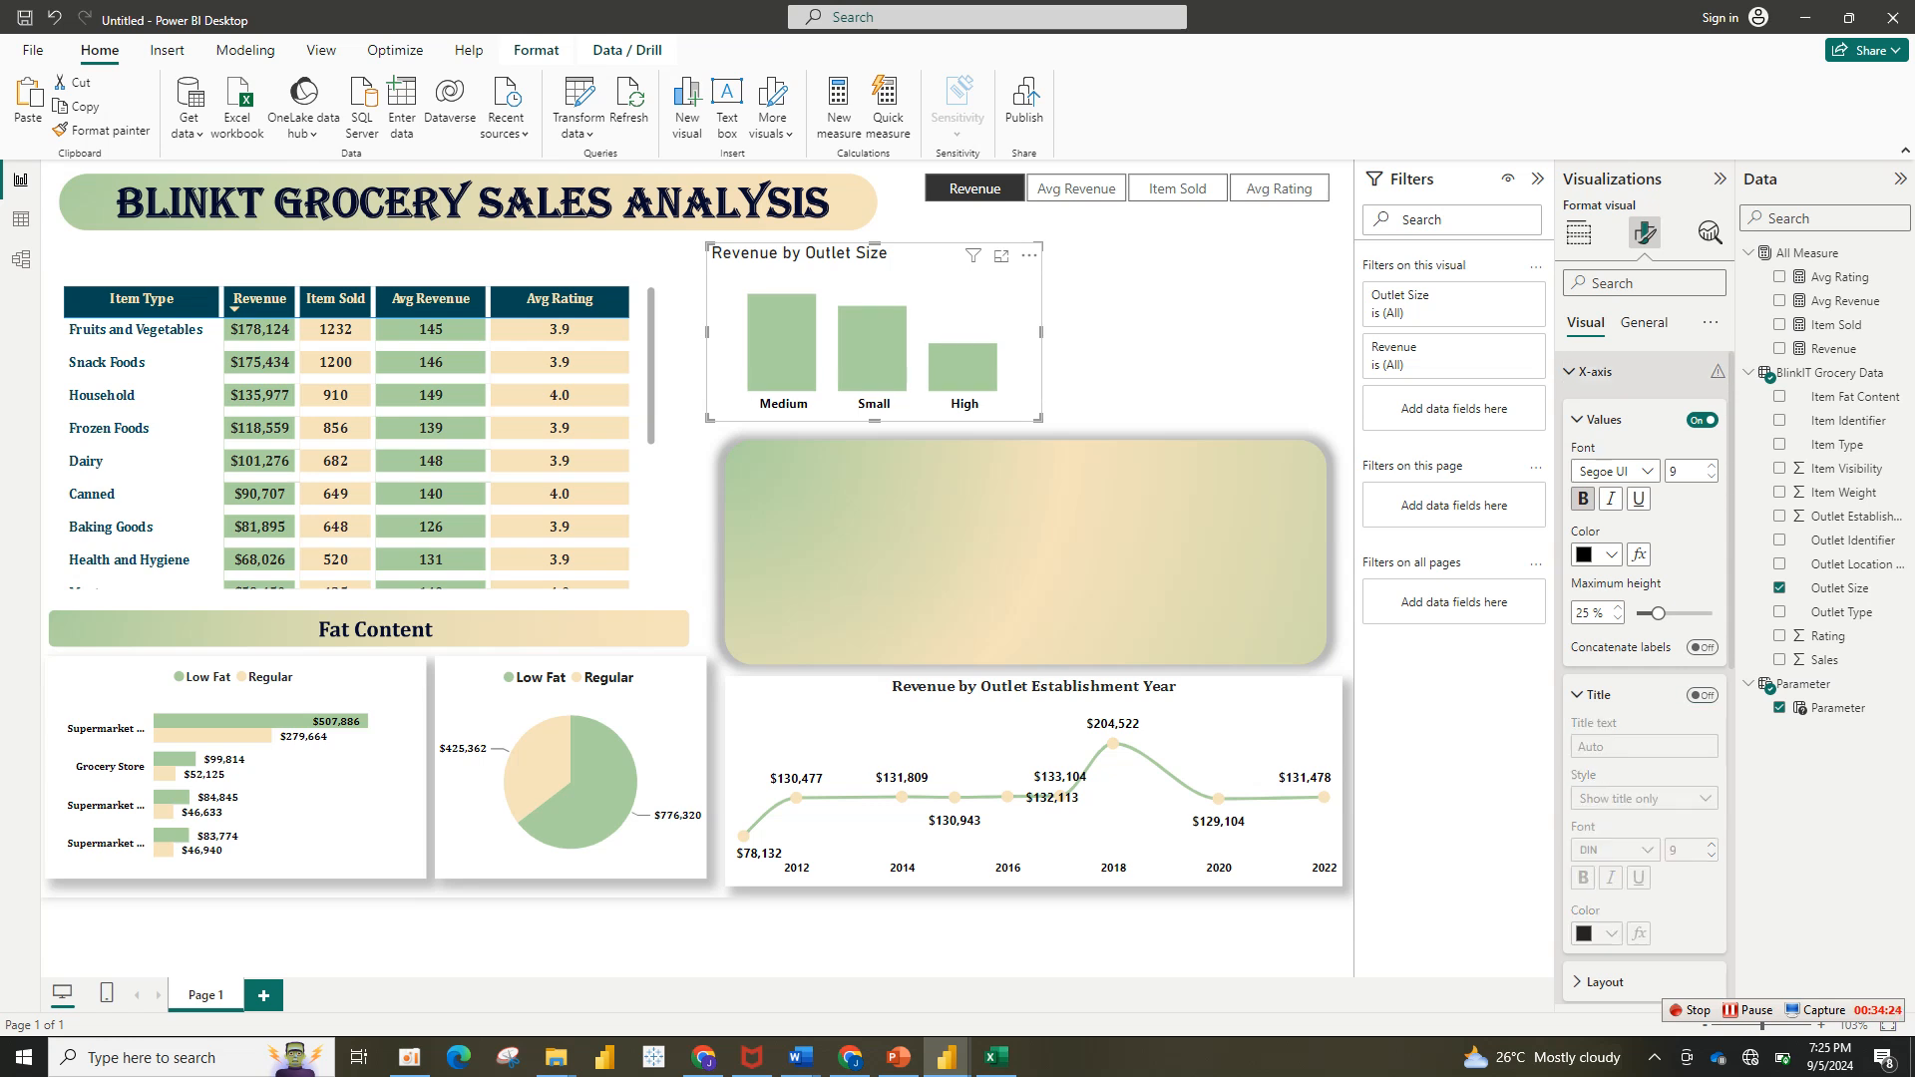
{"action": "left_click", "coordinate": [1596, 371]}
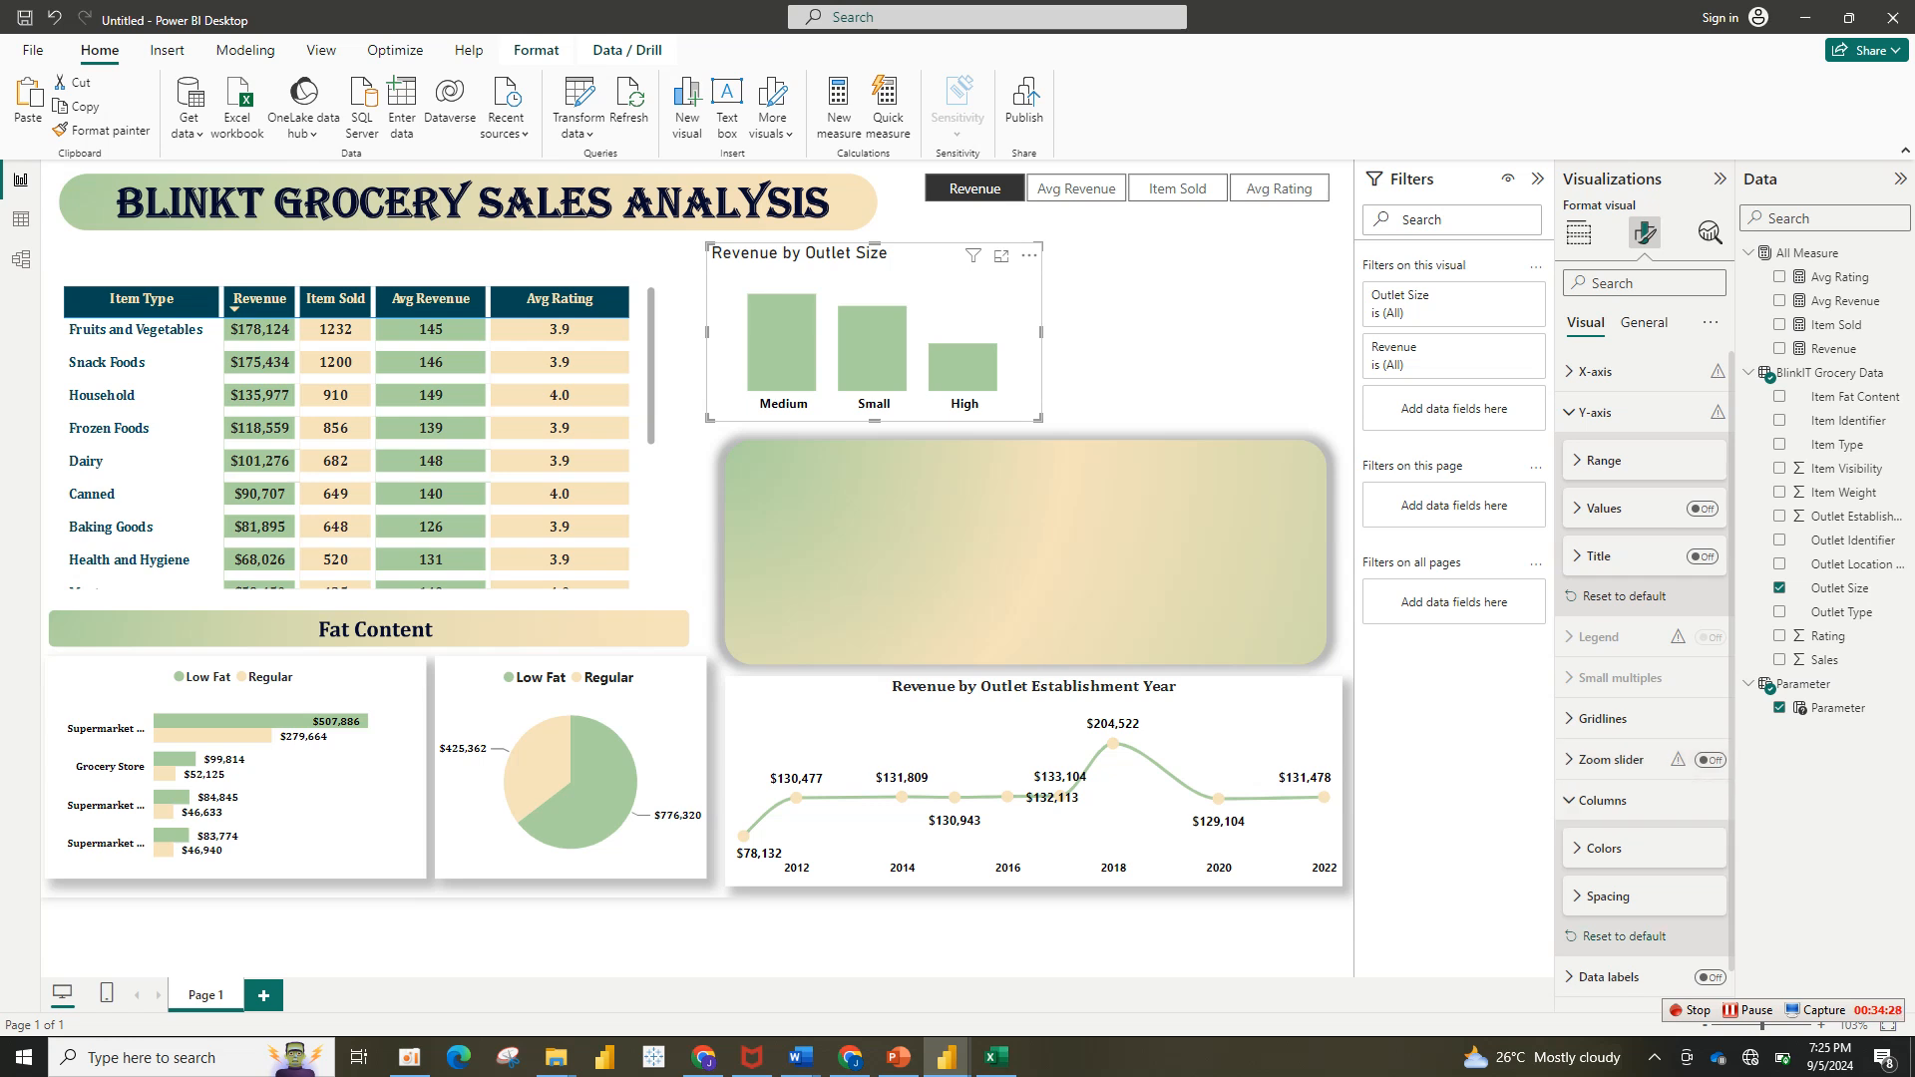
Step: Turn on data labels for the outlet size columns and make their values bold and black
{"action": "left_click", "coordinate": [1710, 978]}
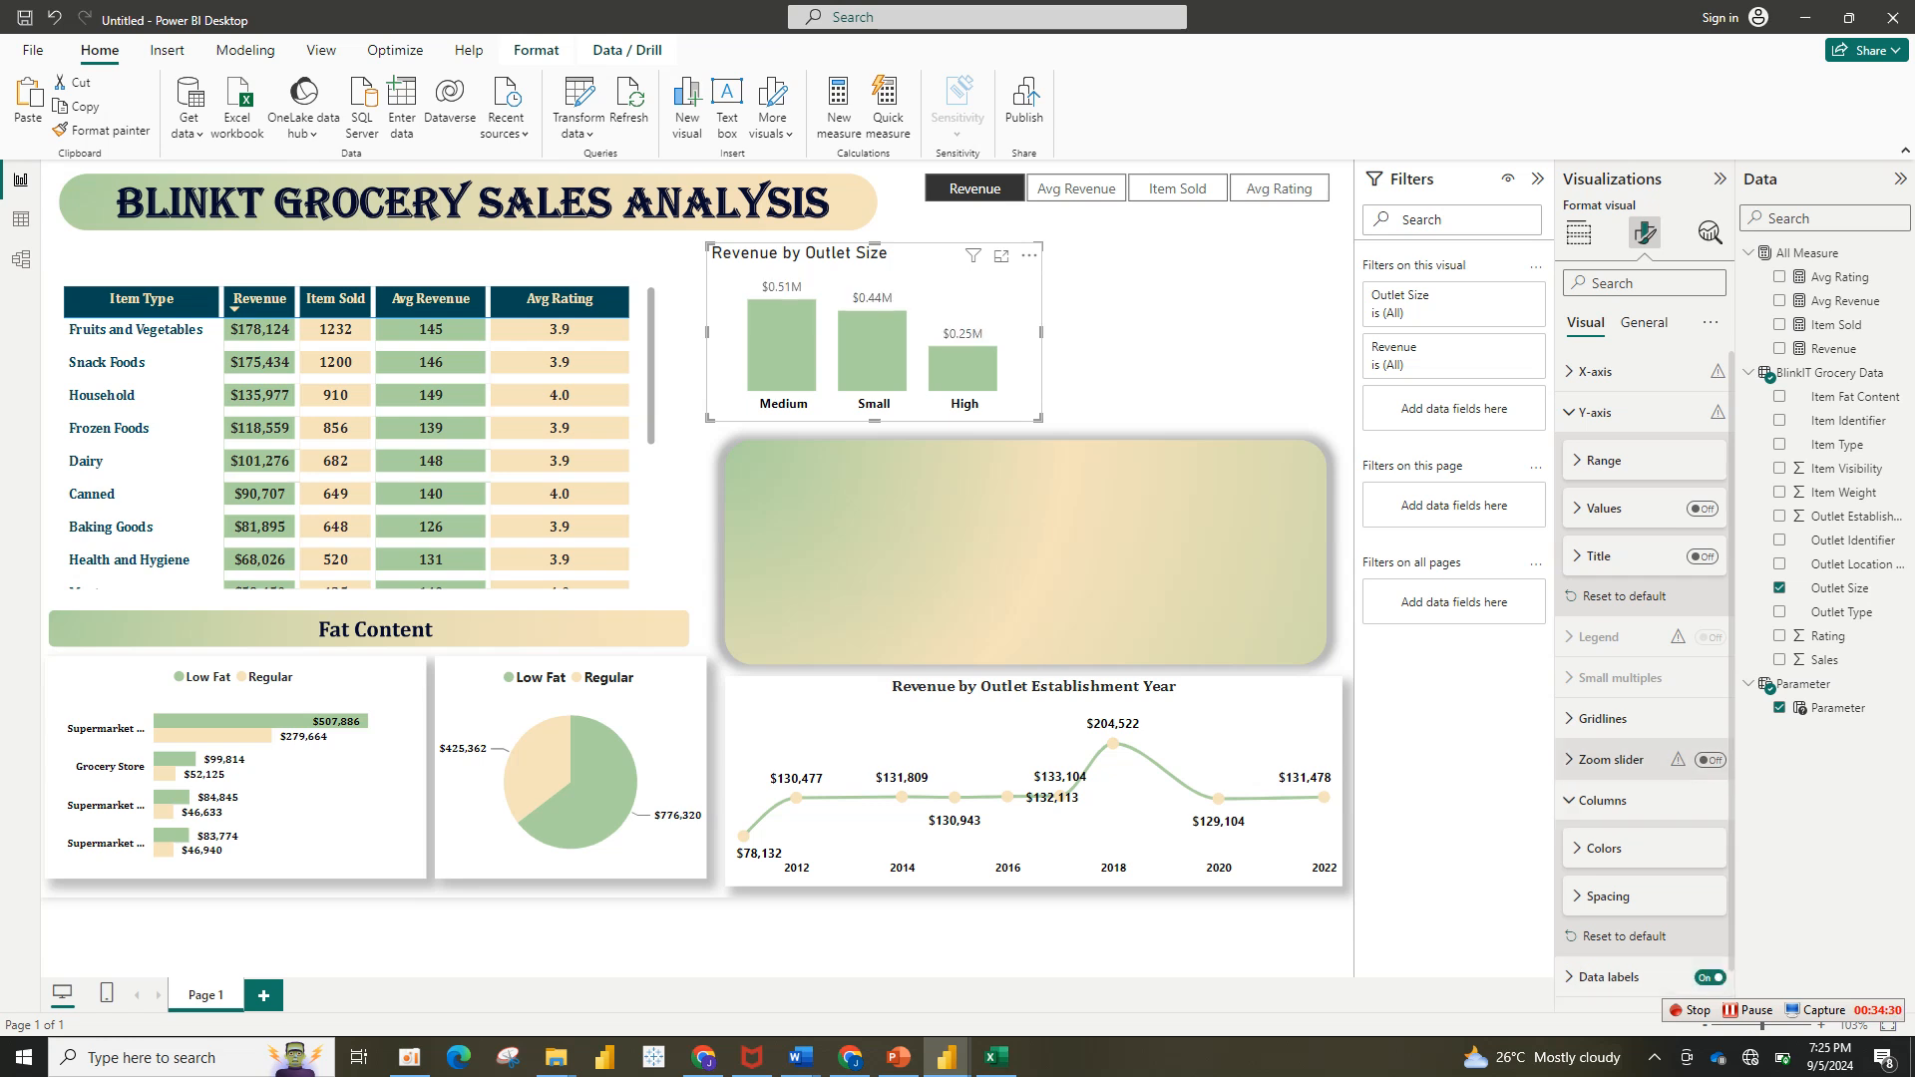
{"action": "scroll", "coordinate": [1710, 977], "scroll_direction": "down", "scroll_amount": 1}
{"action": "left_click", "coordinate": [1608, 946]}
{"action": "scroll", "coordinate": [1646, 678], "scroll_direction": "down", "scroll_amount": 5}
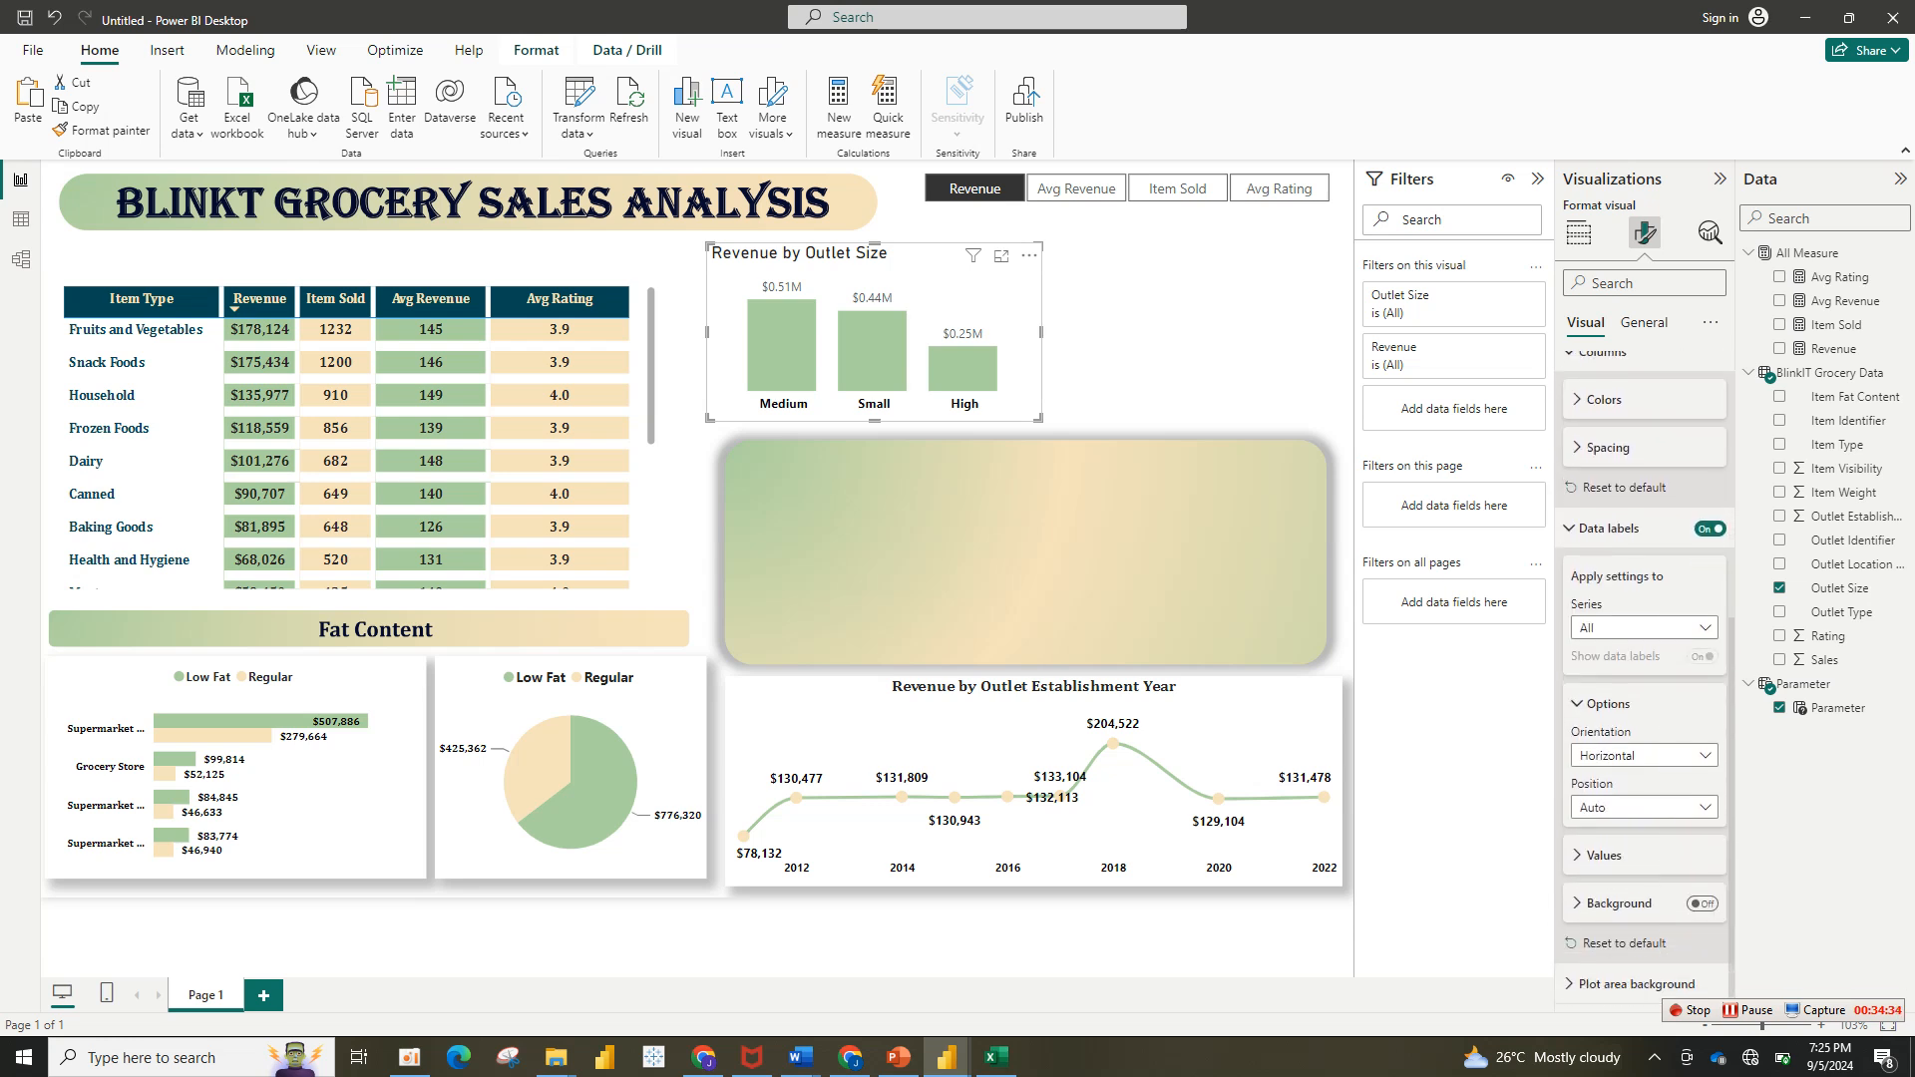
{"action": "left_click", "coordinate": [1604, 856]}
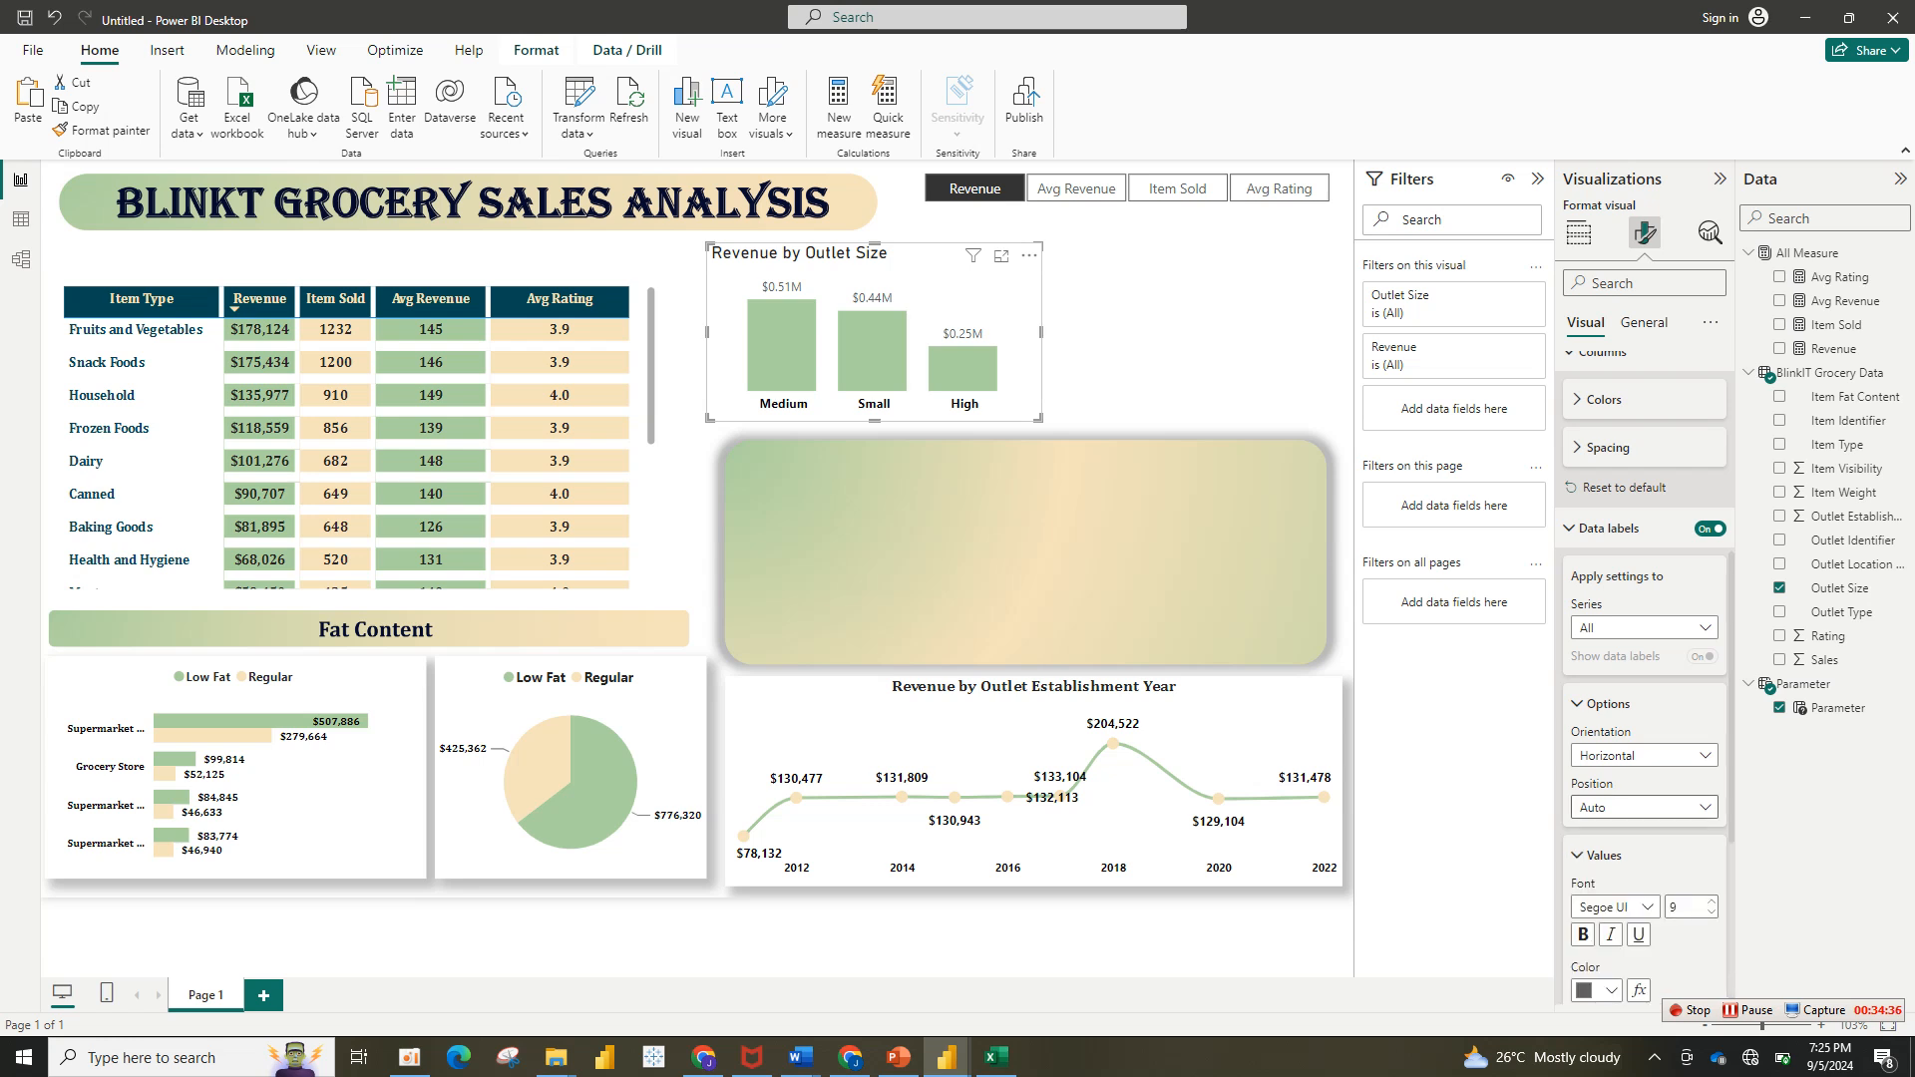
{"action": "scroll", "coordinate": [1646, 698], "scroll_direction": "down", "scroll_amount": 4}
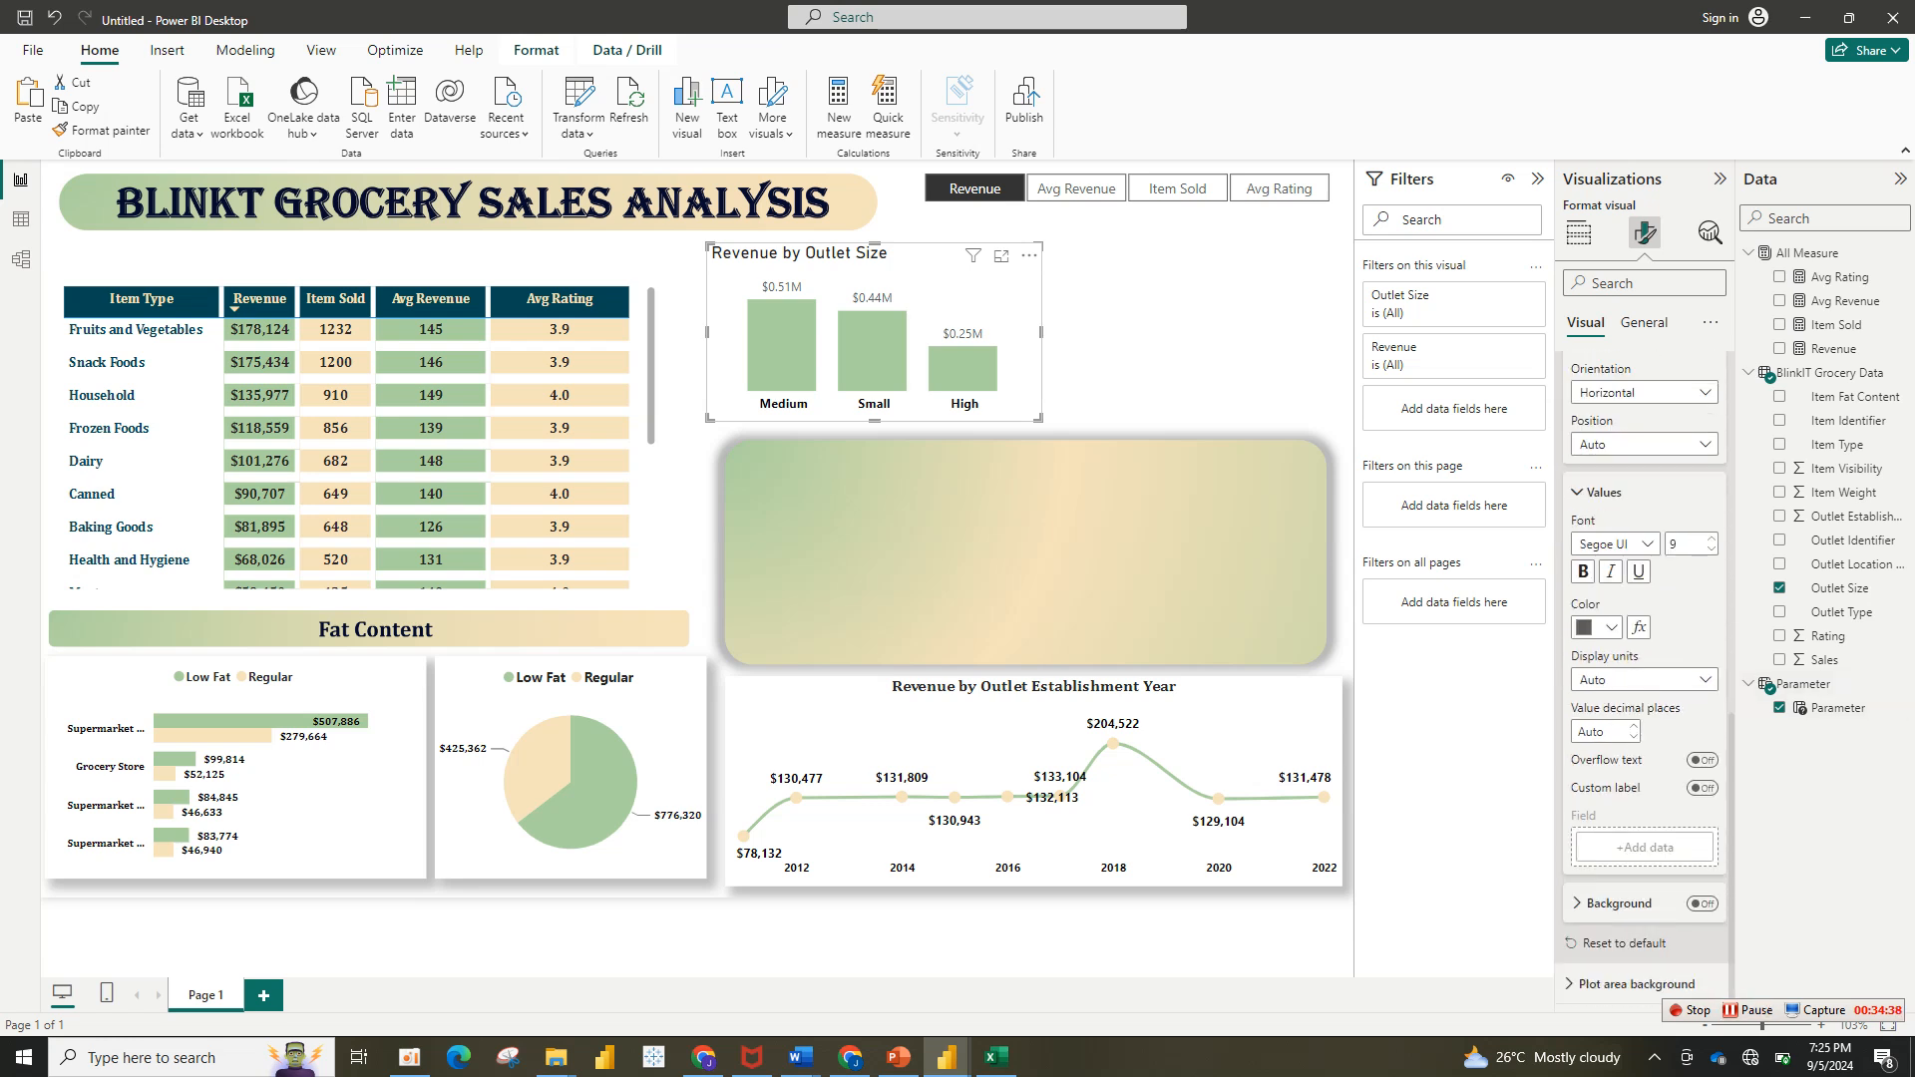
{"action": "left_click", "coordinate": [1596, 628]}
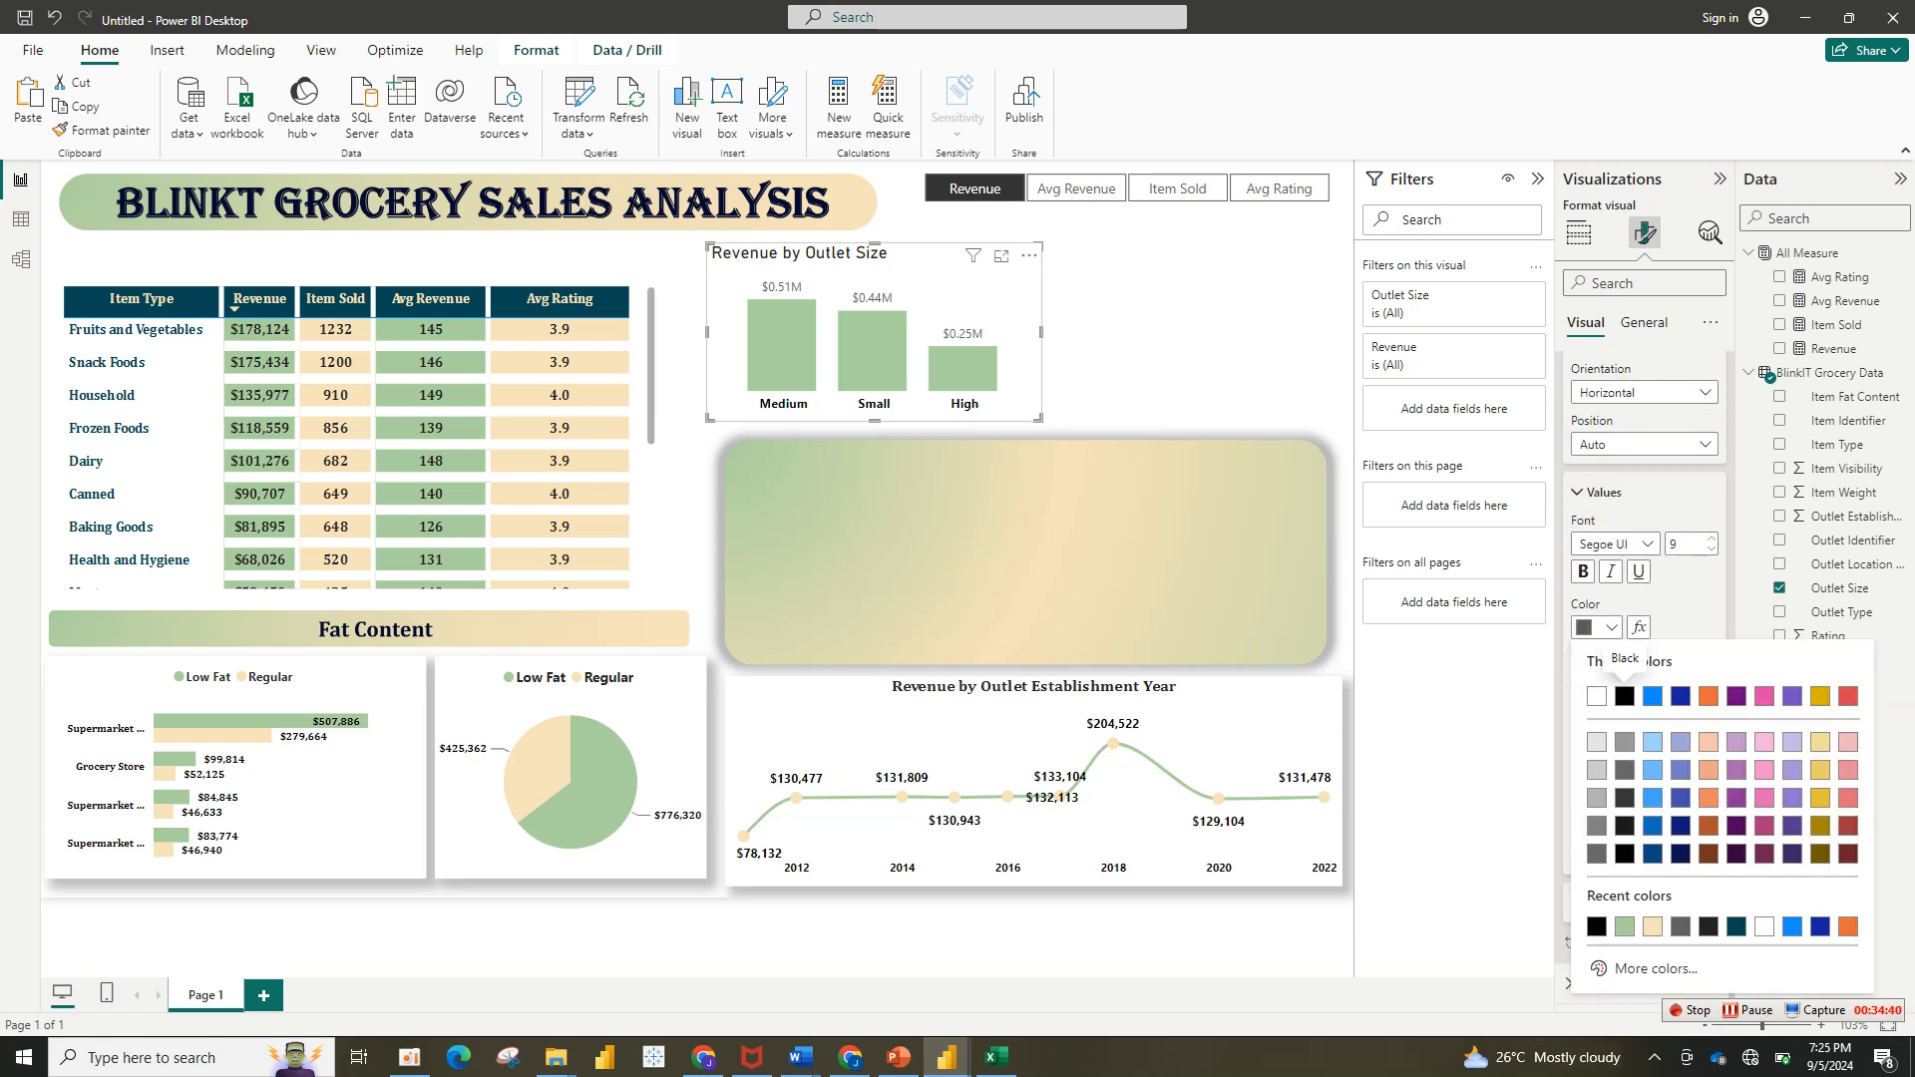
{"action": "left_click", "coordinate": [1625, 695]}
{"action": "left_click", "coordinate": [1583, 572]}
Step: Set the data labels' display units to None with 0 decimal places
{"action": "left_click", "coordinate": [1636, 680]}
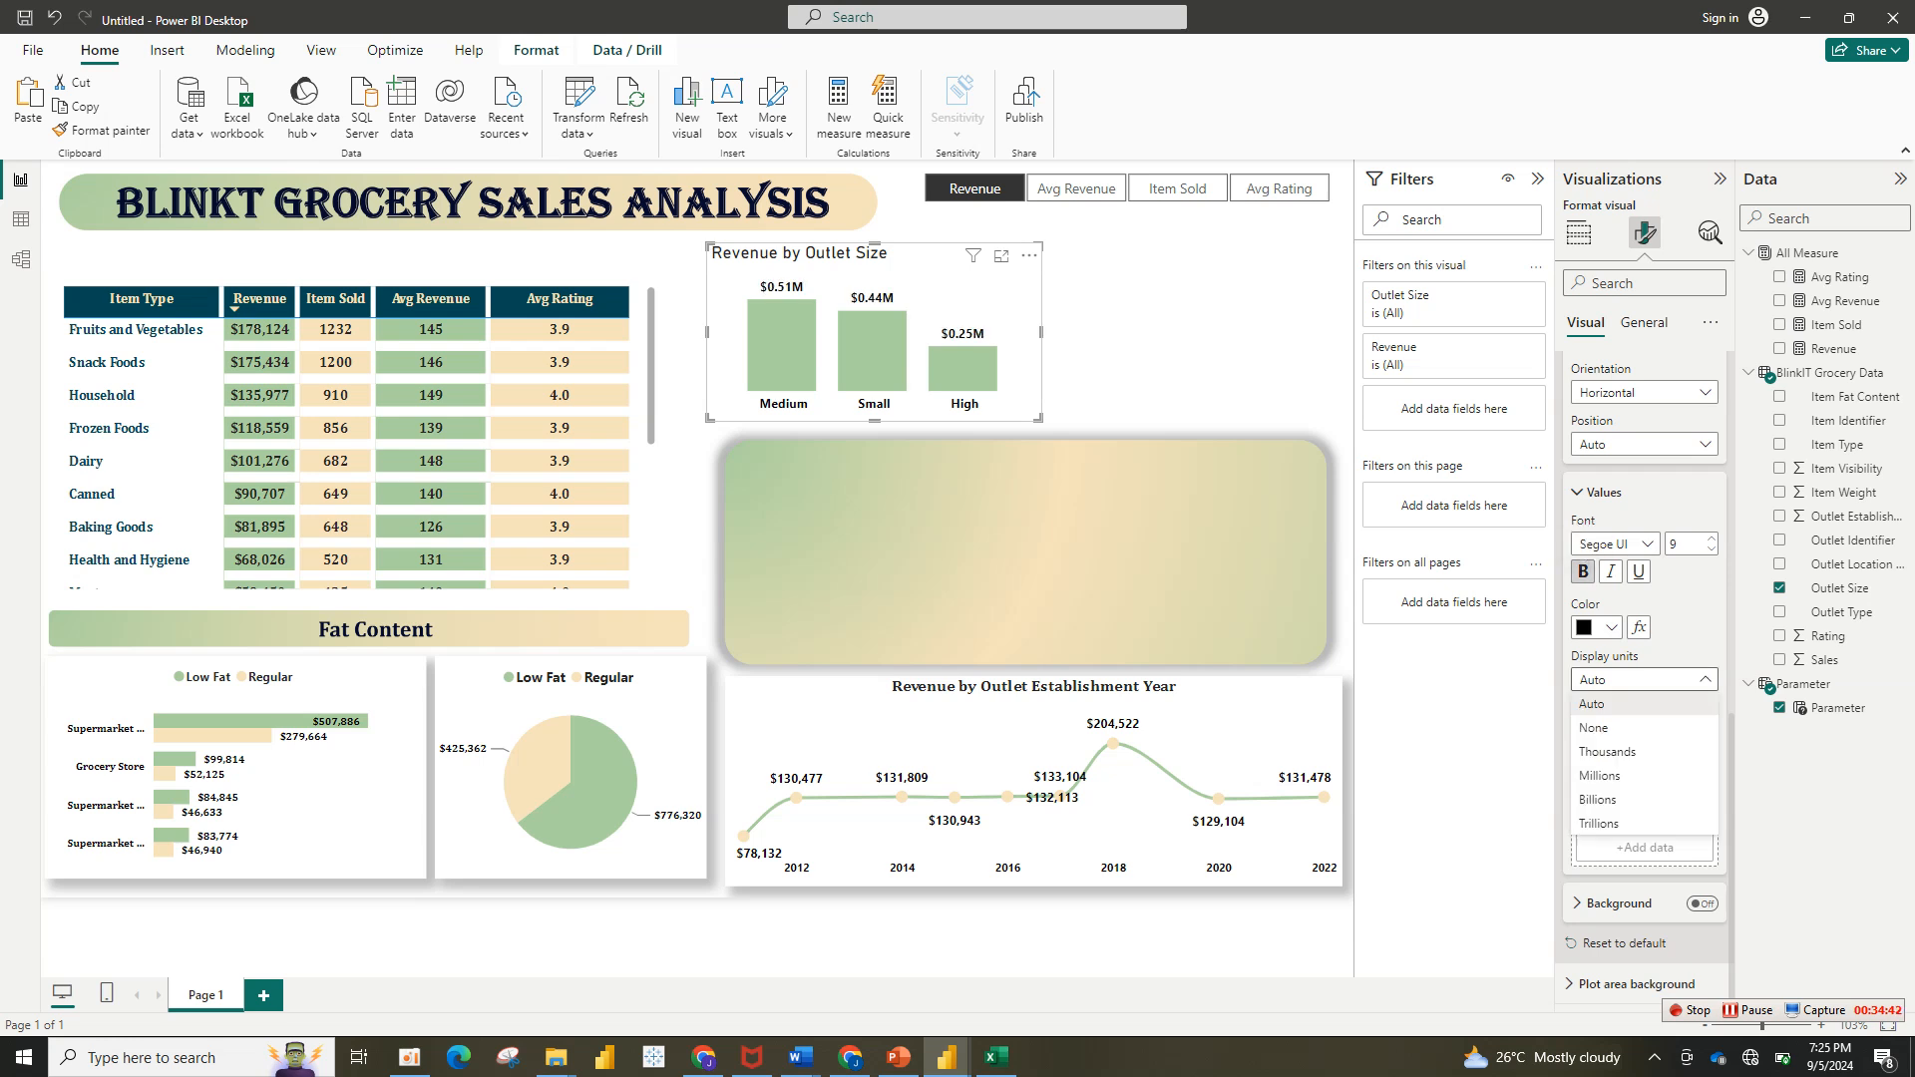
{"action": "left_click", "coordinate": [1595, 727]}
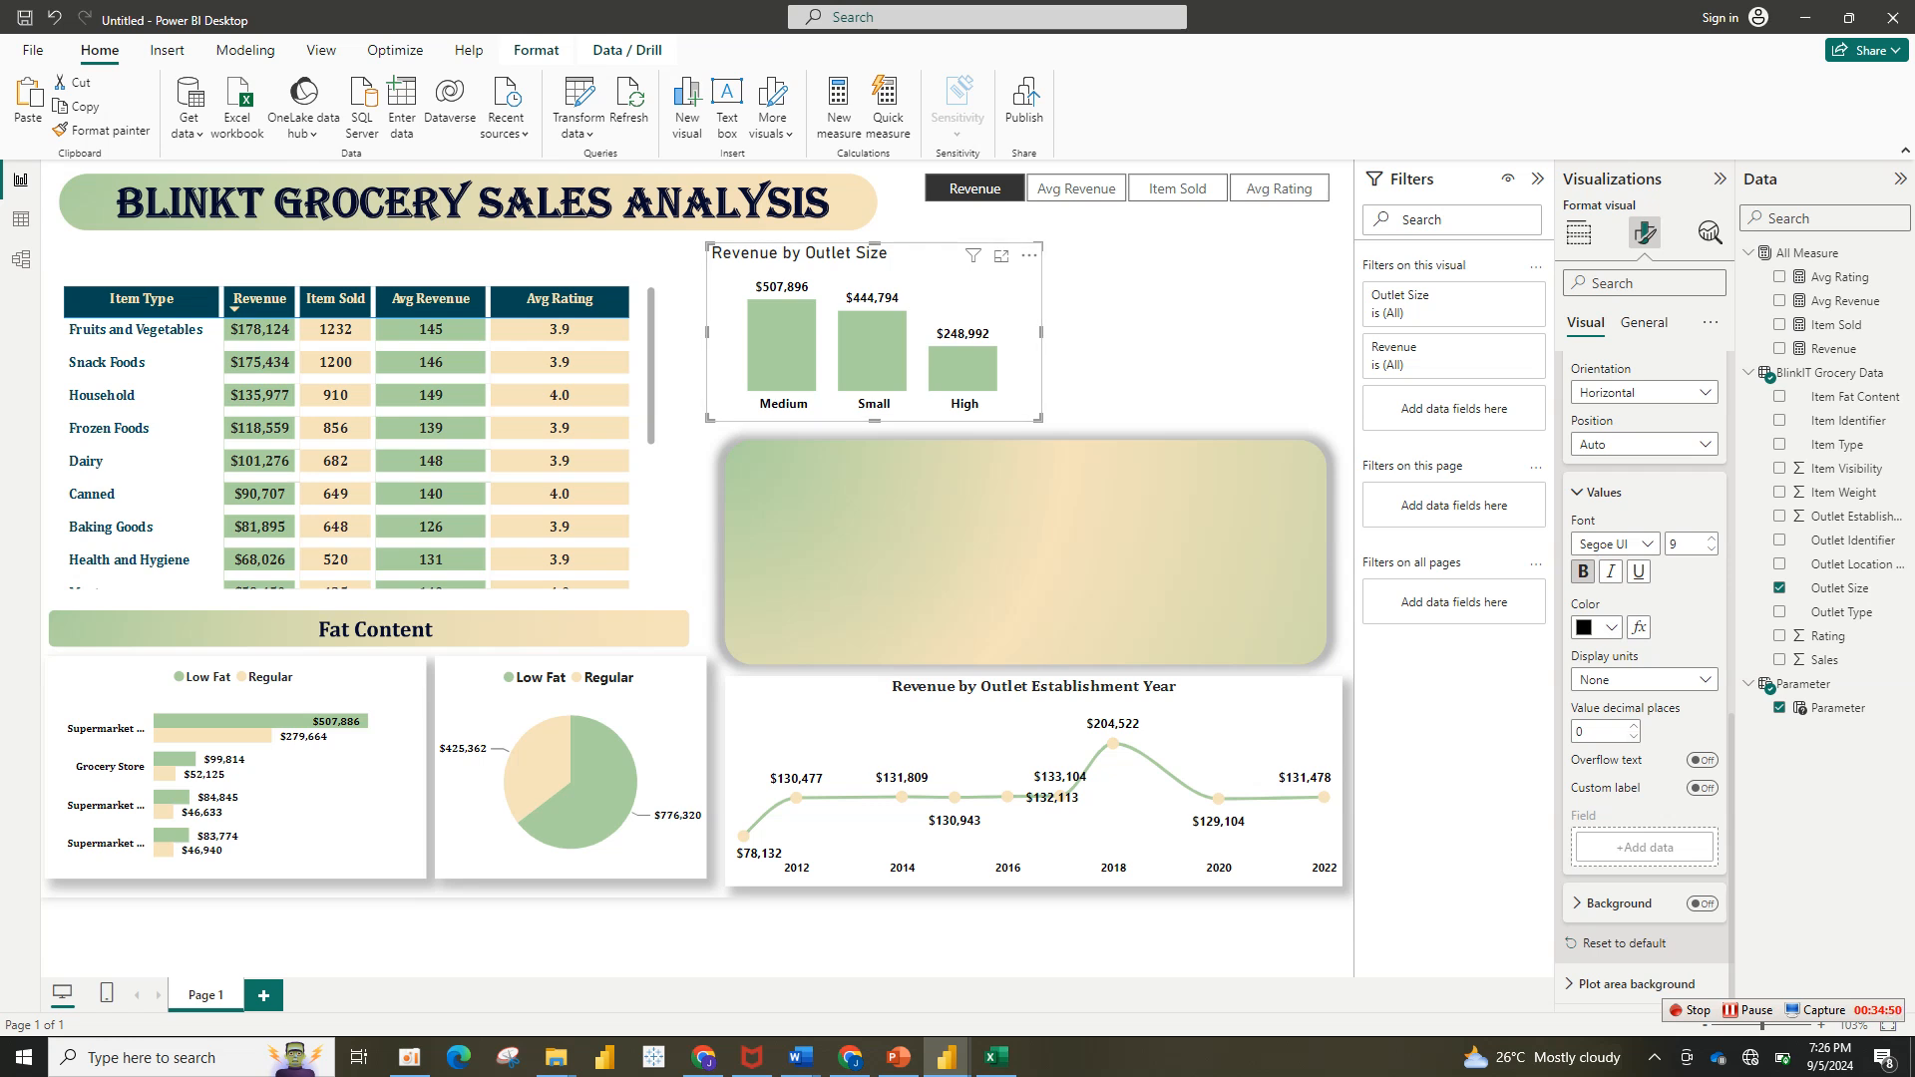
{"action": "left_click", "coordinate": [1147, 334]}
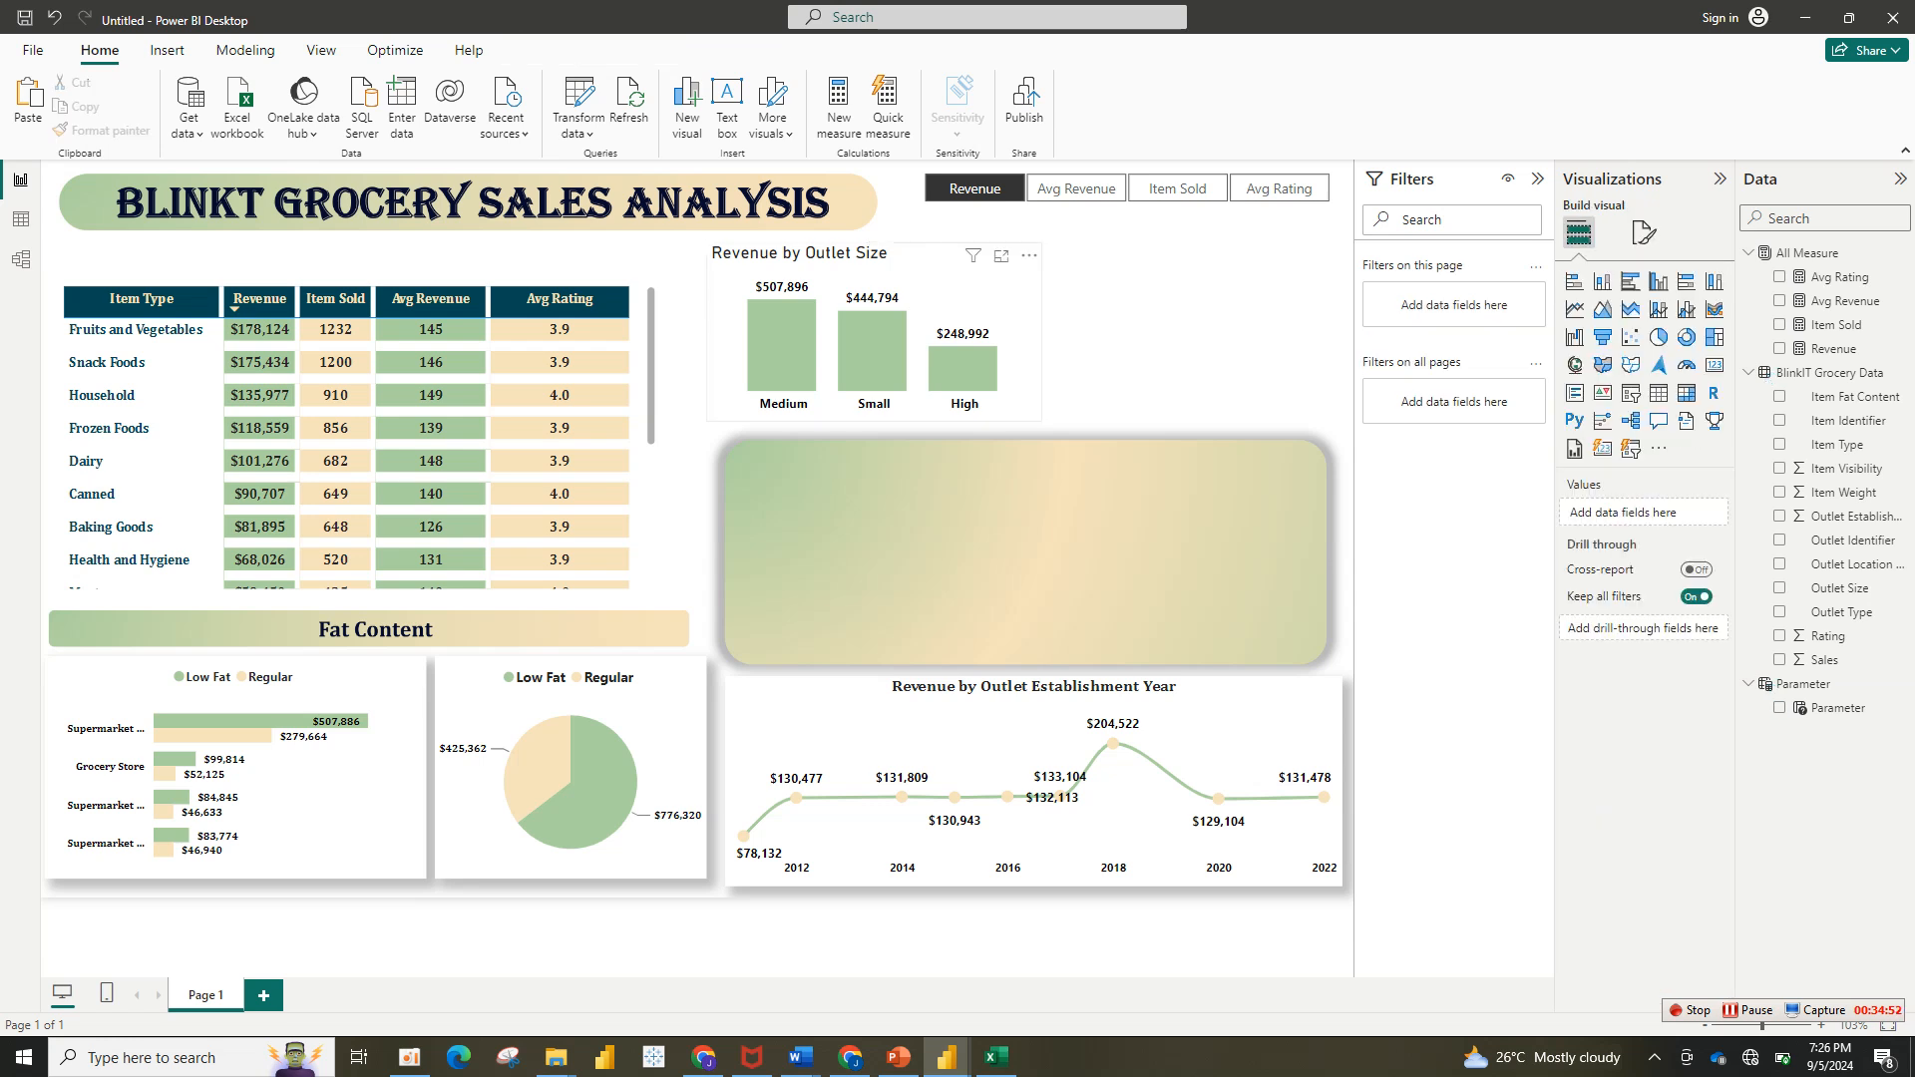
Step: Center the outlet size chart's title and format it in bold Cambria
{"action": "left_click", "coordinate": [1017, 334]}
{"action": "left_click", "coordinate": [1643, 232]}
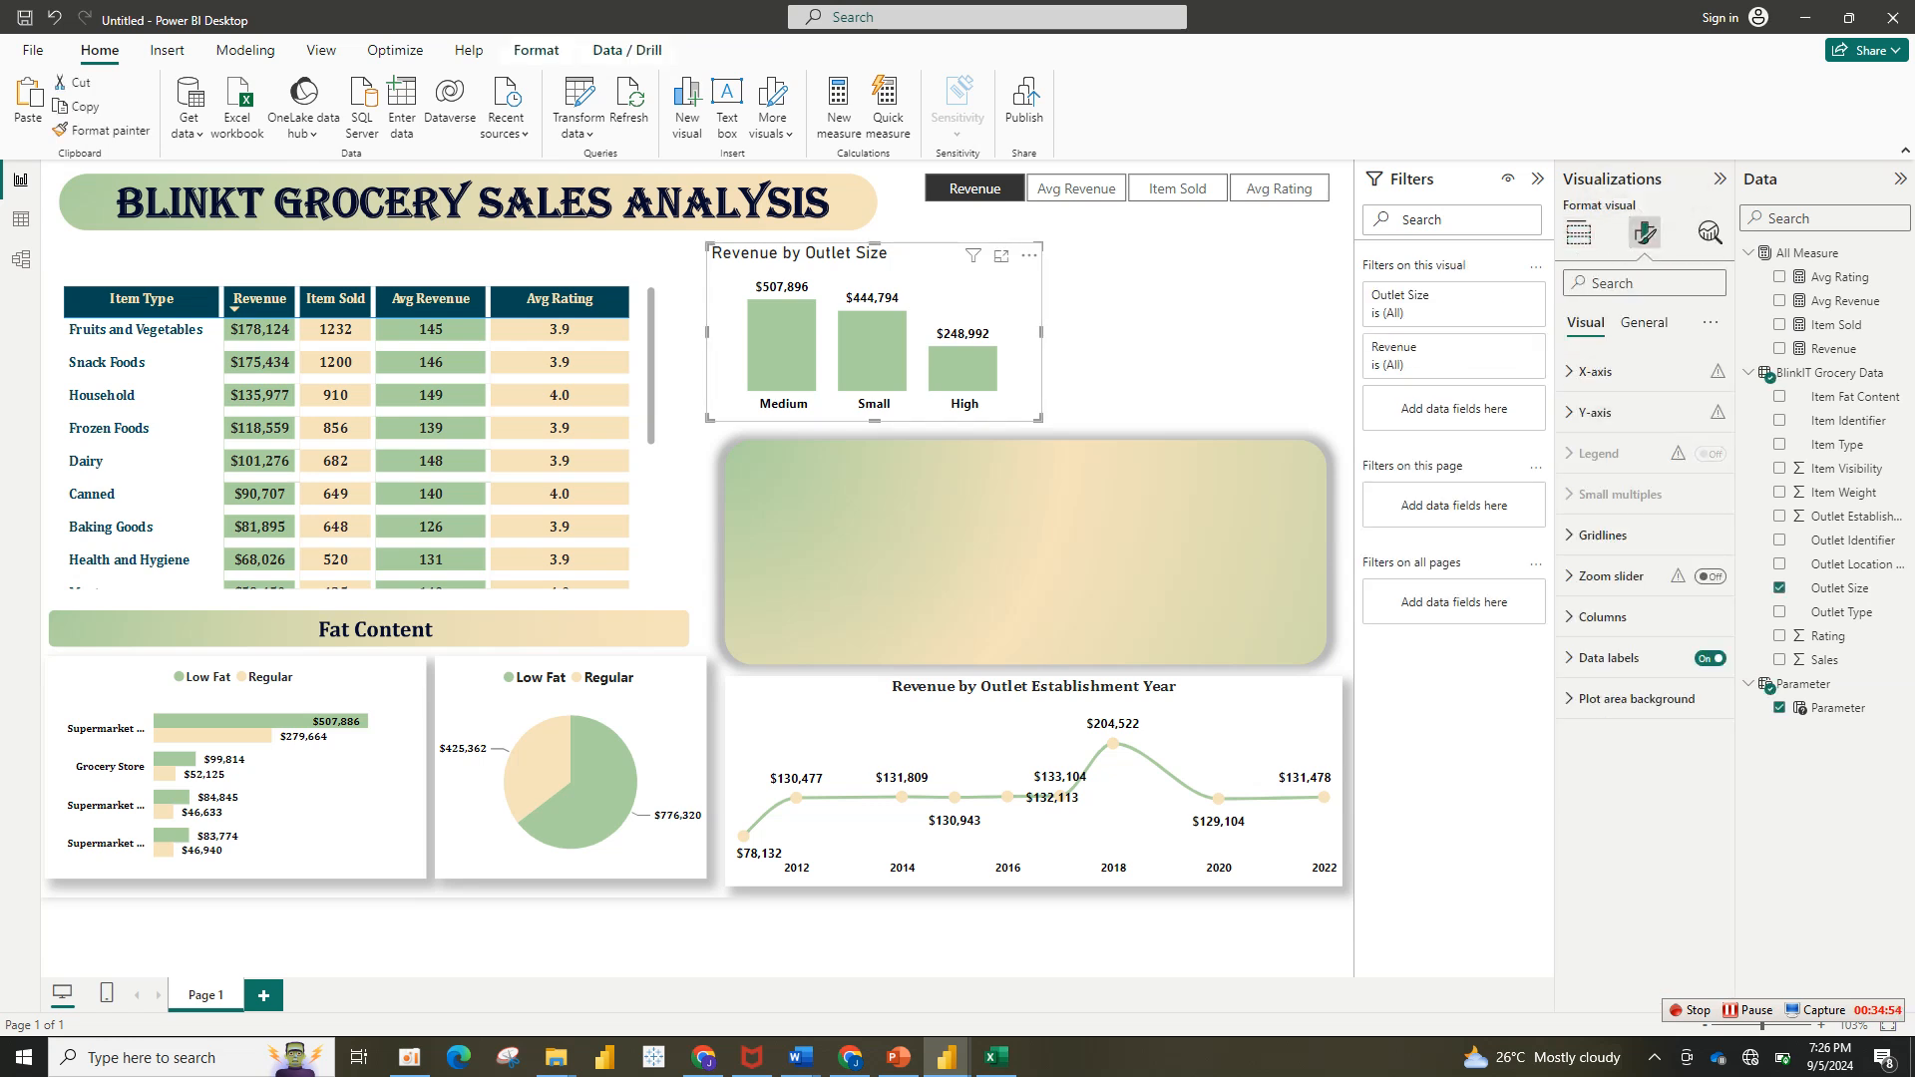
{"action": "left_click", "coordinate": [1643, 322]}
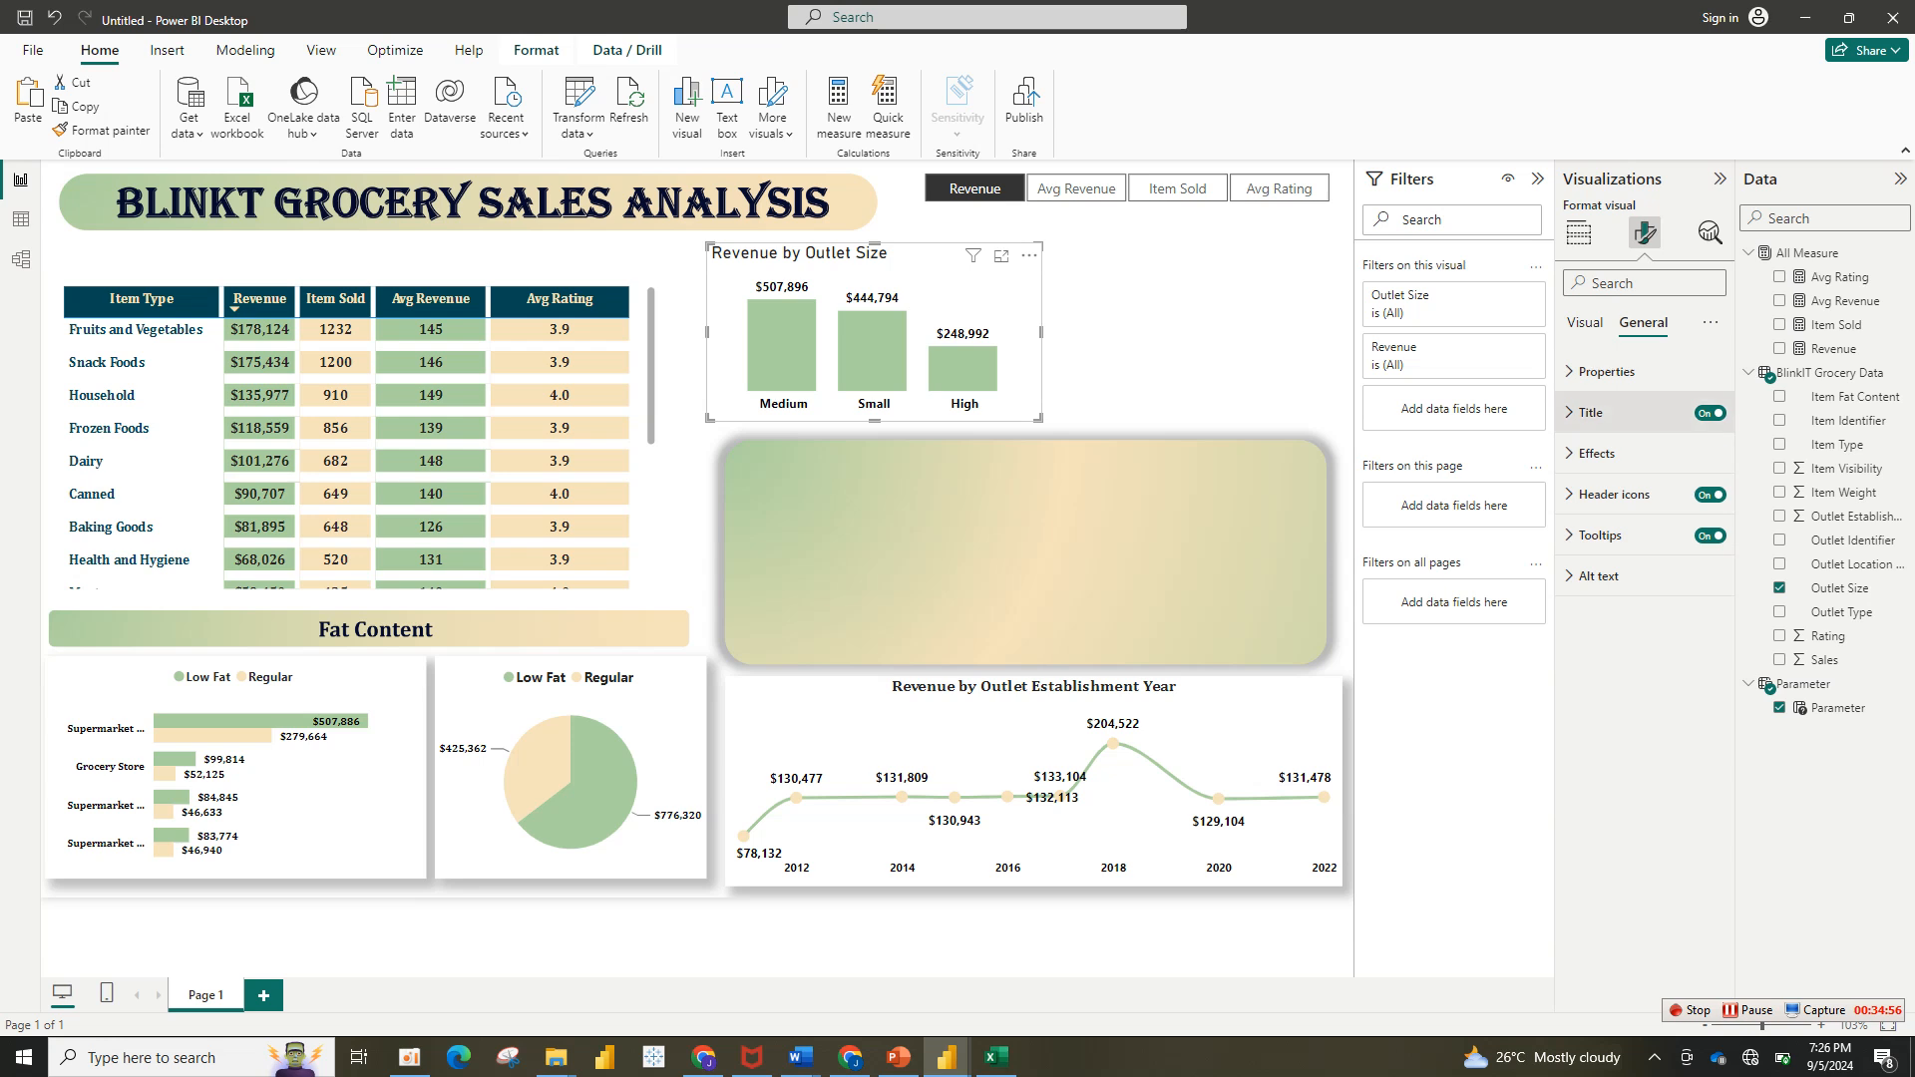
{"action": "left_click", "coordinate": [1591, 412]}
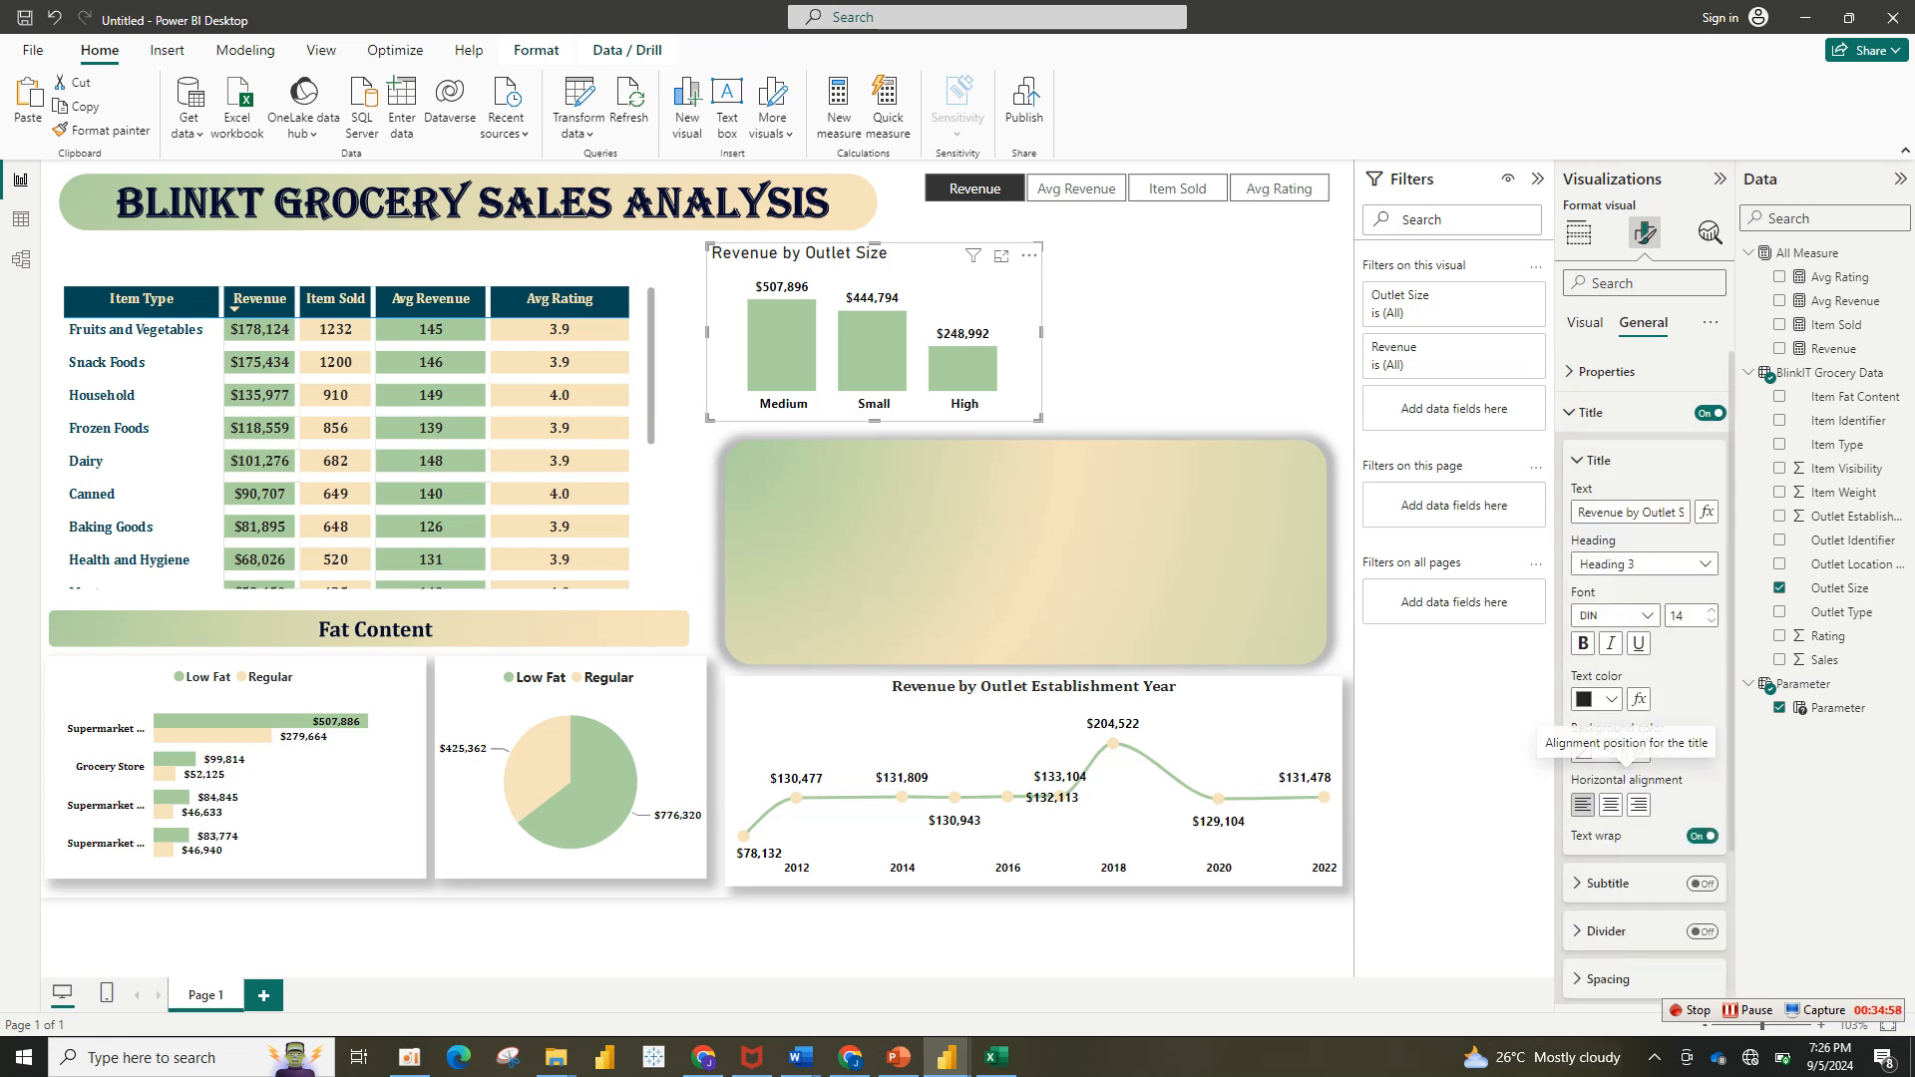
{"action": "left_click", "coordinate": [1610, 804]}
{"action": "left_click", "coordinate": [1583, 644]}
{"action": "left_click", "coordinate": [1615, 615]}
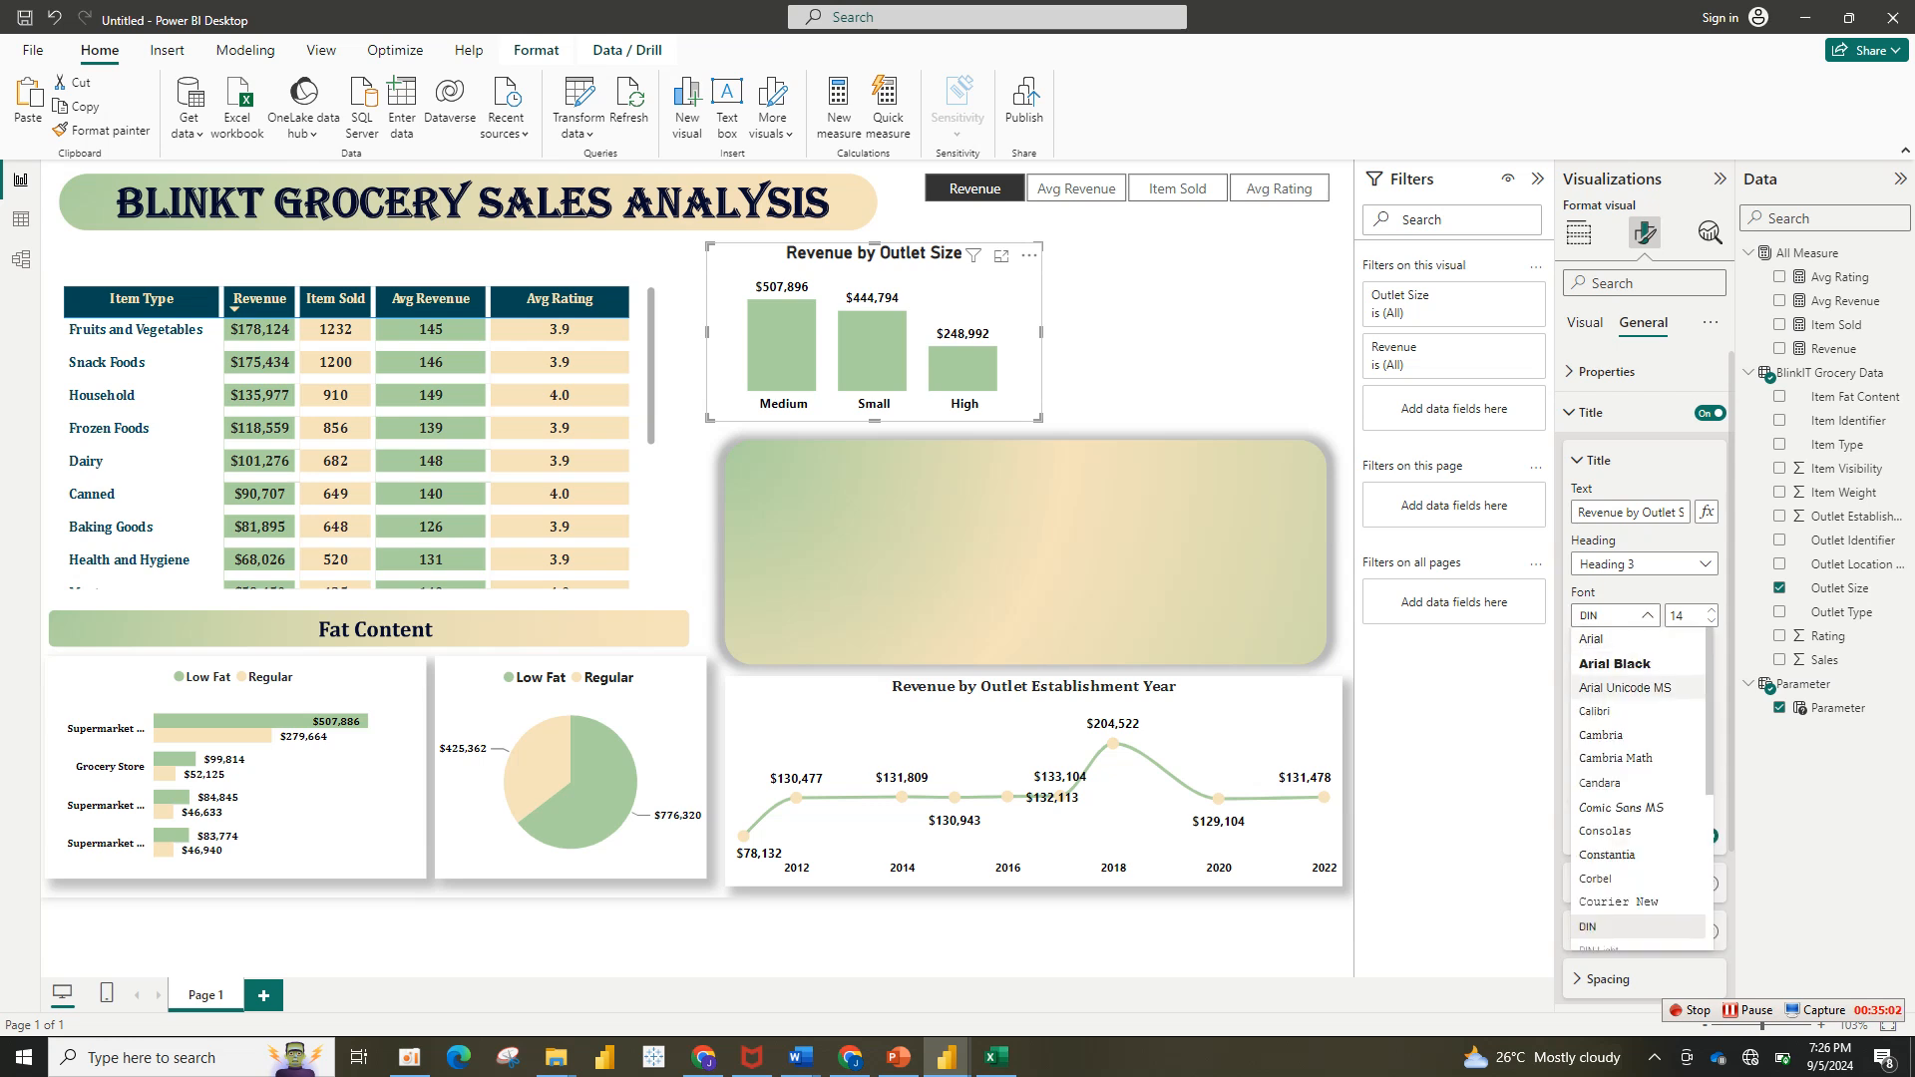
{"action": "left_click", "coordinate": [1601, 734]}
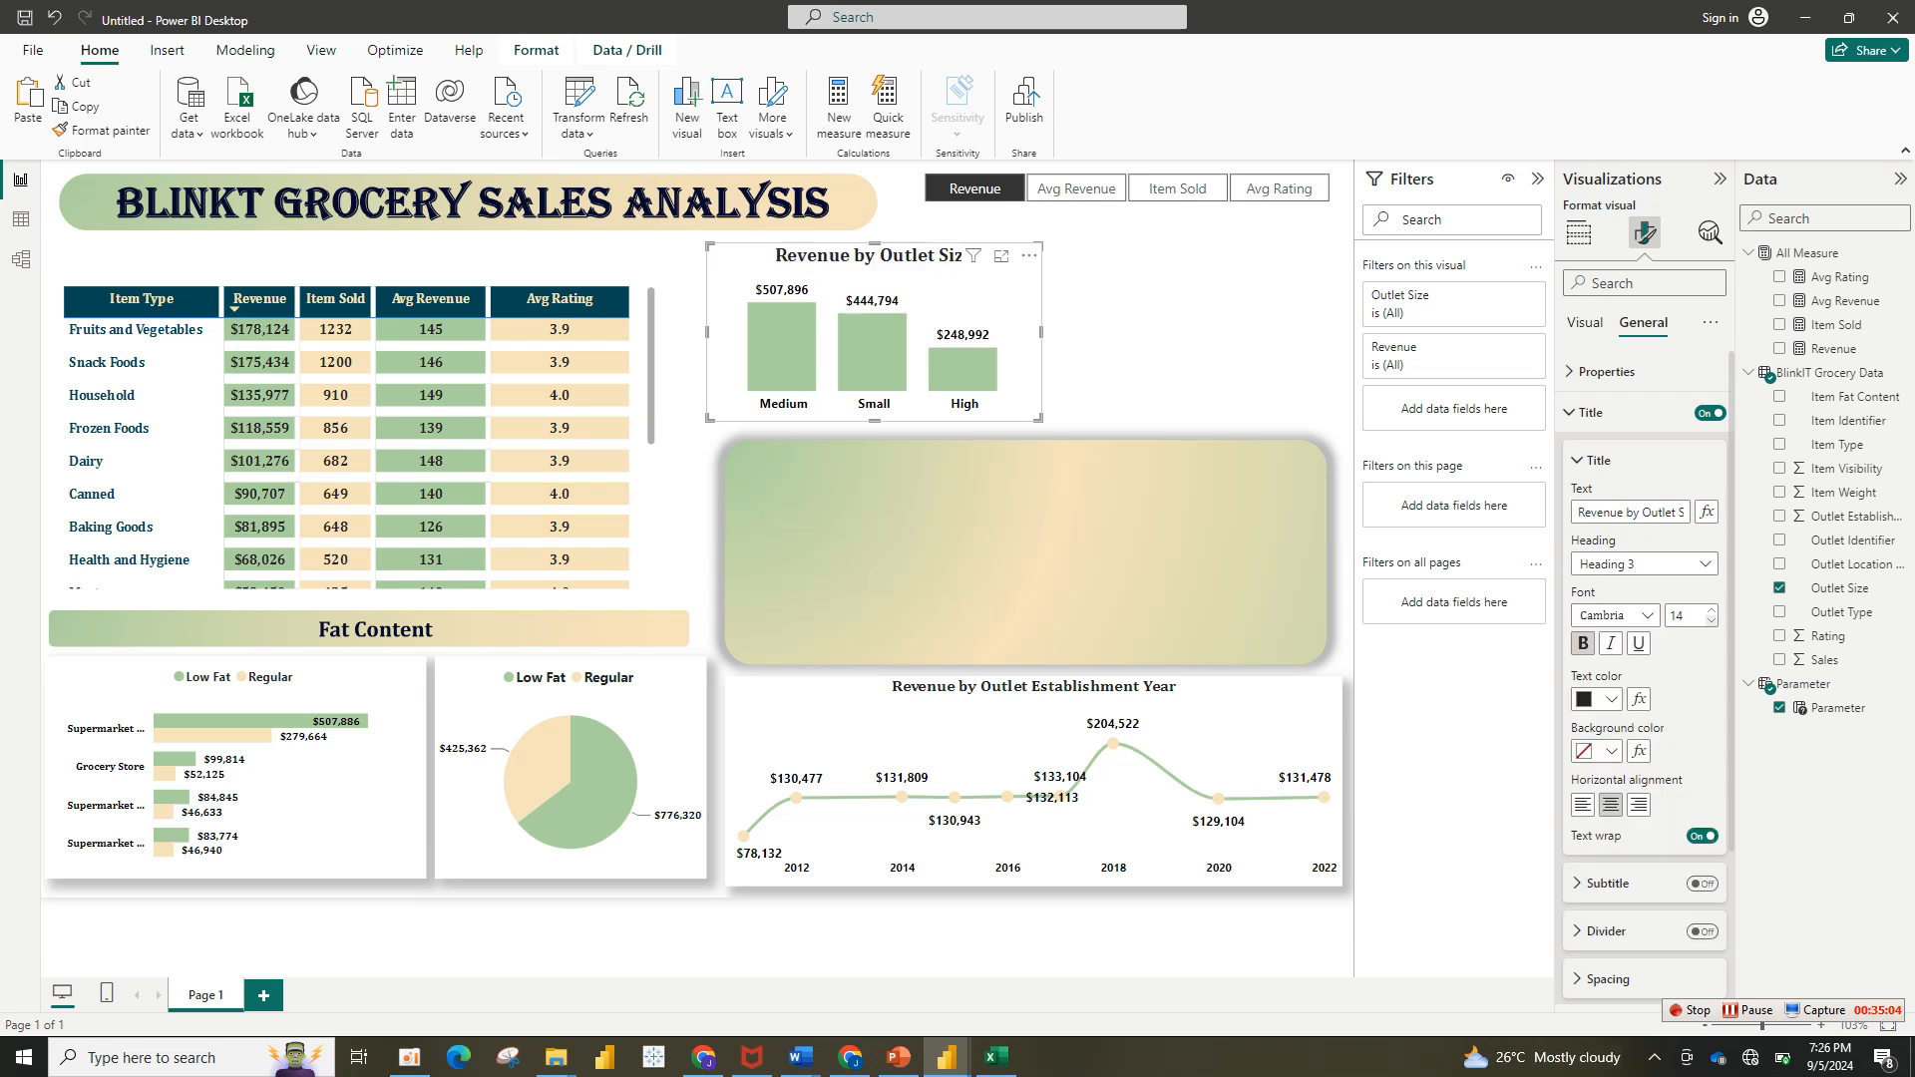
Step: Set the title font size of the outlet size chart to 12
{"action": "double_click", "coordinate": [1677, 616]}
{"action": "type", "text": "13"}
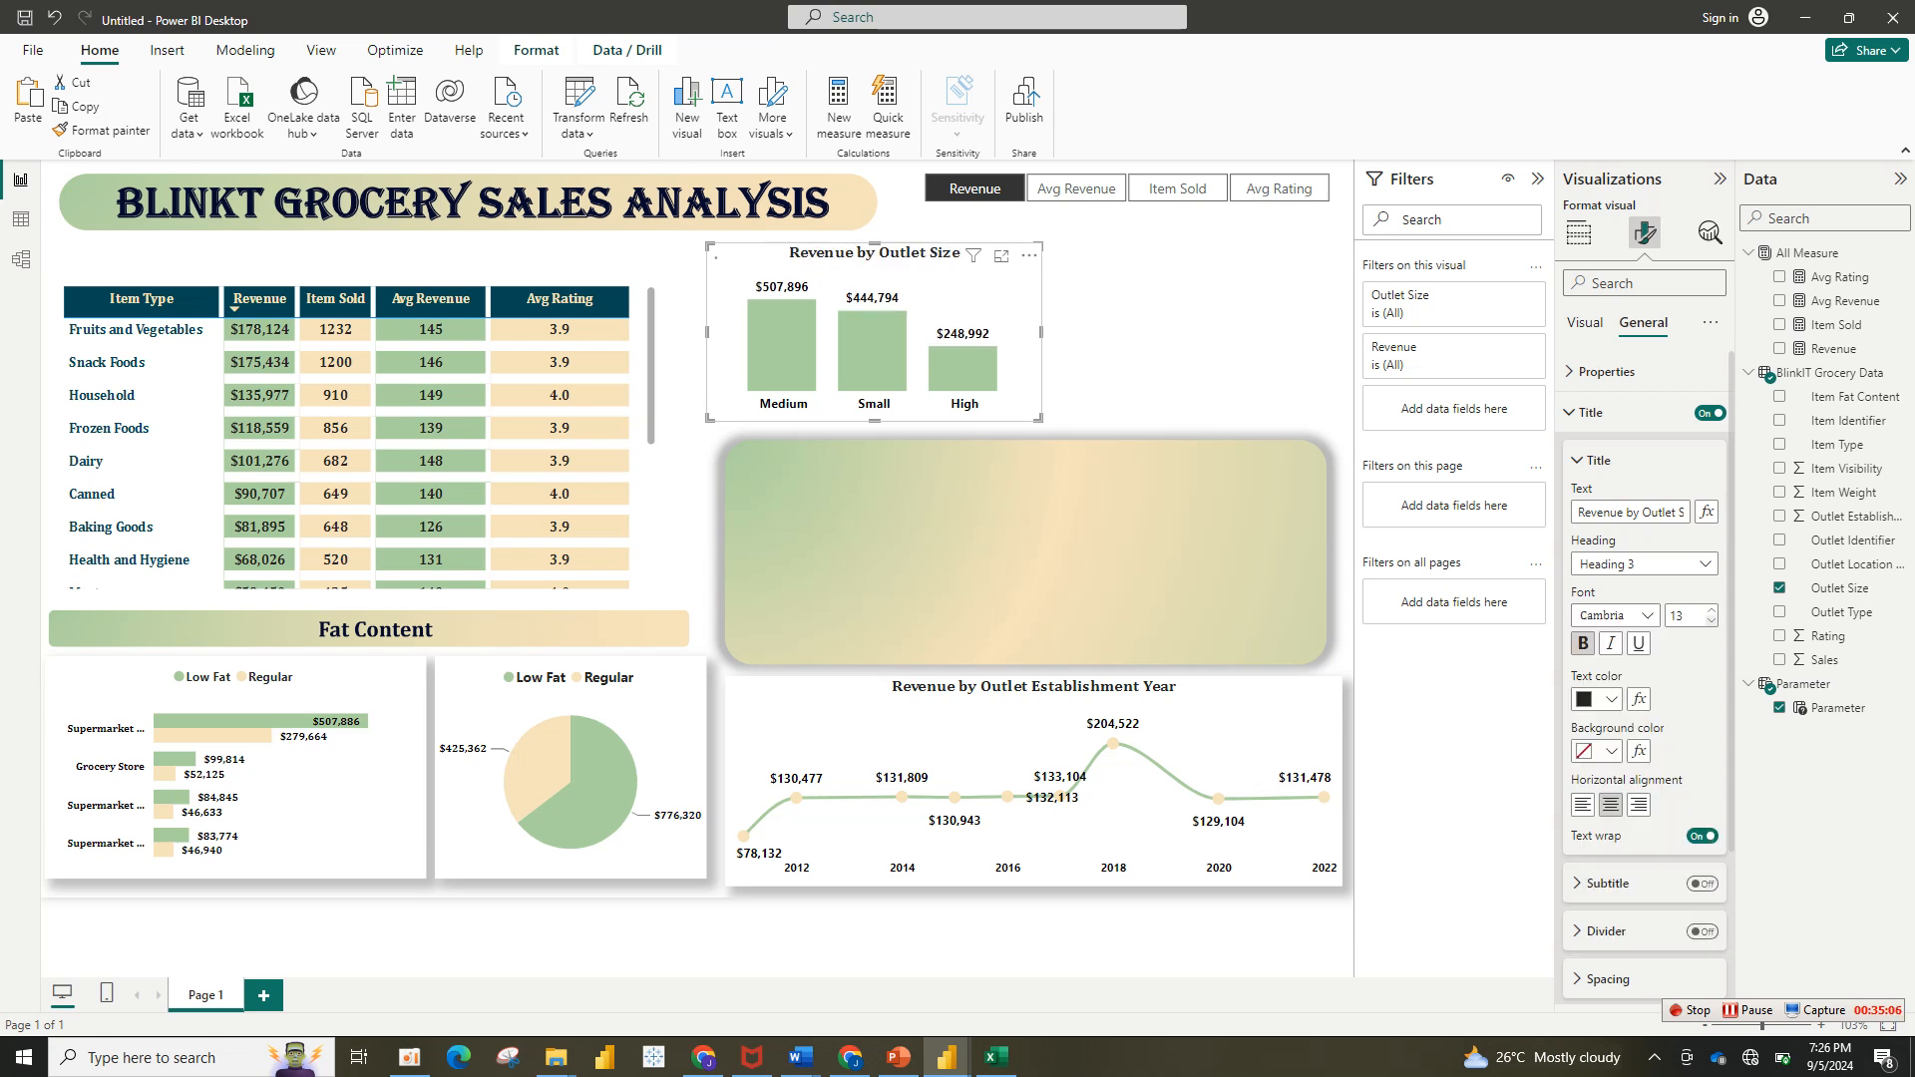
{"action": "key", "text": "Down"}
{"action": "key", "text": "Down"}
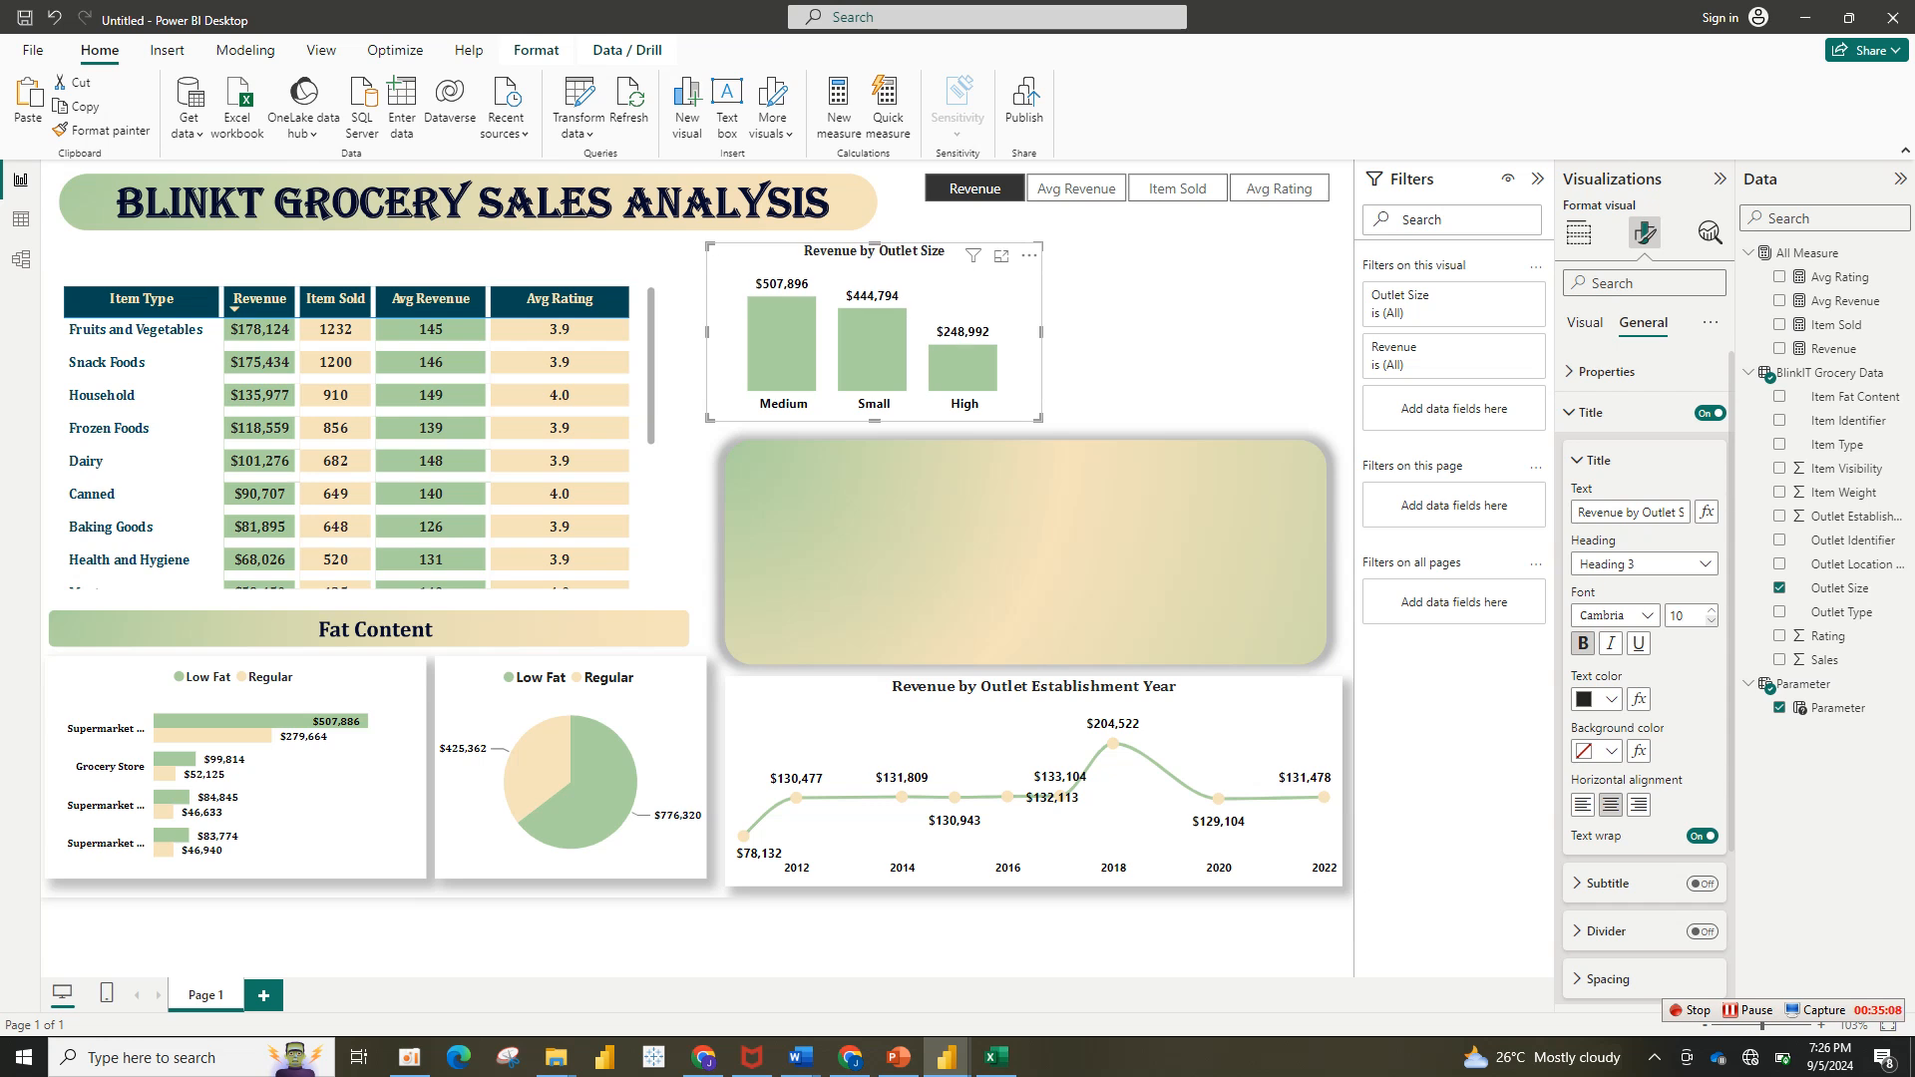
{"action": "key", "text": "Up"}
{"action": "key", "text": "Up"}
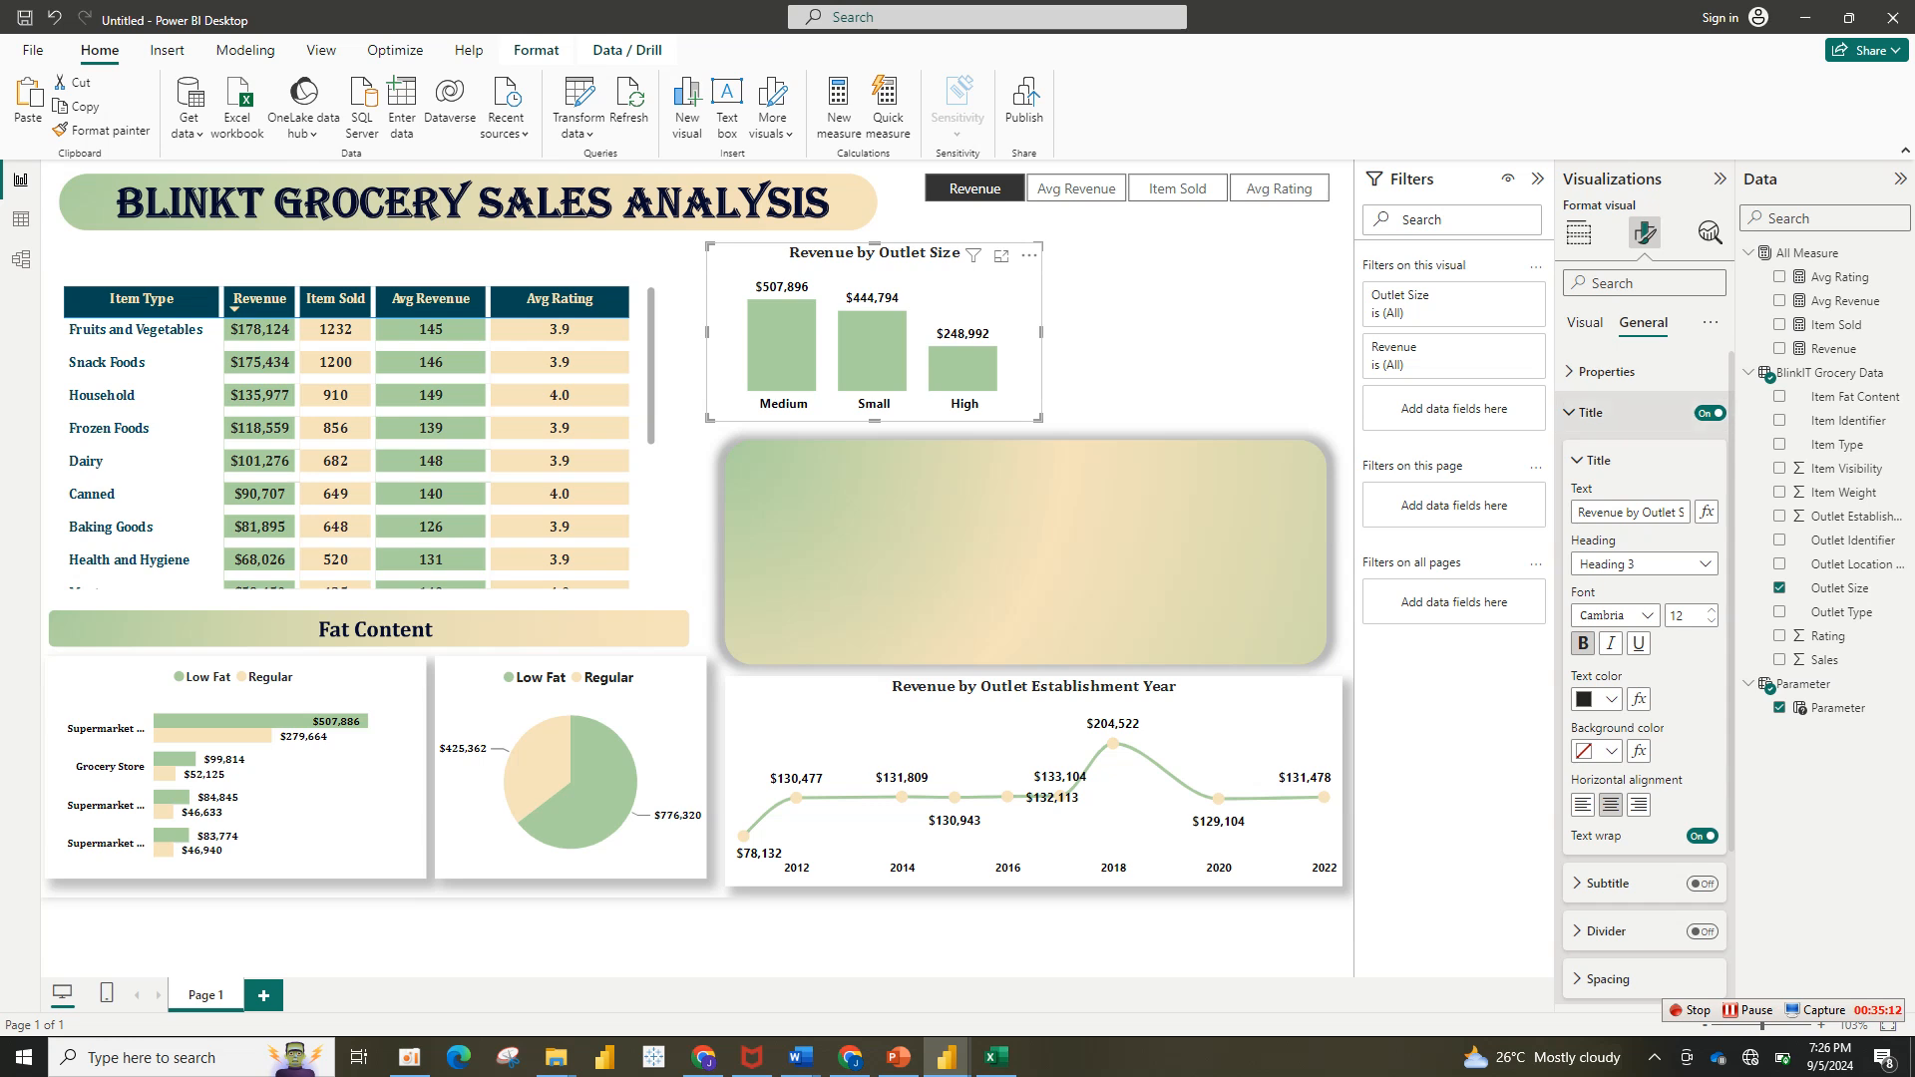
Step: Add a shadow effect to the outlet size chart
{"action": "left_click", "coordinate": [1591, 412]}
{"action": "left_click", "coordinate": [1595, 453]}
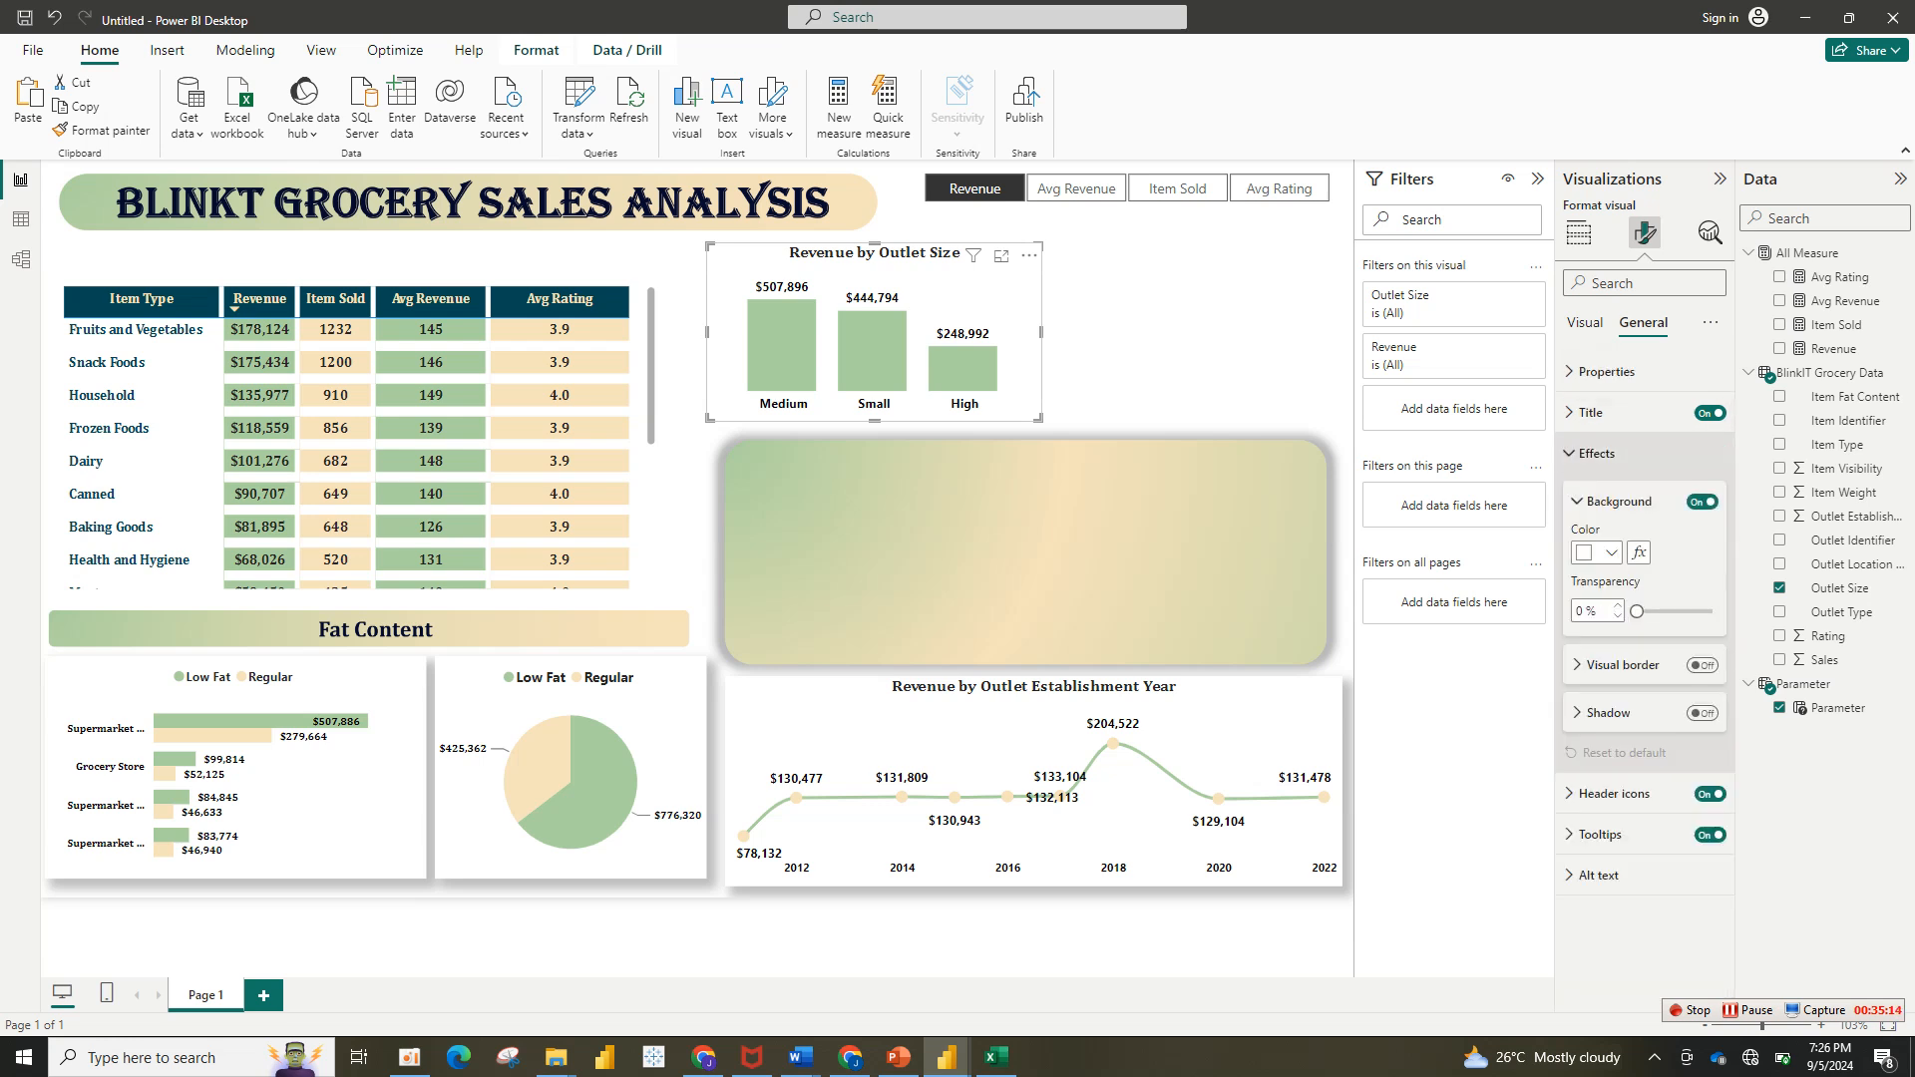
{"action": "left_click", "coordinate": [1703, 712]}
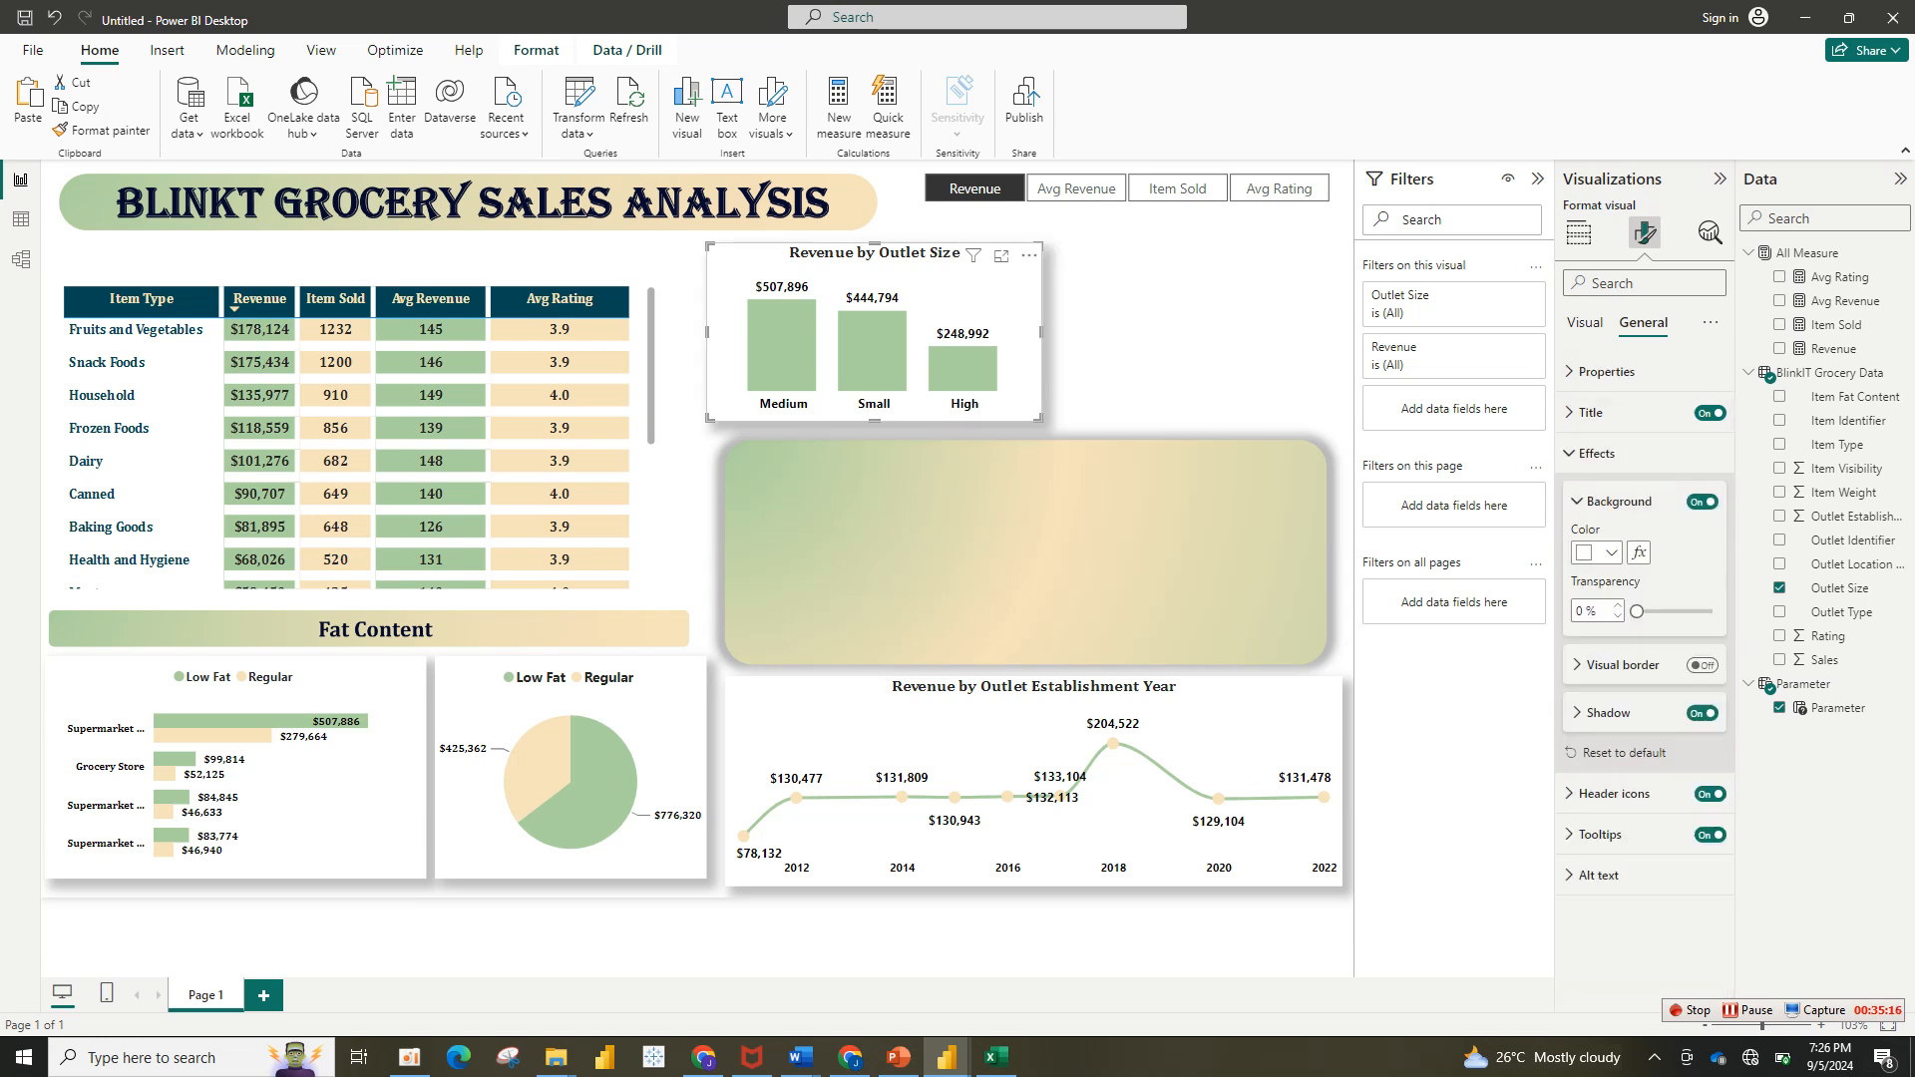
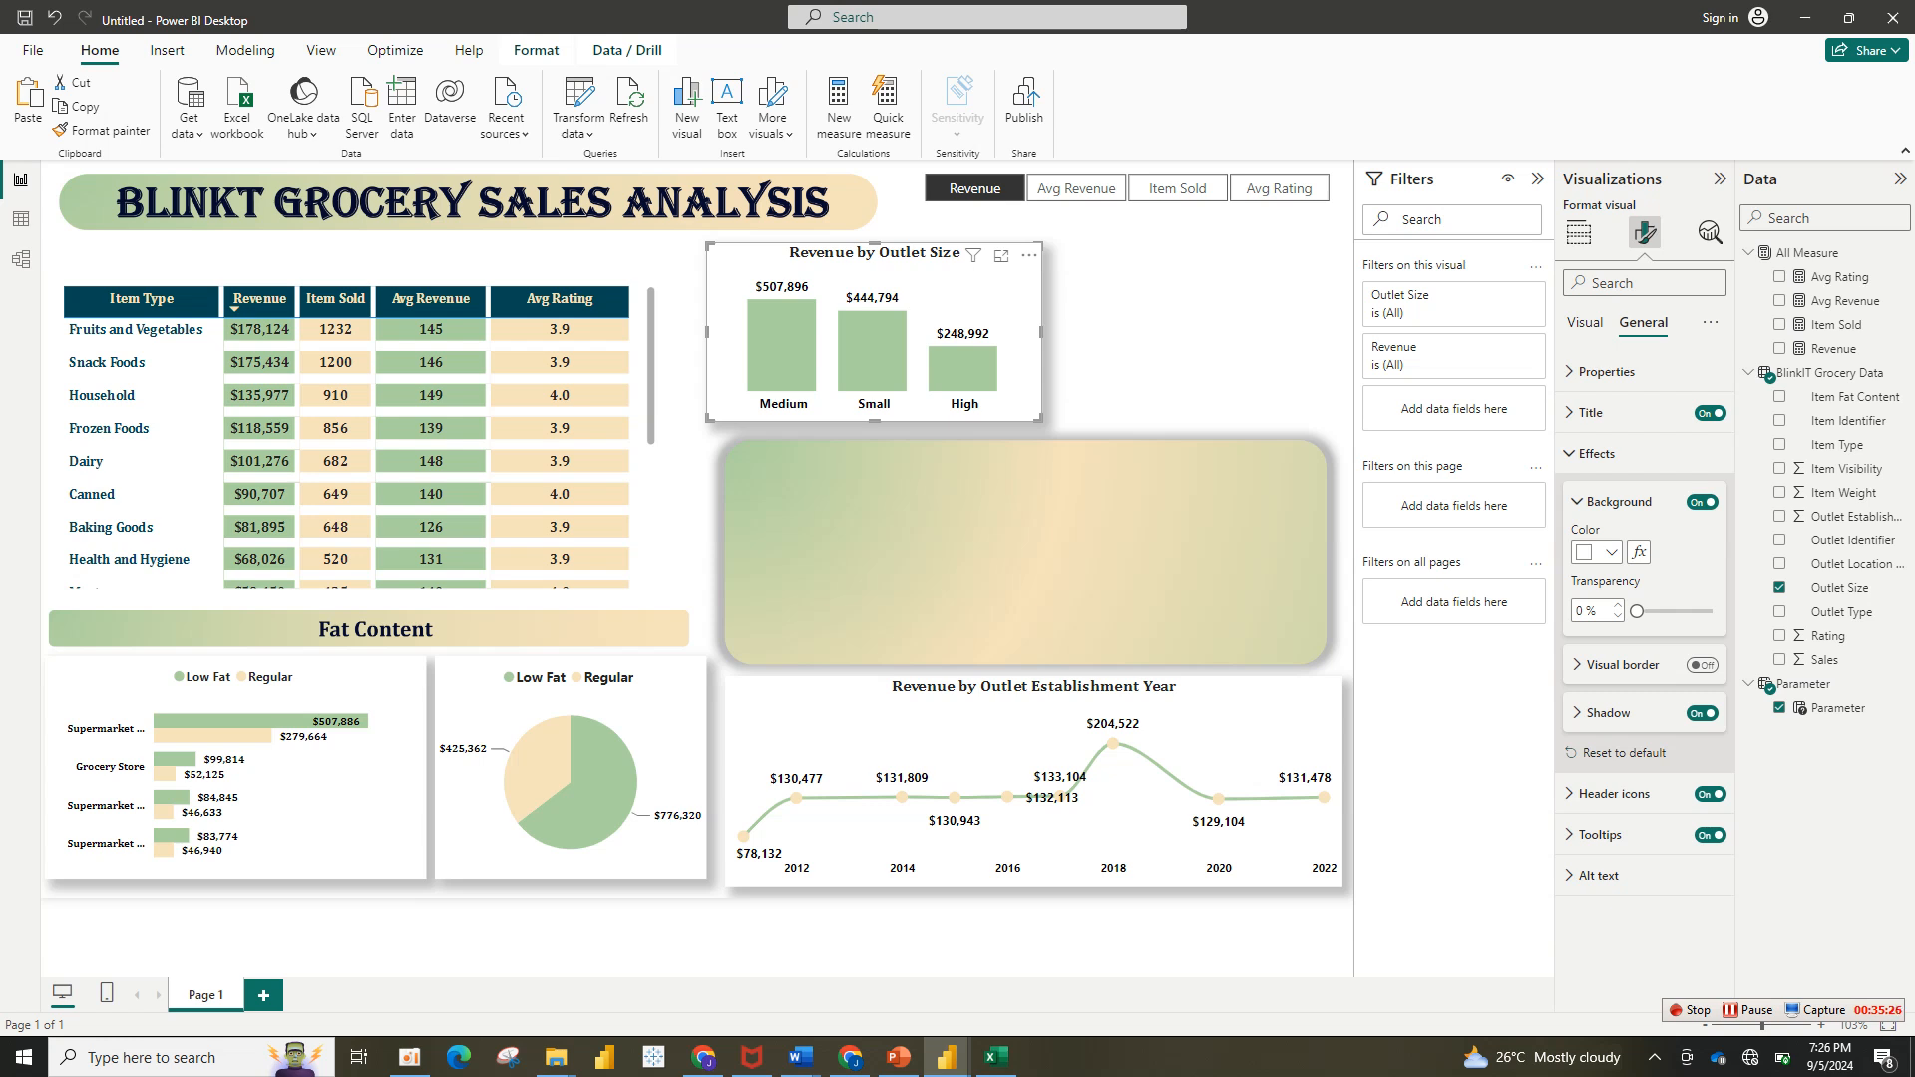
Step: Duplicate the outlet size chart, place the copy to its right, and shift the original left so both sit side by side
{"action": "right_click", "coordinate": [985, 380]}
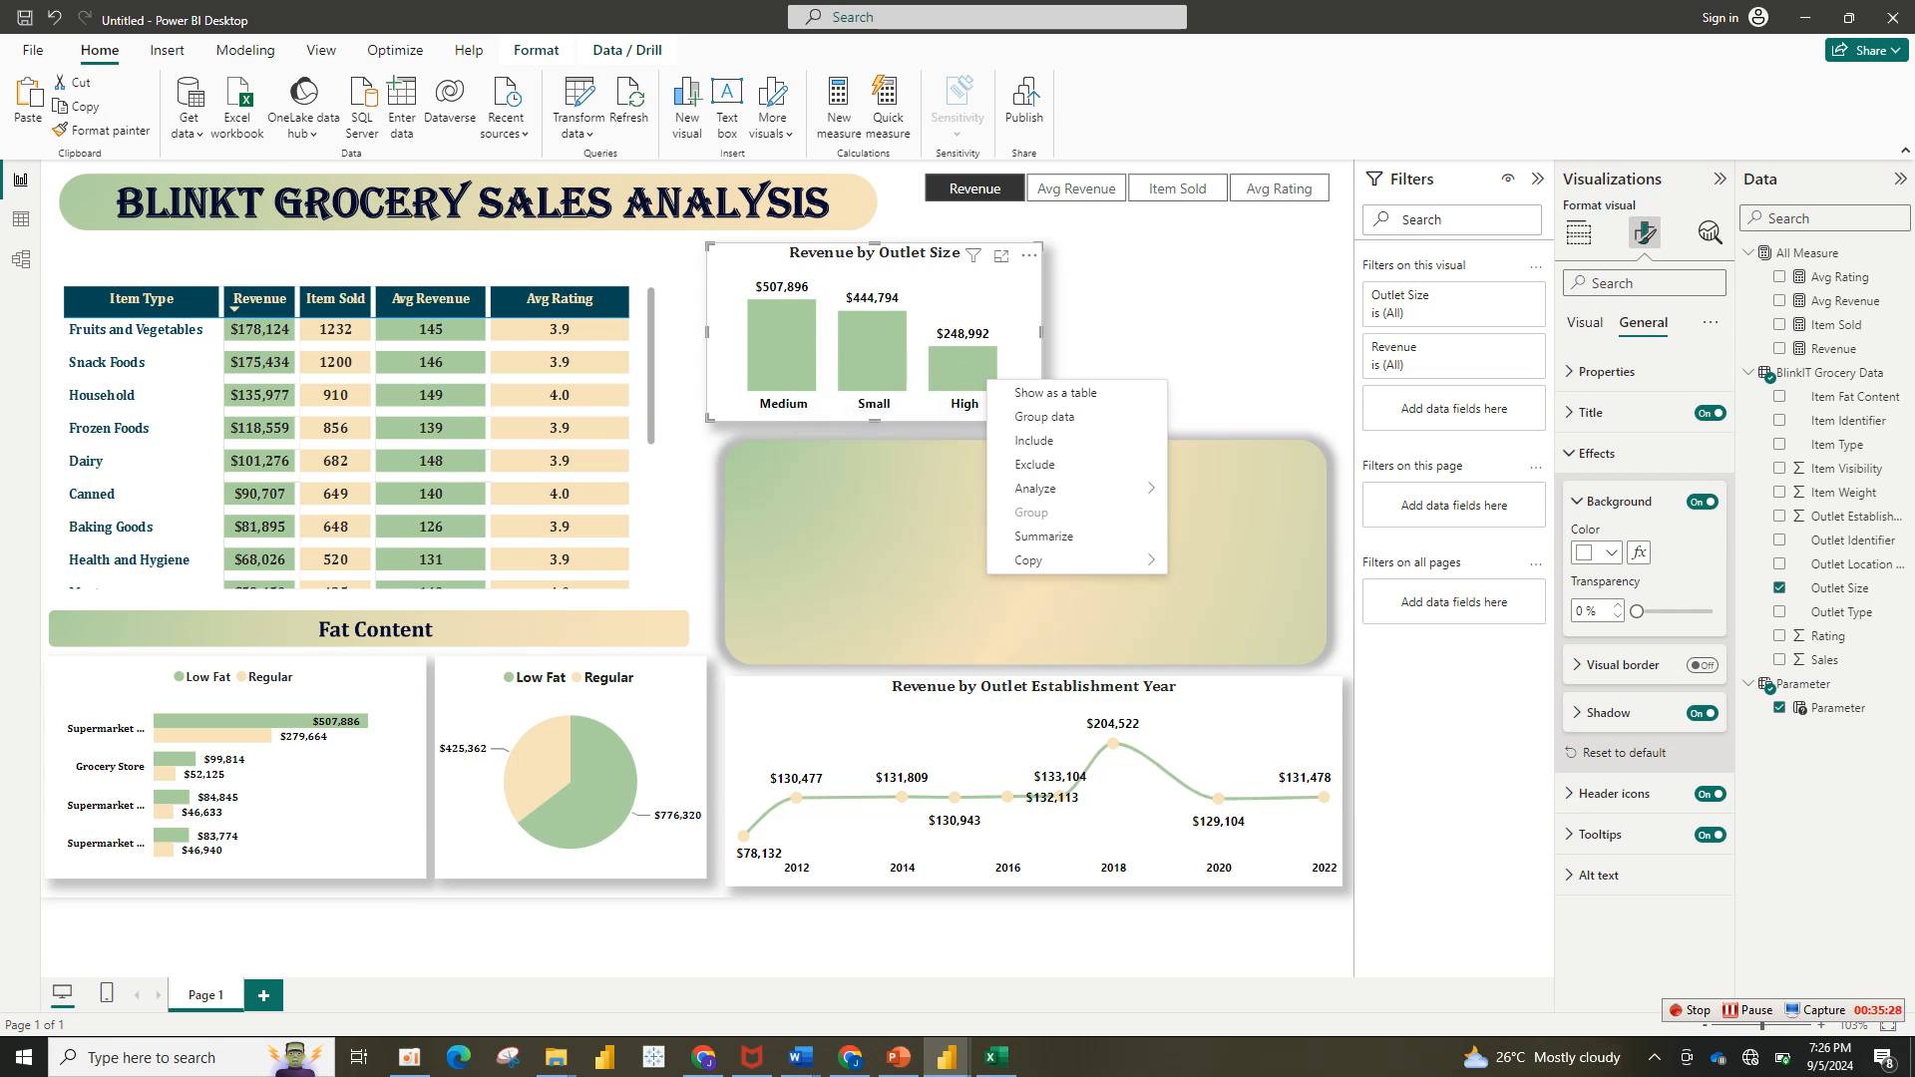
{"action": "left_click", "coordinate": [78, 105]}
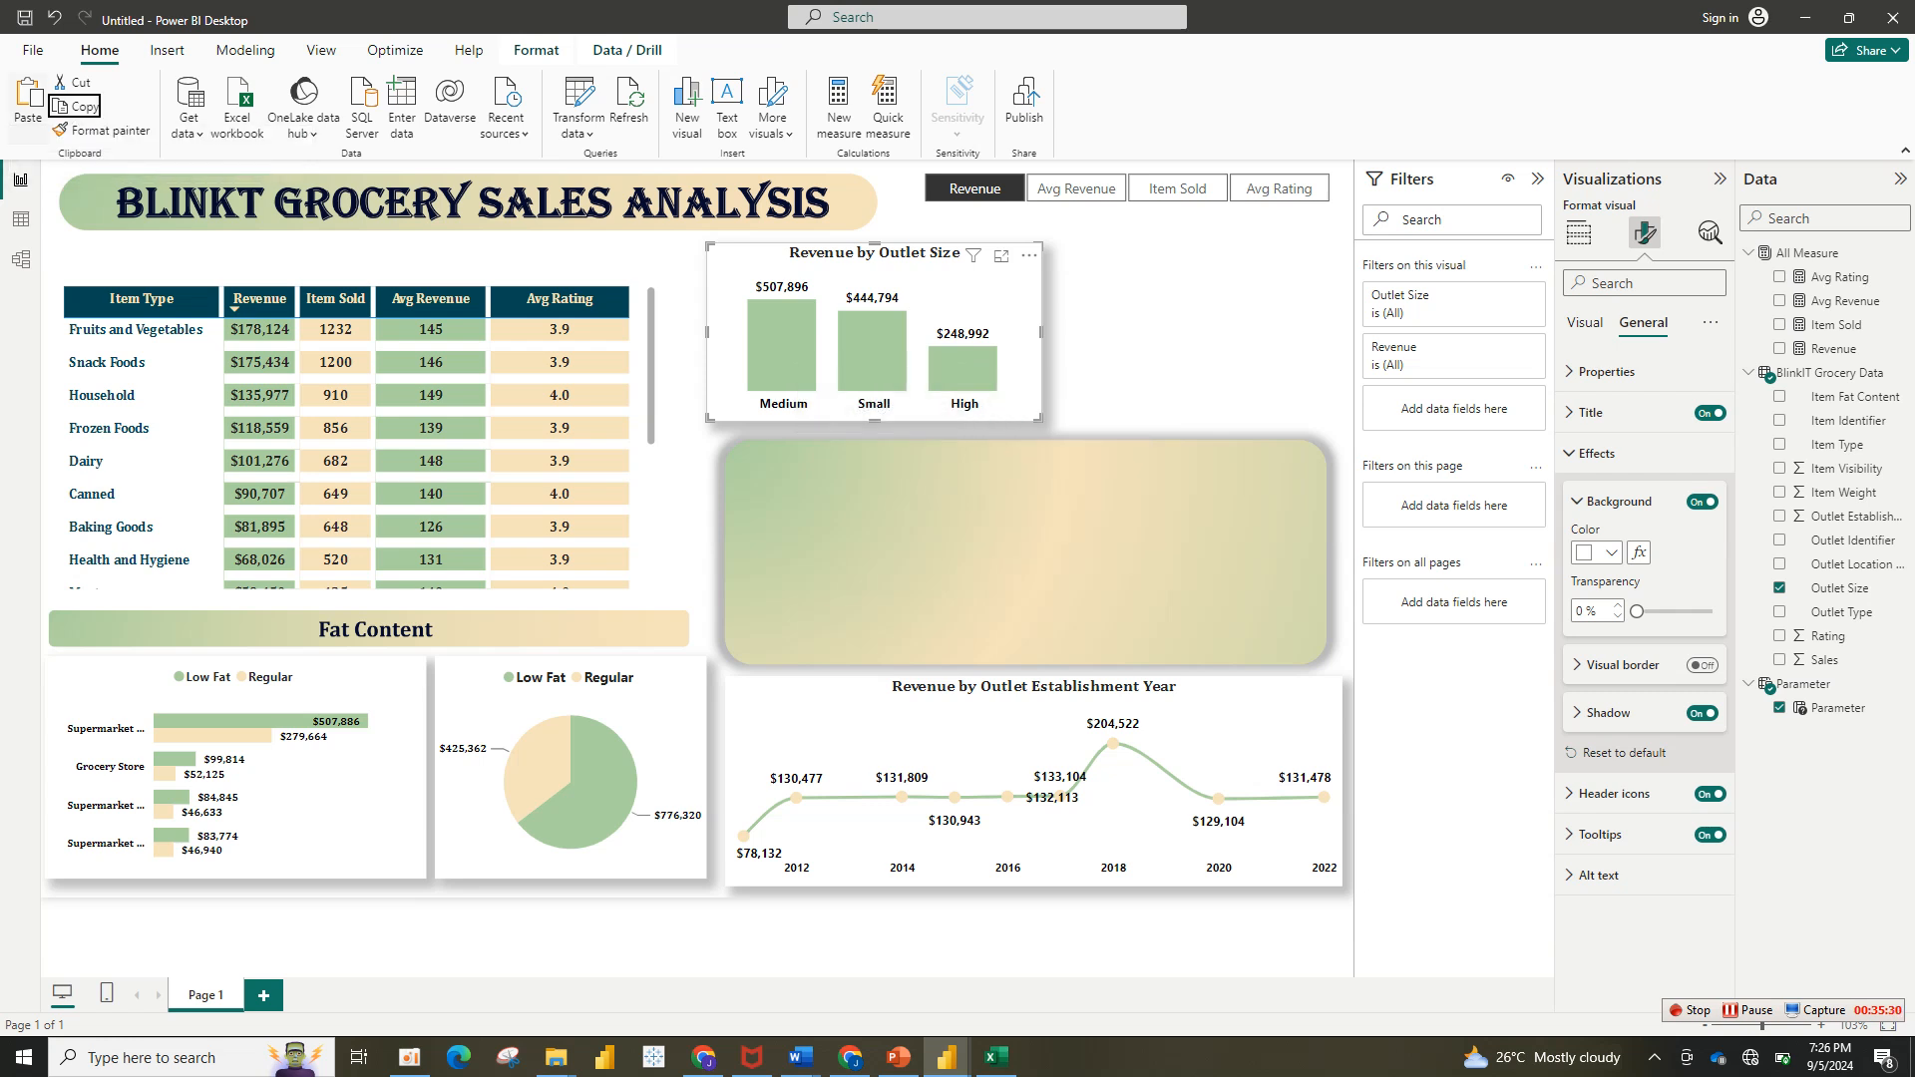
{"action": "left_click", "coordinate": [28, 105]}
{"action": "left_click_drag", "start_coordinate": [883, 344], "coordinate": [1186, 334]}
{"action": "left_click_drag", "start_coordinate": [878, 337], "coordinate": [841, 337]}
{"action": "left_click_drag", "start_coordinate": [1071, 355], "coordinate": [1069, 355]}
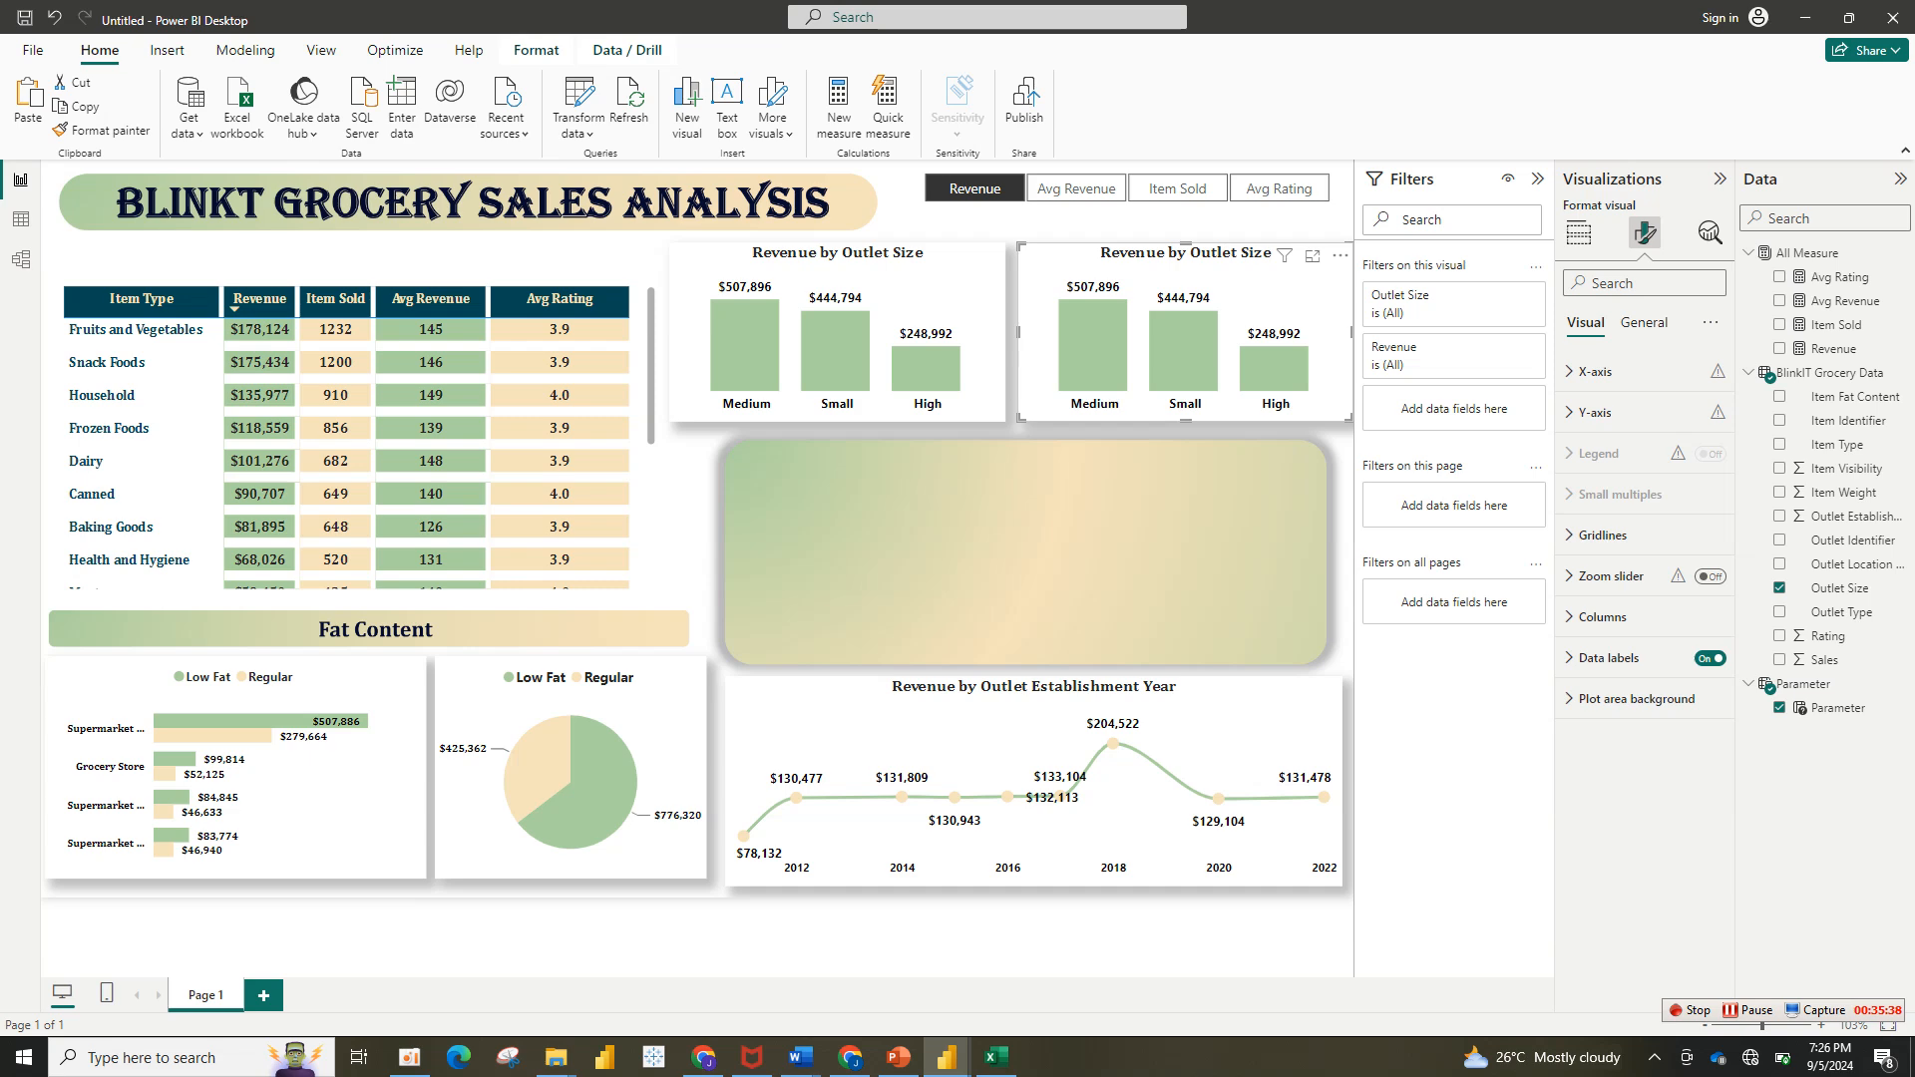
Step: Collapse the Filters pane and pull in the copied chart's right edge to line up with the line chart
{"action": "left_click", "coordinate": [1537, 178]}
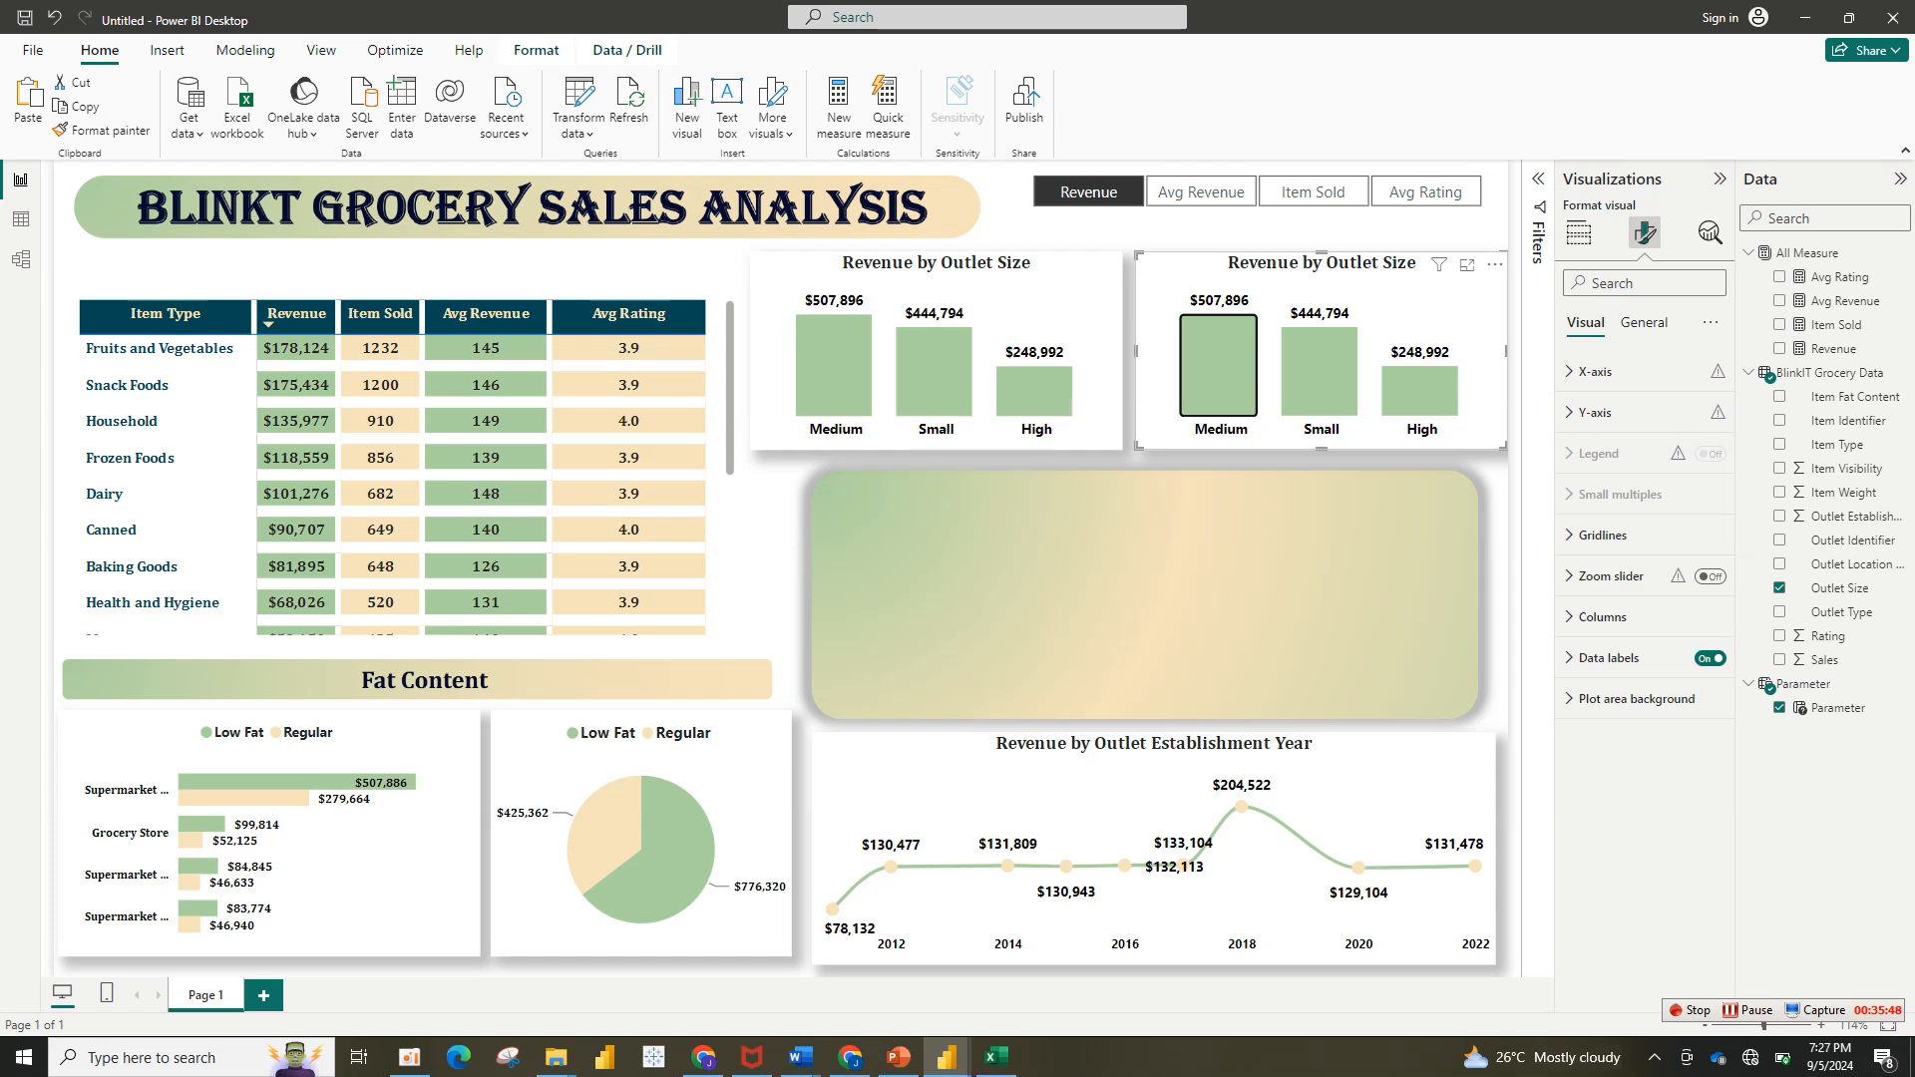
{"action": "left_click_drag", "start_coordinate": [1506, 351], "coordinate": [1496, 351]}
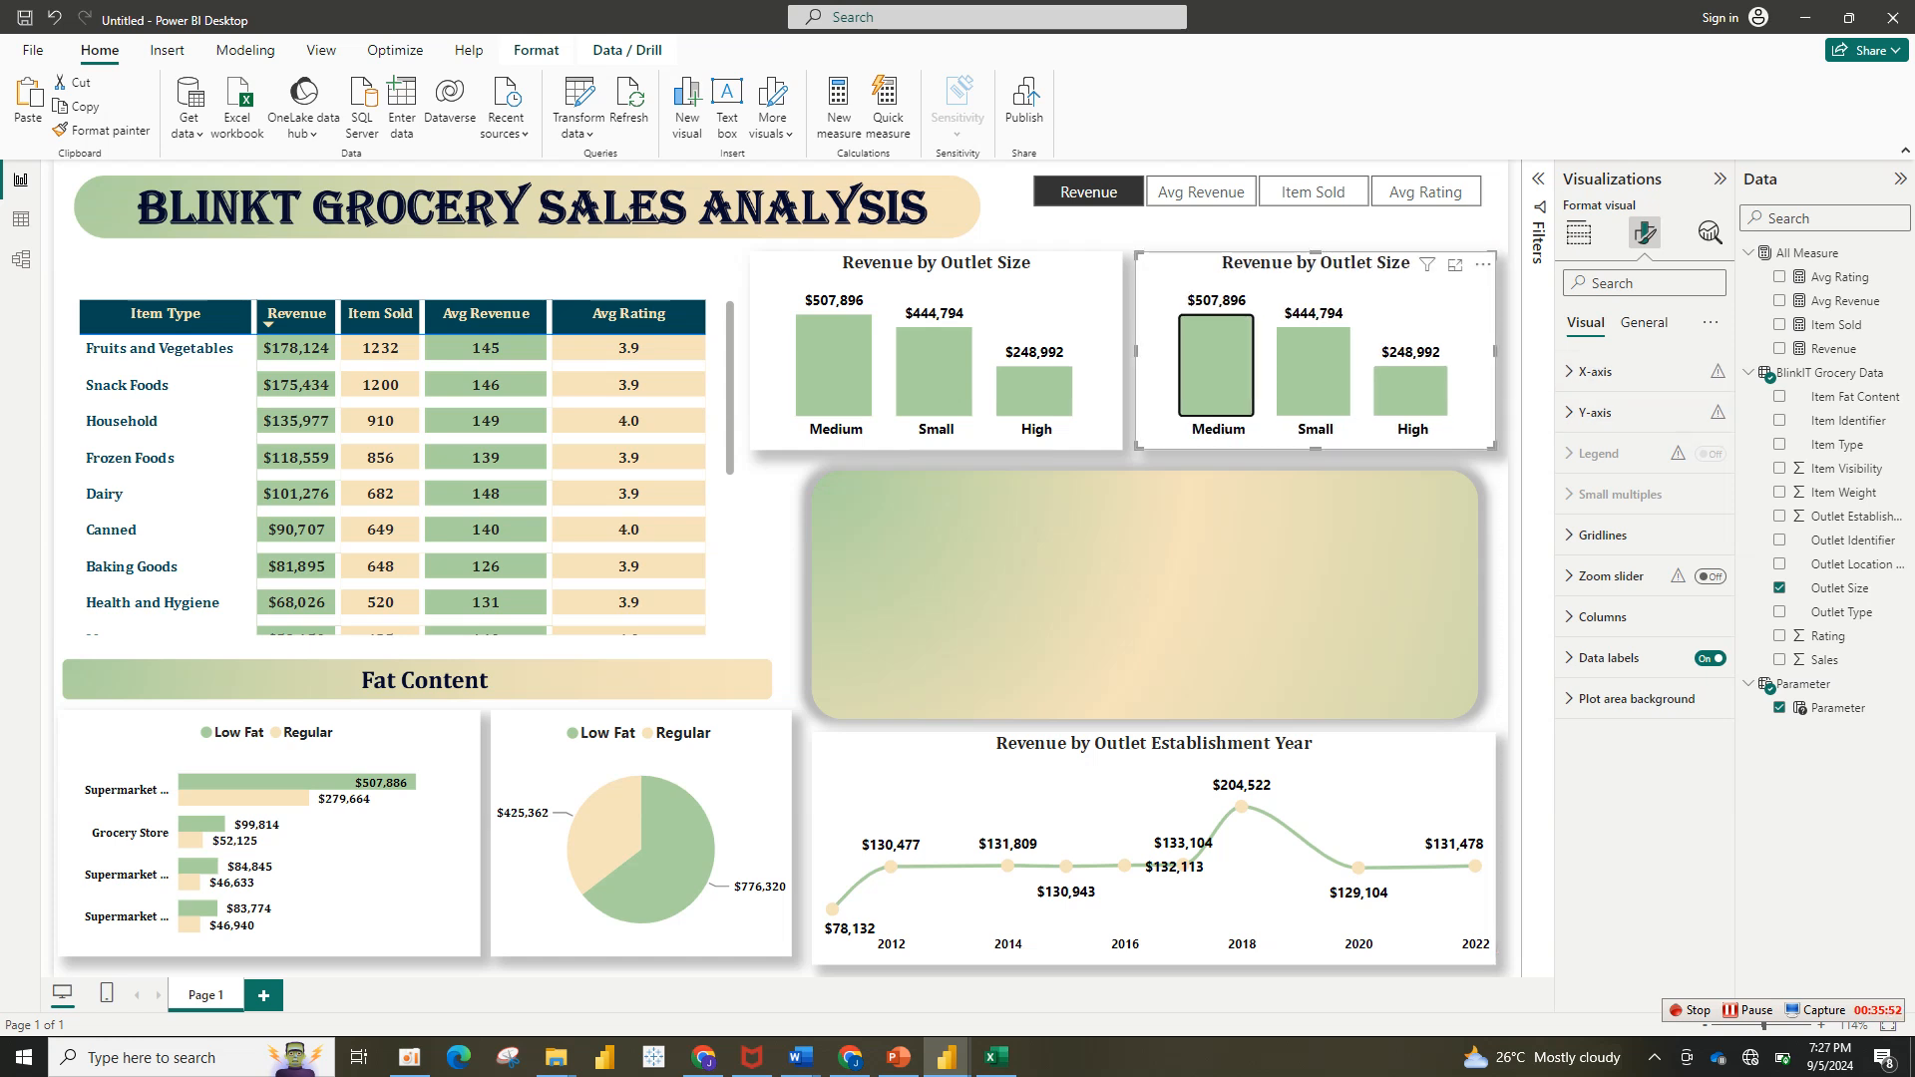
Step: Check the cross-filtering with the Small column in the copied chart and clear the selection
{"action": "left_click", "coordinate": [1314, 372]}
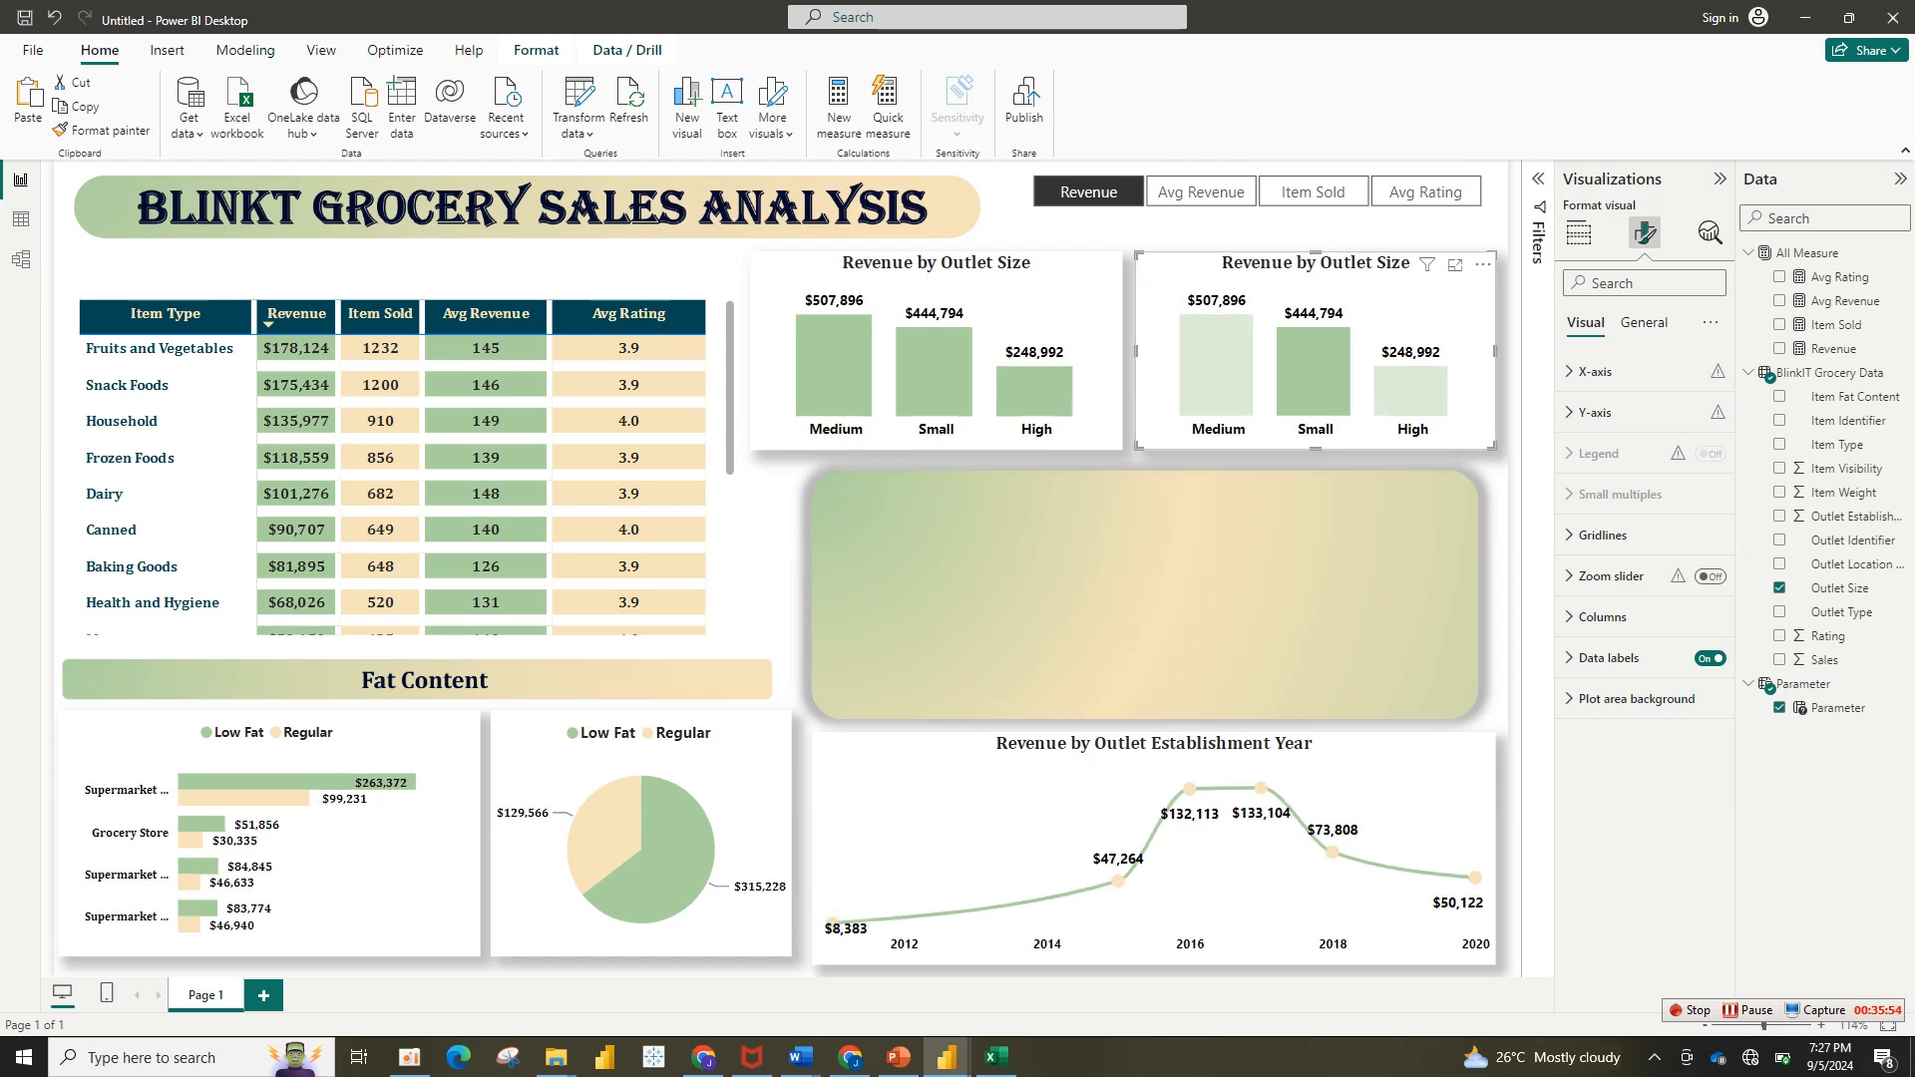
{"action": "left_click", "coordinate": [1313, 372]}
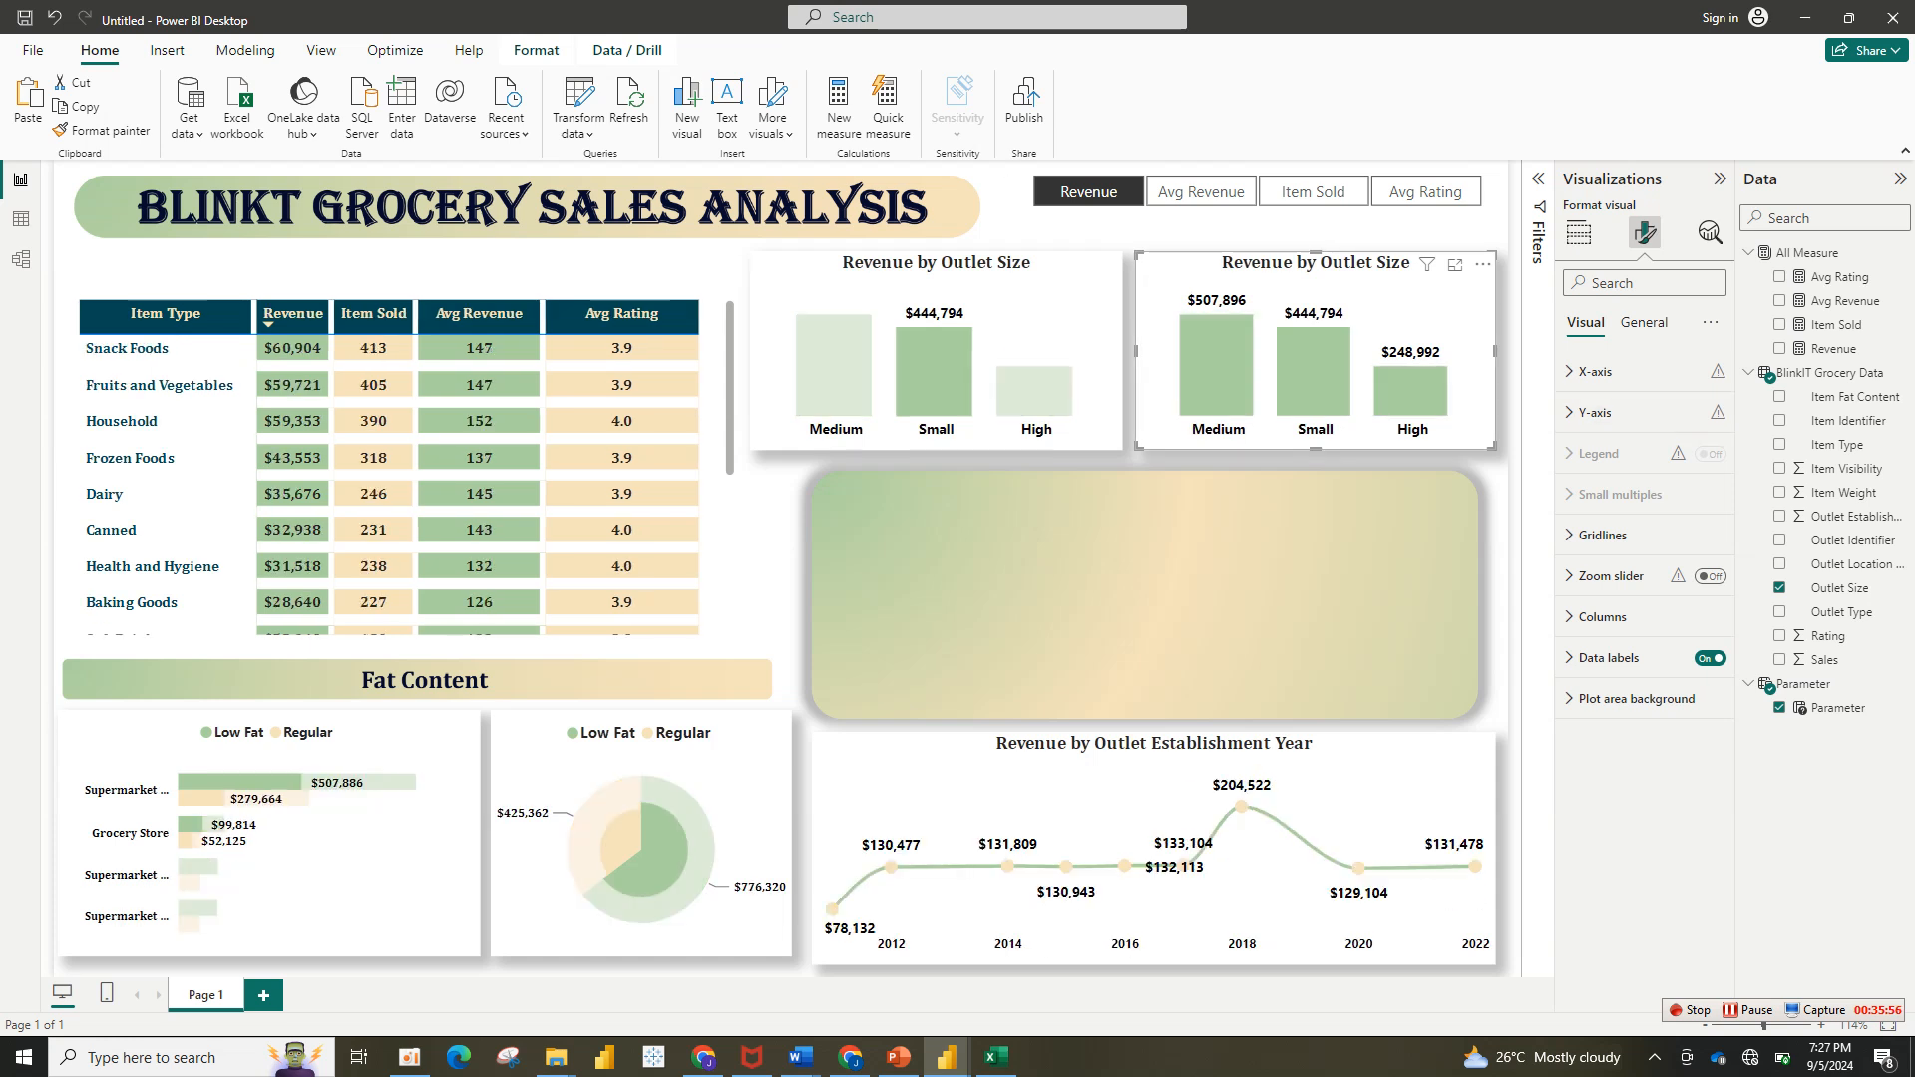
Step: Replace Outlet Size with Outlet Location Type on the copied chart's X-axis and rename the field there as Location
{"action": "left_click", "coordinate": [1579, 232]}
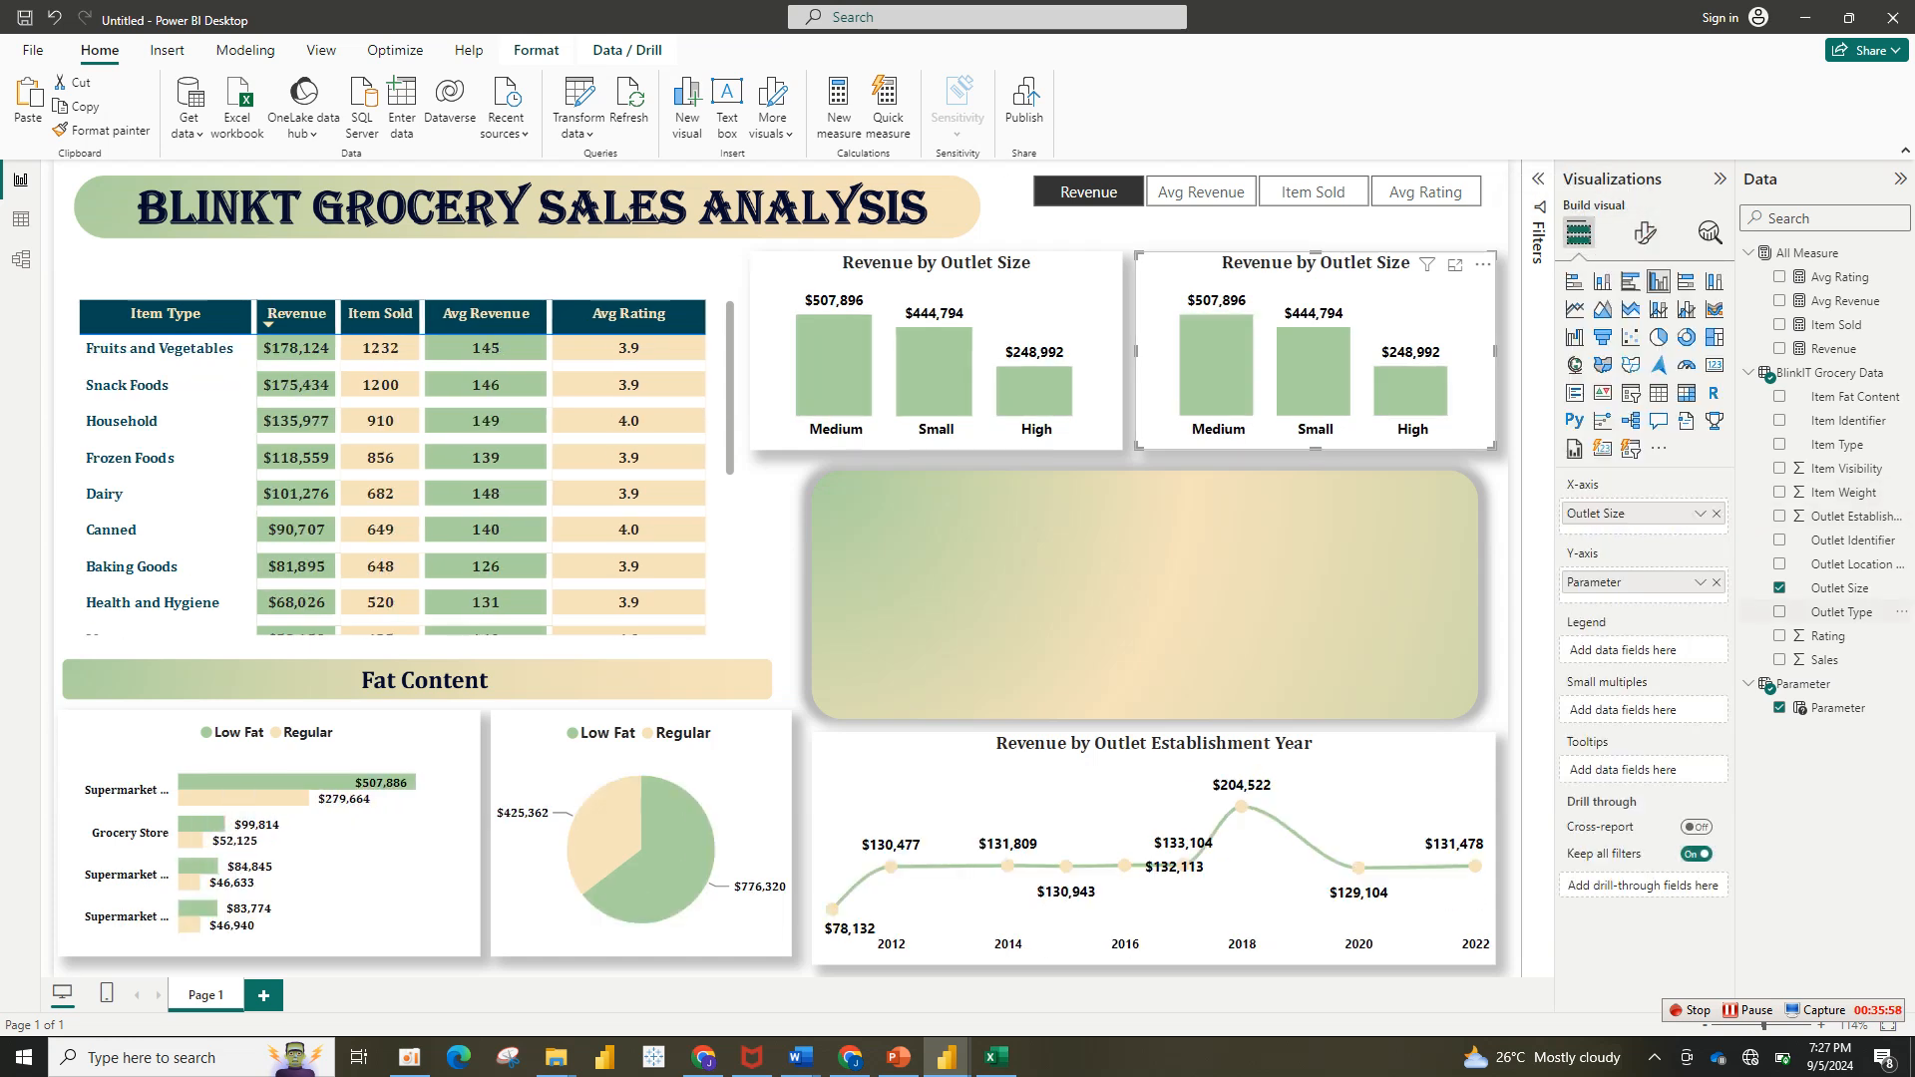
{"action": "left_click", "coordinate": [1717, 513]}
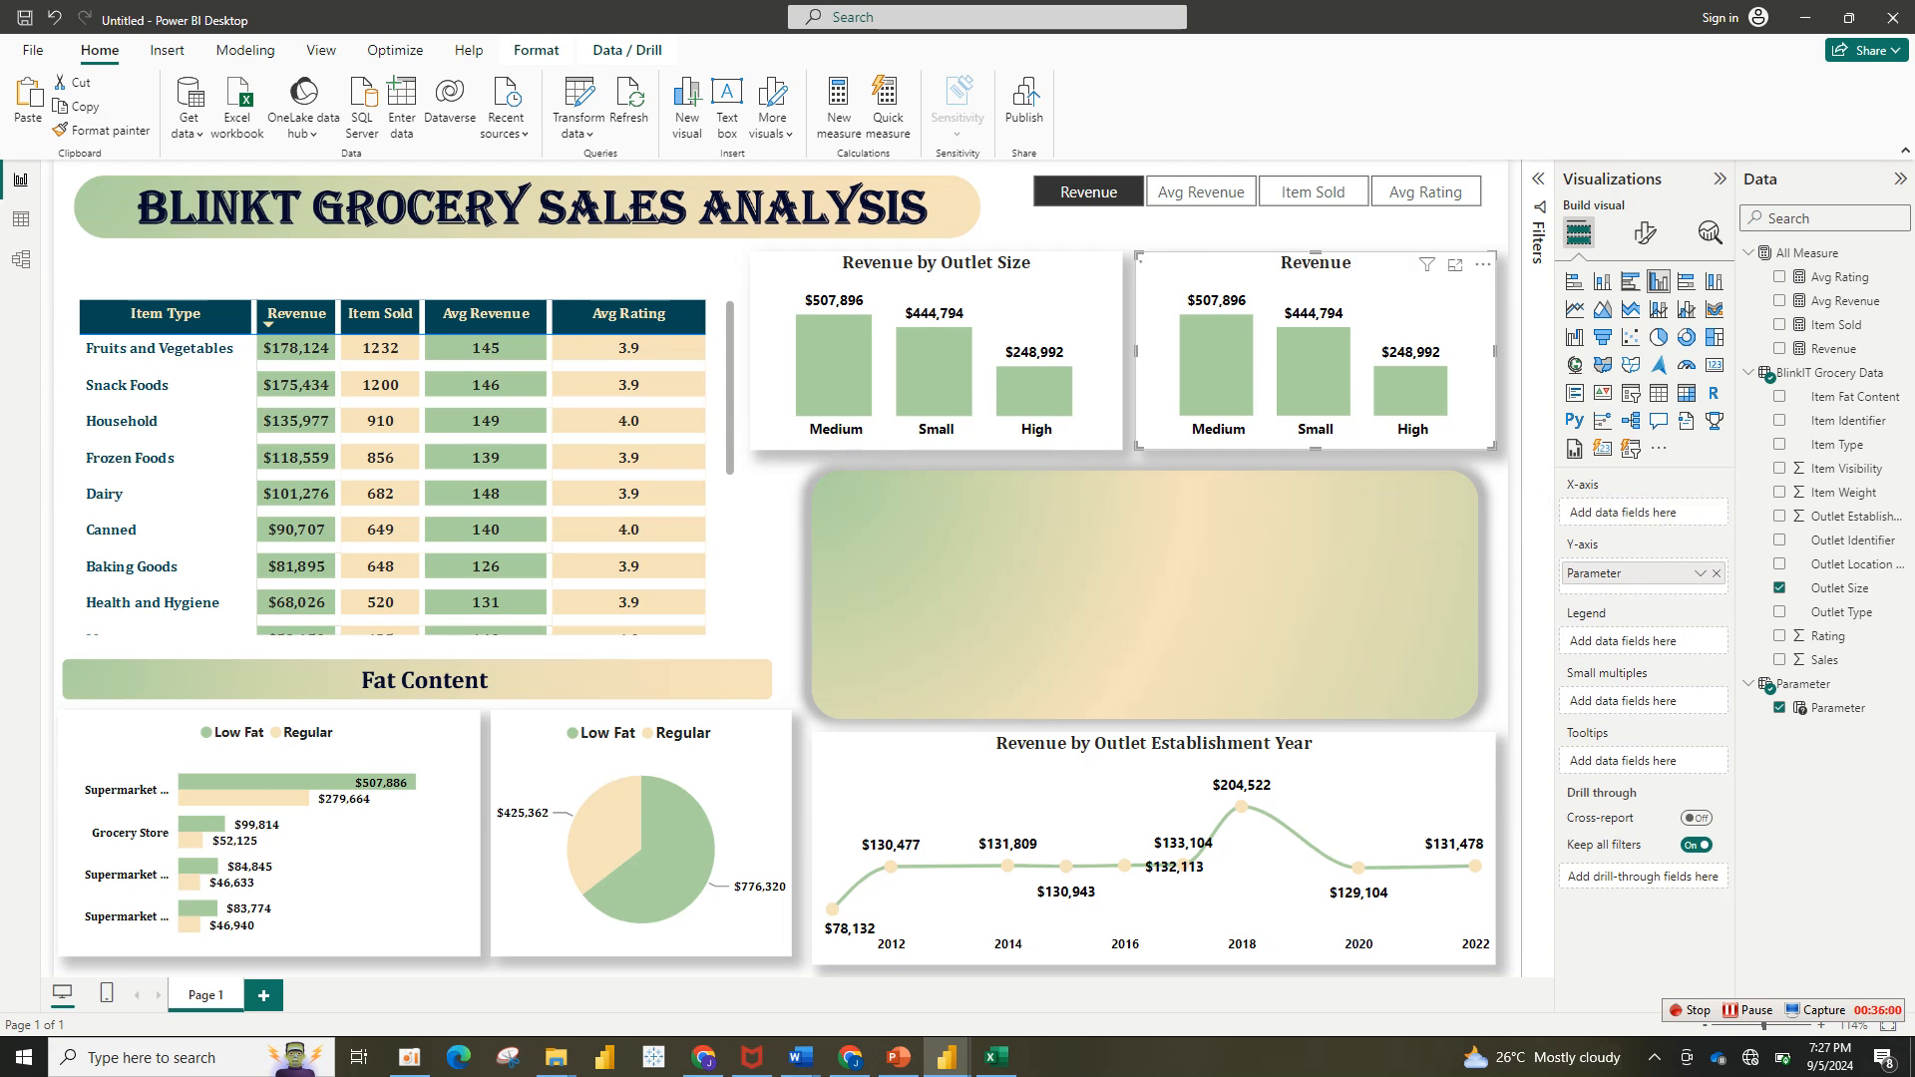
{"action": "left_click_drag", "start_coordinate": [1846, 565], "coordinate": [1636, 513]}
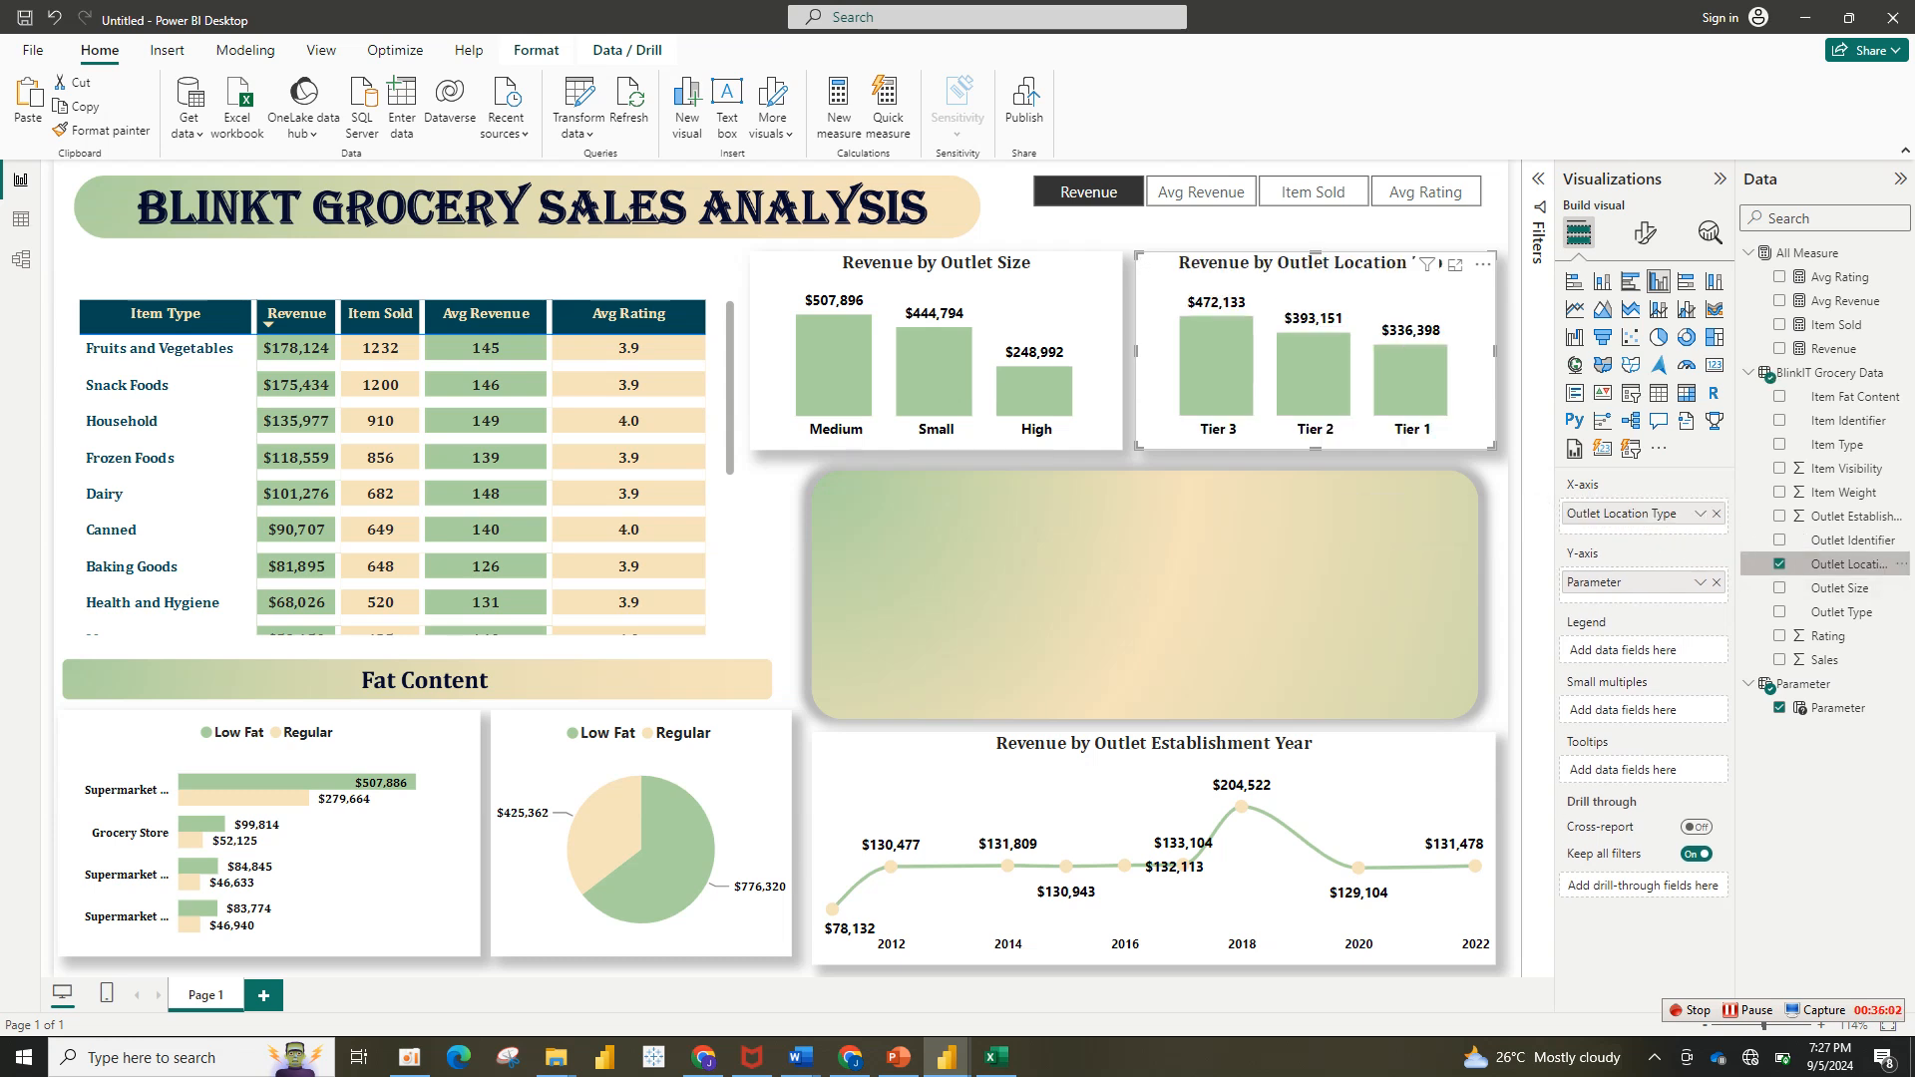
{"action": "double_click", "coordinate": [1626, 512]}
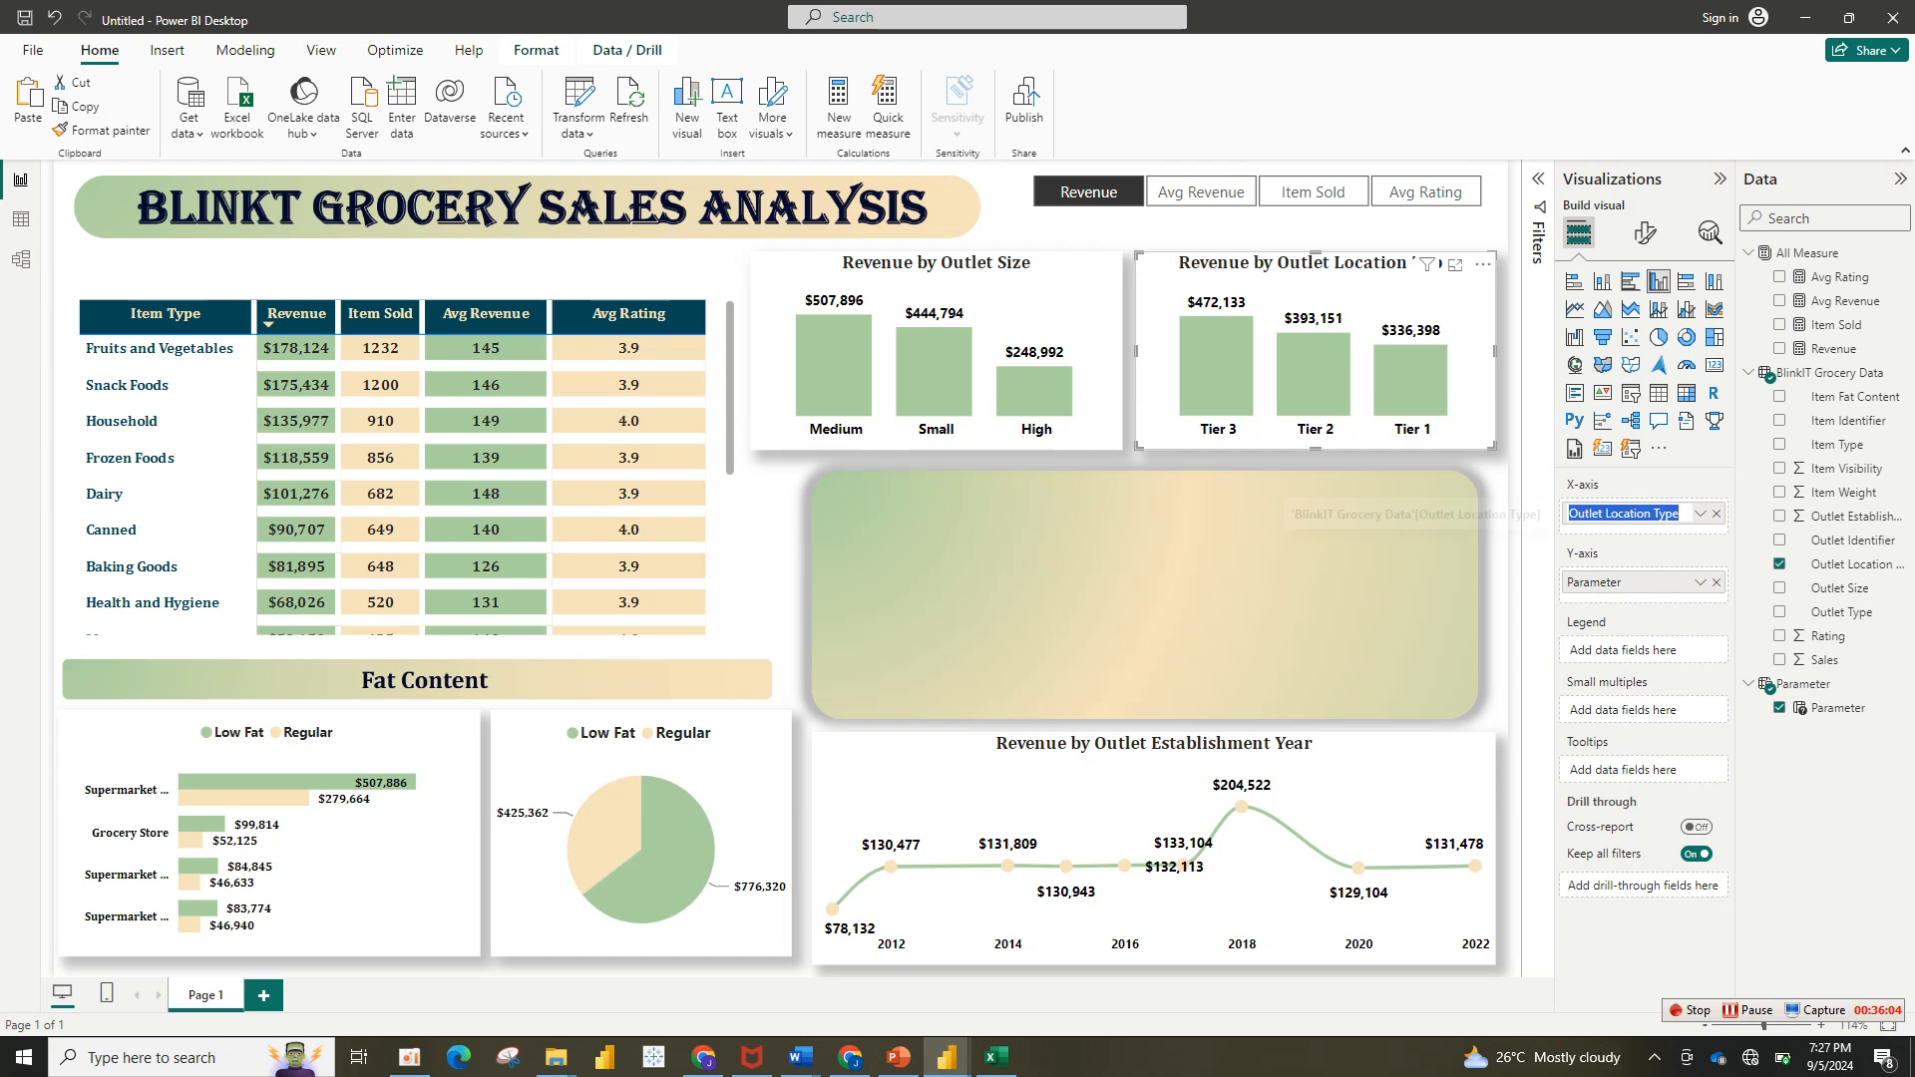
{"action": "type", "text": "Loc"}
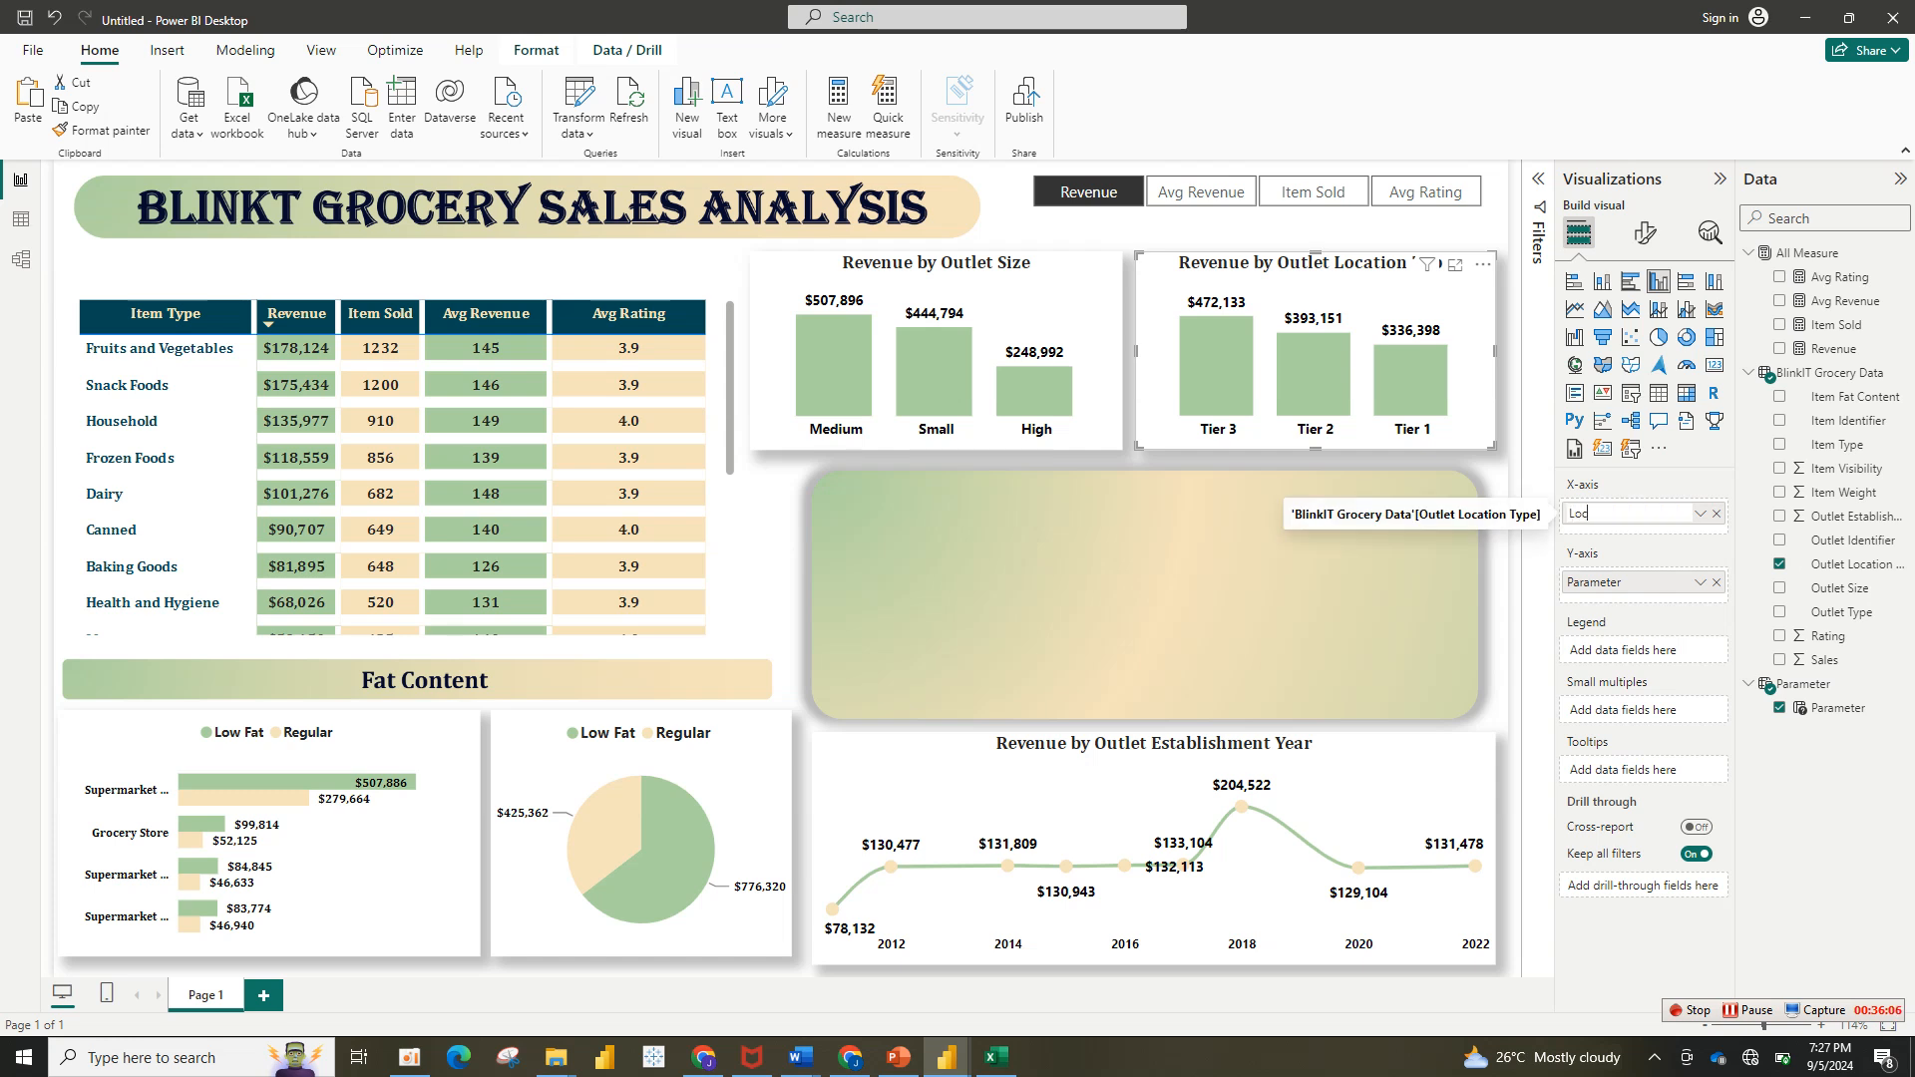
{"action": "type", "text": "ation"}
{"action": "key", "text": "Return"}
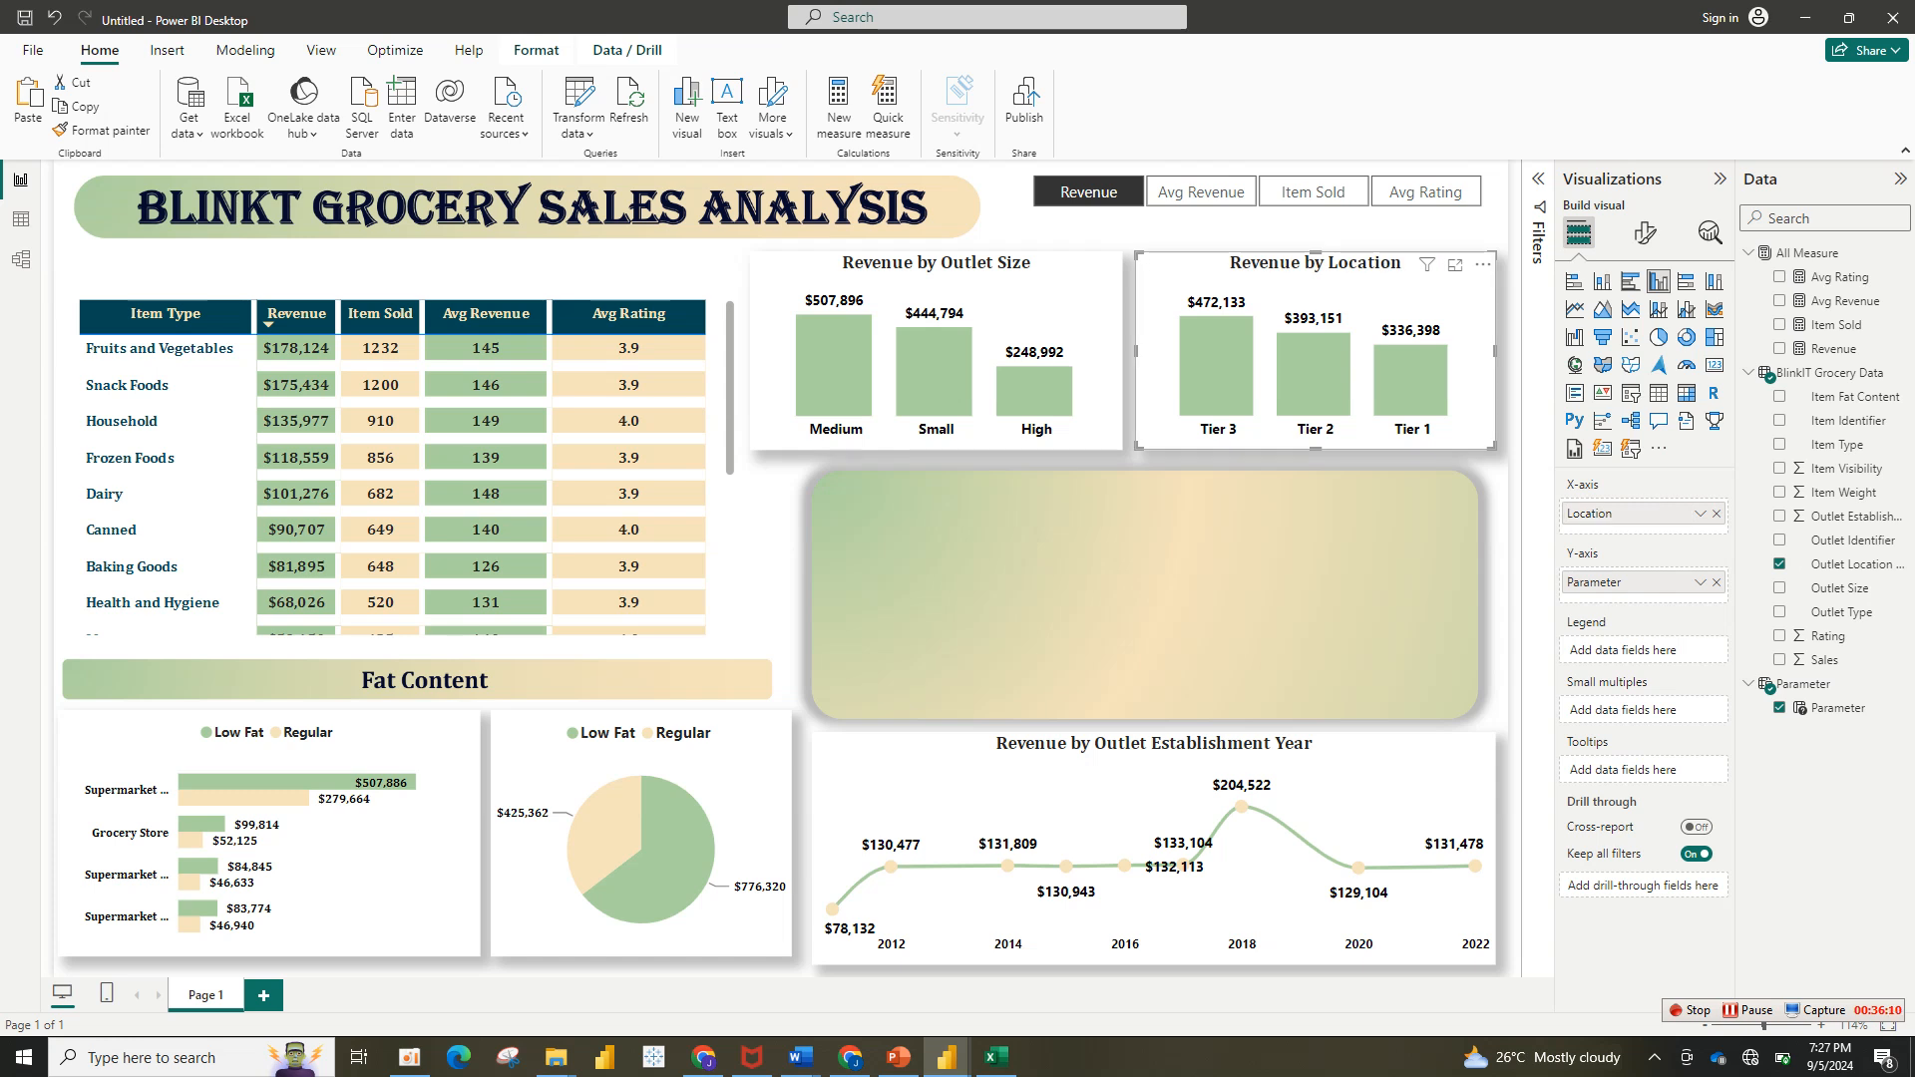
Step: Change the location chart's default column color to the light peach recent color and deselect the chart
{"action": "left_click", "coordinate": [1644, 234]}
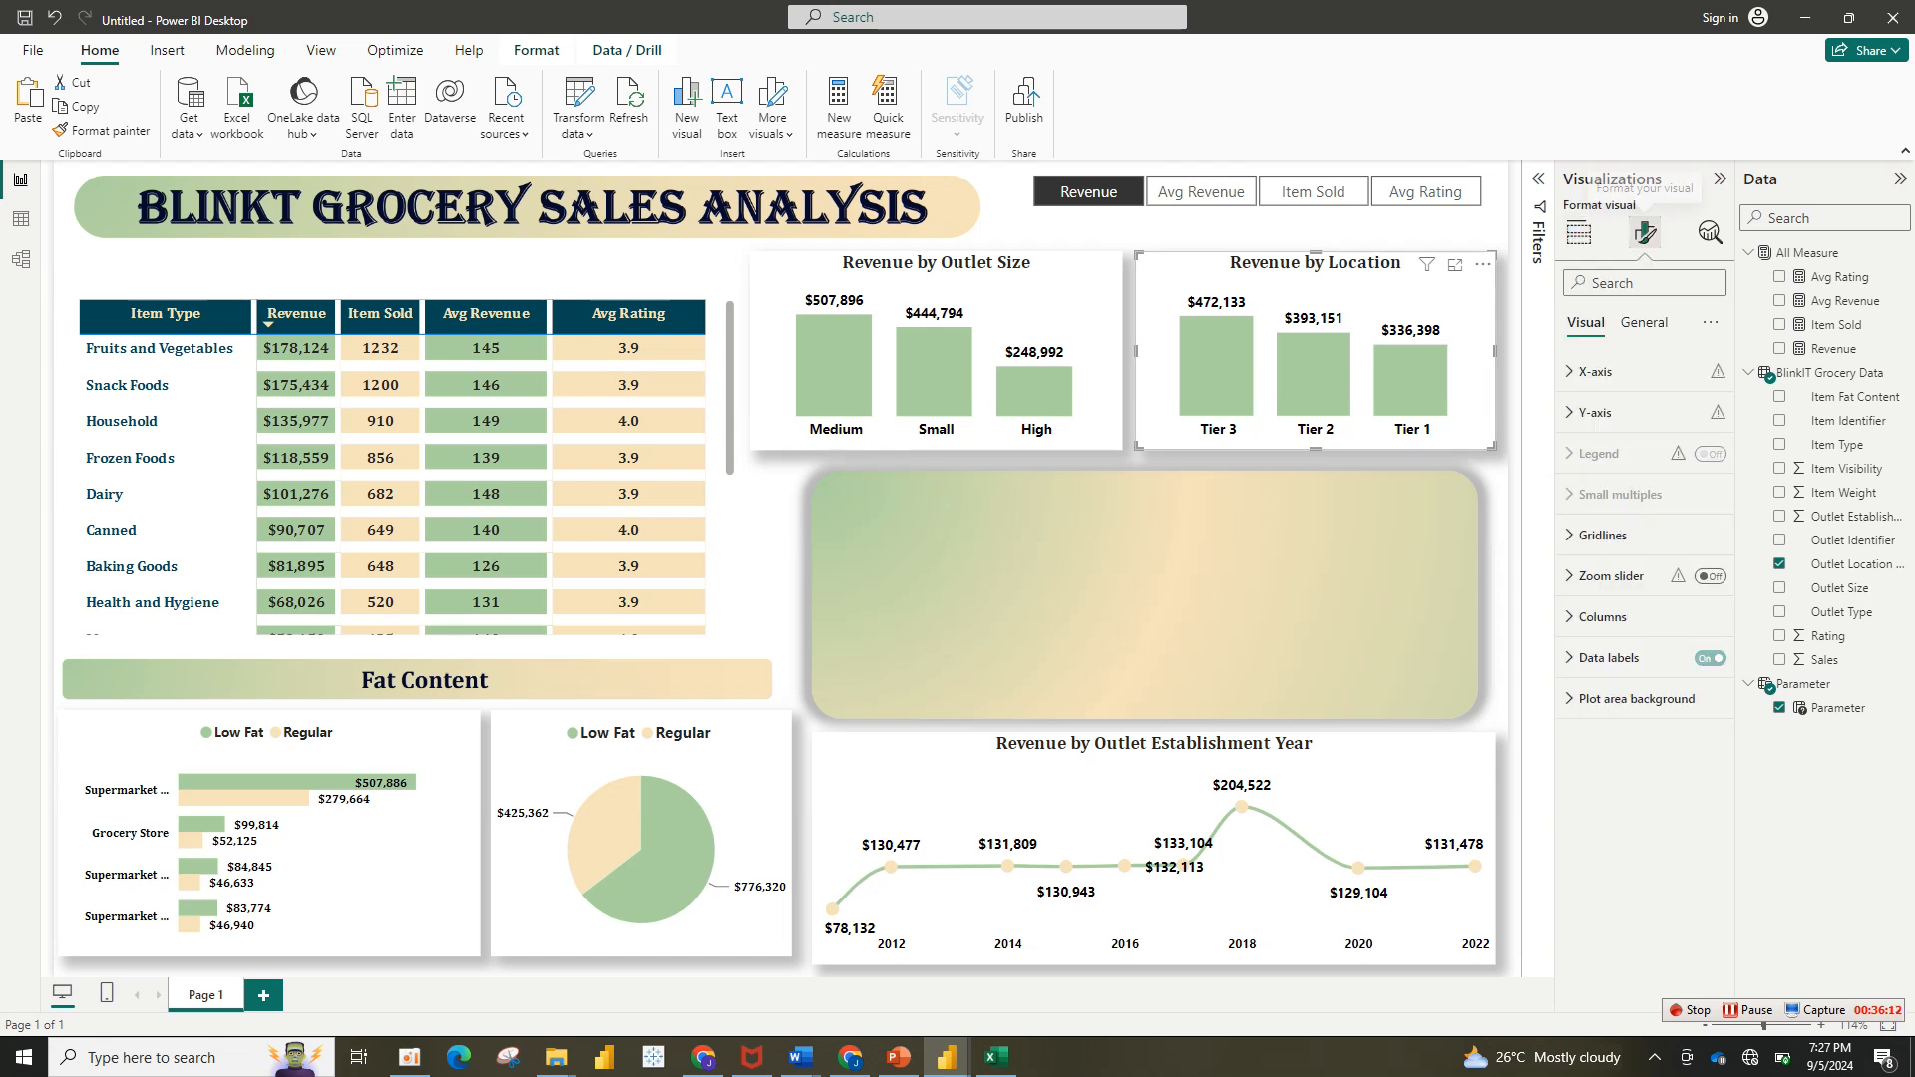
{"action": "left_click", "coordinate": [1603, 617]}
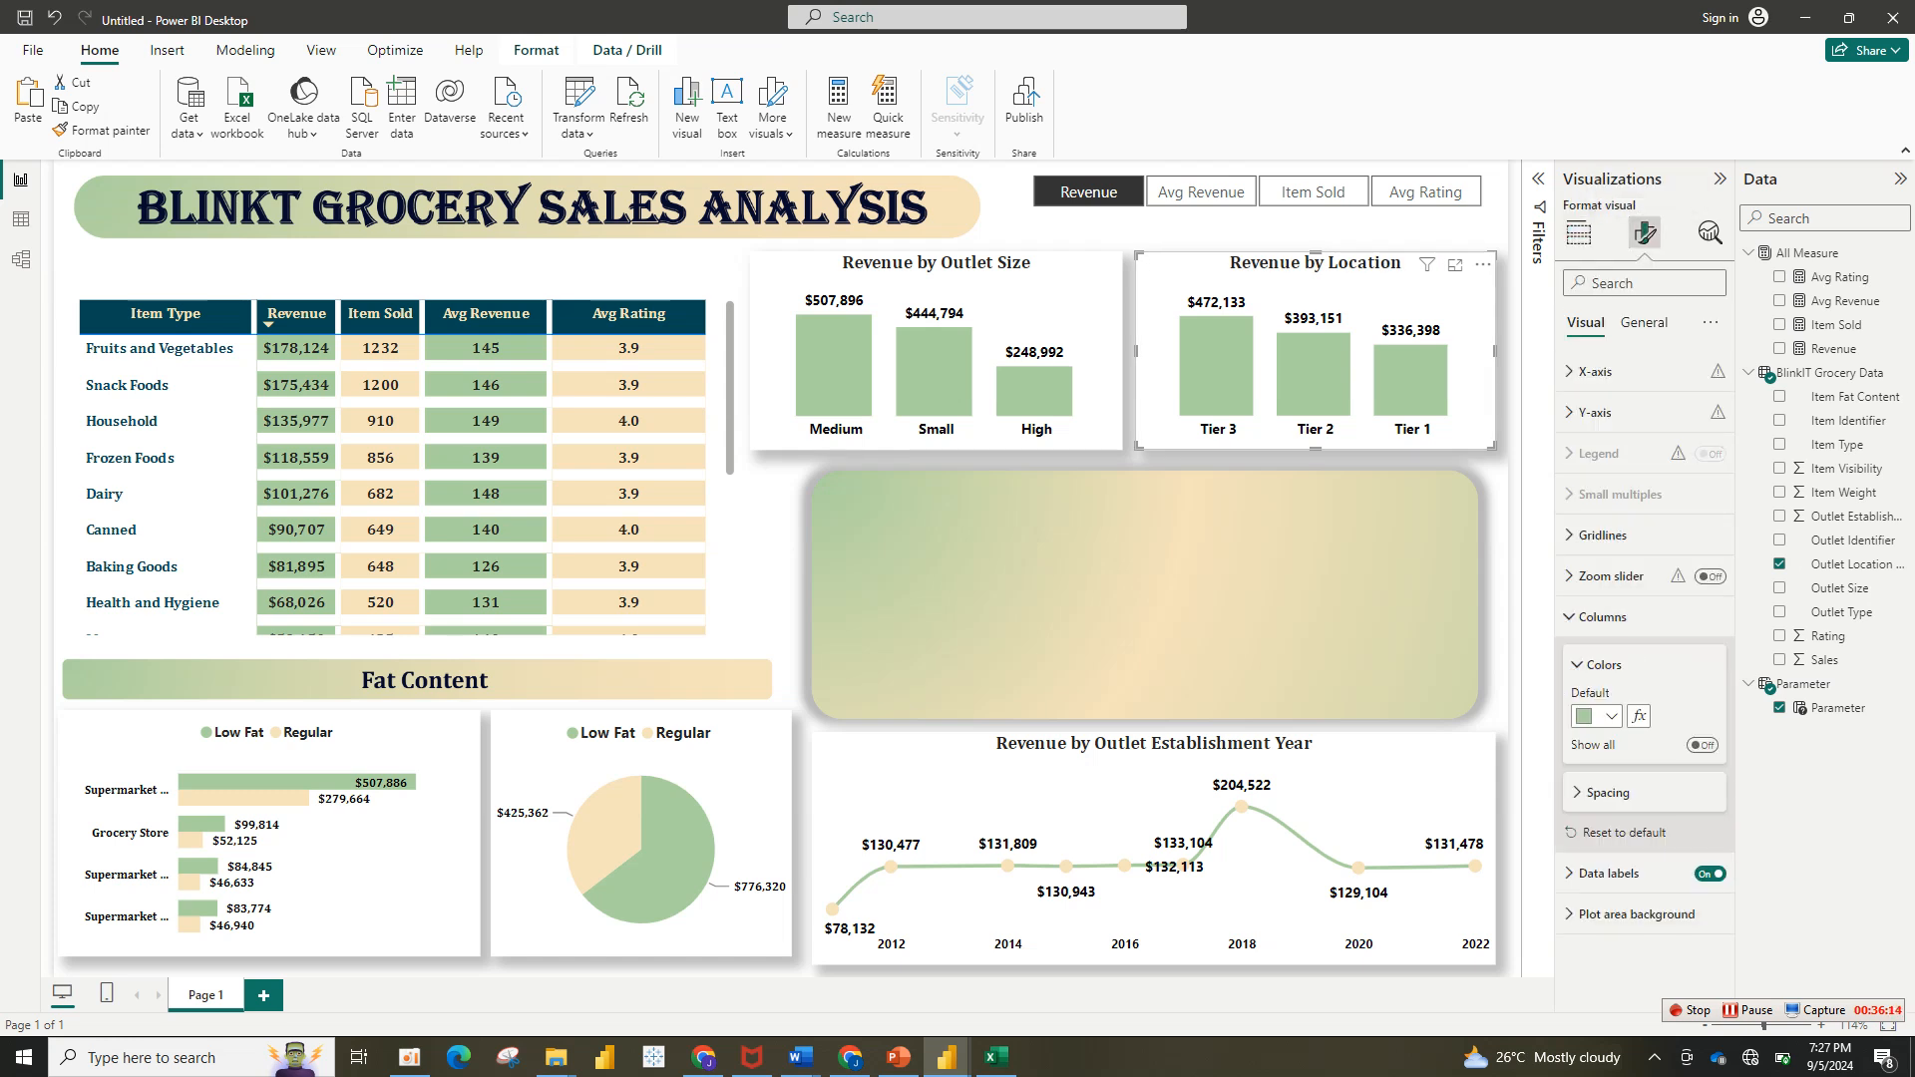
{"action": "left_click", "coordinate": [1601, 716]}
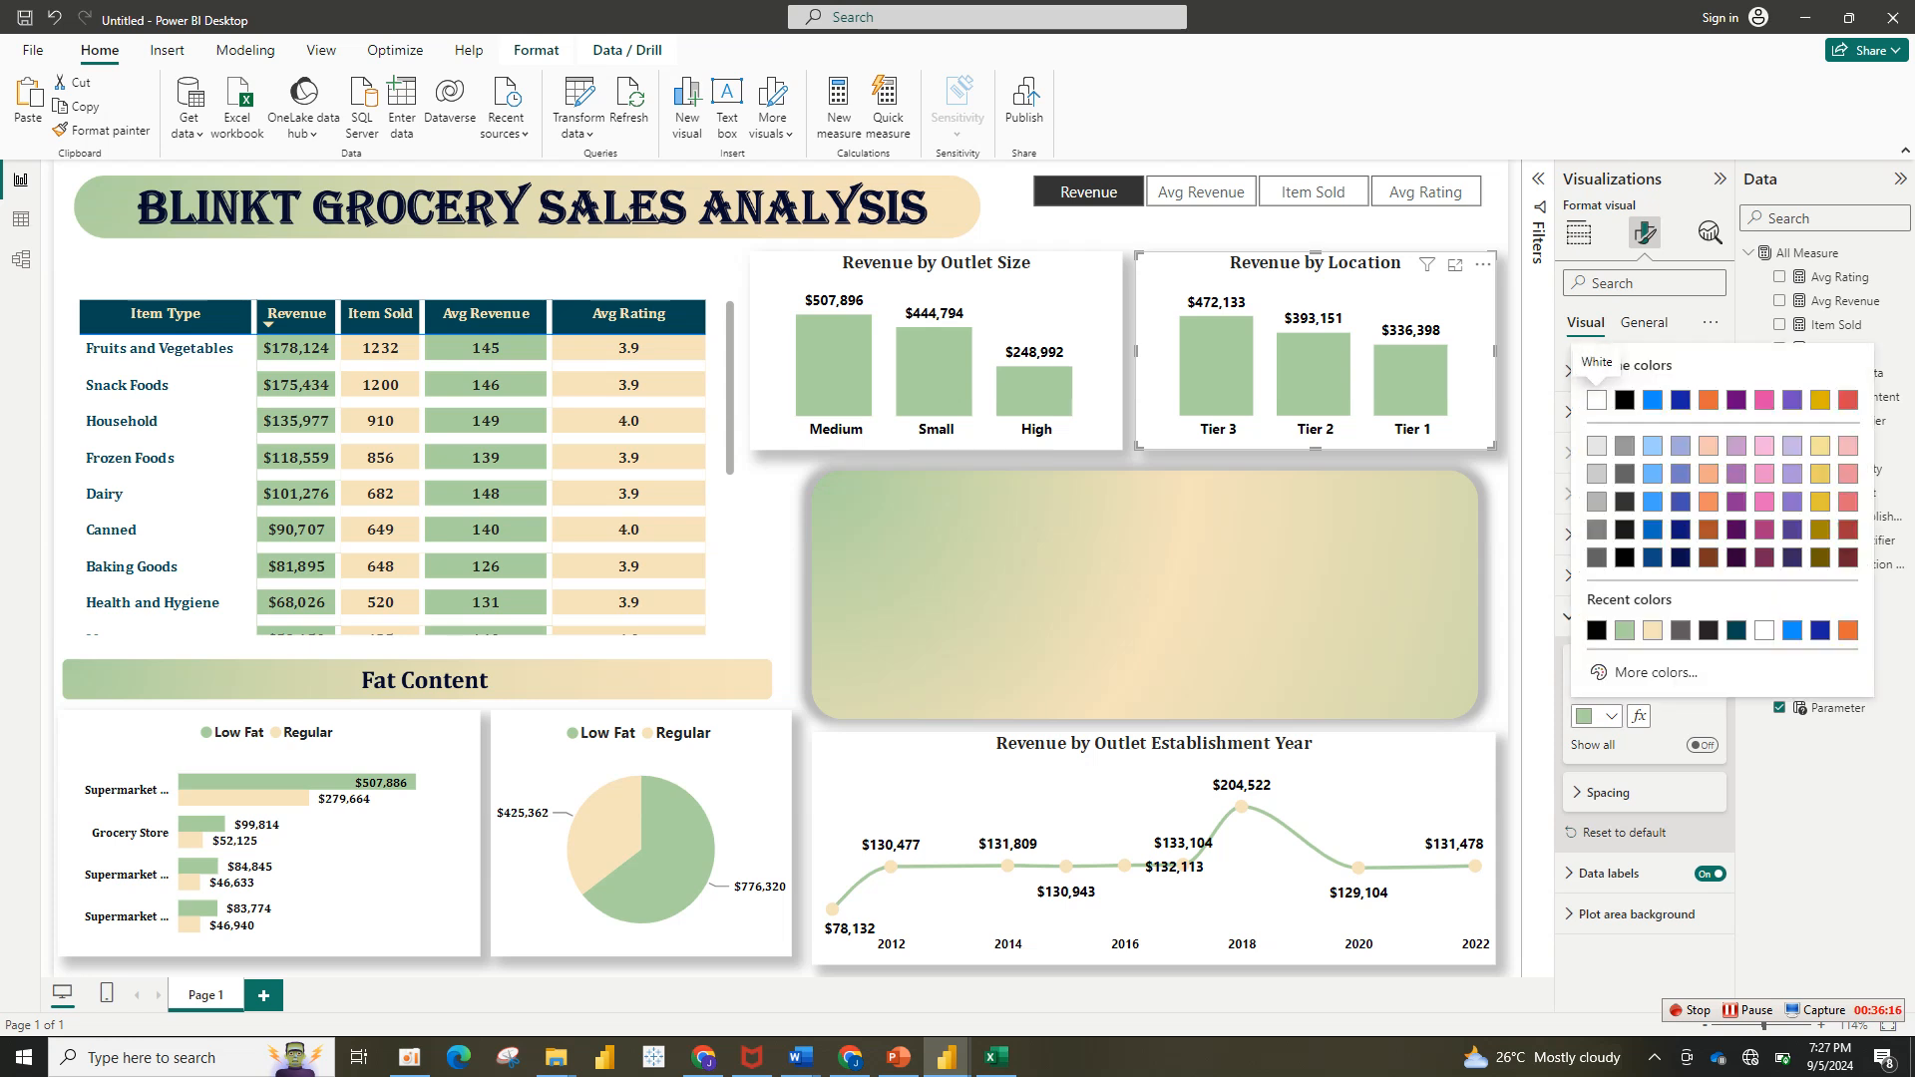
{"action": "left_click", "coordinate": [1653, 629]}
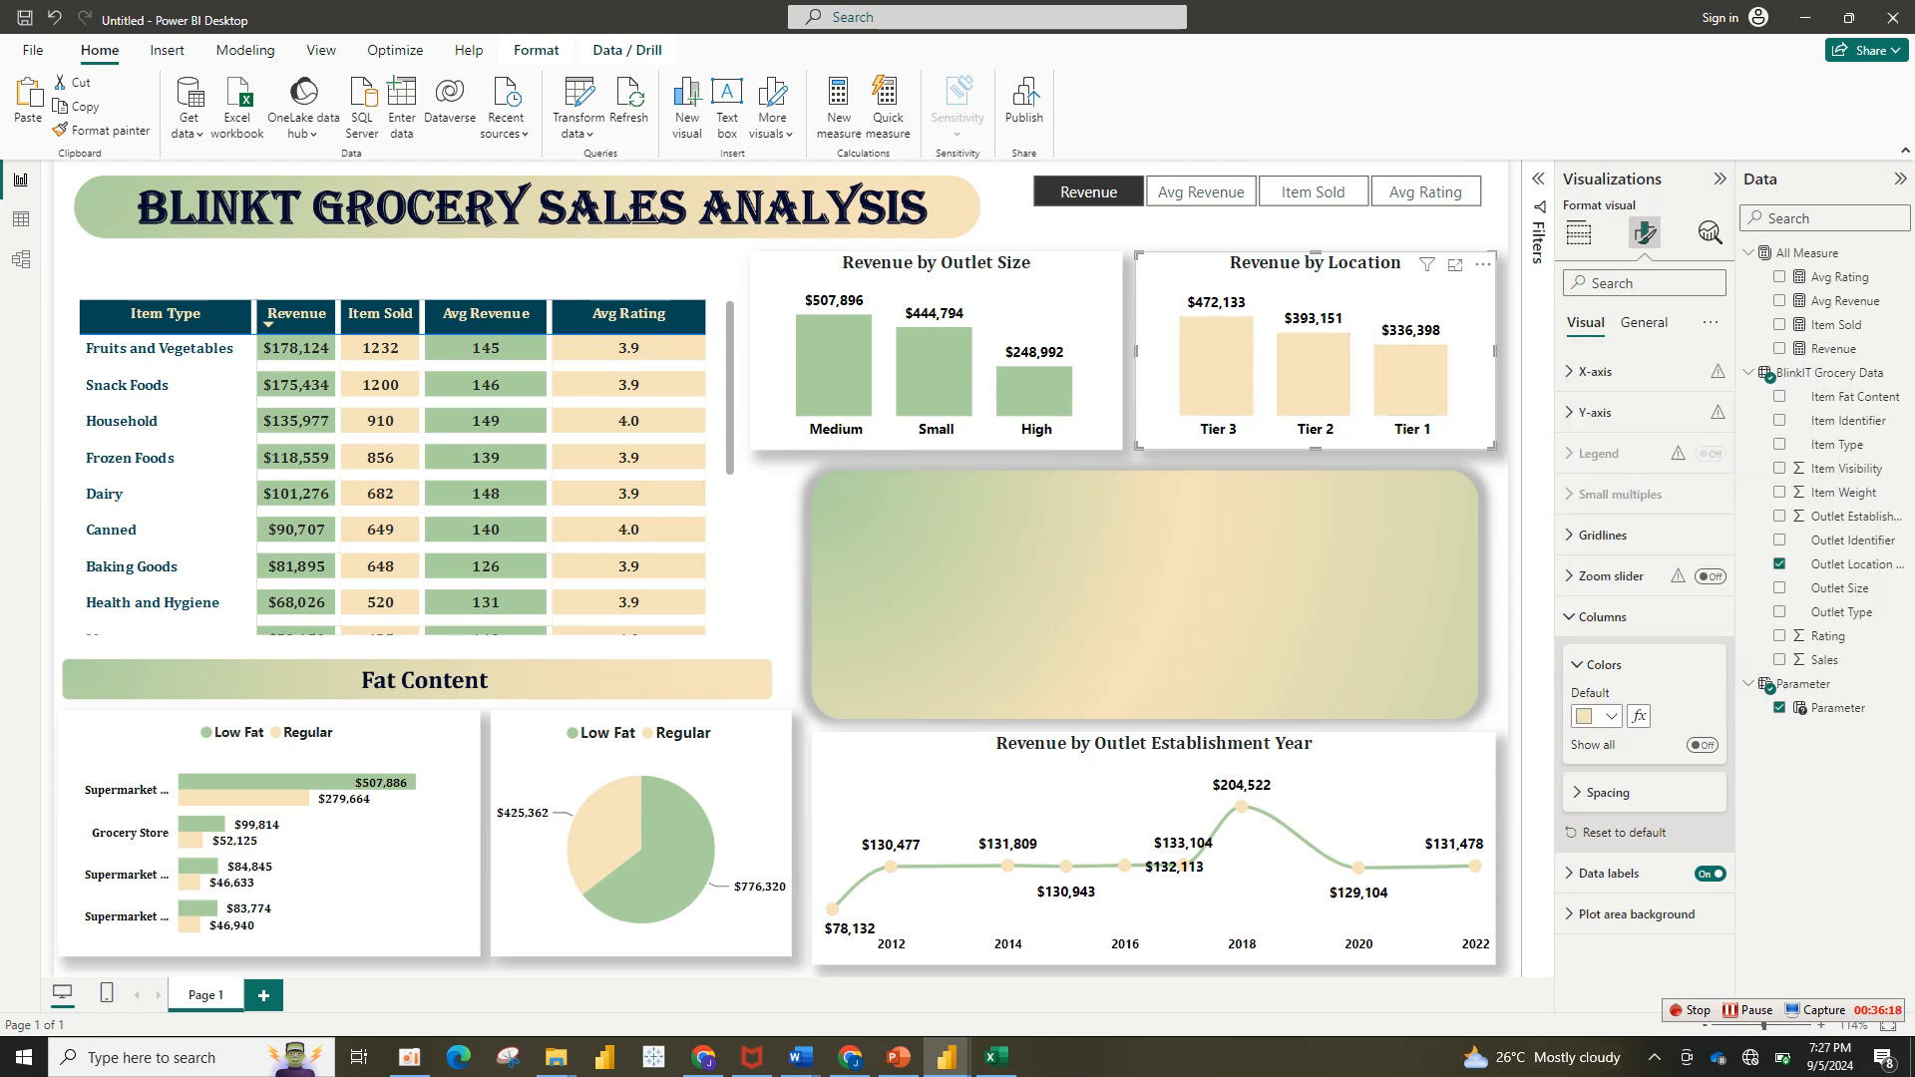
{"action": "left_click", "coordinate": [1247, 229]}
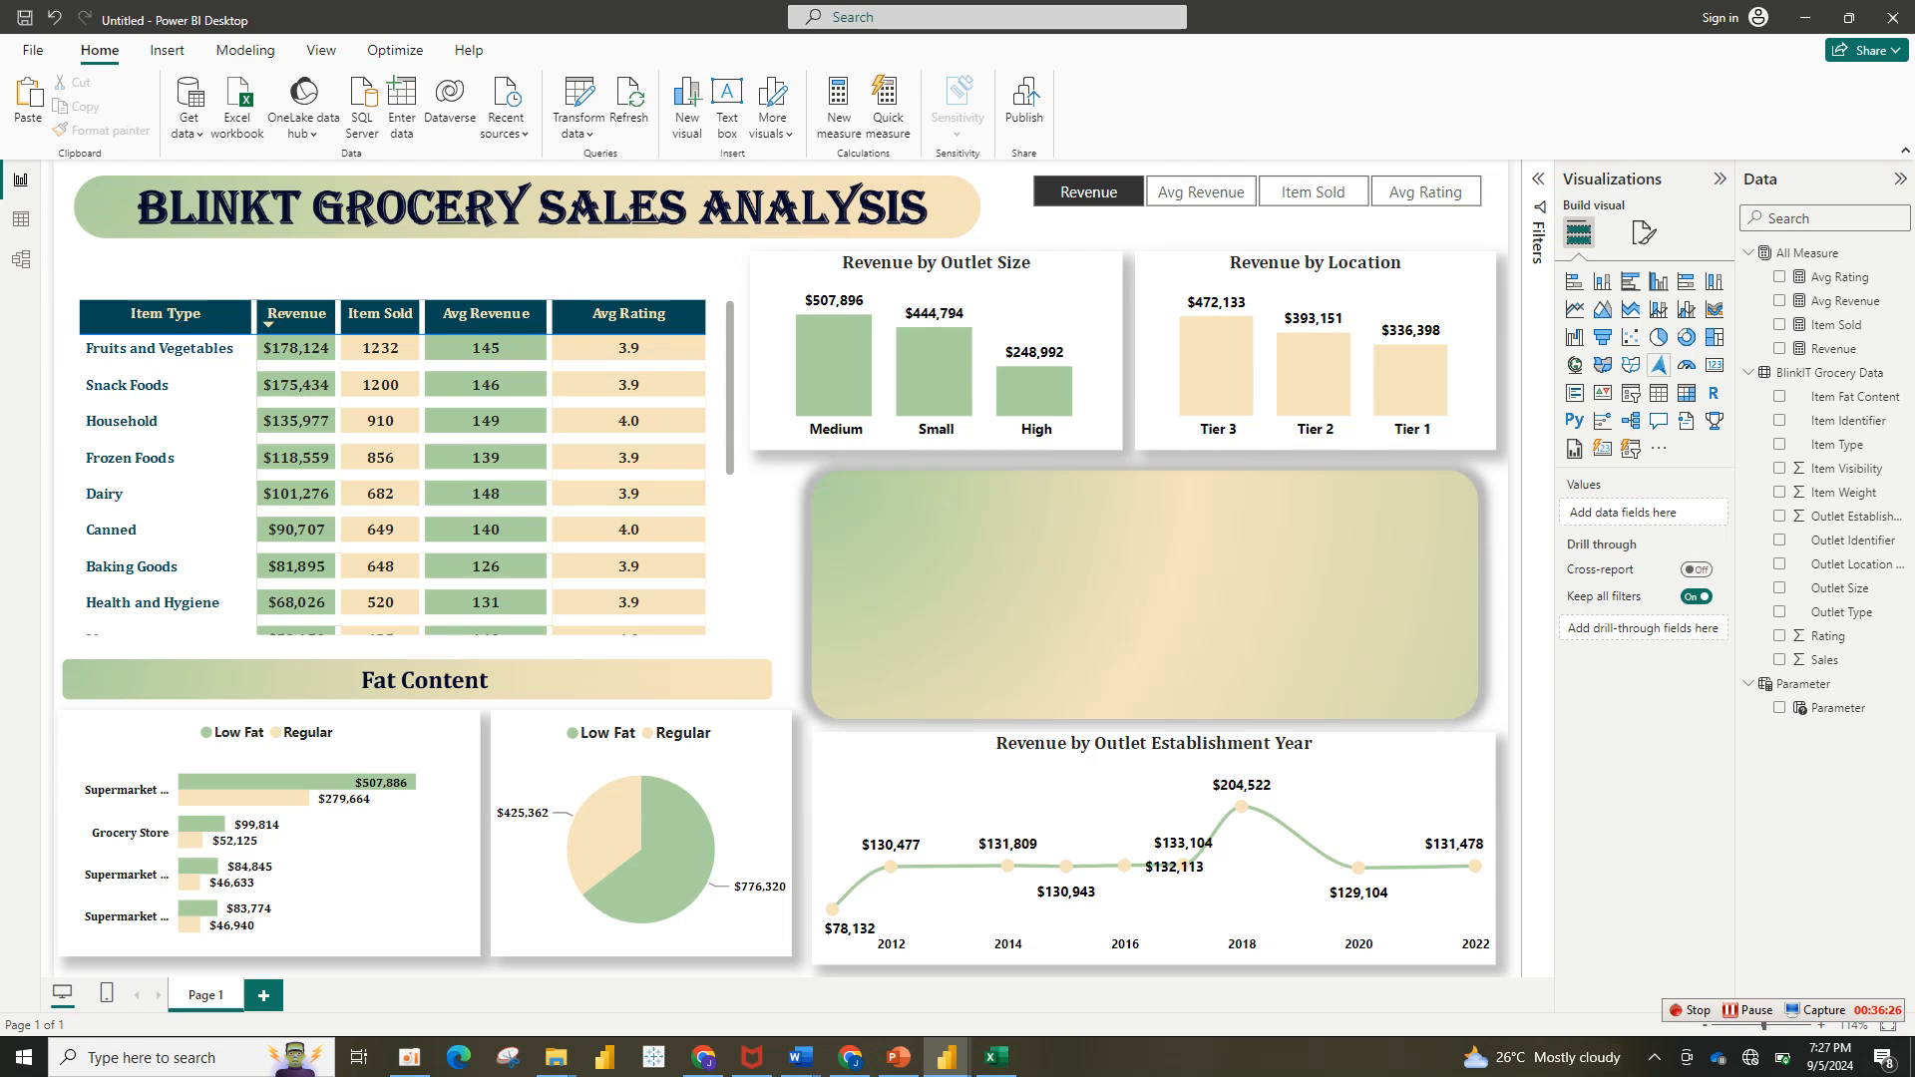
Step: Insert a new card visual and fit it inside the gradient rounded rectangle above the line chart
{"action": "left_click", "coordinate": [1603, 448]}
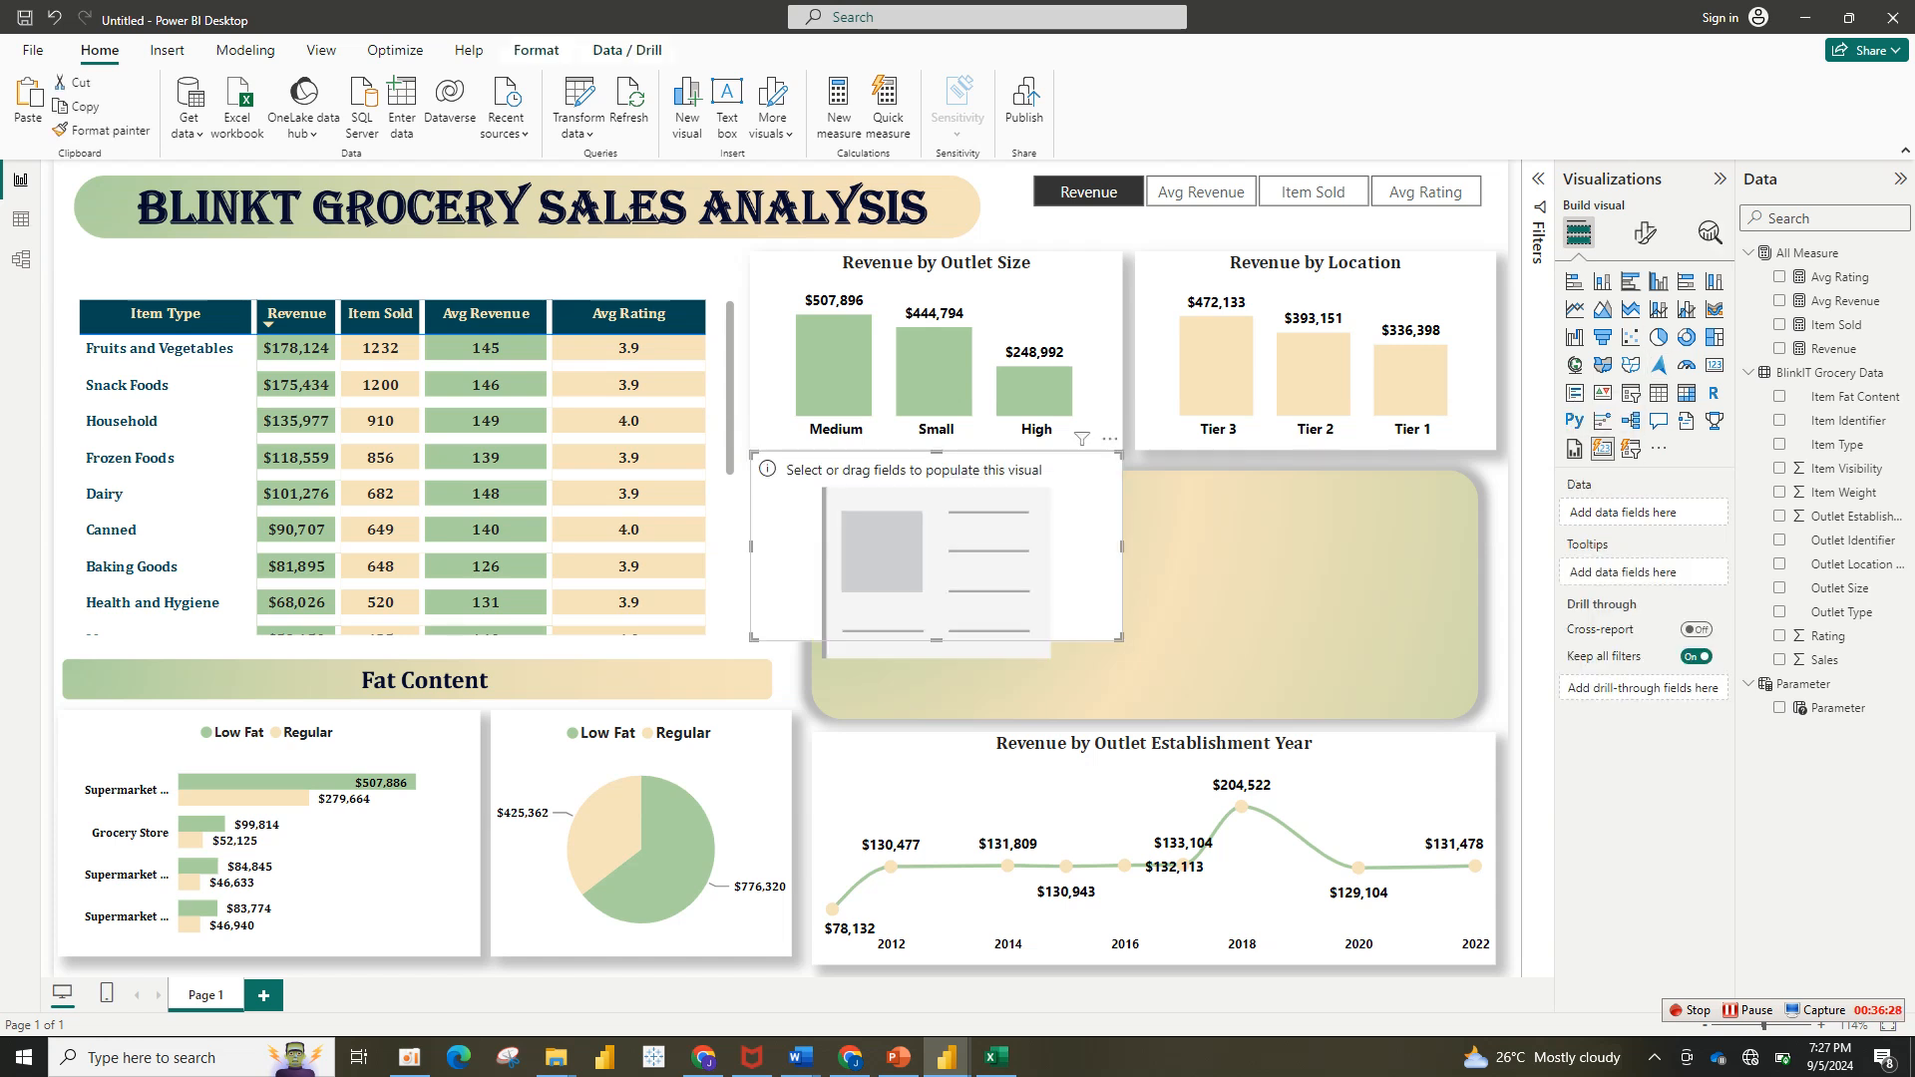
{"action": "left_click_drag", "start_coordinate": [937, 547], "coordinate": [1017, 579]}
{"action": "left_click_drag", "start_coordinate": [1200, 670], "coordinate": [1462, 699]}
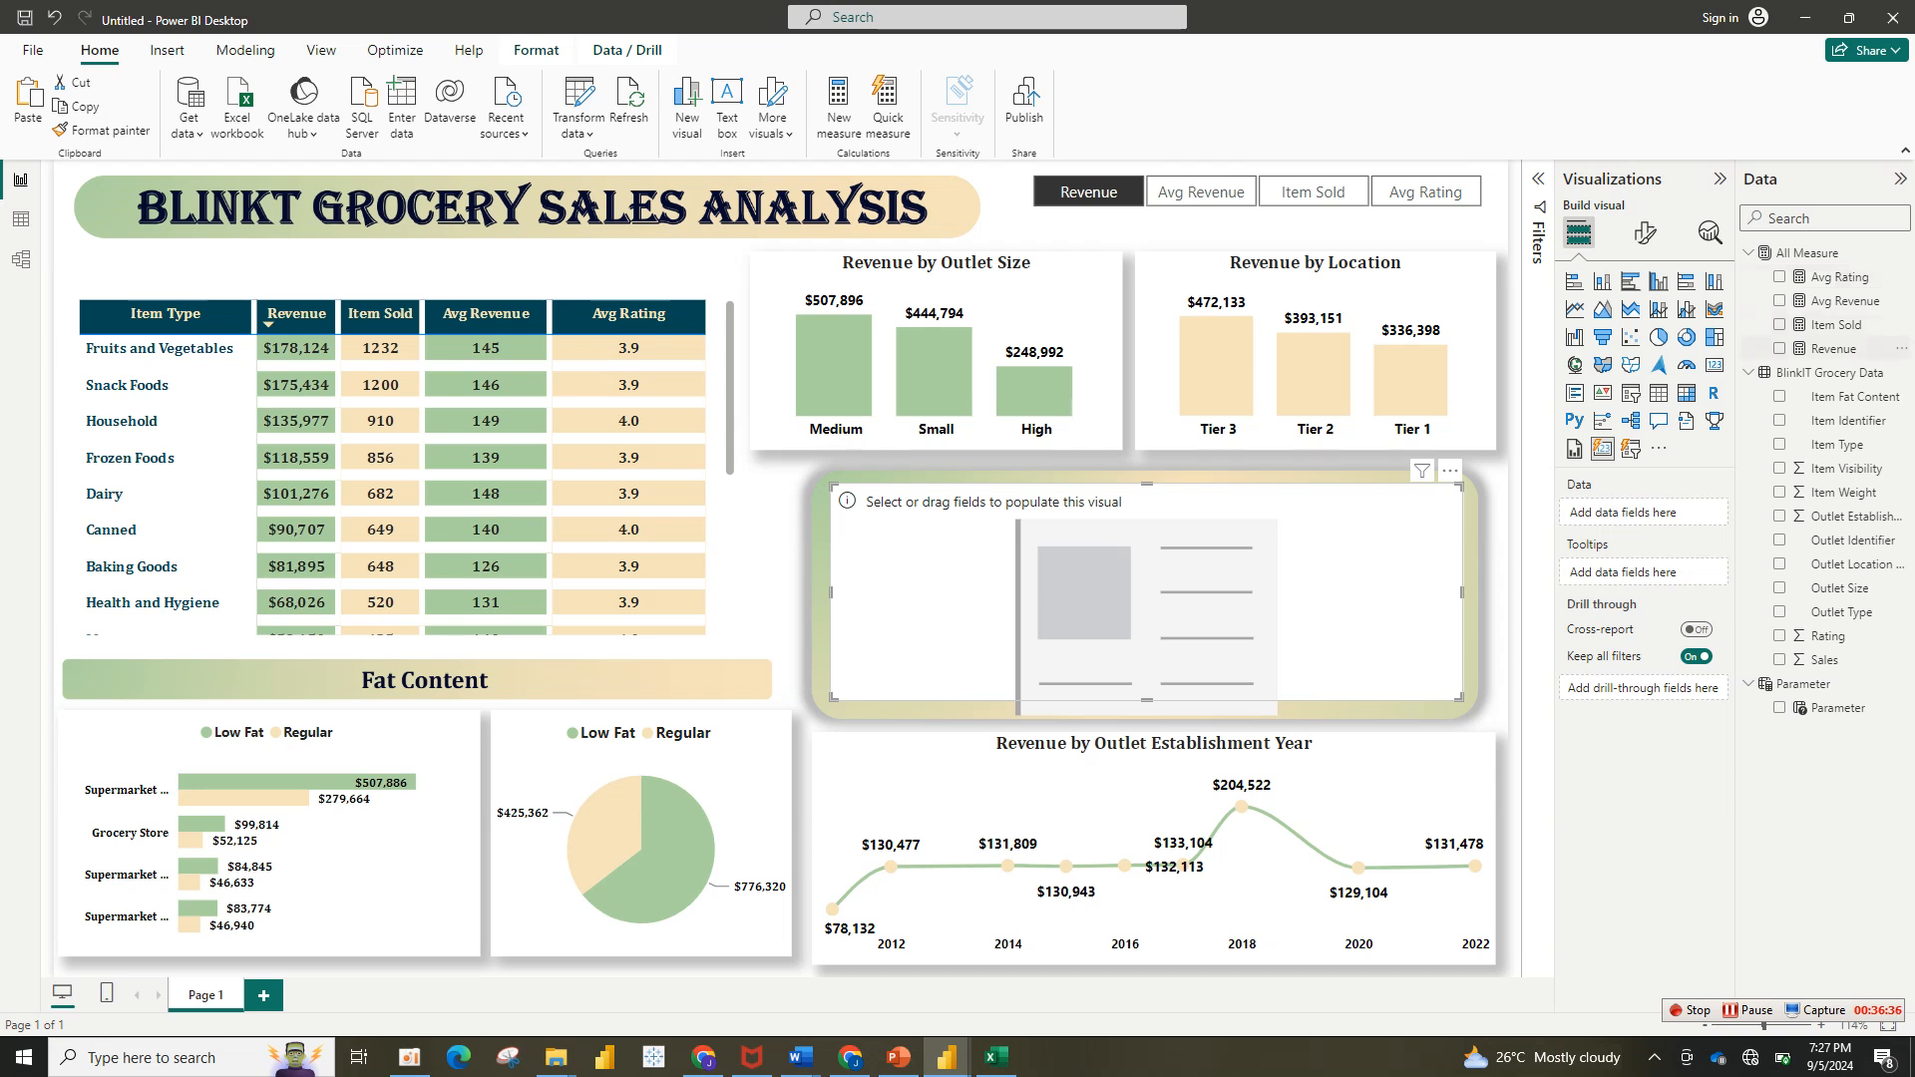
Step: Add the Revenue, Item Sold, Avg Revenue and Avg Rating measures to the card visual
{"action": "left_click", "coordinate": [1779, 349]}
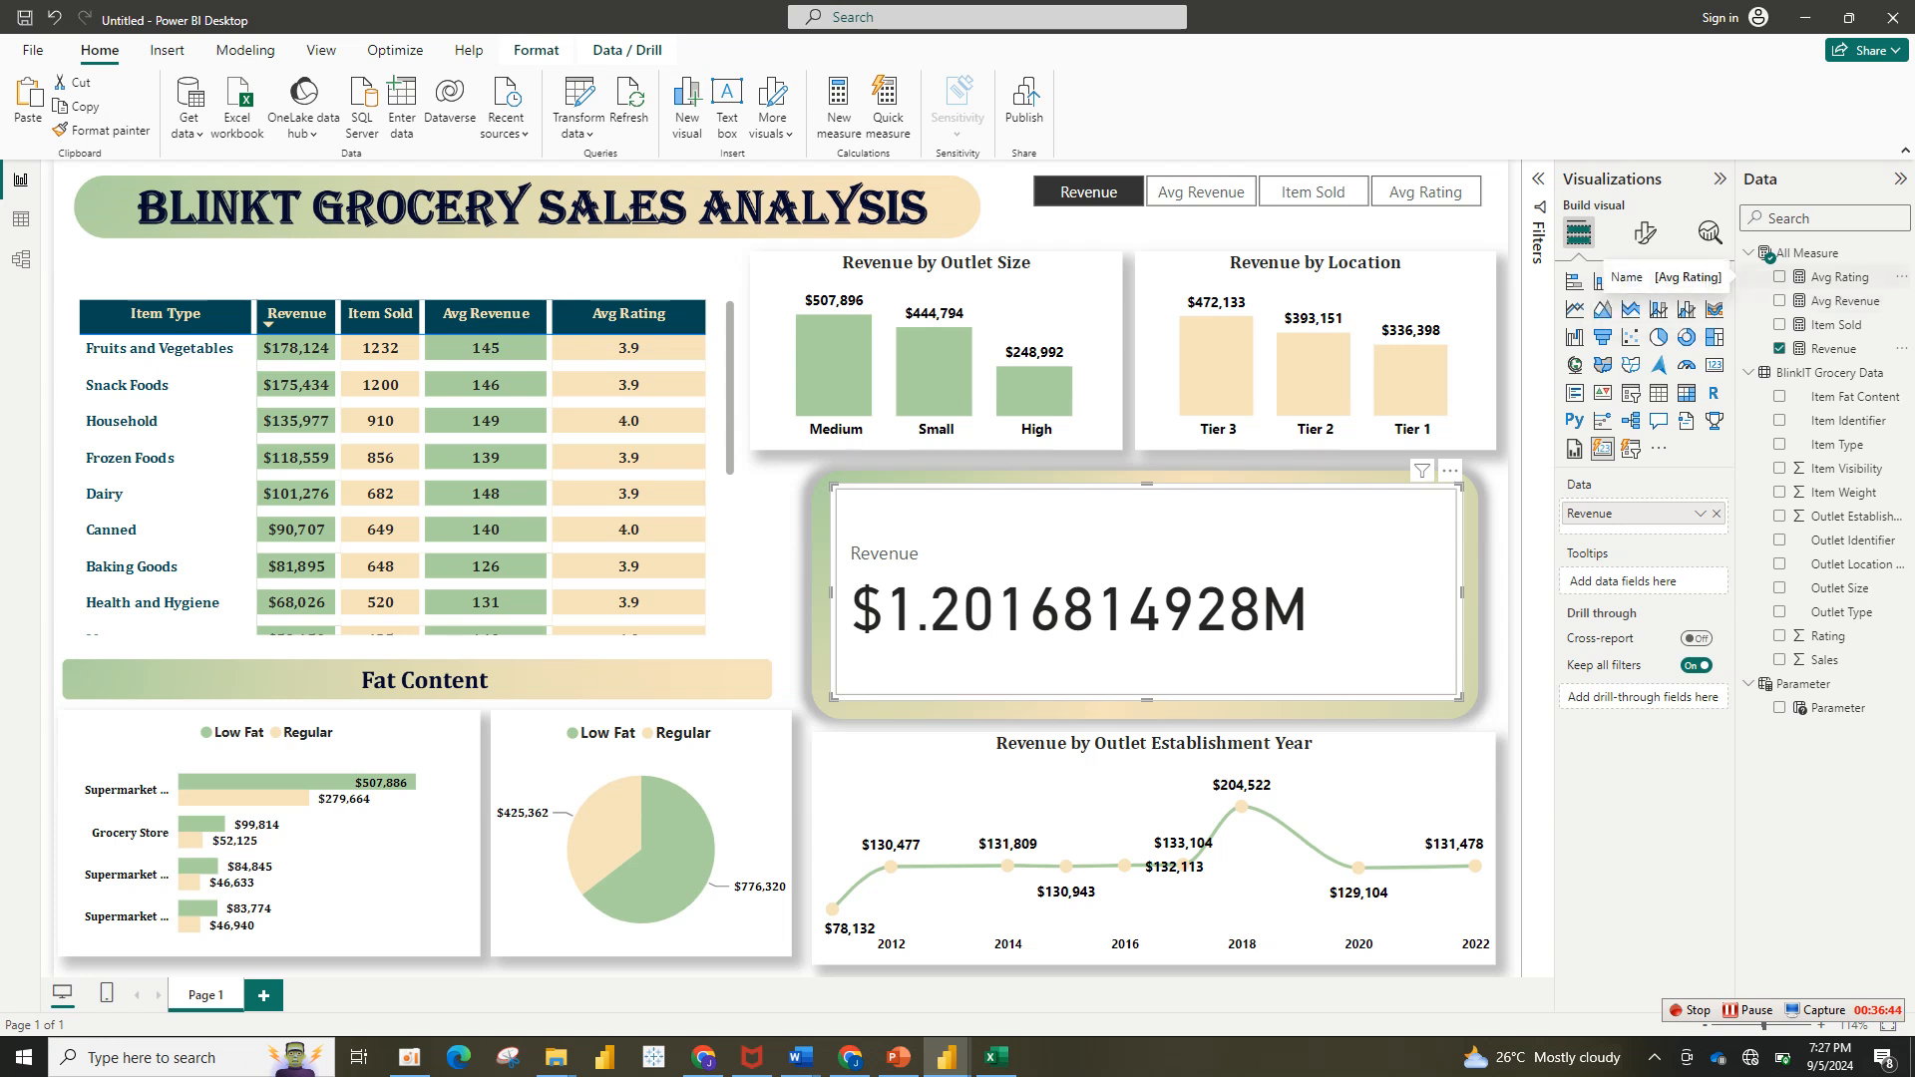
{"action": "left_click", "coordinate": [1836, 326]}
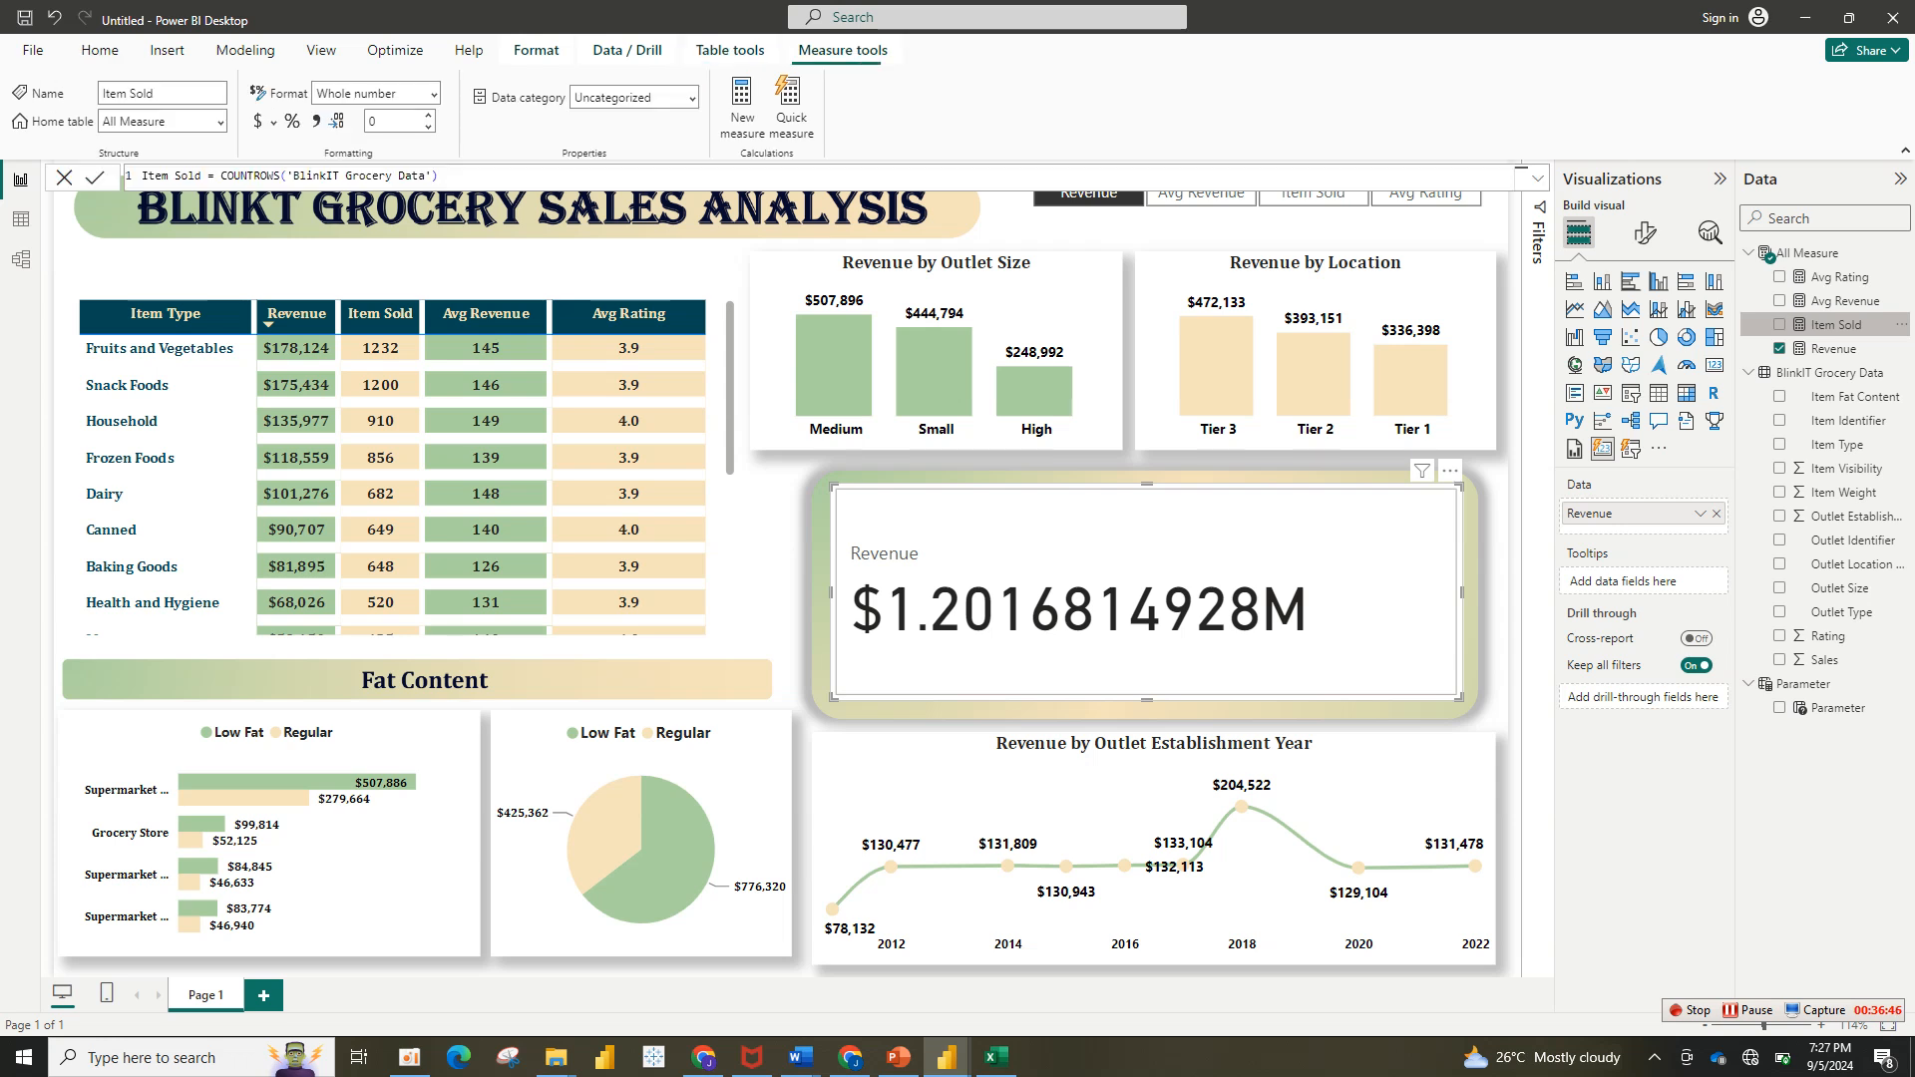
{"action": "left_click", "coordinate": [1779, 325]}
{"action": "left_click", "coordinate": [1779, 301]}
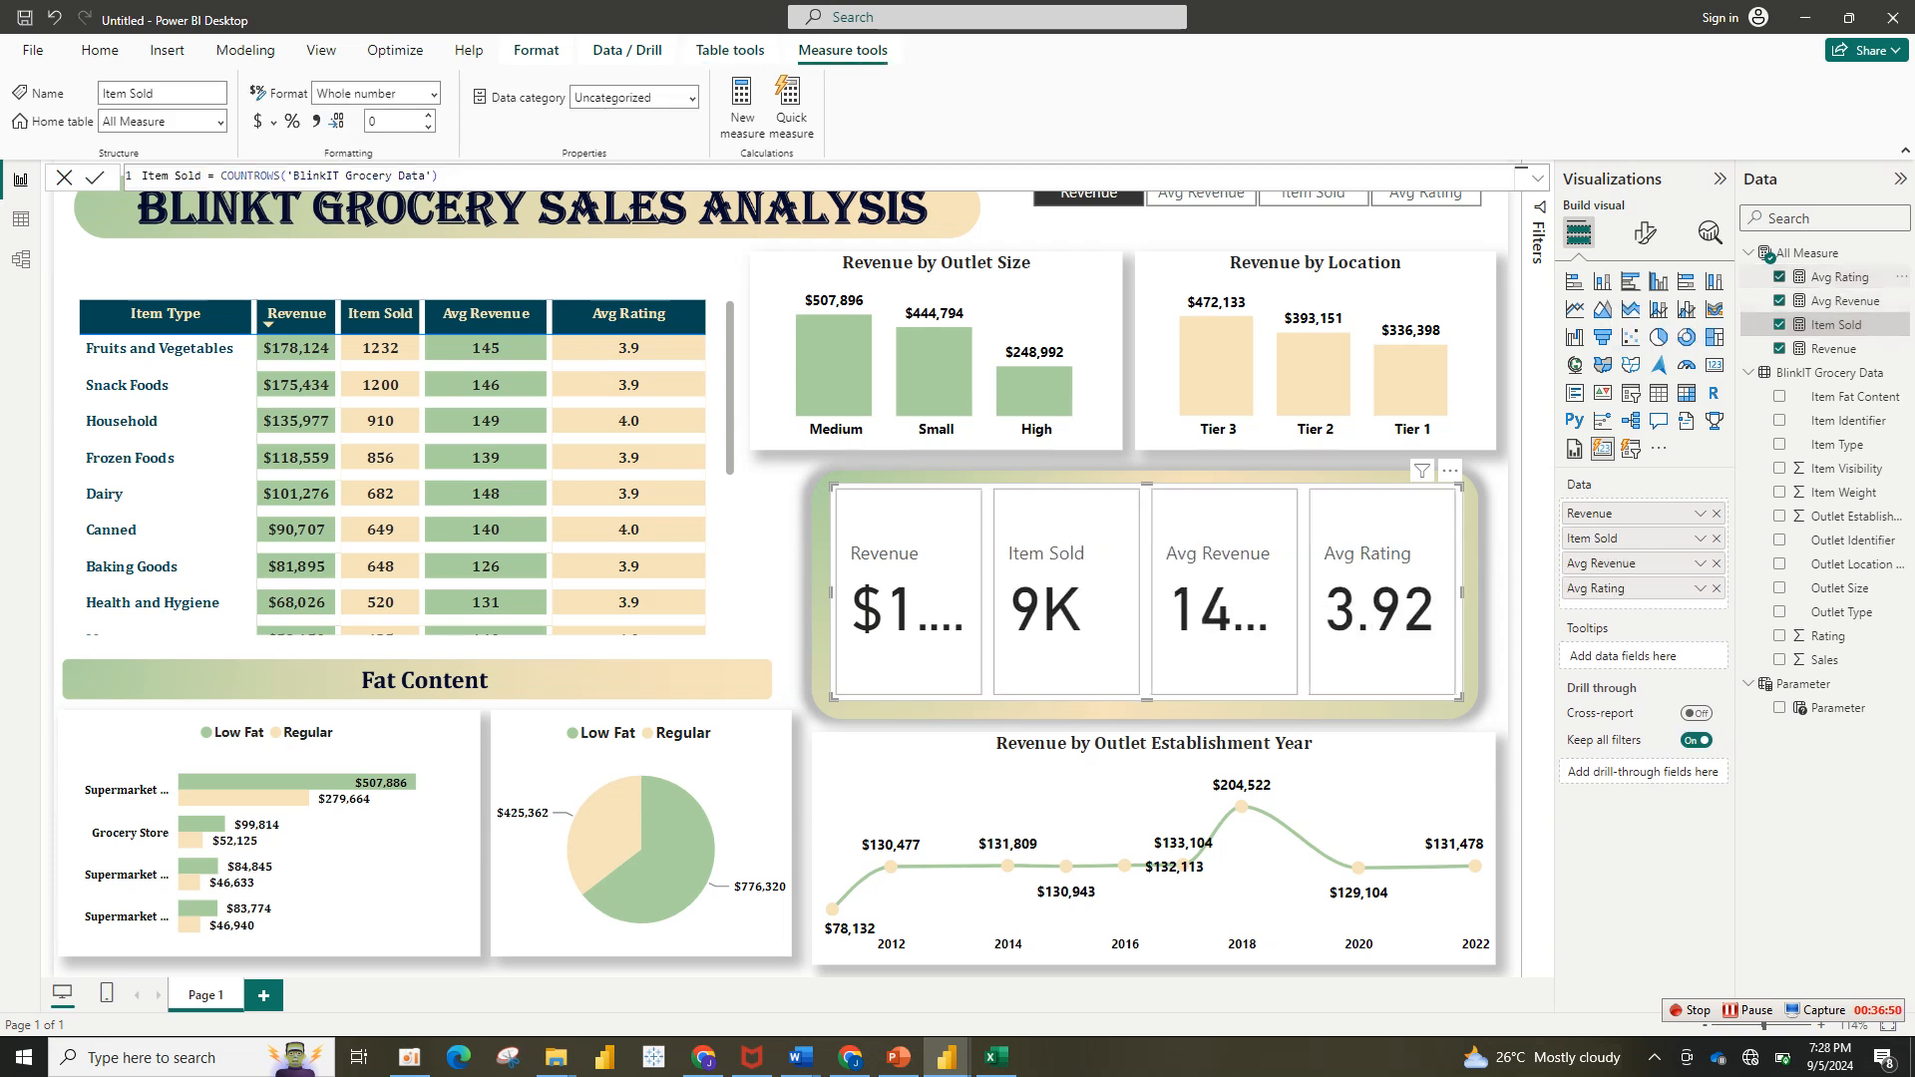
Step: Set the card shape to Rounded Rectangle and make the card visual slightly wider and shorter
{"action": "left_click", "coordinate": [1644, 232]}
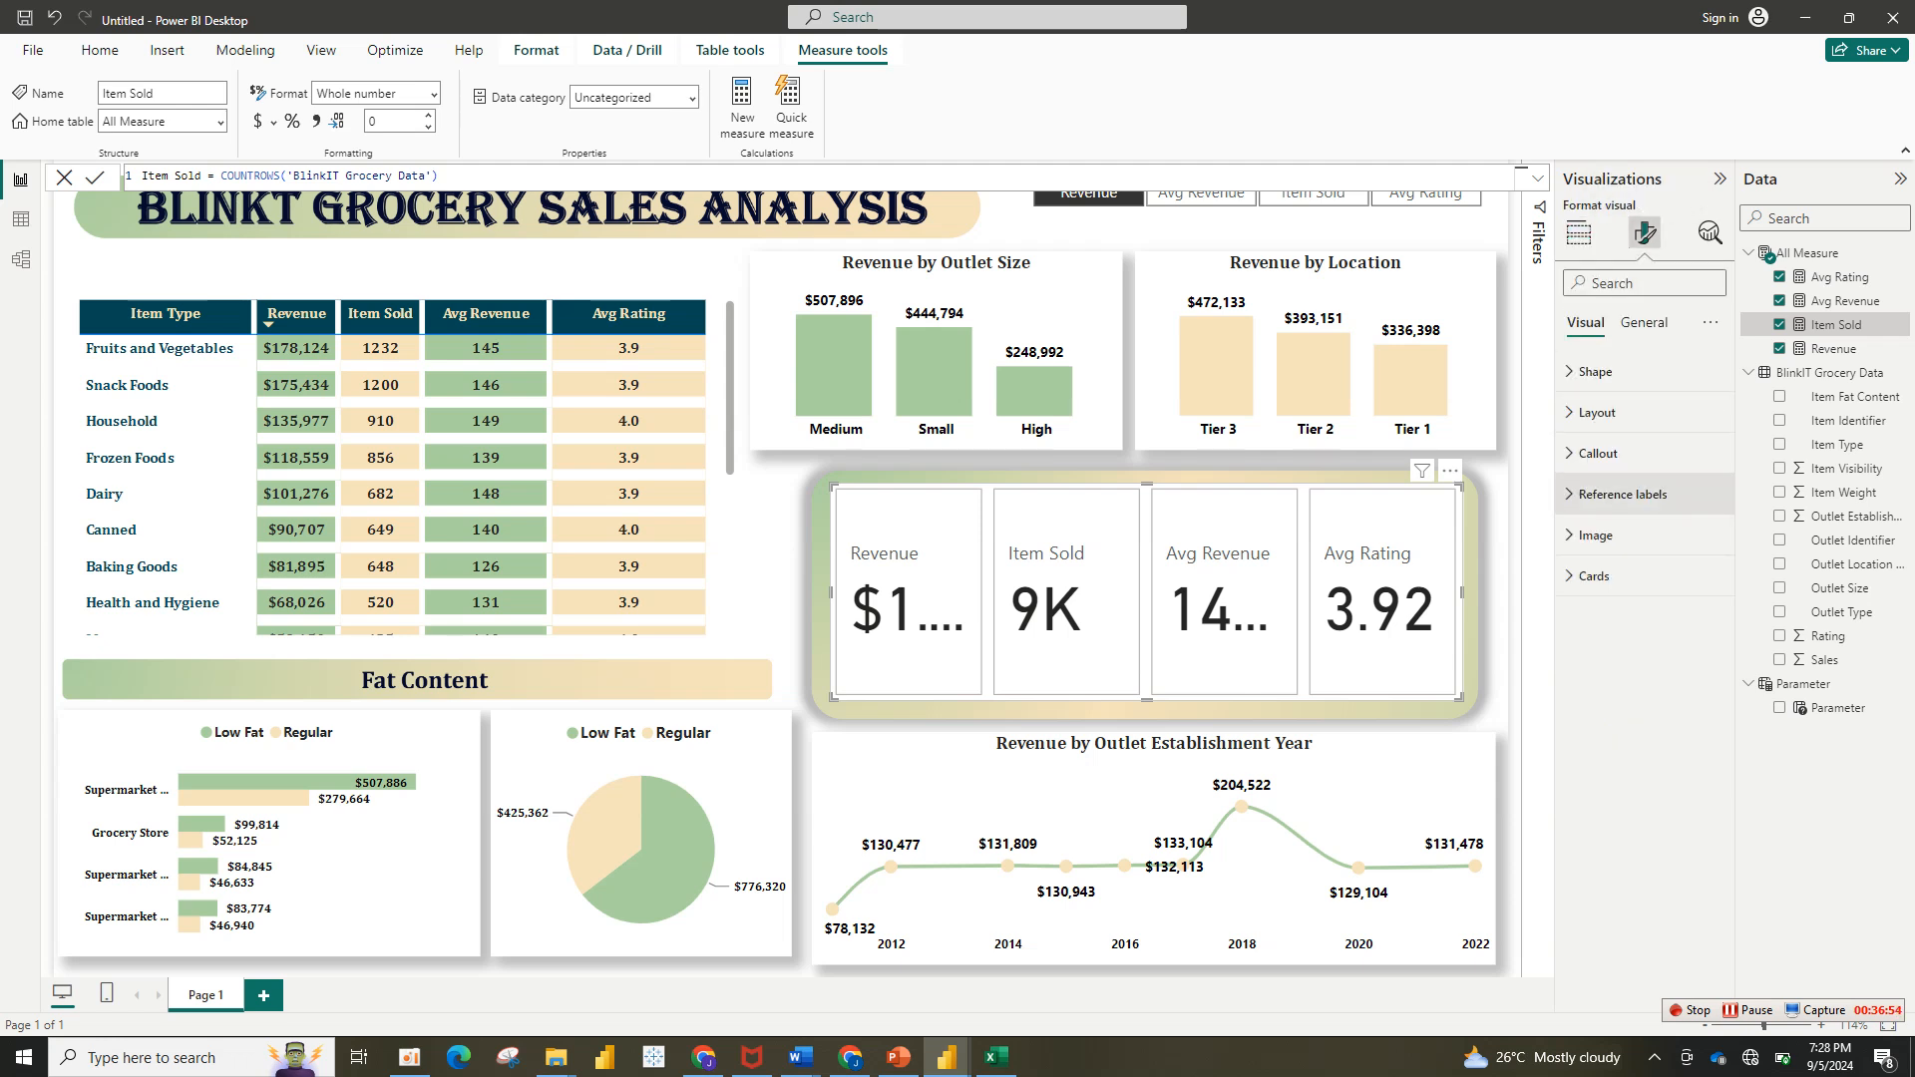
{"action": "left_click", "coordinate": [1597, 412]}
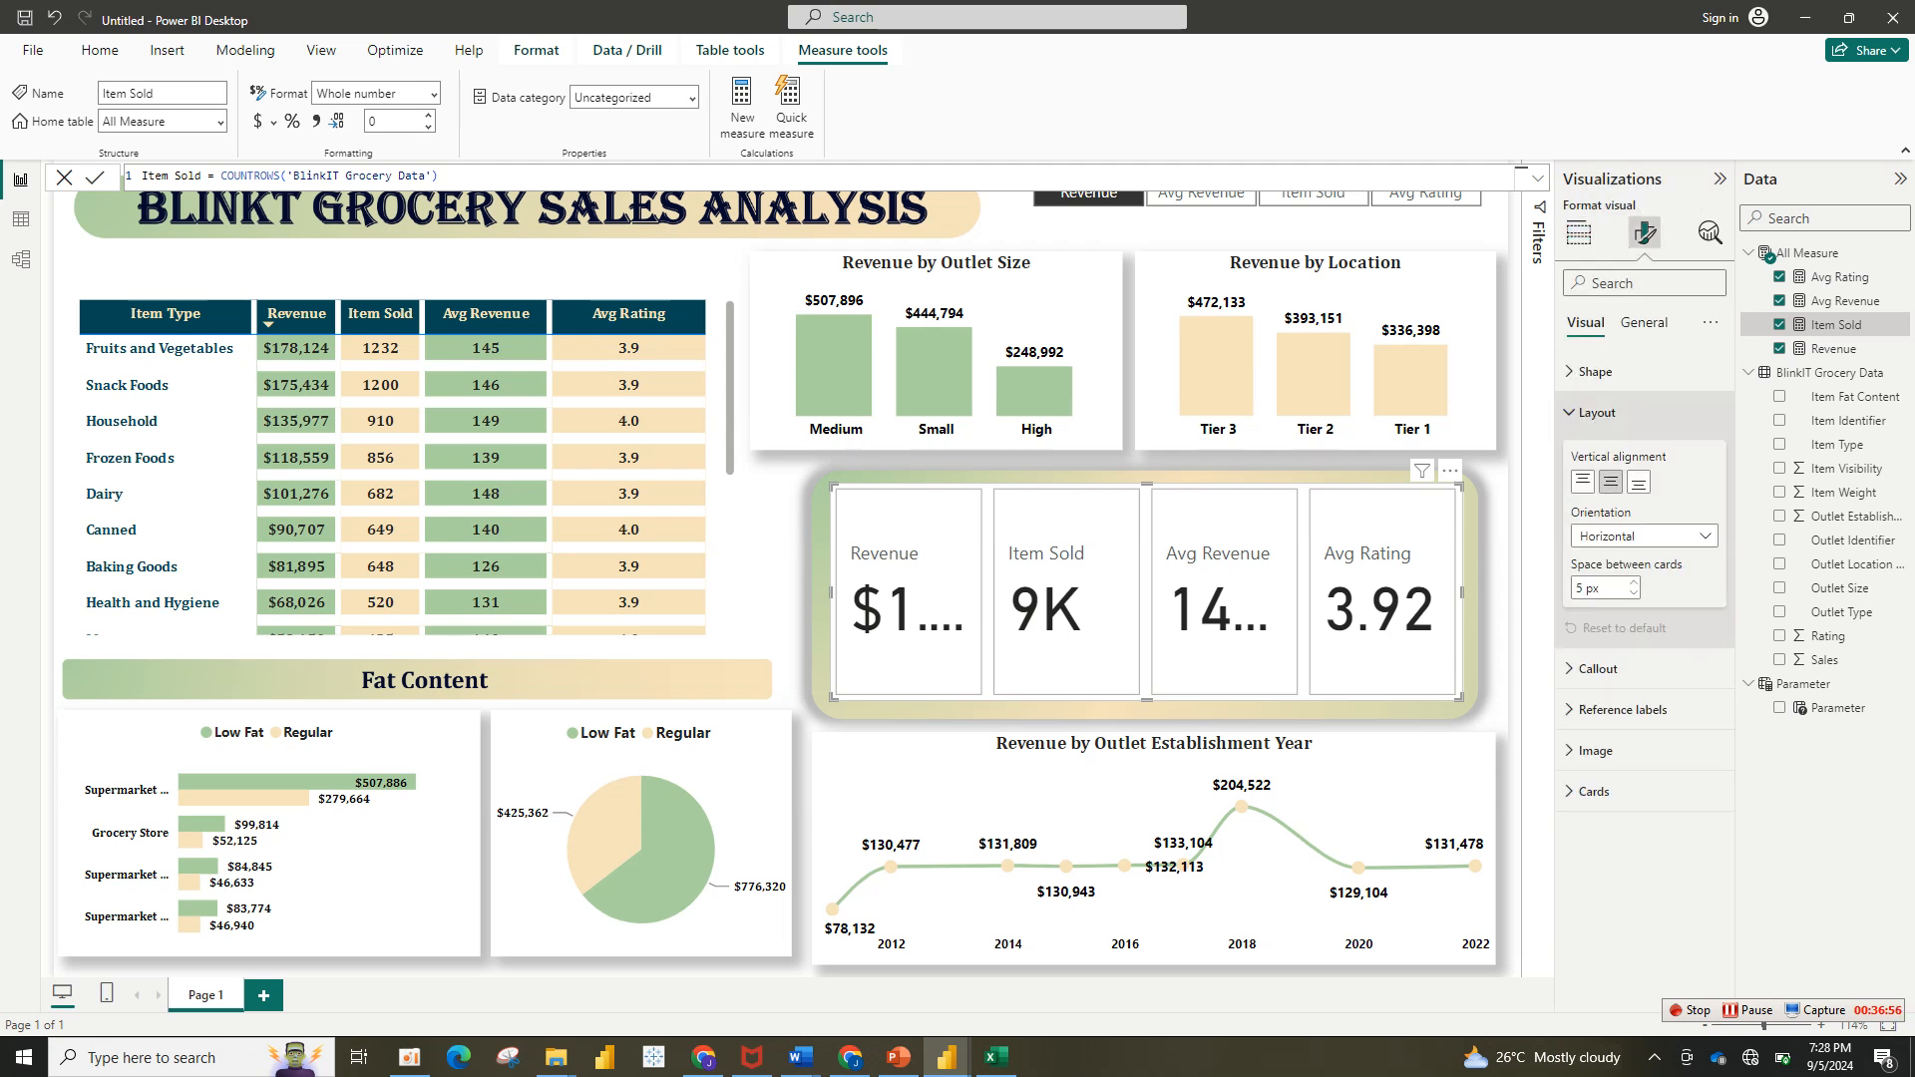
{"action": "left_click", "coordinate": [1646, 537]}
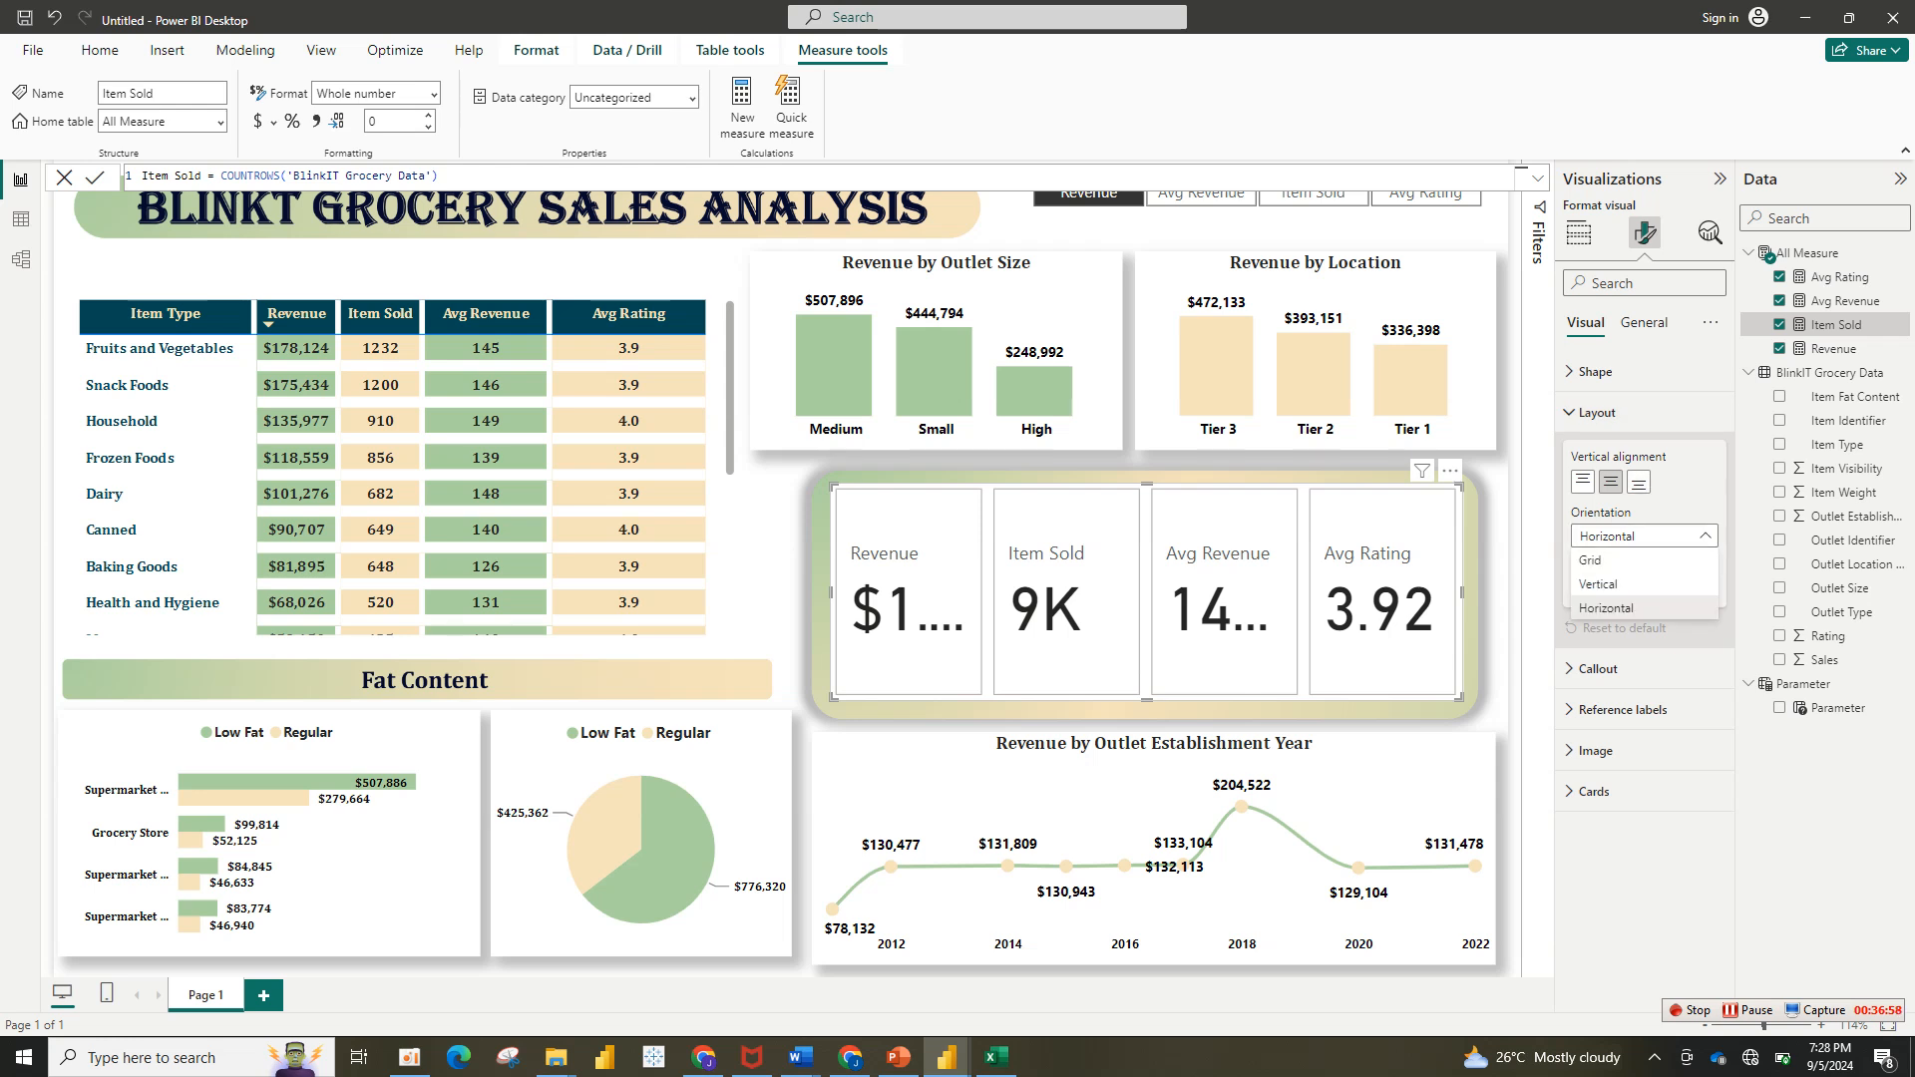
{"action": "left_click", "coordinate": [1596, 372]}
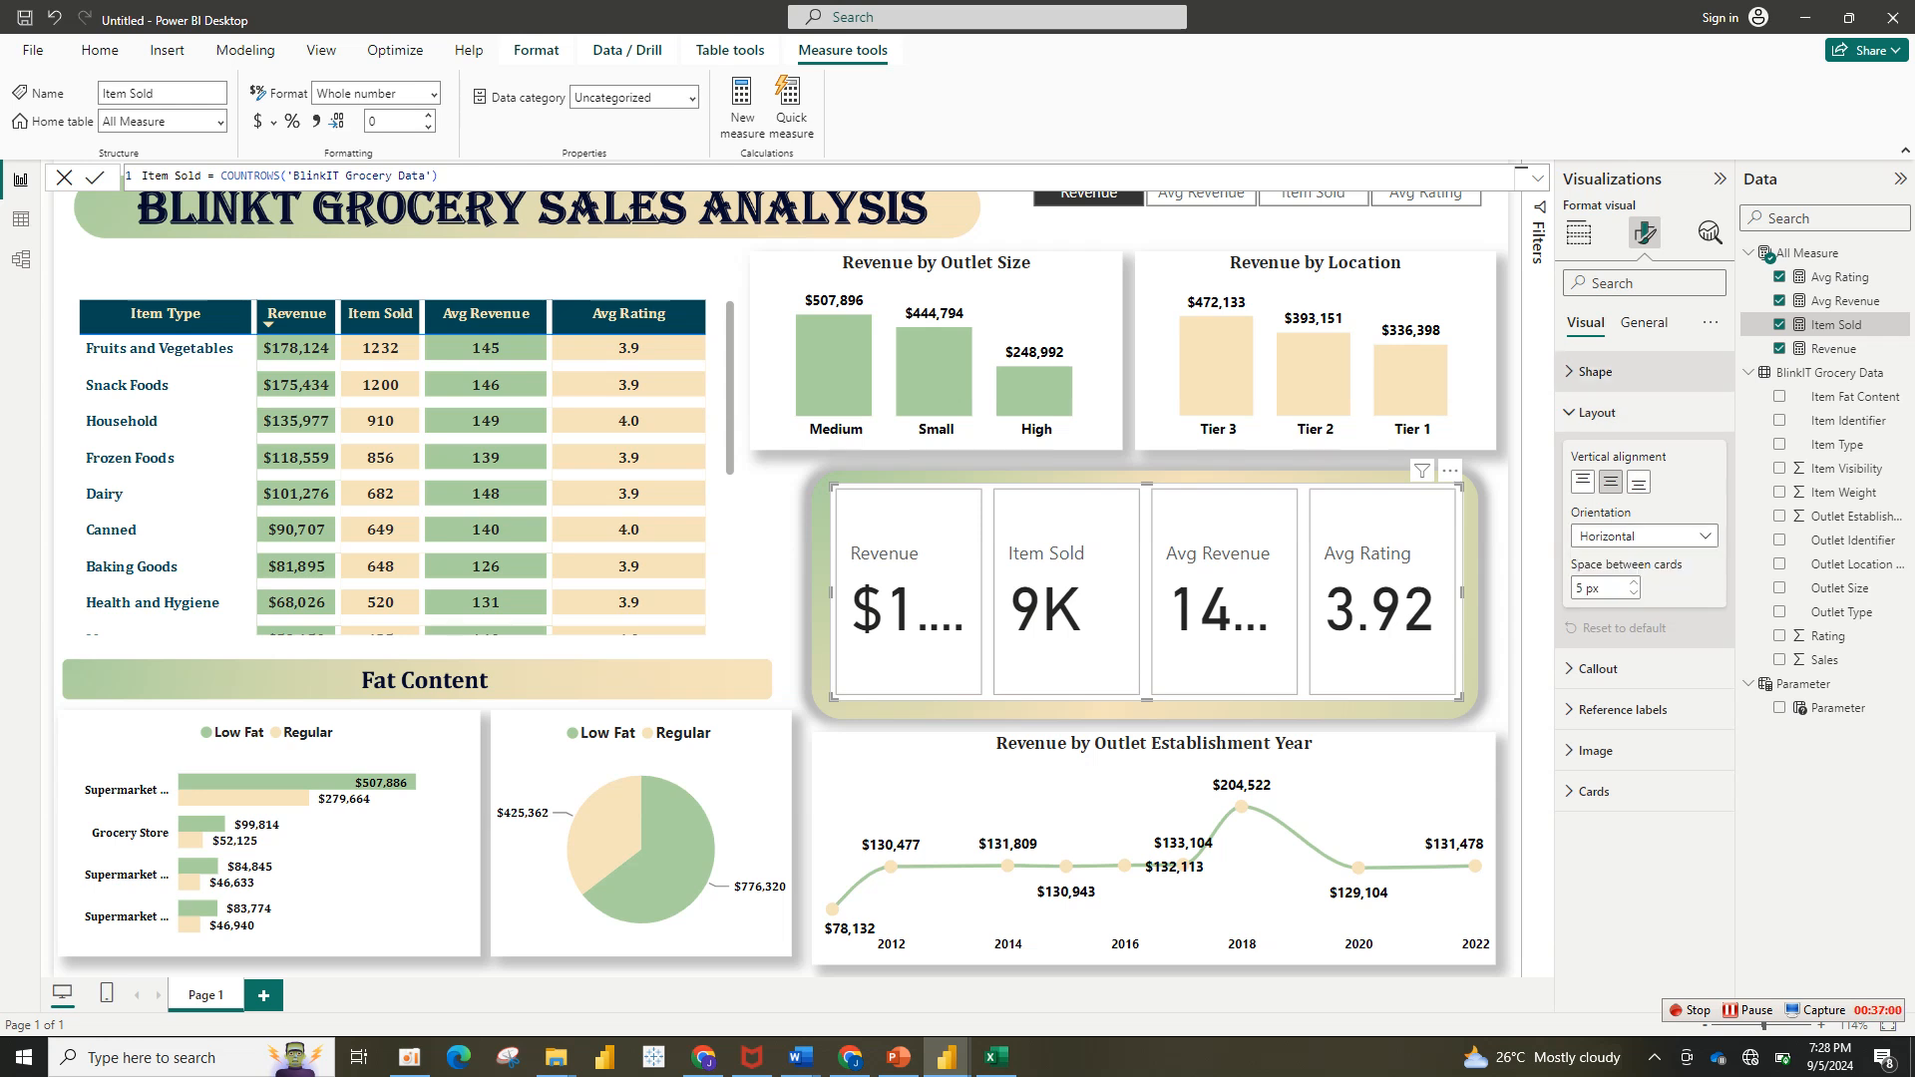
{"action": "left_click", "coordinate": [1596, 372]}
{"action": "left_click", "coordinate": [1645, 440]}
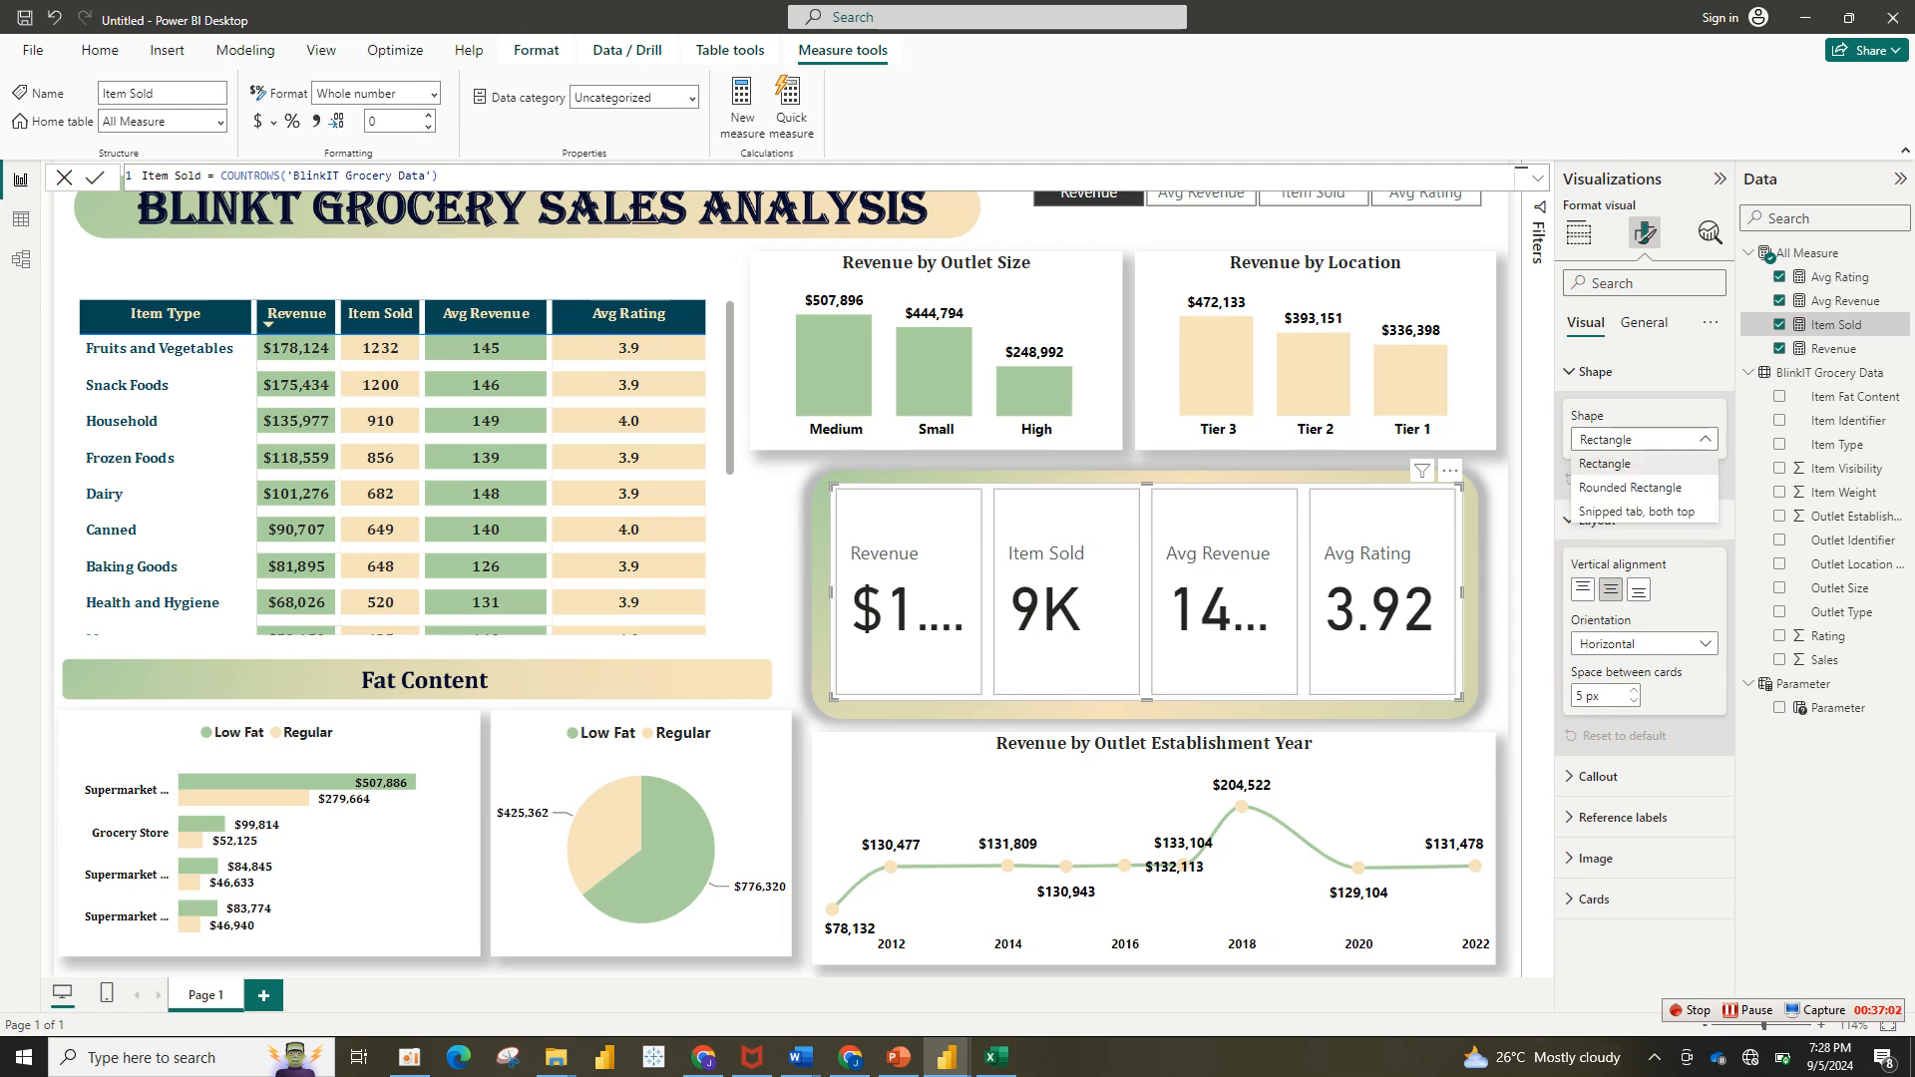
{"action": "left_click", "coordinate": [1629, 488]}
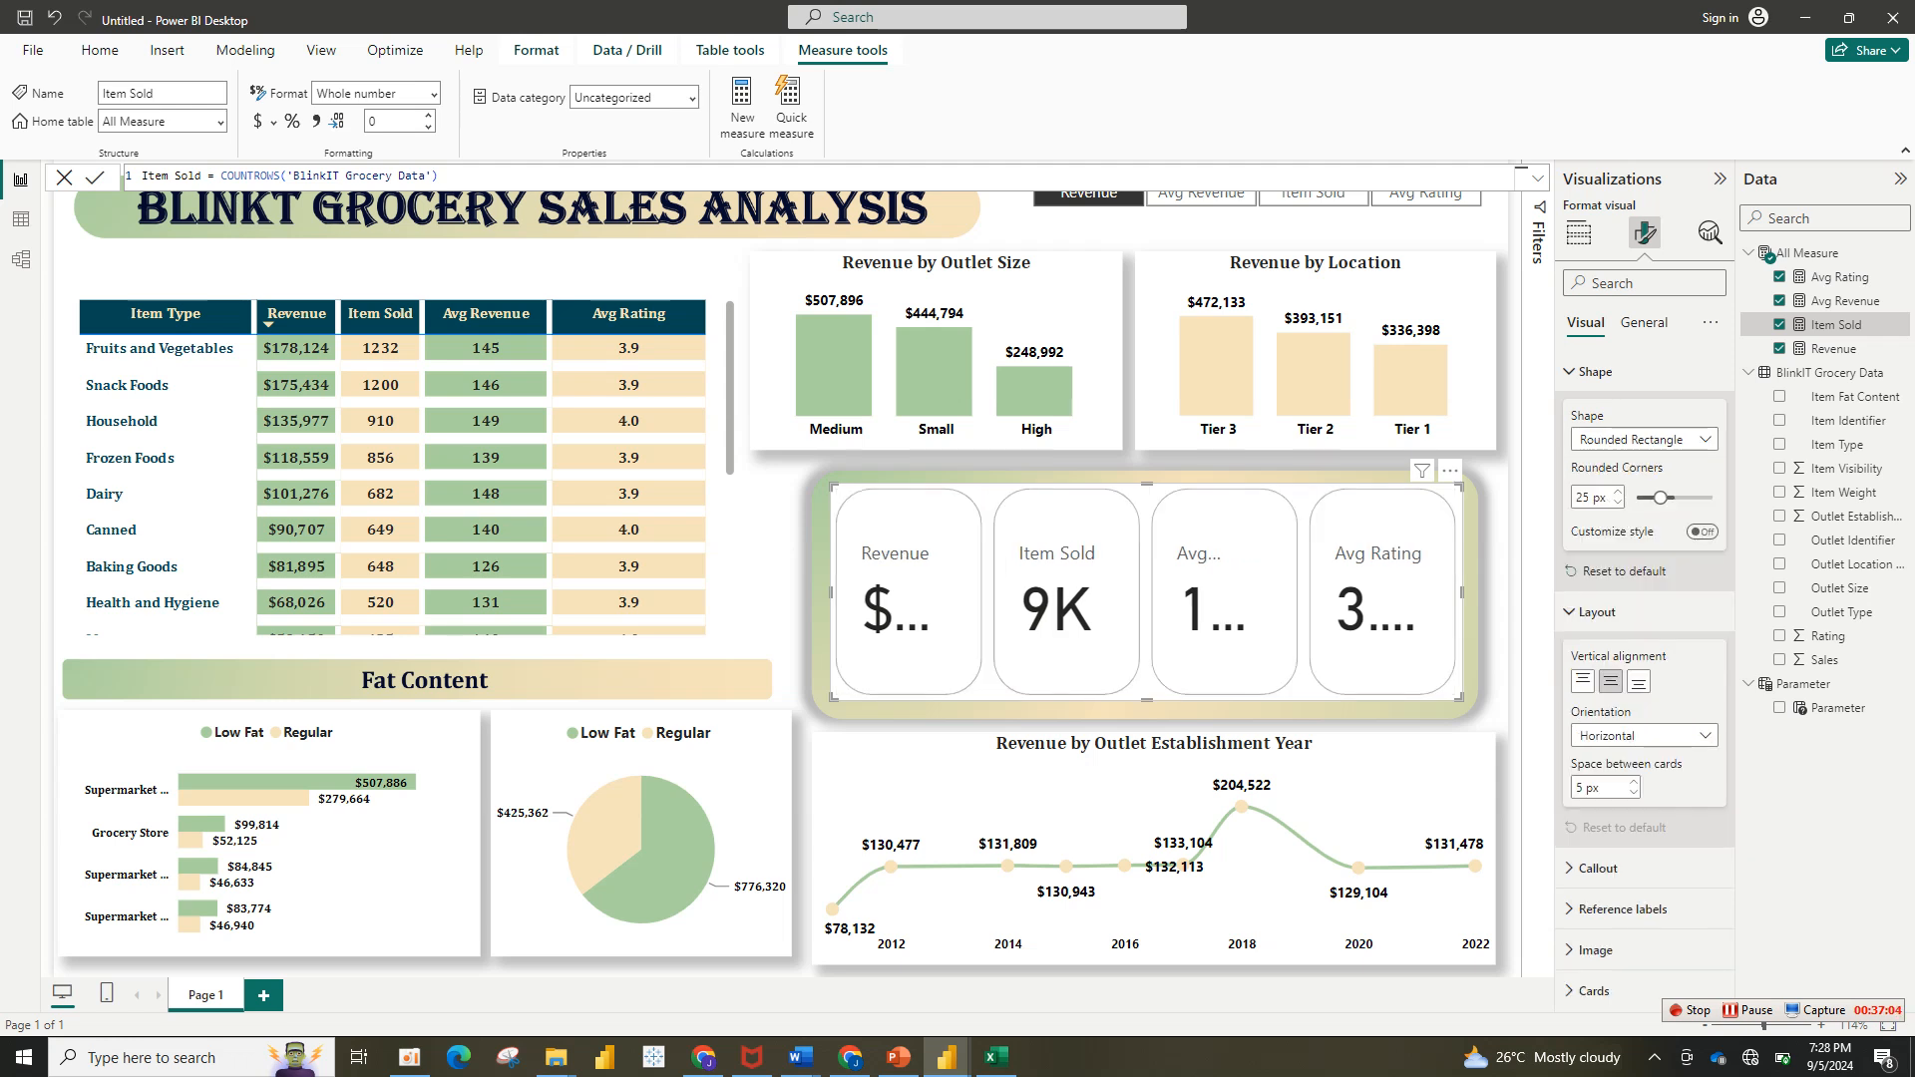
{"action": "left_click_drag", "start_coordinate": [1461, 699], "coordinate": [1474, 676]}
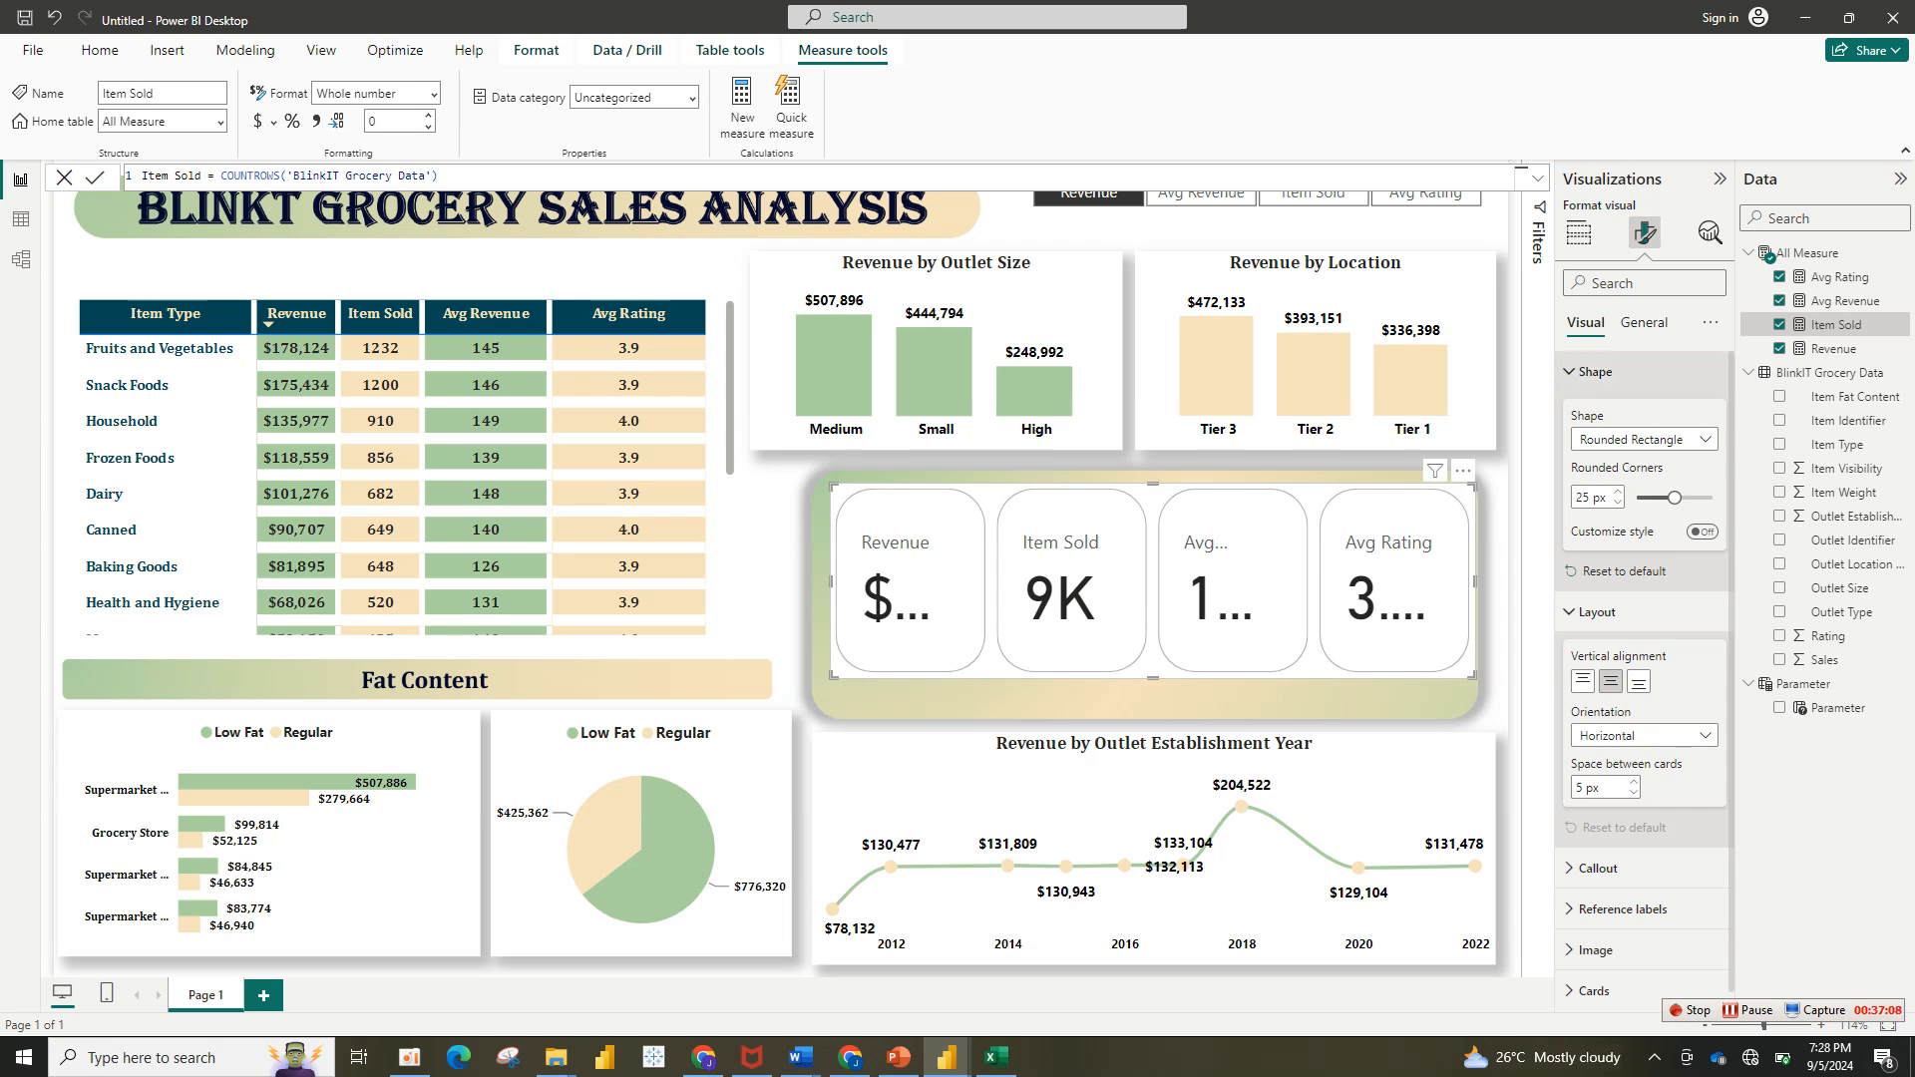
Step: Set the callout values of all cards to the Cambria font at size 20
{"action": "left_click", "coordinate": [1594, 371]}
{"action": "left_click", "coordinate": [1596, 412]}
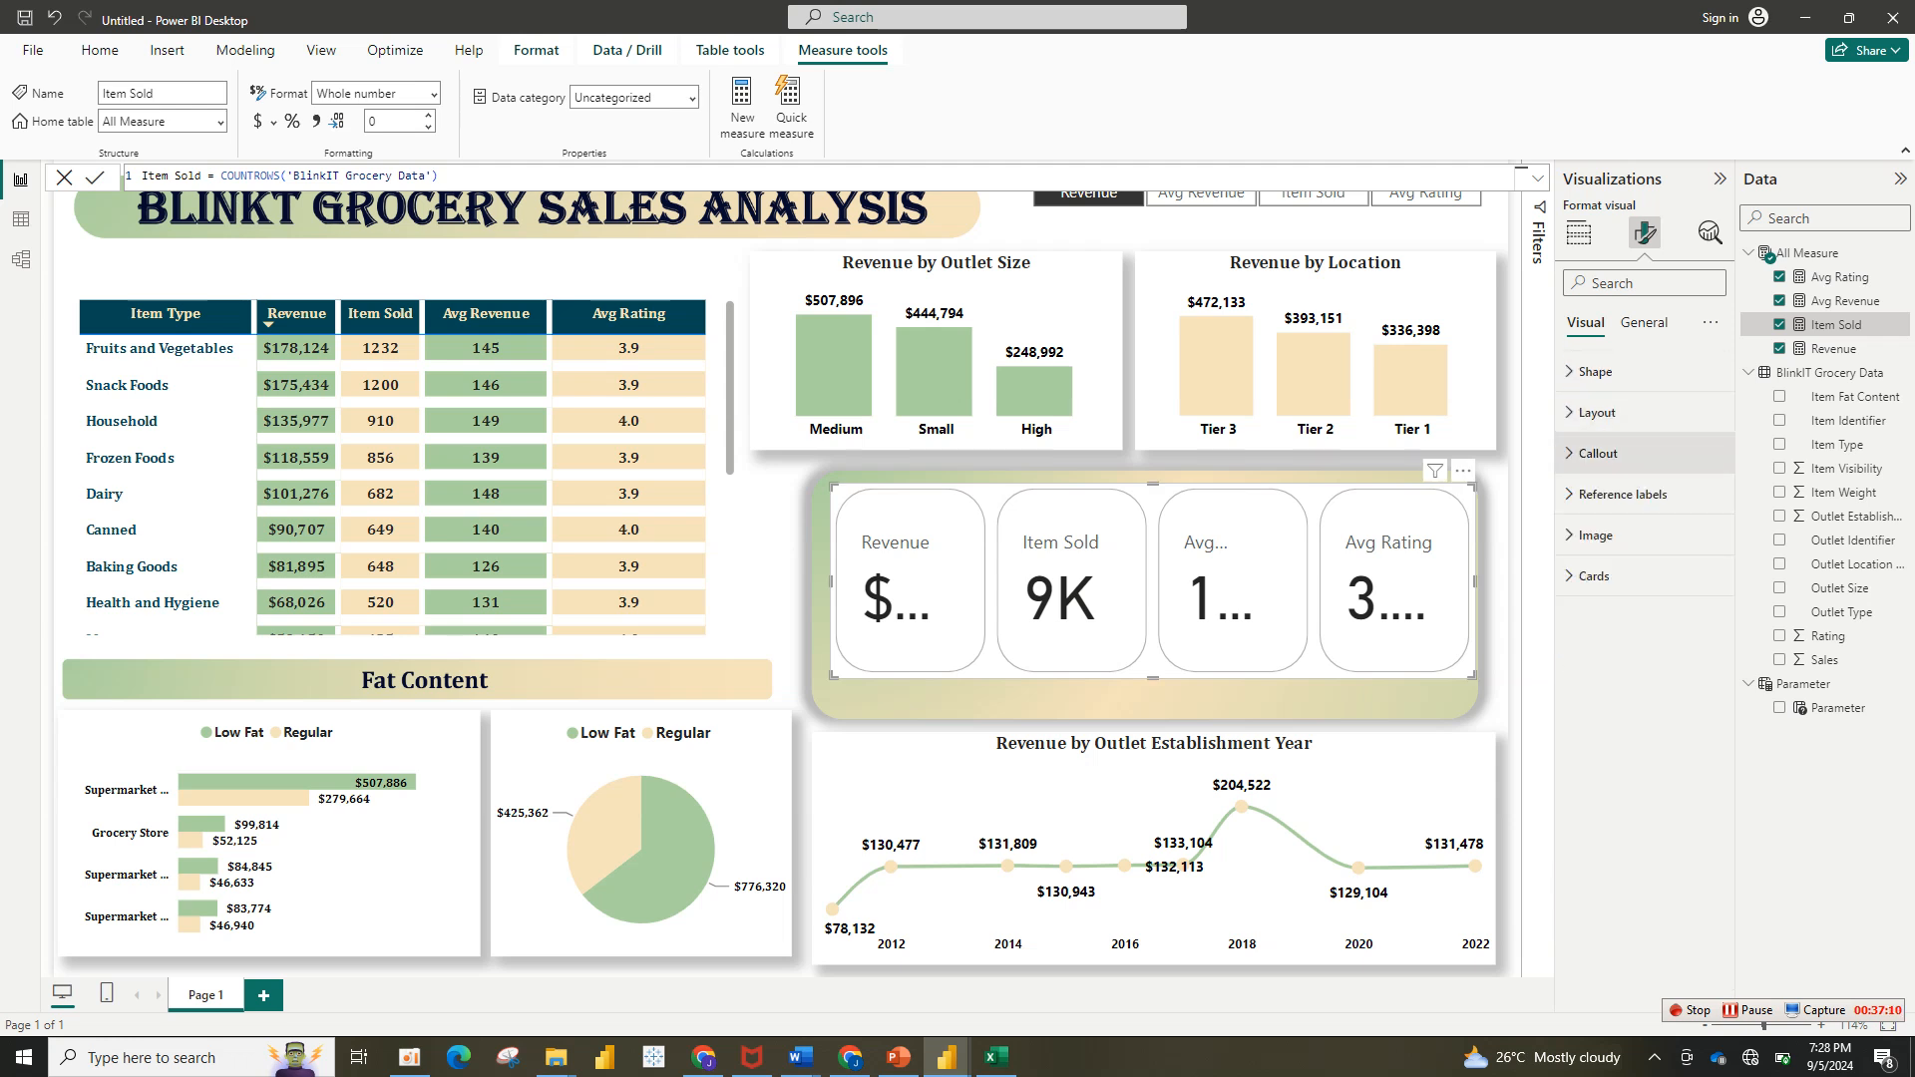
{"action": "left_click", "coordinate": [1598, 453]}
{"action": "left_click", "coordinate": [1613, 652]}
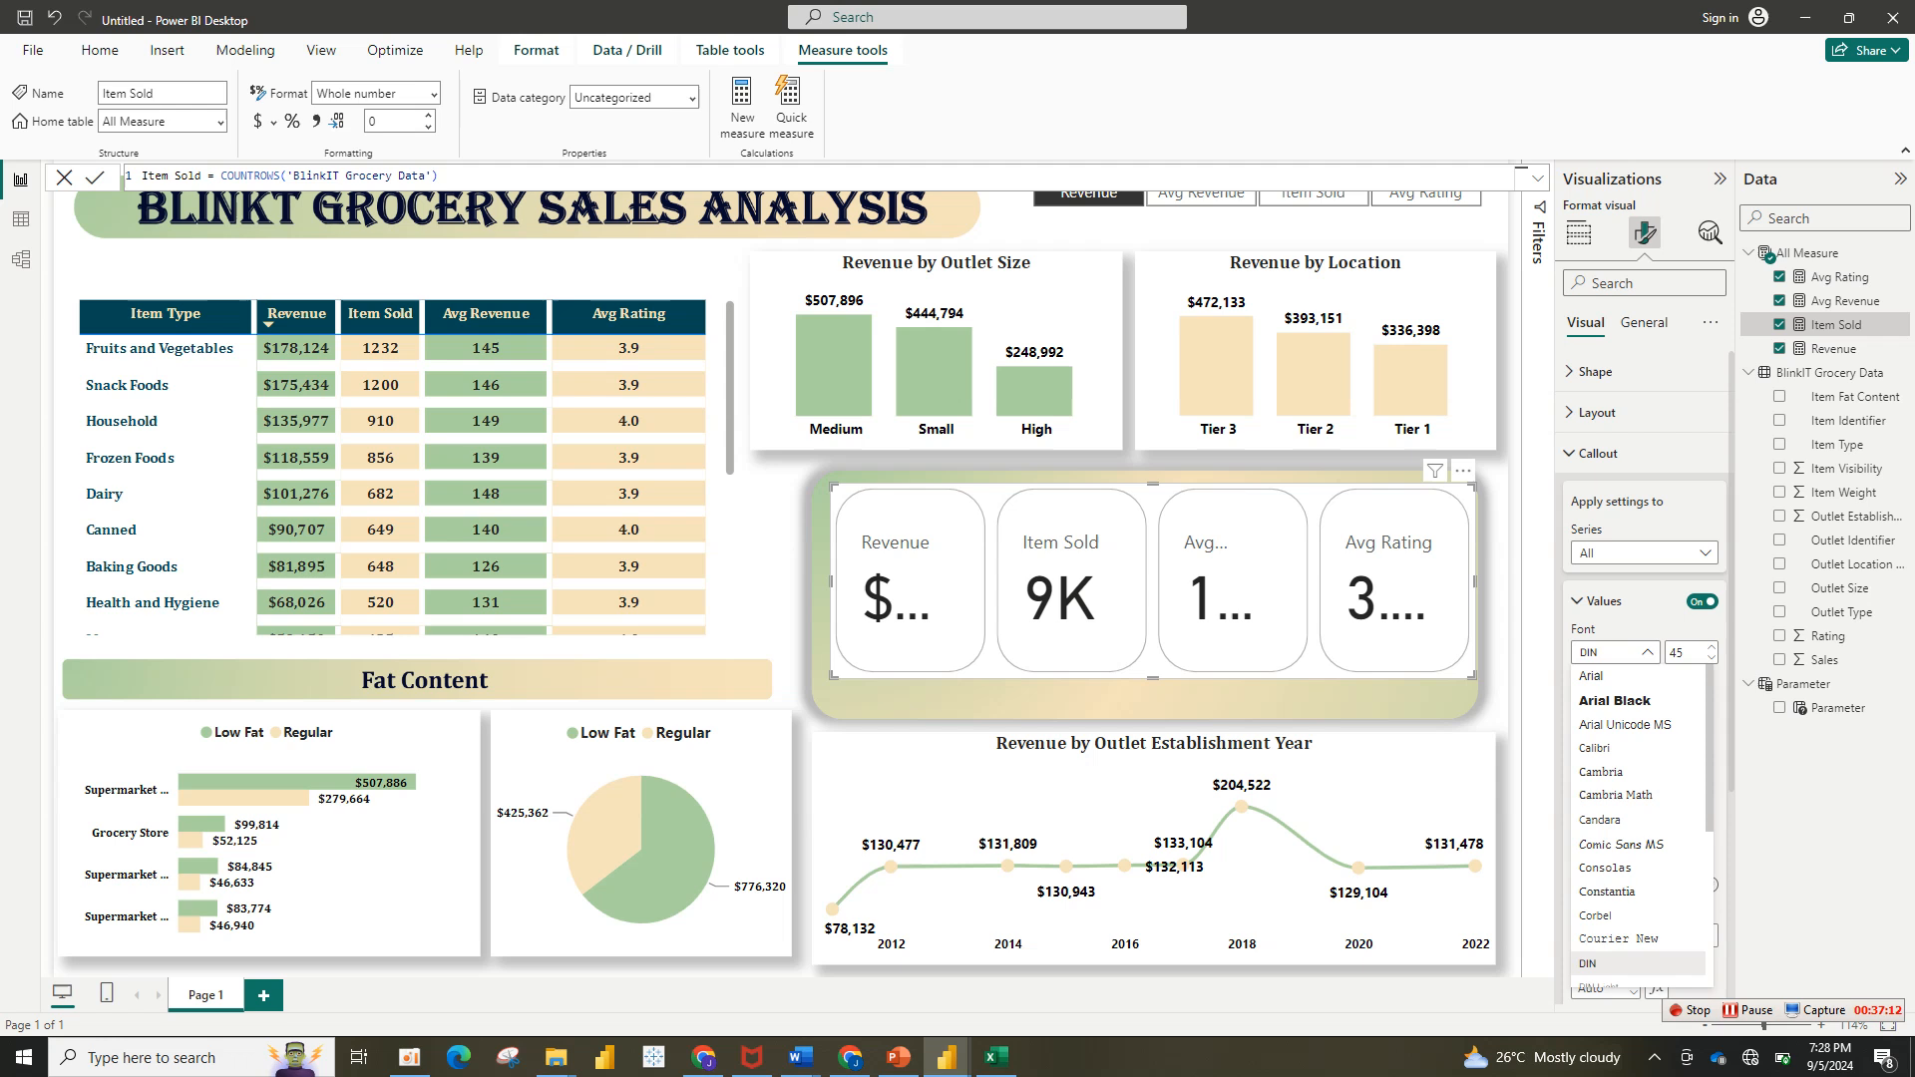
{"action": "left_click", "coordinate": [1606, 772]}
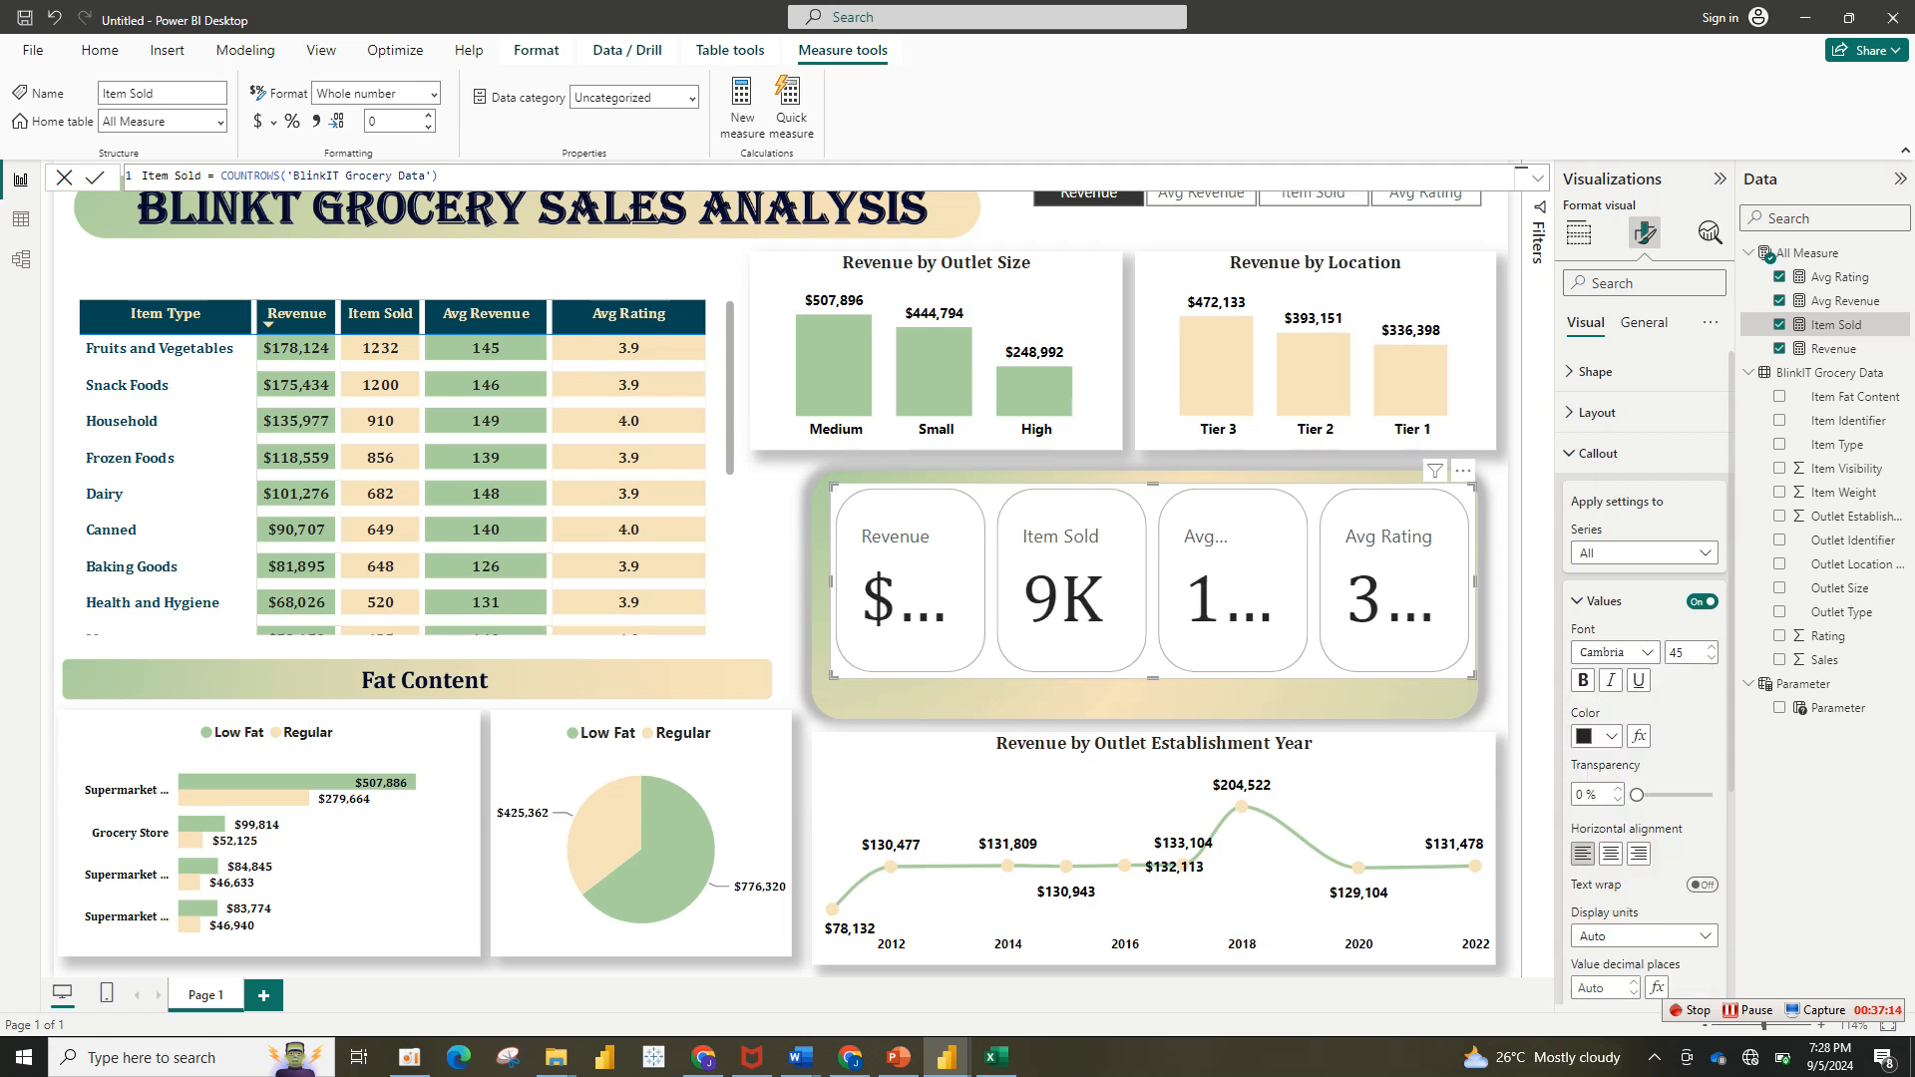
{"action": "double_click", "coordinate": [1676, 652]}
{"action": "type", "text": "20"}
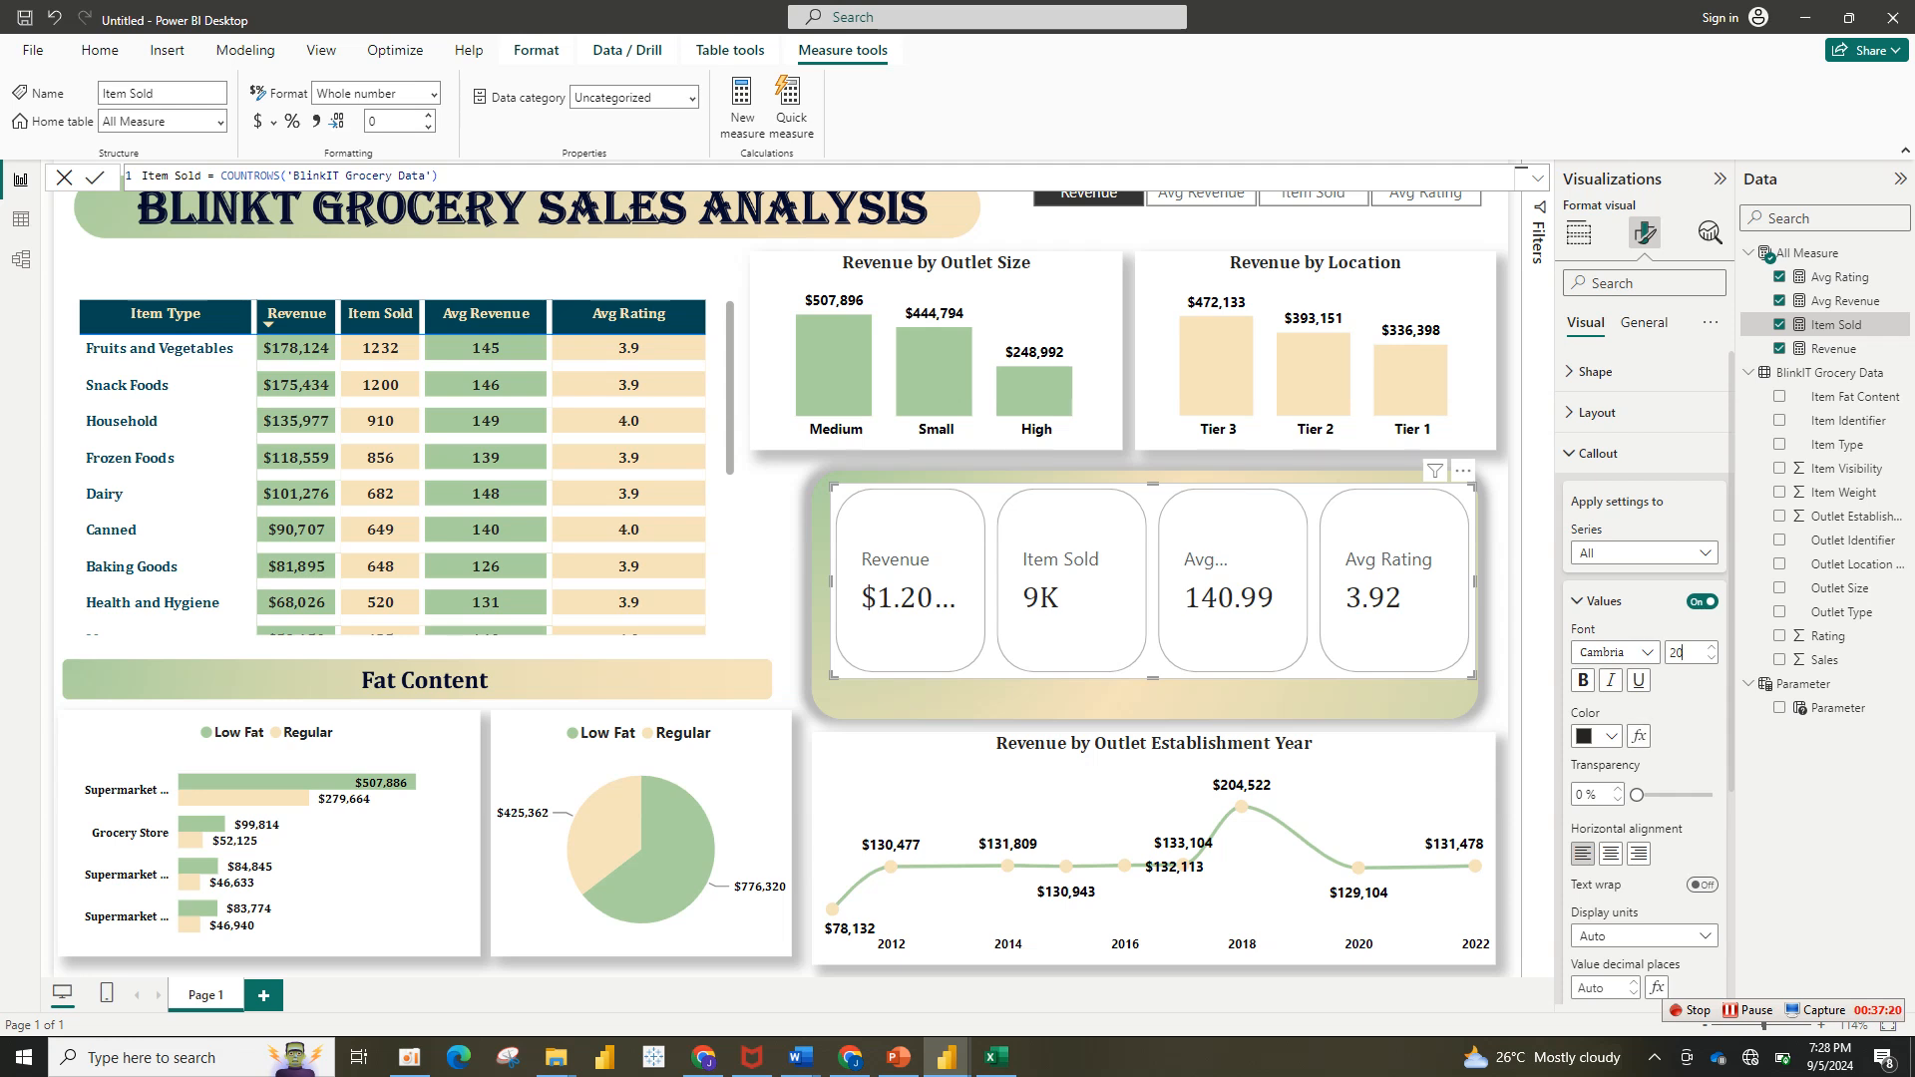
Step: Set the callout values' display units to None with 0 decimal places, and readjust the card visual's edges within the gradient shape
{"action": "scroll", "coordinate": [1645, 674], "scroll_direction": "down", "scroll_amount": 3}
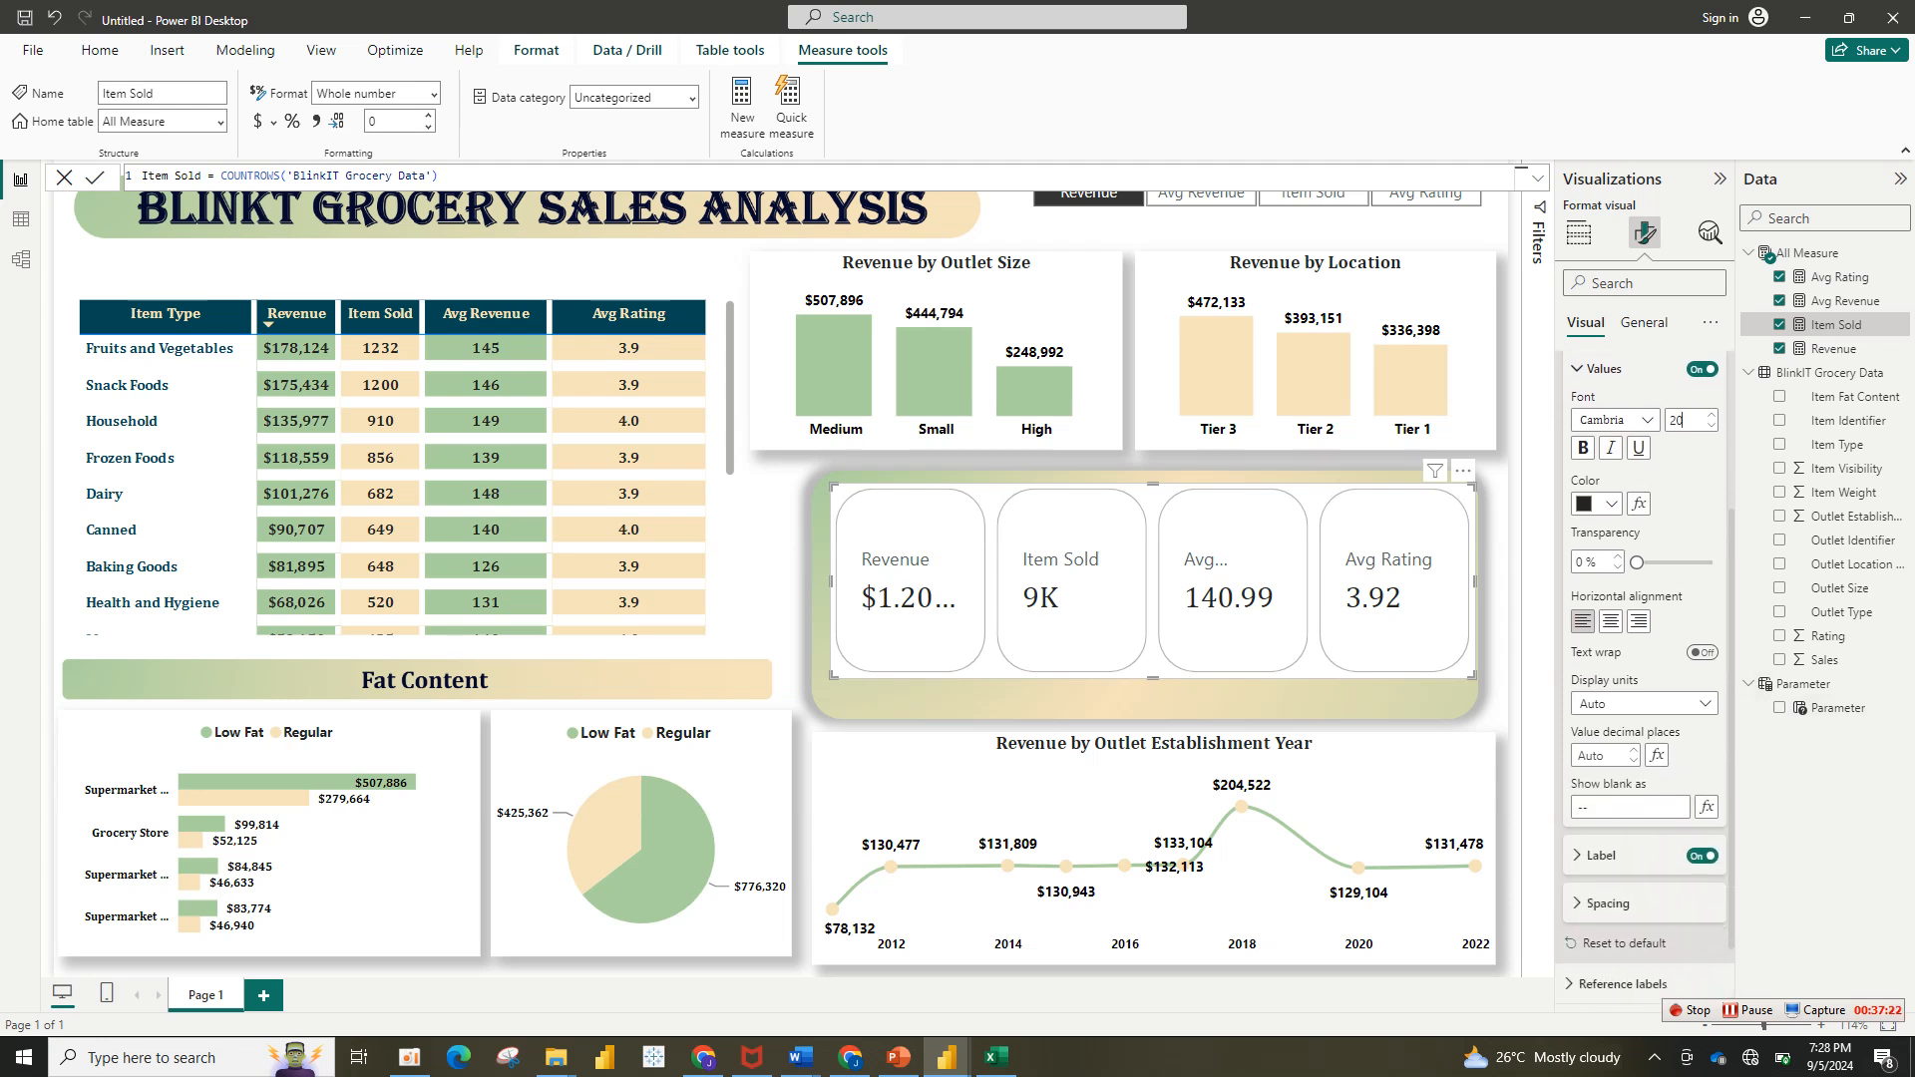
{"action": "left_click", "coordinate": [1643, 693]}
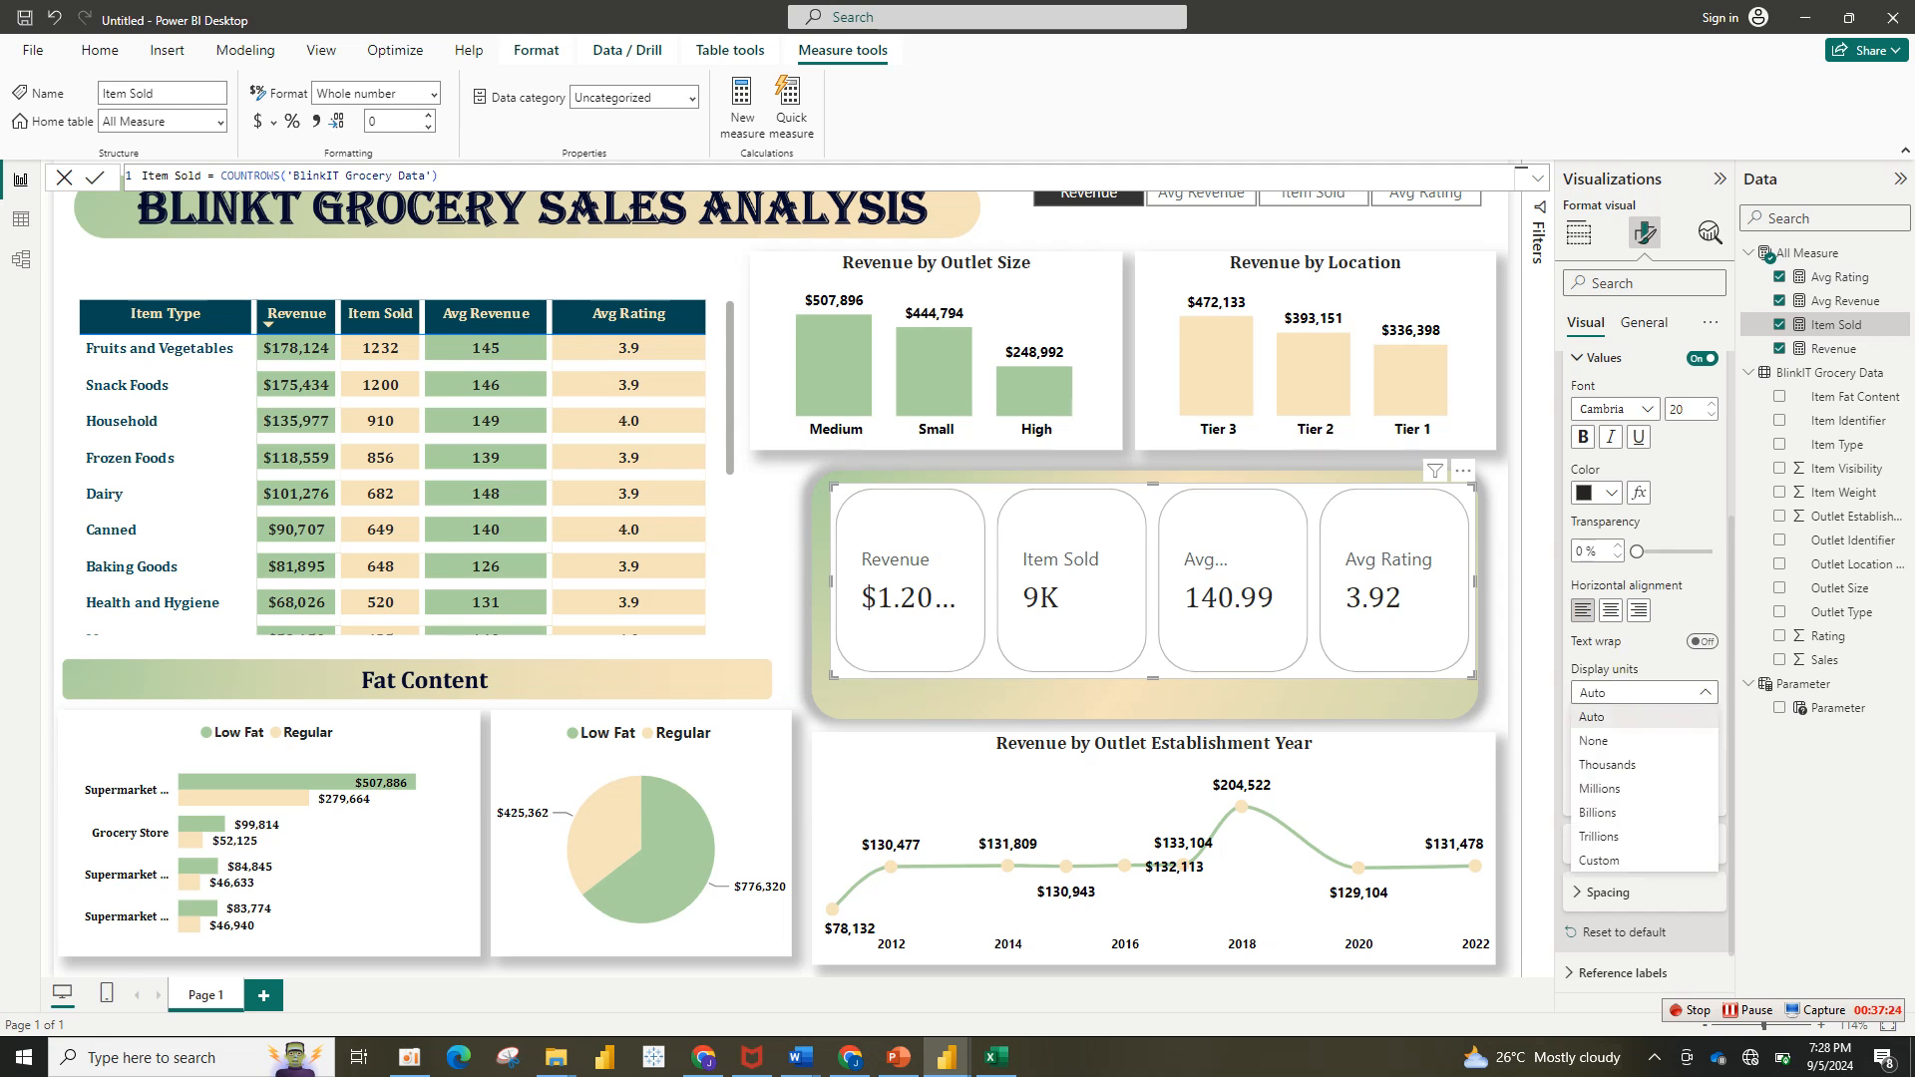
{"action": "left_click", "coordinate": [1635, 740]}
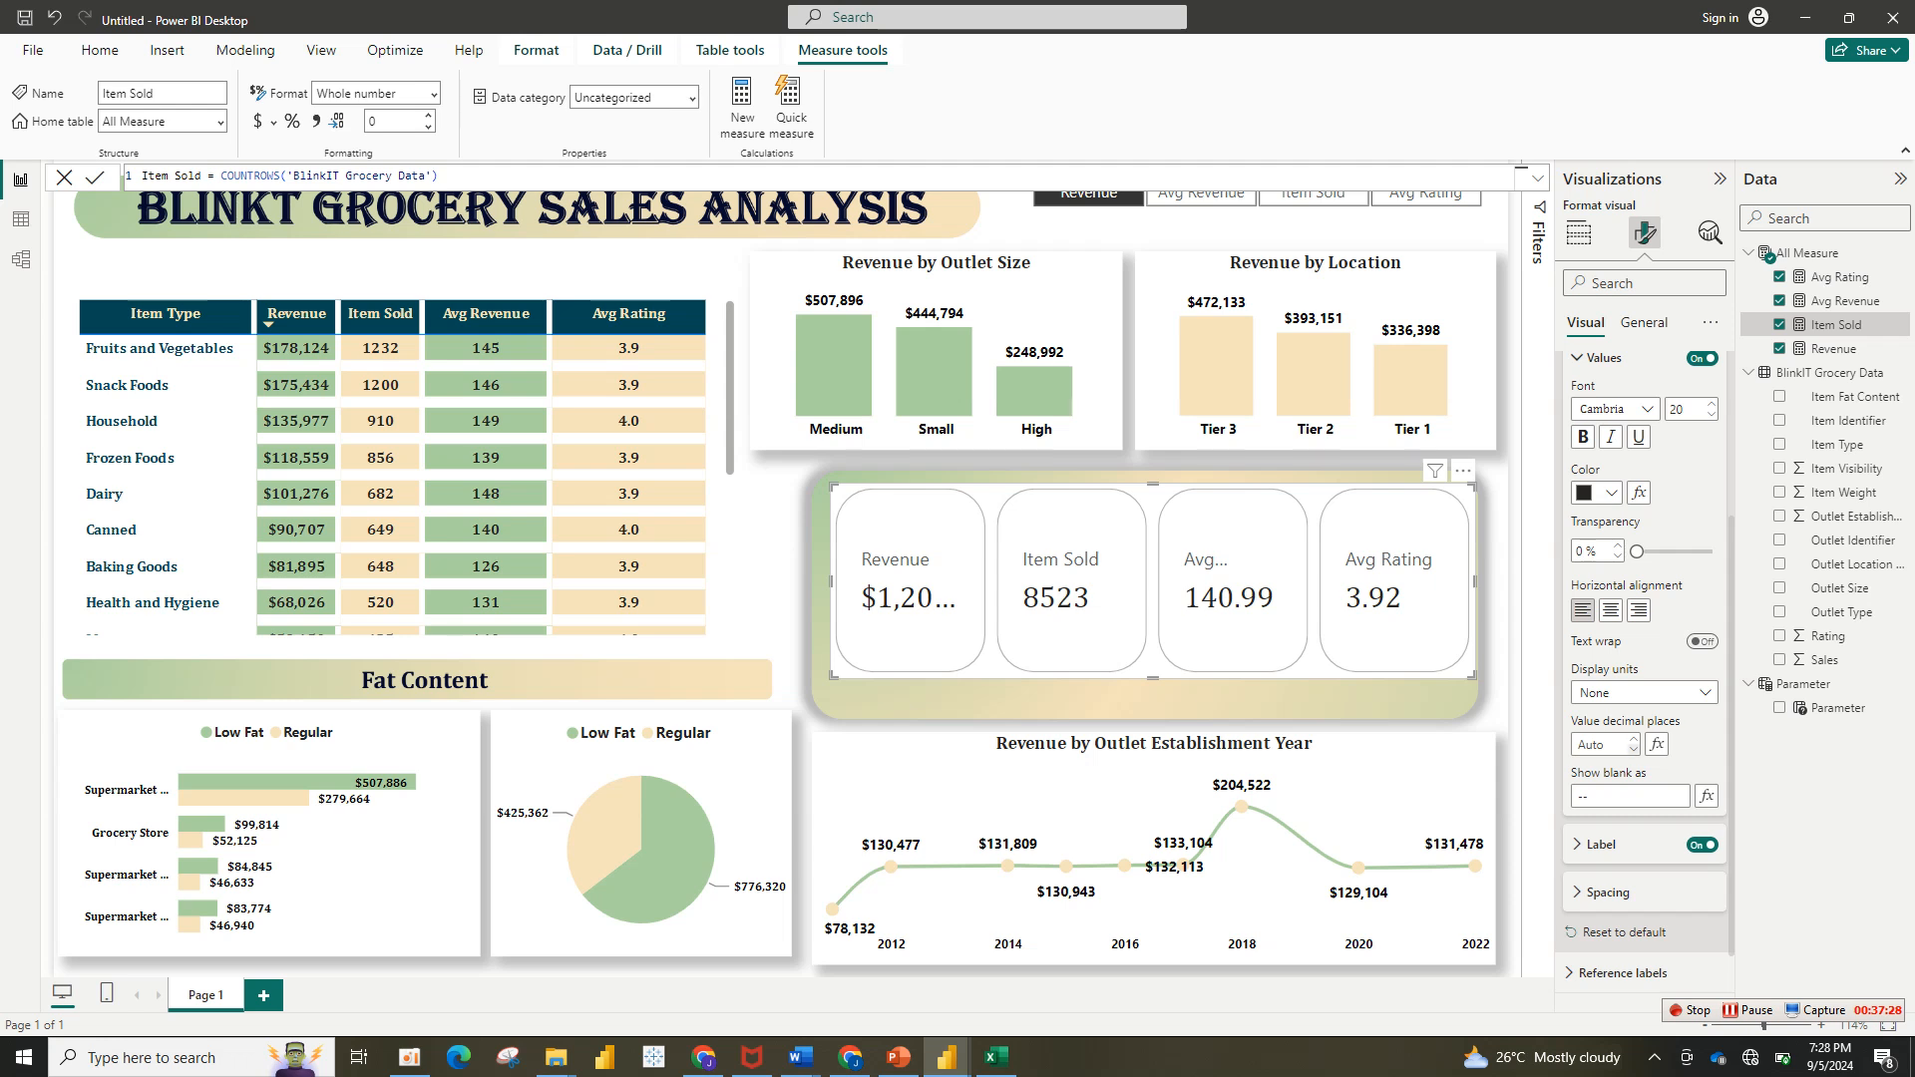
{"action": "type", "text": "0"}
{"action": "mouse_move", "coordinate": [833, 677]}
{"action": "left_mouse_down"}
{"action": "mouse_move", "coordinate": [793, 646]}
{"action": "mouse_move", "coordinate": [543, 677]}
{"action": "mouse_move", "coordinate": [836, 660]}
{"action": "mouse_move", "coordinate": [838, 691]}
{"action": "left_mouse_up"}
{"action": "mouse_move", "coordinate": [1157, 486]}
{"action": "left_mouse_down"}
{"action": "mouse_move", "coordinate": [1157, 600]}
{"action": "mouse_move", "coordinate": [1157, 452]}
{"action": "mouse_move", "coordinate": [1157, 496]}
{"action": "left_mouse_up"}
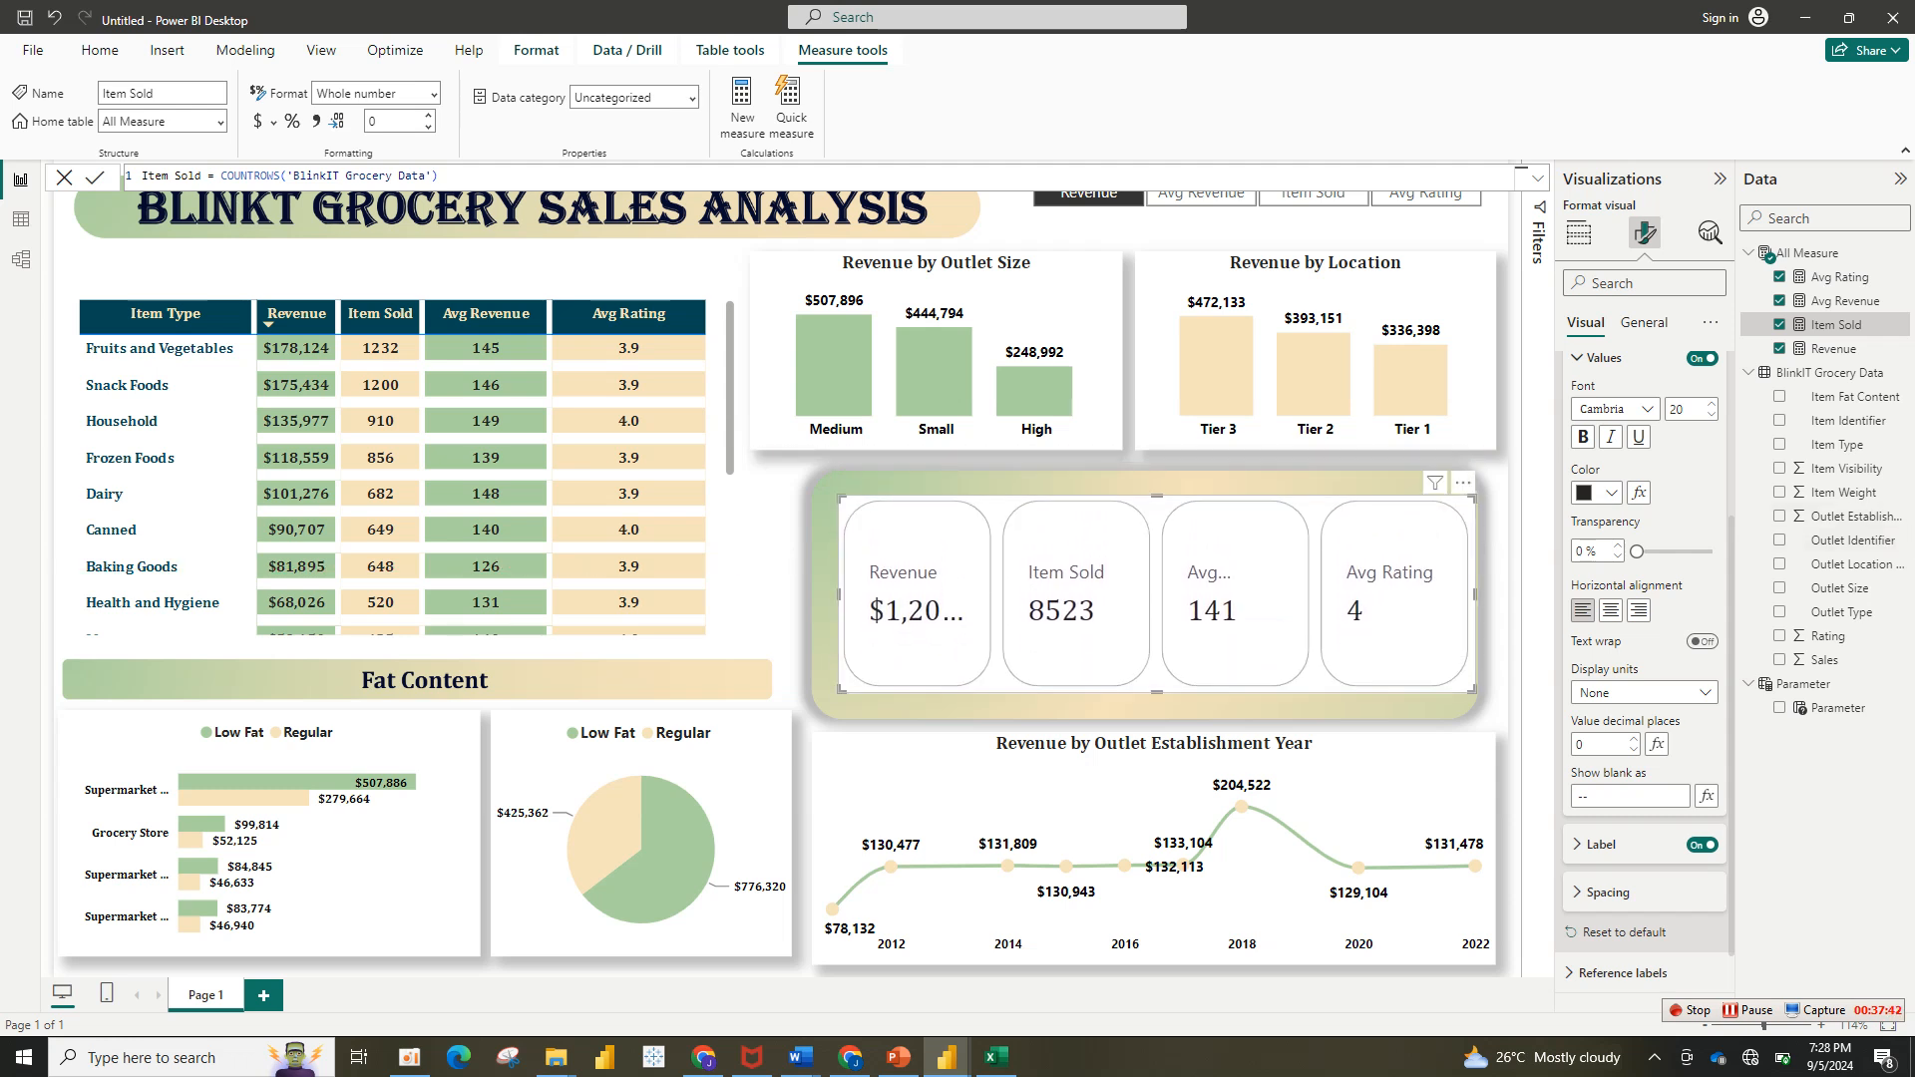
Step: Reduce the callout values' font size to 12, center them horizontally, make them bold, and collapse their settings
{"action": "left_click", "coordinate": [1712, 414]}
{"action": "left_click", "coordinate": [1712, 414]}
{"action": "left_click", "coordinate": [1712, 414]}
{"action": "left_click", "coordinate": [1712, 414]}
{"action": "left_click", "coordinate": [1711, 414]}
{"action": "left_click", "coordinate": [1711, 414]}
{"action": "left_click", "coordinate": [1712, 414]}
{"action": "left_click", "coordinate": [1712, 414]}
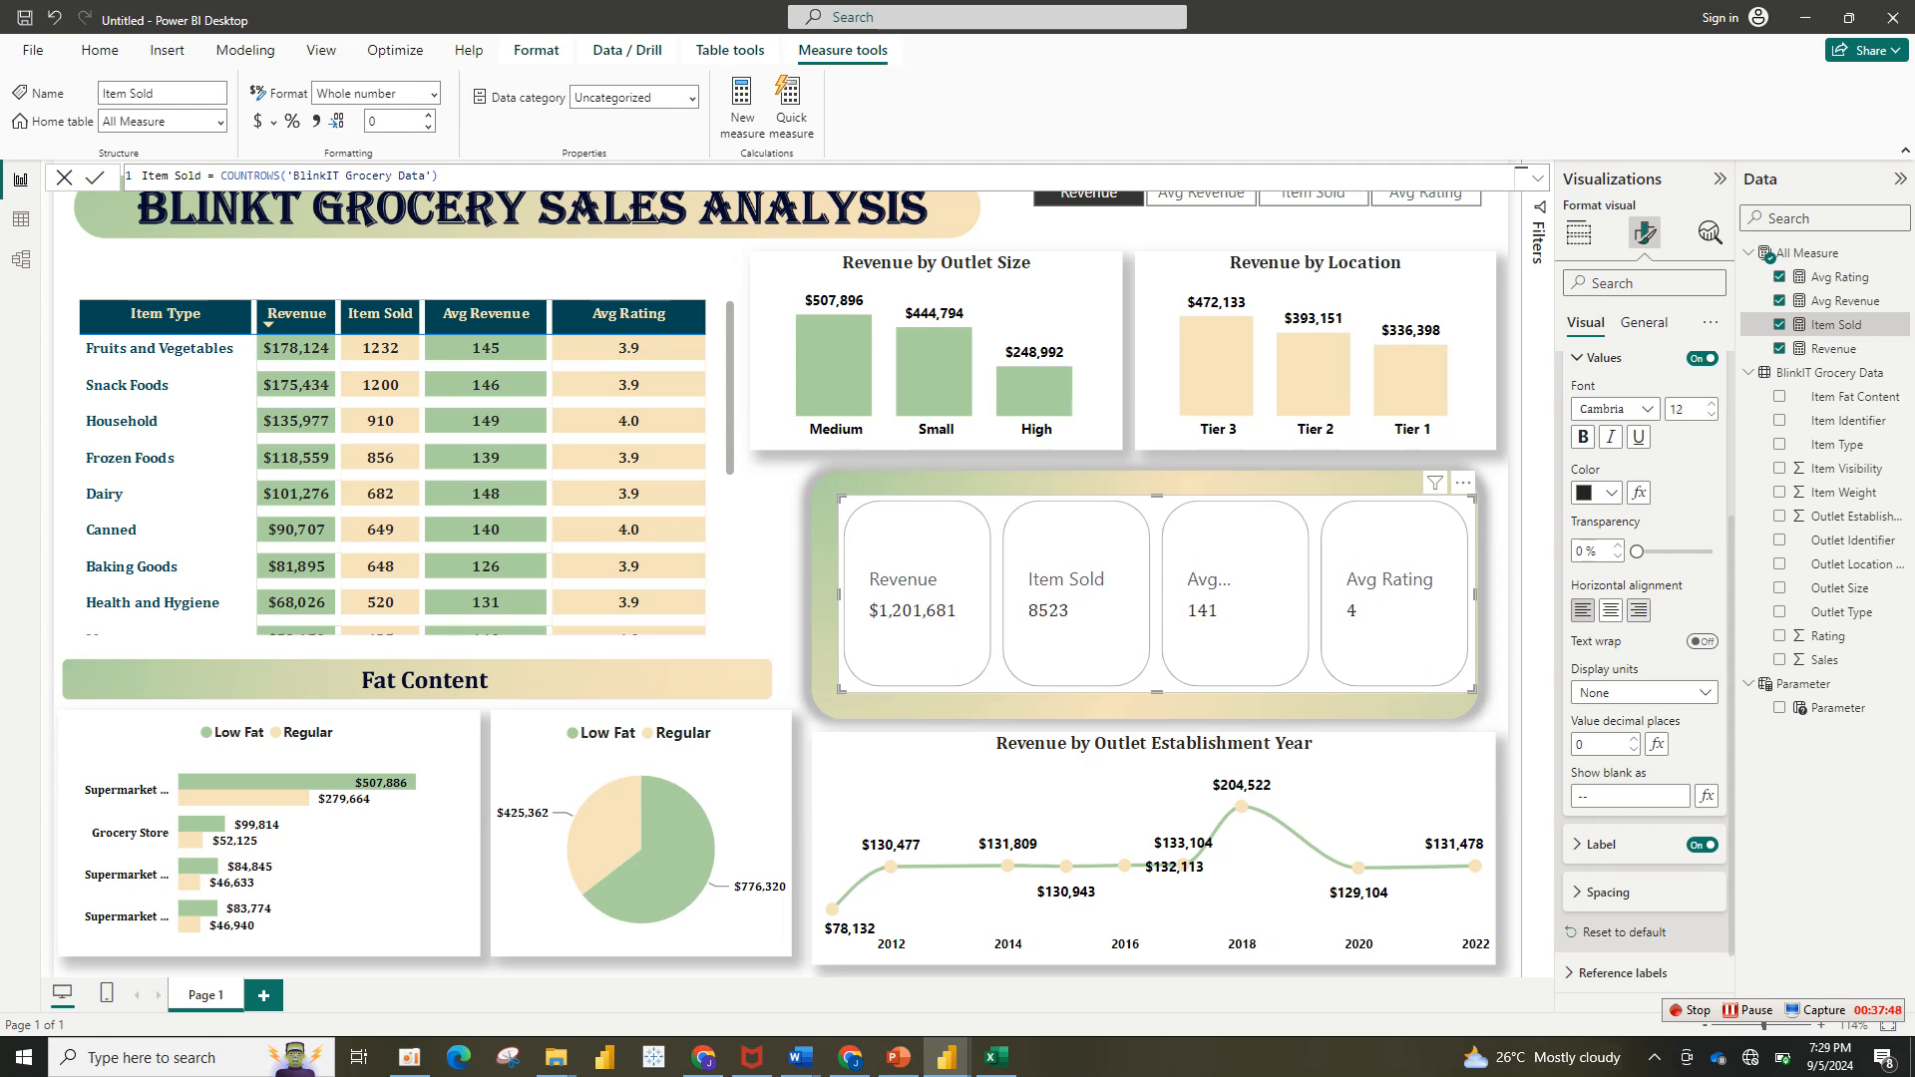
{"action": "left_click", "coordinate": [1610, 611]}
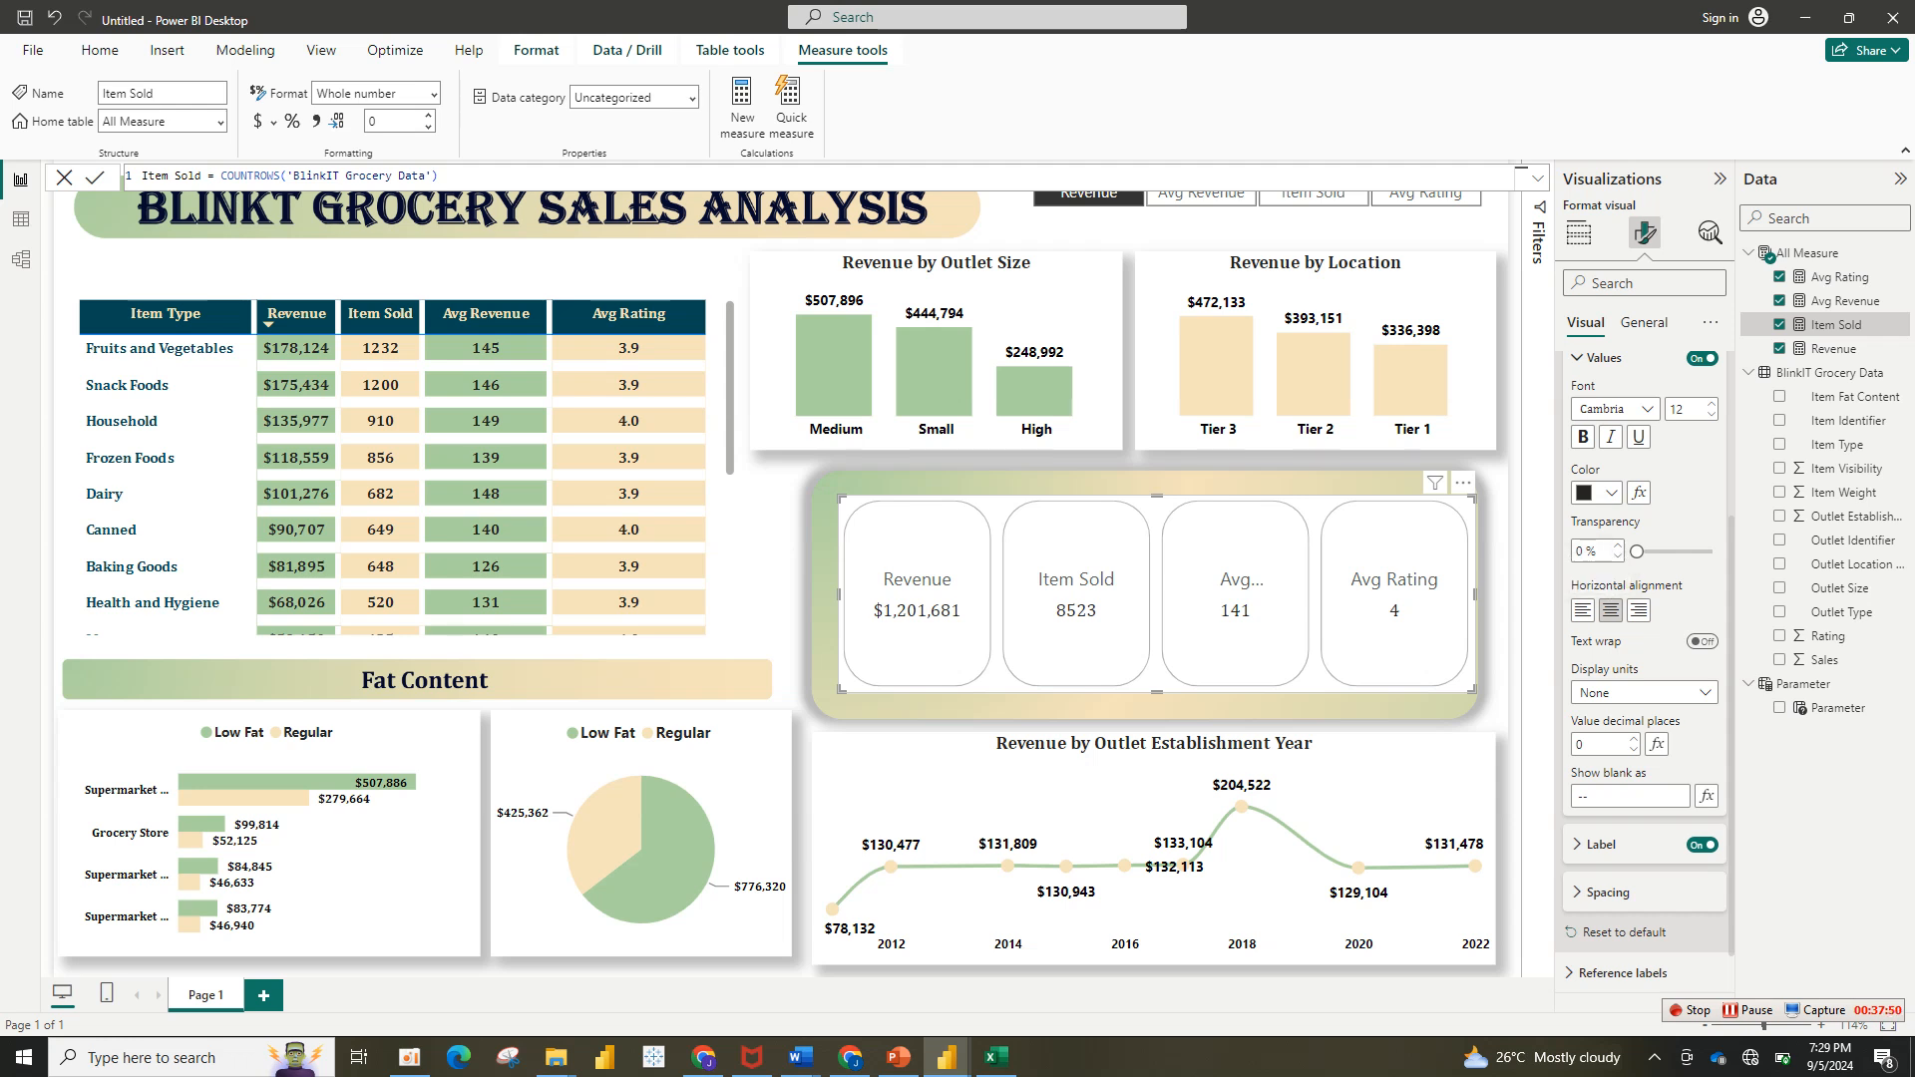
{"action": "left_click", "coordinate": [1582, 436]}
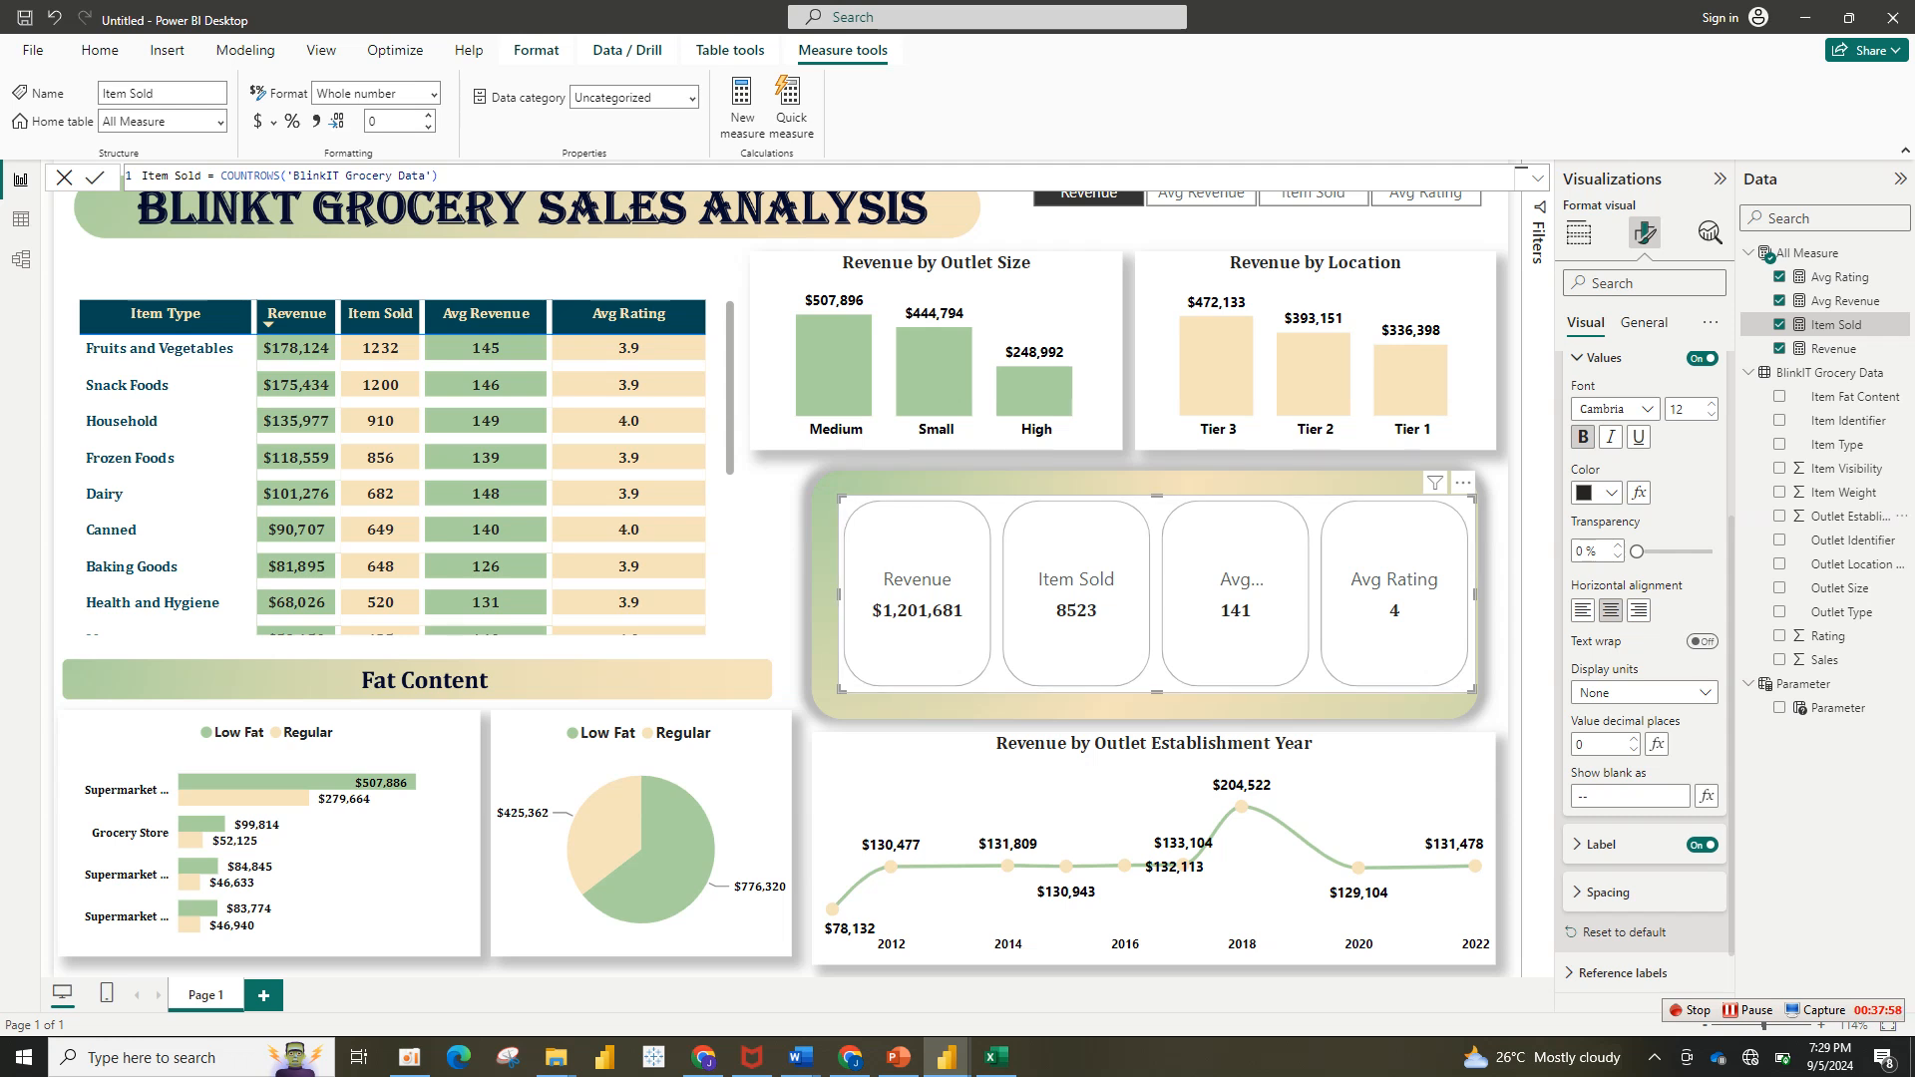
{"action": "left_click", "coordinate": [1603, 358]}
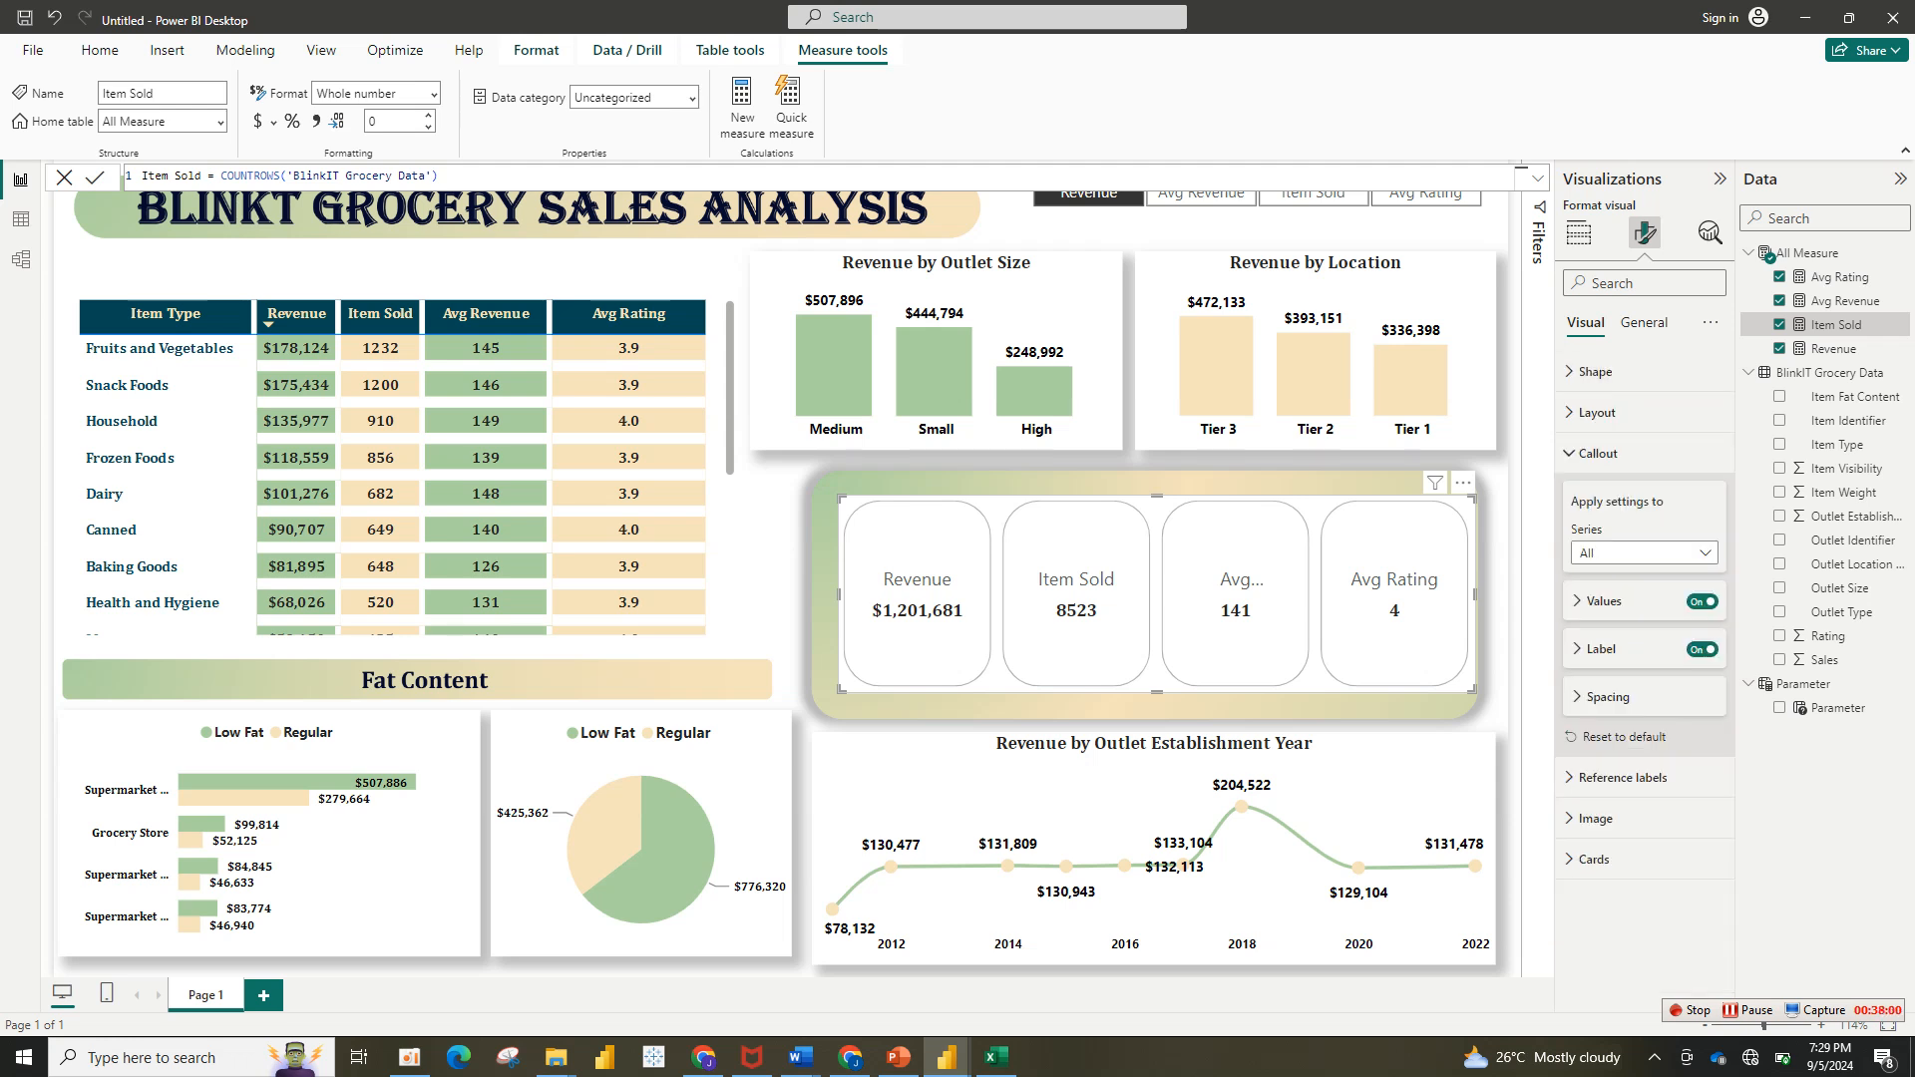
Step: Turn off the fill of all cards and the background of the card visual
{"action": "left_click", "coordinate": [1598, 454]}
{"action": "left_click", "coordinate": [1594, 576]}
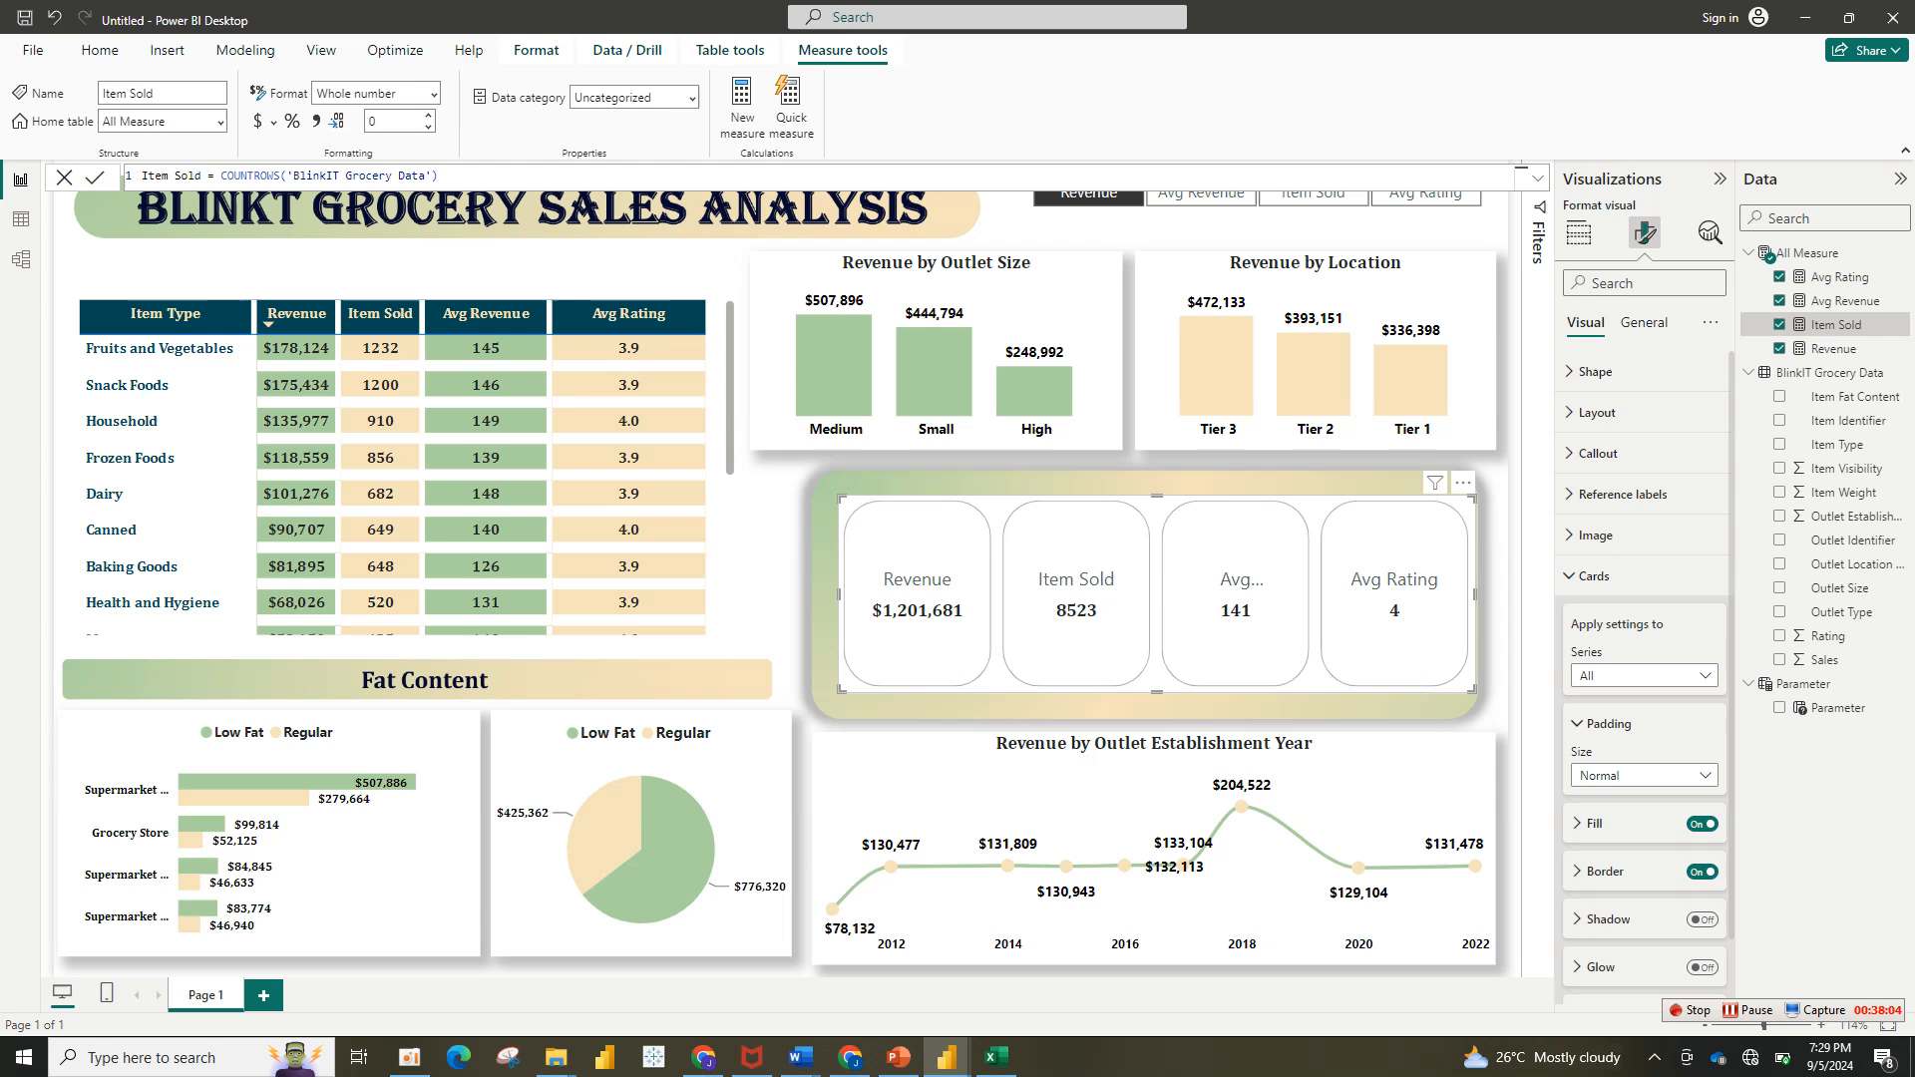
{"action": "left_click", "coordinate": [1702, 824]}
{"action": "left_click", "coordinate": [1644, 323]}
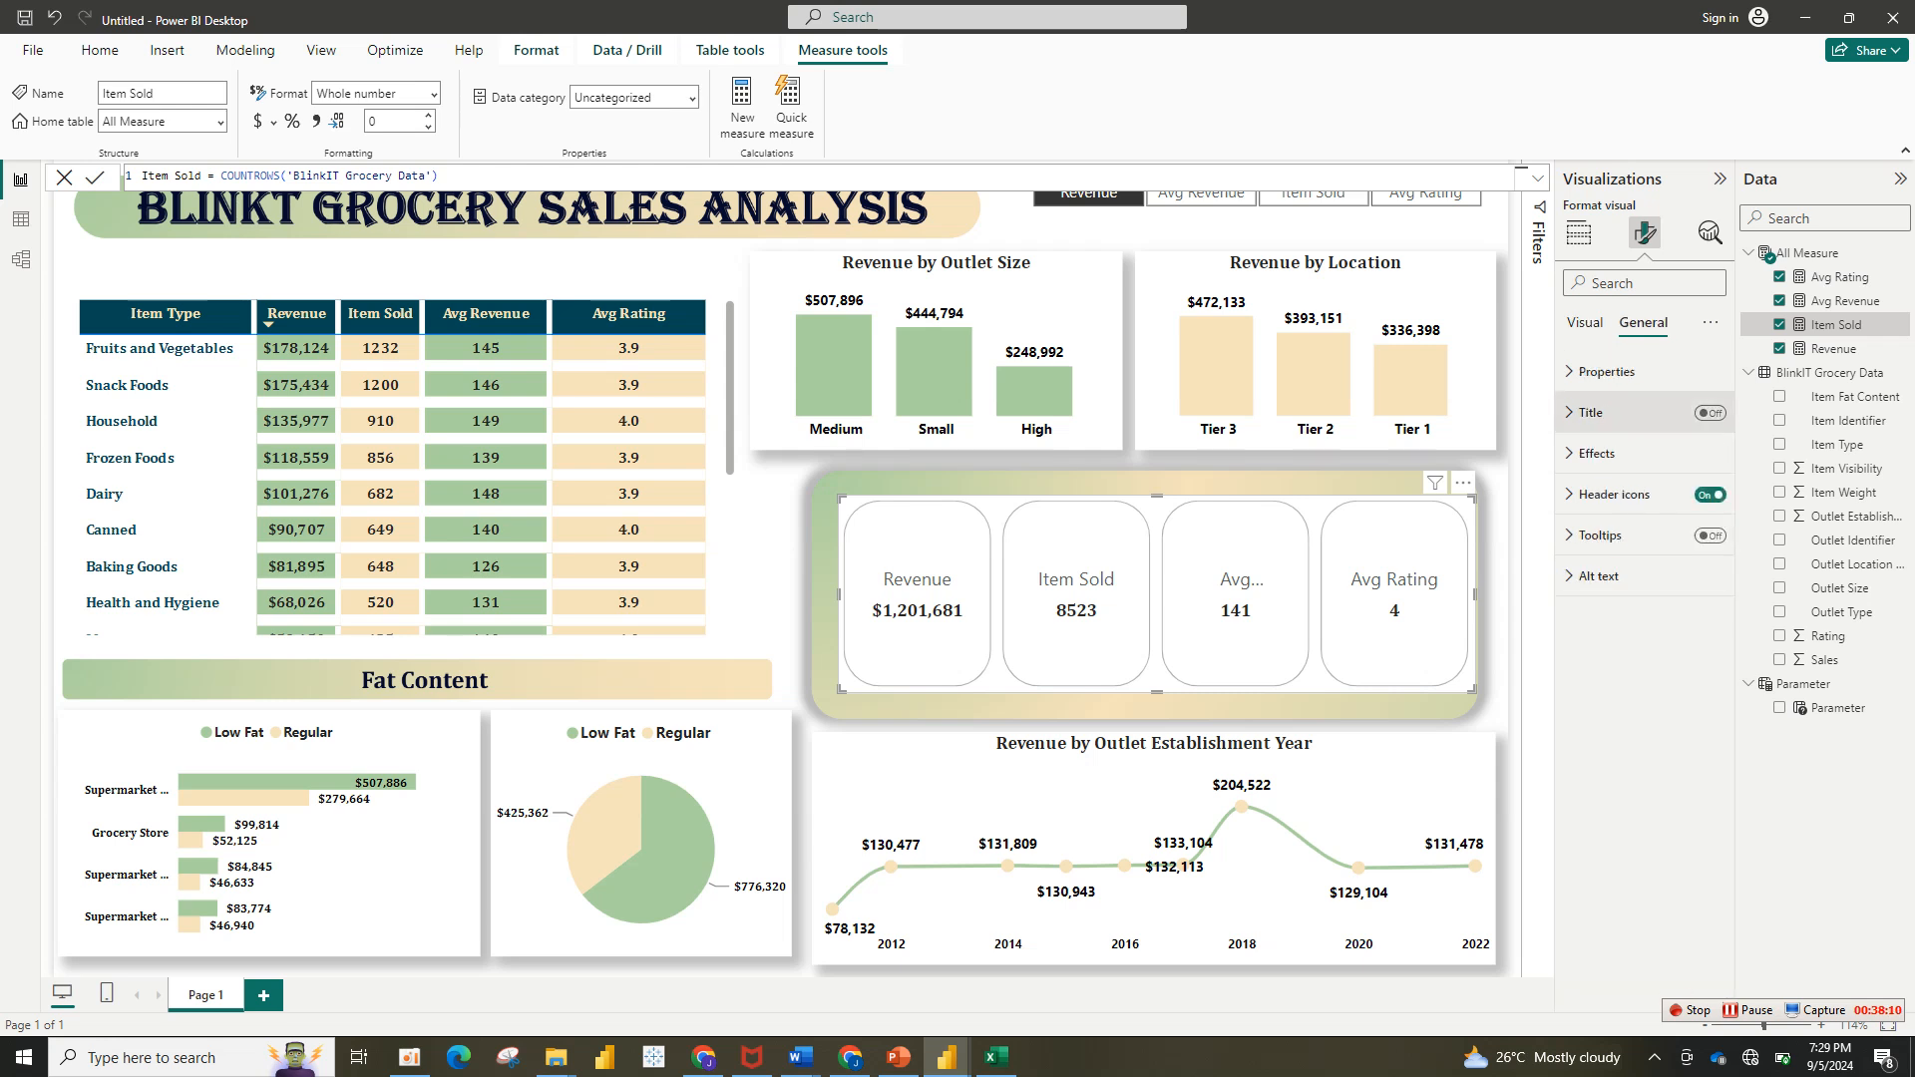
{"action": "left_click", "coordinate": [1597, 454]}
{"action": "left_click", "coordinate": [1702, 502]}
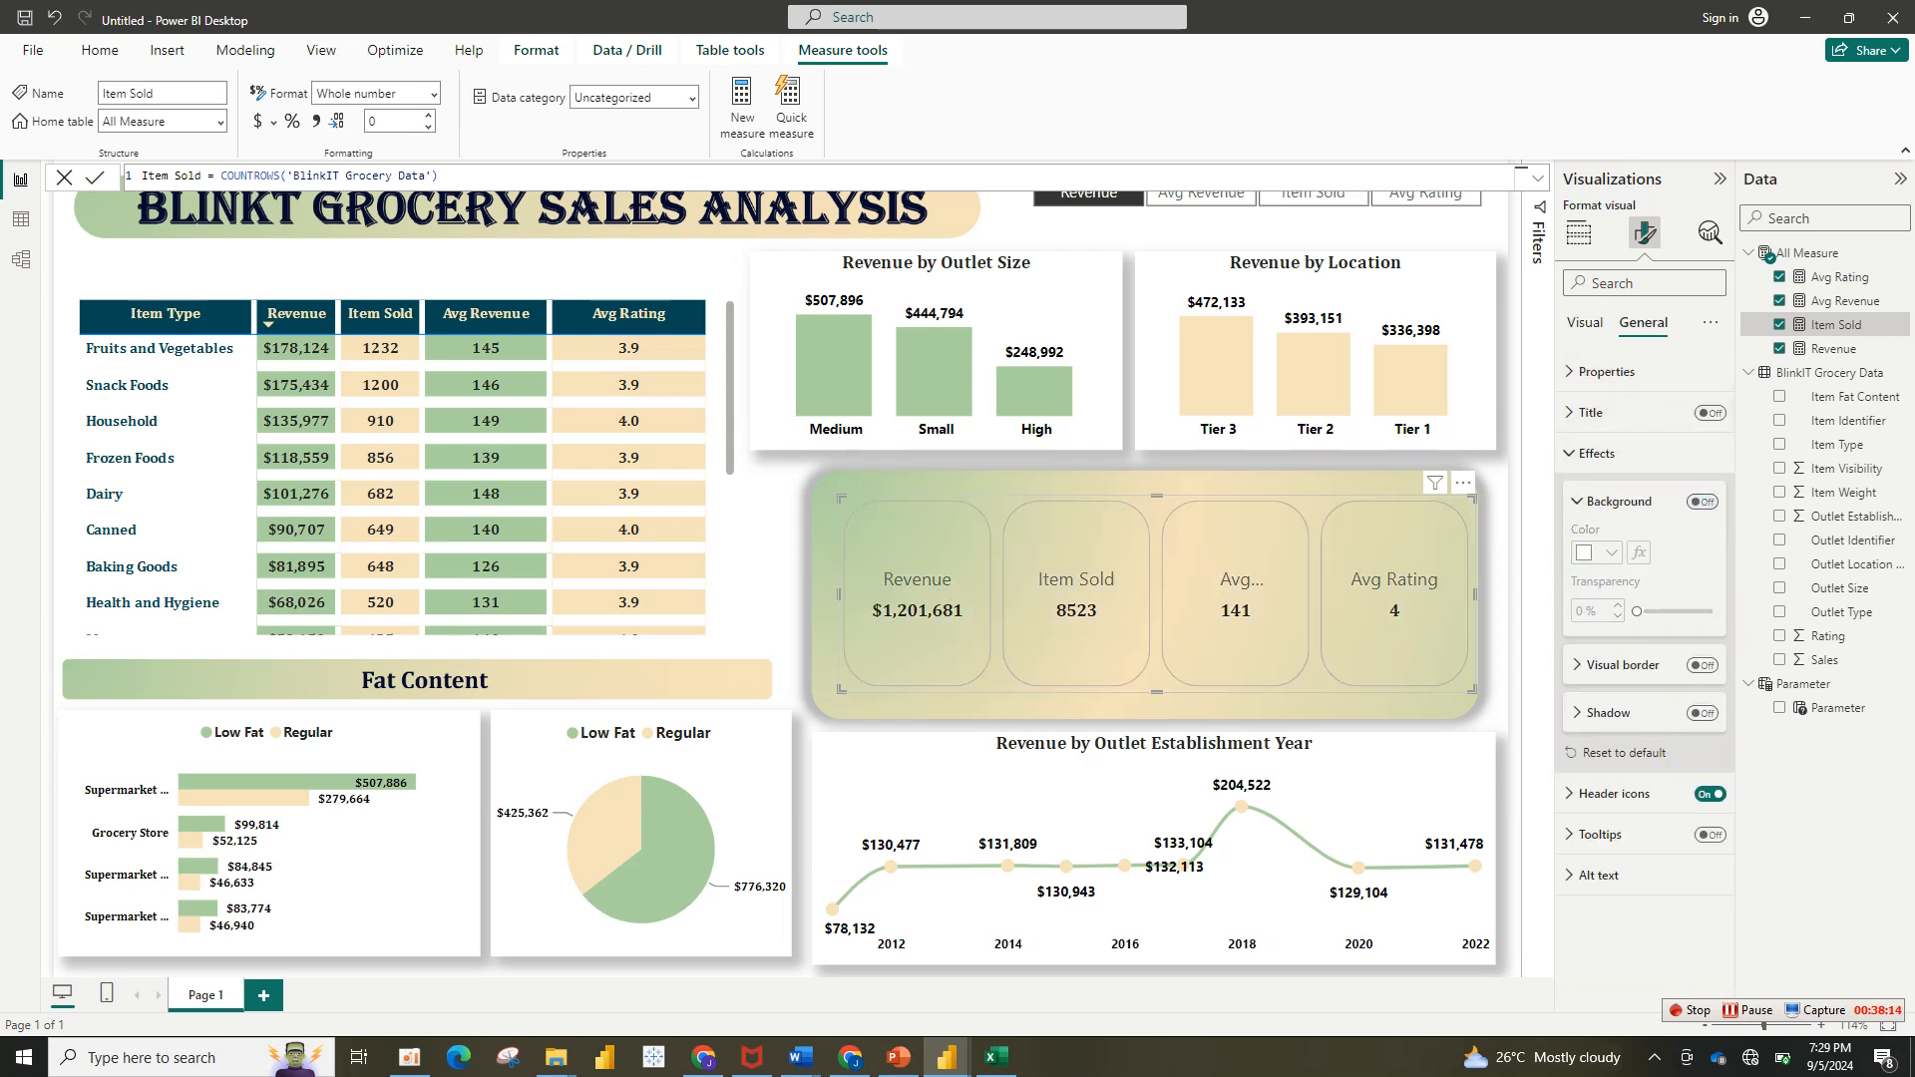
Step: Turn on the accent bar for all cards and position it at the bottom
{"action": "left_click", "coordinate": [1585, 323]}
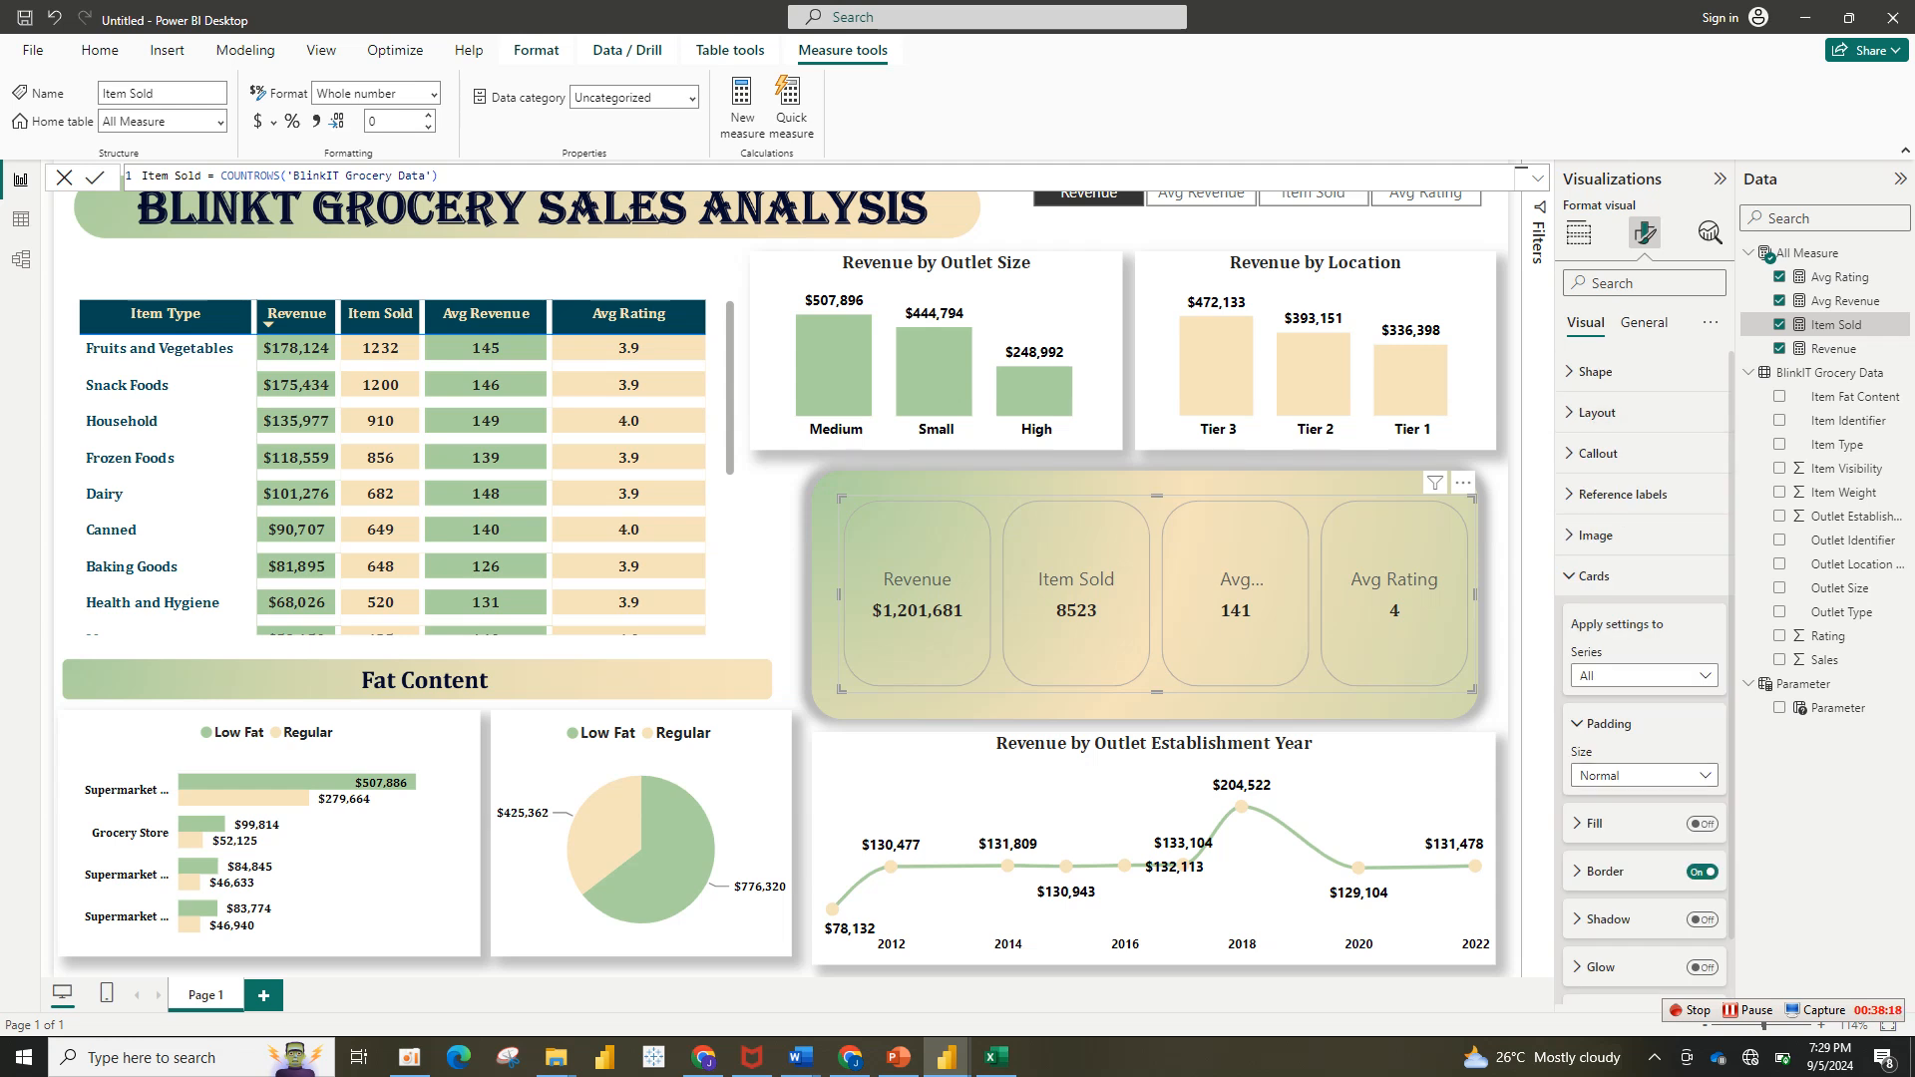
{"action": "scroll", "coordinate": [1644, 678], "scroll_direction": "down", "scroll_amount": 1}
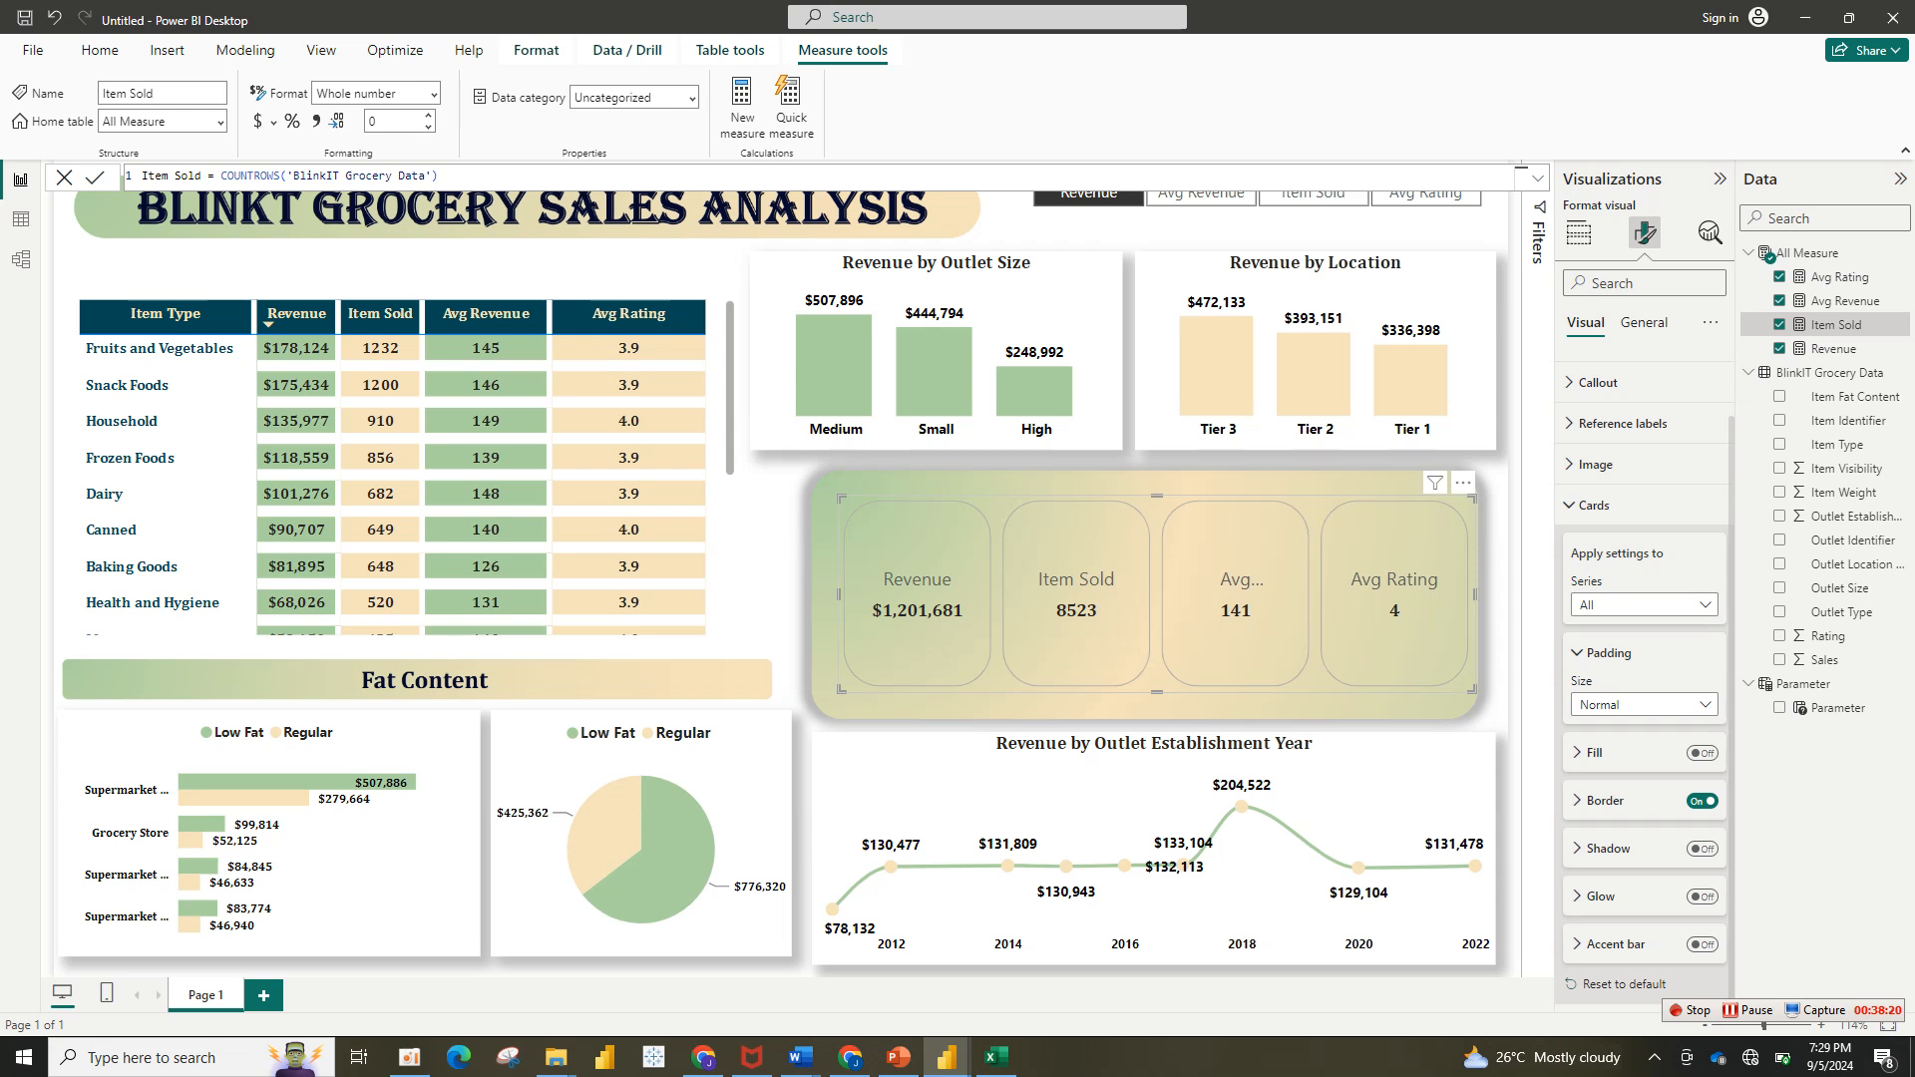
{"action": "left_click", "coordinate": [1605, 801]}
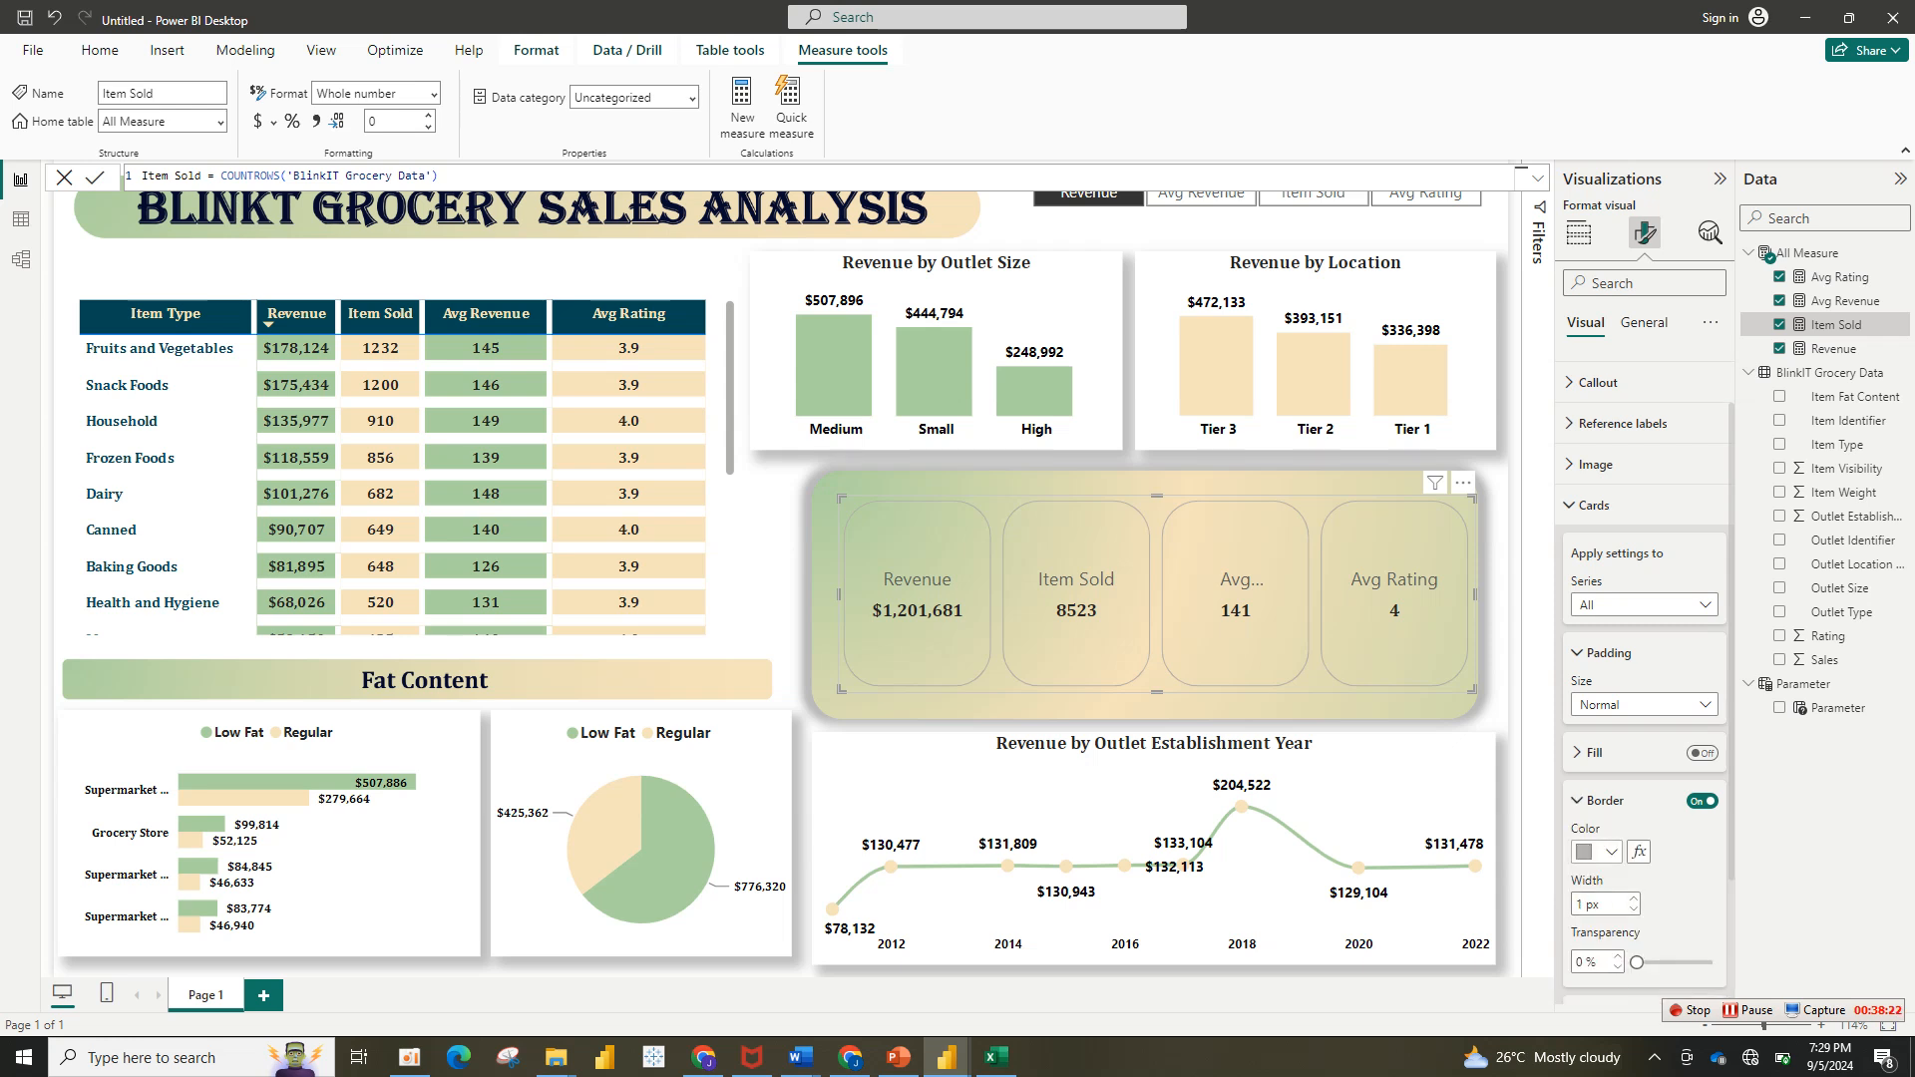
{"action": "left_click", "coordinate": [1605, 801]}
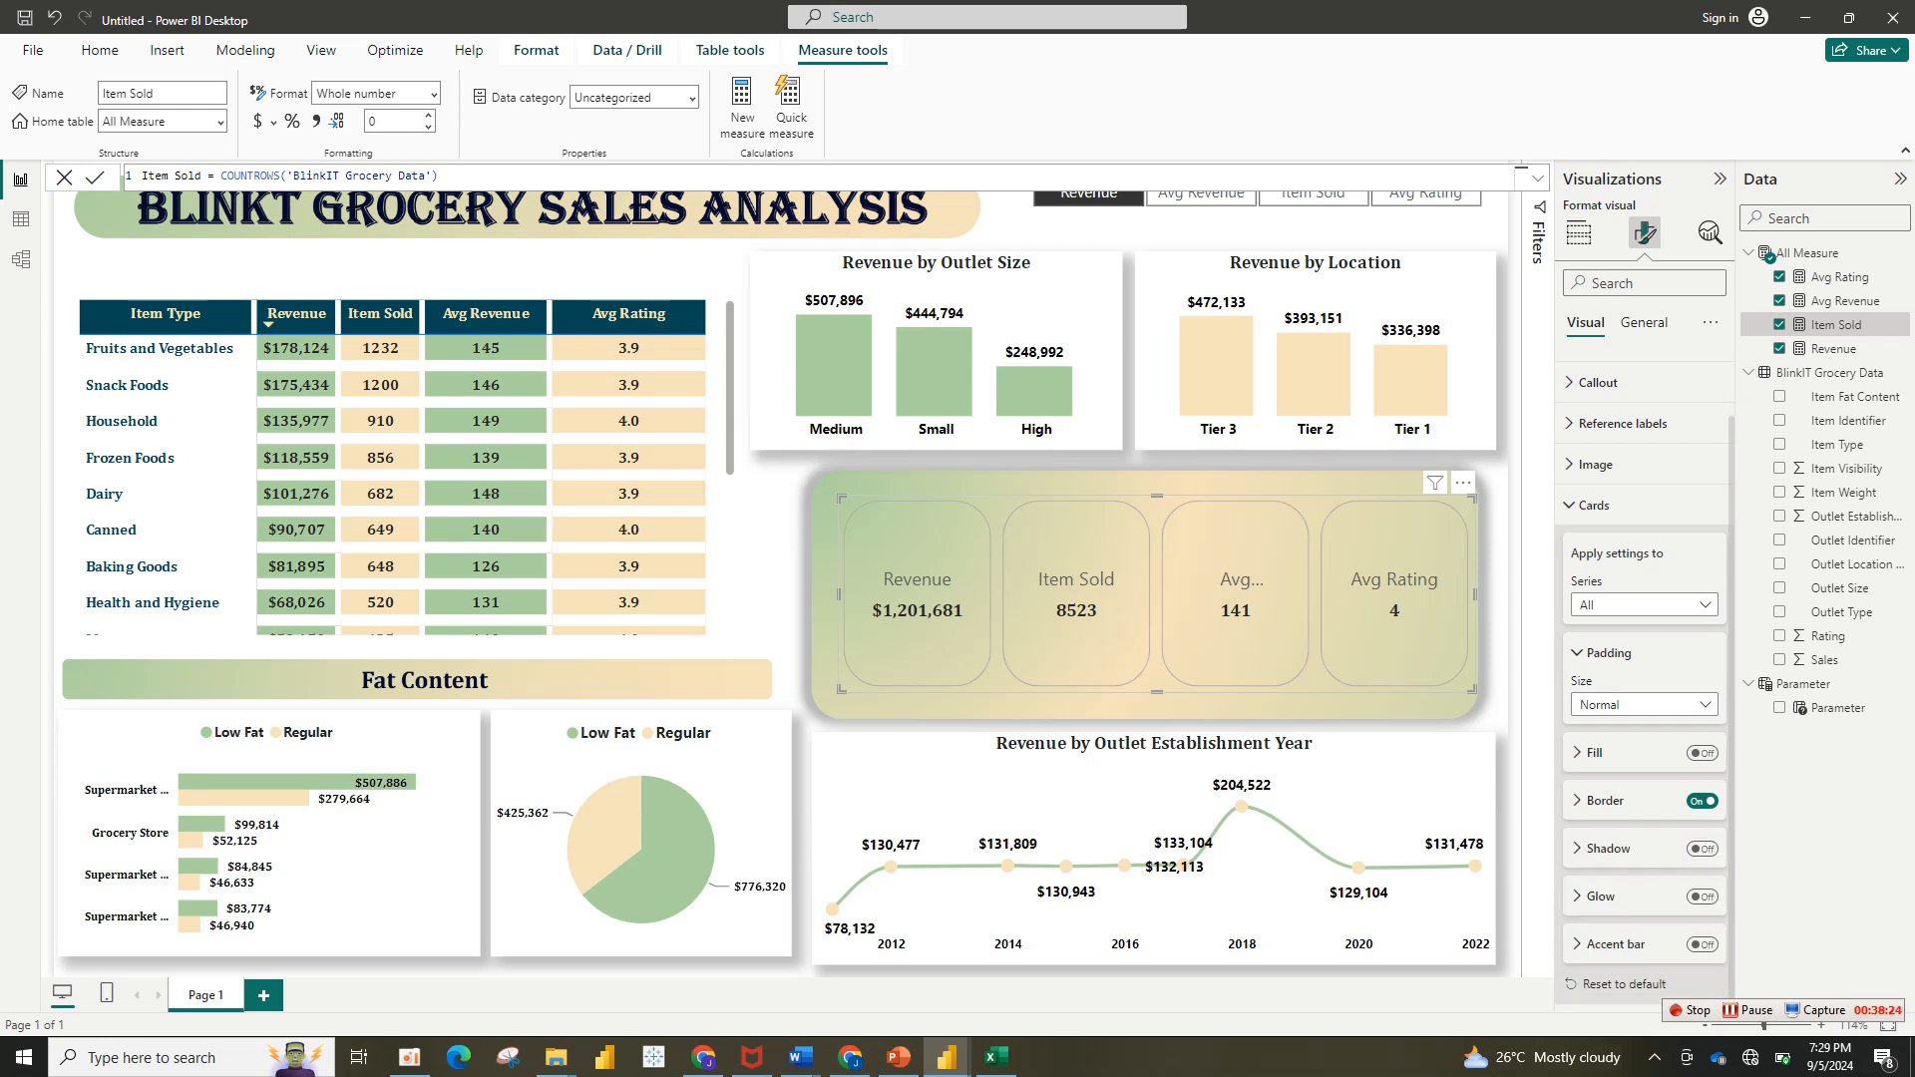
{"action": "left_click", "coordinate": [1703, 944]}
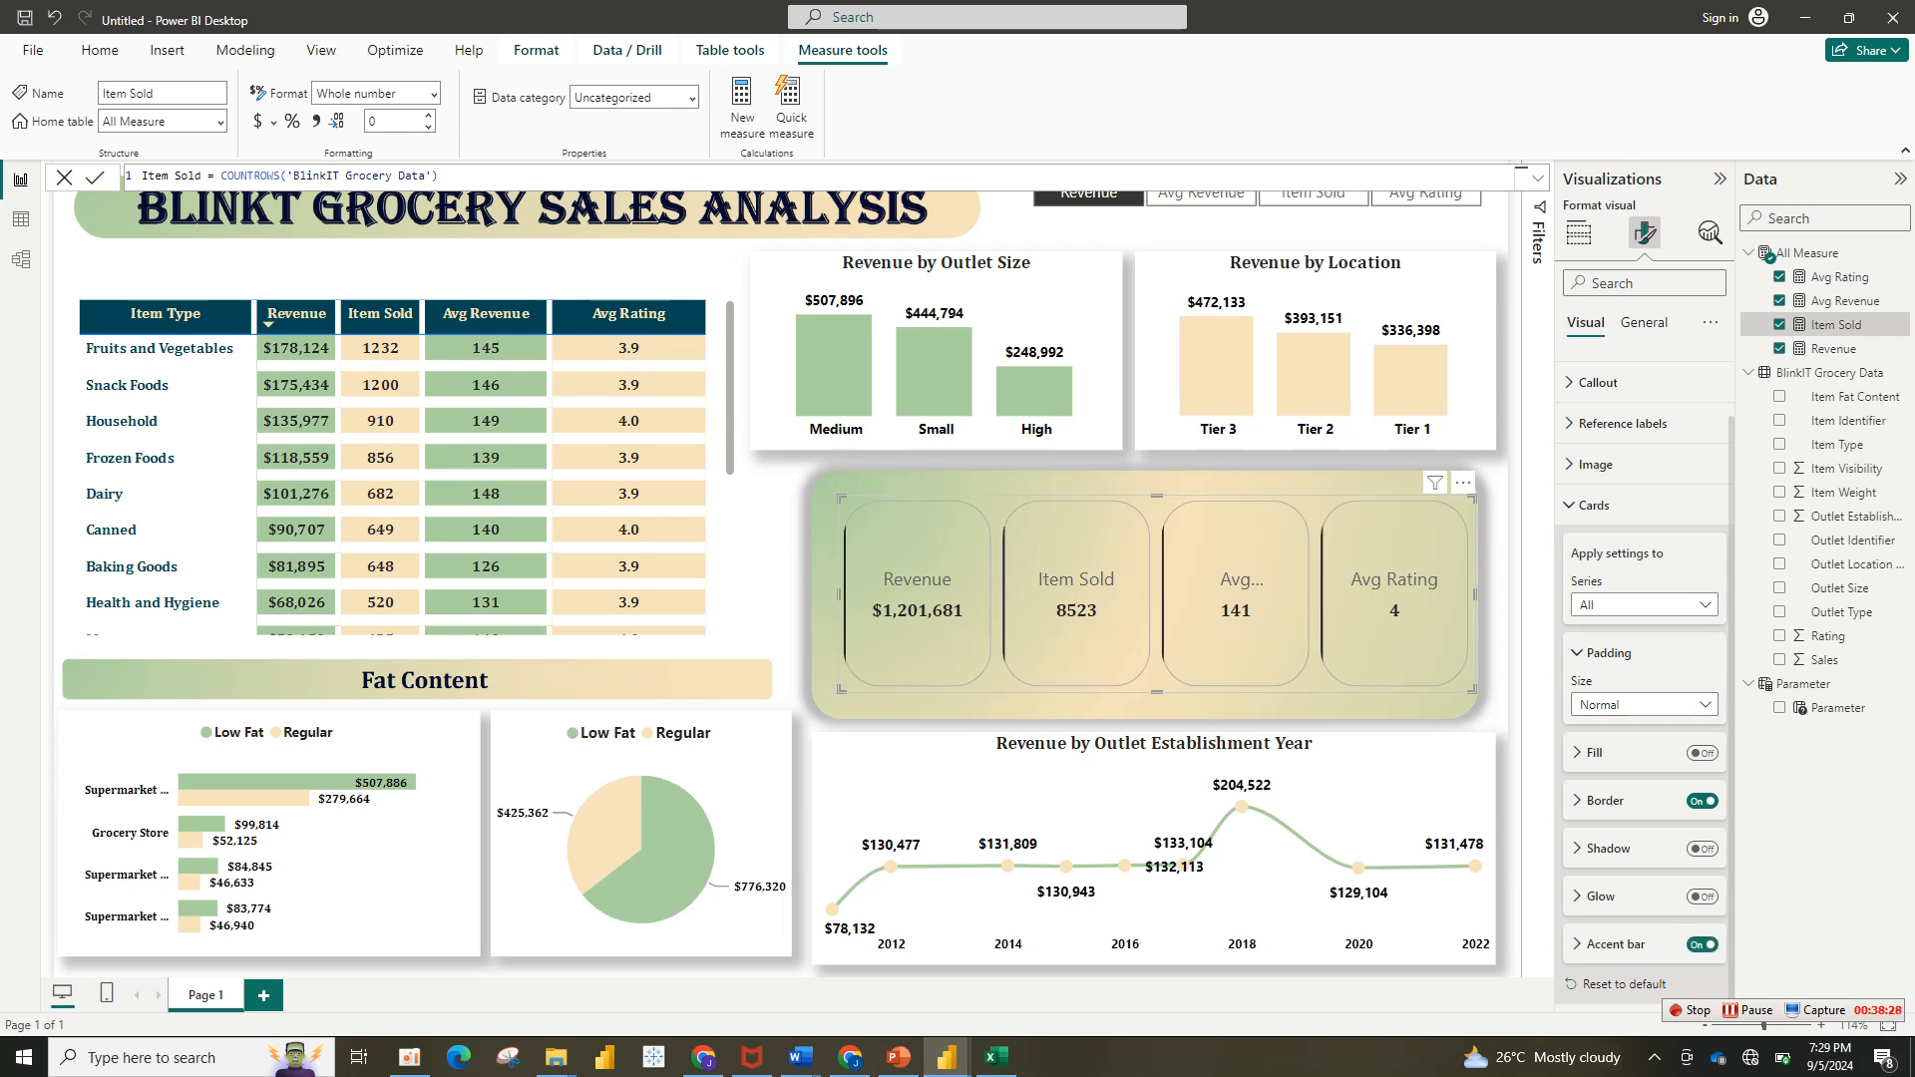
{"action": "left_click", "coordinate": [1613, 944]}
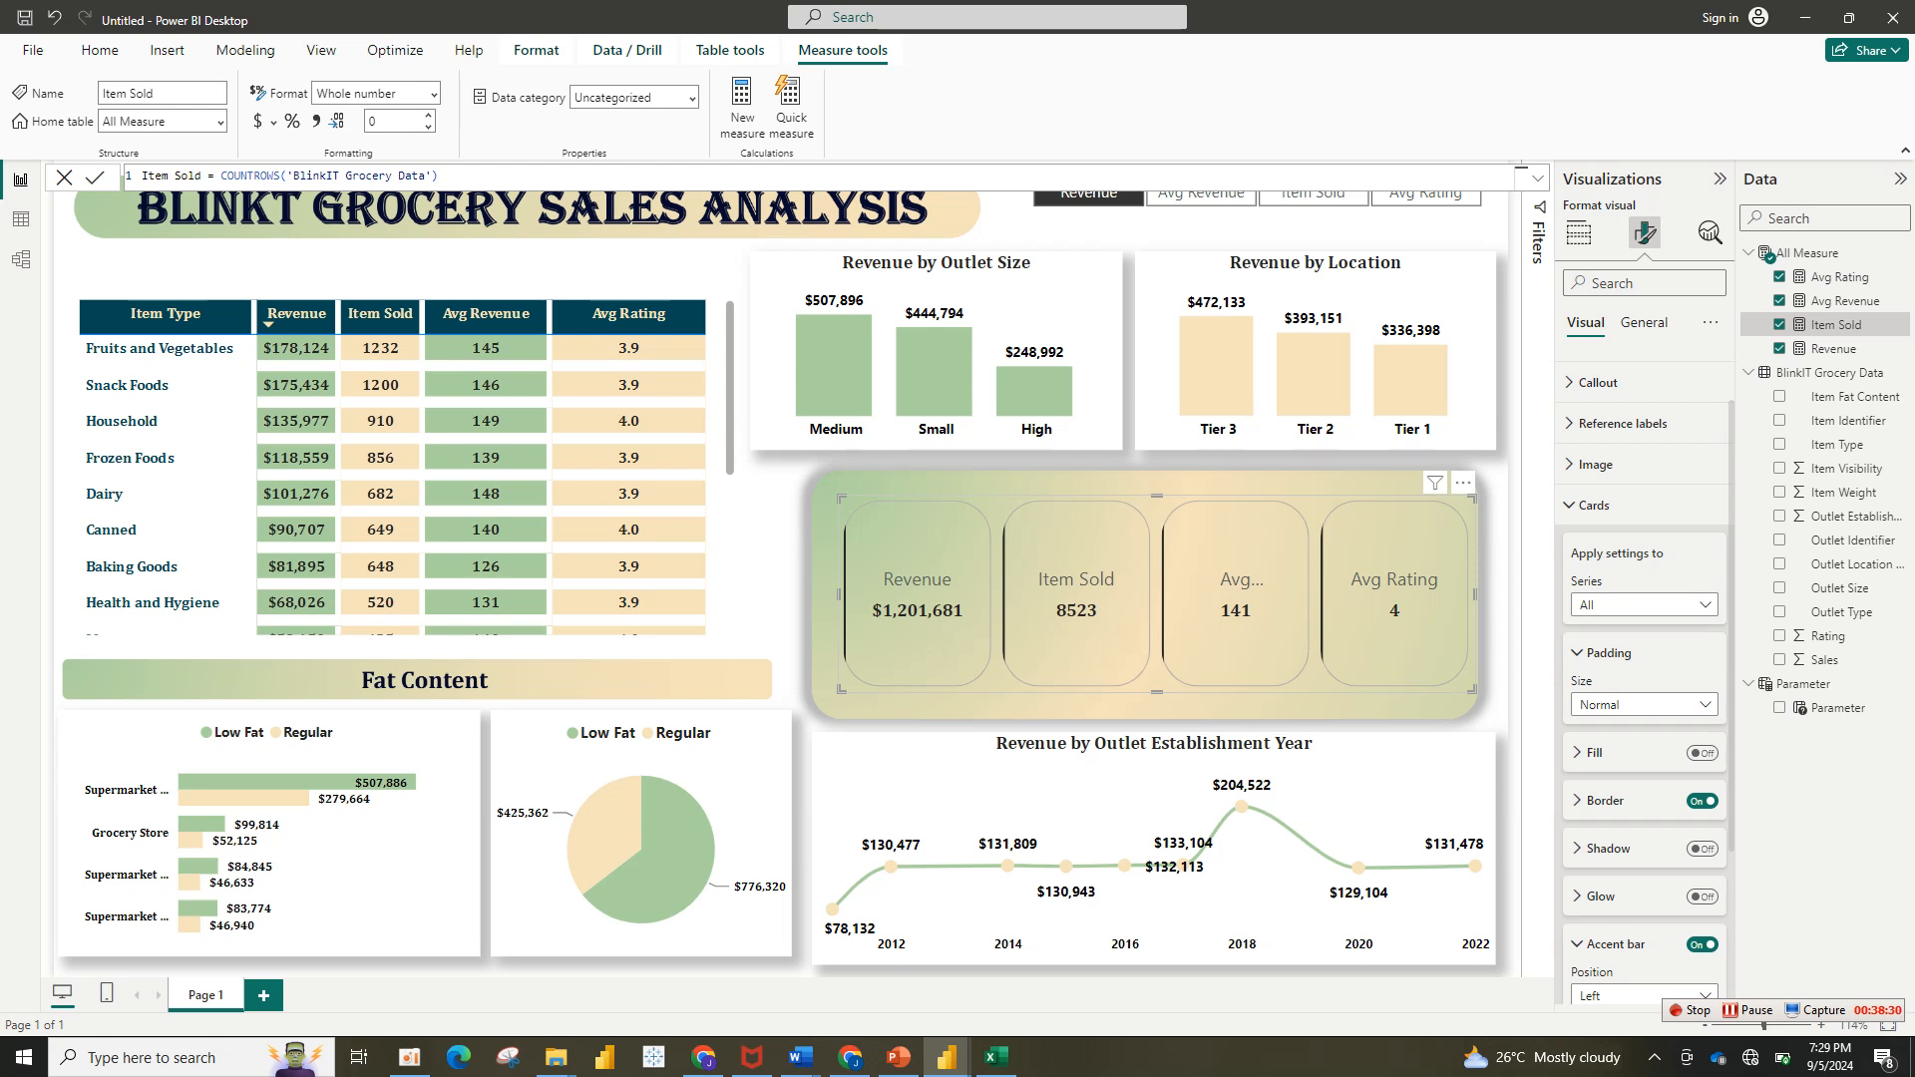
{"action": "scroll", "coordinate": [1643, 699], "scroll_direction": "down", "scroll_amount": 3}
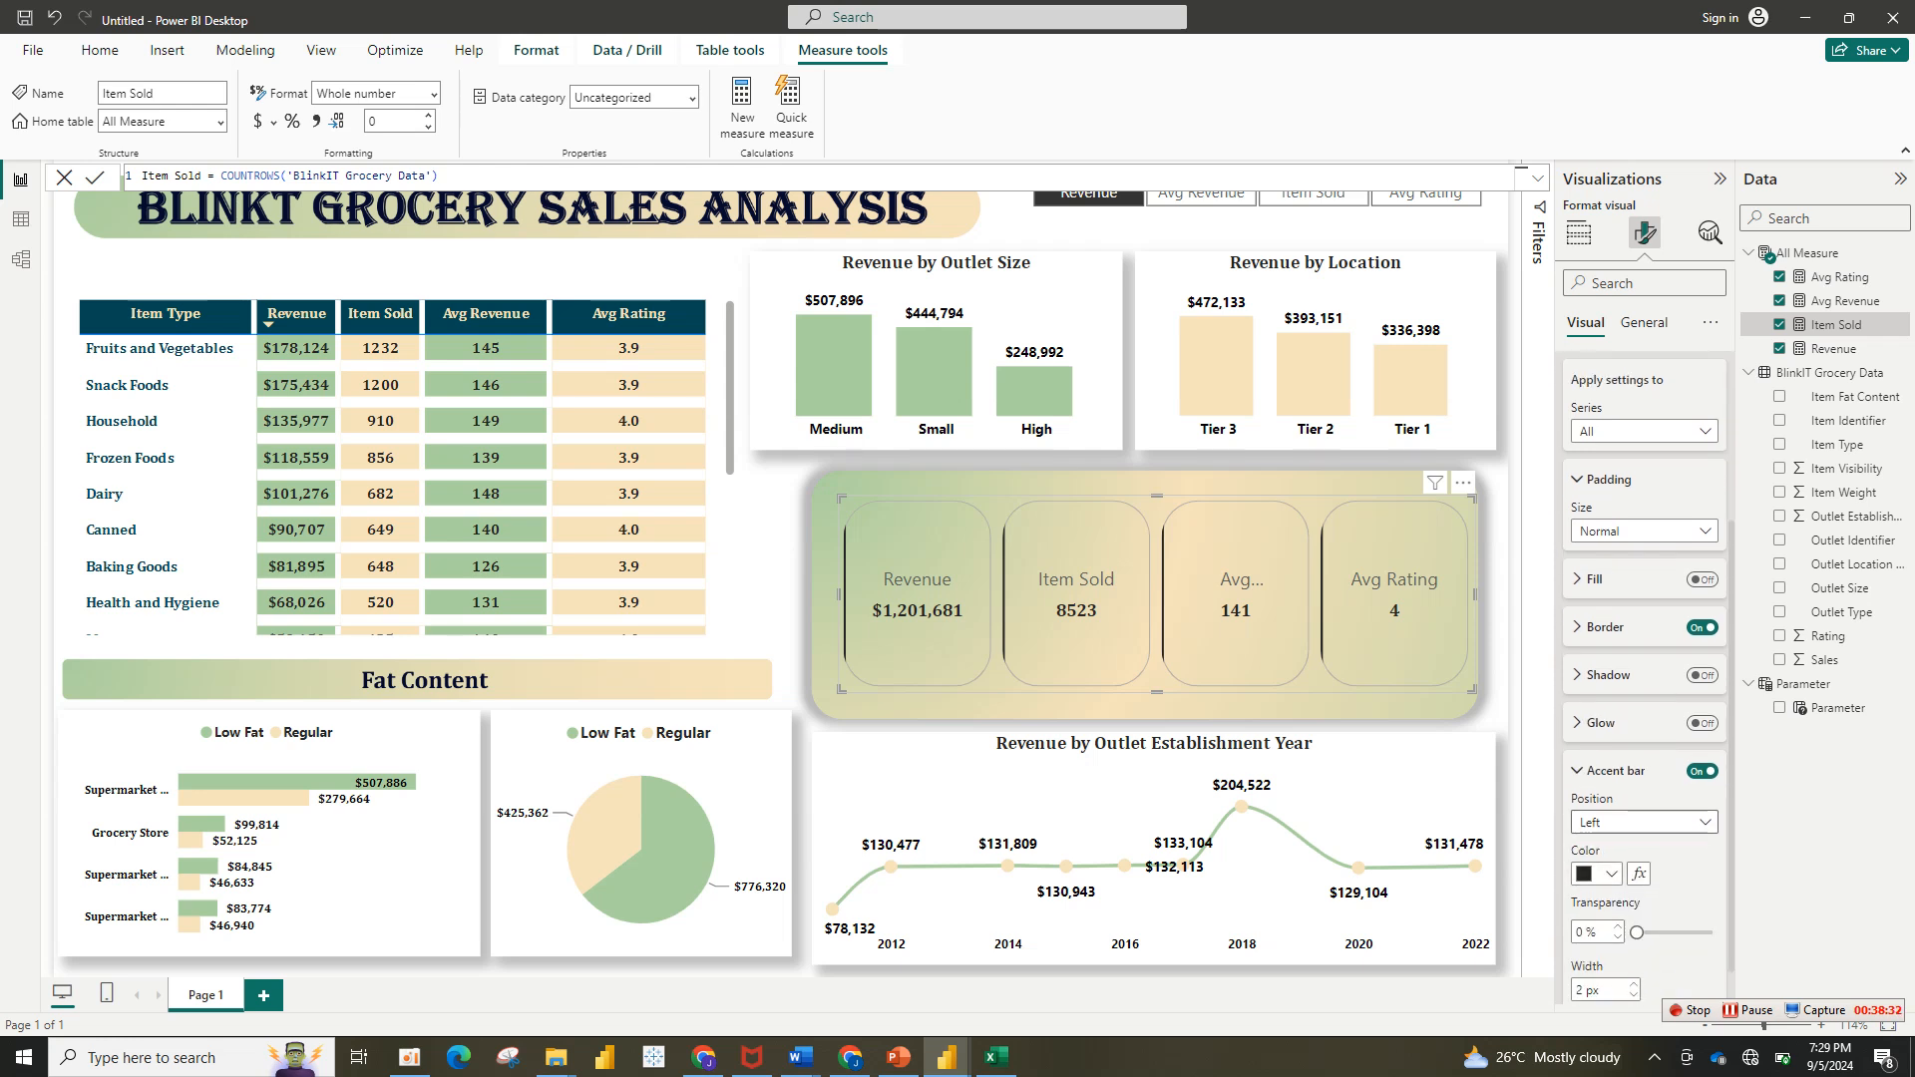
{"action": "left_click", "coordinate": [1644, 822]}
{"action": "left_click", "coordinate": [1597, 893]}
Step: Make the card visual slightly narrower and shorter, and collapse its padding and card settings
{"action": "mouse_move", "coordinate": [1474, 690]}
{"action": "left_mouse_down"}
{"action": "mouse_move", "coordinate": [1425, 720]}
{"action": "mouse_move", "coordinate": [1416, 689]}
{"action": "mouse_move", "coordinate": [1440, 681]}
{"action": "left_mouse_up"}
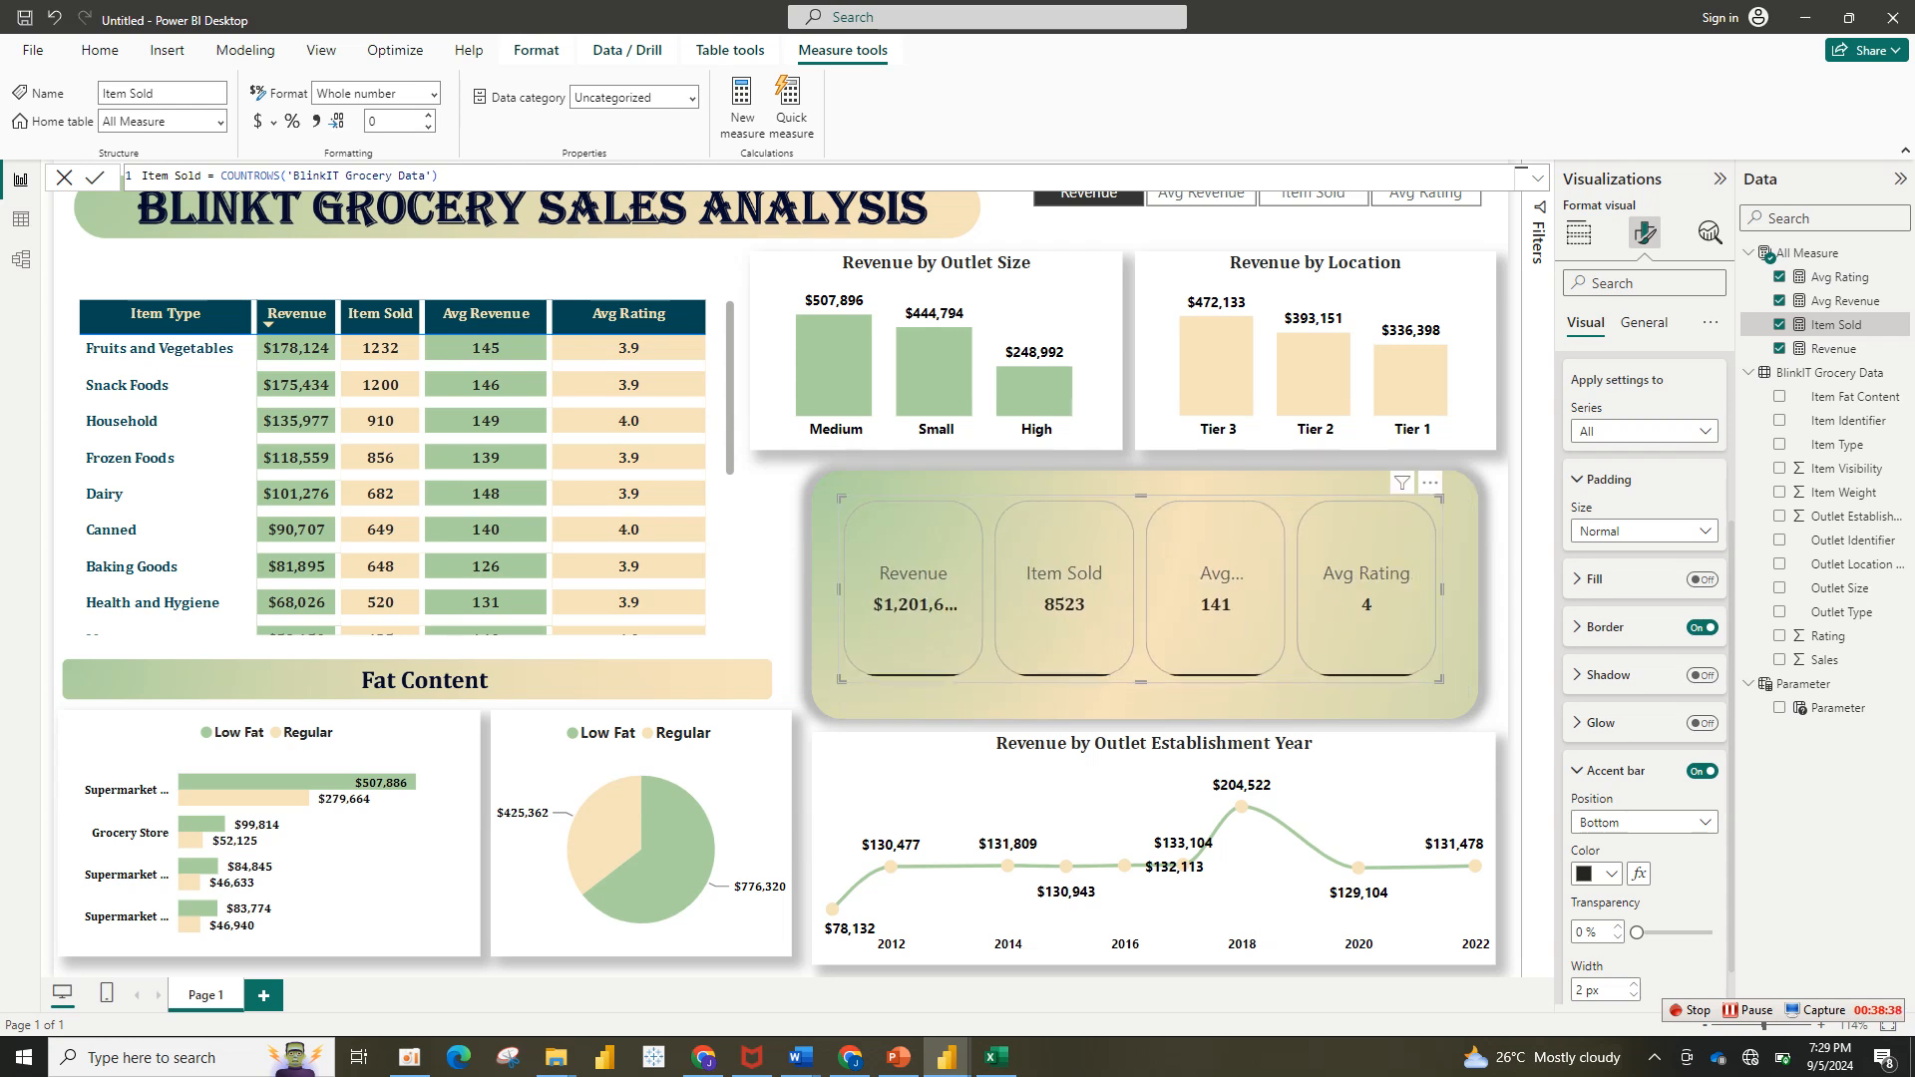
{"action": "left_click", "coordinate": [1577, 480]}
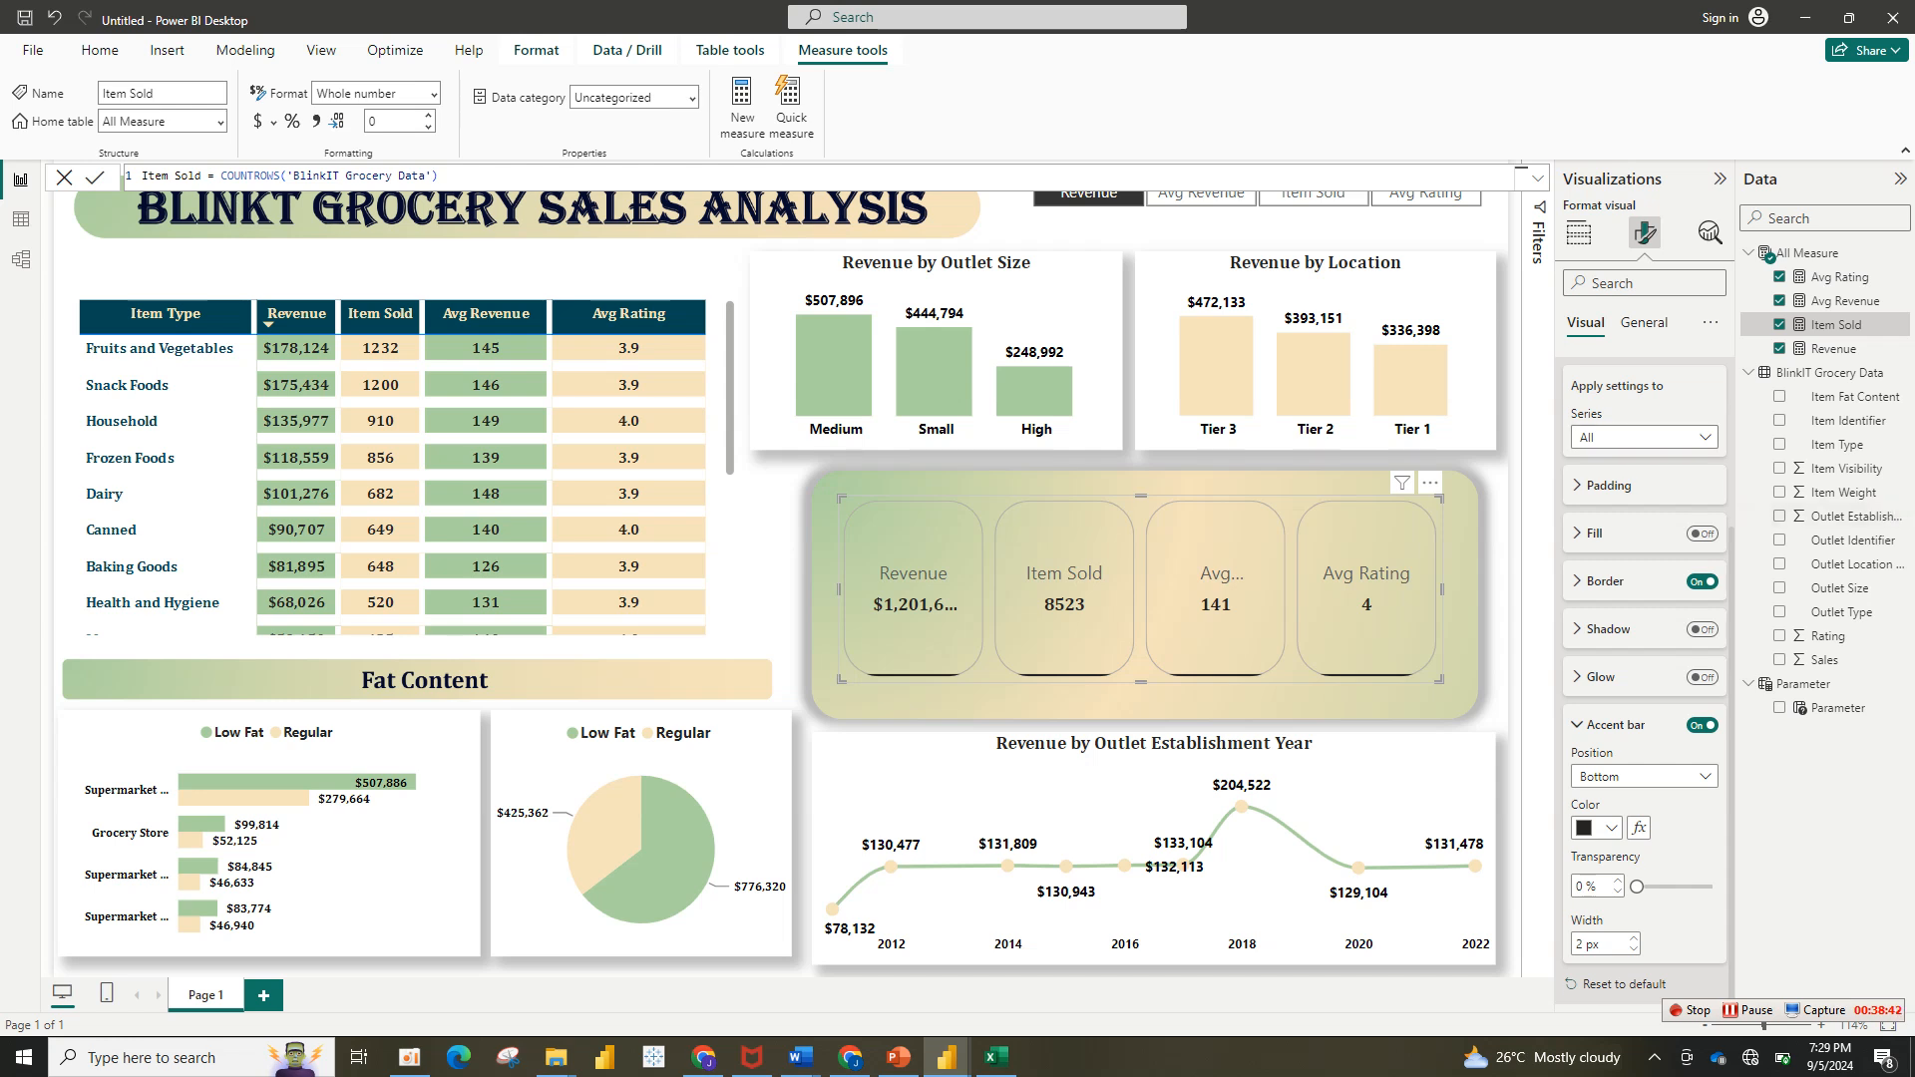
{"action": "scroll", "coordinate": [1636, 575], "scroll_direction": "up", "scroll_amount": 3}
{"action": "left_click", "coordinate": [1594, 576]}
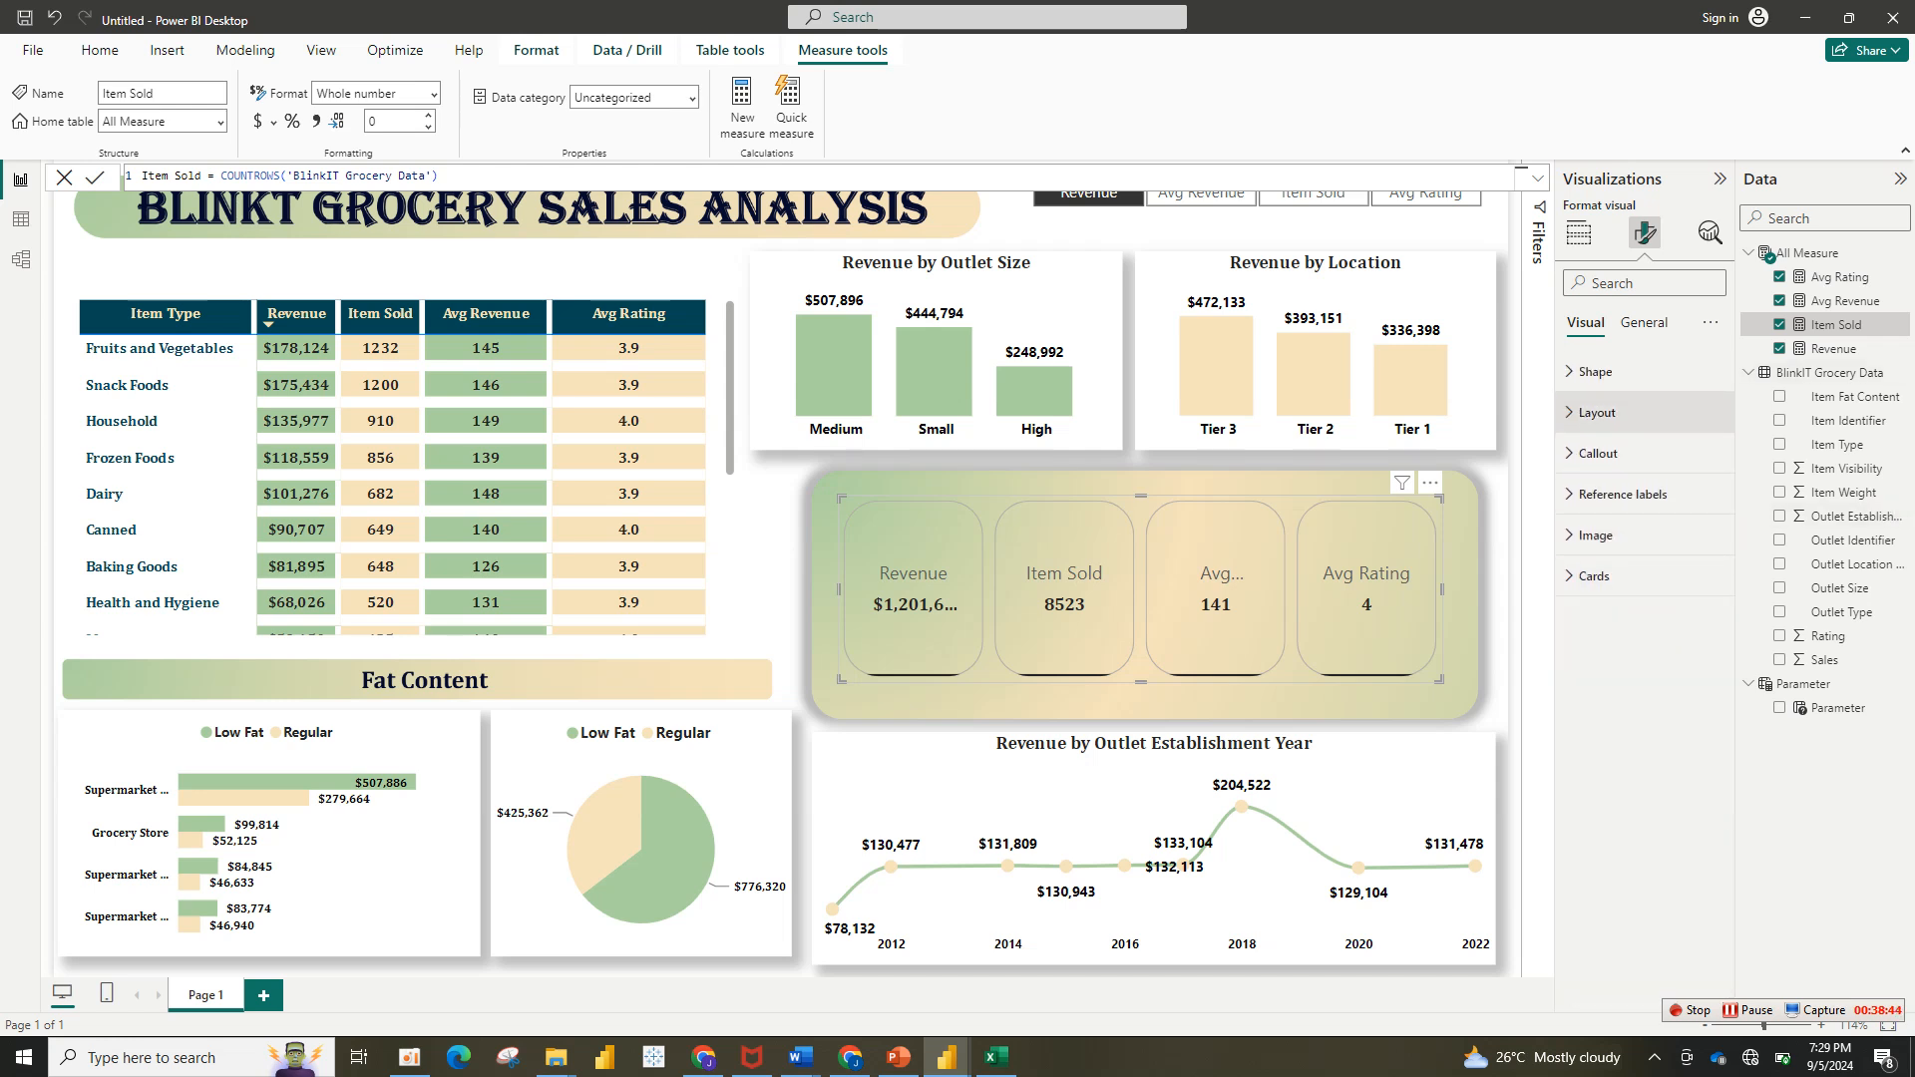
Step: Set the cards' orientation to Vertical and make the card visual slightly taller and narrower within the gradient shape
{"action": "left_click", "coordinate": [1596, 412]}
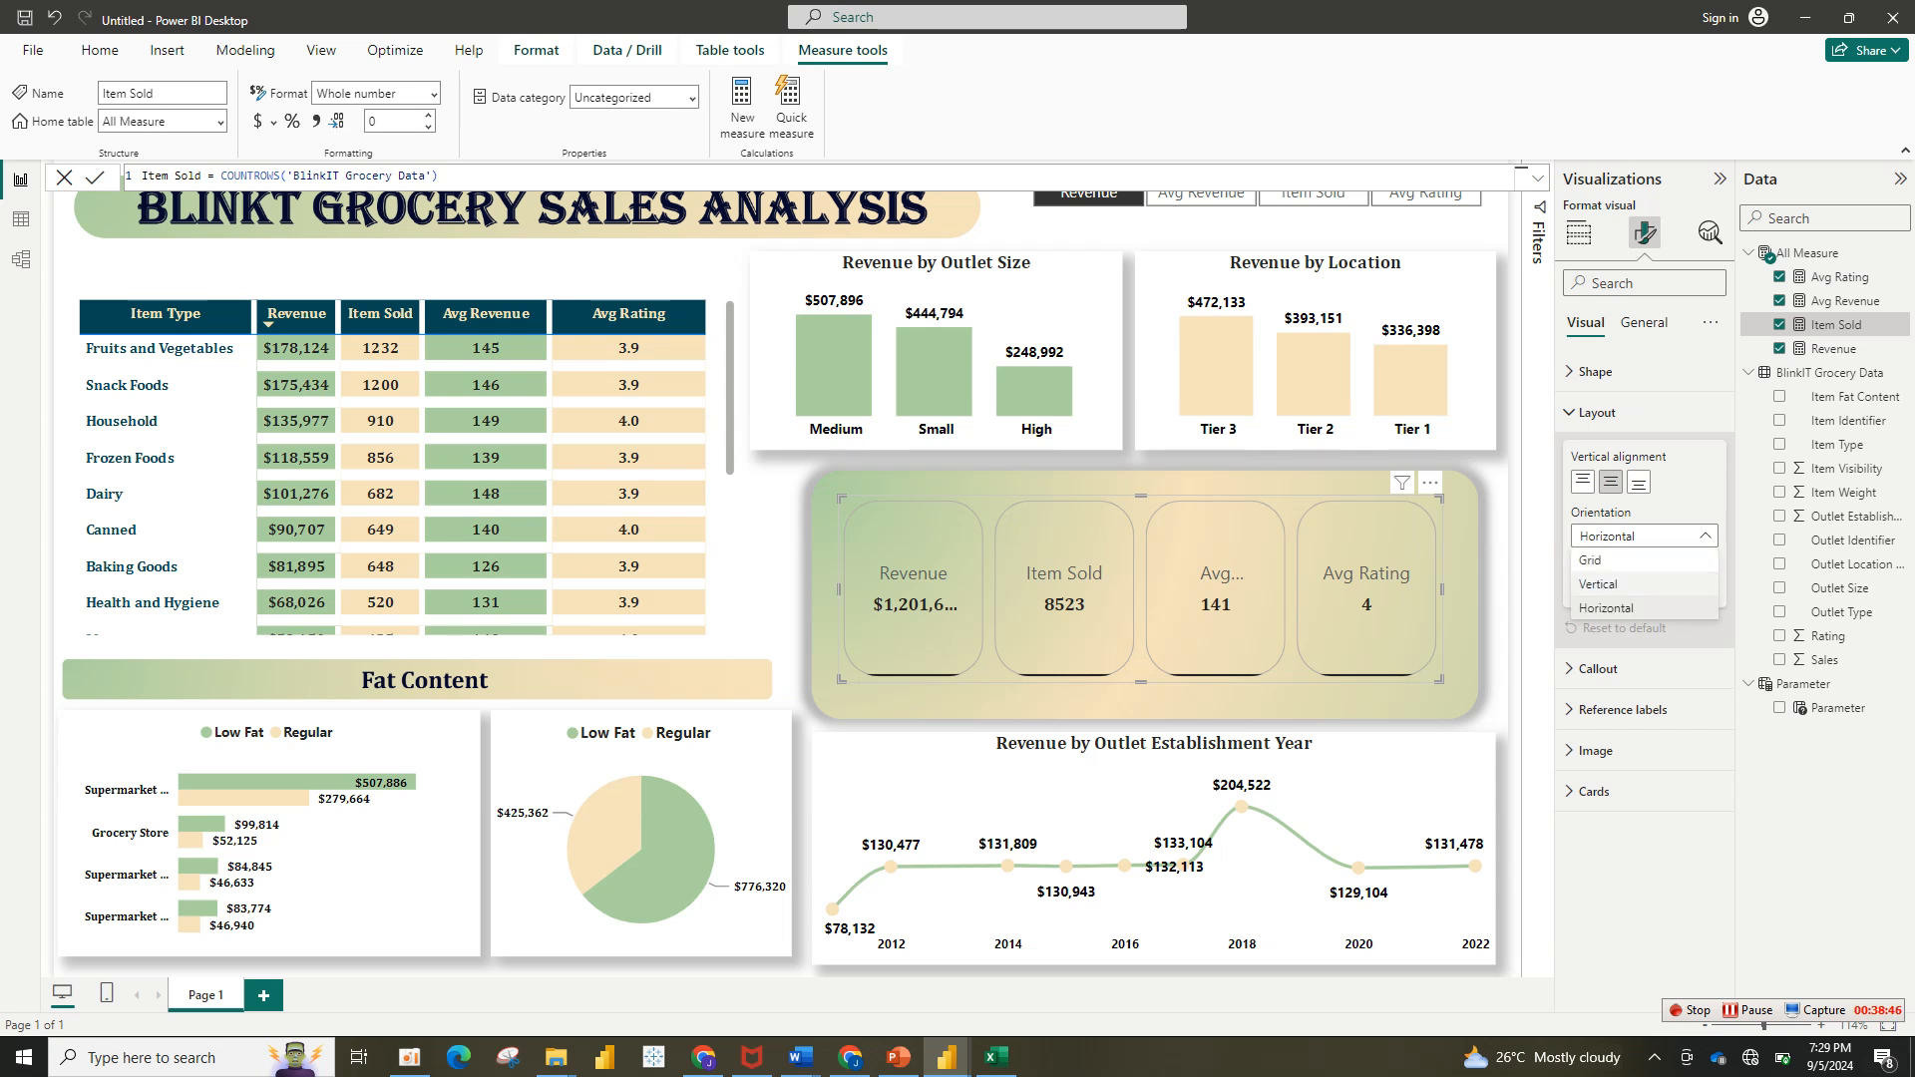
{"action": "left_click", "coordinate": [1604, 572]}
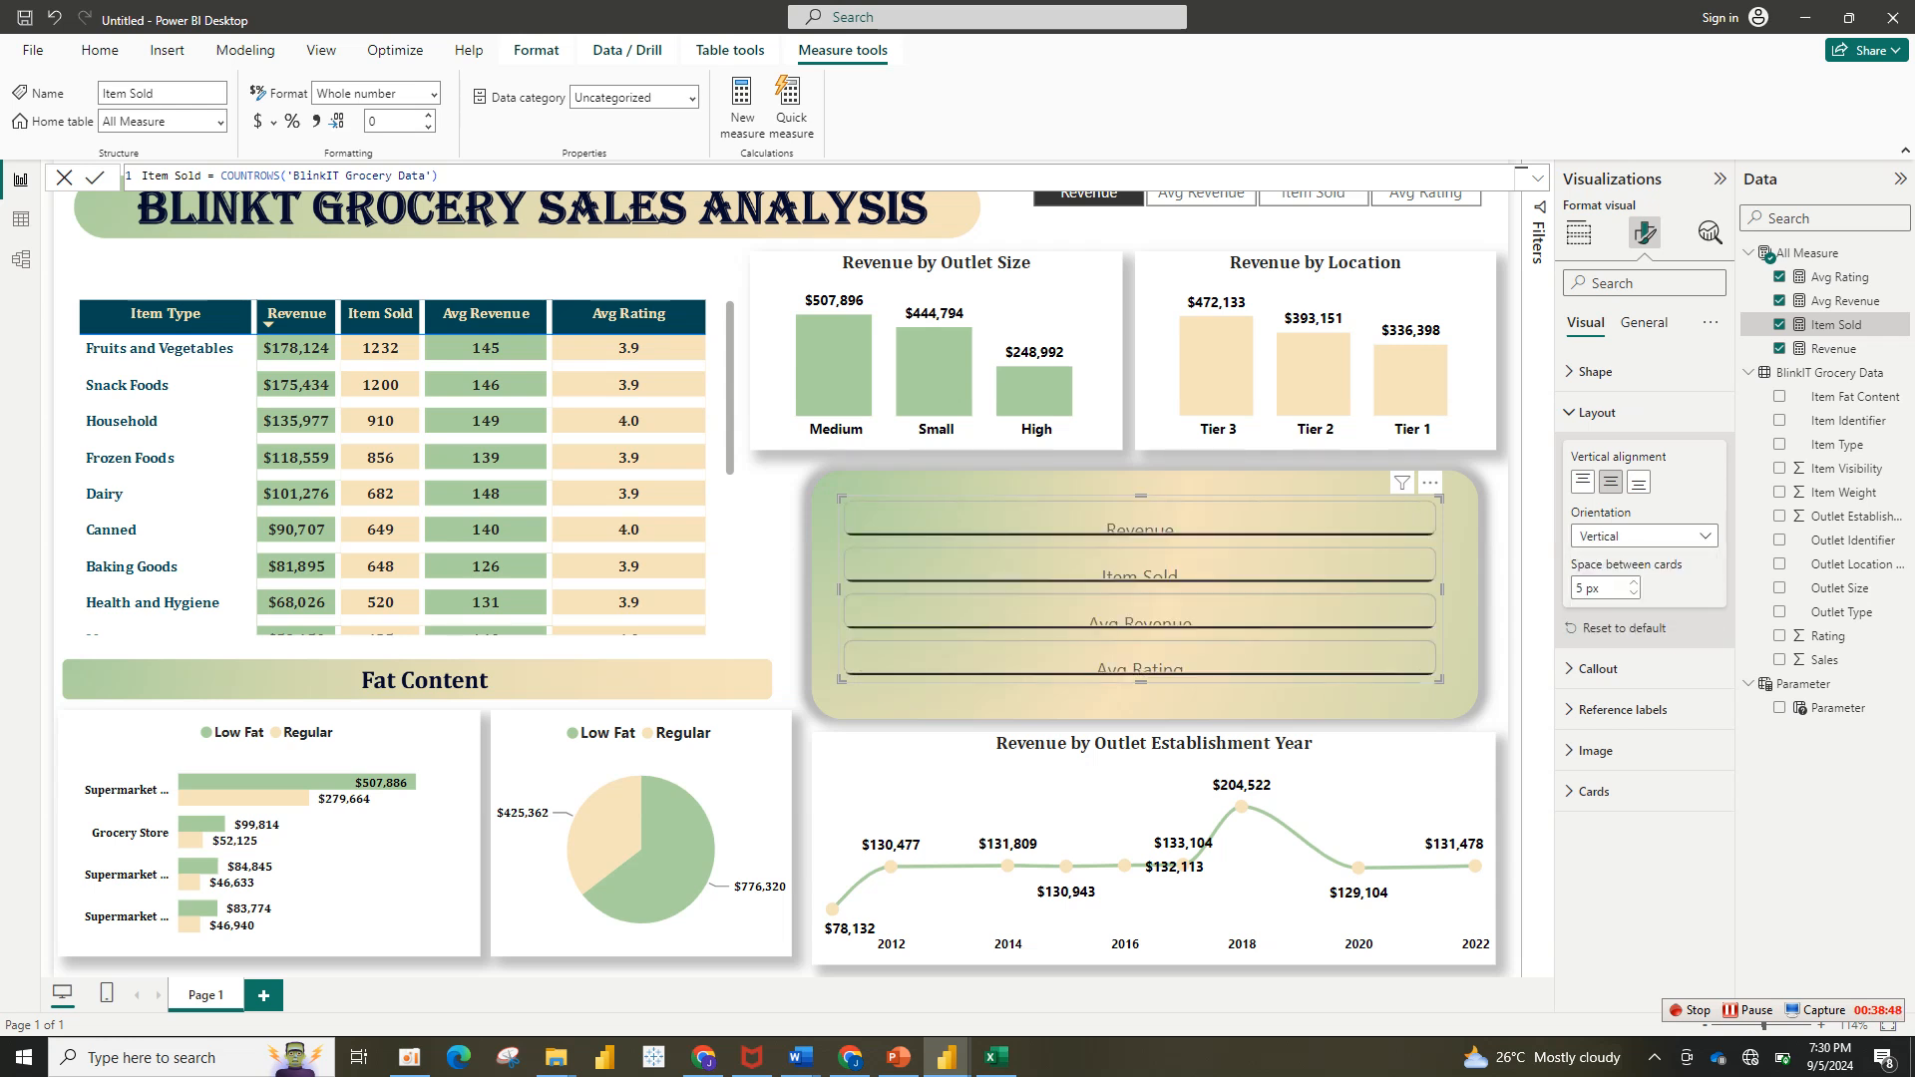
{"action": "left_click_drag", "start_coordinate": [1141, 683], "coordinate": [1141, 710]}
{"action": "mouse_move", "coordinate": [1442, 711]}
{"action": "left_mouse_down"}
{"action": "mouse_move", "coordinate": [1315, 692]}
{"action": "mouse_move", "coordinate": [1424, 696]}
{"action": "left_mouse_up"}
Step: Try a Grid orientation with 1 row and 6 columns for the cards
{"action": "left_click", "coordinate": [1644, 535]}
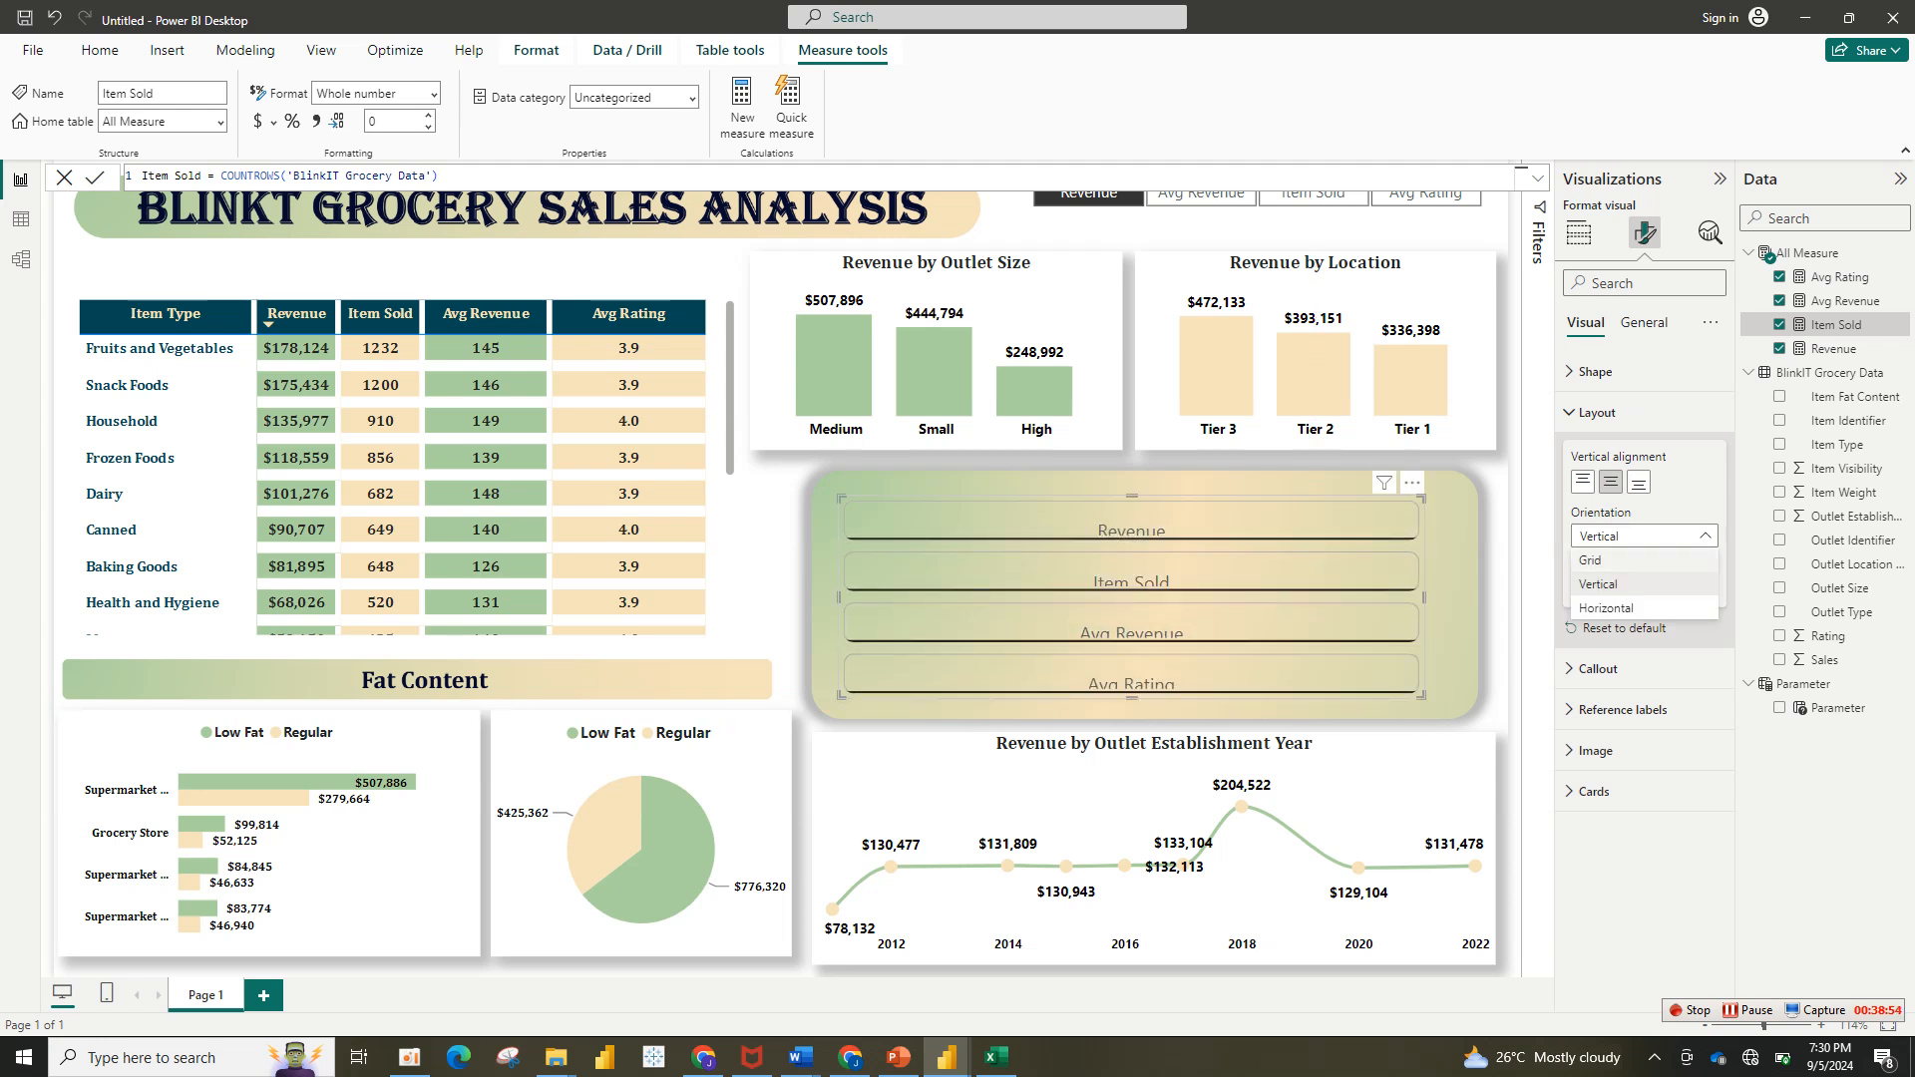
{"action": "left_click", "coordinate": [1590, 559]}
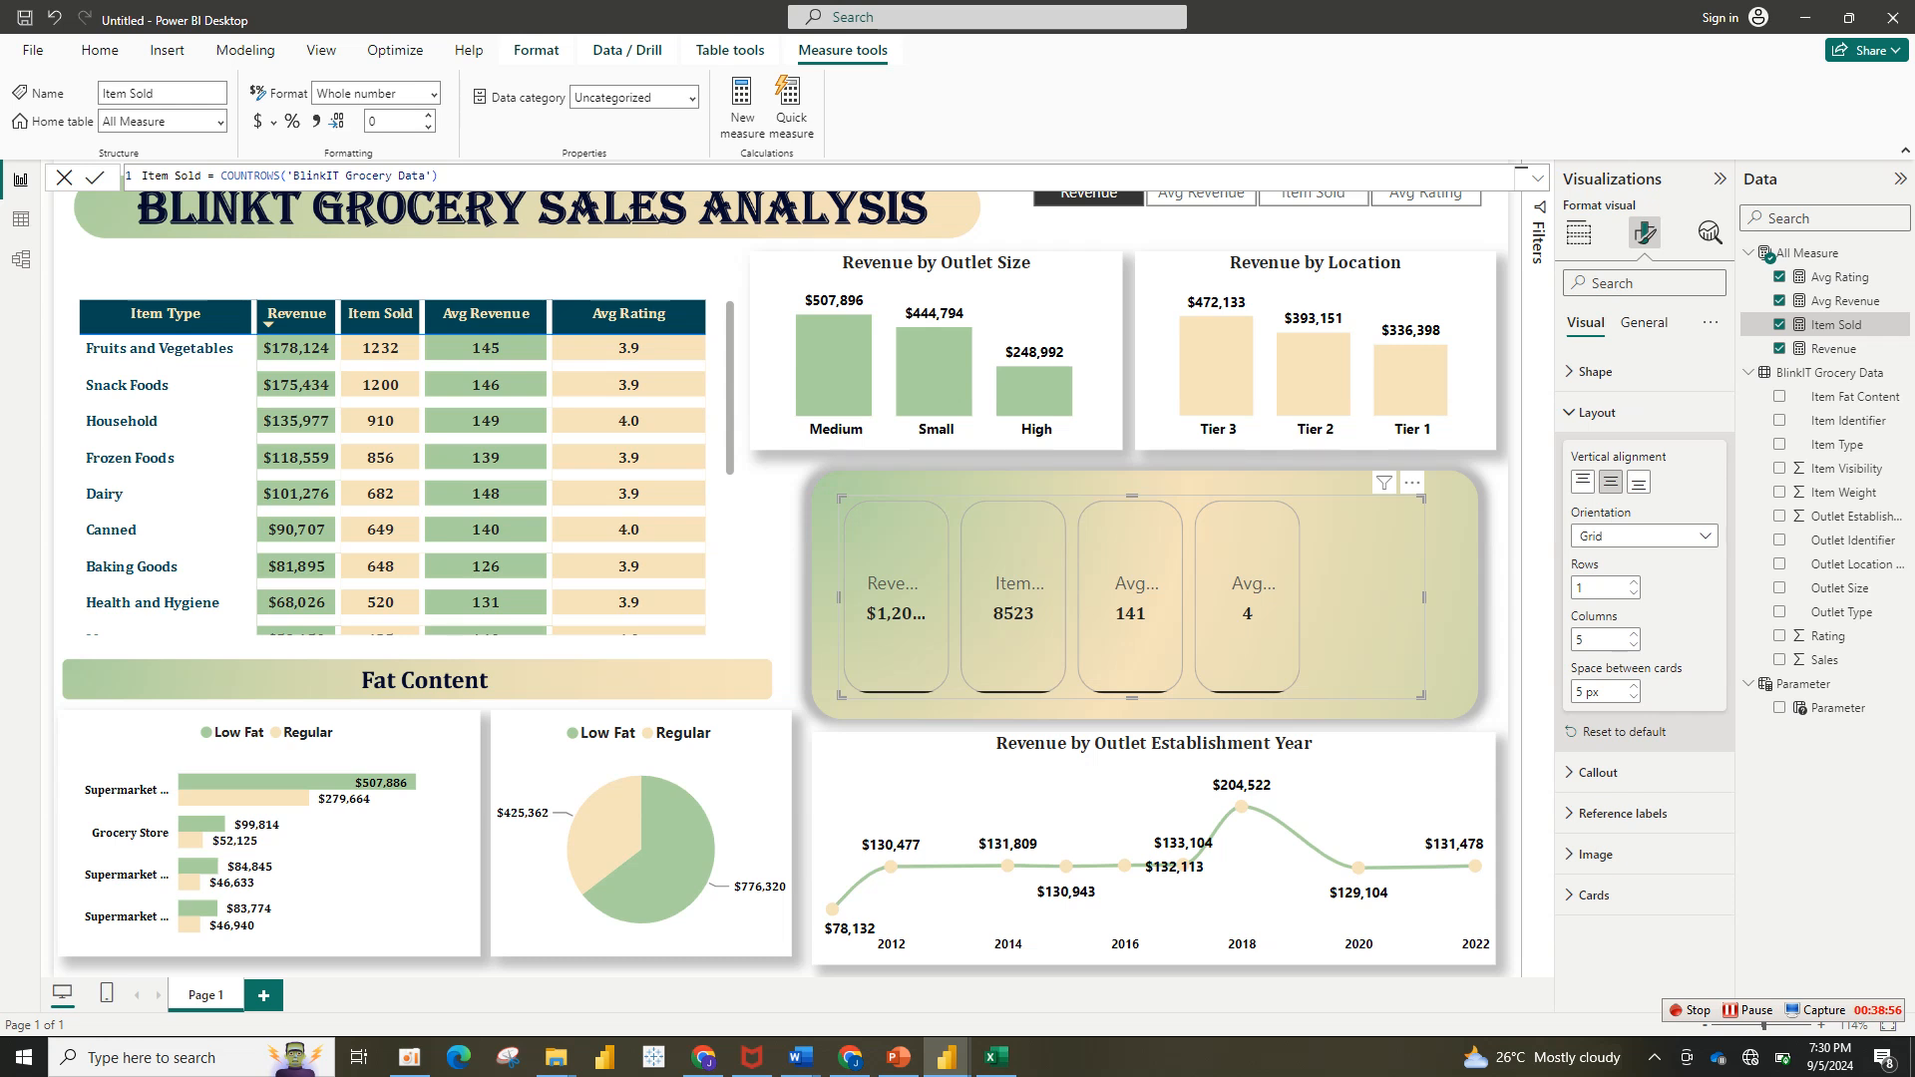
{"action": "left_click", "coordinate": [1633, 582]}
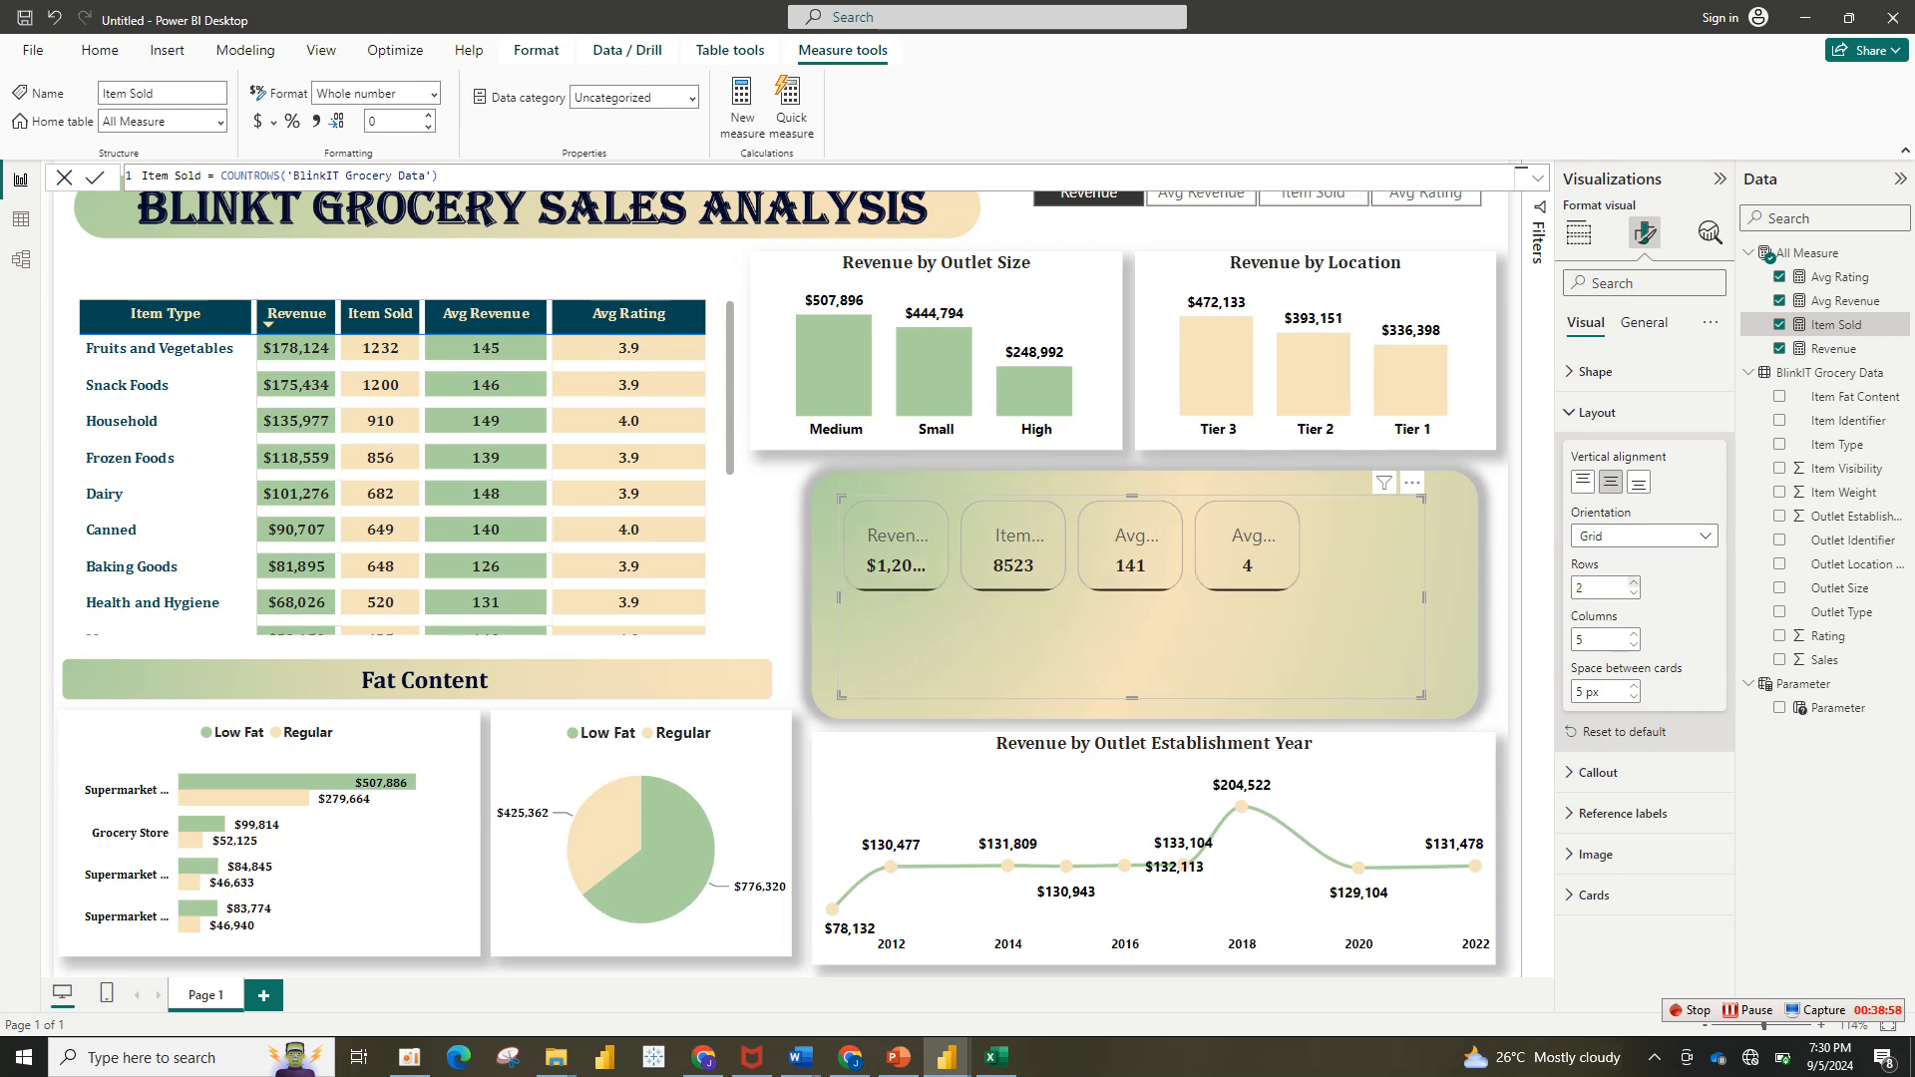
{"action": "left_click", "coordinate": [1633, 593]}
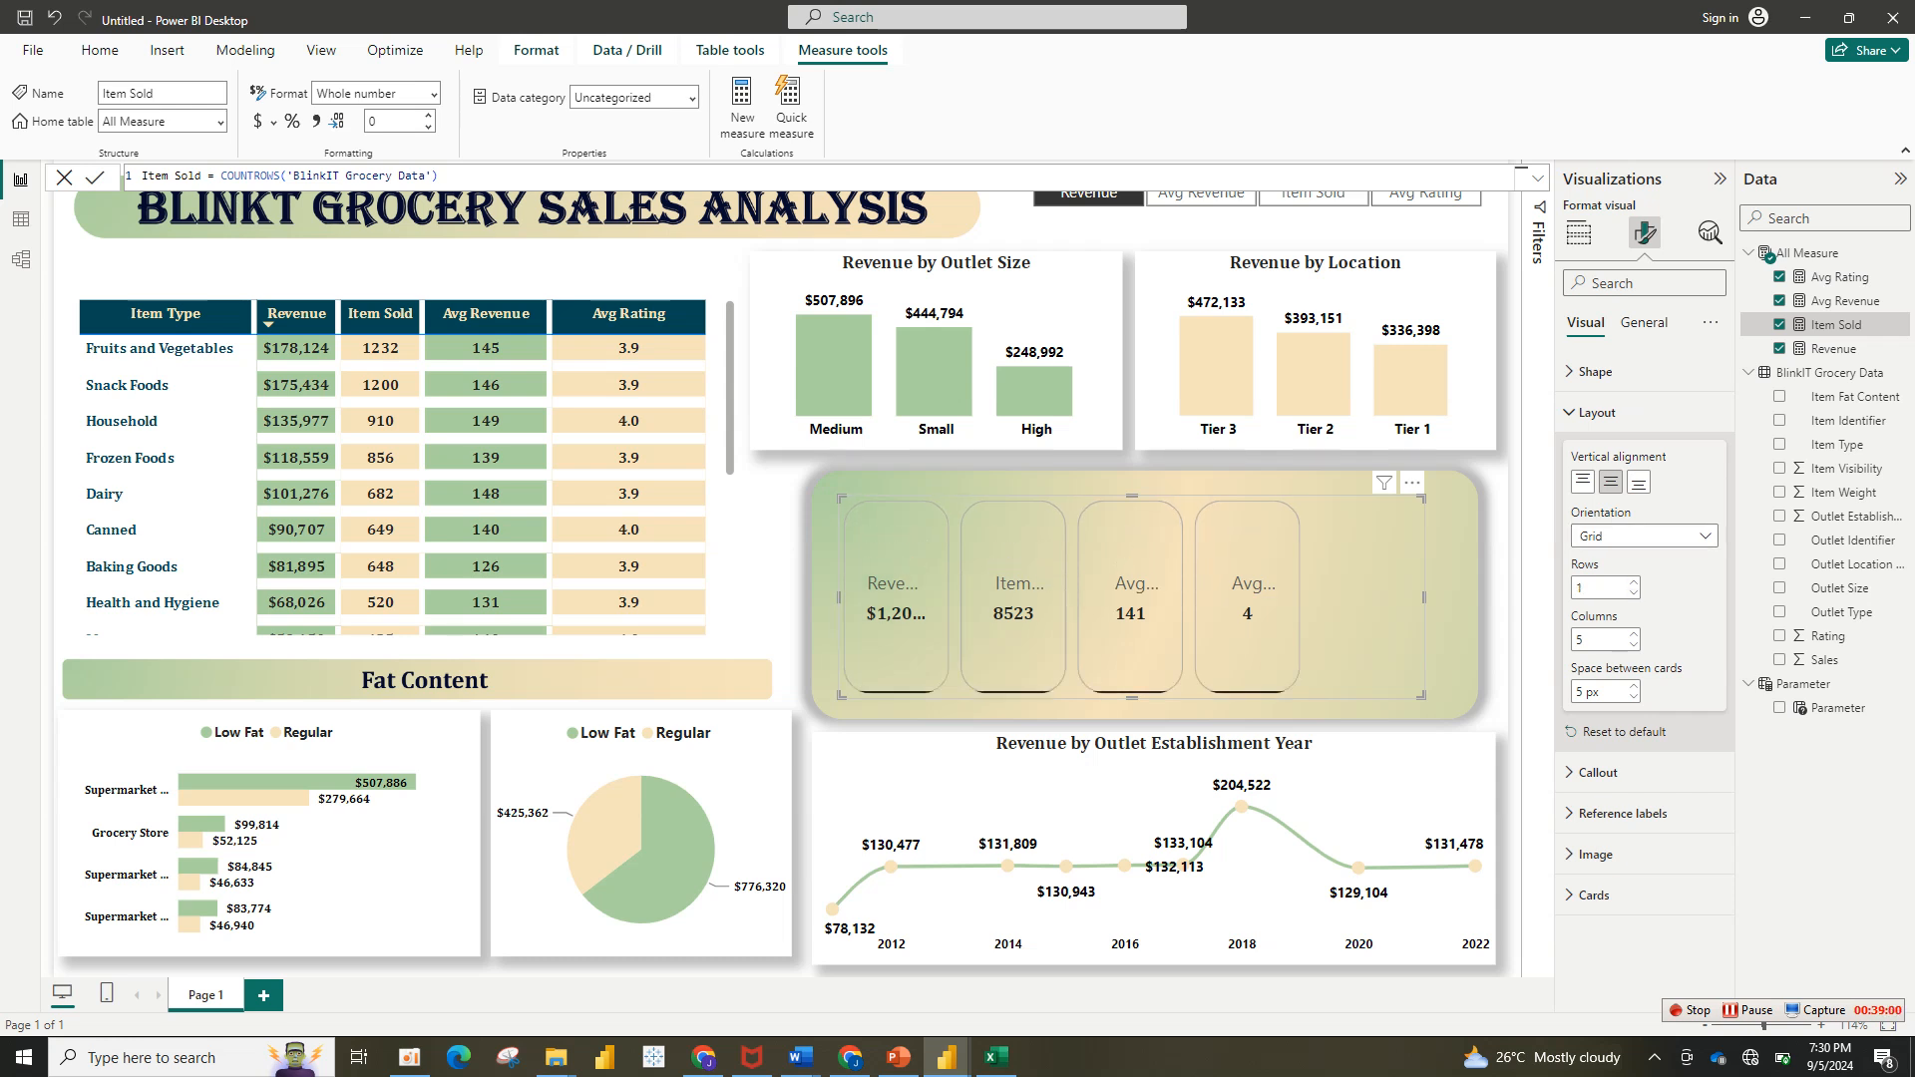
{"action": "left_click", "coordinate": [1633, 634]}
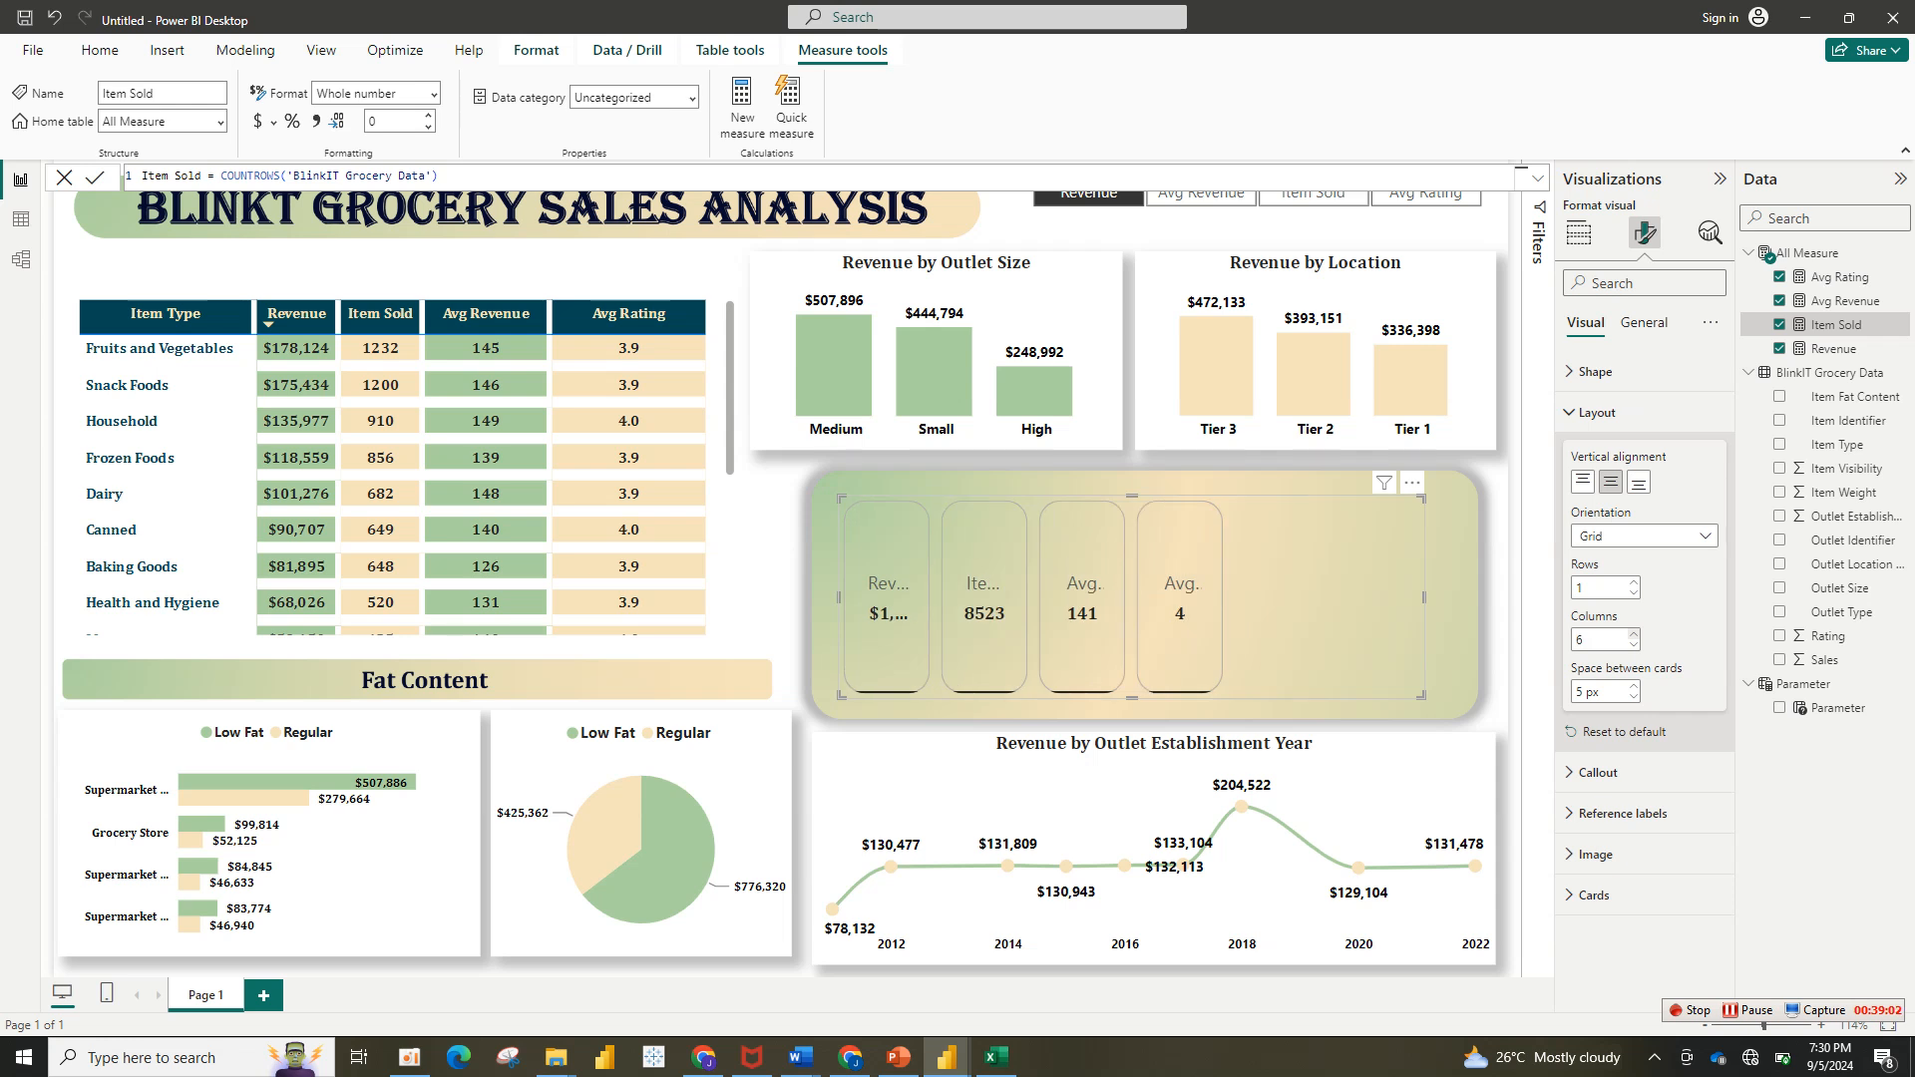
Step: Set the cards' orientation to Horizontal and the space between cards to -1 px
{"action": "left_click", "coordinate": [1643, 535]}
{"action": "left_click", "coordinate": [1599, 584]}
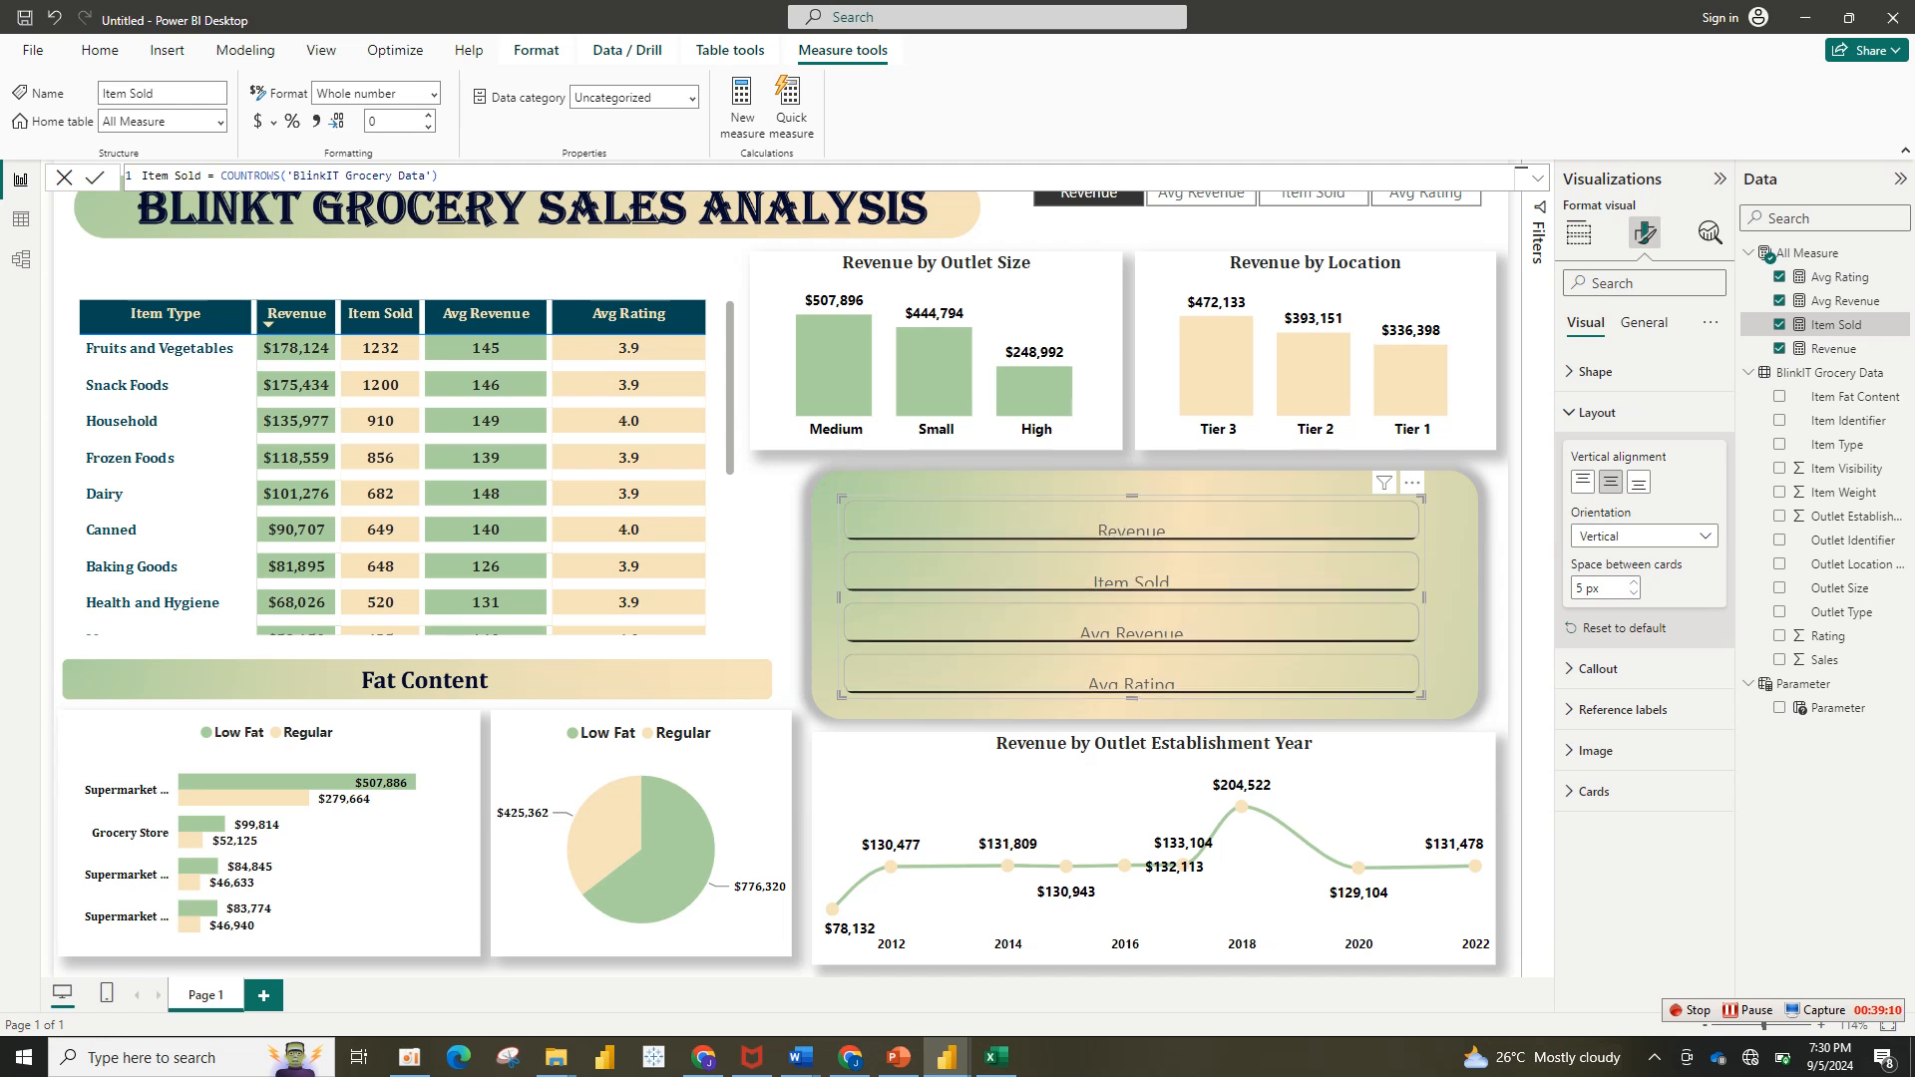
{"action": "left_click", "coordinate": [1643, 536]}
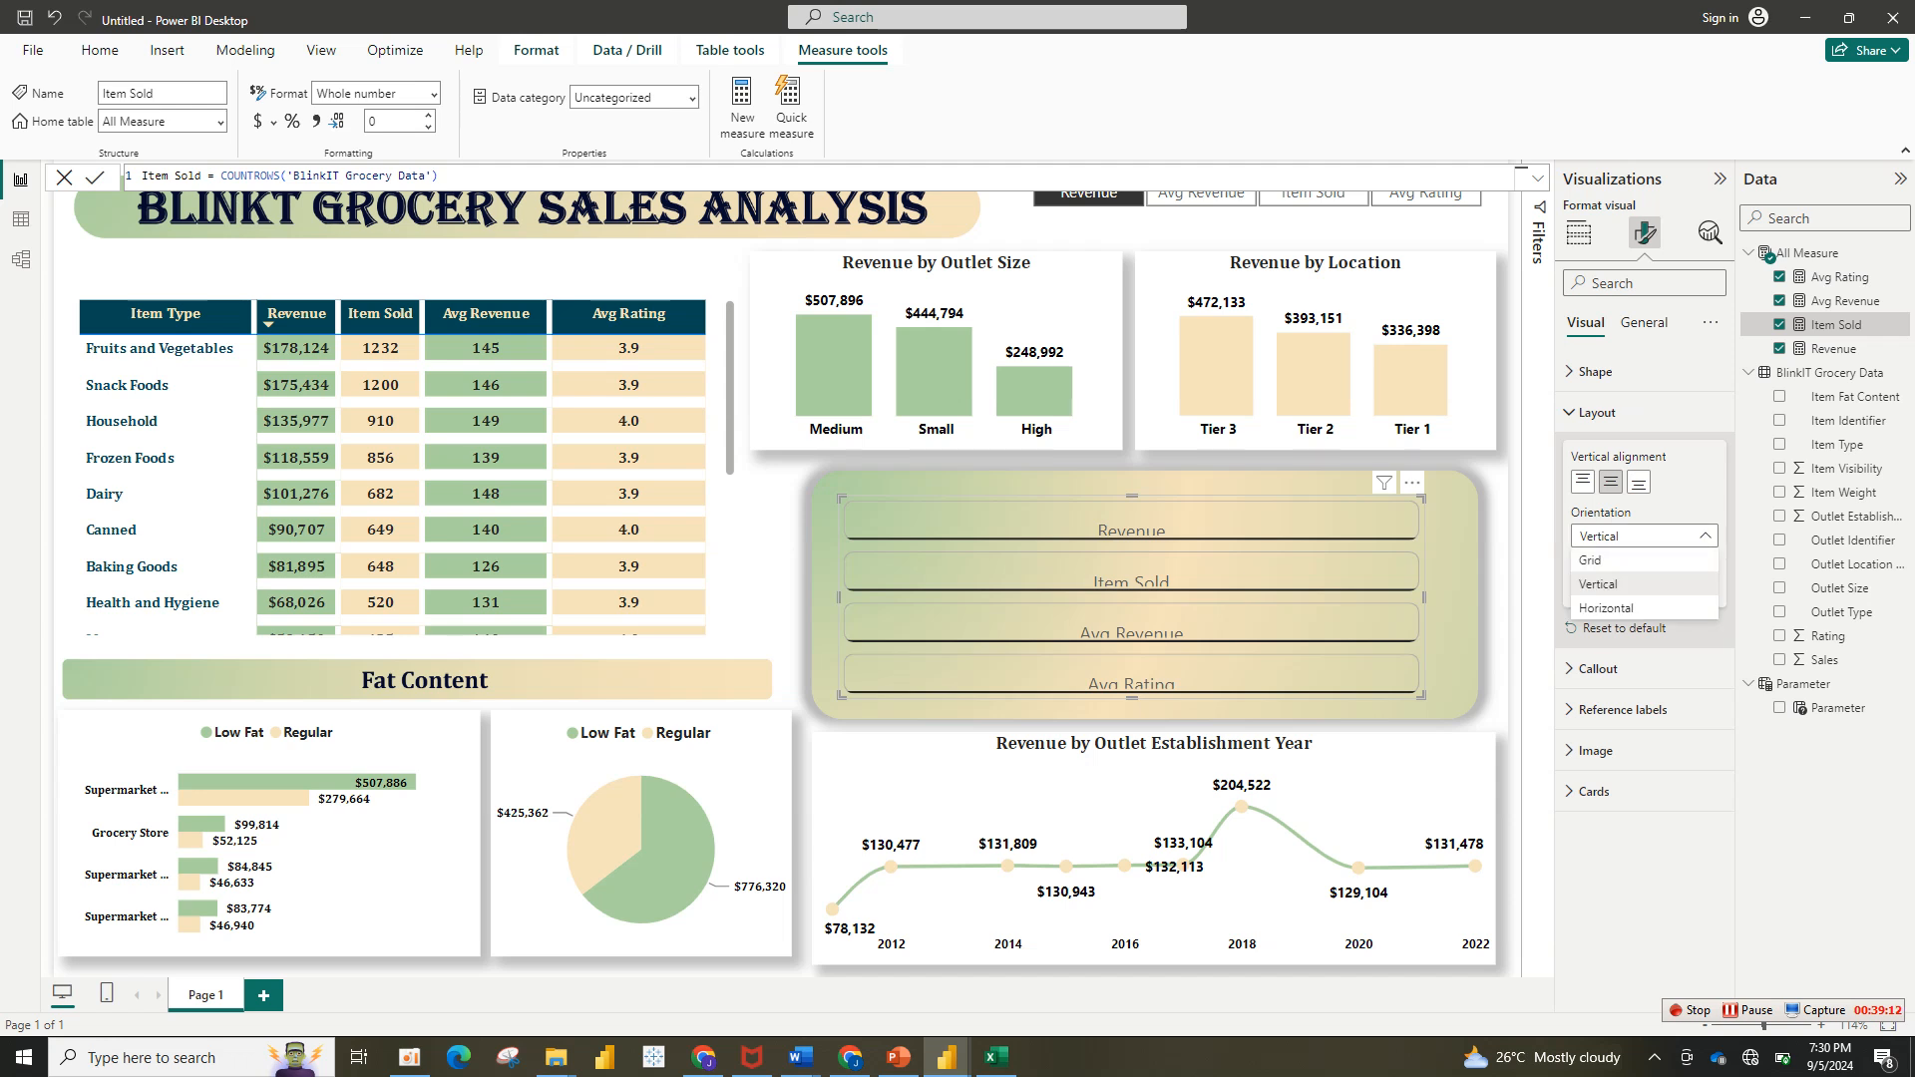
{"action": "left_click", "coordinate": [1606, 607]}
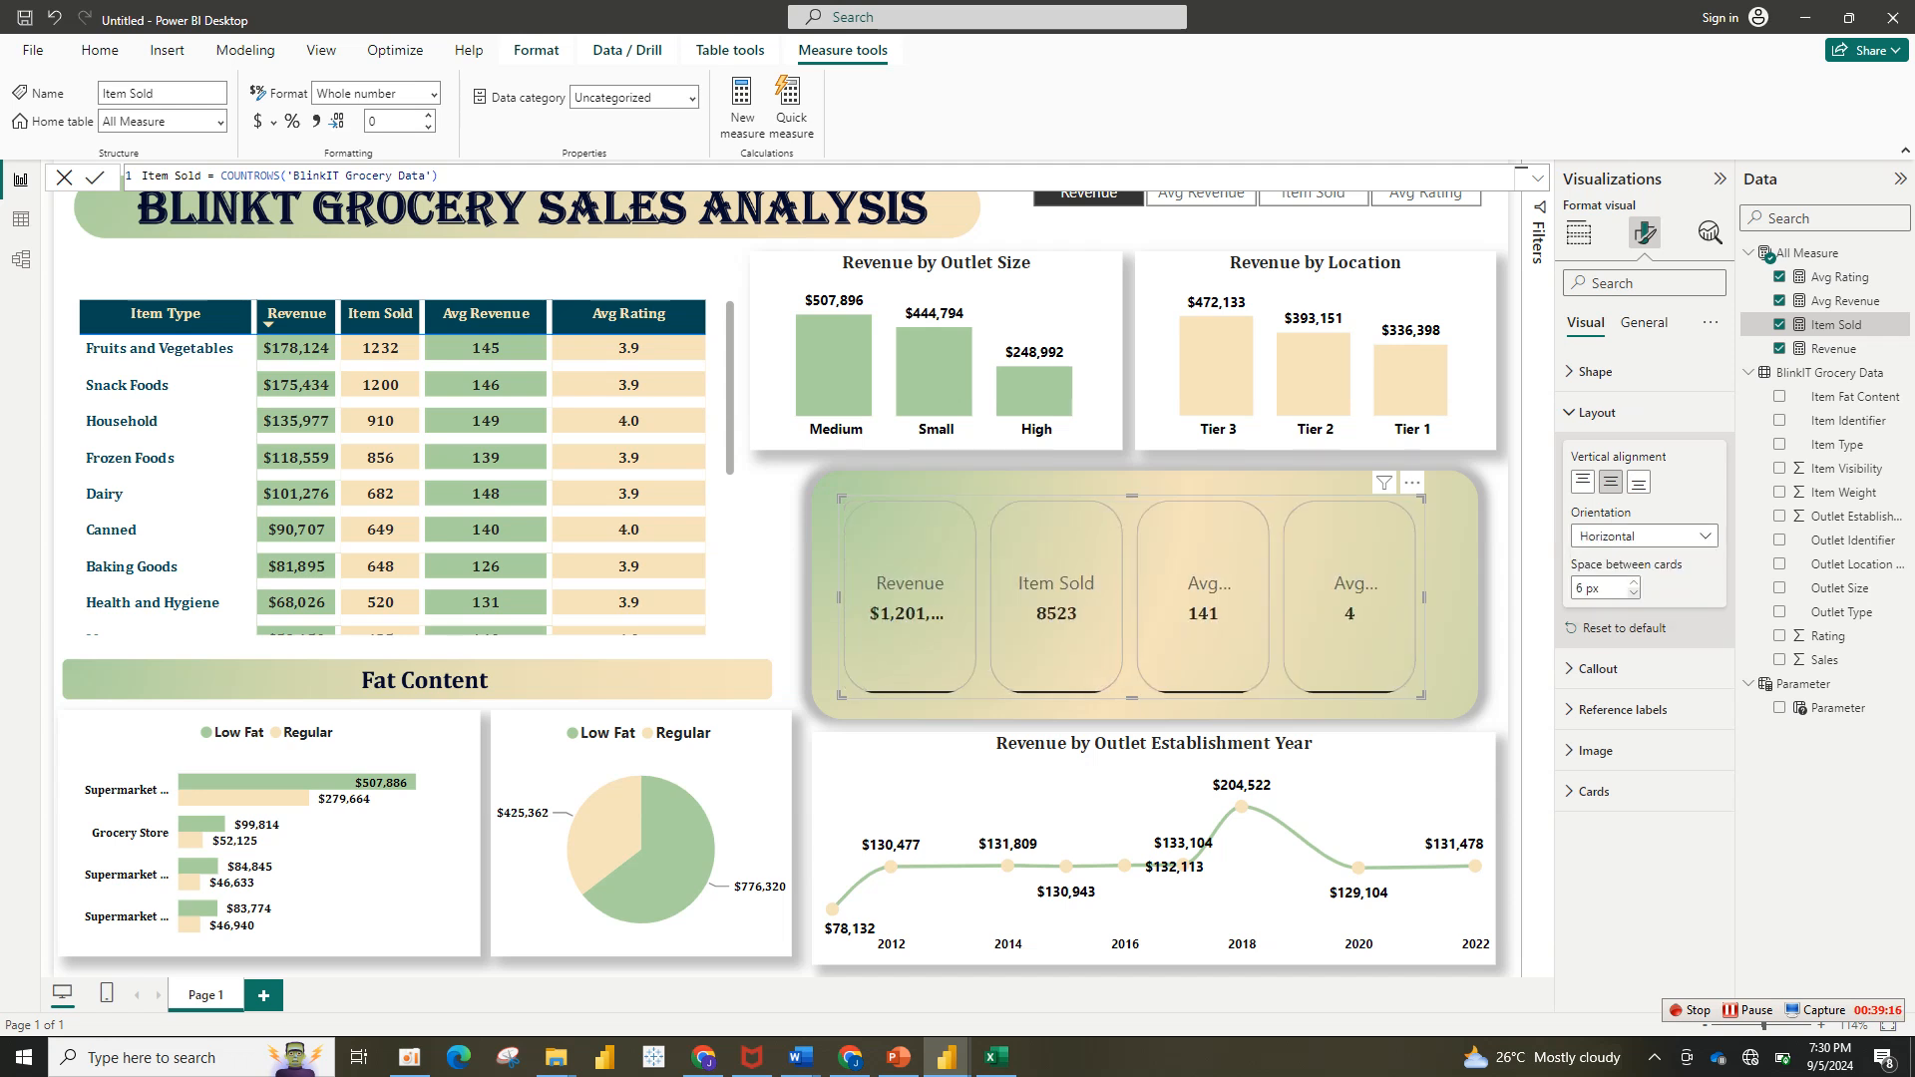
{"action": "left_click", "coordinate": [1634, 592]}
{"action": "left_click", "coordinate": [1634, 593]}
{"action": "left_click", "coordinate": [1634, 592]}
{"action": "left_click", "coordinate": [1634, 592]}
{"action": "left_click", "coordinate": [1634, 592]}
{"action": "left_click", "coordinate": [1634, 593]}
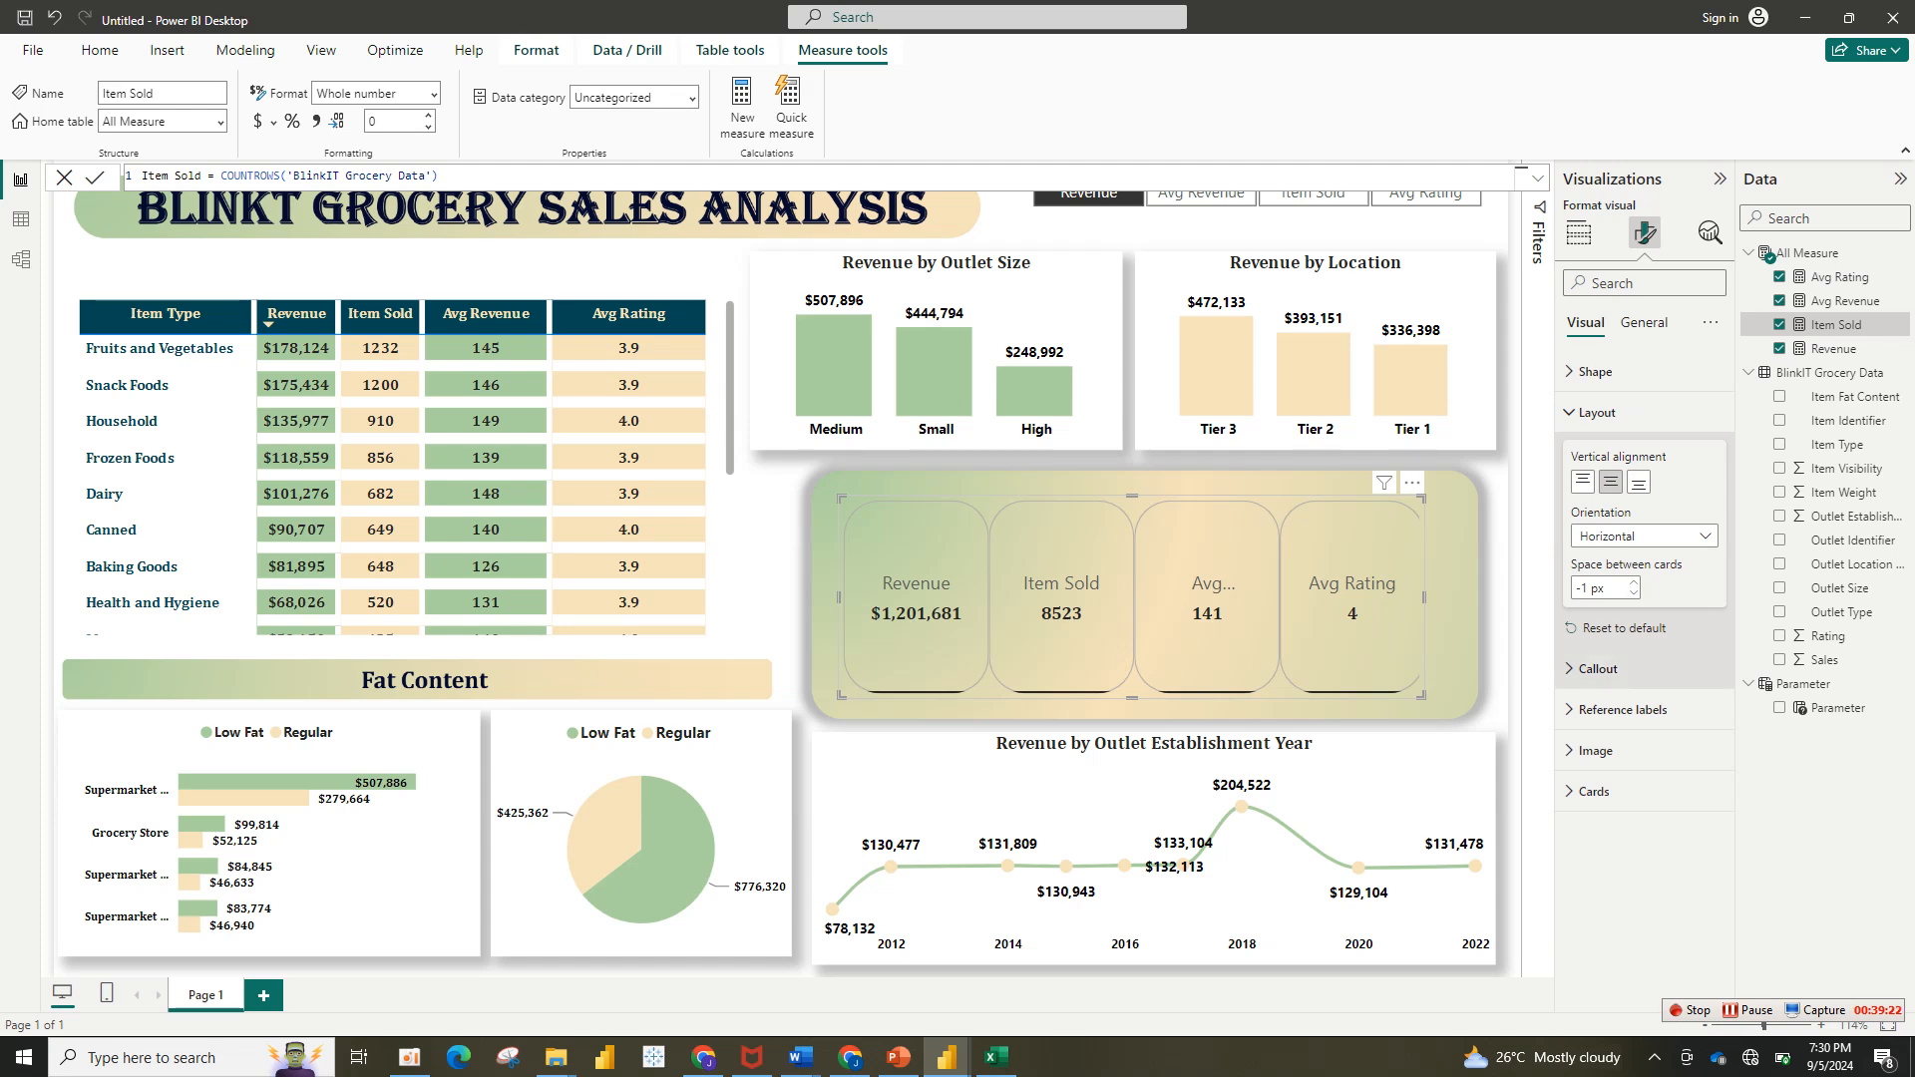
Step: Switch to the Grcocery report and examine the layout settings of its KPI card visual
{"action": "mouse_move", "coordinate": [945, 1057]}
{"action": "left_click", "coordinate": [1062, 957]}
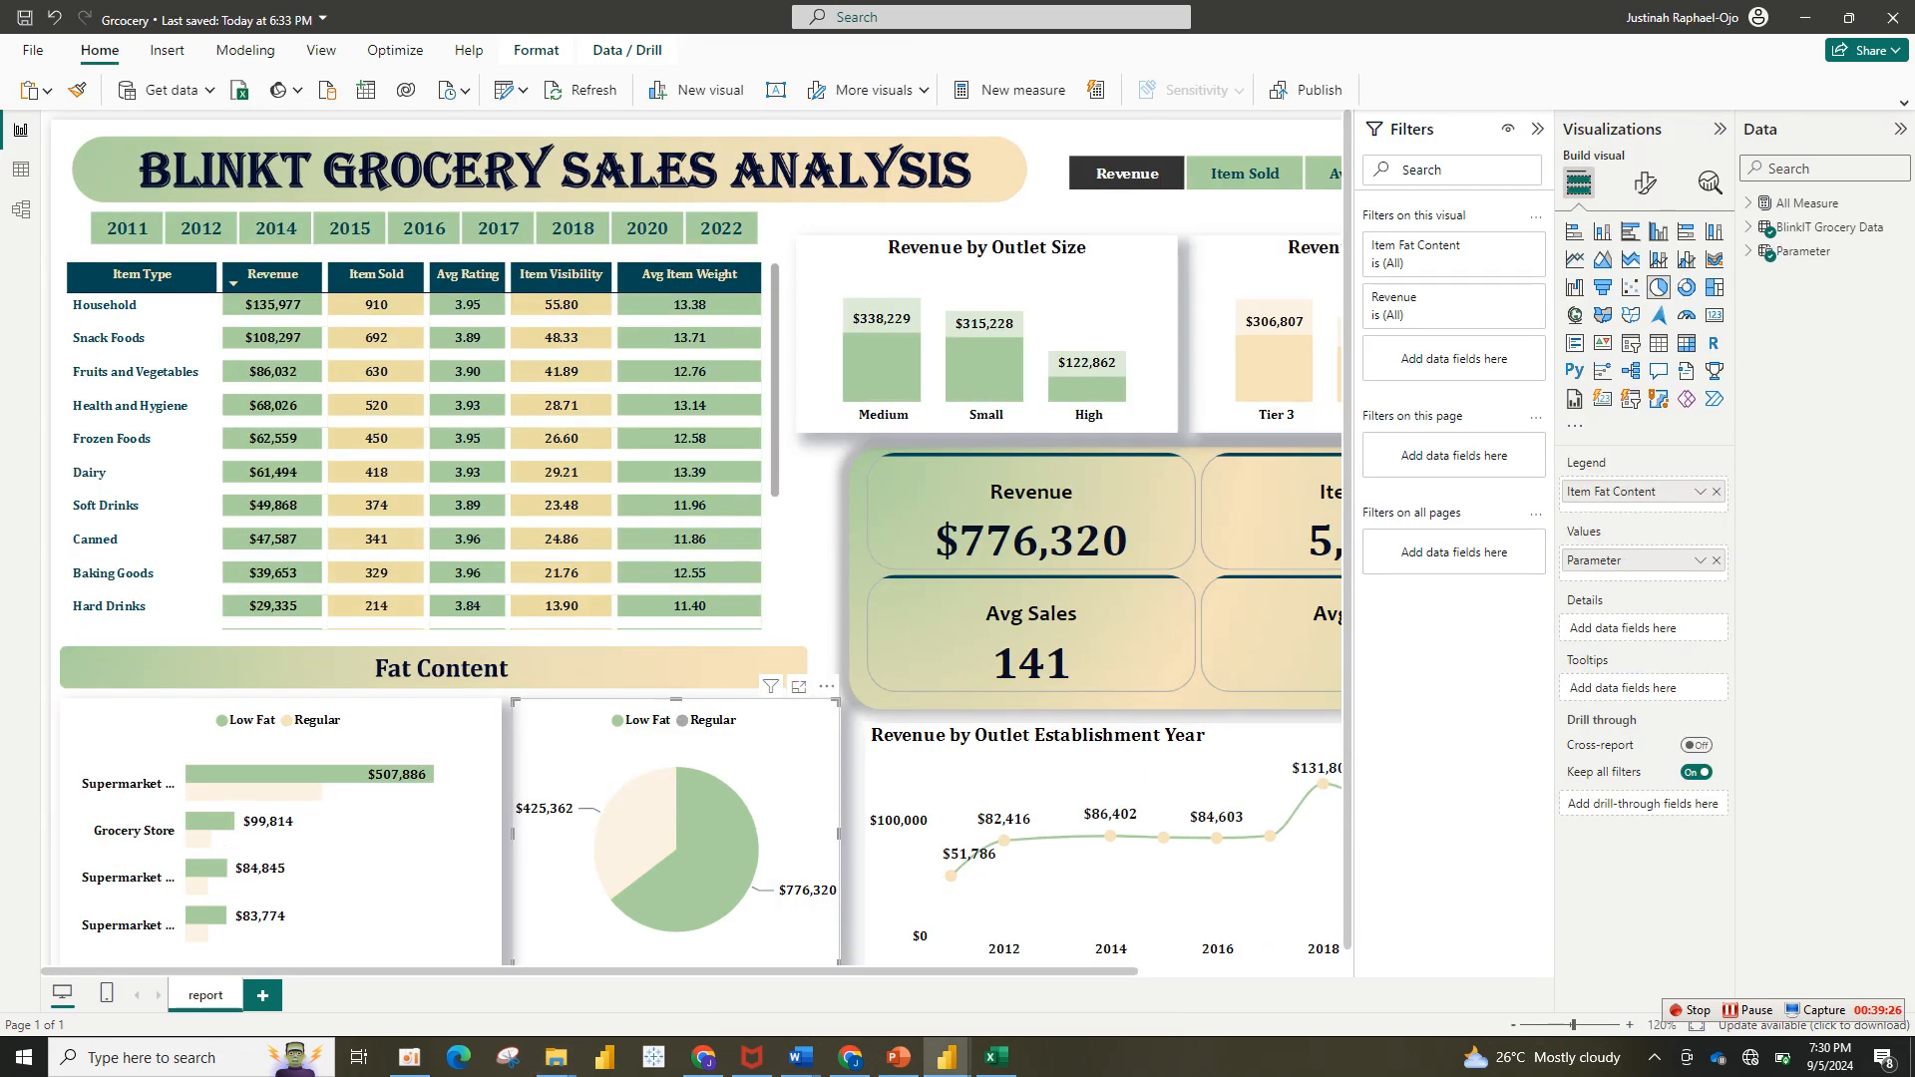
{"action": "left_click", "coordinate": [1537, 129]}
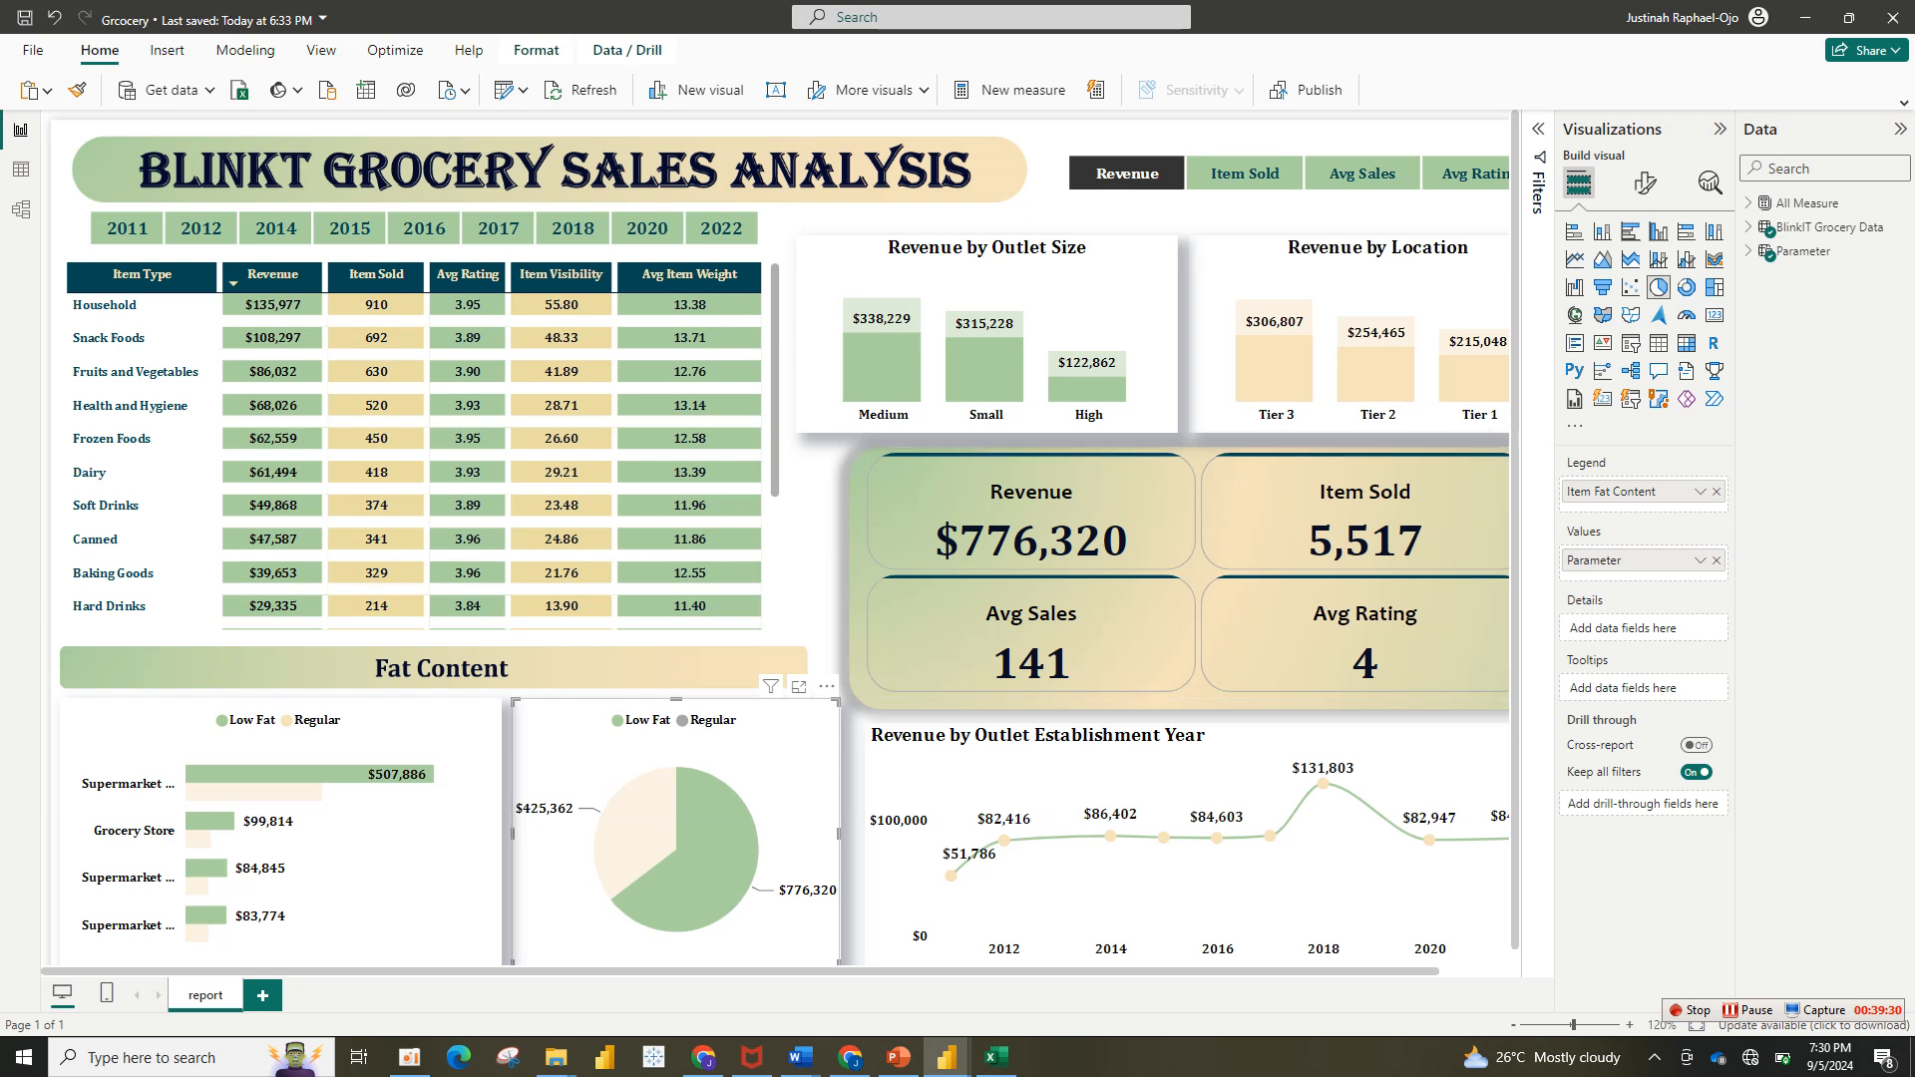
{"action": "left_click", "coordinate": [818, 558]}
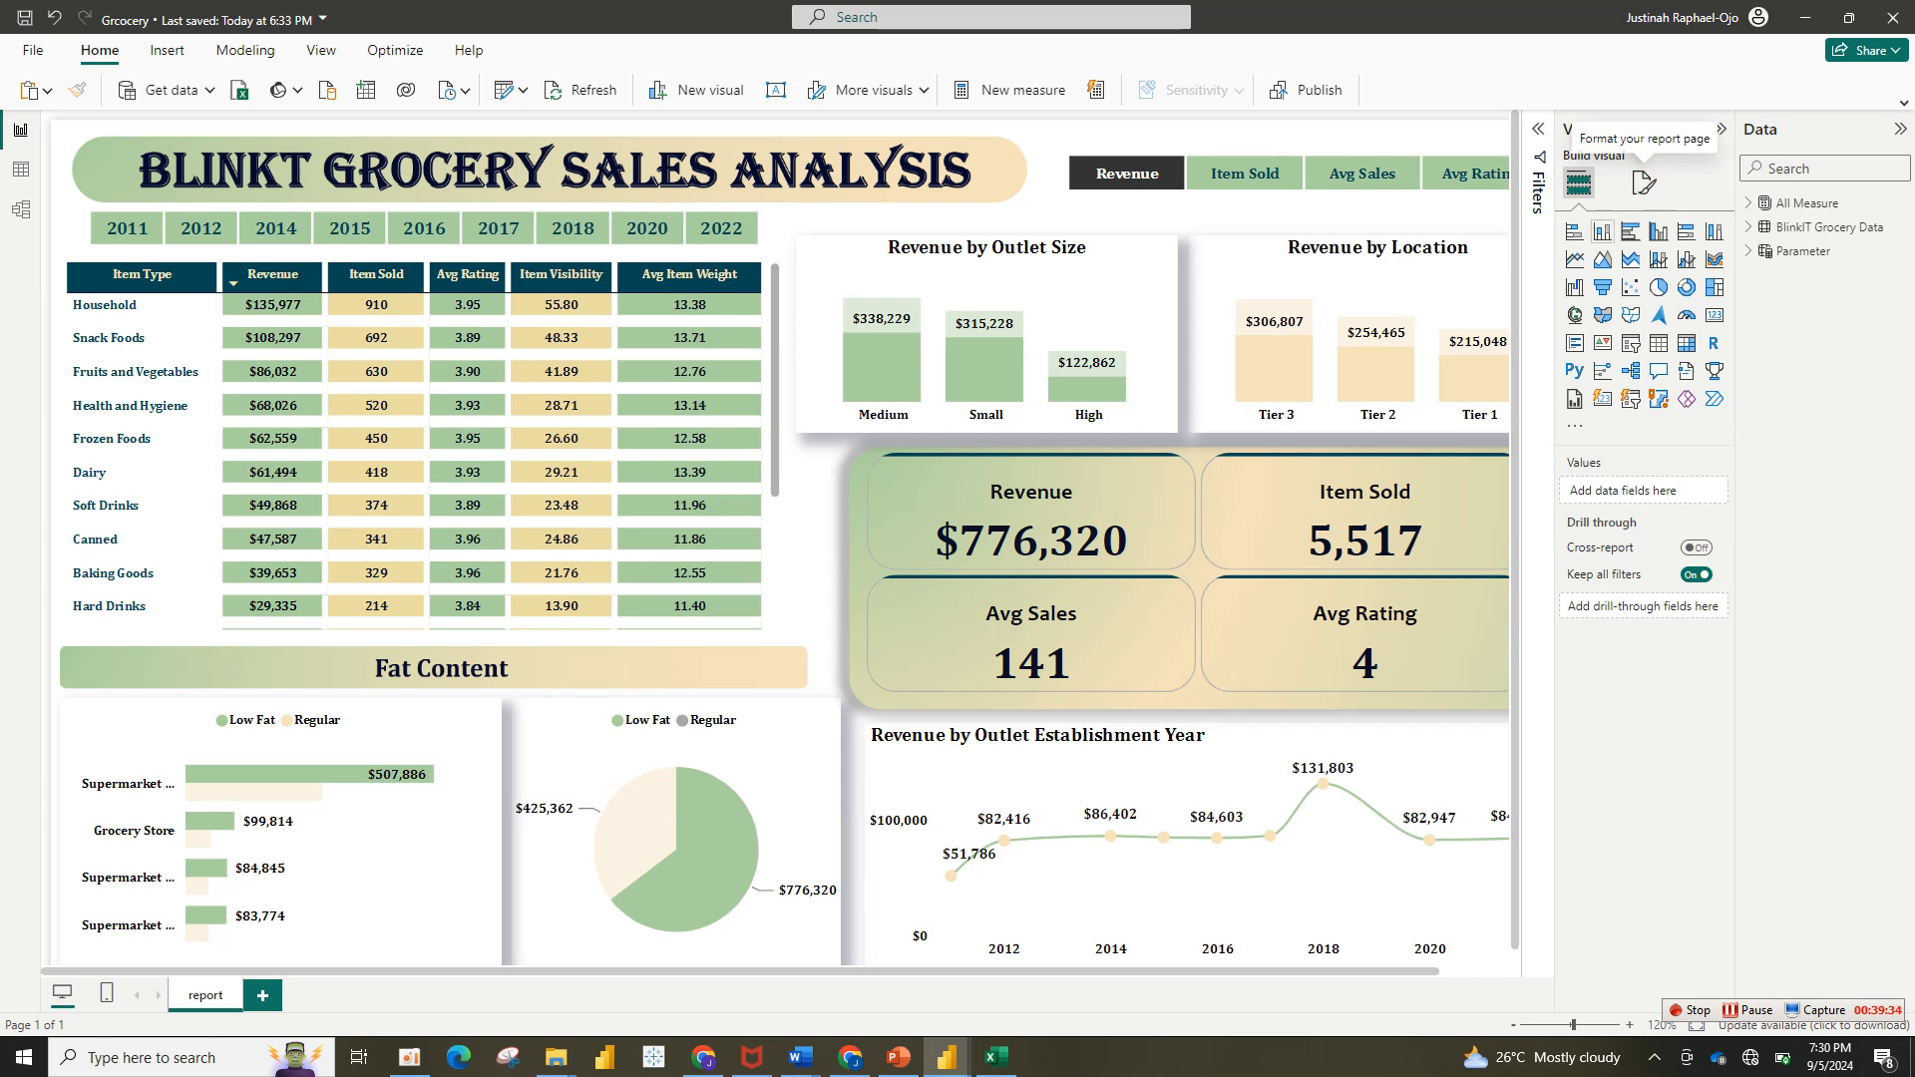
{"action": "left_click", "coordinate": [1297, 575]}
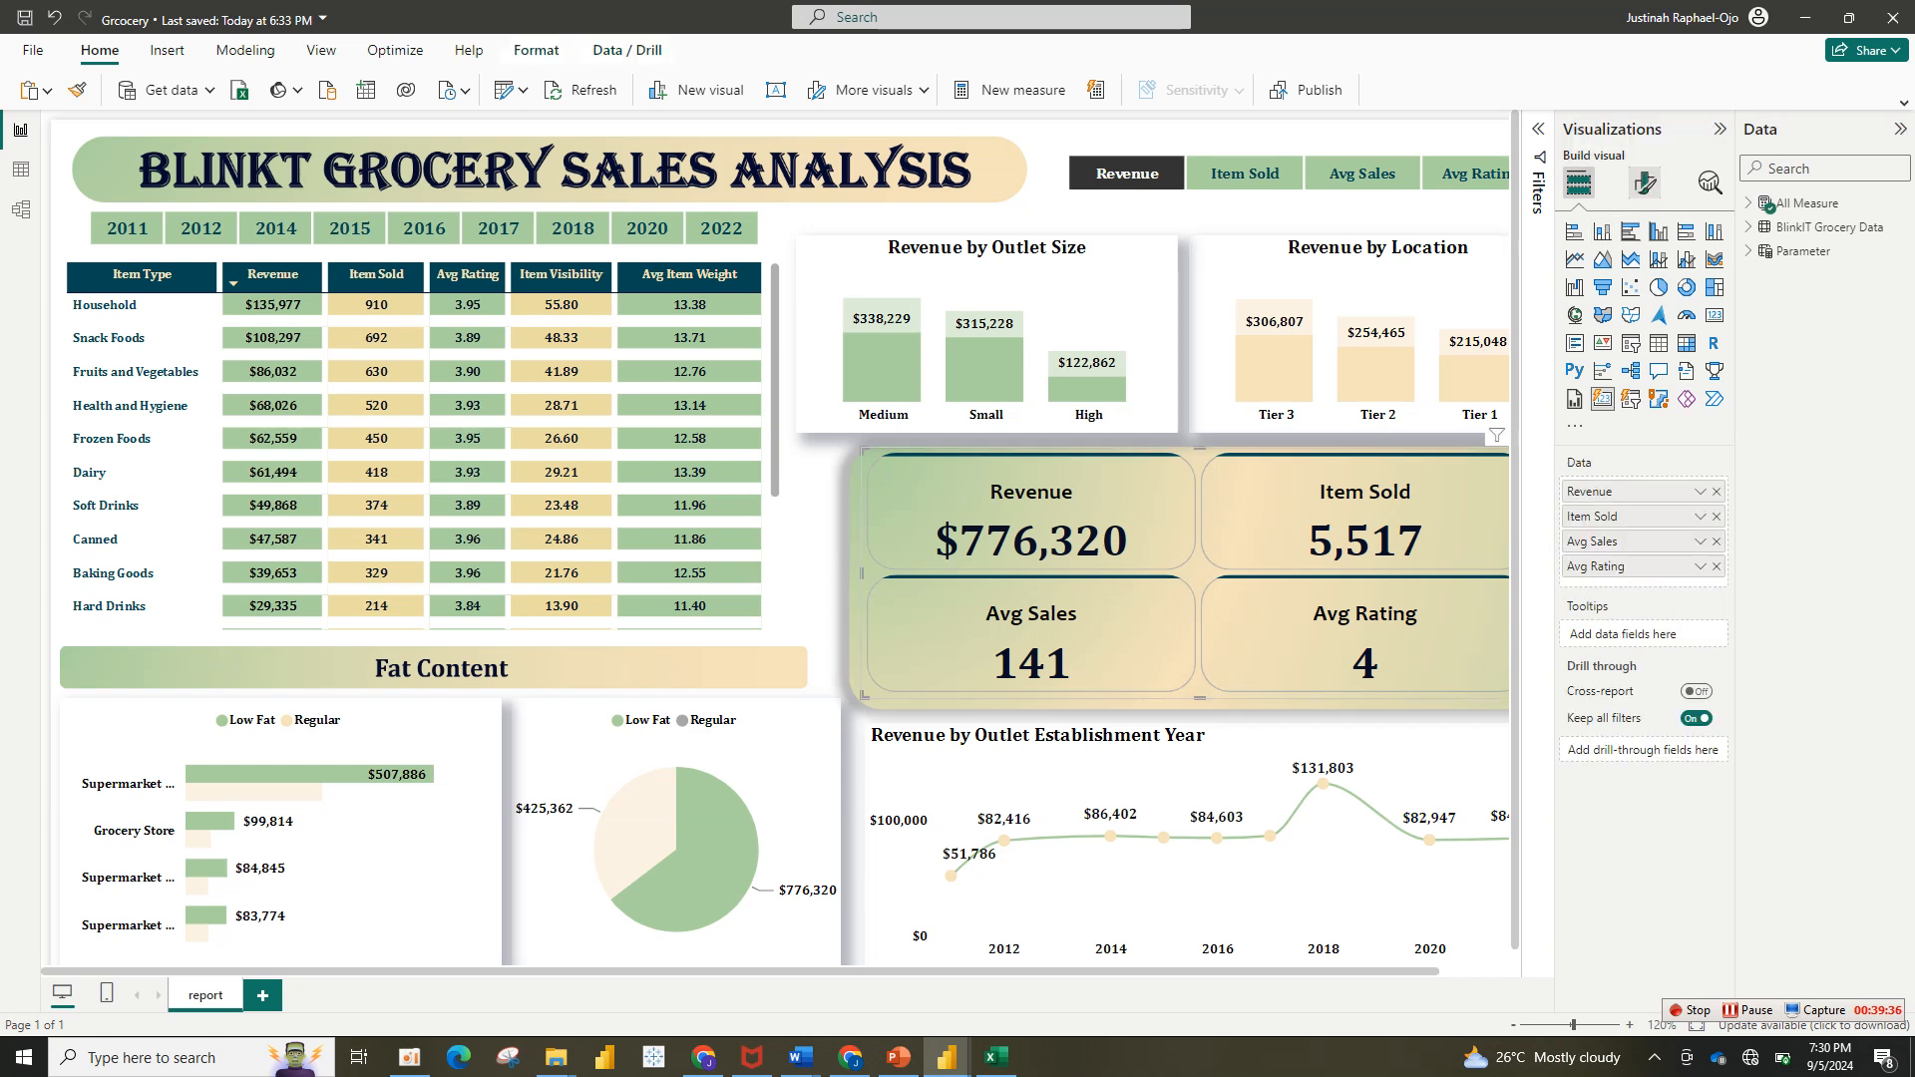
{"action": "left_click", "coordinate": [1644, 184]}
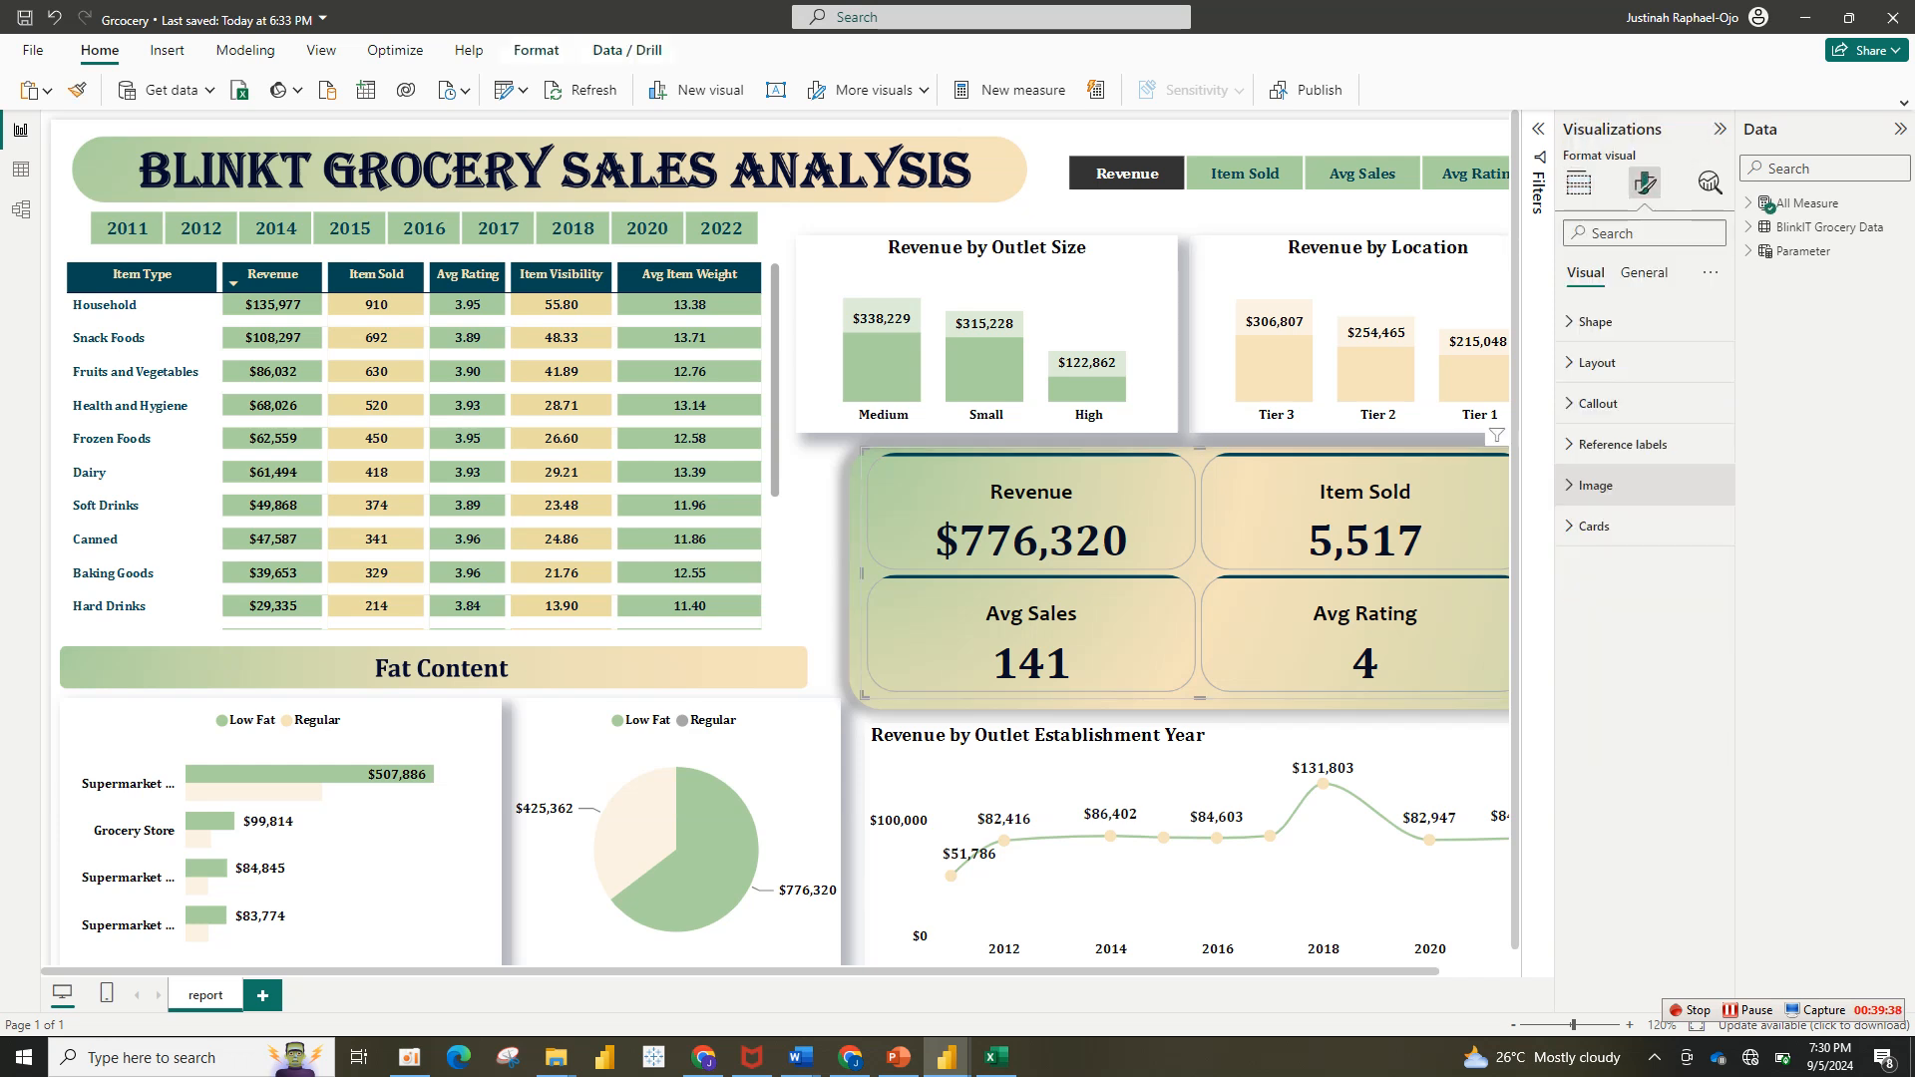
{"action": "left_click", "coordinate": [1597, 362]}
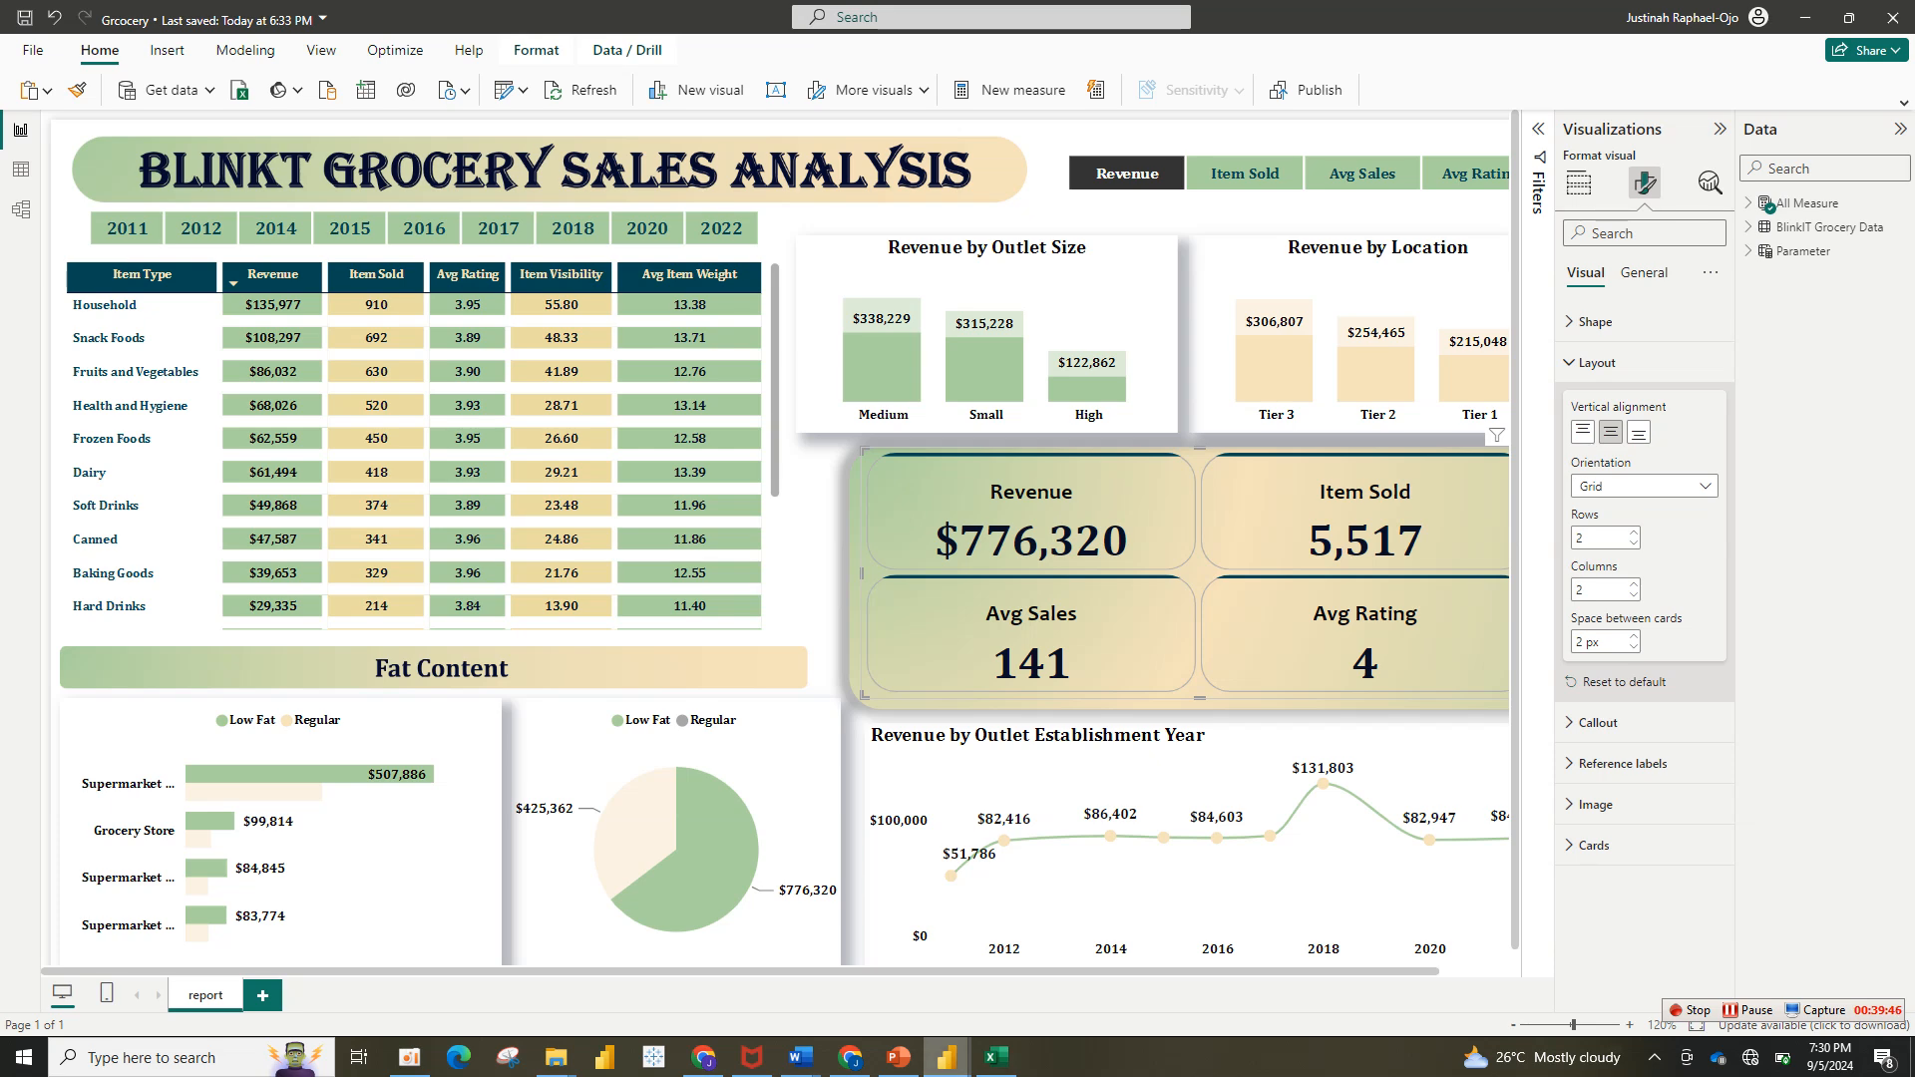
Step: Switch back to the untitled report and arrange the KPI cards in a Grid orientation with 2 rows and 2 columns
{"action": "mouse_move", "coordinate": [945, 1057]}
{"action": "left_click", "coordinate": [1062, 957]}
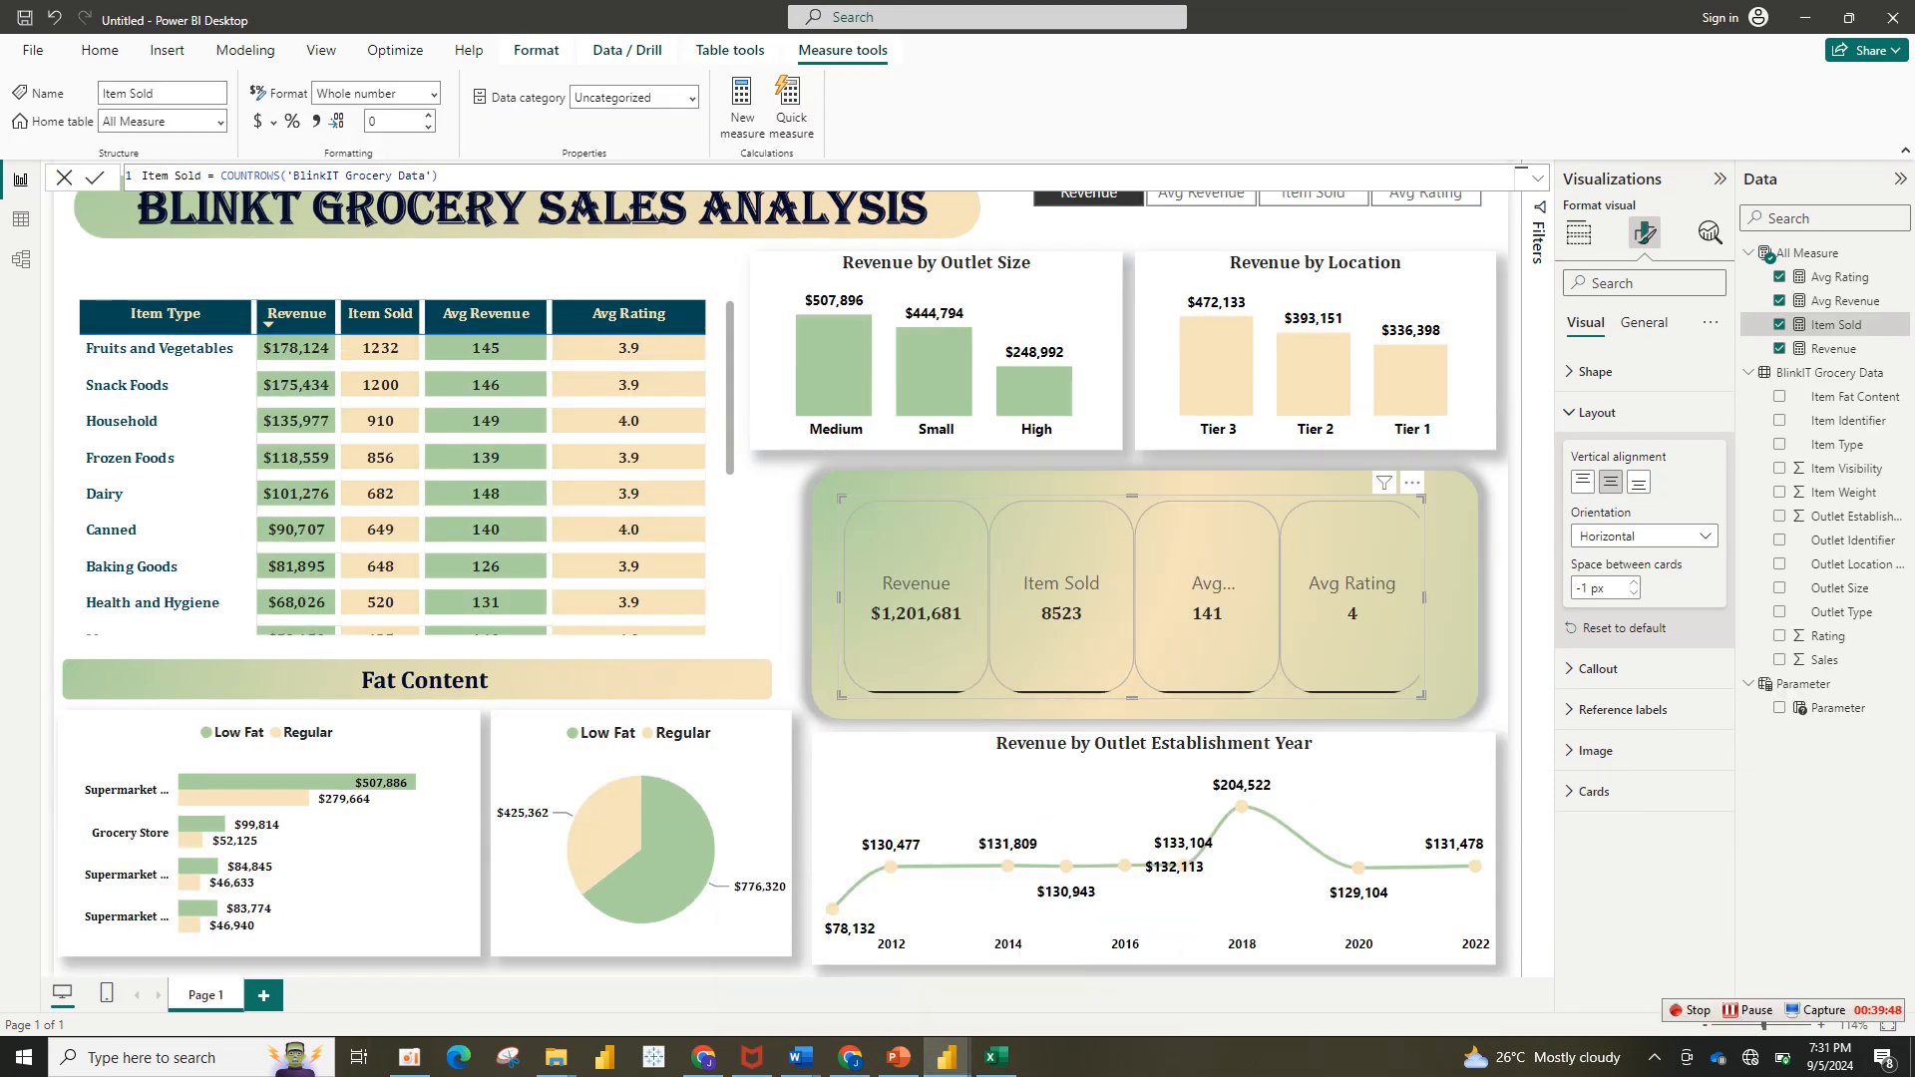
{"action": "left_click", "coordinate": [1644, 536]}
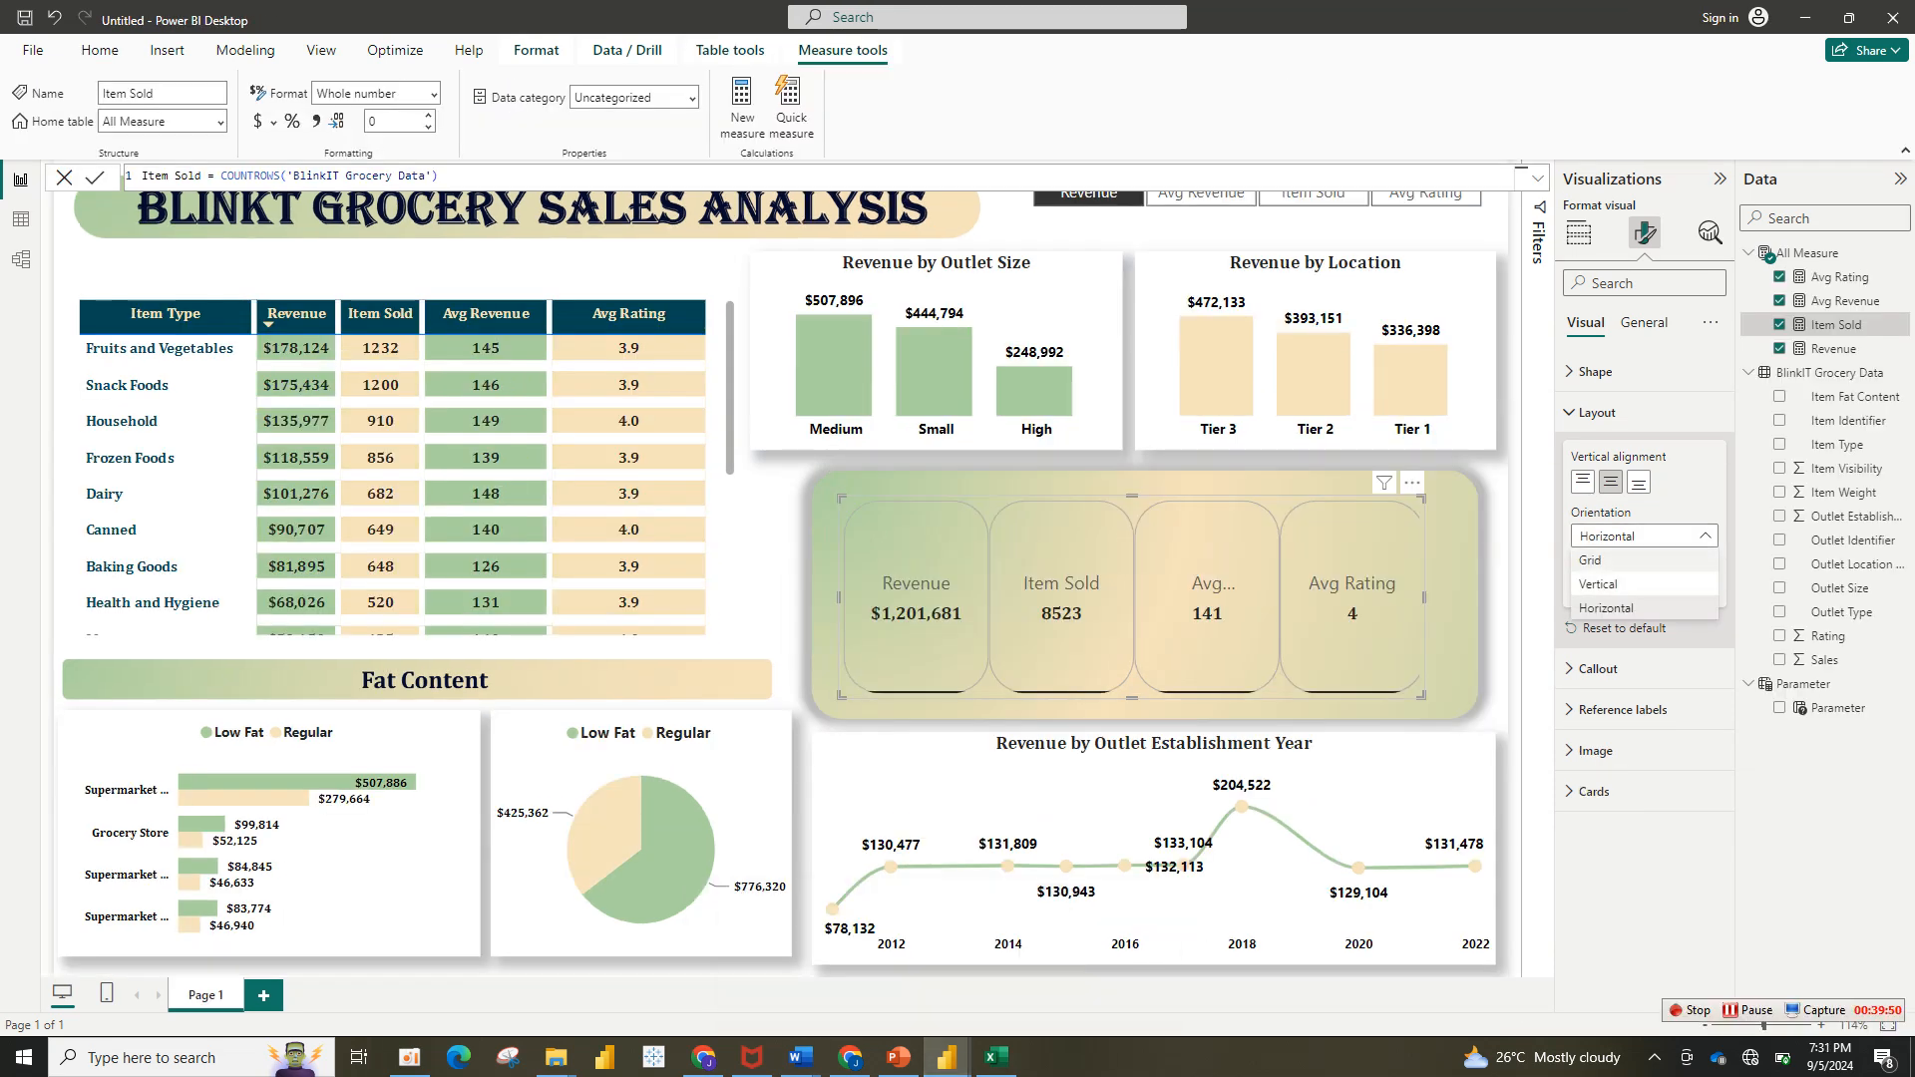
{"action": "left_click", "coordinate": [1596, 560]}
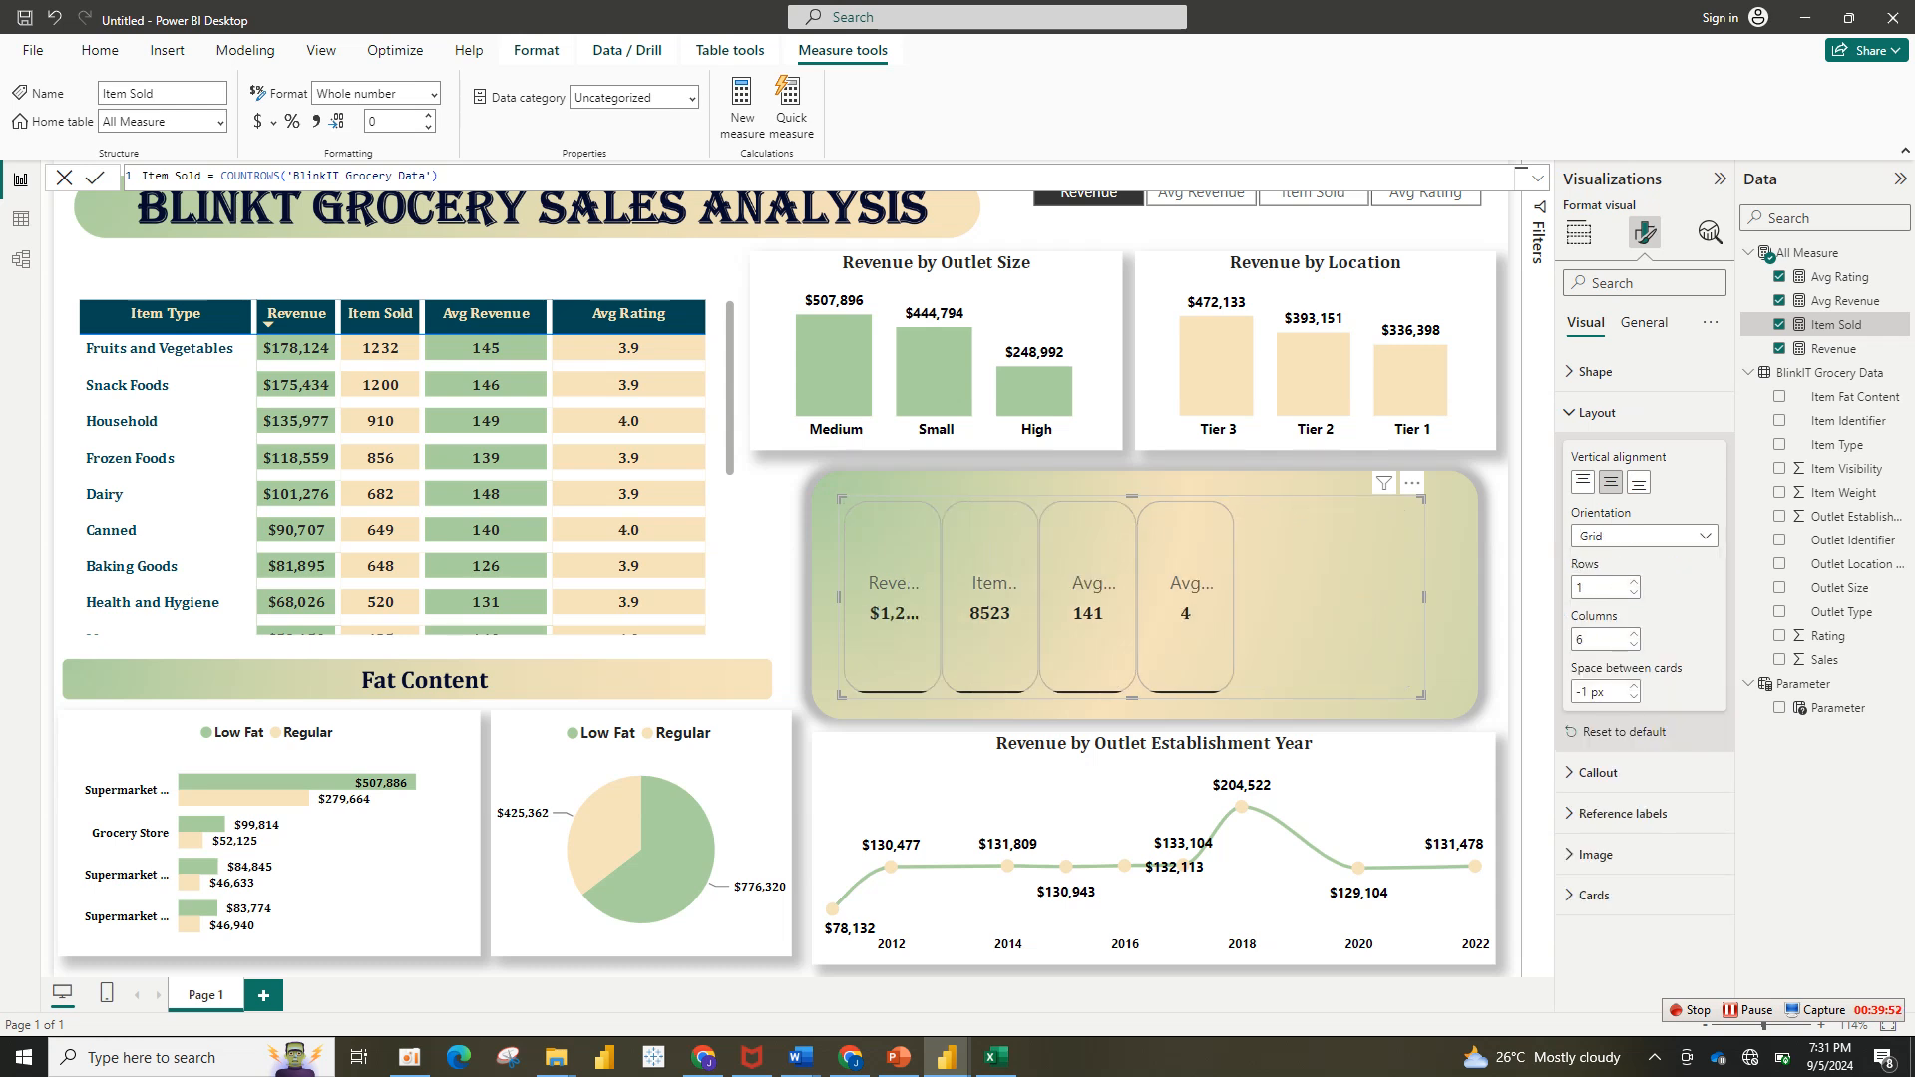
{"action": "left_click", "coordinate": [1633, 583]}
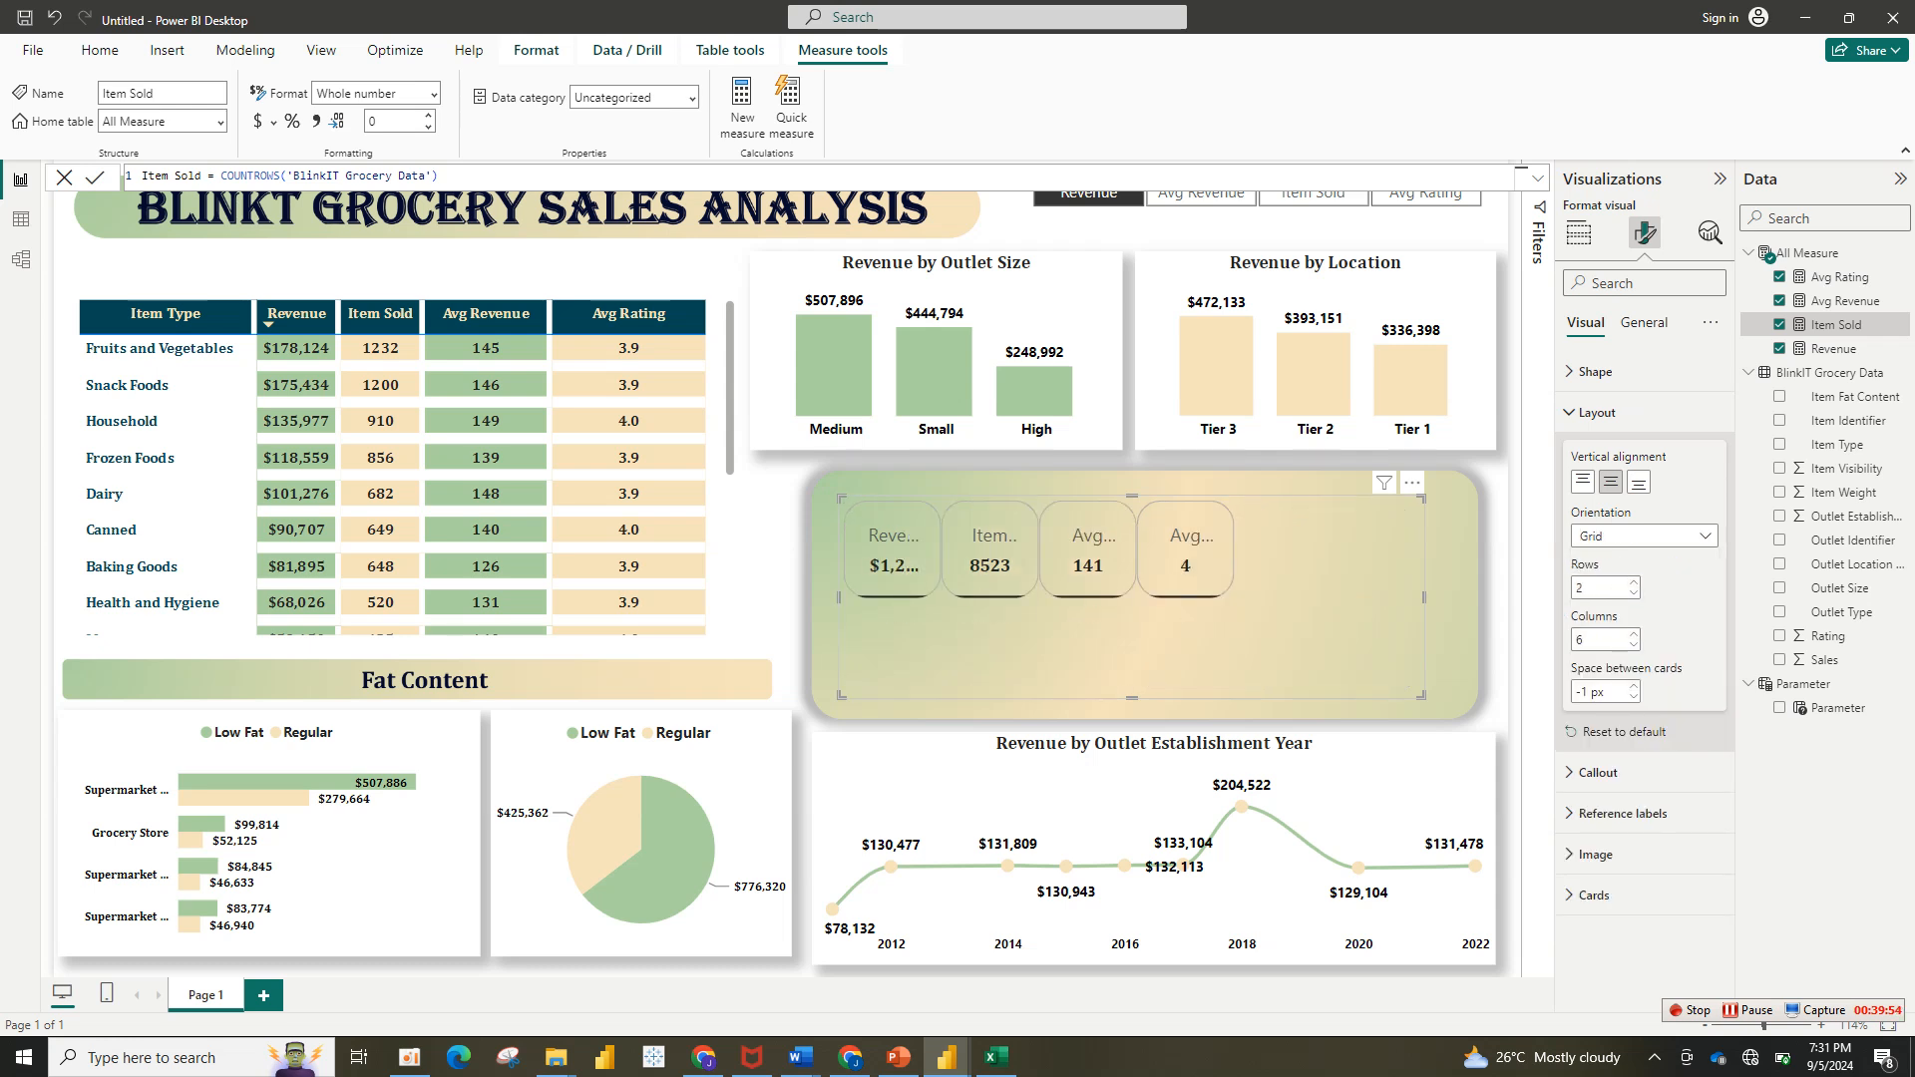
{"action": "left_click", "coordinate": [1634, 645]}
{"action": "left_click", "coordinate": [1634, 646]}
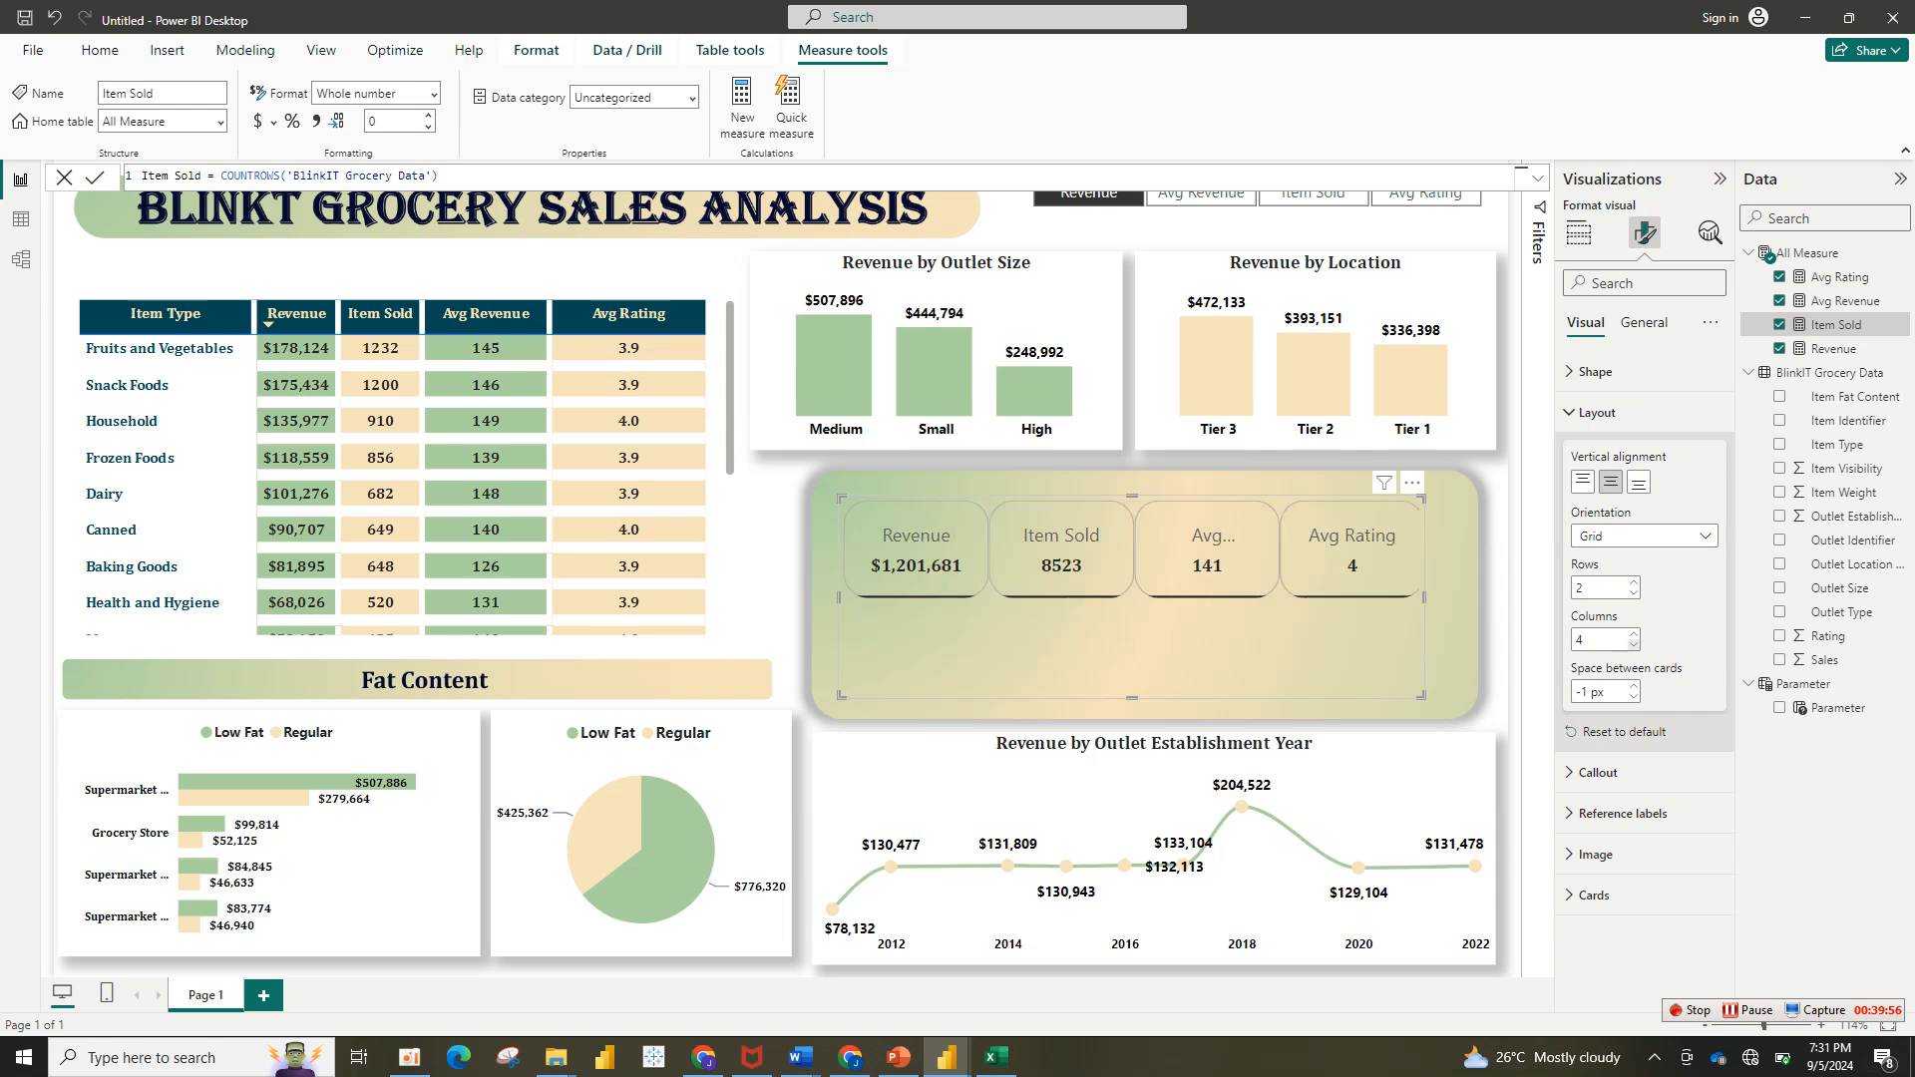
{"action": "left_click", "coordinate": [1634, 646]}
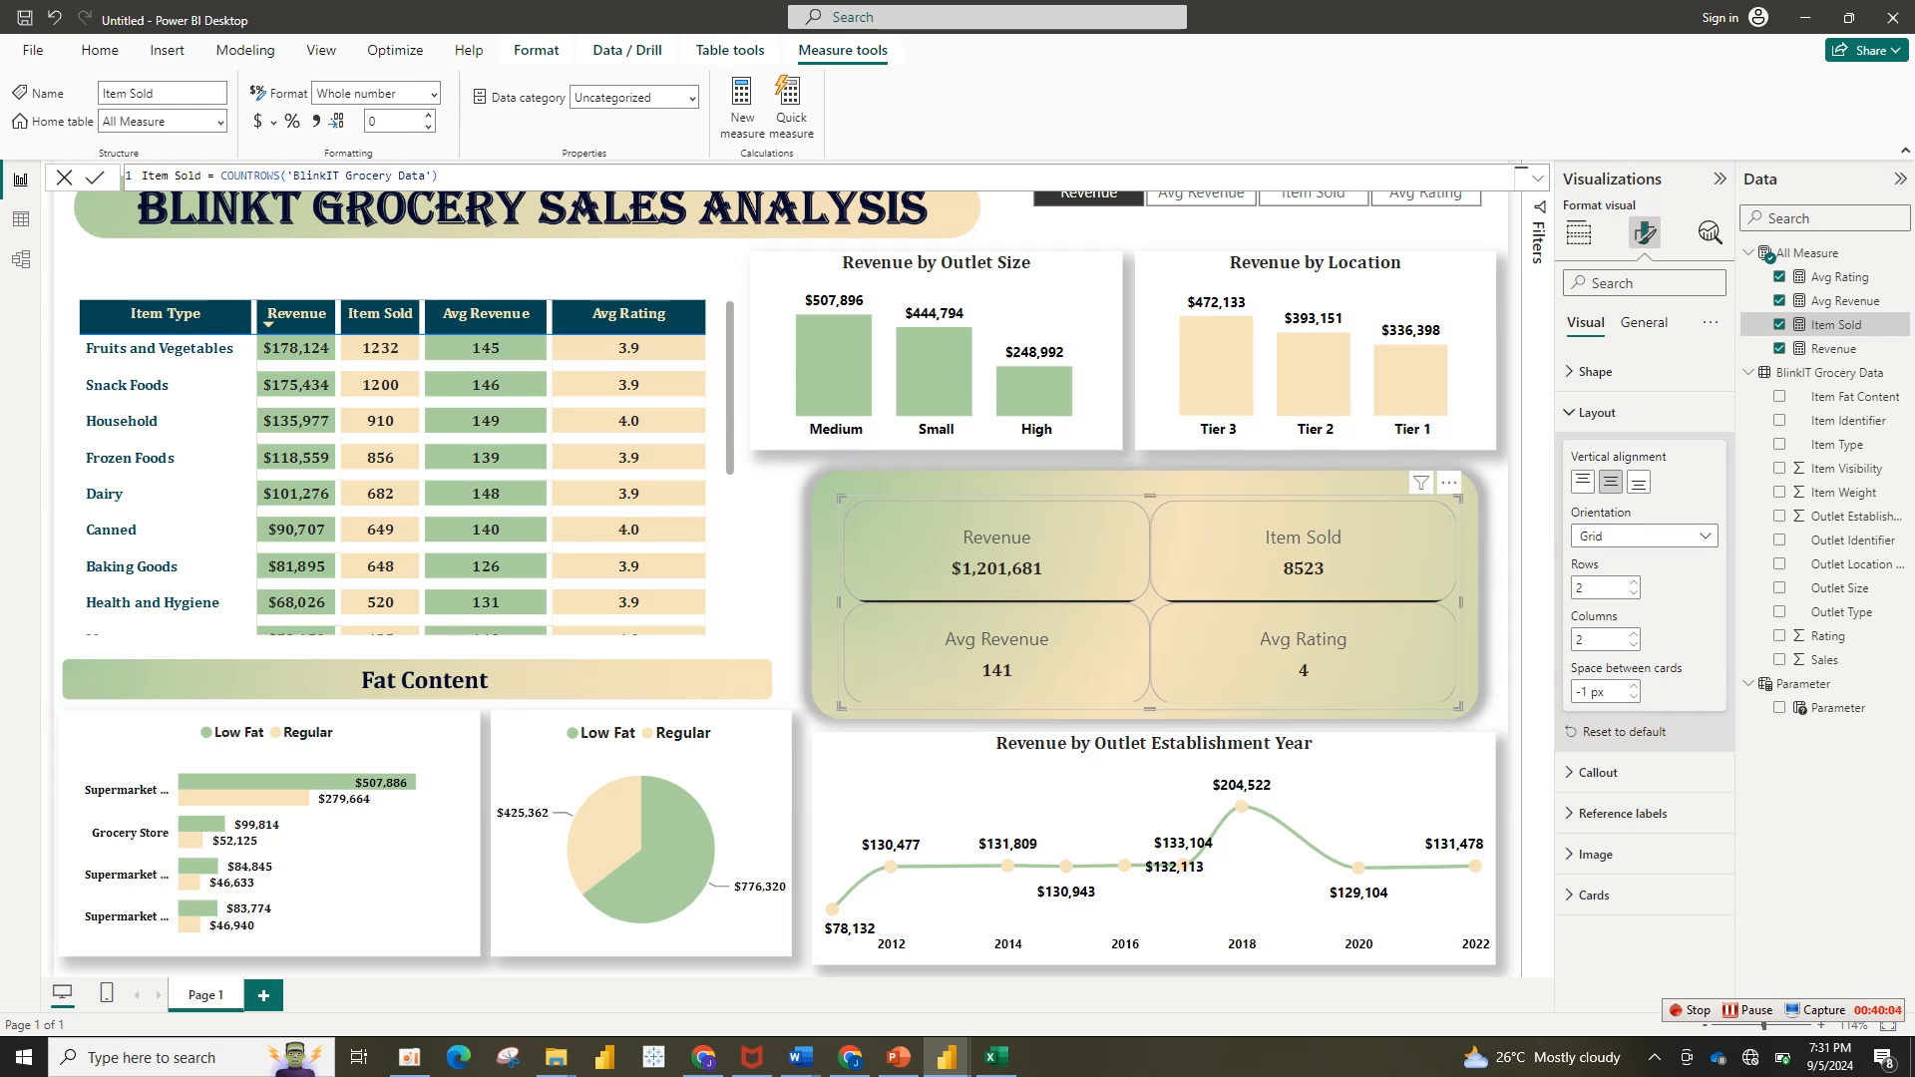
Step: Set the position of the KPI cards' accent bar to Top and make the card visual slightly narrower
{"action": "left_click", "coordinate": [1595, 412]}
{"action": "left_click", "coordinate": [1594, 575]}
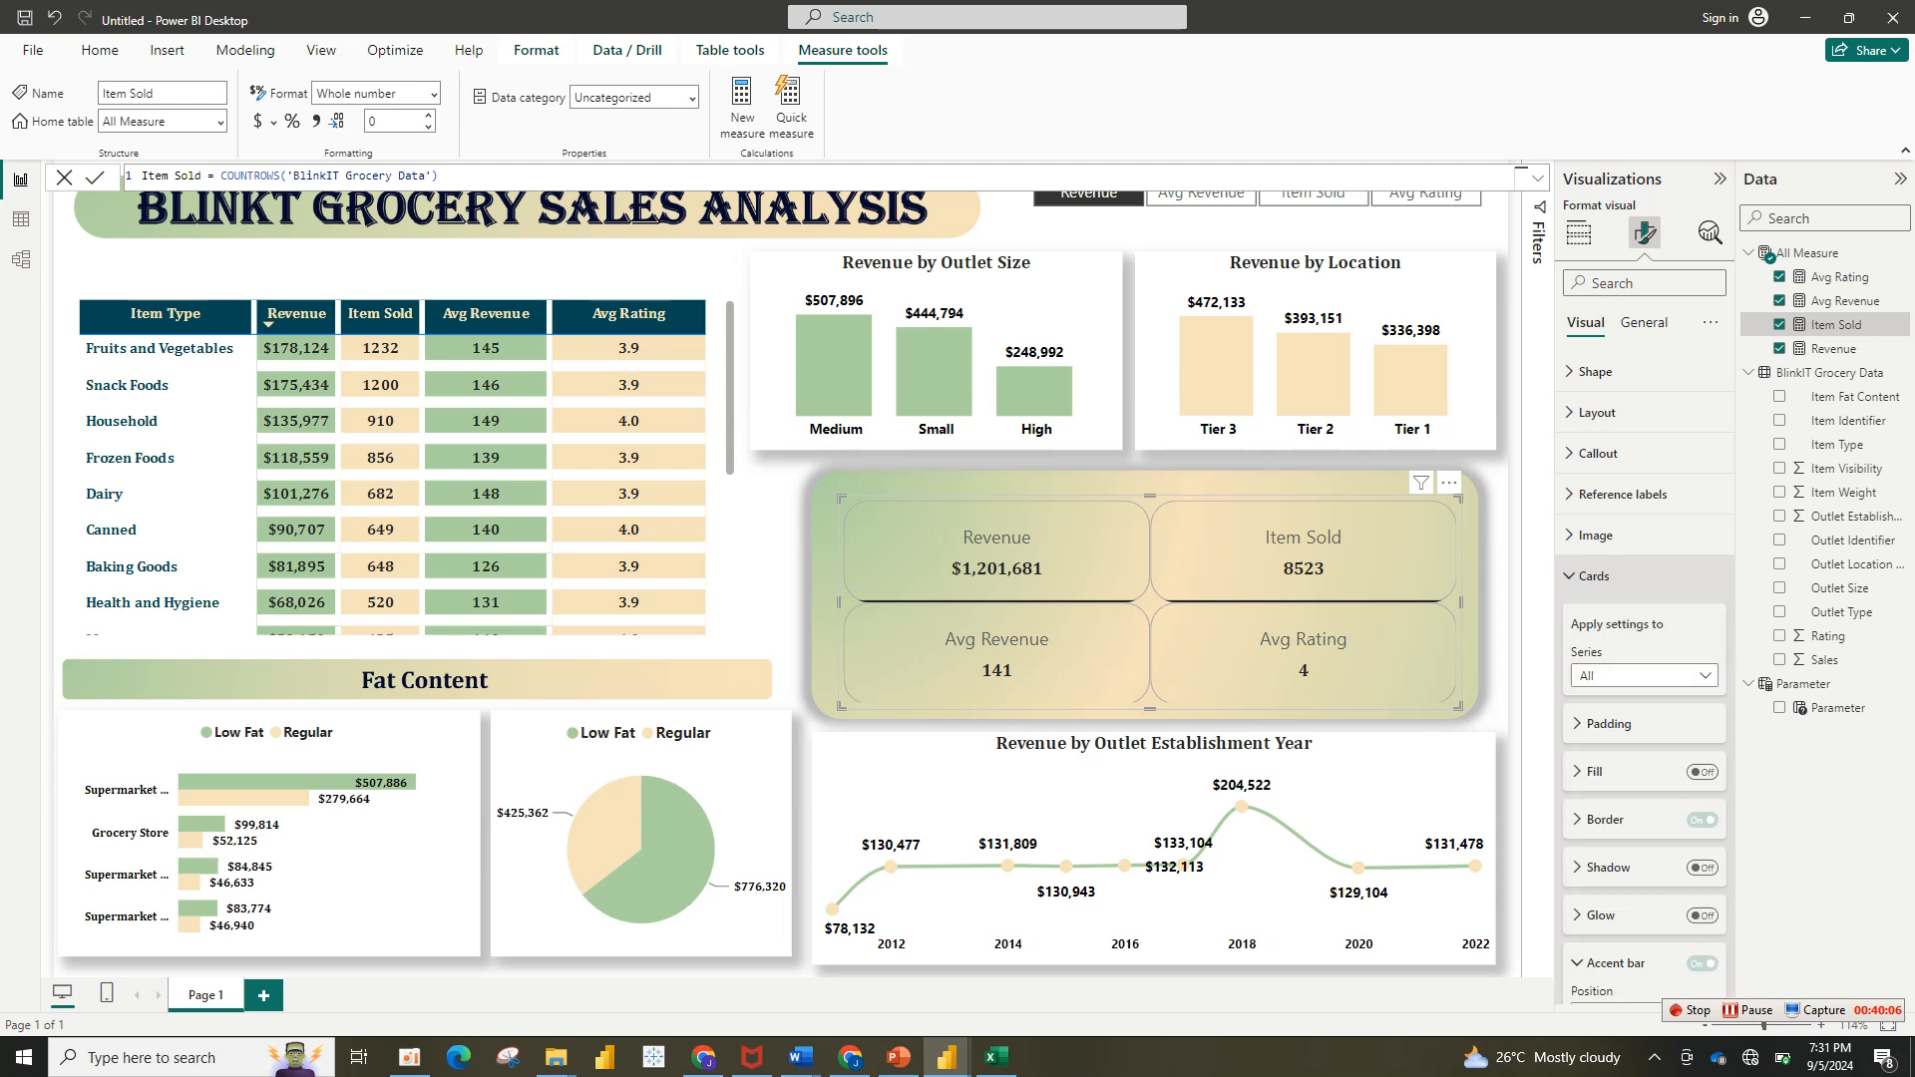
{"action": "left_click", "coordinate": [1614, 963]}
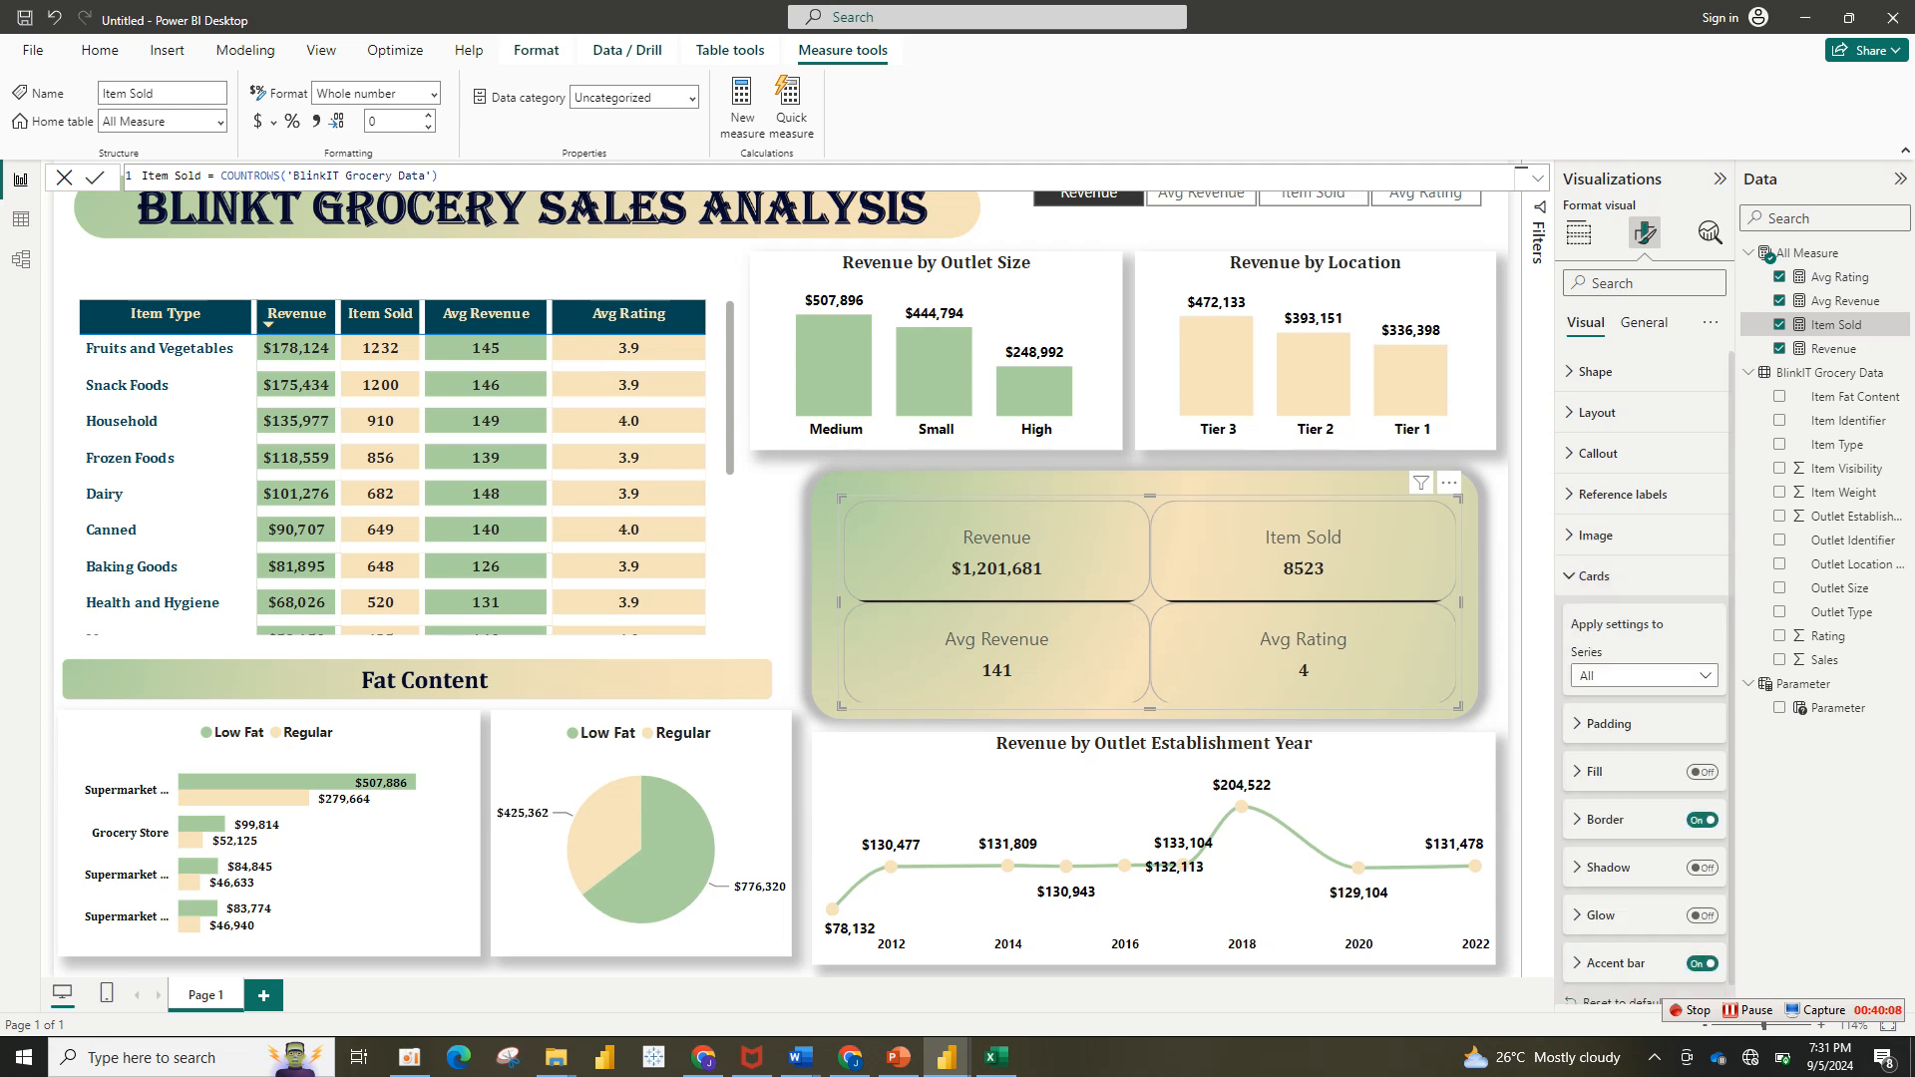
{"action": "scroll", "coordinate": [1646, 679], "scroll_direction": "down", "scroll_amount": 1}
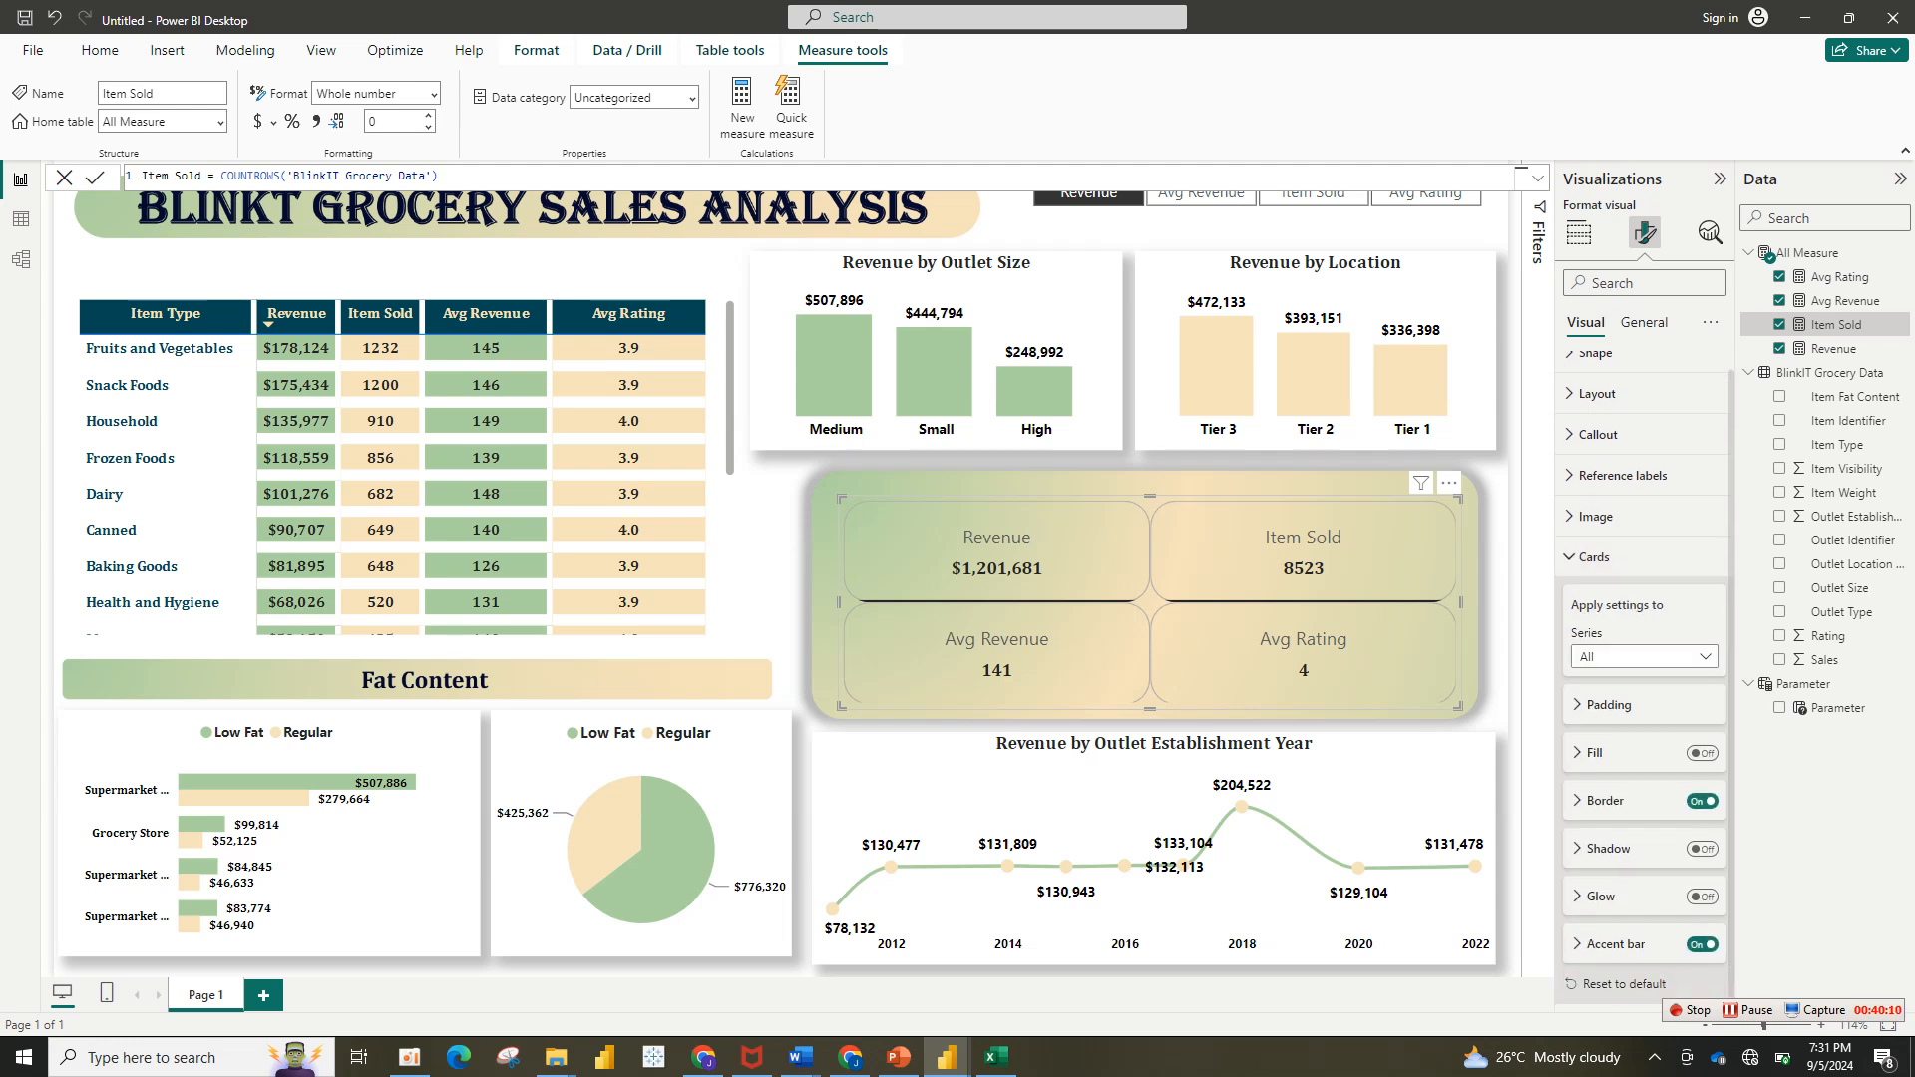
{"action": "left_click", "coordinate": [1615, 944]}
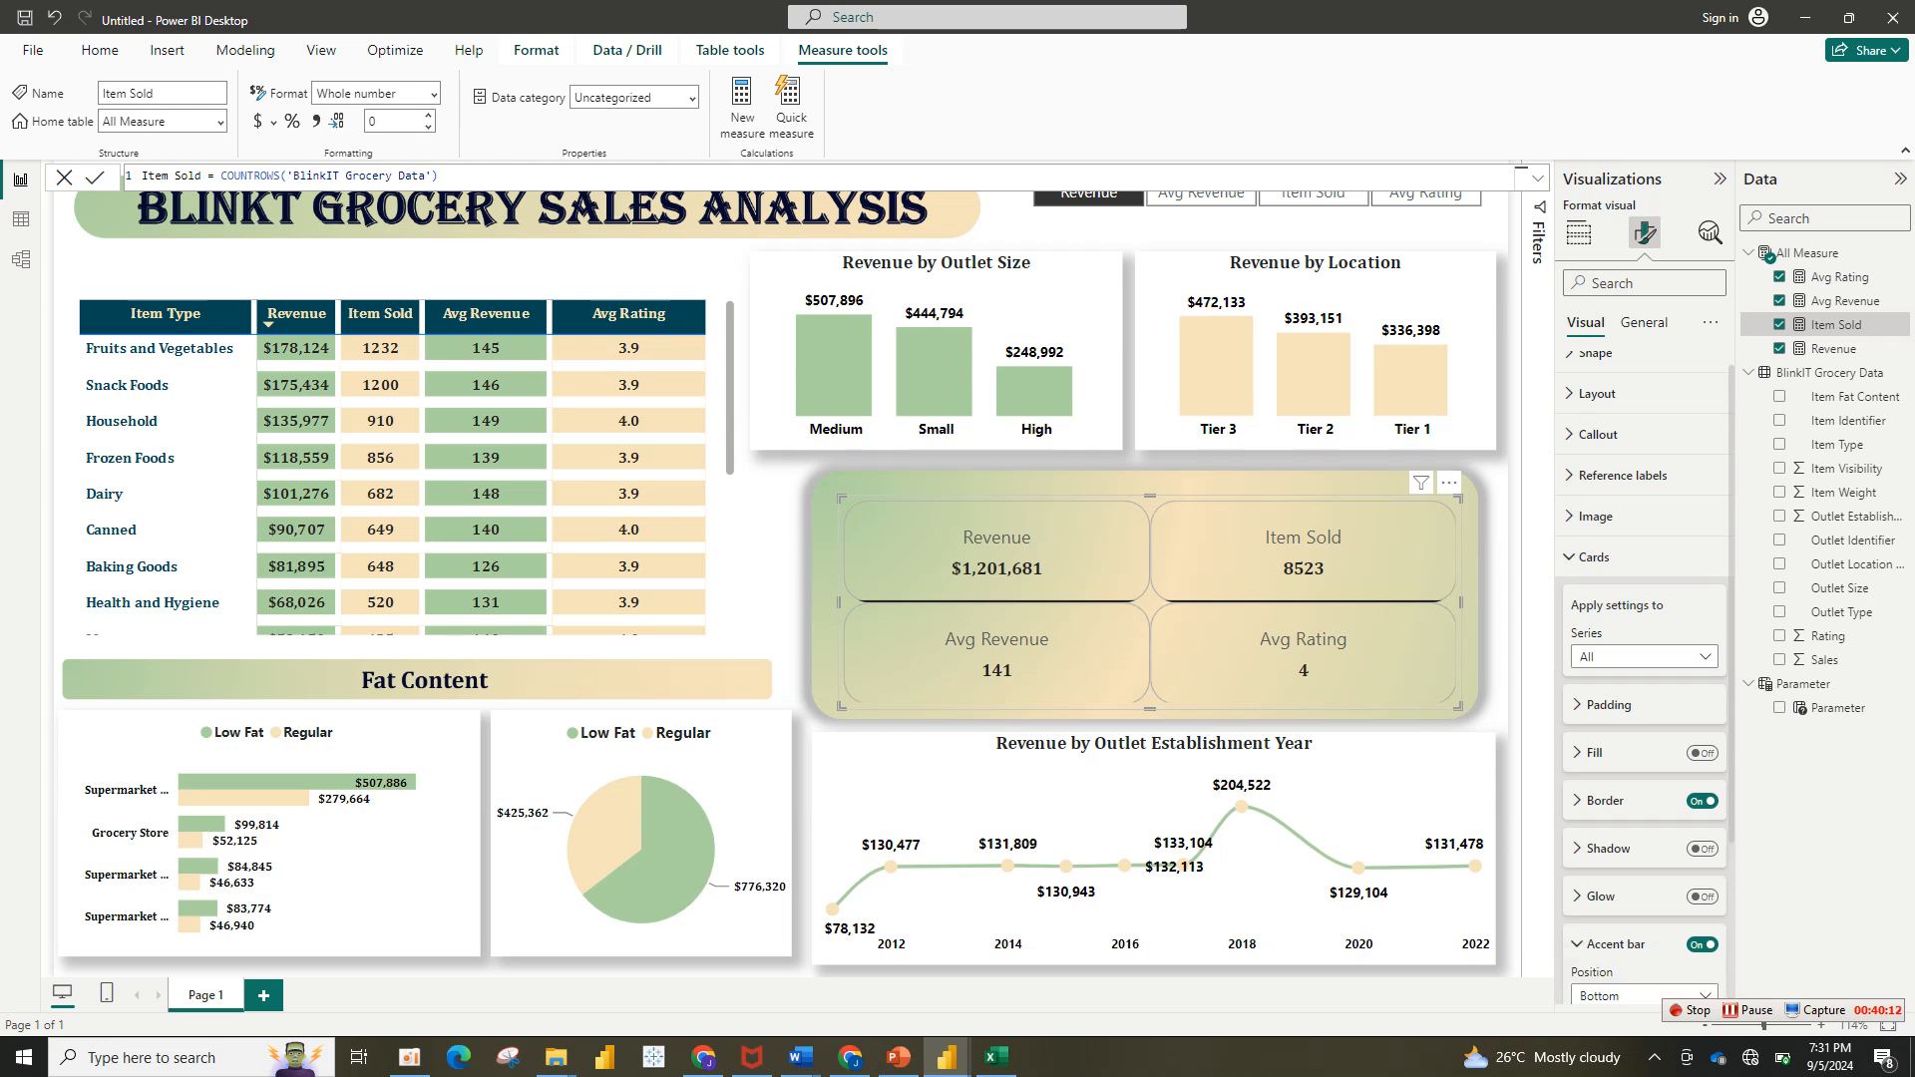
{"action": "scroll", "coordinate": [1646, 678], "scroll_direction": "down", "scroll_amount": 5}
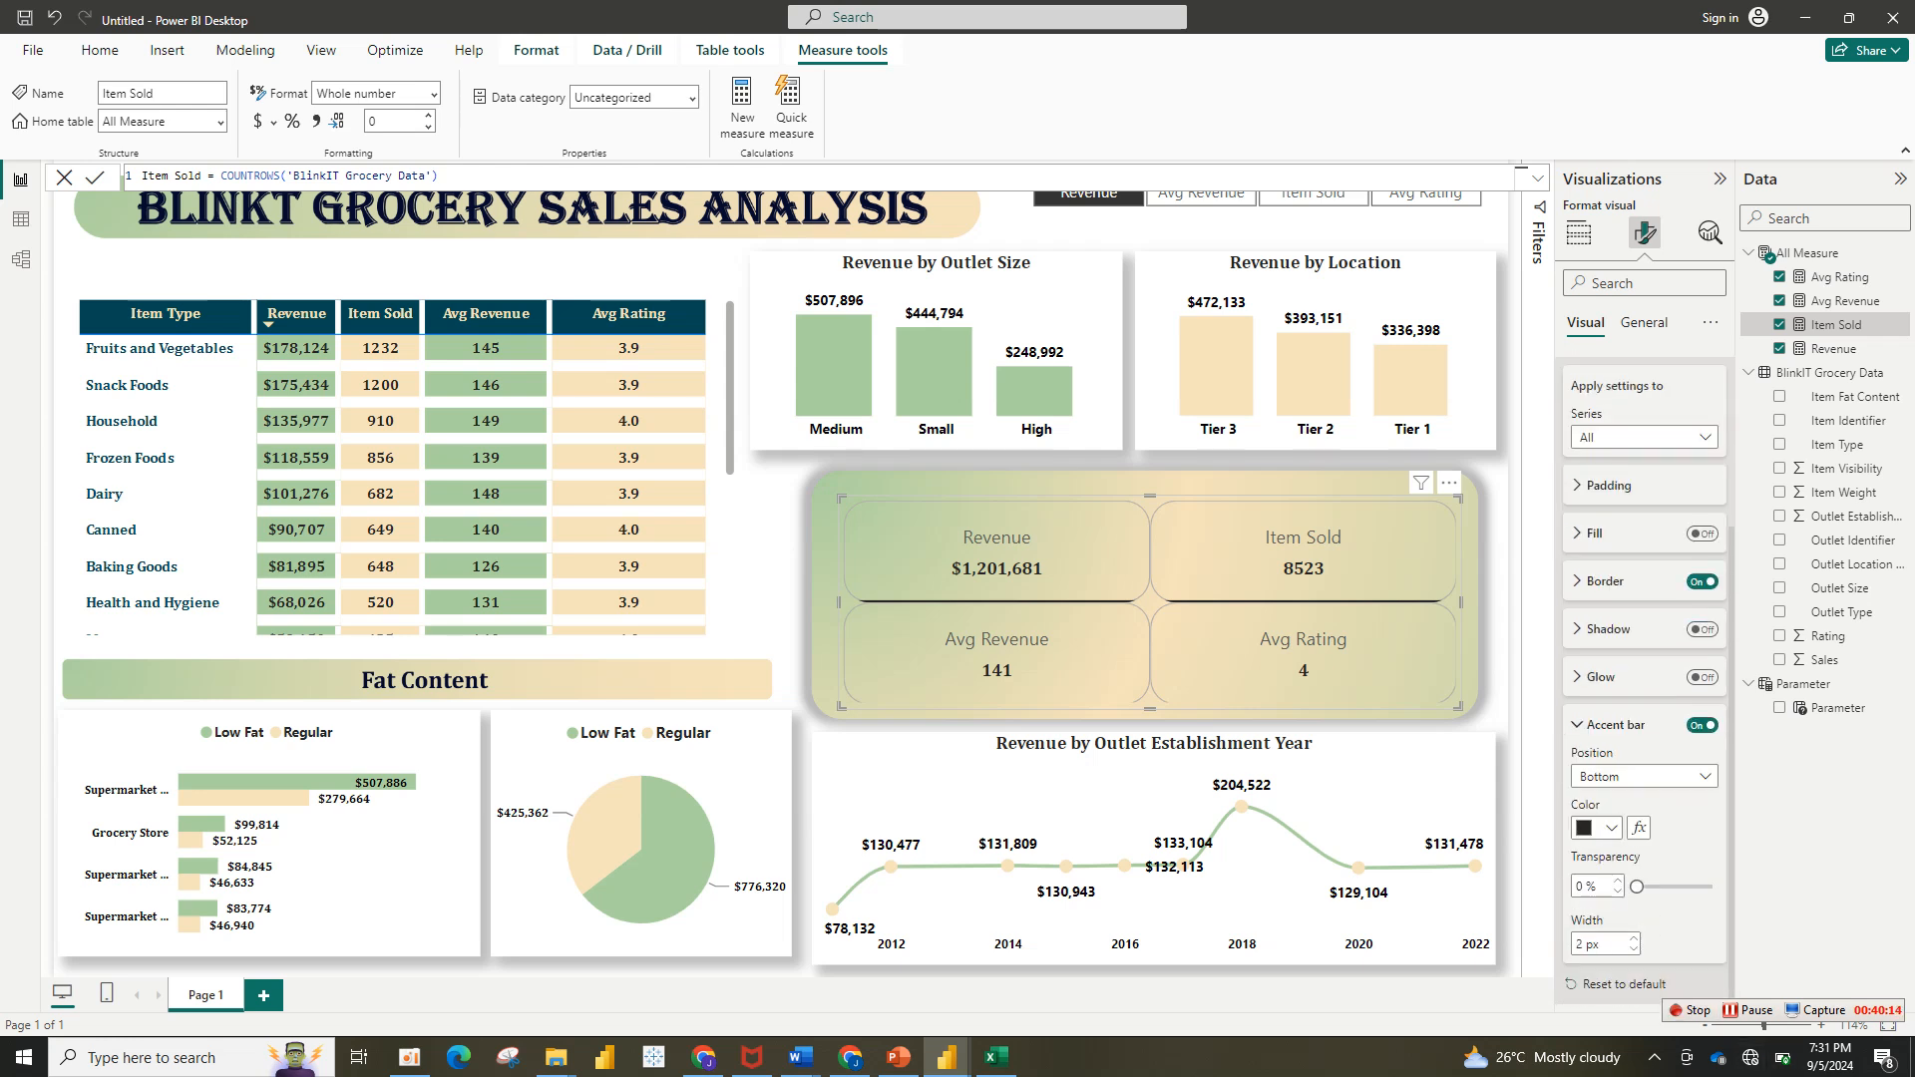
{"action": "left_click", "coordinate": [1596, 828]}
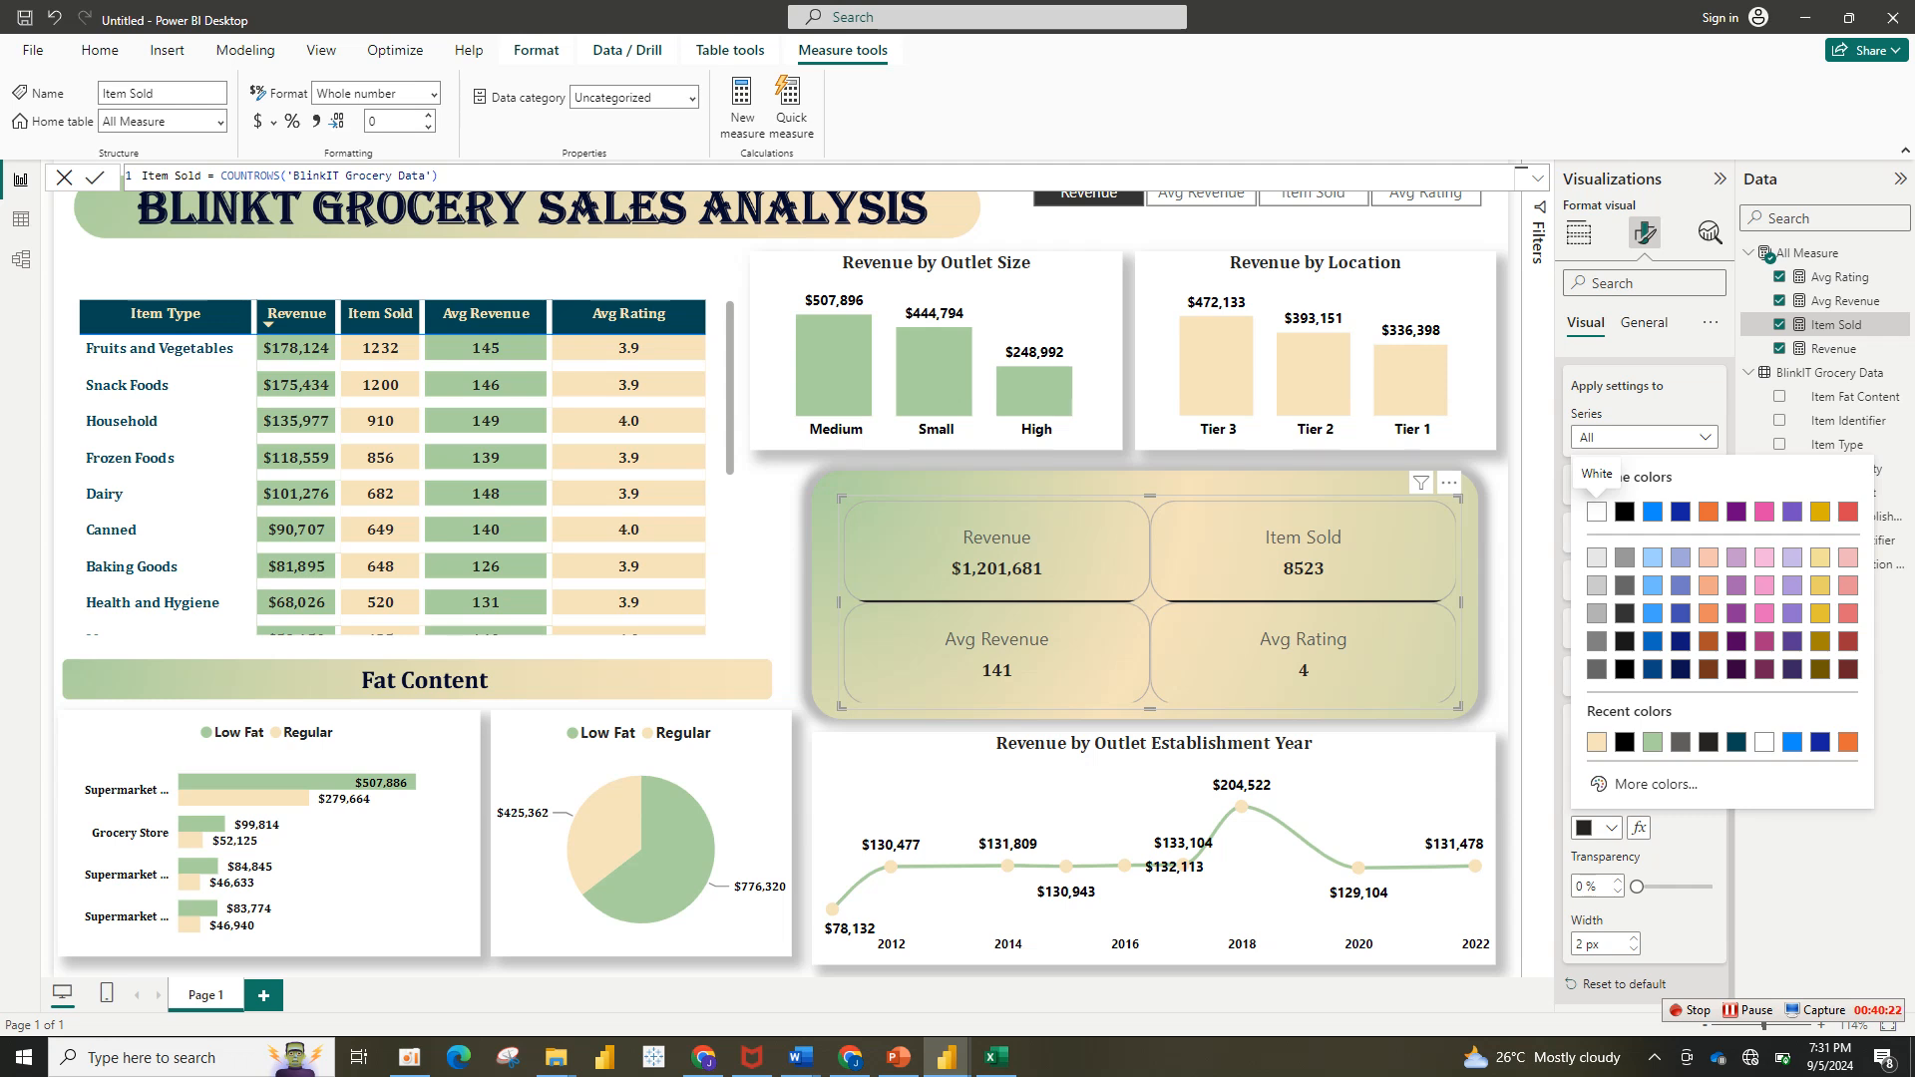
{"action": "left_click", "coordinate": [1597, 512]}
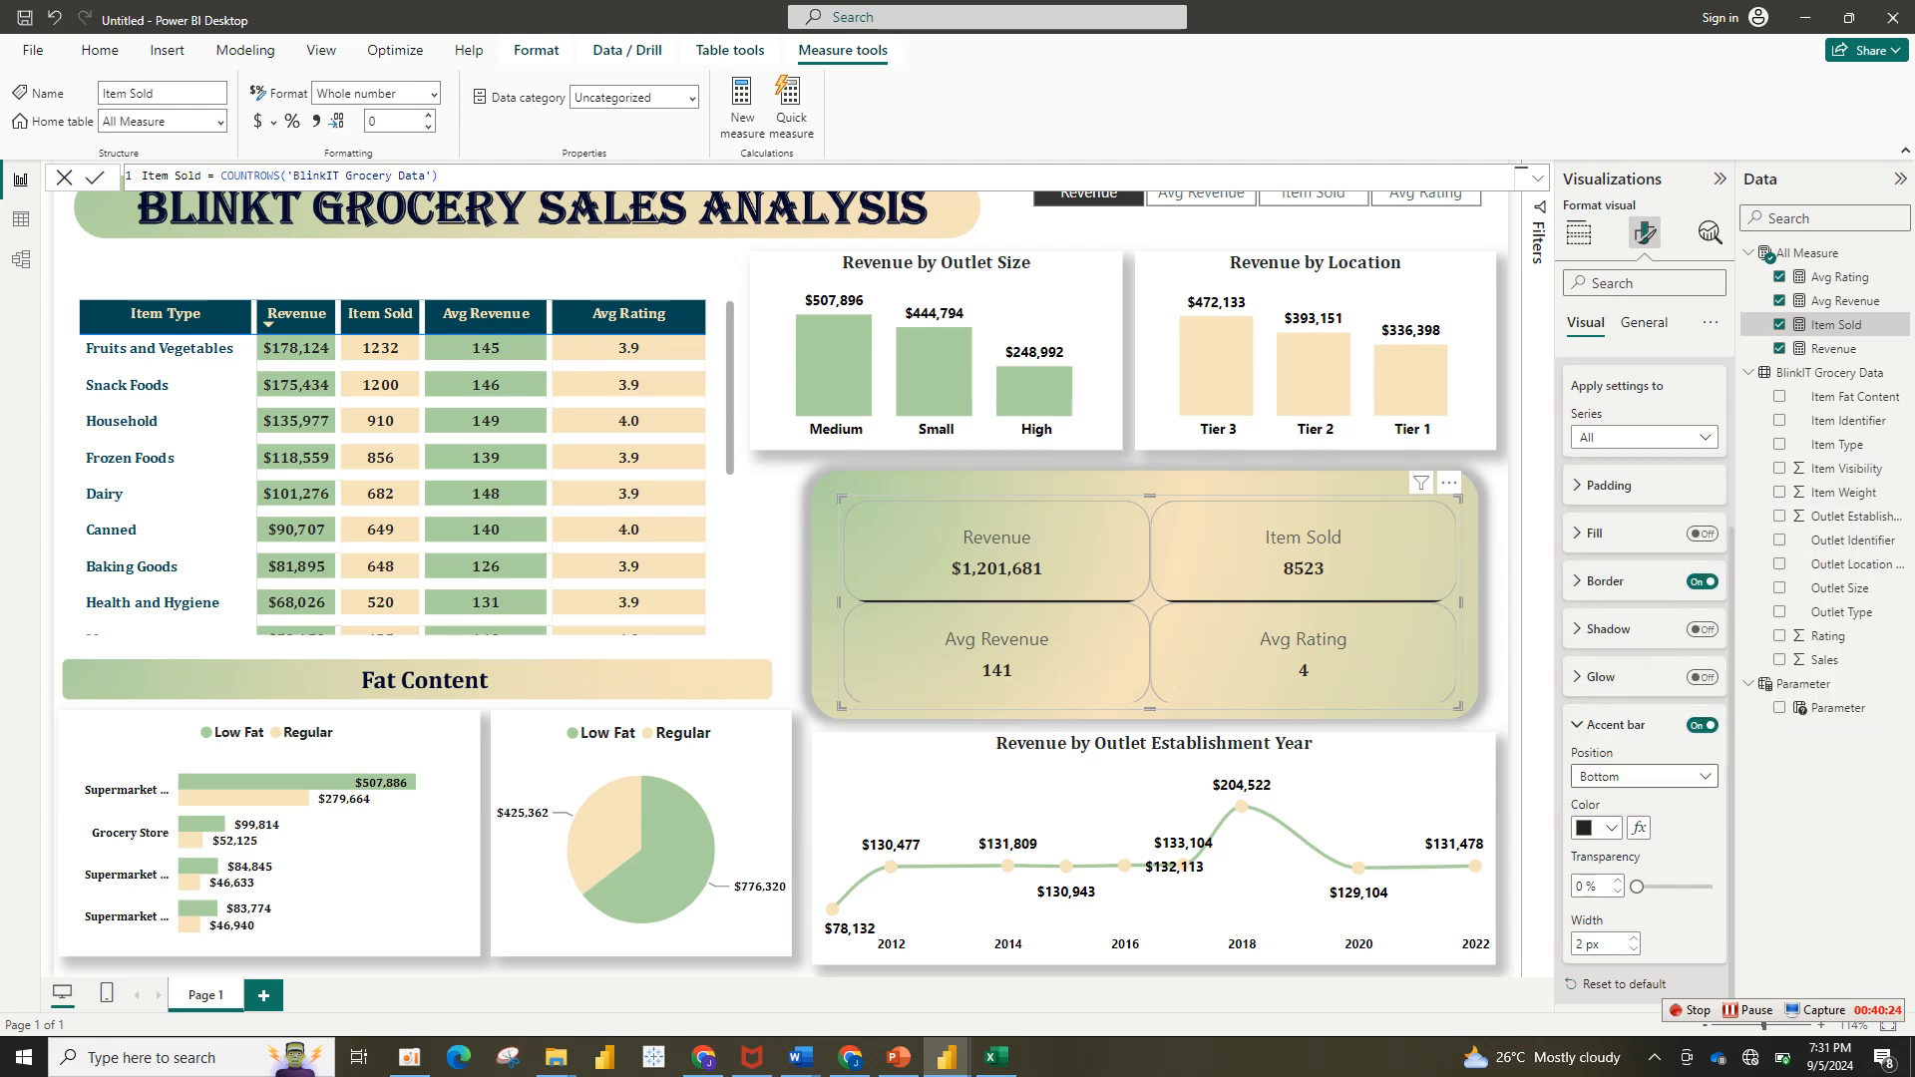
{"action": "left_click", "coordinate": [1641, 776]}
{"action": "left_click", "coordinate": [1590, 873]}
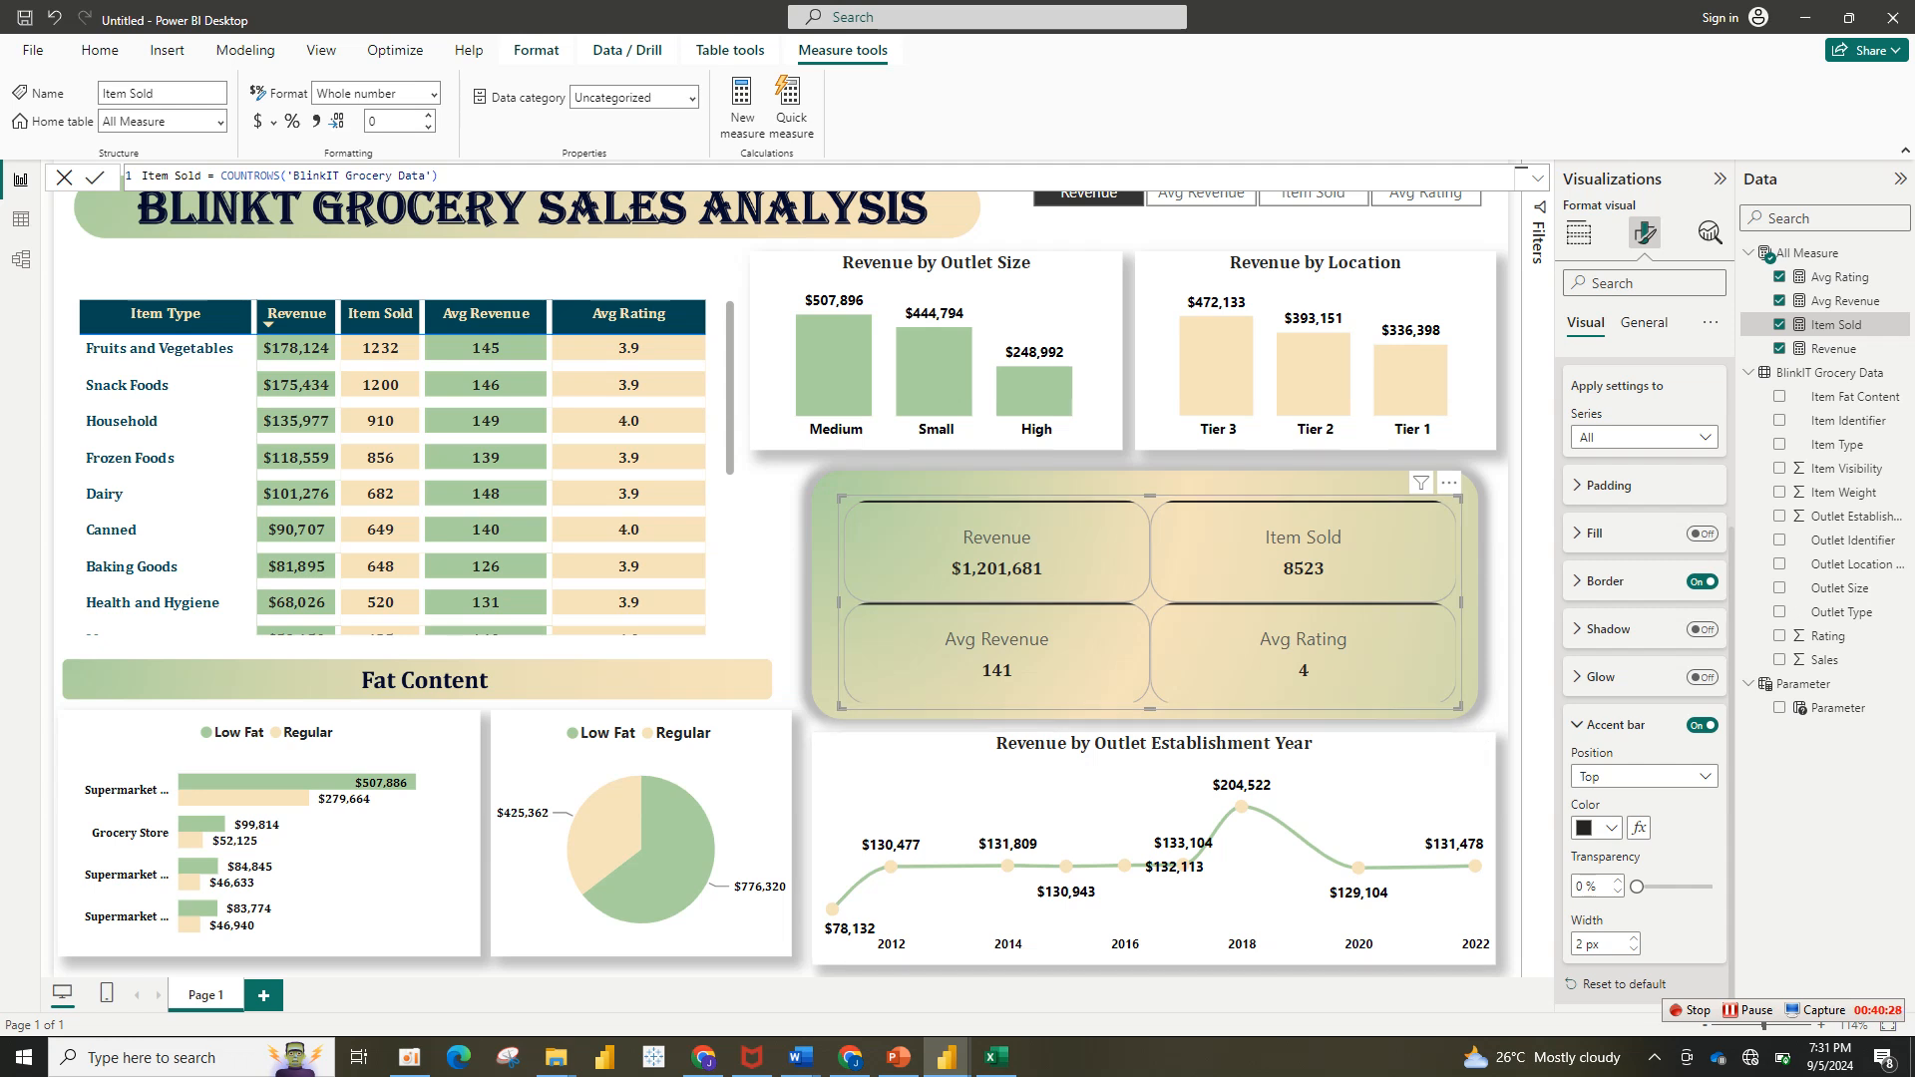
{"action": "mouse_move", "coordinate": [1459, 707]}
{"action": "left_mouse_down"}
{"action": "mouse_move", "coordinate": [1456, 729]}
{"action": "mouse_move", "coordinate": [1455, 679]}
{"action": "mouse_move", "coordinate": [1445, 707]}
{"action": "left_mouse_up"}
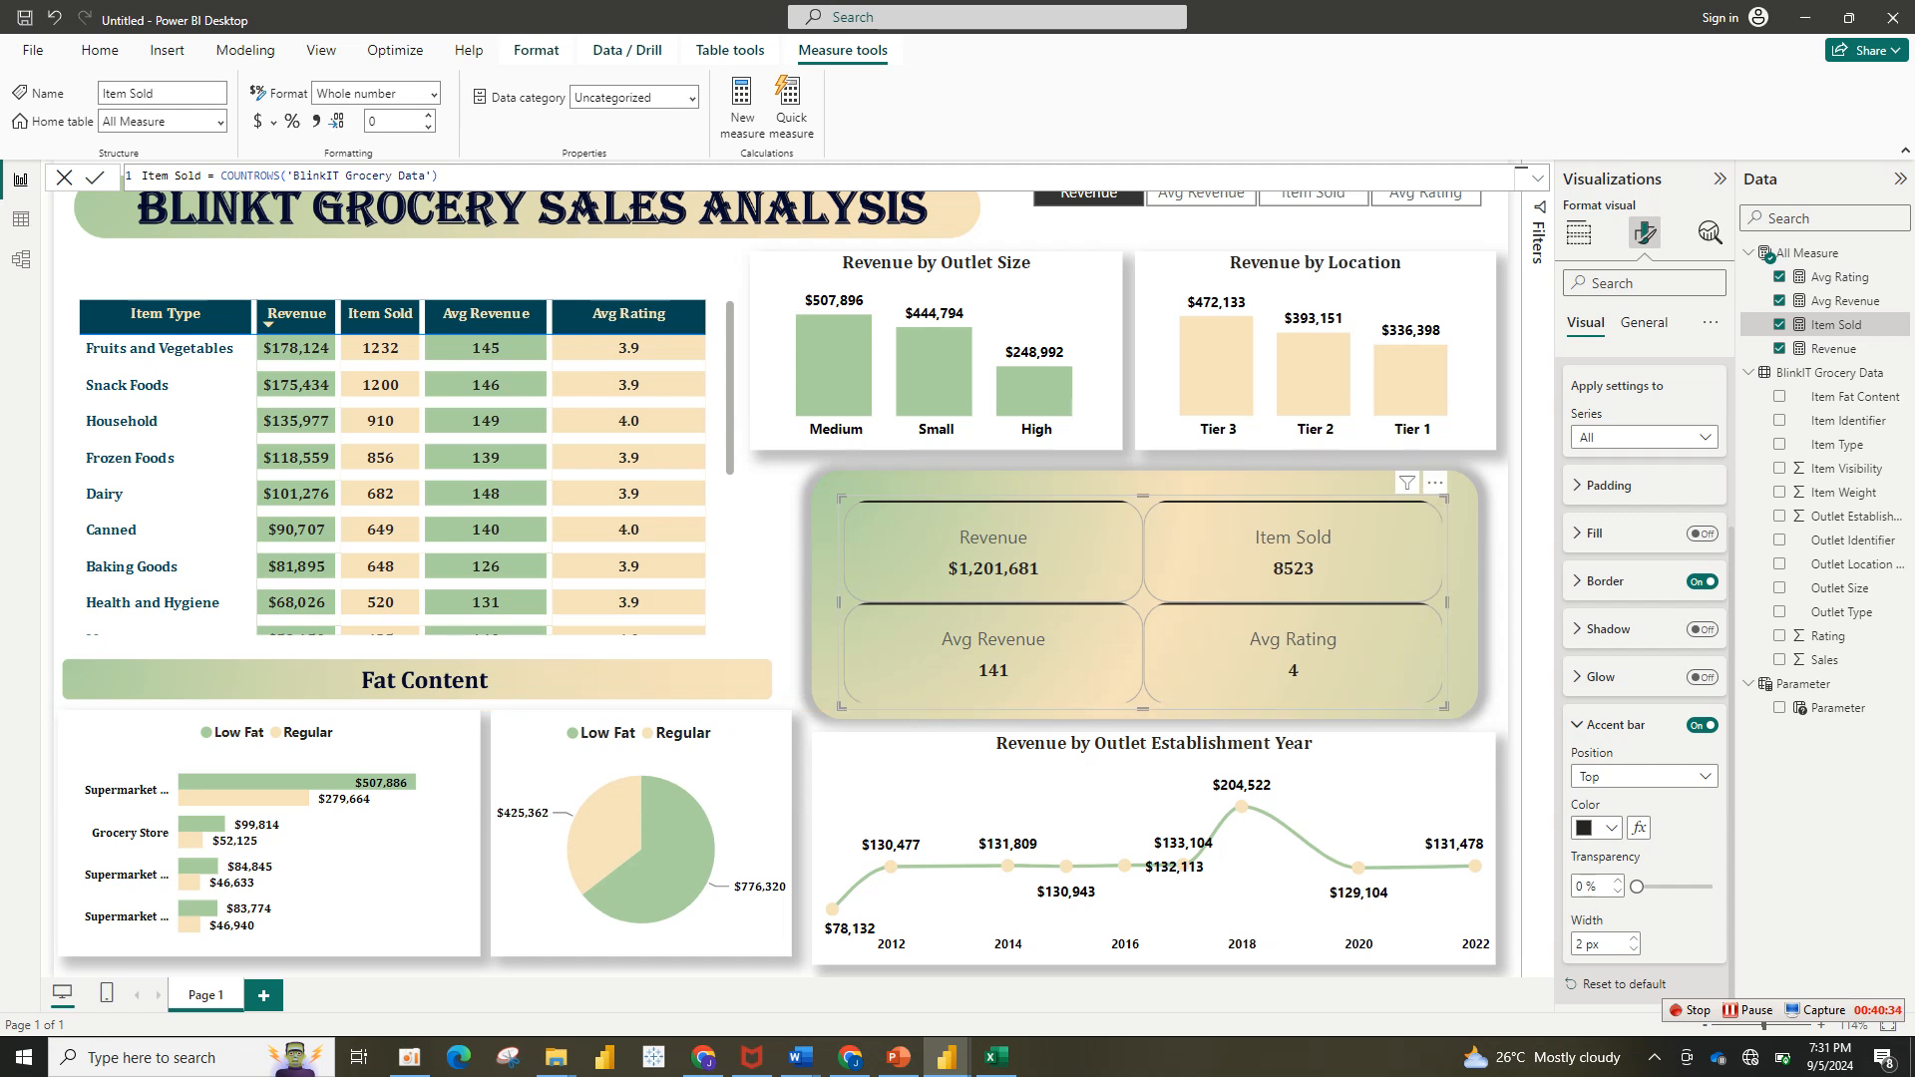
Step: Set the font size of the KPI cards' callout values to 26 and extend the card visual slightly upwards
{"action": "scroll", "coordinate": [1636, 494], "scroll_direction": "up", "scroll_amount": 4}
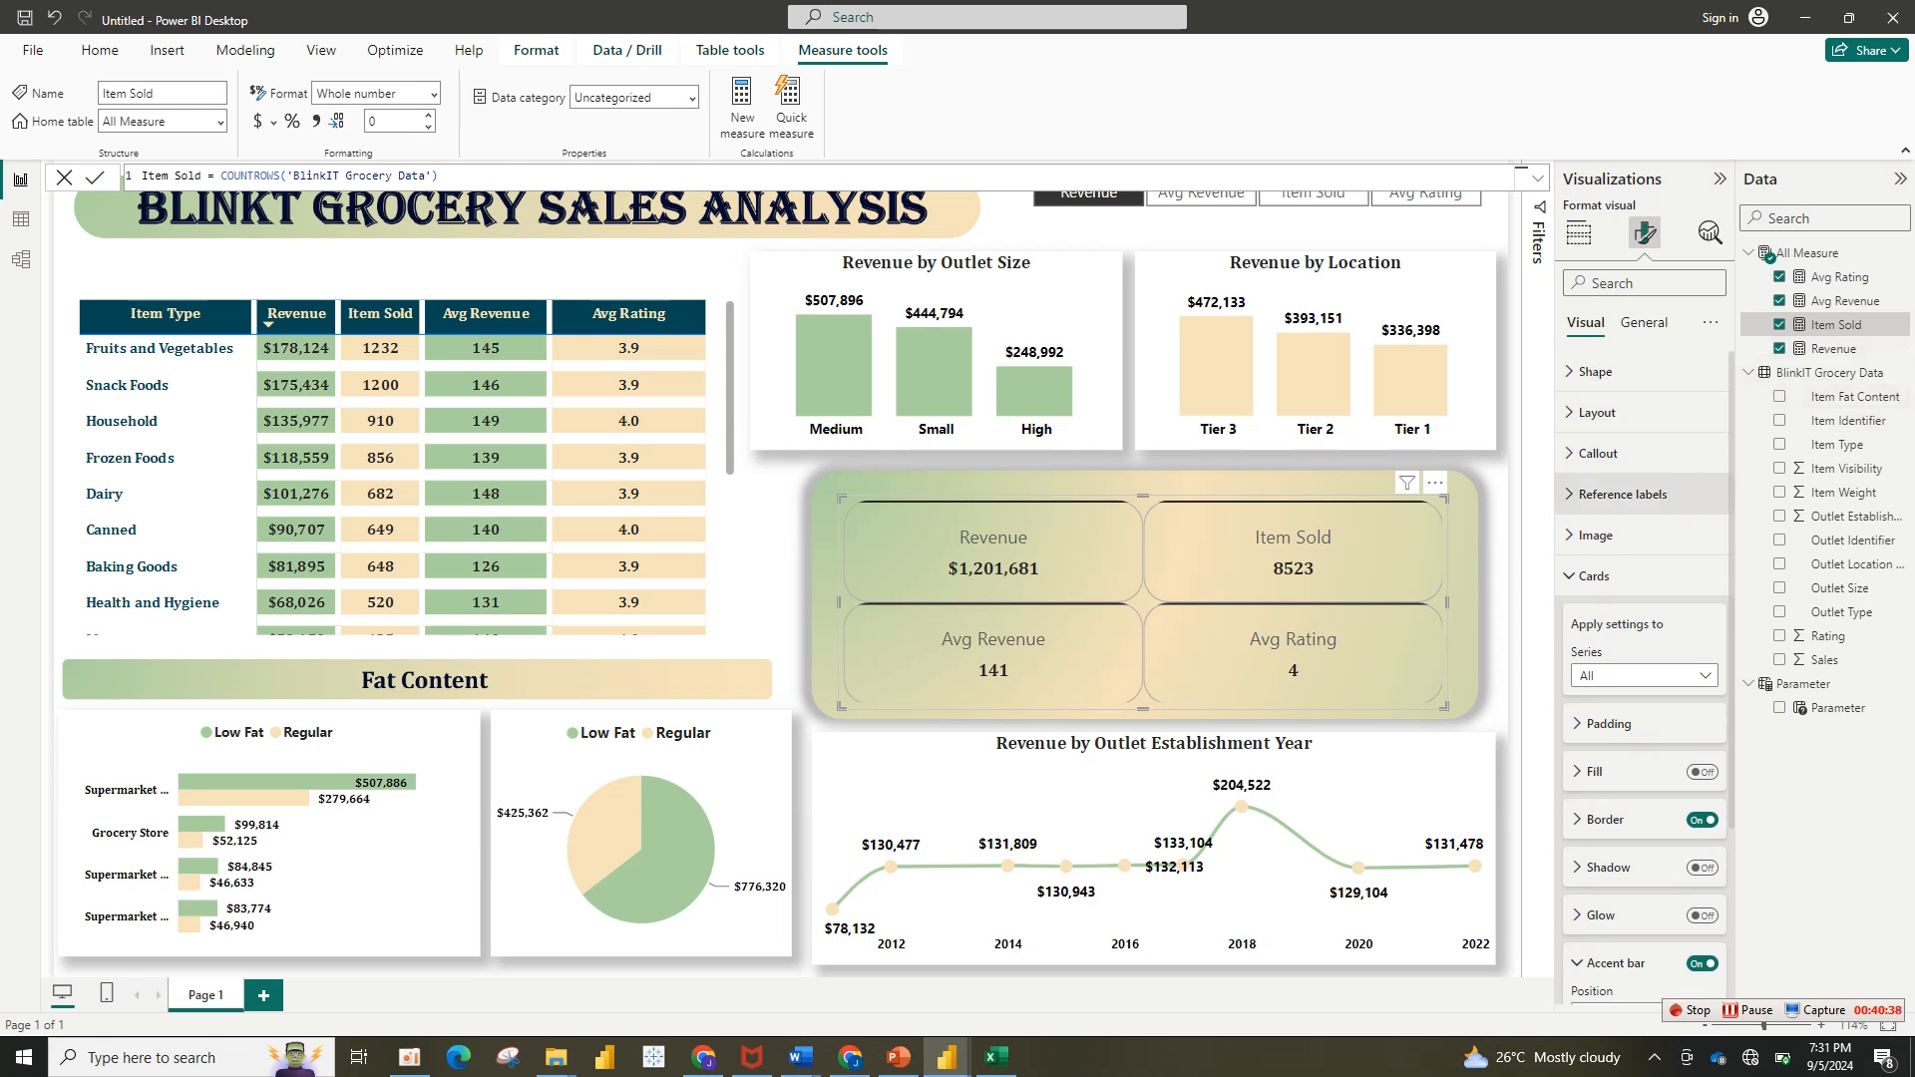
{"action": "left_click", "coordinate": [1599, 453]}
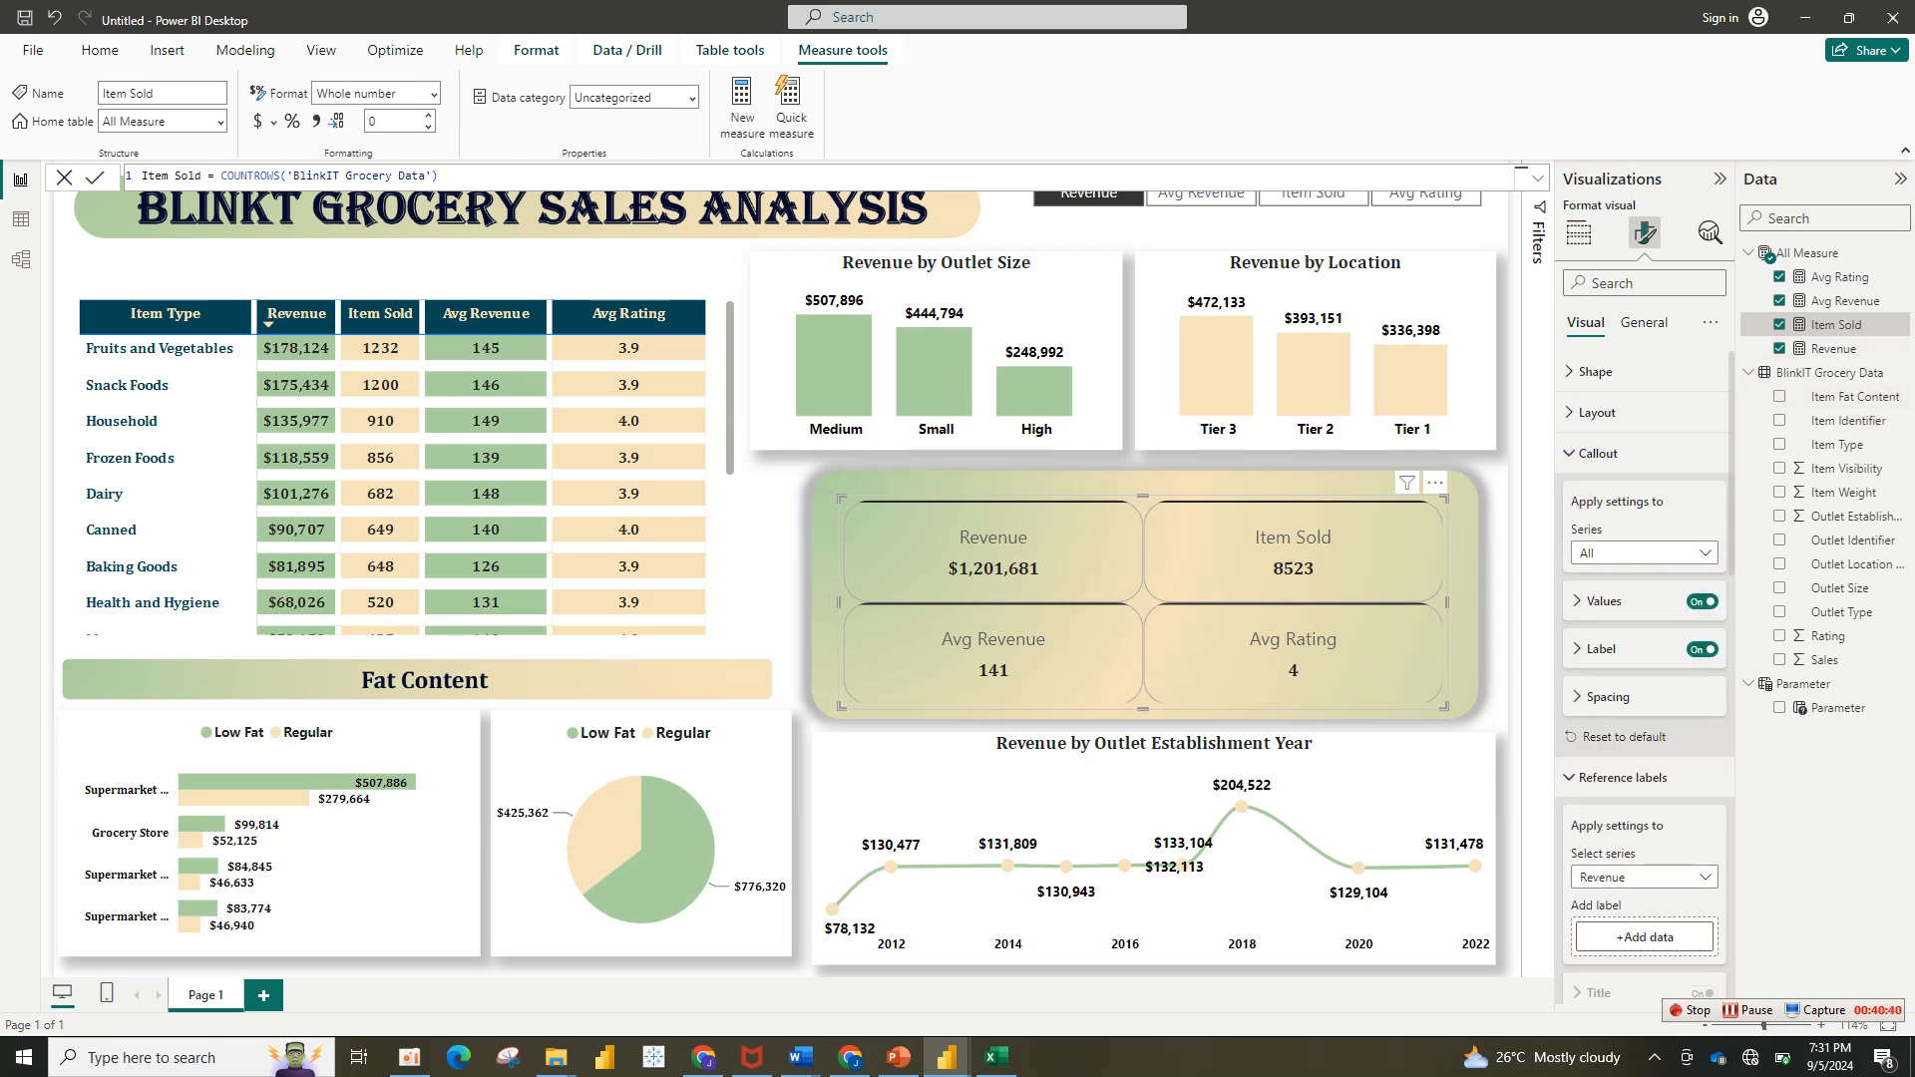
{"action": "left_click", "coordinate": [1605, 600]}
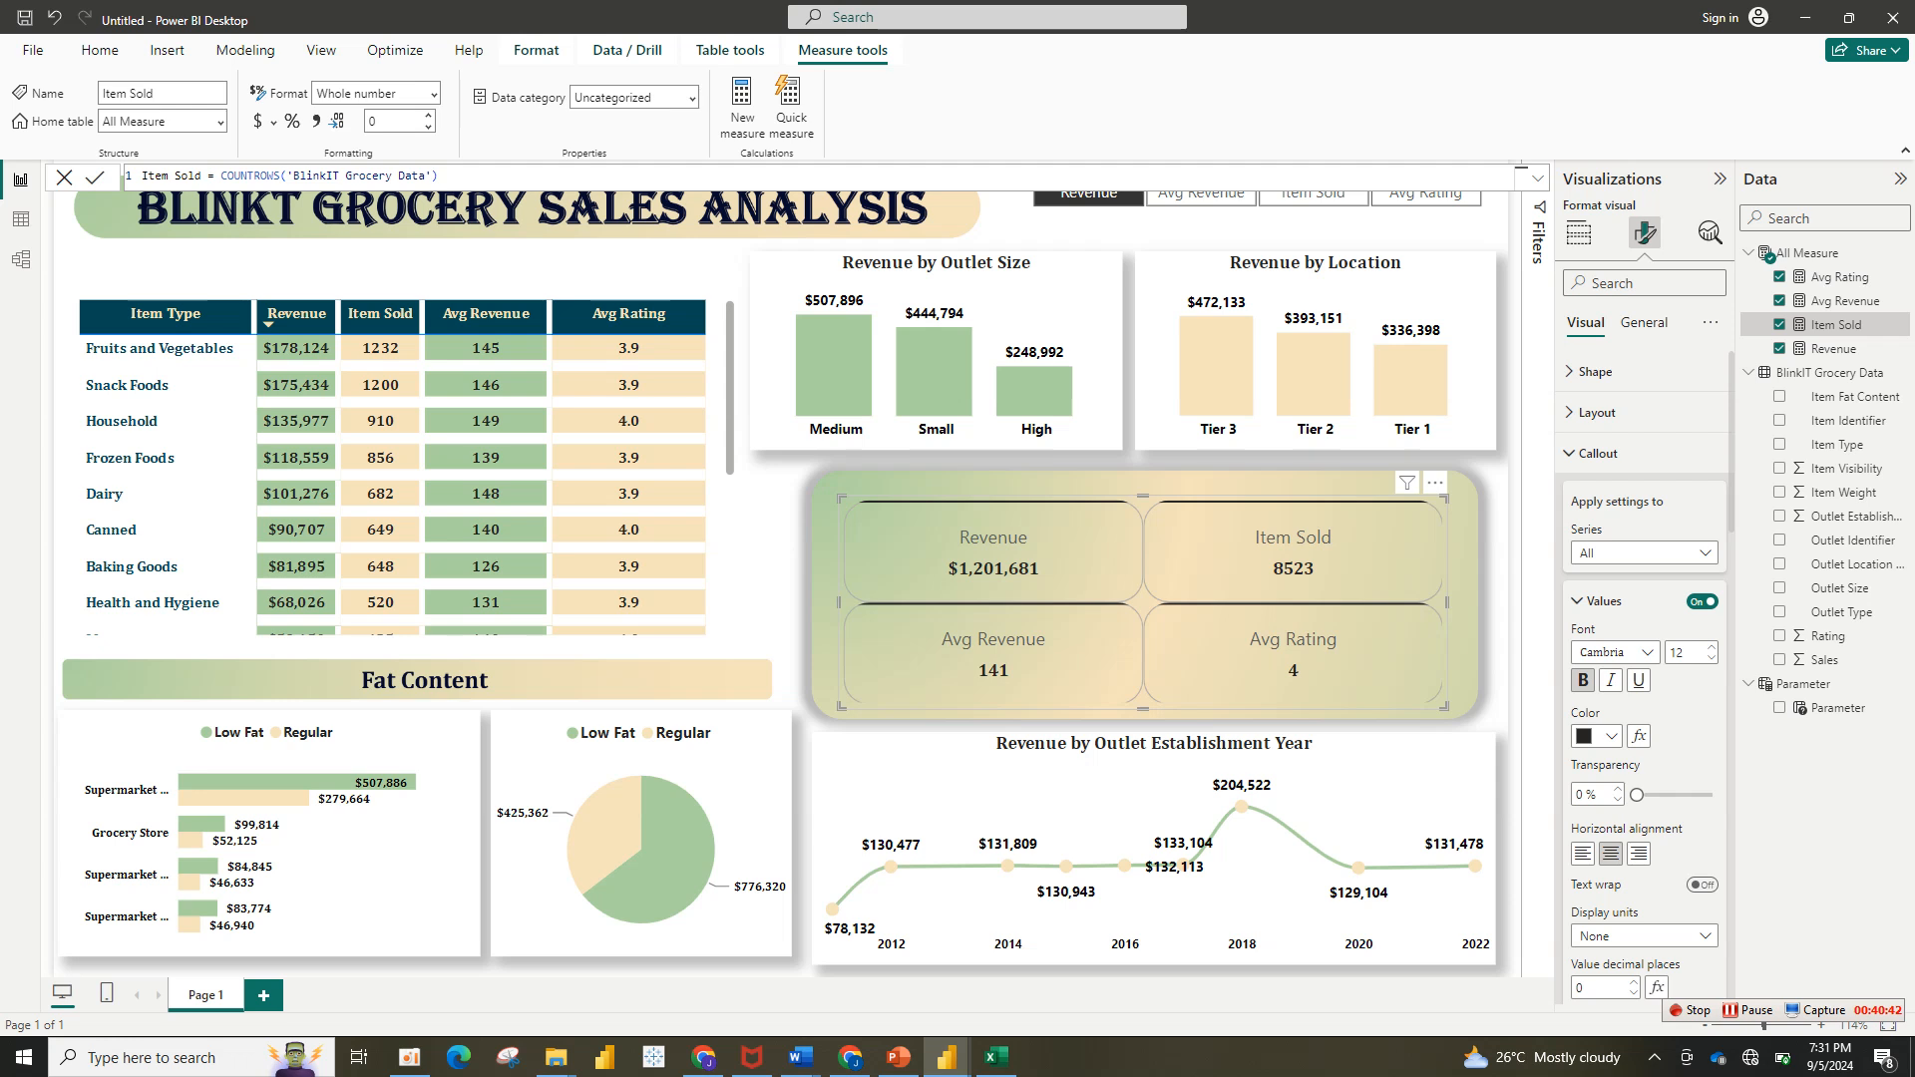
{"action": "left_click", "coordinate": [1711, 646]}
{"action": "left_click", "coordinate": [1712, 646]}
{"action": "left_click", "coordinate": [1712, 647]}
{"action": "left_click", "coordinate": [1711, 646]}
{"action": "left_click", "coordinate": [1712, 646]}
{"action": "left_click", "coordinate": [1711, 646]}
{"action": "left_click", "coordinate": [1712, 647]}
{"action": "left_click", "coordinate": [1712, 647]}
{"action": "left_click", "coordinate": [1711, 646]}
{"action": "left_click", "coordinate": [1711, 646]}
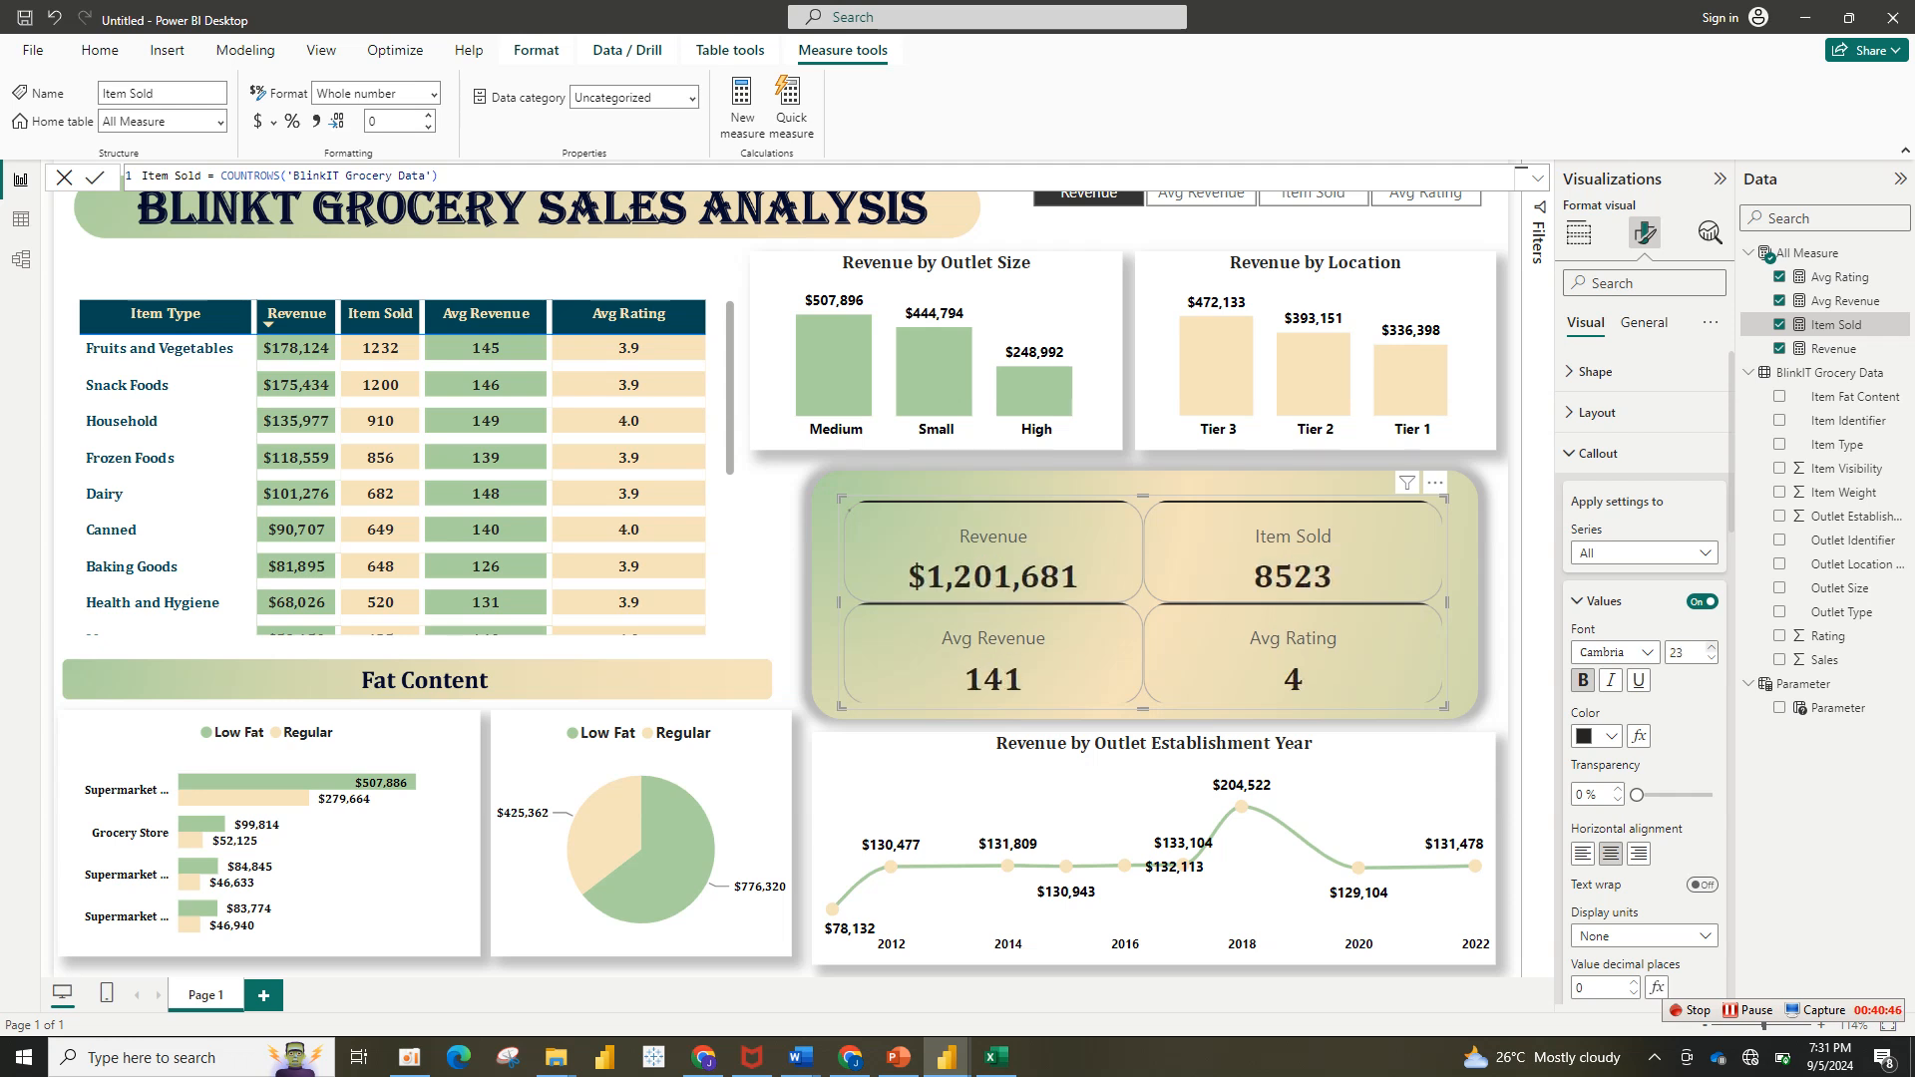
{"action": "left_click", "coordinate": [1711, 647]}
{"action": "left_click", "coordinate": [1712, 647]}
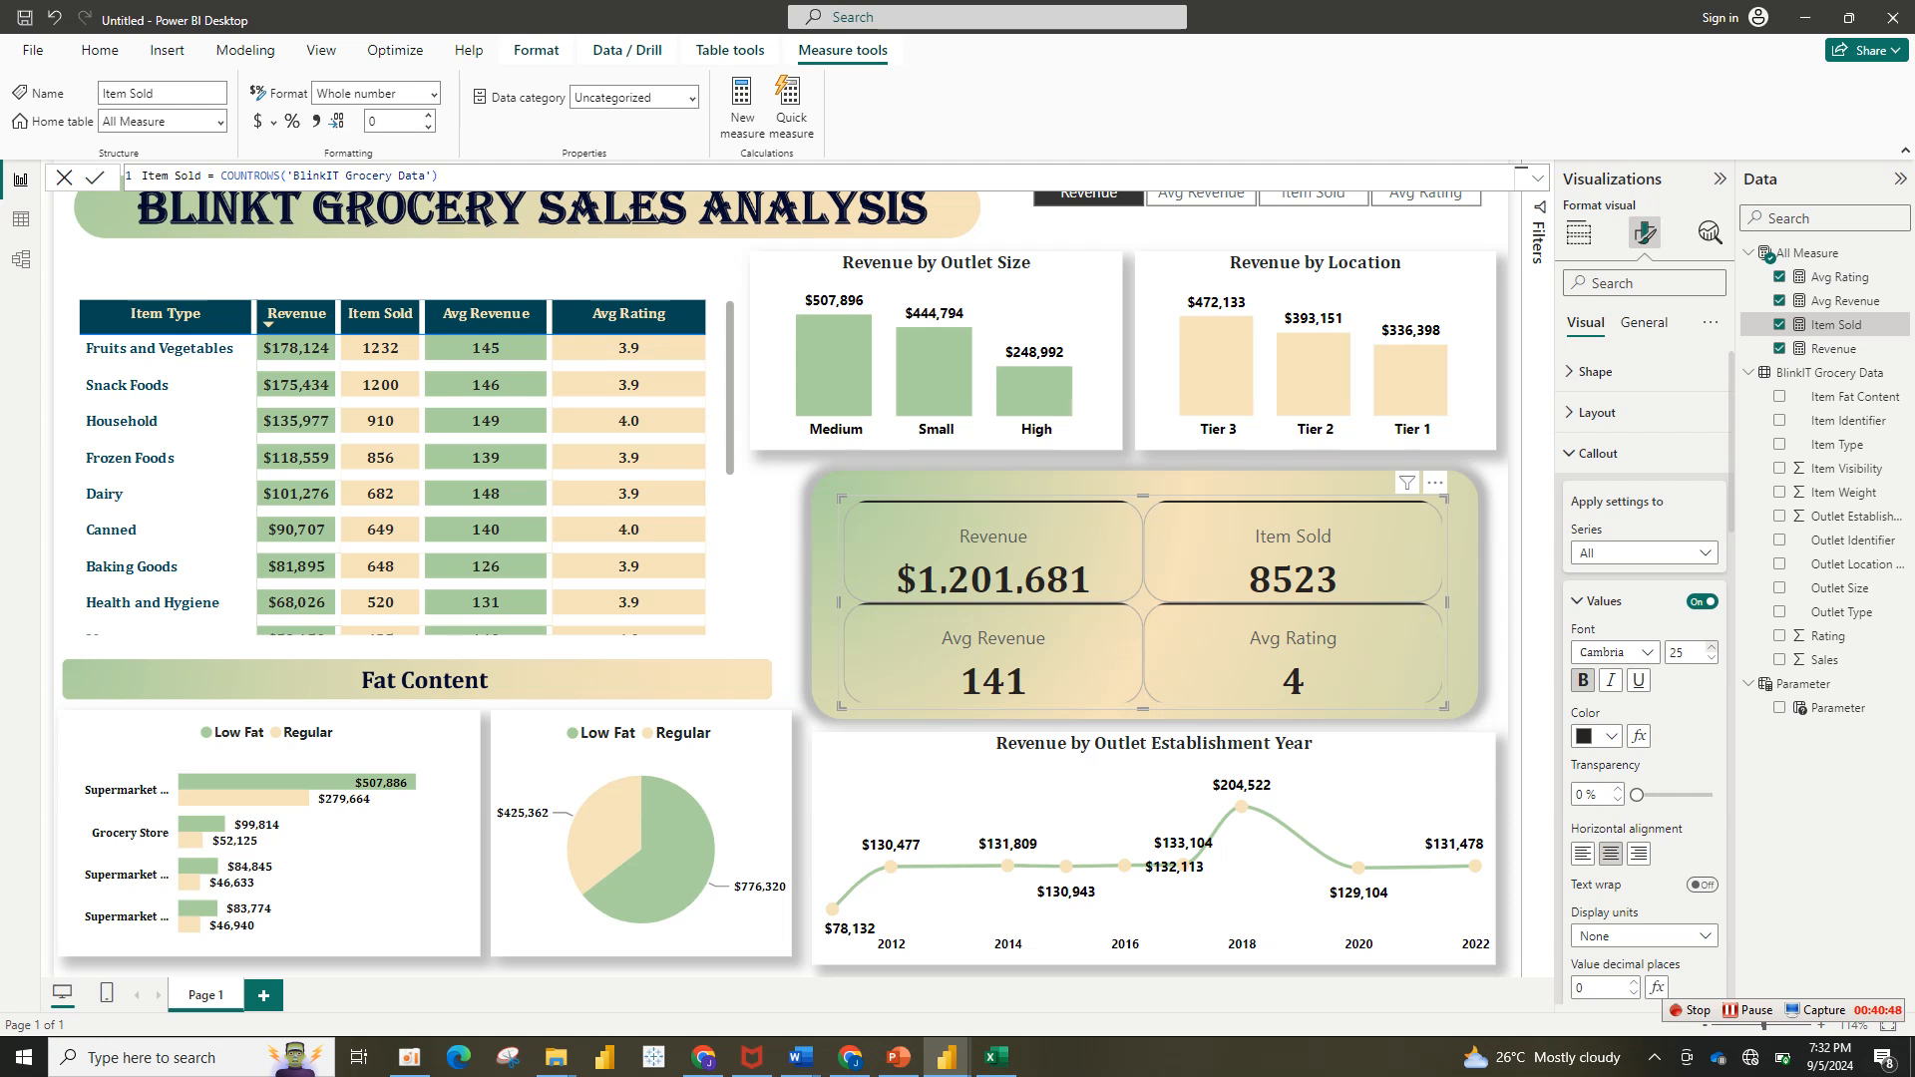
{"action": "left_click", "coordinate": [1712, 646]}
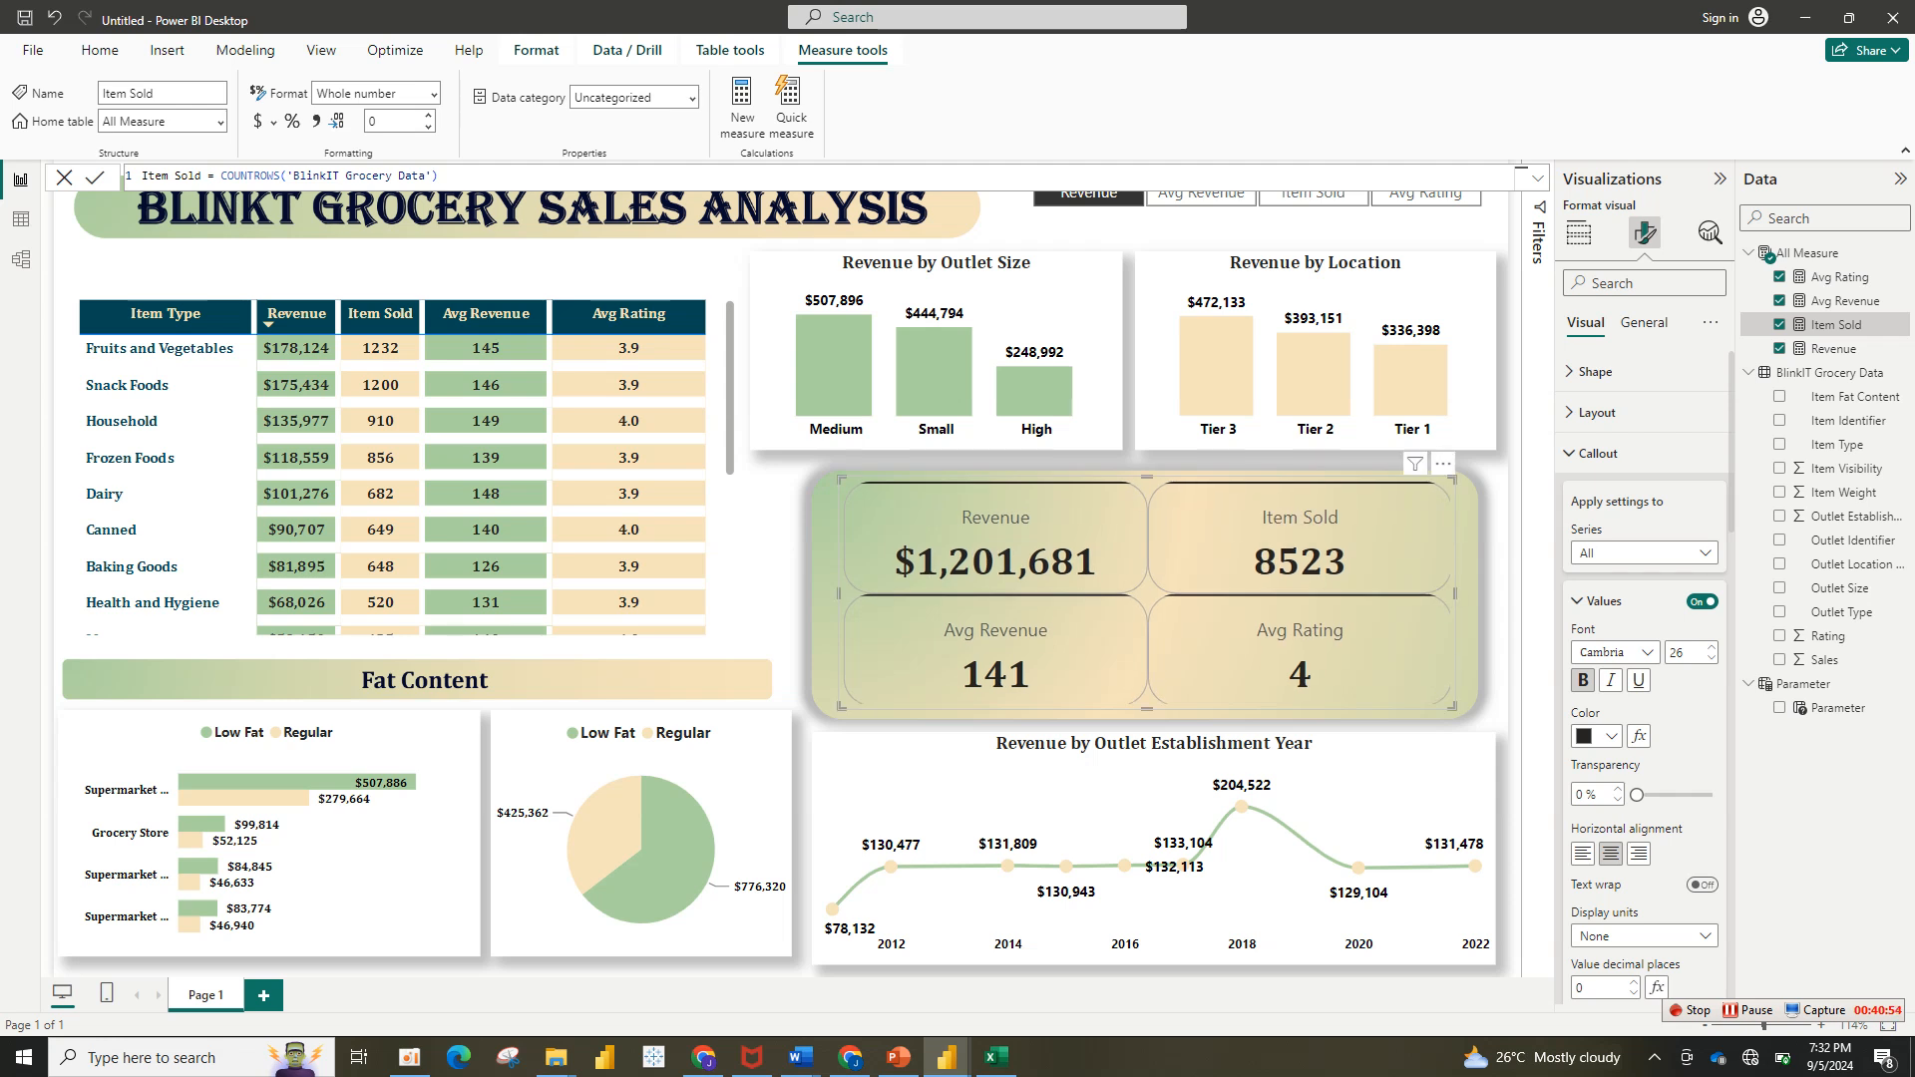
Step: Format the KPI cards' callout labels as bold Cambria, size 13, in the dark teal recent color
{"action": "left_click", "coordinate": [1579, 601]}
{"action": "left_click", "coordinate": [1599, 648]}
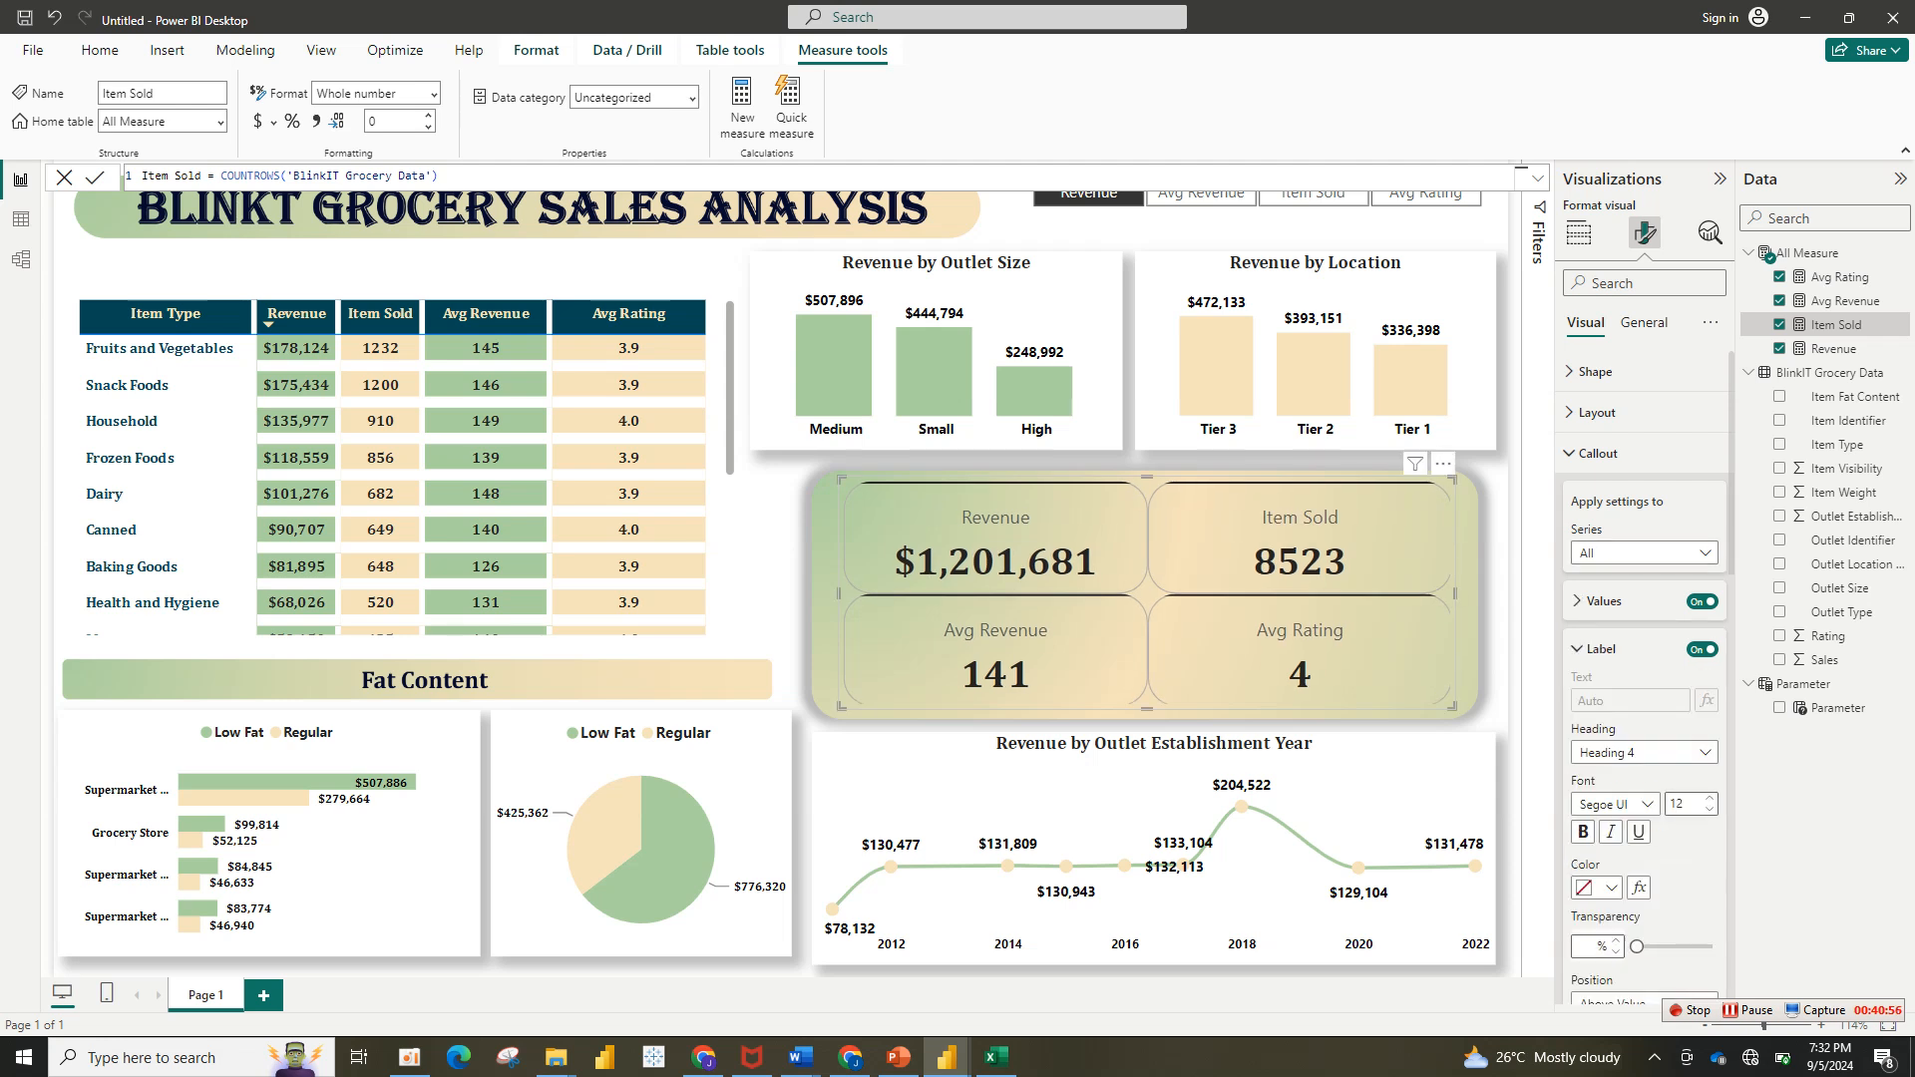
{"action": "left_click", "coordinate": [1583, 832]}
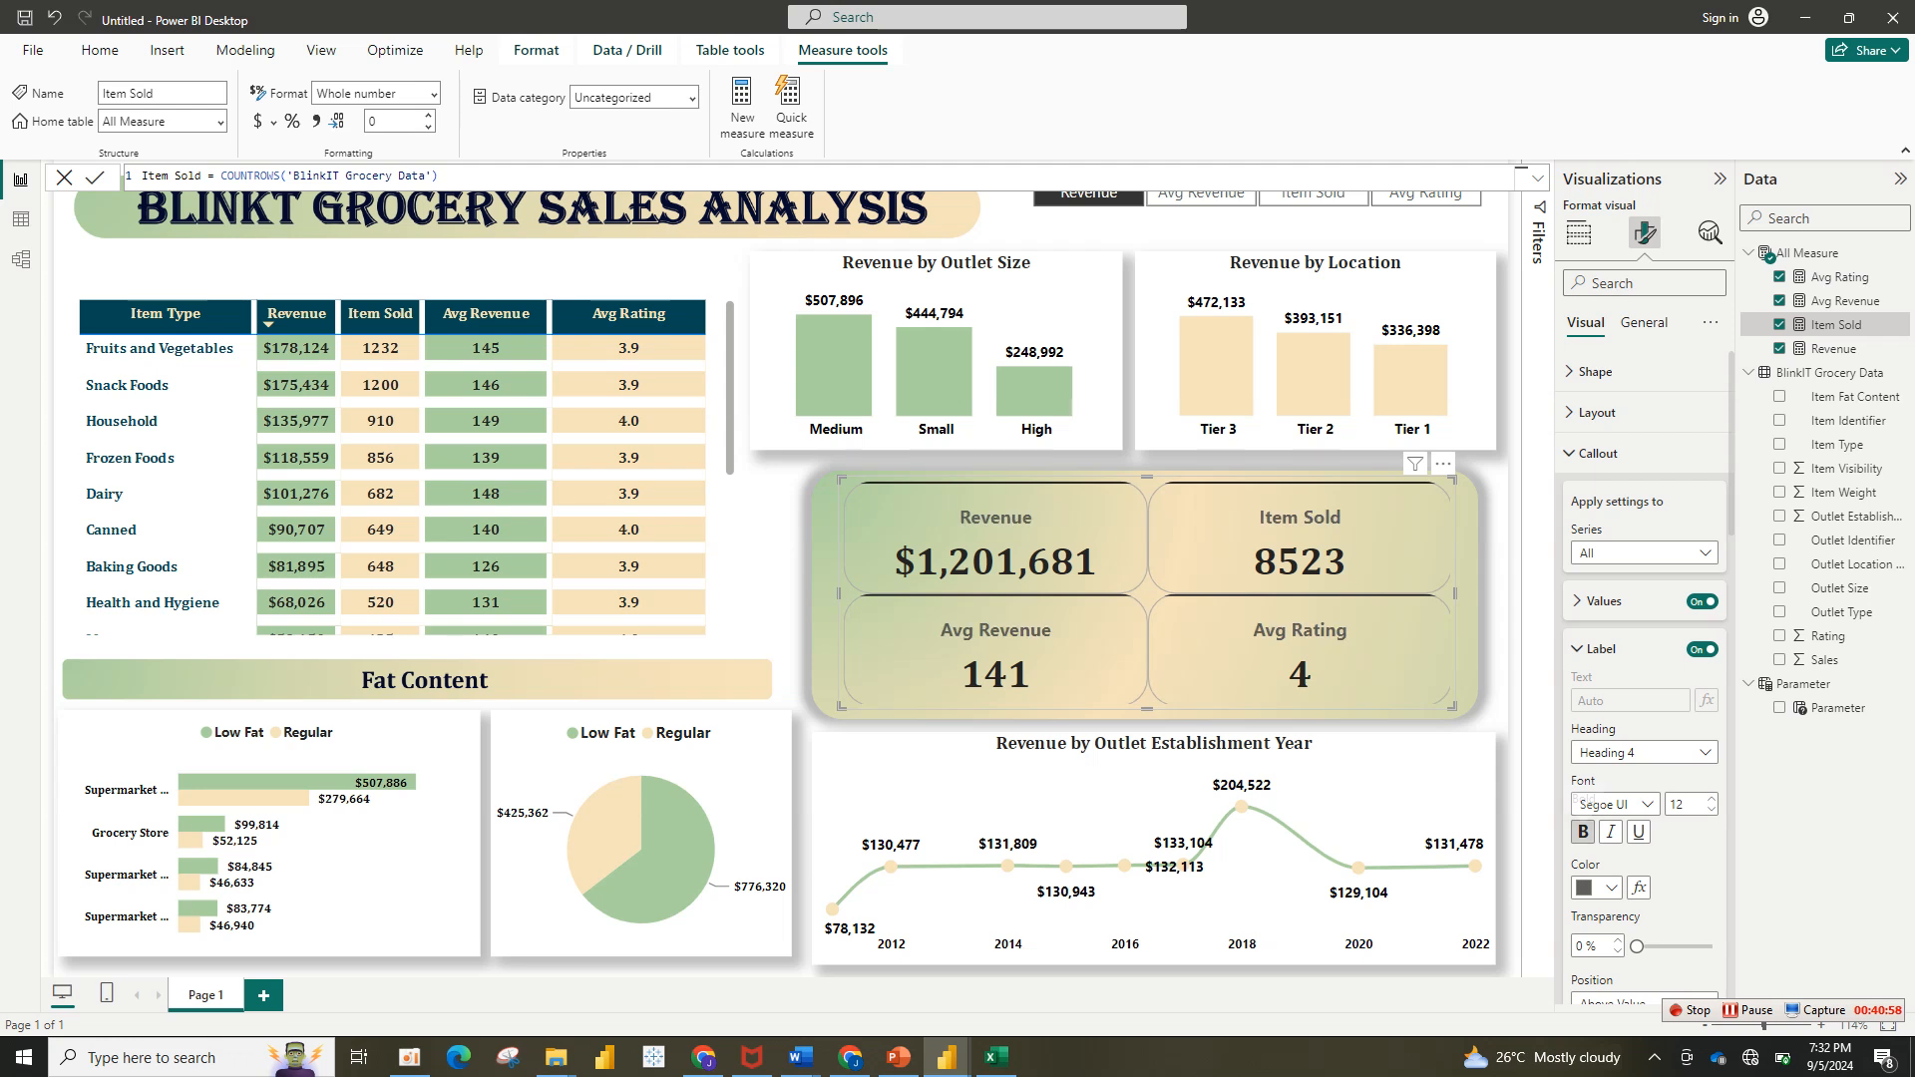
{"action": "left_click", "coordinate": [1612, 804]}
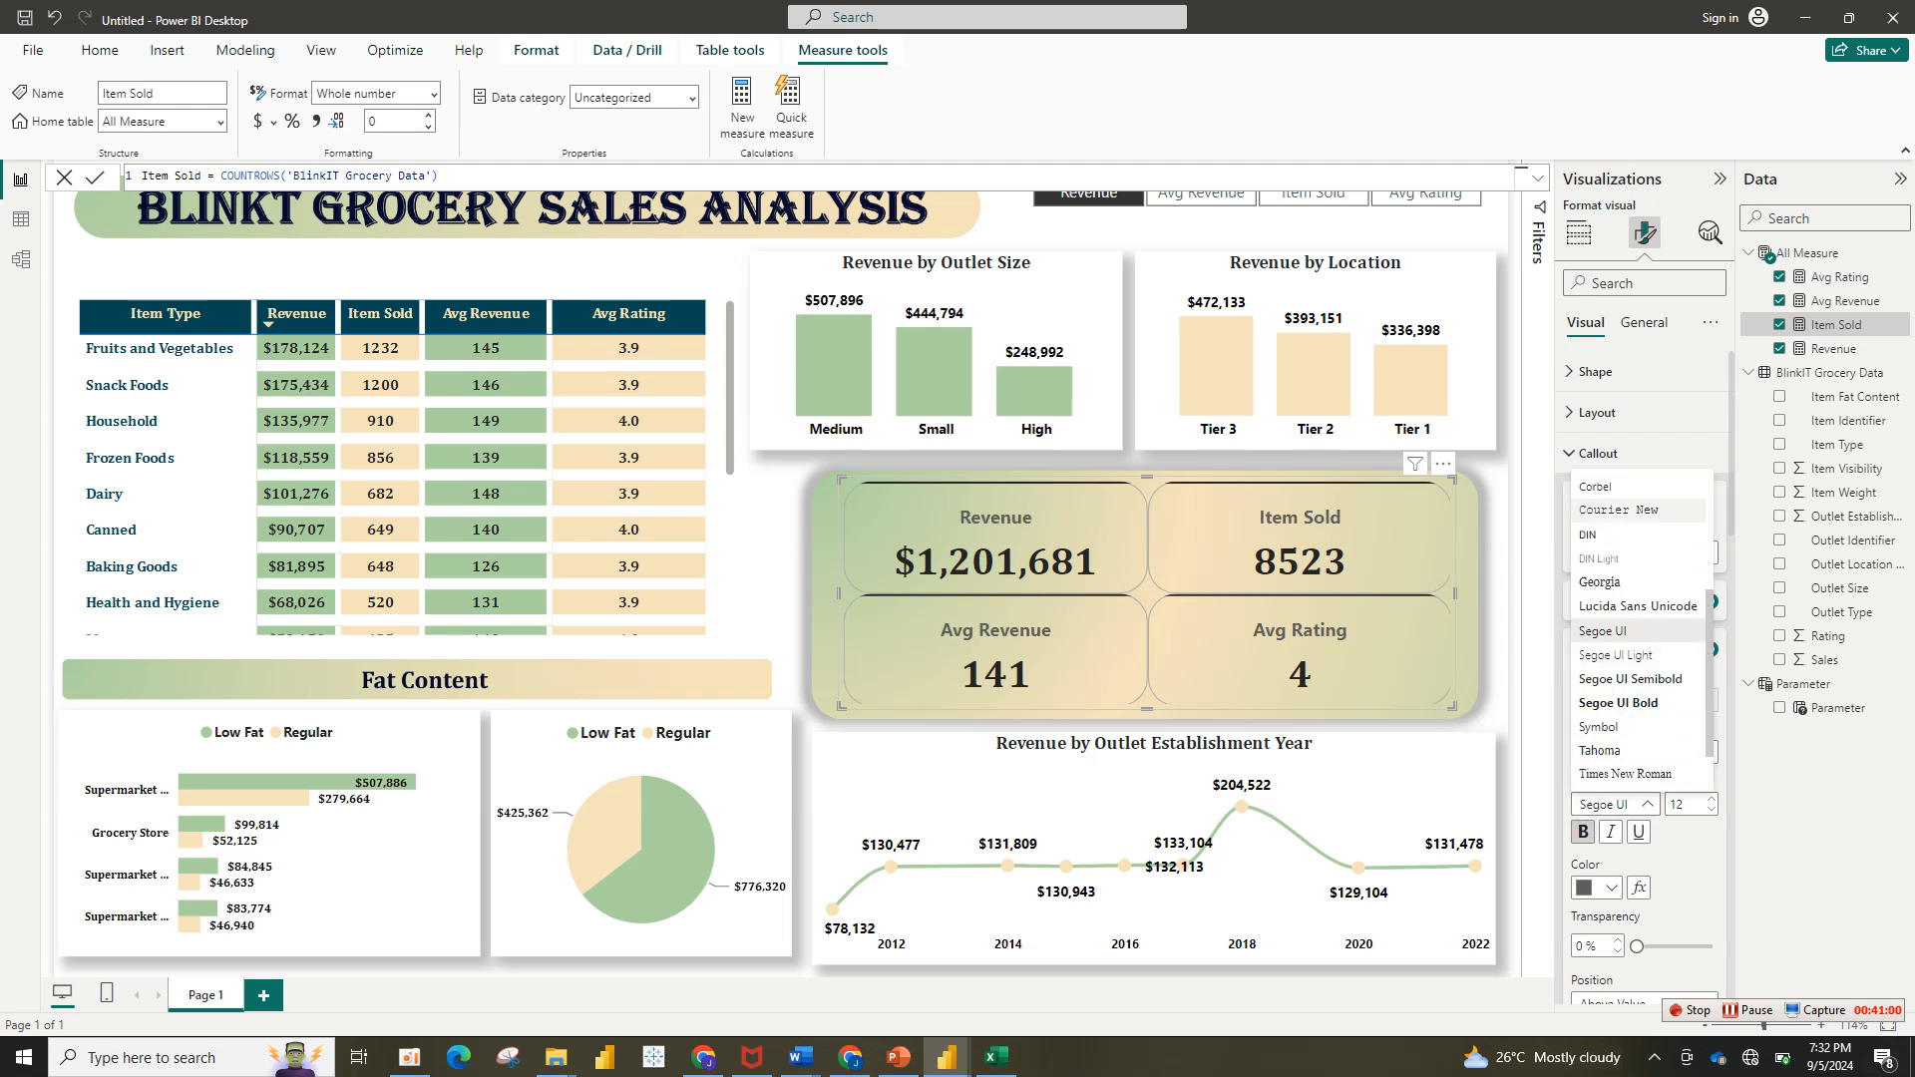
{"action": "scroll", "coordinate": [1636, 511], "scroll_direction": "up", "scroll_amount": 3}
{"action": "scroll", "coordinate": [1635, 576], "scroll_direction": "up", "scroll_amount": 1}
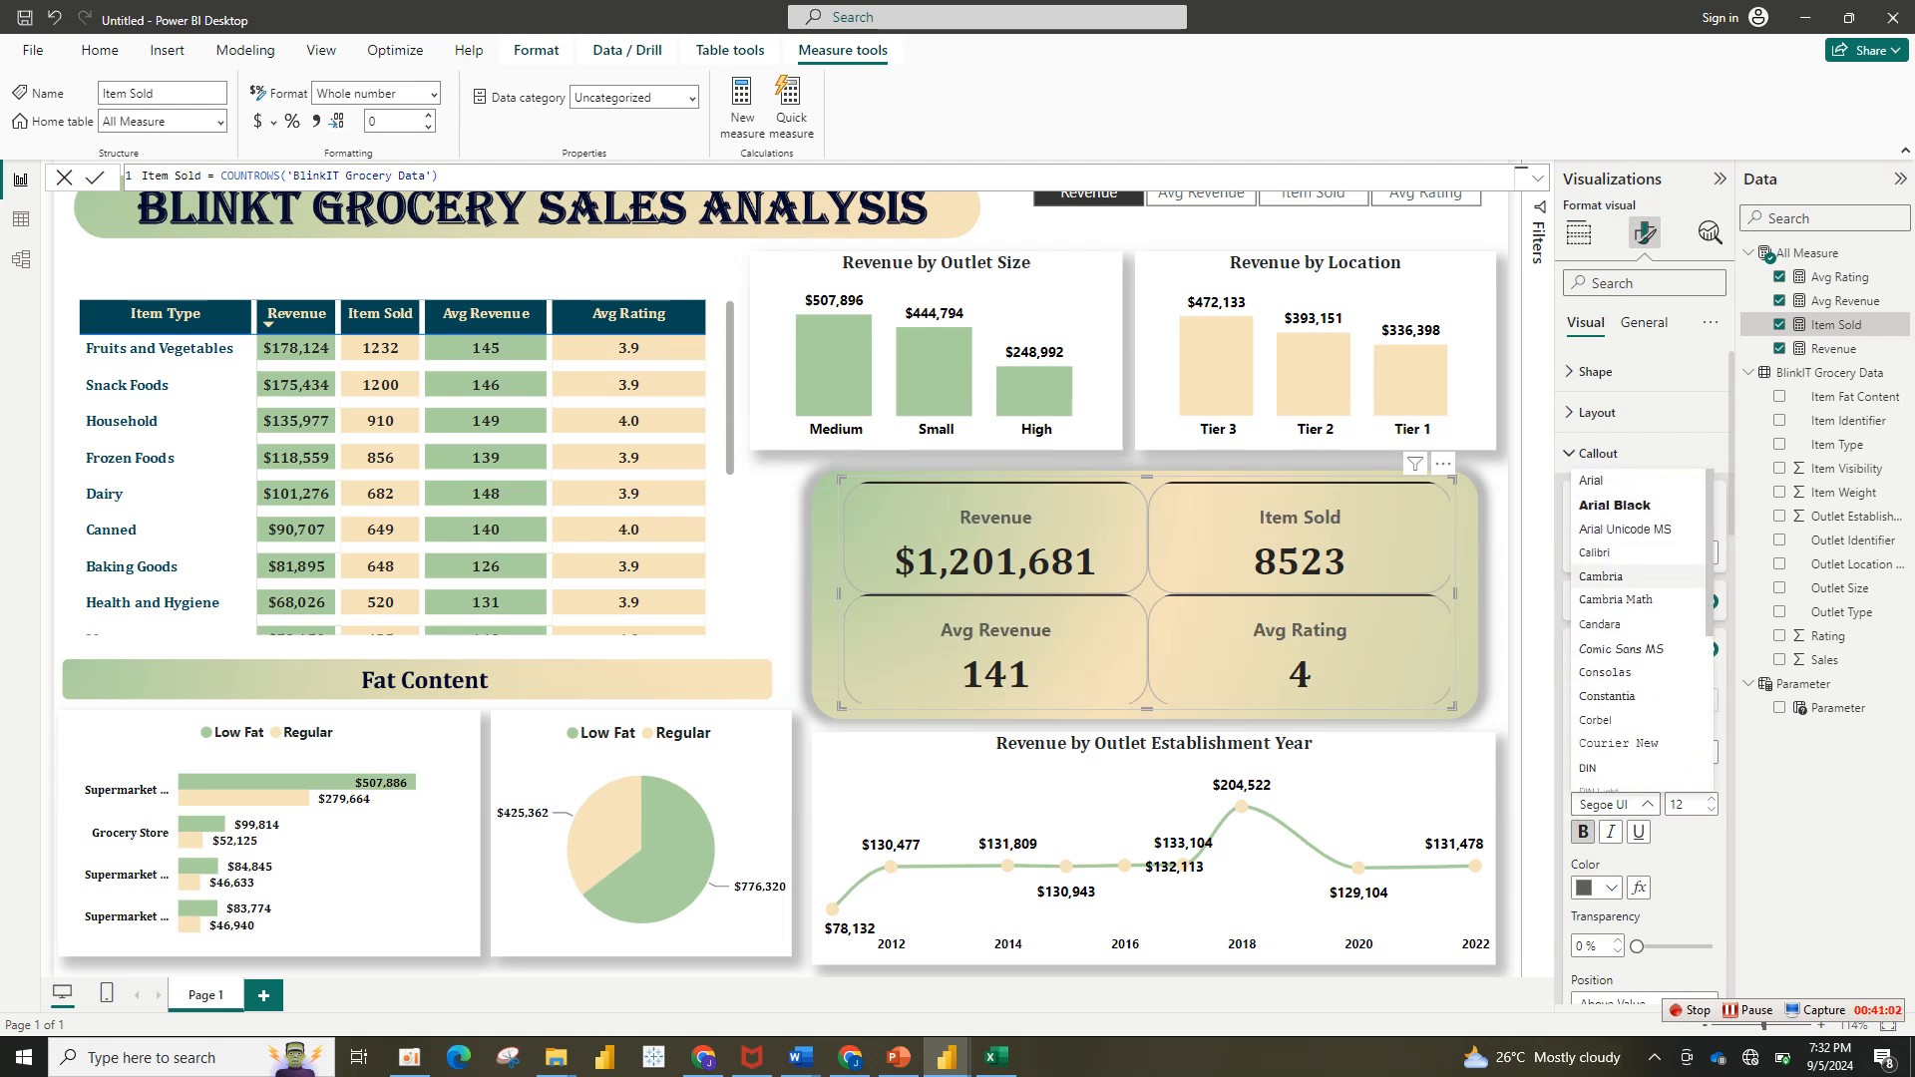
{"action": "left_click", "coordinate": [1606, 575]}
{"action": "left_click", "coordinate": [1593, 887]}
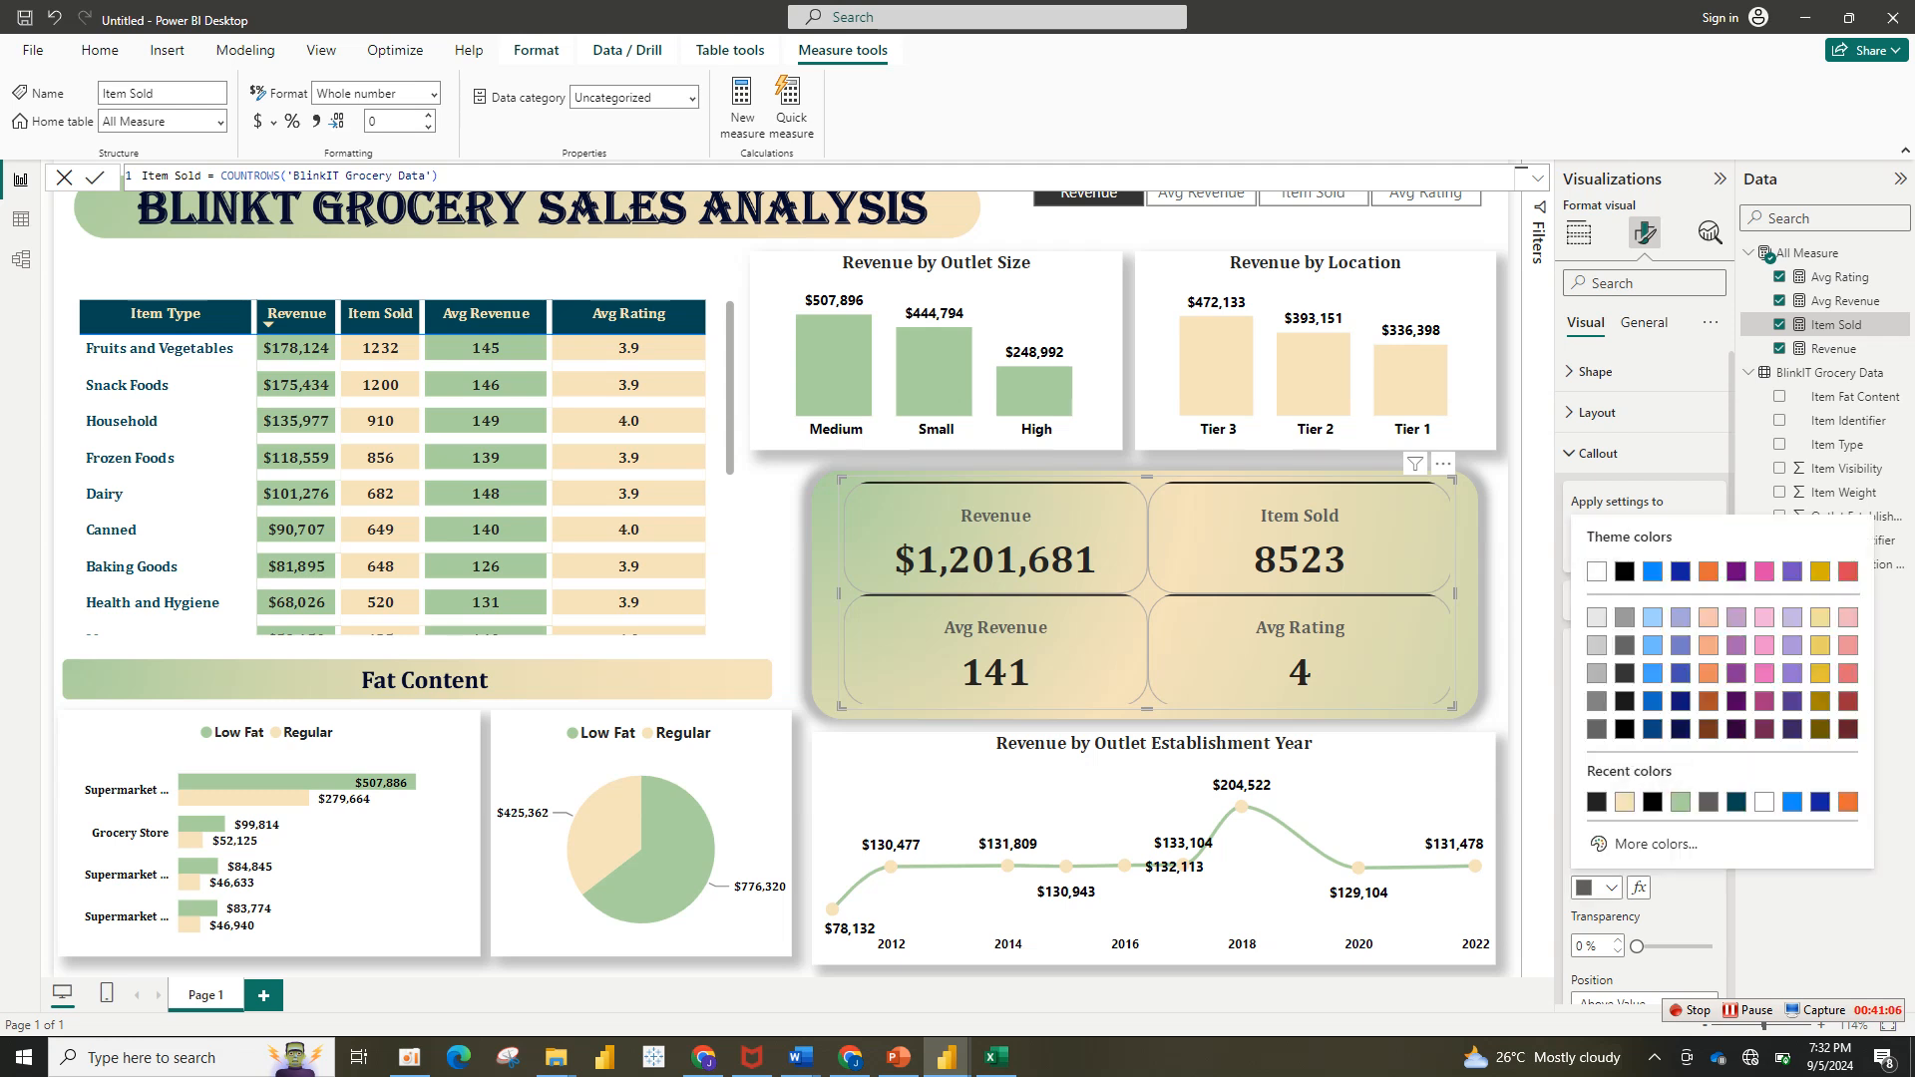
{"action": "left_click", "coordinate": [1737, 801]}
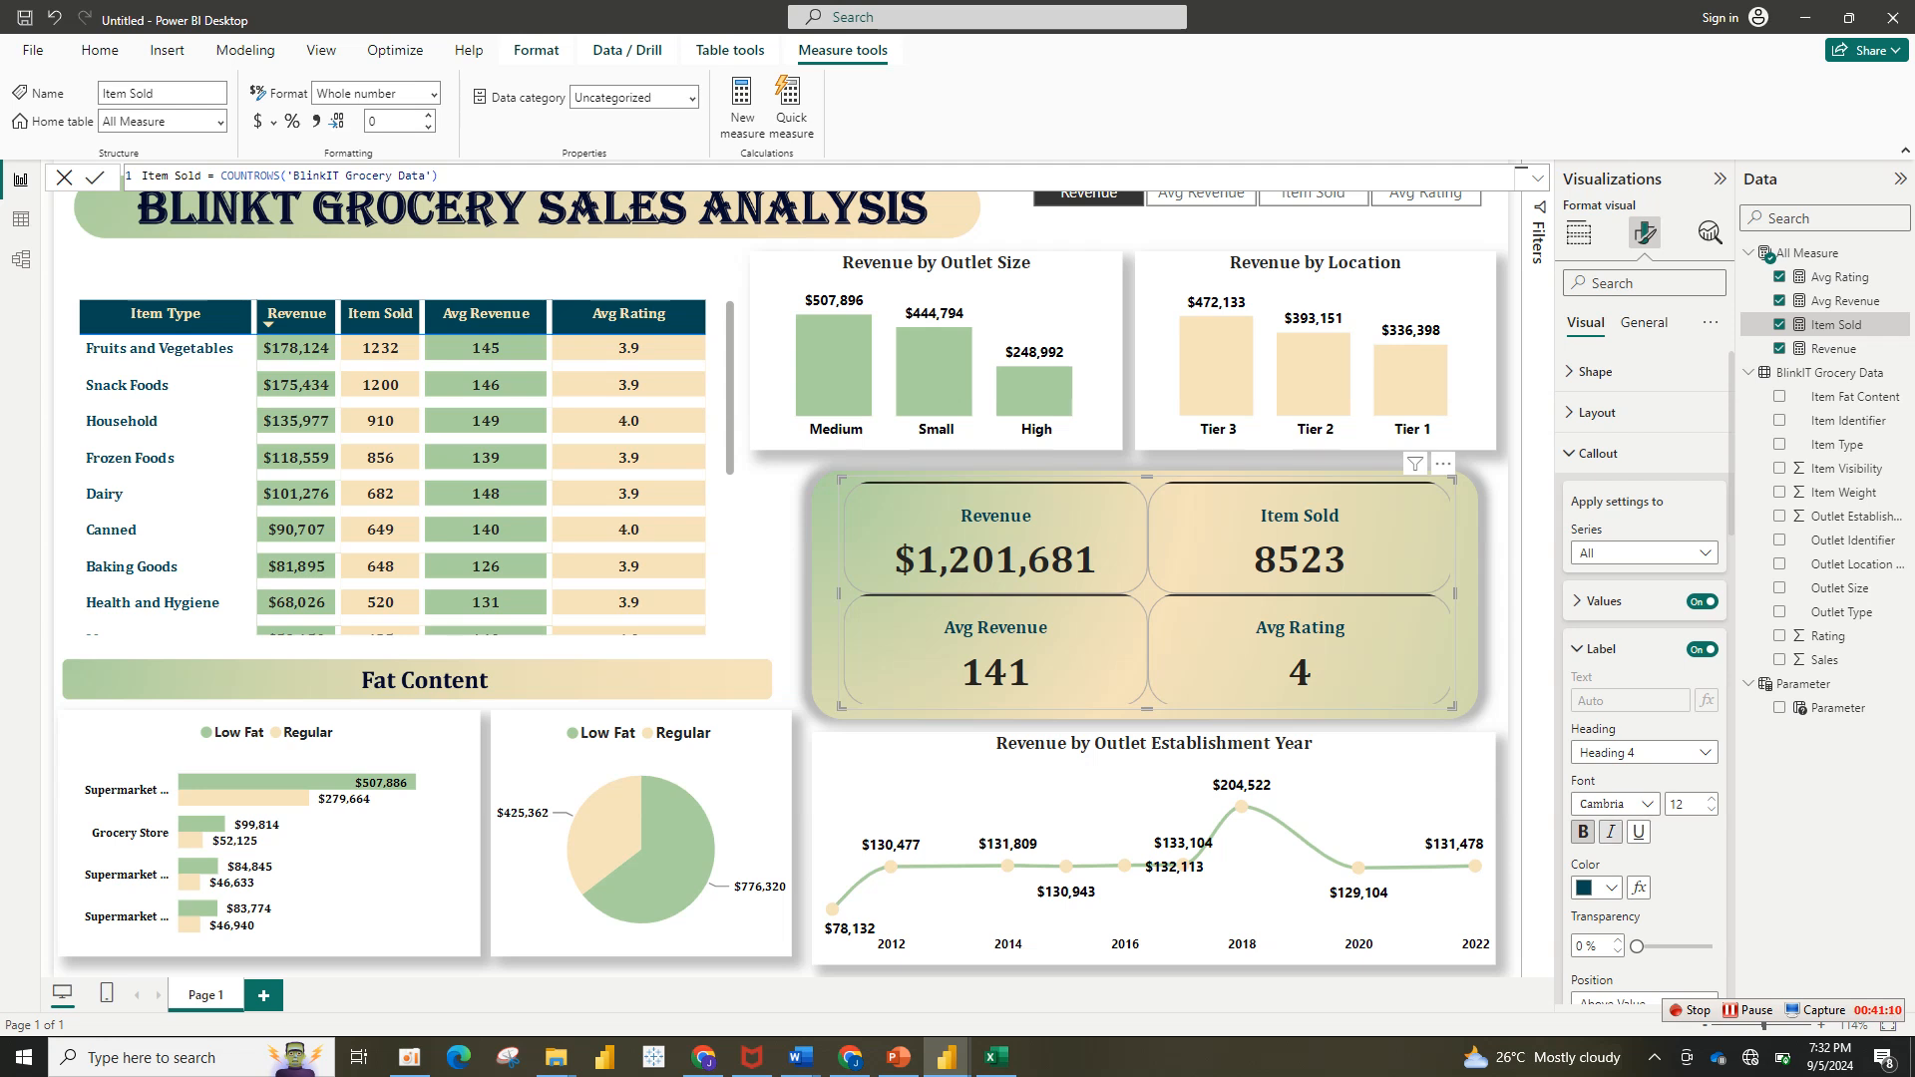
{"action": "left_click", "coordinate": [1711, 798]}
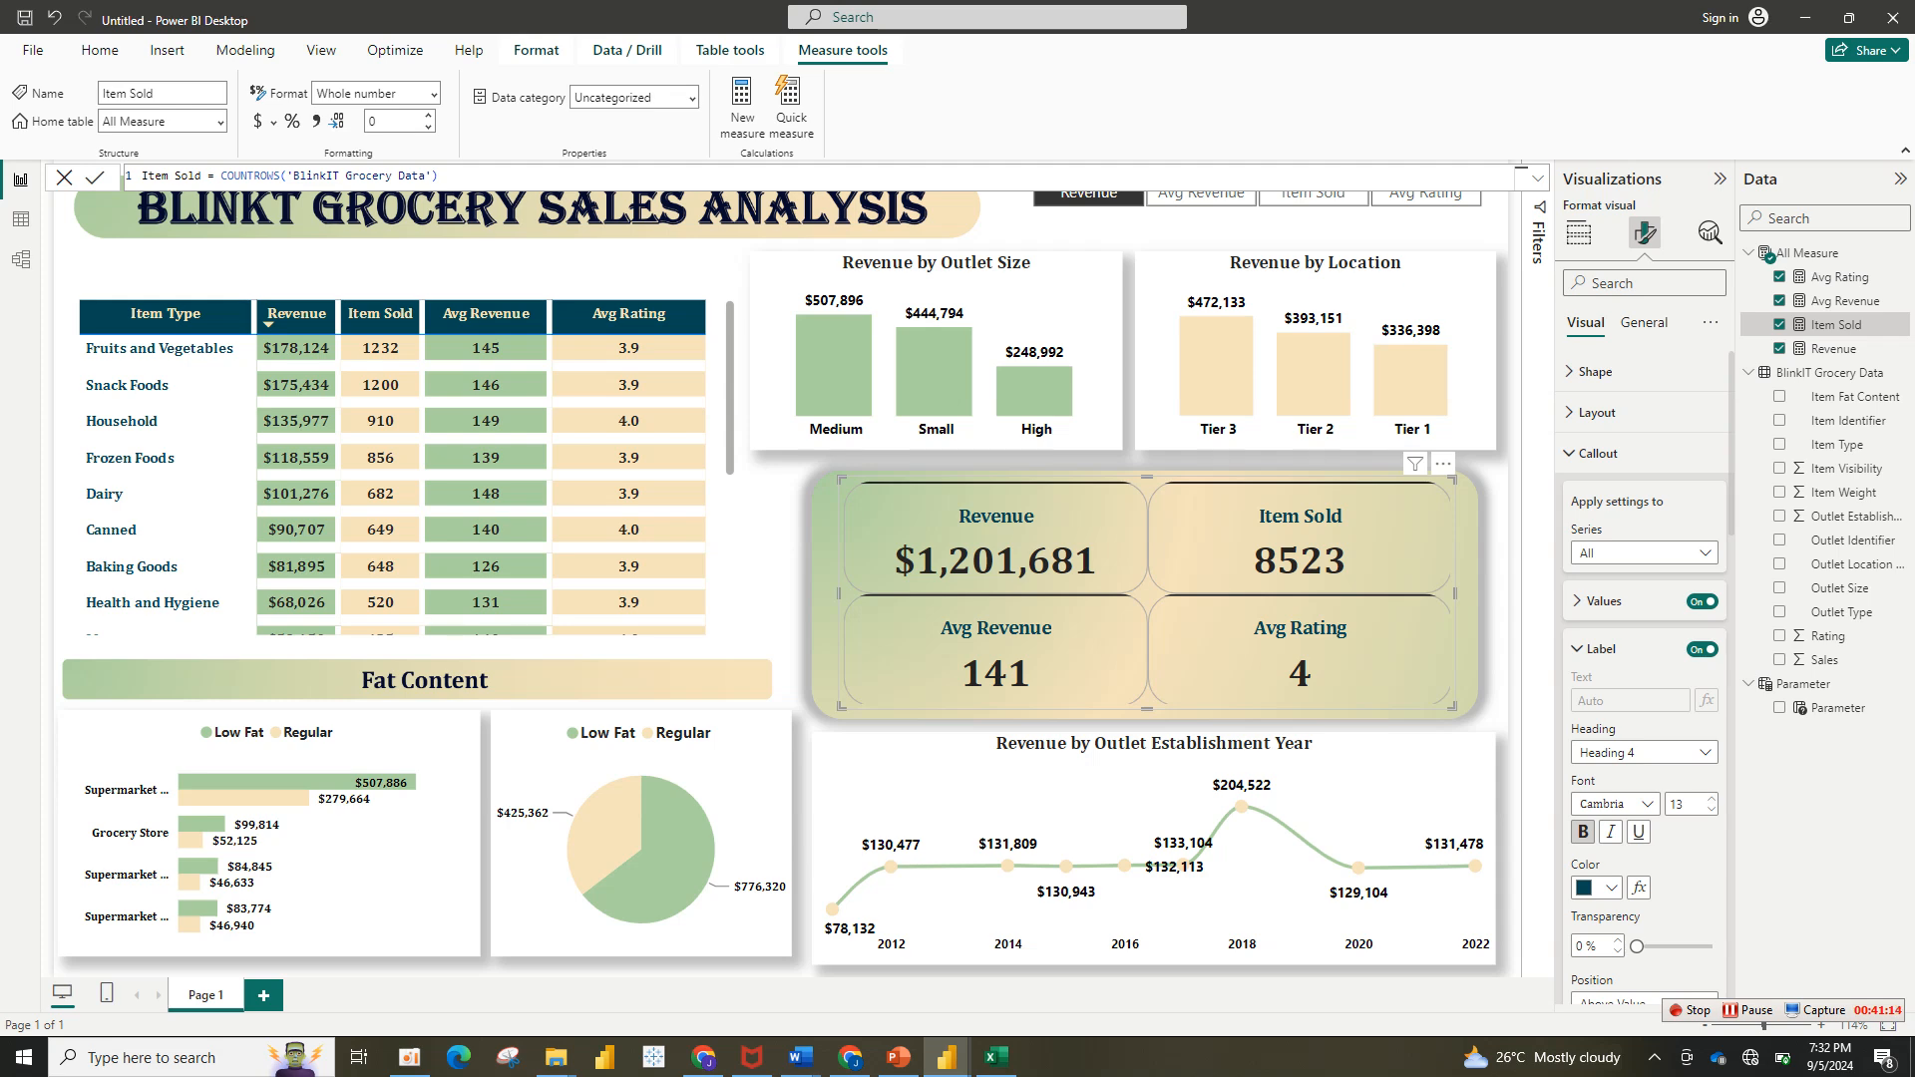
{"action": "left_click", "coordinate": [1376, 229]}
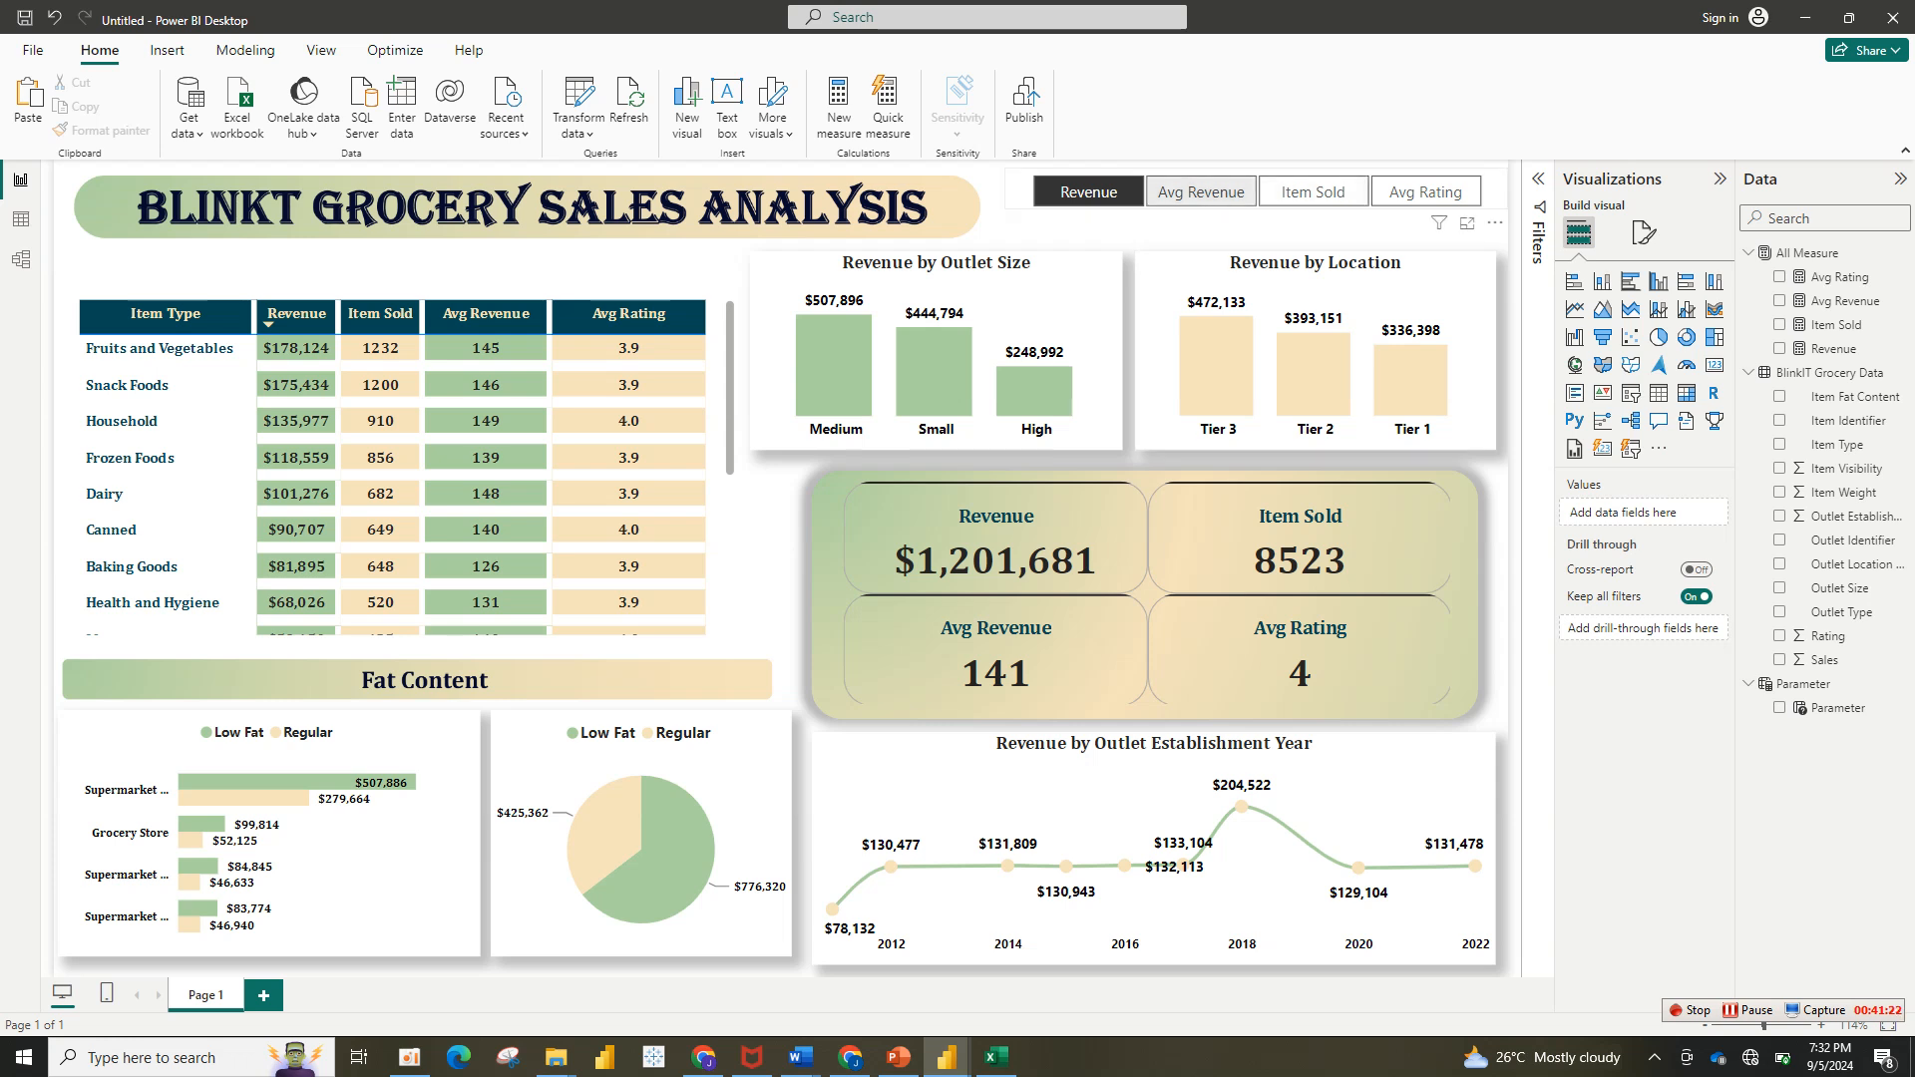
Step: Try the measure slicer's Avg Revenue, Item Sold and Avg Rating options, return it to Revenue, and move the slicer slightly down
{"action": "left_click", "coordinate": [1201, 191]}
{"action": "left_click", "coordinate": [1312, 192]}
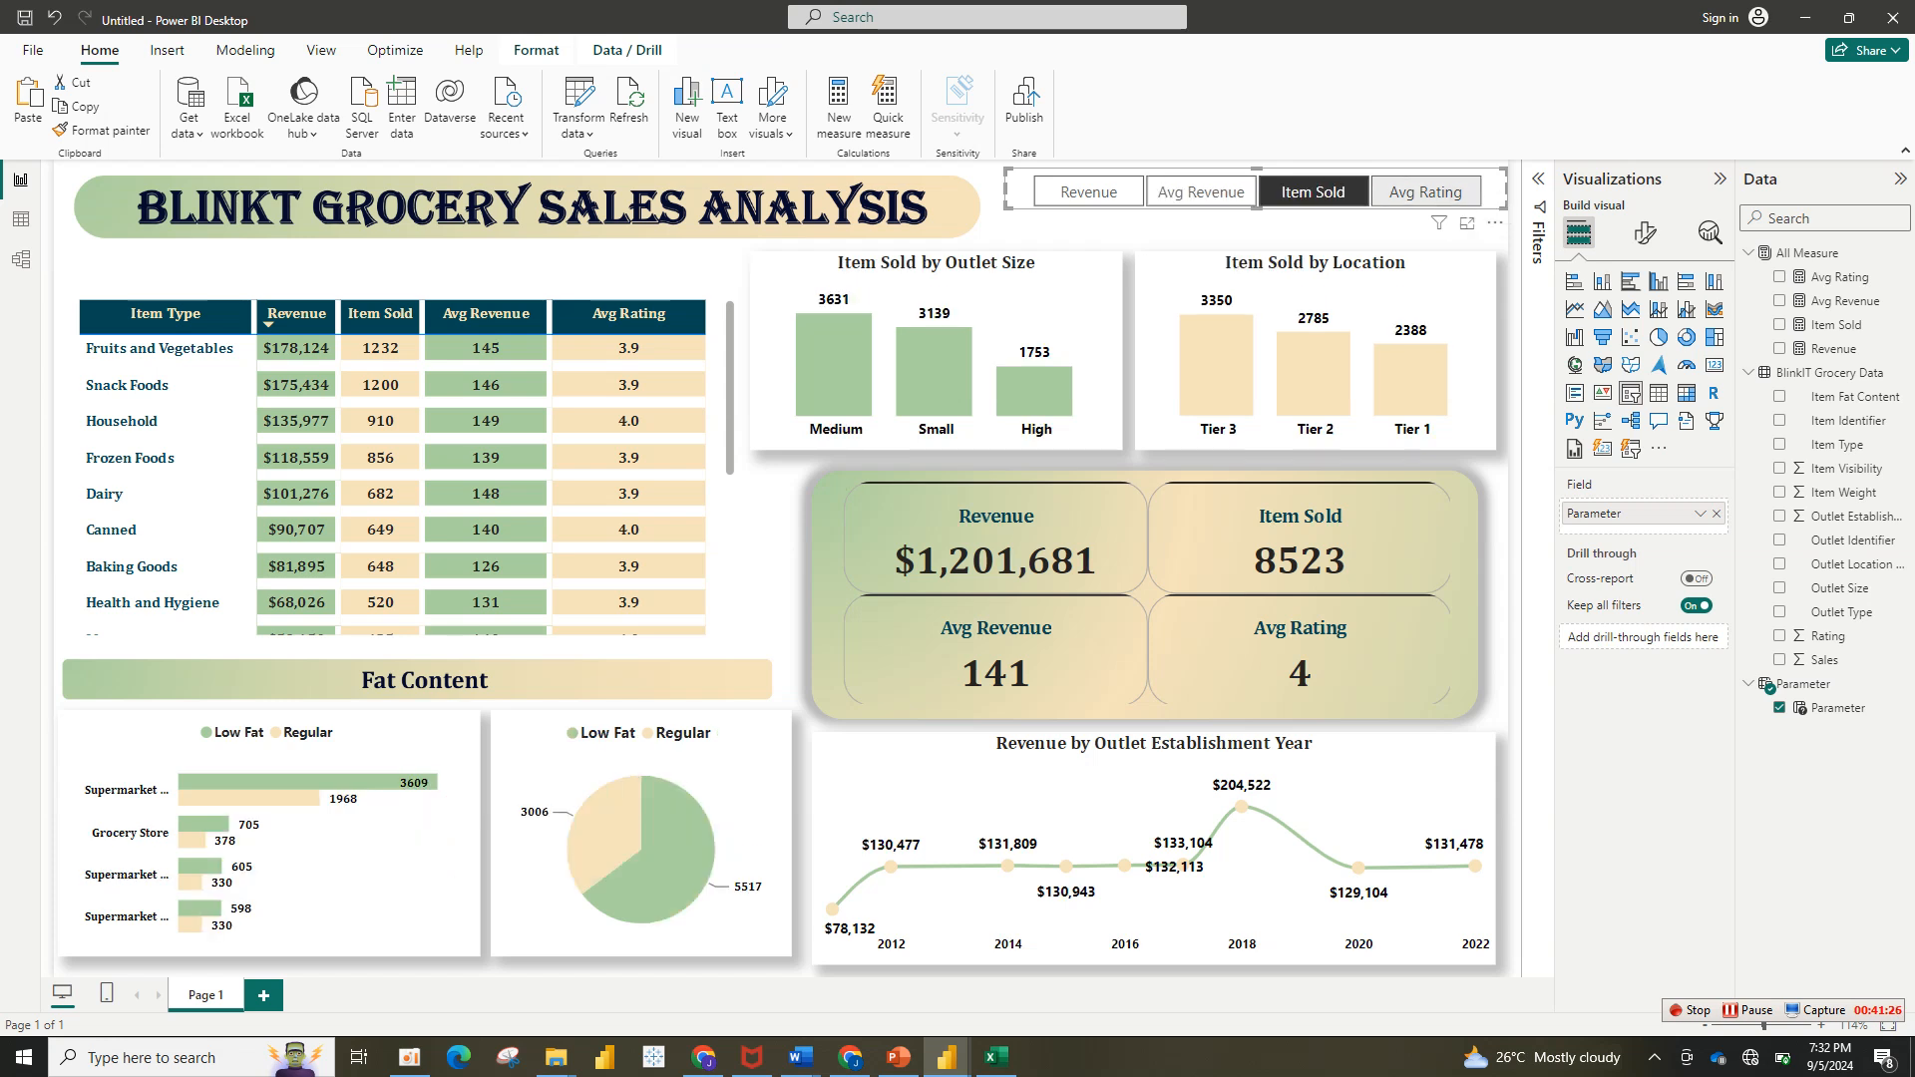
{"action": "left_click", "coordinate": [1424, 192]}
{"action": "right_click", "coordinate": [1428, 193]}
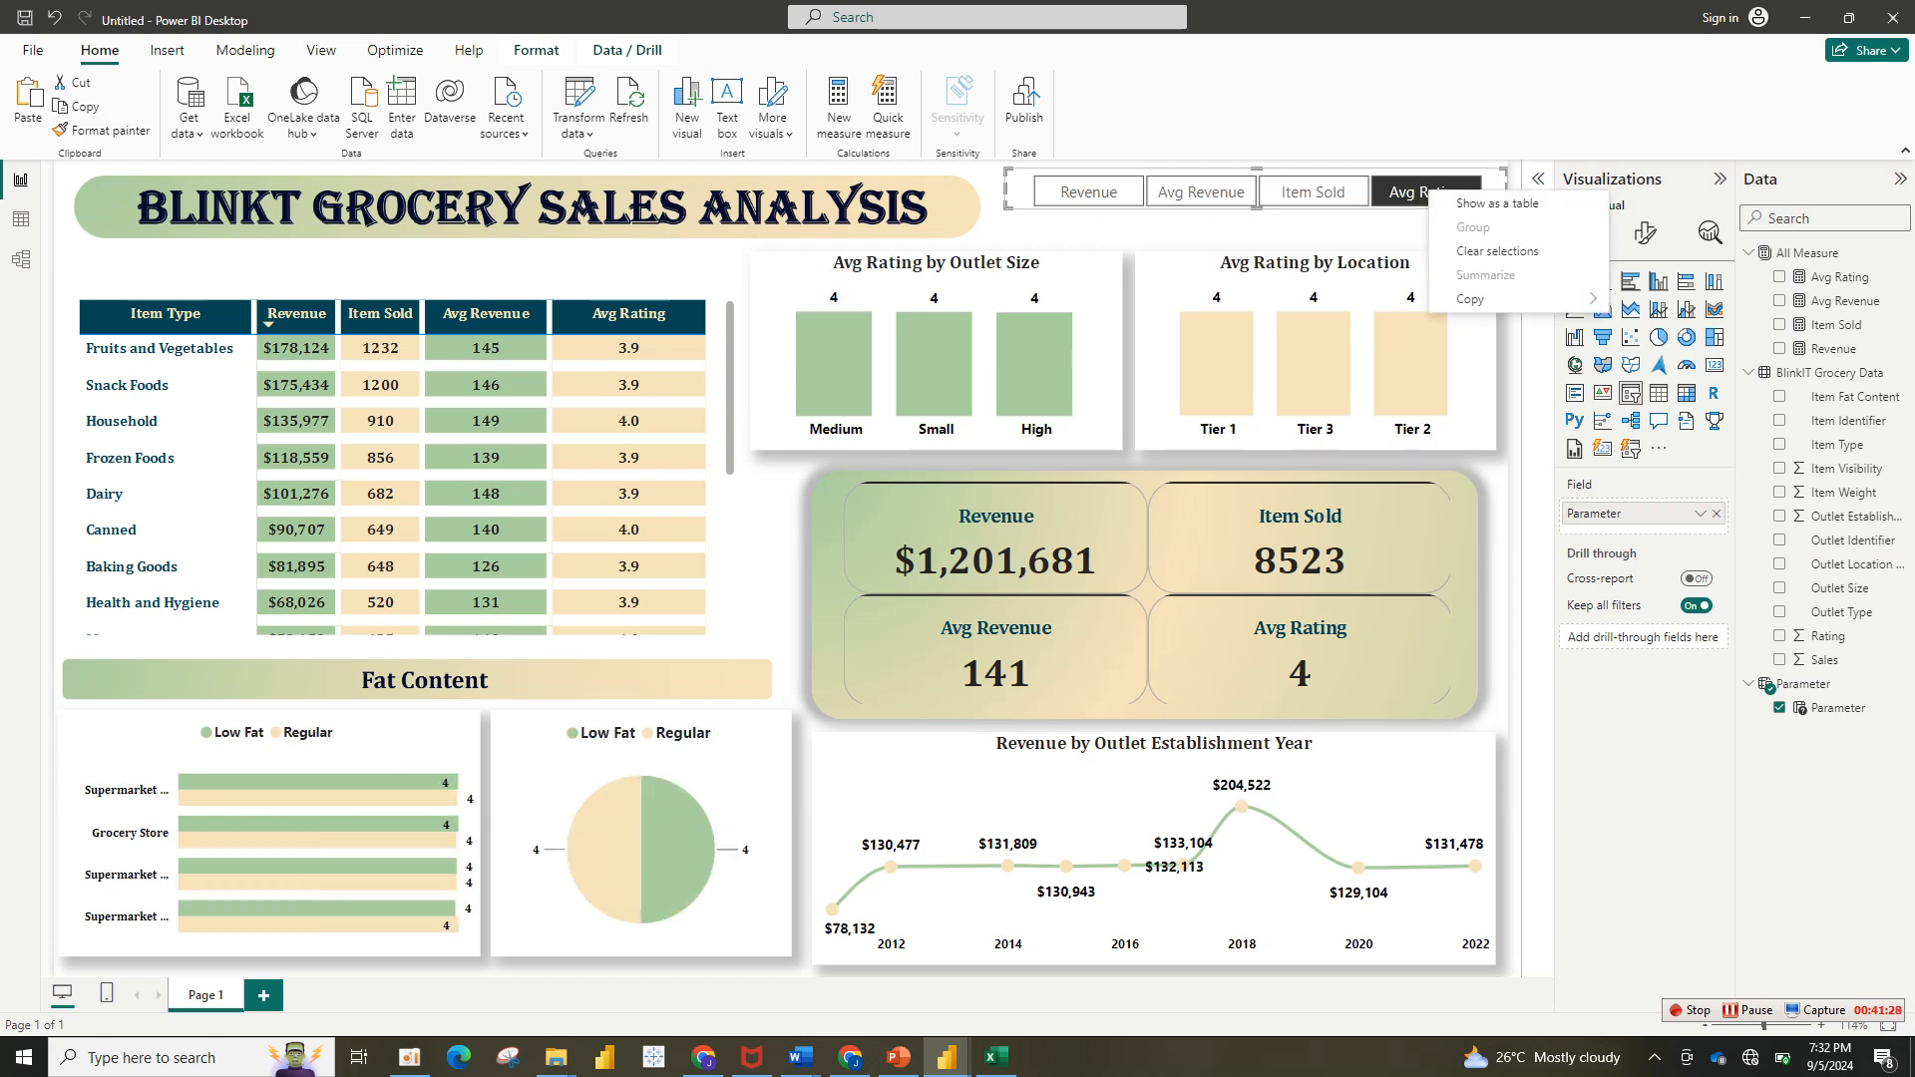
{"action": "left_click", "coordinate": [1088, 191]}
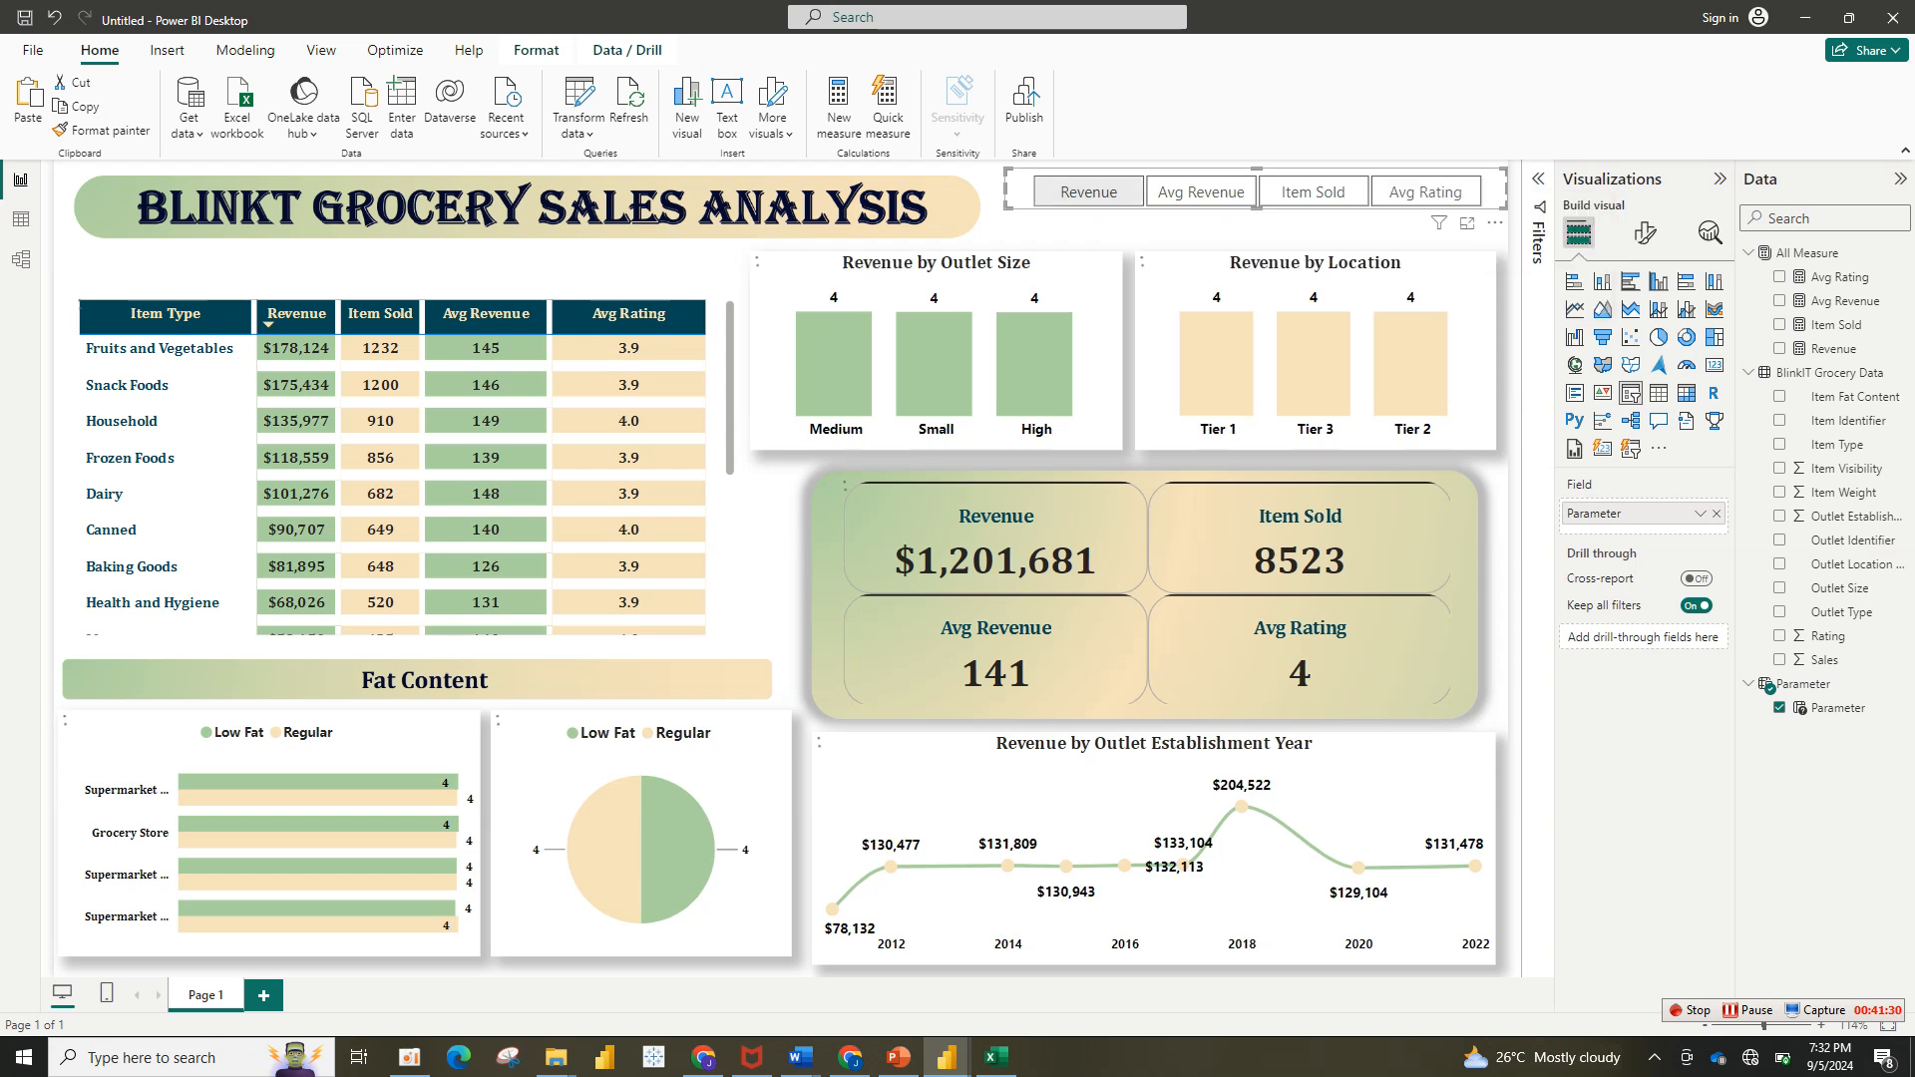
{"action": "left_click_drag", "start_coordinate": [1137, 172], "coordinate": [1137, 186]}
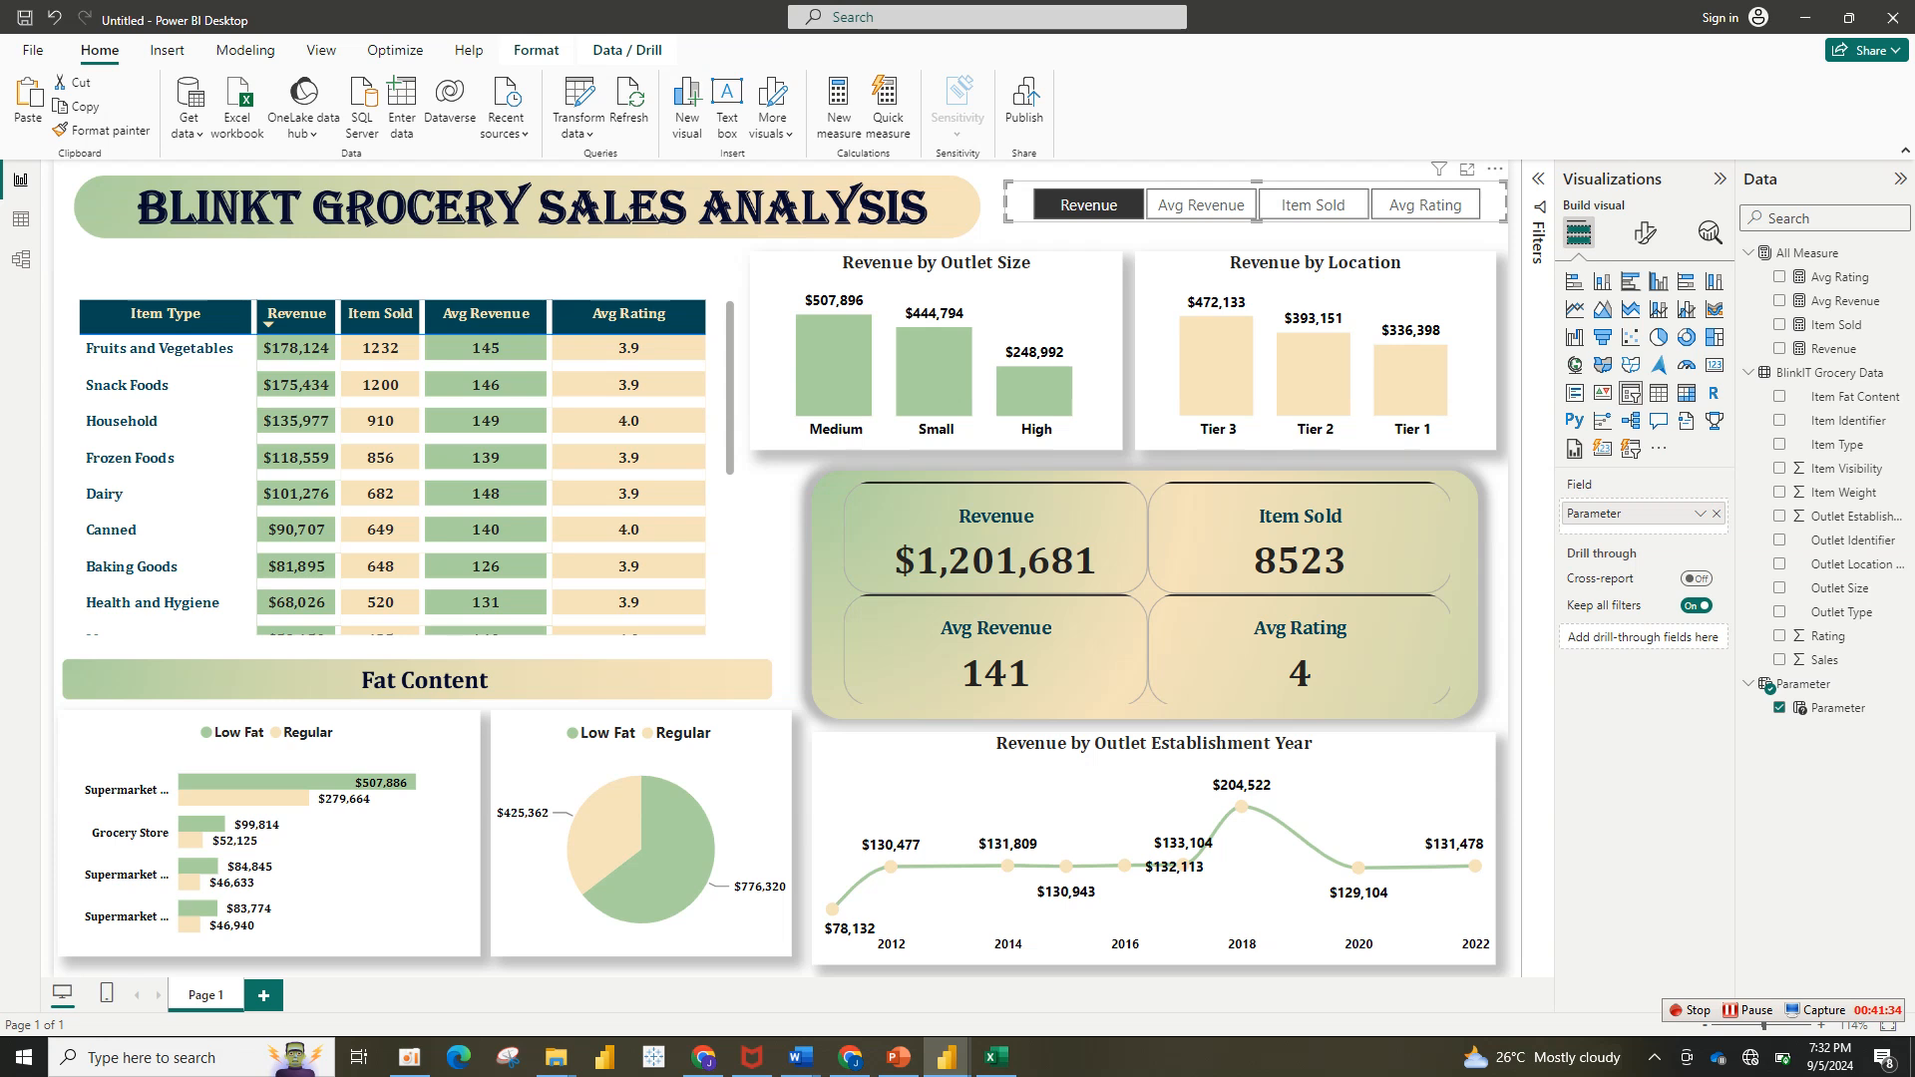
Step: Add a new slicer to the report page based on the Outlet Establishment Year field
{"action": "left_click", "coordinate": [698, 269]}
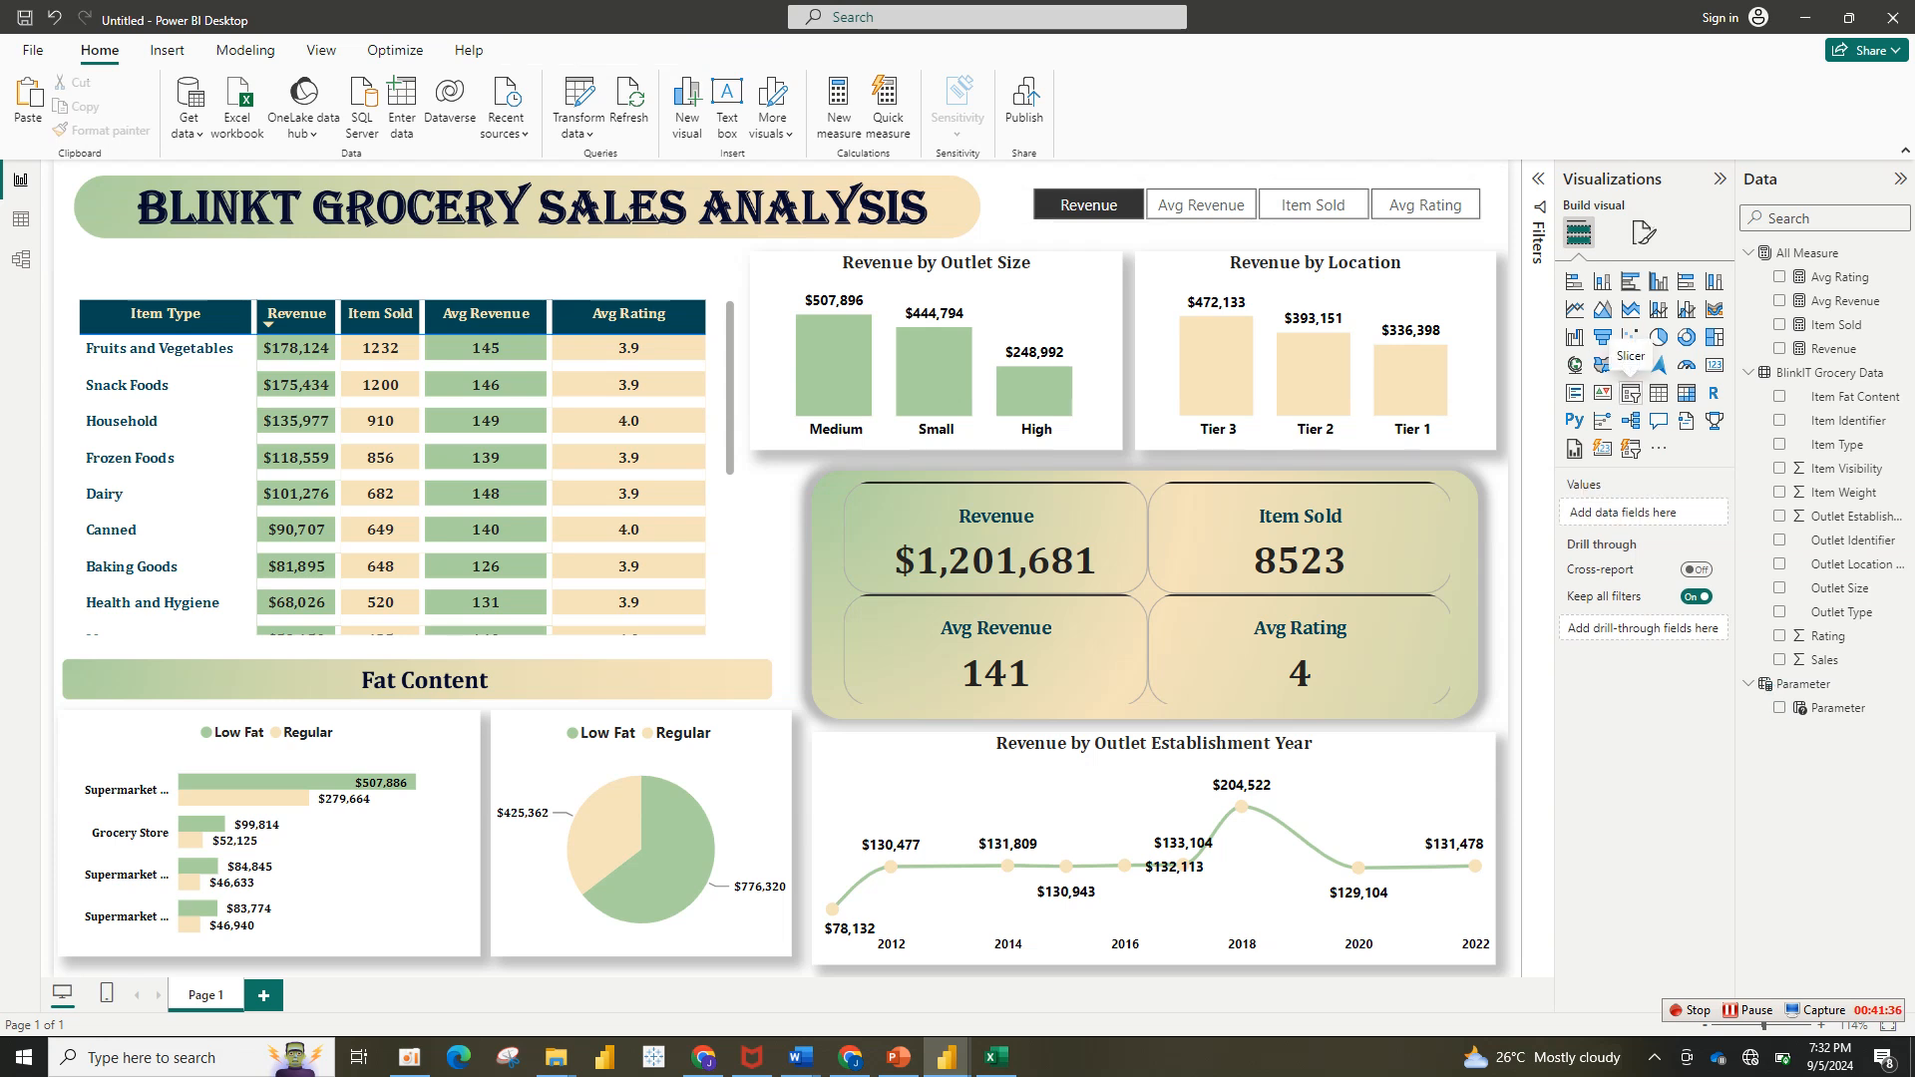
{"action": "left_click", "coordinate": [1630, 392]}
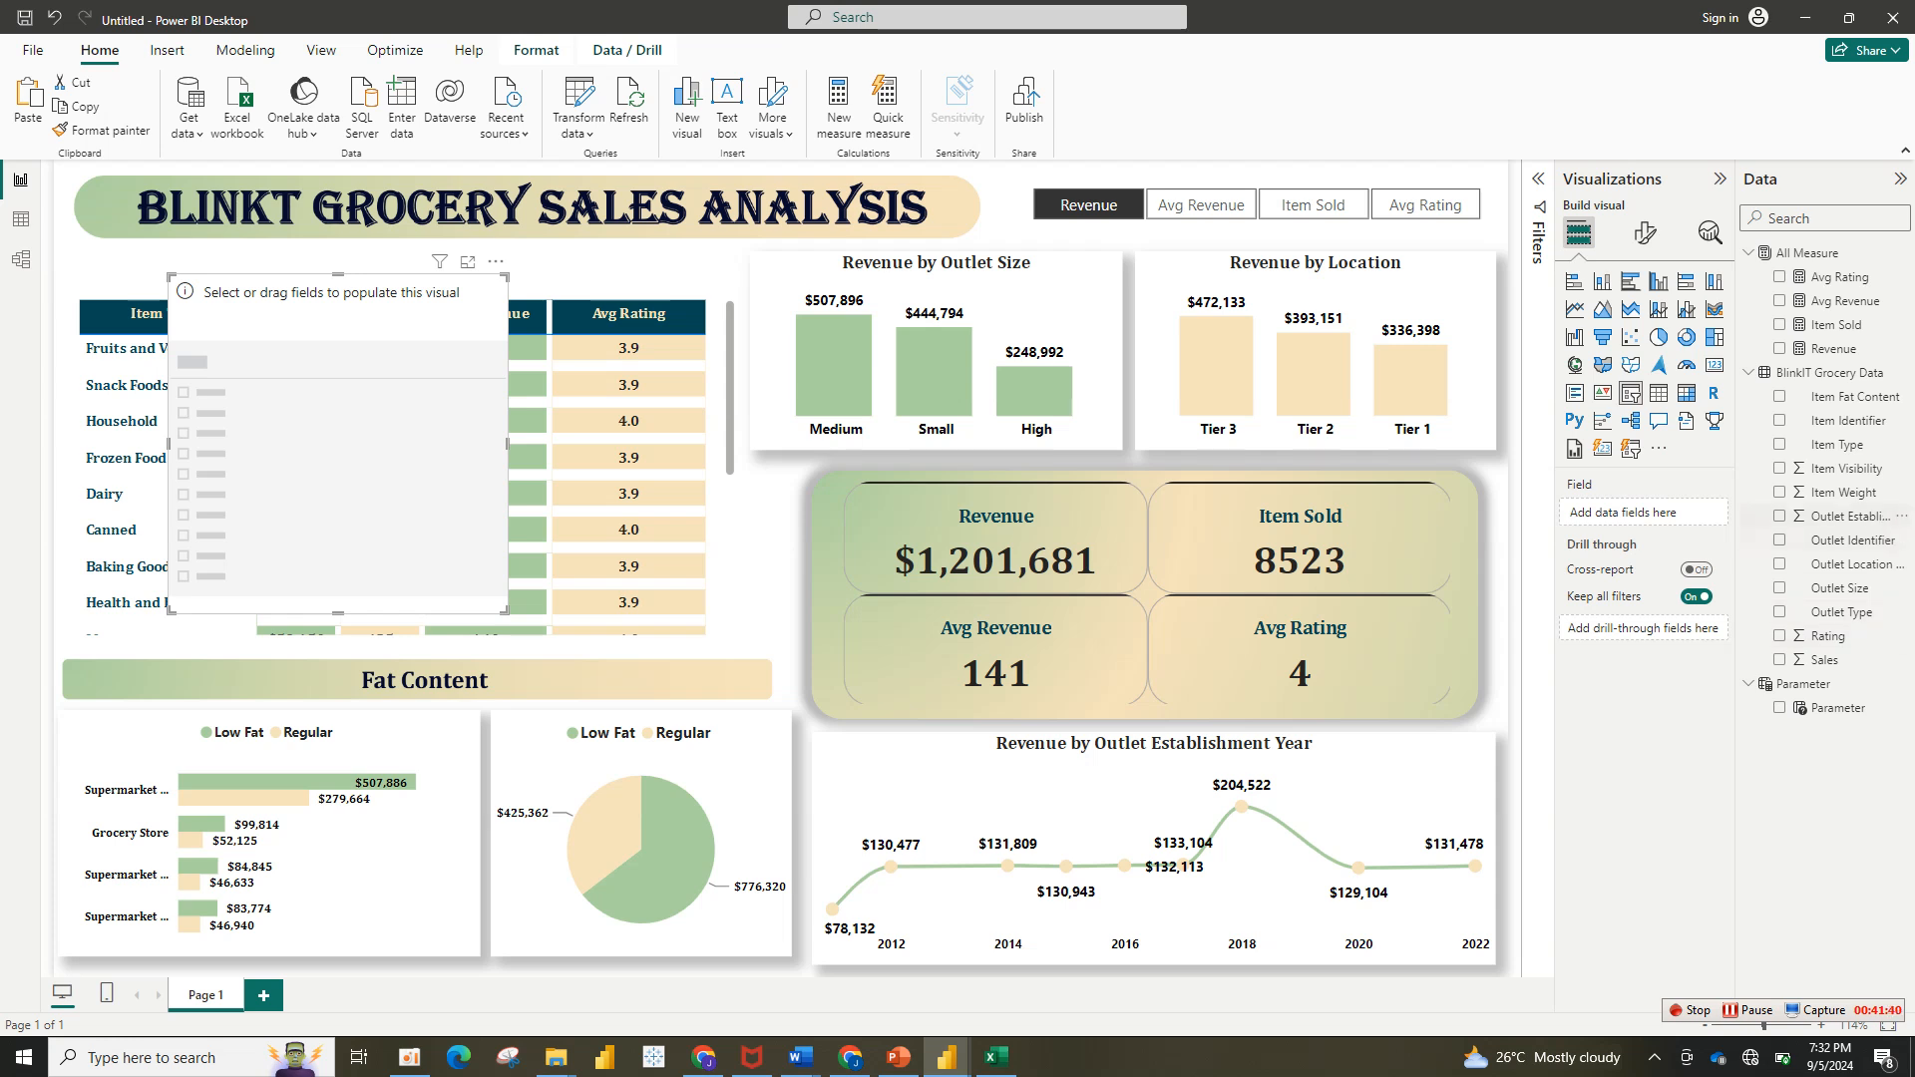
{"action": "left_click", "coordinate": [1779, 515]}
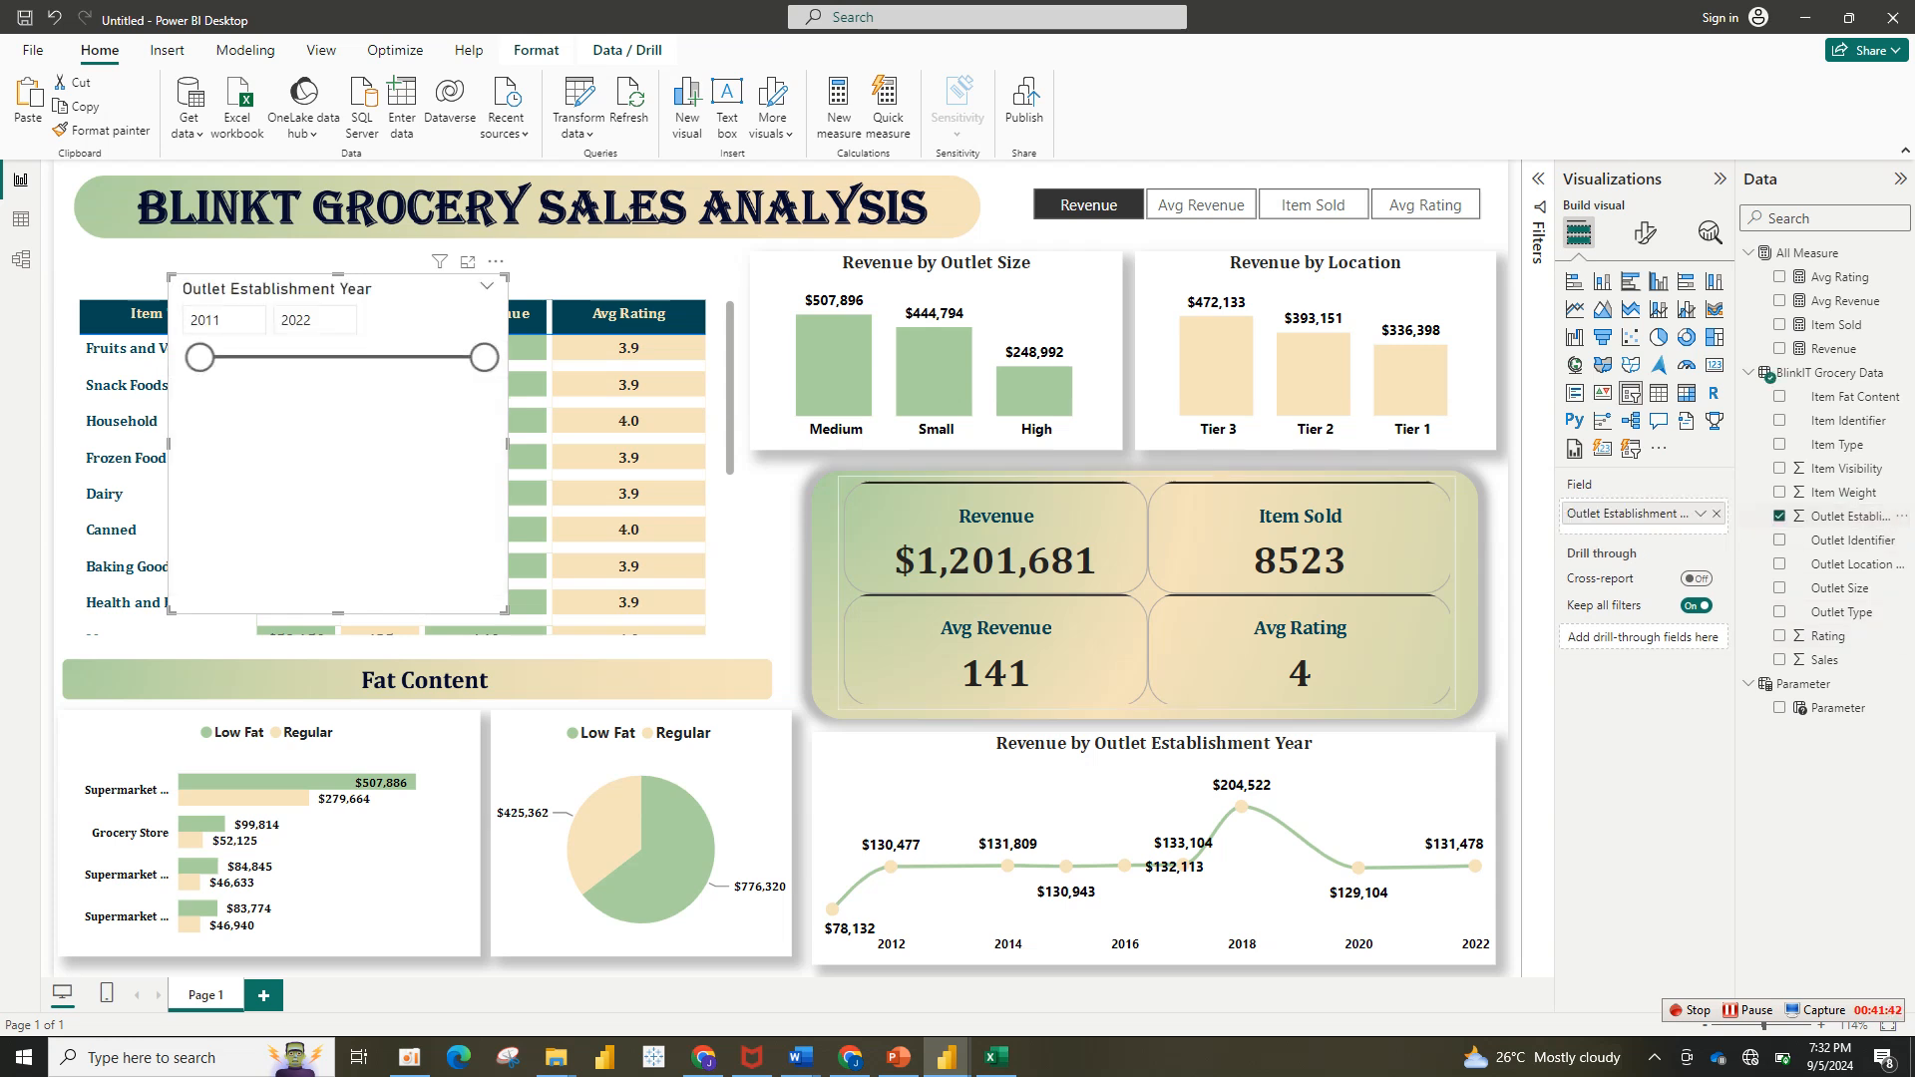
Step: Turn off the year slicer's header and set its slicer style to Tile
{"action": "left_click", "coordinate": [1644, 232]}
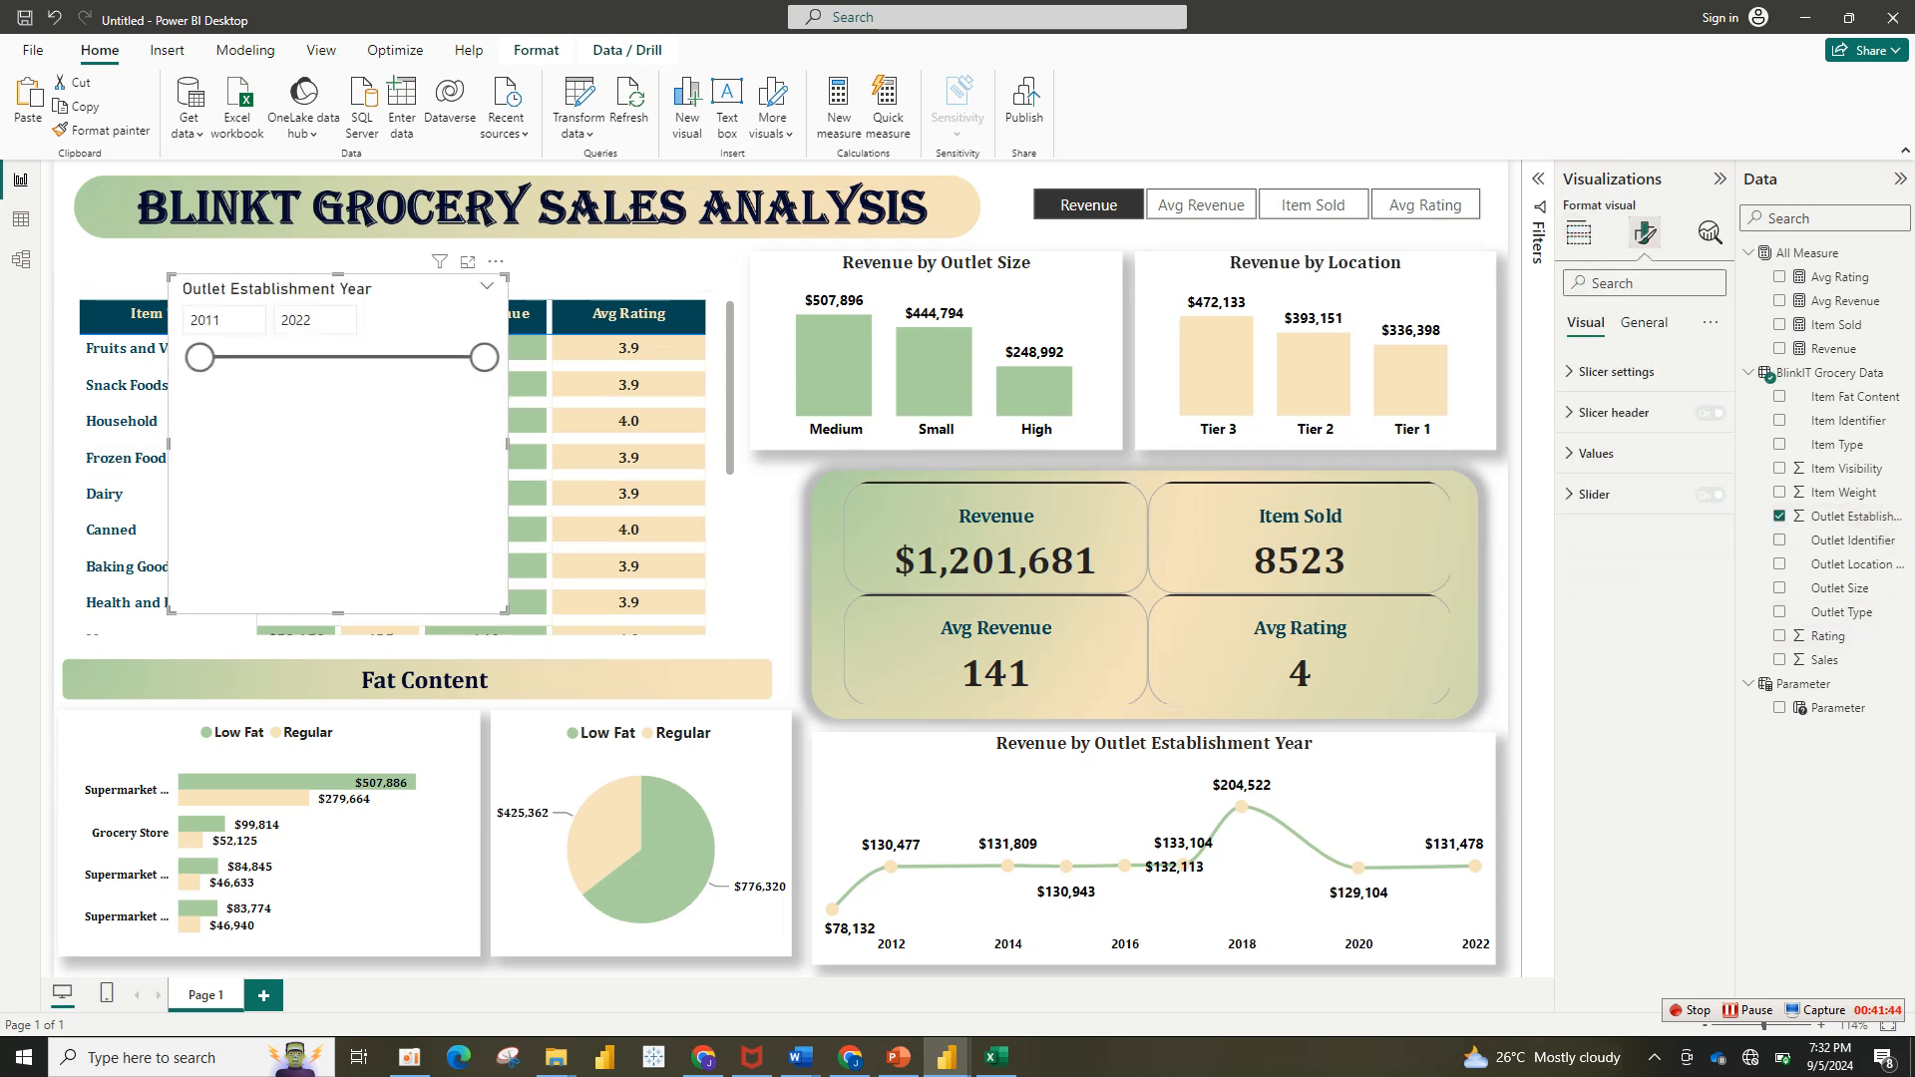
{"action": "left_click", "coordinate": [1709, 412]}
{"action": "left_click", "coordinate": [1615, 371]}
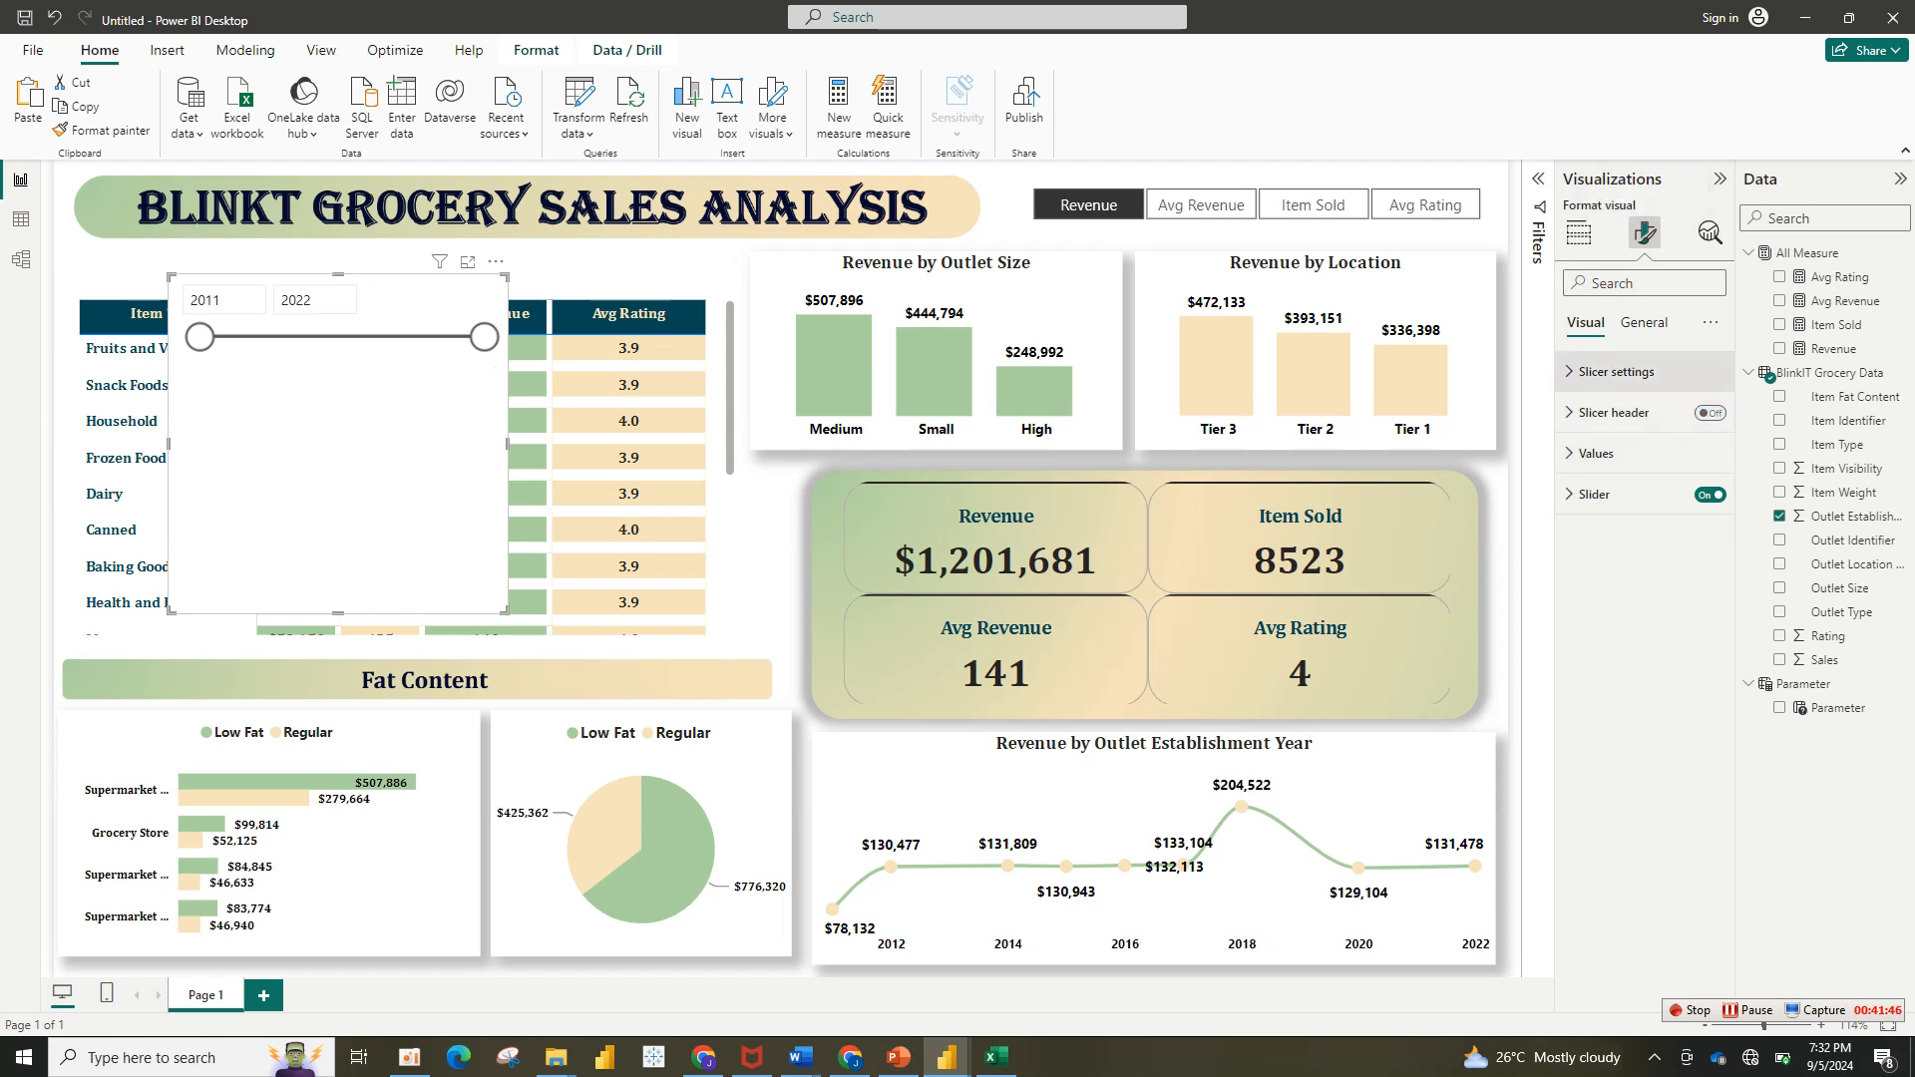
{"action": "left_click", "coordinate": [1643, 470]}
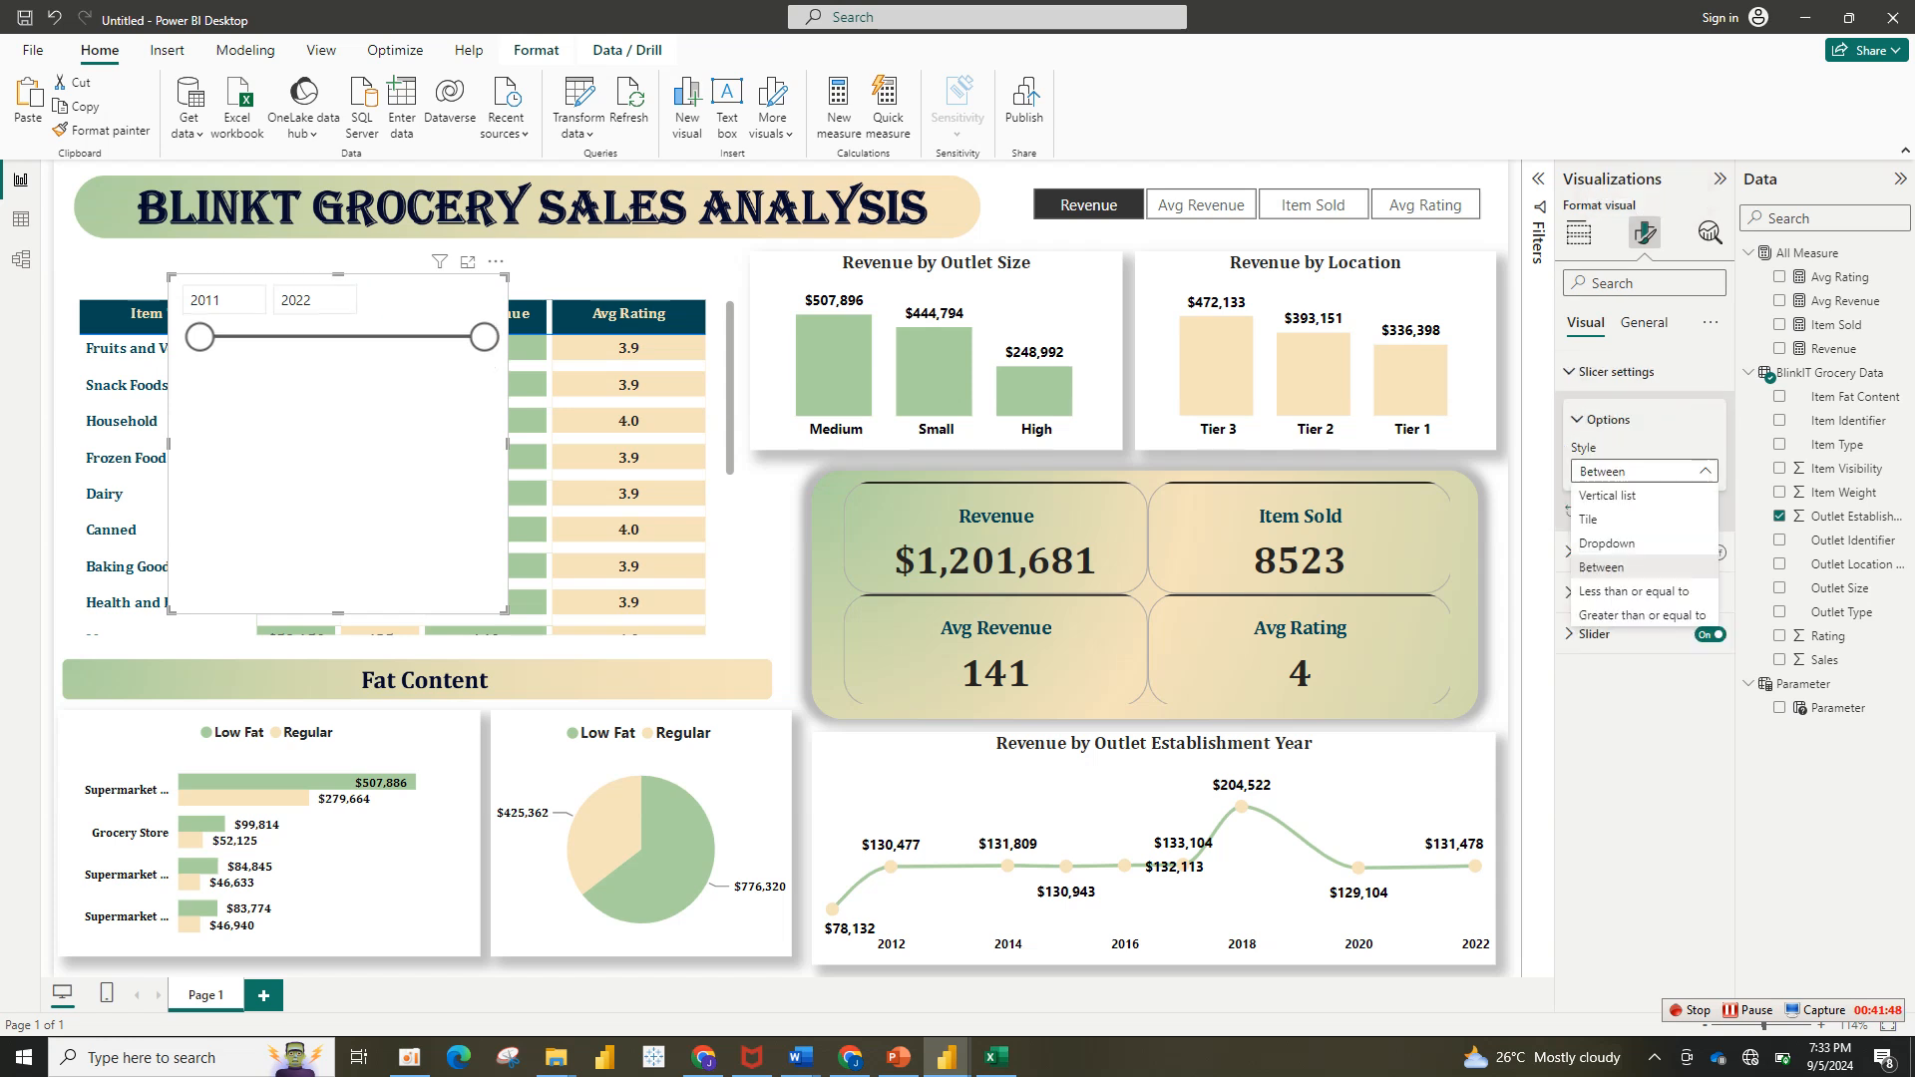
{"action": "left_click", "coordinate": [1596, 519]}
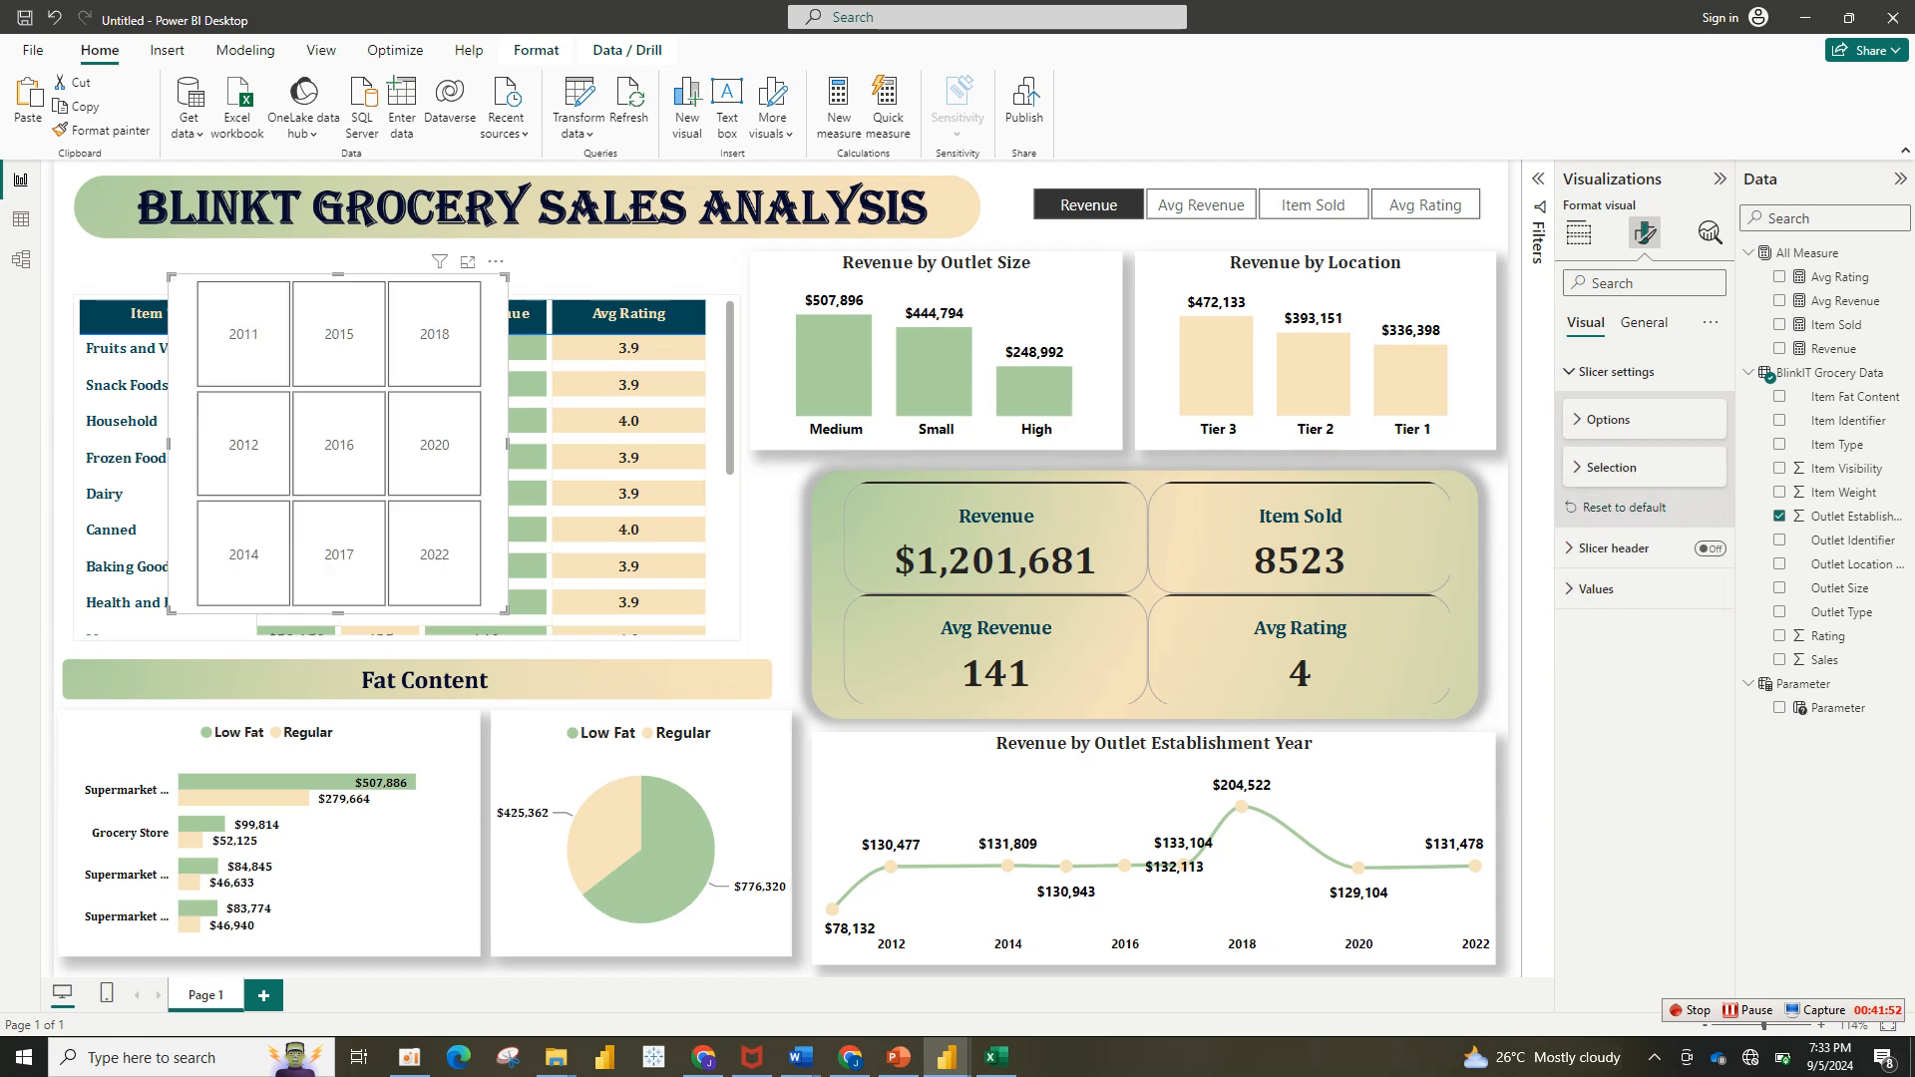
Step: Resize the year slicer into a single row of tiles and fit it between the report title and the item type table
{"action": "left_click_drag", "start_coordinate": [506, 611], "coordinate": [748, 292]}
{"action": "left_click_drag", "start_coordinate": [112, 268], "coordinate": [60, 267]}
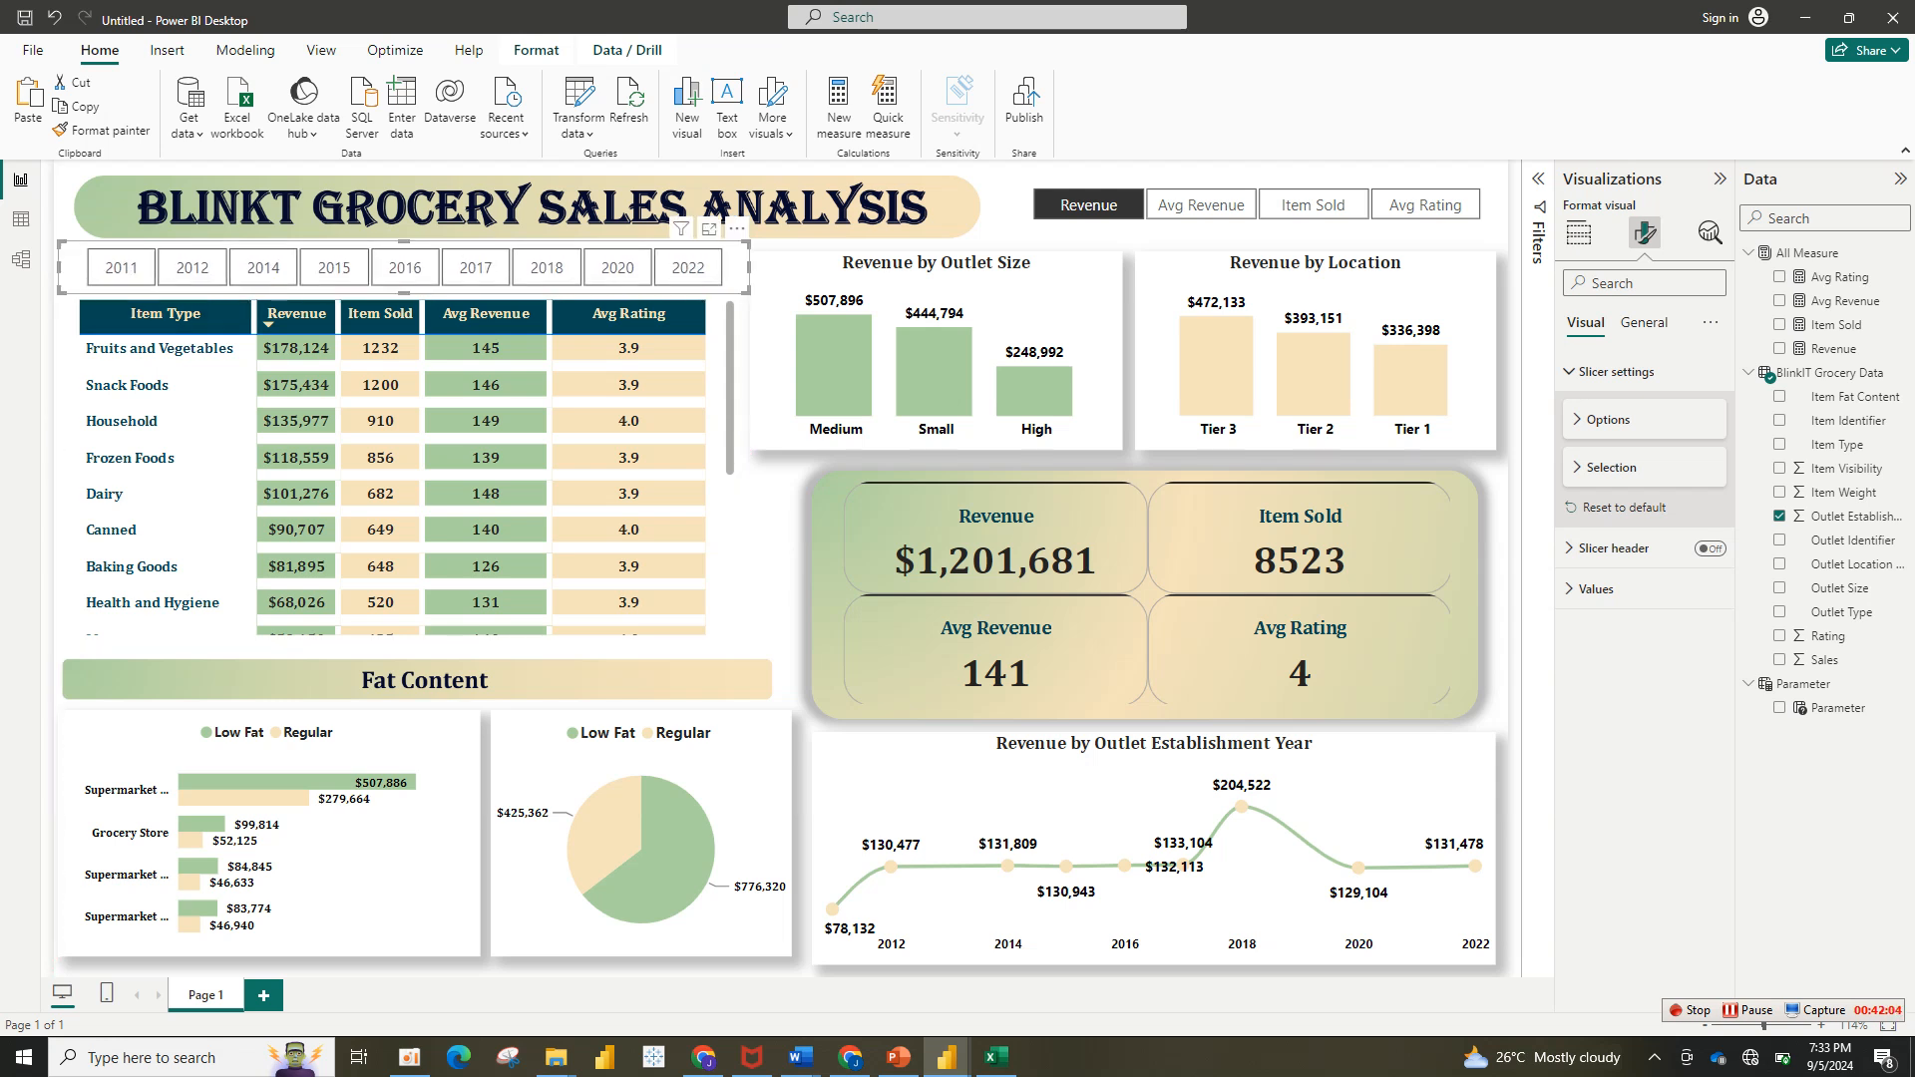
{"action": "key", "text": "Escape"}
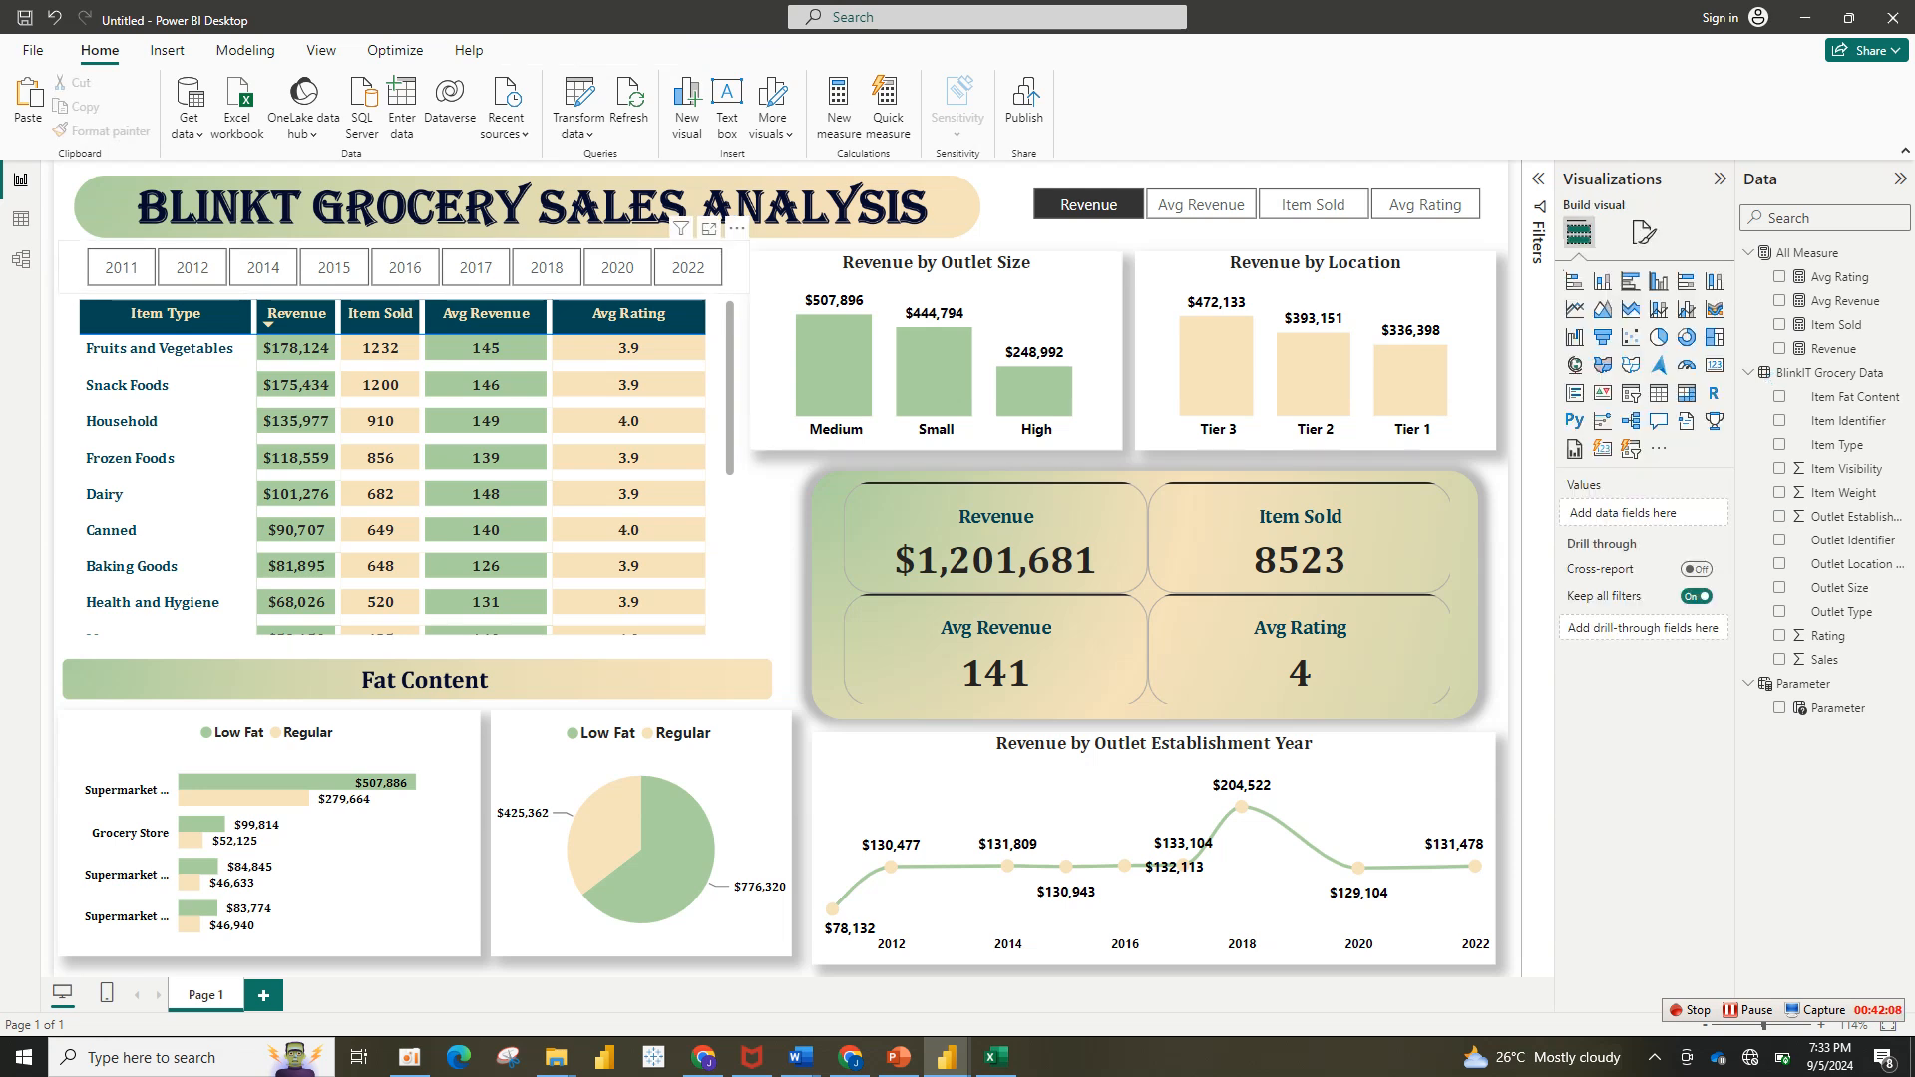
Step: Format the year slicer's values as bold in dark teal #004753, checking the reference Grcocery report's slicer styling
{"action": "left_click", "coordinate": [736, 269]}
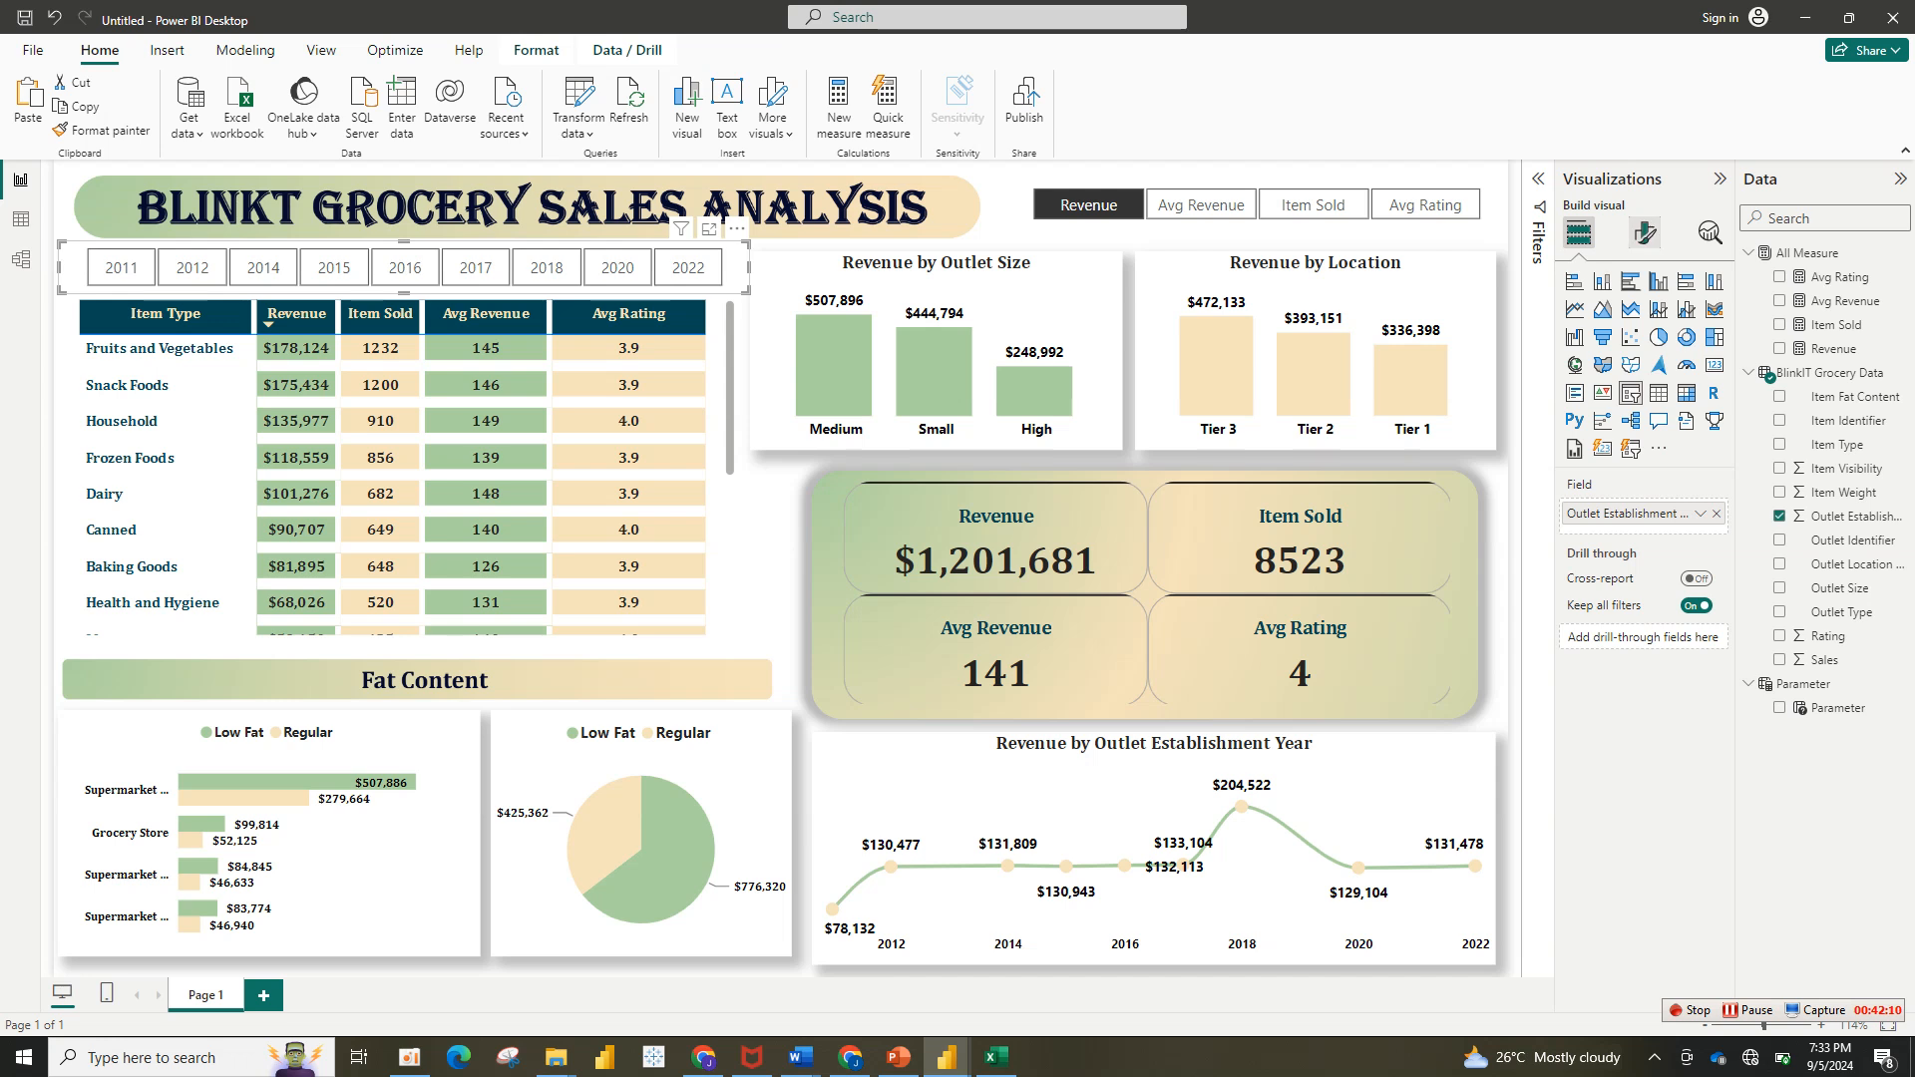
{"action": "left_click", "coordinate": [1644, 232]}
{"action": "left_click", "coordinate": [1596, 453]}
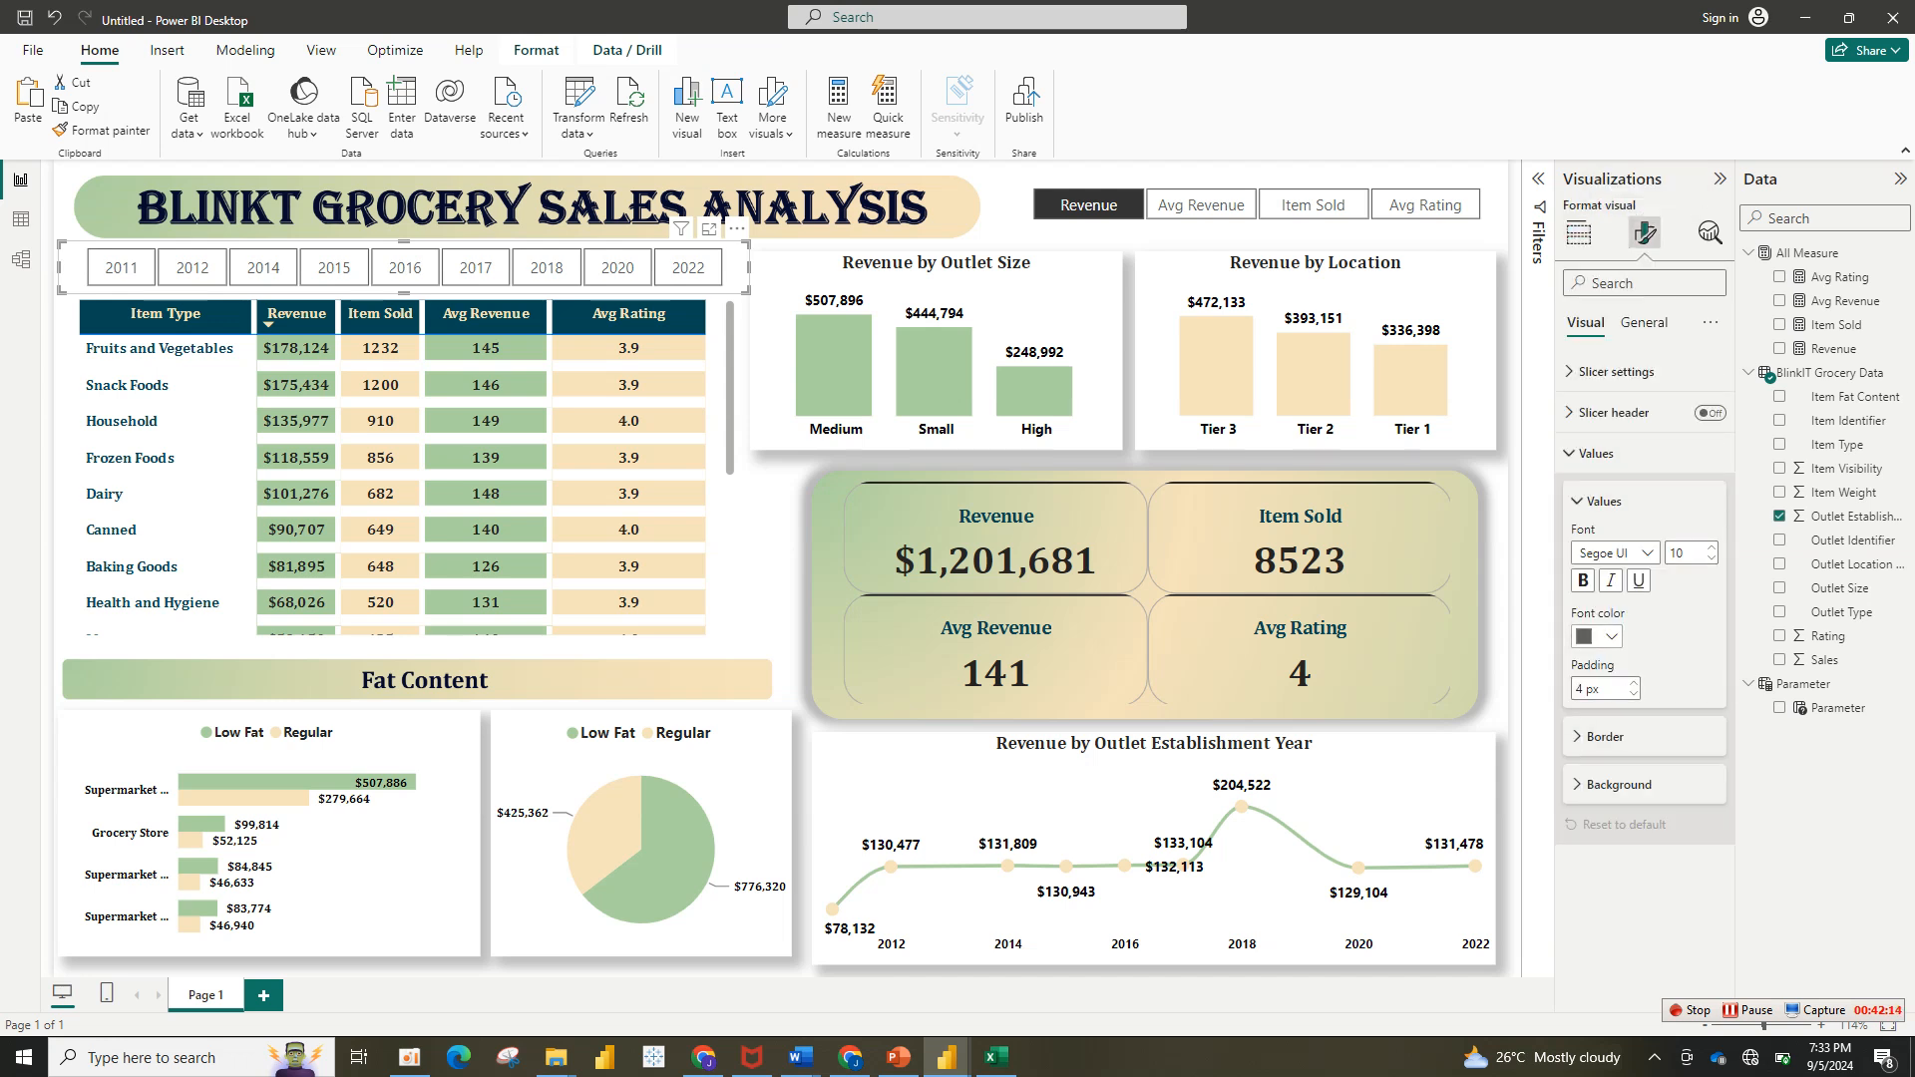
{"action": "left_click", "coordinate": [1595, 636]}
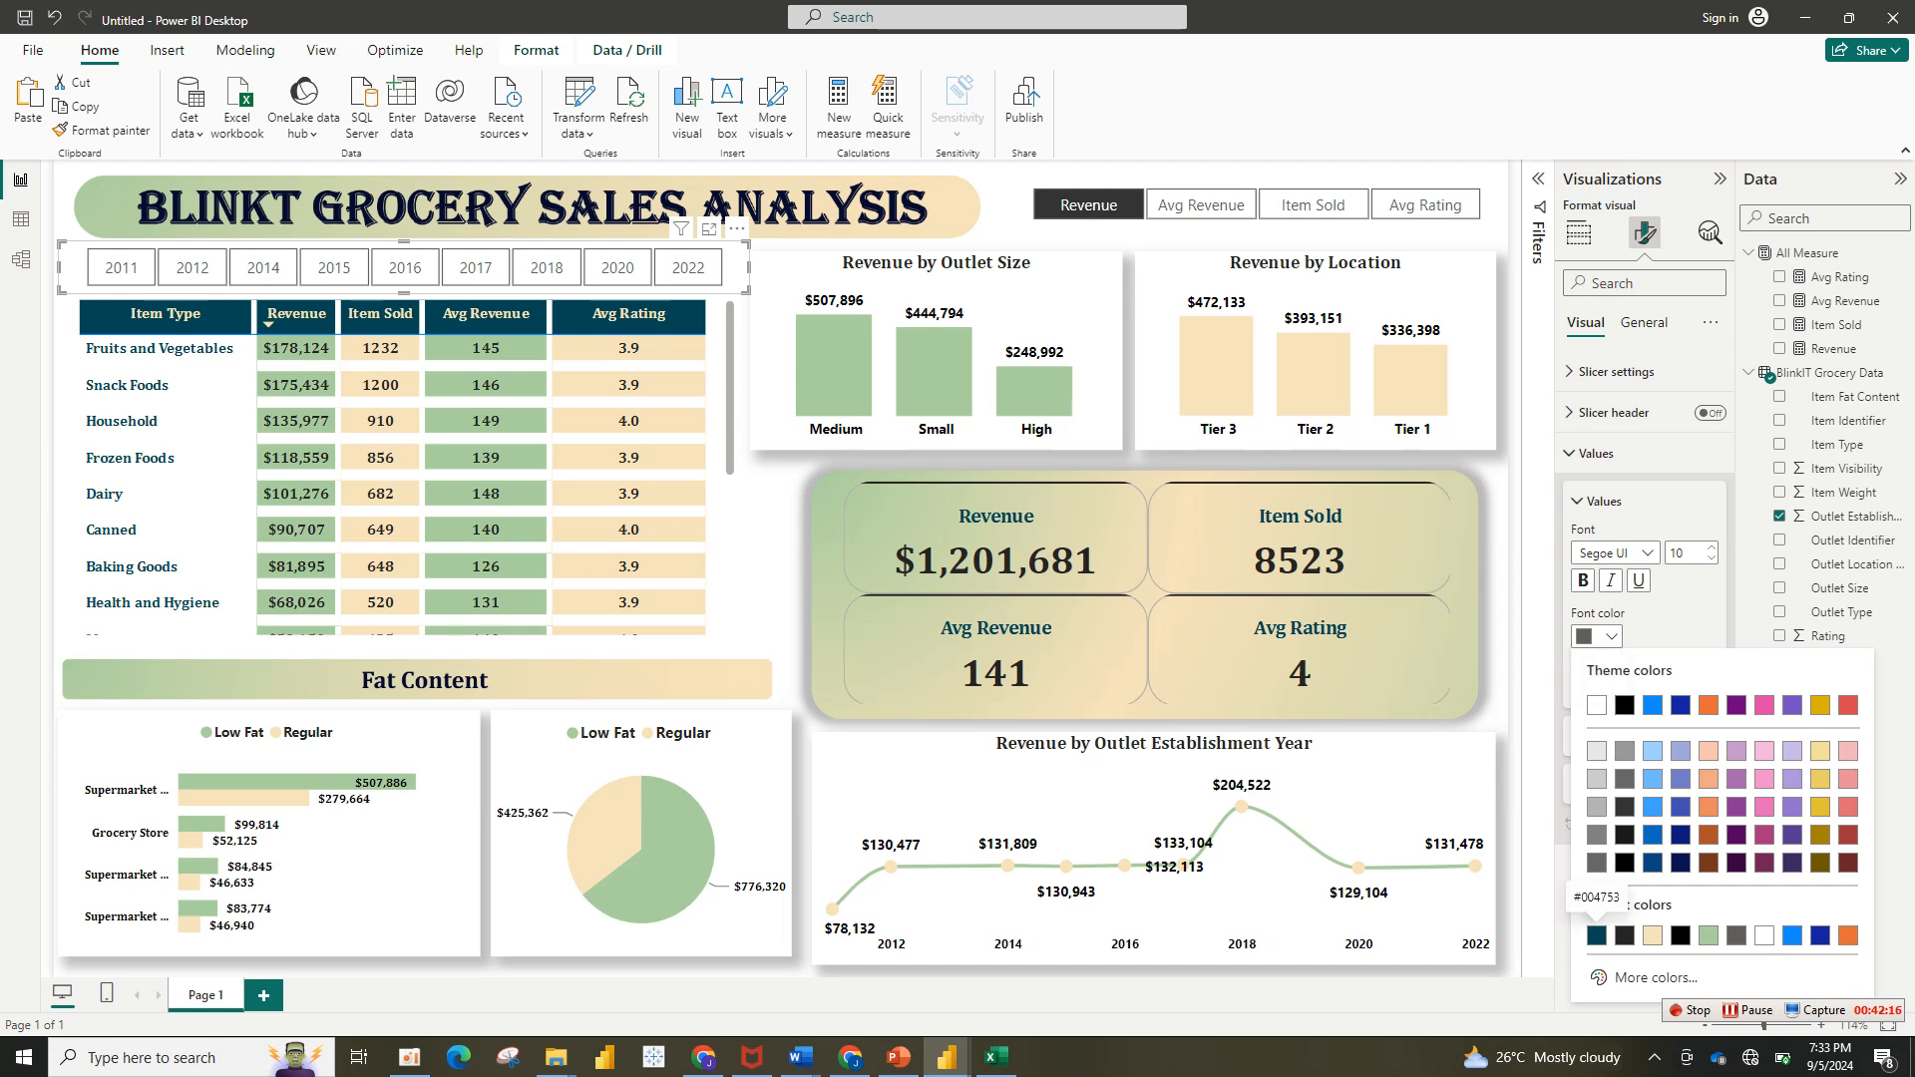
{"action": "left_click", "coordinate": [1596, 935]}
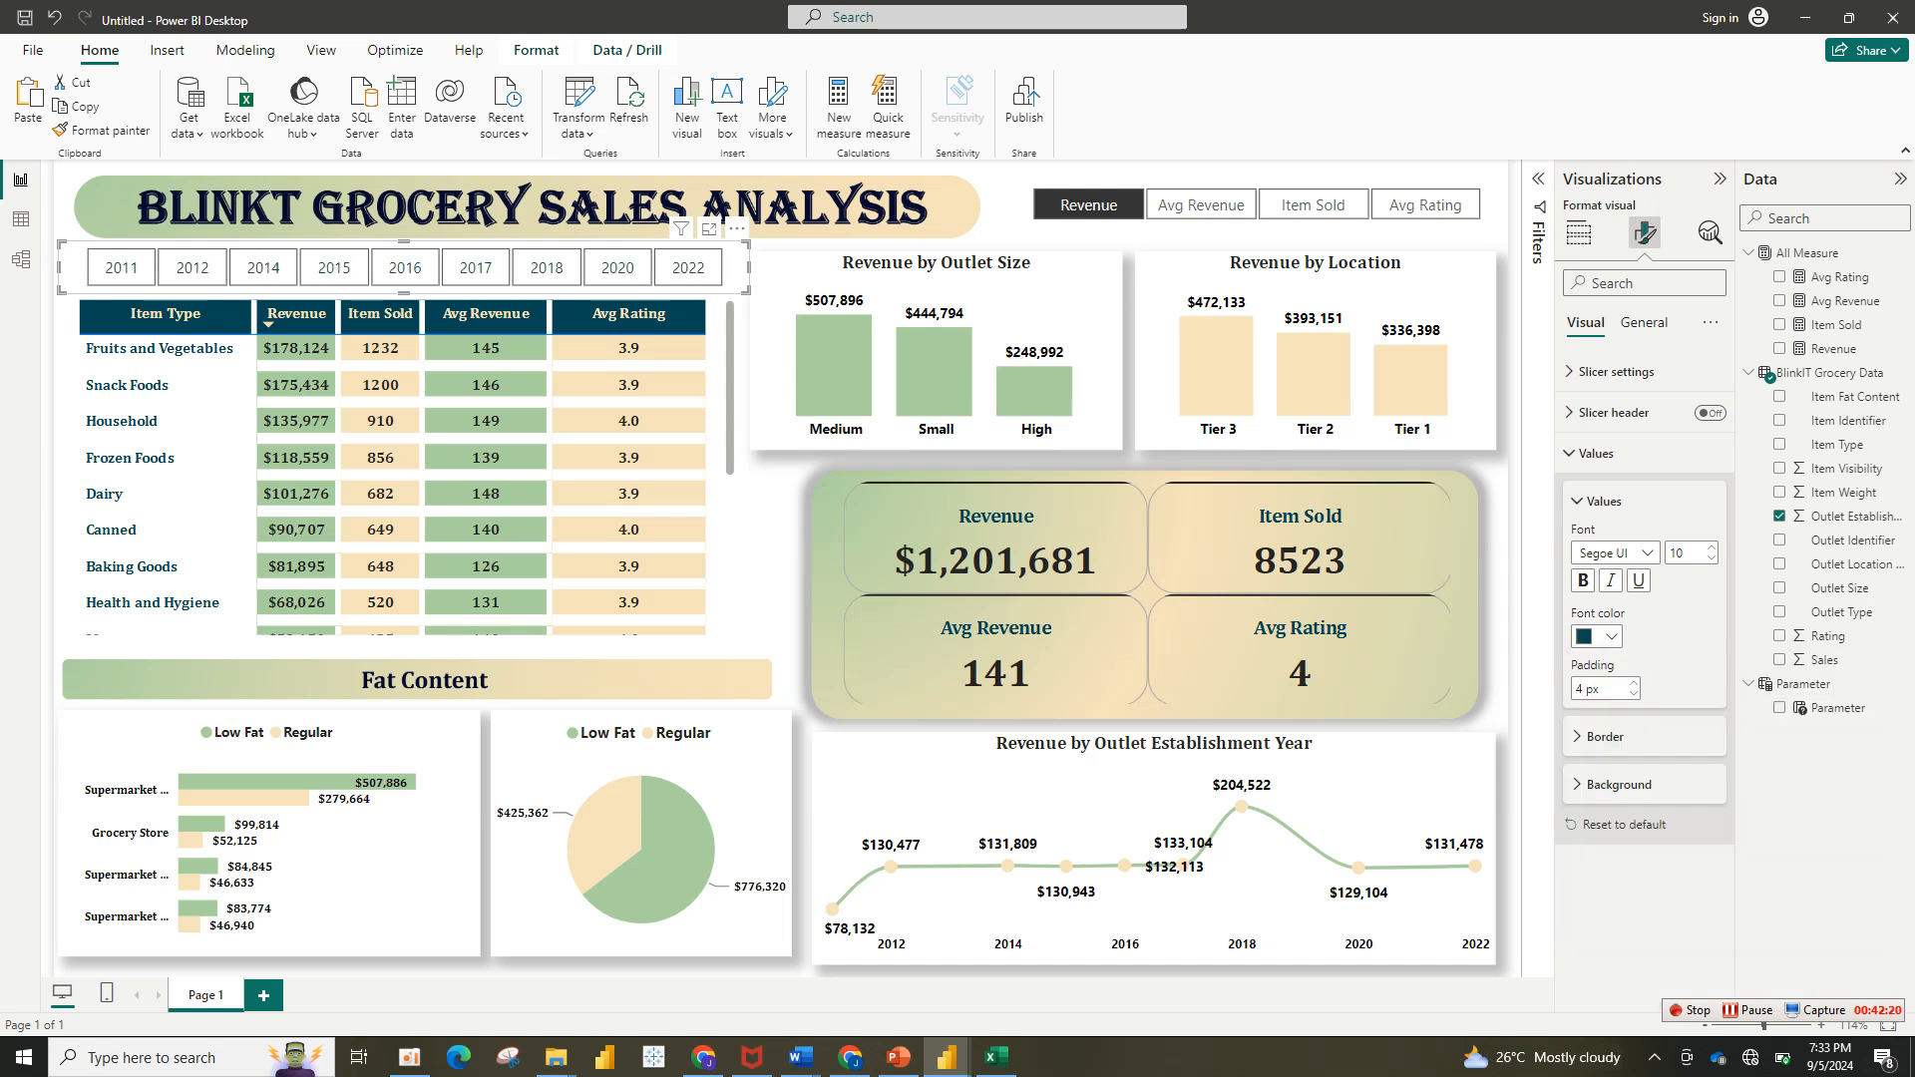
{"action": "mouse_move", "coordinate": [946, 1057]}
{"action": "mouse_move", "coordinate": [844, 980]}
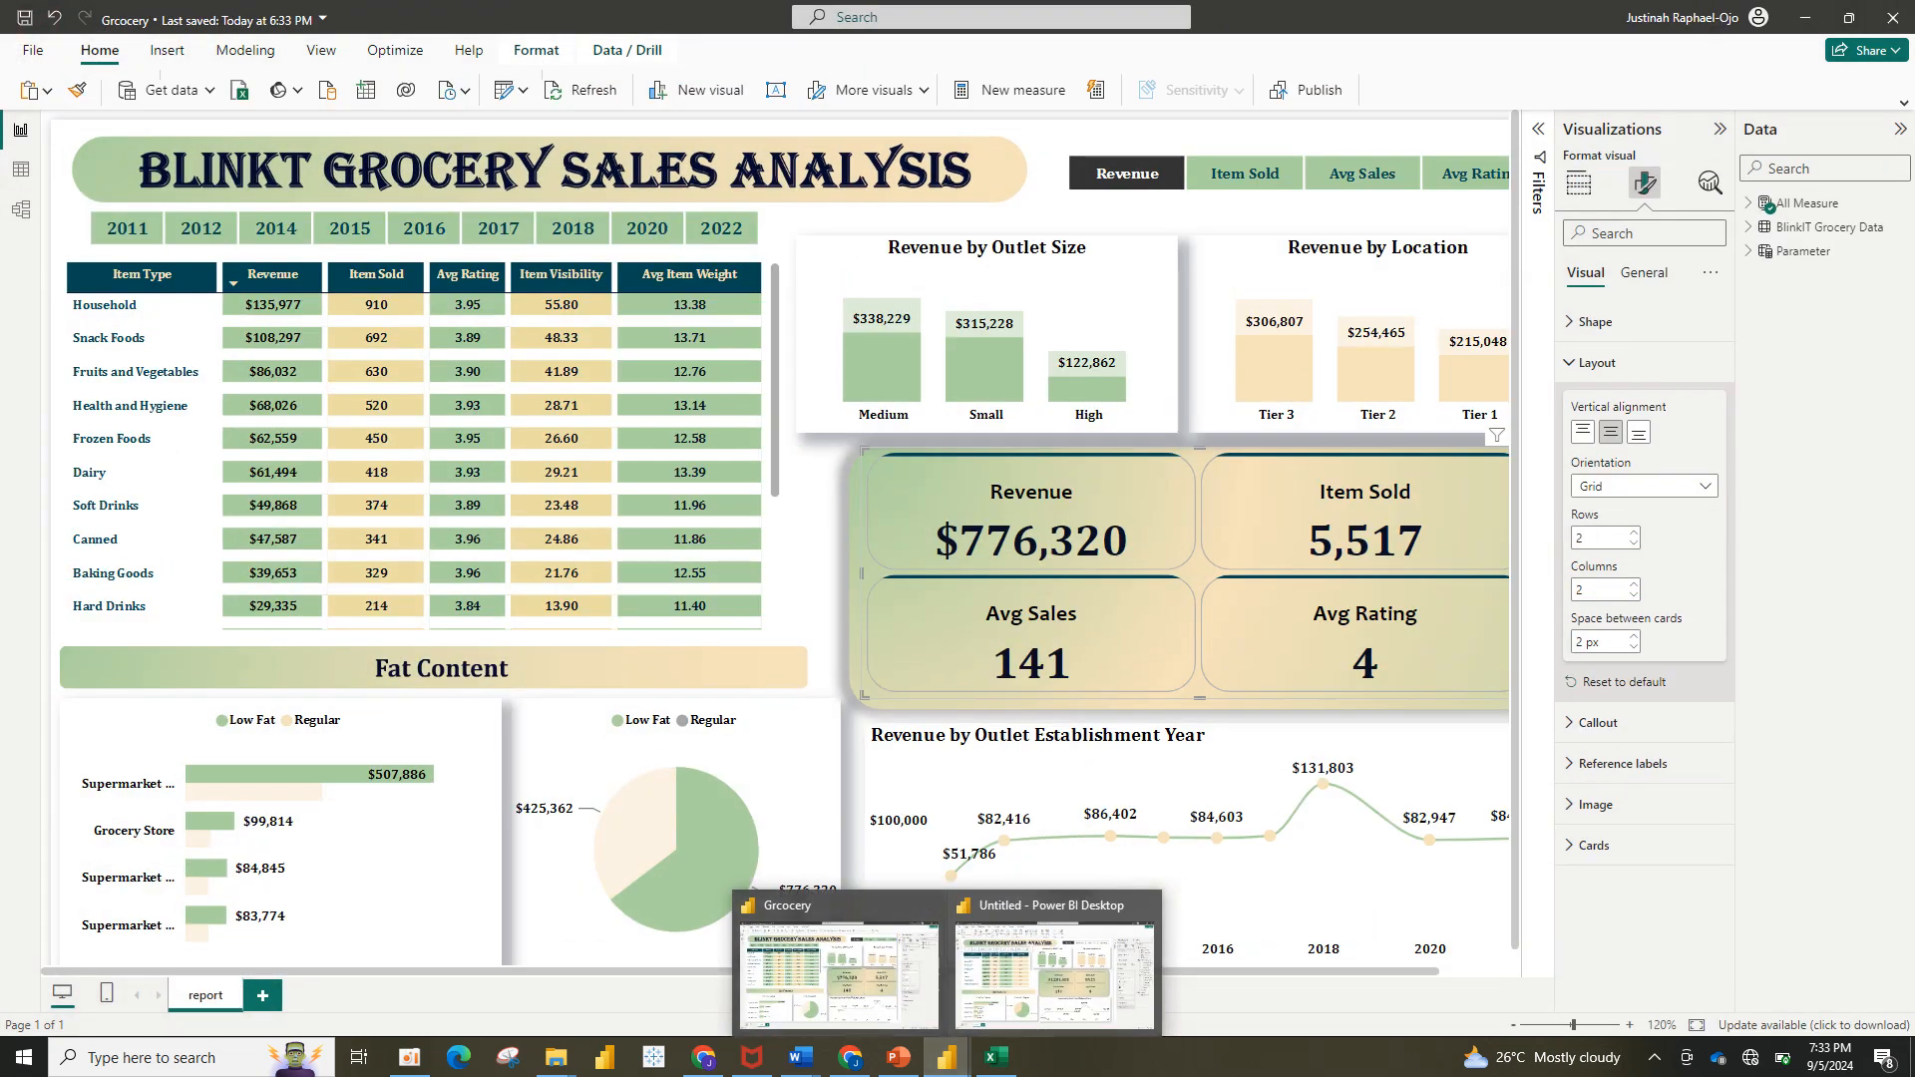
{"action": "left_click", "coordinate": [1054, 972]}
{"action": "left_click", "coordinate": [1611, 553]}
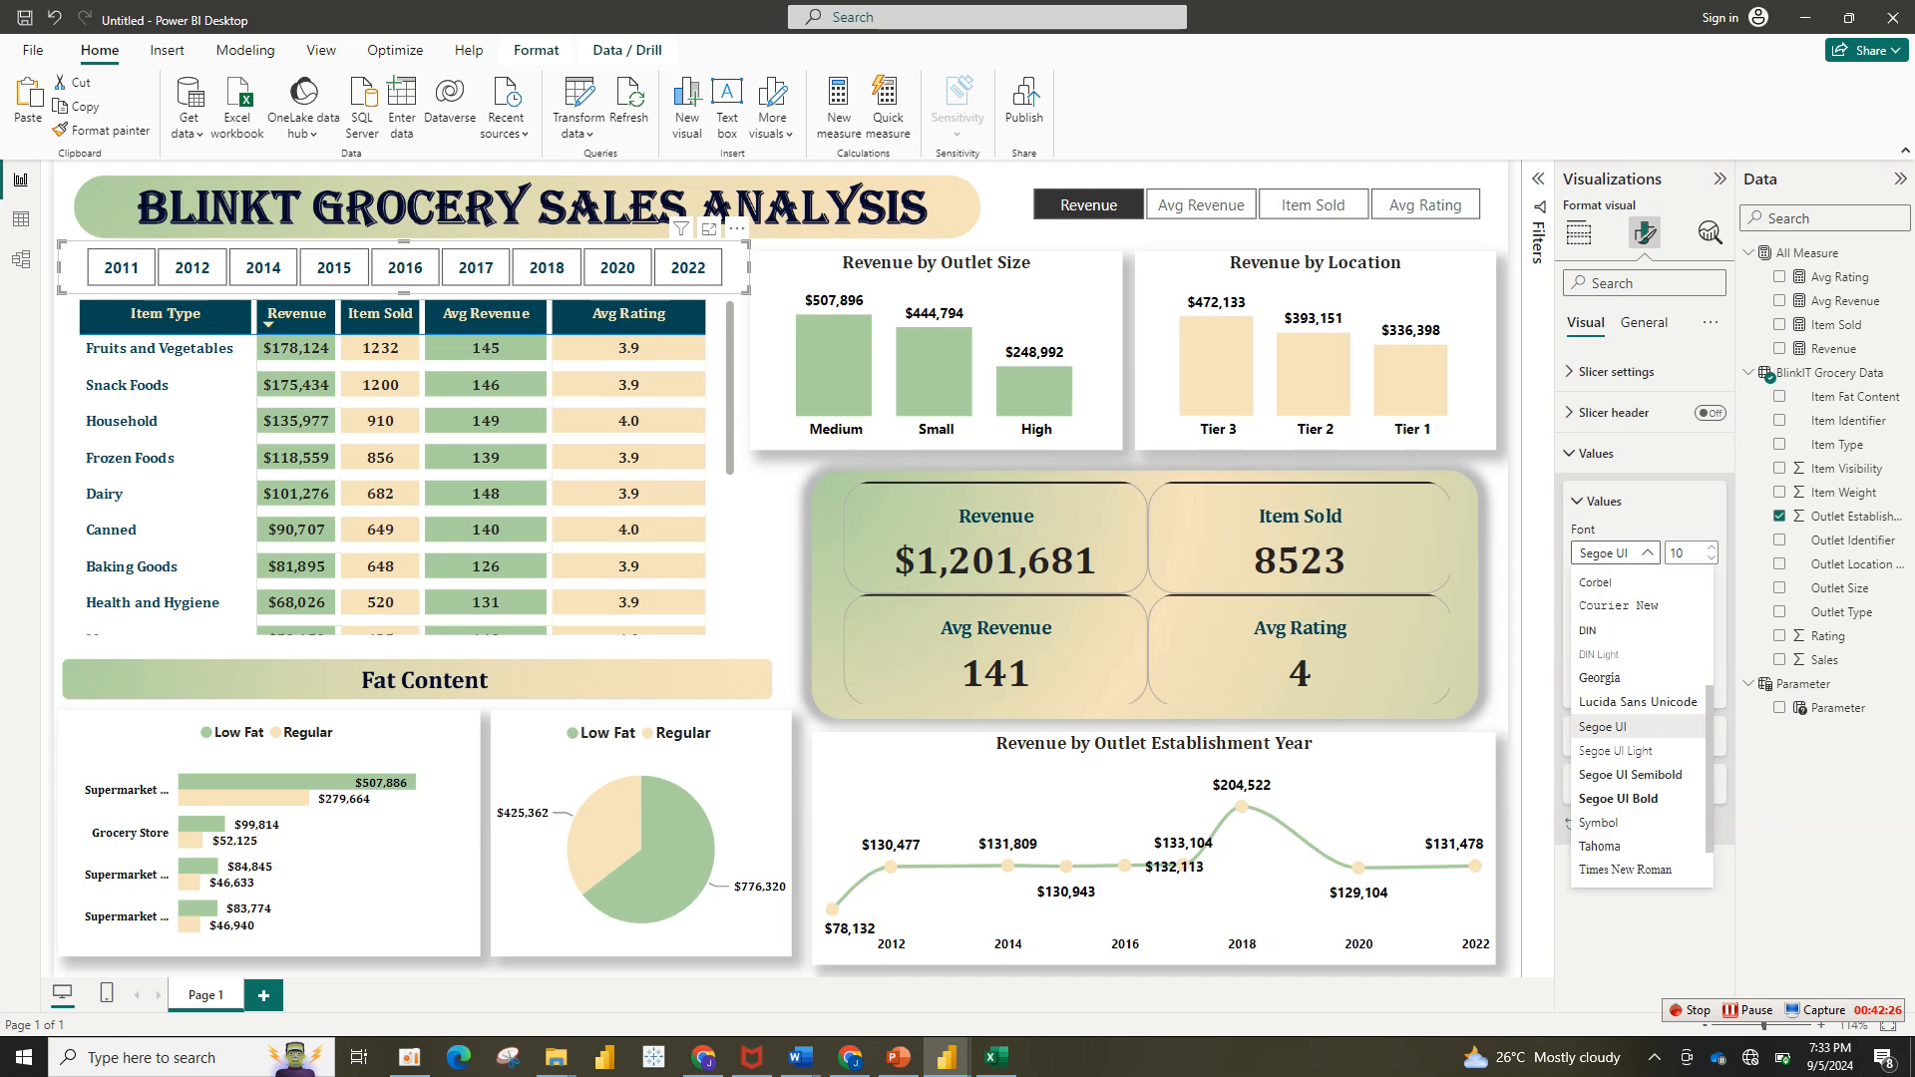
{"action": "left_click", "coordinate": [1613, 552]}
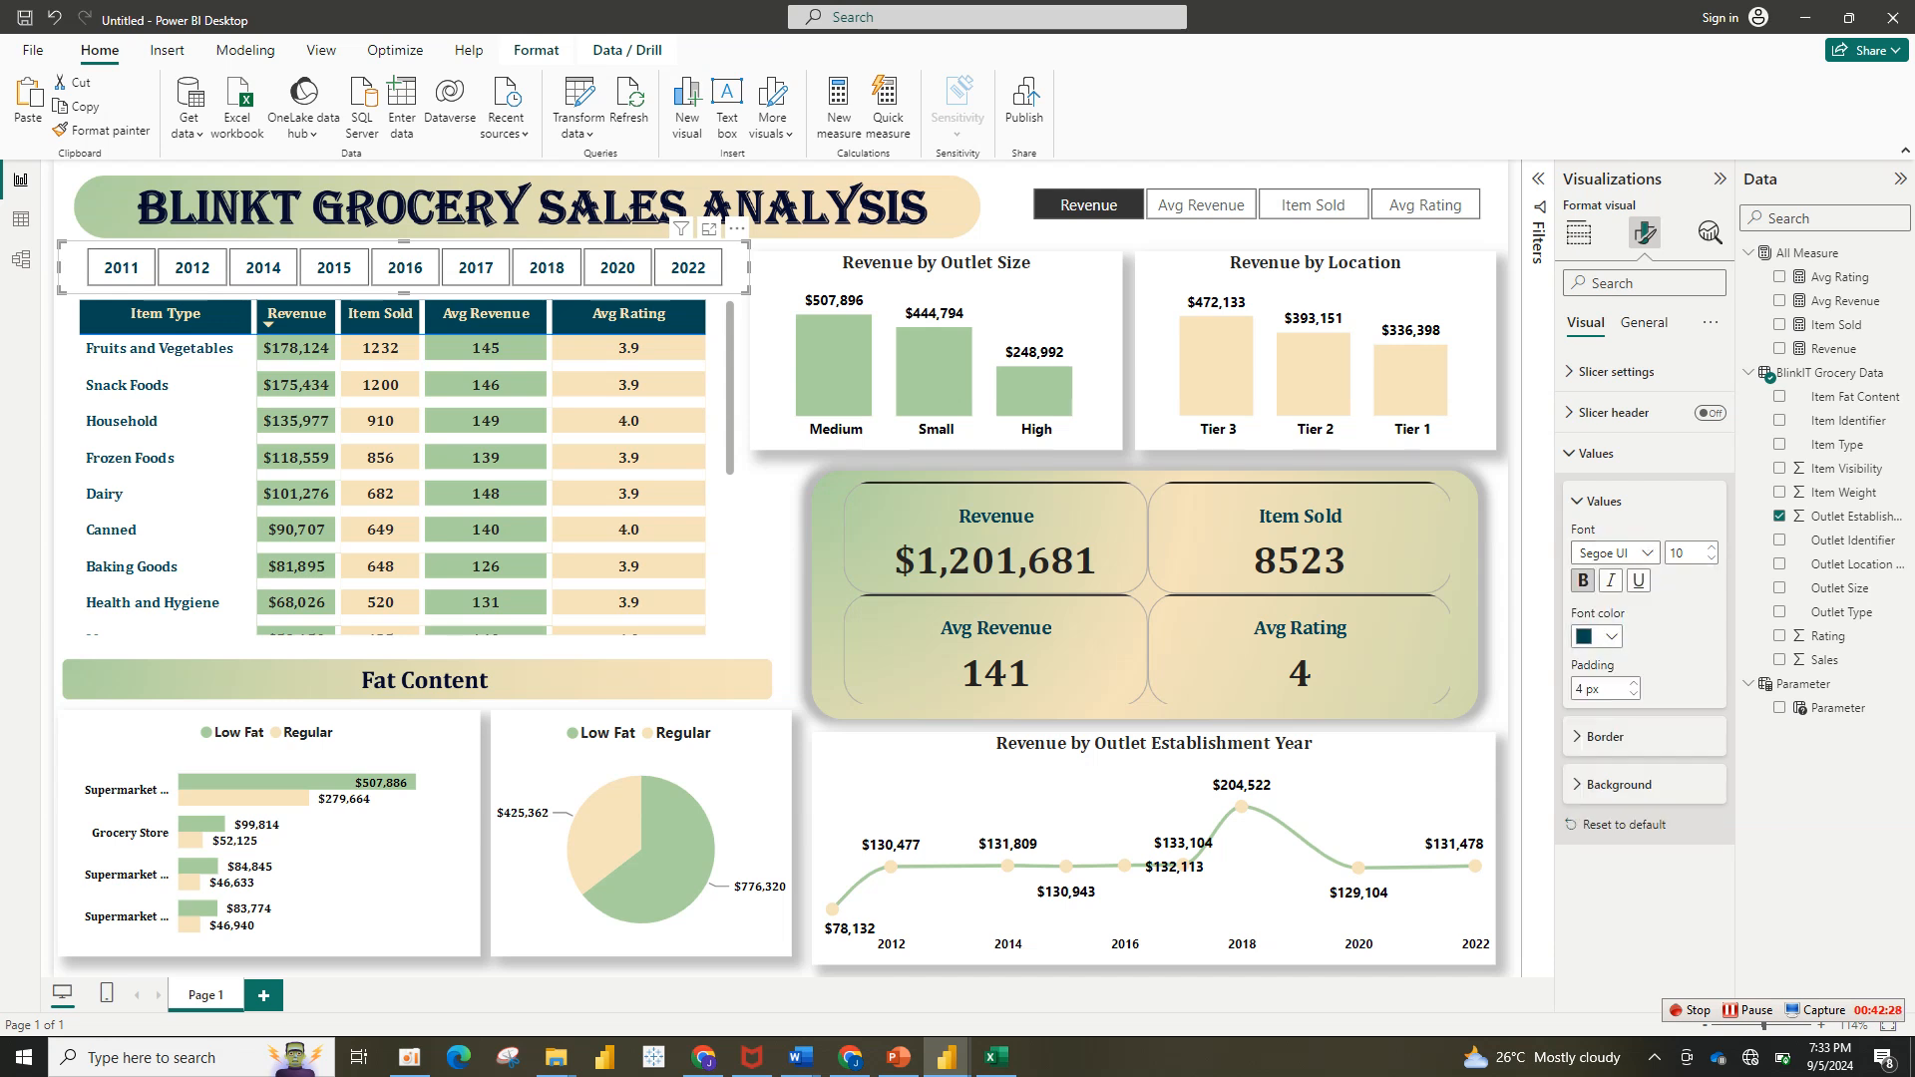
Step: Fill the year slicer's tiles with the green recent color #A9D09E
{"action": "left_click", "coordinate": [1618, 785]}
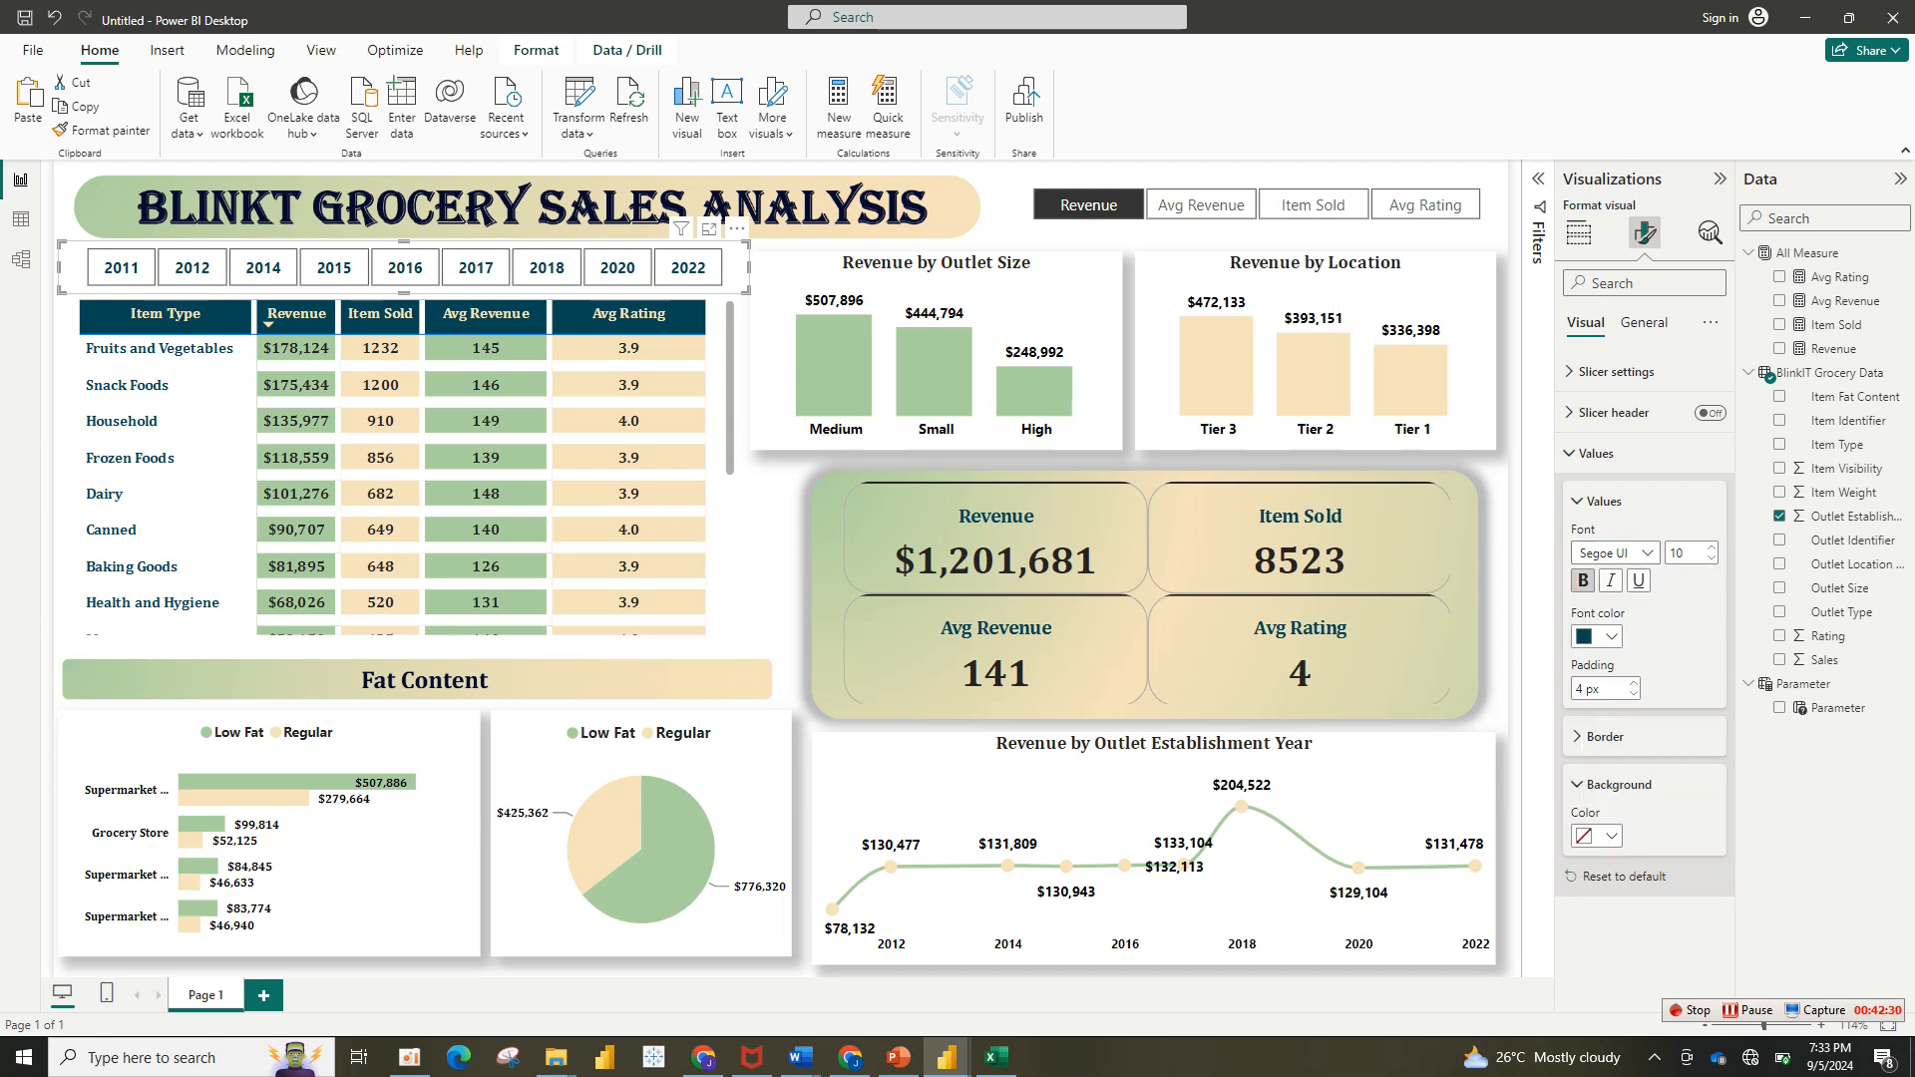
{"action": "left_click", "coordinate": [1610, 835]}
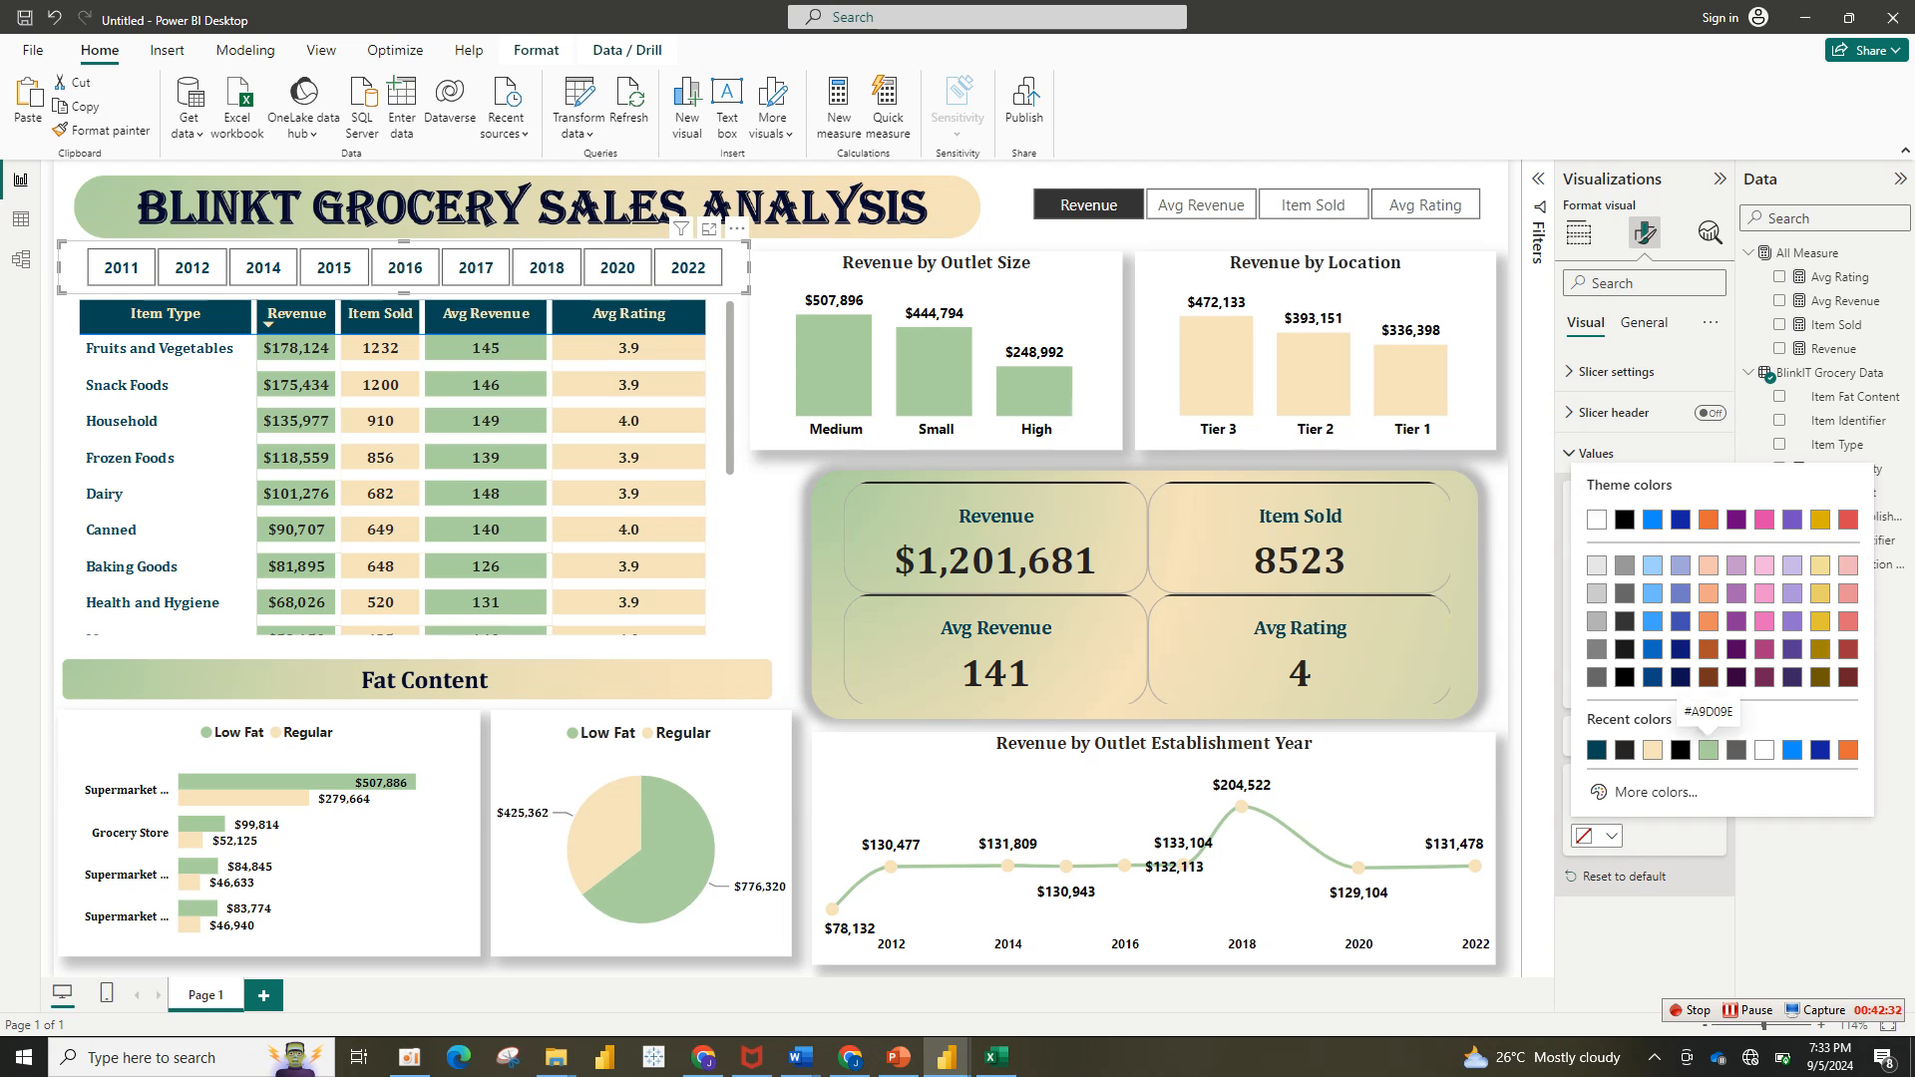
{"action": "left_click", "coordinate": [1708, 750]}
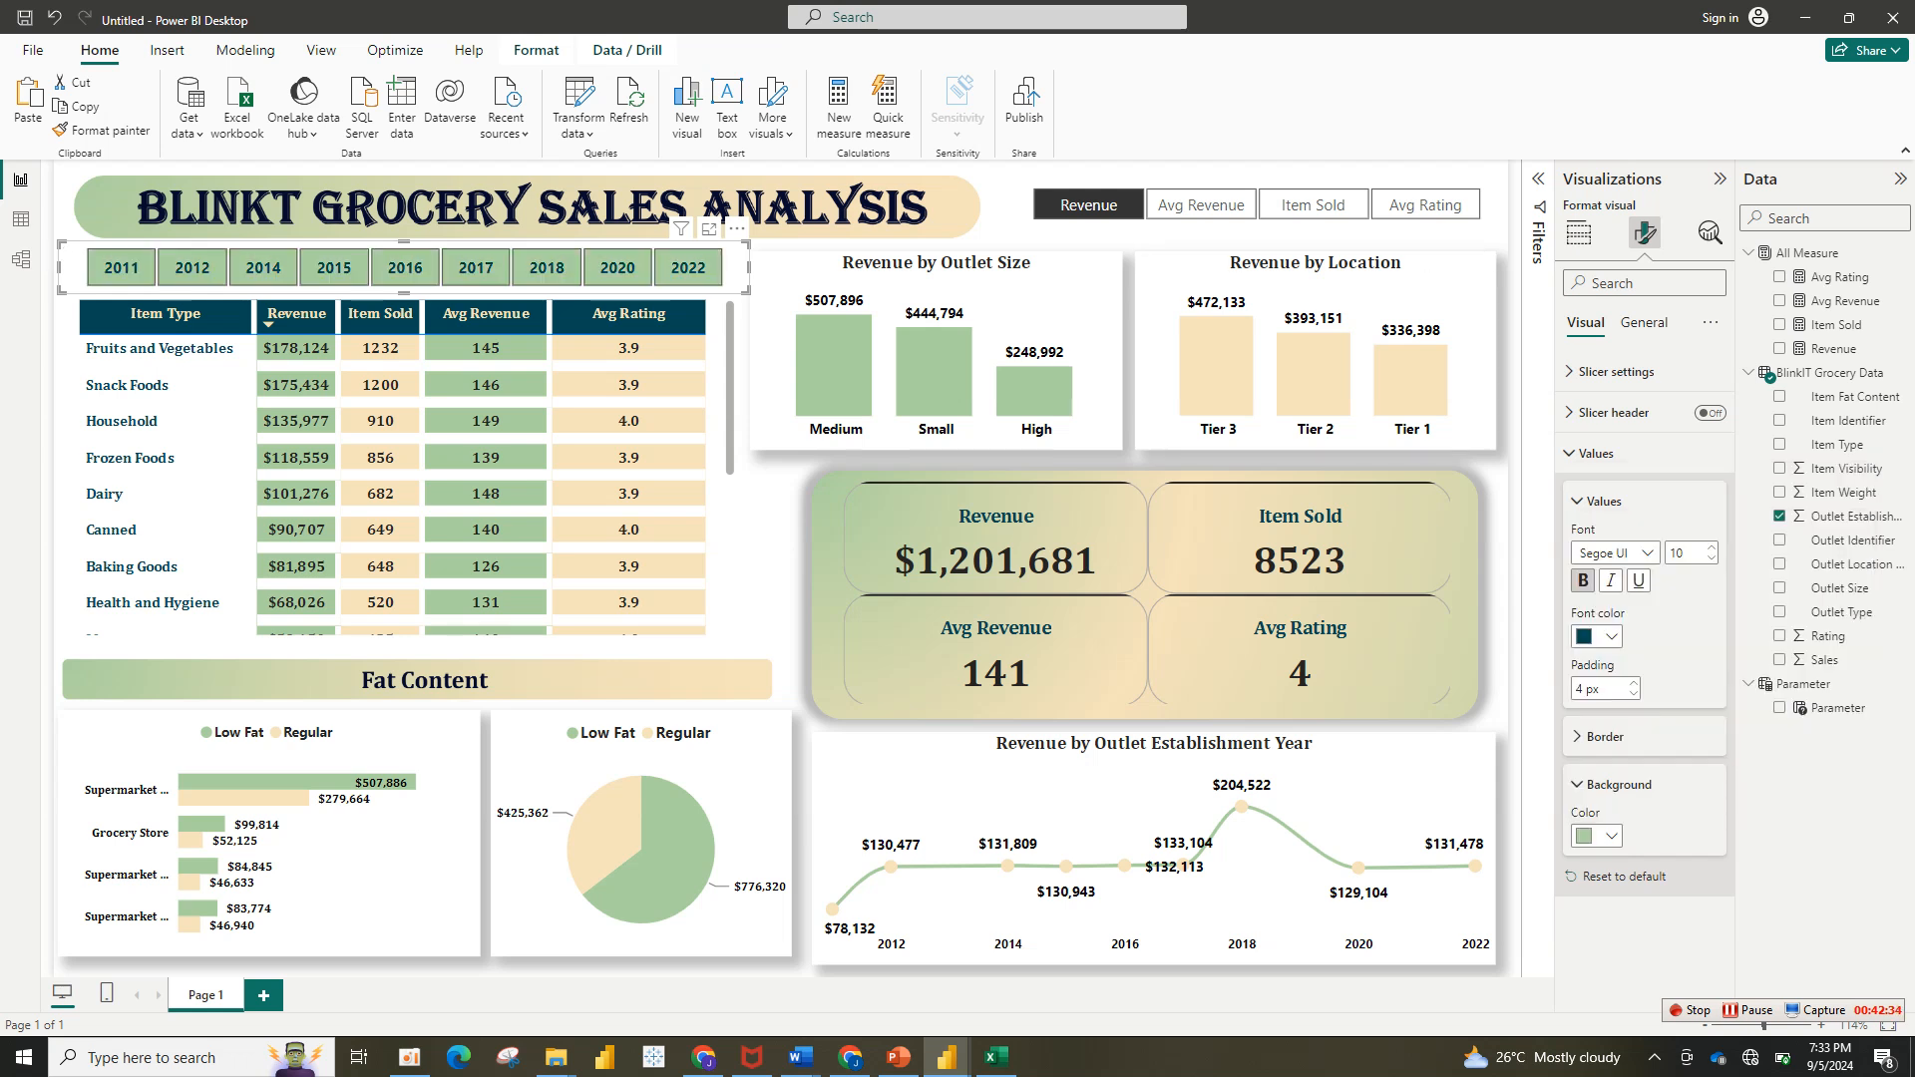
{"action": "left_click", "coordinate": [1504, 588]}
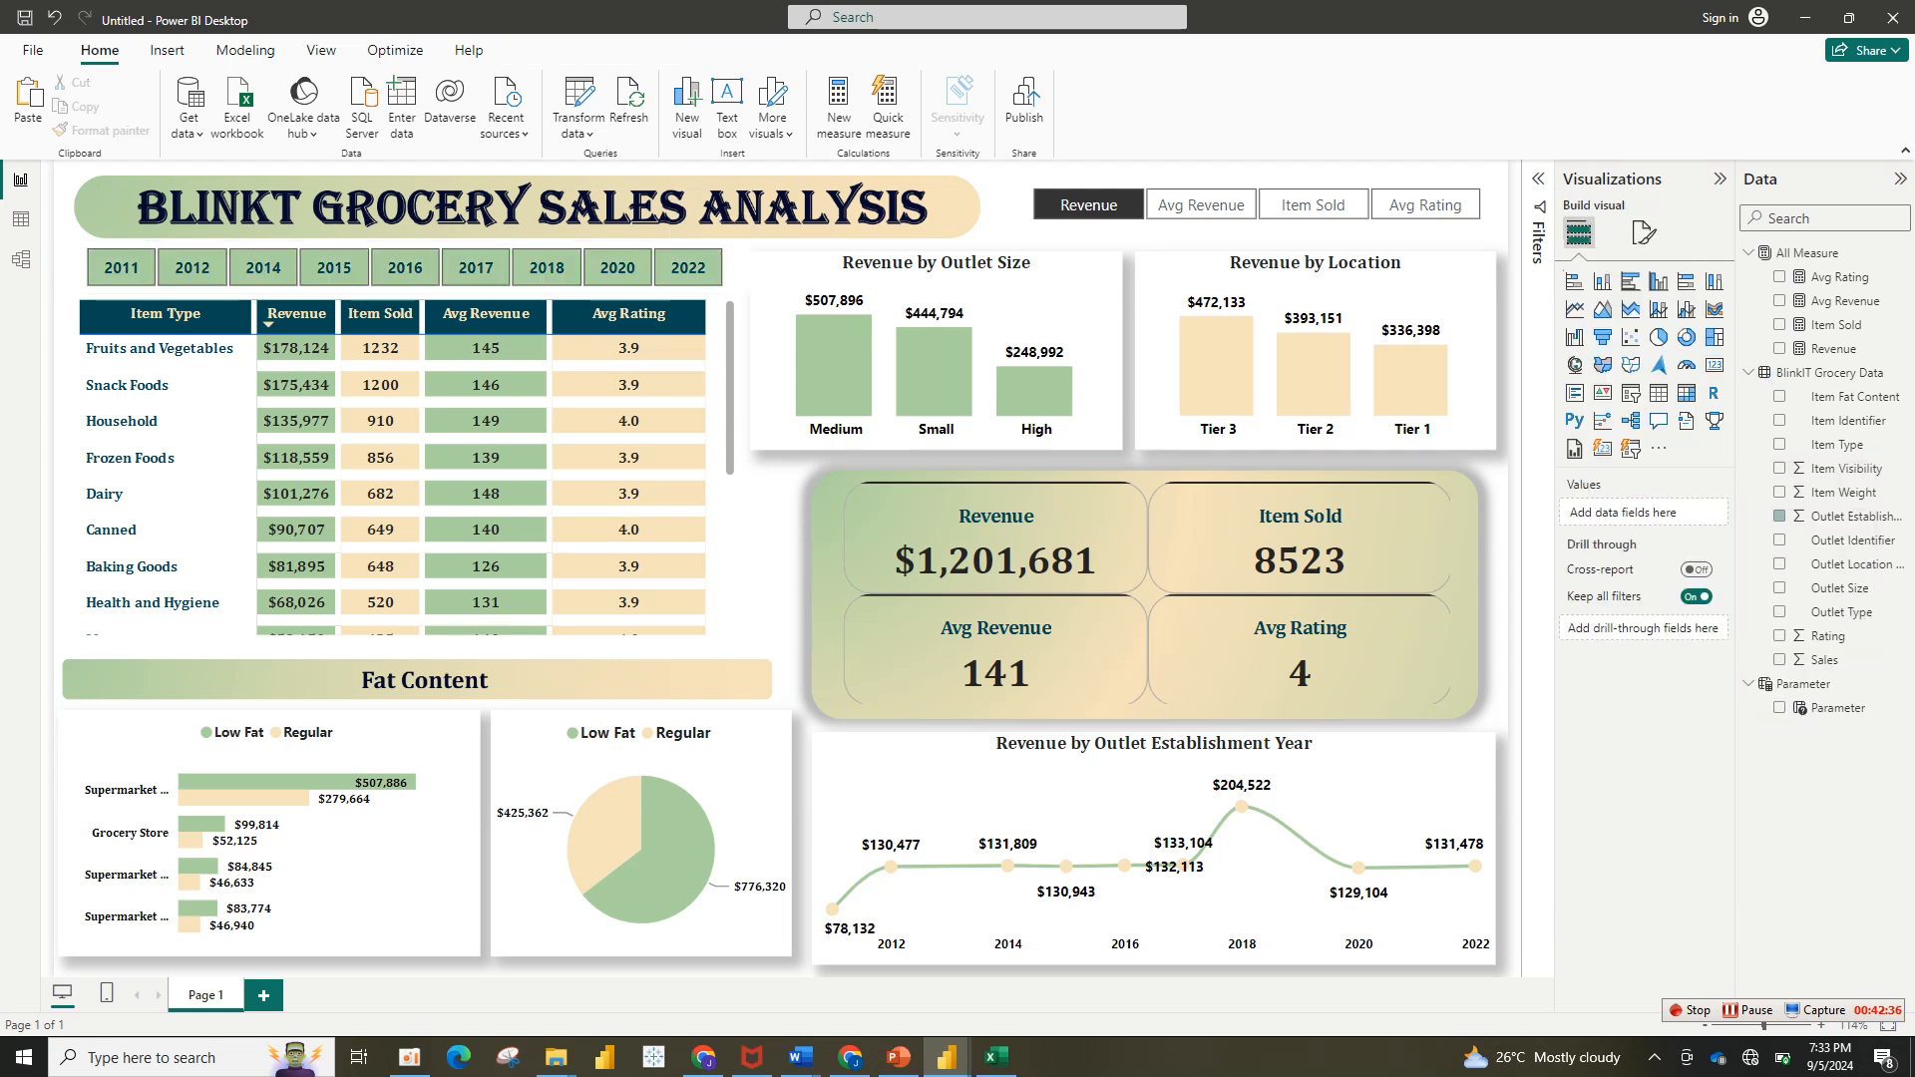
Step: Format the measure slicer's values as bold Cambria in the dark teal recent color, keeping Revenue selected
{"action": "left_click", "coordinate": [1643, 233]}
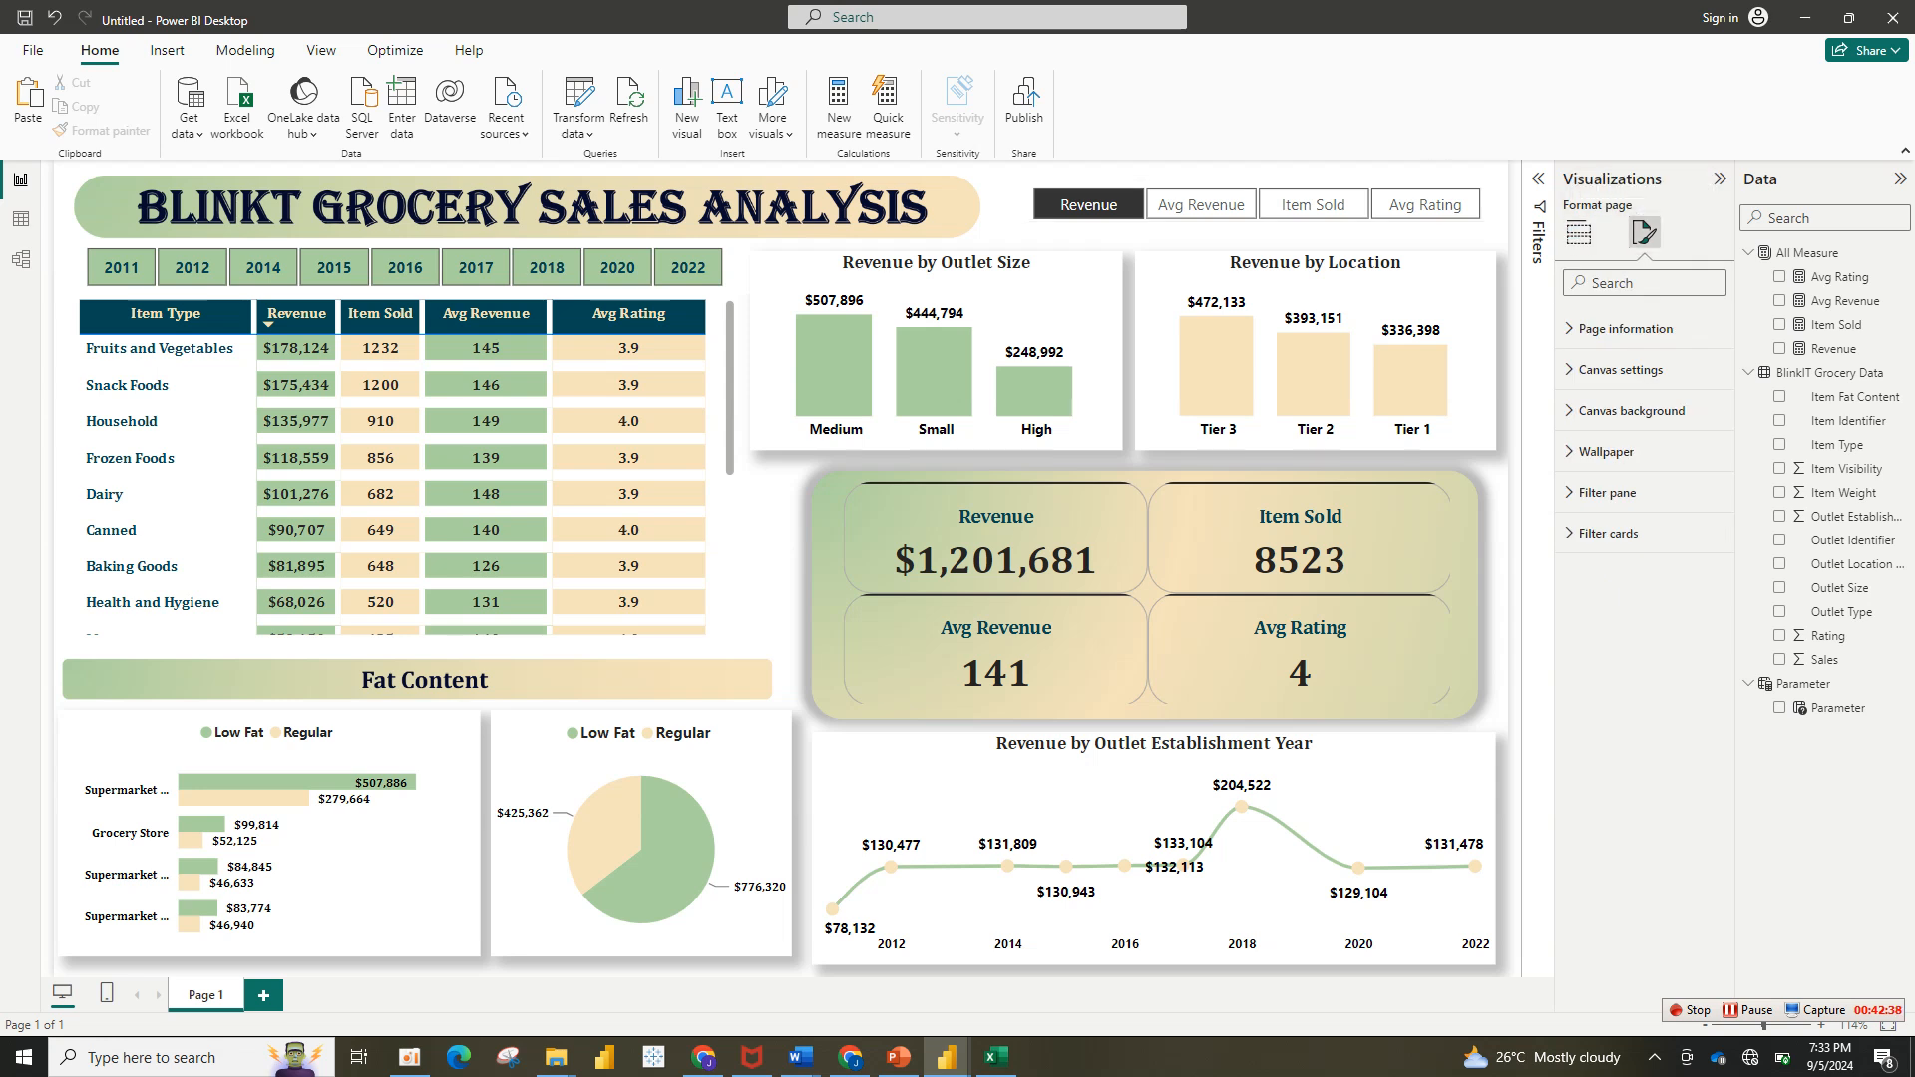
{"action": "left_click", "coordinate": [1426, 205]}
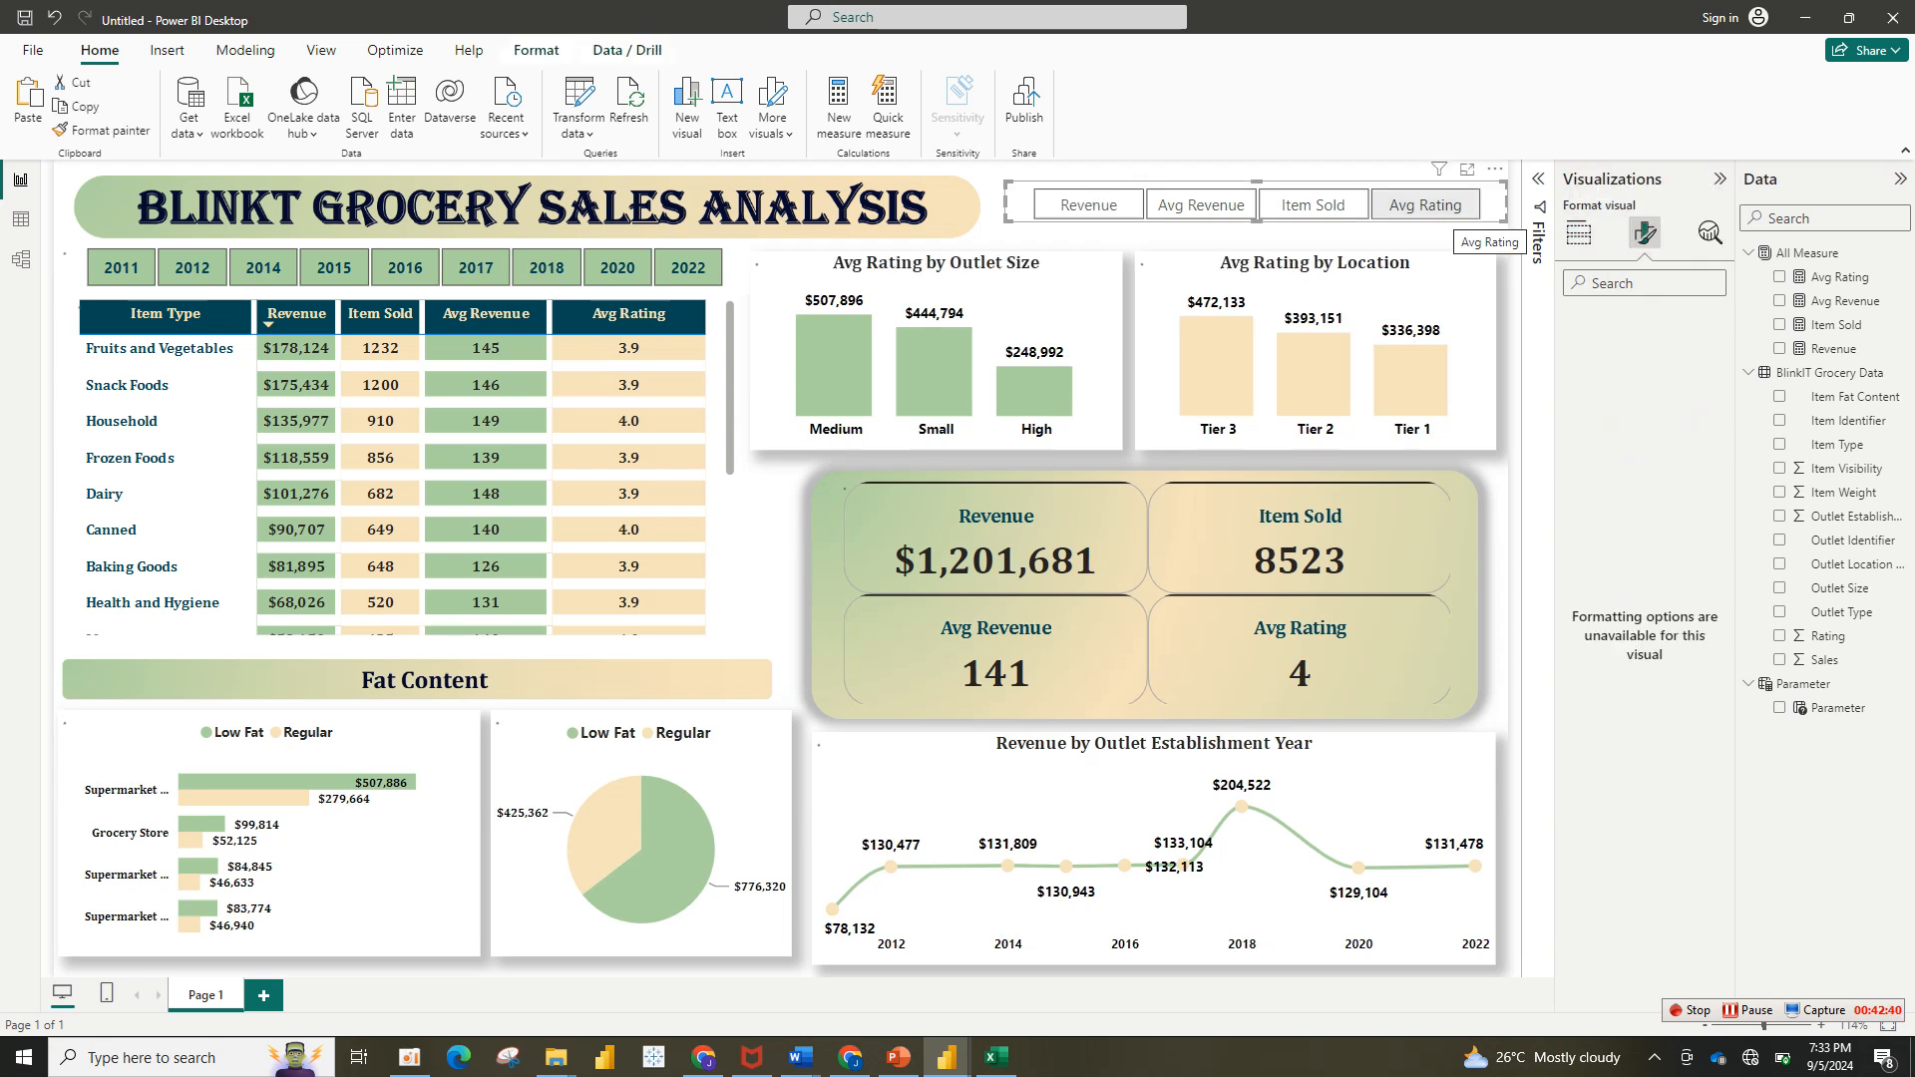
{"action": "left_click", "coordinate": [1088, 204]}
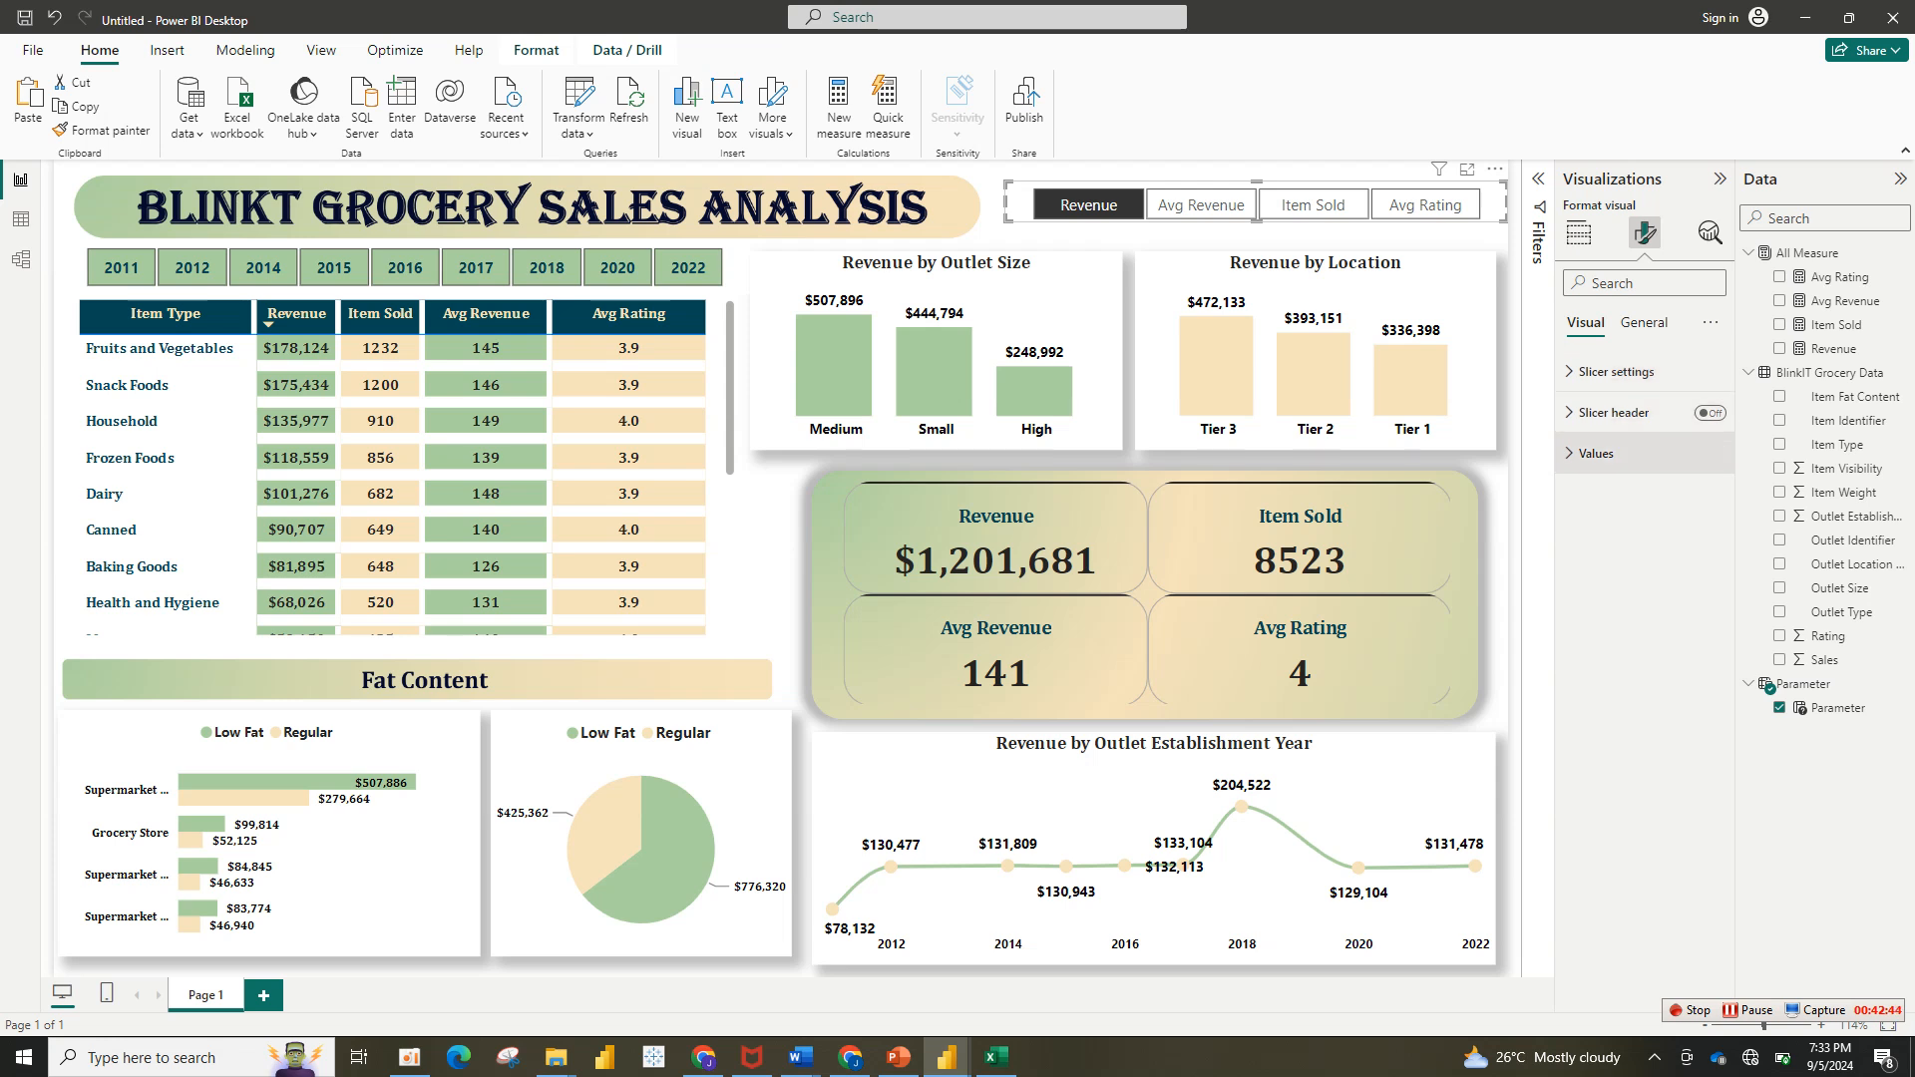
{"action": "left_click", "coordinate": [1594, 453]}
{"action": "left_click", "coordinate": [1599, 636]}
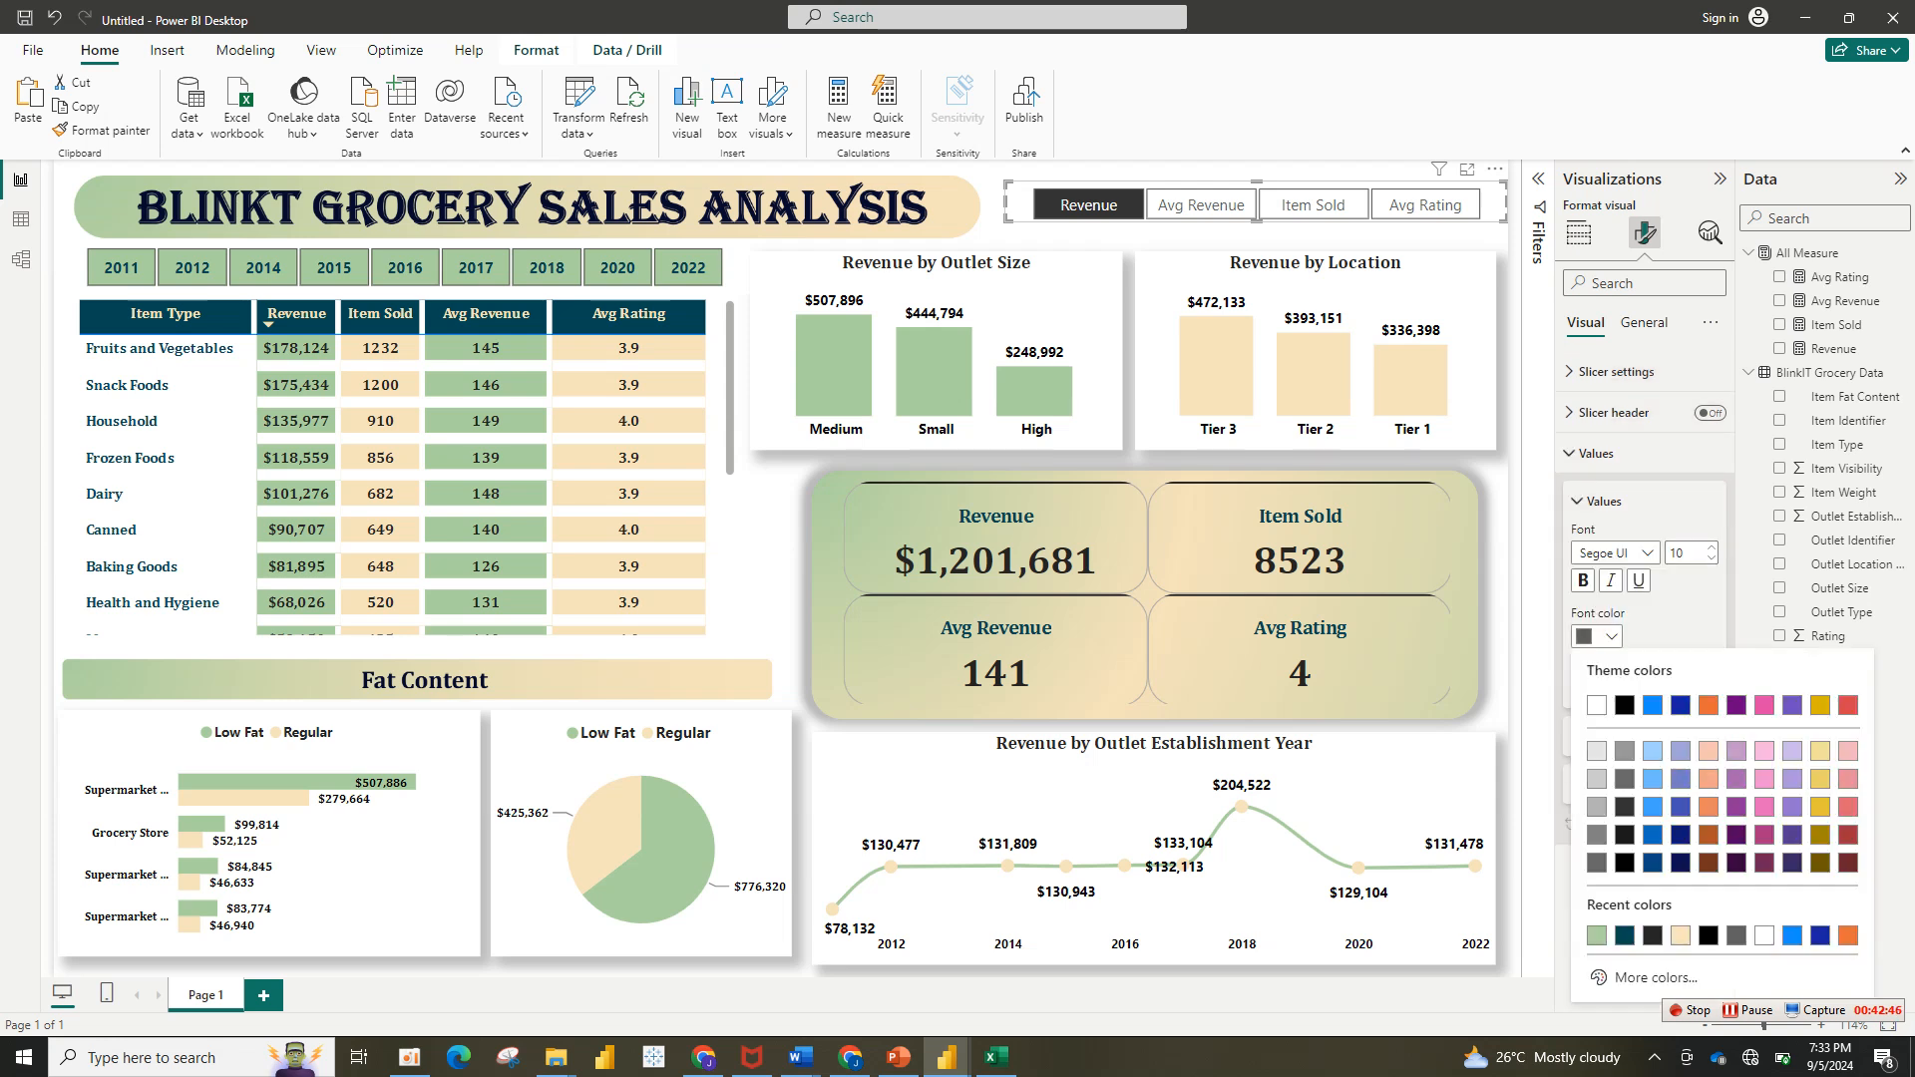
{"action": "left_click", "coordinate": [1624, 935]}
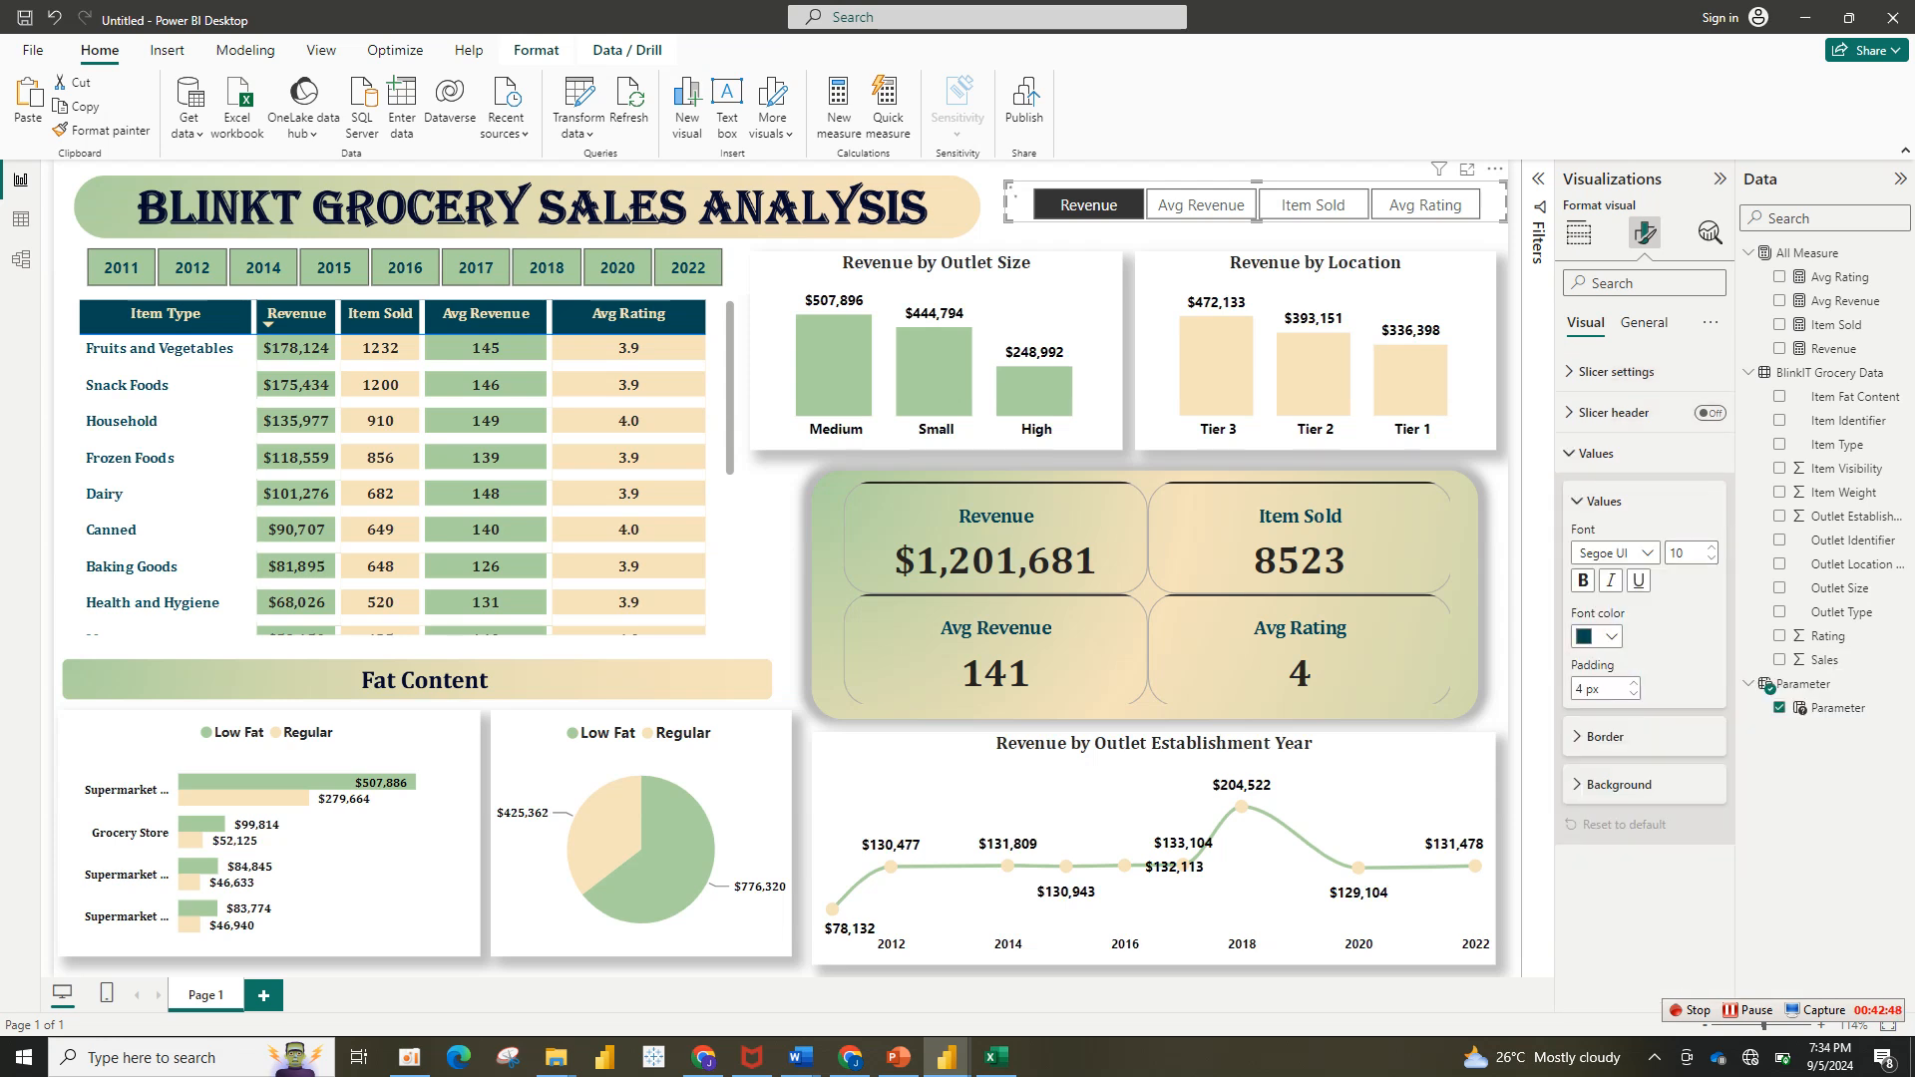
{"action": "left_click", "coordinate": [1583, 580]}
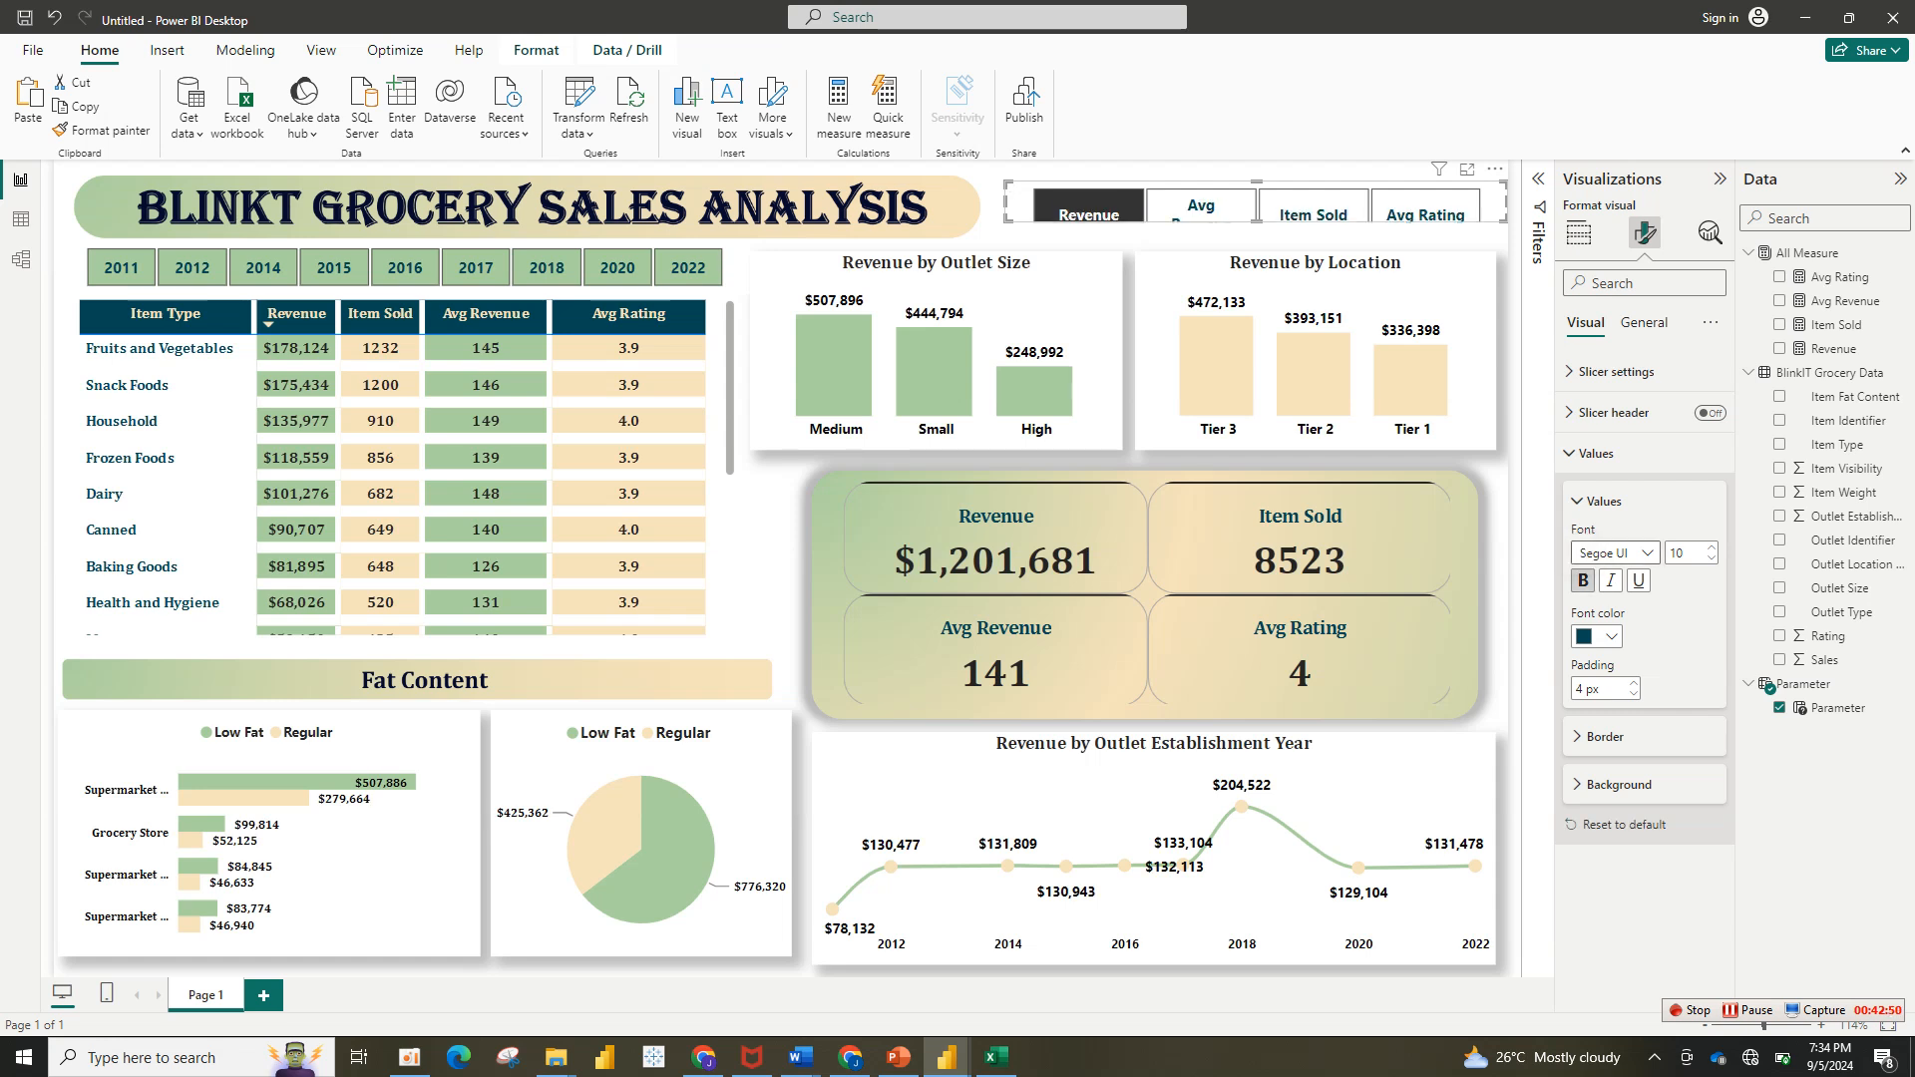
{"action": "left_click", "coordinate": [1611, 553]}
{"action": "scroll", "coordinate": [1621, 625], "scroll_direction": "up", "scroll_amount": 3}
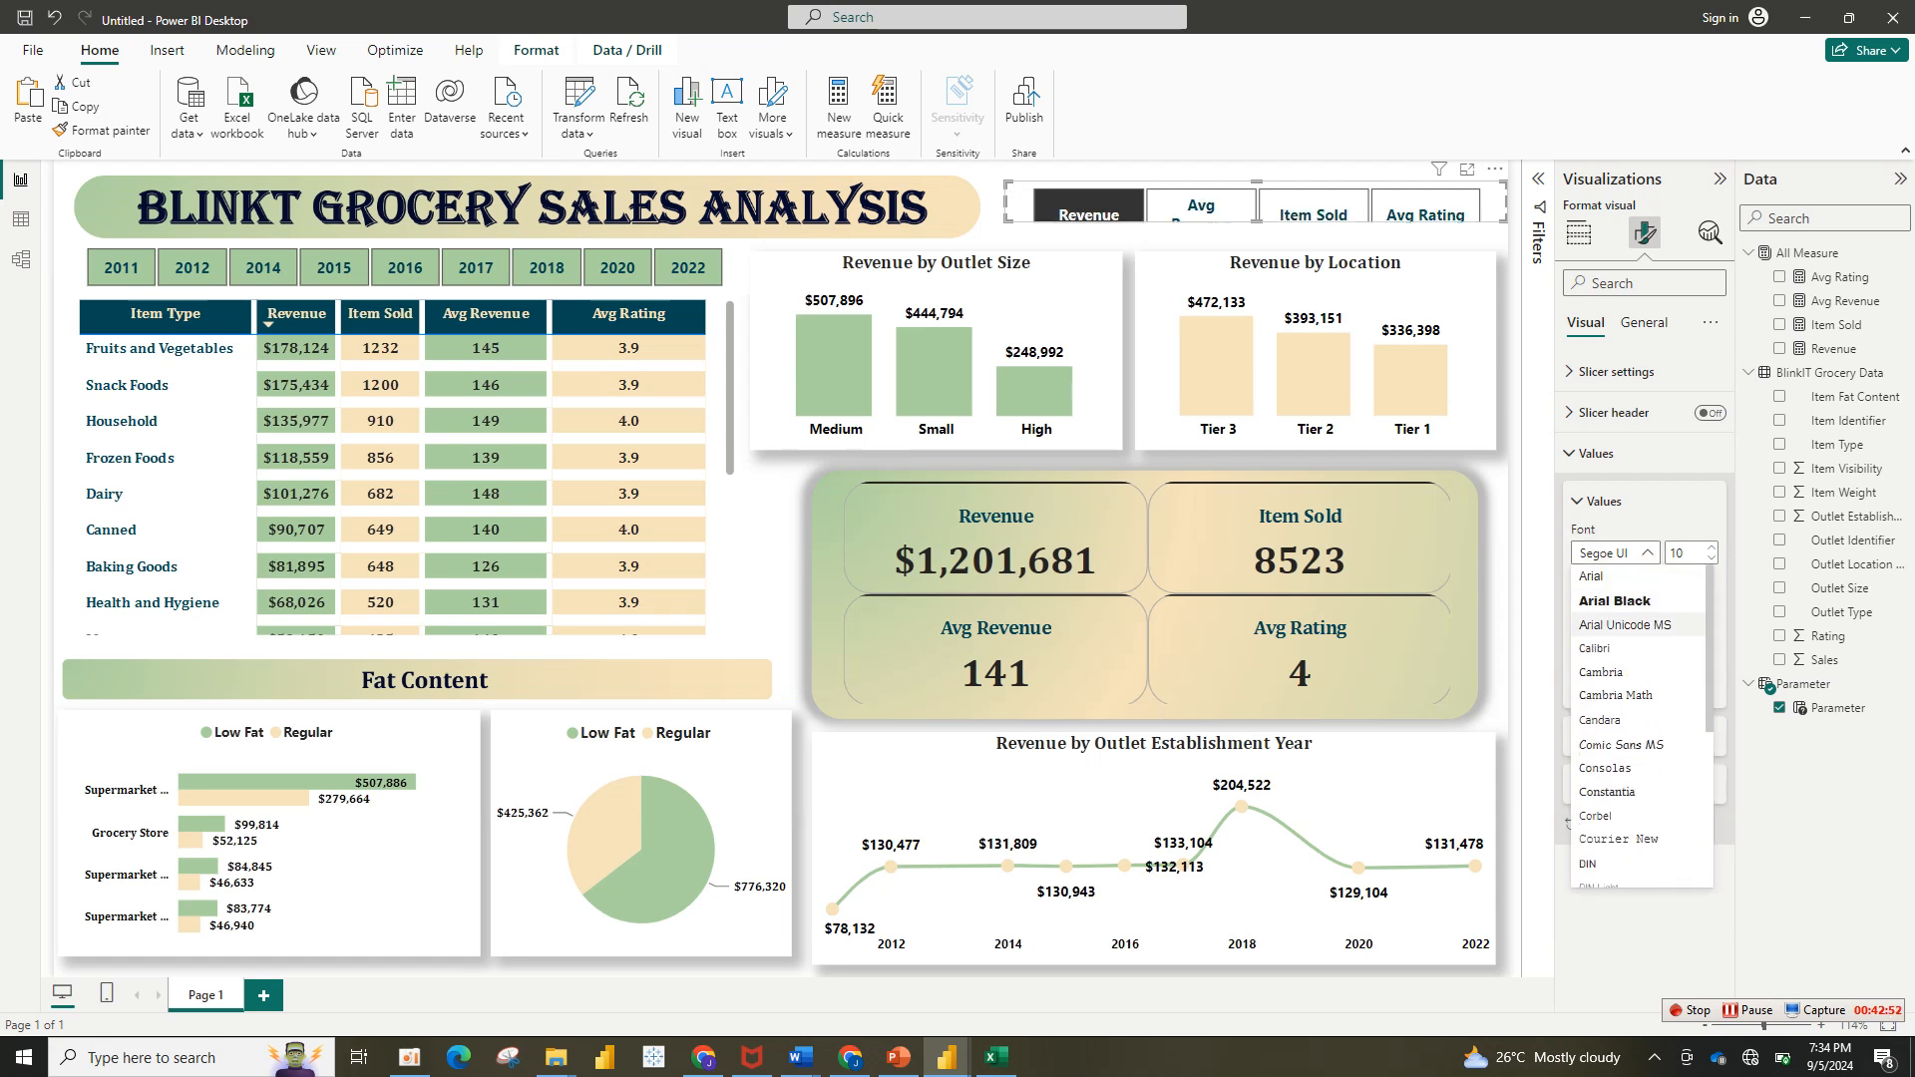
{"action": "left_click", "coordinate": [1610, 673]}
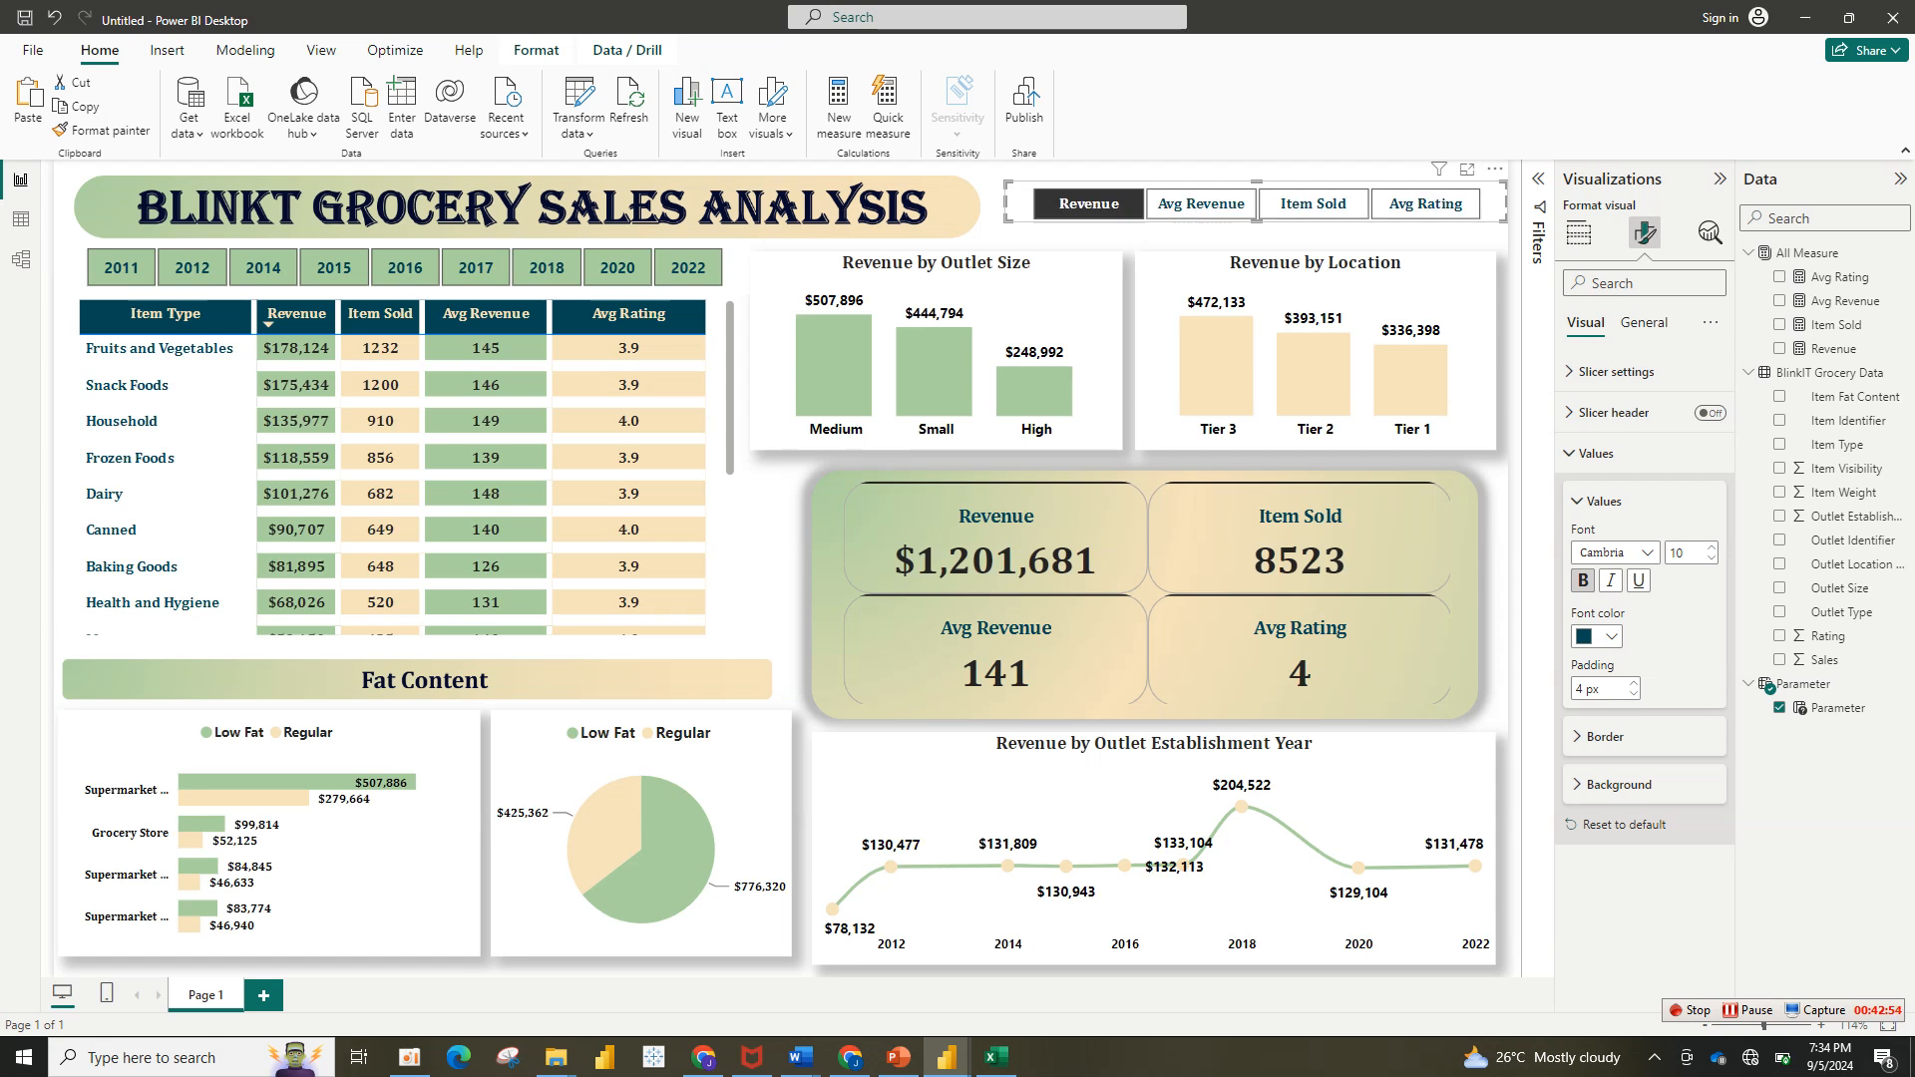
Step: Fill the measure slicer's tiles with the same green recent color as the year slicer
{"action": "left_click", "coordinate": [1618, 785]}
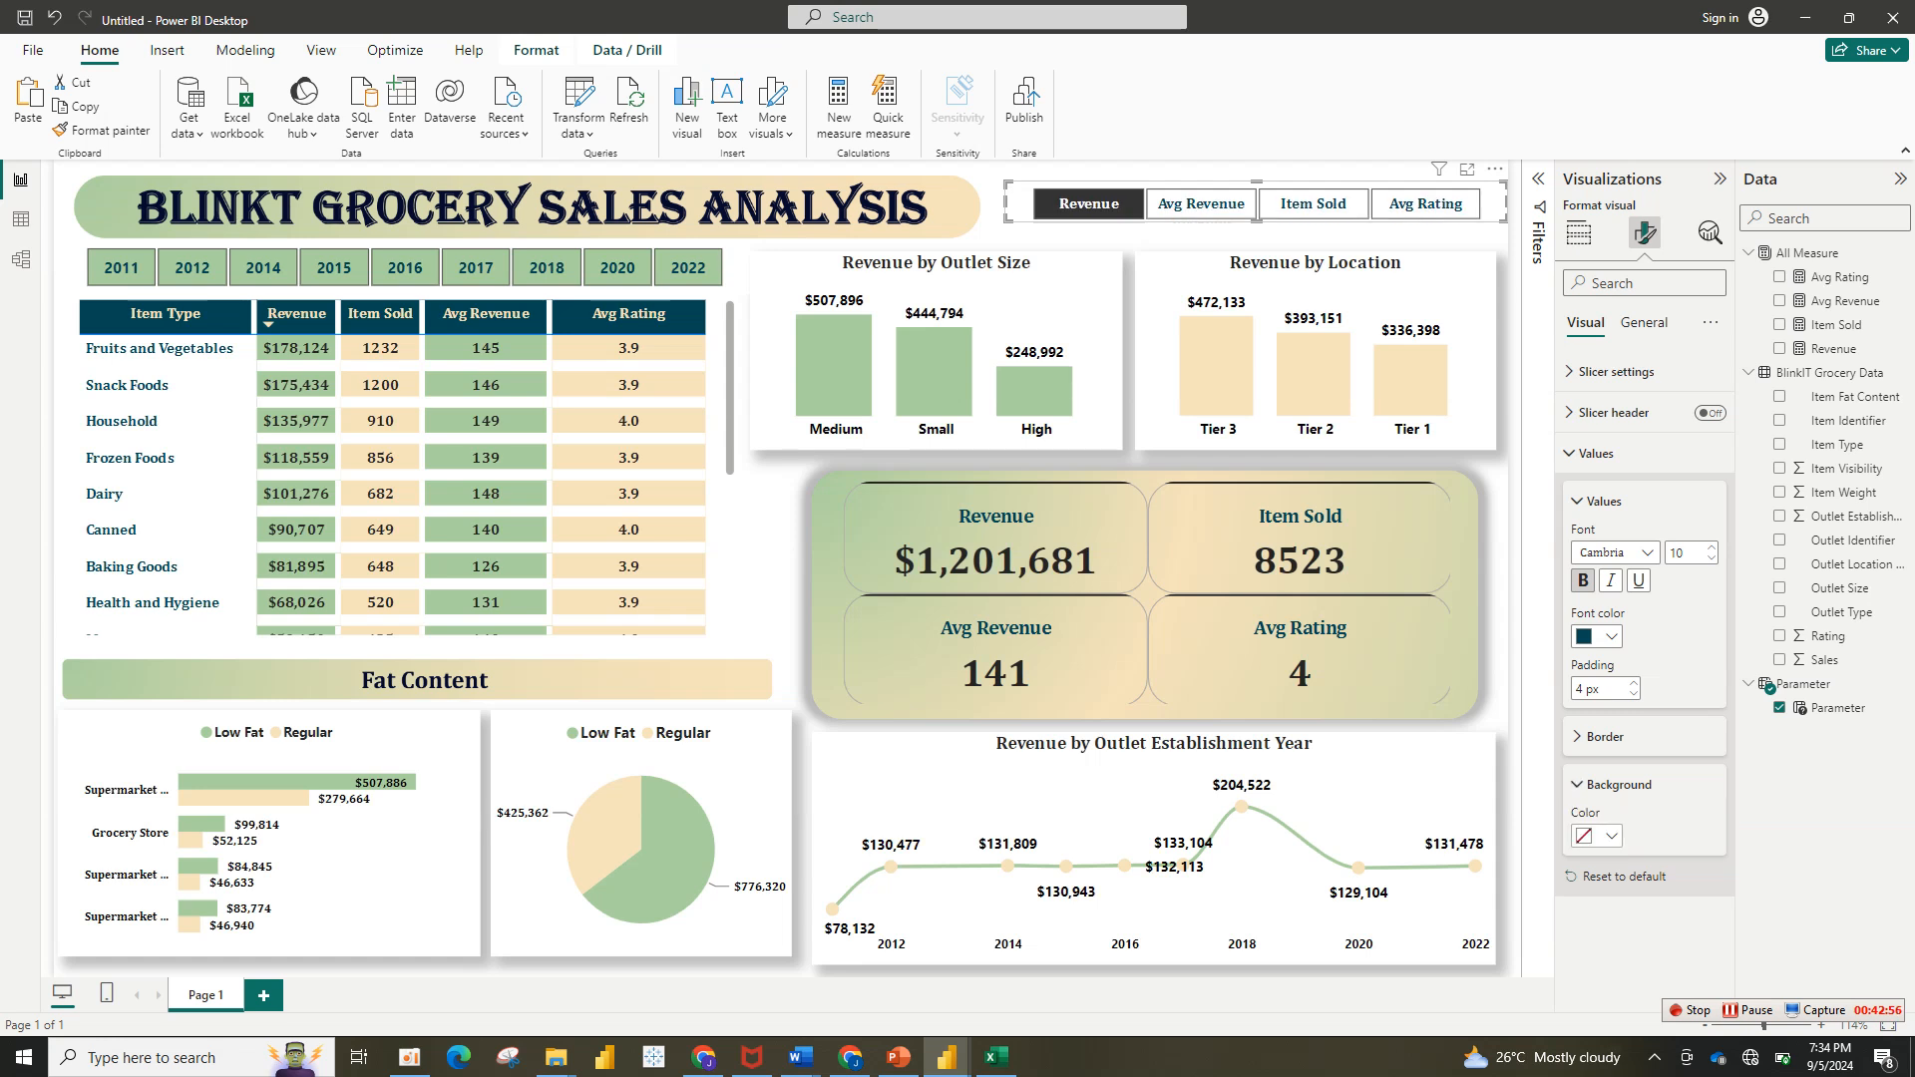
{"action": "left_click", "coordinate": [1605, 836]}
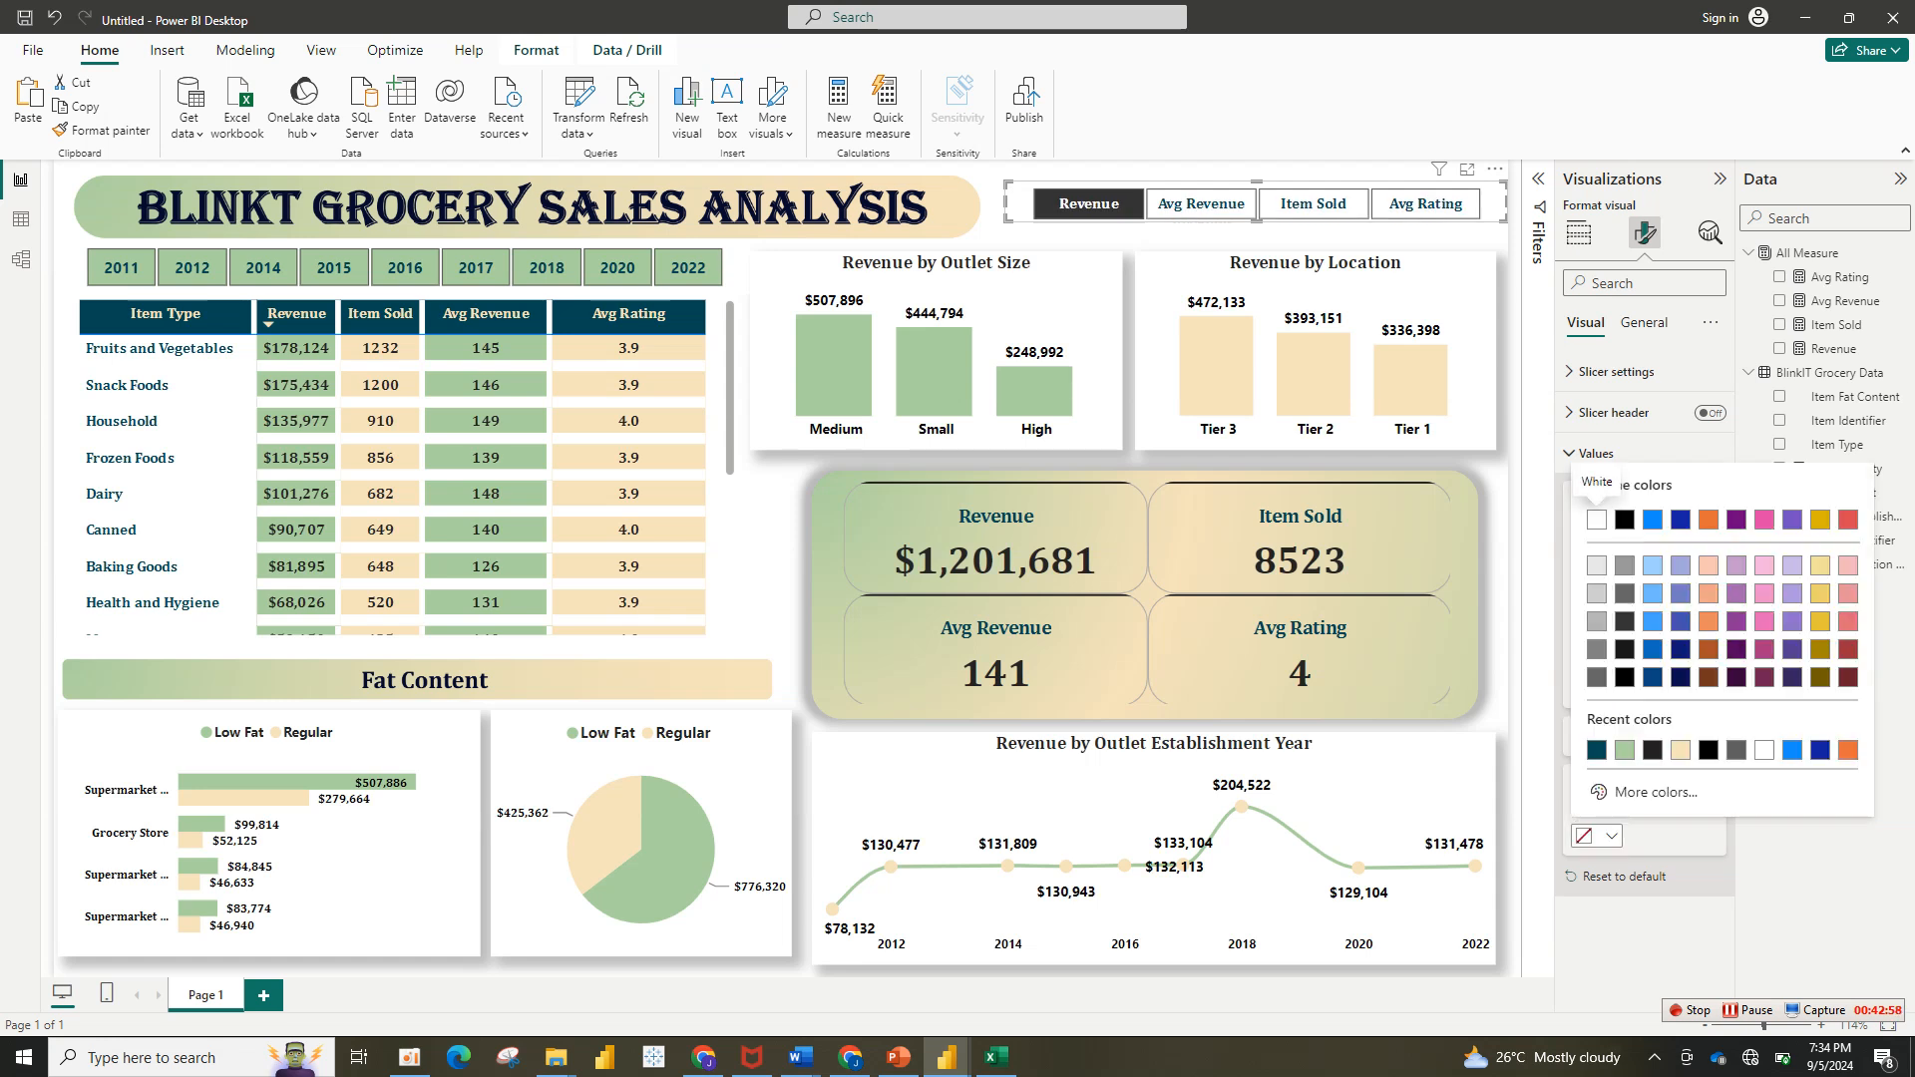
{"action": "left_click", "coordinate": [1625, 749]}
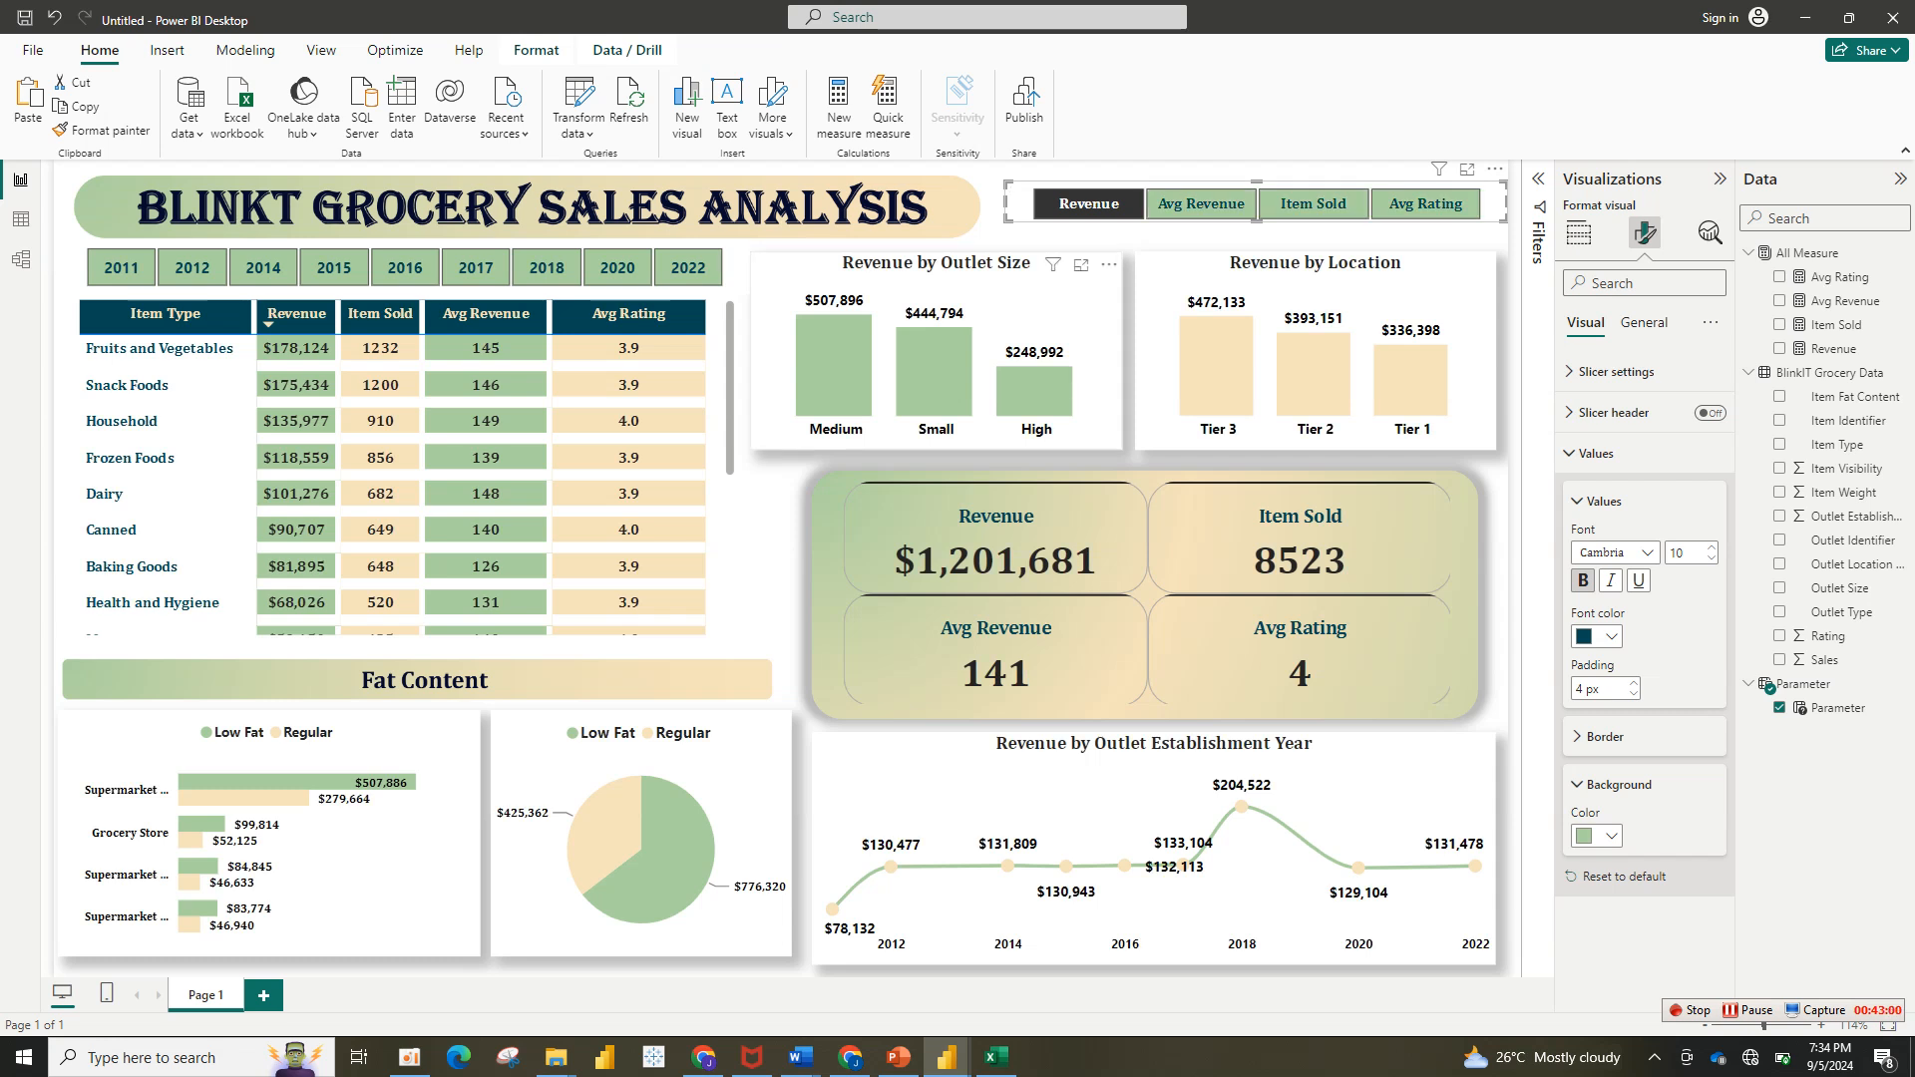
{"action": "left_click", "coordinate": [1065, 238]}
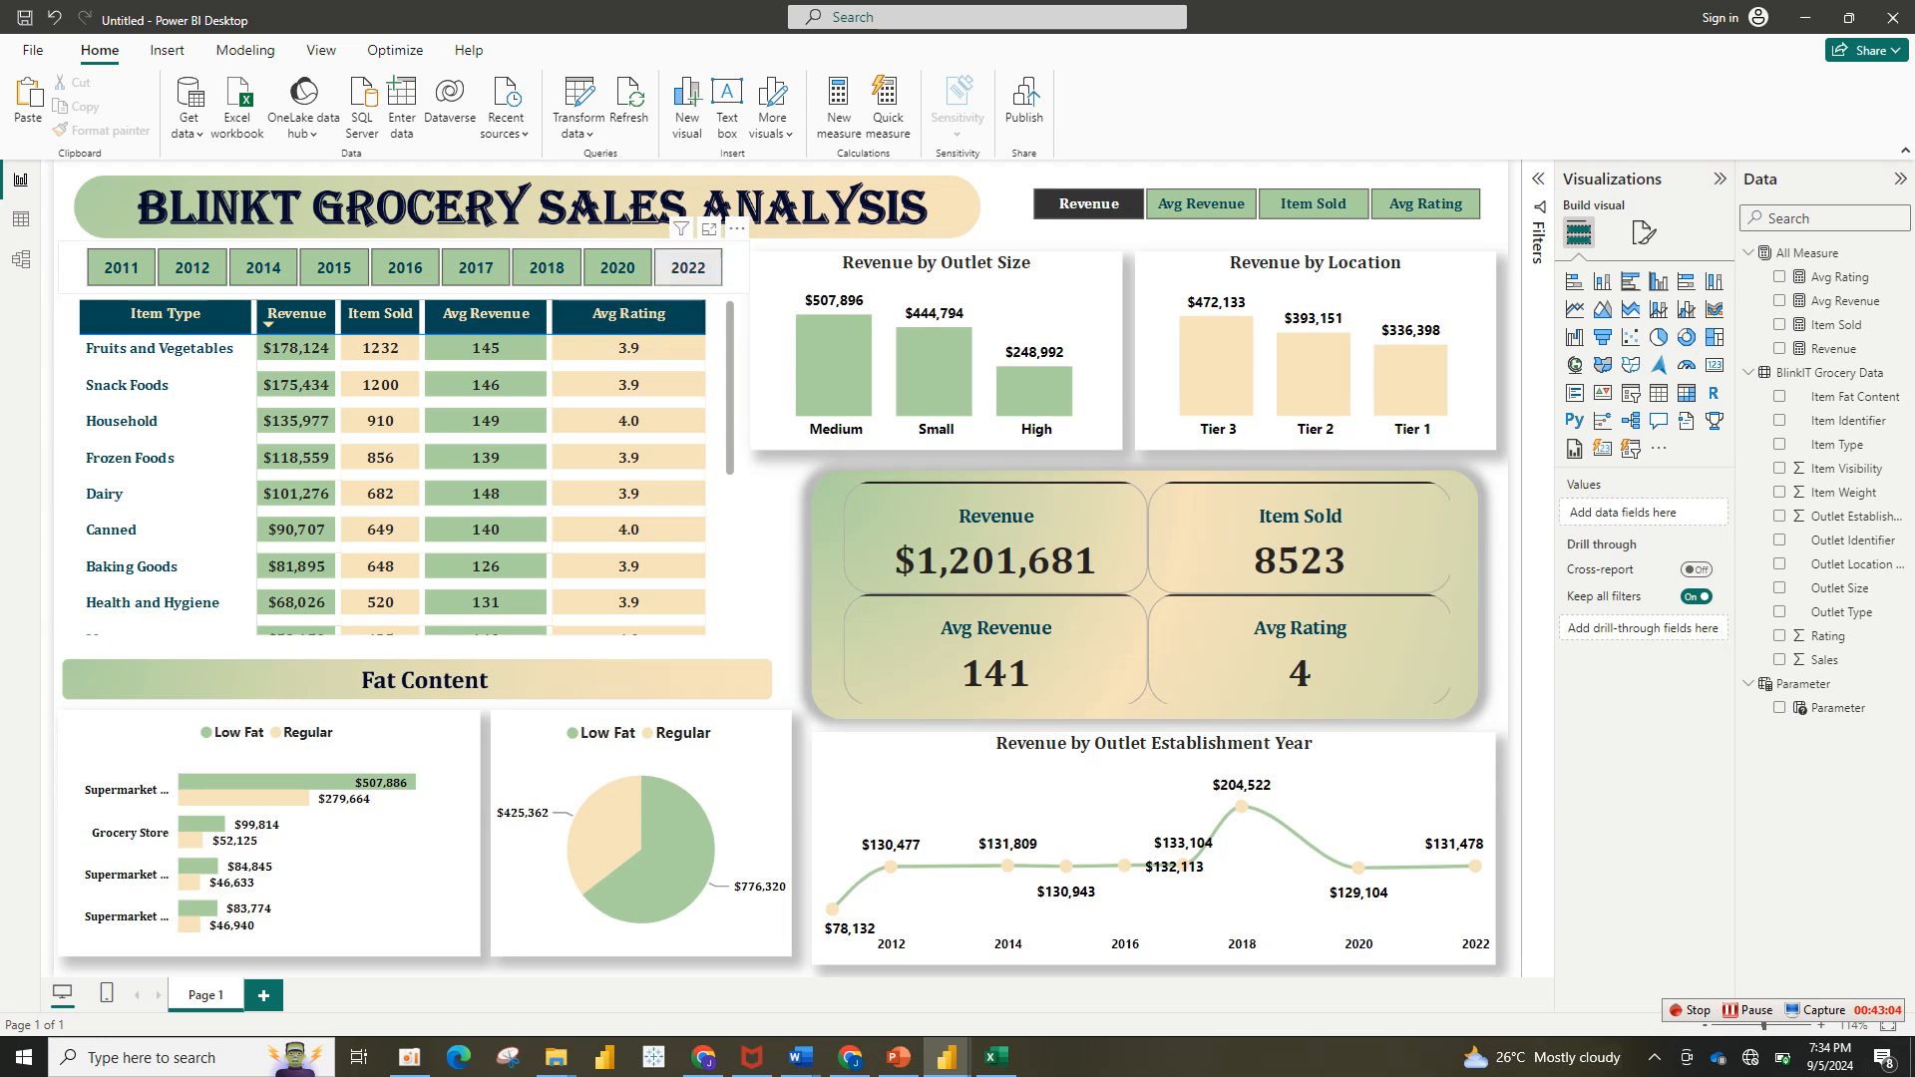
Step: Test the year slicer by filtering the report to 2022 and 2020, and clear the selection
{"action": "left_click", "coordinate": [688, 268]}
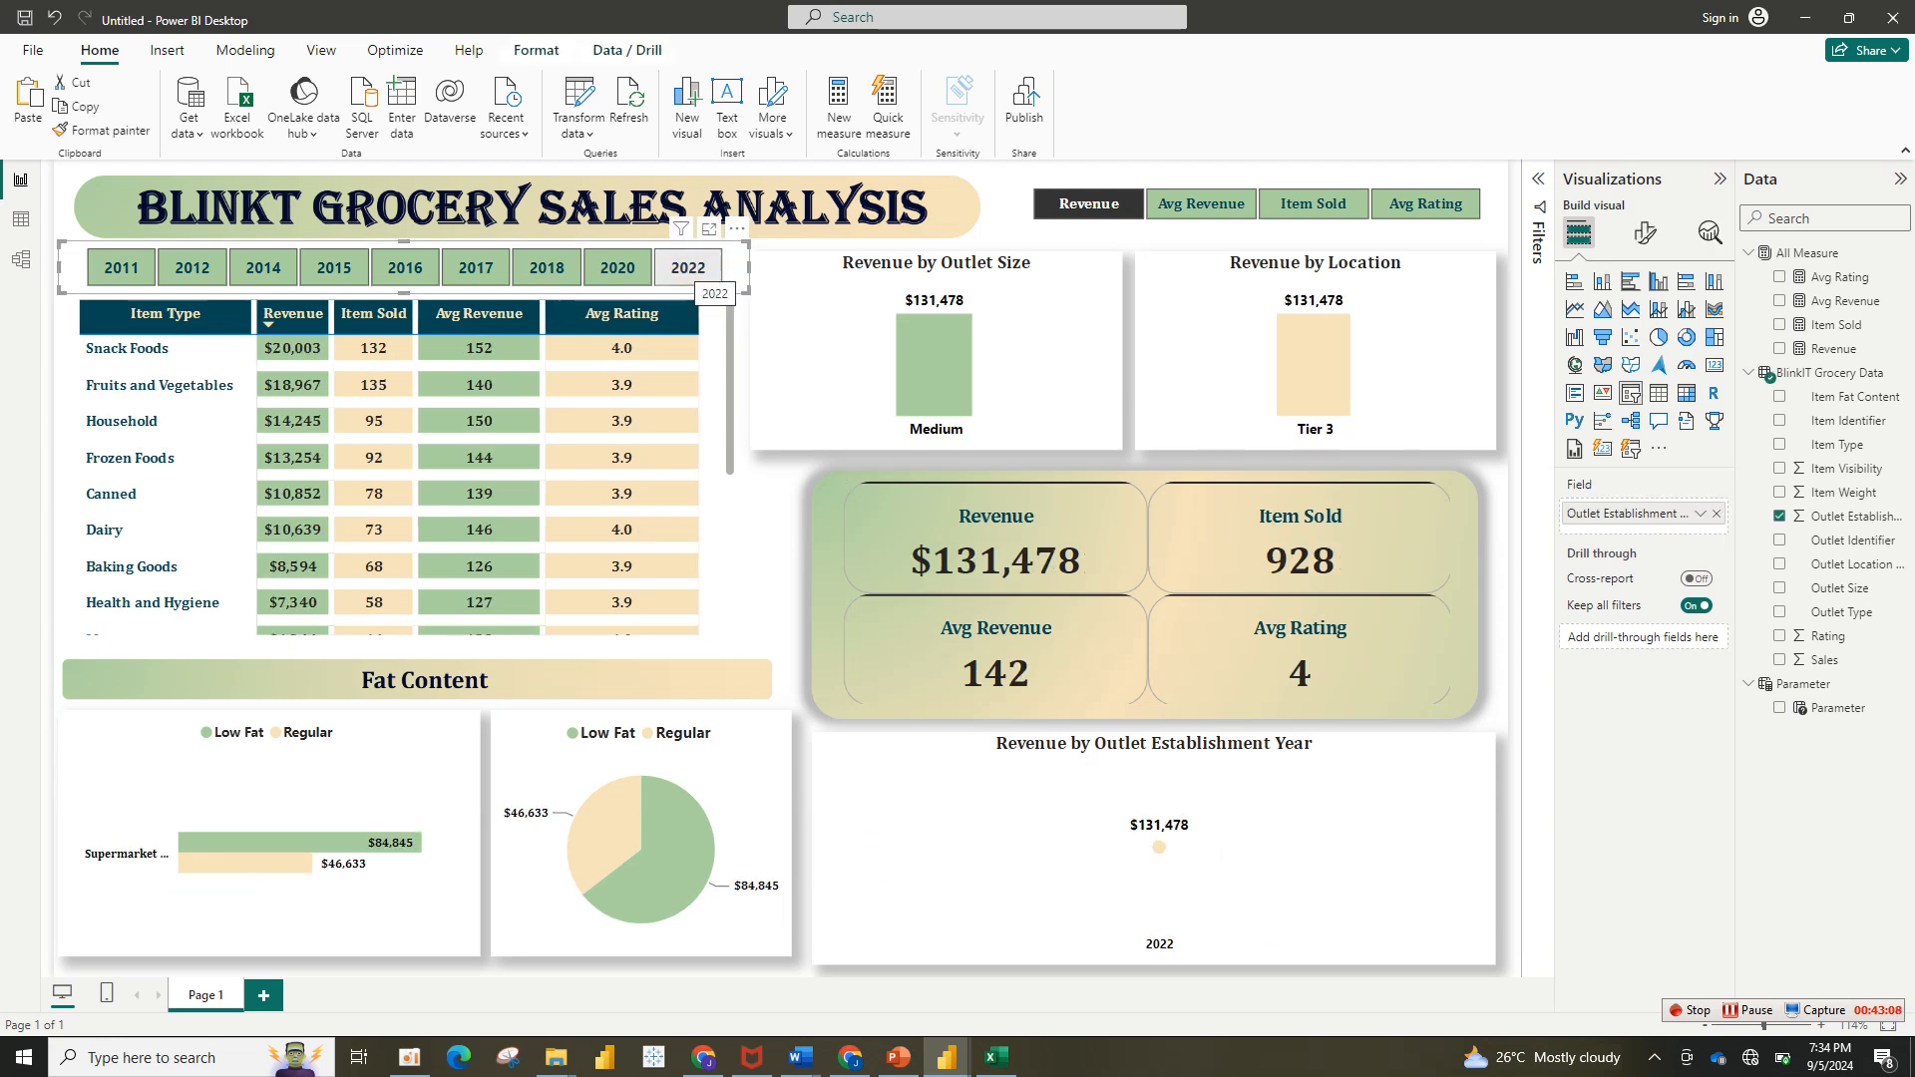
{"action": "right_click", "coordinate": [687, 267]}
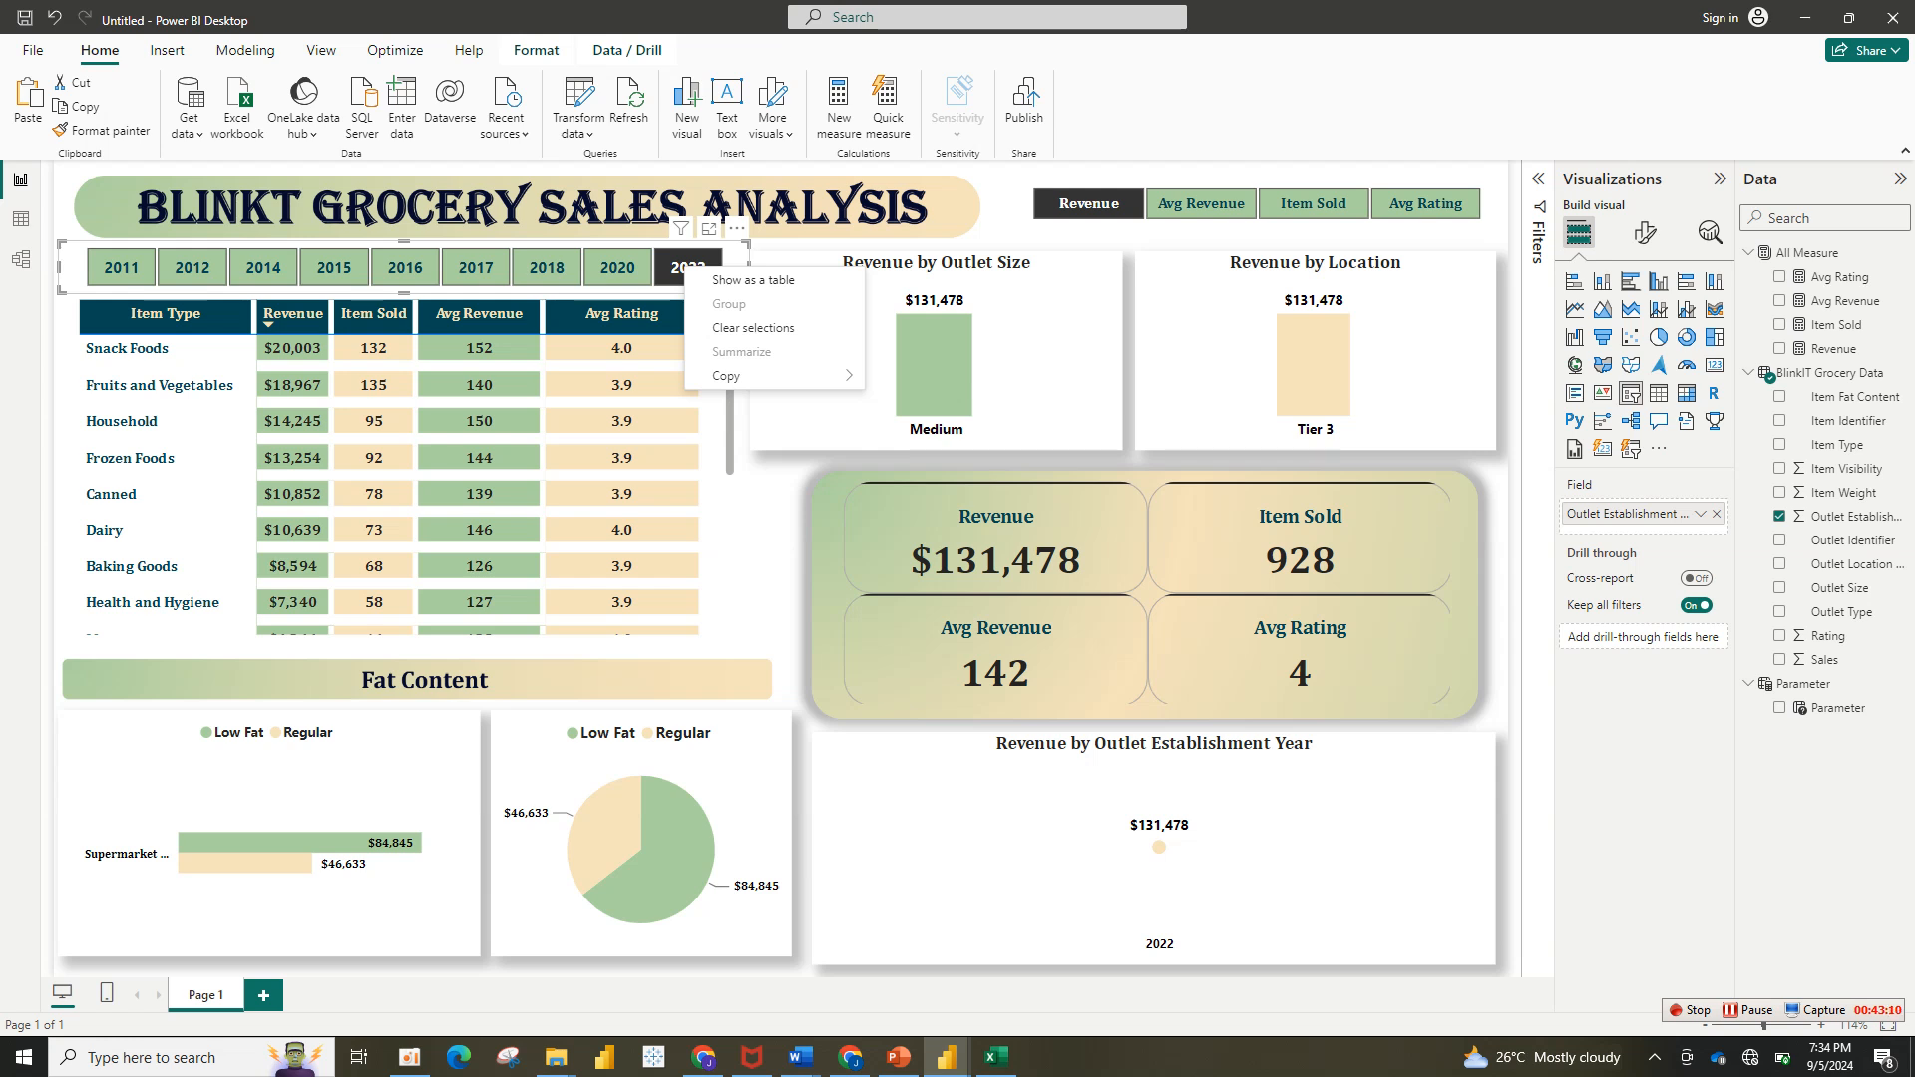
{"action": "left_click", "coordinate": [617, 268]}
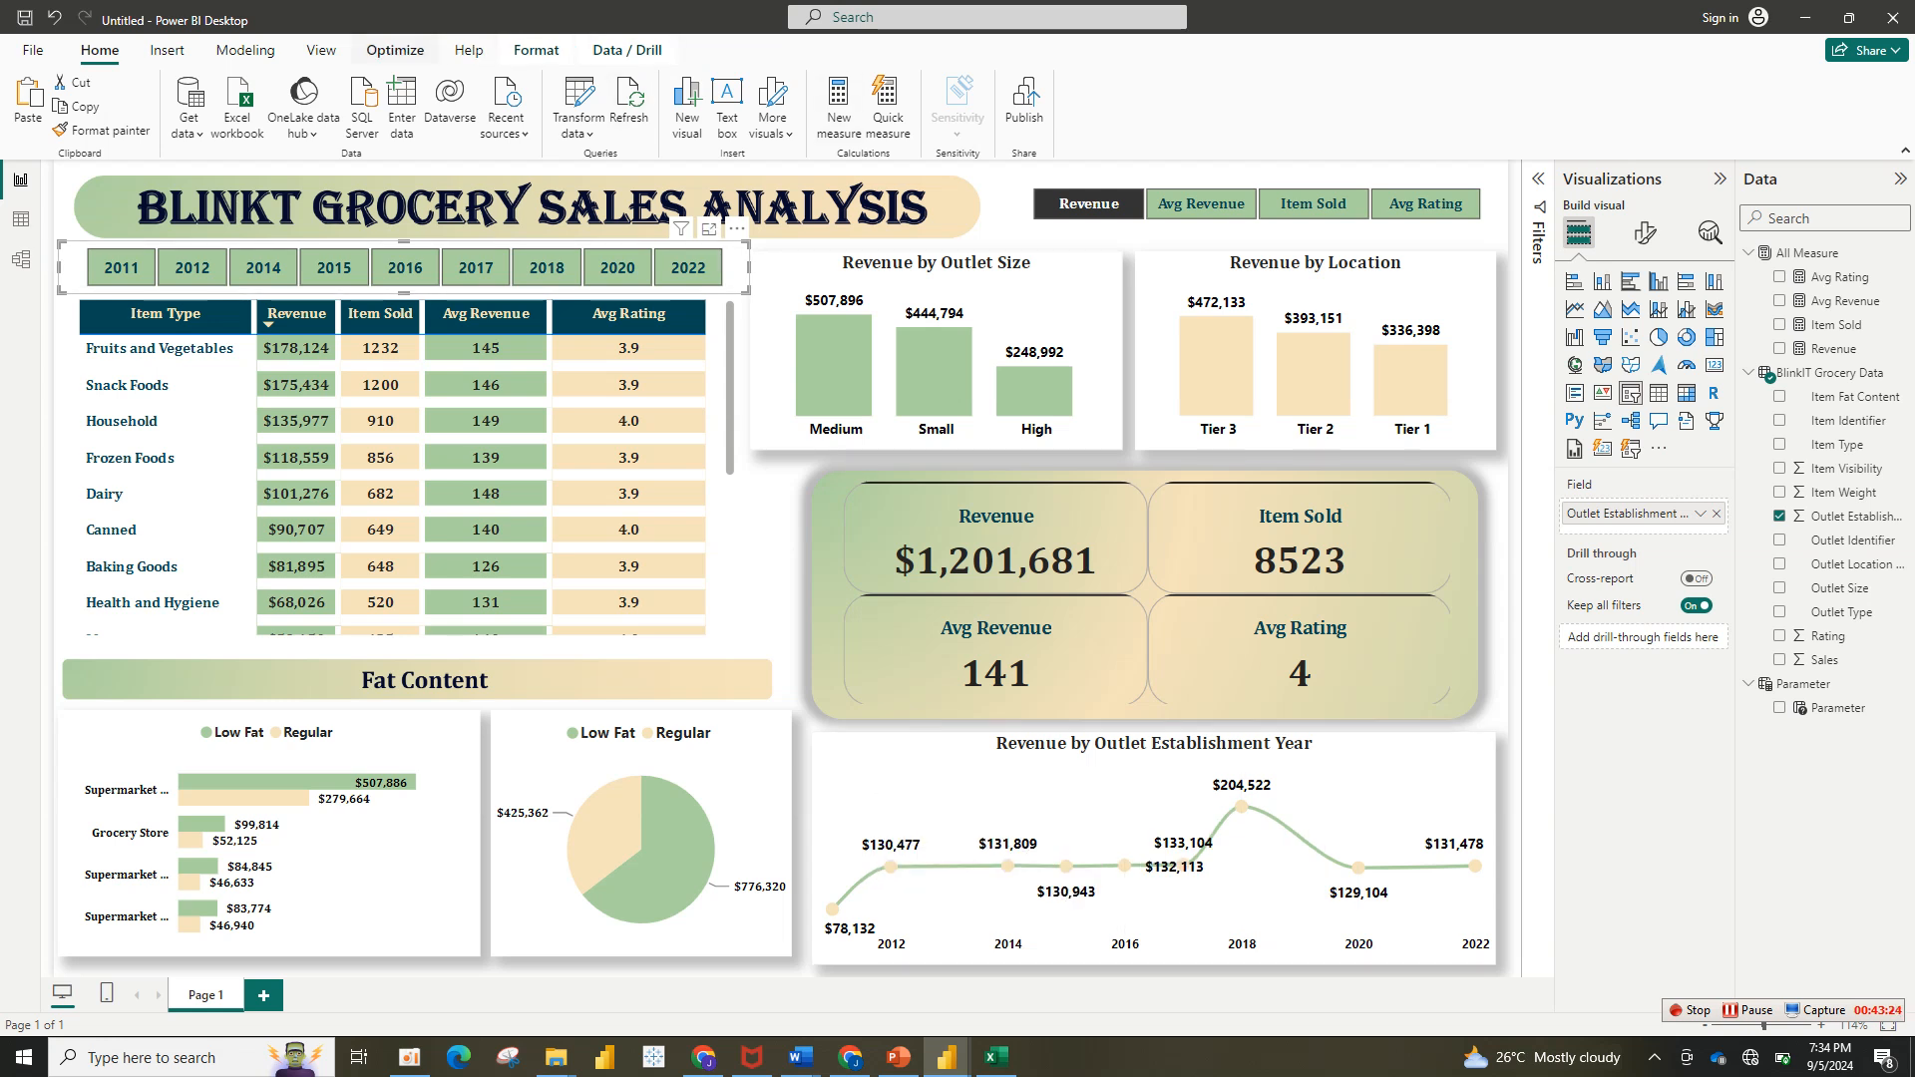
Step: Edit the year slicer's interactions so it does not filter the Revenue by Outlet Establishment Year line chart
{"action": "left_click", "coordinate": [626, 50]}
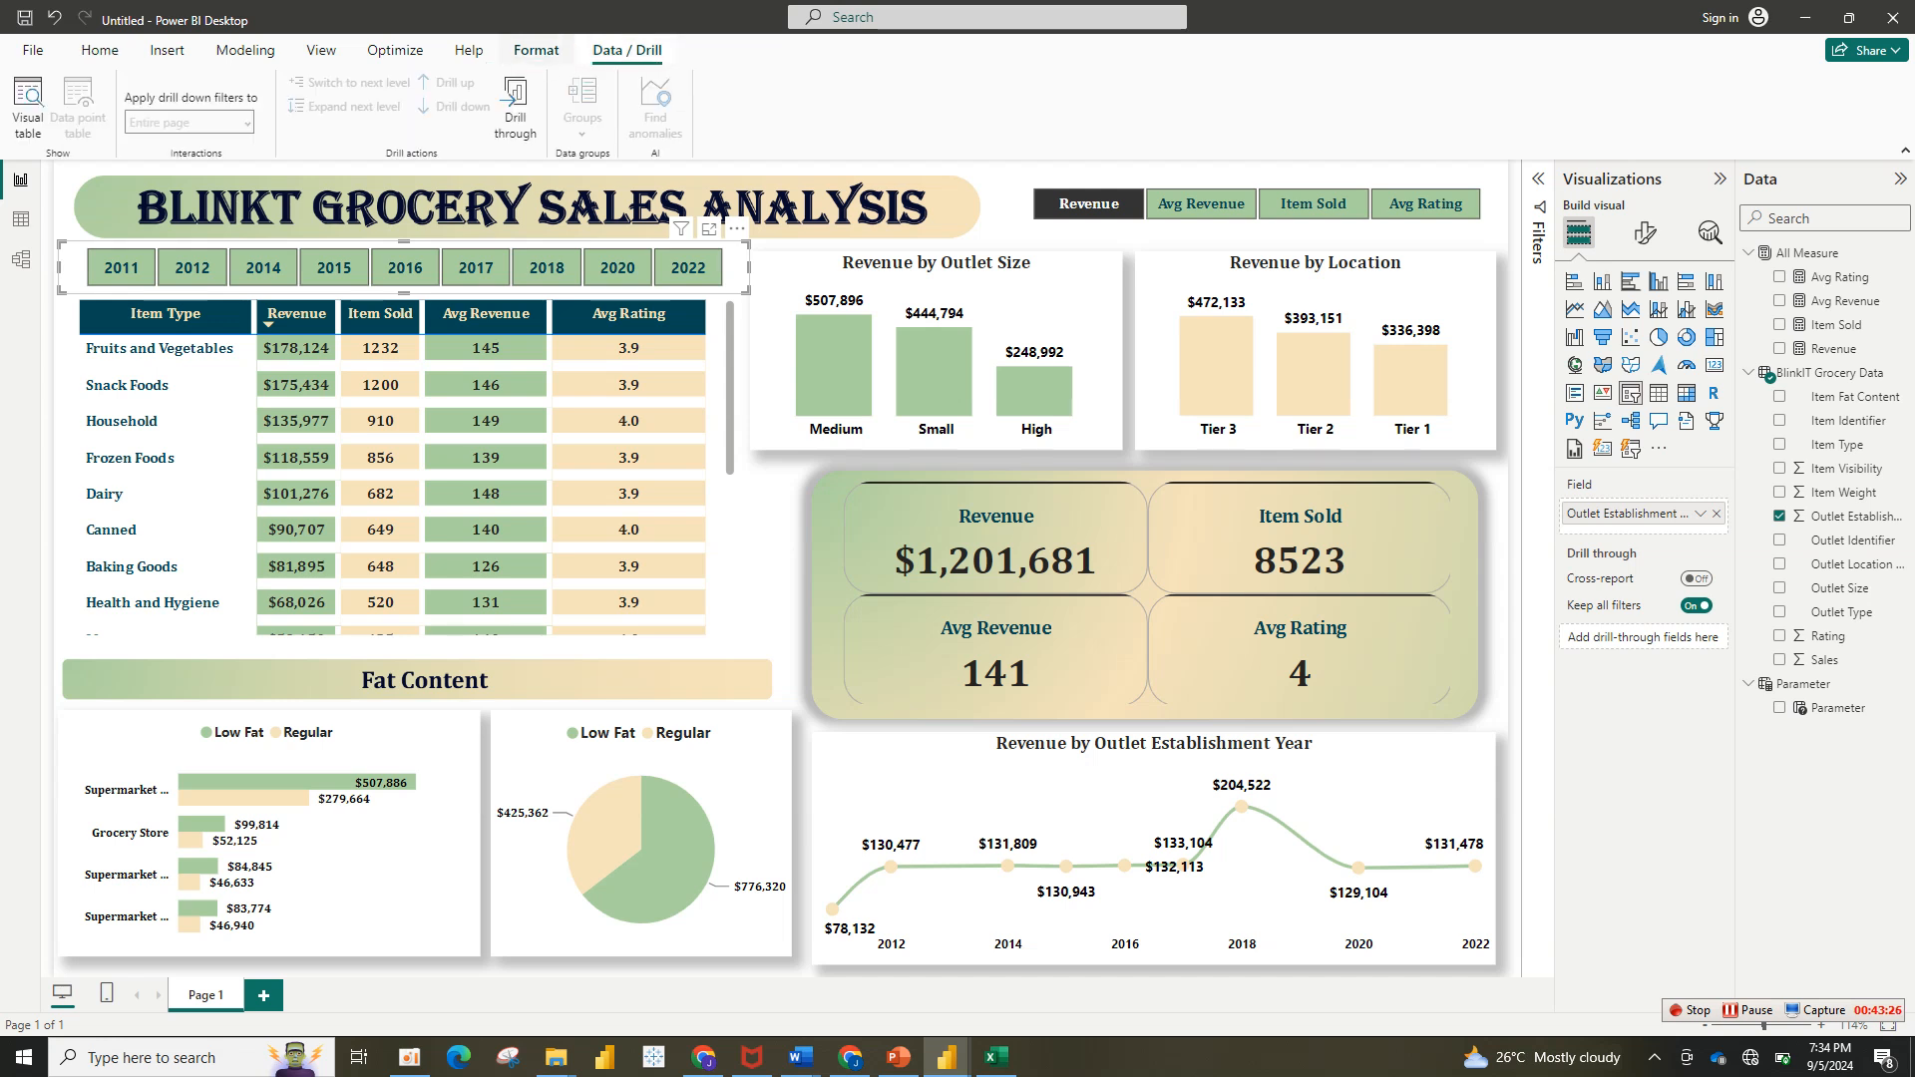
{"action": "left_click", "coordinate": [536, 50]}
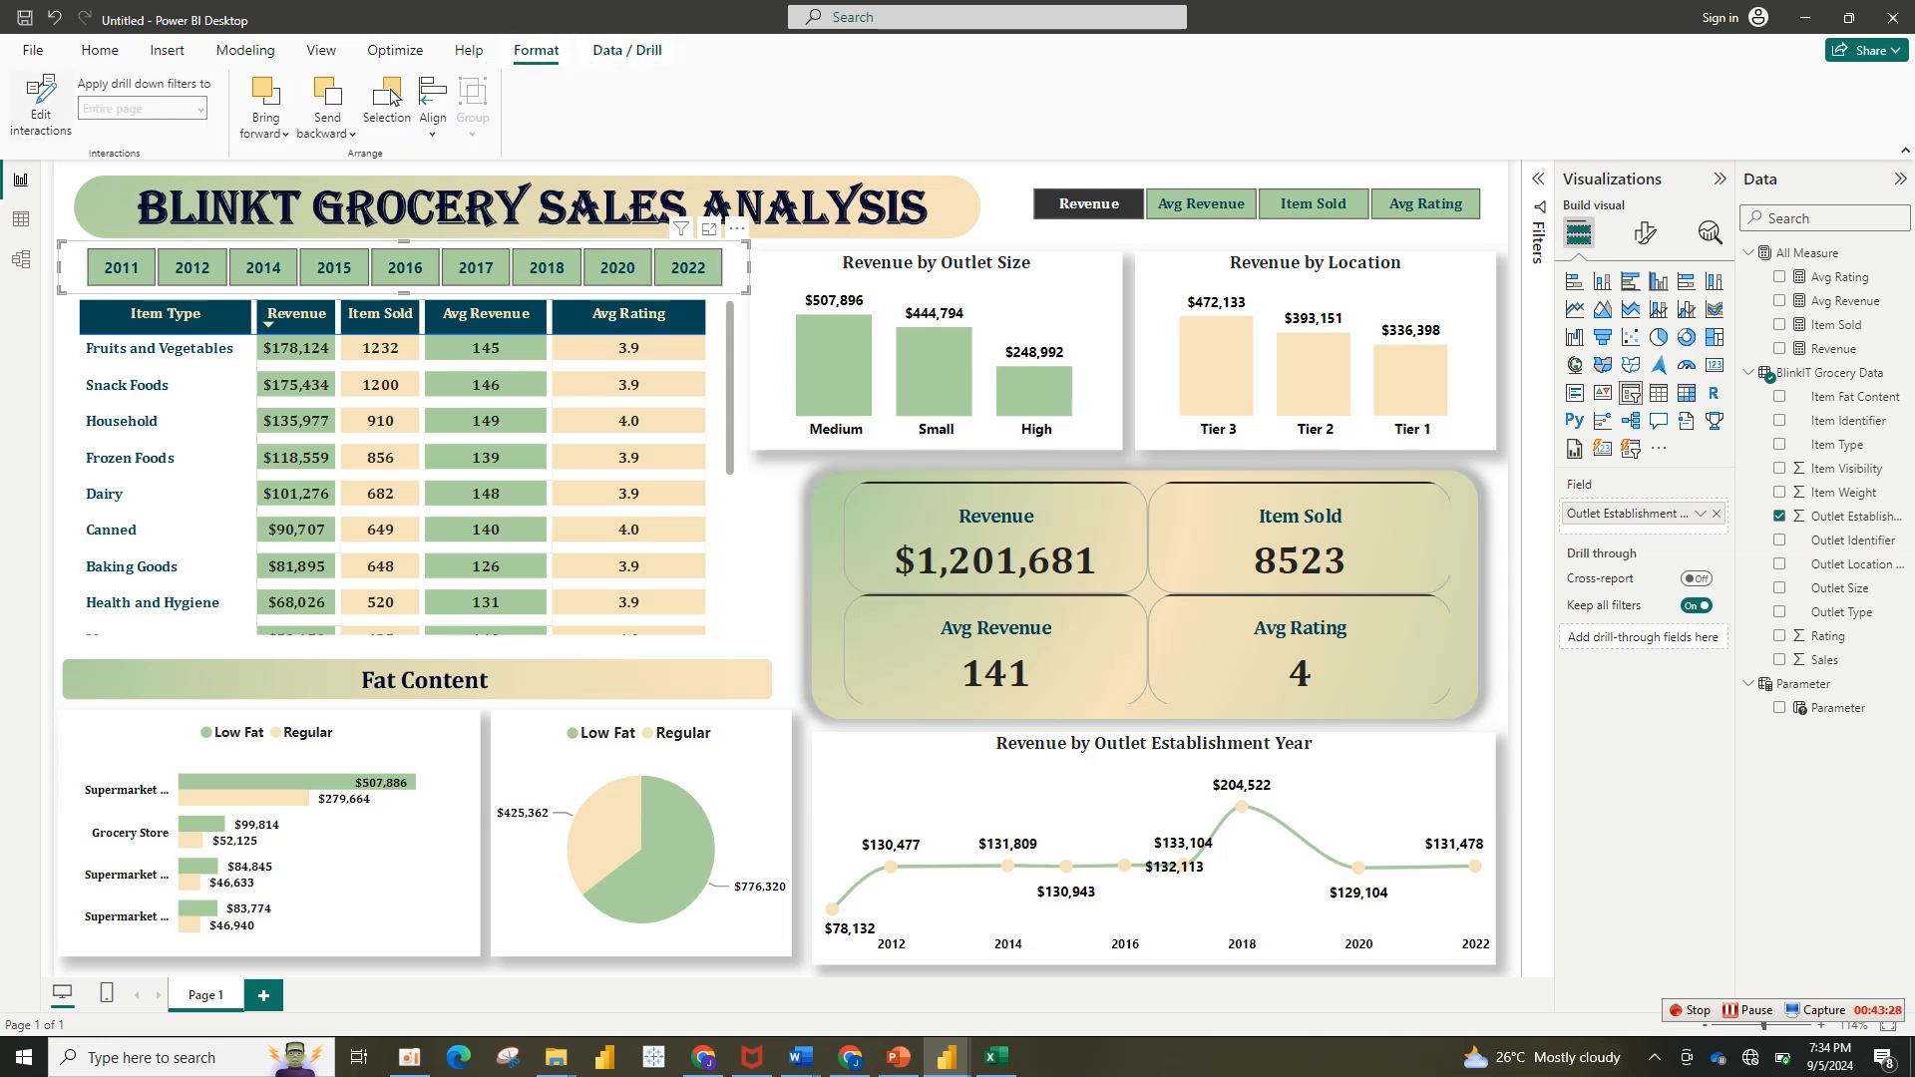
{"action": "left_click", "coordinate": [41, 105]}
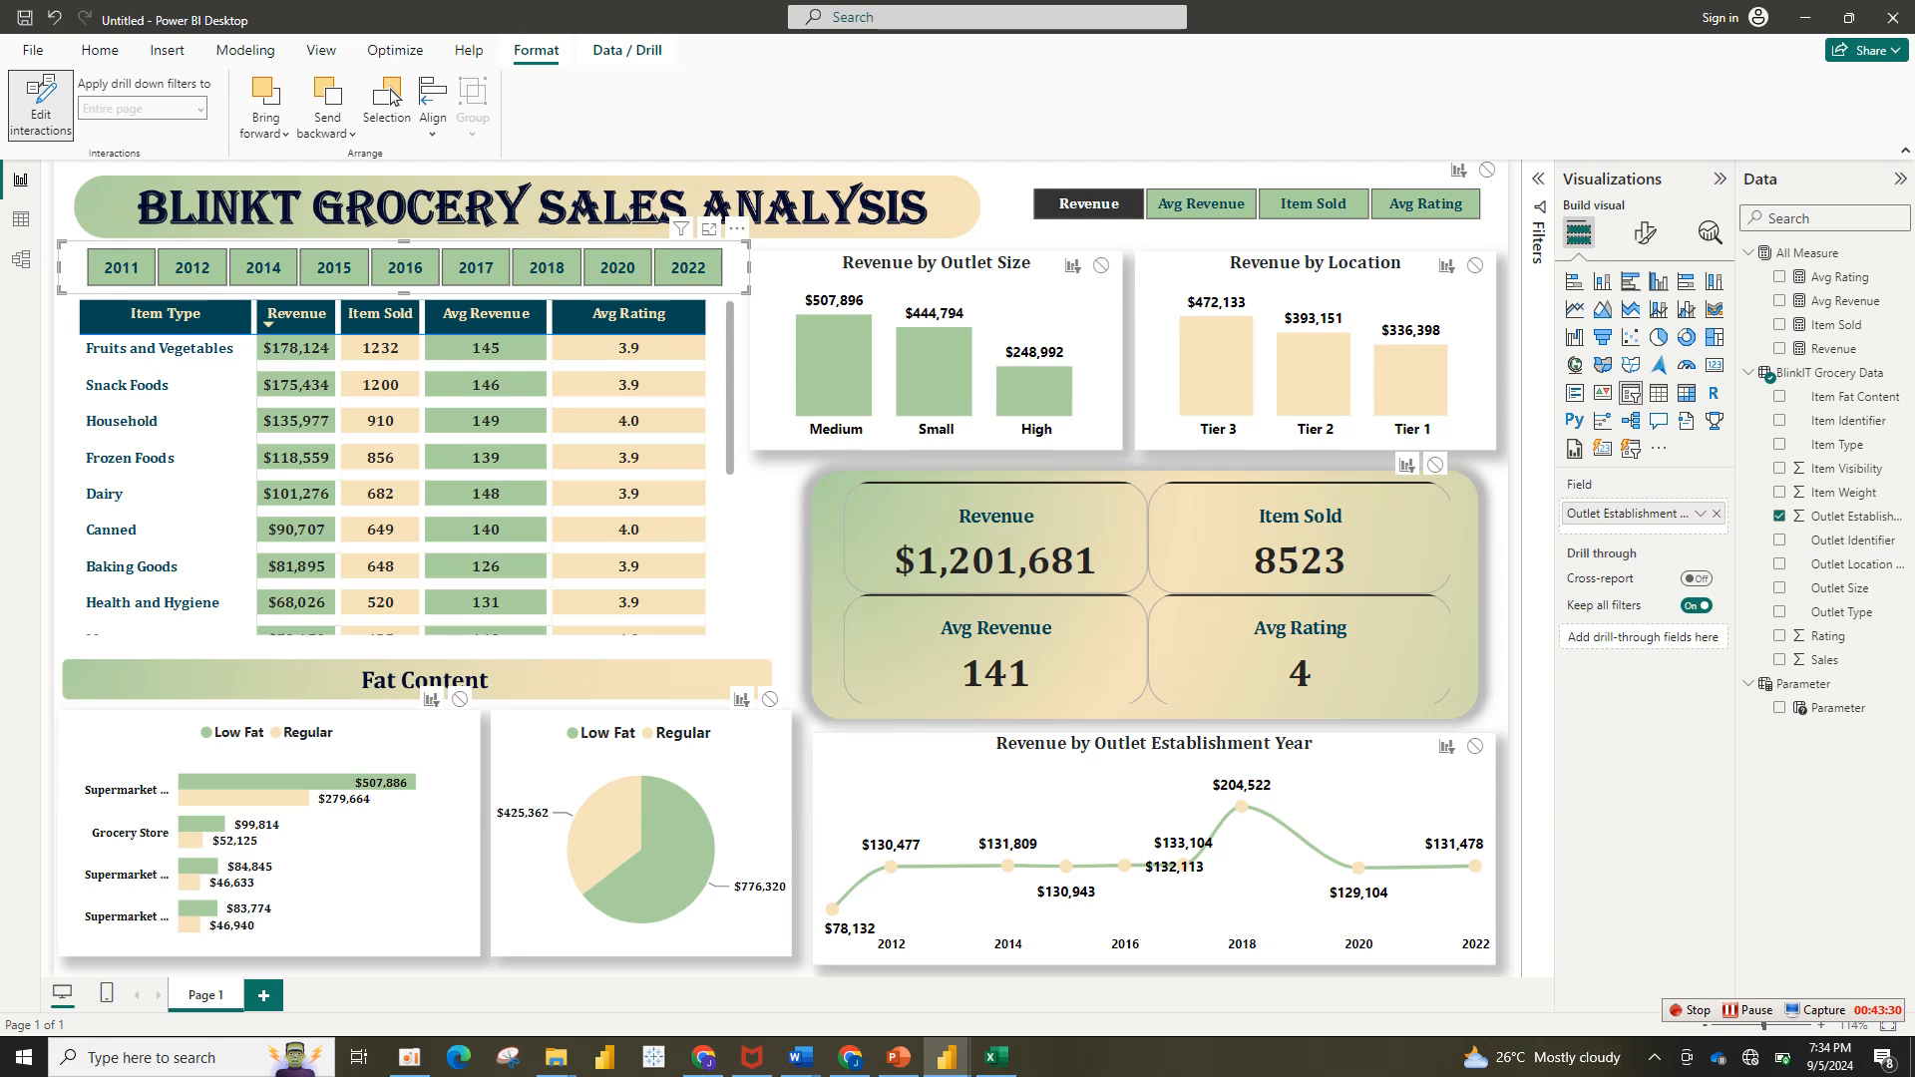
{"action": "left_click", "coordinate": [1475, 746]}
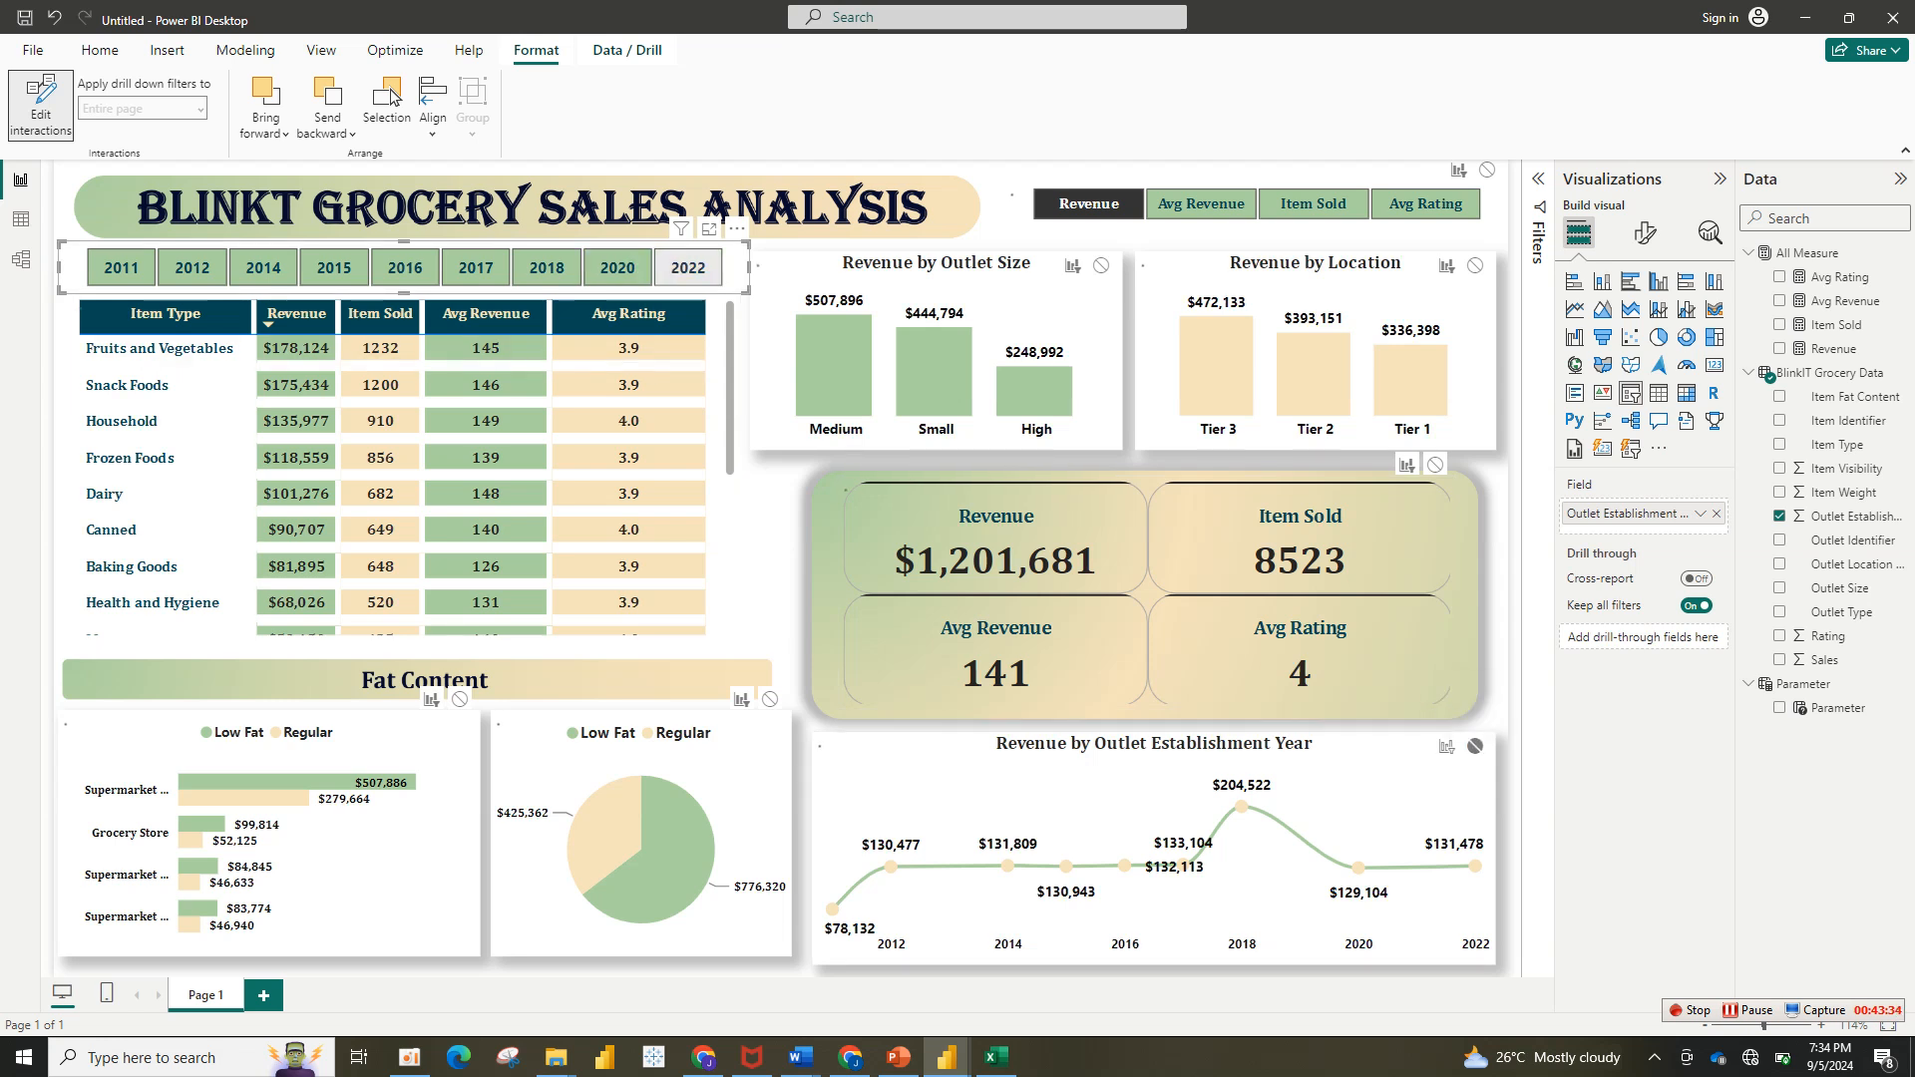
Step: Test the year slicer by filtering the report to each year from 2022 back to 2014, and leave interaction editing mode
{"action": "left_click", "coordinate": [687, 267]}
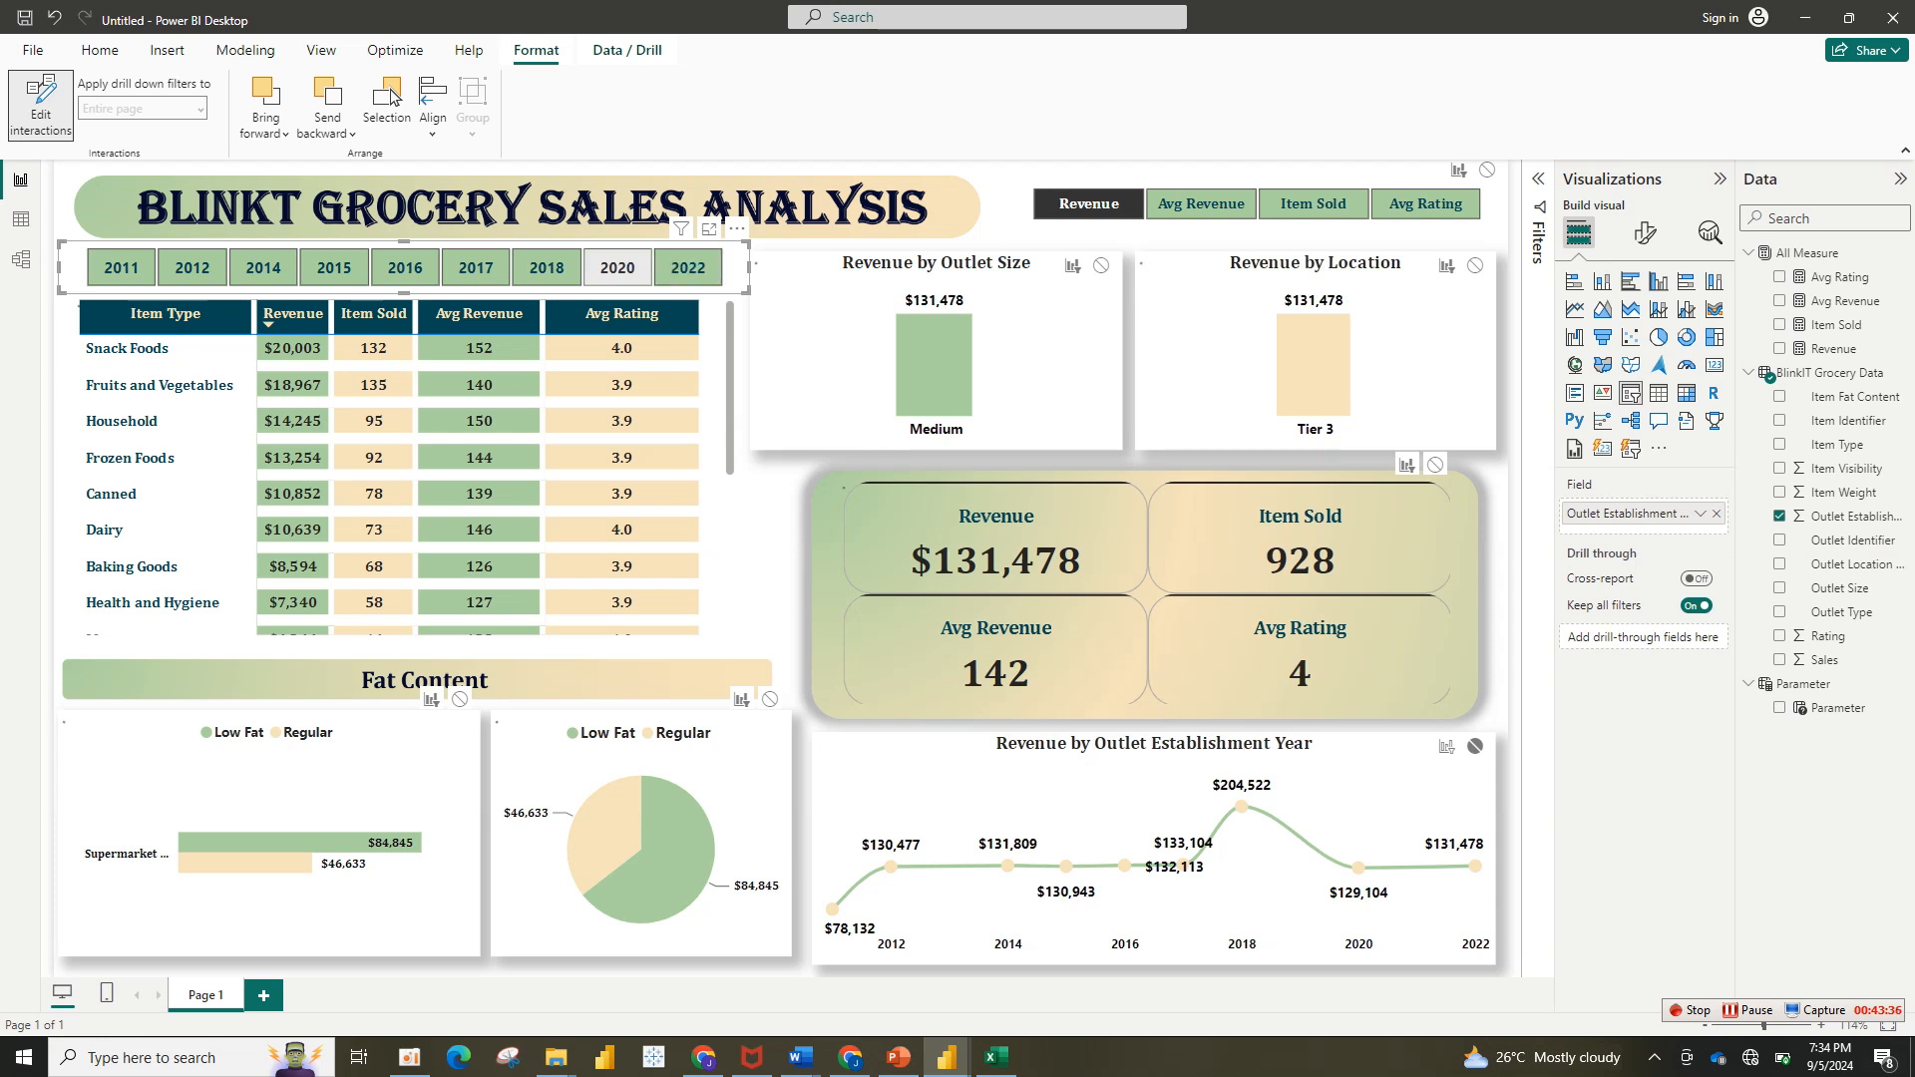
{"action": "left_click", "coordinate": [617, 267]}
{"action": "left_click", "coordinate": [546, 267]}
{"action": "left_click", "coordinate": [476, 267]}
{"action": "left_click", "coordinate": [405, 267]}
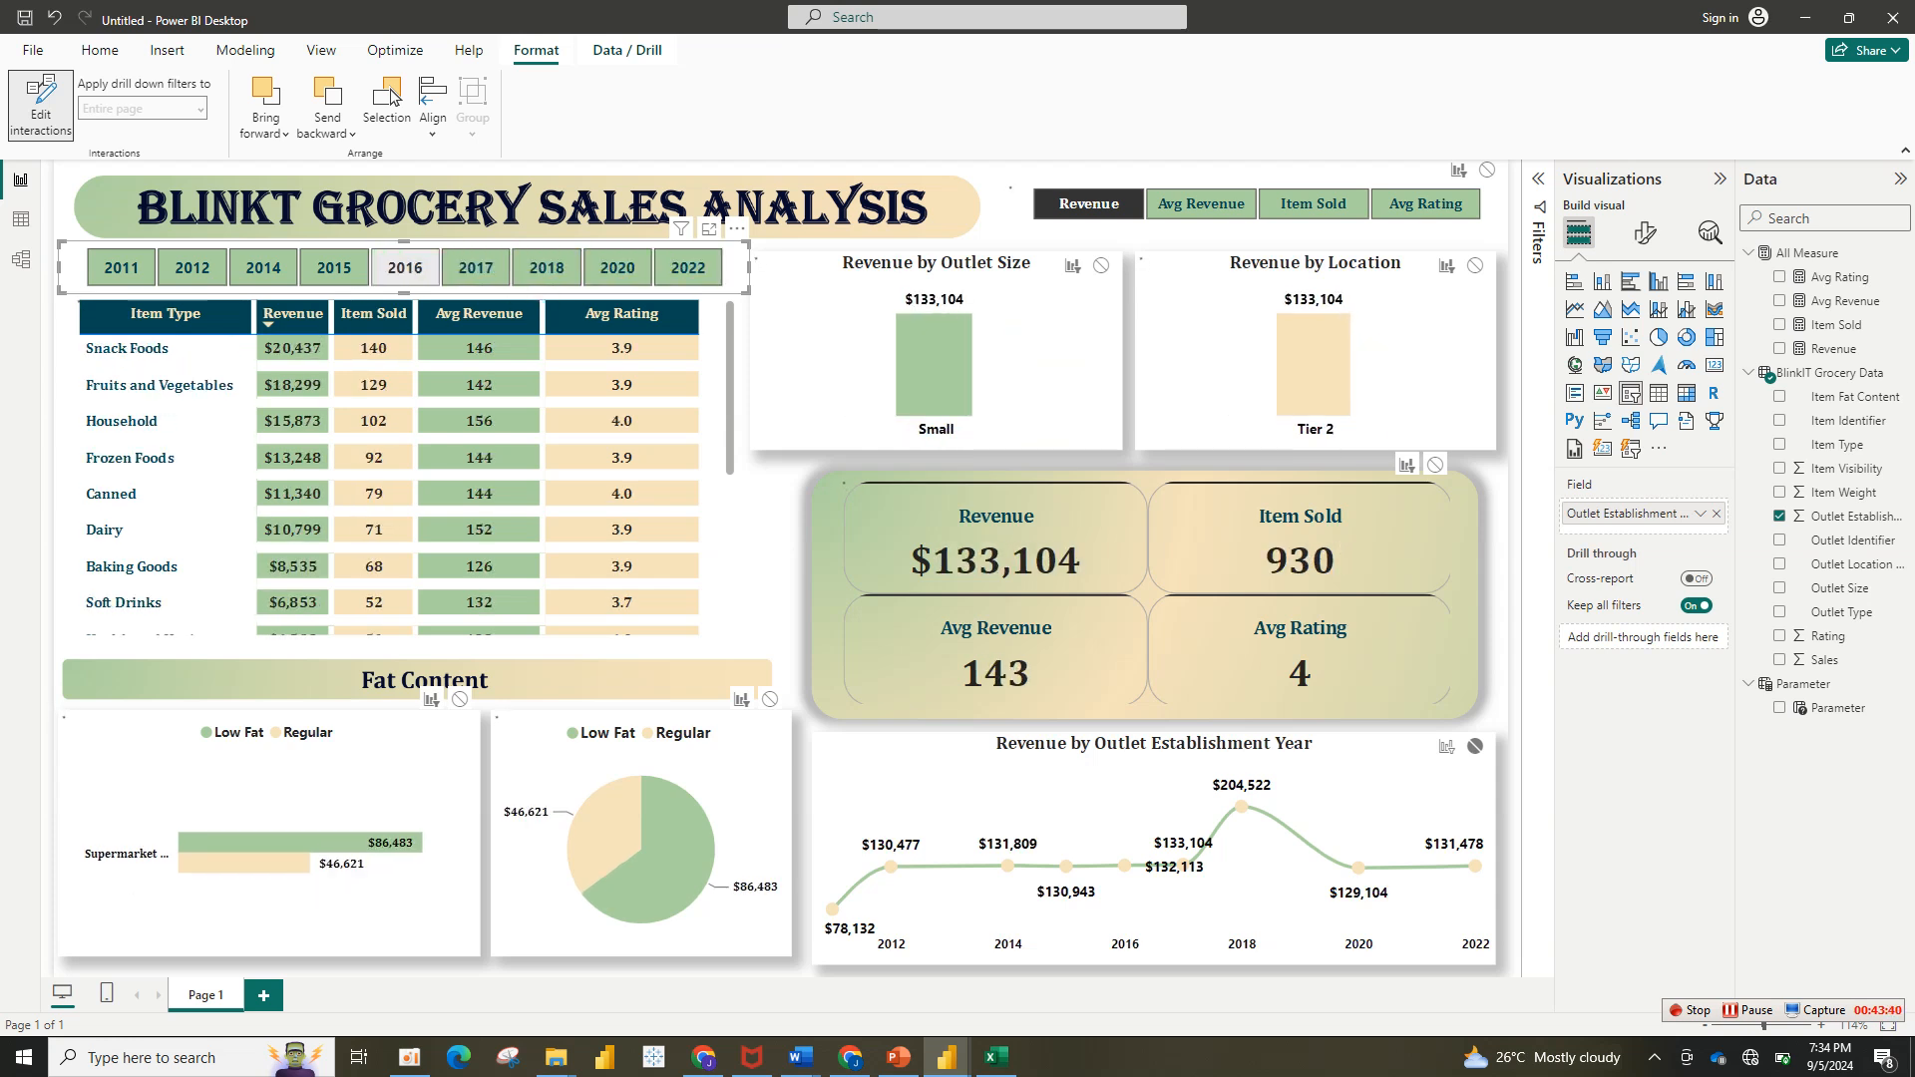
{"action": "left_click", "coordinate": [334, 267]}
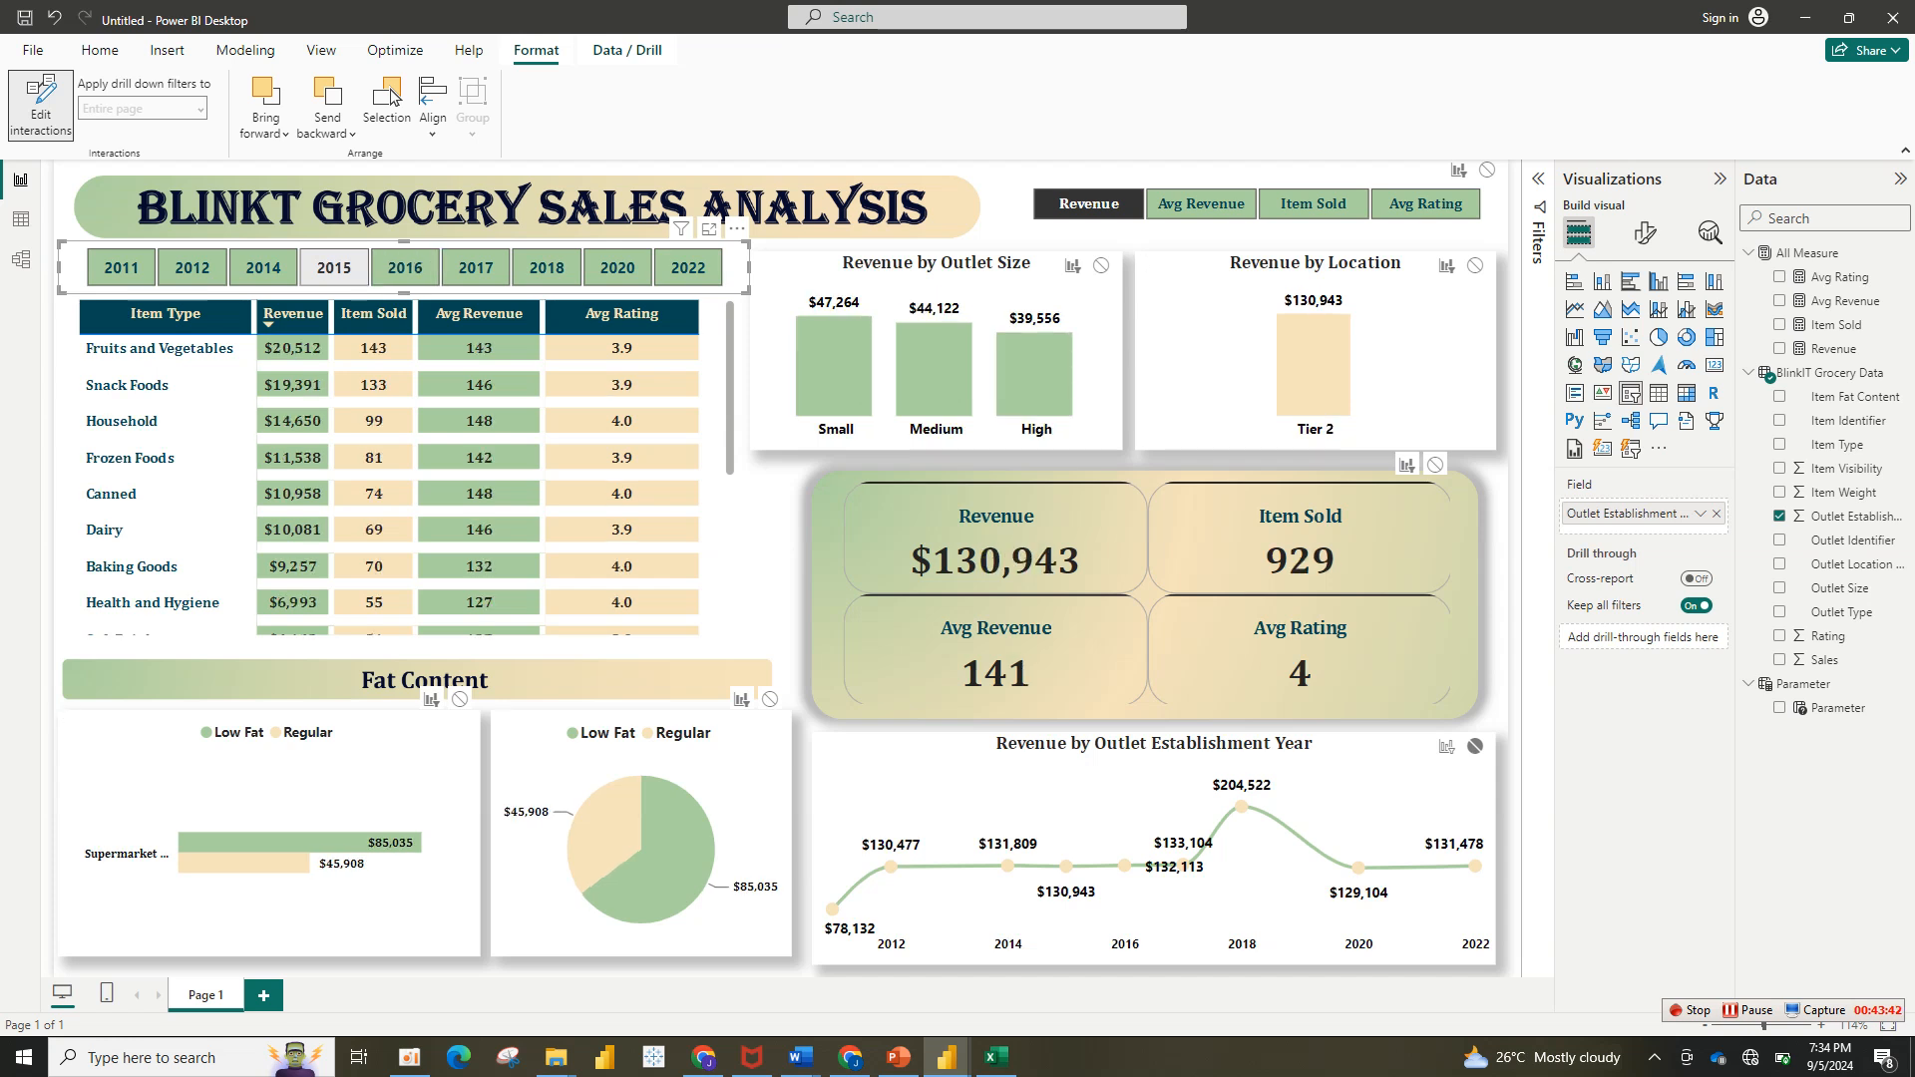
{"action": "left_click", "coordinate": [264, 268]}
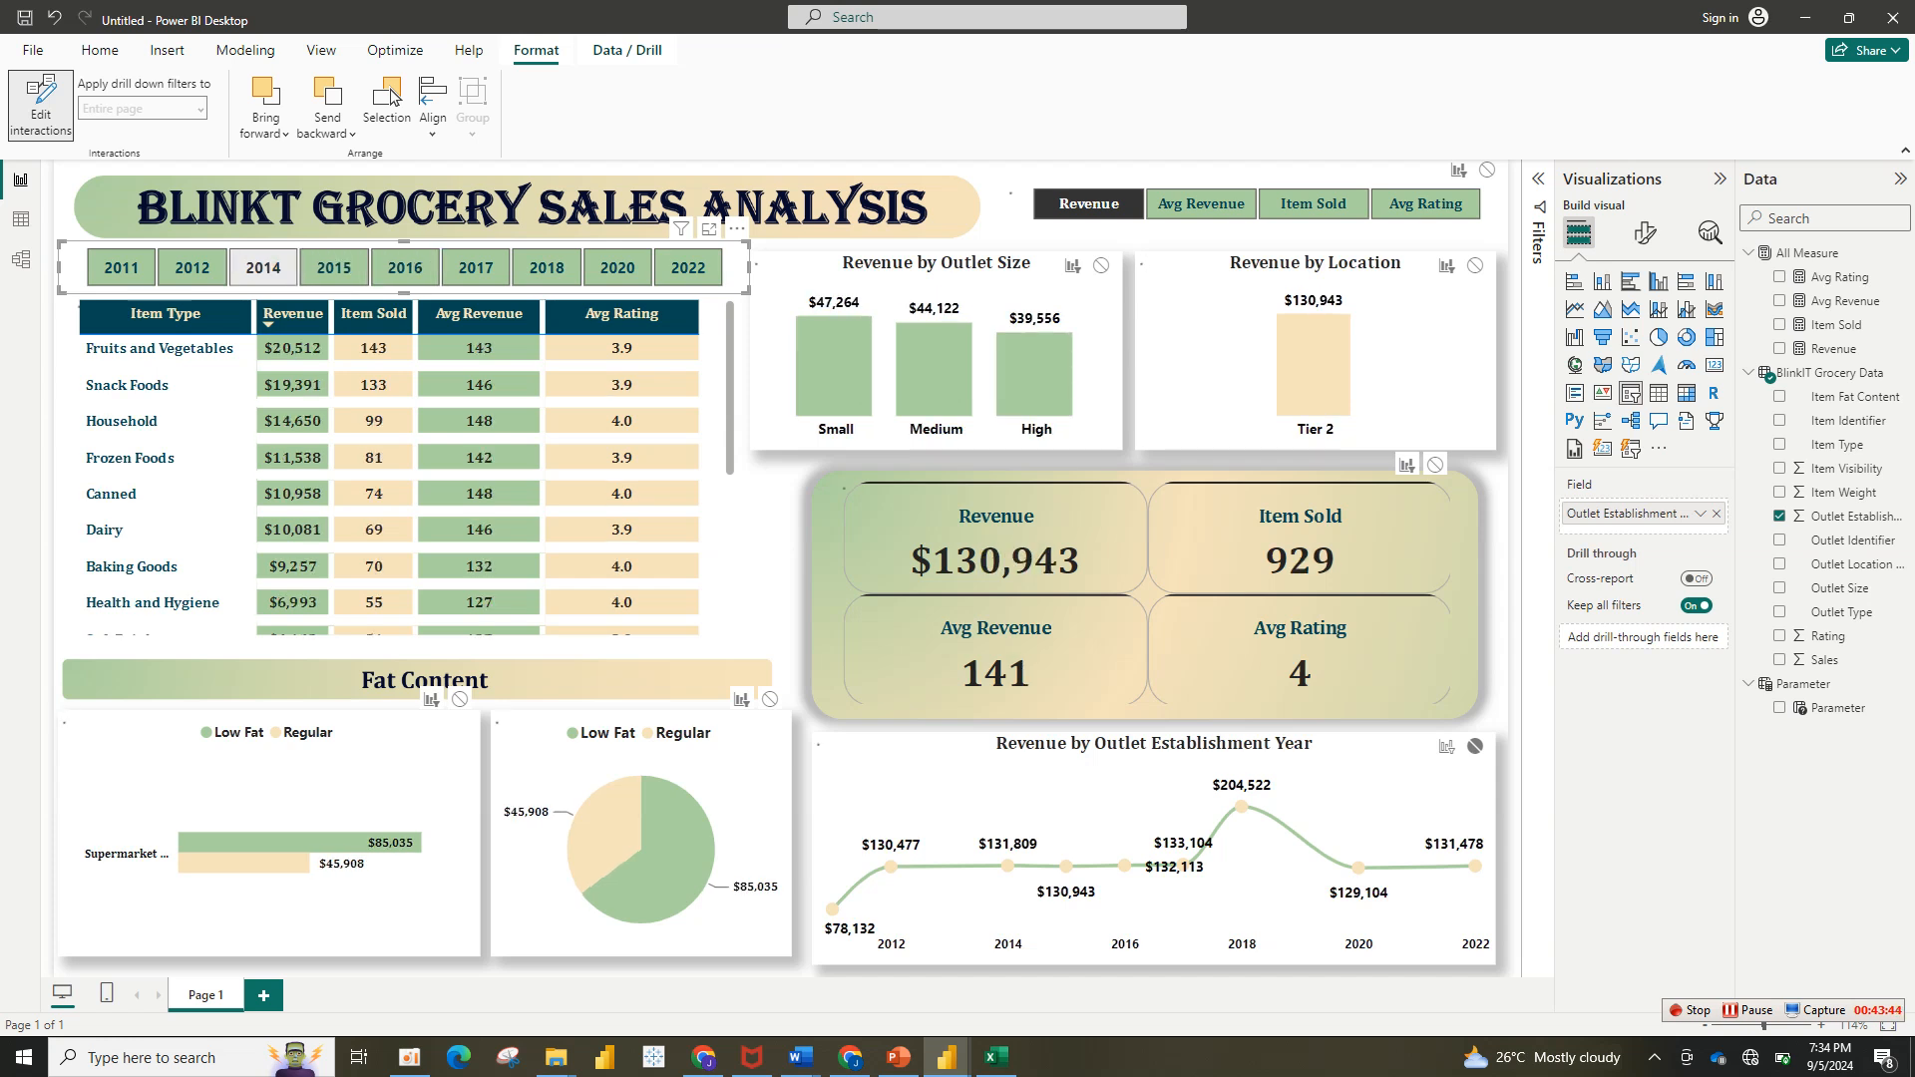
{"action": "left_click", "coordinate": [41, 106]}
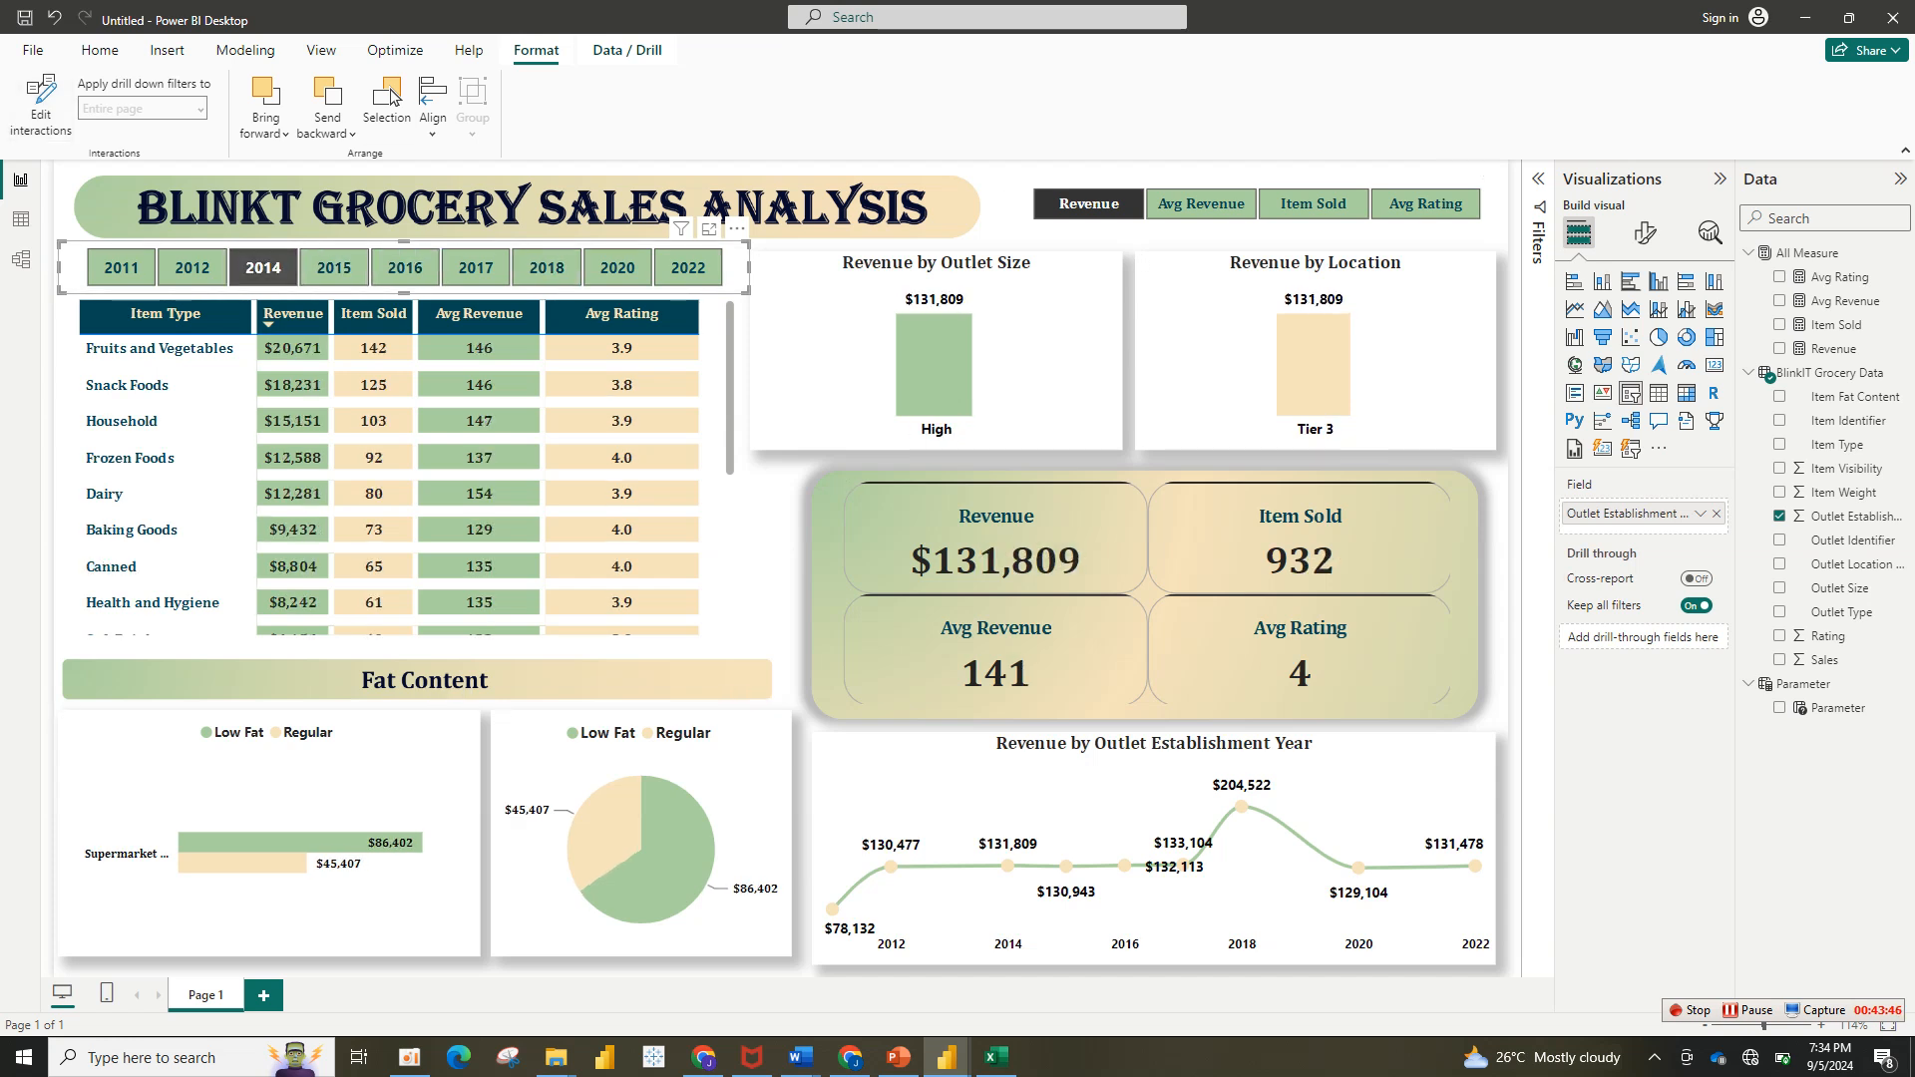
Step: Check the report filtered to 2012, 2011 and 2022, clear the year selection, and review the item type table's rows
{"action": "left_click", "coordinate": [193, 267]}
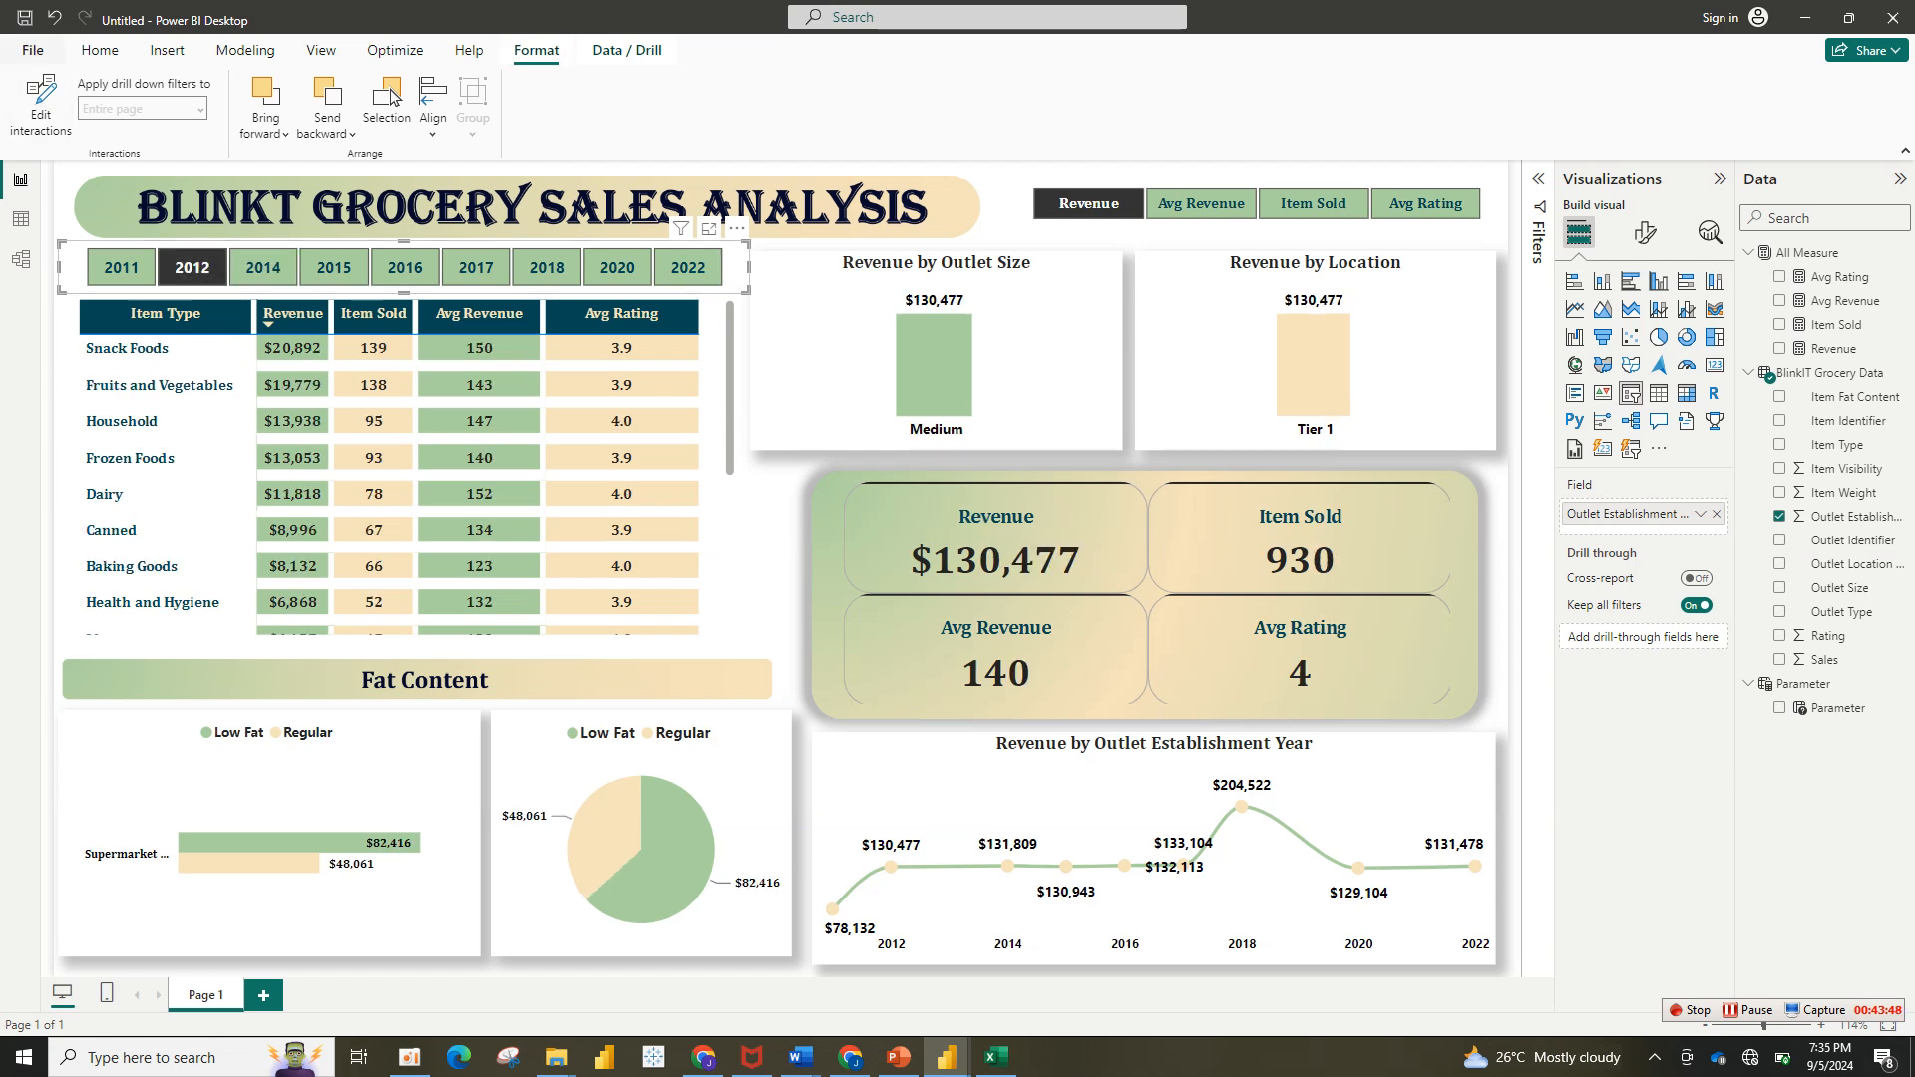
{"action": "left_click", "coordinate": [100, 50]}
{"action": "left_click", "coordinate": [120, 267]}
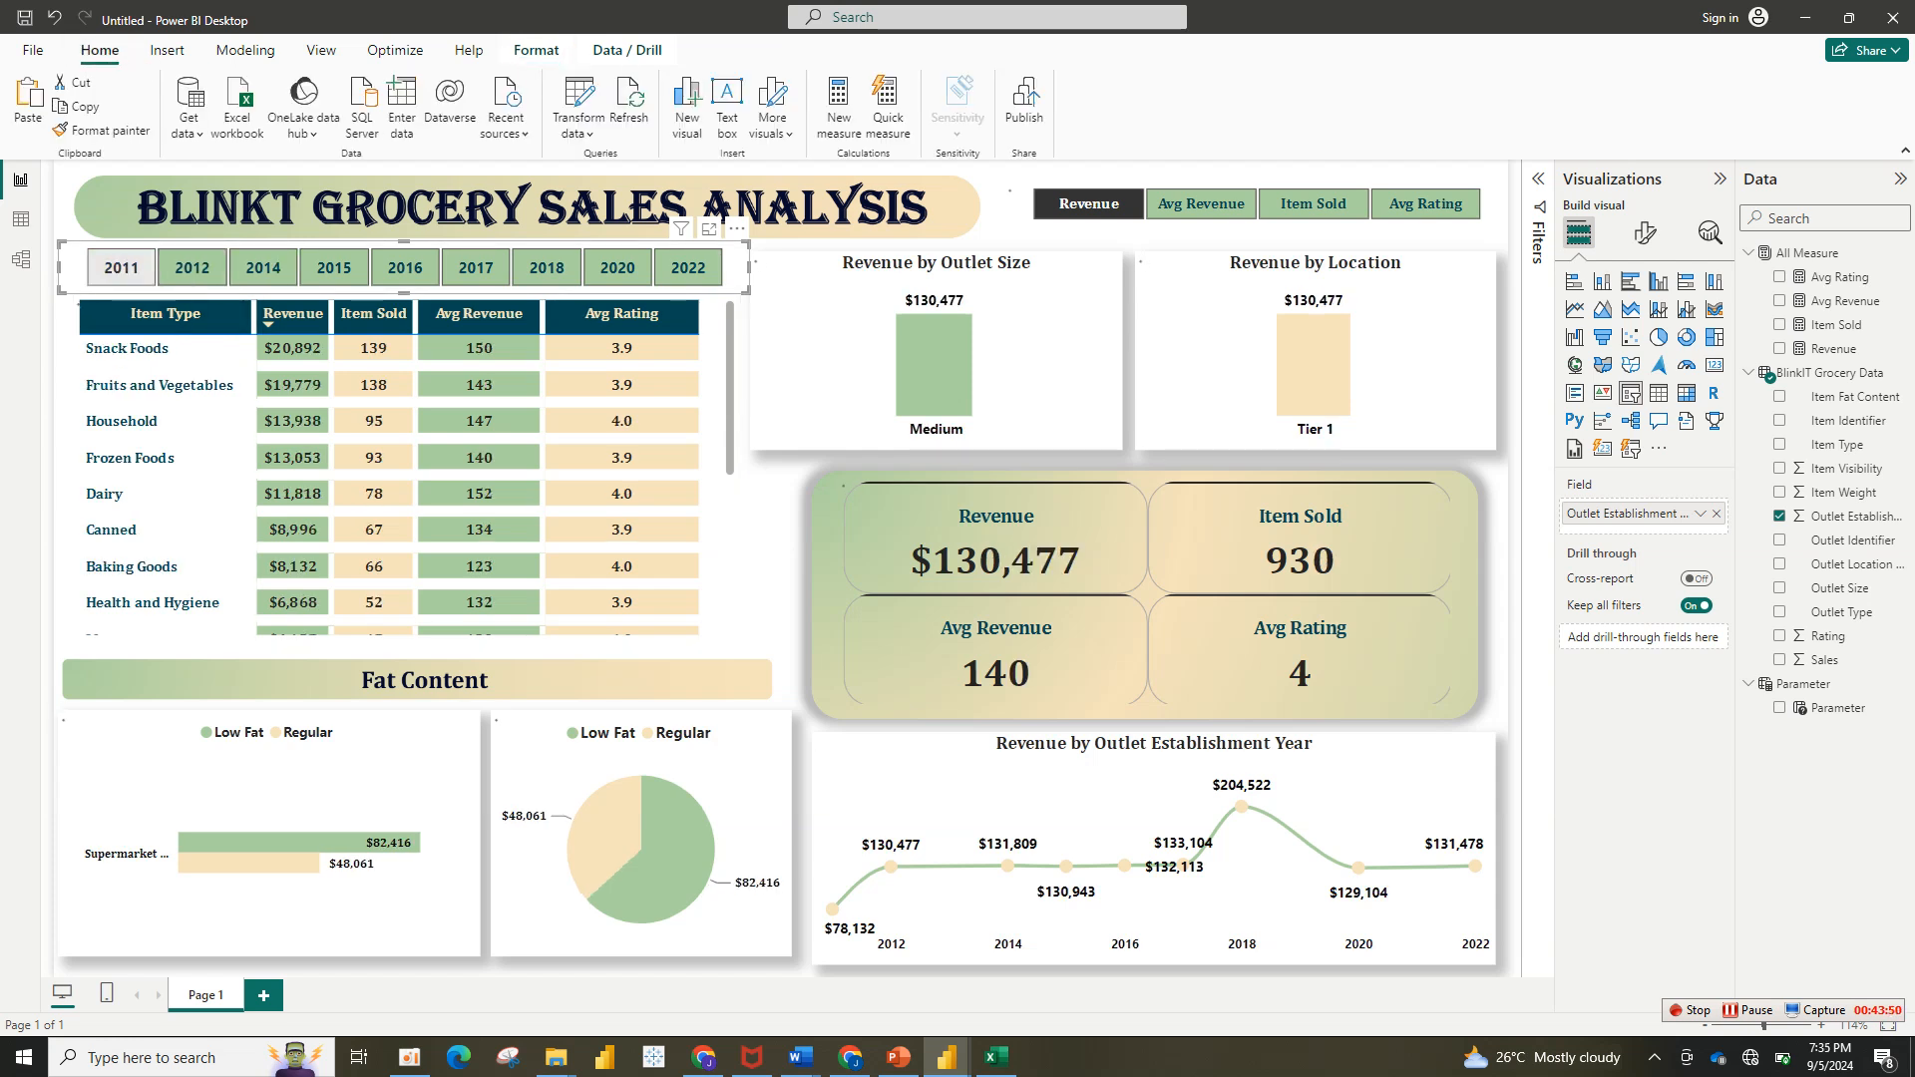
{"action": "left_click", "coordinate": [688, 267]}
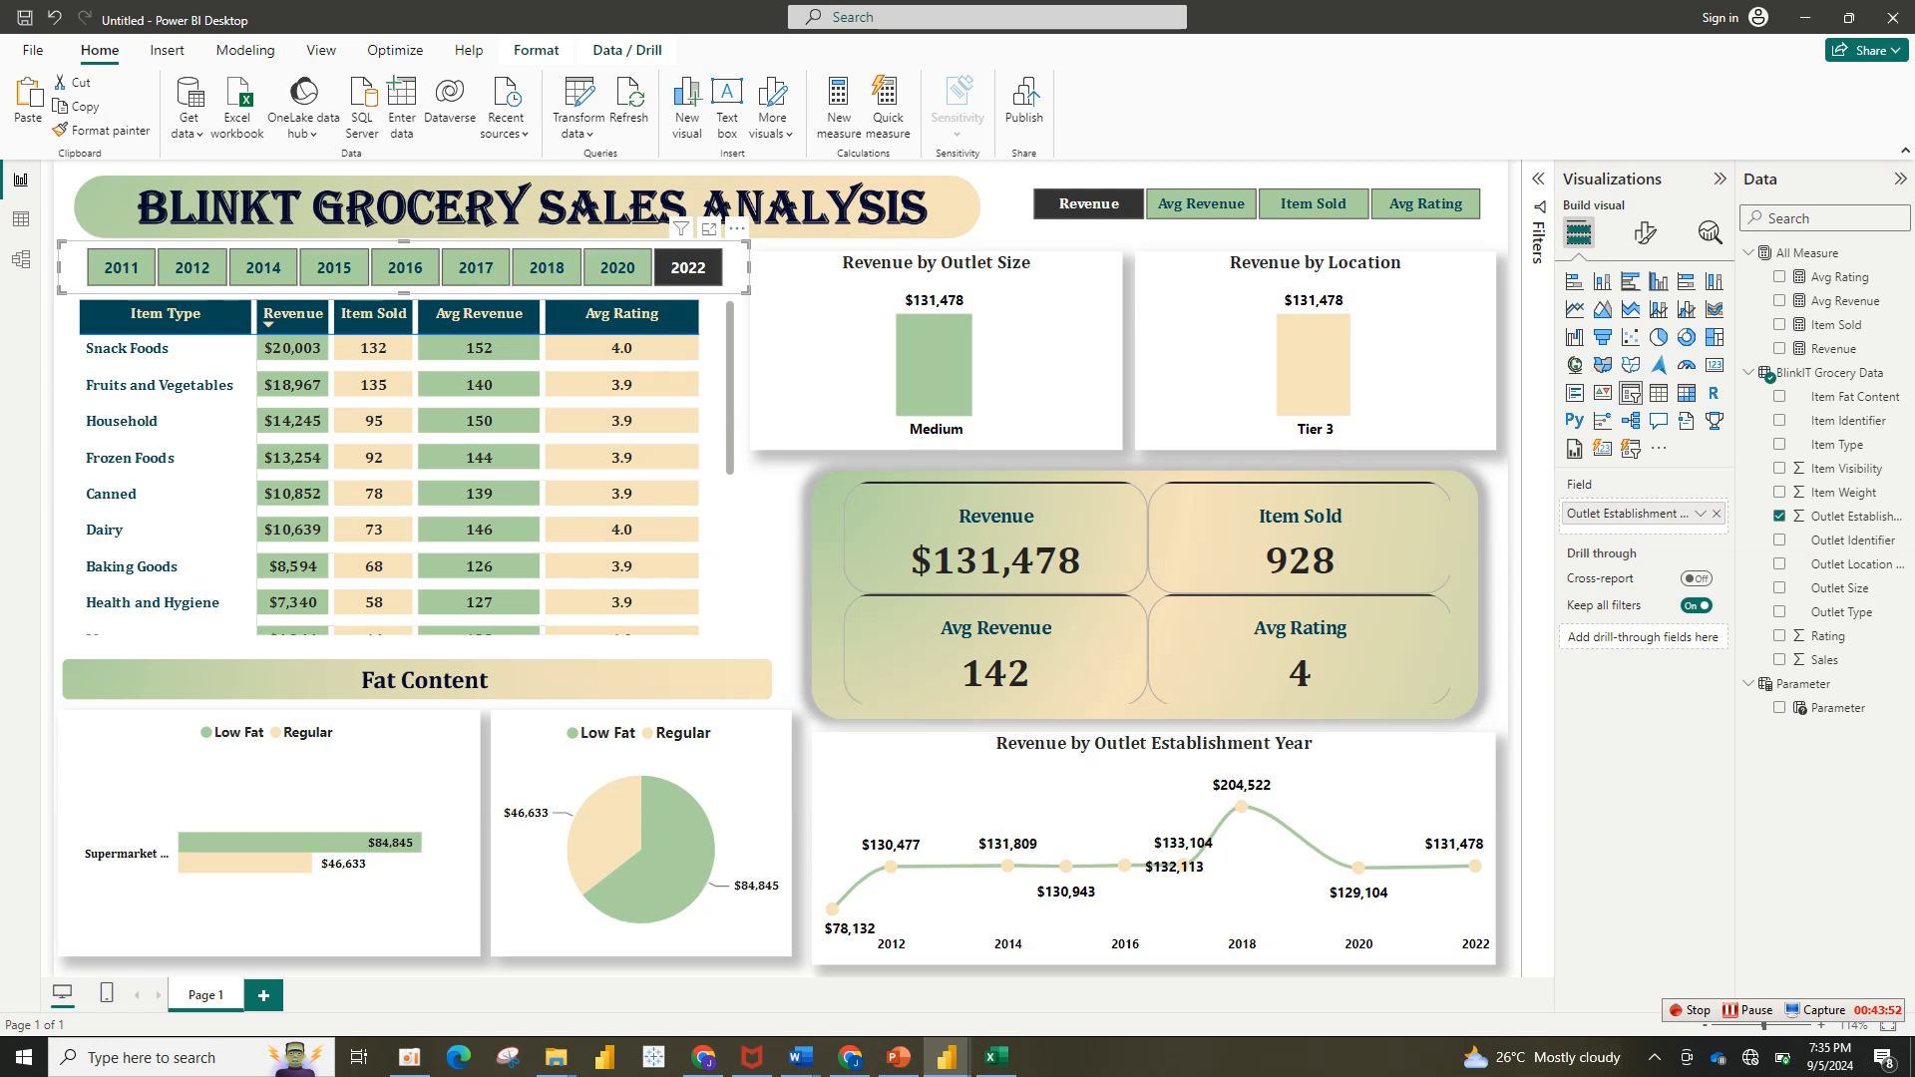
{"action": "left_click", "coordinate": [121, 268]}
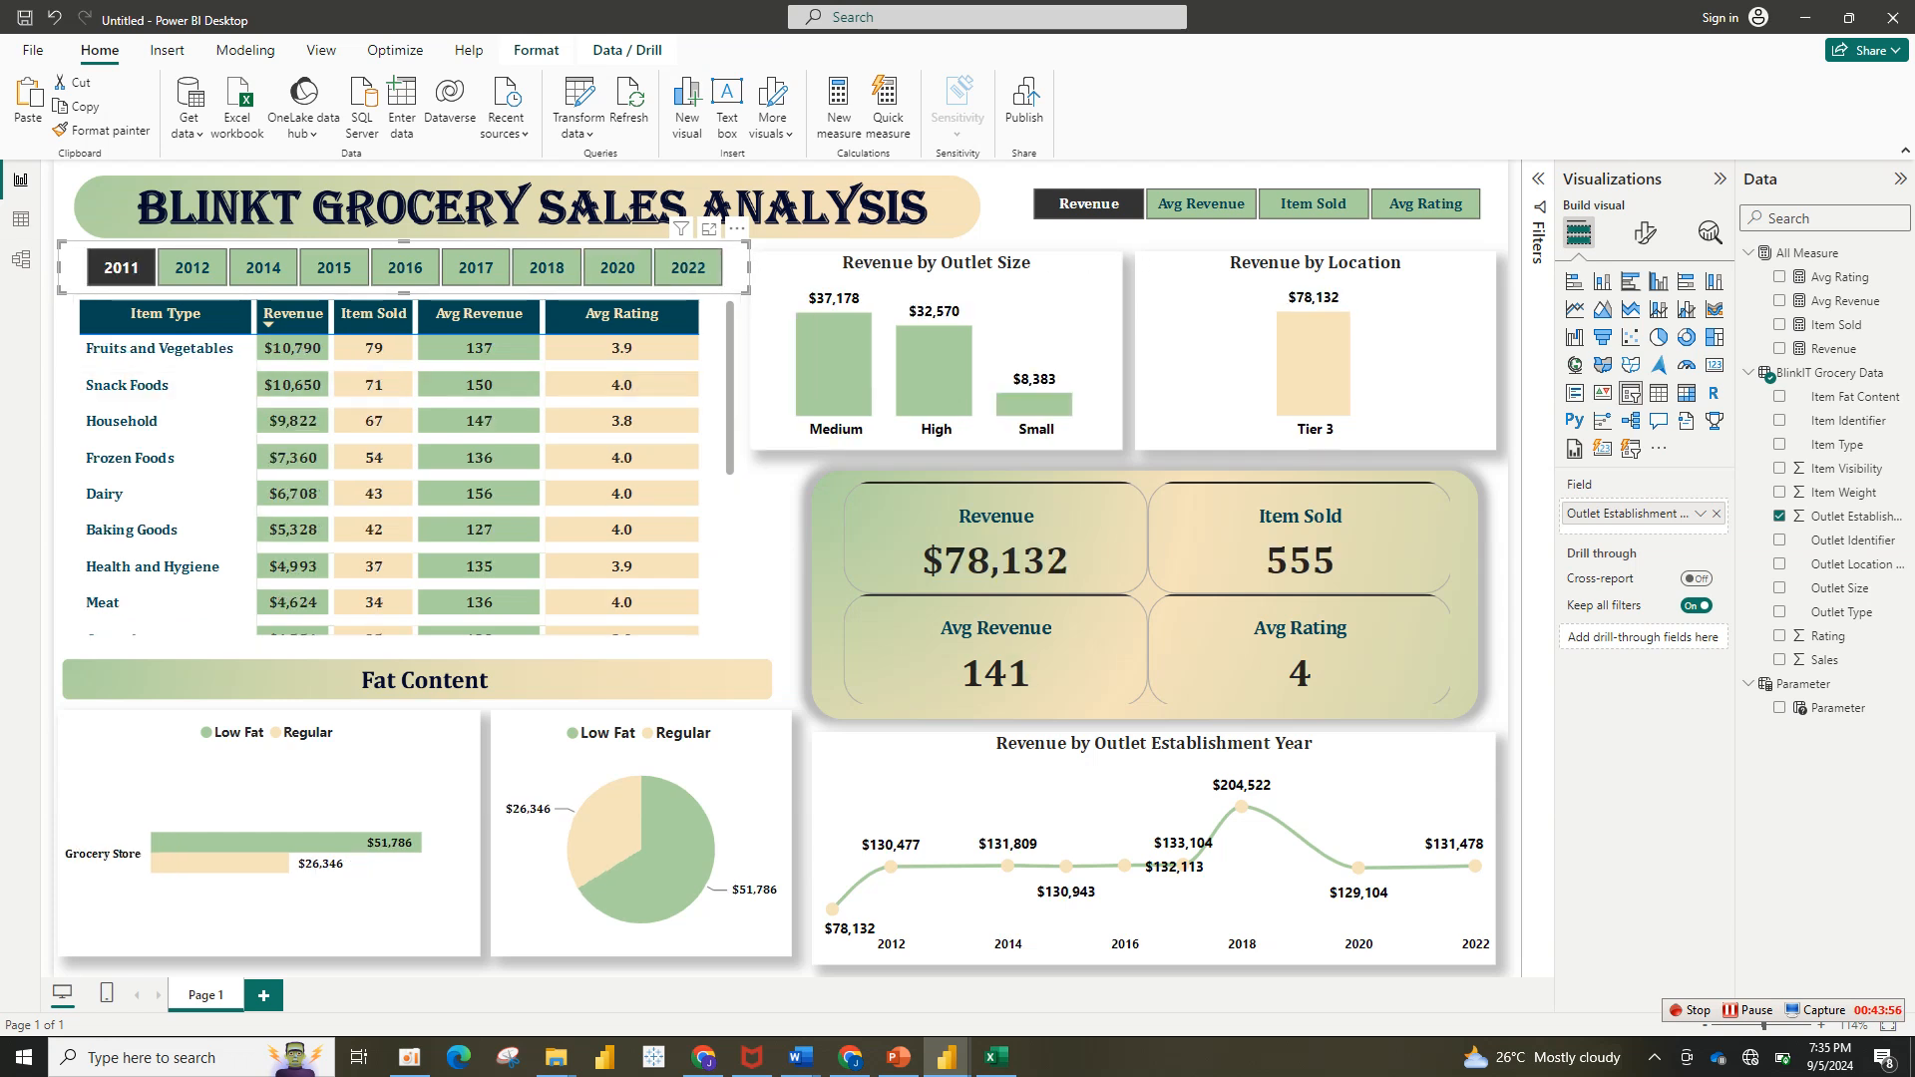
{"action": "left_click", "coordinate": [121, 267]}
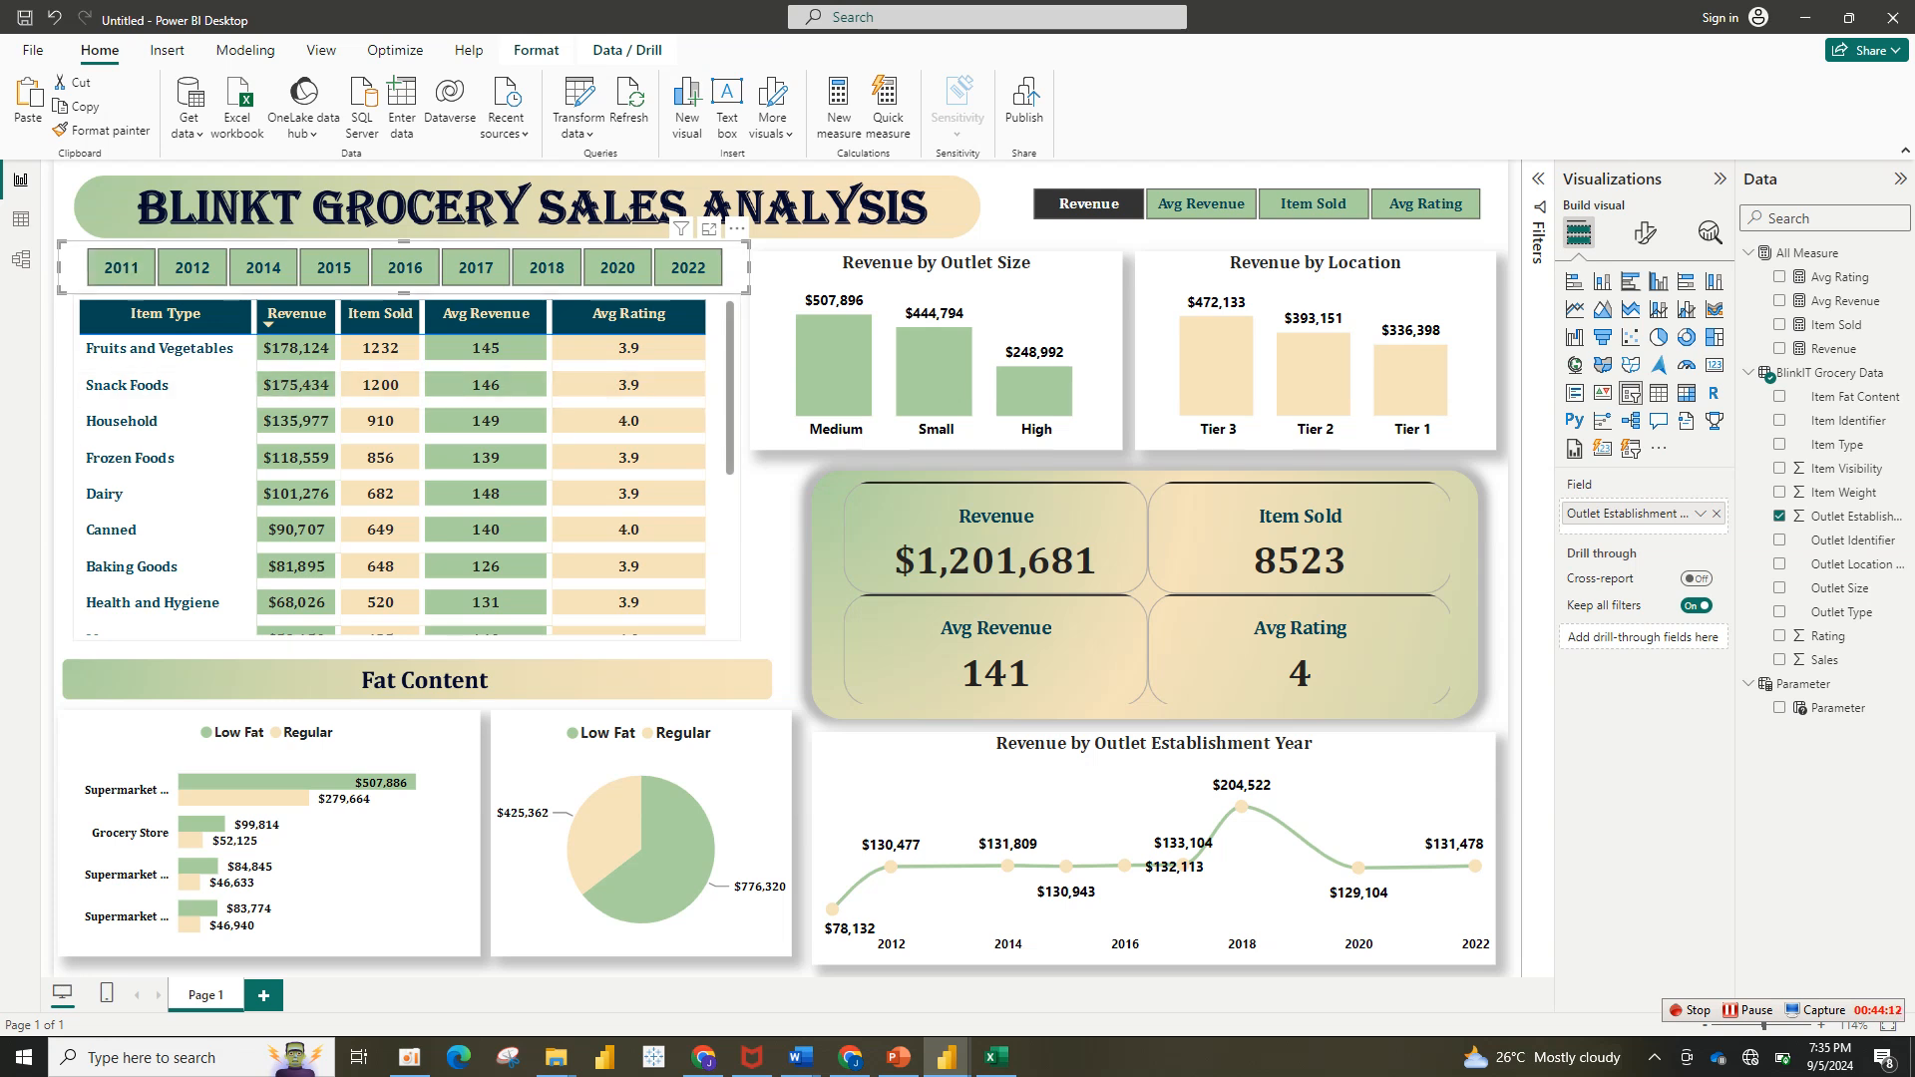
{"action": "scroll", "coordinate": [394, 468], "scroll_direction": "down", "scroll_amount": 3}
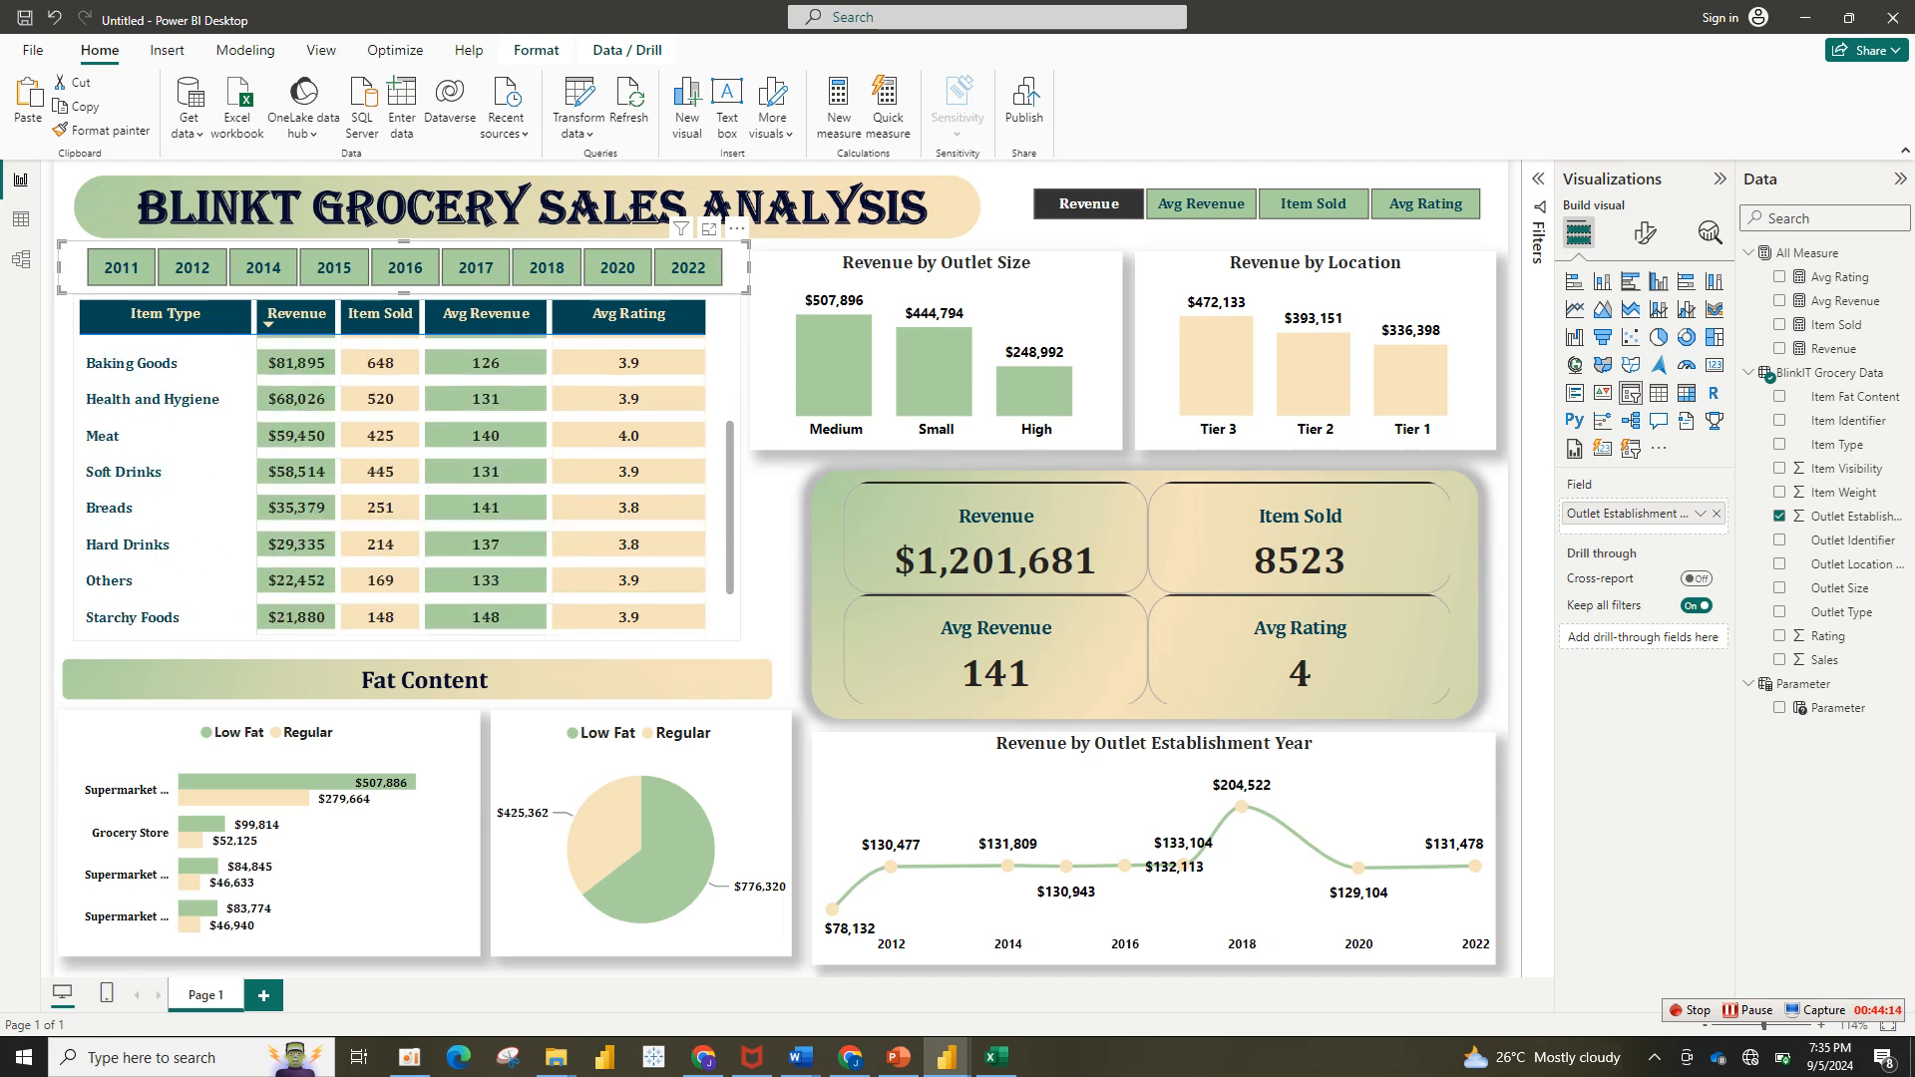
{"action": "scroll", "coordinate": [394, 469], "scroll_direction": "up", "scroll_amount": 3}
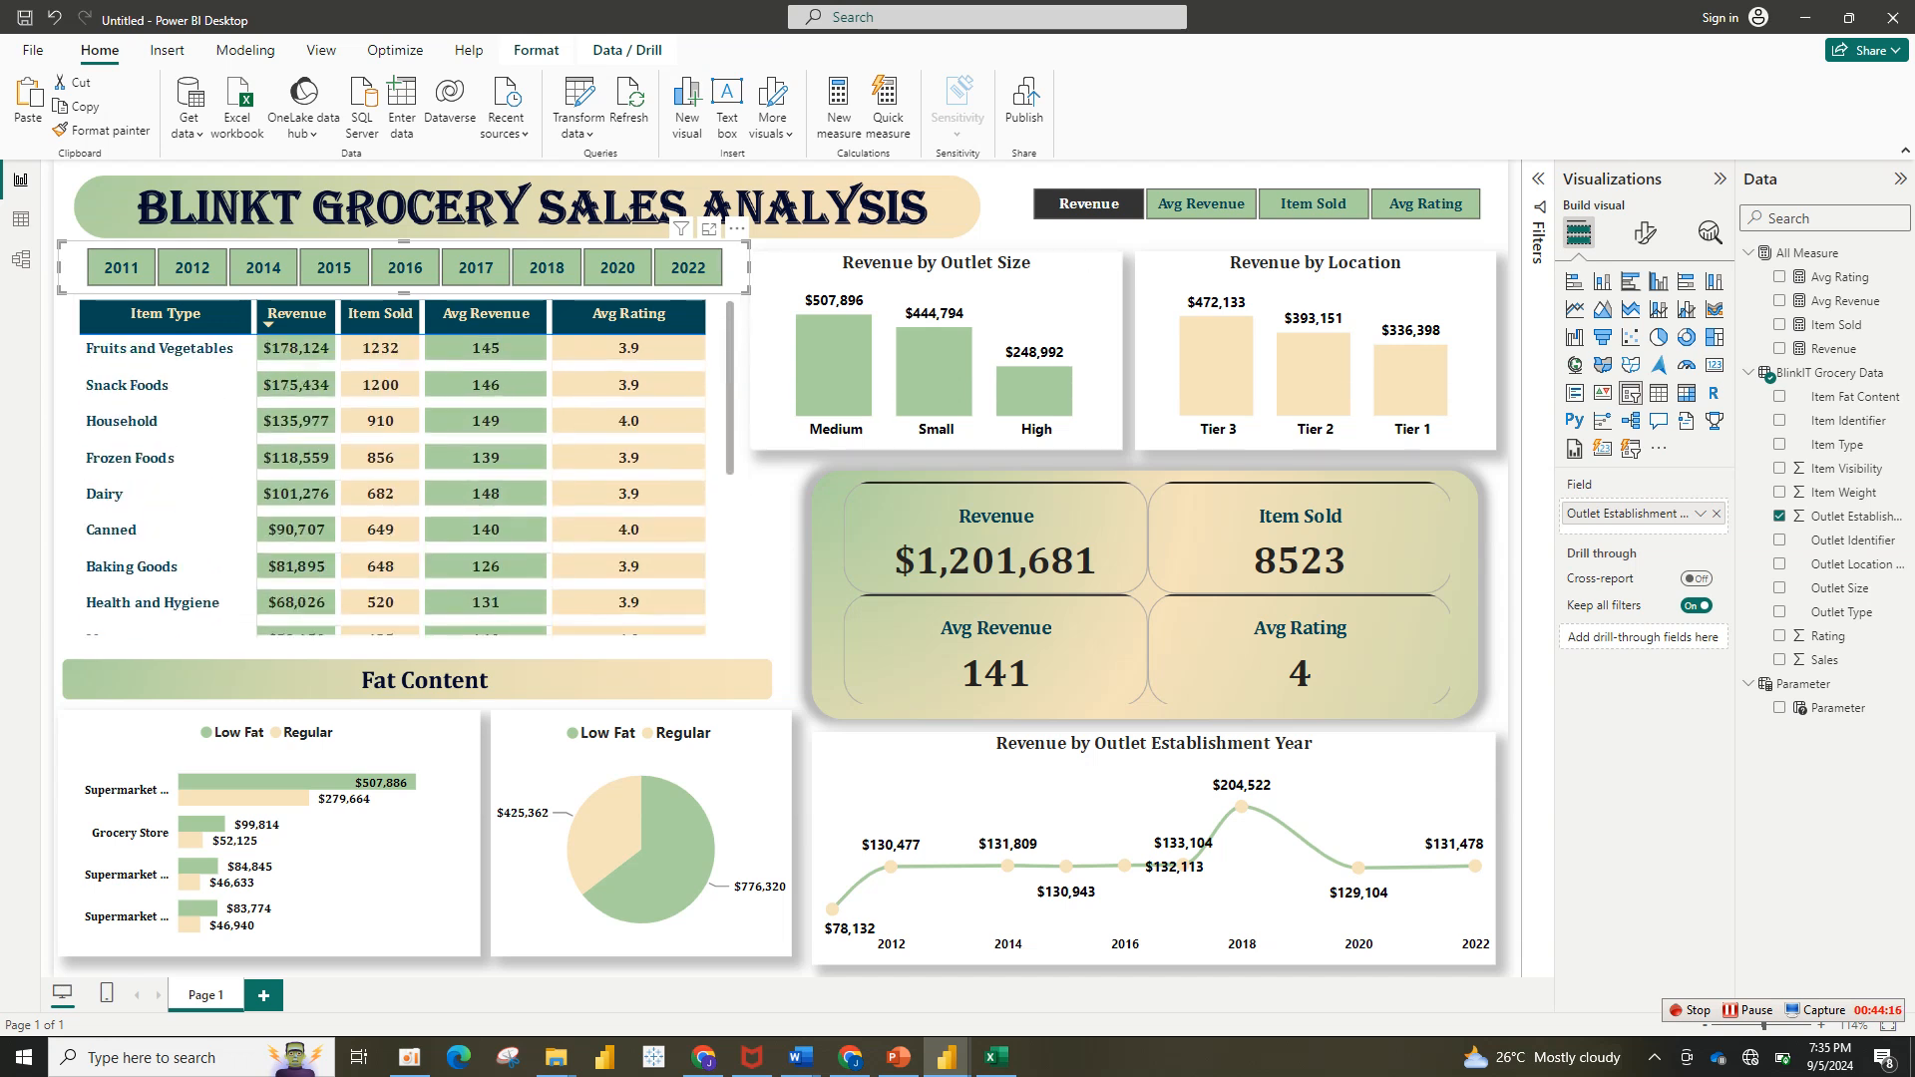